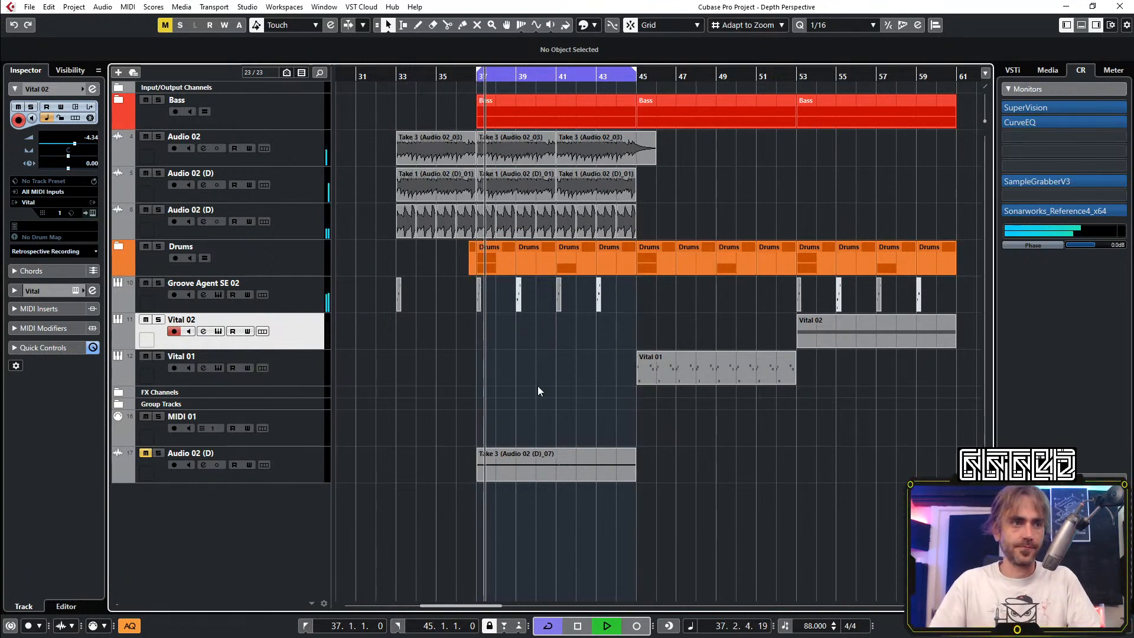
Step: Stop playback and move the cycle range to bars 53–61, over the last Bass part
{"action": "key", "text": "space"}
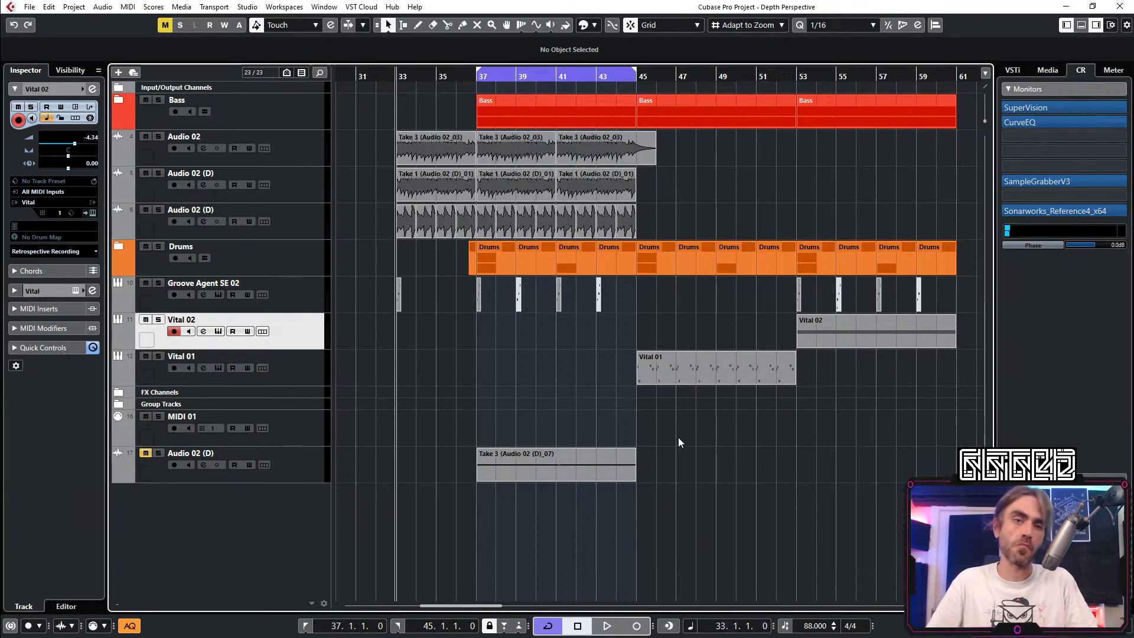
{"action": "scroll", "coordinate": [674, 441], "scroll_direction": "down", "scroll_amount": 2}
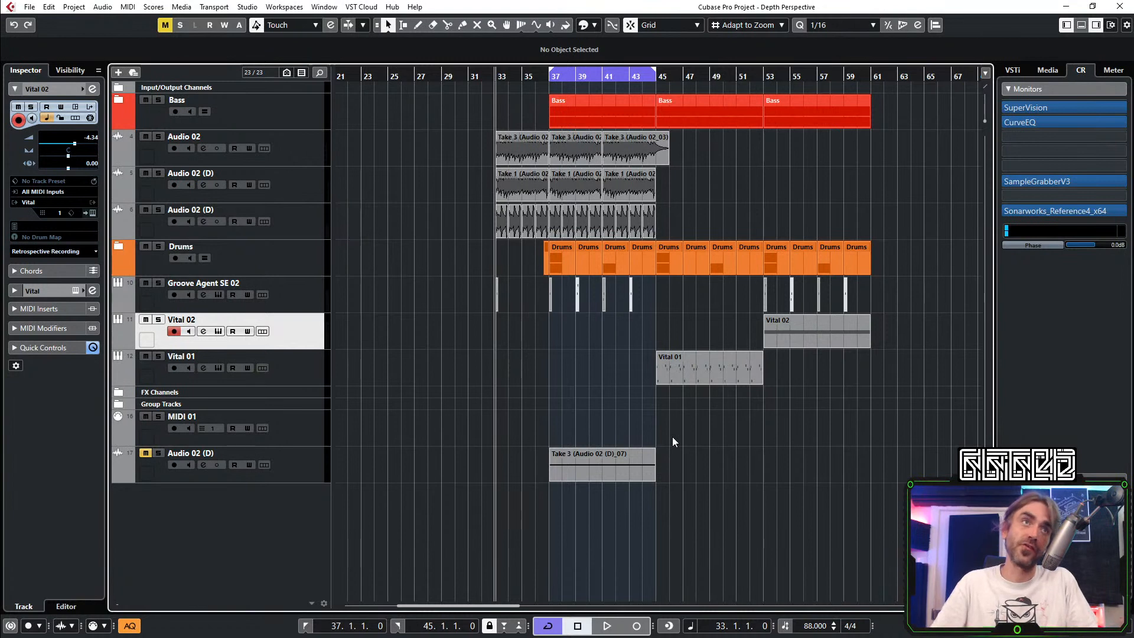
{"action": "scroll", "coordinate": [673, 442], "scroll_direction": "up", "scroll_amount": 1}
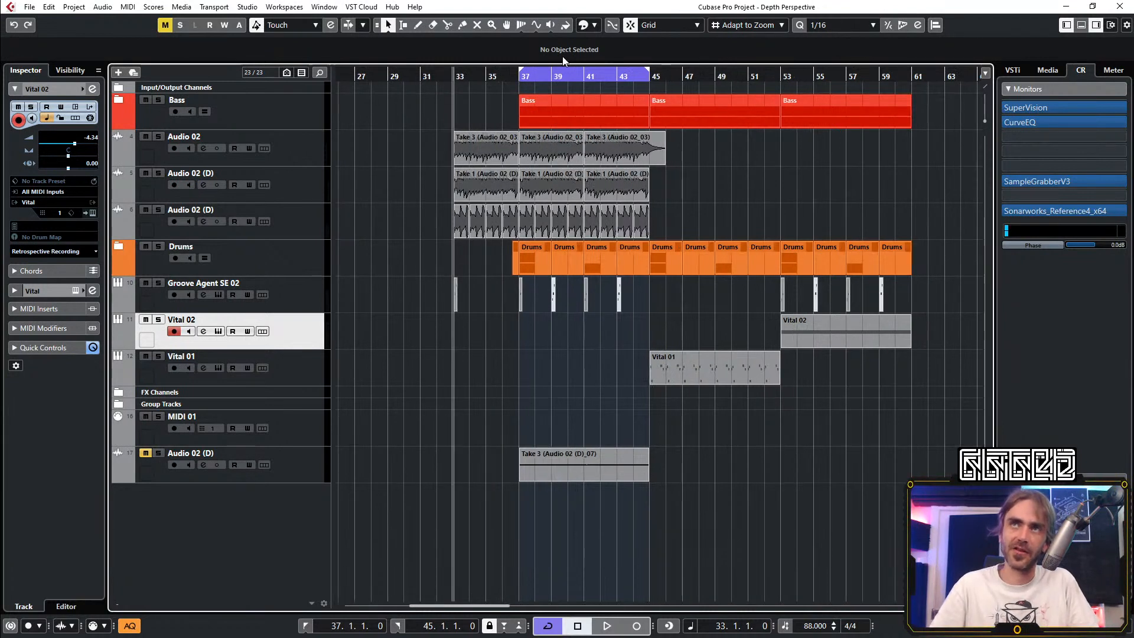
{"action": "left_click_drag", "start_coordinate": [565, 73], "coordinate": [827, 73]}
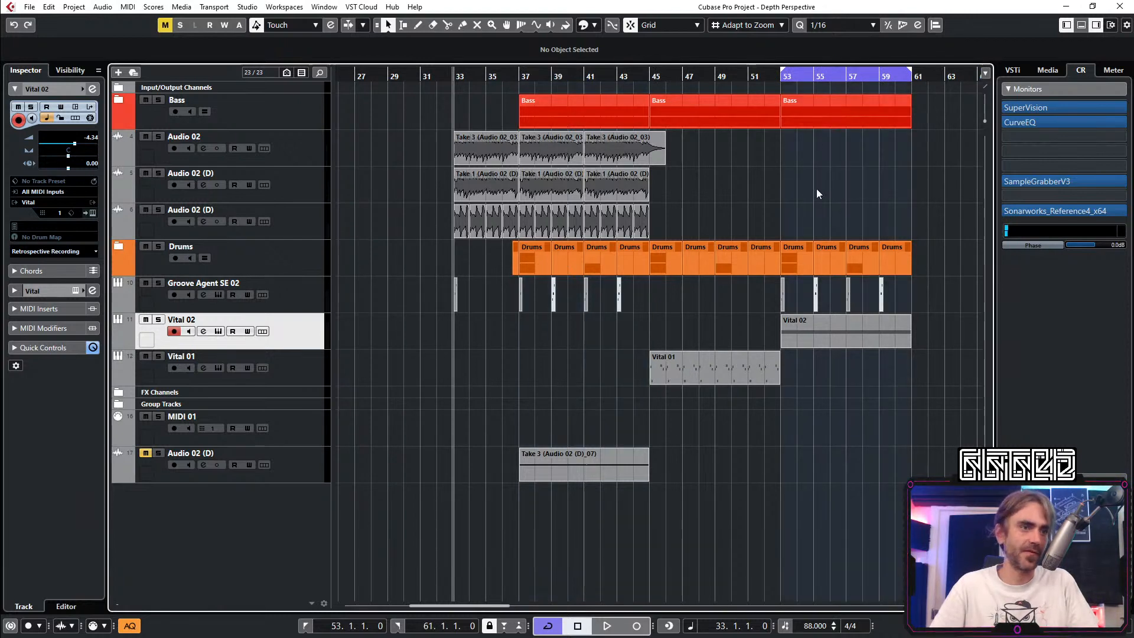
{"action": "scroll", "coordinate": [805, 189], "scroll_direction": "up", "scroll_amount": 2}
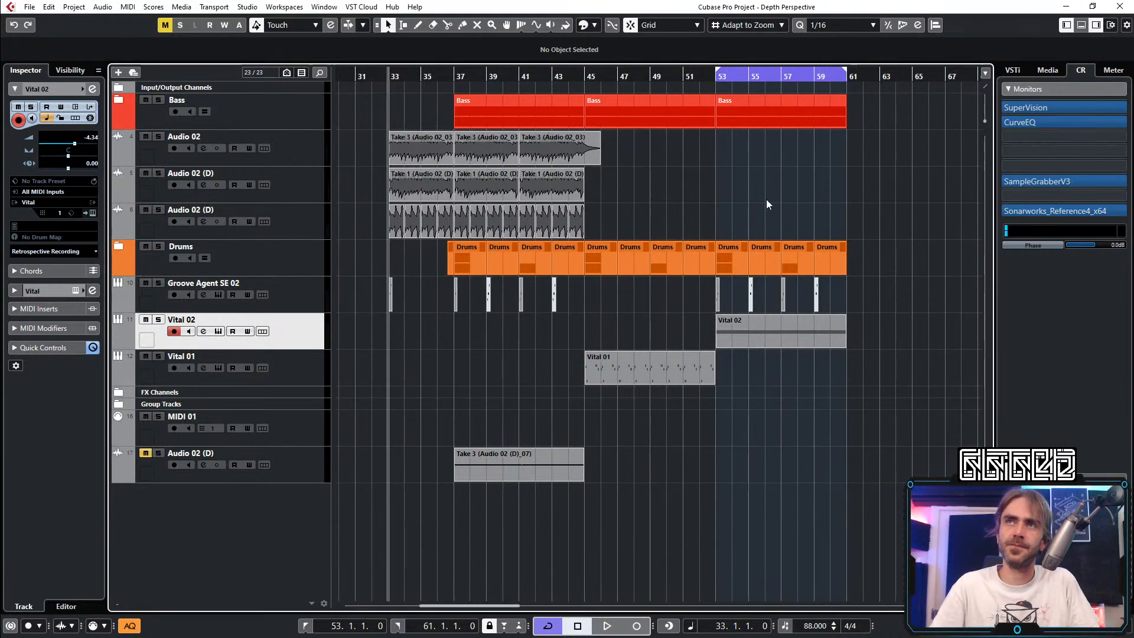
{"action": "scroll", "coordinate": [679, 412], "scroll_direction": "right", "scroll_amount": 4}
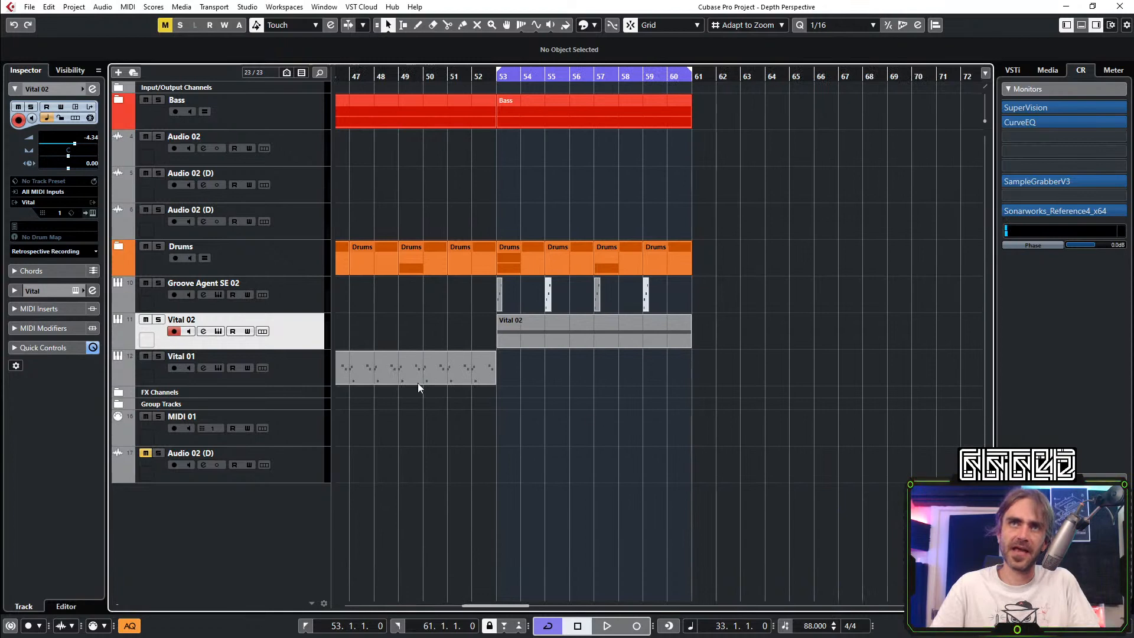
Step: Open the Vital 02 instrument to view its oscillator, filter and LFO 1 settings, and close it
{"action": "left_click", "coordinate": [92, 214]}
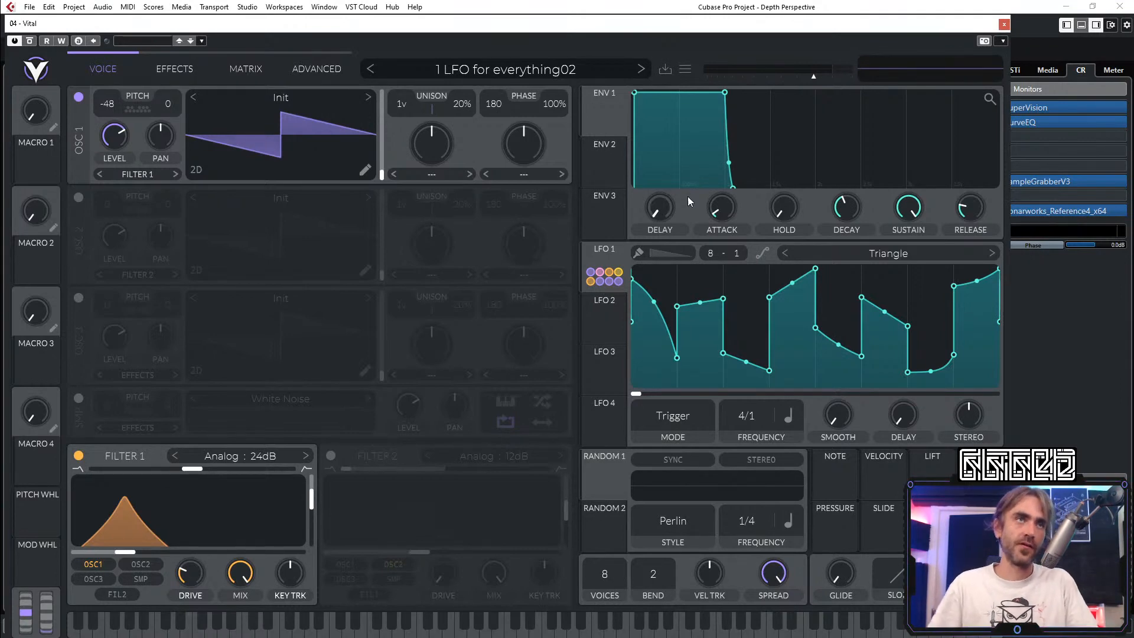
{"action": "left_click", "coordinate": [1004, 25]}
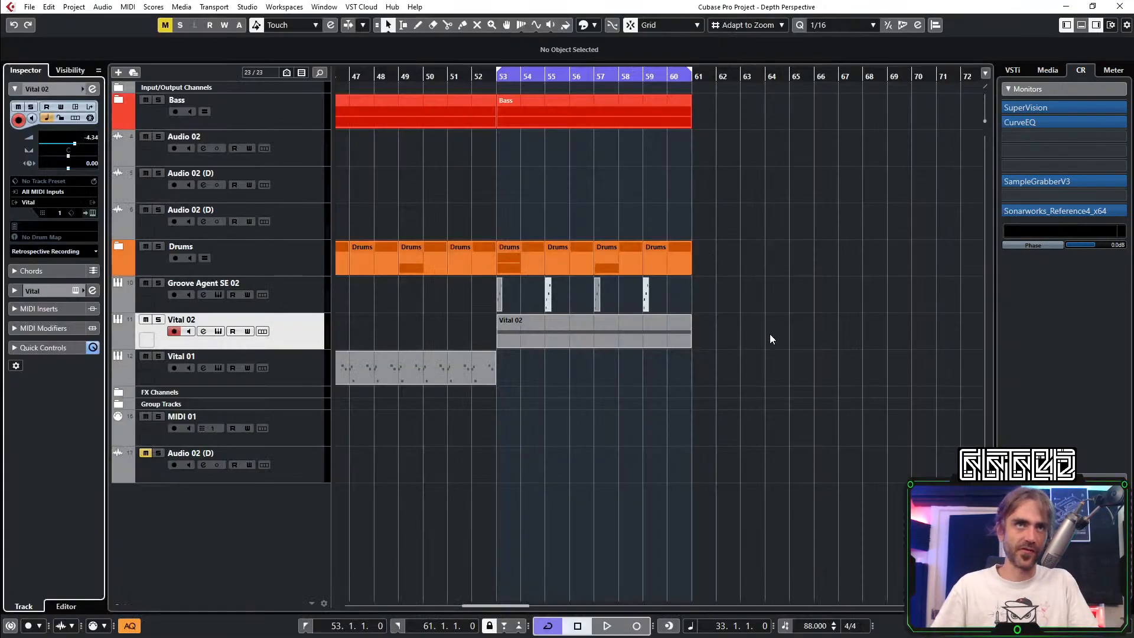
{"action": "left_click", "coordinate": [757, 353]}
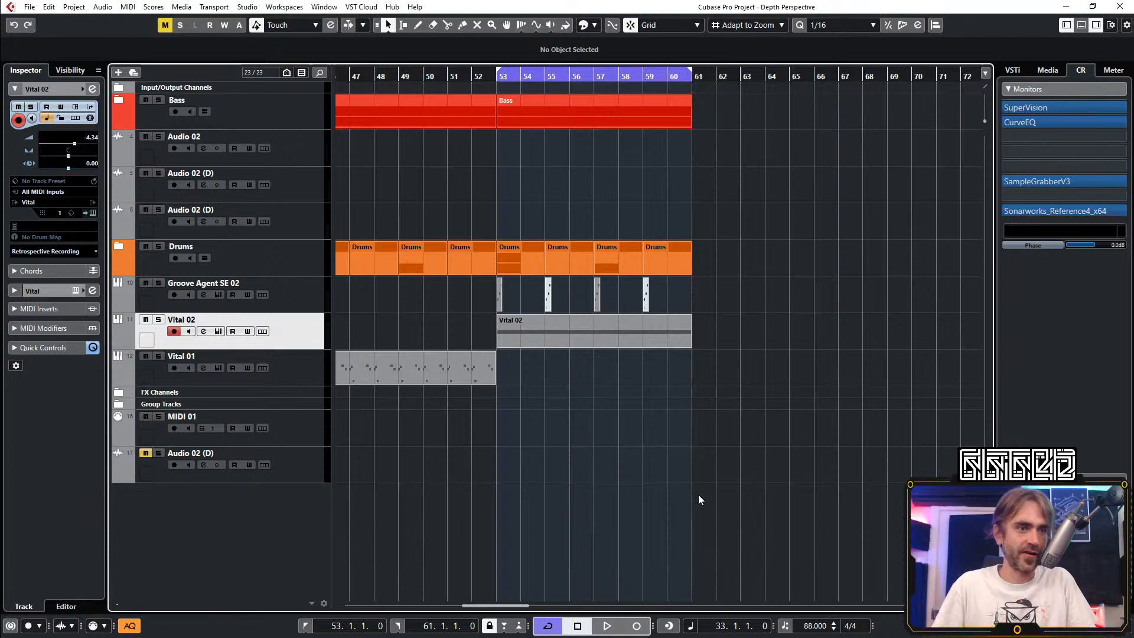
{"action": "key", "text": "ctrl+z"}
{"action": "key", "text": "ctrl+shift+z"}
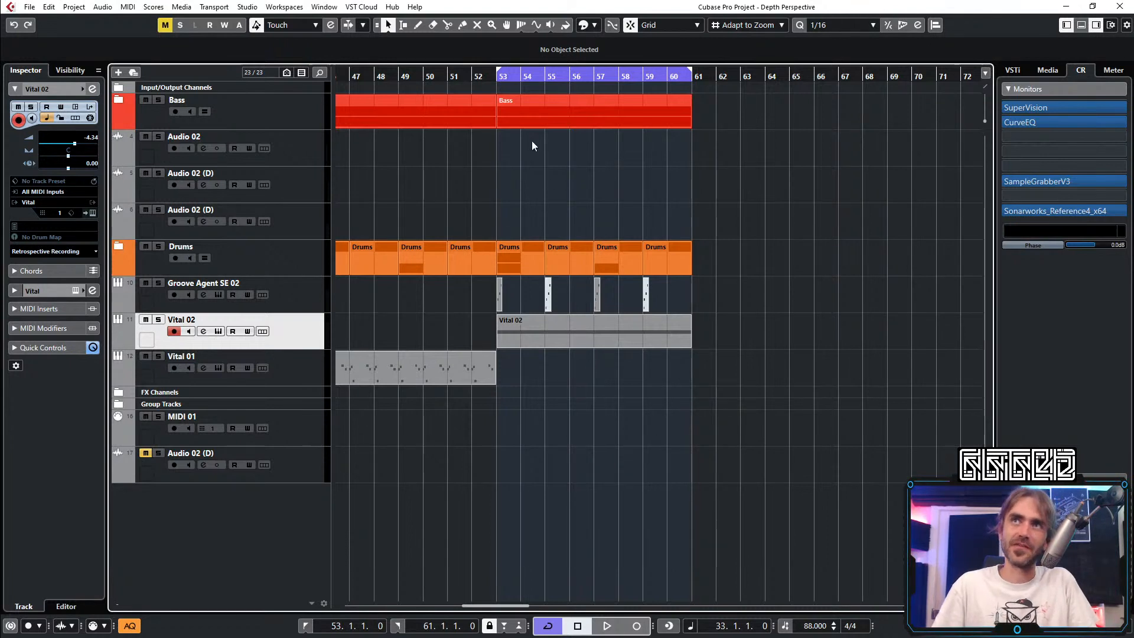
Step: Play the loop from bar 53 and listen to the Vital 02 track soloed and back in the full mix
{"action": "key", "text": "KP_1"}
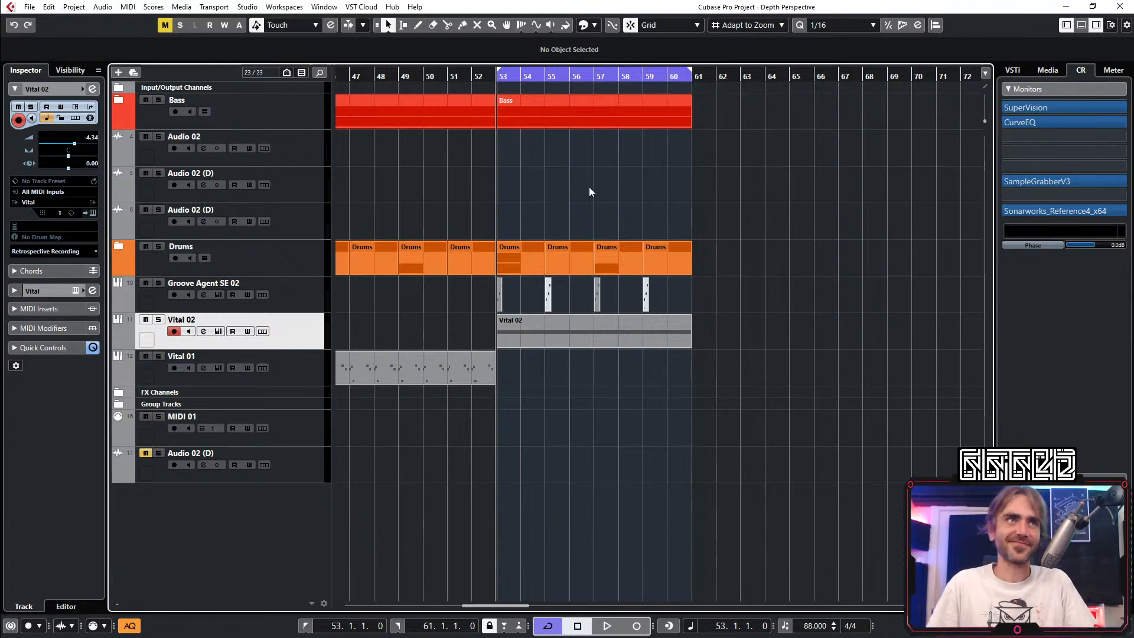
{"action": "key", "text": "space"}
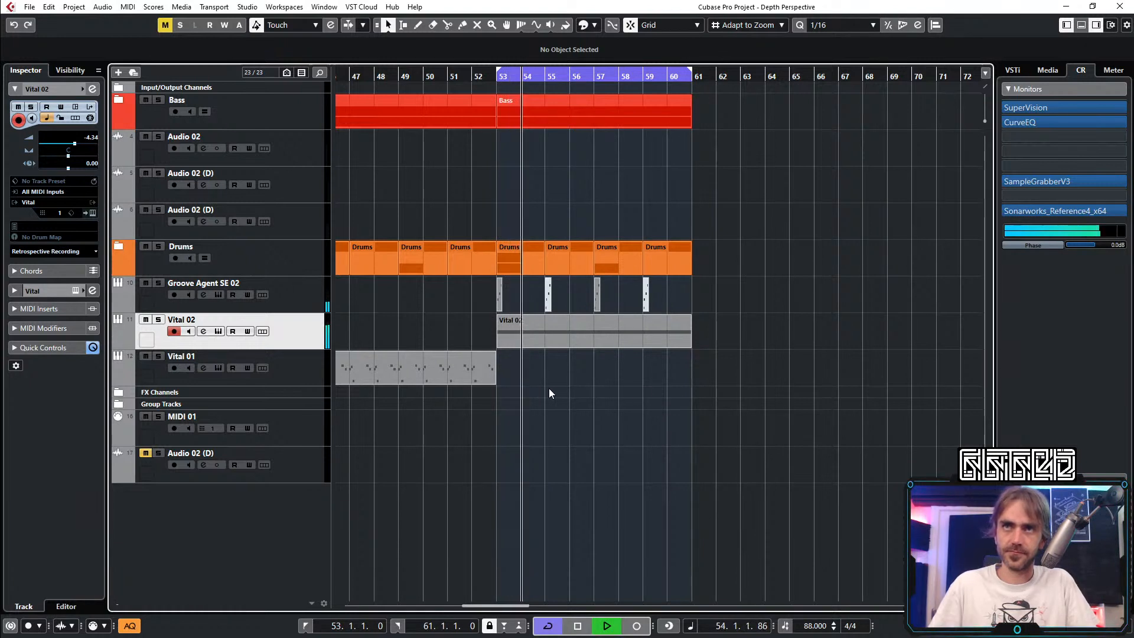
{"action": "left_click", "coordinate": [159, 319]}
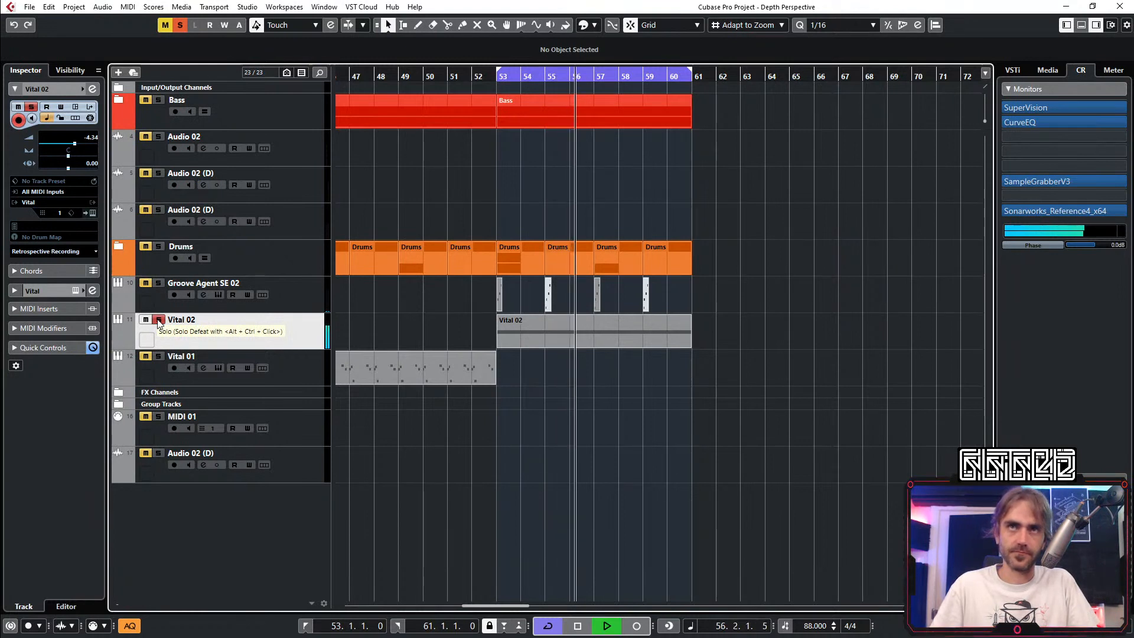
{"action": "left_click", "coordinate": [158, 320]}
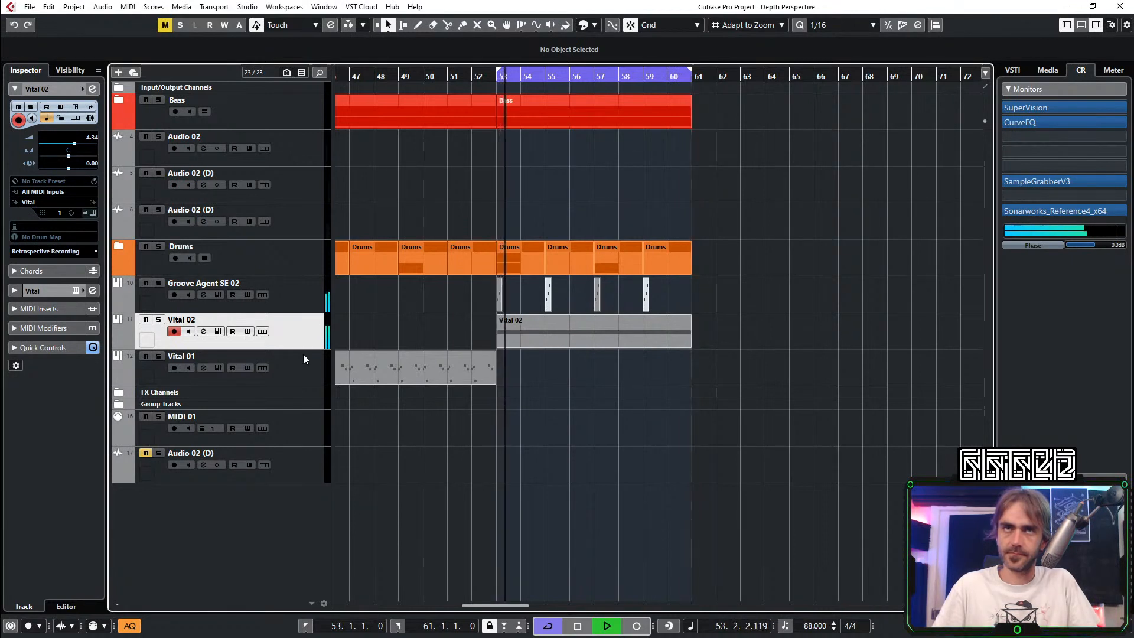
Step: Mute the Bass folder part spanning bars 53 to 61
{"action": "scroll", "coordinate": [424, 316], "scroll_direction": "right", "scroll_amount": 1}
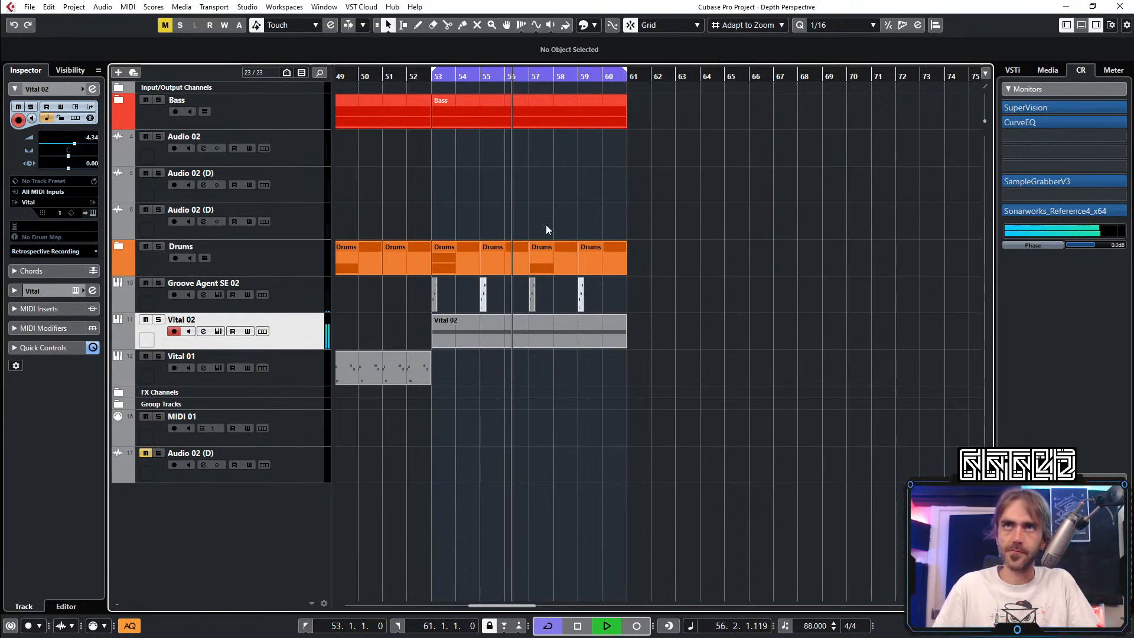
{"action": "key", "text": "7"}
{"action": "left_click", "coordinate": [519, 112]}
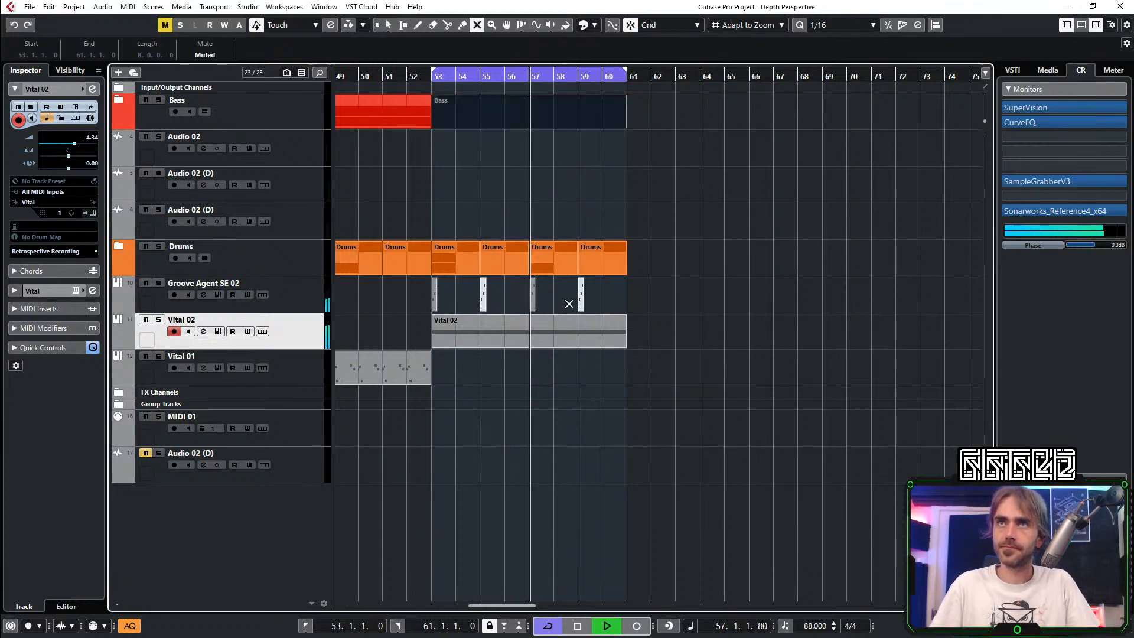
Step: Delete the Groove Agent SE 02 events at bars 59 and 55
{"action": "right_click", "coordinate": [615, 301]}
{"action": "left_click", "coordinate": [615, 302]}
{"action": "left_click_drag", "start_coordinate": [610, 290], "coordinate": [582, 295]}
{"action": "key", "text": "Delete"}
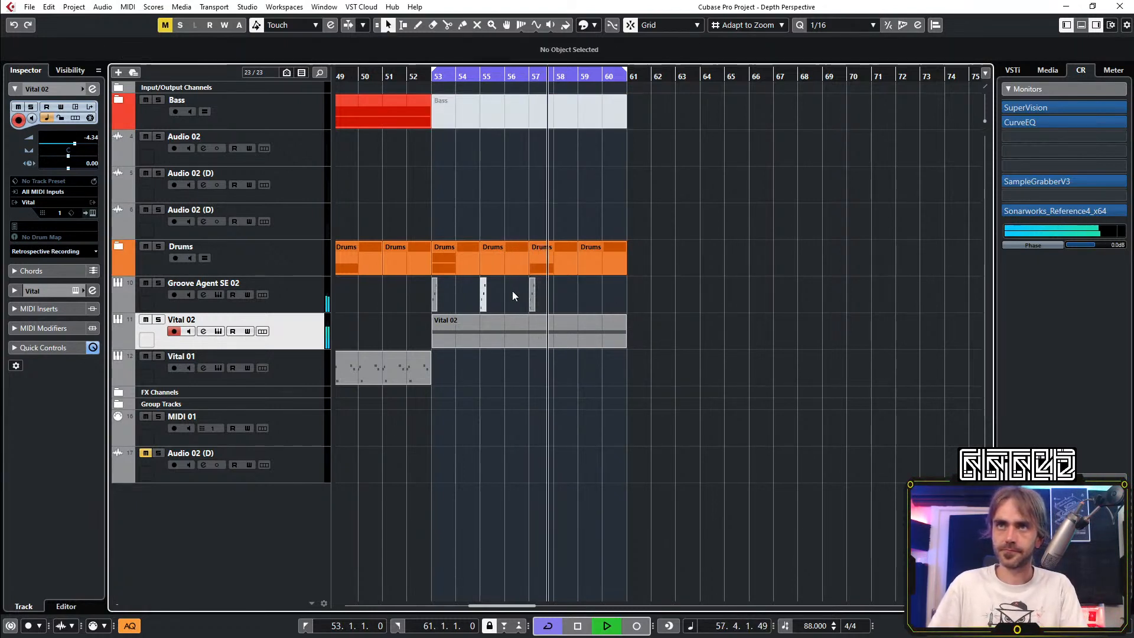
{"action": "left_click_drag", "start_coordinate": [511, 292], "coordinate": [481, 294]}
{"action": "key", "text": "Delete"}
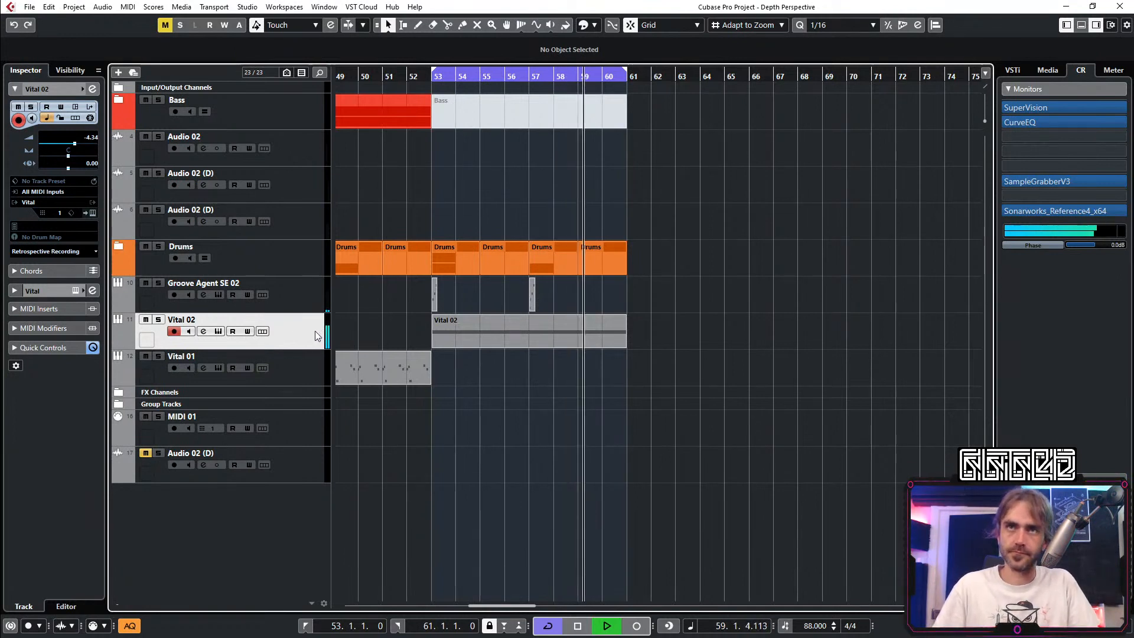
Step: Examine the Vital 02 patch's modulation matrix and LFO 1 routings, return to the voice settings and close the instrument
{"action": "scroll", "coordinate": [384, 319], "scroll_direction": "up", "scroll_amount": 4}
{"action": "scroll", "coordinate": [430, 314], "scroll_direction": "down", "scroll_amount": 1}
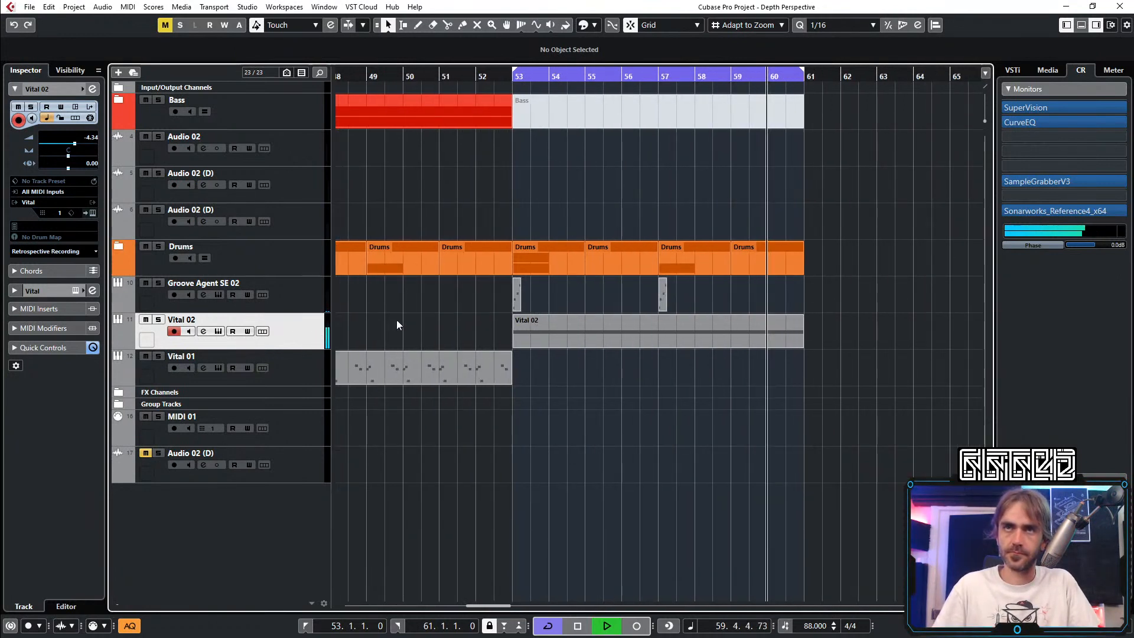
{"action": "left_click", "coordinate": [91, 213]}
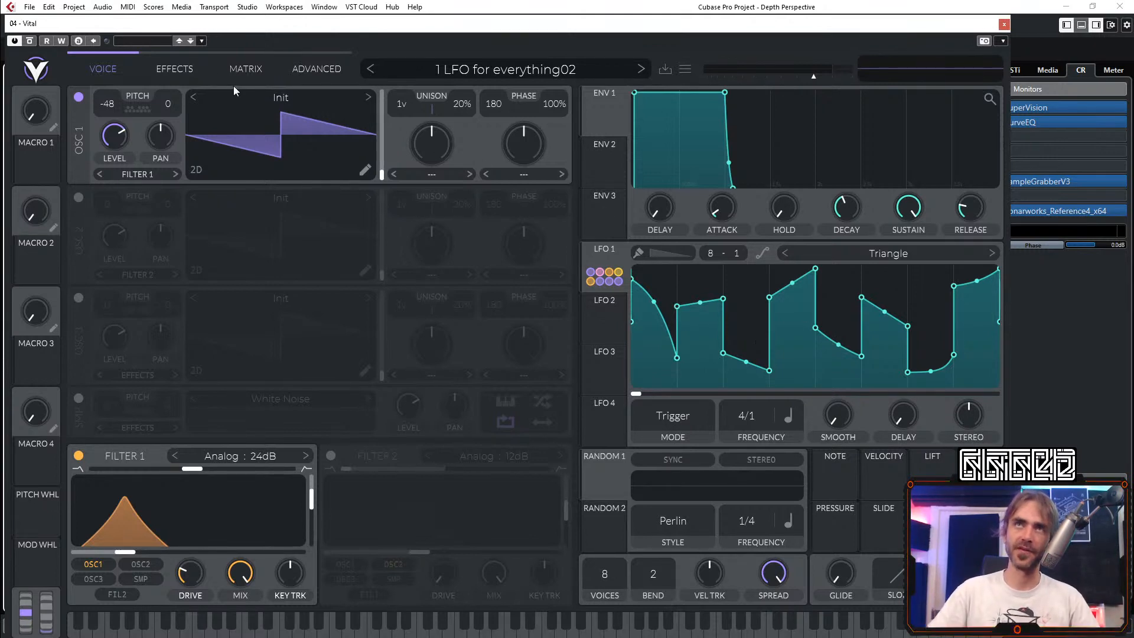
{"action": "left_click", "coordinate": [225, 66]}
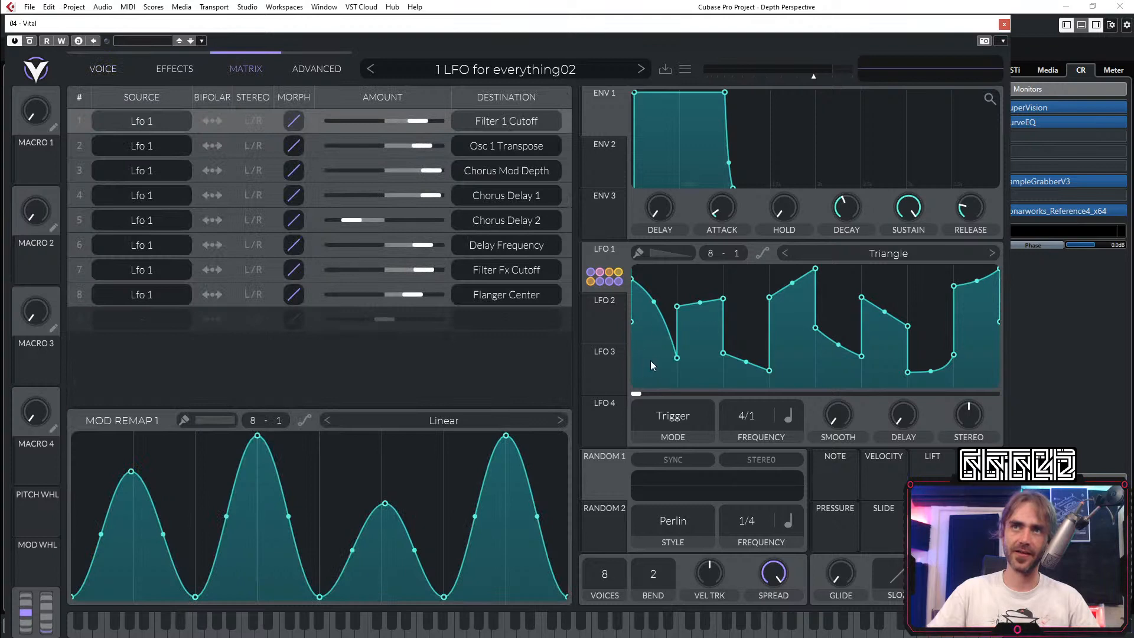
{"action": "left_click", "coordinate": [101, 72]}
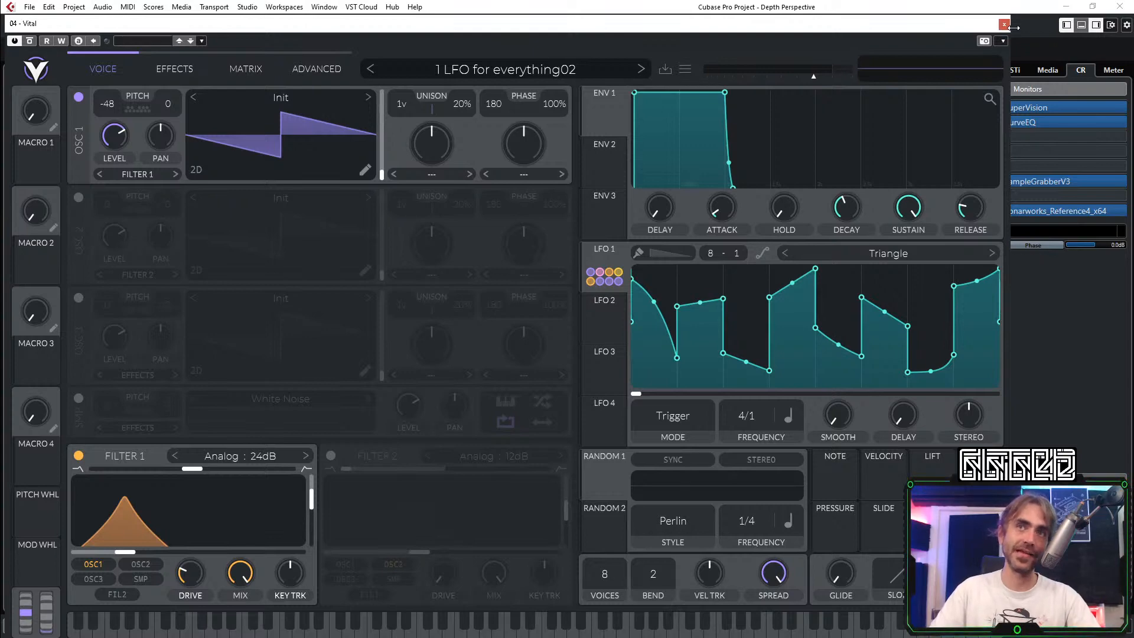
{"action": "left_click", "coordinate": [1004, 24]}
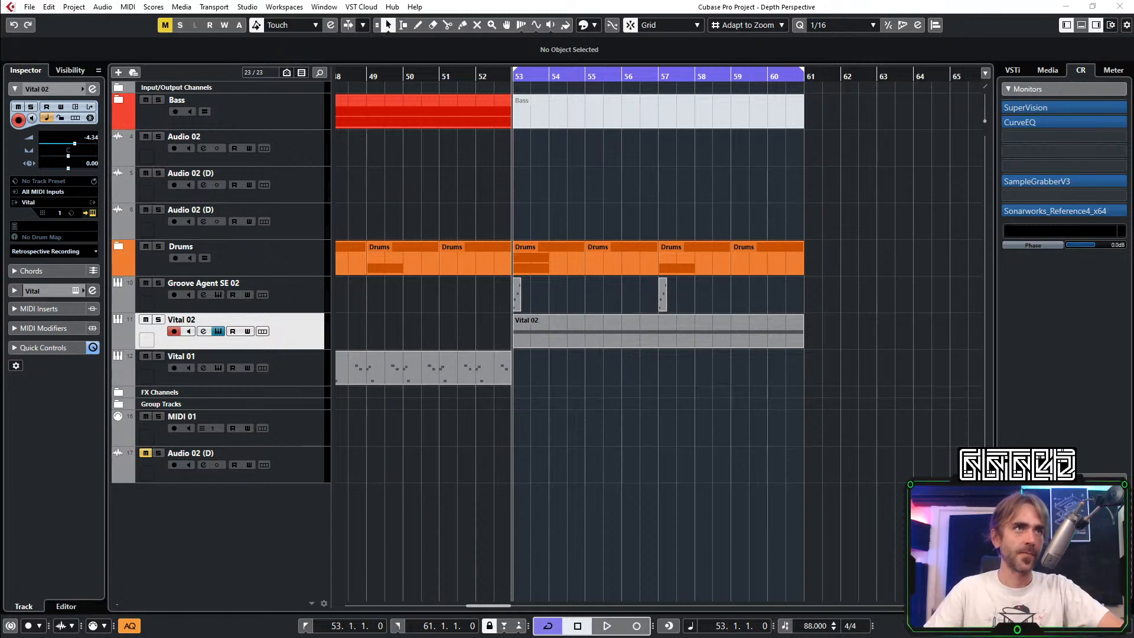
Step: Try oscillator 1's phase randomization at 50% in Vital 02, reset it to the default and close the instrument
{"action": "key", "text": "alt+Tab"}
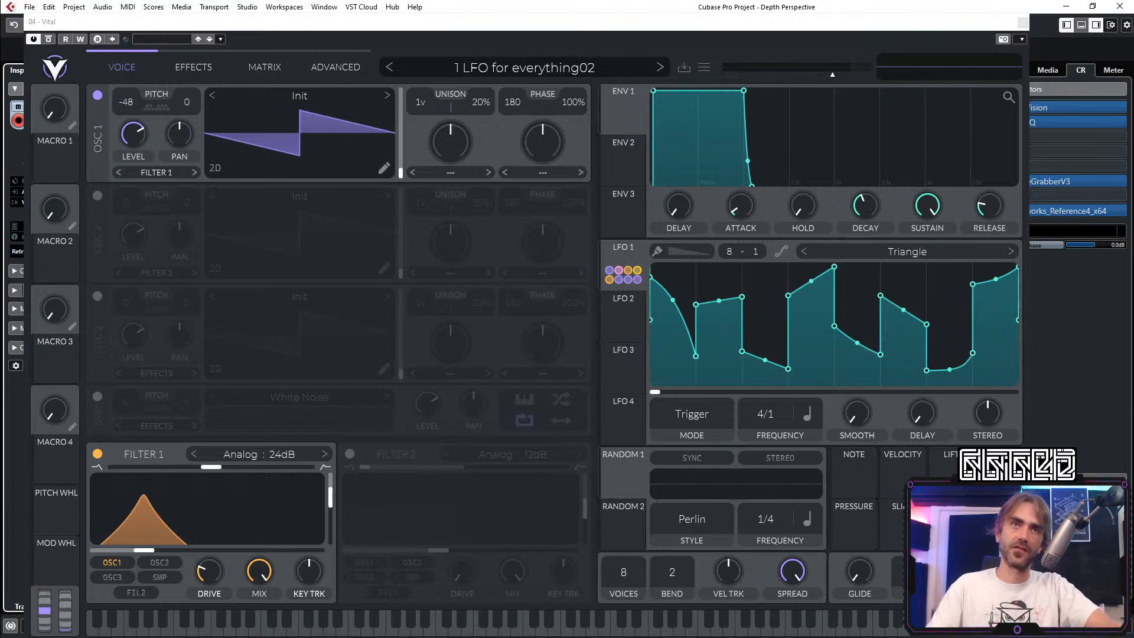
{"action": "left_click", "coordinate": [565, 104]}
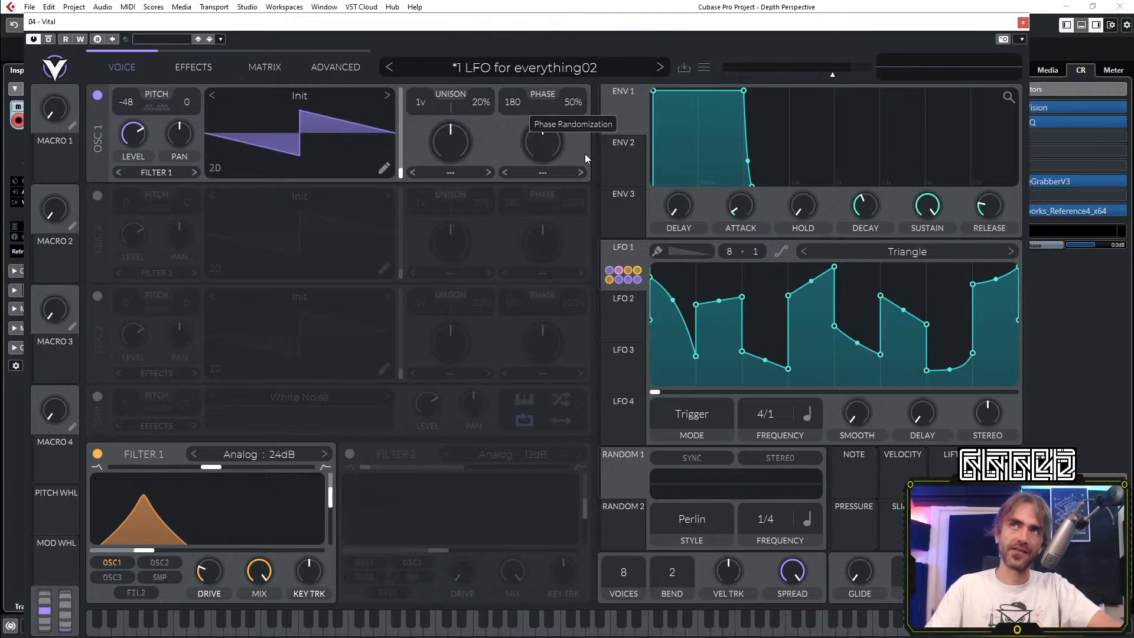
{"action": "double_click", "coordinate": [579, 104]}
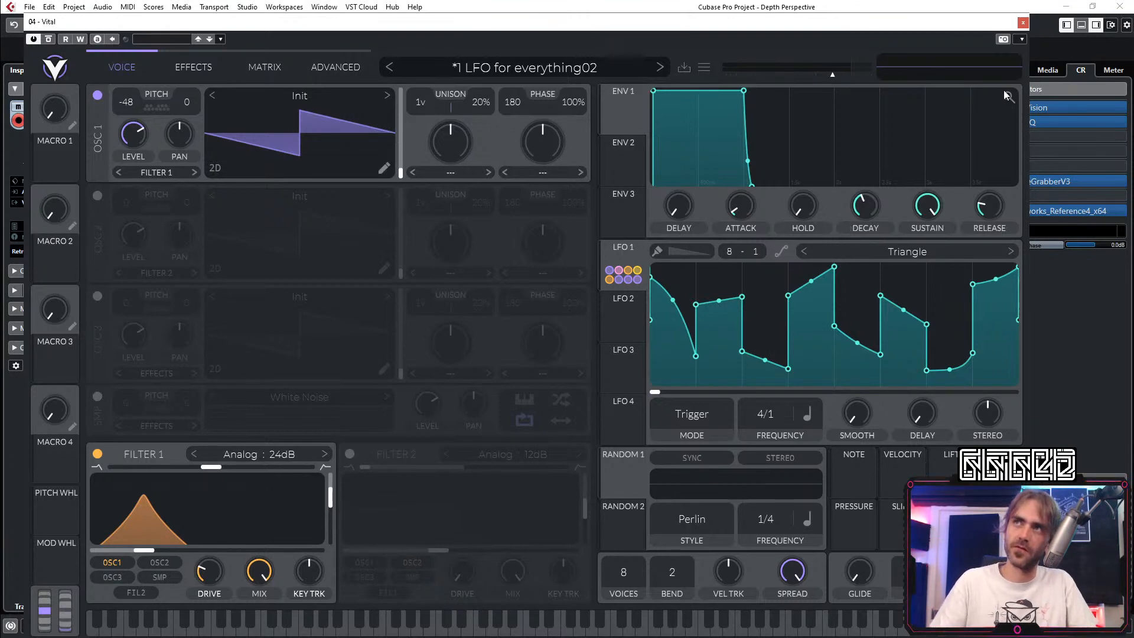
{"action": "left_click", "coordinate": [1023, 22]}
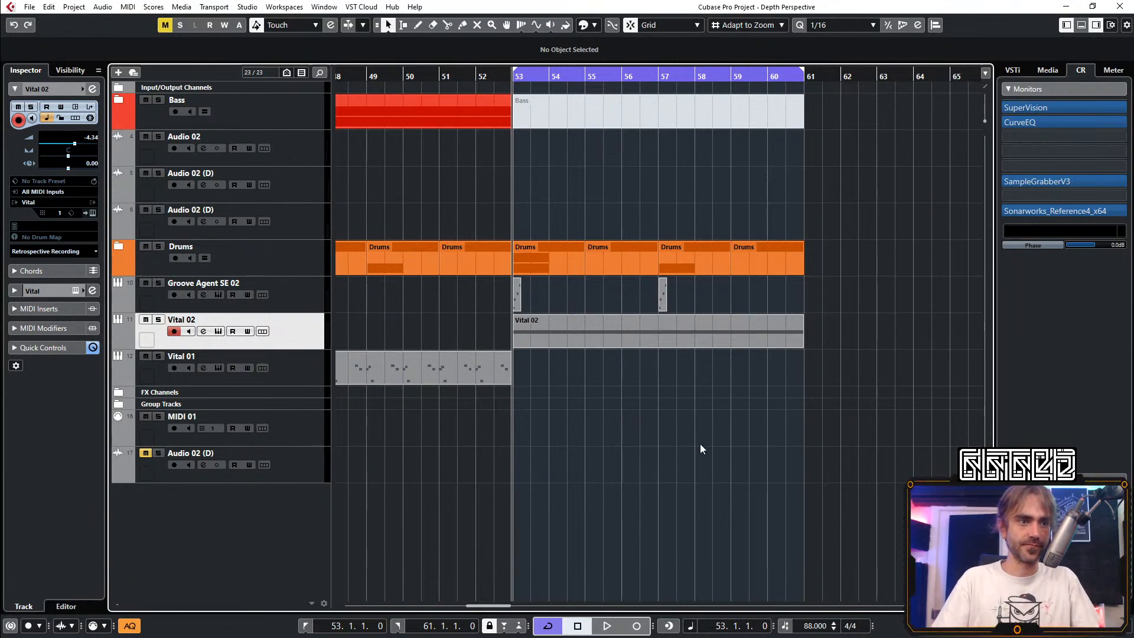
Step: Play the loop and mute the Groove Agent SE 02 events at bars 53 and 57
{"action": "key", "text": "space"}
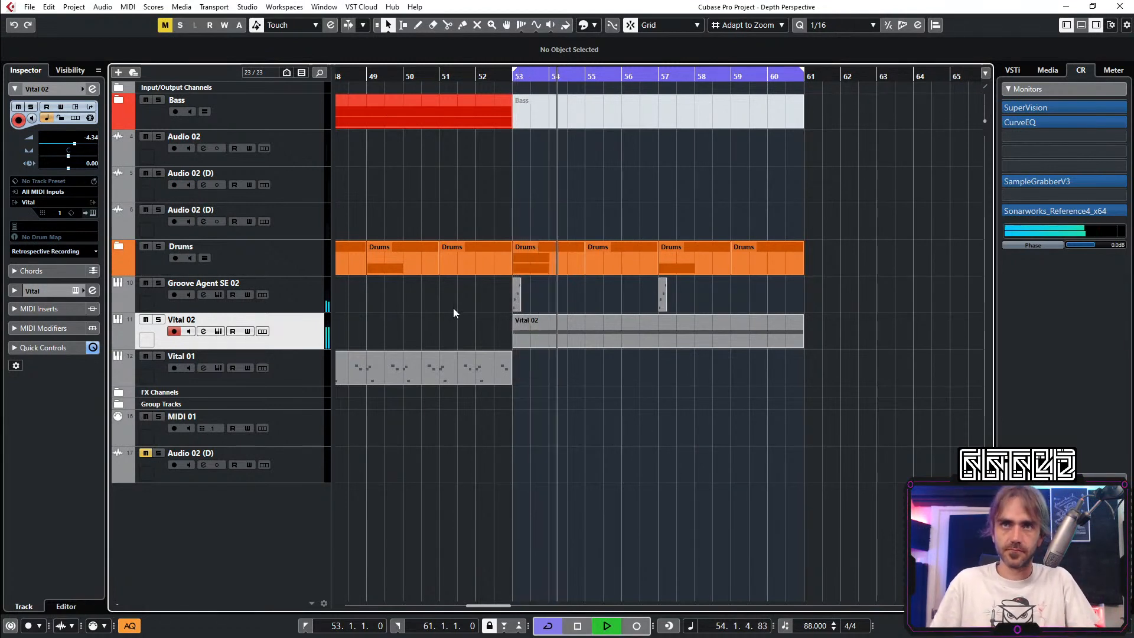
{"action": "key", "text": "7"}
{"action": "left_click_drag", "start_coordinate": [459, 308], "coordinate": [746, 278]}
{"action": "key", "text": "1"}
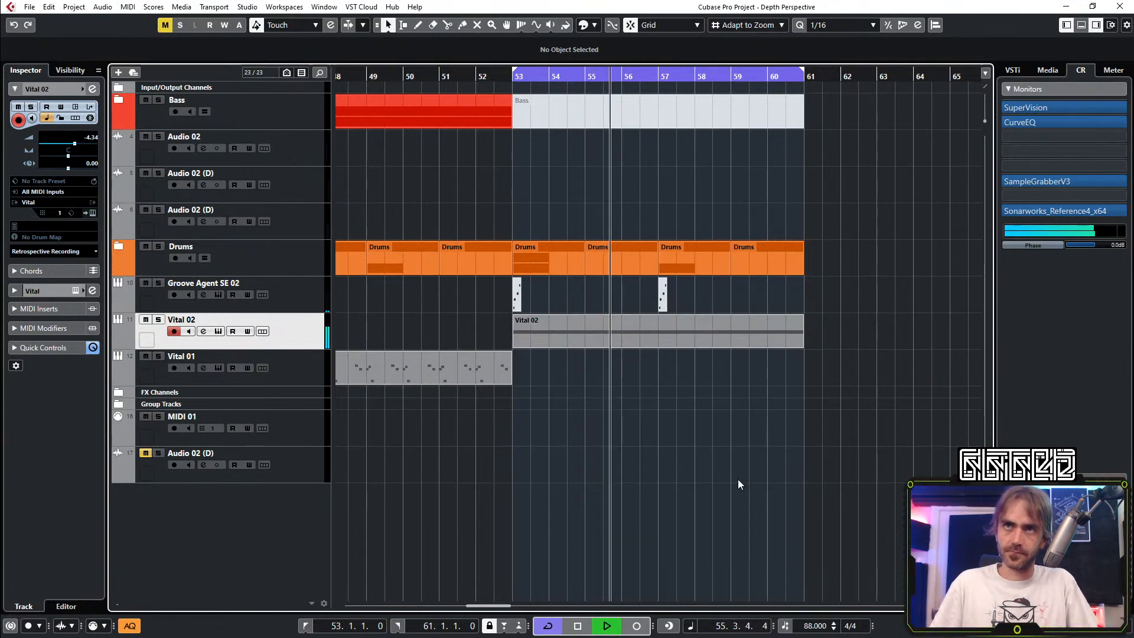
Step: Open the Vital 02 instrument and bow the rising fourth segment of LFO 1 upward into a convex curve
{"action": "left_click", "coordinate": [93, 214]}
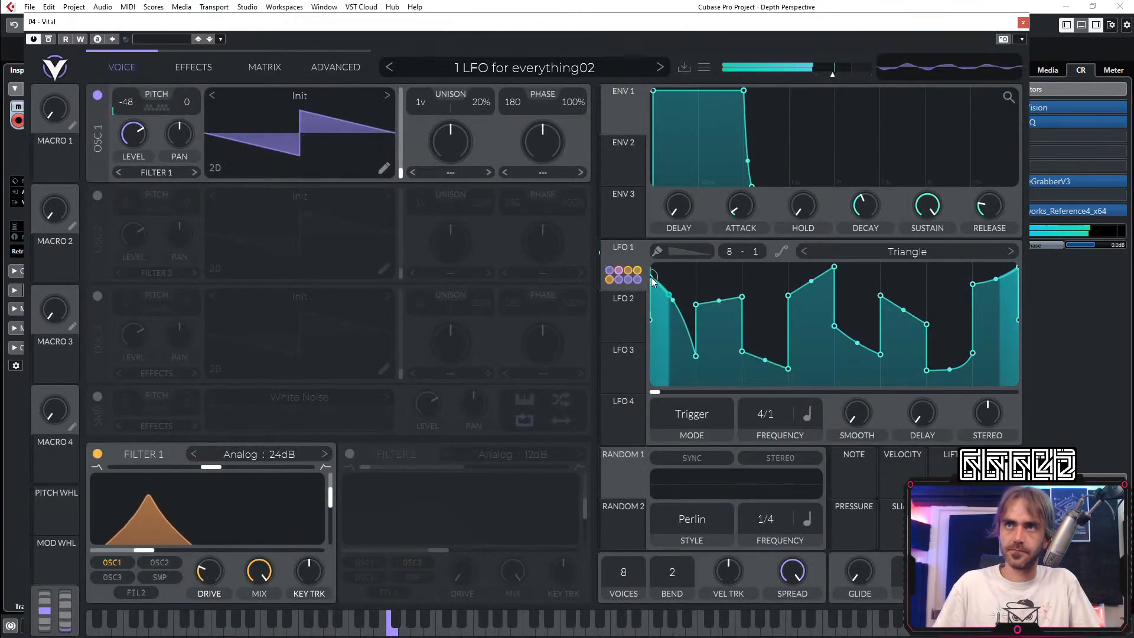
{"action": "mouse_move", "coordinate": [790, 368]}
{"action": "left_mouse_down"}
{"action": "mouse_move", "coordinate": [793, 270]}
{"action": "mouse_move", "coordinate": [790, 369]}
{"action": "left_mouse_up"}
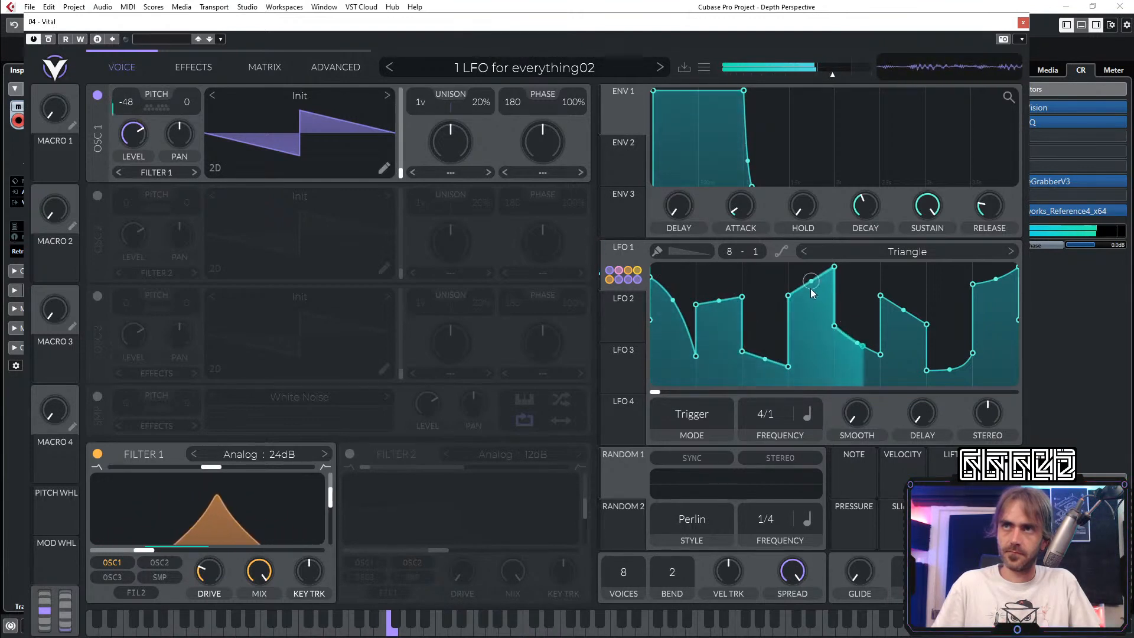
{"action": "left_click_drag", "start_coordinate": [810, 288], "coordinate": [813, 264]}
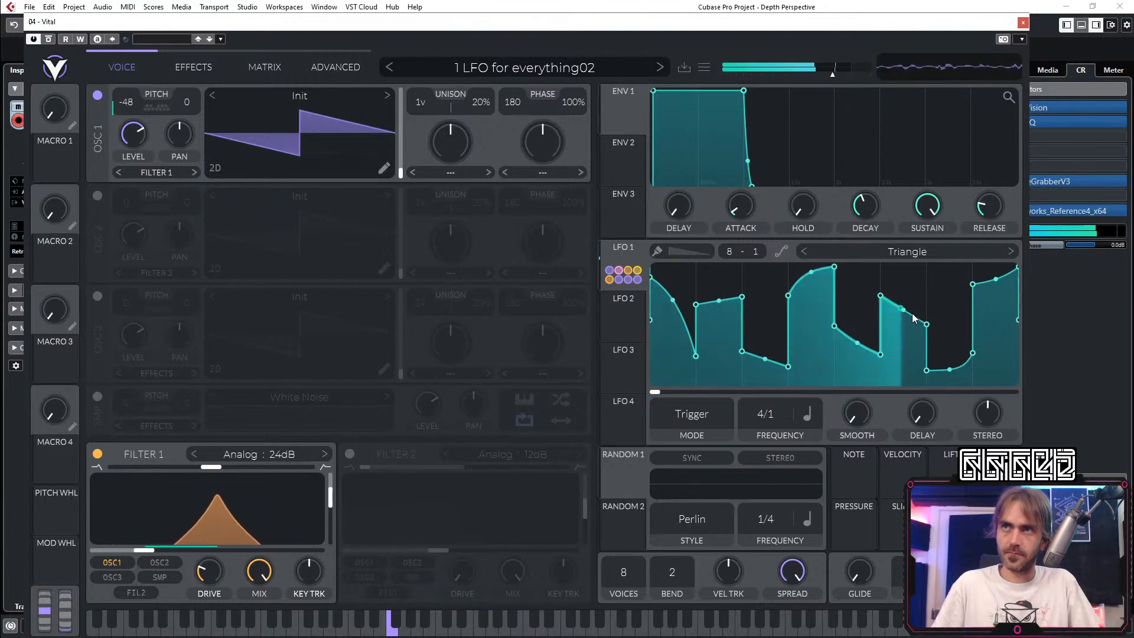
Step: Reshape LFO 1's fifth and sixth segments, raising the sixth's start to near the top and lowering the fifth's end
{"action": "left_click_drag", "start_coordinate": [881, 296], "coordinate": [880, 269]}
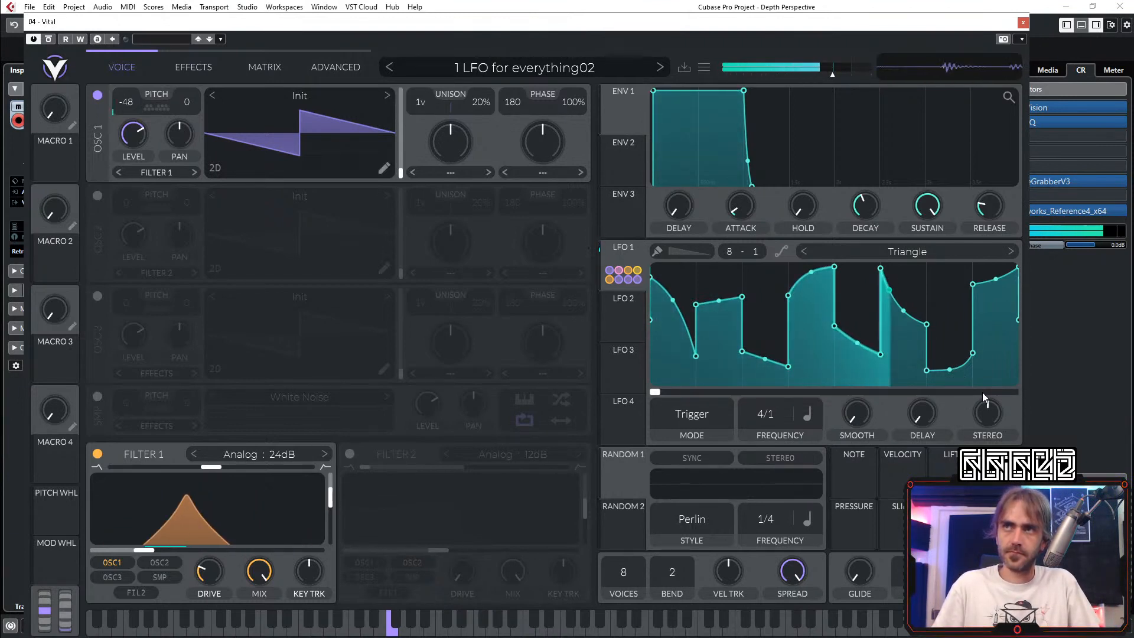
{"action": "left_click_drag", "start_coordinate": [909, 320], "coordinate": [910, 301]}
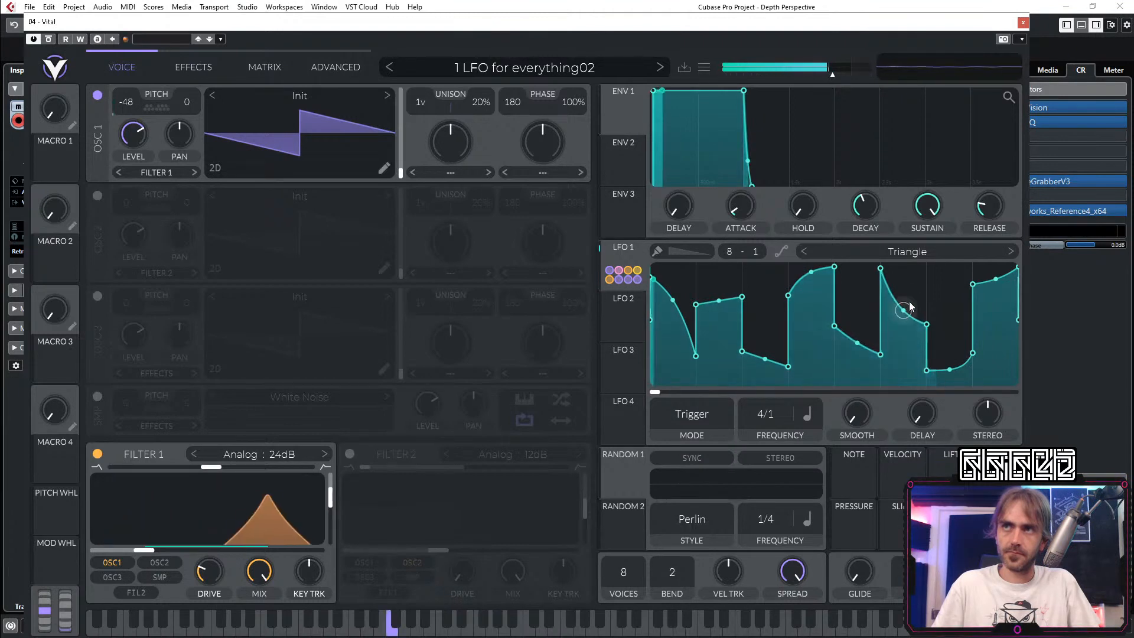
{"action": "left_click_drag", "start_coordinate": [875, 363], "coordinate": [894, 376]}
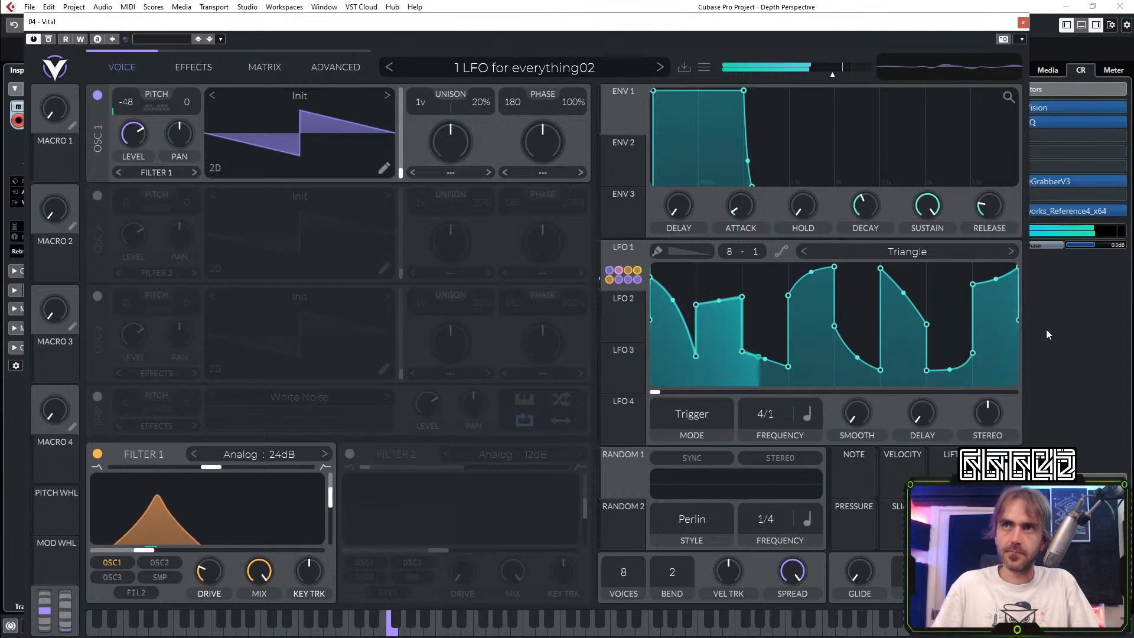
Step: Try a different LFO 1 smoothing amount in Vital 02, close the instrument and stop playback
{"action": "left_click_drag", "start_coordinate": [858, 413], "coordinate": [887, 546]}
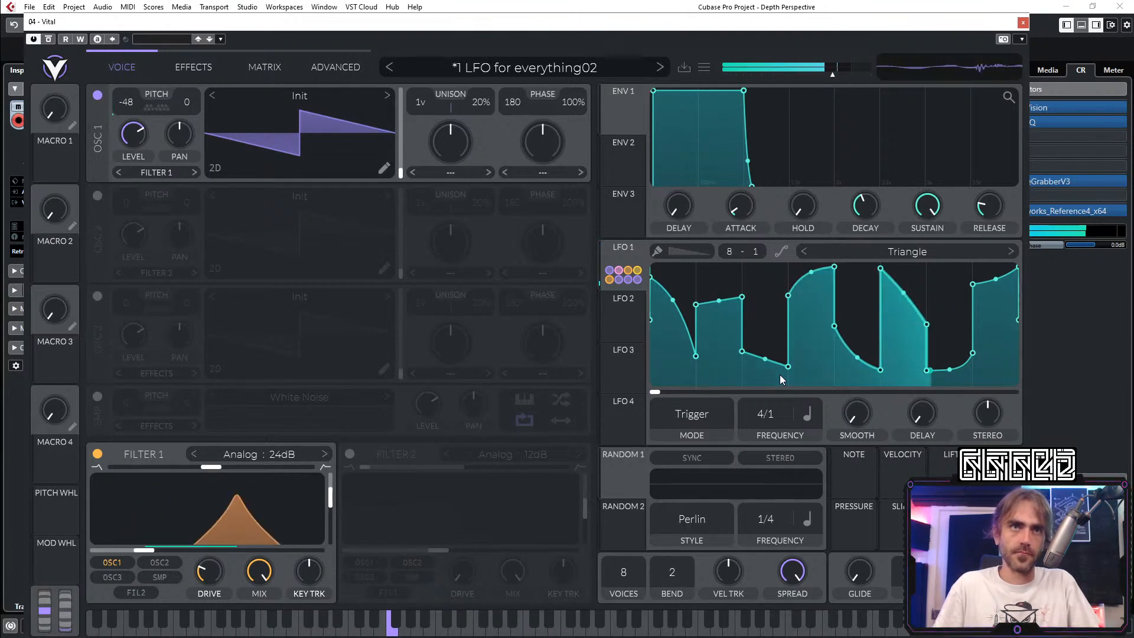
{"action": "left_click", "coordinate": [1023, 23]}
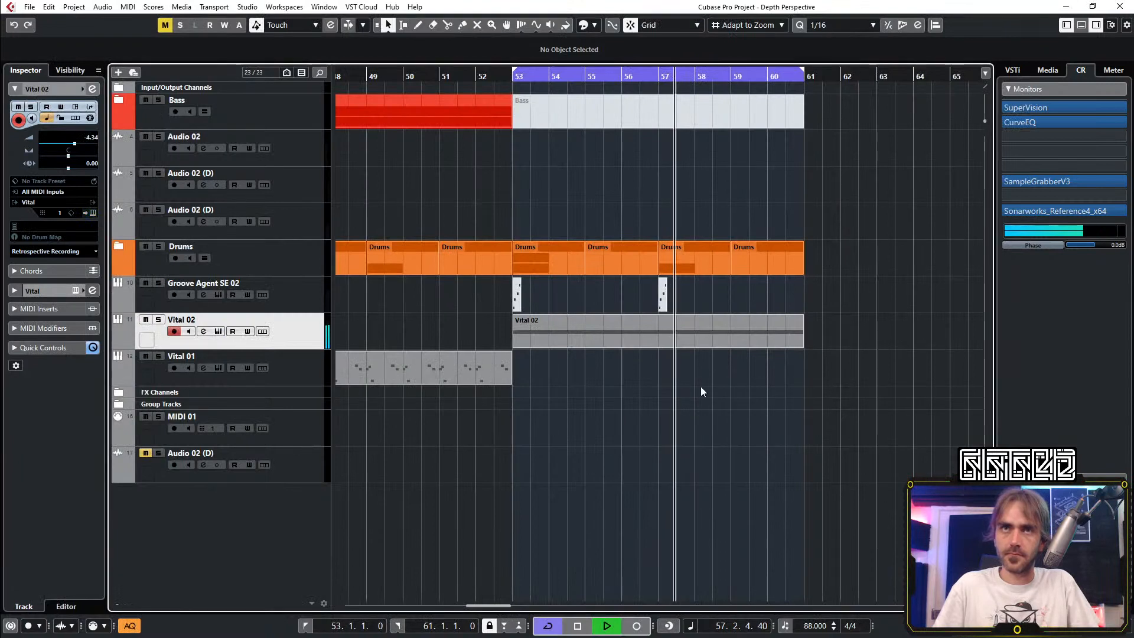
{"action": "key", "text": "space"}
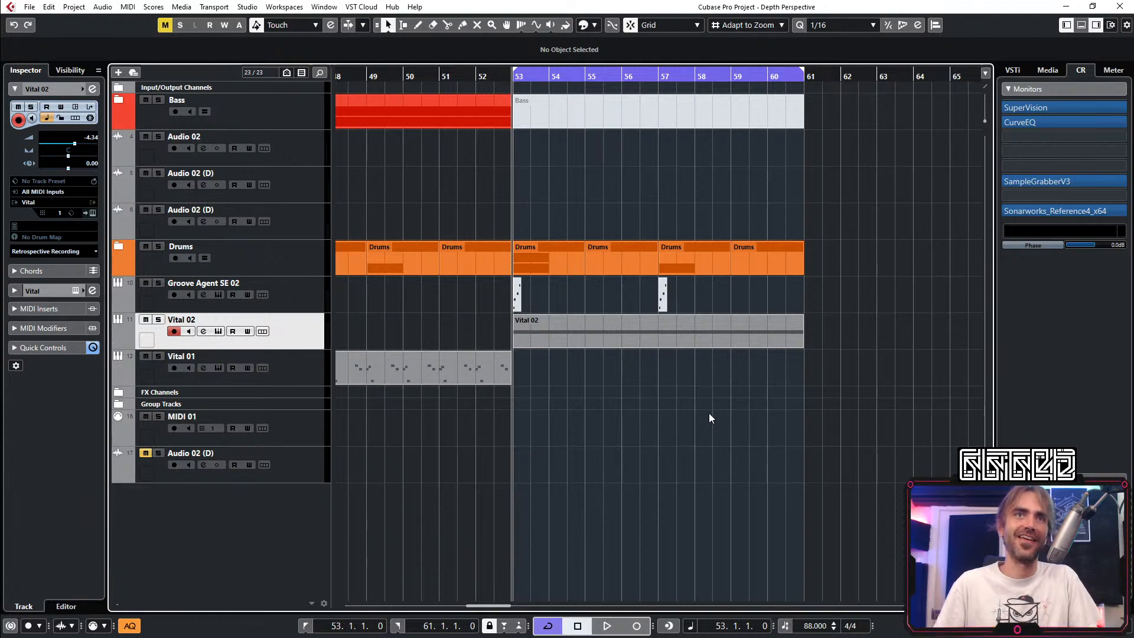
Step: Play the loop with the Vital 02 track soloed and open its instrument
{"action": "key", "text": "space"}
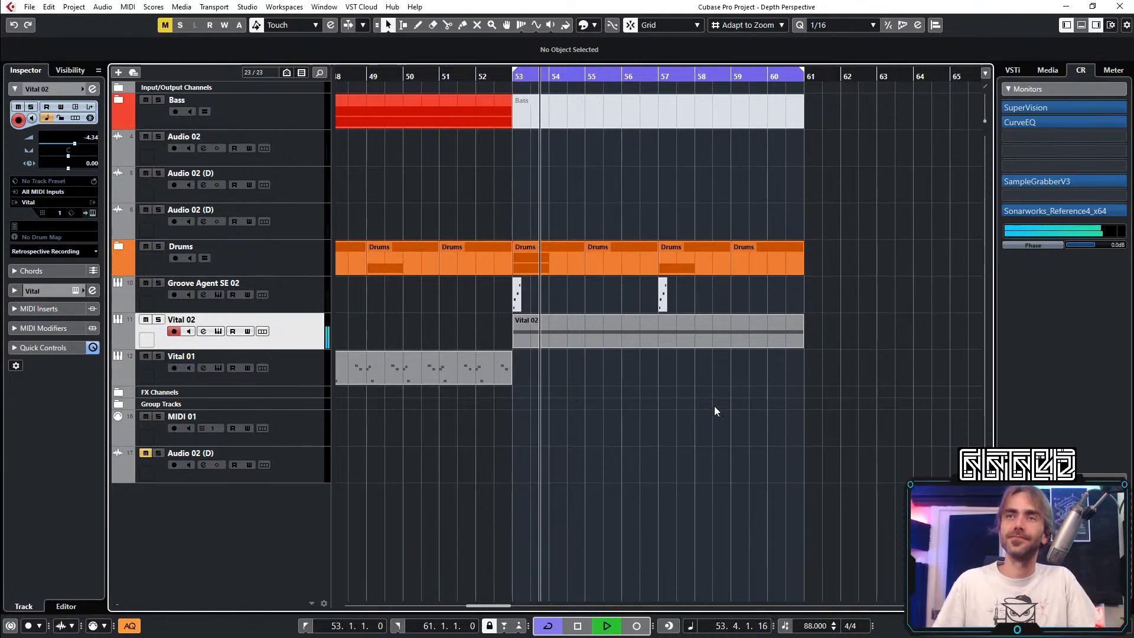
{"action": "key", "text": "s"}
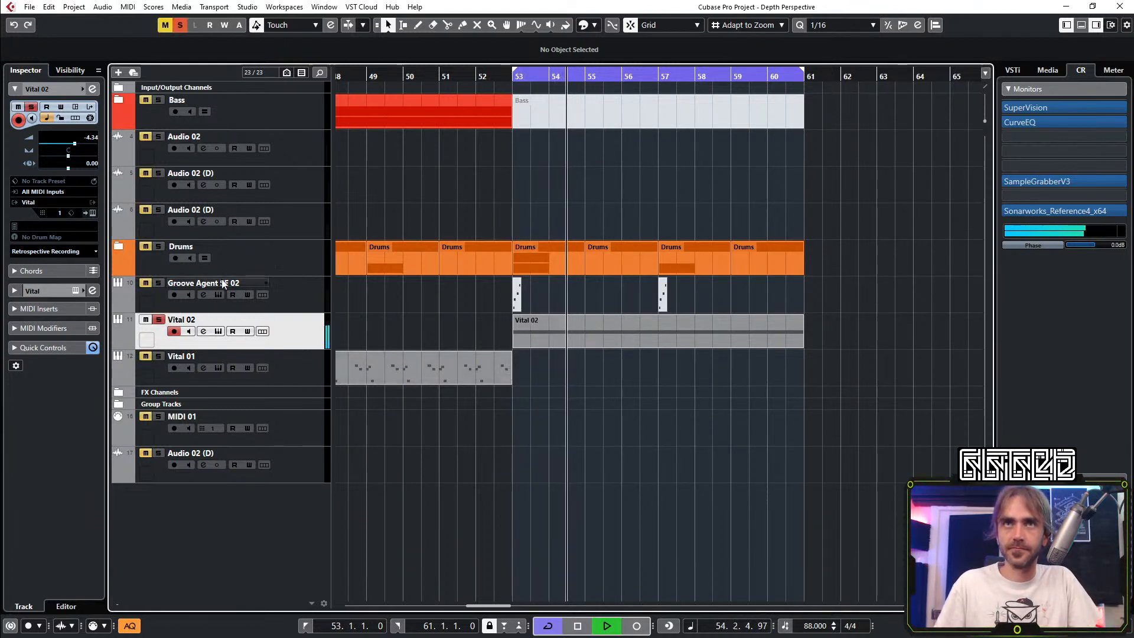
{"action": "key", "text": "f"}
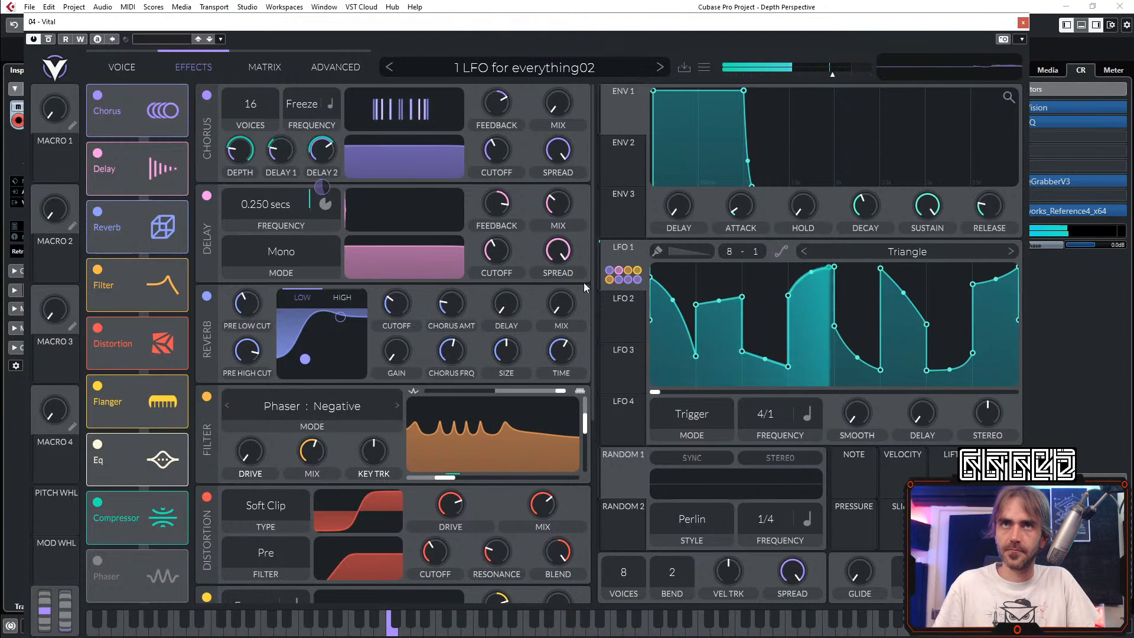
Step: Set Vital's chorus mix to about 11.5%, raise the chorus cutoff and narrow its spread, and close the instrument
{"action": "left_click_drag", "start_coordinate": [566, 299], "coordinate": [549, 264]}
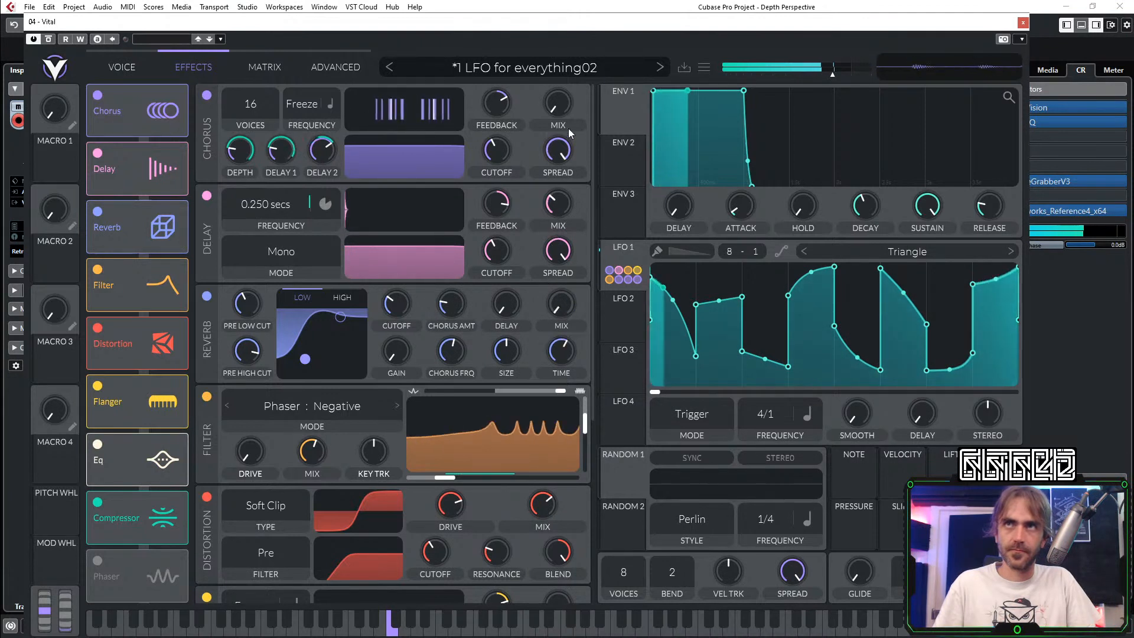
{"action": "left_click_drag", "start_coordinate": [568, 128], "coordinate": [605, 65]}
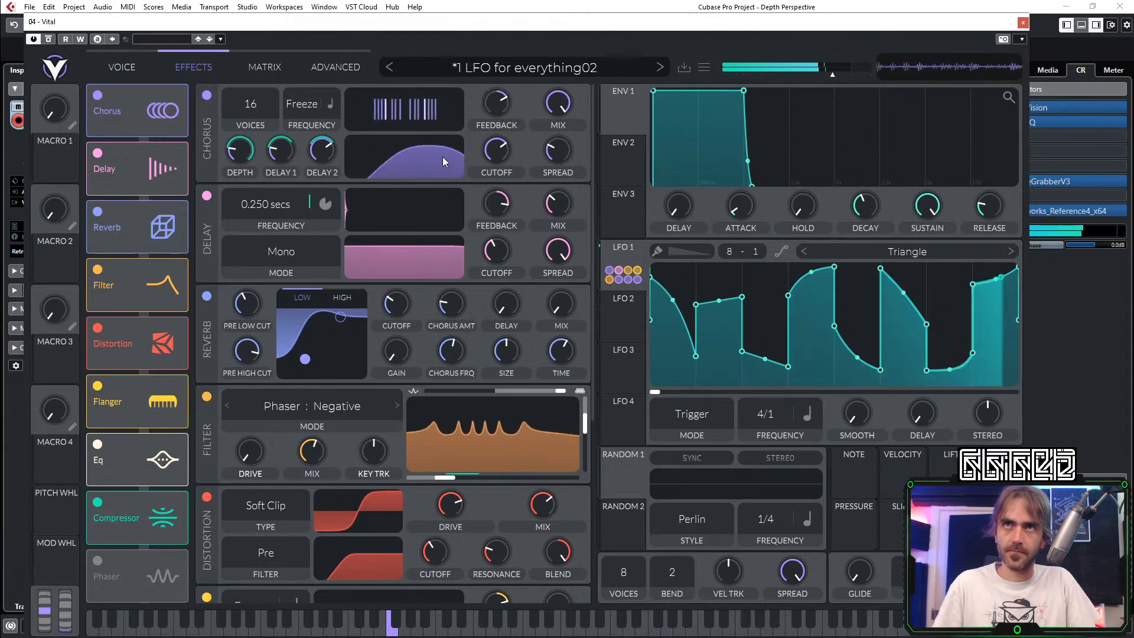
{"action": "left_click_drag", "start_coordinate": [572, 103], "coordinate": [558, 148]}
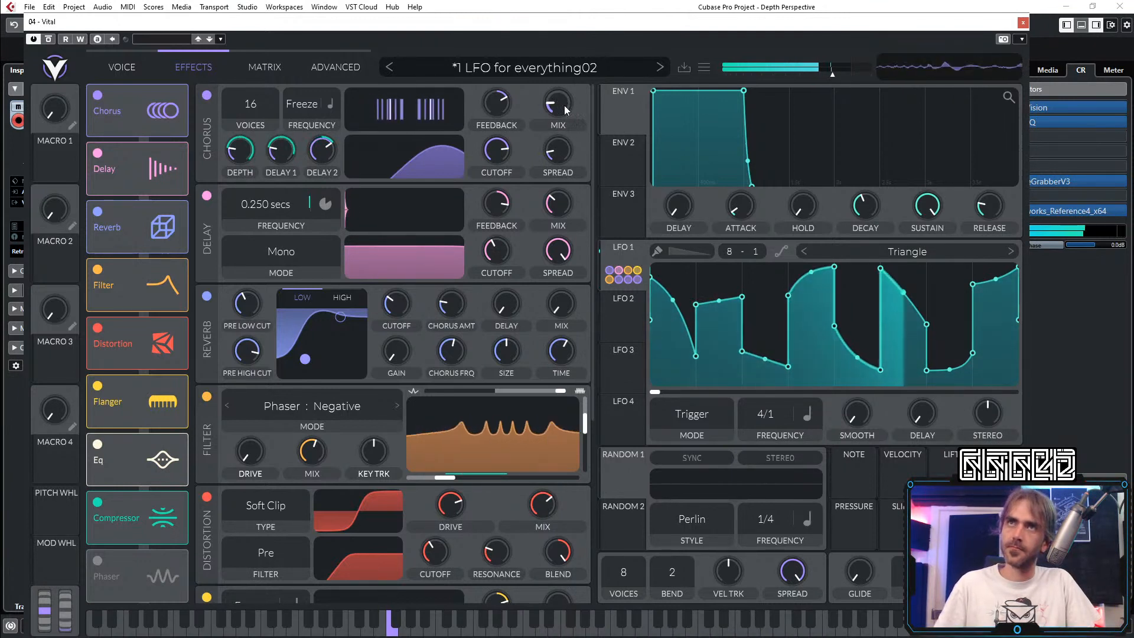
{"action": "left_click_drag", "start_coordinate": [561, 104], "coordinate": [593, 119]}
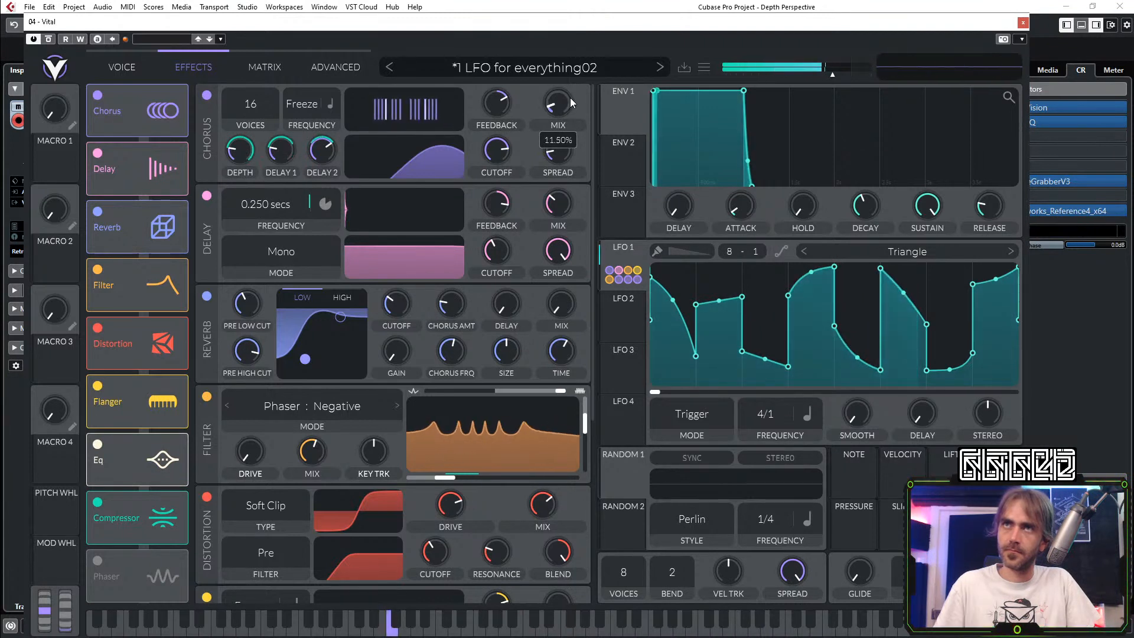
{"action": "mouse_move", "coordinate": [561, 104]}
{"action": "left_mouse_down"}
{"action": "mouse_move", "coordinate": [562, 94]}
{"action": "mouse_move", "coordinate": [563, 104]}
{"action": "left_mouse_up"}
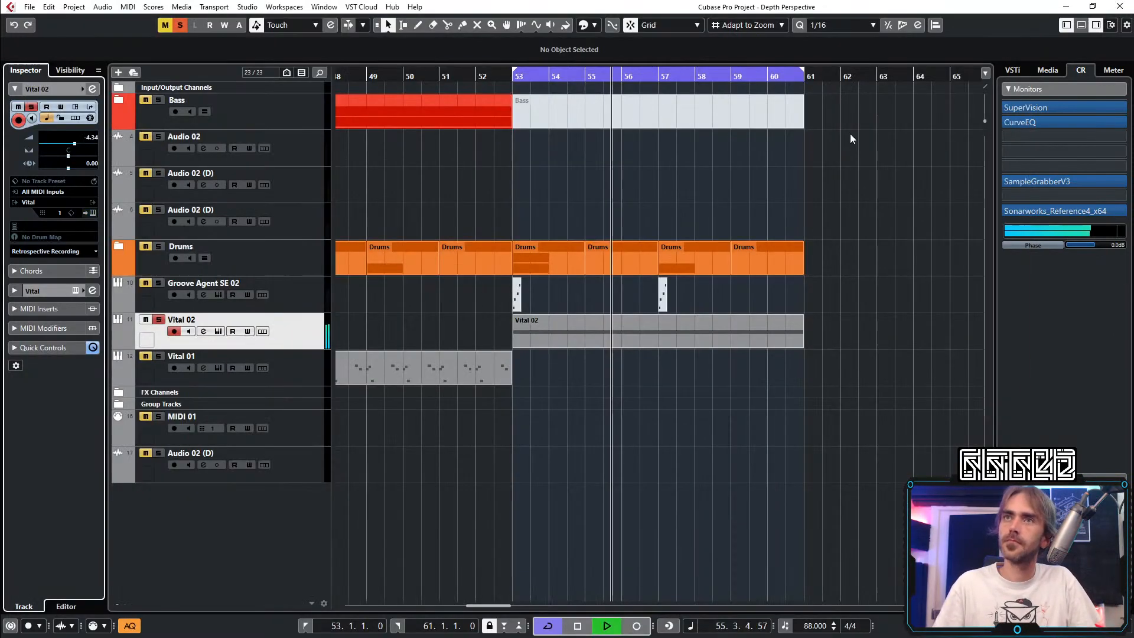
Step: Select the Vital 02 part at bar 53, audition it soloed from the loop start and stop playback
{"action": "left_click", "coordinate": [645, 326]}
{"action": "key", "text": "space"}
{"action": "right_click", "coordinate": [591, 341]}
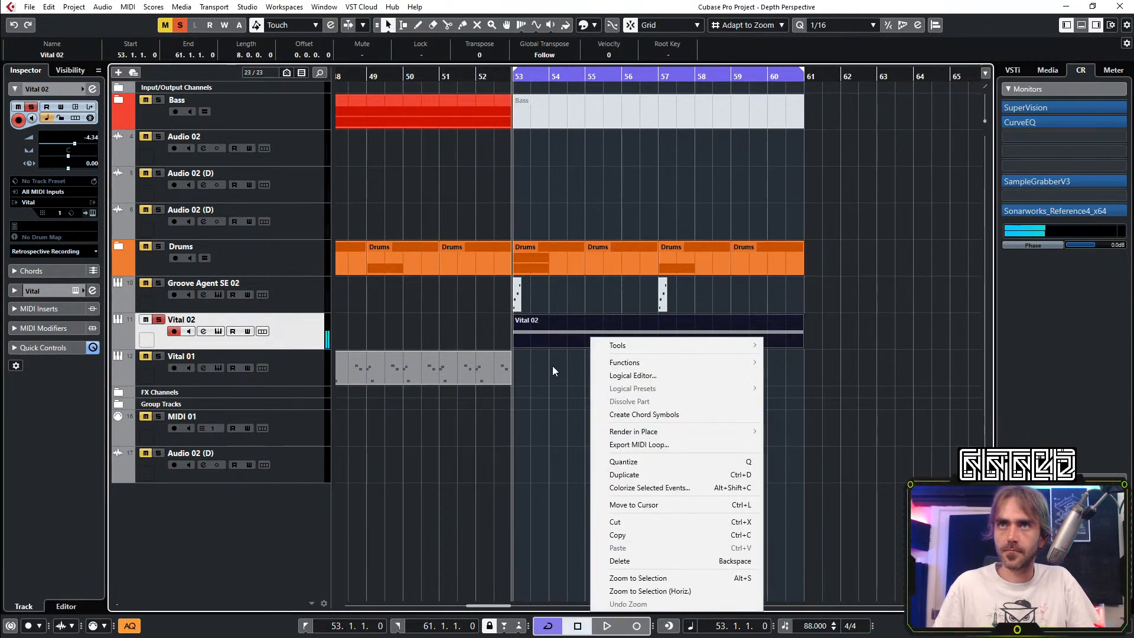
{"action": "left_click", "coordinate": [545, 342]}
{"action": "key", "text": "space"}
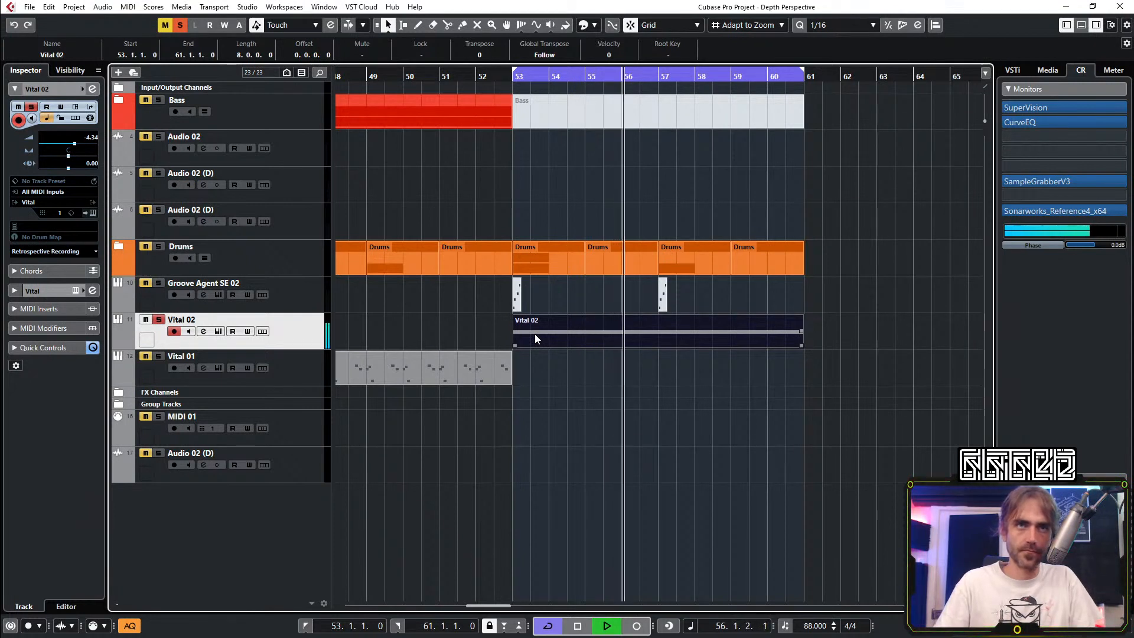
{"action": "key", "text": "space"}
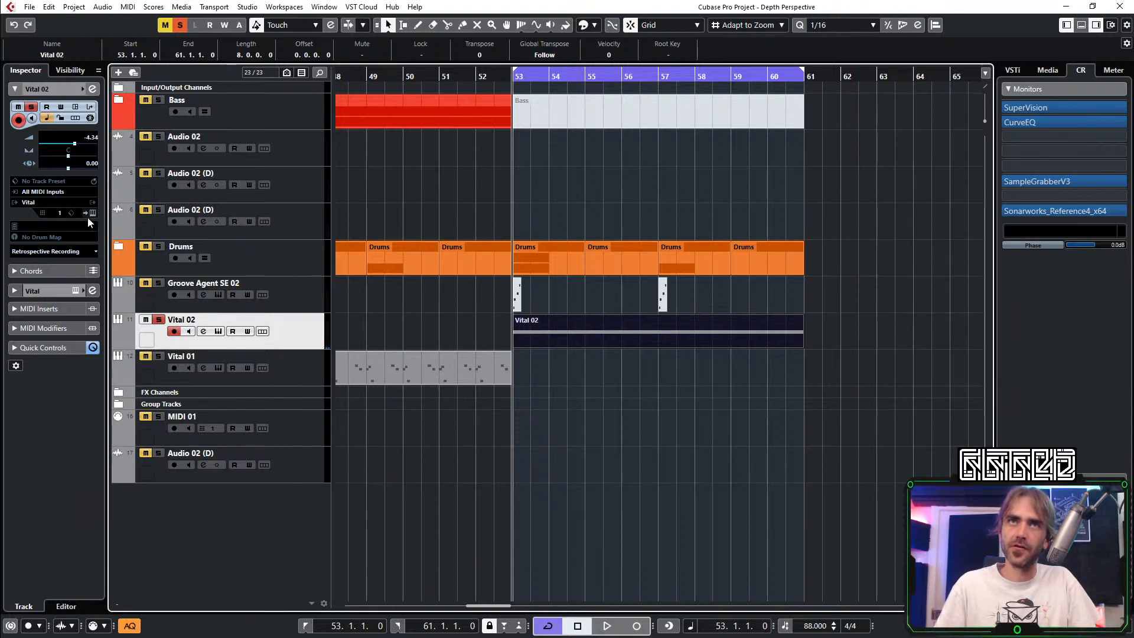
Step: Open the Vital 02 instrument, copy LFO 1's shape and paste it into LFO 2
{"action": "left_click", "coordinate": [92, 89]}
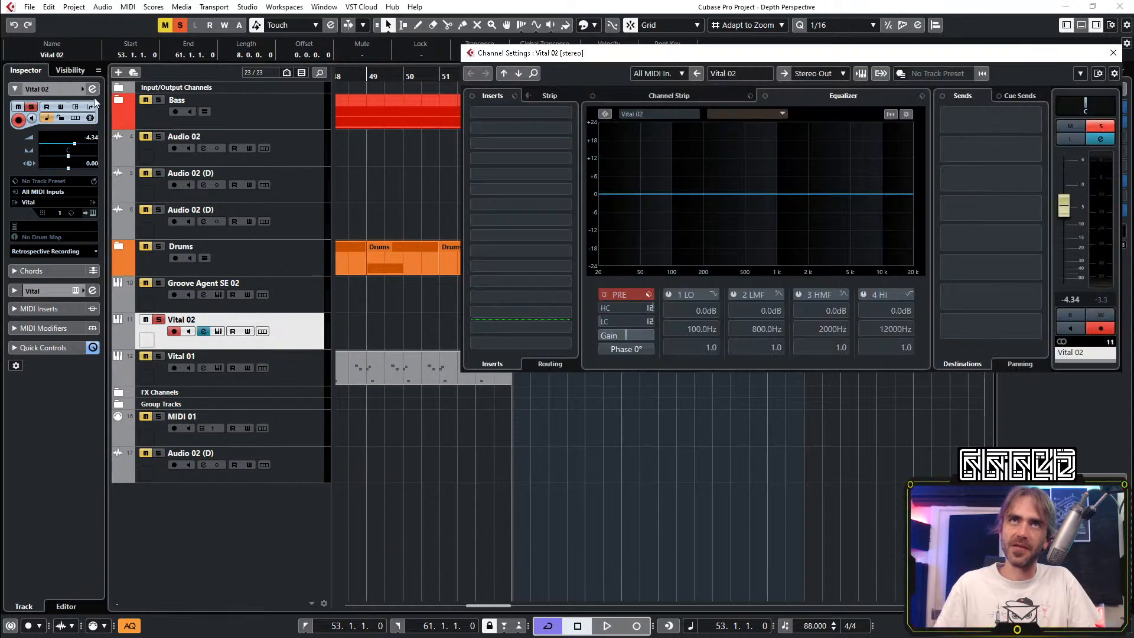
{"action": "left_click", "coordinate": [92, 88]}
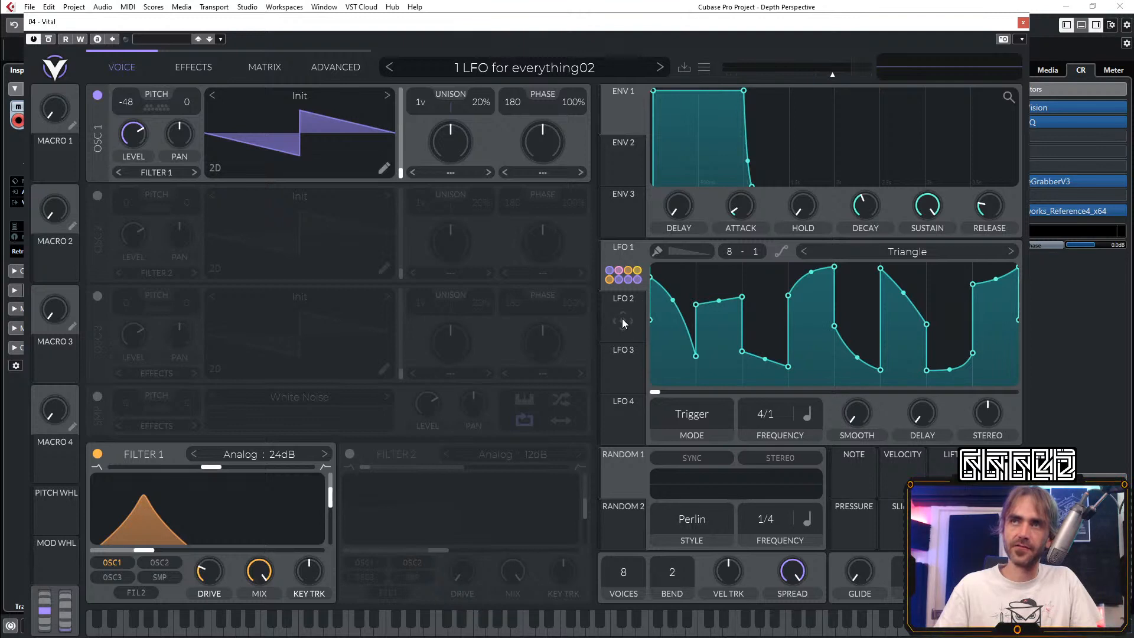
{"action": "right_click", "coordinate": [726, 328]}
{"action": "left_click", "coordinate": [732, 343]}
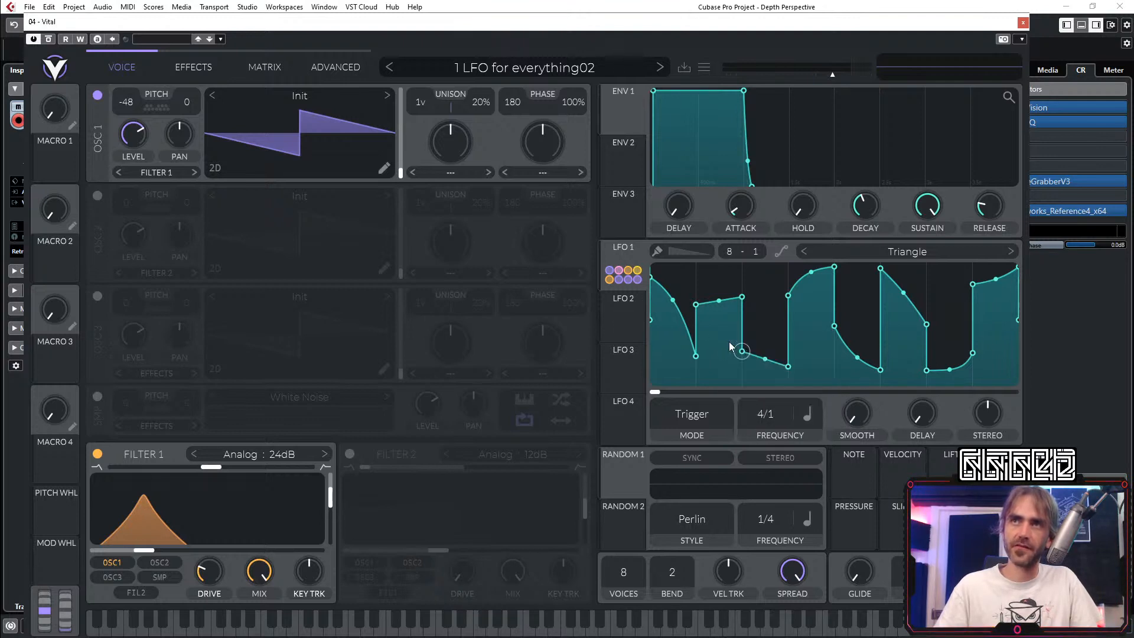
{"action": "left_click", "coordinate": [619, 306]}
{"action": "right_click", "coordinate": [726, 324]}
{"action": "left_click", "coordinate": [746, 353]}
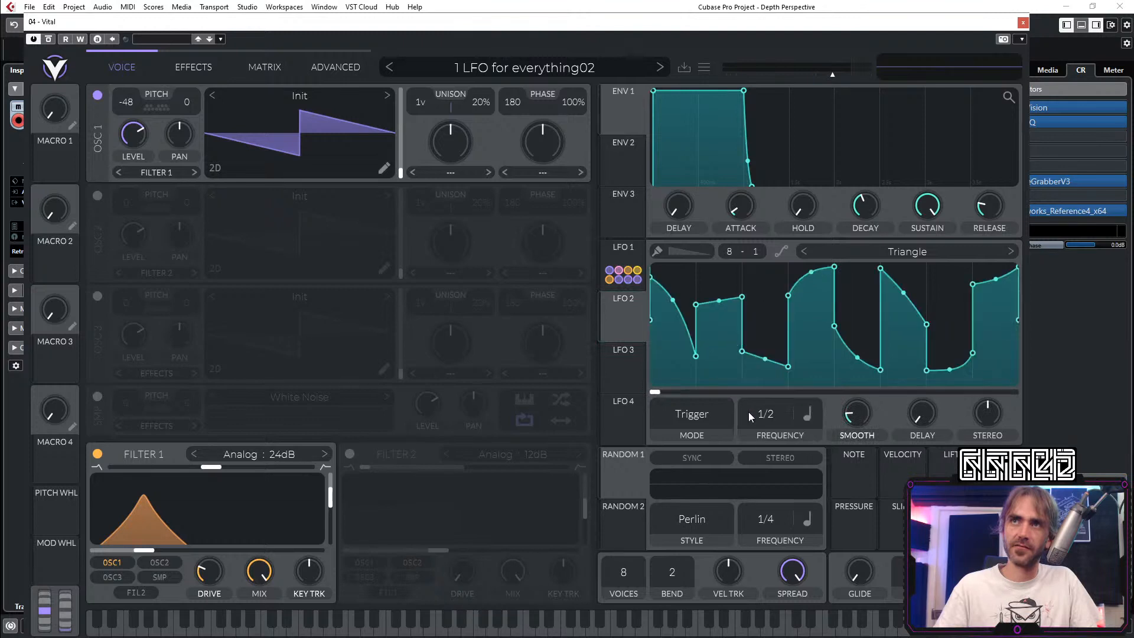
Step: Set LFO 2's frequency to 4/1 with no smoothing and assign it to oscillator 1's frequency morph amount
{"action": "left_click_drag", "start_coordinate": [772, 496], "coordinate": [775, 495]}
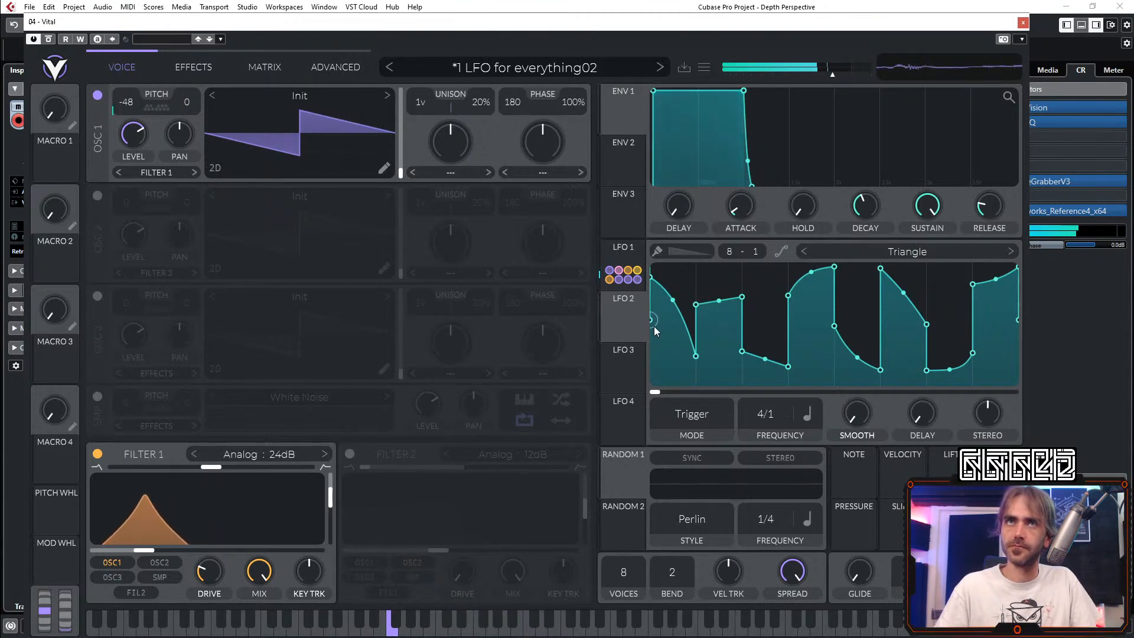
{"action": "mouse_move", "coordinate": [627, 324]}
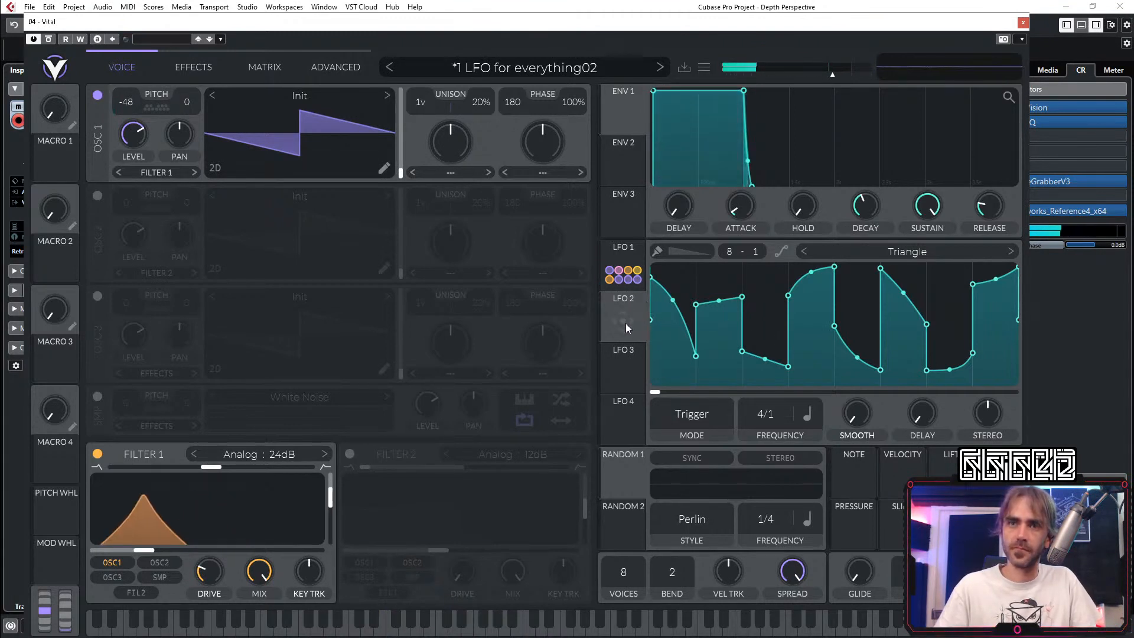
{"action": "left_click_drag", "start_coordinate": [626, 324], "coordinate": [451, 188]}
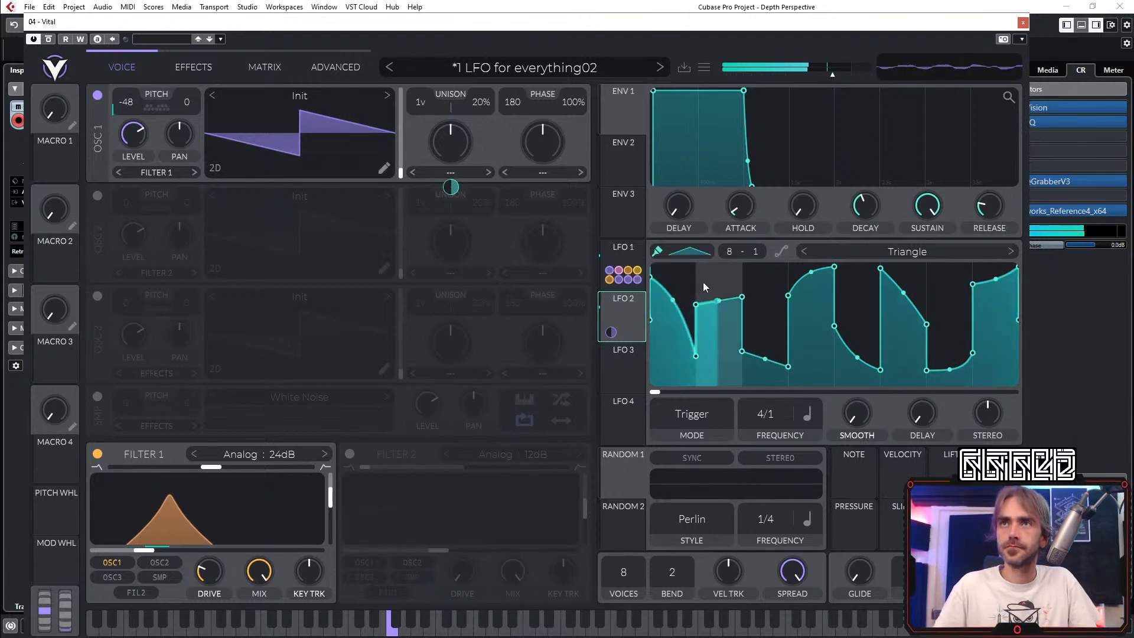
Step: Paint LFO 2 as flat steps on the 8-column grid, with the second and fifth near zero and all others at maximum
{"action": "key", "text": "shift"}
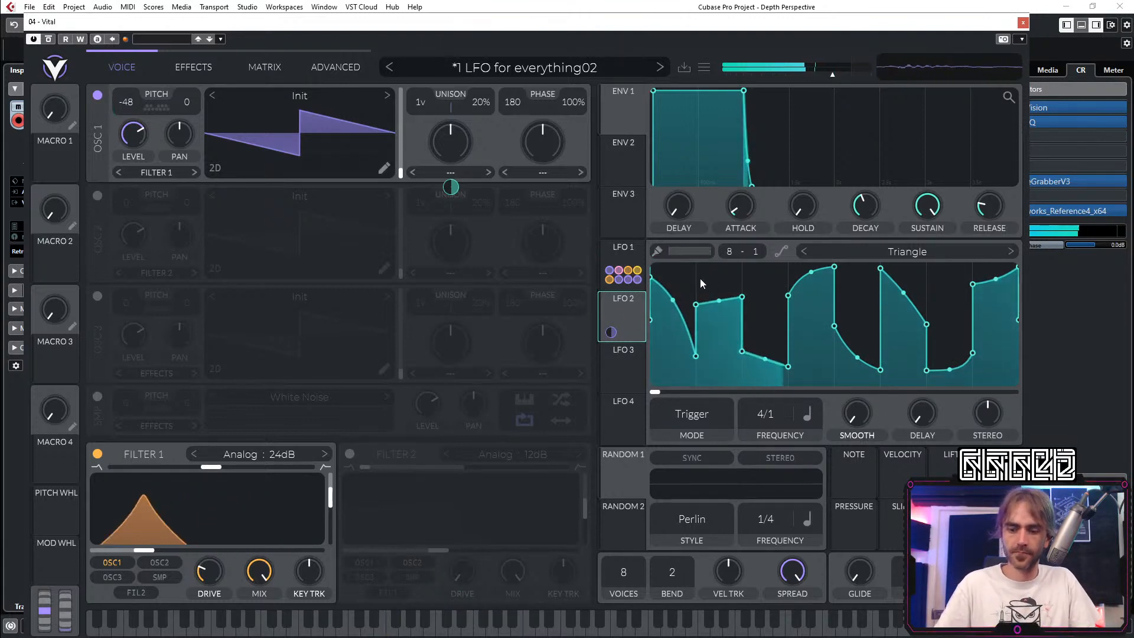
{"action": "key", "text": "shift"}
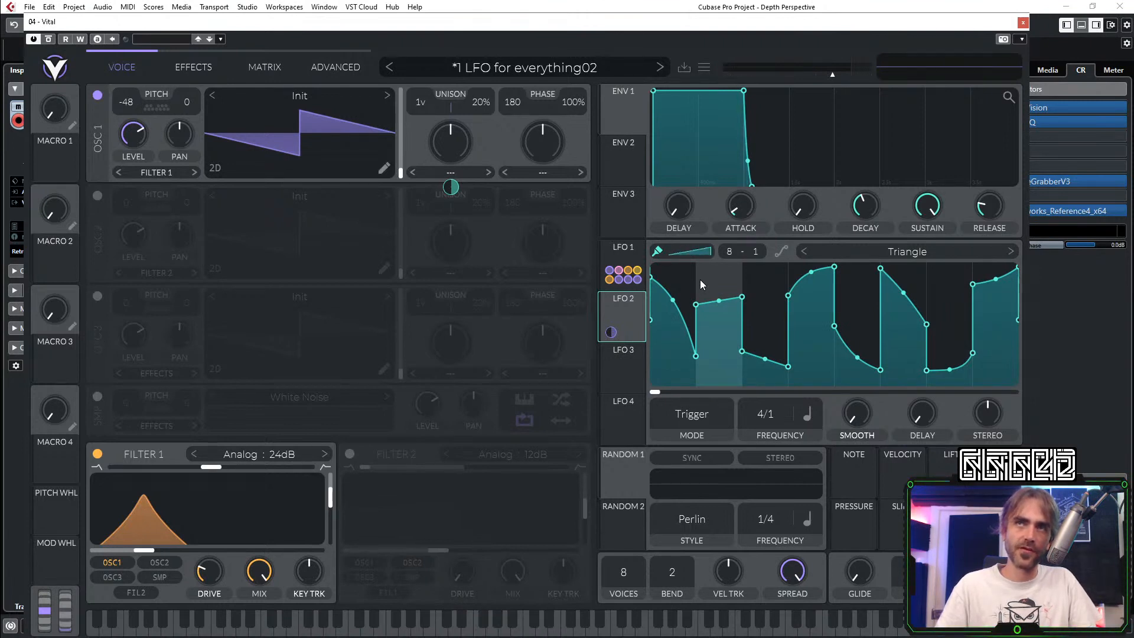
{"action": "scroll", "coordinate": [736, 273], "scroll_direction": "up", "scroll_amount": 1}
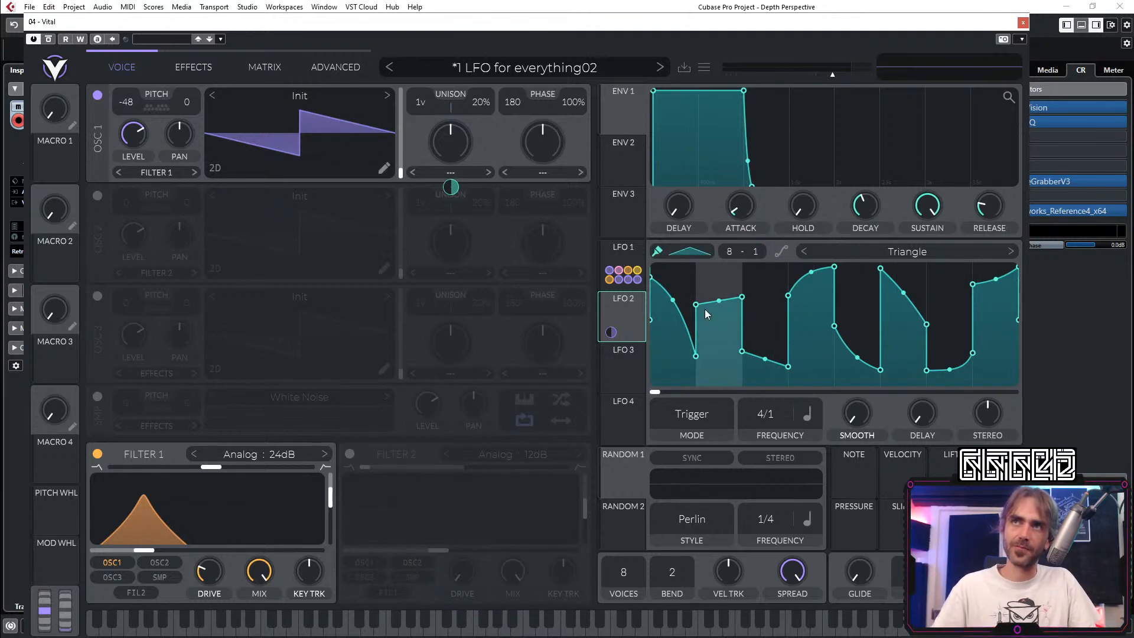
{"action": "left_click", "coordinate": [722, 346]}
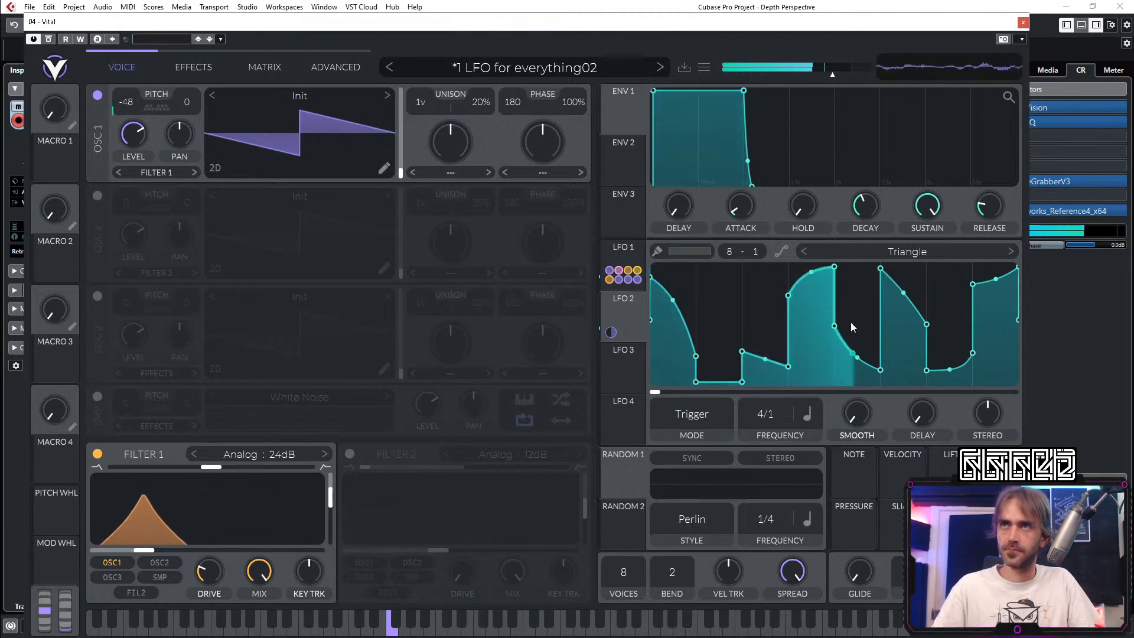
{"action": "left_click", "coordinate": [854, 379], "text": "shift"}
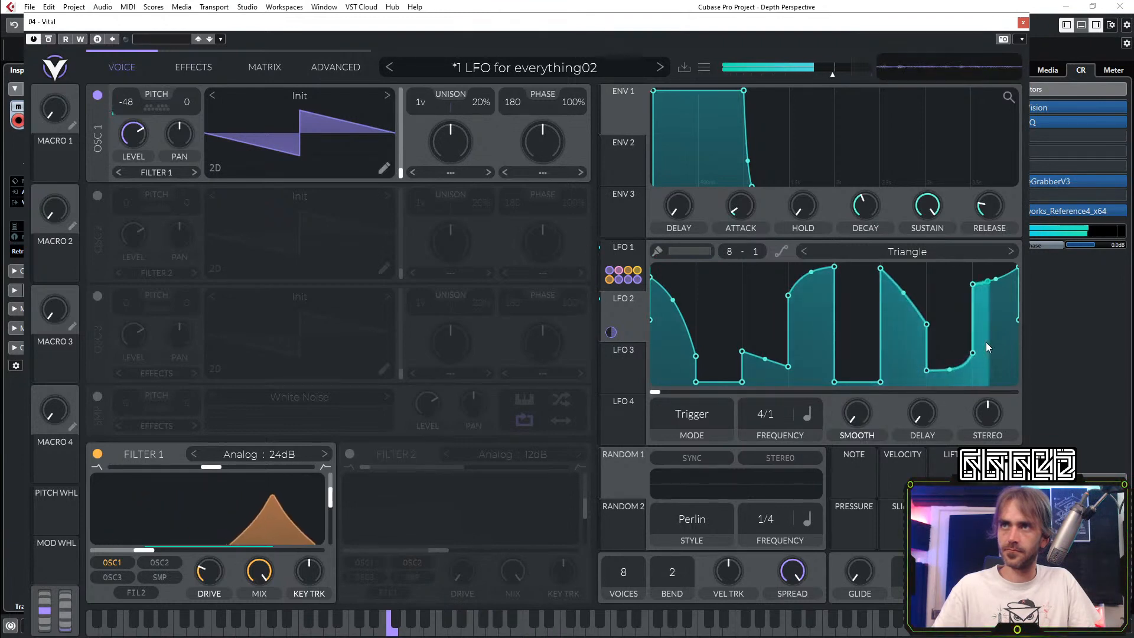
{"action": "key", "text": "shift"}
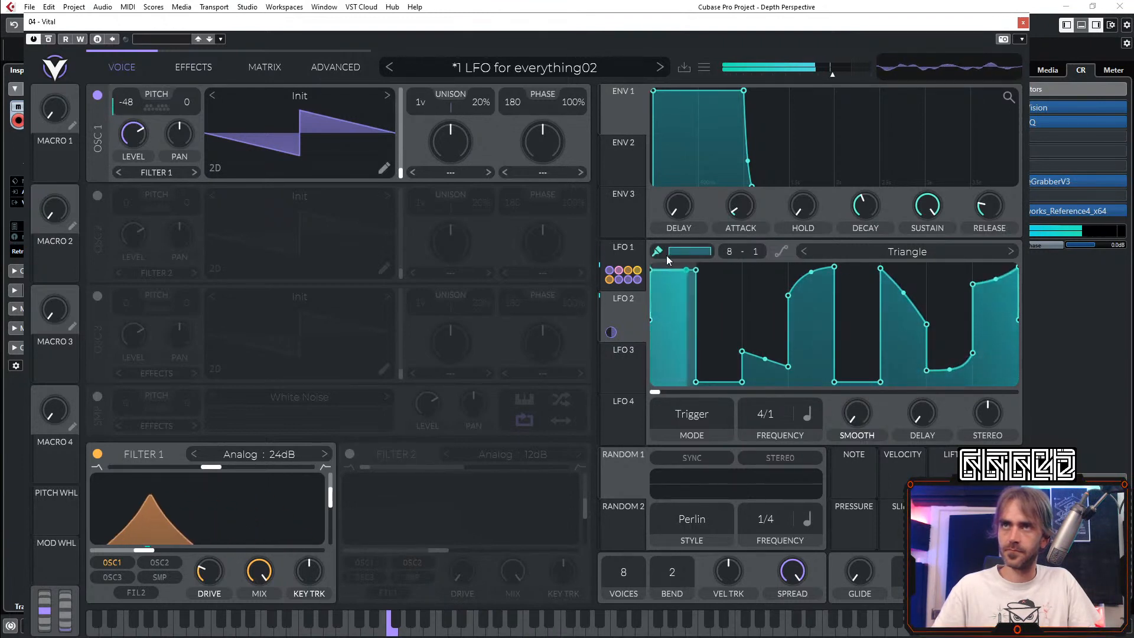
{"action": "left_click_drag", "start_coordinate": [768, 266], "coordinate": [815, 267]}
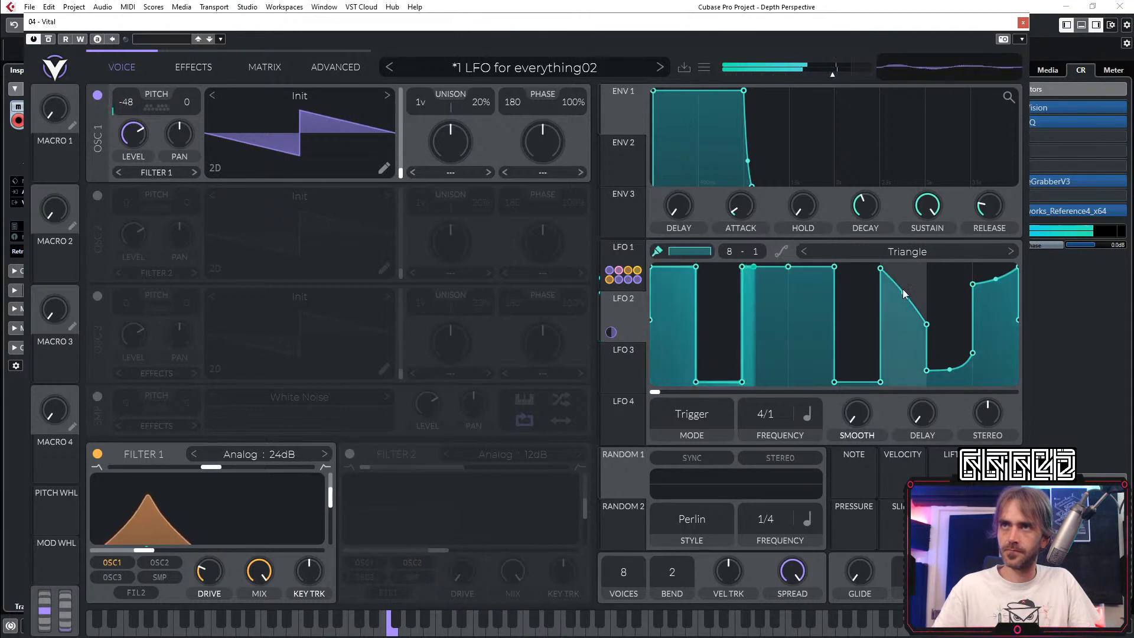
{"action": "left_click", "coordinate": [983, 289]}
{"action": "left_click", "coordinate": [955, 280]}
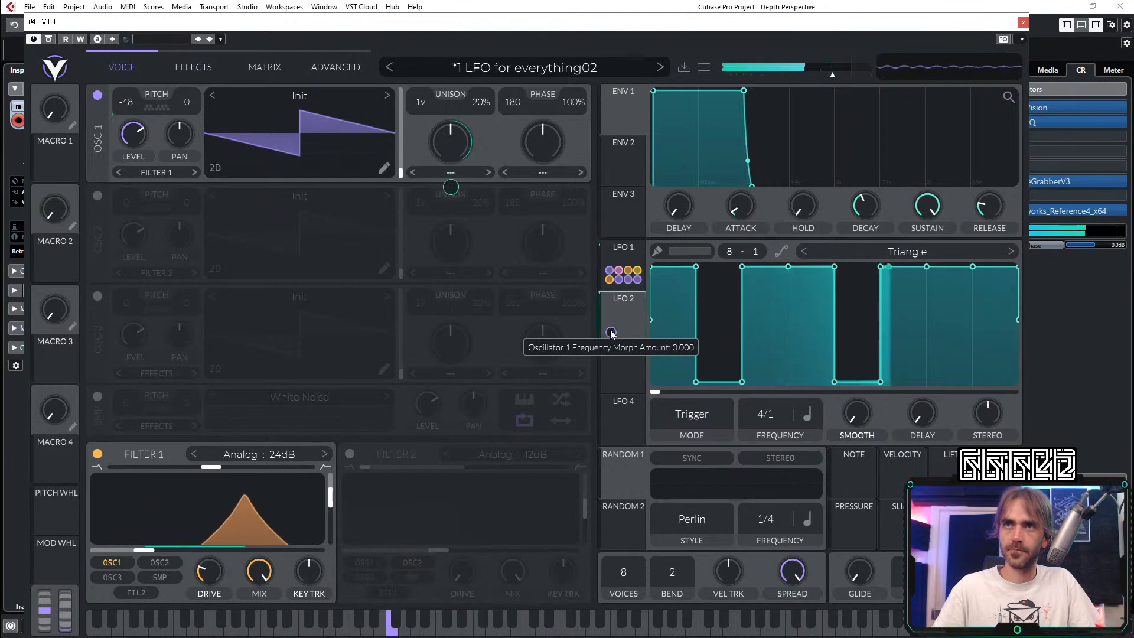
Step: Assign LFO 2 to oscillator 1's level and close the Vital 02 instrument
{"action": "left_click_drag", "start_coordinate": [623, 321], "coordinate": [135, 177]}
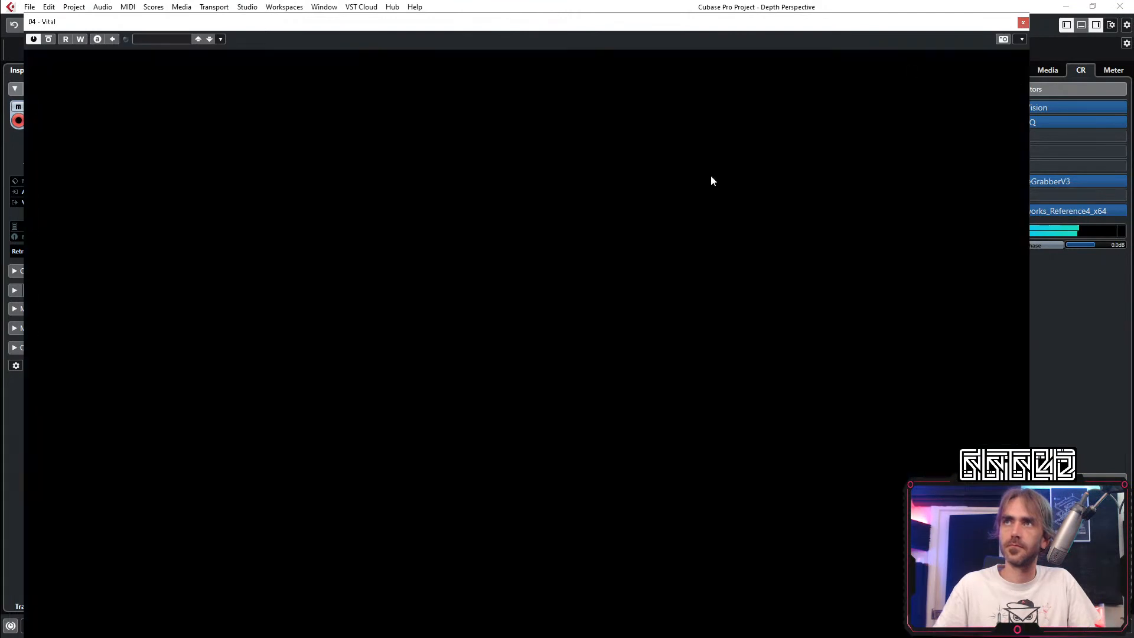
{"action": "left_click", "coordinate": [1023, 22]}
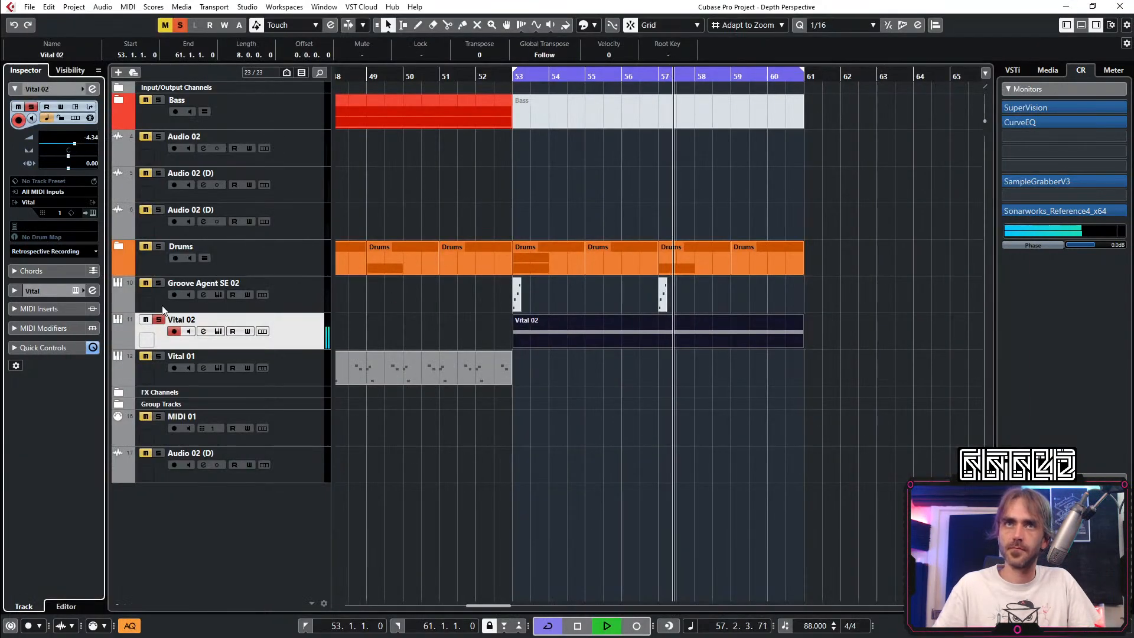
Step: Turn off the solo on Vital 02 and restart playback from bar 53
{"action": "left_click", "coordinate": [868, 184]}
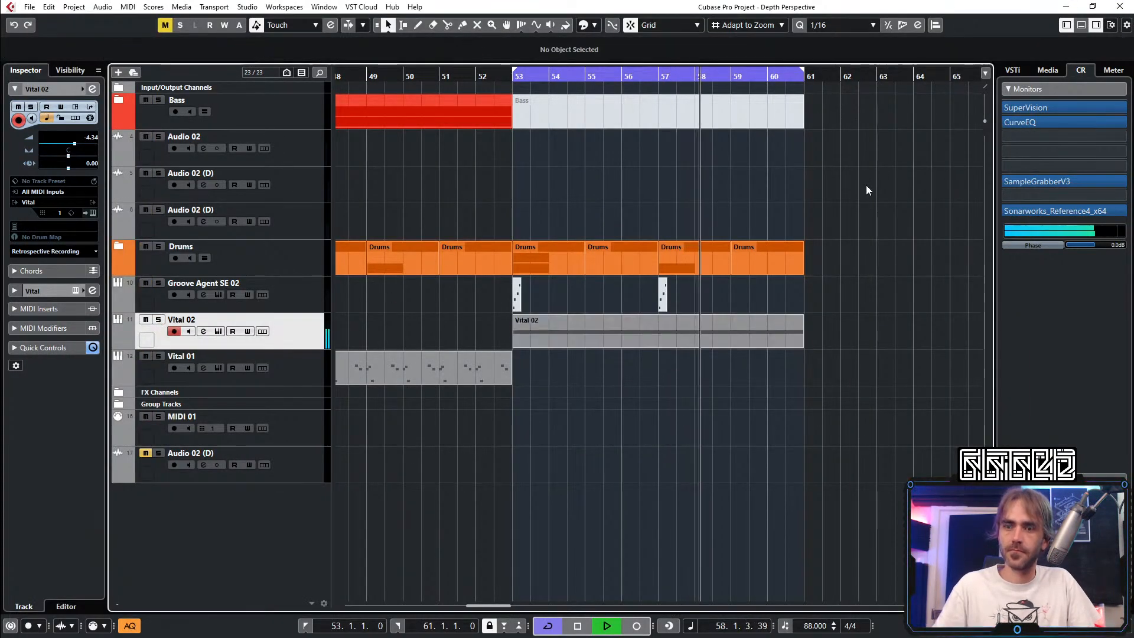
{"action": "key", "text": "space"}
{"action": "key", "text": "space"}
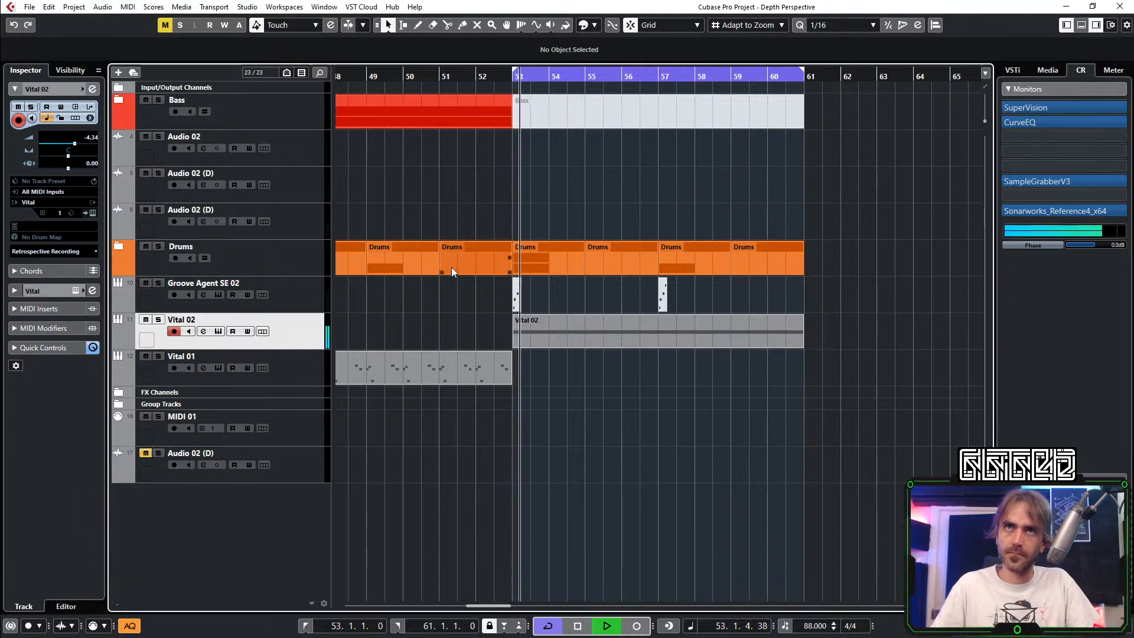
Step: Unmute the Groove Agent SE 02 events at bars 53 and 57
{"action": "key", "text": "7"}
{"action": "left_click_drag", "start_coordinate": [434, 290], "coordinate": [591, 304]}
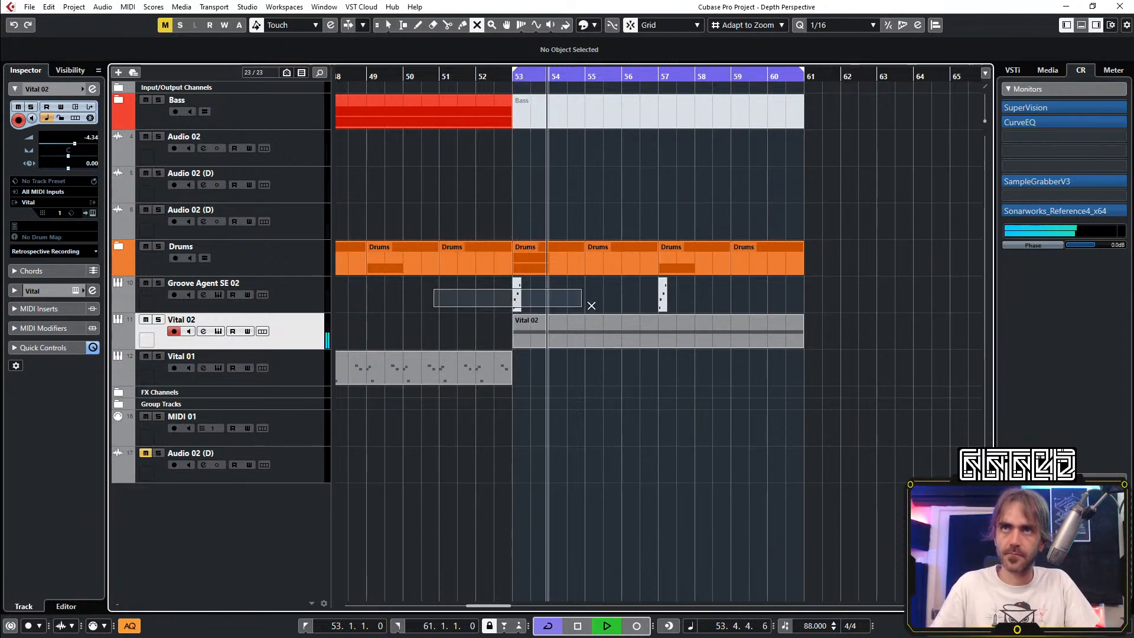
{"action": "left_click_drag", "start_coordinate": [434, 290], "coordinate": [701, 293]}
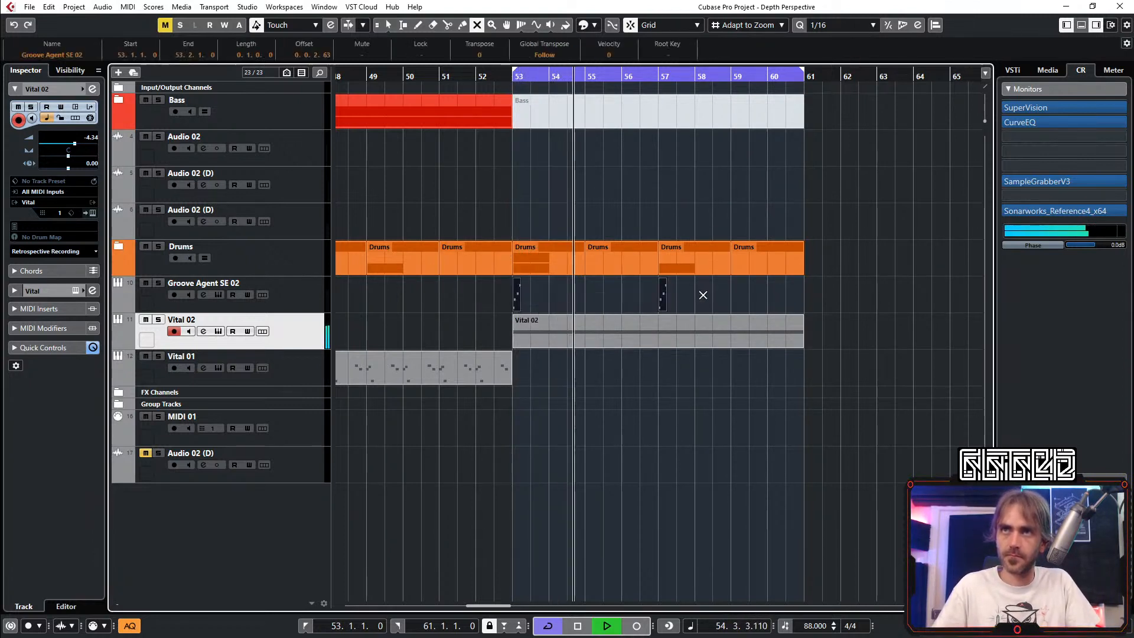
Step: Switch back to the selection tool, reopen the Vital 02 instrument and turn its chorus mix fully down
{"action": "key", "text": "1"}
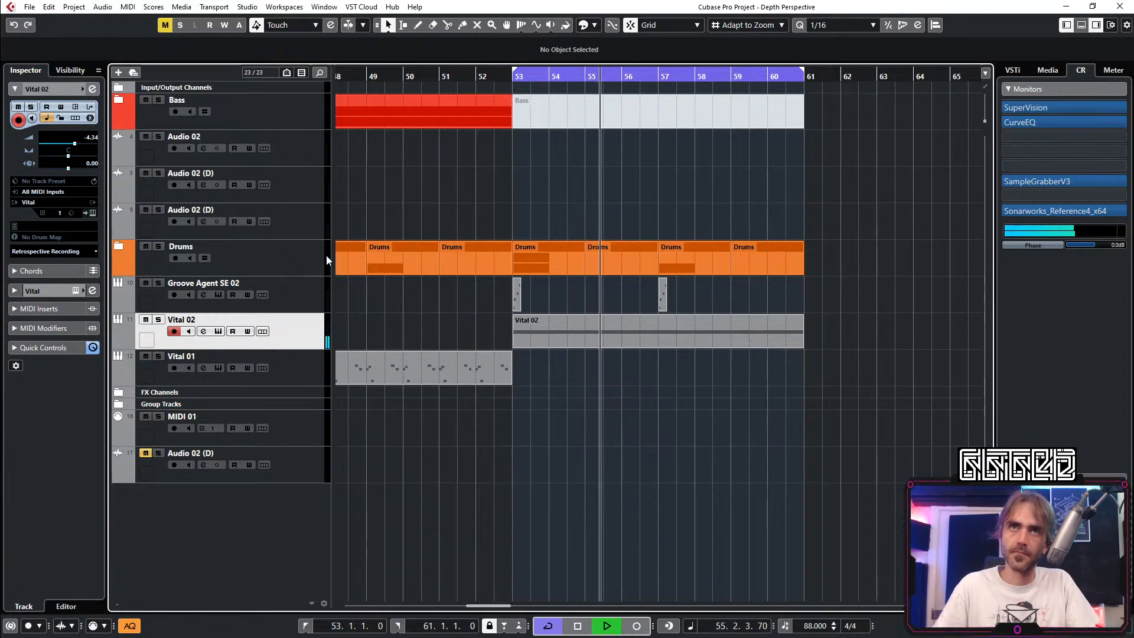
{"action": "left_click", "coordinate": [93, 214]}
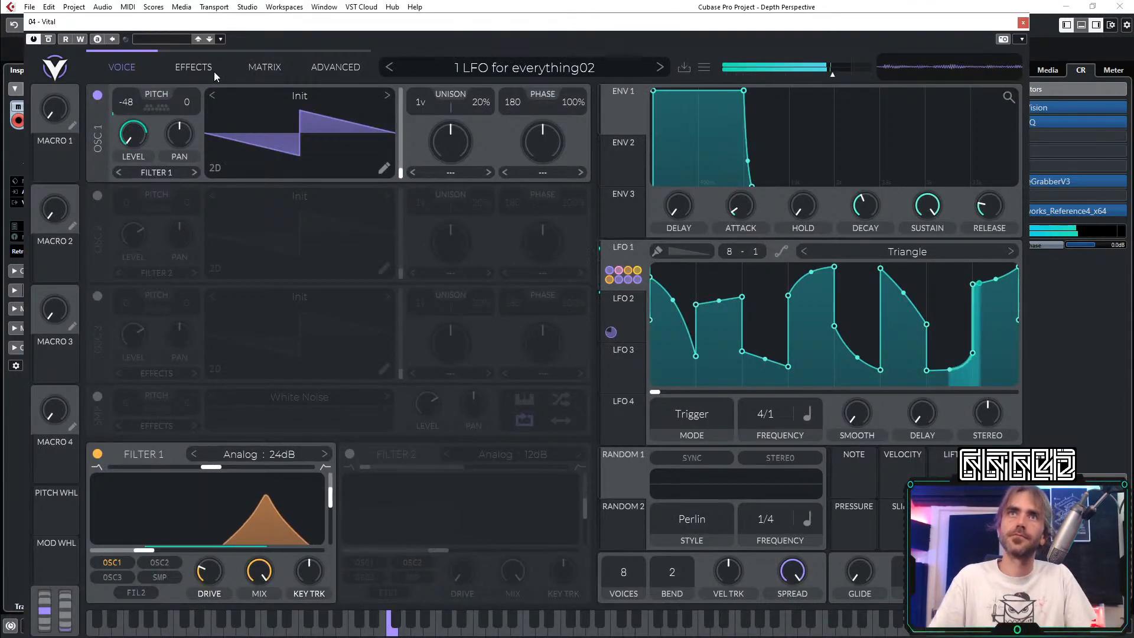
{"action": "left_click", "coordinate": [239, 67]}
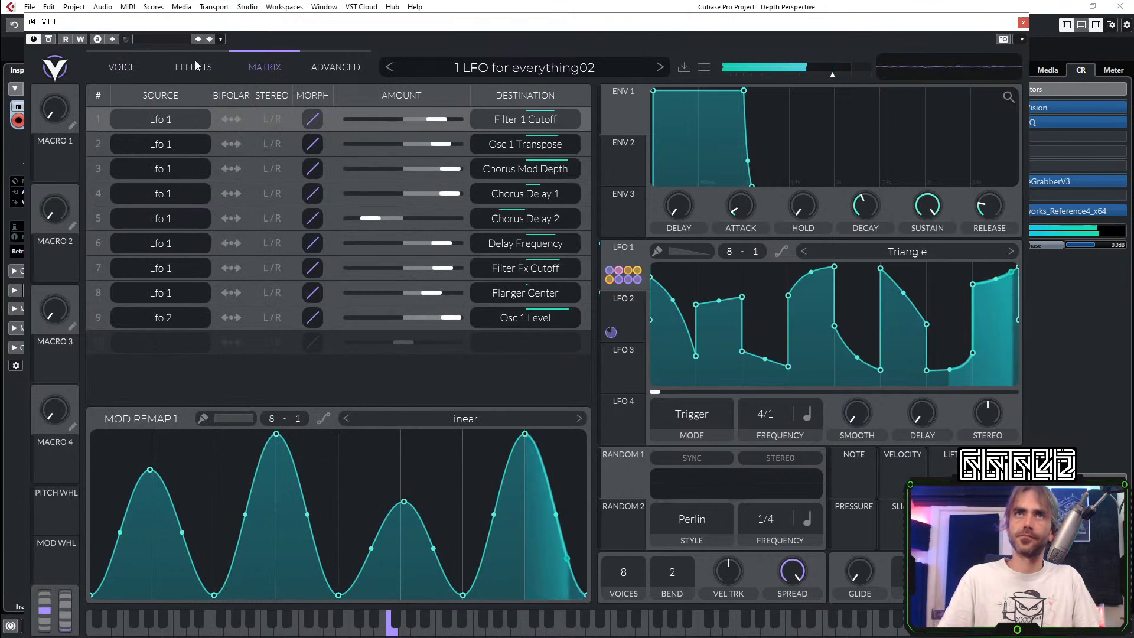
{"action": "left_click", "coordinate": [220, 68]}
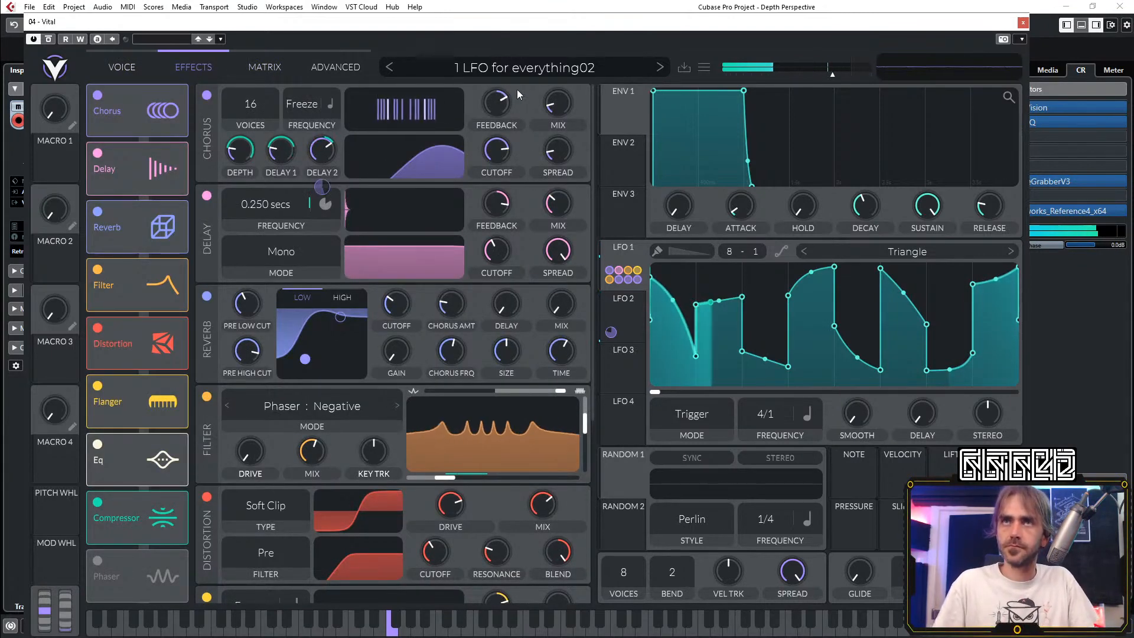
{"action": "left_click_drag", "start_coordinate": [557, 104], "coordinate": [560, 177]}
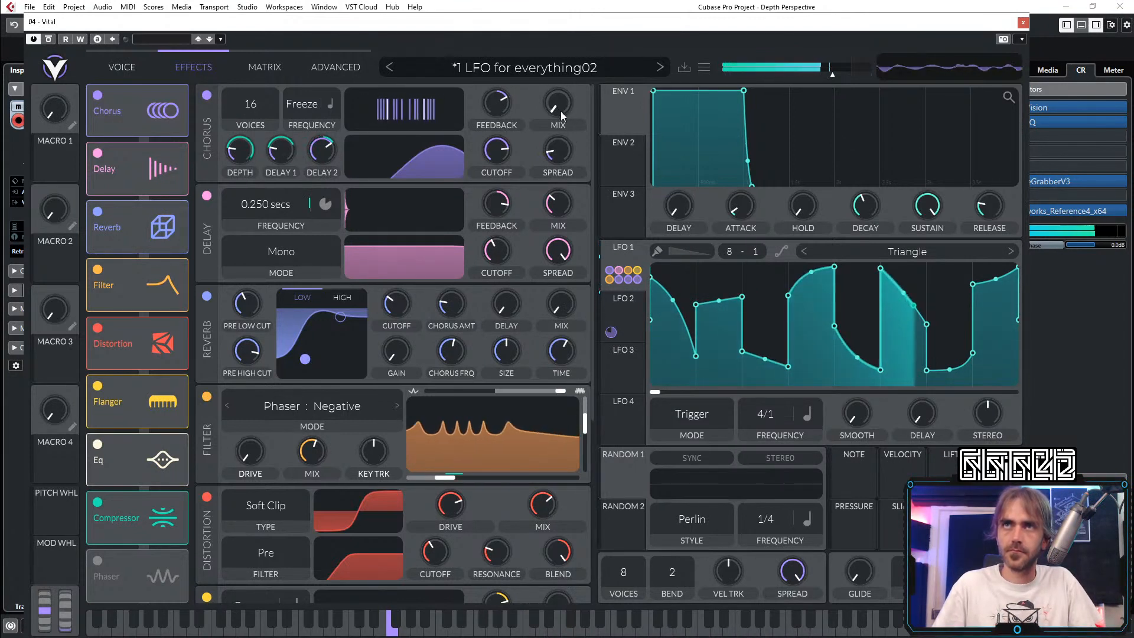
Step: Assign LFO 2 to the chorus mix with a small modulation amount, slightly raise LFO 2's smoothing, and close the instrument
{"action": "left_click", "coordinate": [622, 310]}
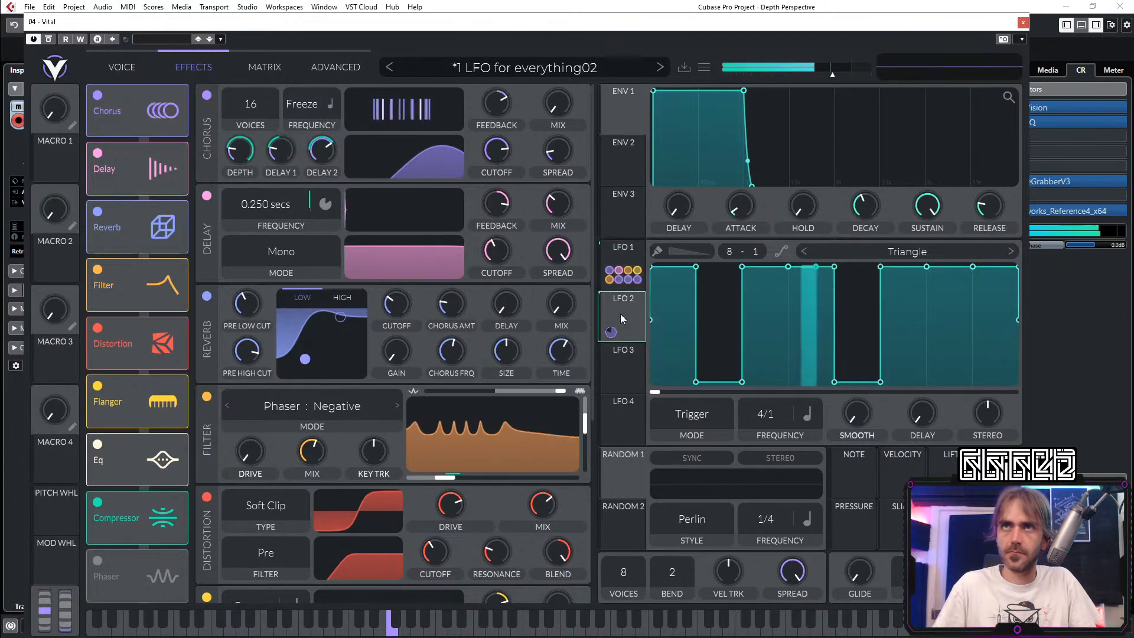
{"action": "left_click_drag", "start_coordinate": [610, 332], "coordinate": [561, 145]}
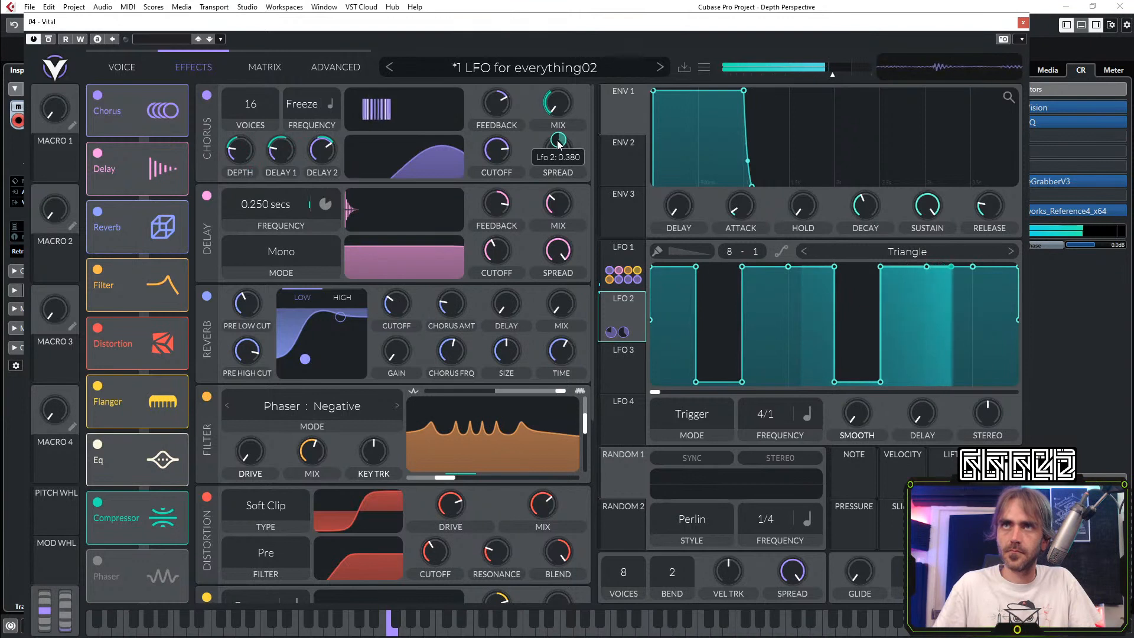
{"action": "mouse_move", "coordinate": [558, 140]}
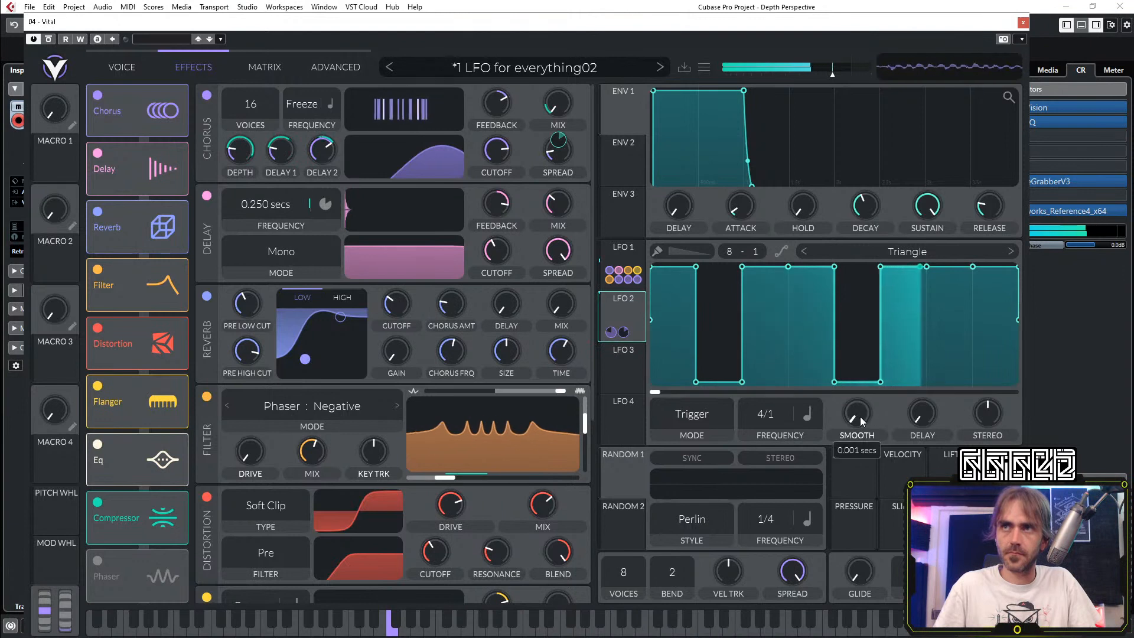
{"action": "mouse_move", "coordinate": [866, 419]}
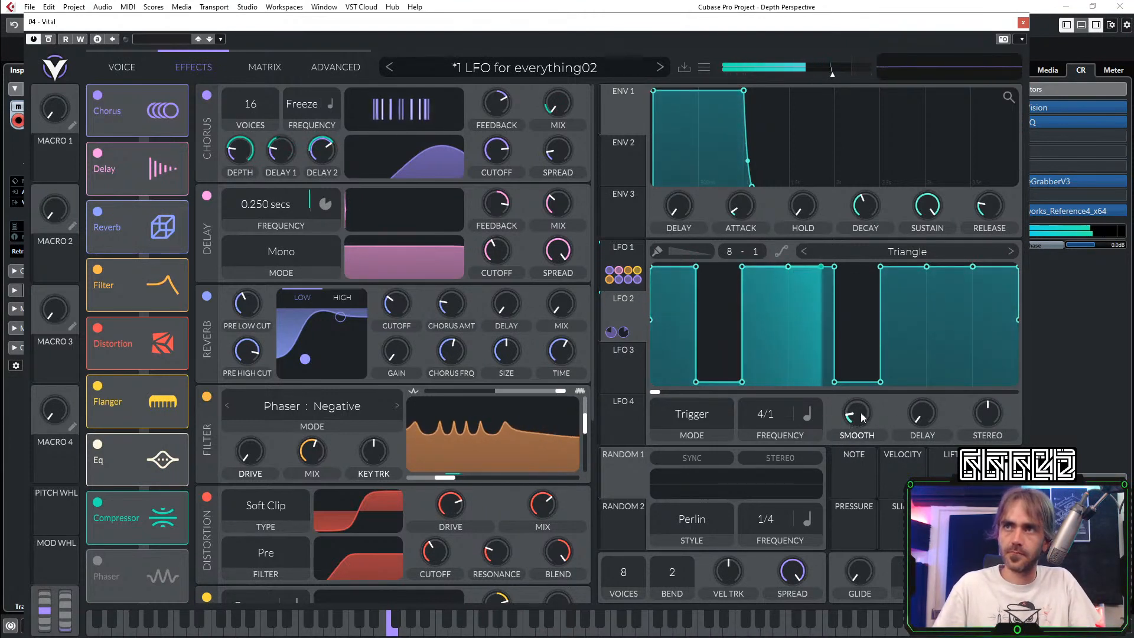
{"action": "left_click", "coordinate": [1023, 23]}
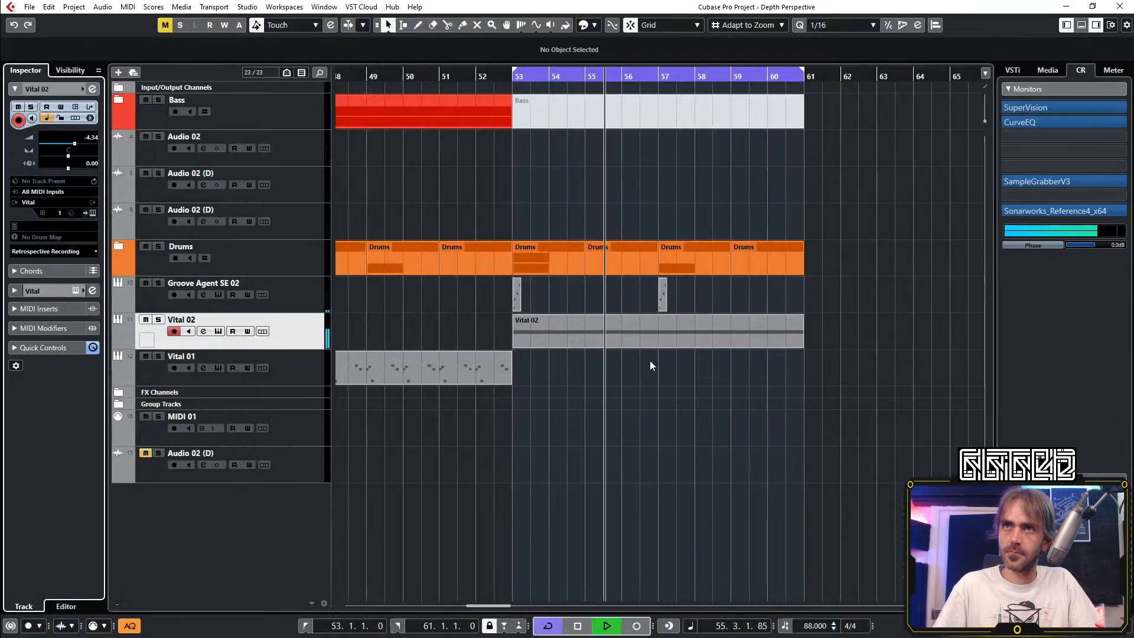
Step: Examine the Xmas Analog 1 effects and the Bells presets in the Falcon instrument on the Groove Agent SE 02 track
{"action": "left_click", "coordinate": [298, 291]}
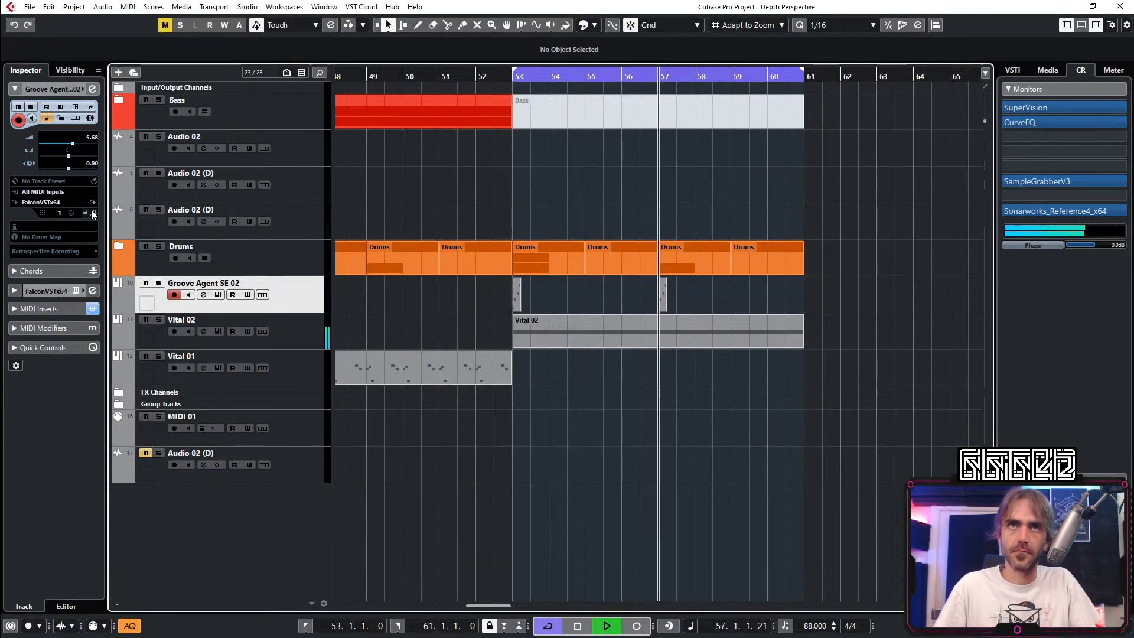
{"action": "left_click", "coordinate": [204, 295]}
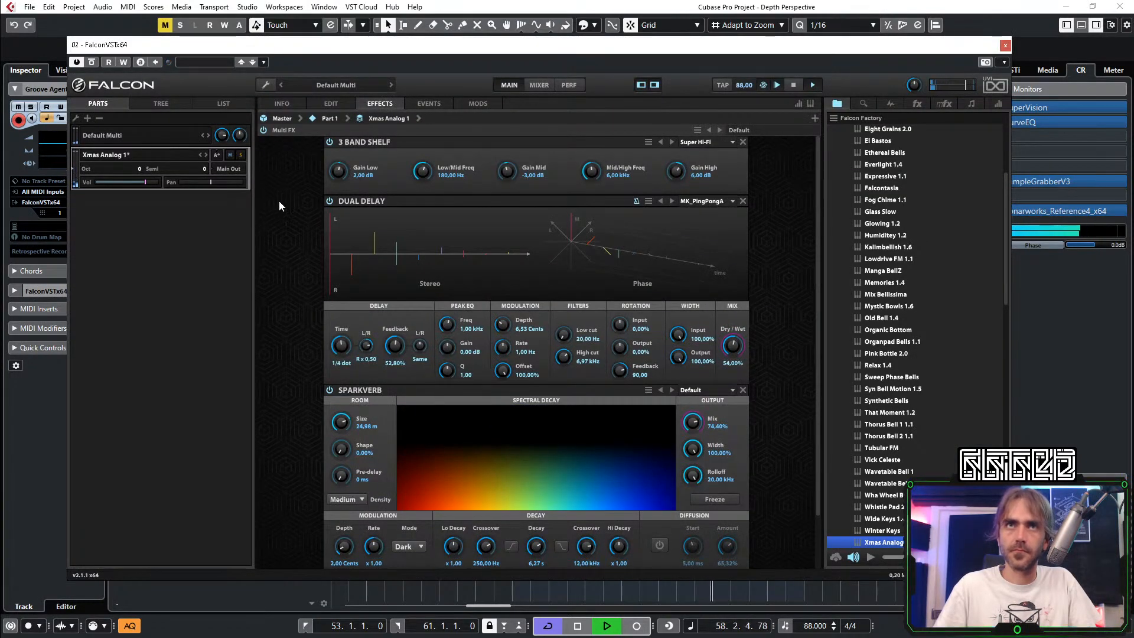
{"action": "scroll", "coordinate": [281, 202], "scroll_direction": "down", "scroll_amount": 1}
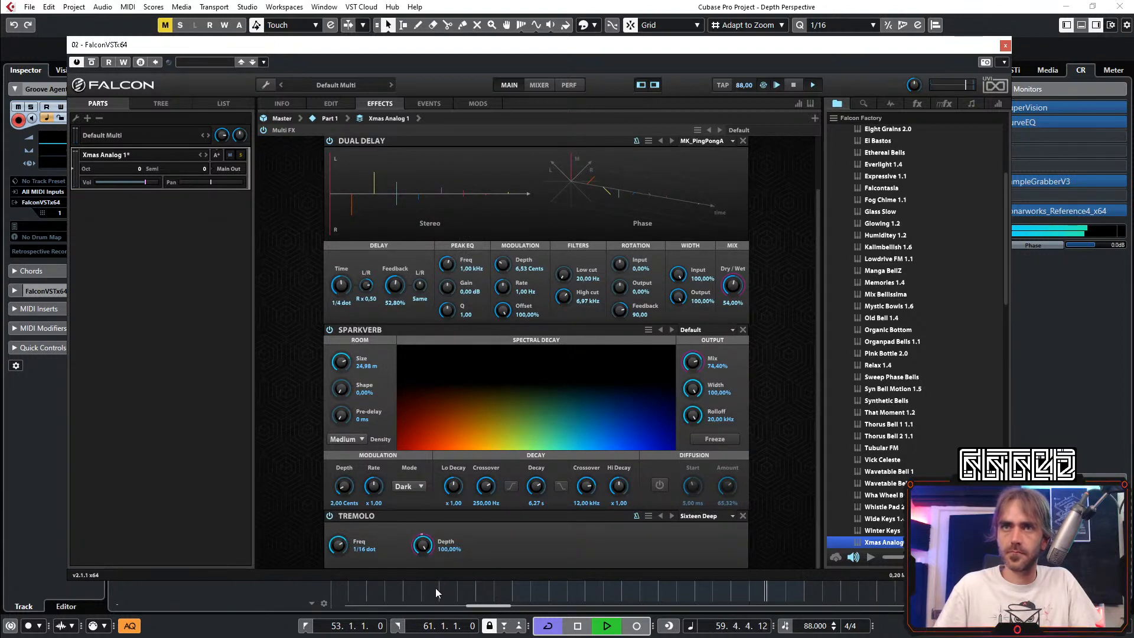
{"action": "key", "text": "space"}
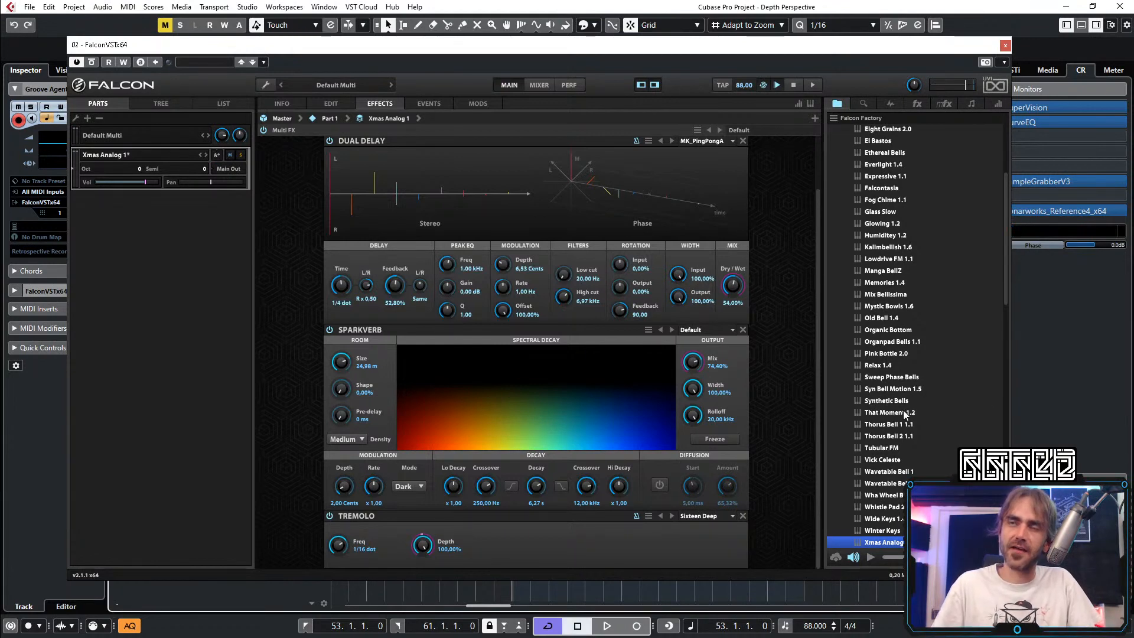
{"action": "scroll", "coordinate": [895, 456], "scroll_direction": "down", "scroll_amount": 4}
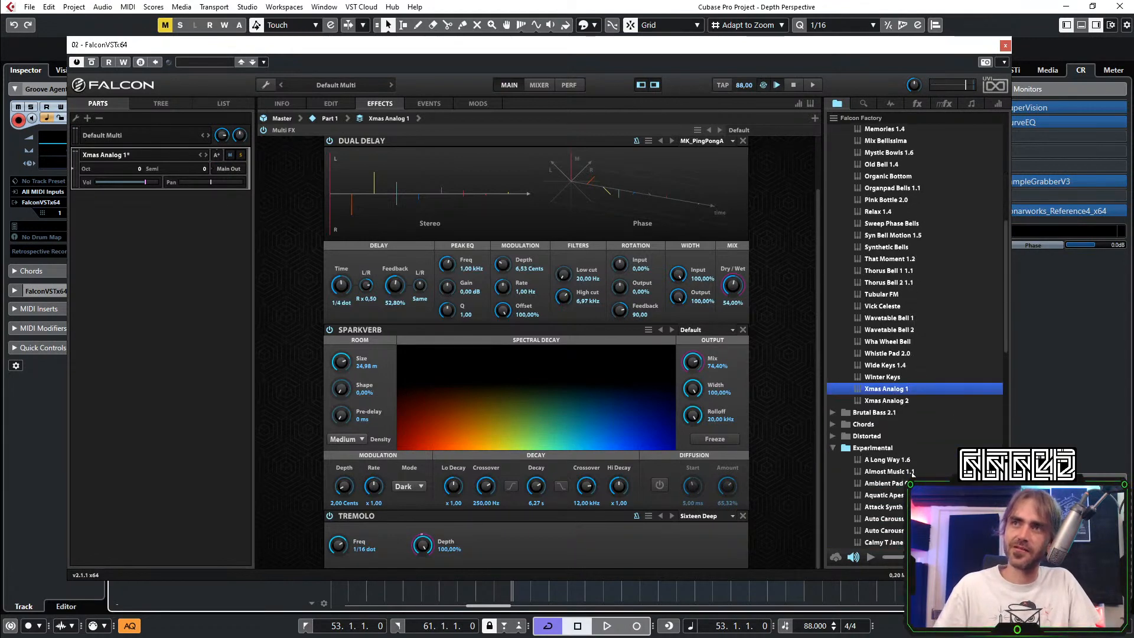
{"action": "scroll", "coordinate": [928, 452], "scroll_direction": "up", "scroll_amount": 8}
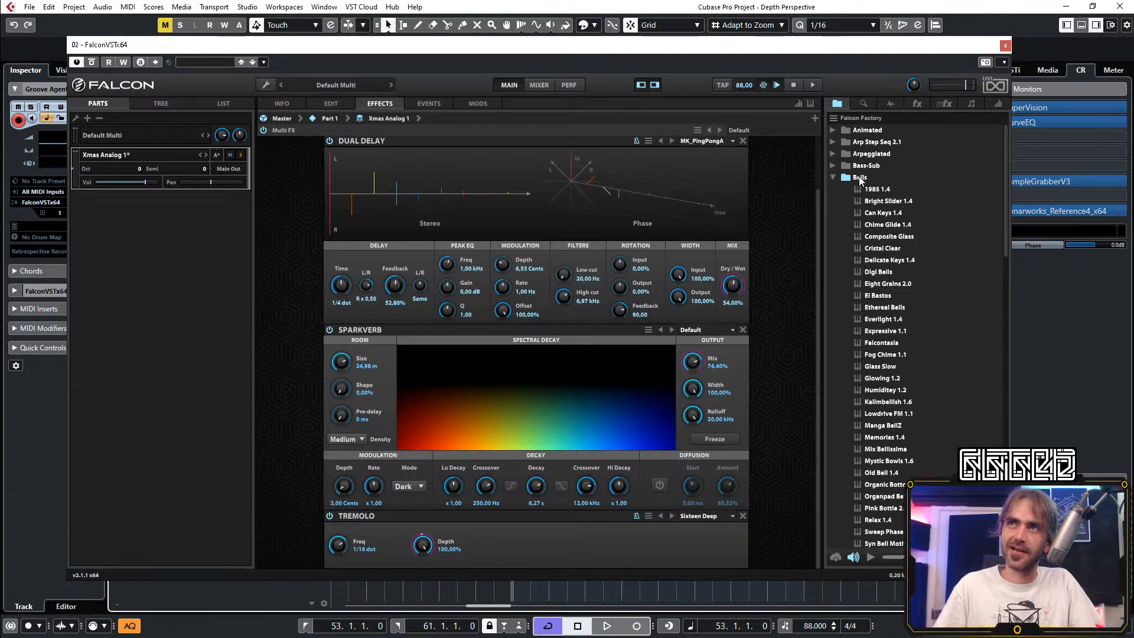
{"action": "scroll", "coordinate": [877, 175], "scroll_direction": "down", "scroll_amount": 7}
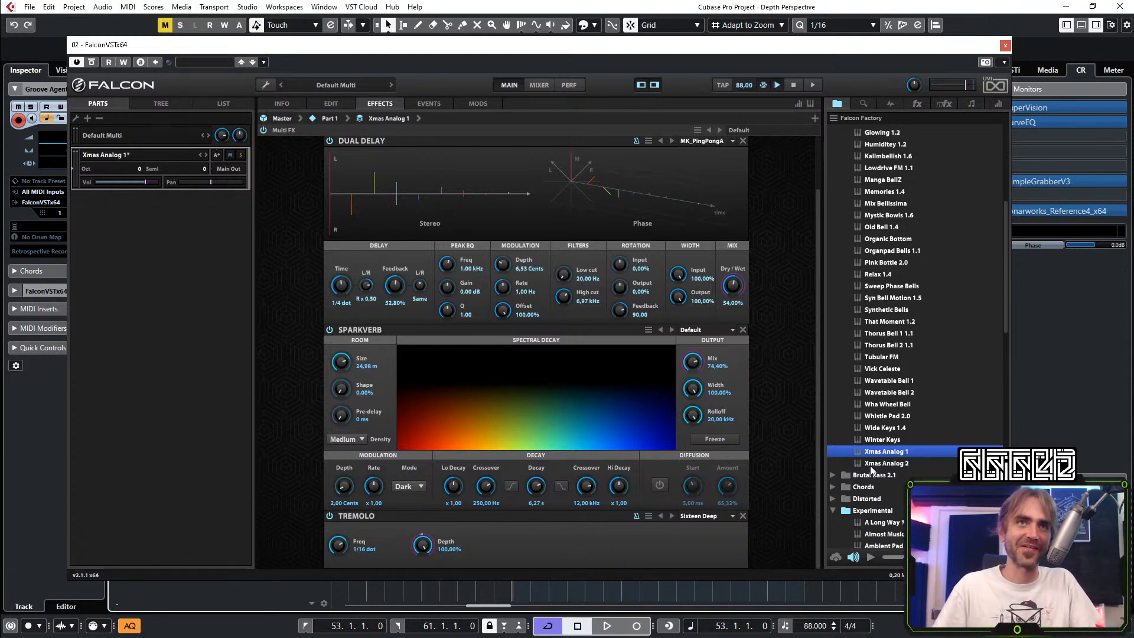
{"action": "left_click", "coordinate": [1004, 47]}
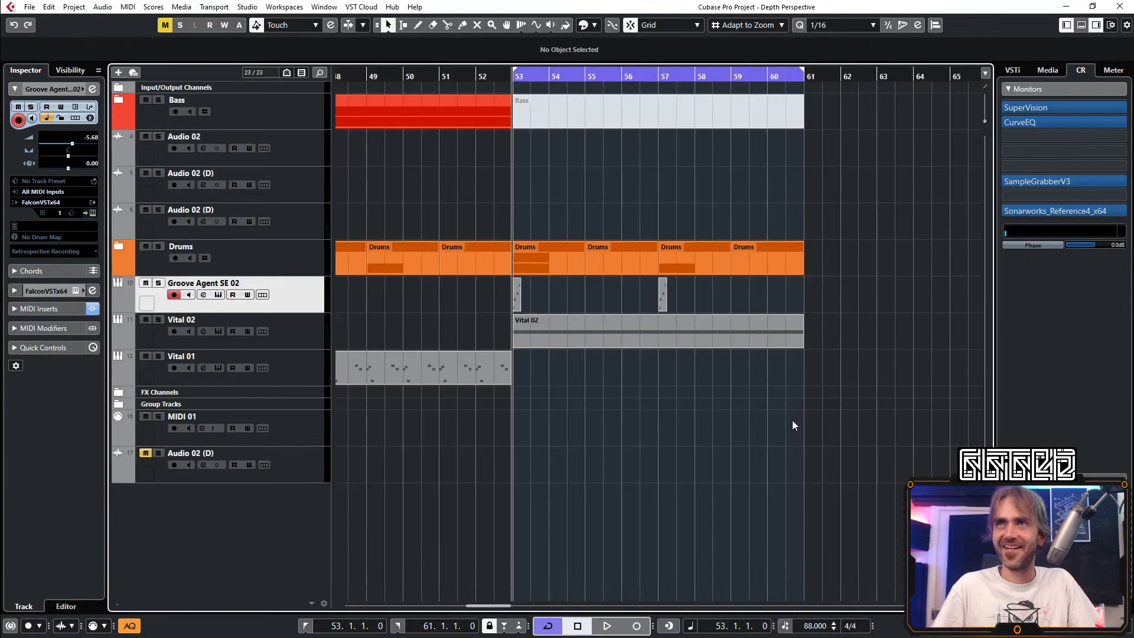
Step: Restart playback, unmute the Bass folder part at bars 53 to 61, and briefly inspect the folder's tracks
{"action": "key", "text": "space"}
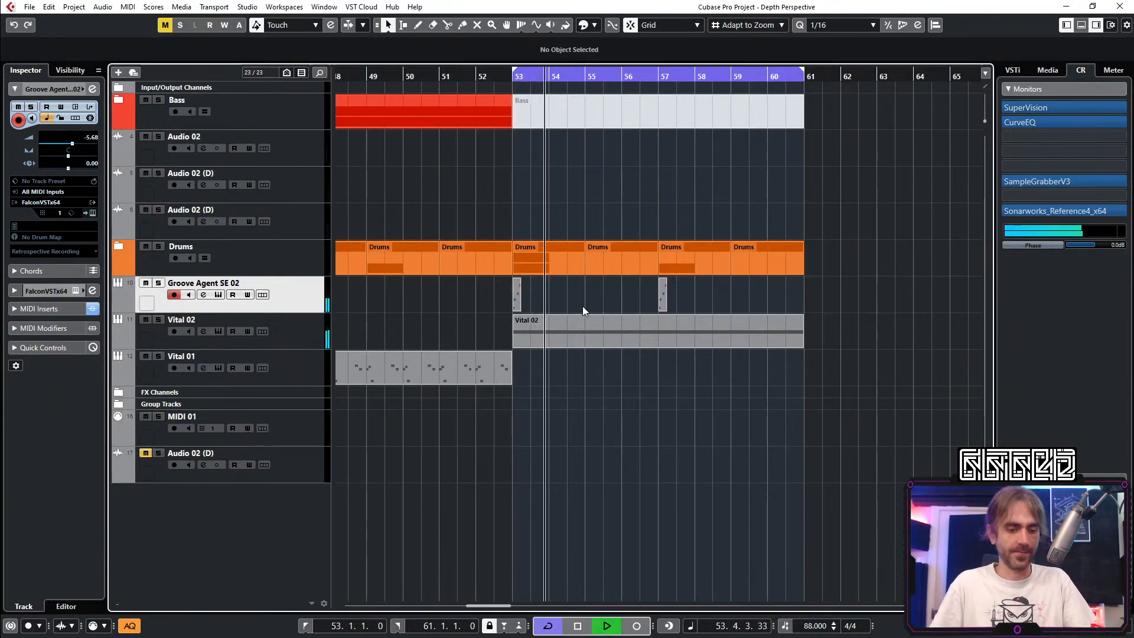
{"action": "key", "text": "7"}
{"action": "left_click", "coordinate": [627, 112]}
{"action": "key", "text": "1"}
{"action": "left_click", "coordinate": [590, 183]}
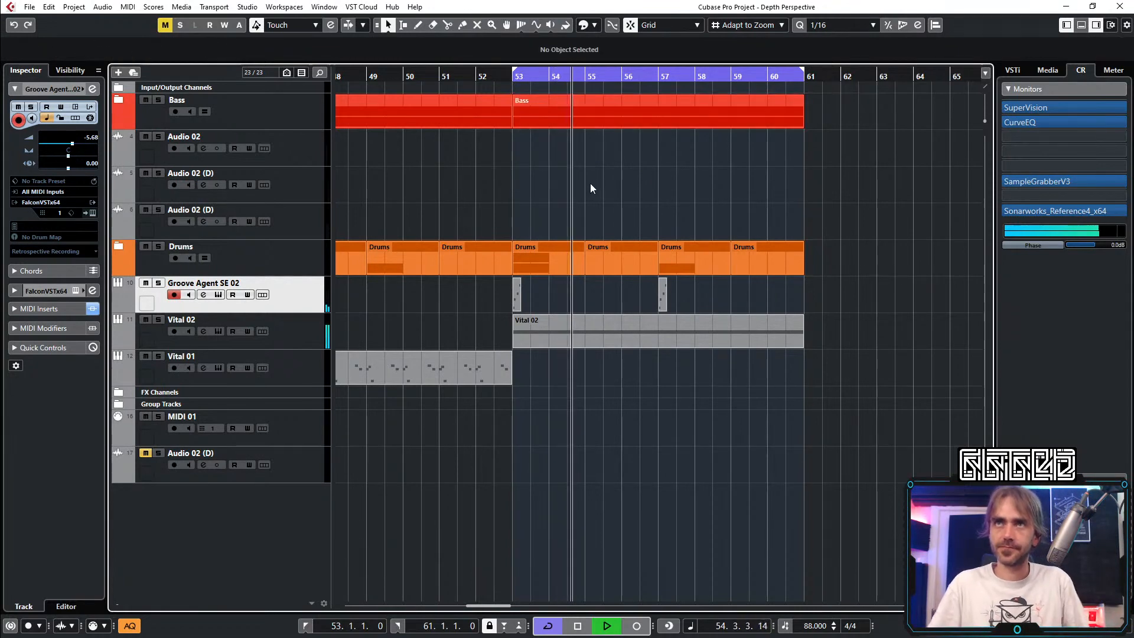
{"action": "left_click", "coordinate": [119, 101]}
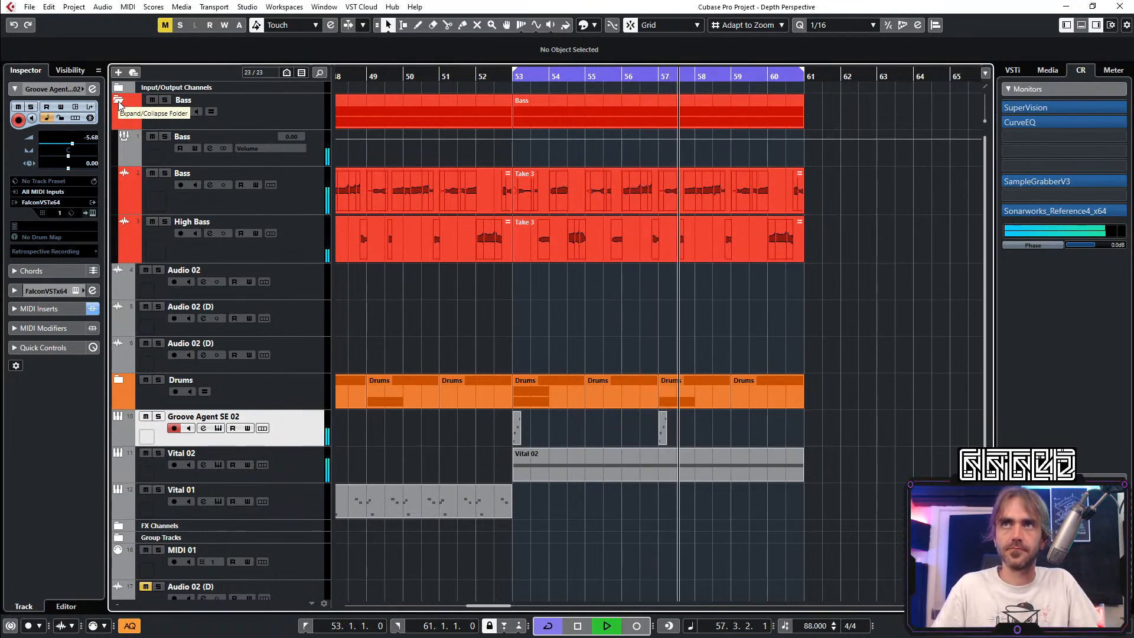
{"action": "left_click", "coordinate": [118, 102]}
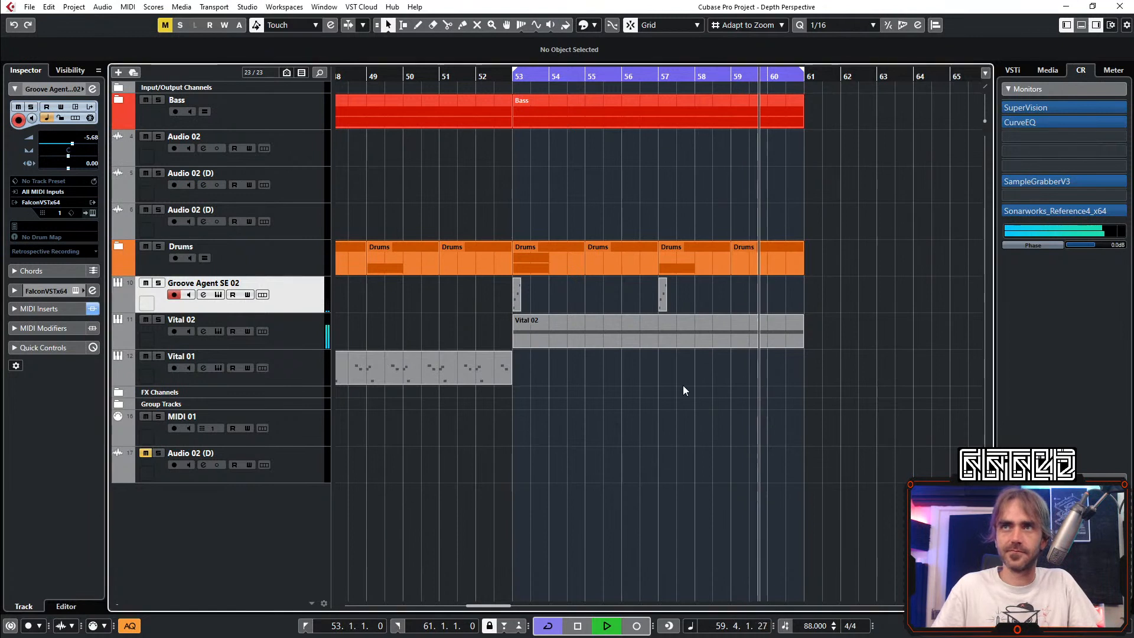
Step: Stop playback and render the Vital 02 part at bars 53 to 61 in place with the current settings
{"action": "left_click", "coordinate": [299, 323]}
{"action": "left_click", "coordinate": [636, 332]}
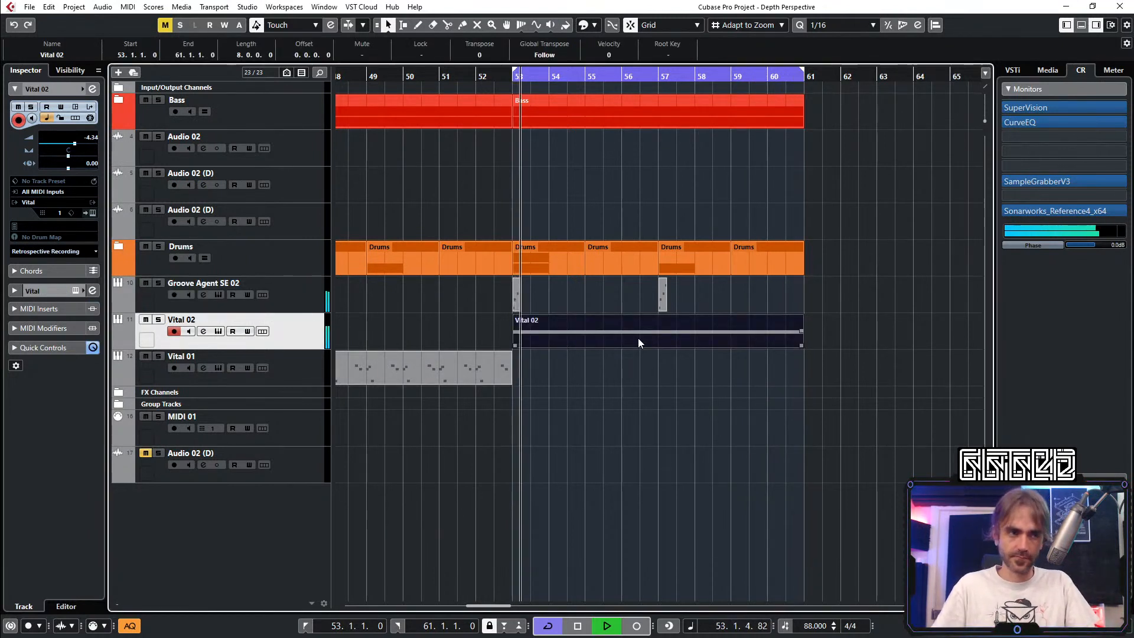
{"action": "scroll", "coordinate": [605, 348], "scroll_direction": "right", "scroll_amount": 2}
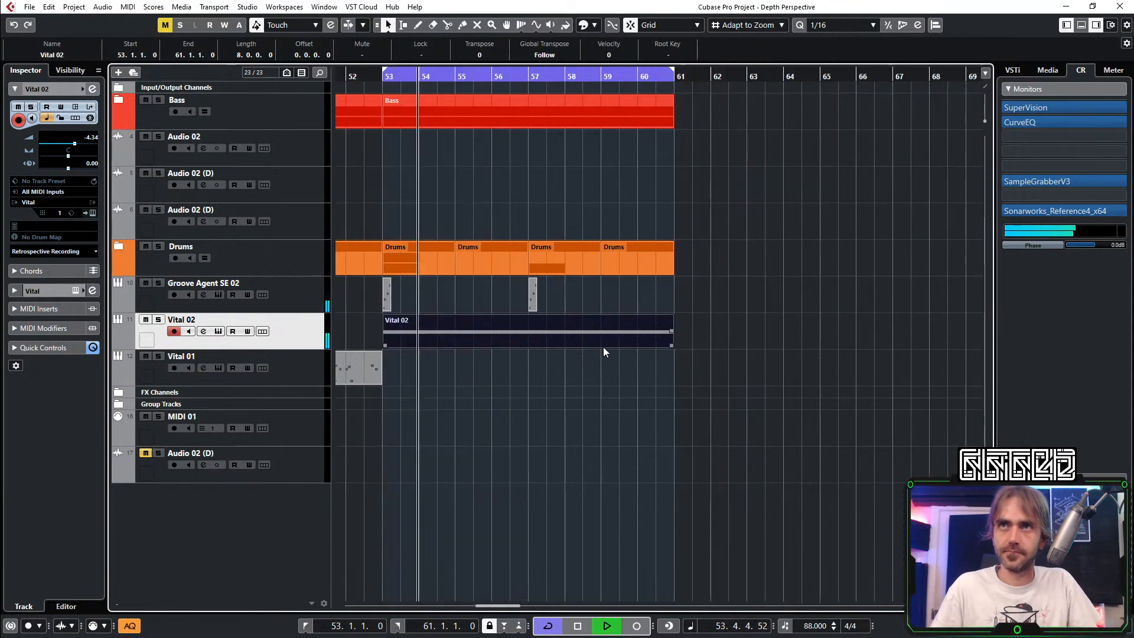
{"action": "scroll", "coordinate": [467, 332], "scroll_direction": "down", "scroll_amount": 1}
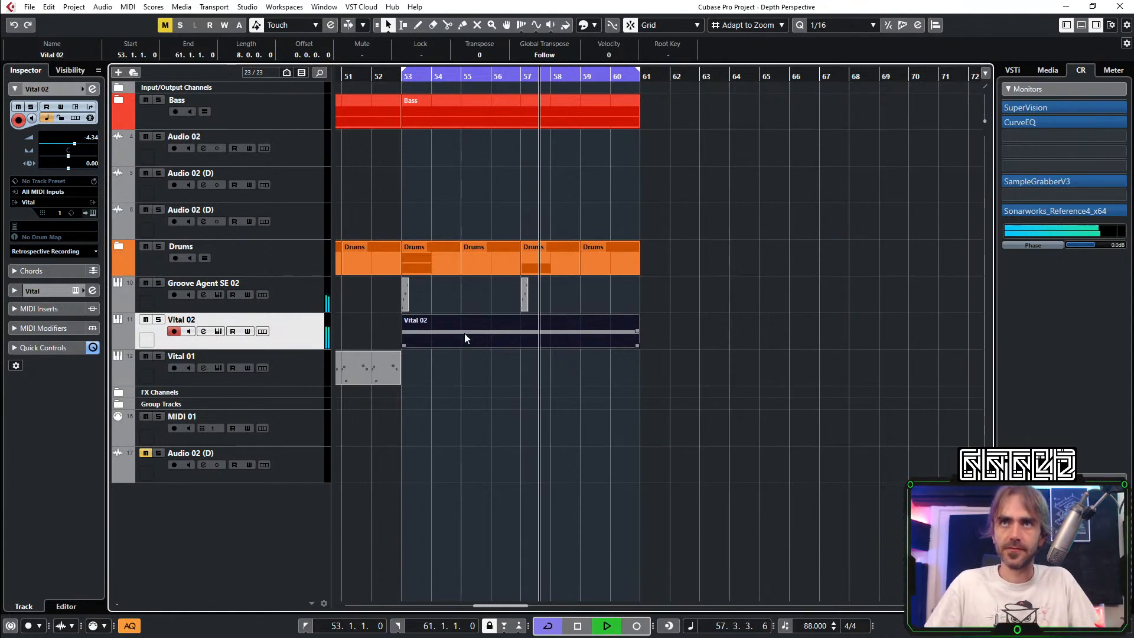
{"action": "left_click", "coordinate": [460, 370]}
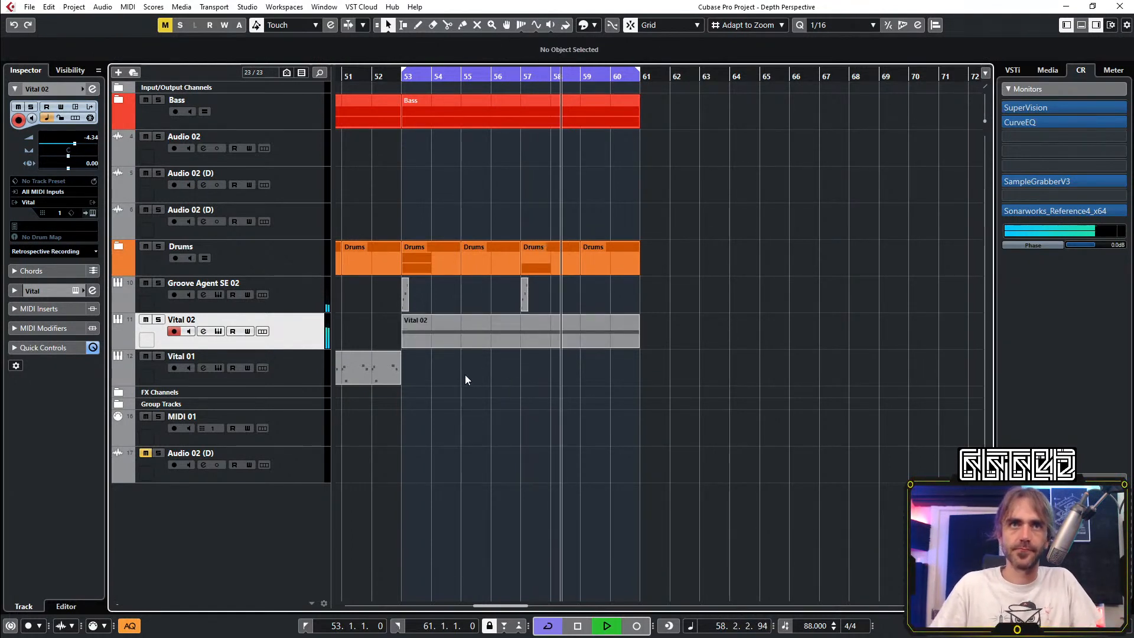
{"action": "left_click", "coordinate": [474, 340]}
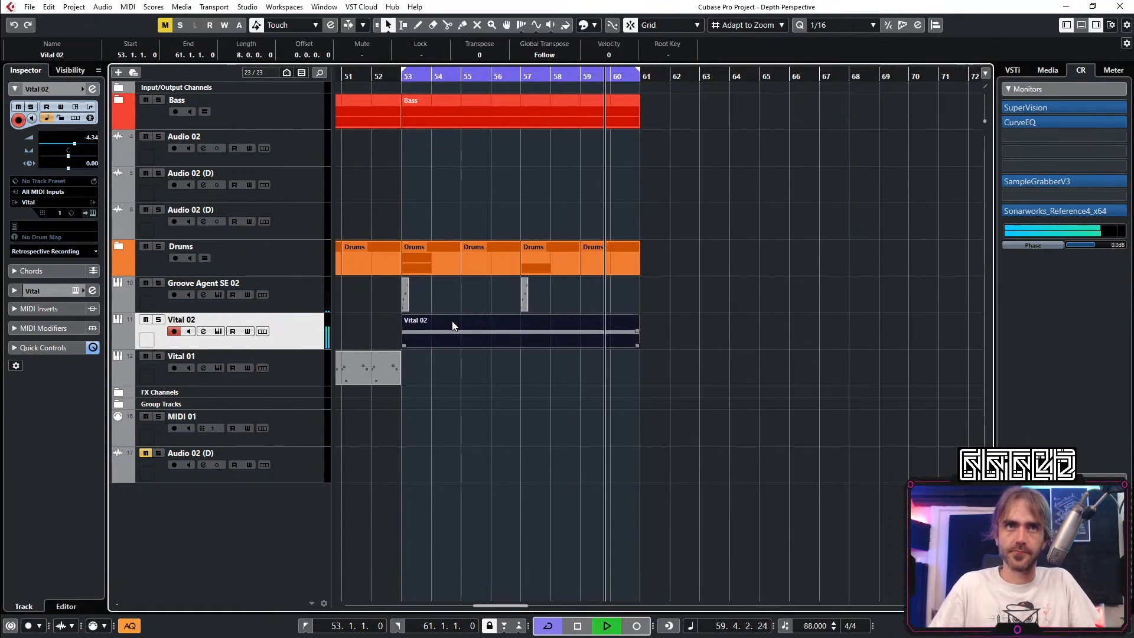
{"action": "key", "text": "space"}
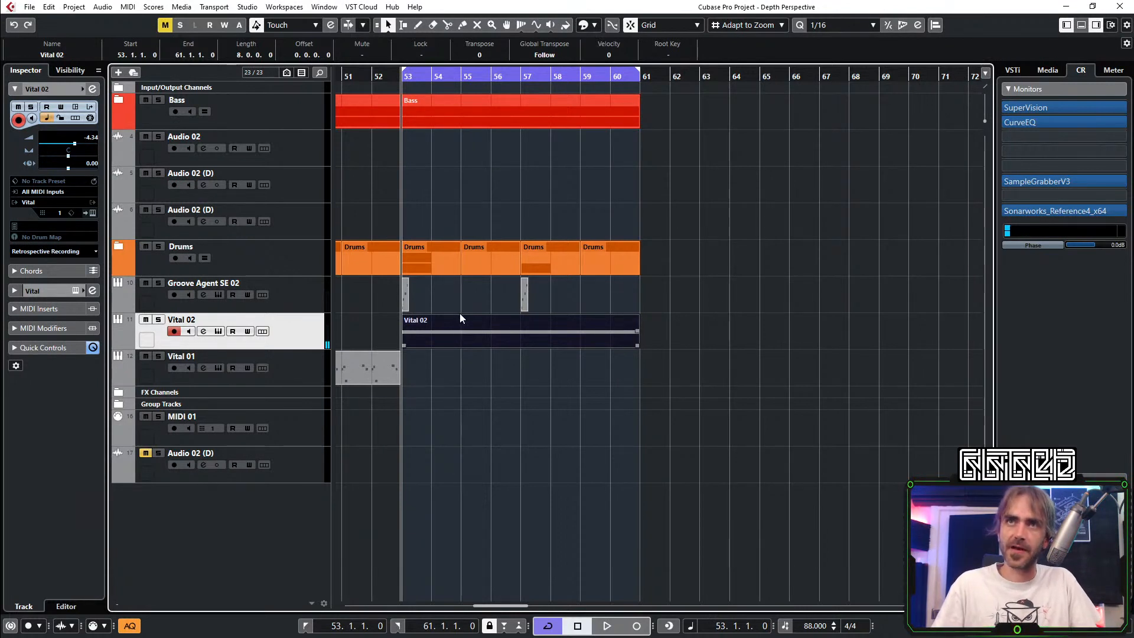
{"action": "right_click", "coordinate": [468, 348]}
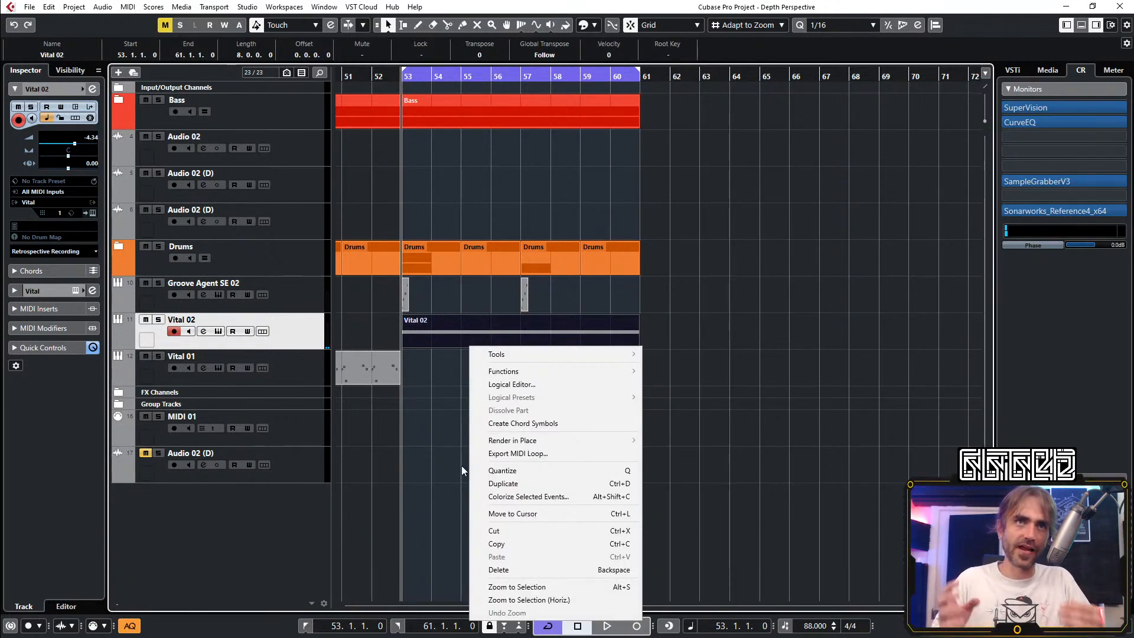
{"action": "mouse_move", "coordinate": [492, 443]}
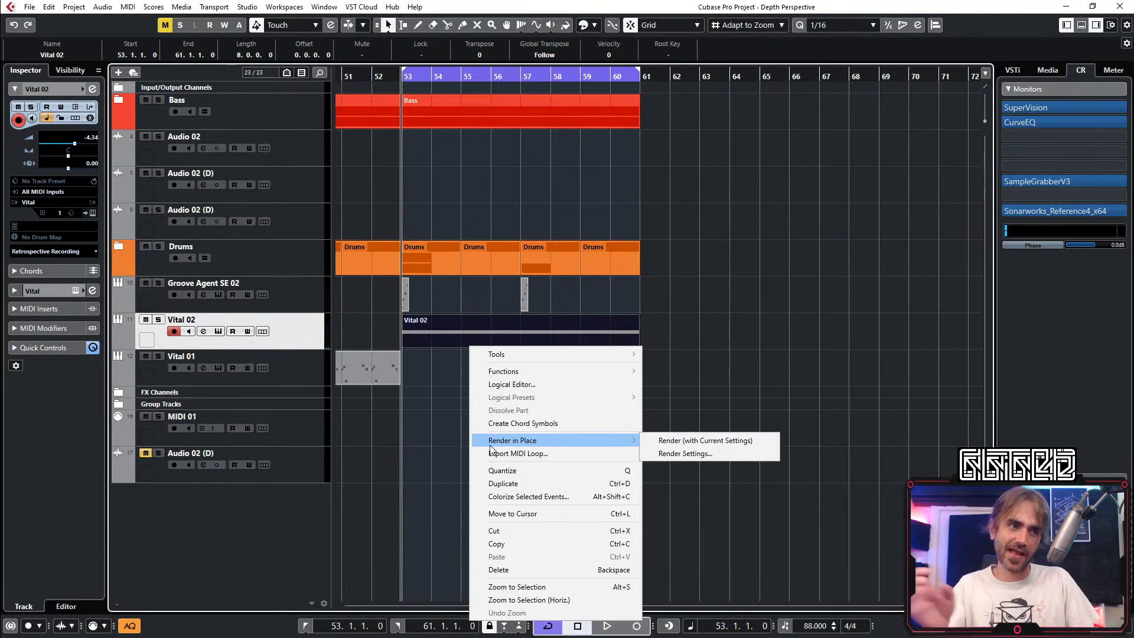
{"action": "left_click", "coordinate": [698, 443]}
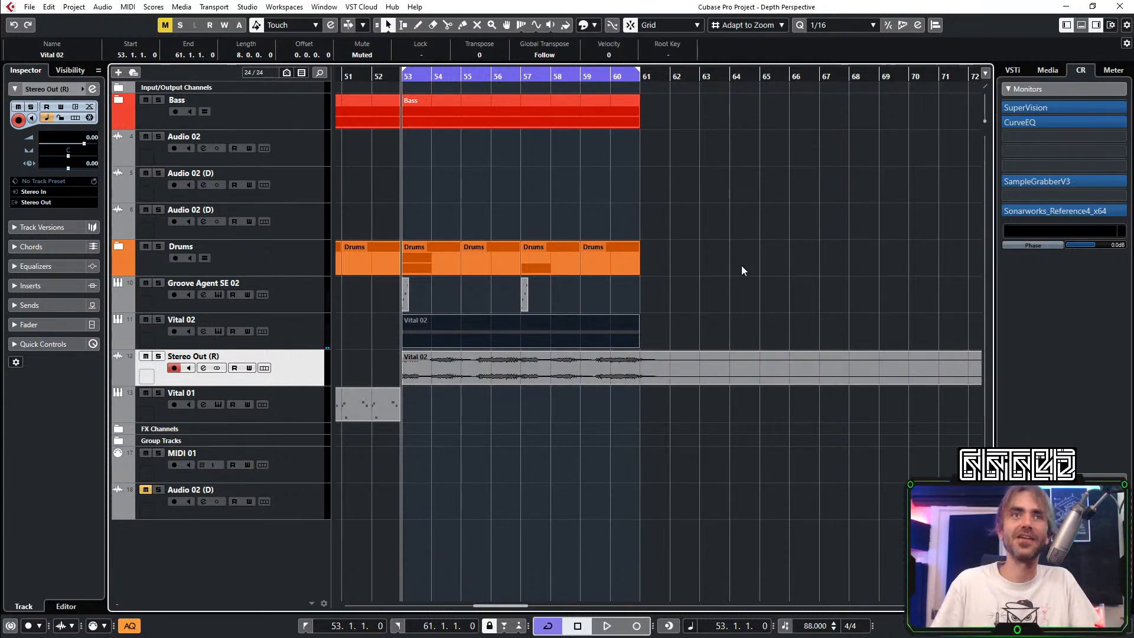
Step: Play the arrangement with the rendered audio and increase the height of the Stereo Out (R) track
{"action": "left_click", "coordinate": [734, 292]}
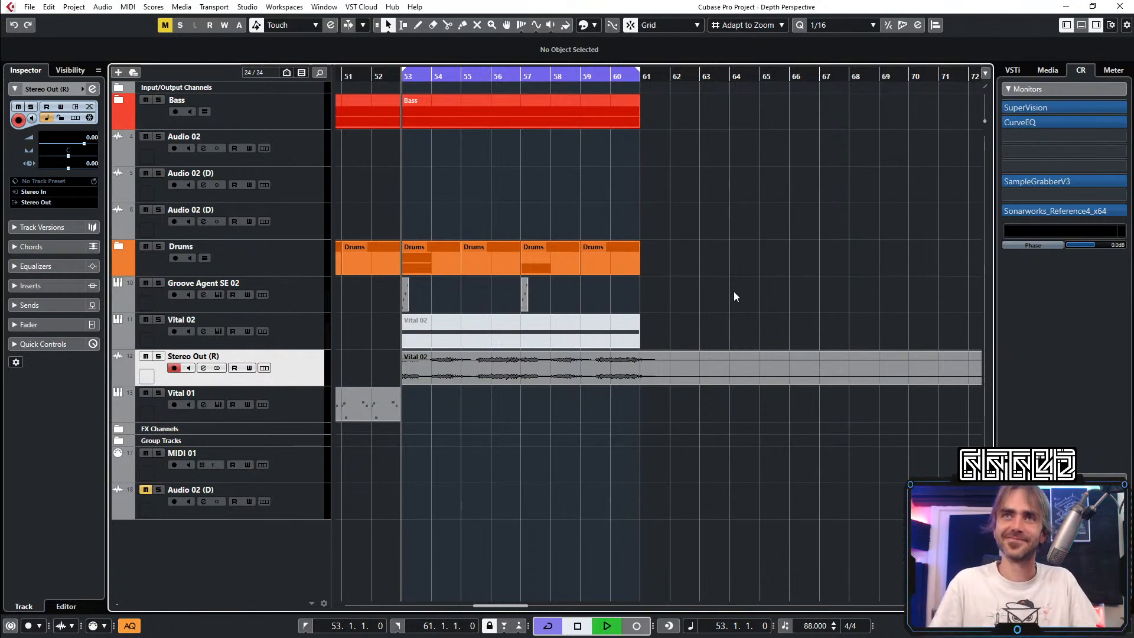
{"action": "key", "text": "space"}
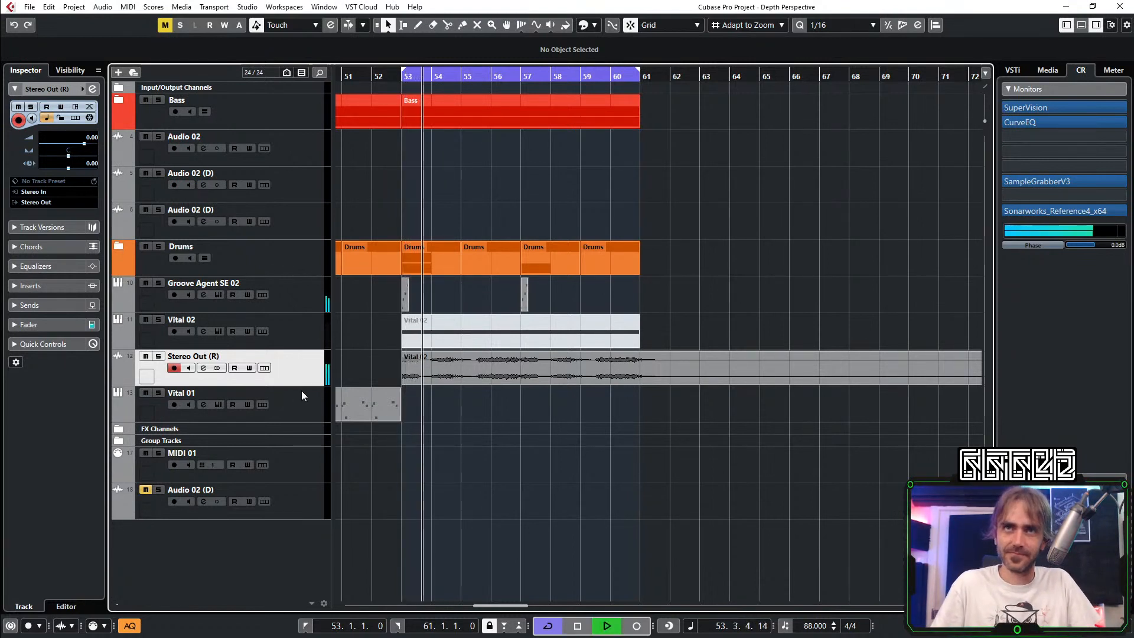
{"action": "left_click_drag", "start_coordinate": [292, 386], "coordinate": [292, 397]}
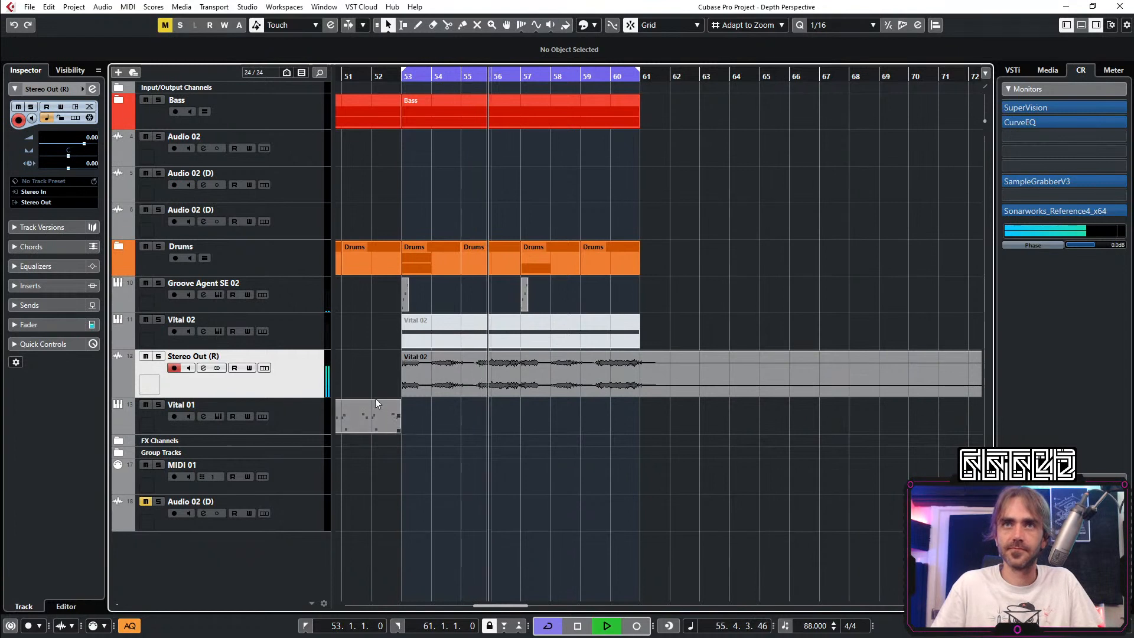
{"action": "left_click_drag", "start_coordinate": [307, 397], "coordinate": [306, 408]}
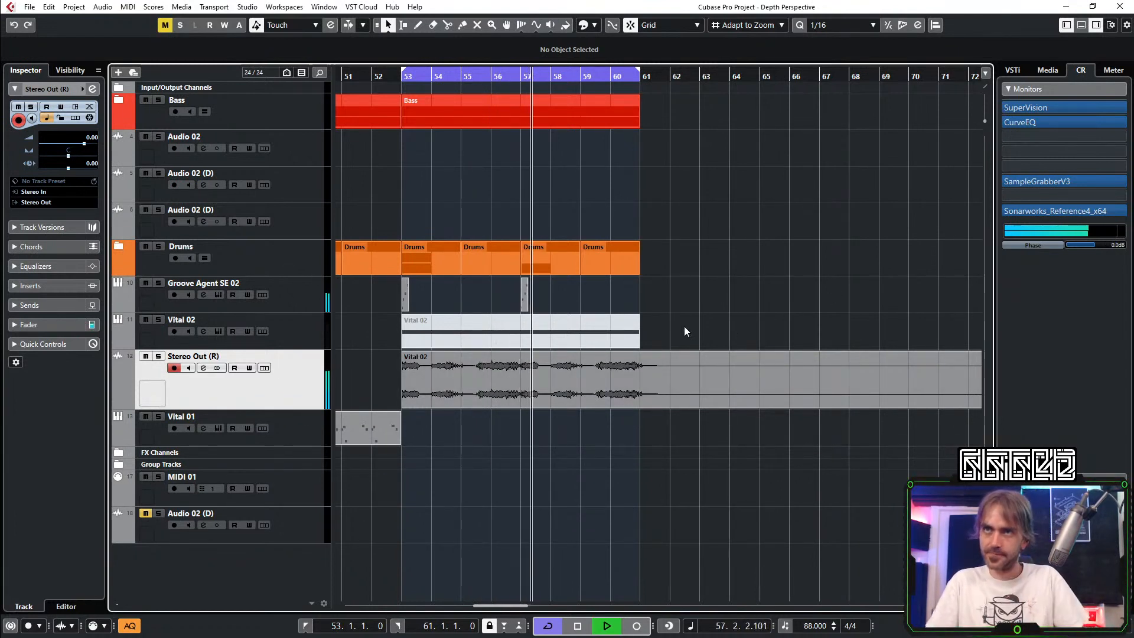
Step: Duplicate the Bass, Drums, Groove Agent SE 02 and Vital 02 parts to bars 61 to 69 and move the loop range there
{"action": "left_click_drag", "start_coordinate": [669, 105], "coordinate": [664, 338]}
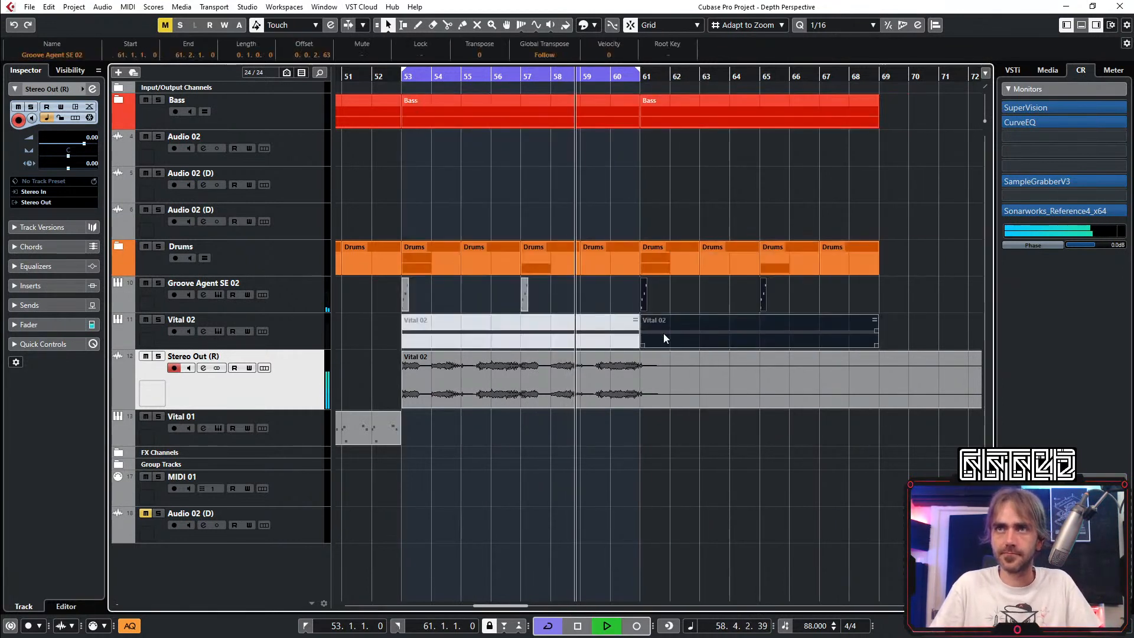
{"action": "left_click", "coordinate": [680, 296]}
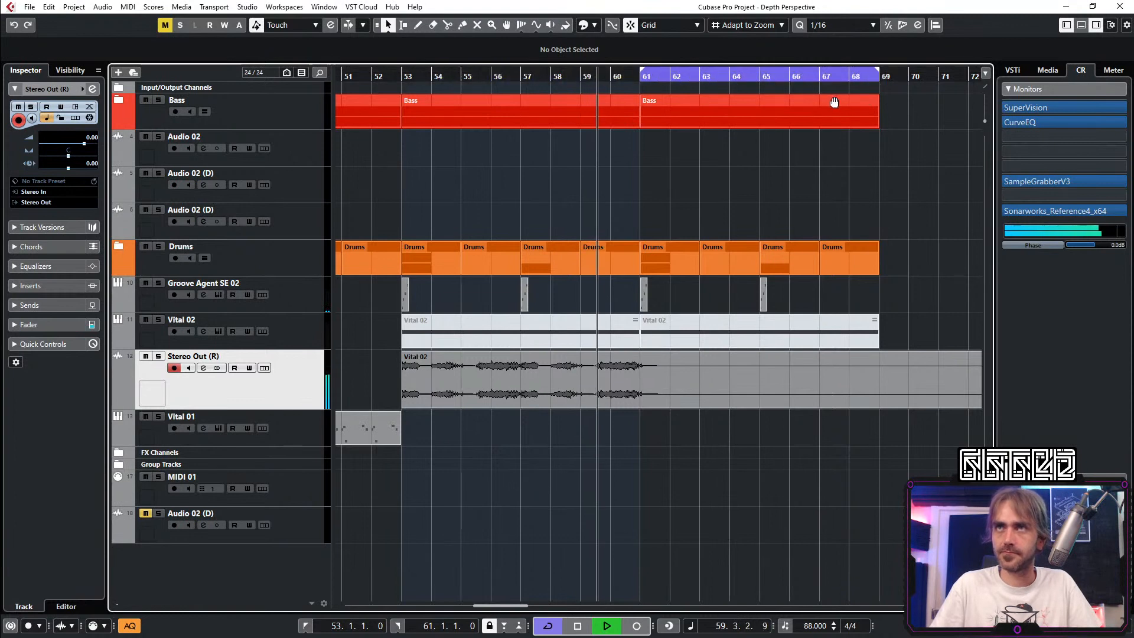
{"action": "scroll", "coordinate": [628, 354], "scroll_direction": "right", "scroll_amount": 2}
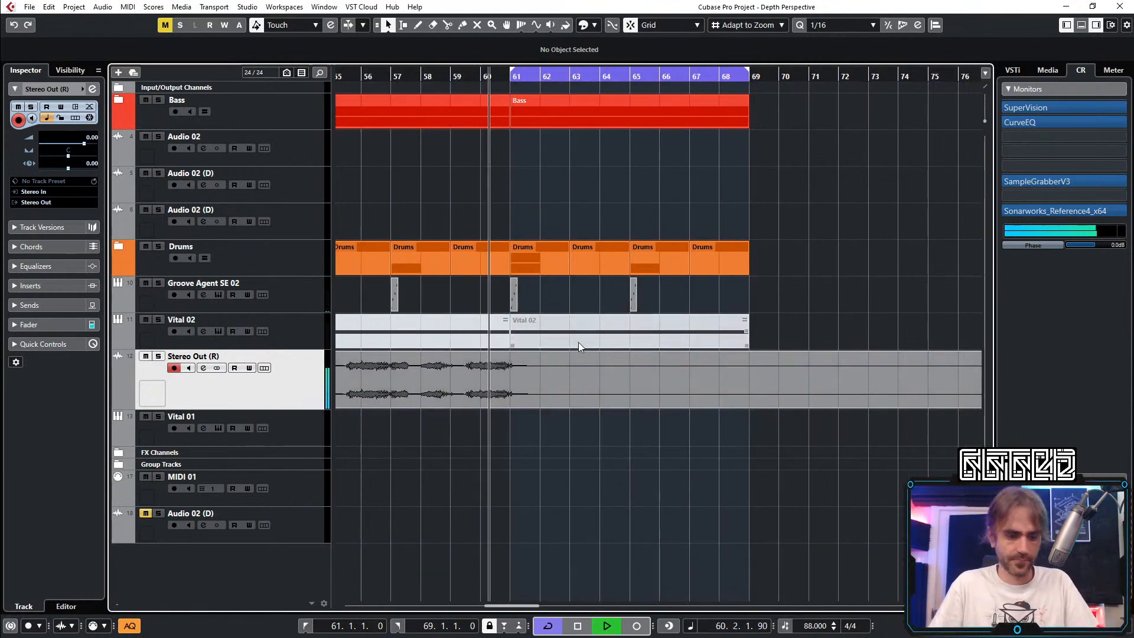
Step: Unmute the Vital 02 part at bars 61 to 69 and open the track's Vital instrument at LFO 2
{"action": "left_click", "coordinate": [579, 343]}
{"action": "left_click", "coordinate": [301, 336]}
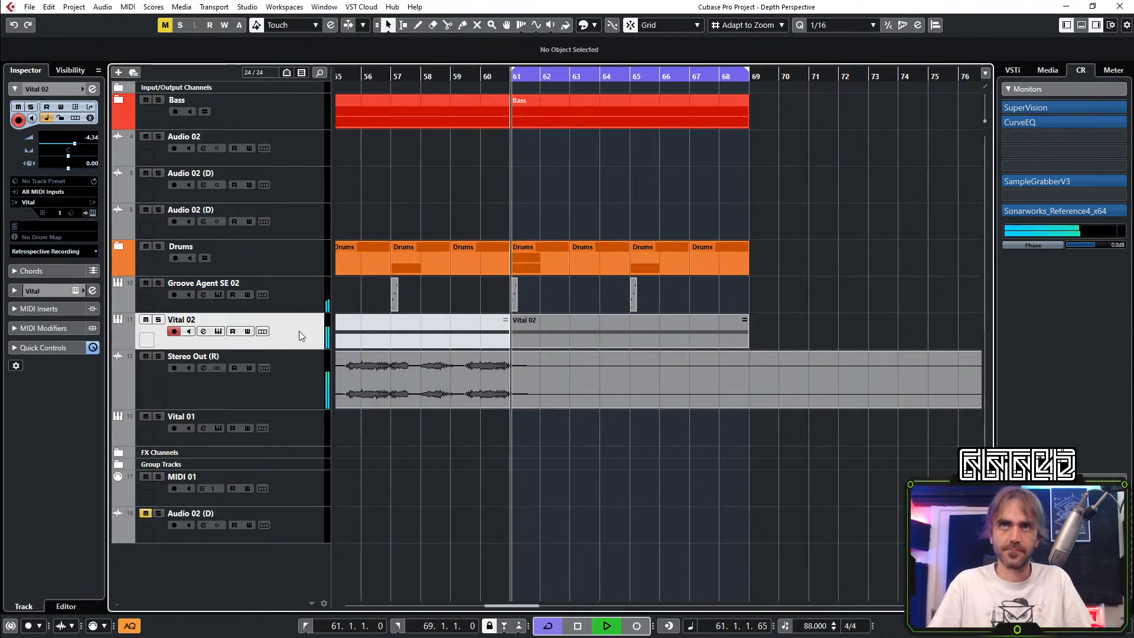
{"action": "left_click", "coordinate": [92, 213]}
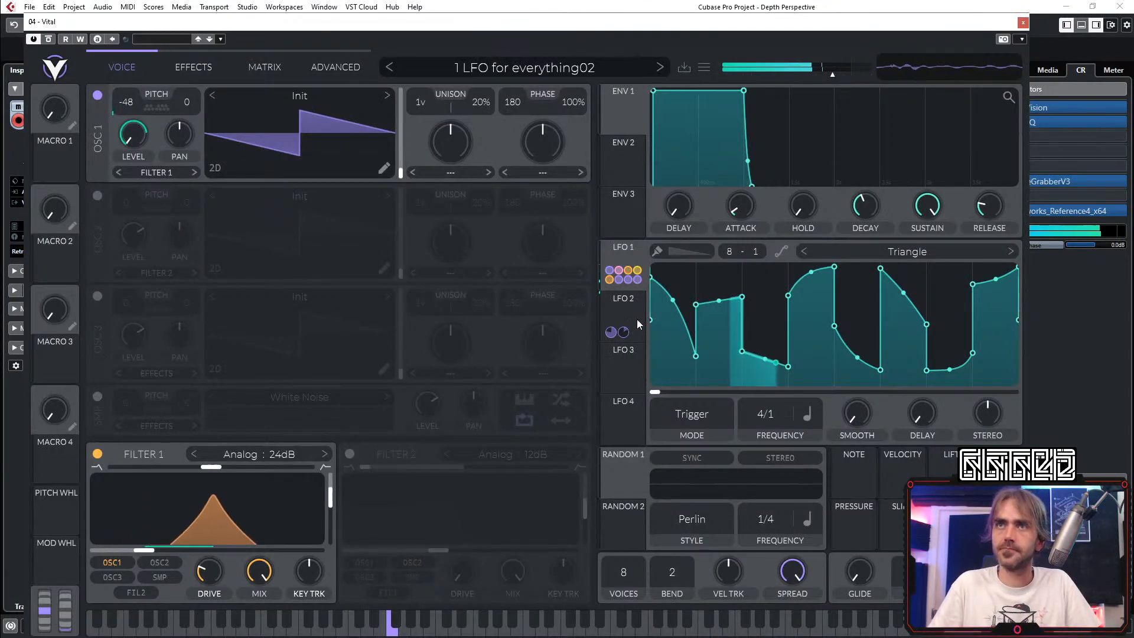
{"action": "left_click", "coordinate": [628, 309]}
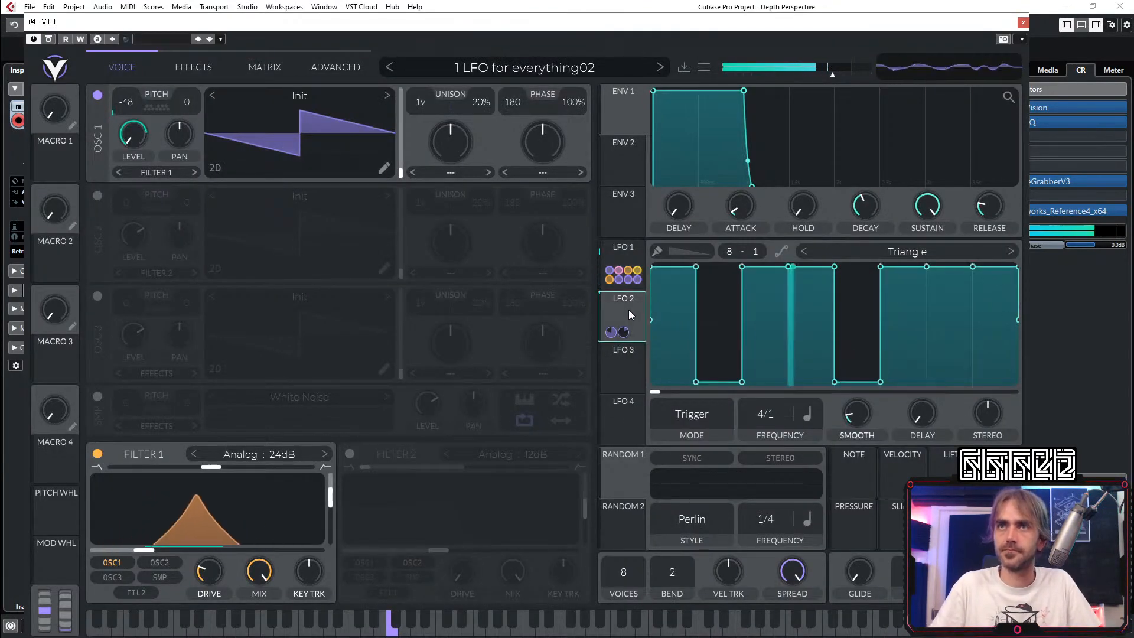
Step: Reshape LFO 1's second segment into a falling slope and set the LFO's frequency to 2/1
{"action": "left_click", "coordinate": [622, 248]}
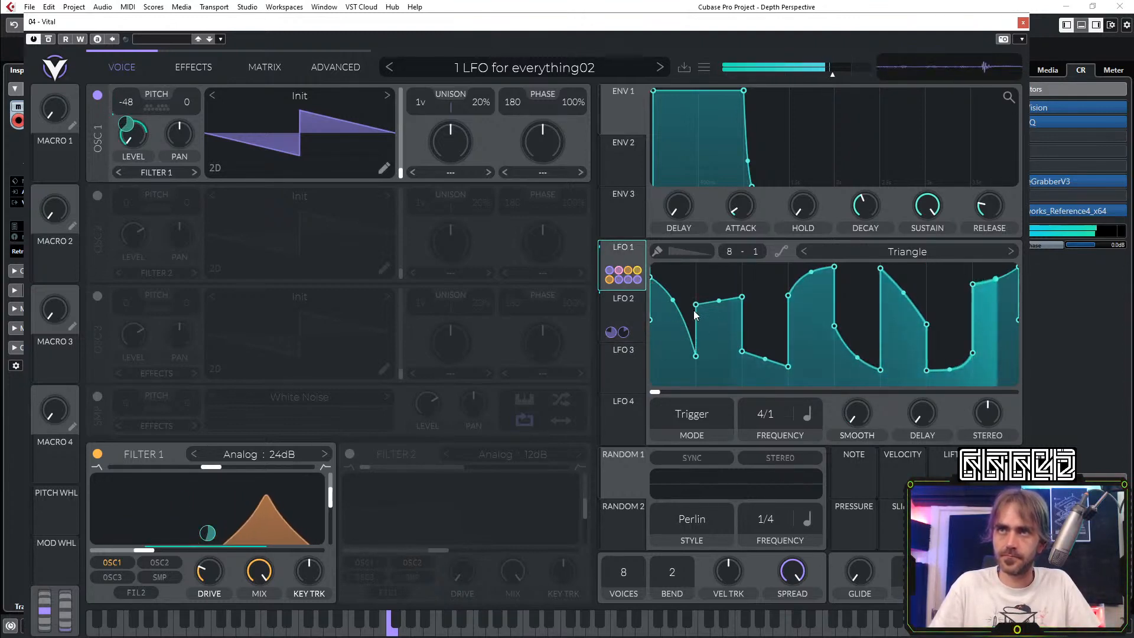
{"action": "mouse_move", "coordinate": [696, 313]}
{"action": "left_mouse_down"}
{"action": "mouse_move", "coordinate": [696, 276]}
{"action": "mouse_move", "coordinate": [746, 320]}
{"action": "left_mouse_up"}
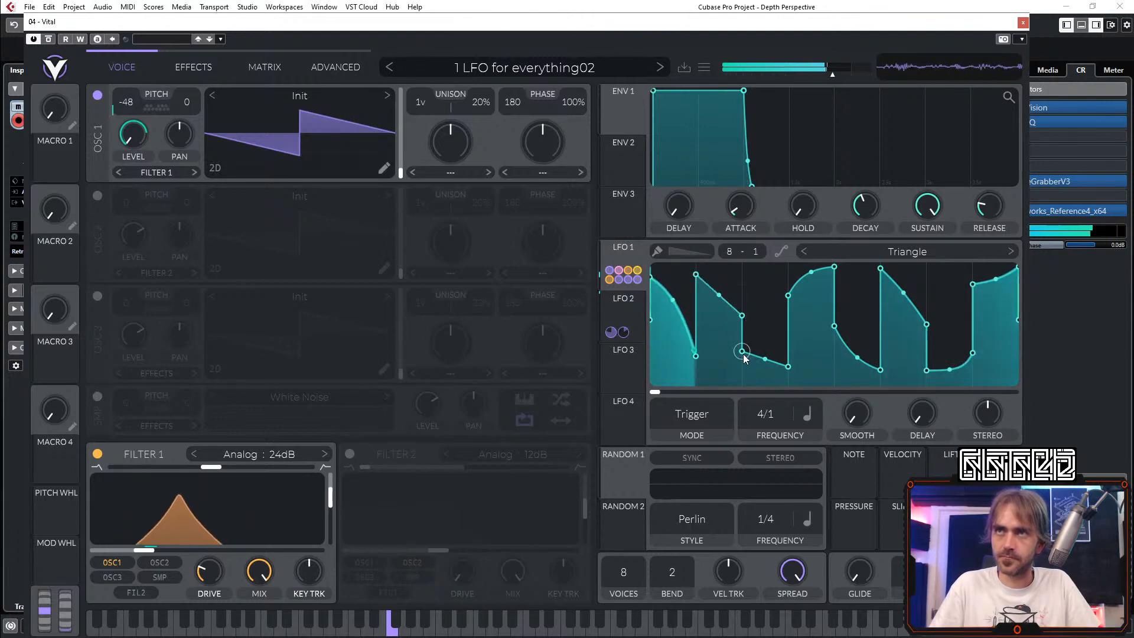
{"action": "left_click_drag", "start_coordinate": [765, 420], "coordinate": [775, 414]}
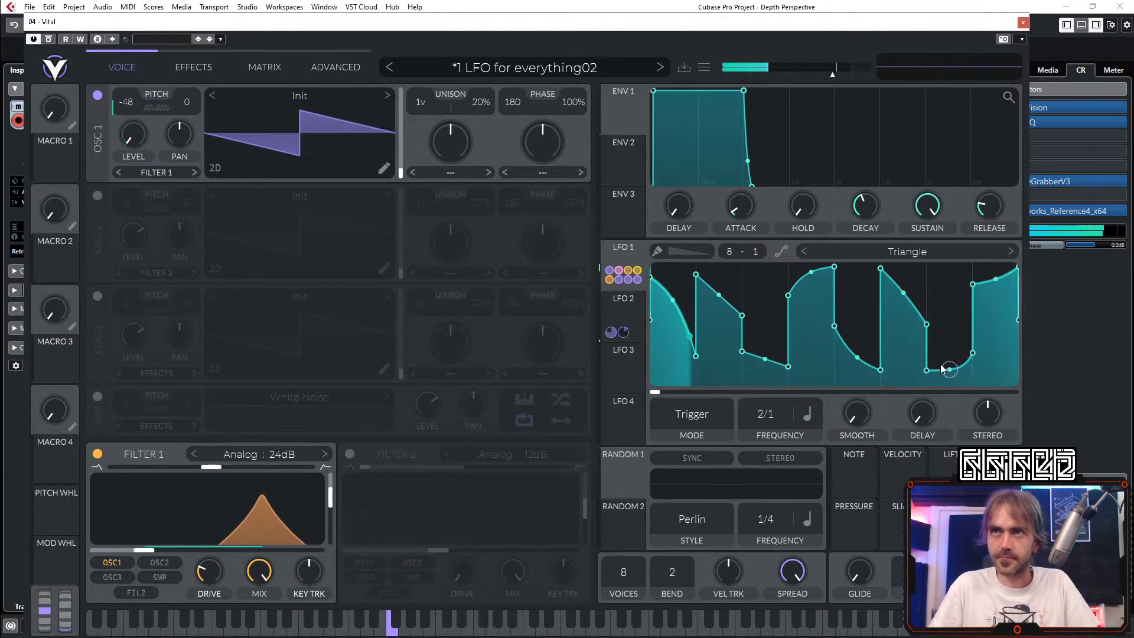
Step: Fill the two gaps in LFO 2's square pattern so its shape stays high across all eight divisions
{"action": "left_click", "coordinate": [623, 309]}
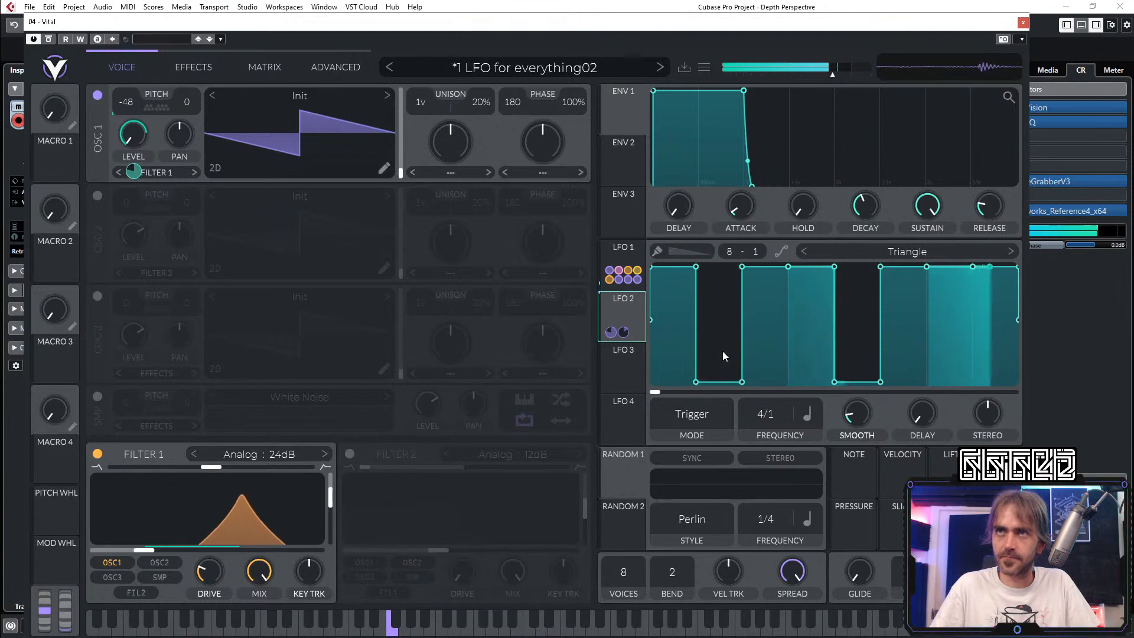
{"action": "scroll", "coordinate": [727, 343], "scroll_direction": "down", "scroll_amount": 2}
{"action": "scroll", "coordinate": [721, 325], "scroll_direction": "up", "scroll_amount": 2}
{"action": "key", "text": "shift"}
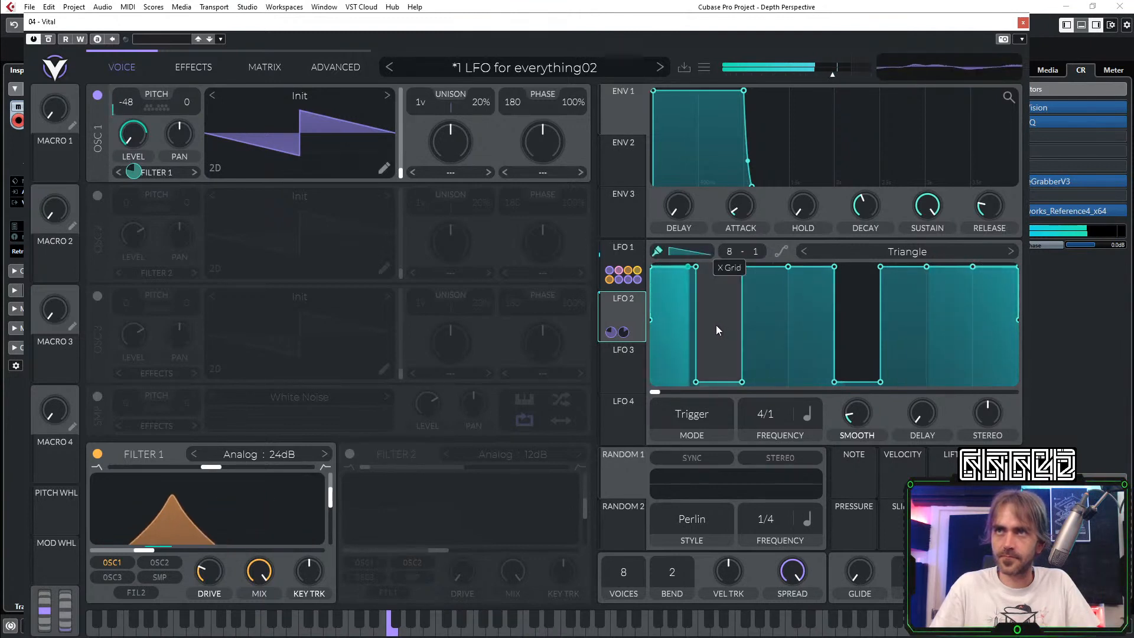
{"action": "left_click", "coordinate": [719, 339]}
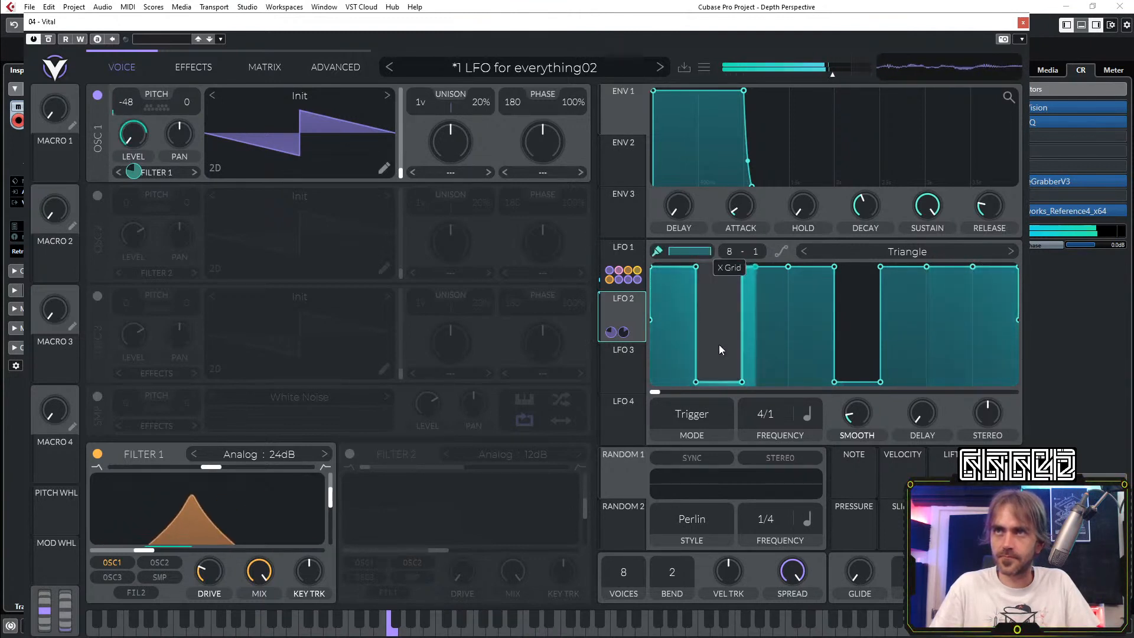
{"action": "left_click", "coordinate": [851, 337]}
Step: Turn LFO 1's fourth segment into a steep falling curve, remove LFO 2's modulation from the delay mix, and close Vital
{"action": "left_click", "coordinate": [620, 248]}
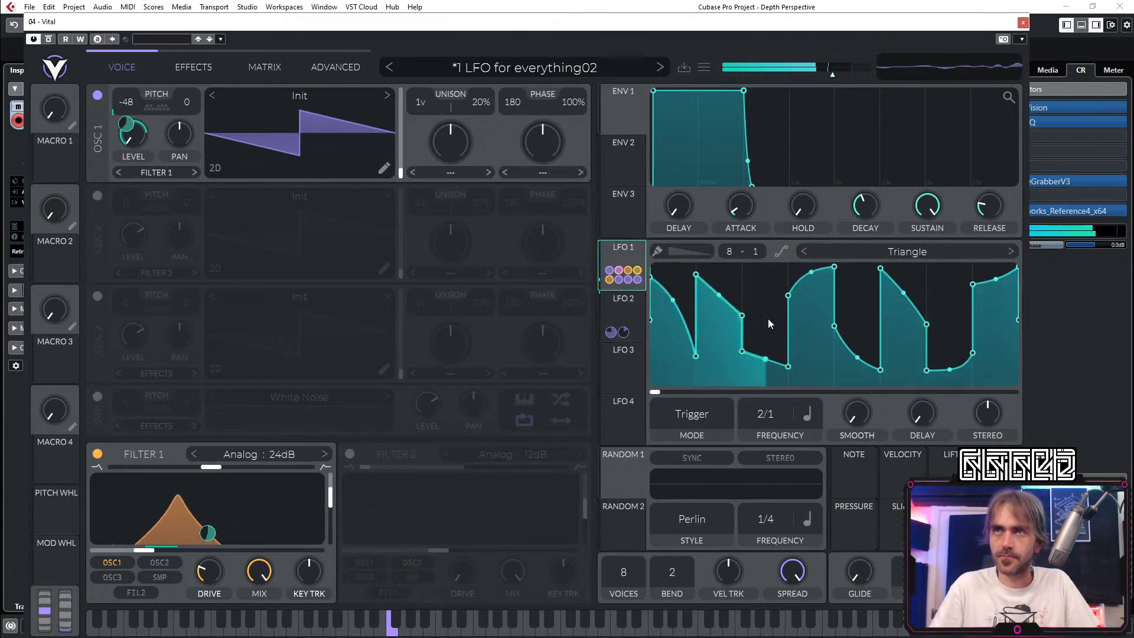
{"action": "mouse_move", "coordinate": [790, 297]}
{"action": "left_mouse_down"}
{"action": "mouse_move", "coordinate": [787, 266]}
{"action": "mouse_move", "coordinate": [834, 327]}
{"action": "mouse_move", "coordinate": [834, 382]}
{"action": "left_mouse_up"}
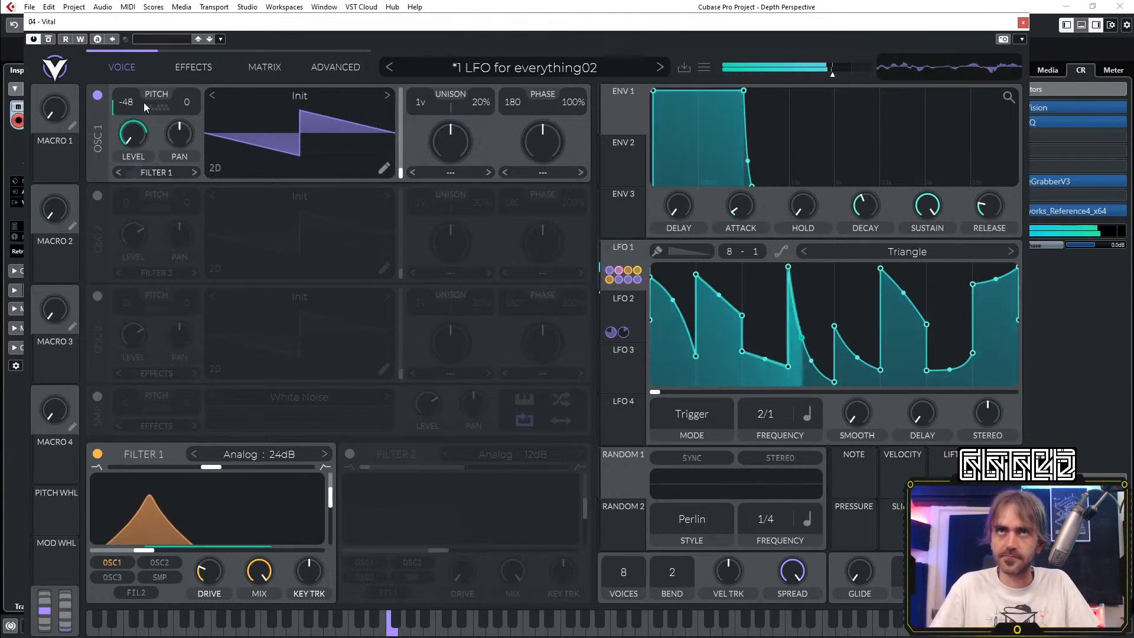
{"action": "left_click", "coordinate": [194, 66]}
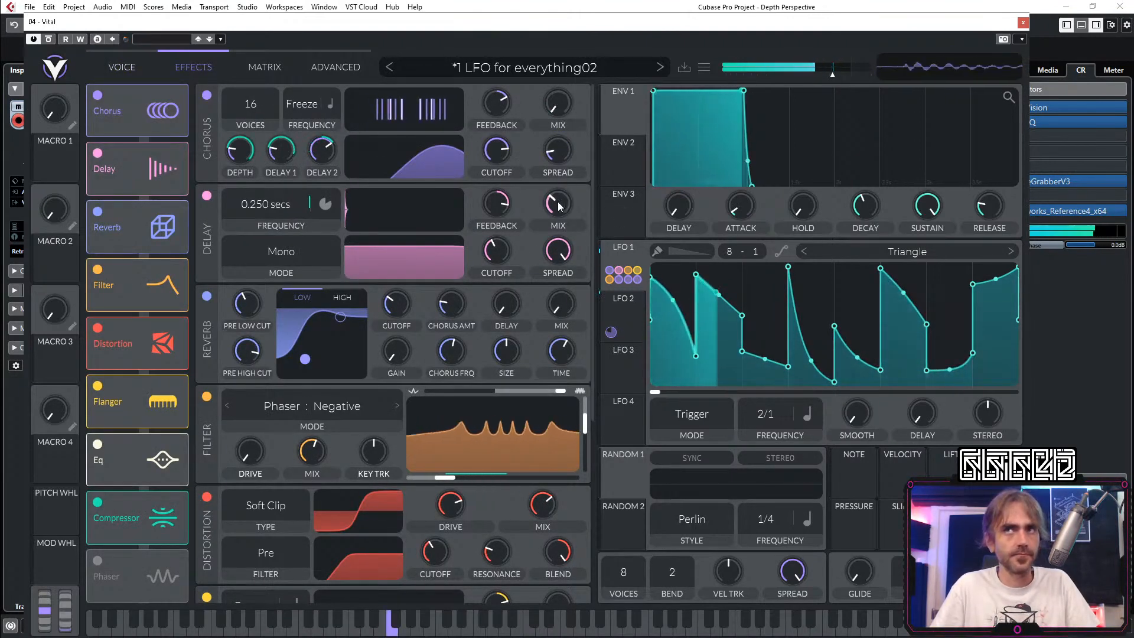
{"action": "mouse_move", "coordinate": [554, 208]}
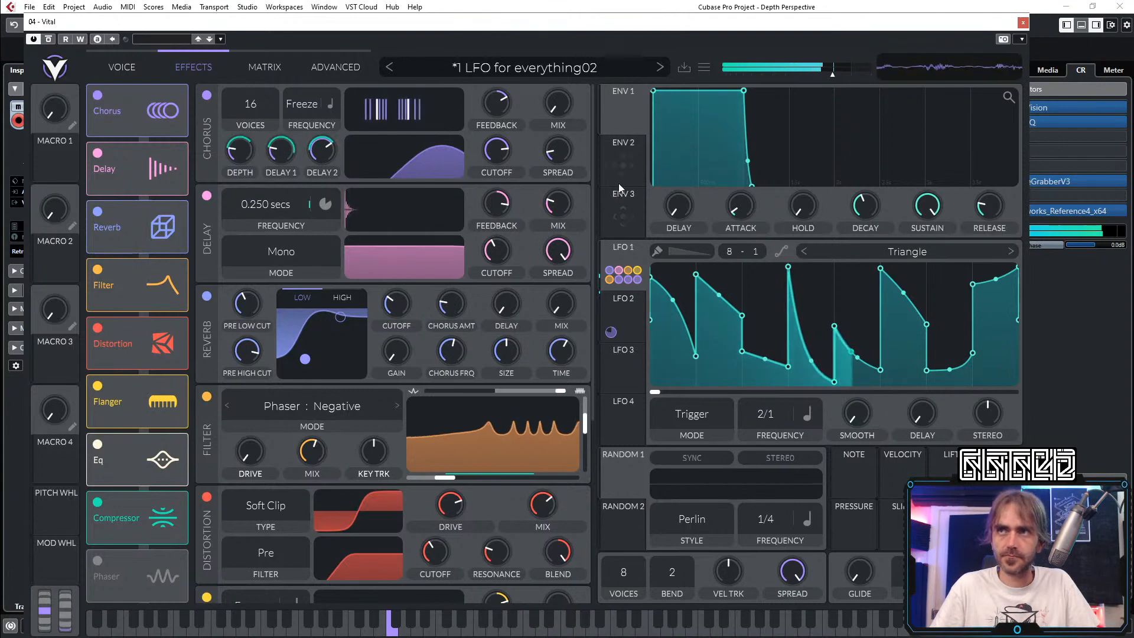
{"action": "left_click", "coordinate": [122, 67]}
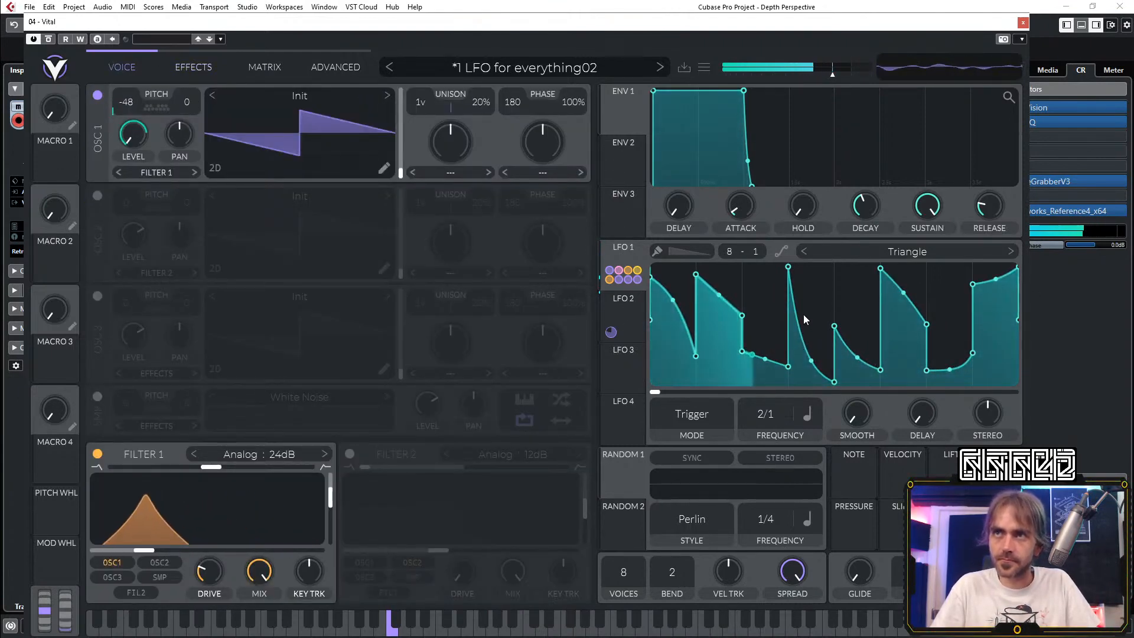
{"action": "left_click", "coordinate": [1024, 24]}
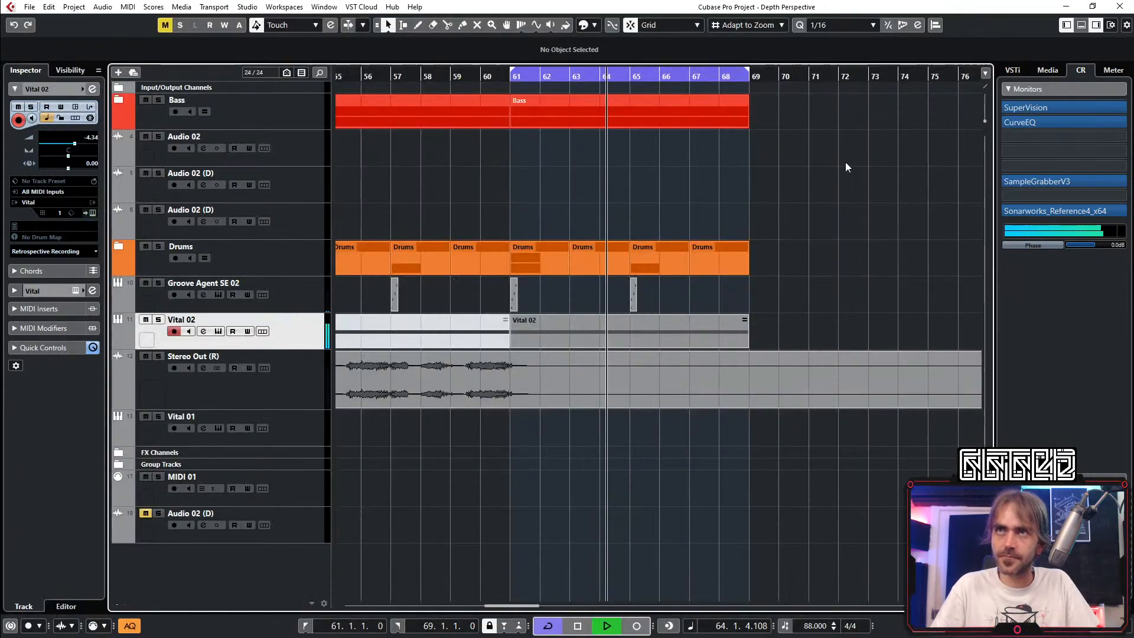
Step: Mute the Bass and Groove Agent SE 02 parts at bars 61 to 69 and restart playback from bar 61
{"action": "key", "text": "7"}
{"action": "left_click", "coordinate": [676, 114]}
{"action": "left_click_drag", "start_coordinate": [502, 286], "coordinate": [673, 287]}
{"action": "key", "text": "1"}
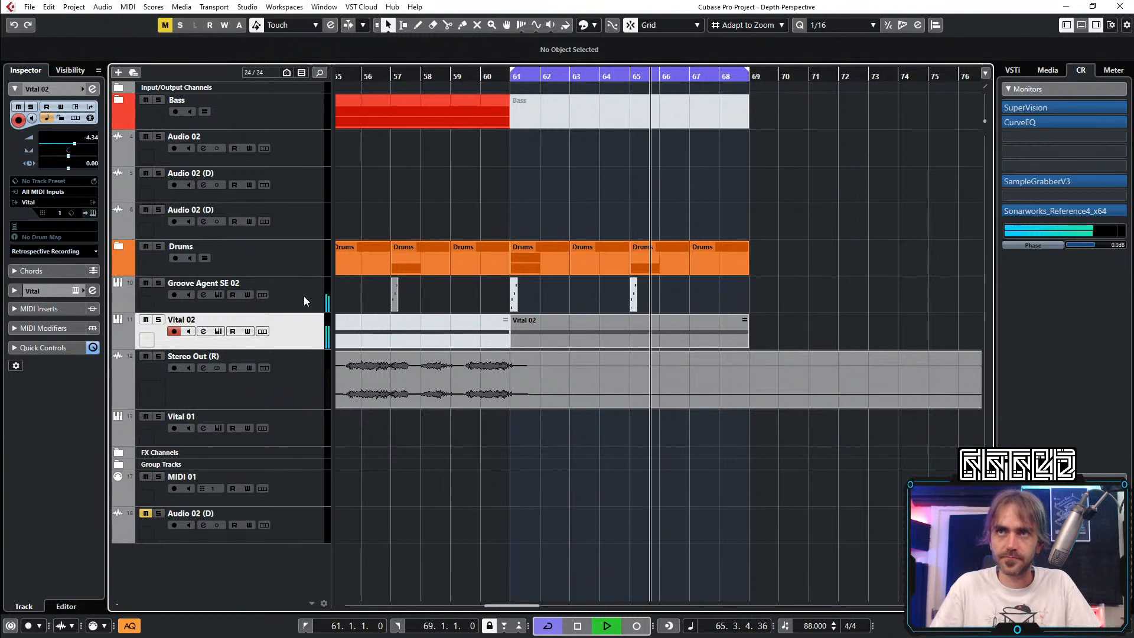
{"action": "key", "text": "space"}
{"action": "key", "text": "space"}
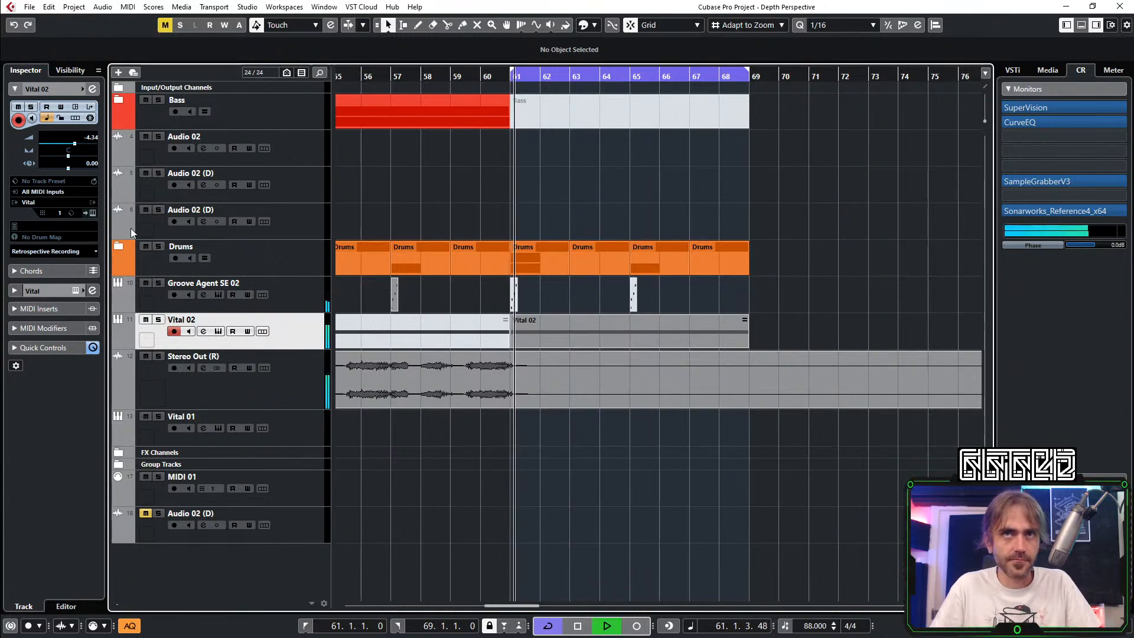
Step: Reopen Vital on the Vital 02 track and join LFO 1's fourth and fifth segments into one continuous falling curve
{"action": "left_click", "coordinate": [90, 213]}
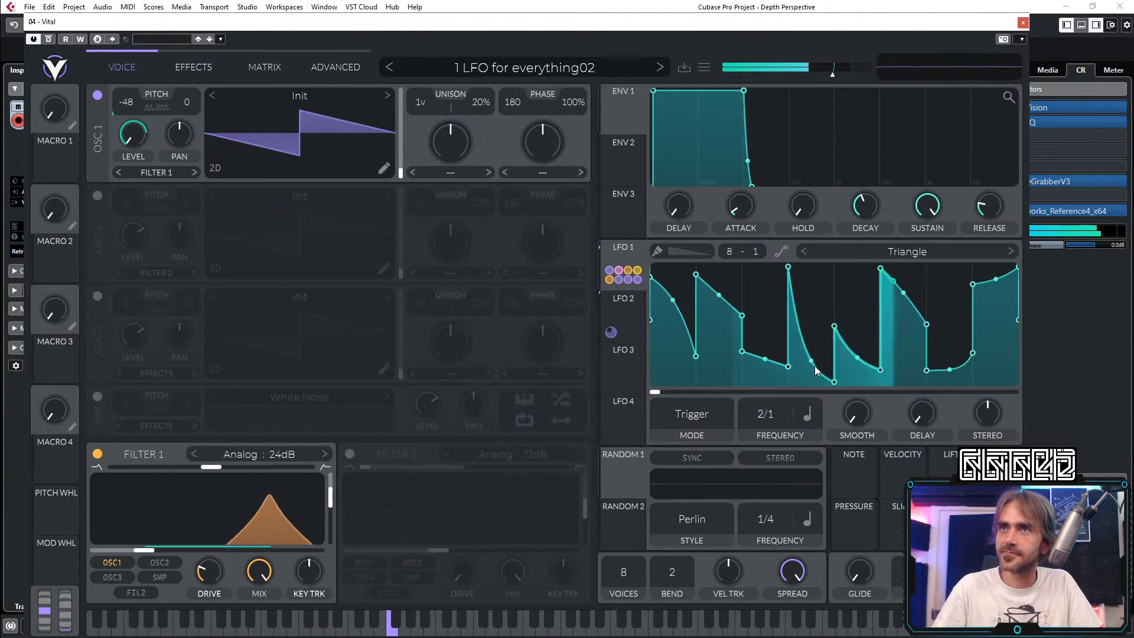
{"action": "left_click_drag", "start_coordinate": [813, 362], "coordinate": [835, 272]}
{"action": "left_click_drag", "start_coordinate": [856, 357], "coordinate": [834, 313]}
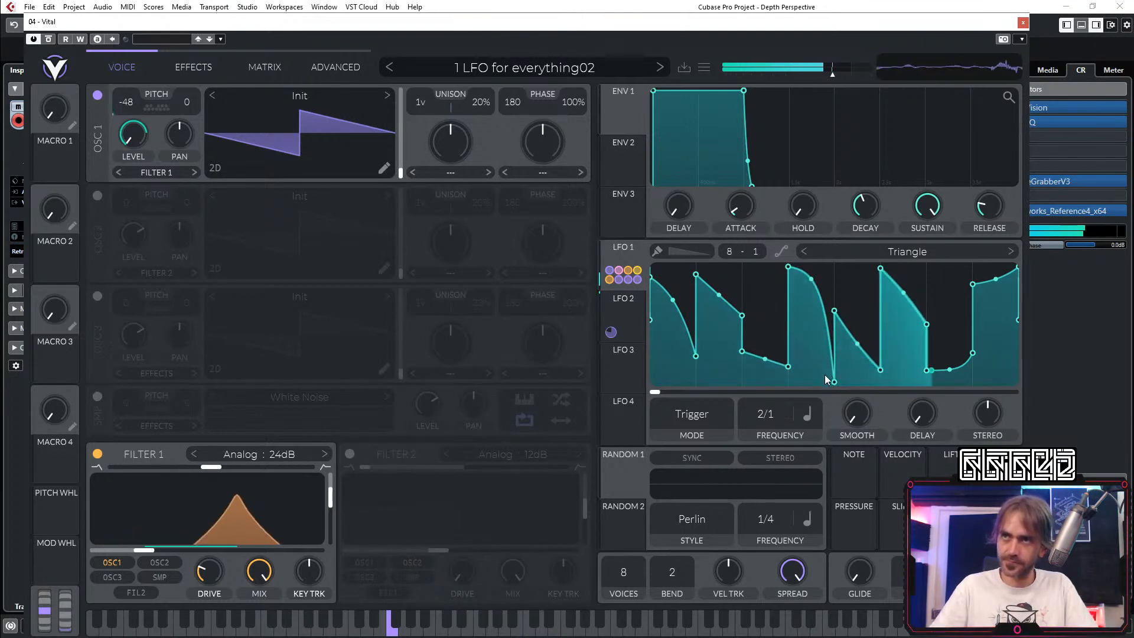
{"action": "left_click_drag", "start_coordinate": [832, 373], "coordinate": [839, 311]}
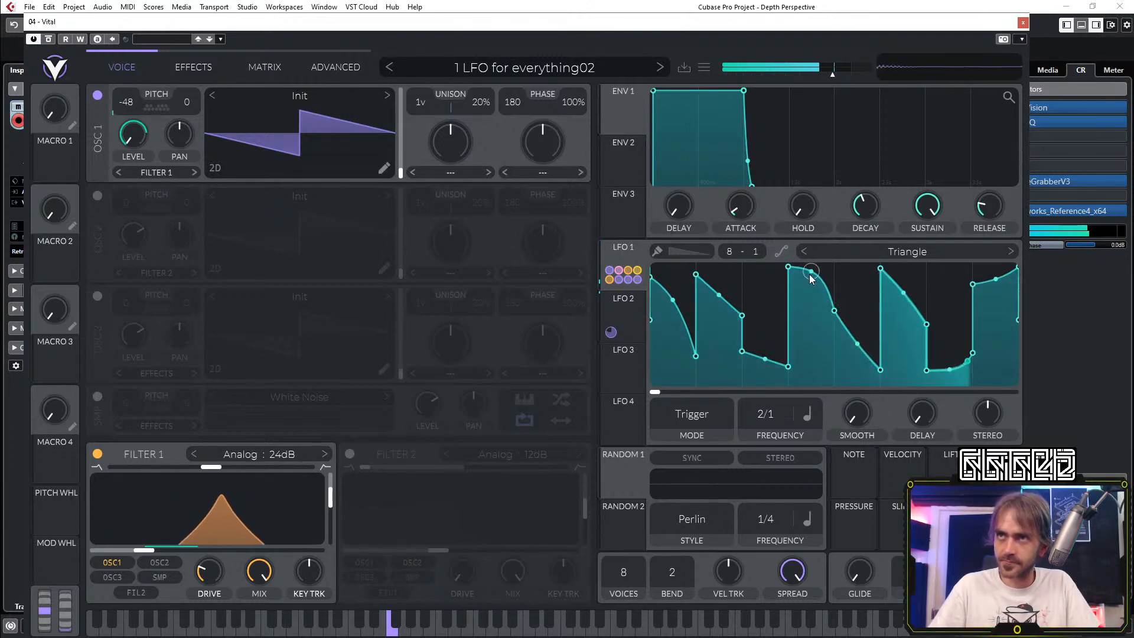
{"action": "left_click_drag", "start_coordinate": [812, 278], "coordinate": [810, 290]}
{"action": "left_click_drag", "start_coordinate": [852, 335], "coordinate": [853, 378]}
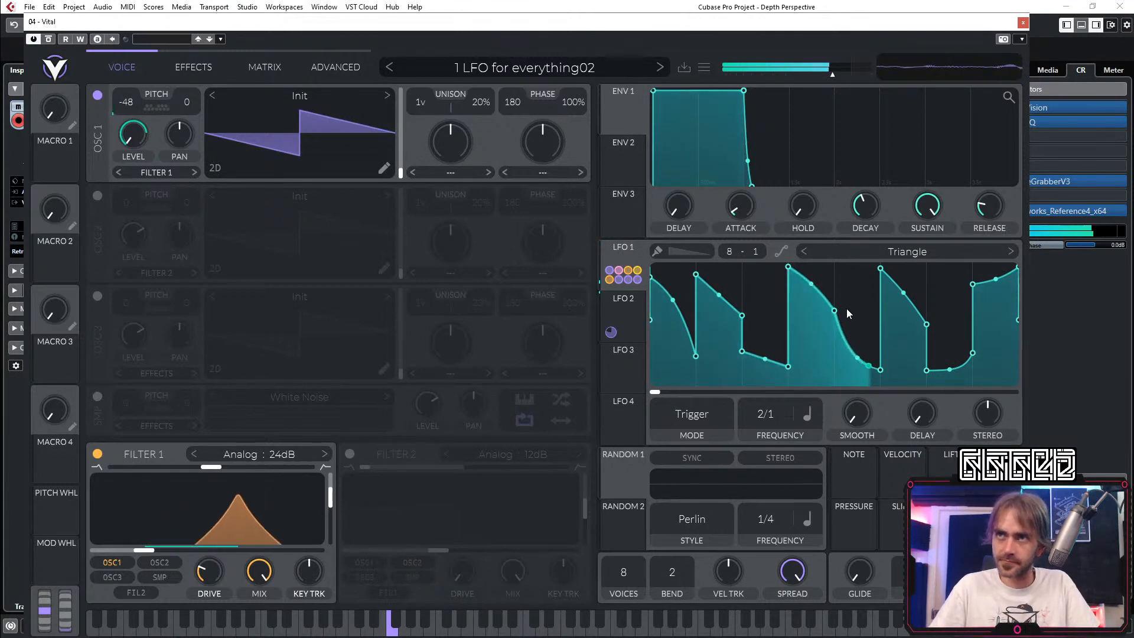
Step: Add a drop between LFO 1's fourth and fifth segments, make the sixth rise gently, and raise the start of the seventh
{"action": "left_click_drag", "start_coordinate": [835, 310], "coordinate": [833, 334]}
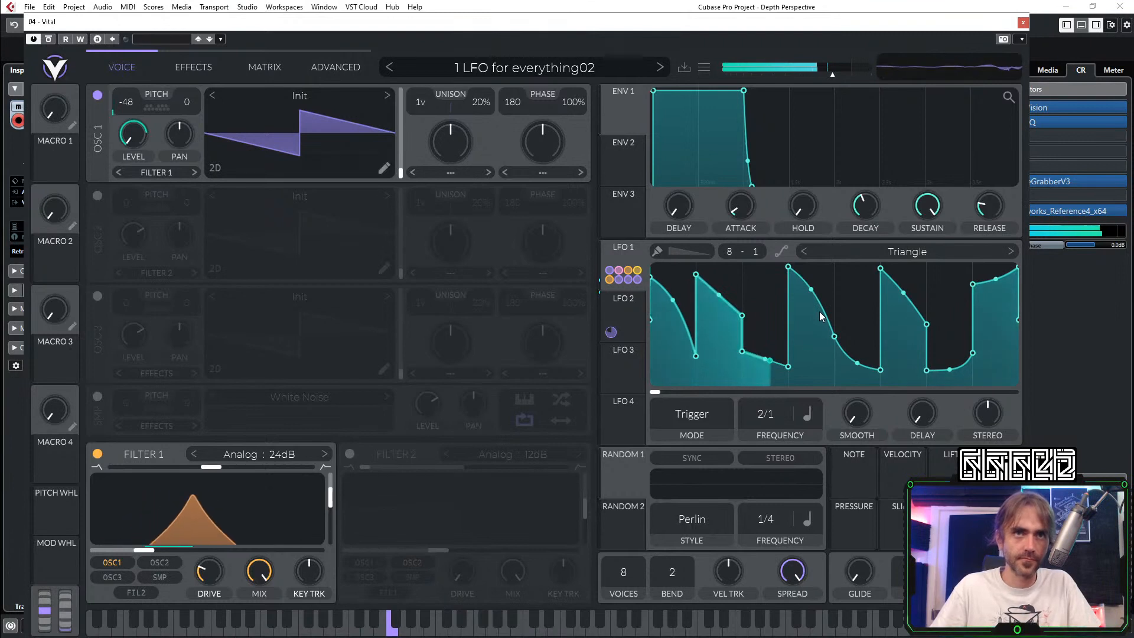
{"action": "left_click", "coordinate": [848, 357], "text": "ctrl"}
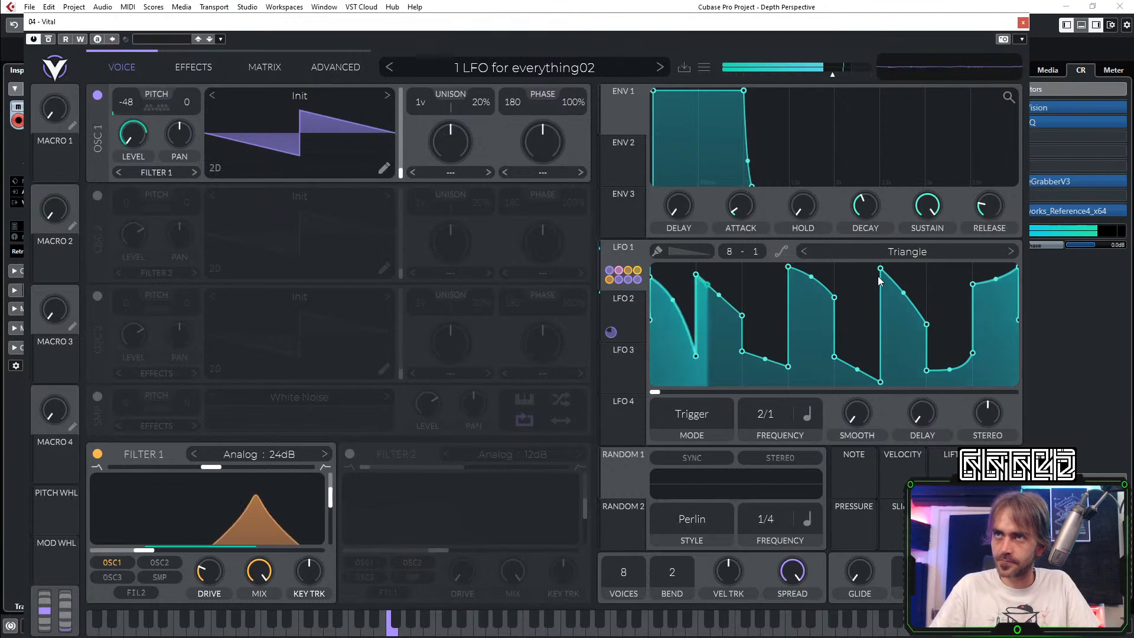
{"action": "mouse_move", "coordinate": [881, 270]}
{"action": "left_mouse_down"}
{"action": "mouse_move", "coordinate": [881, 309]}
{"action": "mouse_move", "coordinate": [928, 288]}
{"action": "left_mouse_up"}
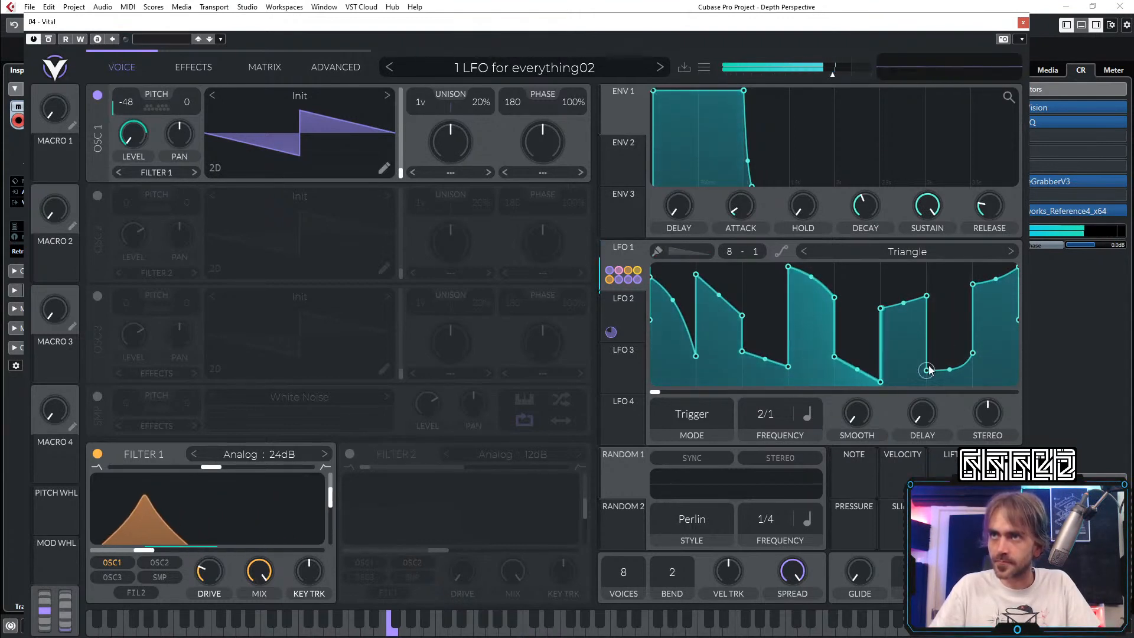
{"action": "left_click_drag", "start_coordinate": [927, 371], "coordinate": [926, 315]}
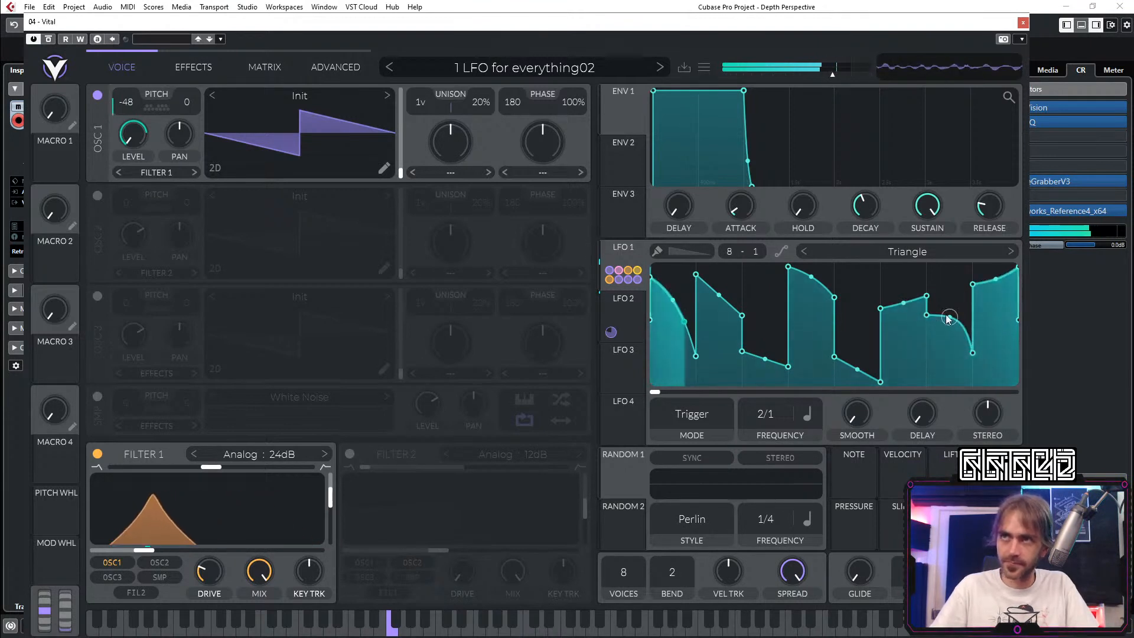
Step: Repaint LFO 2 as falling saw ramps across all eight divisions and set its frequency to 1/1
{"action": "left_click", "coordinate": [623, 296]}
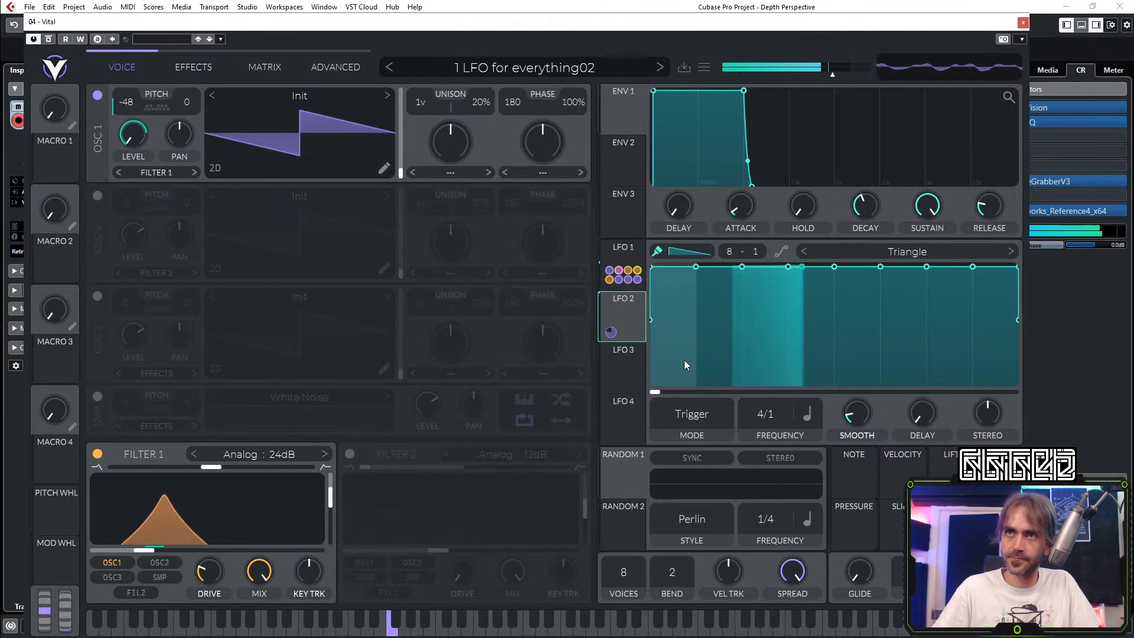
{"action": "left_click_drag", "start_coordinate": [684, 360], "coordinate": [1017, 354]}
{"action": "left_click_drag", "start_coordinate": [782, 413], "coordinate": [789, 388]}
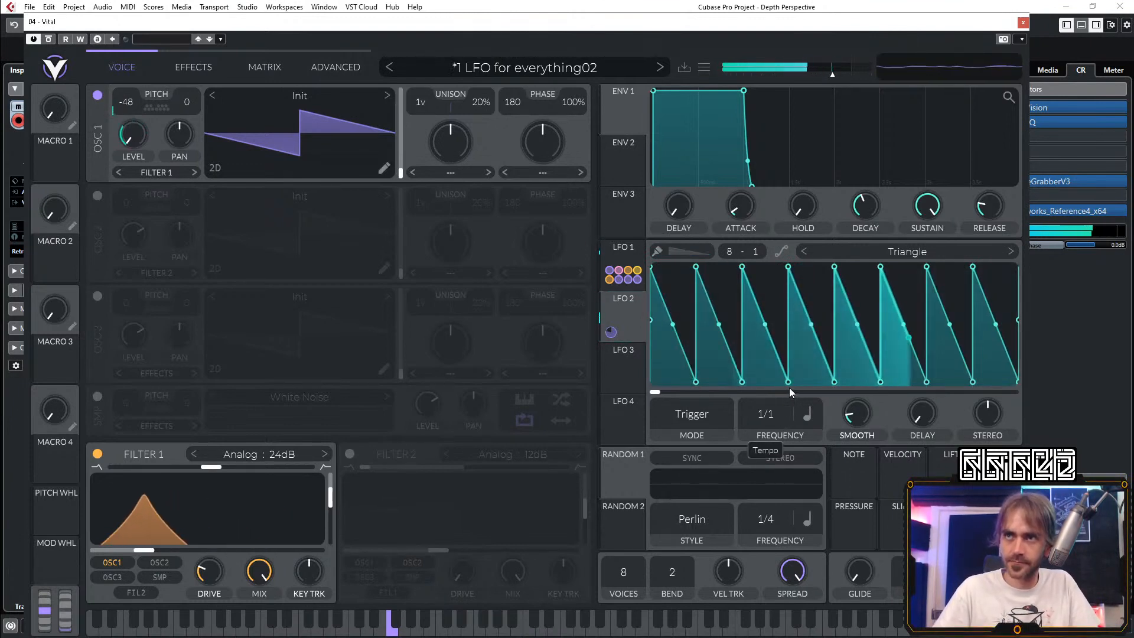
Step: Bend LFO 2's ramps into steep decays with fuller third and sixth ones, at frequency 1/2 with minimum smoothing
{"action": "left_click_drag", "start_coordinate": [717, 324], "coordinate": [813, 294]}
{"action": "left_click_drag", "start_coordinate": [767, 424], "coordinate": [782, 411]}
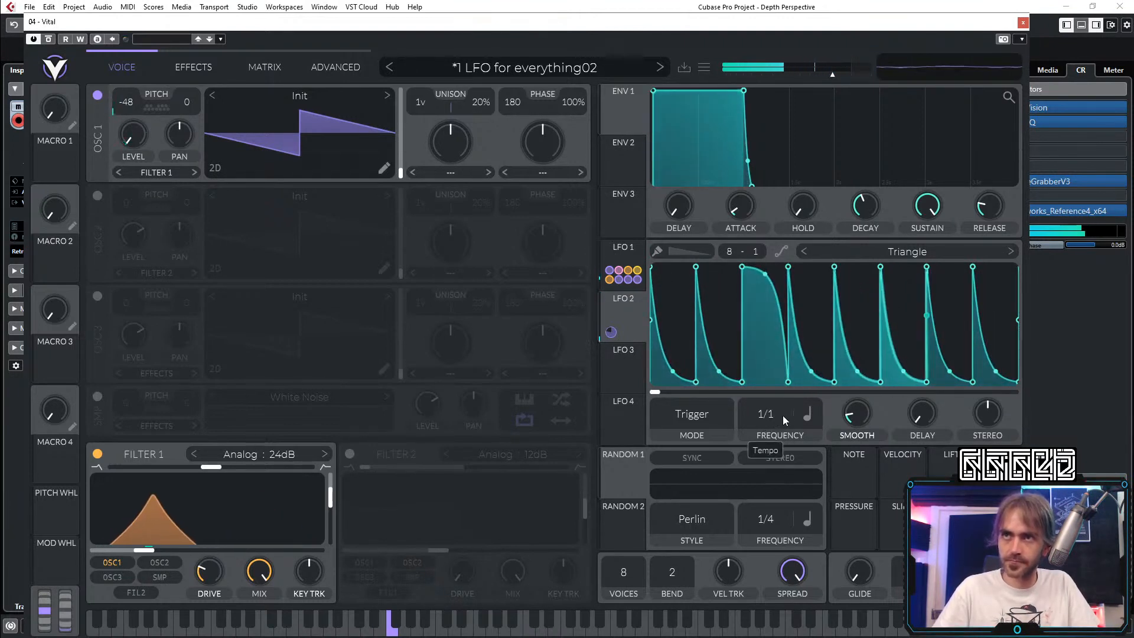
{"action": "left_click_drag", "start_coordinate": [842, 417], "coordinate": [845, 463]}
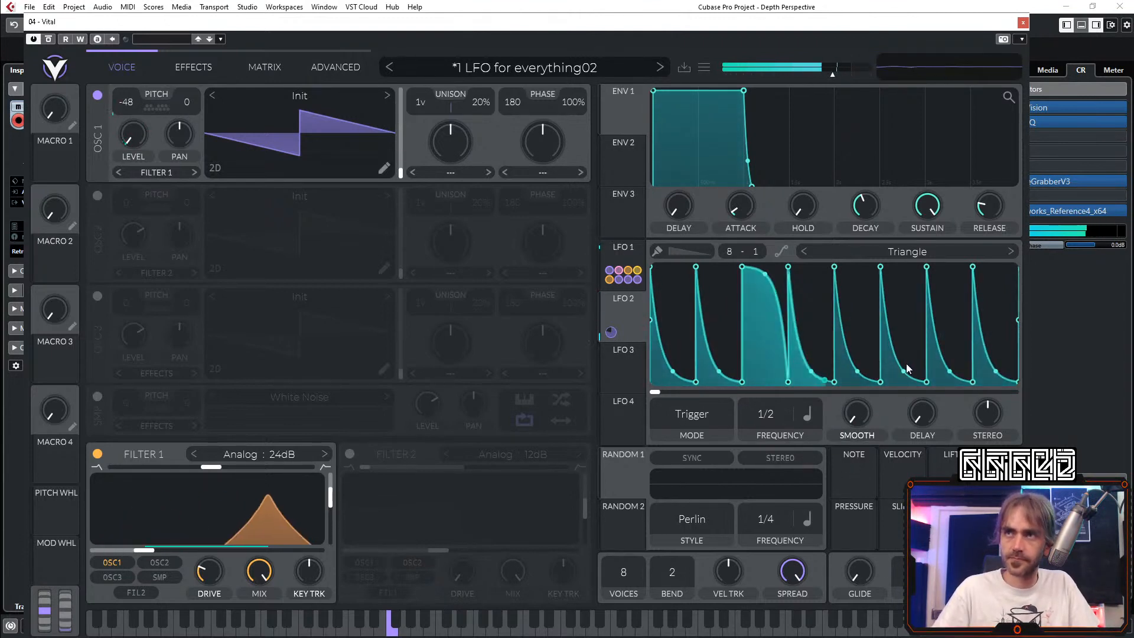
{"action": "left_click_drag", "start_coordinate": [907, 363], "coordinate": [907, 307]}
{"action": "left_click_drag", "start_coordinate": [948, 370], "coordinate": [944, 349]}
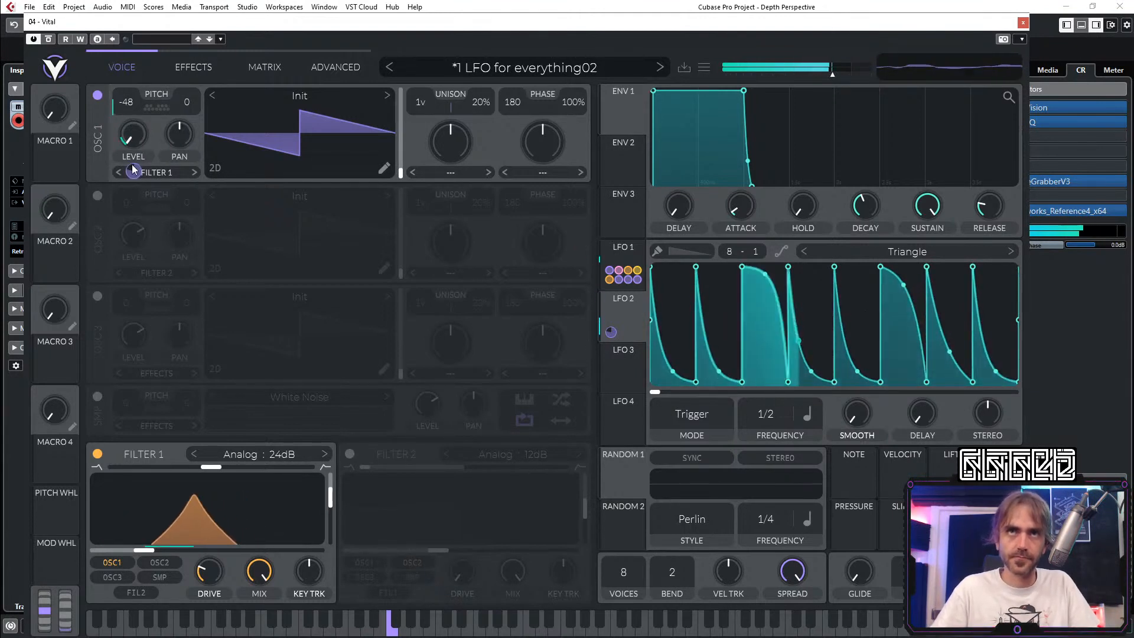
Step: Load the ER5-16 shape from the user's Euclideans folder into LFO 2
{"action": "mouse_move", "coordinate": [131, 172]}
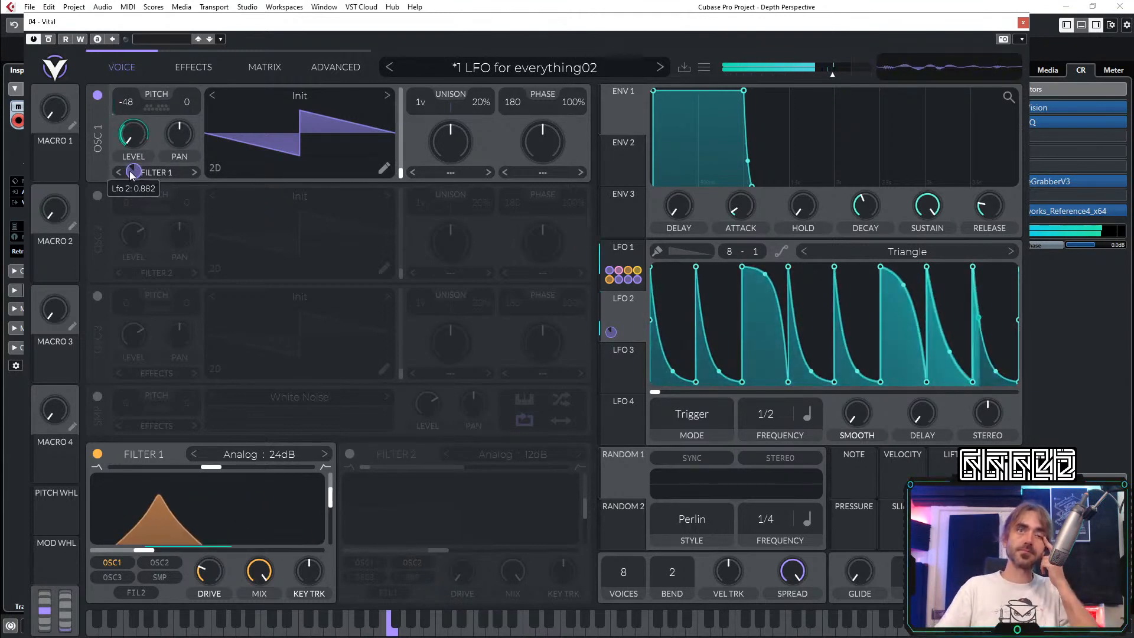
{"action": "left_click", "coordinate": [886, 253]}
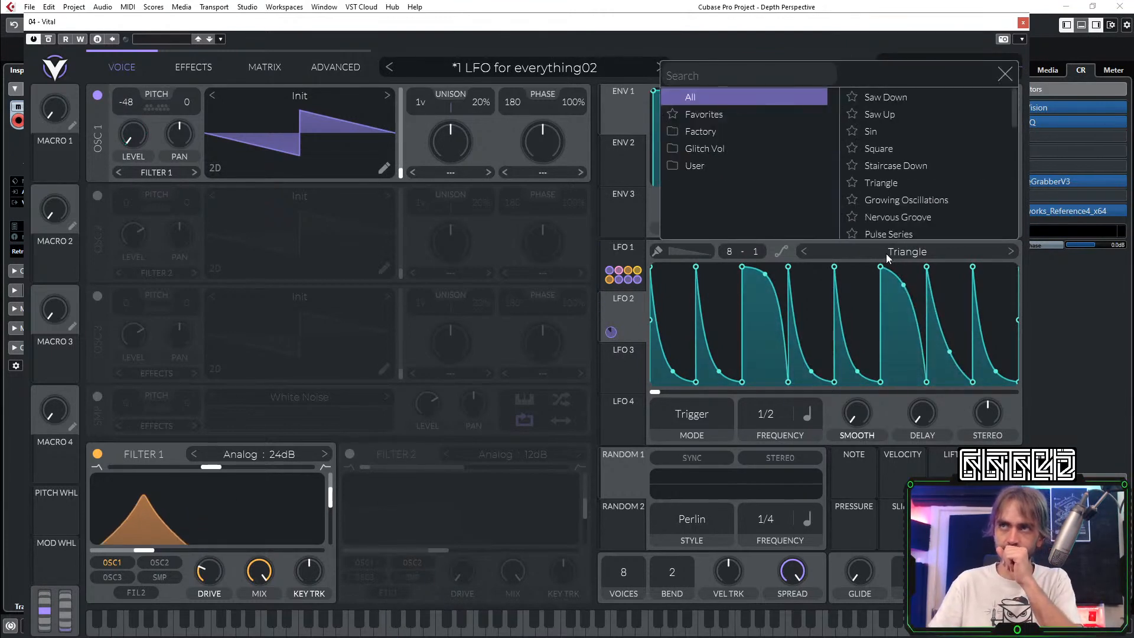
{"action": "left_click", "coordinate": [696, 165]}
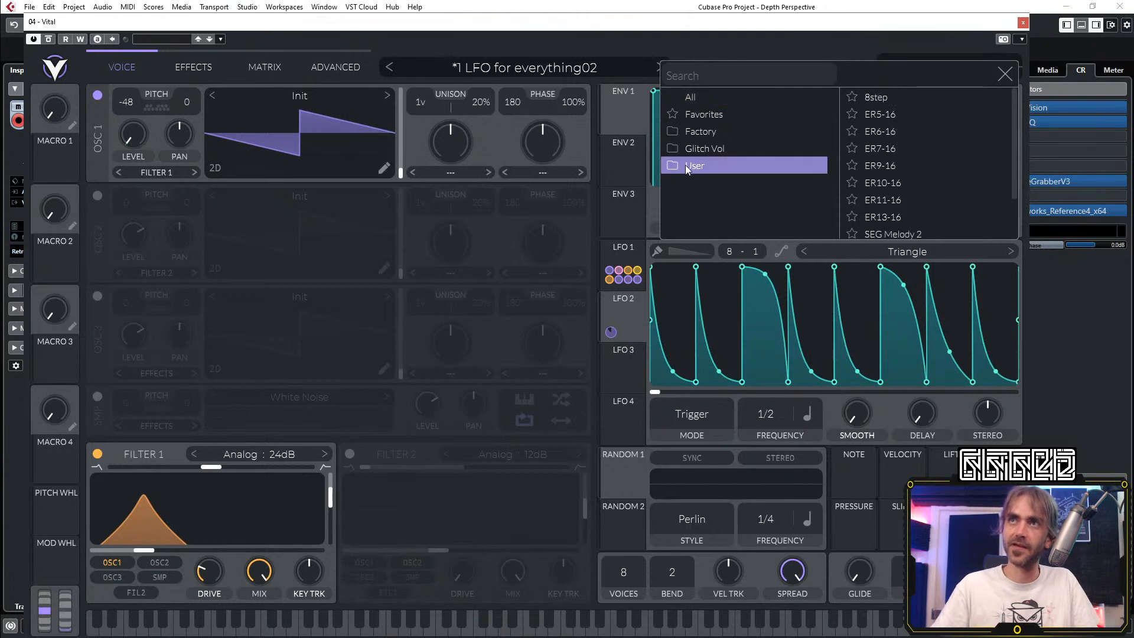
{"action": "left_click", "coordinate": [671, 165]}
{"action": "left_click", "coordinate": [699, 185]}
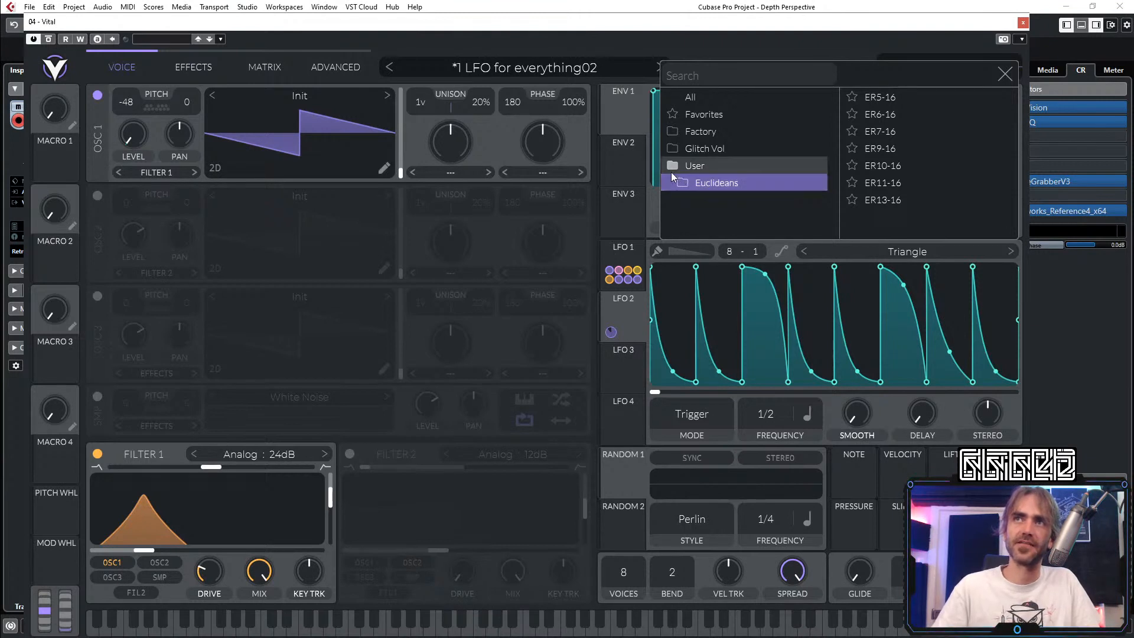
{"action": "left_click", "coordinate": [688, 168]}
{"action": "left_click", "coordinate": [690, 186]}
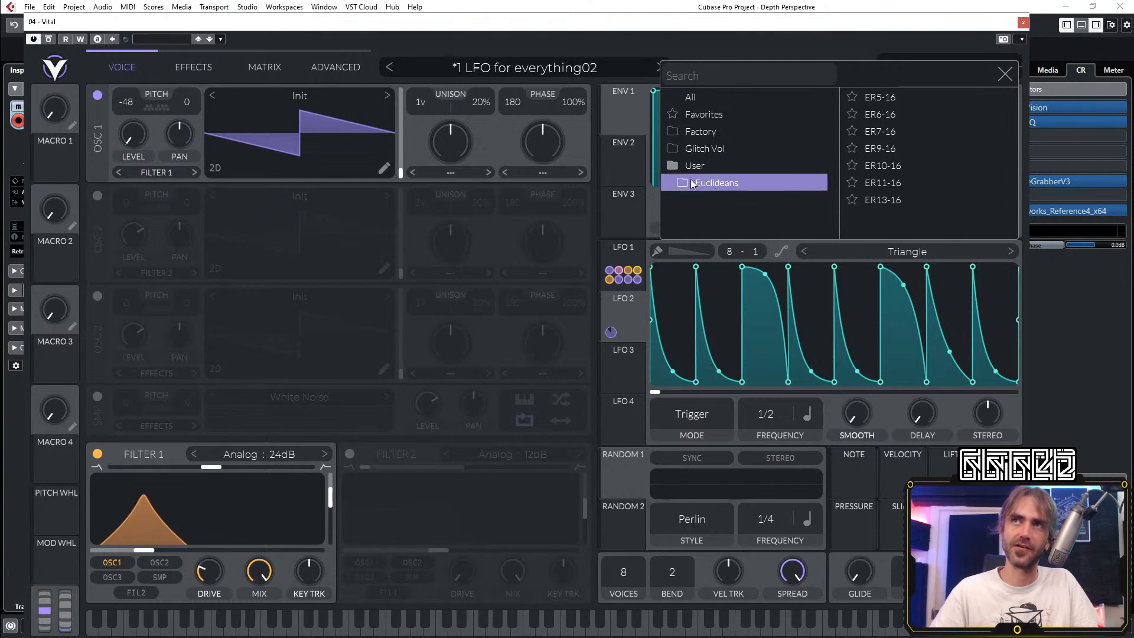
{"action": "left_click", "coordinate": [673, 170]}
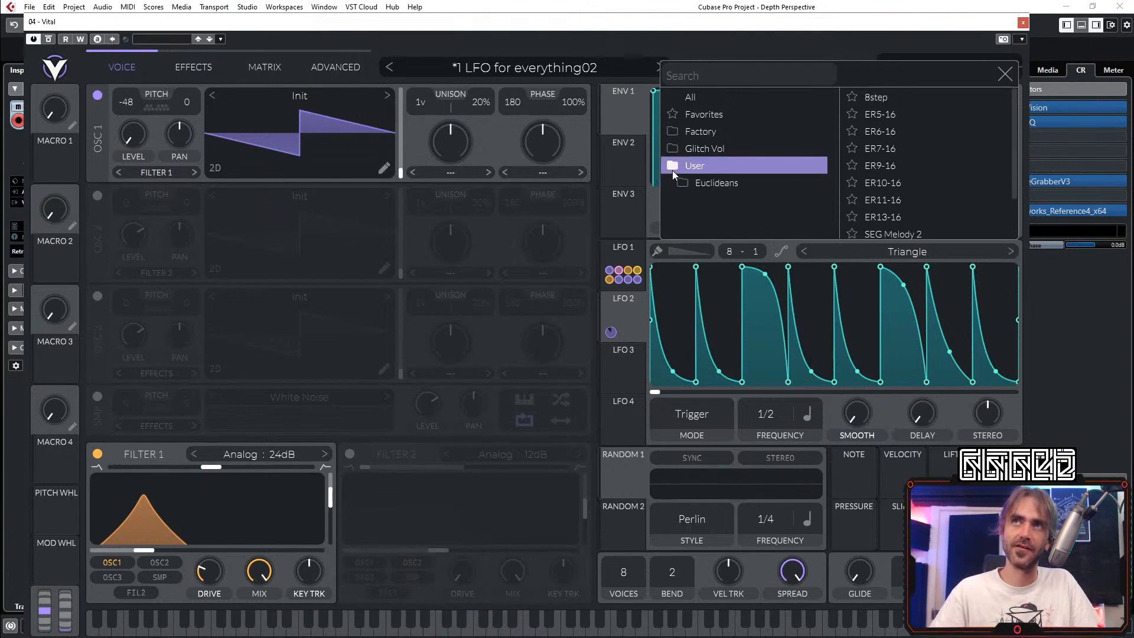
{"action": "left_click", "coordinate": [697, 184]}
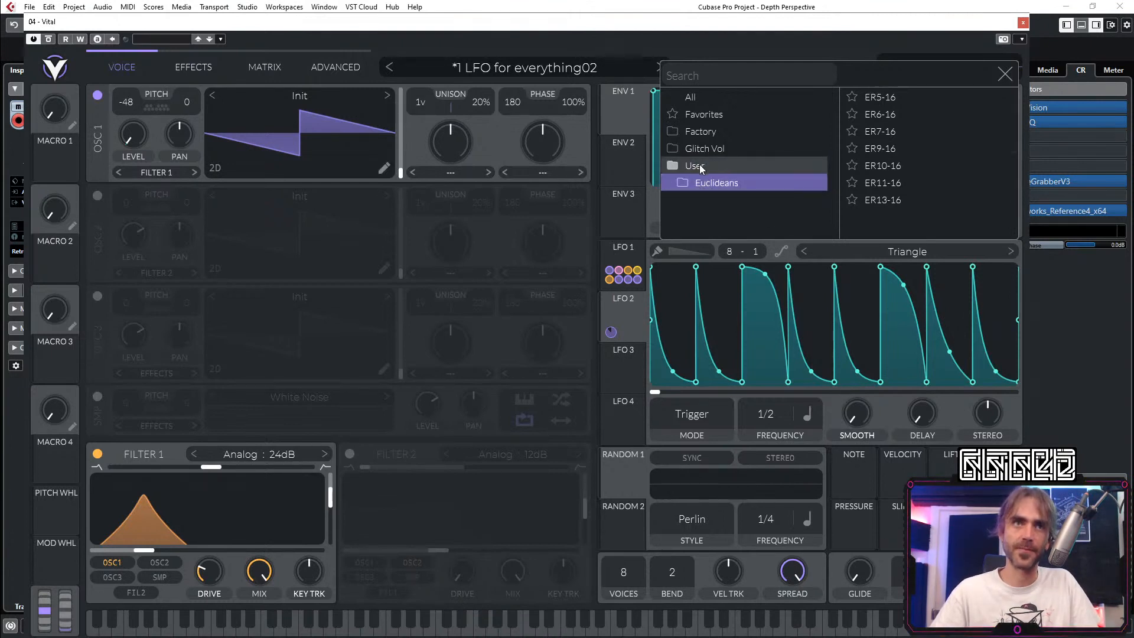
{"action": "left_click", "coordinate": [907, 99]}
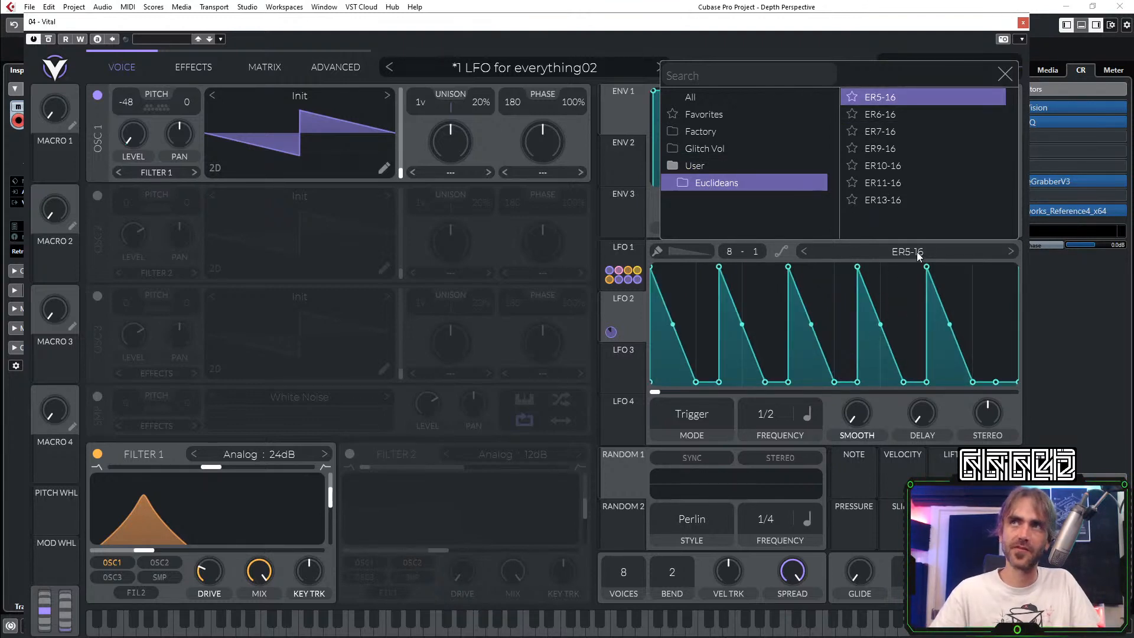
{"action": "left_click", "coordinate": [1004, 75]}
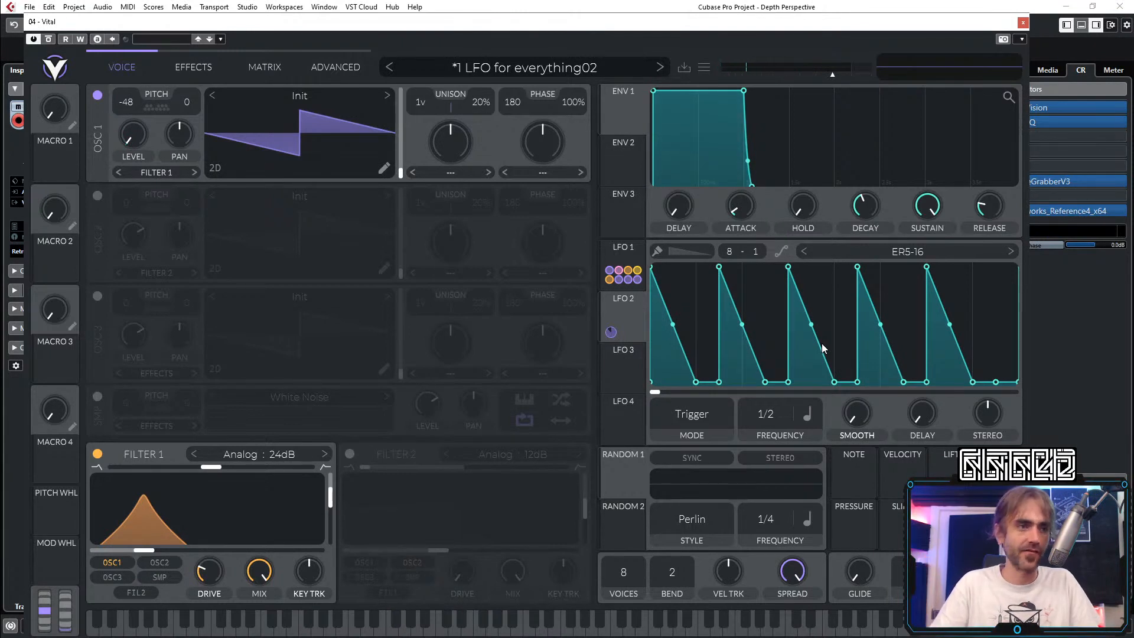
Step: Switch LFO 2 to the ER11-16 shape at frequency 1/1 and bend all its ramps into full, bulging curves
{"action": "left_click", "coordinate": [1008, 252]}
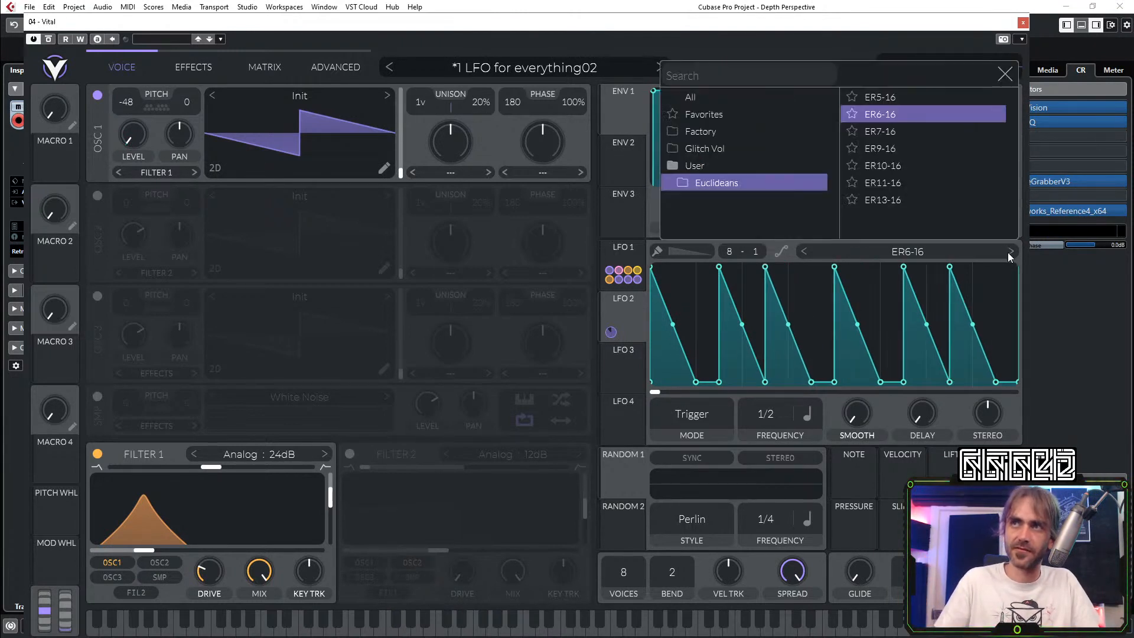
{"action": "left_click", "coordinate": [1014, 253]}
{"action": "left_click", "coordinate": [1014, 253]}
{"action": "left_click", "coordinate": [1014, 253]}
{"action": "left_click", "coordinate": [1013, 252]}
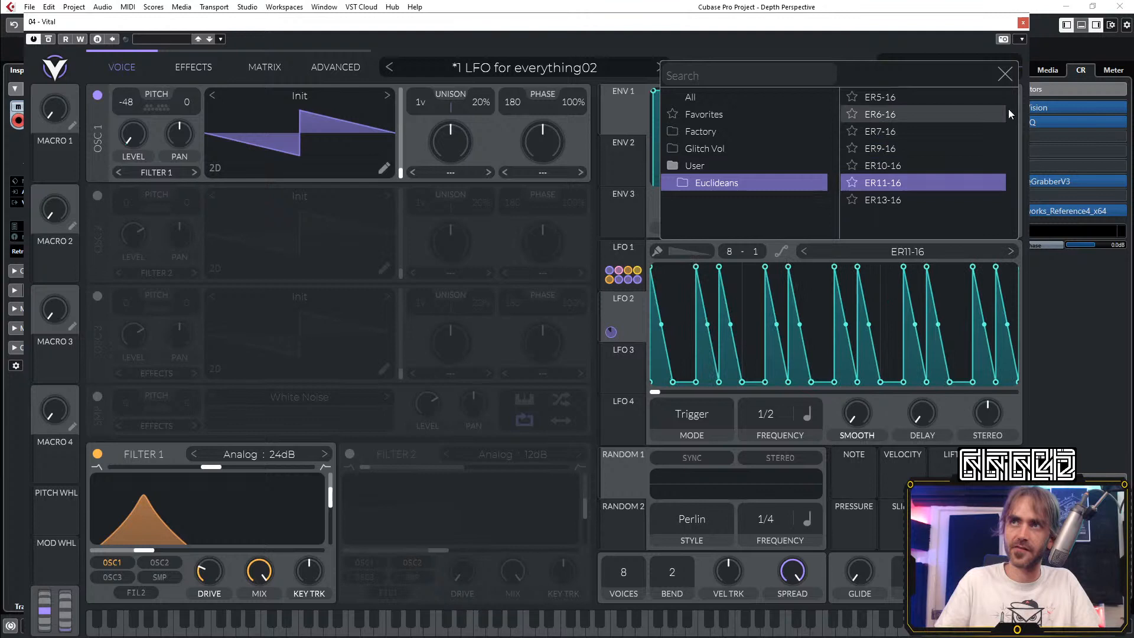
{"action": "left_click", "coordinate": [1008, 75]}
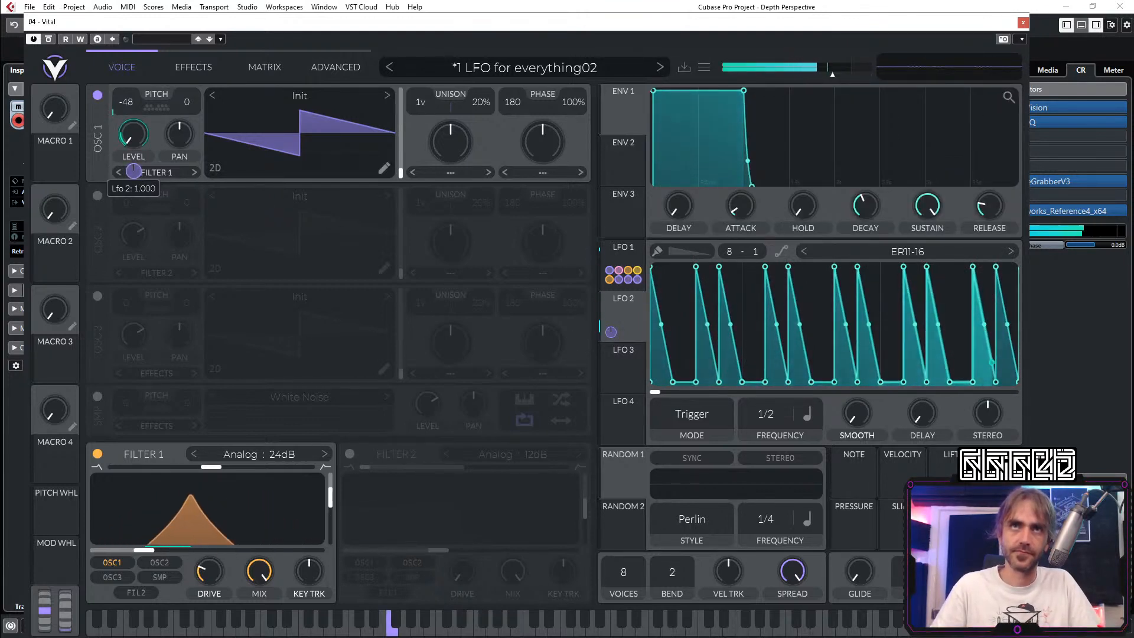
{"action": "left_click_drag", "start_coordinate": [773, 407], "coordinate": [771, 417]}
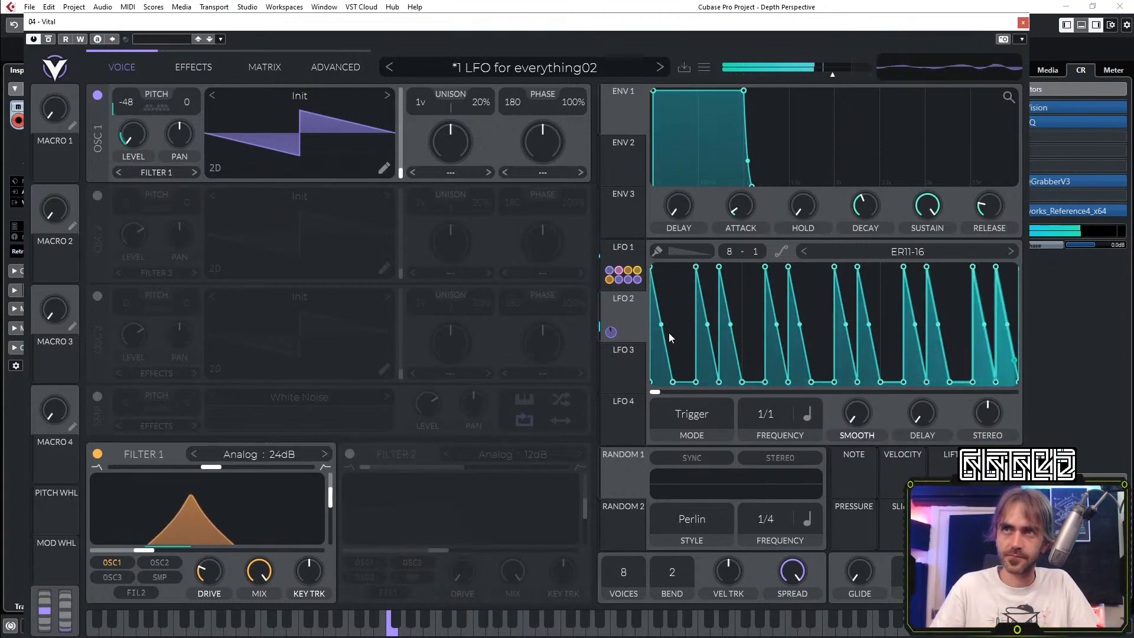
{"action": "left_click_drag", "start_coordinate": [662, 325], "coordinate": [694, 262]}
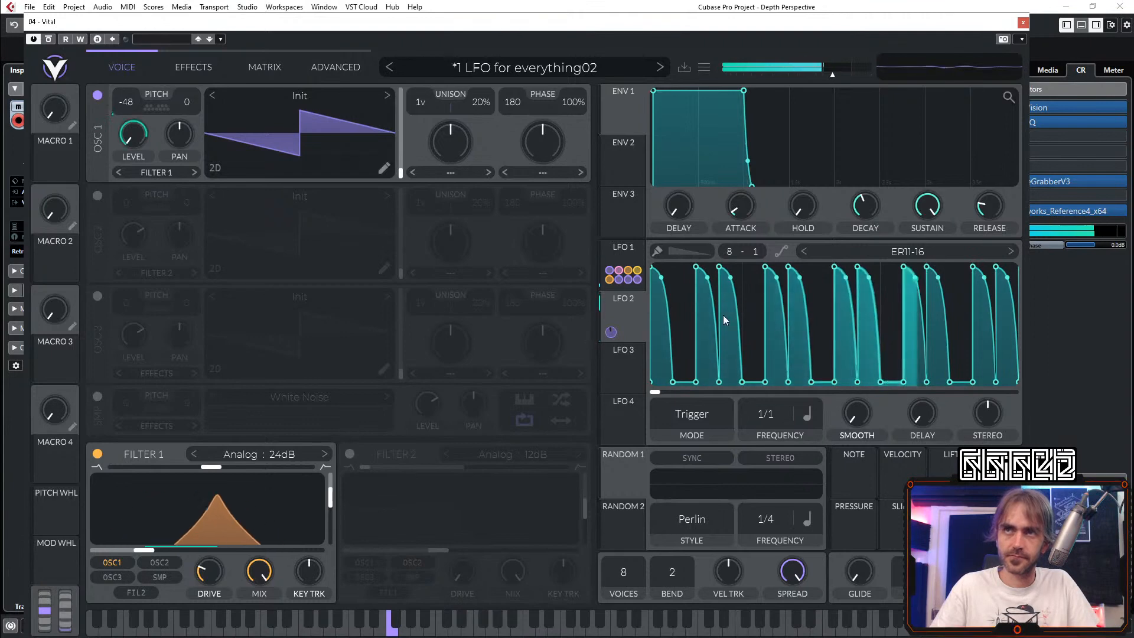
Step: Raise the mix of Vital's chorus effect to about 26.5%
{"action": "left_click", "coordinate": [192, 66]}
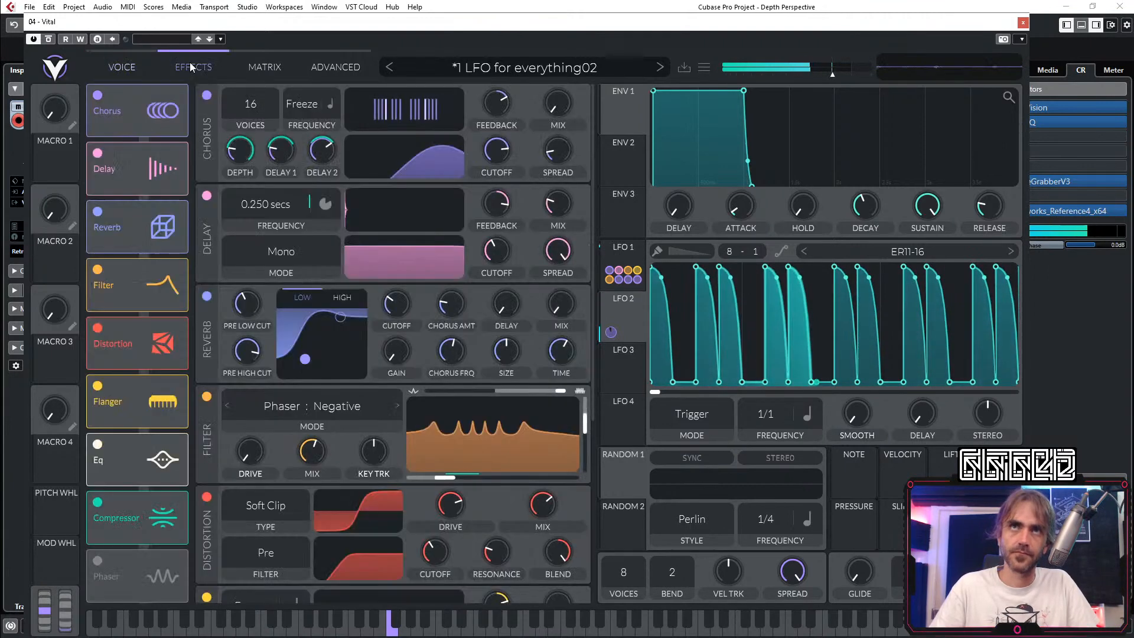
{"action": "left_click_drag", "start_coordinate": [558, 105], "coordinate": [568, 87]}
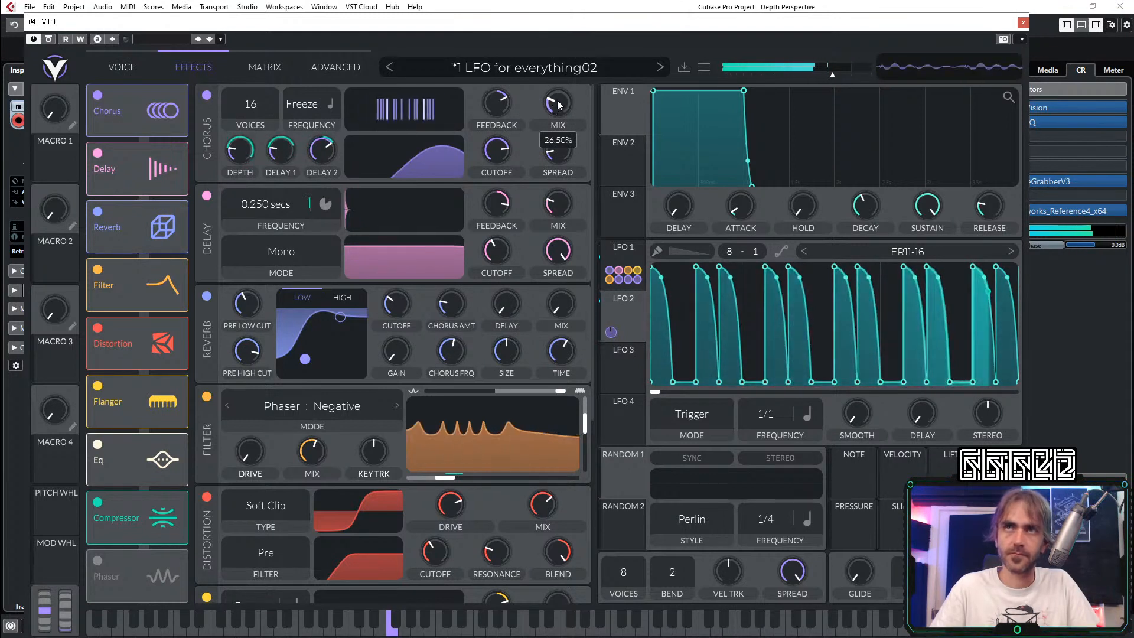
Step: Bend LFO 2's ER11-16 ramps into steep decays, with longer, fuller curves for the third and seventh
{"action": "left_click_drag", "start_coordinate": [666, 283], "coordinate": [662, 339]}
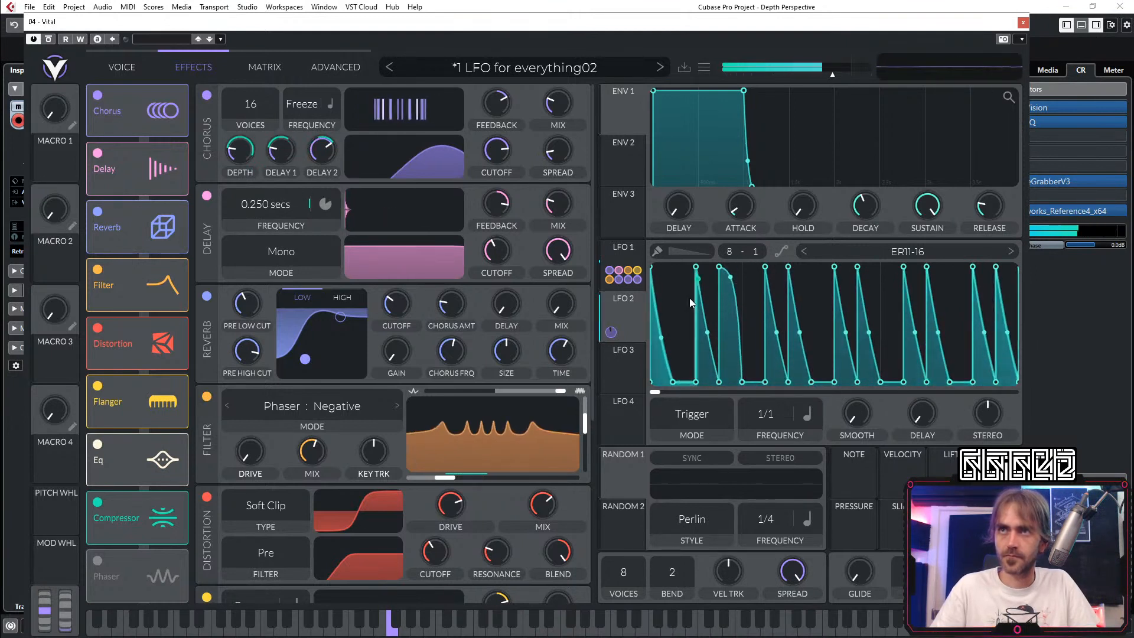
{"action": "left_click_drag", "start_coordinate": [661, 337], "coordinate": [661, 357]}
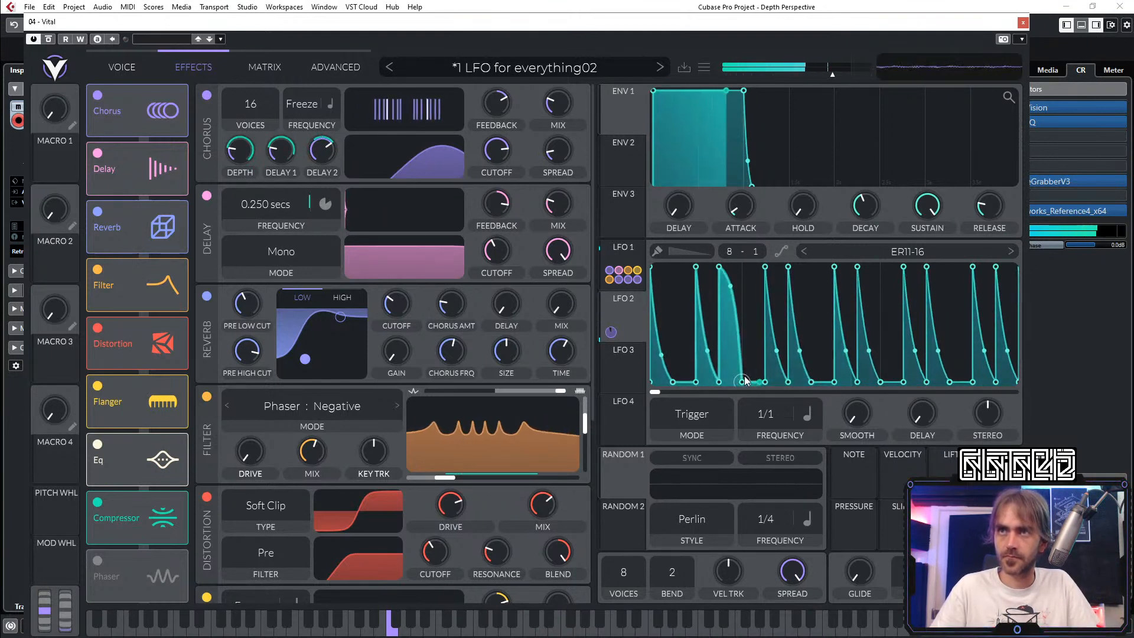
{"action": "double_click", "coordinate": [880, 383]}
{"action": "left_click_drag", "start_coordinate": [880, 351], "coordinate": [880, 270]}
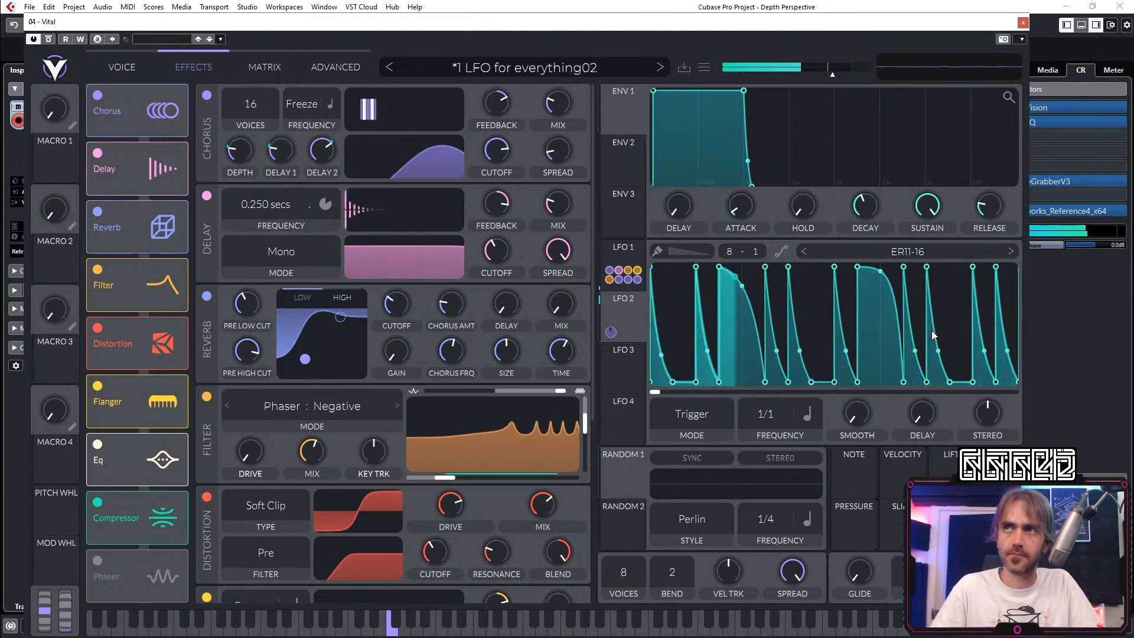
Step: Switch LFO 2 to ER6-16, bend its ramps into steep decays with full third and sixth ones, and close Vital
{"action": "left_click", "coordinate": [804, 252]}
{"action": "left_click", "coordinate": [804, 251]}
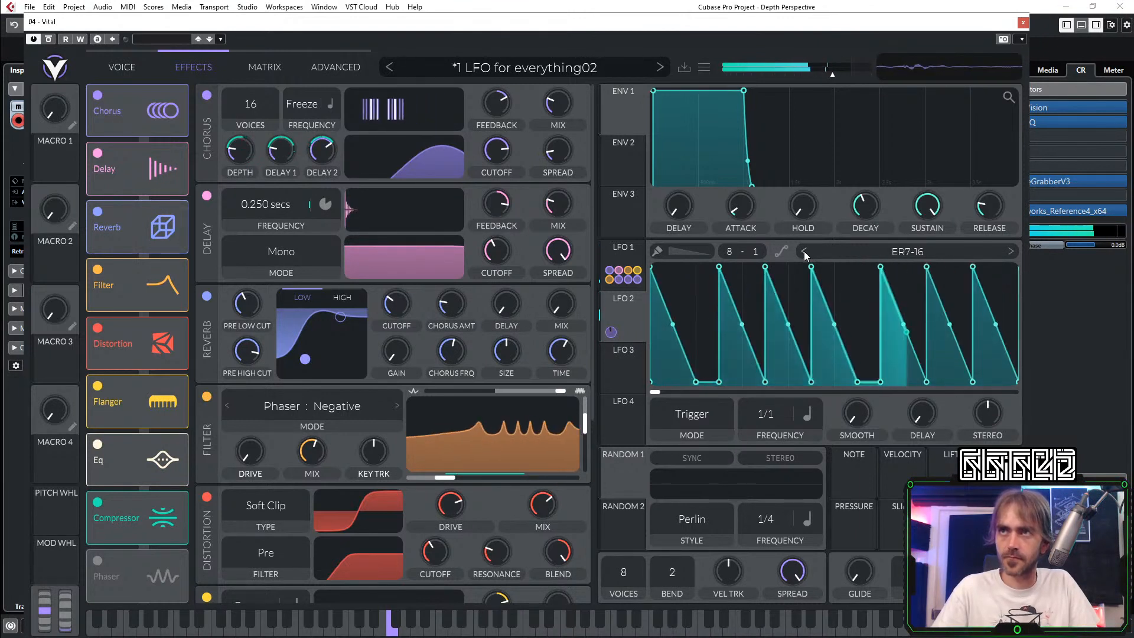
{"action": "left_click_drag", "start_coordinate": [743, 343], "coordinate": [807, 324]}
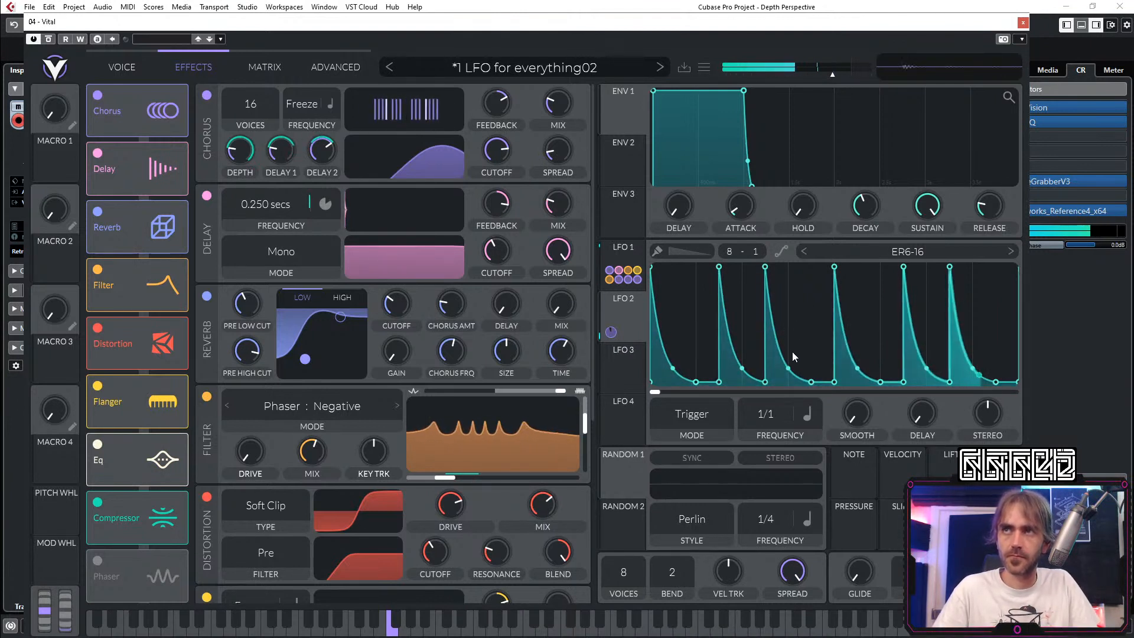
{"action": "left_click_drag", "start_coordinate": [792, 352], "coordinate": [817, 263]}
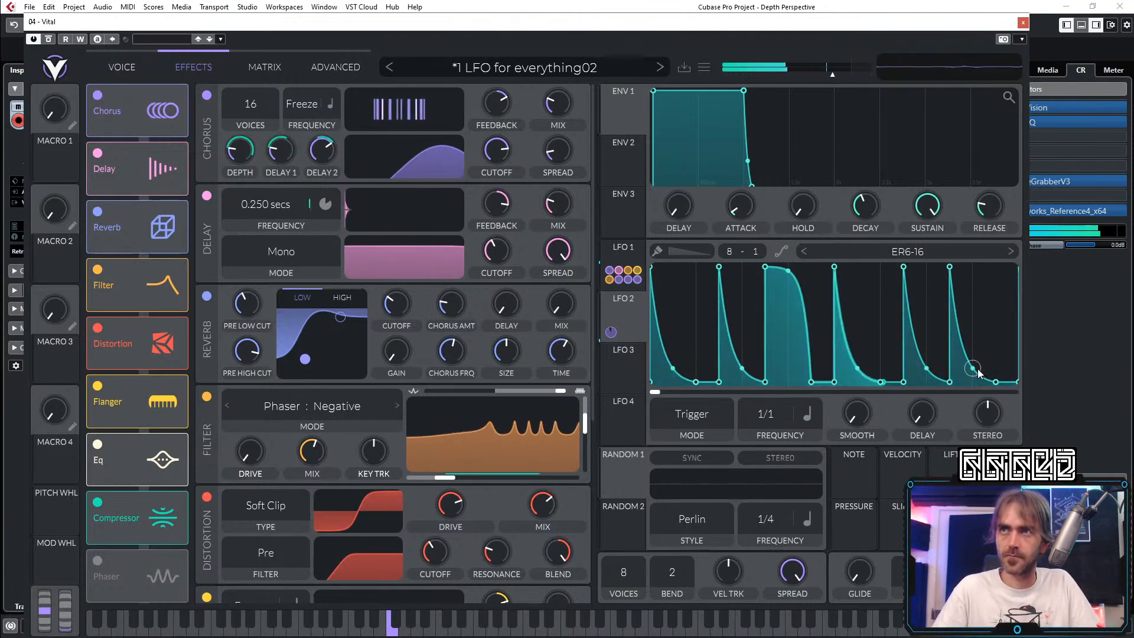
{"action": "left_click_drag", "start_coordinate": [973, 368], "coordinate": [1003, 268]}
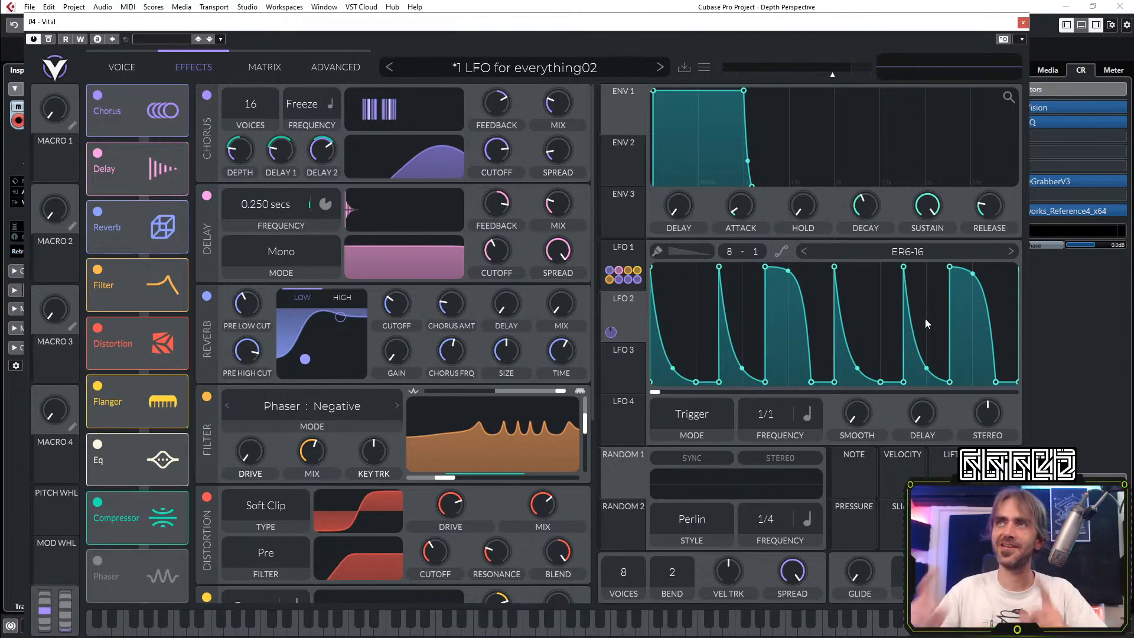
{"action": "left_click", "coordinate": [1023, 23]}
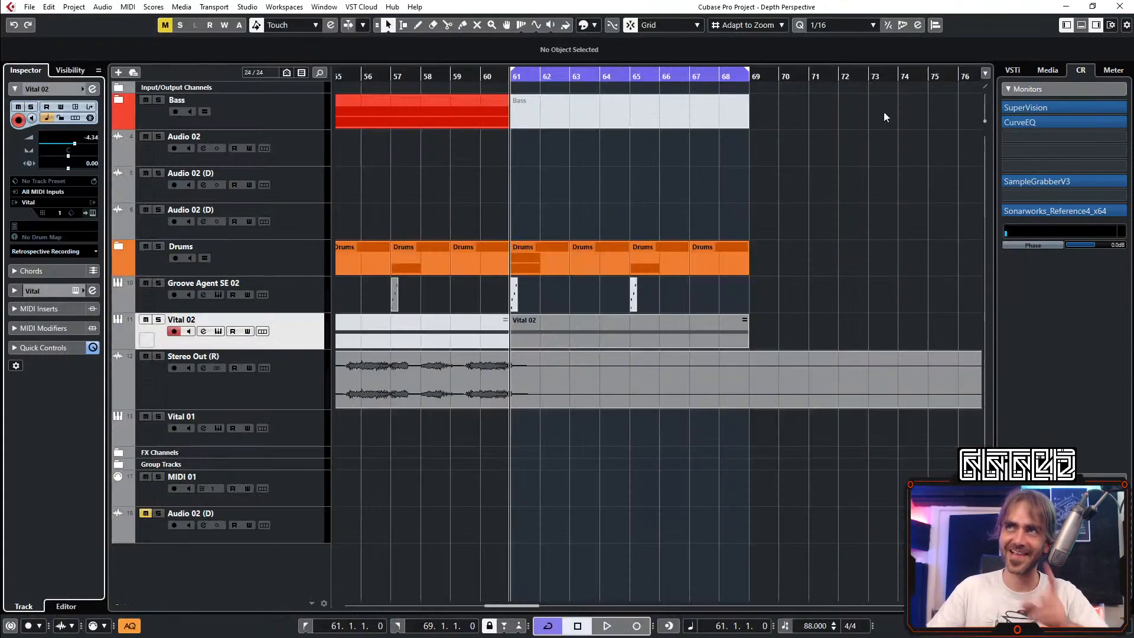
Step: Play the earlier part of the arrangement from bar 34 to listen to the recorded audio takes
{"action": "scroll", "coordinate": [677, 194], "scroll_direction": "left", "scroll_amount": 10}
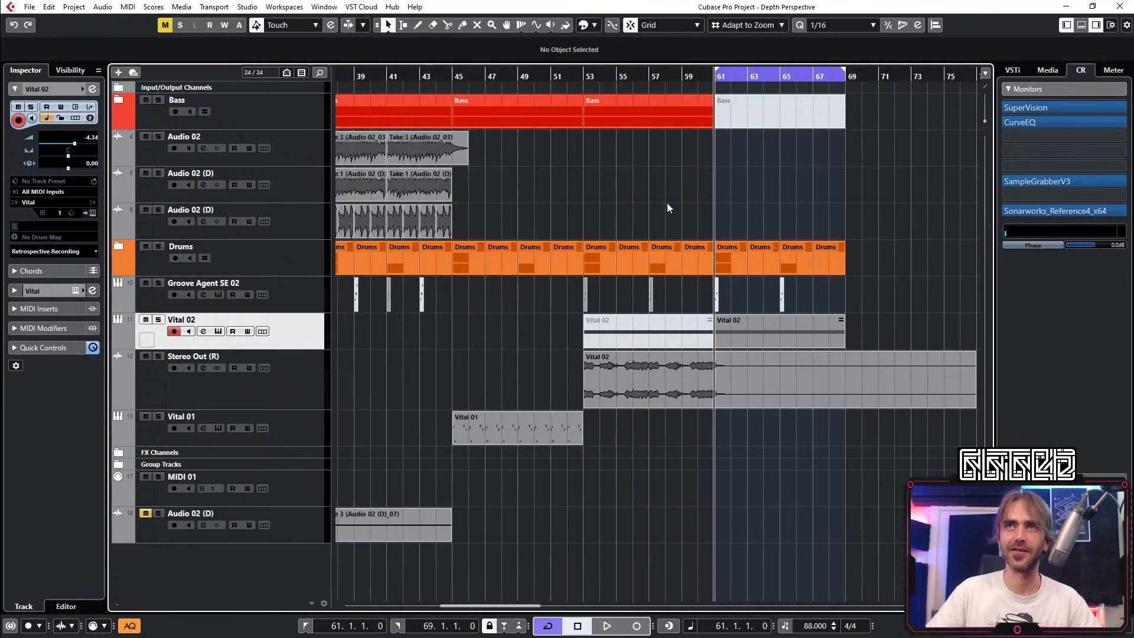
{"action": "left_click_drag", "start_coordinate": [512, 72], "coordinate": [455, 67]}
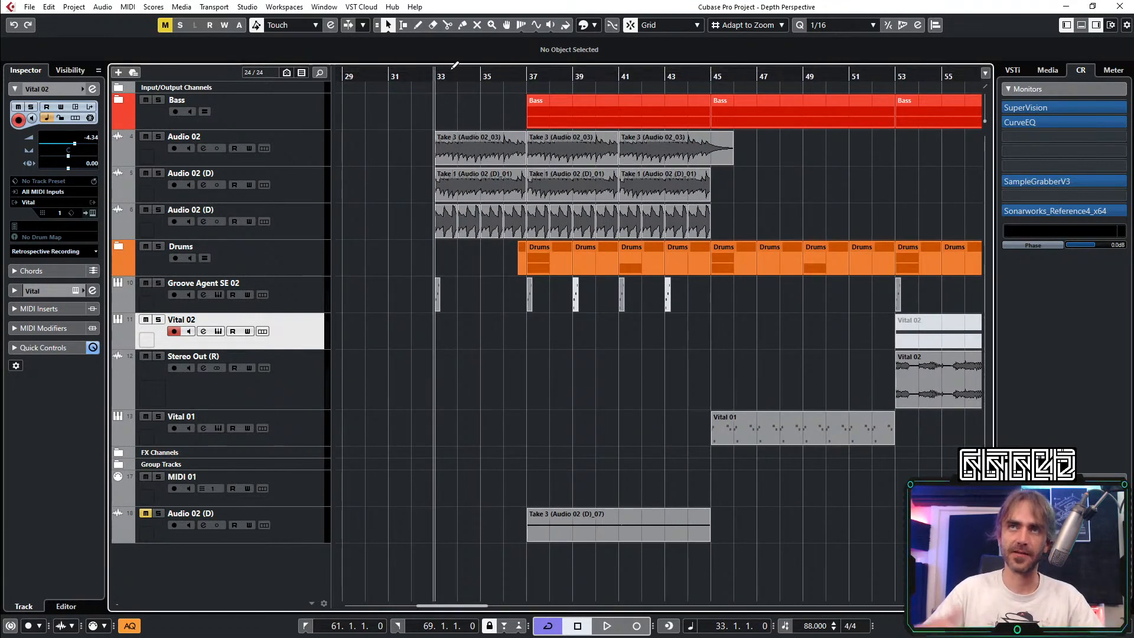
{"action": "left_click", "coordinate": [451, 83]}
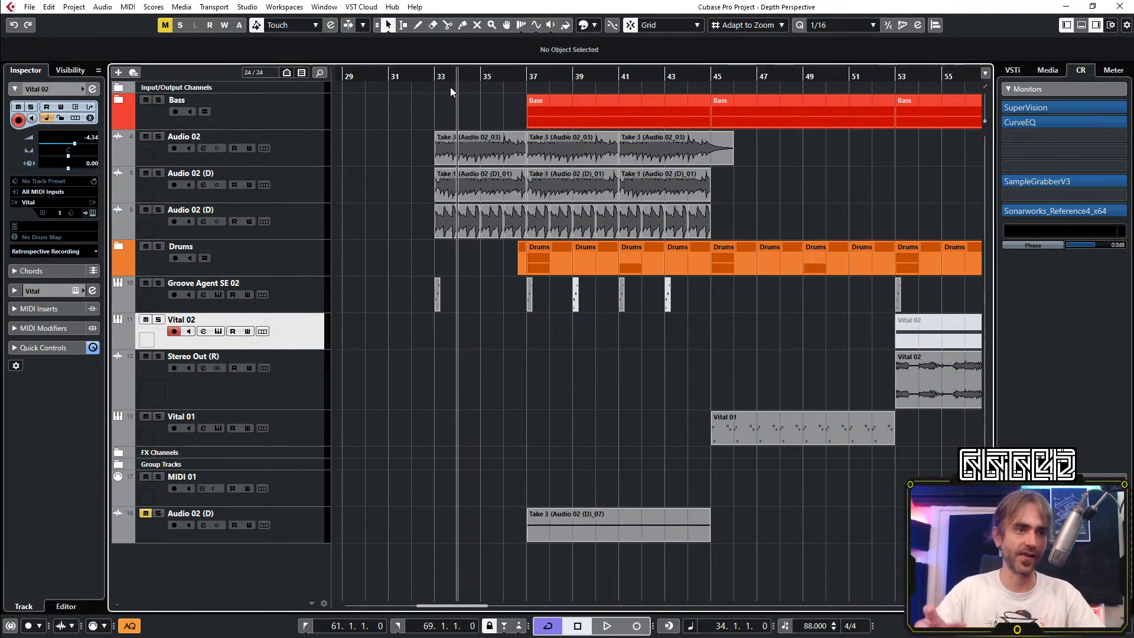
{"action": "key", "text": "space"}
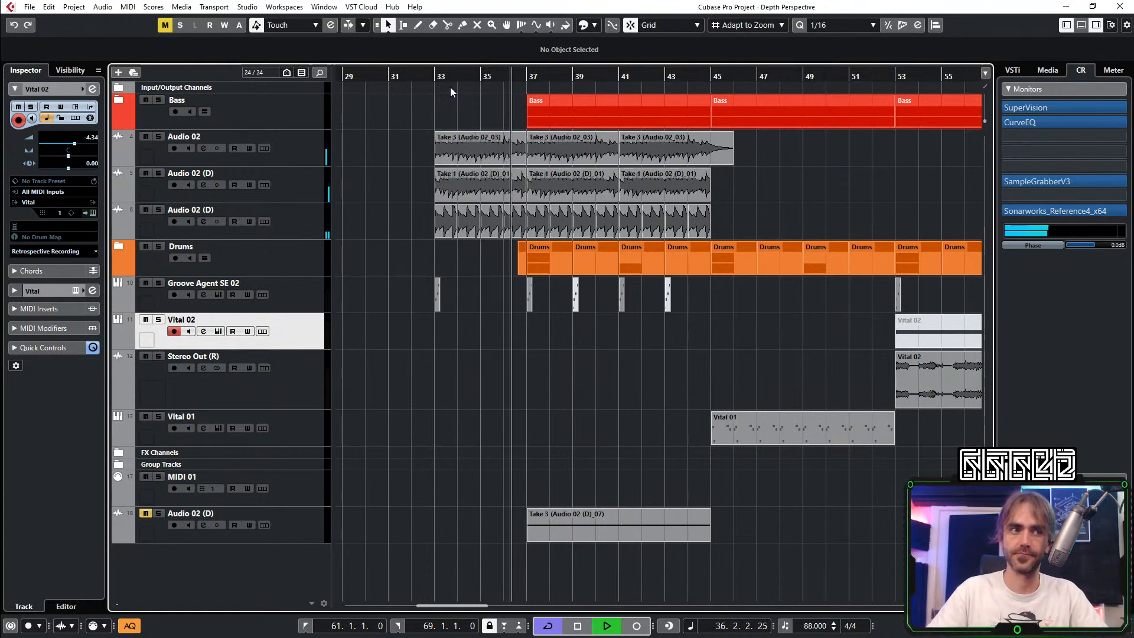
{"action": "scroll", "coordinate": [625, 399], "scroll_direction": "left", "scroll_amount": 4}
{"action": "scroll", "coordinate": [607, 404], "scroll_direction": "right", "scroll_amount": 10}
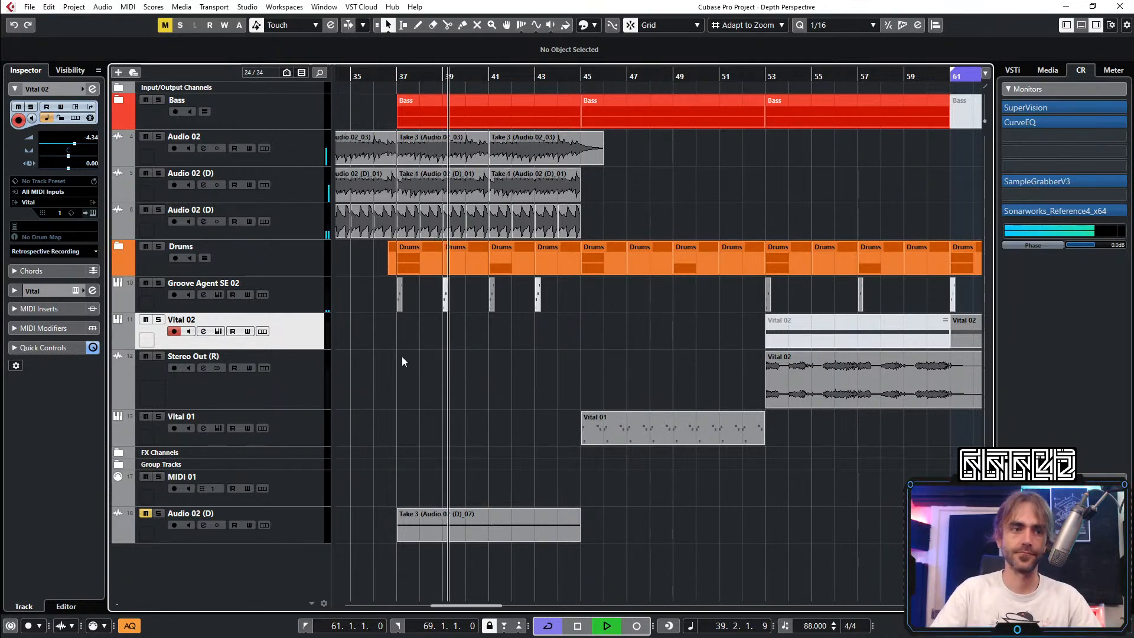
{"action": "key", "text": "space"}
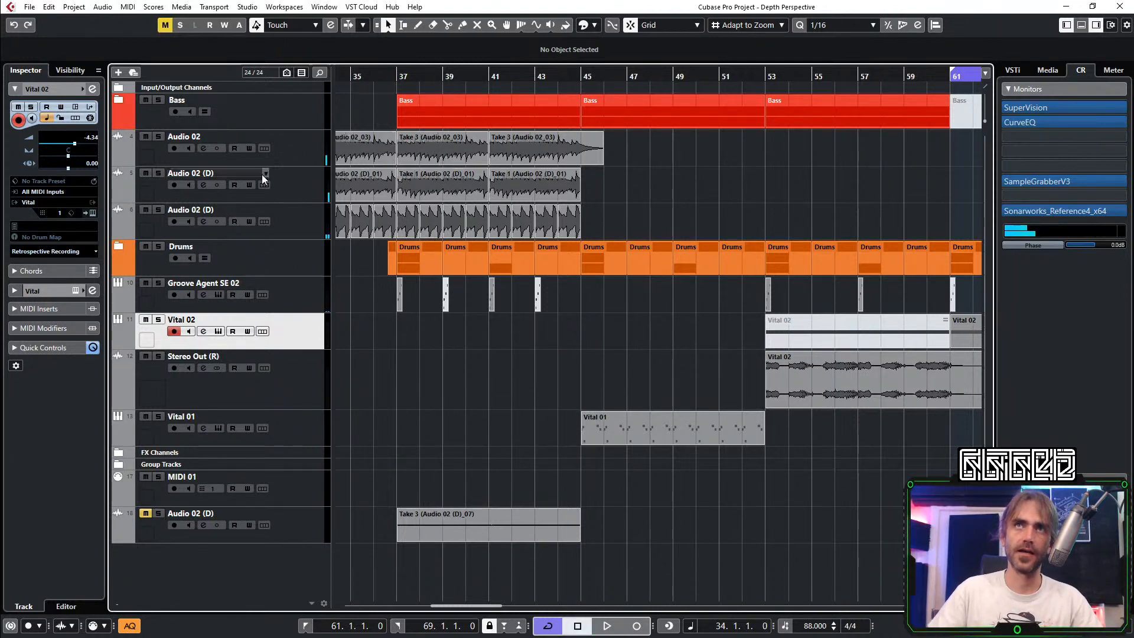
Step: Examine the channel settings of the Audio 02 track and the Audio 02 (D) track below it, including inserts, EQ and sends
{"action": "left_click", "coordinate": [308, 157]}
{"action": "key", "text": "e"}
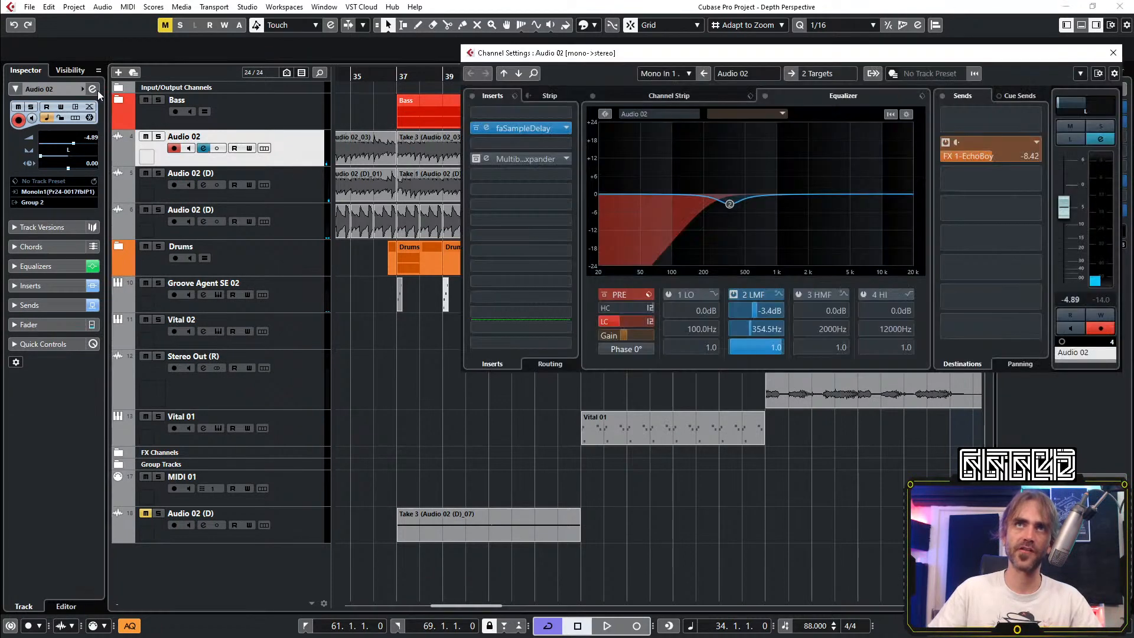
{"action": "left_click", "coordinate": [305, 187]}
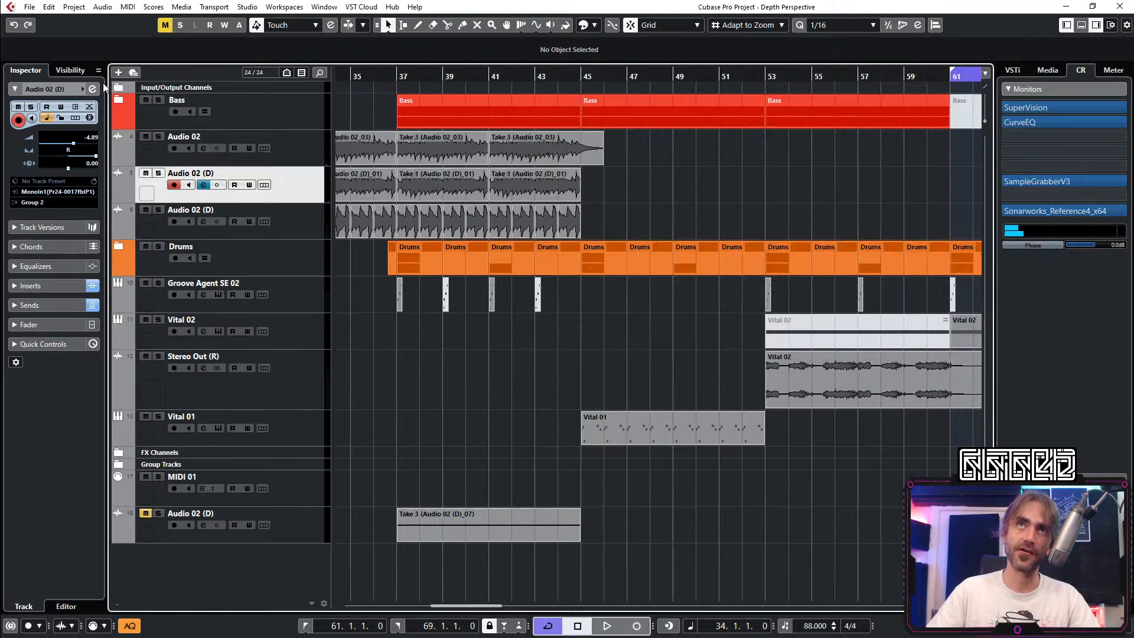
{"action": "key", "text": "e"}
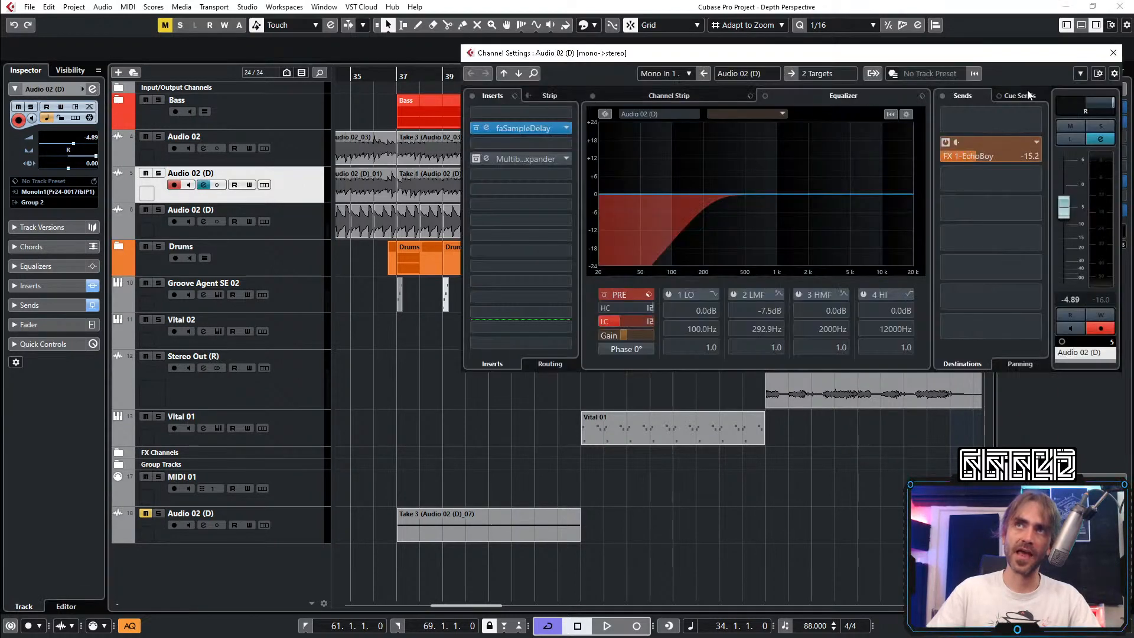
{"action": "left_click", "coordinate": [1113, 53]}
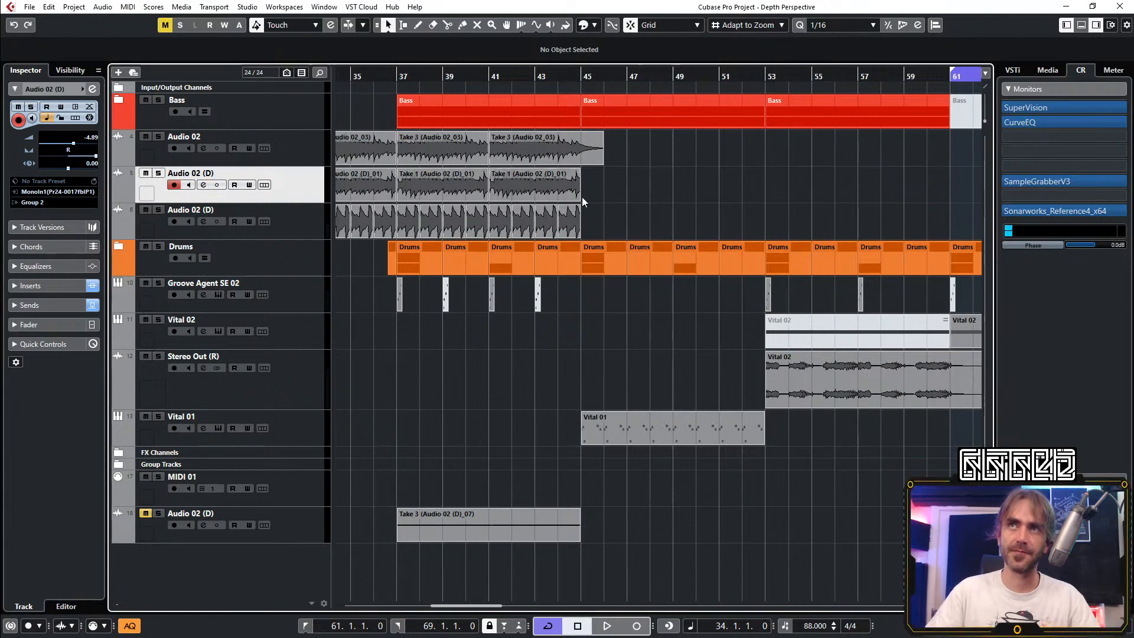
{"action": "key", "text": "h"}
{"action": "key", "text": "h"}
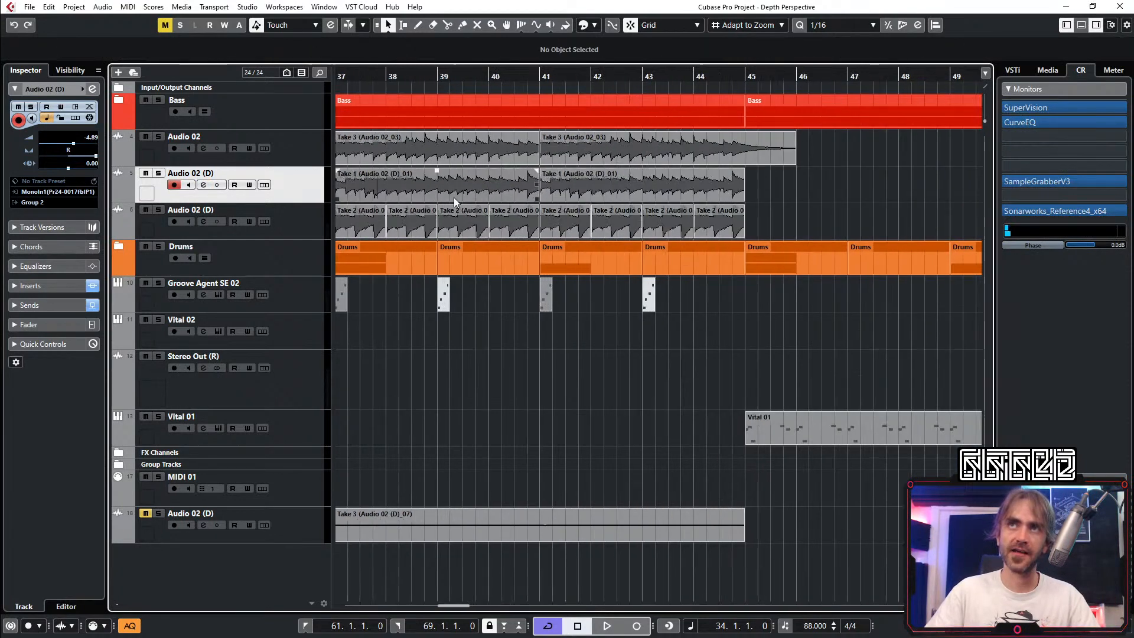
{"action": "left_click", "coordinate": [473, 187]}
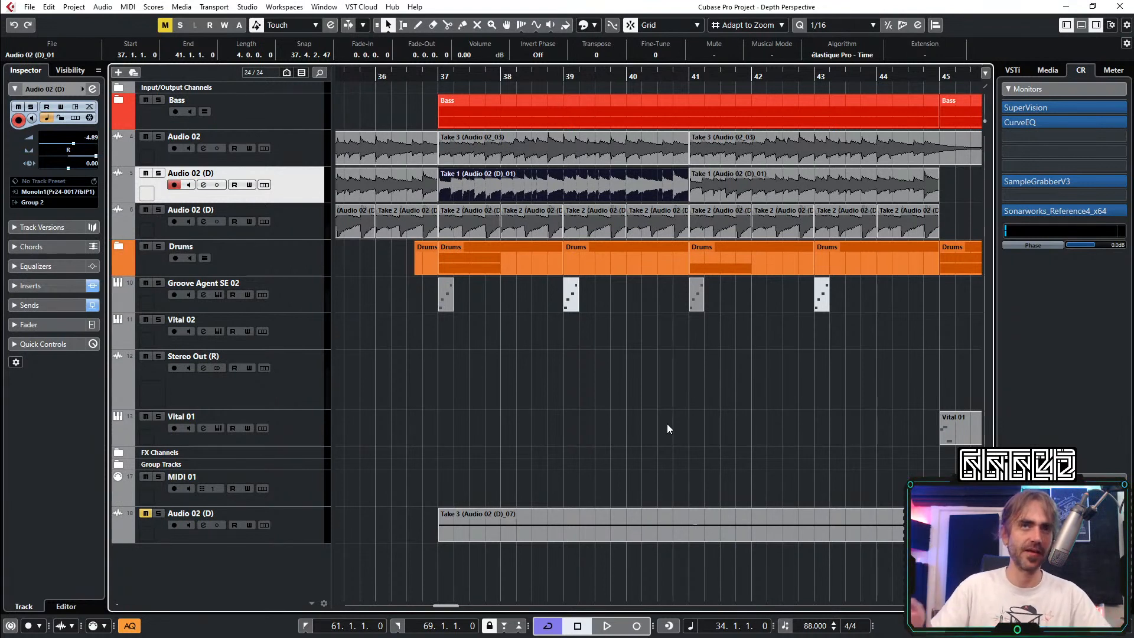
{"action": "left_click", "coordinate": [511, 350]}
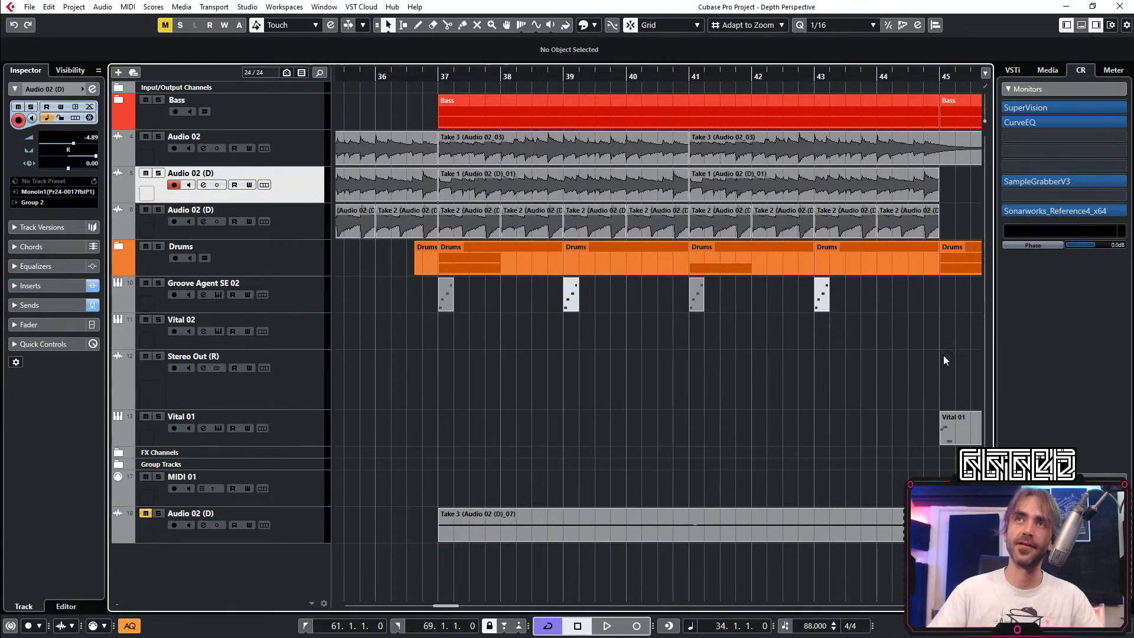
{"action": "scroll", "coordinate": [944, 361], "scroll_direction": "down", "scroll_amount": 6}
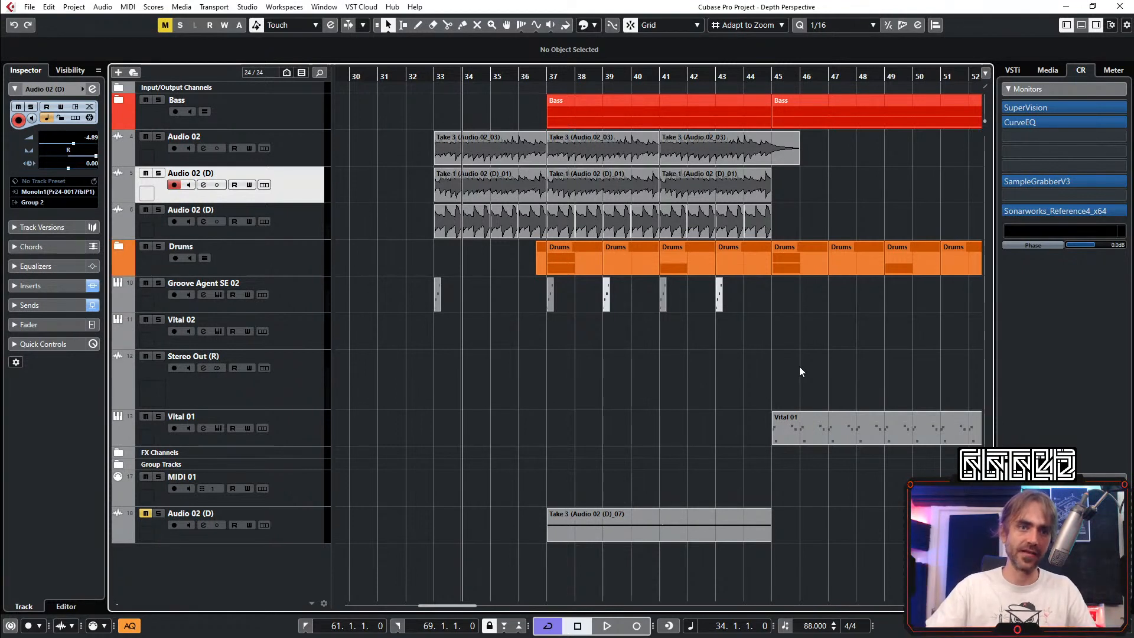
{"action": "scroll", "coordinate": [726, 399], "scroll_direction": "right", "scroll_amount": 3}
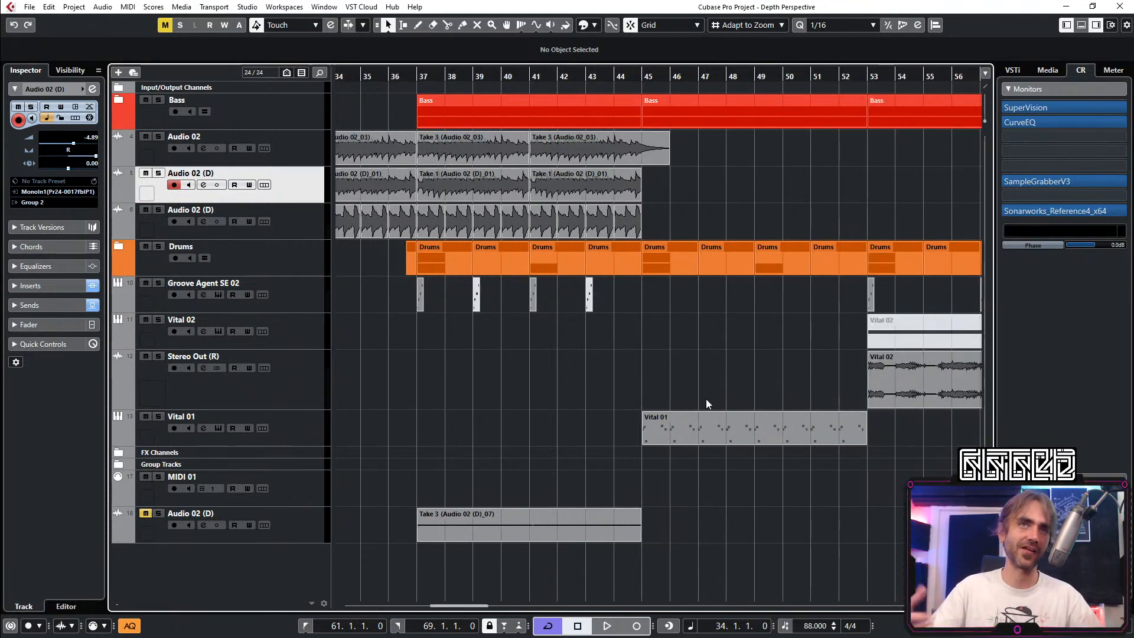
{"action": "scroll", "coordinate": [674, 371], "scroll_direction": "left", "scroll_amount": 2}
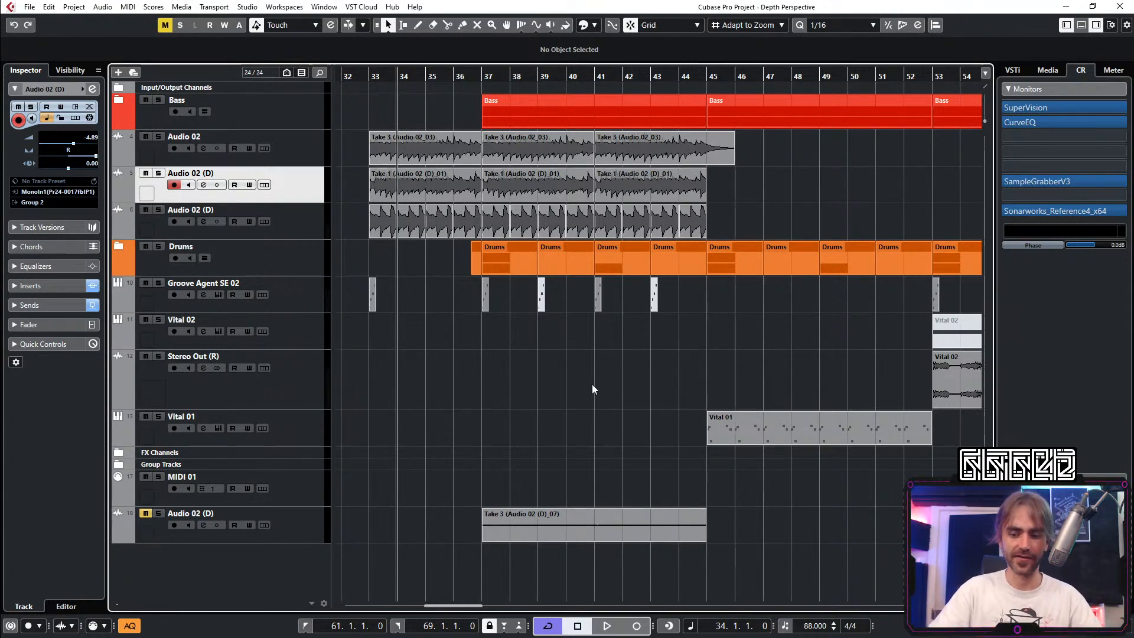
Step: Play the arrangement from about bar 60 and open the Vital instrument of the Vital 02 track
{"action": "key", "text": "space"}
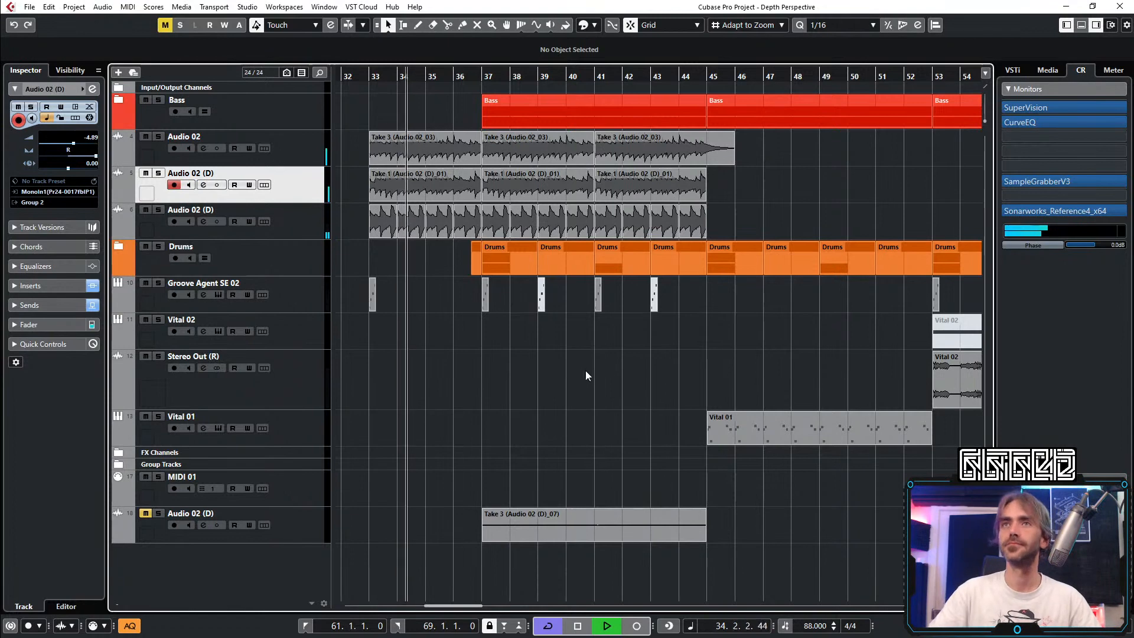
{"action": "scroll", "coordinate": [619, 370], "scroll_direction": "right", "scroll_amount": 8}
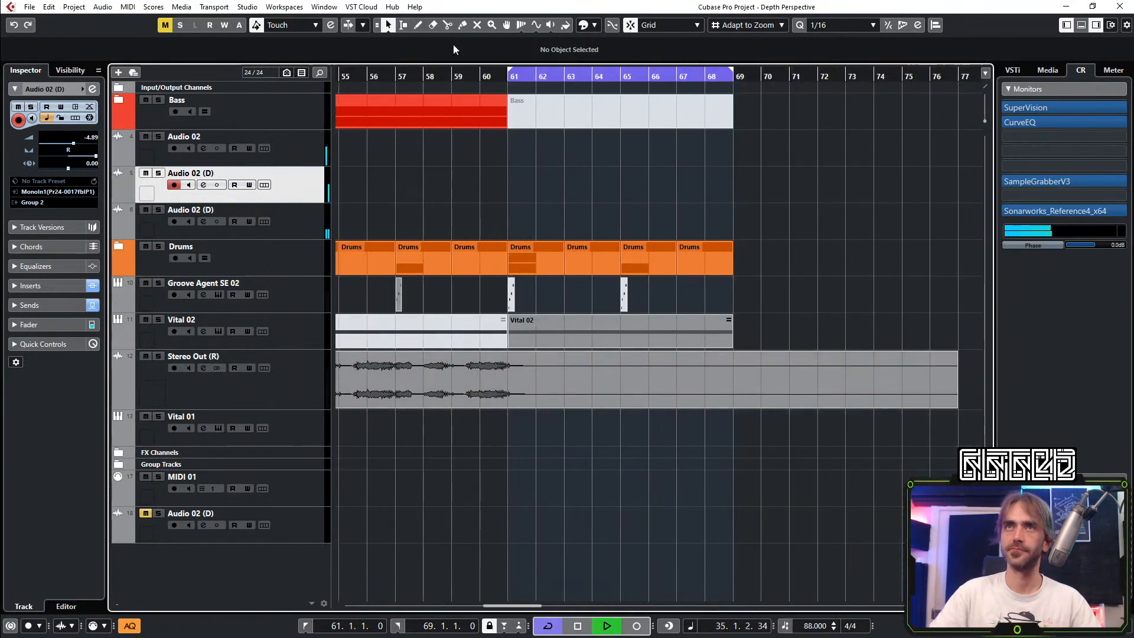
{"action": "left_click", "coordinate": [490, 78]}
{"action": "scroll", "coordinate": [518, 505], "scroll_direction": "left", "scroll_amount": 3}
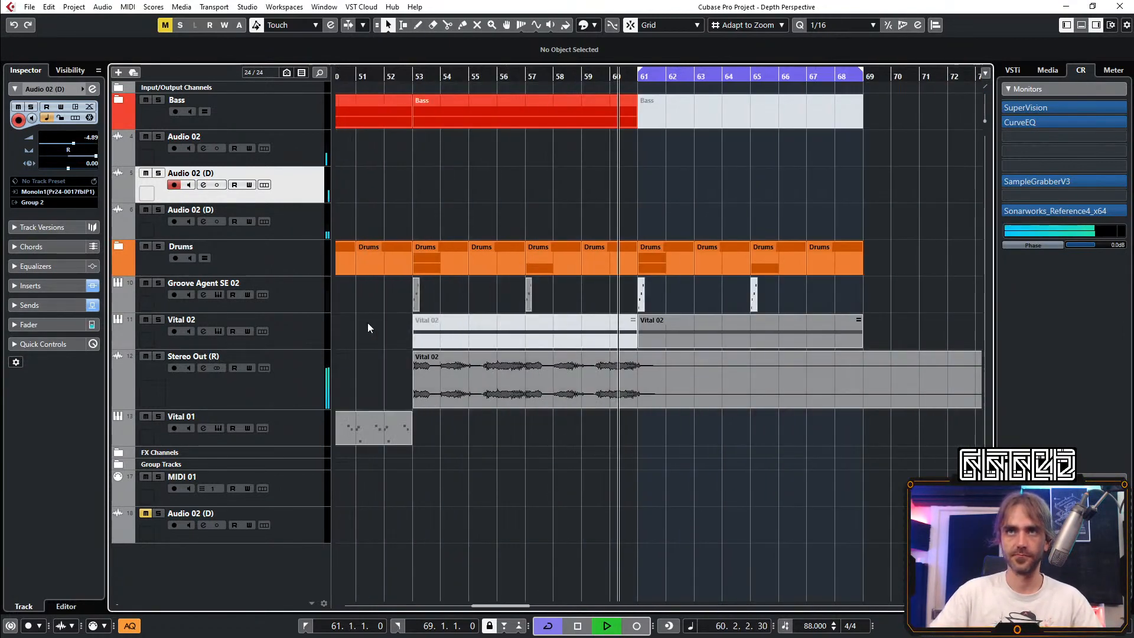
{"action": "left_click", "coordinate": [303, 323]}
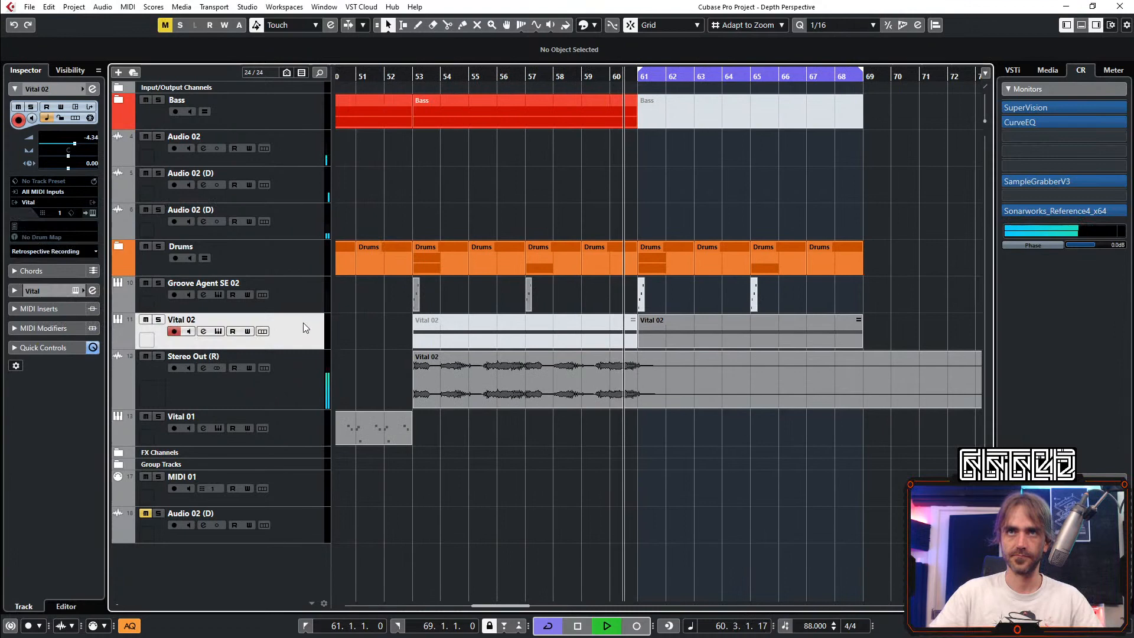
{"action": "left_click", "coordinate": [93, 213]}
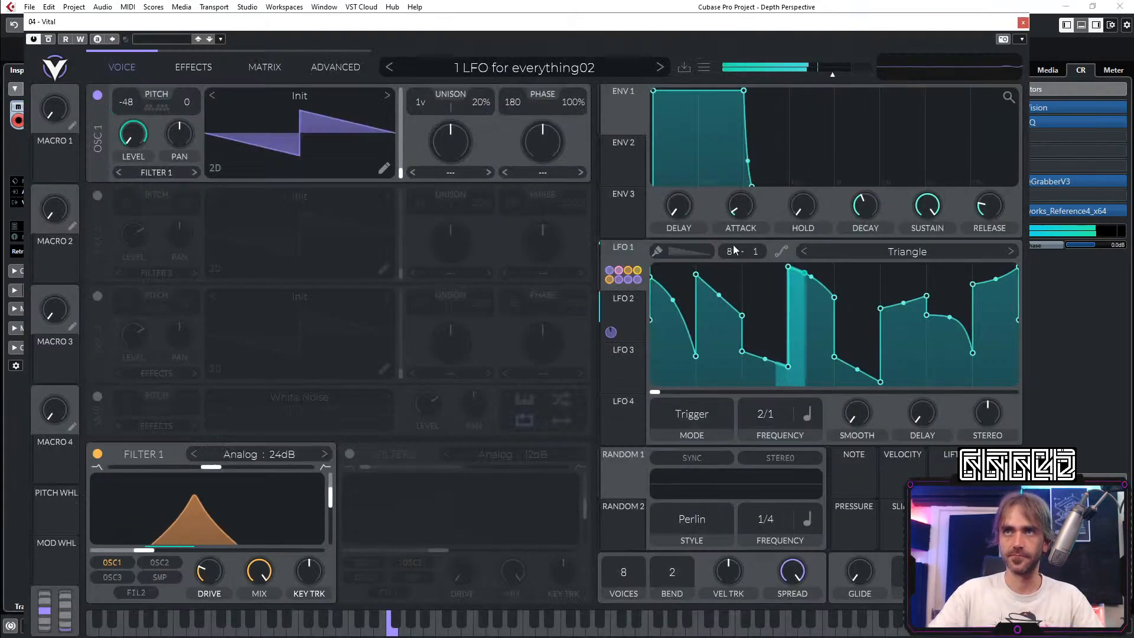
Step: Straighten LFO 2's ER6-16 ramps and add extra short ramp-down hits between them, using a 16-step horizontal grid
{"action": "left_click", "coordinate": [624, 310]}
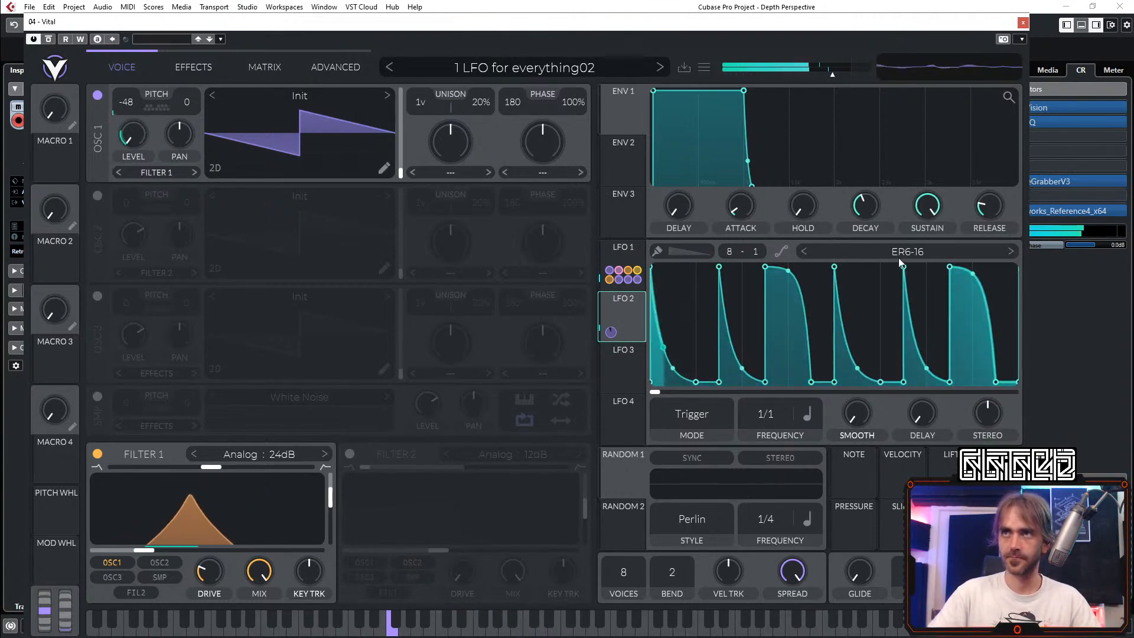
{"action": "mouse_move", "coordinate": [677, 374]}
{"action": "left_mouse_down"}
{"action": "mouse_move", "coordinate": [700, 309]}
{"action": "mouse_move", "coordinate": [704, 378]}
{"action": "mouse_move", "coordinate": [694, 365]}
{"action": "left_mouse_up"}
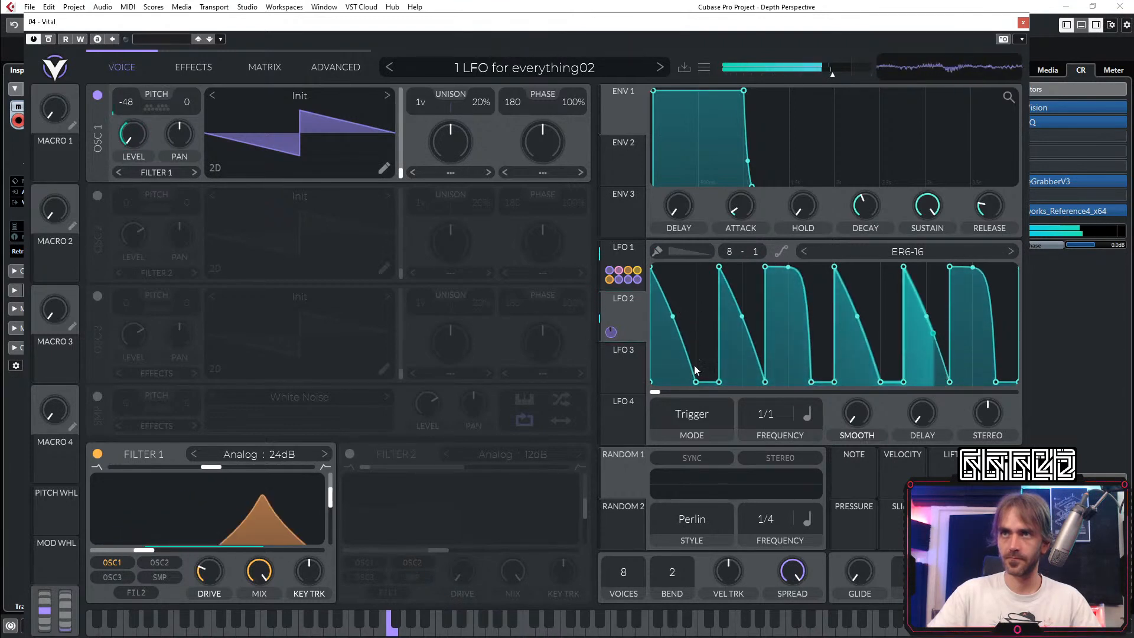
{"action": "mouse_move", "coordinate": [677, 320]}
{"action": "left_mouse_down"}
{"action": "mouse_move", "coordinate": [661, 374]}
{"action": "mouse_move", "coordinate": [700, 254]}
{"action": "left_mouse_up"}
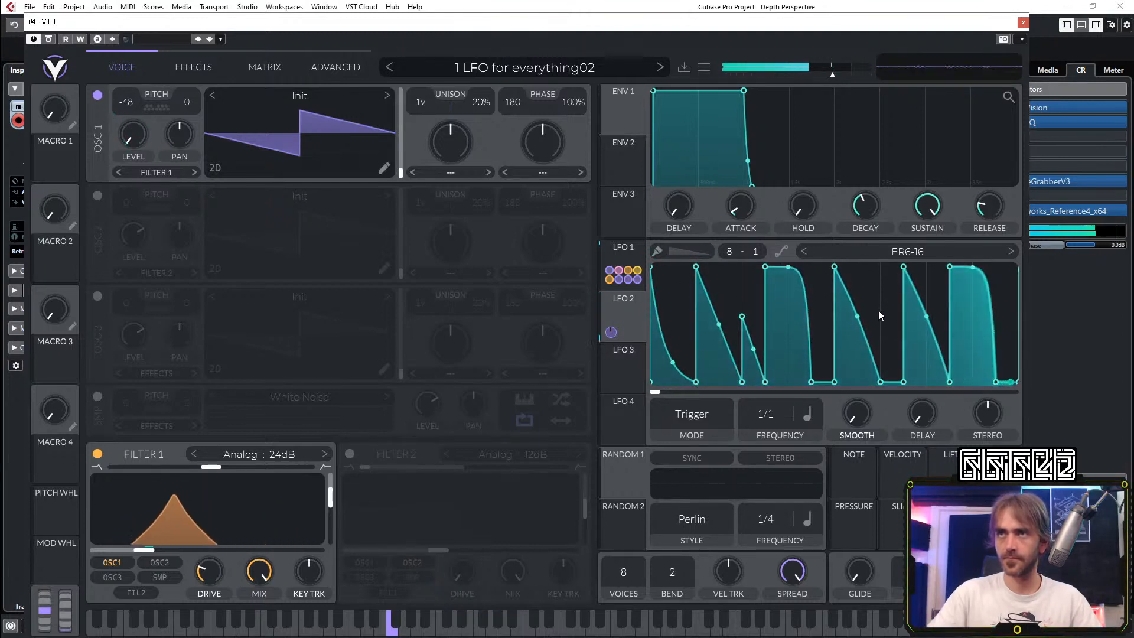
{"action": "key", "text": "shift"}
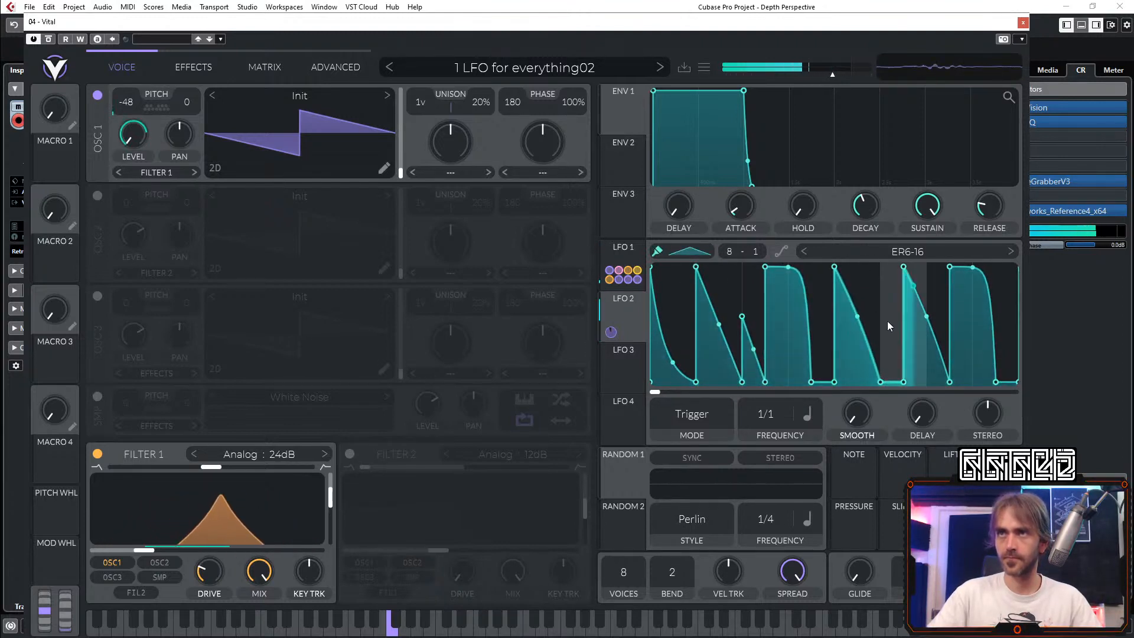
{"action": "scroll", "coordinate": [885, 323], "scroll_direction": "up", "scroll_amount": 2}
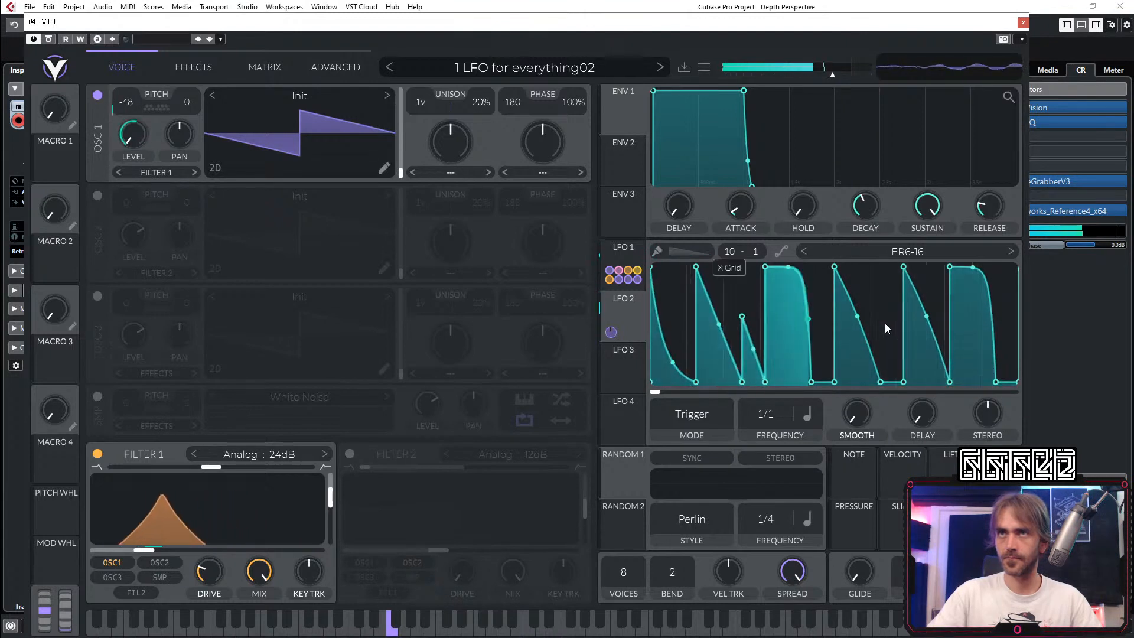
{"action": "scroll", "coordinate": [885, 324], "scroll_direction": "up", "scroll_amount": 6}
{"action": "left_click_drag", "start_coordinate": [885, 321], "coordinate": [884, 286]}
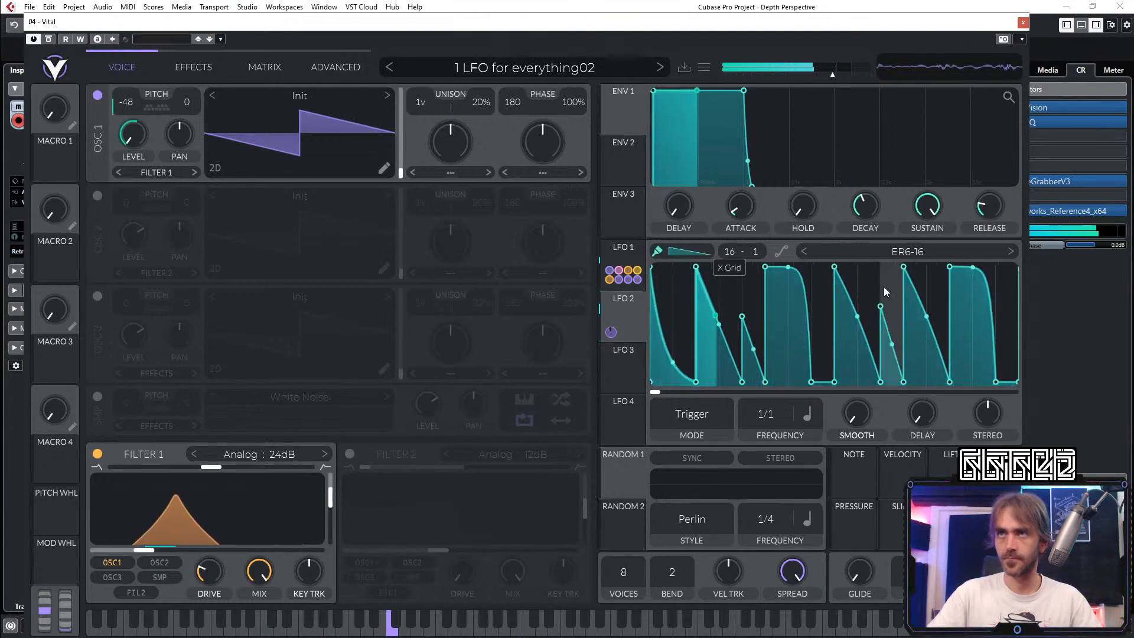
{"action": "left_click", "coordinate": [1007, 310]}
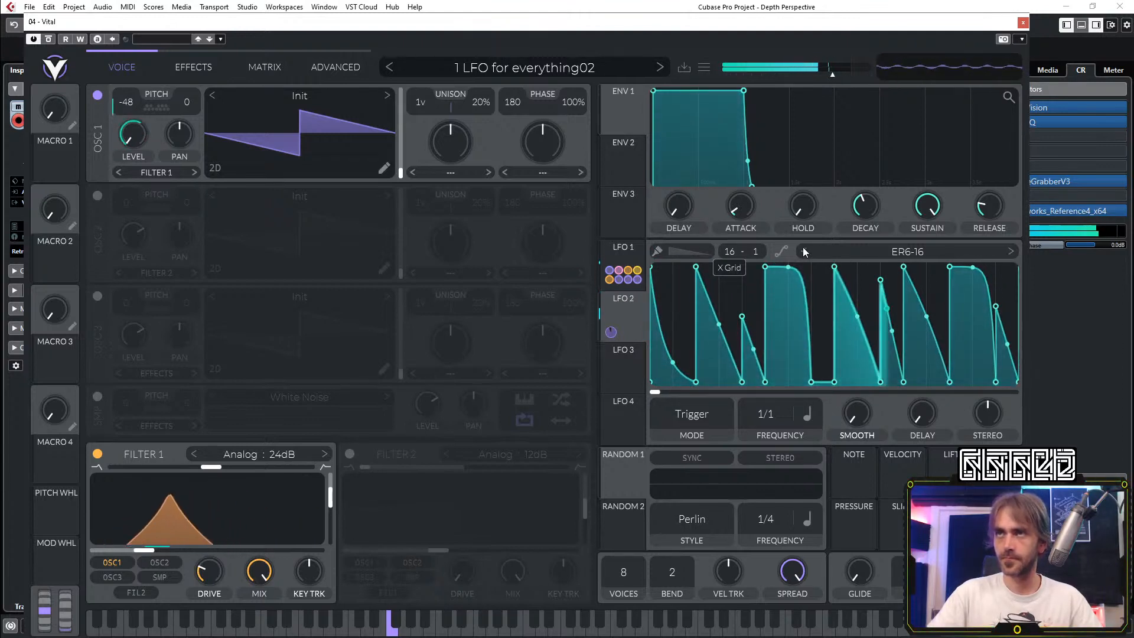
Step: Audition the user Euclidean shapes on LFO 2 and load ER11-16
{"action": "left_click", "coordinate": [1012, 251]}
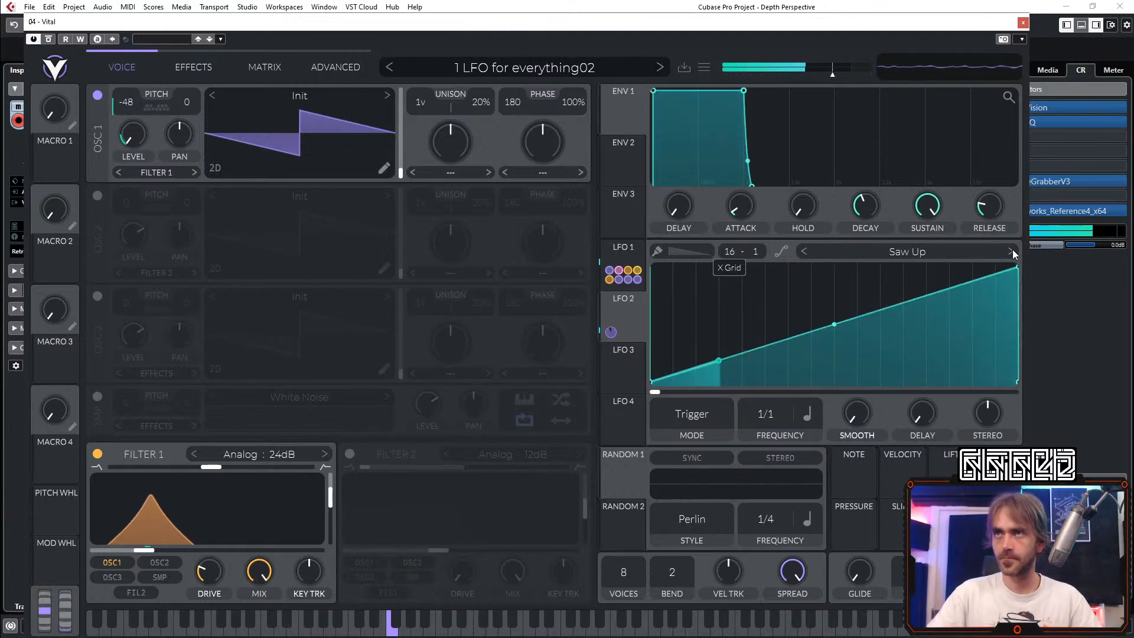
{"action": "left_click", "coordinate": [929, 251]}
{"action": "left_click", "coordinate": [676, 167]}
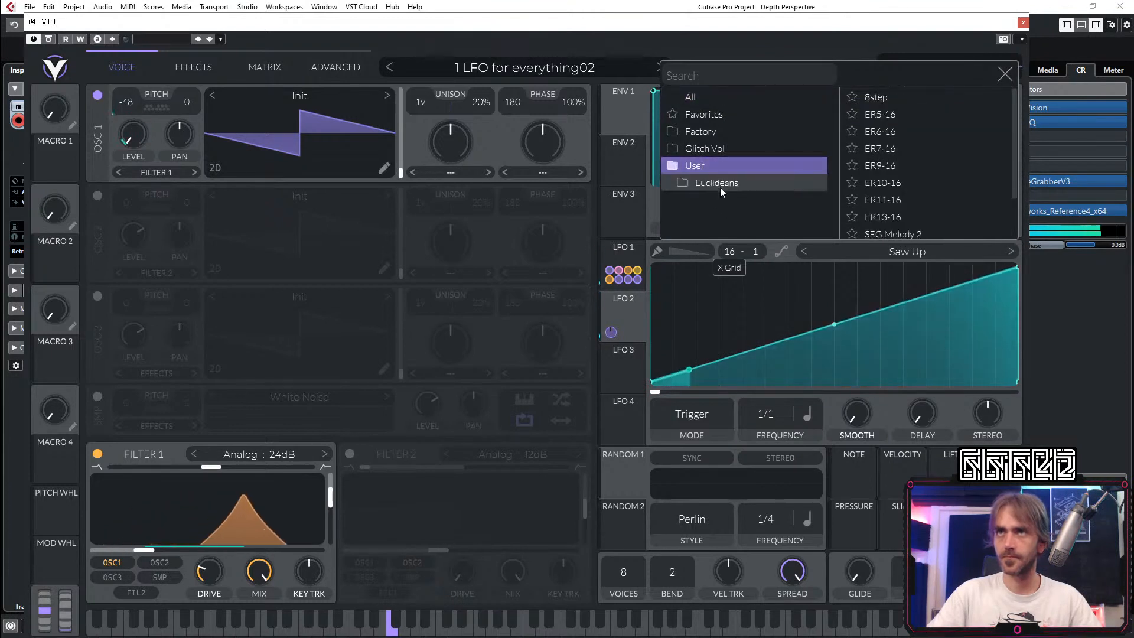
{"action": "left_click", "coordinate": [721, 185]}
{"action": "left_click", "coordinate": [897, 149]}
{"action": "left_click", "coordinate": [885, 167]}
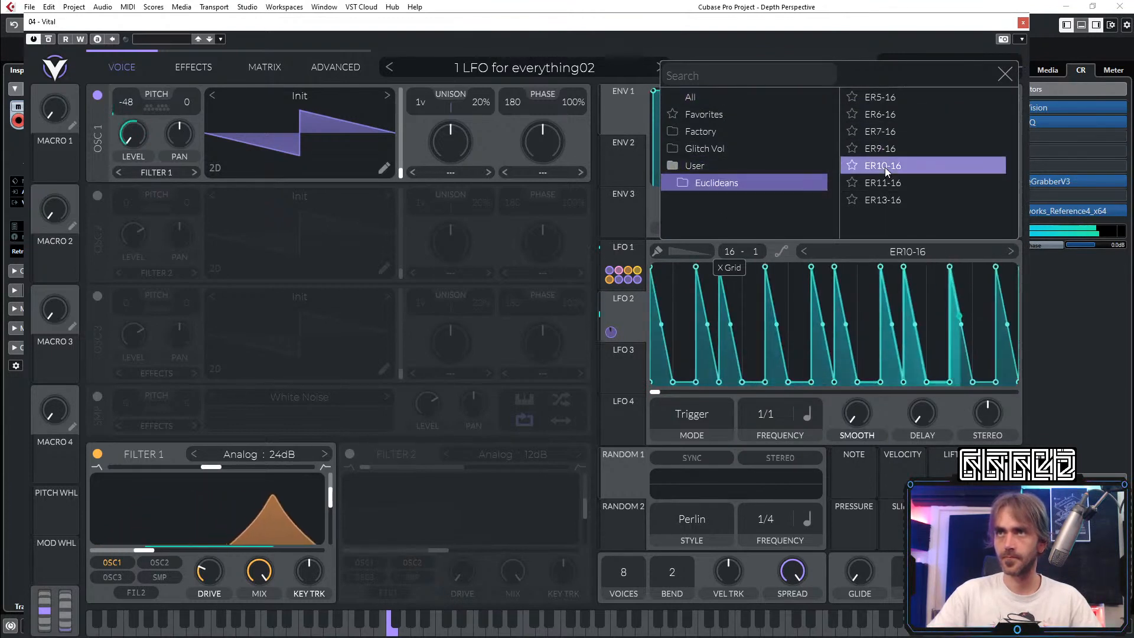
{"action": "left_click", "coordinate": [885, 183]}
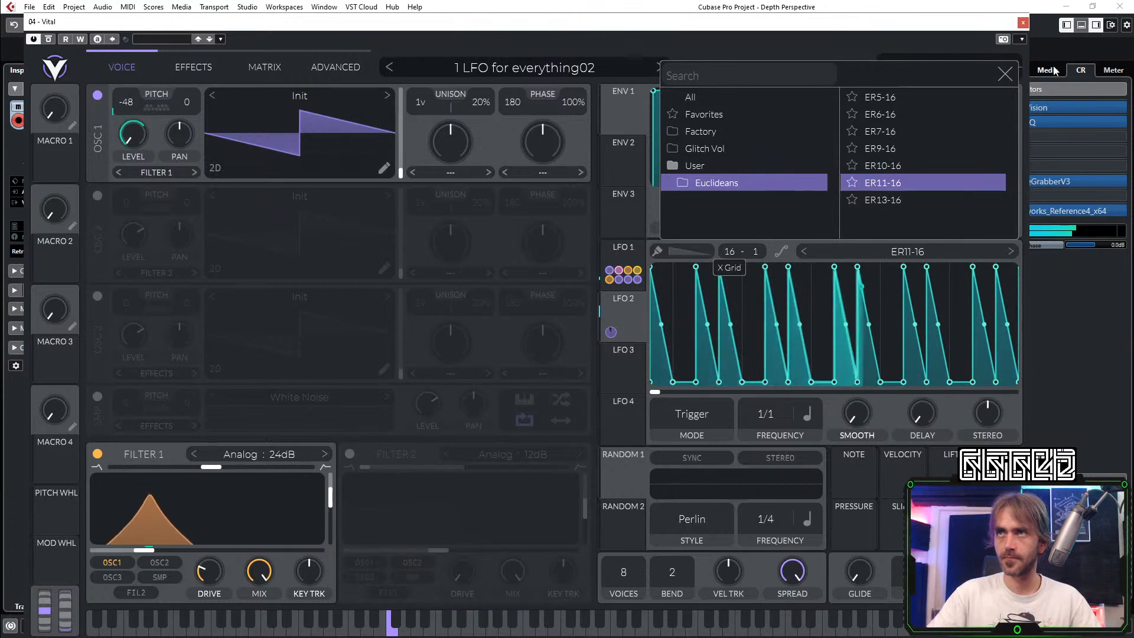
{"action": "left_click", "coordinate": [1005, 75]}
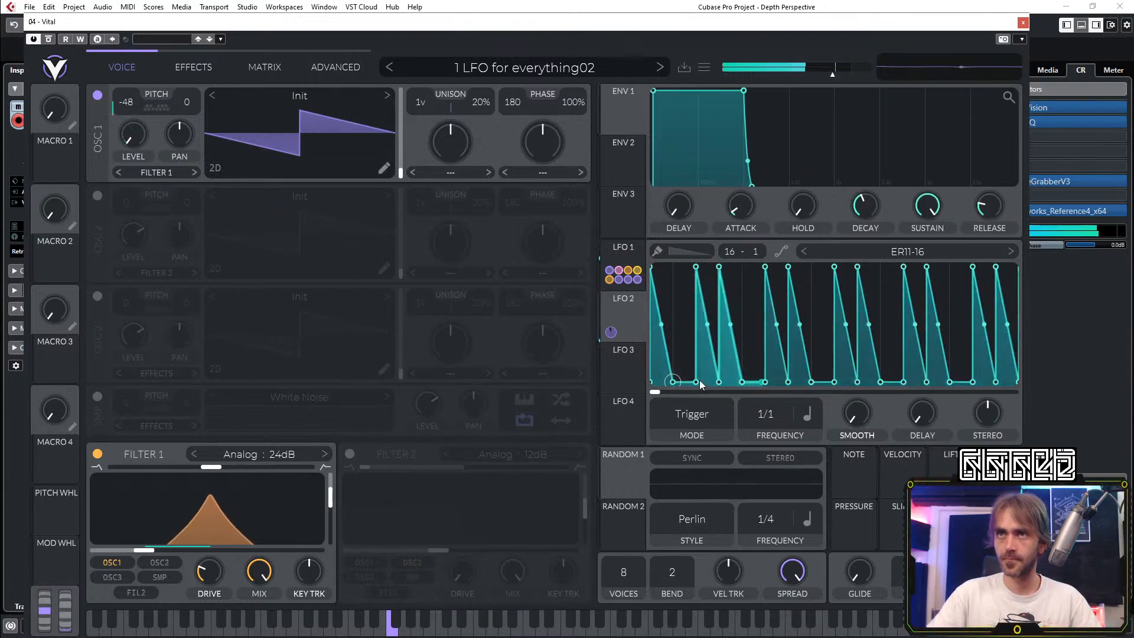
Step: Remove the low points before the gaps in LFO 2's ER11-16 shape so each ramp falls all the way to the next hit
{"action": "left_click_drag", "start_coordinate": [673, 381], "coordinate": [673, 325]}
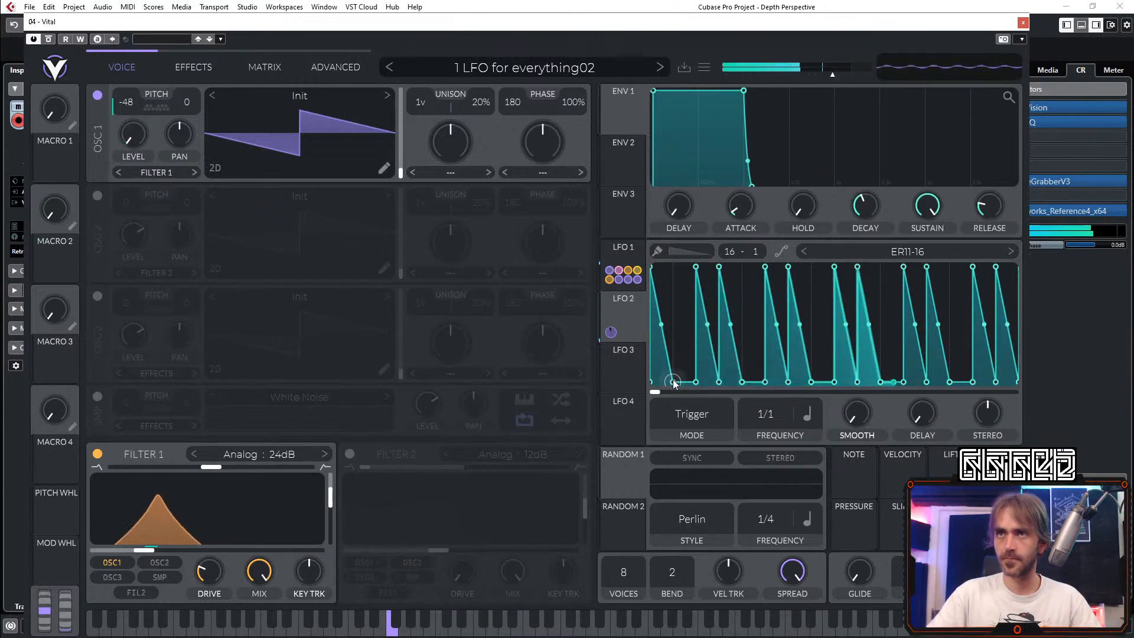
{"action": "double_click", "coordinate": [742, 378]}
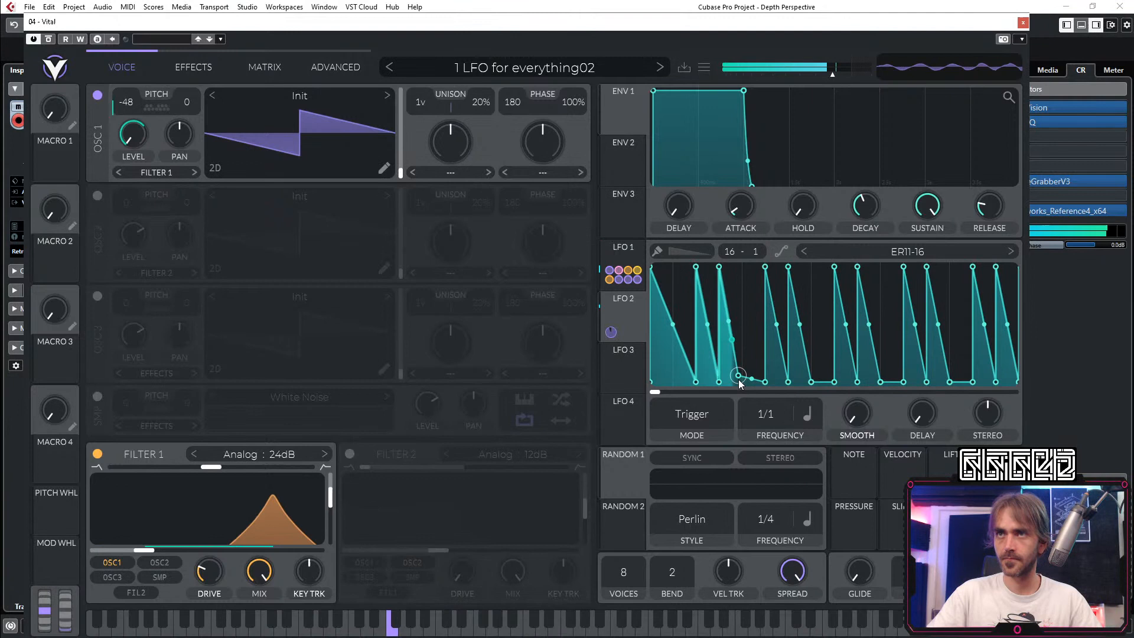
{"action": "double_click", "coordinate": [812, 382]}
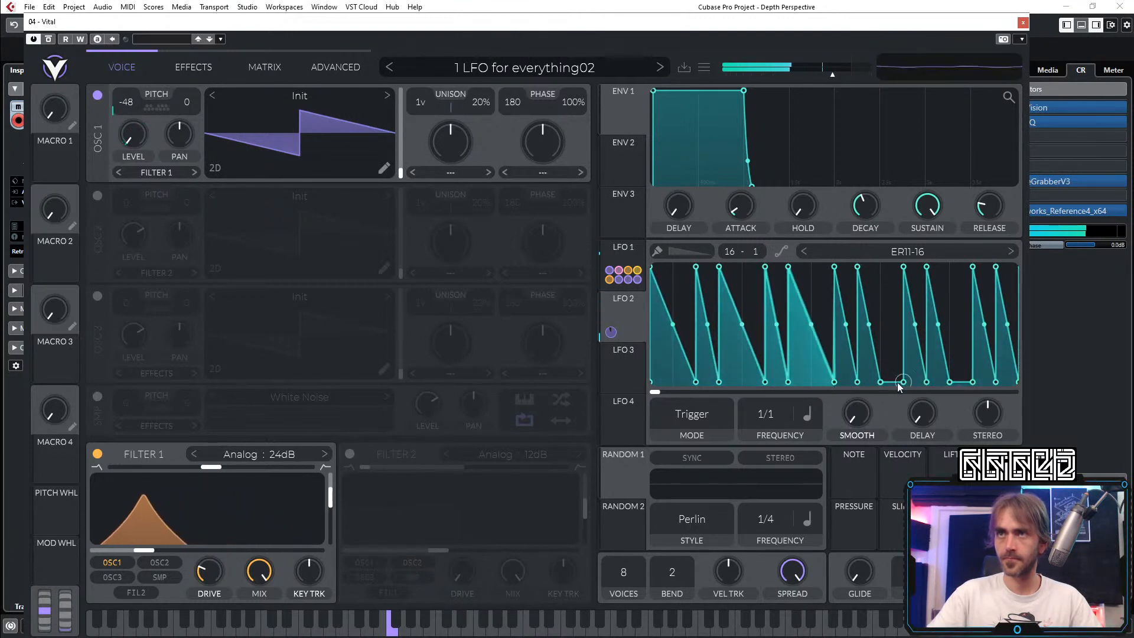
{"action": "double_click", "coordinate": [882, 380]}
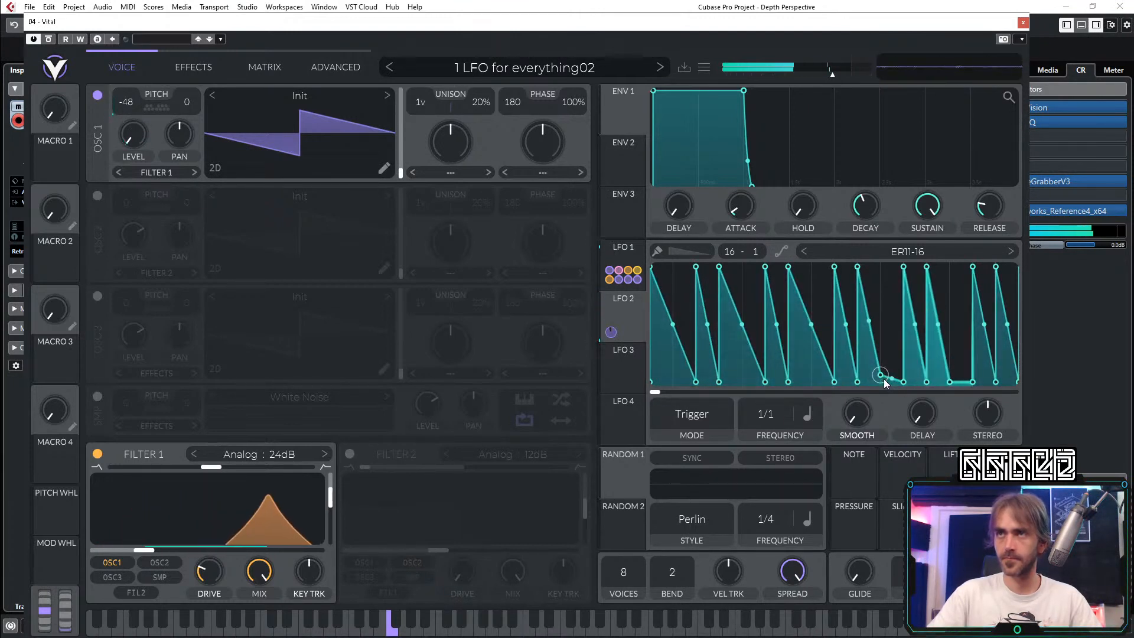
{"action": "double_click", "coordinate": [950, 382]}
Step: Bend most of LFO 2's ER11-16 ramps into steep decays, with full, rounded curves for the fifth and ninth
{"action": "left_click_drag", "start_coordinate": [811, 325], "coordinate": [846, 270]}
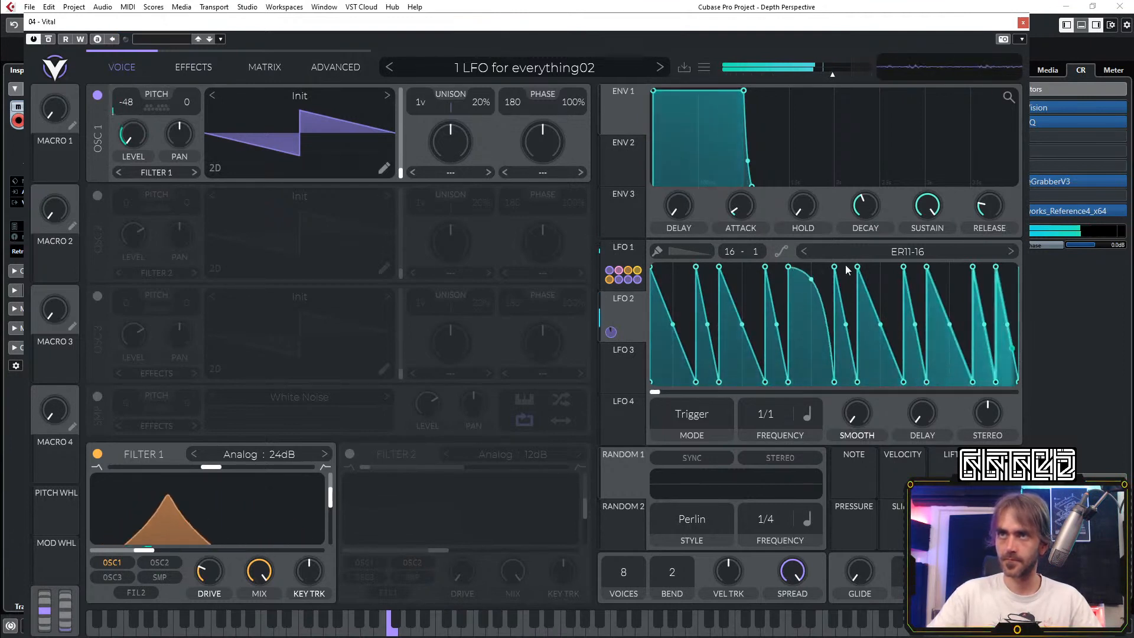
{"action": "left_click_drag", "start_coordinate": [673, 324], "coordinate": [776, 361]}
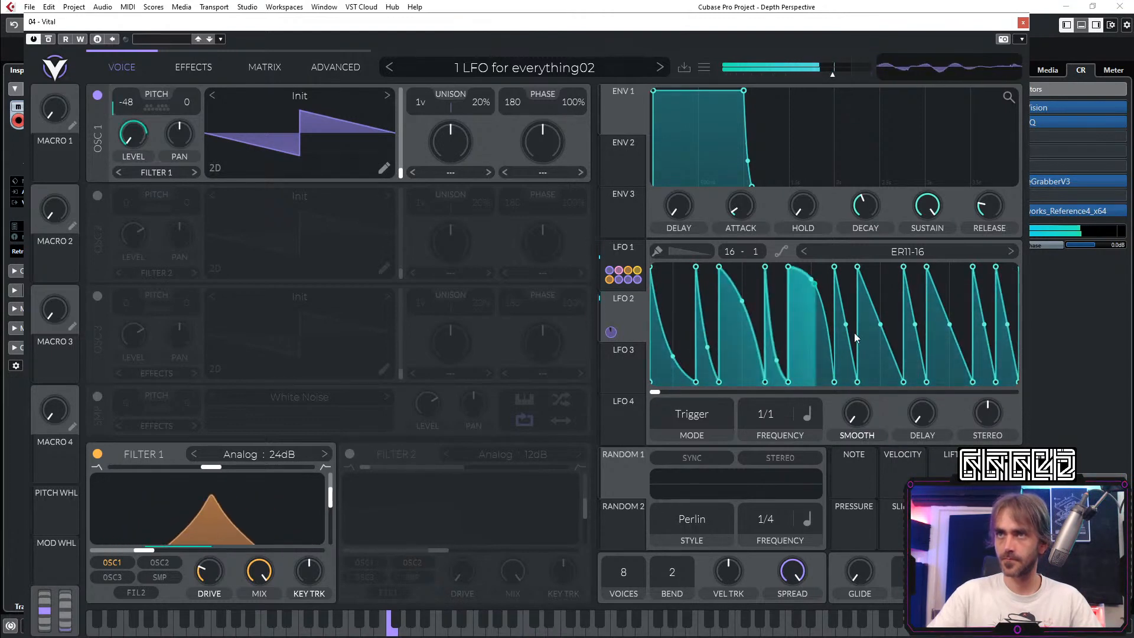
{"action": "left_click_drag", "start_coordinate": [881, 325], "coordinate": [880, 353]}
{"action": "left_click_drag", "start_coordinate": [950, 324], "coordinate": [950, 275]}
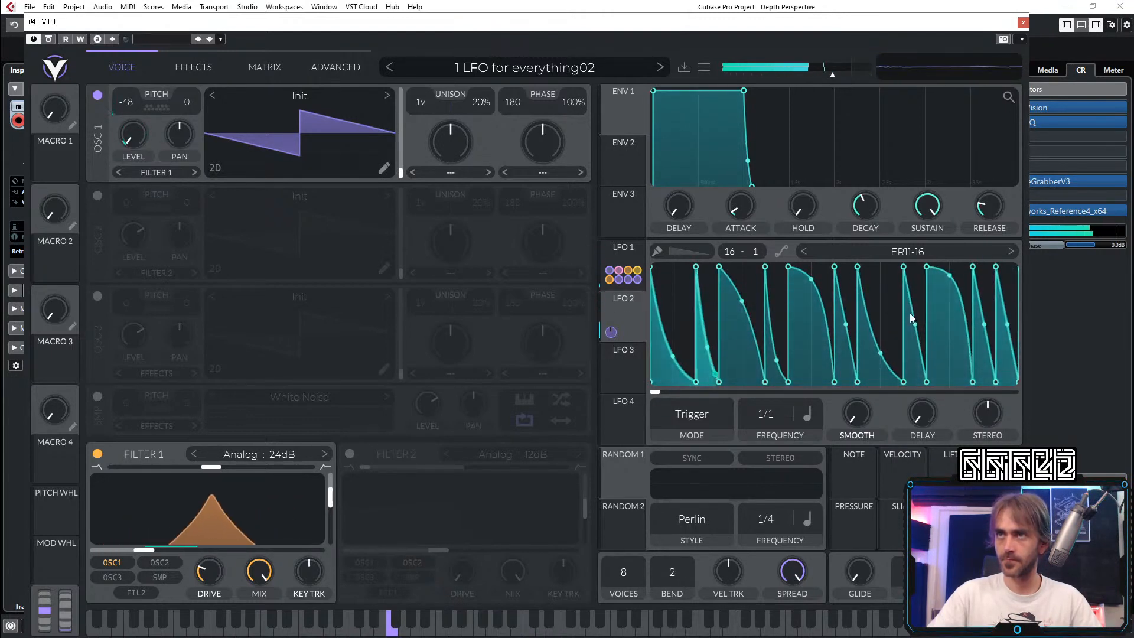
{"action": "left_click_drag", "start_coordinate": [912, 322], "coordinate": [914, 304]}
{"action": "left_click_drag", "start_coordinate": [1006, 322], "coordinate": [981, 346]}
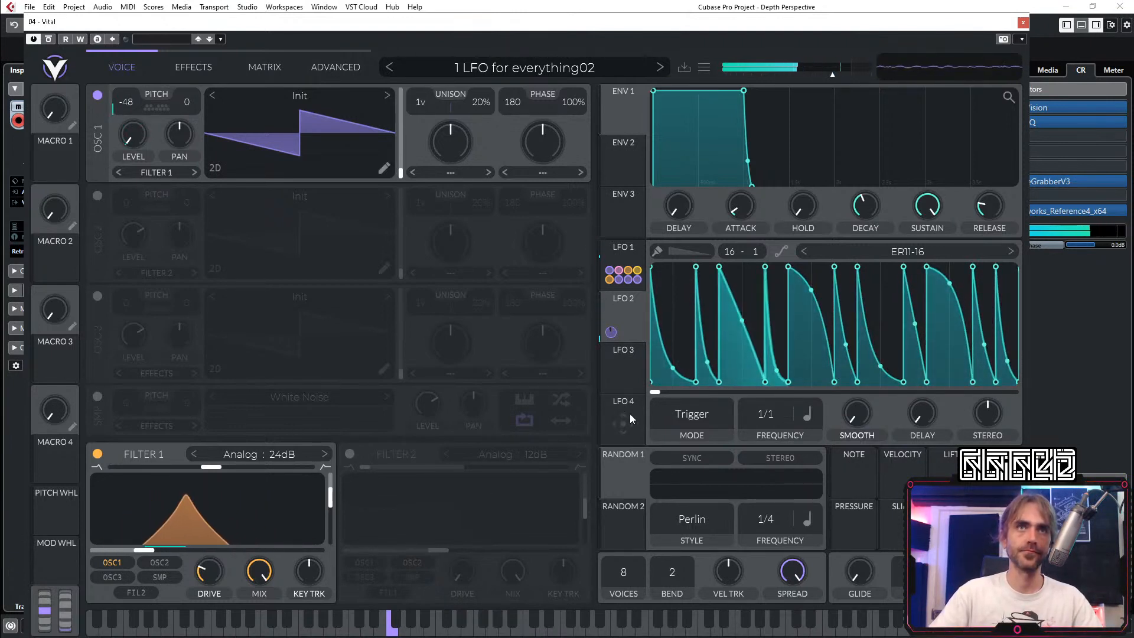
Step: Audition LFO 2 at the faster 1/2 and 1/4 rates, then set its frequency to 2/1
{"action": "scroll", "coordinate": [784, 406], "scroll_direction": "up", "scroll_amount": 1}
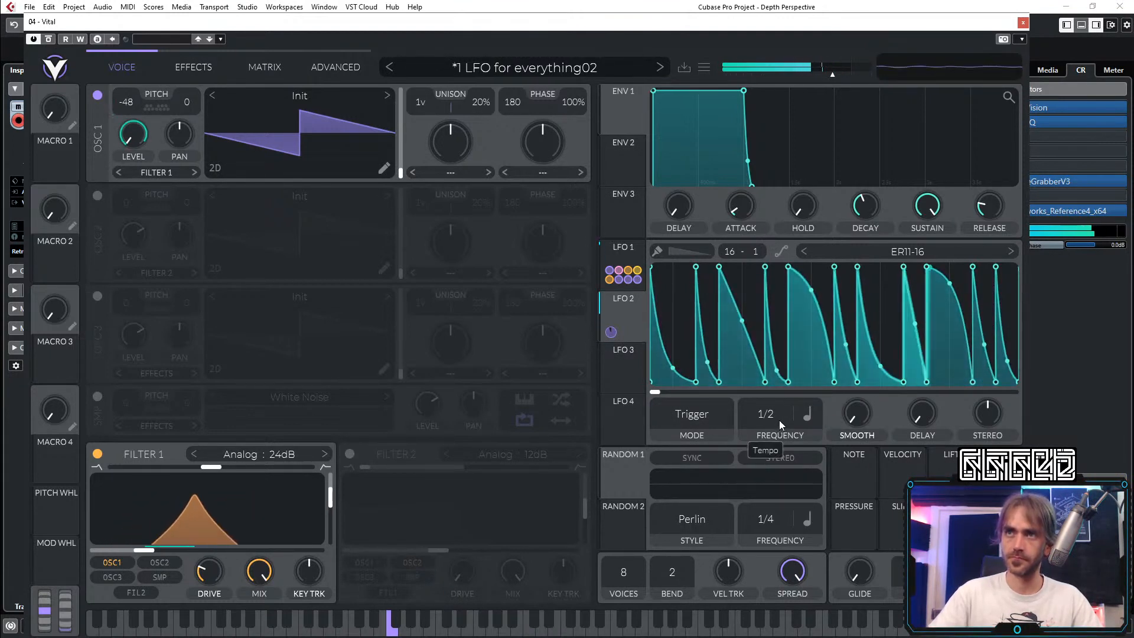
{"action": "scroll", "coordinate": [779, 420], "scroll_direction": "up", "scroll_amount": 1}
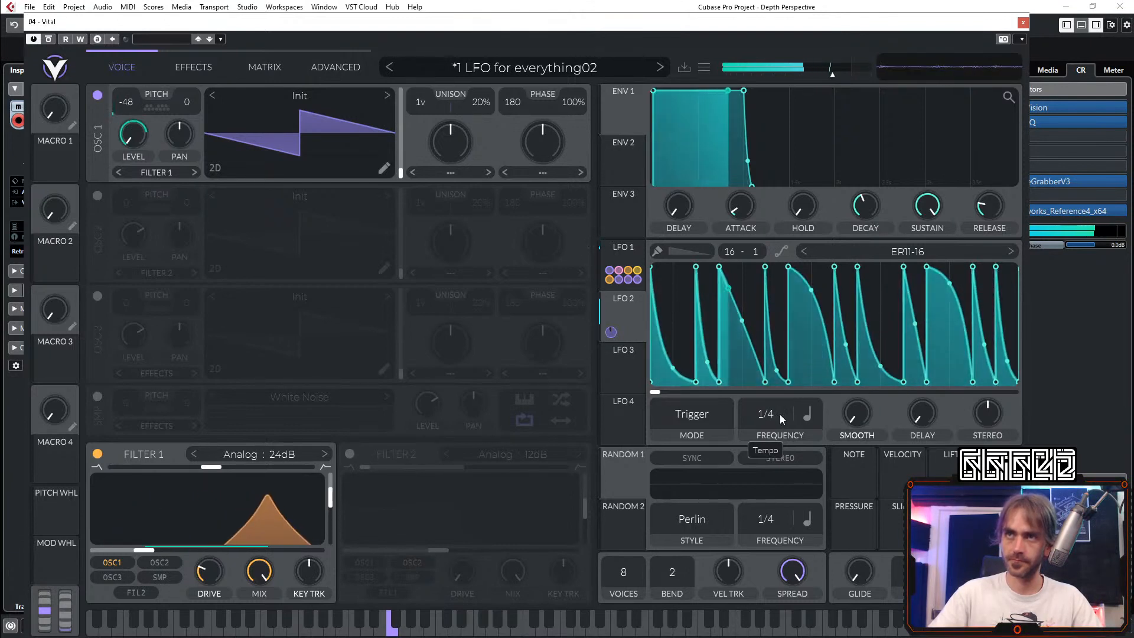
{"action": "left_click_drag", "start_coordinate": [775, 424], "coordinate": [773, 467]}
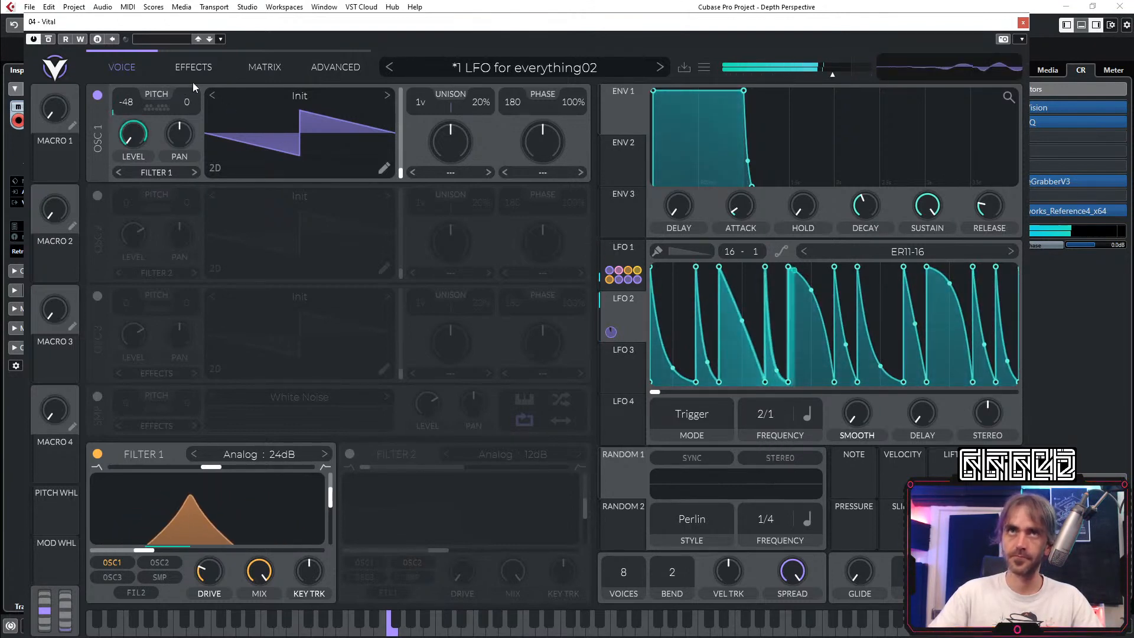
Step: Show Vital's effects and turn the chorus mix all the way down
{"action": "left_click", "coordinate": [264, 67]}
{"action": "left_click", "coordinate": [194, 67]}
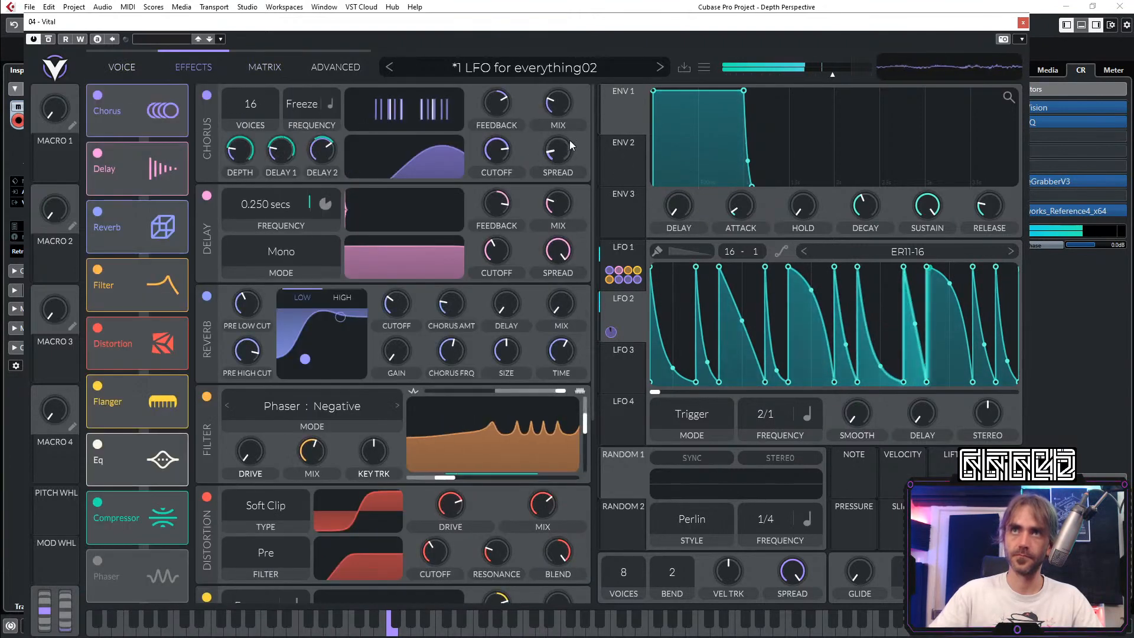
{"action": "left_click_drag", "start_coordinate": [569, 140], "coordinate": [565, 199]}
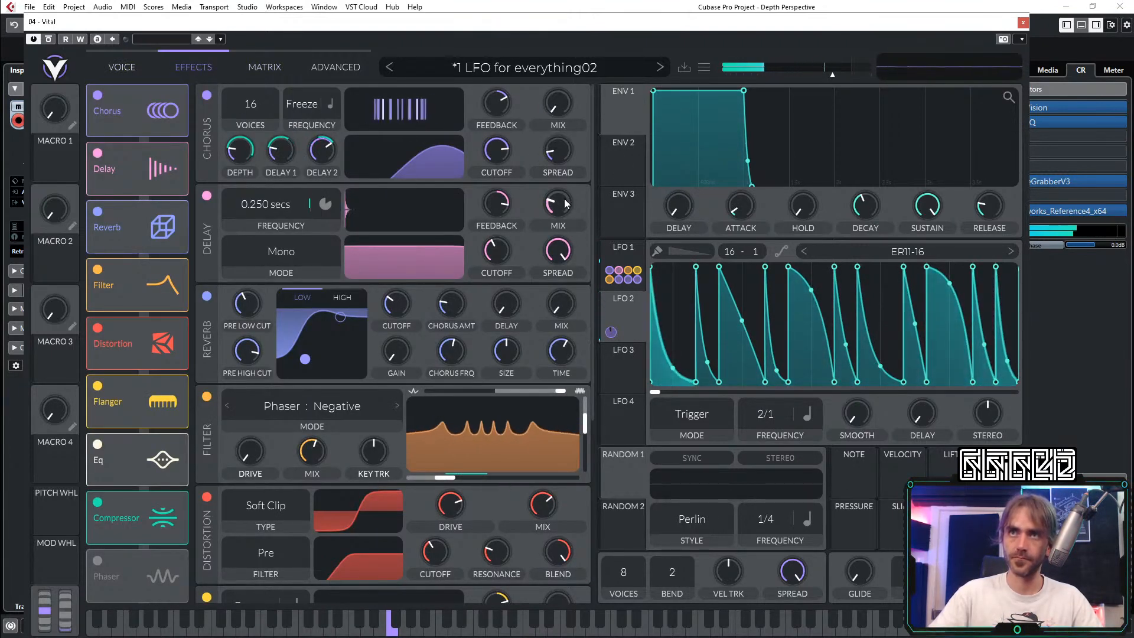
Step: Audition LFO 2 at a 1/1 rate, return it to 2/1, and load the ER10-16 shape
{"action": "scroll", "coordinate": [782, 409], "scroll_direction": "up", "scroll_amount": 1}
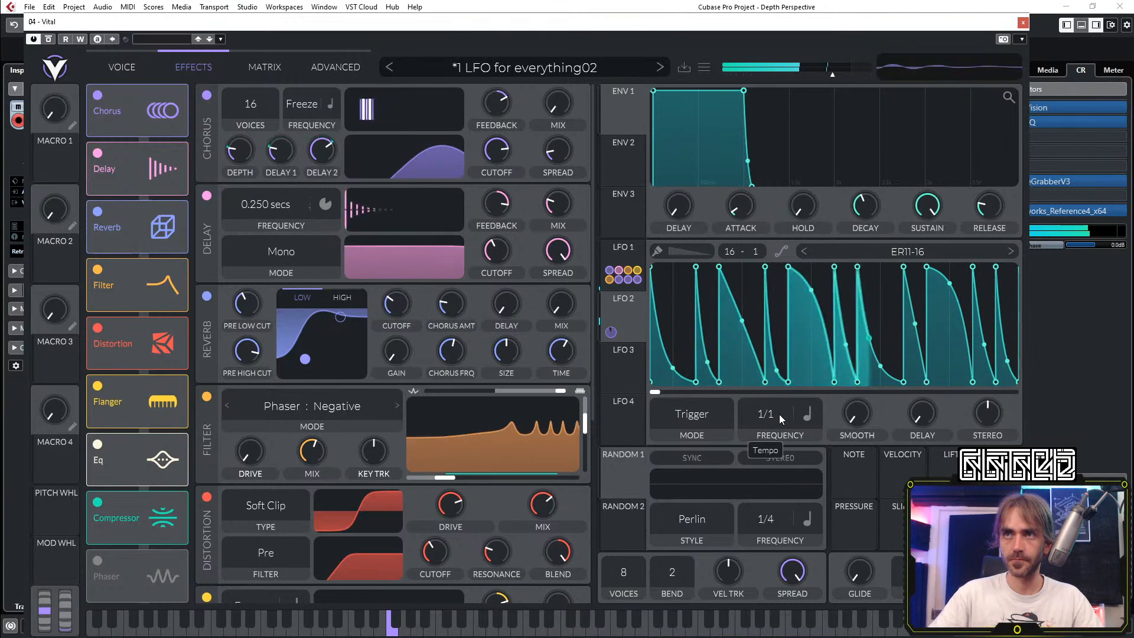
{"action": "scroll", "coordinate": [772, 420], "scroll_direction": "down", "scroll_amount": 1}
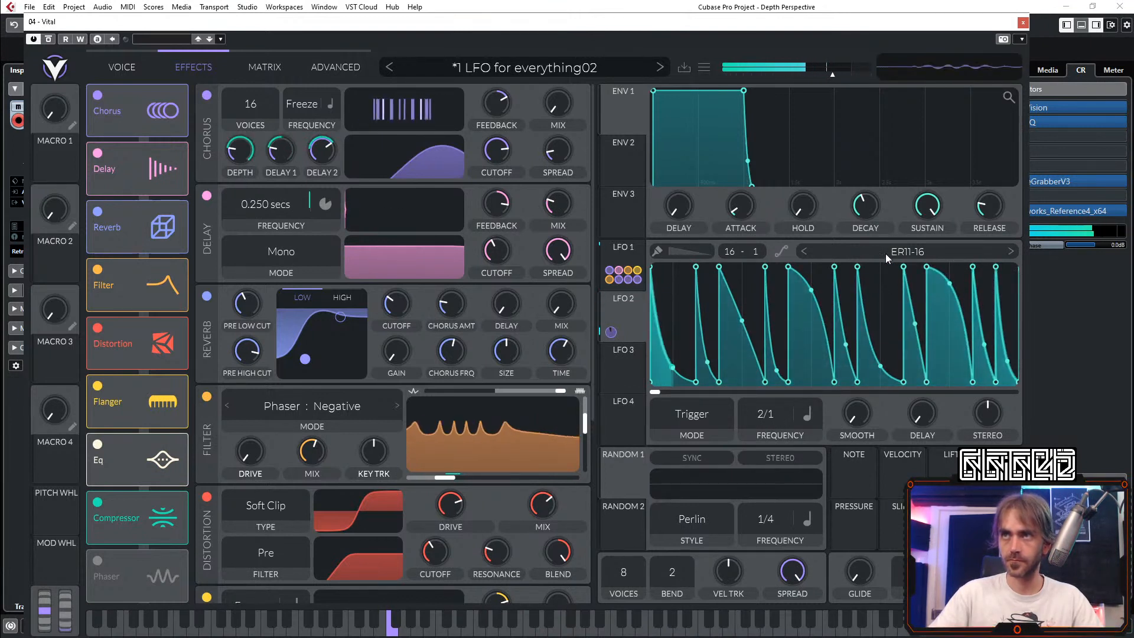
{"action": "left_click", "coordinate": [805, 252]}
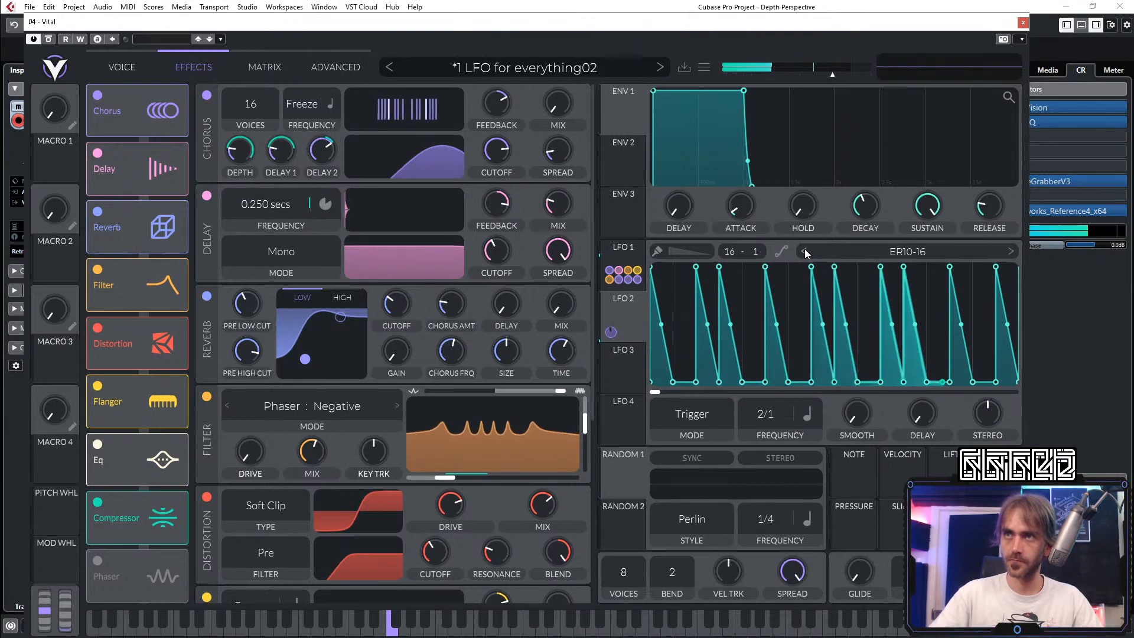
Step: Raise LFO 1's stereo offset in Vital, with its smoothing reset to default, and return to the arrangement
{"action": "left_click", "coordinate": [132, 65]}
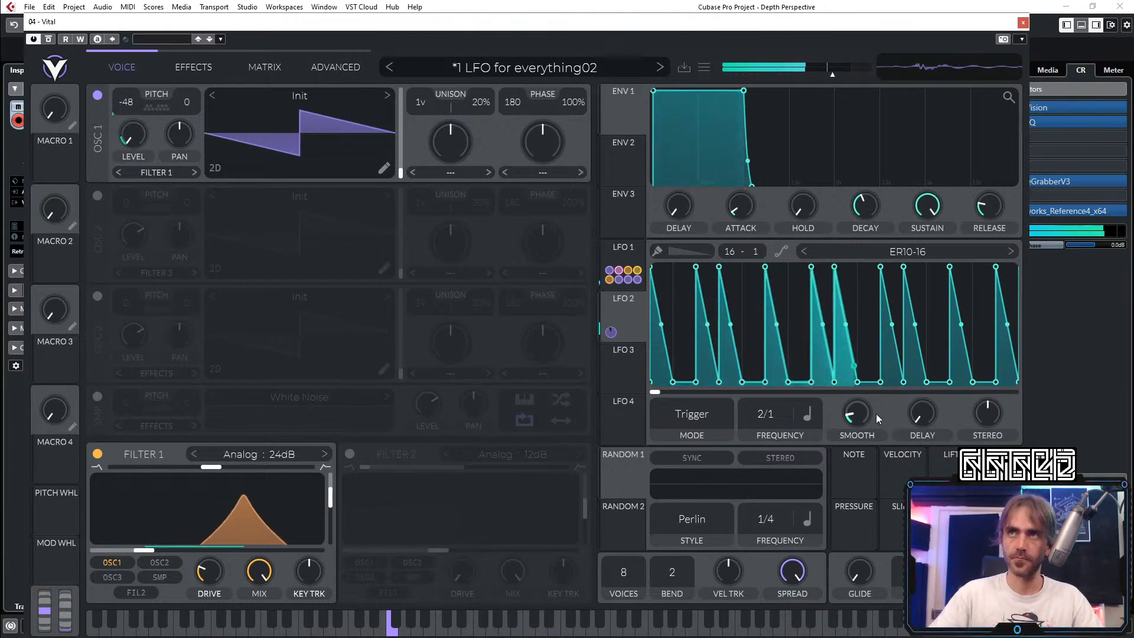
{"action": "left_click", "coordinate": [622, 253]}
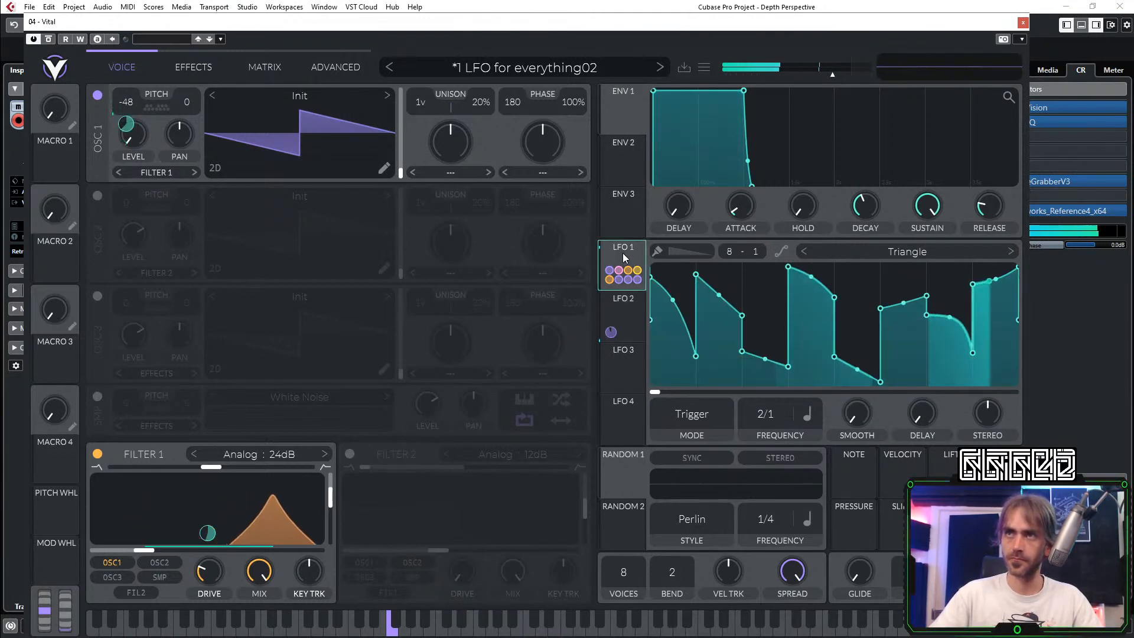
{"action": "left_click_drag", "start_coordinate": [874, 410], "coordinate": [888, 404]}
{"action": "double_click", "coordinate": [860, 412]}
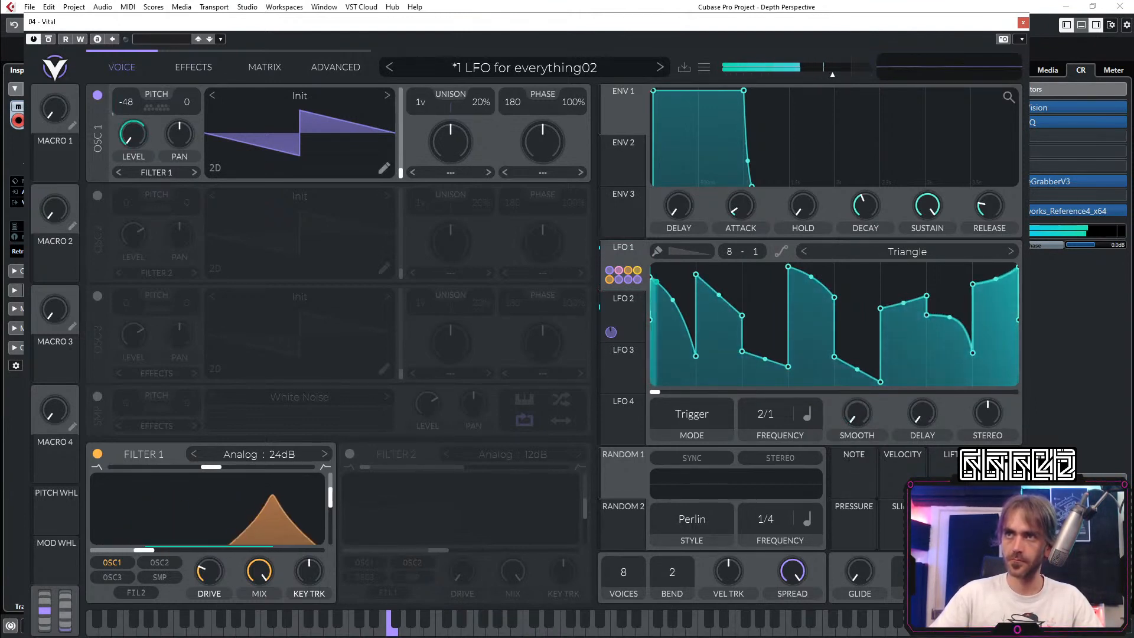
{"action": "mouse_move", "coordinate": [988, 414]}
{"action": "left_mouse_down"}
{"action": "mouse_move", "coordinate": [1008, 395]}
{"action": "mouse_move", "coordinate": [1000, 427]}
{"action": "mouse_move", "coordinate": [990, 417]}
{"action": "mouse_move", "coordinate": [987, 427]}
{"action": "left_mouse_up"}
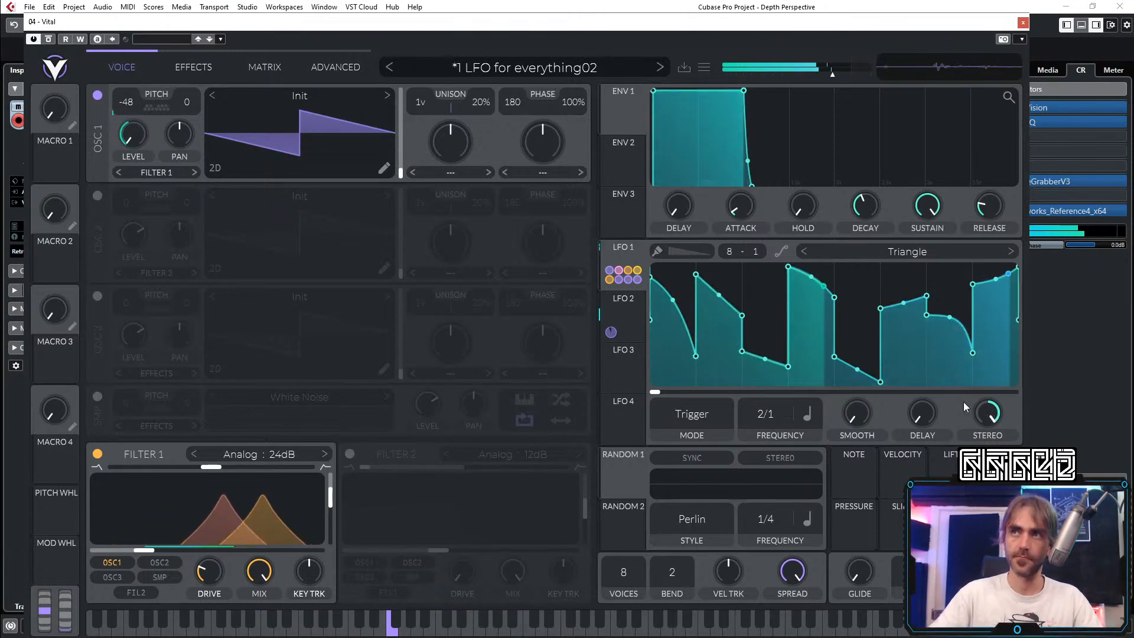
{"action": "left_click", "coordinate": [625, 306]}
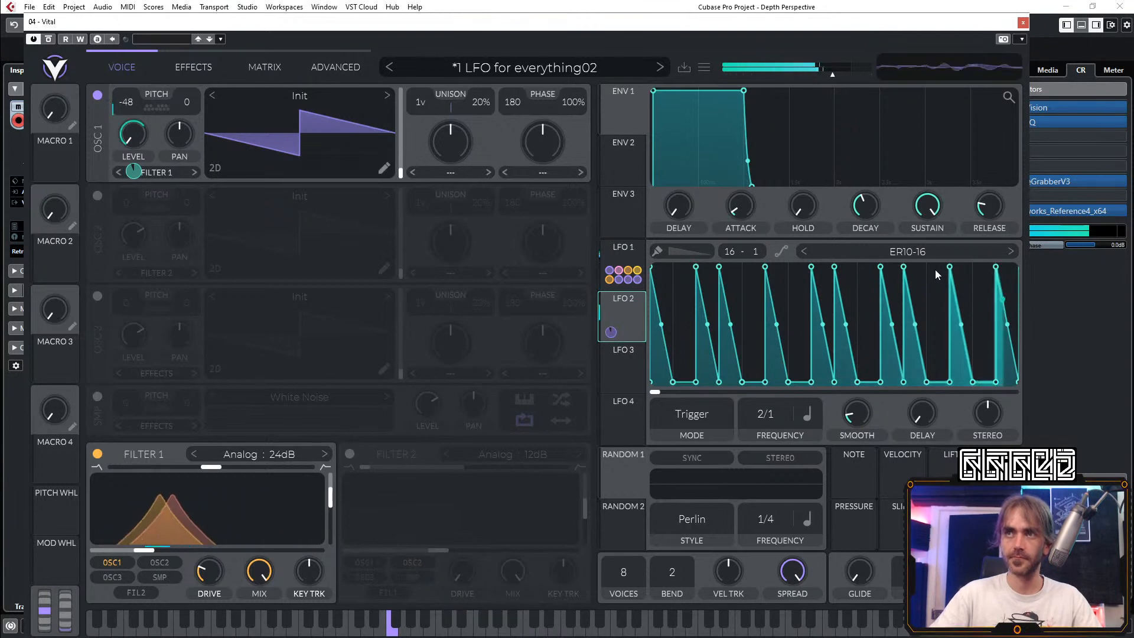
{"action": "left_click", "coordinate": [1023, 22]}
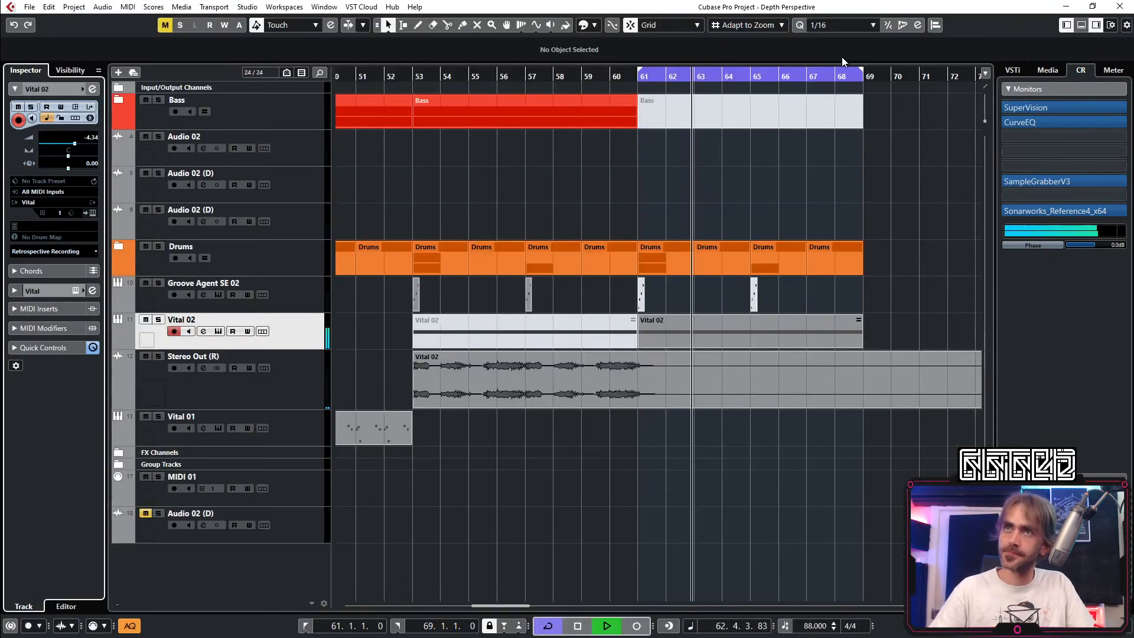
Step: Unmute the Bass folder part and the Groove Agent SE 02 events between bars 61 and 69
{"action": "key", "text": "7"}
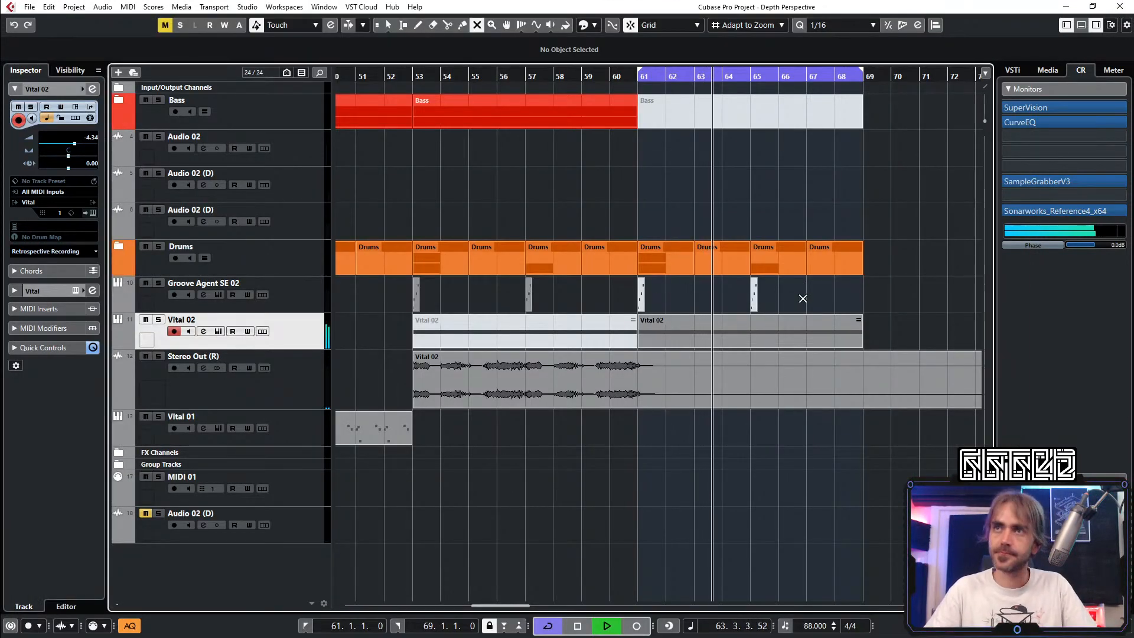
{"action": "left_click_drag", "start_coordinate": [803, 298], "coordinate": [593, 291]}
{"action": "left_click_drag", "start_coordinate": [882, 150], "coordinate": [746, 115]}
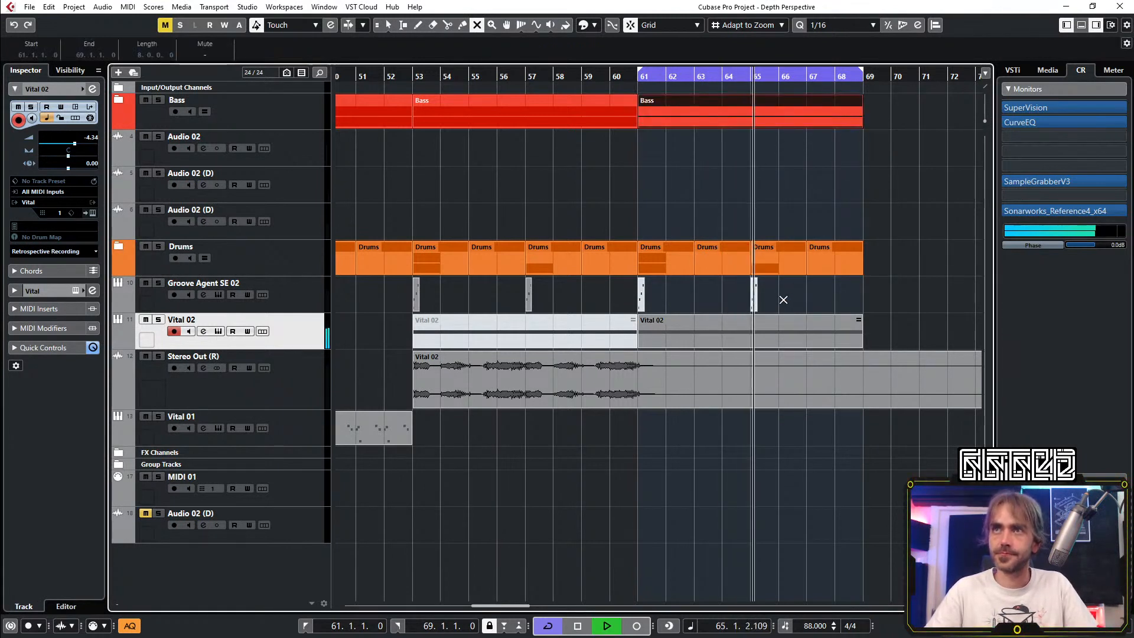
{"action": "left_click_drag", "start_coordinate": [782, 299], "coordinate": [623, 290]}
{"action": "key", "text": "1"}
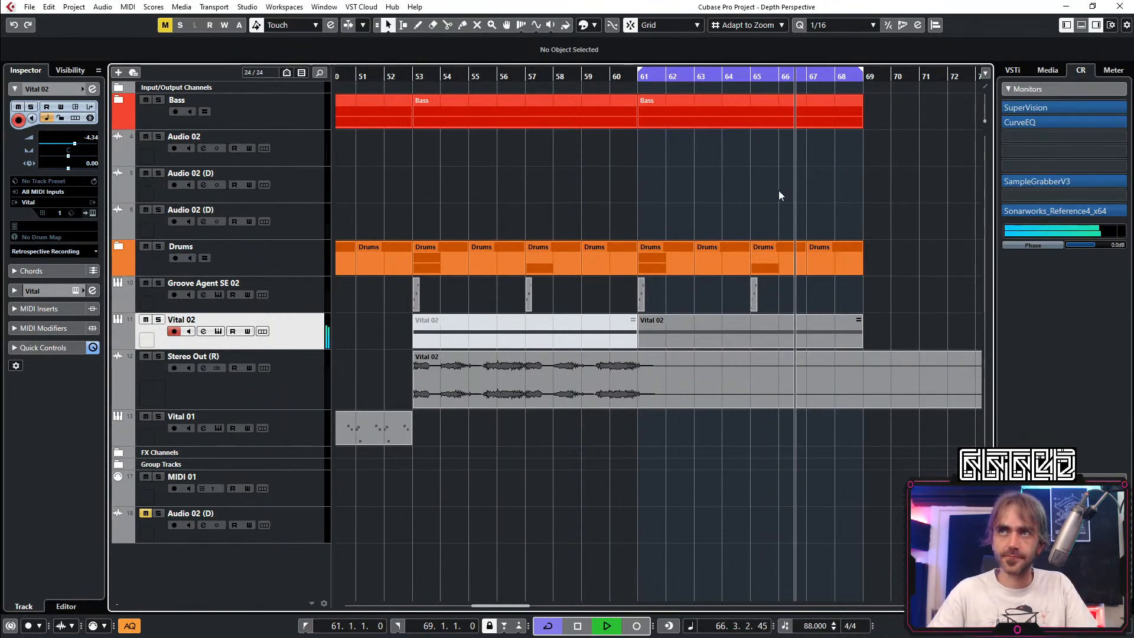
Step: Trim the end of the audio event on the Stereo Out (R) track back to bar 62
{"action": "key", "text": "g"}
{"action": "key", "text": "g"}
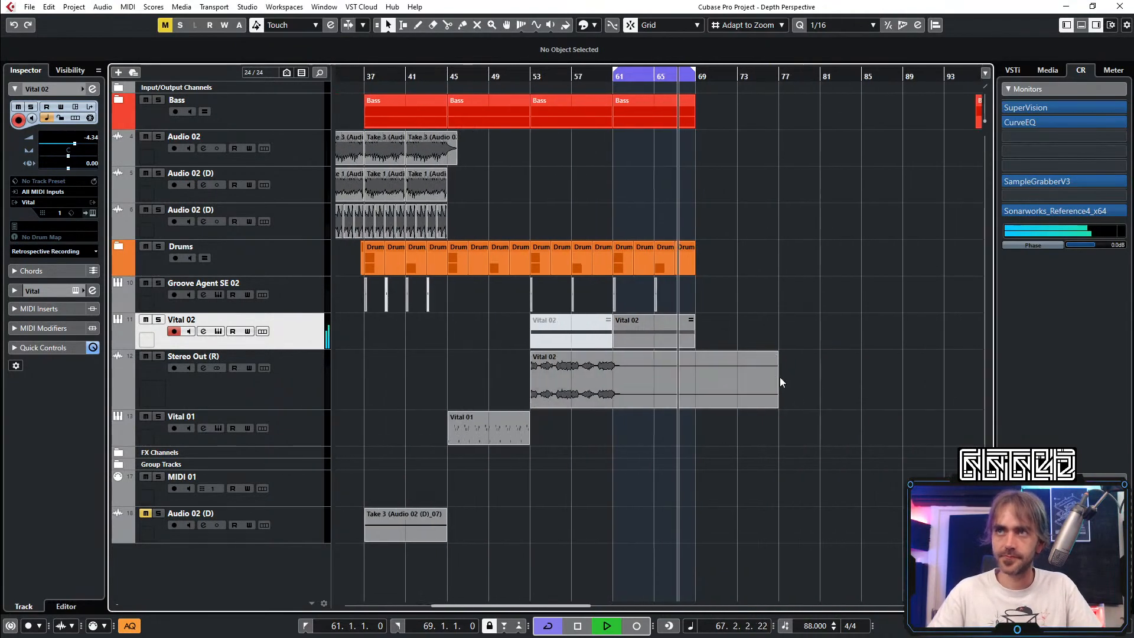
{"action": "left_click_drag", "start_coordinate": [776, 409], "coordinate": [624, 410]}
{"action": "key", "text": "h"}
{"action": "key", "text": "h"}
{"action": "key", "text": "h"}
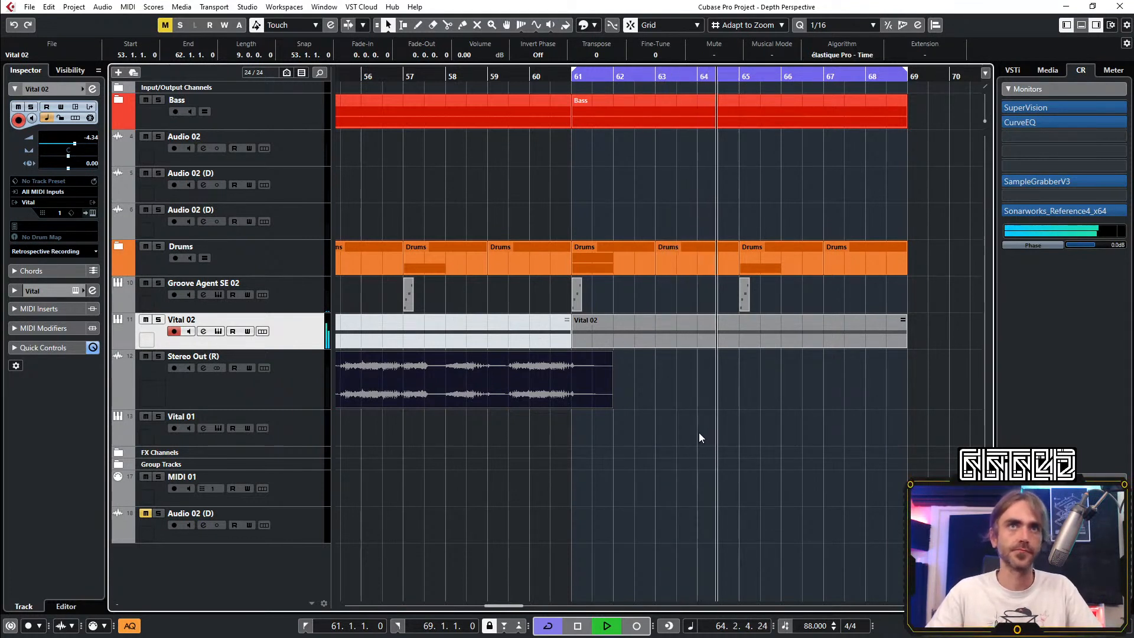
{"action": "left_click", "coordinate": [674, 407]}
Step: Play the arrangement from bar 60 into the looped section and listen to the bass with the drums
{"action": "key", "text": "space"}
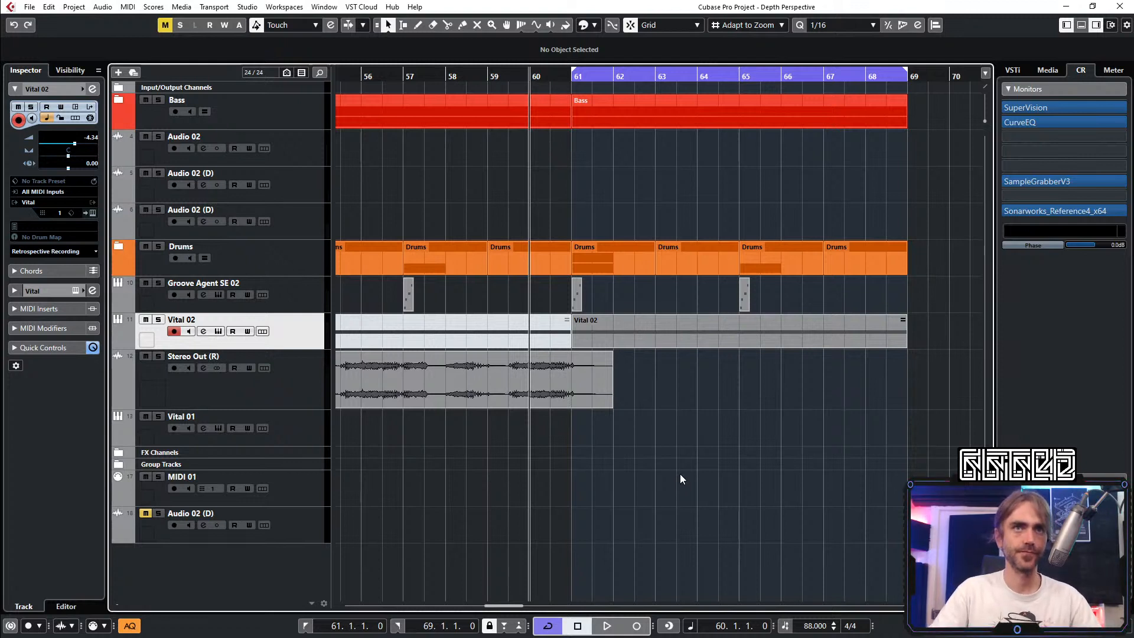
{"action": "key", "text": "space"}
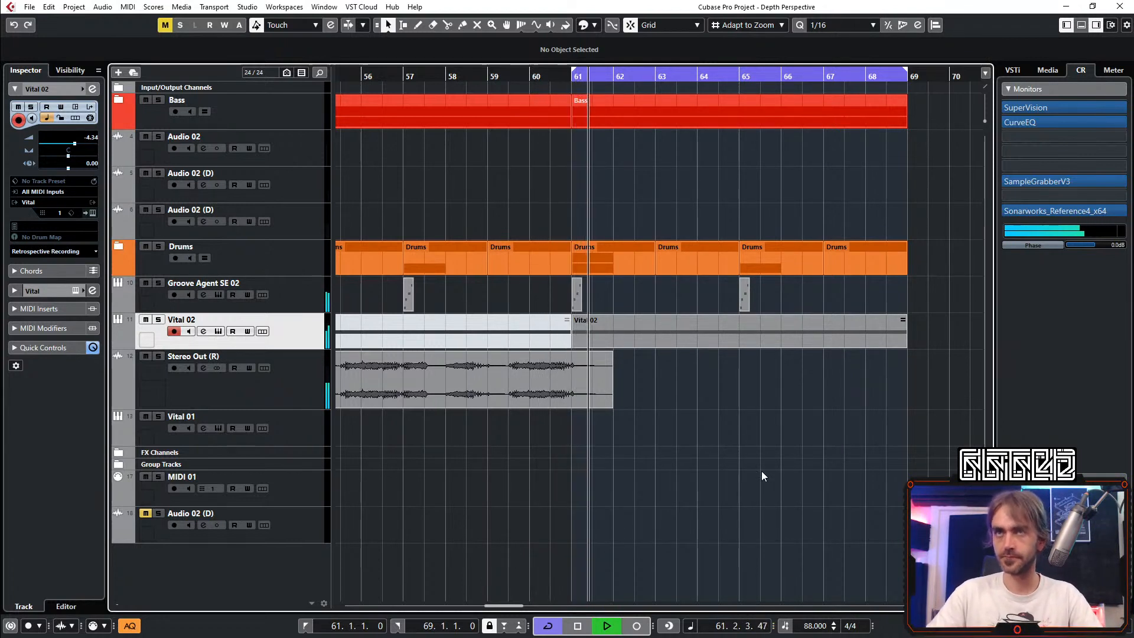
{"action": "scroll", "coordinate": [703, 420], "scroll_direction": "down", "scroll_amount": 3}
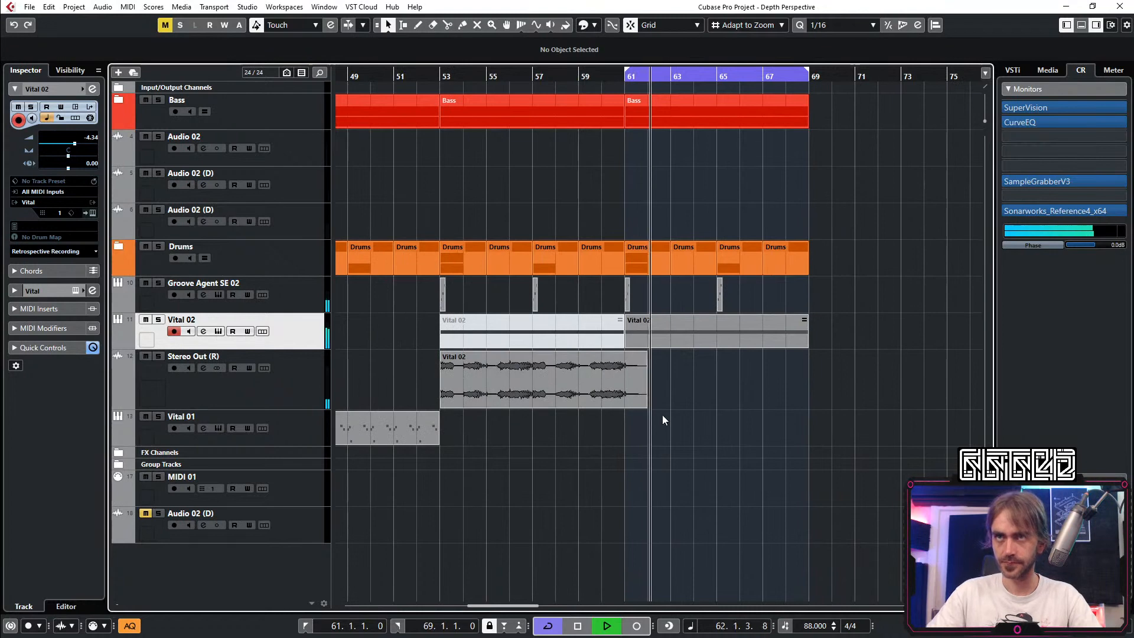
{"action": "scroll", "coordinate": [662, 414], "scroll_direction": "right", "scroll_amount": 3}
{"action": "scroll", "coordinate": [531, 426], "scroll_direction": "left", "scroll_amount": 1}
{"action": "scroll", "coordinate": [527, 424], "scroll_direction": "up", "scroll_amount": 3}
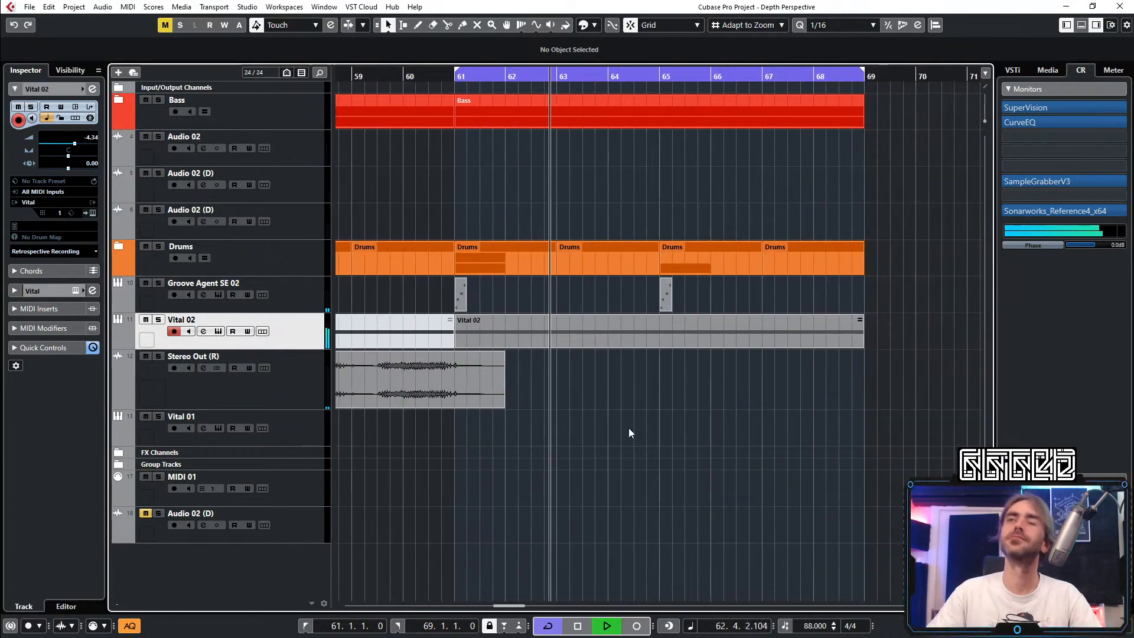
Step: Open the Vital instrument on the Vital 02 track and show its LFO 2
{"action": "left_click", "coordinate": [91, 214]}
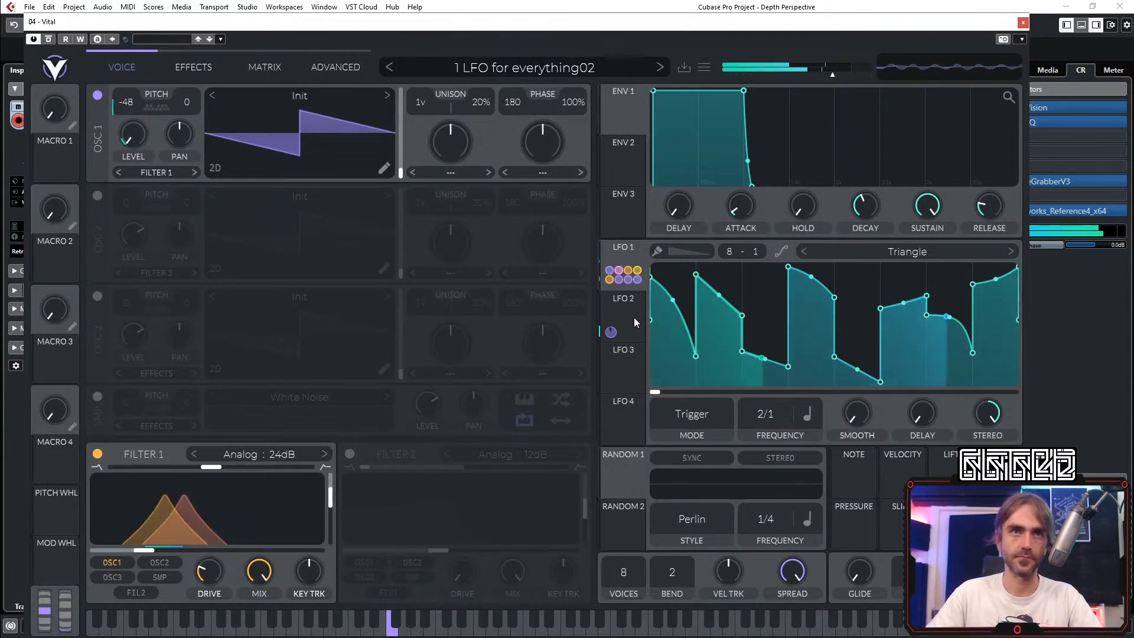
{"action": "left_click", "coordinate": [634, 321]}
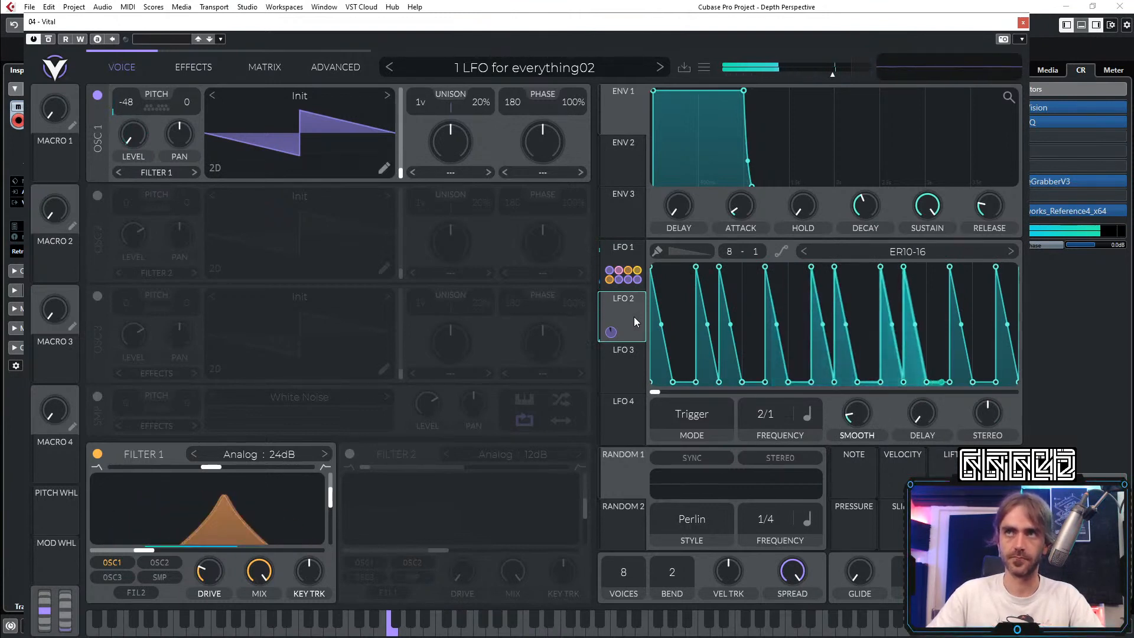
{"action": "right_click", "coordinate": [747, 313]}
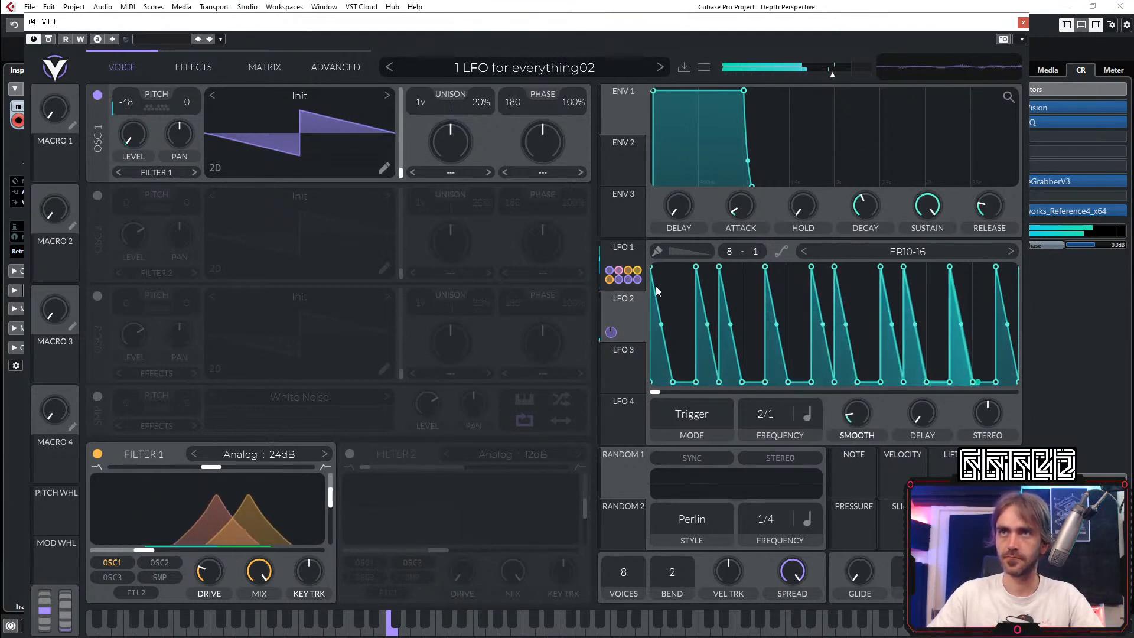
Step: Try LFO 1's shape flipped vertically and flip it back to its original form
{"action": "left_click", "coordinate": [632, 247]}
{"action": "right_click", "coordinate": [748, 285]}
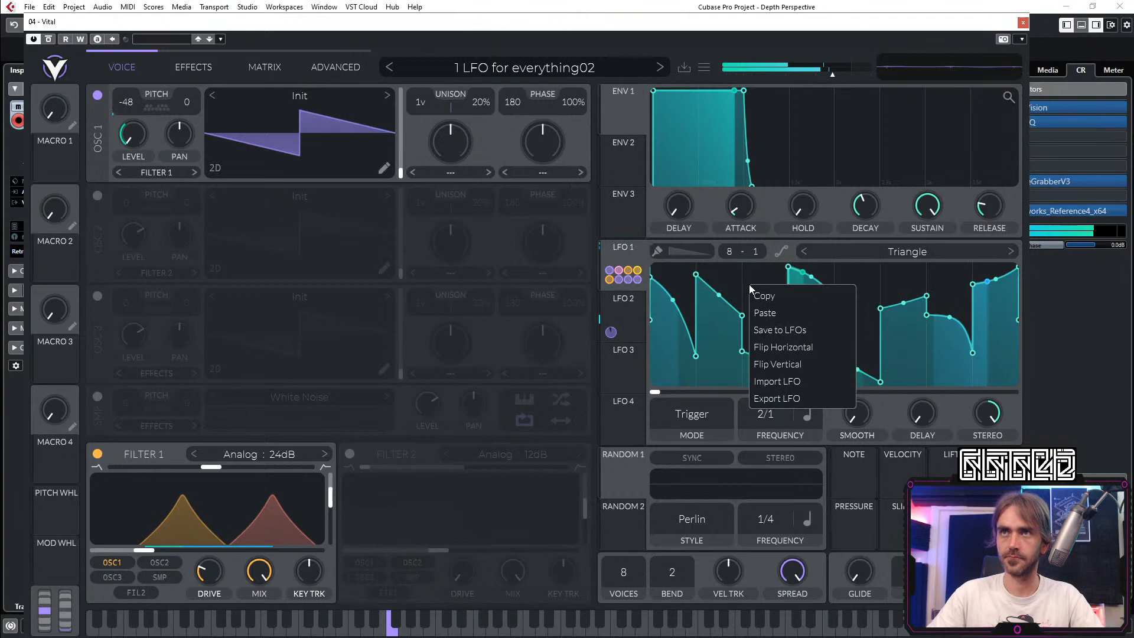
{"action": "left_click", "coordinate": [790, 362]}
{"action": "right_click", "coordinate": [807, 314]}
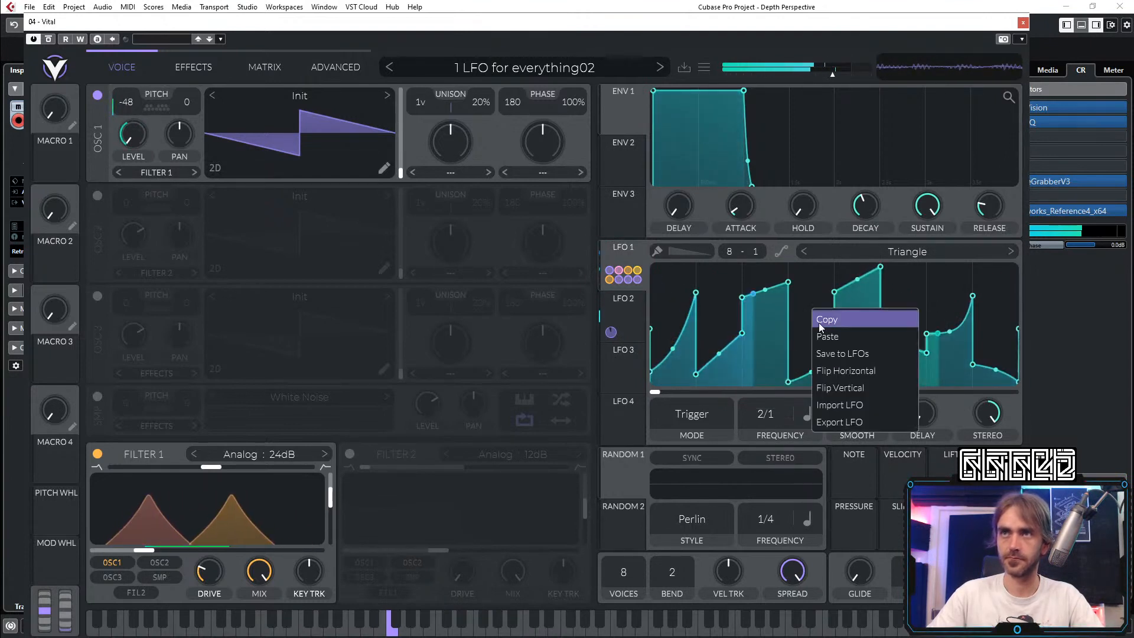
{"action": "left_click", "coordinate": [844, 387]}
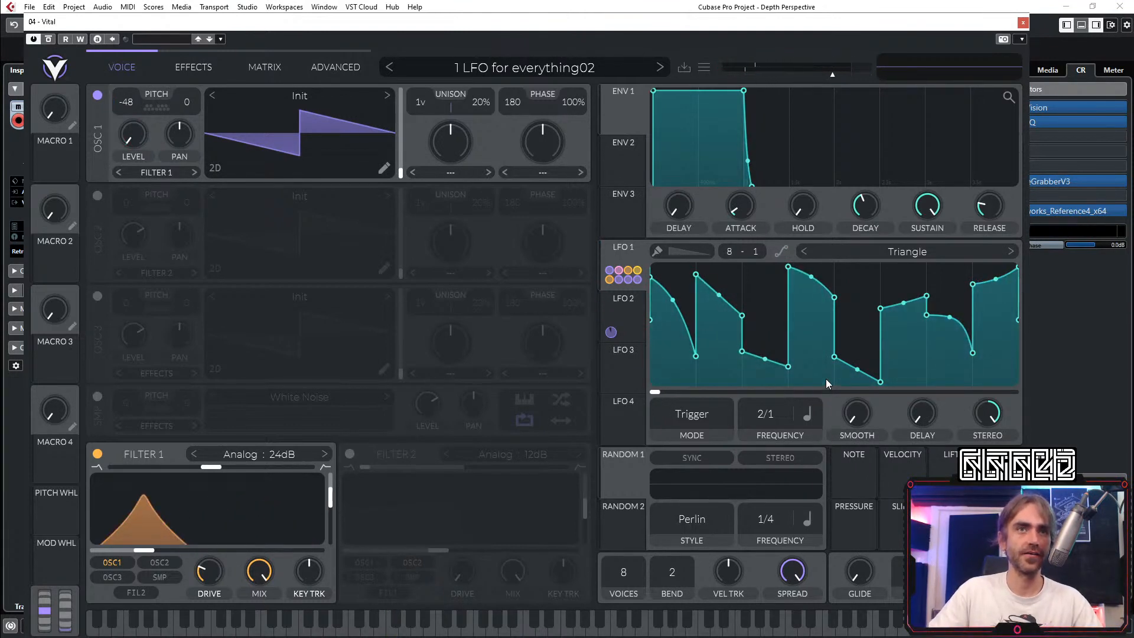
Step: Audition LFO 1's shape flipped horizontally and vertically in turn, restoring the original after each flip
{"action": "right_click", "coordinate": [819, 337]}
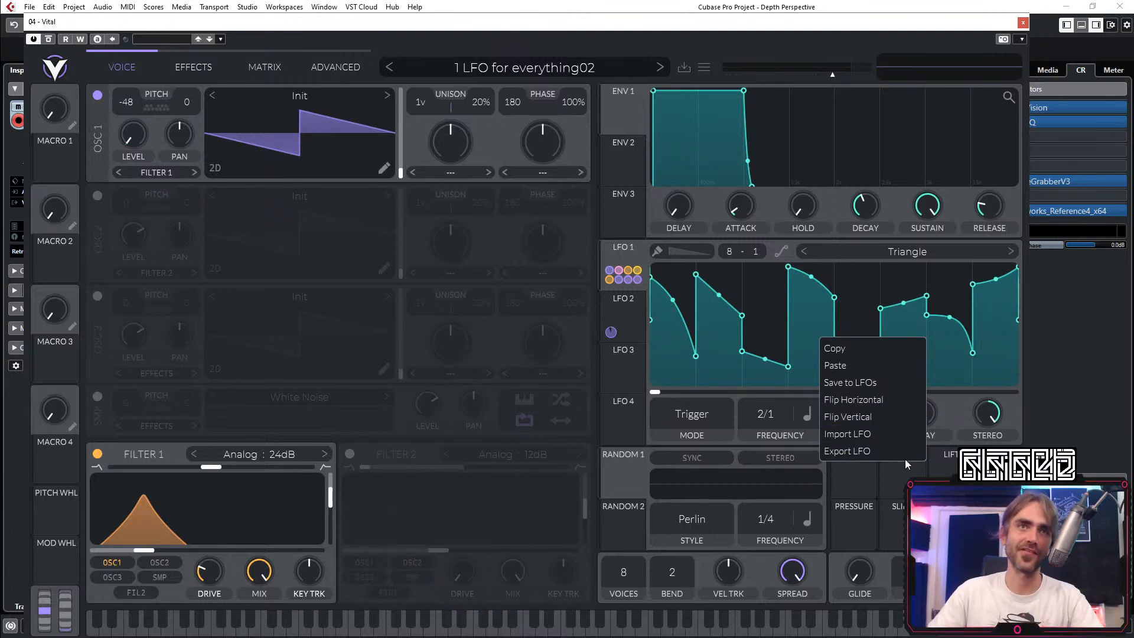
{"action": "left_click", "coordinate": [863, 407]}
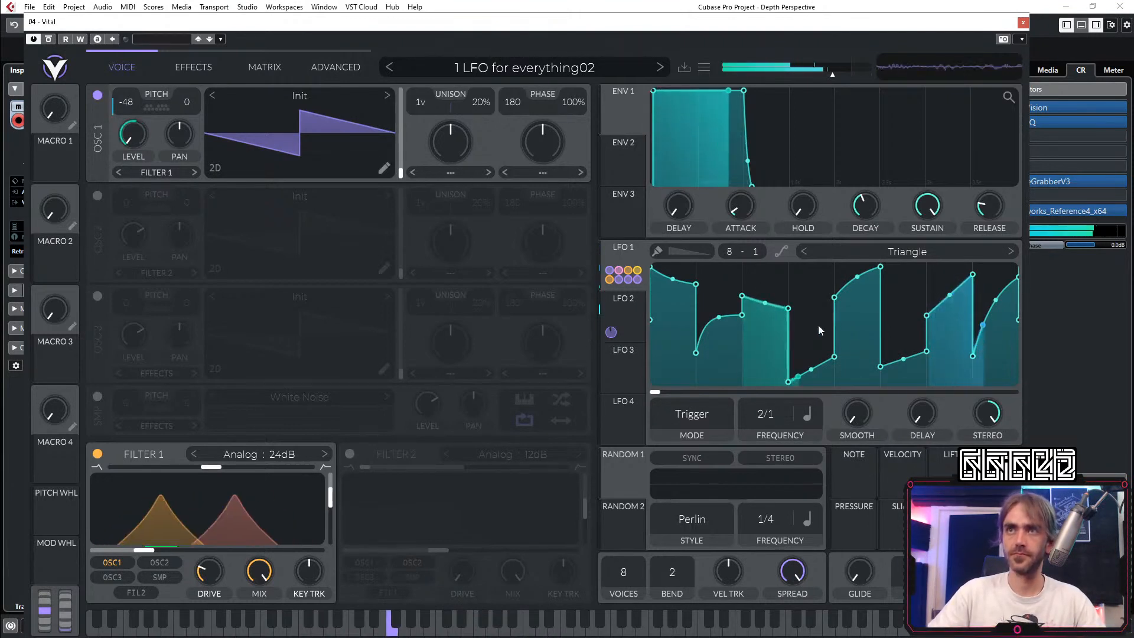
{"action": "right_click", "coordinate": [819, 325]}
{"action": "left_click", "coordinate": [868, 387]}
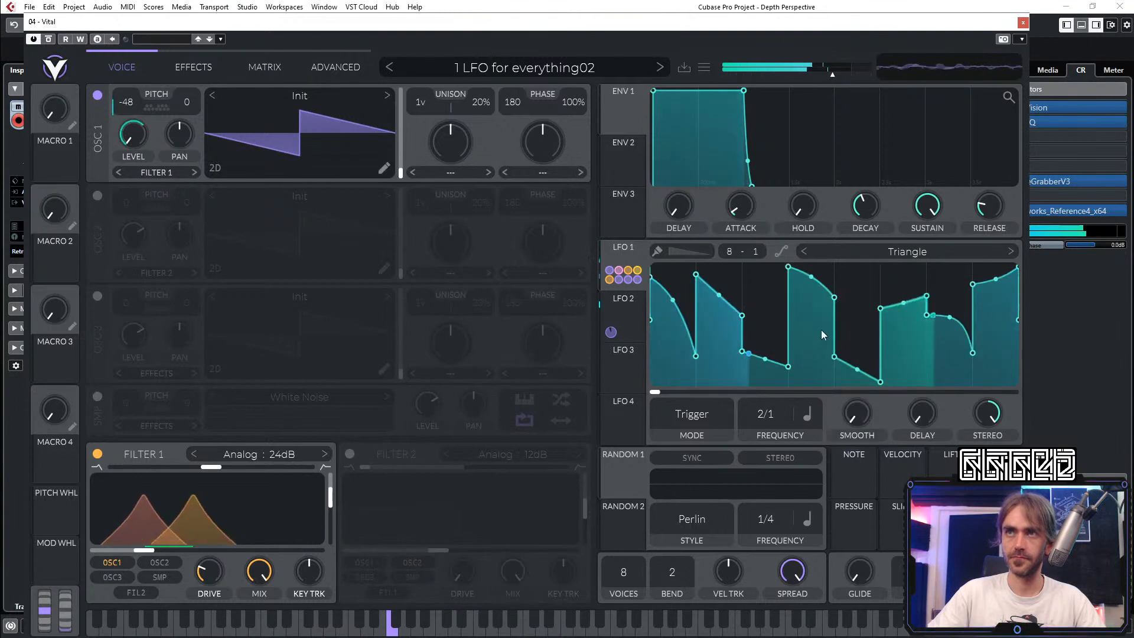
{"action": "right_click", "coordinate": [861, 324]}
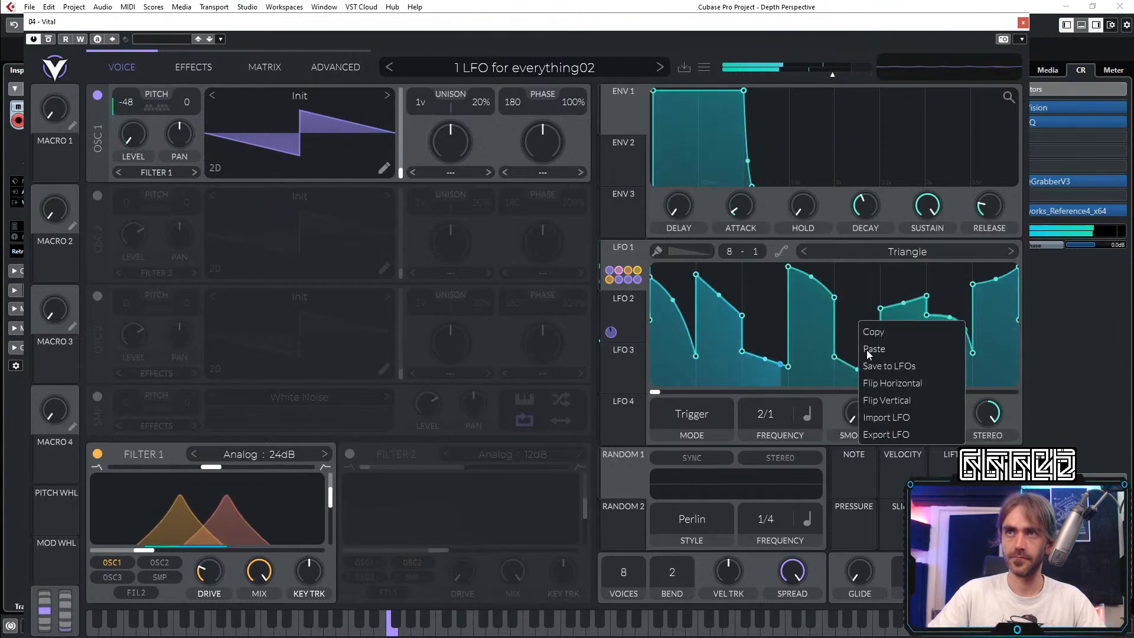
{"action": "left_click", "coordinate": [878, 397]}
{"action": "right_click", "coordinate": [809, 307]}
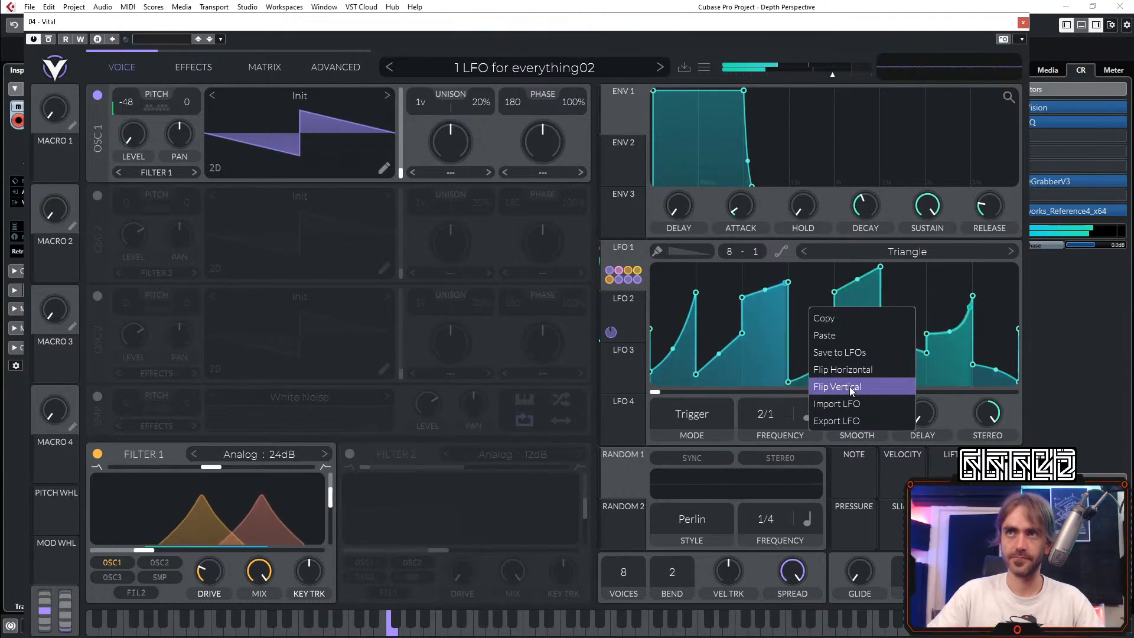
{"action": "left_click", "coordinate": [850, 387]}
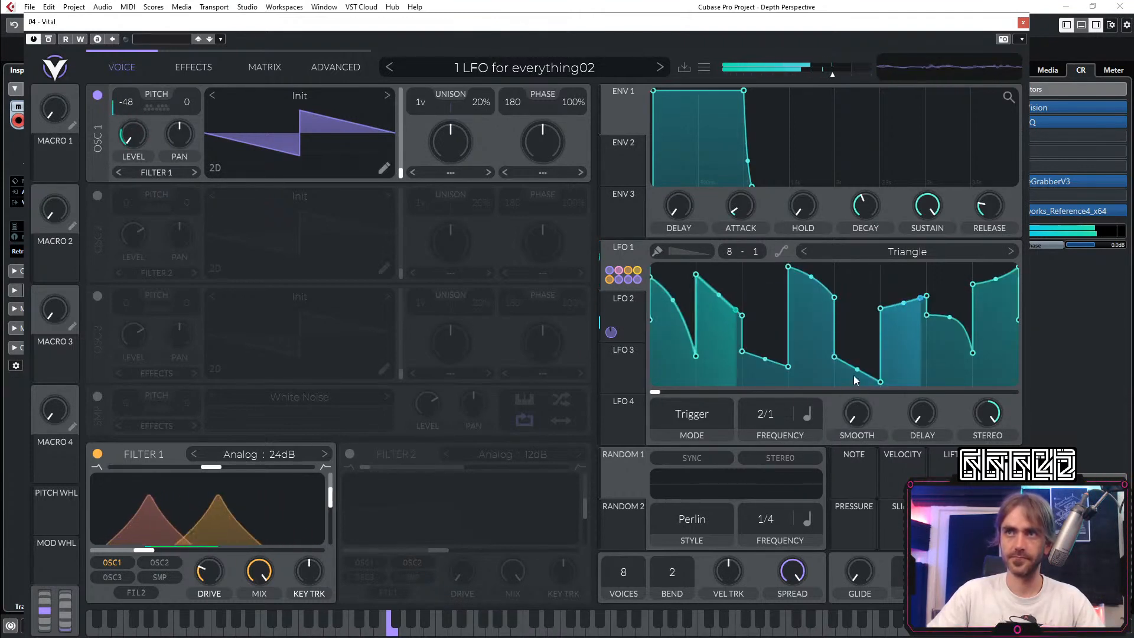
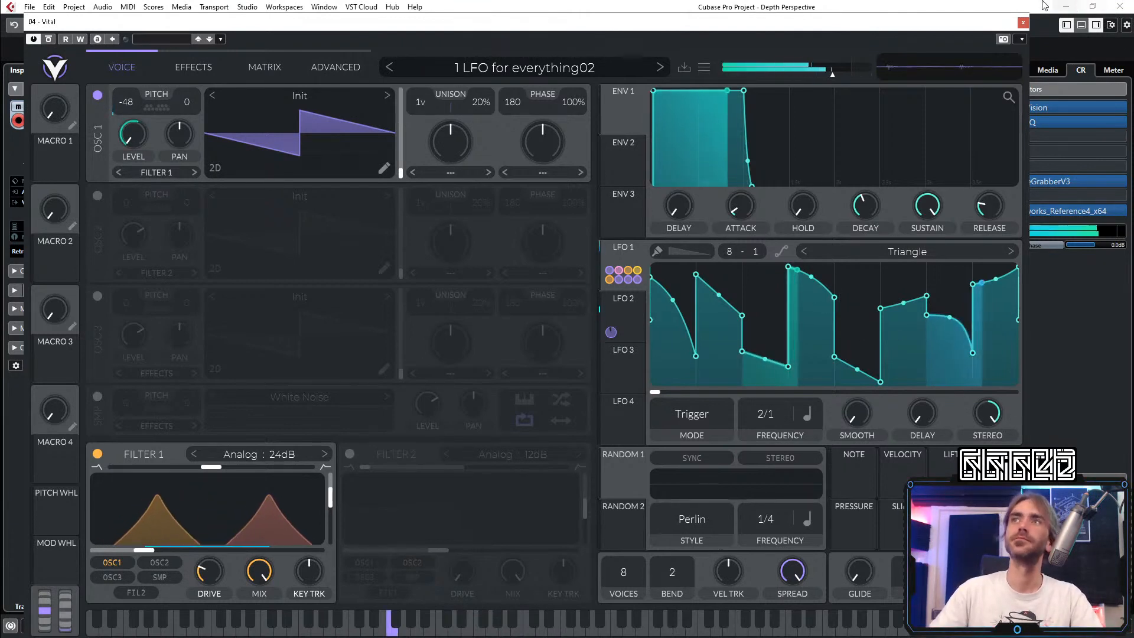
Step: Remove the first and sixth hits from LFO 2's ER10-16 shape and return to the arrangement
{"action": "left_click", "coordinate": [630, 310]}
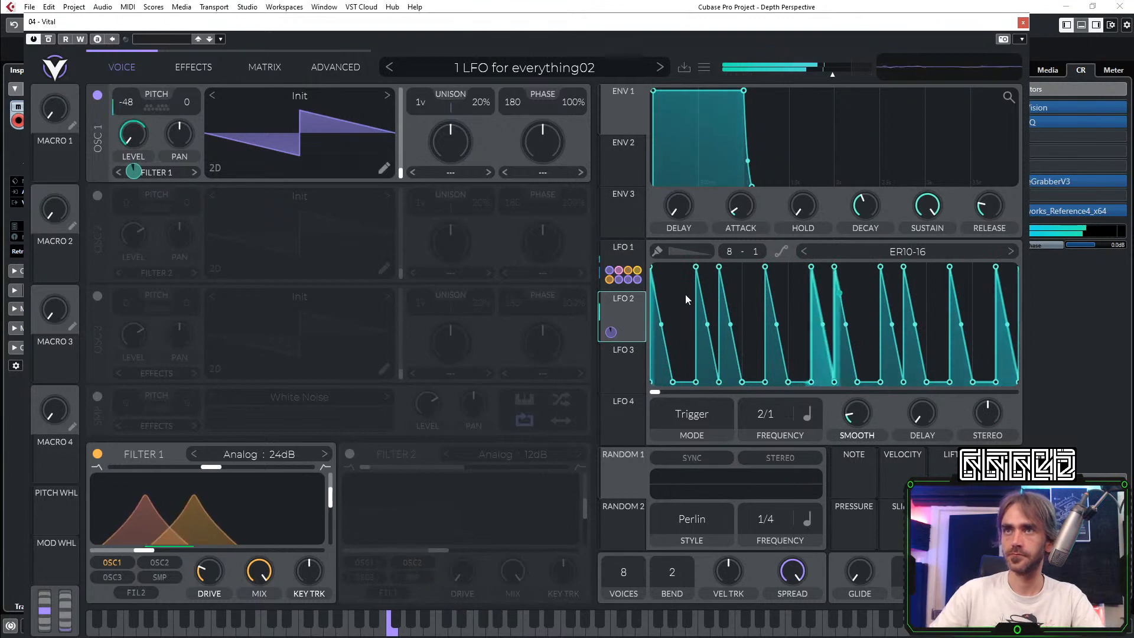
{"action": "left_click", "coordinate": [625, 252]}
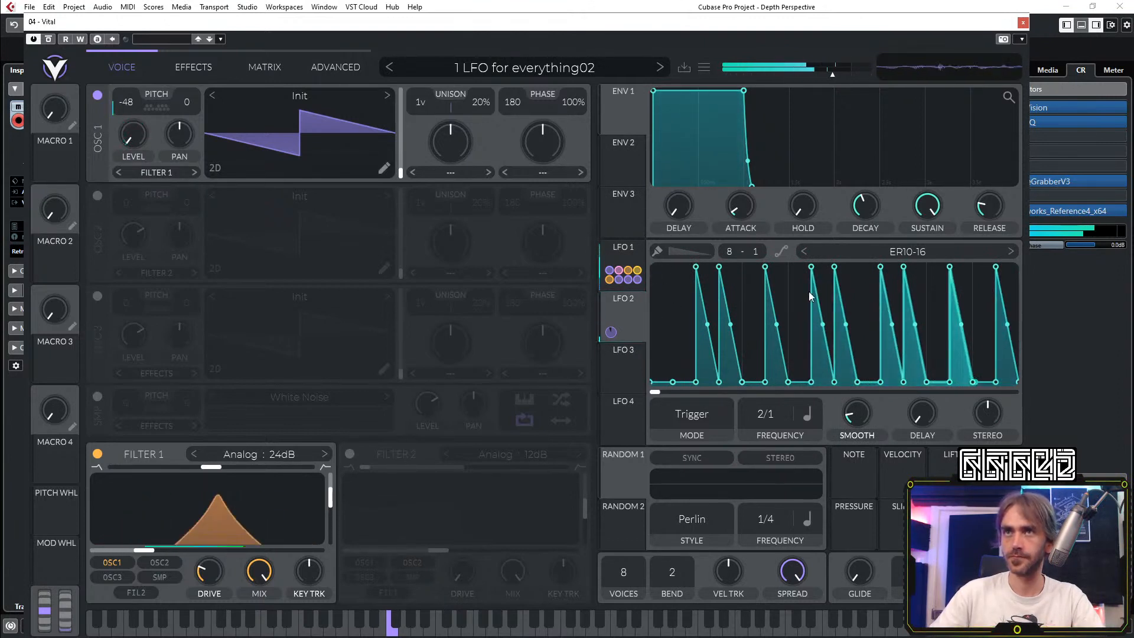
{"action": "double_click", "coordinate": [835, 268]}
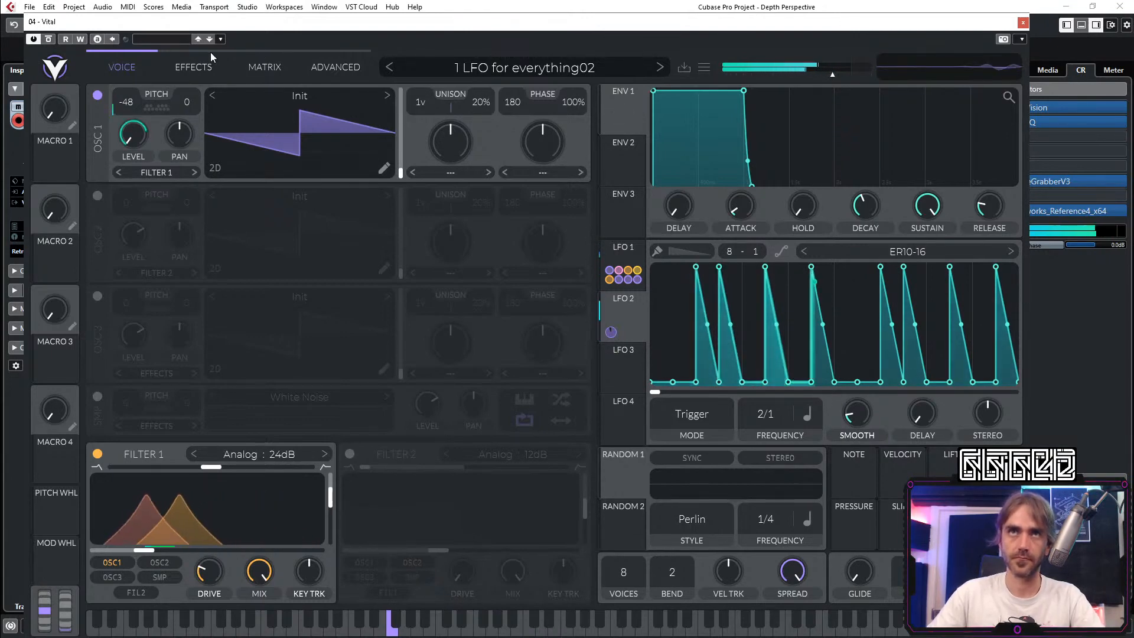
{"action": "left_click", "coordinate": [1023, 23]}
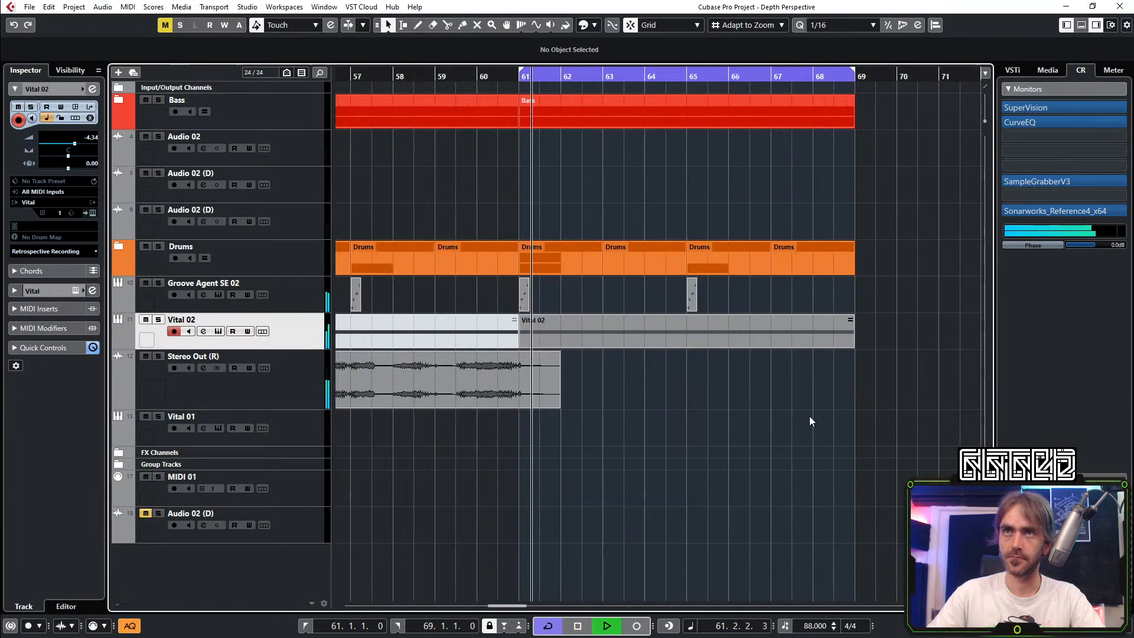
Step: Stop playback and render the Vital 02 part of bars 61–69 in place with the current render settings
{"action": "key", "text": "g"}
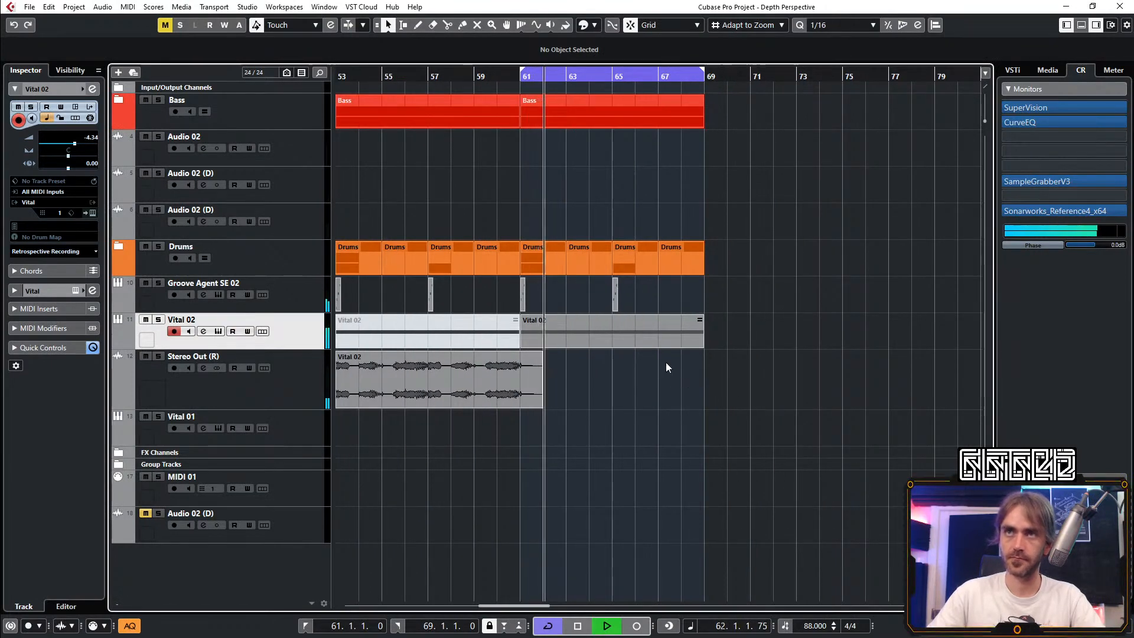
{"action": "left_click", "coordinate": [601, 327]}
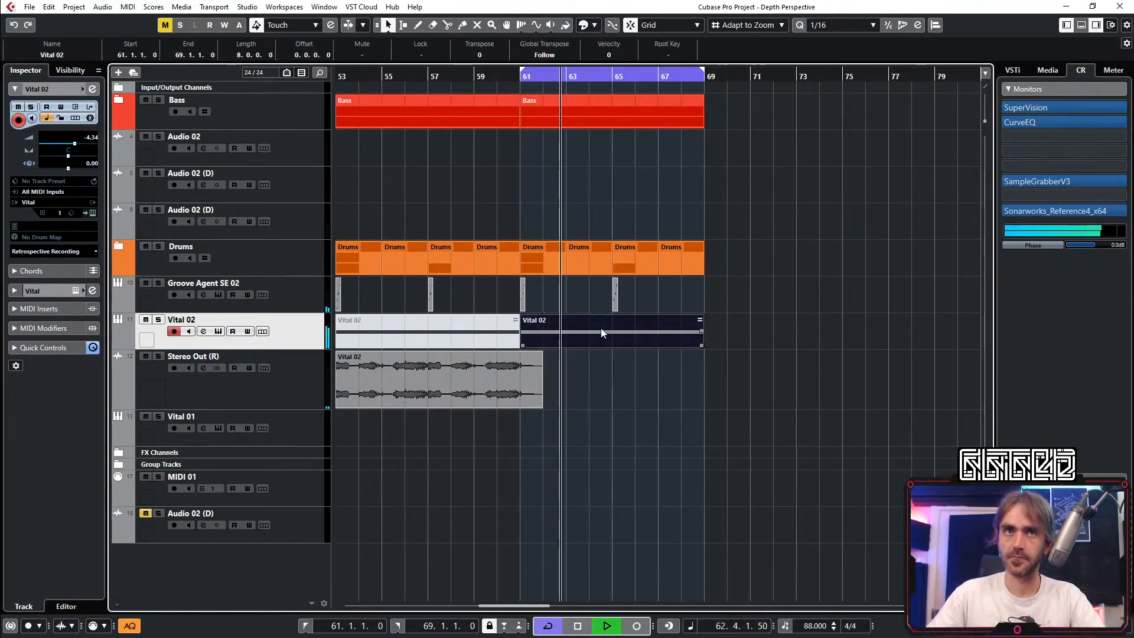
{"action": "key", "text": "space"}
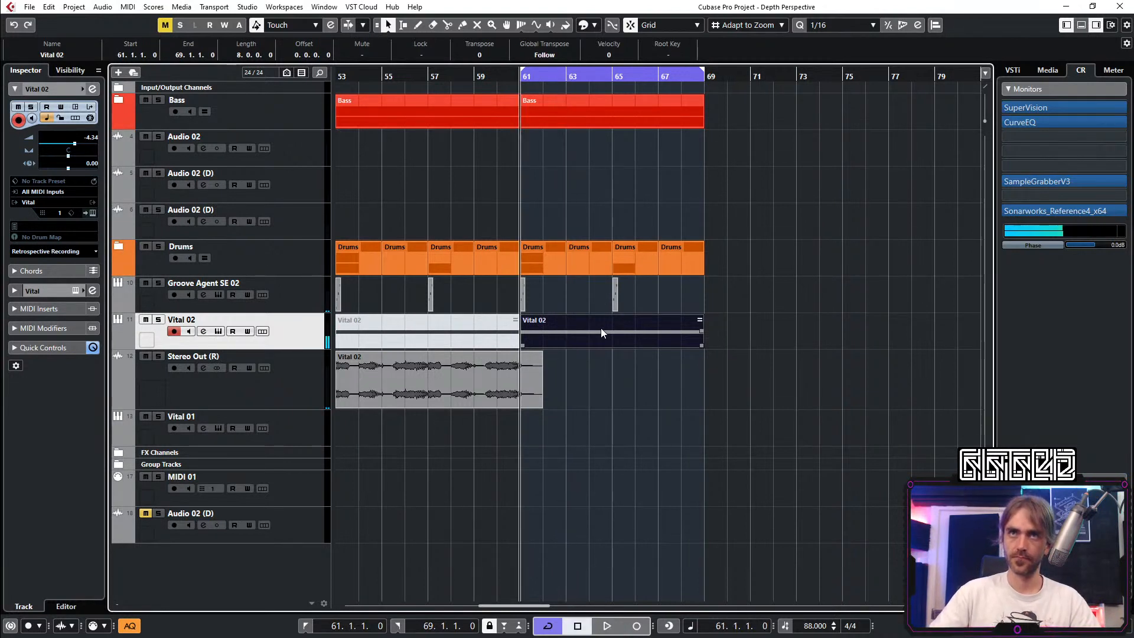
{"action": "right_click", "coordinate": [601, 327]}
{"action": "mouse_move", "coordinate": [649, 423]}
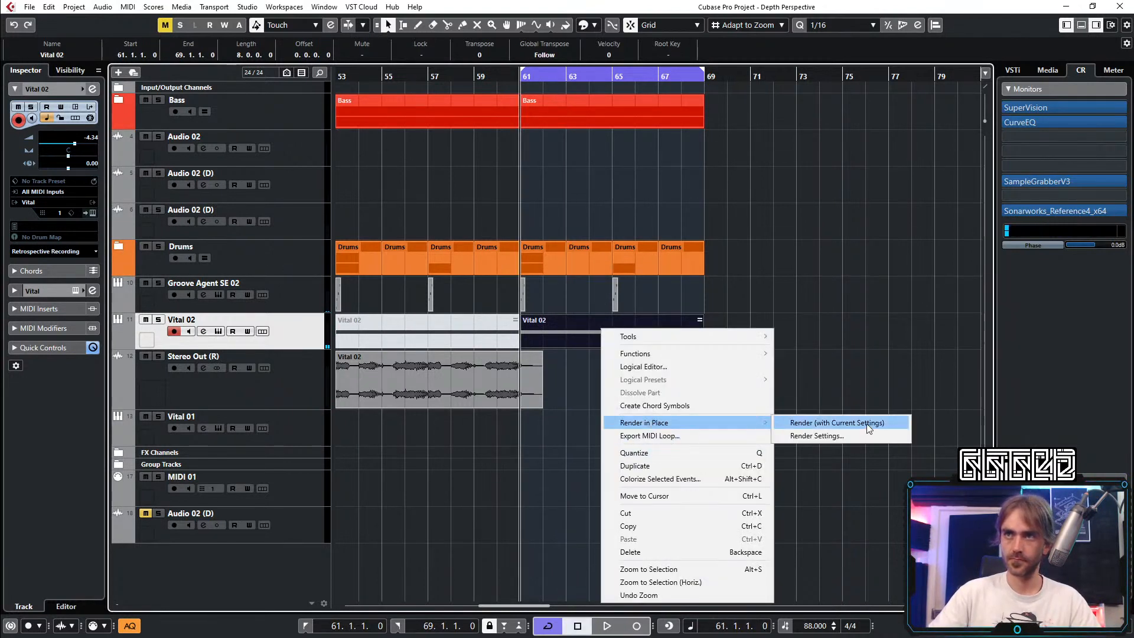
{"action": "left_click", "coordinate": [868, 423]}
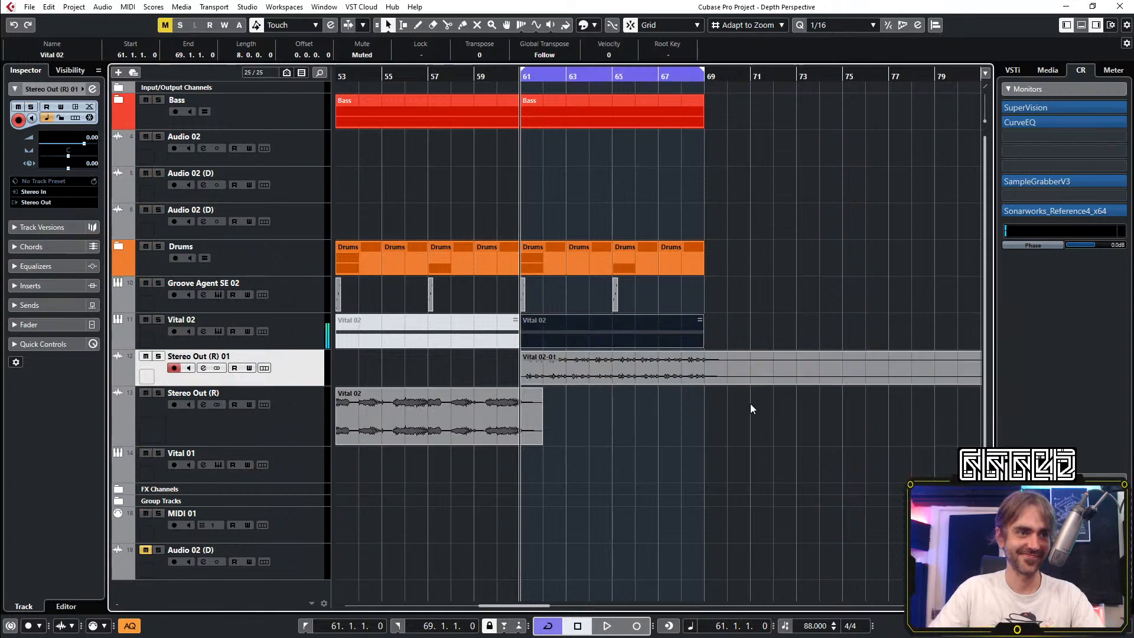
Step: Play bars 61–69 to hear the rendered bass with the drums and compare its waveform with the earlier parts
{"action": "left_click", "coordinate": [751, 403]}
{"action": "key", "text": "KP_Divide"}
{"action": "key", "text": "space"}
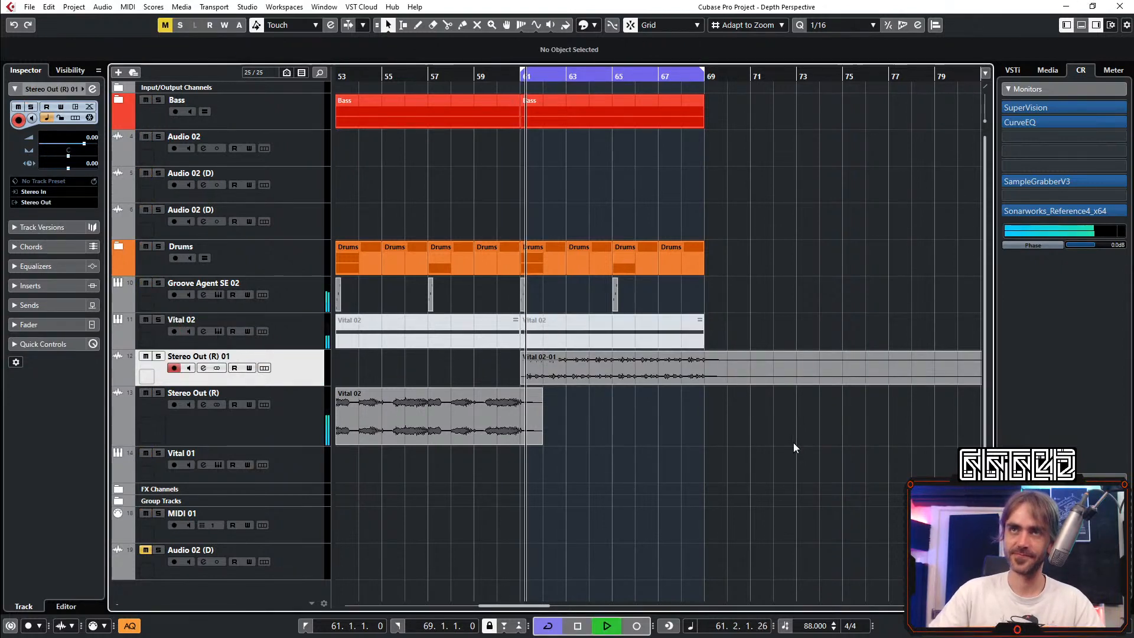
{"action": "scroll", "coordinate": [621, 457], "scroll_direction": "up", "scroll_amount": 2, "text": "ctrl"}
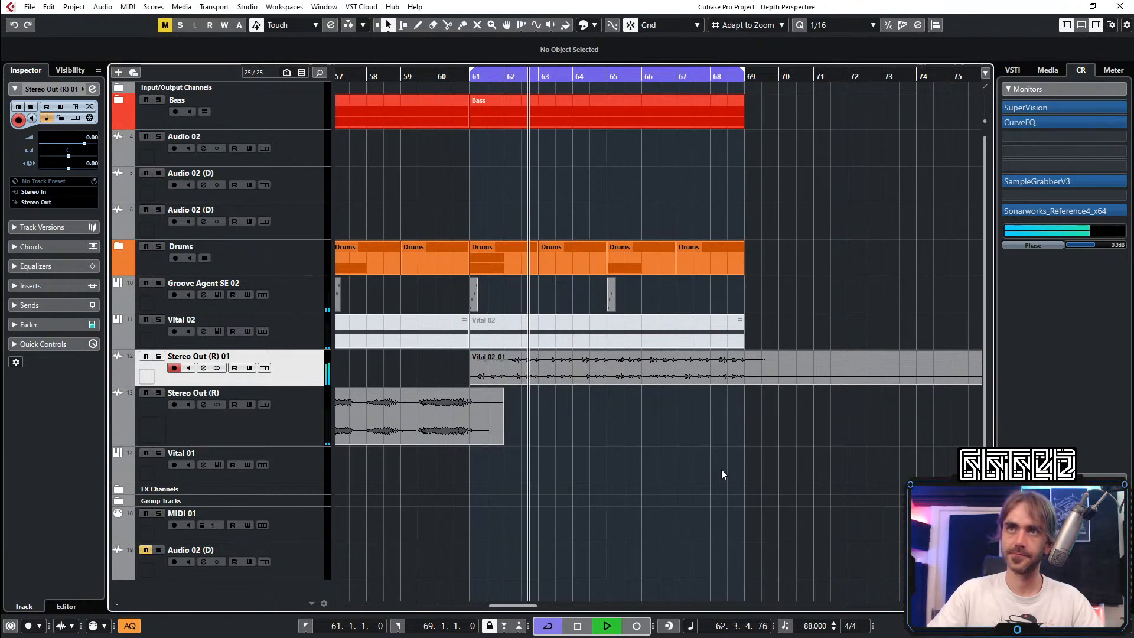
{"action": "scroll", "coordinate": [539, 435], "scroll_direction": "down", "scroll_amount": 1, "text": "ctrl"}
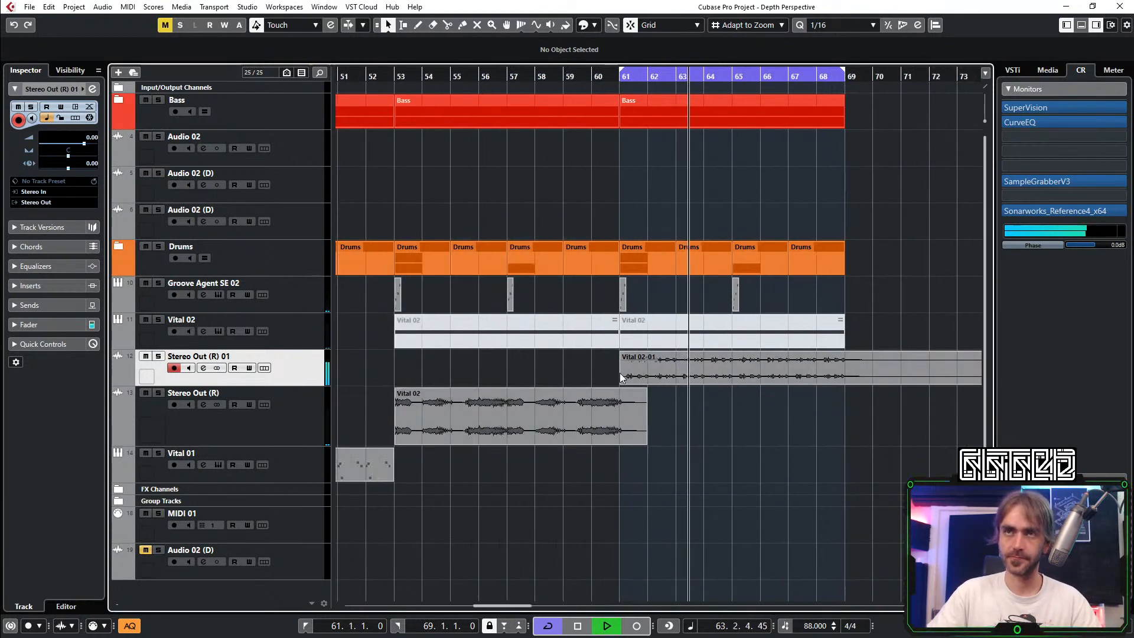
{"action": "scroll", "coordinate": [652, 375], "scroll_direction": "right", "scroll_amount": 2}
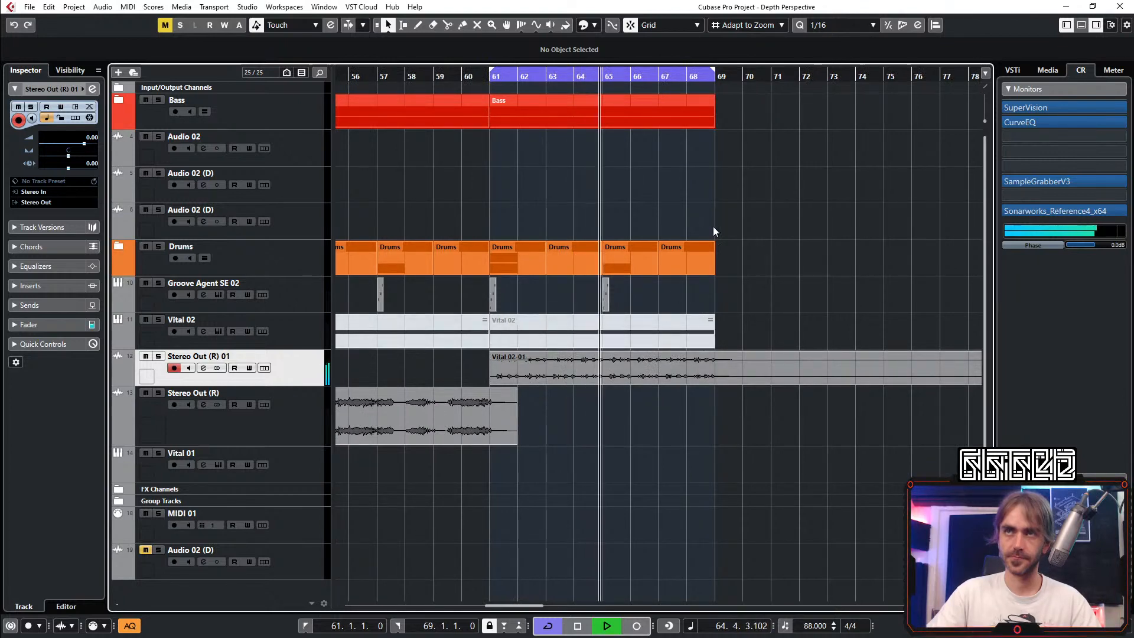
{"action": "scroll", "coordinate": [697, 243], "scroll_direction": "down", "scroll_amount": 2}
{"action": "scroll", "coordinate": [682, 251], "scroll_direction": "left", "scroll_amount": 2}
{"action": "scroll", "coordinate": [686, 249], "scroll_direction": "left", "scroll_amount": 2}
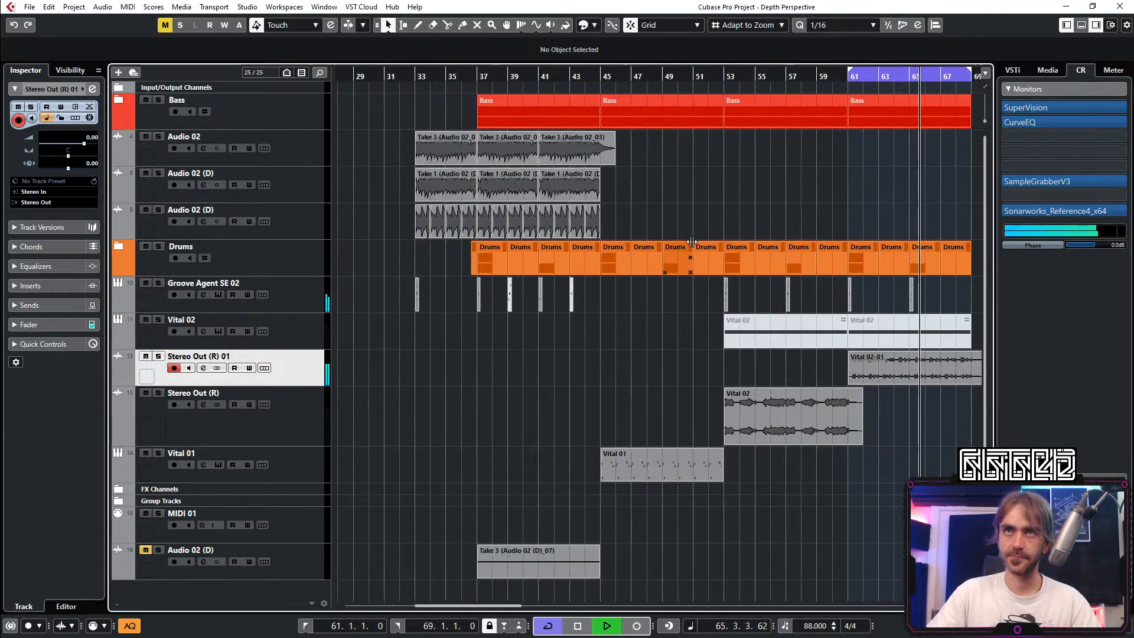
{"action": "scroll", "coordinate": [653, 197], "scroll_direction": "right", "scroll_amount": 4}
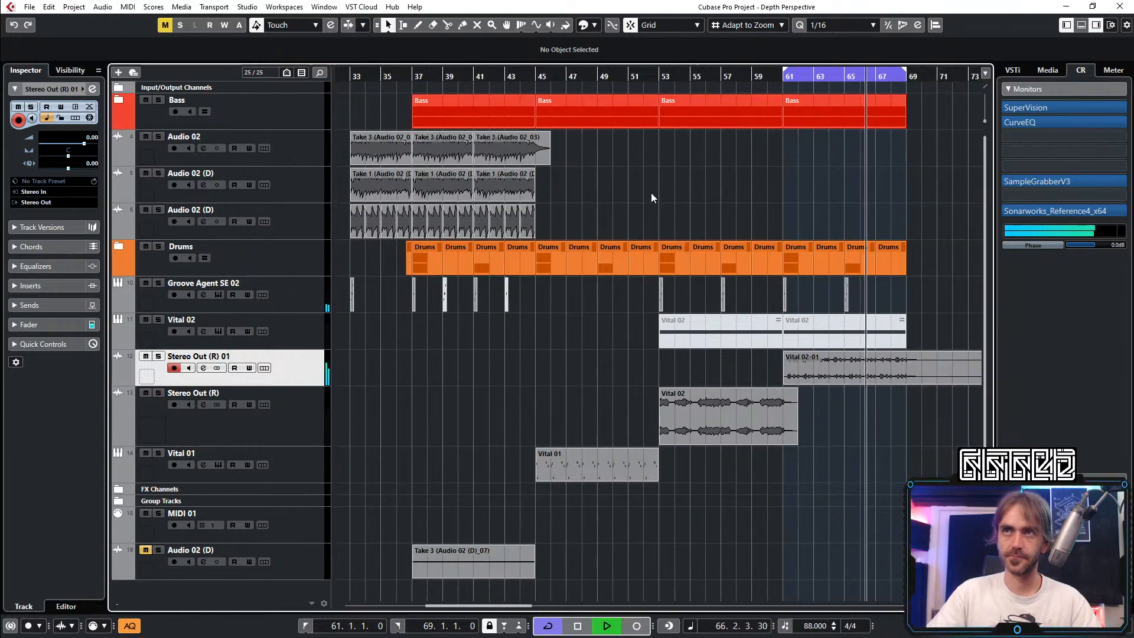
{"action": "scroll", "coordinate": [792, 307], "scroll_direction": "up", "scroll_amount": 1}
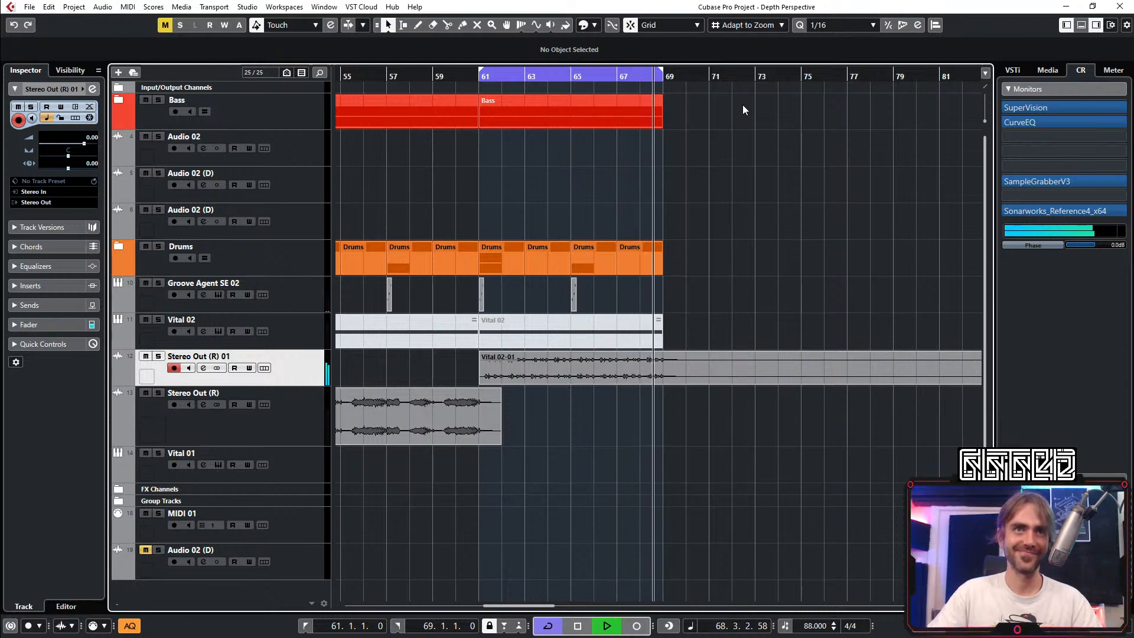
Step: Duplicate the Bass, Drums, Groove Agent and Vital 02 parts of bars 61–69 to bar 69 and move the cycle range to bars 69–77
{"action": "left_click_drag", "start_coordinate": [727, 106], "coordinate": [697, 324]}
{"action": "left_click", "coordinate": [812, 181]}
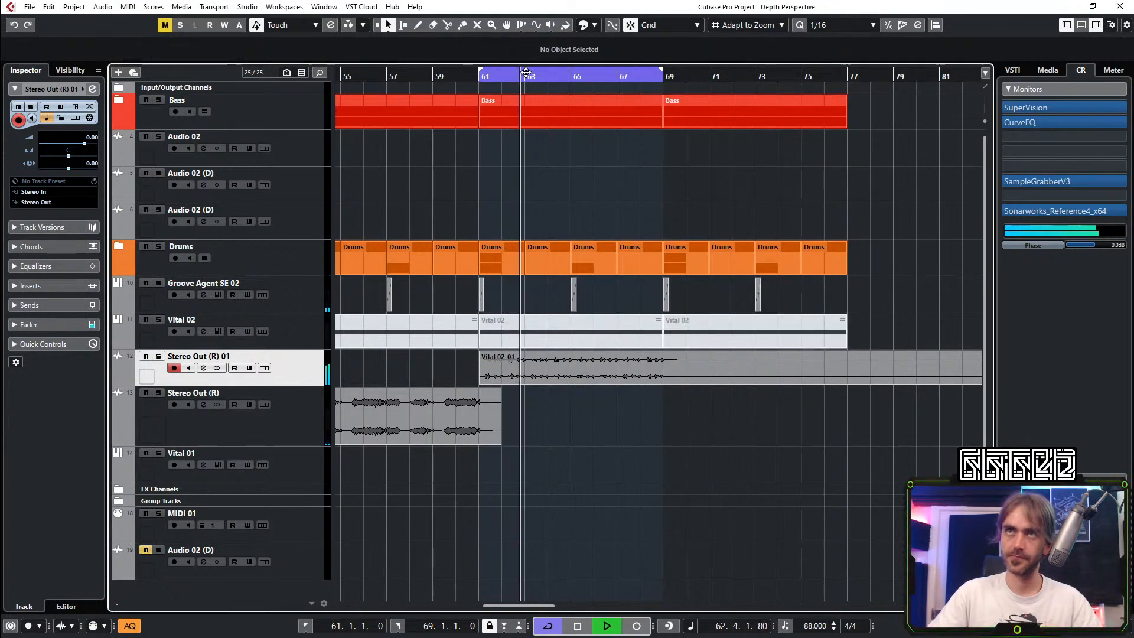
{"action": "left_click_drag", "start_coordinate": [530, 74], "coordinate": [715, 74]}
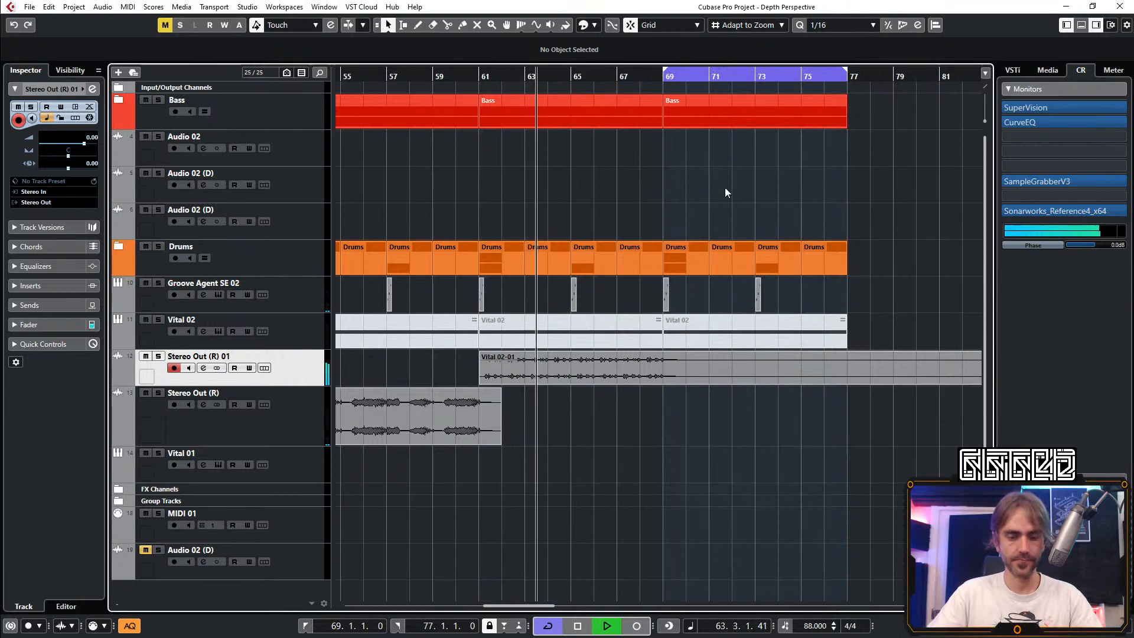
Step: Mute the Bass and Groove Agent SE 02 parts in bars 69–77 and unmute the Vital 02 part there
{"action": "key", "text": "7"}
{"action": "left_click", "coordinate": [725, 97]}
{"action": "left_click", "coordinate": [740, 234]}
{"action": "left_click_drag", "start_coordinate": [848, 307], "coordinate": [661, 285]}
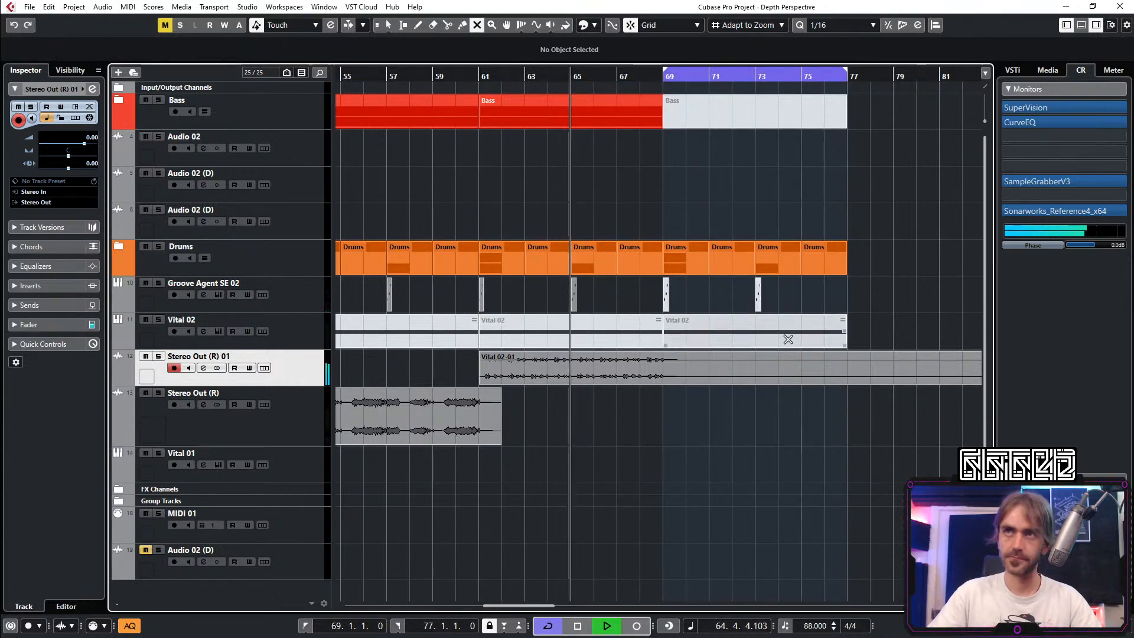
{"action": "left_click_drag", "start_coordinate": [846, 306], "coordinate": [853, 328]}
{"action": "key", "text": "h"}
{"action": "key", "text": "h"}
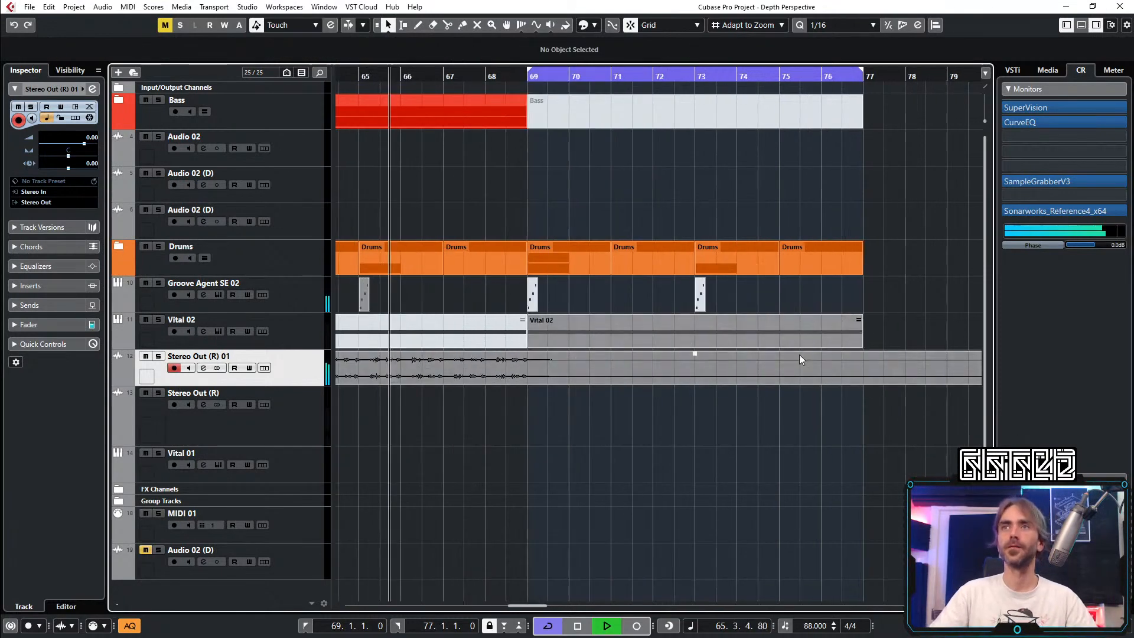
Step: Open the Vital instrument on the Vital 02 track and initialize its preset
{"action": "left_click", "coordinate": [282, 330]}
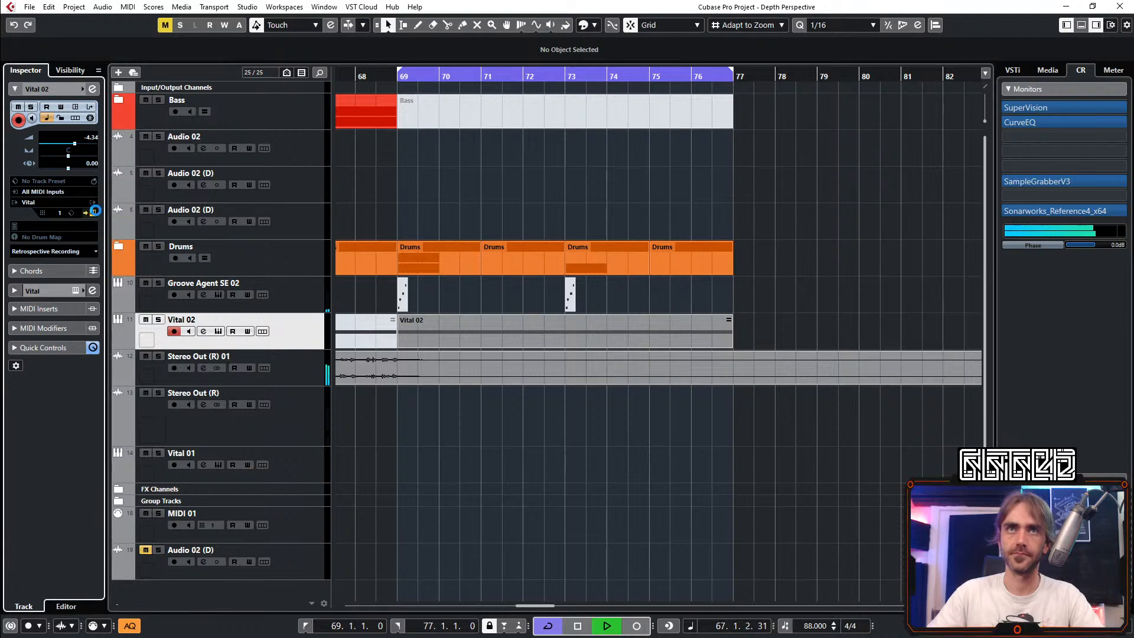
{"action": "left_click", "coordinate": [93, 213]}
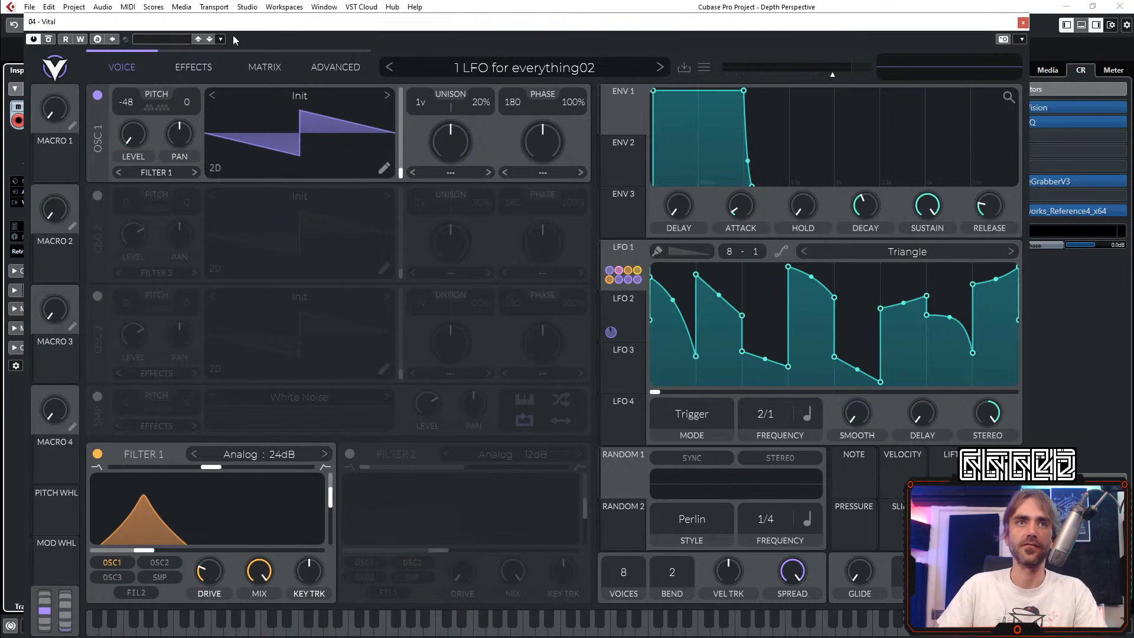
{"action": "left_click", "coordinate": [264, 66]}
{"action": "left_click", "coordinate": [115, 67]}
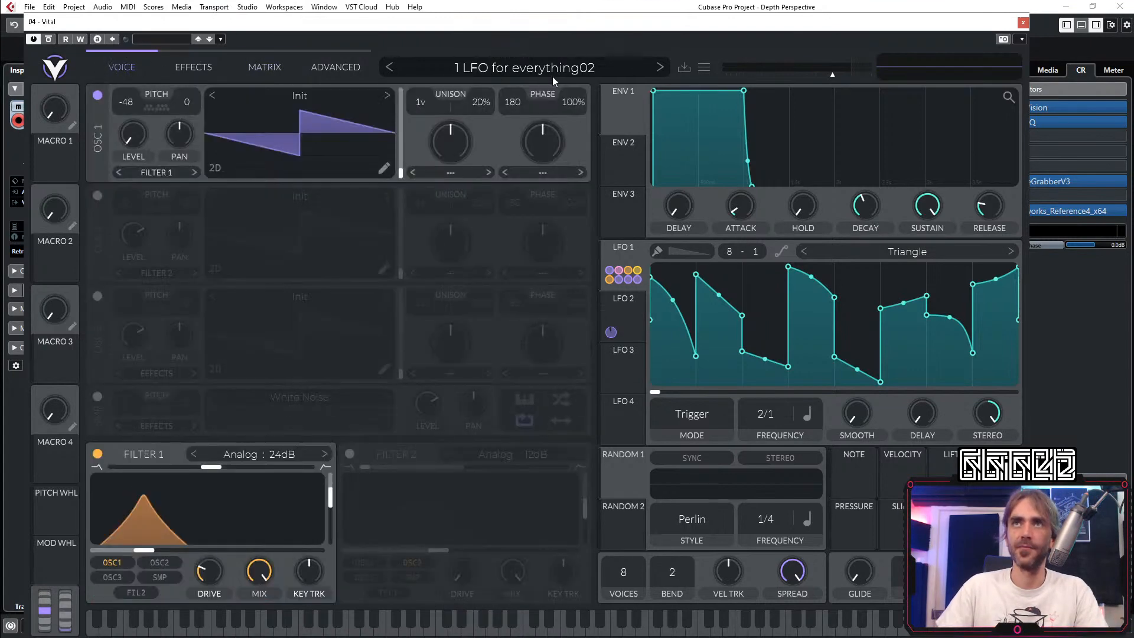
{"action": "left_click", "coordinate": [546, 70]}
{"action": "left_click", "coordinate": [542, 68]}
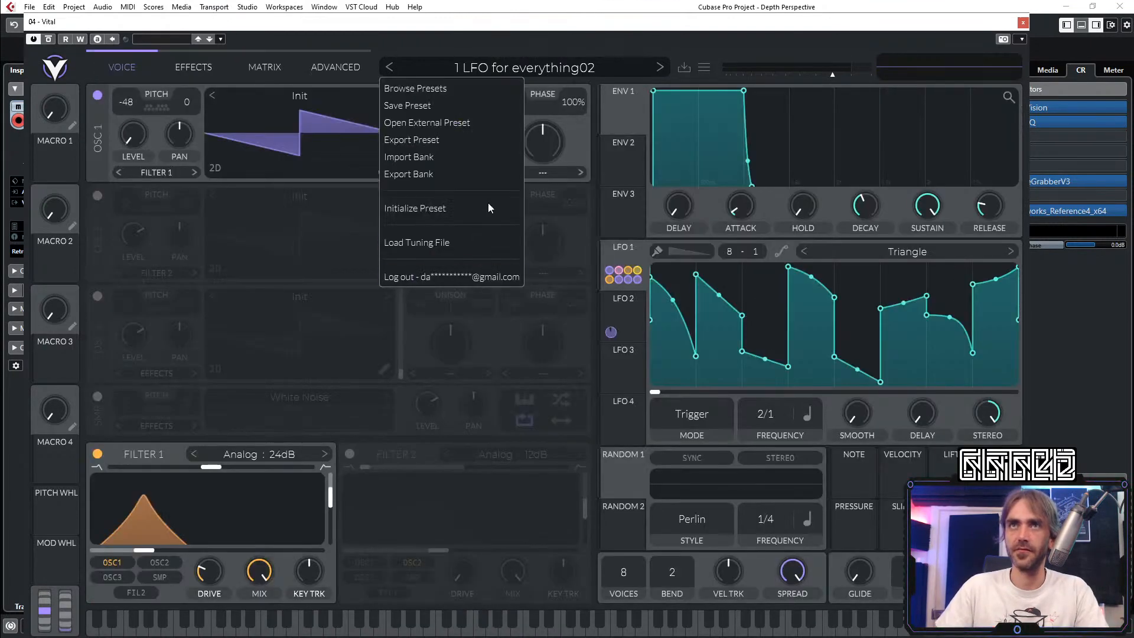
{"action": "left_click", "coordinate": [446, 209]}
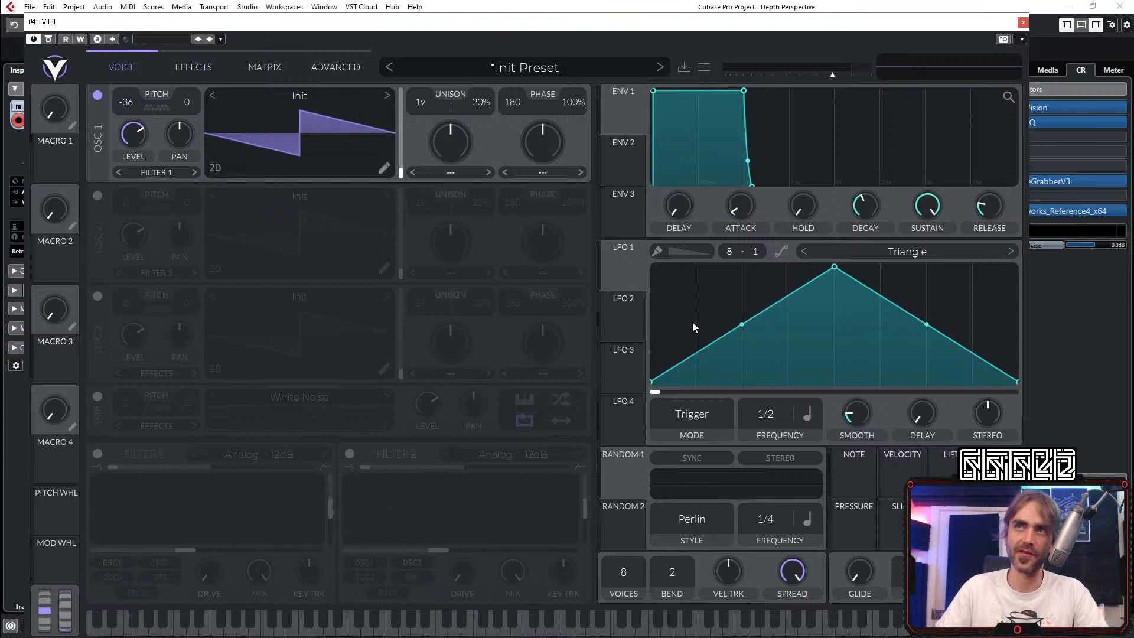
Step: Try a hand-painted row of eight falling saw steps and the Saw Down, Saw Up and Sin shapes on LFO 1
{"action": "left_click_drag", "start_coordinate": [692, 321], "coordinate": [870, 286]}
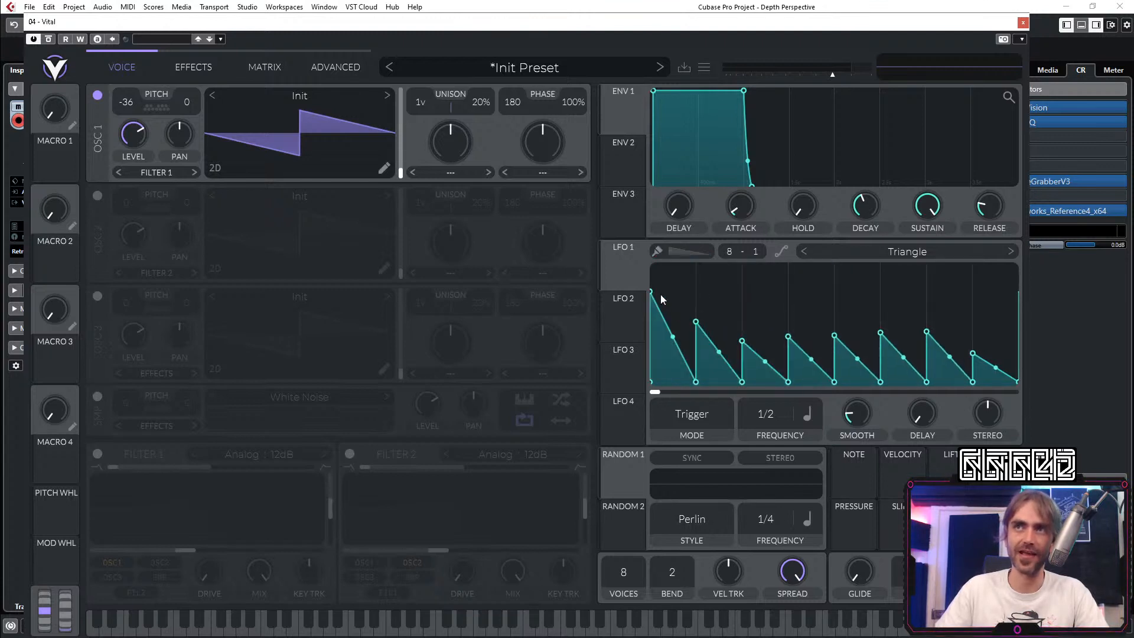
{"action": "left_click", "coordinate": [817, 252]}
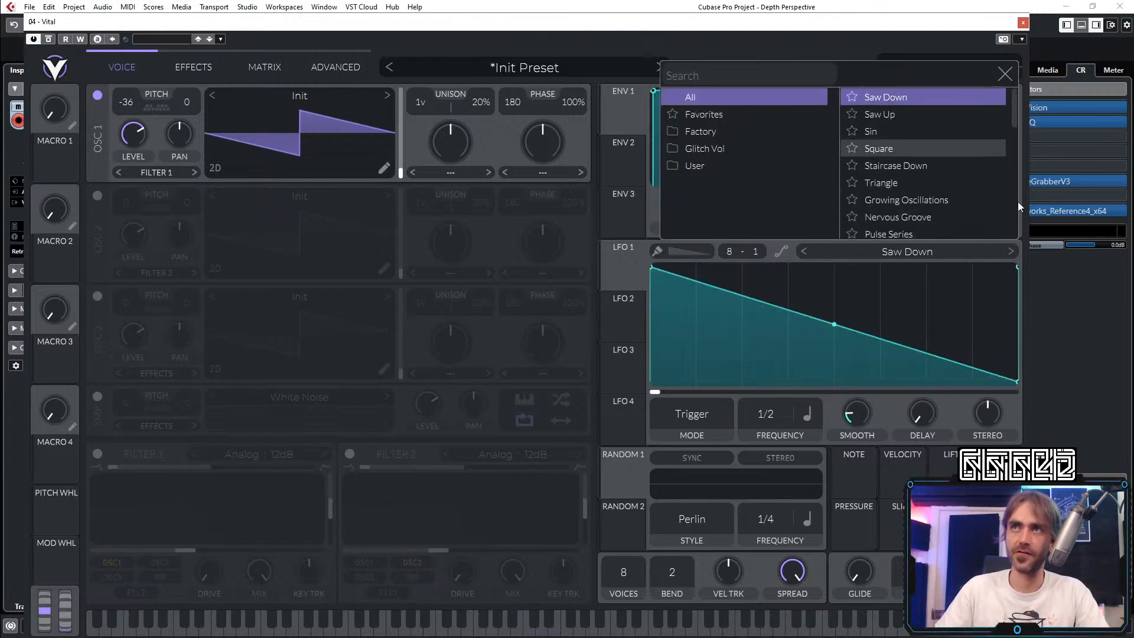
{"action": "left_click", "coordinate": [1010, 251]}
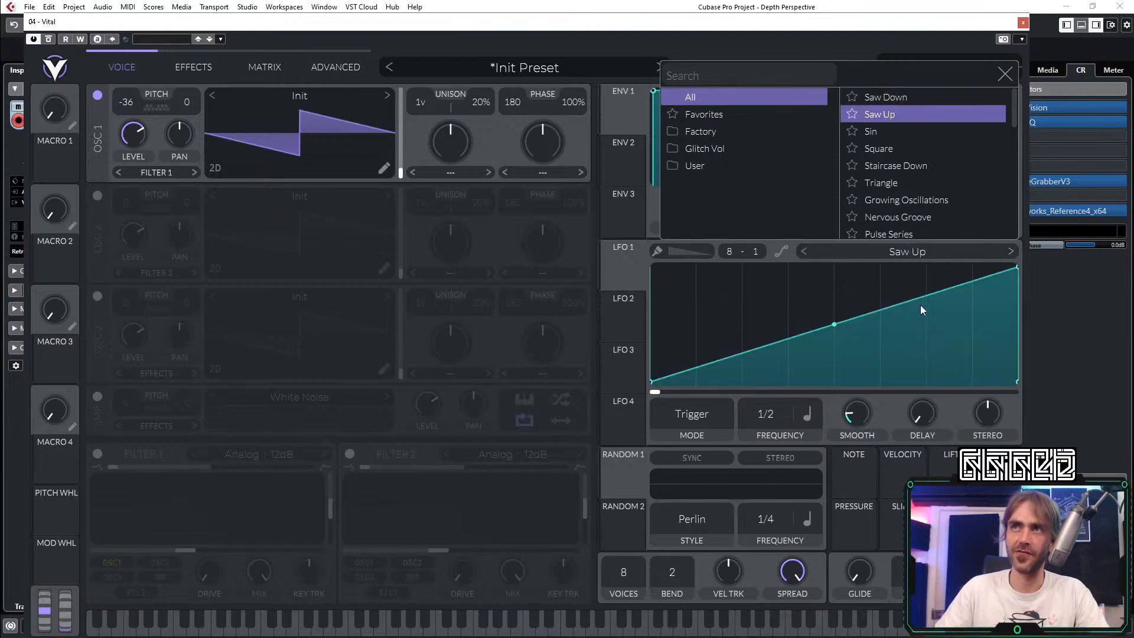
{"action": "left_click", "coordinate": [882, 131]}
{"action": "left_click", "coordinate": [708, 254]}
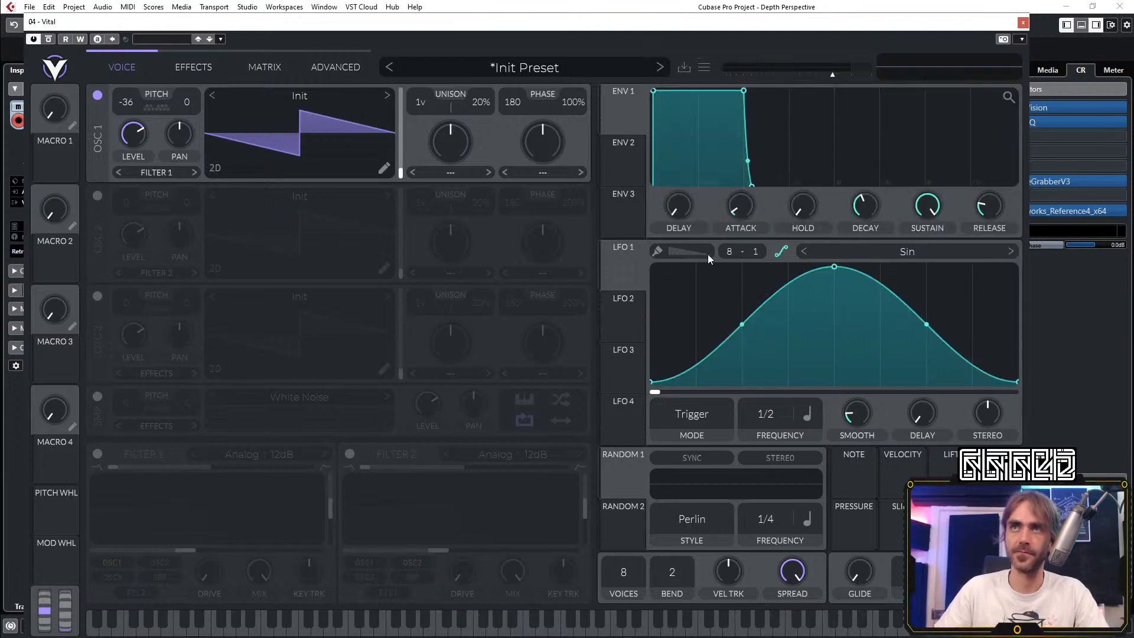
Step: Set LFO 1's shape to Saw Up and assign LFO 1 to oscillator 1's transpose
{"action": "left_click", "coordinate": [913, 251]}
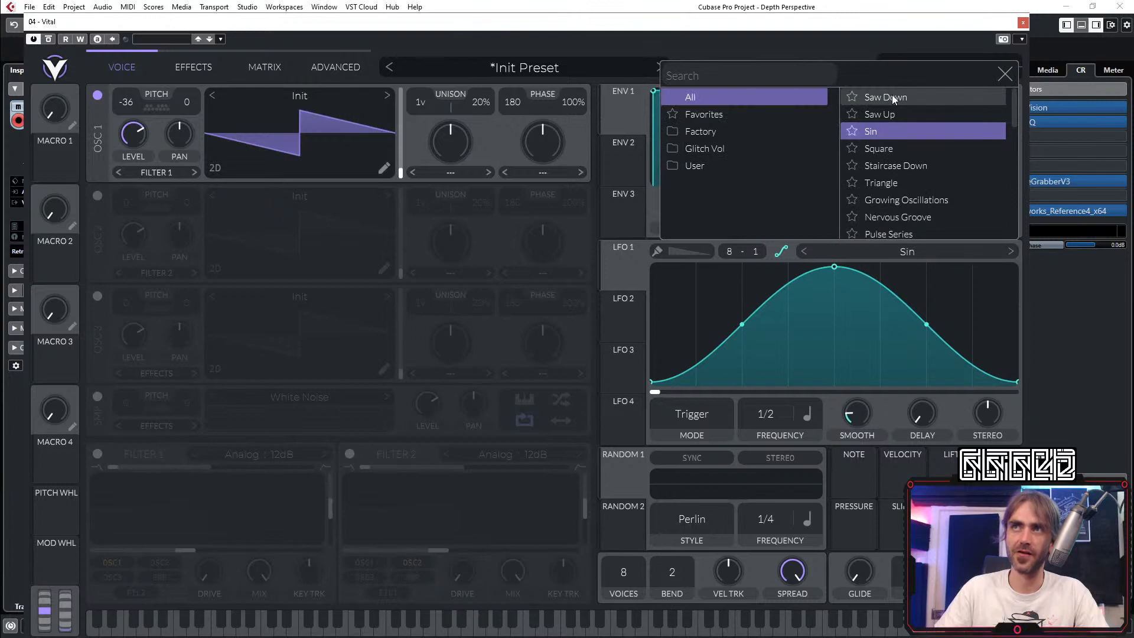
{"action": "left_click", "coordinate": [883, 113]}
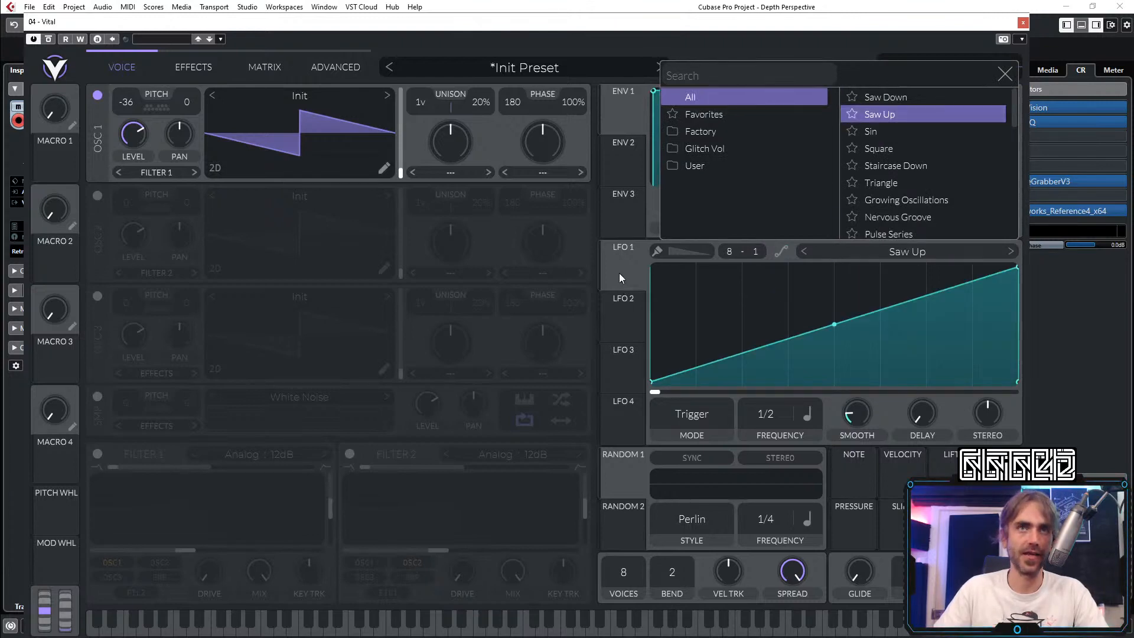
{"action": "left_click", "coordinate": [530, 232]}
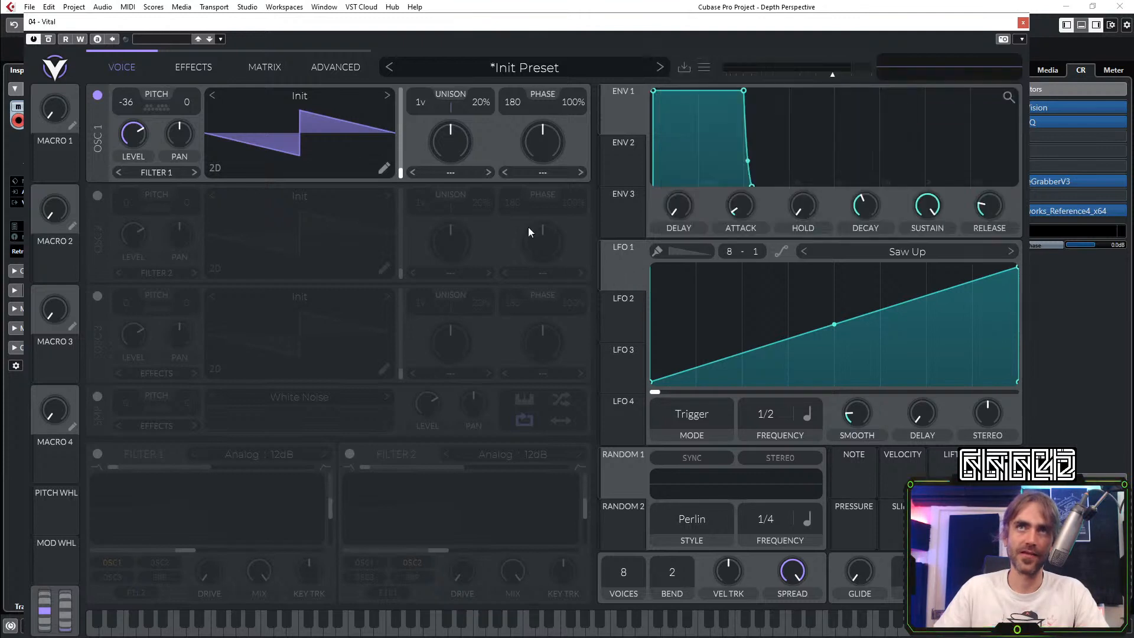
{"action": "left_click_drag", "start_coordinate": [623, 276], "coordinate": [131, 101]}
Step: Enable Filter 1 blended to a band-pass, with its cutoff at about -28.72 semitones and modulated by LFO 1
{"action": "left_click", "coordinate": [97, 454]}
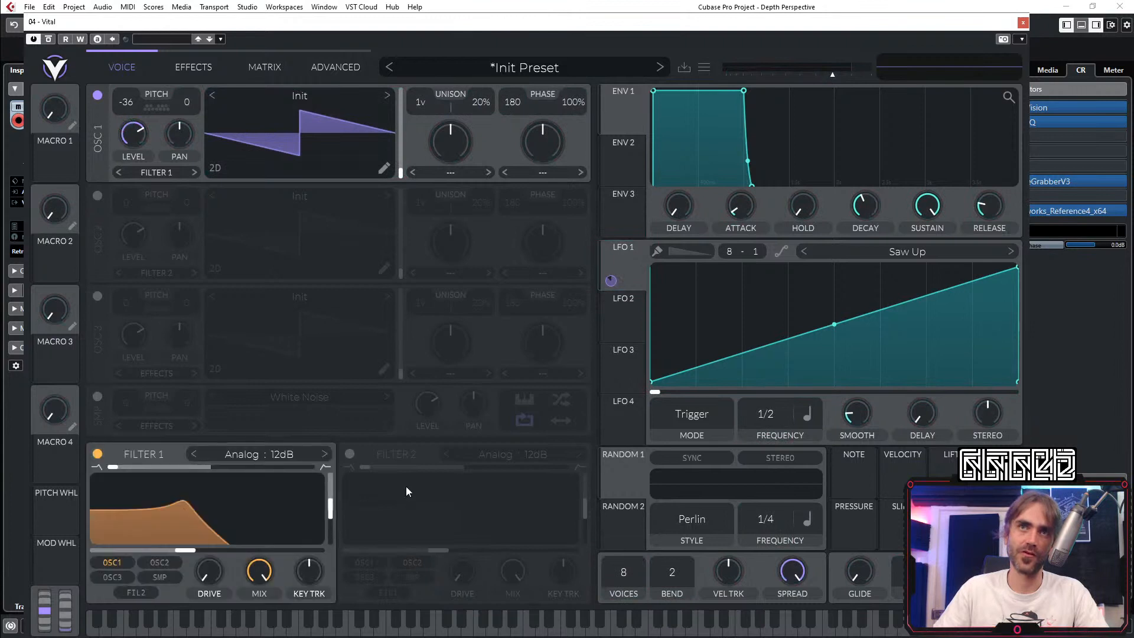
{"action": "left_click", "coordinate": [271, 452]}
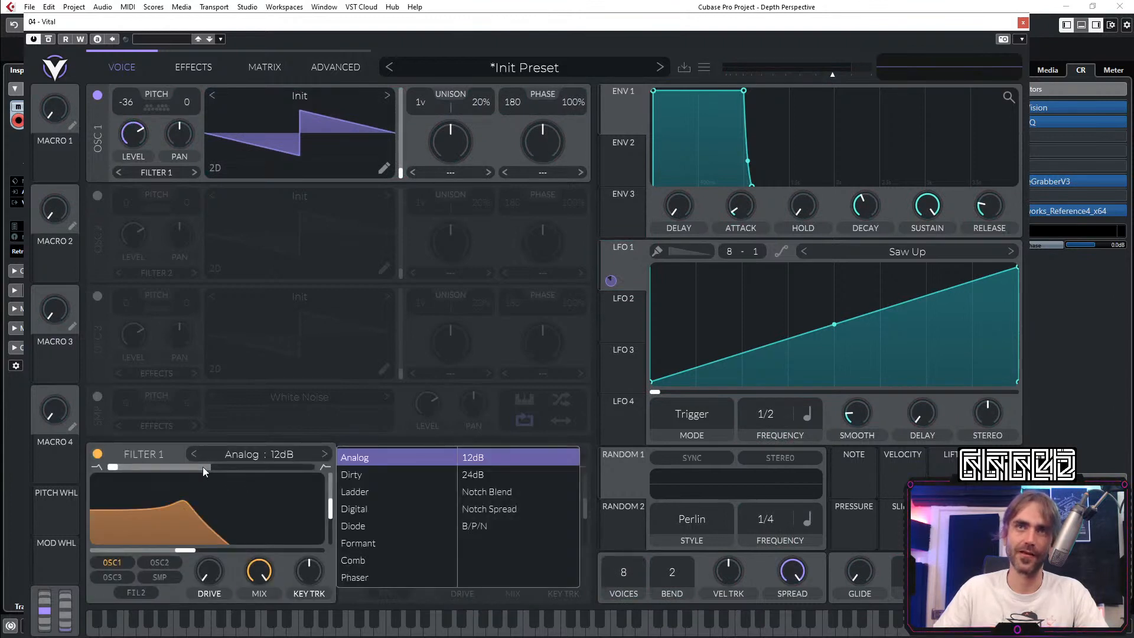
{"action": "left_click_drag", "start_coordinate": [204, 467], "coordinate": [286, 473]}
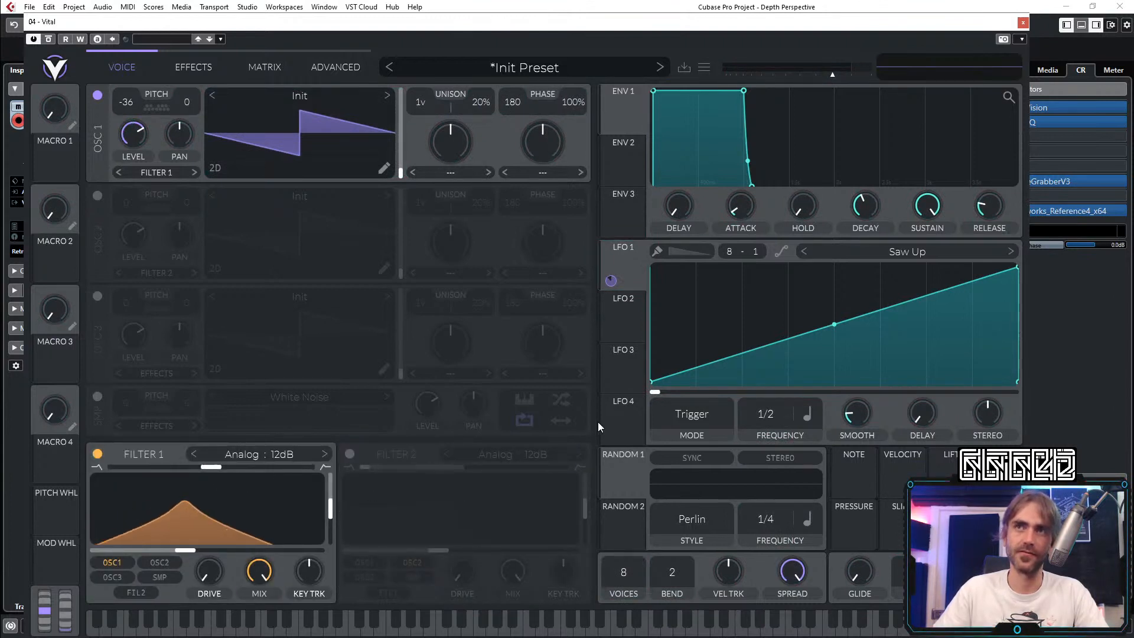
{"action": "left_click_drag", "start_coordinate": [621, 257], "coordinate": [130, 553]}
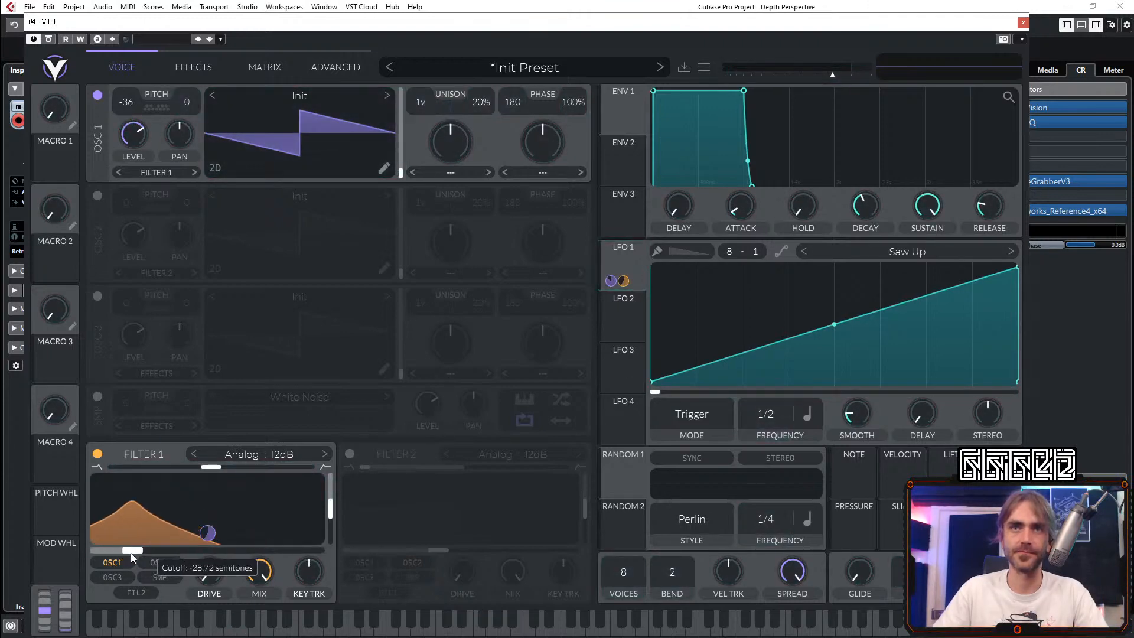
Step: In the modulation matrix, give the Osc 1 Transpose route a two-step remap on a 2-column grid, first step near maximum and second at half height
{"action": "left_click", "coordinate": [265, 68]}
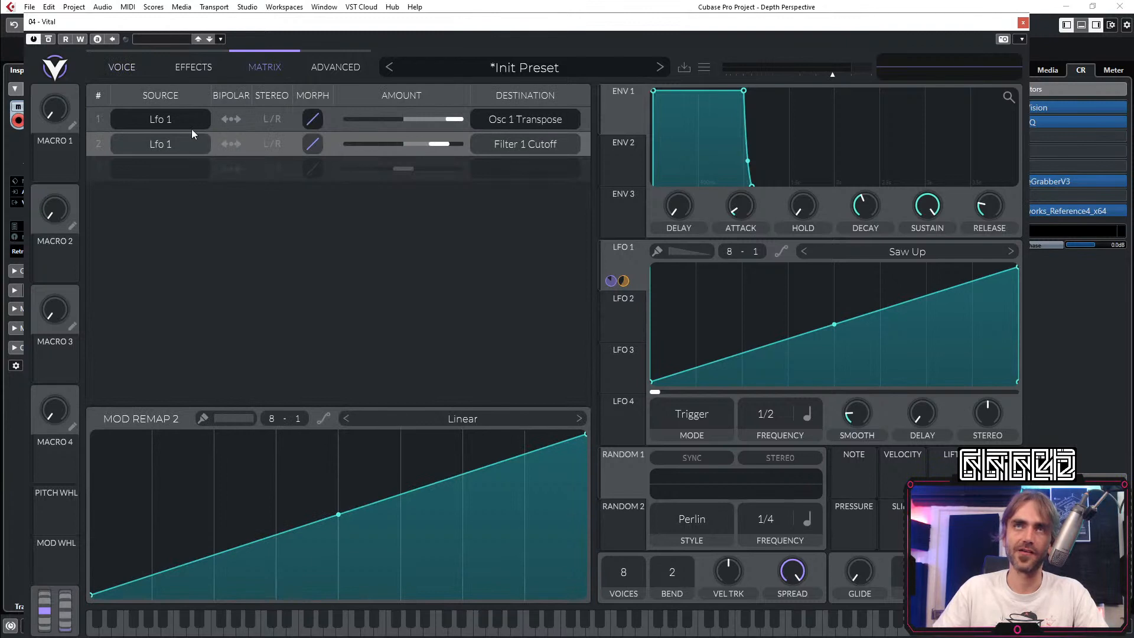
{"action": "left_click", "coordinate": [586, 122]}
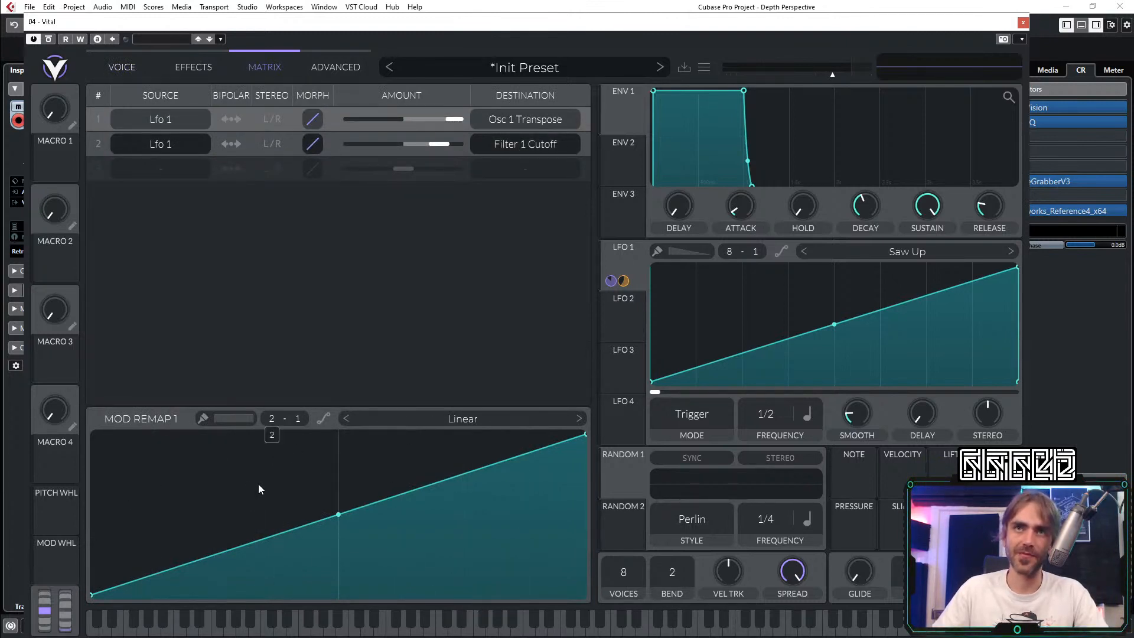
{"action": "scroll", "coordinate": [257, 483], "scroll_direction": "down", "scroll_amount": 6}
{"action": "left_click", "coordinate": [224, 442], "text": "shift"}
{"action": "left_click", "coordinate": [495, 516], "text": "shift"}
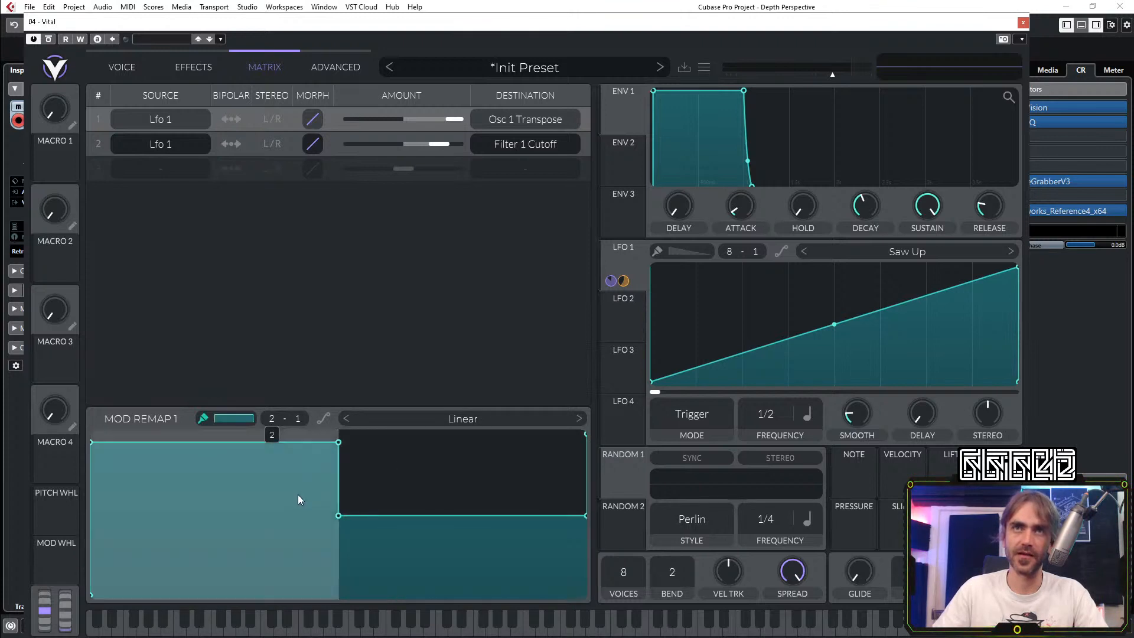
Step: Replace the Osc 1 Transpose remap with two smoothed humps, the first at full height and the second at about 70%
{"action": "left_click", "coordinate": [218, 573], "text": "shift"}
{"action": "left_click", "coordinate": [460, 520], "text": "shift"}
{"action": "left_click", "coordinate": [323, 418]}
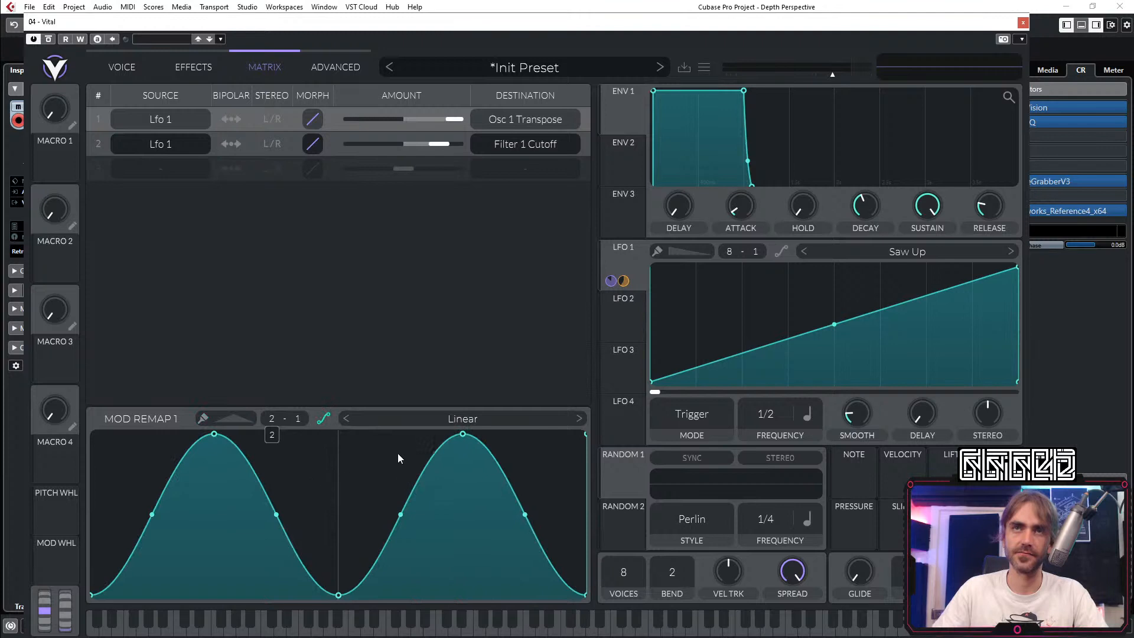
{"action": "left_click_drag", "start_coordinate": [468, 441], "coordinate": [462, 483]}
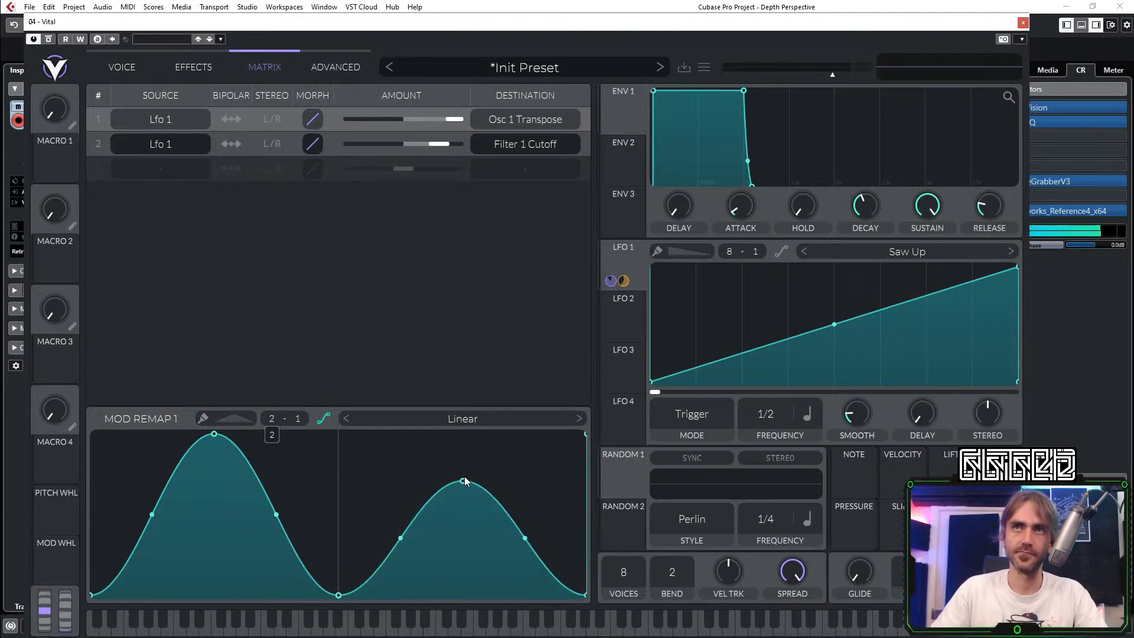
Step: Reopen the Vital 02 instrument, raise oscillator 1's level slightly, and set LFO 1's frequency to 1/1
{"action": "left_click", "coordinate": [1022, 24]}
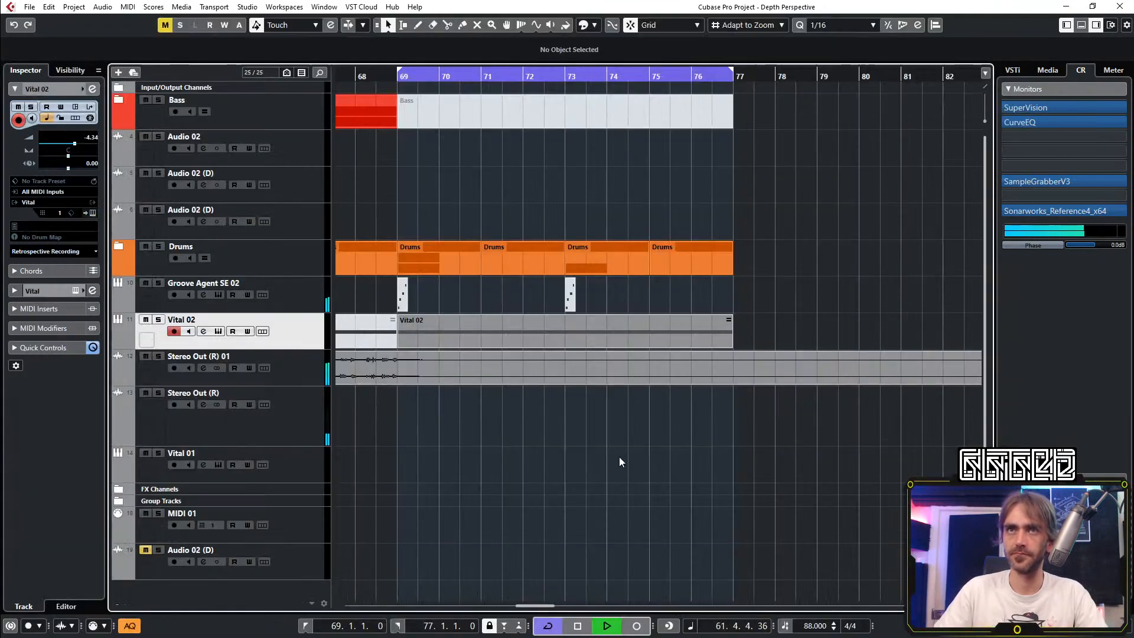
{"action": "left_click", "coordinate": [93, 213]}
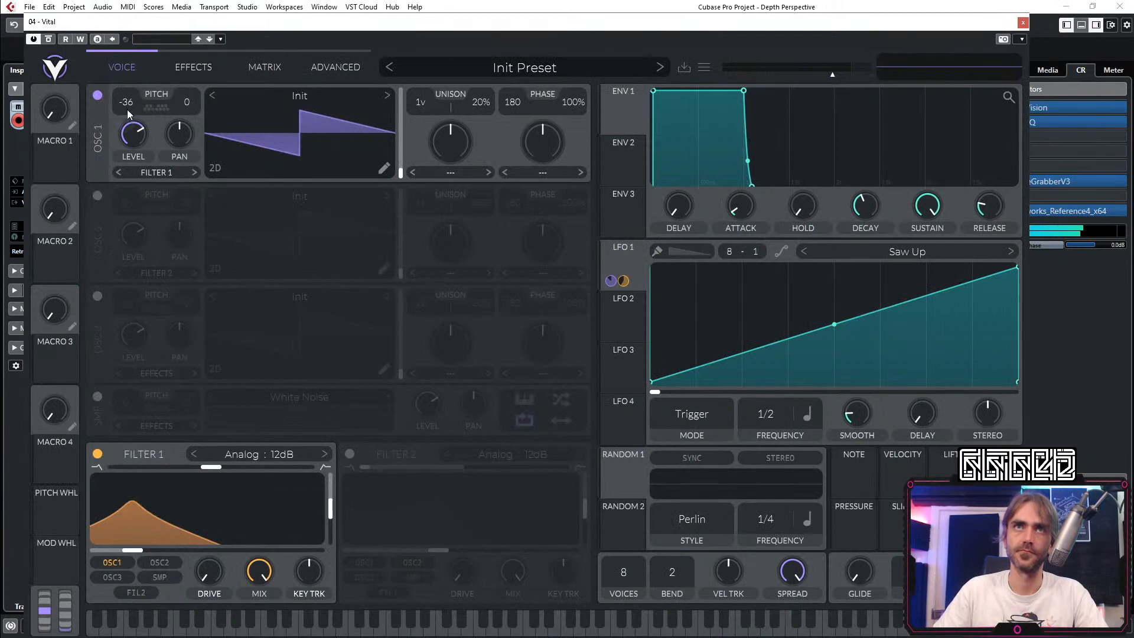
{"action": "left_click_drag", "start_coordinate": [133, 162], "coordinate": [152, 124]}
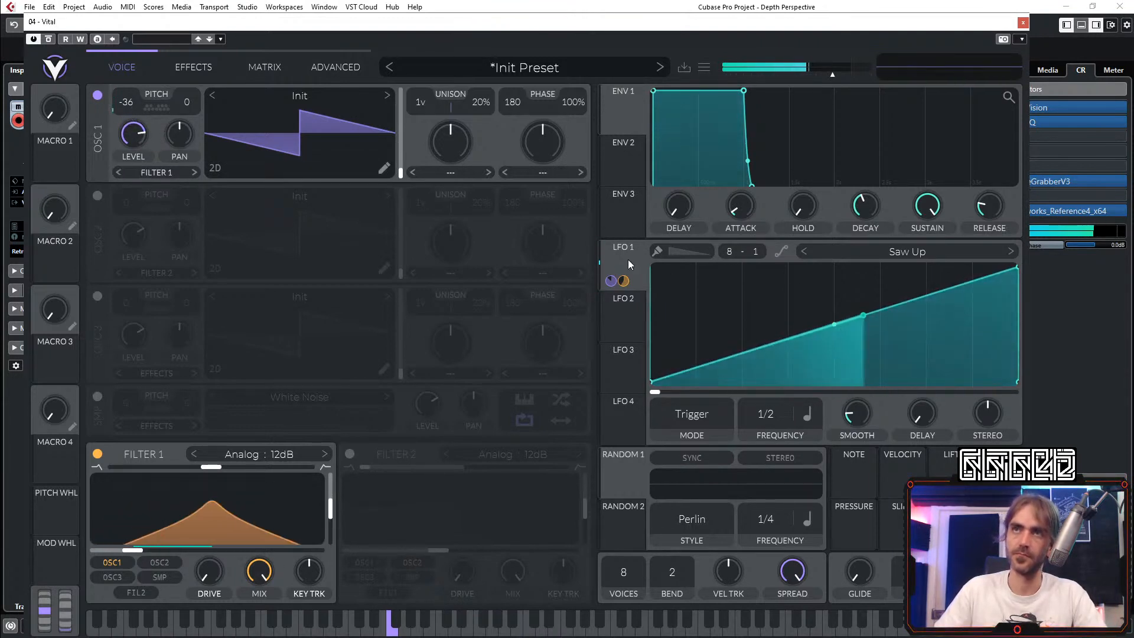
{"action": "scroll", "coordinate": [768, 417], "scroll_direction": "down", "scroll_amount": 1}
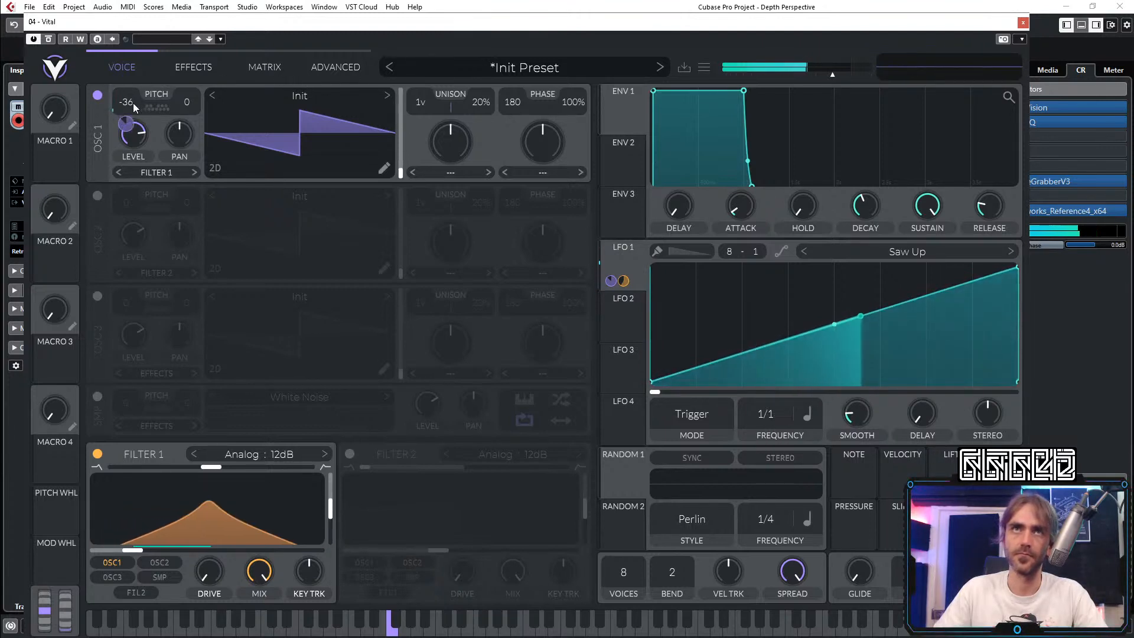
Step: Repaint the Osc 1 Transpose remap as four humps of varying height on a 4-column grid using the triangle brush
{"action": "left_click", "coordinate": [266, 67]}
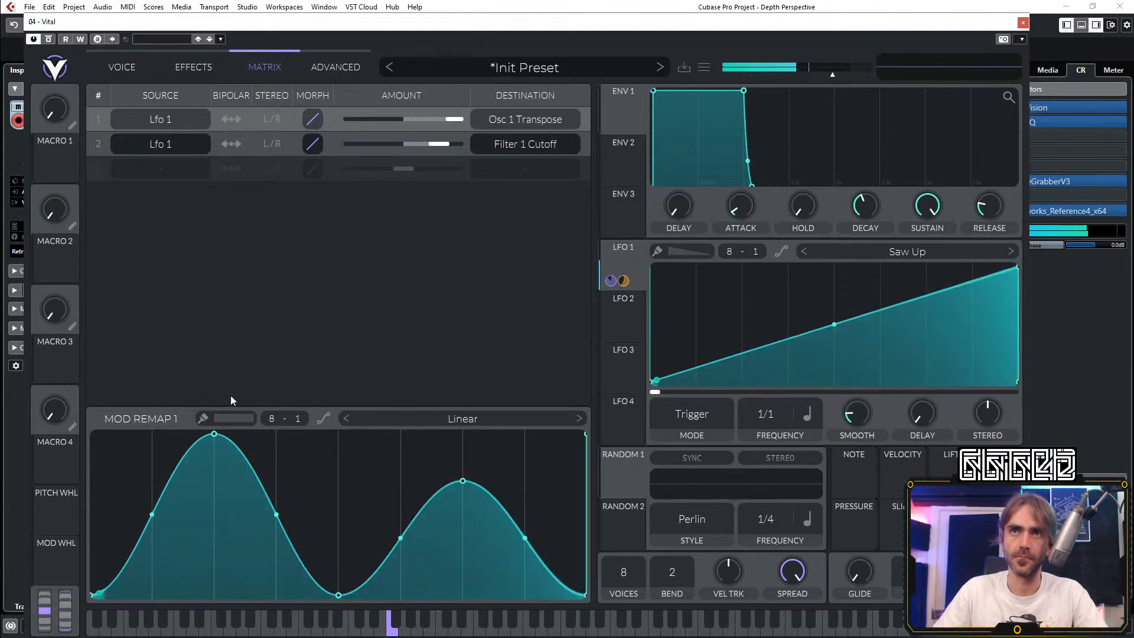
{"action": "key", "text": "ctrl"}
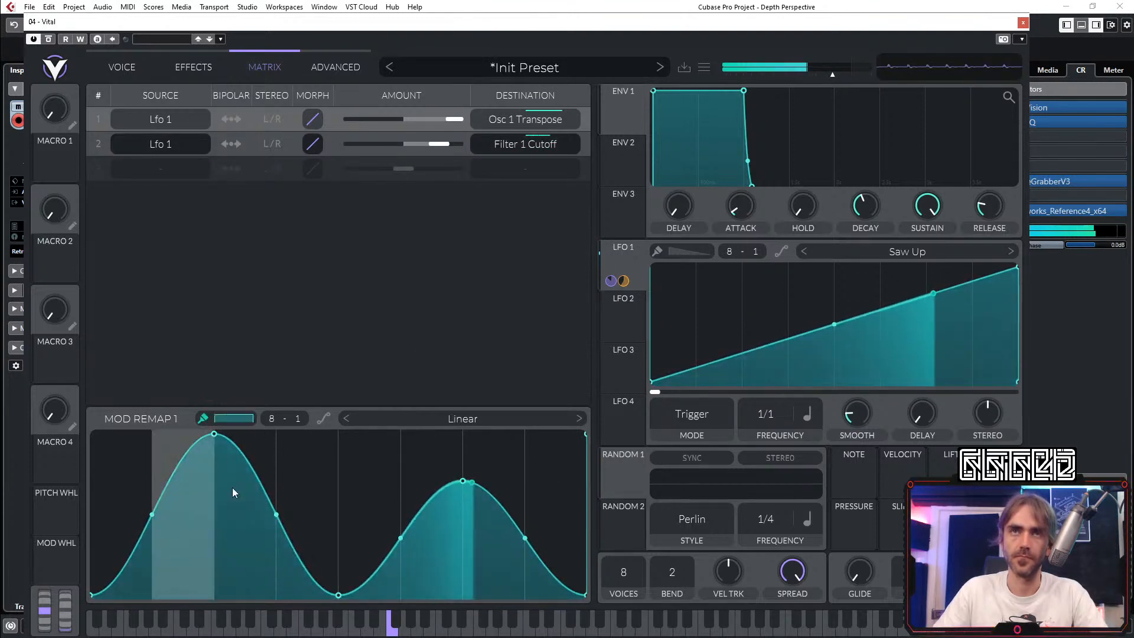
{"action": "key", "text": "ctrl"}
{"action": "scroll", "coordinate": [277, 471], "scroll_direction": "up", "scroll_amount": 3}
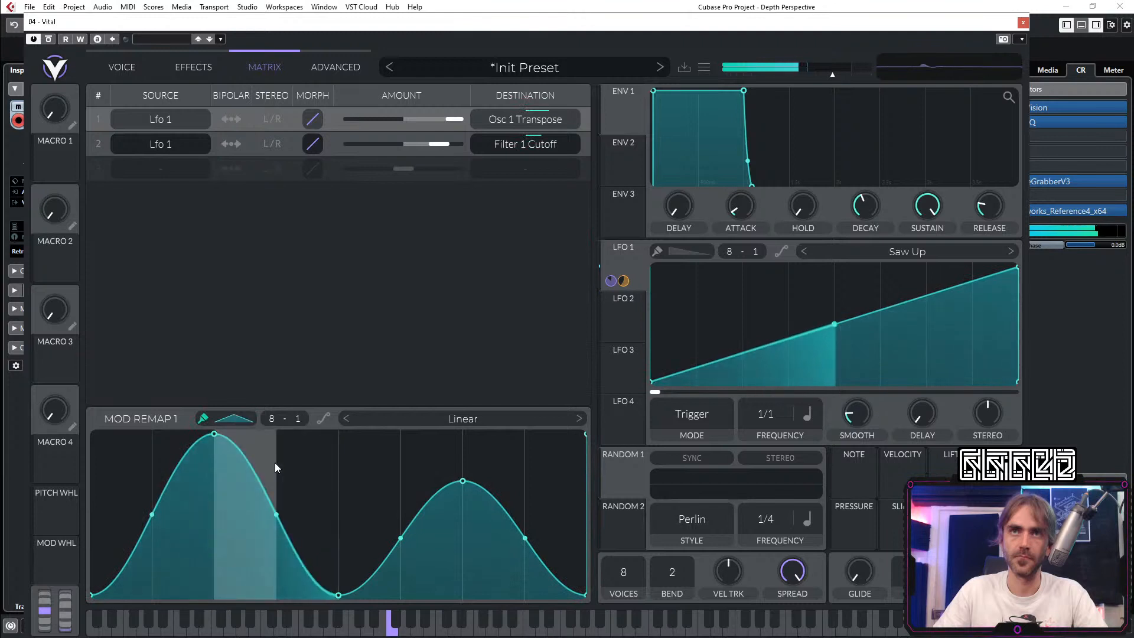
{"action": "scroll", "coordinate": [282, 461], "scroll_direction": "down", "scroll_amount": 2}
{"action": "left_click", "coordinate": [152, 502]}
{"action": "mouse_move", "coordinate": [190, 442]}
{"action": "left_mouse_down"}
{"action": "mouse_move", "coordinate": [313, 486]}
{"action": "mouse_move", "coordinate": [447, 423]}
{"action": "mouse_move", "coordinate": [446, 467]}
{"action": "mouse_move", "coordinate": [463, 474]}
{"action": "mouse_move", "coordinate": [523, 436]}
{"action": "left_mouse_up"}
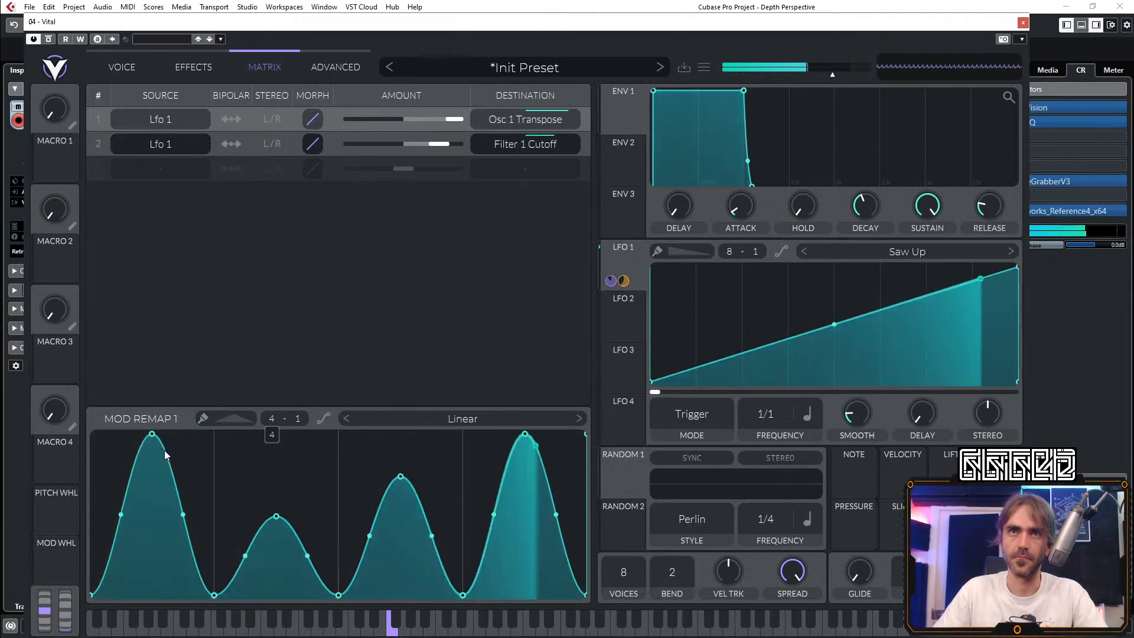
Step: Lower the Osc 1 Transpose remap's first hump to about one third height, the second to about 15%, and the fourth to about one quarter
{"action": "left_click_drag", "start_coordinate": [152, 444], "coordinate": [158, 552]}
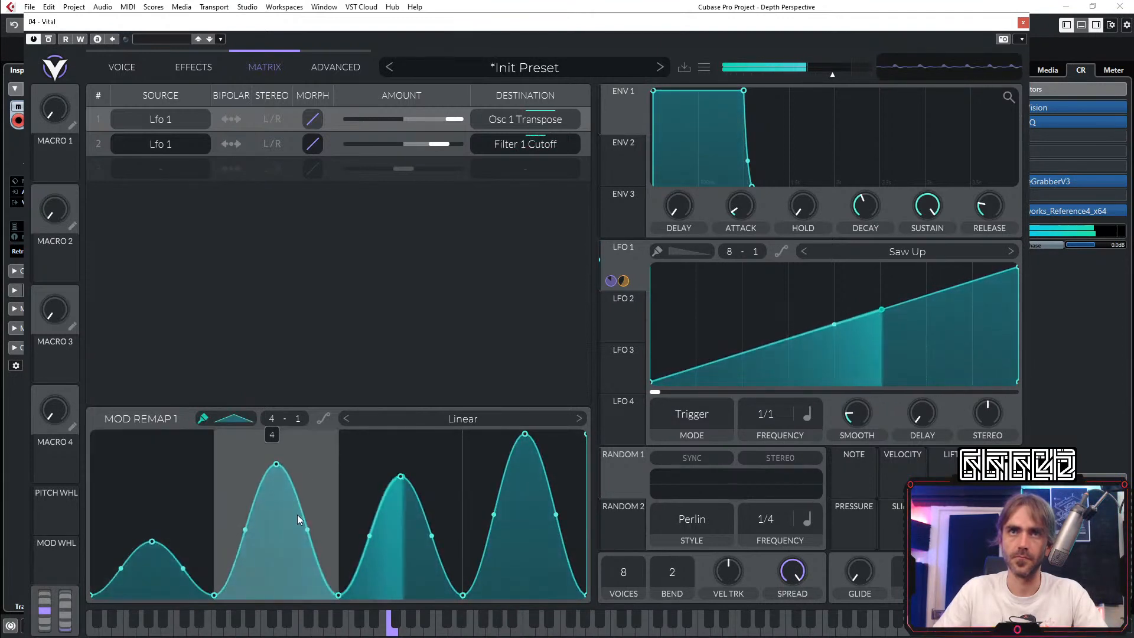
{"action": "left_click_drag", "start_coordinate": [296, 515], "coordinate": [271, 509]}
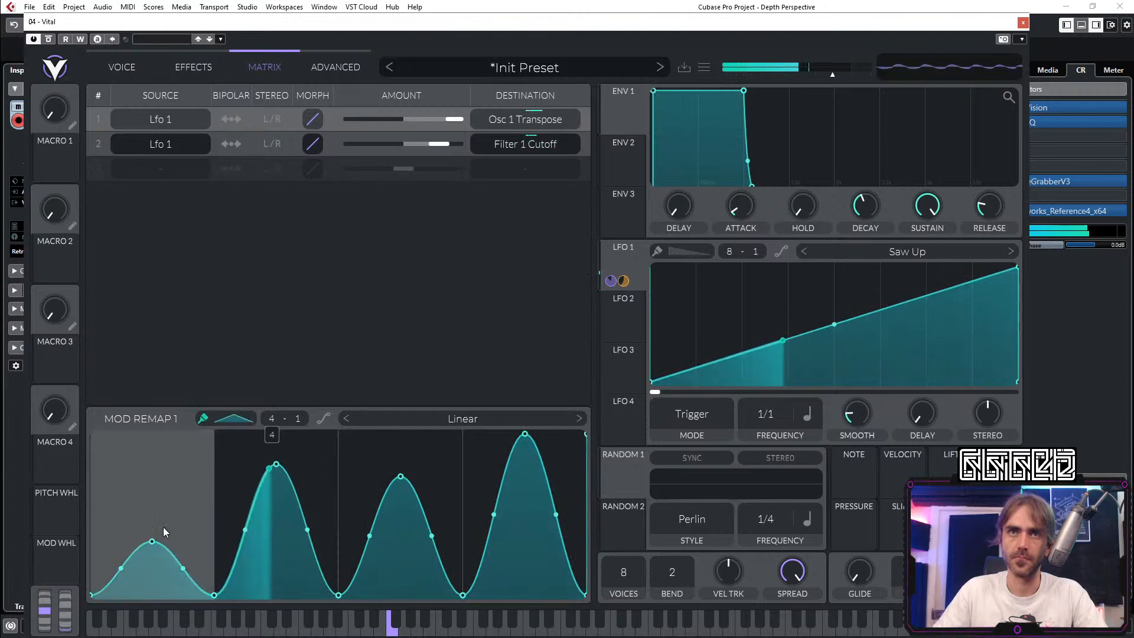
{"action": "left_click_drag", "start_coordinate": [268, 468], "coordinate": [278, 571]}
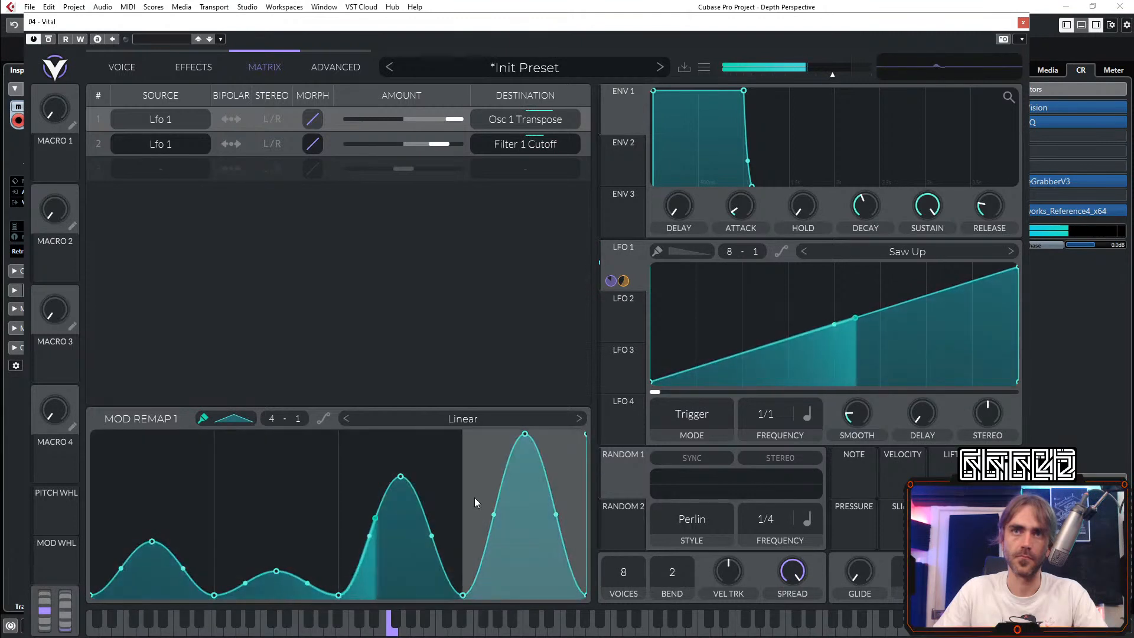
{"action": "left_click_drag", "start_coordinate": [527, 434], "coordinate": [526, 554]}
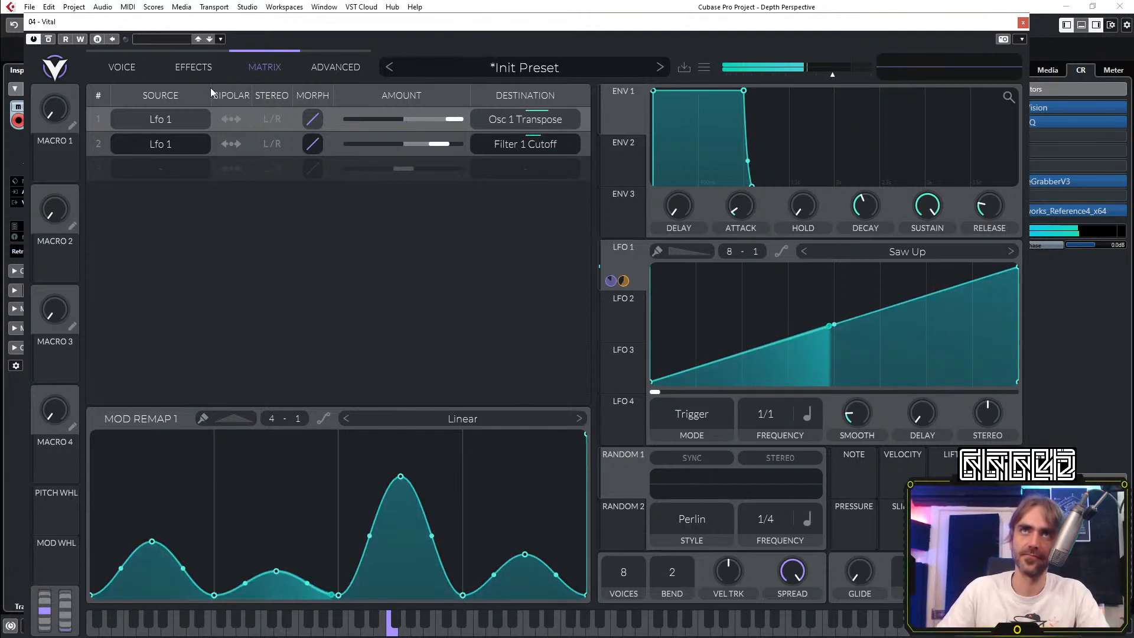
Step: Paint smoothed triangle humps of differing heights across the first three columns of the Filter 1 Cutoff remap
{"action": "left_click", "coordinate": [586, 137]}
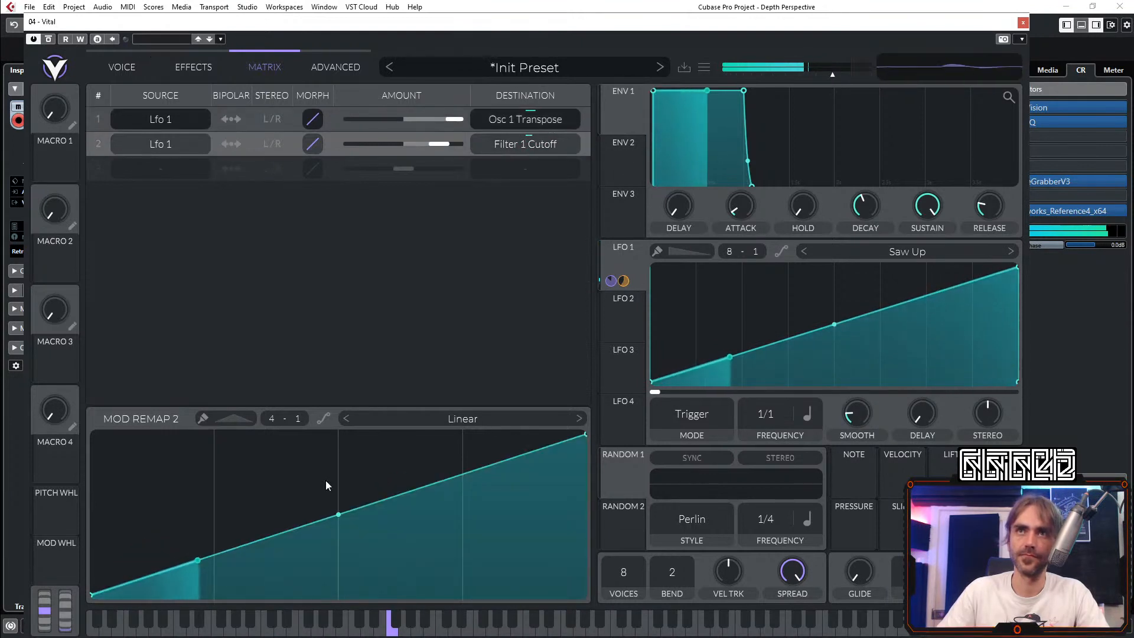
{"action": "left_click", "coordinate": [171, 520], "text": "shift"}
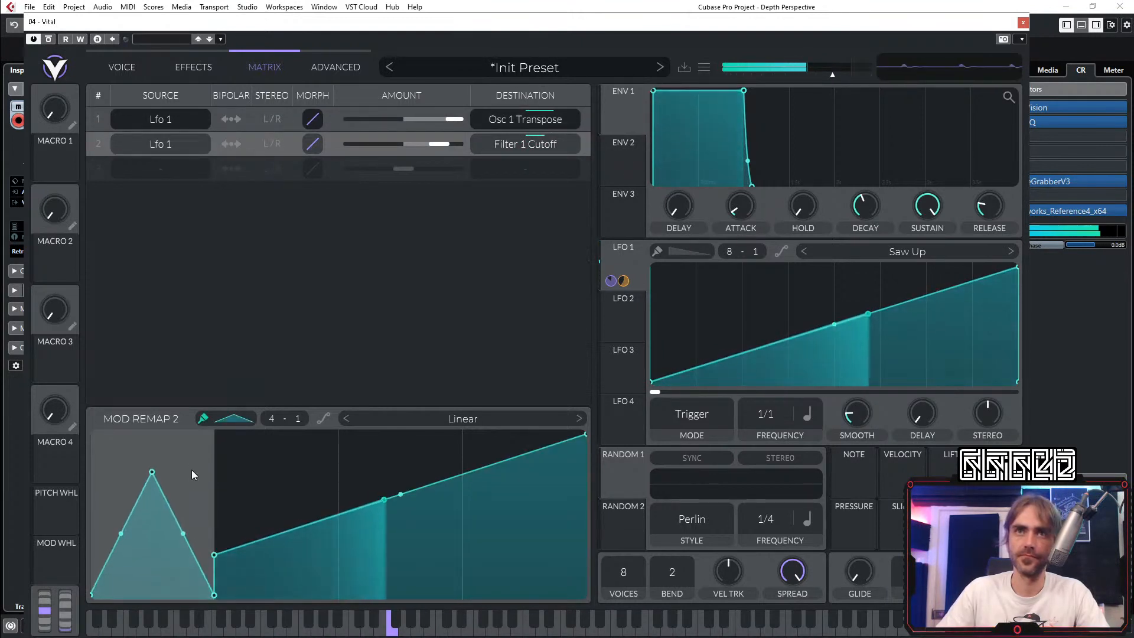
{"action": "left_click", "coordinate": [324, 419]}
{"action": "left_click", "coordinate": [276, 515], "text": "shift"}
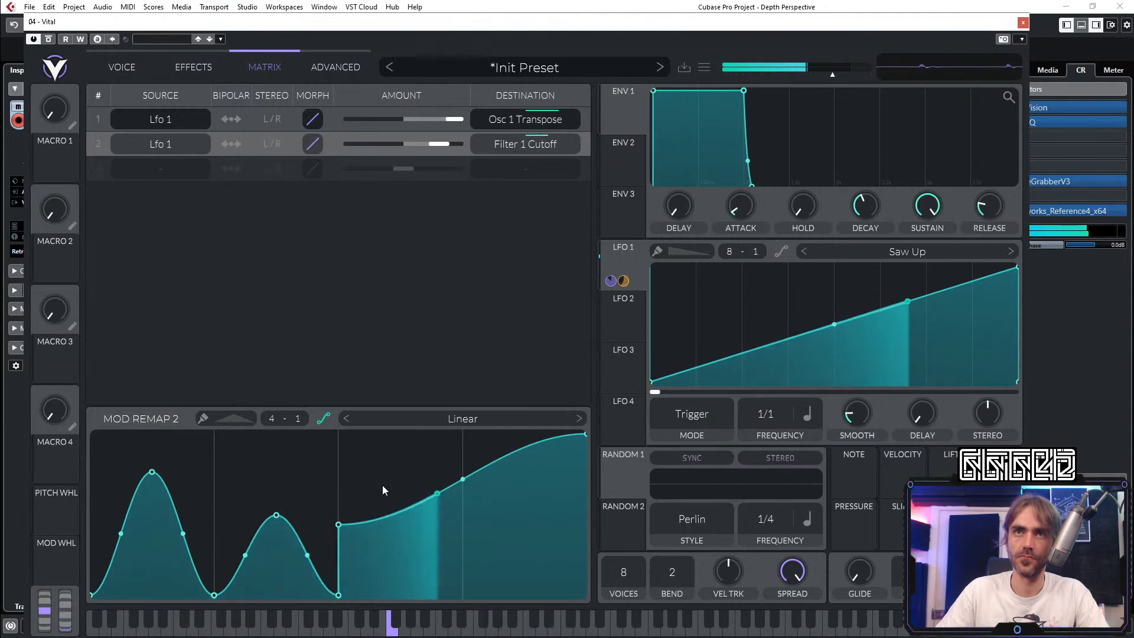
{"action": "left_click", "coordinate": [399, 456], "text": "shift"}
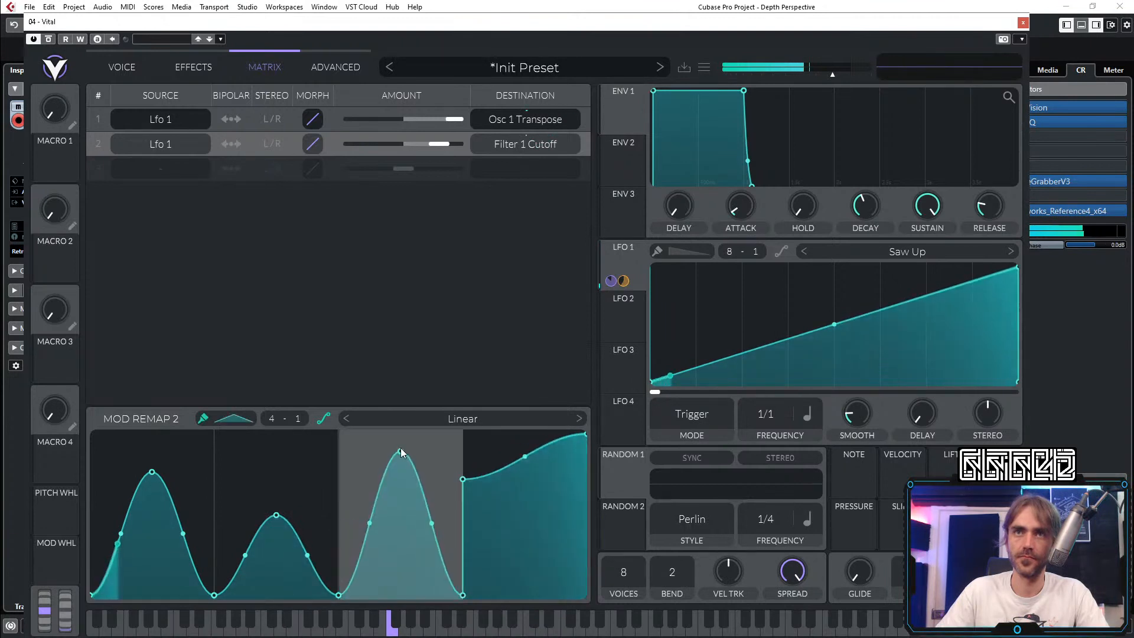
Step: Try horizontal and vertical flips on the Filter 1 Cutoff remap curve
{"action": "right_click", "coordinate": [379, 480]}
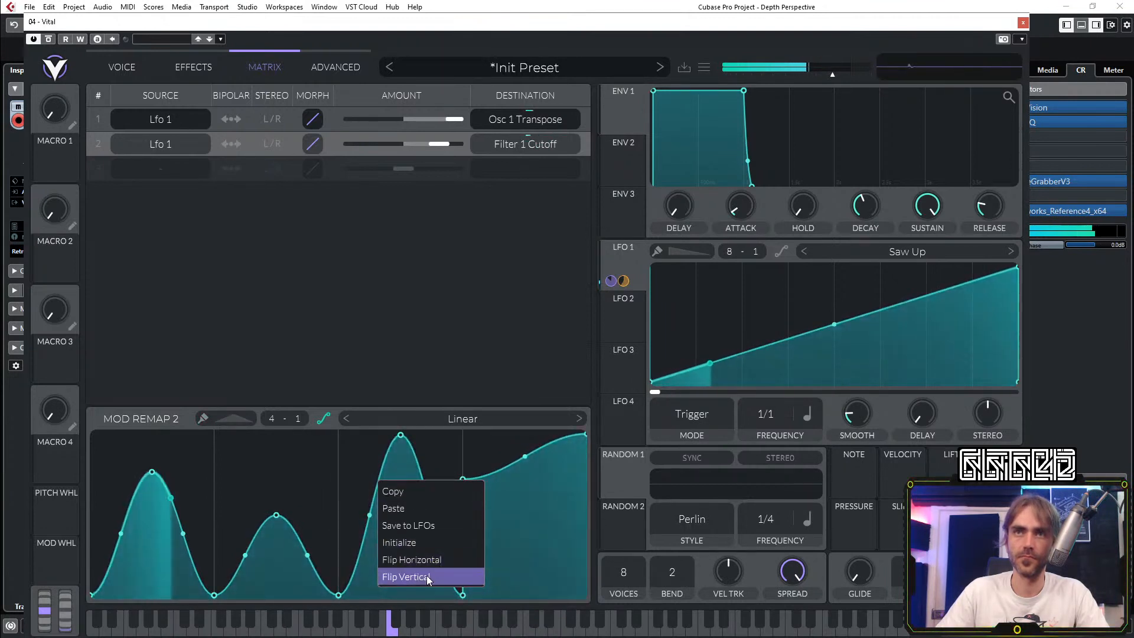
{"action": "left_click", "coordinate": [414, 559]}
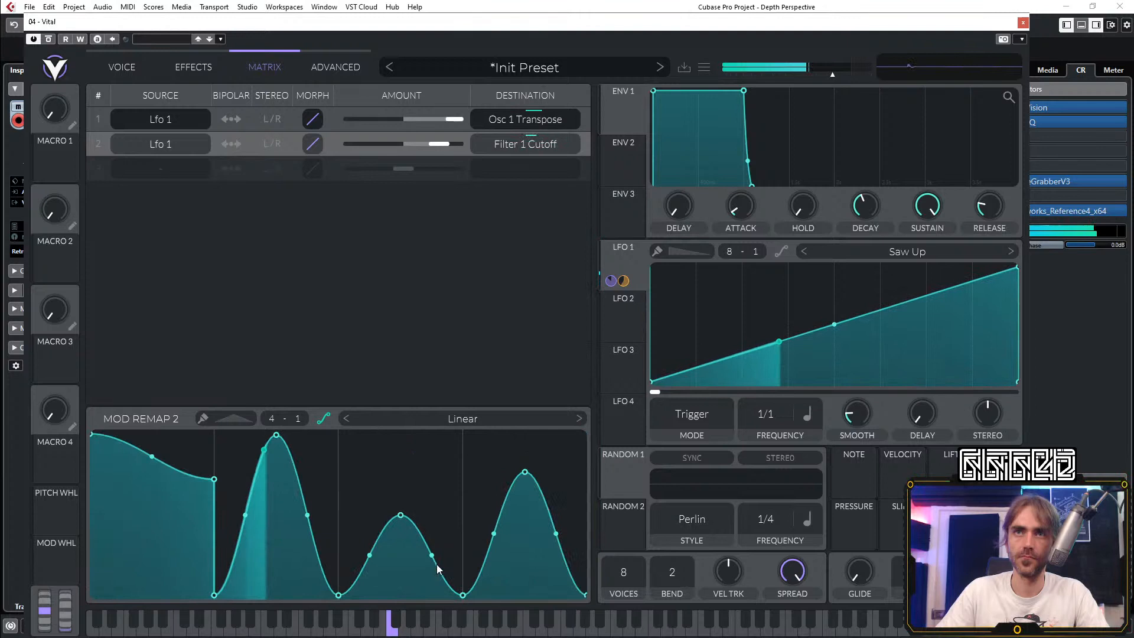
{"action": "right_click", "coordinate": [389, 483]}
{"action": "left_click", "coordinate": [427, 557]}
{"action": "right_click", "coordinate": [410, 469]}
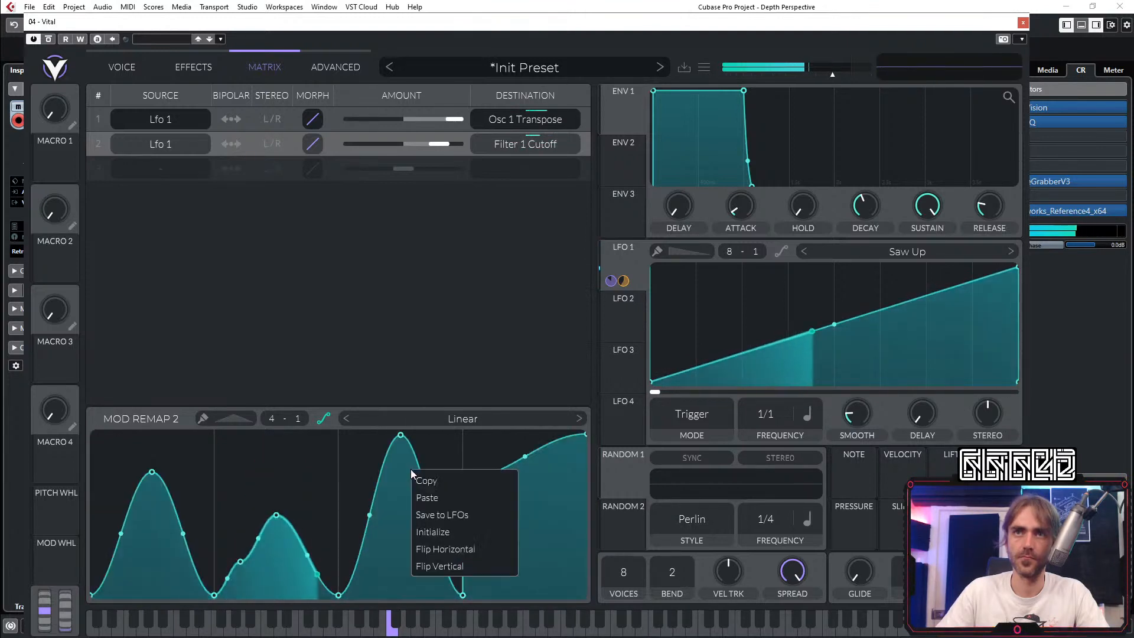
{"action": "left_click", "coordinate": [458, 564]}
Step: Repaint the Filter 1 Cutoff remap as four smooth humps of varying height and flip the curve vertically
{"action": "key", "text": "shift"}
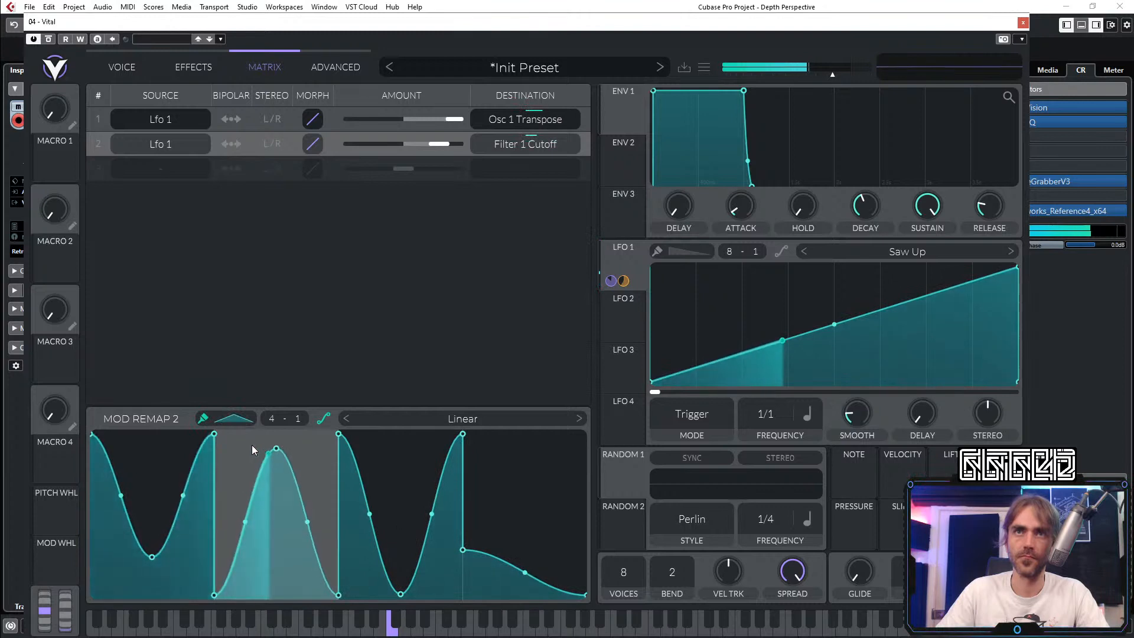
{"action": "left_click", "coordinate": [252, 445]}
{"action": "left_click", "coordinate": [544, 475]}
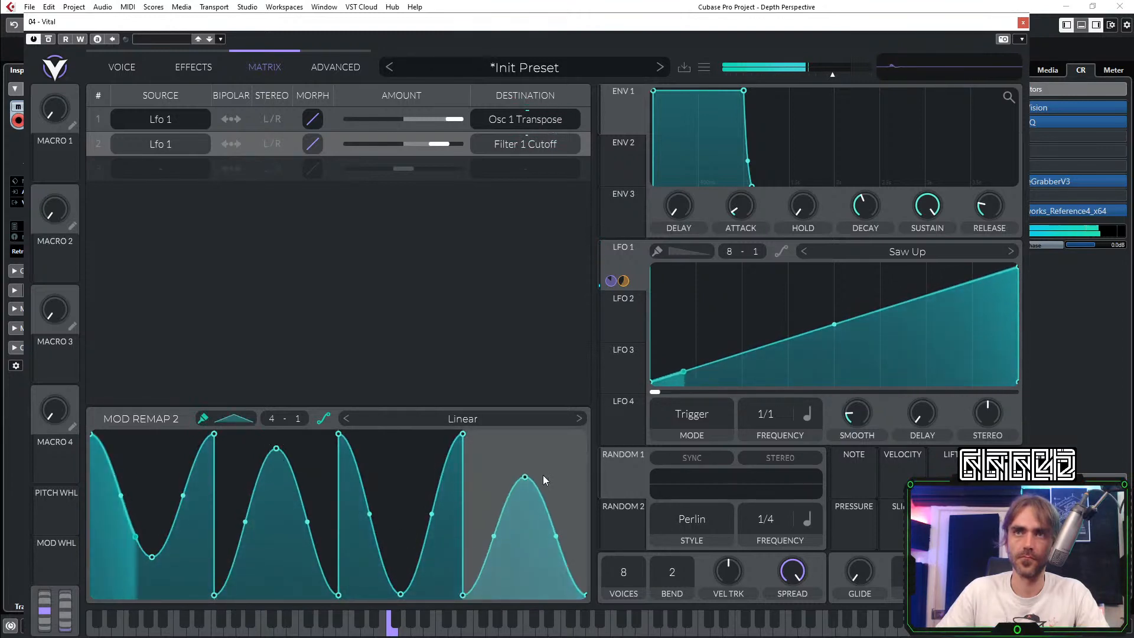
{"action": "double_click", "coordinate": [214, 595]}
{"action": "left_click_drag", "start_coordinate": [276, 448], "coordinate": [276, 554]}
{"action": "mouse_move", "coordinate": [340, 595]}
{"action": "left_mouse_down"}
{"action": "mouse_move", "coordinate": [302, 579]}
{"action": "mouse_move", "coordinate": [182, 442]}
{"action": "mouse_move", "coordinate": [537, 423]}
{"action": "left_mouse_up"}
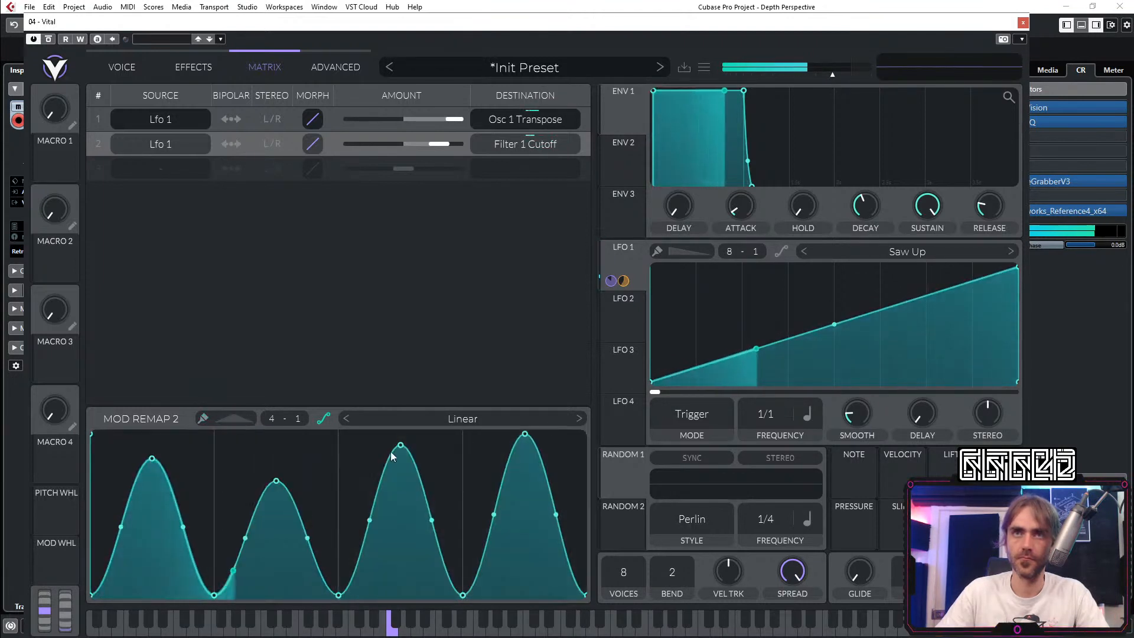
{"action": "right_click", "coordinate": [337, 478]}
{"action": "left_click", "coordinate": [384, 574]}
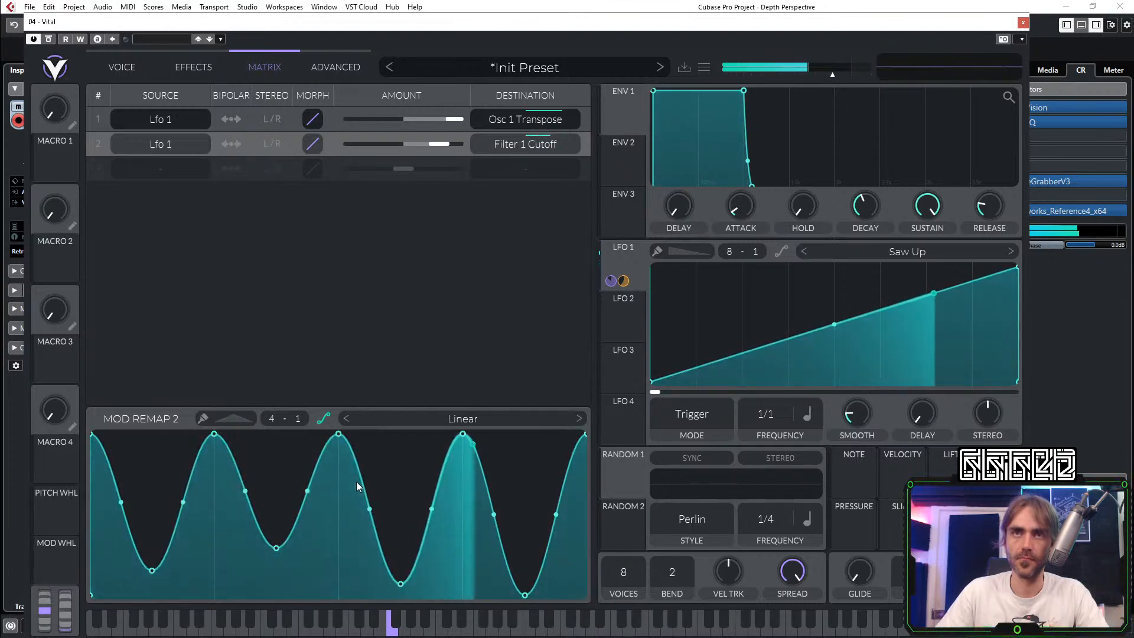
Step: Lower the Filter 1 Cutoff remap's peak at the first column boundary to about 38% height and the middle peak to about 80%
{"action": "double_click", "coordinate": [212, 486]}
{"action": "left_click_drag", "start_coordinate": [213, 486], "coordinate": [214, 536]}
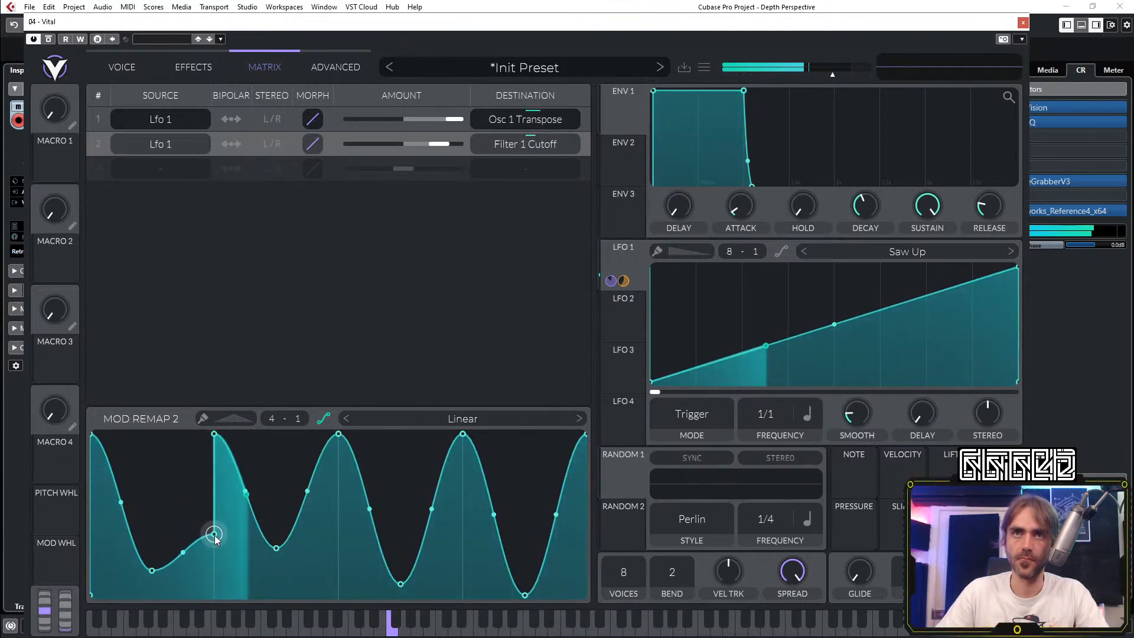
{"action": "double_click", "coordinate": [214, 435]}
{"action": "left_click_drag", "start_coordinate": [340, 438], "coordinate": [338, 464]}
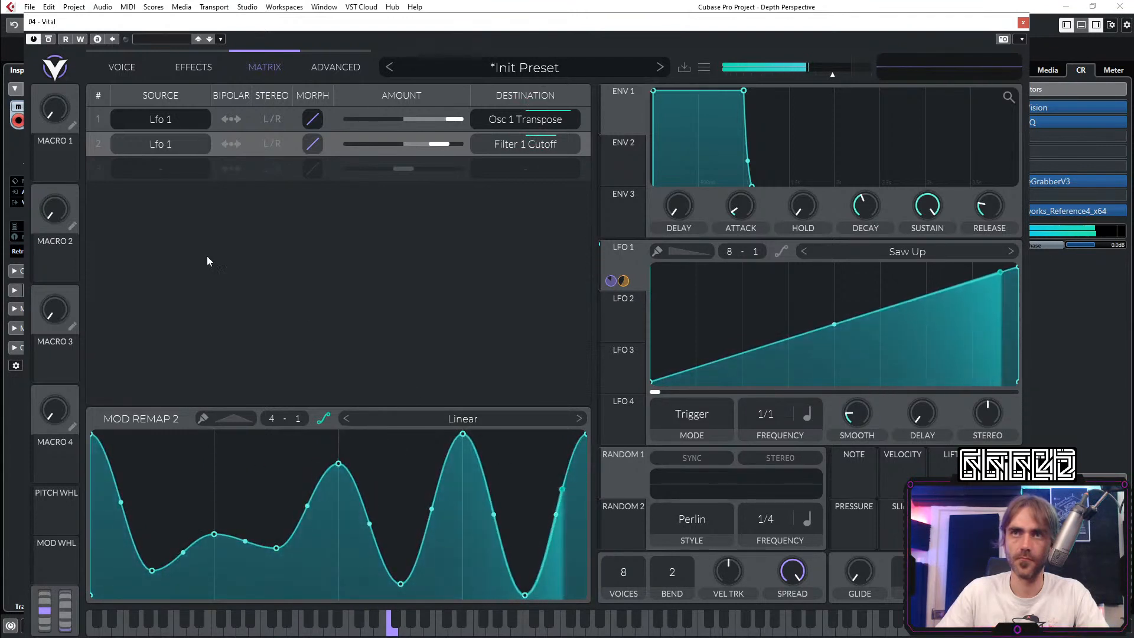
Step: Raise Filter 1's resonance and set oscillator 1's transpose to -24
{"action": "left_click", "coordinate": [122, 67]}
{"action": "left_click_drag", "start_coordinate": [331, 516], "coordinate": [329, 354]}
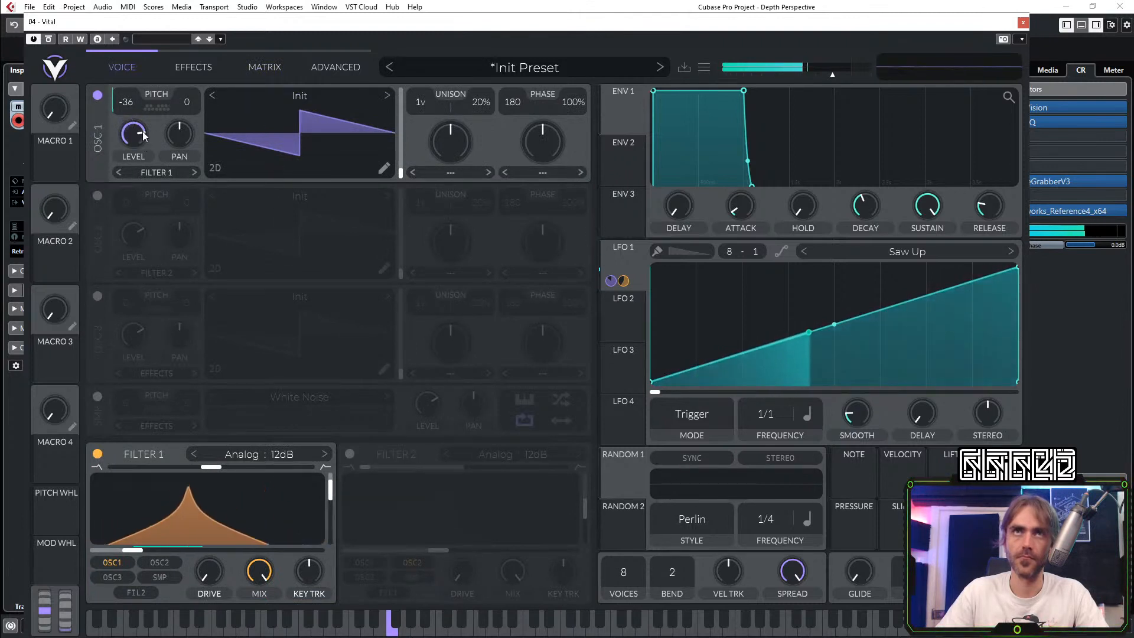
{"action": "left_click_drag", "start_coordinate": [136, 100], "coordinate": [136, 83]}
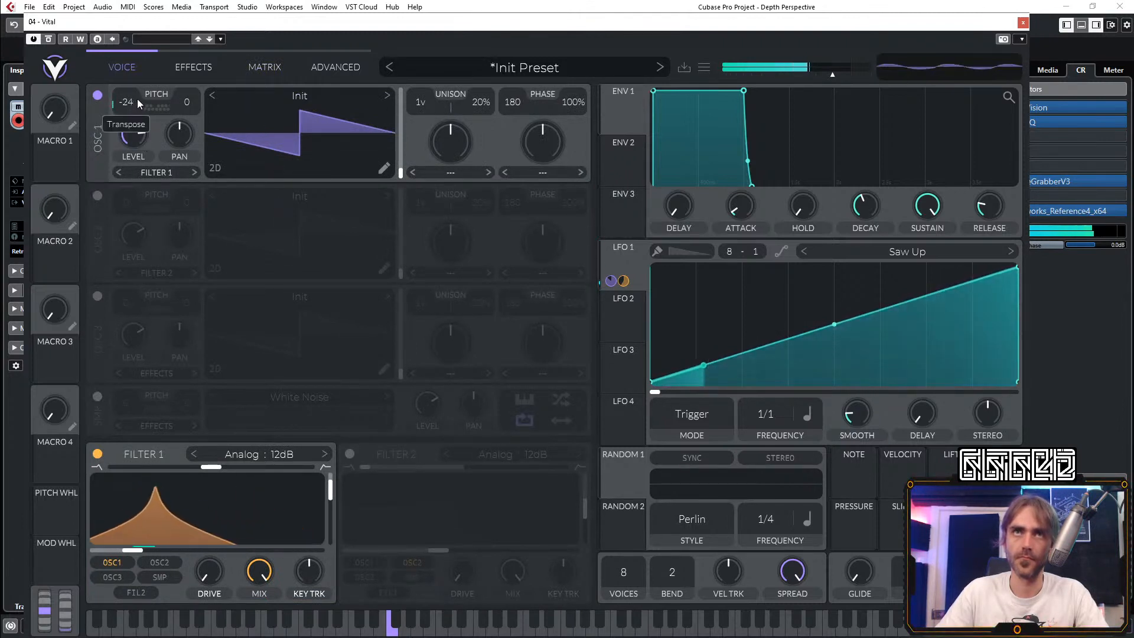
Step: Set oscillator 1's phase randomization to 0%, and after trying 6 unison voices at 90% detune, set unison to 1 voice with 0% detune
{"action": "left_click_drag", "start_coordinate": [577, 115], "coordinate": [576, 531]}
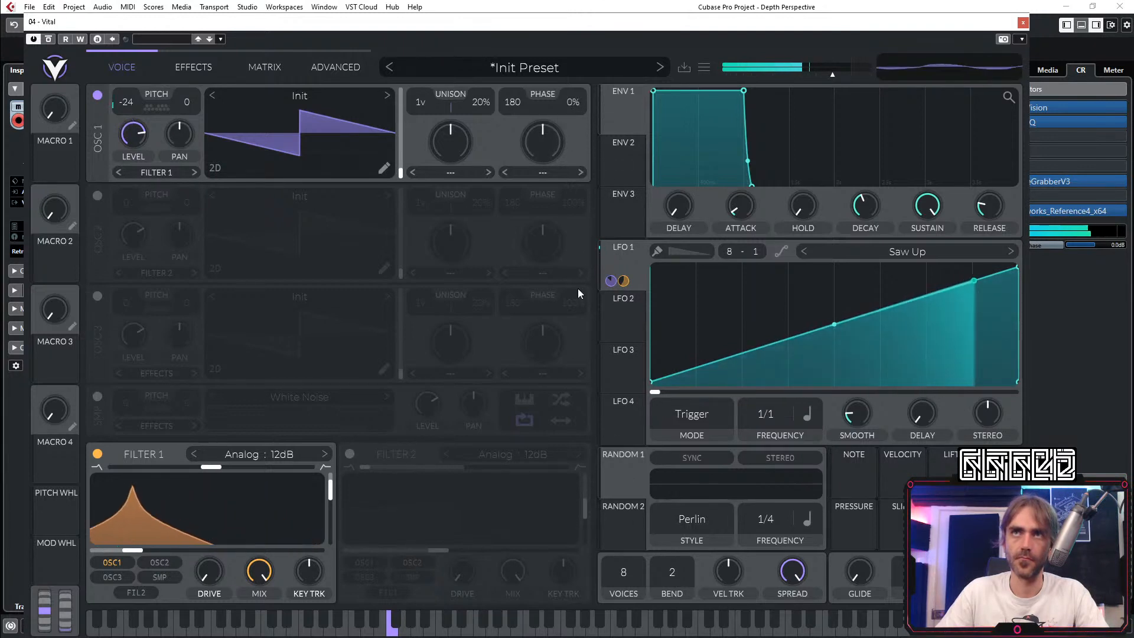
{"action": "left_click_drag", "start_coordinate": [433, 101], "coordinate": [445, 73]}
{"action": "left_click_drag", "start_coordinate": [475, 114], "coordinate": [516, 75]}
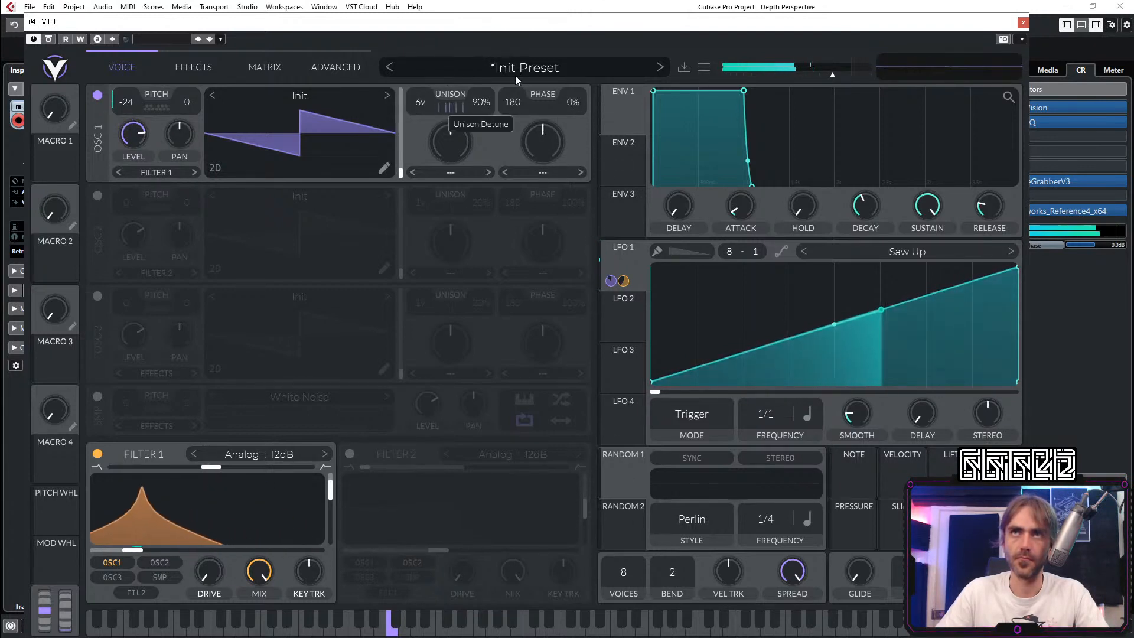
{"action": "left_click_drag", "start_coordinate": [523, 118], "coordinate": [414, 149]}
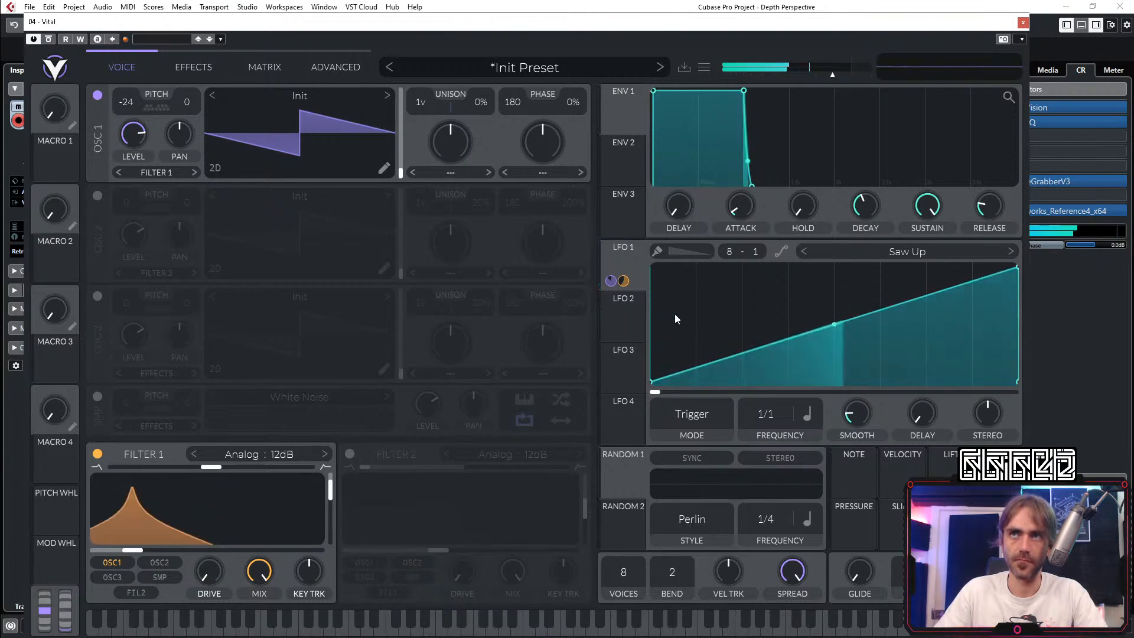
Step: Enable the Delay effect on the Vital patch
{"action": "mouse_move", "coordinate": [618, 282]}
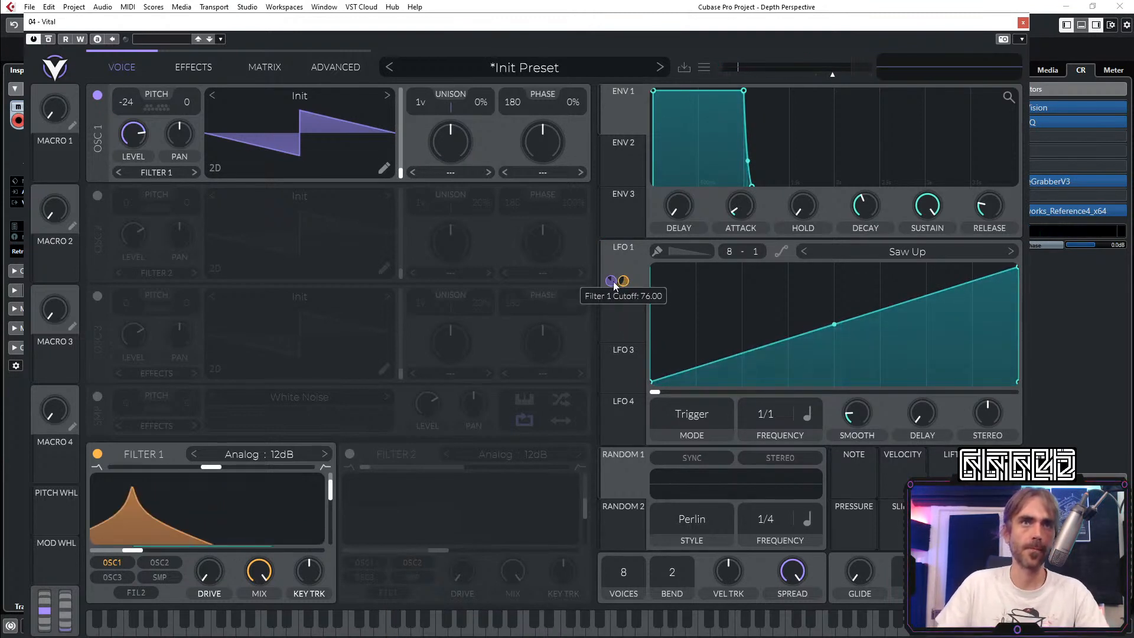
{"action": "left_click", "coordinate": [190, 67]}
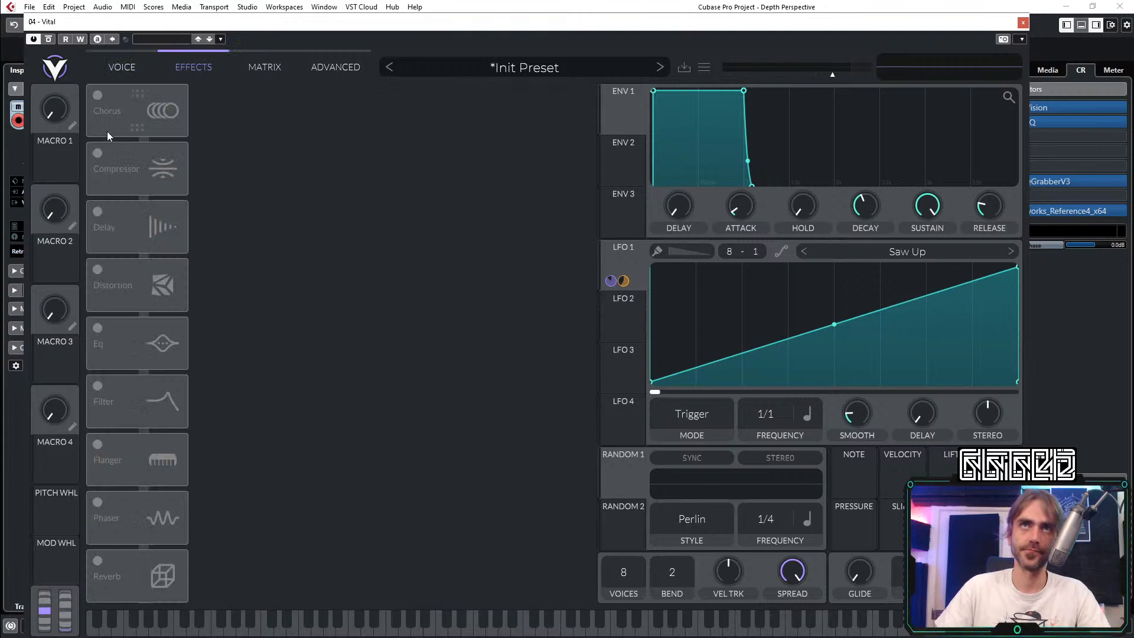
{"action": "left_click", "coordinate": [108, 224]}
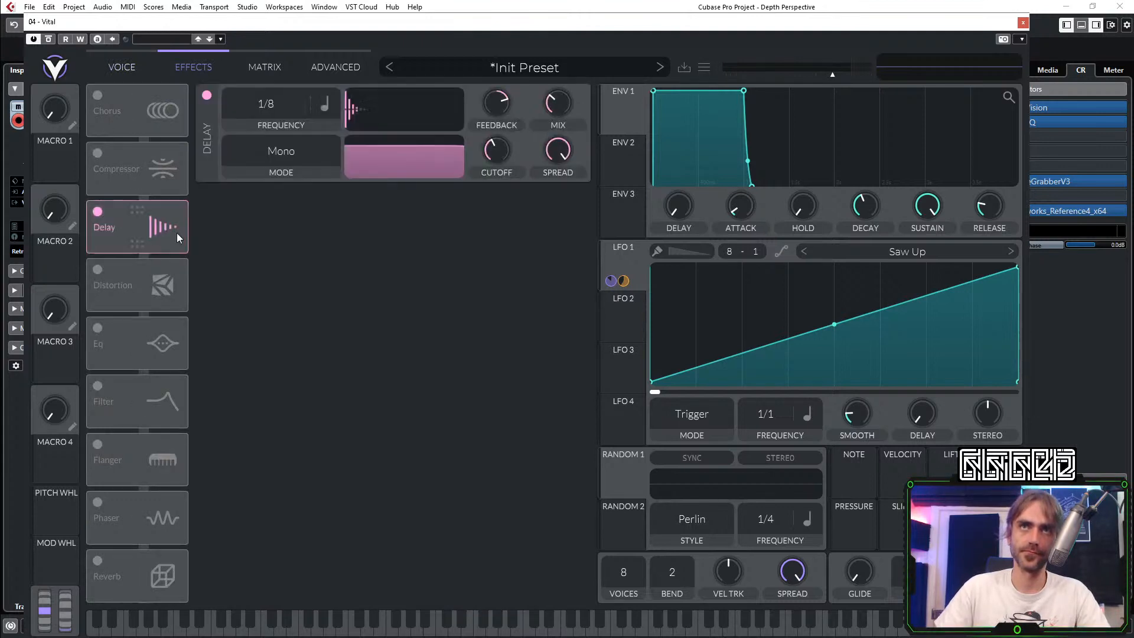
Step: Switch the Delay's frequency to Seconds, shorten it to 0.026 secs, and raise the feedback and mix
{"action": "left_click", "coordinate": [322, 105]}
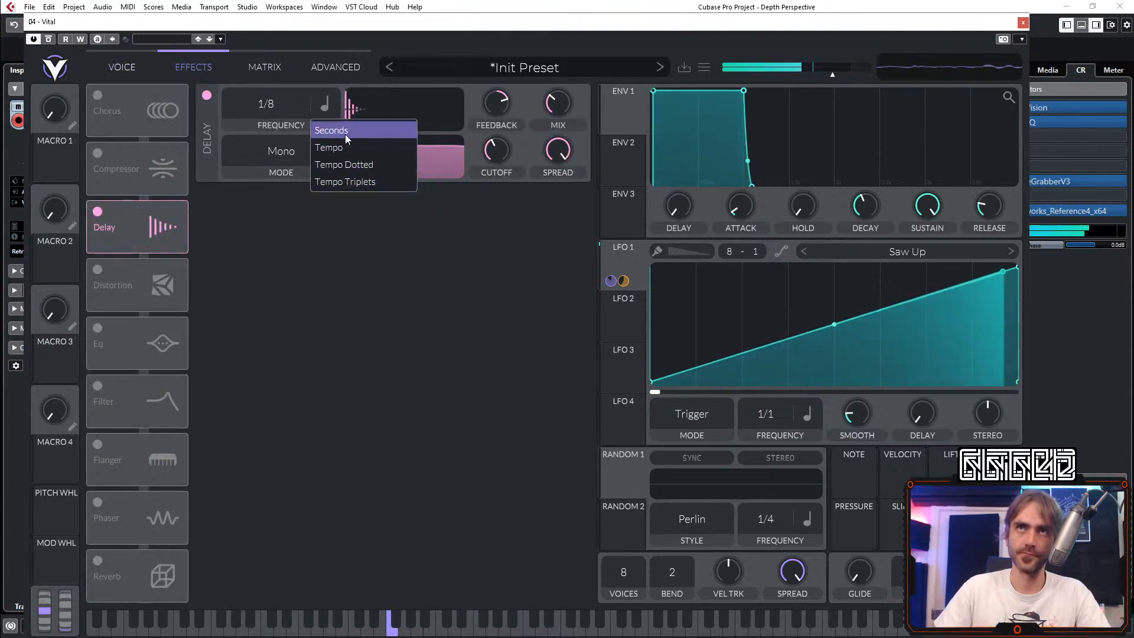
{"action": "left_click", "coordinate": [345, 131]}
{"action": "left_click_drag", "start_coordinate": [275, 103], "coordinate": [312, 120]}
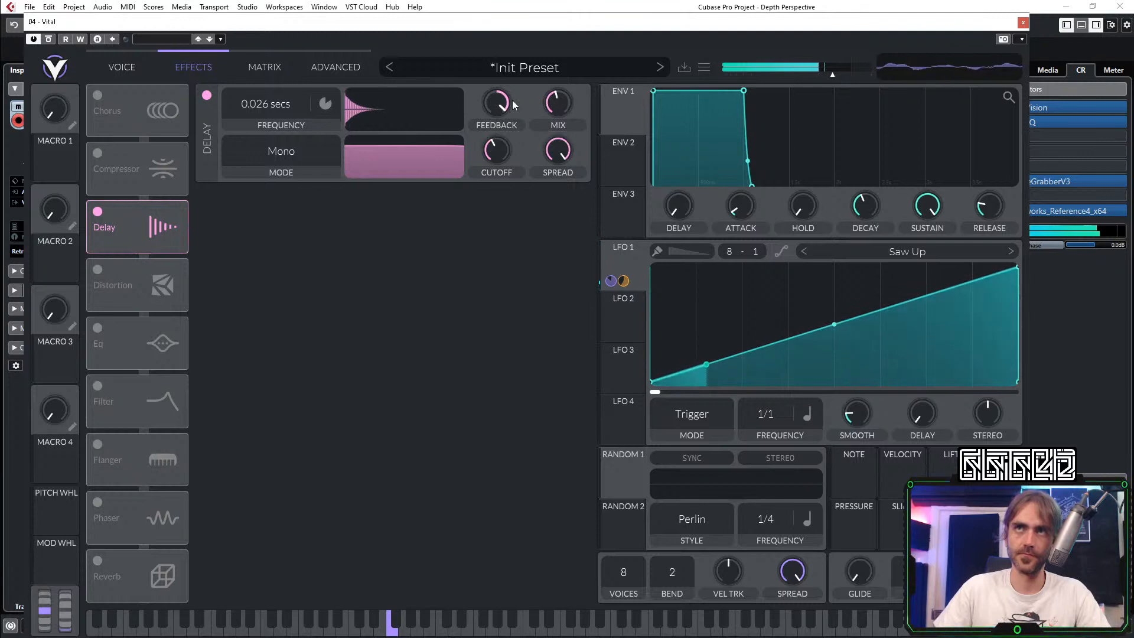
{"action": "mouse_move", "coordinate": [512, 111]}
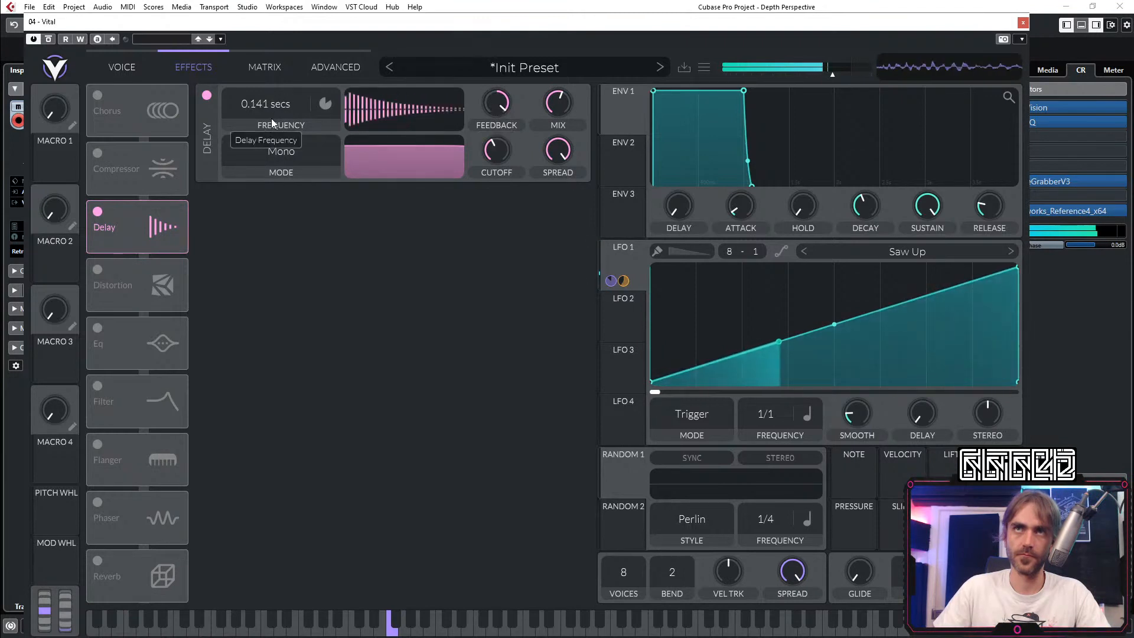
Step: Sweep the Delay's time between short and long values and settle on 0.054 secs
{"action": "scroll", "coordinate": [285, 97], "scroll_direction": "up", "scroll_amount": 3}
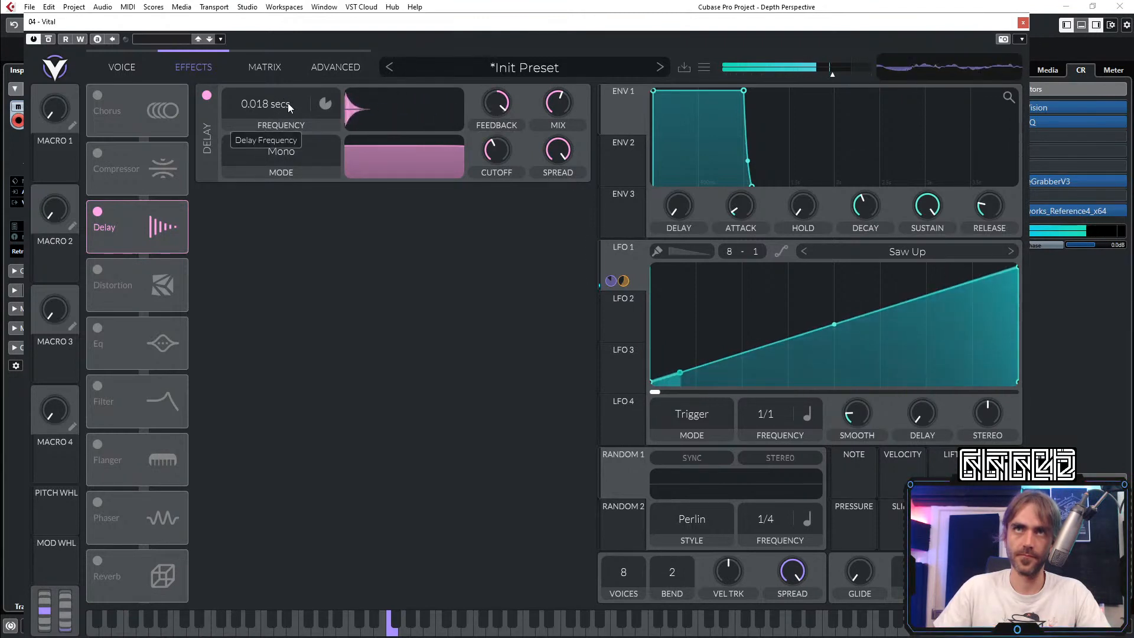
{"action": "scroll", "coordinate": [298, 95], "scroll_direction": "up", "scroll_amount": 2}
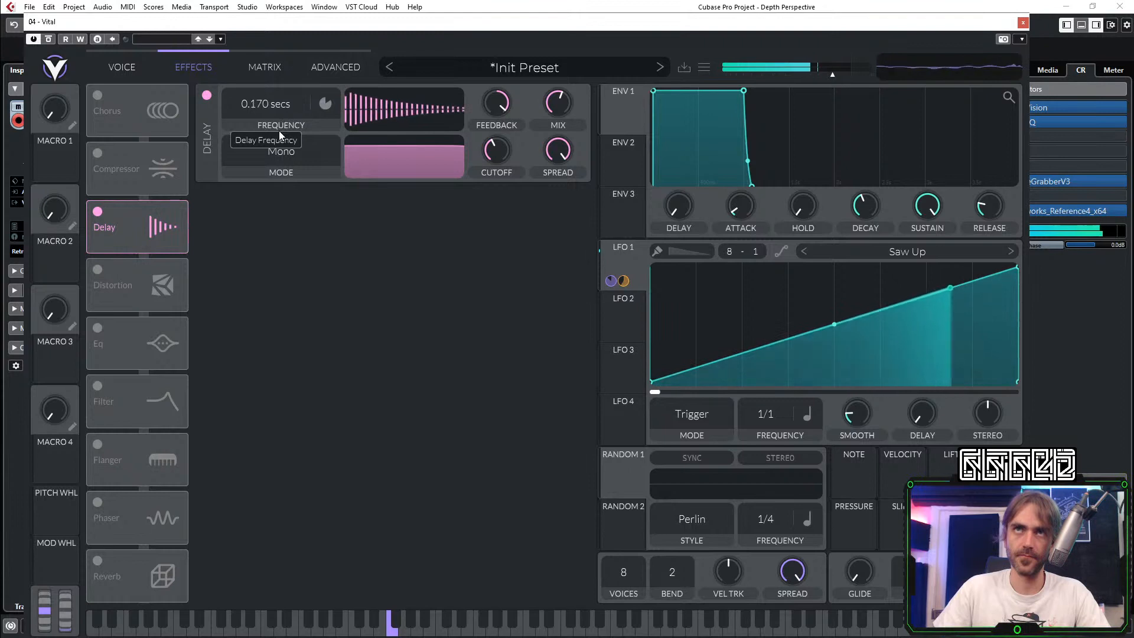
{"action": "scroll", "coordinate": [279, 130], "scroll_direction": "down", "scroll_amount": 5}
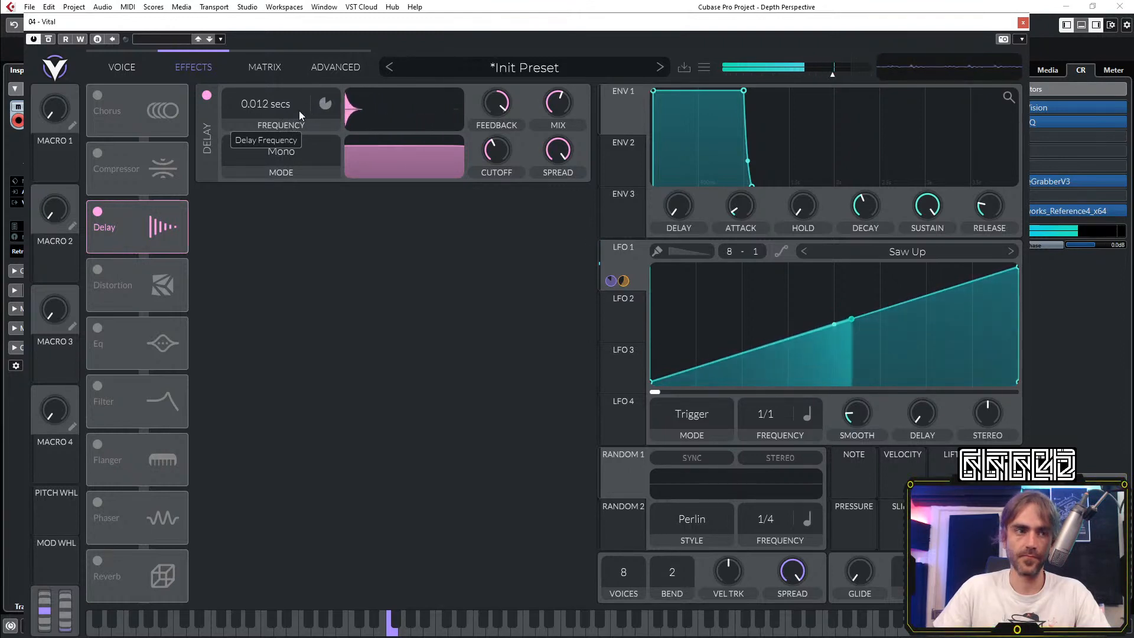
{"action": "scroll", "coordinate": [299, 111], "scroll_direction": "up", "scroll_amount": 4}
{"action": "scroll", "coordinate": [307, 95], "scroll_direction": "down", "scroll_amount": 4}
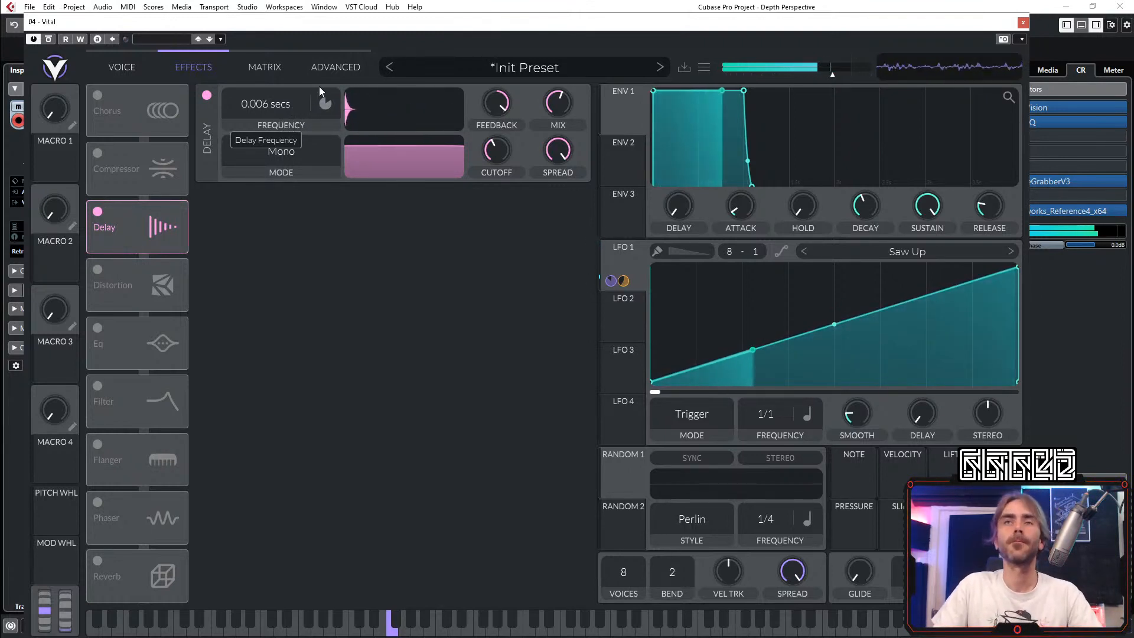
{"action": "scroll", "coordinate": [296, 112], "scroll_direction": "up", "scroll_amount": 6}
{"action": "scroll", "coordinate": [295, 121], "scroll_direction": "down", "scroll_amount": 2}
{"action": "scroll", "coordinate": [308, 113], "scroll_direction": "down", "scroll_amount": 2}
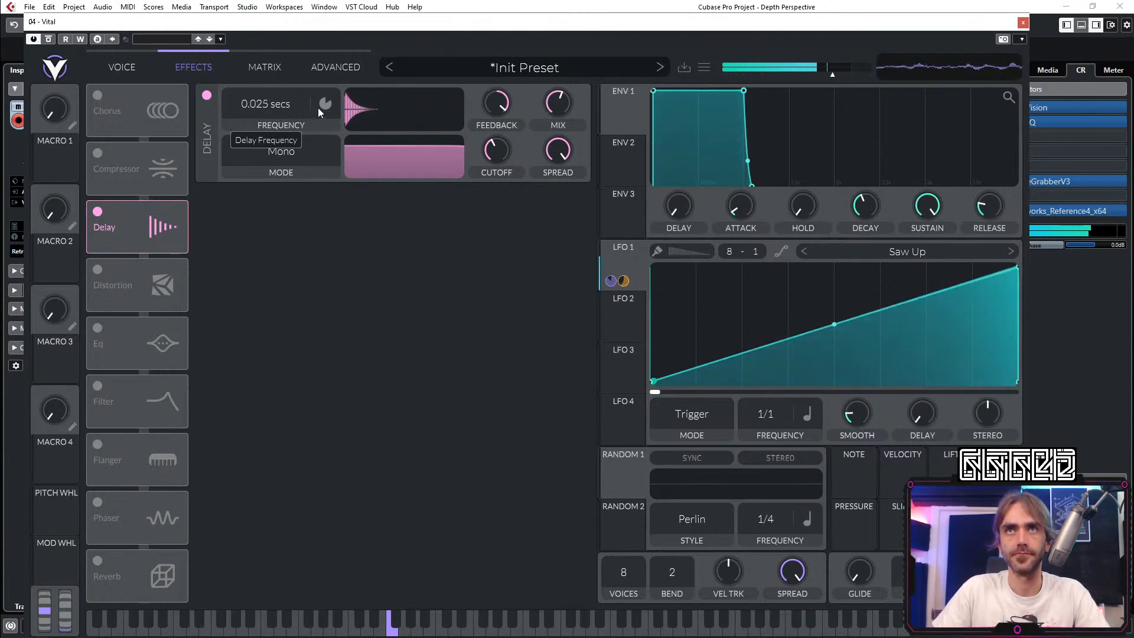
{"action": "scroll", "coordinate": [295, 118], "scroll_direction": "down", "scroll_amount": 5}
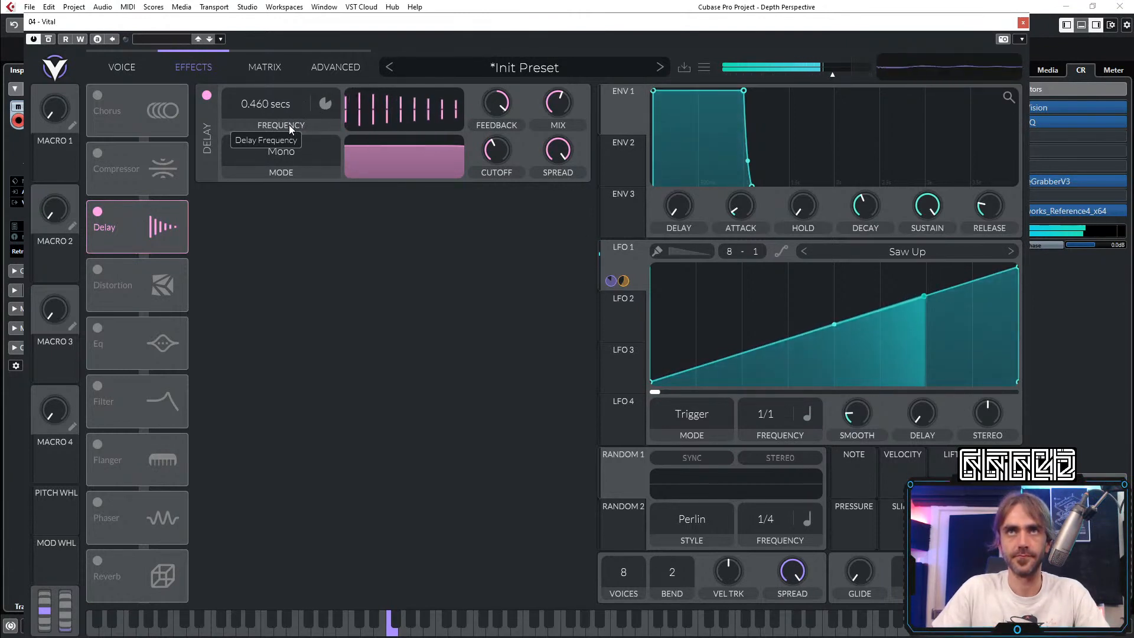
{"action": "scroll", "coordinate": [315, 106], "scroll_direction": "up", "scroll_amount": 1}
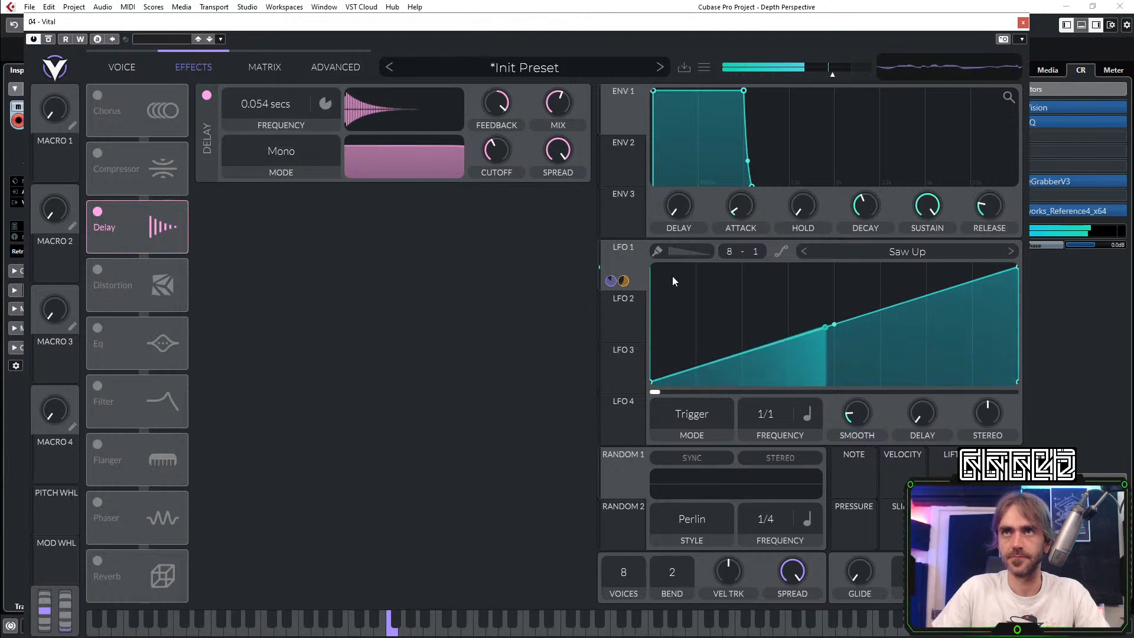
Step: Modulate the Delay's frequency with LFO 1 and narrow the delay's filter curve
{"action": "left_click_drag", "start_coordinate": [610, 280], "coordinate": [307, 127]}
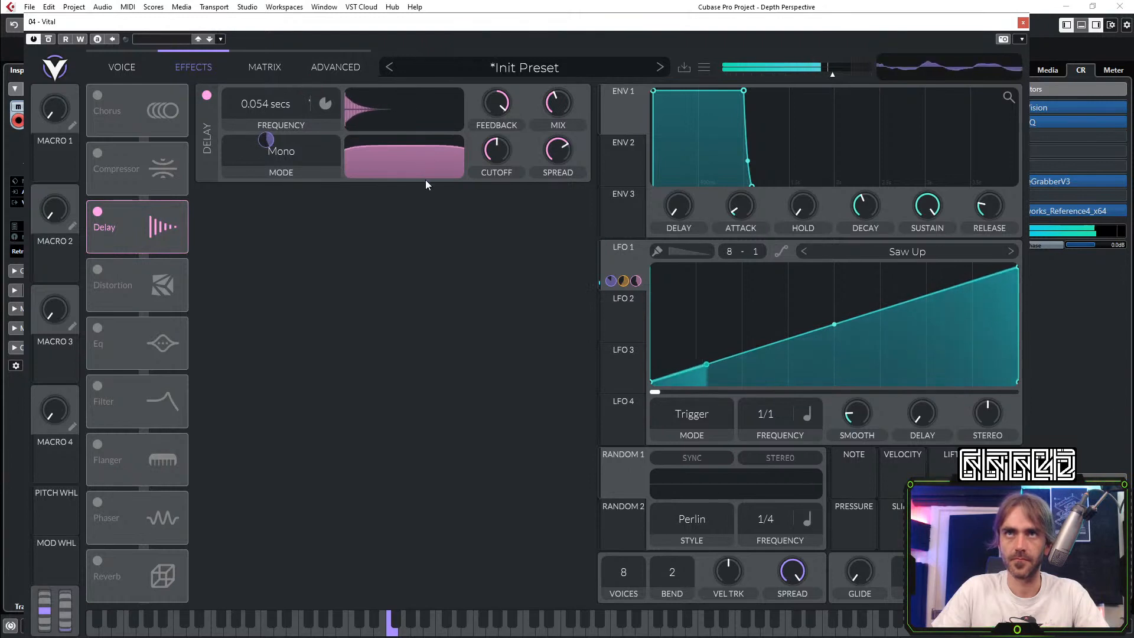
{"action": "left_click_drag", "start_coordinate": [425, 180], "coordinate": [434, 187]}
Step: Shape the Delay Frequency remap to start near full height, dip to about 12% at the first column boundary, and rise to about 85% at the middle
{"action": "left_click", "coordinate": [271, 67]}
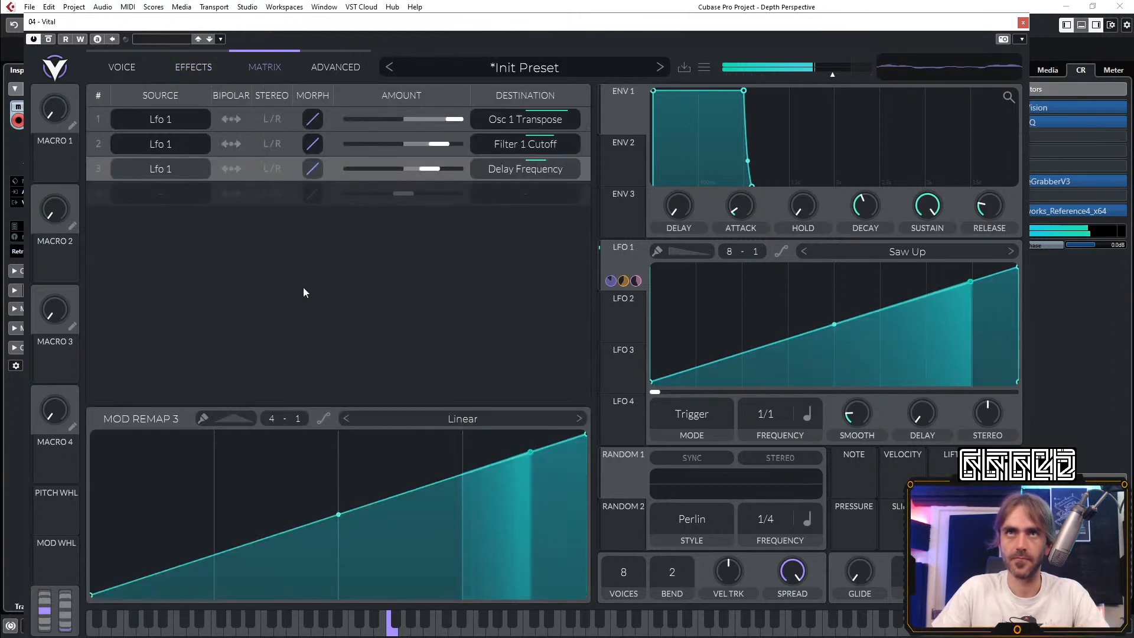
{"action": "left_click_drag", "start_coordinate": [93, 597], "coordinate": [92, 437]}
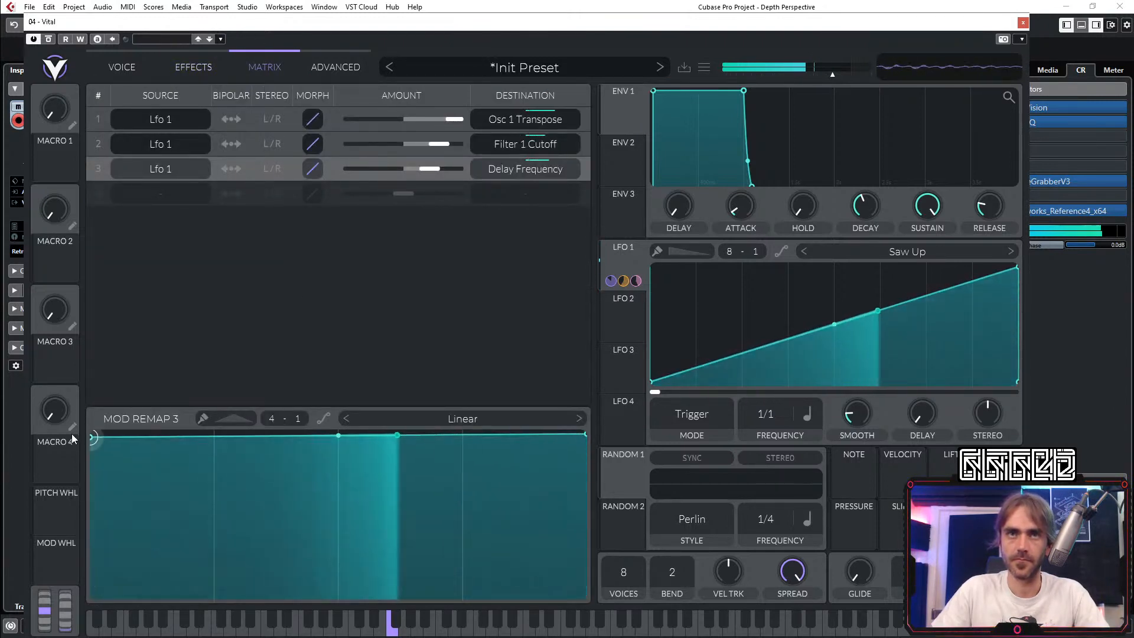
{"action": "left_click_drag", "start_coordinate": [211, 437], "coordinate": [214, 550]}
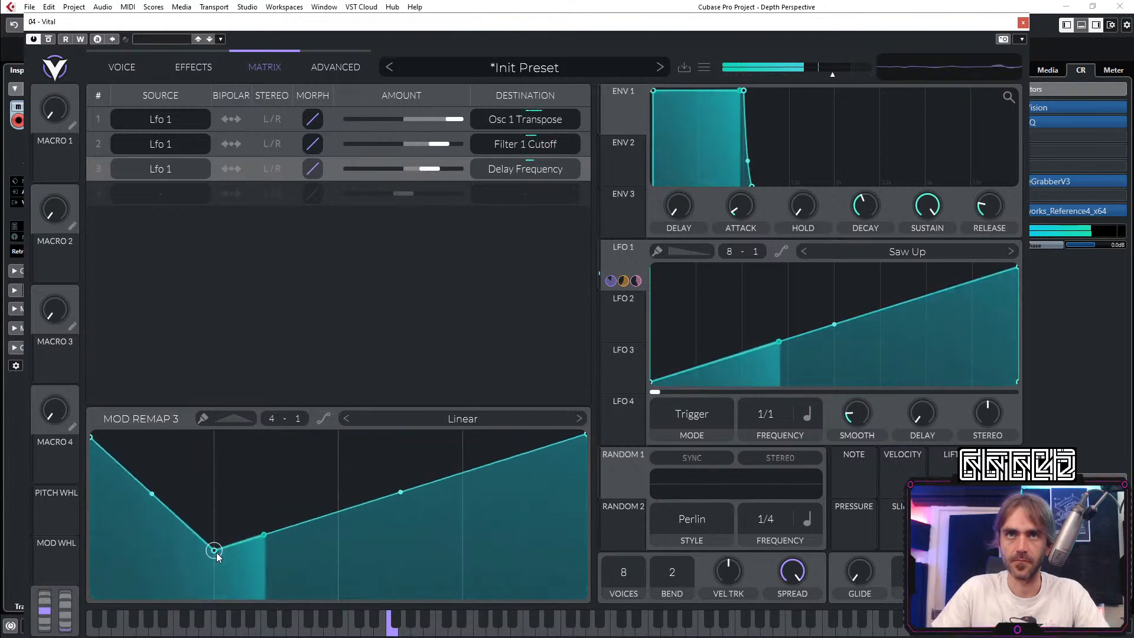
{"action": "double_click", "coordinate": [336, 511]}
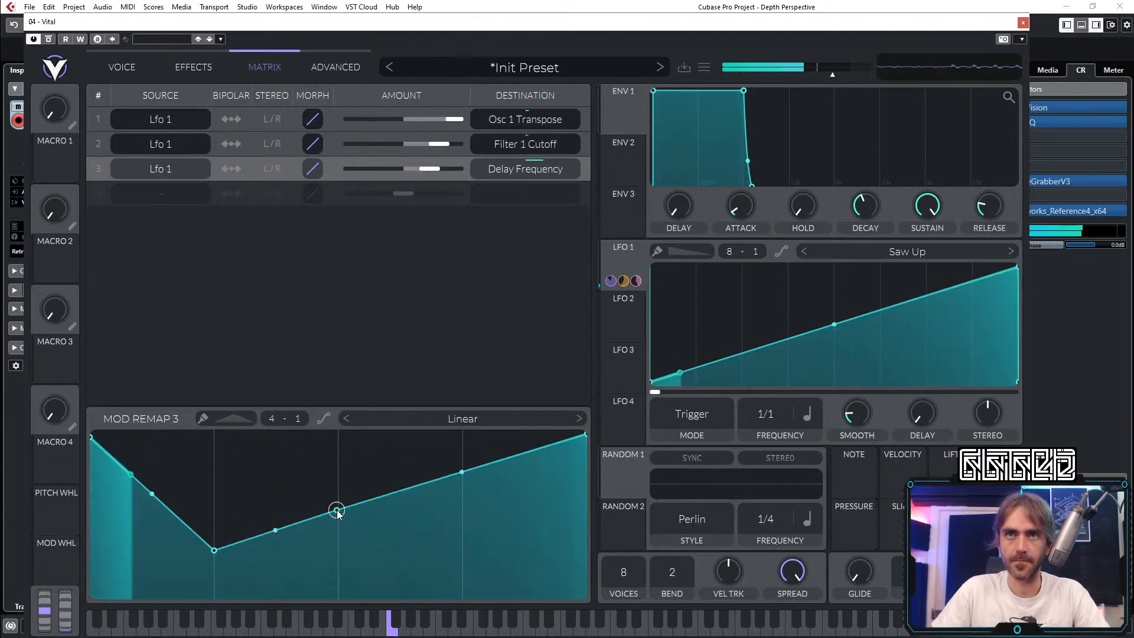
{"action": "left_click_drag", "start_coordinate": [336, 510], "coordinate": [336, 458]}
{"action": "left_click_drag", "start_coordinate": [213, 550], "coordinate": [220, 579]}
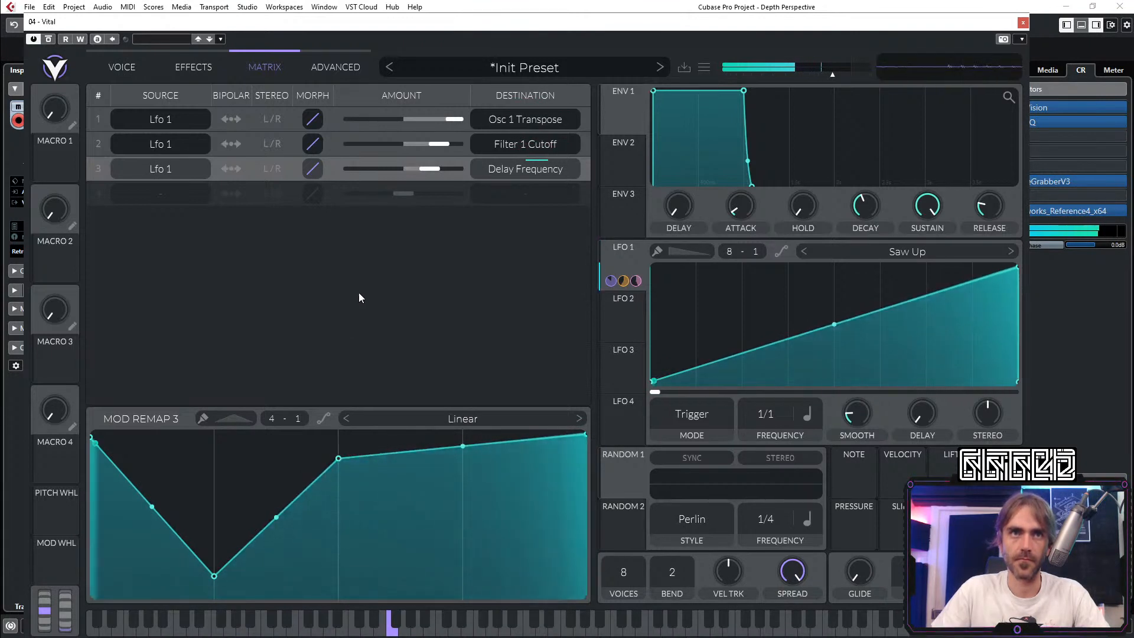
Step: Set Random 1's frequency to 1/8
{"action": "left_click", "coordinate": [133, 61]}
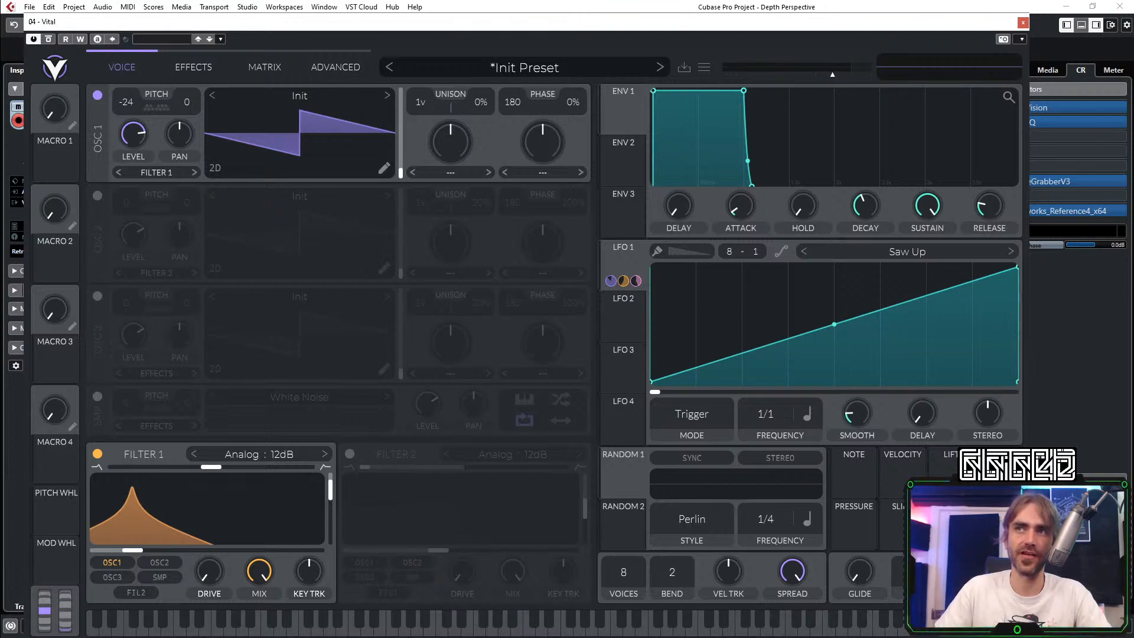
{"action": "left_click", "coordinate": [690, 539]}
{"action": "left_click", "coordinate": [601, 485]}
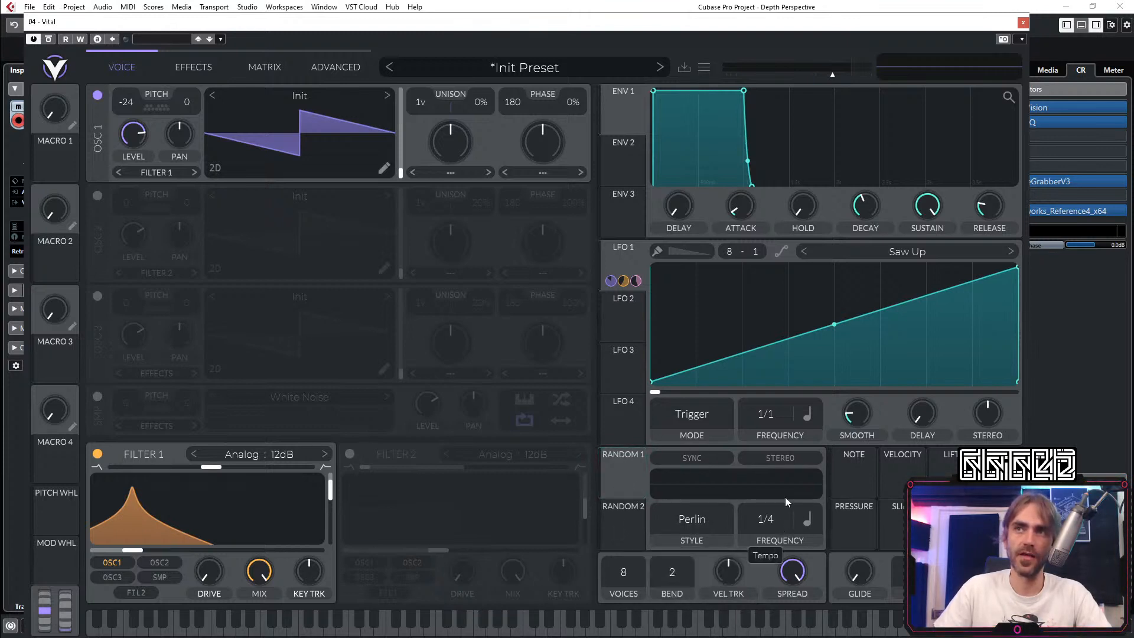
{"action": "scroll", "coordinate": [766, 522], "scroll_direction": "up", "scroll_amount": 1}
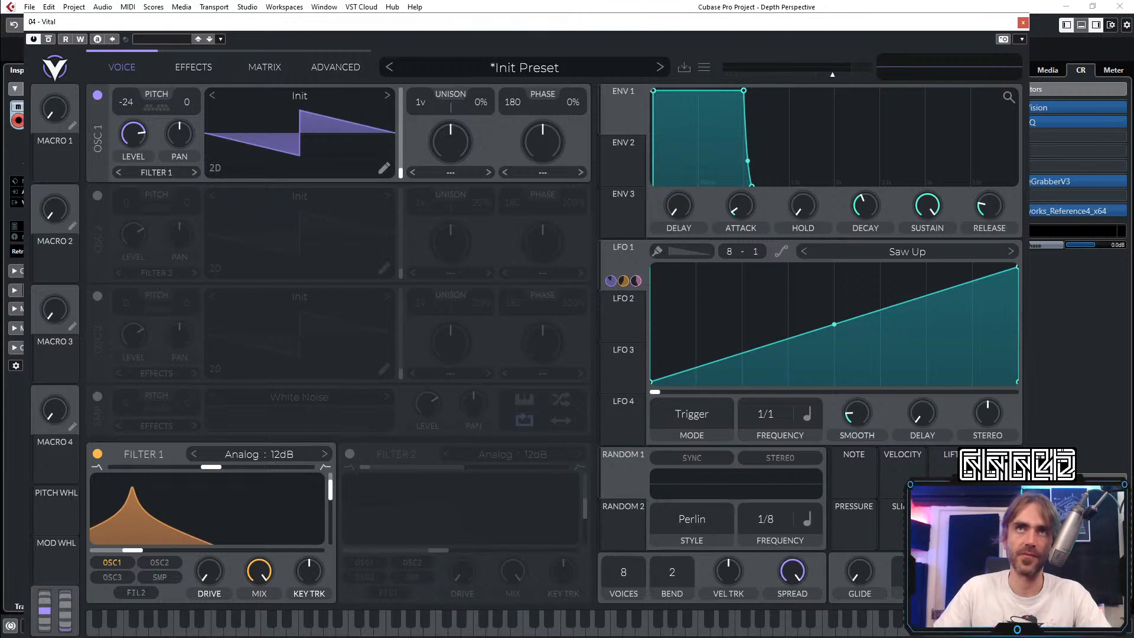
Step: Enable oscillator 2 in place of oscillator 1 and modulate oscillator 2's transpose with Random 1
{"action": "left_click", "coordinate": [98, 195]}
{"action": "left_click", "coordinate": [98, 94]}
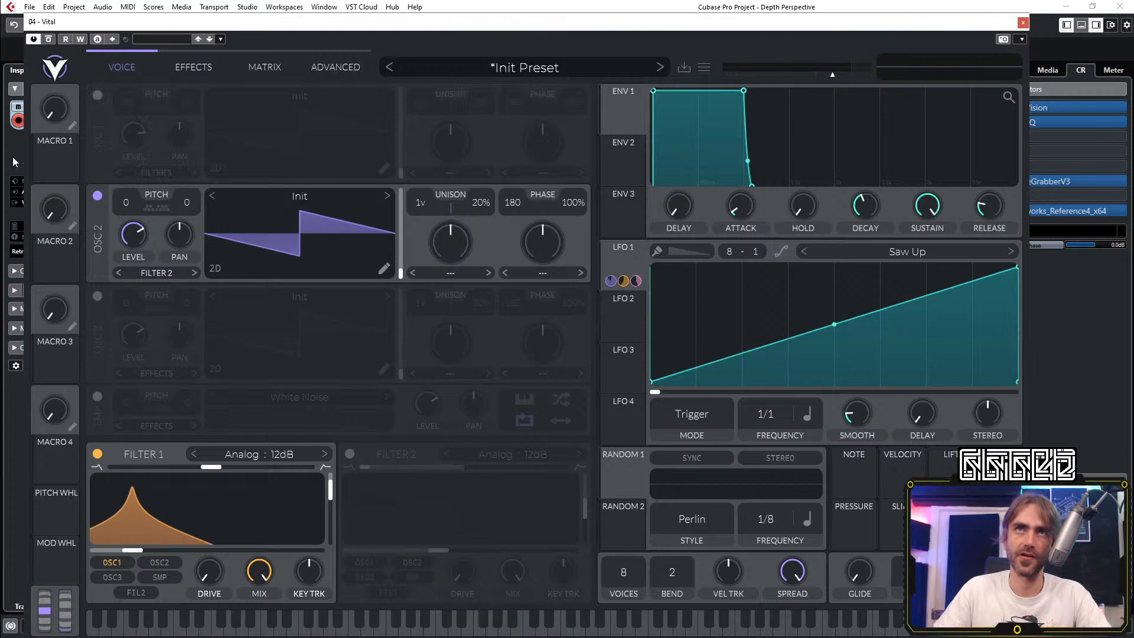
{"action": "left_click_drag", "start_coordinate": [597, 459], "coordinate": [130, 225]}
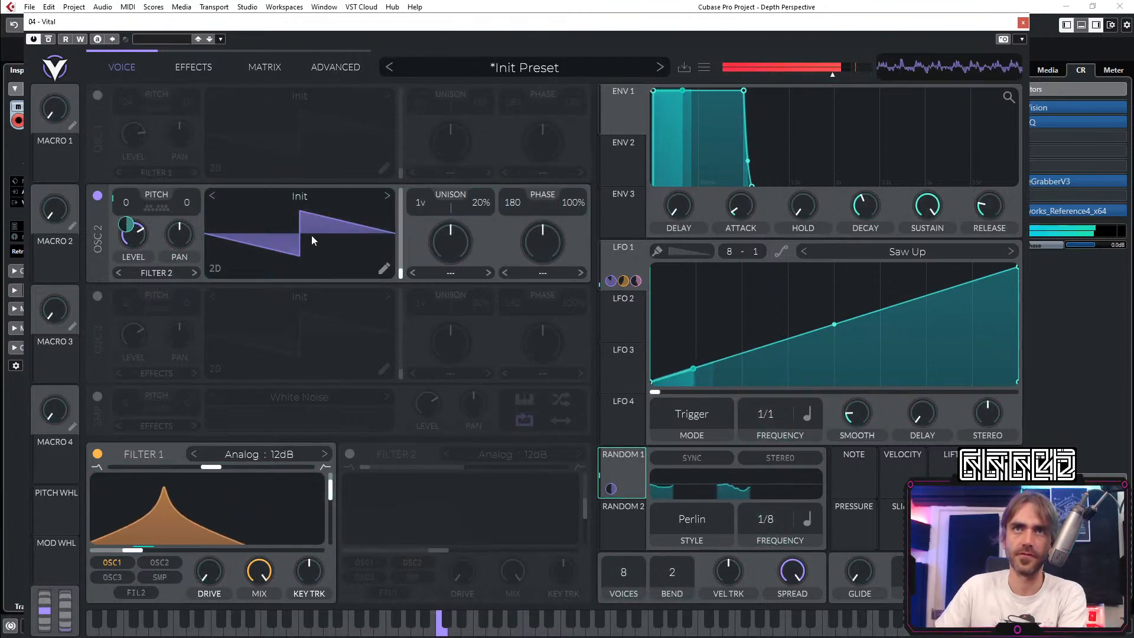
Step: Set Random 1 to Sample & Hold at a 1/16 frequency and lower oscillator 2's level
{"action": "left_click", "coordinate": [704, 518]}
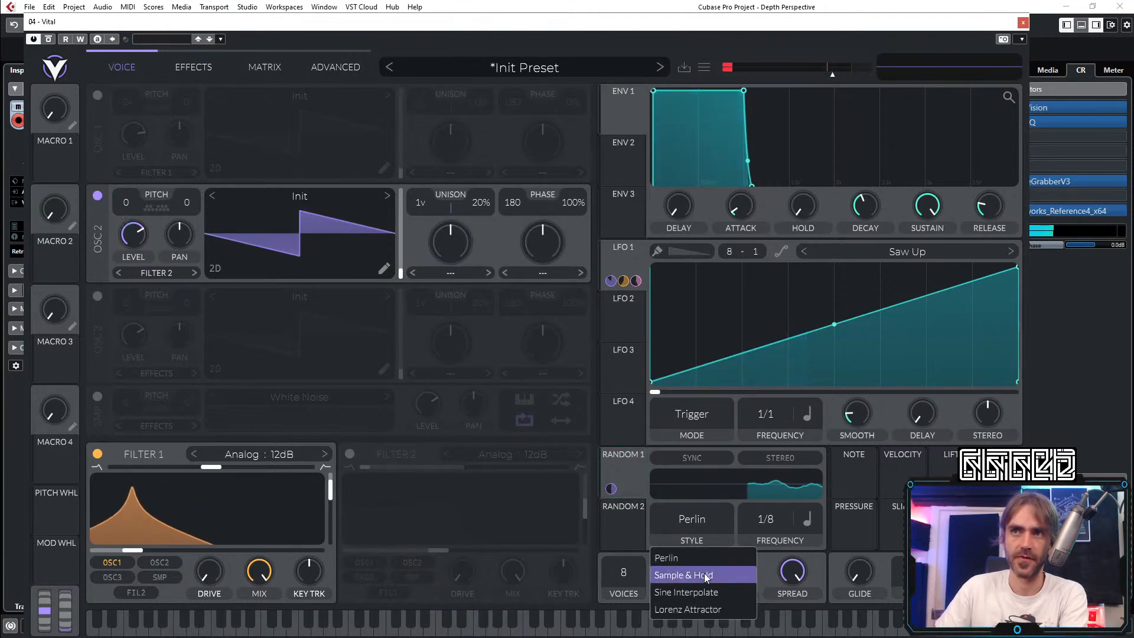
{"action": "left_click", "coordinate": [704, 573]}
{"action": "left_click_drag", "start_coordinate": [793, 530], "coordinate": [783, 509]}
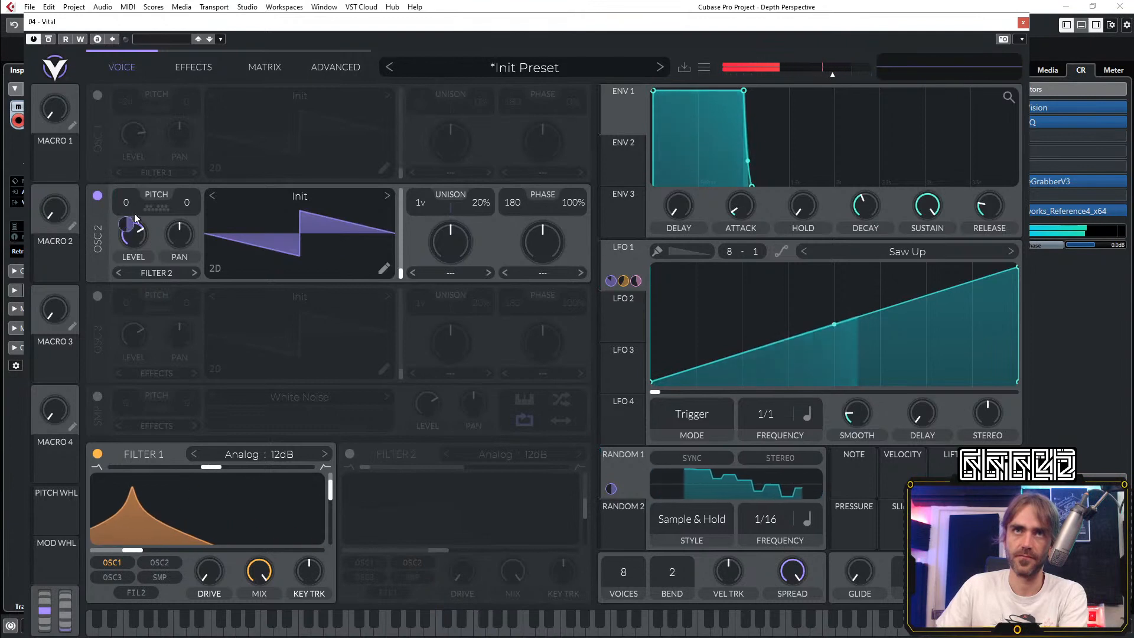
{"action": "mouse_move", "coordinate": [134, 239]}
{"action": "left_mouse_down"}
{"action": "mouse_move", "coordinate": [130, 283]}
{"action": "mouse_move", "coordinate": [136, 222]}
{"action": "mouse_move", "coordinate": [133, 239]}
{"action": "mouse_move", "coordinate": [143, 233]}
{"action": "mouse_move", "coordinate": [128, 206]}
{"action": "mouse_move", "coordinate": [133, 240]}
{"action": "left_mouse_up"}
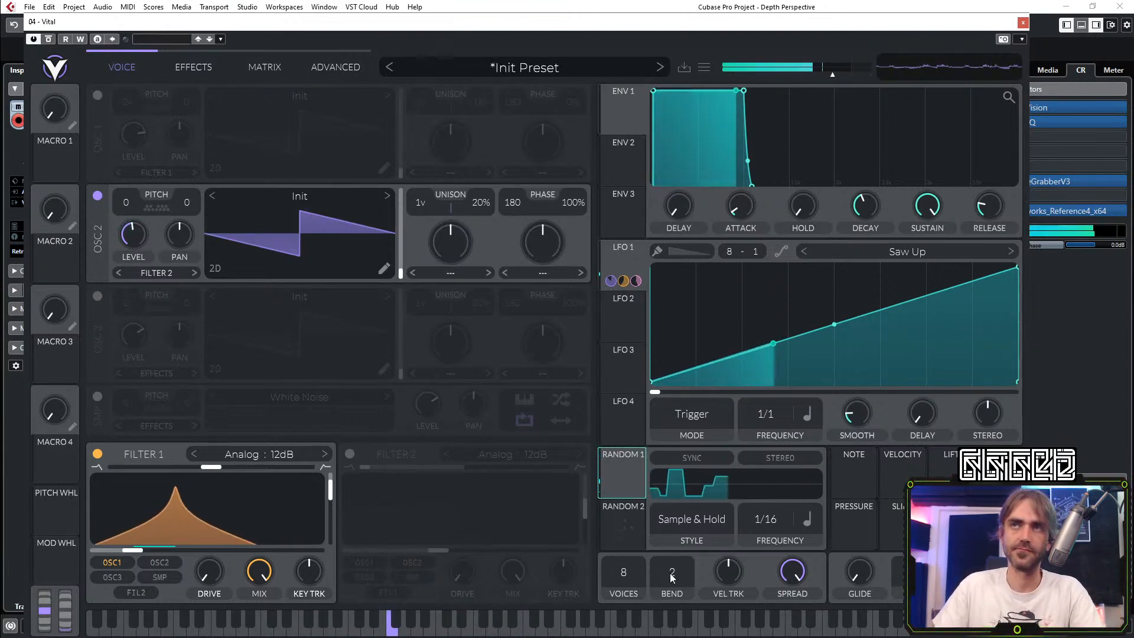
Step: Turn oscillator 2 off and oscillator 1 back on
{"action": "left_click_drag", "start_coordinate": [615, 259], "coordinate": [179, 102]}
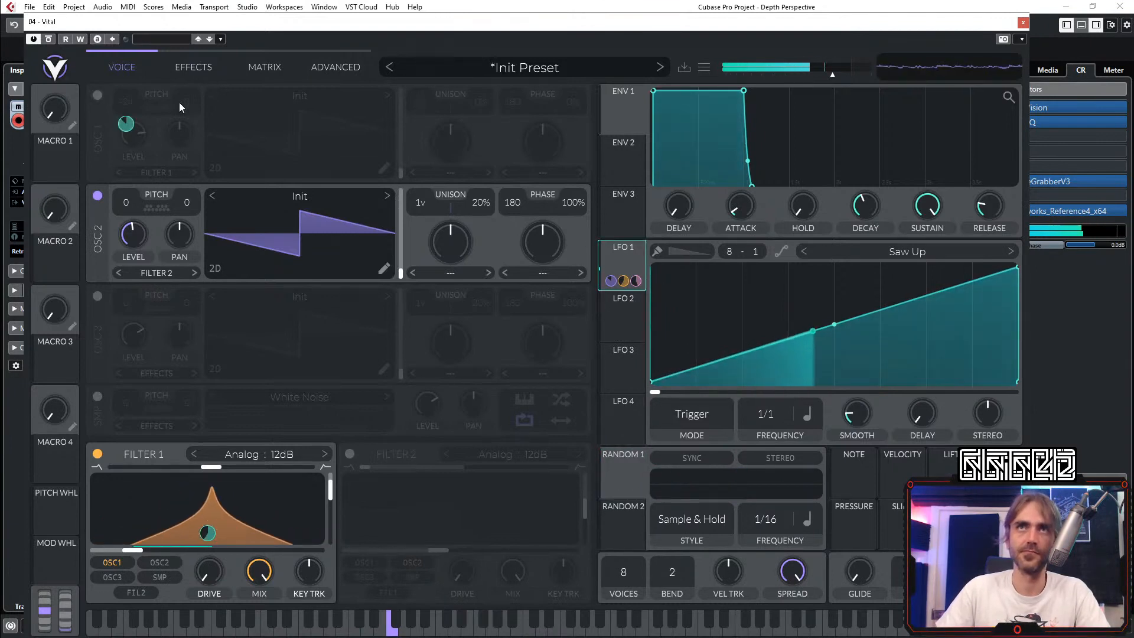
{"action": "left_click", "coordinate": [97, 196]}
{"action": "left_click", "coordinate": [97, 95]}
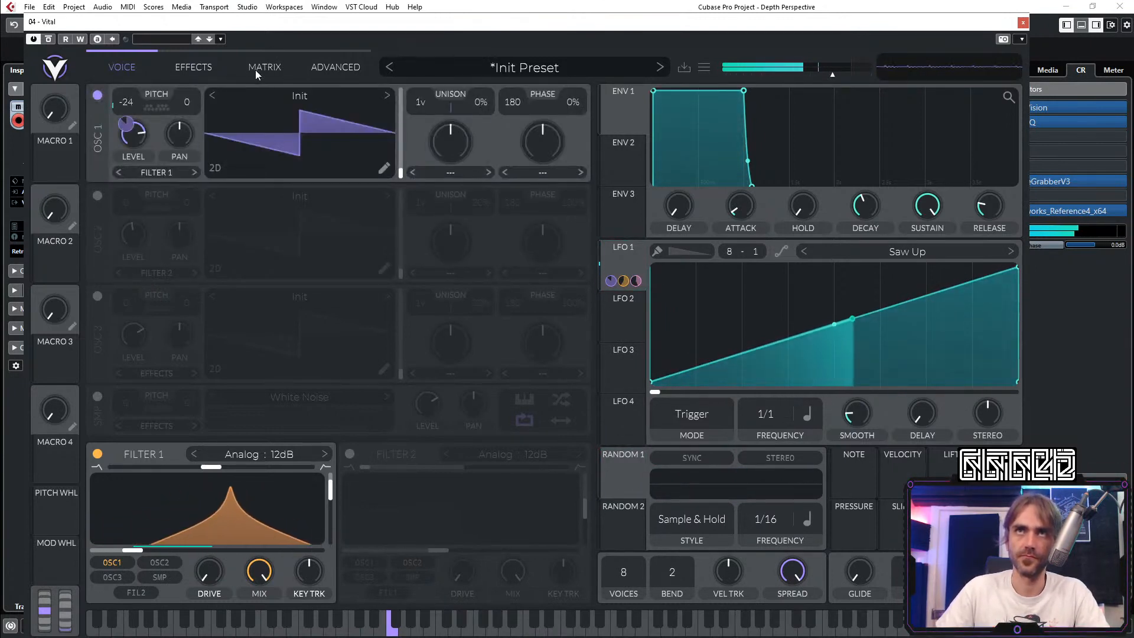
Step: Move the Eq effect to the start of the effects chain and enable it
{"action": "left_click", "coordinate": [194, 68]}
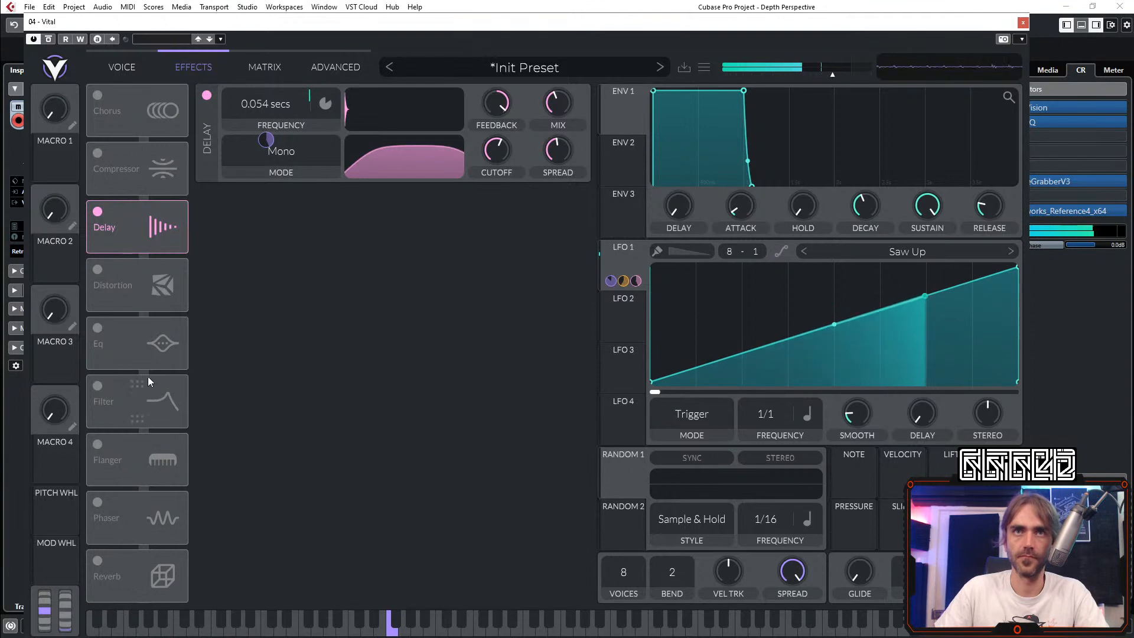
{"action": "left_click_drag", "start_coordinate": [157, 346], "coordinate": [151, 111]}
{"action": "left_click", "coordinate": [104, 96]}
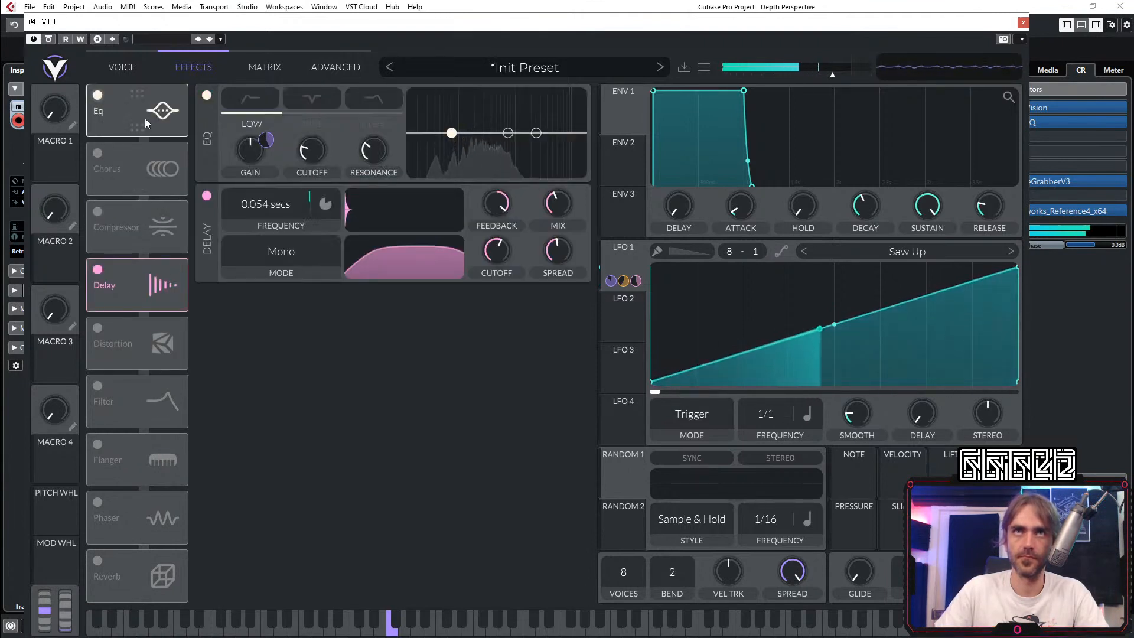
Step: Switch the Eq's low band to a high-pass, reduce its resonance, and move its cutoff slightly above the starting frequency with a small gain cut
{"action": "left_click", "coordinate": [253, 102]}
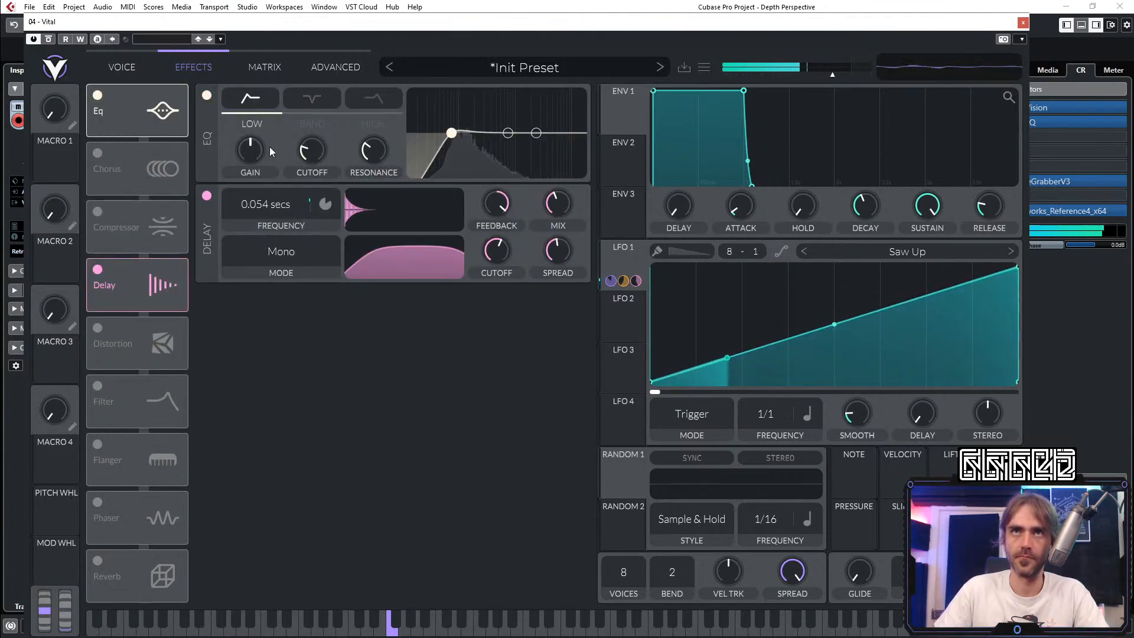
{"action": "left_click_drag", "start_coordinate": [451, 132], "coordinate": [487, 140]}
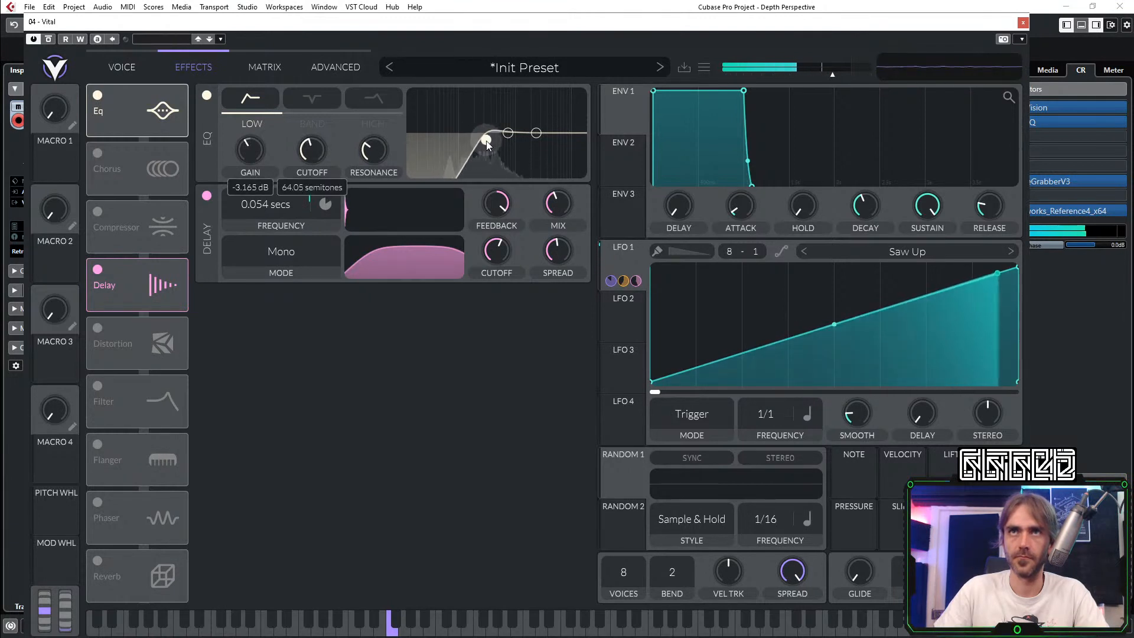
{"action": "left_click_drag", "start_coordinate": [378, 144], "coordinate": [379, 152]}
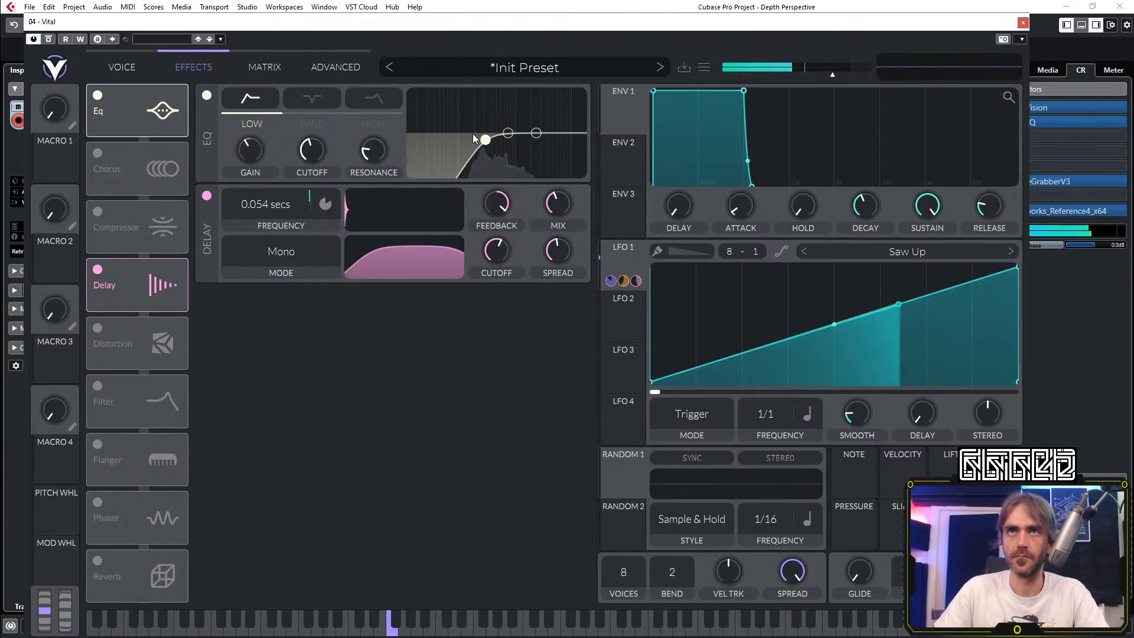
{"action": "left_click_drag", "start_coordinate": [485, 142], "coordinate": [463, 135]}
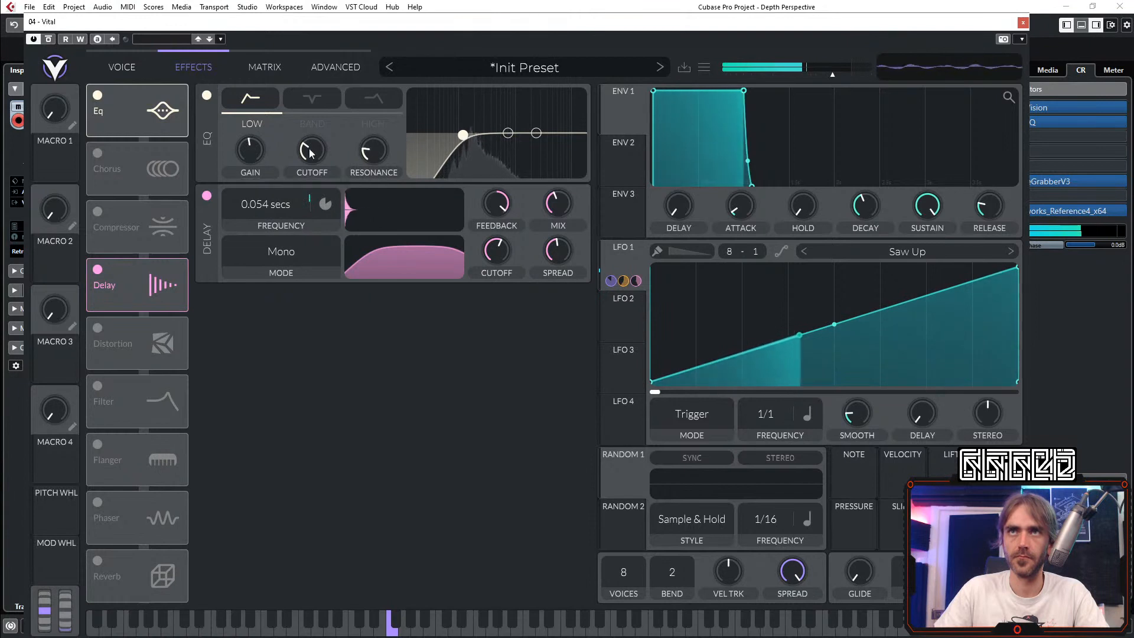
Step: Enable the Multiband Compressor, reduce its mix, adjust its high-band gain, and compare the sound with the compressor bypassed
{"action": "left_click", "coordinate": [99, 210]}
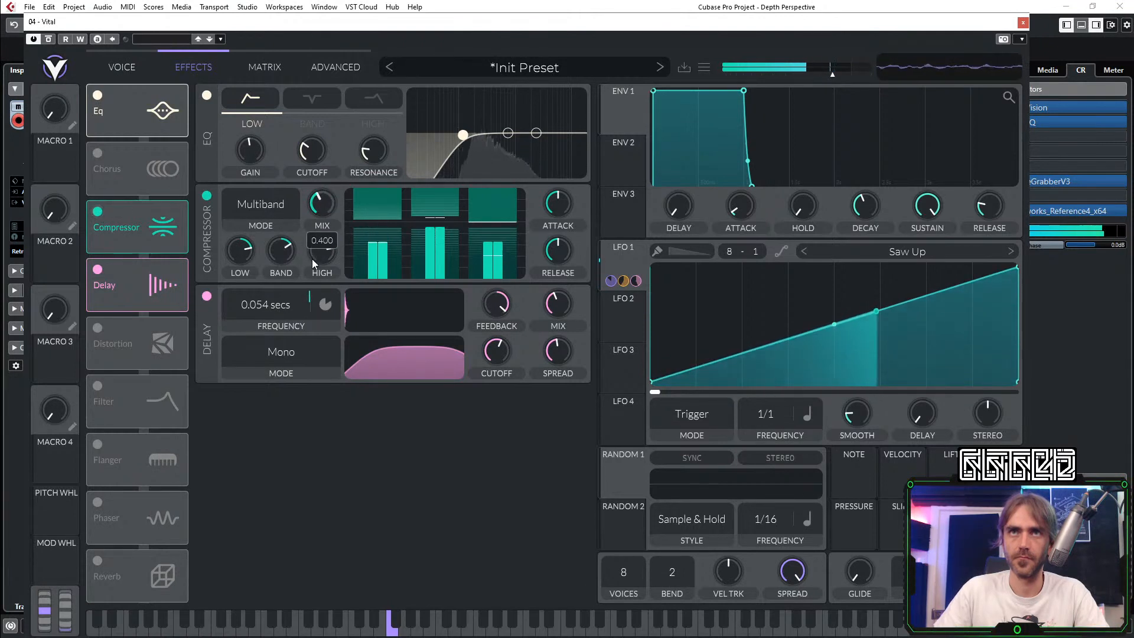
{"action": "mouse_move", "coordinate": [312, 259]}
{"action": "left_mouse_down"}
{"action": "mouse_move", "coordinate": [307, 282]}
{"action": "mouse_move", "coordinate": [318, 250]}
{"action": "mouse_move", "coordinate": [307, 276]}
{"action": "left_mouse_up"}
{"action": "left_click", "coordinate": [96, 213]}
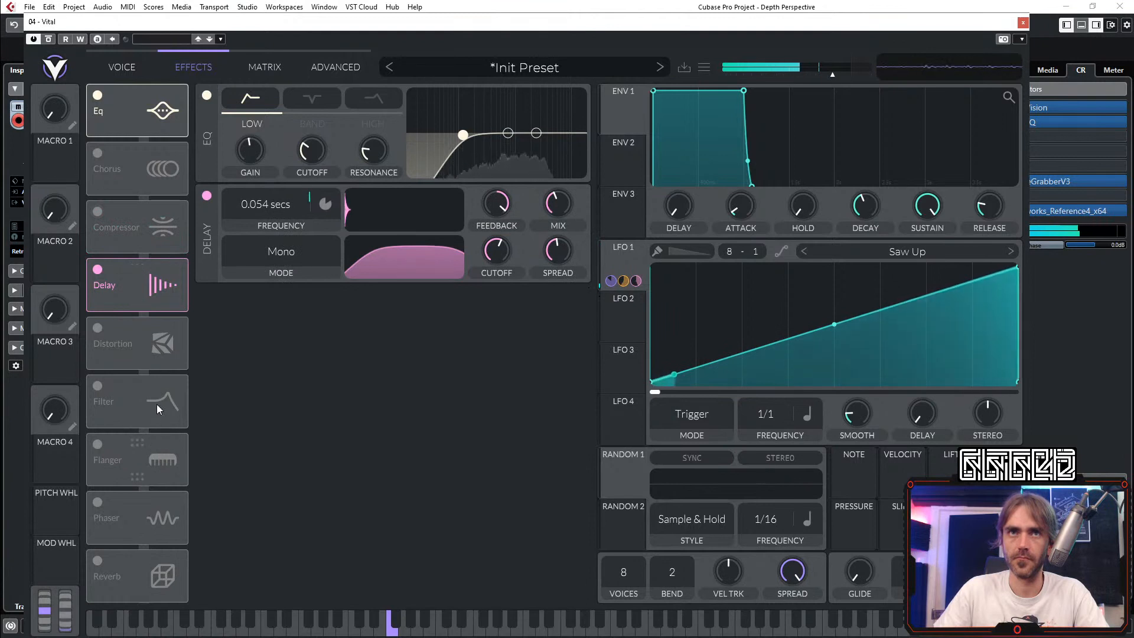
{"action": "left_click", "coordinate": [95, 213]}
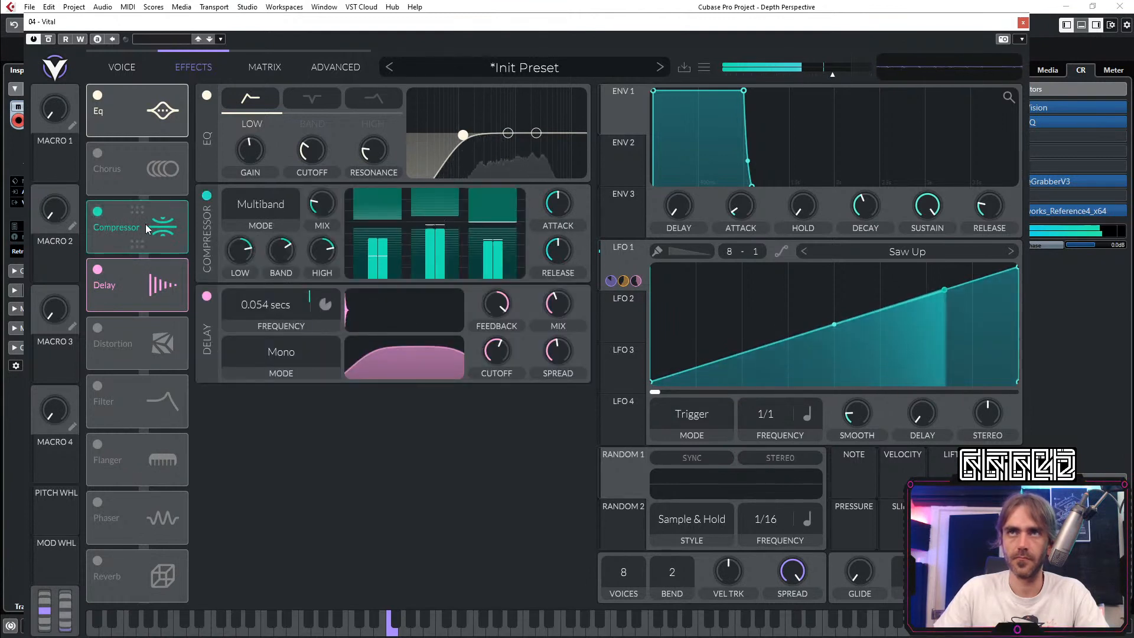
Step: Move the Distortion effect ahead of the Compressor, turn the Compressor off, and enable the Distortion
{"action": "left_click_drag", "start_coordinate": [134, 358], "coordinate": [141, 227]}
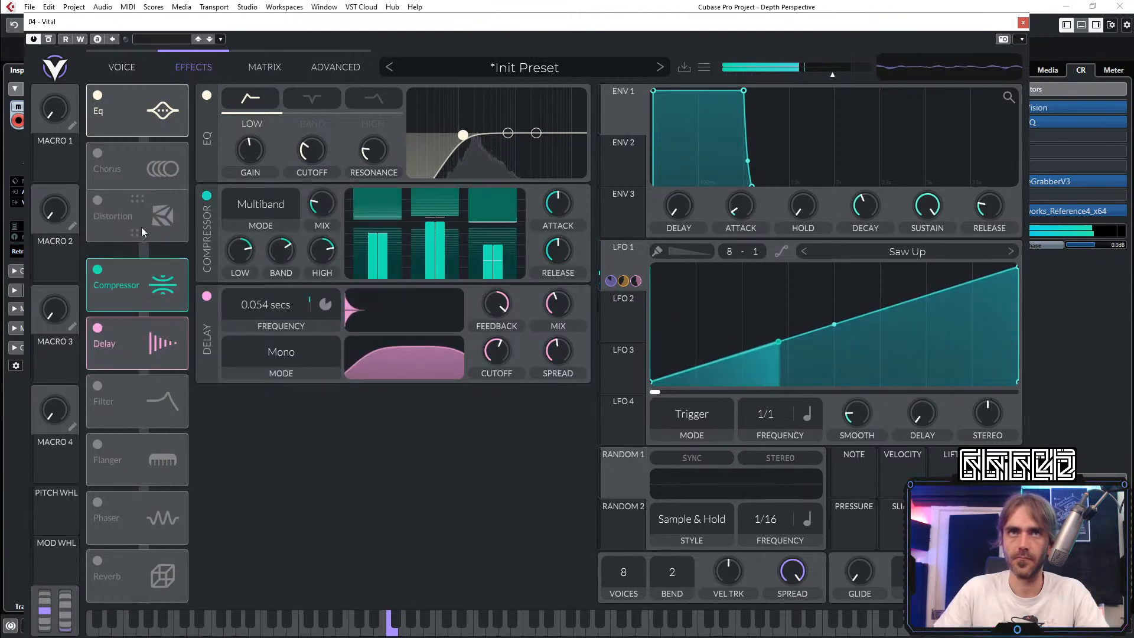
{"action": "left_click", "coordinate": [101, 269]}
{"action": "left_click", "coordinate": [98, 212]}
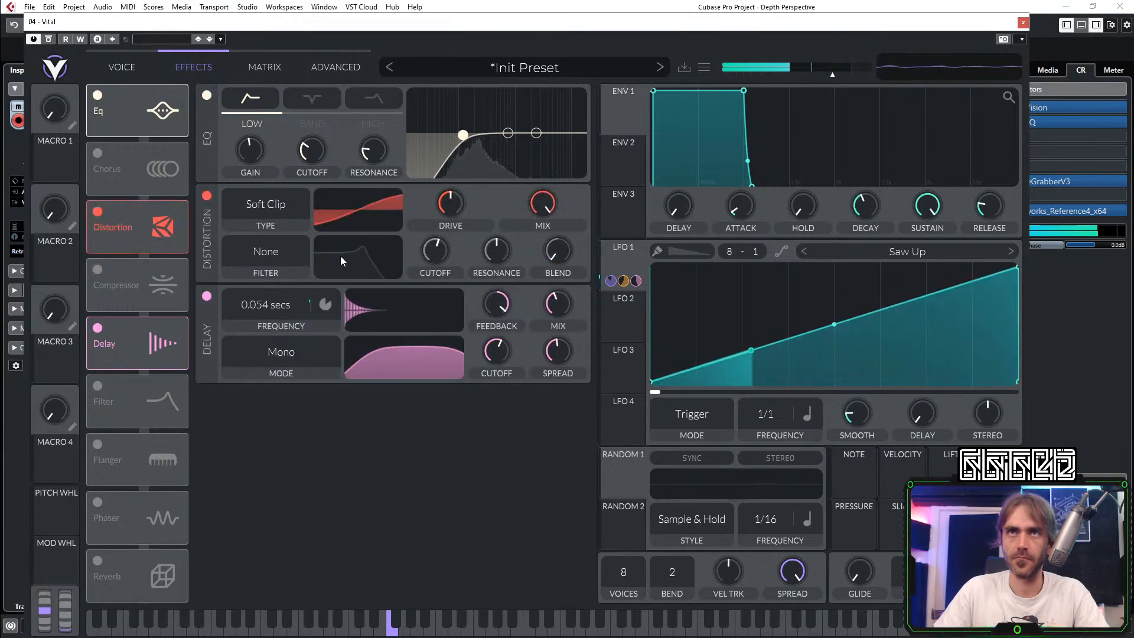
Step: Set the Distortion's filter to Pre with full blend, lower its resonance, reduce the mix to about 0.47, and raise the drive
{"action": "left_click", "coordinate": [284, 258]}
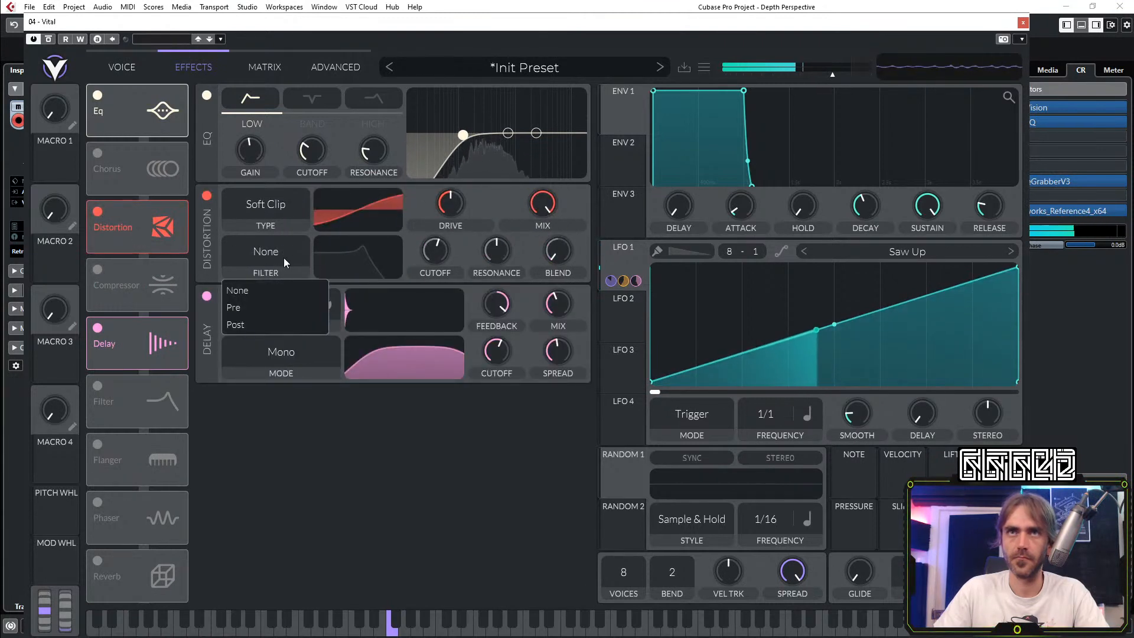
{"action": "left_click", "coordinate": [250, 304]}
{"action": "left_click_drag", "start_coordinate": [559, 242], "coordinate": [554, 171]}
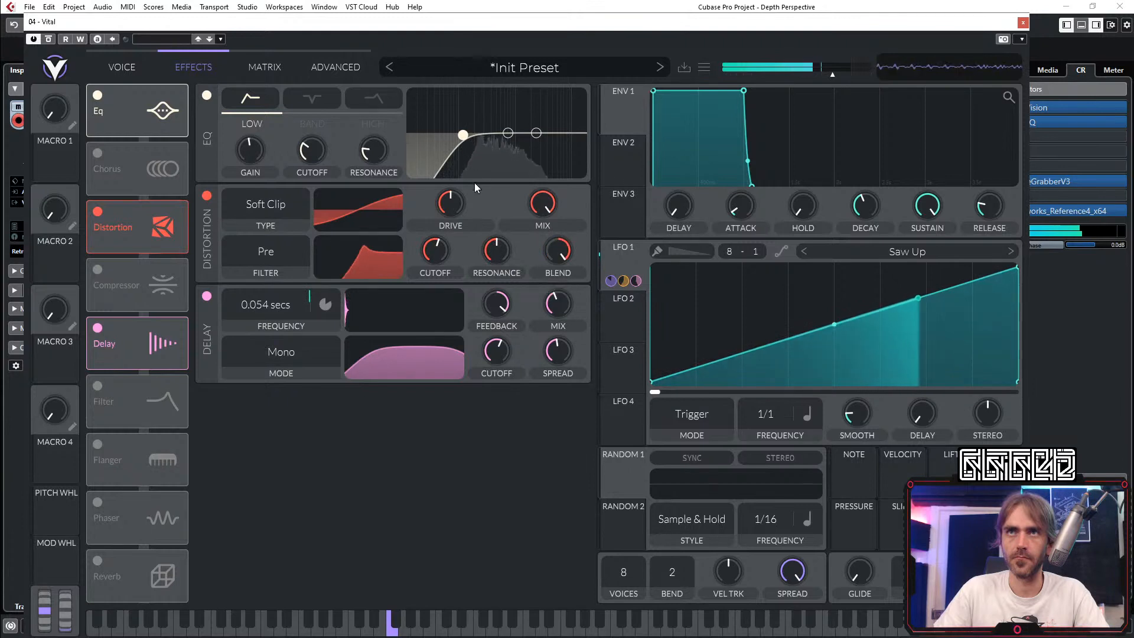
{"action": "left_click_drag", "start_coordinate": [496, 265], "coordinate": [495, 284]}
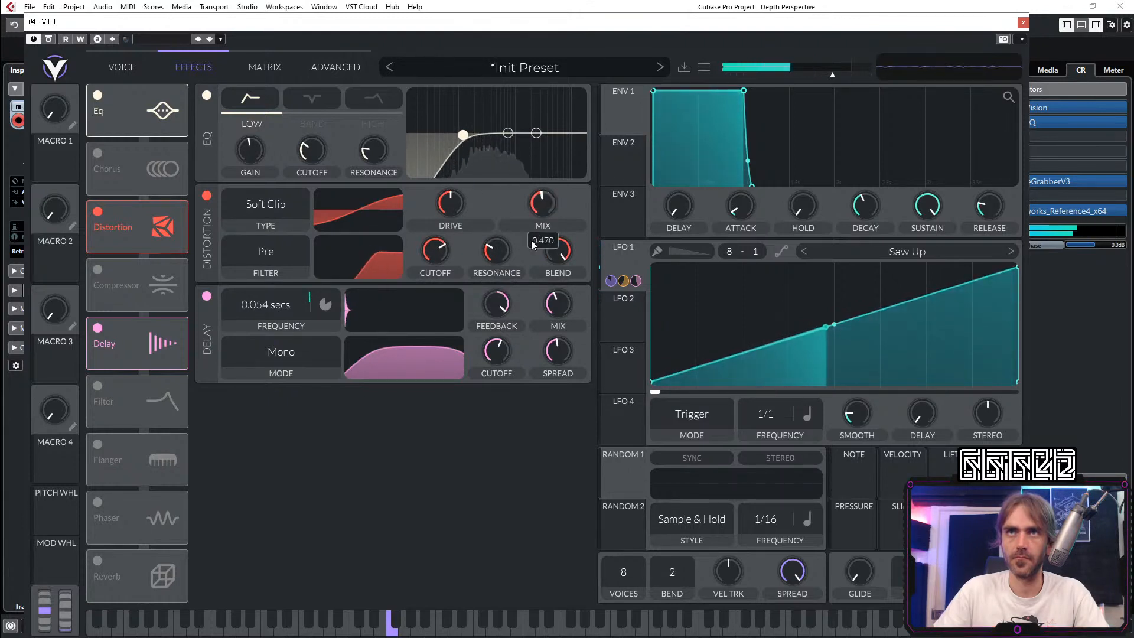
{"action": "left_click_drag", "start_coordinate": [451, 203], "coordinate": [466, 197]}
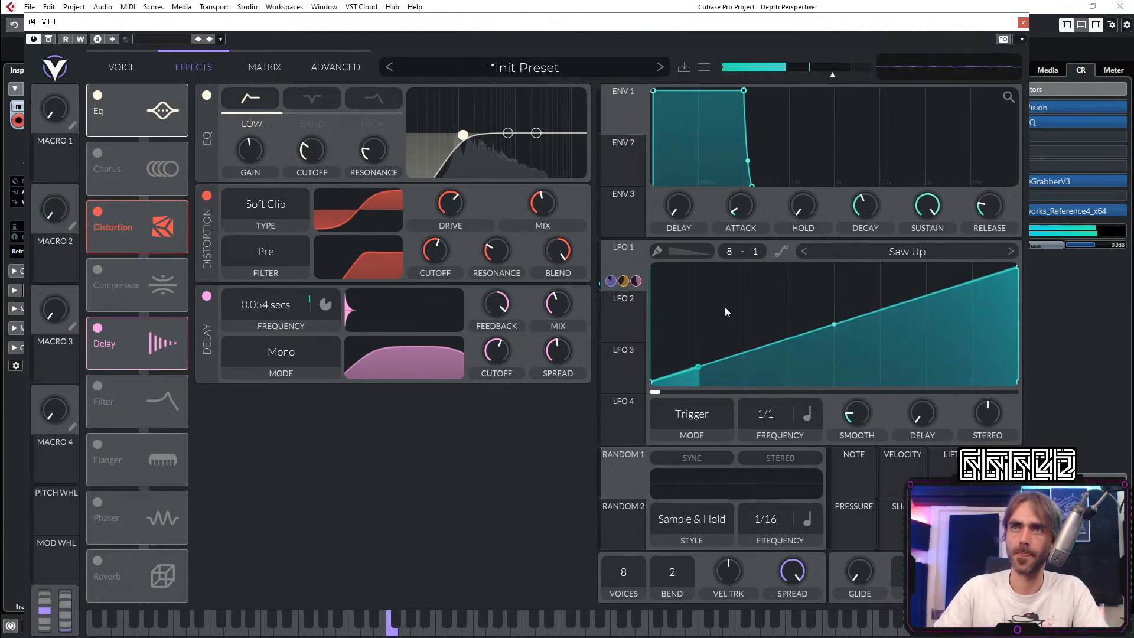
Step: Reshape the LFO 1 to Delay Frequency remap by adding a low point at the three-quarter mark and curving the final rise downward
{"action": "left_click", "coordinate": [265, 67]}
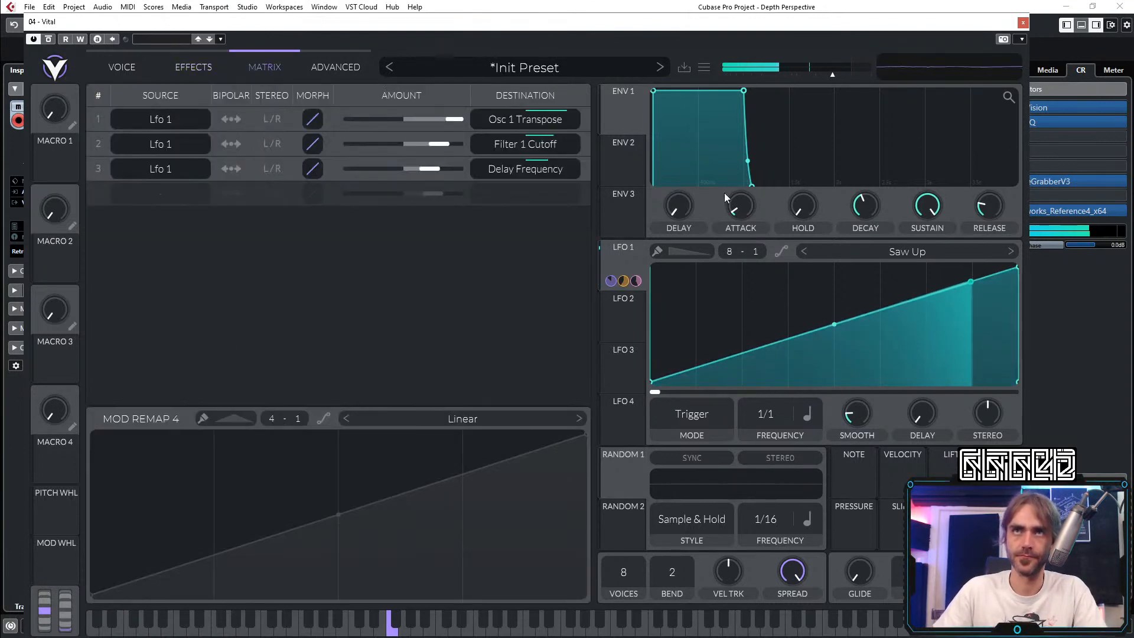
{"action": "left_click", "coordinate": [584, 173]}
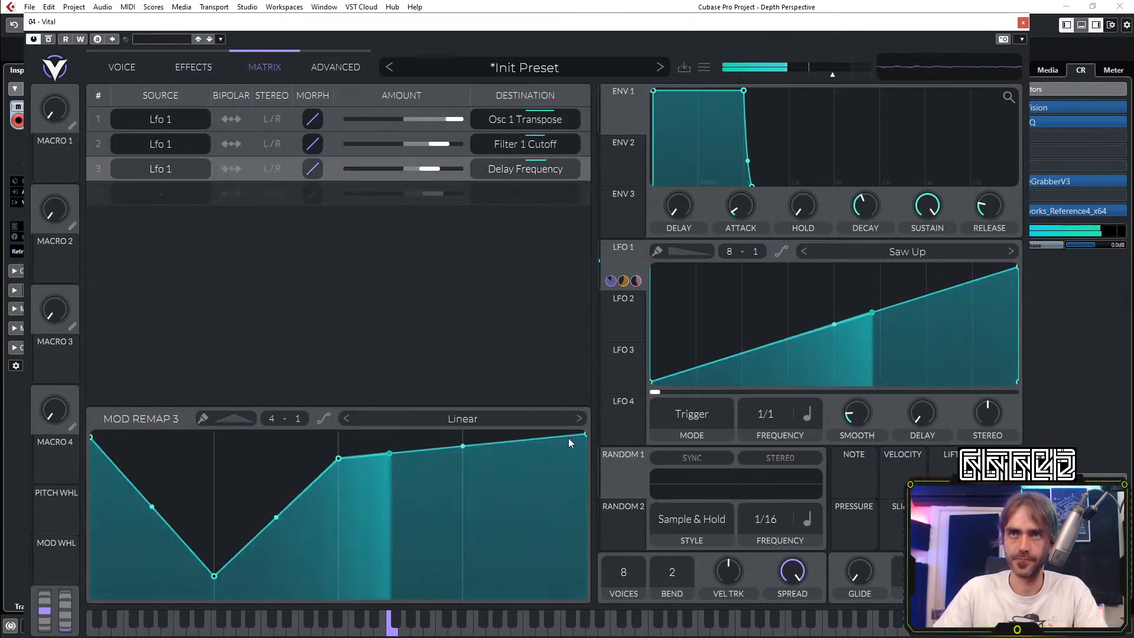
{"action": "left_click_drag", "start_coordinate": [463, 445], "coordinate": [551, 542]}
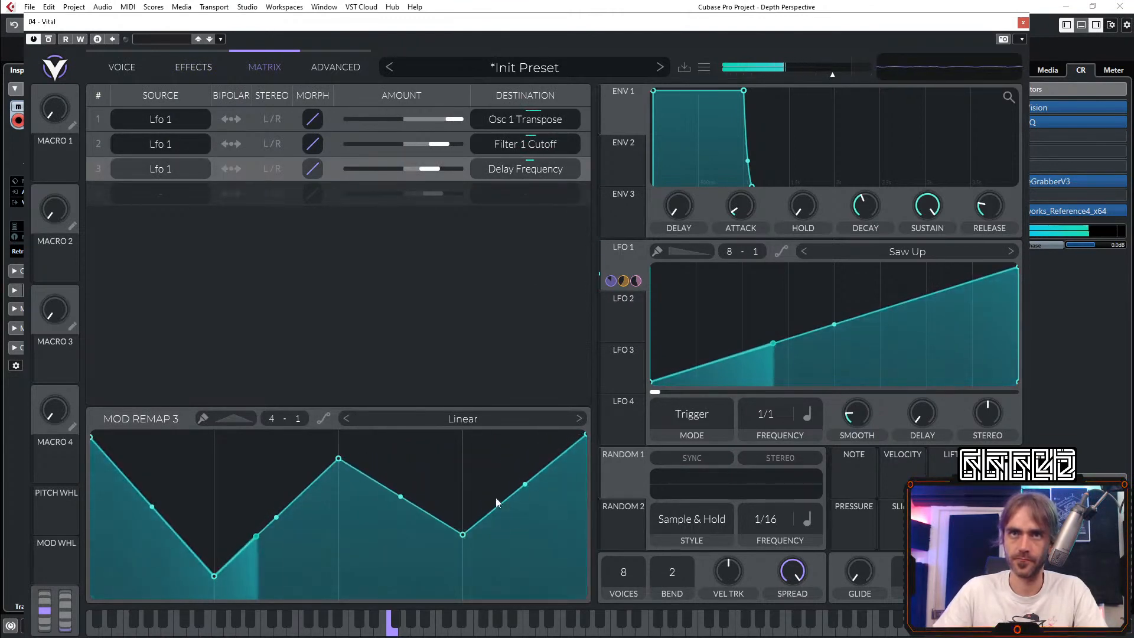
{"action": "left_click_drag", "start_coordinate": [464, 534], "coordinate": [466, 580]}
{"action": "mouse_move", "coordinate": [524, 505]}
{"action": "left_mouse_down"}
{"action": "mouse_move", "coordinate": [524, 550]}
{"action": "mouse_move", "coordinate": [531, 526]}
{"action": "left_mouse_up"}
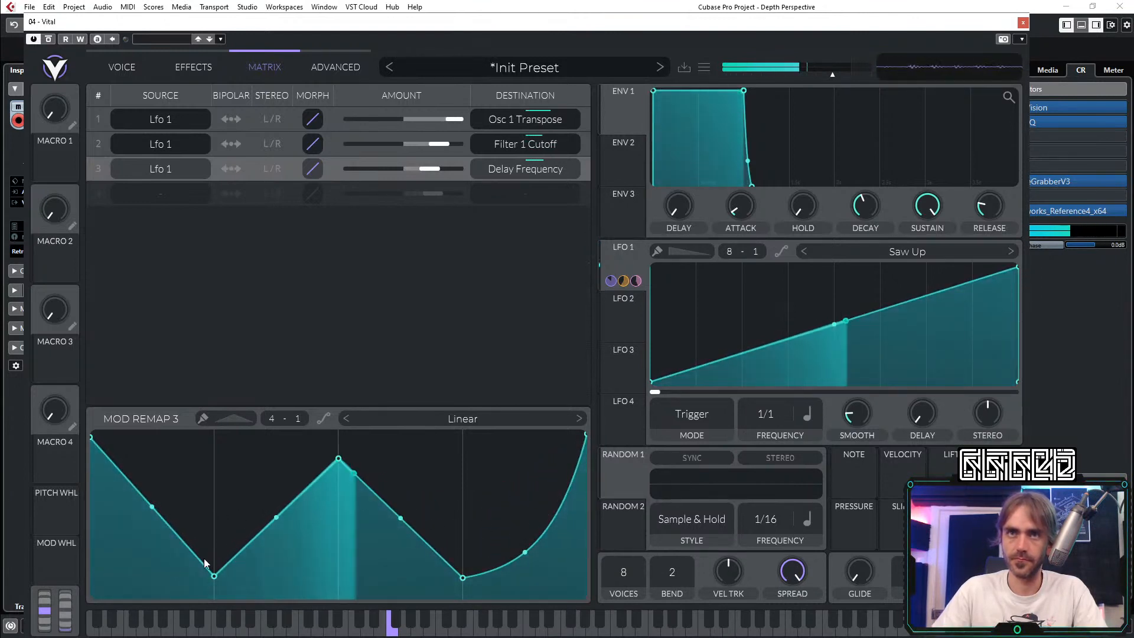
Step: Reshape the Delay Frequency remap curve by lowering its first valley and bending the segments on either side of it
{"action": "mouse_move", "coordinate": [152, 506]}
{"action": "left_mouse_down"}
{"action": "mouse_move", "coordinate": [139, 598]}
{"action": "mouse_move", "coordinate": [139, 558]}
{"action": "mouse_move", "coordinate": [166, 509]}
{"action": "left_mouse_up"}
{"action": "left_click_drag", "start_coordinate": [277, 518], "coordinate": [275, 566]}
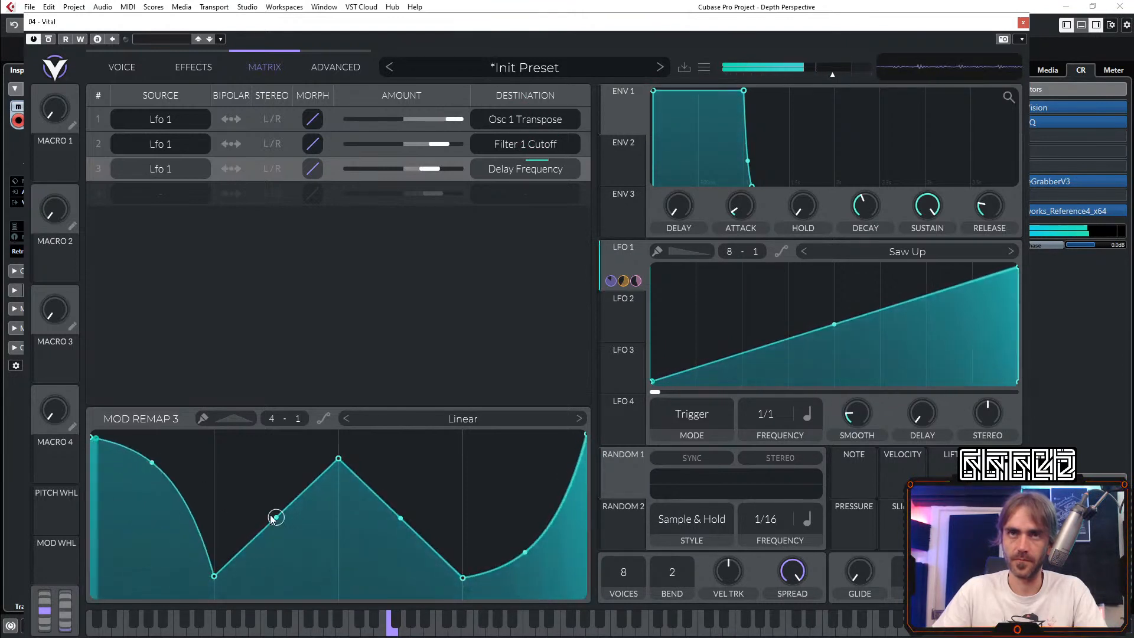
{"action": "mouse_move", "coordinate": [214, 577]}
{"action": "left_mouse_down"}
{"action": "mouse_move", "coordinate": [215, 483]}
{"action": "mouse_move", "coordinate": [214, 592]}
{"action": "left_mouse_up"}
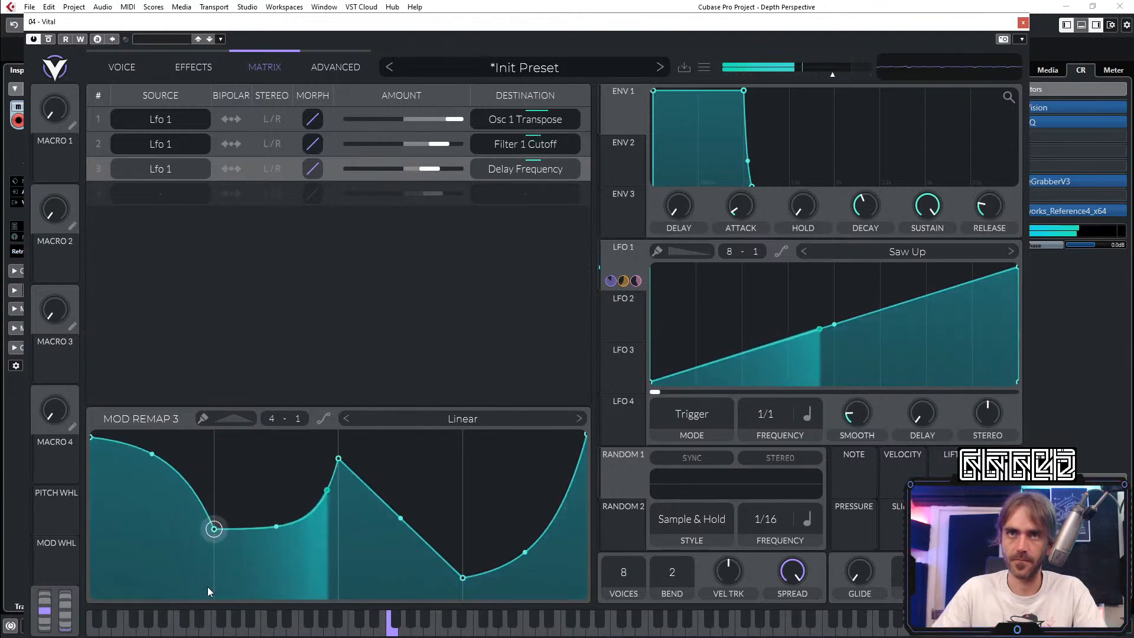
{"action": "left_click_drag", "start_coordinate": [133, 472], "coordinate": [173, 530]}
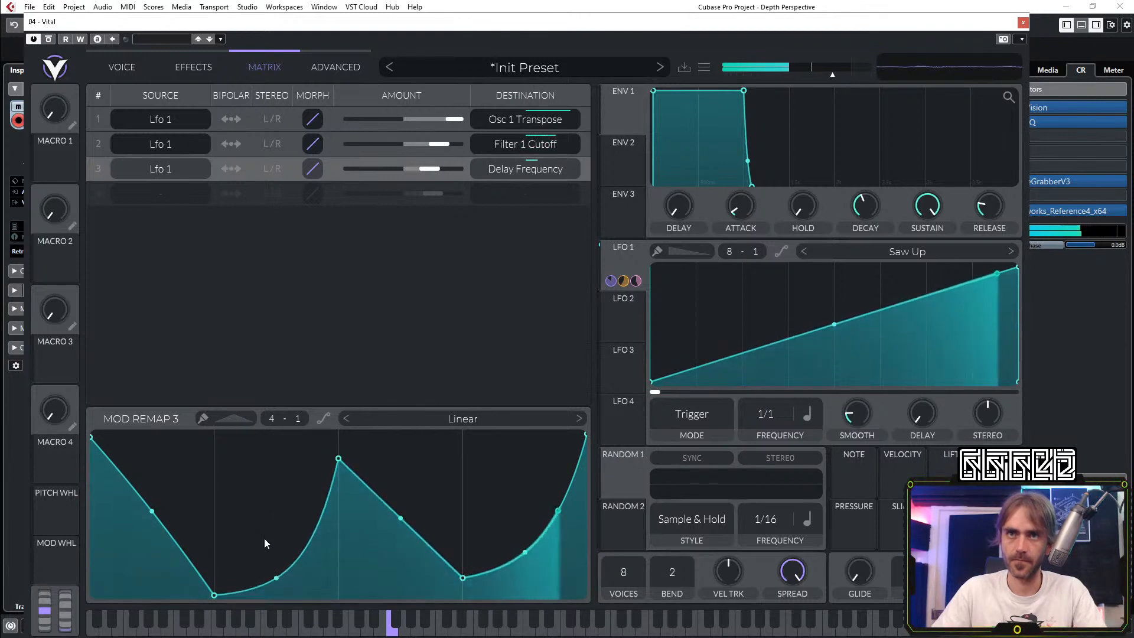
{"action": "left_click_drag", "start_coordinate": [278, 577], "coordinate": [303, 461]}
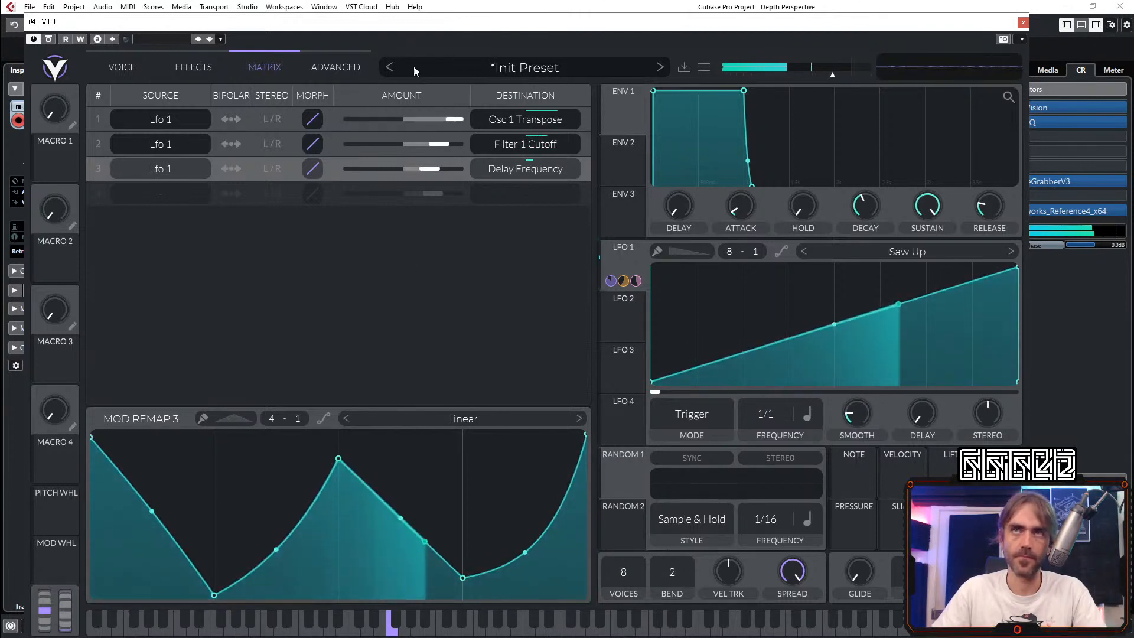
Step: Enable the Flanger effect with its frequency set to Freeze, raise its feedback and lower its center
{"action": "left_click", "coordinate": [193, 67]}
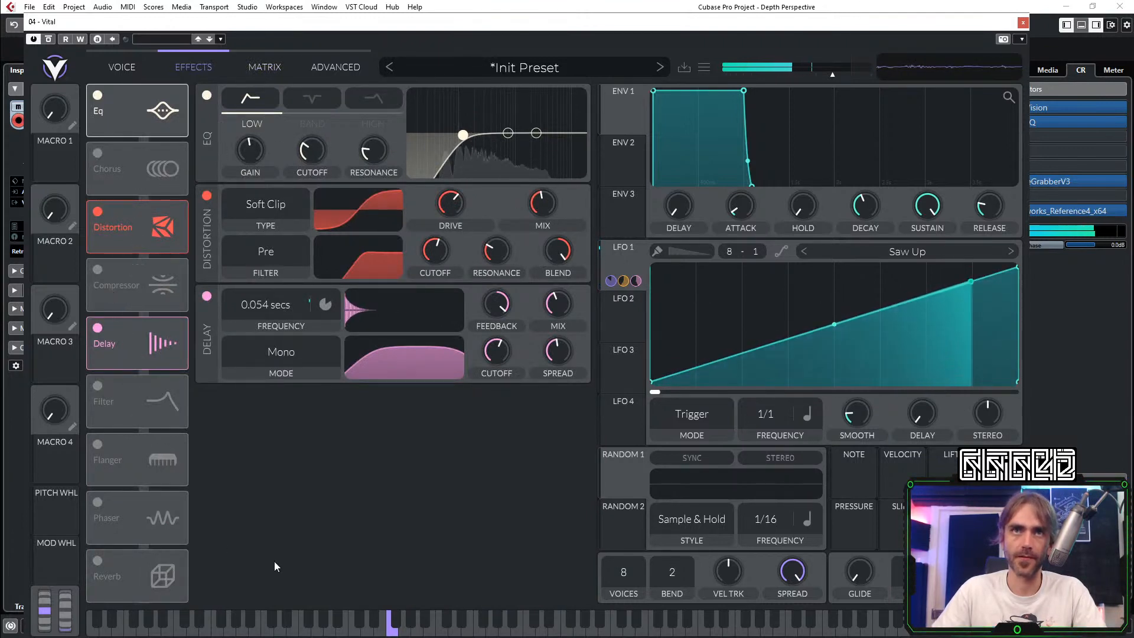
{"action": "left_click", "coordinate": [95, 448]}
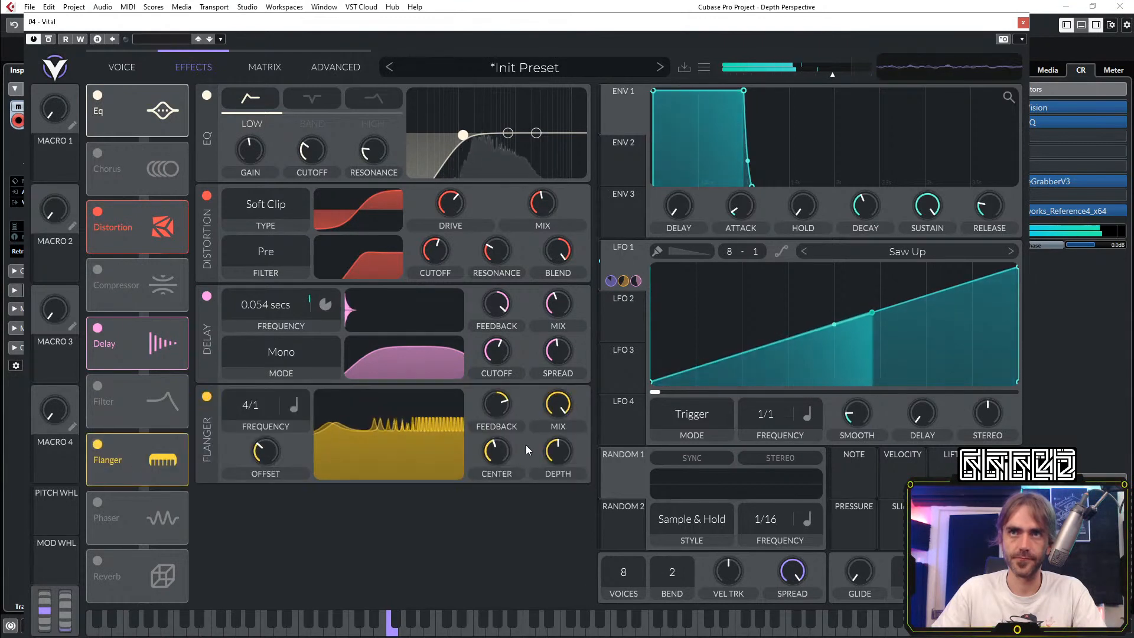
{"action": "left_click_drag", "start_coordinate": [489, 413], "coordinate": [508, 401]}
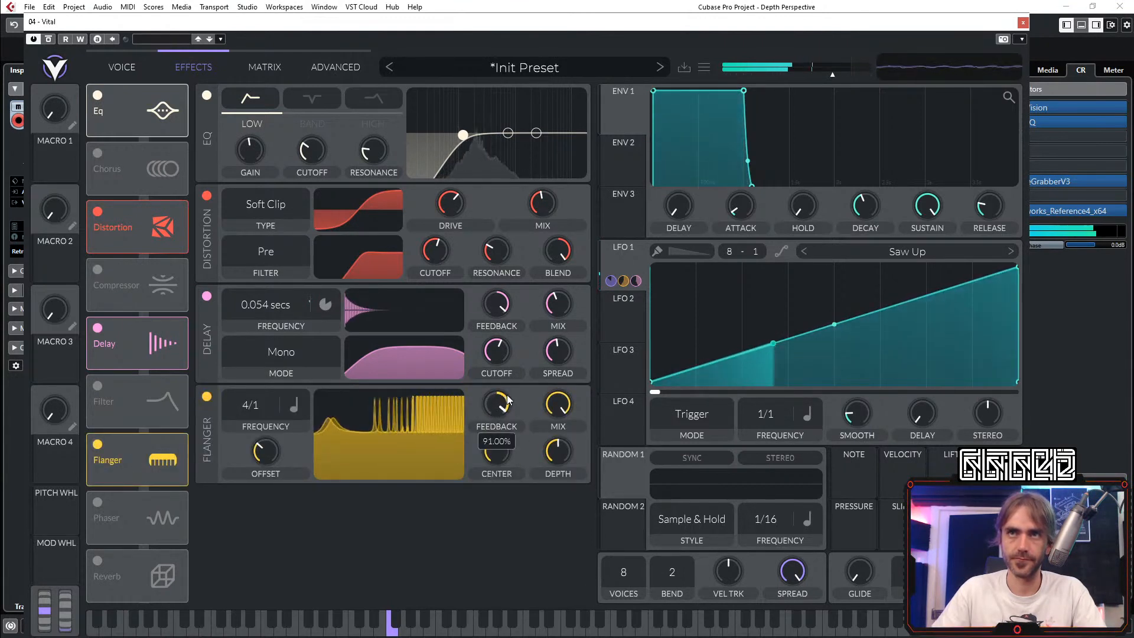
{"action": "left_click_drag", "start_coordinate": [264, 456], "coordinate": [294, 461]}
{"action": "left_click_drag", "start_coordinate": [497, 406], "coordinate": [510, 476]}
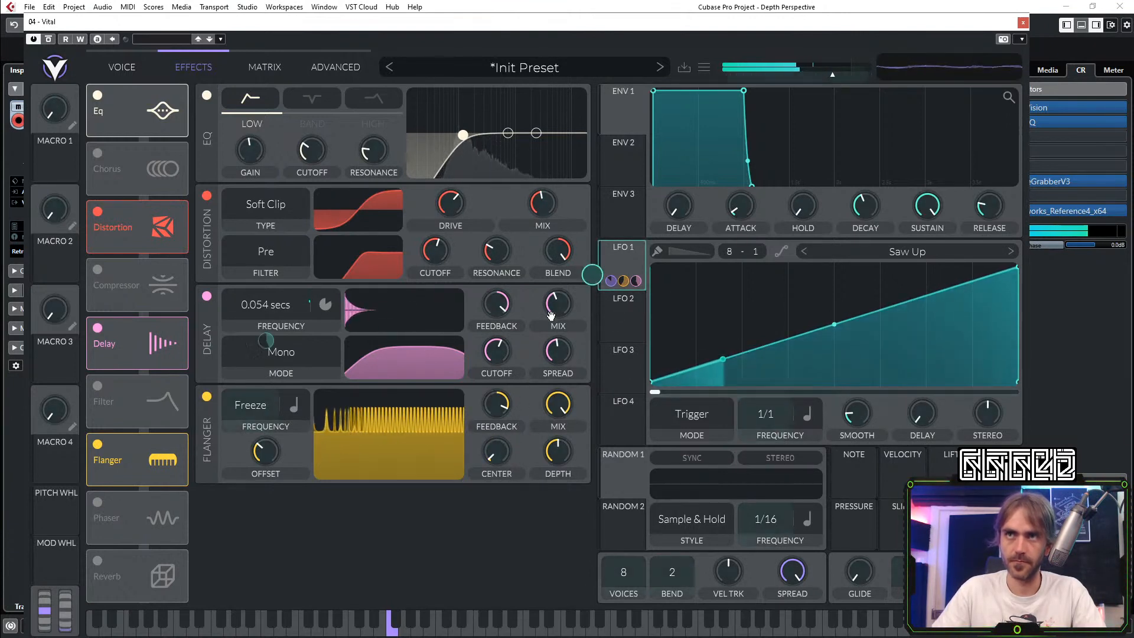
Step: Modulate the Flanger's center with LFO 1 and paint one triangular peak in each of the four grid divisions of its remap curve
{"action": "left_click_drag", "start_coordinate": [609, 269], "coordinate": [497, 452]}
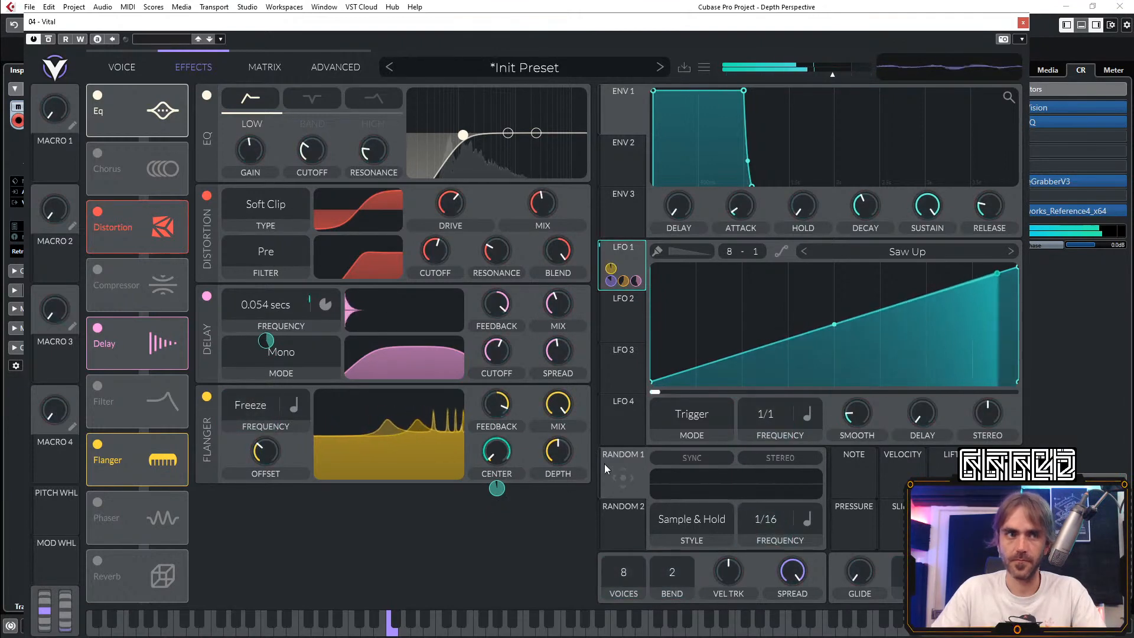
{"action": "left_click", "coordinate": [250, 62]}
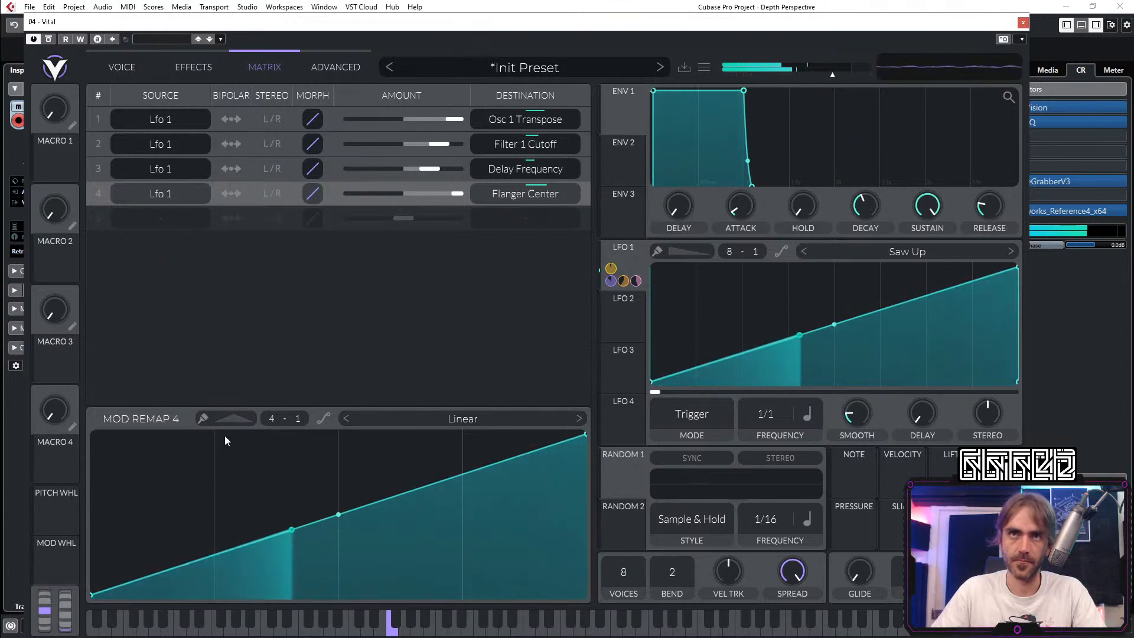
{"action": "left_click", "coordinate": [232, 421]}
{"action": "left_click", "coordinate": [158, 508]}
{"action": "left_click", "coordinate": [294, 532]}
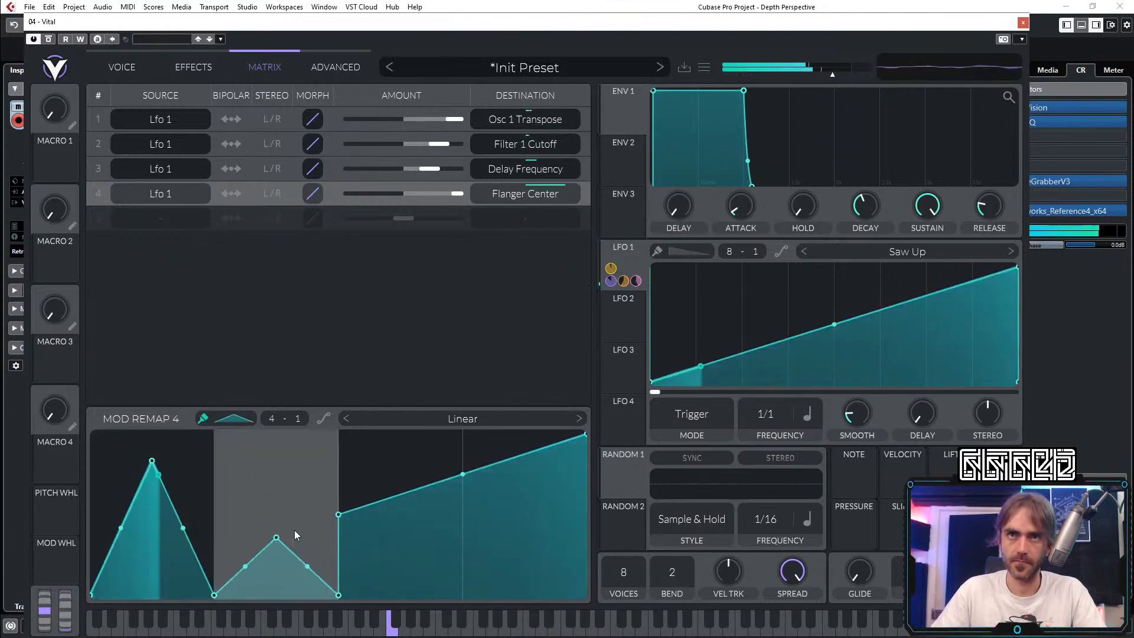
{"action": "left_click", "coordinate": [398, 477]}
{"action": "left_click", "coordinate": [509, 479]}
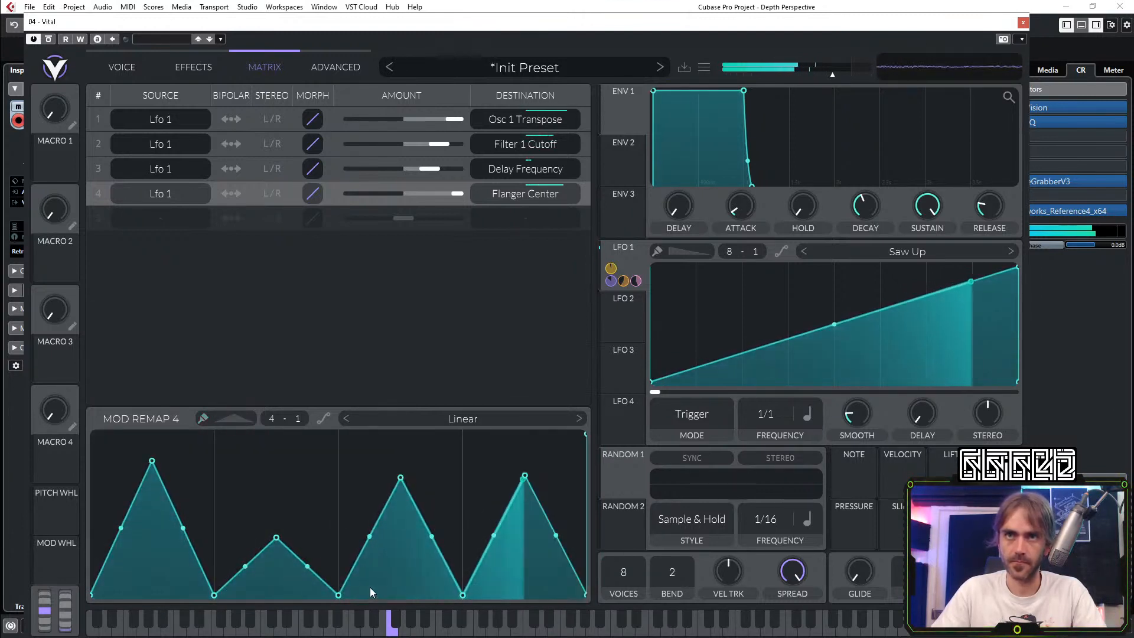
Step: Turn the Flanger Center remap into a smoothed, uneven curve with lower outer peaks, and reduce its modulation amount
{"action": "left_click_drag", "start_coordinate": [338, 595], "coordinate": [338, 499]}
{"action": "mouse_move", "coordinate": [338, 595]}
{"action": "left_mouse_down"}
{"action": "mouse_move", "coordinate": [396, 540]}
{"action": "mouse_move", "coordinate": [387, 485]}
{"action": "mouse_move", "coordinate": [380, 568]}
{"action": "left_mouse_up"}
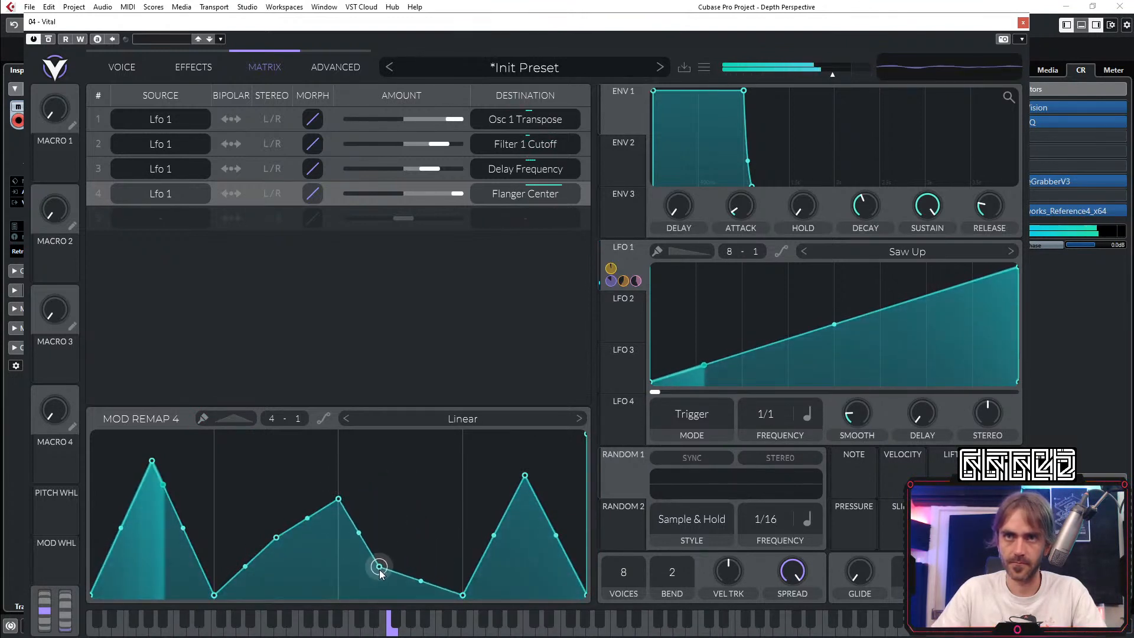
{"action": "left_click", "coordinate": [324, 419]}
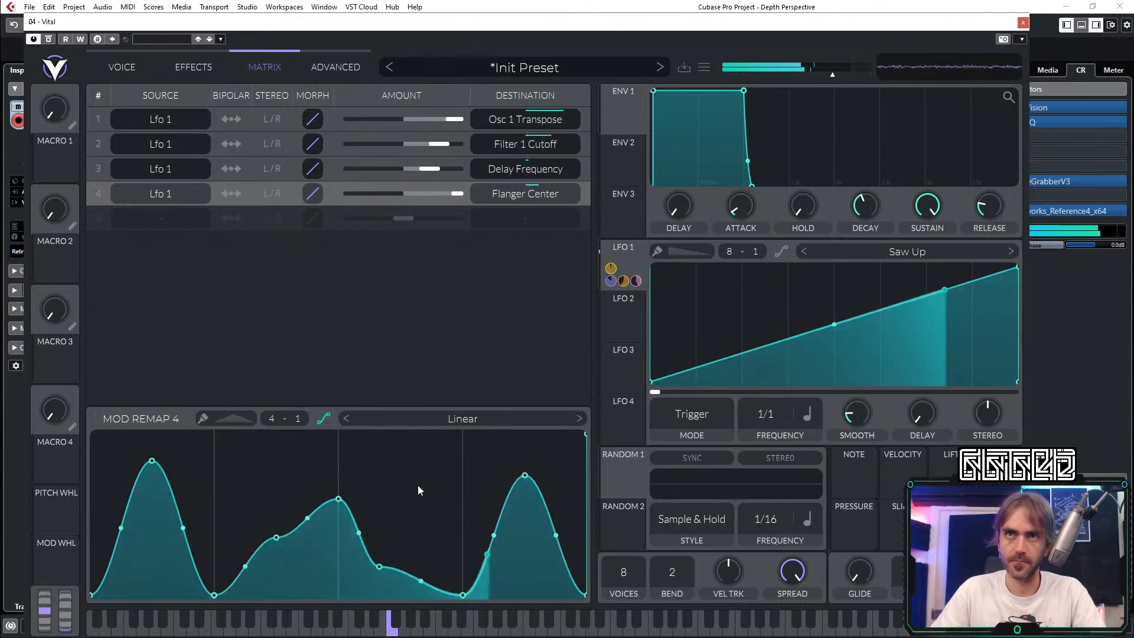
{"action": "left_click_drag", "start_coordinate": [152, 461], "coordinate": [152, 513]}
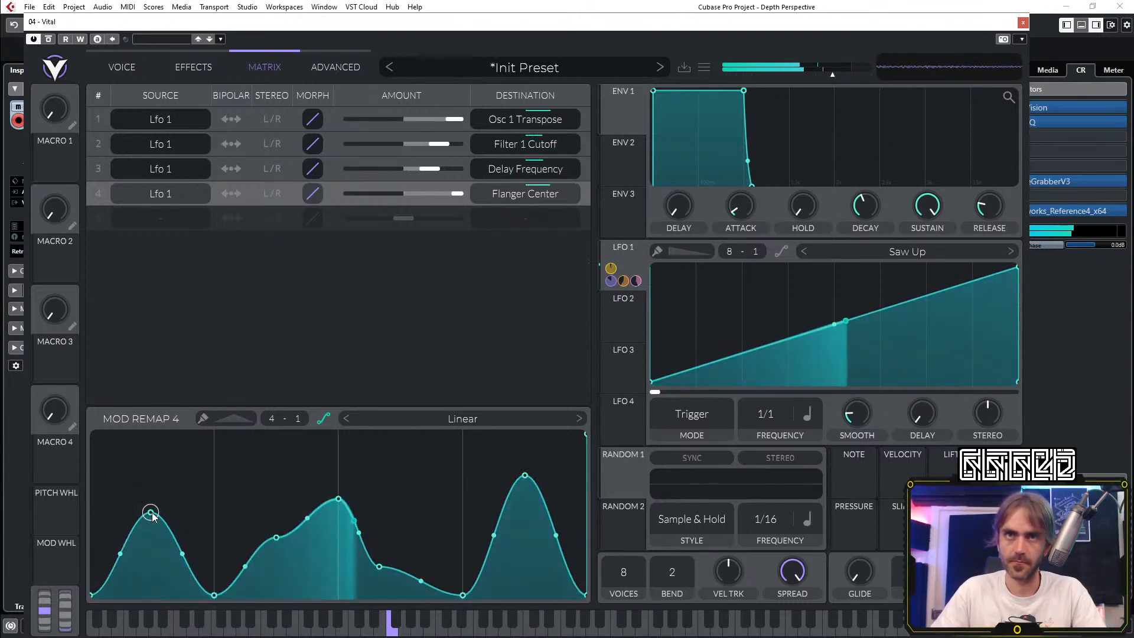
{"action": "left_click_drag", "start_coordinate": [524, 475], "coordinate": [530, 525]}
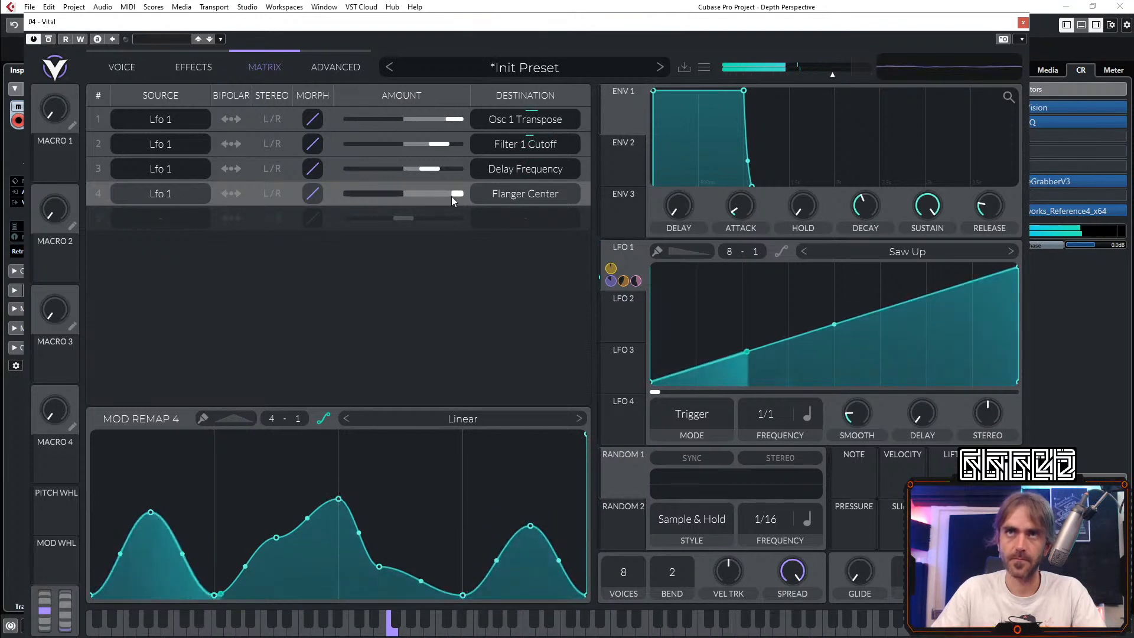
{"action": "left_click_drag", "start_coordinate": [451, 197], "coordinate": [419, 204]}
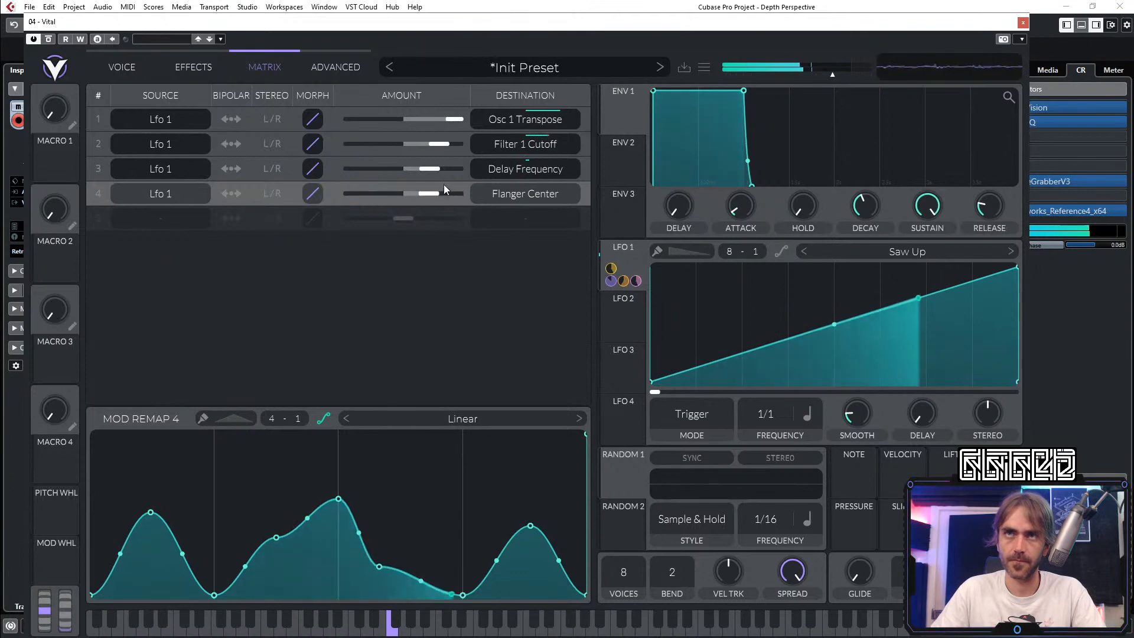
Step: Try the Phaser effect with its frequency set to Freeze and its center swept, and switch it off again
{"action": "left_click", "coordinate": [198, 67]}
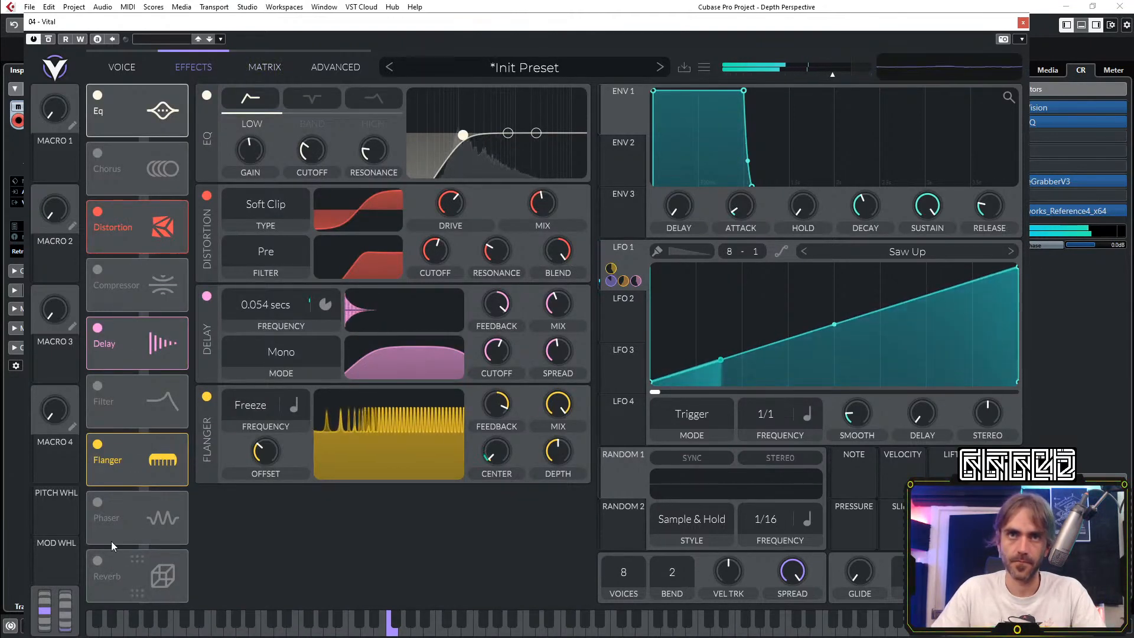
{"action": "left_click", "coordinate": [107, 505]}
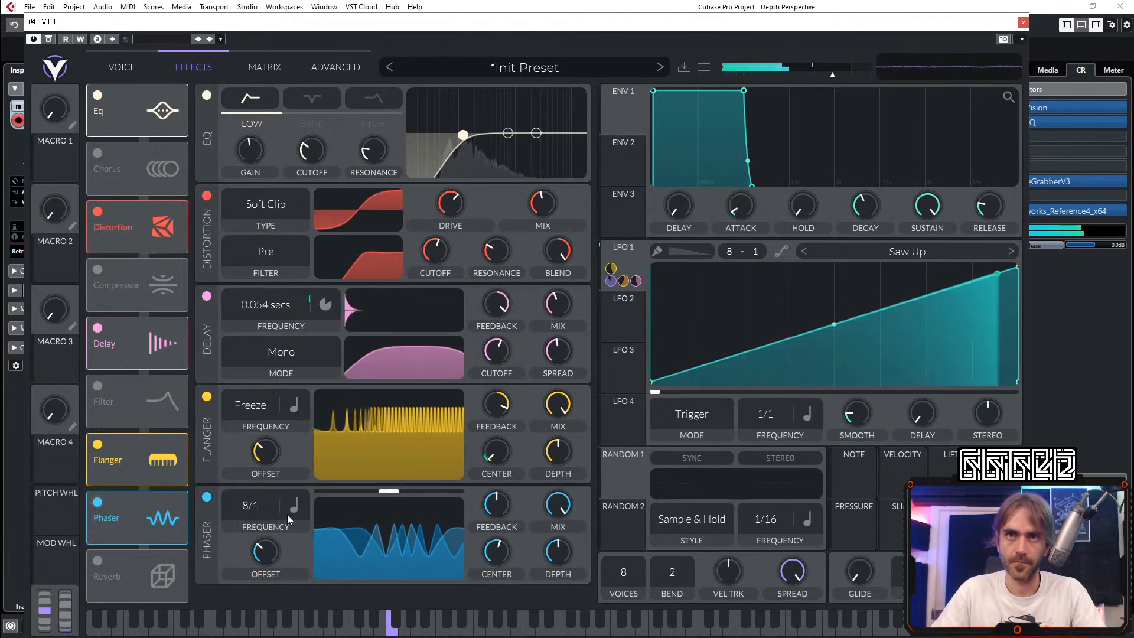
{"action": "left_click_drag", "start_coordinate": [254, 507], "coordinate": [253, 609]}
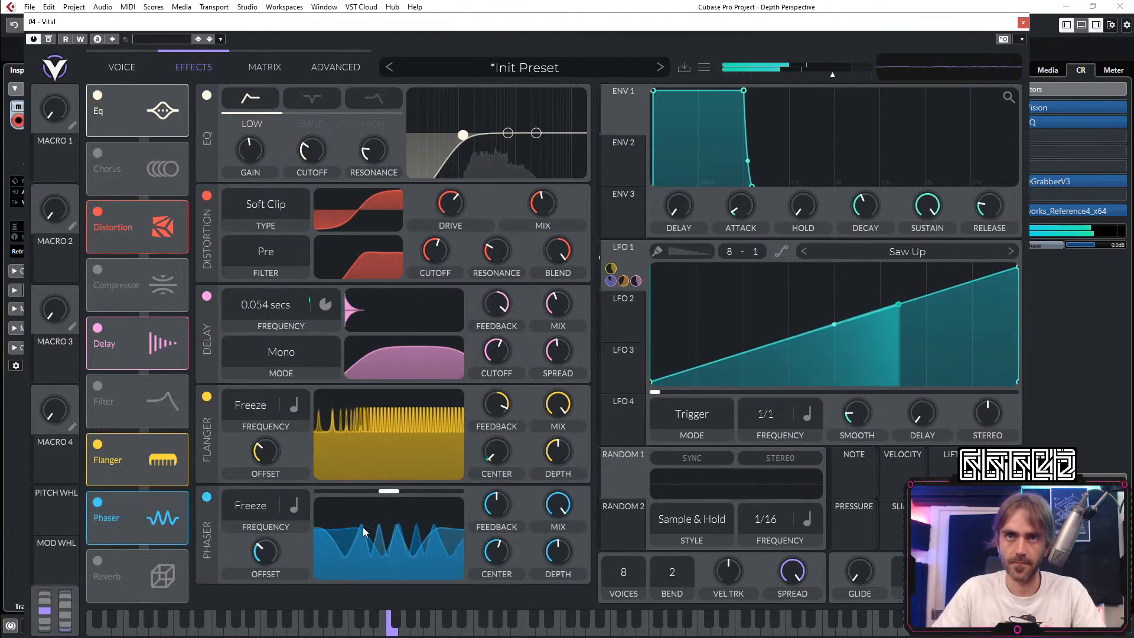
{"action": "scroll", "coordinate": [520, 553], "scroll_direction": "up", "scroll_amount": 3}
{"action": "scroll", "coordinate": [520, 553], "scroll_direction": "down", "scroll_amount": 3}
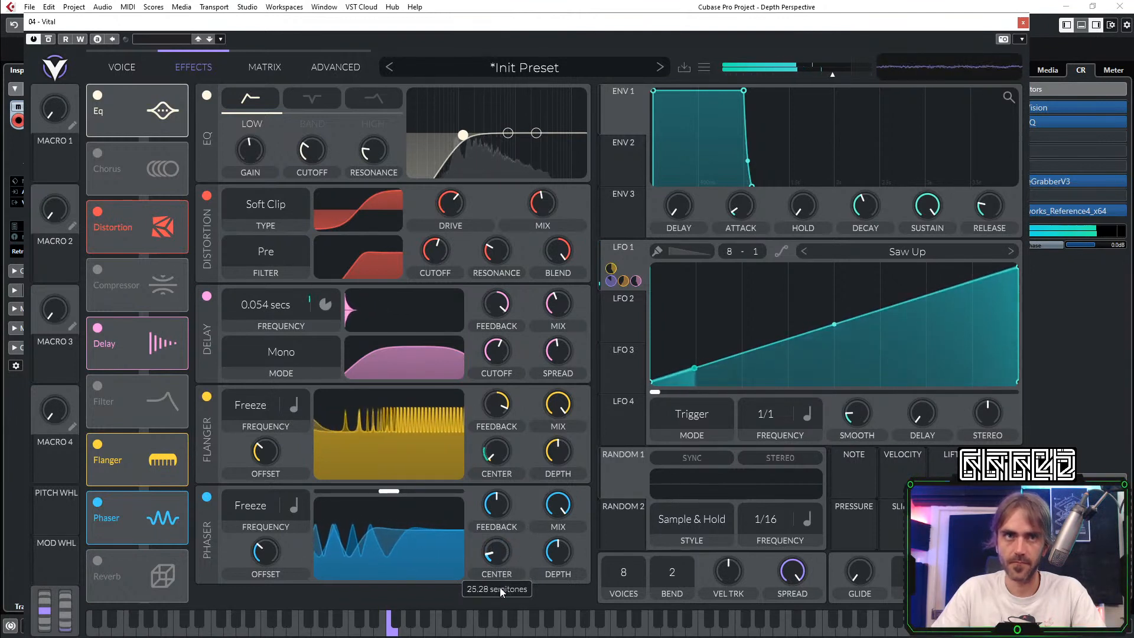
{"action": "left_click_drag", "start_coordinate": [500, 587], "coordinate": [505, 540]}
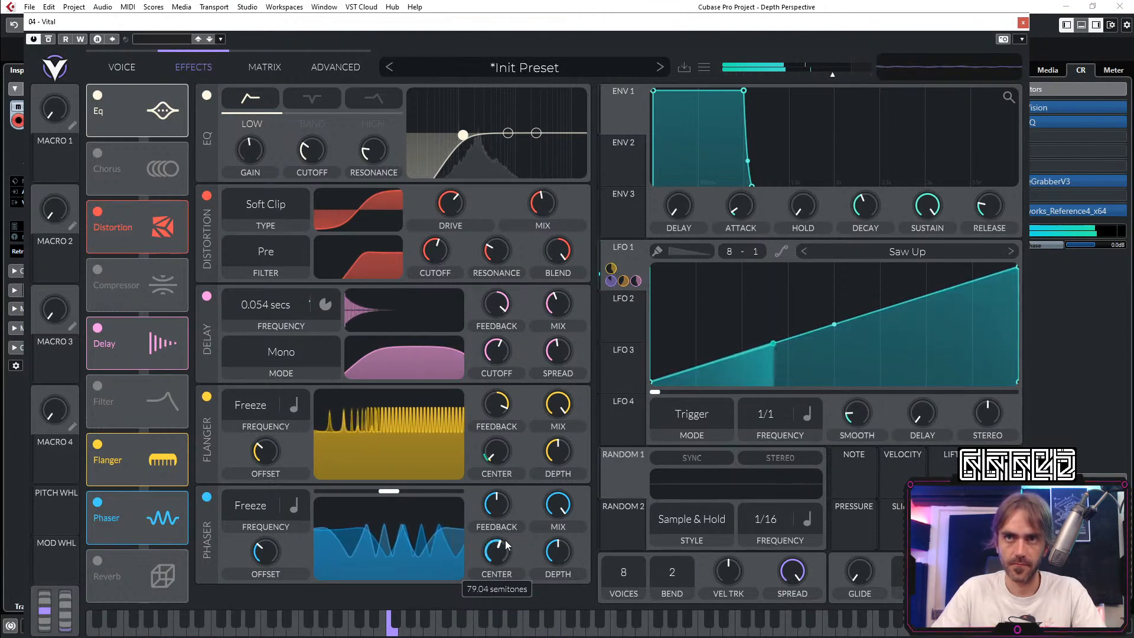
{"action": "left_click", "coordinate": [97, 502]}
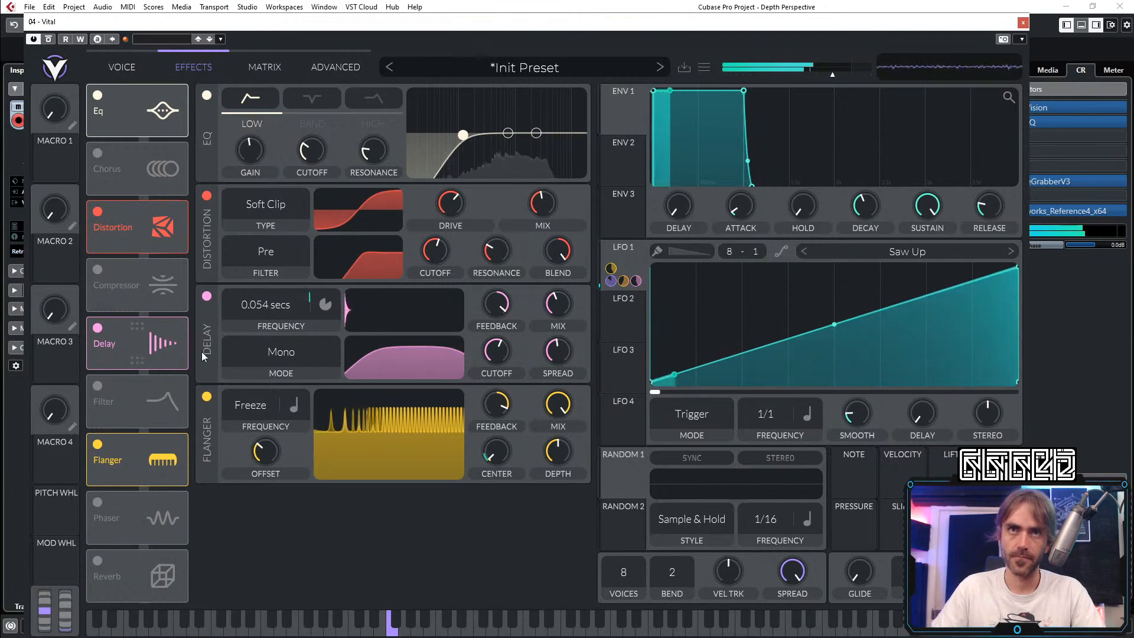
Step: Enable the Filter effect directly after the Eq, with a blend of 1.000, reduced mix and raised resonance
{"action": "left_click_drag", "start_coordinate": [111, 397], "coordinate": [144, 166]}
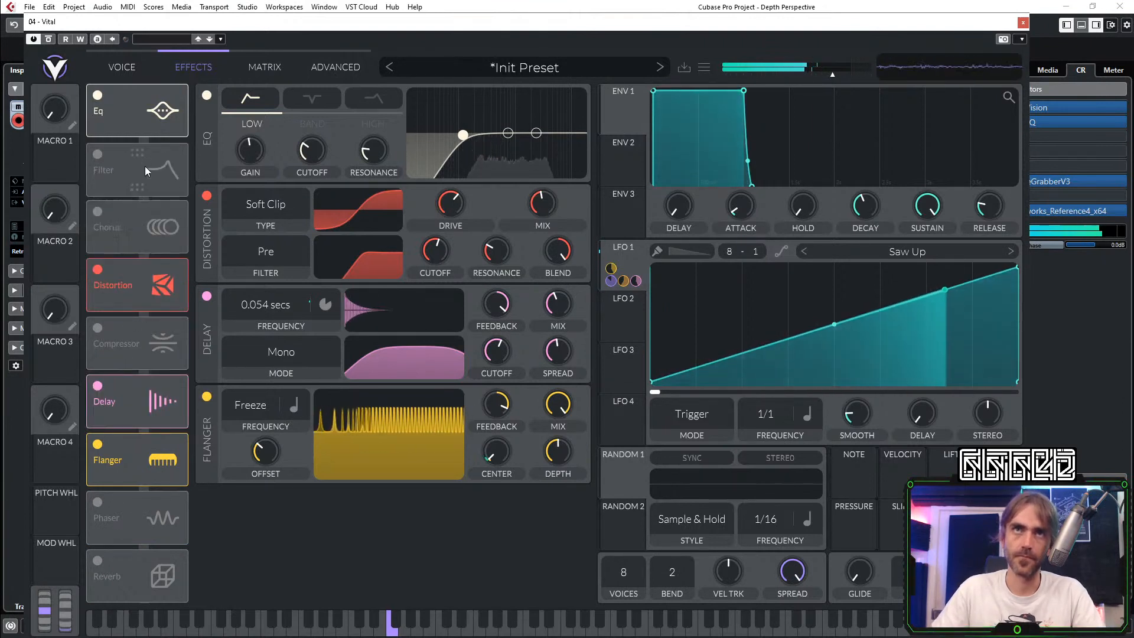
{"action": "left_click", "coordinate": [98, 153]}
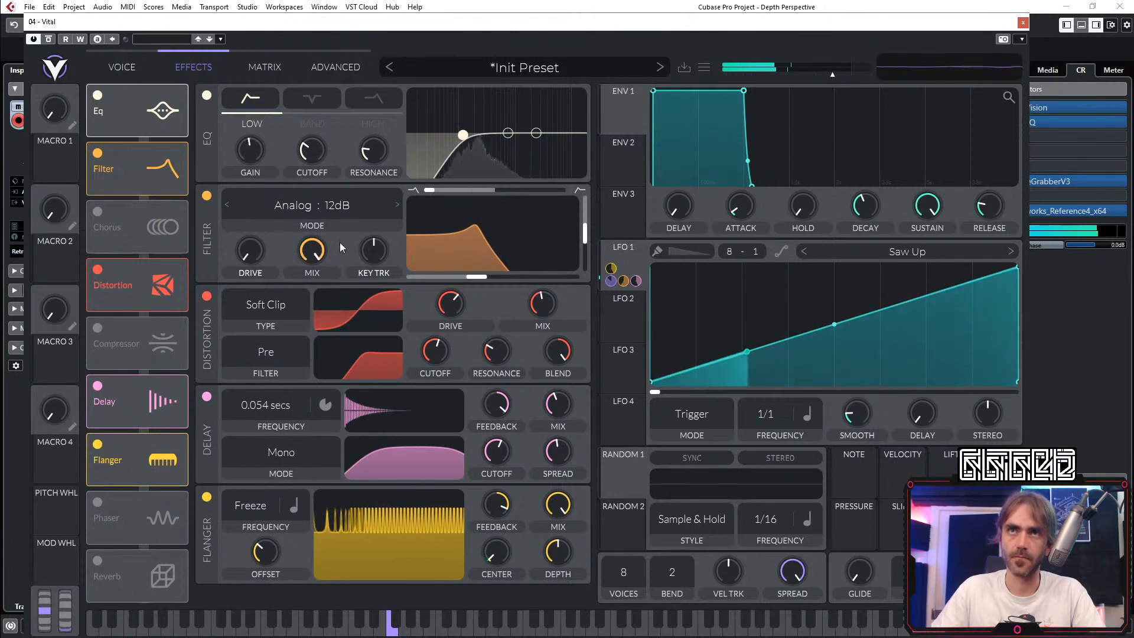
{"action": "left_click_drag", "start_coordinate": [313, 249], "coordinate": [299, 315]}
{"action": "left_click_drag", "start_coordinate": [452, 195], "coordinate": [524, 192]}
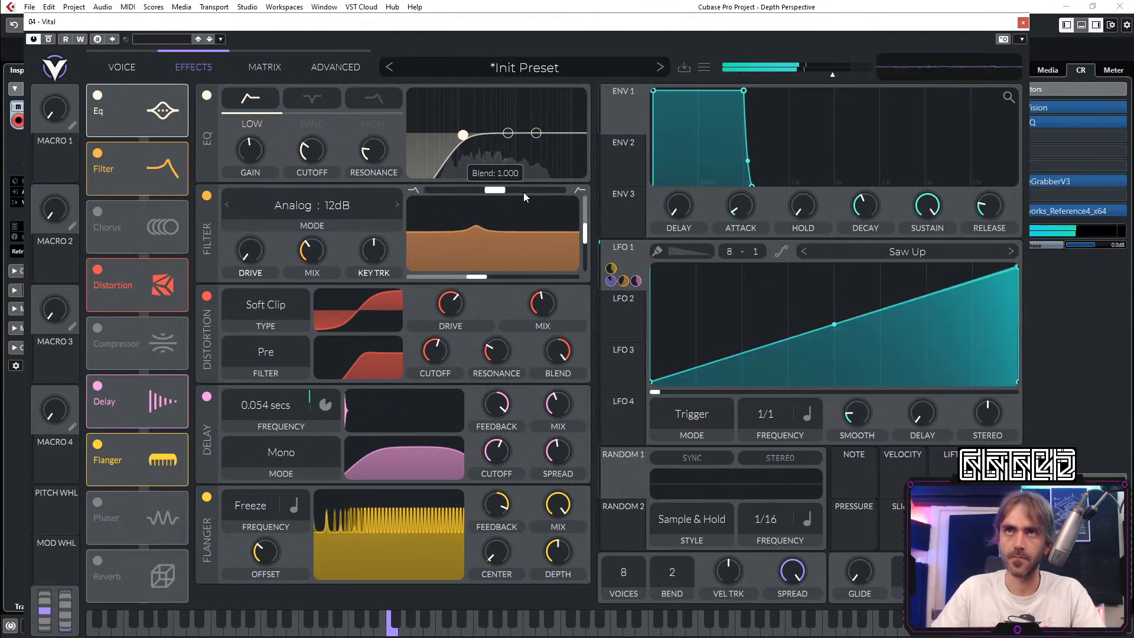
{"action": "left_click_drag", "start_coordinate": [595, 226], "coordinate": [592, 207]}
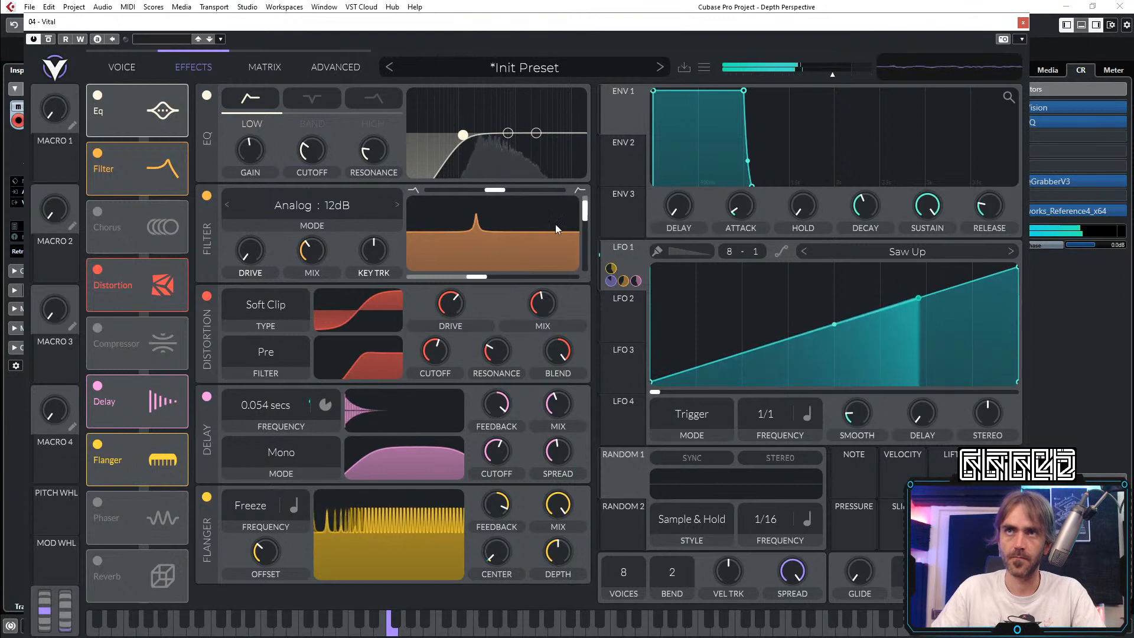
{"action": "left_click_drag", "start_coordinate": [309, 251], "coordinate": [310, 231]}
Step: Set the effect filter to Analog 24dB with a mid-range cutoff and strong resonance, and modulate its cutoff with LFO 1
{"action": "left_click_drag", "start_coordinate": [477, 279], "coordinate": [559, 284]}
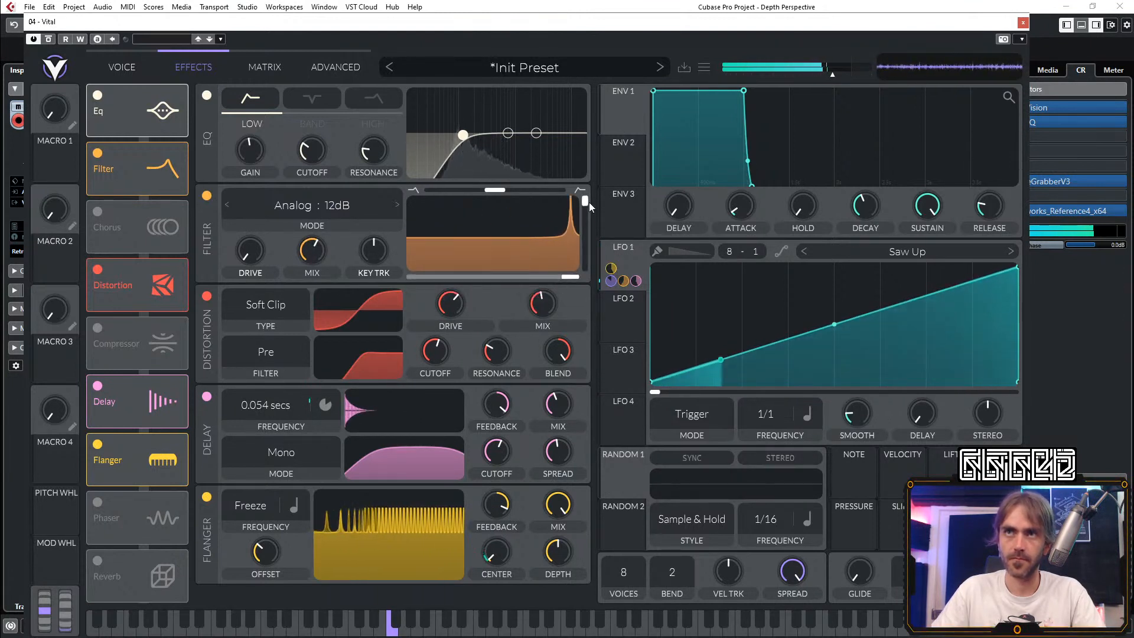
{"action": "left_click_drag", "start_coordinate": [587, 206], "coordinate": [585, 215]}
{"action": "left_click_drag", "start_coordinate": [567, 277], "coordinate": [486, 262]}
{"action": "left_click", "coordinate": [402, 207]}
{"action": "left_click_drag", "start_coordinate": [618, 258], "coordinate": [480, 283]}
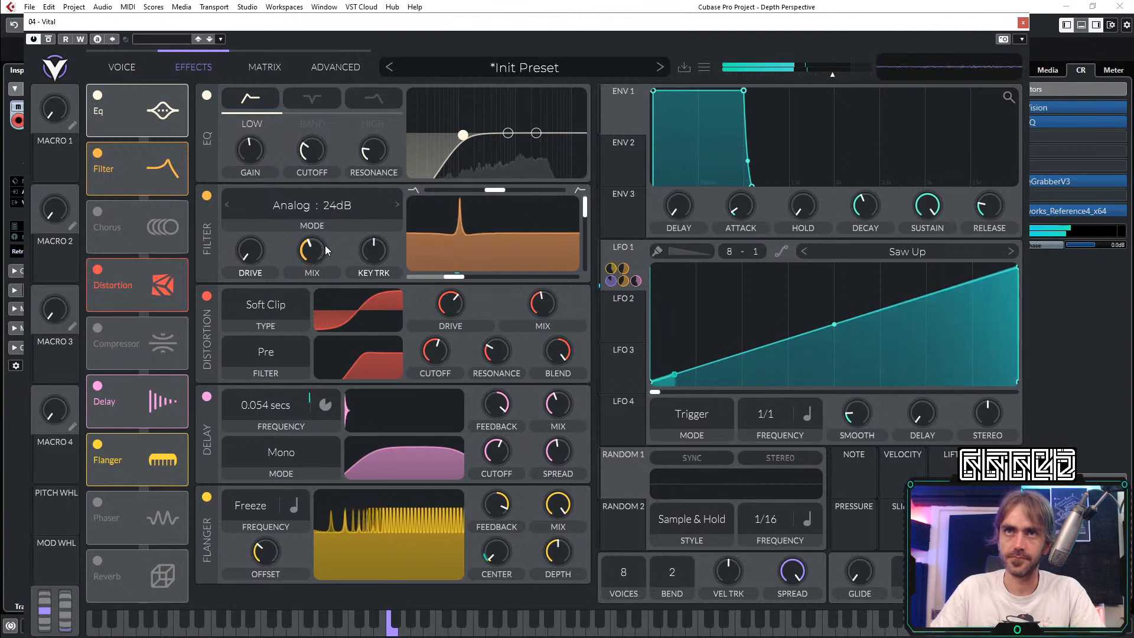
Step: Modulate the cutoff of a notch on the Eq's middle band with LFO 1, and paint falling ramps of varying height in its remap curve
{"action": "left_click", "coordinate": [306, 96]}
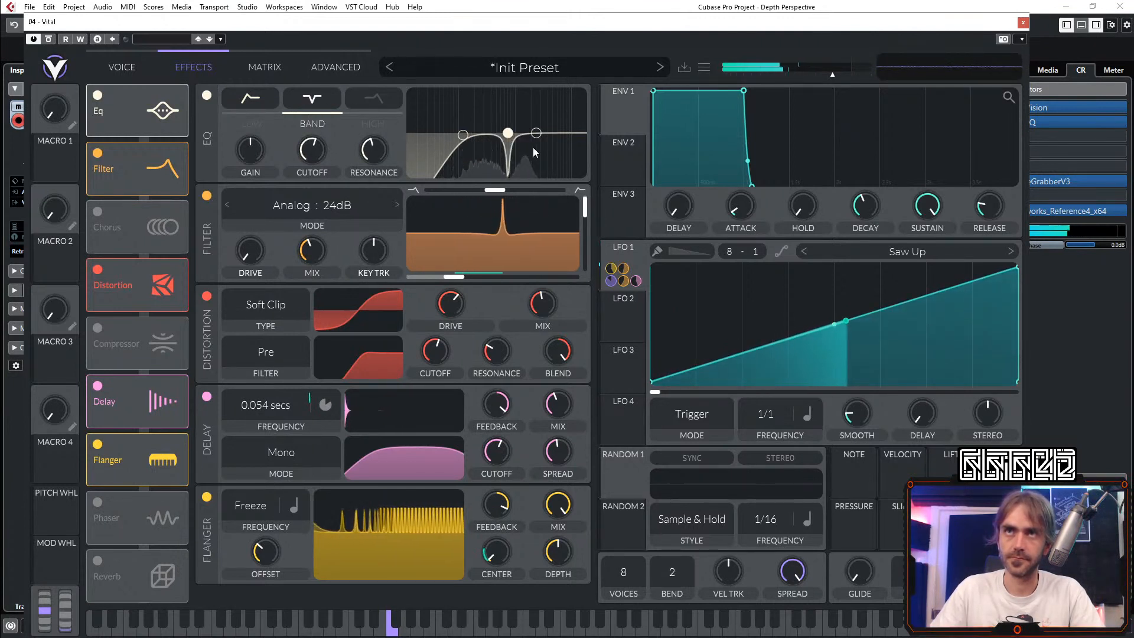
{"action": "left_click_drag", "start_coordinate": [507, 133], "coordinate": [302, 162]}
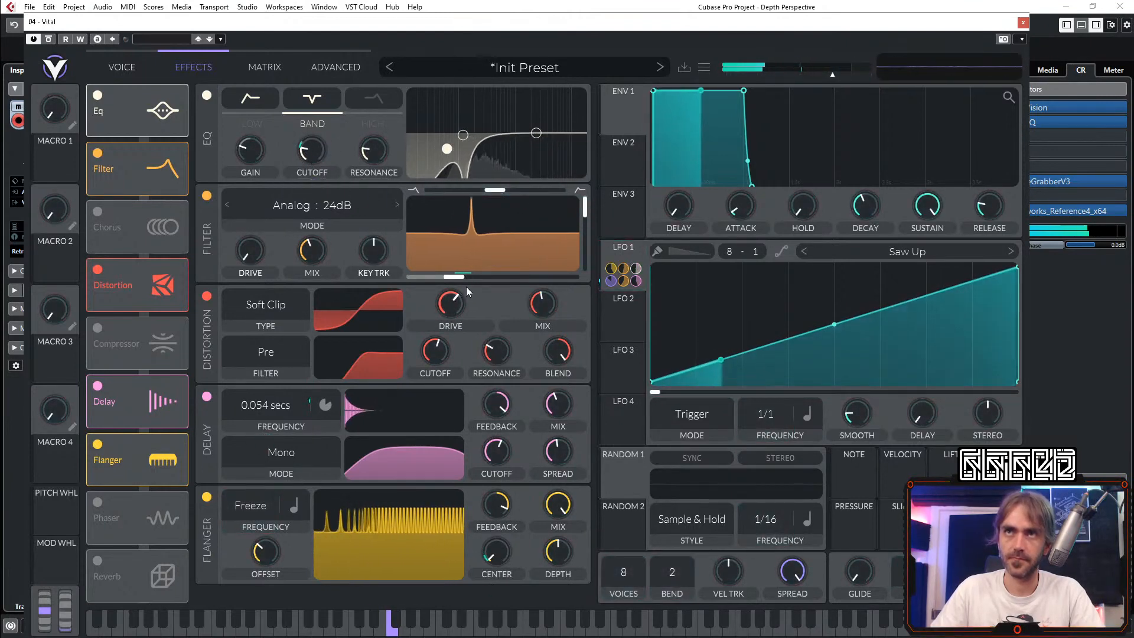
{"action": "left_click", "coordinate": [276, 64]}
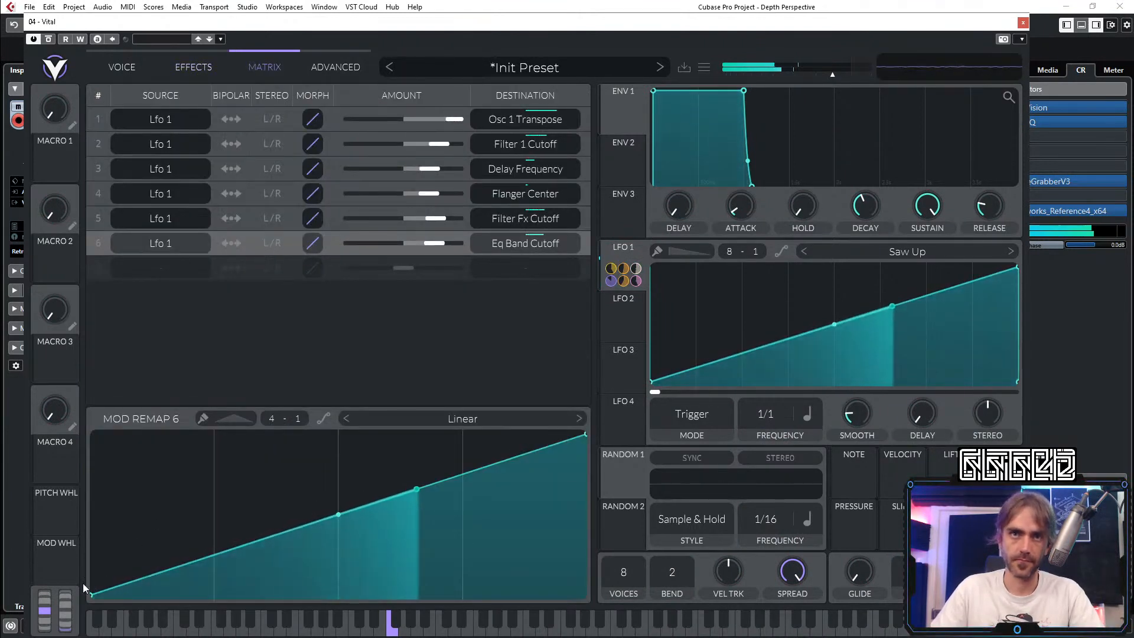
{"action": "mouse_move", "coordinate": [87, 602]}
{"action": "left_mouse_down"}
{"action": "mouse_move", "coordinate": [150, 531]}
{"action": "mouse_move", "coordinate": [199, 537]}
{"action": "left_mouse_up"}
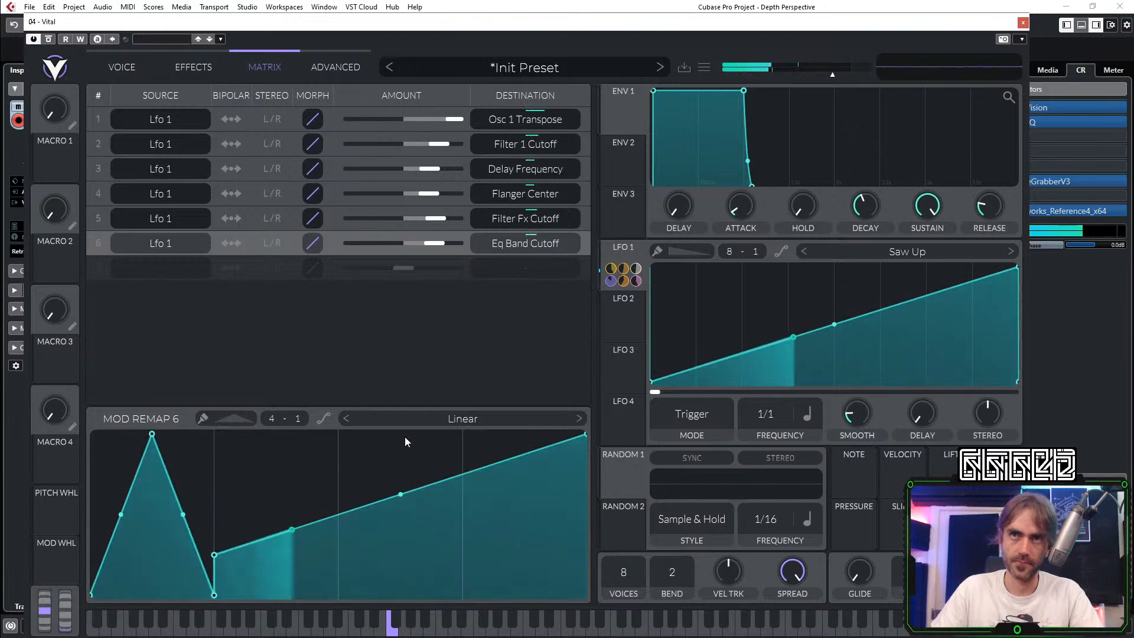
{"action": "left_click", "coordinate": [203, 418]}
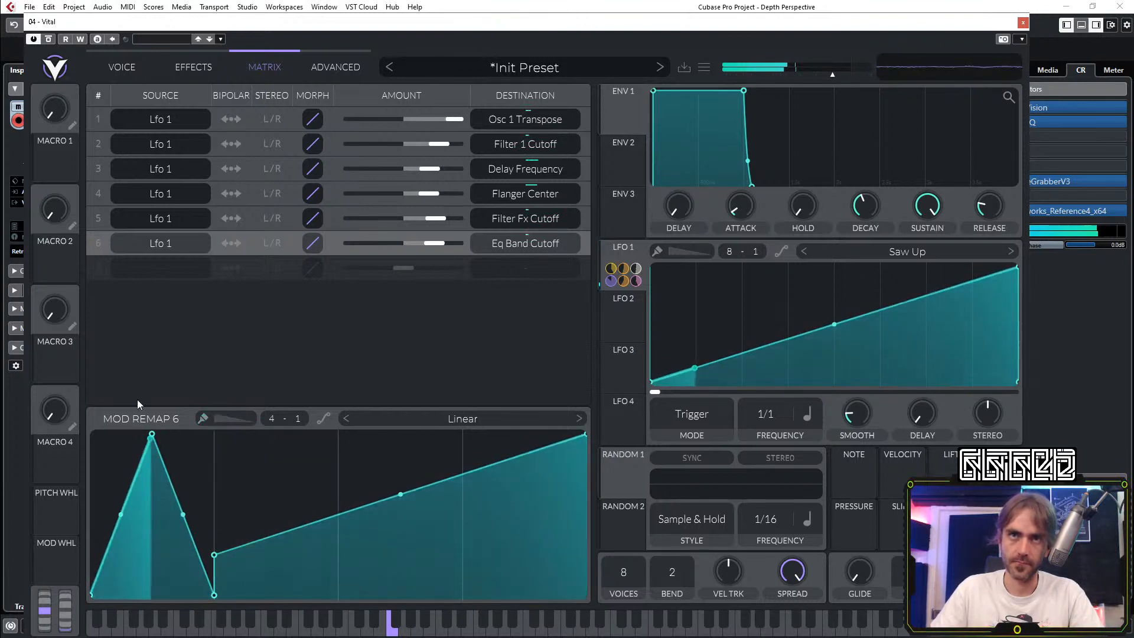
{"action": "mouse_move", "coordinate": [142, 440]}
{"action": "left_mouse_down"}
{"action": "mouse_move", "coordinate": [193, 399]}
{"action": "mouse_move", "coordinate": [370, 479]}
{"action": "mouse_move", "coordinate": [438, 544]}
{"action": "mouse_move", "coordinate": [582, 461]}
{"action": "left_mouse_up"}
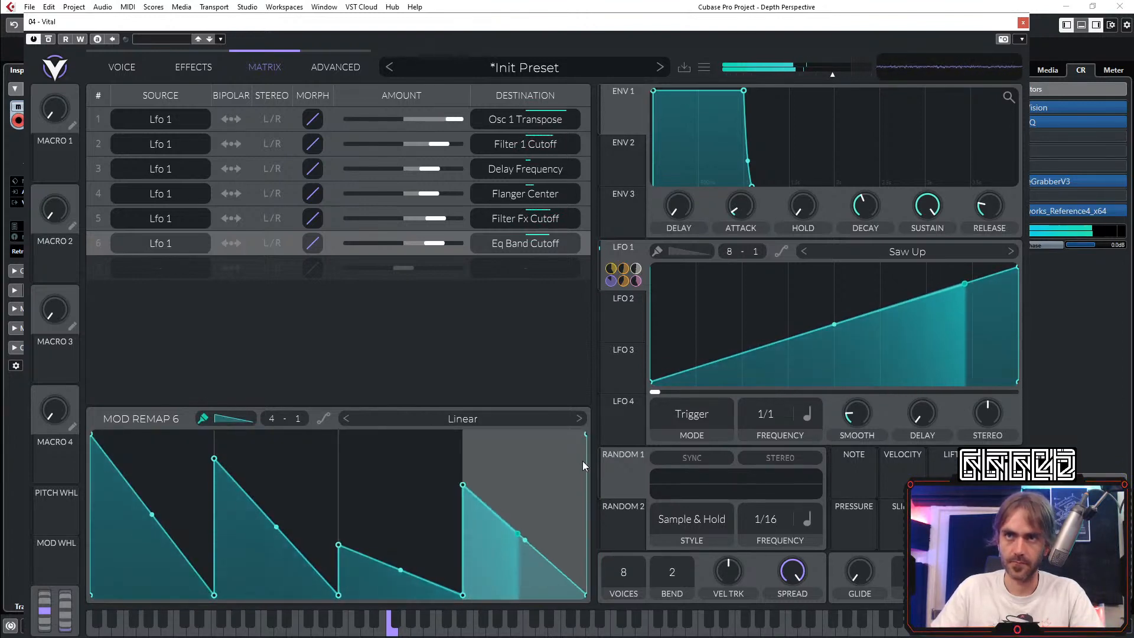
Step: Smooth the Eq Band Cutoff's remap curve, and shape the Filter Fx Cutoff's remap curve with a raised first-quarter point and a low third-quarter point
{"action": "left_click", "coordinate": [323, 418]}
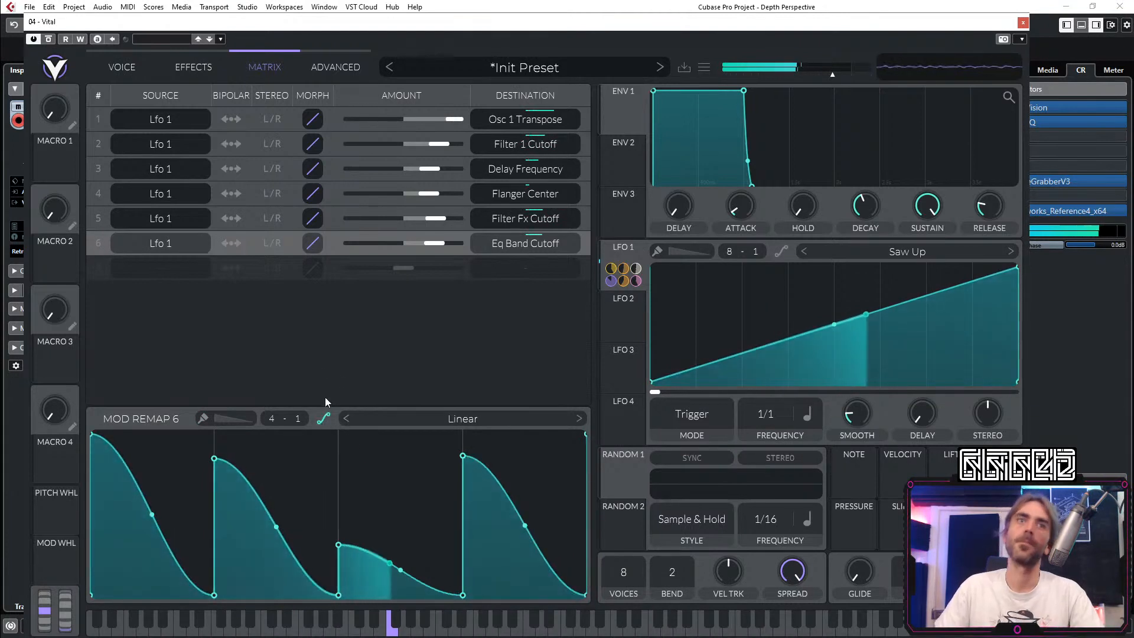
{"action": "left_click", "coordinate": [578, 218]}
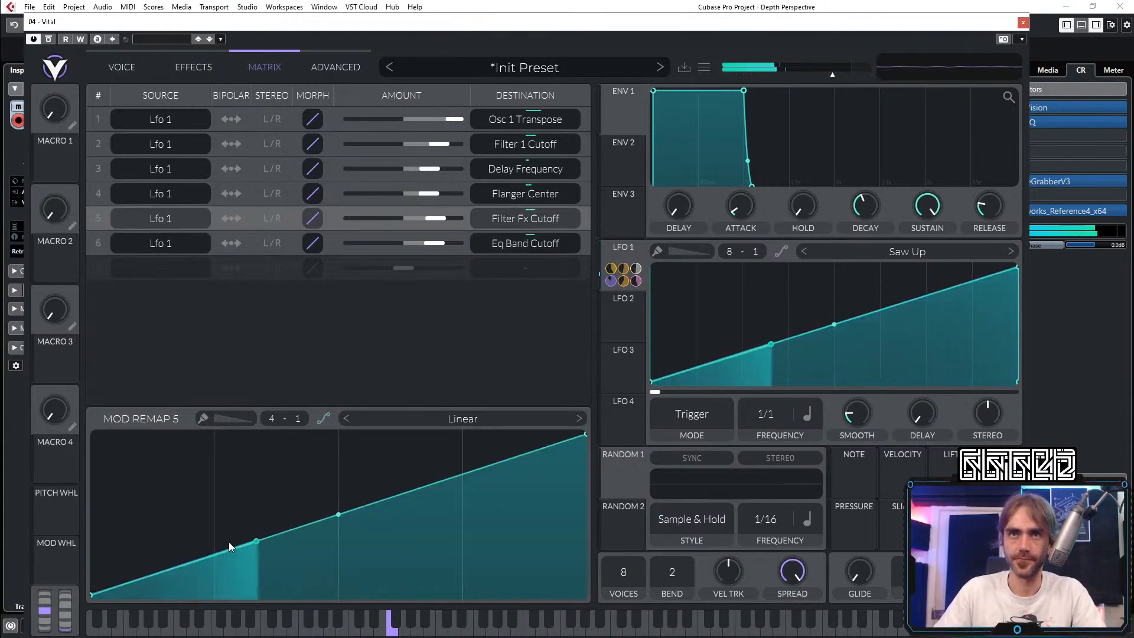
{"action": "left_click_drag", "start_coordinate": [338, 514], "coordinate": [215, 478]}
{"action": "double_click", "coordinate": [461, 458]}
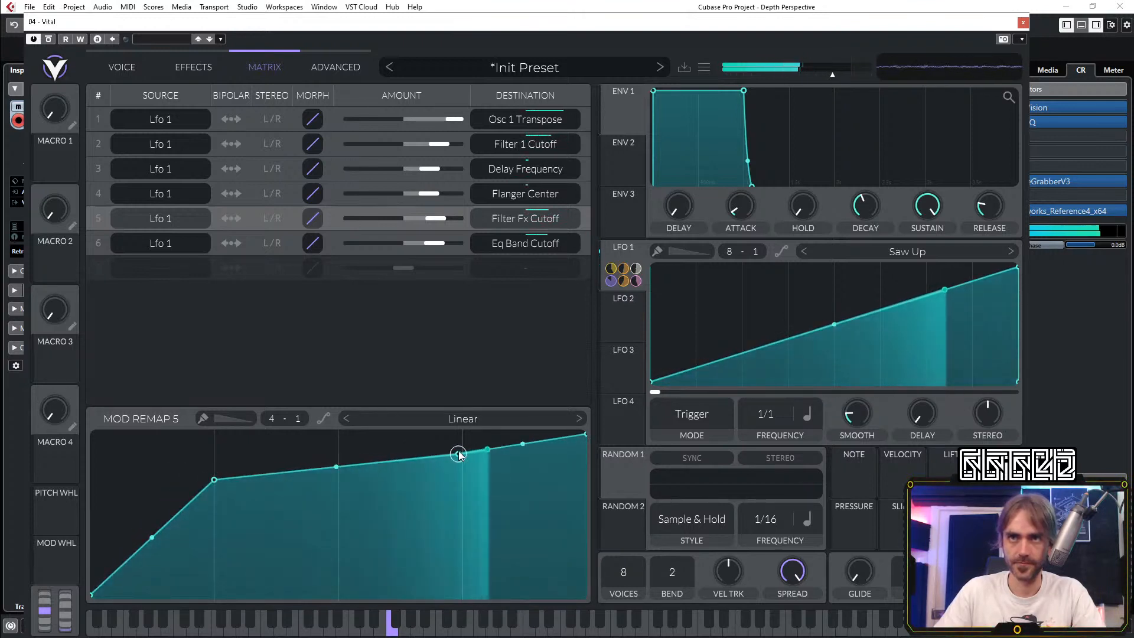
{"action": "left_click_drag", "start_coordinate": [461, 459], "coordinate": [462, 581]}
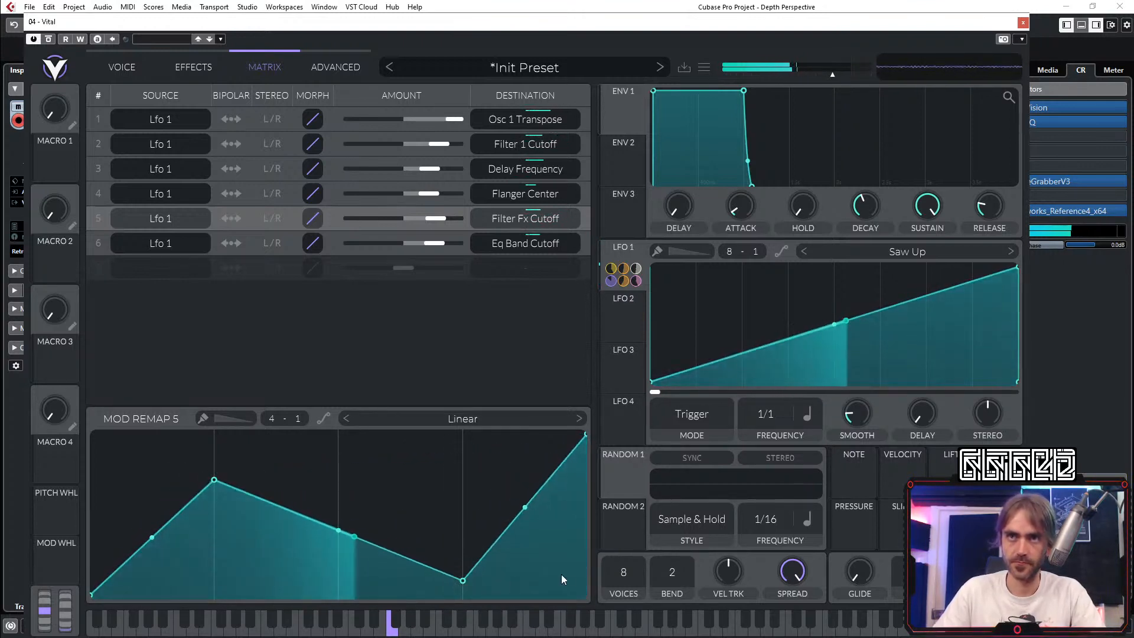
Step: Redraw LFO 1 as an irregular pattern of falling ramps and high blocks, and reset Osc 1's transpose to 0
{"action": "left_click", "coordinate": [121, 67]}
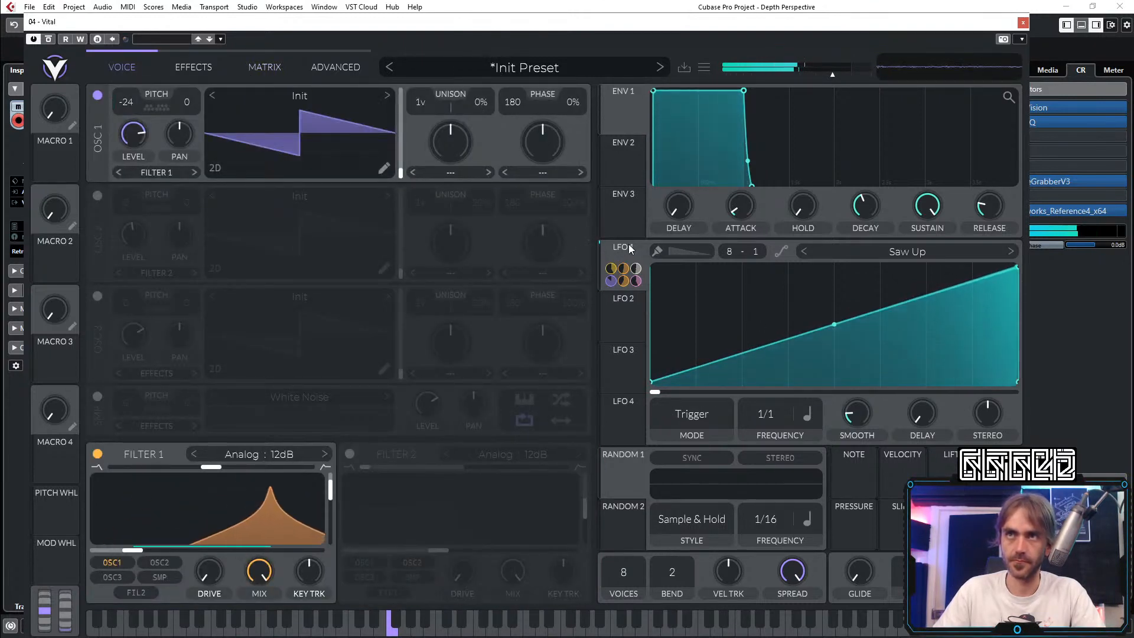
{"action": "mouse_move", "coordinate": [653, 280]}
{"action": "left_mouse_down"}
{"action": "mouse_move", "coordinate": [675, 354]}
{"action": "mouse_move", "coordinate": [714, 318]}
{"action": "mouse_move", "coordinate": [739, 349]}
{"action": "mouse_move", "coordinate": [756, 343]}
{"action": "mouse_move", "coordinate": [774, 307]}
{"action": "mouse_move", "coordinate": [803, 289]}
{"action": "mouse_move", "coordinate": [808, 332]}
{"action": "mouse_move", "coordinate": [827, 301]}
{"action": "mouse_move", "coordinate": [885, 310]}
{"action": "mouse_move", "coordinate": [920, 288]}
{"action": "mouse_move", "coordinate": [1016, 269]}
{"action": "mouse_move", "coordinate": [992, 332]}
{"action": "mouse_move", "coordinate": [945, 348]}
{"action": "left_mouse_up"}
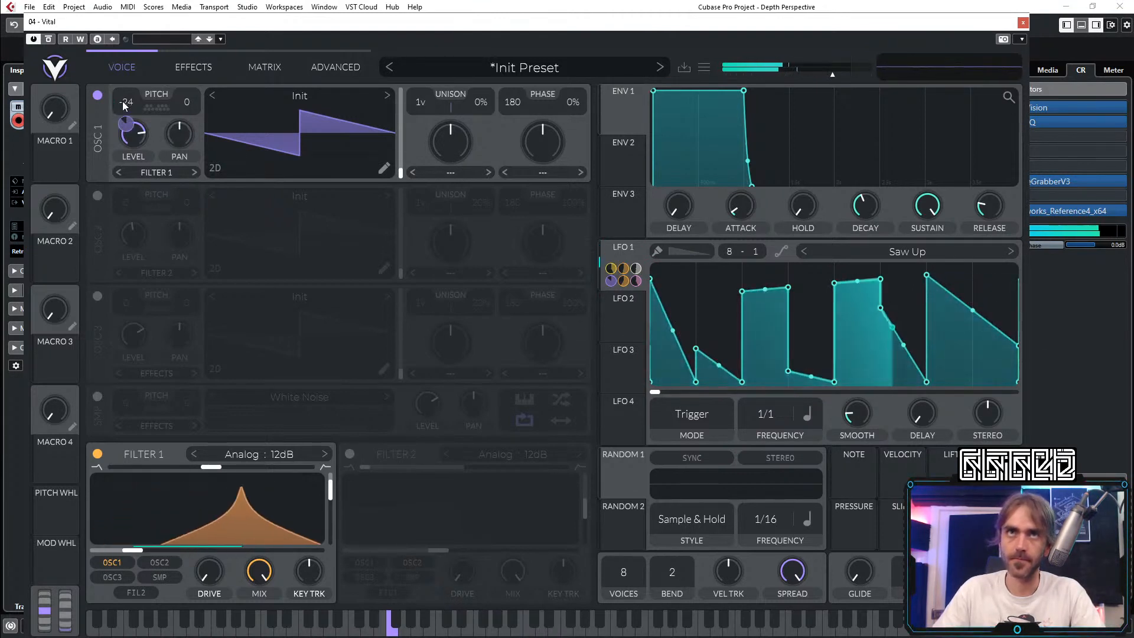
{"action": "left_click_drag", "start_coordinate": [131, 106], "coordinate": [132, 83]}
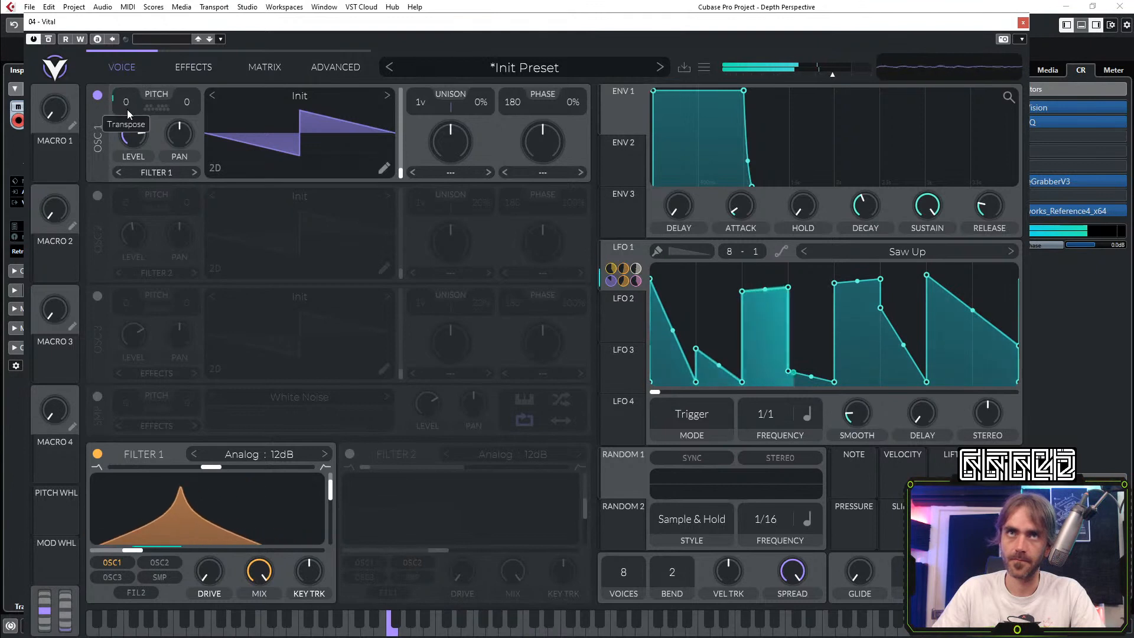
{"action": "double_click", "coordinate": [127, 108]}
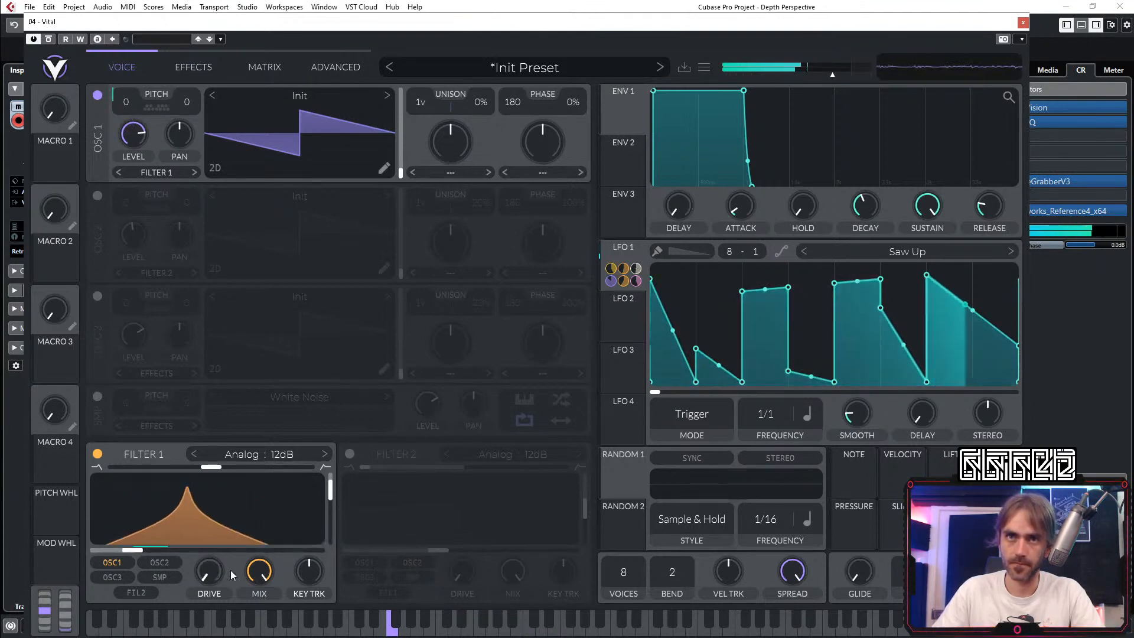
Step: Raise Filter 1's resonance to about 83%, and turn LFO 1's first falling ramp into a high, slightly rising block
{"action": "left_click_drag", "start_coordinate": [327, 501], "coordinate": [332, 491]}
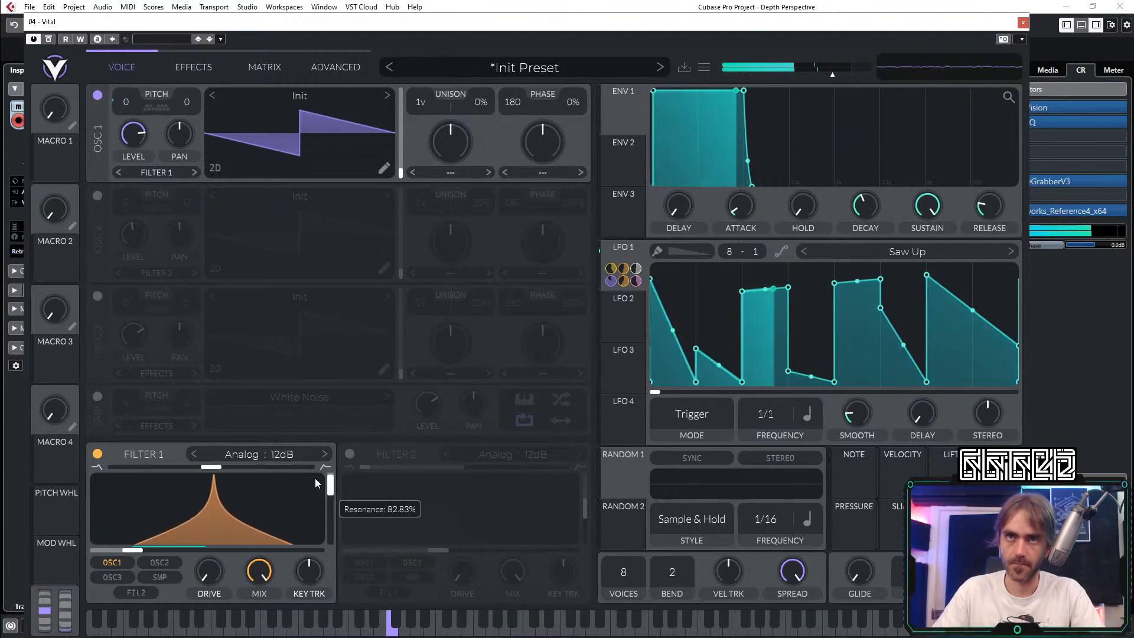
{"action": "left_click_drag", "start_coordinate": [210, 468], "coordinate": [235, 473]}
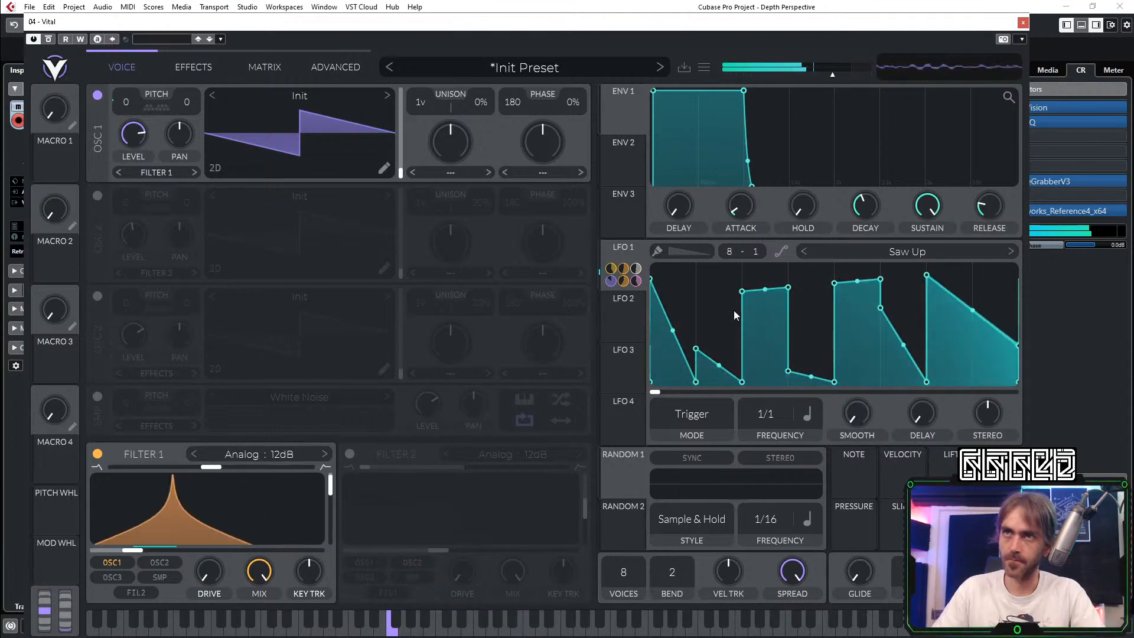
{"action": "left_click_drag", "start_coordinate": [692, 383], "coordinate": [629, 217]}
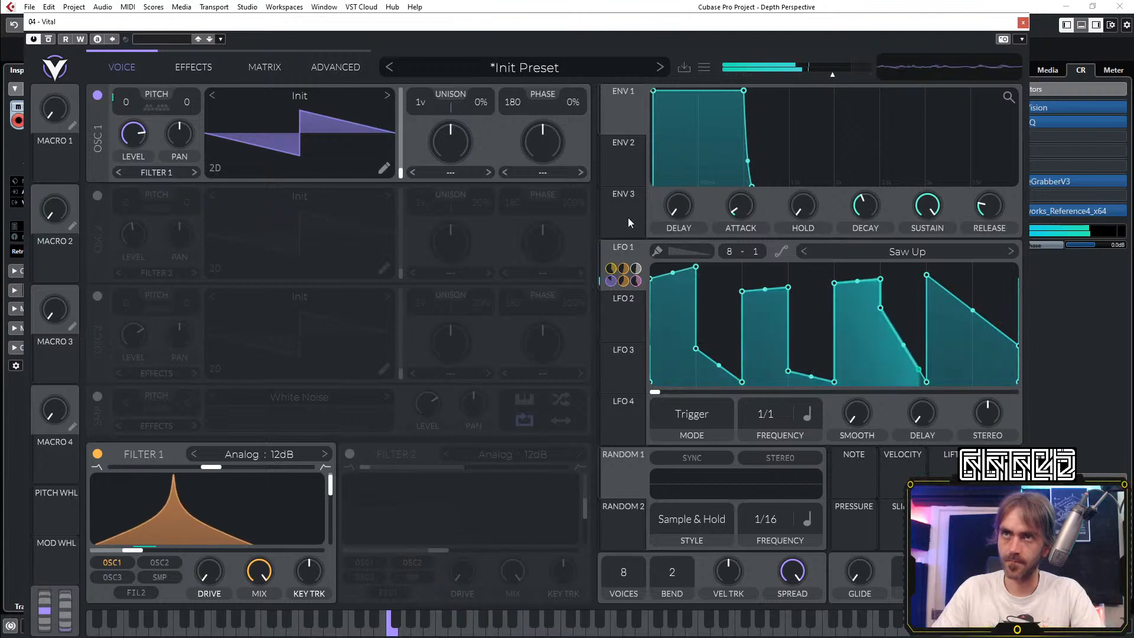
Step: Audition the patch with the Eq and Filter effects bypassed, separately and together
{"action": "left_click", "coordinate": [194, 67]}
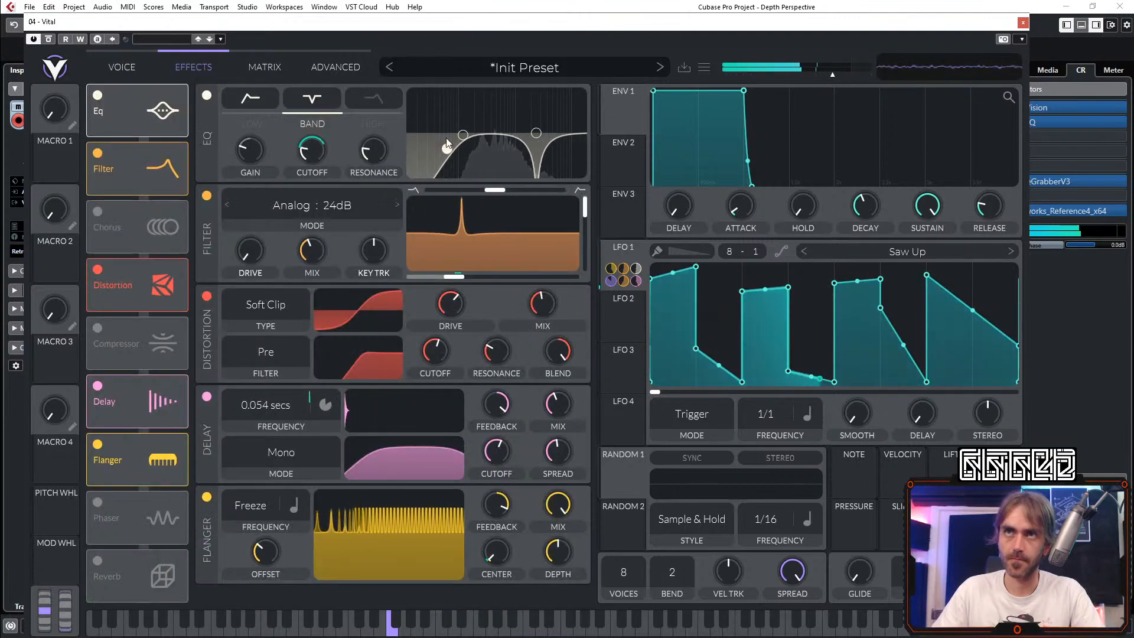
{"action": "left_click", "coordinate": [97, 95]}
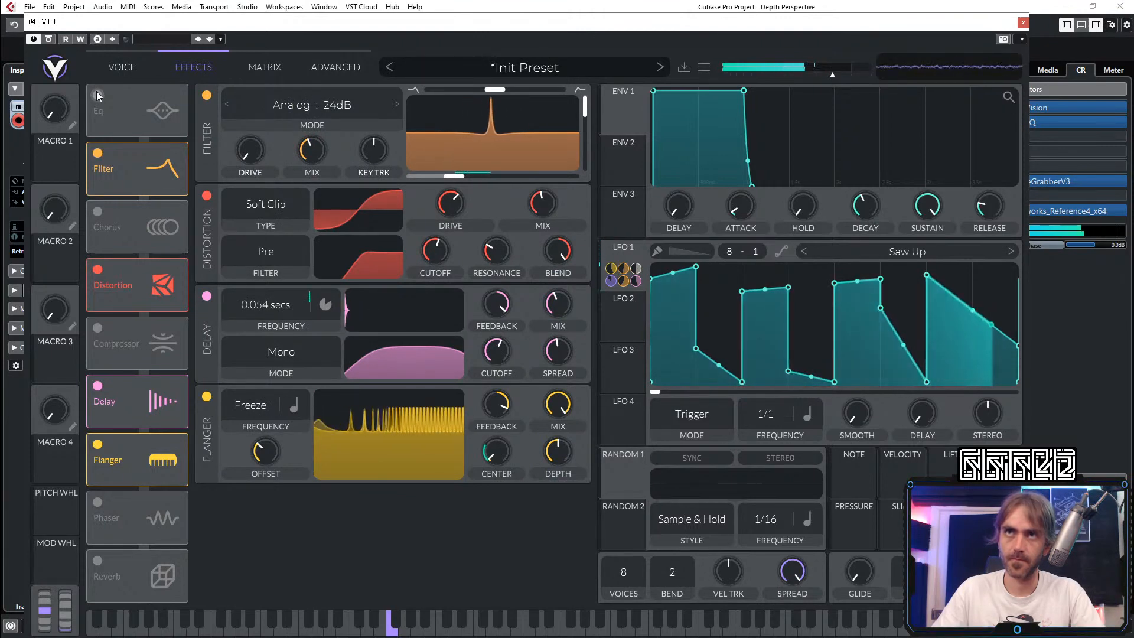
{"action": "left_click", "coordinate": [97, 93]}
{"action": "left_click", "coordinate": [96, 154]}
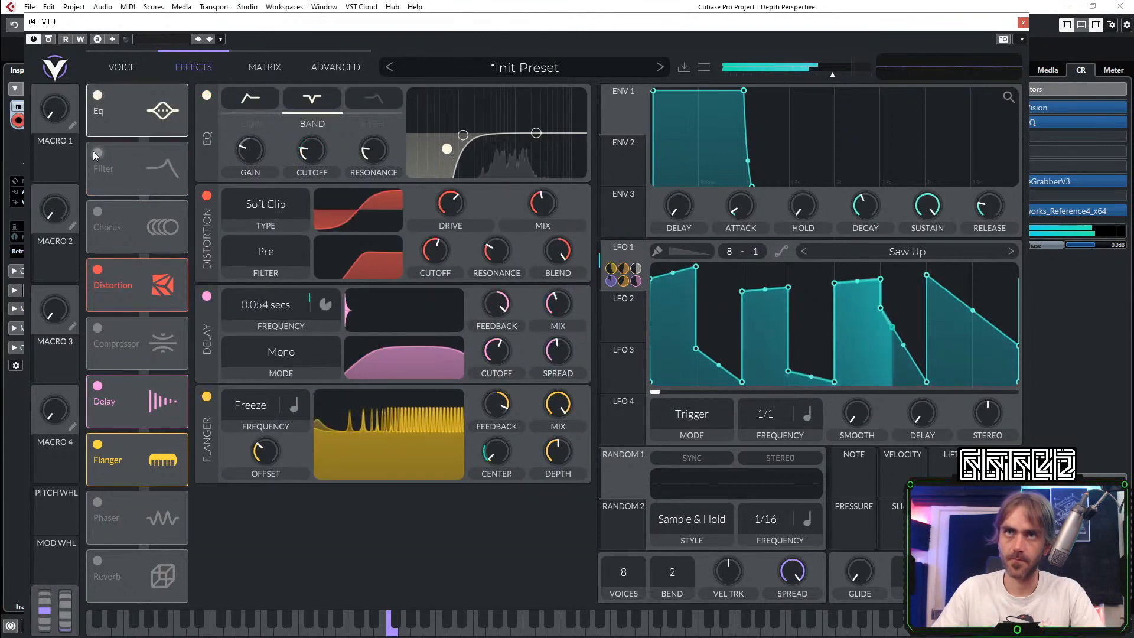
{"action": "left_click", "coordinate": [98, 95]}
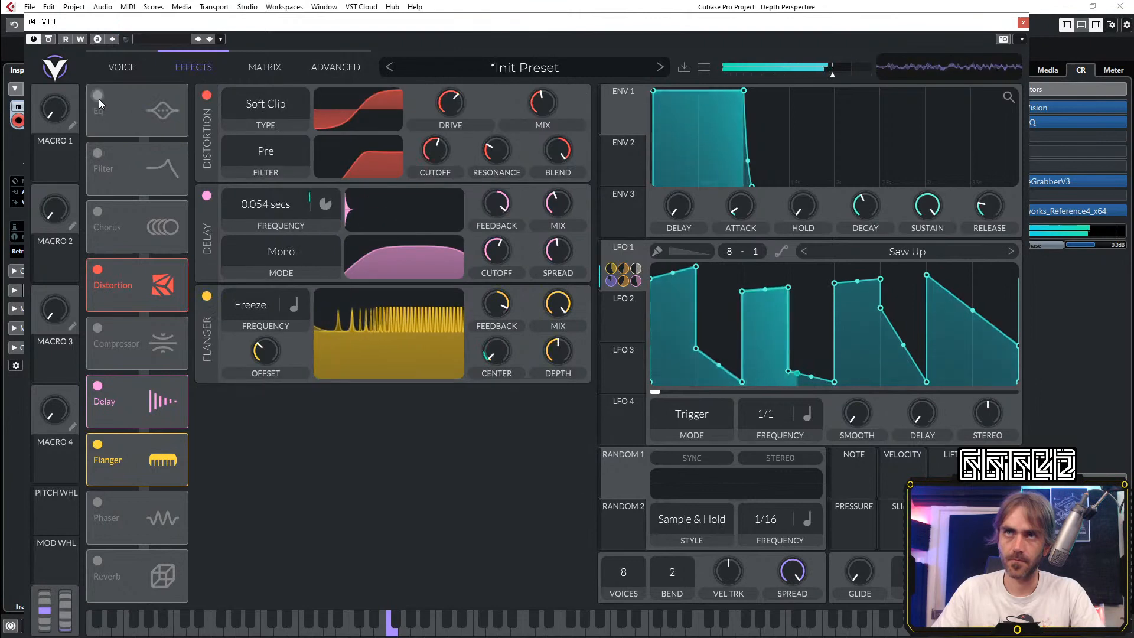
{"action": "left_click", "coordinate": [98, 95]}
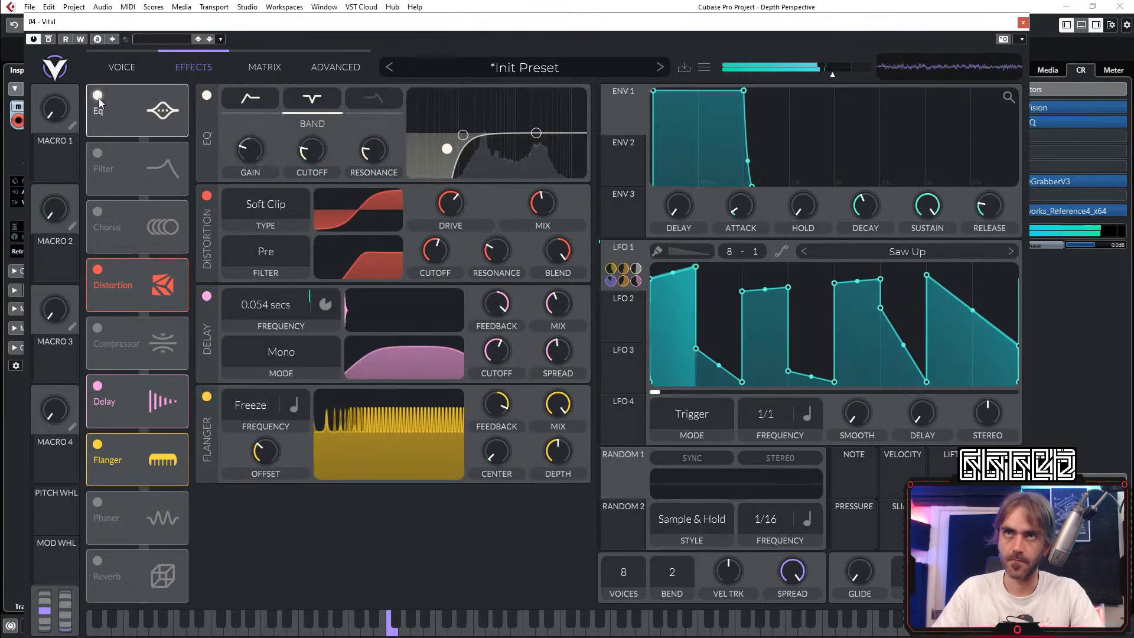
Step: Raise the resonance of the Eq's middle band and switch the Filter effect back on
{"action": "left_click_drag", "start_coordinate": [377, 159], "coordinate": [385, 119]}
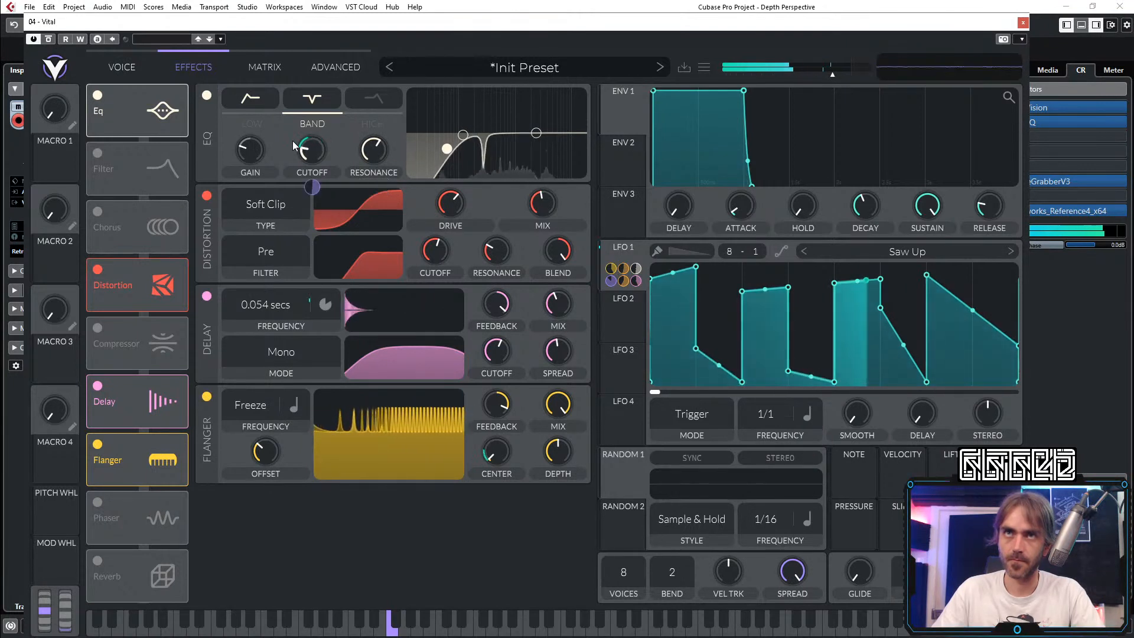
{"action": "left_click", "coordinate": [95, 155]}
Step: Set LFO 1's frequency to 8/1 after trying 4/1
{"action": "left_click_drag", "start_coordinate": [781, 430], "coordinate": [767, 473]}
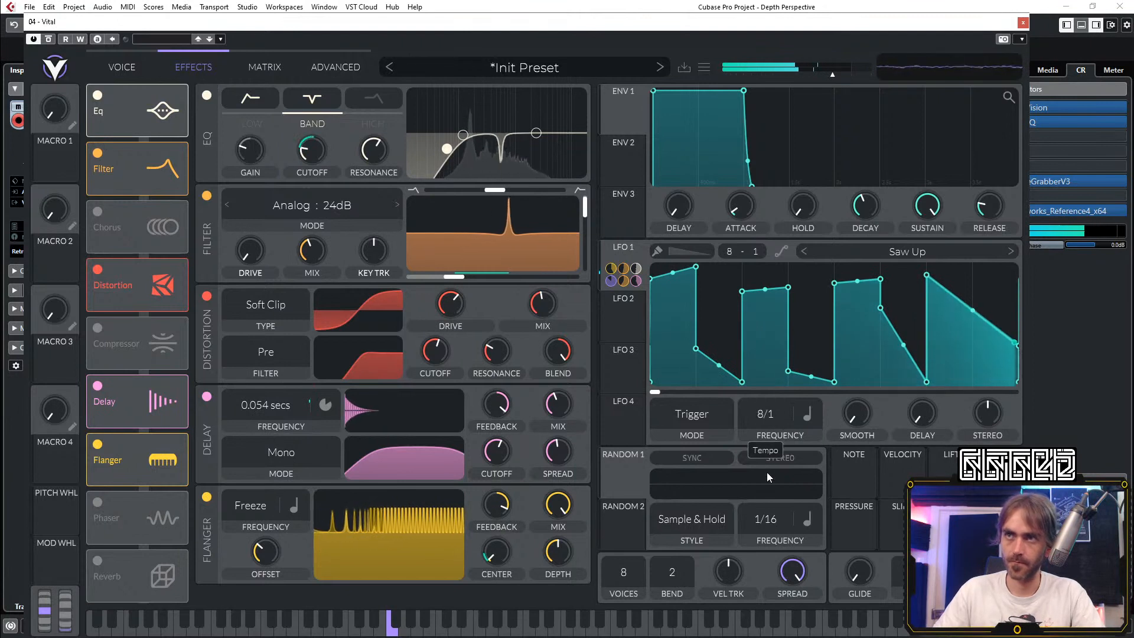
{"action": "left_click_drag", "start_coordinate": [779, 417], "coordinate": [783, 413]}
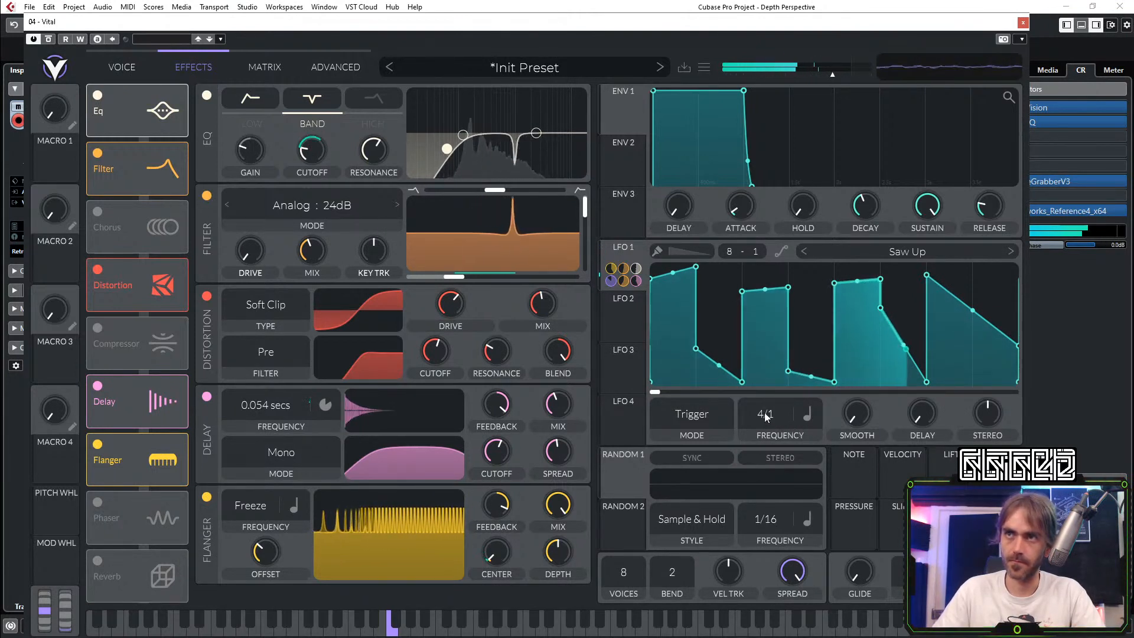
{"action": "left_click", "coordinate": [116, 68]}
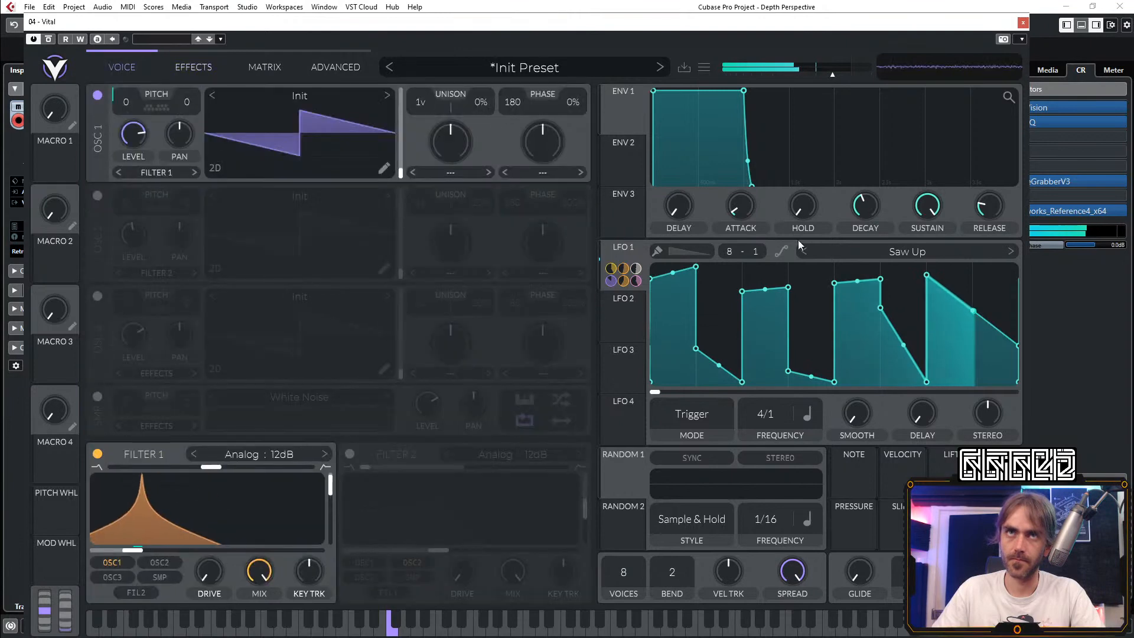
{"action": "scroll", "coordinate": [769, 418], "scroll_direction": "down", "scroll_amount": 1}
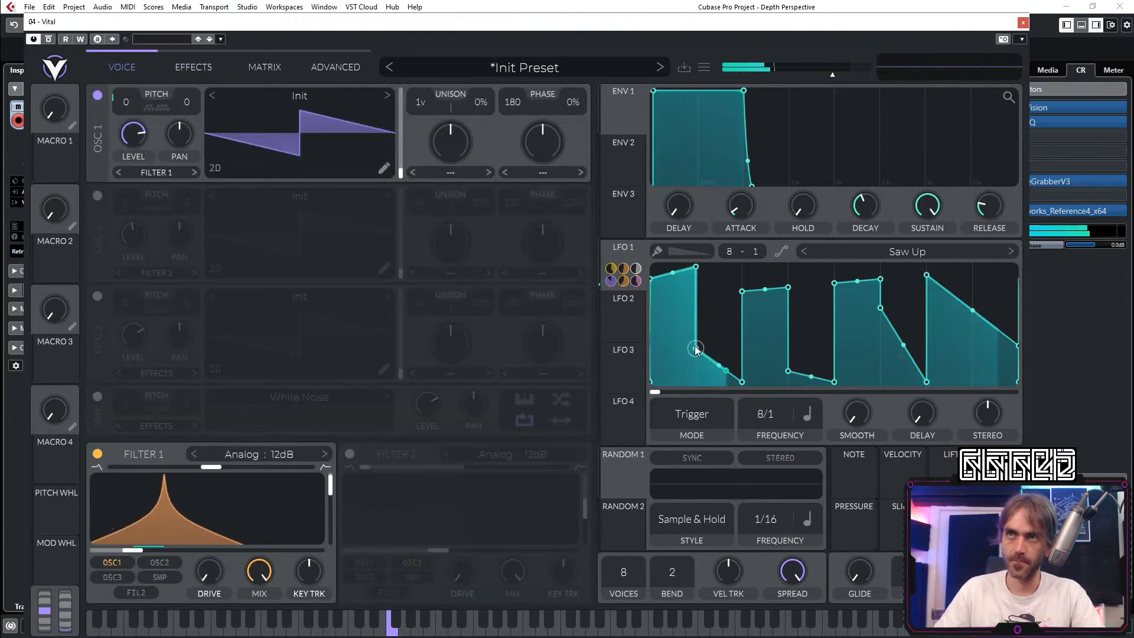
Step: Bend the first block and the three short falling segments of LFO 1 into curves
{"action": "left_click_drag", "start_coordinate": [718, 364], "coordinate": [696, 246]}
{"action": "left_click_drag", "start_coordinate": [677, 314], "coordinate": [680, 323]}
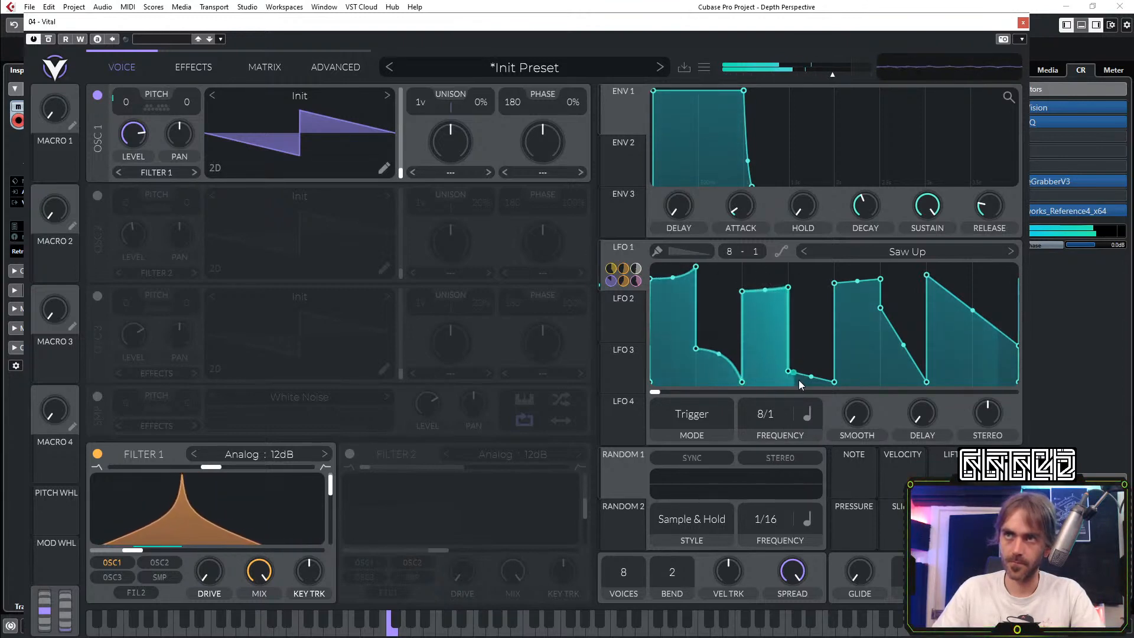
{"action": "left_click_drag", "start_coordinate": [813, 377], "coordinate": [852, 348]}
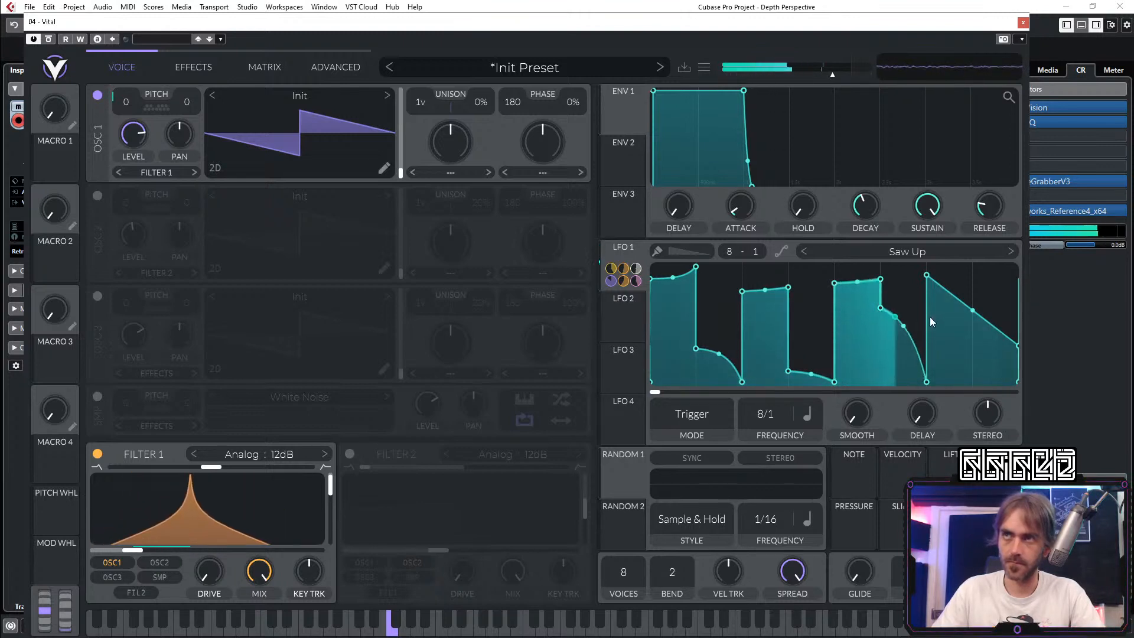
{"action": "left_click_drag", "start_coordinate": [912, 324], "coordinate": [906, 340]}
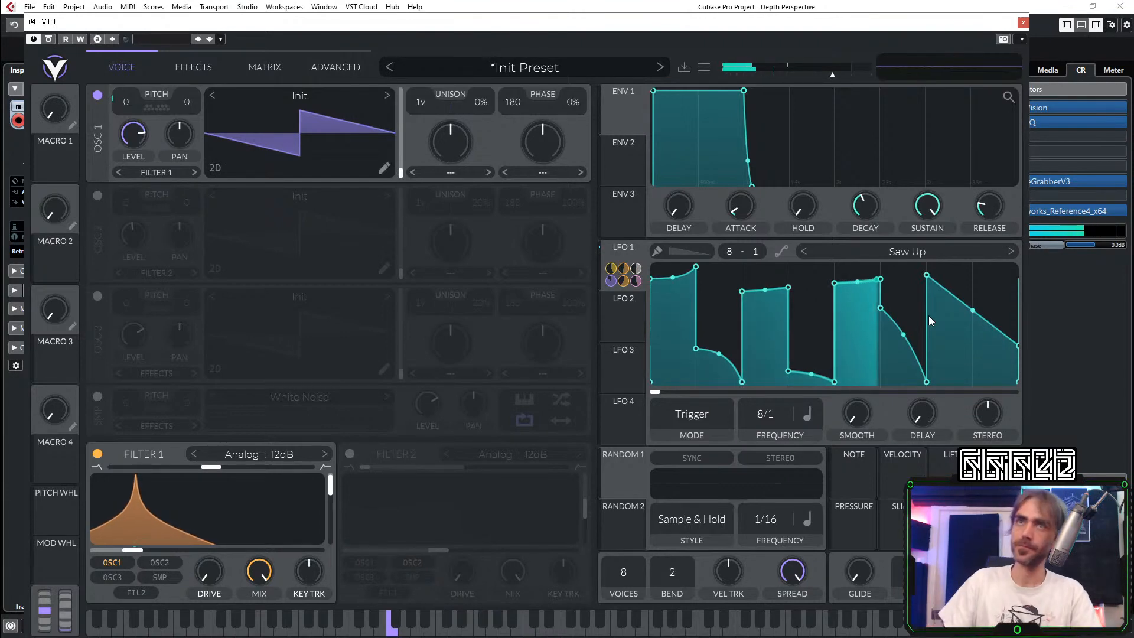
Step: Add a Wave Folder modifier to Osc 1's wavetable, set its multiply to about 10.145, and close the wavetable editor
{"action": "left_click", "coordinate": [379, 170]}
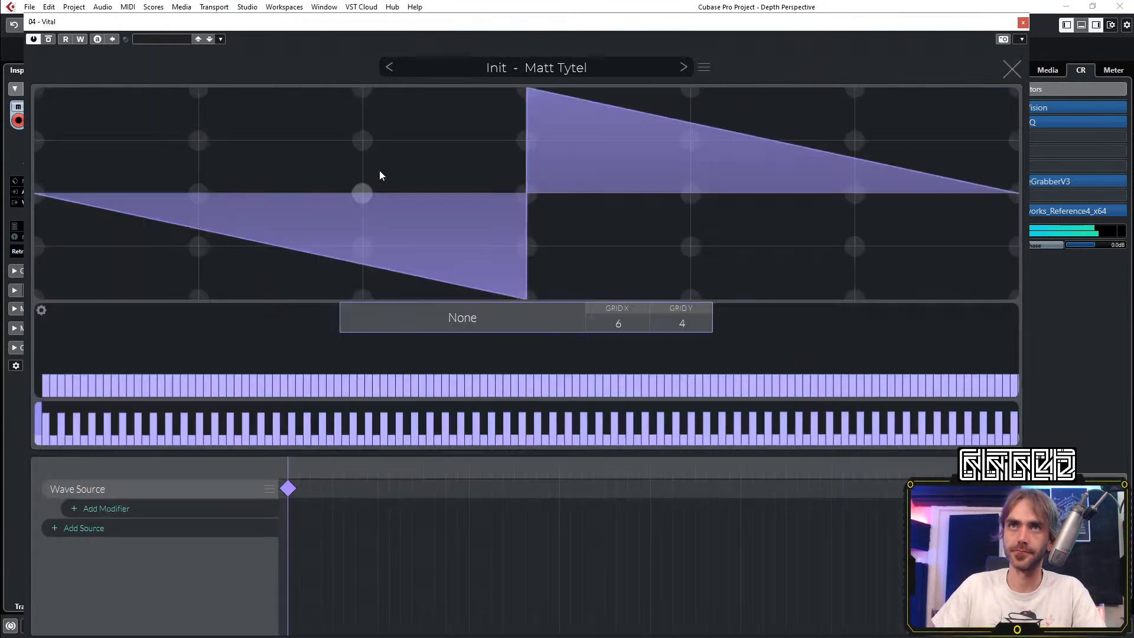
{"action": "left_click", "coordinate": [144, 510]}
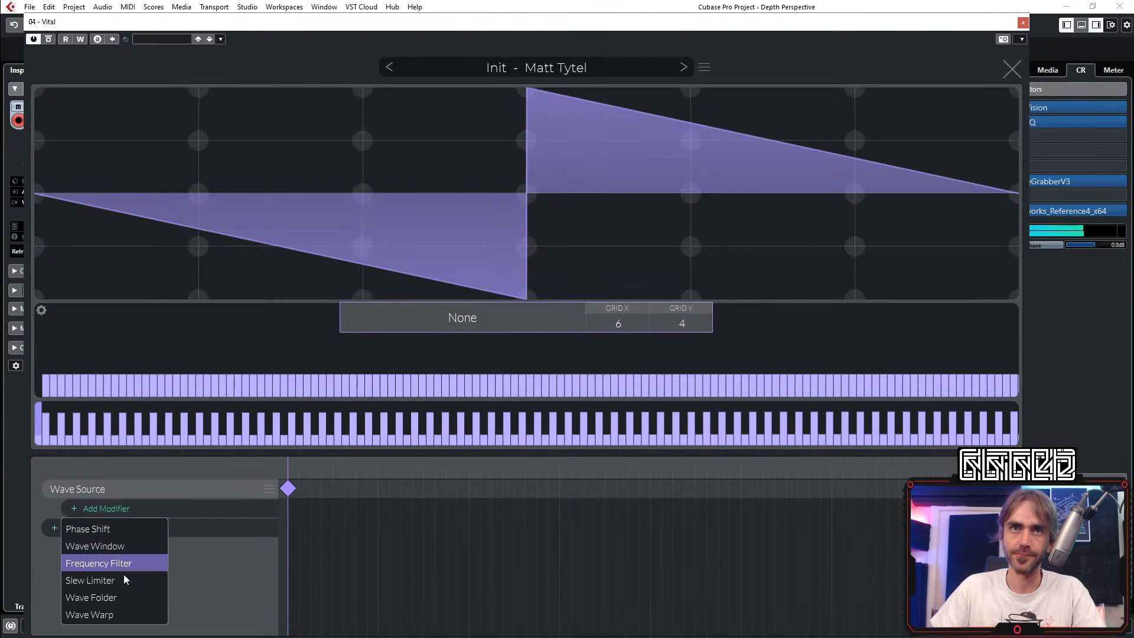
{"action": "left_click", "coordinate": [113, 598]}
{"action": "left_click", "coordinate": [288, 508]}
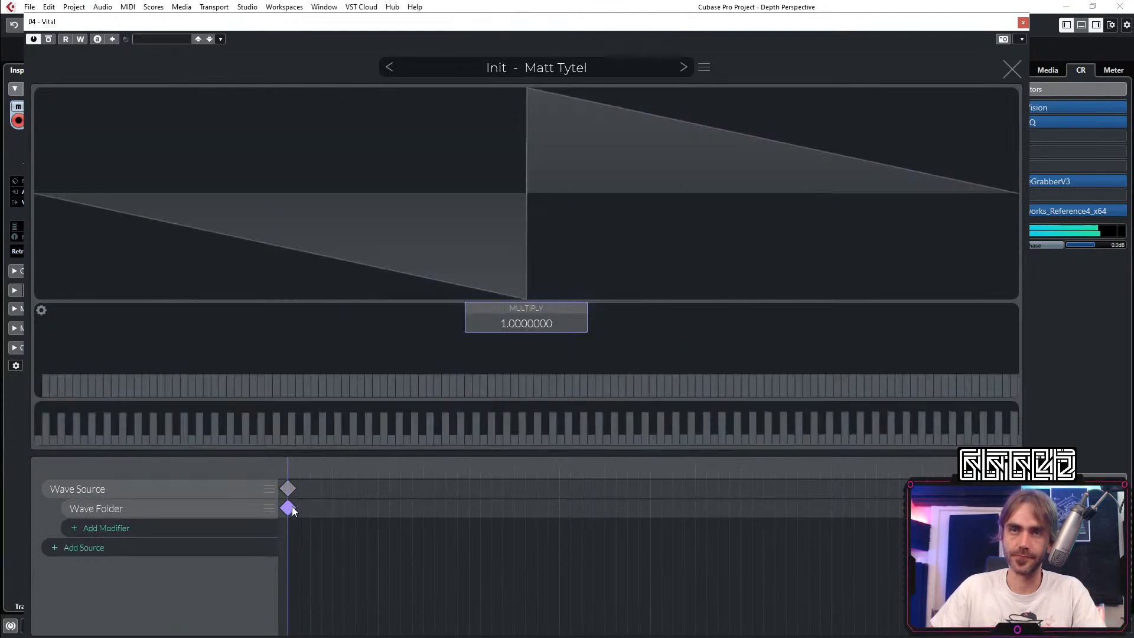
{"action": "left_click_drag", "start_coordinate": [511, 324], "coordinate": [534, 316]}
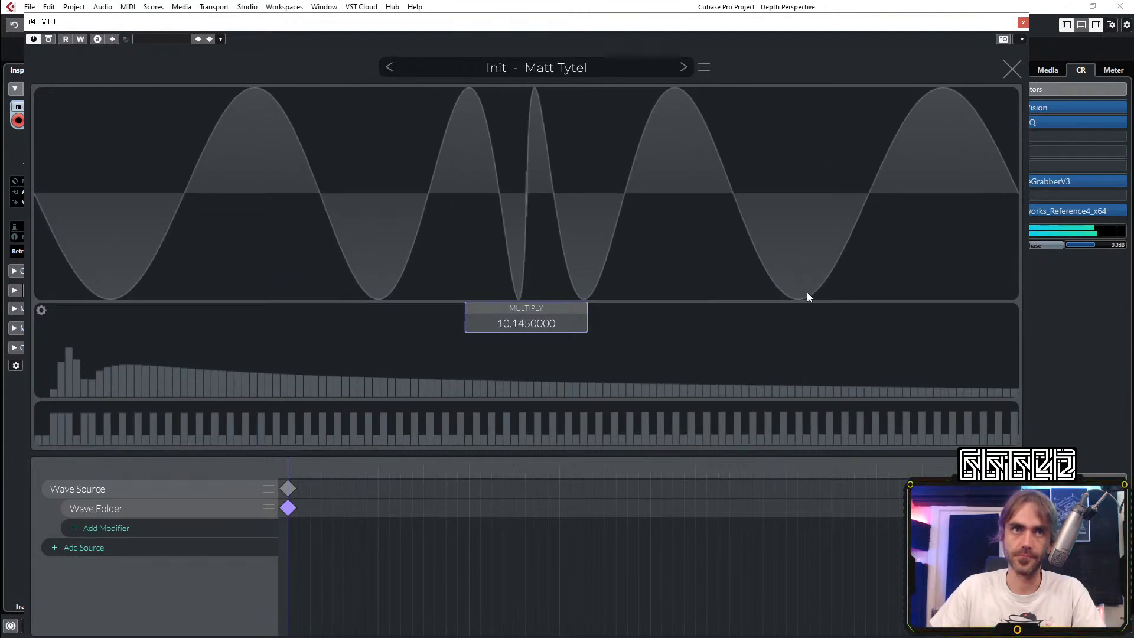
{"action": "left_click", "coordinate": [1014, 69]}
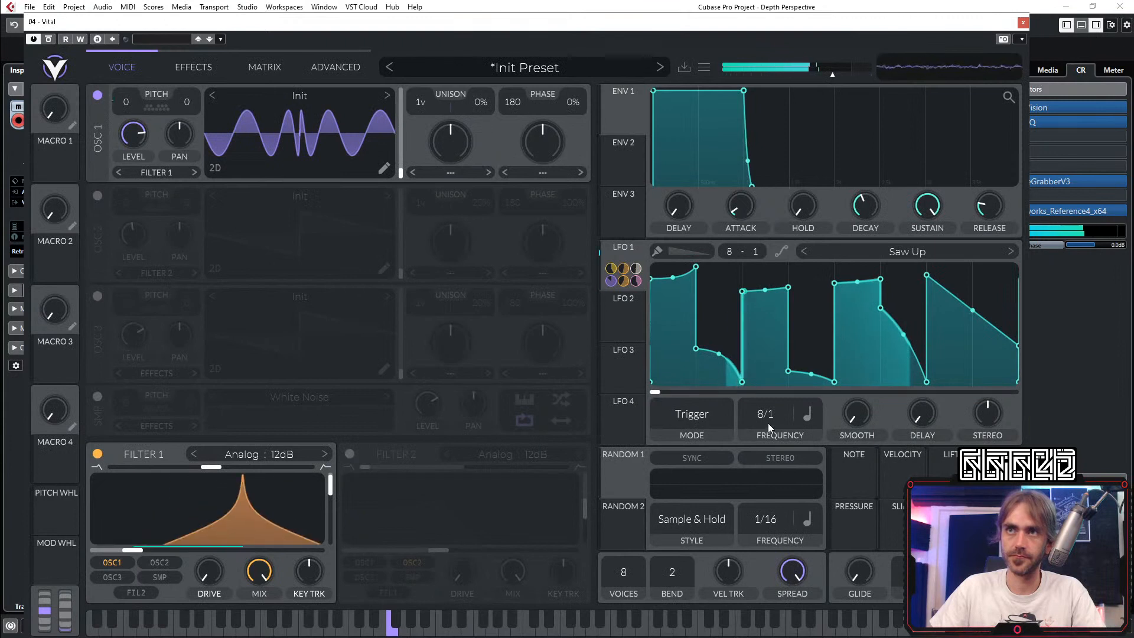
Step: Set LFO 1's frequency to 4/1, and modulate its phase with Random 1 running at 1/4
{"action": "mouse_move", "coordinate": [768, 423]}
{"action": "left_mouse_down"}
{"action": "mouse_move", "coordinate": [832, 329]}
{"action": "mouse_move", "coordinate": [814, 389]}
{"action": "mouse_move", "coordinate": [772, 431]}
{"action": "mouse_move", "coordinate": [774, 413]}
{"action": "mouse_move", "coordinate": [774, 430]}
{"action": "left_mouse_up"}
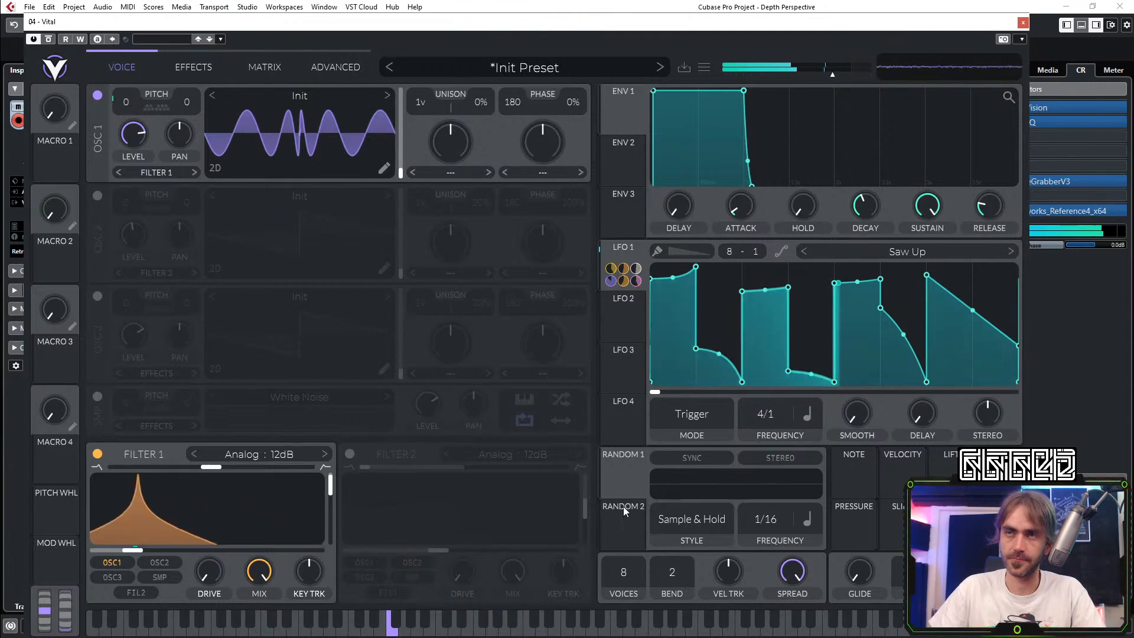
{"action": "left_click_drag", "start_coordinate": [763, 544], "coordinate": [761, 572]}
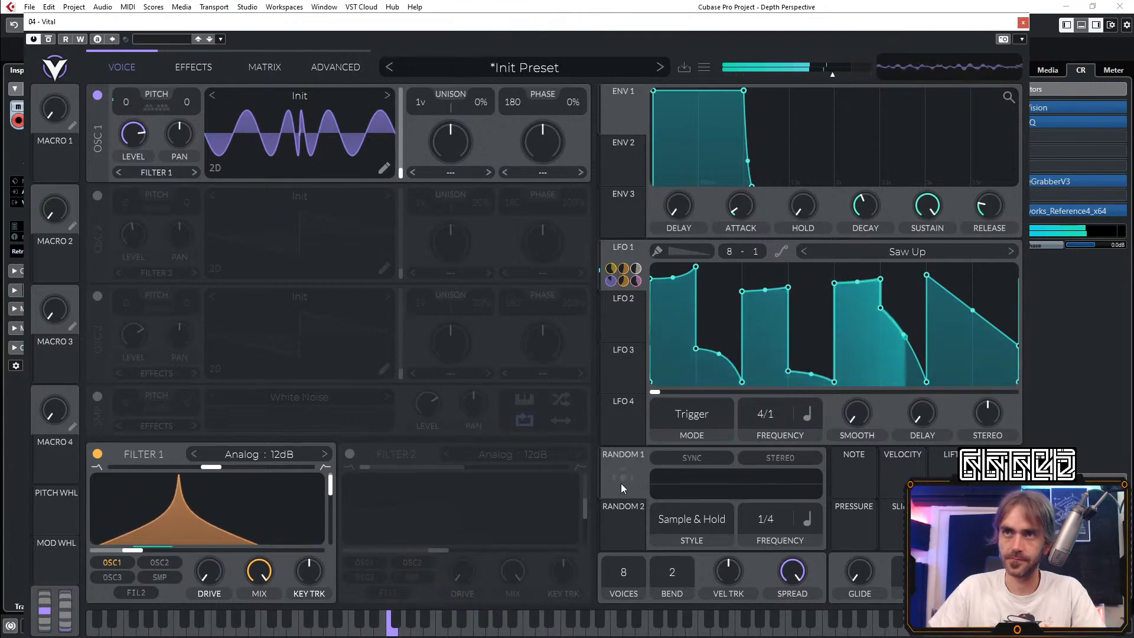
{"action": "left_click_drag", "start_coordinate": [621, 483], "coordinate": [724, 399]}
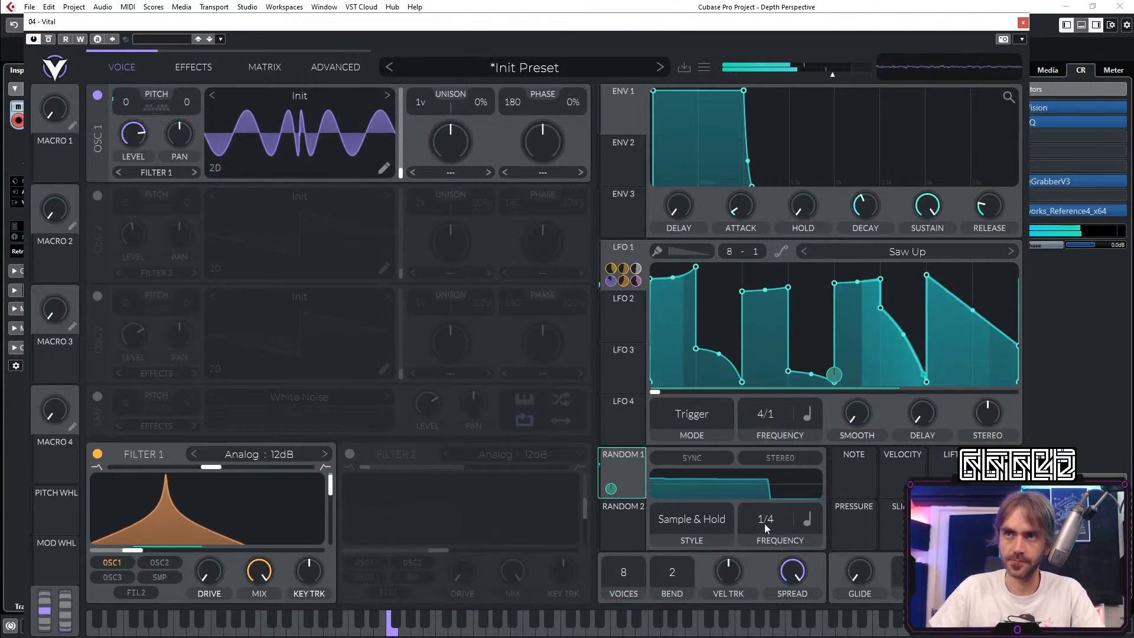
Step: Try Random 1 at frequencies of 1/8 and 1/16, and return it to 1/4
{"action": "left_click_drag", "start_coordinate": [764, 523], "coordinate": [778, 544]}
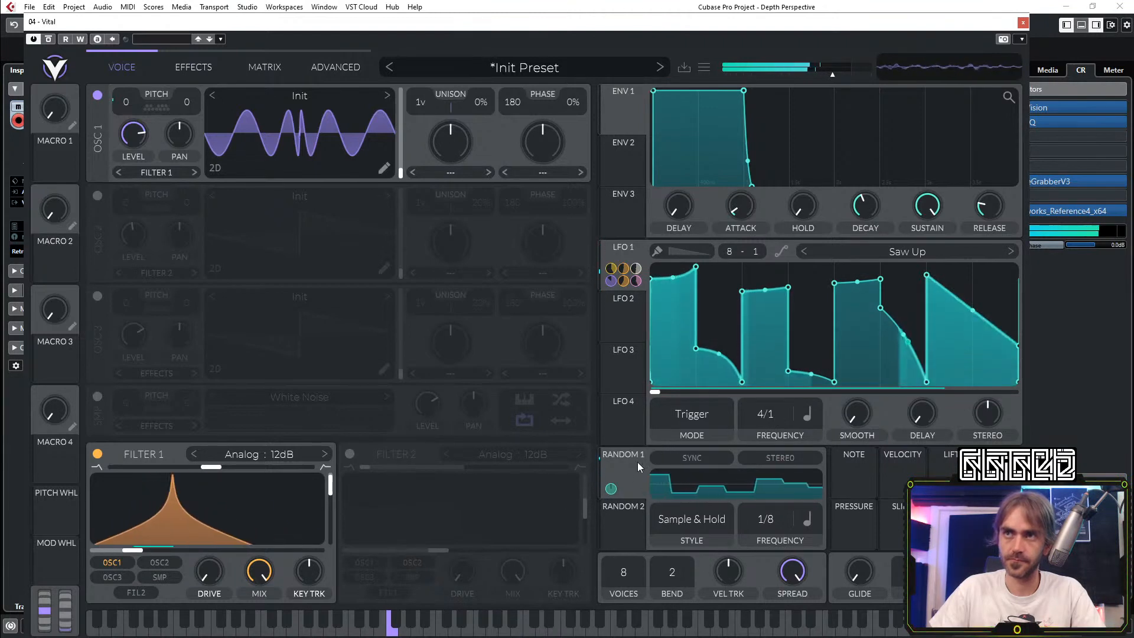
{"action": "left_click_drag", "start_coordinate": [771, 523], "coordinate": [792, 510]}
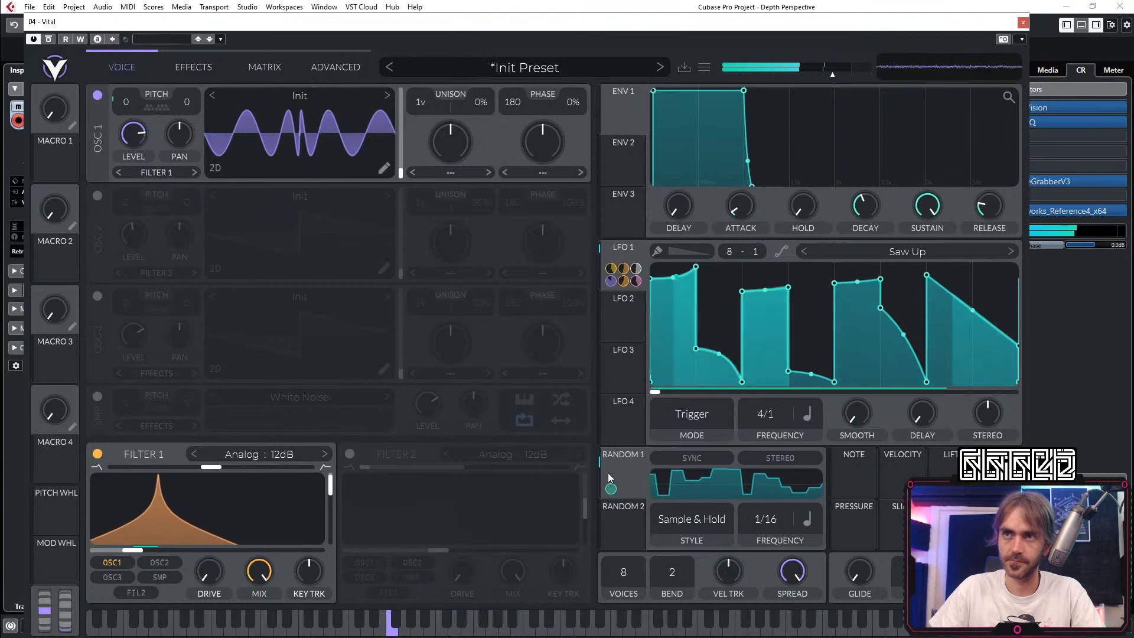
{"action": "left_click_drag", "start_coordinate": [767, 531], "coordinate": [767, 558]}
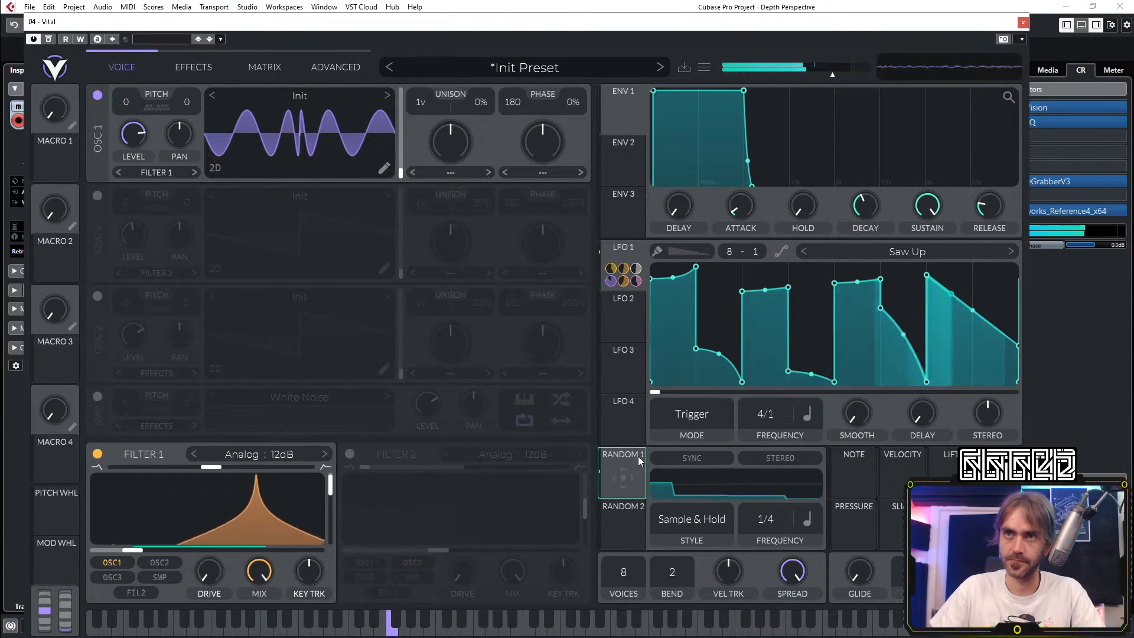
Step: Transpose Osc 1 down to -24 semitones
{"action": "left_click", "coordinate": [193, 66]}
{"action": "left_click", "coordinate": [146, 67]}
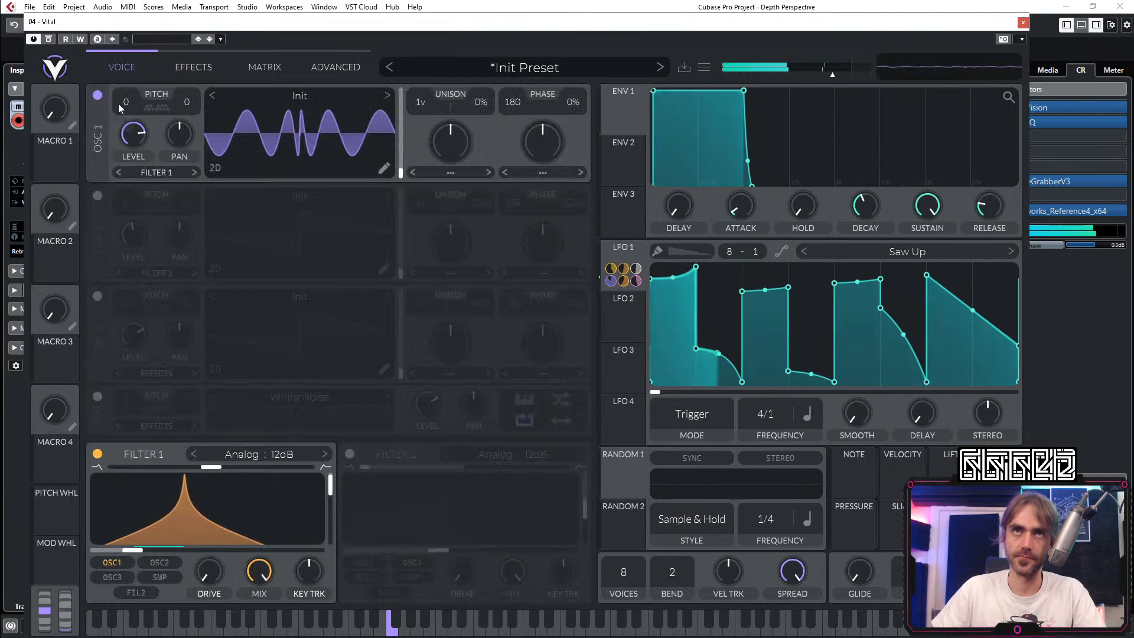
{"action": "left_click_drag", "start_coordinate": [116, 104], "coordinate": [143, 91]}
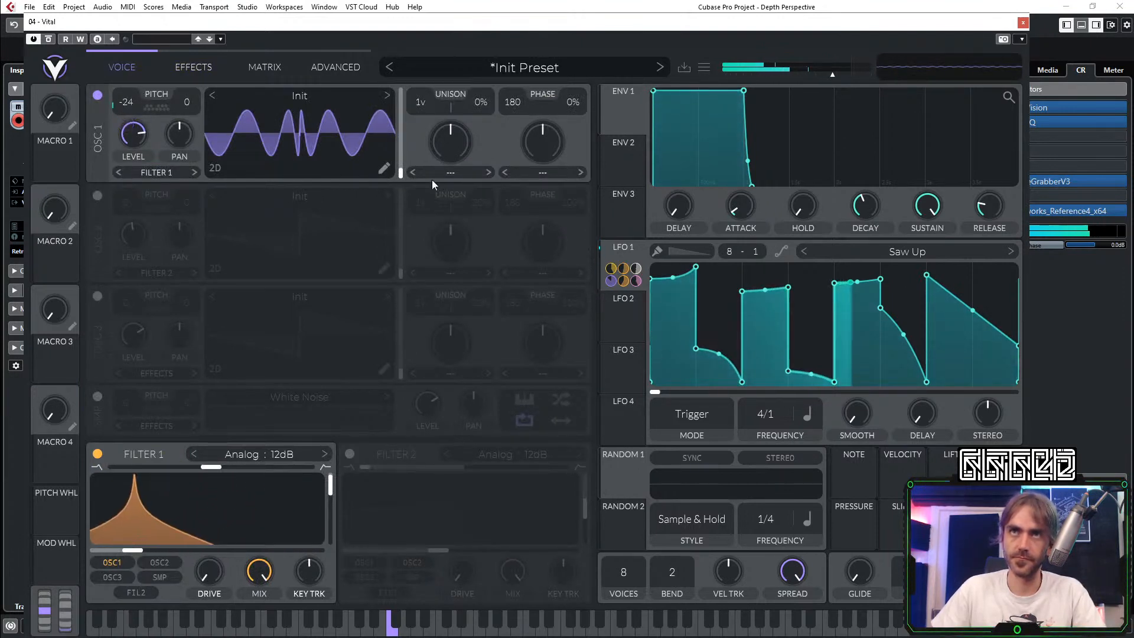
Step: Set the Wave Folder's multiply to about 25.645 at the start of Osc 1's wavetable, reset it at the end, and close the wavetable editor
{"action": "left_click", "coordinate": [386, 171]}
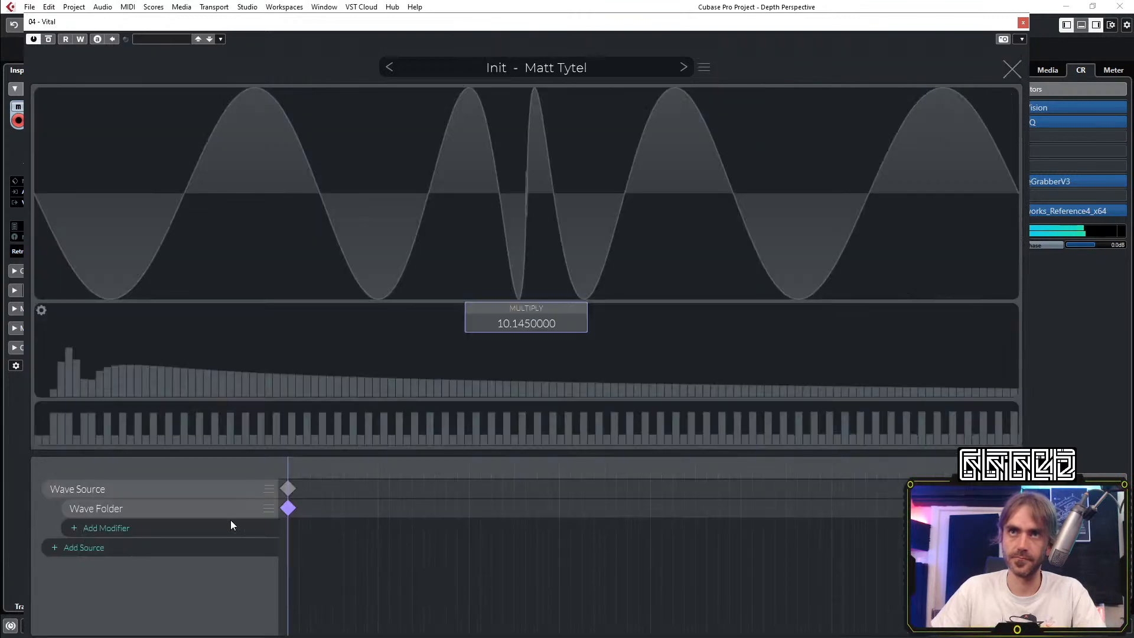
{"action": "left_click_drag", "start_coordinate": [461, 363], "coordinate": [525, 299]}
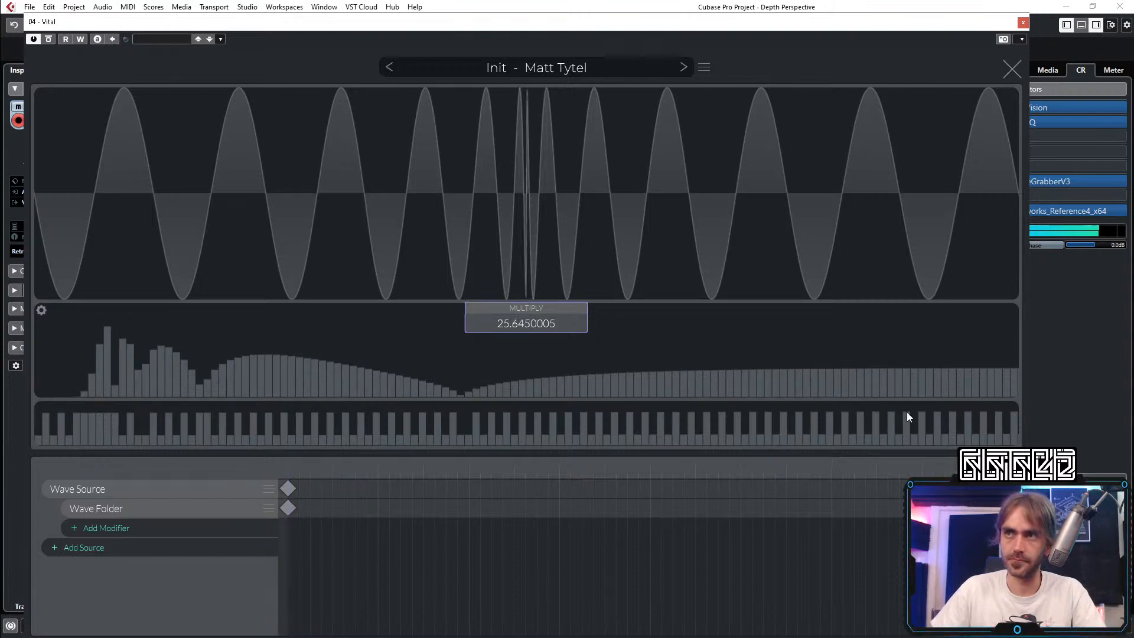
{"action": "double_click", "coordinate": [519, 329]}
{"action": "left_click", "coordinate": [1012, 69]}
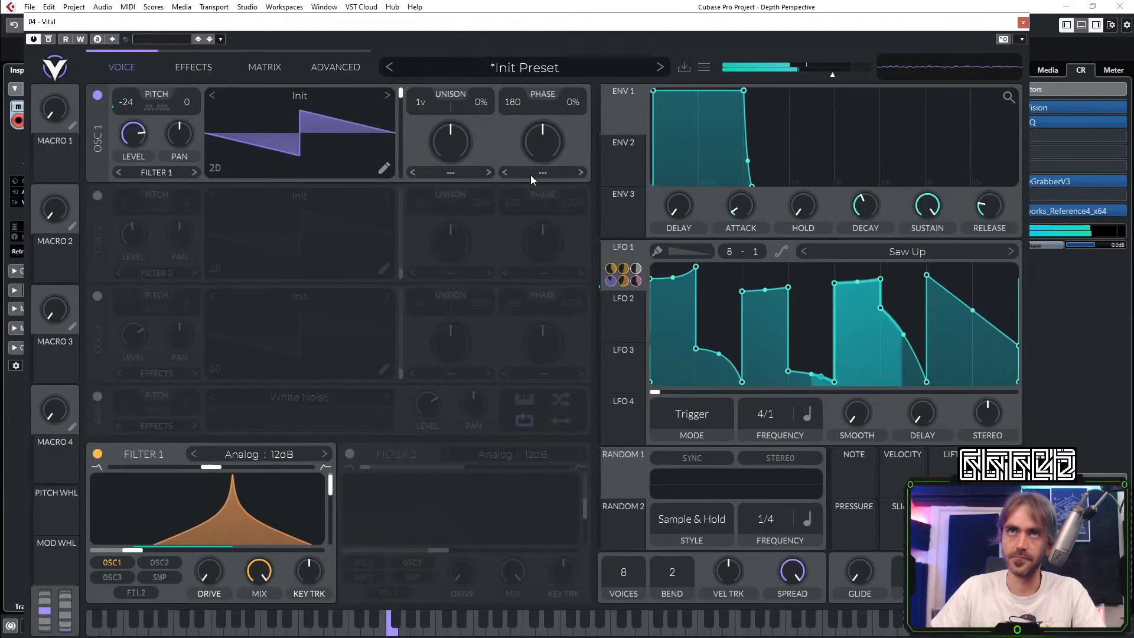
Step: Modulate Osc 1's wavetable position with LFO 1, and set its unison to 16 voices at 100% detune
{"action": "left_click_drag", "start_coordinate": [618, 270], "coordinate": [384, 133]}
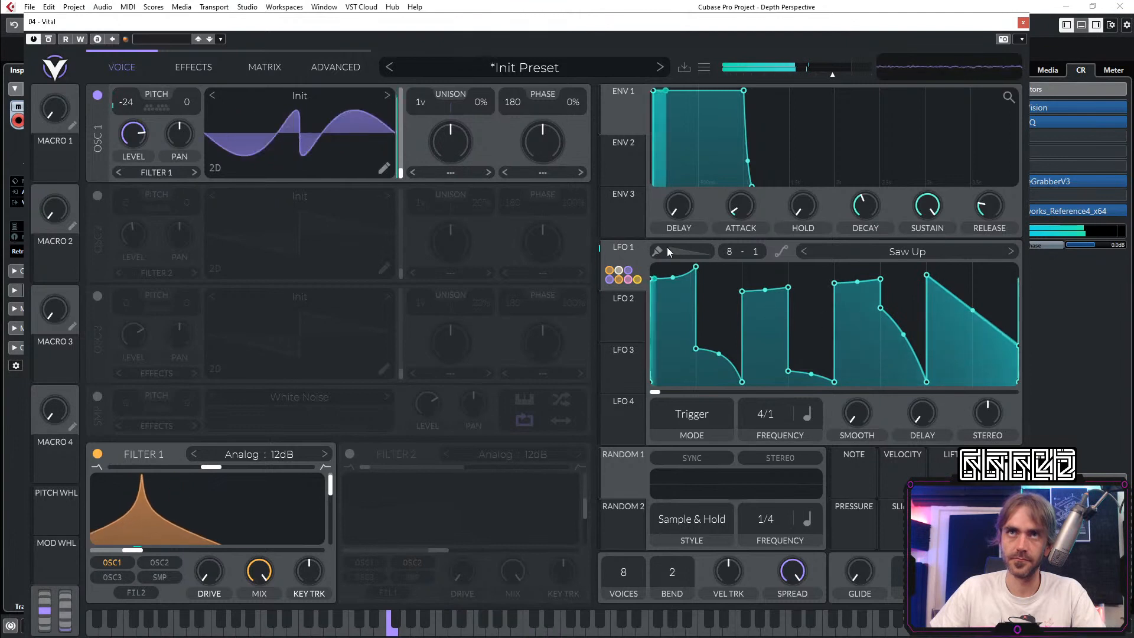
{"action": "left_click_drag", "start_coordinate": [441, 120], "coordinate": [474, 69]}
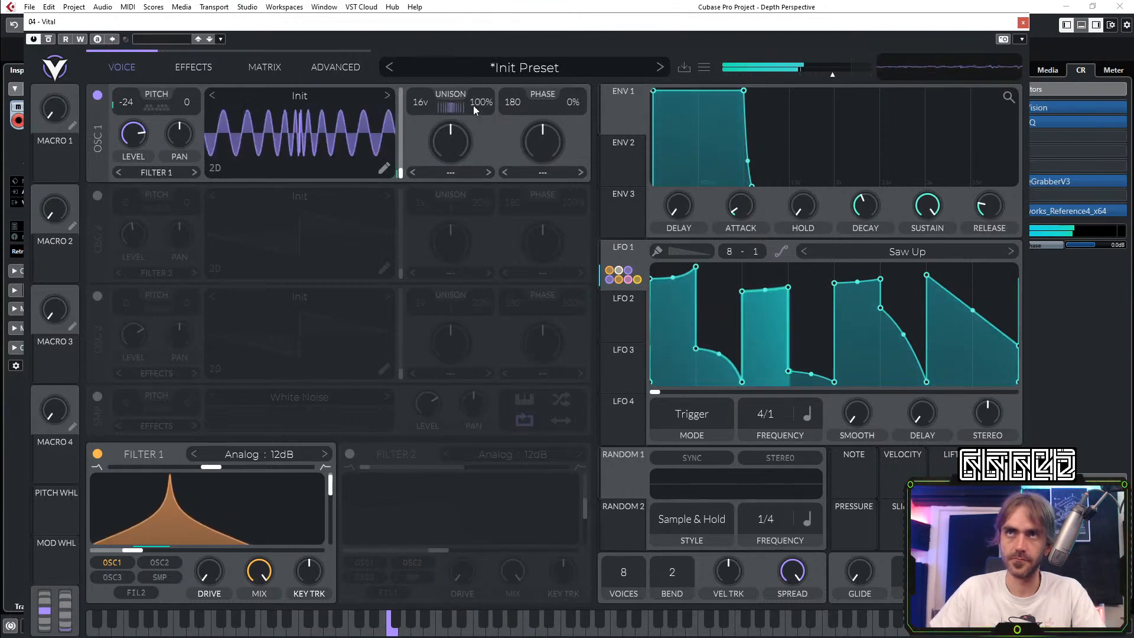
Step: Apply Phase Disperse to Osc 1 with its minimum amount modulated by LFO 1, and set LFO 1's frequency to 1/1
{"action": "left_click", "coordinate": [443, 172]}
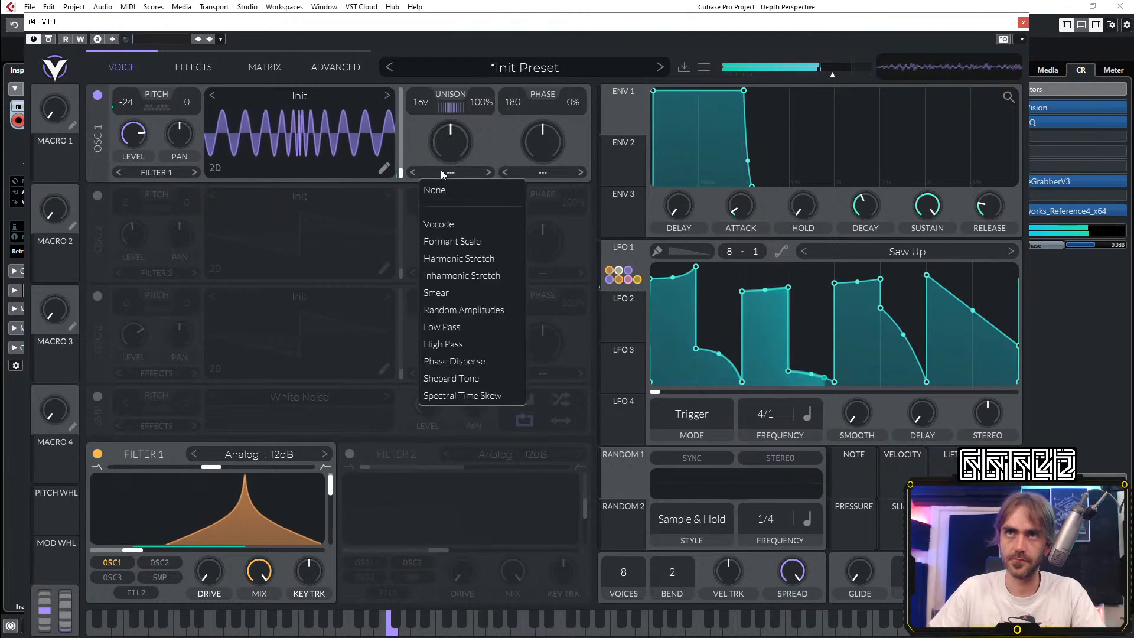
{"action": "left_click", "coordinate": [472, 363]}
{"action": "left_click_drag", "start_coordinate": [455, 140], "coordinate": [470, 321]}
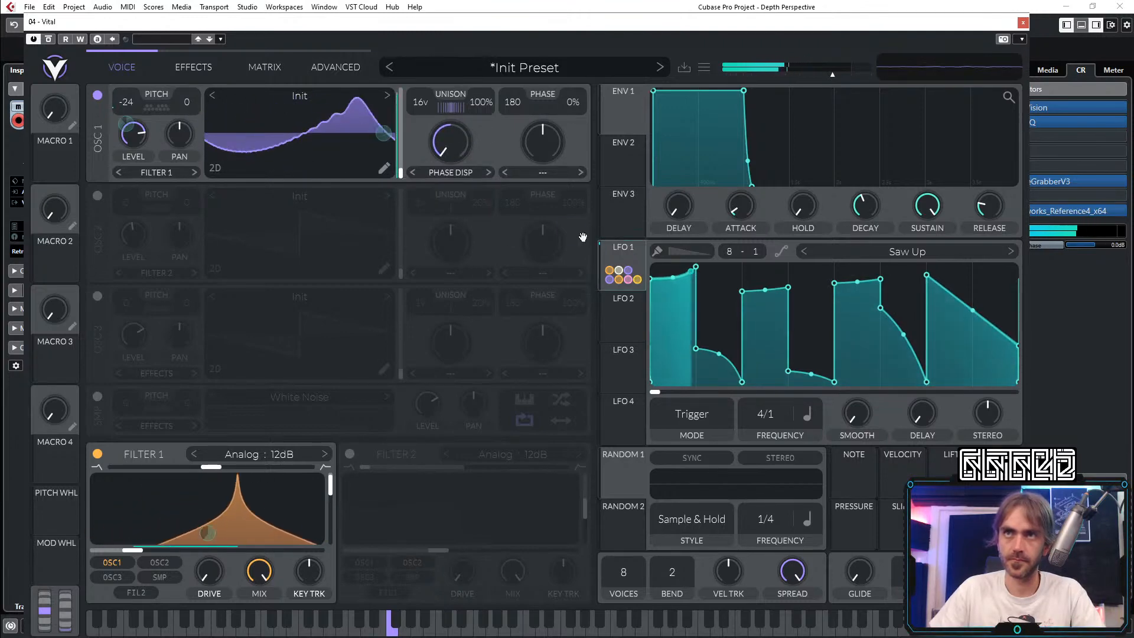
{"action": "left_click_drag", "start_coordinate": [624, 275], "coordinate": [458, 142]}
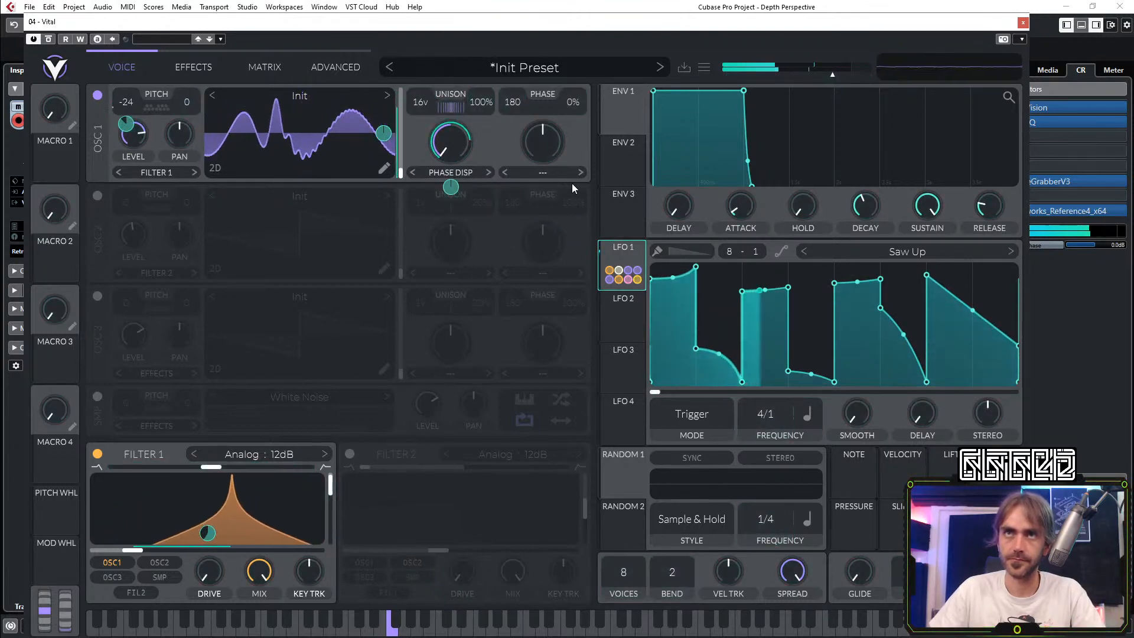
{"action": "scroll", "coordinate": [796, 417], "scroll_direction": "up", "scroll_amount": 1}
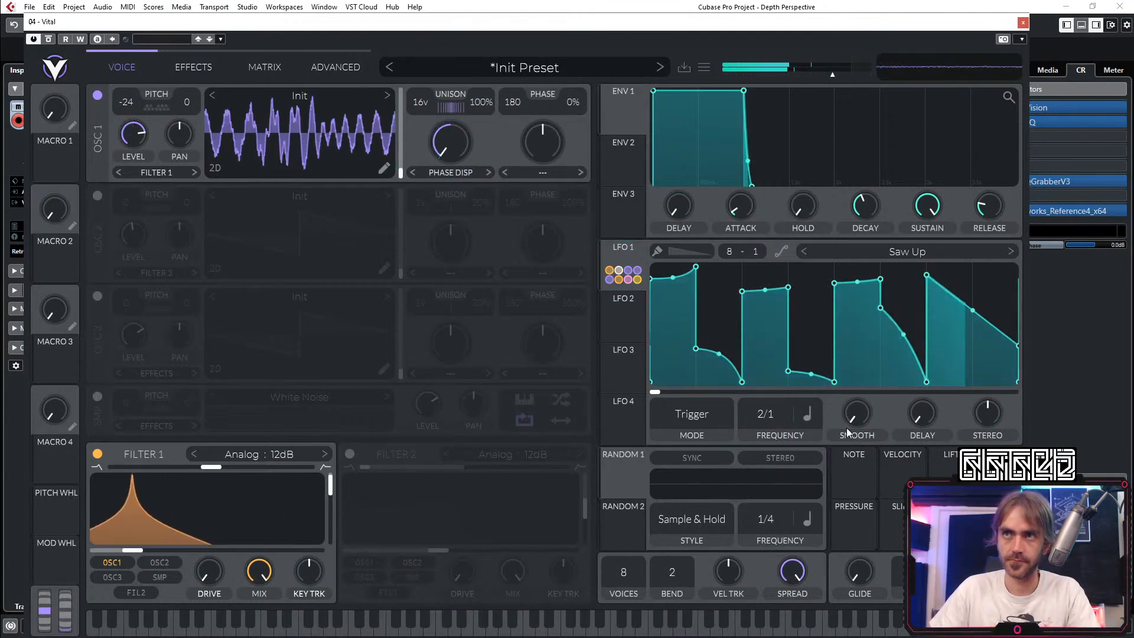
{"action": "scroll", "coordinate": [778, 419], "scroll_direction": "up", "scroll_amount": 1}
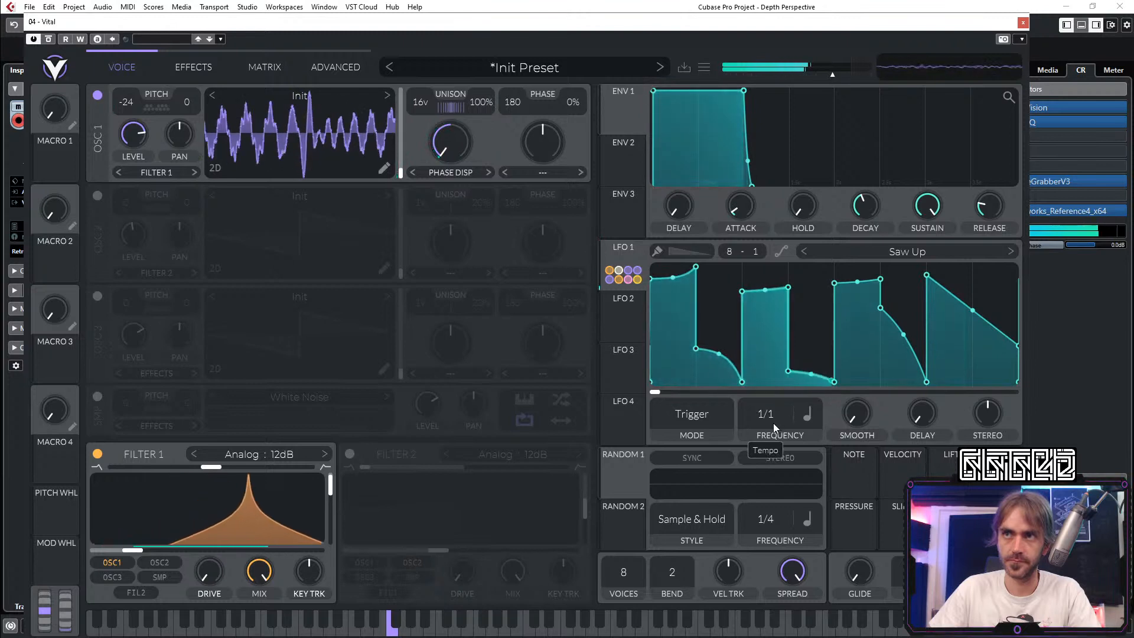
Step: Modulate Osc 1's zeroed level with LFO 2, using the ER9-16 shape from the user Euclideans folder at 1/2 without smoothing
{"action": "left_click", "coordinate": [637, 318]}
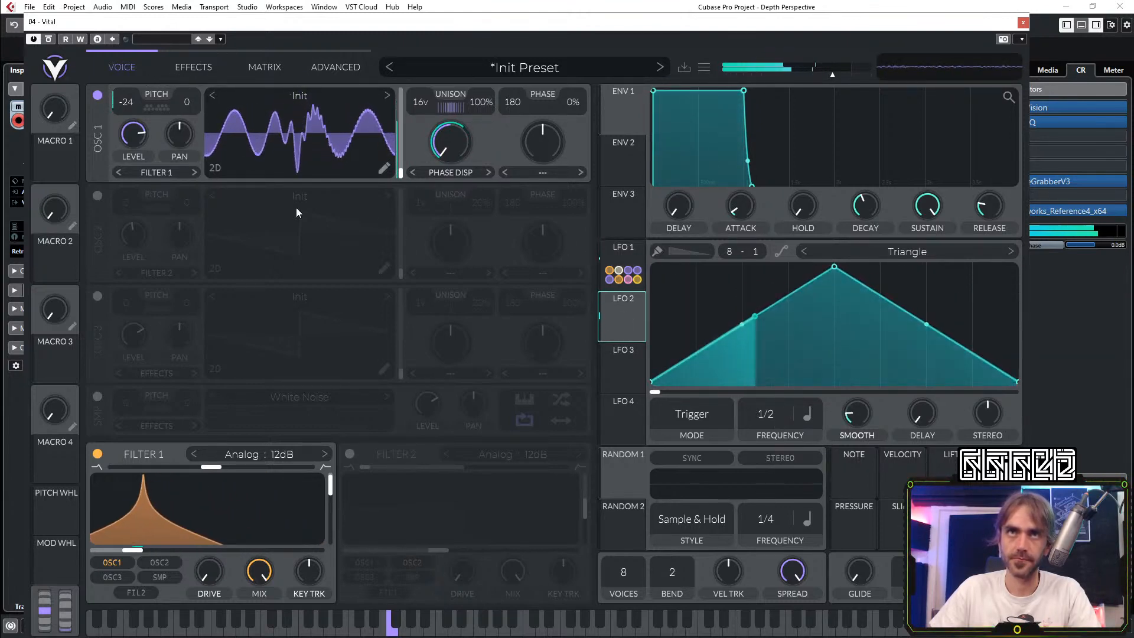
{"action": "left_click_drag", "start_coordinate": [617, 315], "coordinate": [133, 133]}
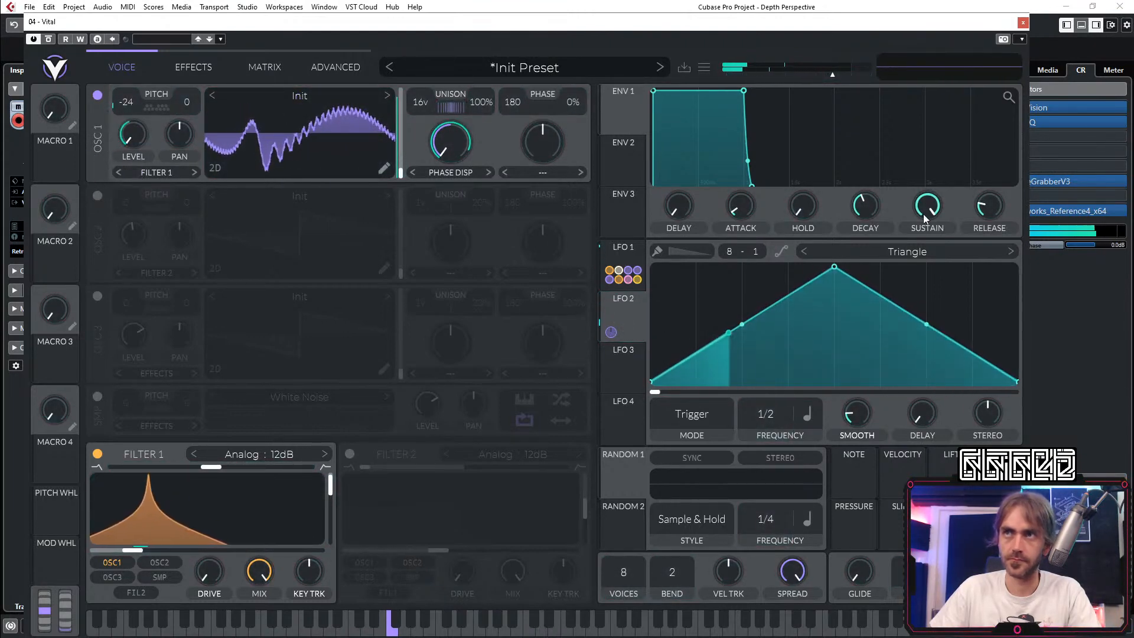
{"action": "left_click", "coordinate": [908, 253]}
{"action": "left_click", "coordinate": [679, 166]}
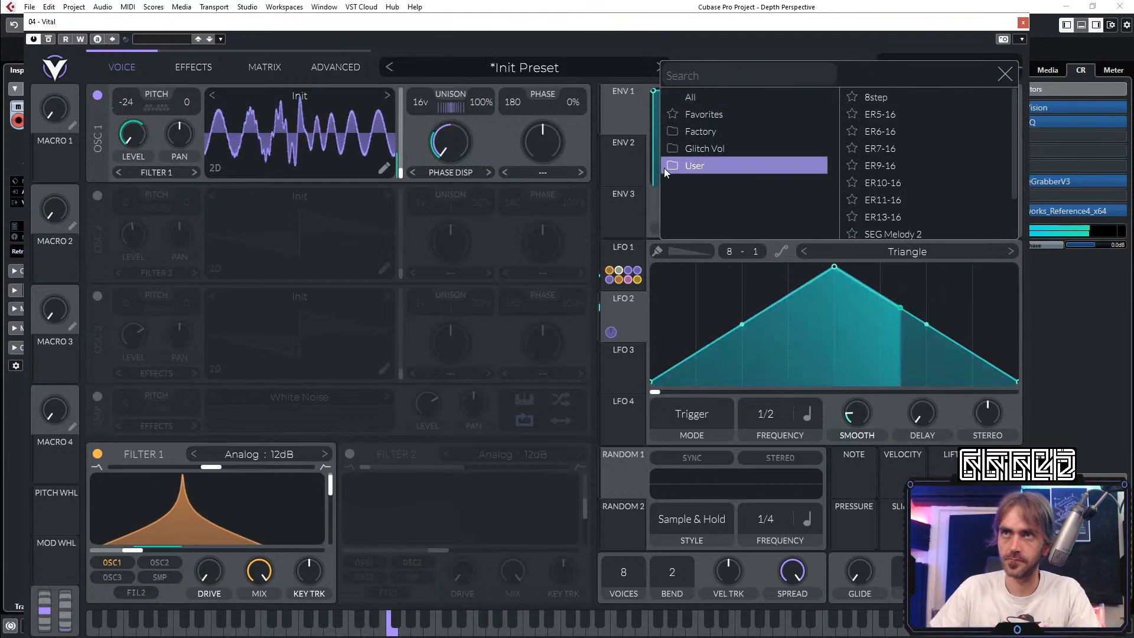
{"action": "left_click", "coordinate": [700, 183]}
{"action": "left_click", "coordinate": [890, 98]}
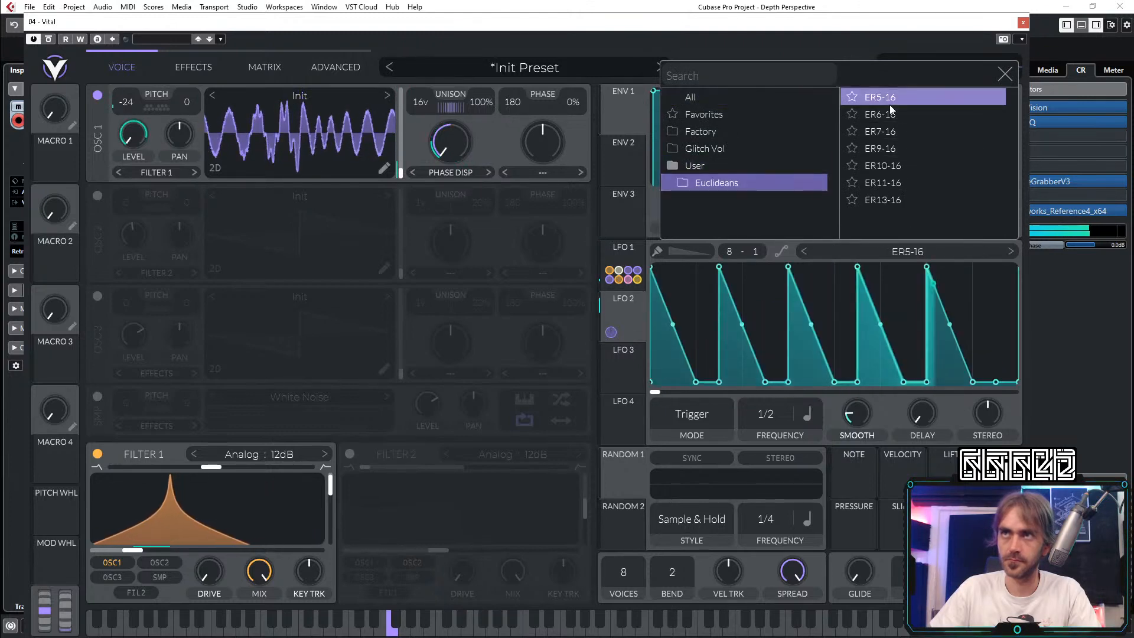
{"action": "left_click", "coordinate": [883, 150]}
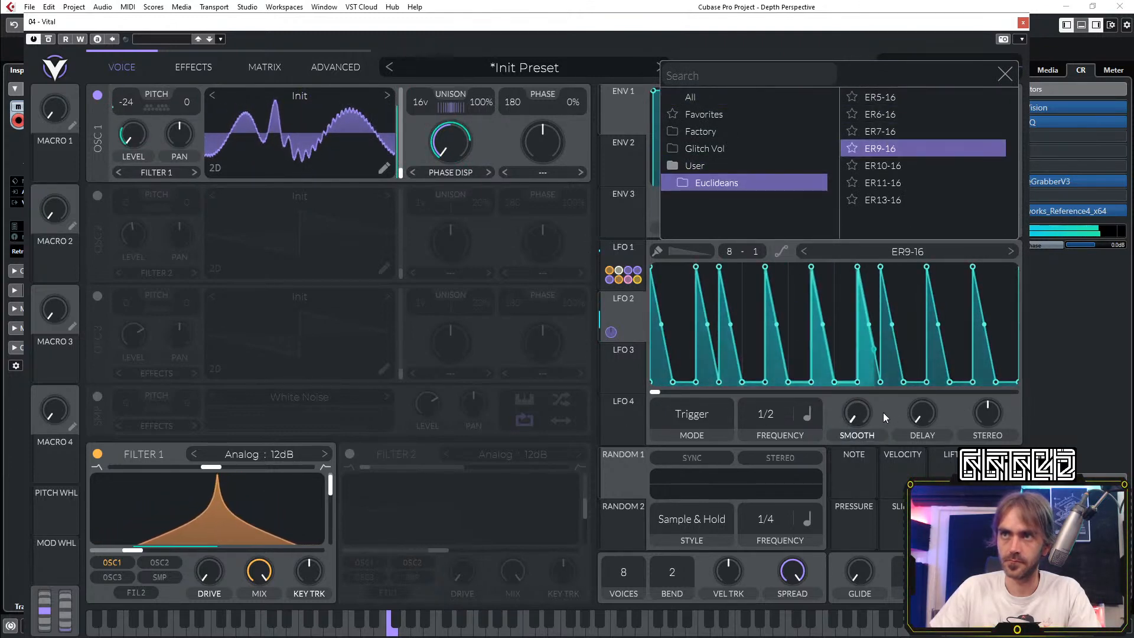
{"action": "scroll", "coordinate": [768, 436], "scroll_direction": "down", "scroll_amount": 1}
{"action": "left_click", "coordinate": [1005, 74]}
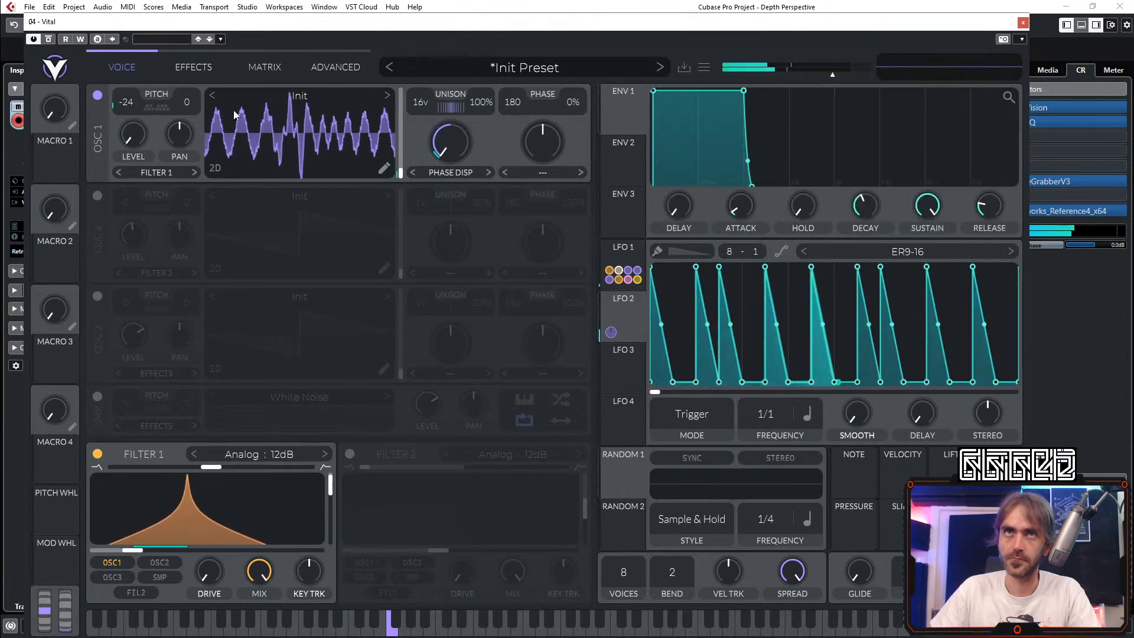
{"action": "scroll", "coordinate": [774, 410], "scroll_direction": "up", "scroll_amount": 1}
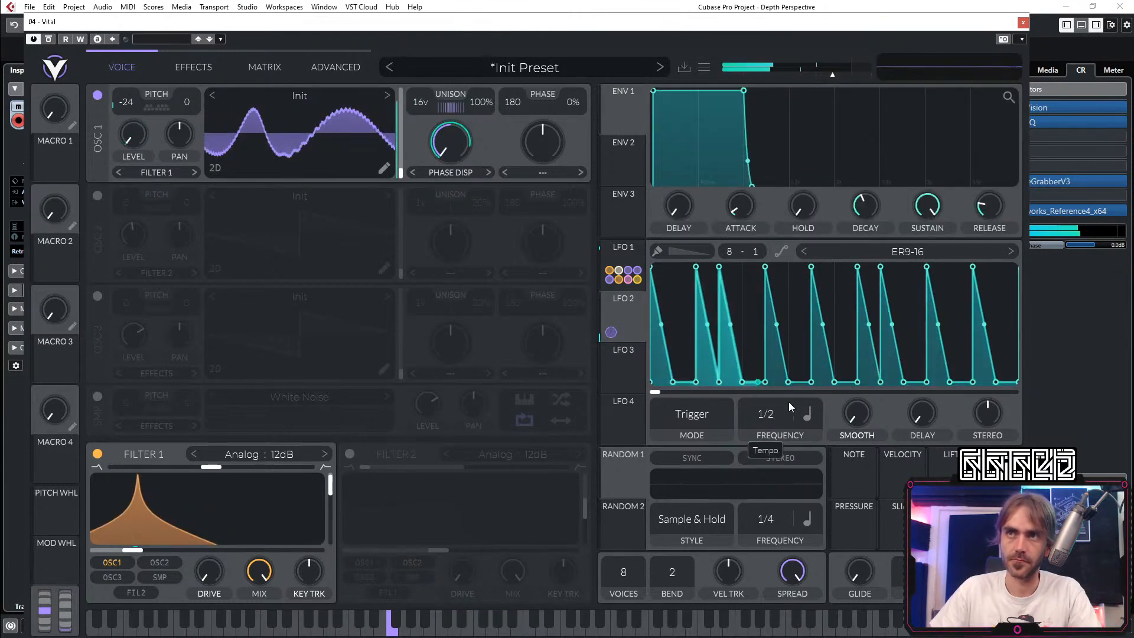
Step: Remove LFO 2's modulation from Osc 1's level and set the level to 0.616
{"action": "left_click_drag", "start_coordinate": [623, 275], "coordinate": [134, 135]}
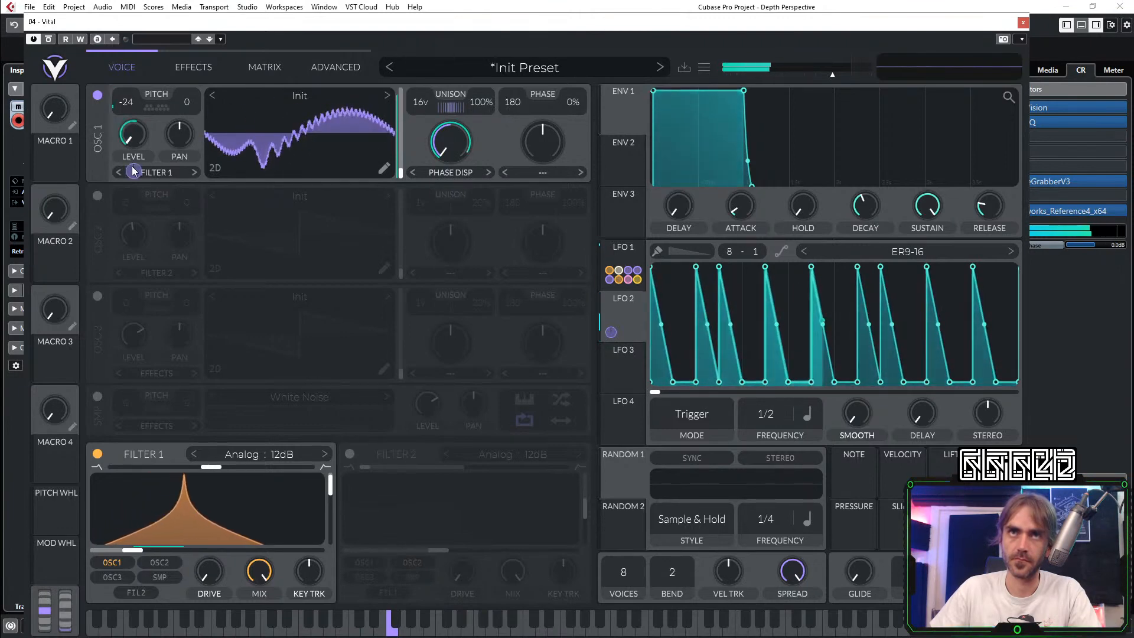
{"action": "left_click", "coordinate": [196, 67]}
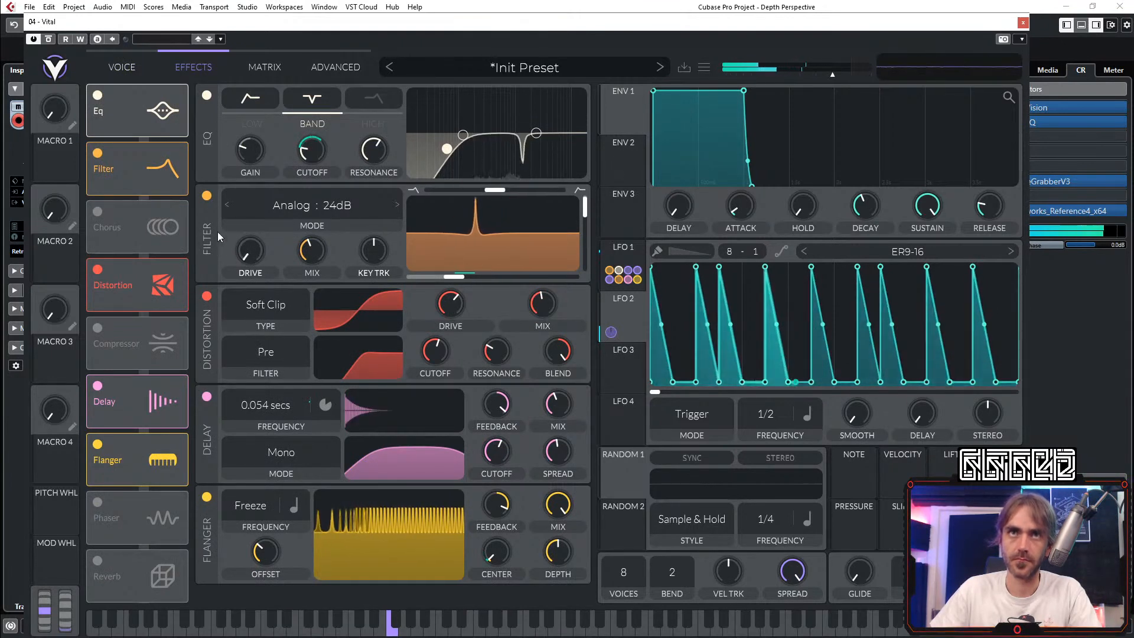
{"action": "left_click", "coordinate": [121, 67]}
{"action": "left_click_drag", "start_coordinate": [131, 158], "coordinate": [132, 142]}
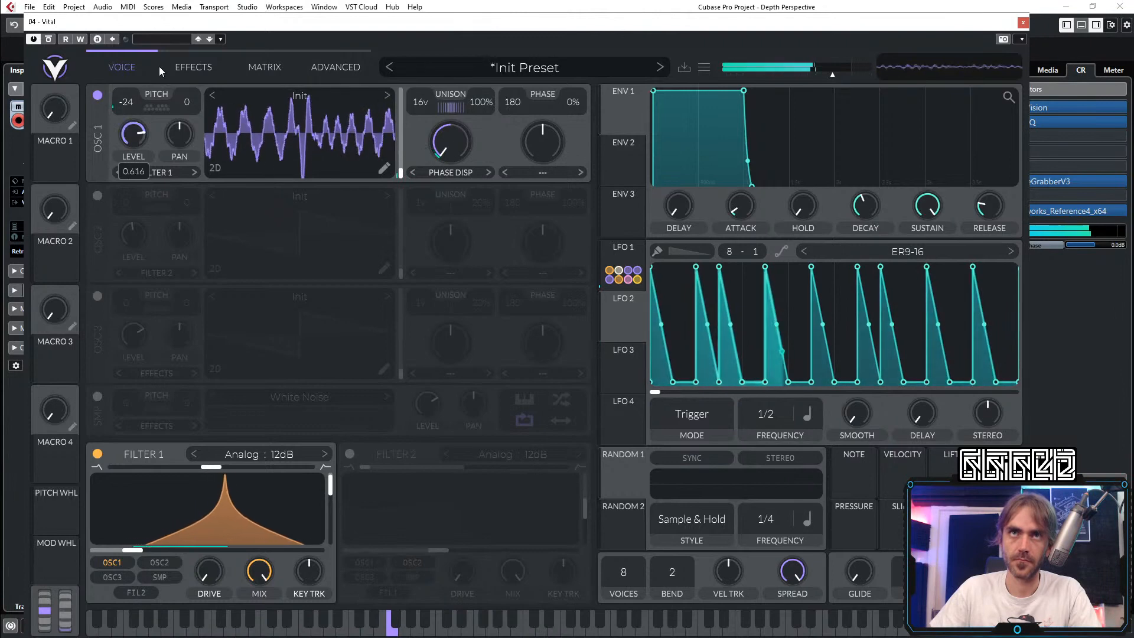
Step: Enable the Compressor effect and move it directly after the Flanger in the effects chain
{"action": "left_click", "coordinate": [183, 67]}
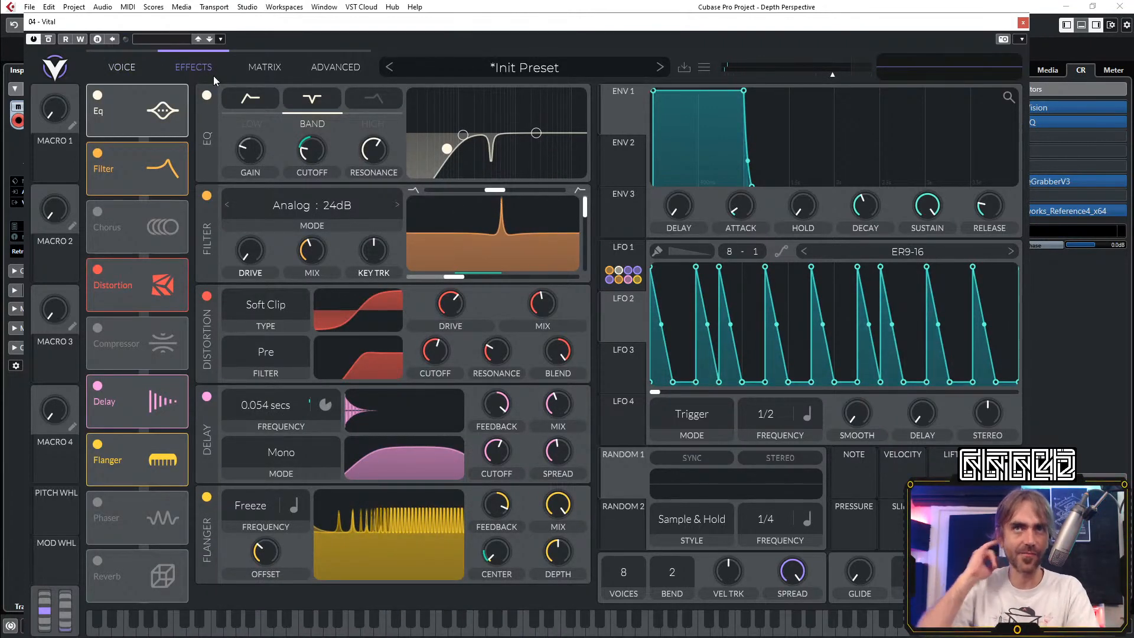
{"action": "left_click", "coordinate": [97, 329]}
{"action": "scroll", "coordinate": [325, 322], "scroll_direction": "down", "scroll_amount": 1}
{"action": "left_click_drag", "start_coordinate": [165, 362], "coordinate": [129, 460]}
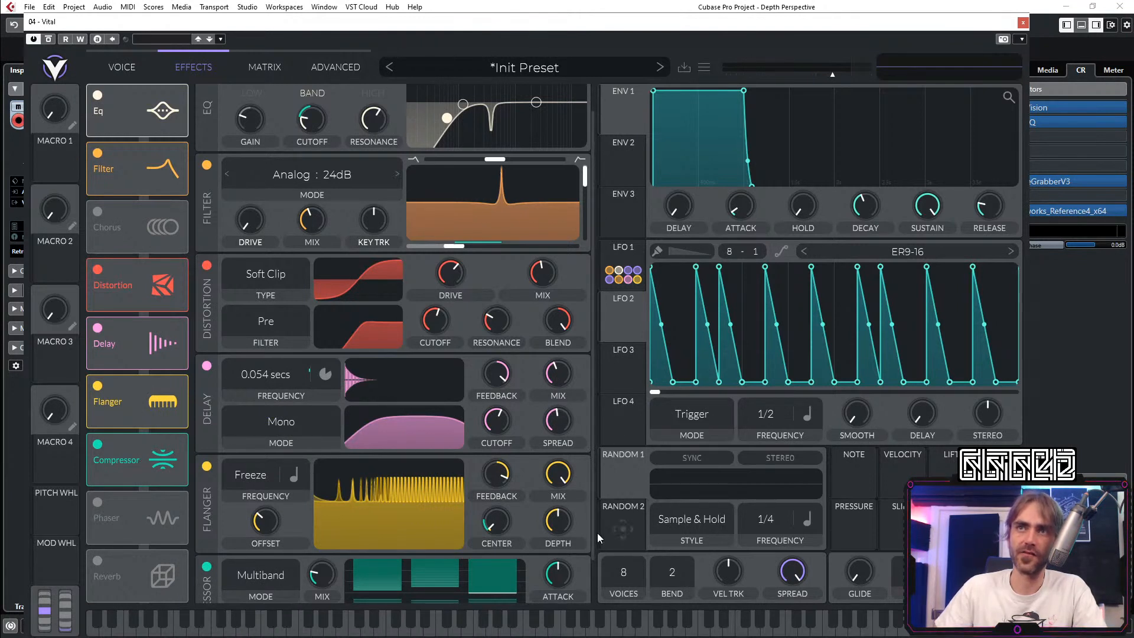
Step: Switch the Compressor to Single Band mode with full mix and its band gain at minimum
{"action": "scroll", "coordinate": [594, 536], "scroll_direction": "down", "scroll_amount": 2}
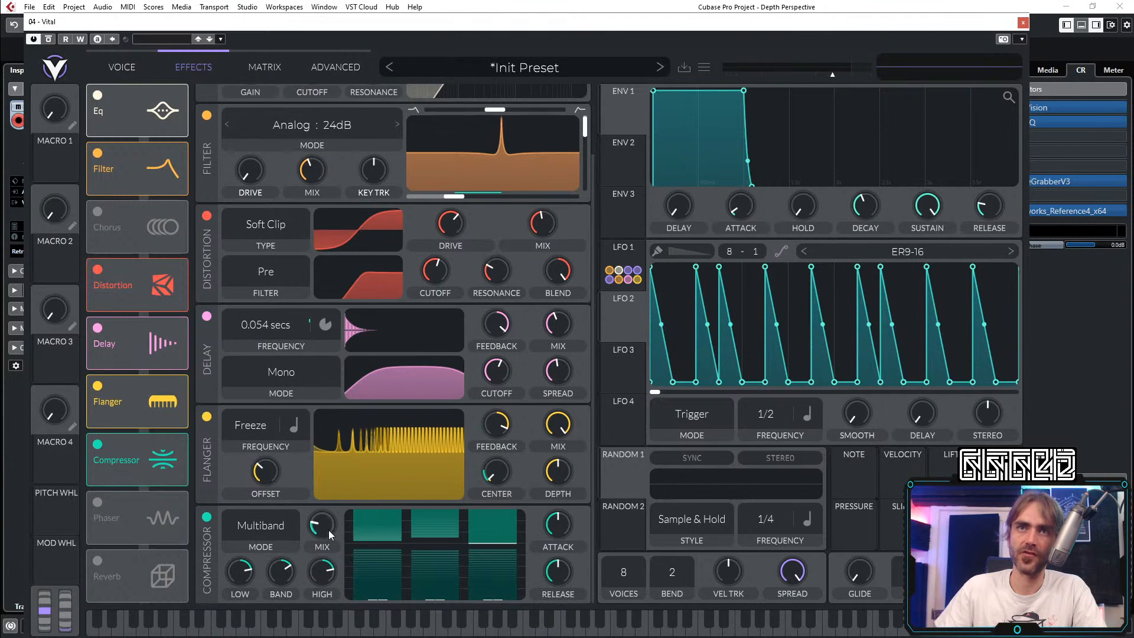
{"action": "left_click", "coordinate": [259, 526]}
{"action": "left_click", "coordinate": [253, 611]}
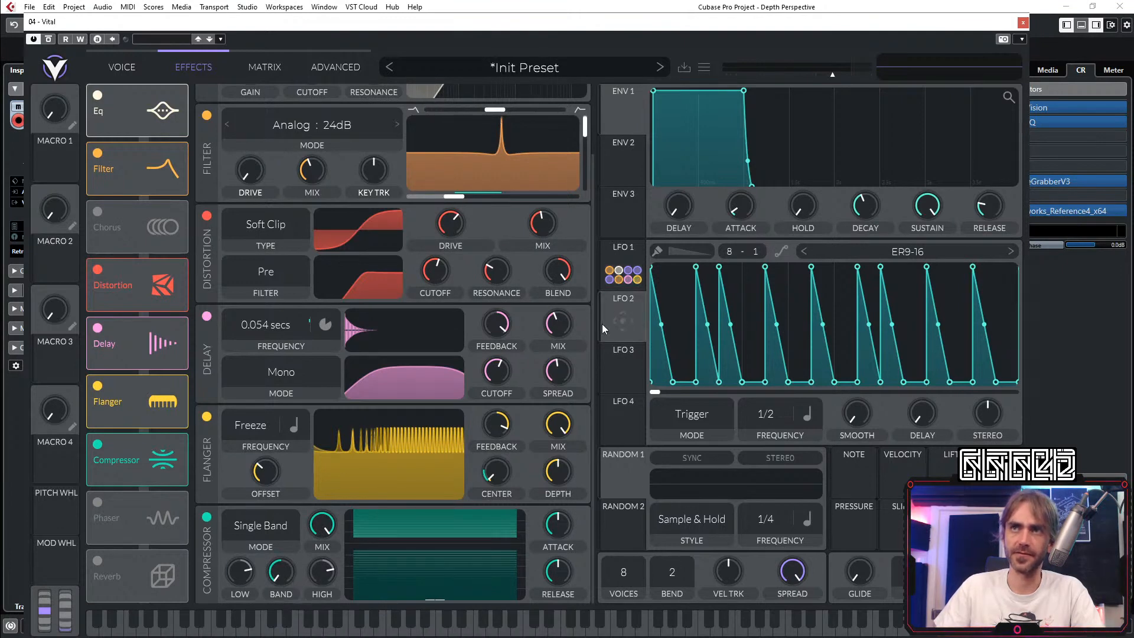
Step: Modulate the Compressor's band gain with LFO 2 by an amount of 45.60
{"action": "left_click_drag", "start_coordinate": [603, 328], "coordinate": [277, 604]}
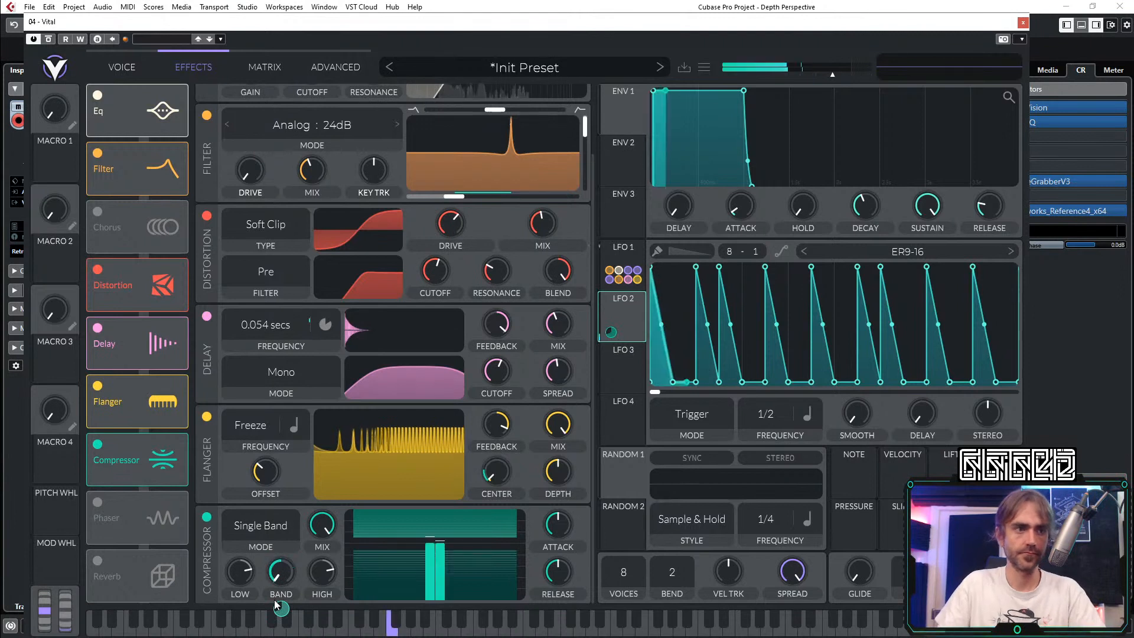
{"action": "mouse_move", "coordinate": [282, 609]}
{"action": "left_click_drag", "start_coordinate": [286, 613], "coordinate": [285, 601]}
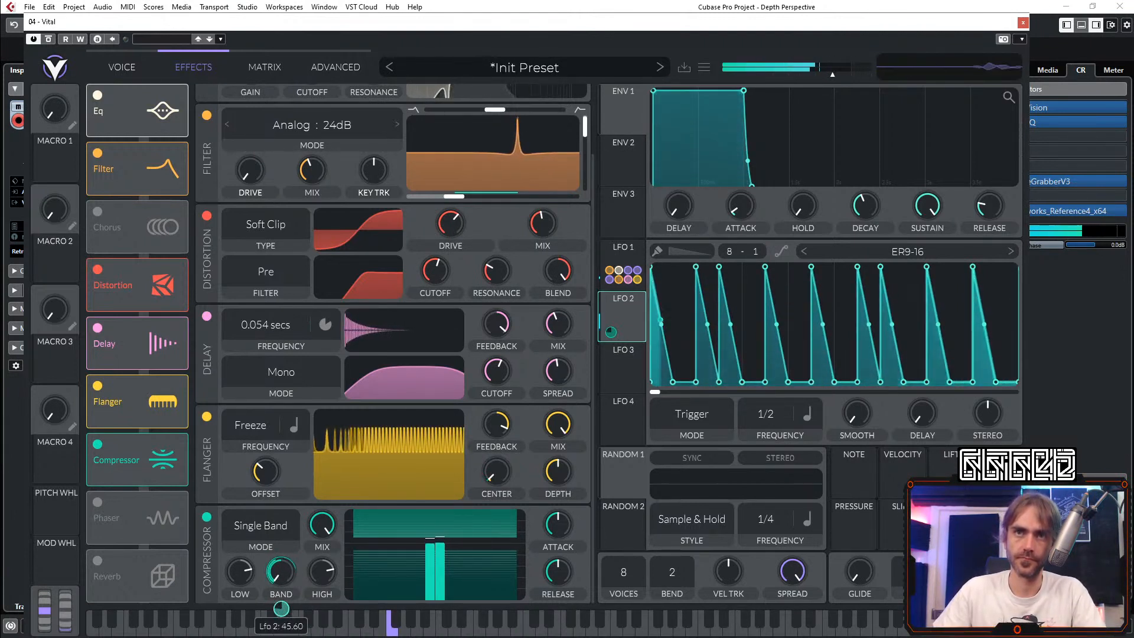
Step: Set LFO 2's frequency to 1/1, and lengthen its first and fourth falling ramps by deleting the low points that end them
{"action": "scroll", "coordinate": [773, 433], "scroll_direction": "down", "scroll_amount": 1}
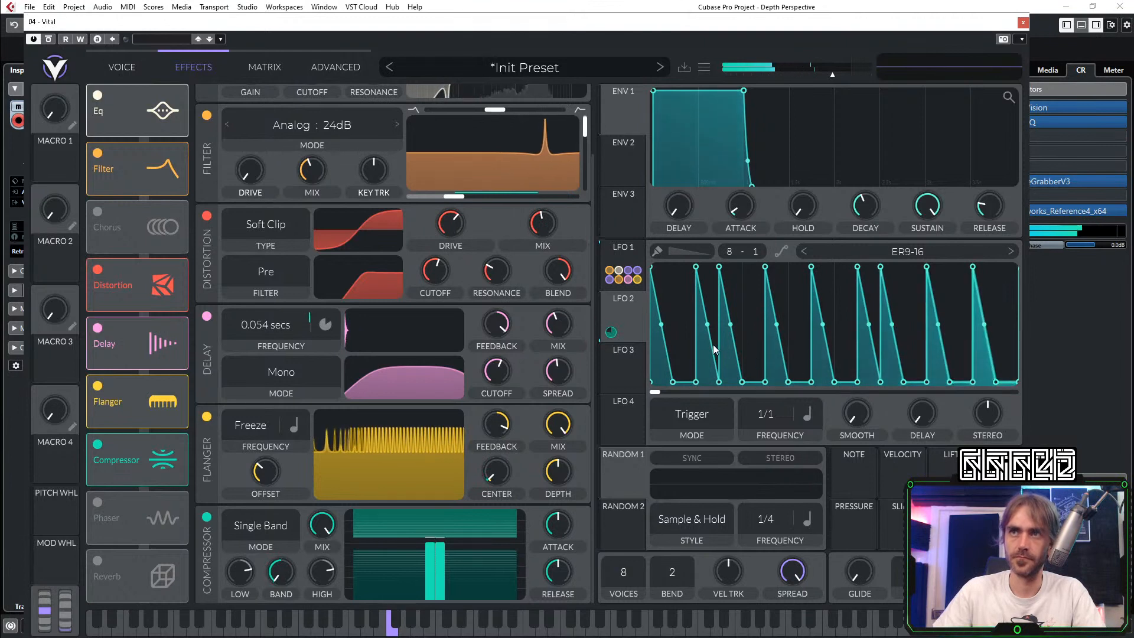
{"action": "double_click", "coordinate": [674, 382]}
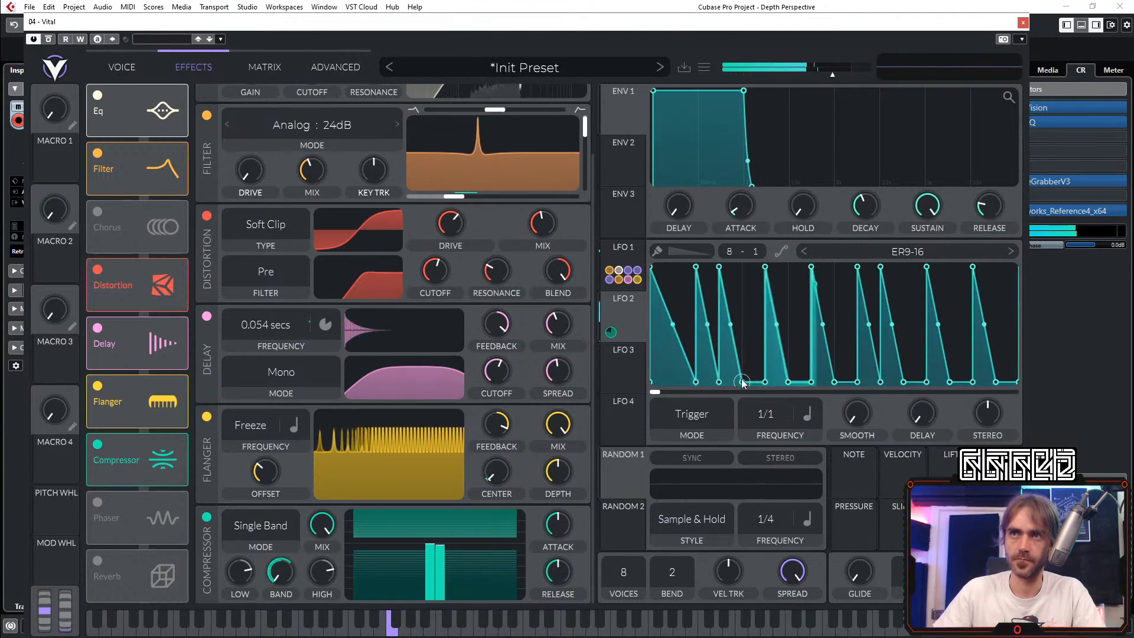
{"action": "double_click", "coordinate": [789, 381]}
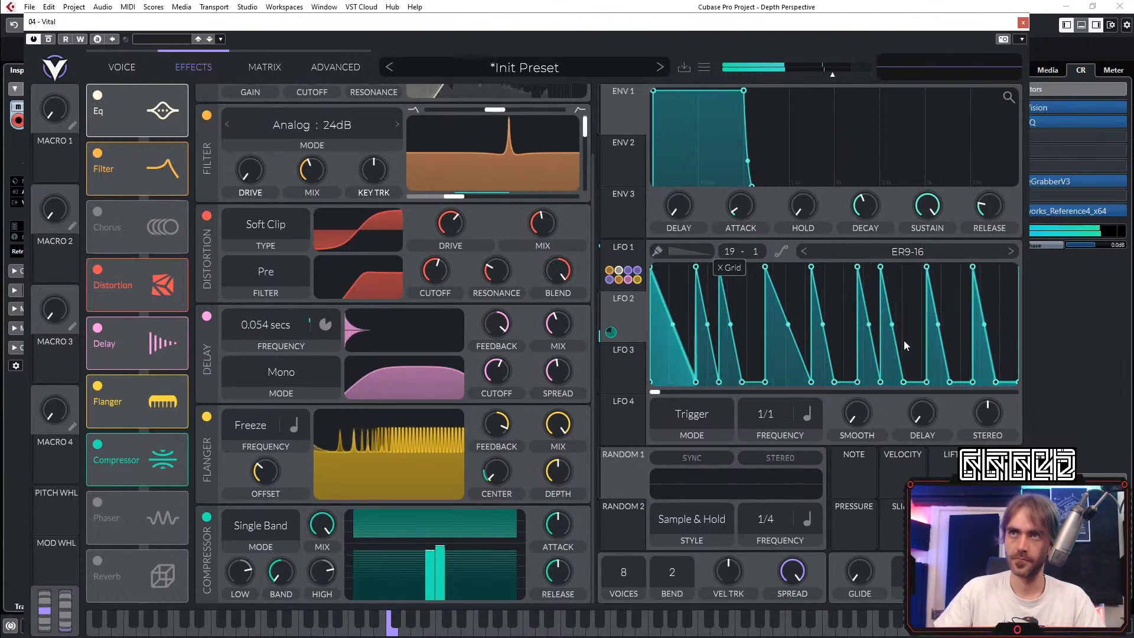
Step: Set LFO 2's horizontal grid to 32 and paint narrow falling saws from its sixth peak up to its eighth peak
{"action": "scroll", "coordinate": [903, 342], "scroll_direction": "up", "scroll_amount": 20}
{"action": "scroll", "coordinate": [902, 339], "scroll_direction": "up", "scroll_amount": 3}
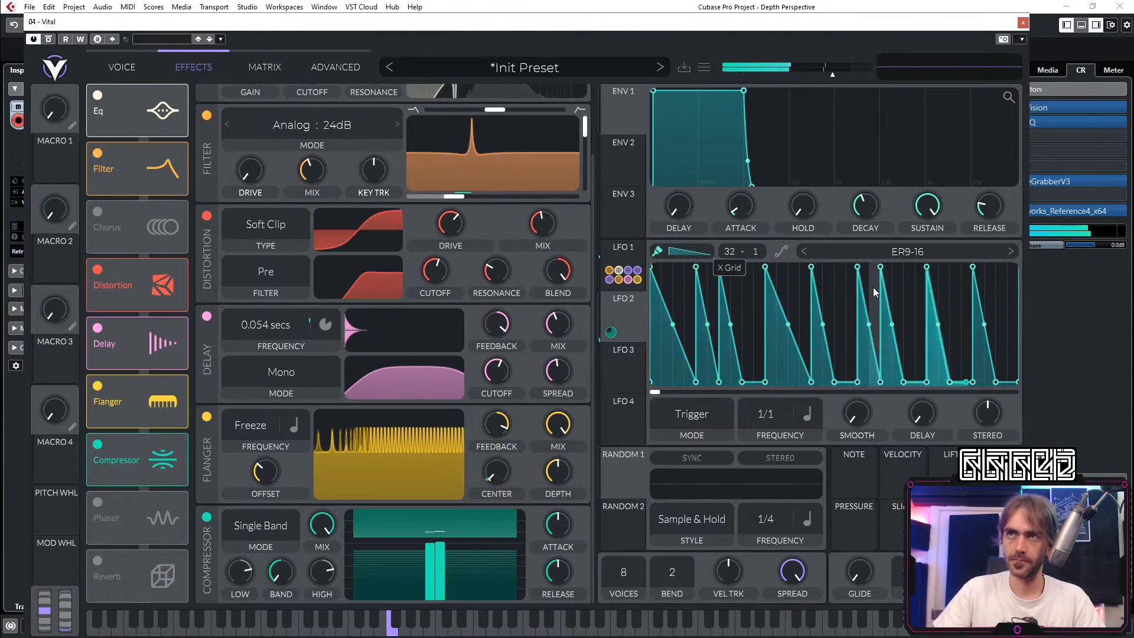
{"action": "left_click", "coordinate": [868, 272], "text": "shift"}
{"action": "left_click", "coordinate": [873, 269], "text": "shift"}
{"action": "left_click", "coordinate": [894, 277], "text": "shift"}
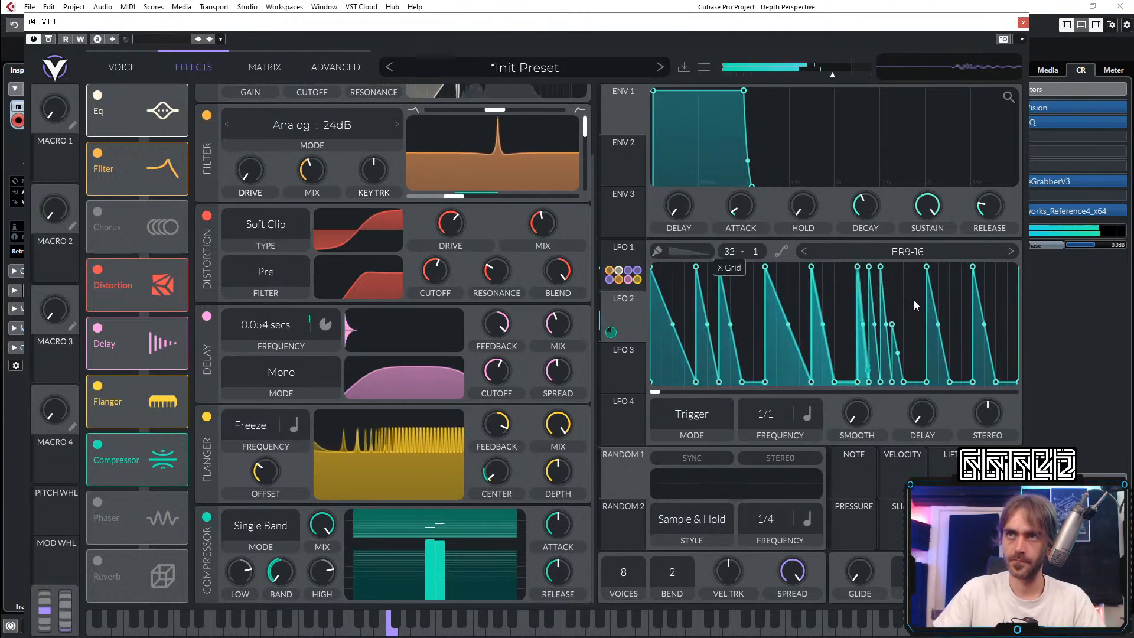
{"action": "left_click", "coordinate": [895, 293], "text": "shift"}
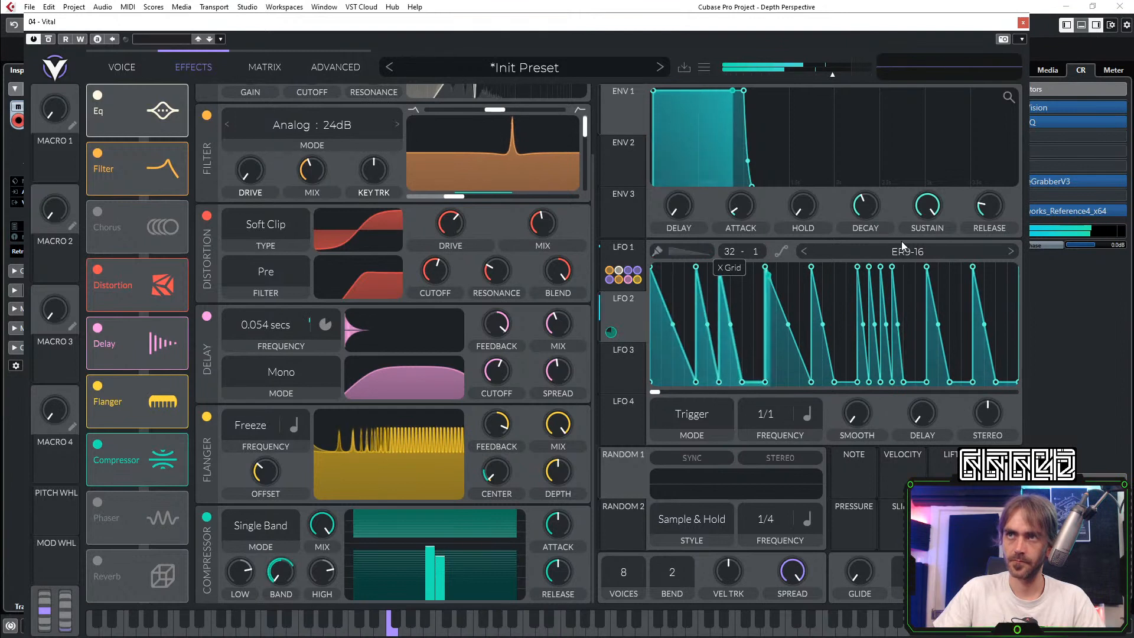
{"action": "left_click", "coordinate": [909, 290], "text": "shift"}
{"action": "left_click", "coordinate": [920, 278], "text": "shift"}
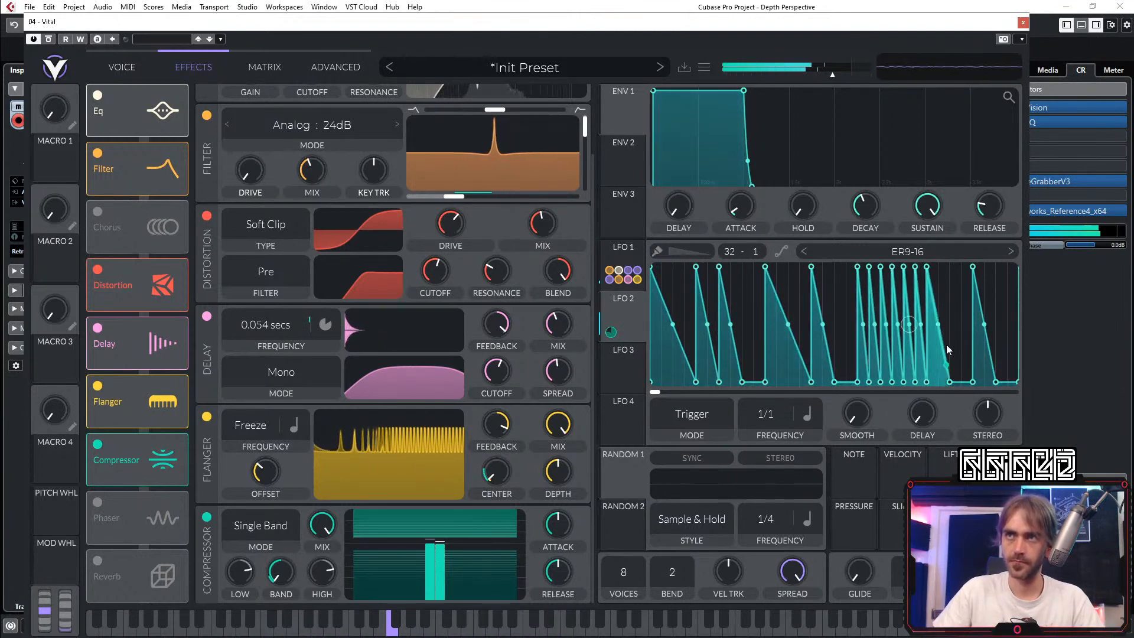
Step: Paint a narrow falling saw just before LFO 2's last peak and bow the ramps on either side outward, extending the final one to the cycle's end
{"action": "double_click", "coordinate": [1009, 383]}
{"action": "left_click", "coordinate": [952, 381], "text": "shift"}
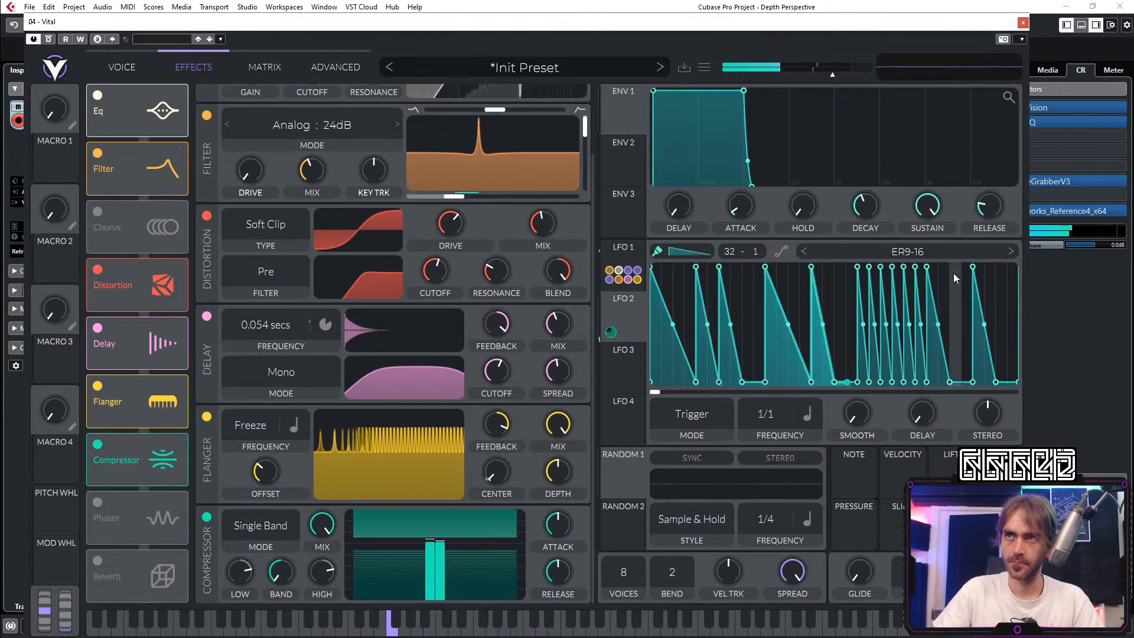
{"action": "left_click_drag", "start_coordinate": [949, 266], "coordinate": [964, 247]}
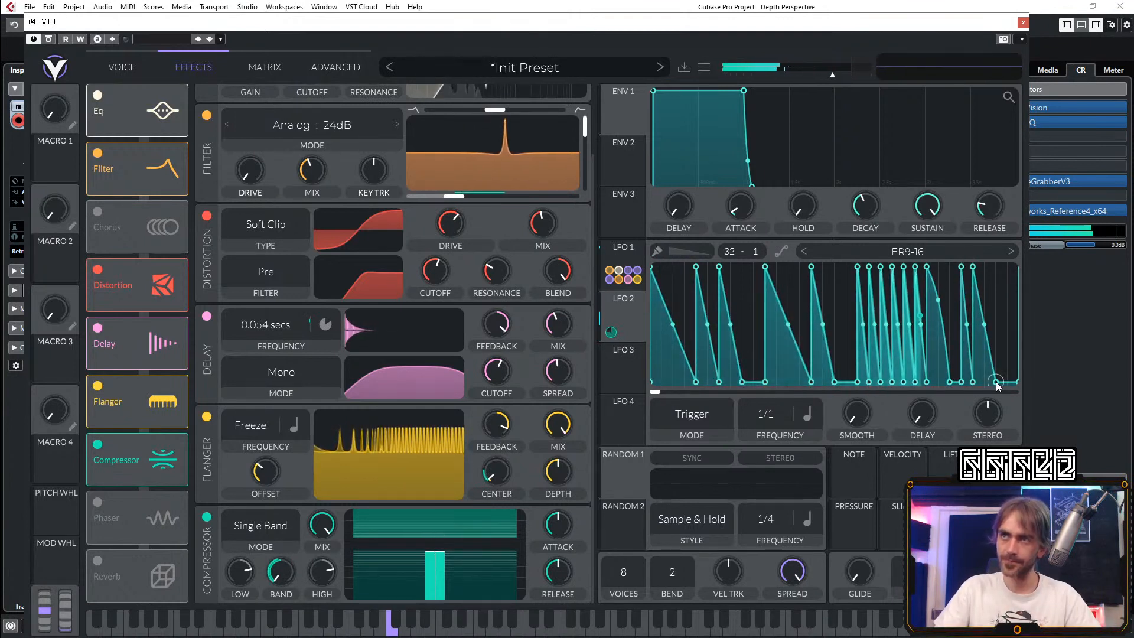
{"action": "left_click_drag", "start_coordinate": [996, 382], "coordinate": [1015, 289]}
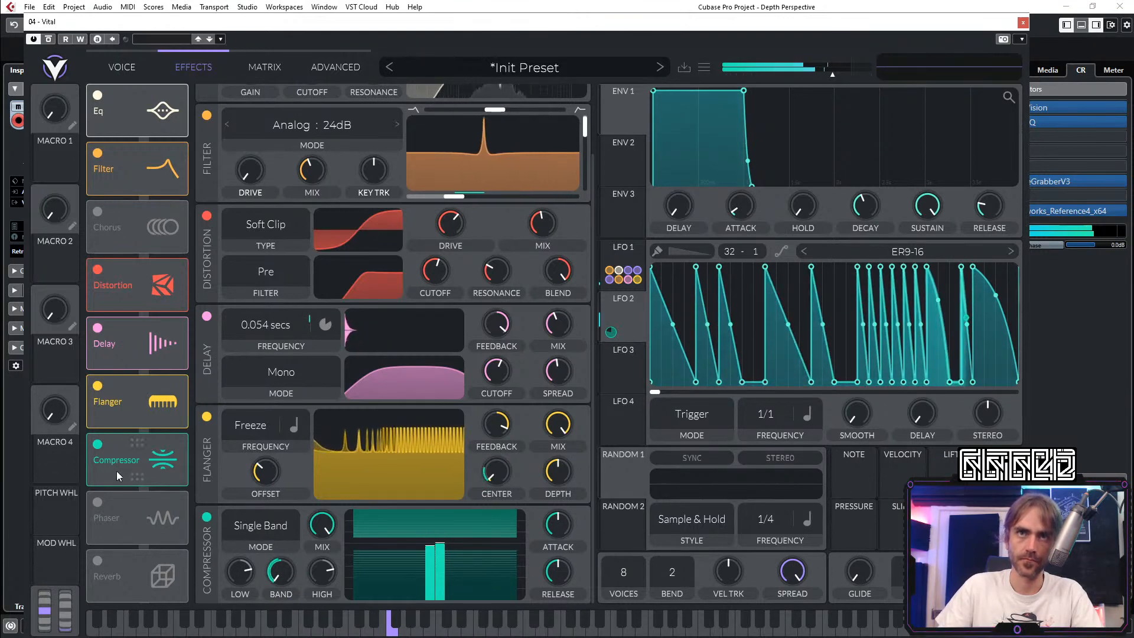
Step: Reorder the effects chain, trying the Compressor ahead of the Delay and settling it between the Delay and the Flanger
{"action": "left_click_drag", "start_coordinate": [115, 470], "coordinate": [139, 351]}
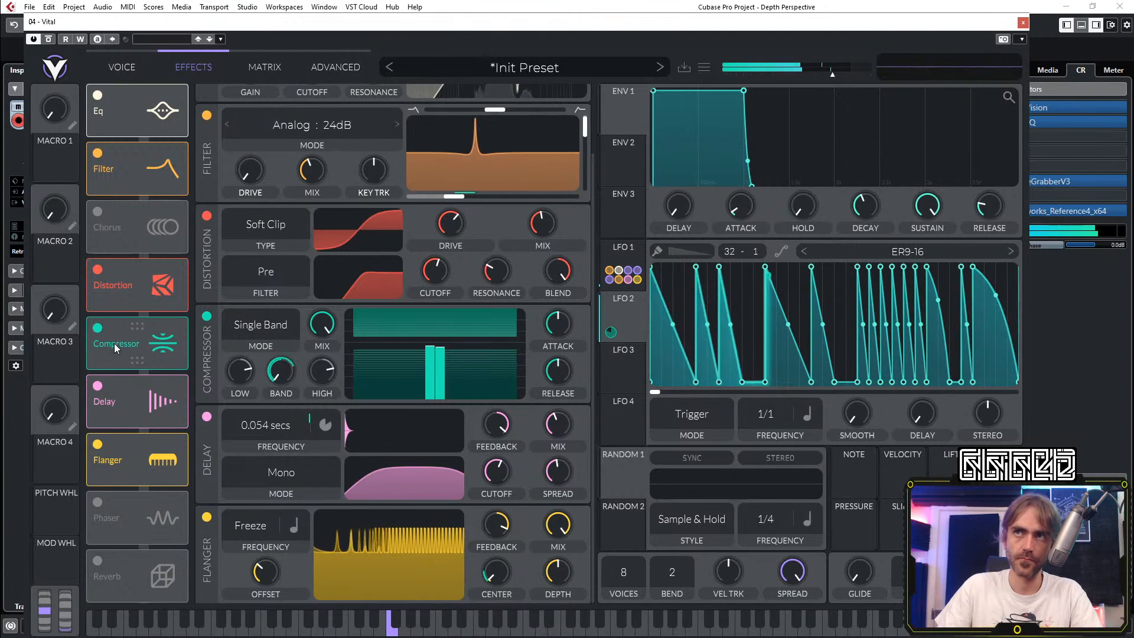
{"action": "left_click_drag", "start_coordinate": [136, 350], "coordinate": [123, 403]}
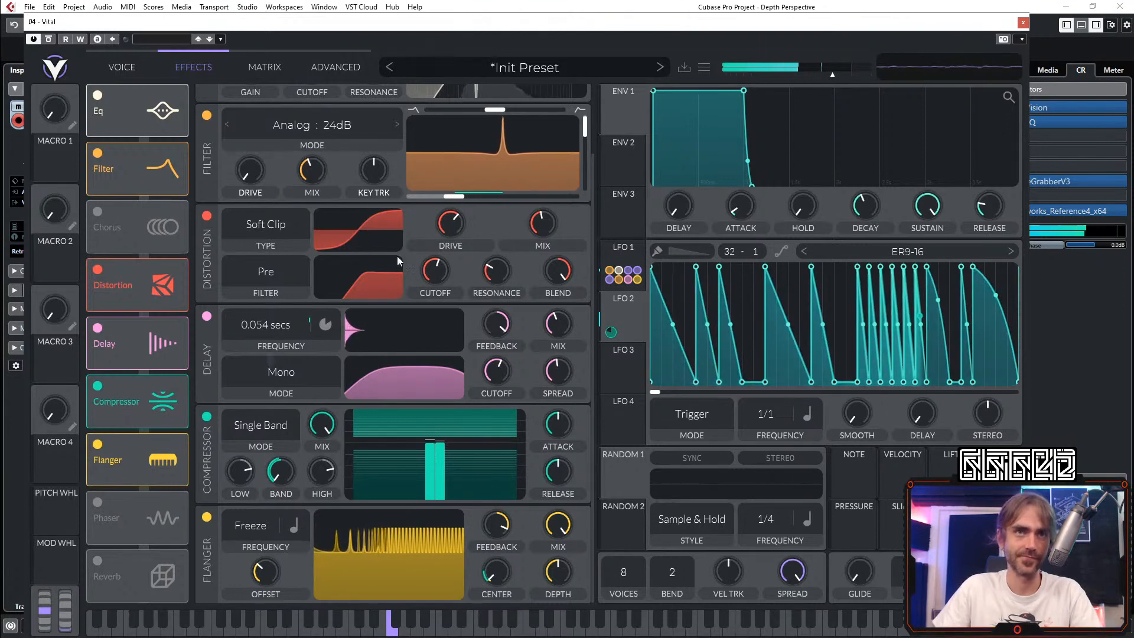
{"action": "left_click", "coordinate": [1023, 22]}
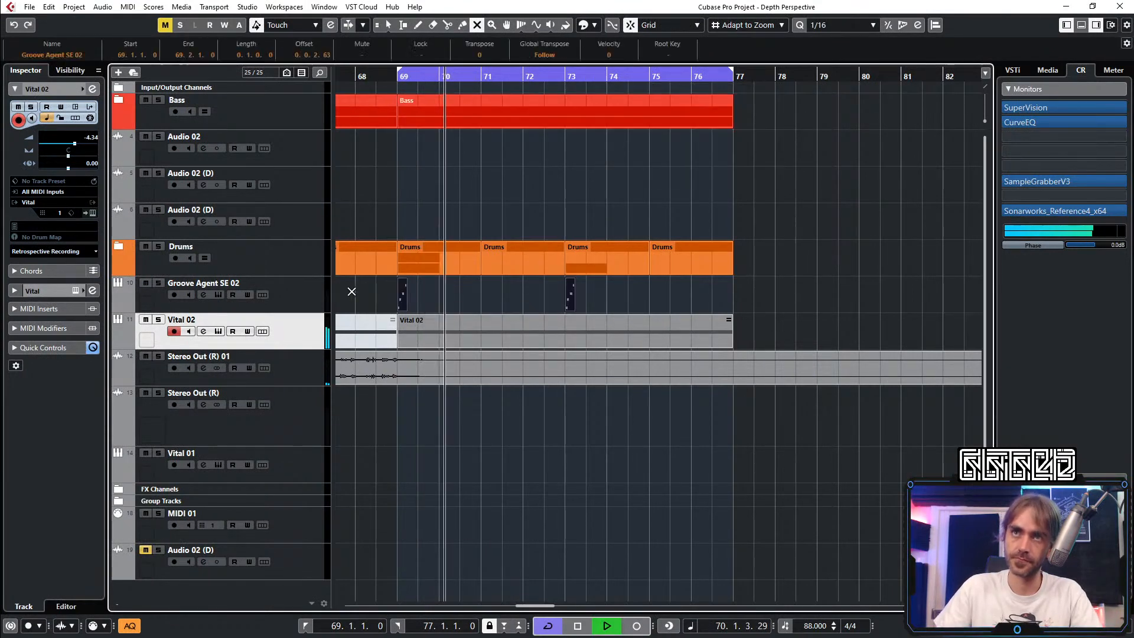
Step: Try the Compressor after the Flanger in Vital's effects chain with LFO 2's frequency set to 2/1
{"action": "key", "text": "g"}
{"action": "key", "text": "g"}
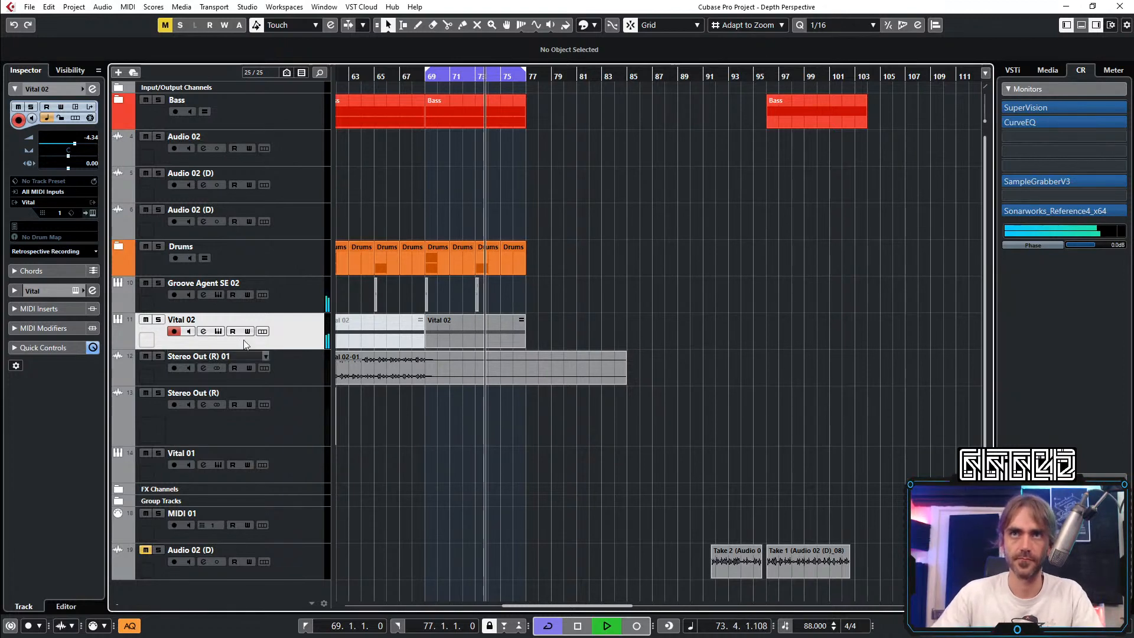
{"action": "left_click", "coordinate": [92, 212]}
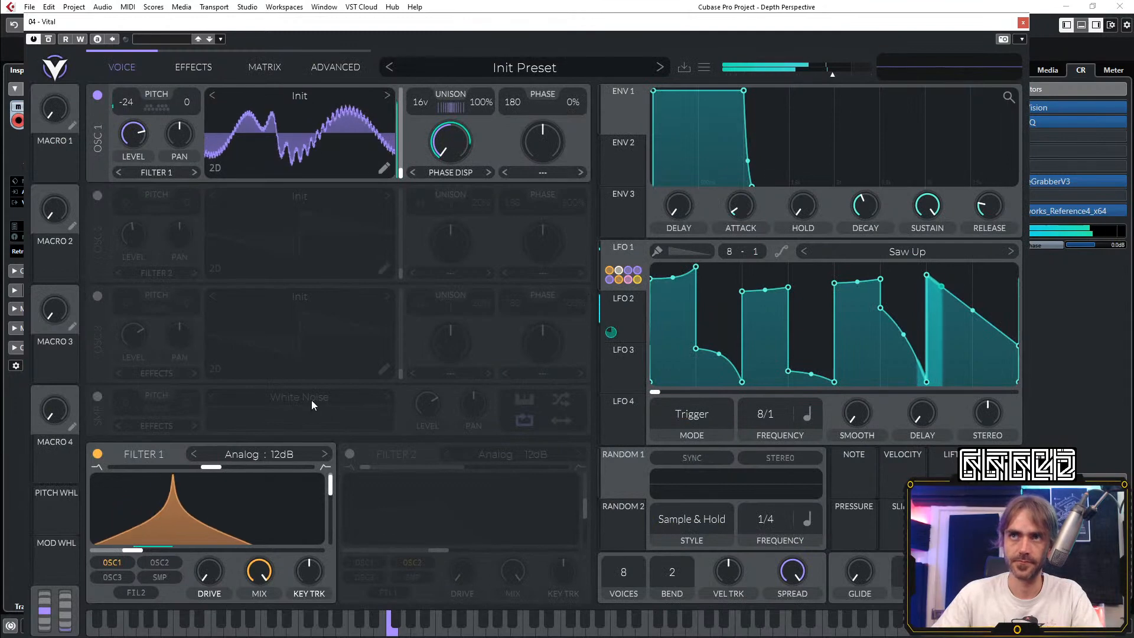
{"action": "left_click", "coordinate": [633, 311]}
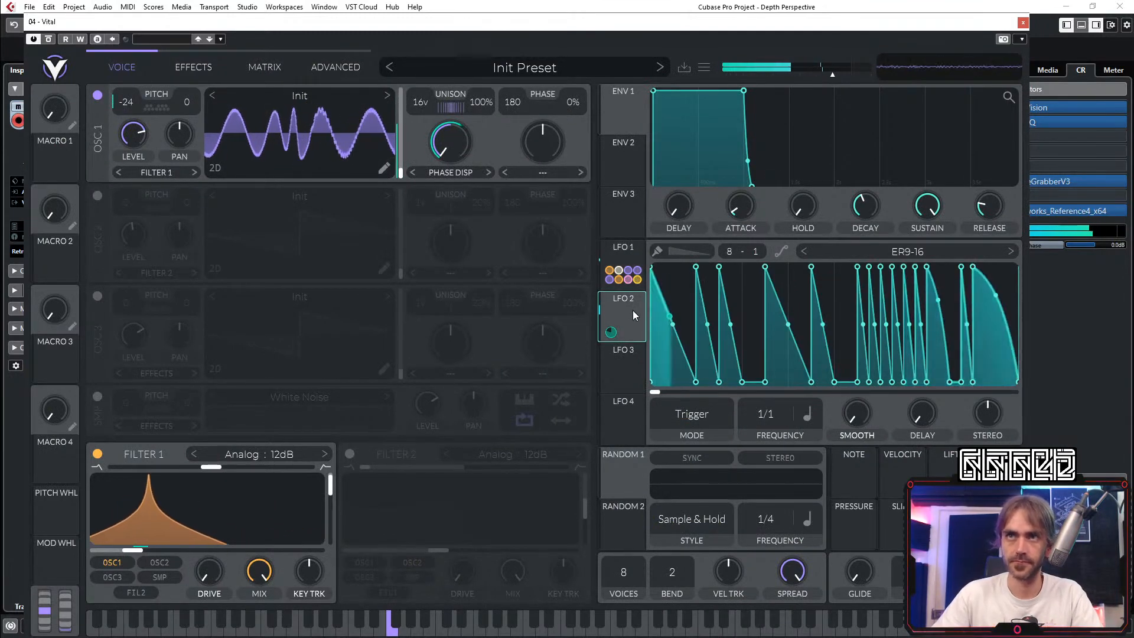
{"action": "left_click", "coordinate": [193, 67]}
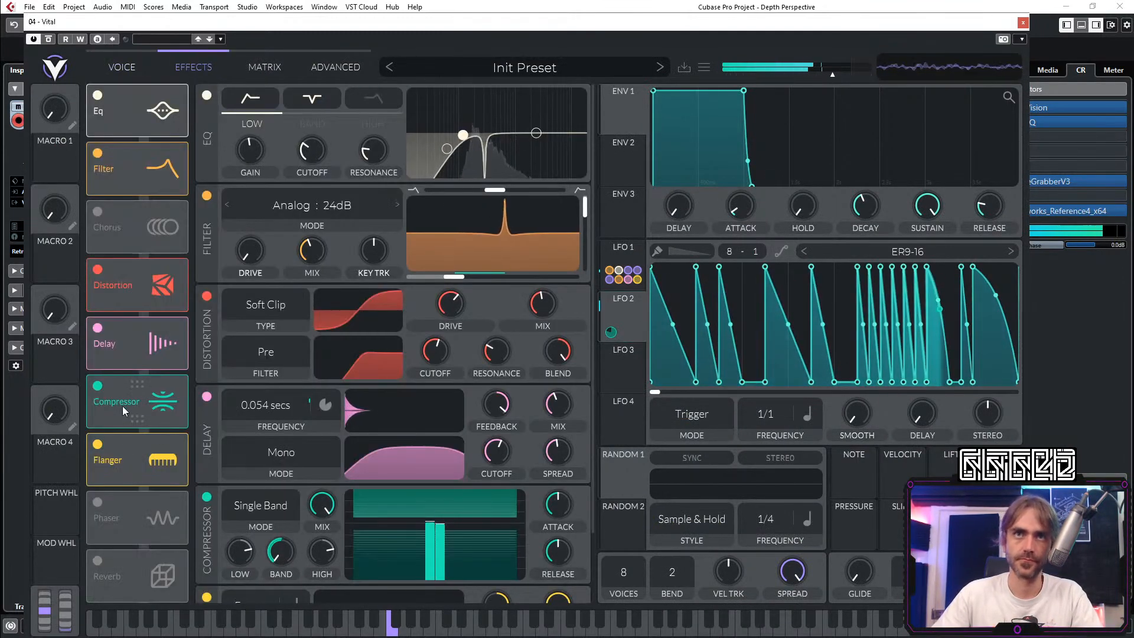
{"action": "left_click_drag", "start_coordinate": [115, 478], "coordinate": [151, 463]}
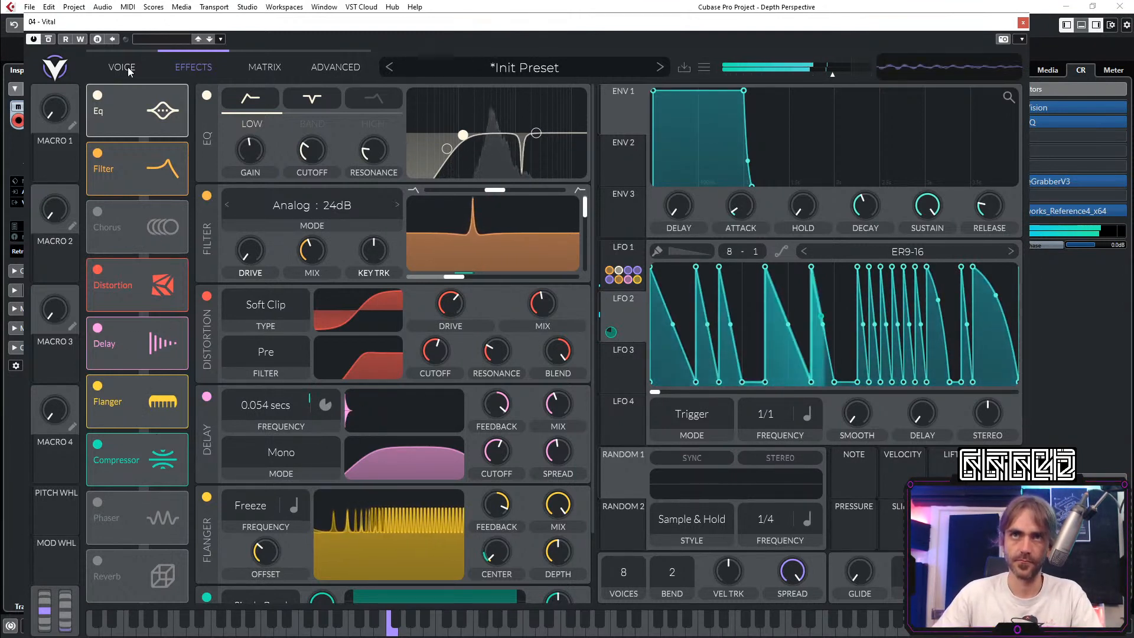
{"action": "scroll", "coordinate": [768, 422], "scroll_direction": "up", "scroll_amount": 1}
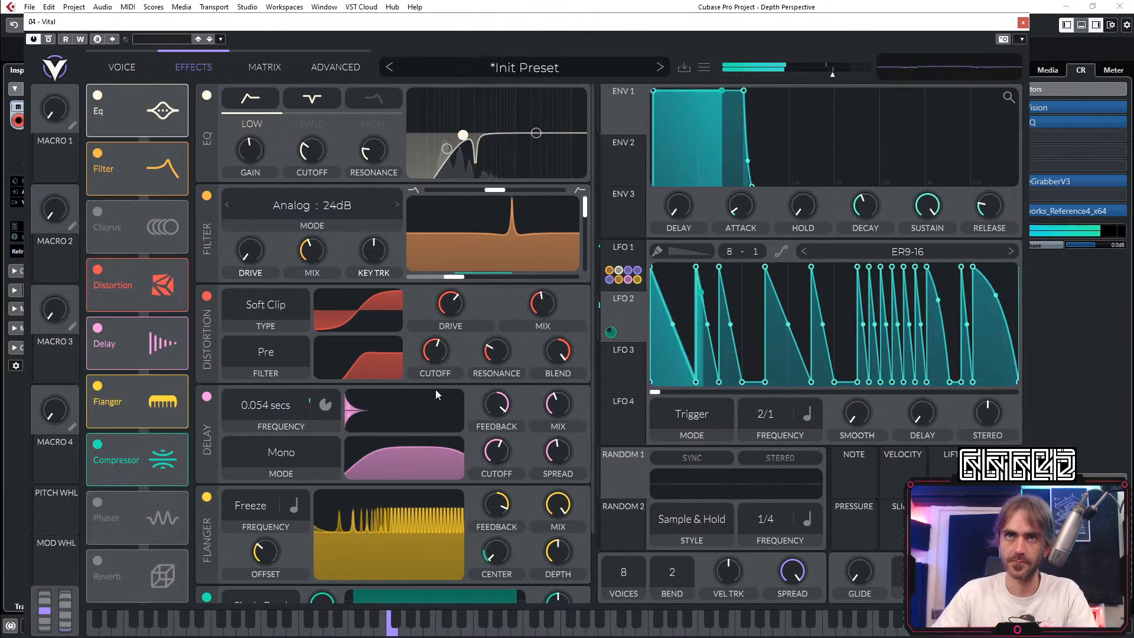
Step: Try the Compressor before the Delay with LFO 2's frequency at 1/1, and return it to between the Delay and the Flanger
{"action": "left_click_drag", "start_coordinate": [138, 451], "coordinate": [152, 339]}
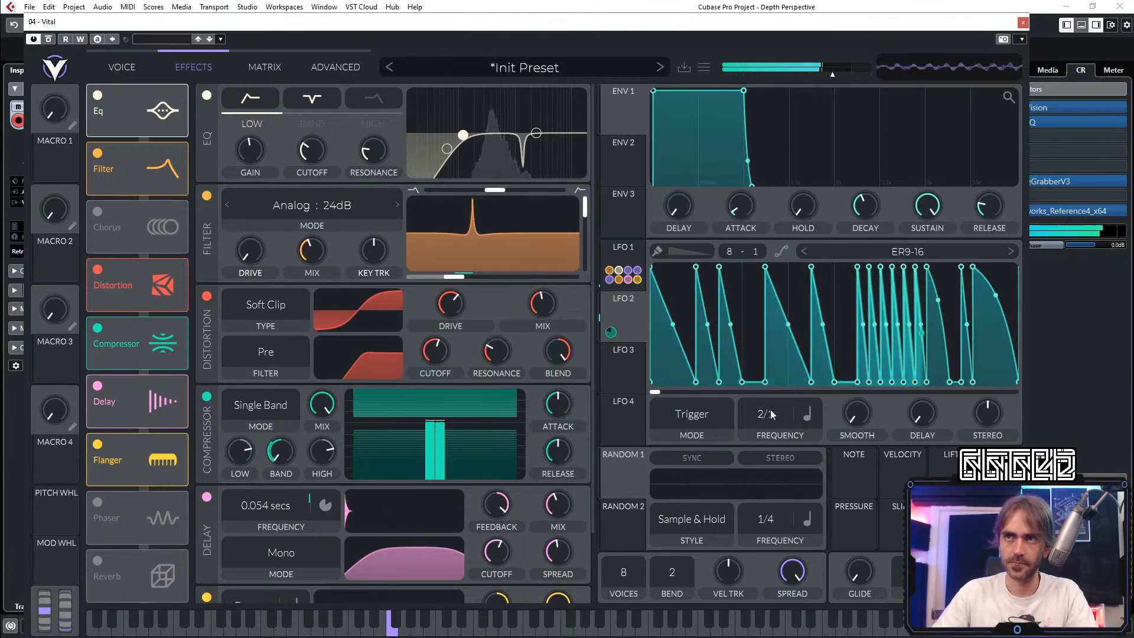
{"action": "scroll", "coordinate": [782, 412], "scroll_direction": "up", "scroll_amount": 1}
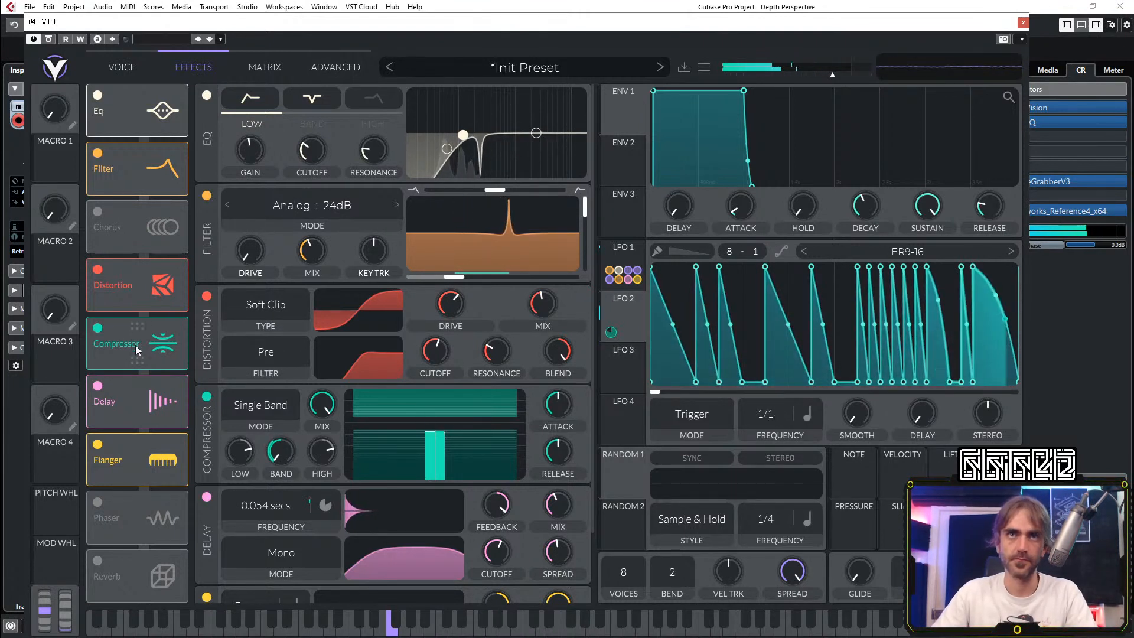
{"action": "left_click_drag", "start_coordinate": [136, 350], "coordinate": [125, 409]}
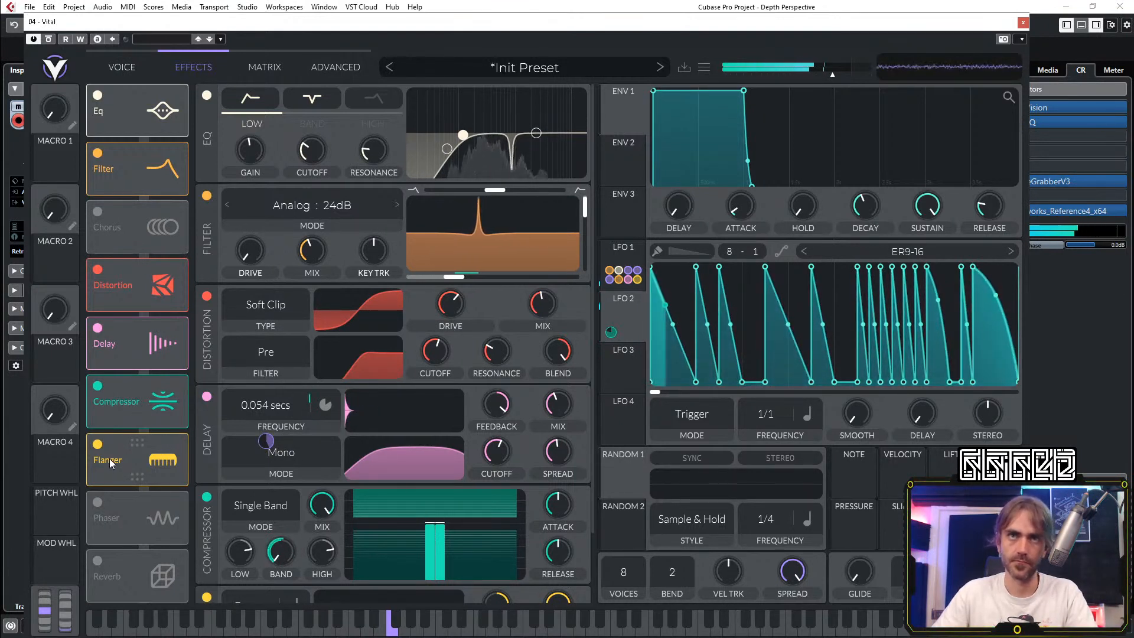
Step: Try the Flanger ahead of the Delay, return it to after the Compressor, and close the synth window
{"action": "left_click_drag", "start_coordinate": [109, 459], "coordinate": [122, 331]}
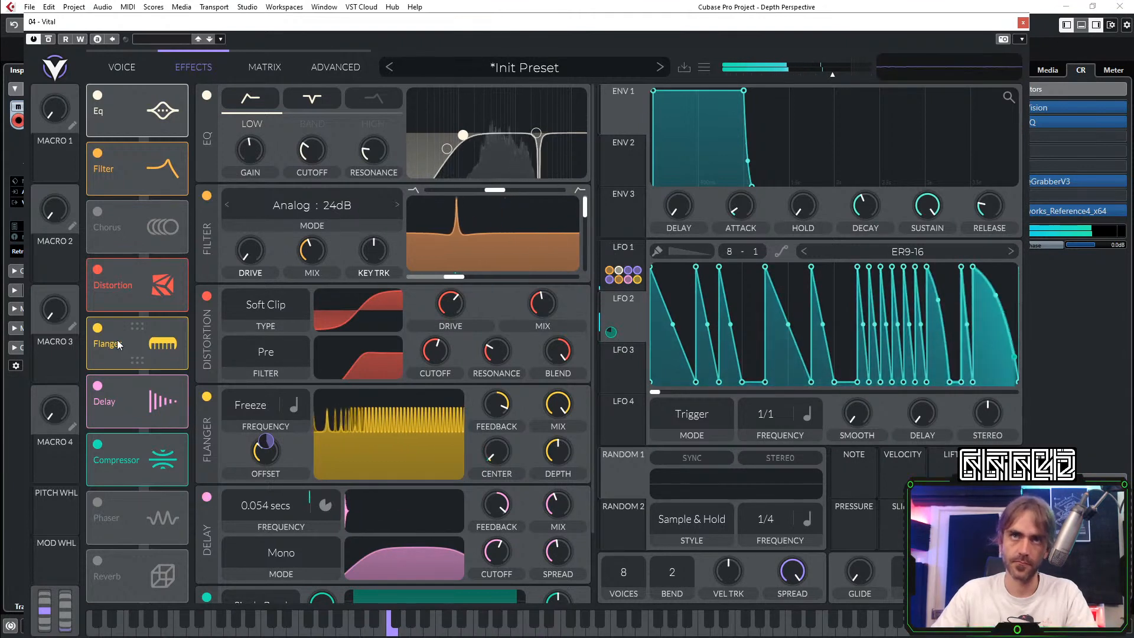
{"action": "left_click_drag", "start_coordinate": [119, 345], "coordinate": [112, 465]}
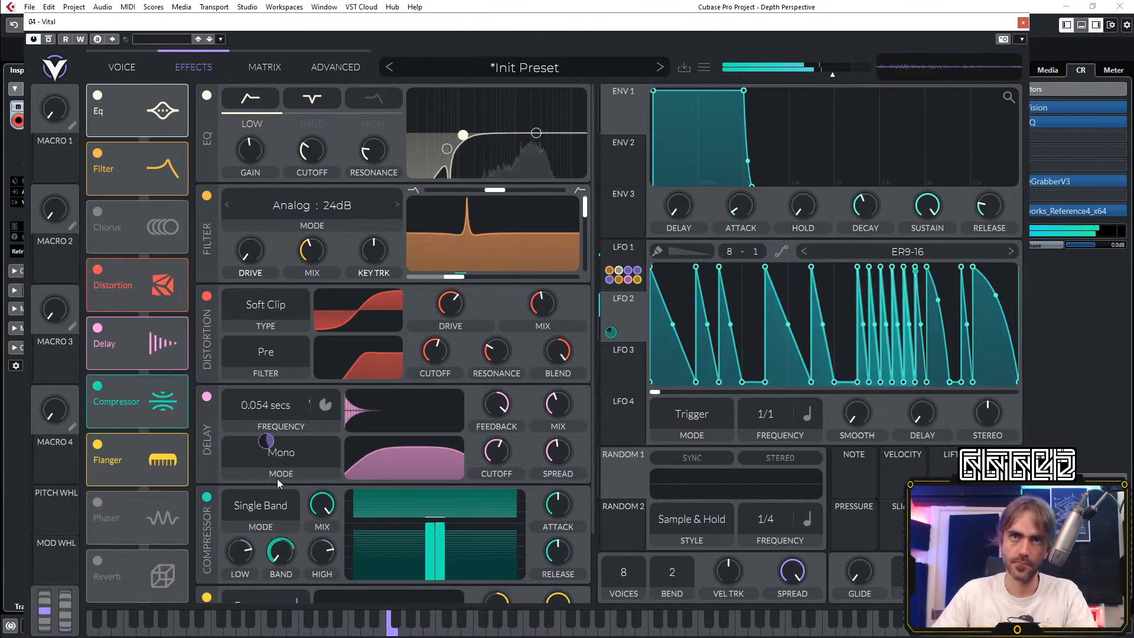
{"action": "left_click", "coordinate": [1024, 23]}
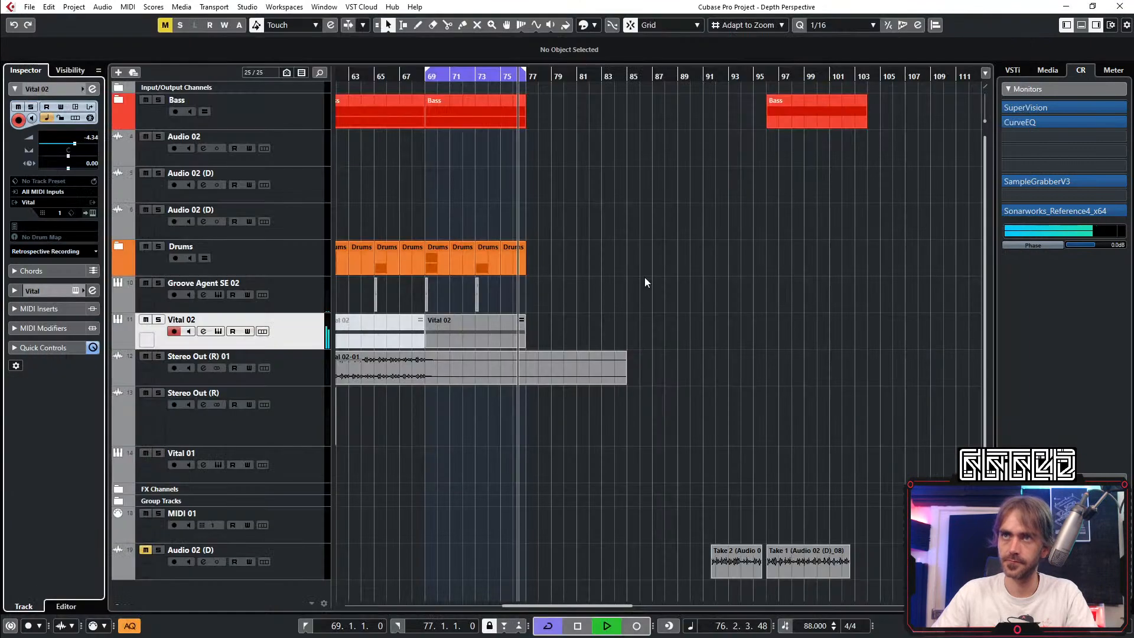
Step: Toggle the mute state of the two Groove Agent SE 02 clips at bars 69 and 73 with the Mute tool
{"action": "scroll", "coordinate": [645, 282], "scroll_direction": "down", "scroll_amount": 5}
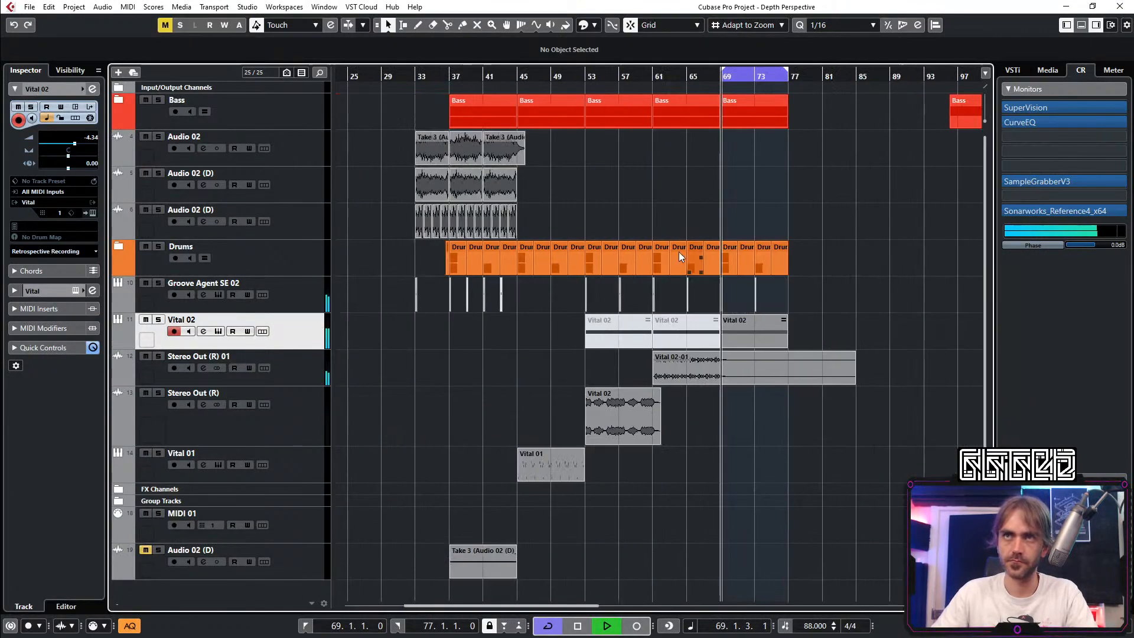
{"action": "scroll", "coordinate": [664, 266], "scroll_direction": "up", "scroll_amount": 5}
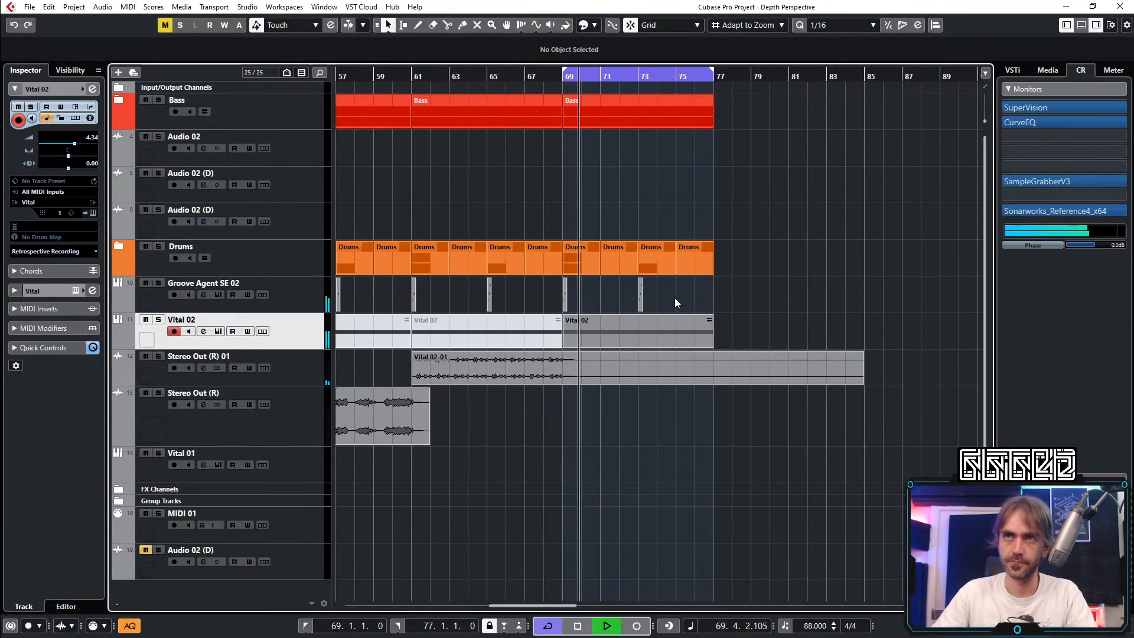
{"action": "key", "text": "7"}
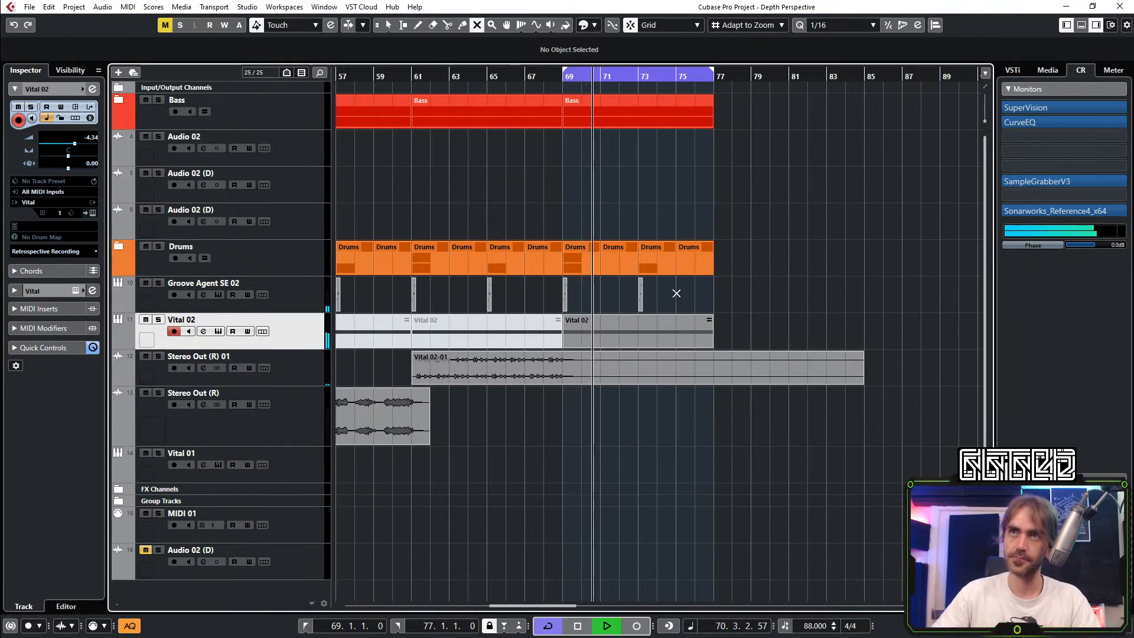
{"action": "left_click_drag", "start_coordinate": [676, 293], "coordinate": [544, 289]}
{"action": "left_click", "coordinate": [635, 191]}
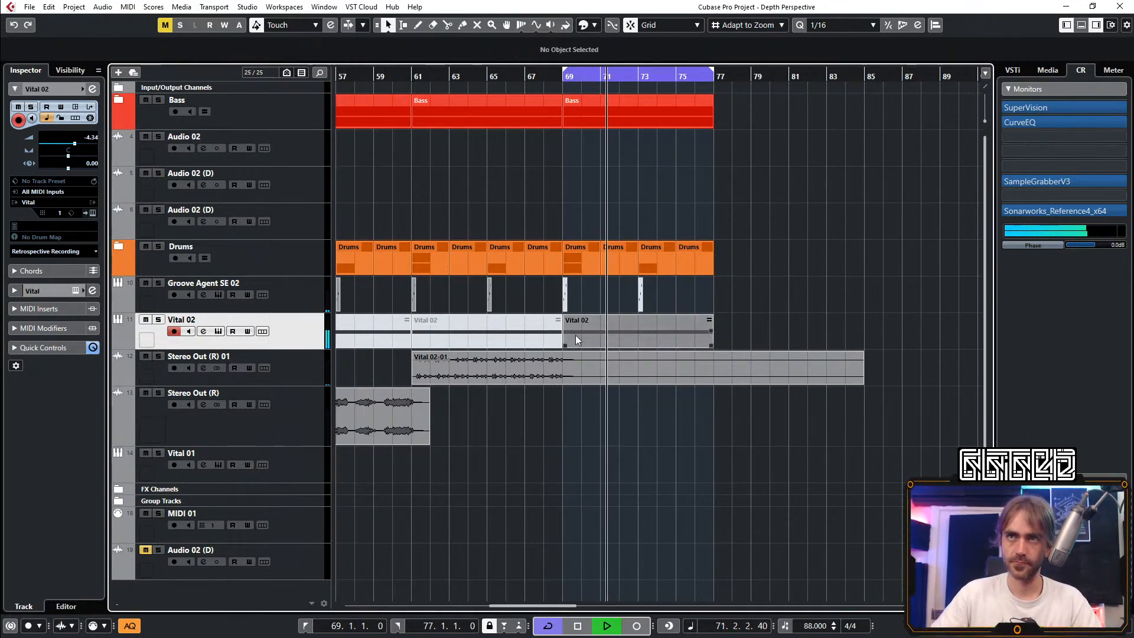
Step: Save the Vital 02 track's synth patch as a preset named "Rhythmic THing1"
{"action": "left_click", "coordinate": [93, 214]}
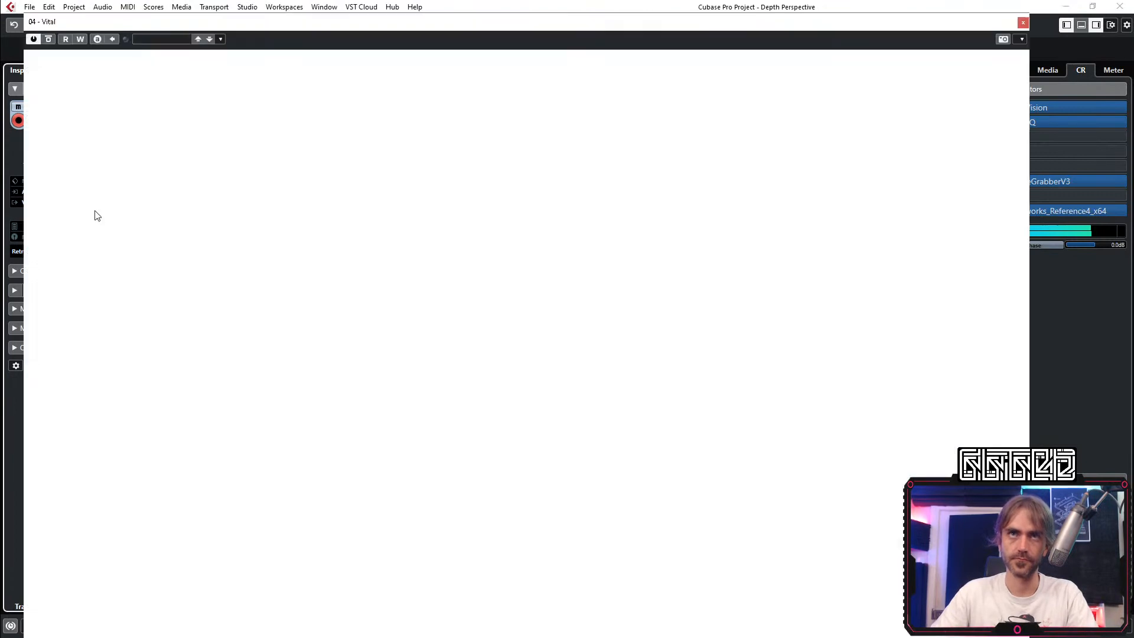
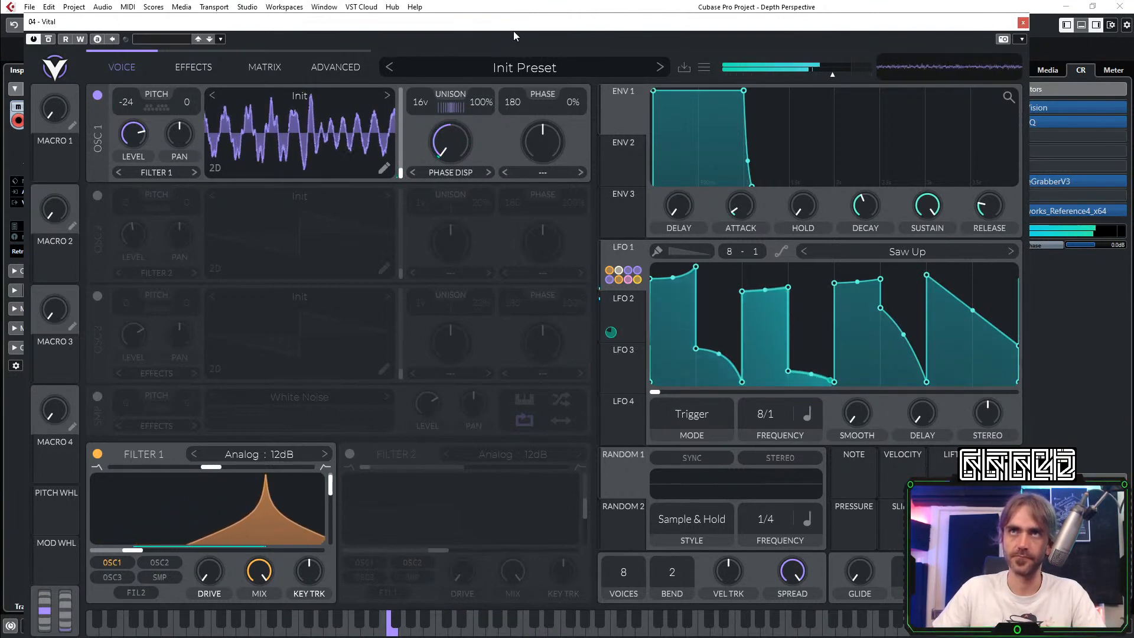
{"action": "left_click", "coordinate": [687, 68]}
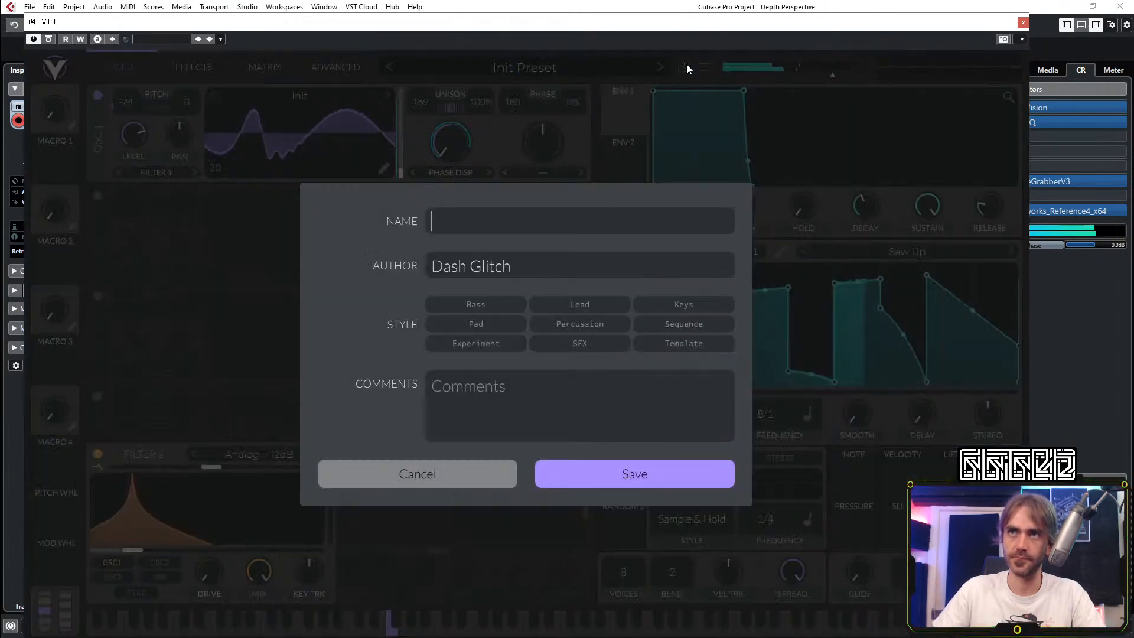
{"action": "type", "text": "Rhythmic"}
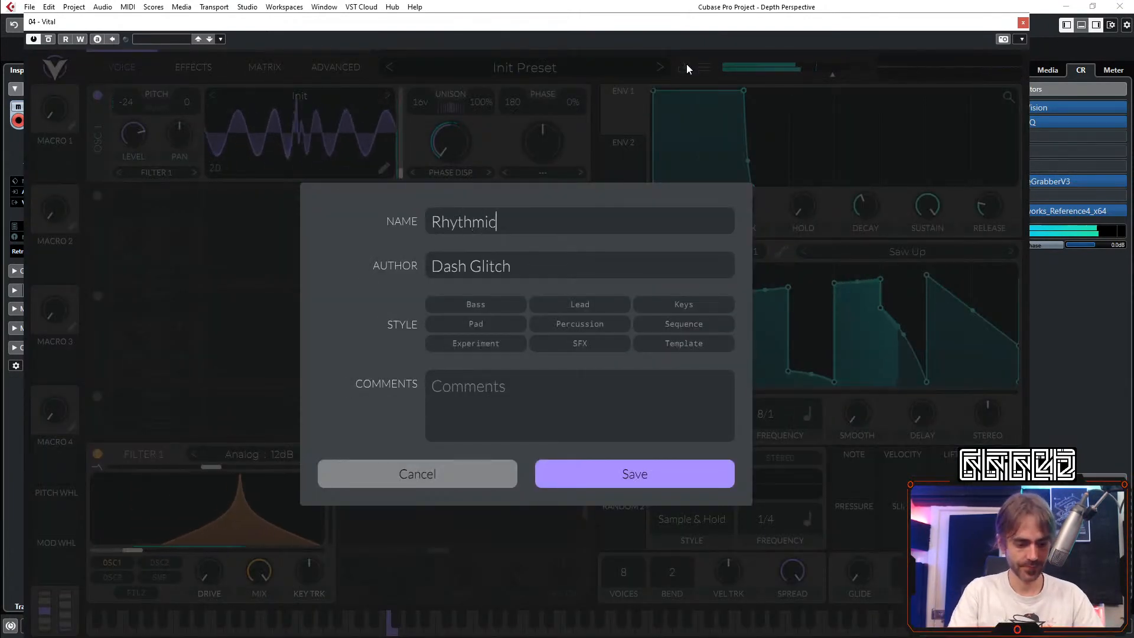
{"action": "type", "text": " THing1"}
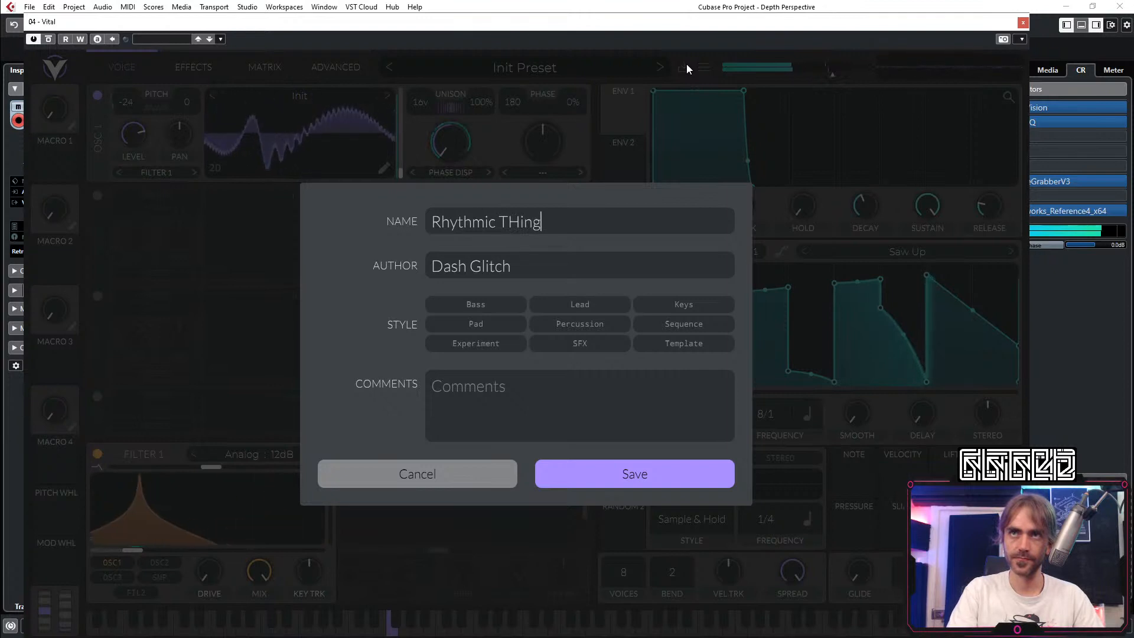
{"action": "key", "text": "Return"}
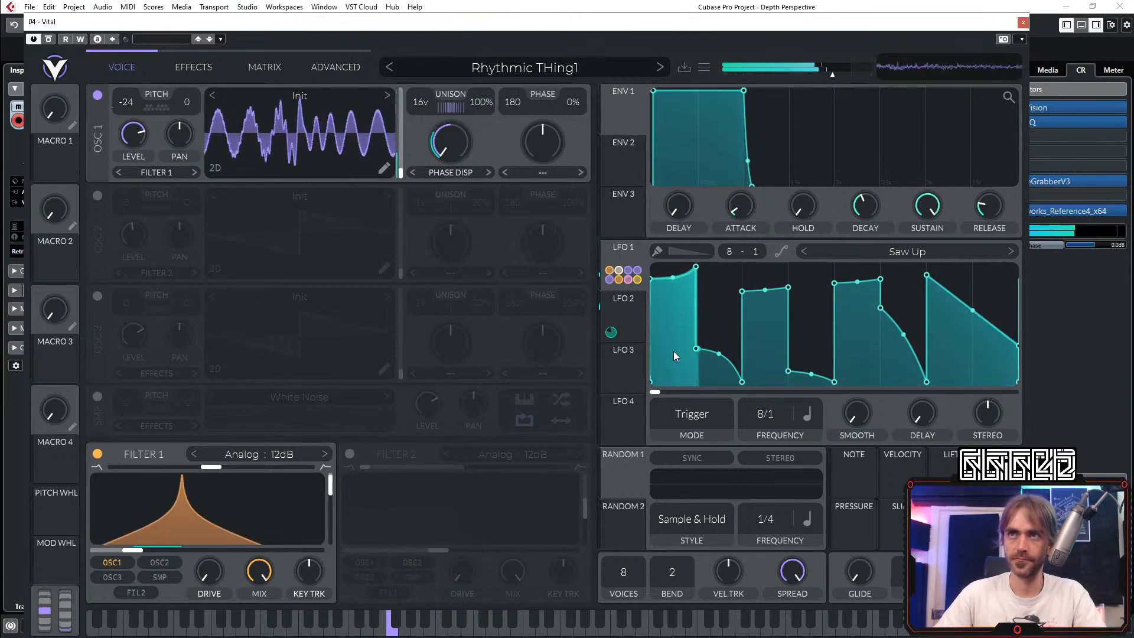
Step: Load the Growing Oscillations shape into LFO 1 and set its frequency to 32/1
{"action": "left_click_drag", "start_coordinate": [694, 317], "coordinate": [728, 292]}
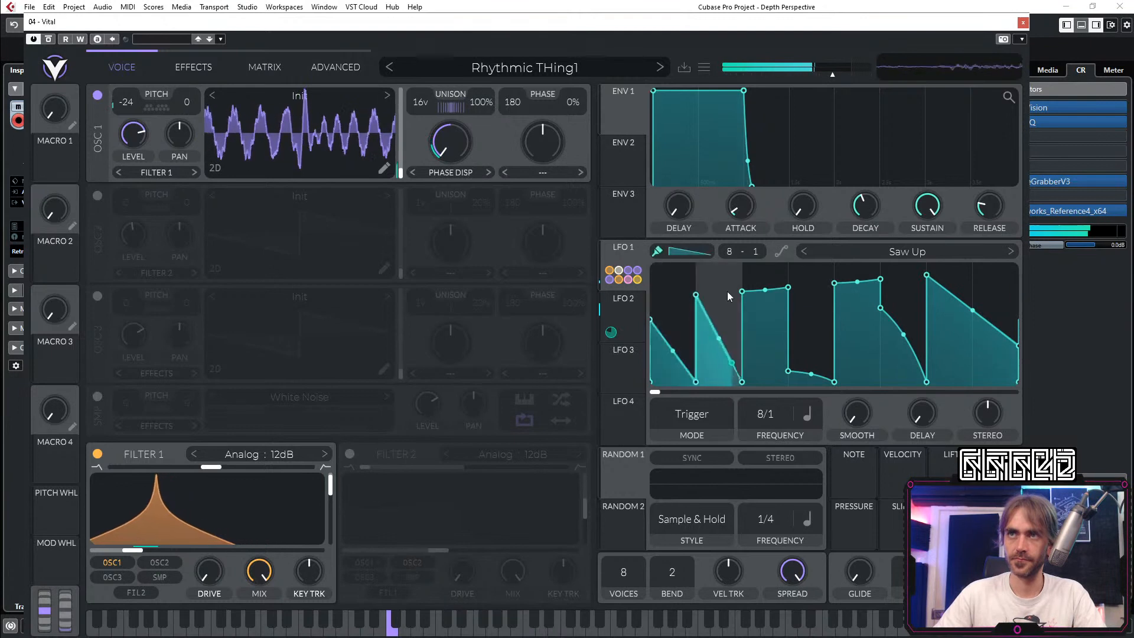
{"action": "left_click", "coordinate": [912, 254]}
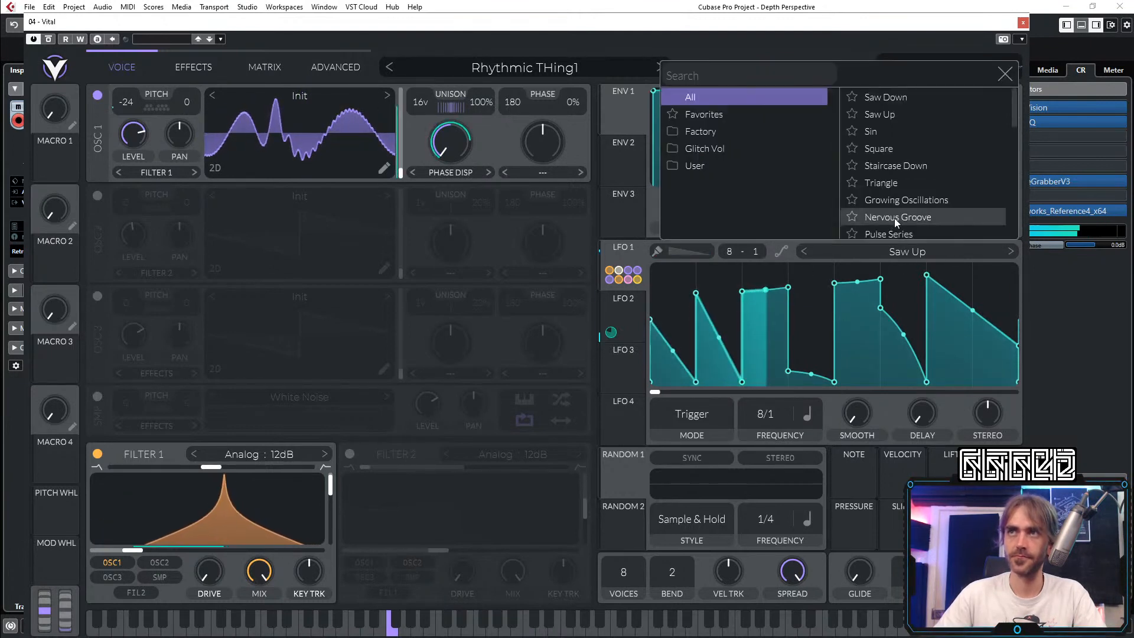
{"action": "left_click", "coordinate": [902, 199]}
{"action": "scroll", "coordinate": [776, 434], "scroll_direction": "down", "scroll_amount": 2}
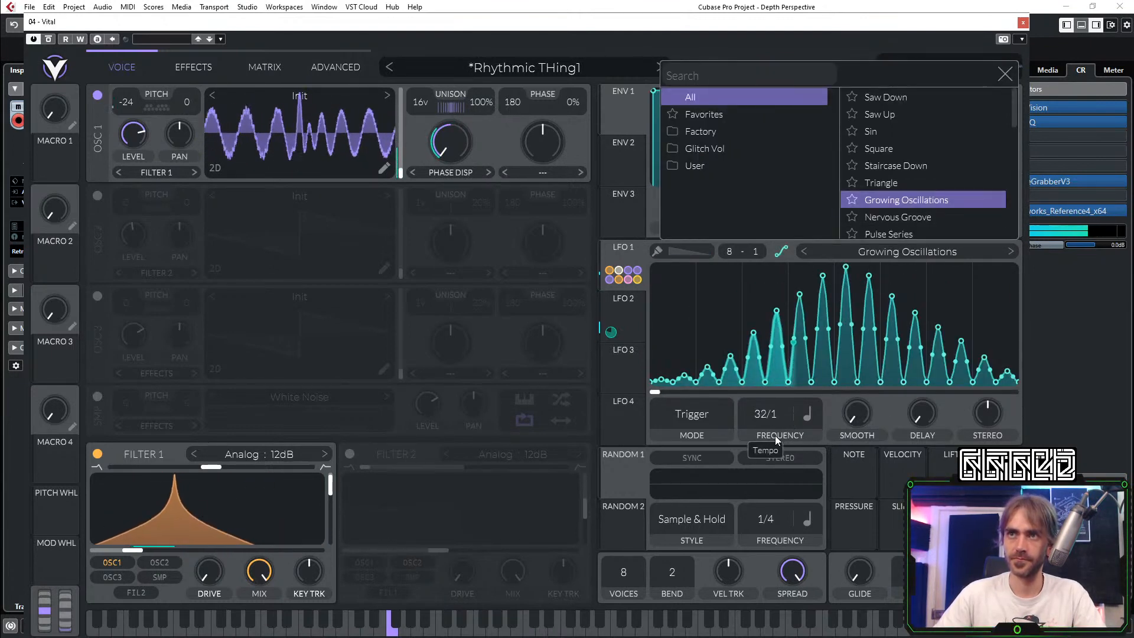
{"action": "left_click", "coordinate": [1005, 74]}
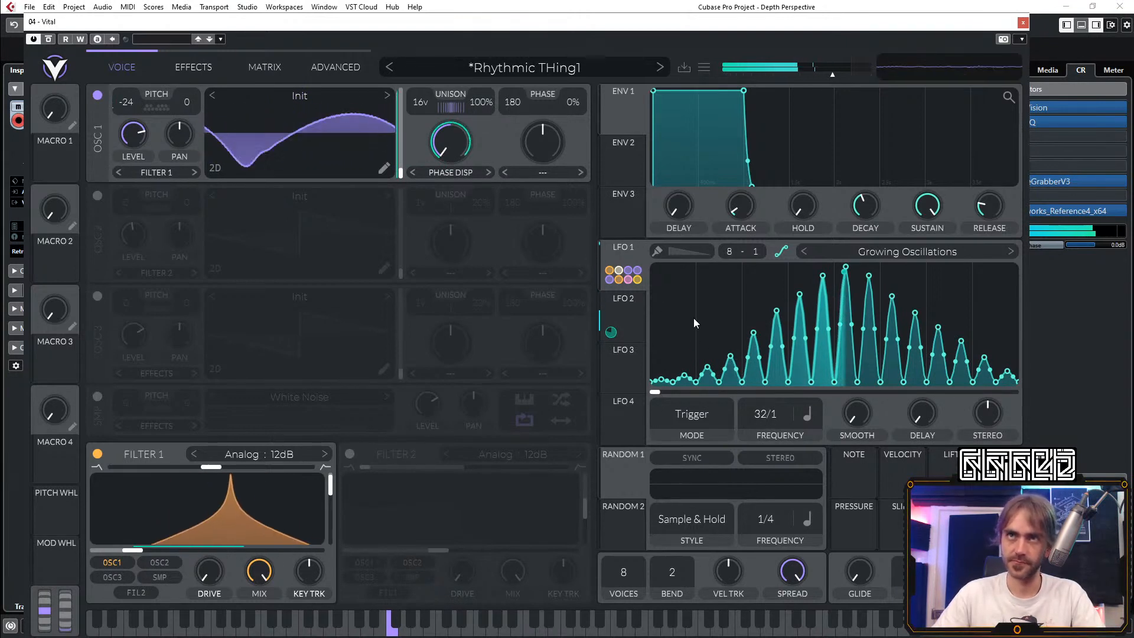
{"action": "left_click", "coordinate": [636, 315]}
{"action": "left_click", "coordinate": [634, 247]}
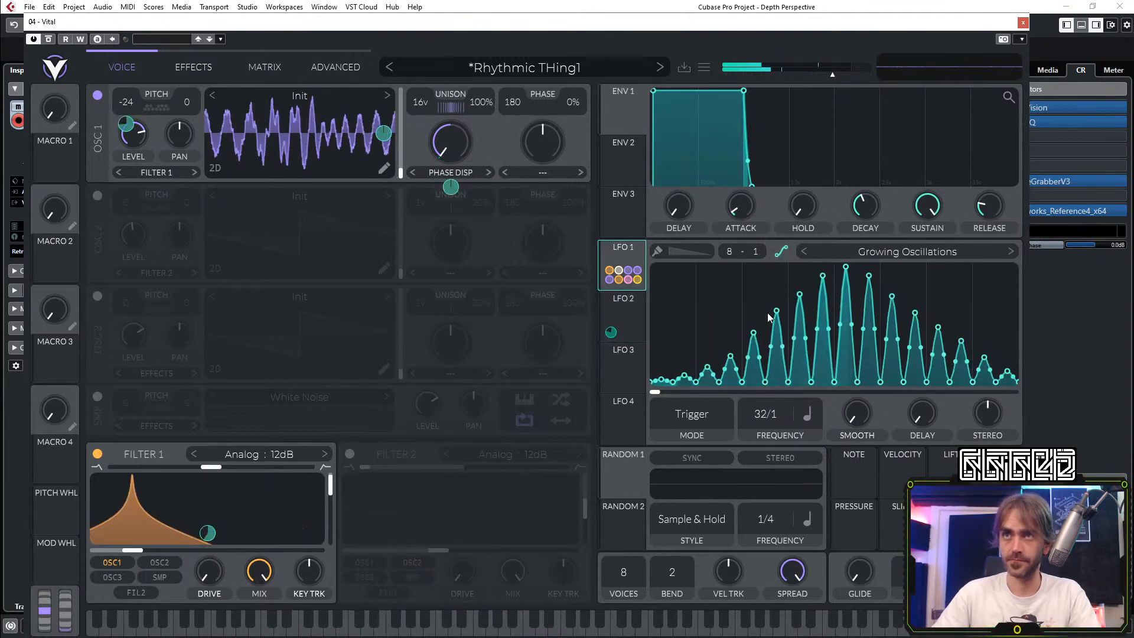
{"action": "left_click", "coordinate": [1024, 22]}
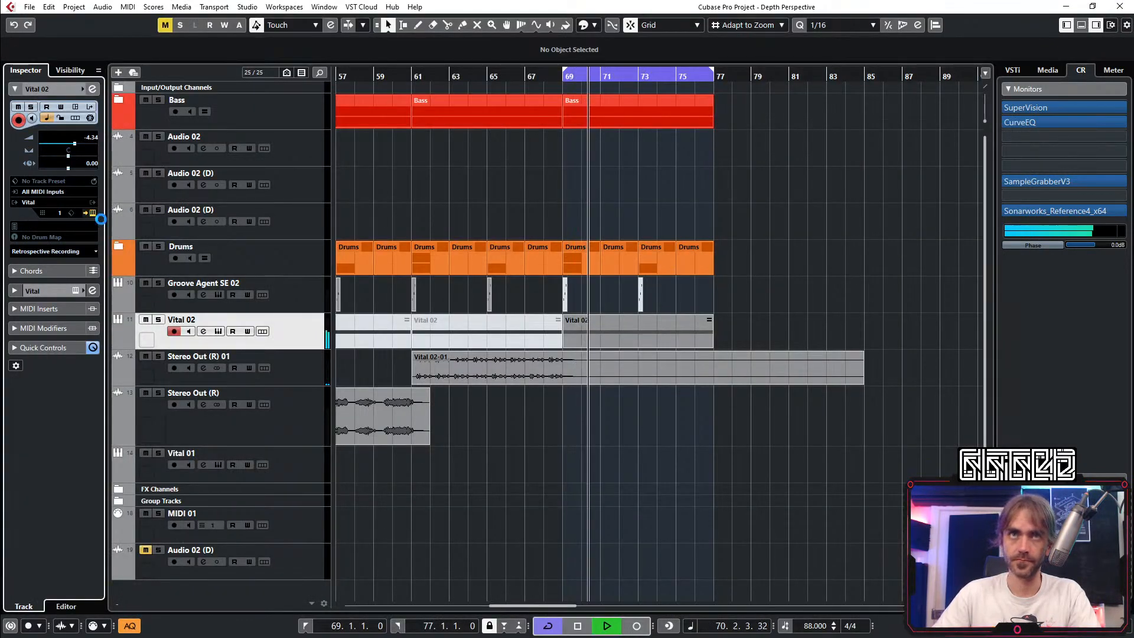
{"action": "key", "text": "ctrl+e"}
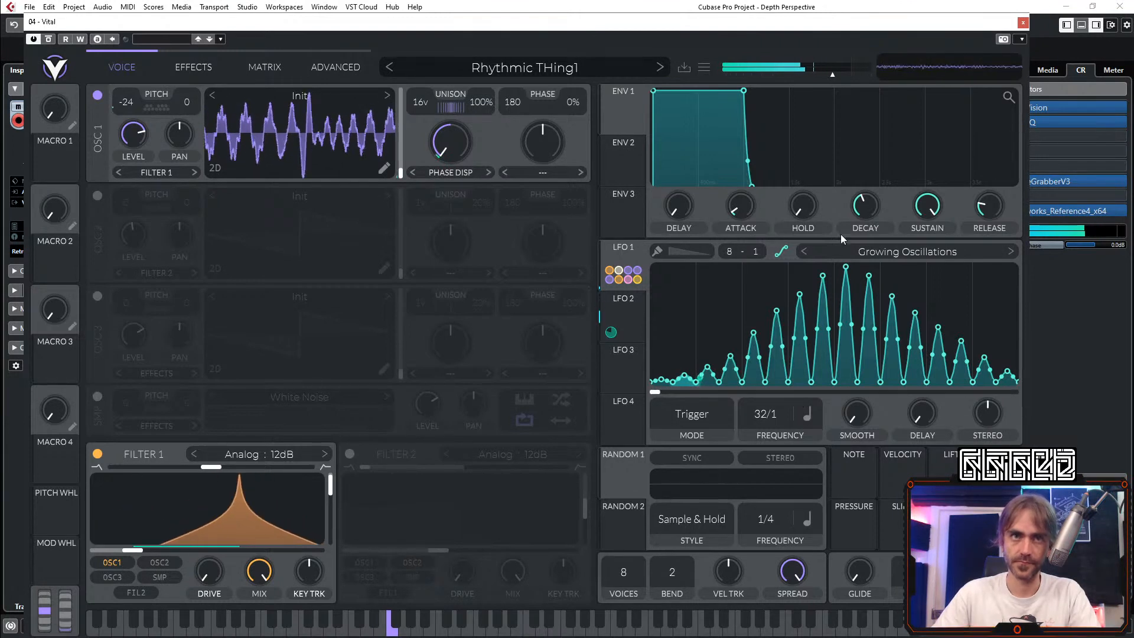
Step: Try the Pulse Series shape in LFO 1, then load the Nervous Groove shape instead
{"action": "left_click", "coordinate": [896, 255]}
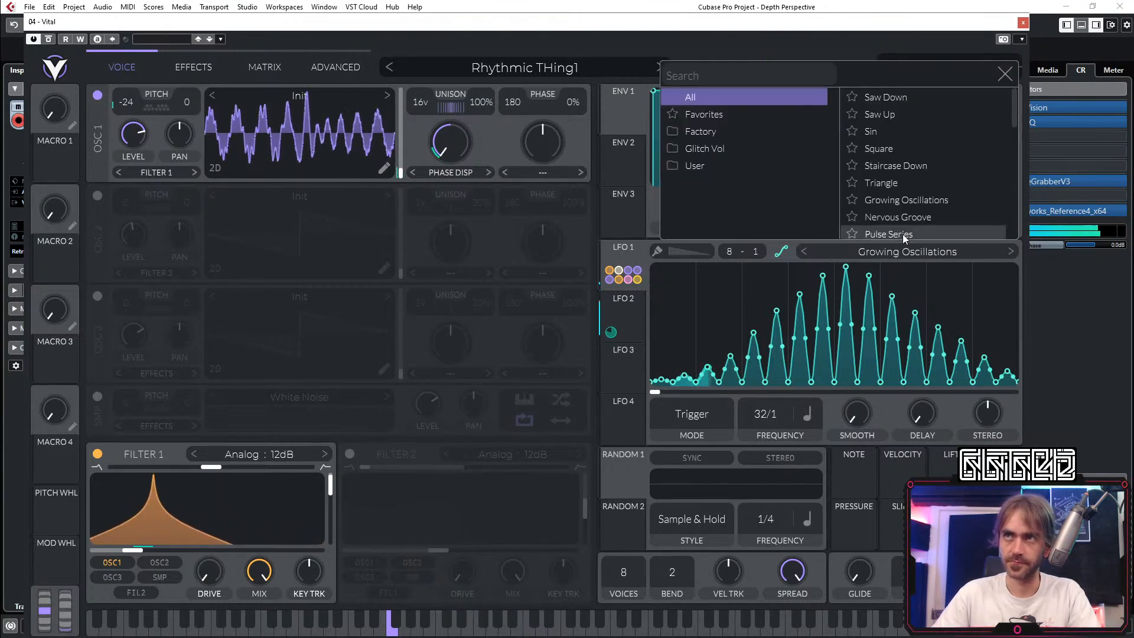
{"action": "left_click", "coordinate": [909, 232]}
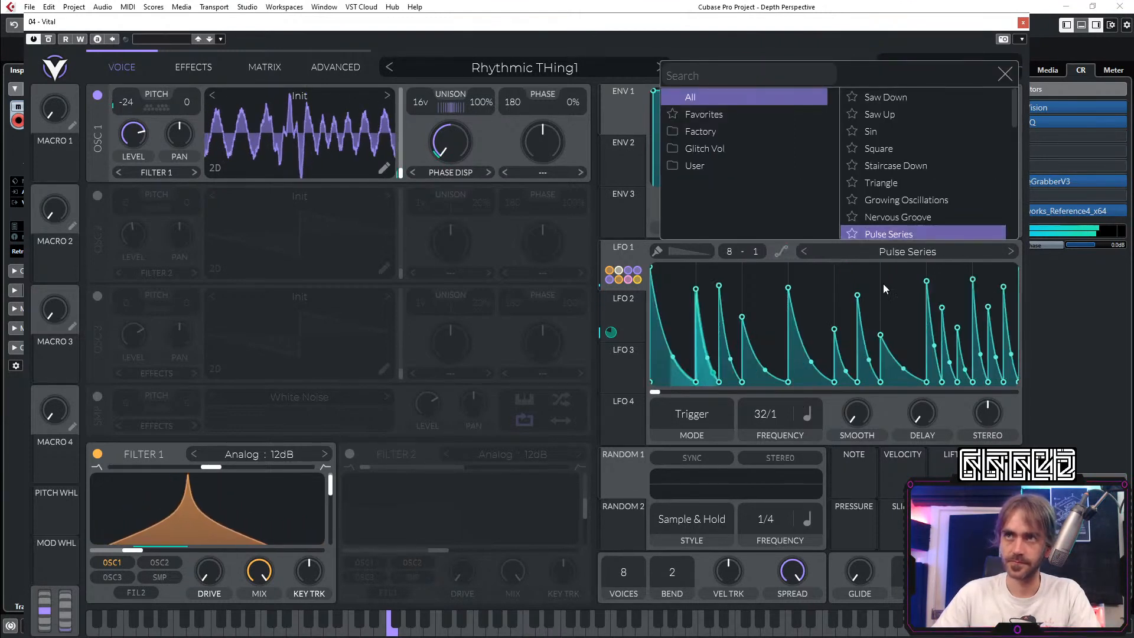
{"action": "left_click", "coordinate": [907, 216]}
{"action": "left_click", "coordinate": [1005, 76]}
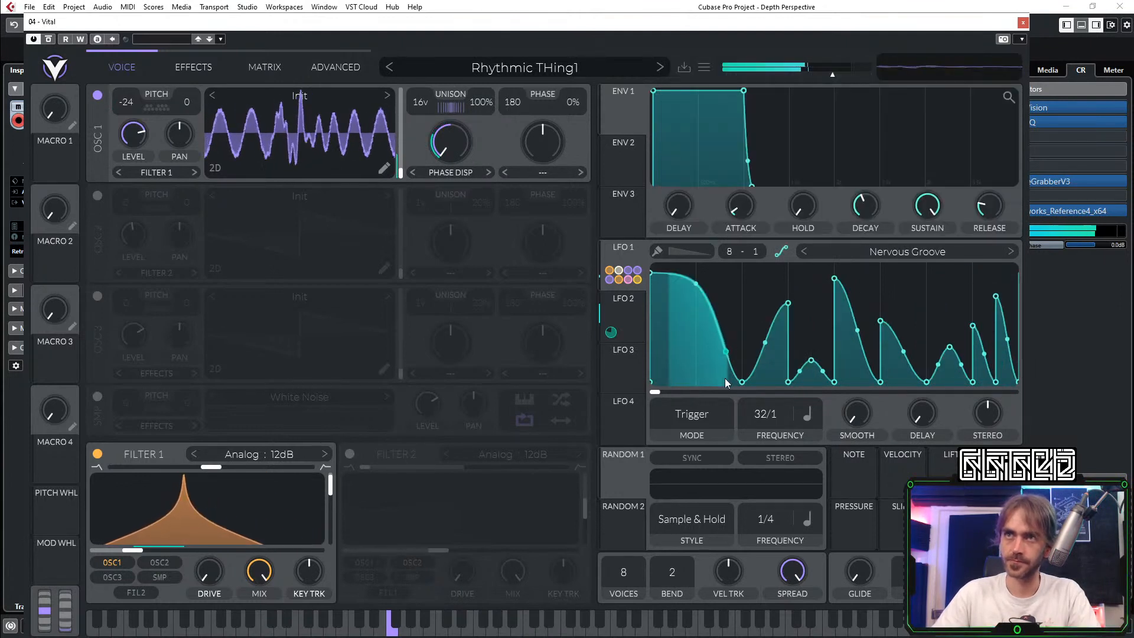
Step: Set LFO 1's frequency to 8/1 after trying 4/1, and close the synth window
{"action": "scroll", "coordinate": [774, 409], "scroll_direction": "up", "scroll_amount": 2}
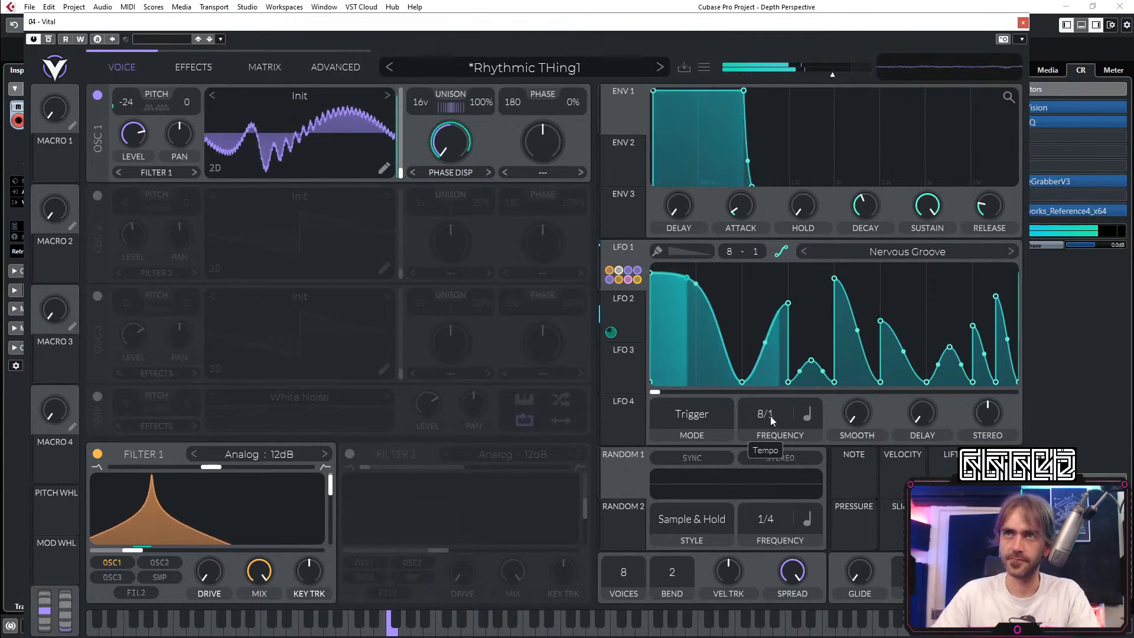
{"action": "scroll", "coordinate": [771, 415], "scroll_direction": "up", "scroll_amount": 1}
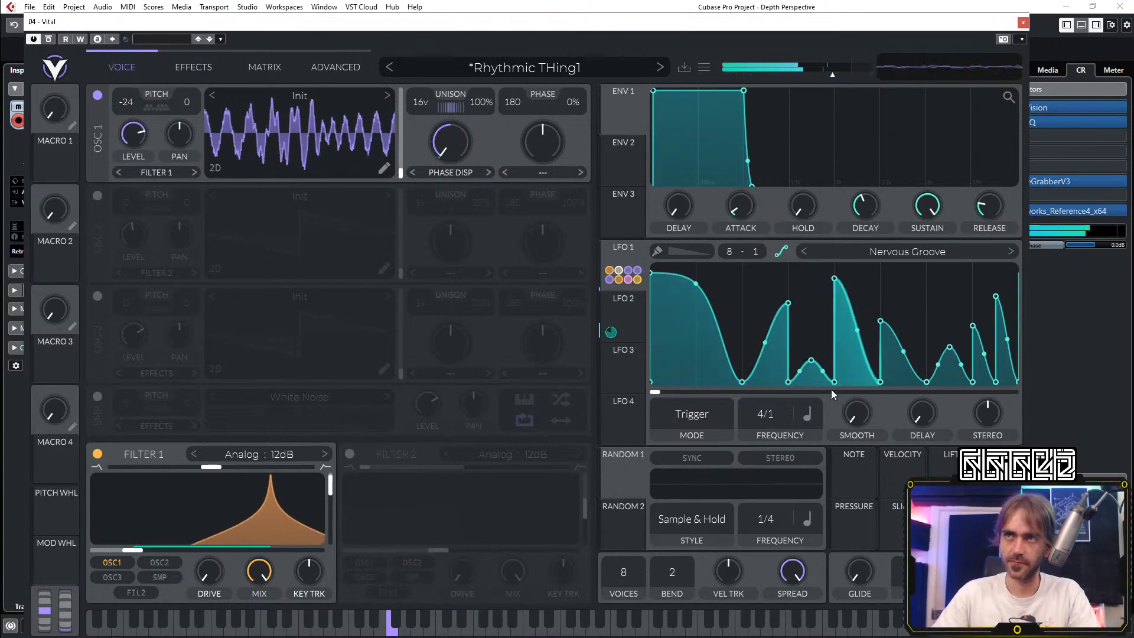
{"action": "mouse_move", "coordinate": [771, 418]}
{"action": "left_mouse_down"}
{"action": "mouse_move", "coordinate": [768, 437]}
{"action": "mouse_move", "coordinate": [796, 402]}
{"action": "mouse_move", "coordinate": [799, 413]}
{"action": "mouse_move", "coordinate": [778, 474]}
{"action": "mouse_move", "coordinate": [787, 428]}
{"action": "mouse_move", "coordinate": [779, 458]}
{"action": "mouse_move", "coordinate": [778, 420]}
{"action": "left_mouse_up"}
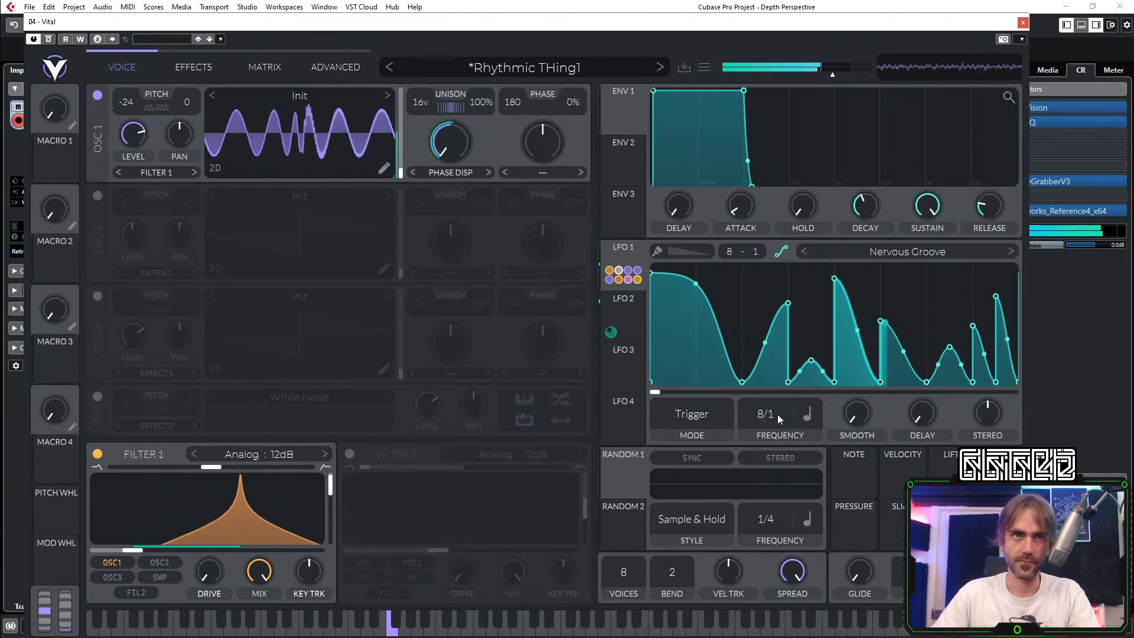
{"action": "left_click", "coordinate": [1024, 25]}
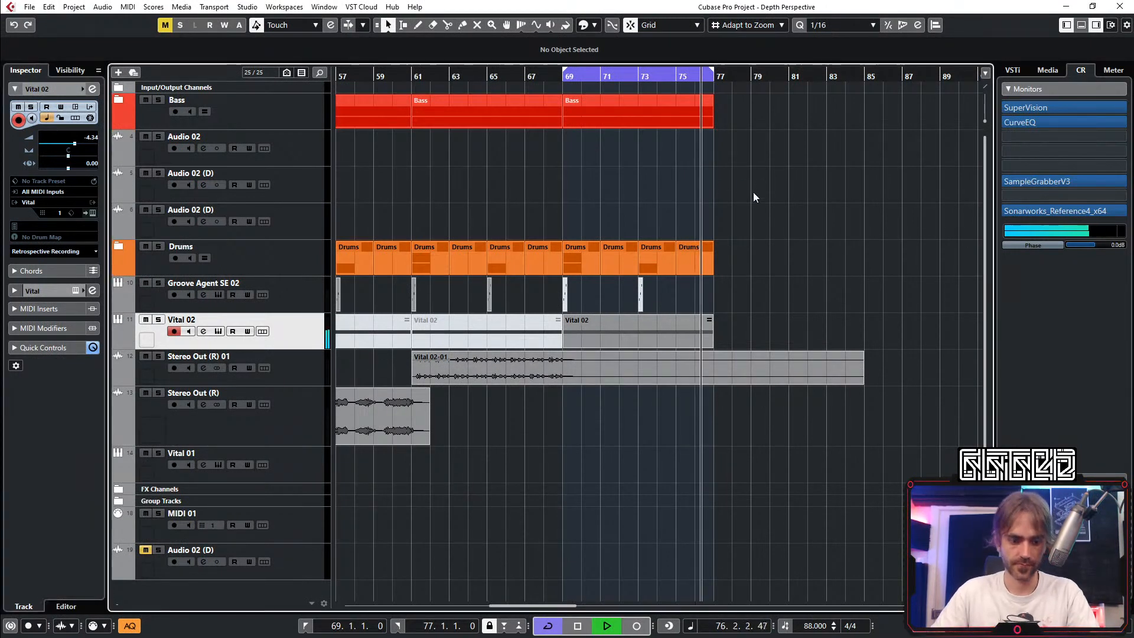
Step: Mute the Bass and Drums clips from bar 69 to bar 77 with the Mute tool
{"action": "key", "text": "7"}
{"action": "left_click_drag", "start_coordinate": [632, 273], "coordinate": [571, 270]}
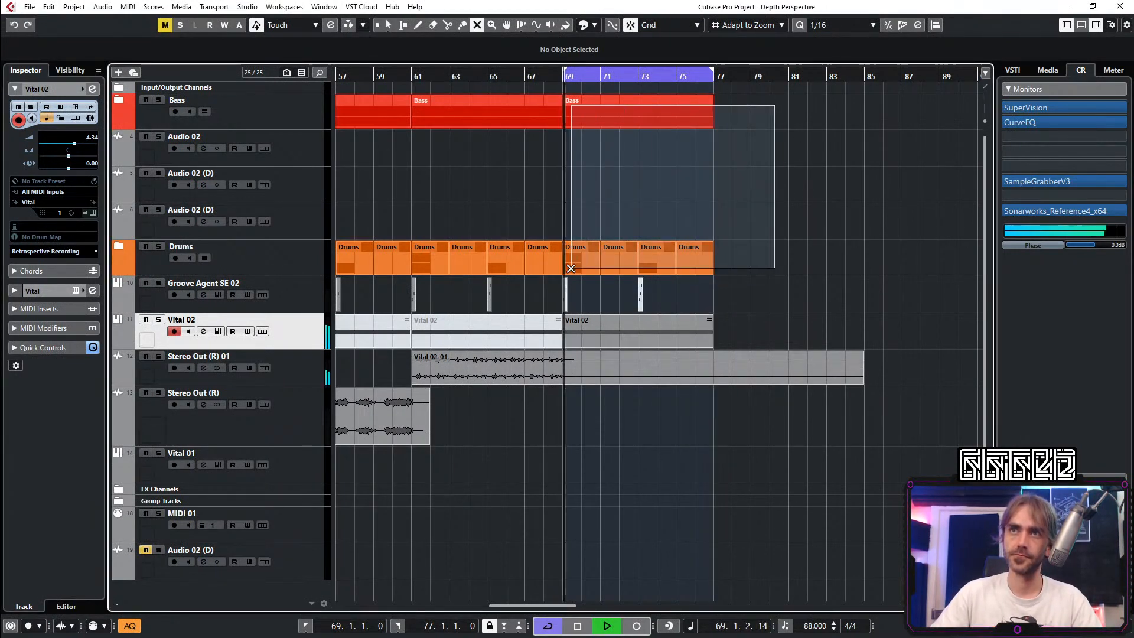
{"action": "key", "text": "1"}
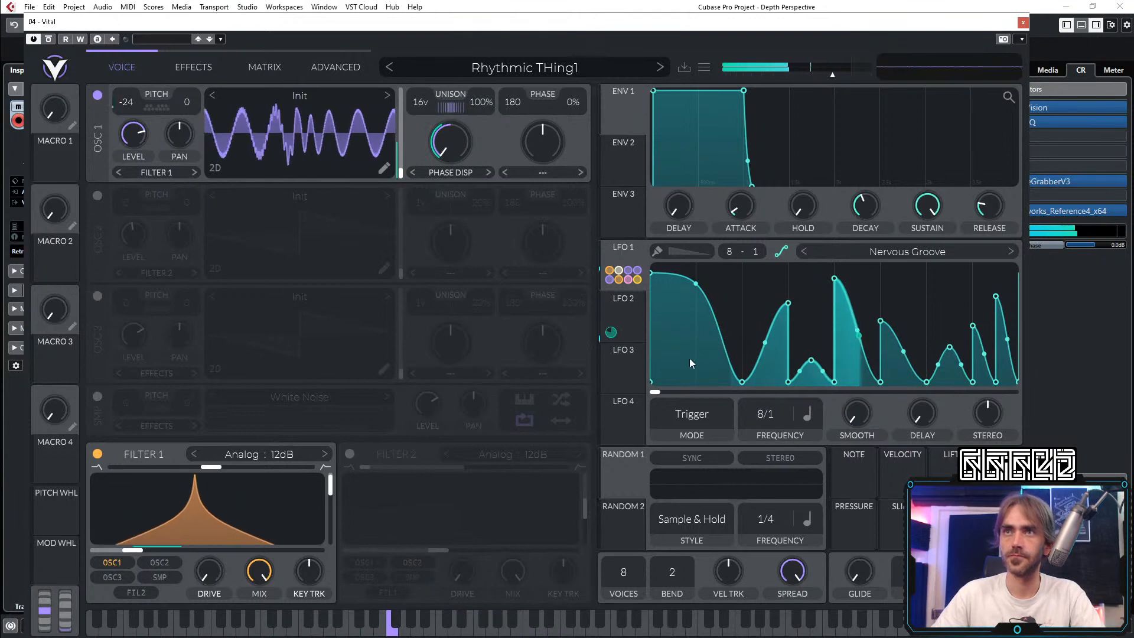
Step: Load the Saw Down shape into LFO 1 in place of the Nervous Groove shape
{"action": "left_click_drag", "start_coordinate": [690, 358], "coordinate": [689, 314]}
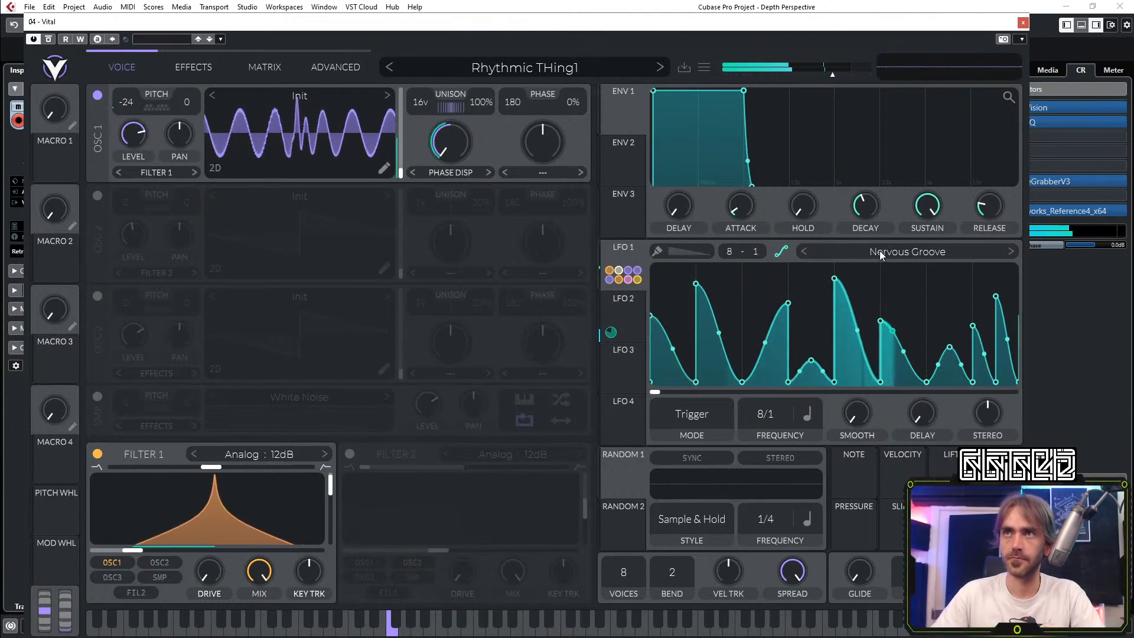
{"action": "right_click", "coordinate": [850, 282]}
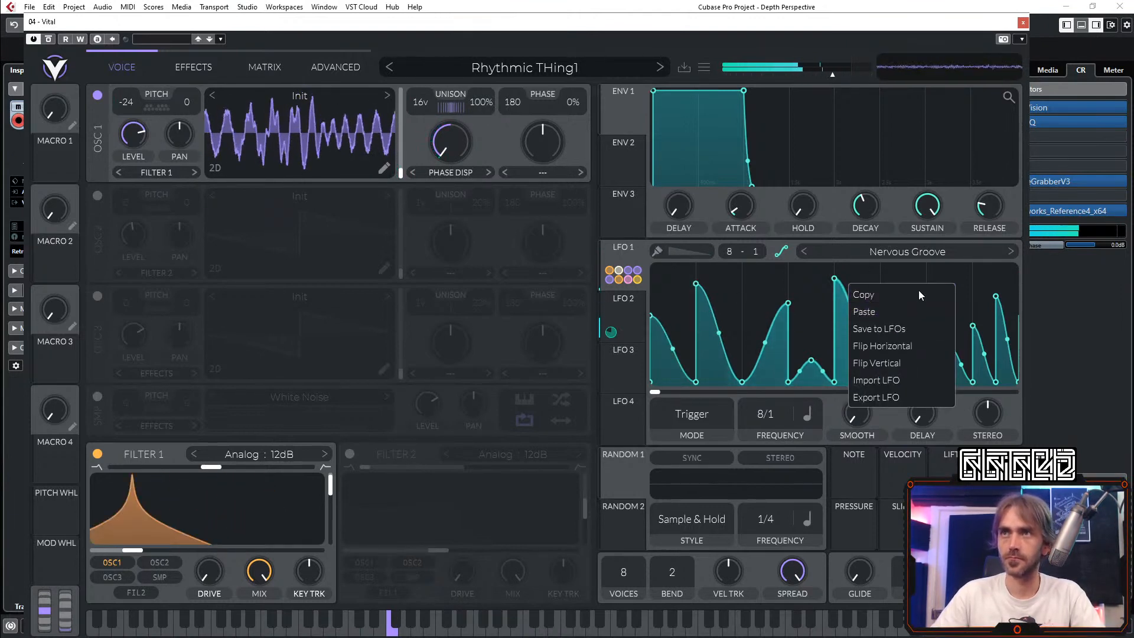
{"action": "left_click", "coordinate": [937, 254]}
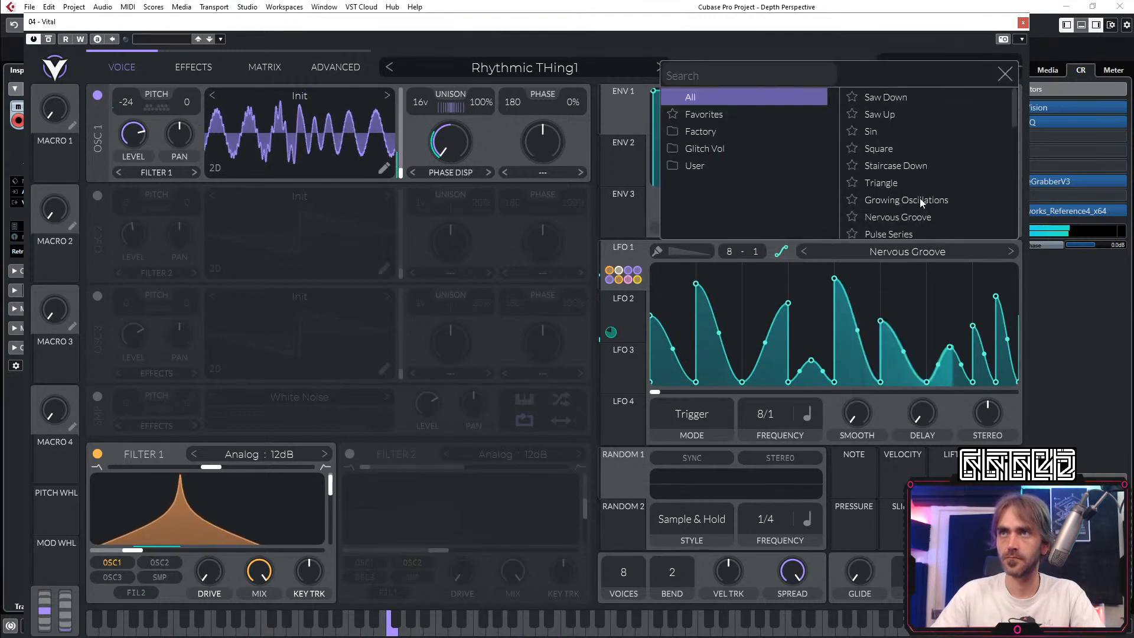
{"action": "left_click", "coordinate": [895, 99]}
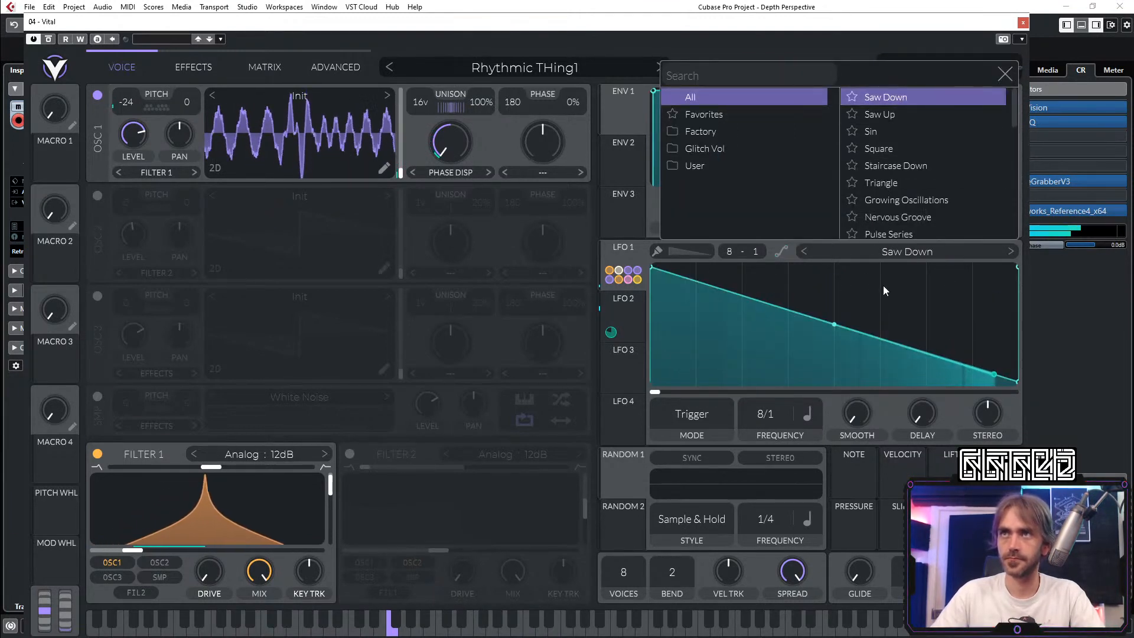
{"action": "left_click", "coordinate": [1006, 72]}
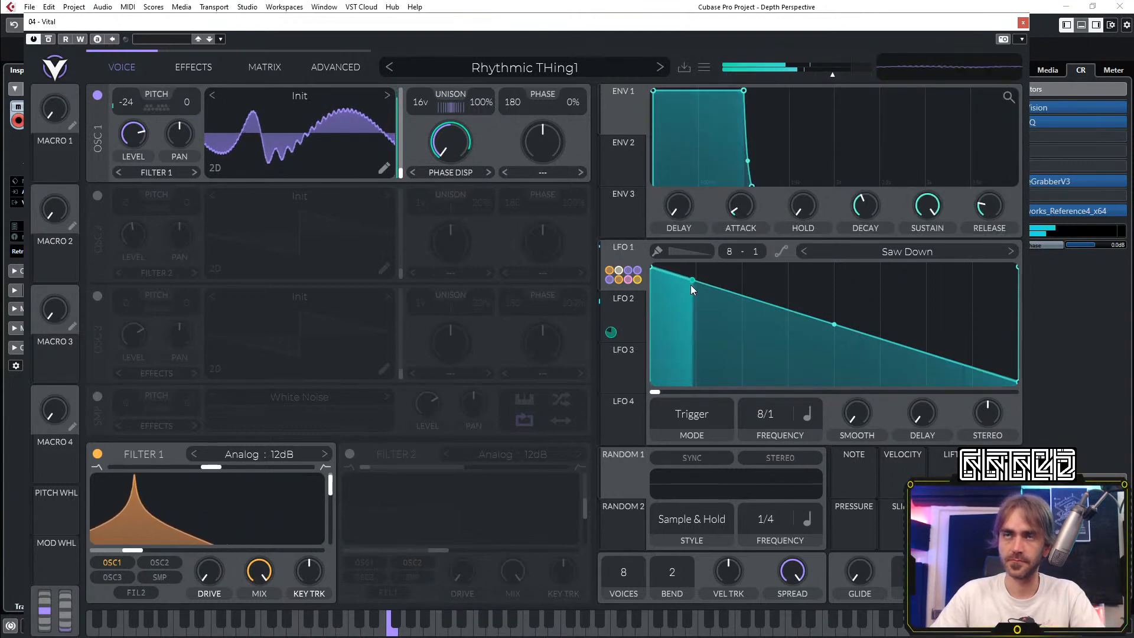
Step: Lower the start point of LFO 1's curve and add a peak at the first grid division with a curved rise into it
{"action": "left_click", "coordinate": [628, 313]}
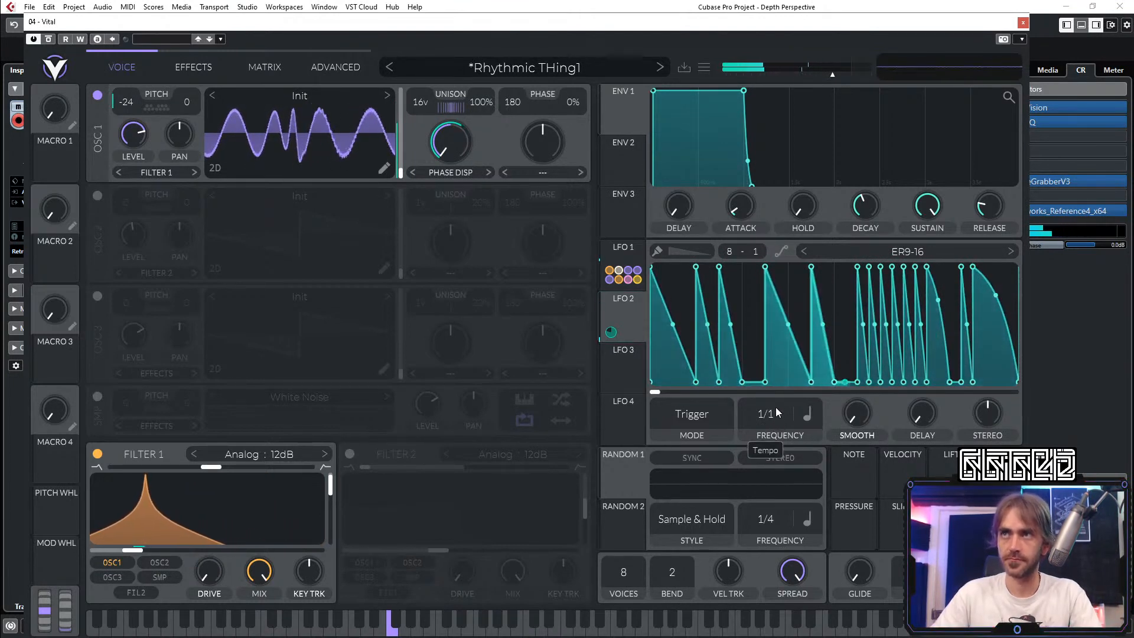
{"action": "left_click", "coordinate": [625, 252]}
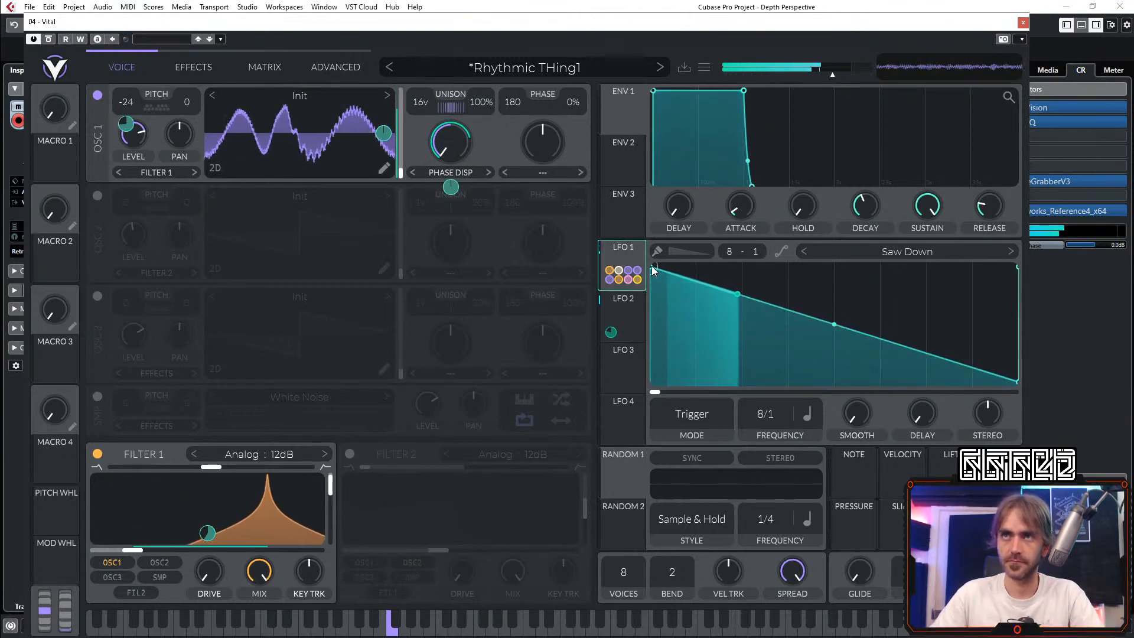
{"action": "left_click_drag", "start_coordinate": [651, 267], "coordinate": [643, 313]}
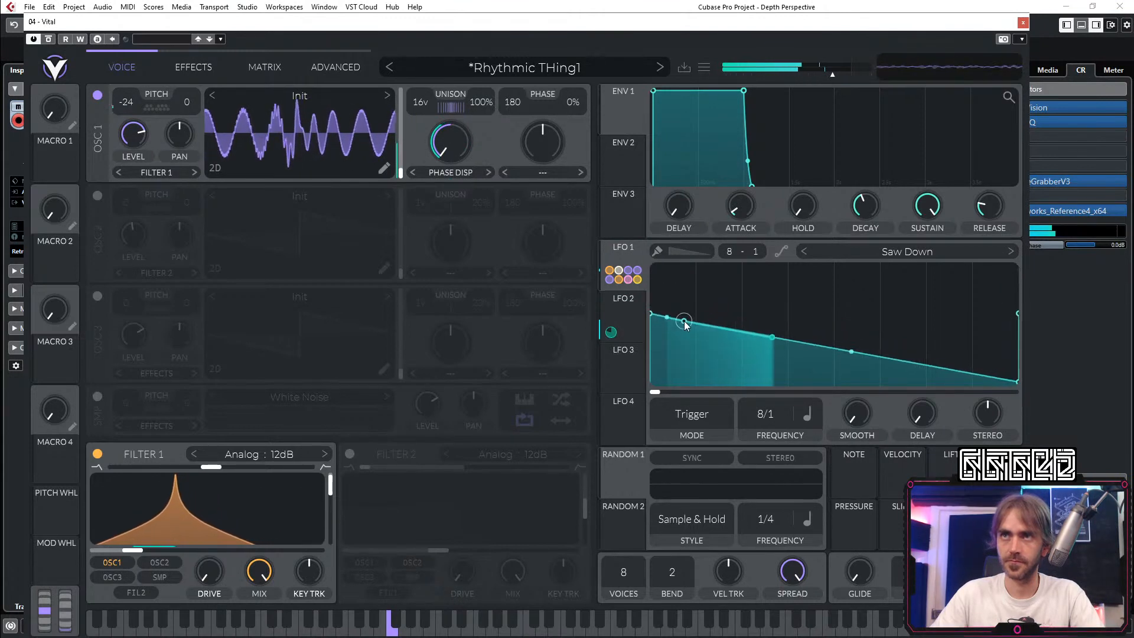
{"action": "double_click", "coordinate": [696, 328]}
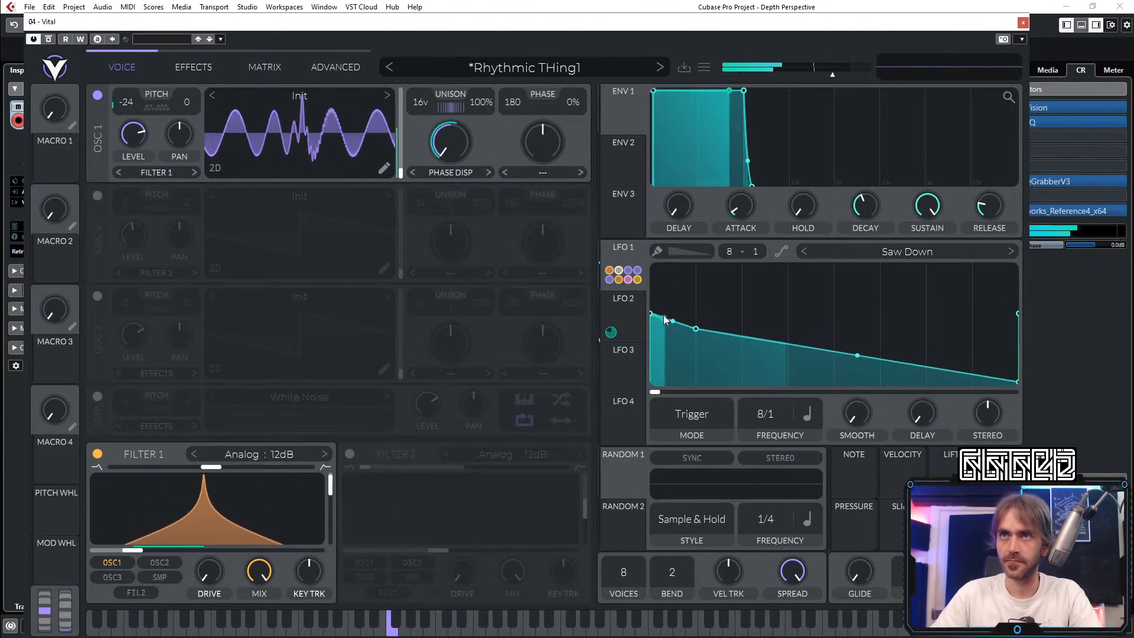
{"action": "left_click_drag", "start_coordinate": [696, 329], "coordinate": [694, 291]}
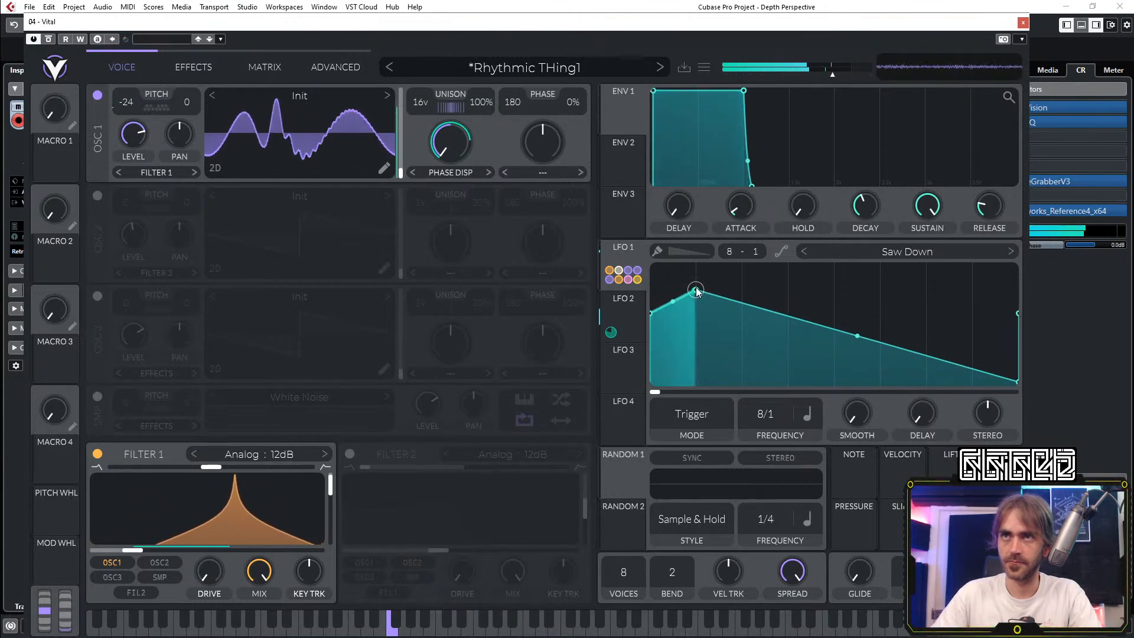
{"action": "mouse_move", "coordinate": [673, 302]}
{"action": "left_mouse_down"}
{"action": "mouse_move", "coordinate": [674, 293]}
{"action": "mouse_move", "coordinate": [674, 311]}
{"action": "left_mouse_up"}
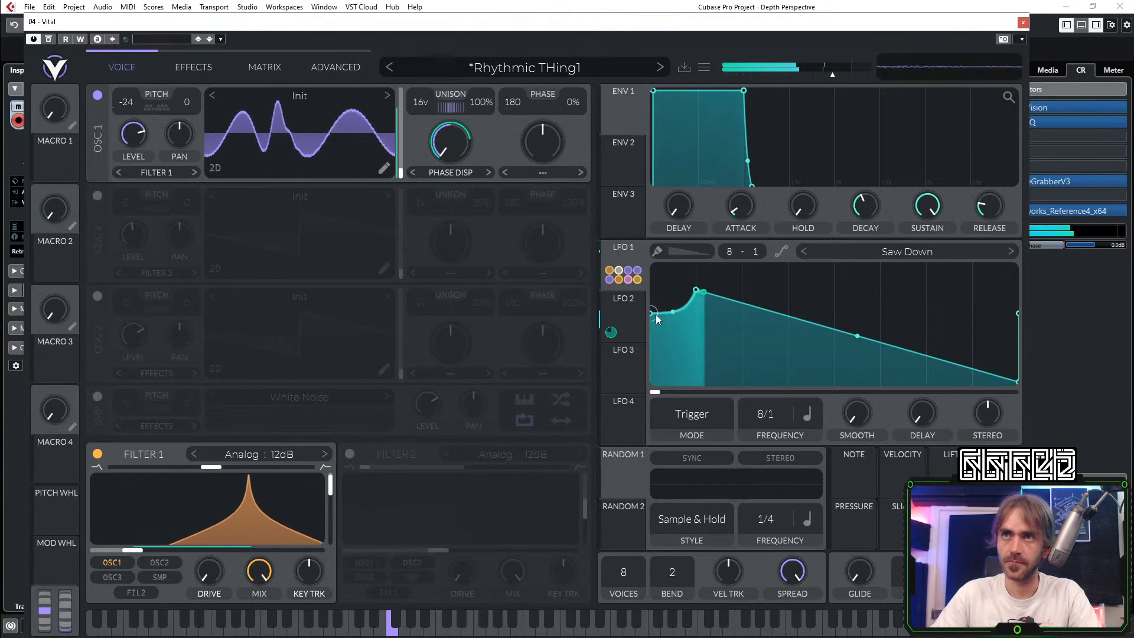
Step: Dip LFO 1's curve to zero at the second grid division, add a low point at the third, and raise the start point
{"action": "left_click_drag", "start_coordinate": [730, 299], "coordinate": [736, 407]}
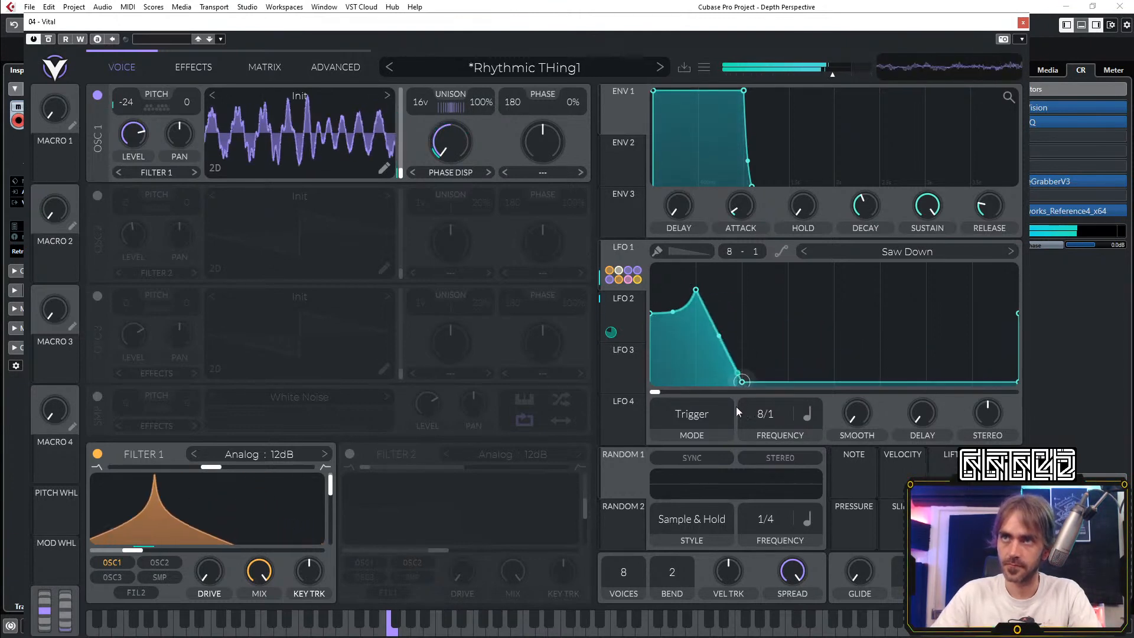
{"action": "left_click_drag", "start_coordinate": [720, 336], "coordinate": [711, 346]}
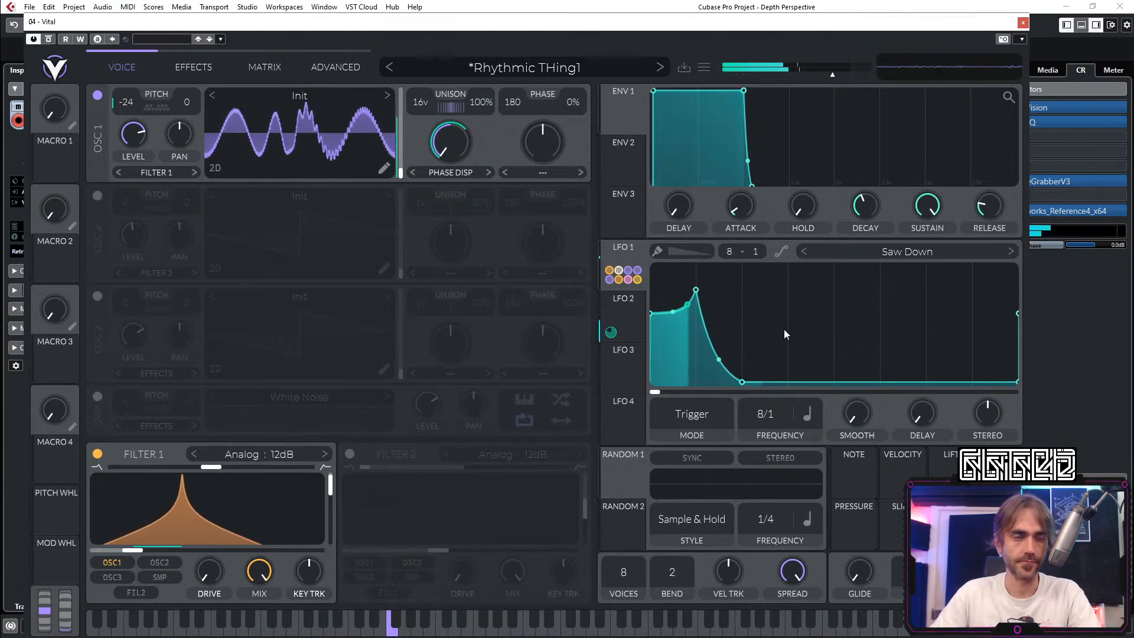
{"action": "double_click", "coordinate": [790, 364]}
{"action": "left_click_drag", "start_coordinate": [789, 364], "coordinate": [784, 359]}
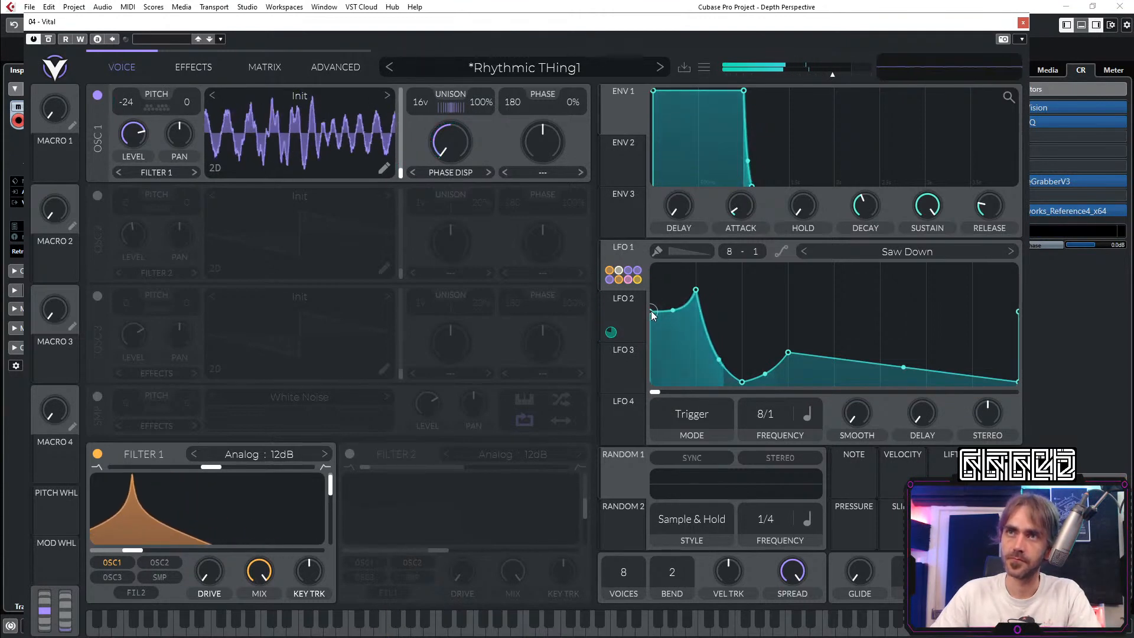
{"action": "left_click_drag", "start_coordinate": [651, 311], "coordinate": [650, 297]}
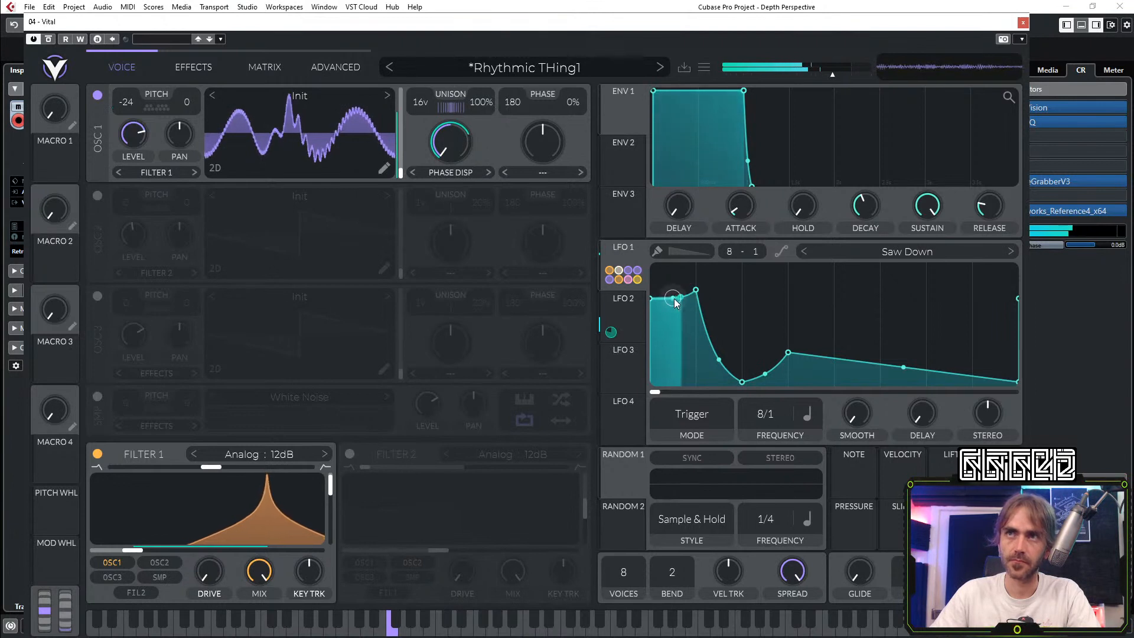
{"action": "double_click", "coordinate": [673, 297]}
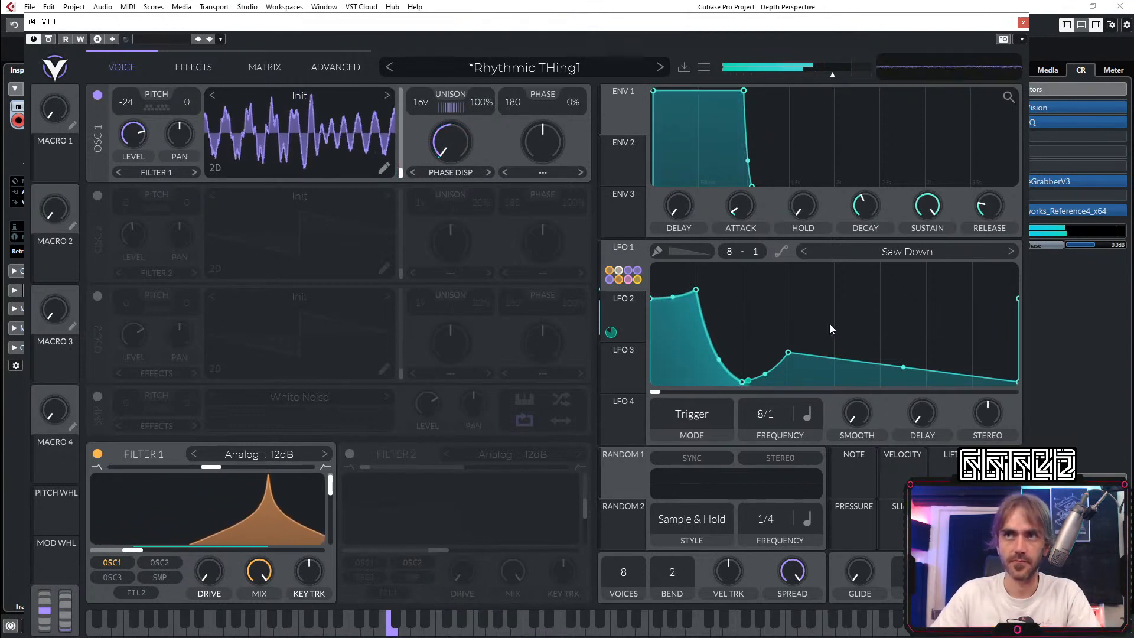
Step: Build a second LFO 1 peak at the fourth grid division with a bowed rise, falling to a low point at the fifth
{"action": "double_click", "coordinate": [823, 353]}
{"action": "left_click_drag", "start_coordinate": [824, 354], "coordinate": [834, 285]}
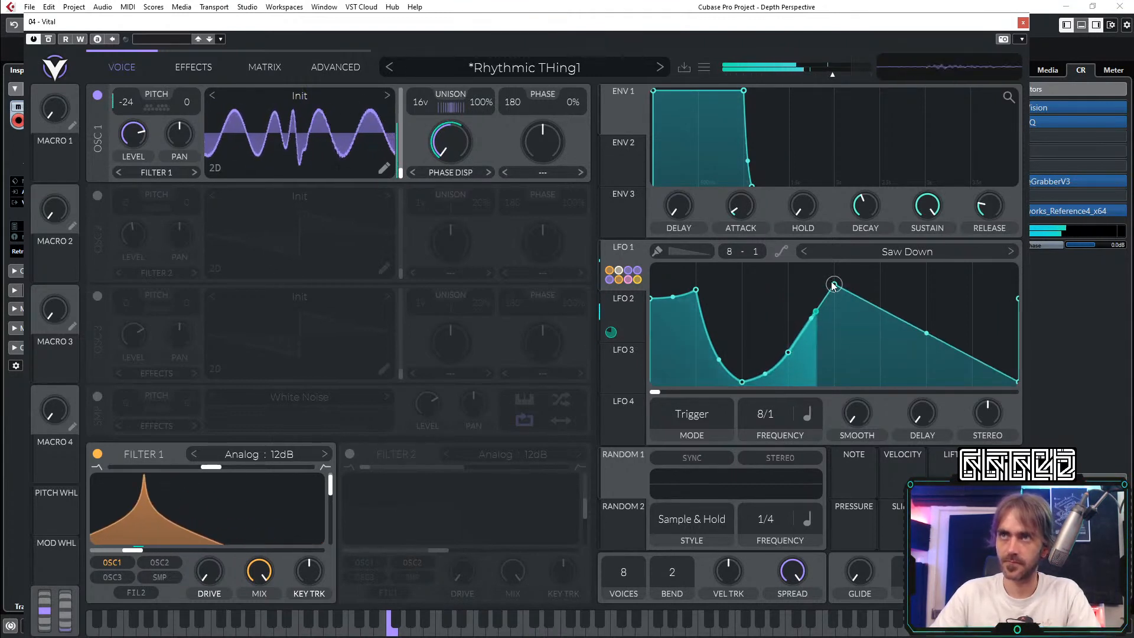
{"action": "double_click", "coordinate": [877, 309]}
{"action": "left_click_drag", "start_coordinate": [877, 309], "coordinate": [887, 354]}
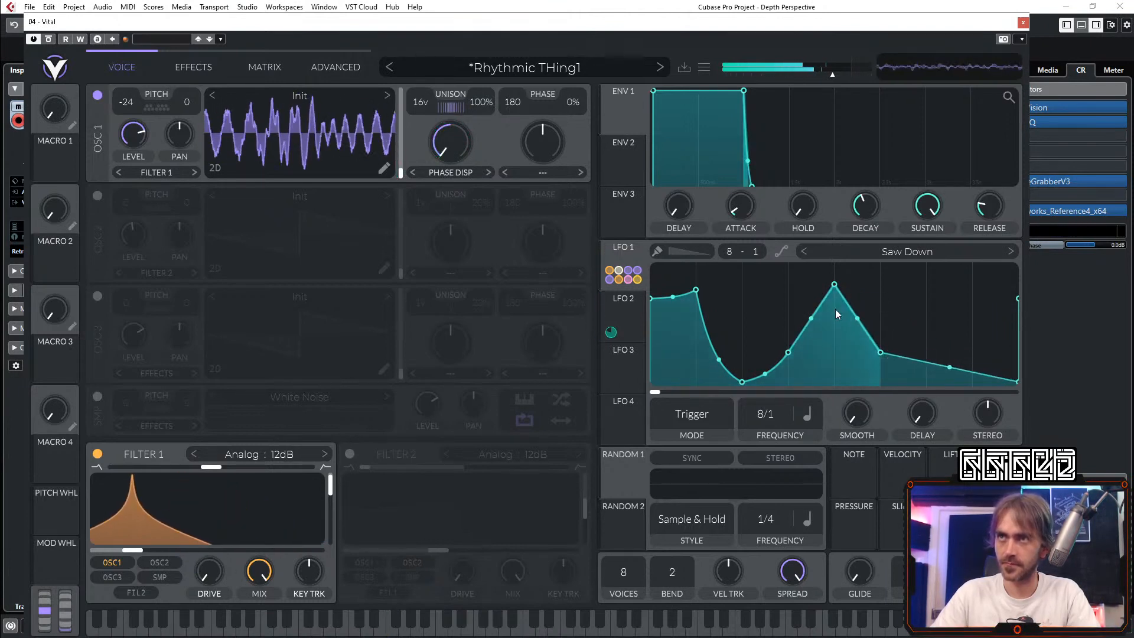
{"action": "left_click_drag", "start_coordinate": [812, 319], "coordinate": [812, 295]}
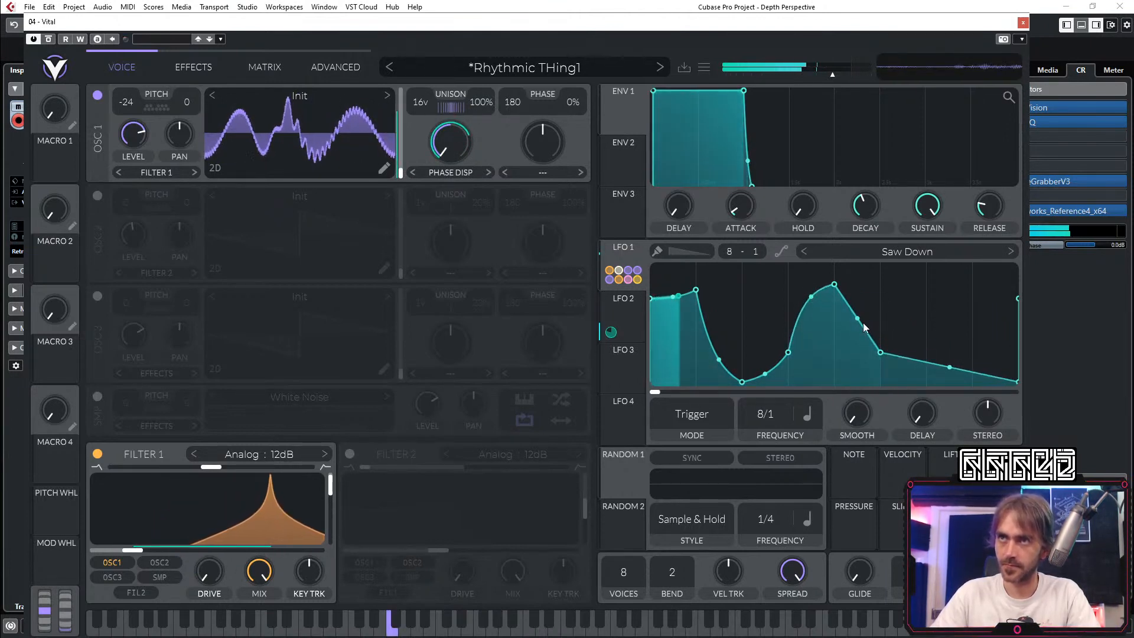
Step: Drop LFO 1's start point close to zero and, with the horizontal grid set to 16, add a point partway up the first rise
{"action": "left_click_drag", "start_coordinate": [649, 299], "coordinate": [651, 379]}
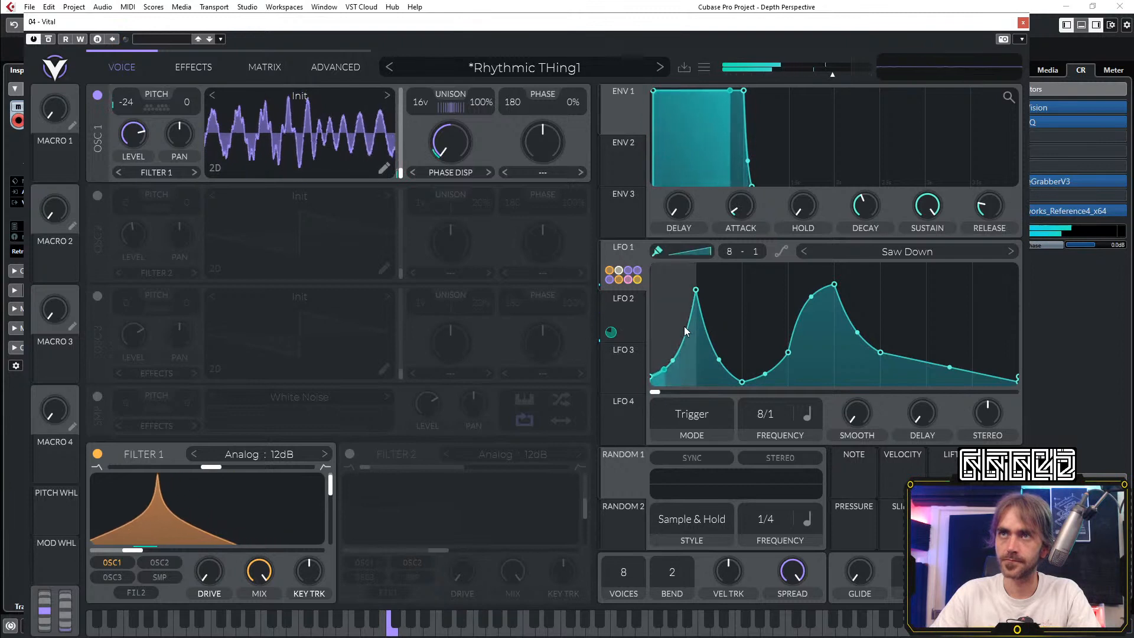
{"action": "scroll", "coordinate": [676, 332], "scroll_direction": "up", "scroll_amount": 8}
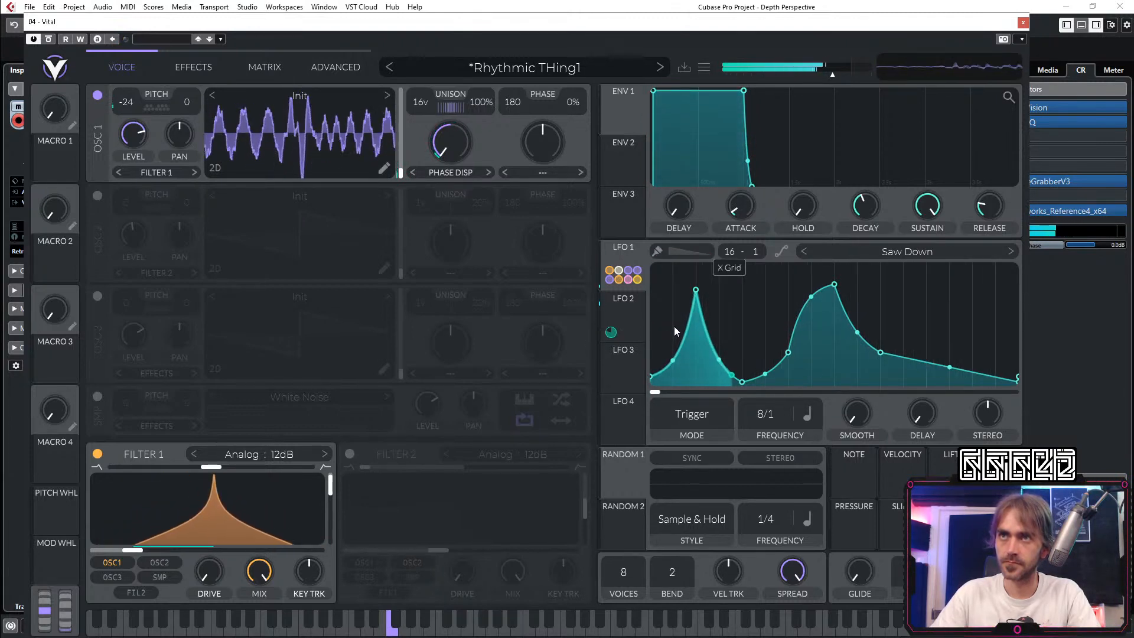
{"action": "left_click_drag", "start_coordinate": [672, 360], "coordinate": [673, 323]}
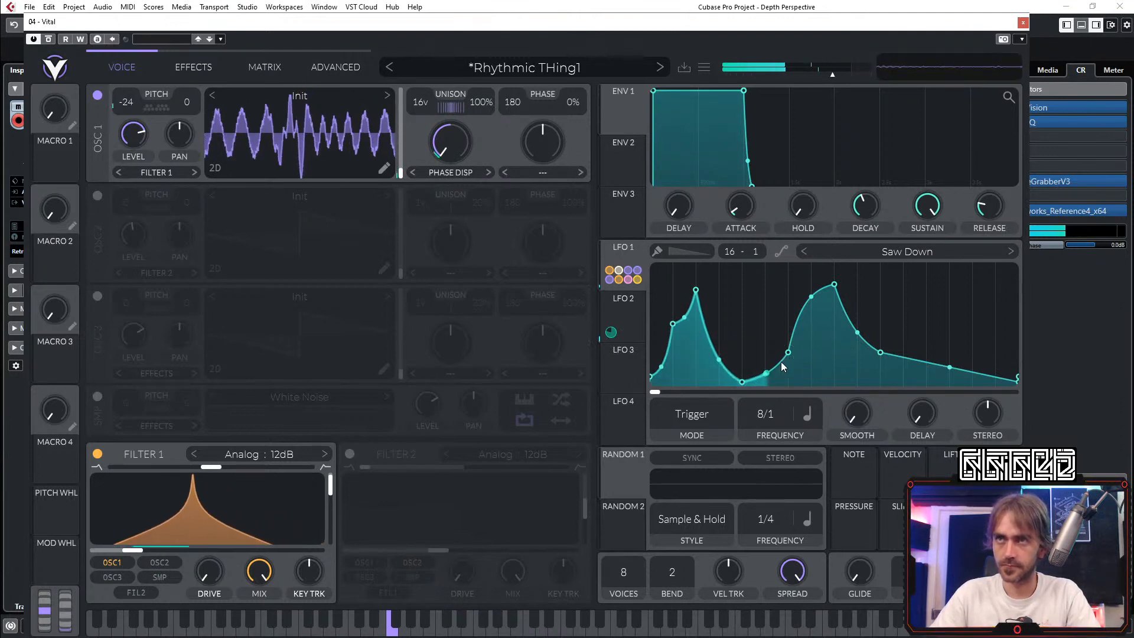
{"action": "mouse_move", "coordinate": [742, 381]}
{"action": "left_mouse_down"}
{"action": "mouse_move", "coordinate": [742, 366]}
{"action": "mouse_move", "coordinate": [744, 383]}
{"action": "left_mouse_up"}
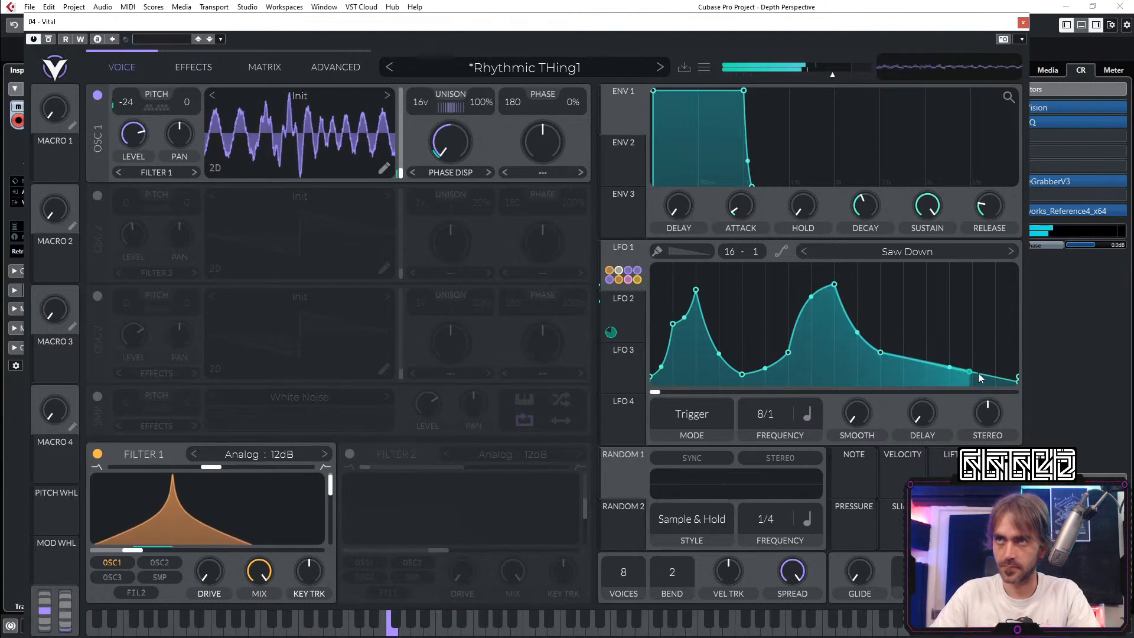
Step: Add a low point near the end of LFO 1's curve, bend it up to a maximum-level end point, and close the synth window
{"action": "double_click", "coordinate": [971, 367]}
{"action": "left_click_drag", "start_coordinate": [1016, 380], "coordinate": [1043, 260]}
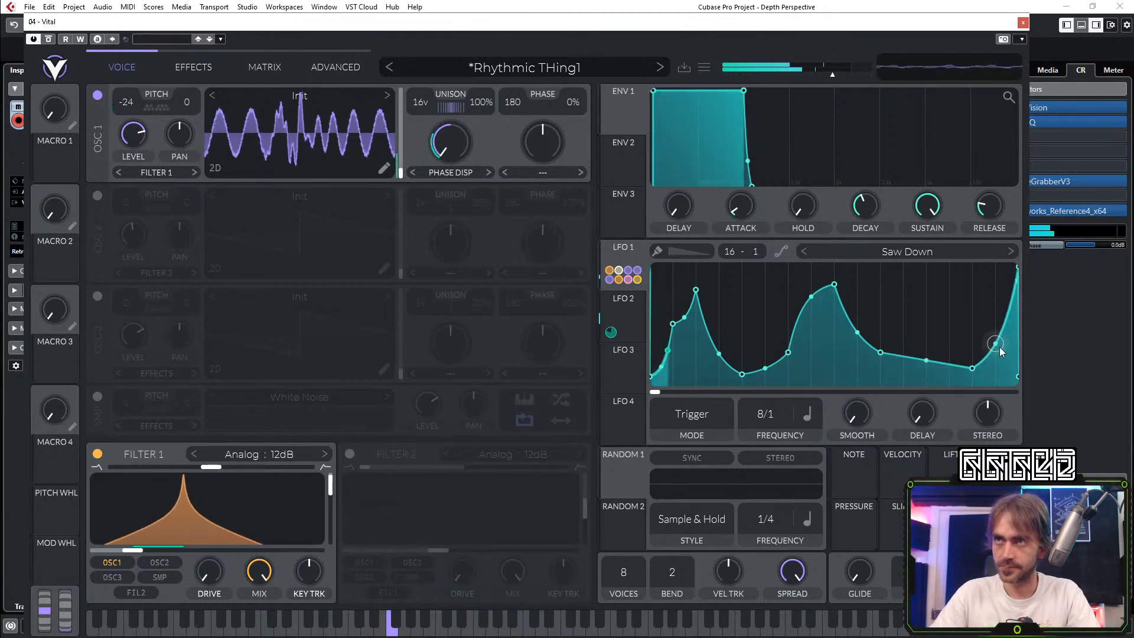
{"action": "left_click_drag", "start_coordinate": [996, 345], "coordinate": [996, 355]}
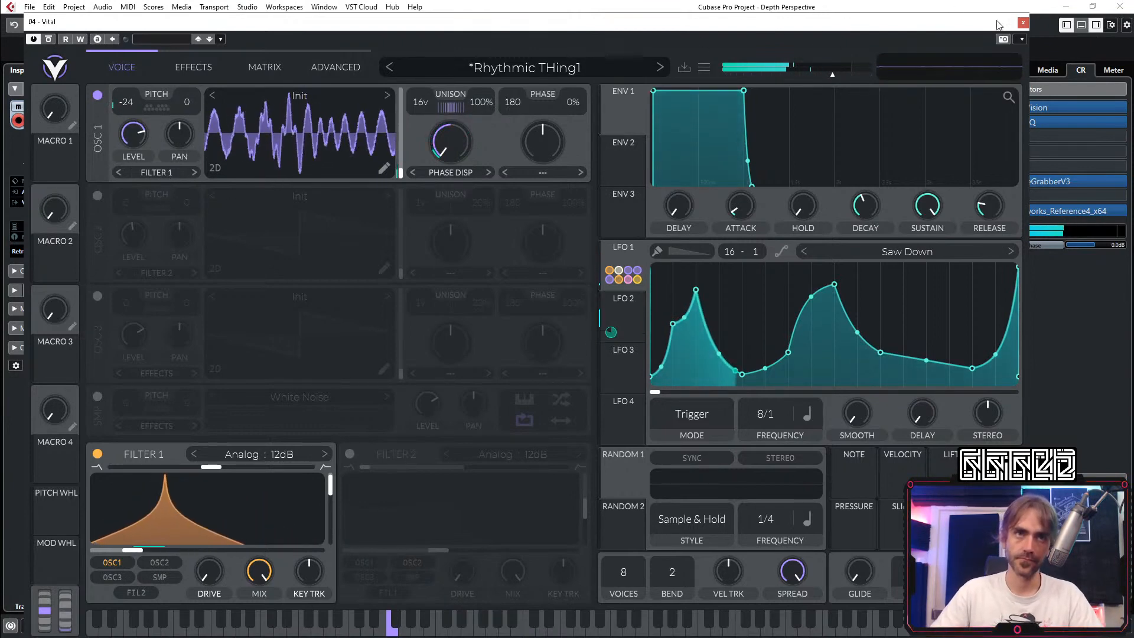
{"action": "left_click", "coordinate": [1023, 22]}
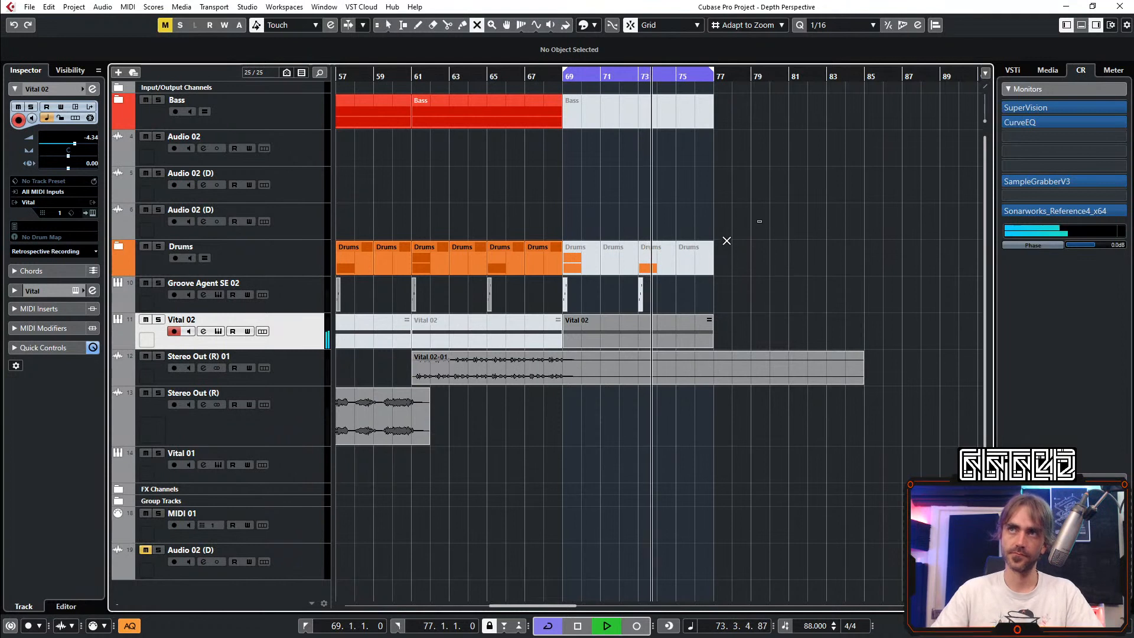
Step: Unmute the Drums and Bass parts between bars 69 and 77
{"action": "left_click_drag", "start_coordinate": [759, 222], "coordinate": [563, 253]}
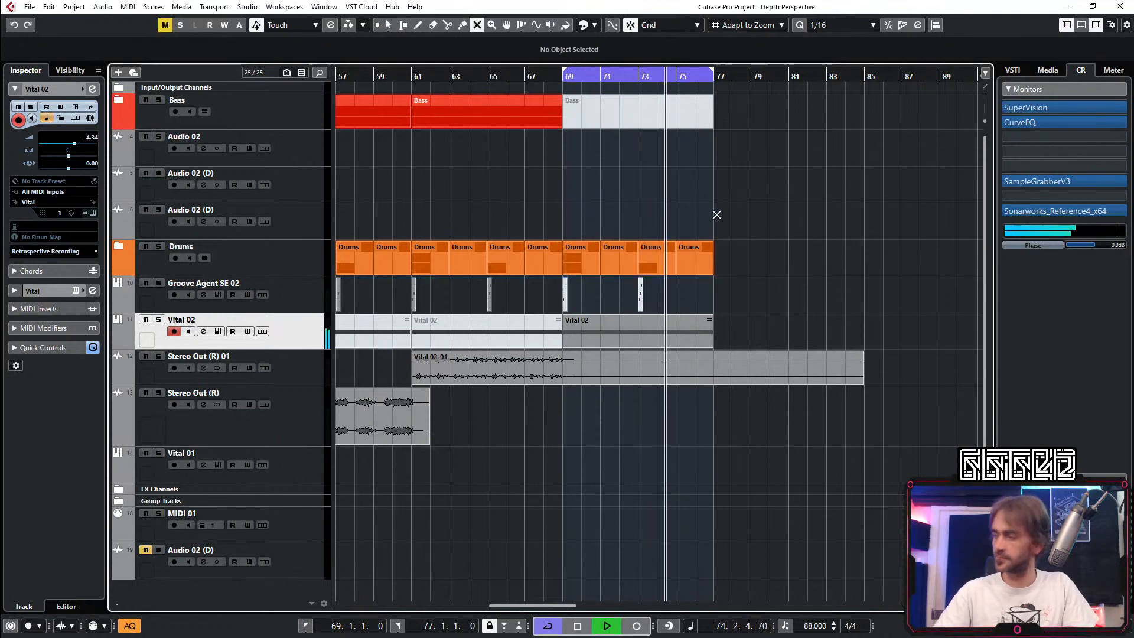
{"action": "key", "text": "1"}
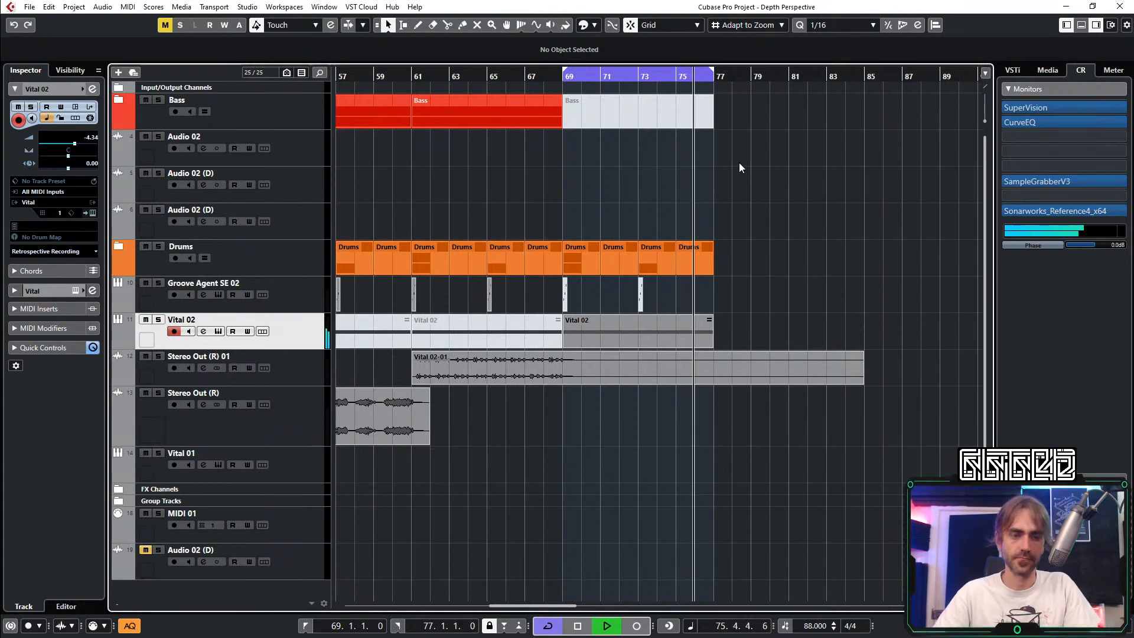
{"action": "key", "text": "7"}
{"action": "left_click_drag", "start_coordinate": [751, 142], "coordinate": [590, 107]}
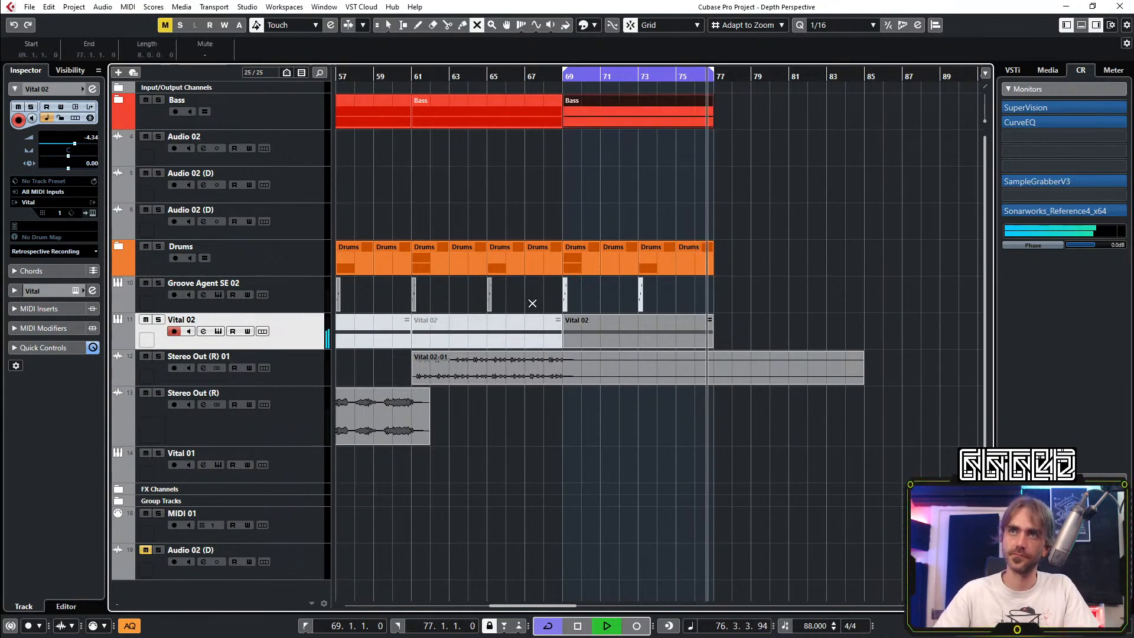
{"action": "key", "text": "1"}
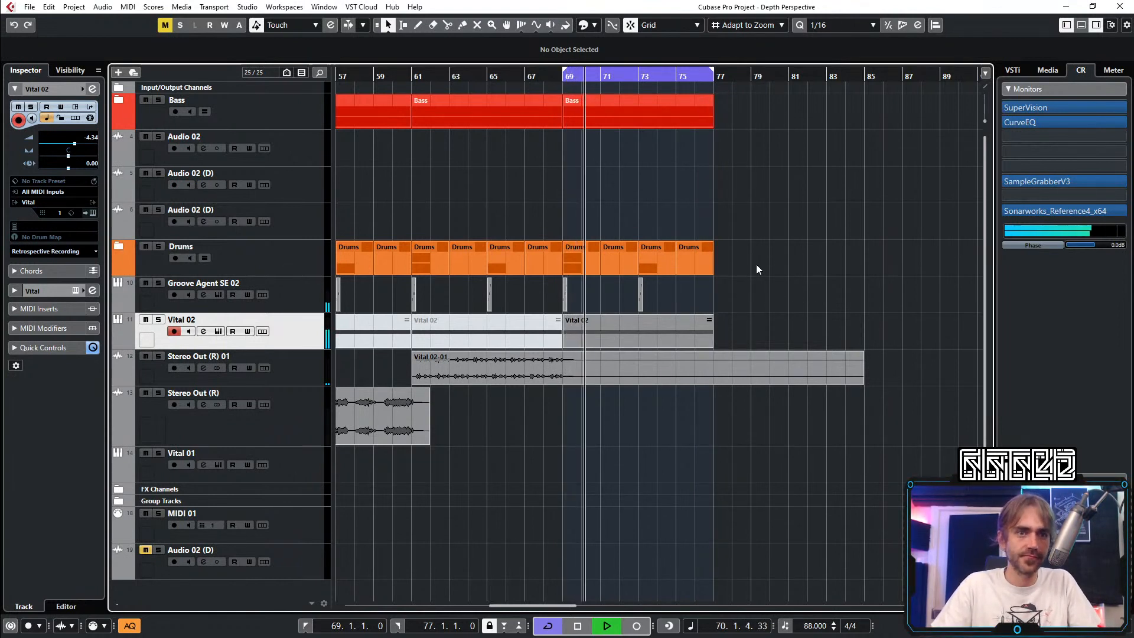
Step: Select the Vital 02 part at bar 69 and listen to the loop from bar 69 to 77 with bass and drums
{"action": "left_click", "coordinate": [668, 329]}
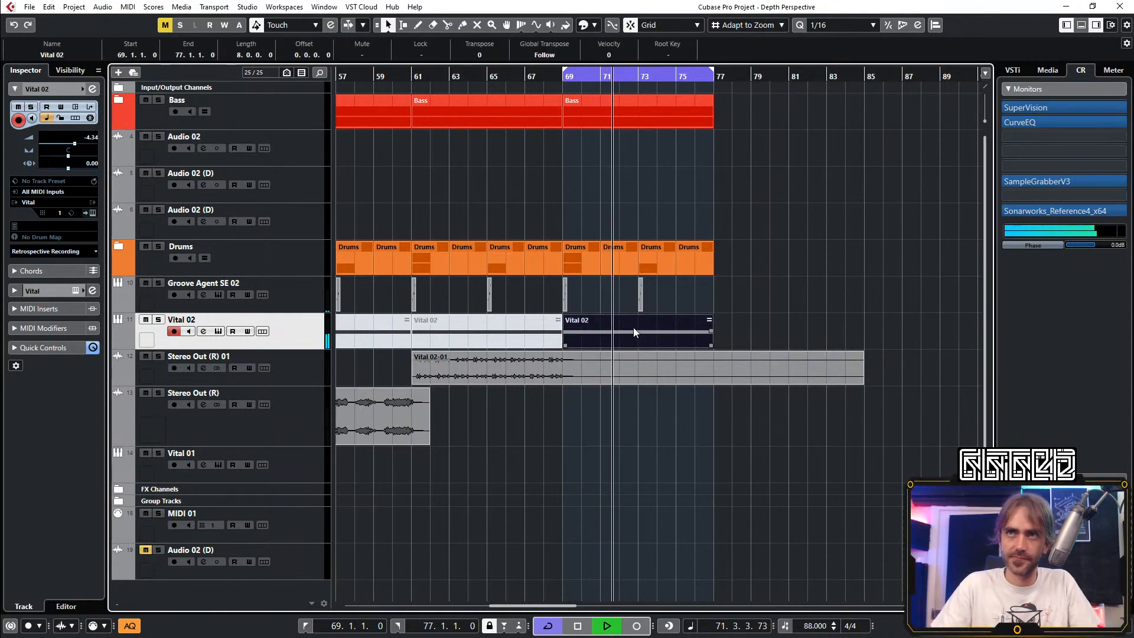
{"action": "key", "text": "space"}
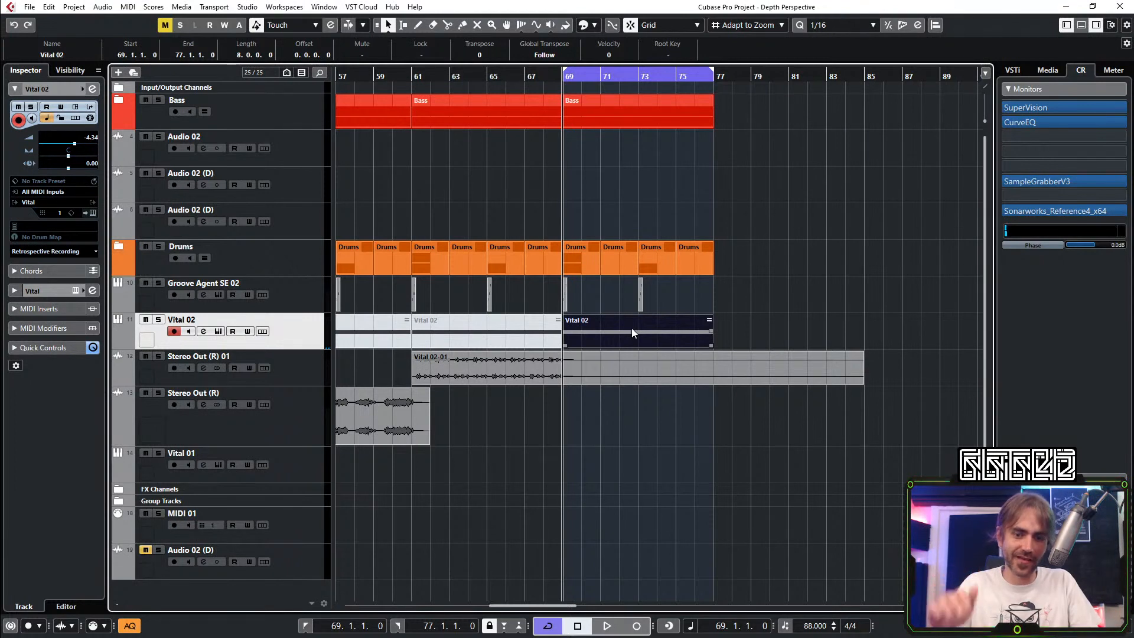
{"action": "key", "text": "space"}
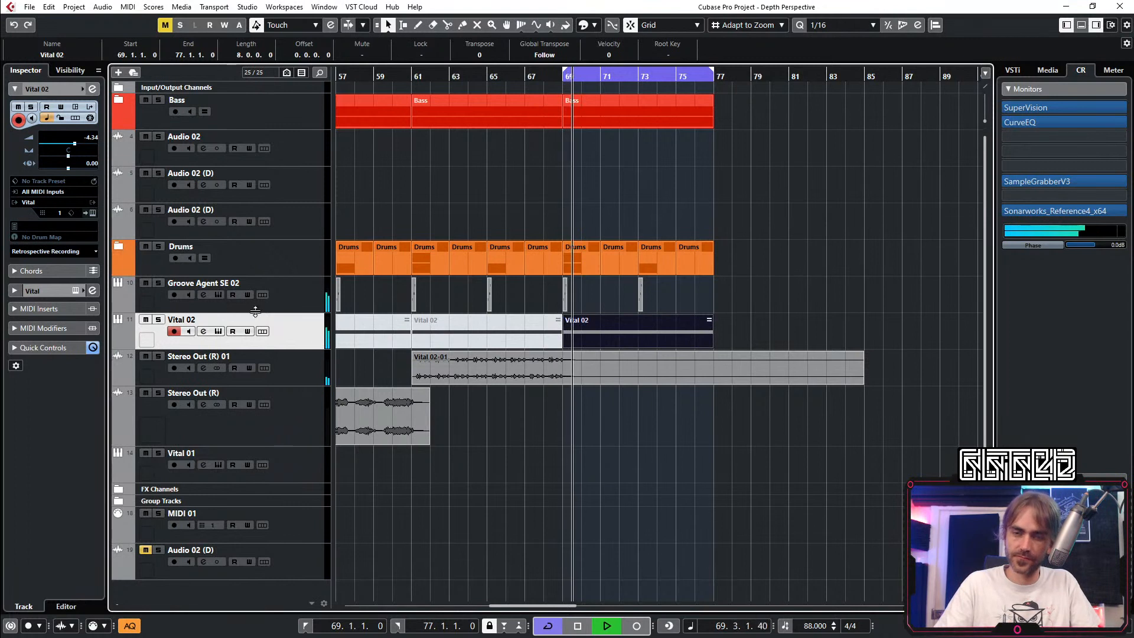
{"action": "key", "text": "space"}
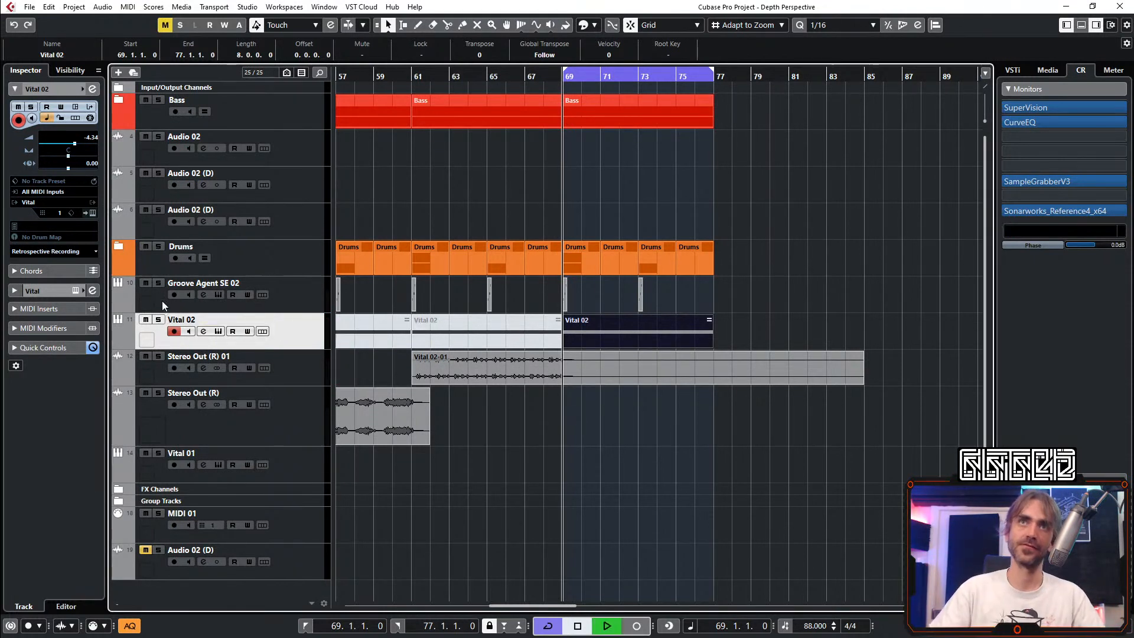
Step: Open the Vital 02 track's synth and bow the fall after LFO 1's first peak outward, lowering the peak slightly on its grid line
{"action": "left_click", "coordinate": [217, 329]}
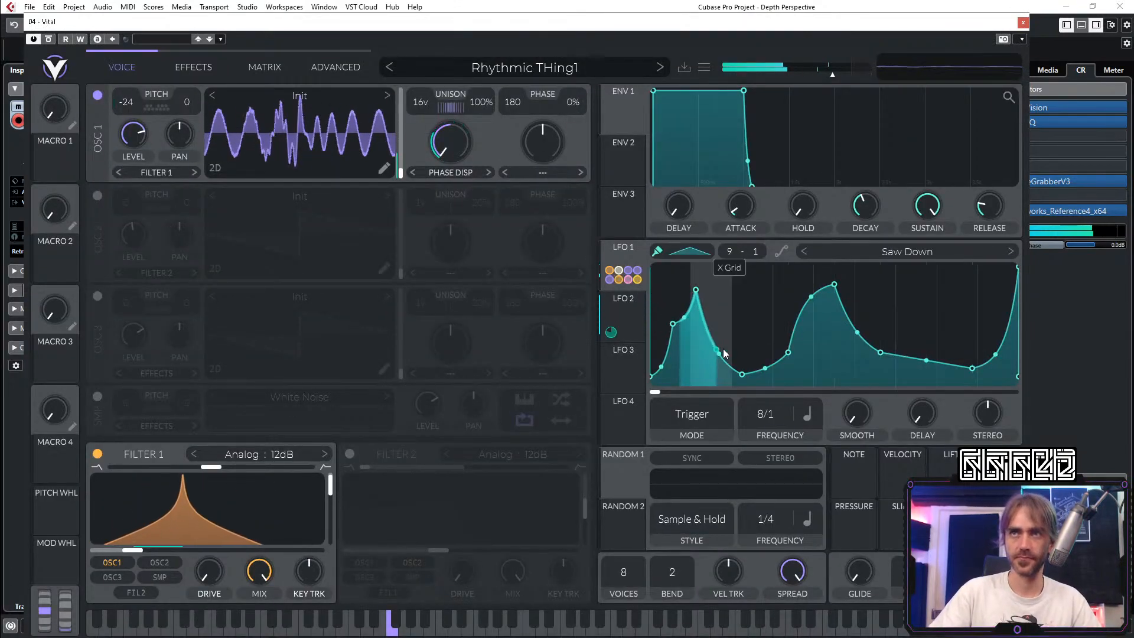
{"action": "scroll", "coordinate": [722, 331], "scroll_direction": "up", "scroll_amount": 1}
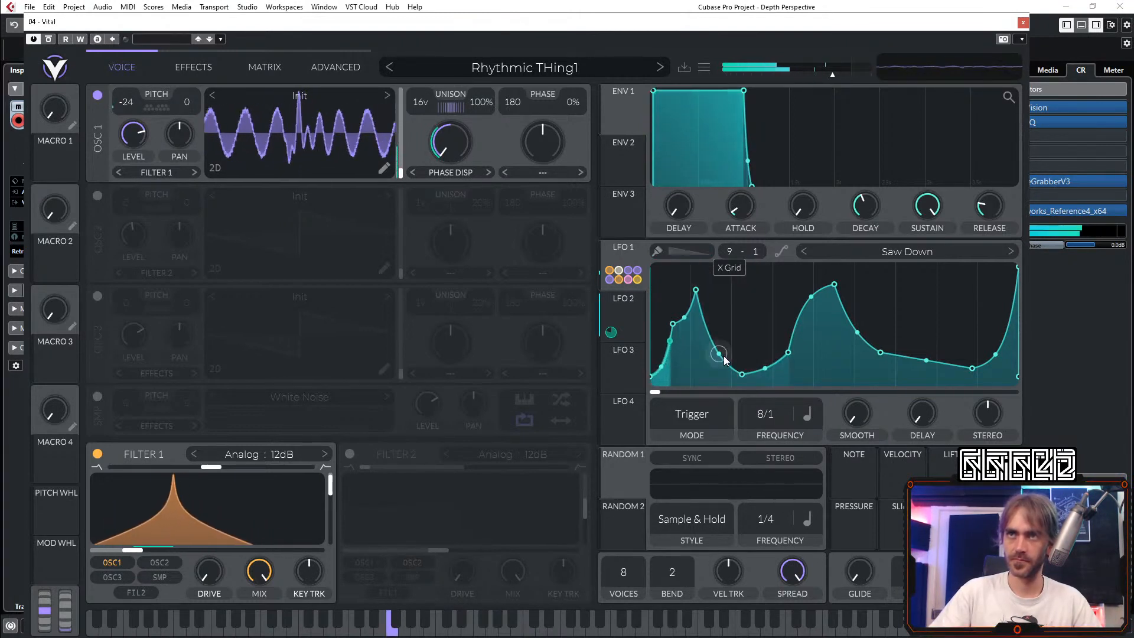
{"action": "left_click_drag", "start_coordinate": [719, 353], "coordinate": [719, 291]}
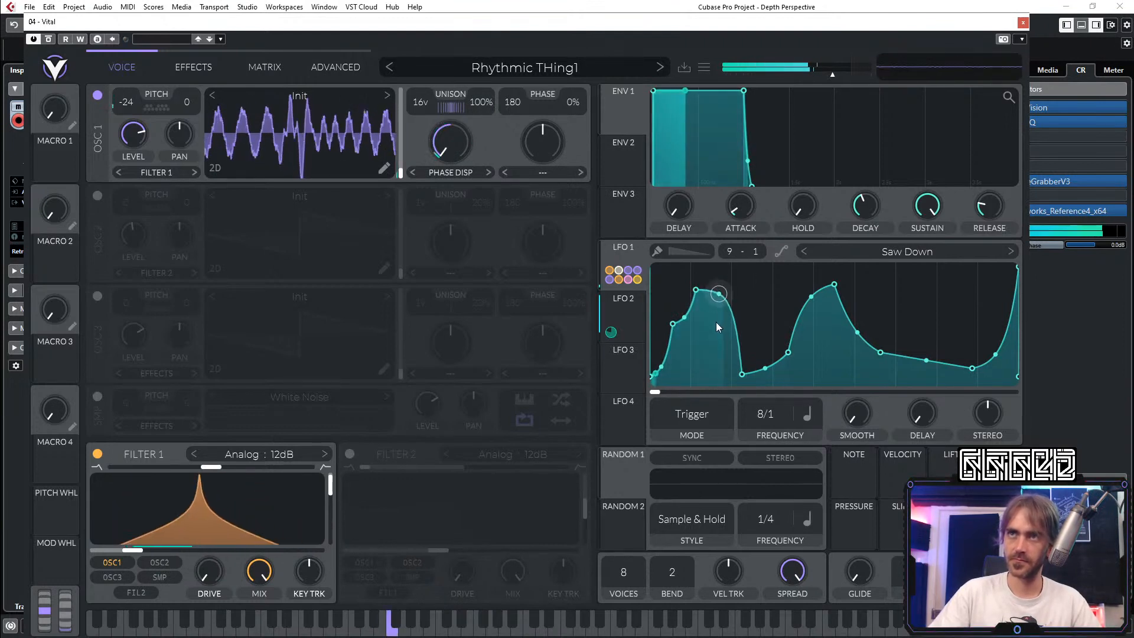
{"action": "left_click_drag", "start_coordinate": [700, 302], "coordinate": [698, 294]}
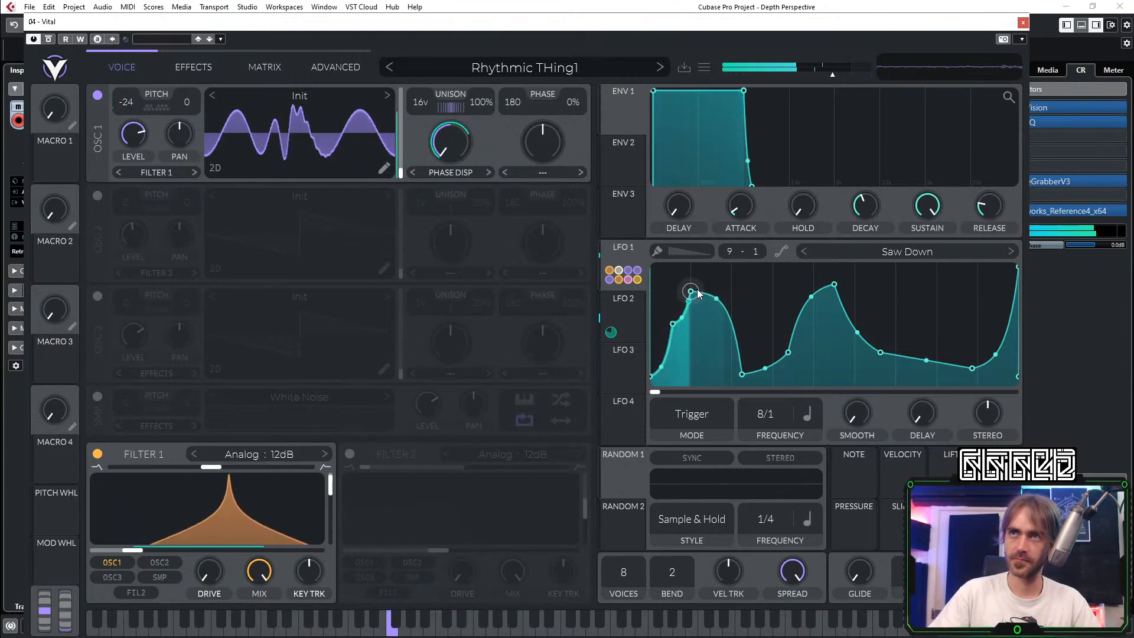
{"action": "scroll", "coordinate": [708, 307], "scroll_direction": "down", "scroll_amount": 1}
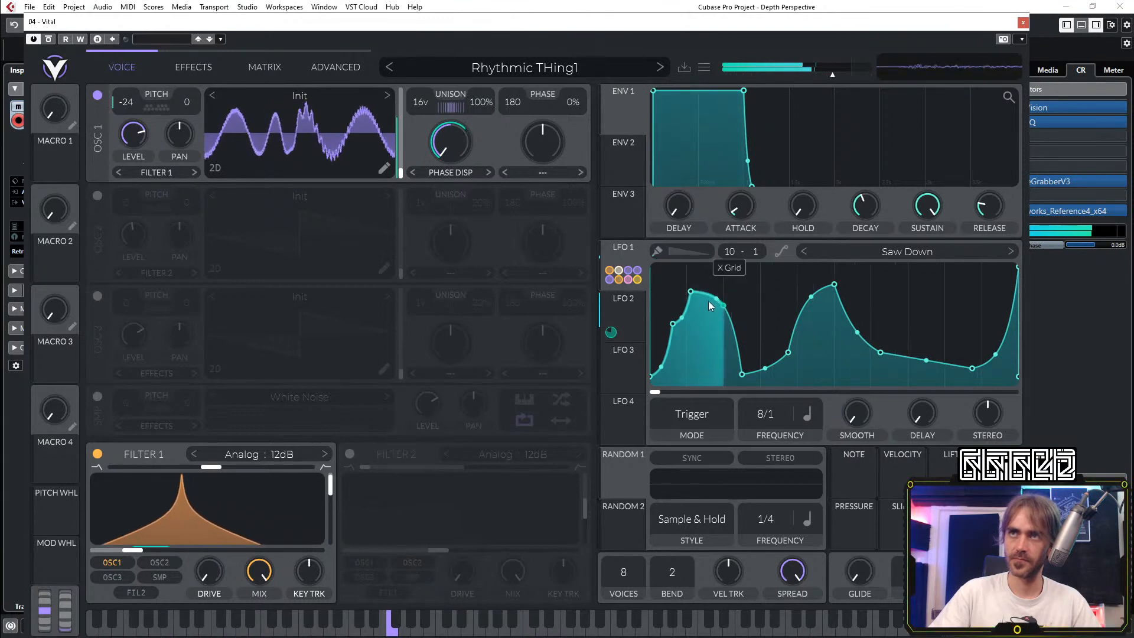
{"action": "left_click_drag", "start_coordinate": [701, 289], "coordinate": [718, 308]}
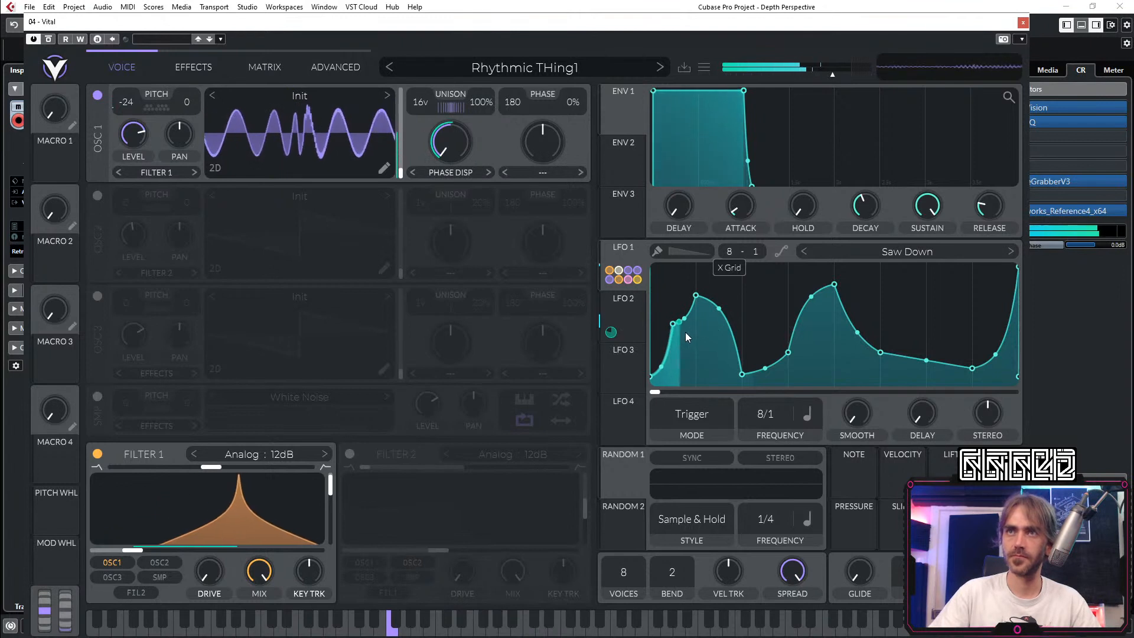
Step: Turn LFO 1's first rise into a low shelf with a vertical step up to the peak, using a horizontal grid of 16
{"action": "mouse_move", "coordinate": [671, 338]}
{"action": "left_mouse_down"}
{"action": "mouse_move", "coordinate": [717, 349]}
{"action": "mouse_move", "coordinate": [726, 339]}
{"action": "mouse_move", "coordinate": [701, 343]}
{"action": "left_mouse_up"}
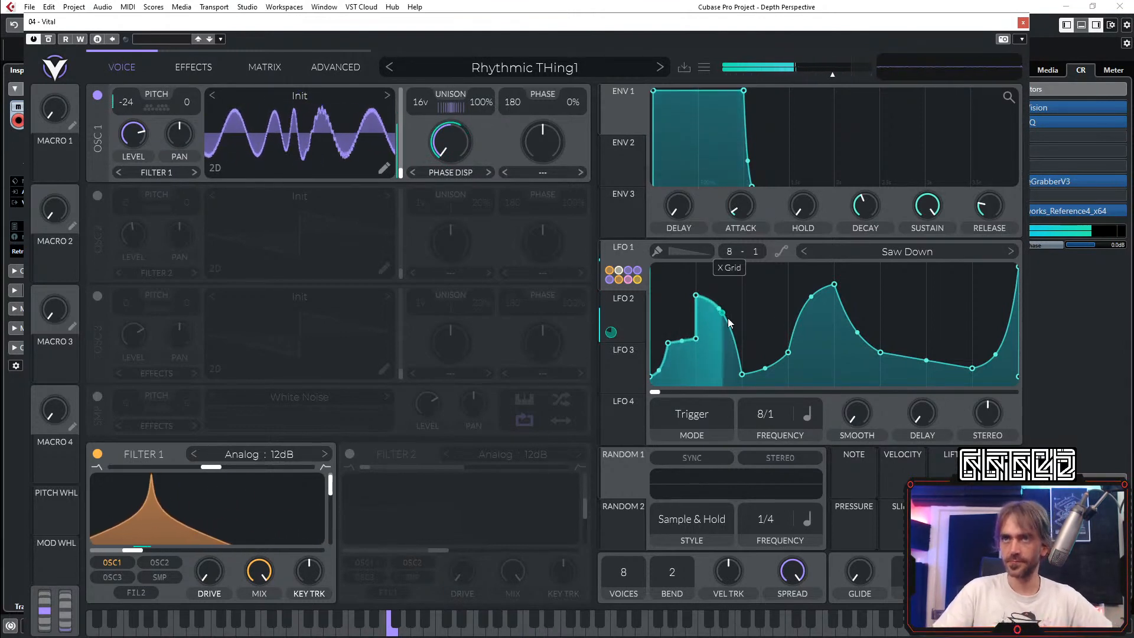
{"action": "scroll", "coordinate": [755, 313], "scroll_direction": "up", "scroll_amount": 8}
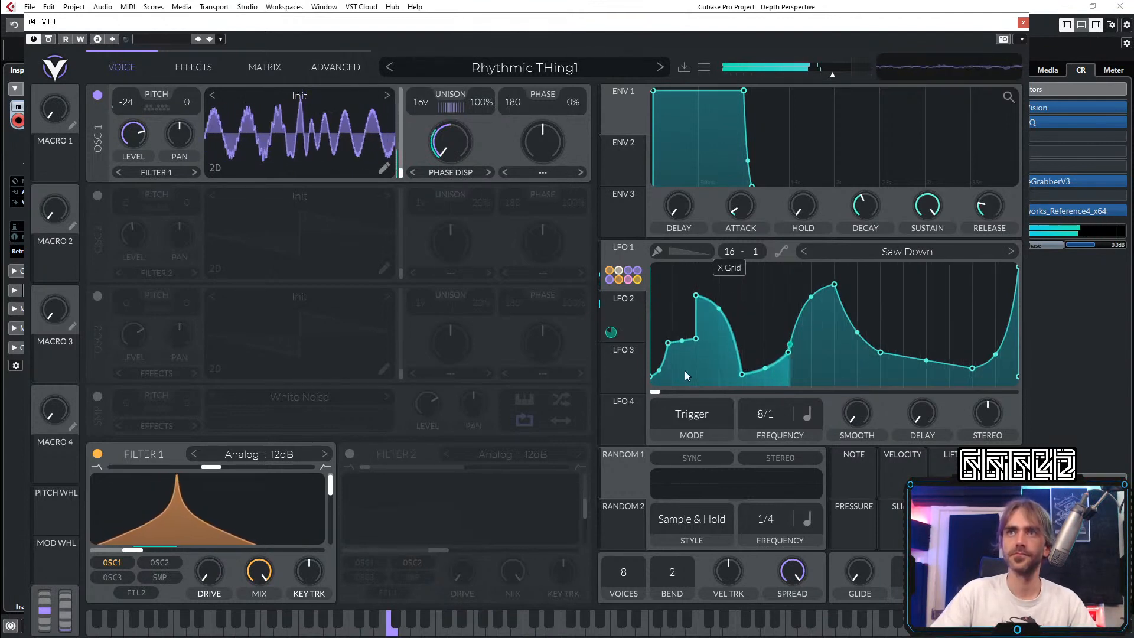
{"action": "left_click_drag", "start_coordinate": [670, 345], "coordinate": [674, 346]}
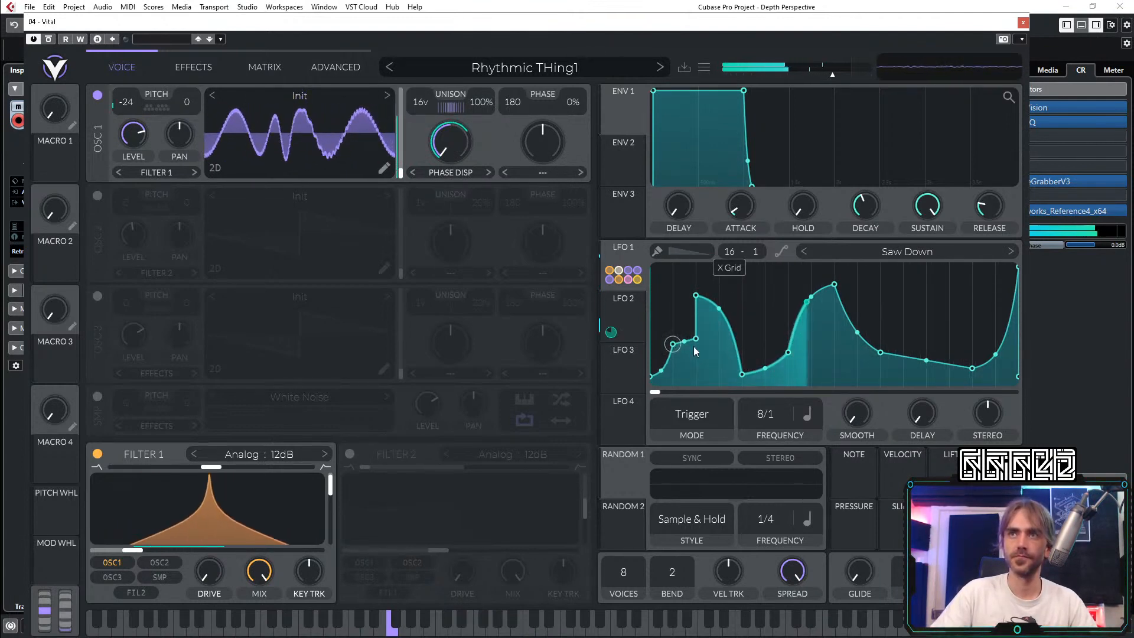
Step: Add a mid-level step after LFO 1's first peak, replace the low point behind it with a gentle fall, and close the synth window
{"action": "left_click", "coordinate": [730, 341]}
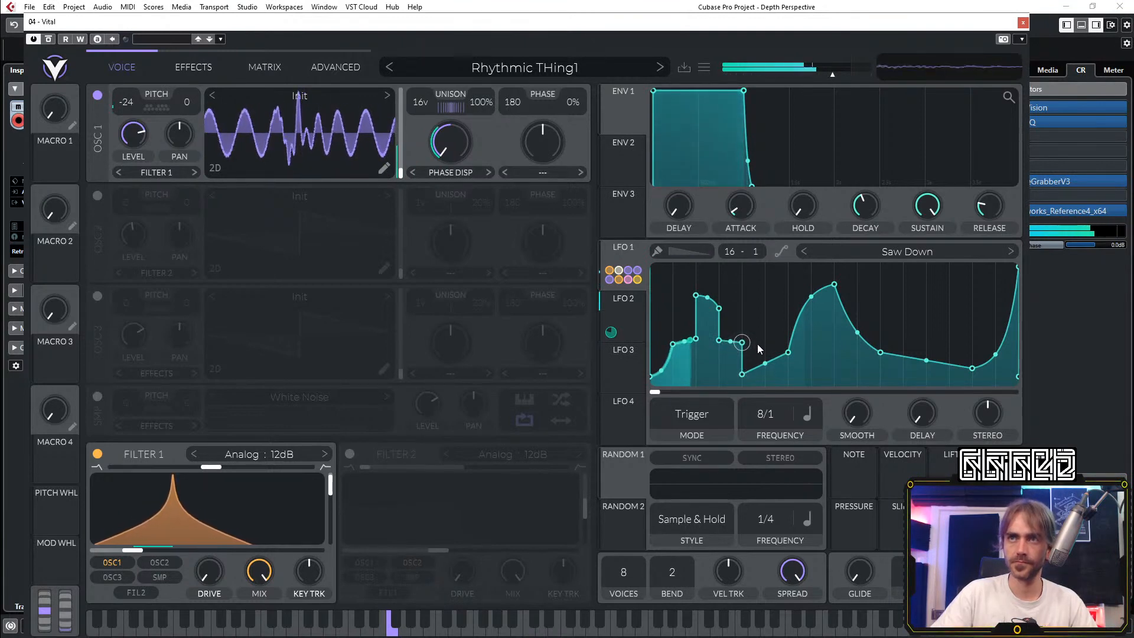
{"action": "left_click_drag", "start_coordinate": [743, 340], "coordinate": [746, 345]}
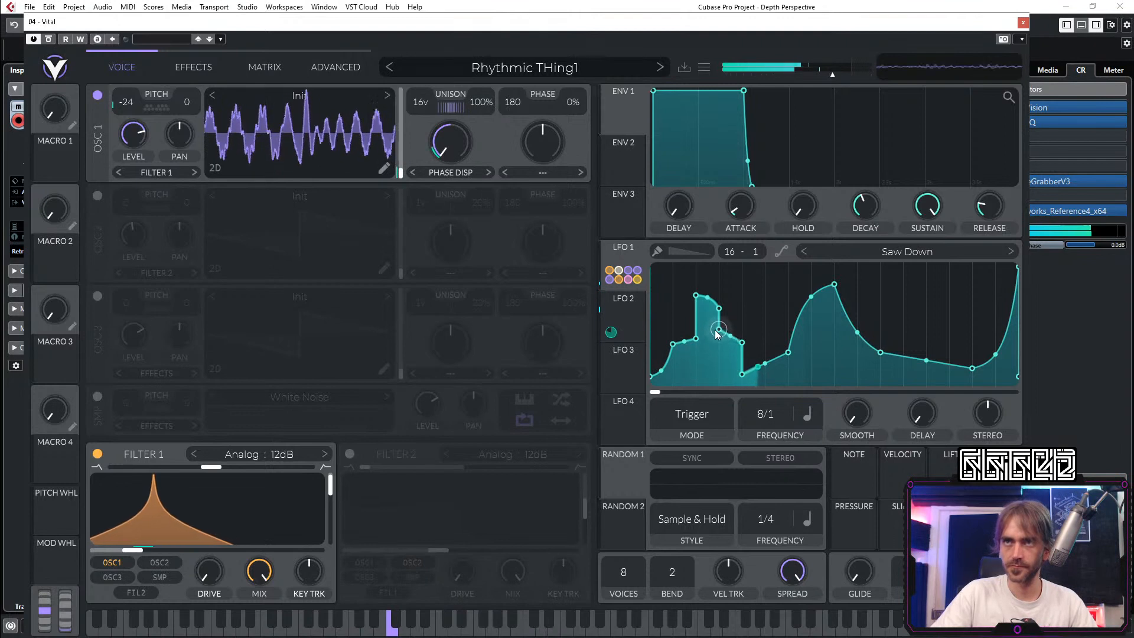
{"action": "left_click_drag", "start_coordinate": [719, 347], "coordinate": [746, 322]}
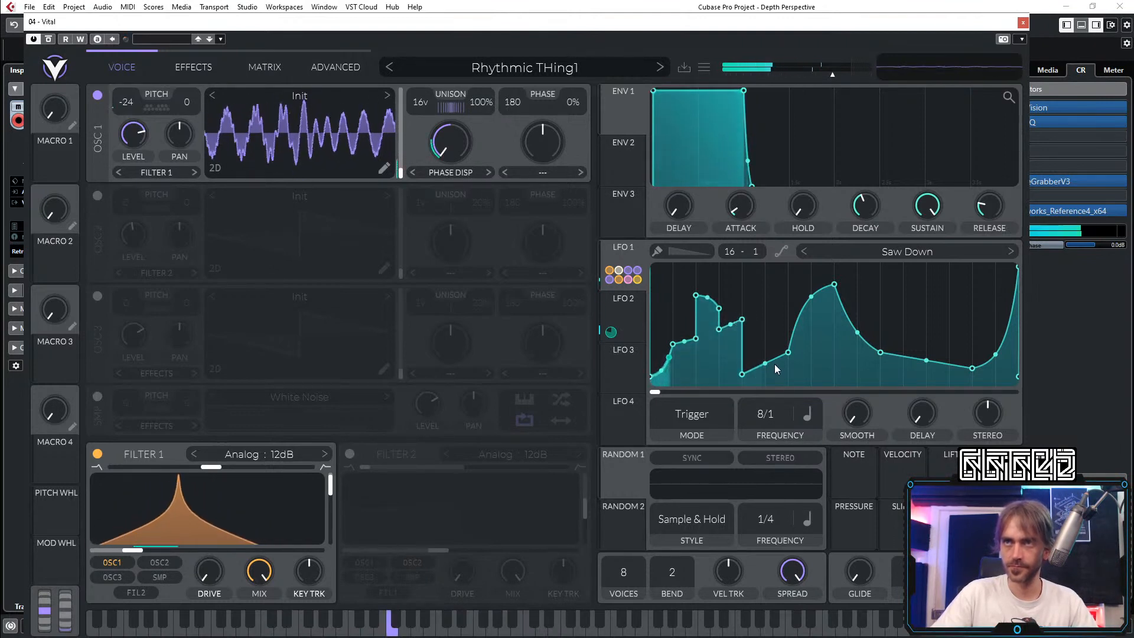
{"action": "left_click_drag", "start_coordinate": [742, 320], "coordinate": [743, 331]}
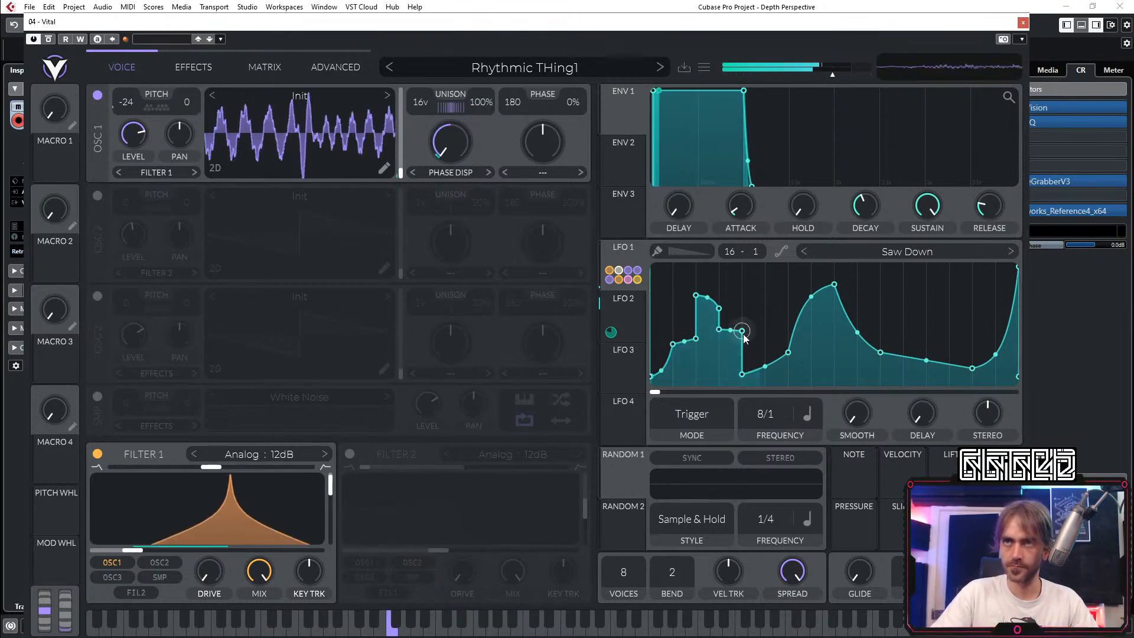
{"action": "left_click_drag", "start_coordinate": [742, 332], "coordinate": [748, 335]}
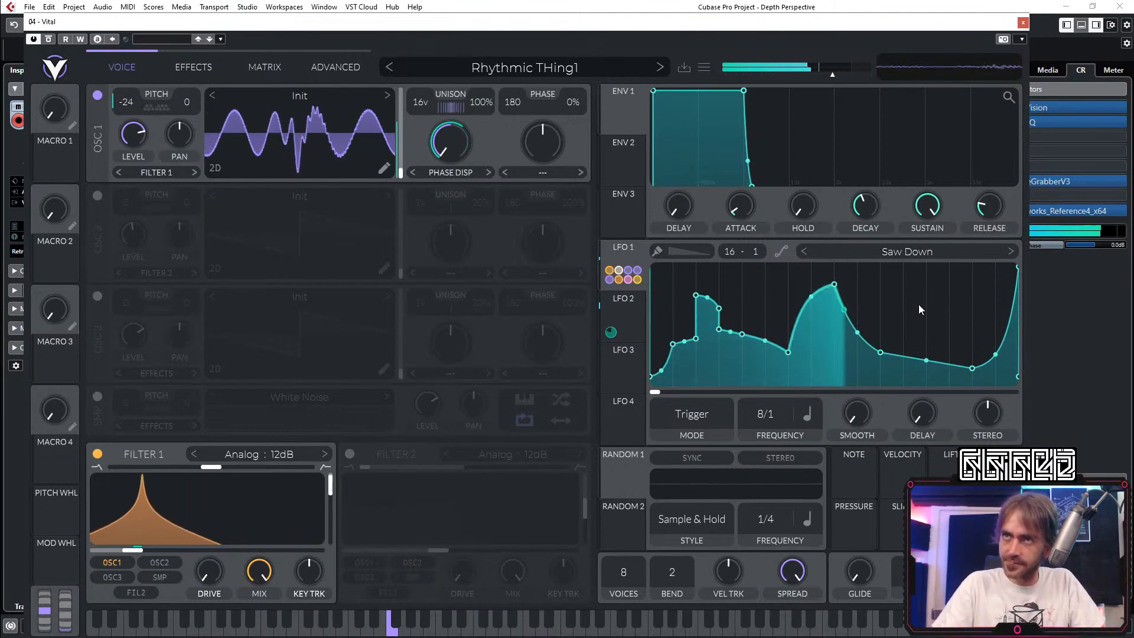
{"action": "left_click", "coordinate": [1024, 23]}
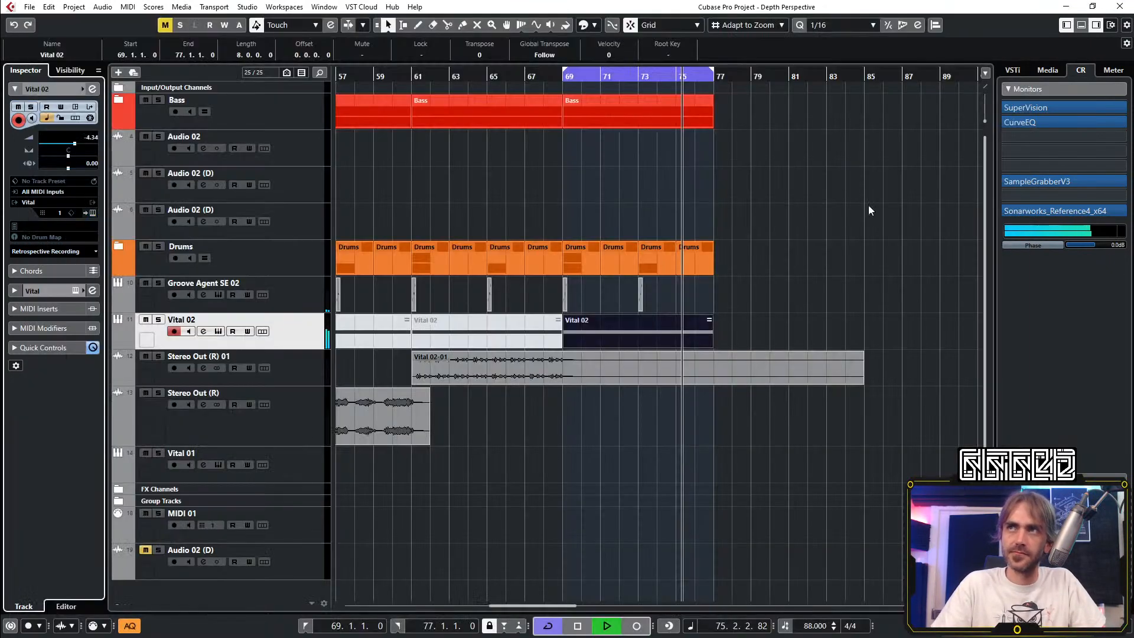
{"action": "key", "text": "space"}
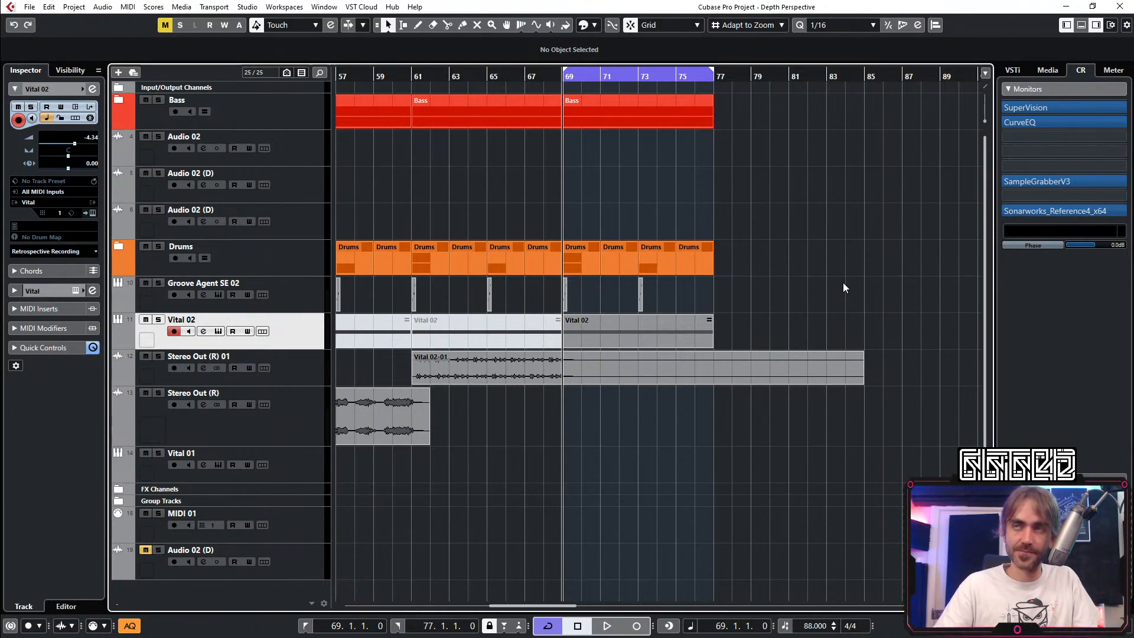
Step: Render the Vital 02 part at bar 69 in place with the current settings
{"action": "key", "text": "space"}
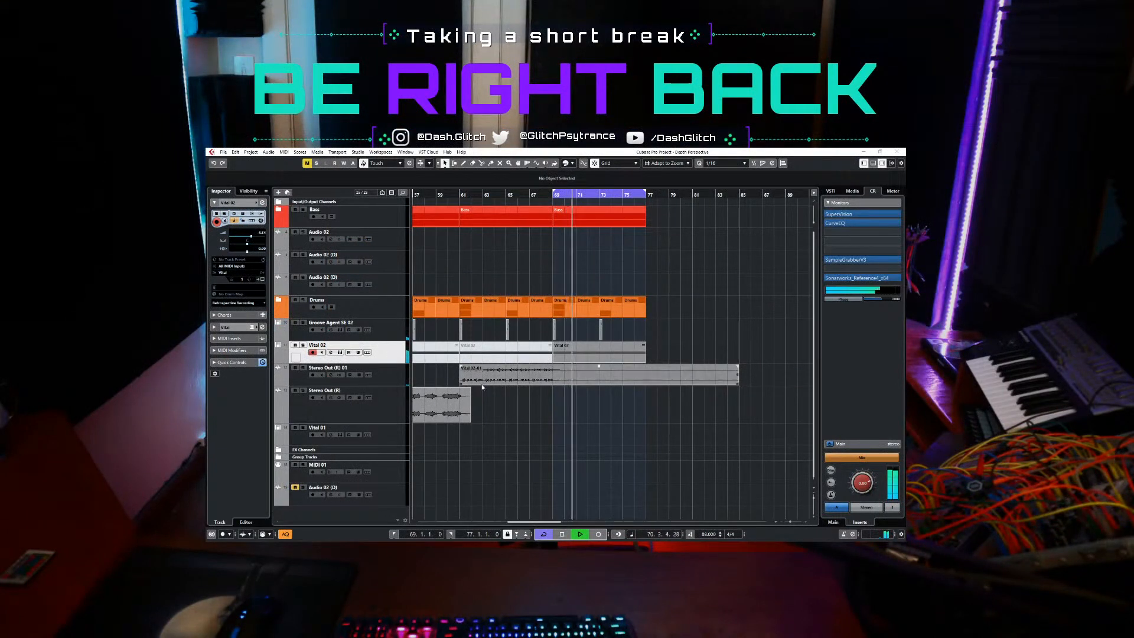
{"action": "left_click", "coordinate": [592, 348]}
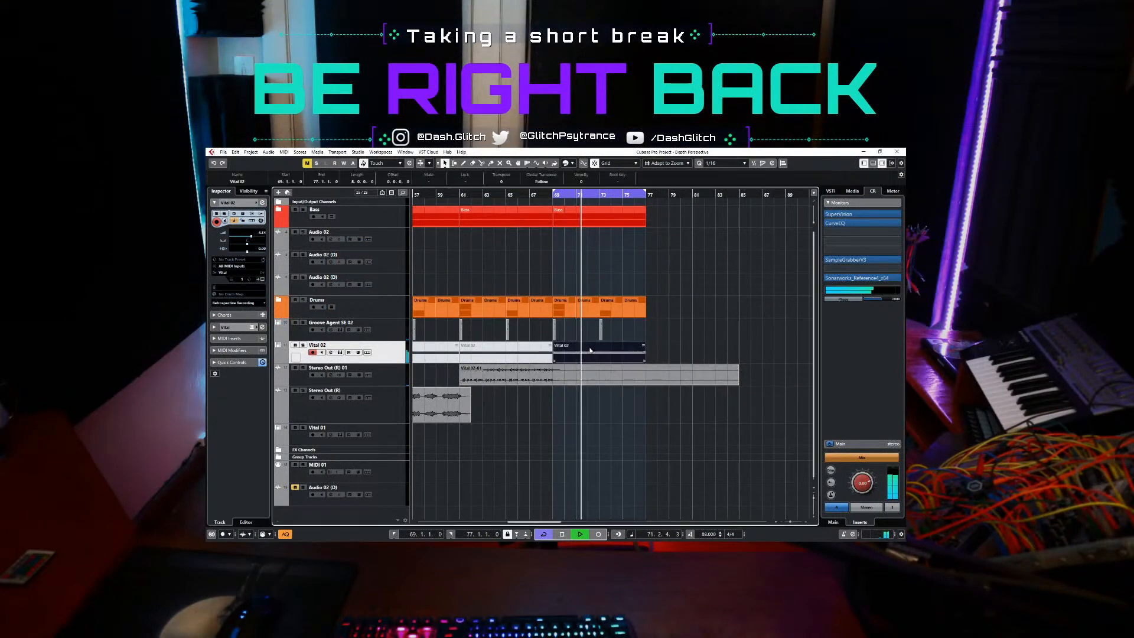
{"action": "right_click", "coordinate": [590, 351]}
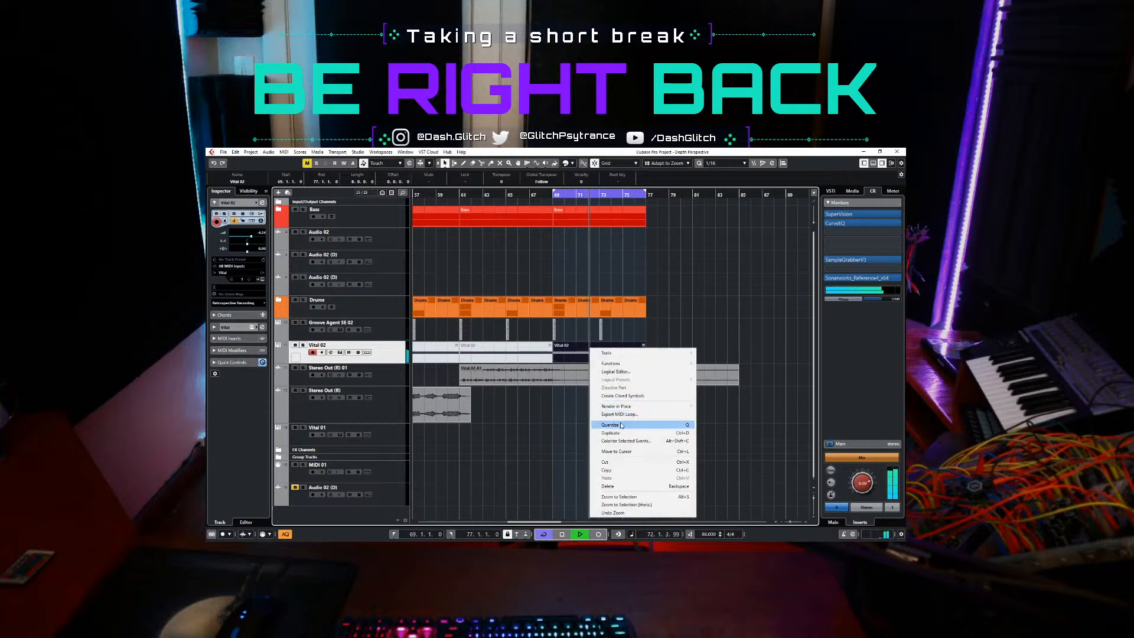
{"action": "mouse_move", "coordinate": [620, 407]}
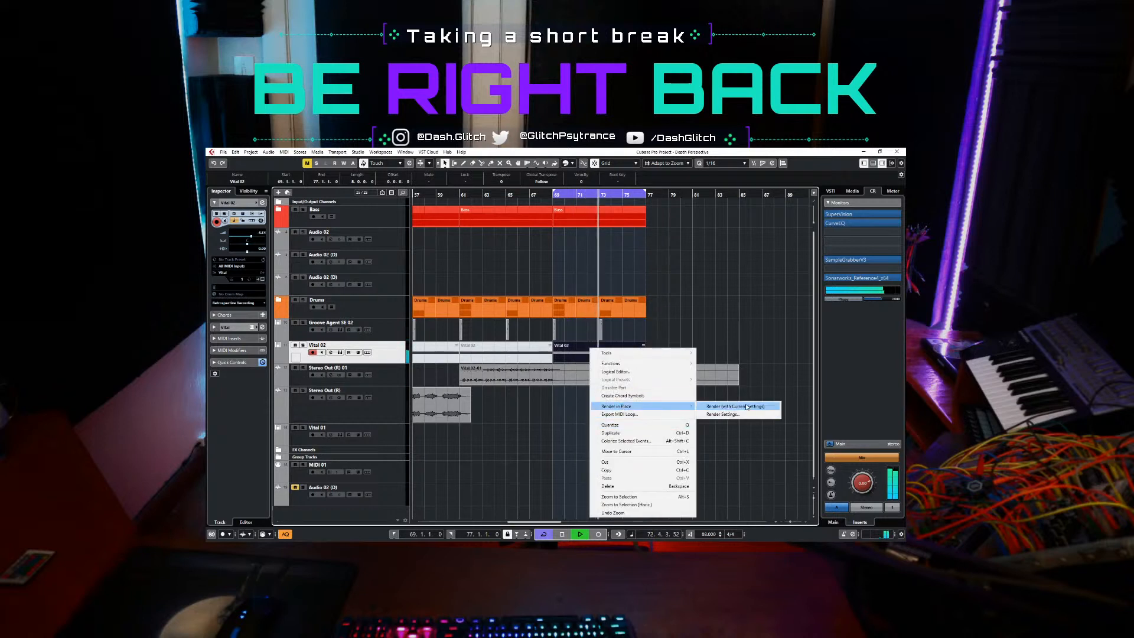
{"action": "left_click", "coordinate": [747, 406]}
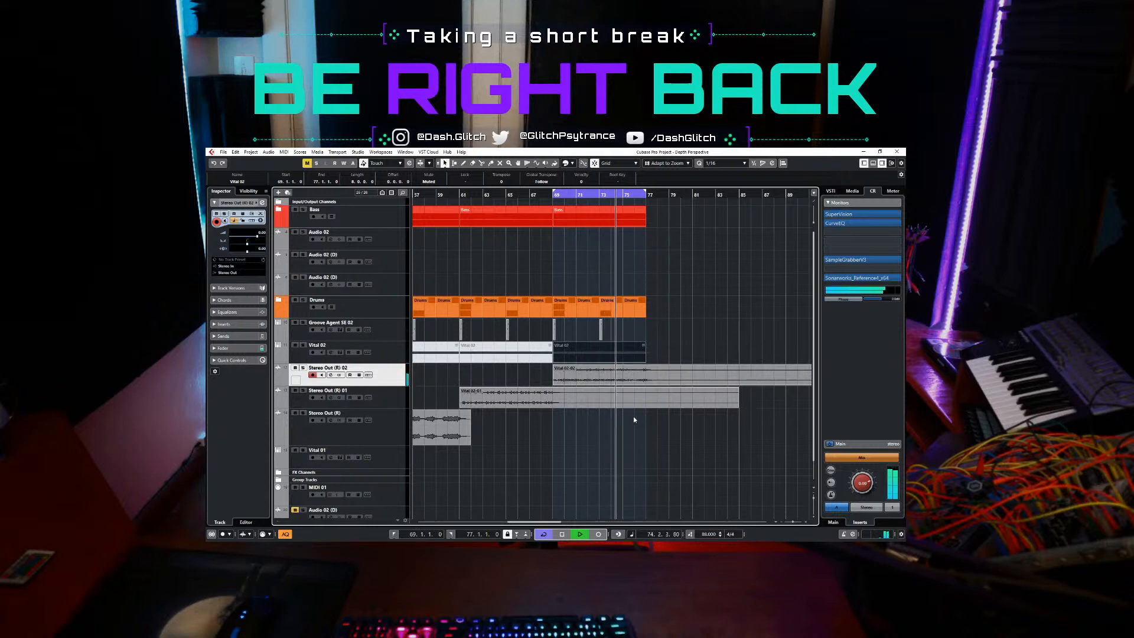
Step: Extend the loop to start at bar 53 and set the Stereo Out (R) track's volume to -2.00 dB
{"action": "scroll", "coordinate": [612, 355], "scroll_direction": "left", "scroll_amount": 5}
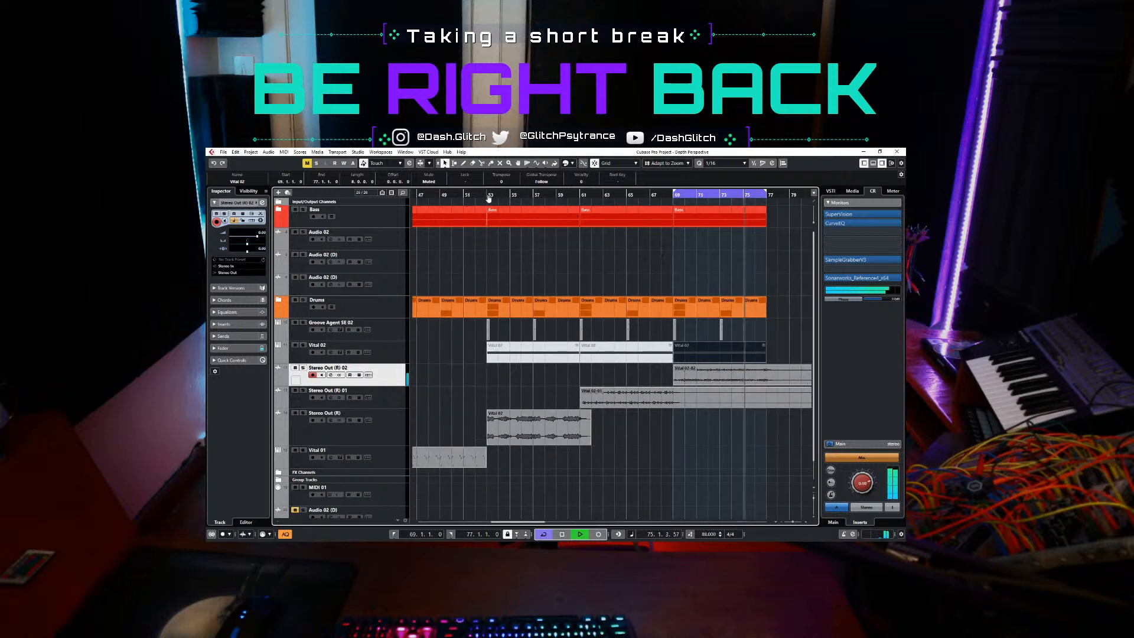
{"action": "left_click", "coordinate": [487, 197], "text": "ctrl"}
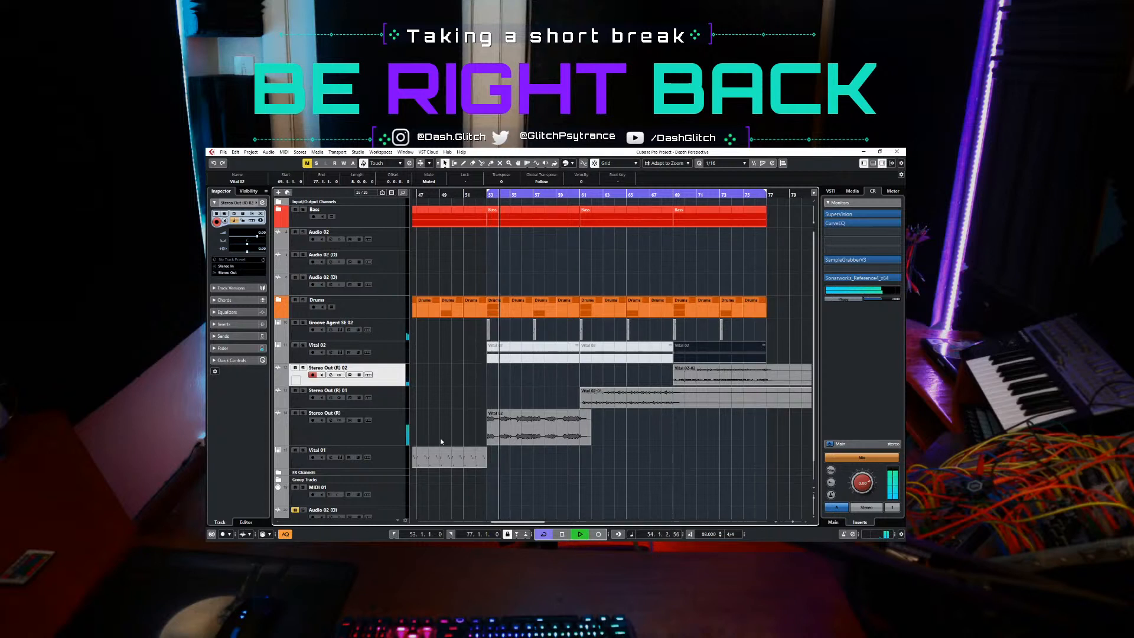
{"action": "left_click", "coordinate": [381, 431]}
{"action": "left_click_drag", "start_coordinate": [253, 234], "coordinate": [261, 235]}
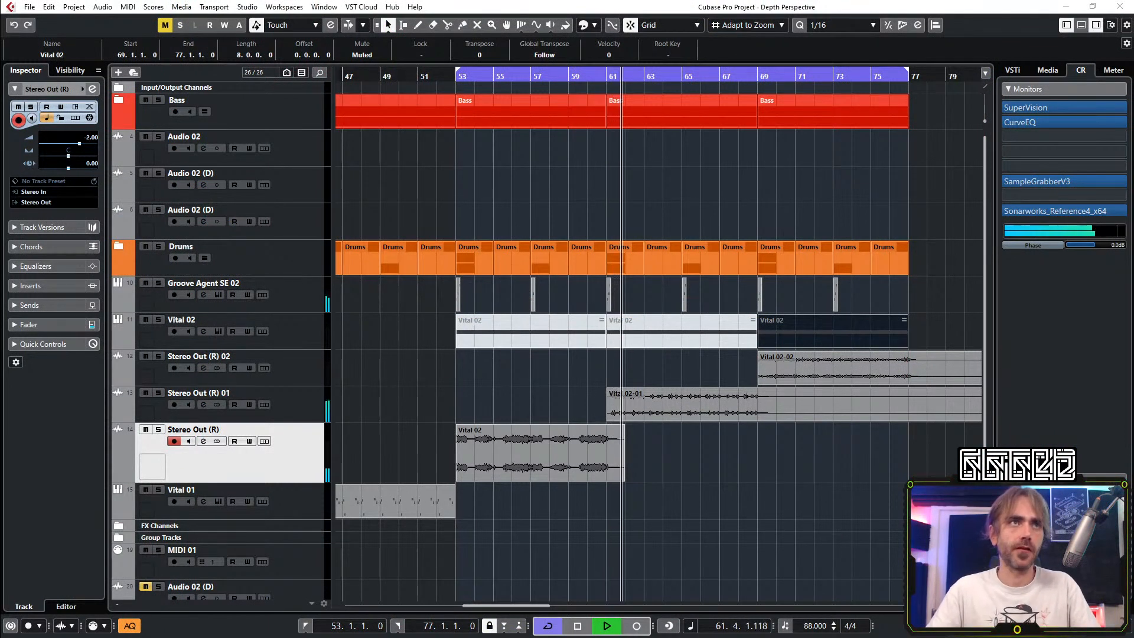
Step: Stop playback and select the Vital 02-01 audio event on the Stereo Out (R) 01 track
{"action": "left_click", "coordinate": [833, 502]}
{"action": "key", "text": "g"}
{"action": "key", "text": "g"}
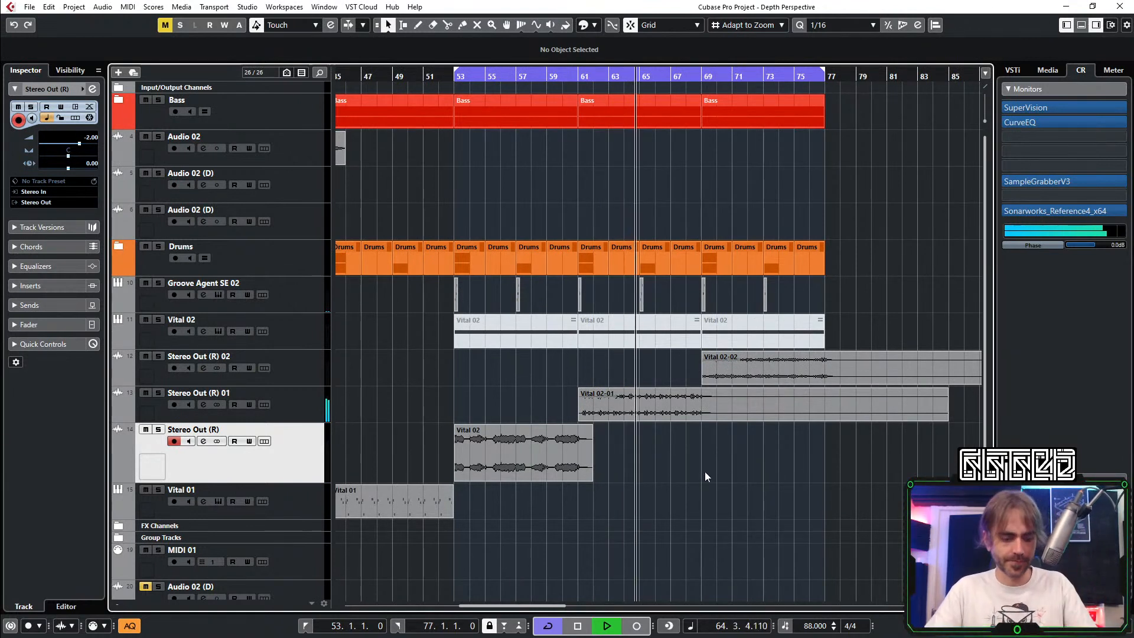
{"action": "key", "text": "space"}
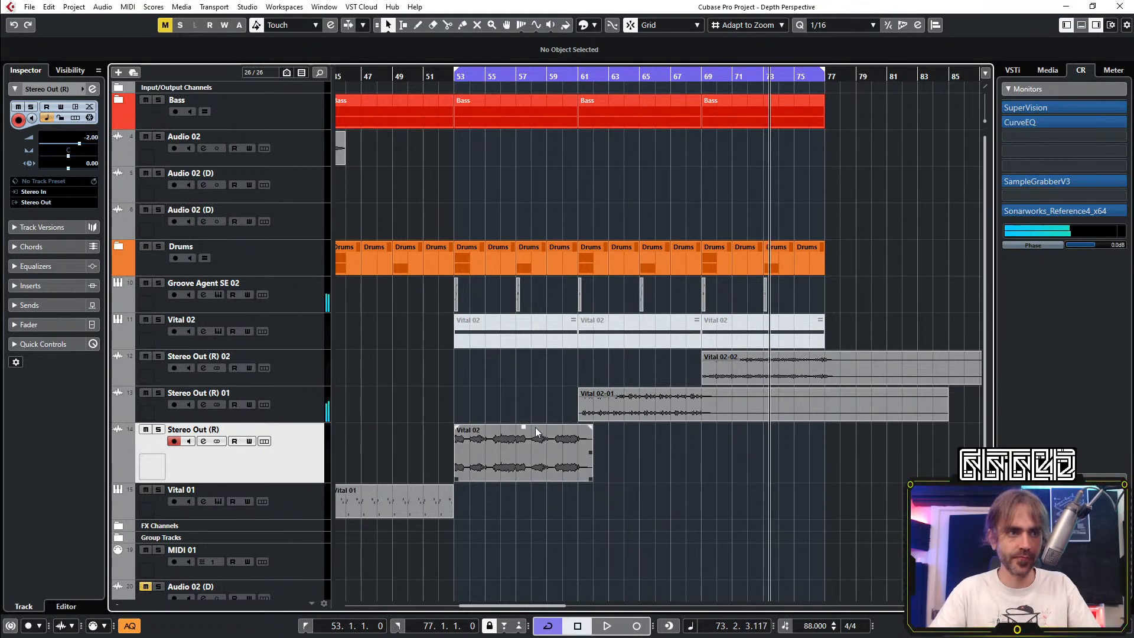
{"action": "left_click", "coordinate": [588, 417]}
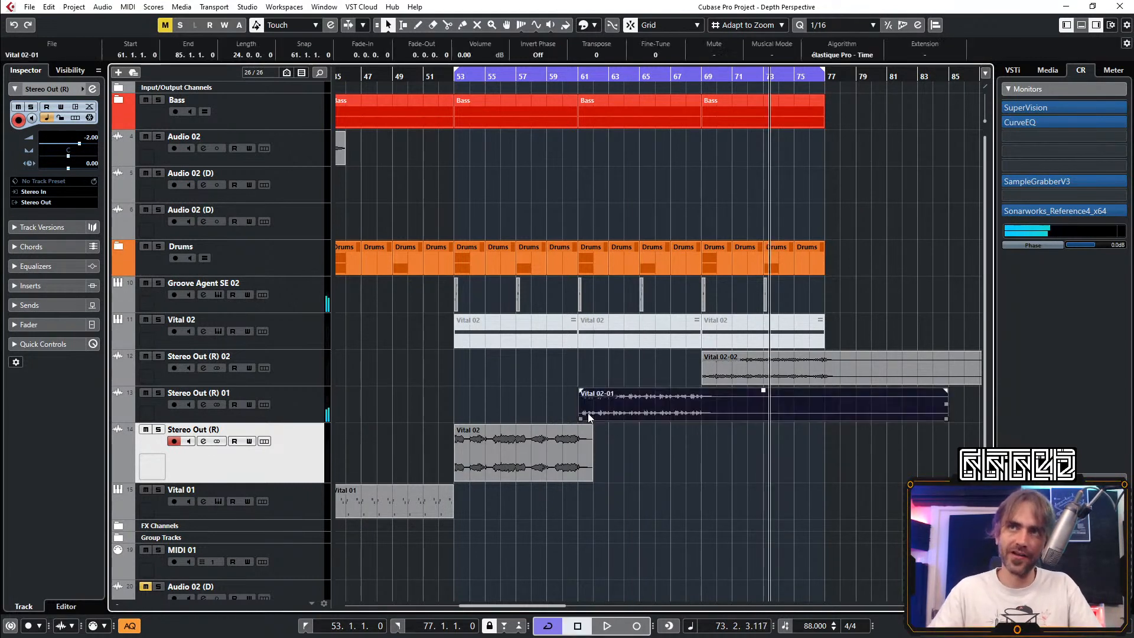
{"action": "left_click", "coordinate": [583, 78]}
{"action": "left_click", "coordinate": [653, 437]}
{"action": "scroll", "coordinate": [672, 469], "scroll_direction": "up", "scroll_amount": 3}
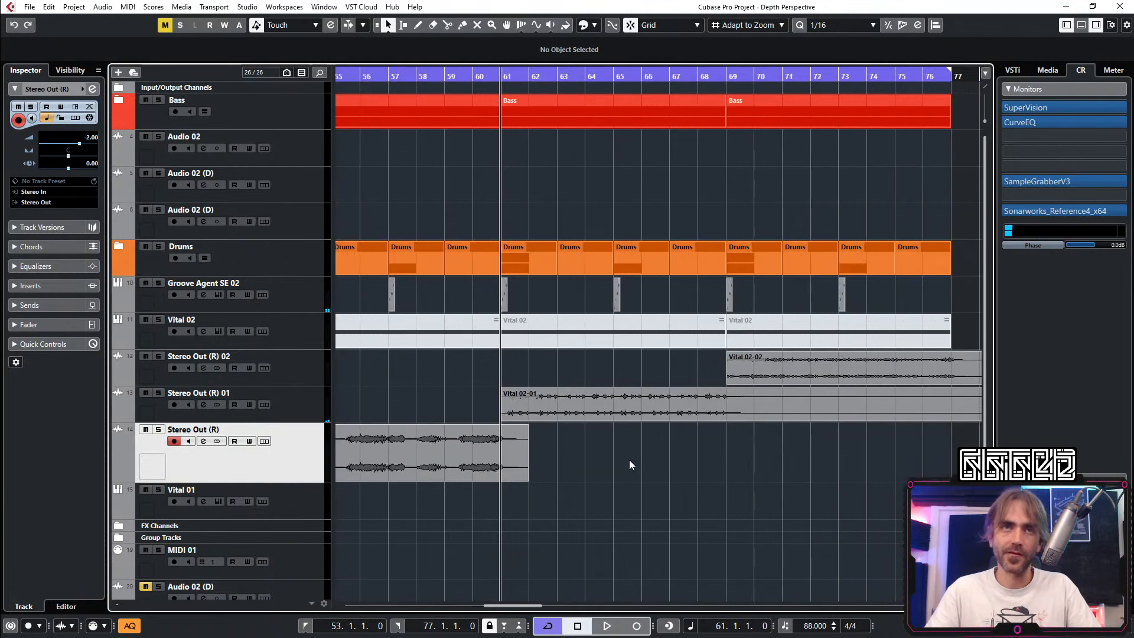
{"action": "left_click", "coordinate": [513, 473]}
{"action": "left_click", "coordinate": [591, 479]}
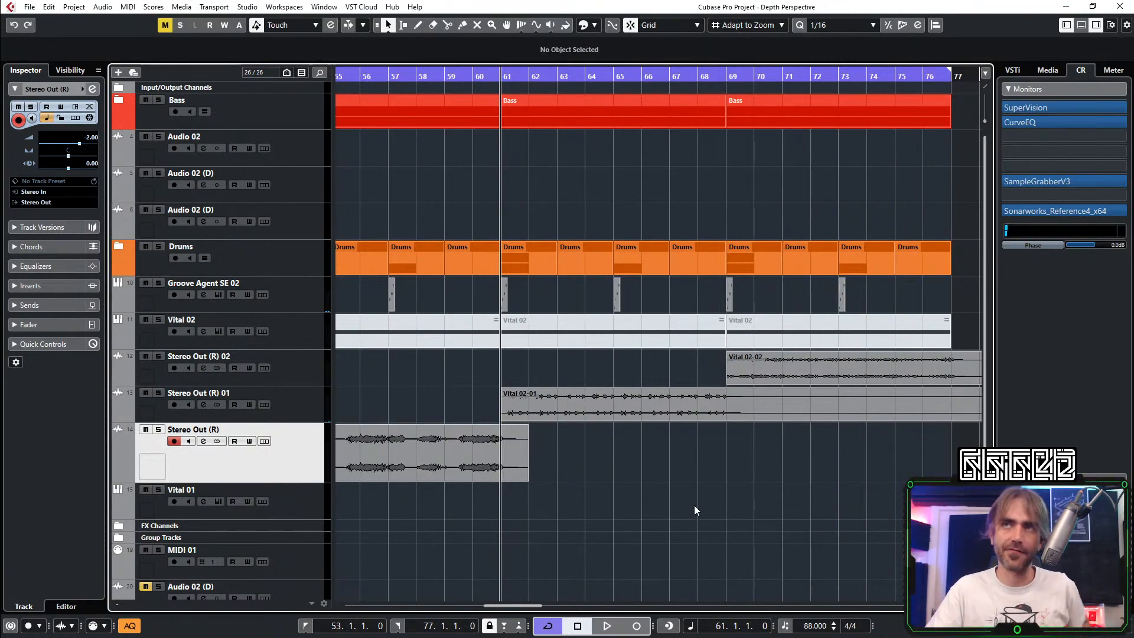
{"action": "scroll", "coordinate": [597, 437], "scroll_direction": "down", "scroll_amount": 4}
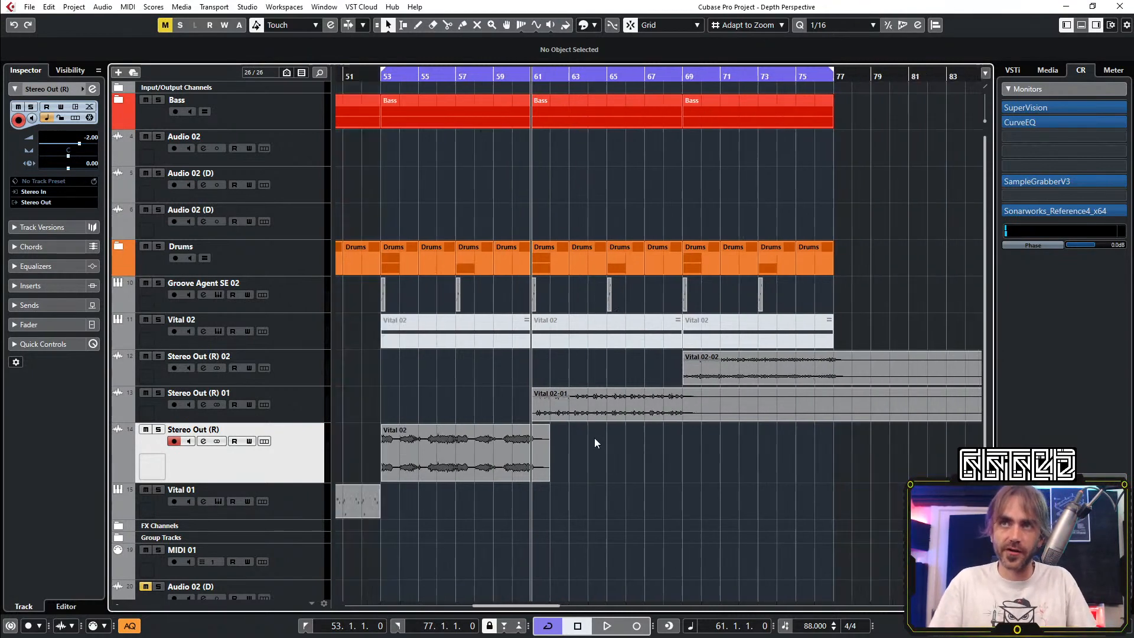
{"action": "left_click", "coordinate": [505, 477]}
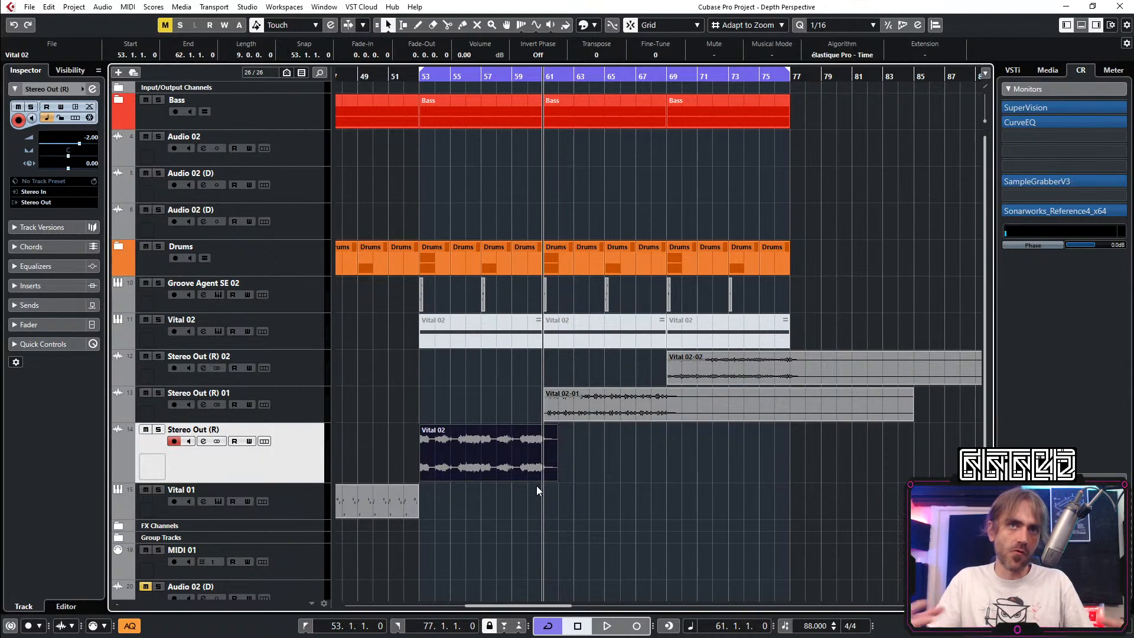
{"action": "left_click", "coordinate": [635, 464]}
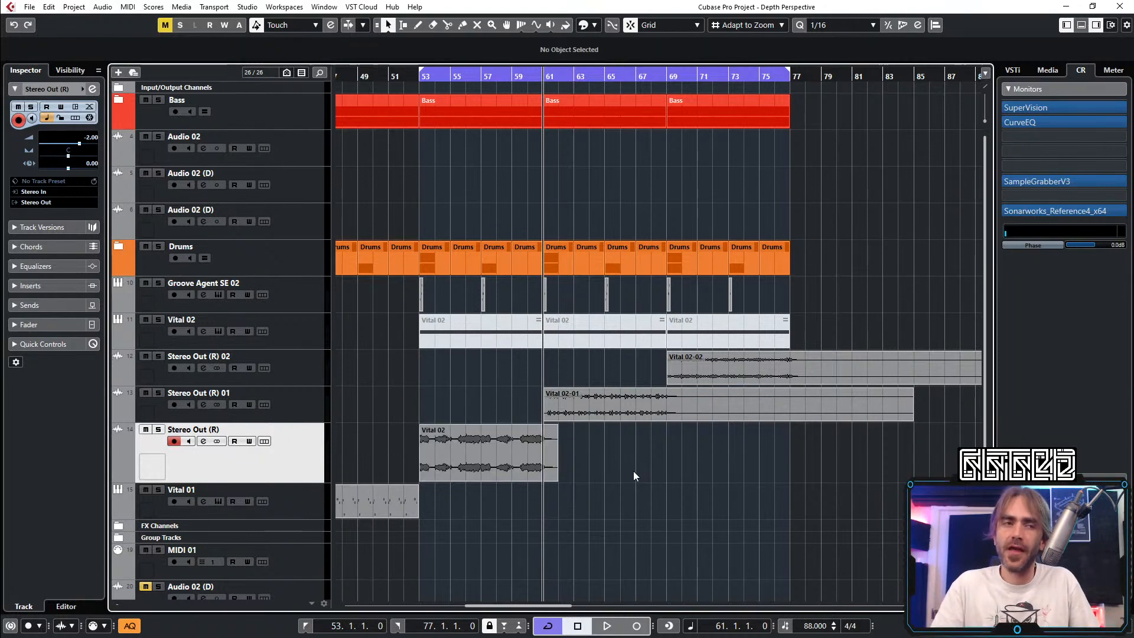
{"action": "scroll", "coordinate": [647, 449], "scroll_direction": "down", "scroll_amount": 5}
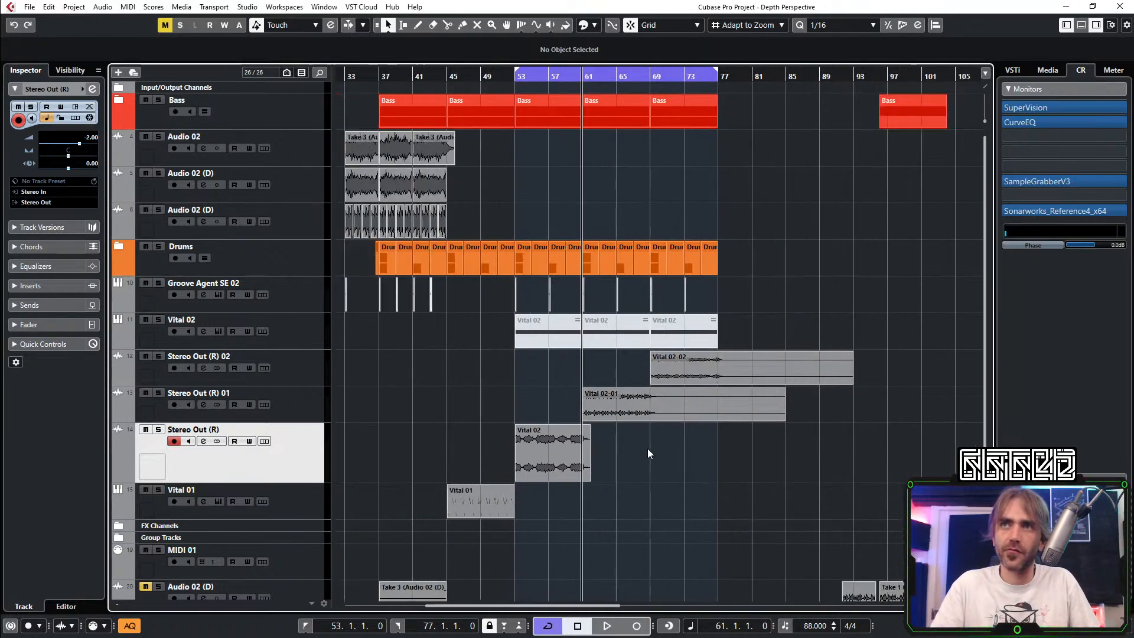
{"action": "scroll", "coordinate": [654, 453], "scroll_direction": "right", "scroll_amount": 2}
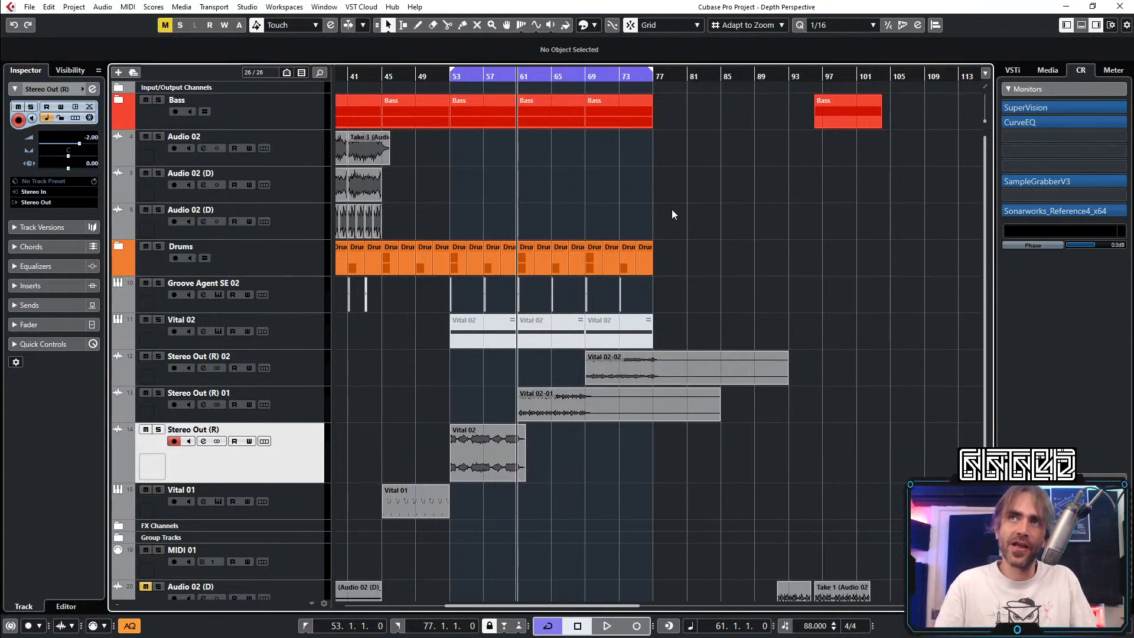
{"action": "scroll", "coordinate": [676, 269], "scroll_direction": "up", "scroll_amount": 3}
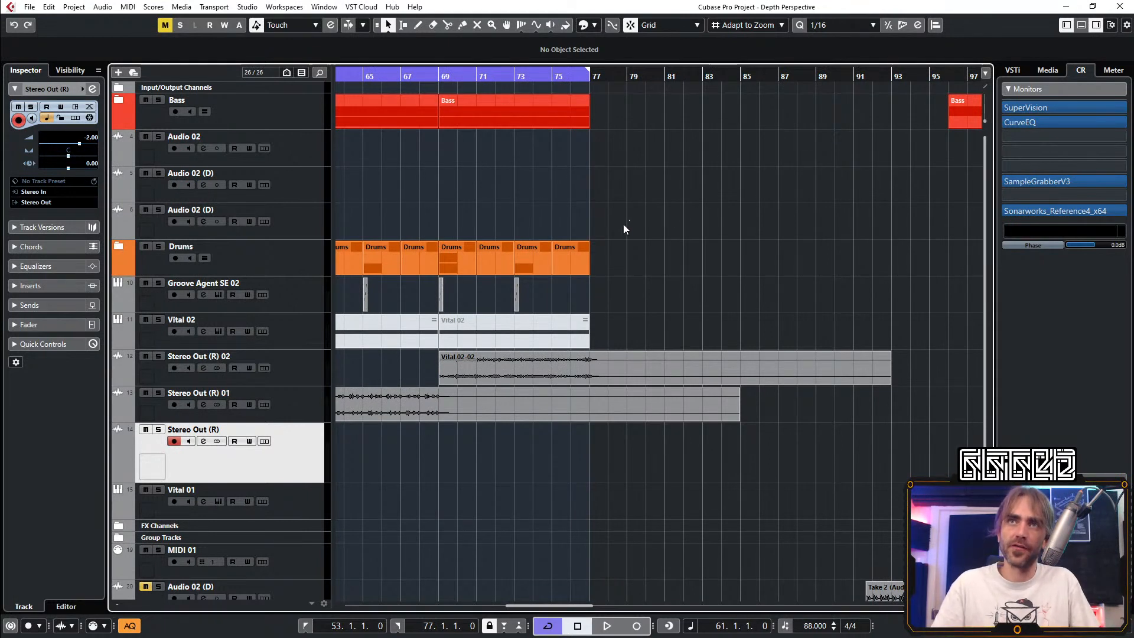
{"action": "left_click_drag", "start_coordinate": [630, 221], "coordinate": [443, 300]}
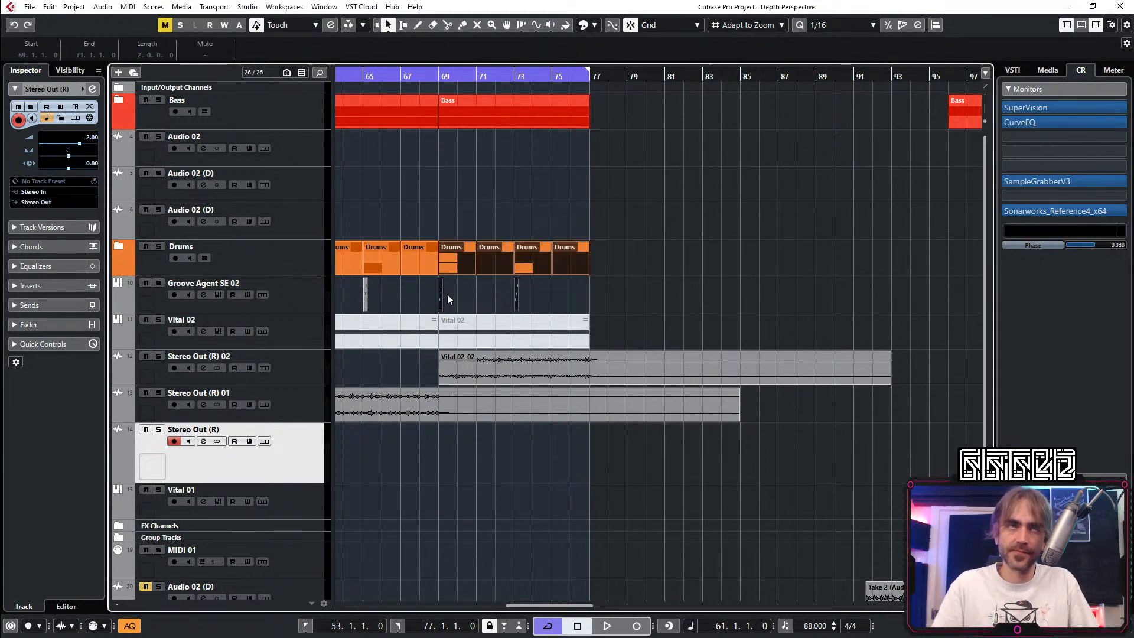
{"action": "left_click", "coordinate": [608, 238]}
{"action": "left_click_drag", "start_coordinate": [688, 207], "coordinate": [448, 291]}
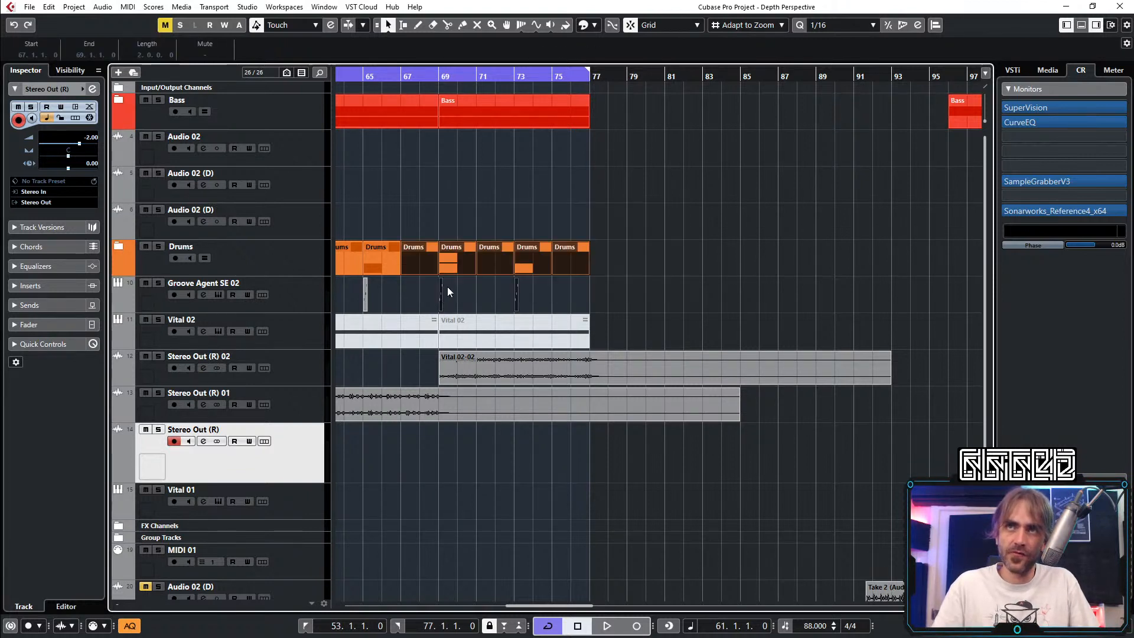
{"action": "left_click", "coordinate": [615, 221]}
Step: Copy the Drums and Groove Agent SE 02 events of bars 69 to 77 so the copies start at bar 77
{"action": "left_click_drag", "start_coordinate": [628, 209], "coordinate": [443, 309]}
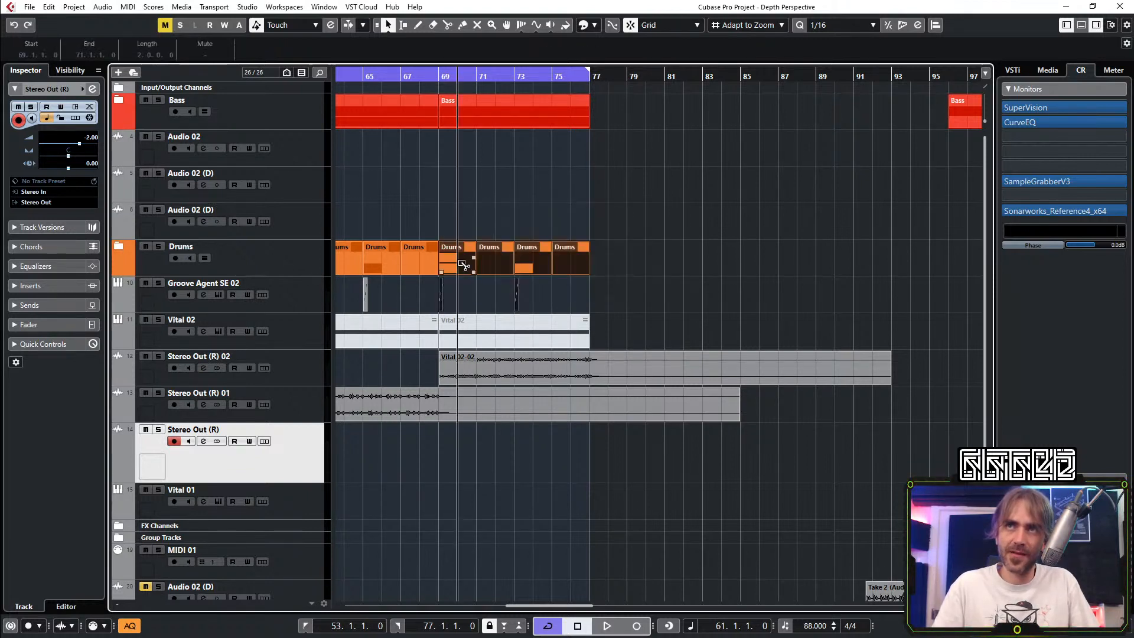
{"action": "left_click_drag", "start_coordinate": [464, 265], "coordinate": [591, 248]}
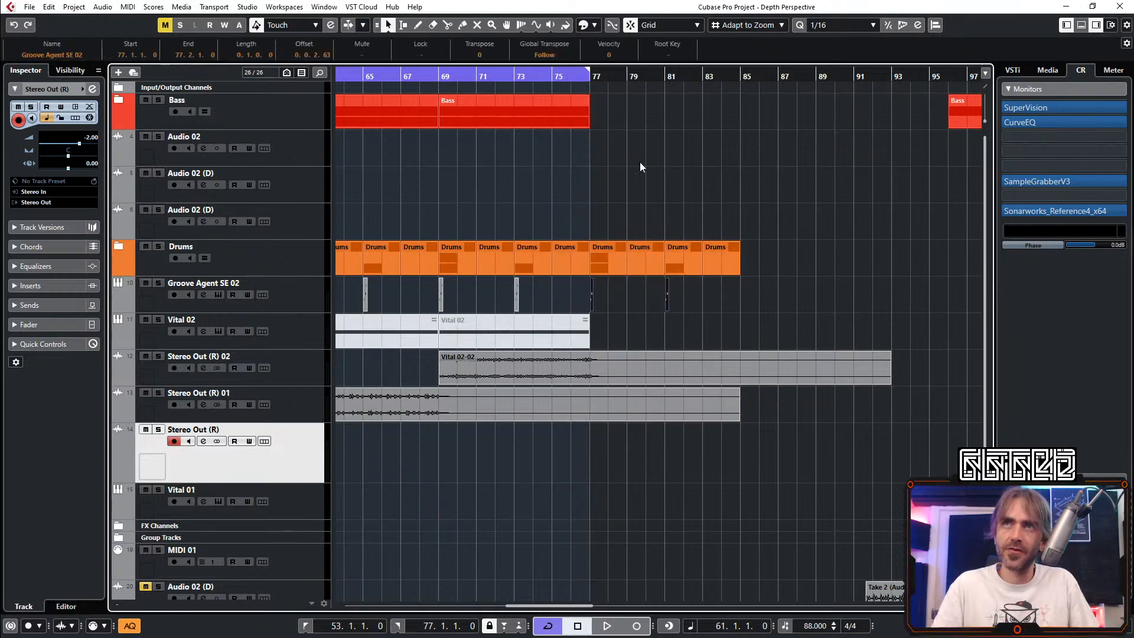
{"action": "left_click", "coordinate": [642, 166]}
Step: Set the loop range to bars 77 to 85 and start playback from bar 77
{"action": "left_click_drag", "start_coordinate": [593, 73], "coordinate": [645, 74]}
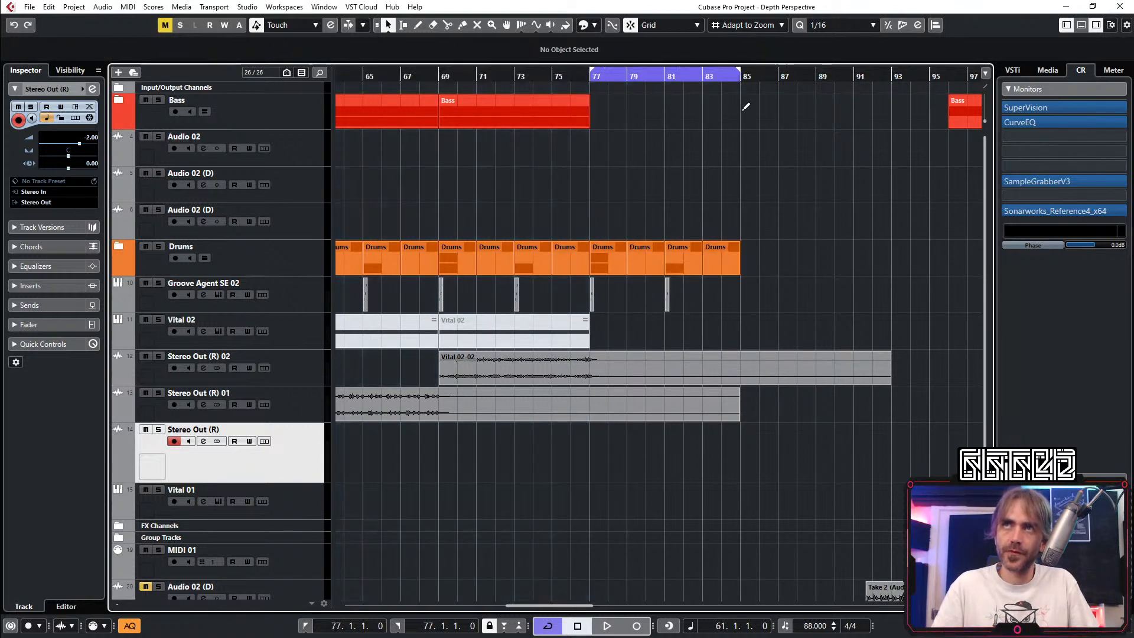
{"action": "key", "text": "KP_1"}
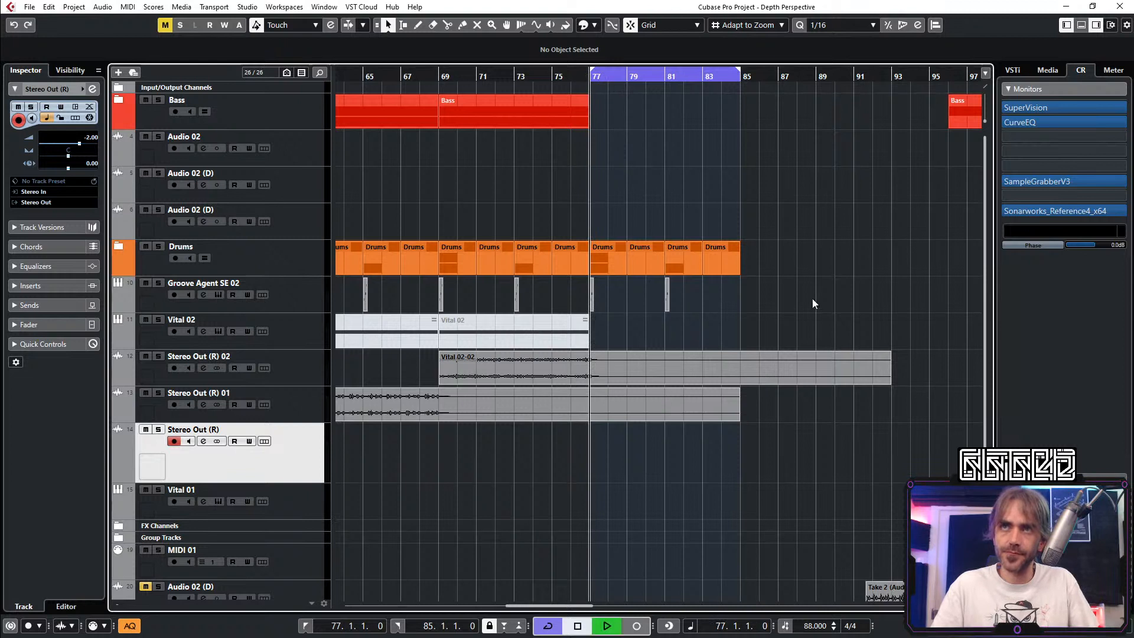
{"action": "key", "text": "space"}
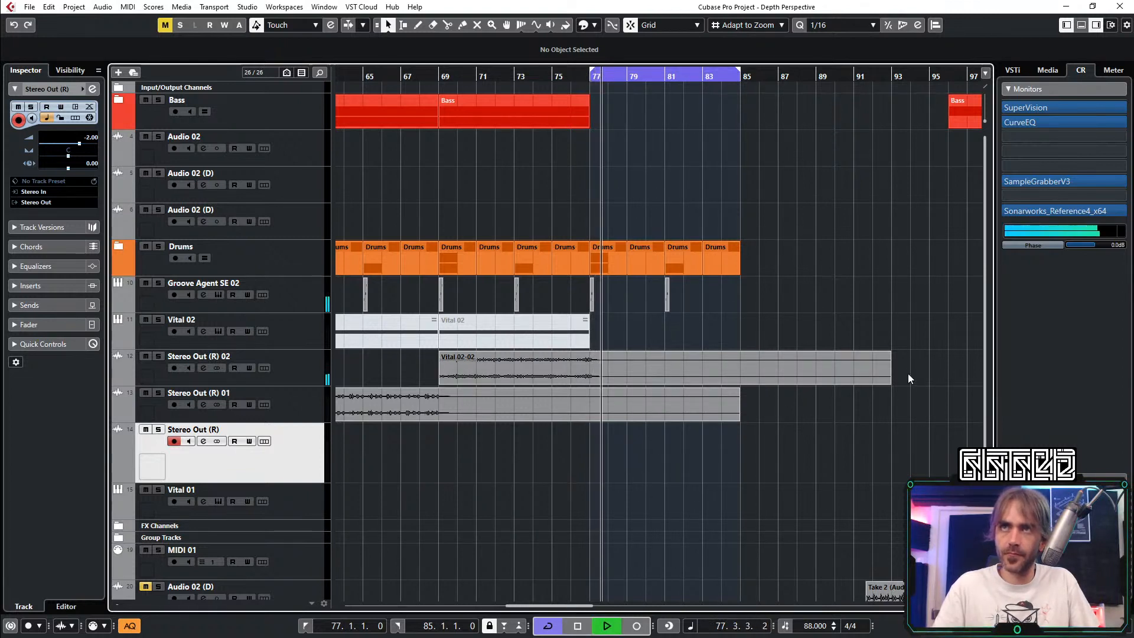
Step: Trim the end of the Vital 02-02 audio event to bar 79 and the Vital 02-01 event to bar 77
{"action": "left_click_drag", "start_coordinate": [889, 378], "coordinate": [627, 378]}
{"action": "left_click", "coordinate": [735, 417]}
{"action": "left_click_drag", "start_coordinate": [735, 417], "coordinate": [590, 418]}
{"action": "left_click", "coordinate": [618, 426]}
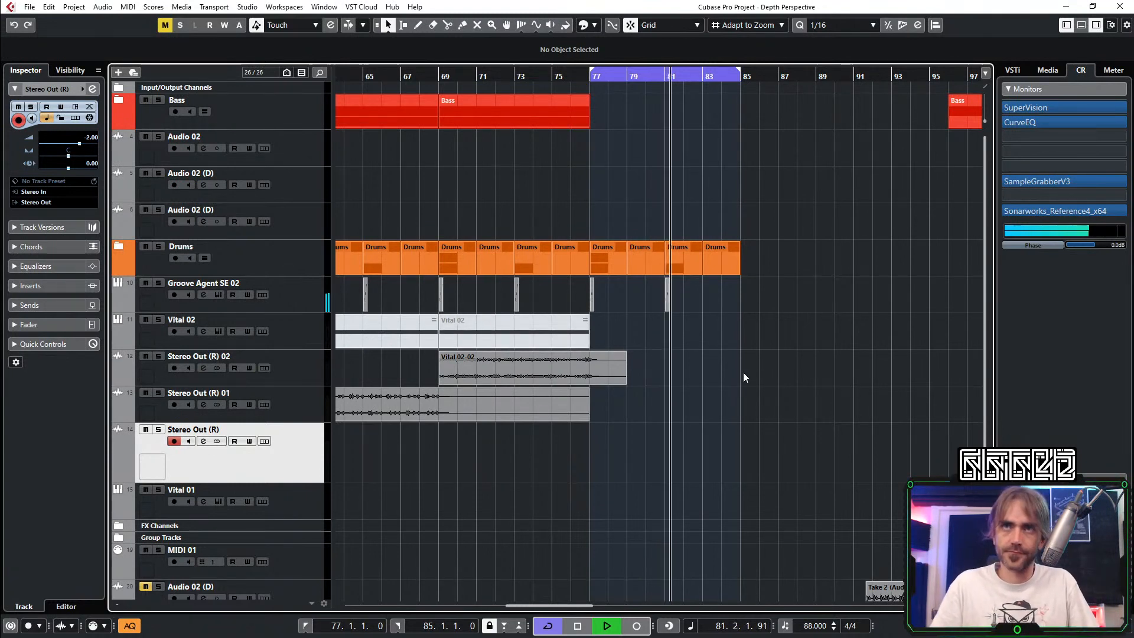
Step: Copy the Vital 02 MIDI part from bar 69 to bar 77 and save the synth's preset as Rhythmic THing2
{"action": "left_click_drag", "start_coordinate": [511, 329], "coordinate": [652, 338]}
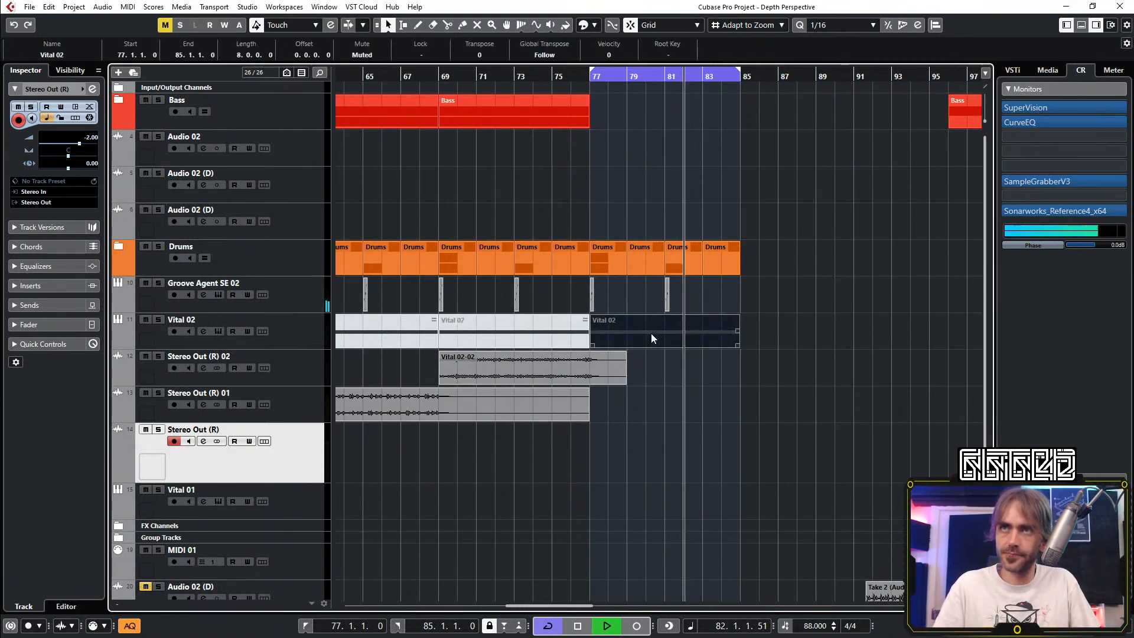
{"action": "left_click", "coordinate": [271, 319]}
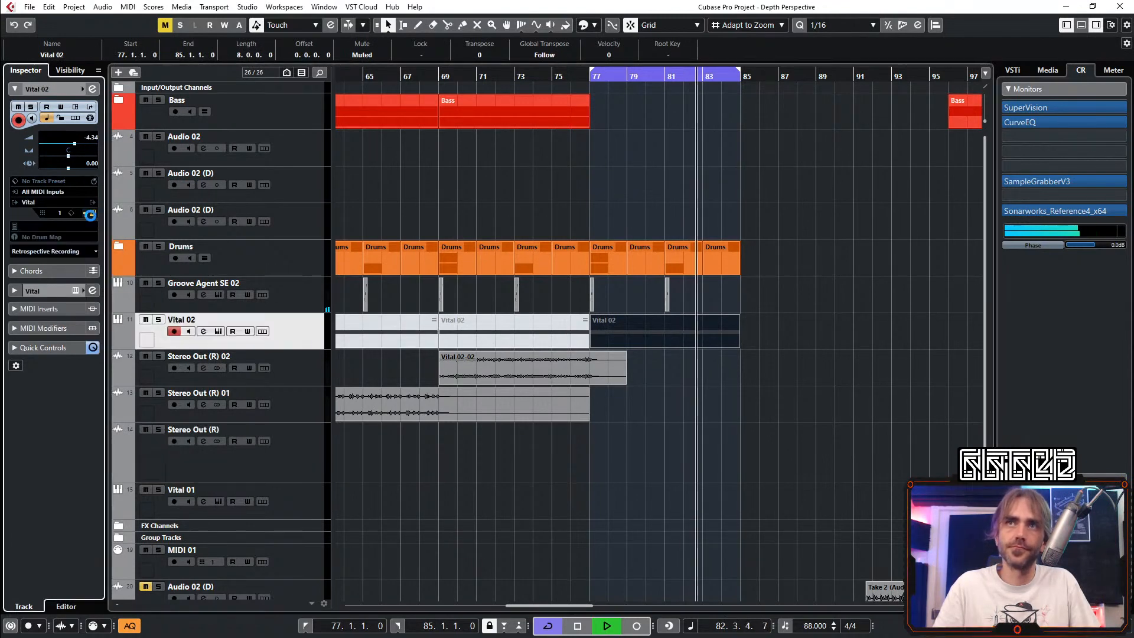
{"action": "left_click", "coordinate": [93, 213]}
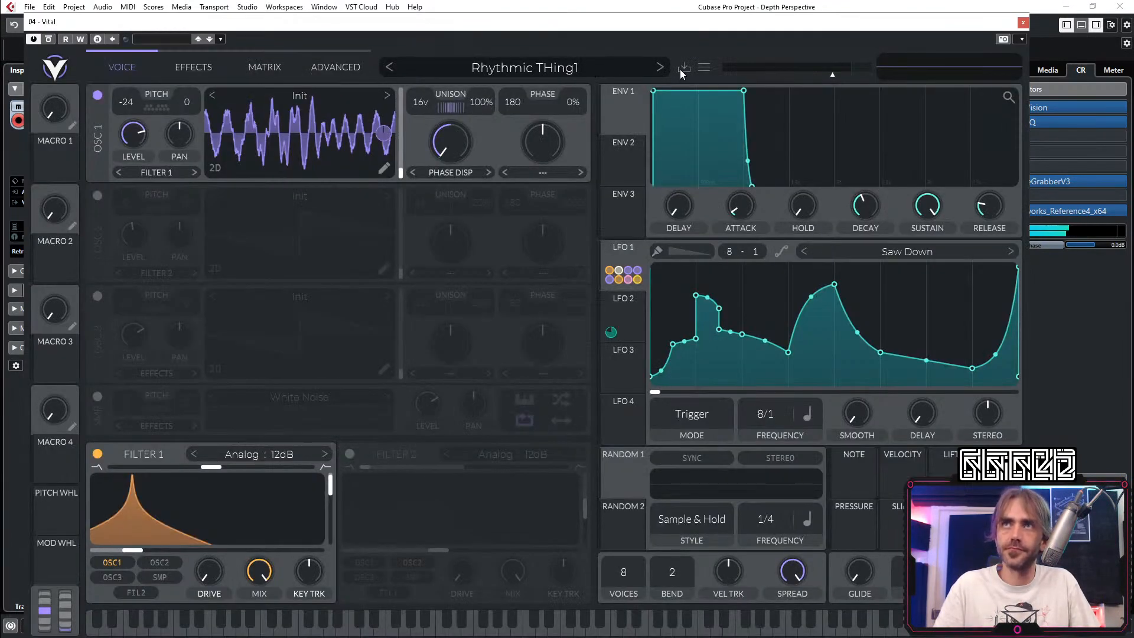
{"action": "left_click", "coordinate": [681, 69]}
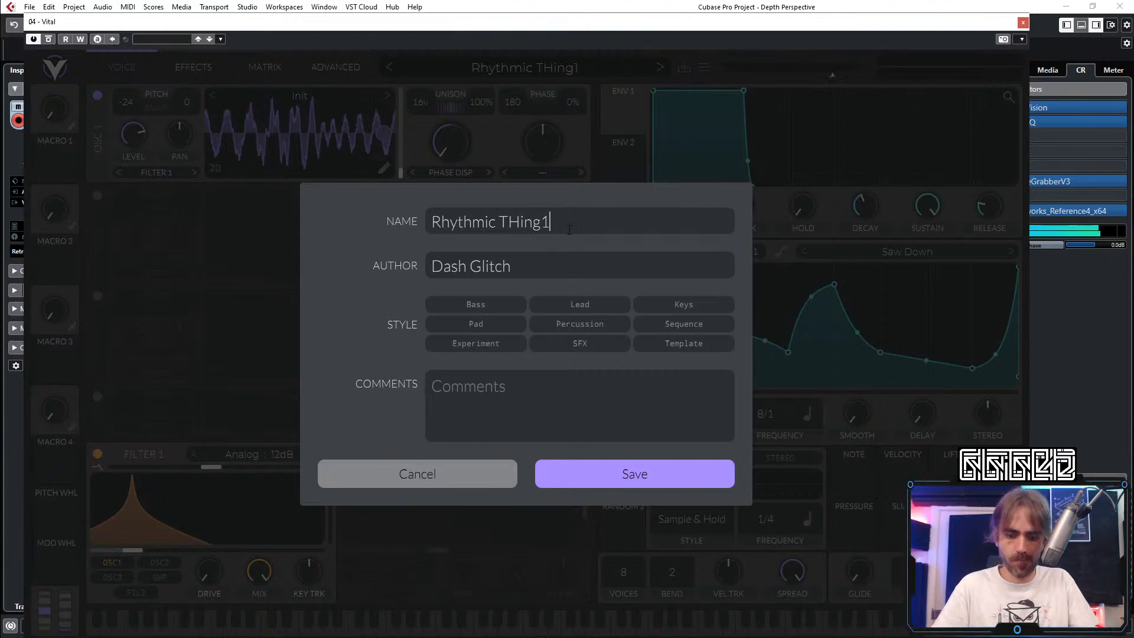
{"action": "type", "text": "2"}
{"action": "key", "text": "Return"}
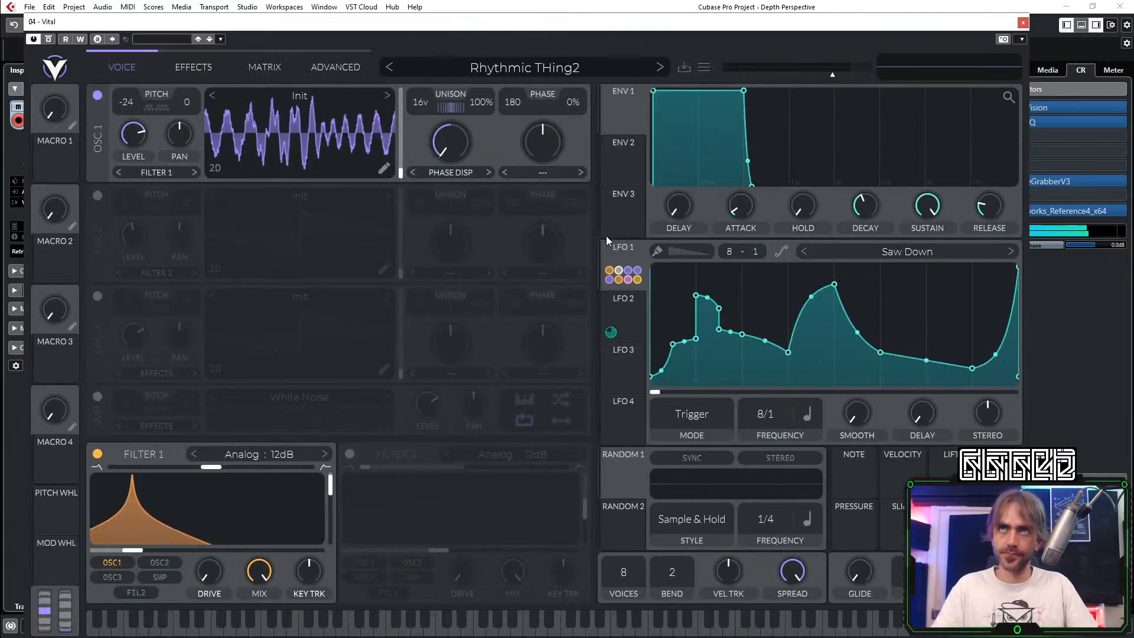
{"action": "left_click", "coordinate": [1022, 24]}
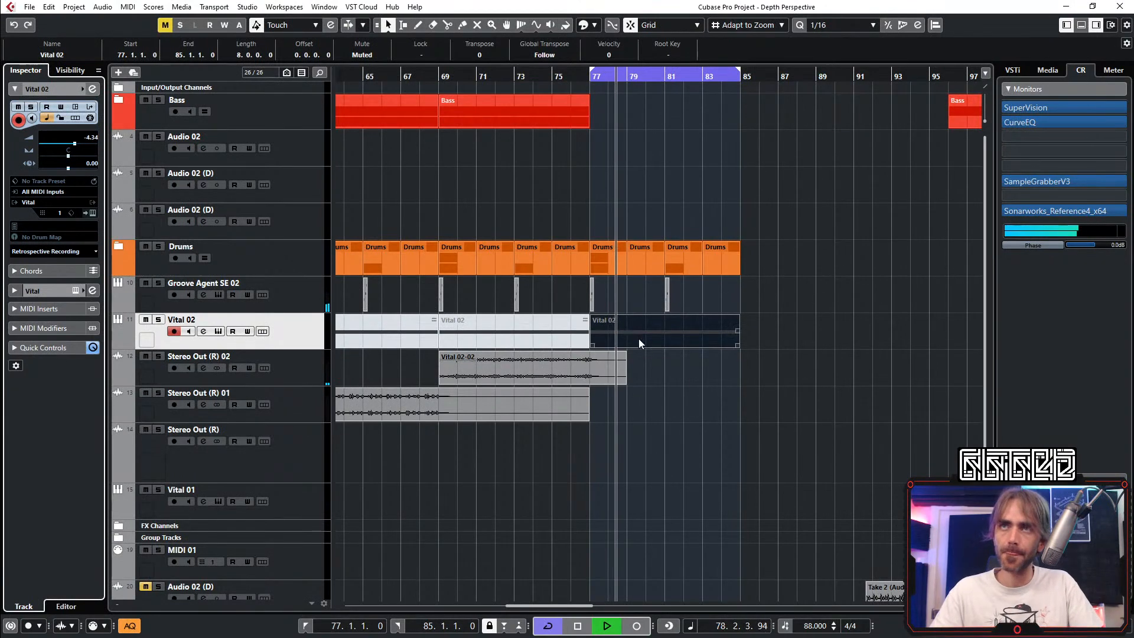
Step: Shorten the Vital 02 part at bar 77 to four bars using time-stretch sizing, and restore normal sizing
{"action": "scroll", "coordinate": [668, 372], "scroll_direction": "up", "scroll_amount": 2}
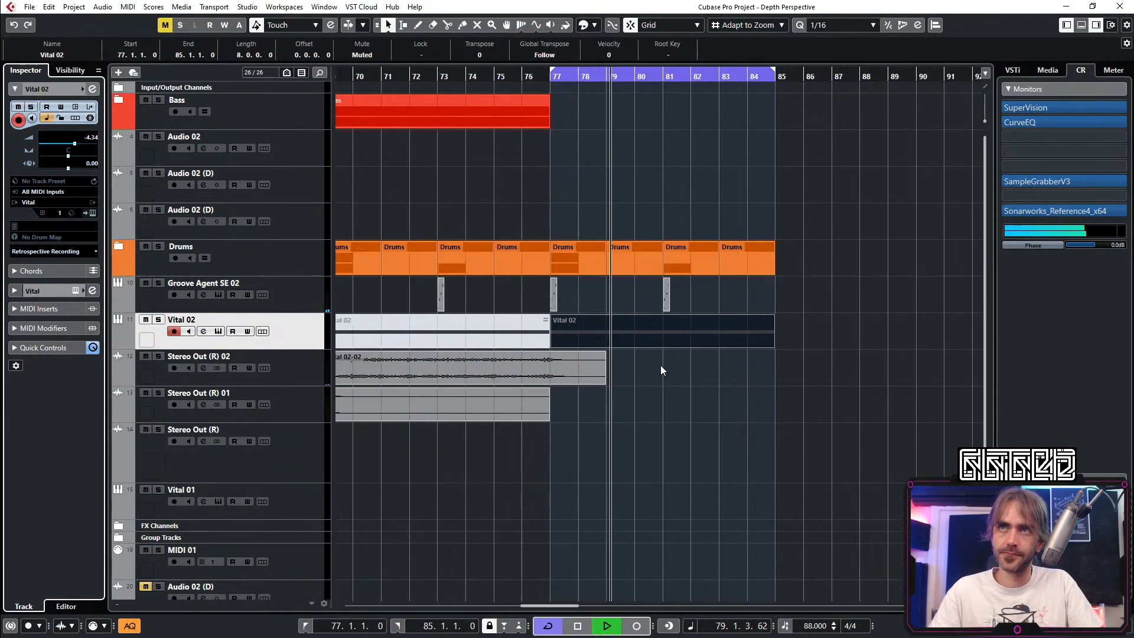
{"action": "scroll", "coordinate": [660, 363], "scroll_direction": "up", "scroll_amount": 2}
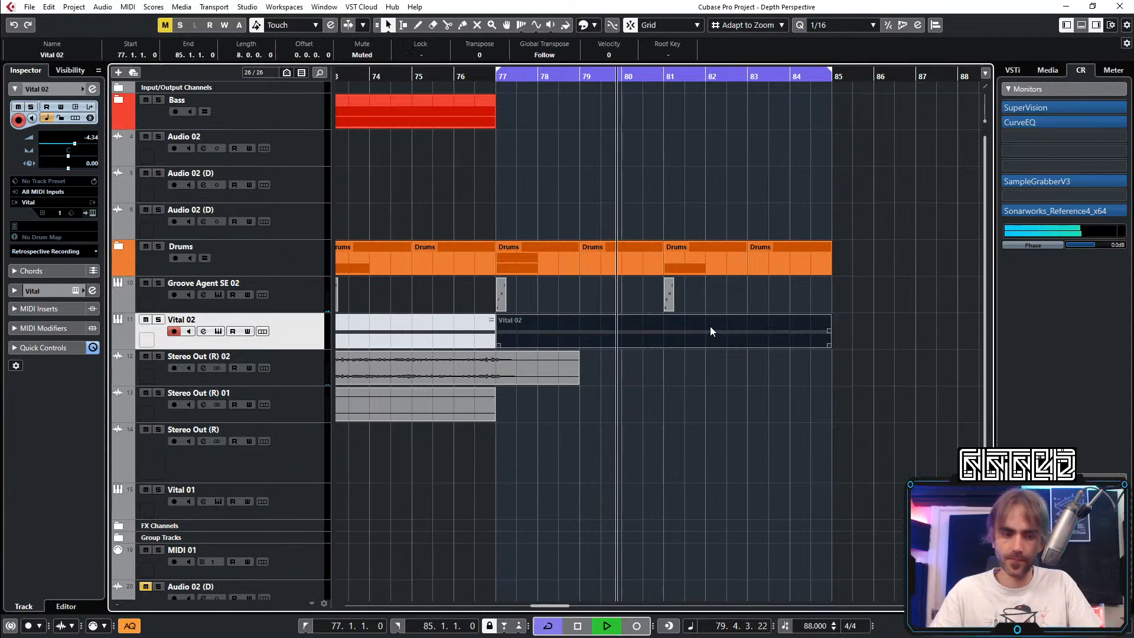
{"action": "key", "text": "1"}
{"action": "key", "text": "1"}
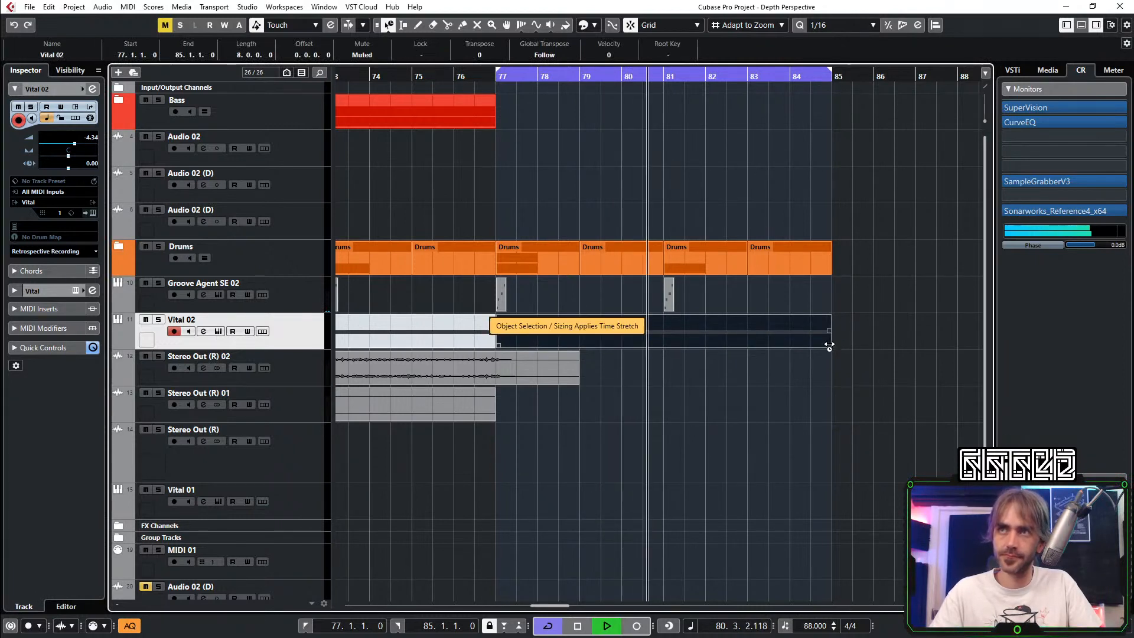
{"action": "left_click_drag", "start_coordinate": [830, 346], "coordinate": [665, 346]}
{"action": "key", "text": "1"}
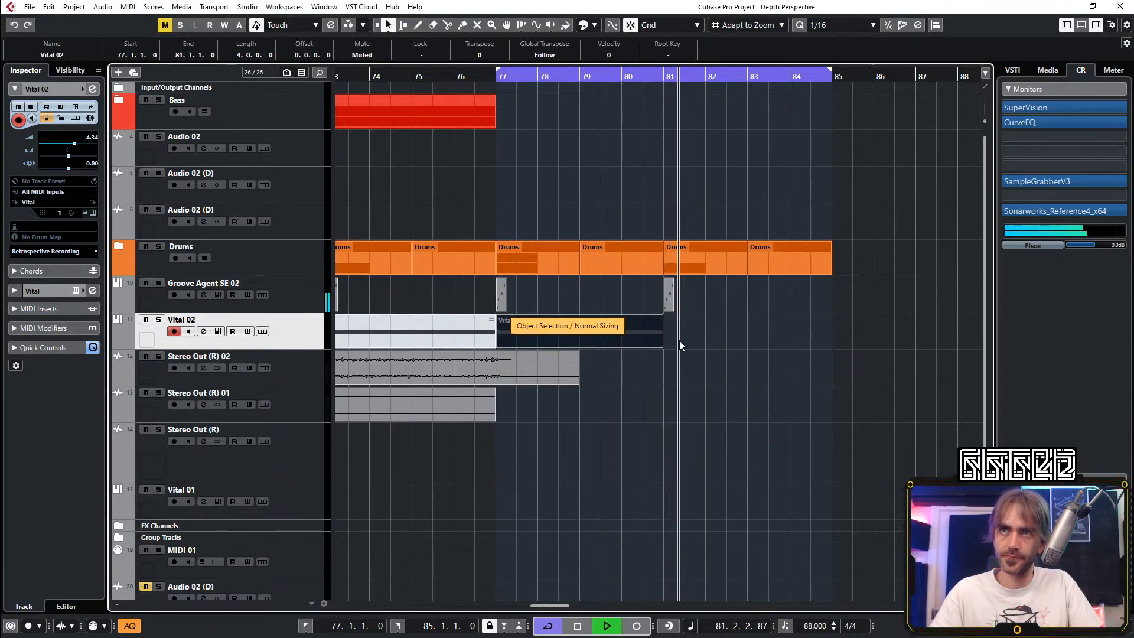
Step: Duplicate the four-bar Vital 02 part to bar 81, unmute both parts, and stop playback
{"action": "key", "text": "ctrl+d"}
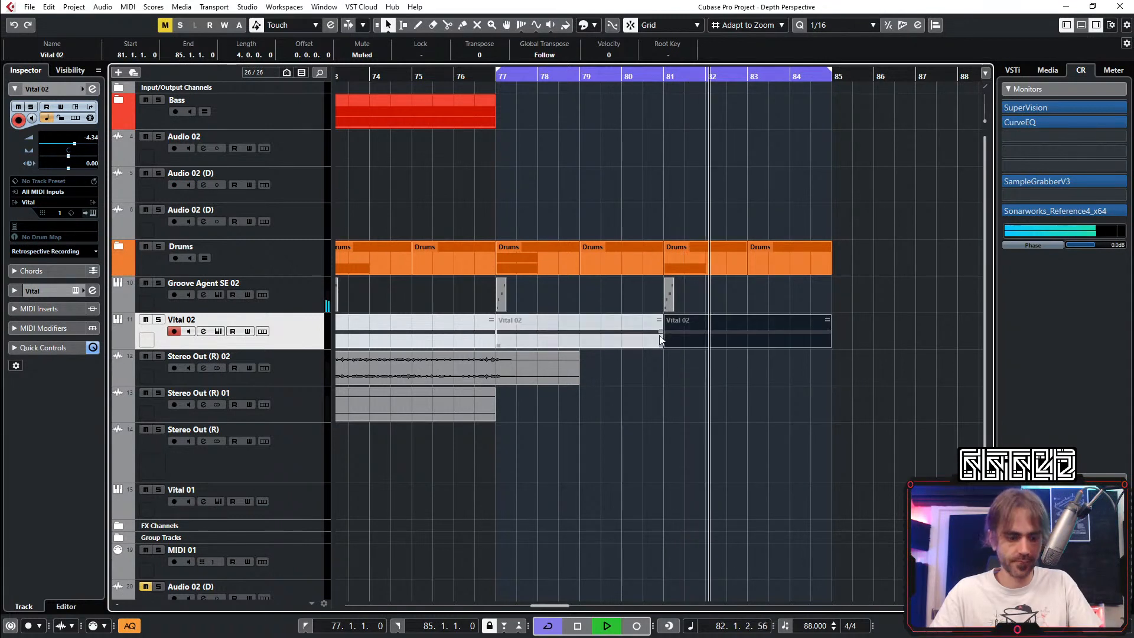
{"action": "left_click", "coordinate": [605, 329], "text": "shift"}
{"action": "key", "text": "space"}
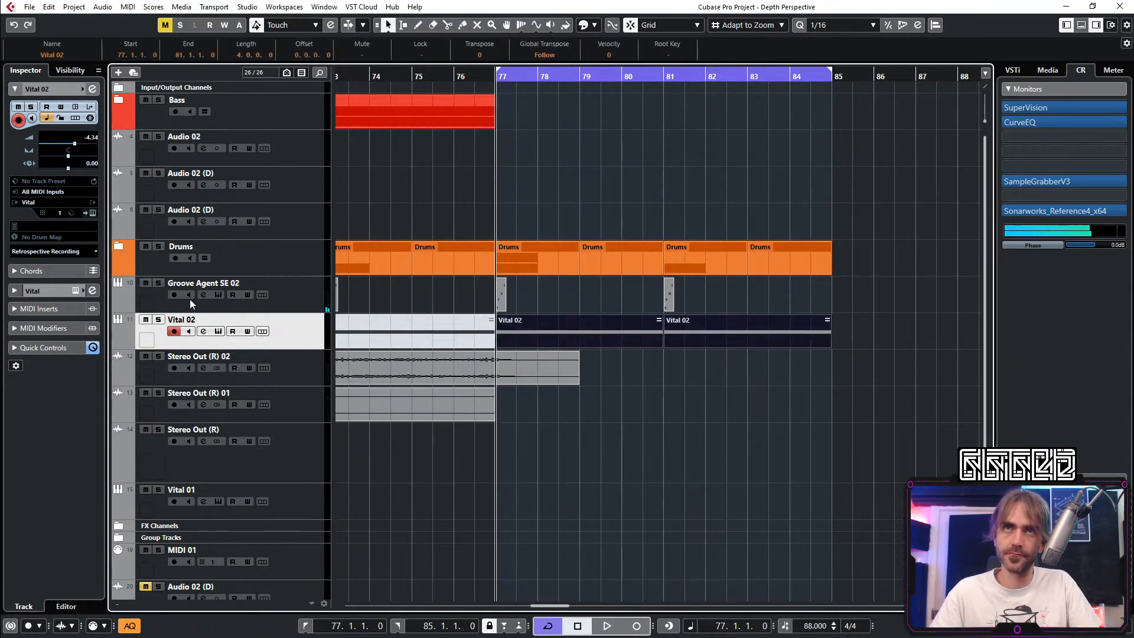
Step: Initialize the Vital 02 synth's preset, raise oscillator 1's level to about 0.15 during playback, and close the synth window
{"action": "left_click", "coordinate": [218, 330]}
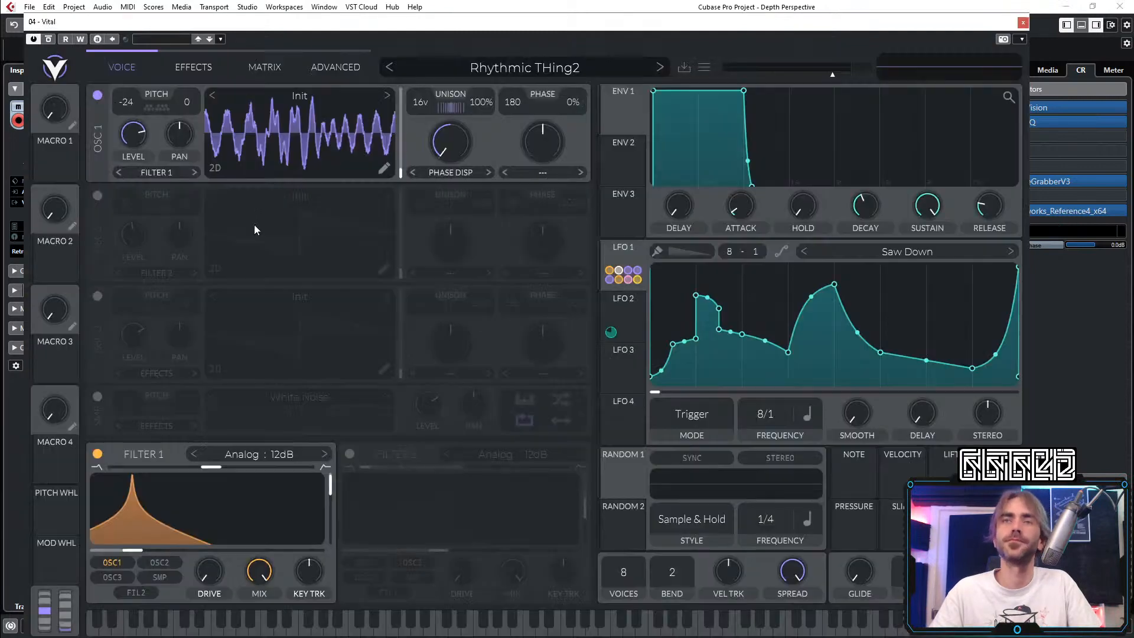
{"action": "right_click", "coordinate": [575, 69]}
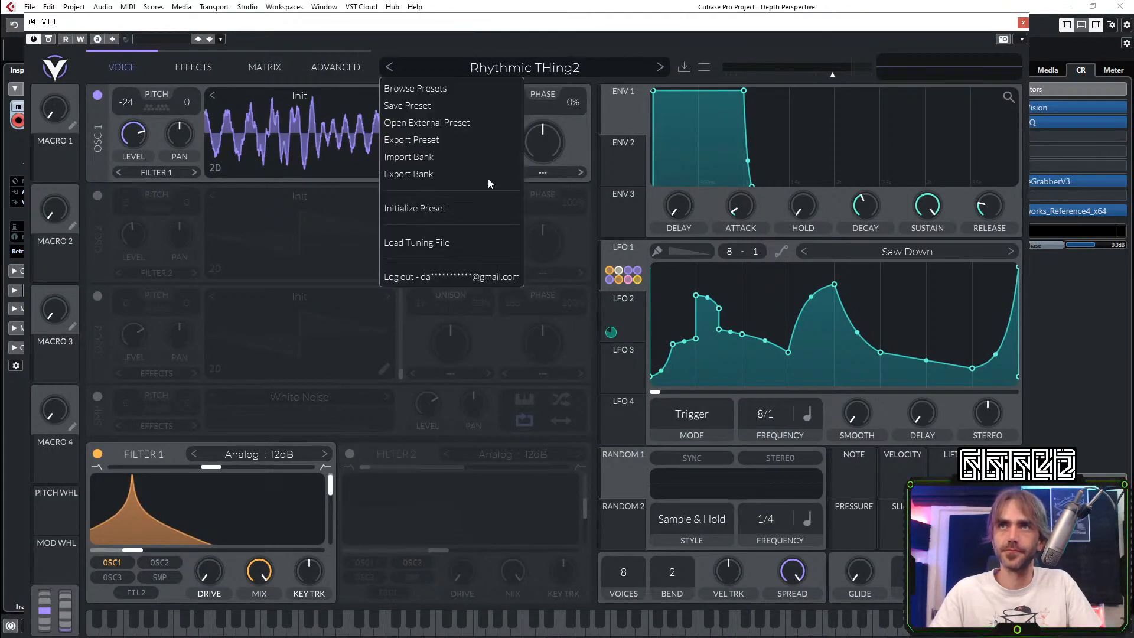
{"action": "left_click", "coordinate": [441, 208]}
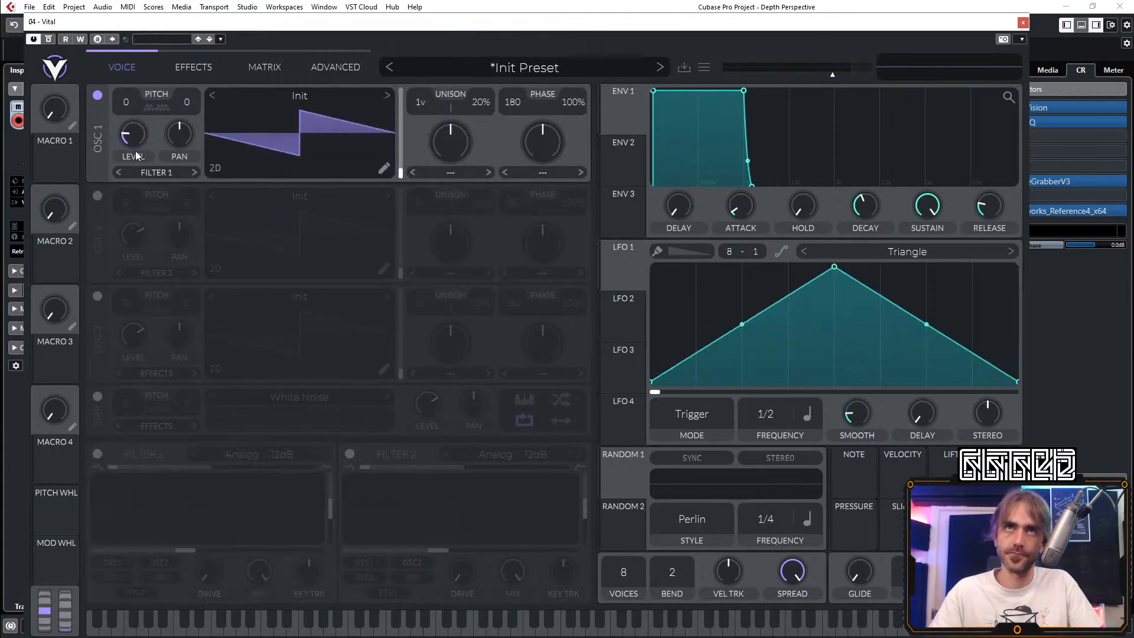
{"action": "left_click_drag", "start_coordinate": [136, 155], "coordinate": [151, 118]}
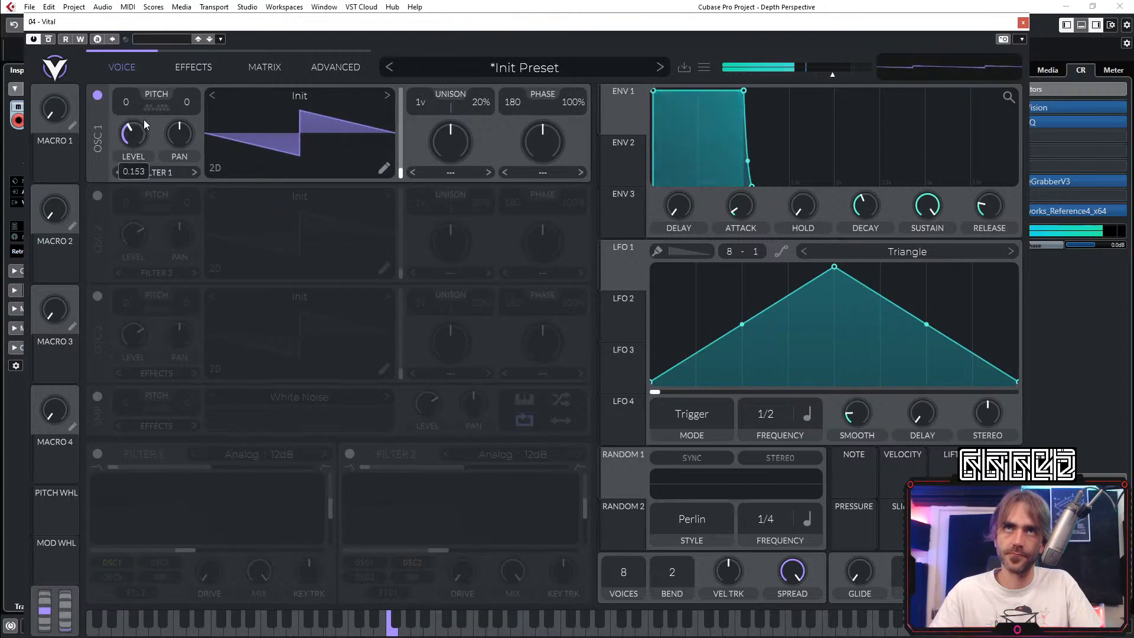
{"action": "left_click", "coordinate": [1024, 23]}
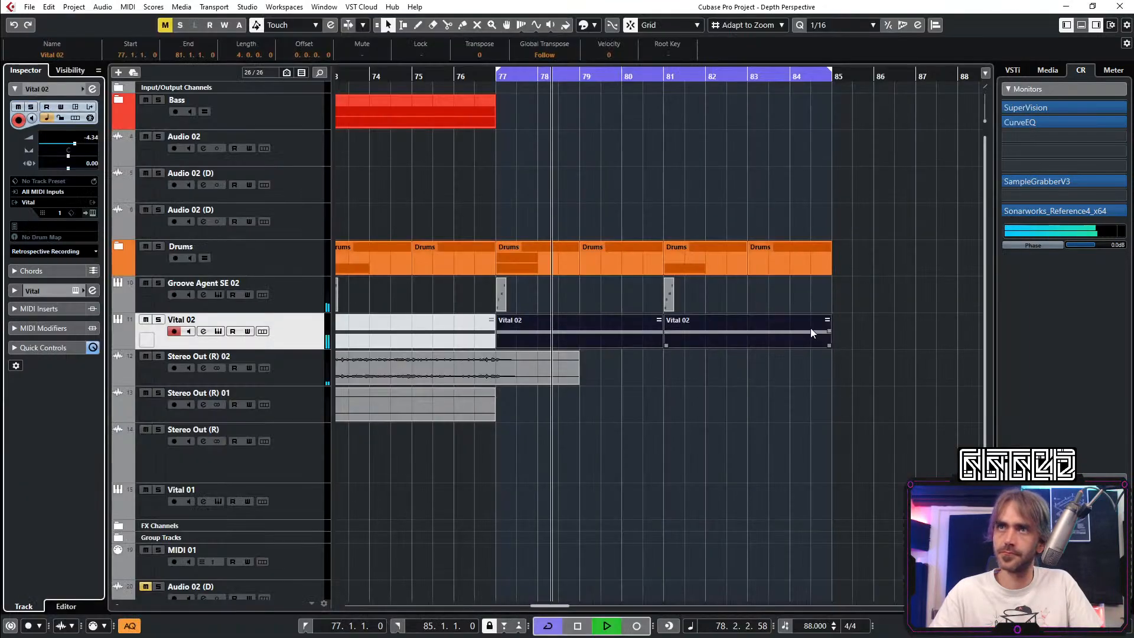
Step: Examine the notes of the Vital 02 part at bar 77 in the editor, and close it
{"action": "double_click", "coordinate": [576, 326]}
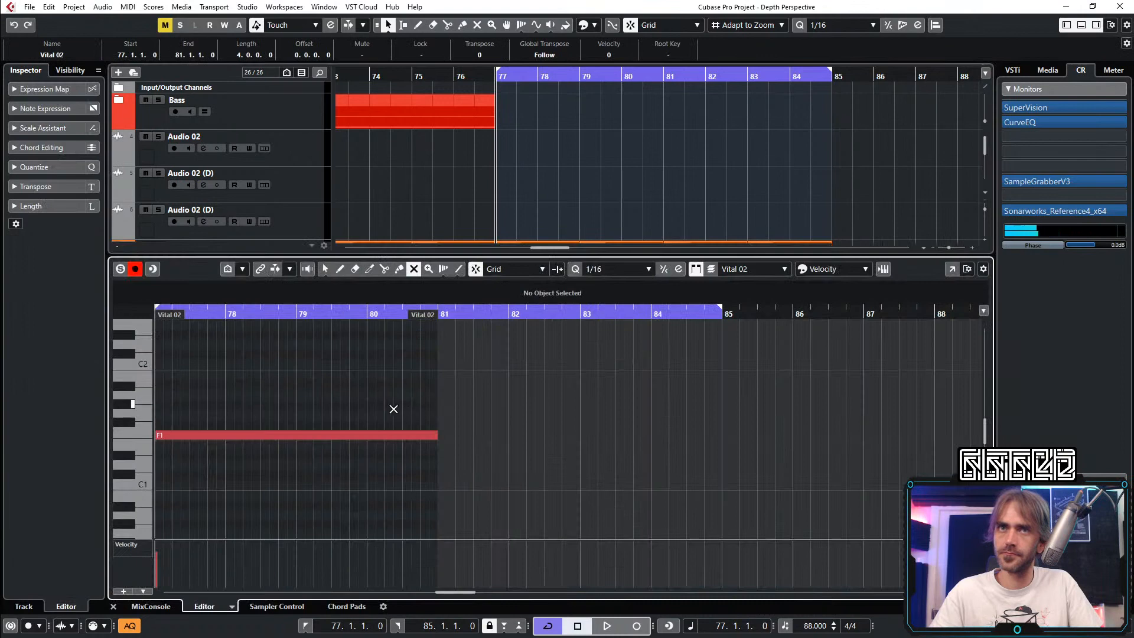
{"action": "left_click", "coordinate": [114, 606]}
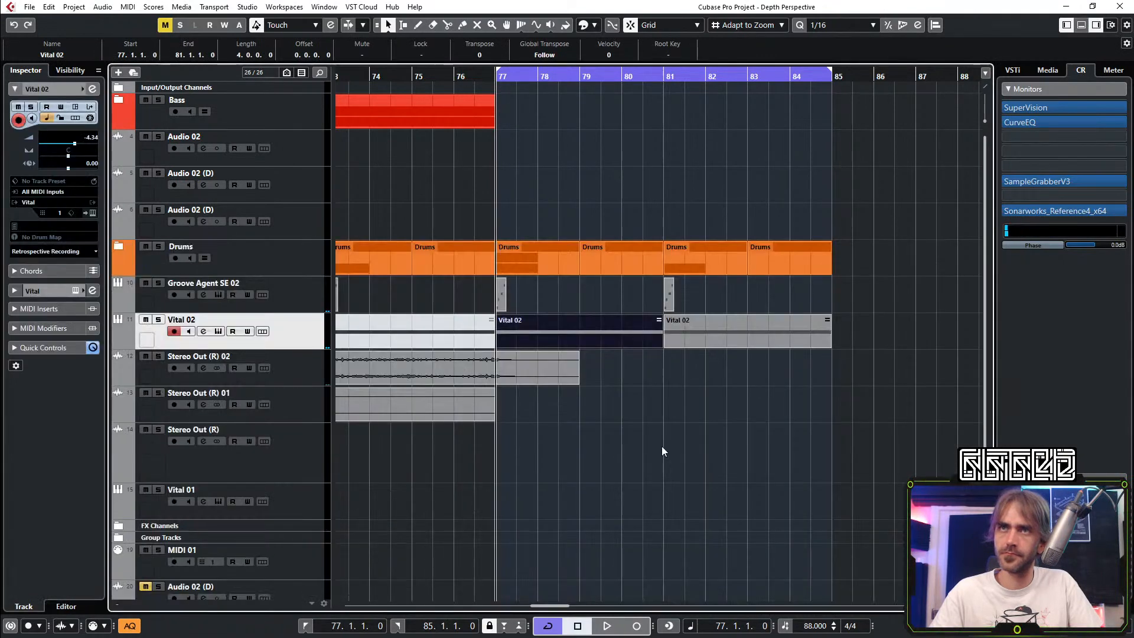
Step: Play the loop from bar 77, open the Vital 02 synth, and set oscillator 1's transpose to -12
{"action": "key", "text": "space"}
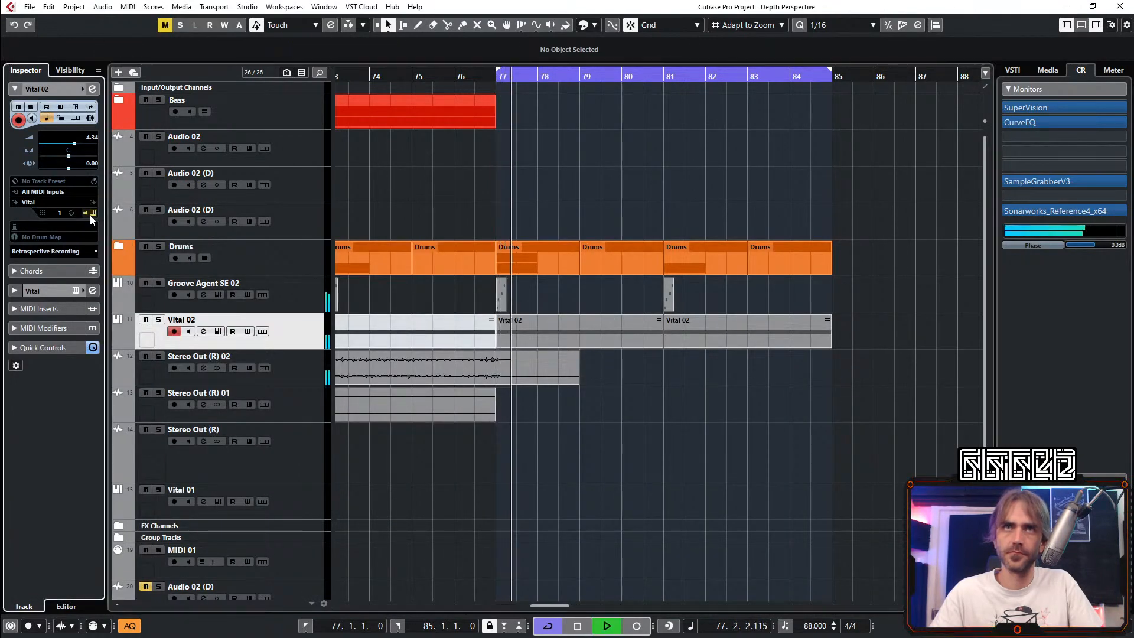
{"action": "left_click", "coordinate": [93, 214]}
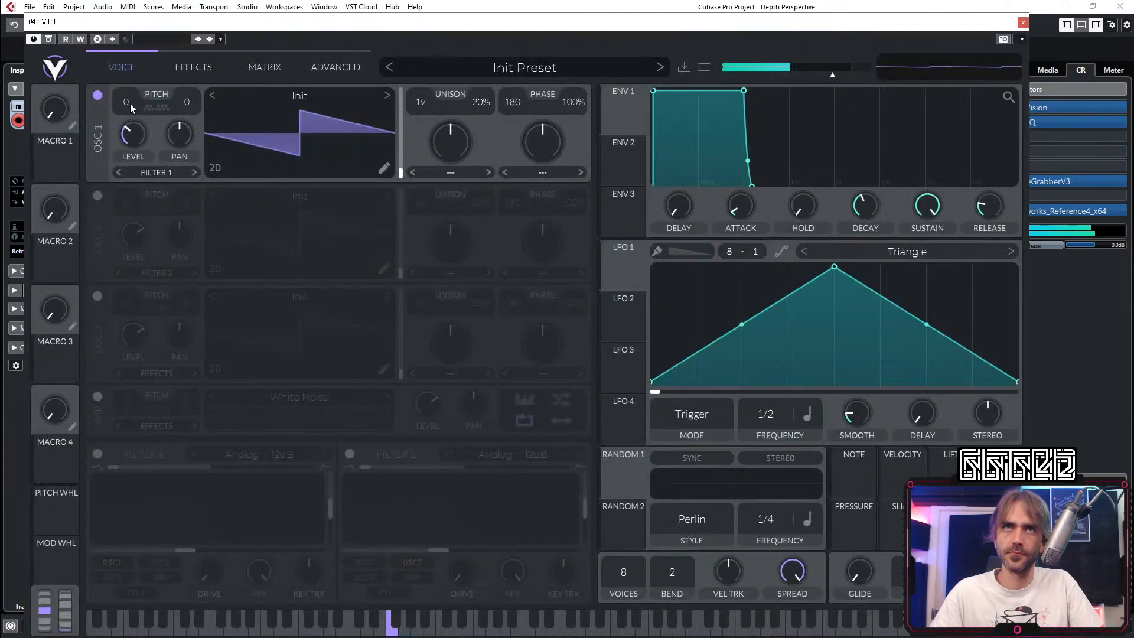
{"action": "left_click_drag", "start_coordinate": [129, 111], "coordinate": [129, 128]}
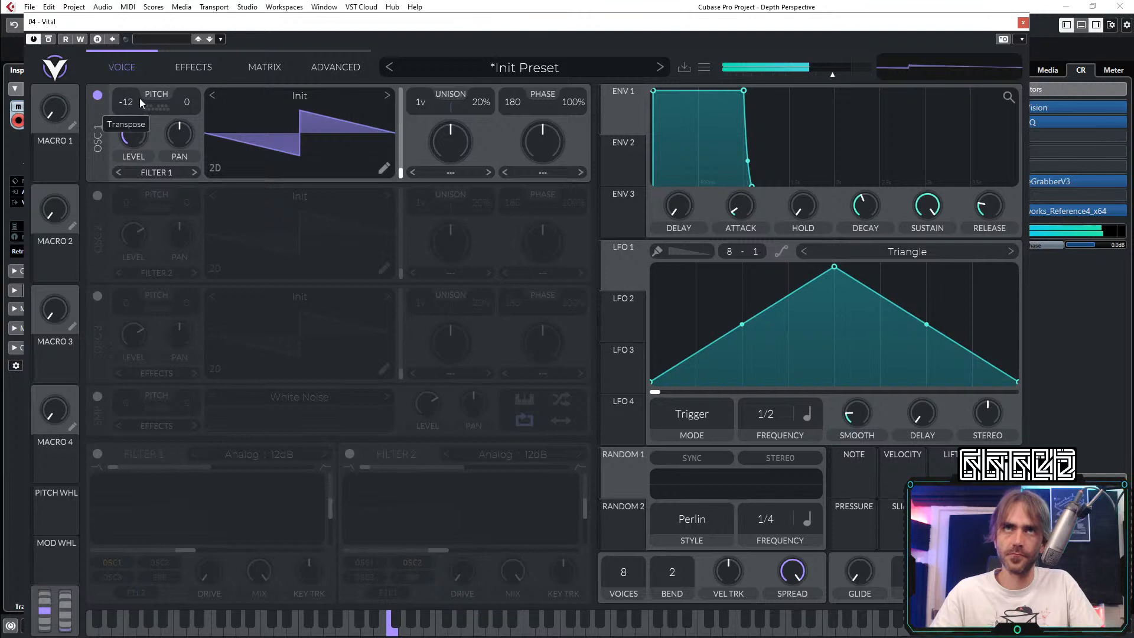
Step: Enable filter 1 with its cutoff at about 26.8 semitones and low resonance, close the synth window, and stop playback
{"action": "left_click", "coordinate": [98, 454]}
{"action": "left_click_drag", "start_coordinate": [166, 552], "coordinate": [215, 552]}
{"action": "left_click_drag", "start_coordinate": [331, 511], "coordinate": [331, 540]}
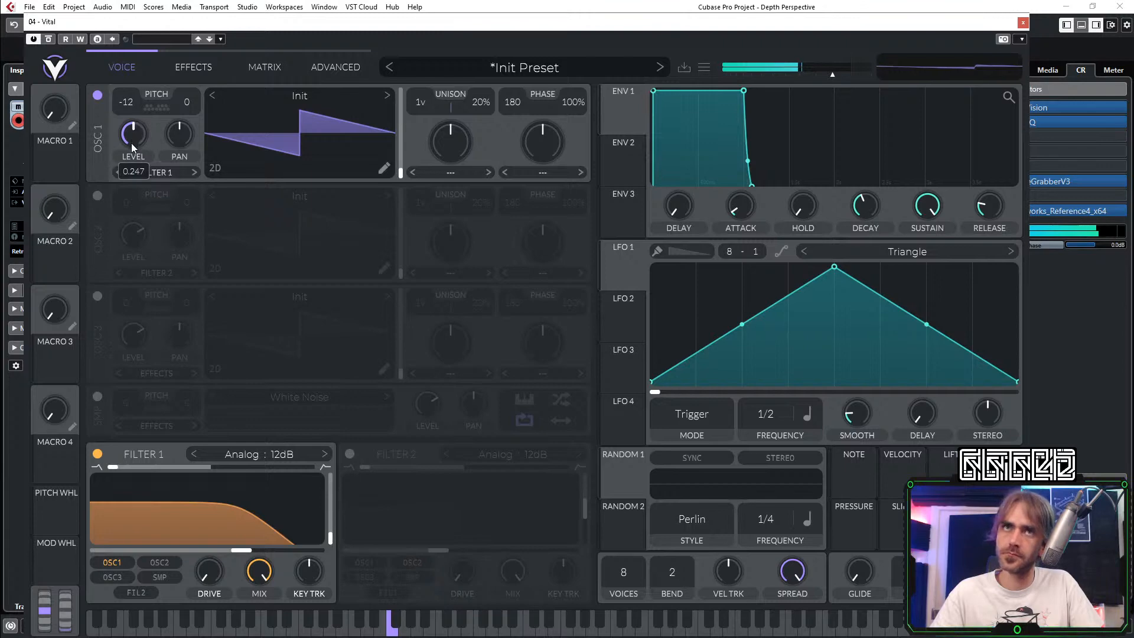
{"action": "left_click_drag", "start_coordinate": [241, 559], "coordinate": [235, 559]}
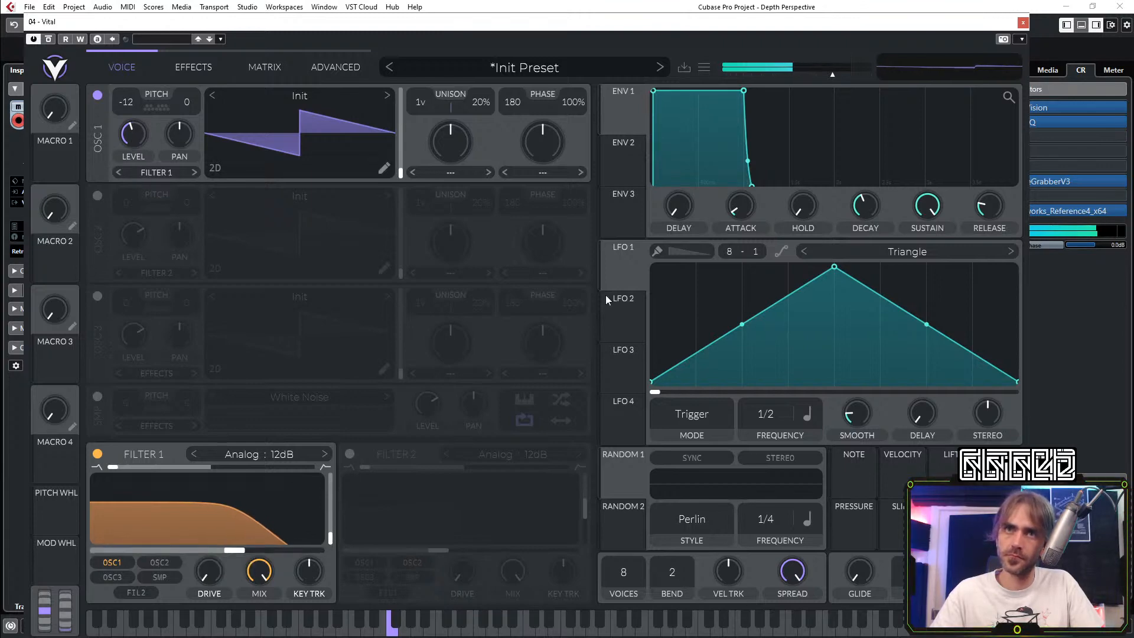
{"action": "left_click", "coordinate": [1024, 22]}
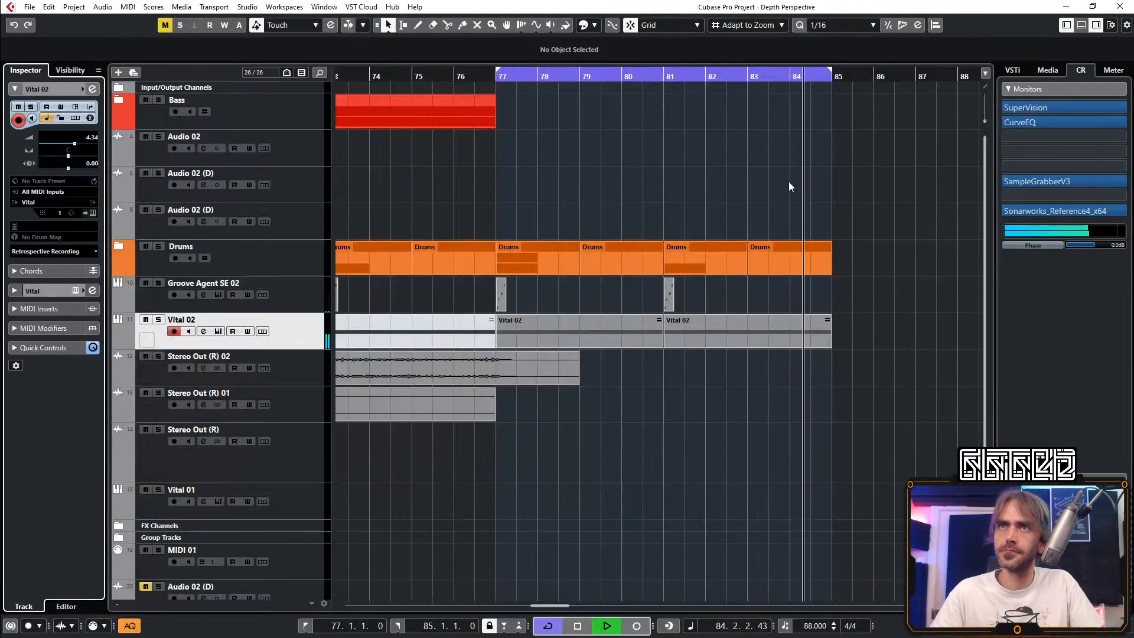
{"action": "key", "text": "space"}
Step: Examine the Groove Agent SE 02 part's notes at bar 77 and the track's MIDI insert settings, and reselect the Vital 02 track
{"action": "double_click", "coordinate": [506, 301]}
{"action": "scroll", "coordinate": [230, 447], "scroll_direction": "left", "scroll_amount": 5}
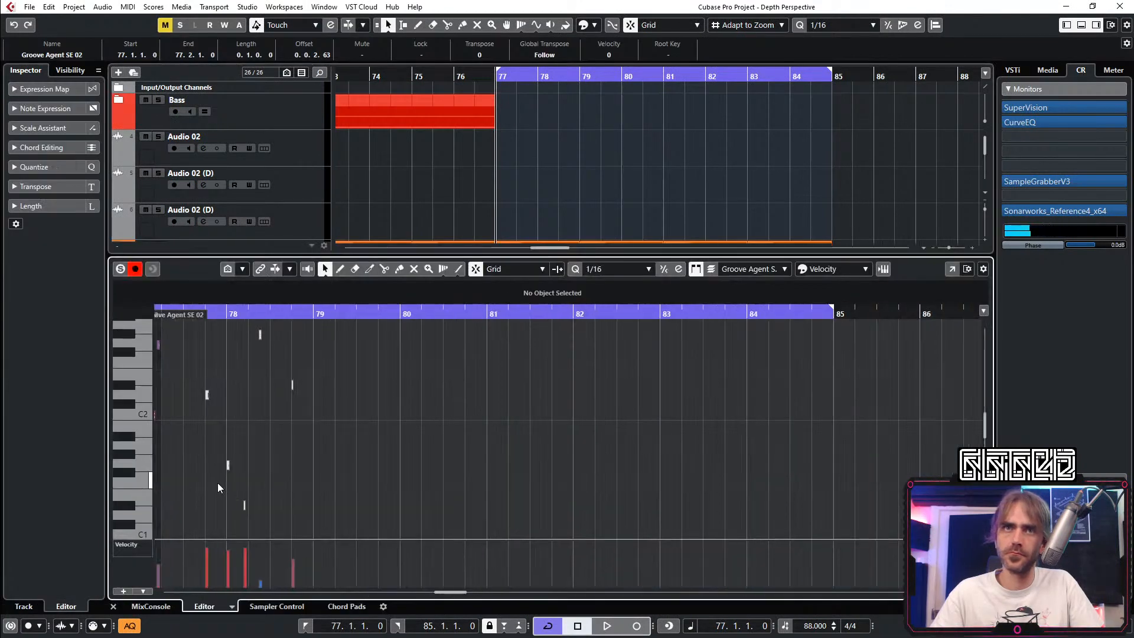
{"action": "scroll", "coordinate": [433, 453], "scroll_direction": "down", "scroll_amount": 2}
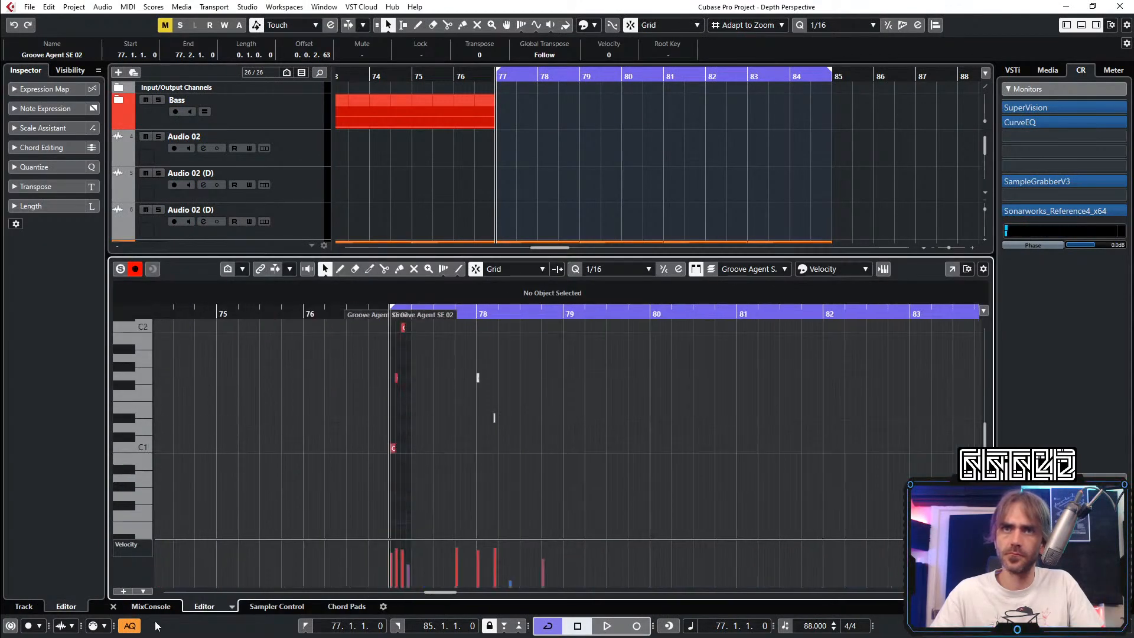
{"action": "left_click", "coordinate": [113, 606]}
{"action": "left_click", "coordinate": [296, 306]}
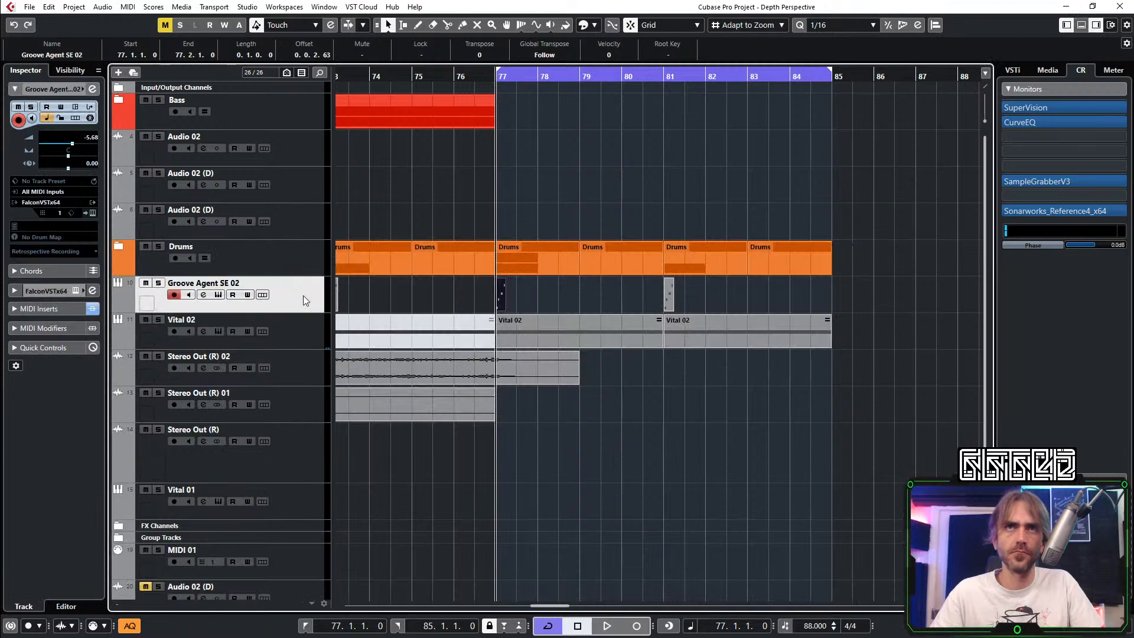
{"action": "left_click", "coordinate": [18, 312]}
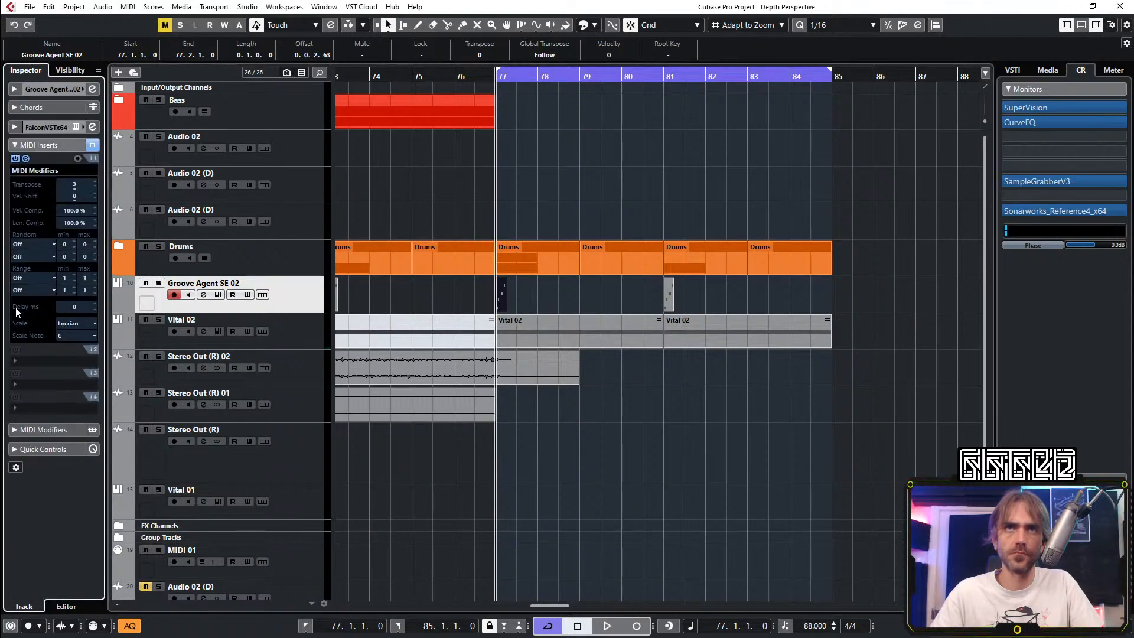
{"action": "left_click", "coordinate": [321, 338]}
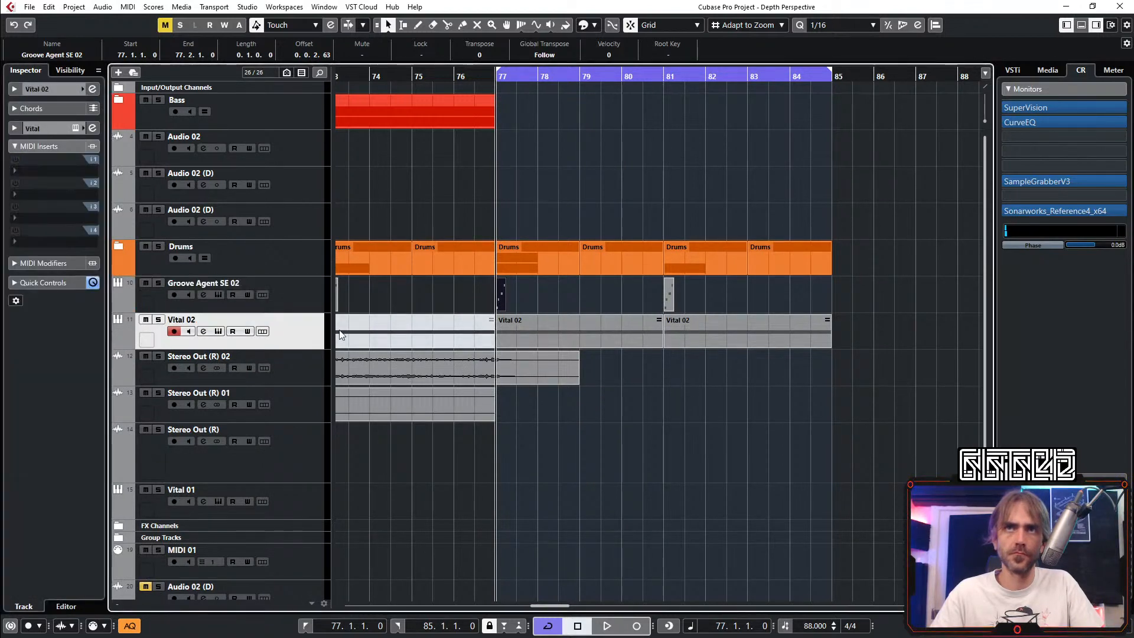
Step: Transpose the long note in the Vital 02 part at bar 77 down to D#1 during playback, and replay the loop
{"action": "left_click", "coordinate": [576, 333]}
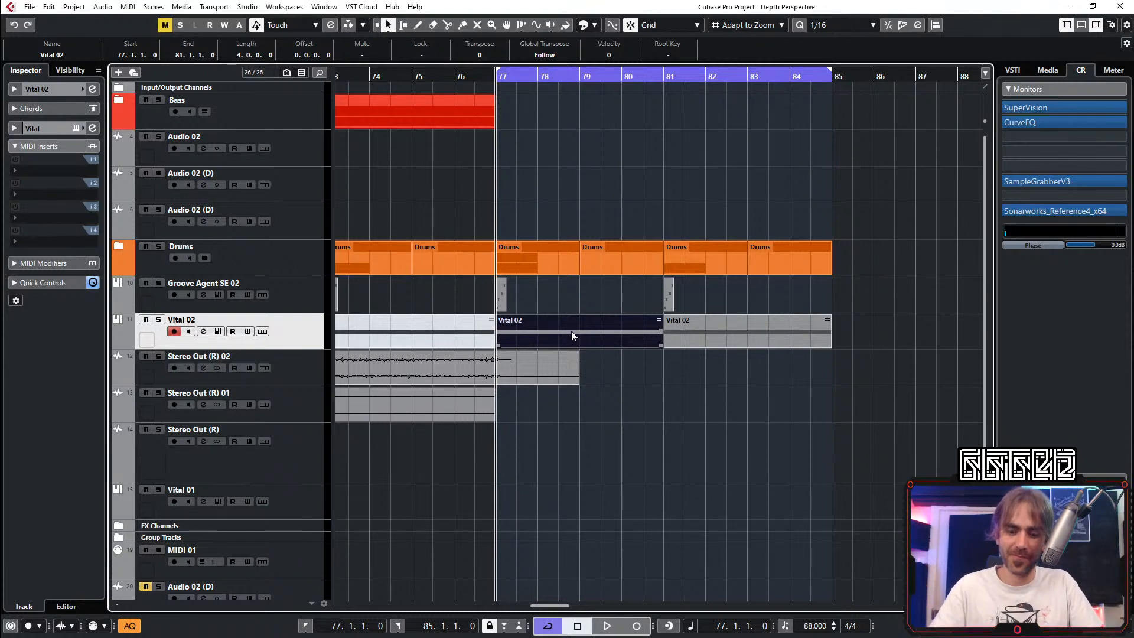
{"action": "key", "text": "space"}
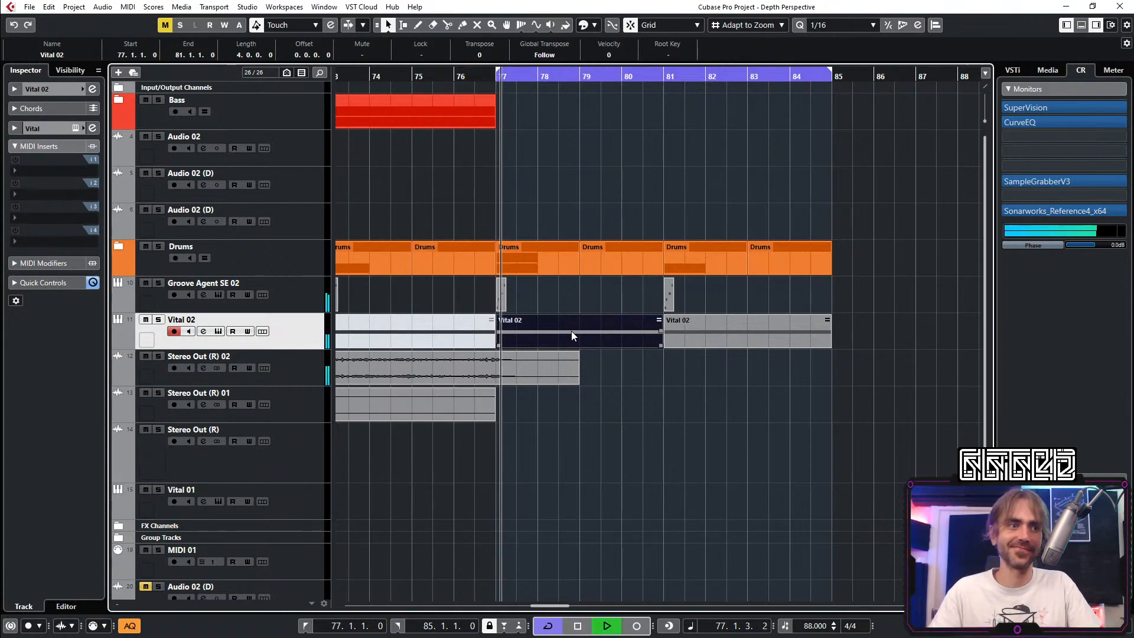
{"action": "double_click", "coordinate": [572, 331]}
{"action": "left_click_drag", "start_coordinate": [383, 405], "coordinate": [278, 483]}
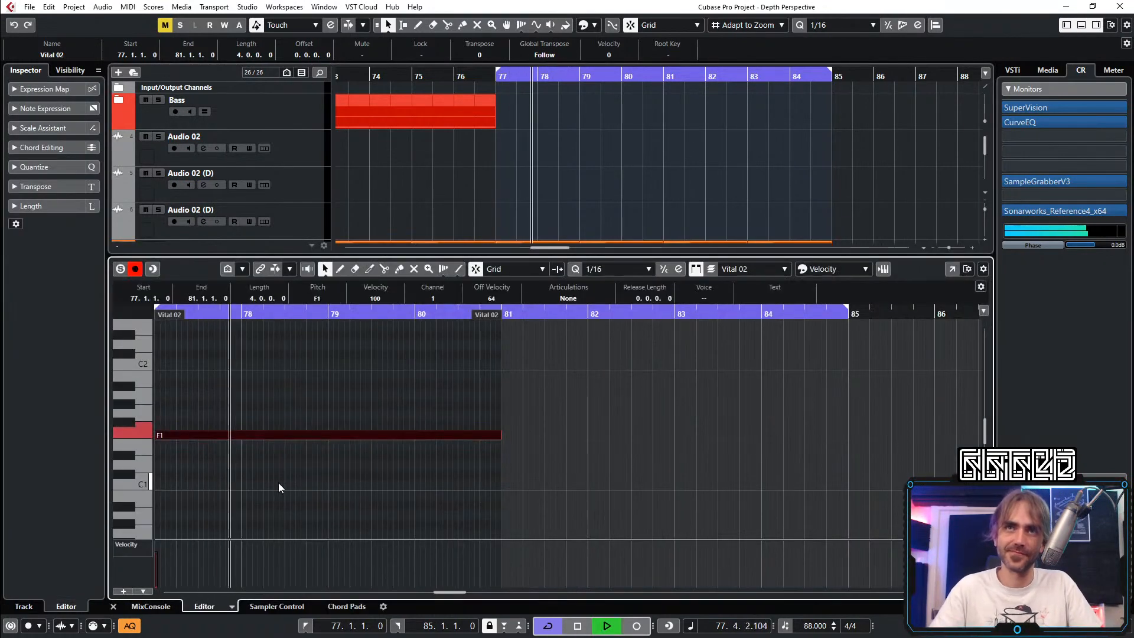
{"action": "key", "text": "Down"}
{"action": "key", "text": "Down"}
{"action": "key", "text": "space"}
{"action": "key", "text": "space"}
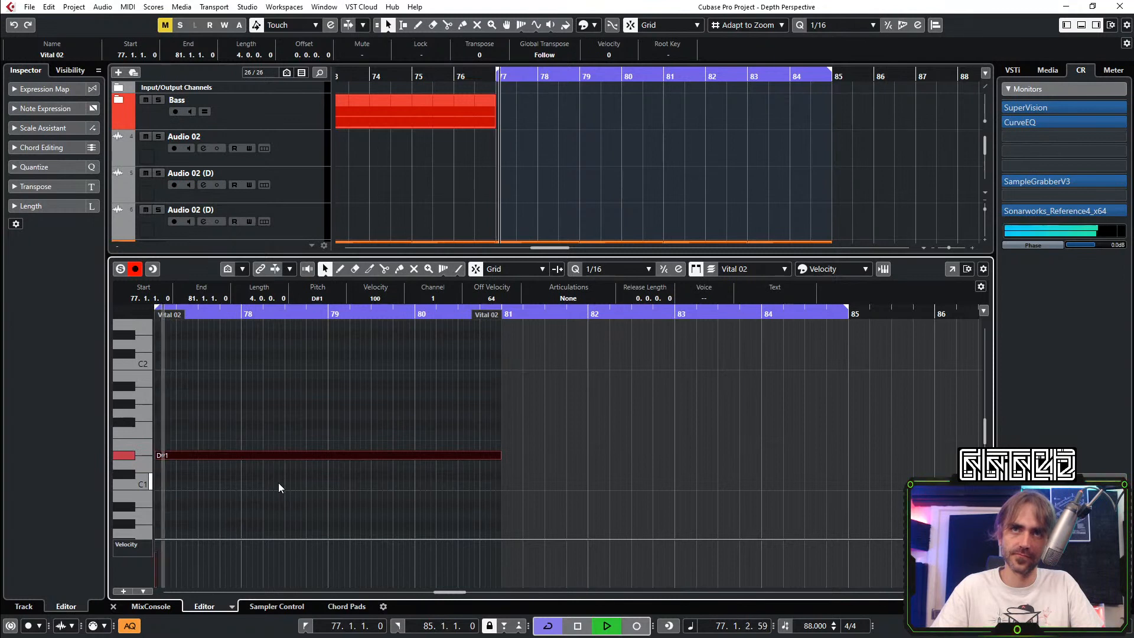
Step: Try the note an octave higher at D#2 during playback, return it to D#1, and replay the loop
{"action": "key", "text": "shift+Up"}
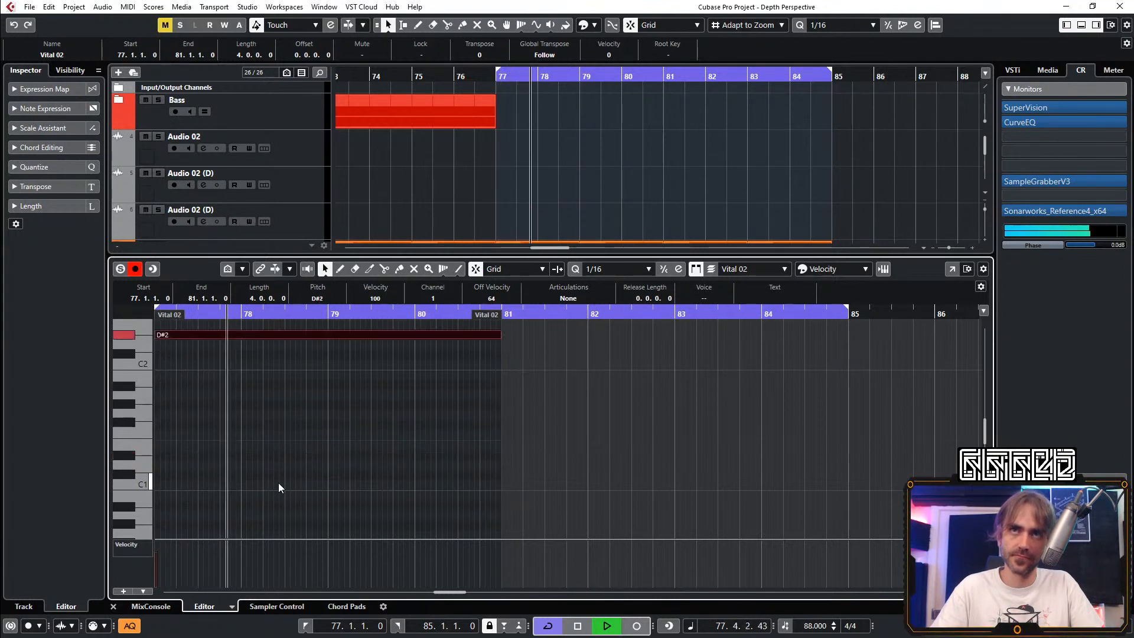
{"action": "key", "text": "space"}
{"action": "key", "text": "space"}
{"action": "key", "text": "space"}
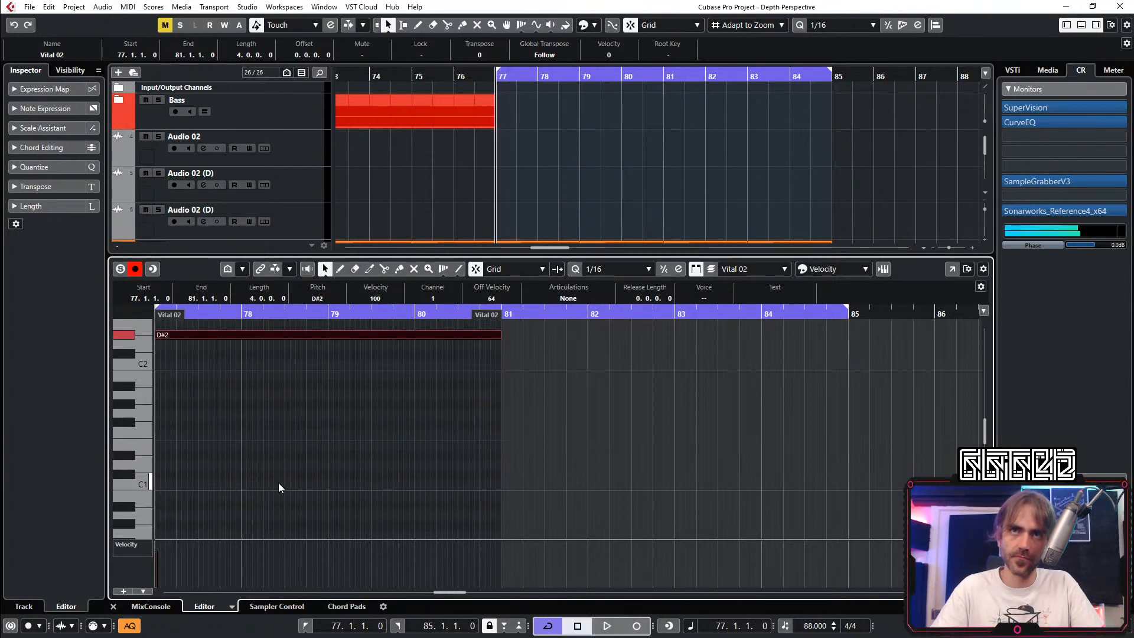
{"action": "key", "text": "space"}
{"action": "key", "text": "shift+Down"}
{"action": "key", "text": "space"}
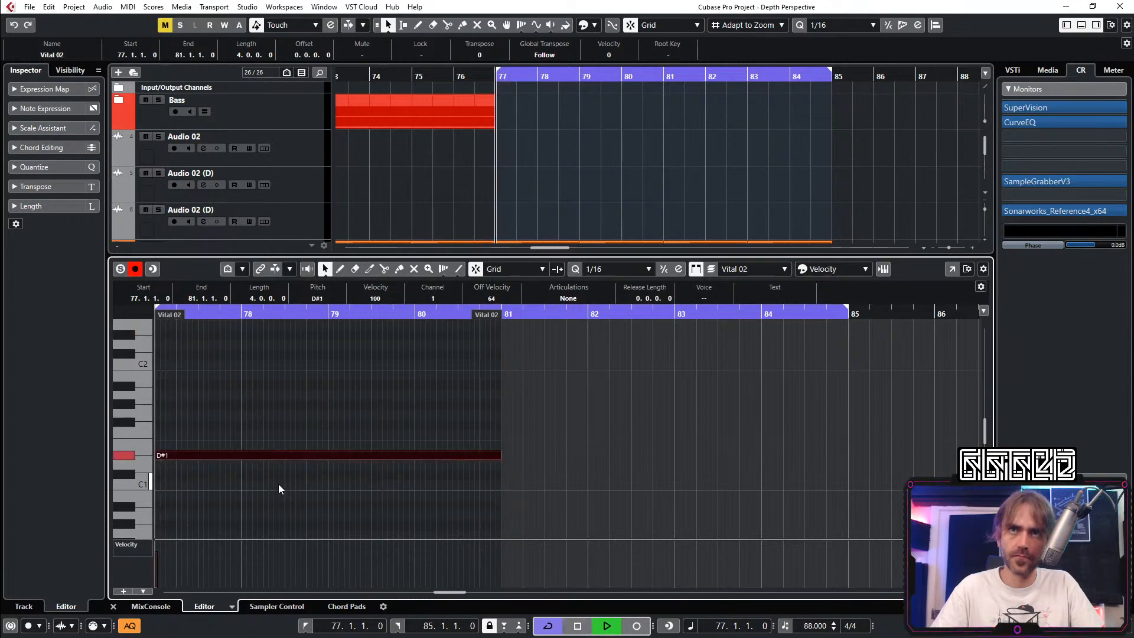
{"action": "key", "text": "space"}
Step: Close the note editor, mute the Stereo Out (R) 02 track, and play the loop from bar 77 before stopping it
{"action": "key", "text": "ctrl+e"}
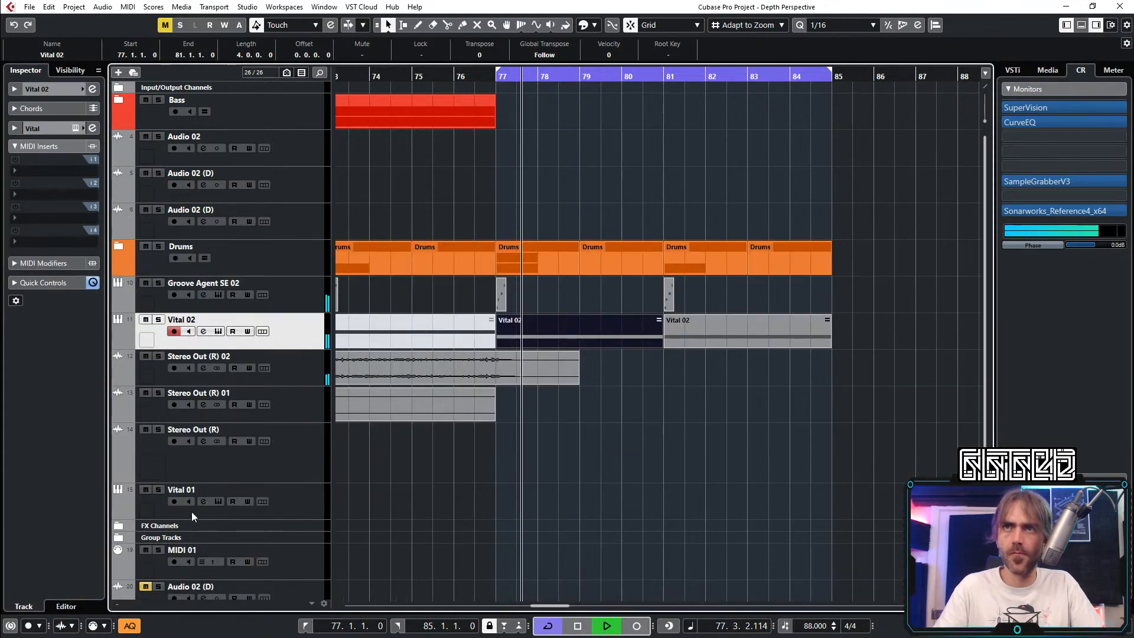
{"action": "left_click", "coordinate": [145, 356]}
{"action": "key", "text": "space"}
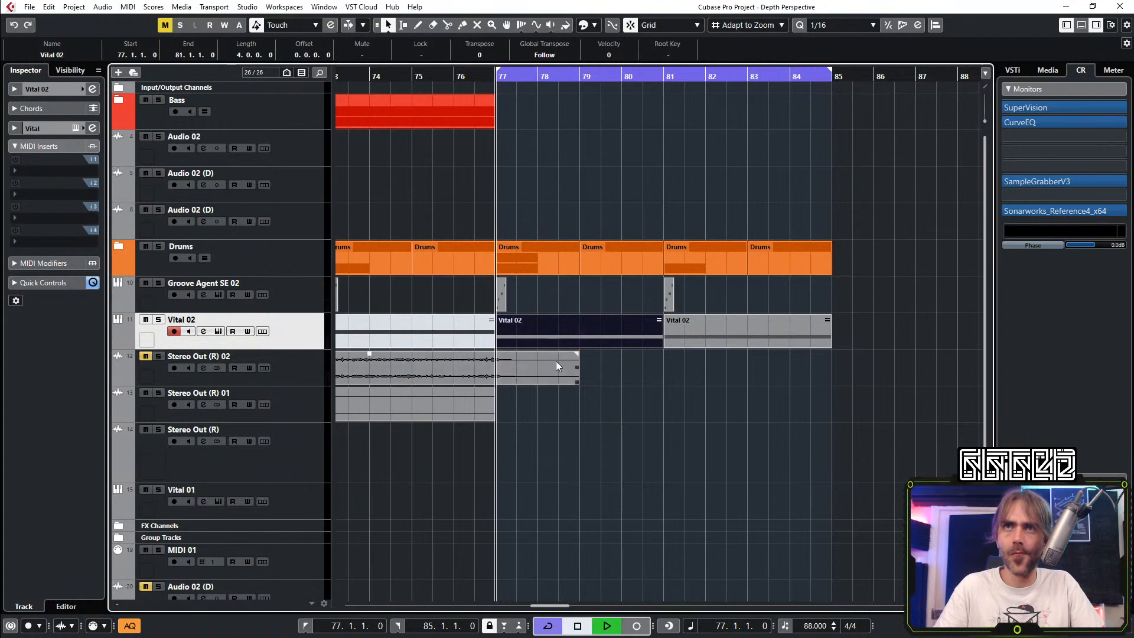
{"action": "key", "text": "space"}
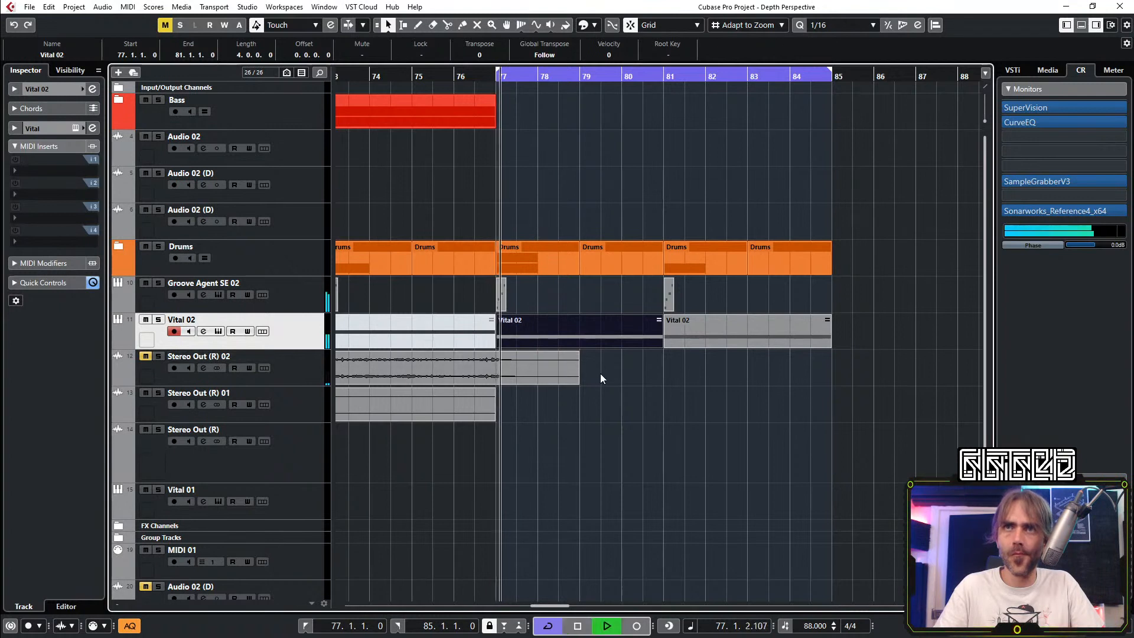
{"action": "left_click", "coordinate": [727, 397]}
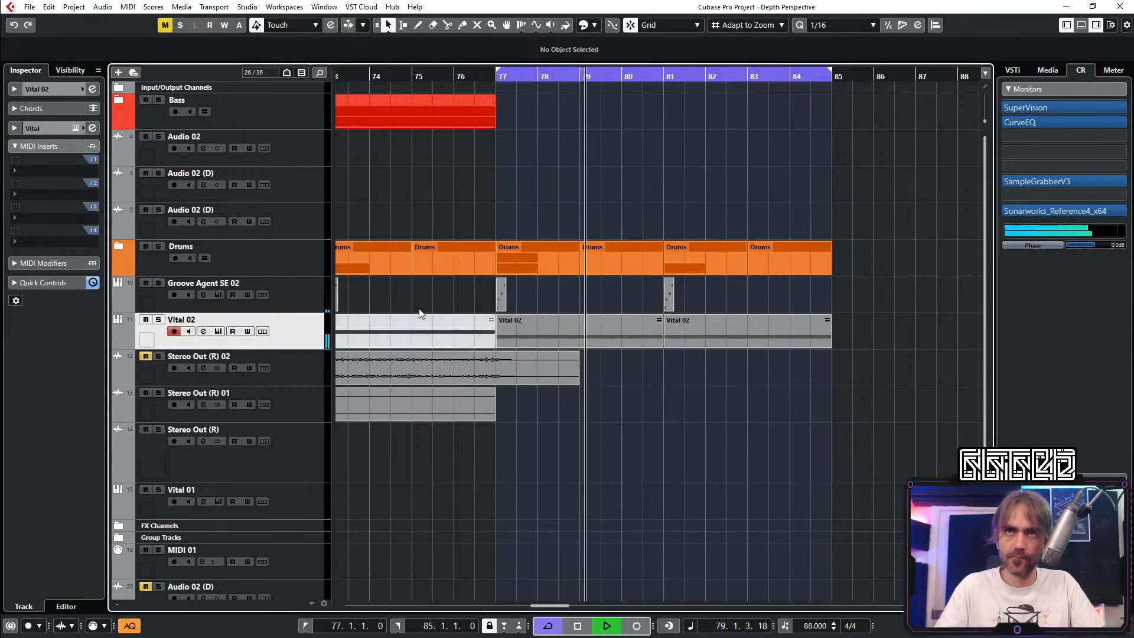
{"action": "key", "text": "space"}
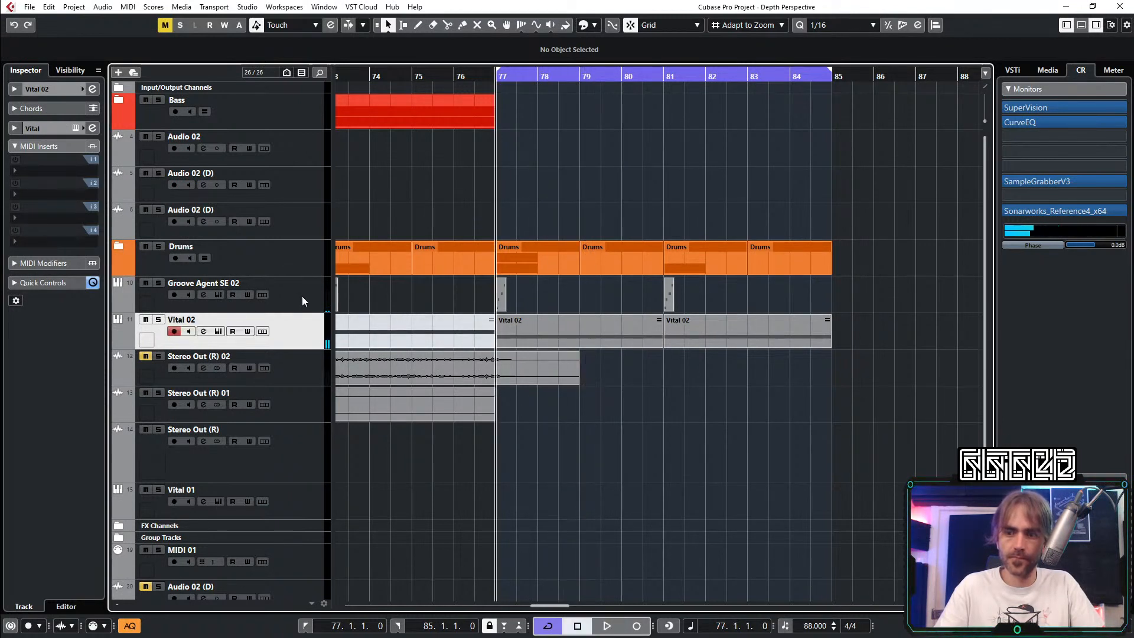
Step: Play the loop while checking the Groove Agent SE 02 track's MIDI modifier settings, and reselect the Vital 02 track
{"action": "key", "text": "space"}
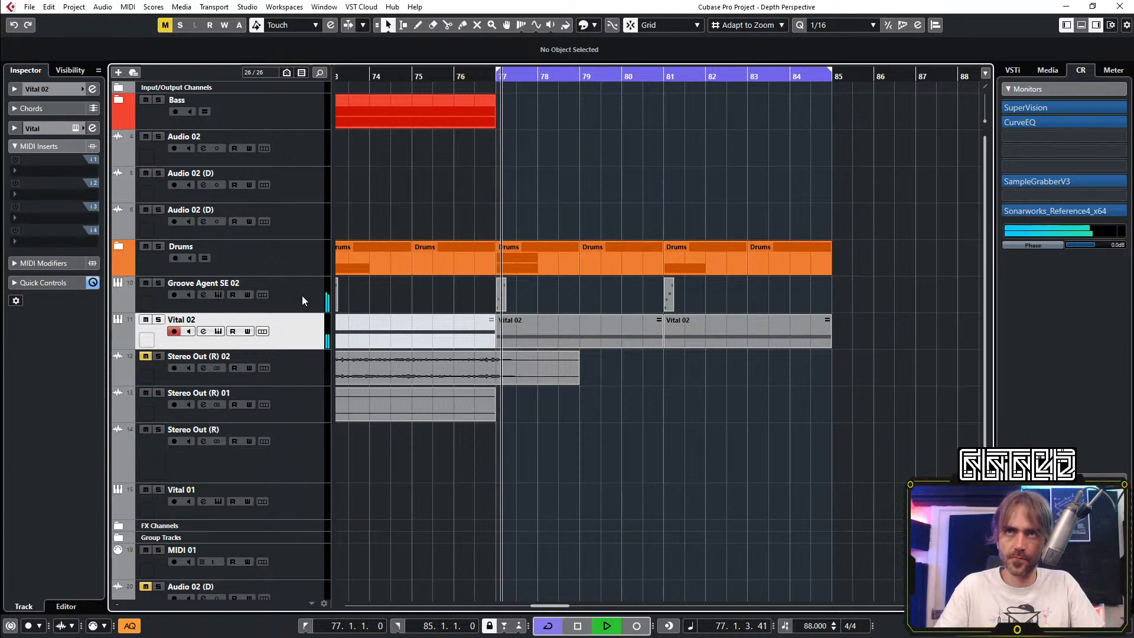
{"action": "left_click", "coordinate": [302, 296]}
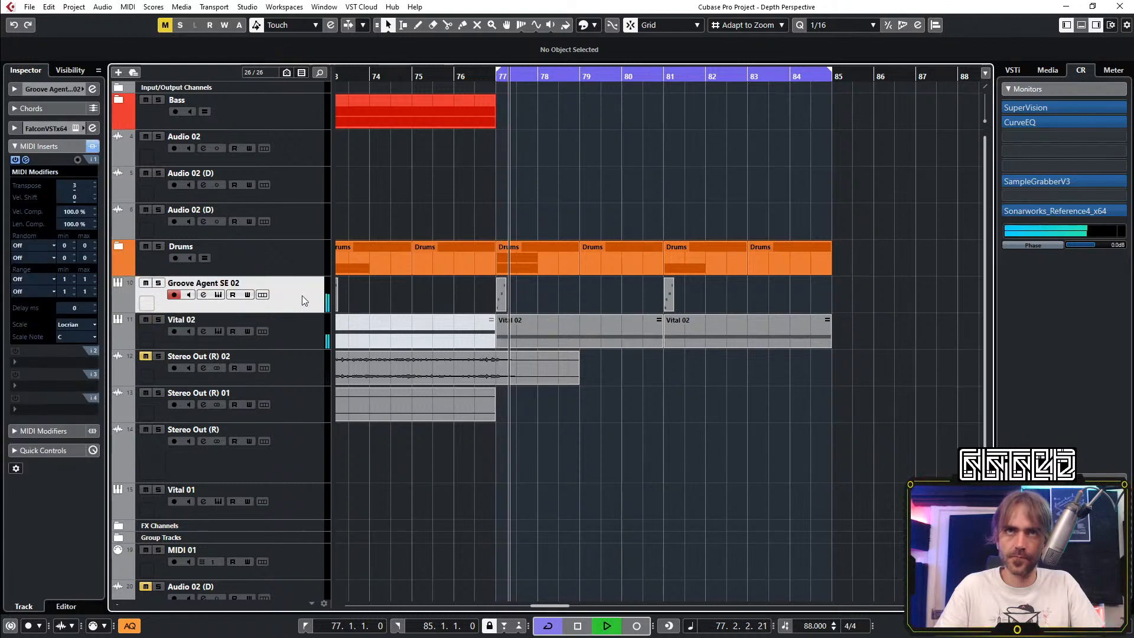
{"action": "left_click", "coordinate": [309, 329]}
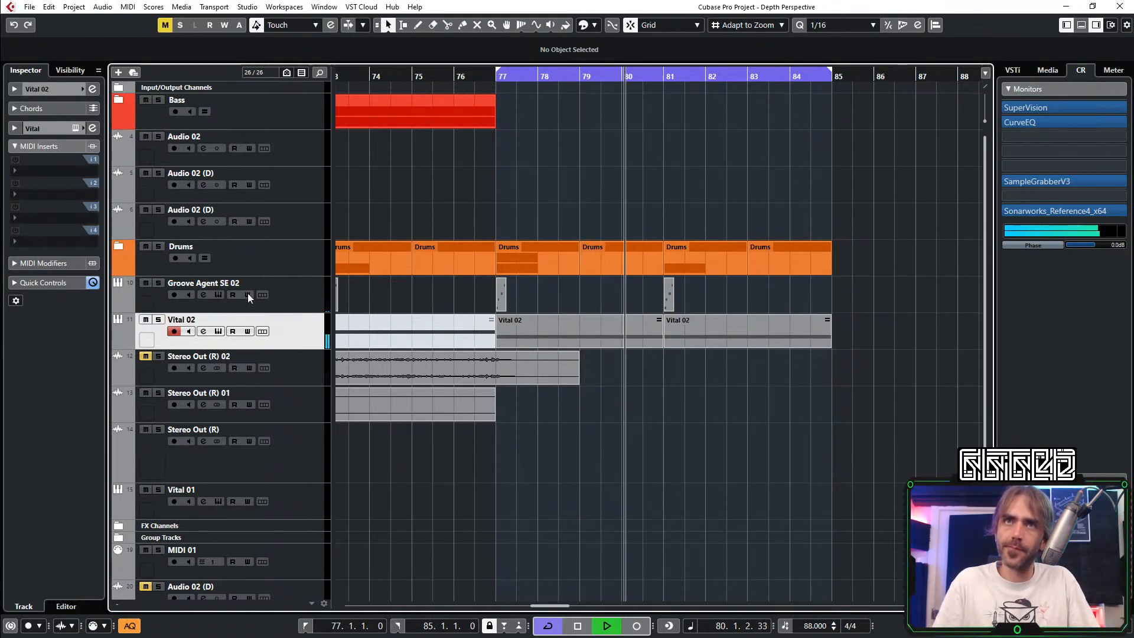
Step: Open the Vital 02 synth, set oscillator 1's transpose to 0 and phase randomization to 0%, and lower filter 1's cutoff
{"action": "left_click", "coordinate": [15, 89]}
{"action": "left_click", "coordinate": [93, 214]}
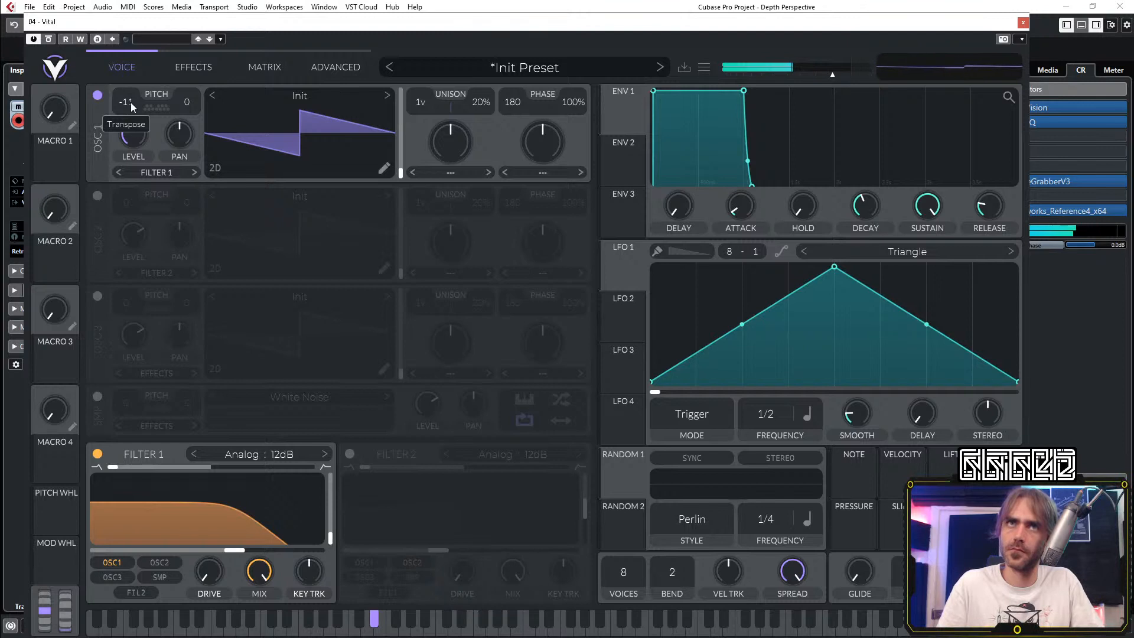
{"action": "scroll", "coordinate": [130, 101], "scroll_direction": "down", "scroll_amount": 1}
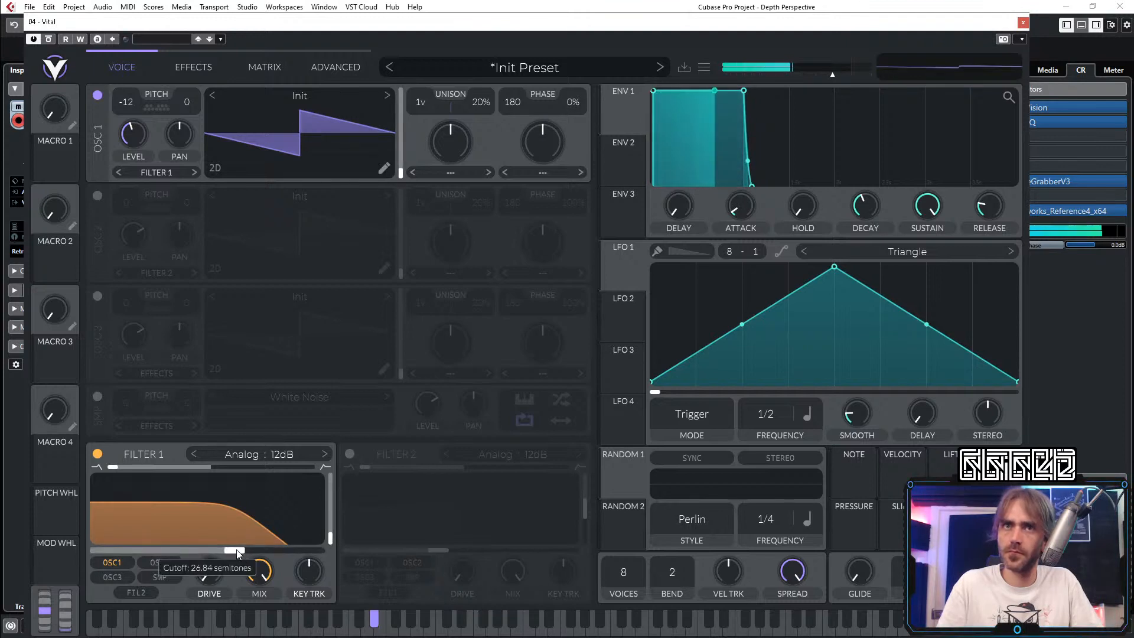
{"action": "mouse_move", "coordinate": [235, 550]}
{"action": "left_mouse_down"}
{"action": "mouse_move", "coordinate": [274, 552]}
{"action": "mouse_move", "coordinate": [234, 550]}
{"action": "left_mouse_up"}
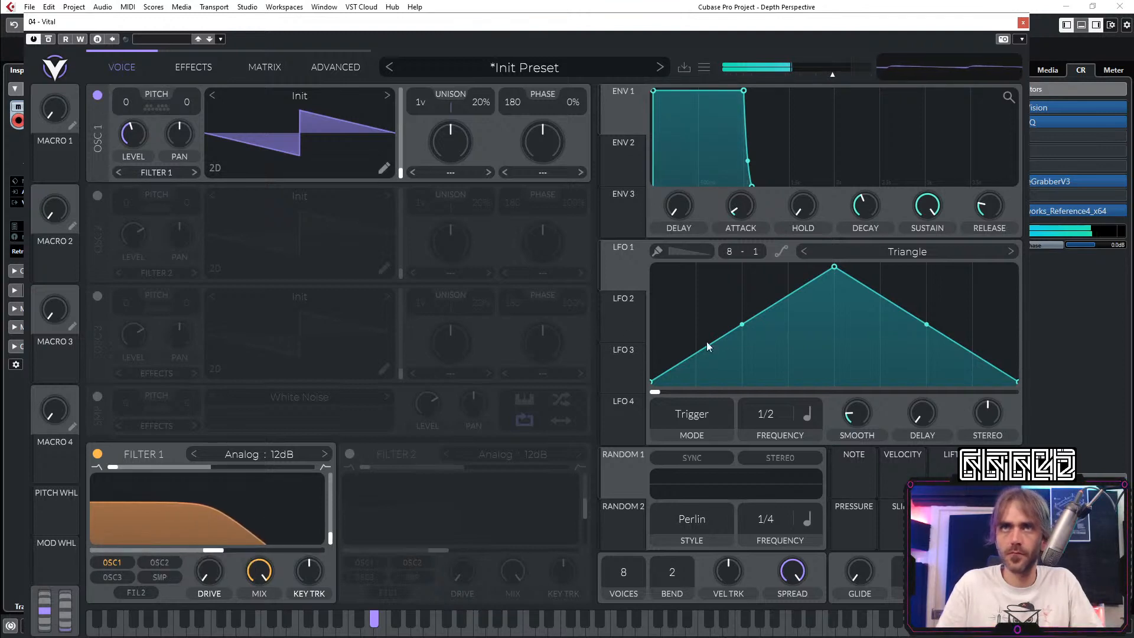
Step: Modulate filter 1's cutoff with LFO 1, set LFO 1's frequency to 1/8 with Tempo Dotted sync, and reduce its smoothing to minimum
{"action": "left_click_drag", "start_coordinate": [626, 269], "coordinate": [220, 551]}
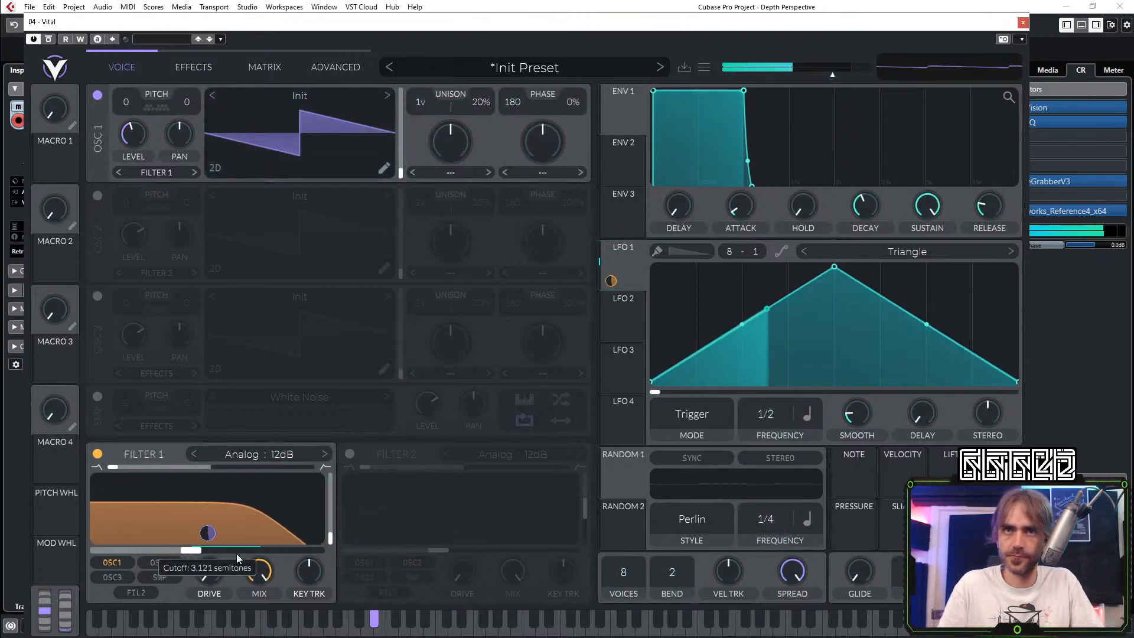
{"action": "scroll", "coordinate": [782, 405], "scroll_direction": "down", "scroll_amount": 2}
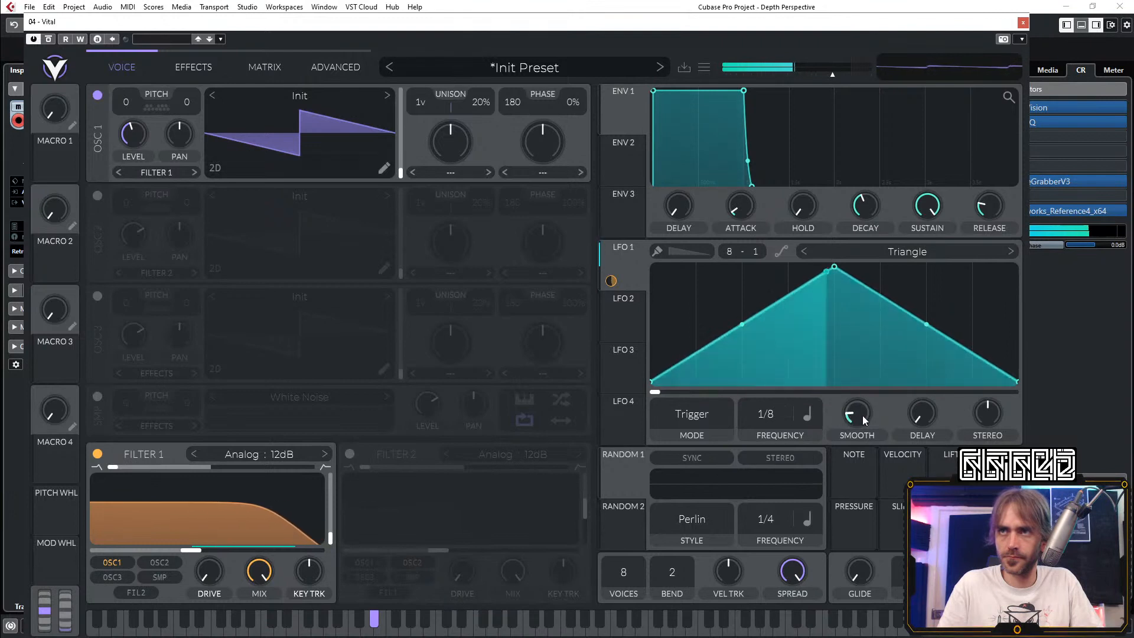
{"action": "left_click", "coordinate": [807, 414]}
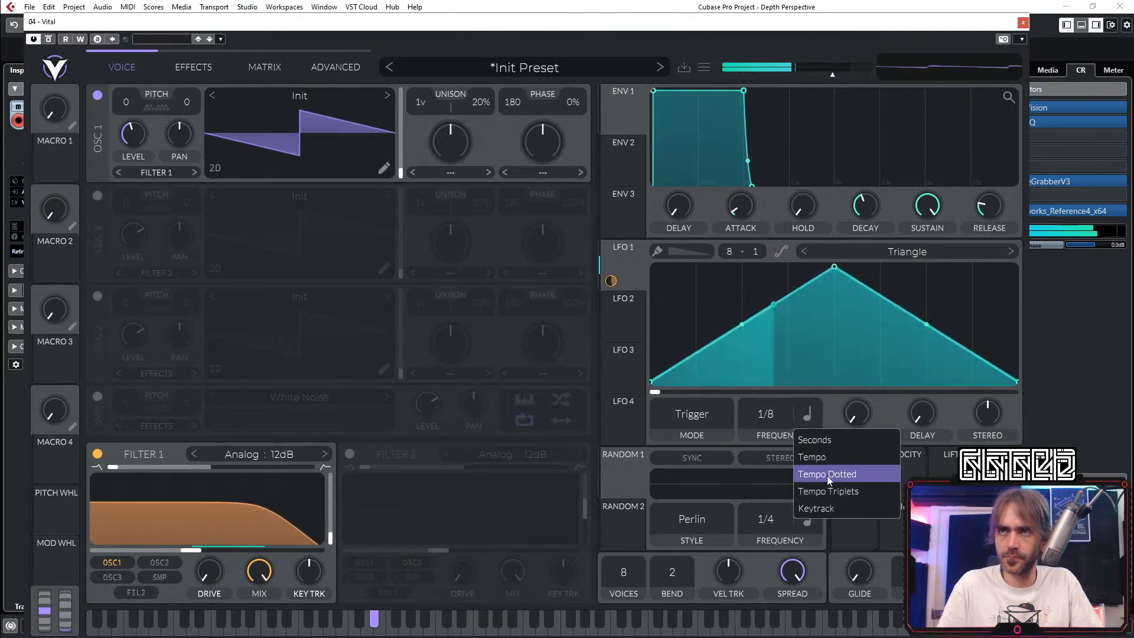
{"action": "left_click", "coordinate": [837, 475]}
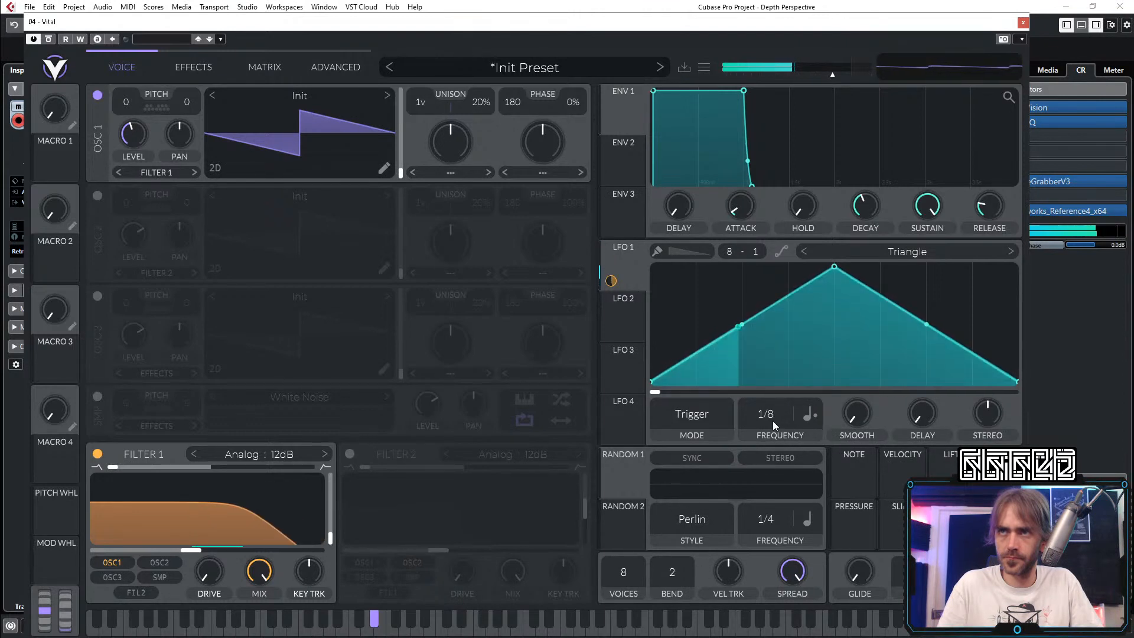
Step: Lower filter 1's cutoff to below -14 semitones, keeping LFO 1 on Tempo Dotted sync
{"action": "left_click_drag", "start_coordinate": [185, 551], "coordinate": [155, 552]}
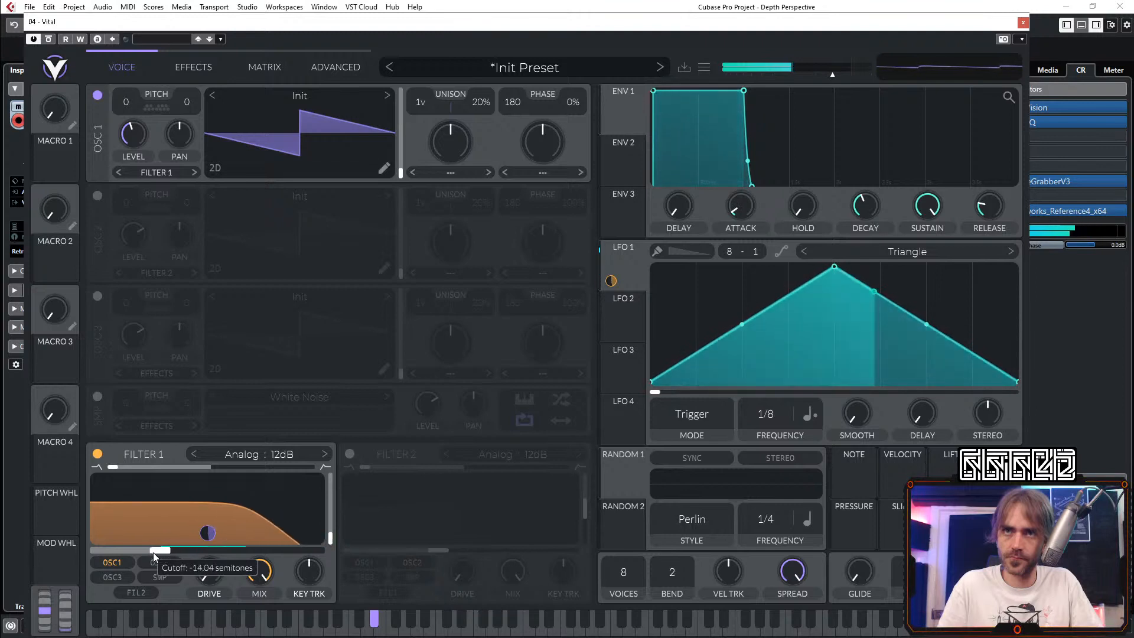
{"action": "left_click", "coordinate": [807, 413]}
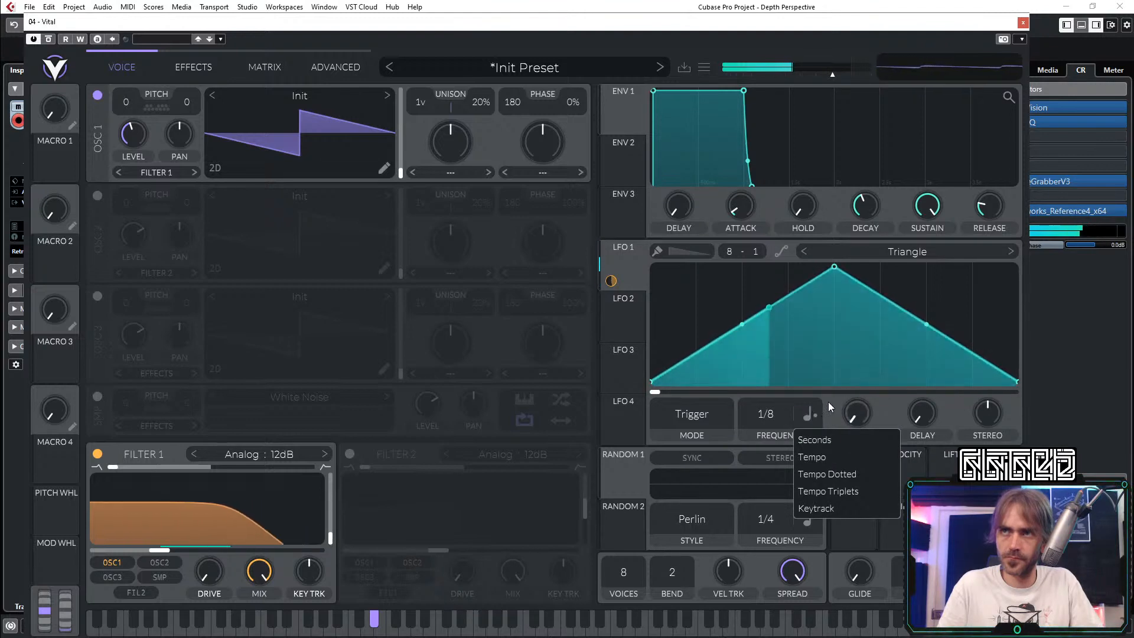
{"action": "left_click", "coordinate": [829, 402]}
{"action": "left_click_drag", "start_coordinate": [162, 552], "coordinate": [152, 552]}
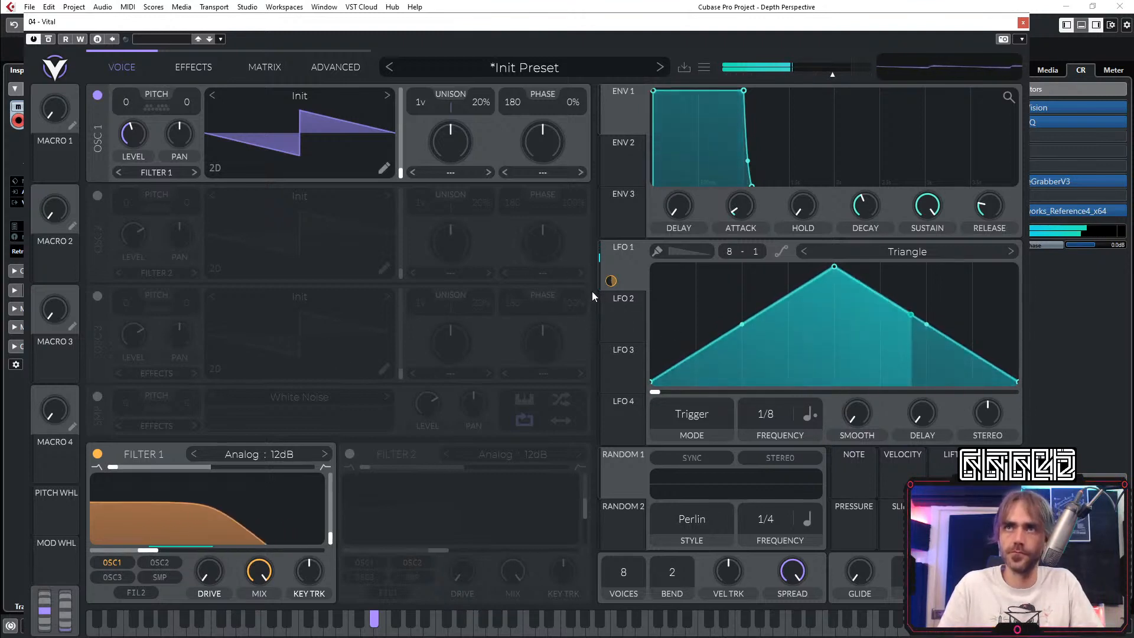
Step: Set LFO 2 to Keytrack sync with a transpose of 12 and minimum smoothing, and modulate oscillator 1's phase with it
{"action": "left_click", "coordinate": [628, 314]}
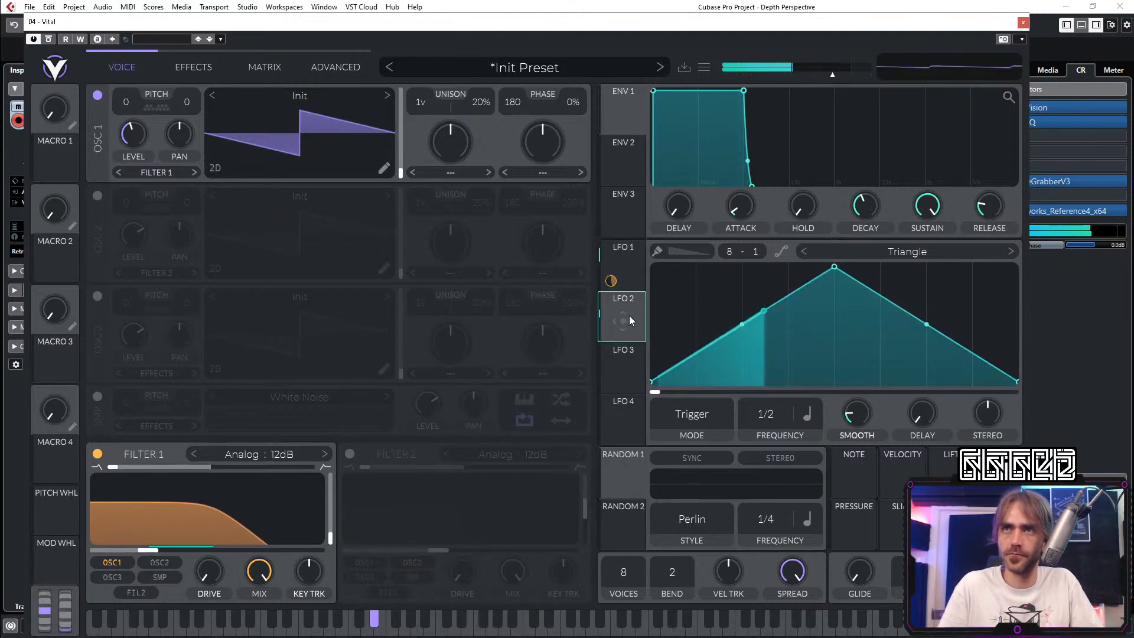
{"action": "left_click", "coordinate": [808, 414]}
{"action": "left_click", "coordinate": [815, 504]}
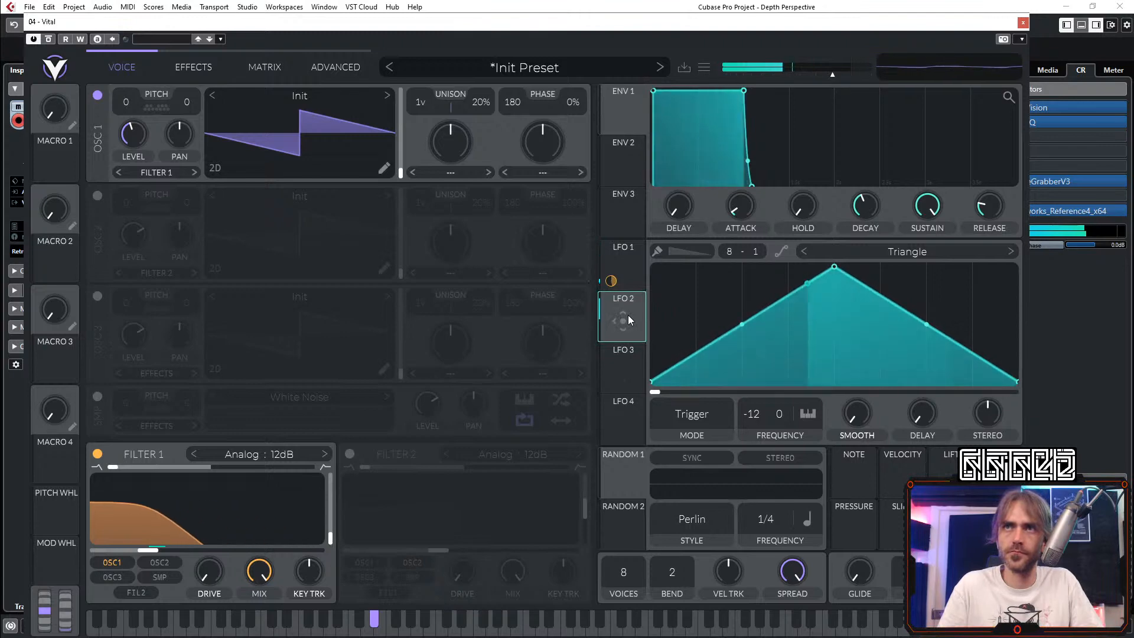
{"action": "left_click_drag", "start_coordinate": [626, 314], "coordinate": [511, 102]}
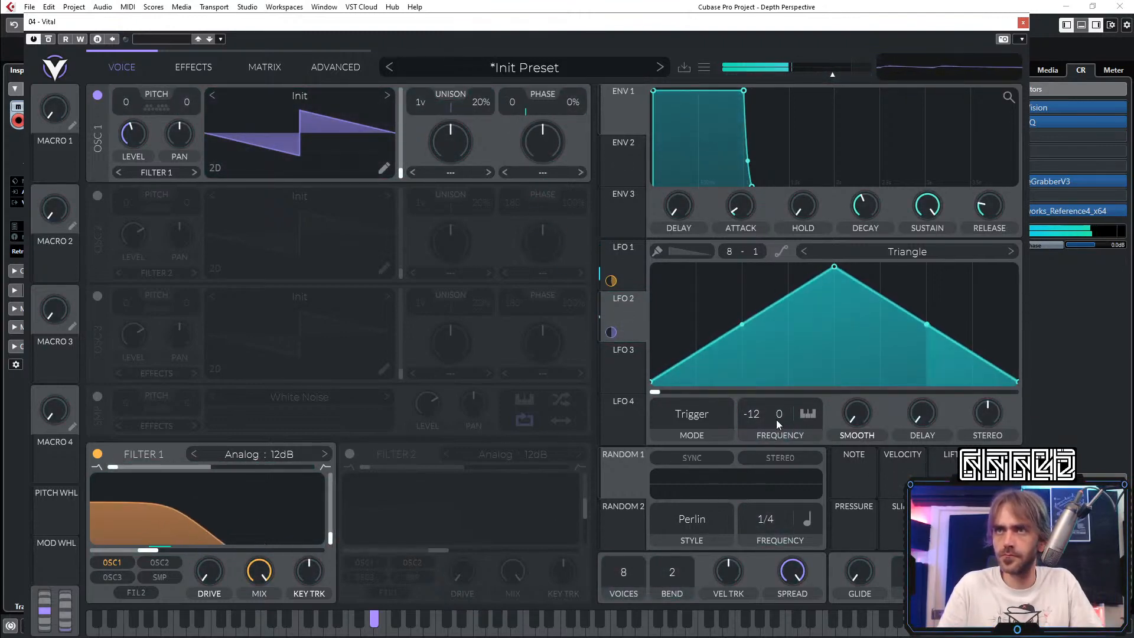
{"action": "left_click_drag", "start_coordinate": [766, 416], "coordinate": [771, 406]}
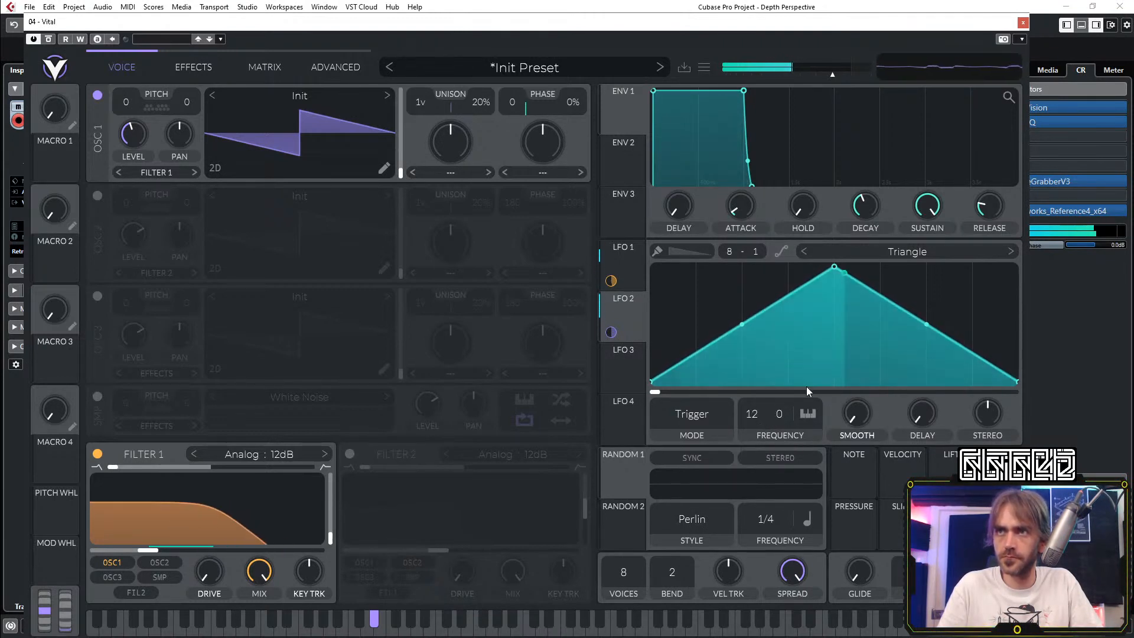
Step: Raise LFO 2's modulation amount on oscillator 1's phase to 1.000 and round LFO 2's triangle into a smooth curve
{"action": "mouse_move", "coordinate": [513, 123]}
{"action": "left_click_drag", "start_coordinate": [512, 123], "coordinate": [512, 100]}
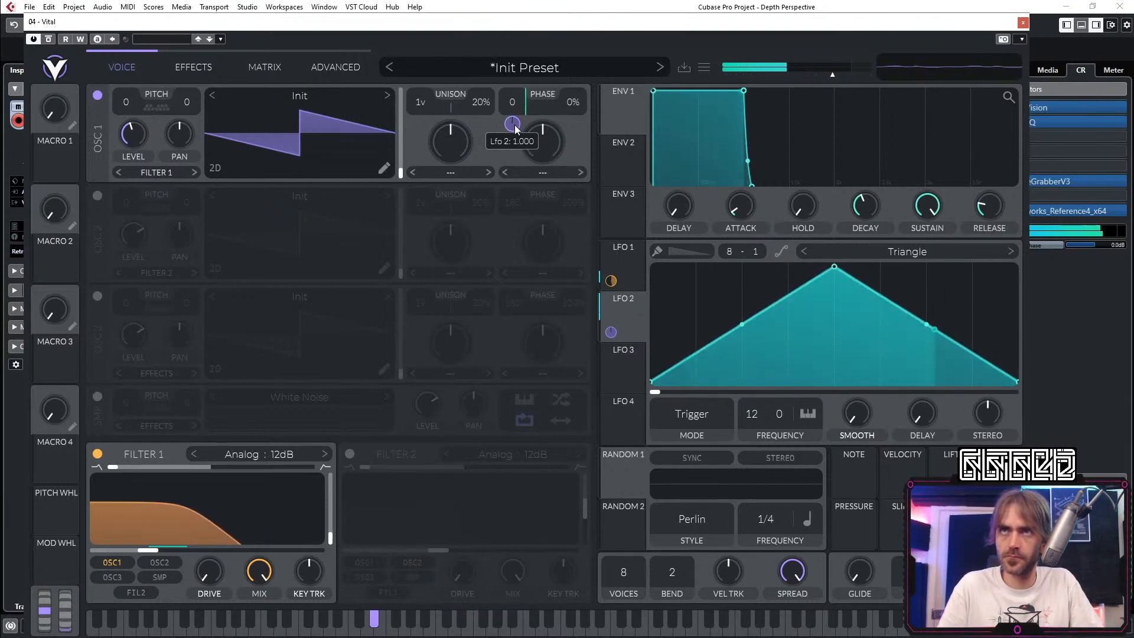
{"action": "left_click", "coordinate": [787, 250]}
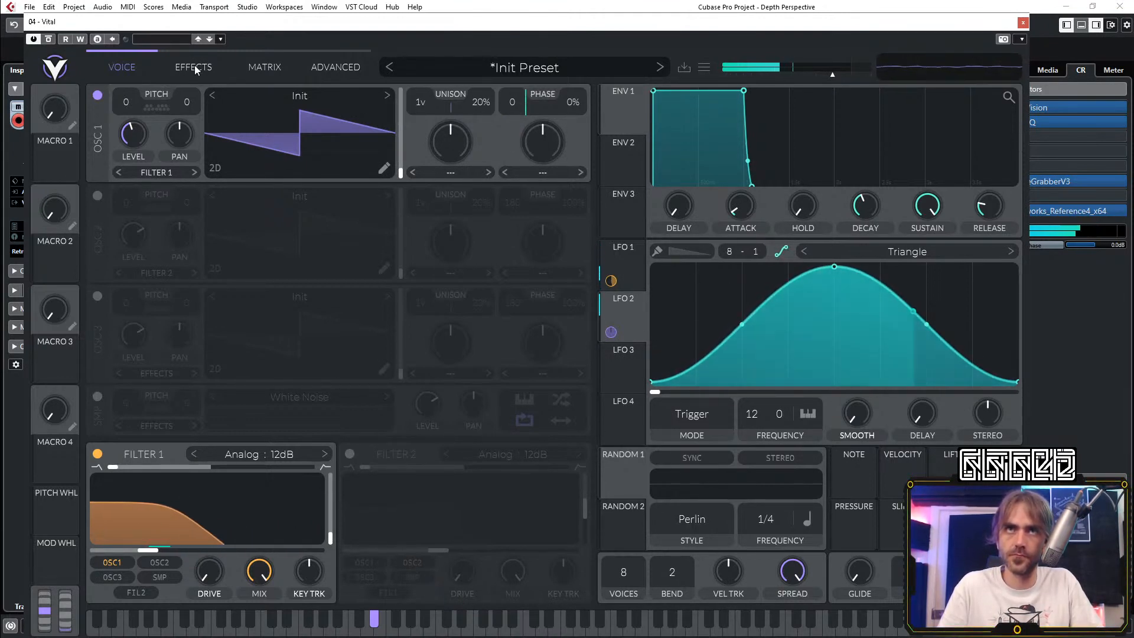
Step: Raise oscillator 1's level slightly and set its unison to 2 voices with 8% detune
{"action": "mouse_move", "coordinate": [137, 136]}
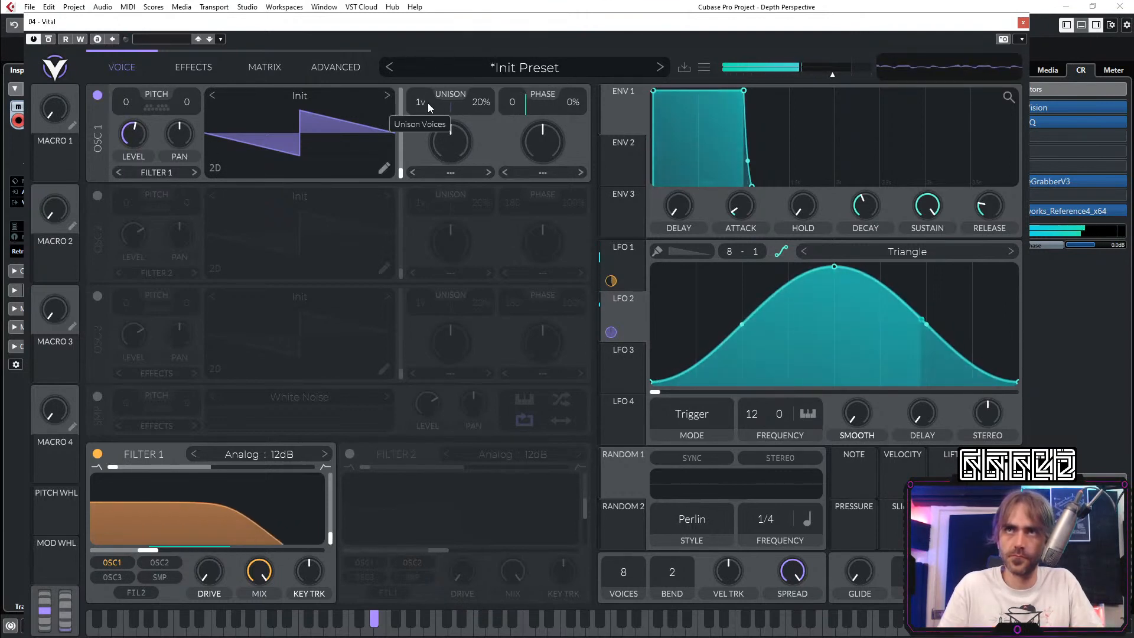
{"action": "scroll", "coordinate": [431, 101], "scroll_direction": "up", "scroll_amount": 1}
{"action": "scroll", "coordinate": [481, 105], "scroll_direction": "down", "scroll_amount": 3}
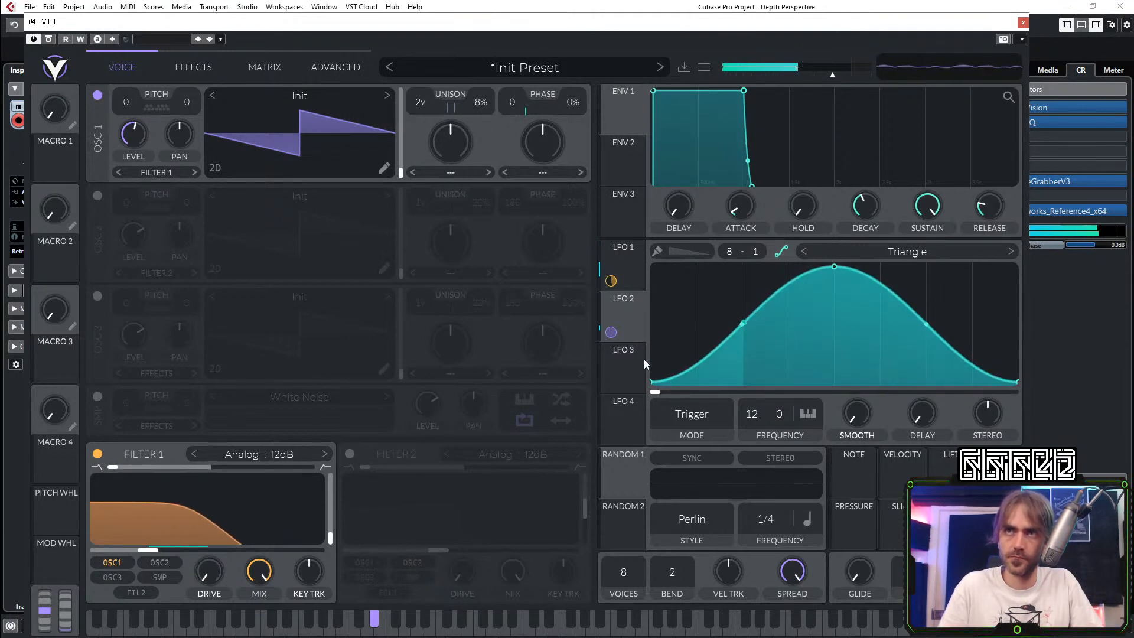
Step: Enable oscillator 2 with the Basic Shapes wavetable, lower its level, and set its phase randomization to 0%
{"action": "mouse_move", "coordinate": [624, 374]}
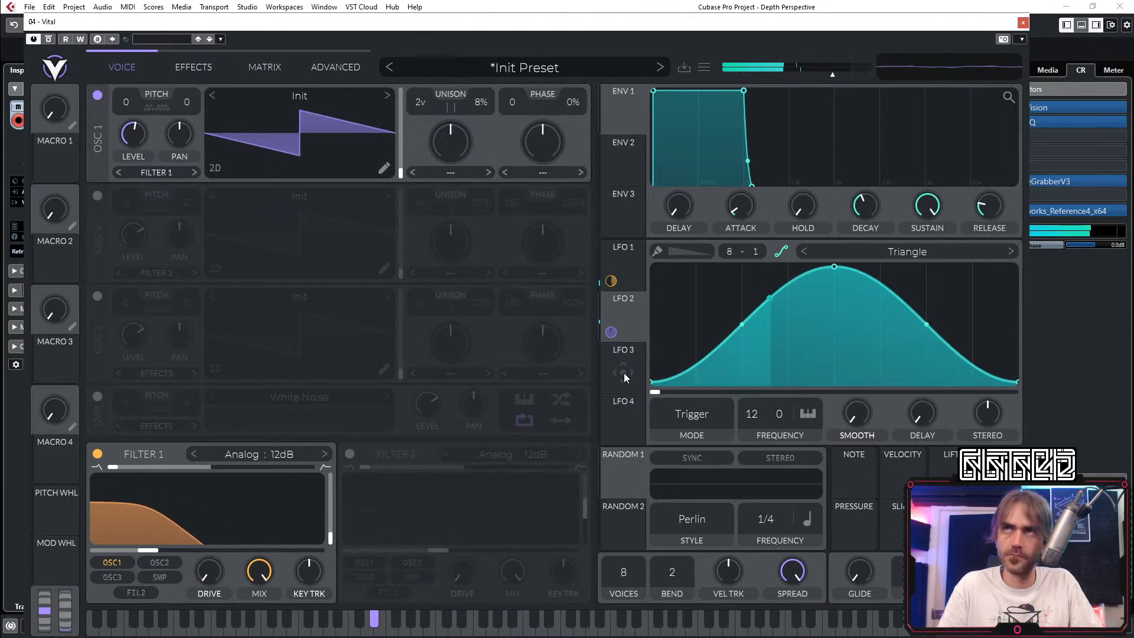
{"action": "left_click", "coordinate": [97, 195]}
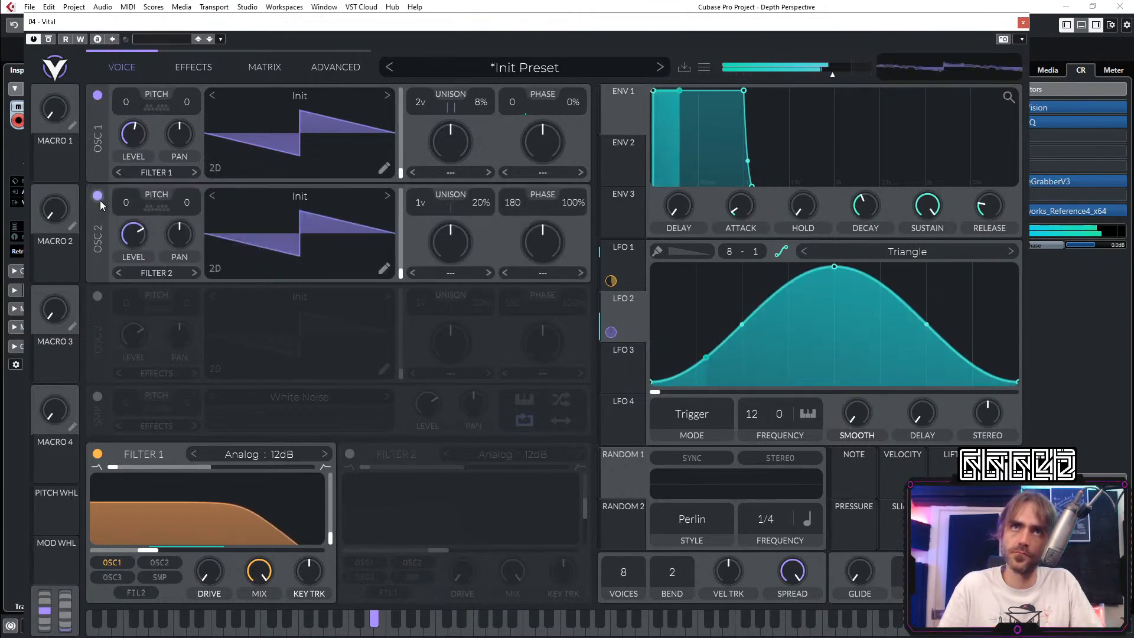
{"action": "left_click", "coordinate": [317, 201]}
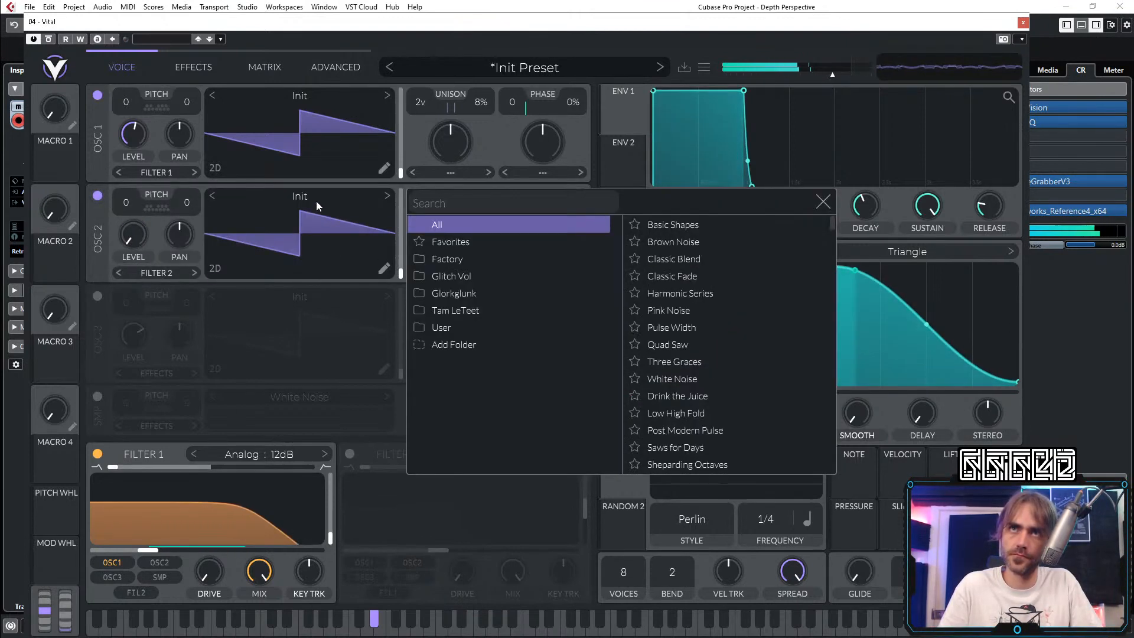
{"action": "left_click", "coordinate": [673, 225]}
{"action": "left_click_drag", "start_coordinate": [137, 236], "coordinate": [153, 199]}
{"action": "left_click", "coordinate": [823, 202]}
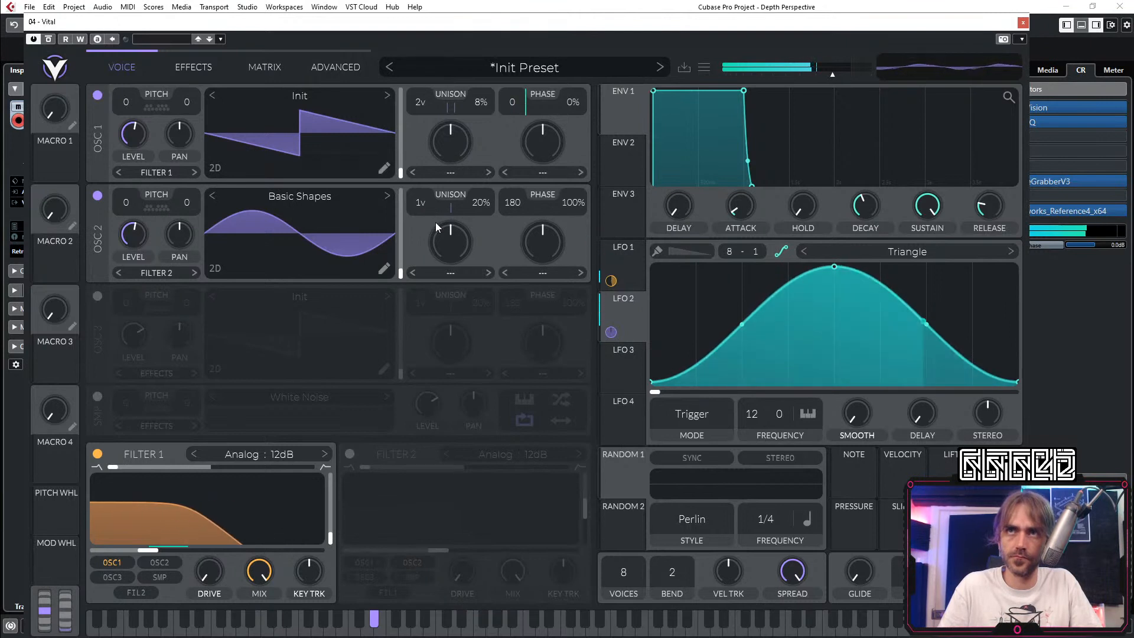
{"action": "left_click_drag", "start_coordinate": [551, 201], "coordinate": [552, 233]}
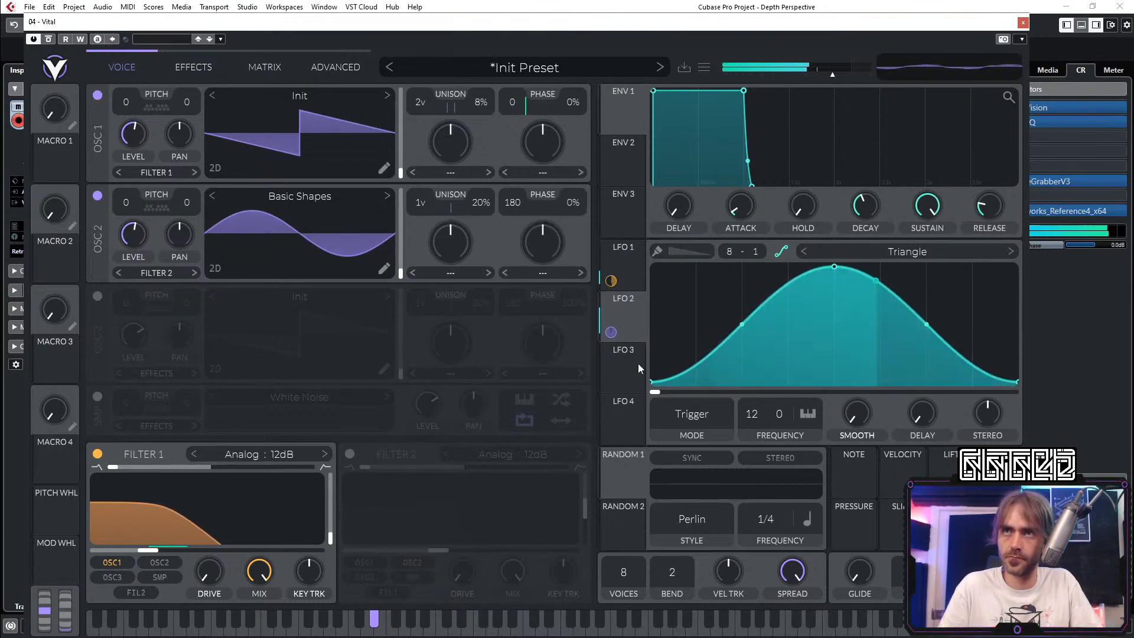
Step: Set LFO 3 to minimum smoothing and a 1/1 frequency, and modulate oscillator 2's level with it
{"action": "left_click", "coordinate": [615, 381]}
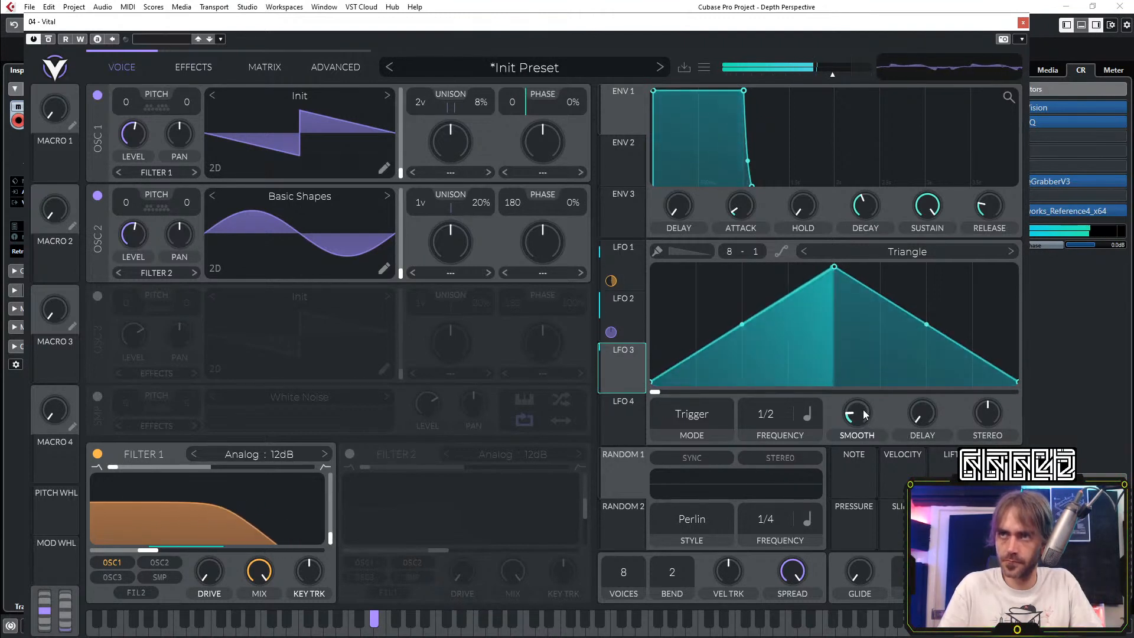
{"action": "left_click_drag", "start_coordinate": [866, 418], "coordinate": [860, 424]}
{"action": "left_click_drag", "start_coordinate": [782, 413], "coordinate": [774, 444]}
{"action": "left_click_drag", "start_coordinate": [498, 354], "coordinate": [134, 235]}
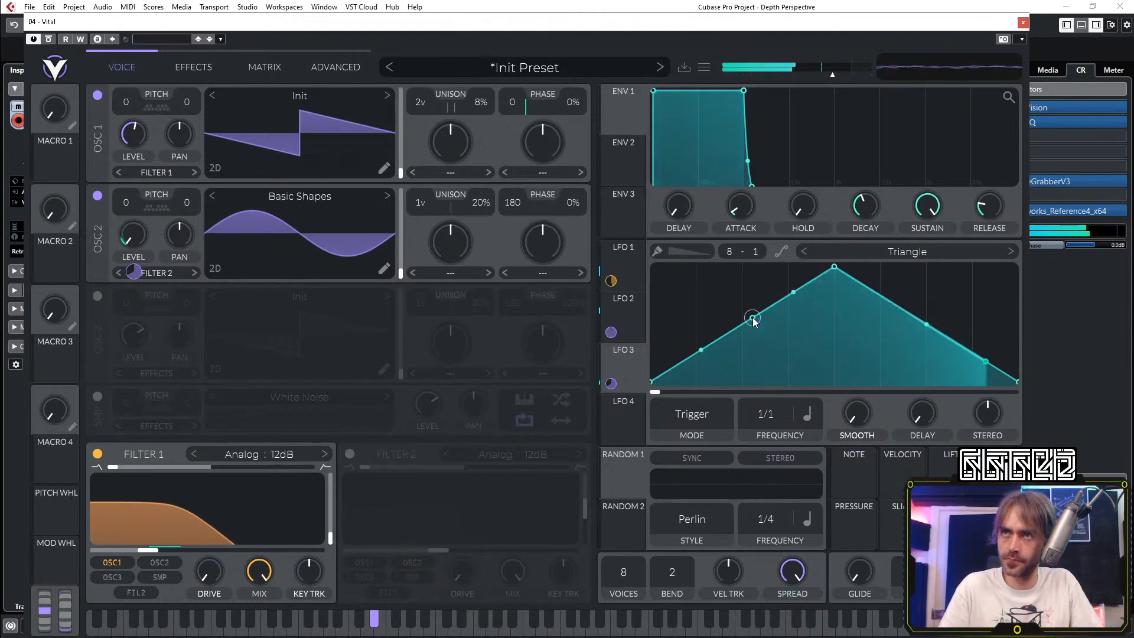
Step: Reshape LFO 3 into a ramp peaking a quarter in, a vertical drop to zero, and a second peak at the midpoint
{"action": "left_click_drag", "start_coordinate": [834, 267], "coordinate": [742, 267]}
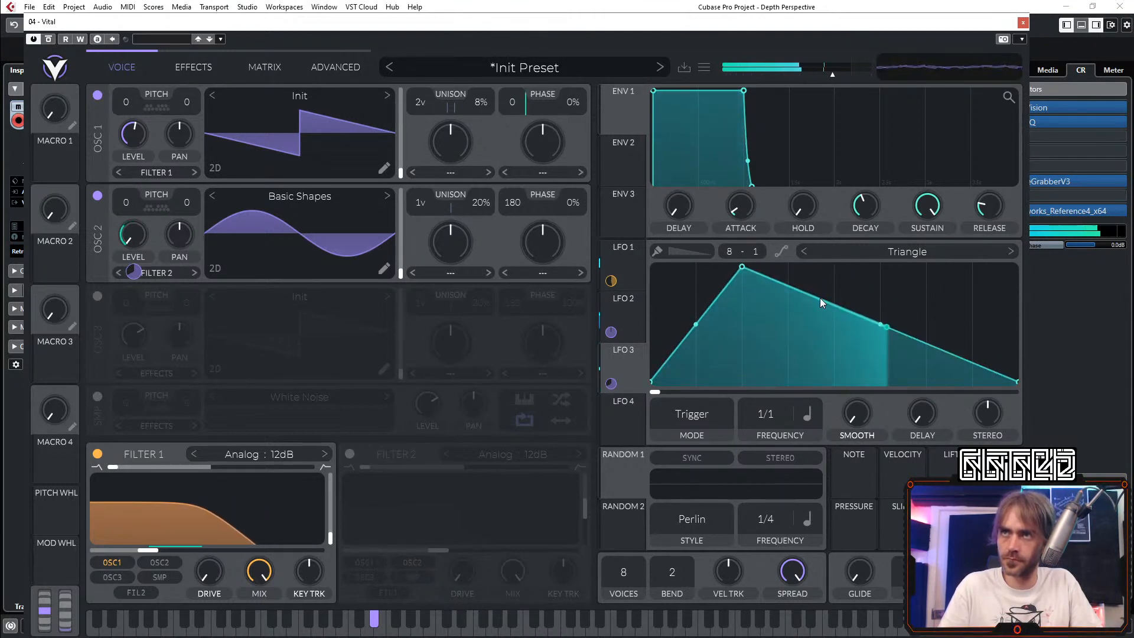
{"action": "double_click", "coordinate": [773, 296]}
{"action": "left_click_drag", "start_coordinate": [774, 297], "coordinate": [750, 405]}
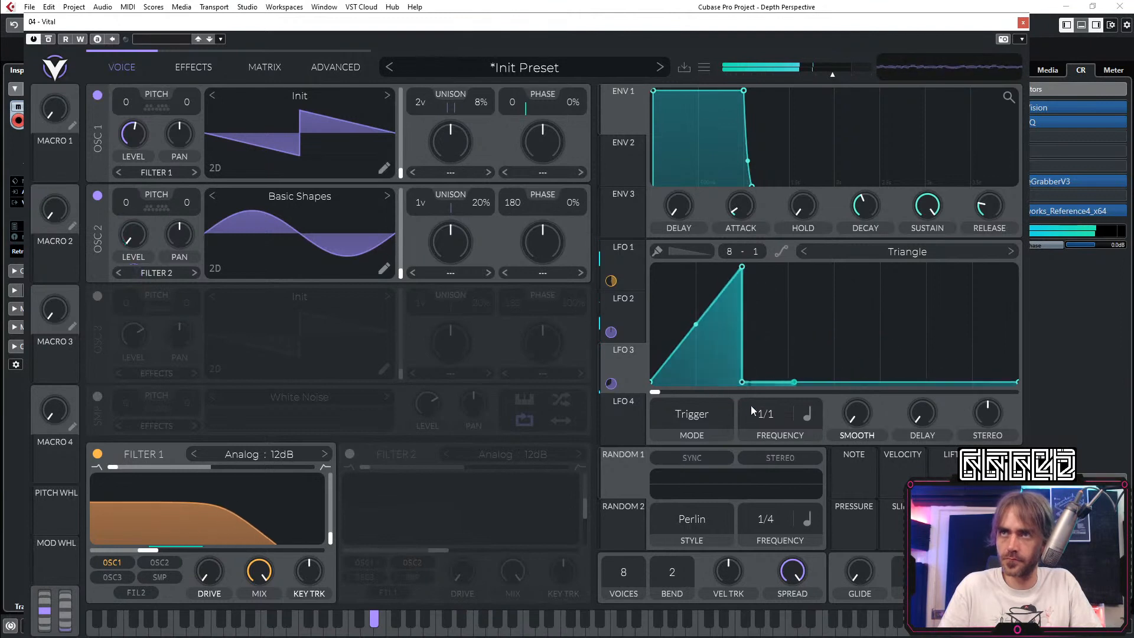
{"action": "double_click", "coordinate": [834, 374]}
{"action": "left_click_drag", "start_coordinate": [836, 373], "coordinate": [831, 219]}
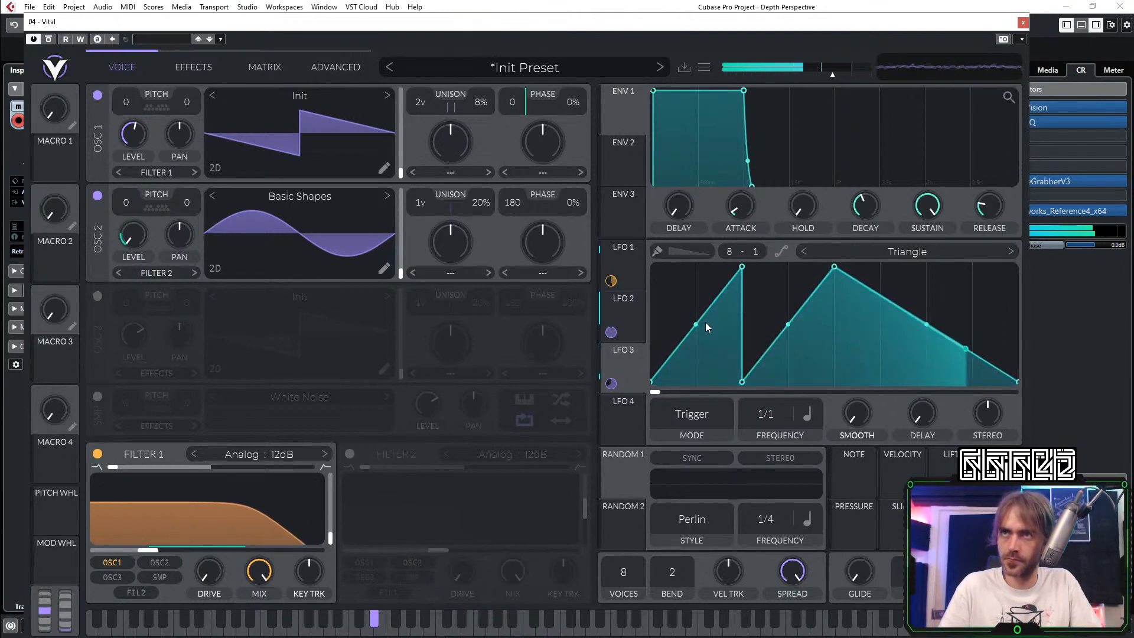
Step: Bend both rising segments of LFO 3 upward and add a slightly lowered point halfway along the final falling segment
{"action": "left_click_drag", "start_coordinate": [698, 324], "coordinate": [686, 274]}
{"action": "left_click_drag", "start_coordinate": [785, 324], "coordinate": [781, 291]}
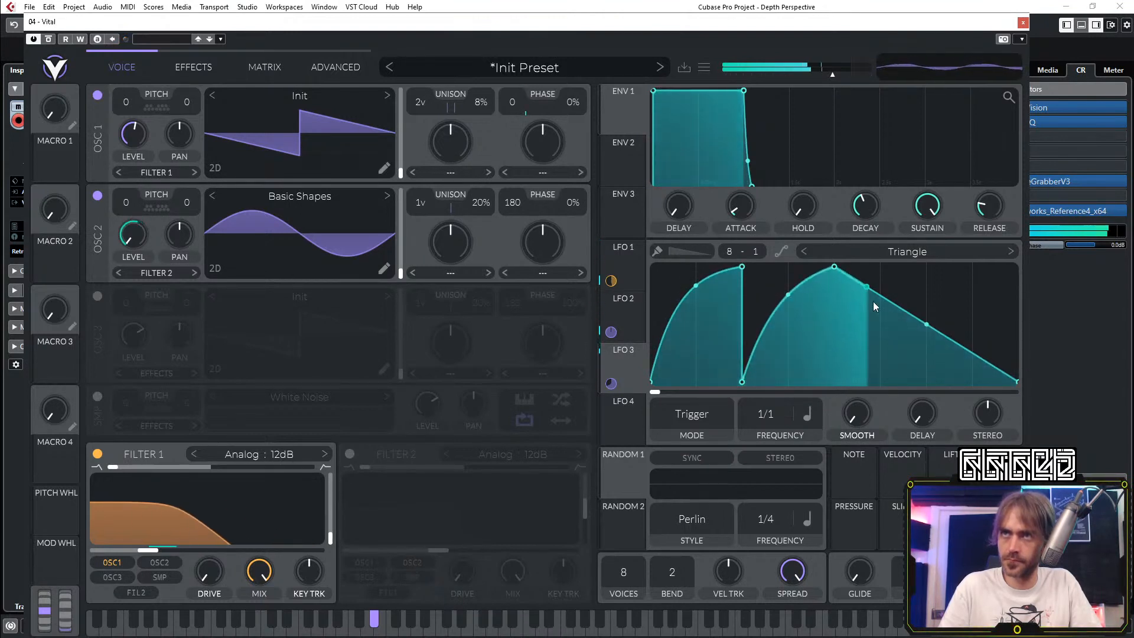
{"action": "double_click", "coordinate": [913, 315]}
{"action": "left_click_drag", "start_coordinate": [914, 317], "coordinate": [927, 333]}
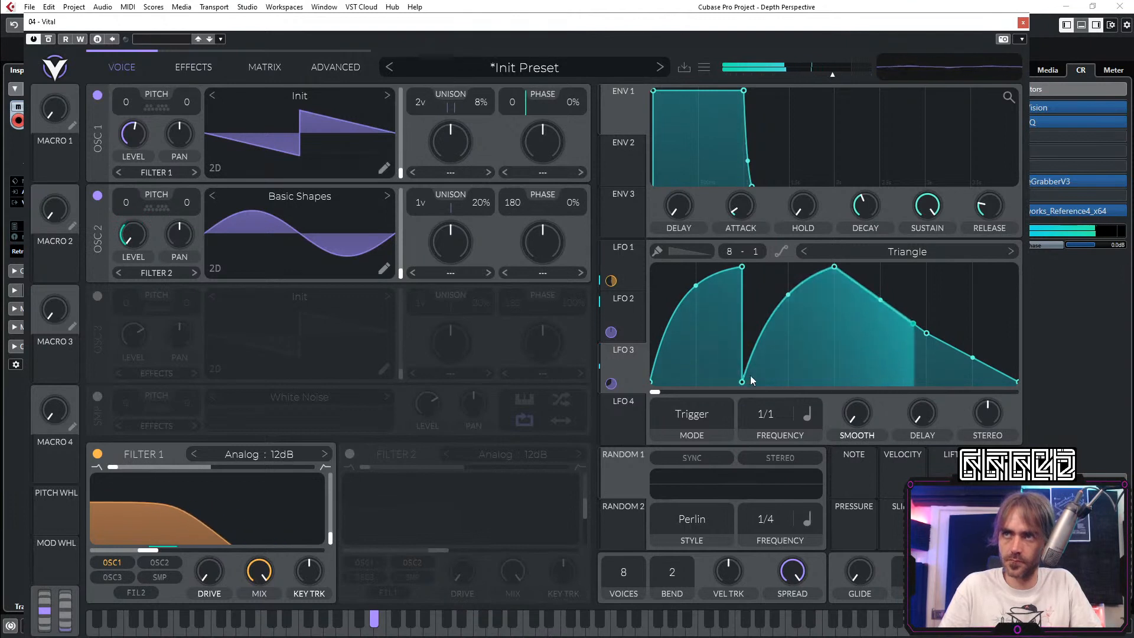
Step: Lower filter 1's cutoff with LFO 1's amount at 53.02, and add LFO 4 at a 1/1 frequency as a second cutoff modulator
{"action": "left_click_drag", "start_coordinate": [611, 384], "coordinate": [161, 550]}
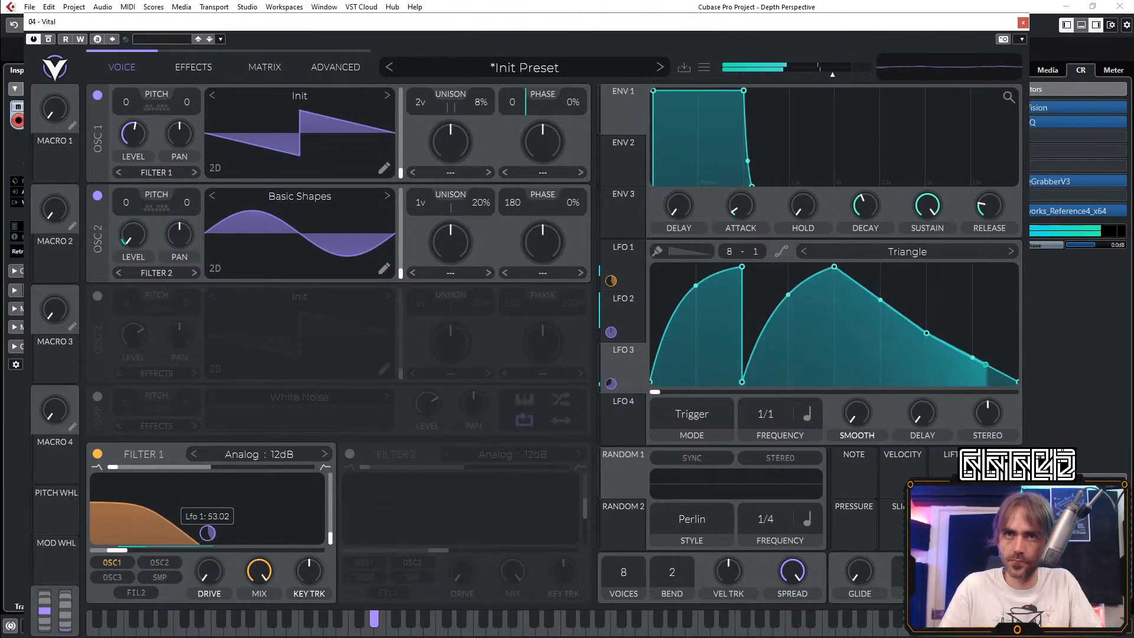
{"action": "left_click", "coordinate": [626, 416]}
{"action": "left_click_drag", "start_coordinate": [626, 416], "coordinate": [208, 533]}
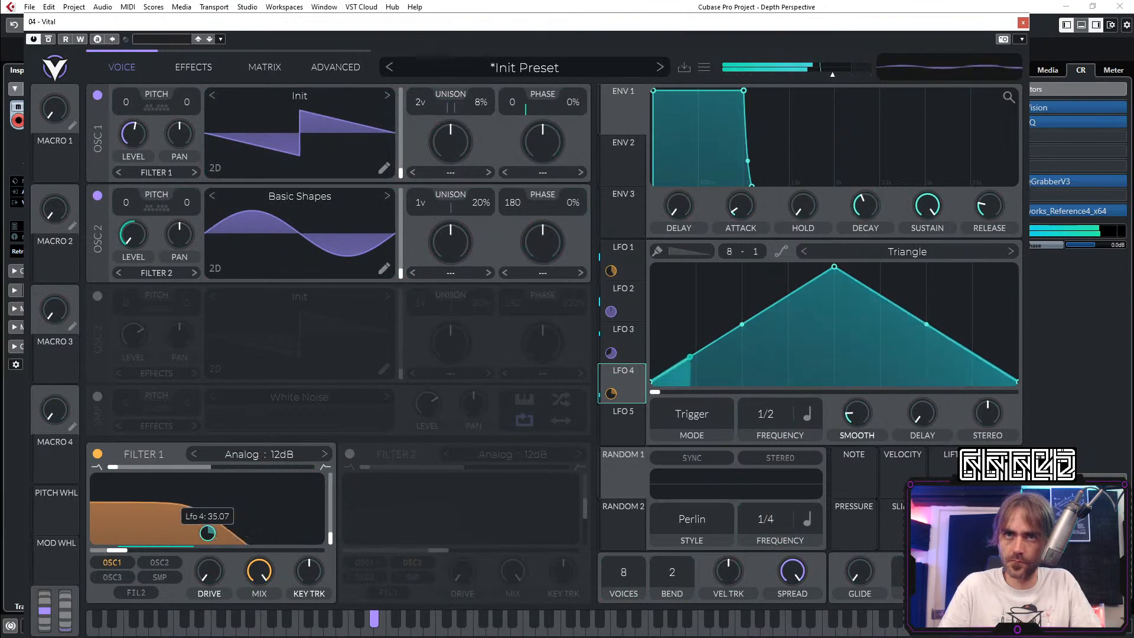
{"action": "scroll", "coordinate": [774, 413], "scroll_direction": "down", "scroll_amount": 1}
{"action": "scroll", "coordinate": [777, 410], "scroll_direction": "up", "scroll_amount": 2}
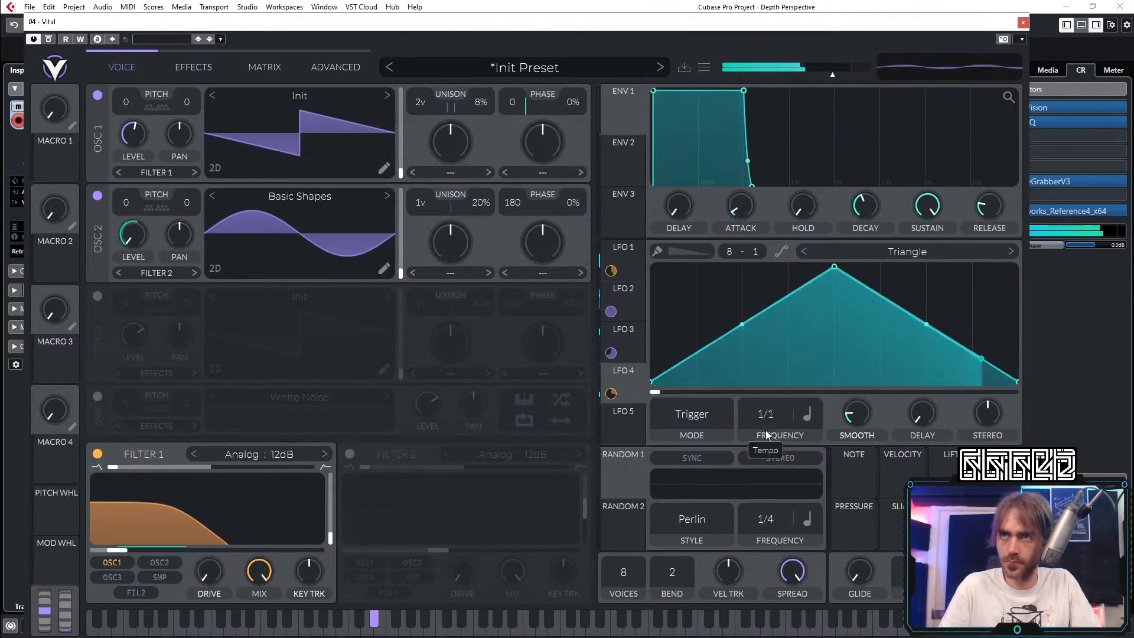
Step: Move LFO 4's peak close to the end of its cycle and increase its modulation amount on filter 1's cutoff
{"action": "left_click_drag", "start_coordinate": [839, 266], "coordinate": [1001, 244]}
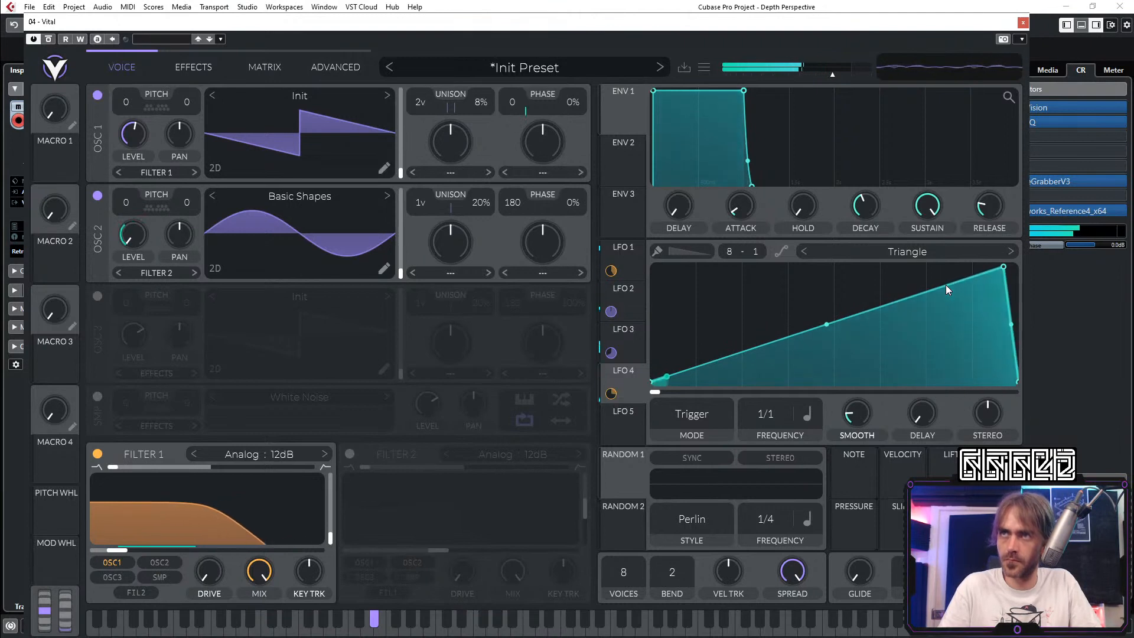
{"action": "mouse_move", "coordinate": [213, 542]}
{"action": "left_click_drag", "start_coordinate": [214, 541], "coordinate": [218, 537]}
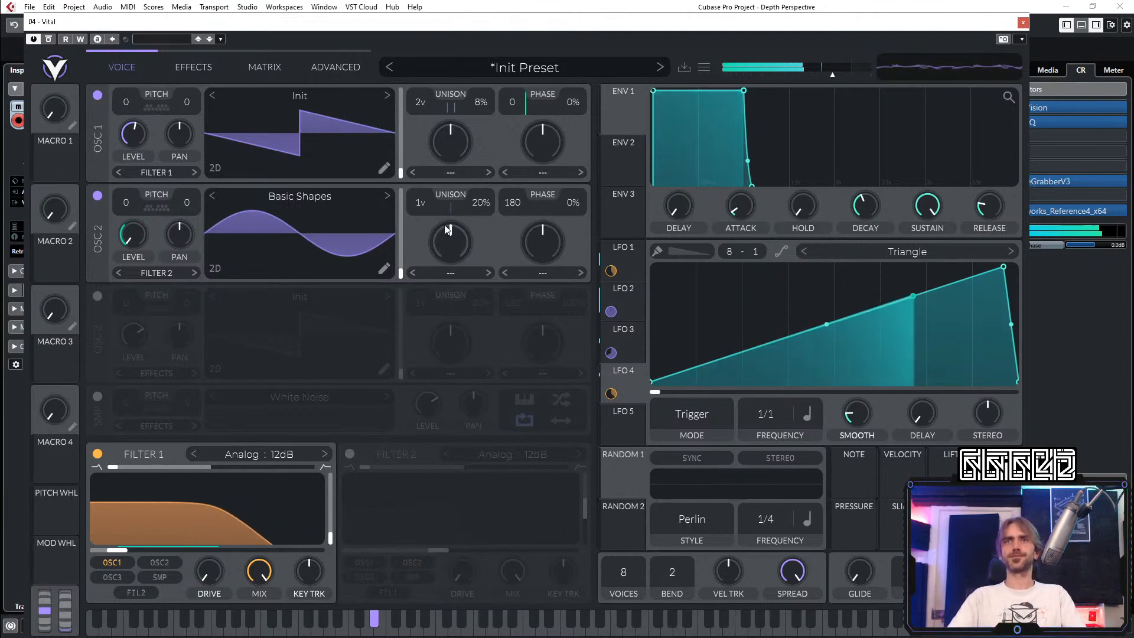
Step: Set oscillator 2's unison to 2 voices with 8% detune
{"action": "scroll", "coordinate": [429, 203], "scroll_direction": "up", "scroll_amount": 1}
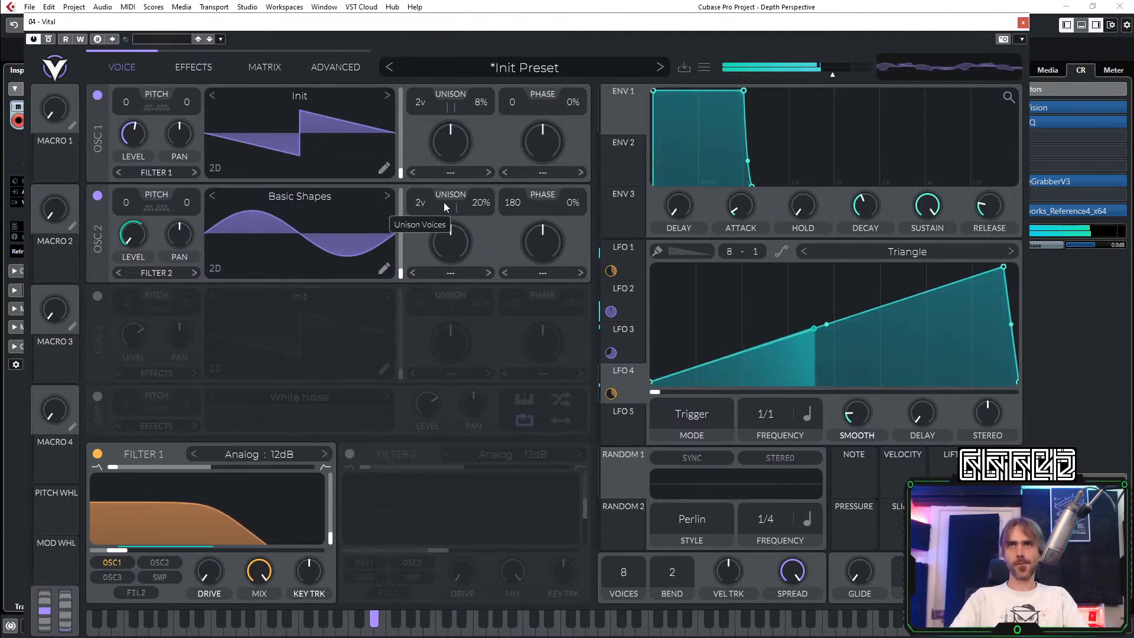
{"action": "left_click_drag", "start_coordinate": [483, 208], "coordinate": [481, 219]}
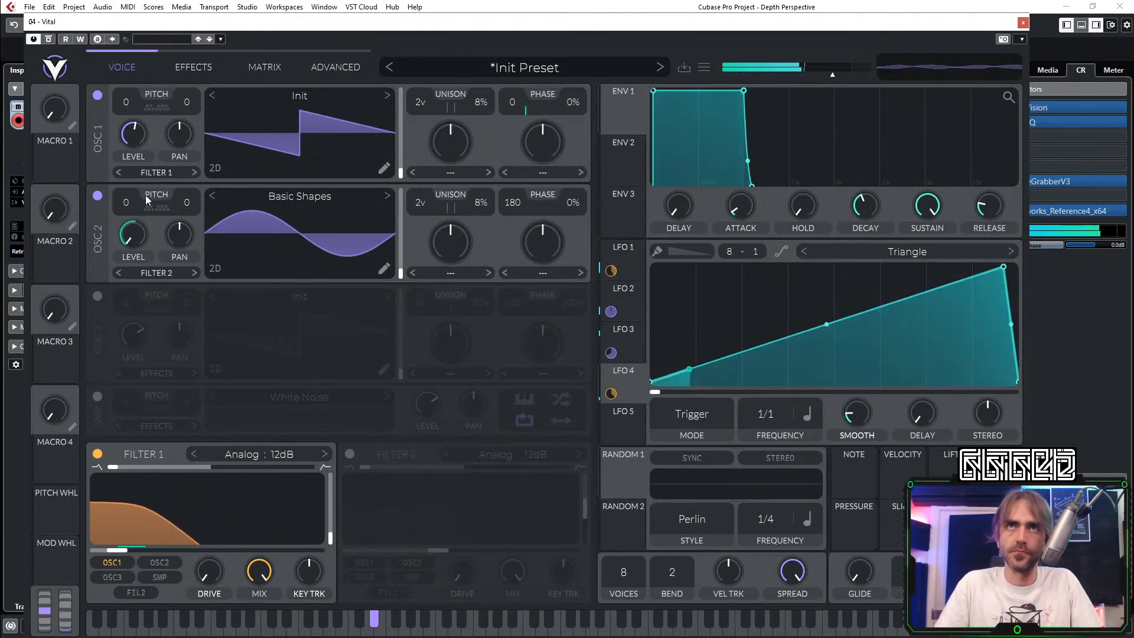
Step: Try oscillator 2 at -12 and reset it to 0, and set oscillator 1's transpose to -12 instead
{"action": "left_click_drag", "start_coordinate": [146, 195], "coordinate": [132, 204]}
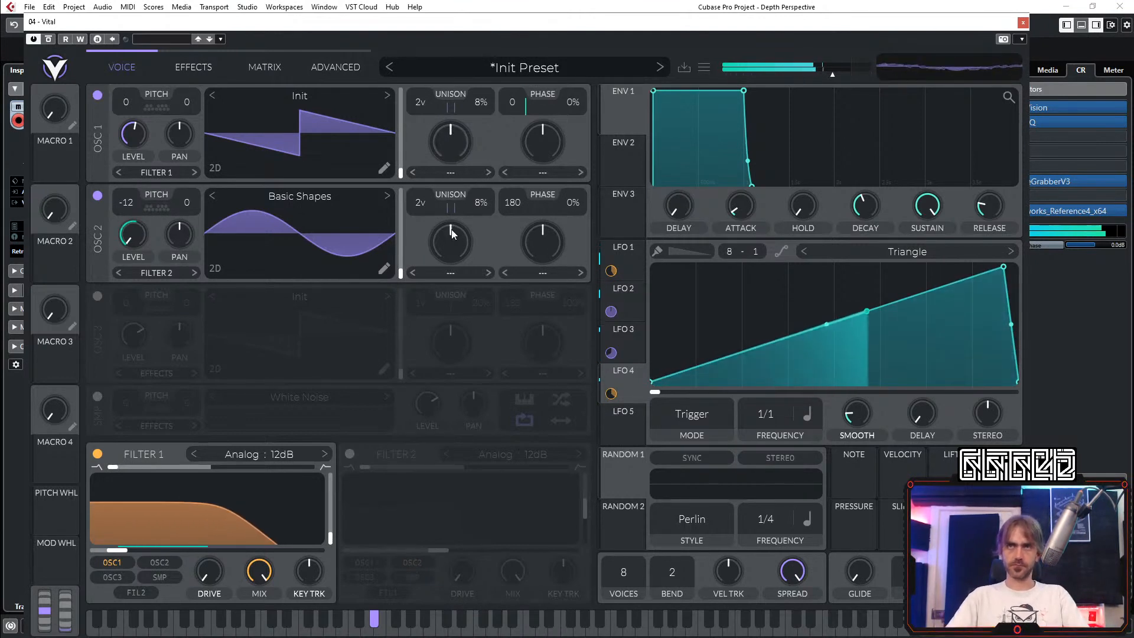
{"action": "double_click", "coordinate": [132, 202]}
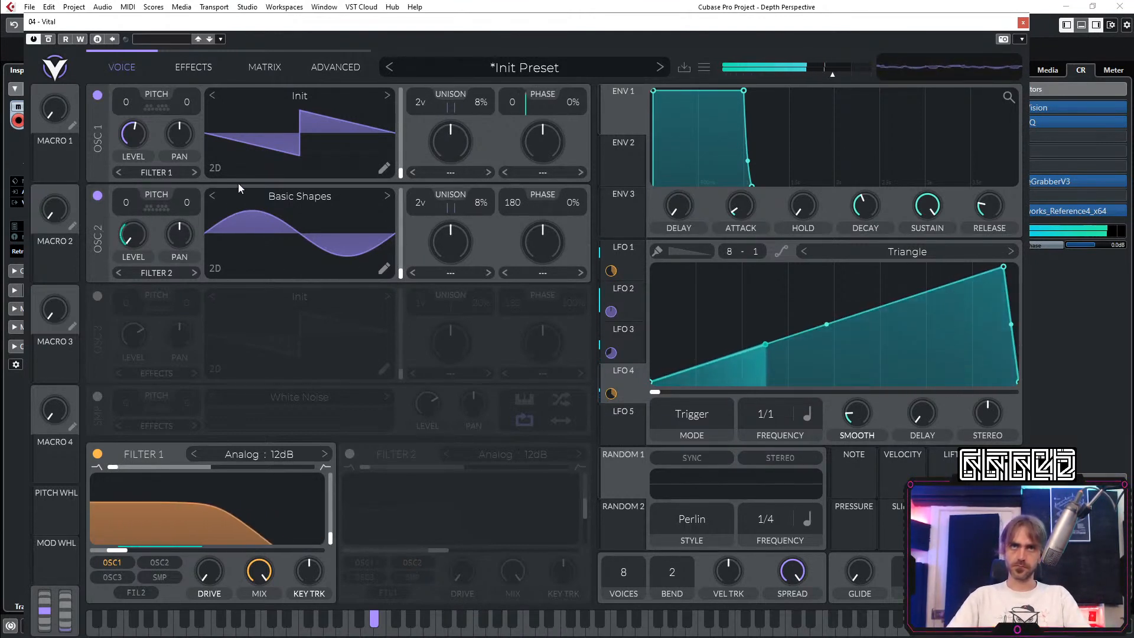
{"action": "left_click_drag", "start_coordinate": [134, 100], "coordinate": [126, 111]}
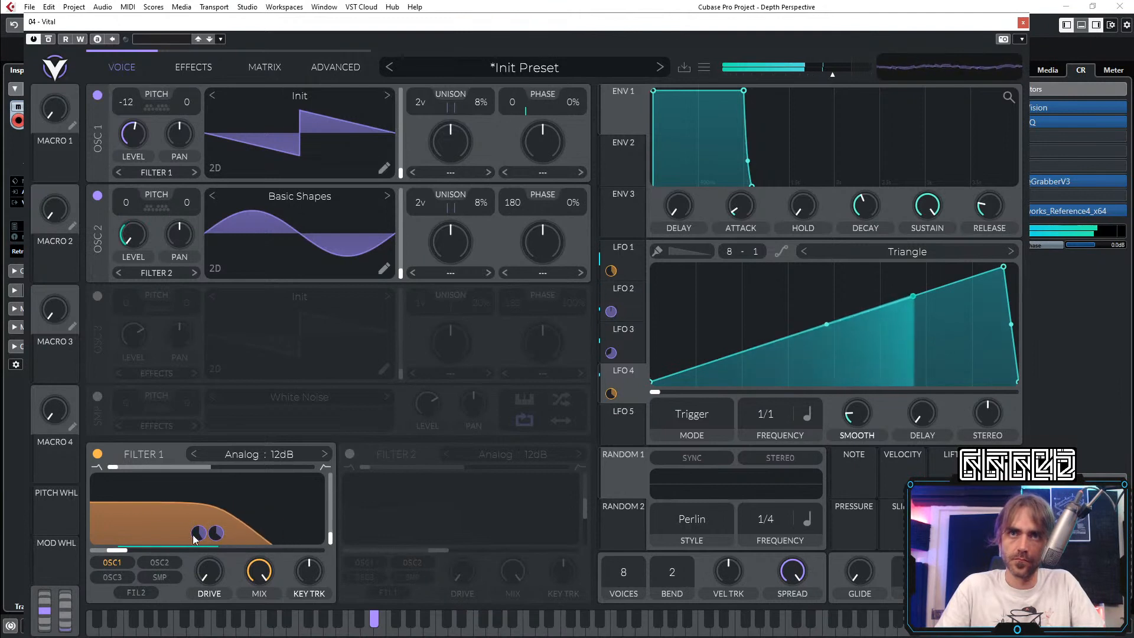
Step: Lower LFO 4's peak to a bit over half height, just before the end of its cycle
{"action": "mouse_move", "coordinate": [203, 537]}
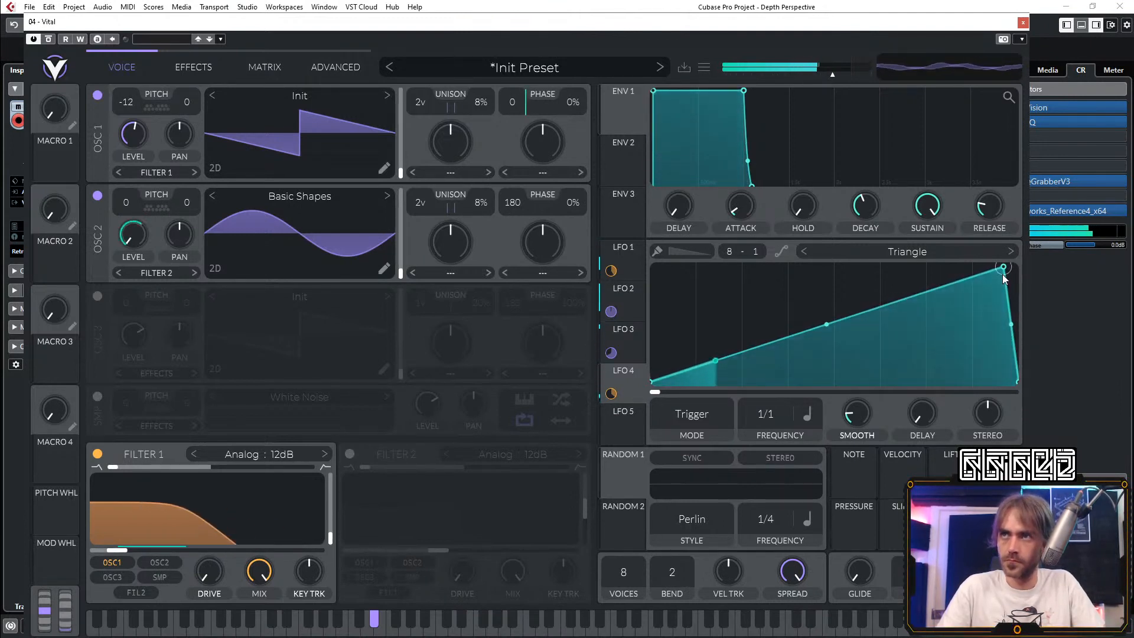
{"action": "left_click_drag", "start_coordinate": [1002, 275], "coordinate": [996, 318]}
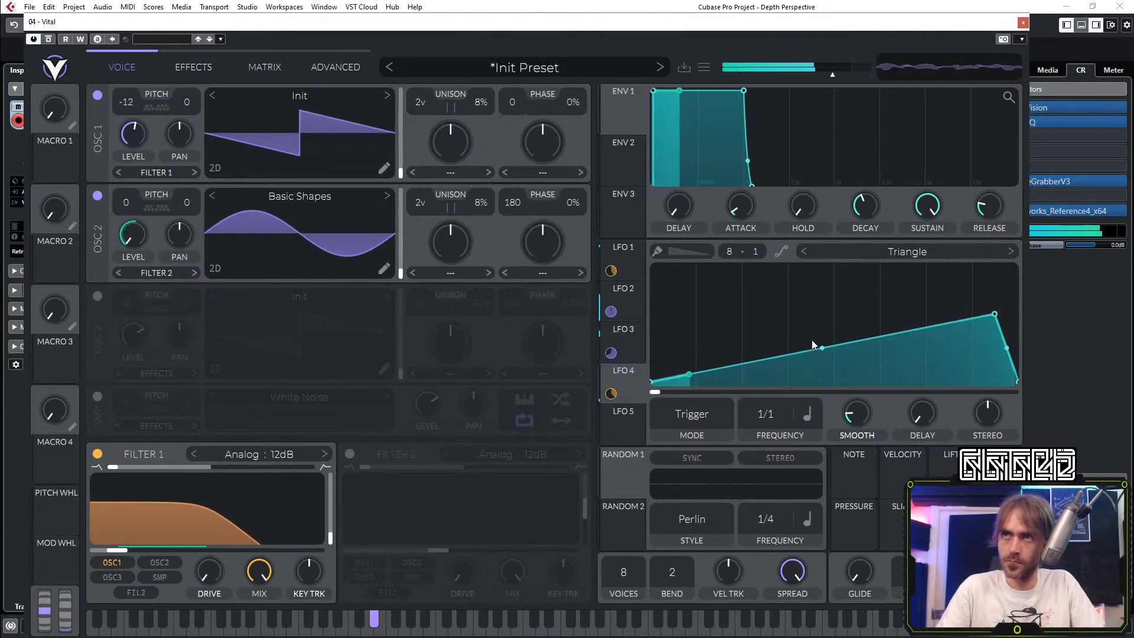
Step: Bend LFO 4's rise into a slow upward curve and add a higher peak point shortly before its existing peak
{"action": "left_click_drag", "start_coordinate": [822, 348], "coordinate": [826, 367]}
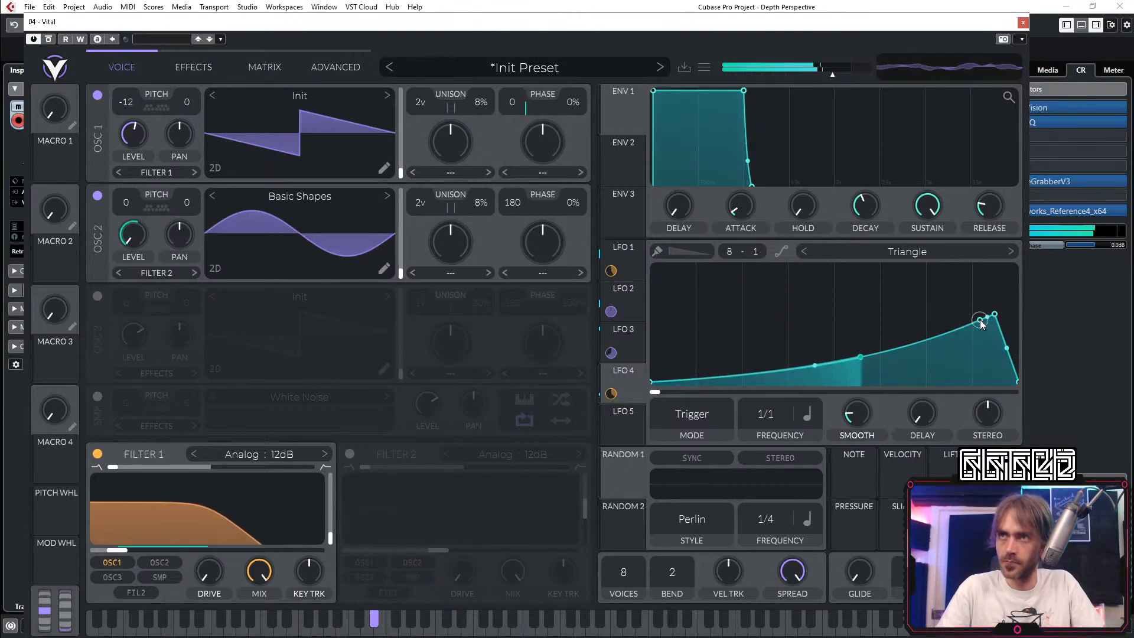
{"action": "double_click", "coordinate": [955, 310]}
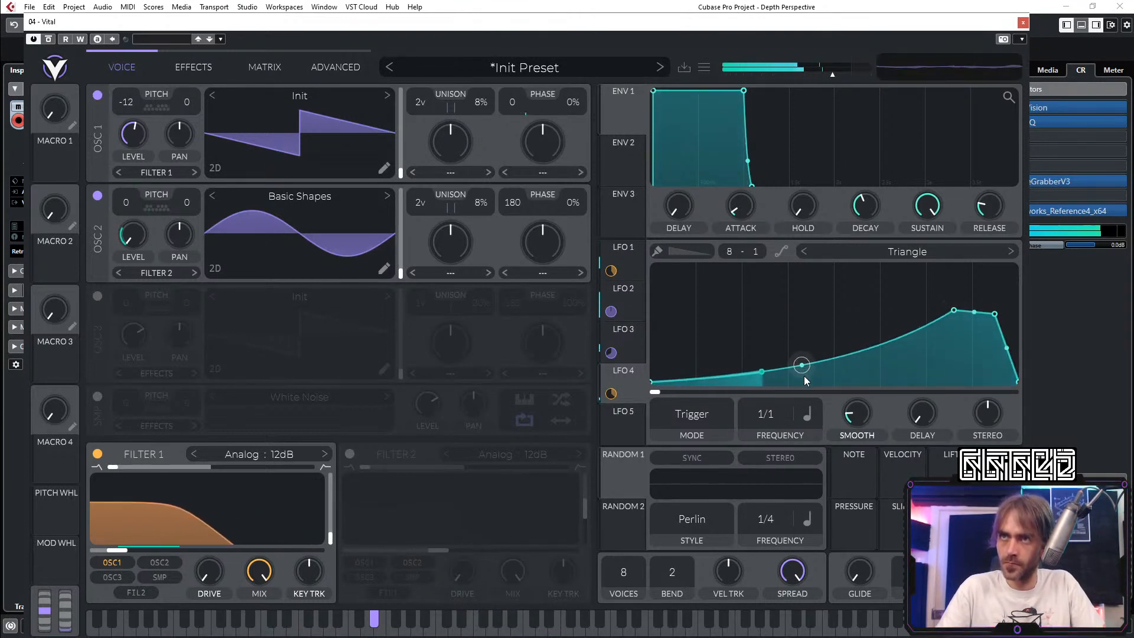
{"action": "left_click_drag", "start_coordinate": [954, 311], "coordinate": [958, 293]}
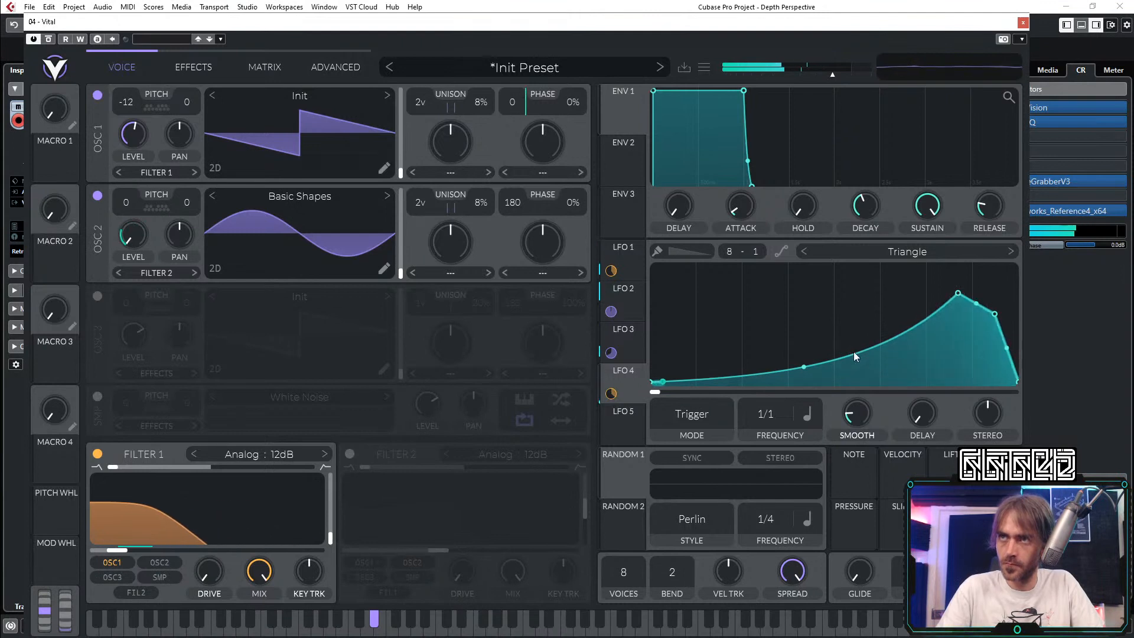
{"action": "left_click_drag", "start_coordinate": [864, 341], "coordinate": [884, 364]}
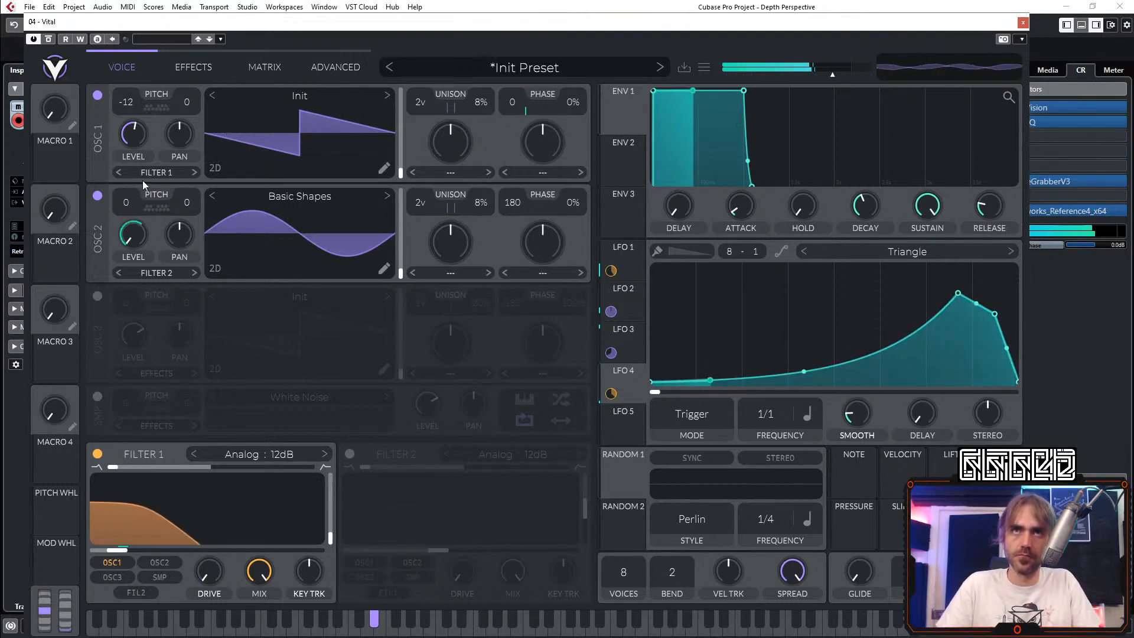
Step: Route oscillator 2 to Direct Out
{"action": "left_click", "coordinate": [161, 273]}
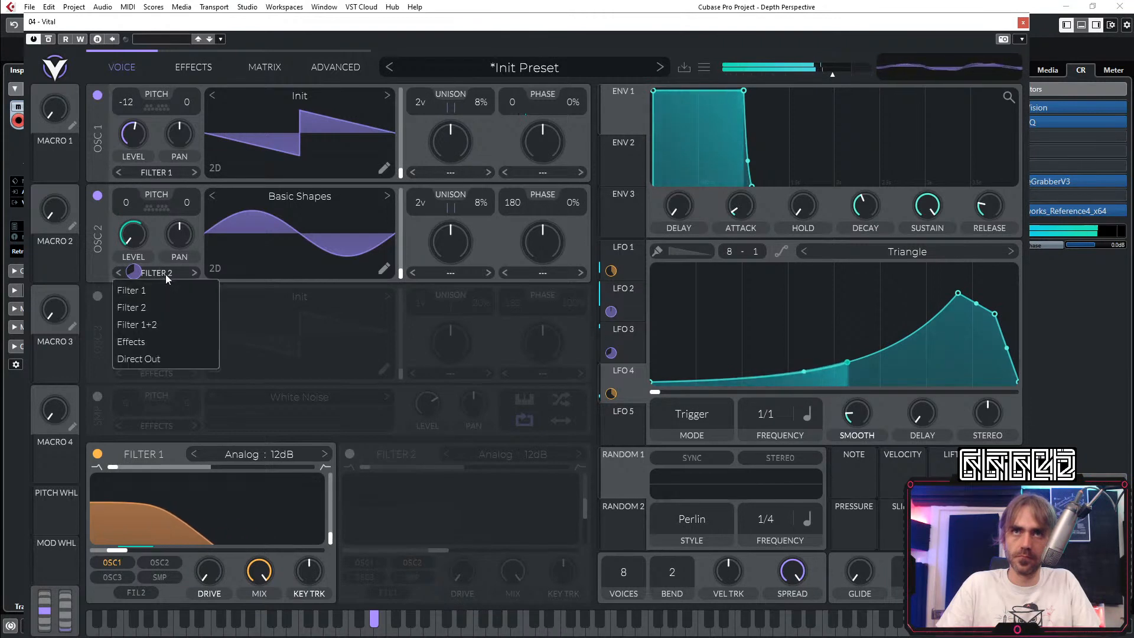
{"action": "left_click", "coordinate": [144, 358]}
Step: Enable the distortion effect with the Down Sample type, increase its drive and lower its mix to zero
{"action": "left_click", "coordinate": [193, 74]}
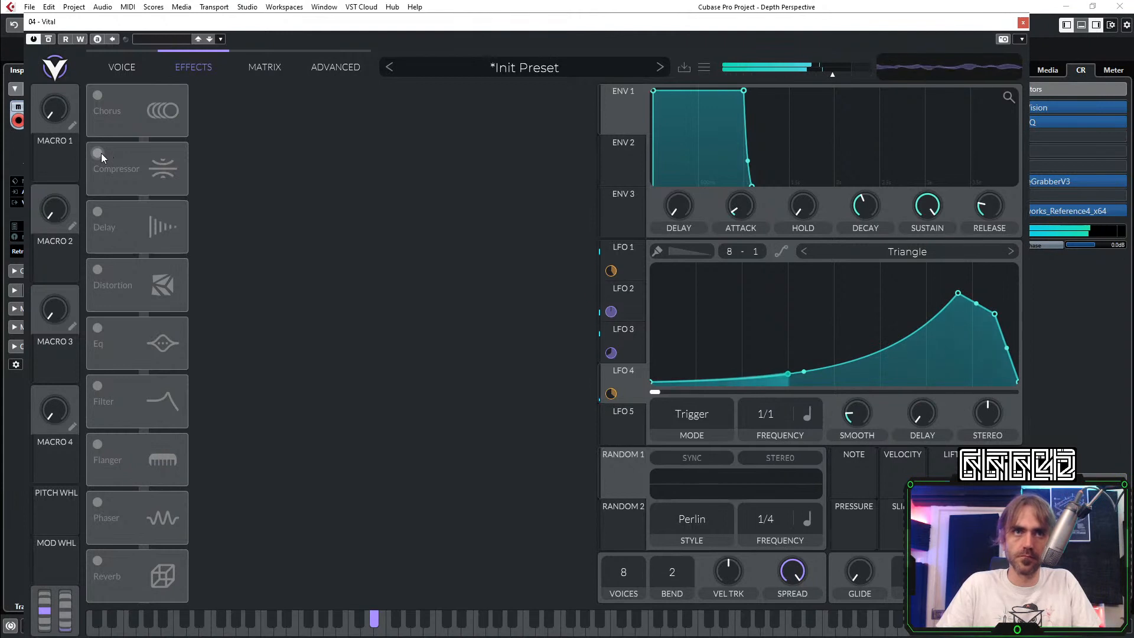
{"action": "left_click", "coordinate": [98, 271]}
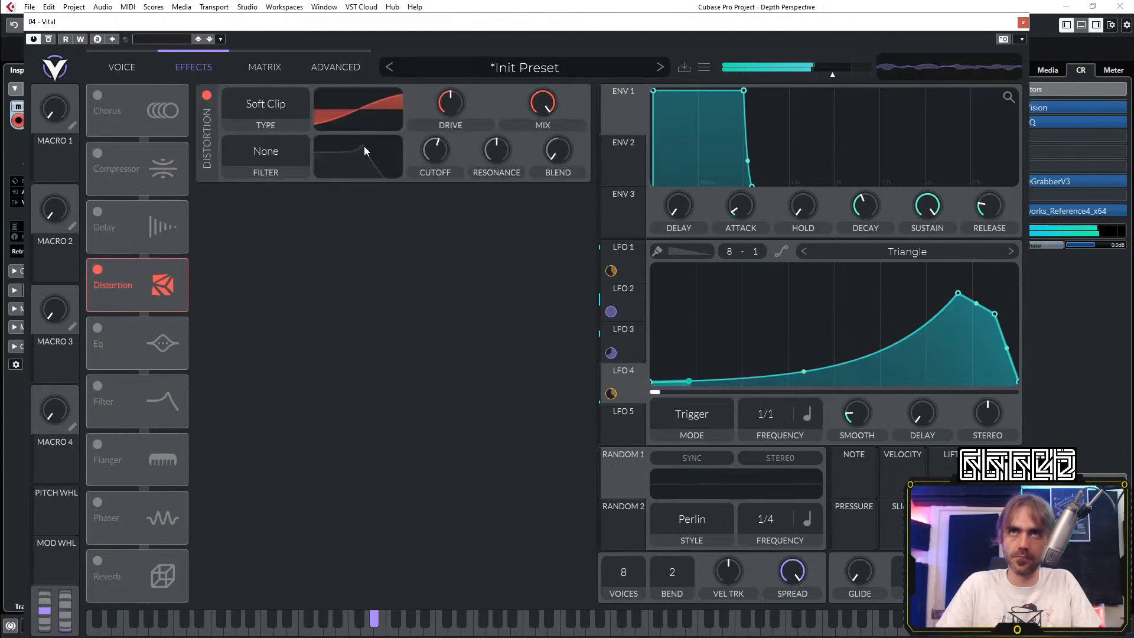
{"action": "left_click", "coordinate": [263, 112]}
{"action": "left_click", "coordinate": [271, 227]}
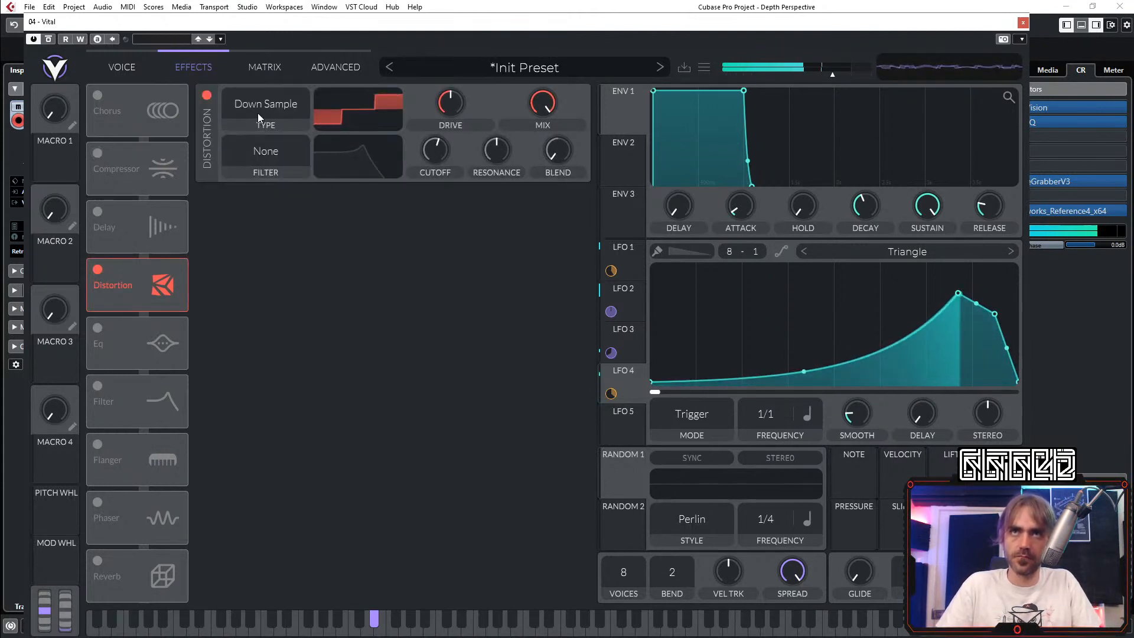
{"action": "mouse_move", "coordinate": [456, 117]}
{"action": "left_mouse_down"}
{"action": "mouse_move", "coordinate": [453, 108]}
{"action": "mouse_move", "coordinate": [446, 125]}
{"action": "mouse_move", "coordinate": [477, 90]}
{"action": "mouse_move", "coordinate": [467, 104]}
{"action": "left_mouse_up"}
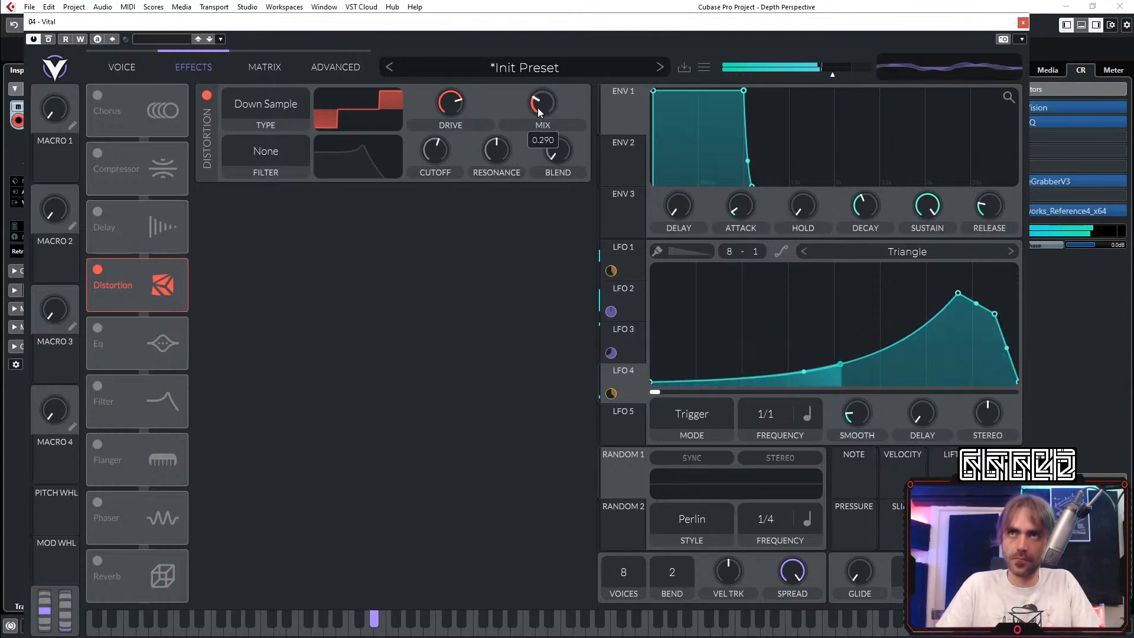
{"action": "left_click_drag", "start_coordinate": [548, 101], "coordinate": [562, 38]}
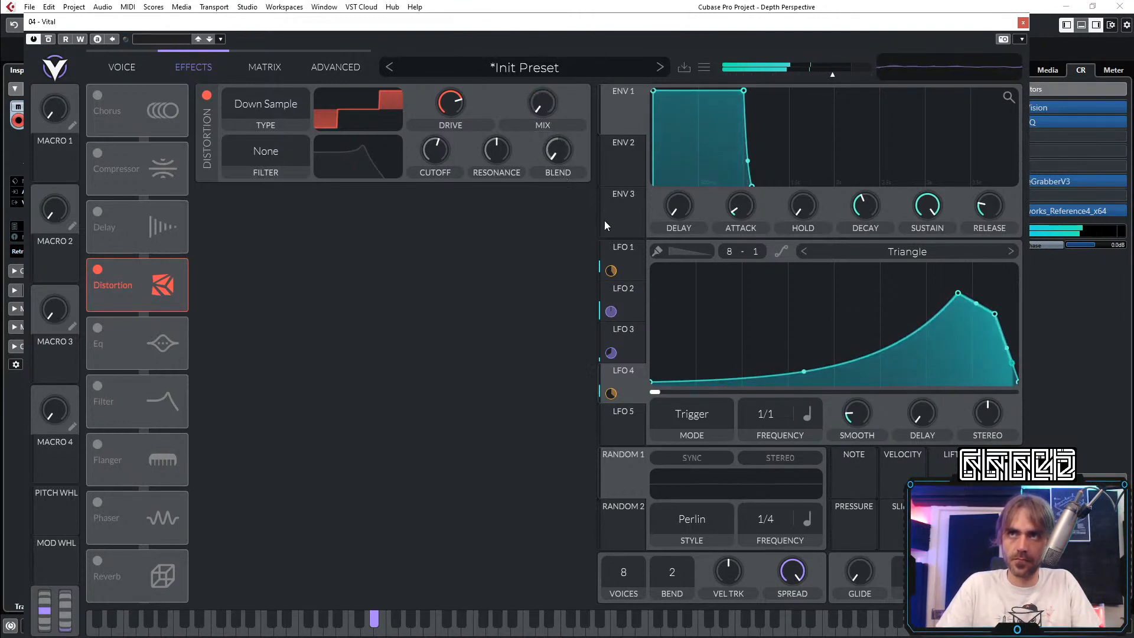
Step: Try LFO 1 as the modulation source for the distortion mix, with an amount of 0.540
{"action": "left_click", "coordinate": [630, 266]}
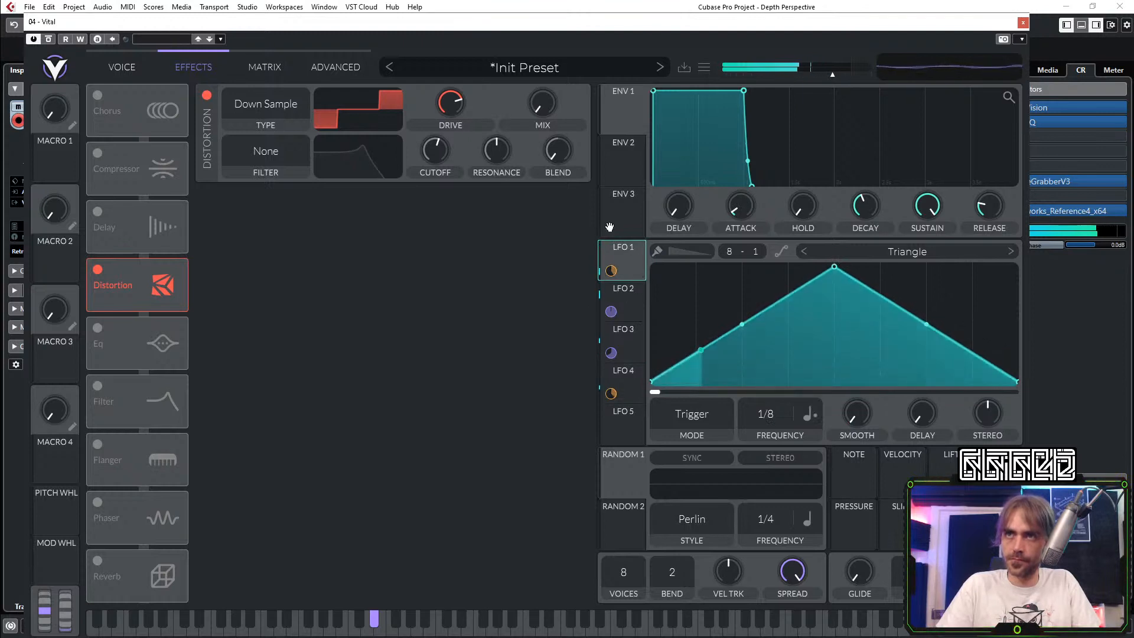
{"action": "left_click_drag", "start_coordinate": [609, 227], "coordinate": [542, 105]}
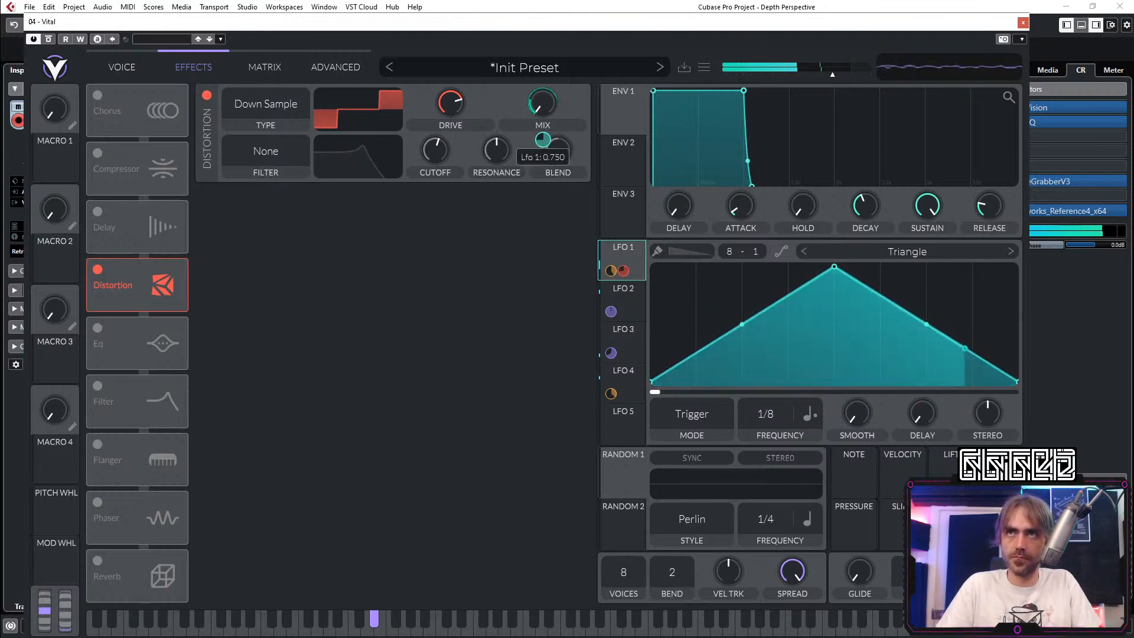
{"action": "left_click_drag", "start_coordinate": [543, 139], "coordinate": [543, 152]}
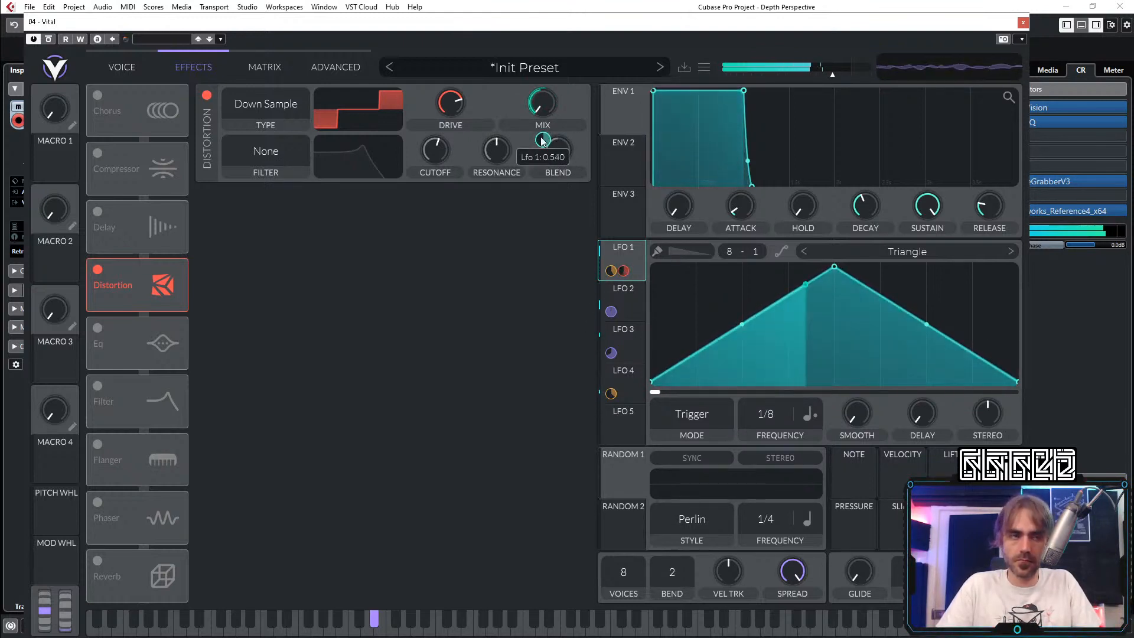
Step: Remap LFO 1's distortion mix modulation with a slow-rising curve that reaches maximum at three quarters of the range
{"action": "left_click", "coordinate": [294, 66]}
{"action": "mouse_move", "coordinate": [342, 519]}
{"action": "left_mouse_down"}
{"action": "mouse_move", "coordinate": [354, 603]}
{"action": "mouse_move", "coordinate": [339, 580]}
{"action": "mouse_move", "coordinate": [355, 570]}
{"action": "left_mouse_up"}
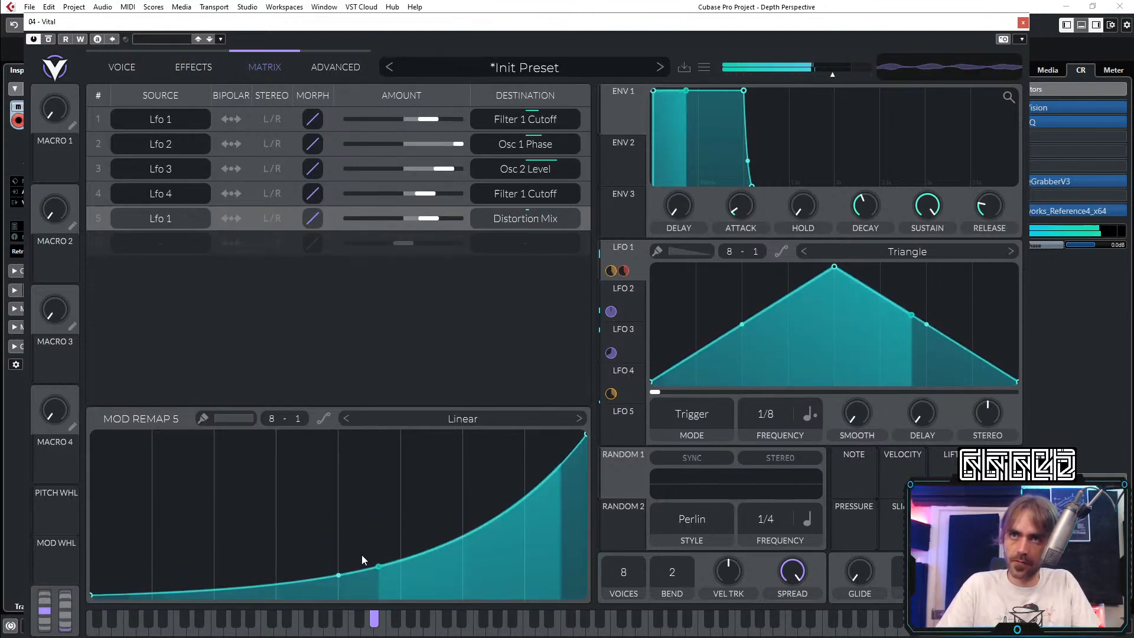
{"action": "double_click", "coordinate": [523, 498]}
{"action": "left_click_drag", "start_coordinate": [522, 498], "coordinate": [527, 425]}
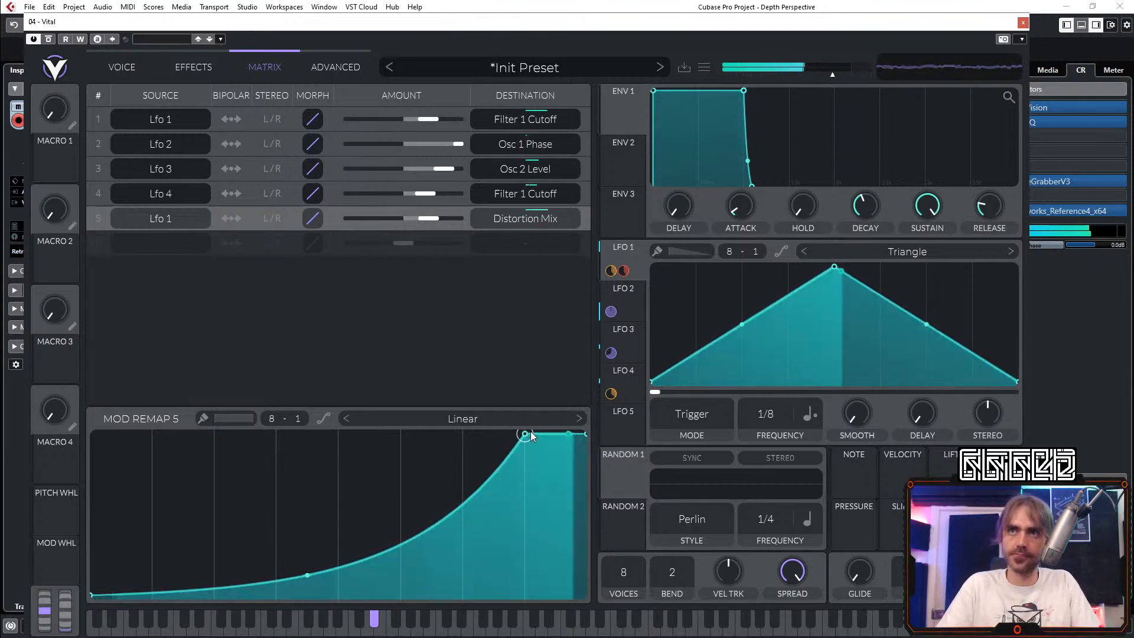
{"action": "left_click_drag", "start_coordinate": [525, 434], "coordinate": [464, 434]}
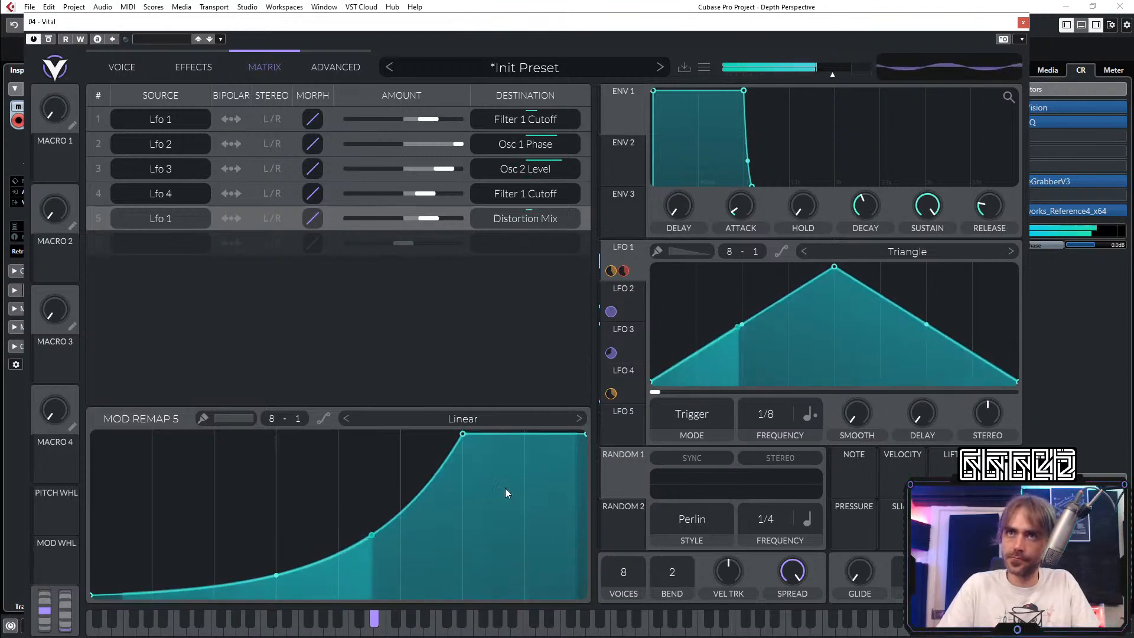
Step: Set the Vital 02 synth to 1 voice and increase its glide
{"action": "left_click", "coordinate": [131, 69]}
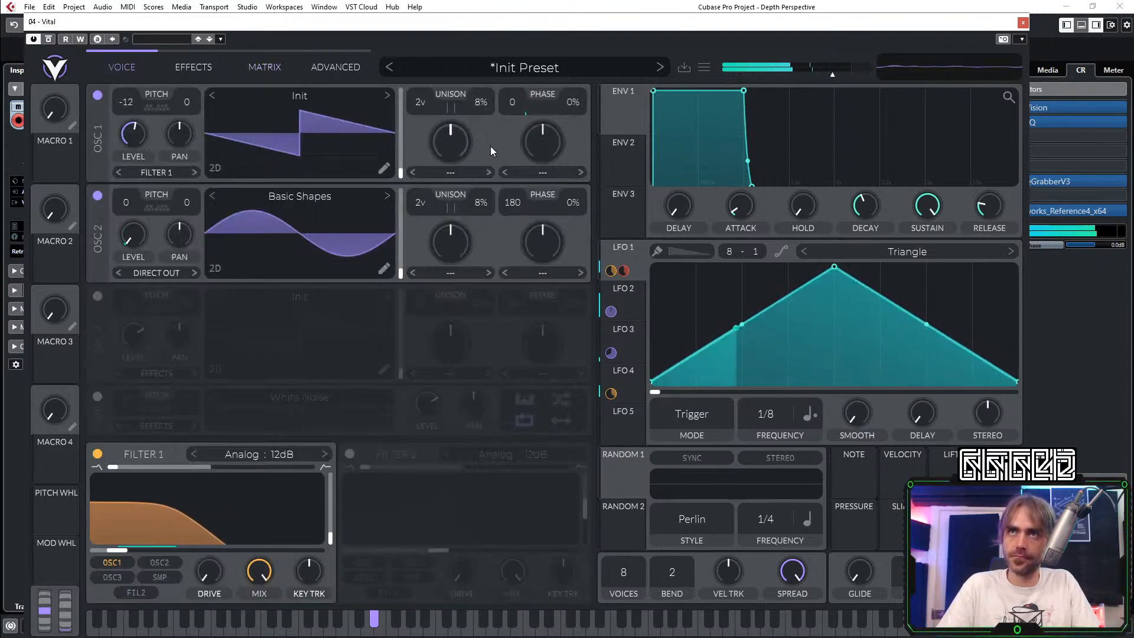
{"action": "left_click", "coordinate": [1024, 23]}
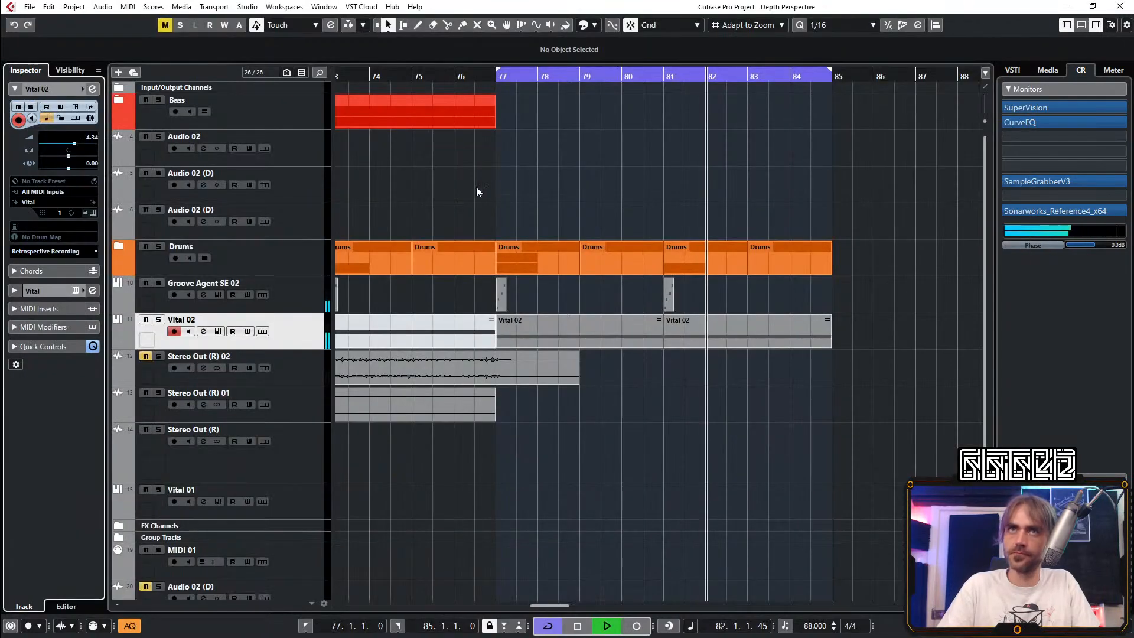
{"action": "left_click", "coordinate": [92, 213]}
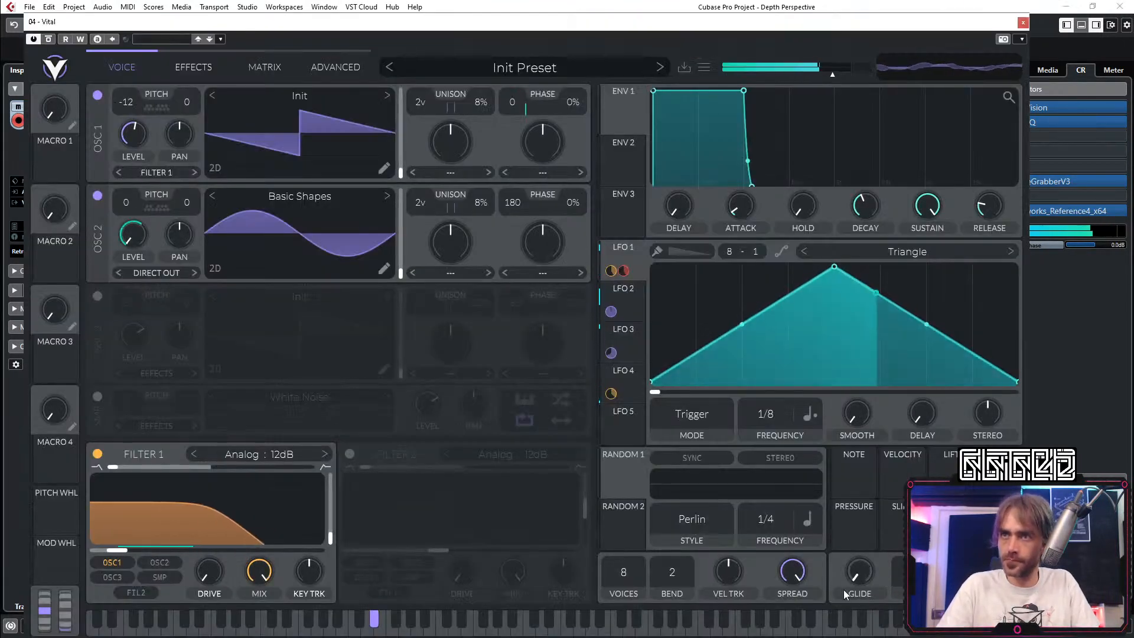
{"action": "left_click_drag", "start_coordinate": [630, 570], "coordinate": [658, 585]}
{"action": "left_click", "coordinate": [194, 67]}
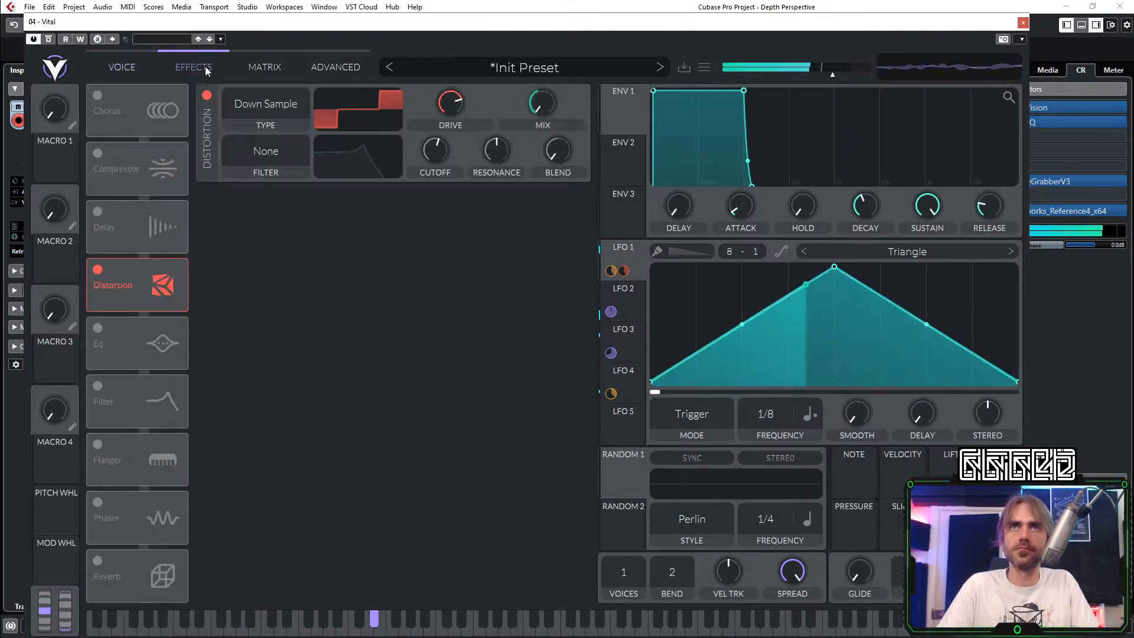
{"action": "left_click_drag", "start_coordinate": [868, 591], "coordinate": [878, 555]}
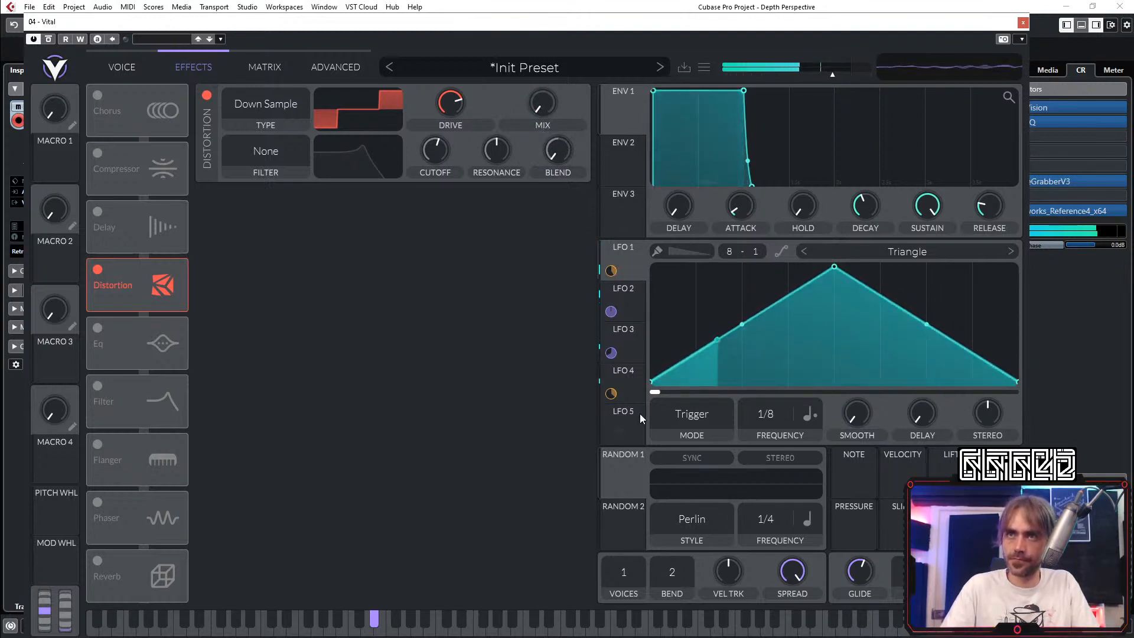
Step: Assign LFO 5 to modulate the distortion mix
{"action": "left_click", "coordinate": [632, 385]}
{"action": "left_click", "coordinate": [619, 427]}
{"action": "left_click_drag", "start_coordinate": [618, 427], "coordinate": [543, 111]}
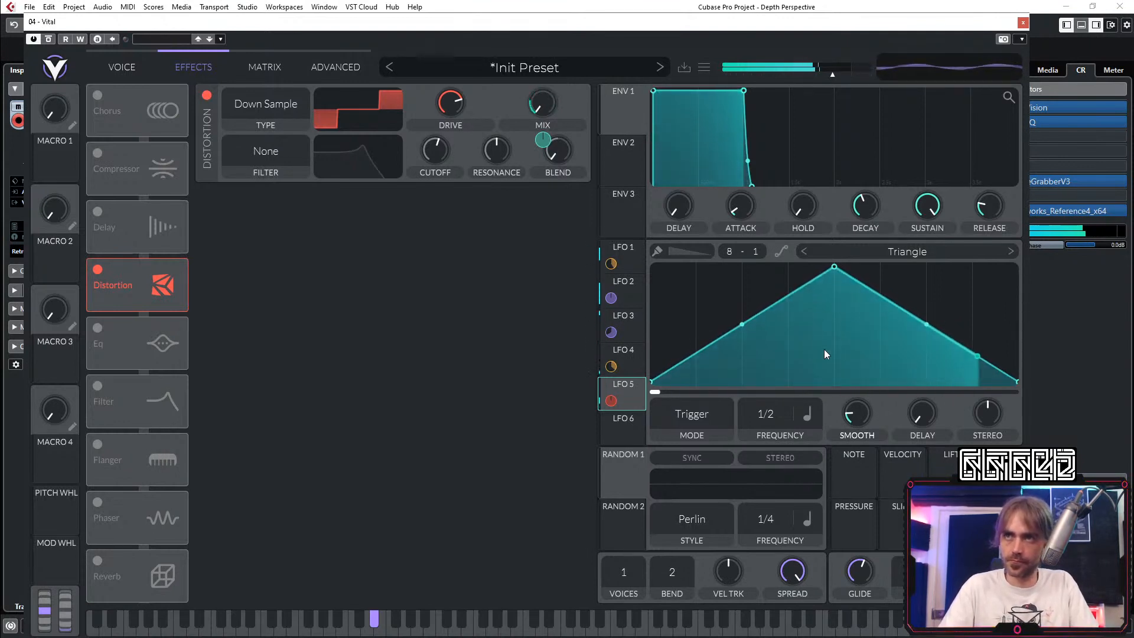
Step: Reshape LFO 5 with a low point at mid-cycle, a bulging rise to a peak at three quarters, and a concave fall
{"action": "left_click_drag", "start_coordinate": [834, 267], "coordinate": [926, 267]}
{"action": "left_click_drag", "start_coordinate": [792, 328], "coordinate": [793, 333]}
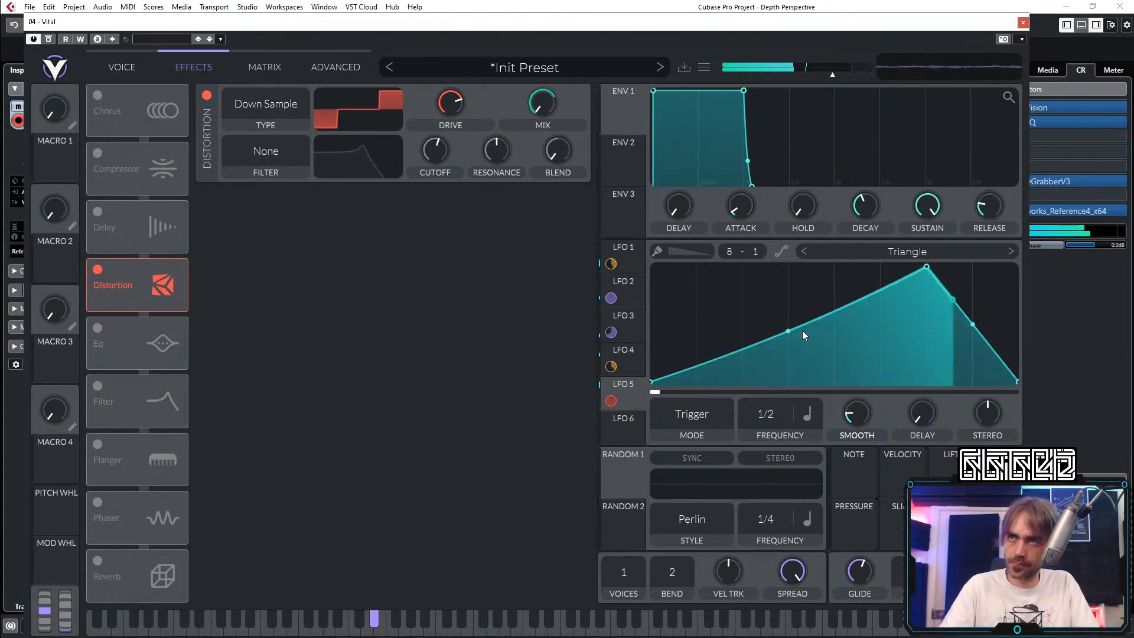
{"action": "left_click_drag", "start_coordinate": [973, 325], "coordinate": [938, 372]}
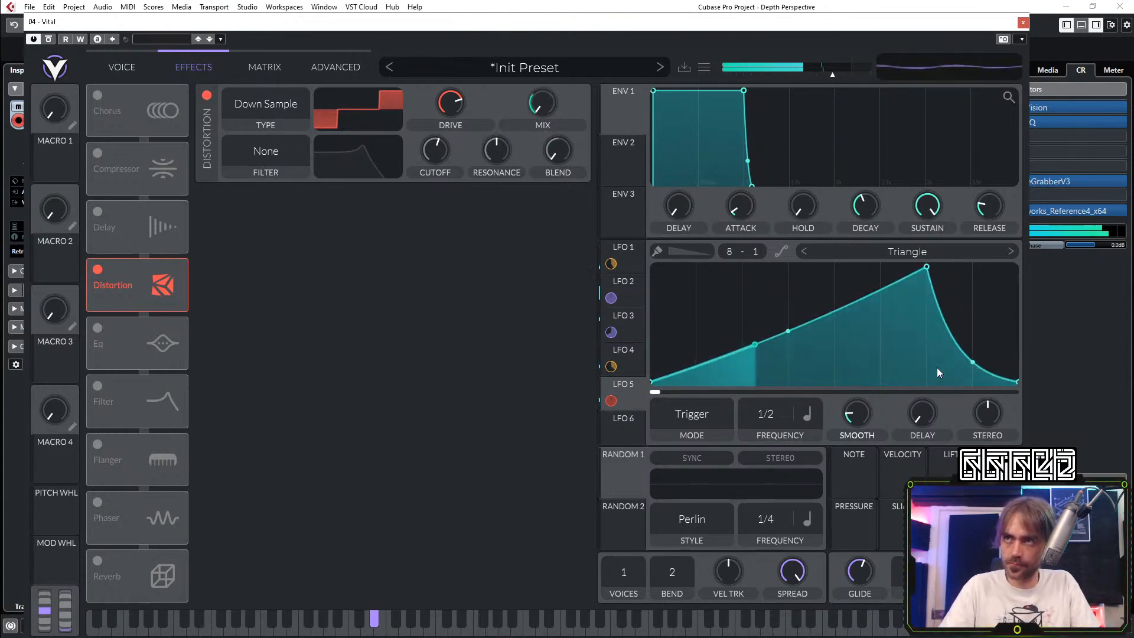
{"action": "left_click_drag", "start_coordinate": [799, 334], "coordinate": [834, 348]}
{"action": "double_click", "coordinate": [828, 317]}
{"action": "left_click_drag", "start_coordinate": [878, 311], "coordinate": [857, 299]}
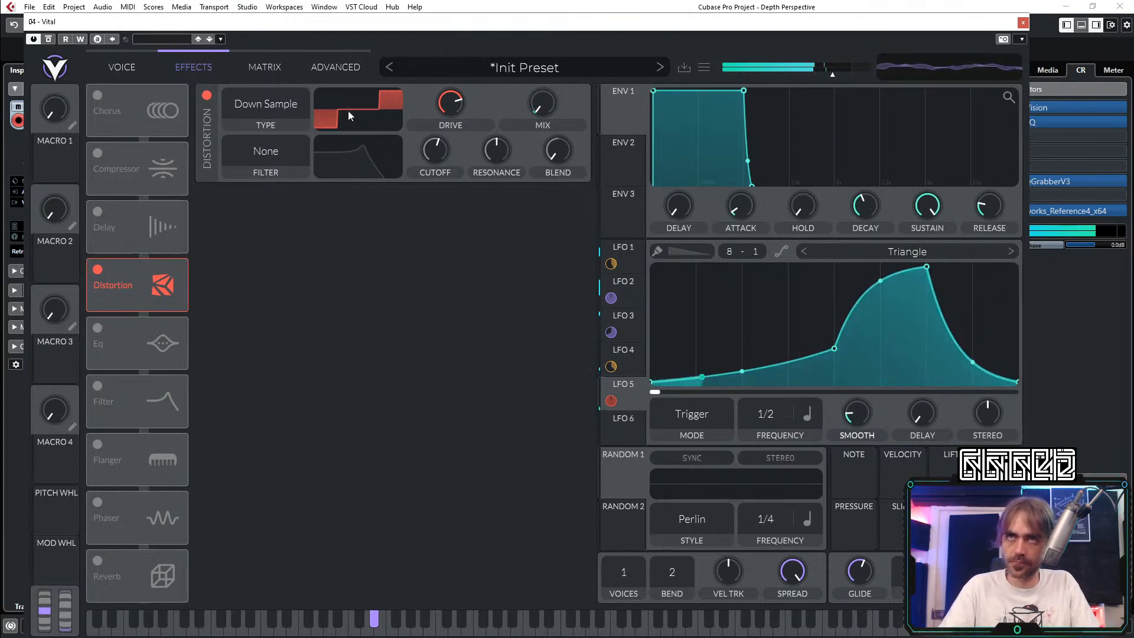
{"action": "mouse_move", "coordinate": [543, 137]}
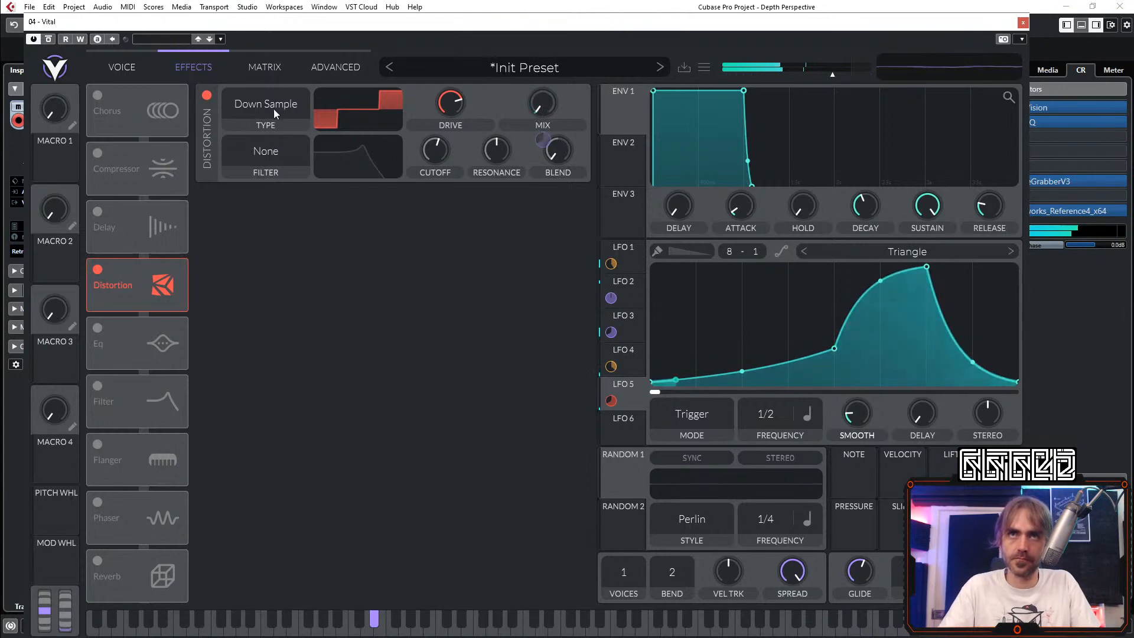
Step: Shorten the D#1 note in the Vital 02 part at bar 77 to three beats, ending at 77.4.1
{"action": "left_click", "coordinate": [1023, 23]}
{"action": "double_click", "coordinate": [552, 328]}
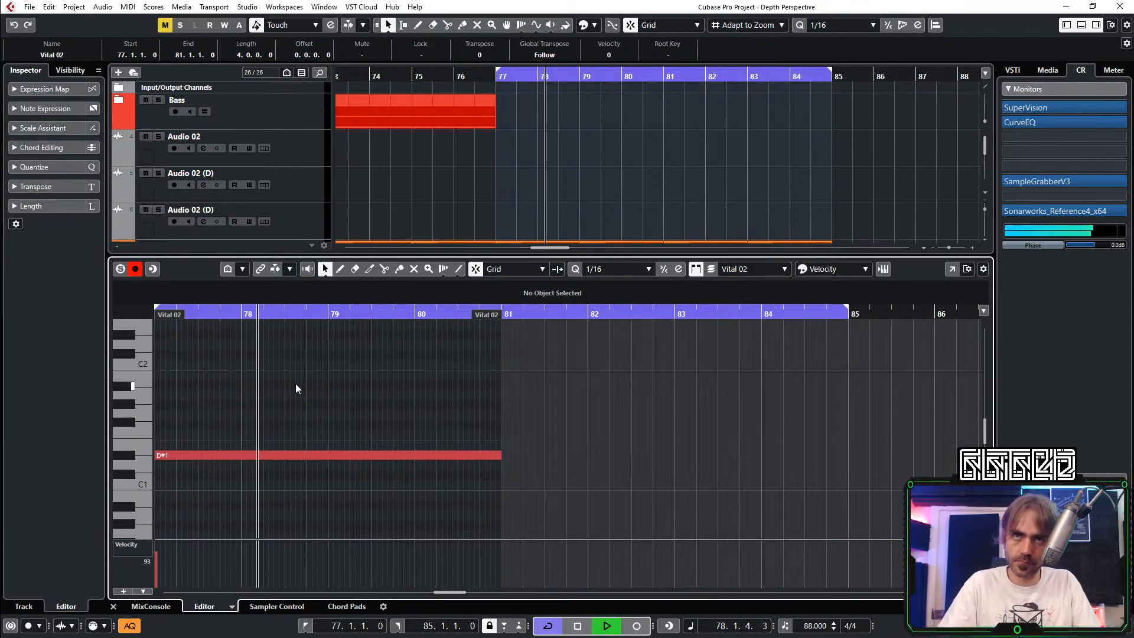
{"action": "key", "text": "h"}
{"action": "key", "text": "h"}
{"action": "key", "text": "h"}
{"action": "key", "text": "h"}
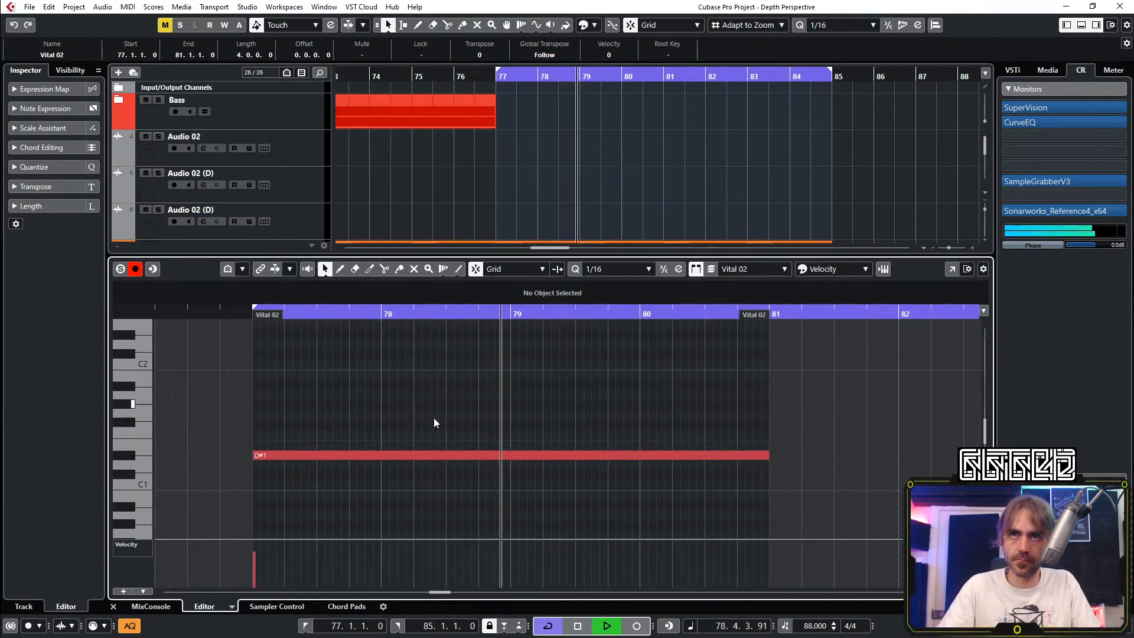
{"action": "left_click_drag", "start_coordinate": [765, 455], "coordinate": [347, 480]}
{"action": "key", "text": "space"}
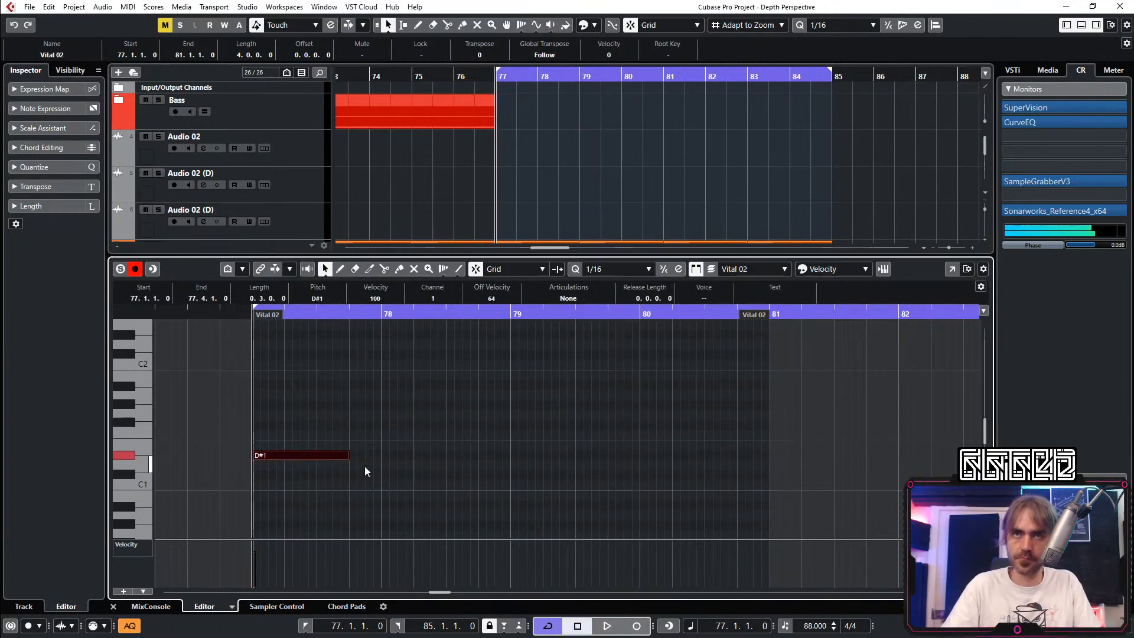
Step: Transpose the shortened note down three semitones to C1
{"action": "key", "text": "Down"}
{"action": "key", "text": "Down"}
{"action": "key", "text": "Down"}
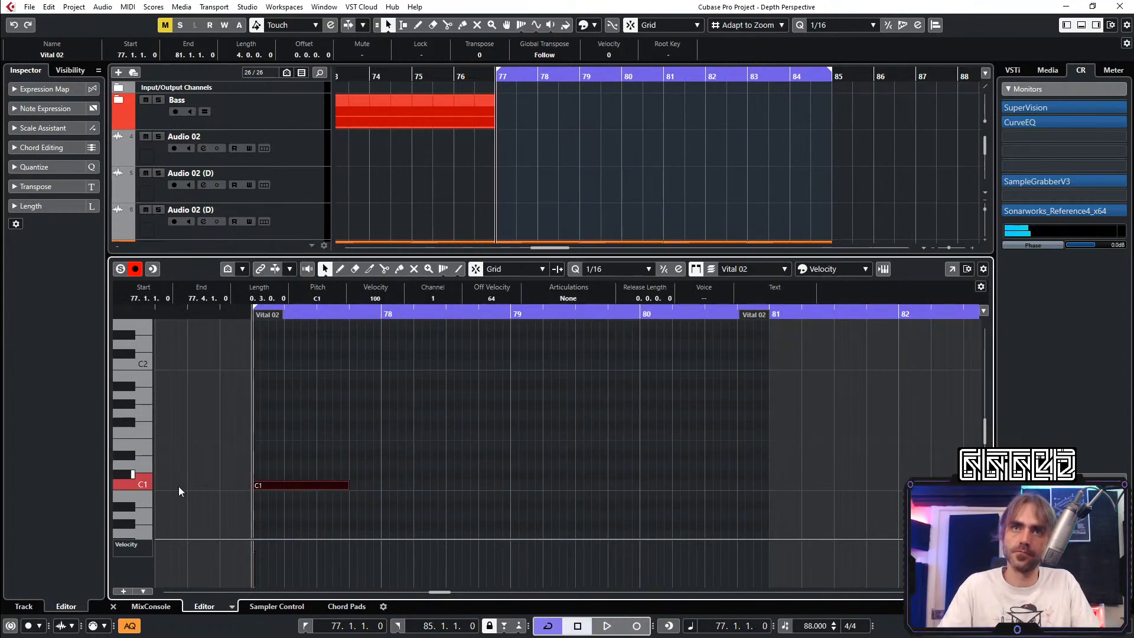
Step: Audition the loop from bar 77 and check the Vital 02 track's MIDI modifier transpose
{"action": "left_click", "coordinate": [113, 606]}
{"action": "key", "text": "space"}
{"action": "key", "text": "space"}
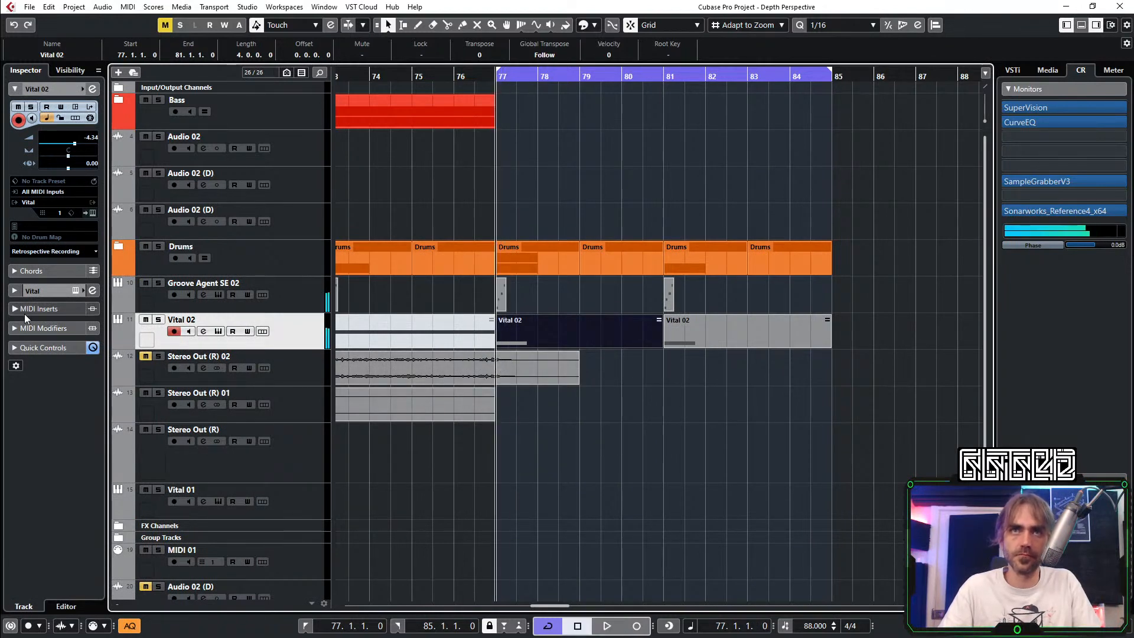
{"action": "left_click", "coordinate": [43, 328]}
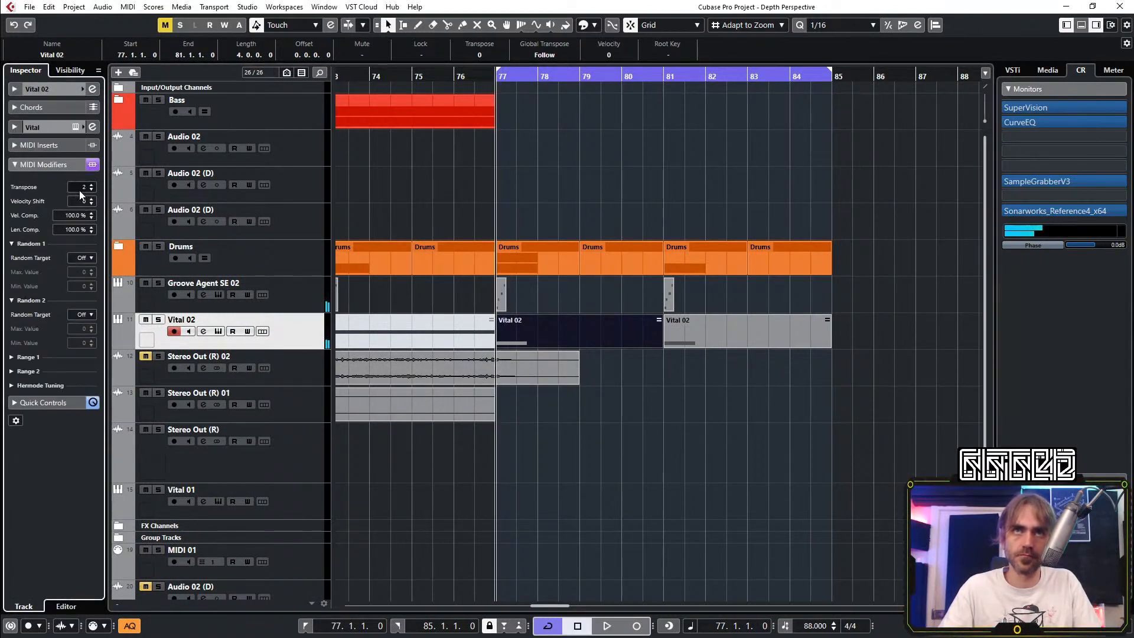
{"action": "key", "text": "space"}
Step: Reopen the Vital 02 part at bar 77 and replay its C1 note from the start
{"action": "double_click", "coordinate": [533, 328]}
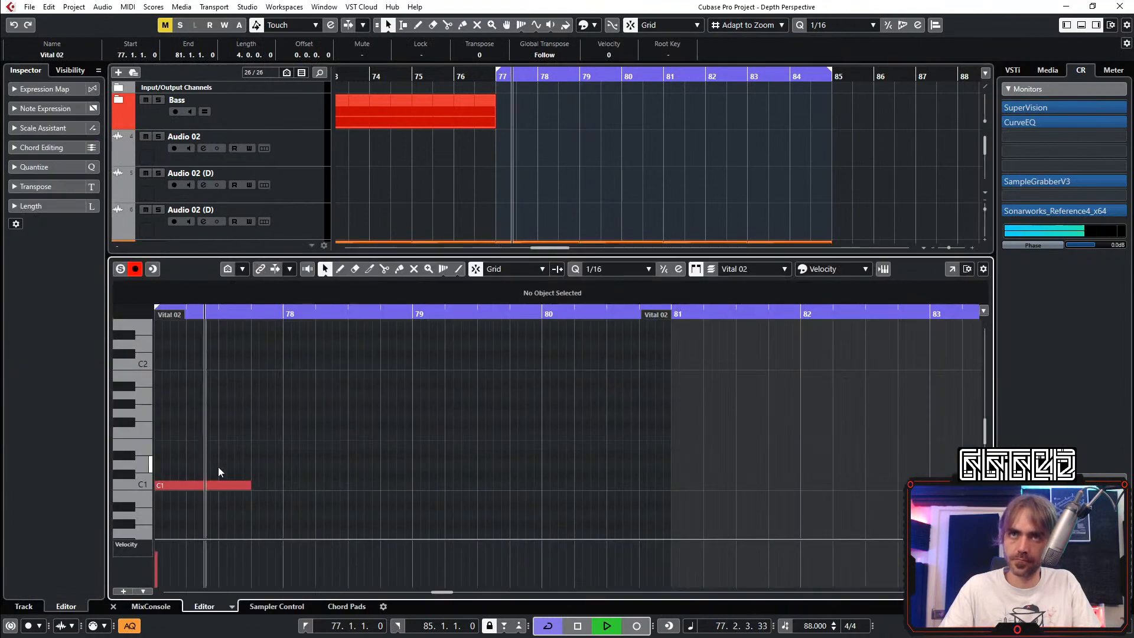
{"action": "key", "text": "space"}
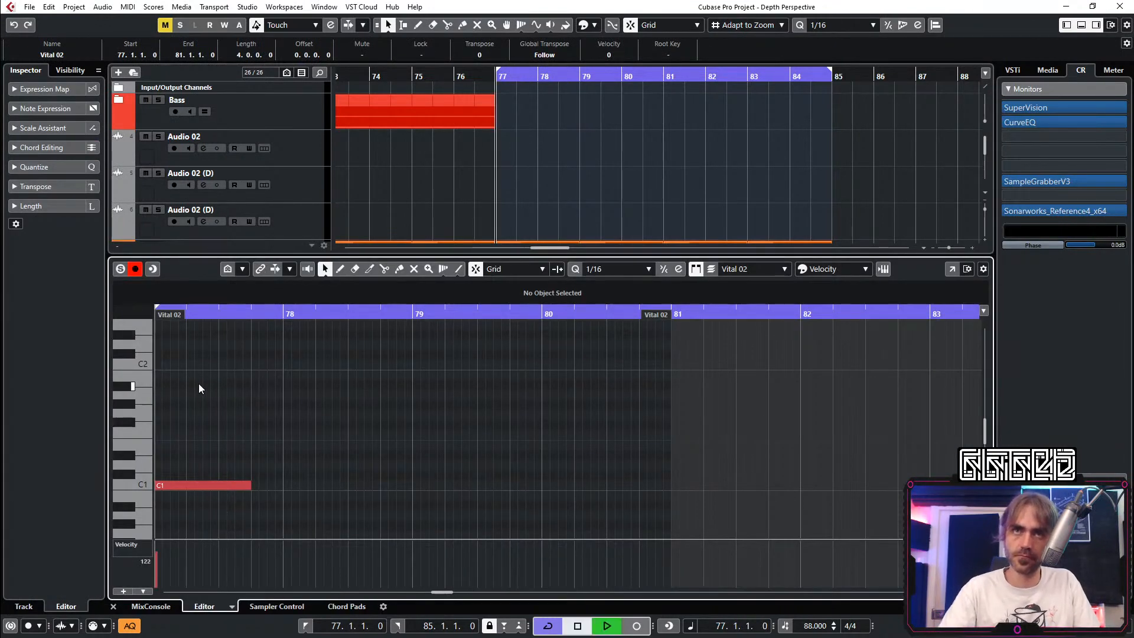
{"action": "key", "text": "space"}
{"action": "key", "text": "space"}
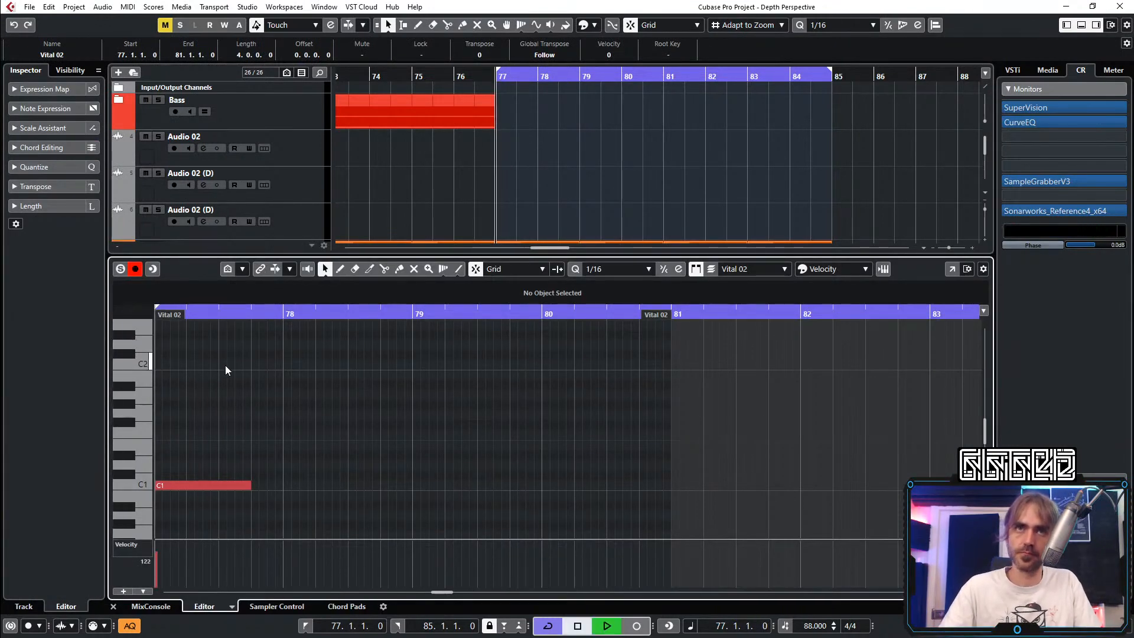
Step: Add a one-beat D#2 note at 77.4.1 in the Vital 02 part and replay the loop from bar 77
{"action": "key", "text": "space"}
{"action": "left_click_drag", "start_coordinate": [257, 335], "coordinate": [283, 336]}
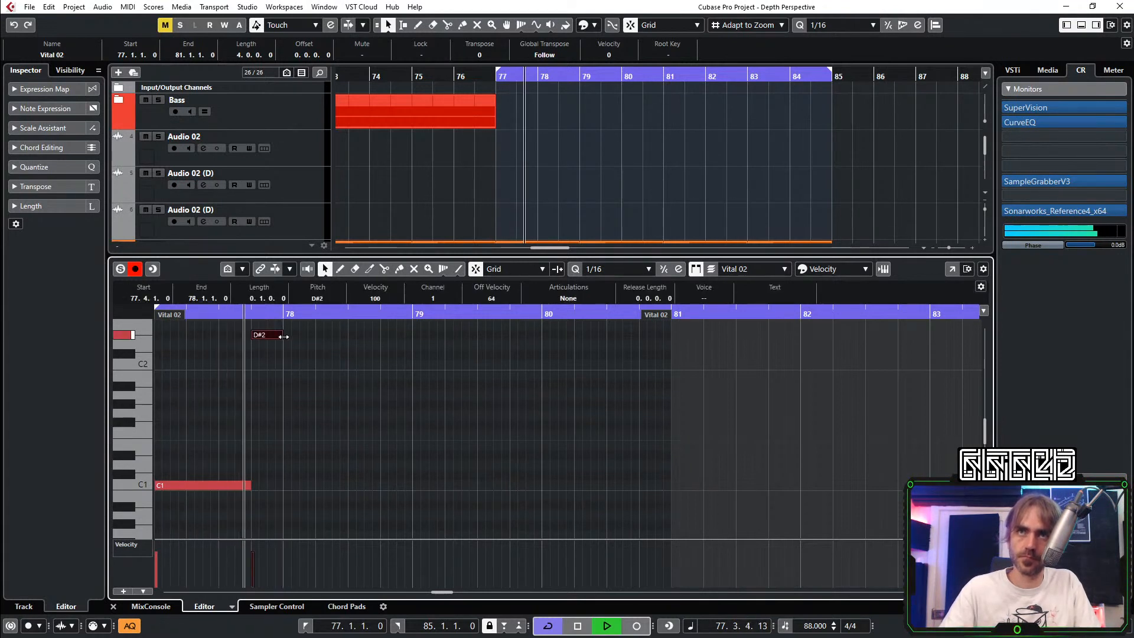
{"action": "key", "text": "space"}
{"action": "key", "text": "space"}
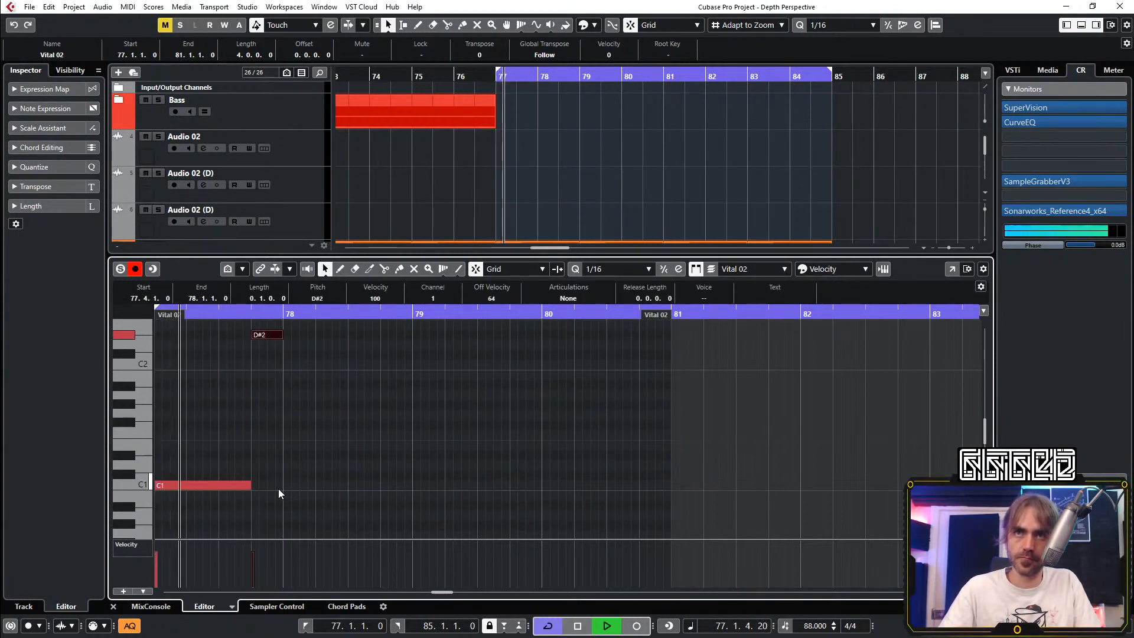
Step: Add a C1 note just before bar 78, extending to the start of bar 79, and audition the loop
{"action": "left_click_drag", "start_coordinate": [279, 485], "coordinate": [412, 486]}
{"action": "key", "text": "space"}
{"action": "key", "text": "space"}
{"action": "left_click", "coordinate": [438, 464]}
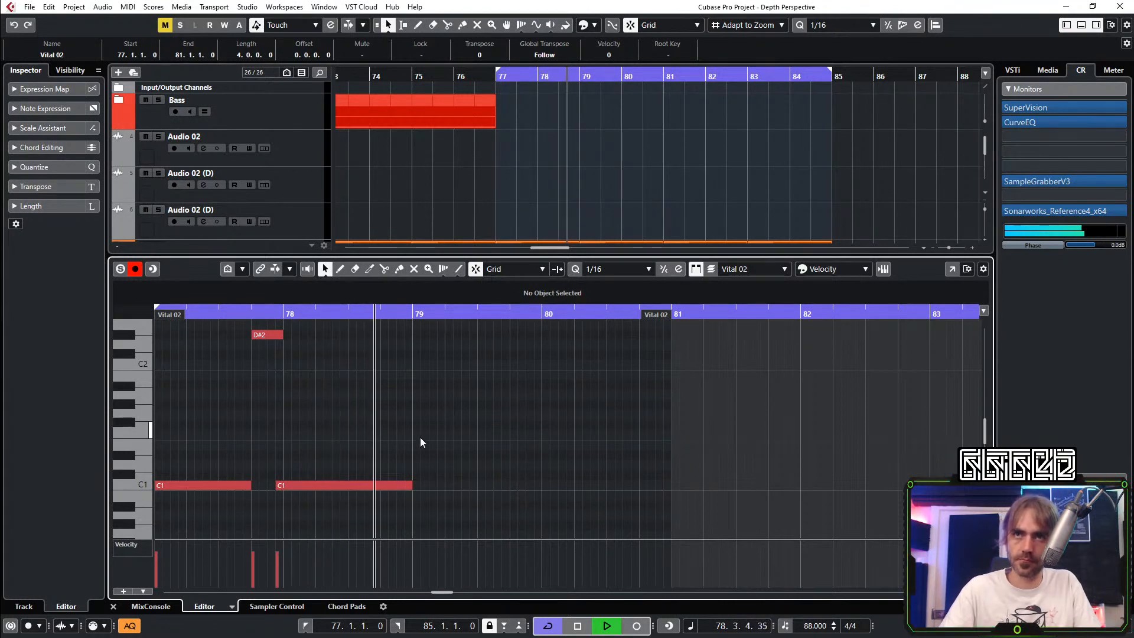
{"action": "key", "text": "space"}
{"action": "key", "text": "space"}
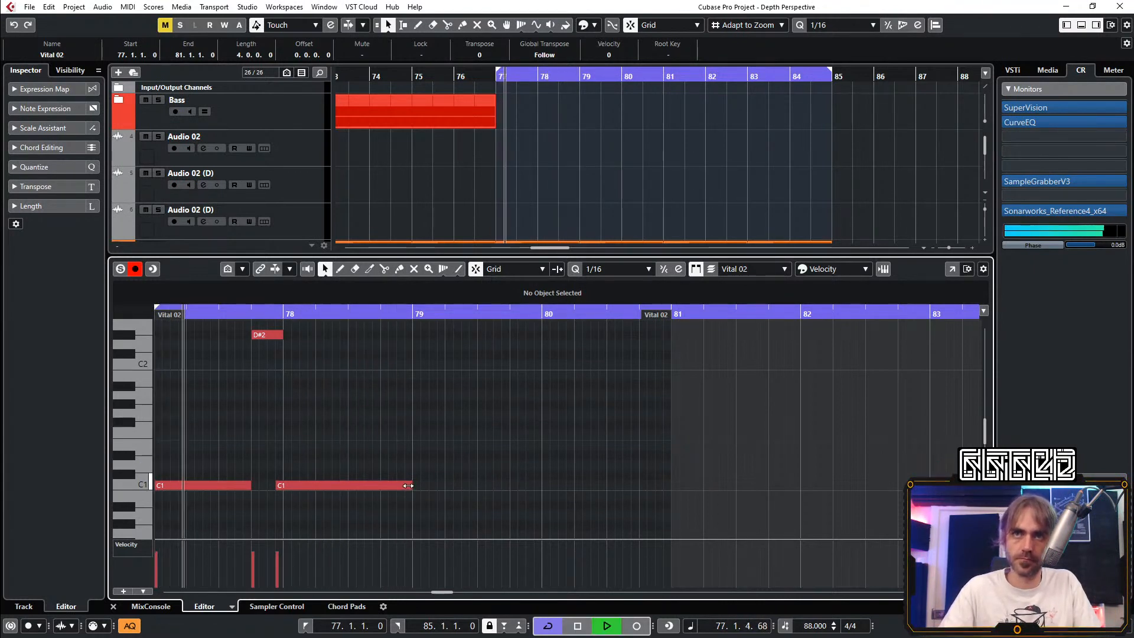
Step: Shorten the second C1 note to one sixteenth, from 77.4.4 to 78.1.1, and replay the loop
{"action": "left_click_drag", "start_coordinate": [406, 487], "coordinate": [282, 488]}
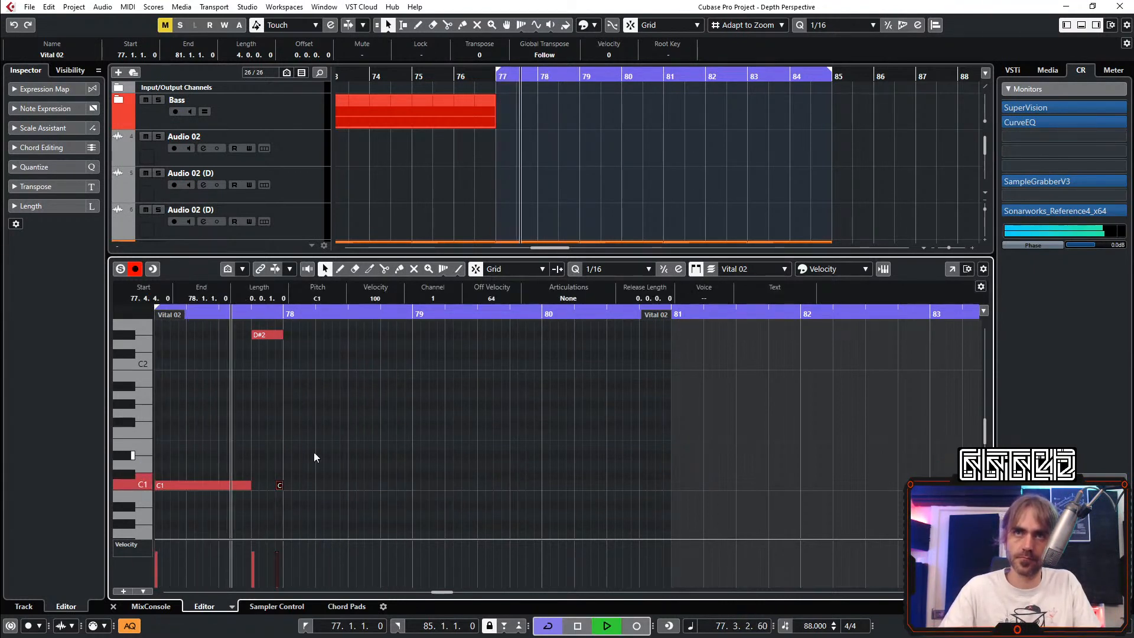
{"action": "left_click", "coordinate": [334, 494]}
{"action": "key", "text": "space"}
{"action": "key", "text": "space"}
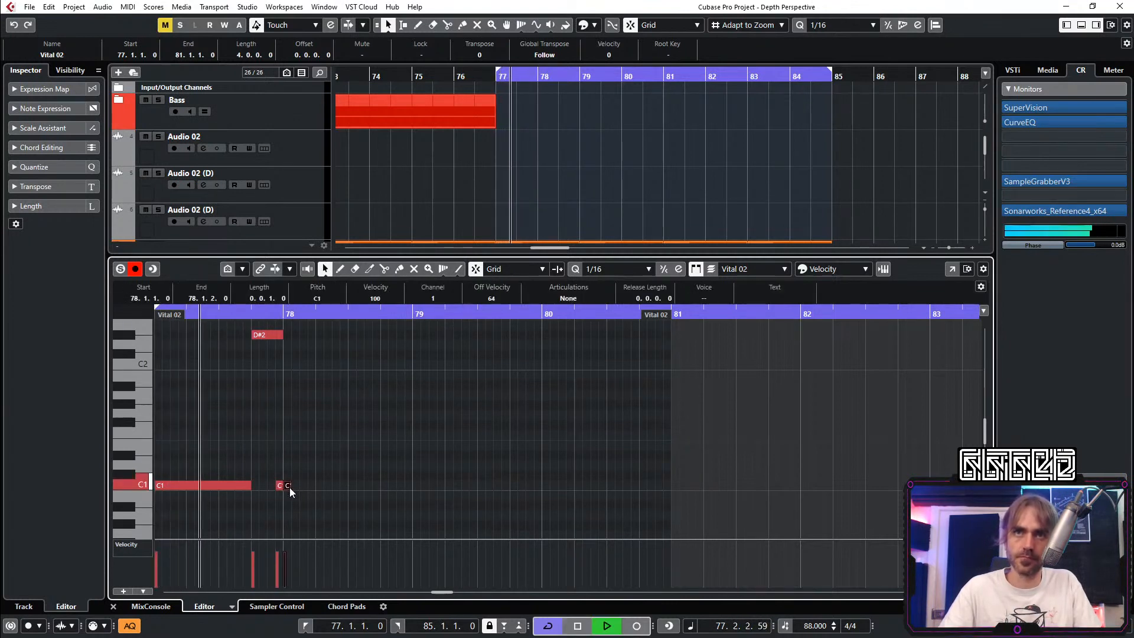
Step: Add another C1 note starting at 78.1.1 and extend it to the start of bar 79 while auditioning the loop
{"action": "left_click", "coordinate": [289, 487]}
{"action": "key", "text": "space"}
{"action": "key", "text": "space"}
{"action": "left_click_drag", "start_coordinate": [291, 486], "coordinate": [401, 493]}
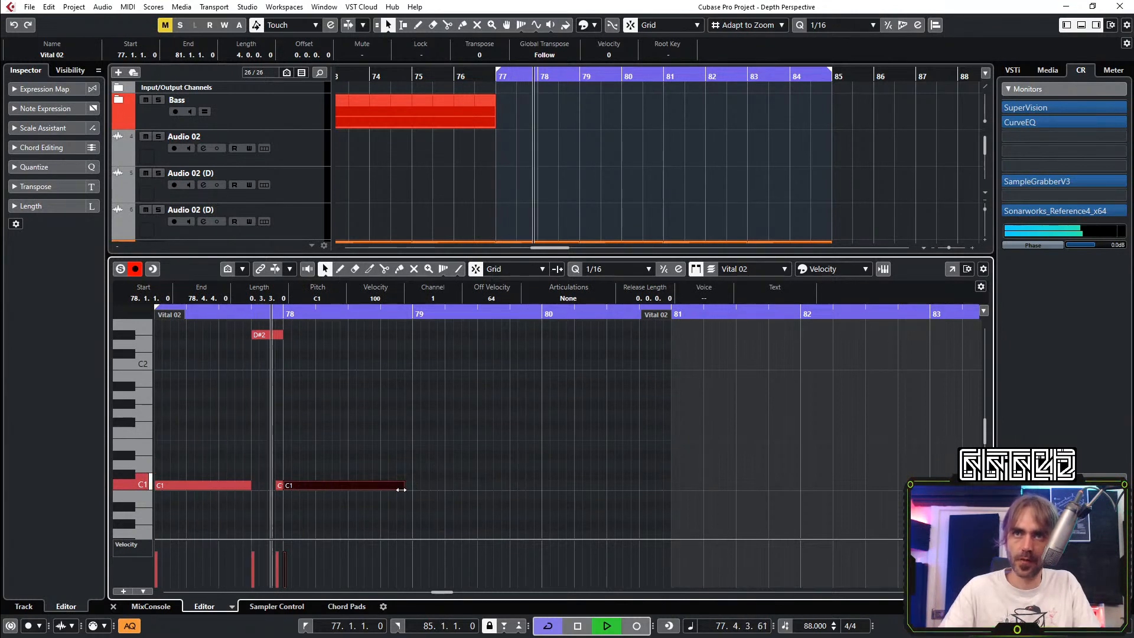
{"action": "left_click", "coordinate": [412, 426]}
Step: Shorten the long C1 note to end late in beat 3 of bar 78, and add a C#1 note from 78.3.1 to 79.1.2
{"action": "scroll", "coordinate": [363, 423], "scroll_direction": "up", "scroll_amount": 2}
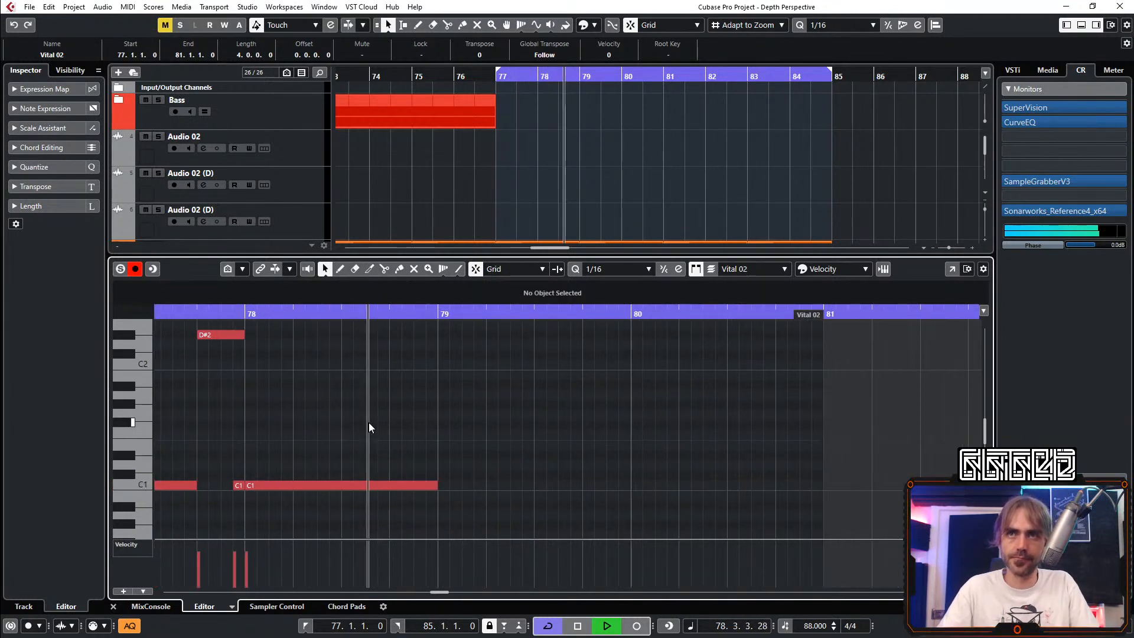
{"action": "scroll", "coordinate": [402, 434], "scroll_direction": "left", "scroll_amount": 4}
{"action": "scroll", "coordinate": [472, 466], "scroll_direction": "right", "scroll_amount": 3}
{"action": "key", "text": "space"}
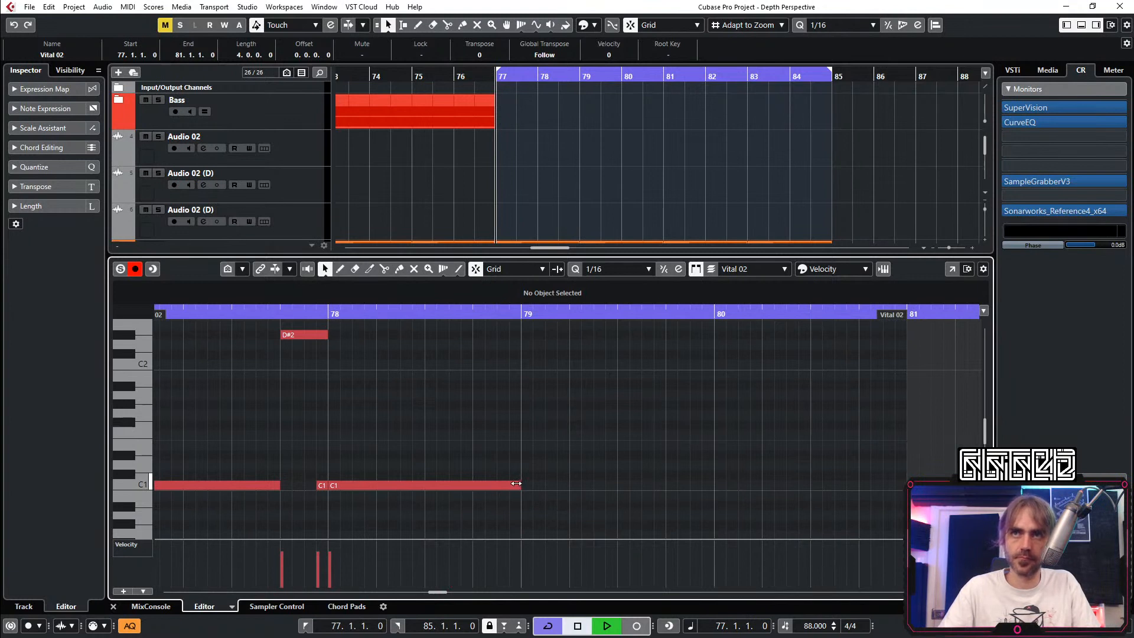
{"action": "mouse_move", "coordinate": [521, 482]}
{"action": "left_mouse_down"}
{"action": "mouse_move", "coordinate": [458, 486]}
{"action": "mouse_move", "coordinate": [456, 476]}
{"action": "mouse_move", "coordinate": [514, 475]}
{"action": "mouse_move", "coordinate": [504, 475]}
{"action": "left_mouse_up"}
{"action": "left_click", "coordinate": [434, 477]}
{"action": "key", "text": "space"}
{"action": "key", "text": "space"}
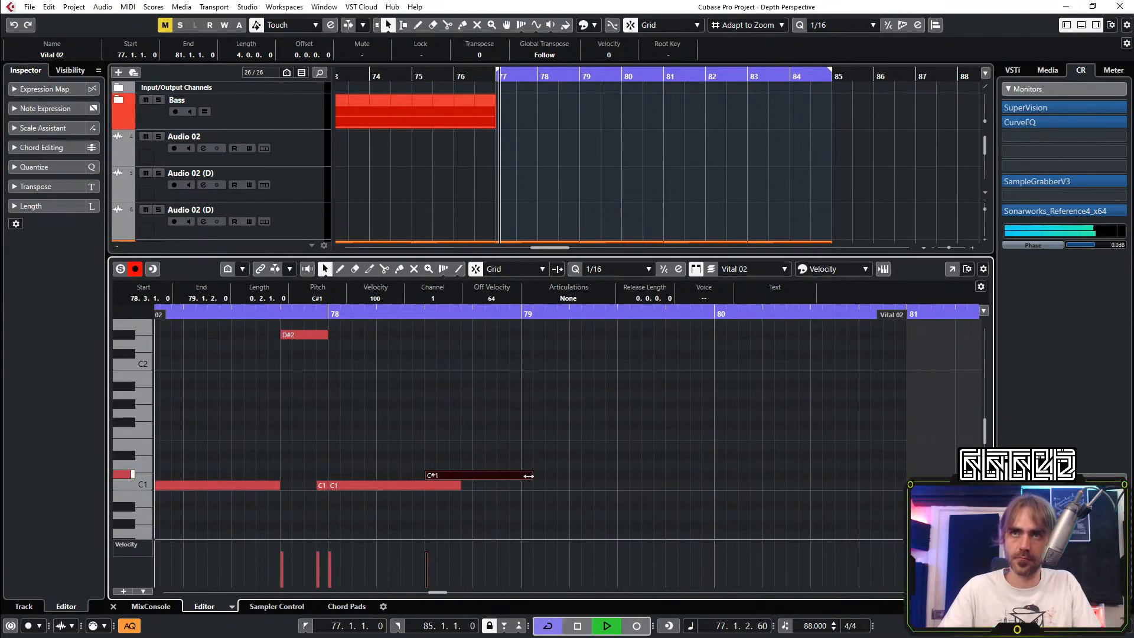
Step: Duplicate the bass notes of bars 77 and 78 in the Vital 02 part so they fill bars 79 and 80
{"action": "scroll", "coordinate": [577, 420], "scroll_direction": "down", "scroll_amount": 5}
{"action": "left_click", "coordinate": [575, 326]}
{"action": "left_click_drag", "start_coordinate": [575, 327], "coordinate": [396, 500]}
{"action": "key", "text": "ctrl+d"}
{"action": "scroll", "coordinate": [551, 435], "scroll_direction": "up", "scroll_amount": 3}
{"action": "left_click", "coordinate": [513, 424]}
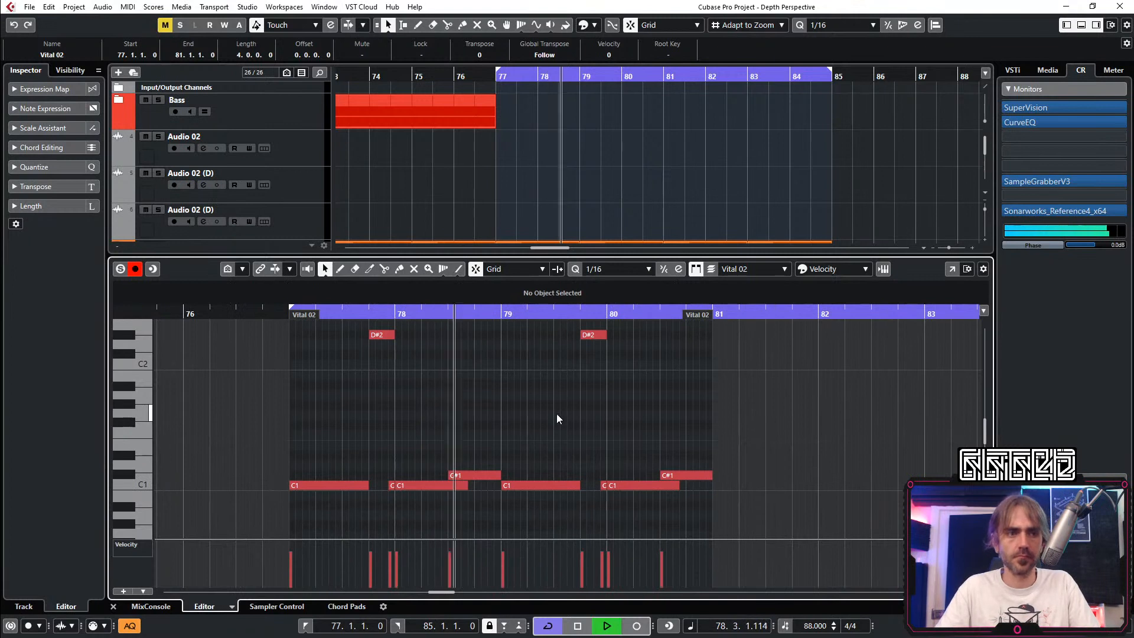
Step: Raise both C#1 notes in the Vital 02 part to D#1 and shorten them to one beat
{"action": "scroll", "coordinate": [520, 402], "scroll_direction": "right", "scroll_amount": 1}
{"action": "left_click_drag", "start_coordinate": [396, 441], "coordinate": [679, 471]}
{"action": "key", "text": "Up"}
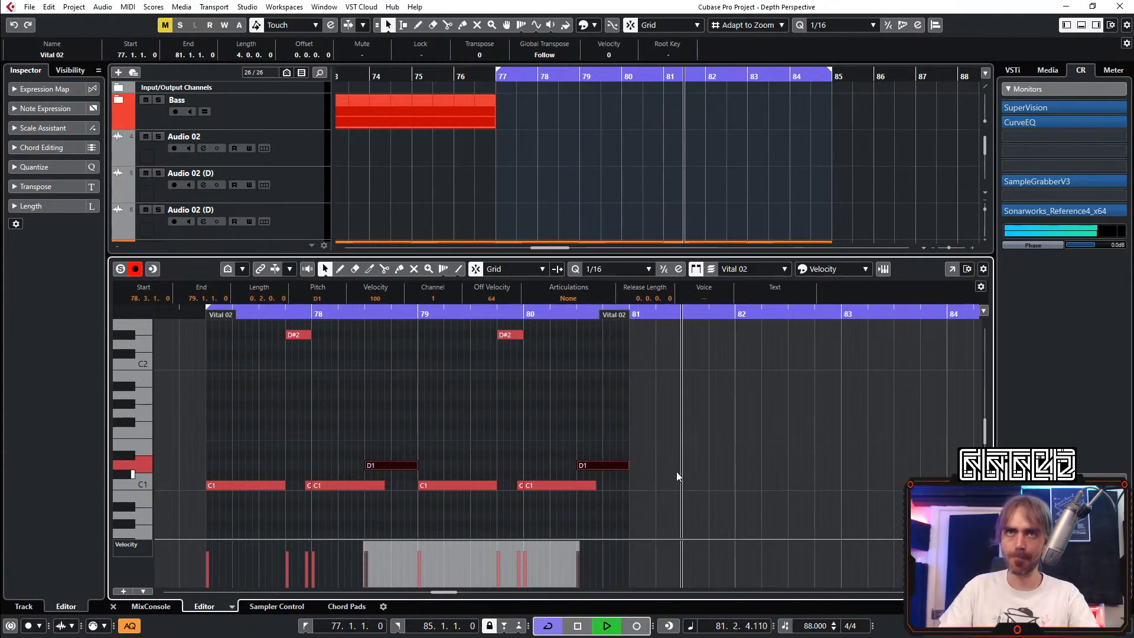
{"action": "key", "text": "Up"}
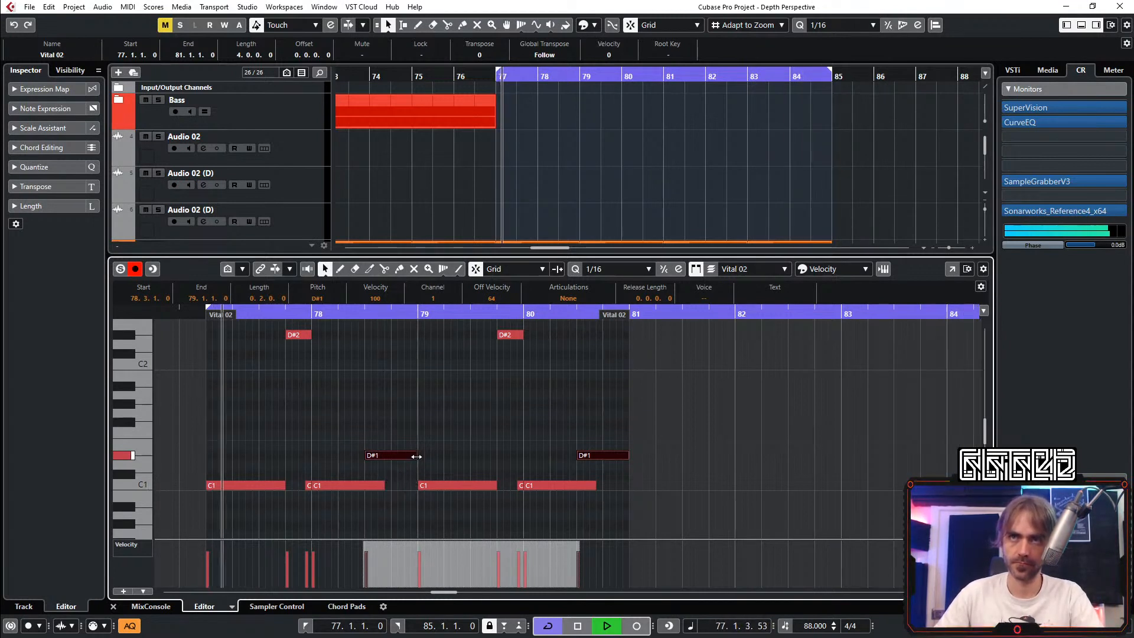
{"action": "left_click_drag", "start_coordinate": [415, 455], "coordinate": [388, 467]}
{"action": "left_click", "coordinate": [392, 481]}
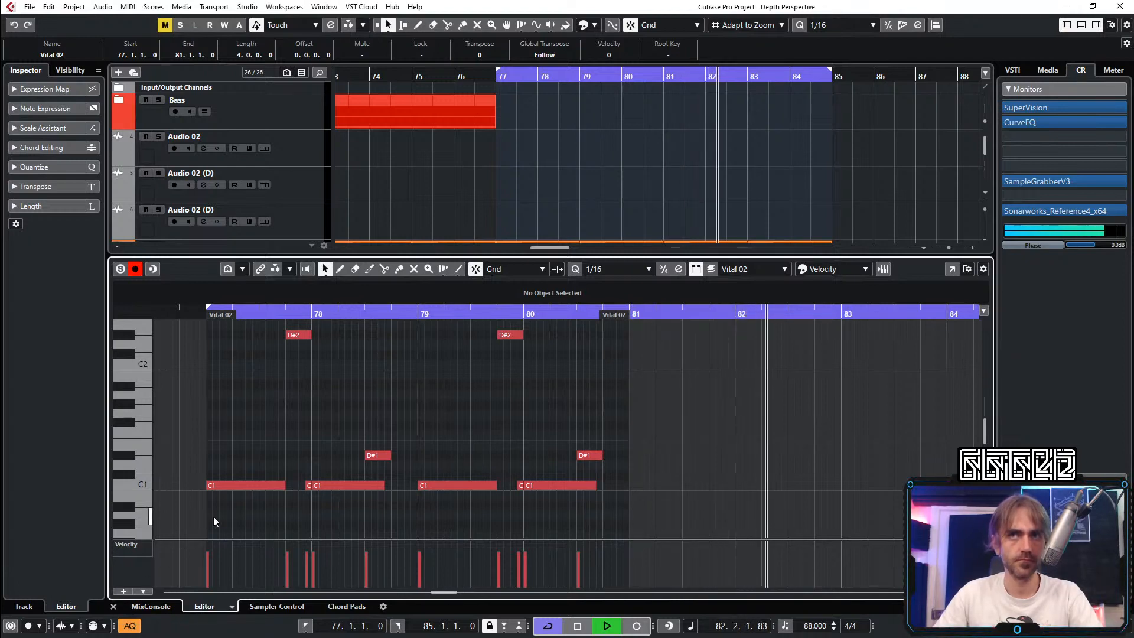
Step: Close the note editor, inspect the Vital instrument settings of the Vital 02 track, and close the instrument window
{"action": "key", "text": "ctrl+e"}
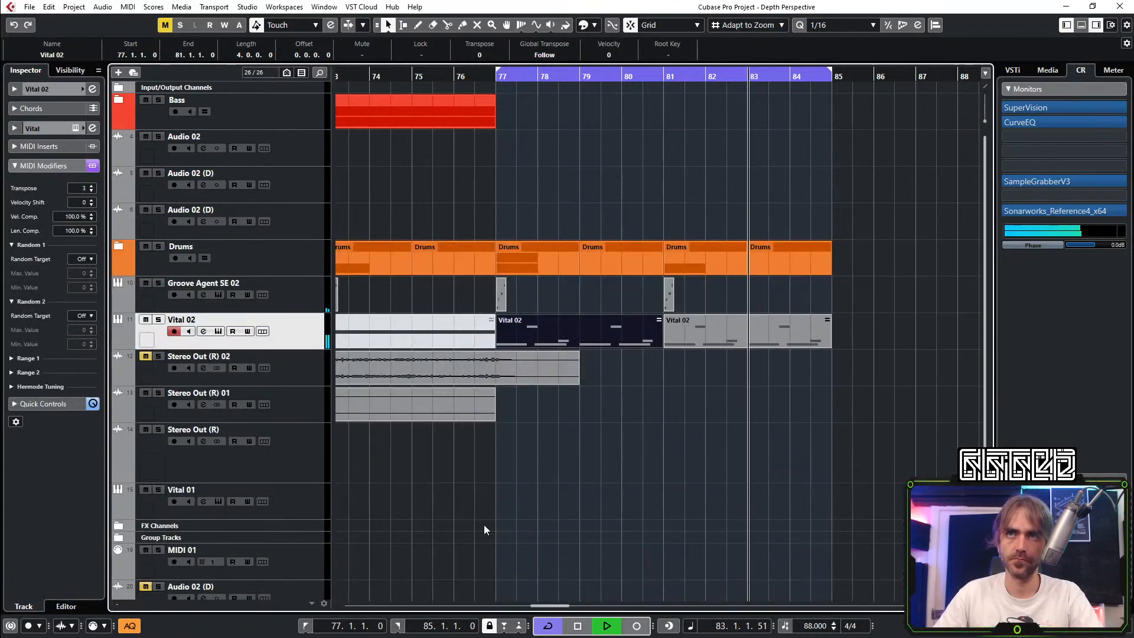
{"action": "key", "text": "g"}
{"action": "key", "text": "g"}
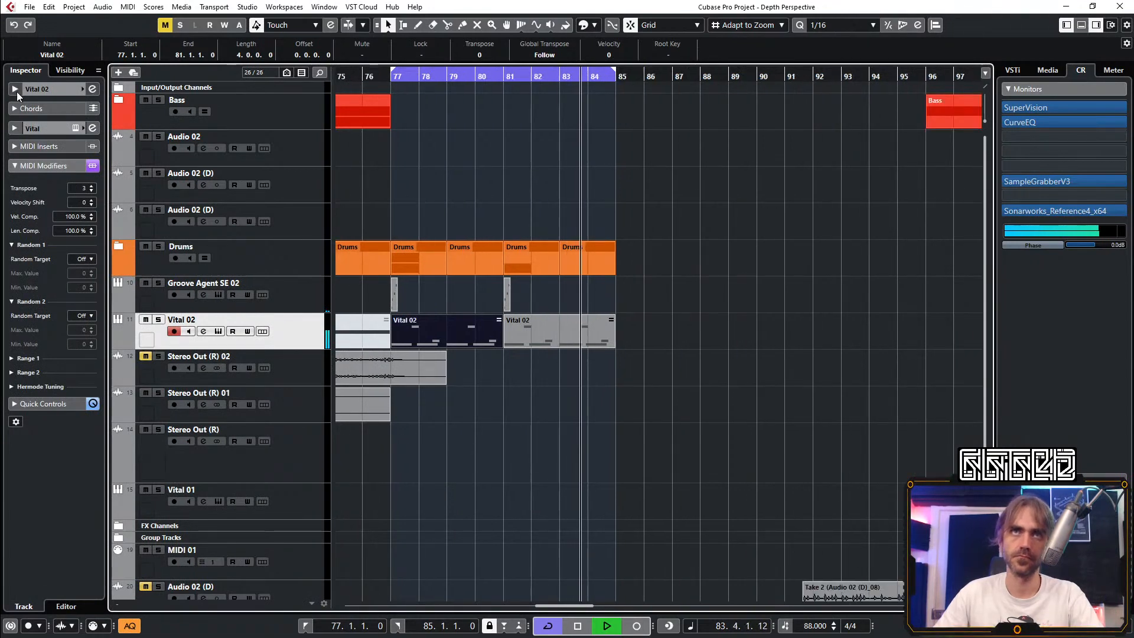
{"action": "left_click", "coordinate": [15, 90]}
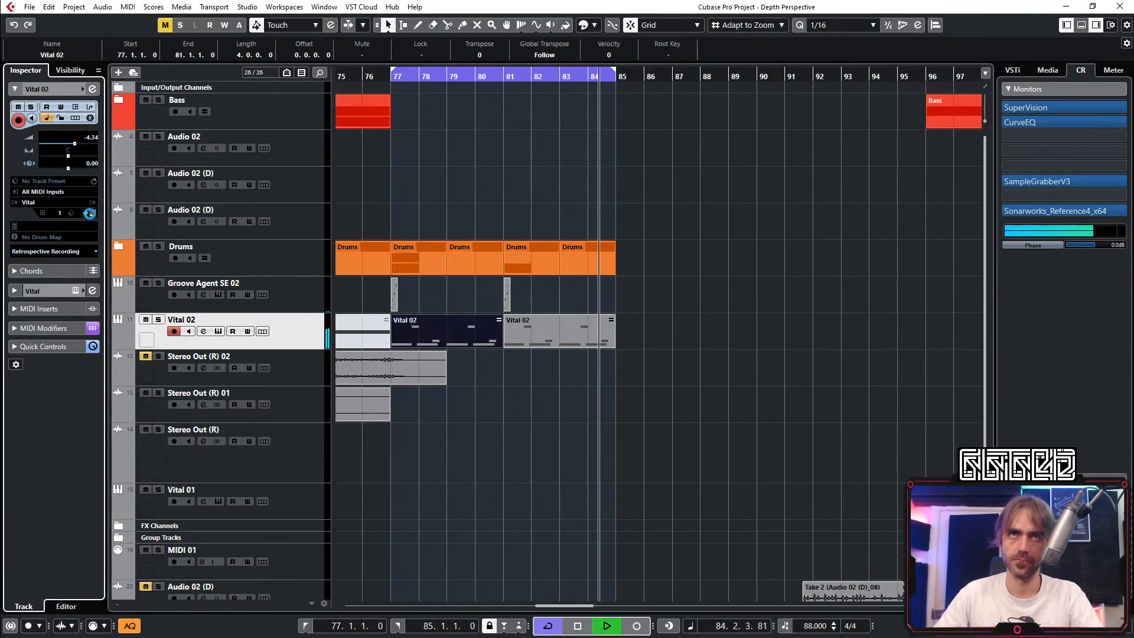
{"action": "left_click", "coordinate": [90, 213]}
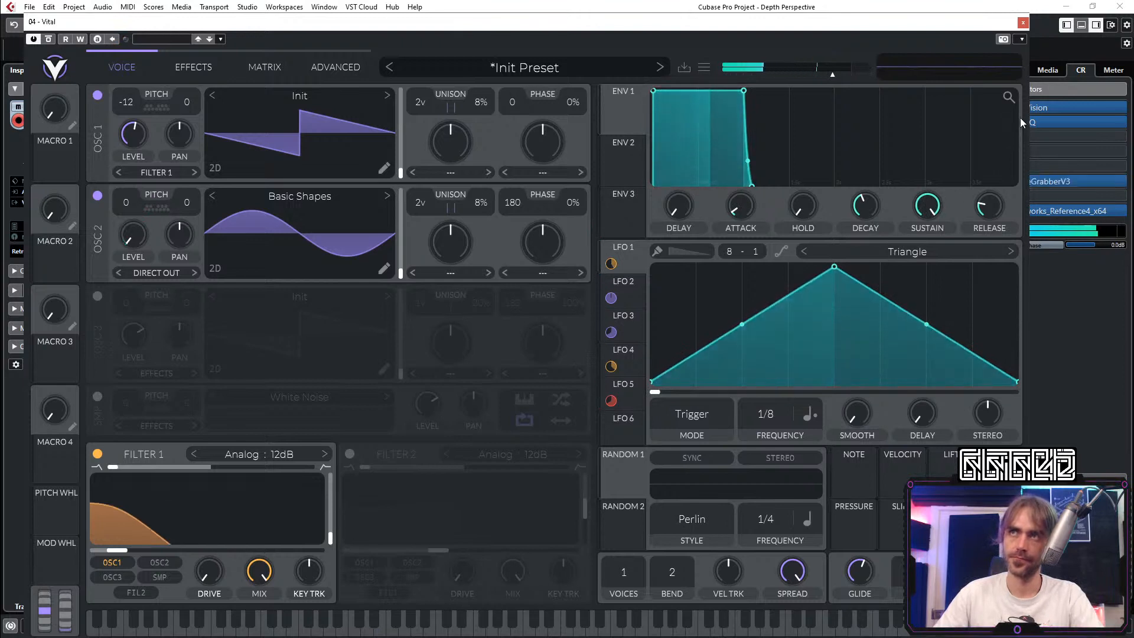
{"action": "left_click", "coordinate": [1023, 23]}
Step: Reopen the first Vital 02 part for note editing and lower both D#1 notes to A#0
{"action": "double_click", "coordinate": [445, 331]}
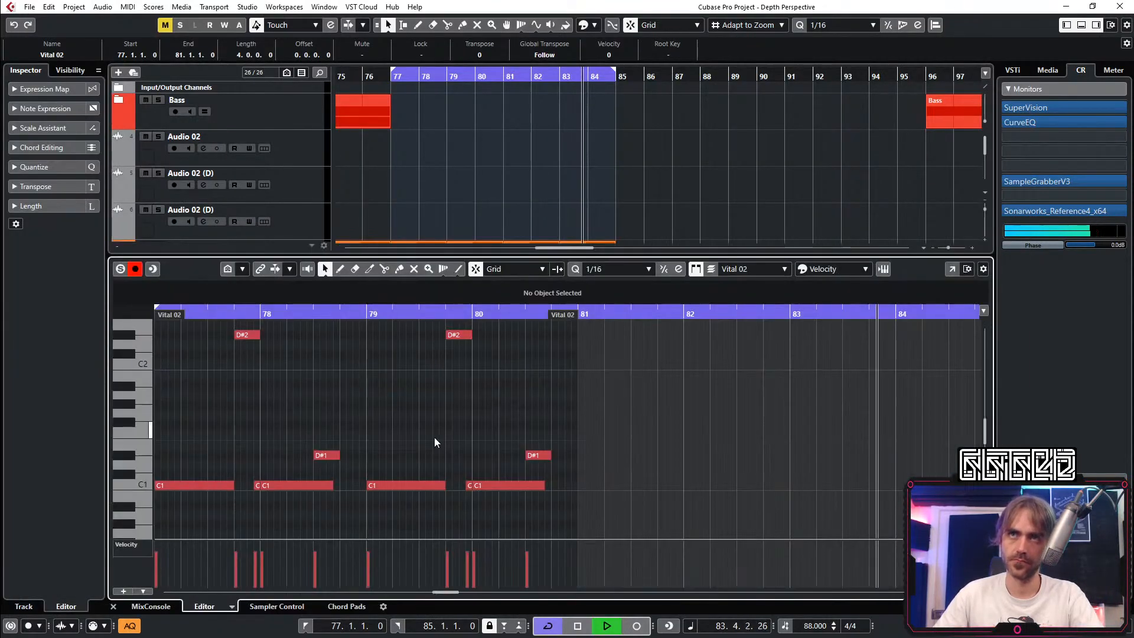
{"action": "key", "text": "Down"}
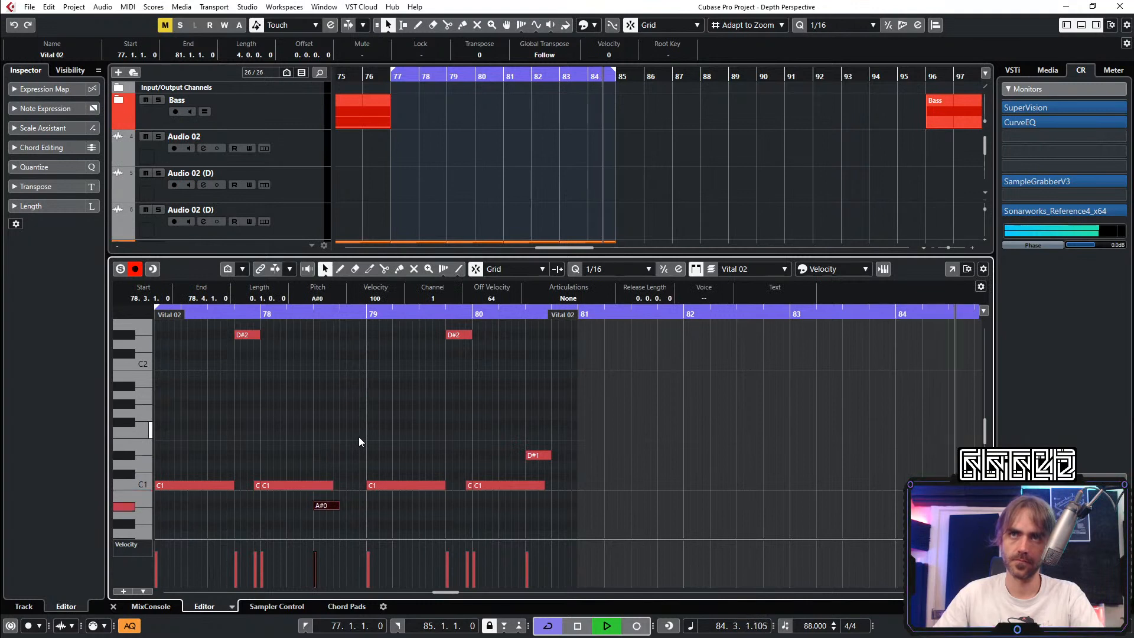
{"action": "left_click", "coordinate": [538, 455]}
{"action": "key", "text": "Down"}
{"action": "key", "text": "Down"}
{"action": "key", "text": "Down"}
{"action": "key", "text": "Down"}
{"action": "key", "text": "Down"}
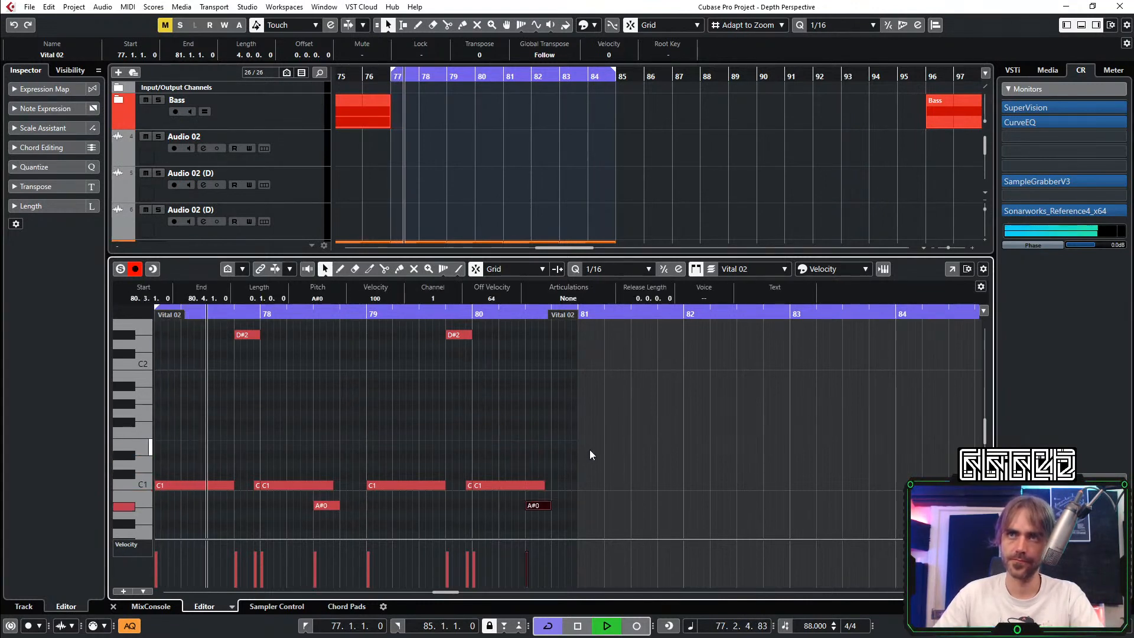
Step: Restart playback and shift both A#0 notes two sixteenths later in the Vital 02 part
{"action": "scroll", "coordinate": [361, 360], "scroll_direction": "down", "scroll_amount": 2}
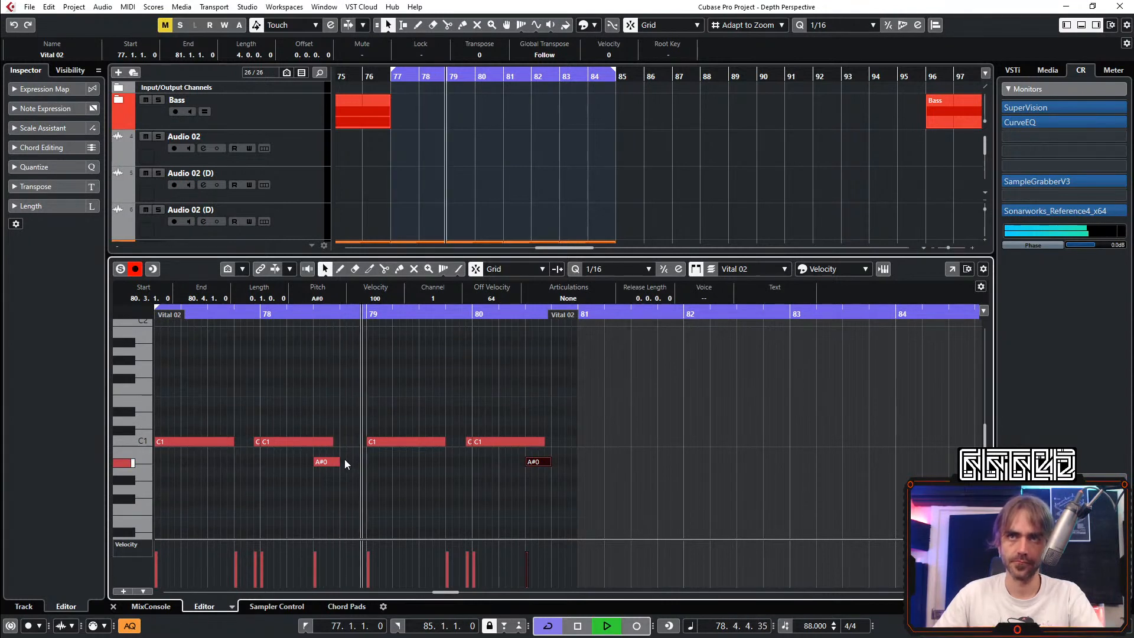
{"action": "key", "text": "space"}
{"action": "key", "text": "space"}
{"action": "left_click_drag", "start_coordinate": [290, 484], "coordinate": [263, 470]}
{"action": "key", "text": "ctrl+Right"}
{"action": "key", "text": "ctrl+Right"}
{"action": "left_click", "coordinate": [353, 492]}
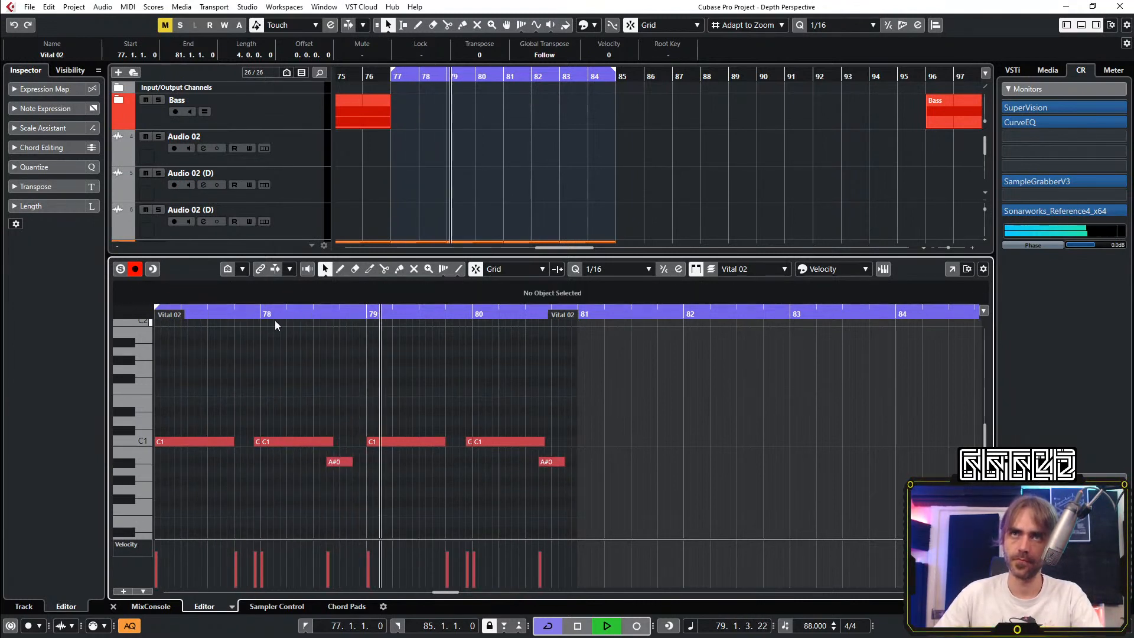
Step: Raise both A#0 notes in the Vital 02 part to D#1 and restart playback
{"action": "left_click_drag", "start_coordinate": [177, 315], "coordinate": [451, 486]}
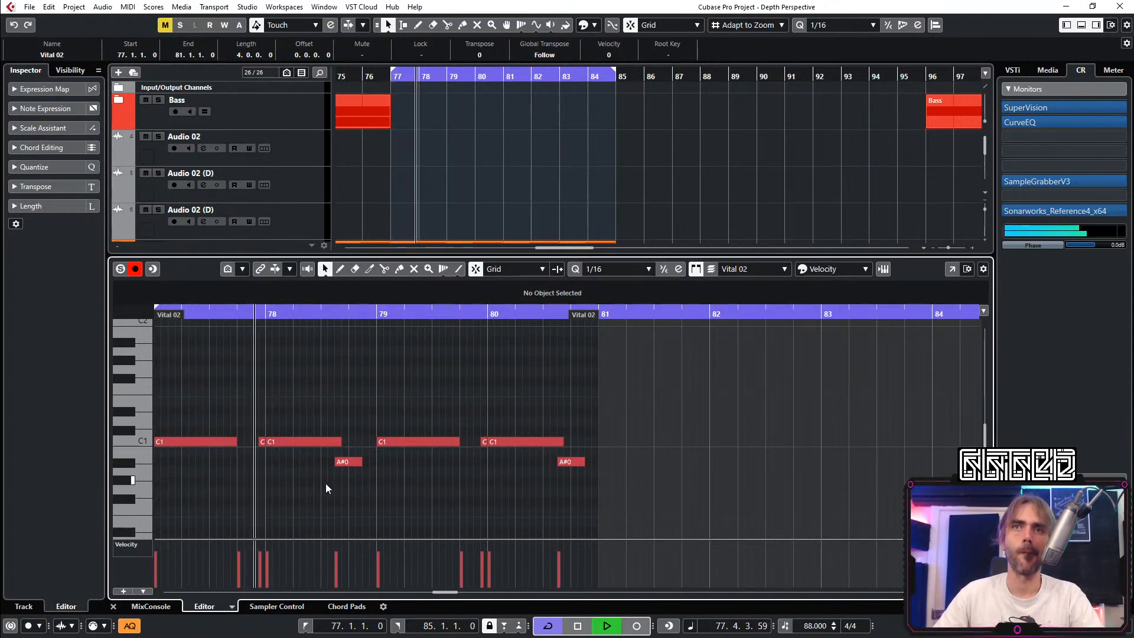
{"action": "left_click_drag", "start_coordinate": [325, 483], "coordinate": [691, 460]}
{"action": "key", "text": "Up"}
{"action": "key", "text": "Up"}
{"action": "key", "text": "Up"}
{"action": "key", "text": "Up"}
{"action": "key", "text": "Up"}
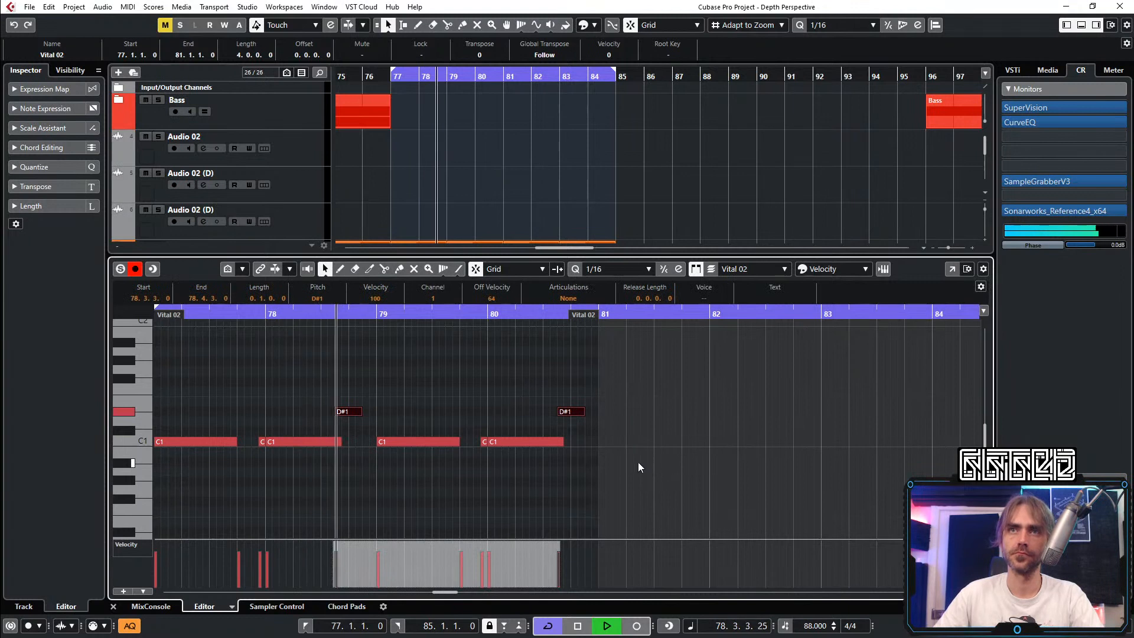
{"action": "key", "text": "space"}
{"action": "key", "text": "space"}
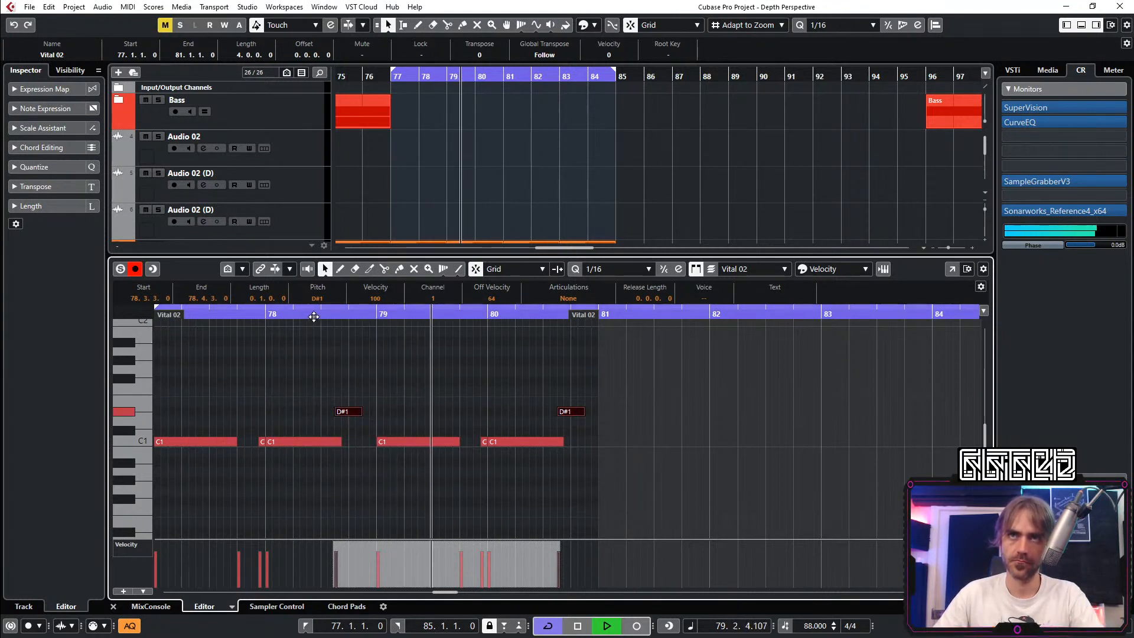
Step: Move the two D#1 notes earlier so the first starts at 78.3.2, and extend them to the bar lines at 79 and 81
{"action": "key", "text": "KP_Subtract"}
{"action": "key", "text": "ctrl+Left"}
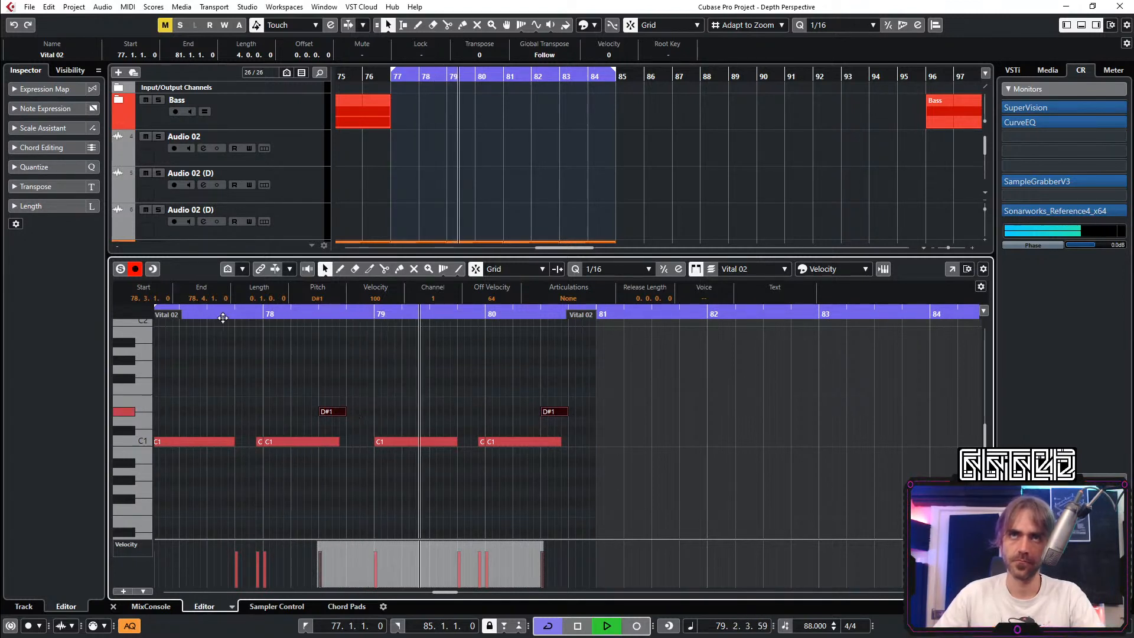
{"action": "scroll", "coordinate": [225, 313], "scroll_direction": "left", "scroll_amount": 2}
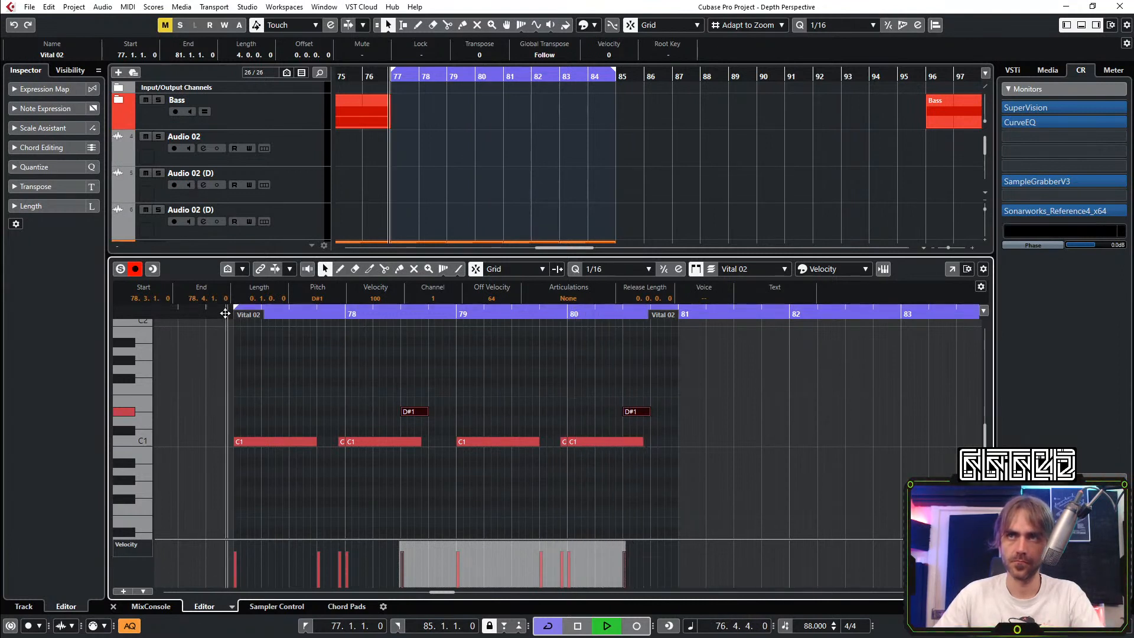
{"action": "key", "text": "KP_1"}
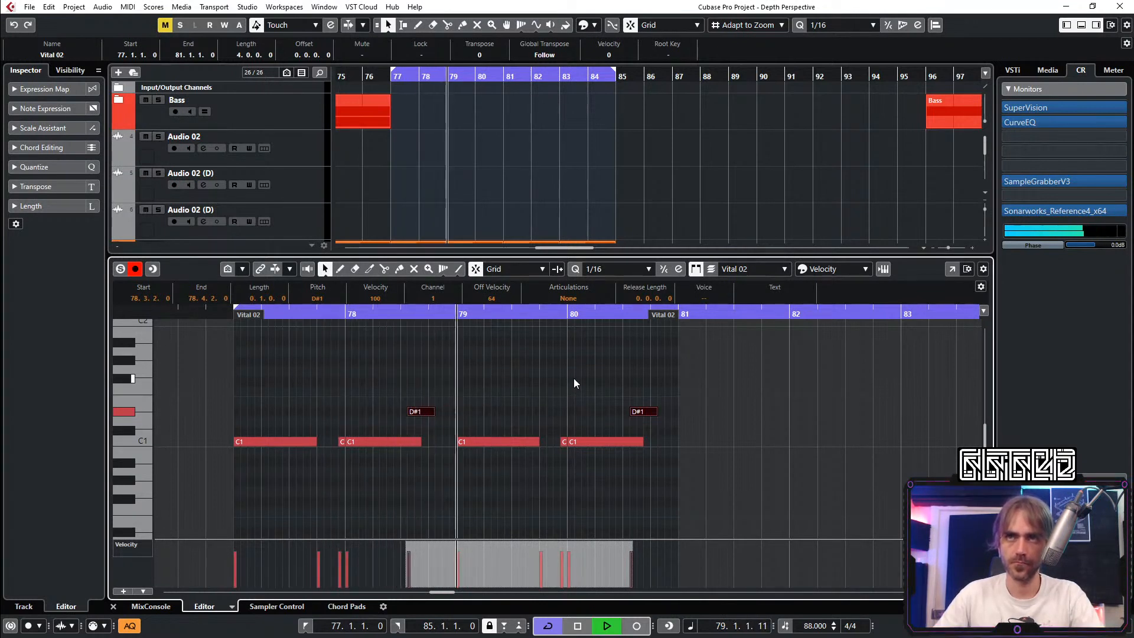
{"action": "left_click_drag", "start_coordinate": [434, 412], "coordinate": [455, 424]}
{"action": "left_click", "coordinate": [562, 395]}
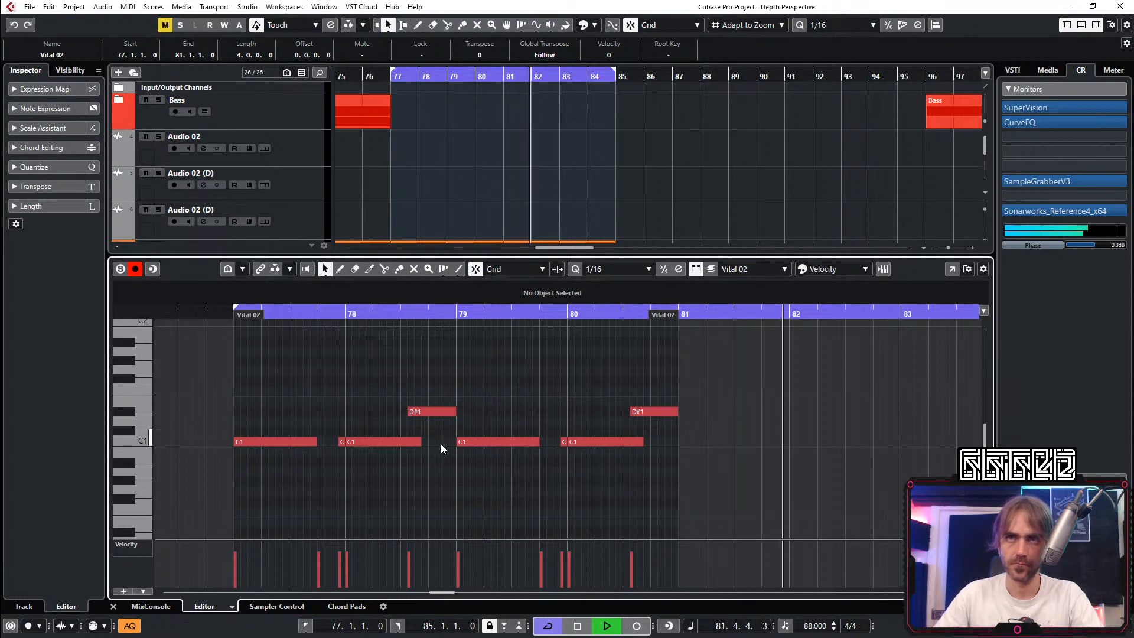
{"action": "left_click_drag", "start_coordinate": [442, 442], "coordinate": [450, 442]}
{"action": "key", "text": "Delete"}
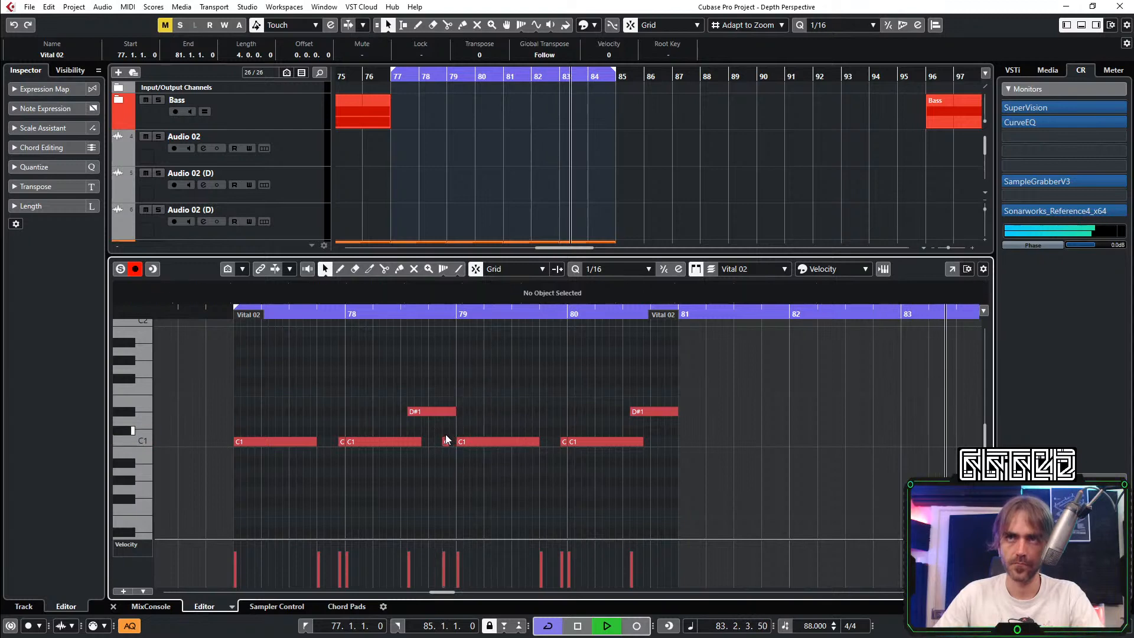
{"action": "left_click", "coordinate": [485, 442]}
{"action": "left_click", "coordinate": [573, 515]}
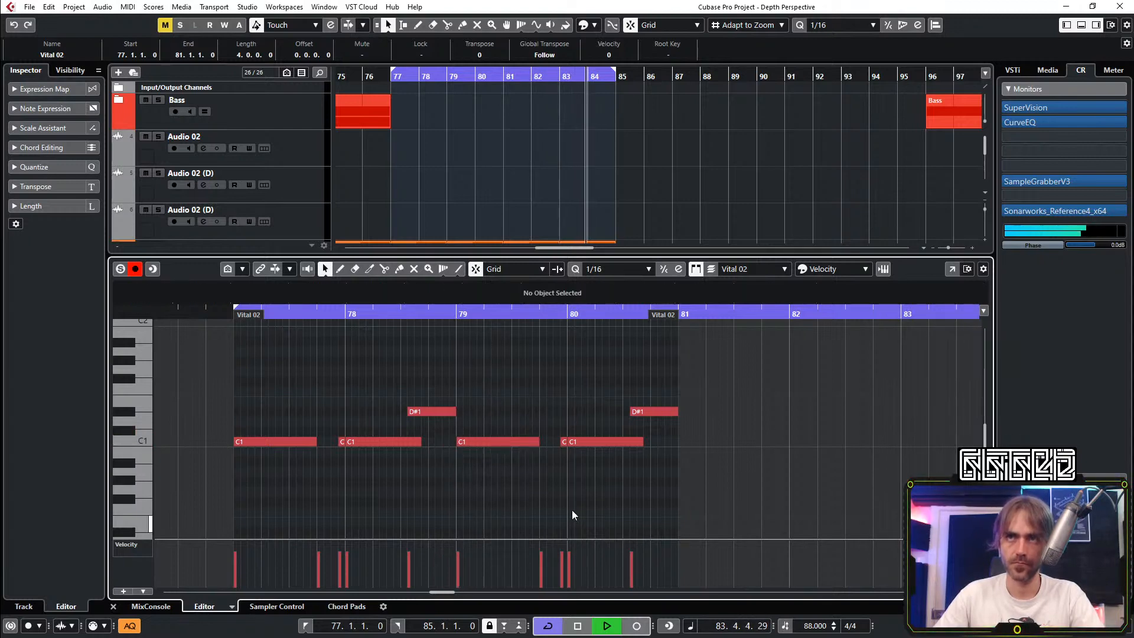
Step: Close the note editor and review the Vital 02 parts within the wider arrangement during playback
{"action": "left_click", "coordinate": [114, 607]}
{"action": "key", "text": "g"}
{"action": "key", "text": "g"}
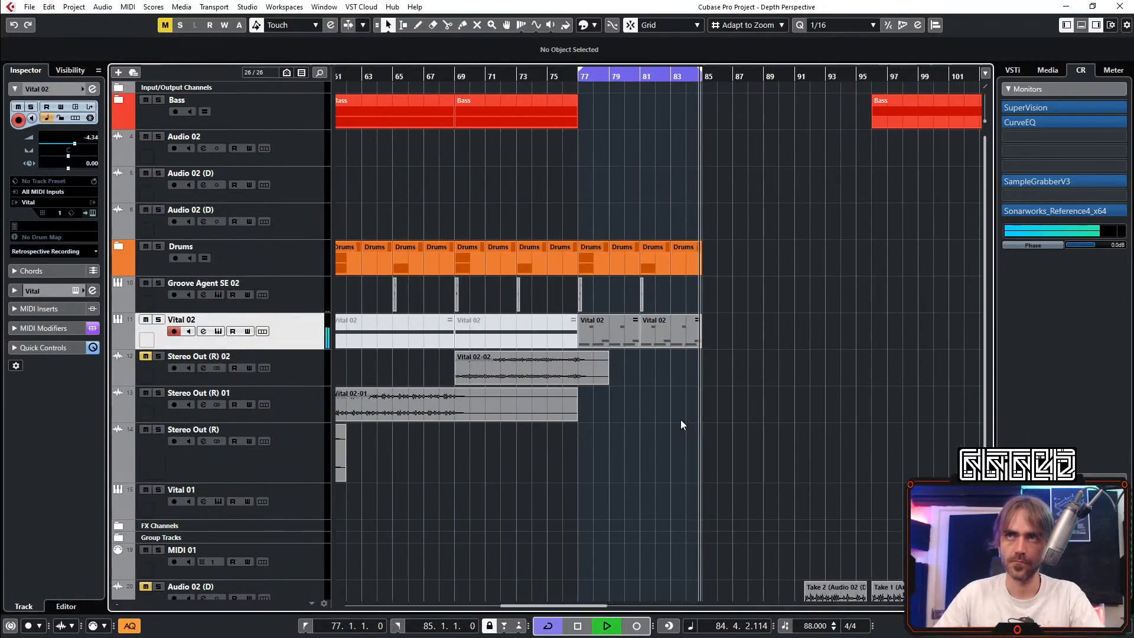
{"action": "key", "text": "h"}
{"action": "key", "text": "g"}
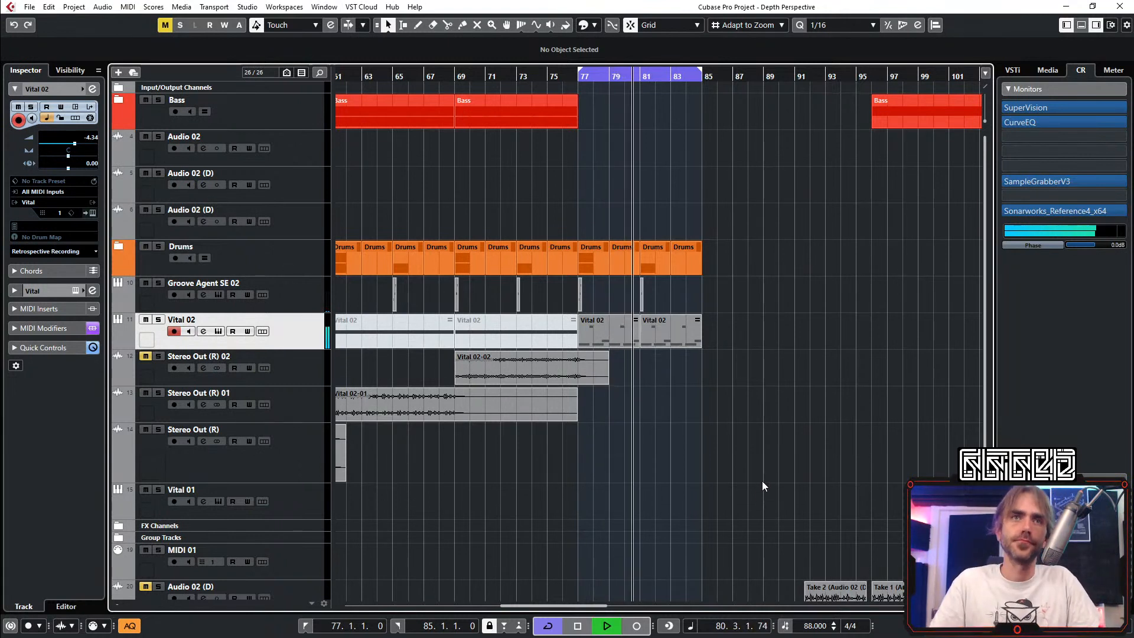
Step: Reopen the first Vital 02 part, delete the D#1 note before bar 79, and extend the preceding C1 note to bar 79
{"action": "scroll", "coordinate": [720, 413], "scroll_direction": "up", "scroll_amount": 1}
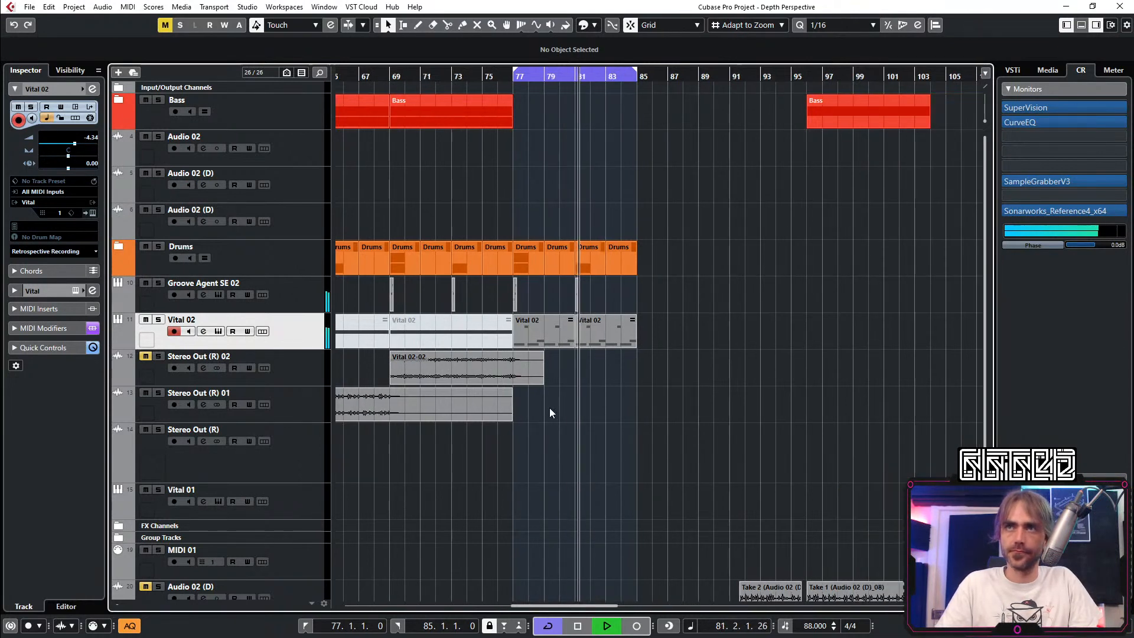
{"action": "scroll", "coordinate": [550, 408], "scroll_direction": "up", "scroll_amount": 1}
{"action": "double_click", "coordinate": [515, 342]}
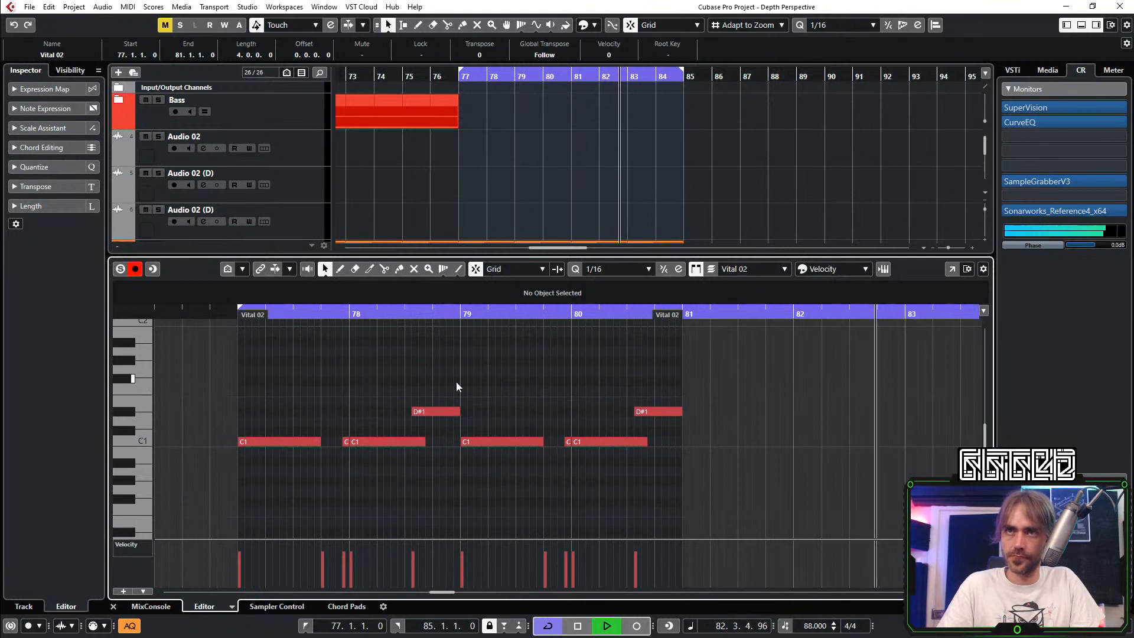
{"action": "left_click", "coordinate": [442, 413]}
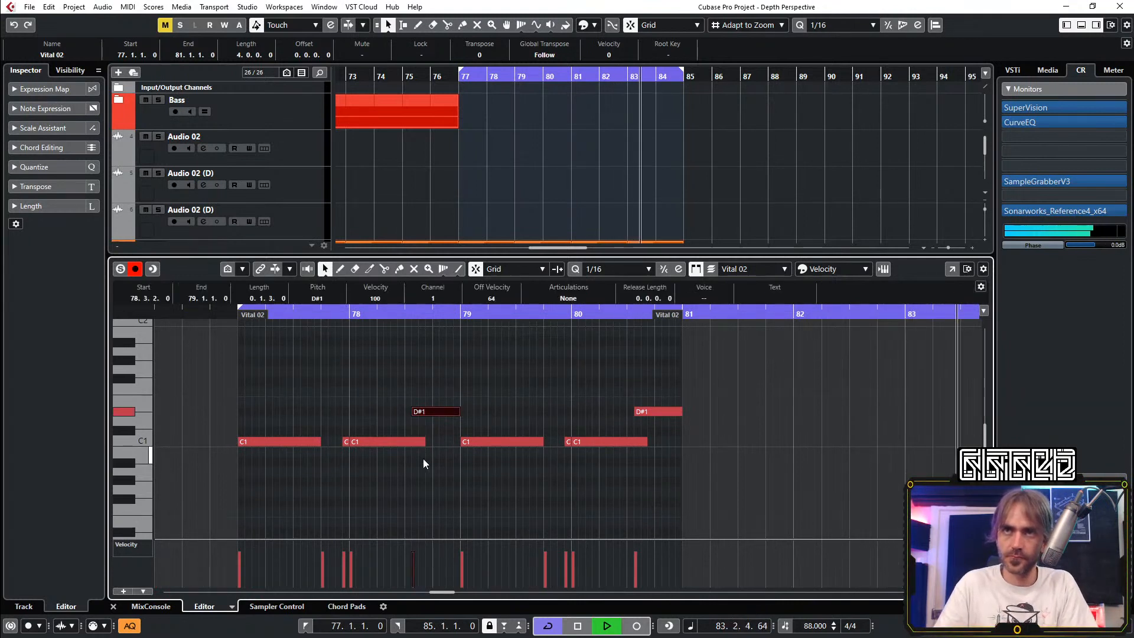
{"action": "key", "text": "Delete"}
{"action": "key", "text": "space"}
{"action": "left_click_drag", "start_coordinate": [423, 440], "coordinate": [460, 413]}
{"action": "left_click", "coordinate": [469, 421]}
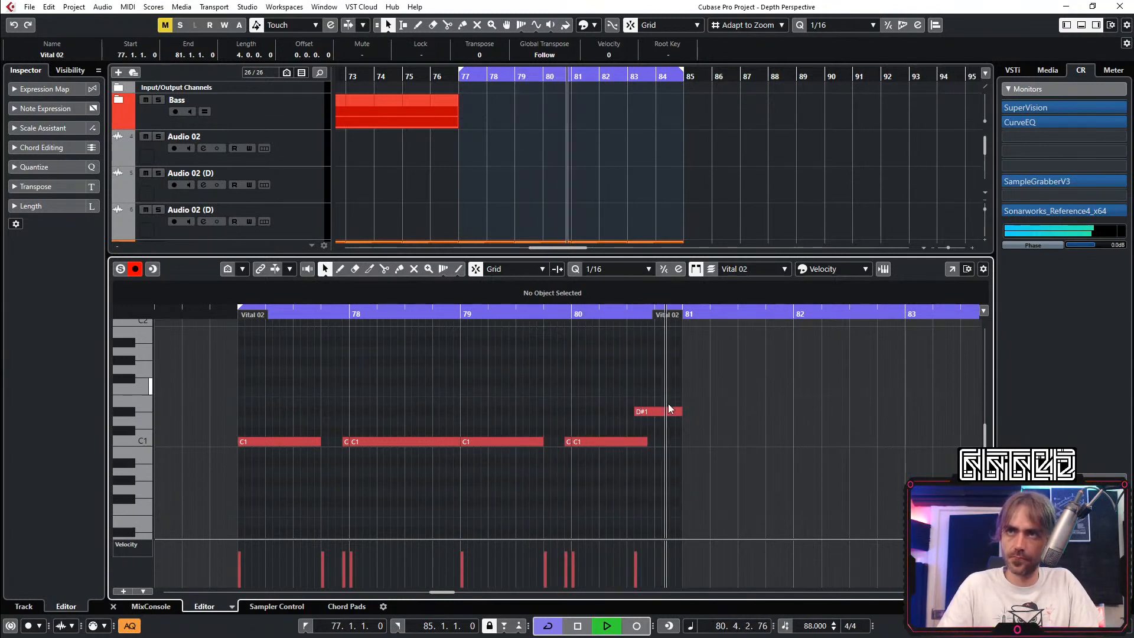
Step: Close the note editor and restart playback near bar 77 in the arrangement
{"action": "key", "text": "ctrl+alt+e"}
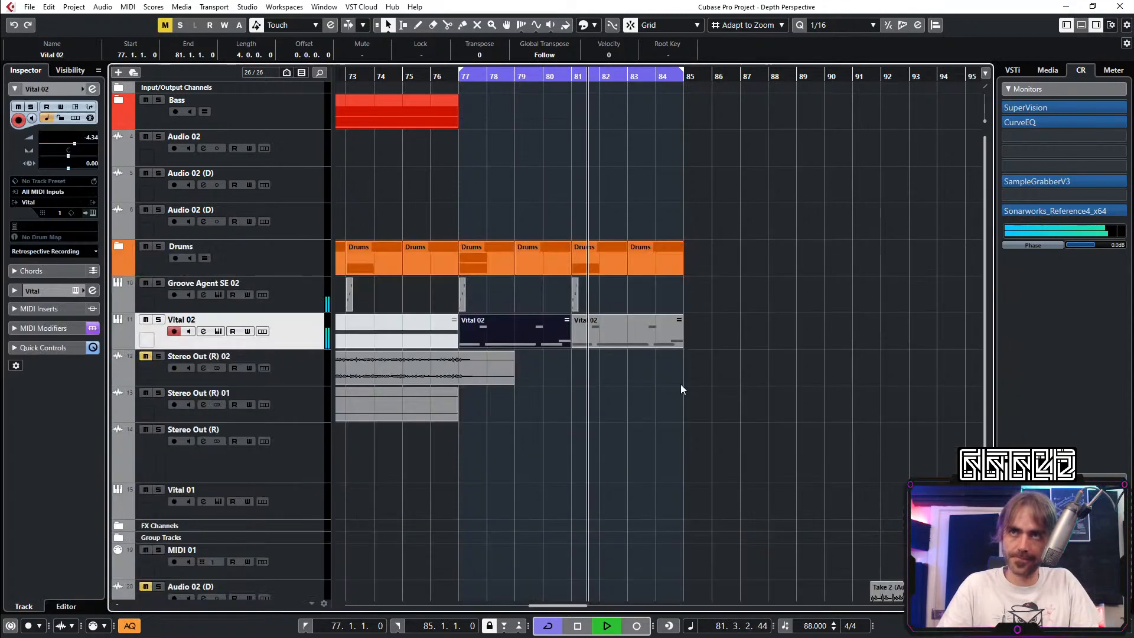
{"action": "key", "text": "g"}
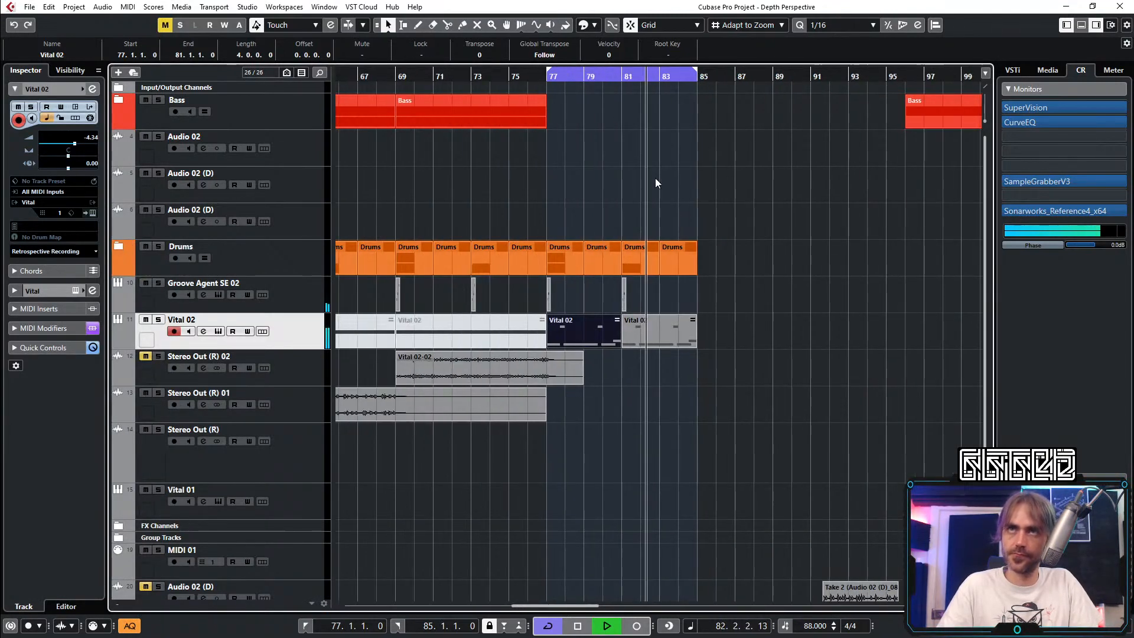
{"action": "key", "text": "KP_1"}
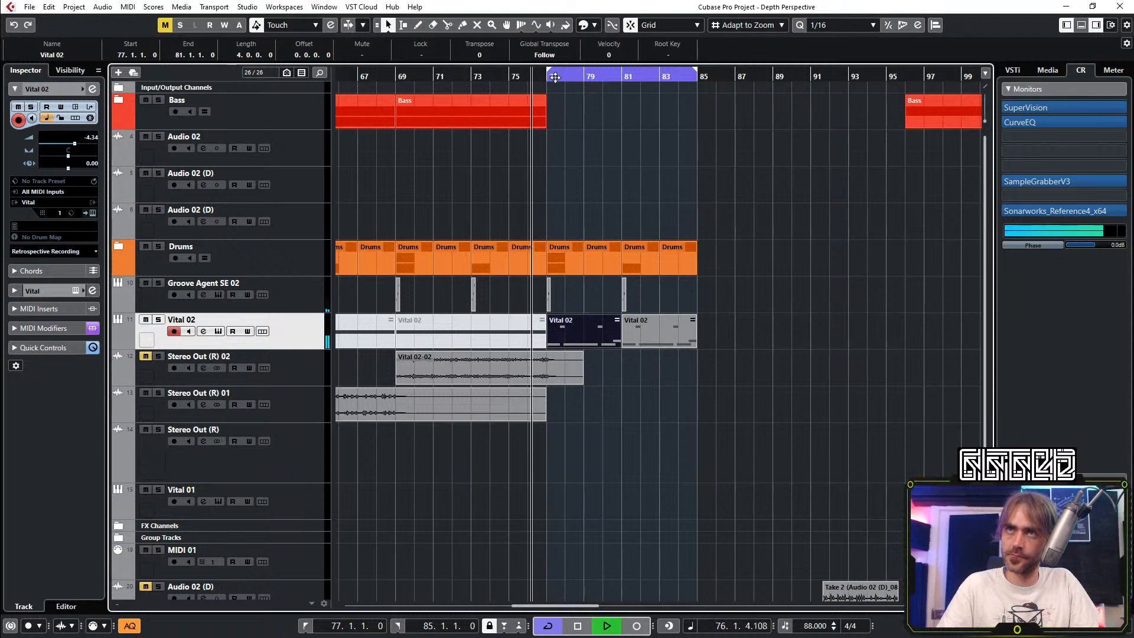
{"action": "left_click", "coordinate": [555, 78]}
{"action": "left_click", "coordinate": [598, 211]}
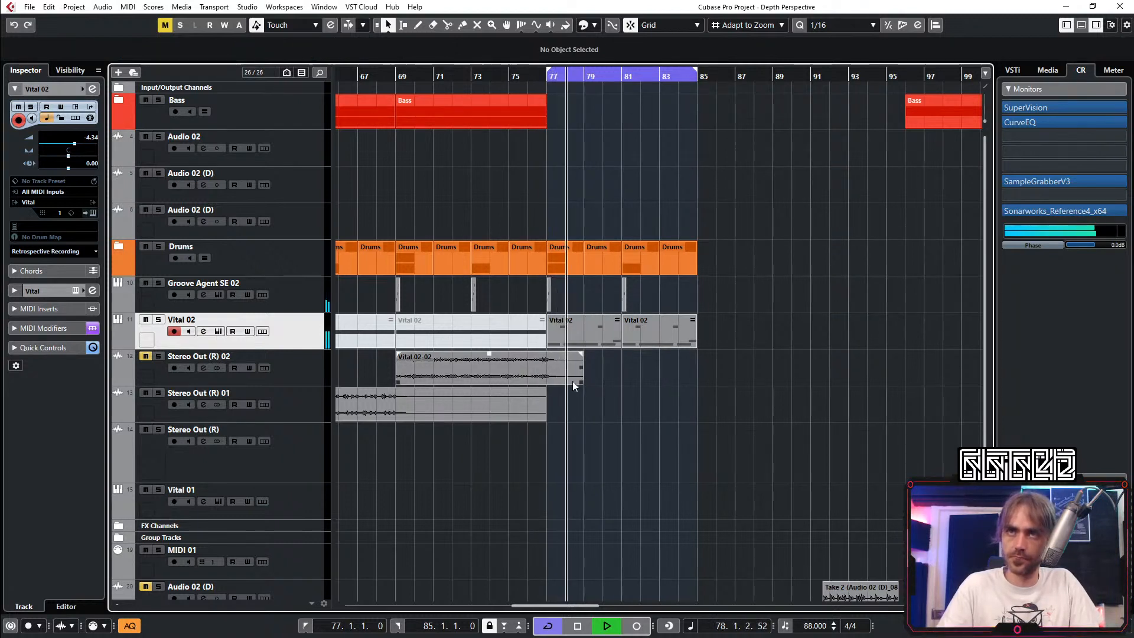
Step: Unmute the Stereo Out (R) 02 track and copy the Vital 02-01 clip on Stereo Out (R) 01 to bar 77
{"action": "left_click", "coordinate": [145, 356]}
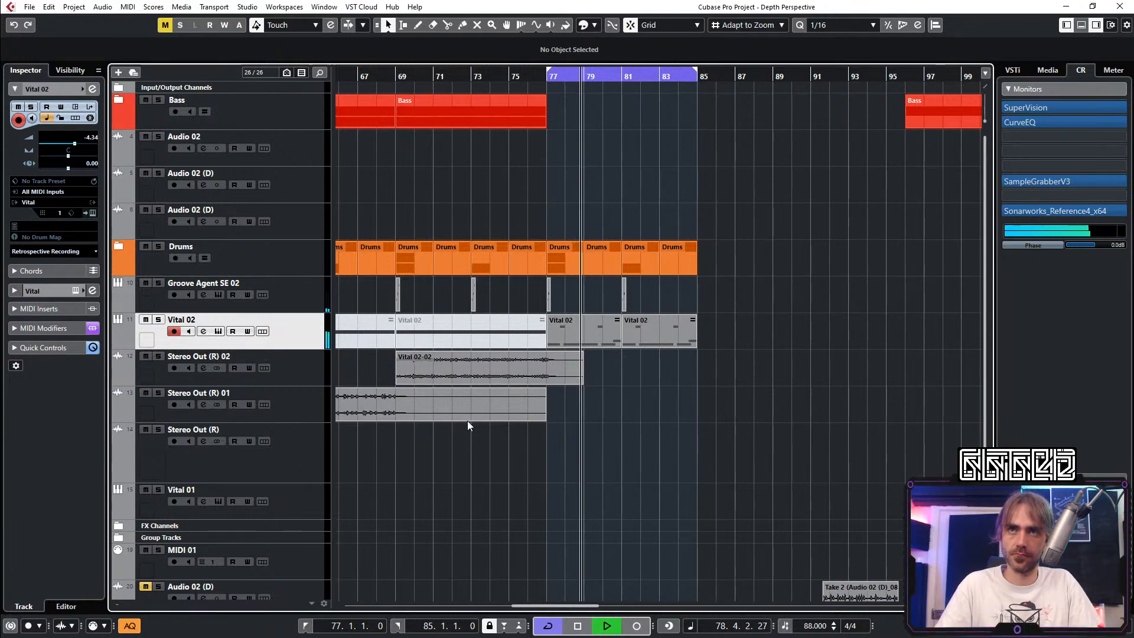
{"action": "left_click_drag", "start_coordinate": [414, 408], "coordinate": [709, 405]}
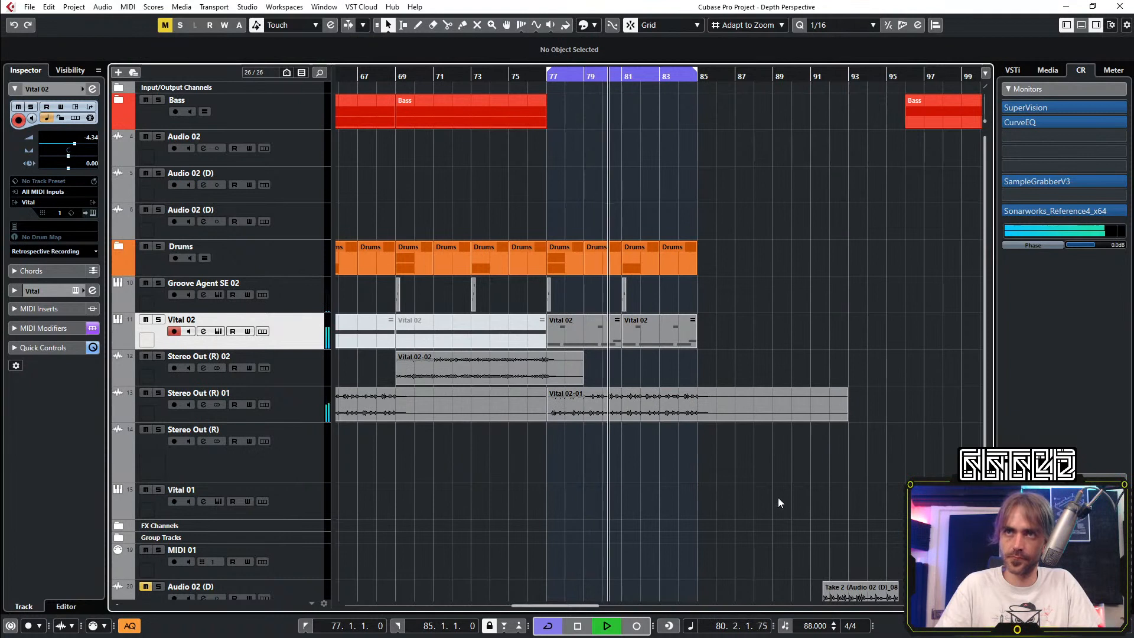
{"action": "scroll", "coordinate": [750, 440], "scroll_direction": "left", "scroll_amount": 3}
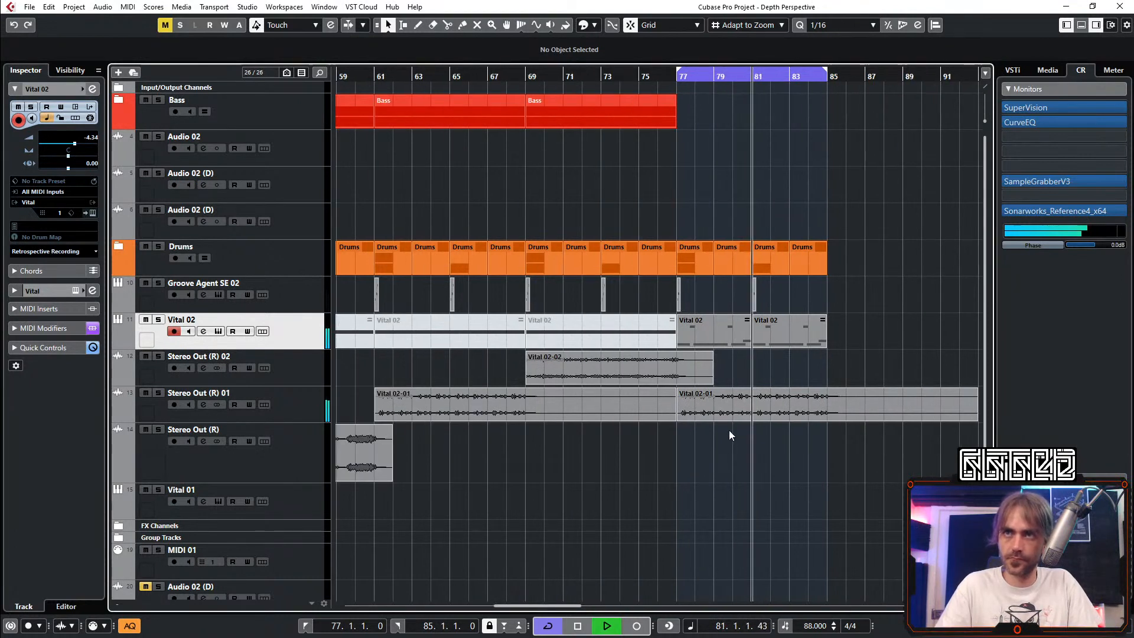
Step: Review the arrangement around bar 77 during playback and mute the Stereo Out (R) 02 track
{"action": "scroll", "coordinate": [697, 452], "scroll_direction": "right", "scroll_amount": 5}
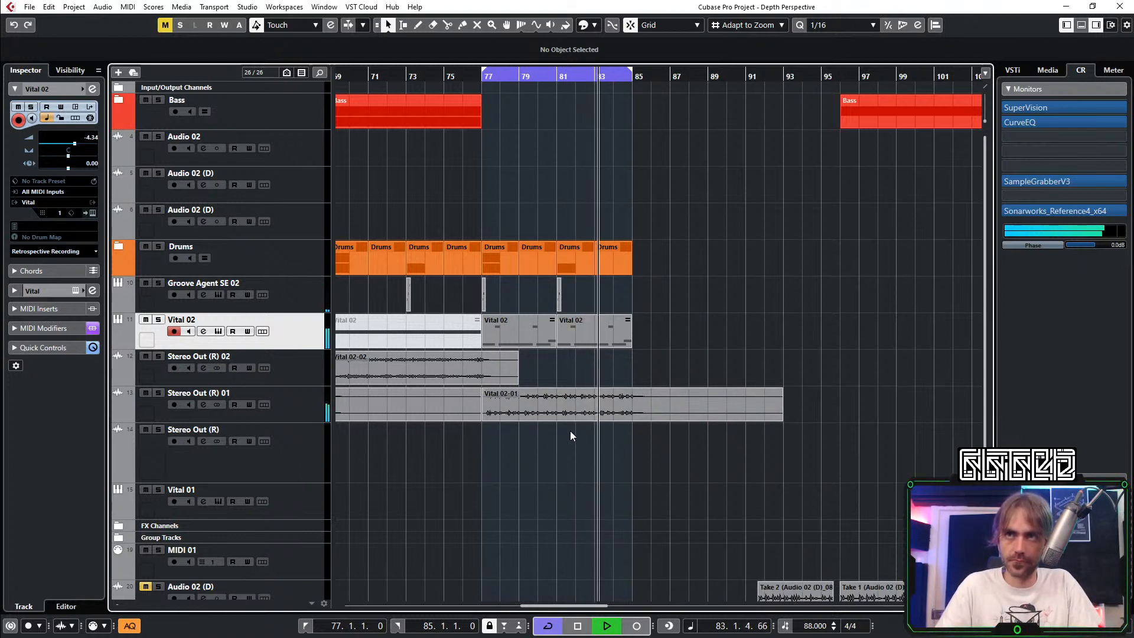
{"action": "scroll", "coordinate": [587, 453], "scroll_direction": "left", "scroll_amount": 2}
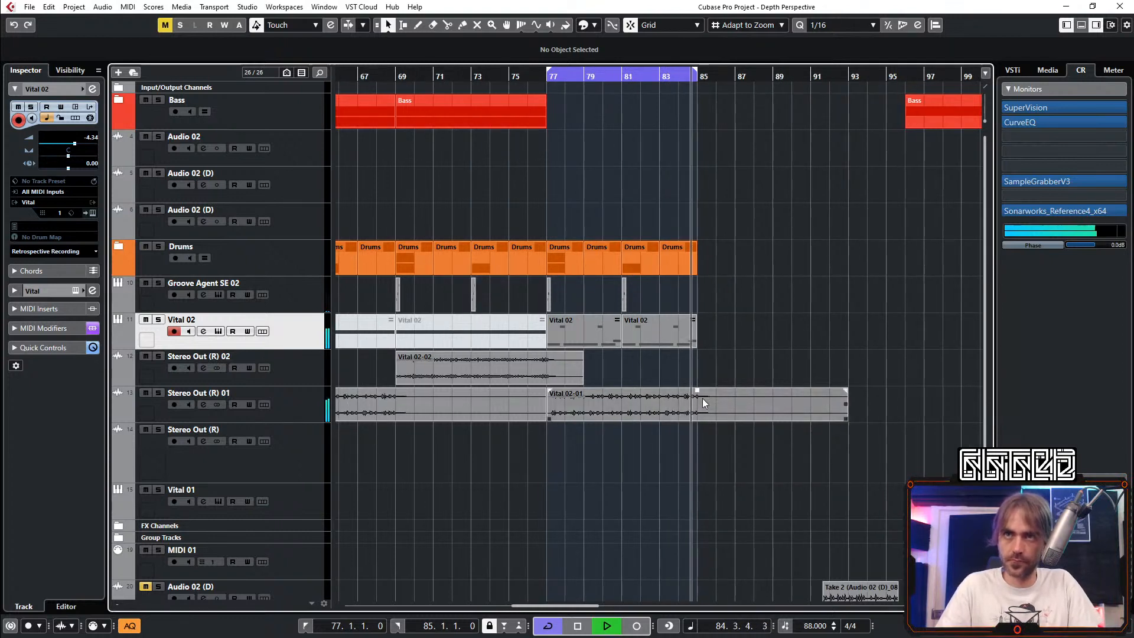
{"action": "left_click", "coordinate": [292, 406]}
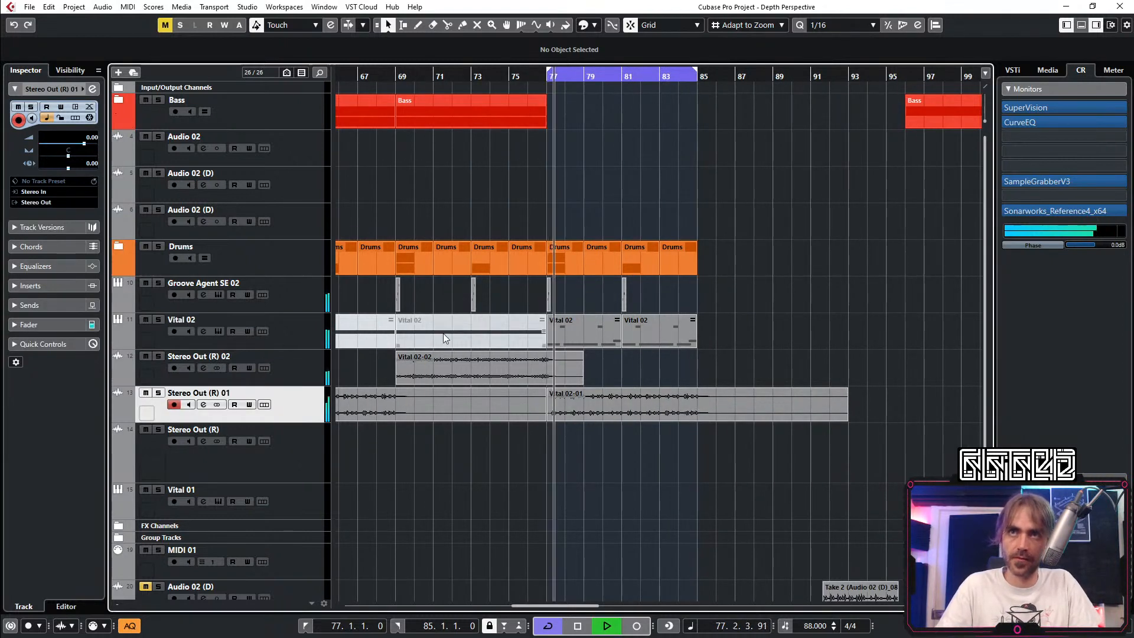
{"action": "left_click", "coordinate": [145, 356]}
Step: Apply a 24 dB/Oct low cut to the Stereo Out (R) 01 channel, raise its cutoff, and close the channel settings
{"action": "left_click", "coordinate": [203, 405]}
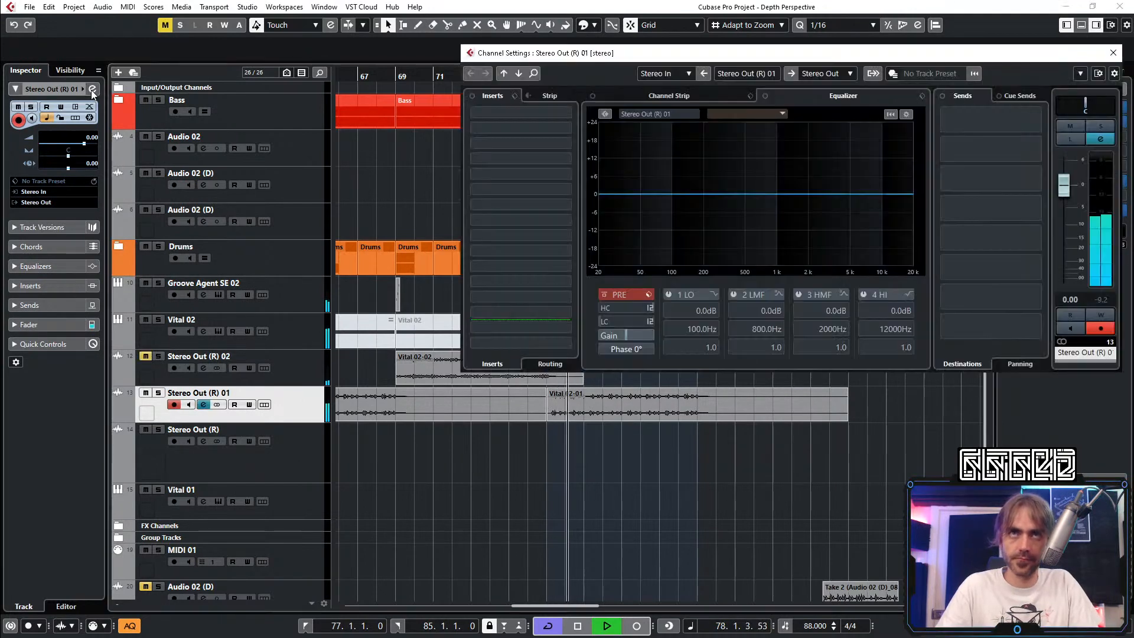
{"action": "left_click", "coordinate": [650, 322]}
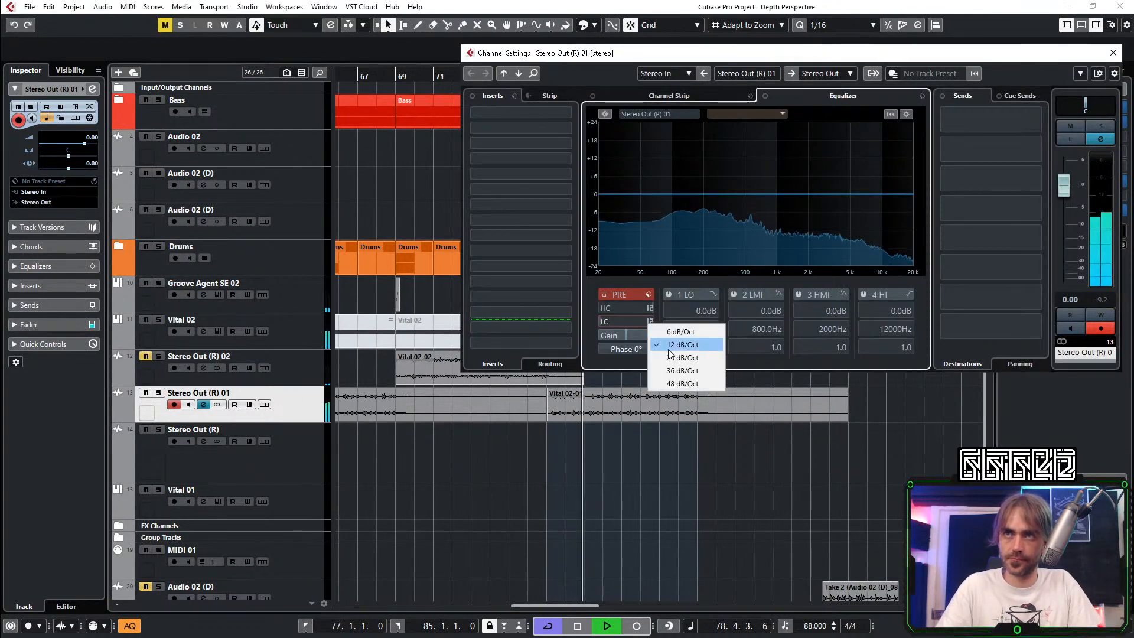
{"action": "left_click", "coordinate": [665, 360]}
{"action": "left_click", "coordinate": [641, 322]}
{"action": "left_click_drag", "start_coordinate": [641, 322], "coordinate": [634, 322]}
{"action": "scroll", "coordinate": [634, 322], "scroll_direction": "down", "scroll_amount": 5}
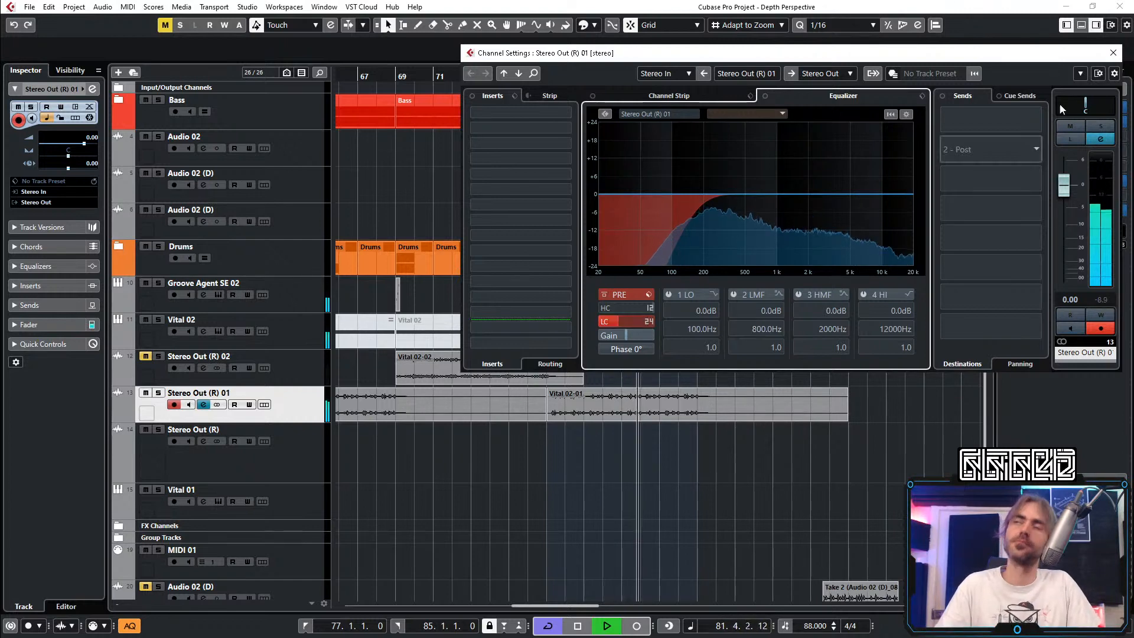
{"action": "left_click", "coordinate": [1096, 26]}
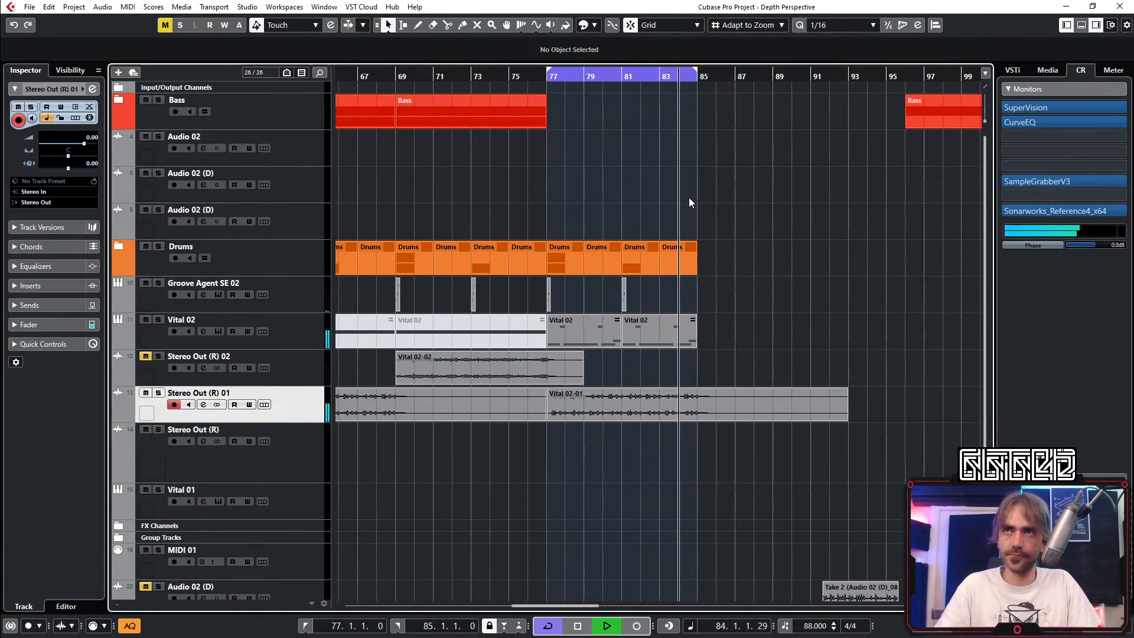
Step: Open the Vital instrument of the Vital 02 track and save its sound as the preset "Stream bass 1"
{"action": "key", "text": "h"}
{"action": "key", "text": "h"}
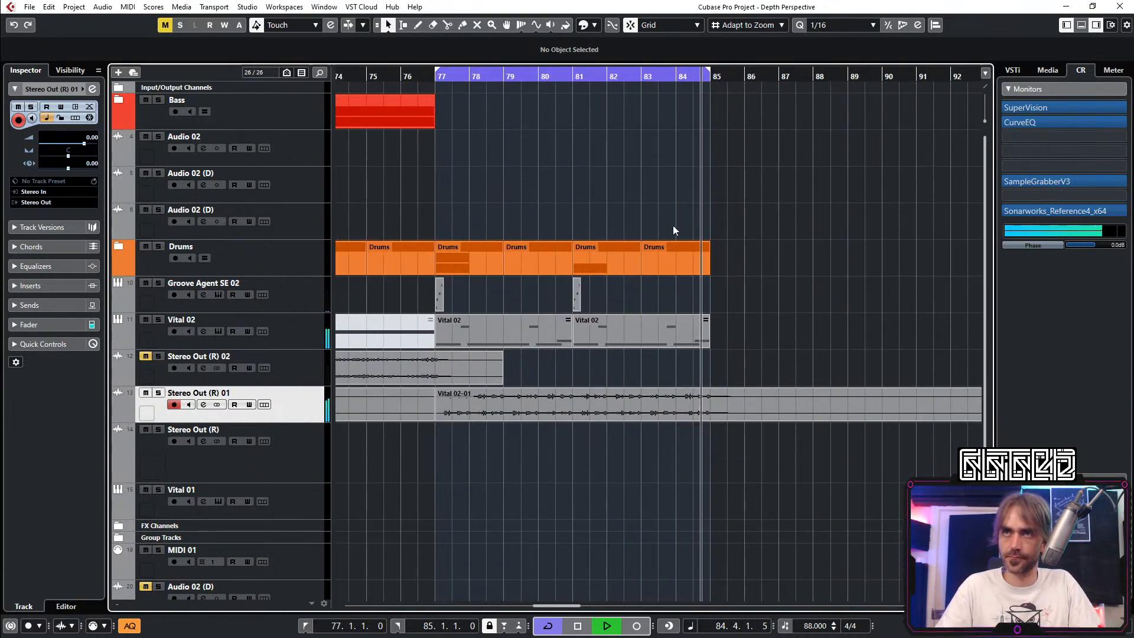
{"action": "left_click", "coordinate": [299, 339]}
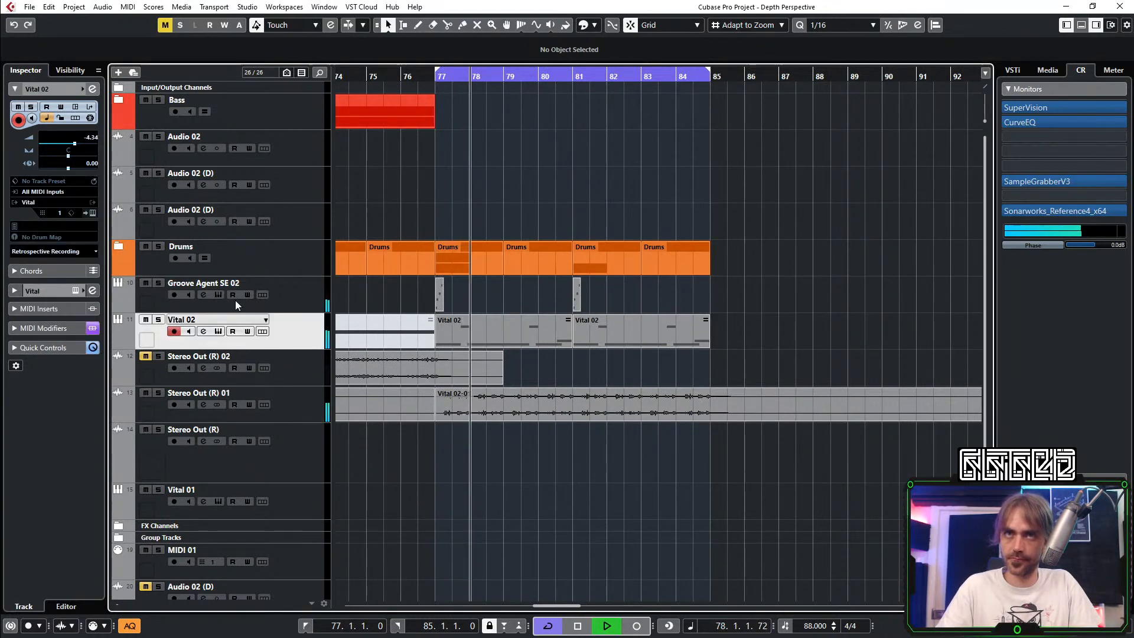
{"action": "left_click", "coordinate": [89, 213]}
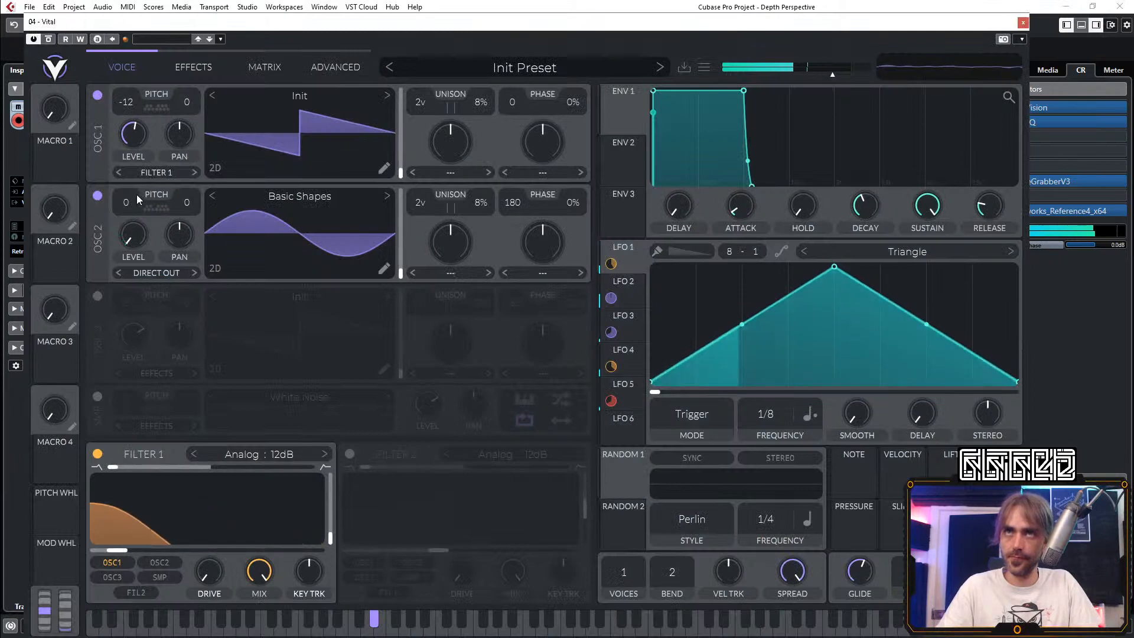
{"action": "left_click", "coordinate": [689, 66]}
{"action": "type", "text": "St"}
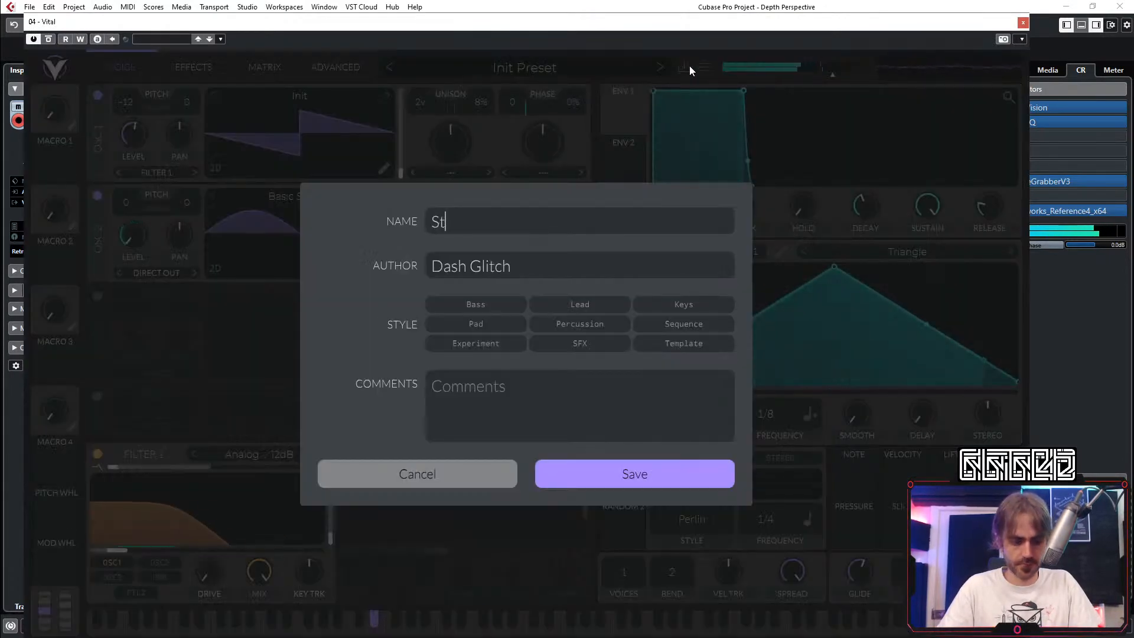
{"action": "type", "text": "ream bass 1"}
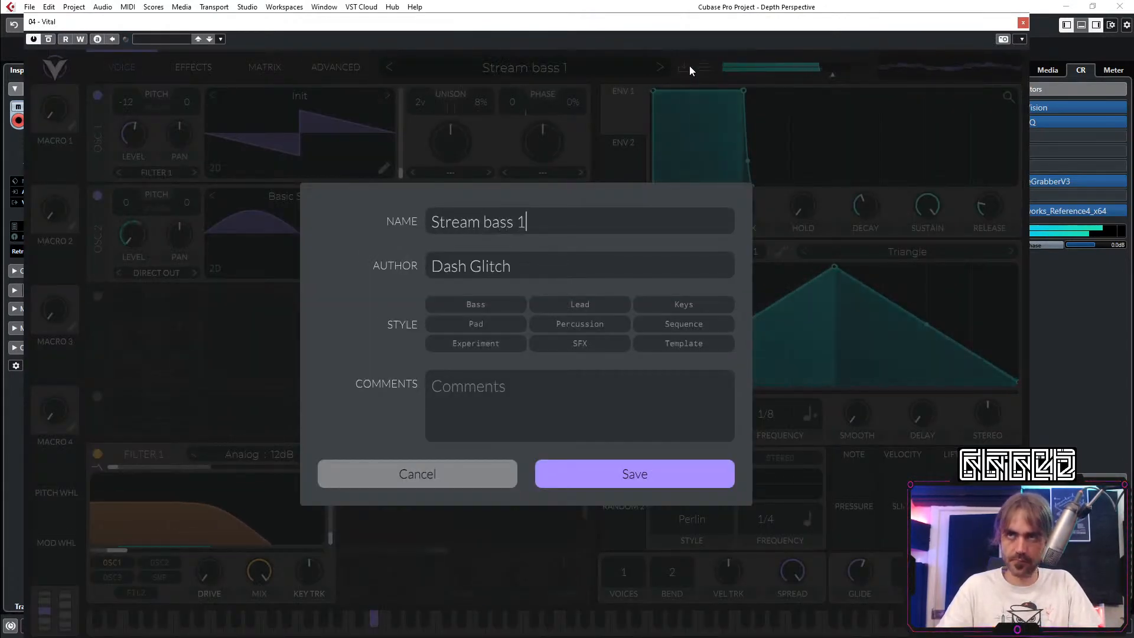
{"action": "key", "text": "Return"}
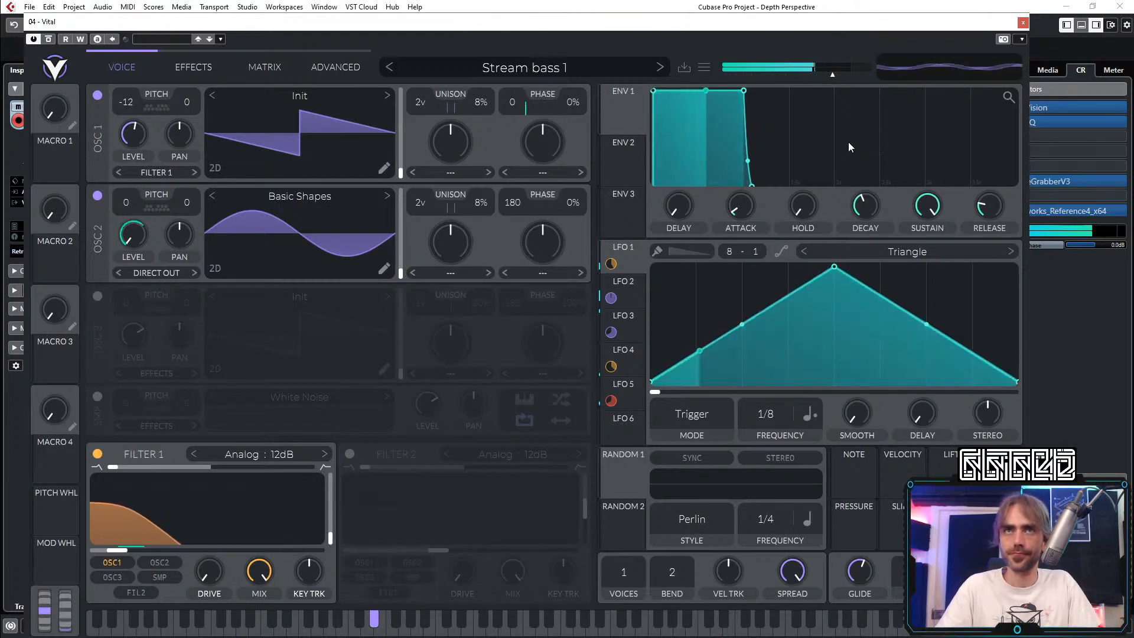
Step: Set oscillator 2's unison to 1 voice, auditioning it with oscillator 1 switched off and on and against 2 voices, and close Vital
{"action": "left_click", "coordinate": [98, 96]}
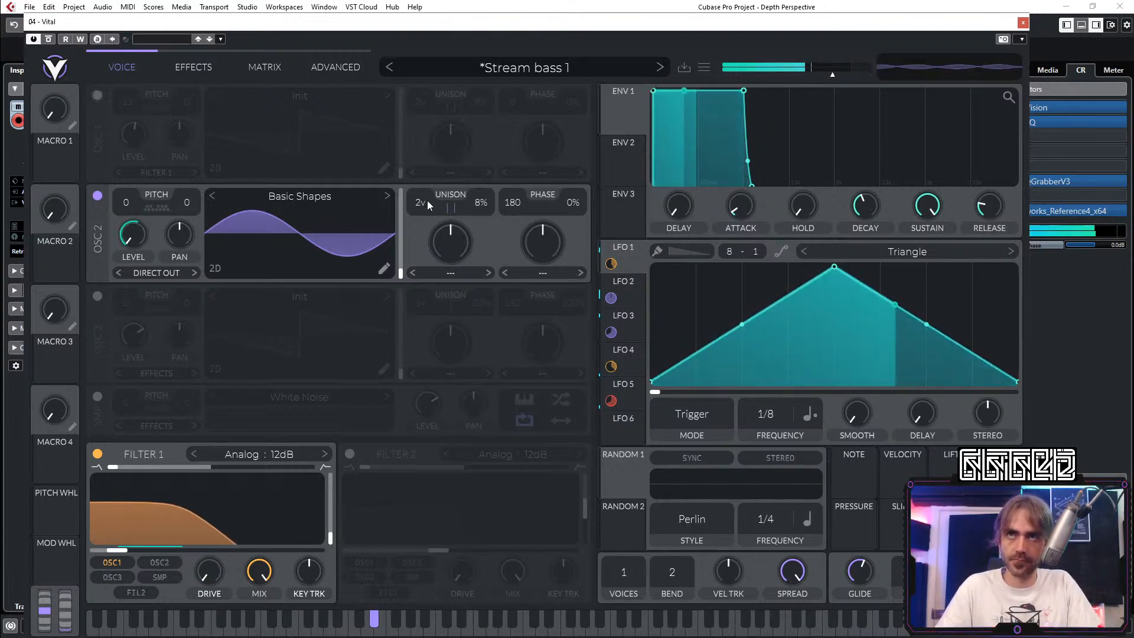
{"action": "scroll", "coordinate": [425, 201], "scroll_direction": "down", "scroll_amount": 1}
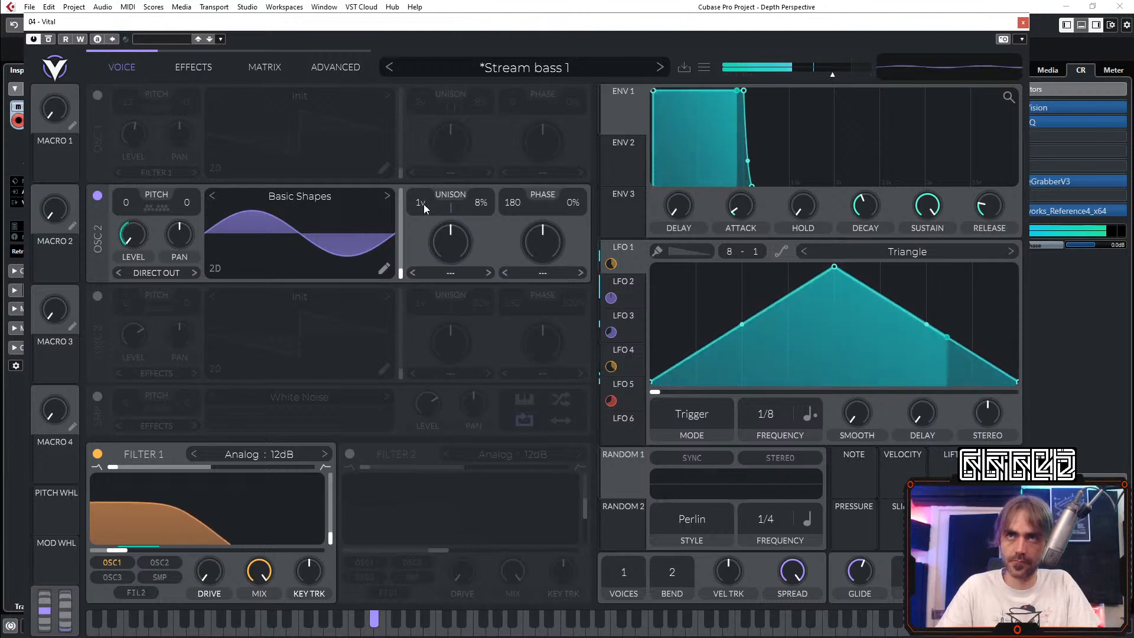
{"action": "left_click", "coordinate": [97, 97]}
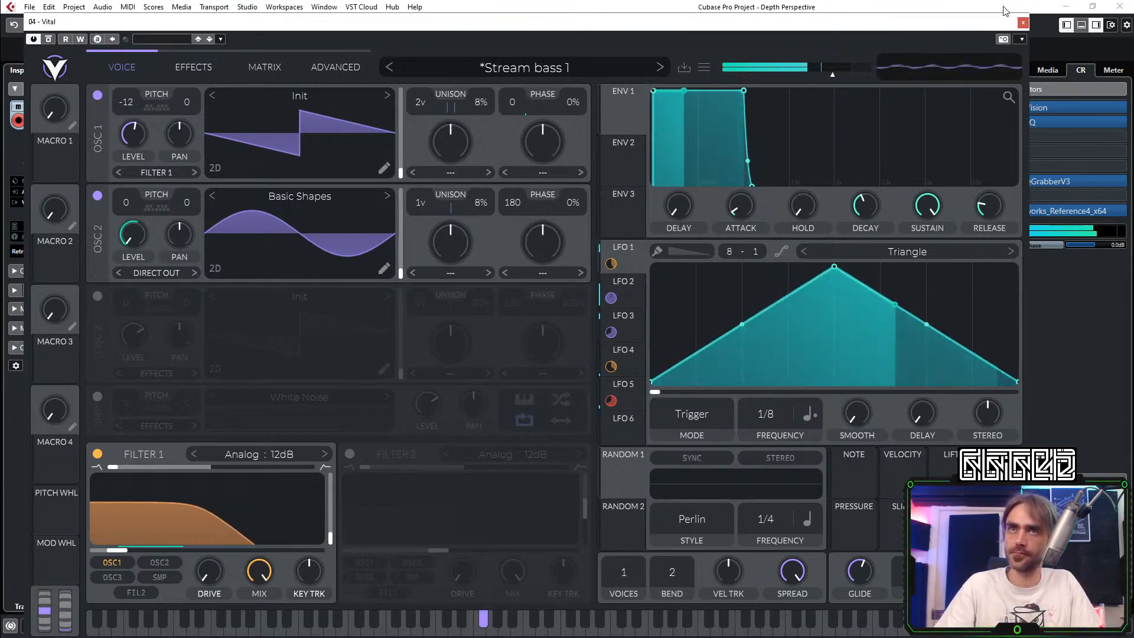
{"action": "scroll", "coordinate": [423, 202], "scroll_direction": "up", "scroll_amount": 1}
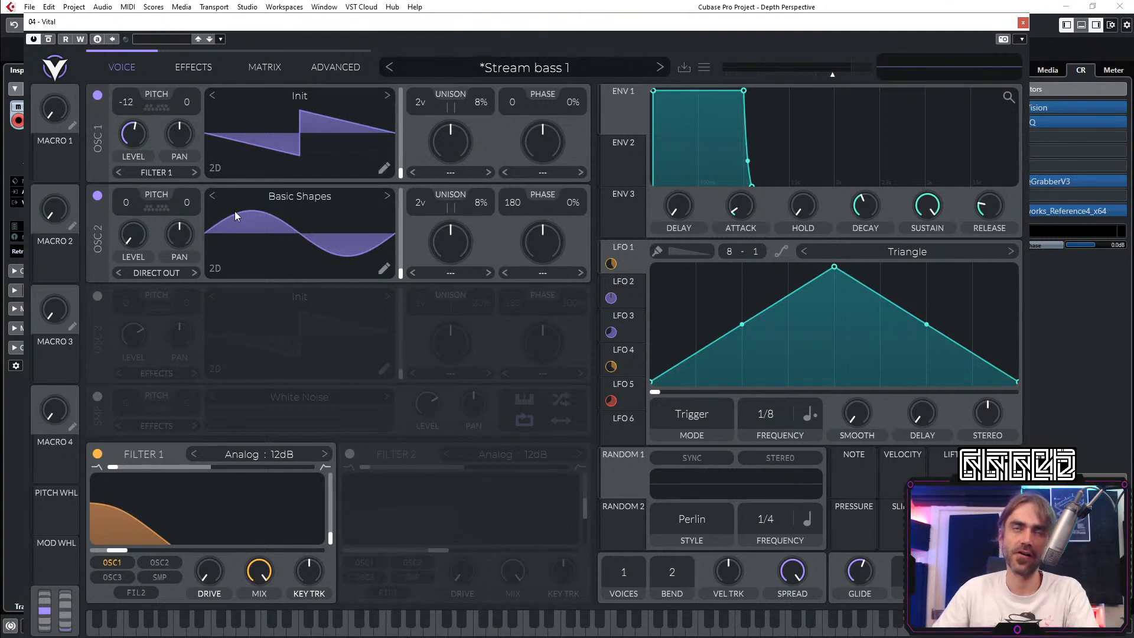
{"action": "left_click_drag", "start_coordinate": [422, 207], "coordinate": [409, 253]}
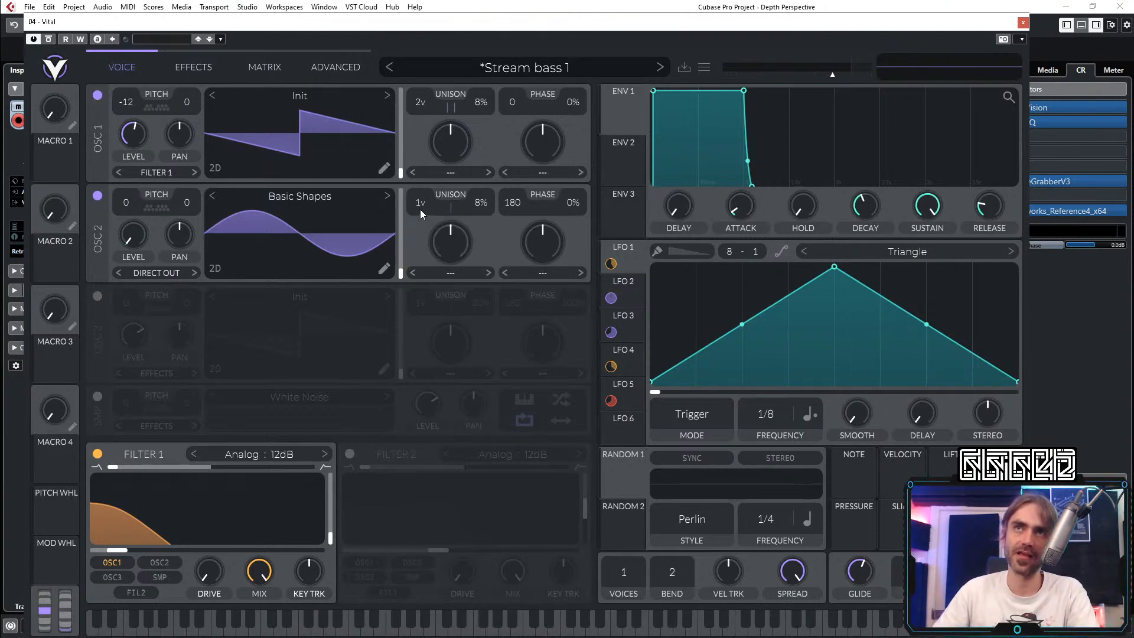
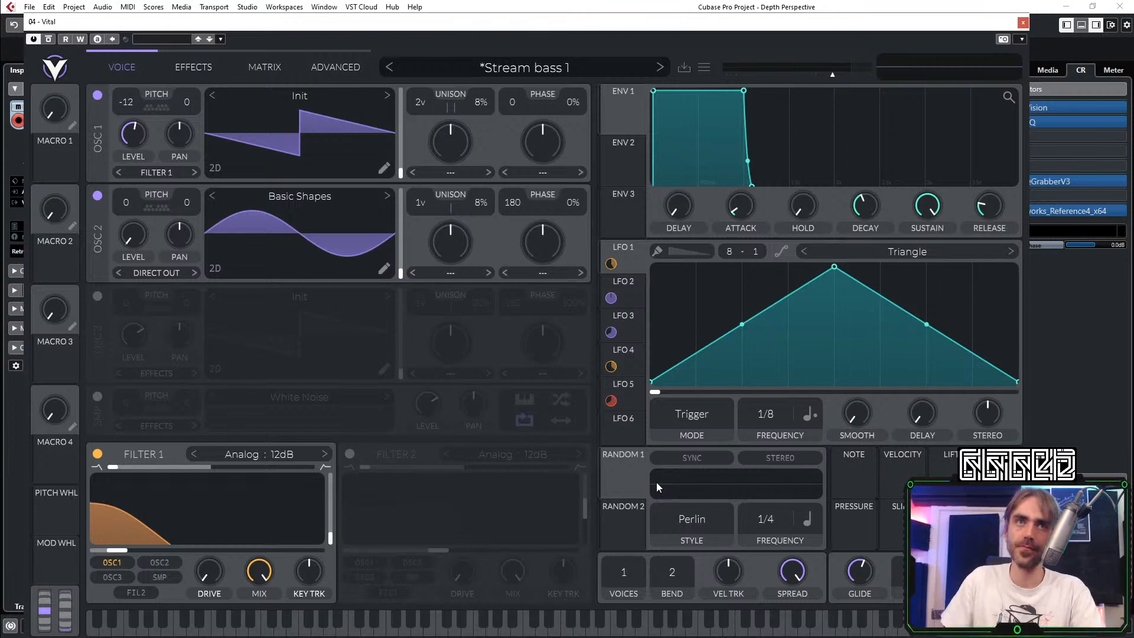
{"action": "left_click", "coordinate": [1023, 22]}
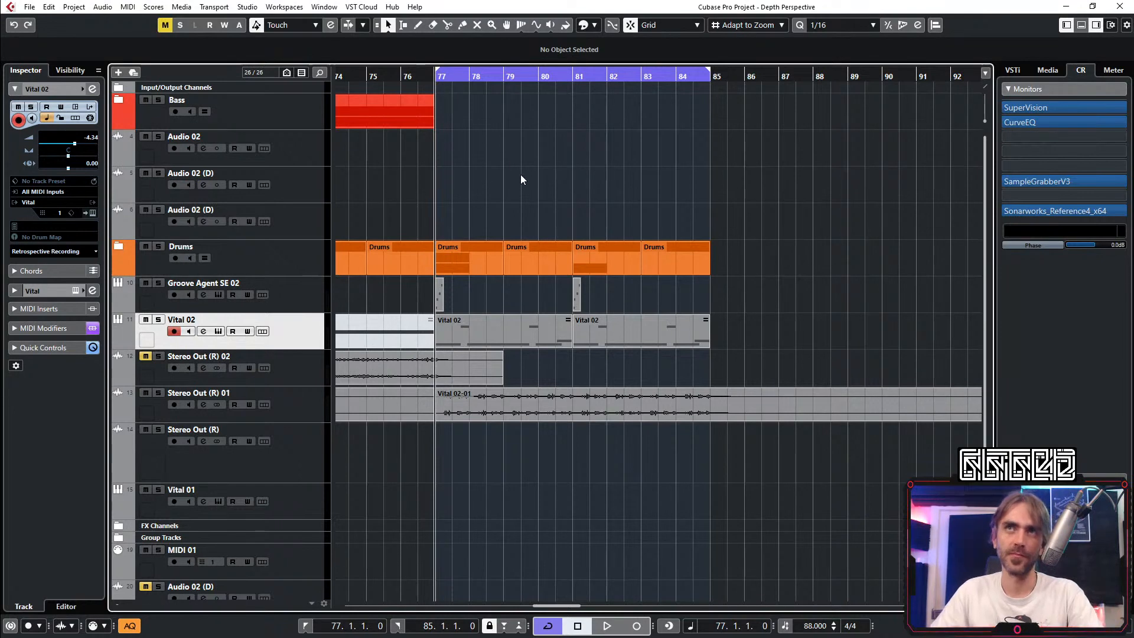
Step: Move the Audio 02 track and the two Audio 02 (D) tracks above Drums into a new folder and collapse it
{"action": "key", "text": "g"}
{"action": "key", "text": "g"}
{"action": "key", "text": "g"}
{"action": "key", "text": "g"}
{"action": "key", "text": "g"}
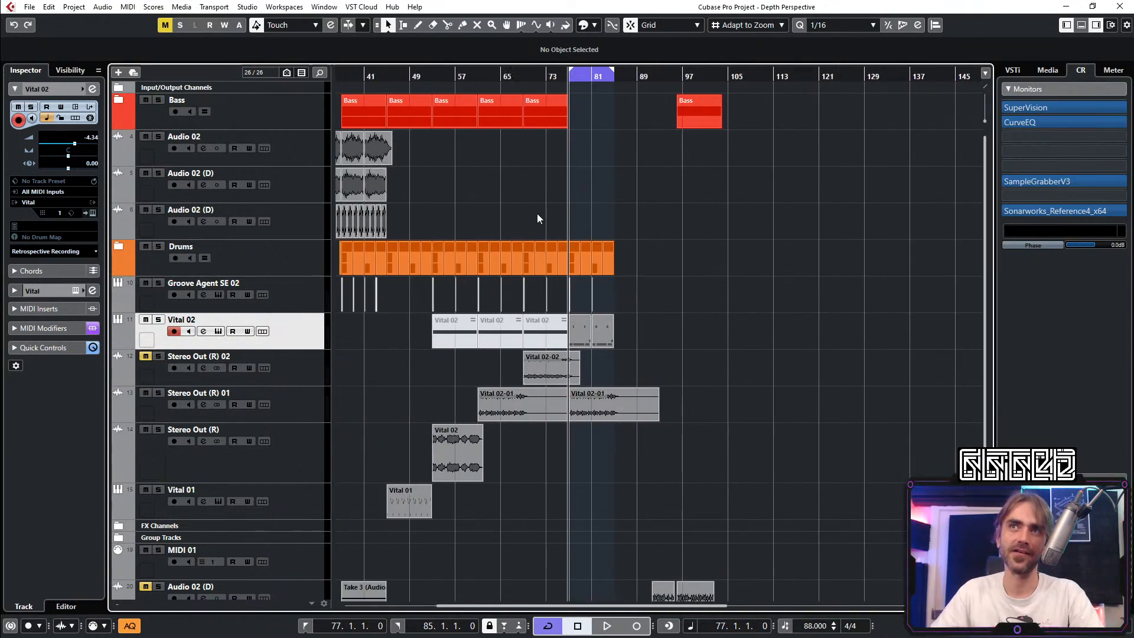
{"action": "left_click", "coordinate": [322, 155]}
{"action": "left_click", "coordinate": [317, 228], "text": "shift"}
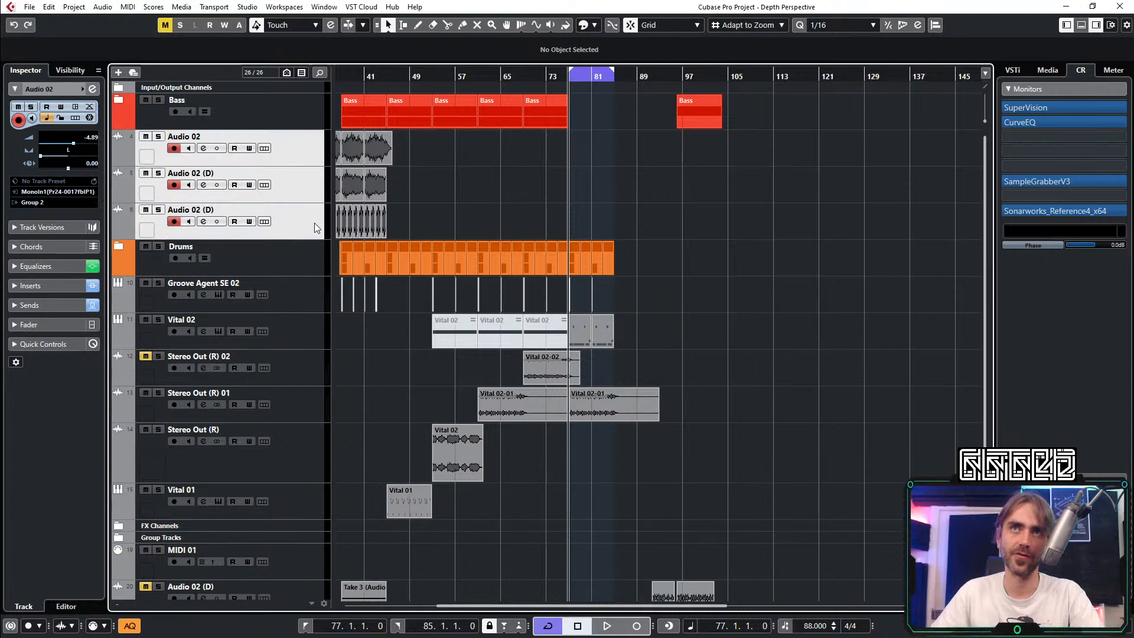
{"action": "right_click", "coordinate": [316, 224]}
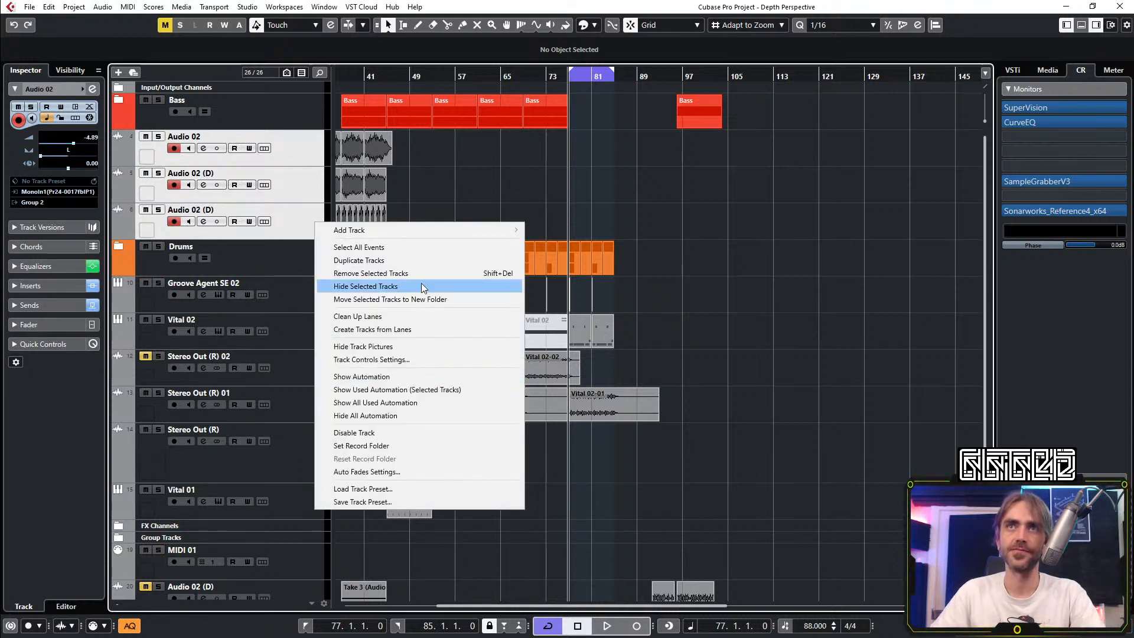
{"action": "left_click", "coordinate": [390, 305]}
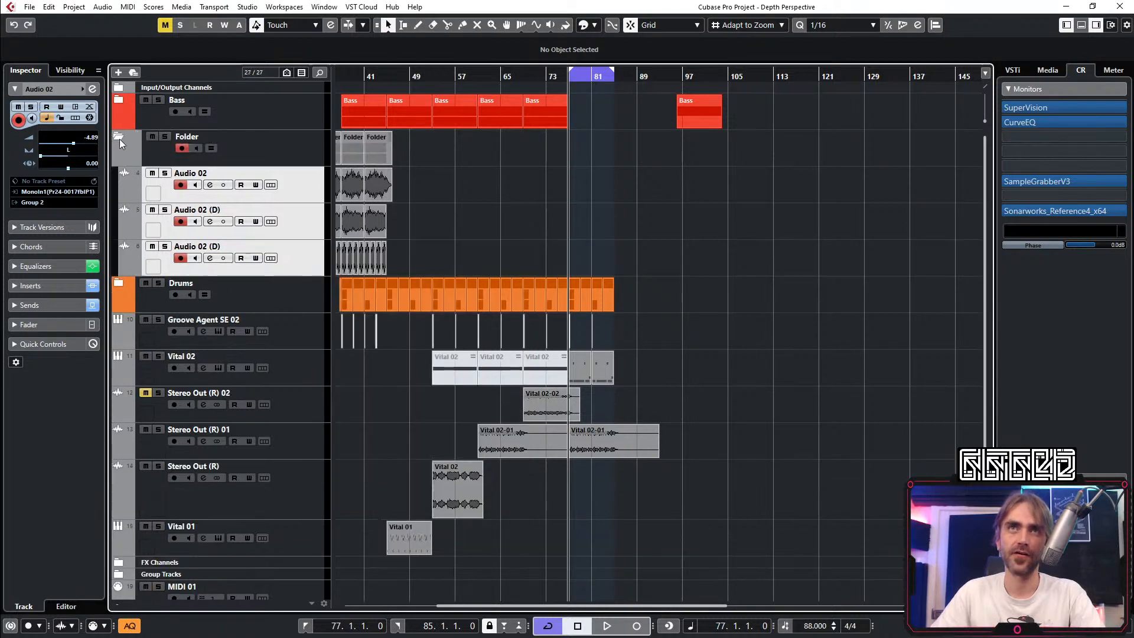
{"action": "left_click", "coordinate": [118, 136]}
Step: Rename the new folder above Drums as Handpan
{"action": "double_click", "coordinate": [186, 137]}
{"action": "type", "text": "Han"}
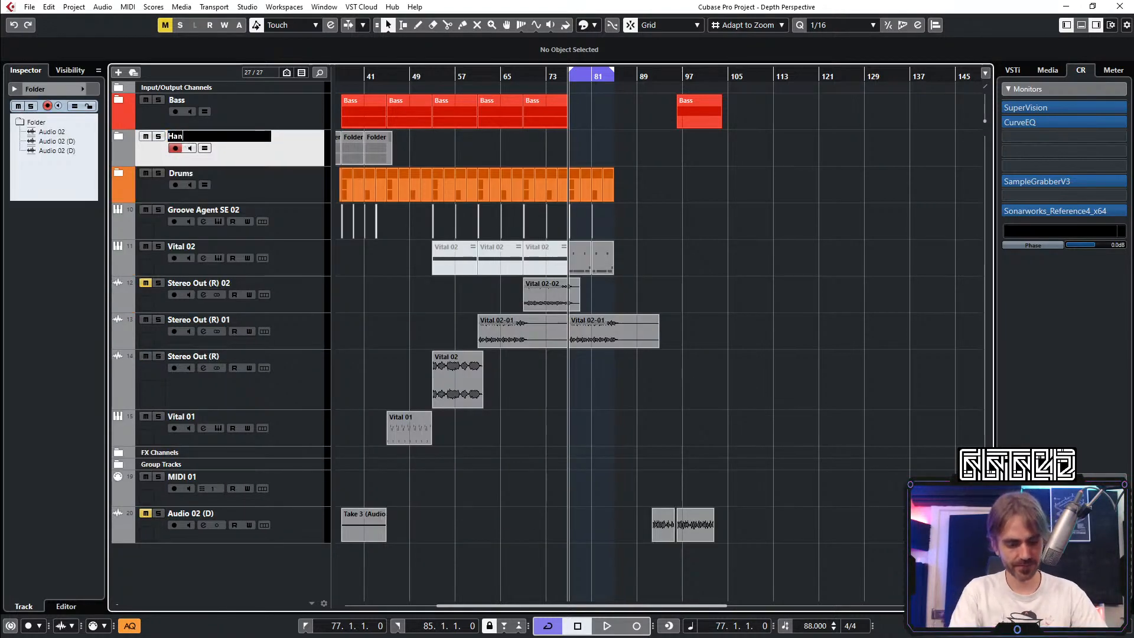
{"action": "type", "text": "dpan"}
{"action": "key", "text": "Return"}
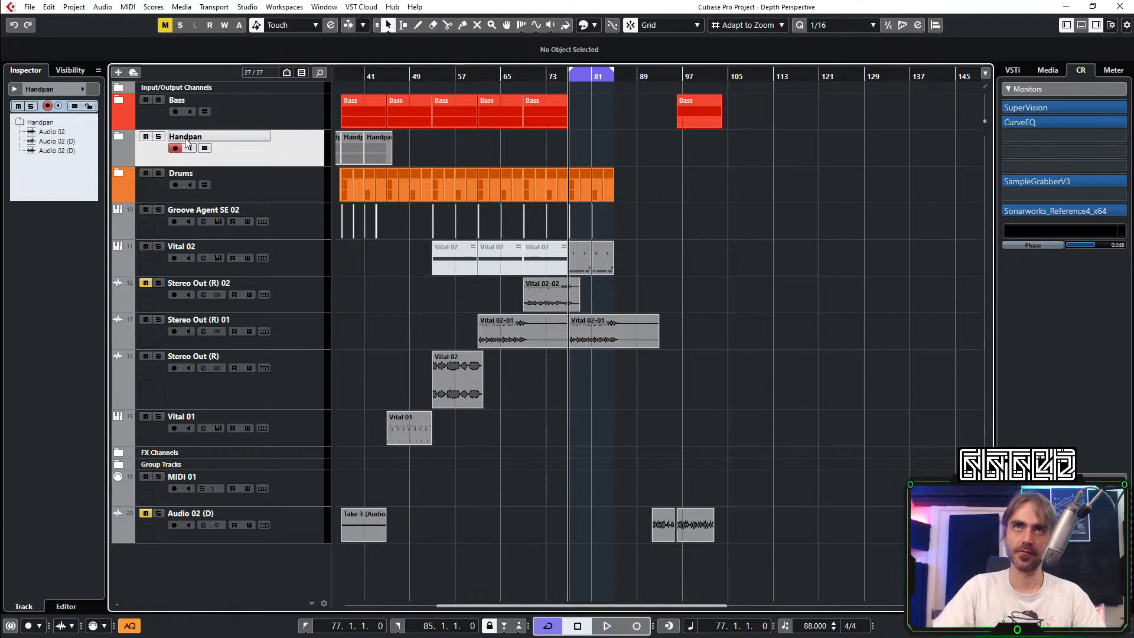
Step: Move the Stereo Out (R) 02, Stereo Out (R) 01 and Stereo Out (R) tracks into a new folder and collapse it
{"action": "left_click", "coordinate": [295, 304]}
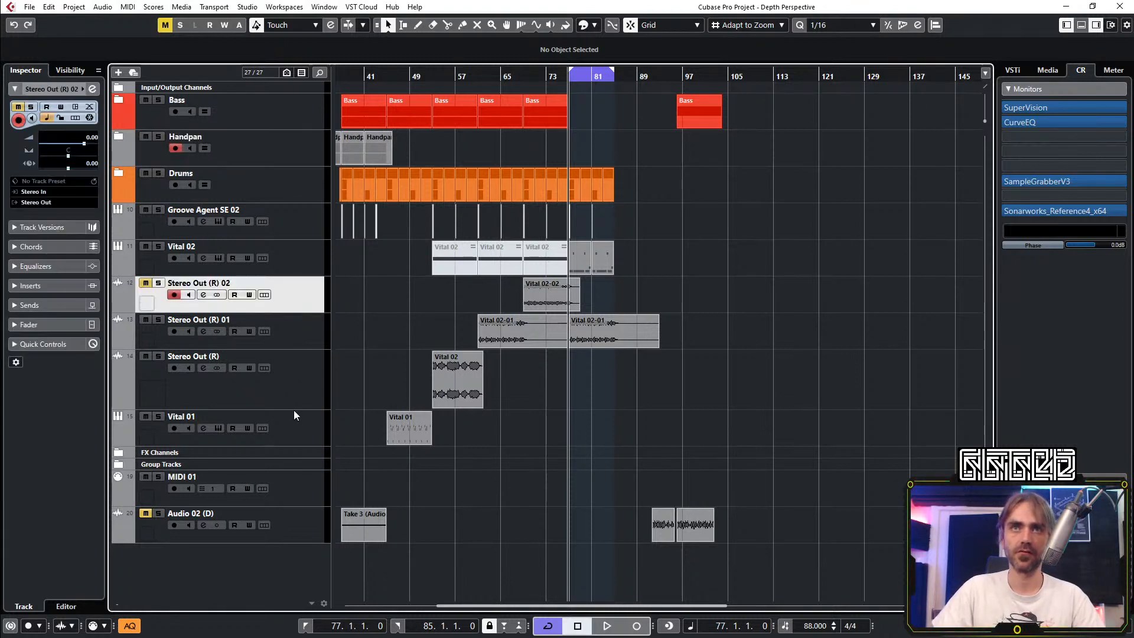
{"action": "left_click", "coordinate": [310, 399], "text": "shift"}
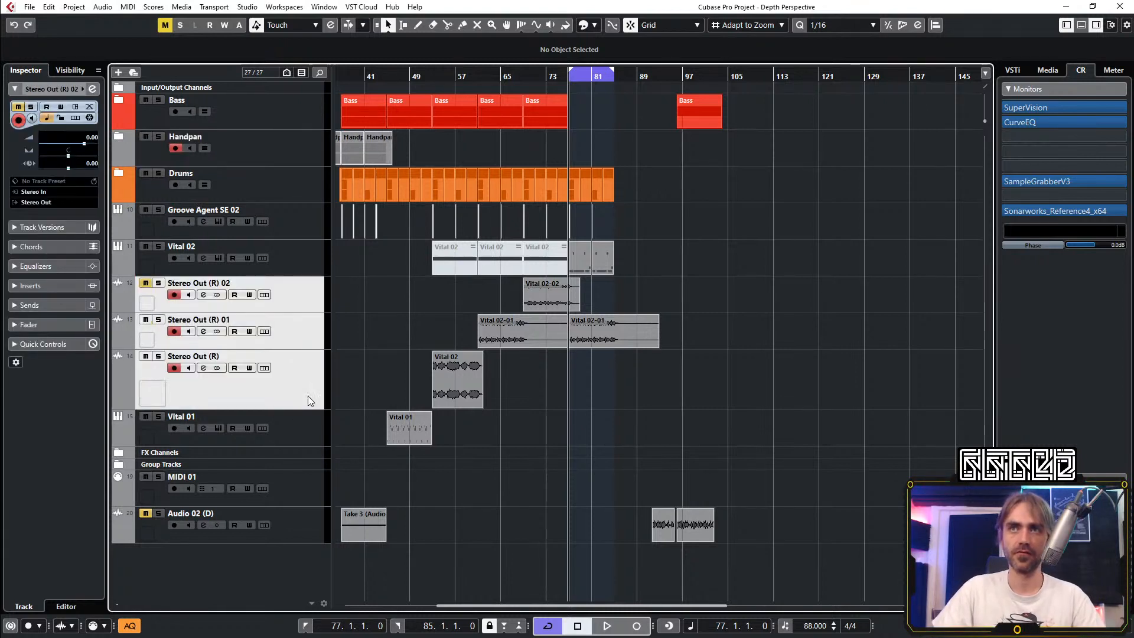
{"action": "right_click", "coordinate": [307, 297]}
{"action": "left_click", "coordinate": [125, 212]}
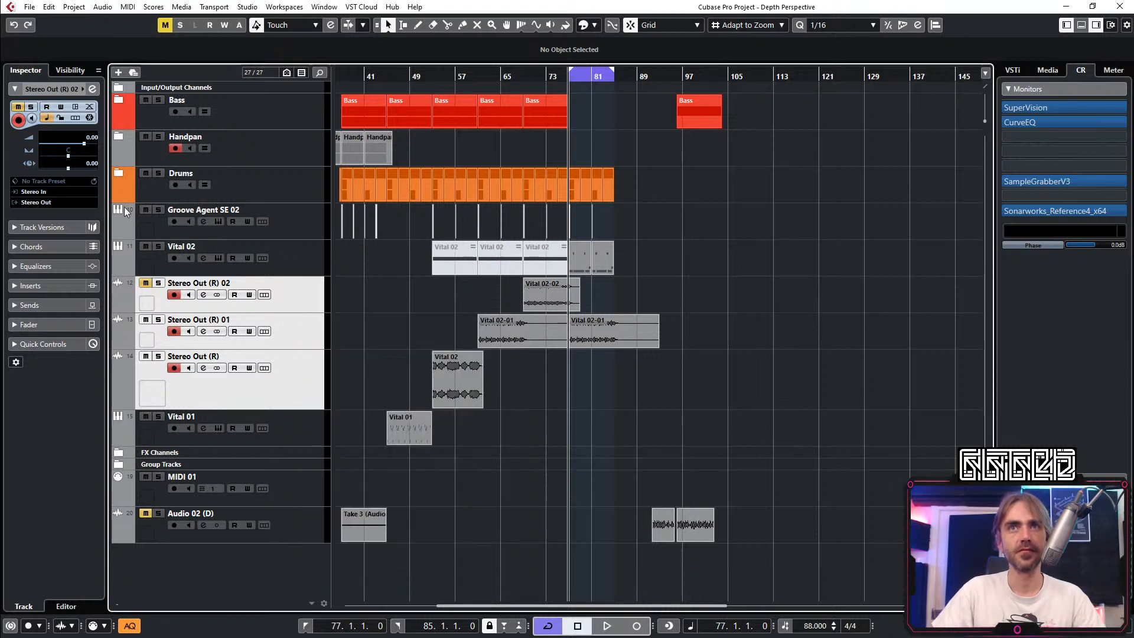
{"action": "left_click", "coordinate": [117, 284]}
Step: Rename the folder holding the Stereo Out (R) tracks as VITAL SFX
{"action": "double_click", "coordinate": [193, 285]}
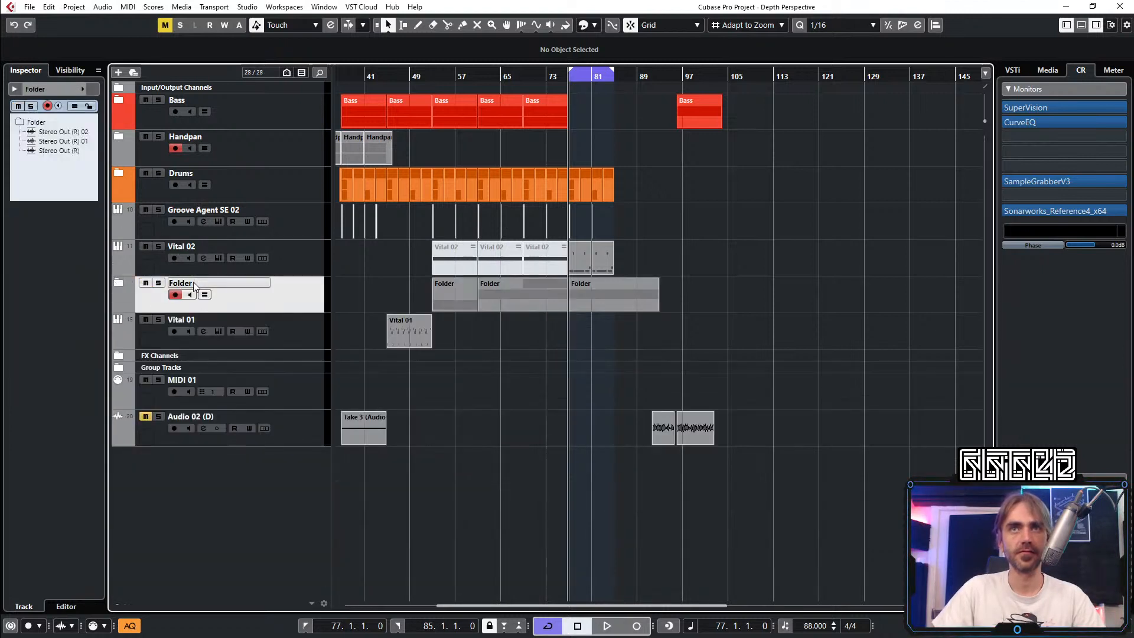
{"action": "type", "text": "SFX"}
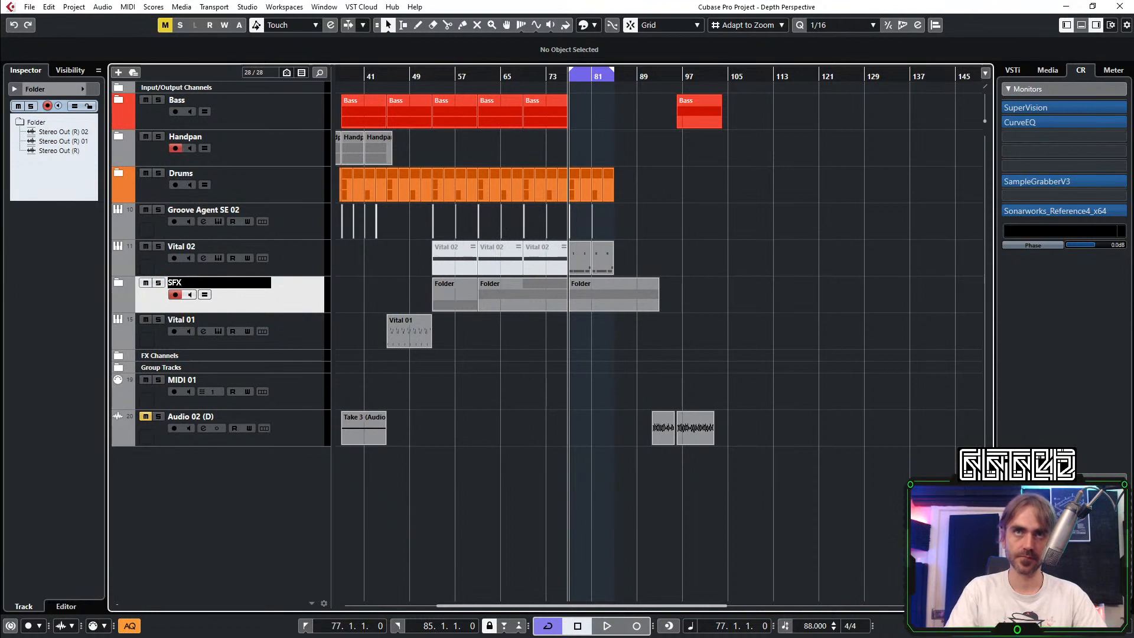
{"action": "type", "text": "VITAL"}
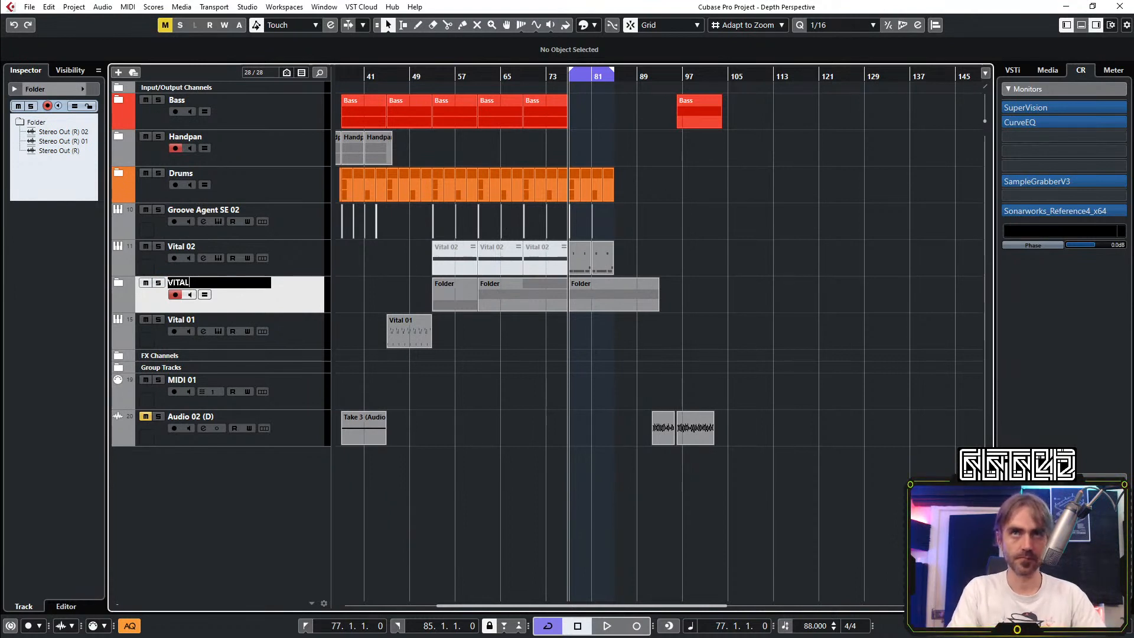
{"action": "type", "text": " SFX"}
{"action": "key", "text": "Return"}
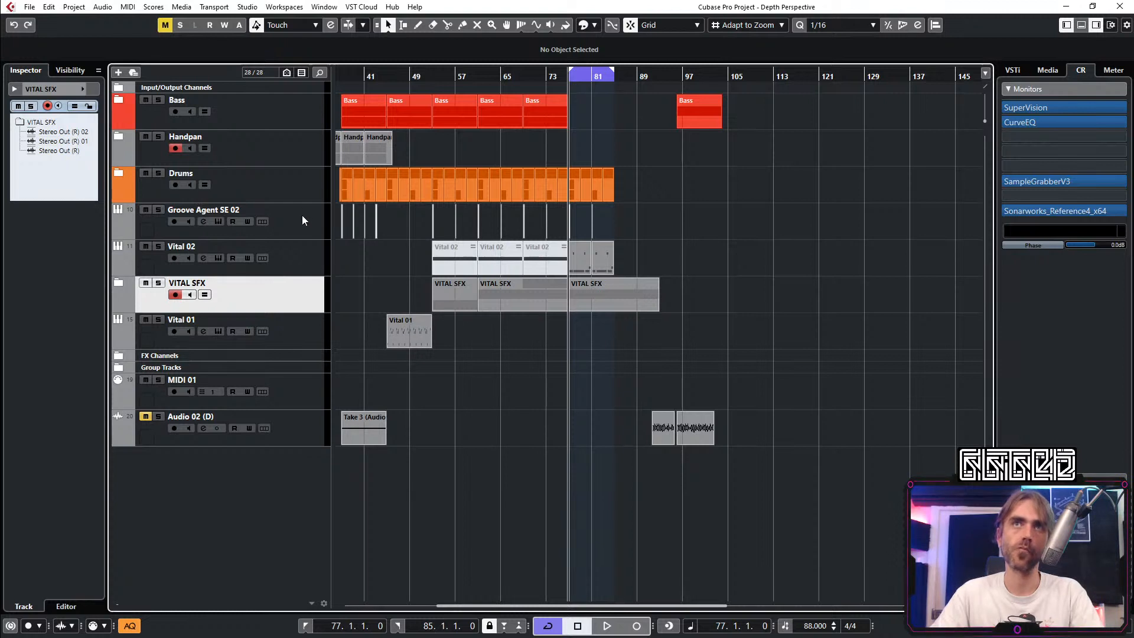
Step: Move Groove Agent SE 02 above Drums and group it with Handpan and Vital 01 in a new folder
{"action": "left_click_drag", "start_coordinate": [303, 218], "coordinate": [313, 155]}
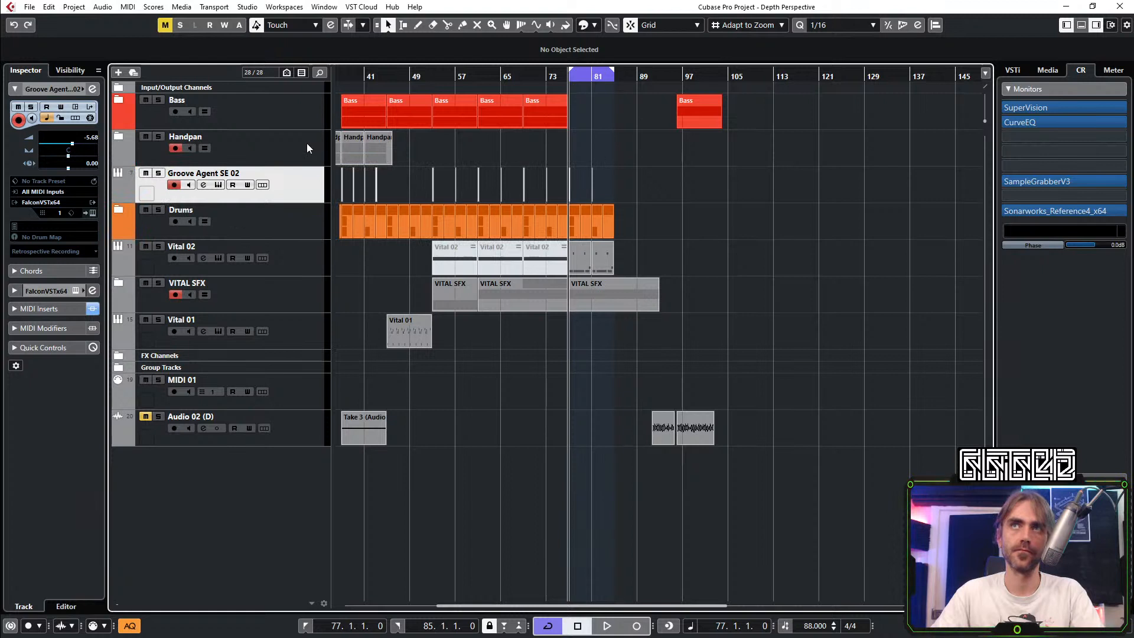
{"action": "left_click", "coordinate": [307, 148]}
{"action": "right_click", "coordinate": [308, 147]}
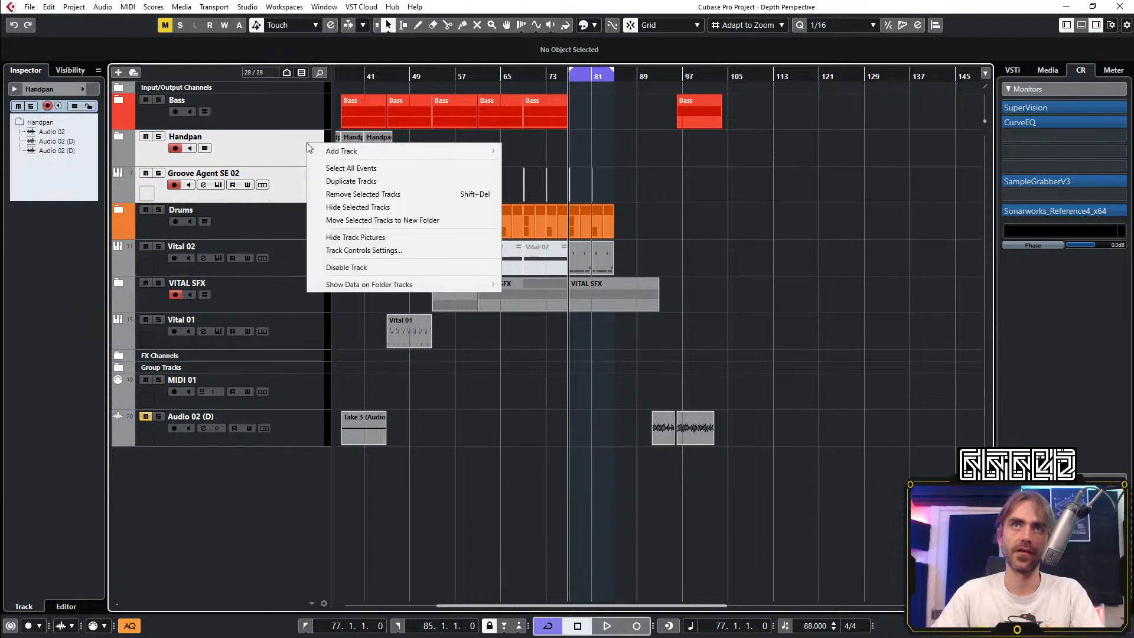
{"action": "left_click", "coordinate": [366, 220]}
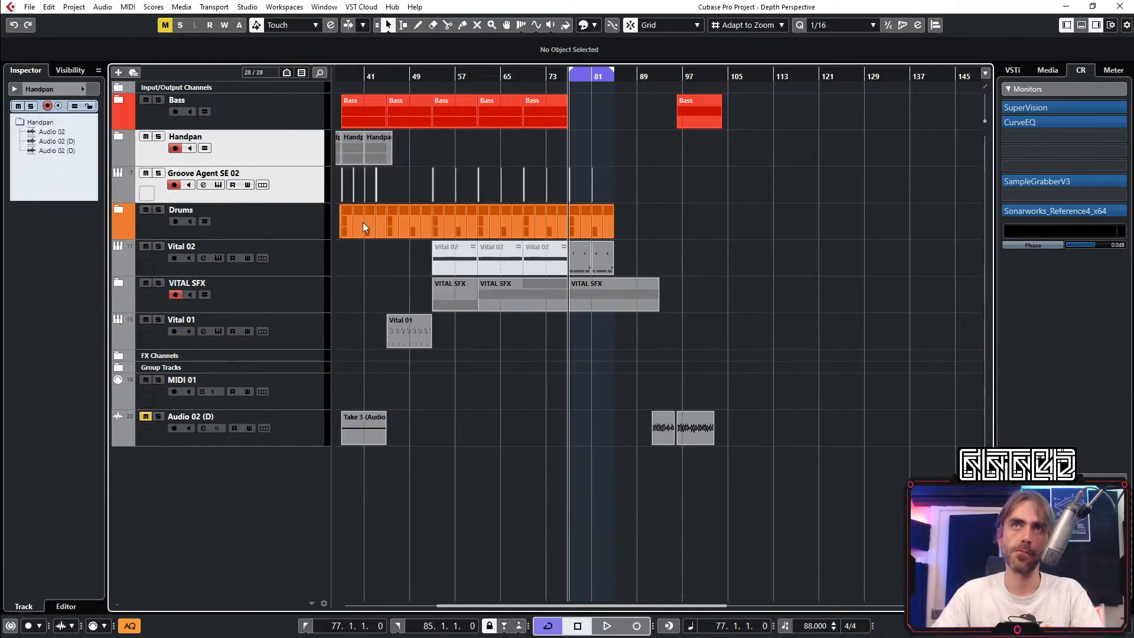
{"action": "left_click_drag", "start_coordinate": [318, 372], "coordinate": [299, 174]}
Step: Rename the new folder above Drums as Leads and collapse it
{"action": "double_click", "coordinate": [183, 136]}
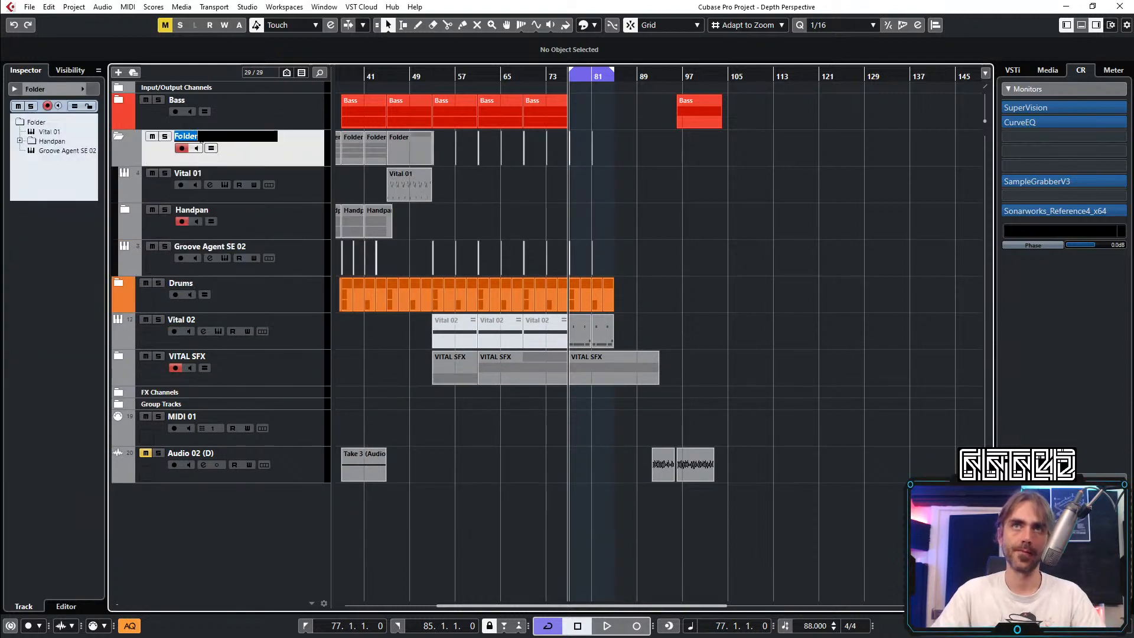
{"action": "type", "text": "Leads"}
{"action": "key", "text": "Return"}
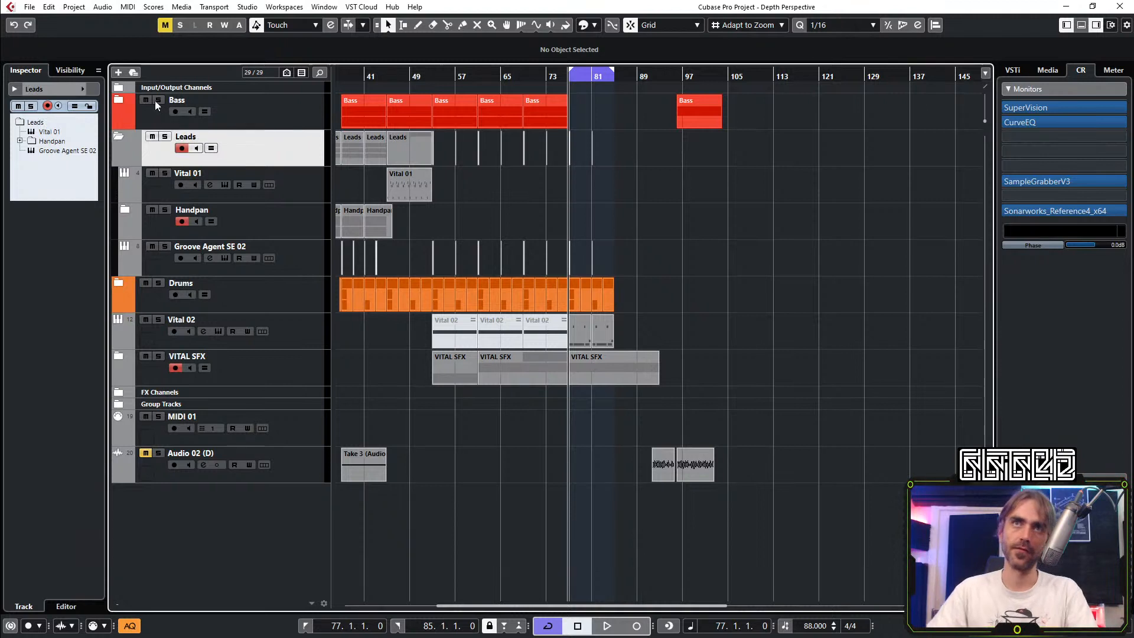
{"action": "left_click", "coordinate": [118, 137]}
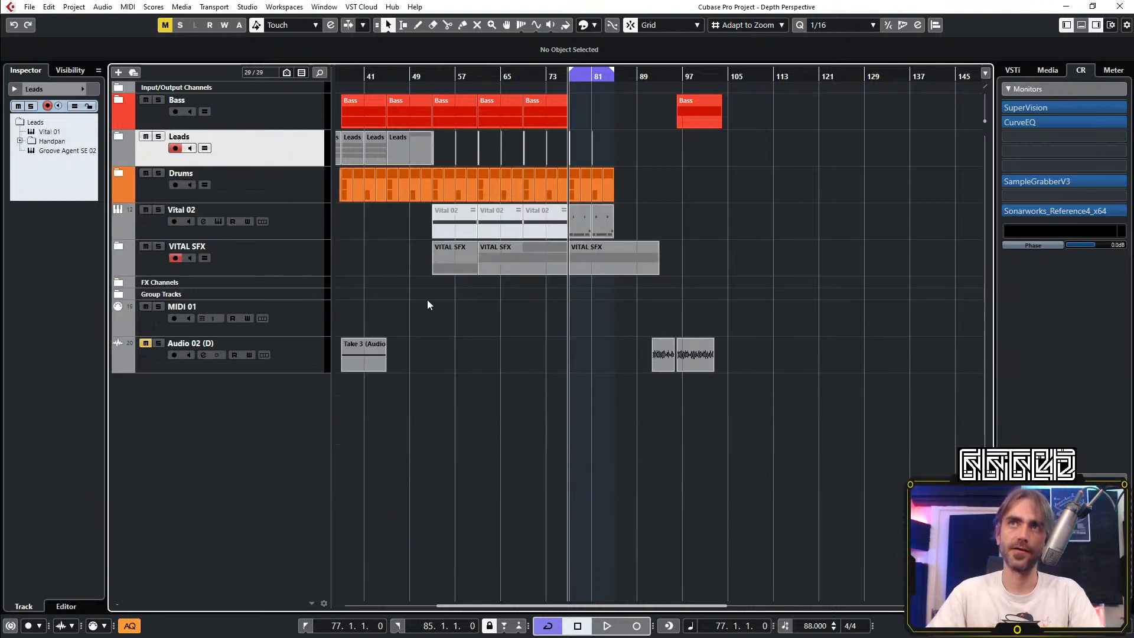
Step: Select the Vital 02 track and mute it
{"action": "left_click", "coordinate": [305, 228]}
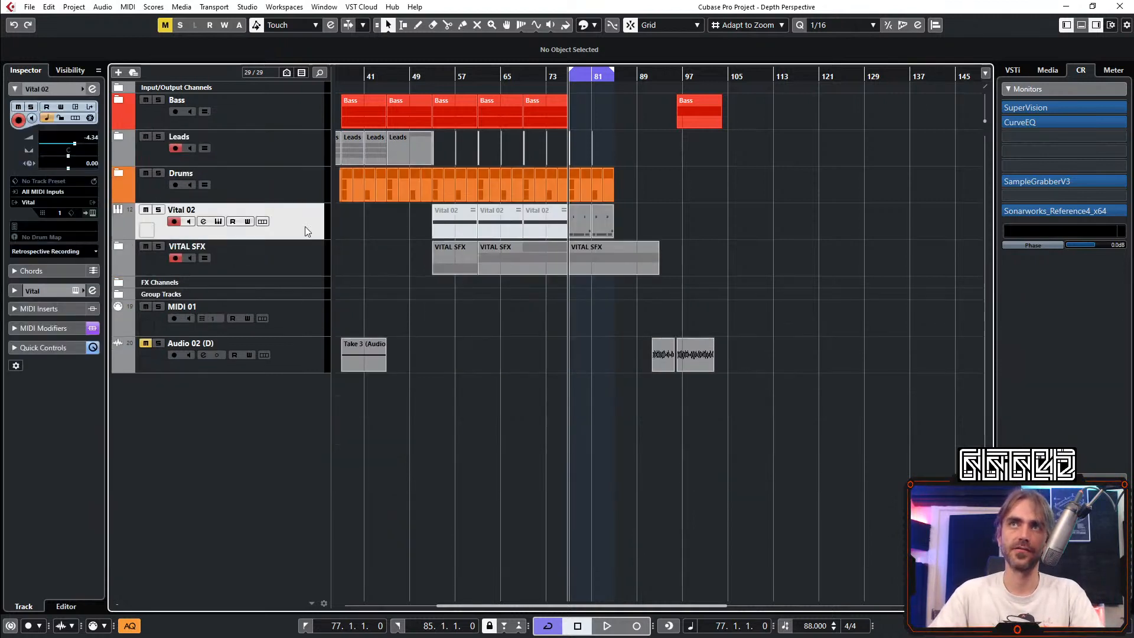
{"action": "left_click", "coordinate": [586, 224]}
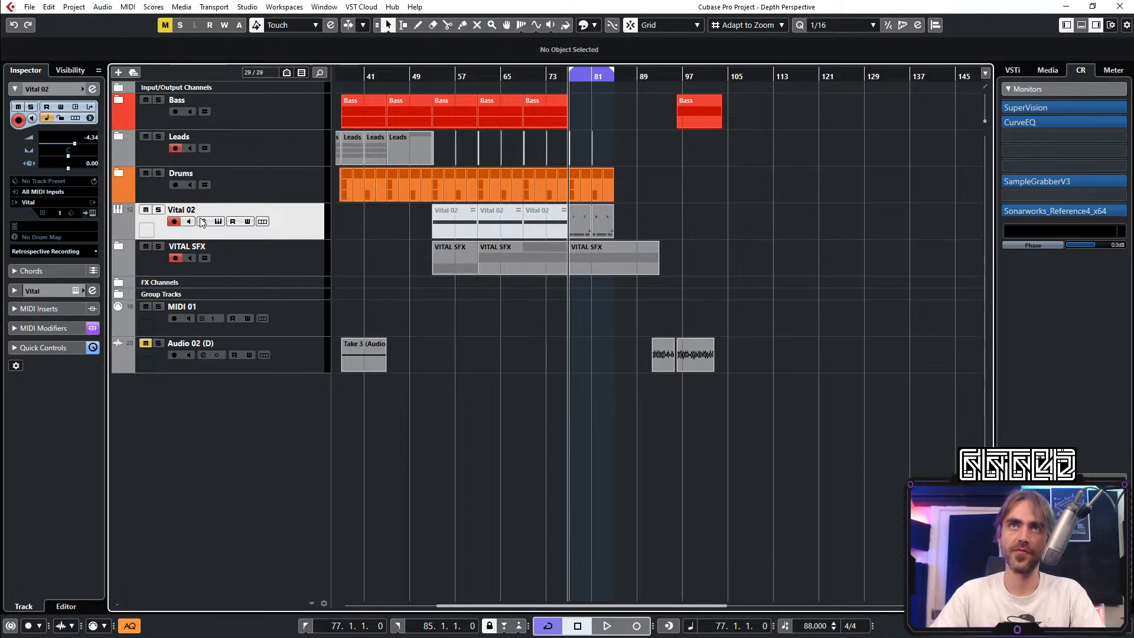
{"action": "scroll", "coordinate": [598, 138], "scroll_direction": "up", "scroll_amount": 4}
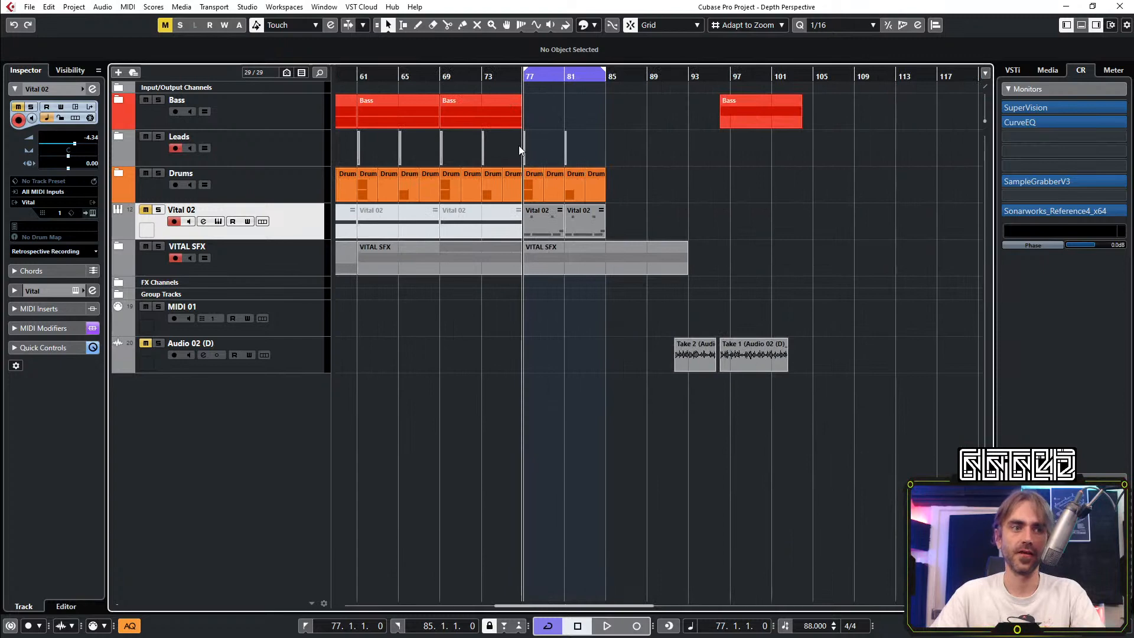
Step: Examine the arrangement around bar 77, including the tracks inside the Bass folder and the Vital 02 parts
{"action": "scroll", "coordinate": [520, 133], "scroll_direction": "up", "scroll_amount": 6}
{"action": "left_click", "coordinate": [420, 119]}
{"action": "left_click", "coordinate": [118, 99]}
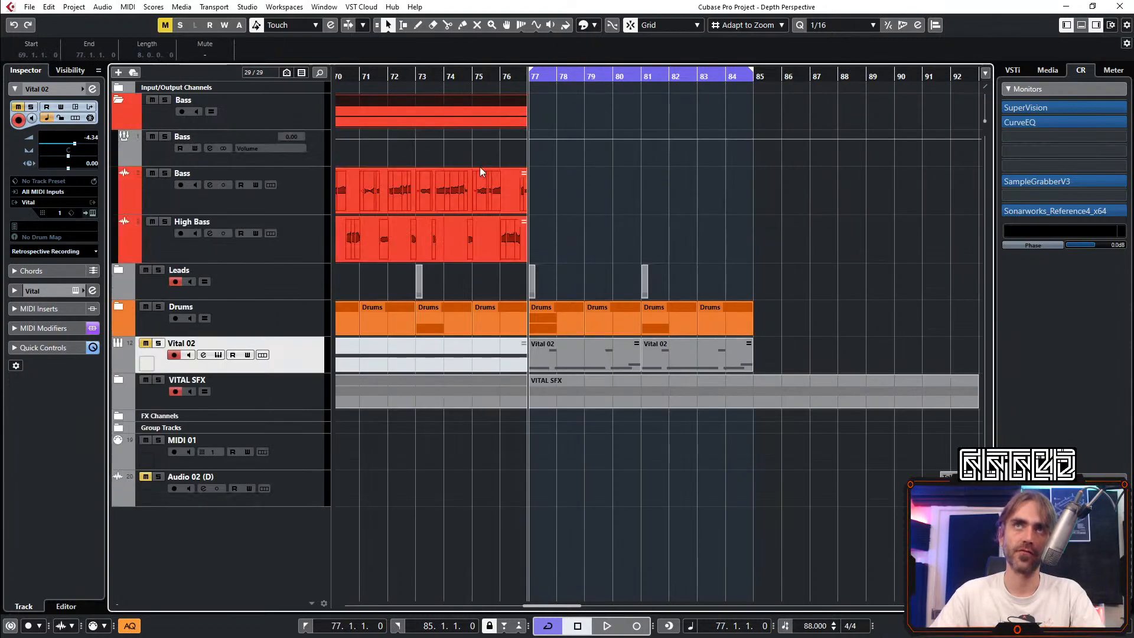
{"action": "scroll", "coordinate": [472, 183], "scroll_direction": "down", "scroll_amount": 3}
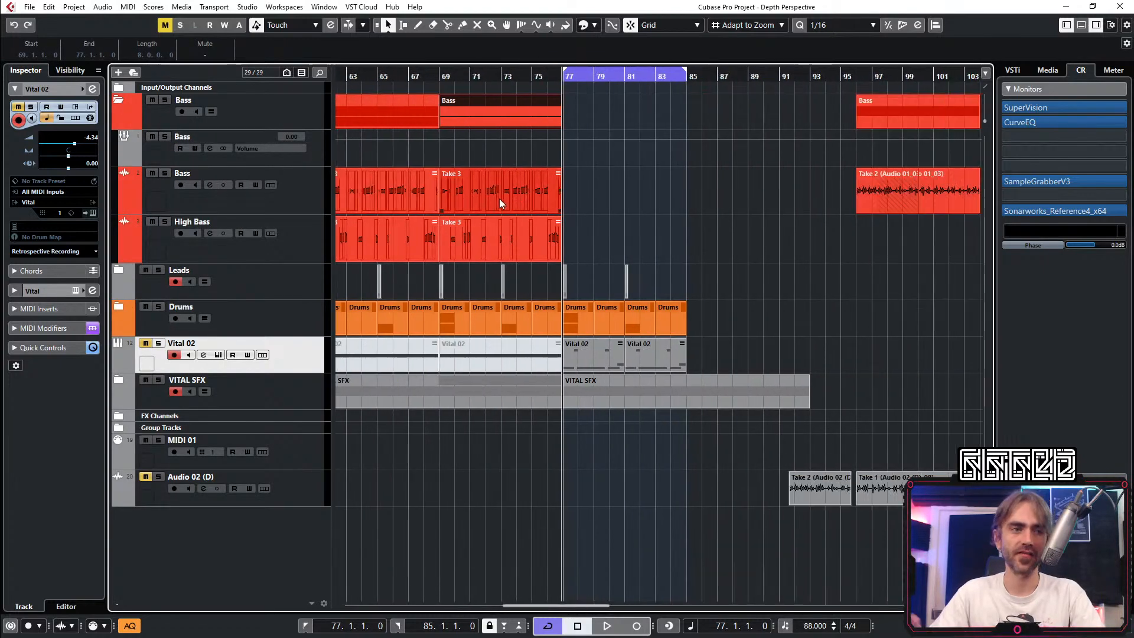
{"action": "left_click", "coordinate": [120, 100]}
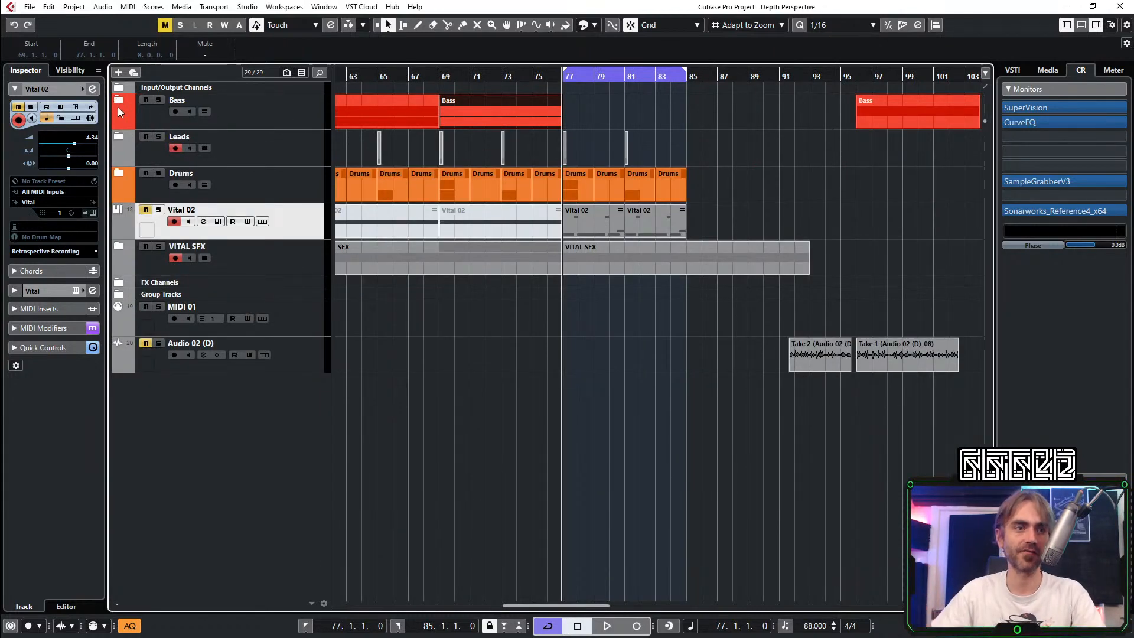
{"action": "scroll", "coordinate": [512, 294], "scroll_direction": "down", "scroll_amount": 3}
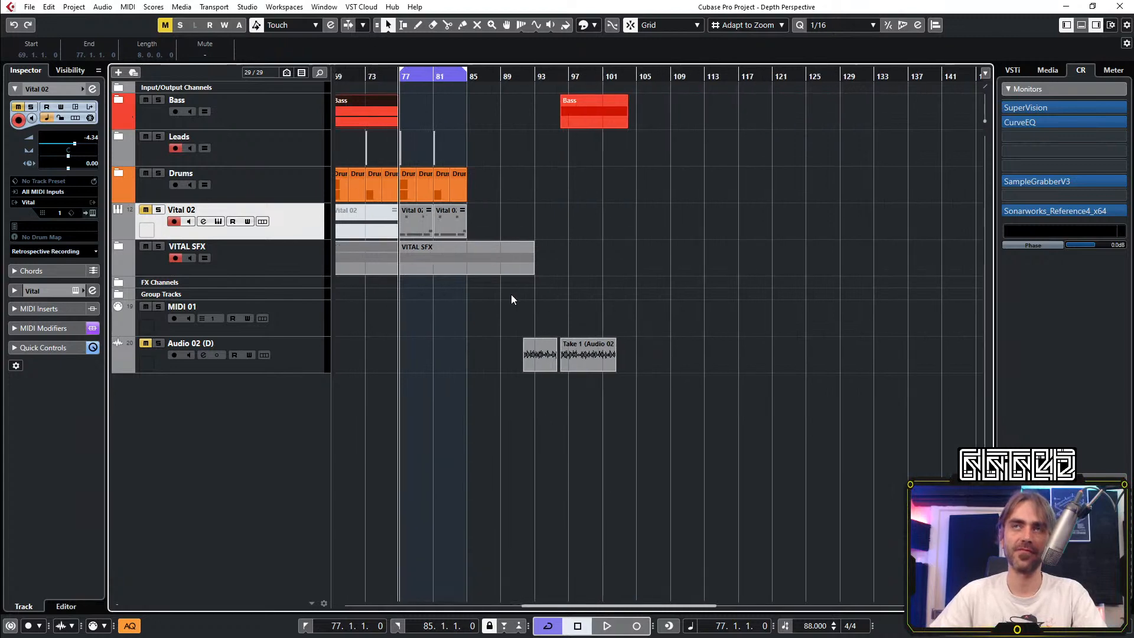
{"action": "scroll", "coordinate": [511, 294], "scroll_direction": "left", "scroll_amount": 5}
{"action": "left_click", "coordinate": [563, 345]}
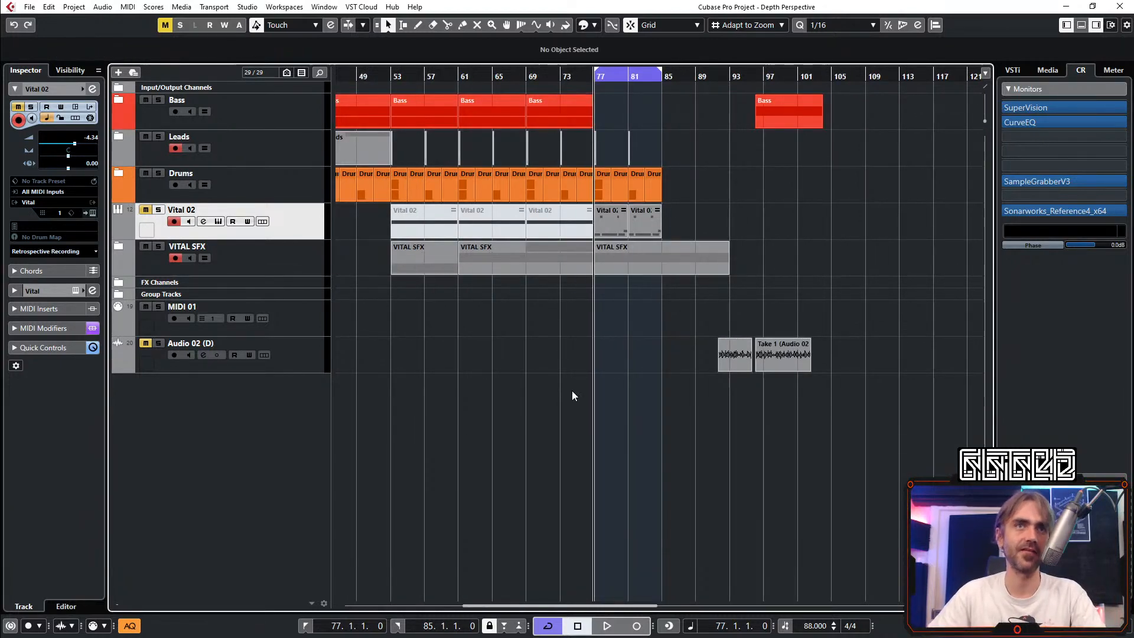
{"action": "scroll", "coordinate": [647, 299], "scroll_direction": "up", "scroll_amount": 4}
{"action": "left_click", "coordinate": [614, 228]}
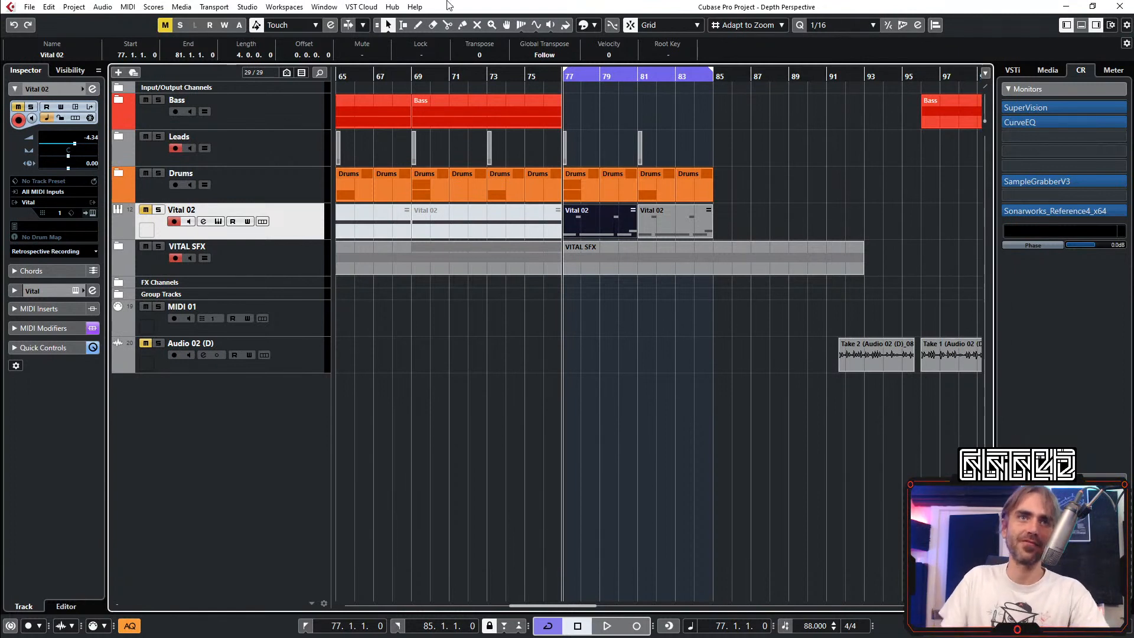
{"action": "left_click", "coordinate": [648, 499]}
{"action": "scroll", "coordinate": [703, 435], "scroll_direction": "right", "scroll_amount": 3}
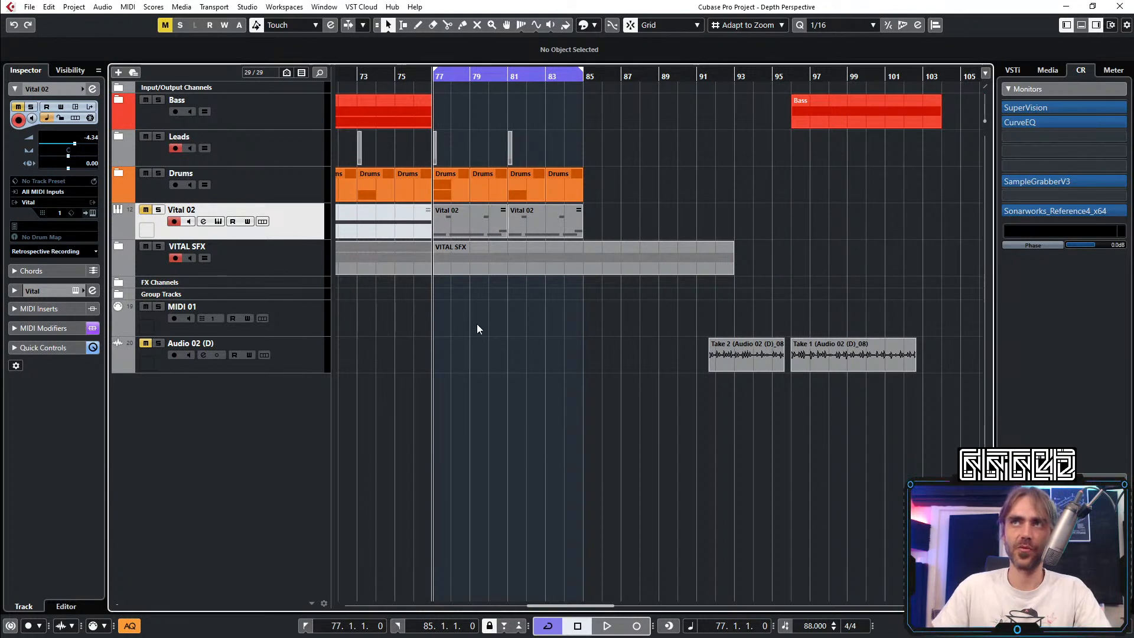
Step: Add one Spiral Generator (x64) instrument track below Audio 02 (D), with its audio output set to Stereo Out
{"action": "left_click", "coordinate": [309, 317]}
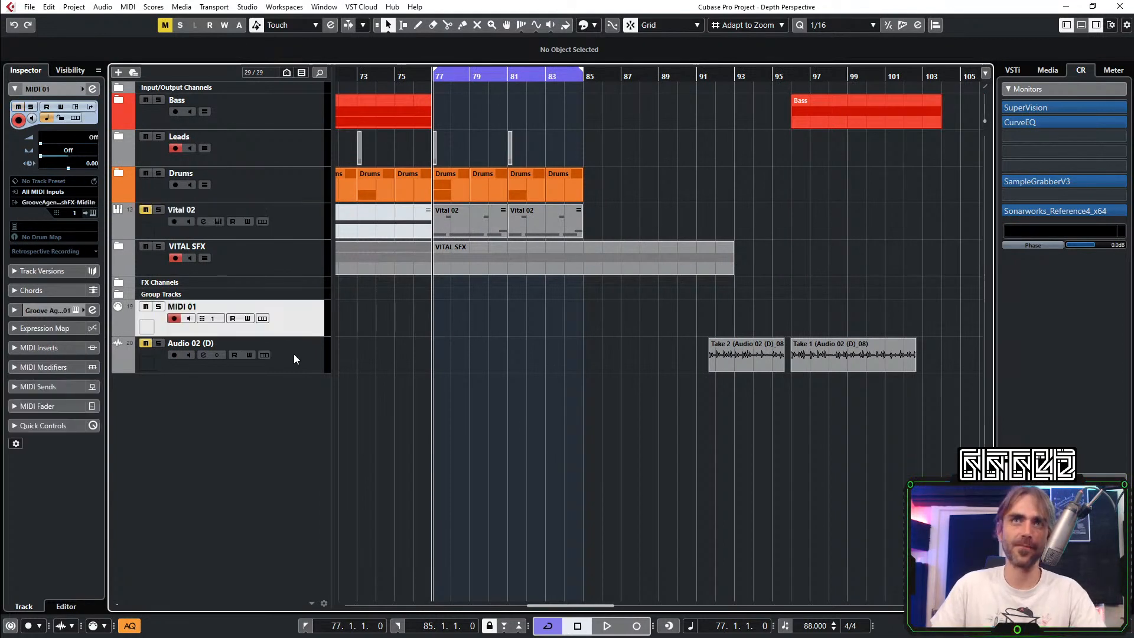
{"action": "left_click", "coordinate": [293, 356]}
{"action": "right_click", "coordinate": [300, 363]}
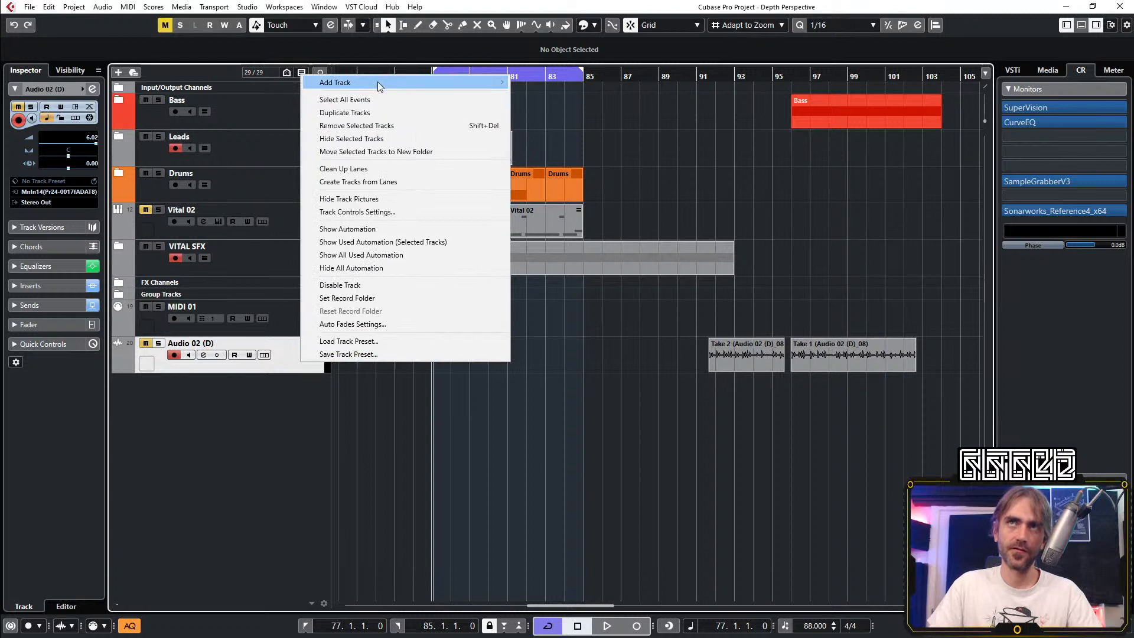
{"action": "mouse_move", "coordinate": [378, 81]}
{"action": "left_click", "coordinate": [601, 94]}
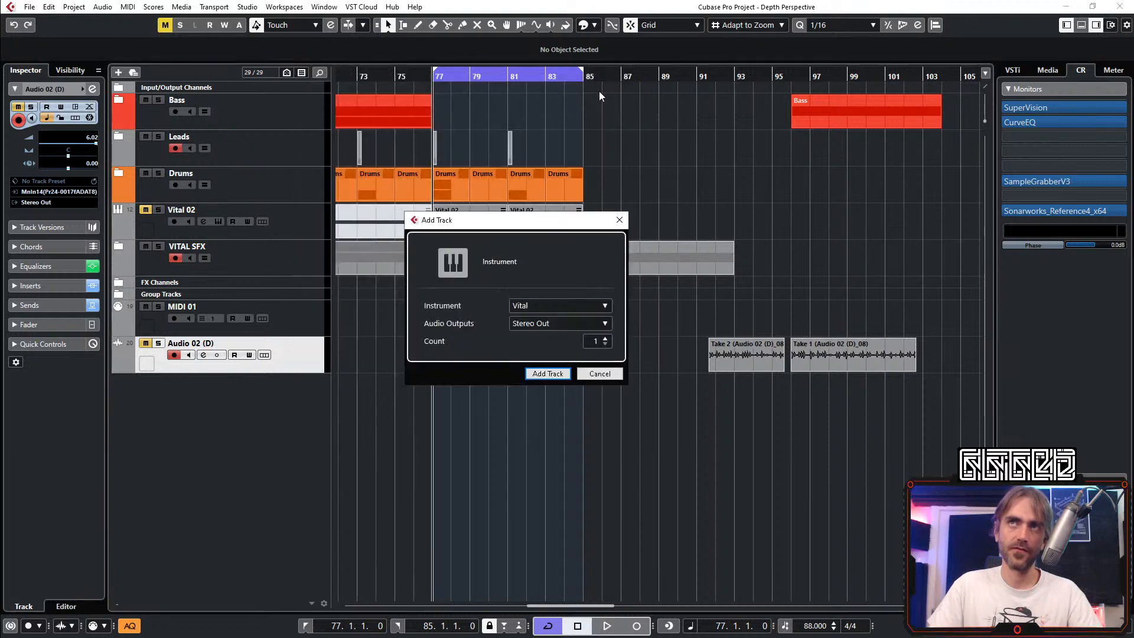
{"action": "left_click", "coordinate": [544, 304]}
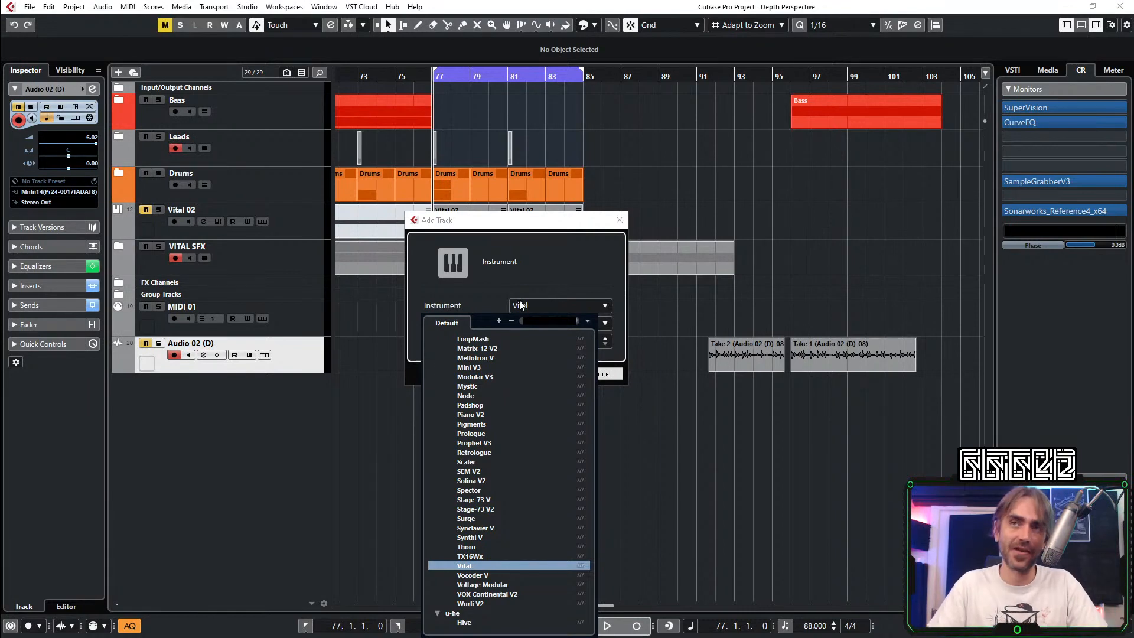
{"action": "scroll", "coordinate": [472, 551], "scroll_direction": "up", "scroll_amount": 10}
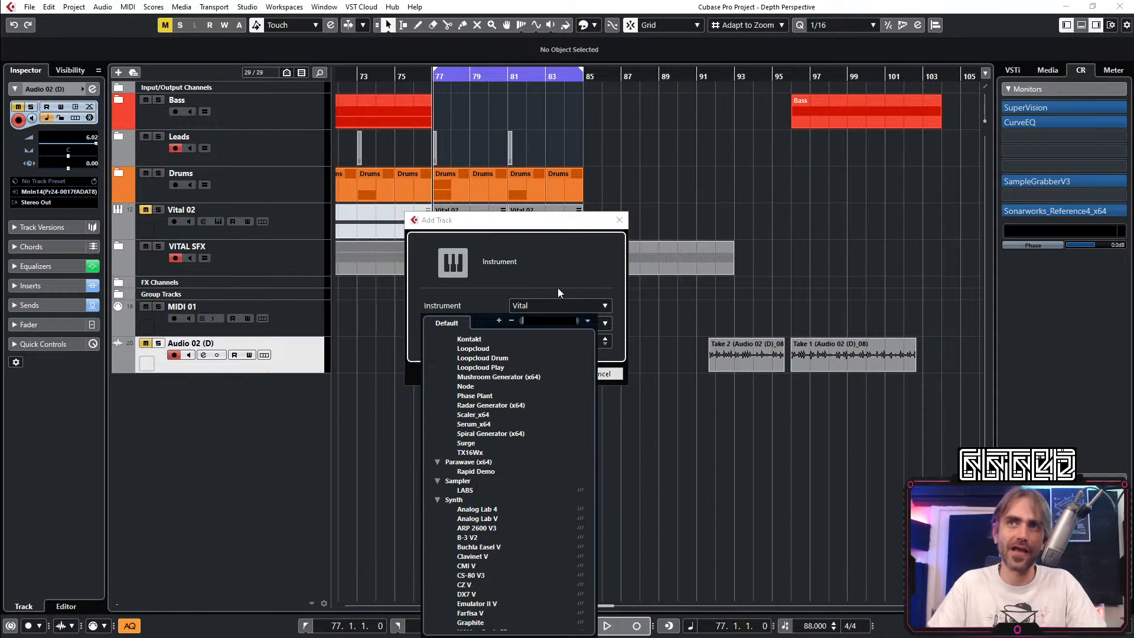
{"action": "left_click", "coordinate": [512, 434]}
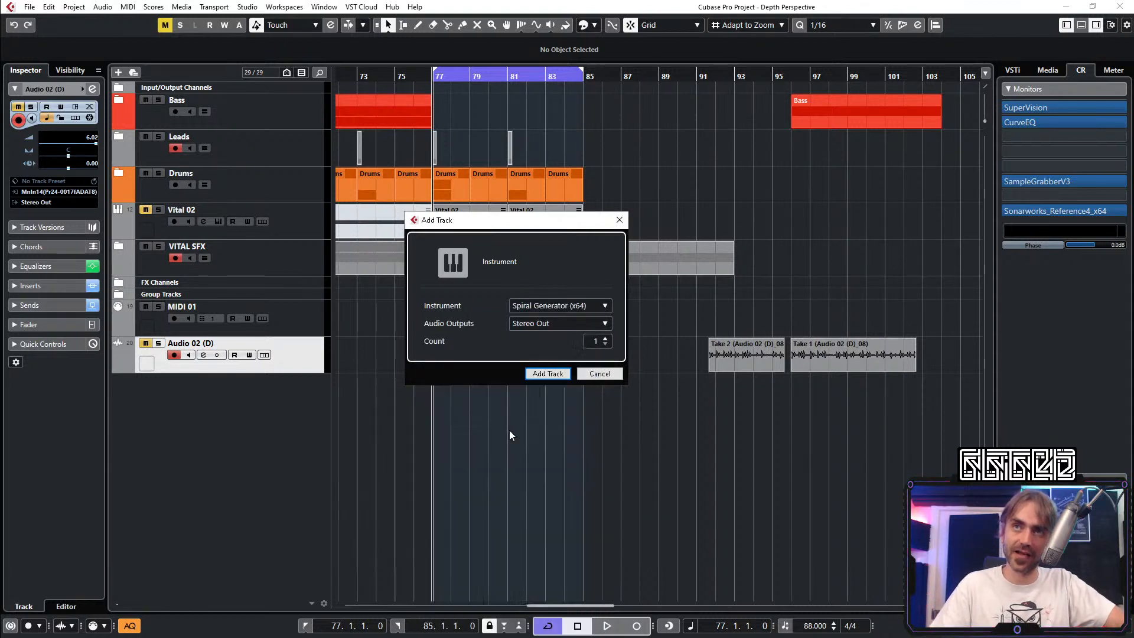
{"action": "left_click", "coordinate": [548, 377]}
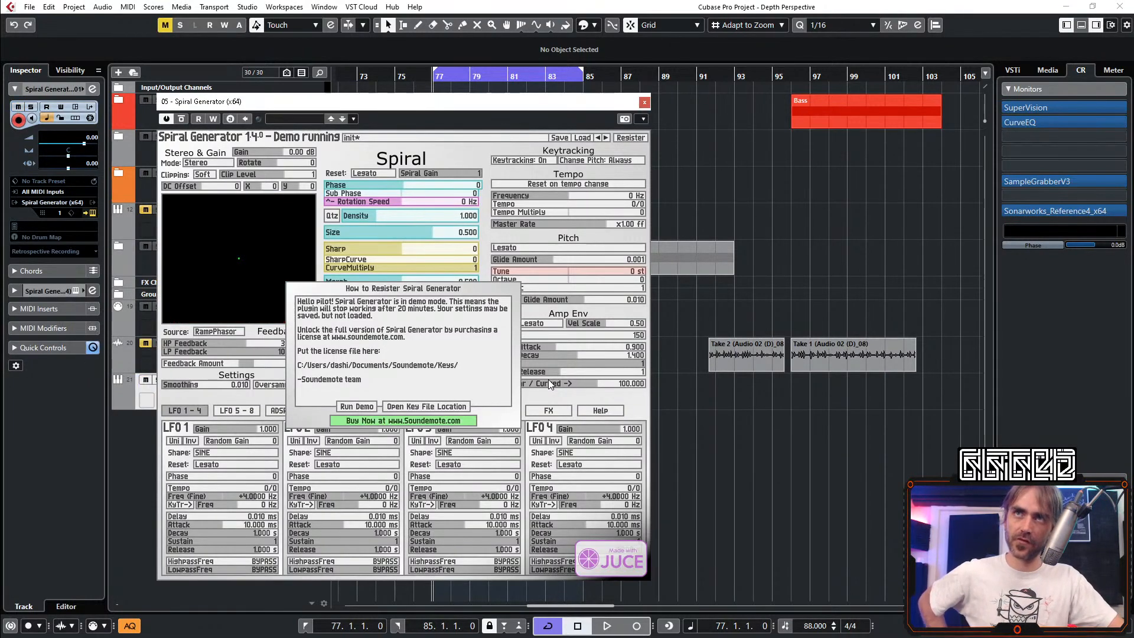
Step: Run Spiral Generator in demo mode and move its window clear of the track list
{"action": "left_click", "coordinate": [346, 409]}
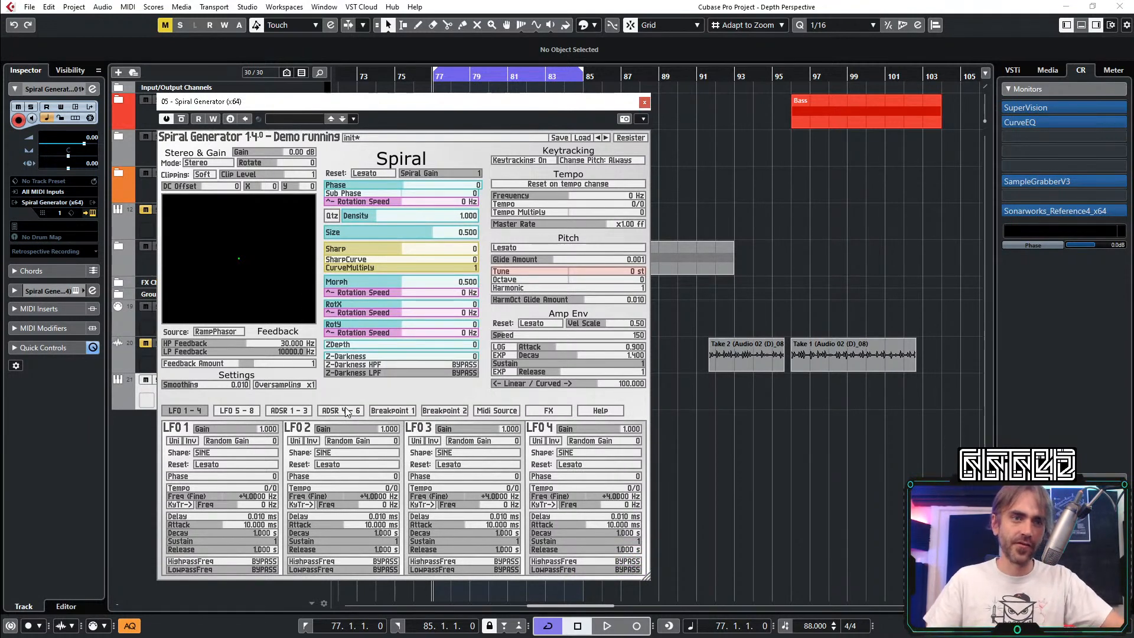
{"action": "left_click_drag", "start_coordinate": [447, 113], "coordinate": [468, 111]}
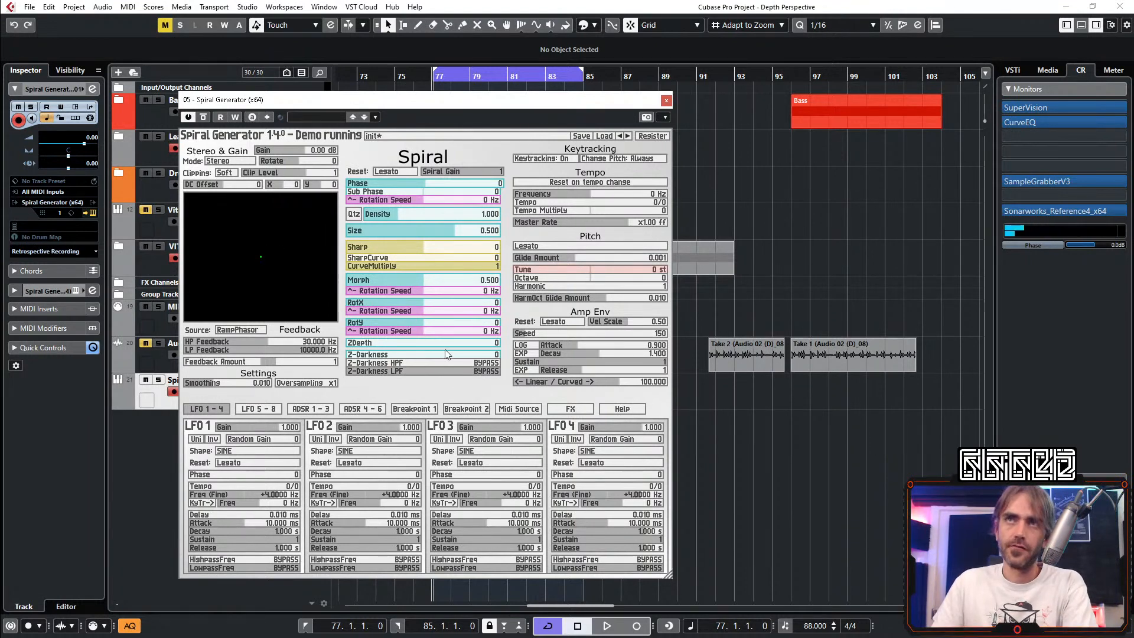
{"action": "mouse_move", "coordinate": [270, 249]}
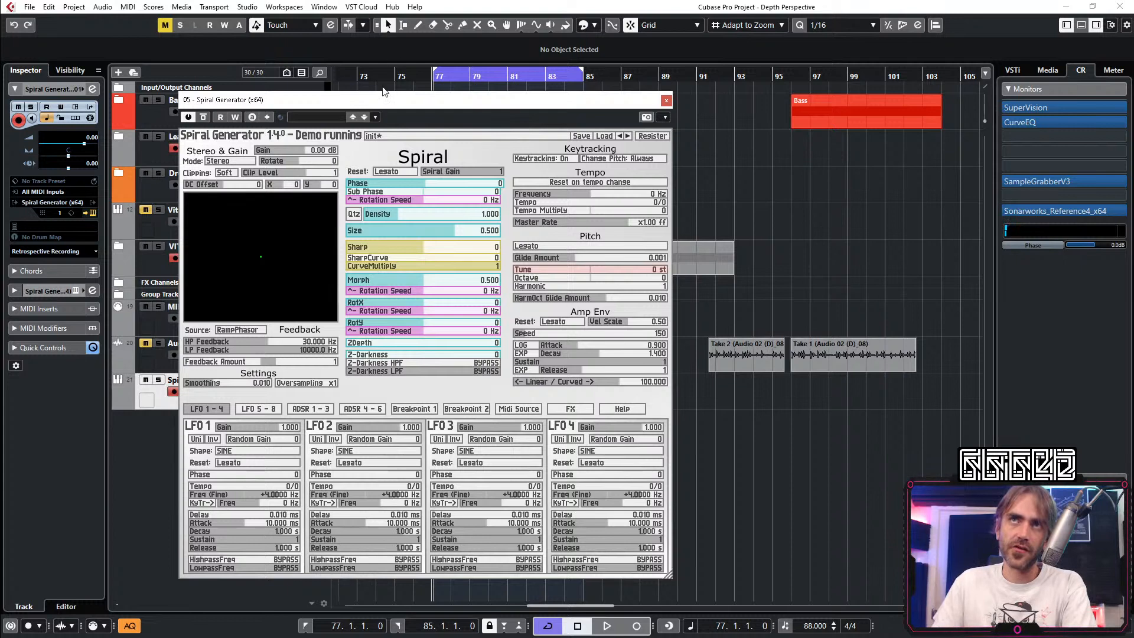
{"action": "left_click_drag", "start_coordinate": [231, 99], "coordinate": [399, 101]}
Step: Load JScope_x64 in the Spiral Generator track's third insert slot and set its trace mode to L/R
{"action": "left_click", "coordinate": [92, 89]}
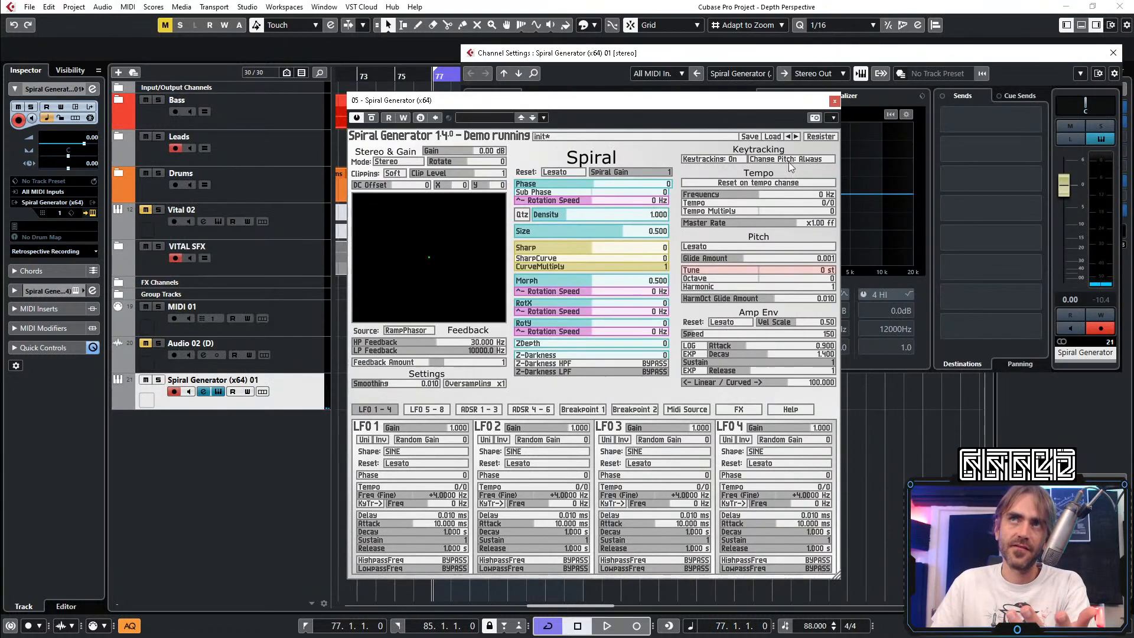
{"action": "left_click_drag", "start_coordinate": [615, 100], "coordinate": [1008, 315]}
{"action": "left_click", "coordinate": [533, 145]}
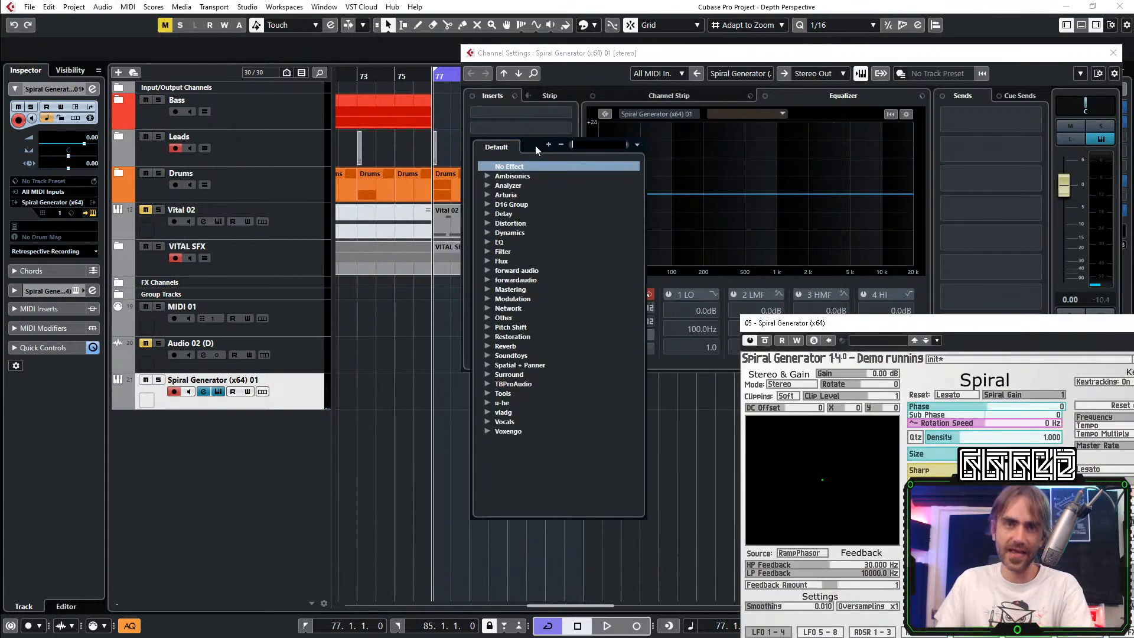
{"action": "type", "text": "jscop"}
{"action": "key", "text": "Return"}
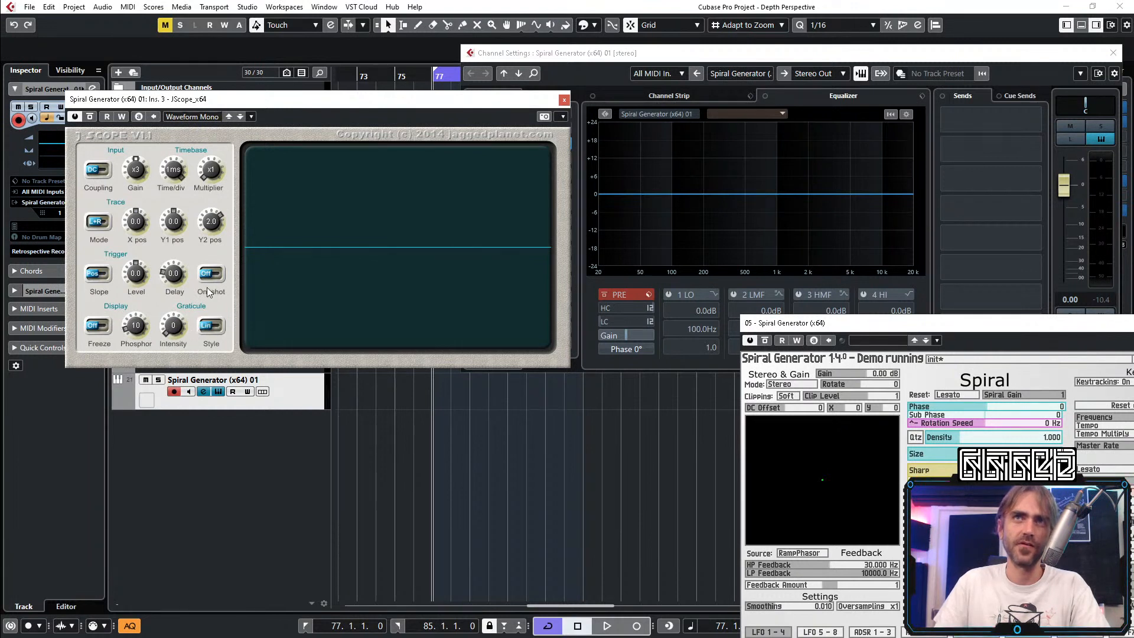
{"action": "left_click", "coordinate": [105, 223]}
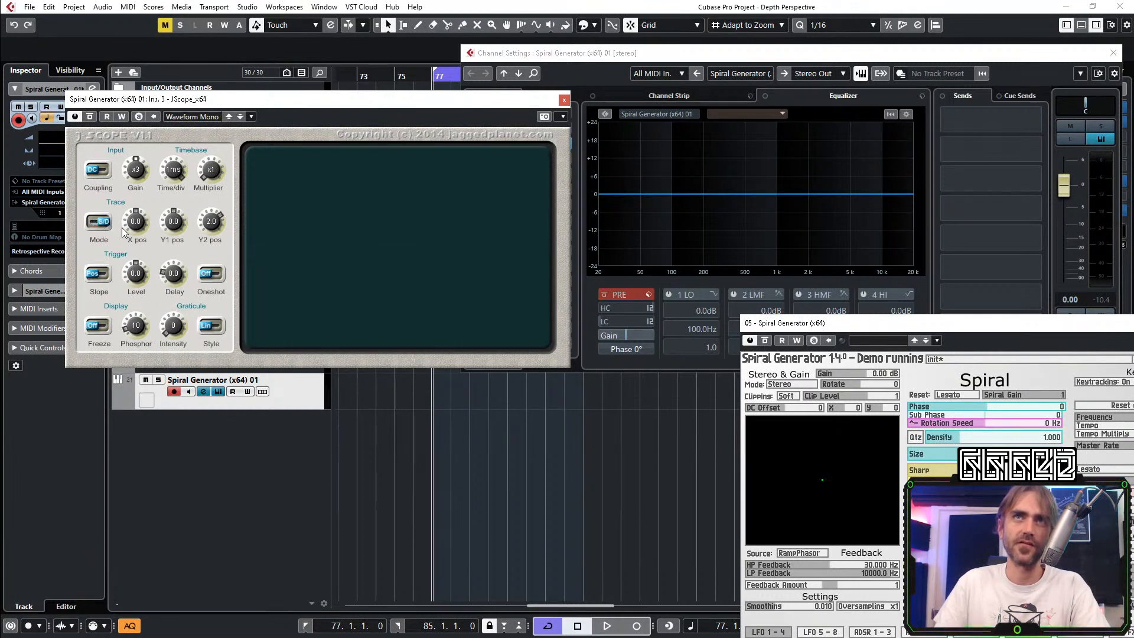
{"action": "left_click", "coordinate": [105, 223]}
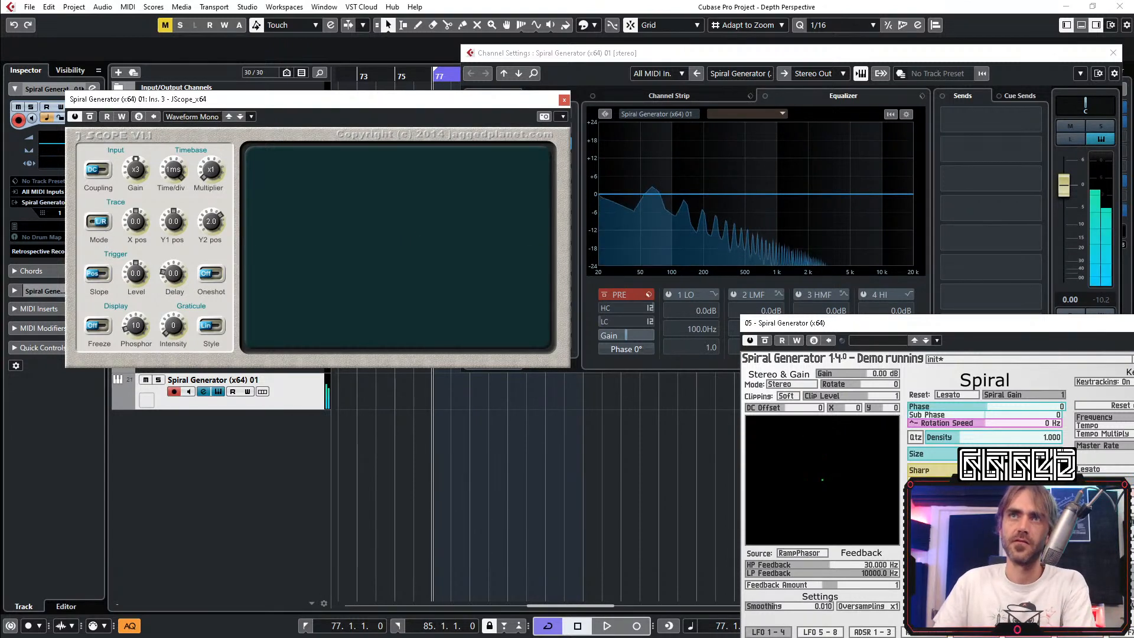
Step: Close the Spiral Generator and channel settings windows, and replace the track's instrument with Mushroom Generator (x64)
{"action": "left_click_drag", "start_coordinate": [933, 331], "coordinate": [591, 155]}
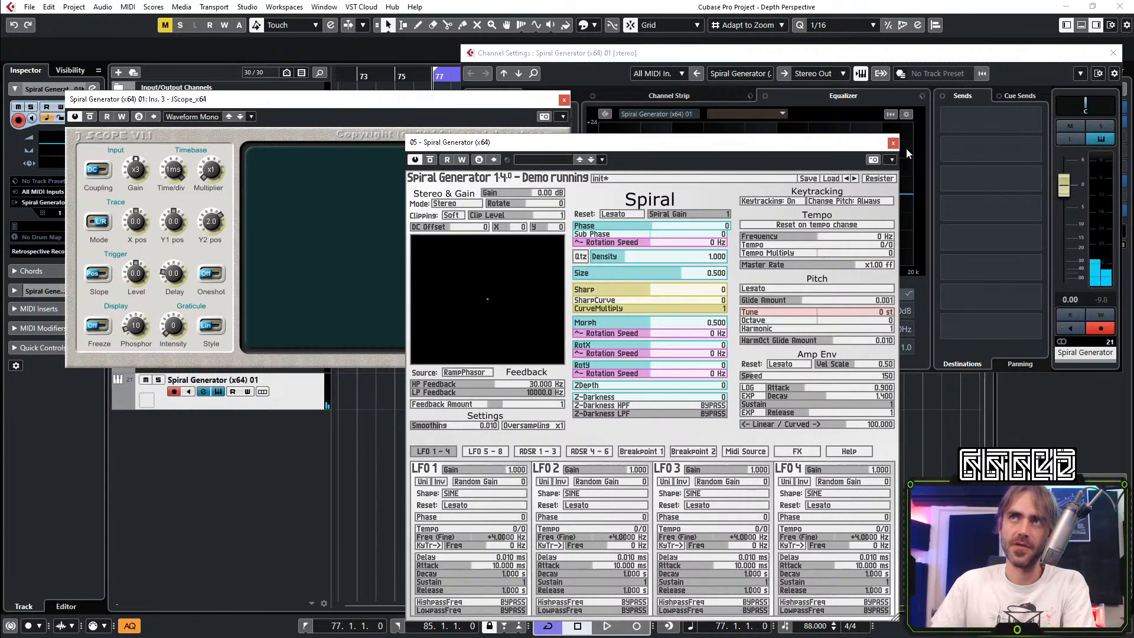
{"action": "left_click", "coordinate": [559, 102]}
{"action": "left_click", "coordinate": [564, 100]}
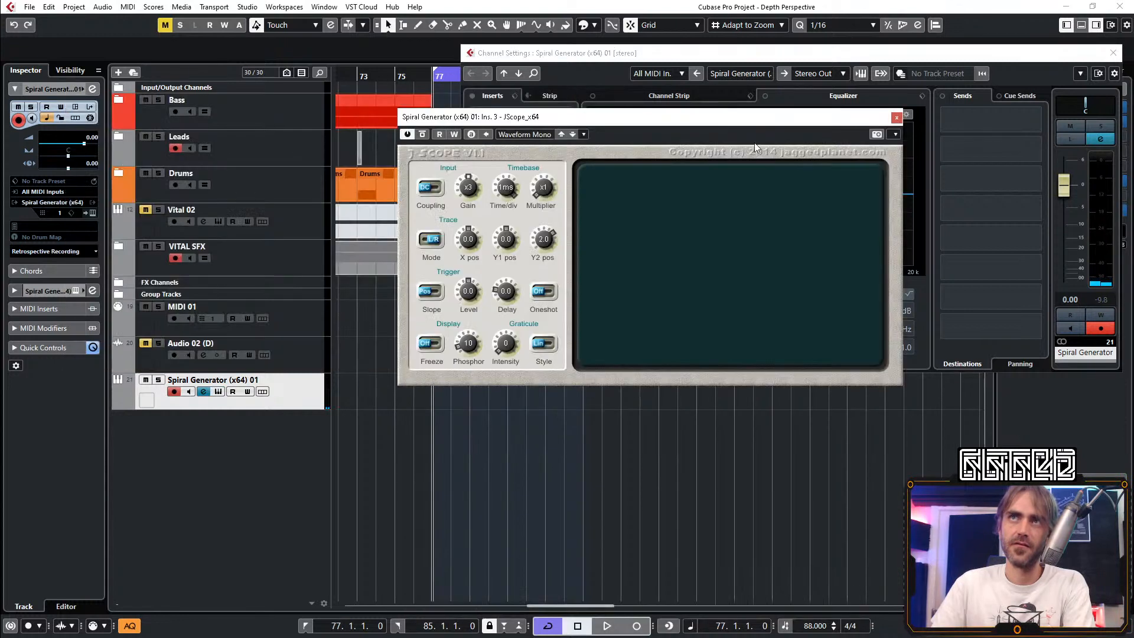
{"action": "left_click", "coordinate": [33, 204]}
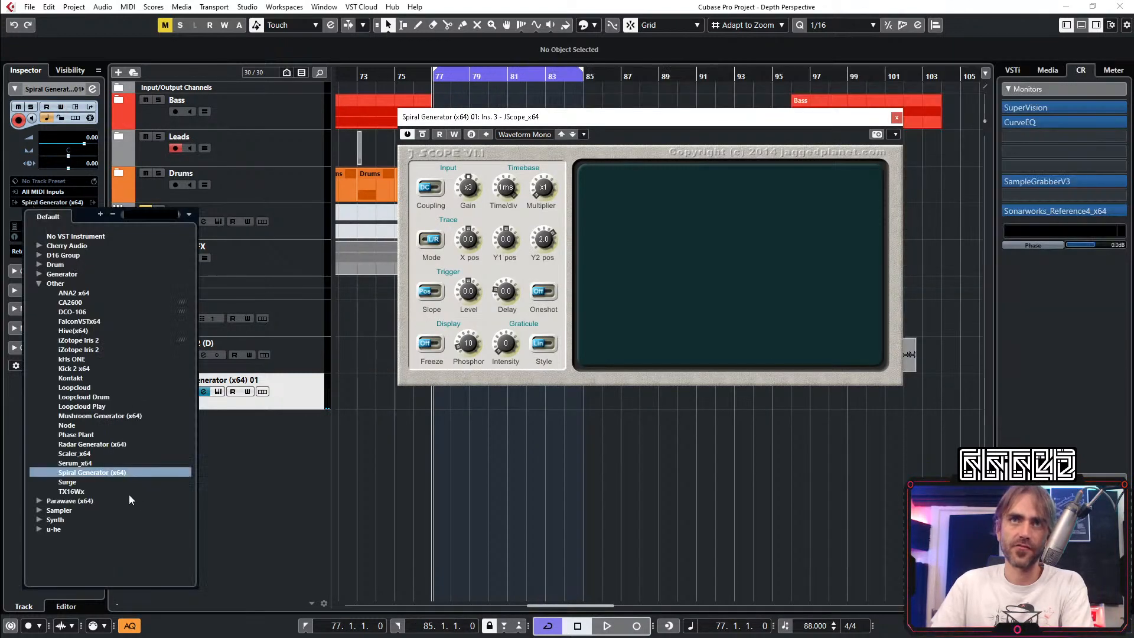
{"action": "left_click", "coordinate": [109, 417]}
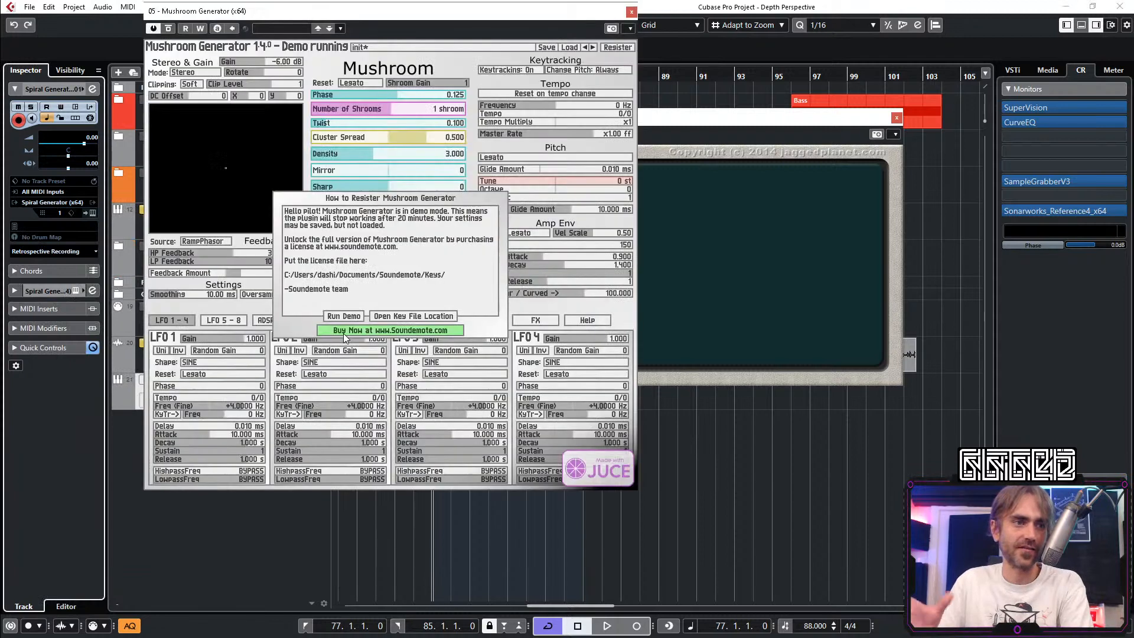
Step: Run Mushroom Generator in demo mode and arrange its window and the JScope window so they do not overlap
{"action": "left_click", "coordinate": [347, 317]}
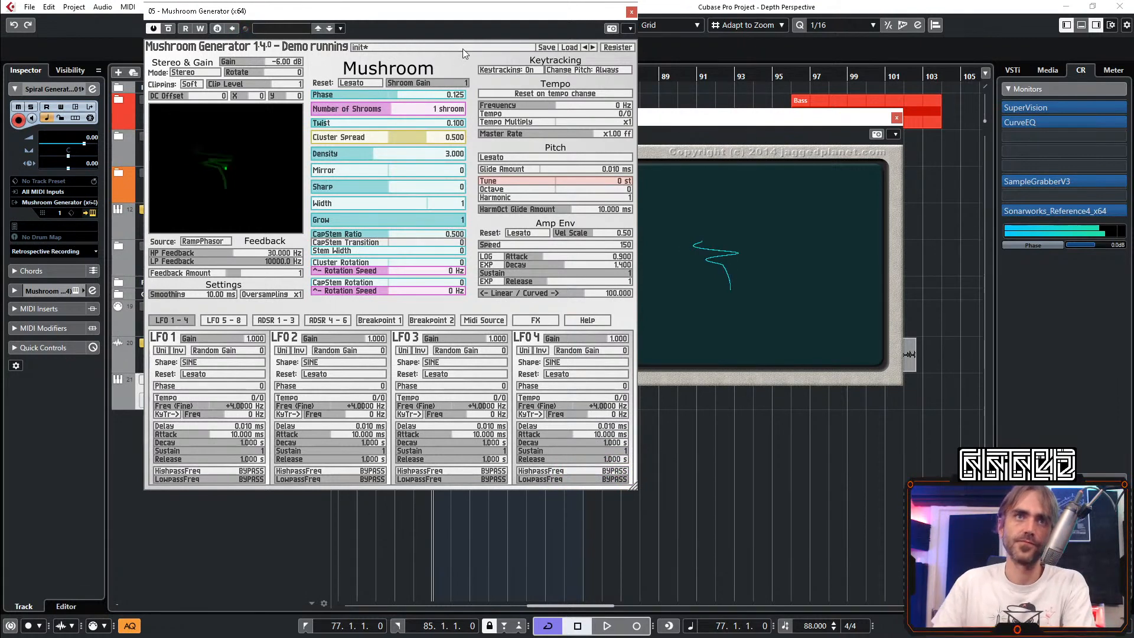
{"action": "left_click_drag", "start_coordinate": [416, 12], "coordinate": [456, 130]}
{"action": "left_click", "coordinate": [731, 114]}
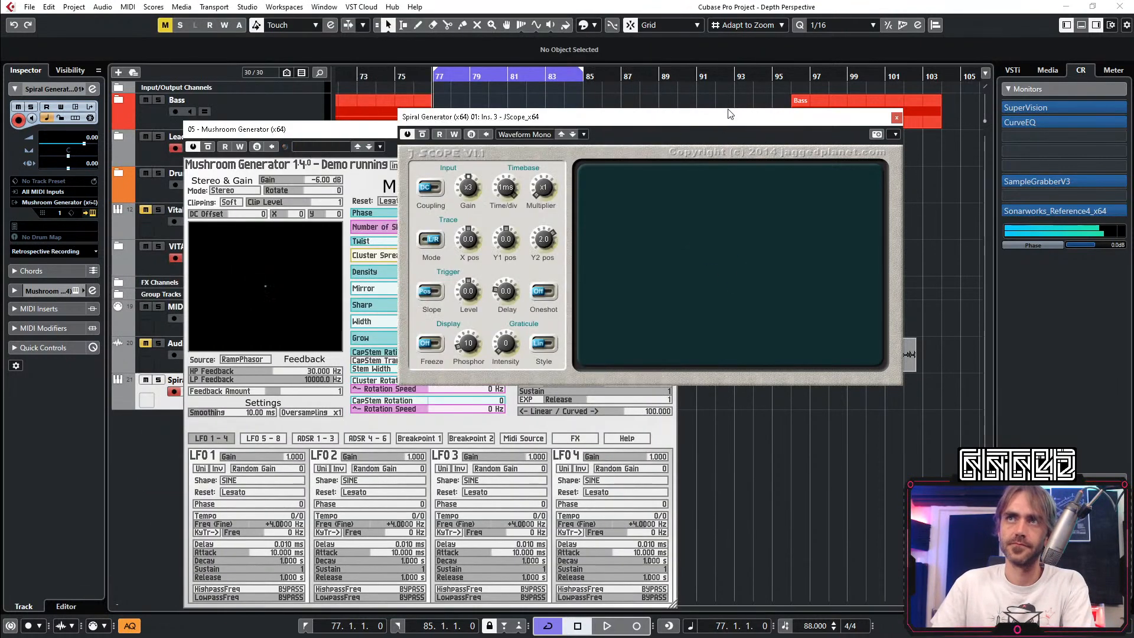
{"action": "left_click_drag", "start_coordinate": [731, 114], "coordinate": [399, 33]}
{"action": "left_click_drag", "start_coordinate": [621, 137], "coordinate": [855, 122]}
{"action": "left_click_drag", "start_coordinate": [461, 129], "coordinate": [591, 52]}
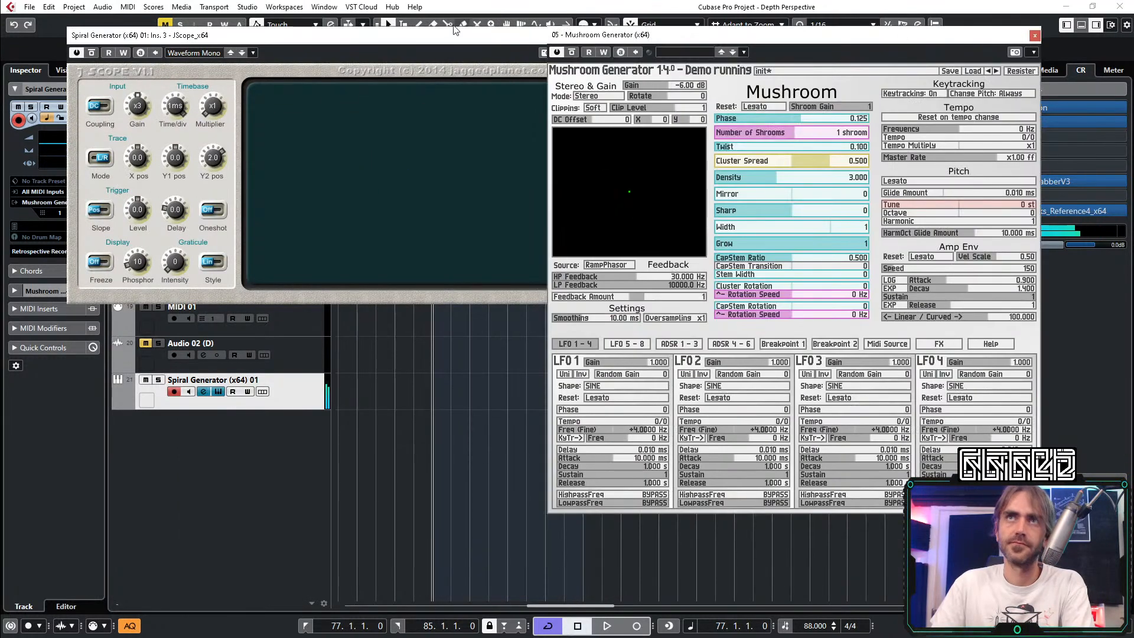
{"action": "left_click", "coordinate": [390, 35]}
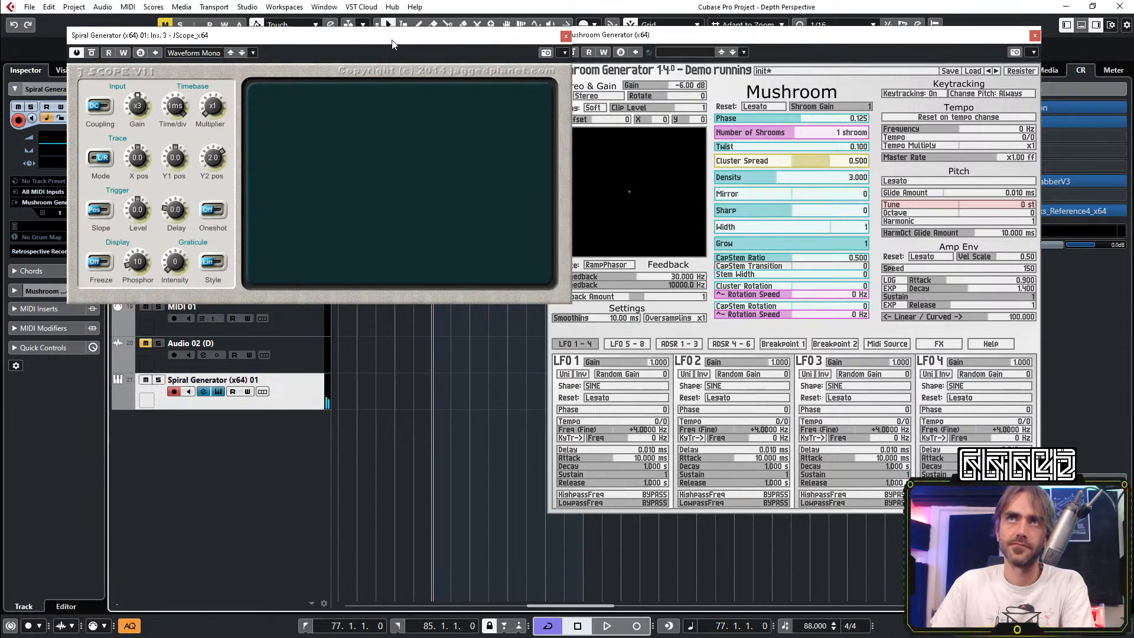
{"action": "left_click_drag", "start_coordinate": [391, 44], "coordinate": [351, 350]}
{"action": "left_click_drag", "start_coordinate": [755, 39], "coordinate": [742, 8]}
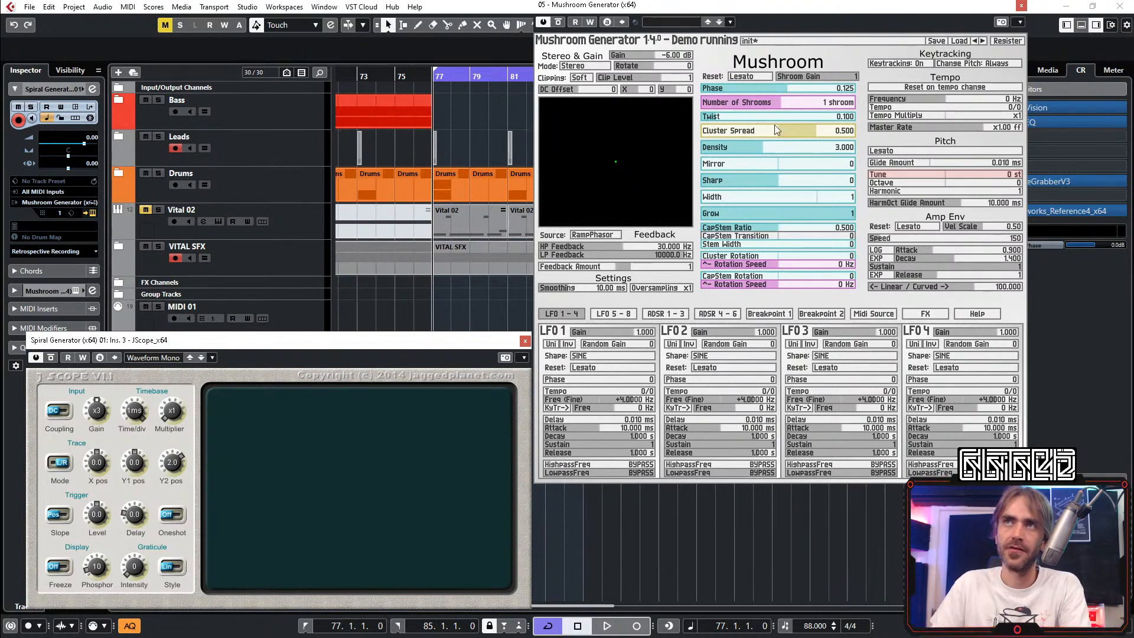
Step: Raise the mushroom's Density to about 11.690 and Sharp to about 0.247, and lower the track volume to about -3.35 dB
{"action": "left_click_drag", "start_coordinate": [773, 149], "coordinate": [803, 144]}
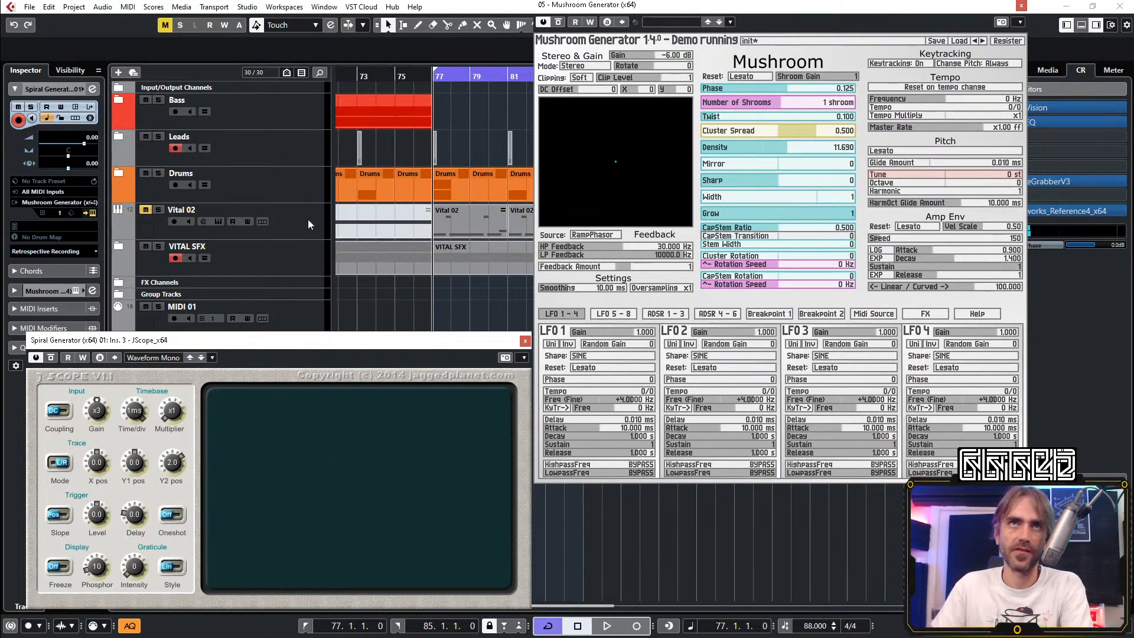
{"action": "left_click_drag", "start_coordinate": [81, 146], "coordinate": [77, 148]}
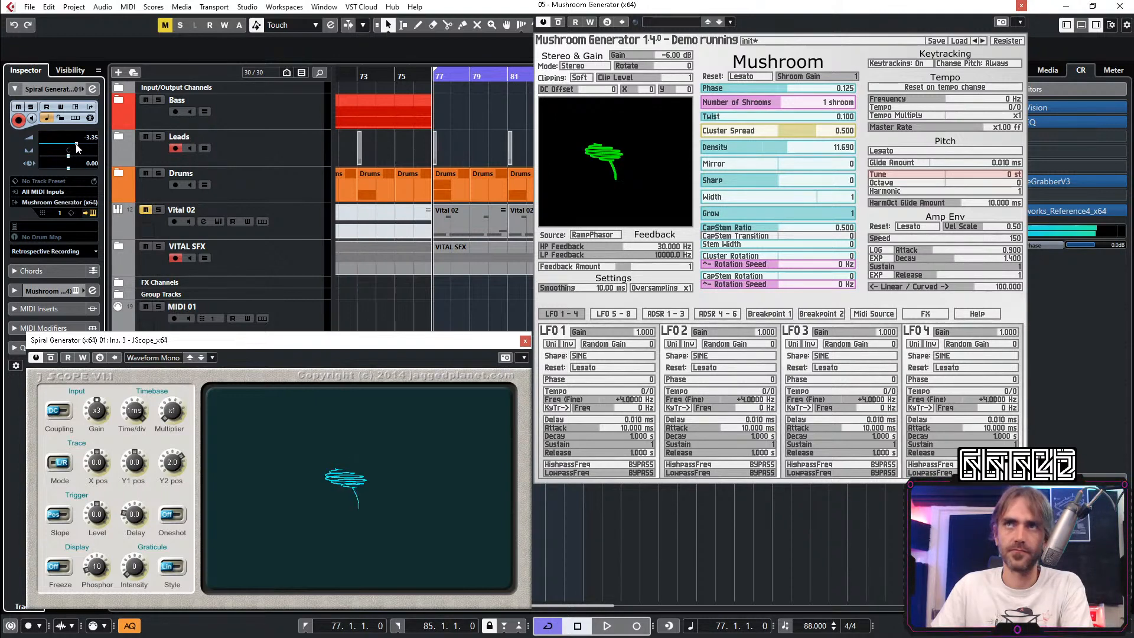
{"action": "mouse_move", "coordinate": [765, 181]}
{"action": "left_mouse_down"}
{"action": "mouse_move", "coordinate": [801, 181]}
{"action": "mouse_move", "coordinate": [767, 177]}
{"action": "mouse_move", "coordinate": [783, 174]}
{"action": "left_mouse_up"}
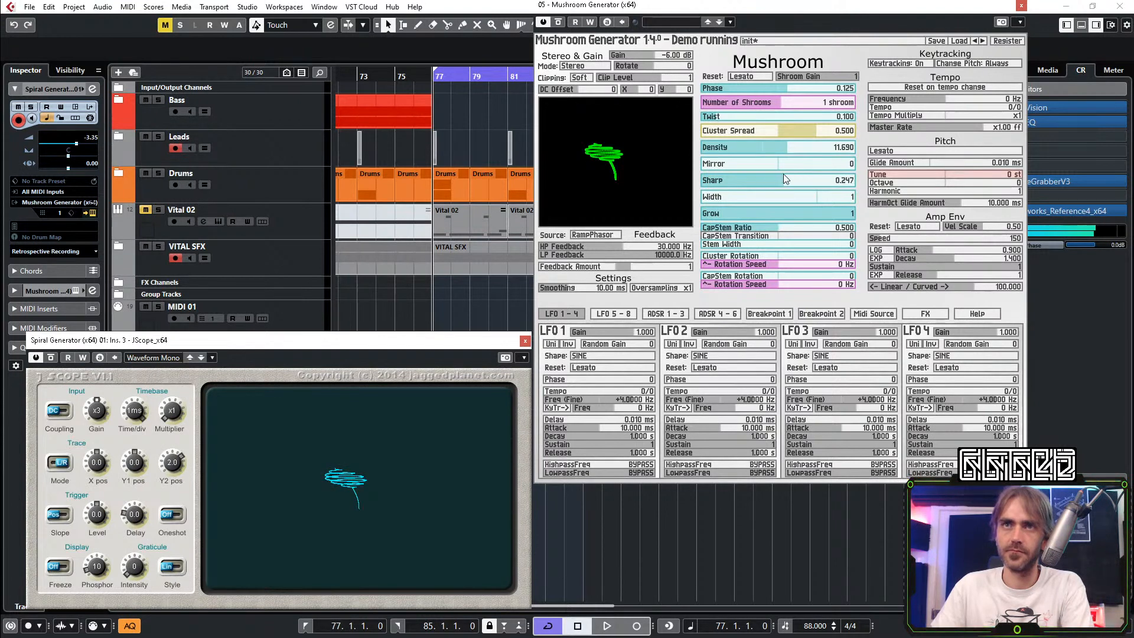
Step: Set CapStem Ratio to about 0.690, Twist to 0.218, Cluster Rotation to 0.297 and its Rotation Speed to +0.3709 Hz
{"action": "left_click_drag", "start_coordinate": [780, 227], "coordinate": [808, 224]}
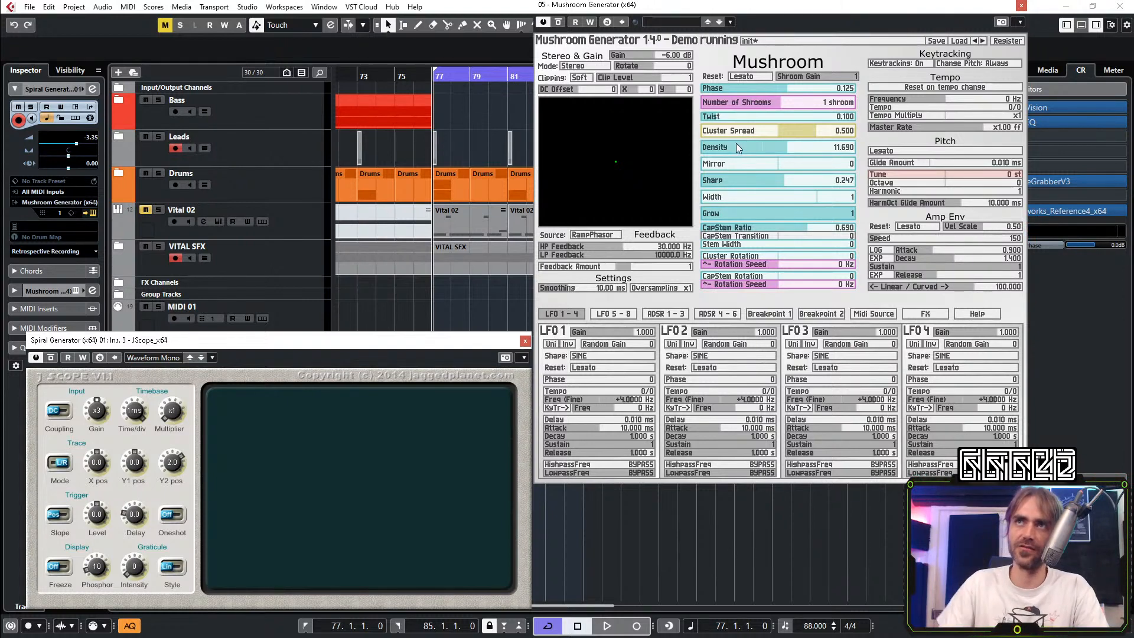
{"action": "left_click_drag", "start_coordinate": [738, 119], "coordinate": [781, 221]}
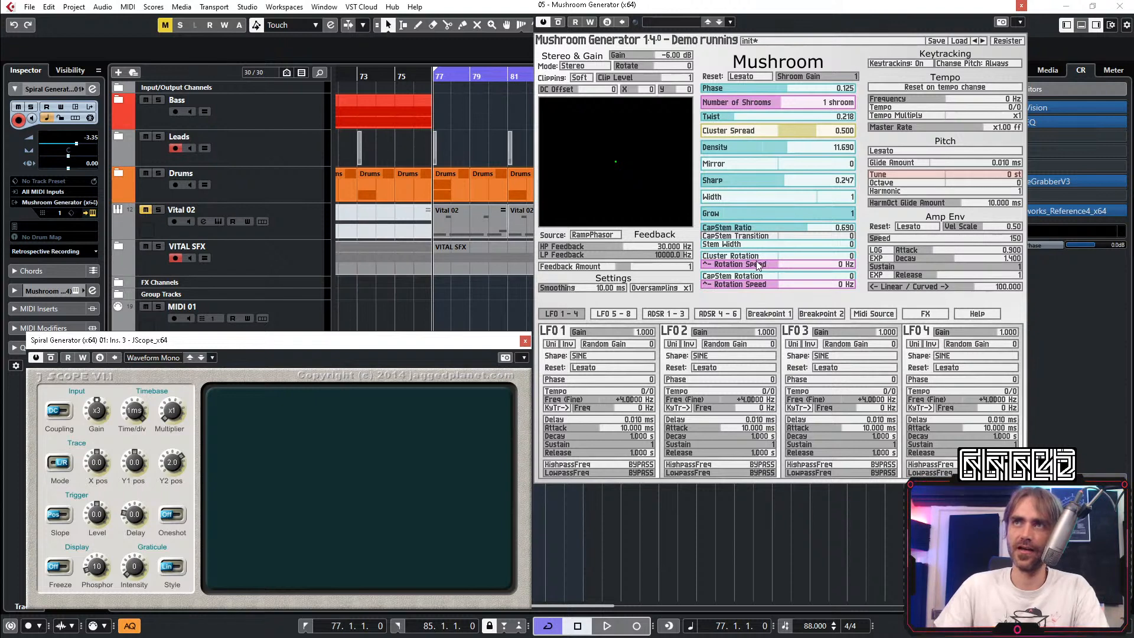
{"action": "mouse_move", "coordinate": [772, 265]}
{"action": "left_mouse_down"}
{"action": "mouse_move", "coordinate": [787, 267]}
{"action": "mouse_move", "coordinate": [771, 255]}
{"action": "left_mouse_up"}
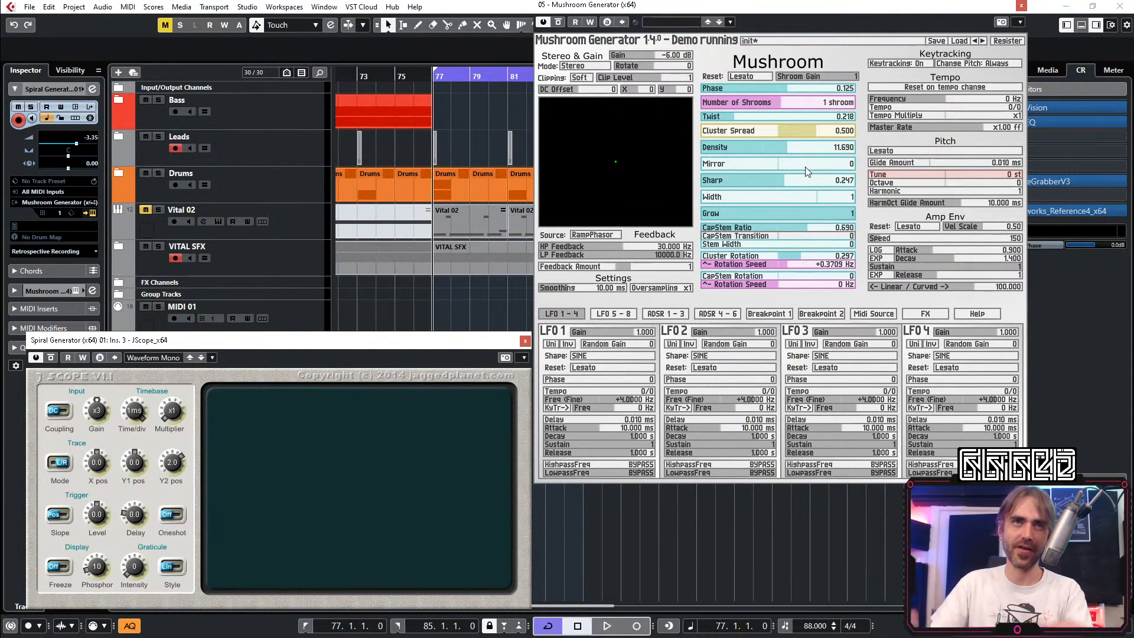
{"action": "mouse_move", "coordinate": [661, 191]}
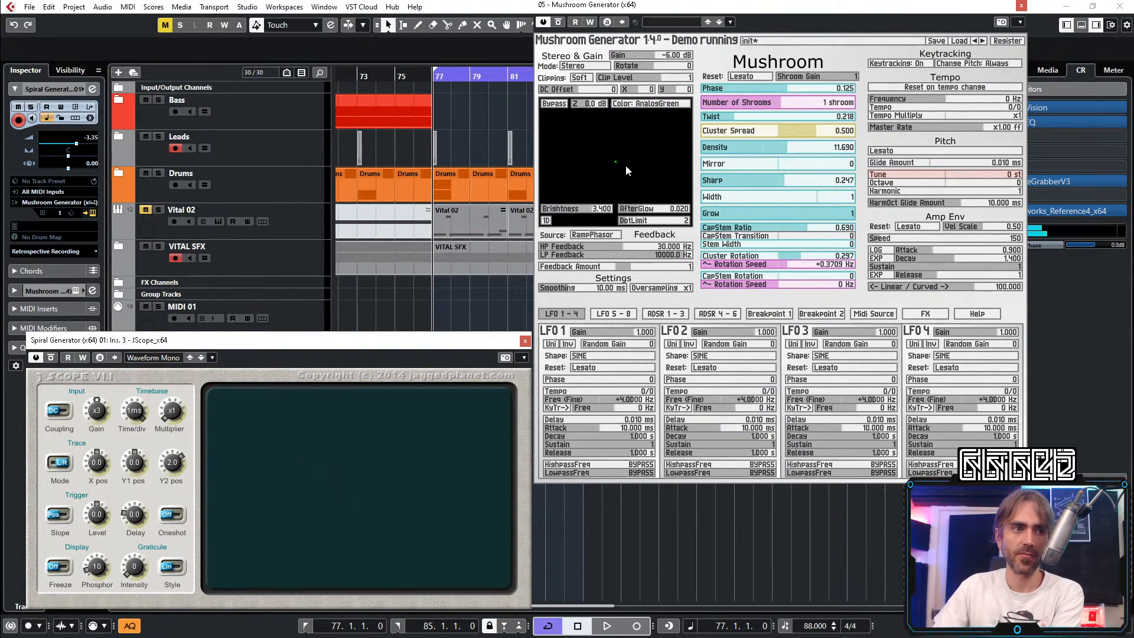
Step: Close the plug-in windows and move JScope_x64 to the first insert slot in the Spiral Generator track's channel settings
{"action": "left_click", "coordinate": [1021, 6]}
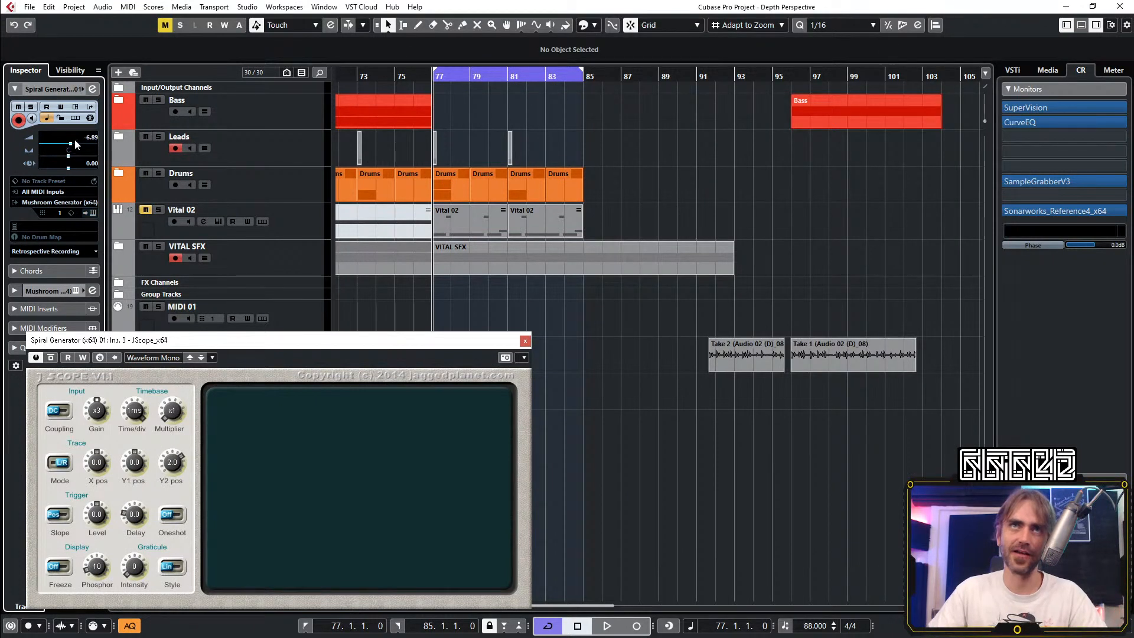
{"action": "left_click", "coordinate": [92, 89]}
{"action": "left_click", "coordinate": [526, 341]}
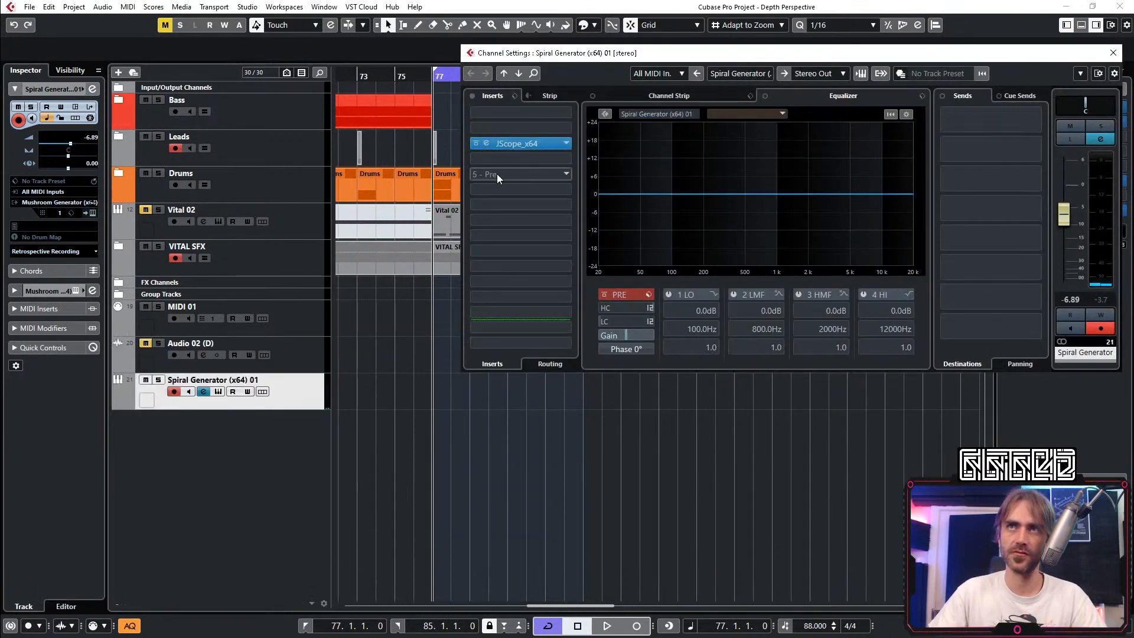
{"action": "left_click_drag", "start_coordinate": [515, 153], "coordinate": [515, 113]}
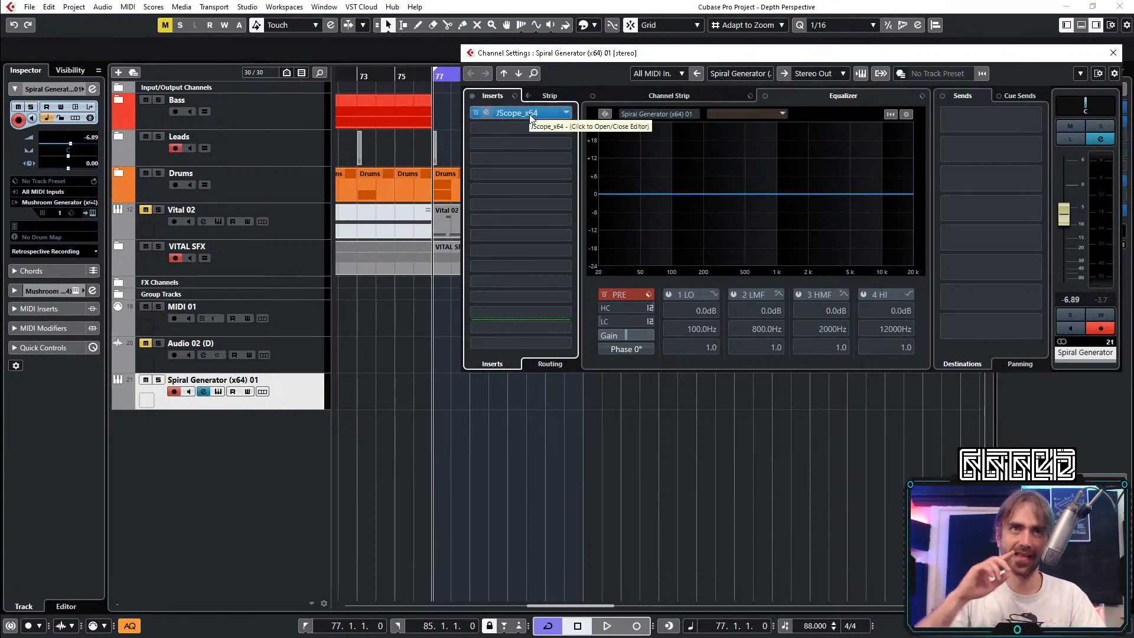
Step: Load ColourCopy(x64) in the fourth insert slot and shift its right delay tap earlier than the left one
{"action": "left_click", "coordinate": [509, 158]}
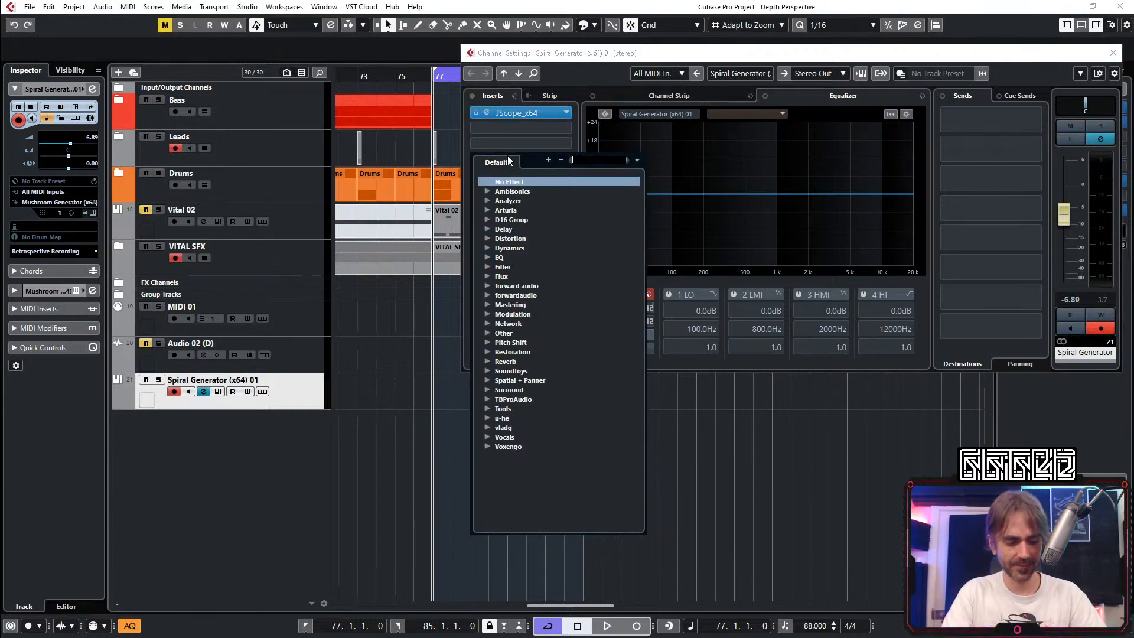
{"action": "type", "text": "colou"}
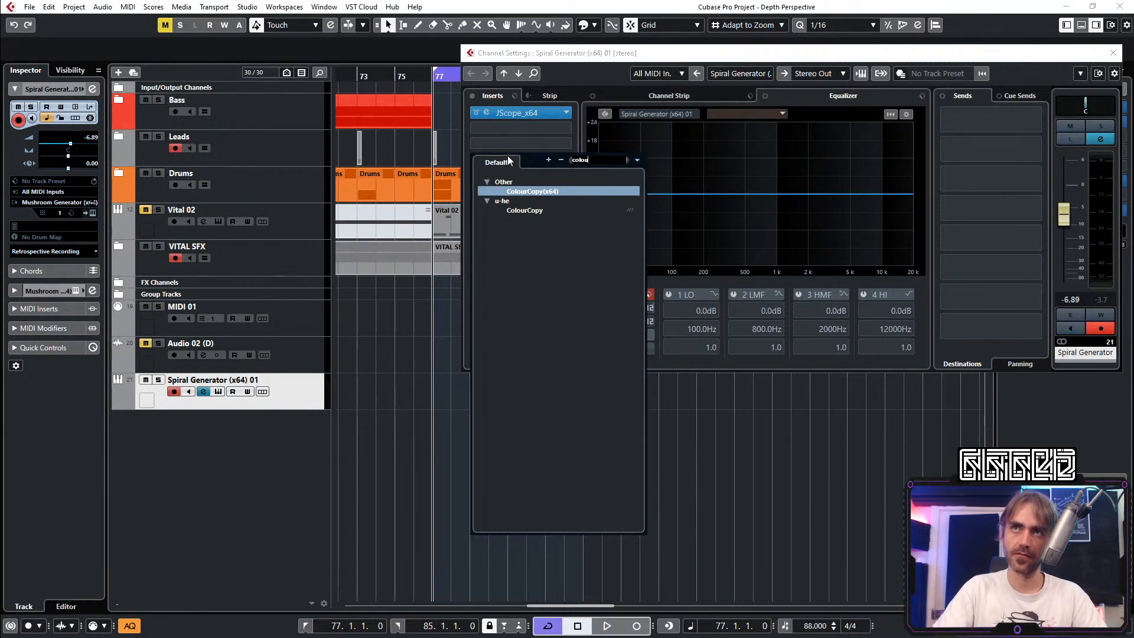
{"action": "key", "text": "Return"}
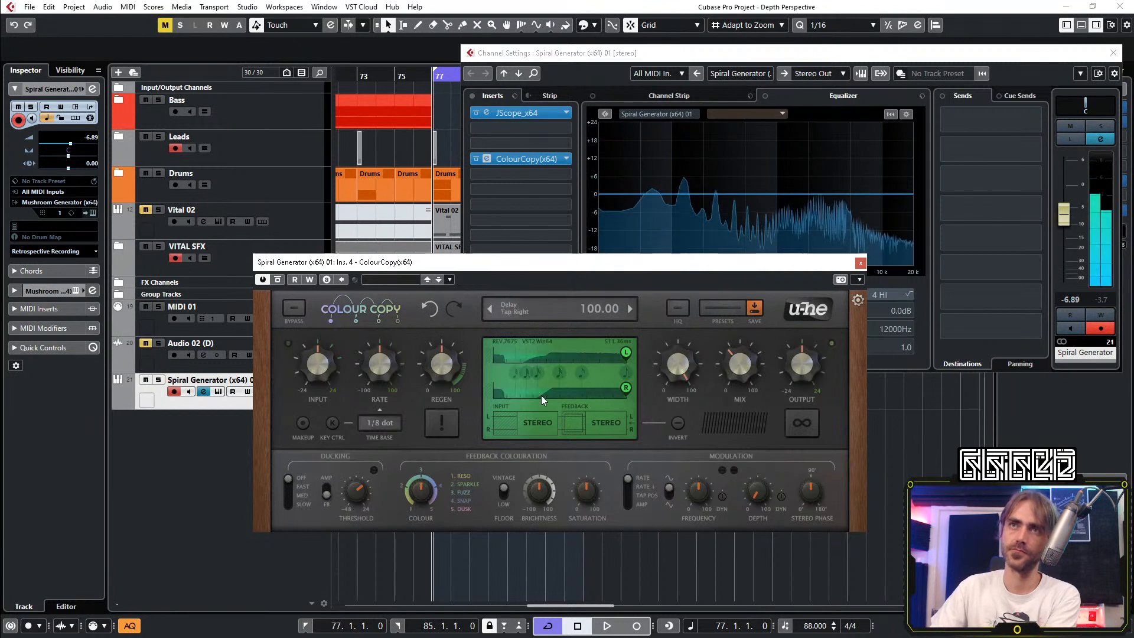
{"action": "left_click_drag", "start_coordinate": [627, 389], "coordinate": [583, 397]}
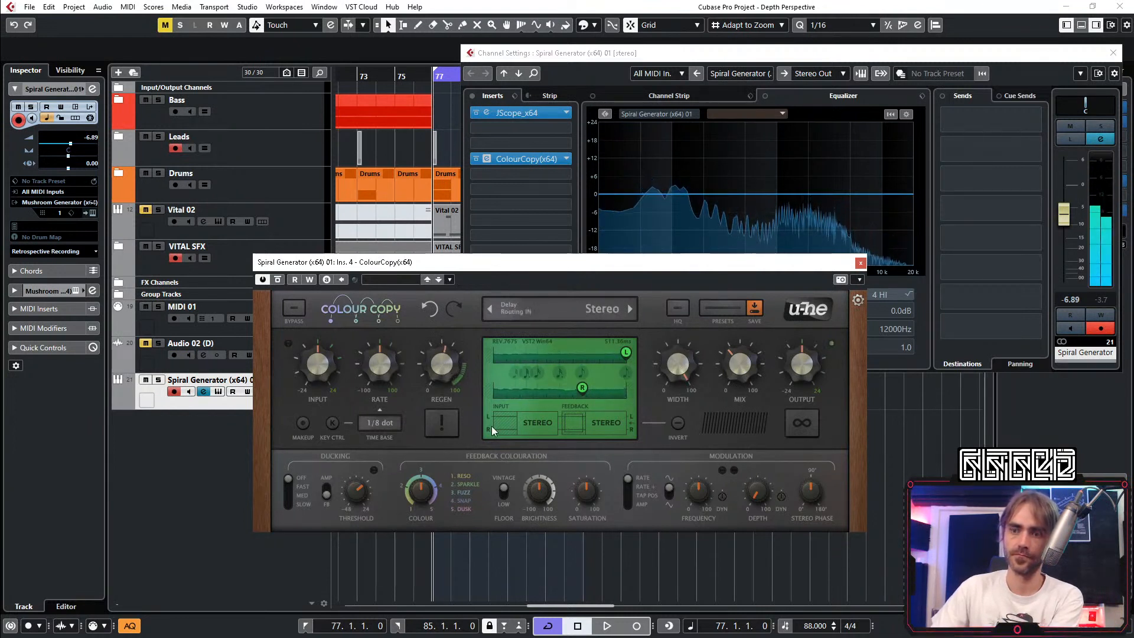
{"action": "left_click", "coordinate": [507, 498]}
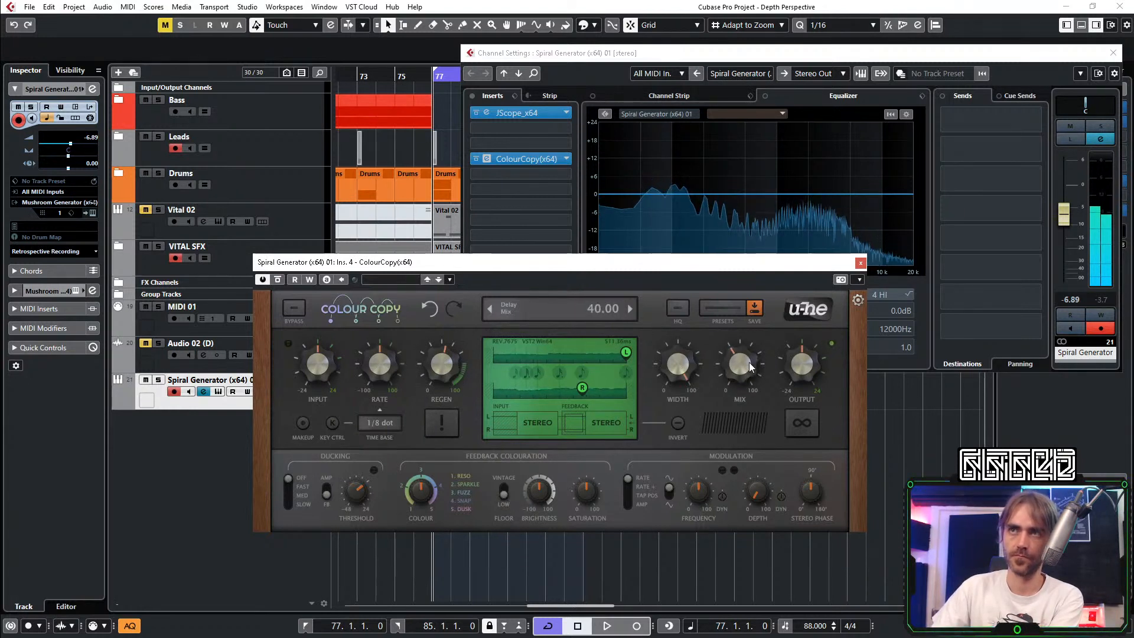
Step: Load Rev INTENSITY in the sixth insert slot, adjust its Function modulation amount for Predelay, and close its window
{"action": "left_click", "coordinate": [506, 191]}
{"action": "key", "text": "Escape"}
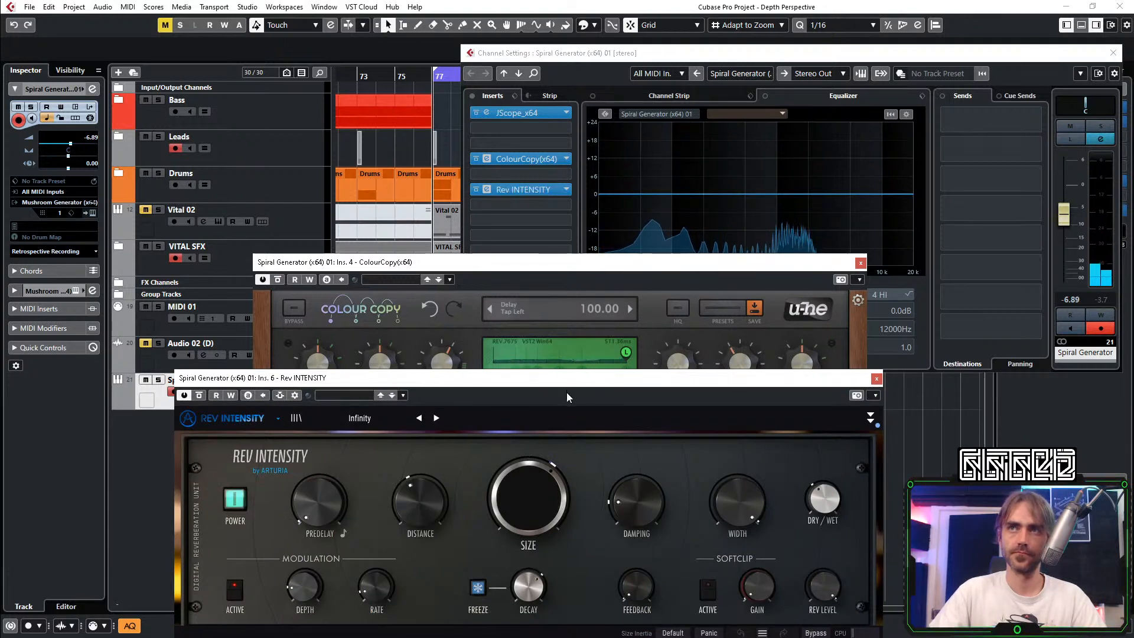
{"action": "left_click_drag", "start_coordinate": [566, 379], "coordinate": [533, 257]}
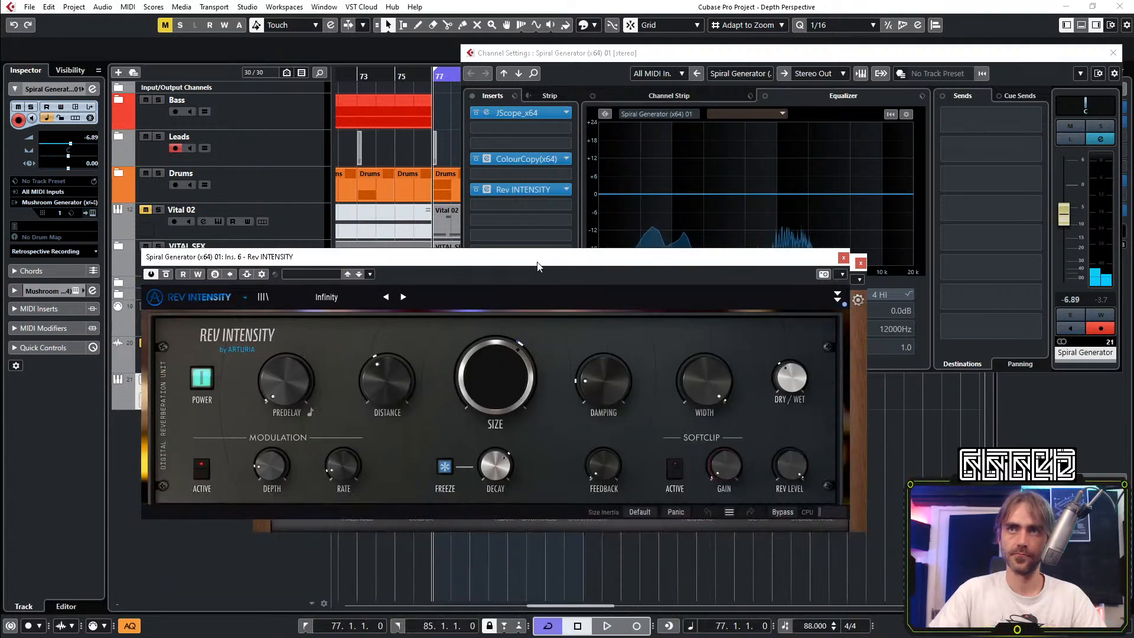
{"action": "left_click", "coordinate": [838, 295]}
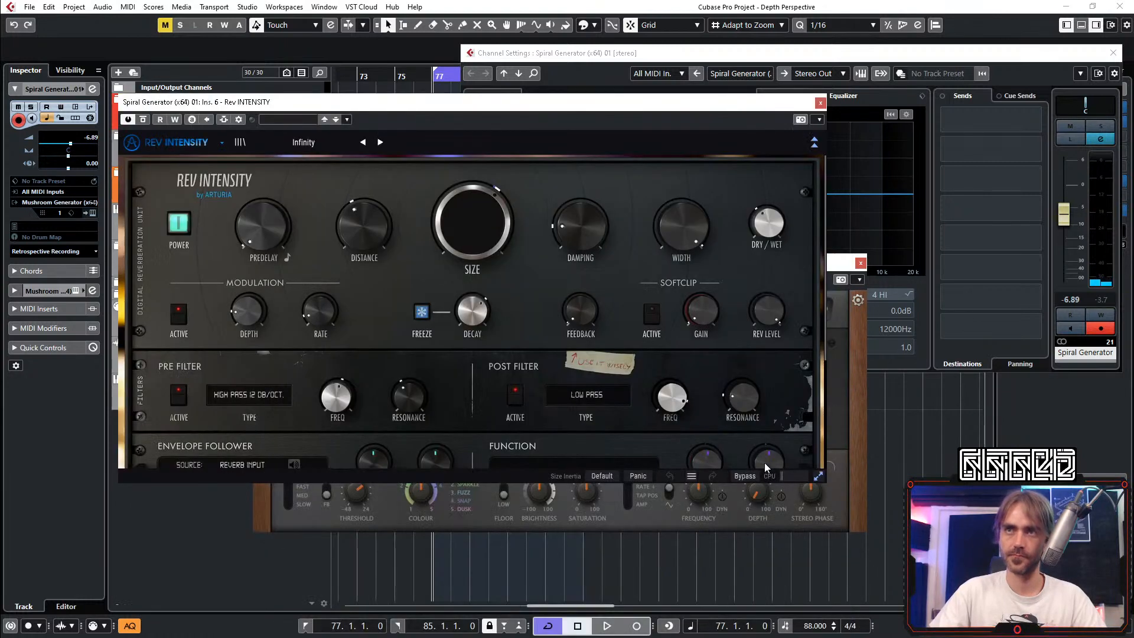
{"action": "left_click", "coordinate": [815, 142]}
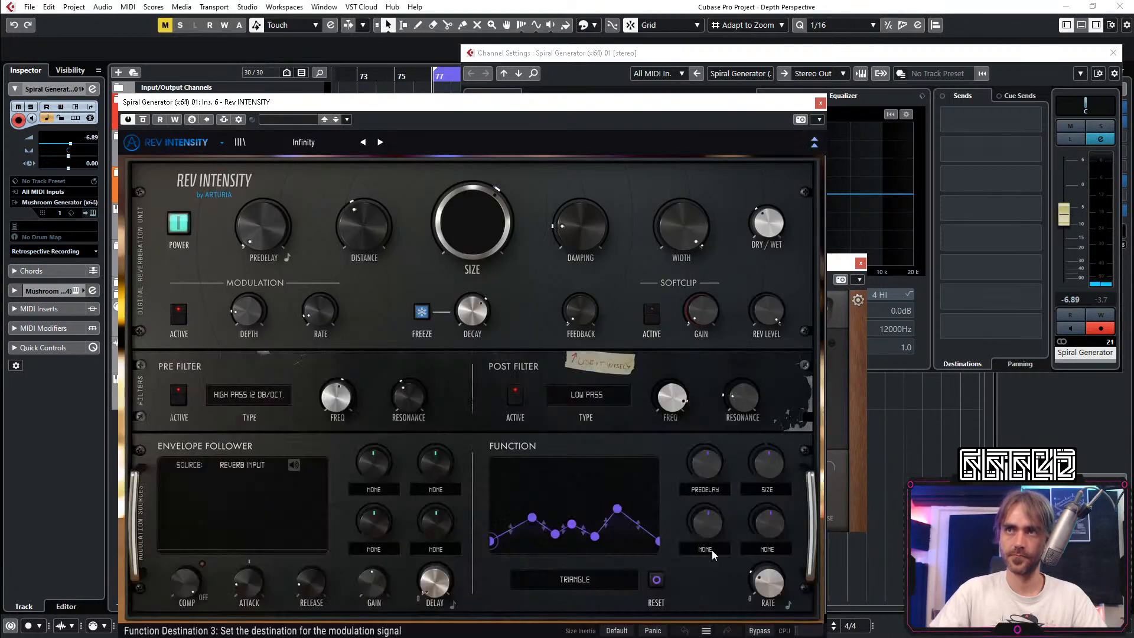
{"action": "left_click", "coordinate": [705, 458]}
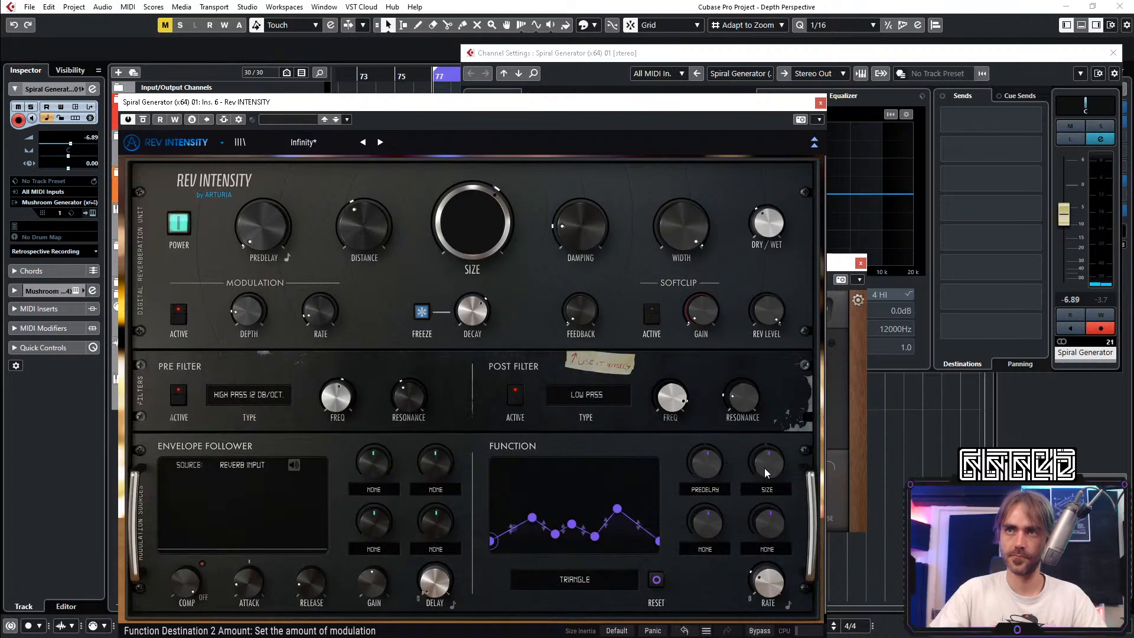
{"action": "left_click", "coordinate": [815, 143]}
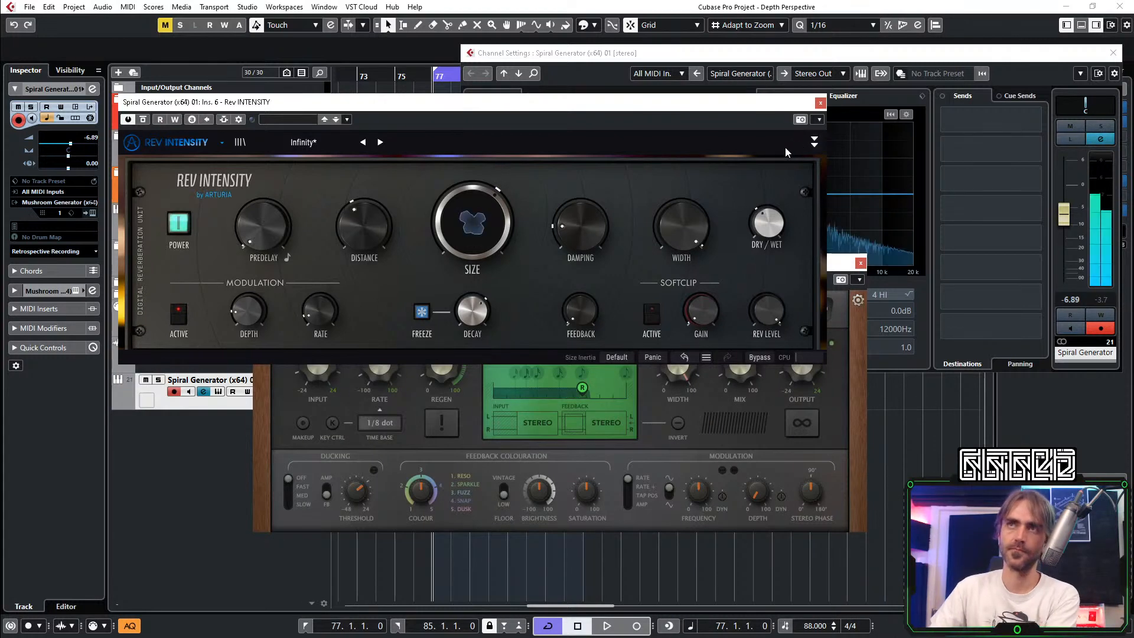
{"action": "left_click", "coordinate": [820, 103]}
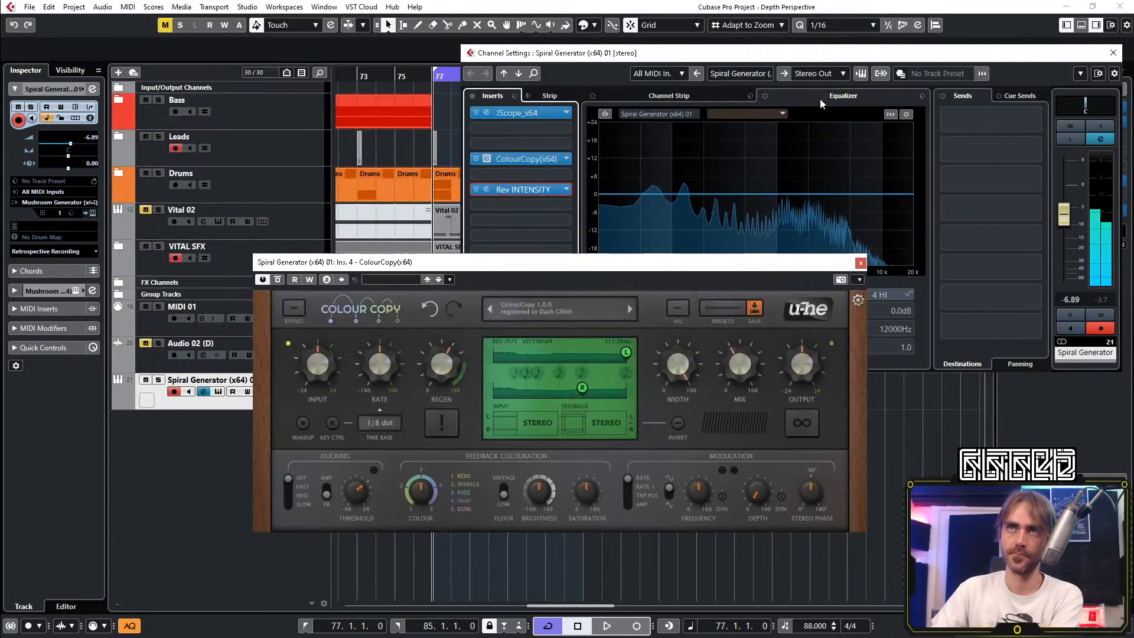
Step: Reopen the JScope_x64 window and close the ColourCopy and channel settings windows
{"action": "left_click", "coordinate": [487, 114]}
{"action": "left_click", "coordinate": [859, 264]}
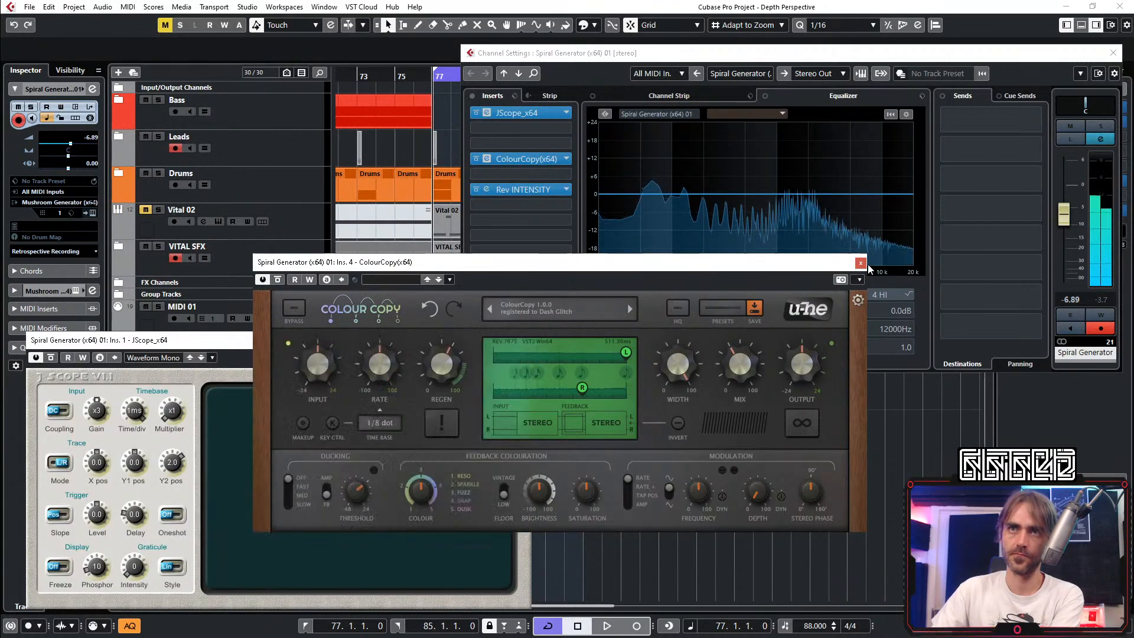
{"action": "left_click", "coordinate": [860, 263]}
{"action": "left_click", "coordinate": [1113, 54]}
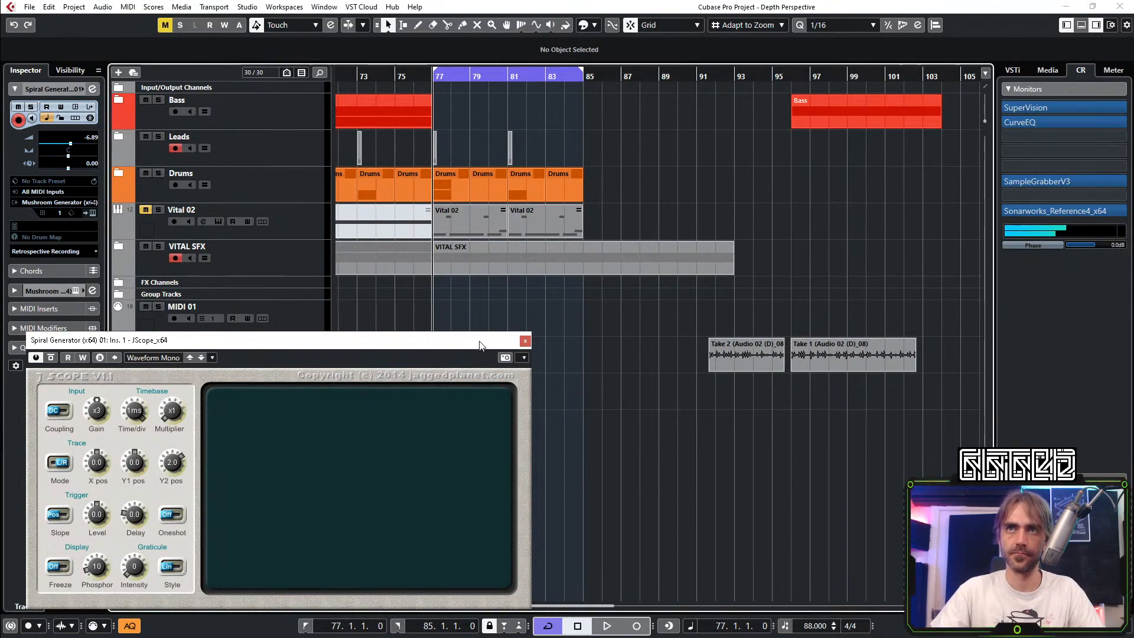
Step: Create an empty MIDI part on the Spiral Generator track from bar 77 to 85 and open it for note editing
{"action": "left_click_drag", "start_coordinate": [337, 465], "coordinate": [838, 105]}
{"action": "double_click", "coordinate": [437, 403]}
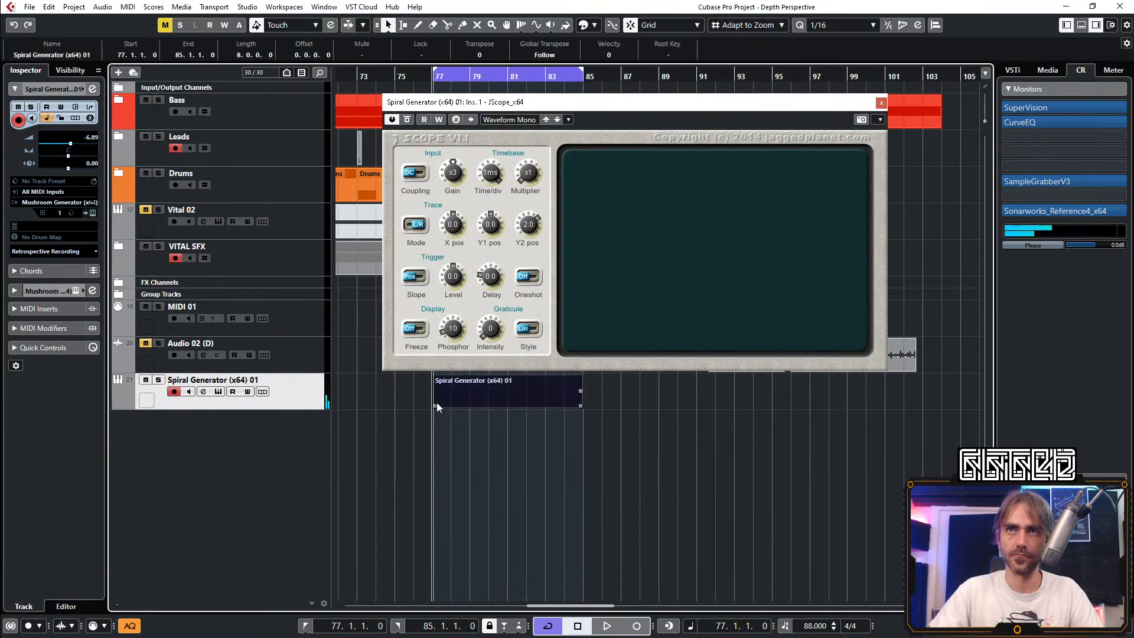
{"action": "double_click", "coordinate": [458, 401]}
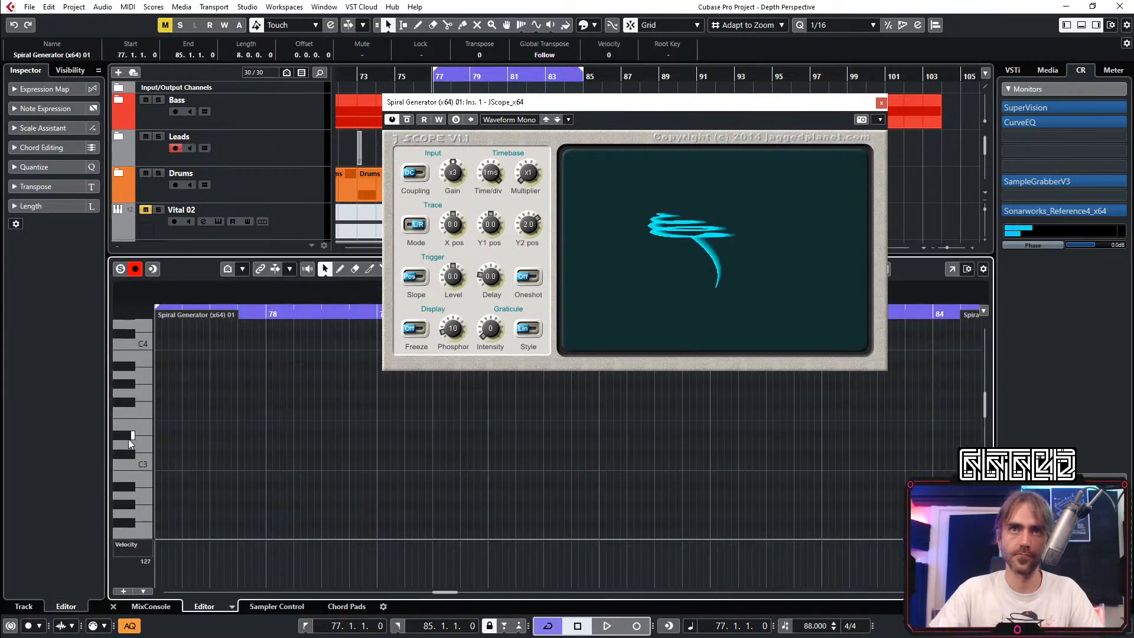
Step: Audition progressively lower pitches and insert a sixteenth-length D#0 note at the start of bar 77
{"action": "left_click", "coordinate": [129, 468]}
{"action": "scroll", "coordinate": [129, 471], "scroll_direction": "down", "scroll_amount": 3}
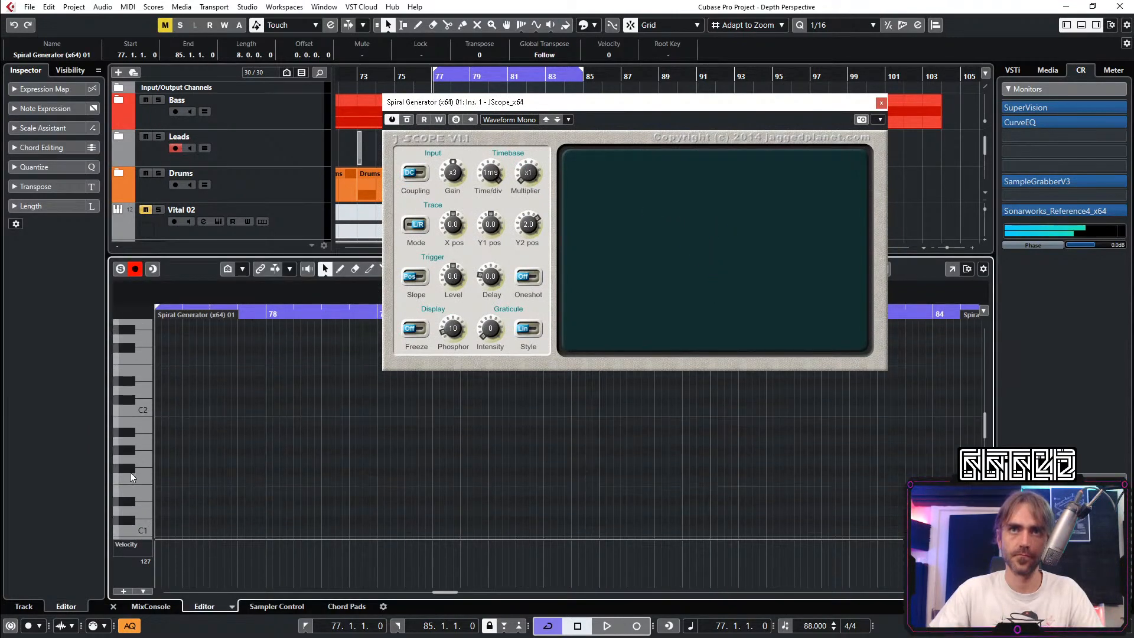
{"action": "left_click", "coordinate": [132, 463]}
{"action": "left_click", "coordinate": [131, 460]}
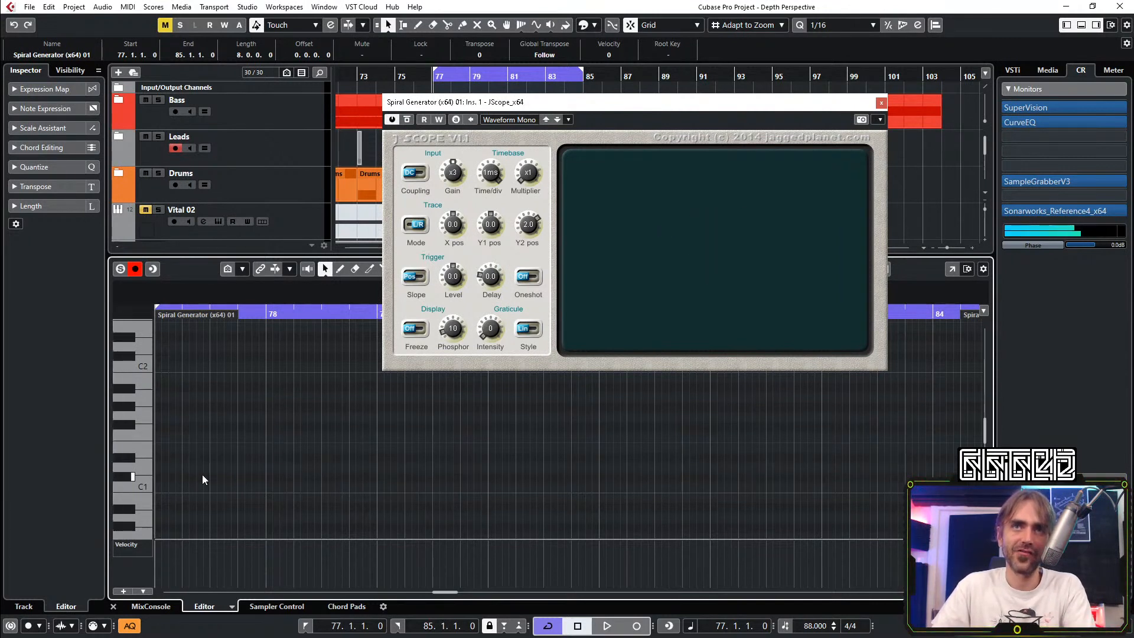
{"action": "scroll", "coordinate": [155, 495], "scroll_direction": "down", "scroll_amount": 3}
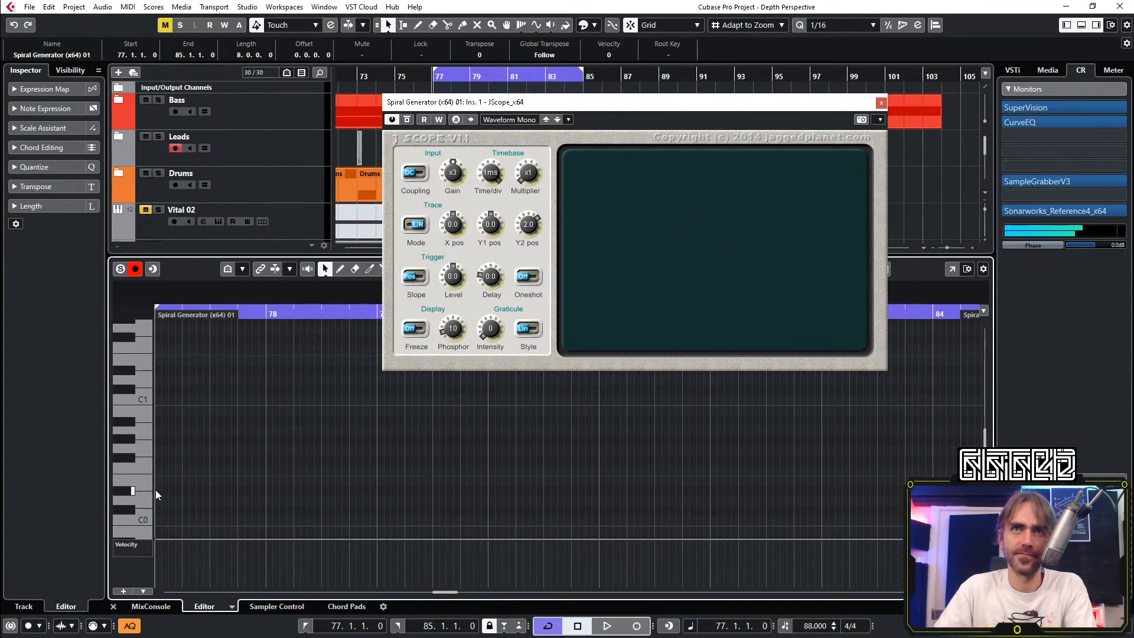
{"action": "left_click", "coordinate": [157, 491]}
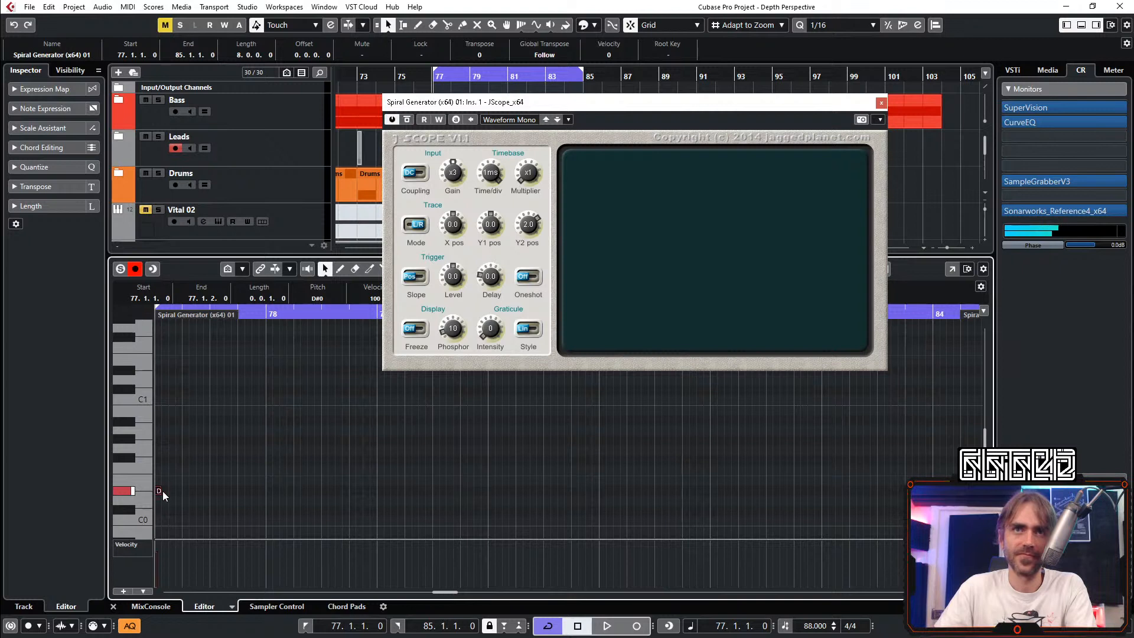
Step: Lengthen the D#0 note to 1.1.3.0, audition it, and close the note editor
{"action": "left_click_drag", "start_coordinate": [160, 491], "coordinate": [311, 492]}
{"action": "key", "text": "space"}
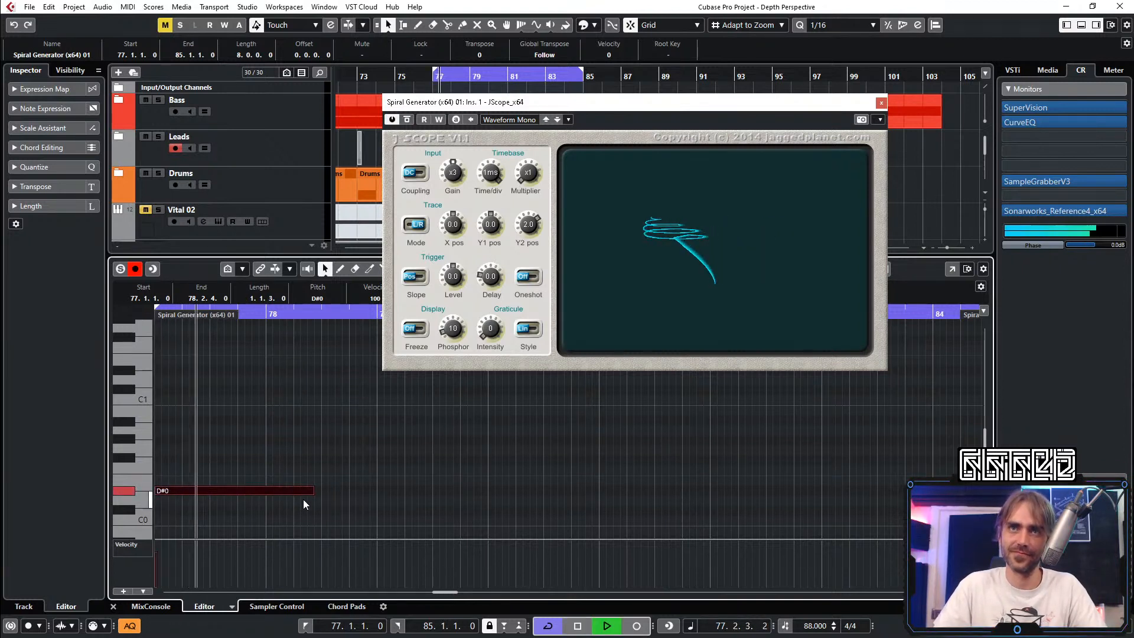
{"action": "key", "text": "space"}
{"action": "left_click", "coordinate": [113, 607]}
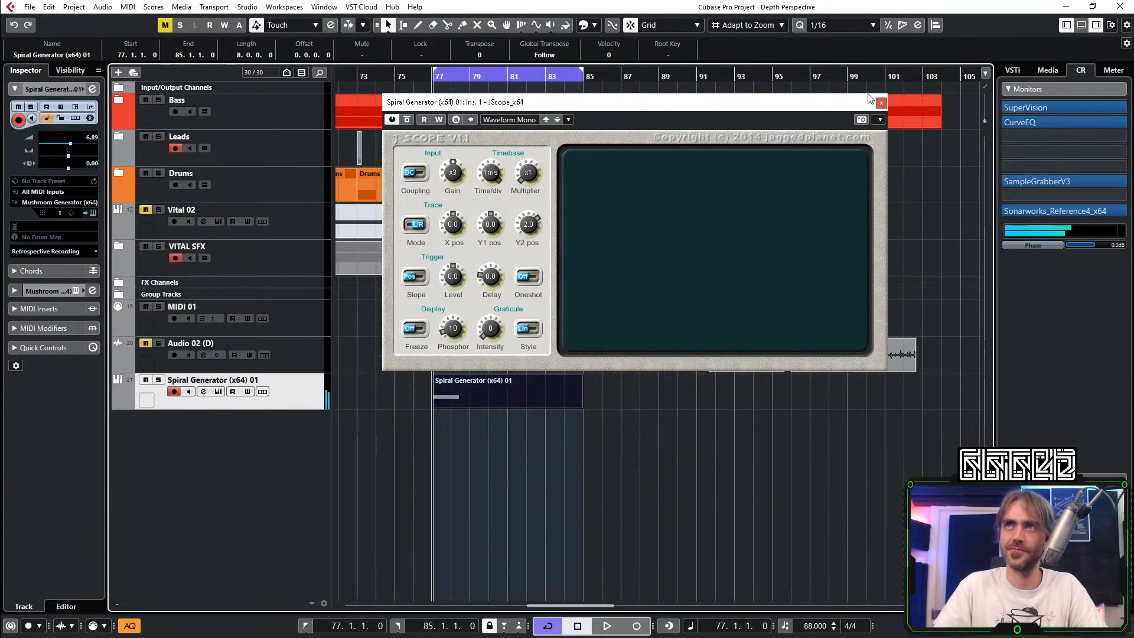
Step: Reposition the JScope_x64 window clear of the Spiral Generator part, solo that track and start playback
{"action": "left_click_drag", "start_coordinate": [874, 107], "coordinate": [562, 379]}
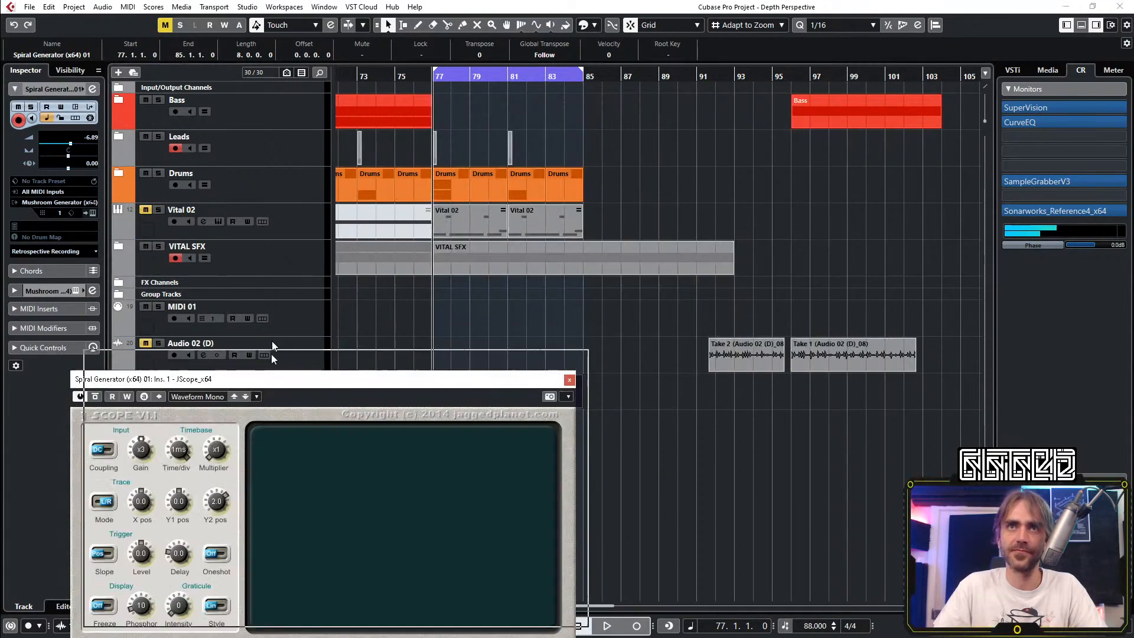
{"action": "left_click_drag", "start_coordinate": [260, 378], "coordinate": [207, 56]}
{"action": "left_click", "coordinate": [158, 380]}
{"action": "key", "text": "space"}
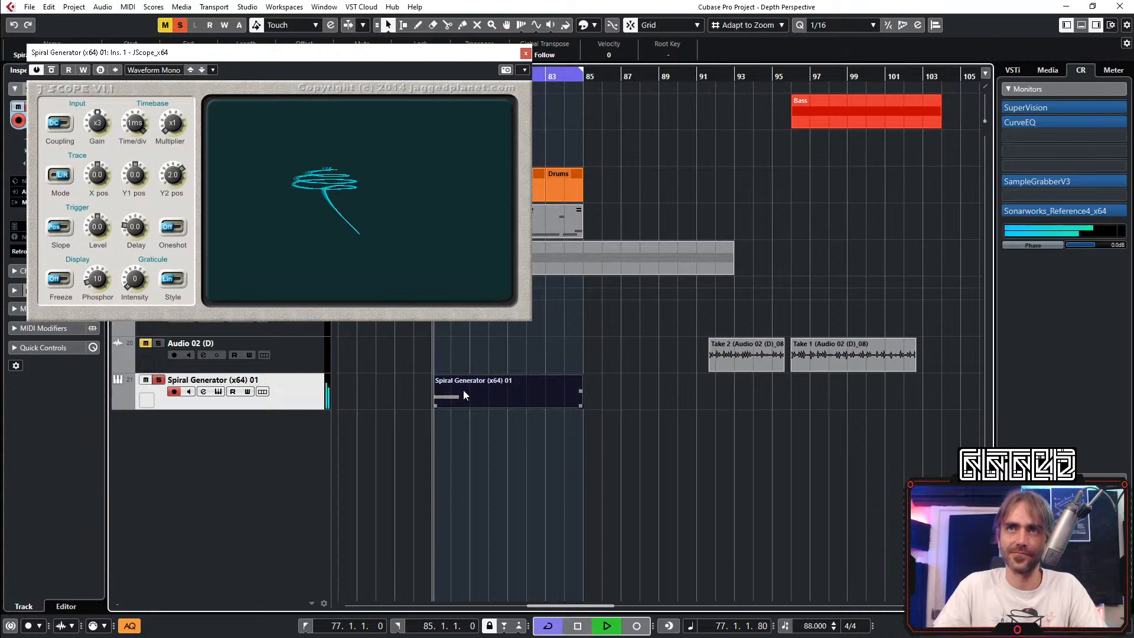
Step: Extend the D#0 note to bar 79, shorten the part to two bars and repeat it up to bar 85
{"action": "key", "text": "ctrl+e"}
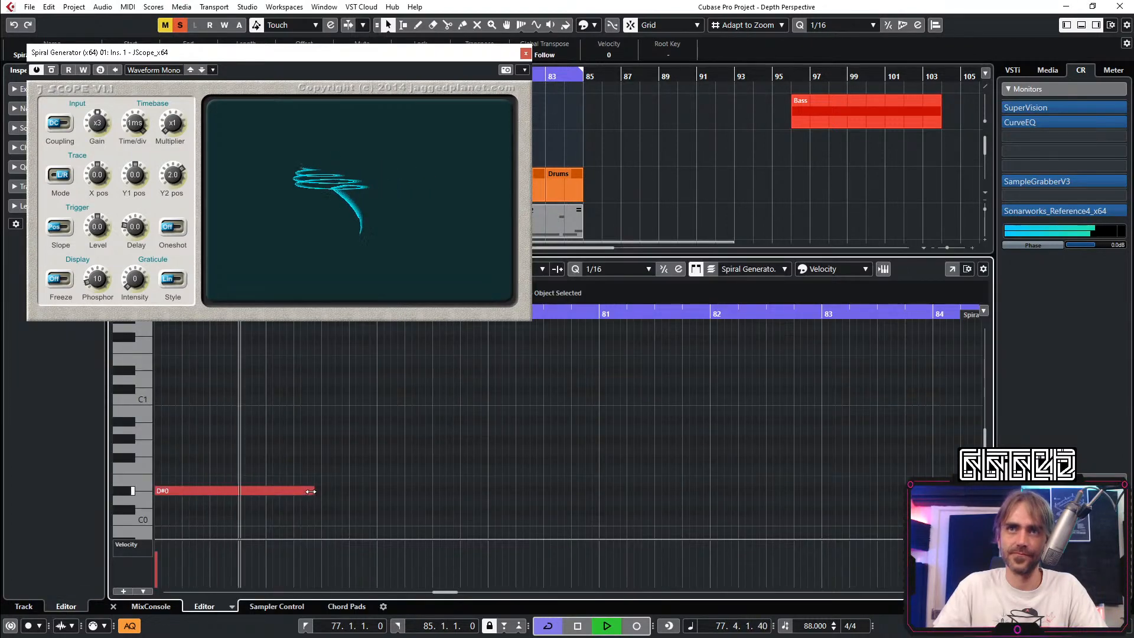
{"action": "left_click_drag", "start_coordinate": [314, 491], "coordinate": [375, 499]}
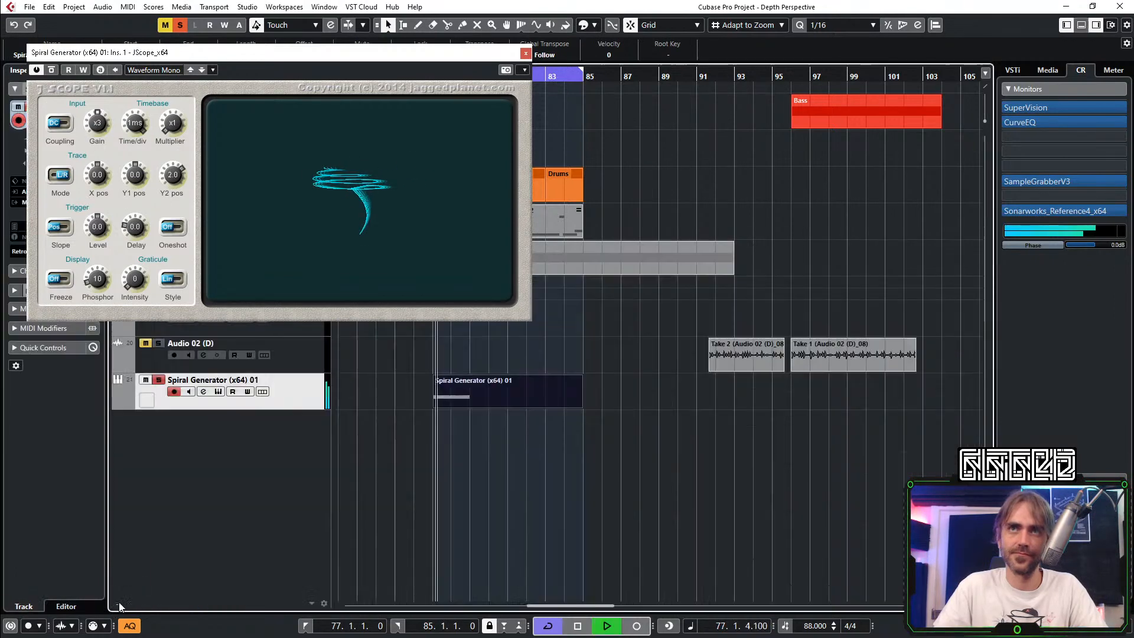
{"action": "key", "text": "ctrl+e"}
{"action": "mouse_move", "coordinate": [579, 394]}
{"action": "left_mouse_down"}
{"action": "mouse_move", "coordinate": [467, 406]}
{"action": "mouse_move", "coordinate": [535, 392]}
{"action": "mouse_move", "coordinate": [470, 395]}
{"action": "mouse_move", "coordinate": [595, 417]}
{"action": "mouse_move", "coordinate": [603, 406]}
{"action": "mouse_move", "coordinate": [584, 408]}
{"action": "left_mouse_up"}
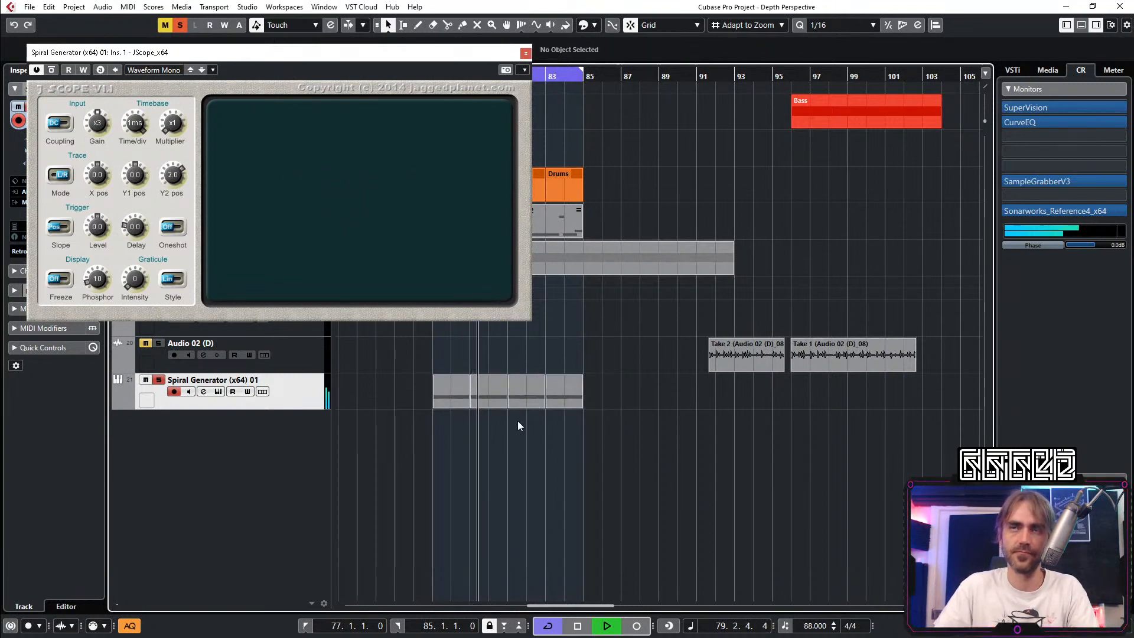
{"action": "key", "text": "KP_1"}
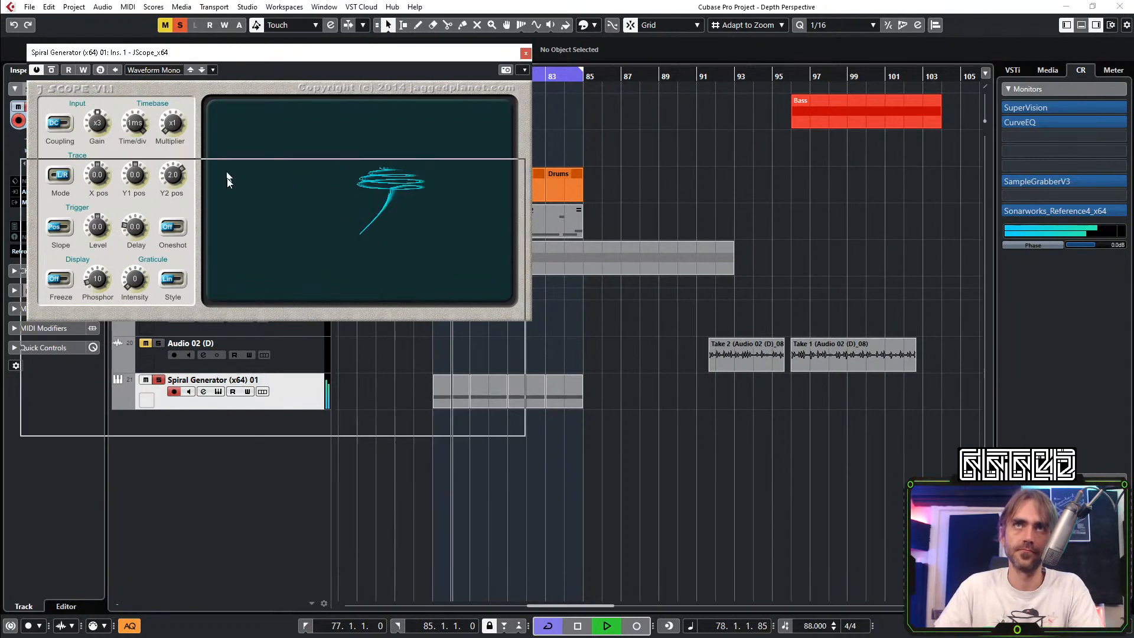
Step: Move the JScope_x64 window down, open the Mushroom Generator editor and continue in demo mode
{"action": "left_click_drag", "start_coordinate": [225, 52], "coordinate": [205, 323]}
{"action": "left_click", "coordinate": [92, 213]}
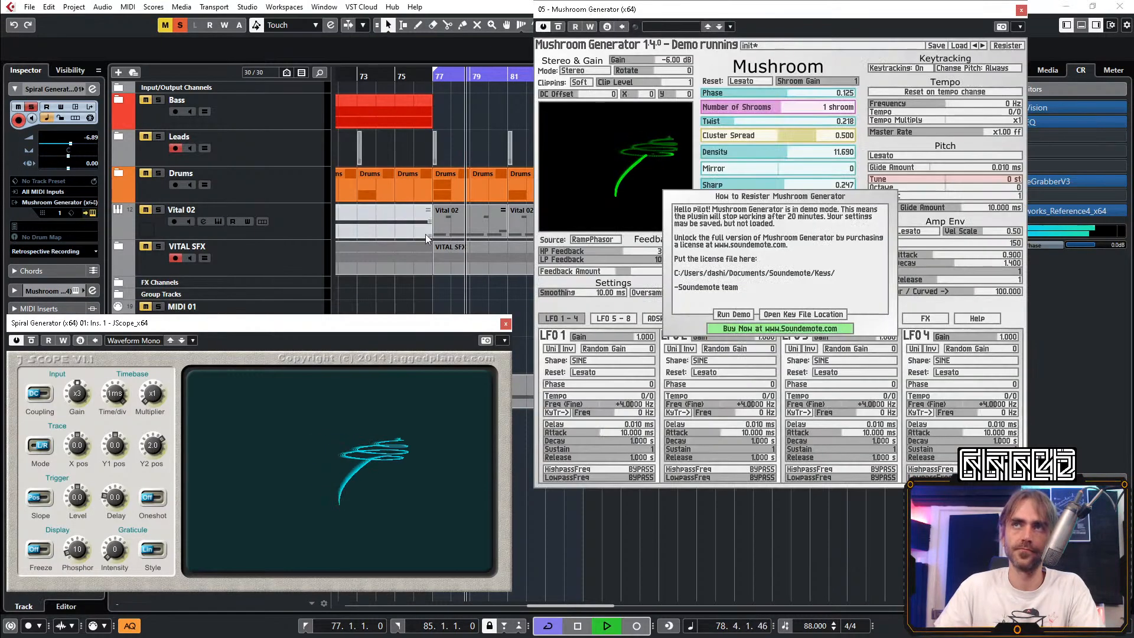
{"action": "left_click", "coordinate": [732, 313]}
Step: Set the mushroom's Cluster Spread to 0.160, Density to 9.626 and cluster Rotation Speed to +1.3011 Hz
{"action": "left_click_drag", "start_coordinate": [807, 139], "coordinate": [818, 159]}
{"action": "double_click", "coordinate": [789, 137]}
{"action": "double_click", "coordinate": [778, 150]}
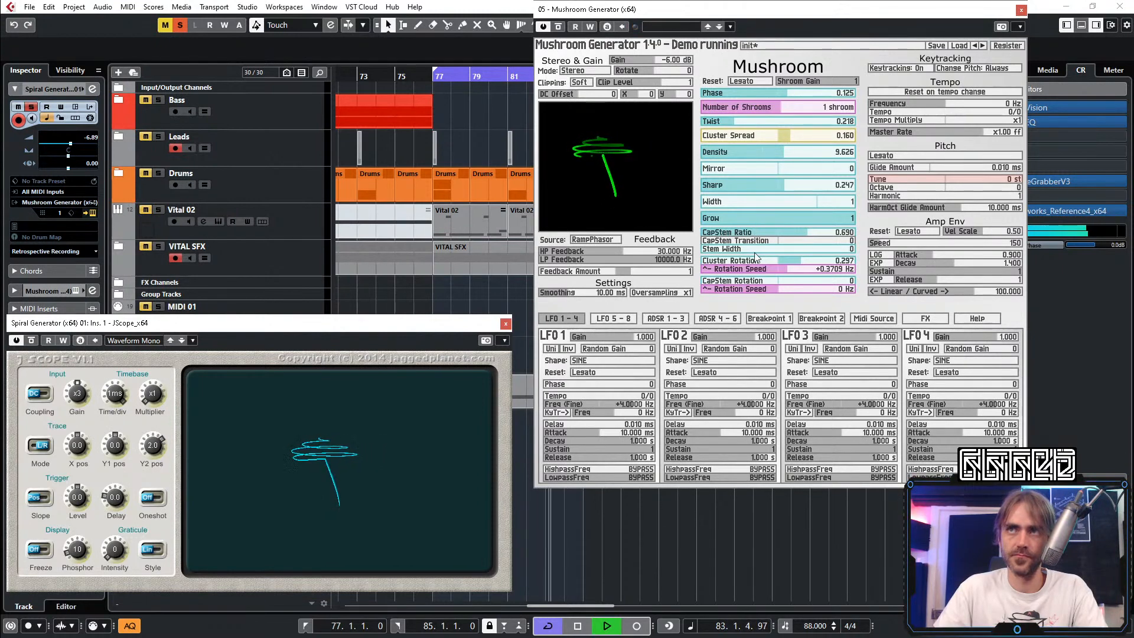
{"action": "left_click_drag", "start_coordinate": [802, 273], "coordinate": [849, 275]}
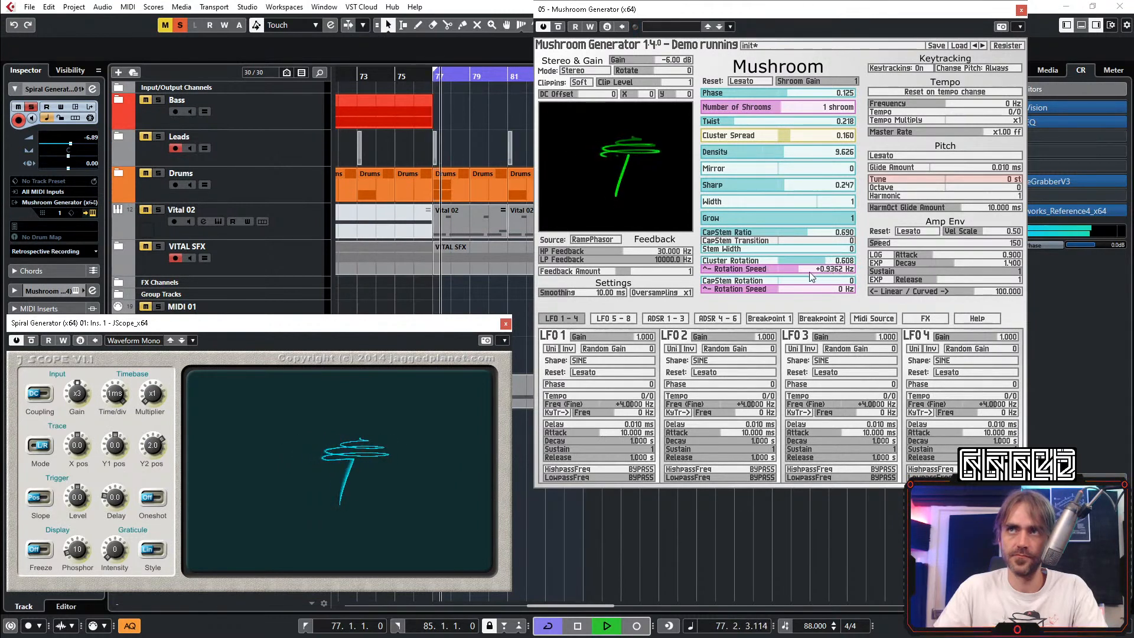
{"action": "left_click_drag", "start_coordinate": [811, 277], "coordinate": [815, 276]}
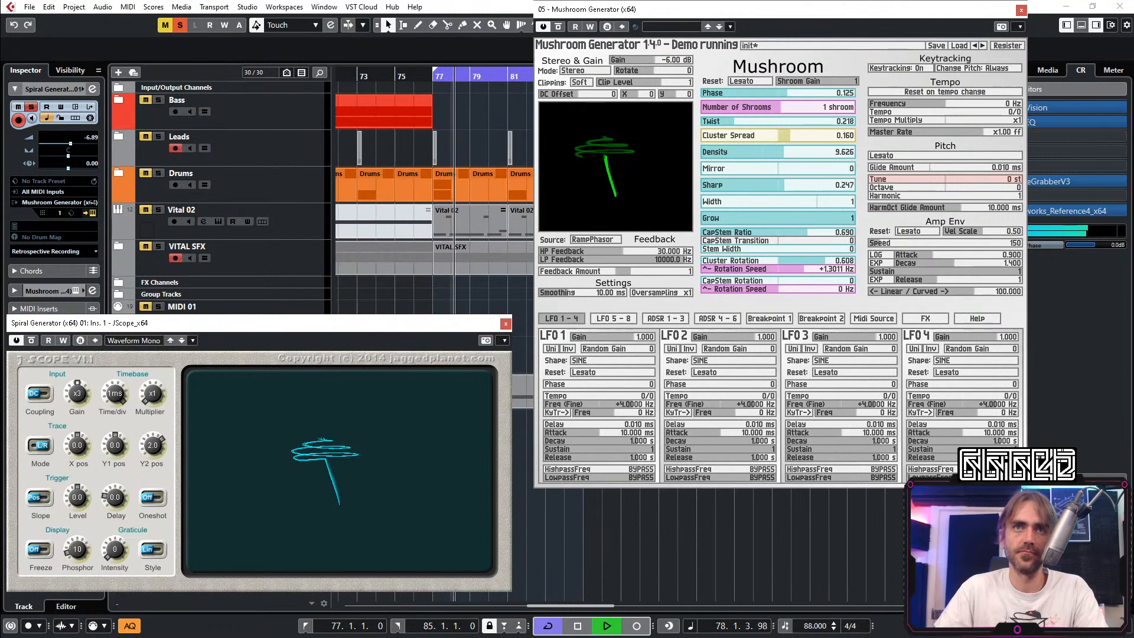
Step: Set the JScope Gain to x7 and Phosphor to 0, then stop playback
{"action": "mouse_move", "coordinate": [120, 560]}
{"action": "left_mouse_down"}
{"action": "mouse_move", "coordinate": [127, 533]}
{"action": "mouse_move", "coordinate": [108, 584]}
{"action": "mouse_move", "coordinate": [92, 534]}
{"action": "left_mouse_up"}
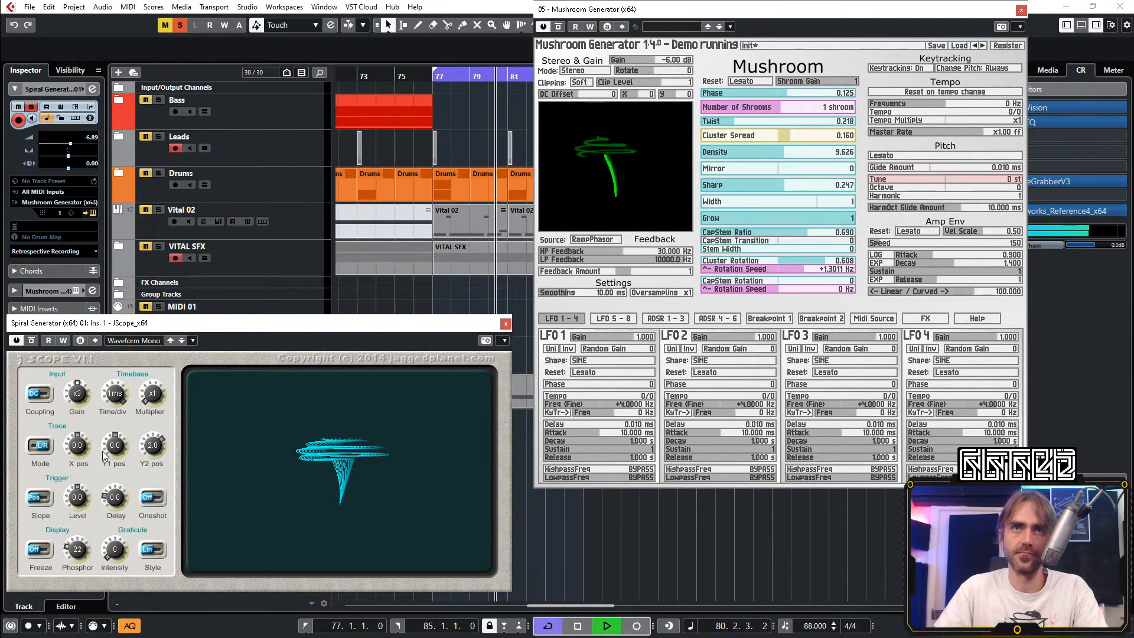
{"action": "left_click_drag", "start_coordinate": [89, 398], "coordinate": [92, 386]}
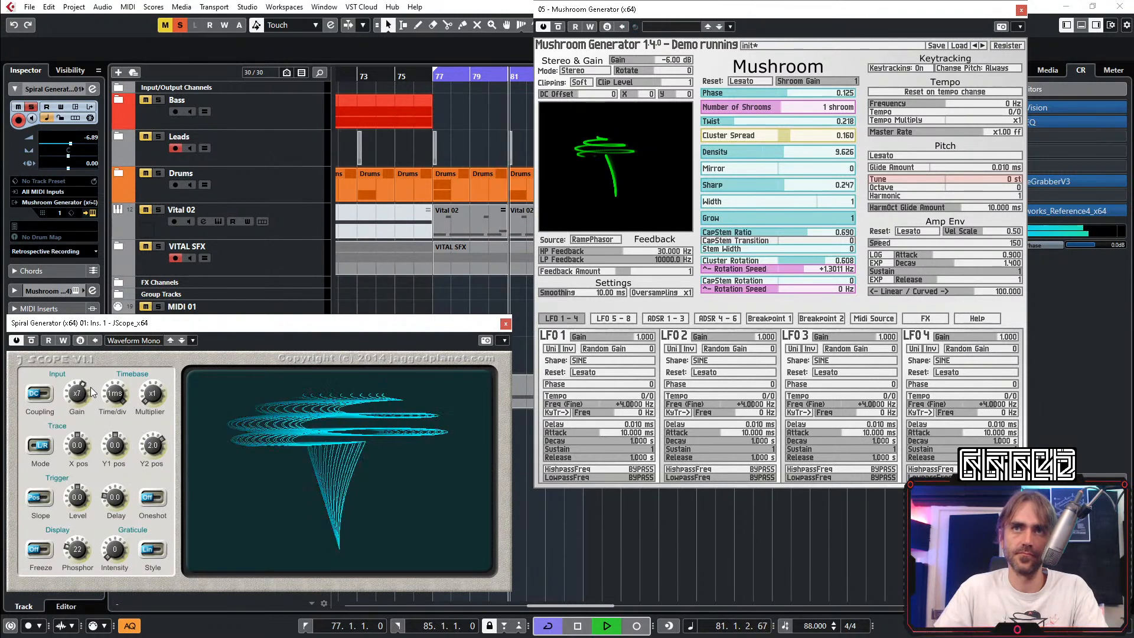
{"action": "left_click_drag", "start_coordinate": [87, 557], "coordinate": [68, 582]}
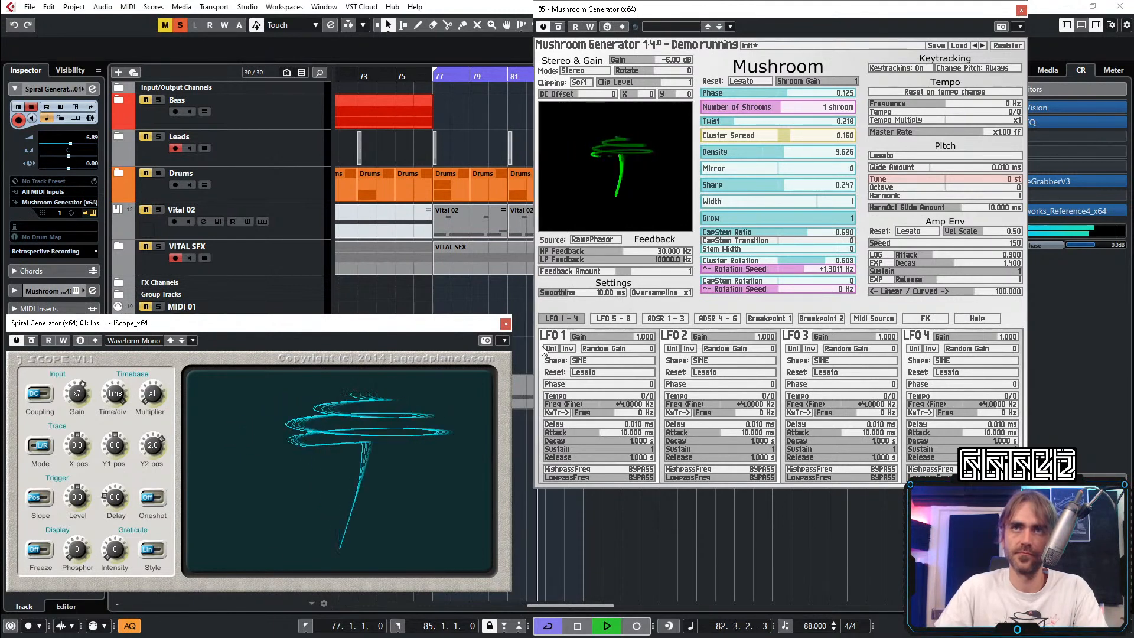
{"action": "key", "text": "space"}
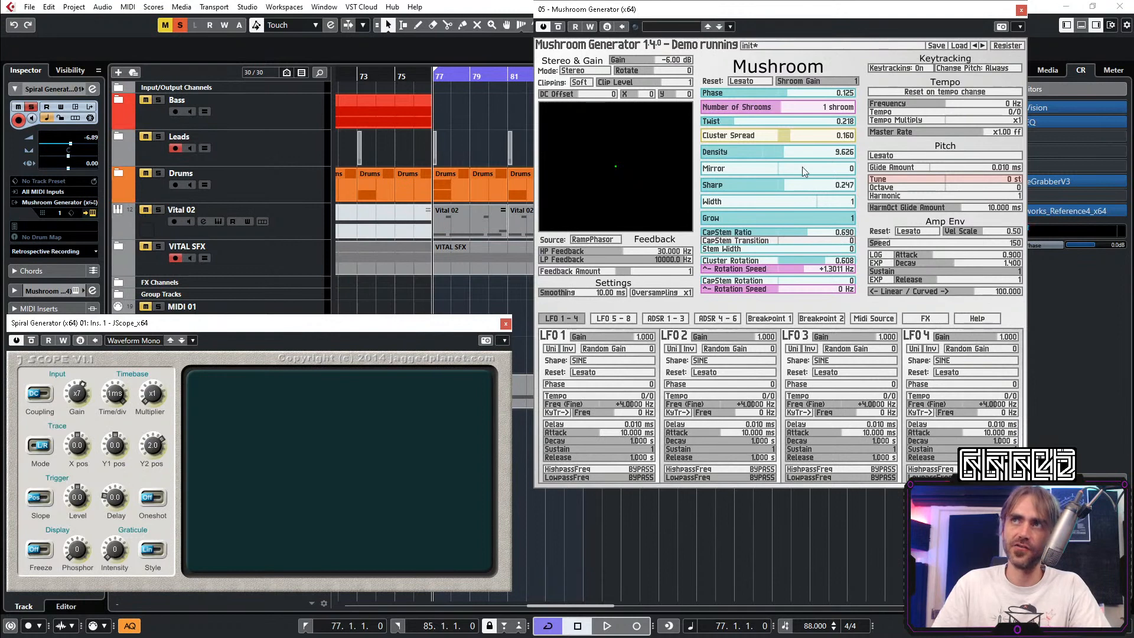
Step: Add LFO 1: Sine as a modulation source for Density and close the modulation setup
{"action": "right_click", "coordinate": [768, 151]}
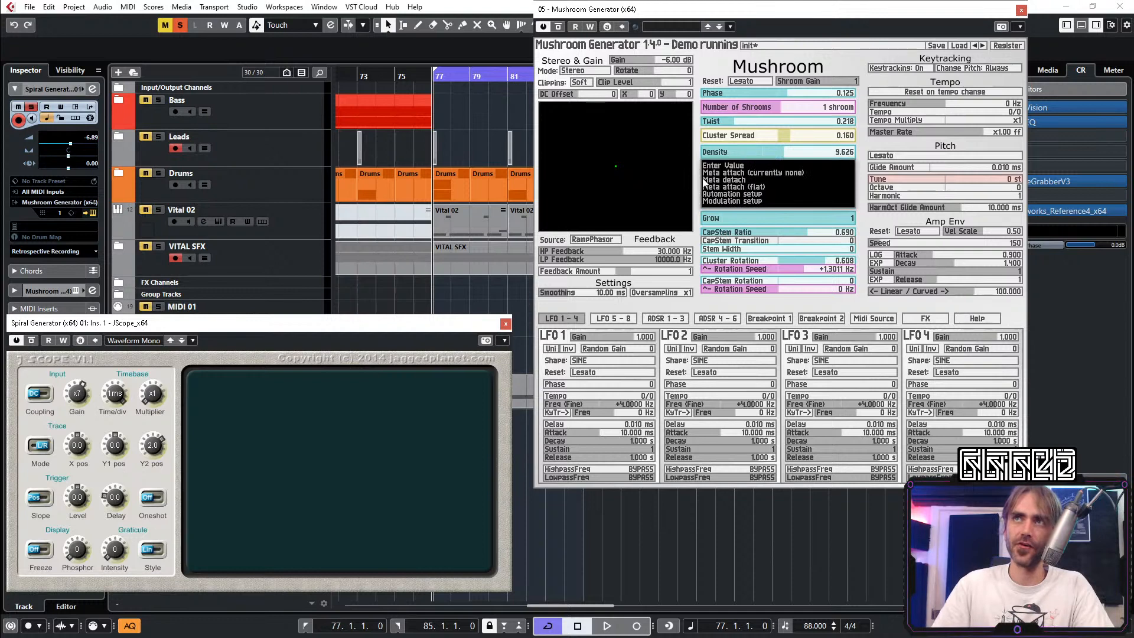
{"action": "left_click", "coordinate": [724, 201]}
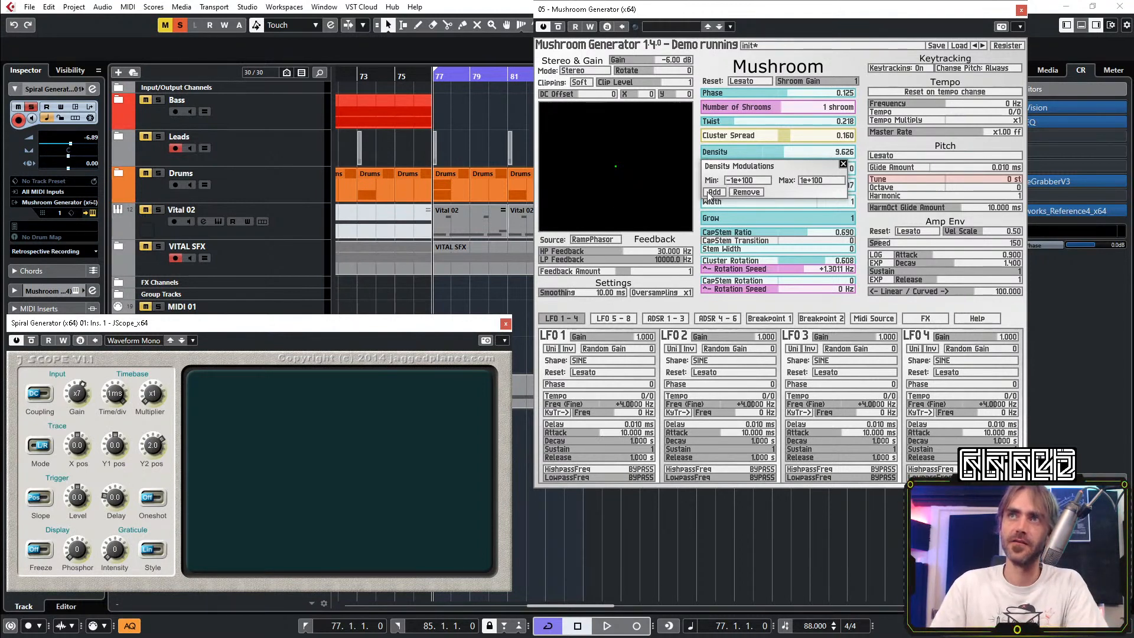
{"action": "left_click", "coordinate": [712, 192]}
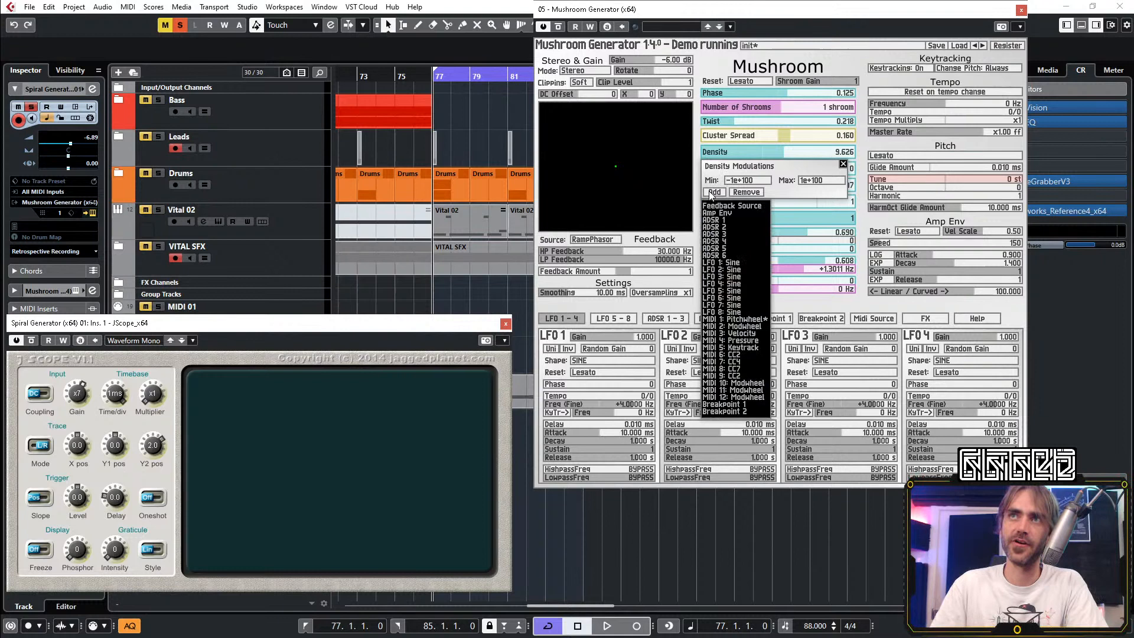
{"action": "left_click", "coordinate": [722, 263]}
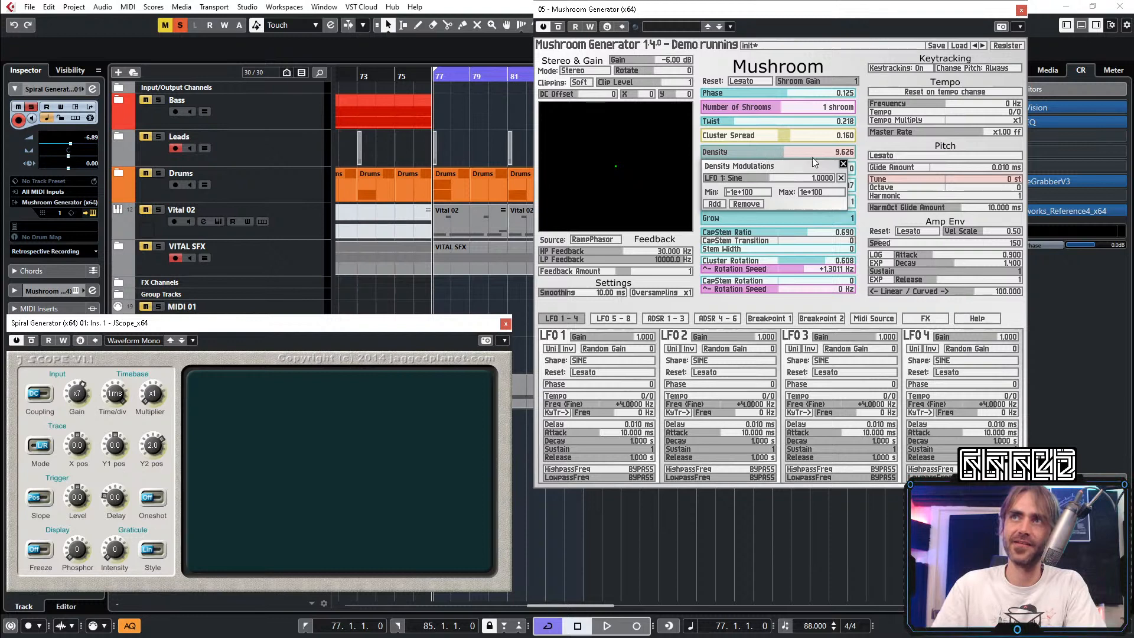
{"action": "left_click", "coordinate": [843, 165]}
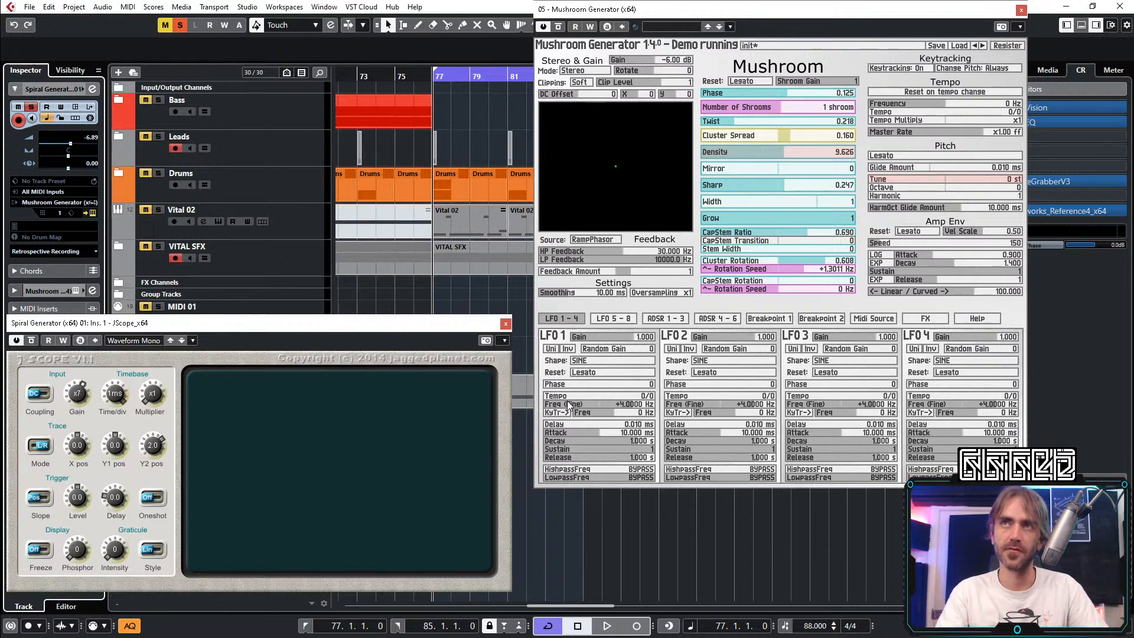
Step: During playback, try different LFO 1 frequencies, reset the coarse Freq to 0 Hz and set Freq (Fine) to +0.5011 Hz
{"action": "key", "text": "space"}
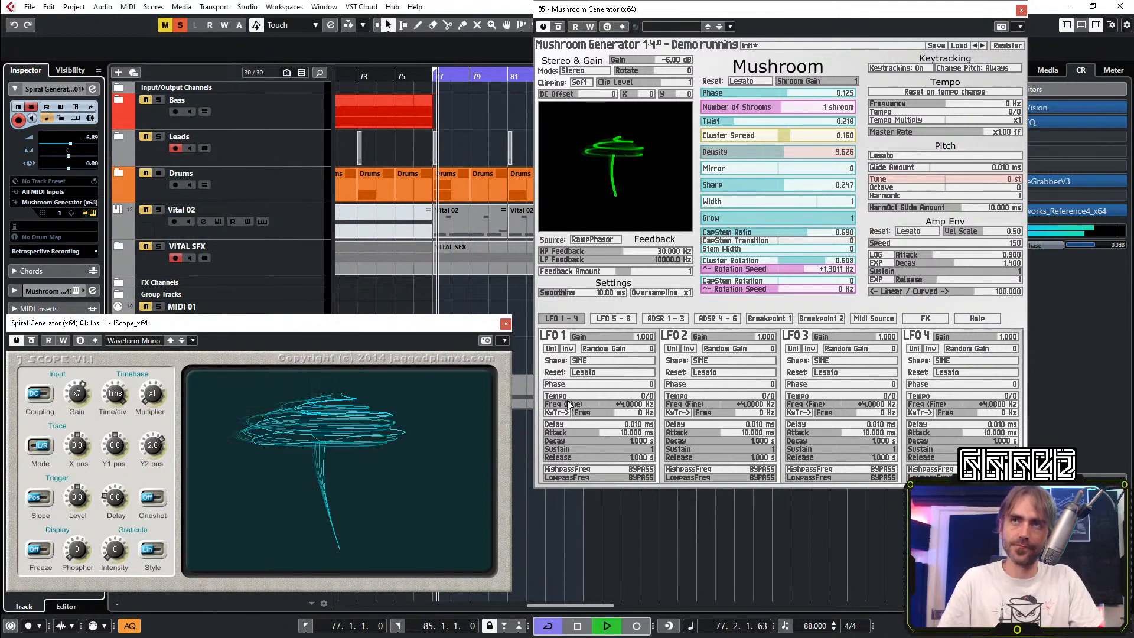
{"action": "left_click_drag", "start_coordinate": [592, 404], "coordinate": [591, 486]}
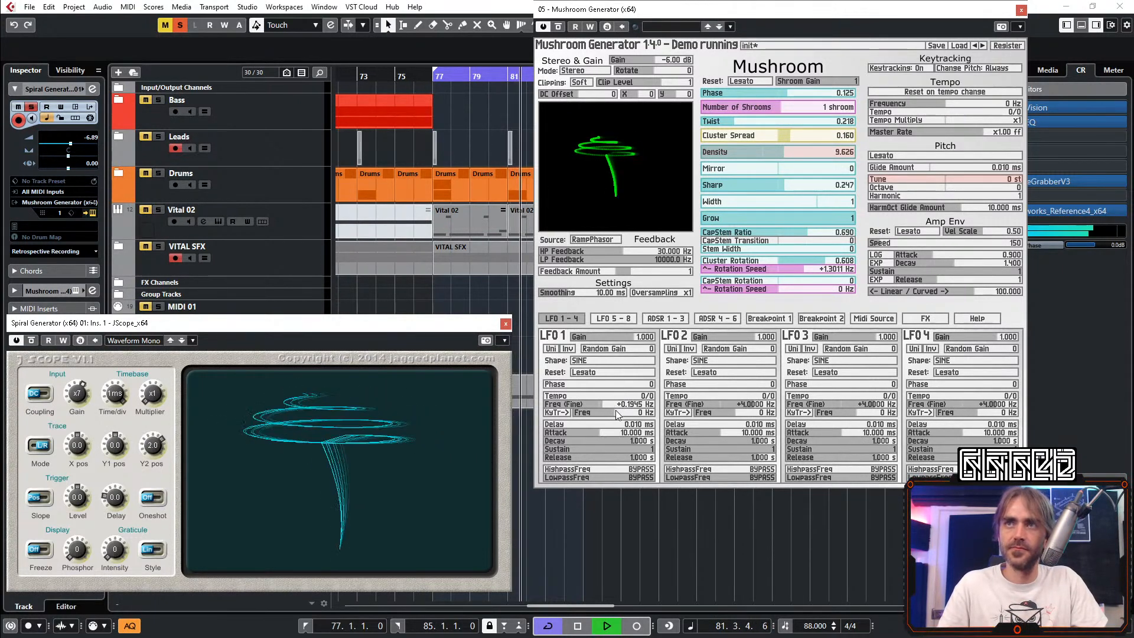
{"action": "left_click_drag", "start_coordinate": [616, 410], "coordinate": [597, 450]}
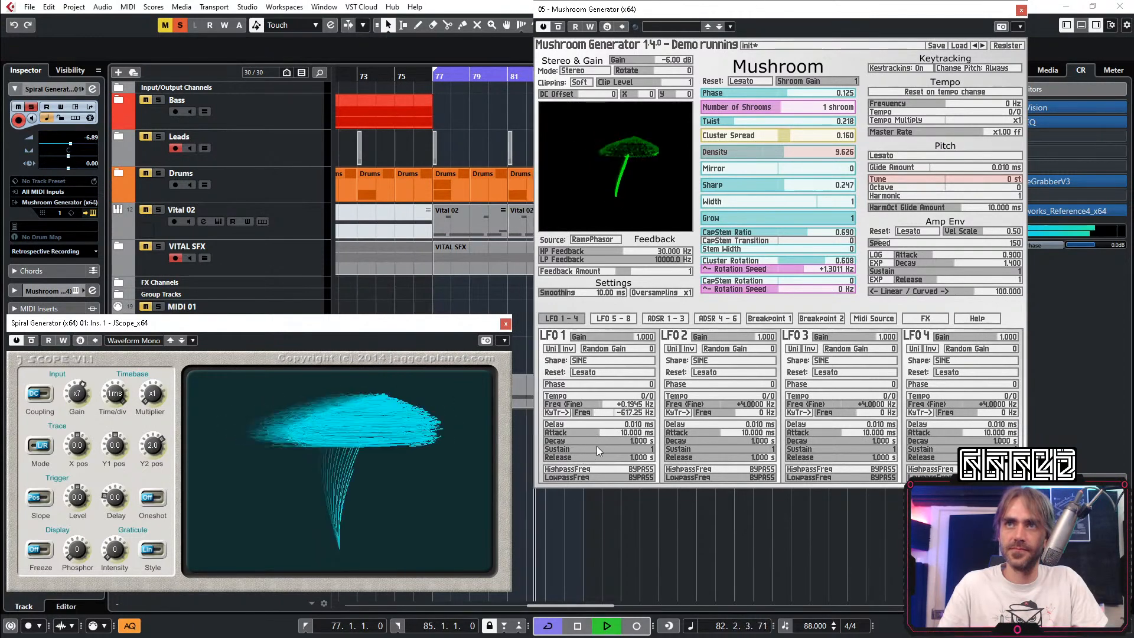
{"action": "double_click", "coordinate": [618, 413]}
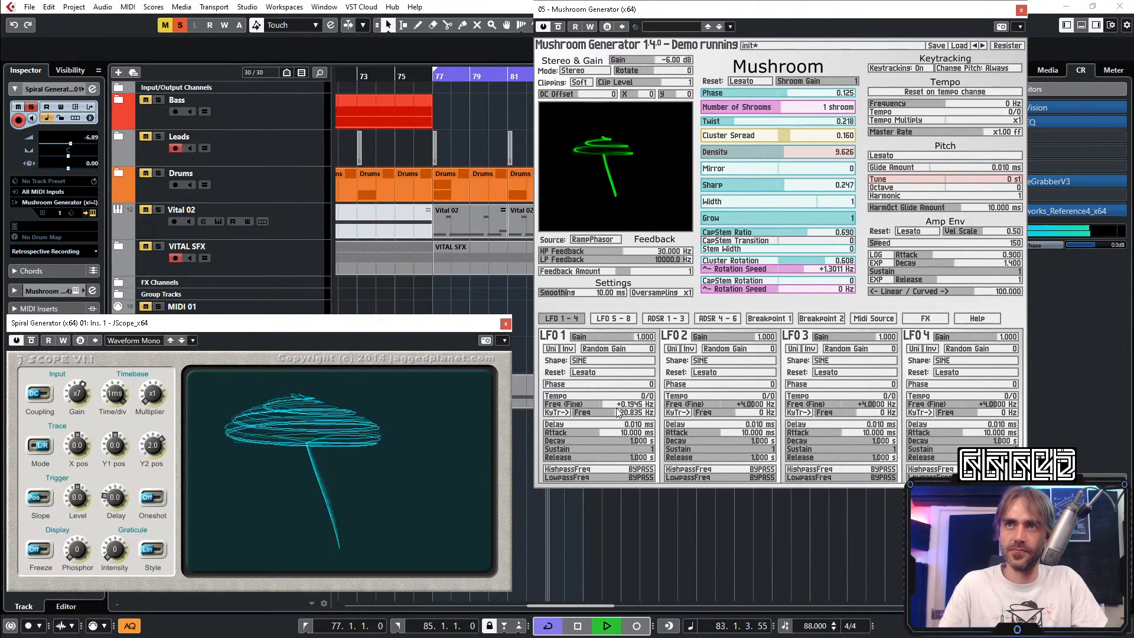
{"action": "left_click_drag", "start_coordinate": [618, 407], "coordinate": [616, 407]}
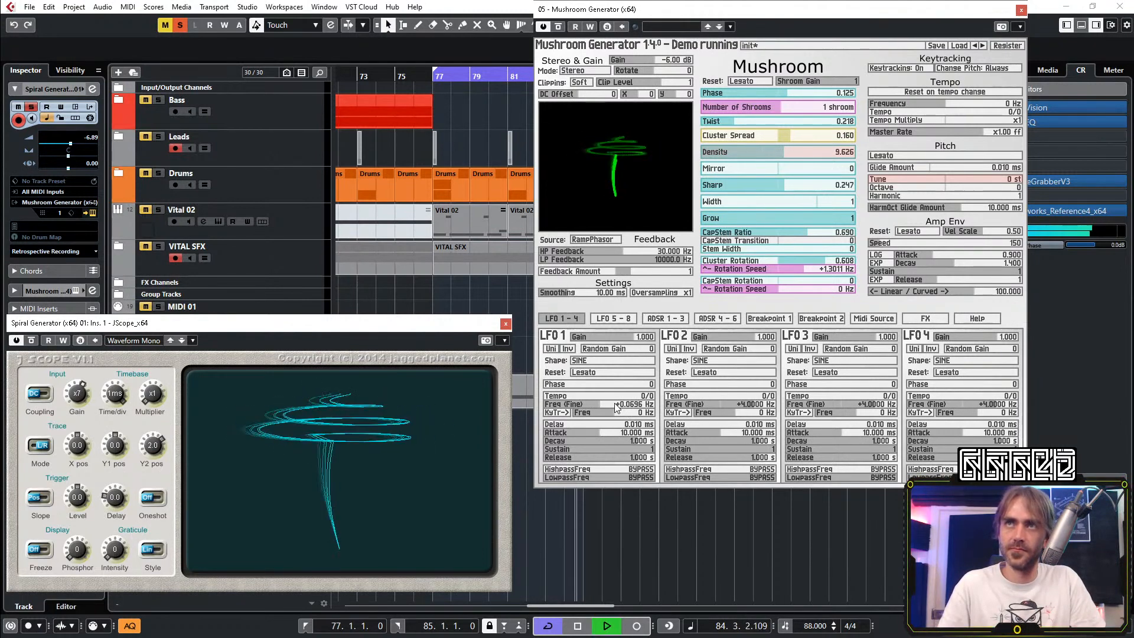
{"action": "left_click_drag", "start_coordinate": [616, 408], "coordinate": [624, 409]}
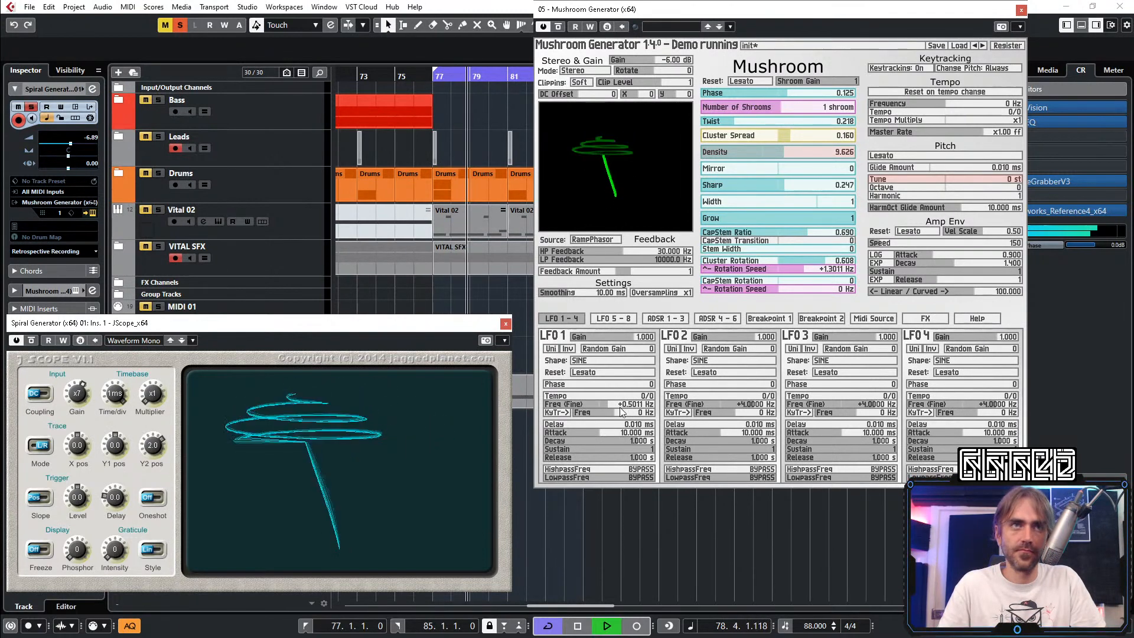
Step: Set LFO 1's Density modulation amount to 268.86 and its Freq (Fine) to +0.2502 Hz with Tempo at 0/0
{"action": "right_click", "coordinate": [789, 147]}
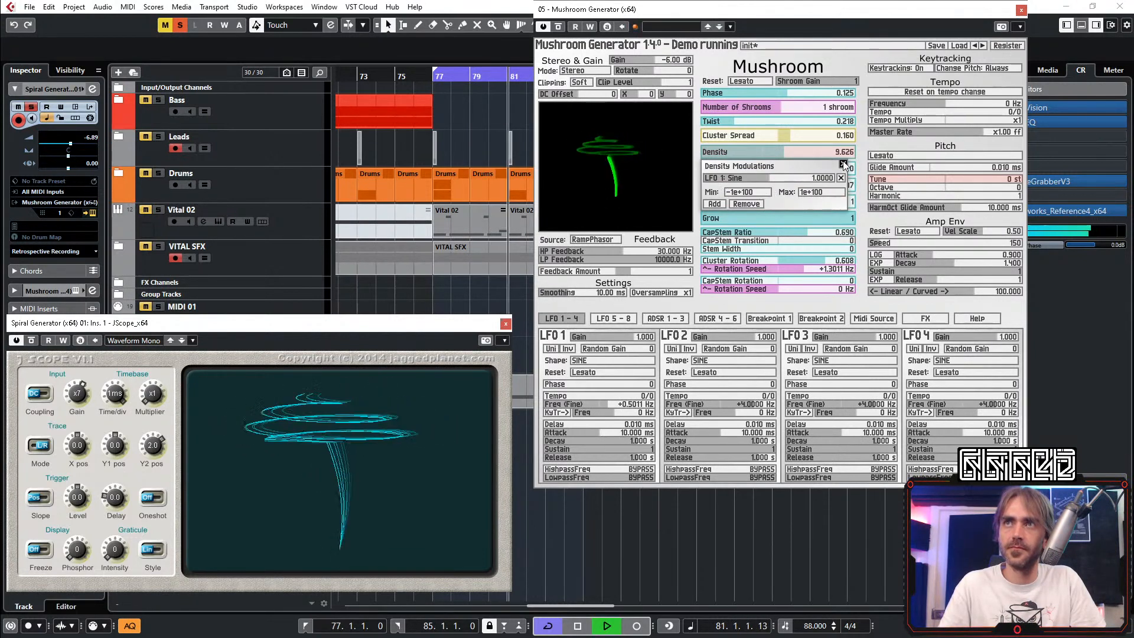
{"action": "mouse_move", "coordinate": [809, 176]}
{"action": "left_mouse_down"}
{"action": "mouse_move", "coordinate": [774, 177]}
{"action": "mouse_move", "coordinate": [809, 179]}
{"action": "left_mouse_up"}
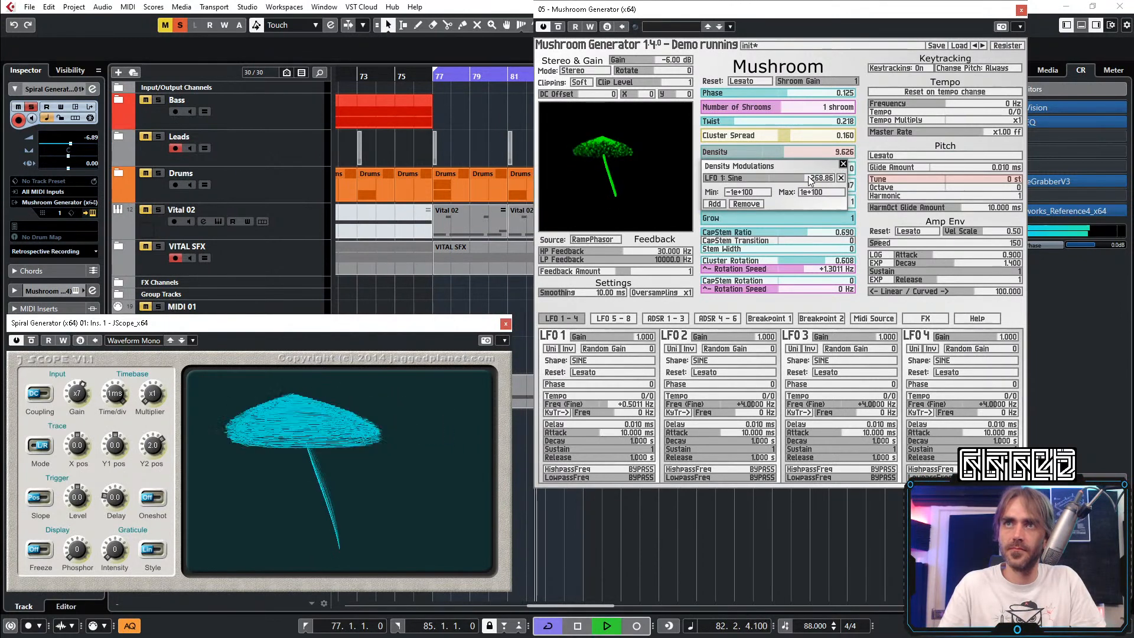
{"action": "left_click_drag", "start_coordinate": [609, 405], "coordinate": [622, 401]}
{"action": "double_click", "coordinate": [618, 411]}
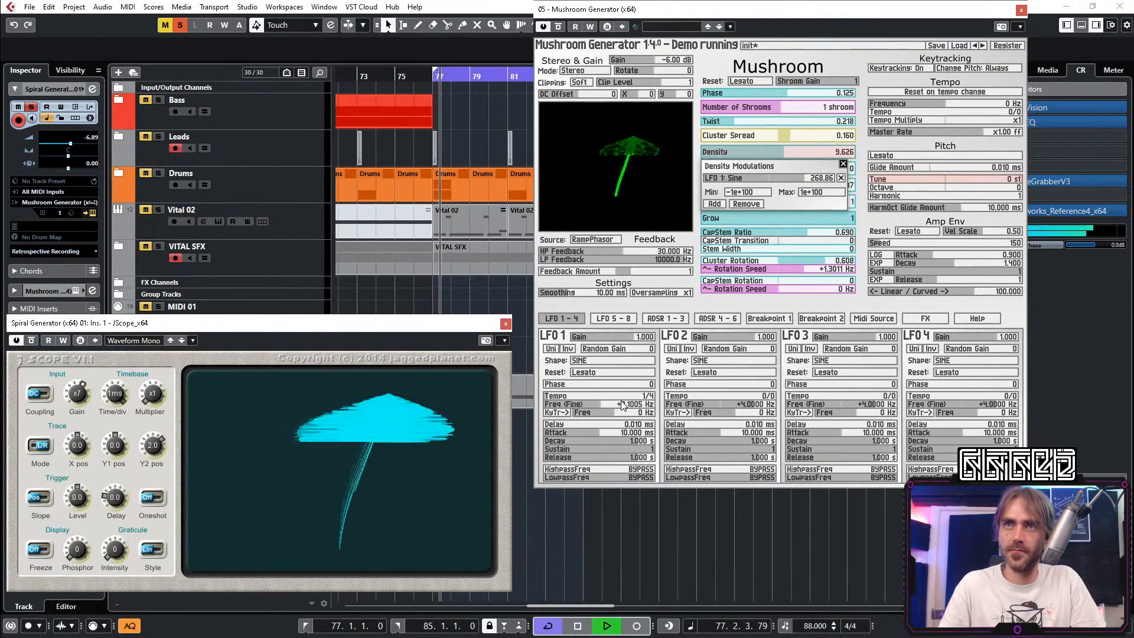
{"action": "double_click", "coordinate": [620, 404]}
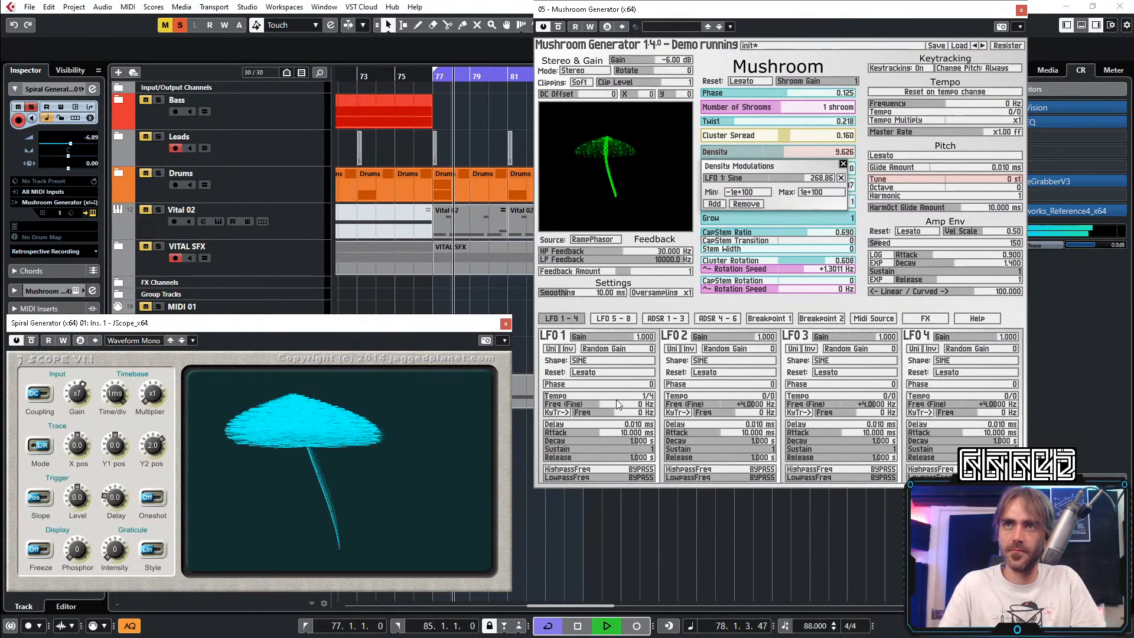
{"action": "double_click", "coordinate": [616, 397]}
{"action": "left_click_drag", "start_coordinate": [617, 404], "coordinate": [667, 406]}
{"action": "left_click", "coordinate": [783, 175]}
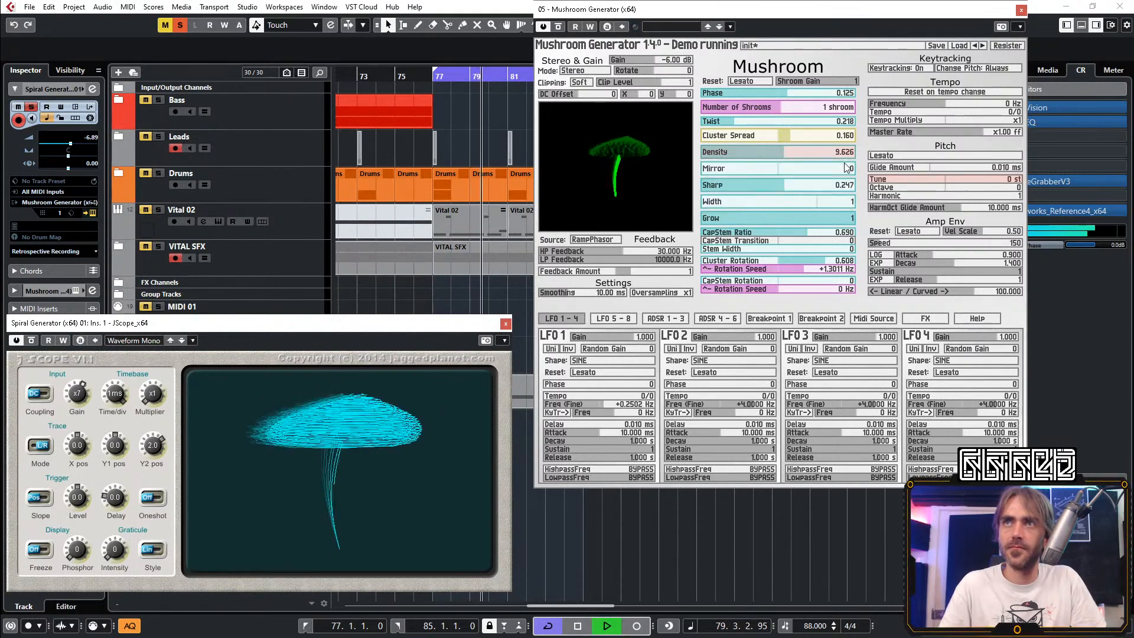
Step: Set Density to 3.000, the cluster Rotation Speed to +0.2264 Hz and LFO 1's Freq (Fine) to +0.1546 Hz
{"action": "mouse_move", "coordinate": [775, 154]}
{"action": "left_mouse_down"}
{"action": "mouse_move", "coordinate": [720, 161]}
{"action": "mouse_move", "coordinate": [771, 161]}
{"action": "left_mouse_up"}
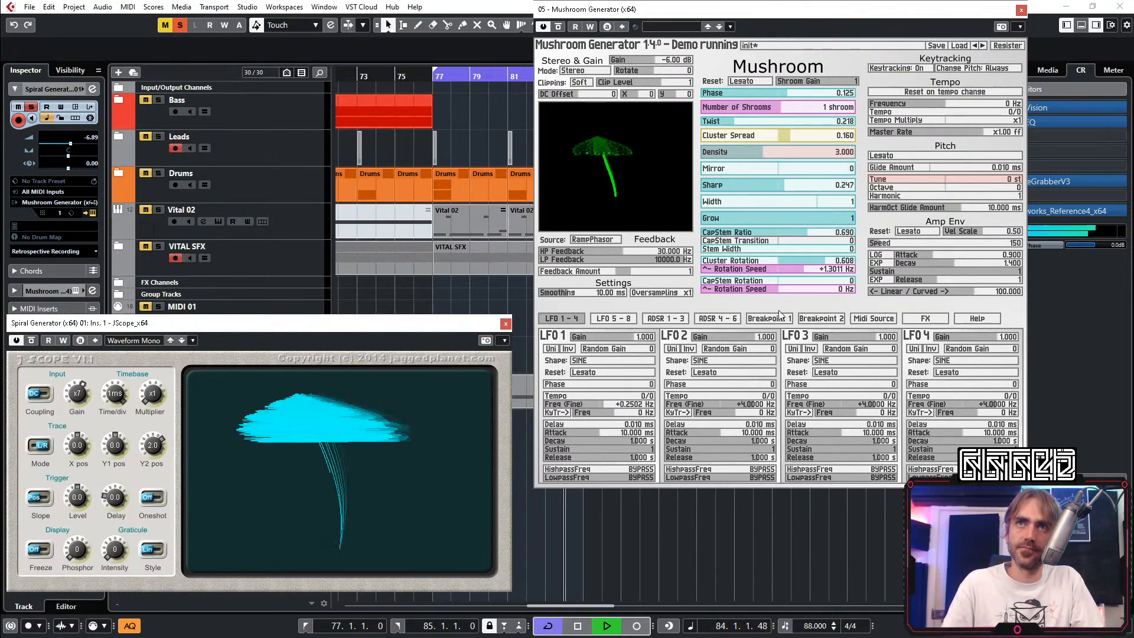
{"action": "left_click_drag", "start_coordinate": [801, 260], "coordinate": [767, 275]}
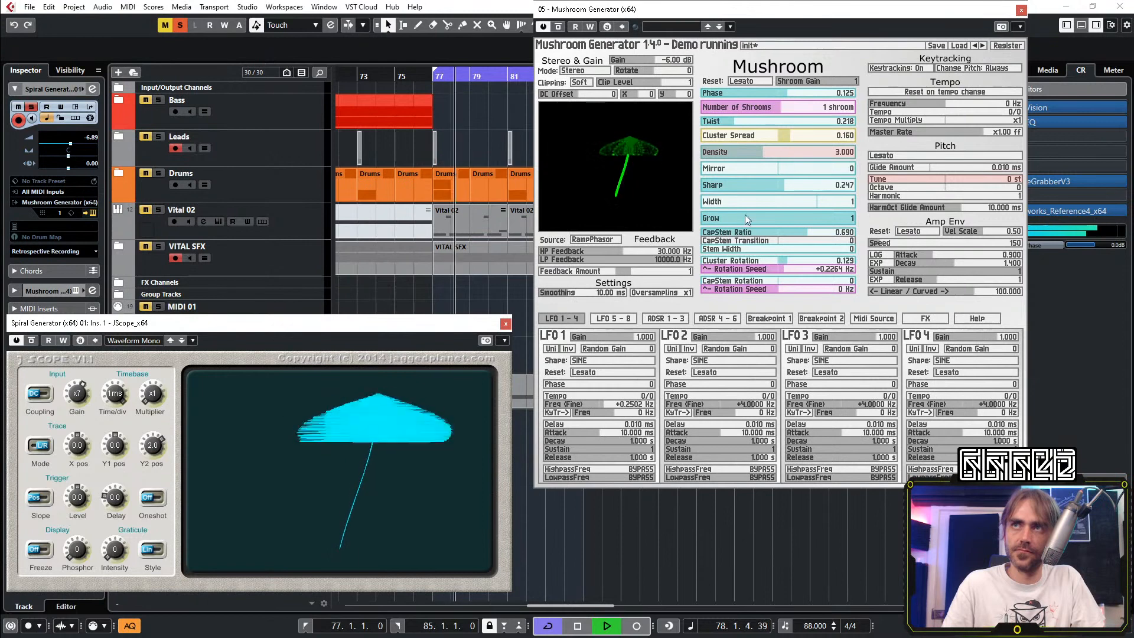
{"action": "left_click_drag", "start_coordinate": [611, 405], "coordinate": [605, 407]}
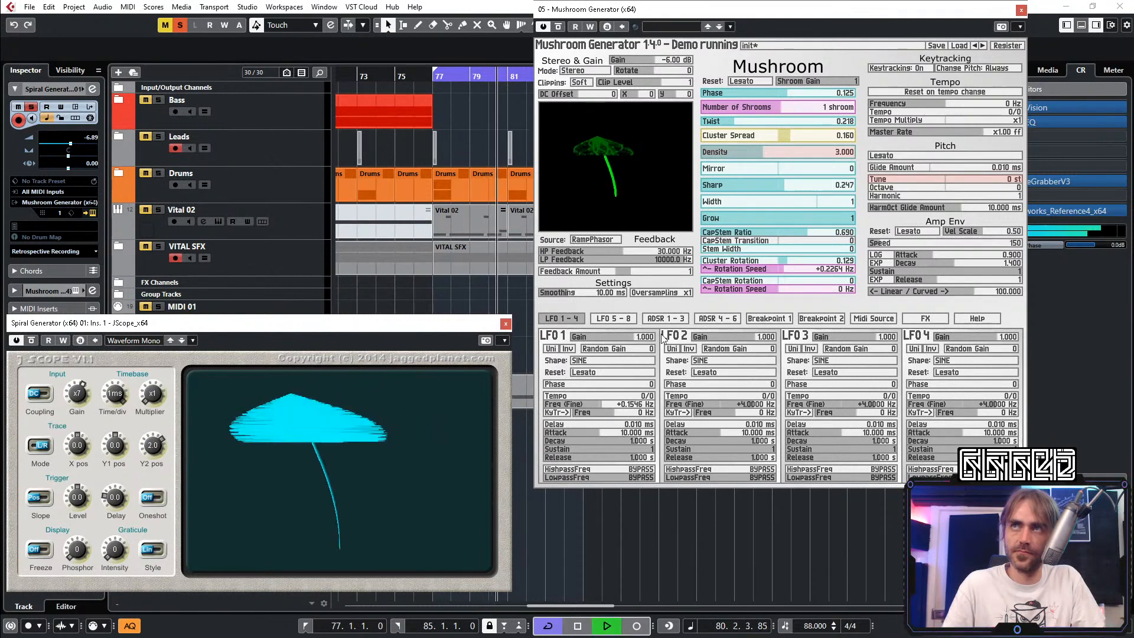
Step: Switch LFO 1's shape to TRI, set its Density modulation amount to 67.964 and close the modulation setup
{"action": "left_click", "coordinate": [590, 359]}
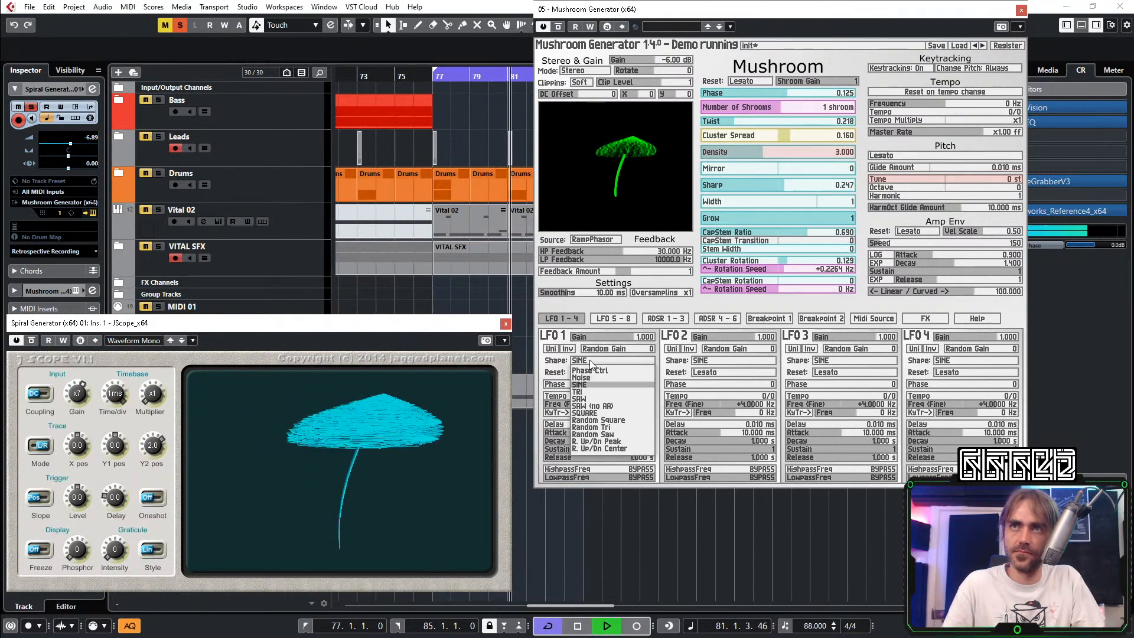
{"action": "left_click", "coordinate": [594, 392]}
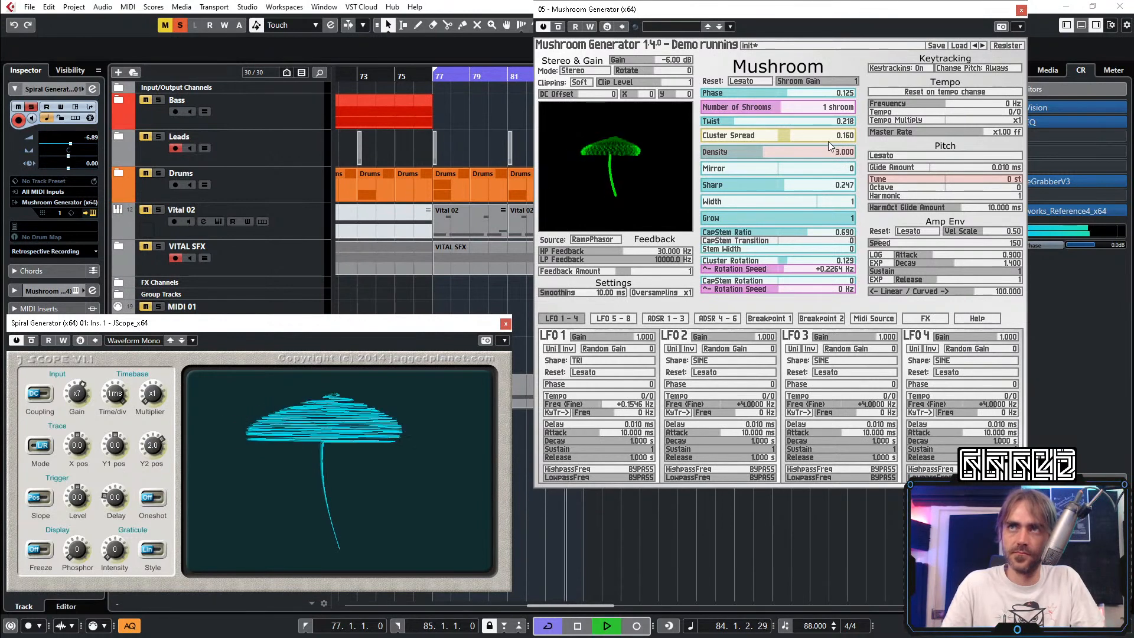
{"action": "right_click", "coordinate": [819, 155]}
{"action": "left_click", "coordinate": [722, 201]}
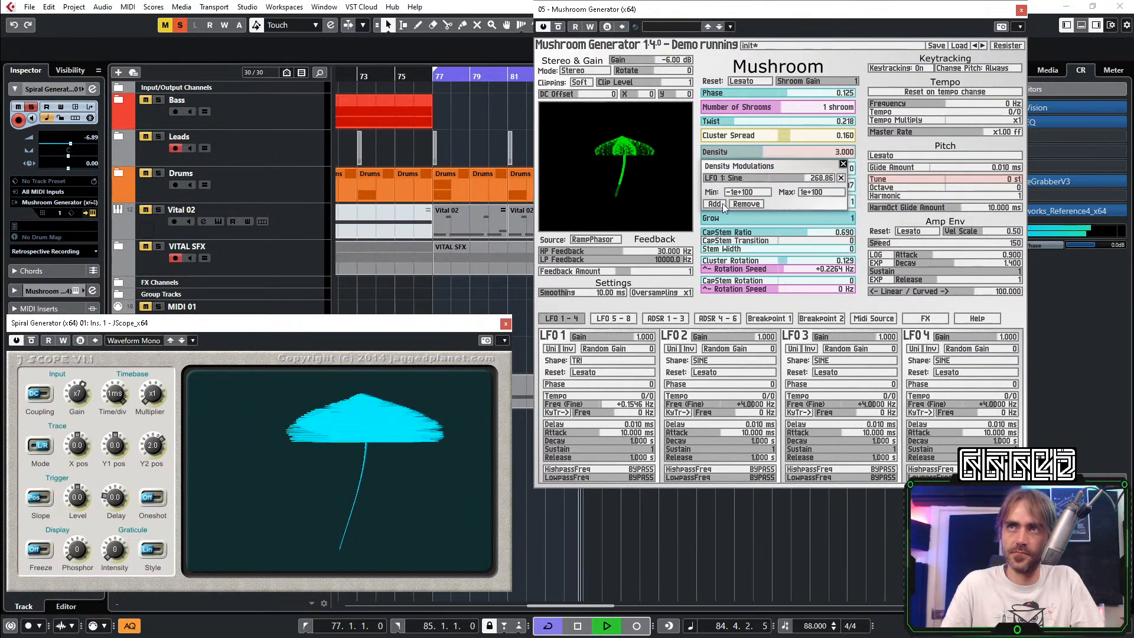
{"action": "mouse_move", "coordinate": [801, 180]}
{"action": "left_mouse_down"}
{"action": "mouse_move", "coordinate": [791, 183]}
{"action": "mouse_move", "coordinate": [808, 198]}
{"action": "mouse_move", "coordinate": [803, 190]}
{"action": "left_mouse_up"}
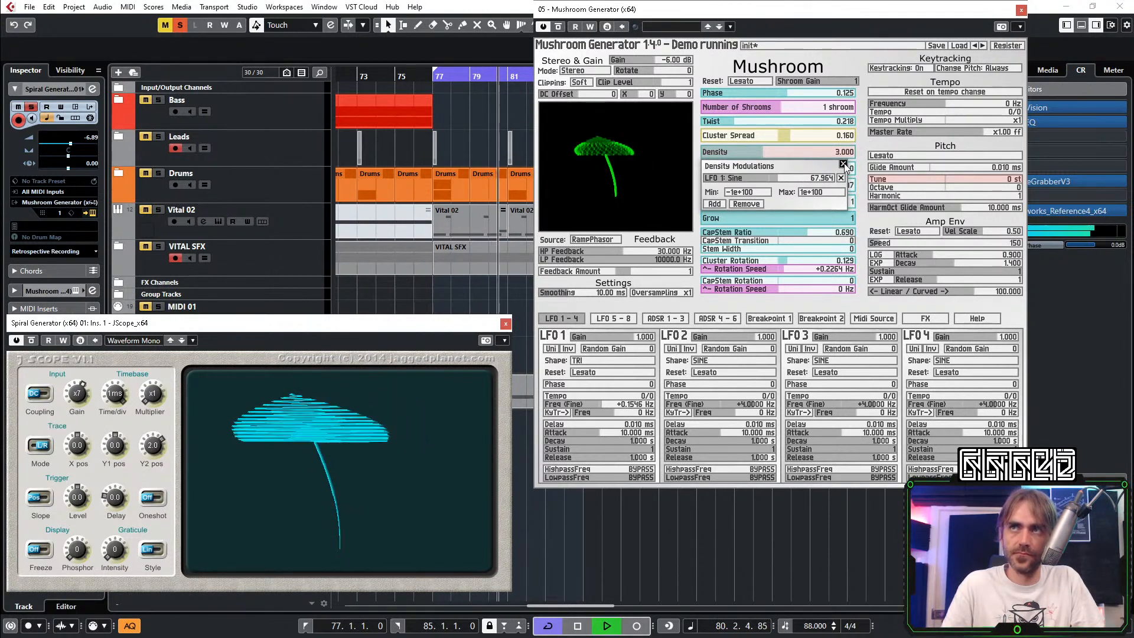
{"action": "left_click", "coordinate": [843, 164]}
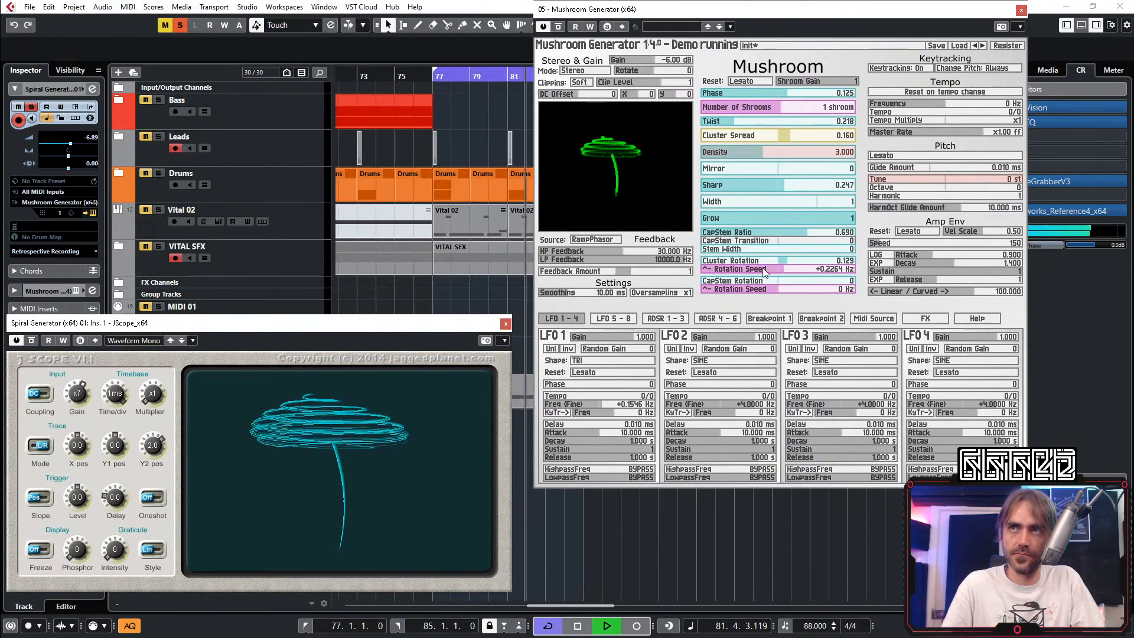
Step: Try wider mushroom caps, set Width to 0.985 and restart playback from bar 77
{"action": "scroll", "coordinate": [725, 202], "scroll_direction": "up", "scroll_amount": 4}
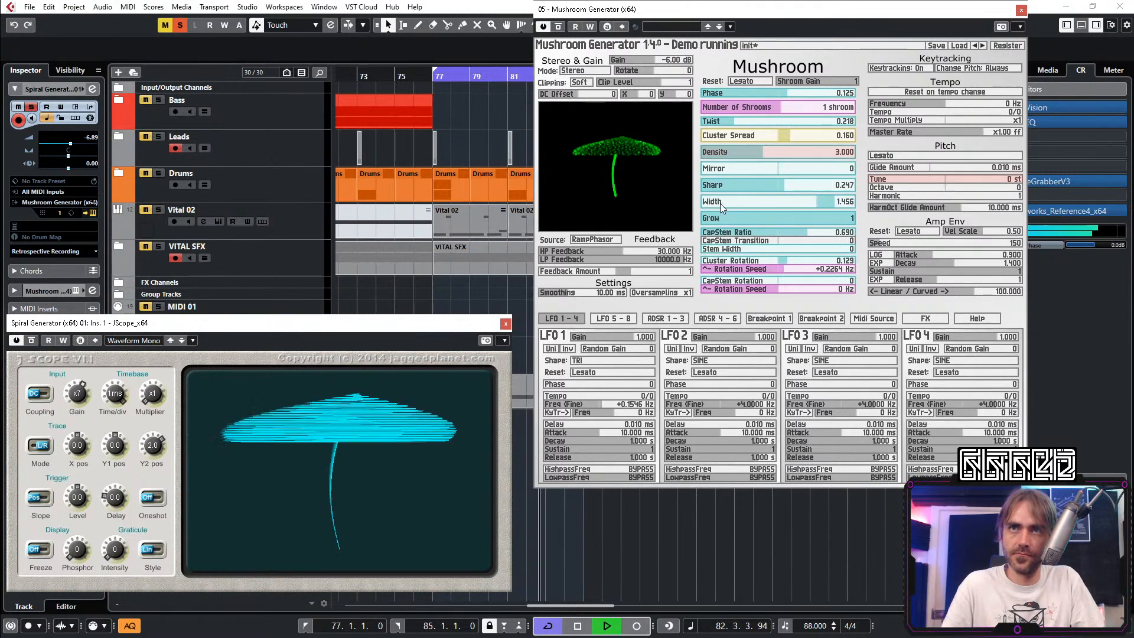
{"action": "mouse_move", "coordinate": [721, 203]}
{"action": "left_mouse_down"}
{"action": "mouse_move", "coordinate": [664, 200]}
{"action": "mouse_move", "coordinate": [707, 202]}
{"action": "mouse_move", "coordinate": [670, 199]}
{"action": "mouse_move", "coordinate": [714, 188]}
{"action": "left_mouse_up"}
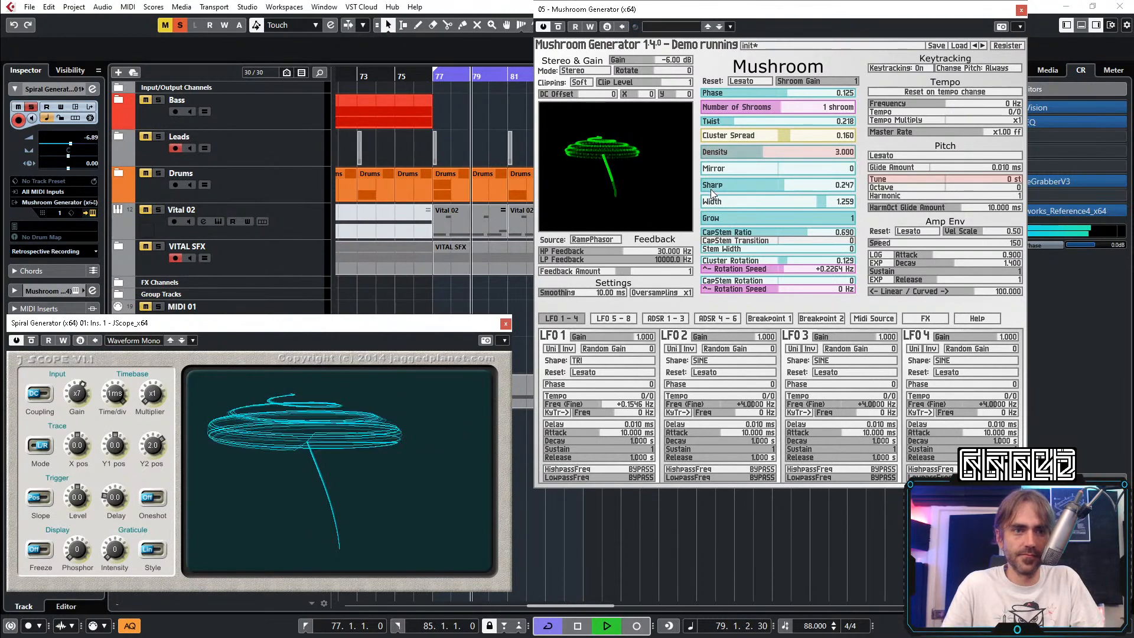
{"action": "left_click_drag", "start_coordinate": [825, 199], "coordinate": [814, 201]}
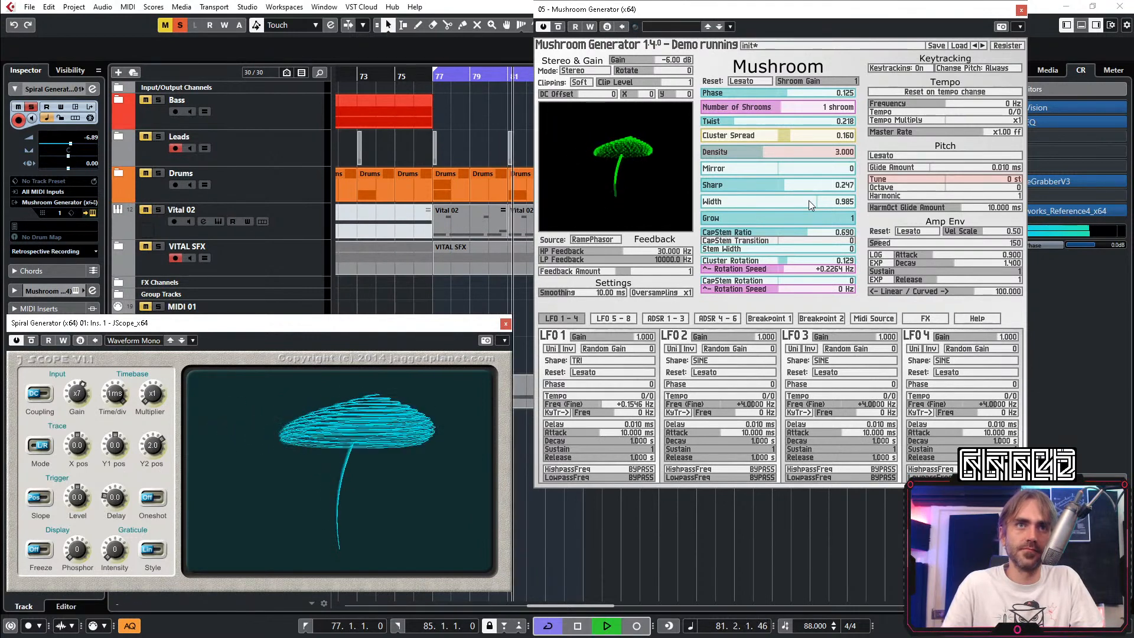
{"action": "key", "text": "space"}
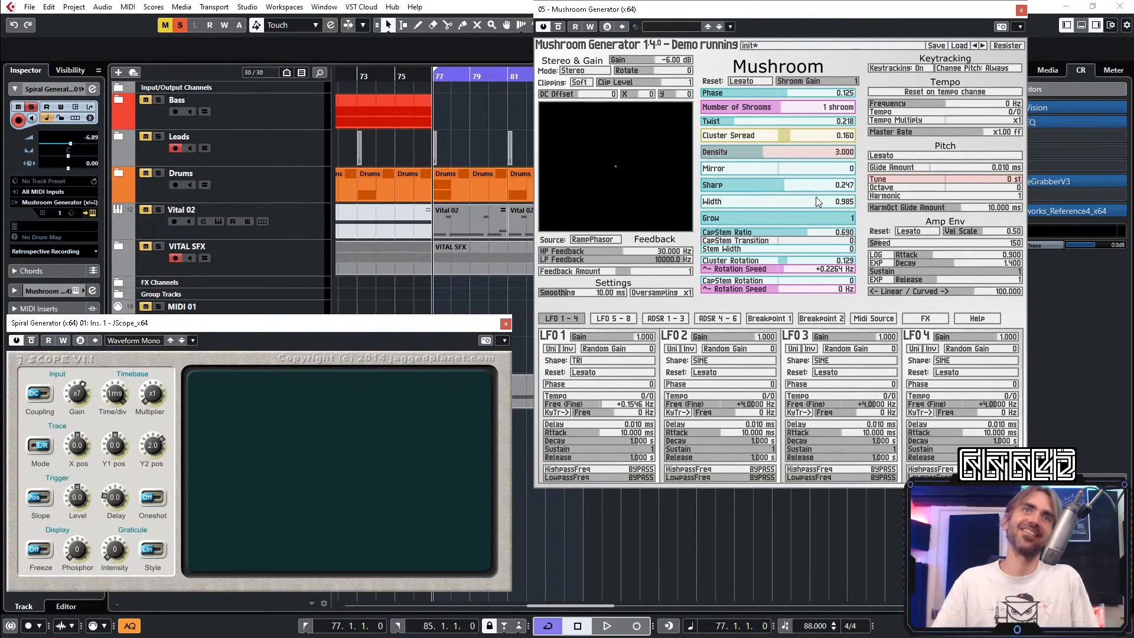
{"action": "key", "text": "space"}
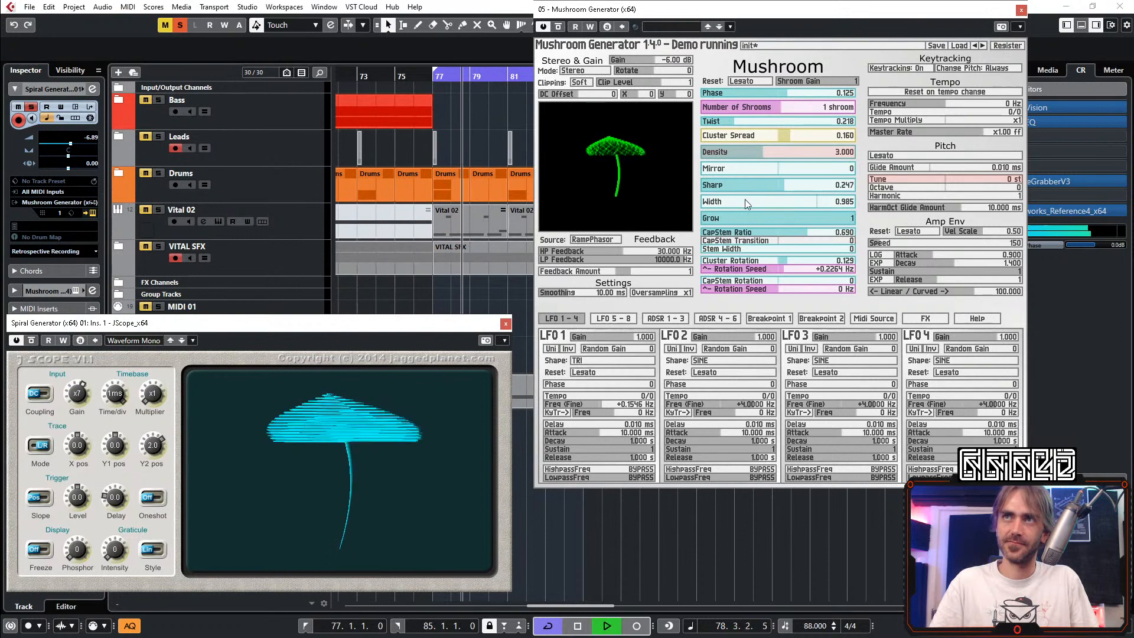
Step: Try Number of Shrooms at 12, 1 and -7 anti shrooms, stopping and restarting playback between changes
{"action": "key", "text": "space"}
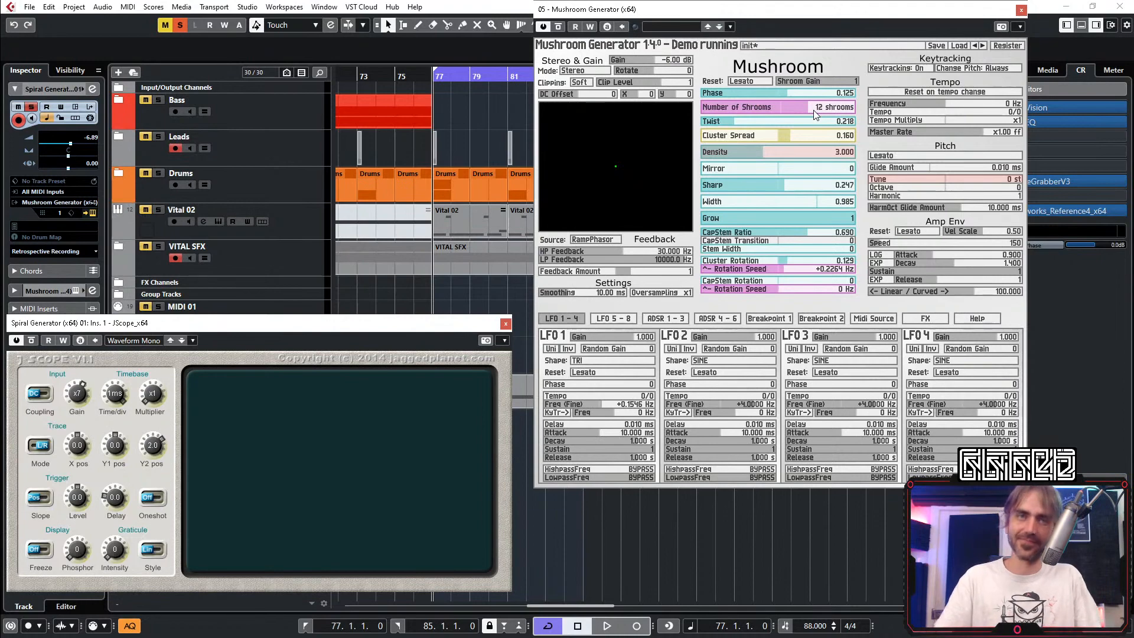
{"action": "key", "text": "space"}
{"action": "left_click_drag", "start_coordinate": [814, 114], "coordinate": [755, 113]}
{"action": "key", "text": "space"}
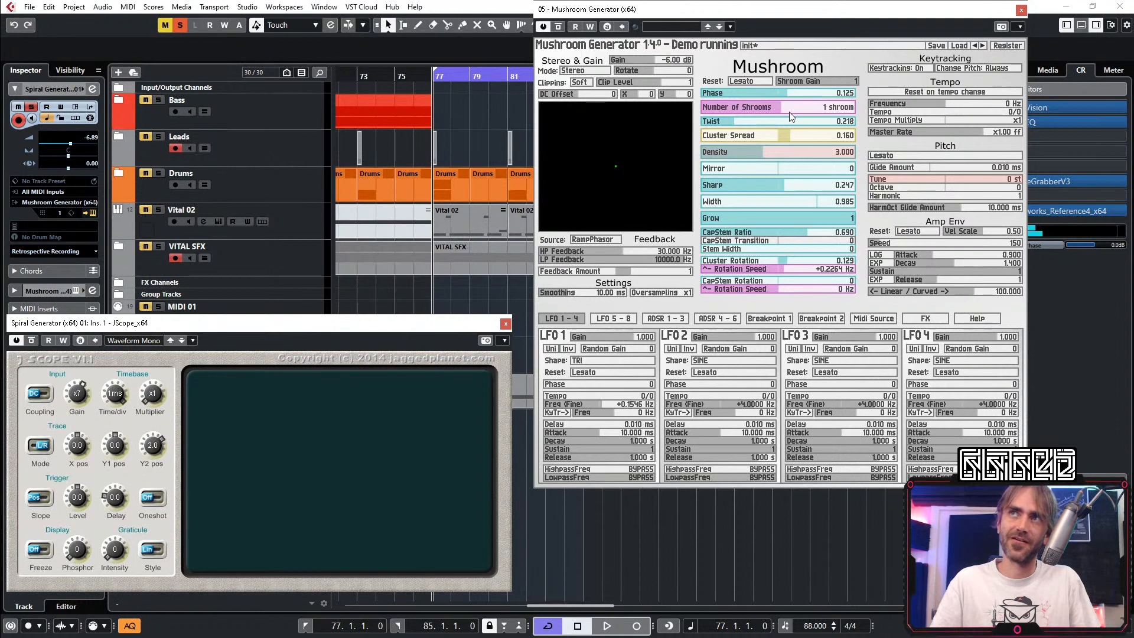
{"action": "left_click_drag", "start_coordinate": [790, 113], "coordinate": [778, 116]}
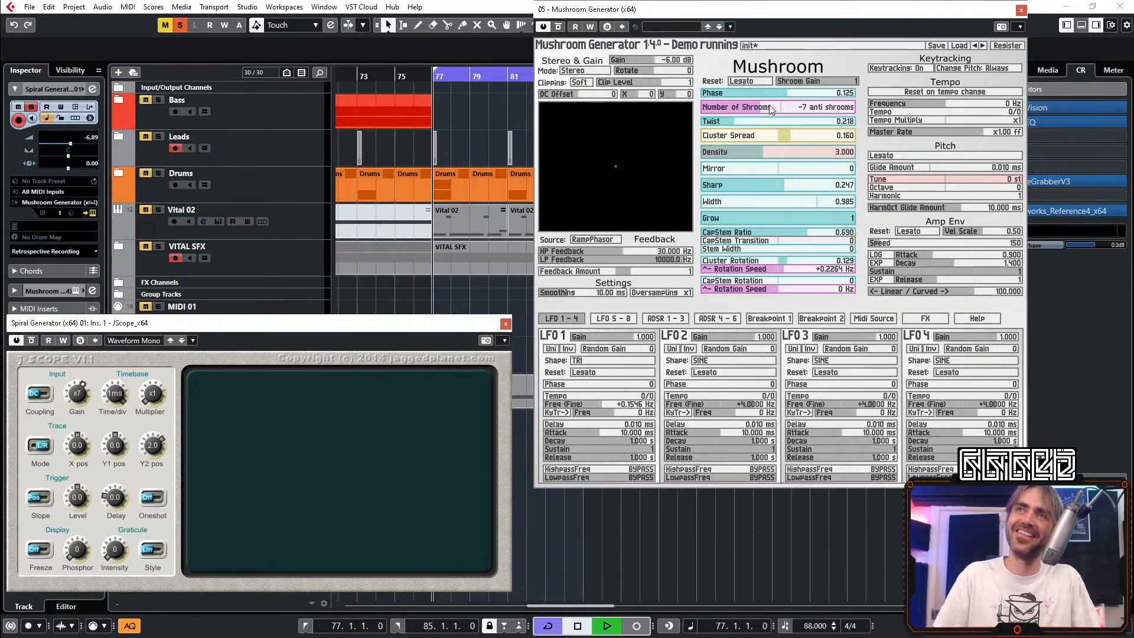
{"action": "key", "text": "space"}
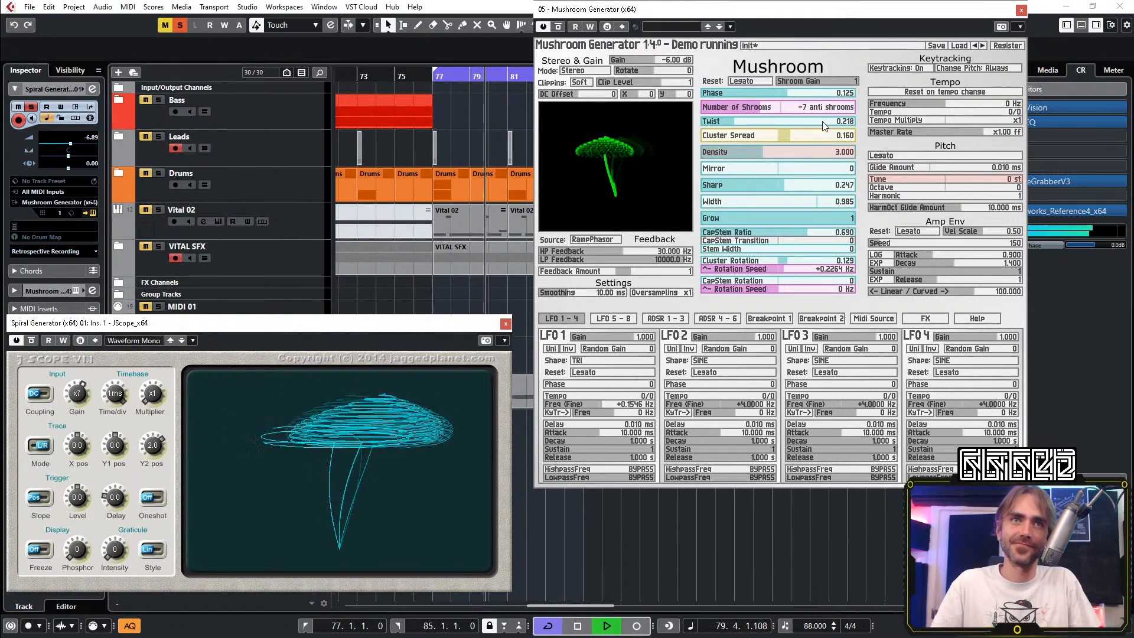
Step: Try 16 and 3 shrooms during playback, then return Number of Shrooms to 1 shroom
{"action": "left_click_drag", "start_coordinate": [790, 105], "coordinate": [836, 110]}
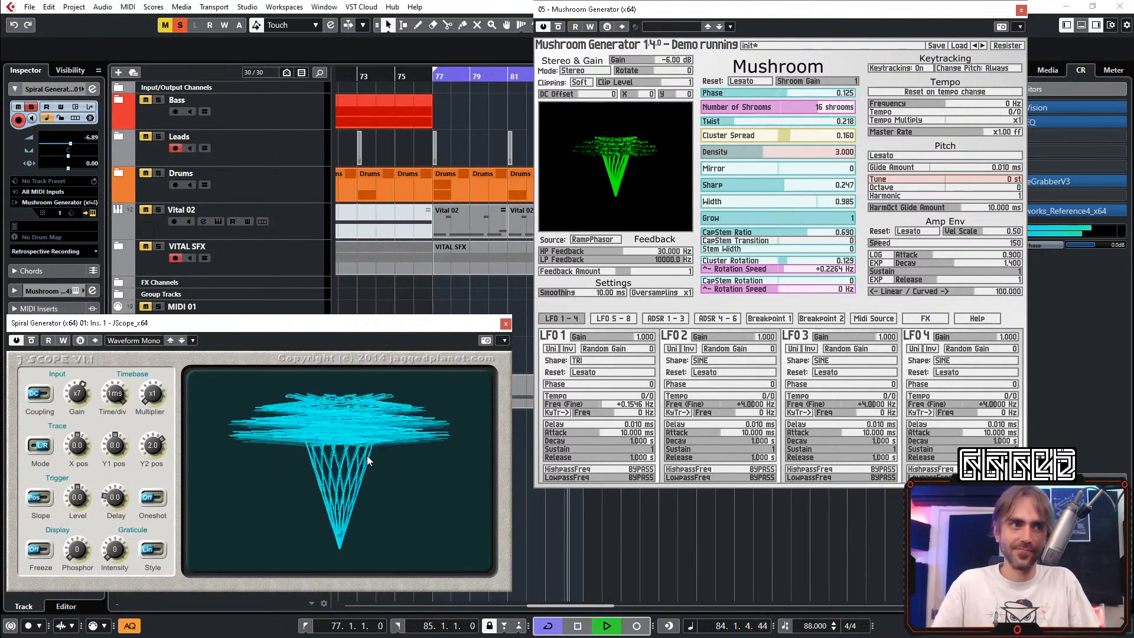
{"action": "key", "text": "space"}
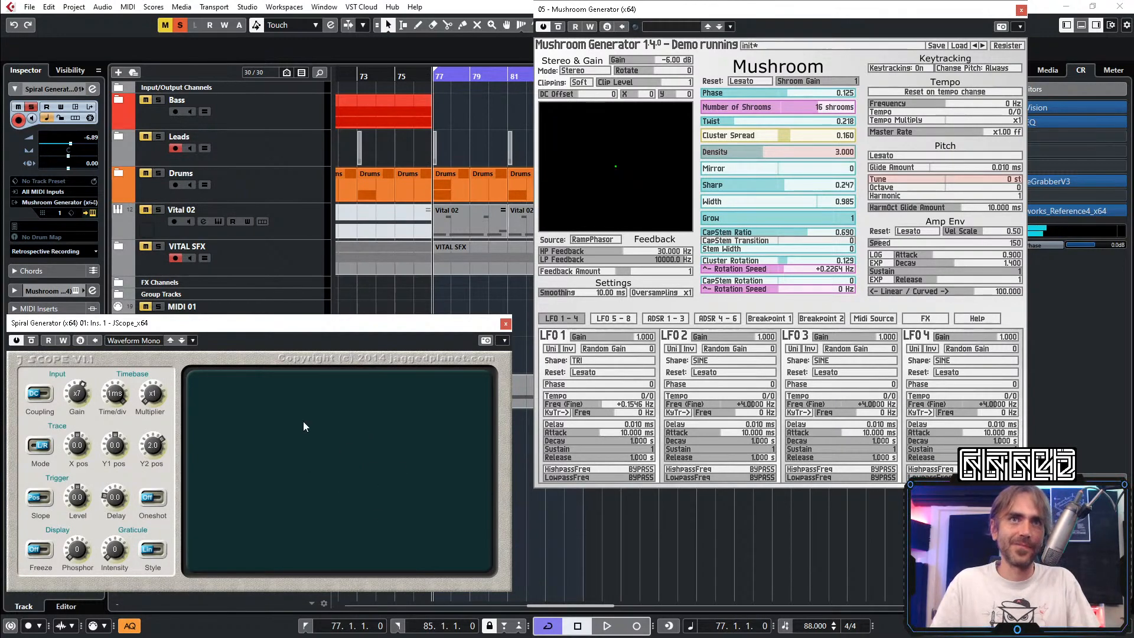
{"action": "key", "text": "space"}
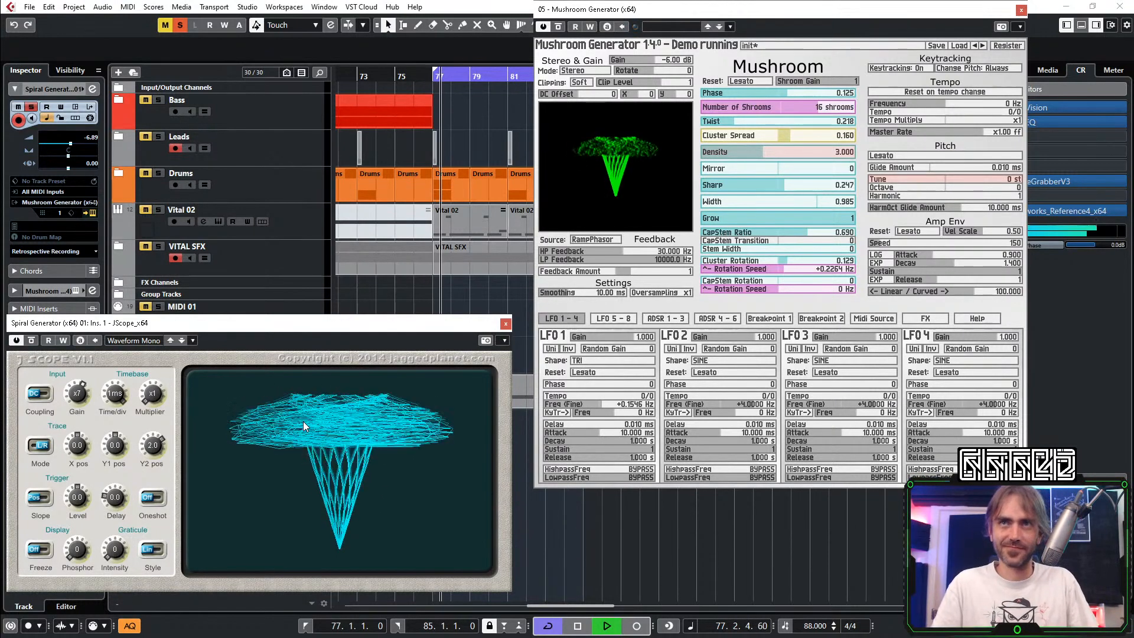
{"action": "left_click", "coordinate": [786, 108]}
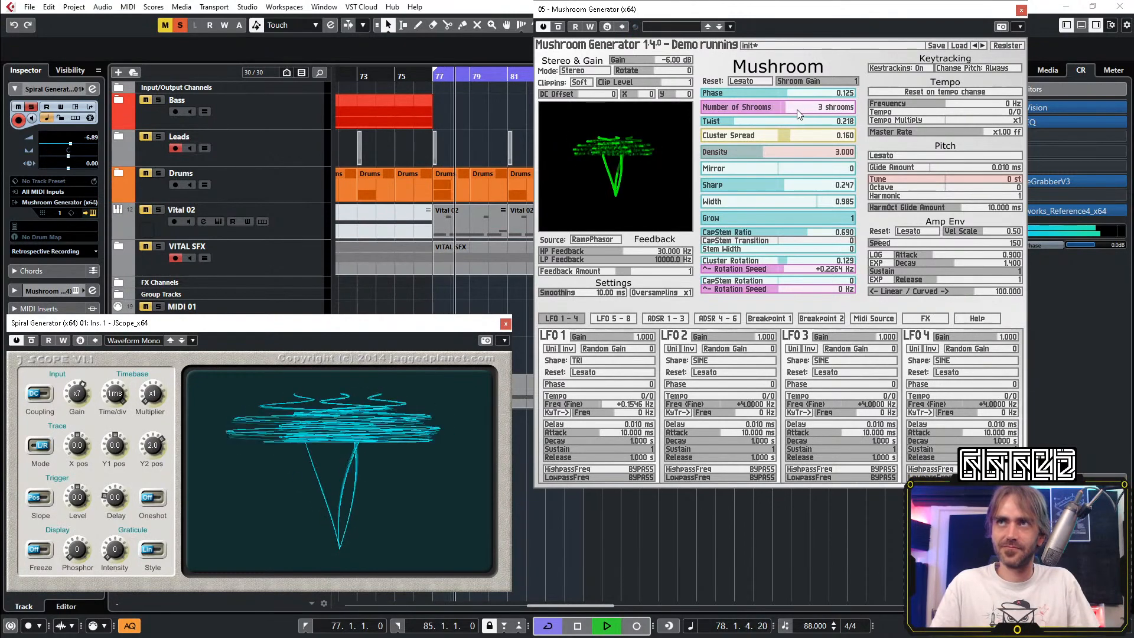
{"action": "left_click_drag", "start_coordinate": [797, 111], "coordinate": [793, 109]}
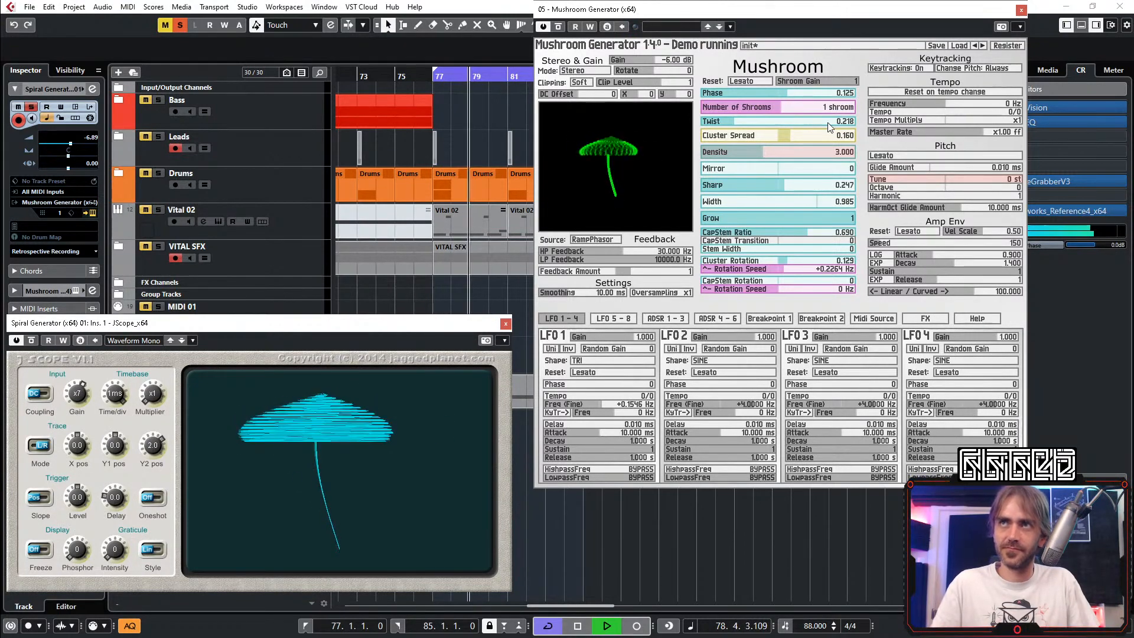
Step: Try extreme Twist, Cluster Spread and Grow values, then set Twist to 0.217, Cluster Spread to 0.152 and Grow to 1
{"action": "left_click", "coordinate": [786, 136]}
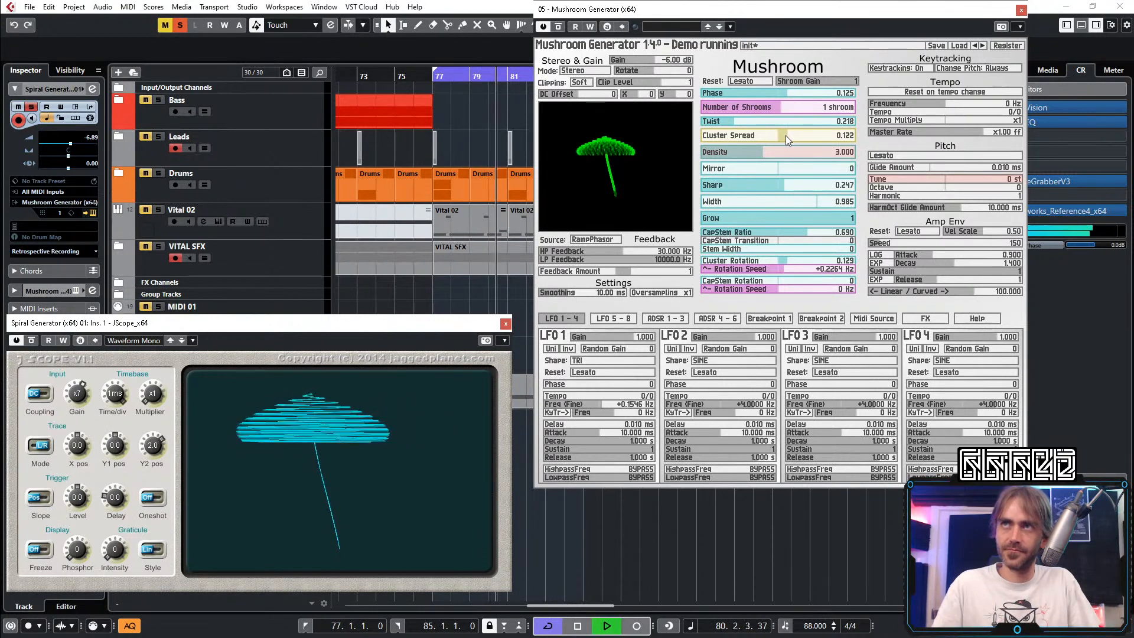
{"action": "mouse_move", "coordinate": [785, 136]}
{"action": "left_mouse_down"}
{"action": "mouse_move", "coordinate": [707, 135]}
{"action": "mouse_move", "coordinate": [840, 144]}
{"action": "mouse_move", "coordinate": [792, 125]}
{"action": "mouse_move", "coordinate": [879, 121]}
{"action": "left_mouse_up"}
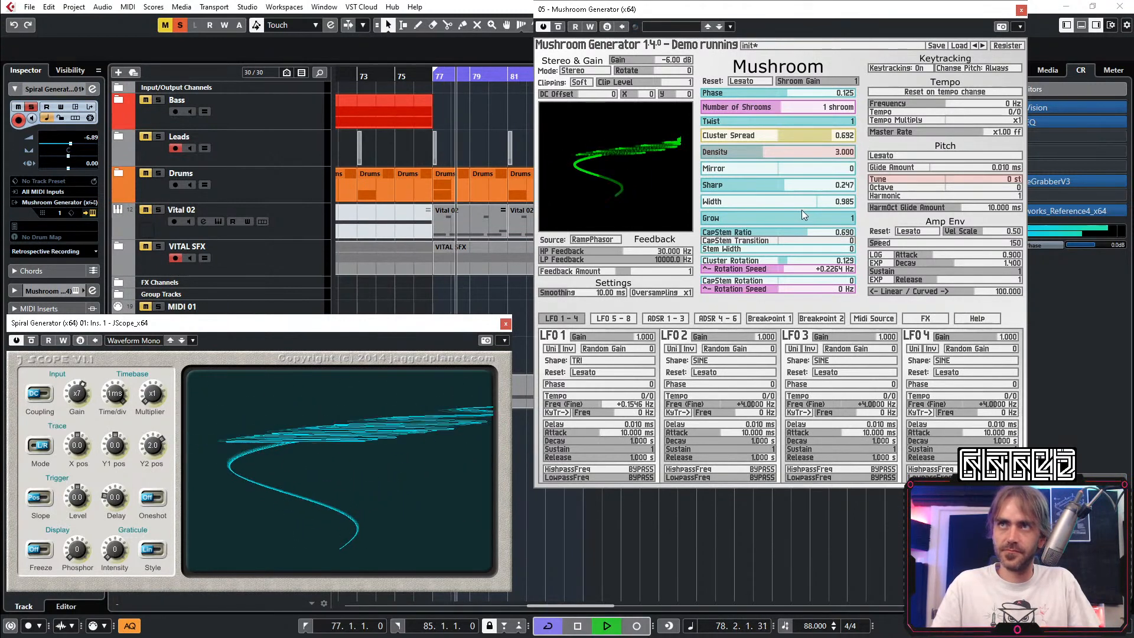
{"action": "mouse_move", "coordinate": [803, 216]}
{"action": "left_mouse_down"}
{"action": "mouse_move", "coordinate": [782, 212]}
{"action": "mouse_move", "coordinate": [796, 217]}
{"action": "left_mouse_up"}
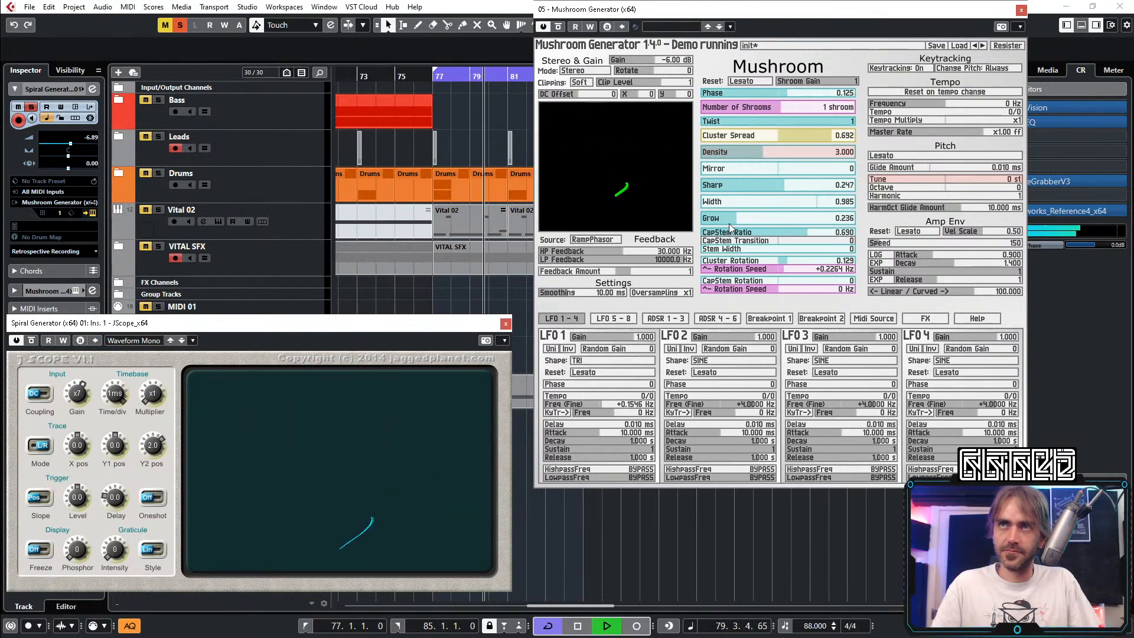
{"action": "left_click_drag", "start_coordinate": [758, 217], "coordinate": [839, 199]}
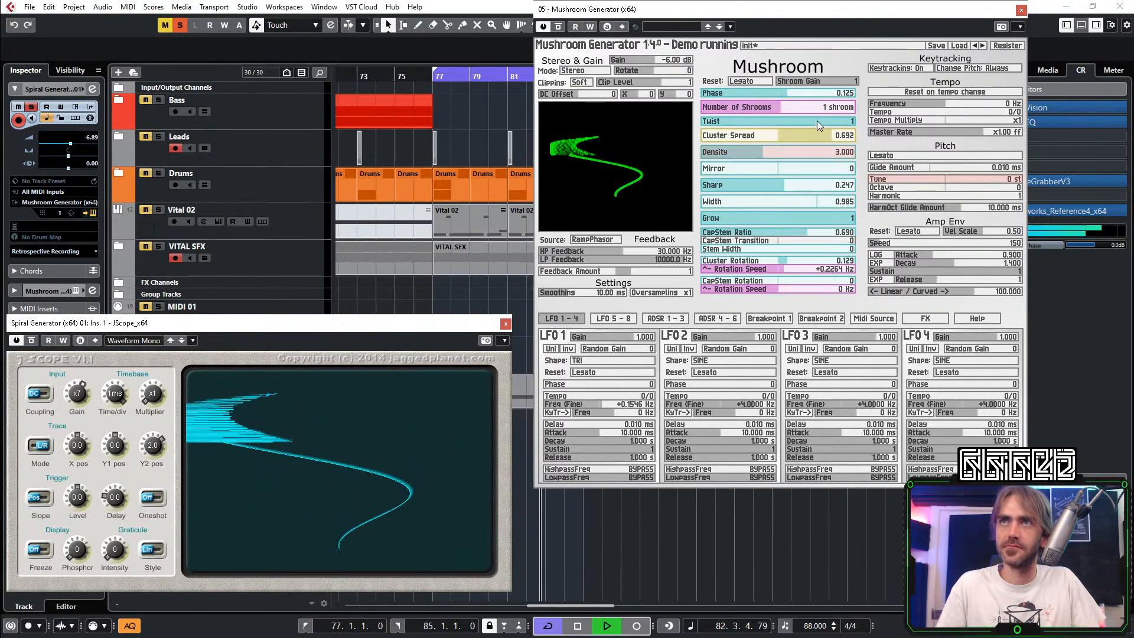
{"action": "mouse_move", "coordinate": [817, 120]}
{"action": "left_mouse_down"}
{"action": "mouse_move", "coordinate": [675, 128]}
{"action": "mouse_move", "coordinate": [828, 134]}
{"action": "mouse_move", "coordinate": [781, 135]}
{"action": "left_mouse_up"}
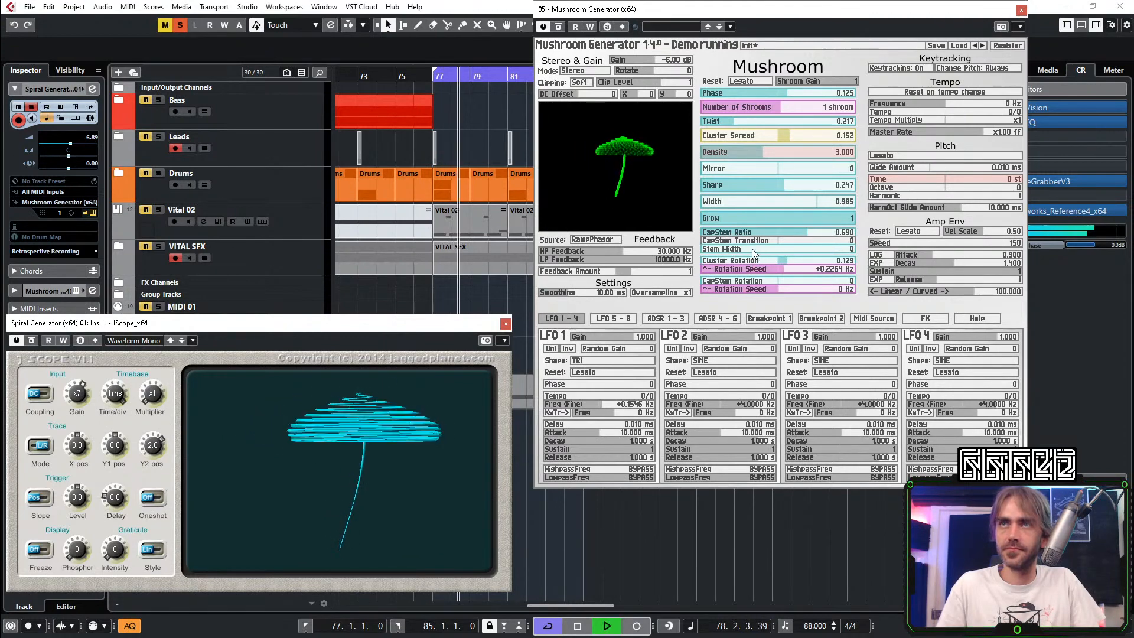
Step: Try different stem shapes, set Stem Width to 0.156 and CapStem Ratio to 0.709, and stop playback
{"action": "mouse_move", "coordinate": [786, 249]}
{"action": "left_mouse_down"}
{"action": "mouse_move", "coordinate": [763, 248]}
{"action": "mouse_move", "coordinate": [798, 247]}
{"action": "mouse_move", "coordinate": [786, 253]}
{"action": "left_mouse_up"}
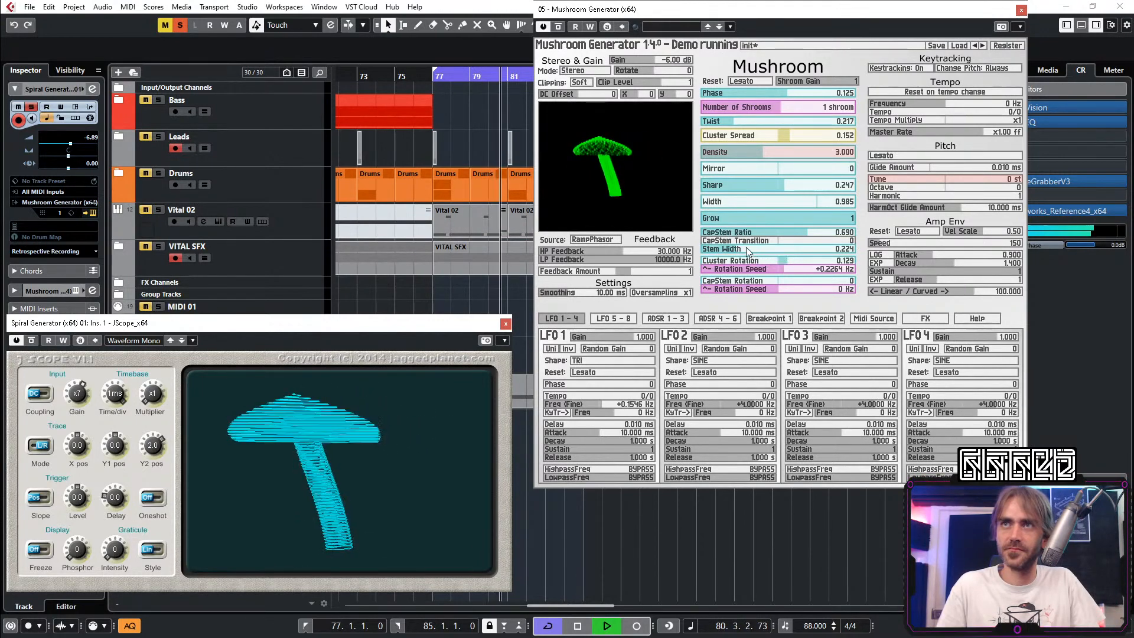
{"action": "left_click_drag", "start_coordinate": [799, 233], "coordinate": [823, 233]}
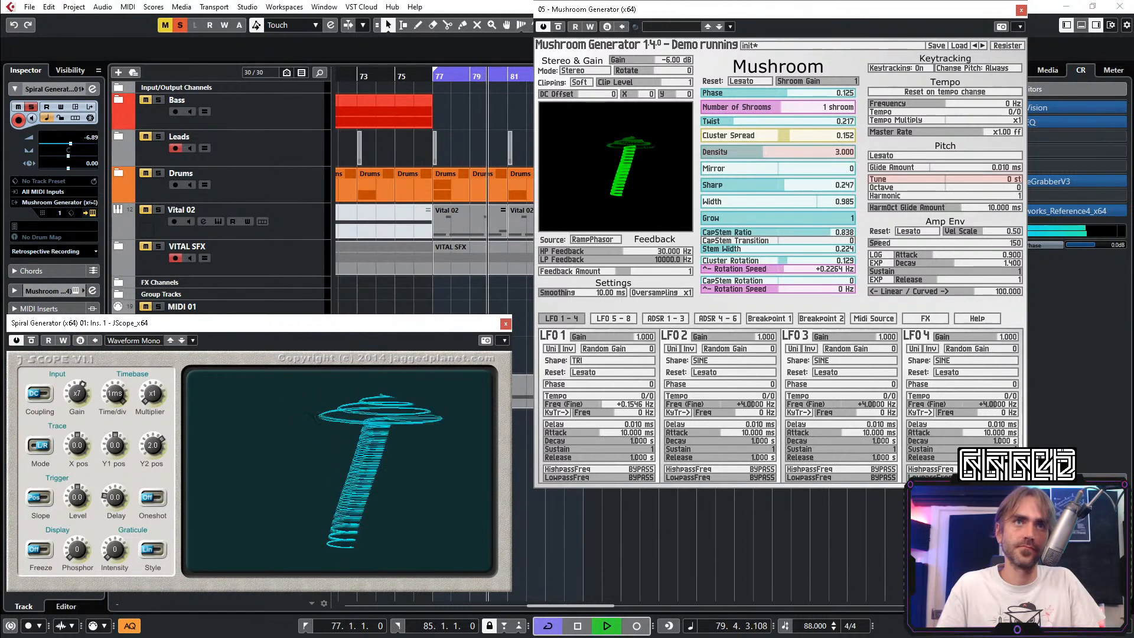
{"action": "key", "text": "ctrl+w"}
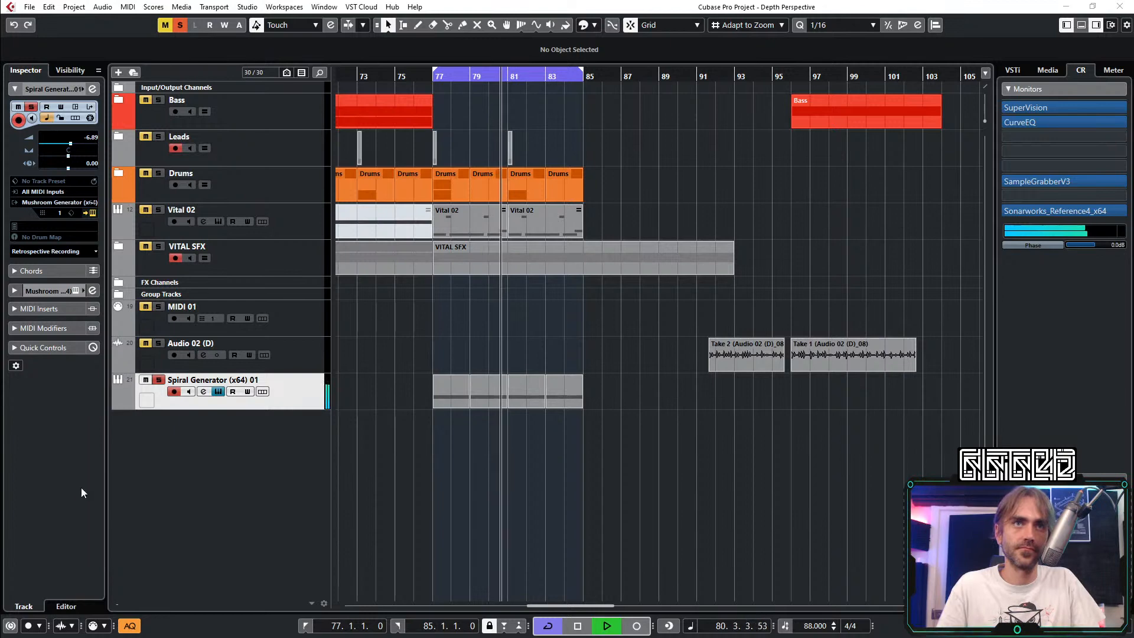
{"action": "key", "text": "ctrl+w"}
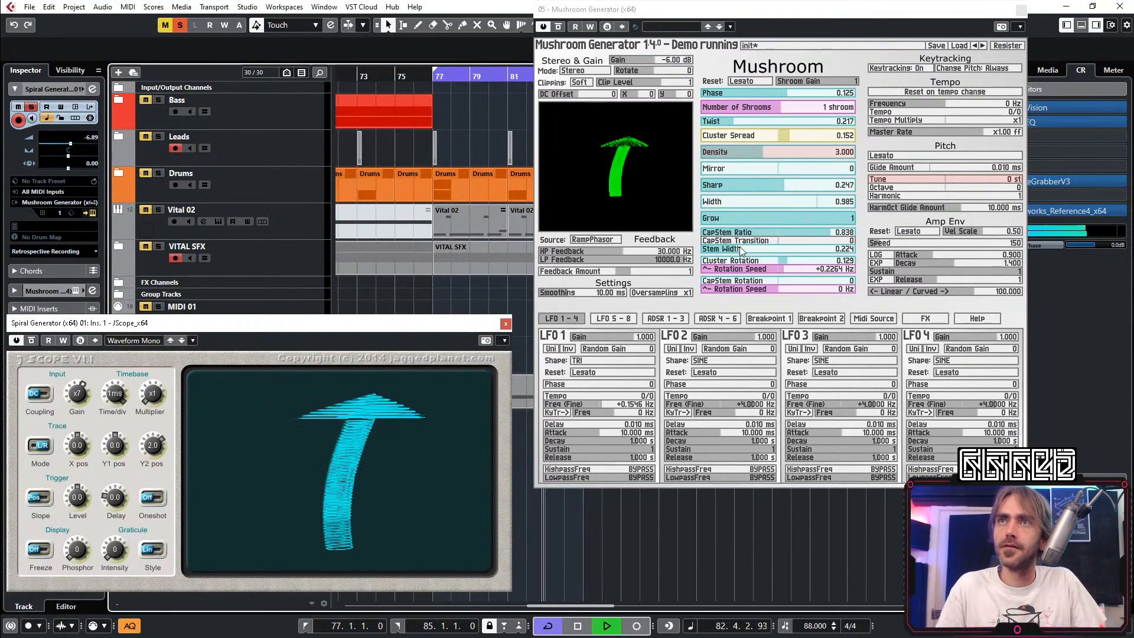
{"action": "left_click_drag", "start_coordinate": [739, 247], "coordinate": [816, 223]}
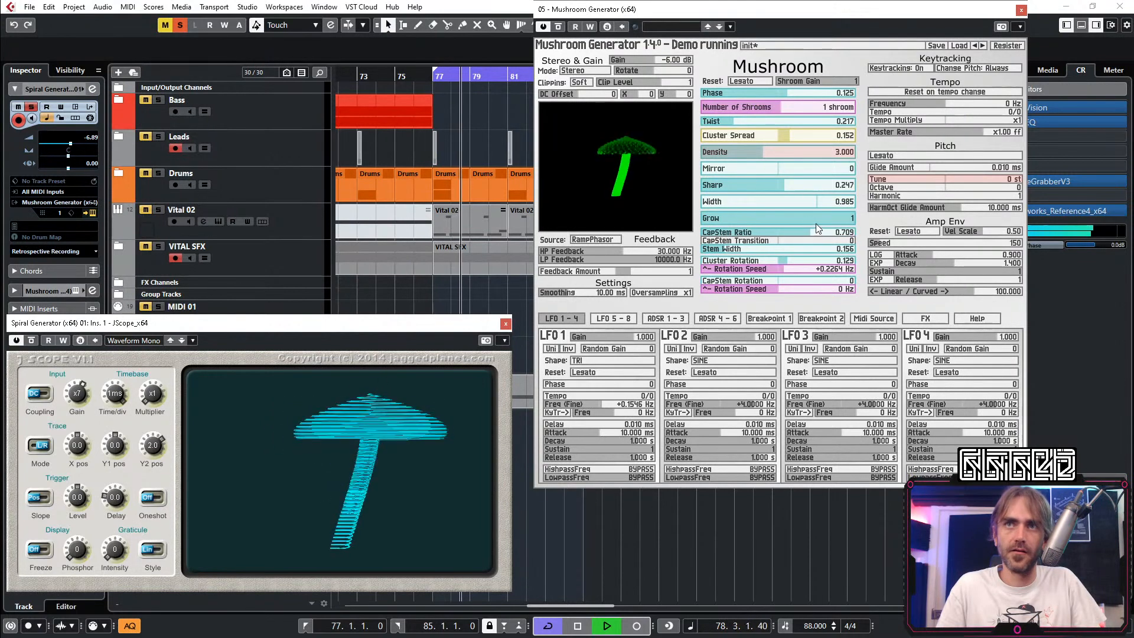
{"action": "key", "text": "space"}
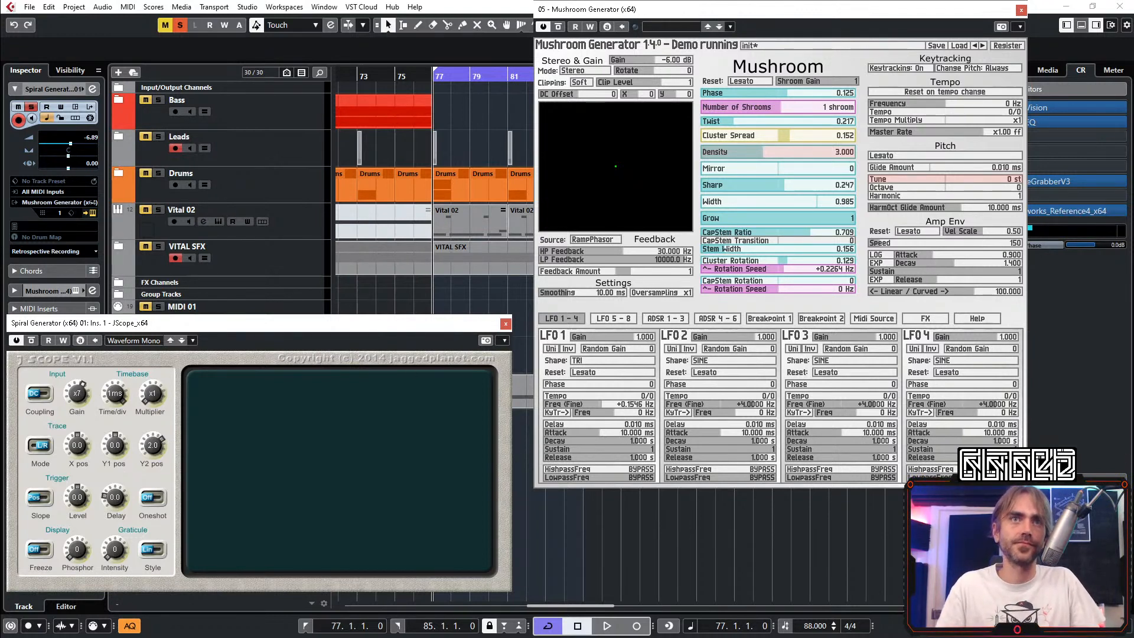
Step: Move the Mushroom Generator window down, then close both the JScope and Mushroom Generator windows
{"action": "left_click_drag", "start_coordinate": [760, 21], "coordinate": [753, 90]}
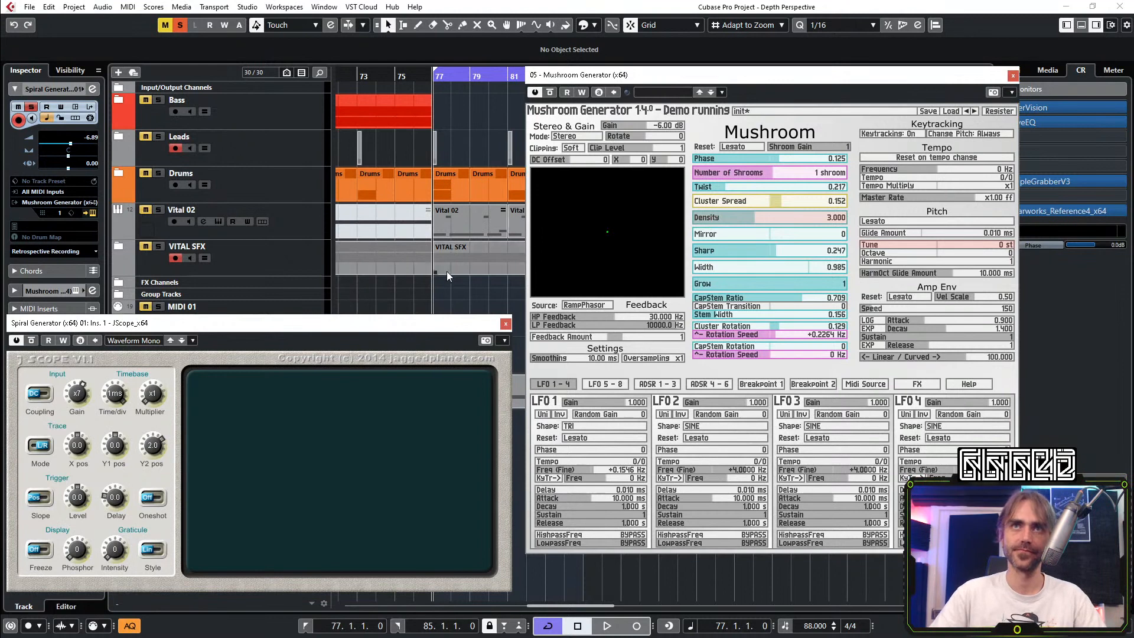
{"action": "left_click", "coordinate": [506, 324]}
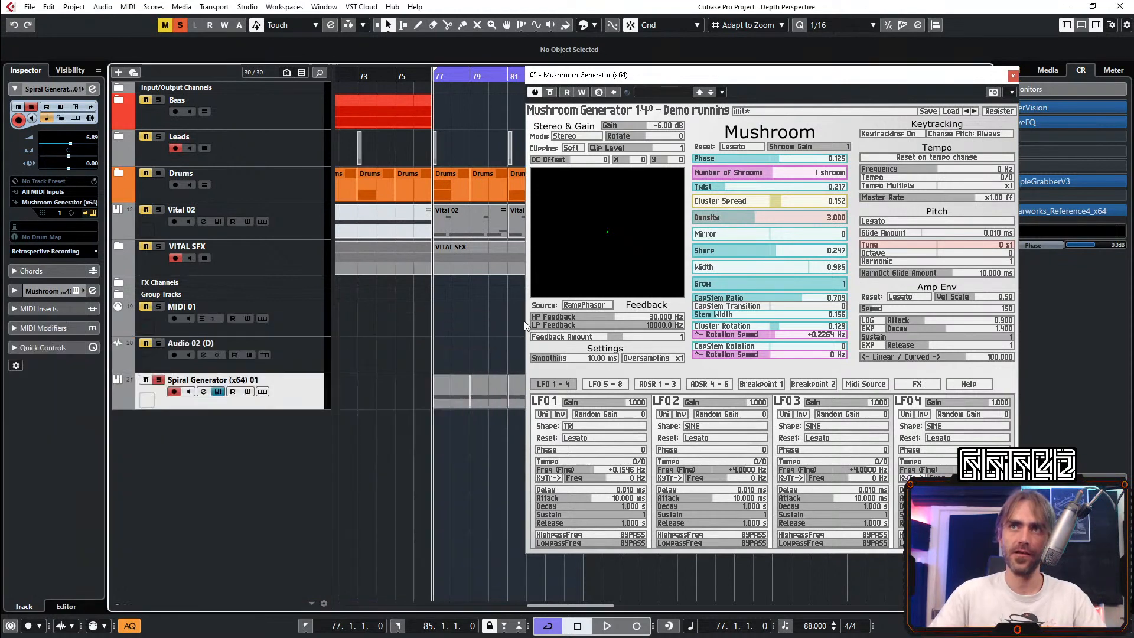
{"action": "left_click", "coordinate": [1014, 75]}
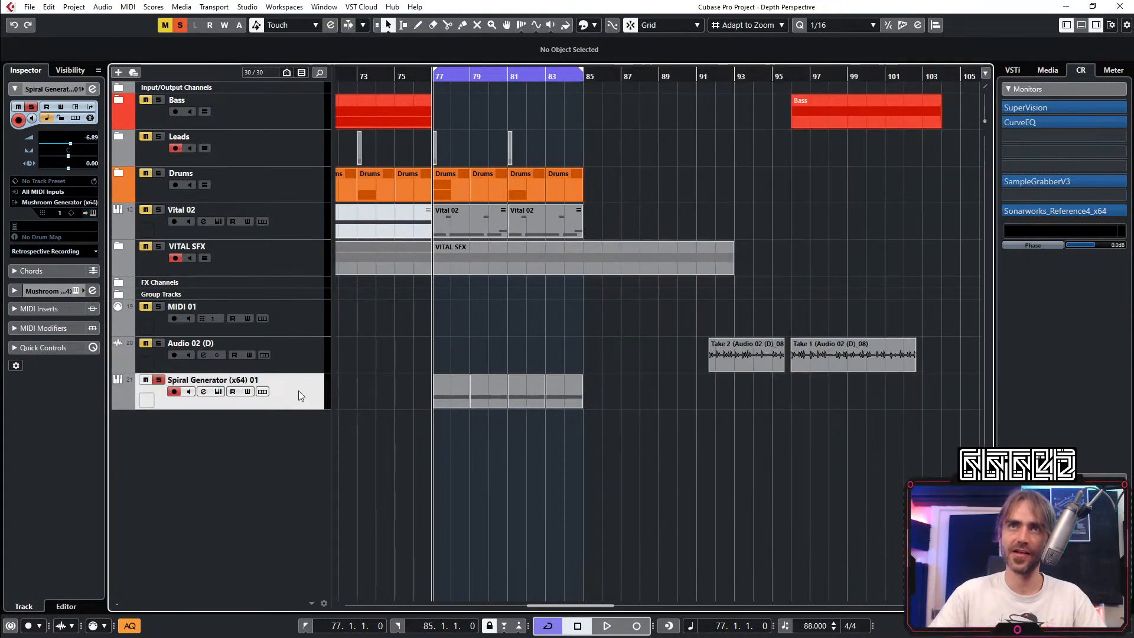
Step: Unsolo the Spiral Generator (x64) 01 track and duplicate it
{"action": "left_click", "coordinate": [159, 381]}
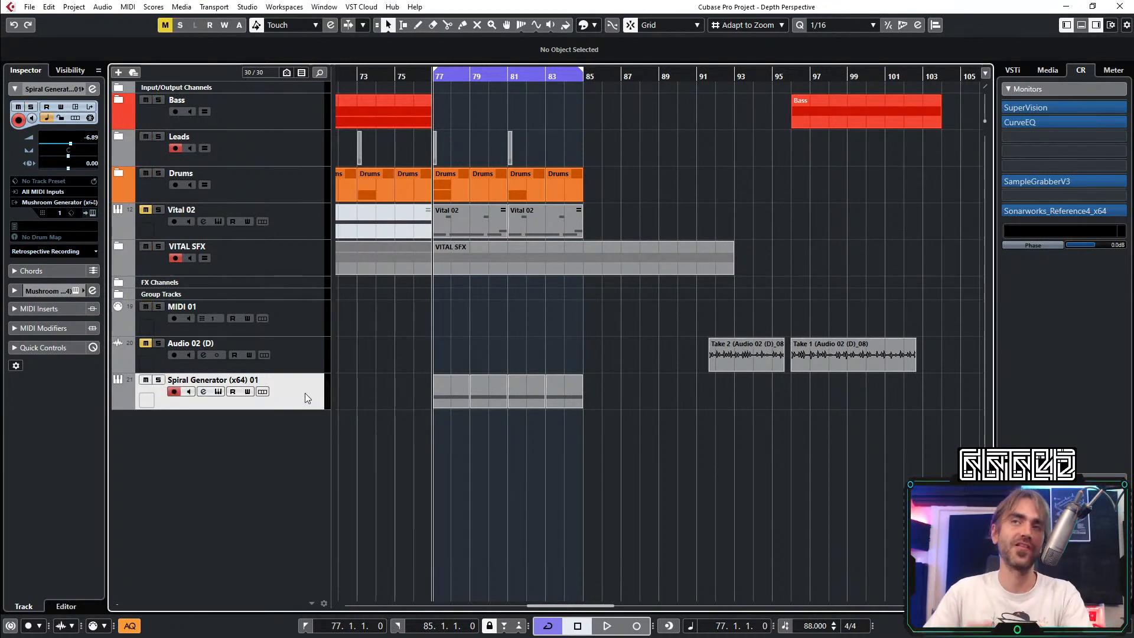
{"action": "right_click", "coordinate": [305, 394]}
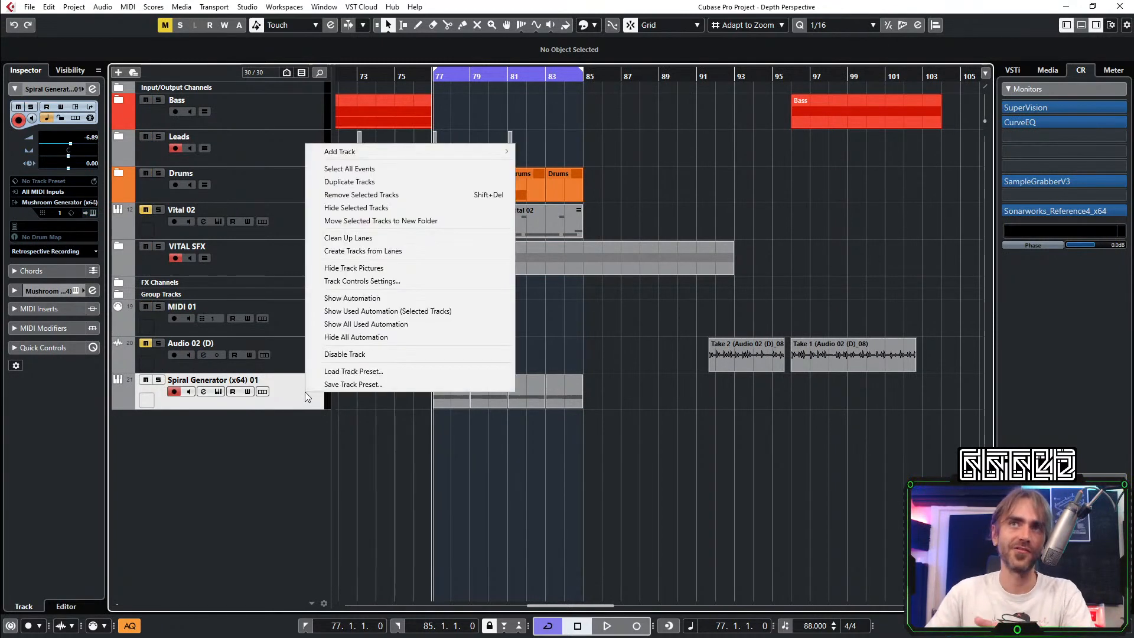
{"action": "left_click", "coordinate": [343, 184]}
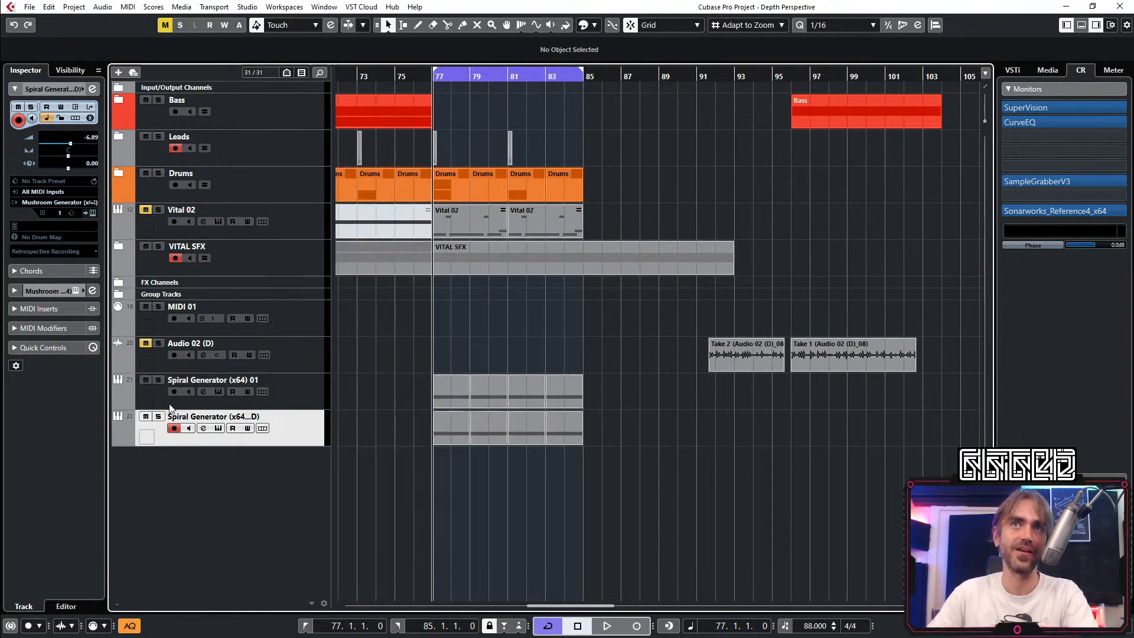
Step: Rename the original Spiral Generator (x64) 01 track as Mushroom
{"action": "double_click", "coordinate": [210, 379]}
{"action": "type", "text": "Mushro"}
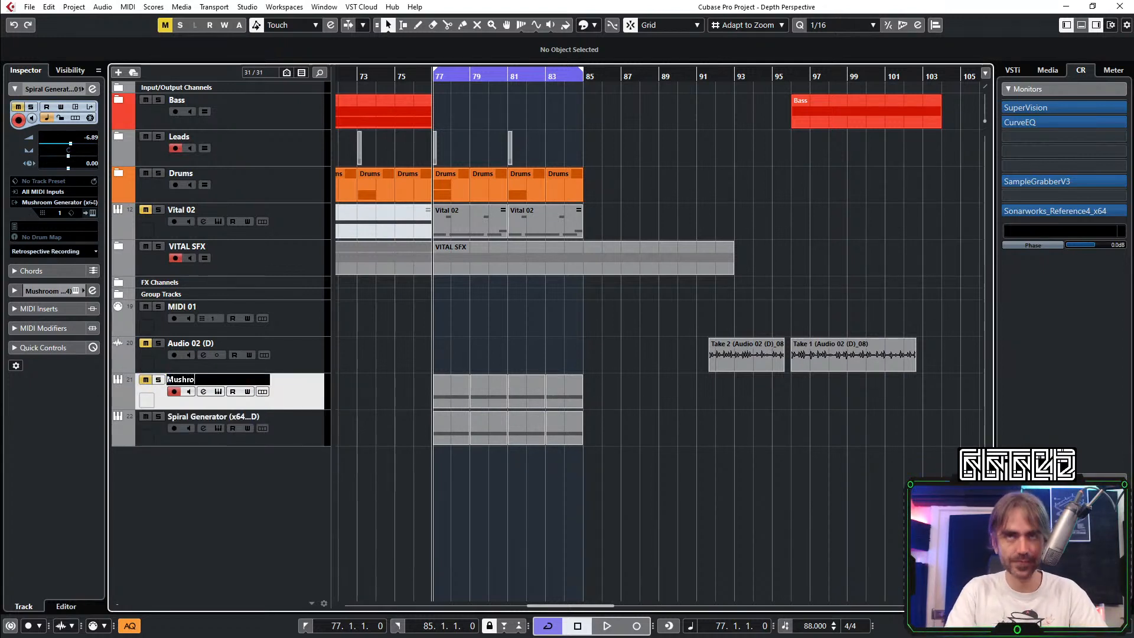
{"action": "type", "text": "om"}
{"action": "key", "text": "Return"}
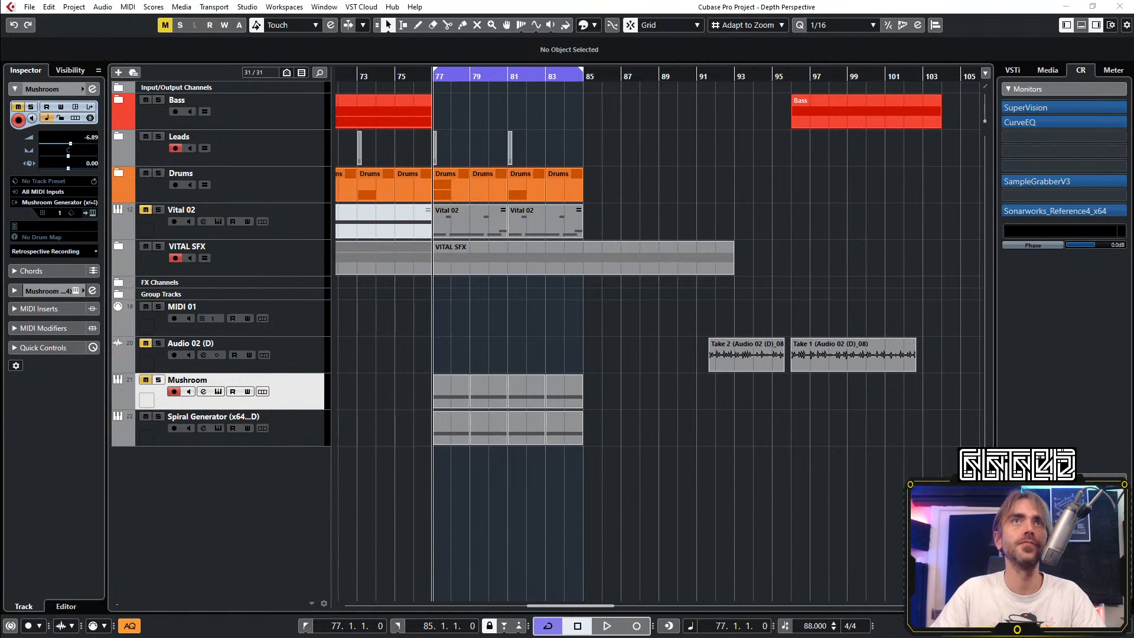
Step: Switch the duplicated track's instrument to Spiral Generator (x64) and run the plug-in in demo mode
{"action": "left_click", "coordinate": [309, 436]}
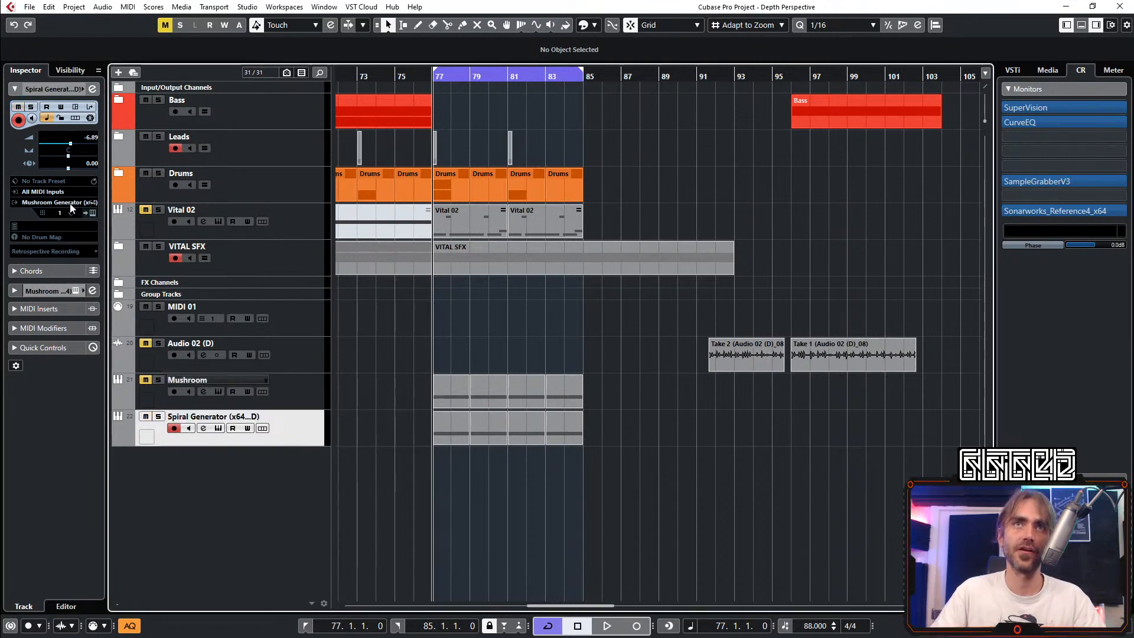
{"action": "left_click", "coordinate": [72, 204]}
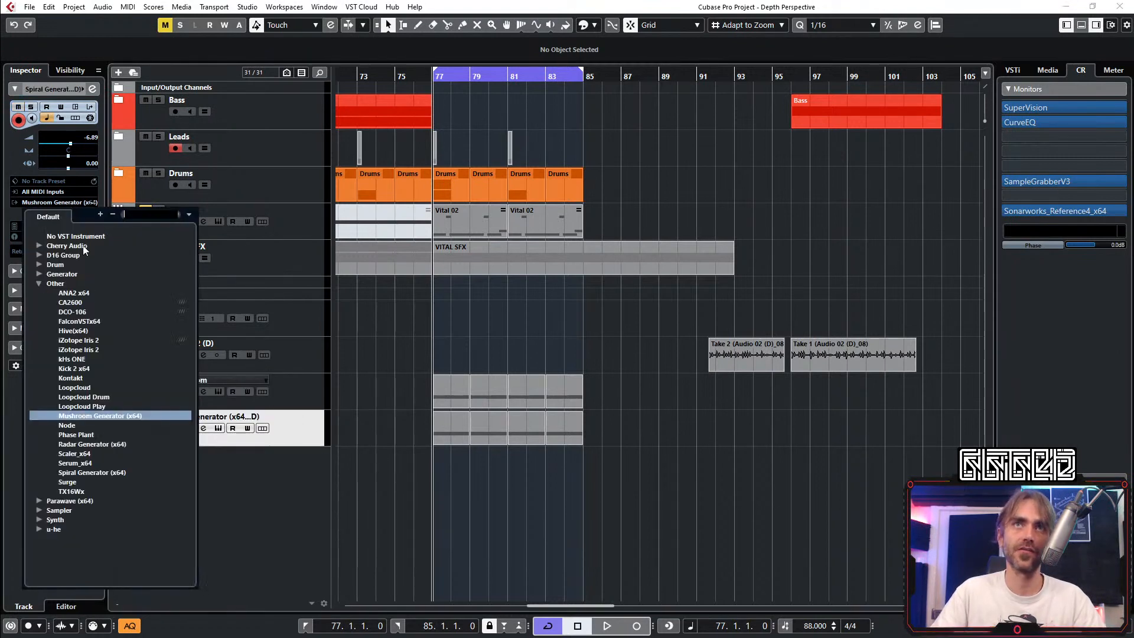
{"action": "left_click", "coordinate": [94, 473]}
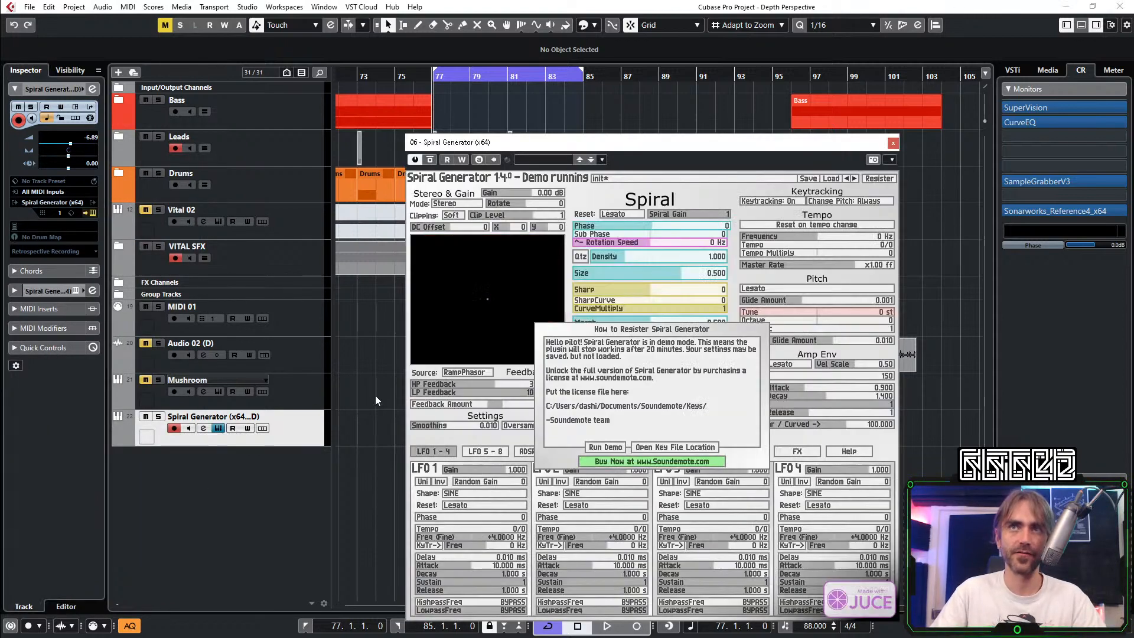
{"action": "left_click", "coordinate": [610, 449]}
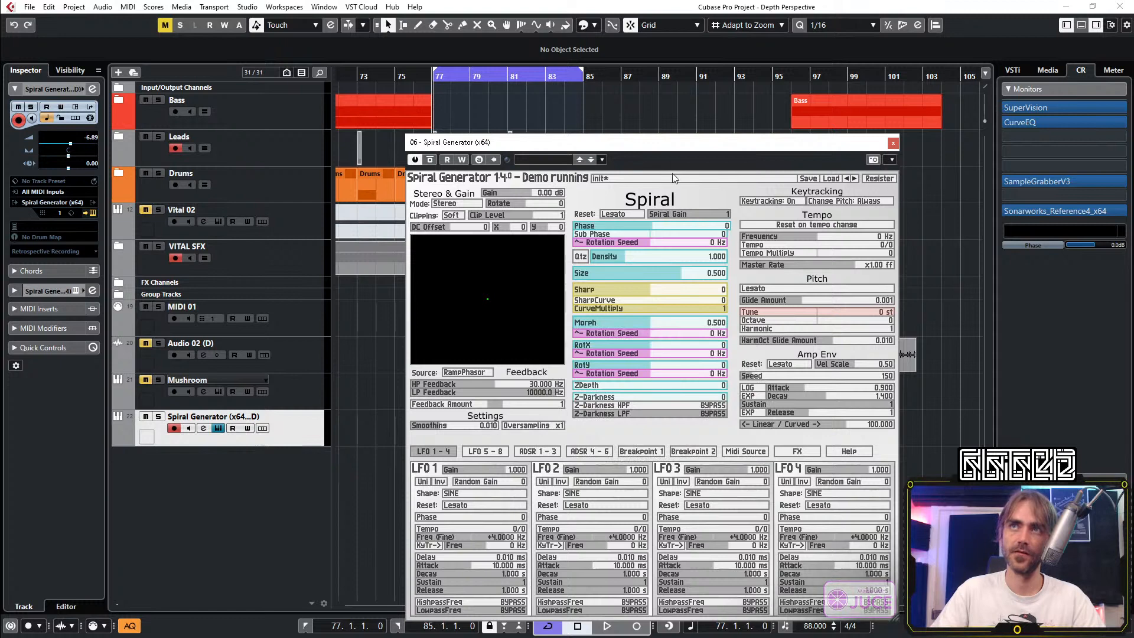
{"action": "left_click_drag", "start_coordinate": [646, 149], "coordinate": [316, 66]}
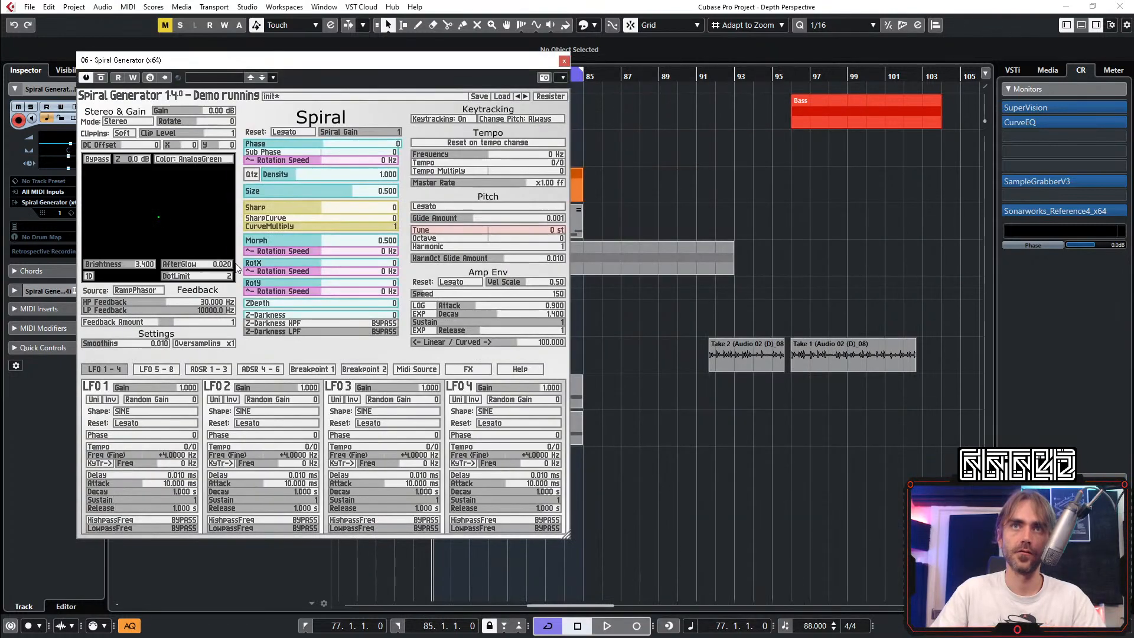
Step: Solo the duplicated Spiral Generator track and start playback, keeping the plug-in window clear of the track list
{"action": "key", "text": "space"}
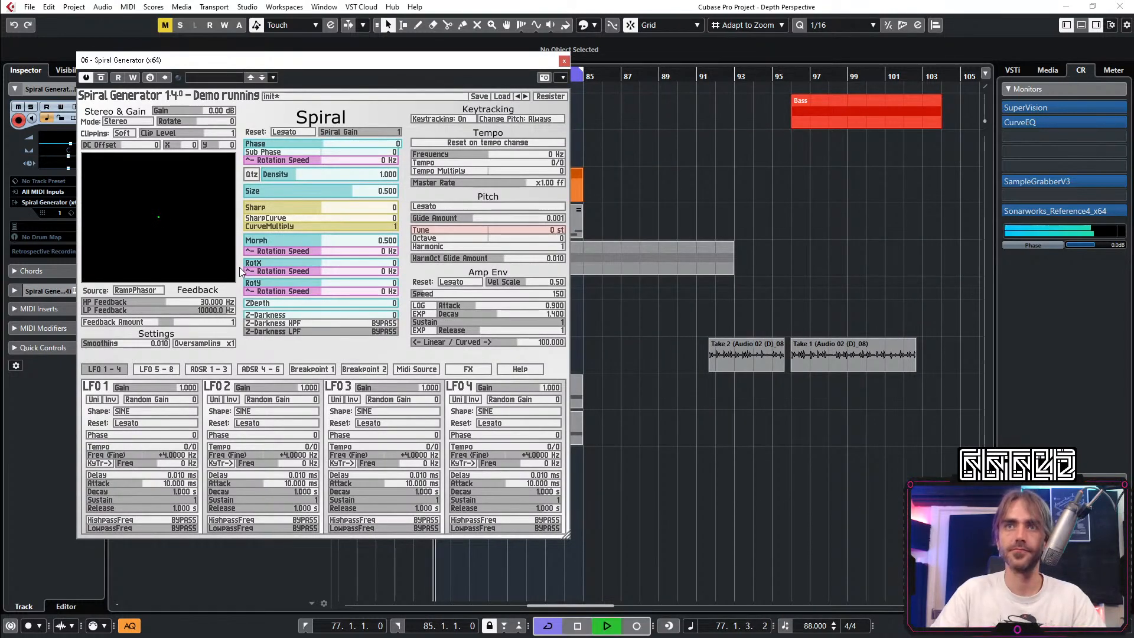
{"action": "left_click_drag", "start_coordinate": [554, 61], "coordinate": [948, 94]}
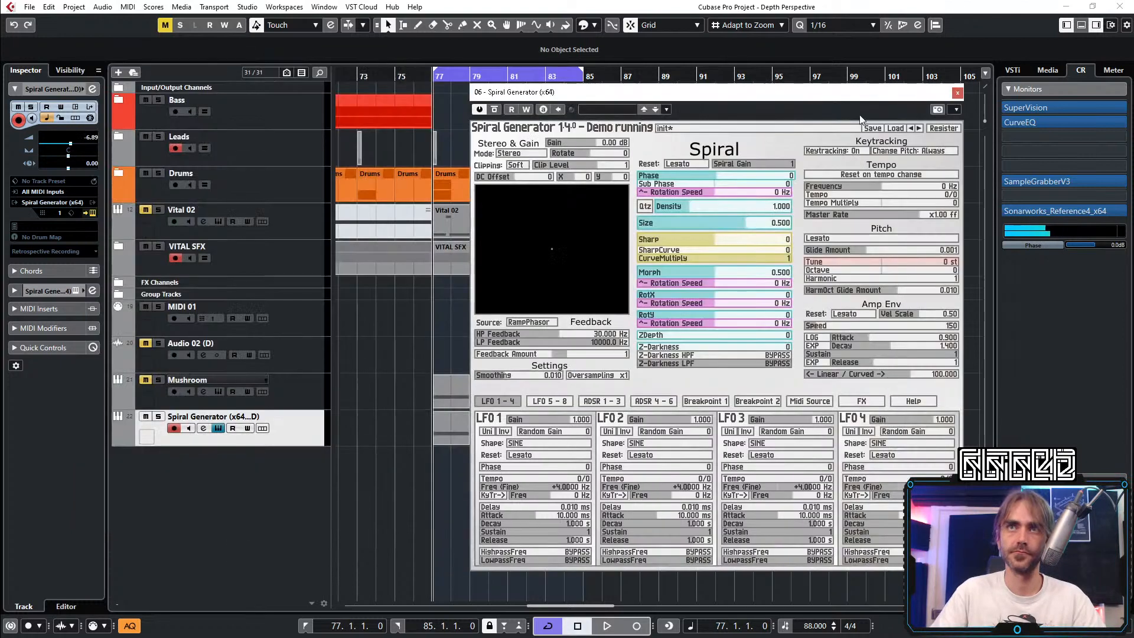
{"action": "left_click", "coordinate": [159, 417]}
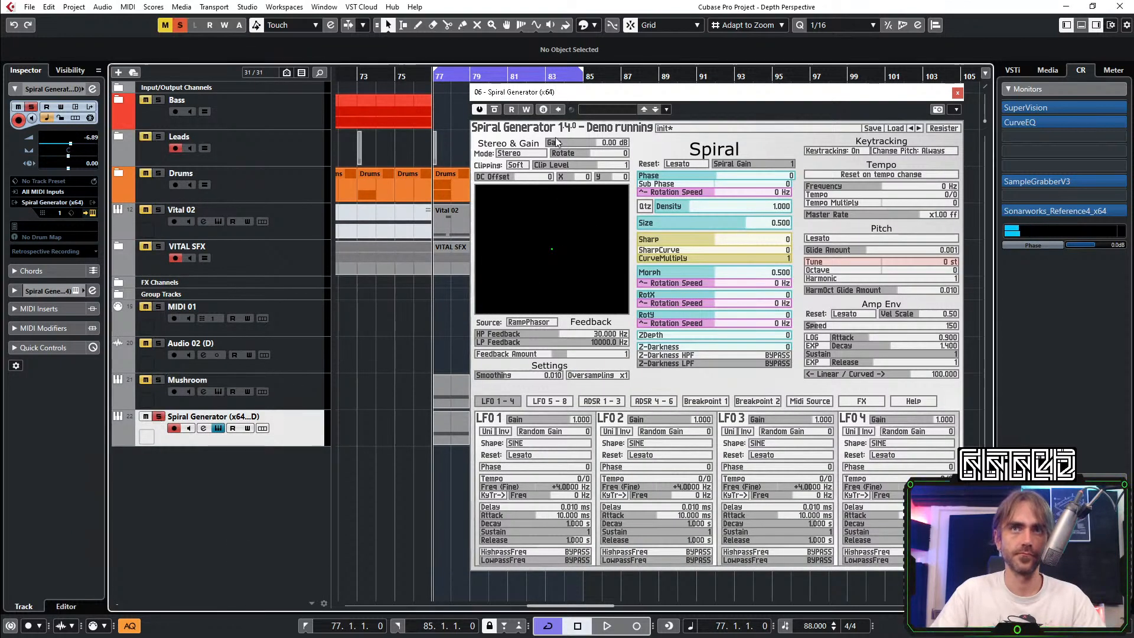
{"action": "left_click_drag", "start_coordinate": [630, 93], "coordinate": [364, 94]}
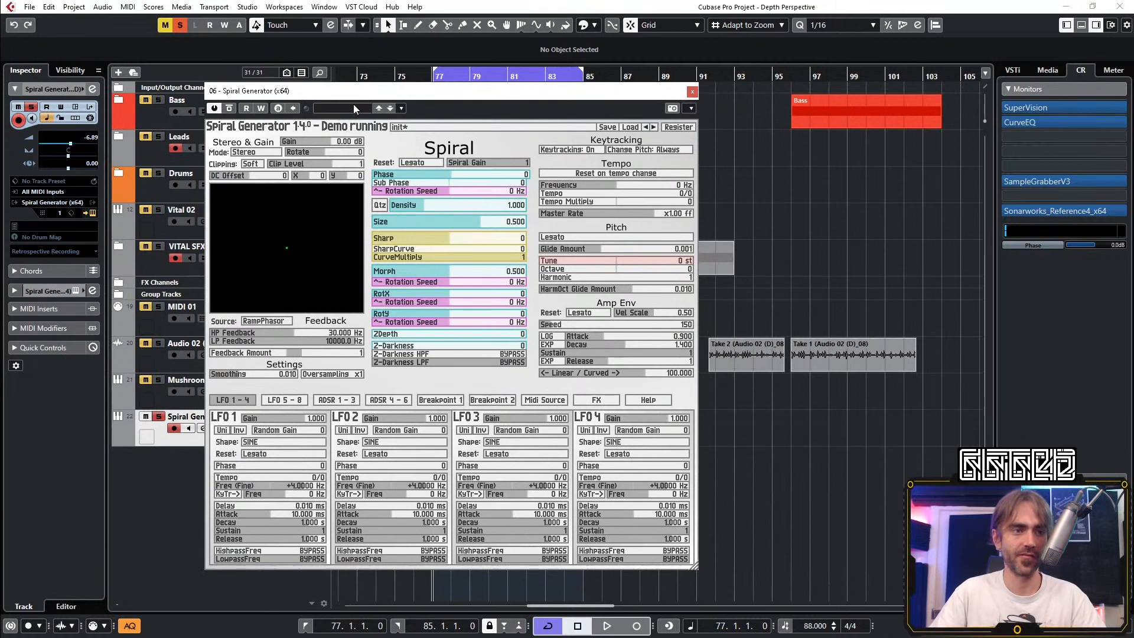
{"action": "key", "text": "space"}
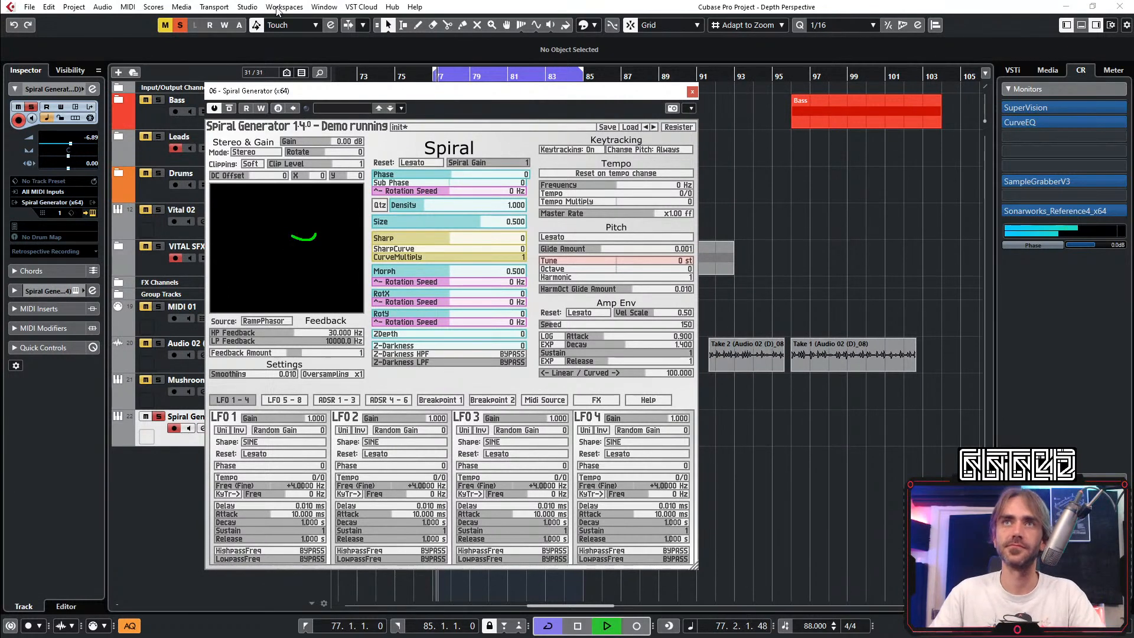
Step: Open the Spiral Generator track's channel settings and its JScope_x64 insert, arranging the plug-in windows side by side
{"action": "key", "text": "e"}
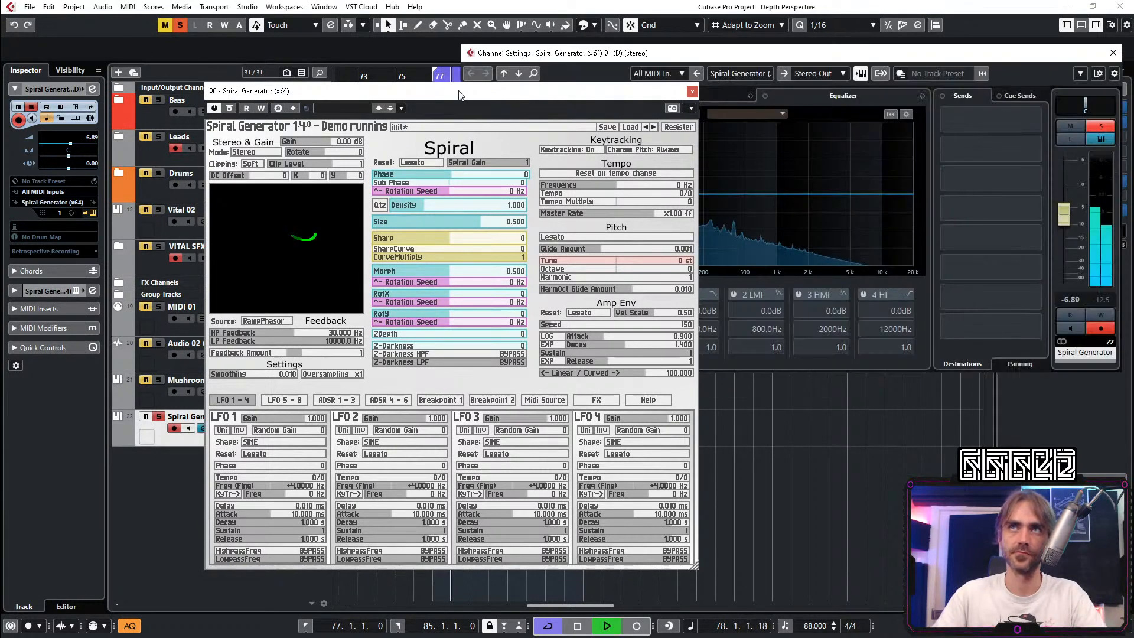
{"action": "left_click_drag", "start_coordinate": [461, 95], "coordinate": [859, 174]}
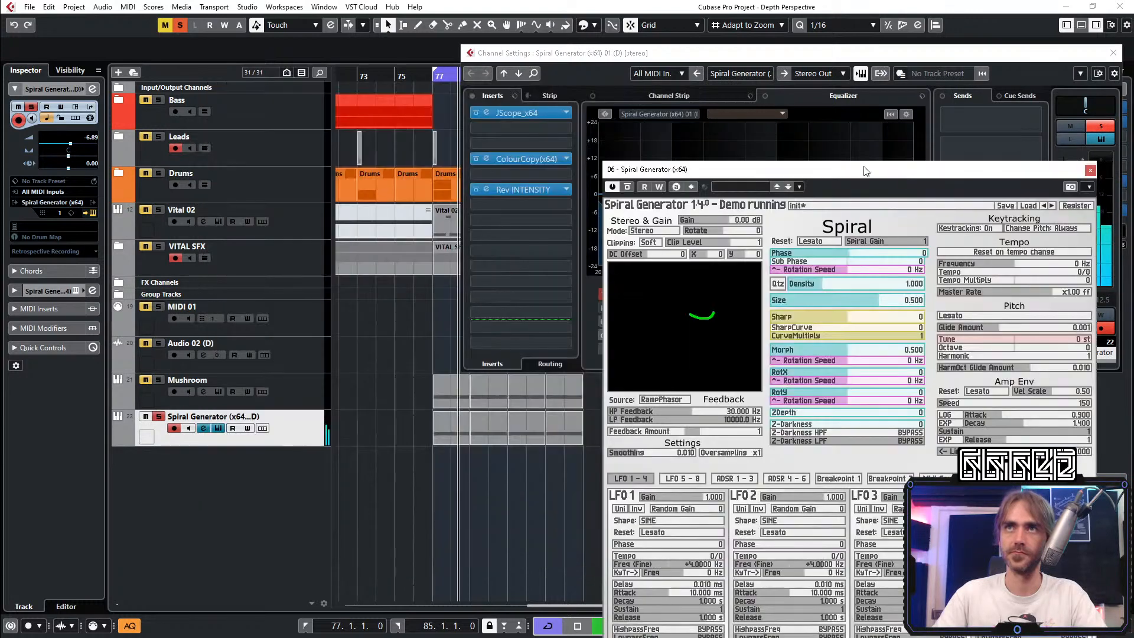
{"action": "left_click", "coordinate": [487, 112]}
{"action": "left_click_drag", "start_coordinate": [860, 172], "coordinate": [754, 172]}
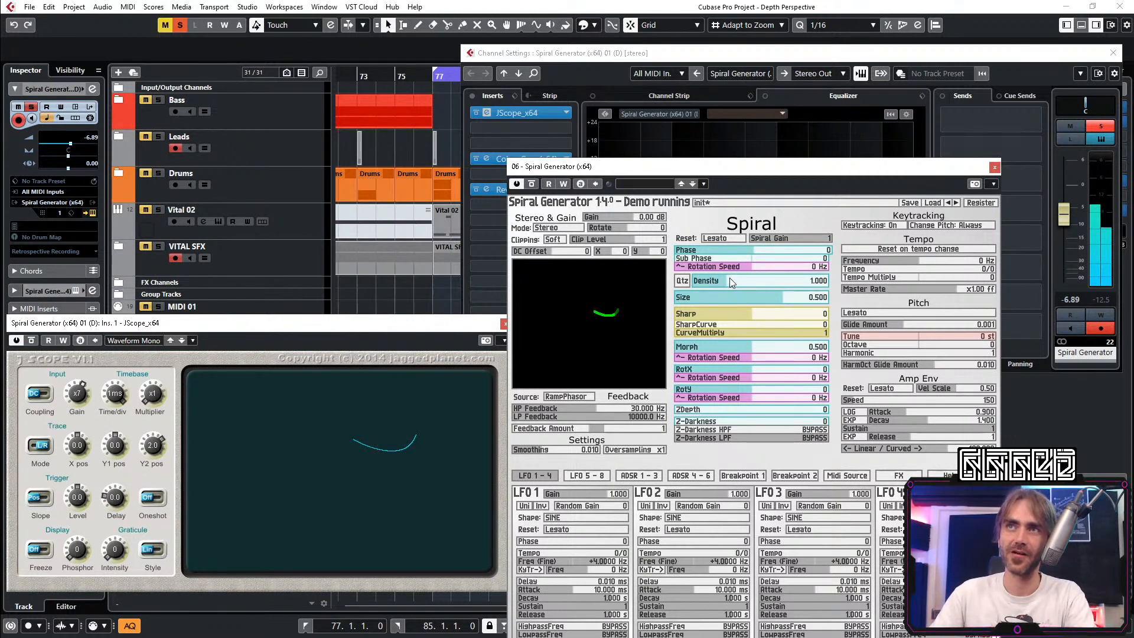
Step: Try Density values up to 10.716, lower the channel volume to -8.93 dB and set Size to 0.612
{"action": "left_click_drag", "start_coordinate": [730, 281], "coordinate": [755, 286]}
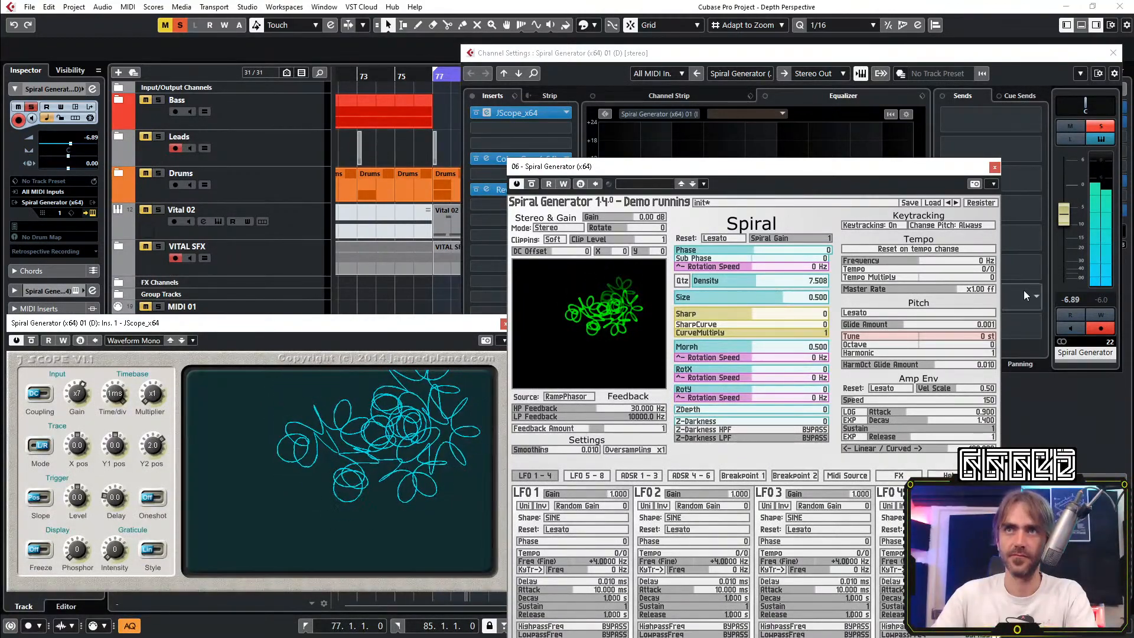
{"action": "left_click_drag", "start_coordinate": [1062, 219], "coordinate": [1063, 229]}
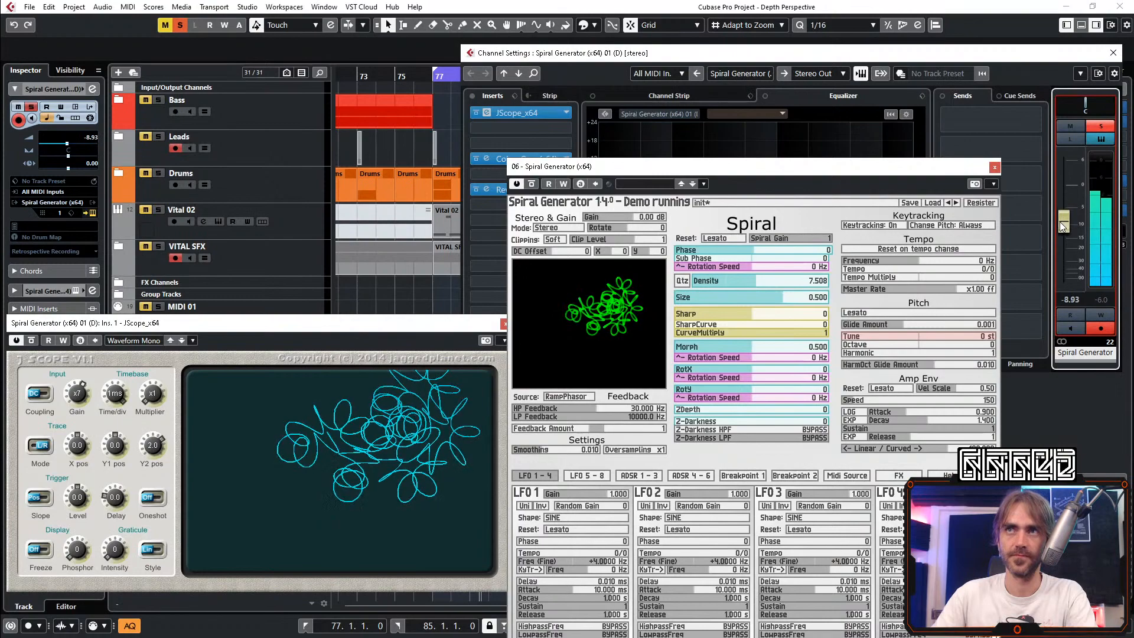
{"action": "mouse_move", "coordinate": [756, 276]}
{"action": "left_mouse_down"}
{"action": "mouse_move", "coordinate": [745, 278]}
{"action": "mouse_move", "coordinate": [764, 281]}
{"action": "mouse_move", "coordinate": [771, 299]}
{"action": "mouse_move", "coordinate": [641, 299]}
{"action": "mouse_move", "coordinate": [807, 300]}
{"action": "mouse_move", "coordinate": [788, 304]}
{"action": "left_mouse_up"}
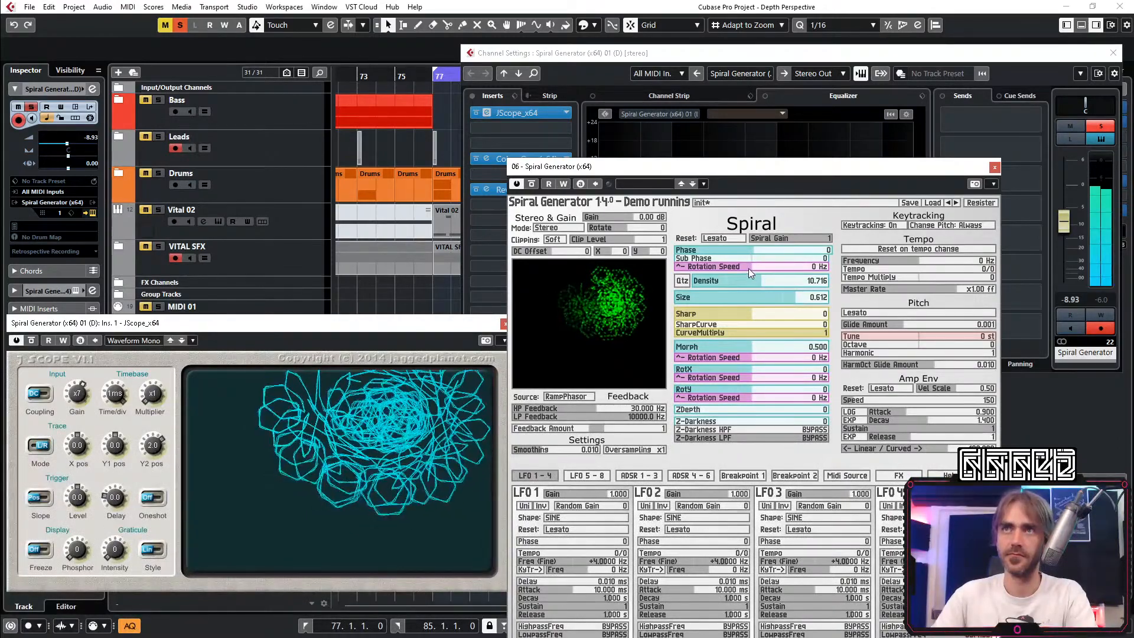
Step: Set the Rotation Speed under Phase to +0.1119 Hz, Morph to 0.740, Sharp to 0.968 and Density to 7.811
{"action": "mouse_move", "coordinate": [756, 267]}
{"action": "left_mouse_down"}
{"action": "mouse_move", "coordinate": [810, 269]}
{"action": "mouse_move", "coordinate": [732, 284]}
{"action": "left_mouse_up"}
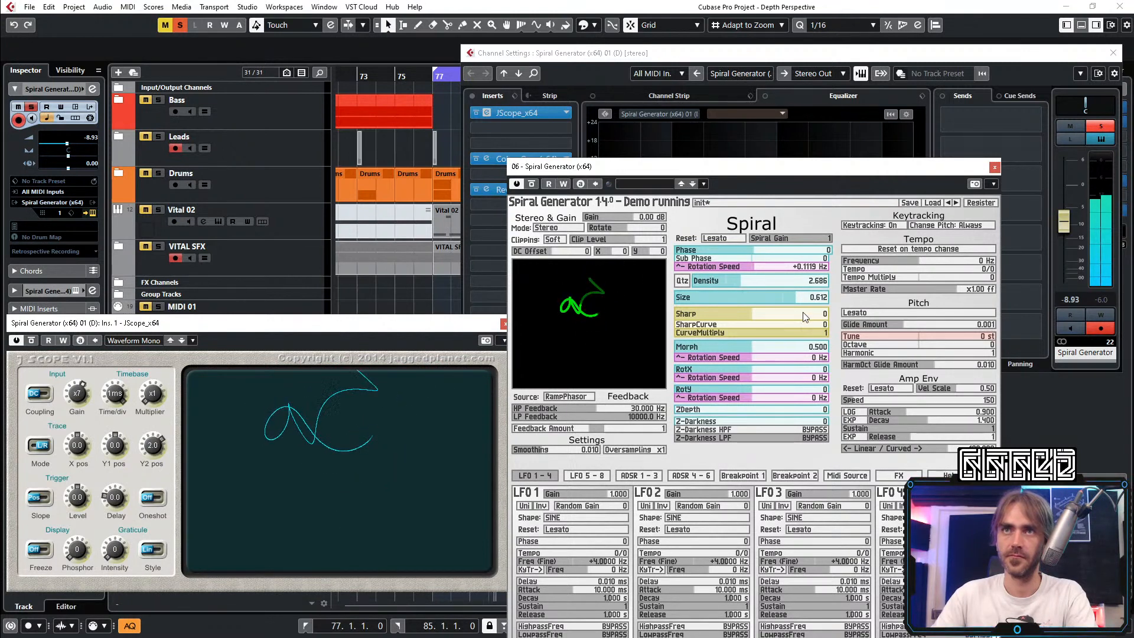
{"action": "mouse_move", "coordinate": [747, 346]}
{"action": "left_mouse_down"}
{"action": "mouse_move", "coordinate": [696, 350]}
{"action": "mouse_move", "coordinate": [783, 355]}
{"action": "left_mouse_up"}
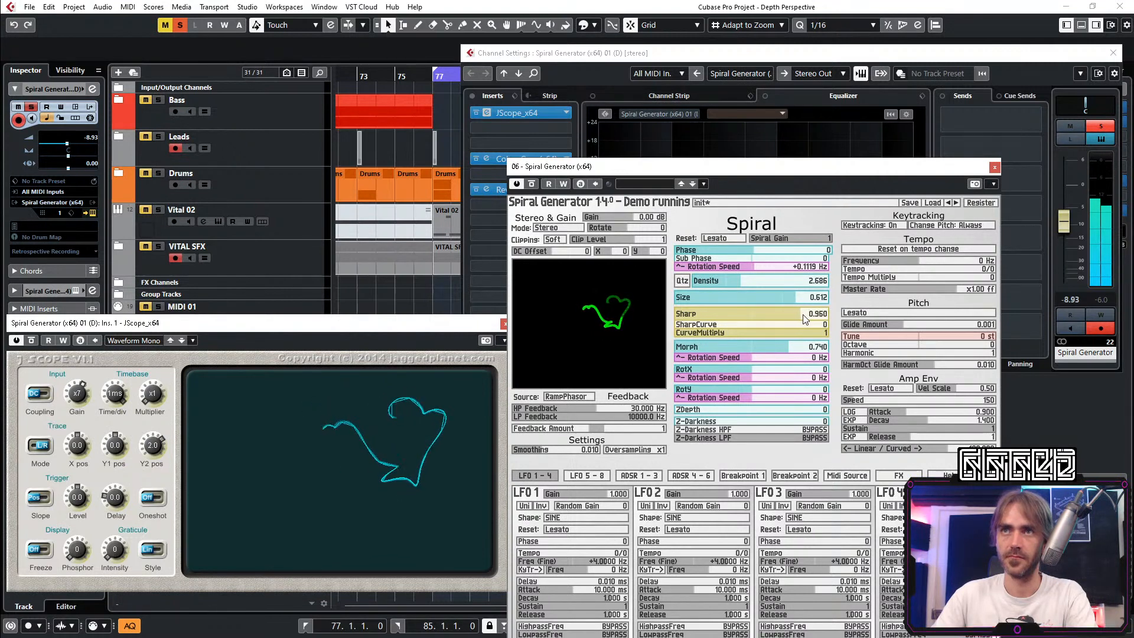
{"action": "left_click_drag", "start_coordinate": [818, 318], "coordinate": [796, 314]}
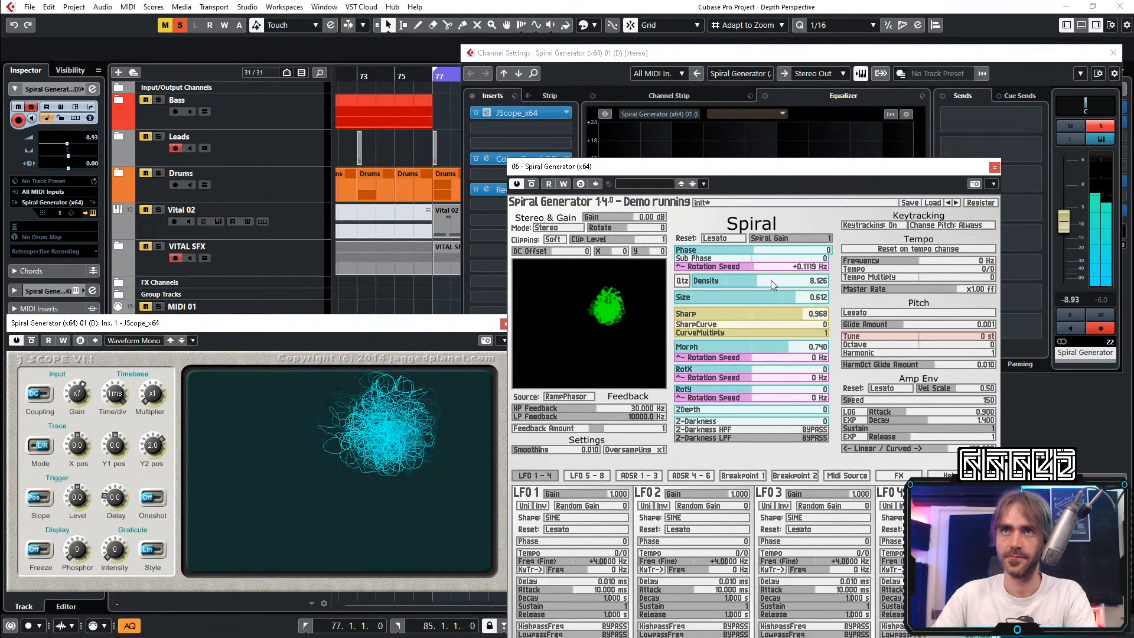
{"action": "scroll", "coordinate": [771, 280], "scroll_direction": "down", "scroll_amount": 3}
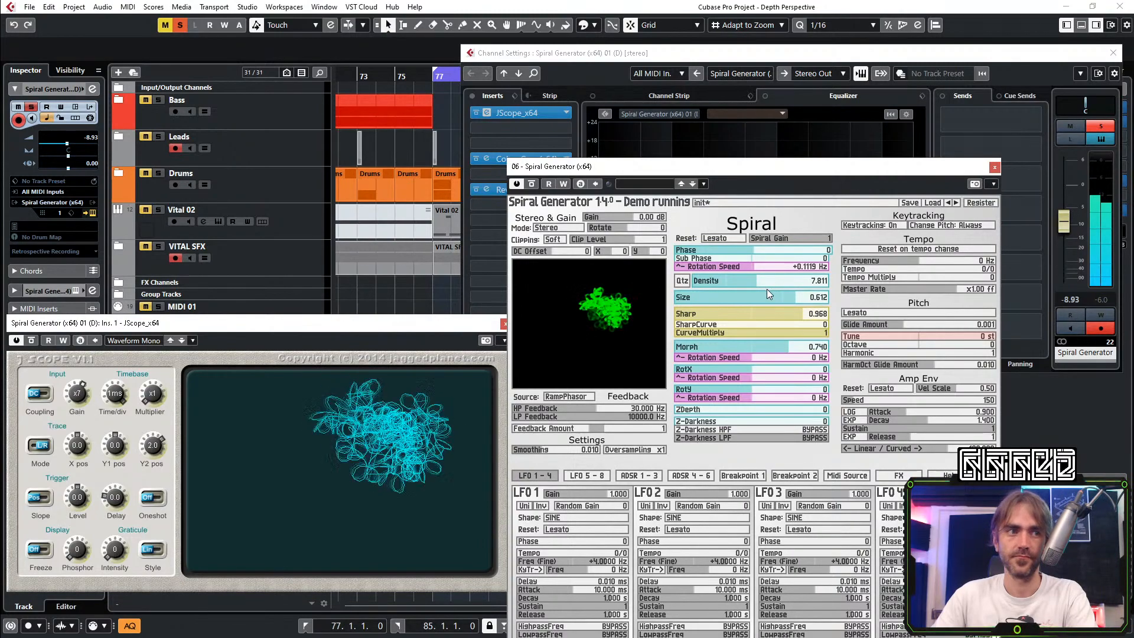
Step: Reset Morph to 0.500
{"action": "mouse_move", "coordinate": [781, 343]}
{"action": "left_mouse_down"}
{"action": "mouse_move", "coordinate": [658, 352]}
{"action": "mouse_move", "coordinate": [788, 351]}
{"action": "mouse_move", "coordinate": [662, 352]}
{"action": "mouse_move", "coordinate": [754, 351]}
{"action": "left_mouse_up"}
{"action": "double_click", "coordinate": [756, 349]}
{"action": "key", "text": "Return"}
{"action": "left_click", "coordinate": [753, 351], "text": "ctrl"}
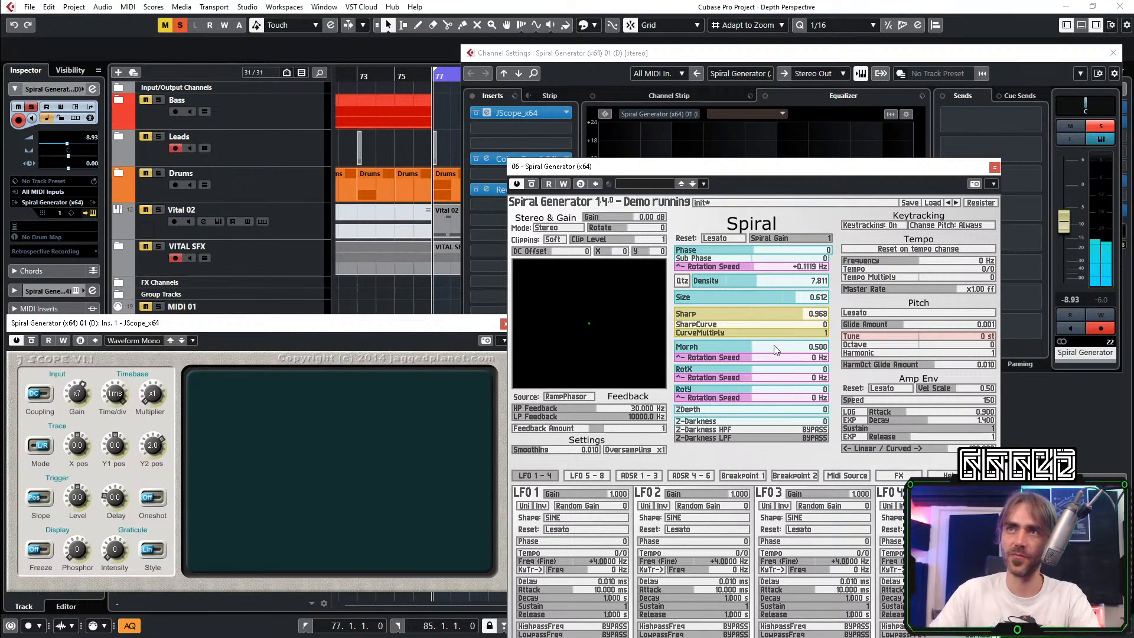
Step: Examine the Morph parameter's automation setup and its Meta options, then close the setup
{"action": "right_click", "coordinate": [776, 350]}
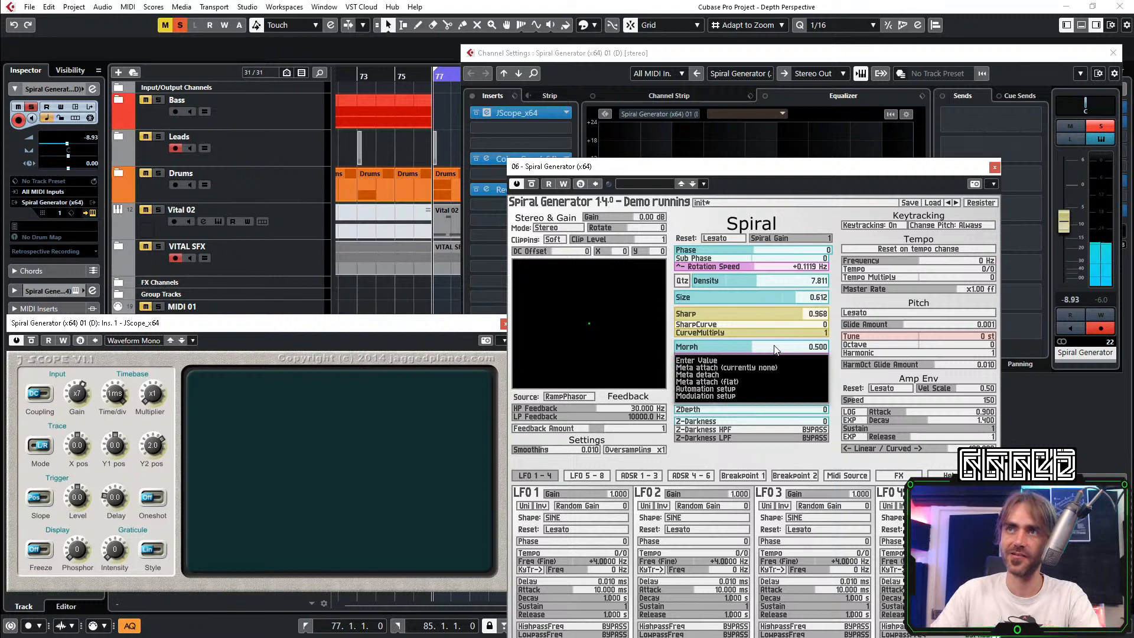
{"action": "left_click", "coordinate": [719, 389]}
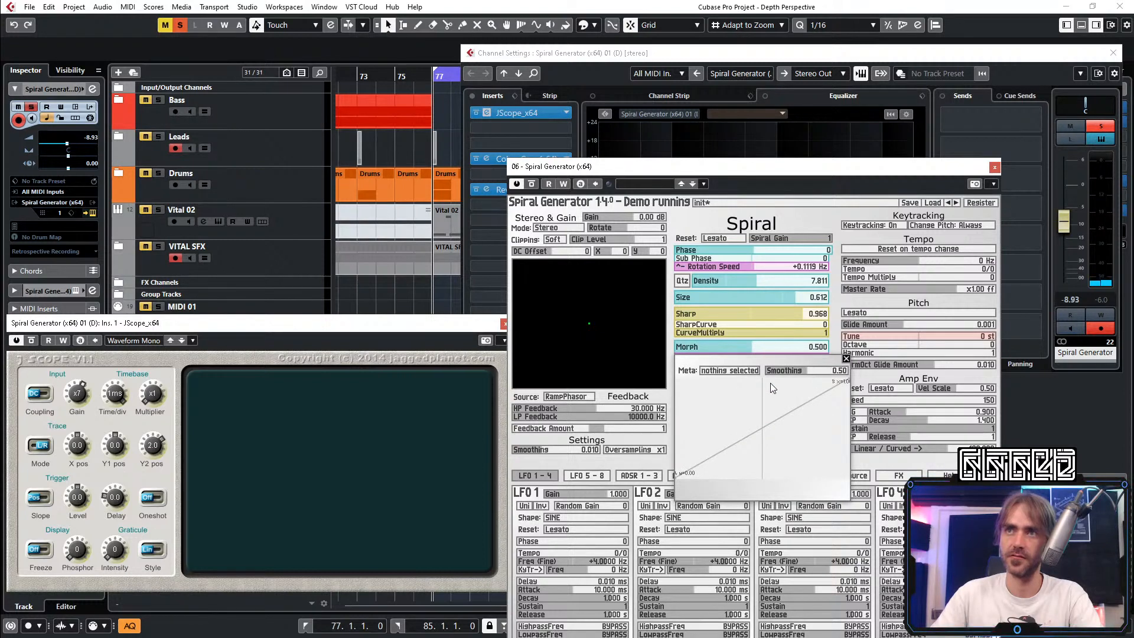
{"action": "left_click", "coordinate": [730, 370]}
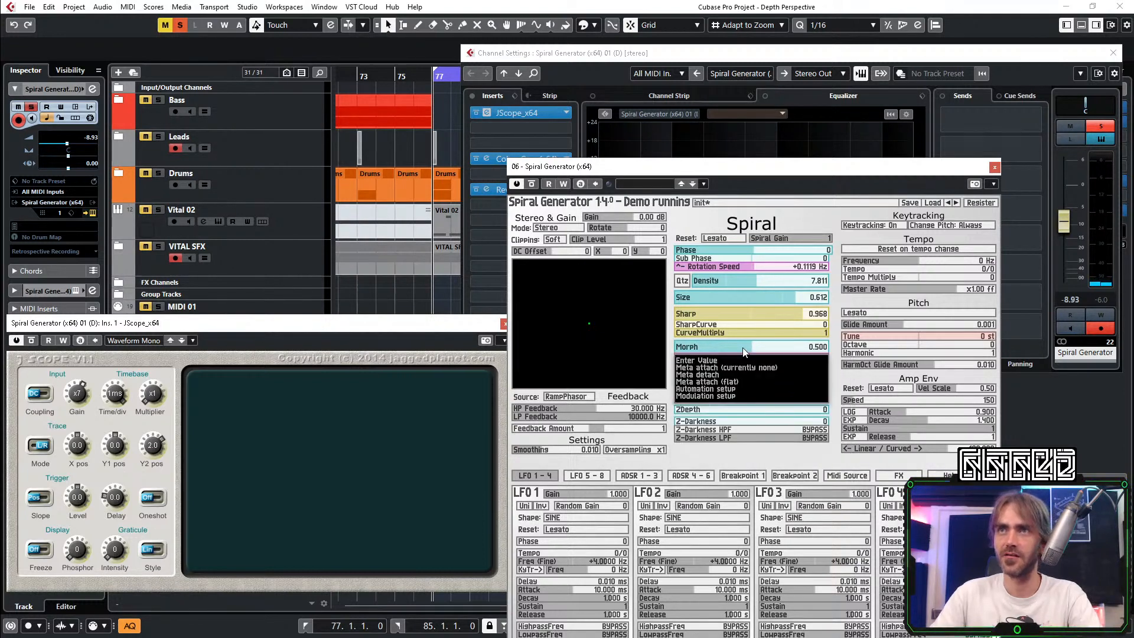
{"action": "left_click", "coordinate": [733, 393]}
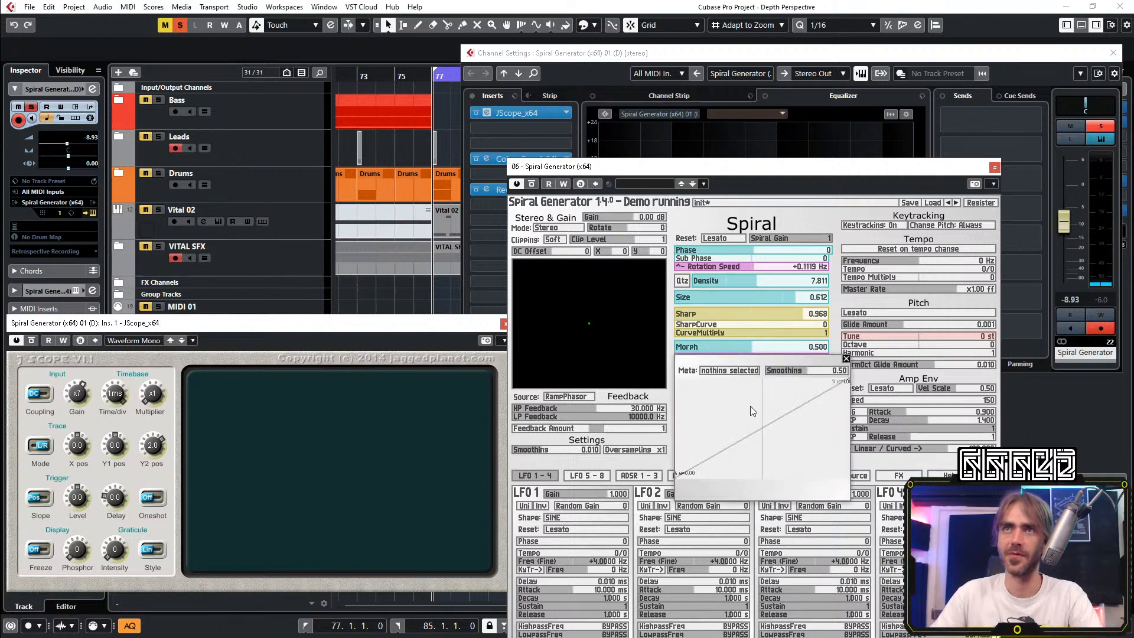
{"action": "left_click", "coordinate": [846, 359]}
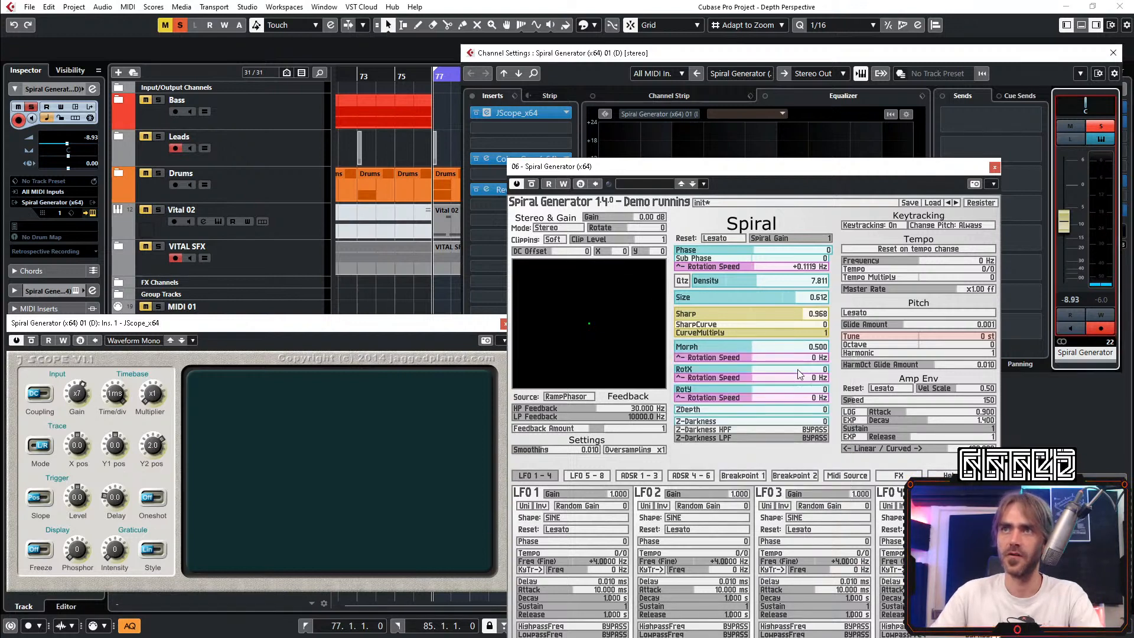
Step: Open the Morph value for editing, then close the Spiral Generator and JScope windows
{"action": "right_click", "coordinate": [721, 350]}
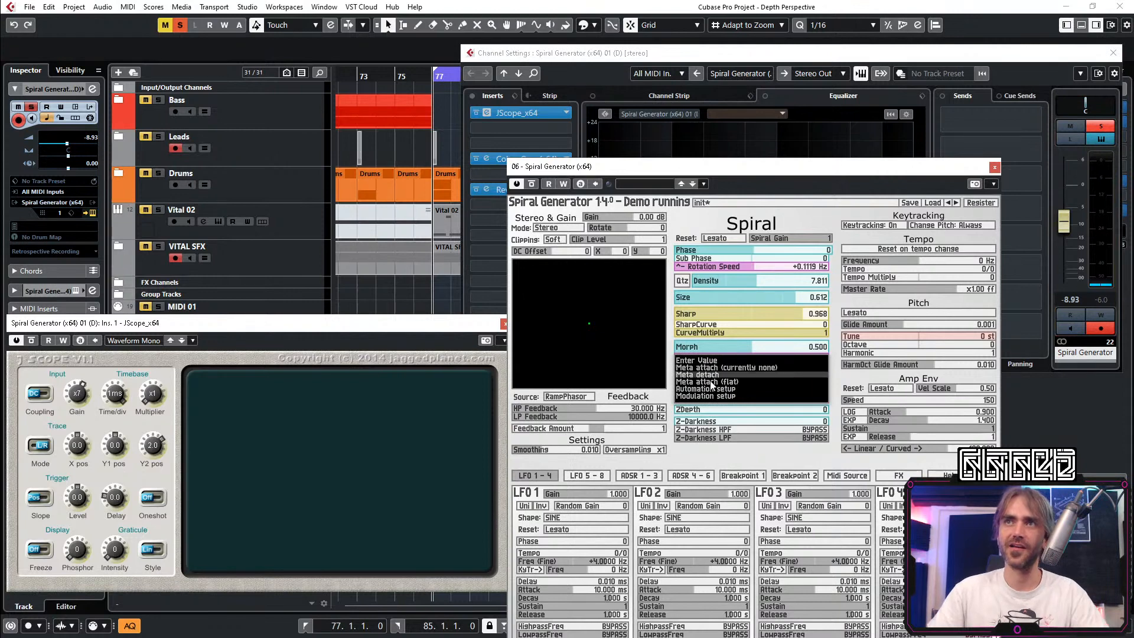
{"action": "left_click", "coordinate": [746, 367]}
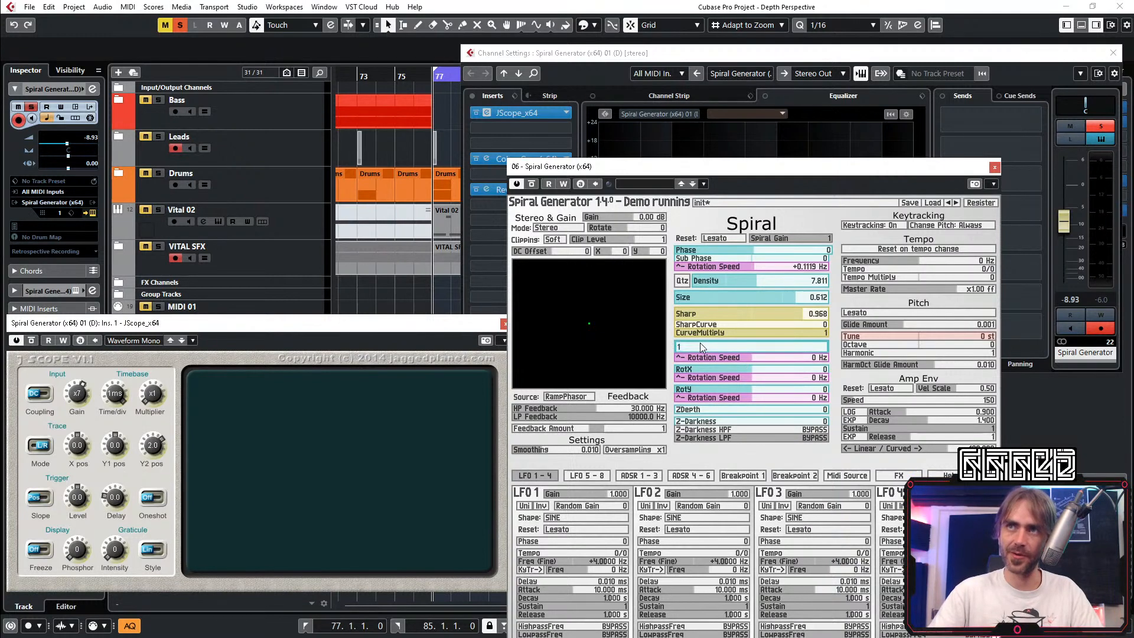
{"action": "left_click", "coordinate": [995, 170]}
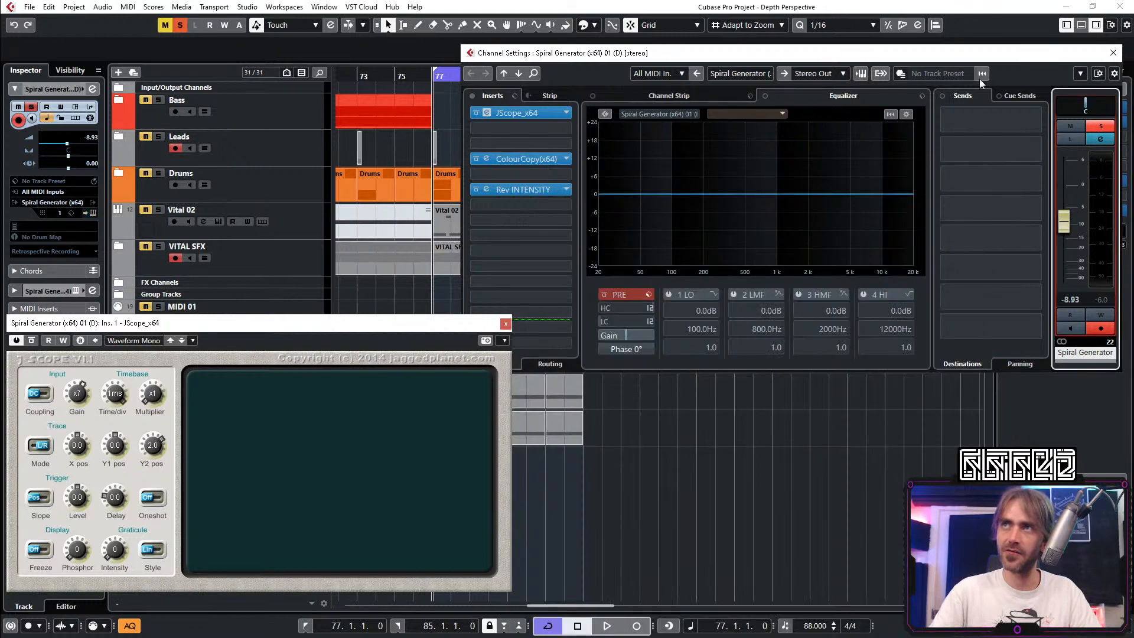
{"action": "left_click", "coordinate": [504, 325]}
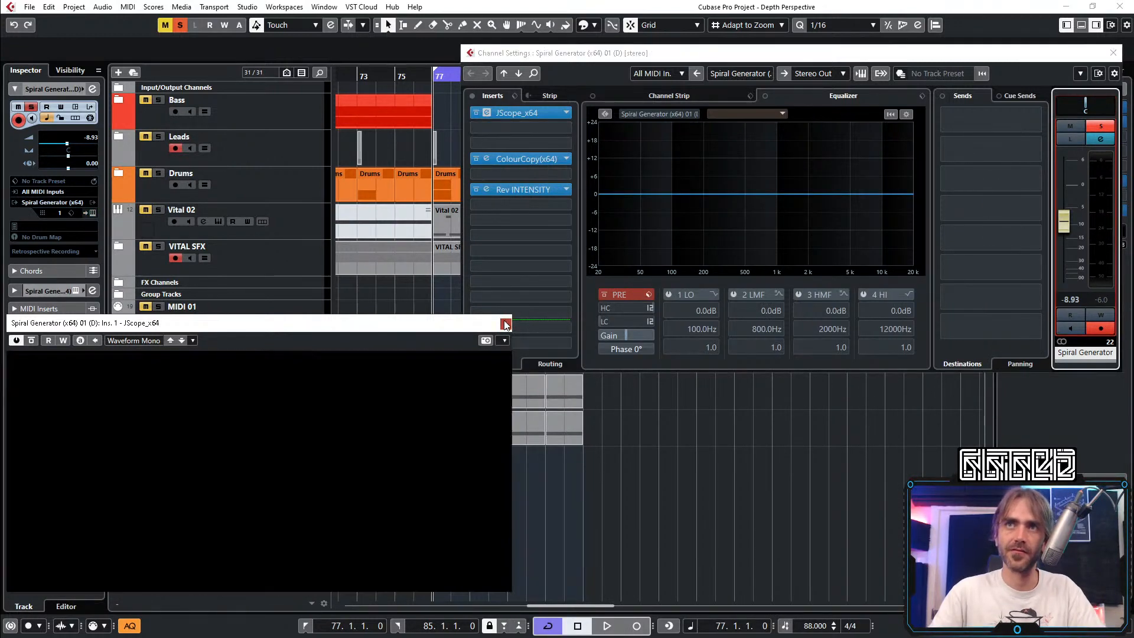
Step: Enable automation writing on the Spiral Generator and record its Morph sweeping up to 1 during playback from bar 77
{"action": "key", "text": "Escape"}
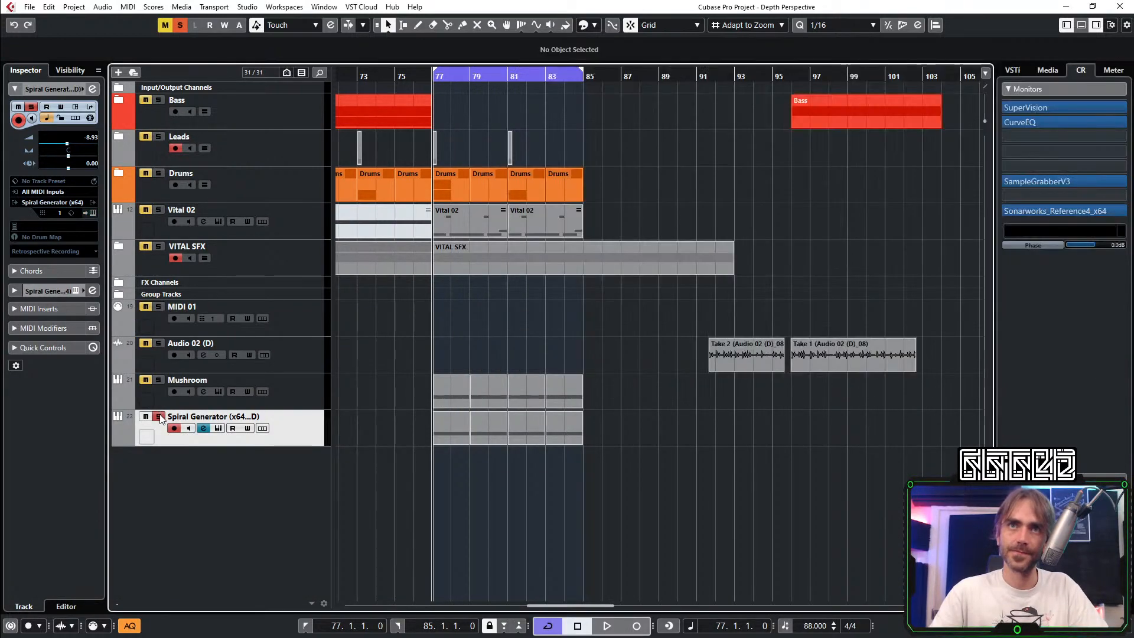
{"action": "left_click", "coordinate": [93, 212]}
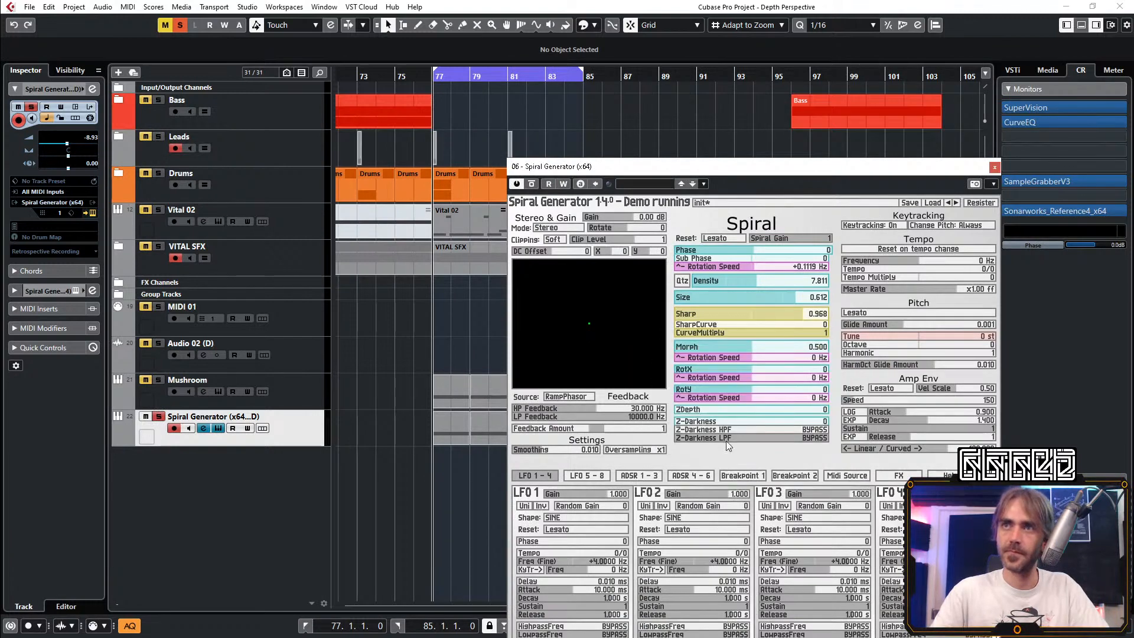
{"action": "left_click", "coordinate": [712, 473]}
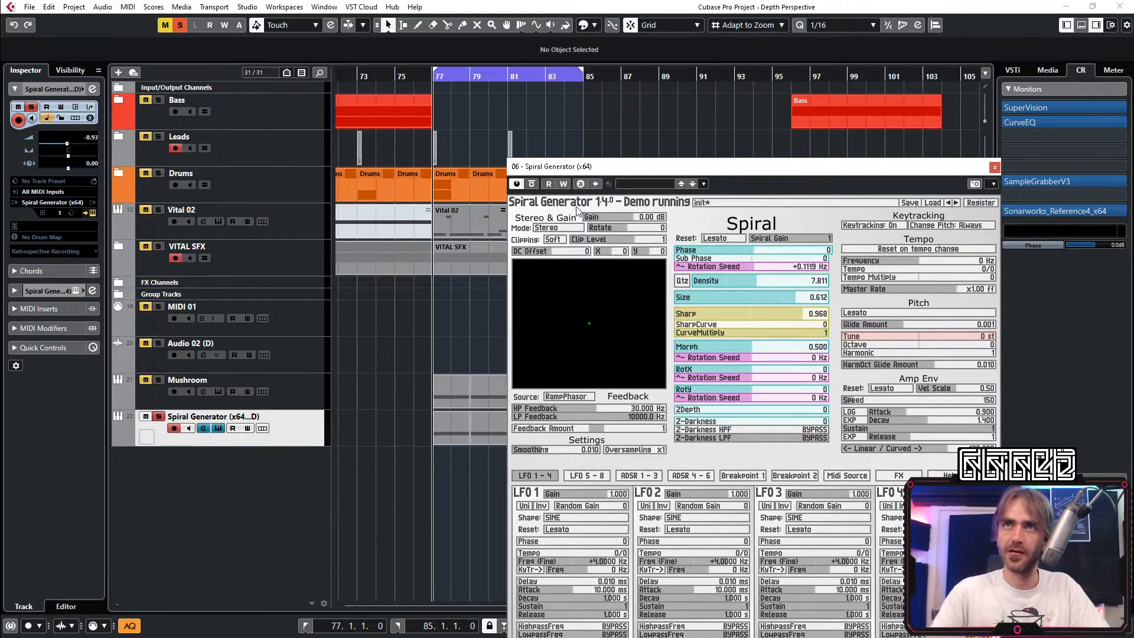
{"action": "left_click", "coordinate": [563, 183]}
{"action": "key", "text": "space"}
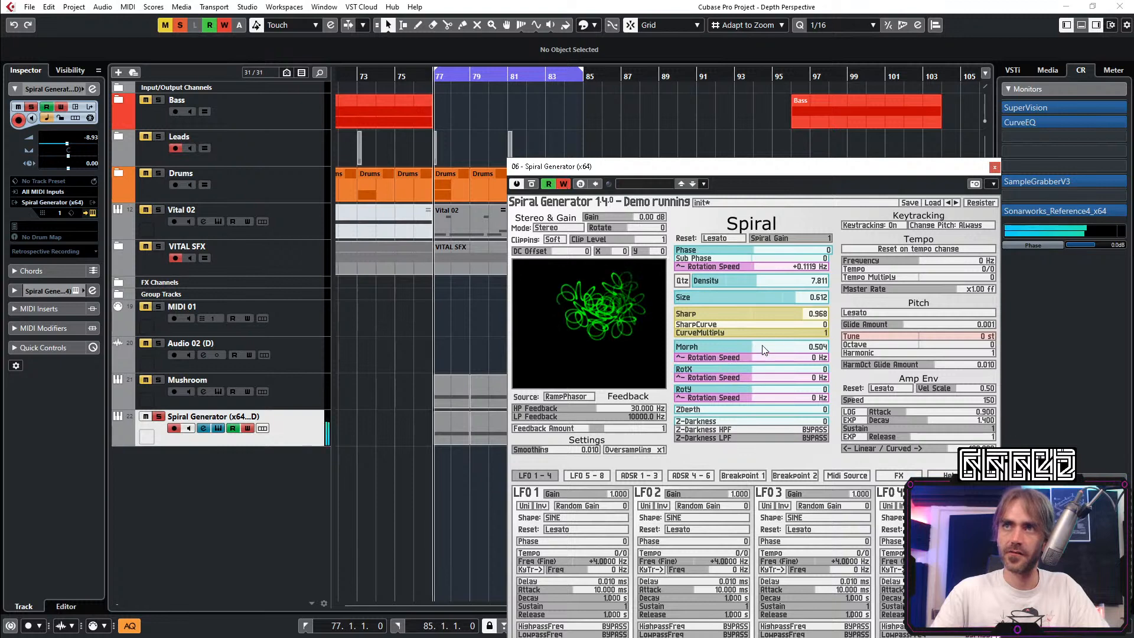
{"action": "left_click_drag", "start_coordinate": [738, 348], "coordinate": [812, 348]}
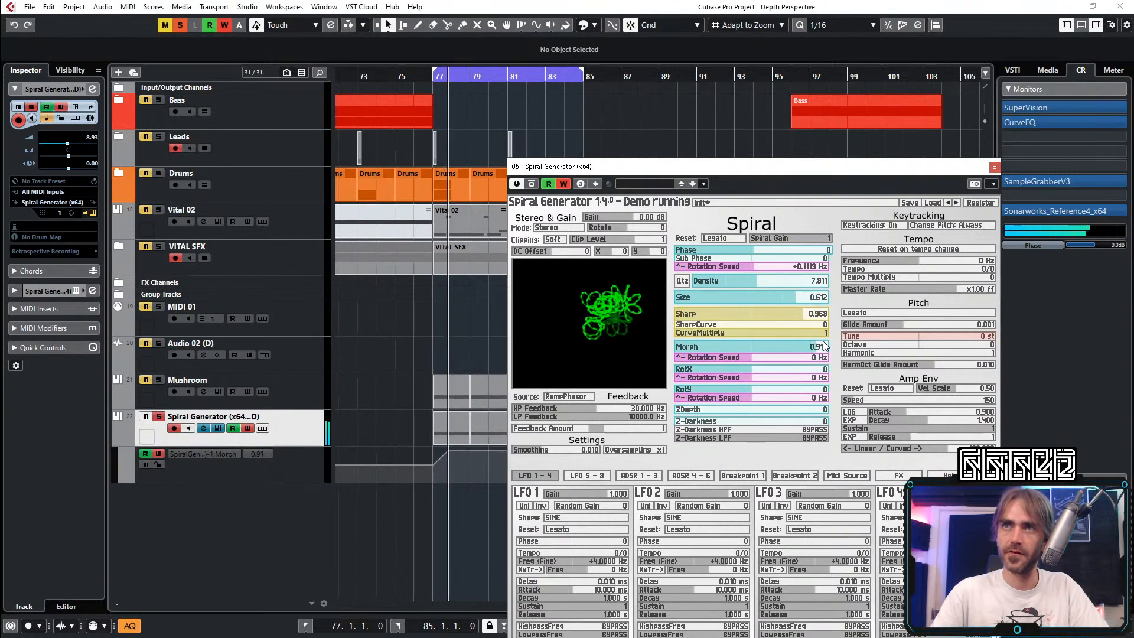
{"action": "key", "text": "space"}
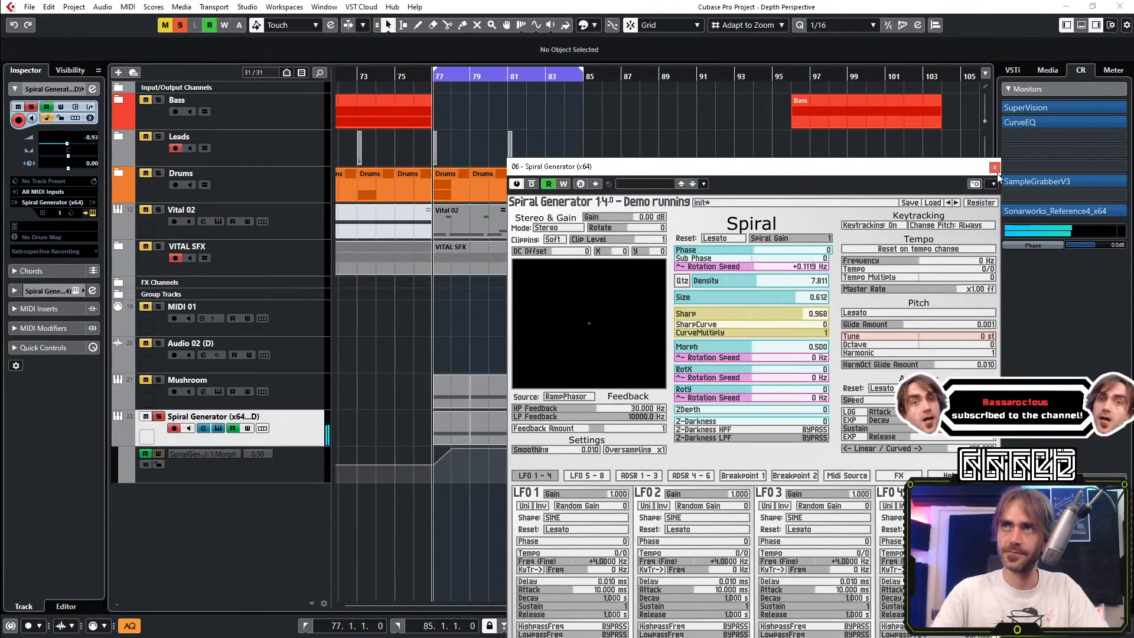
Step: Close the synth and tidy the Morph automation ramp so it starts at 50 on bar 77 and reaches 100 on bar 78
{"action": "left_click", "coordinate": [995, 167]}
{"action": "scroll", "coordinate": [450, 473], "scroll_direction": "up", "scroll_amount": 4}
{"action": "scroll", "coordinate": [473, 458], "scroll_direction": "down", "scroll_amount": 1}
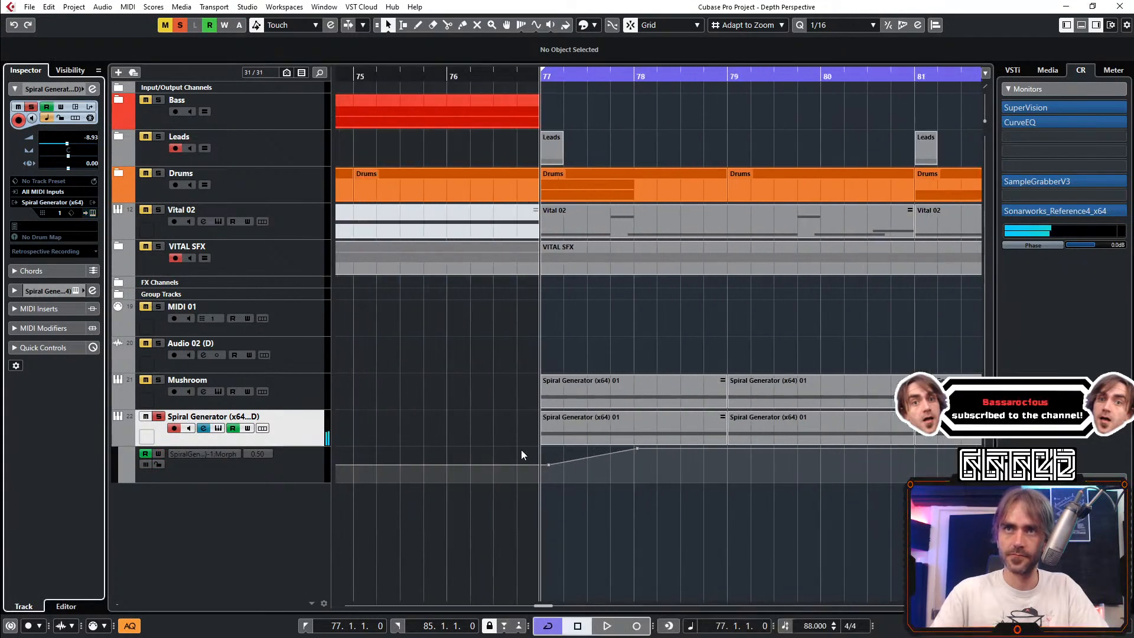
{"action": "scroll", "coordinate": [522, 453], "scroll_direction": "up", "scroll_amount": 1}
{"action": "key", "text": "space"}
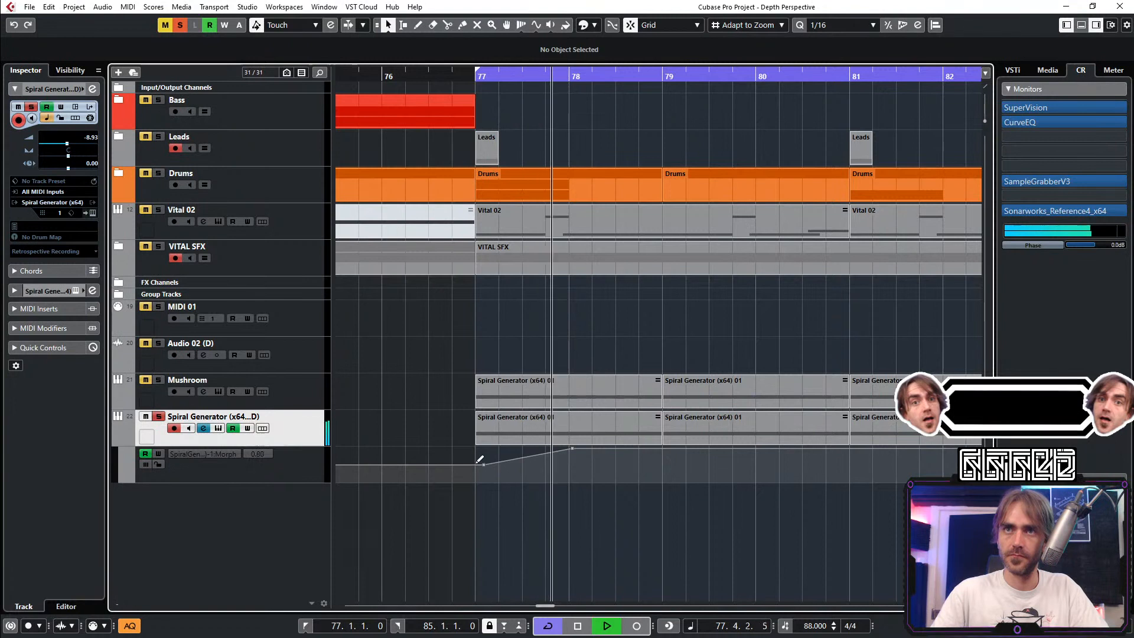
{"action": "left_click", "coordinate": [477, 468]}
{"action": "key", "text": "space"}
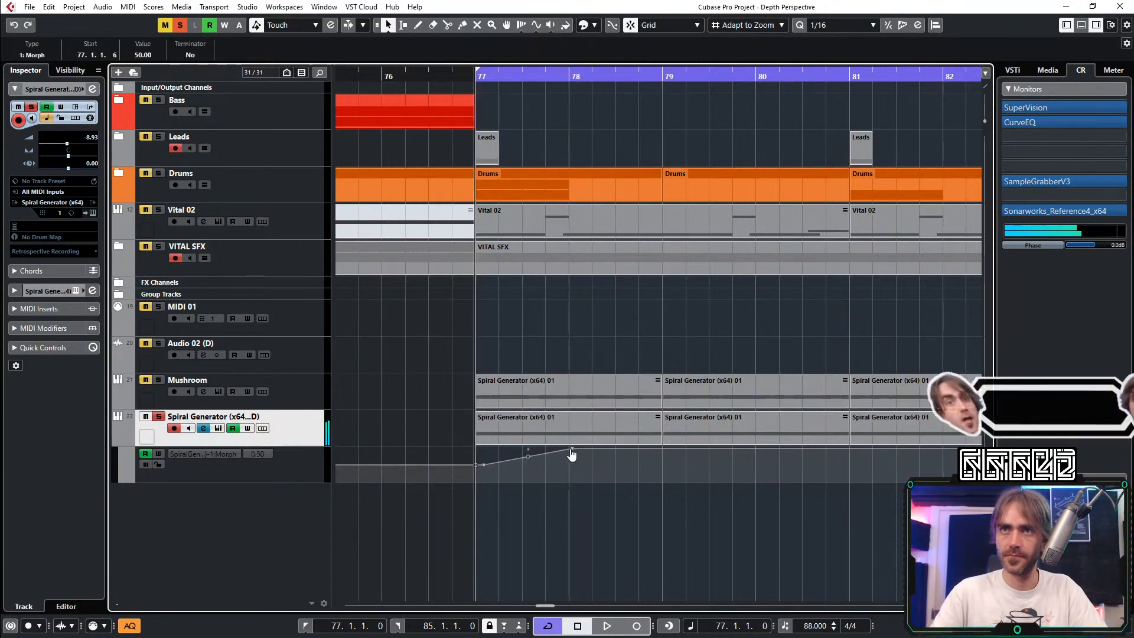
{"action": "left_click", "coordinate": [569, 450]}
{"action": "key", "text": "ctrl+z"}
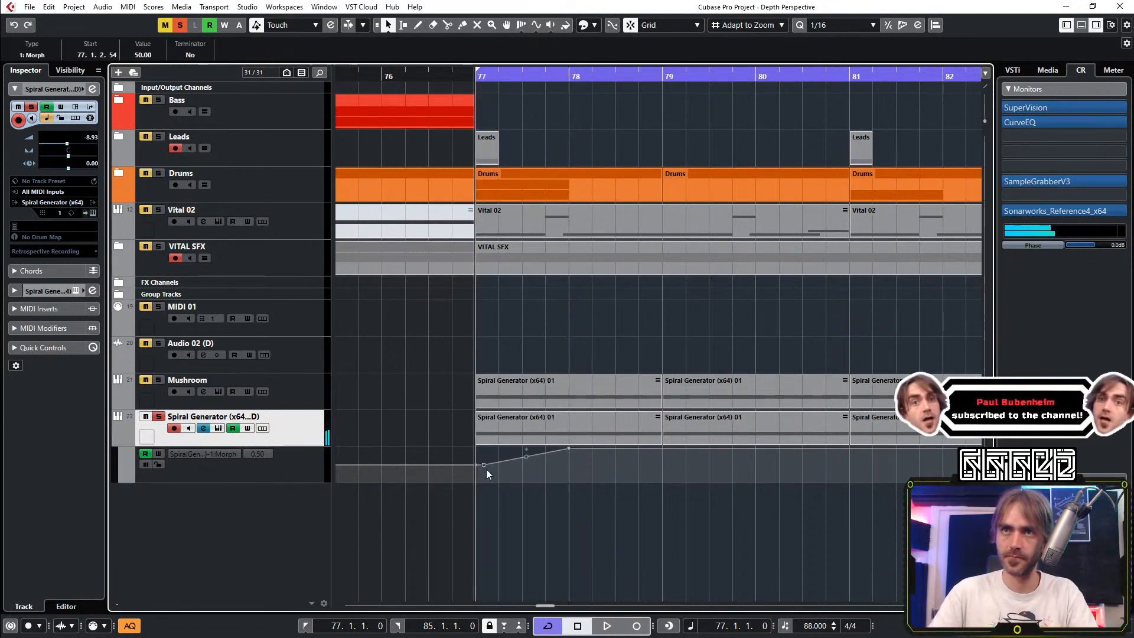
{"action": "key", "text": "space"}
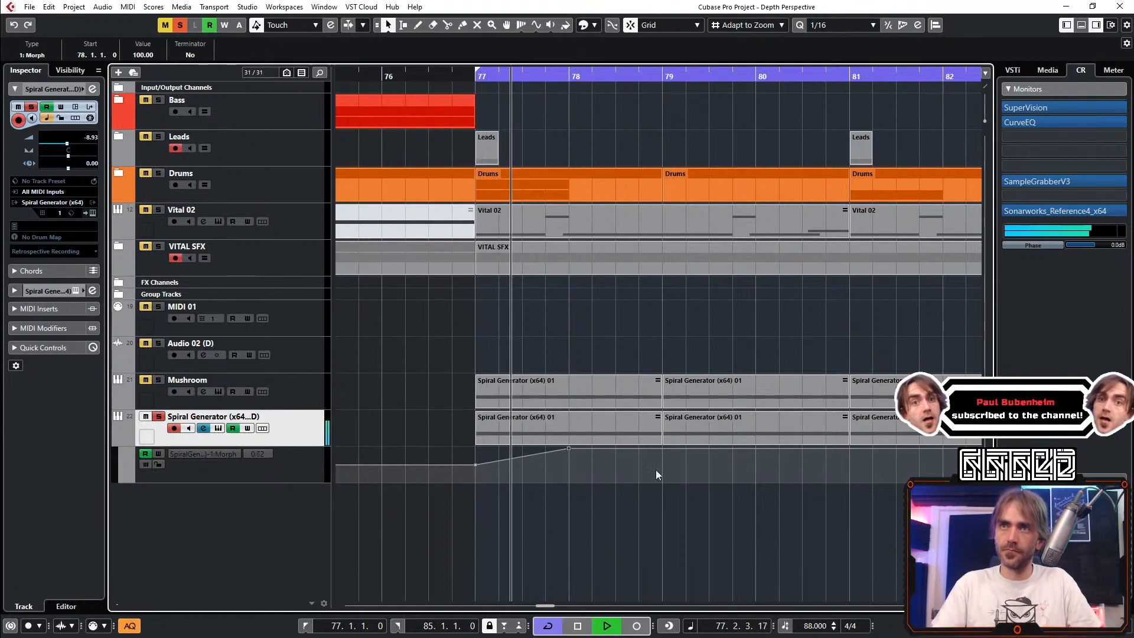
Step: Stretch the Morph ramp by adding a point of 100 at bar 79 and deleting the bar 78 point, then replay it
{"action": "left_click", "coordinate": [664, 449]}
{"action": "left_click", "coordinate": [569, 449]}
{"action": "key", "text": "Delete"}
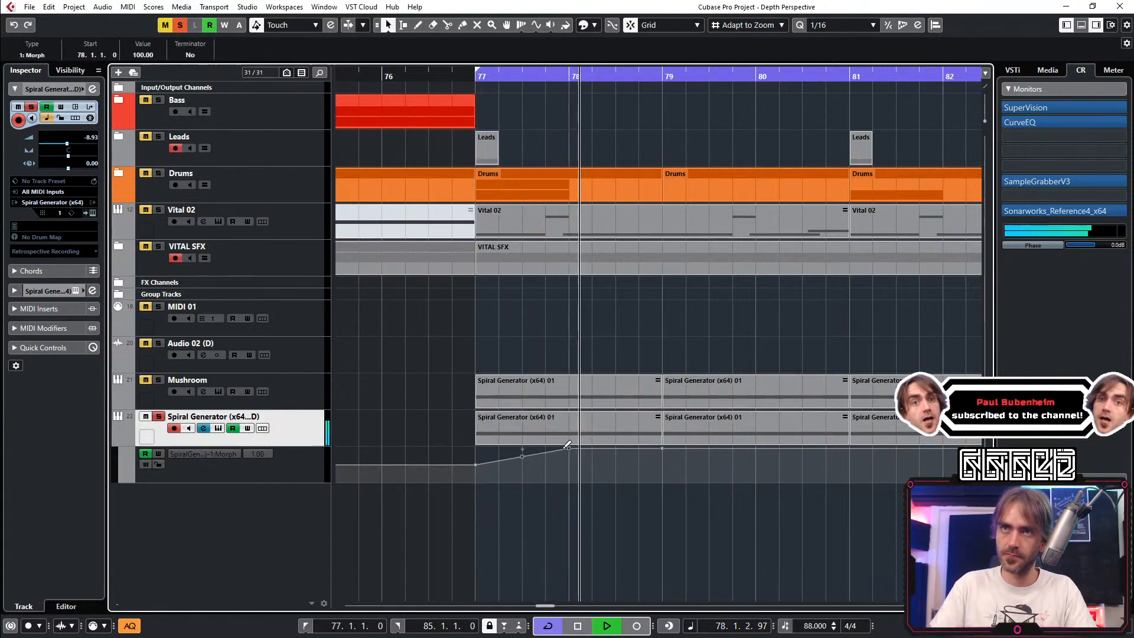
{"action": "key", "text": "space"}
{"action": "key", "text": "space"}
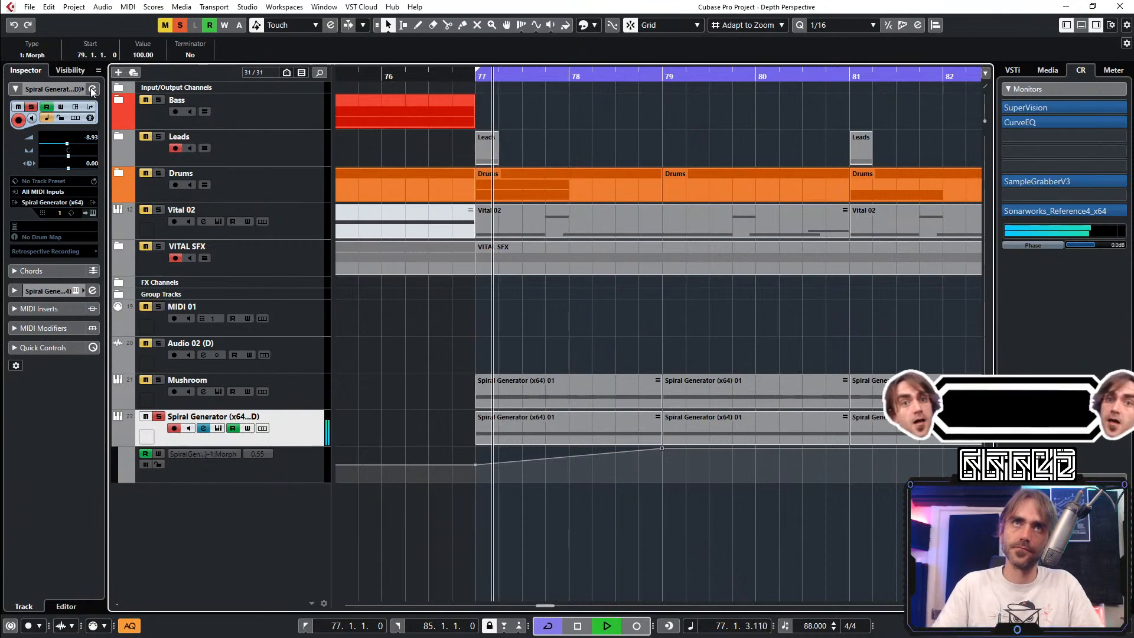
Step: Bypass ColourCopy and Rev INTENSITY on the Spiral Generator channel, set its volume to -8.22 dB, and replay from bar 77
{"action": "left_click", "coordinate": [93, 89]}
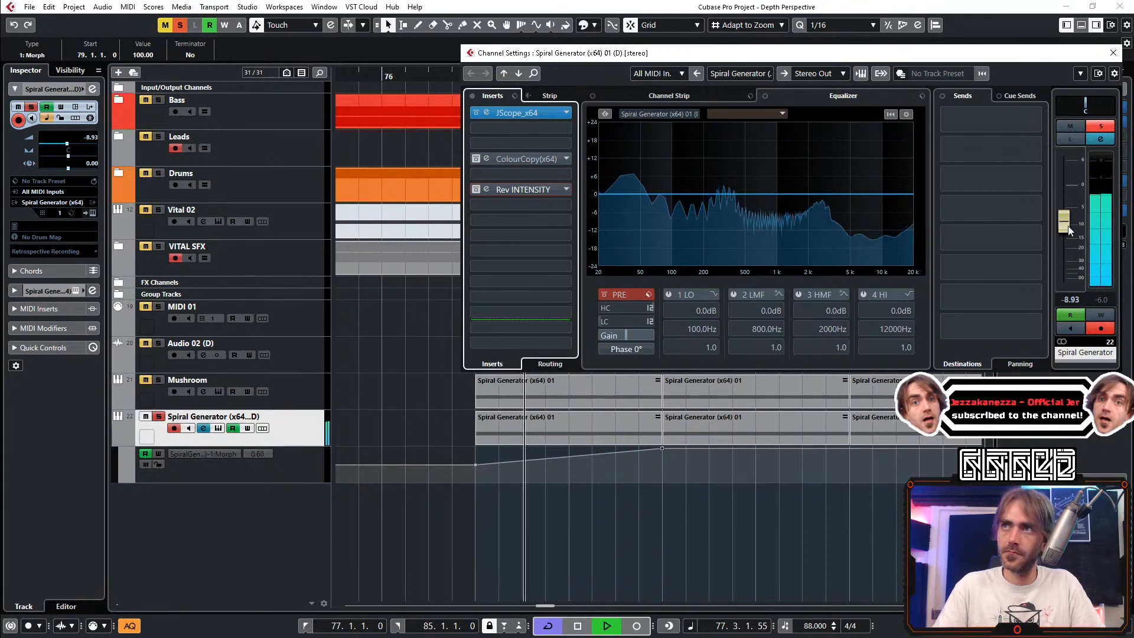
{"action": "left_click_drag", "start_coordinate": [1064, 221], "coordinate": [1072, 211]}
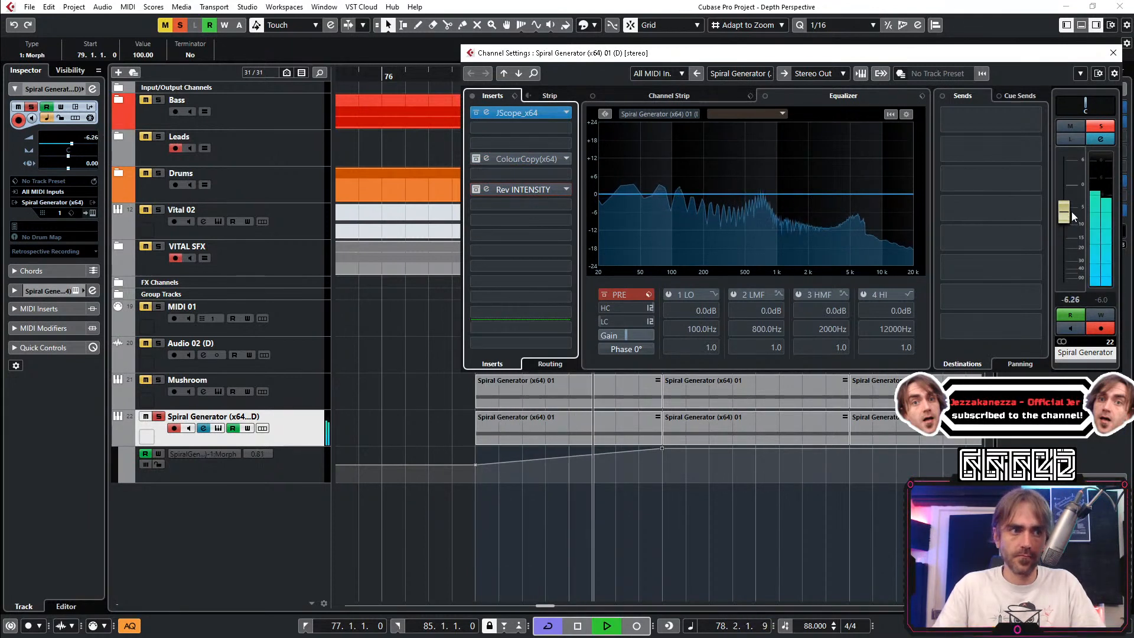
{"action": "key", "text": "space"}
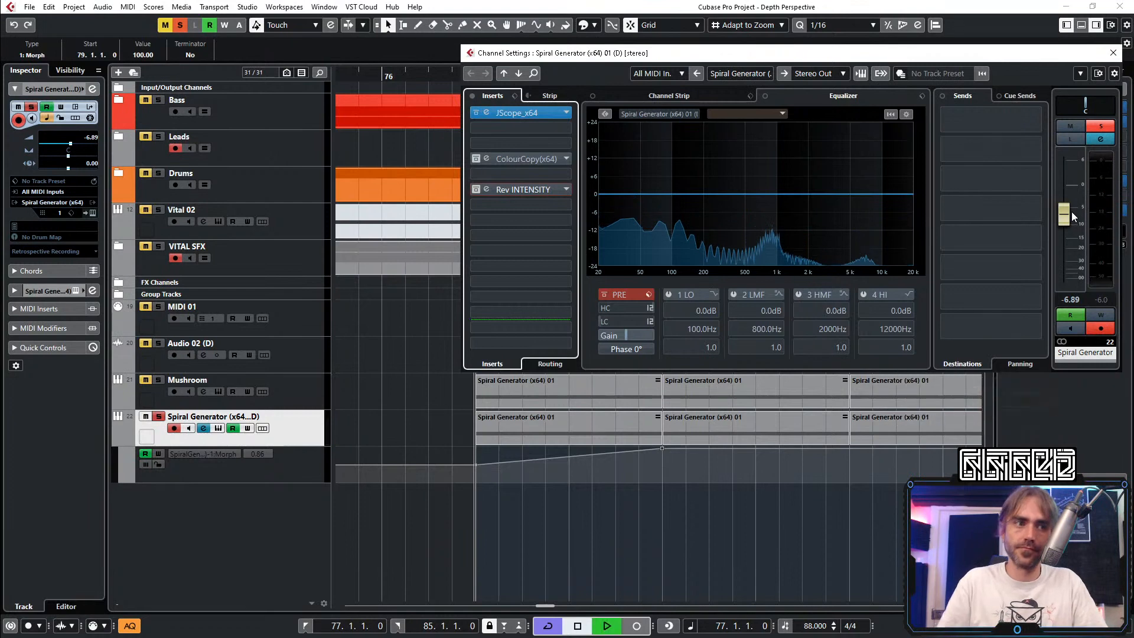
{"action": "key", "text": "space"}
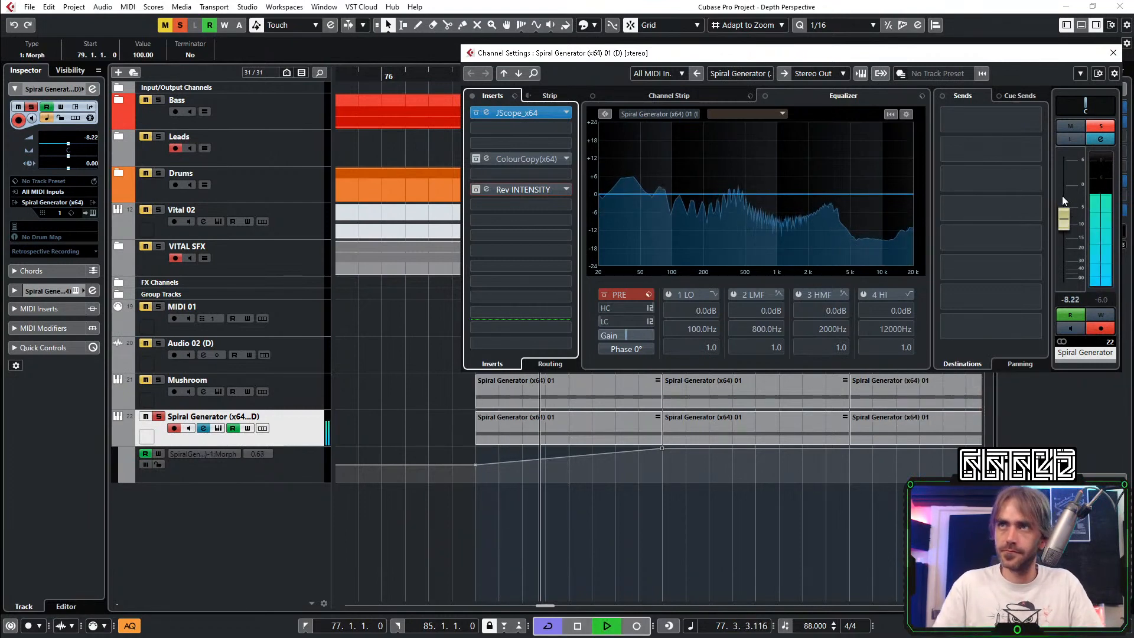
{"action": "left_click", "coordinate": [842, 371]}
{"action": "key", "text": "g"}
{"action": "key", "text": "g"}
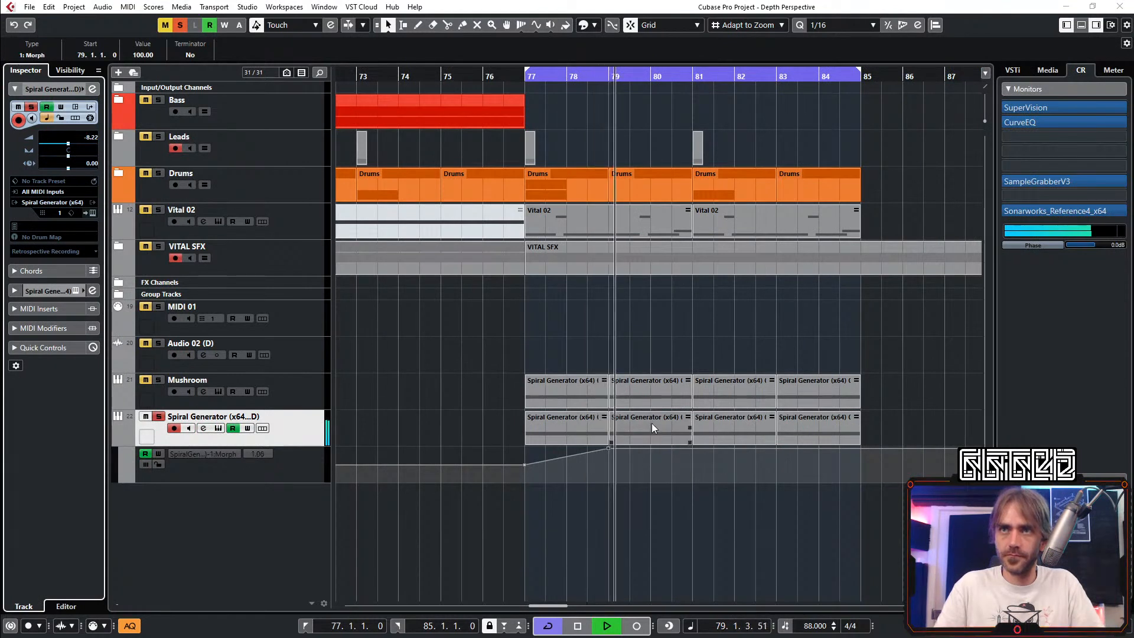
{"action": "key", "text": "space"}
{"action": "key", "text": "space"}
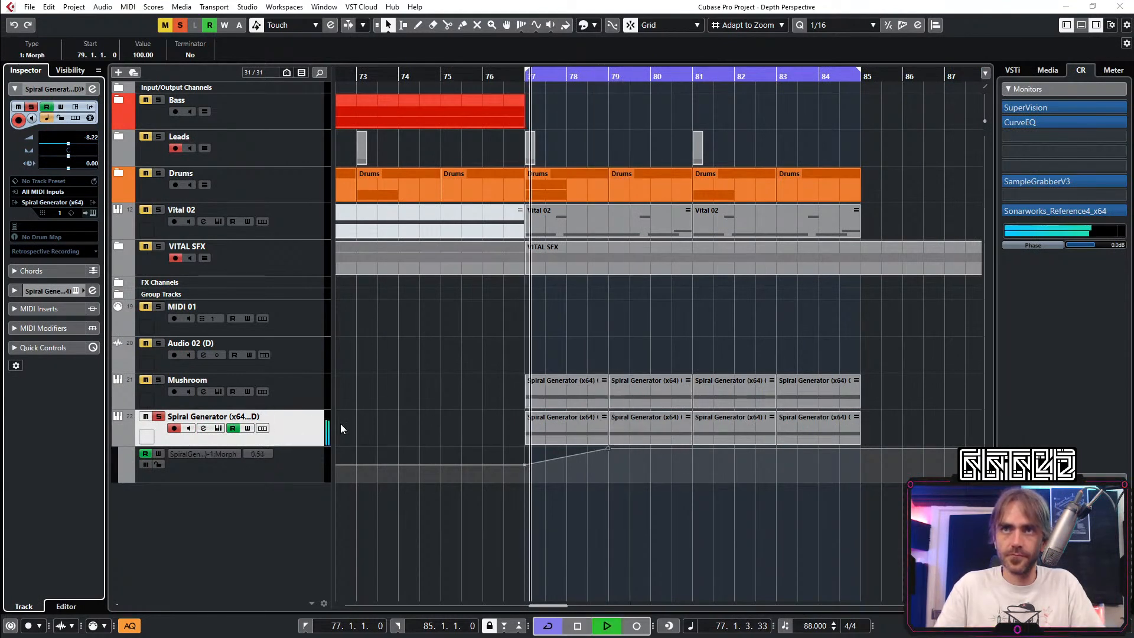
Step: Reopen the Spiral Generator, set its Density to 6.669 while playing the Morph ramp, and close it
{"action": "left_click", "coordinate": [92, 214]}
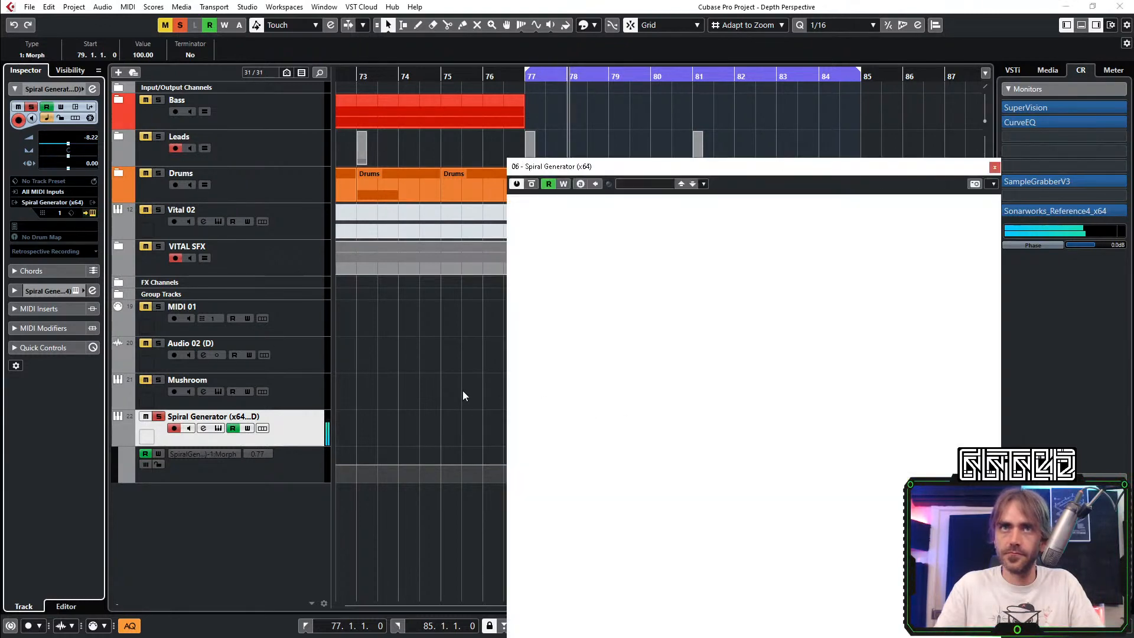
{"action": "left_click", "coordinate": [707, 471]}
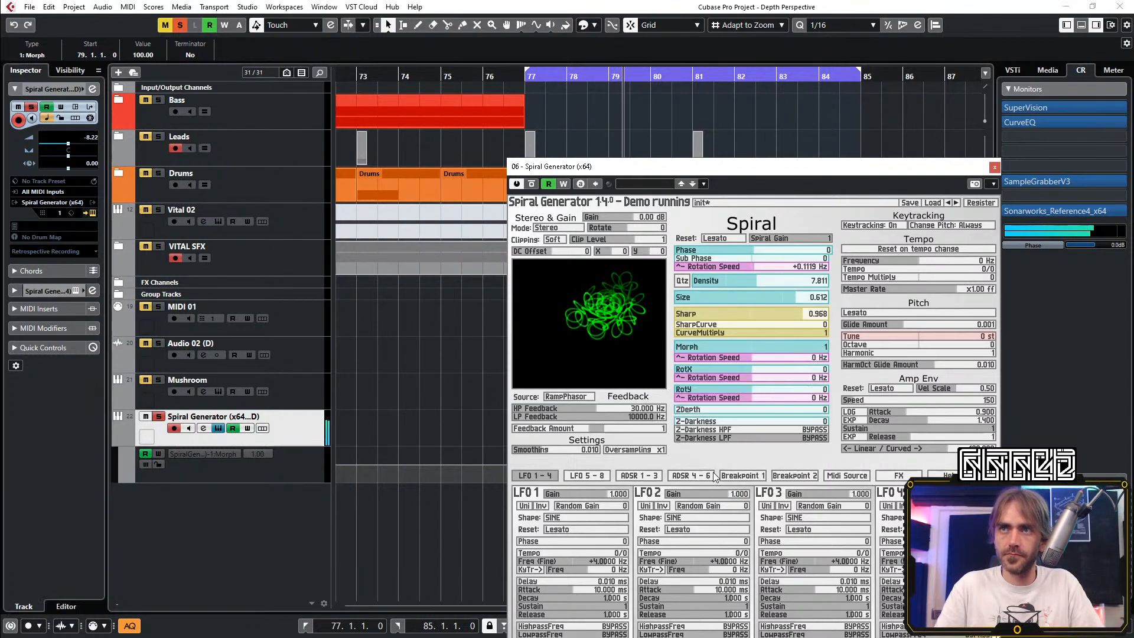
{"action": "left_click_drag", "start_coordinate": [726, 172], "coordinate": [444, 98]}
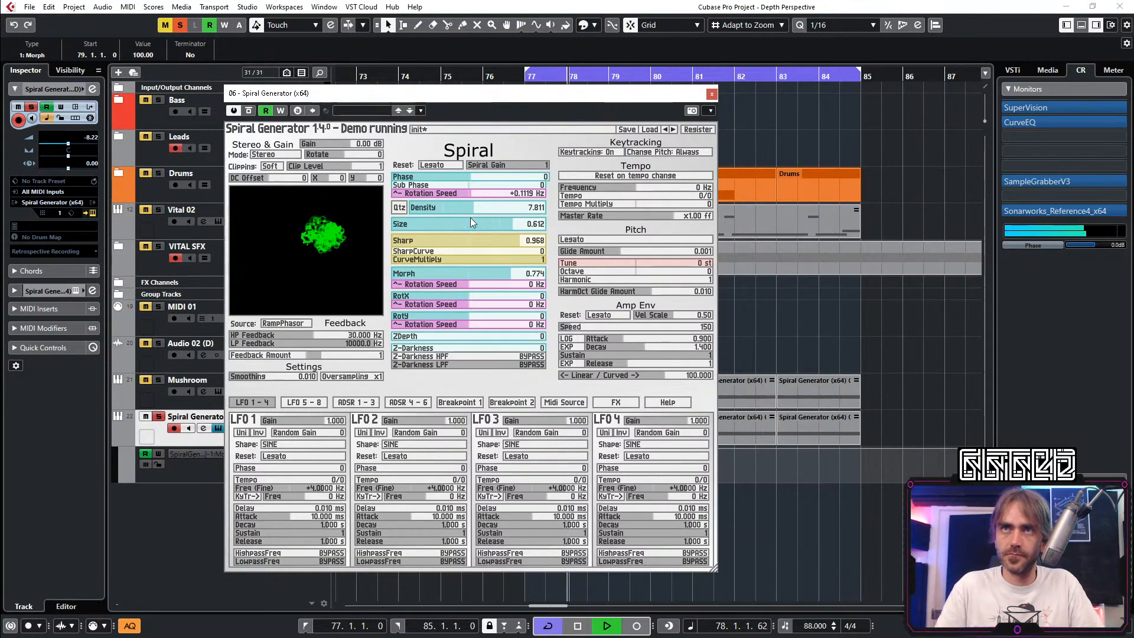
{"action": "key", "text": "space"}
{"action": "key", "text": "space"}
{"action": "left_click_drag", "start_coordinate": [473, 208], "coordinate": [515, 225]}
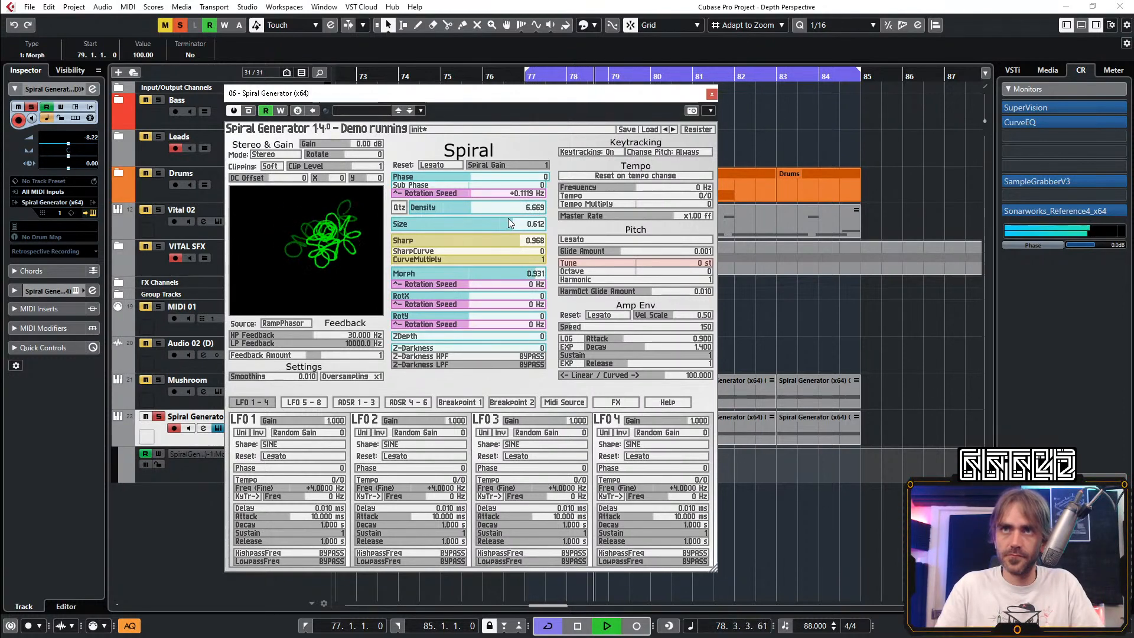
{"action": "key", "text": "space"}
{"action": "key", "text": "space"}
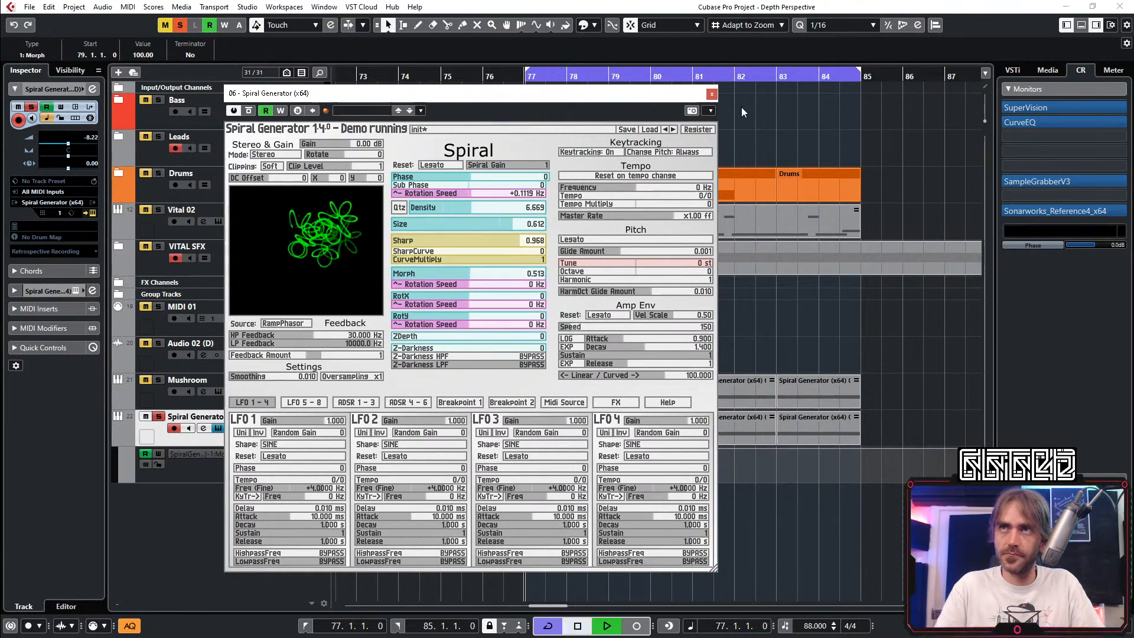
{"action": "left_click", "coordinate": [712, 94]}
Step: Render the first Spiral Generator part, bars 77 to 79, in place with the current settings, then clear the selection
{"action": "left_click", "coordinate": [554, 430]}
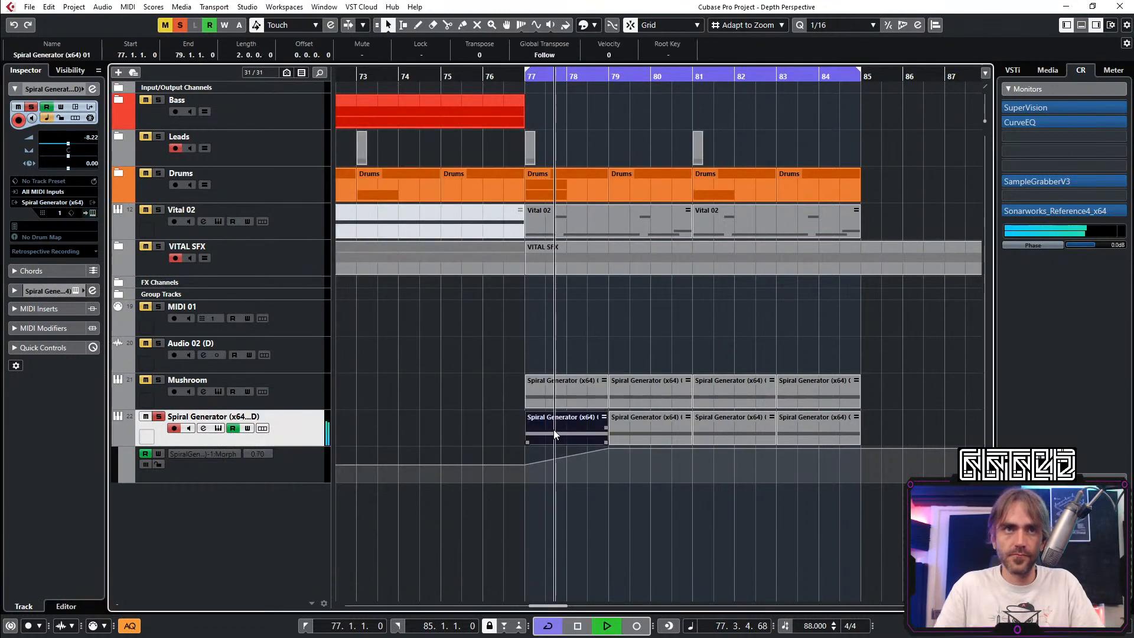
{"action": "key", "text": "space"}
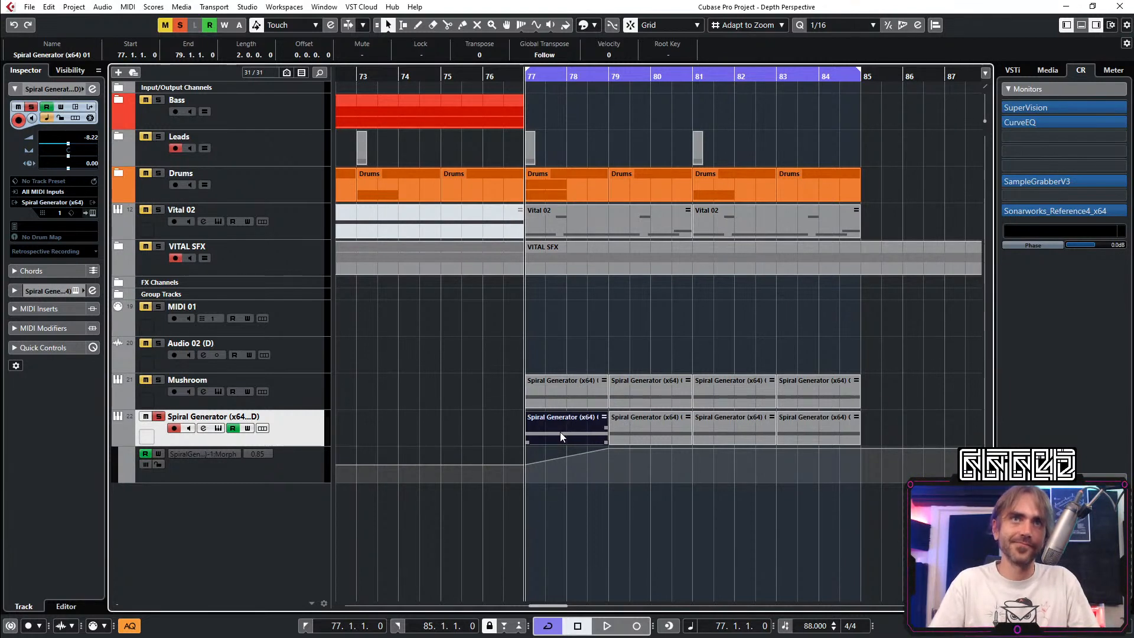
{"action": "key", "text": "space"}
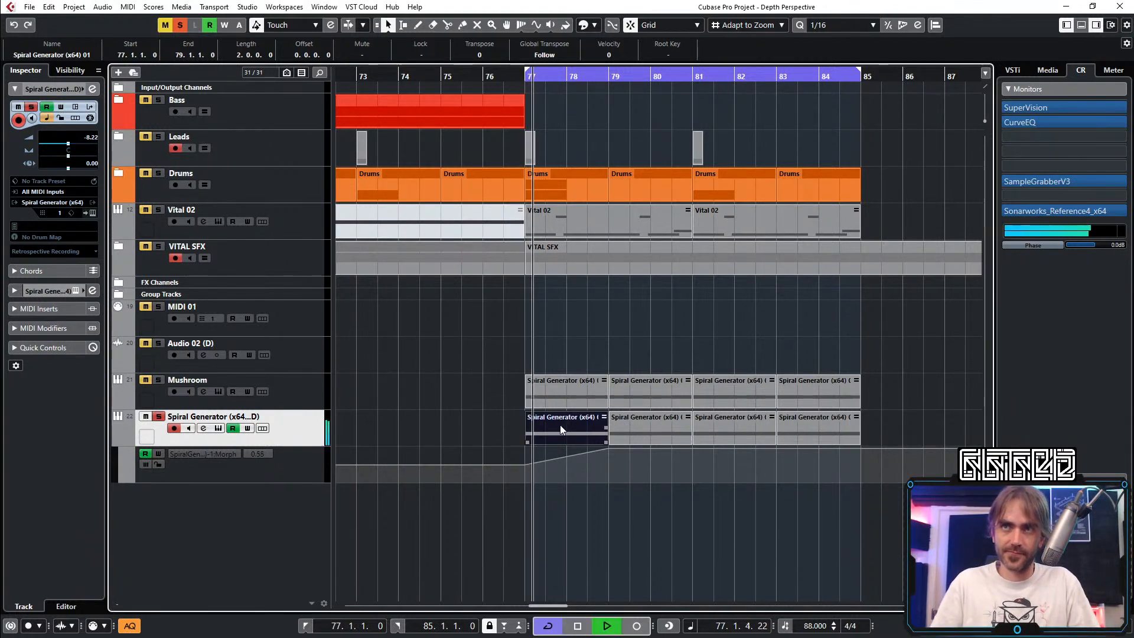
{"action": "key", "text": "space"}
{"action": "right_click", "coordinate": [568, 432]}
{"action": "mouse_move", "coordinate": [680, 249]}
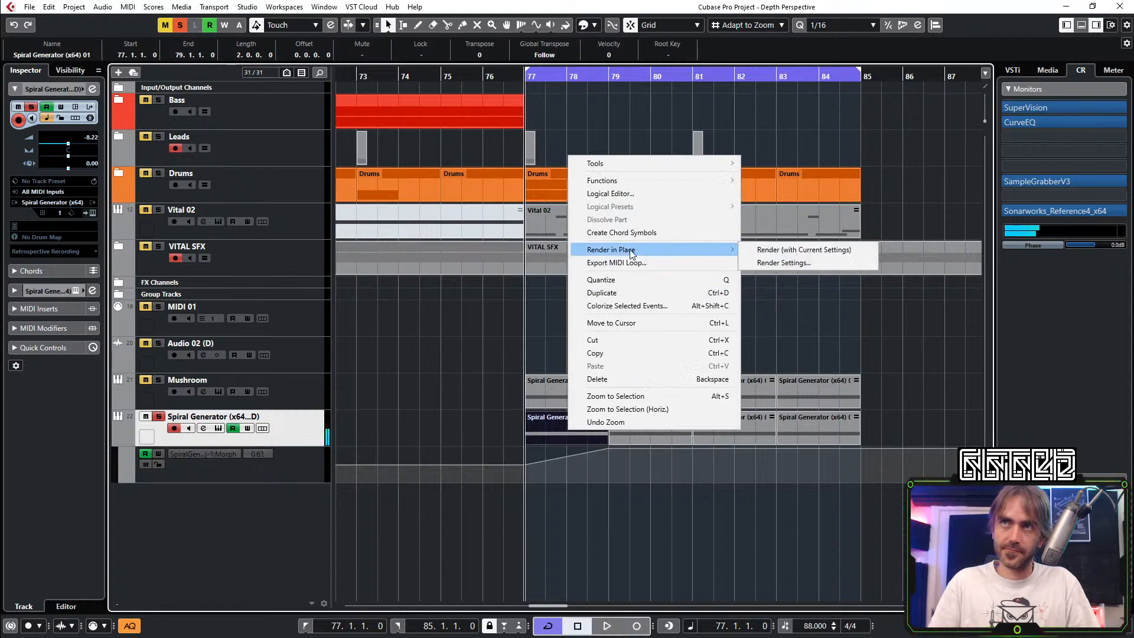
{"action": "left_click", "coordinate": [790, 252]}
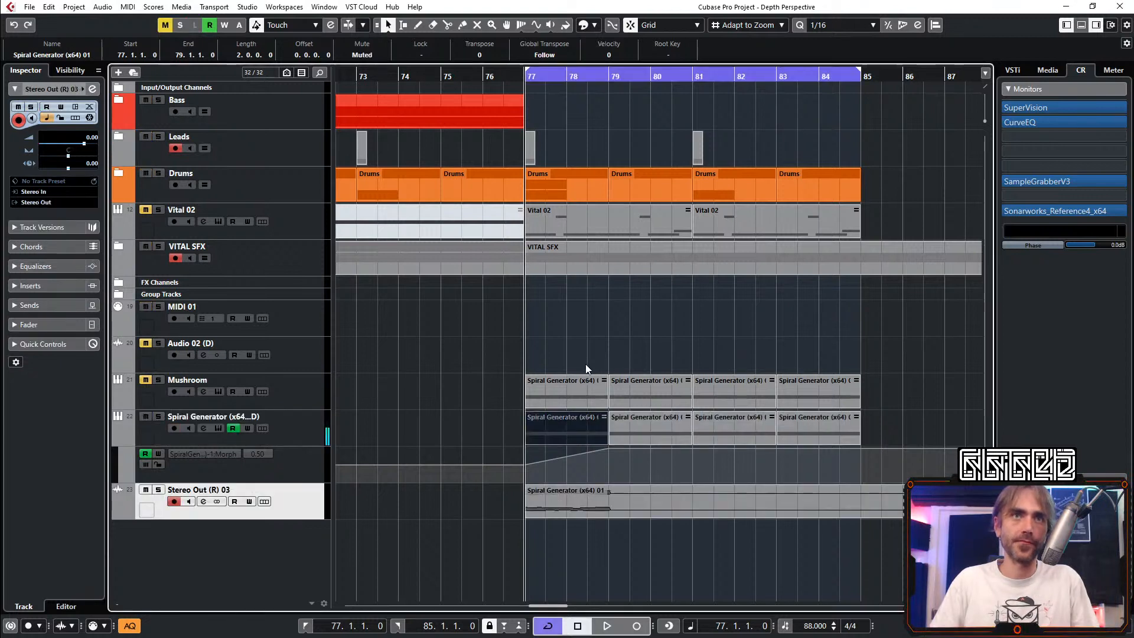
{"action": "left_click", "coordinate": [612, 355]}
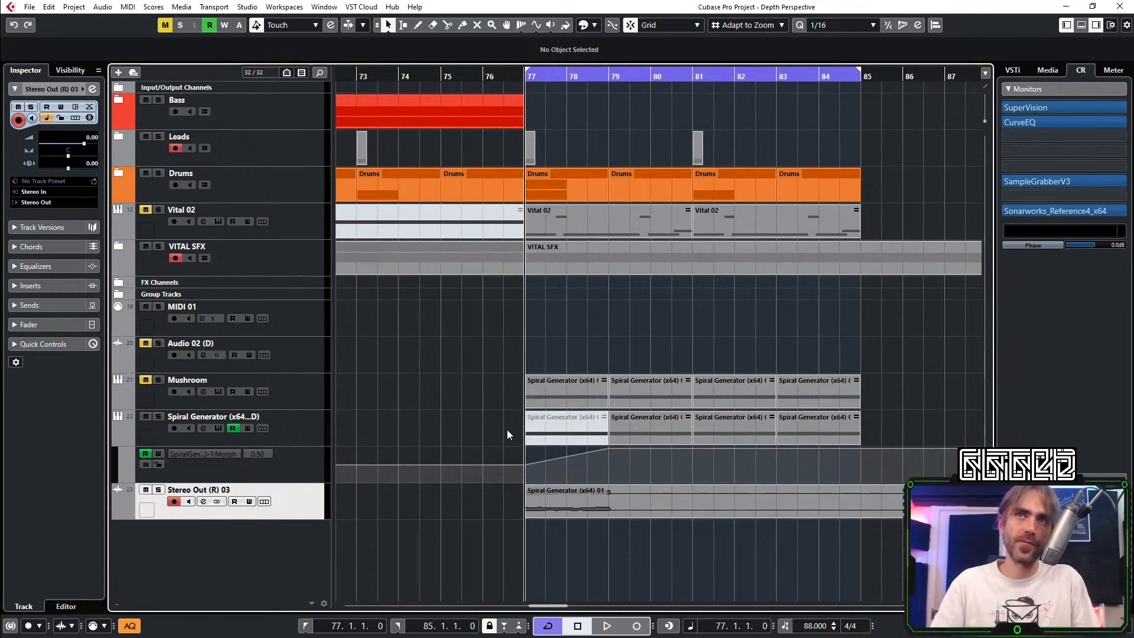
Step: Solo the rendered Stereo Out (R) 03 track and play it from bar 77
{"action": "scroll", "coordinate": [507, 430], "scroll_direction": "right", "scroll_amount": 4}
{"action": "scroll", "coordinate": [482, 430], "scroll_direction": "left", "scroll_amount": 2}
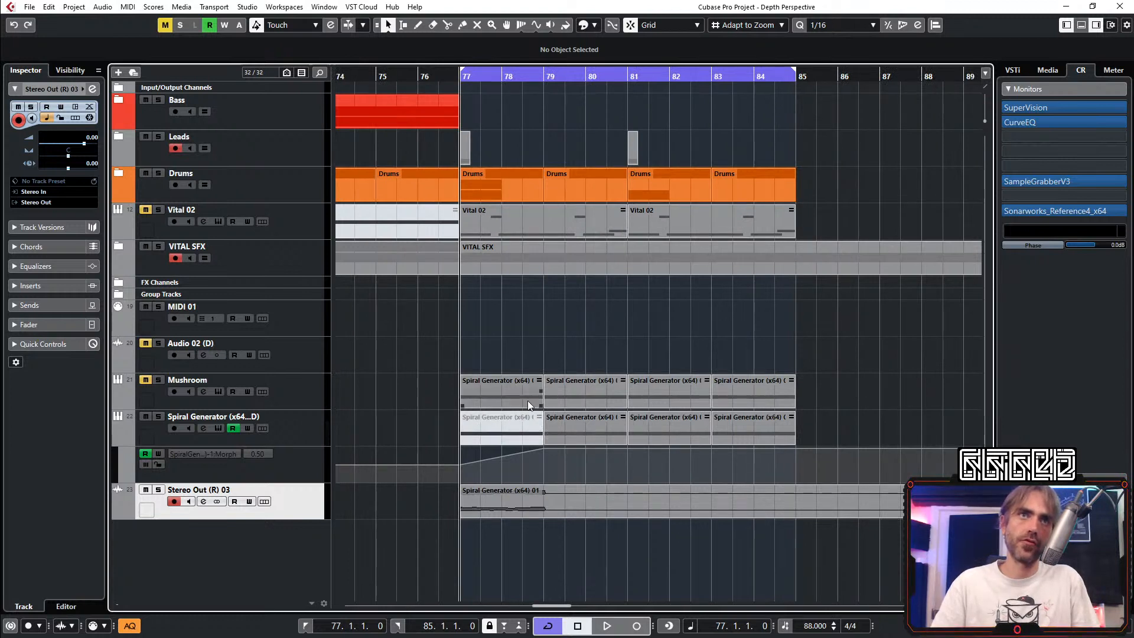
{"action": "scroll", "coordinate": [536, 399], "scroll_direction": "left", "scroll_amount": 2}
{"action": "scroll", "coordinate": [543, 398], "scroll_direction": "right", "scroll_amount": 2}
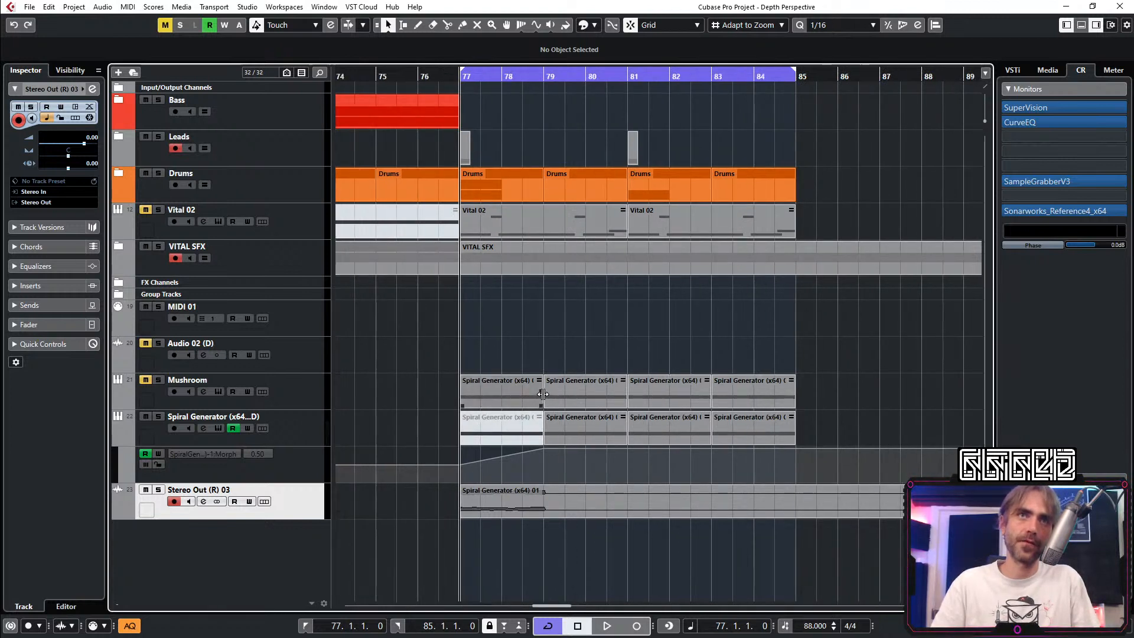
{"action": "scroll", "coordinate": [542, 394], "scroll_direction": "down", "scroll_amount": 2}
{"action": "key", "text": "s"}
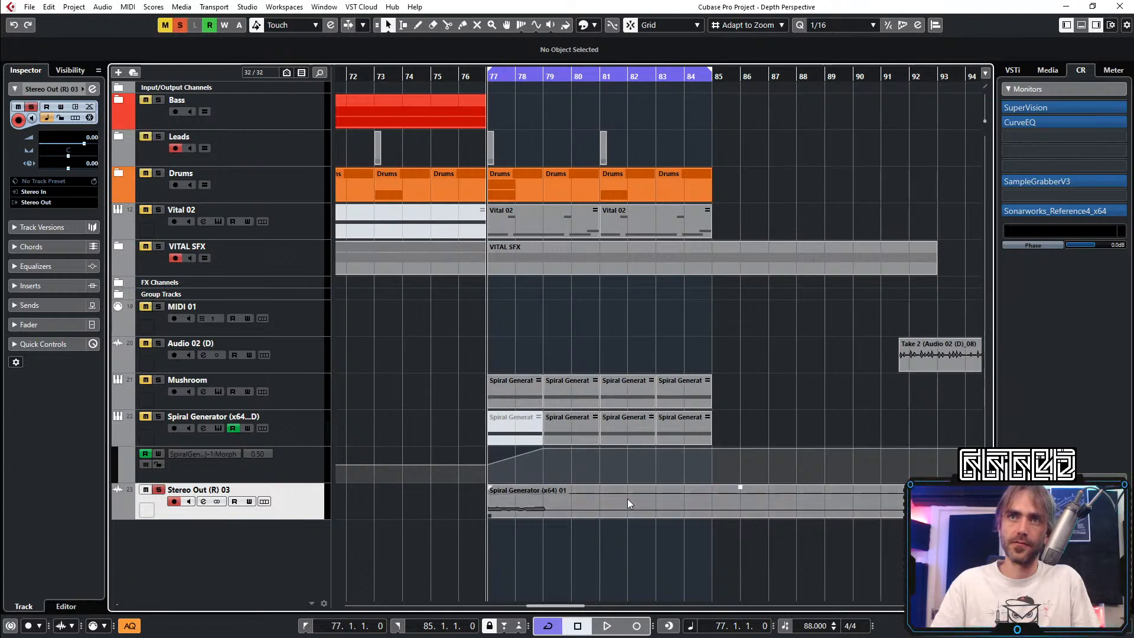
{"action": "key", "text": "space"}
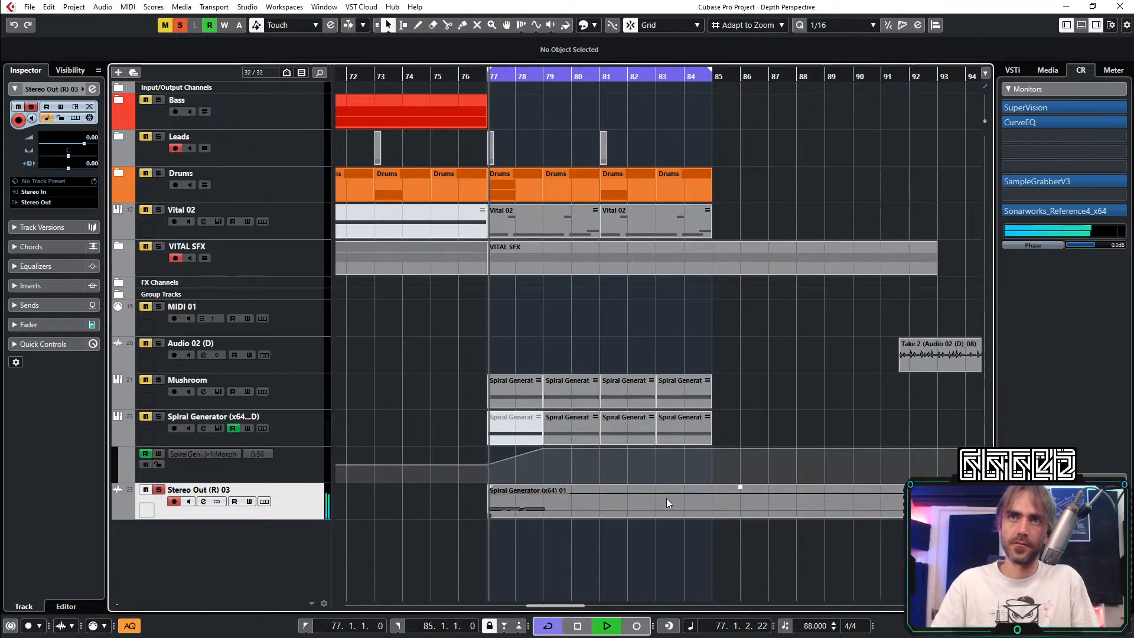
Step: Stop playback, split the rendered event on Stereo Out (R) 03 at bar 79, and delete the part after it
{"action": "left_click", "coordinate": [448, 24]}
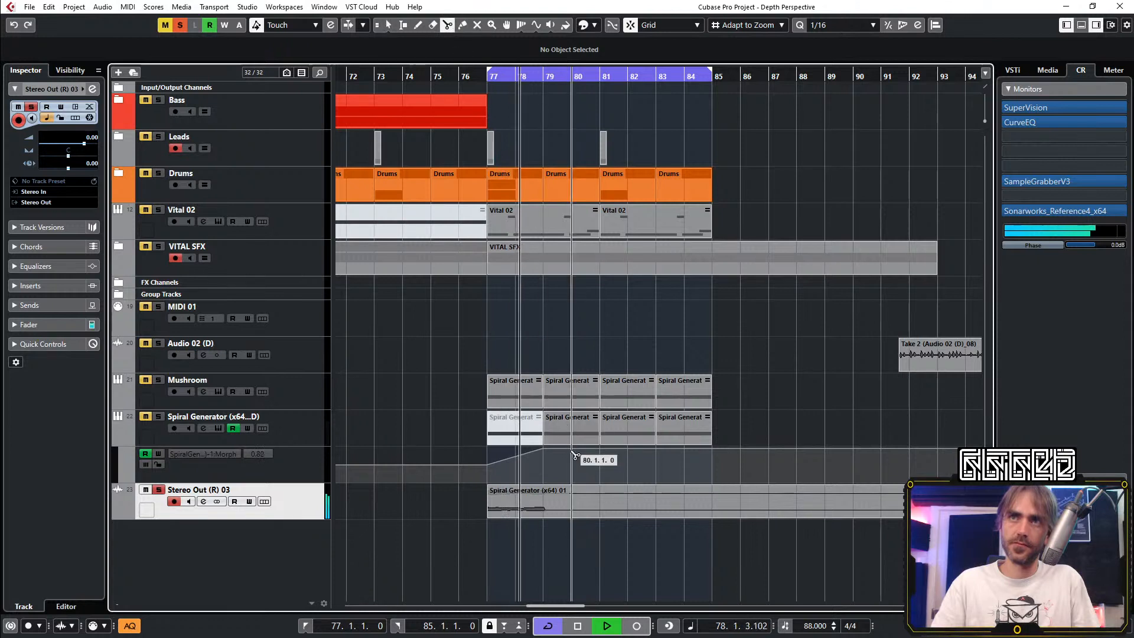
{"action": "key", "text": "space"}
{"action": "left_click", "coordinate": [553, 509]}
{"action": "key", "text": "1"}
{"action": "left_click", "coordinate": [576, 511]}
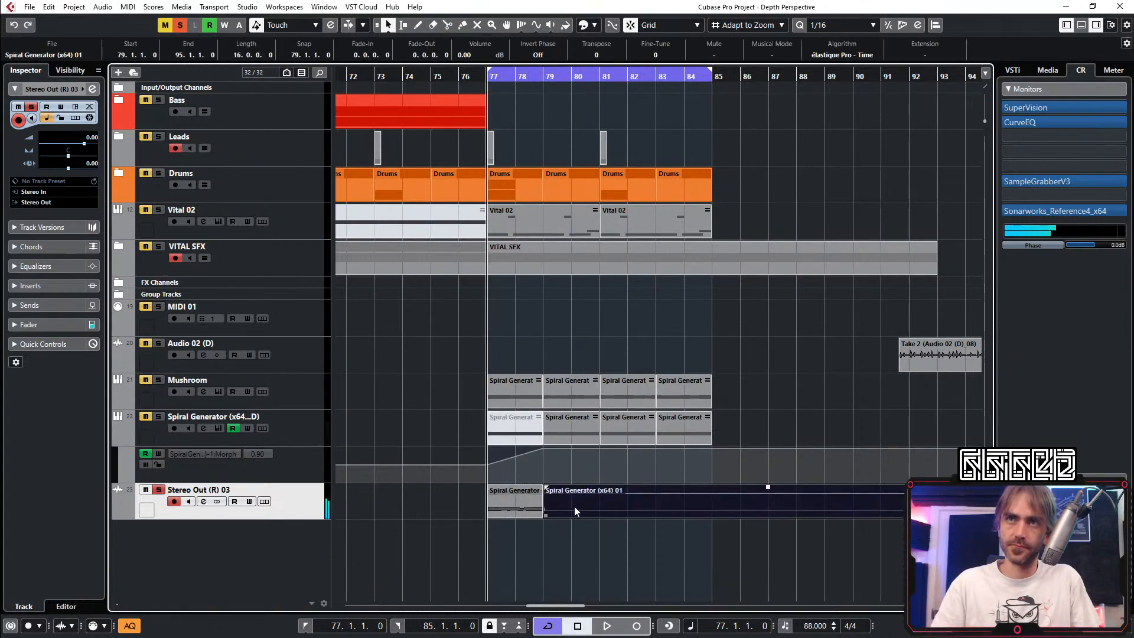
{"action": "key", "text": "Delete"}
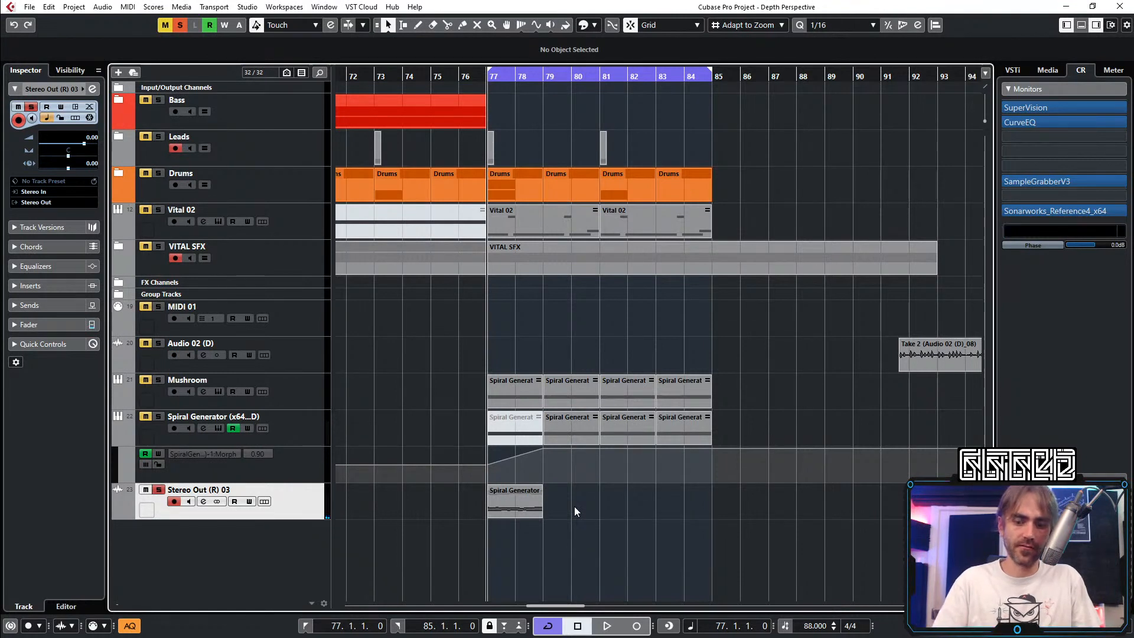
Step: Set the locators around the trimmed event on Stereo Out (R) 03, bars 77 to 79, and audition that range
{"action": "left_click", "coordinate": [518, 512]}
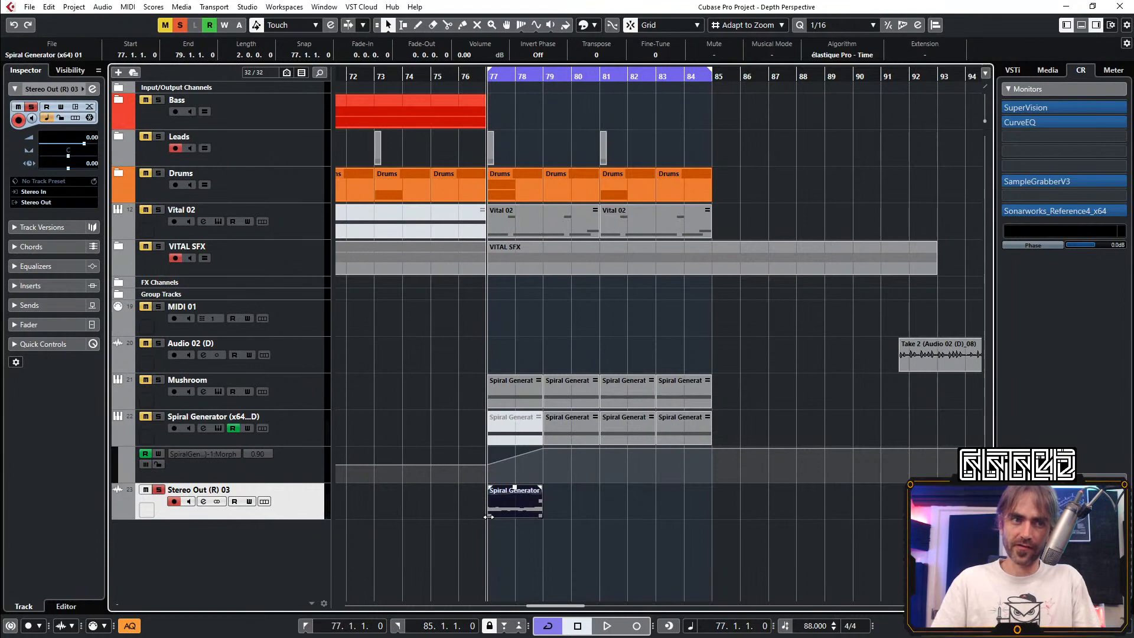
{"action": "key", "text": "h"}
{"action": "key", "text": "h"}
{"action": "left_click", "coordinate": [500, 536]}
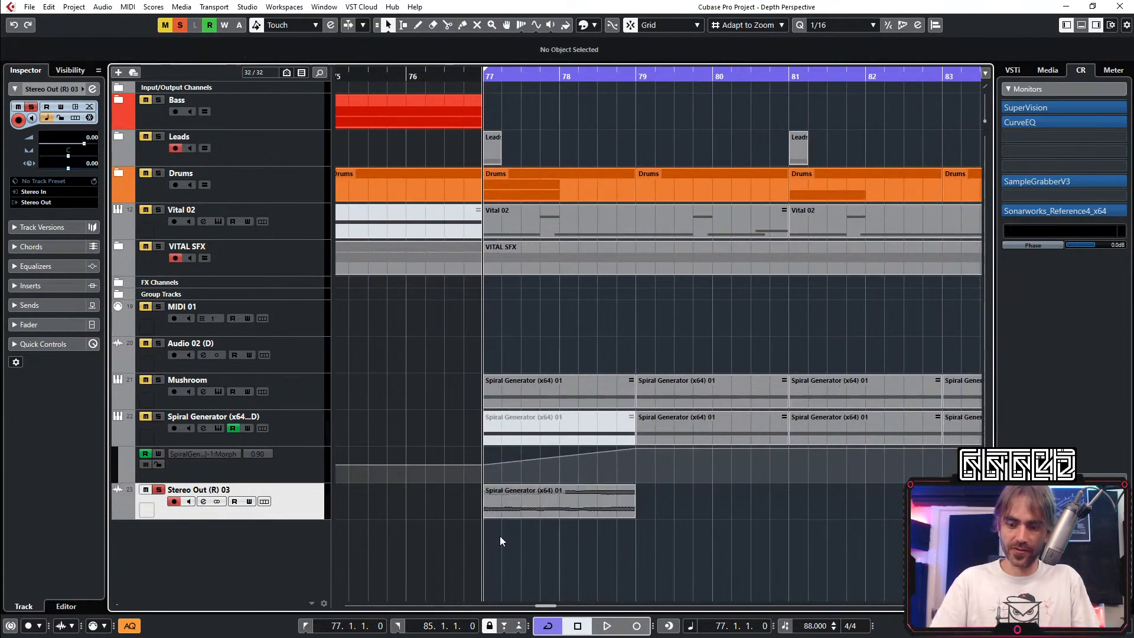
{"action": "left_click", "coordinate": [558, 503]}
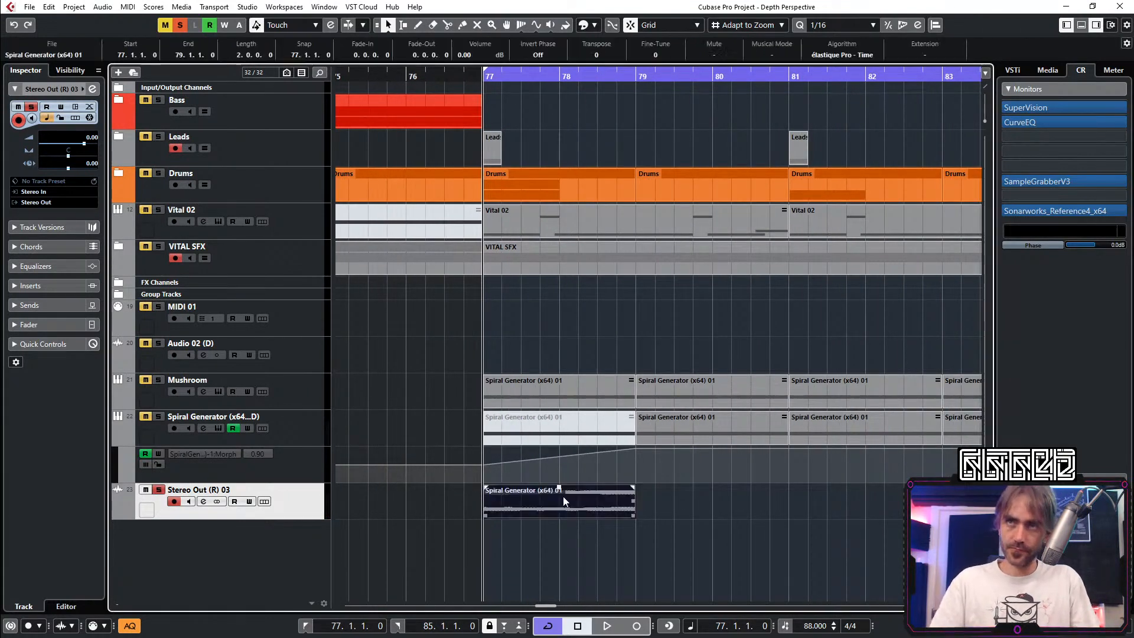
{"action": "key", "text": "p"}
{"action": "key", "text": "space"}
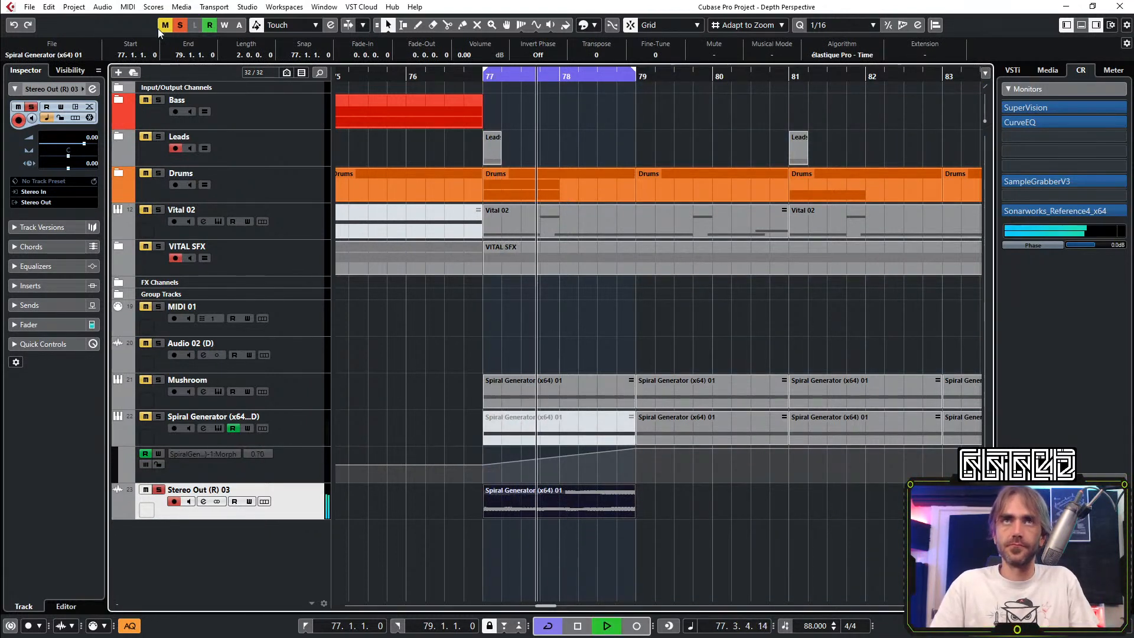
{"action": "key", "text": "space"}
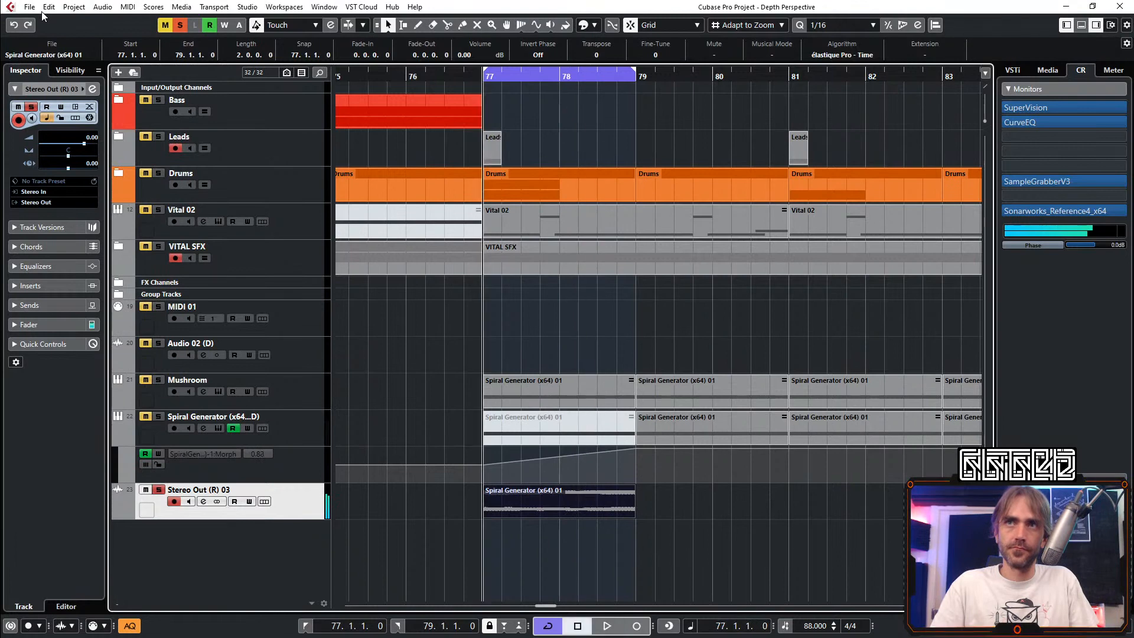
Step: Export the range between the locators as a Wave mixdown named SpiralGenerator into Vital's Glitch Vol.2 Wavetables folder
{"action": "left_click", "coordinate": [28, 7]}
{"action": "mouse_move", "coordinate": [65, 185]}
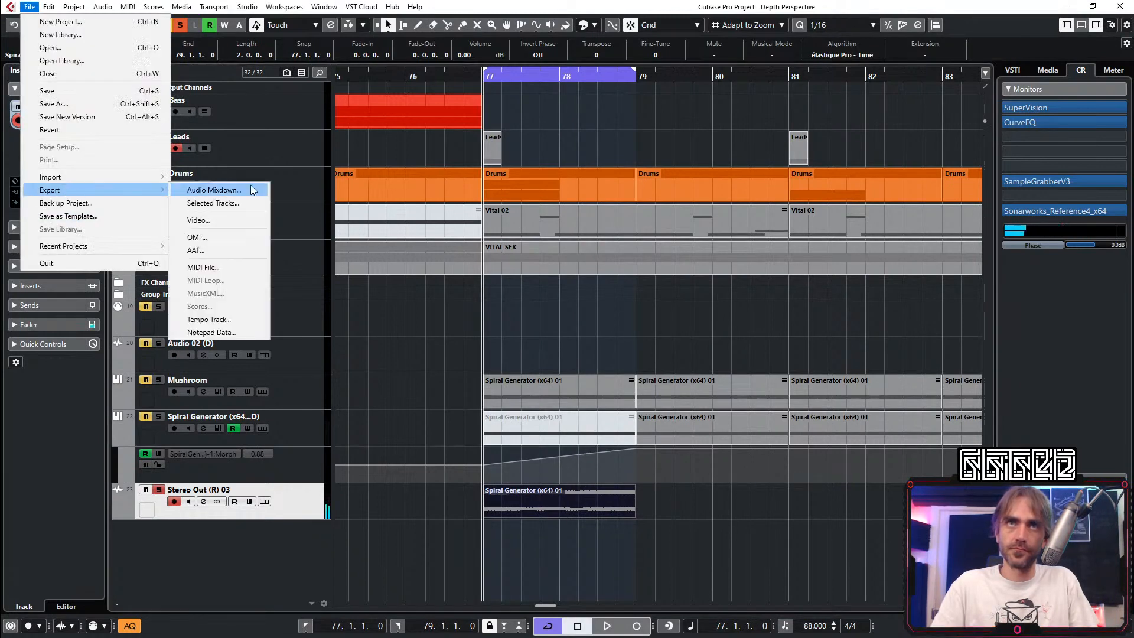
{"action": "left_click", "coordinate": [244, 186]}
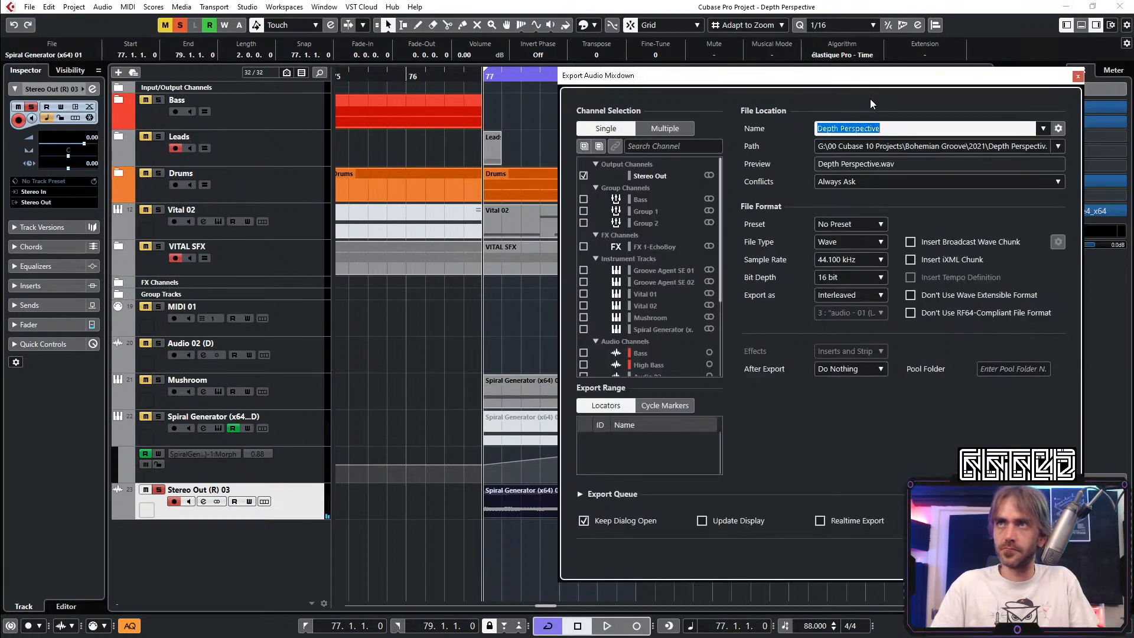
{"action": "left_click", "coordinate": [1058, 146]}
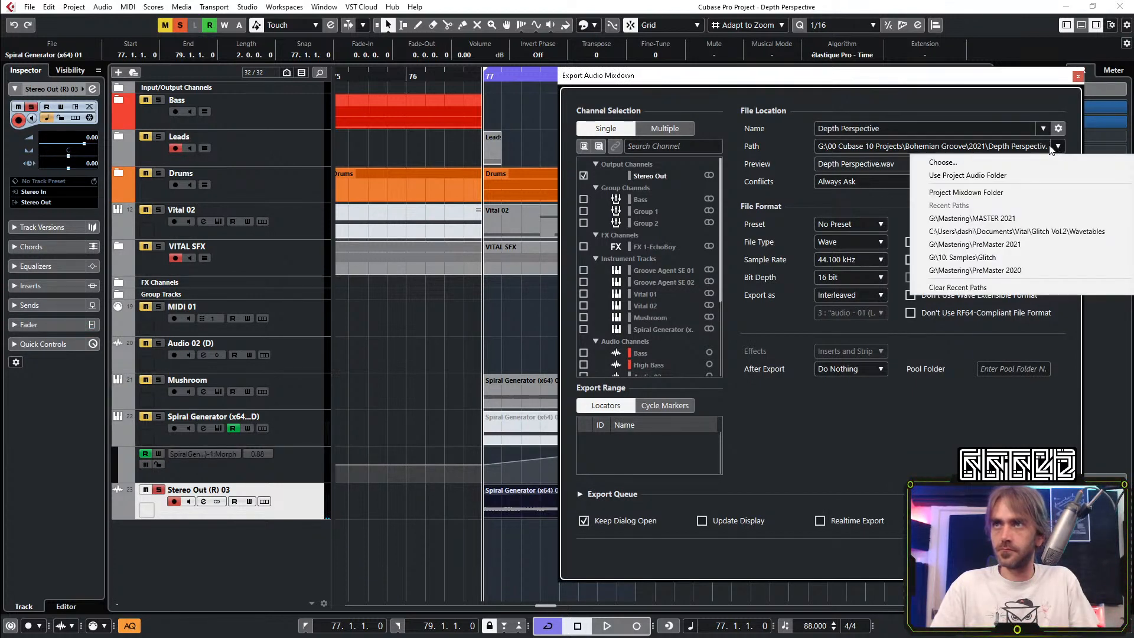
{"action": "left_click", "coordinate": [1046, 231]}
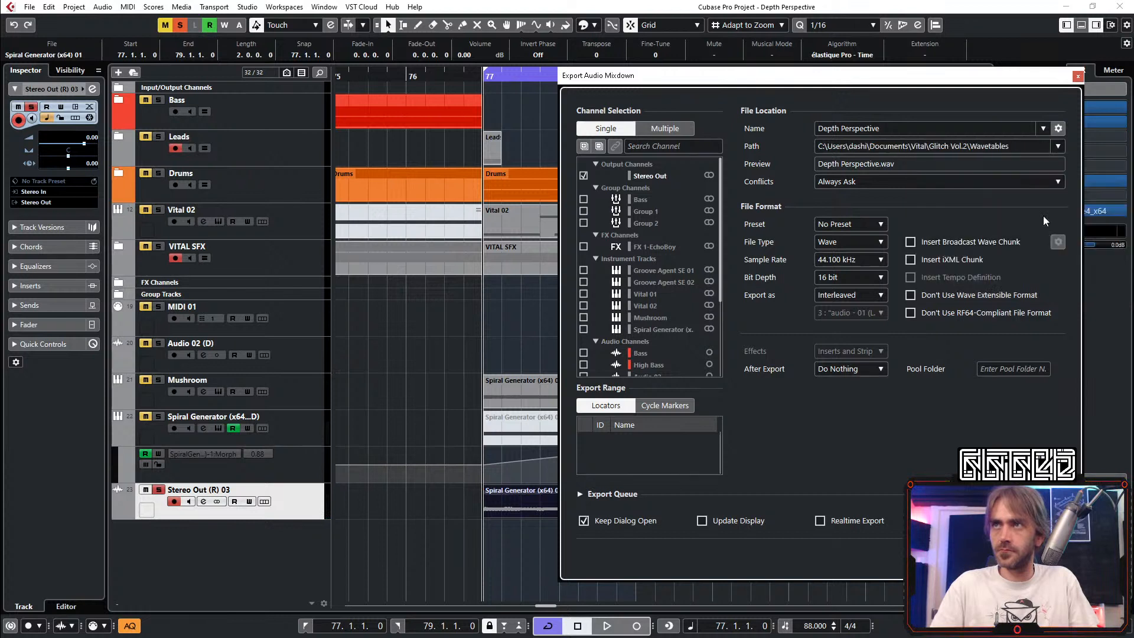
{"action": "left_click", "coordinate": [911, 127]}
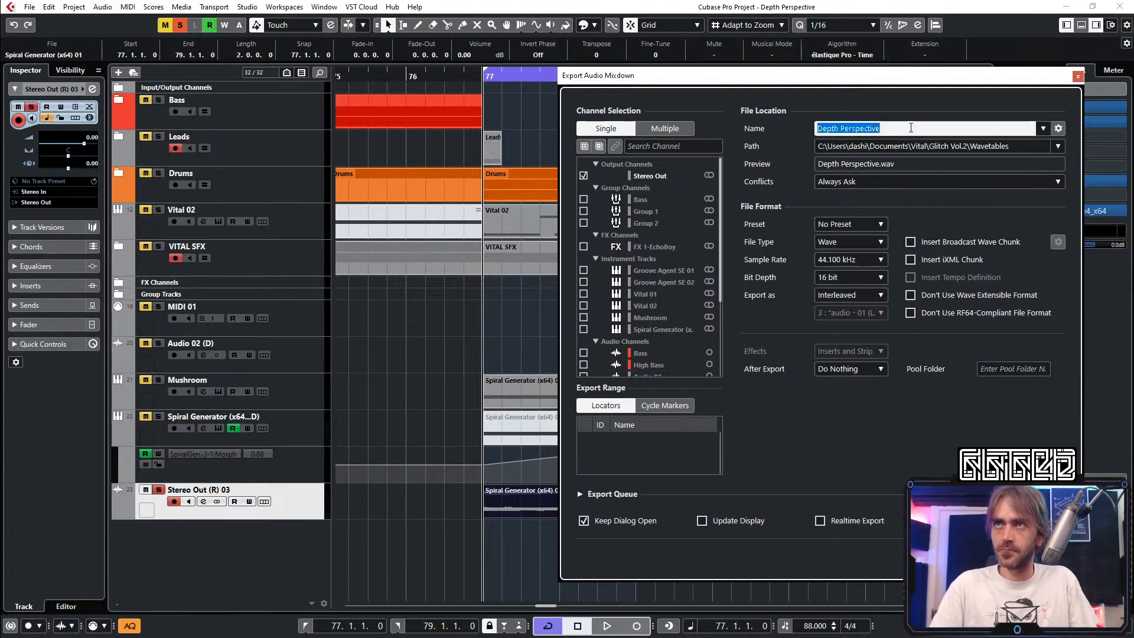
{"action": "type", "text": "SpiralGenerator"}
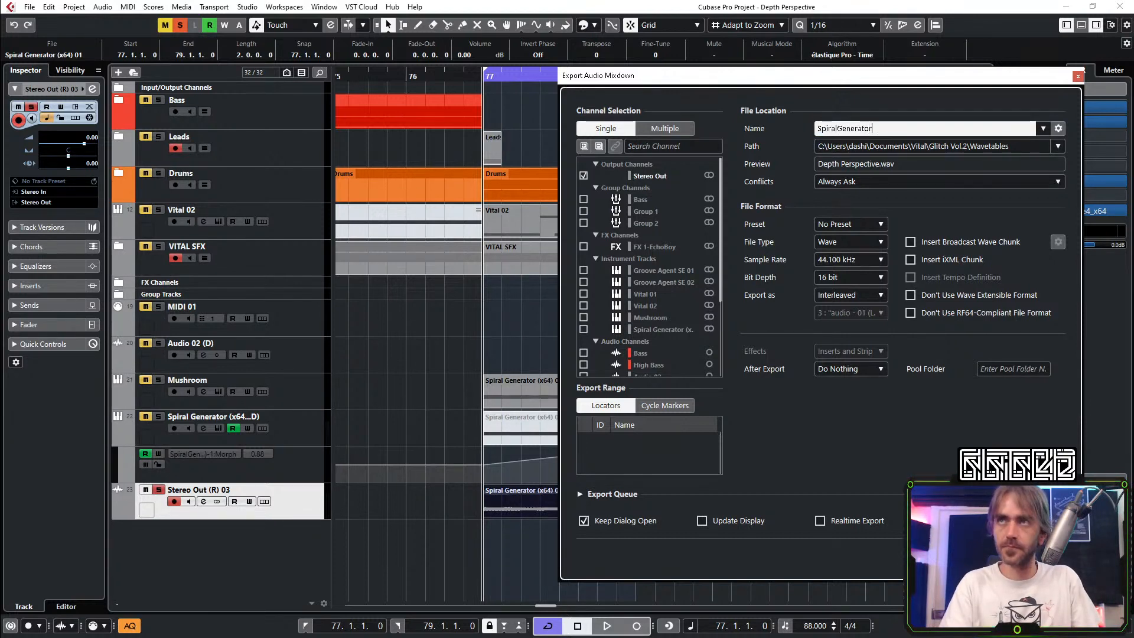
{"action": "key", "text": "Return"}
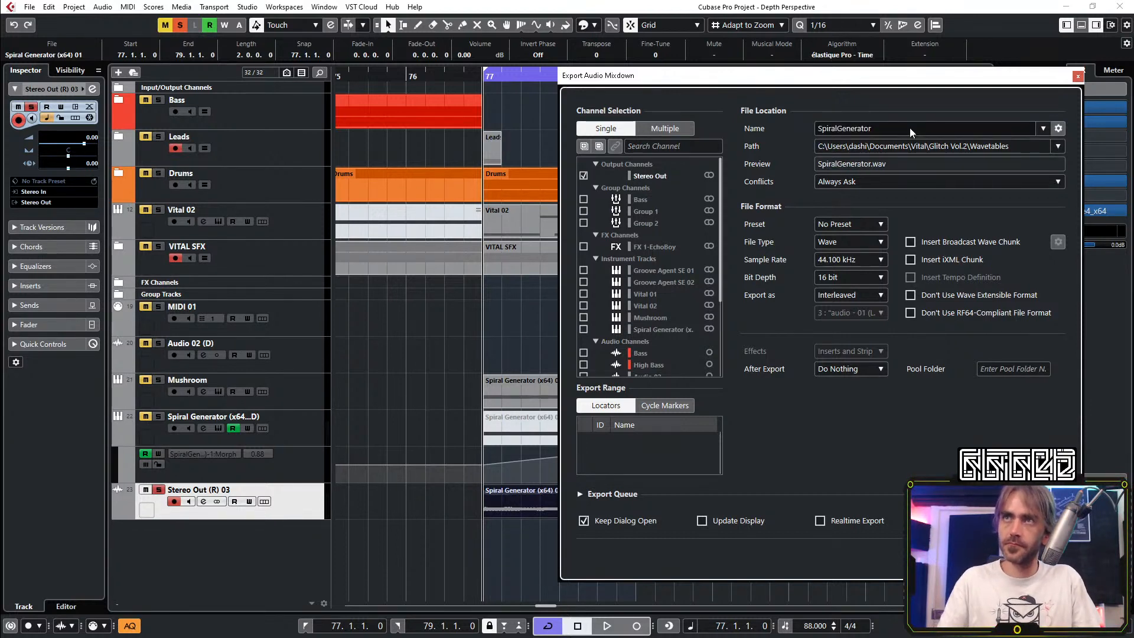
{"action": "key", "text": "Escape"}
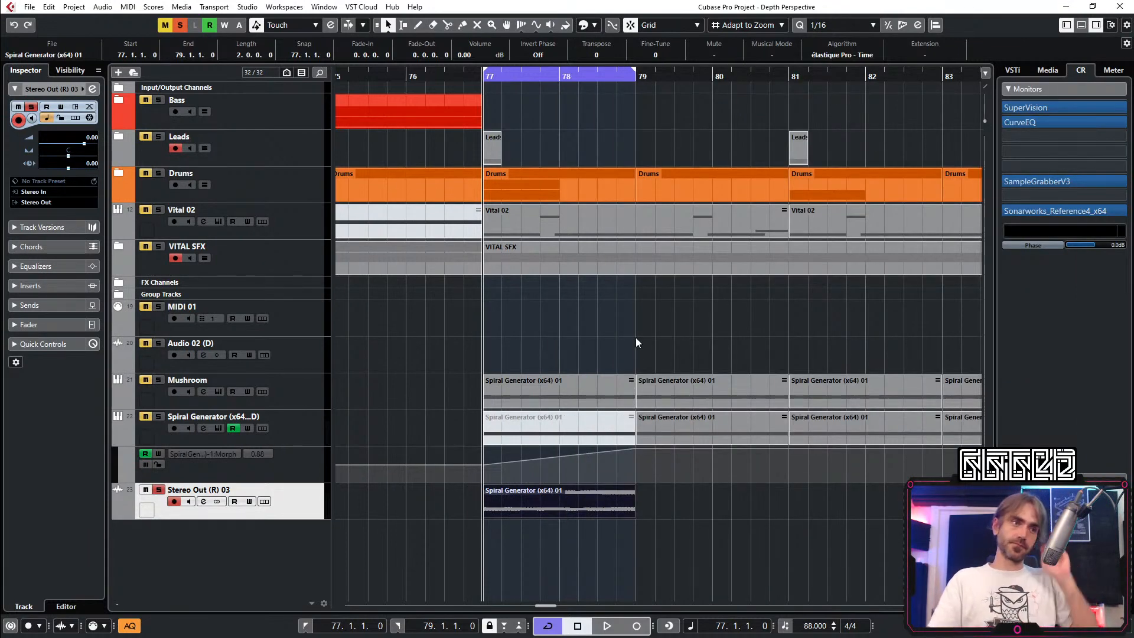
{"action": "key", "text": "KP_Divide"}
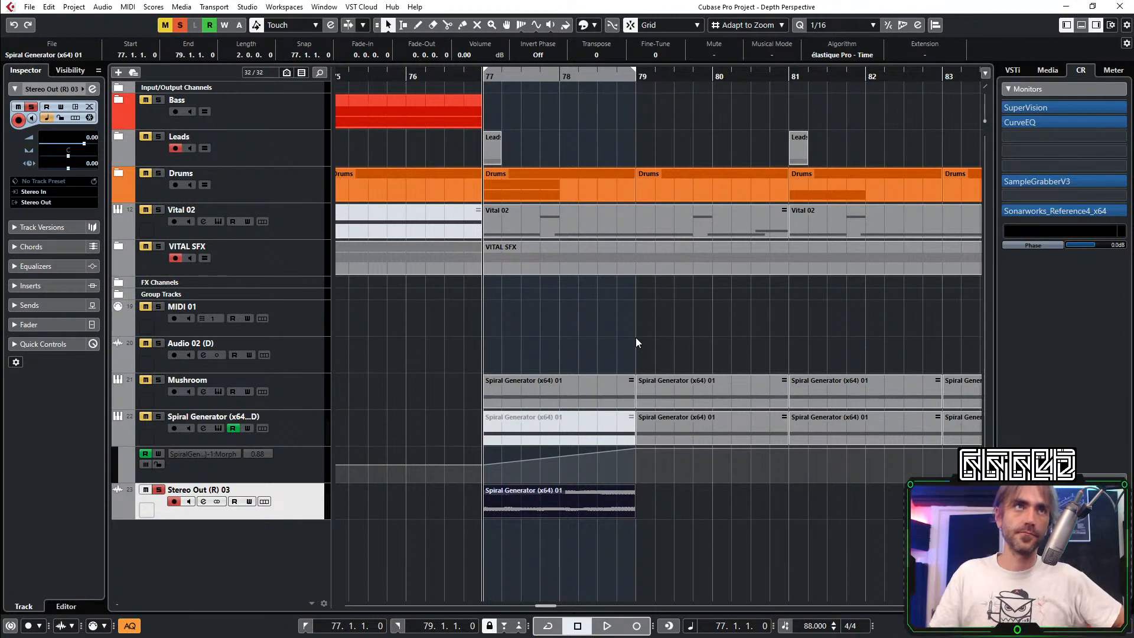
{"action": "key", "text": "ctrl+shift+e"}
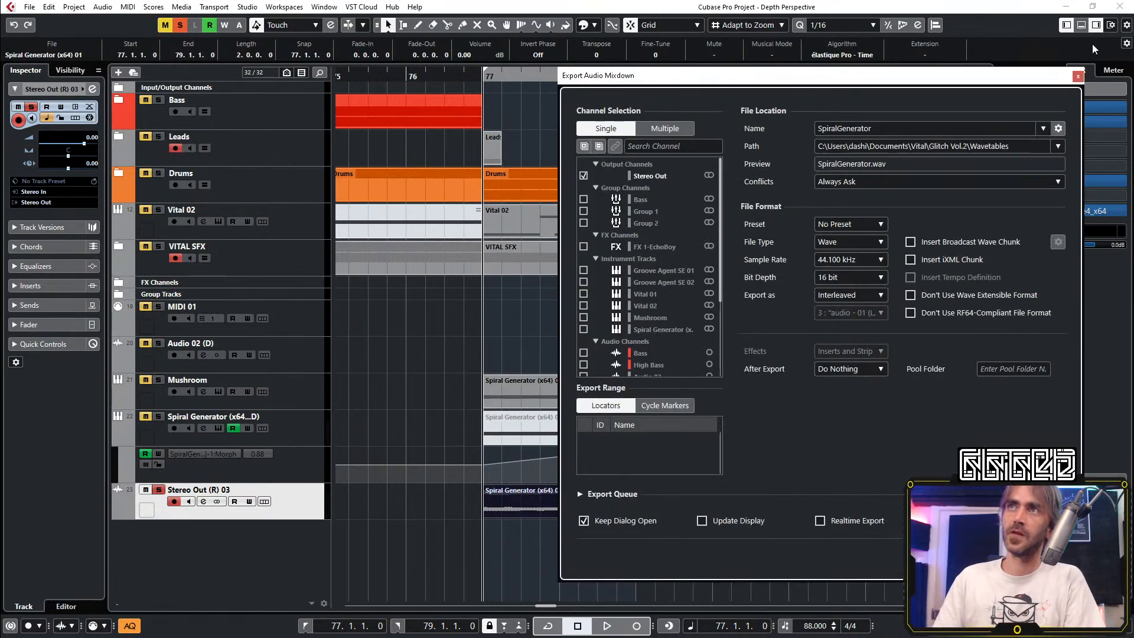
{"action": "key", "text": "KP_Divide"}
{"action": "left_click", "coordinate": [1077, 77]}
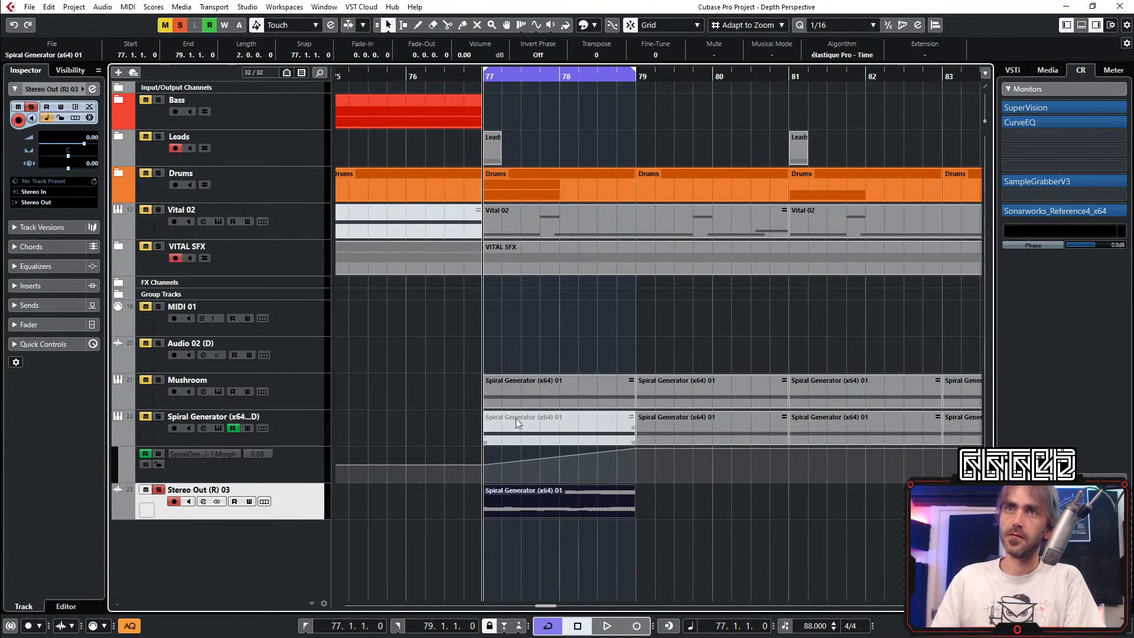
Step: Unsolo and mute Stereo Out (R) 03, keep the Spiral Generator track muted, and hide its Morph automation lane
{"action": "left_click", "coordinate": [144, 491]}
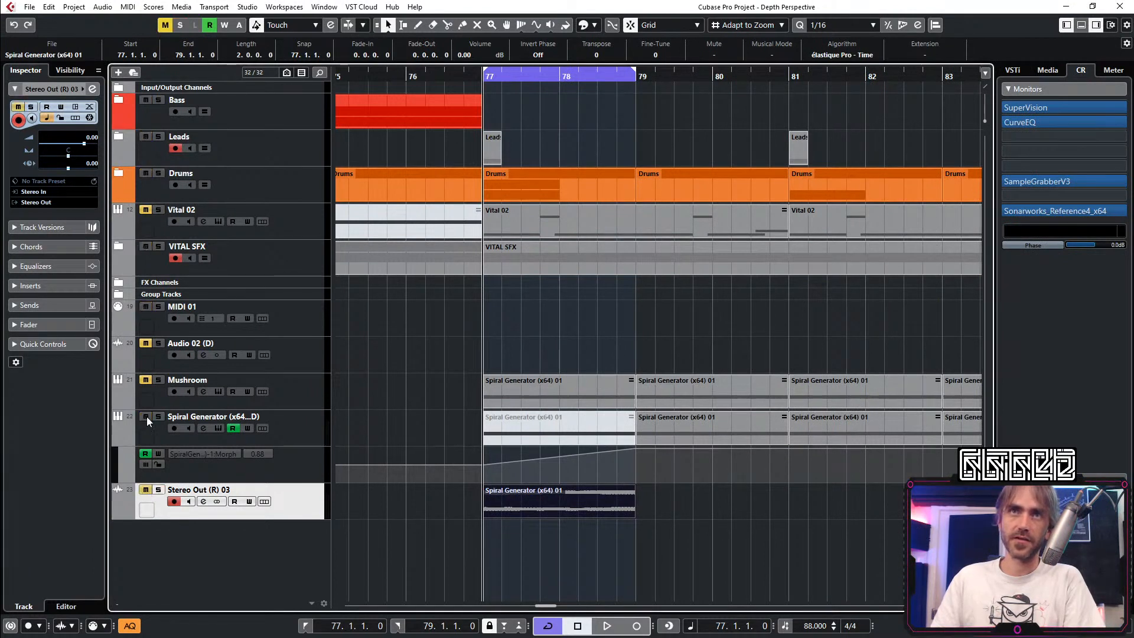
{"action": "left_click", "coordinate": [126, 439]}
{"action": "key", "text": "g"}
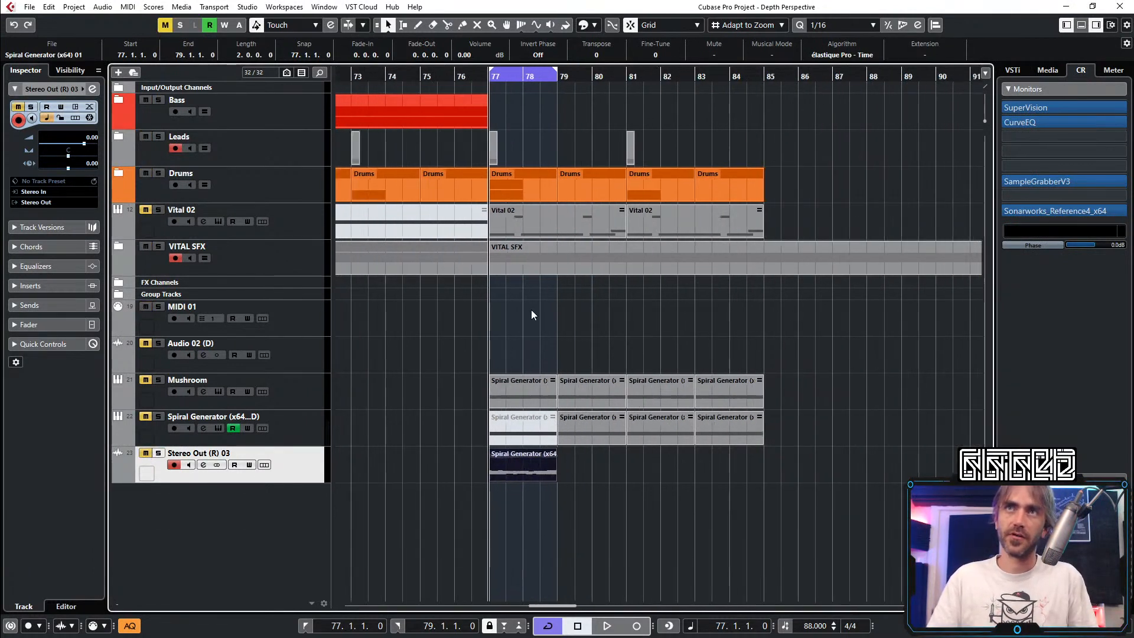
Step: Add a Vital instrument track below Vital 02 with its output on Stereo Out, and close the plug-in window
{"action": "scroll", "coordinate": [530, 310], "scroll_direction": "right", "scroll_amount": 3}
{"action": "scroll", "coordinate": [428, 310], "scroll_direction": "left", "scroll_amount": 3}
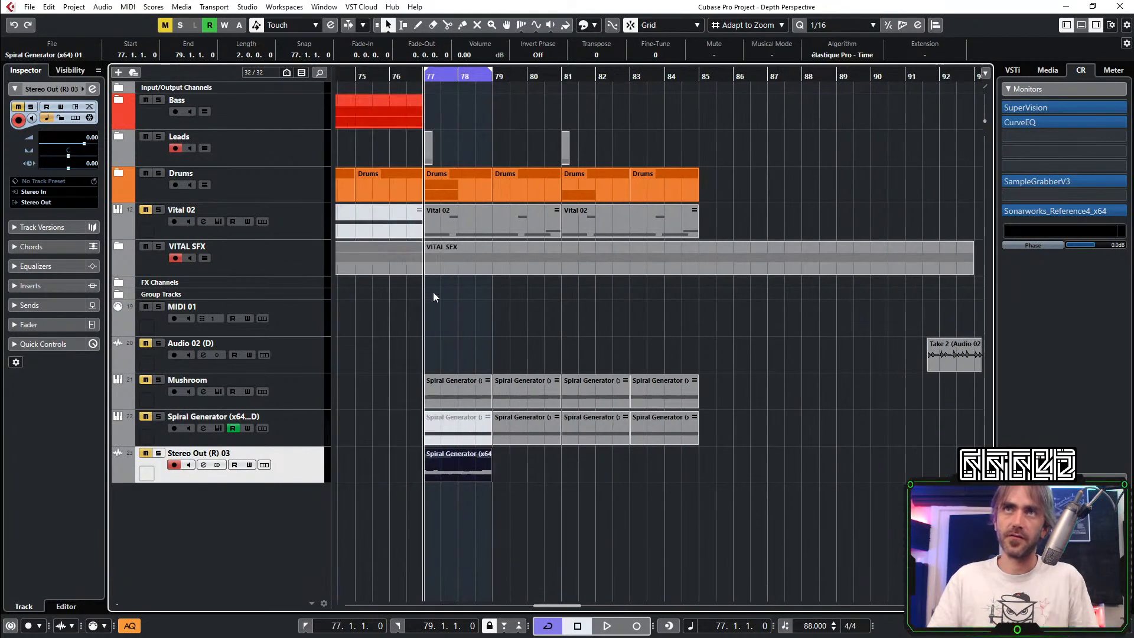
{"action": "key", "text": "g"}
{"action": "right_click", "coordinate": [314, 227]}
{"action": "mouse_move", "coordinate": [353, 238]}
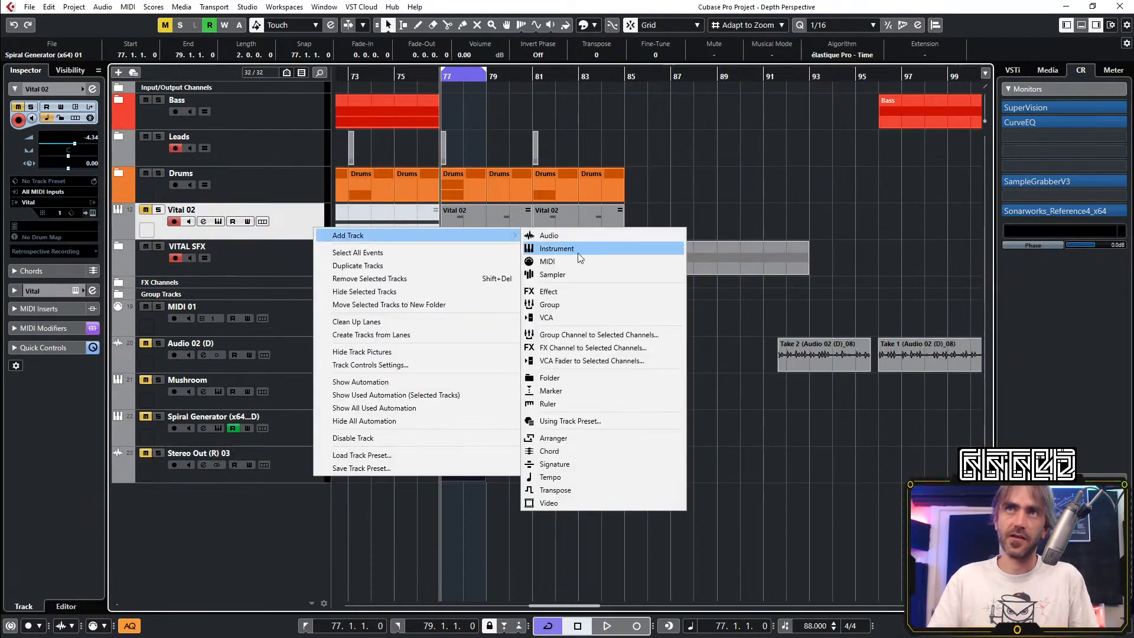
{"action": "left_click", "coordinate": [578, 253]}
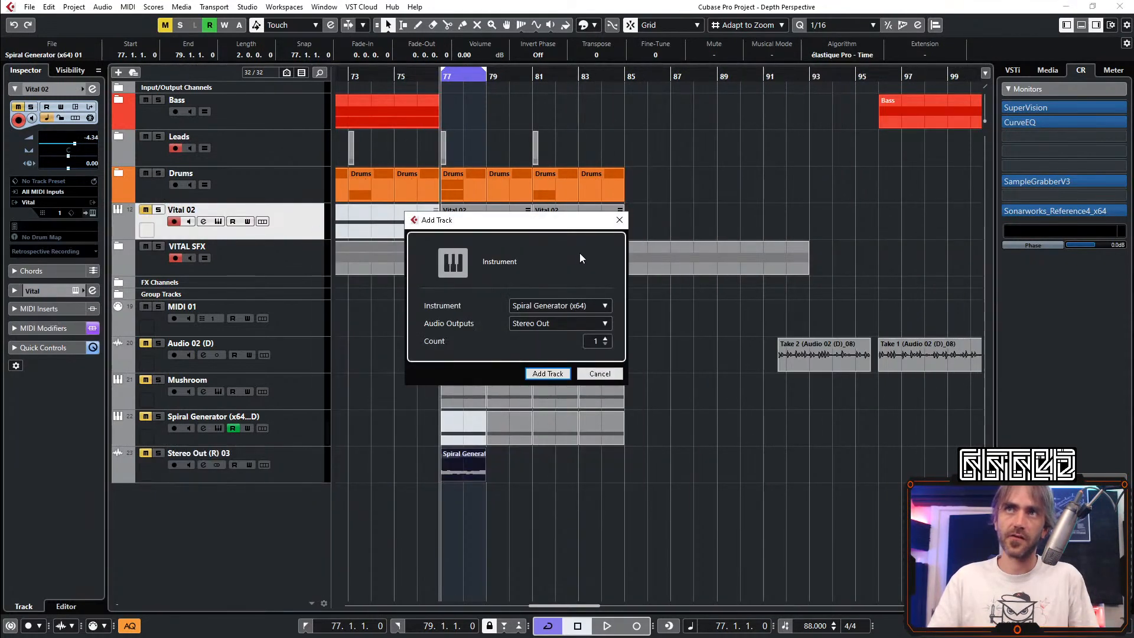
{"action": "left_click", "coordinate": [560, 307]}
{"action": "type", "text": "vital"}
{"action": "key", "text": "Return"}
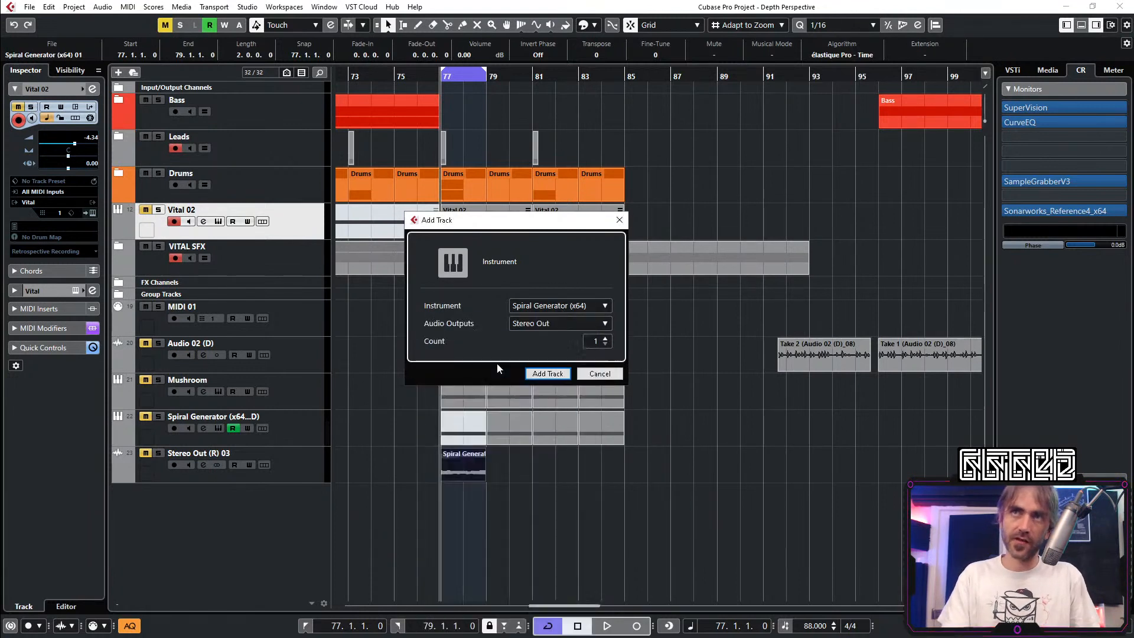
{"action": "left_click", "coordinate": [540, 377]}
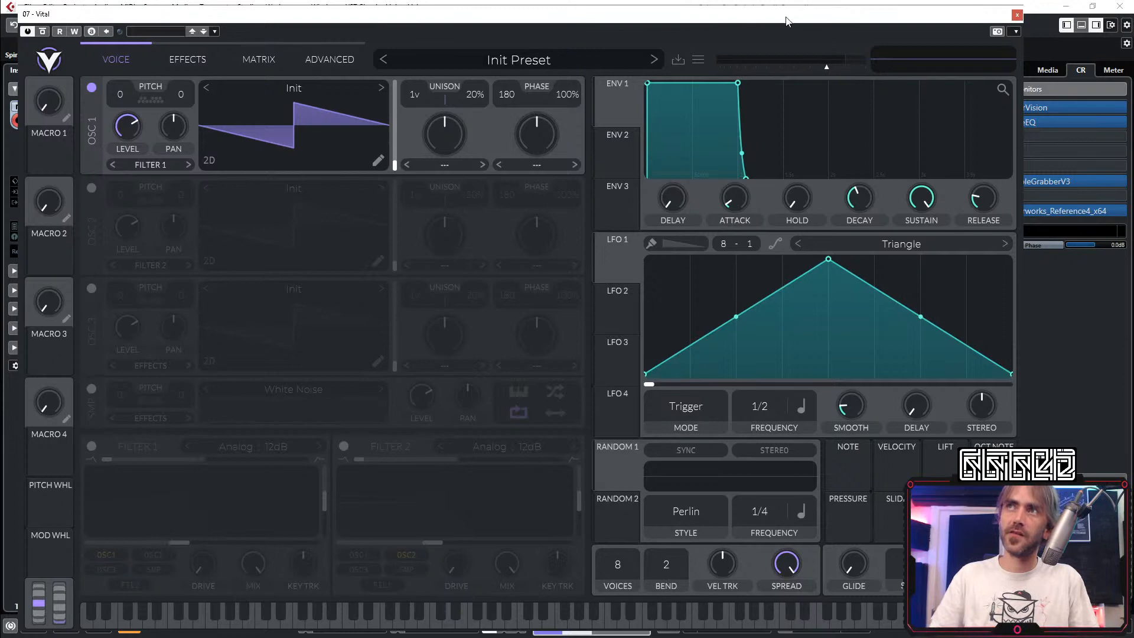
{"action": "left_click", "coordinate": [1018, 13]}
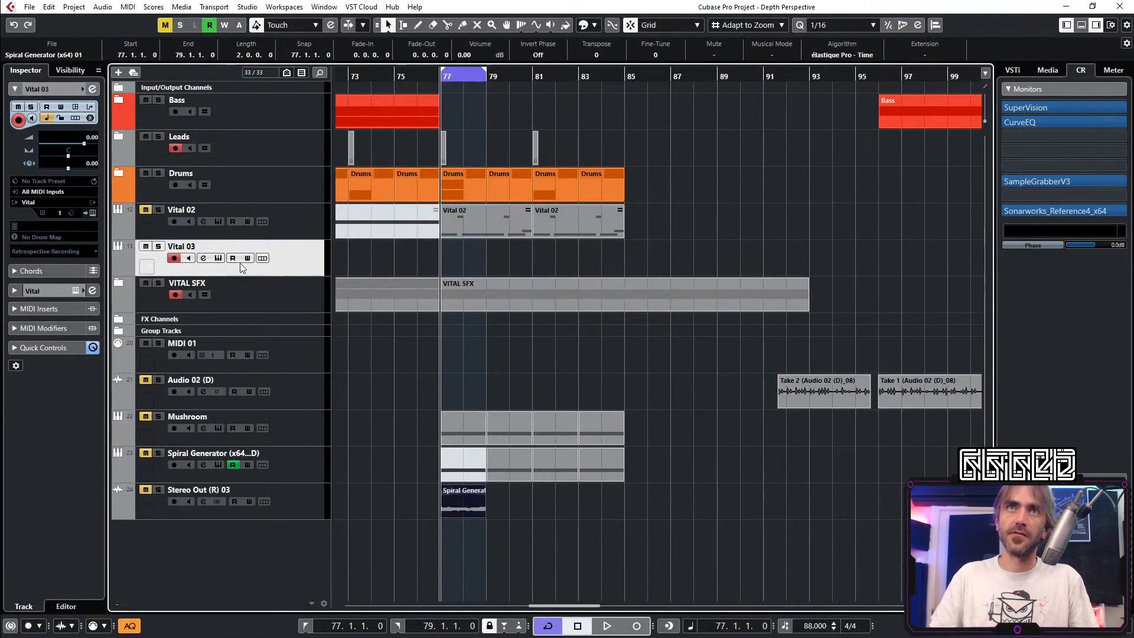
Step: Reopen the new Vital instance and load the SpiralGenerator wavetable from the Glitch Vol folder into oscillator 1
{"action": "left_click", "coordinate": [427, 246]}
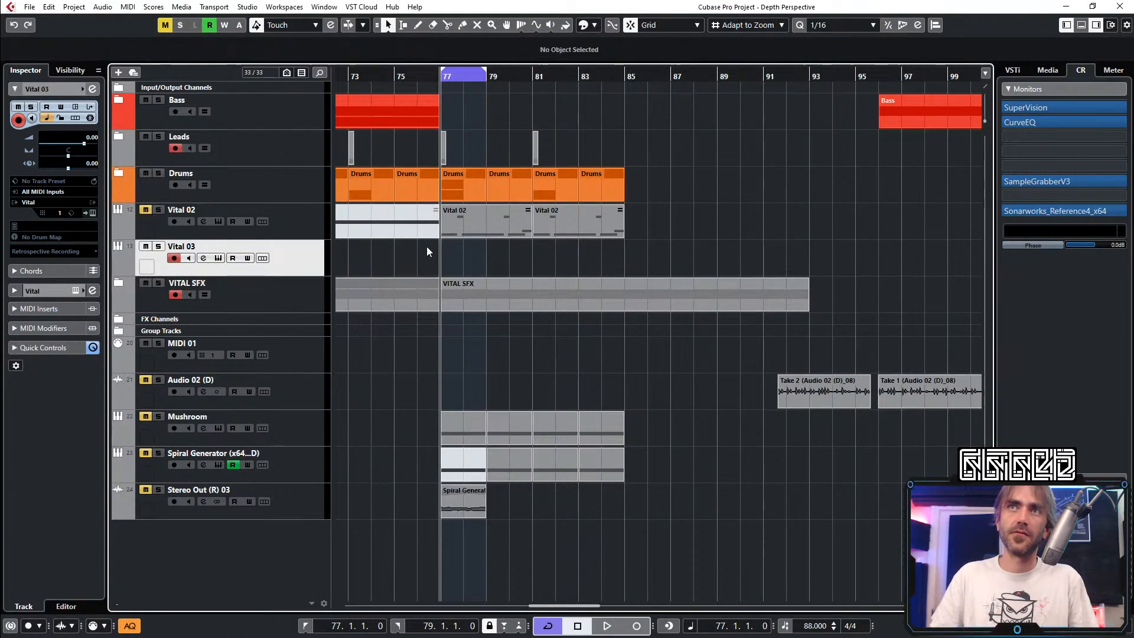
{"action": "left_click", "coordinate": [93, 212]}
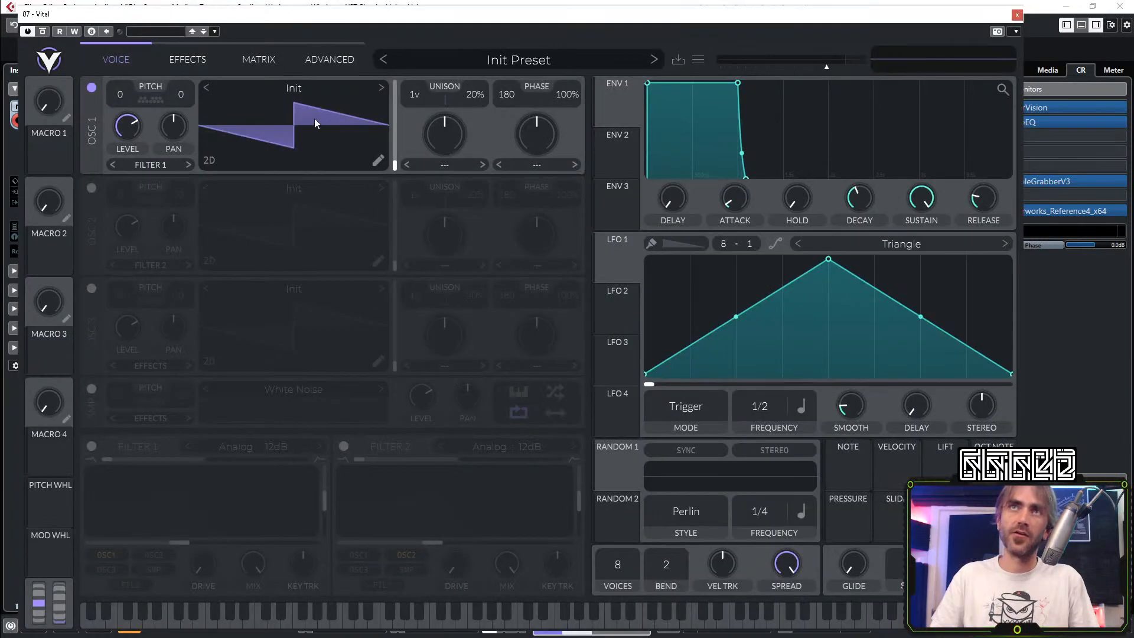
{"action": "left_click", "coordinate": [308, 90]}
{"action": "left_click", "coordinate": [416, 168]}
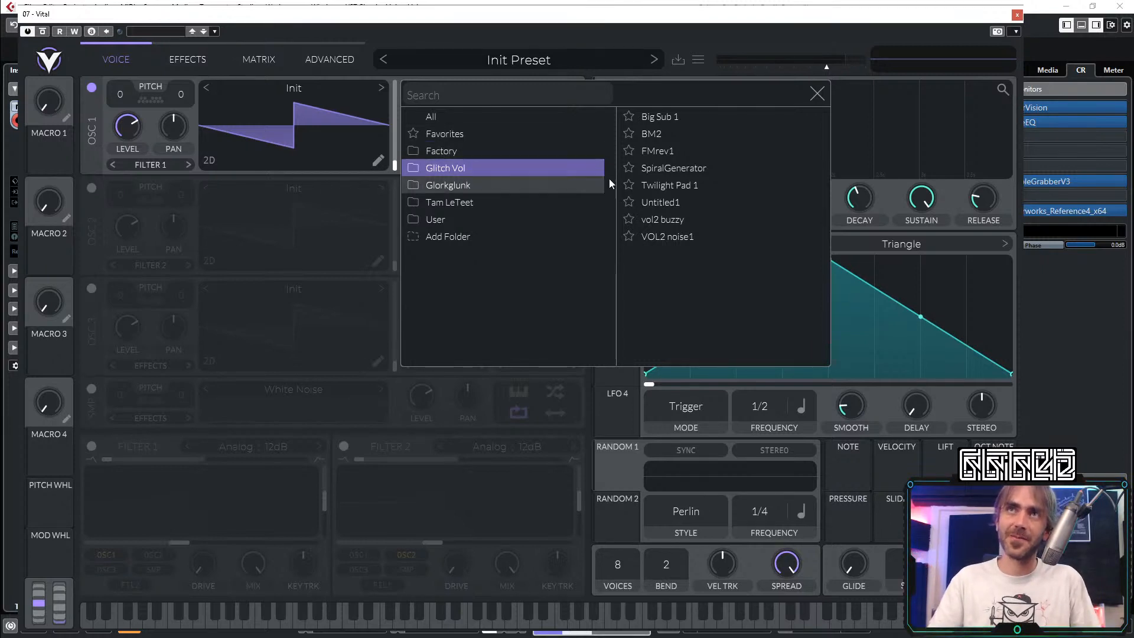
{"action": "left_click", "coordinate": [699, 169]}
{"action": "left_click", "coordinate": [699, 168]}
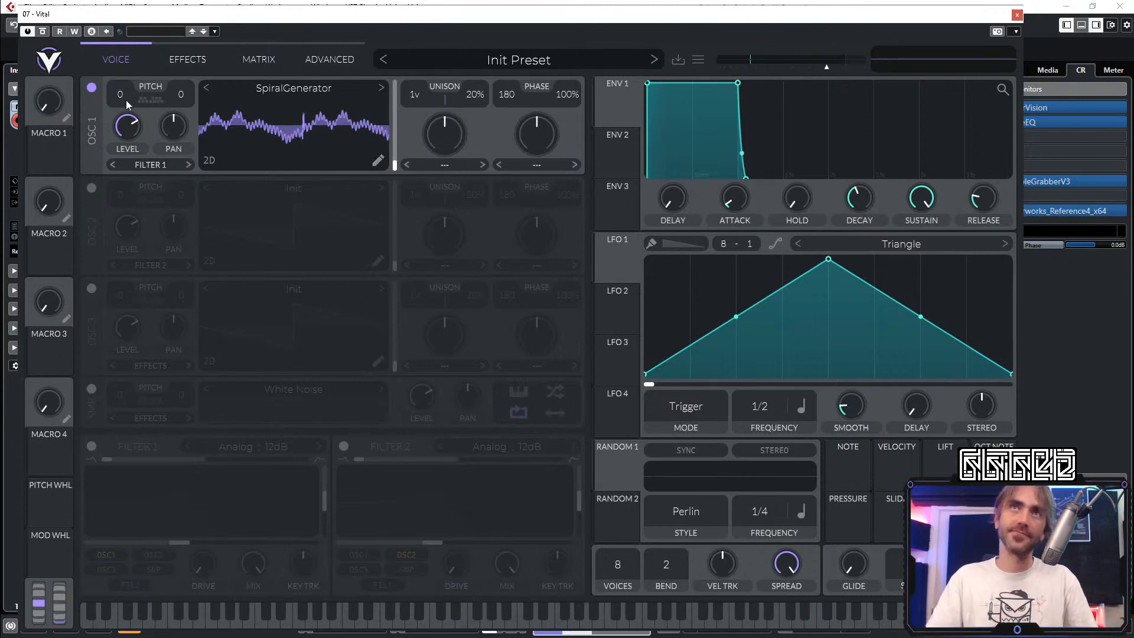
Step: Set oscillator 1's transpose to -12, try sweeping its wavetable position, and open the SpiralGenerator wavetable for editing
{"action": "left_click_drag", "start_coordinate": [126, 101], "coordinate": [122, 104]}
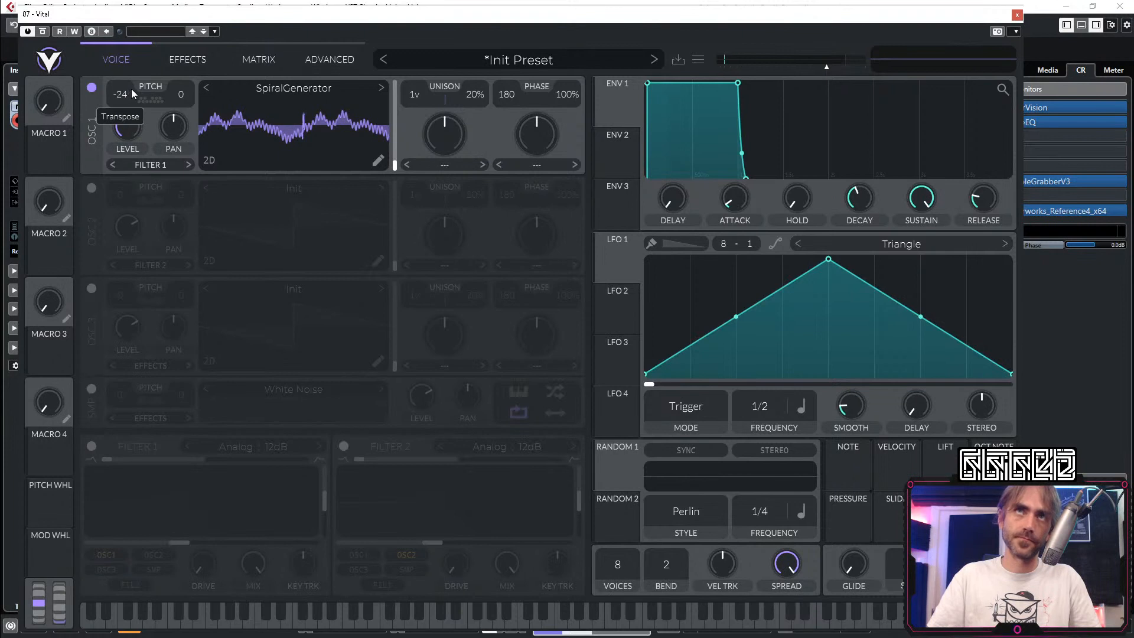
{"action": "left_click_drag", "start_coordinate": [131, 89], "coordinate": [135, 87]}
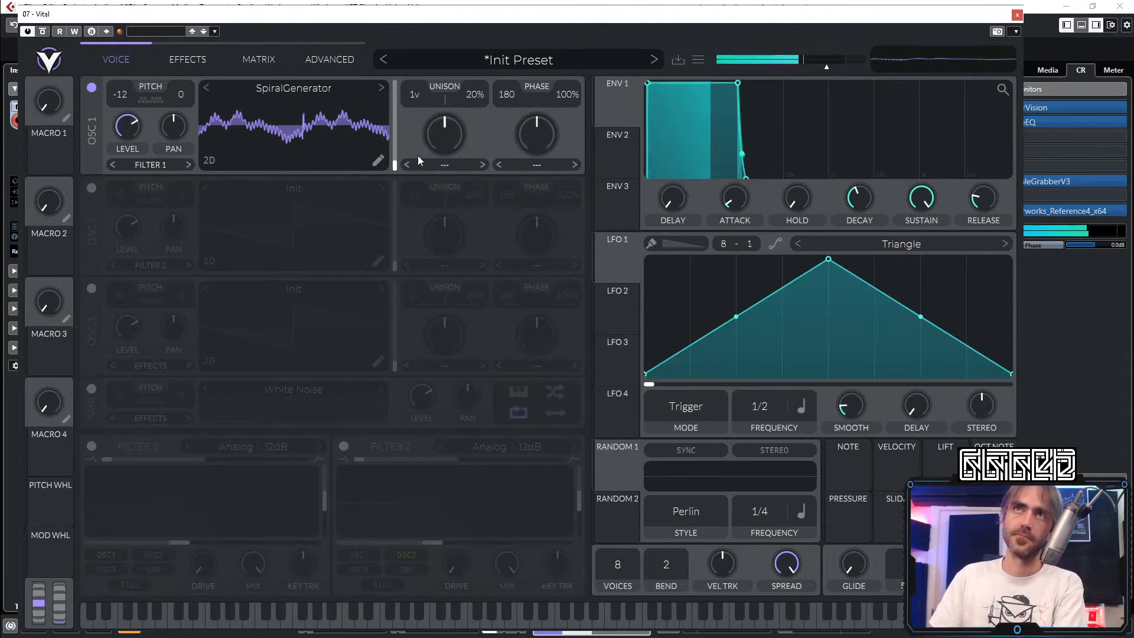
{"action": "left_click_drag", "start_coordinate": [400, 154], "coordinate": [406, 221]}
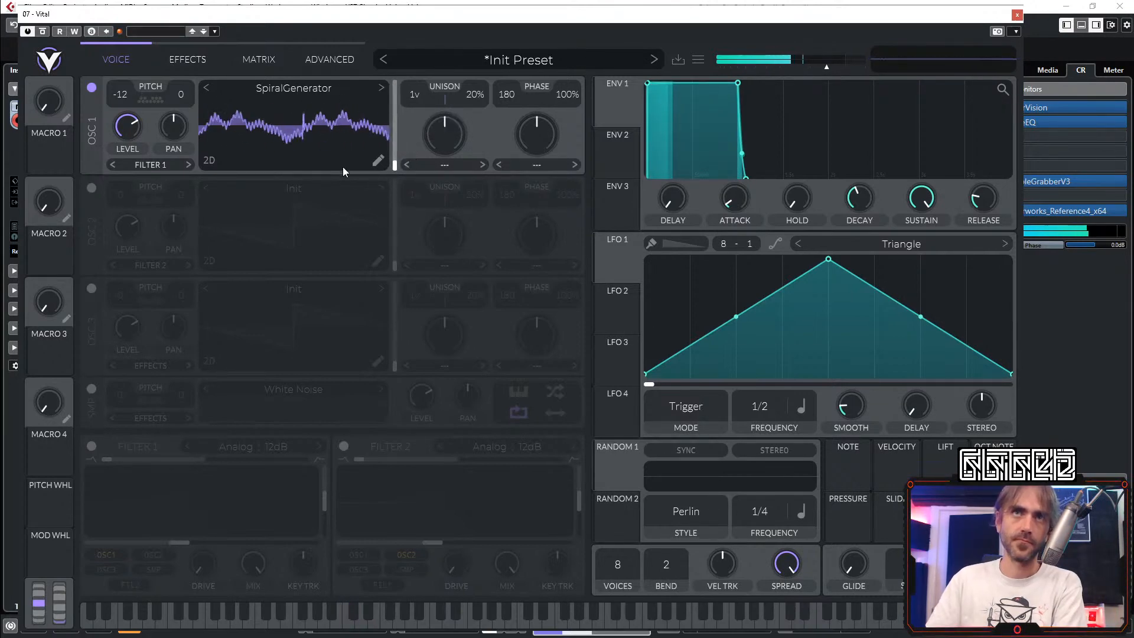
{"action": "left_click", "coordinate": [378, 160]}
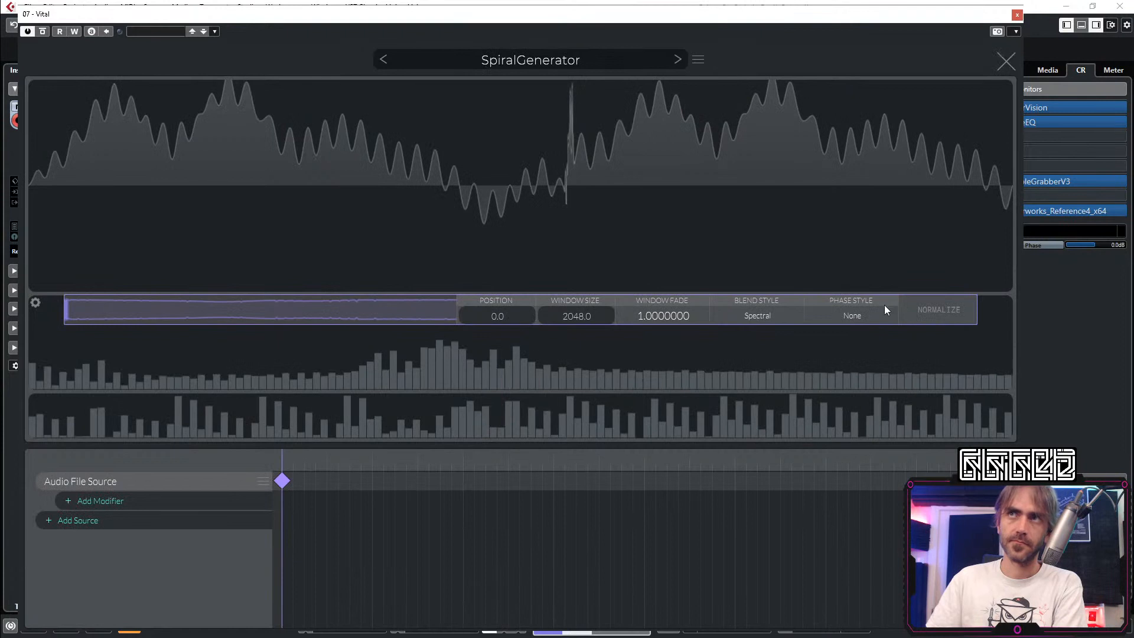
Step: Audition the SpiralGenerator wavetable's audio source with File Blend and Time blend styles, then return it to Spectral
{"action": "left_click", "coordinate": [771, 315]}
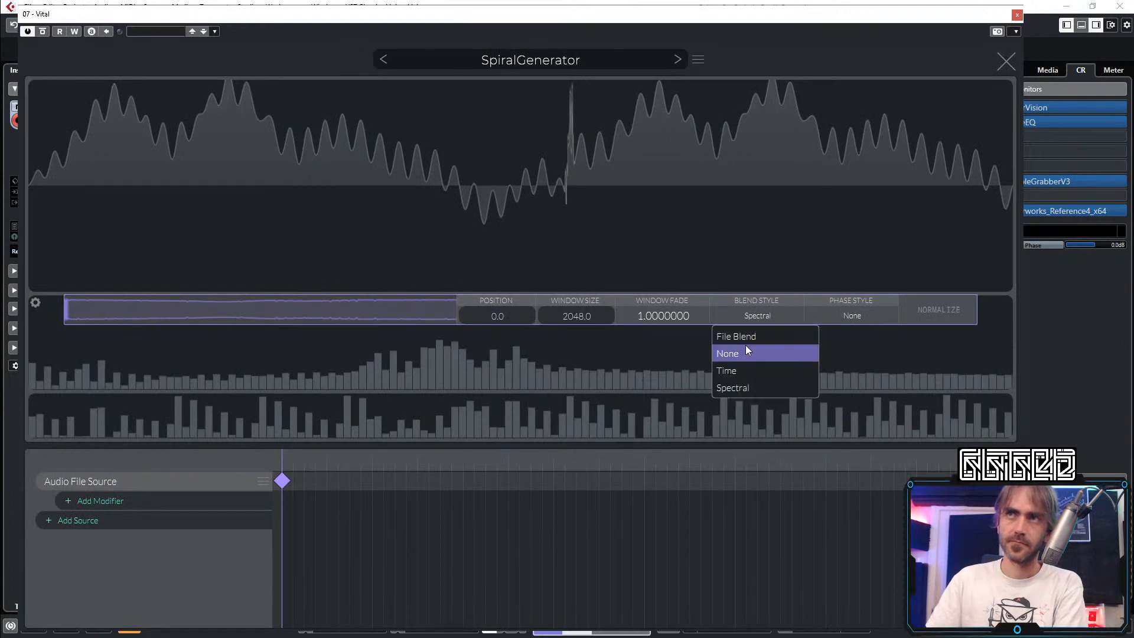
{"action": "left_click", "coordinate": [760, 336]}
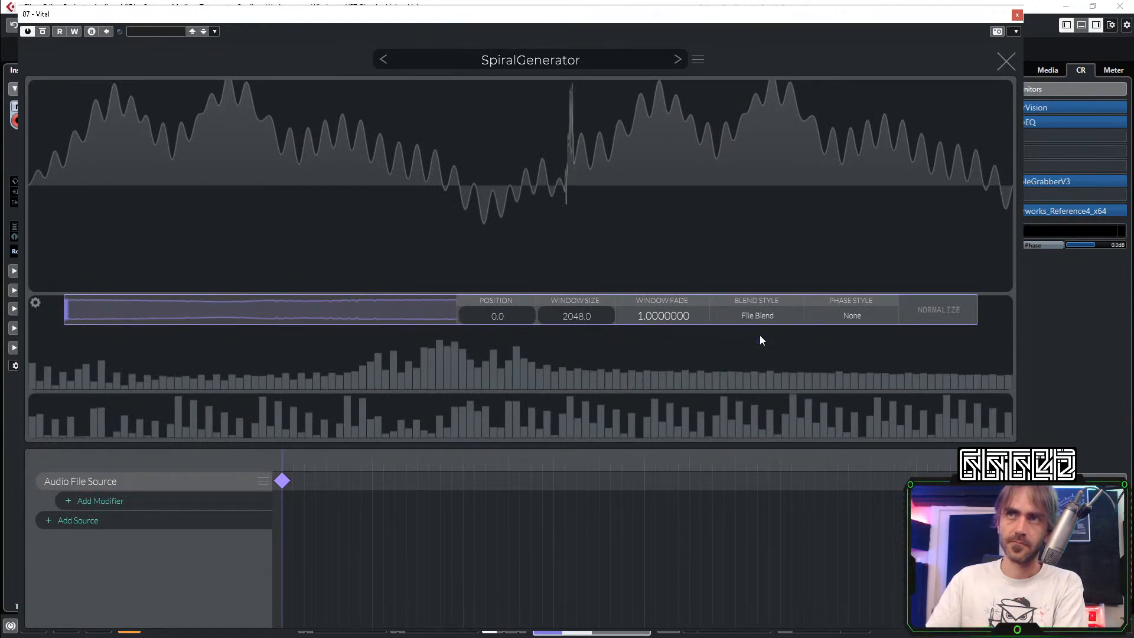
{"action": "left_click_drag", "start_coordinate": [294, 476], "coordinate": [249, 480]}
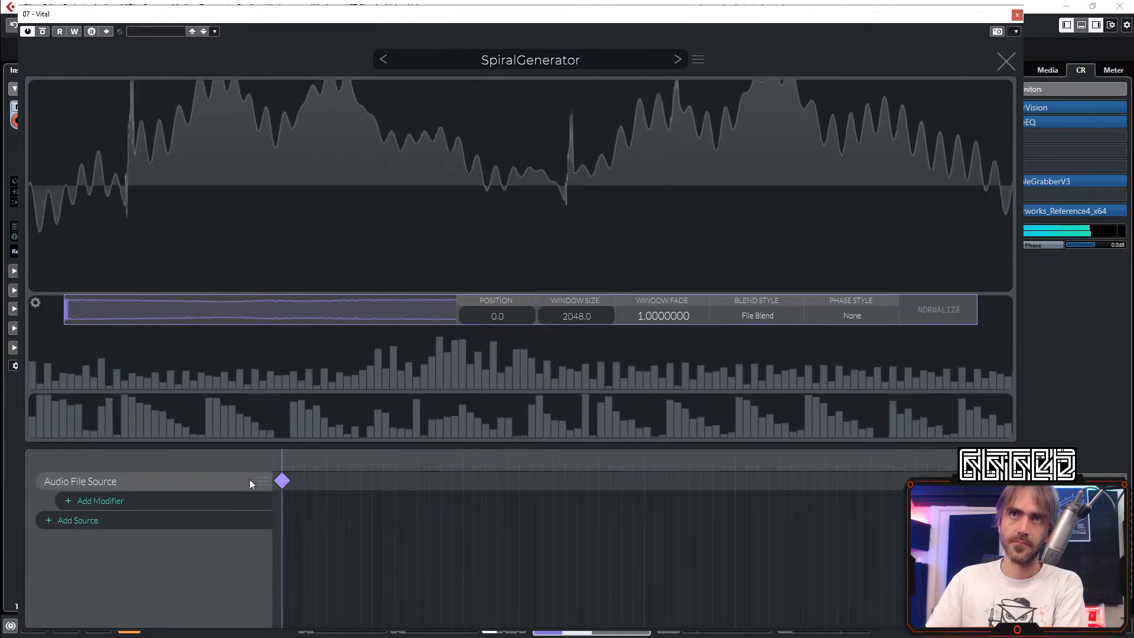
{"action": "left_click", "coordinate": [760, 317]}
{"action": "left_click", "coordinate": [741, 376]}
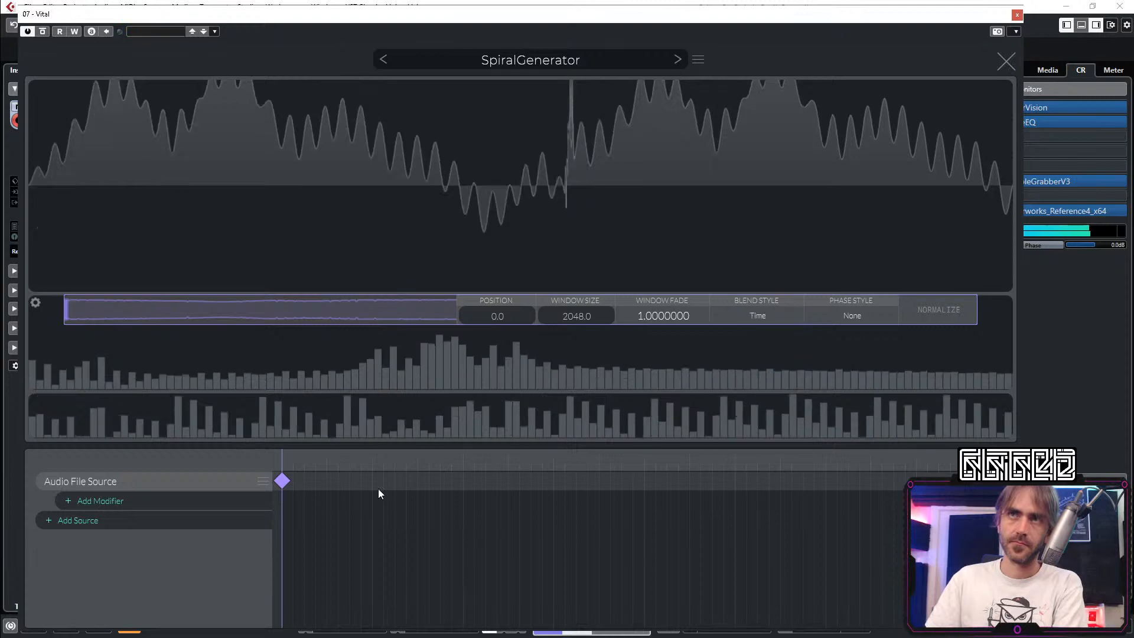
{"action": "left_click_drag", "start_coordinate": [378, 489], "coordinate": [255, 477]}
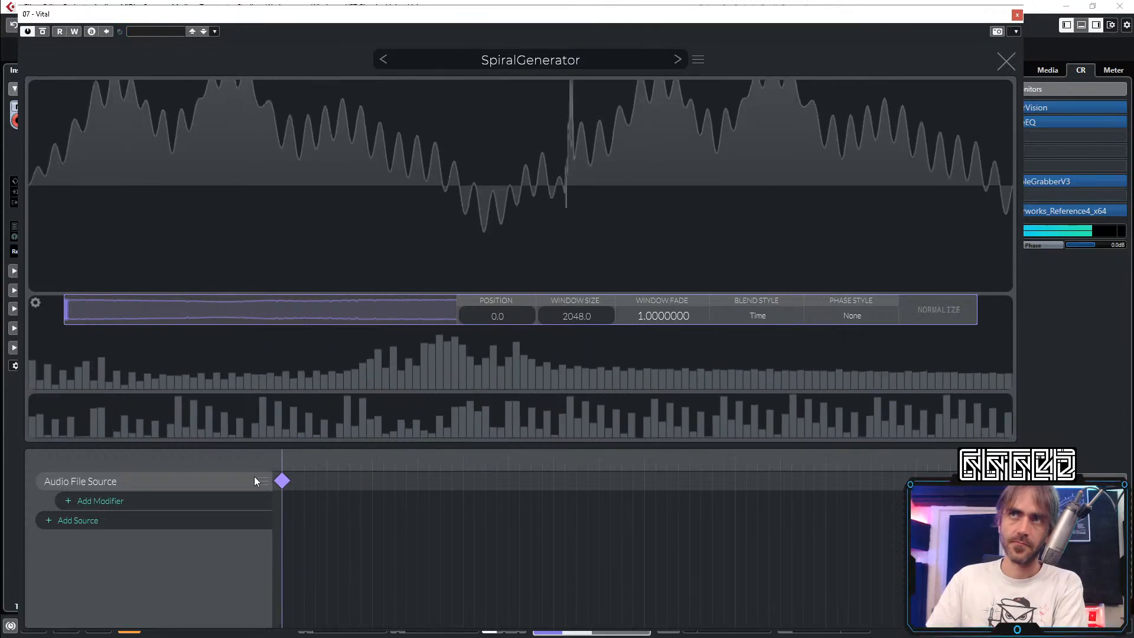
{"action": "left_click", "coordinate": [785, 317]}
{"action": "left_click", "coordinate": [764, 388]}
Step: Compare the Clear and Vocode phase styles on the audio file source, settle on Clear, and close the wavetable editor
{"action": "left_click", "coordinate": [860, 313]}
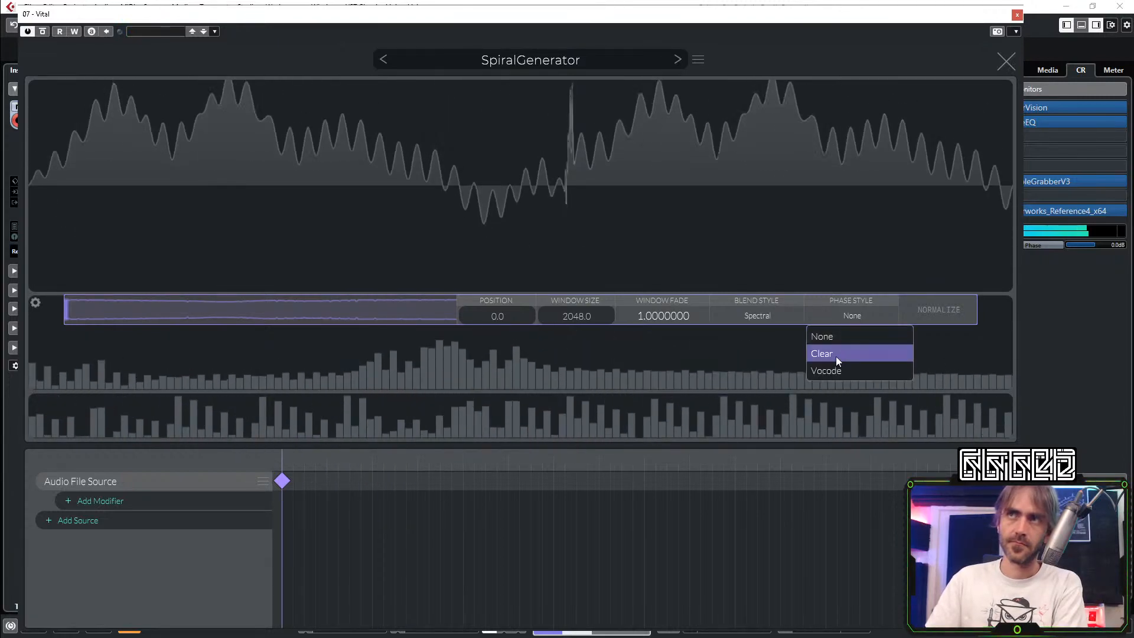
{"action": "left_click", "coordinate": [835, 354]}
{"action": "left_click_drag", "start_coordinate": [520, 456], "coordinate": [278, 473]}
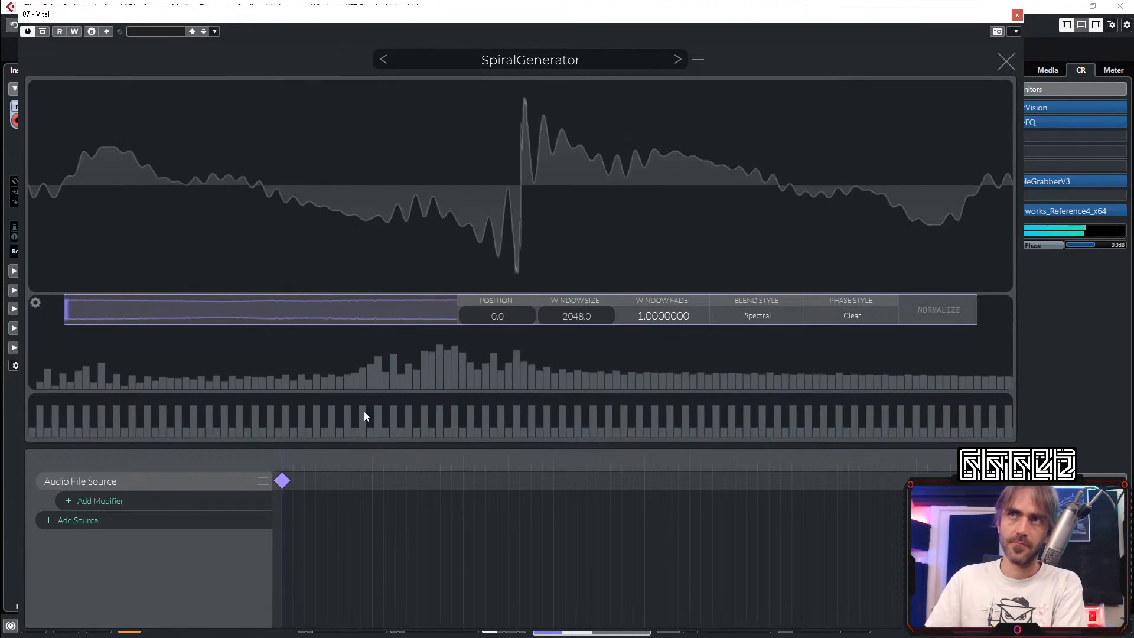
{"action": "left_click", "coordinate": [859, 317]}
{"action": "left_click", "coordinate": [839, 368]}
{"action": "left_click_drag", "start_coordinate": [356, 470], "coordinate": [317, 422]}
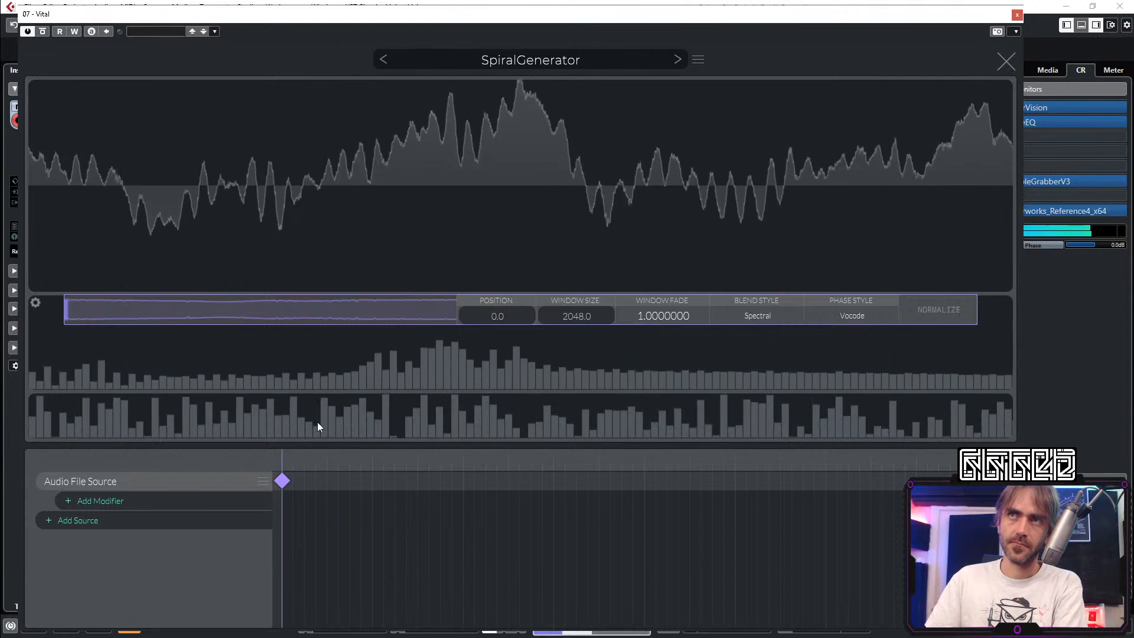
{"action": "left_click", "coordinate": [866, 312]}
{"action": "left_click", "coordinate": [833, 354]}
{"action": "left_click_drag", "start_coordinate": [220, 457], "coordinate": [233, 492]}
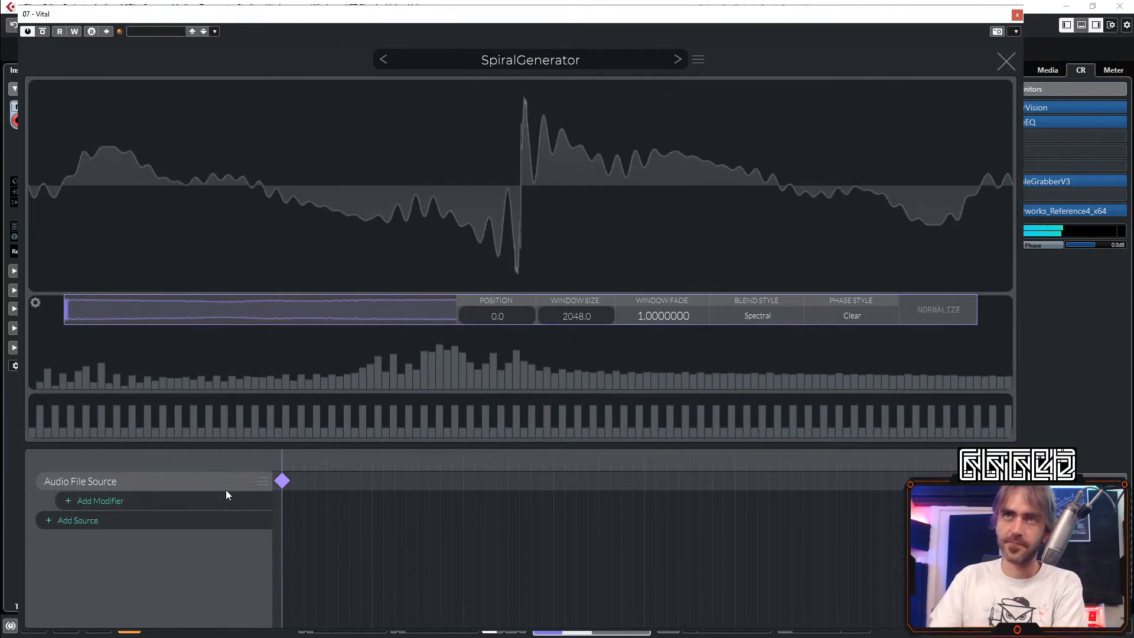
{"action": "left_click_drag", "start_coordinate": [337, 456], "coordinate": [256, 480]}
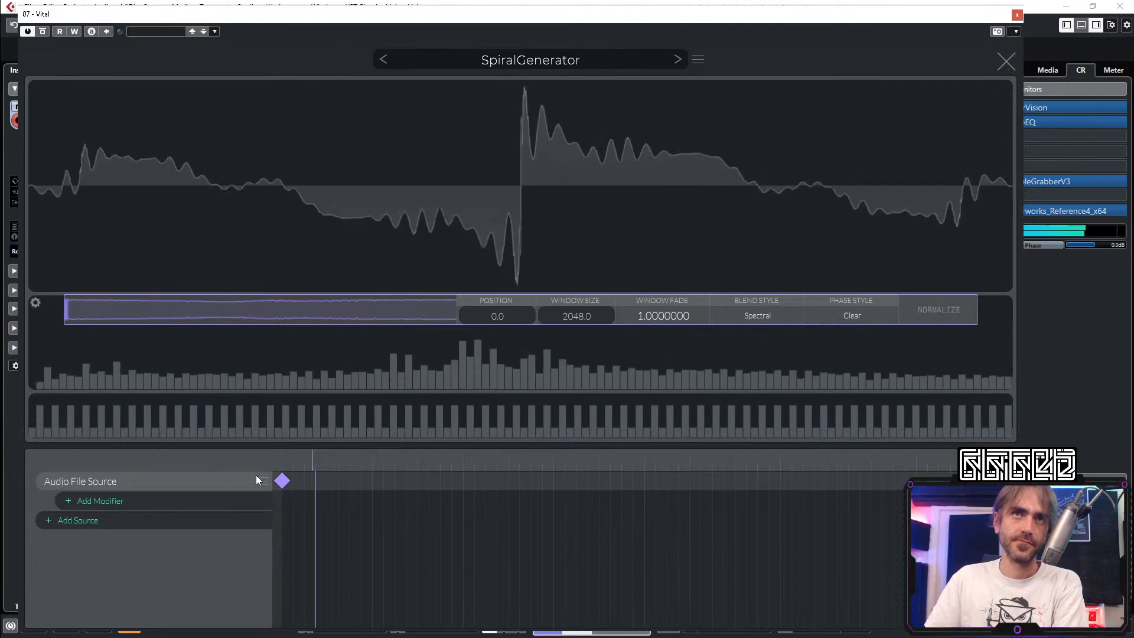
{"action": "left_click", "coordinate": [1003, 65]}
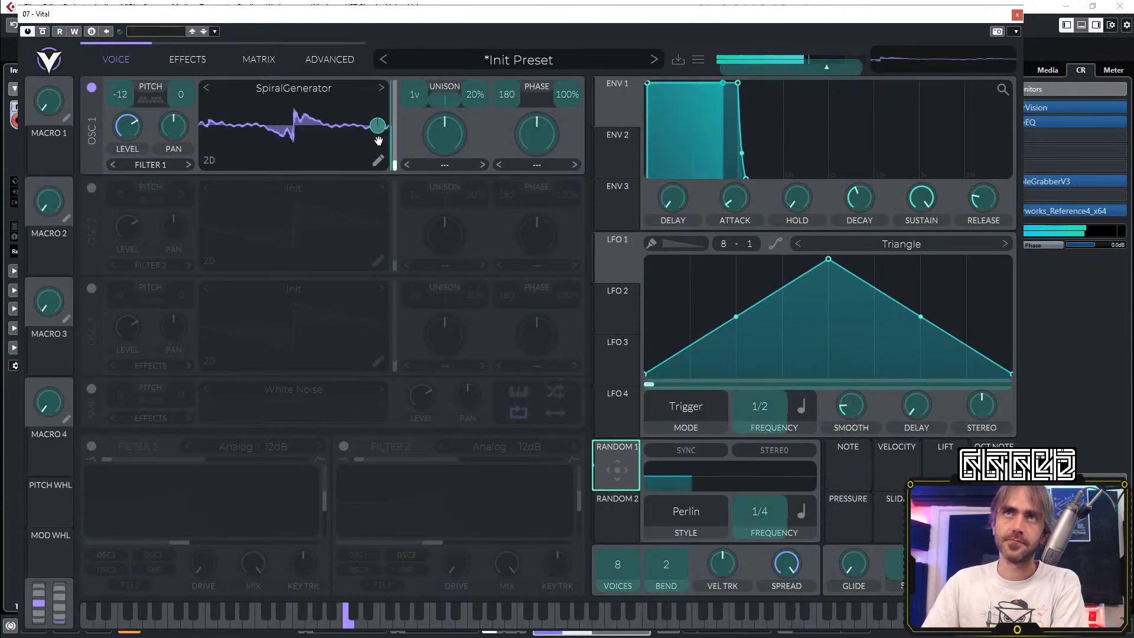
Step: Modulate oscillator 1's wavetable position with Random 1, using the Sample & Hold style at a 1/16 frequency
{"action": "left_click", "coordinate": [691, 512]}
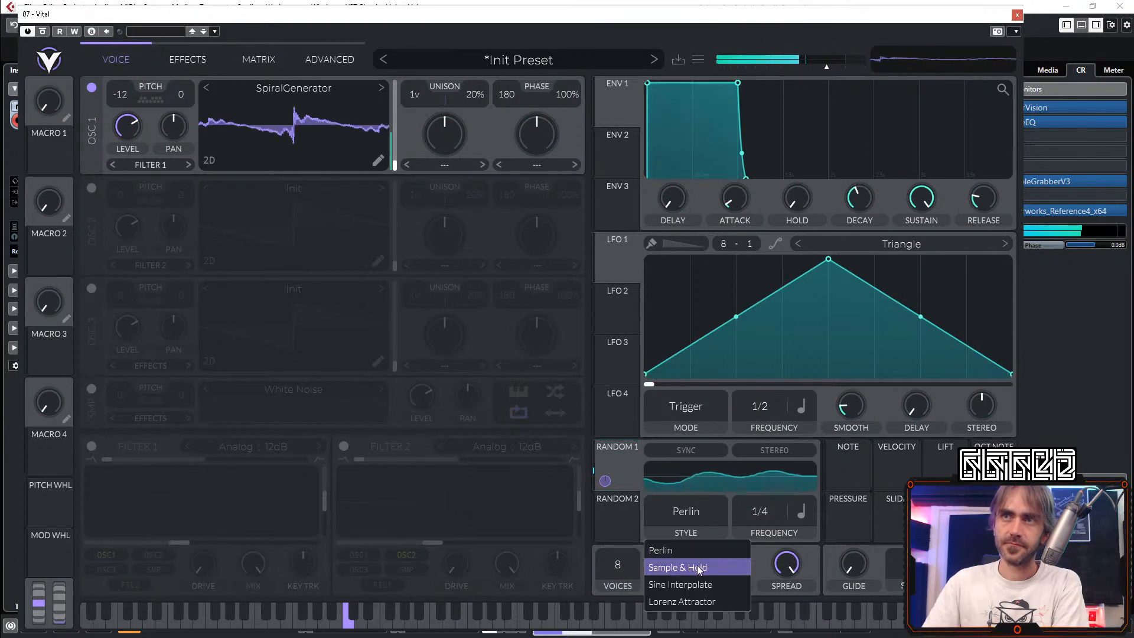
{"action": "left_click", "coordinate": [686, 564]}
{"action": "scroll", "coordinate": [777, 503], "scroll_direction": "down", "scroll_amount": 1}
{"action": "scroll", "coordinate": [778, 498], "scroll_direction": "down", "scroll_amount": 1}
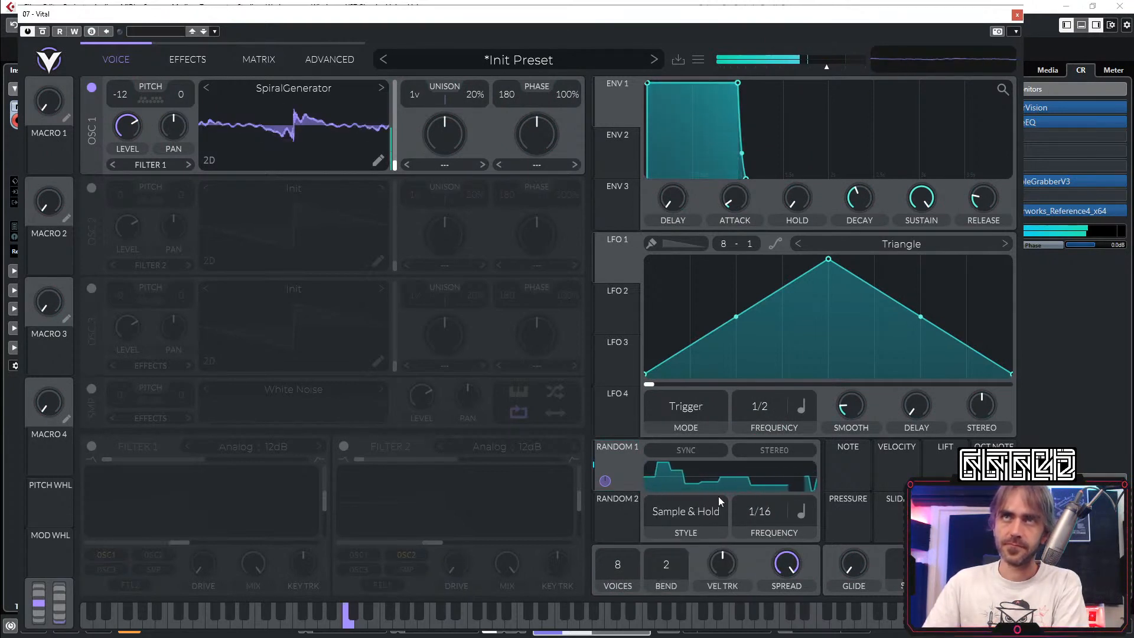
Step: Set oscillator 1's spectral morph to Vocode, lower its amount, and close the plug-in window
{"action": "left_click", "coordinate": [445, 165]}
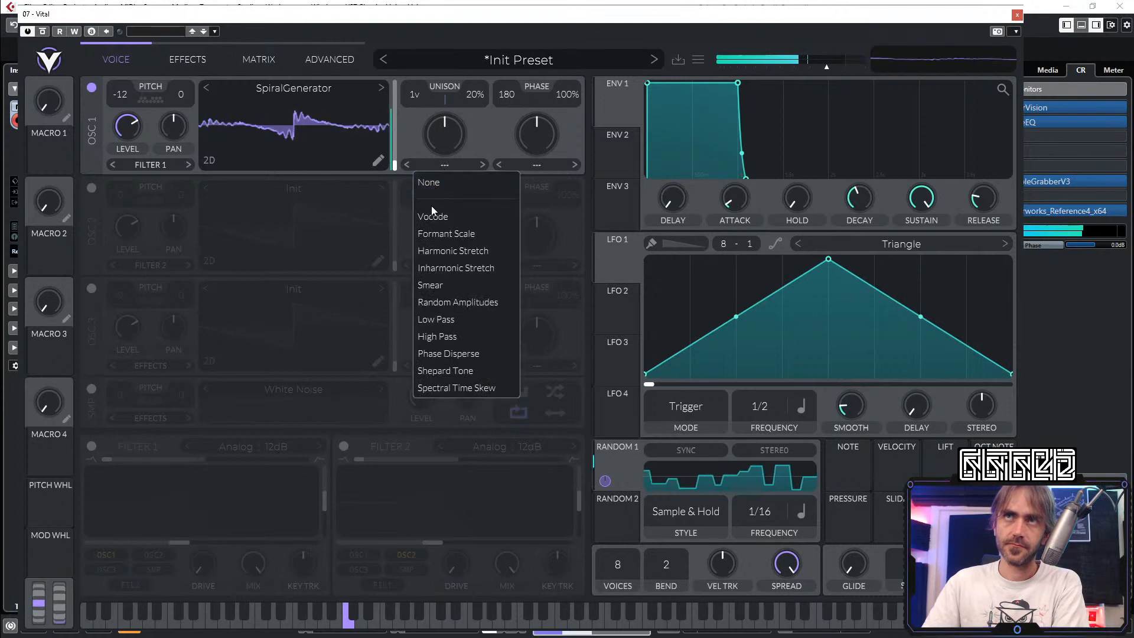
{"action": "left_click", "coordinate": [441, 208]}
{"action": "scroll", "coordinate": [441, 147], "scroll_direction": "down", "scroll_amount": 3}
{"action": "left_click_drag", "start_coordinate": [441, 147], "coordinate": [446, 243]}
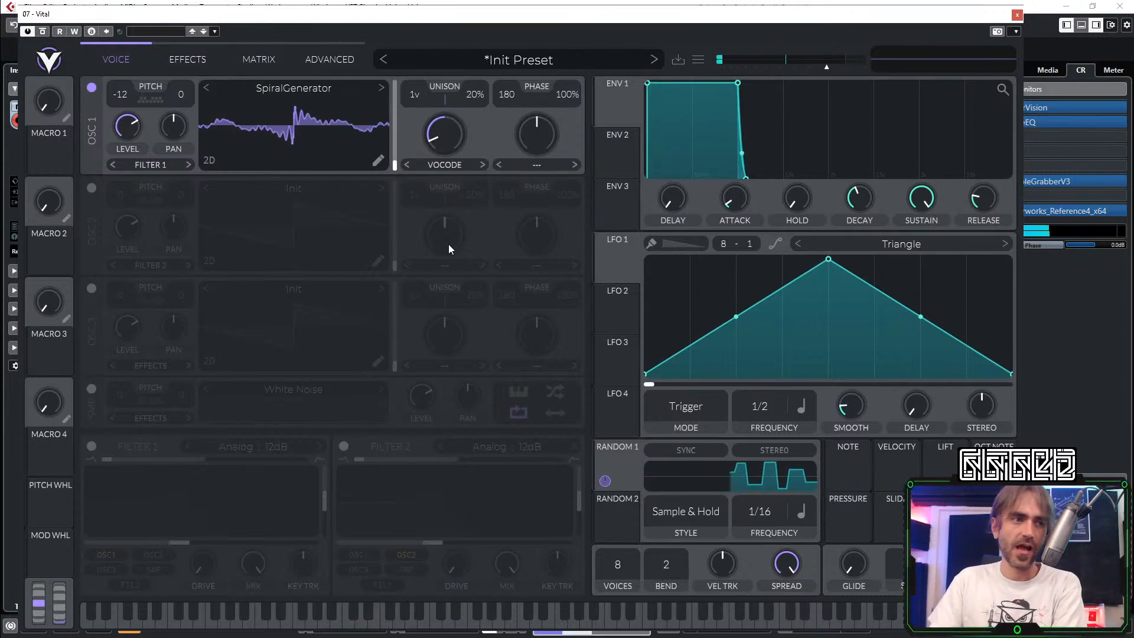
{"action": "left_click", "coordinate": [1018, 15]}
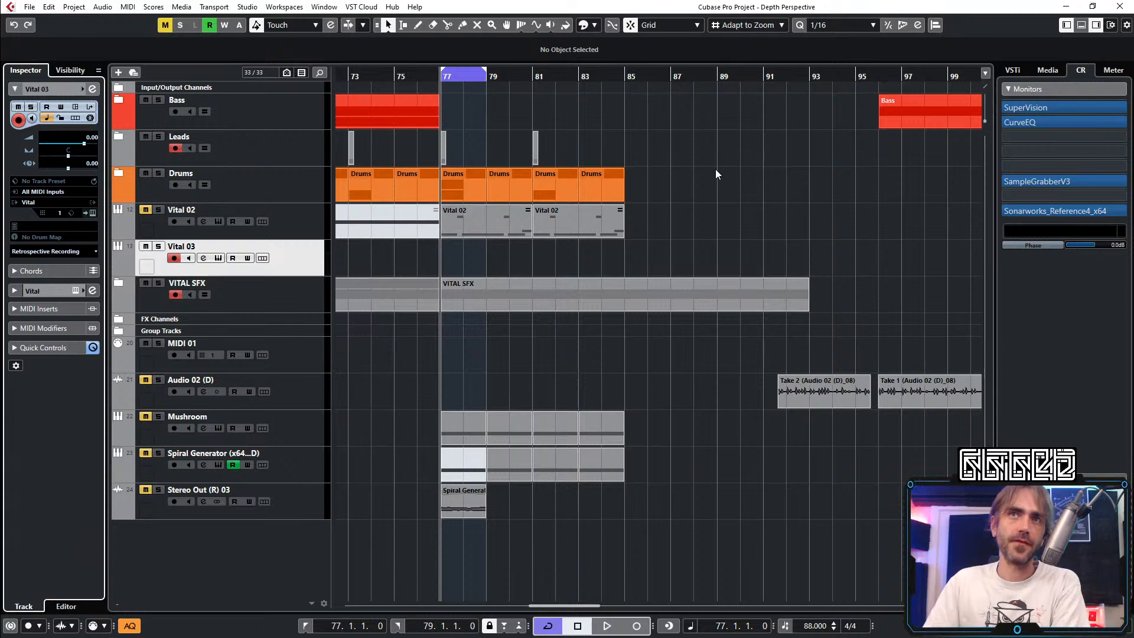
Step: Open the Vital 03 channel settings and insert JScope_x64 in the fourth insert slot
{"action": "left_click", "coordinate": [95, 88]}
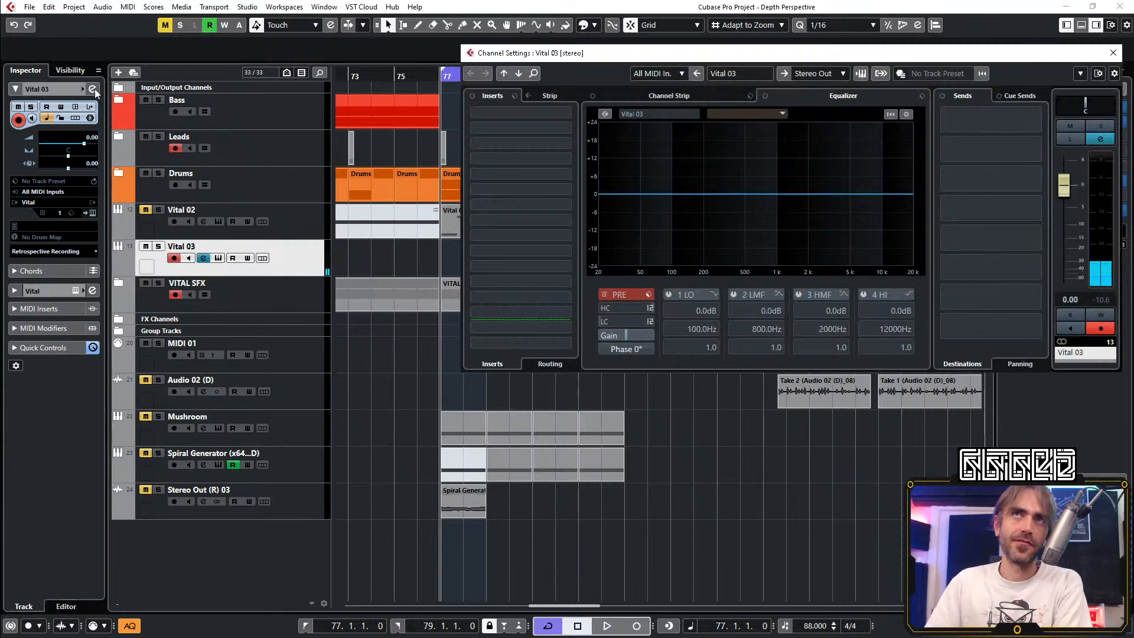
{"action": "left_click", "coordinate": [531, 159]}
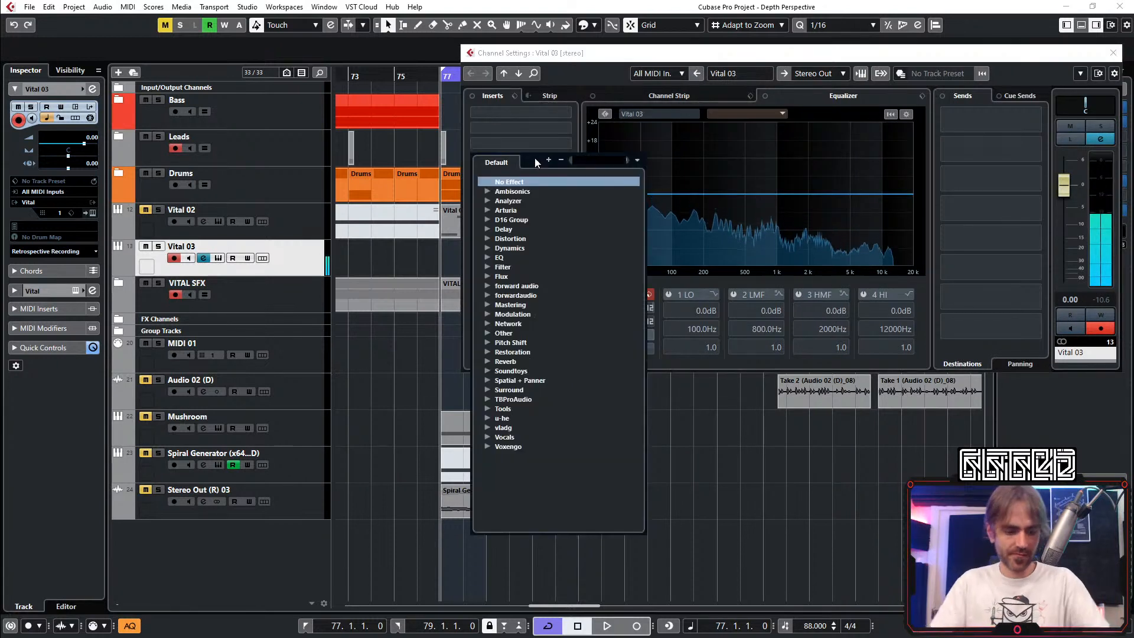
{"action": "type", "text": "jscop"}
{"action": "key", "text": "Return"}
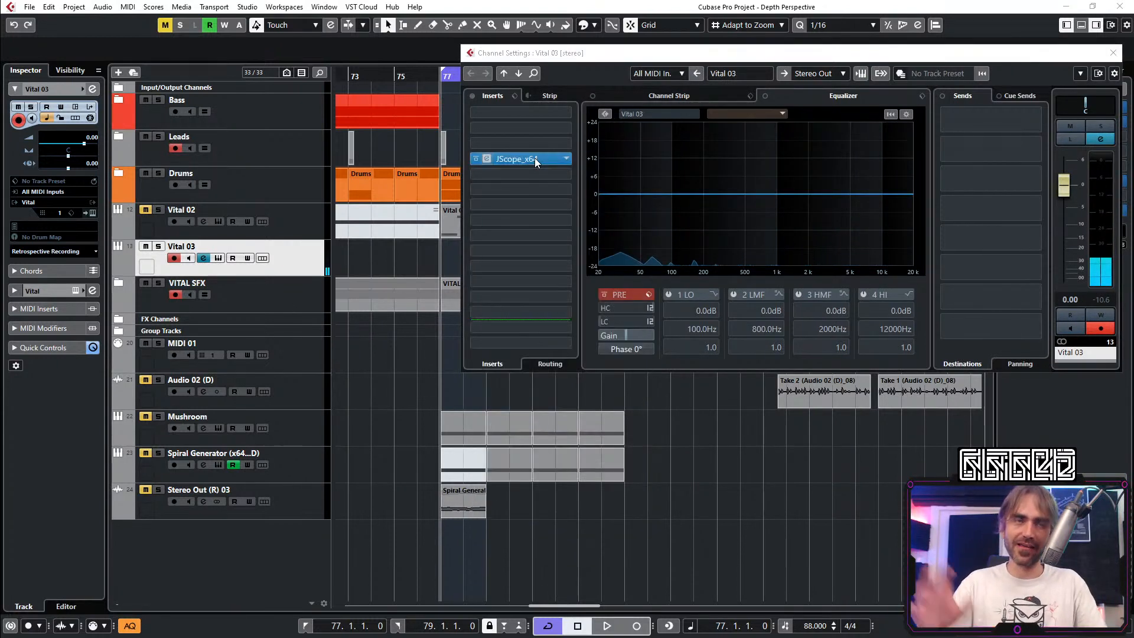
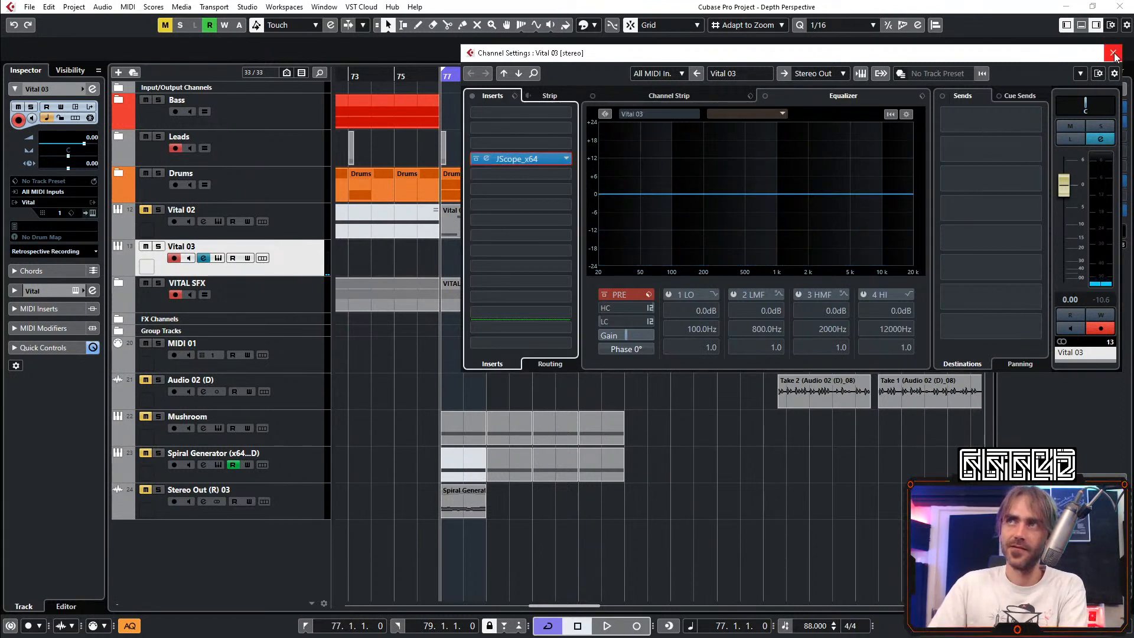
Step: Close the channel settings, reopen the Vital 03 instrument, and remove the Random 1 modulation from the wavetable position
{"action": "left_click", "coordinate": [1113, 52]}
{"action": "left_click", "coordinate": [124, 213]}
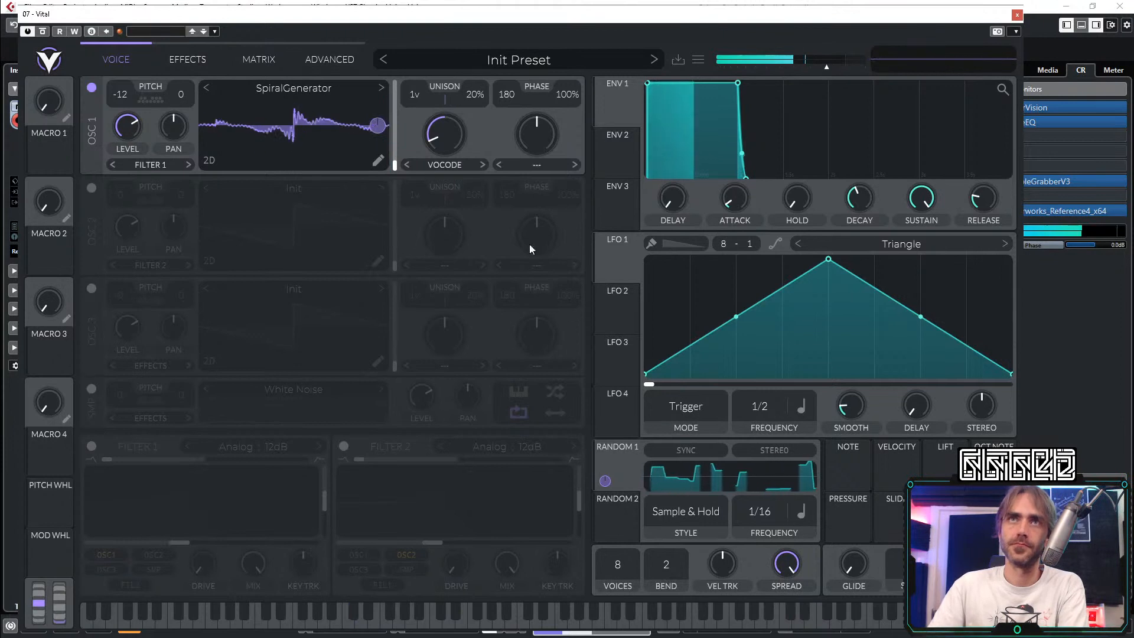
{"action": "left_click_drag", "start_coordinate": [605, 481], "coordinate": [563, 418]}
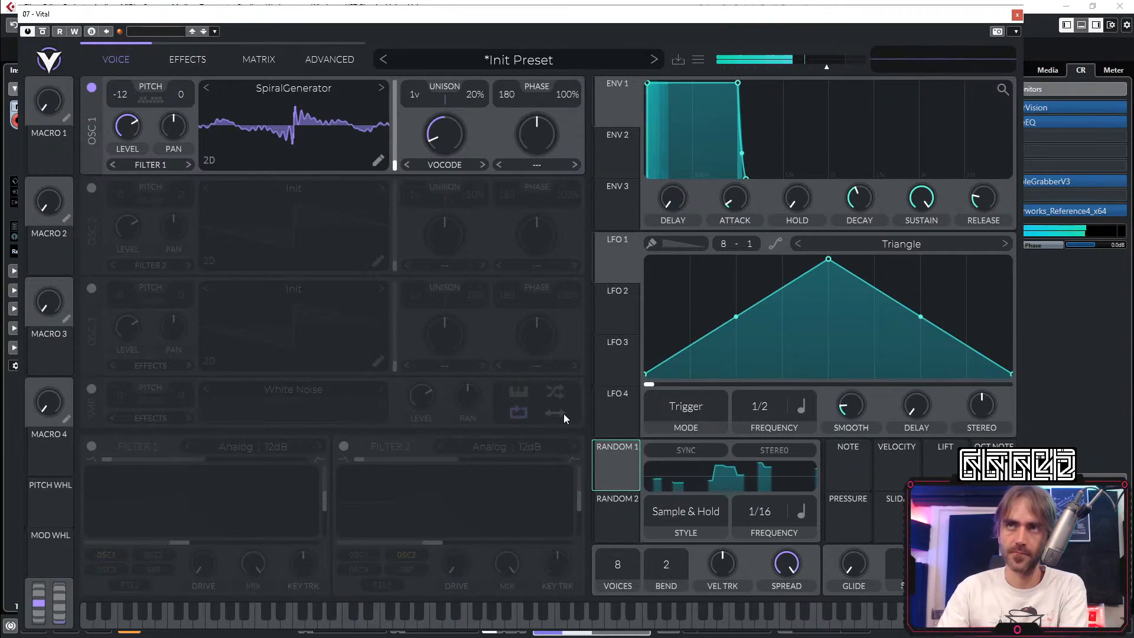
Step: Try filter 1 as a high-pass with lowered resonance, switch it off, and sweep oscillator 1's wavetable position
{"action": "left_click", "coordinate": [91, 446]}
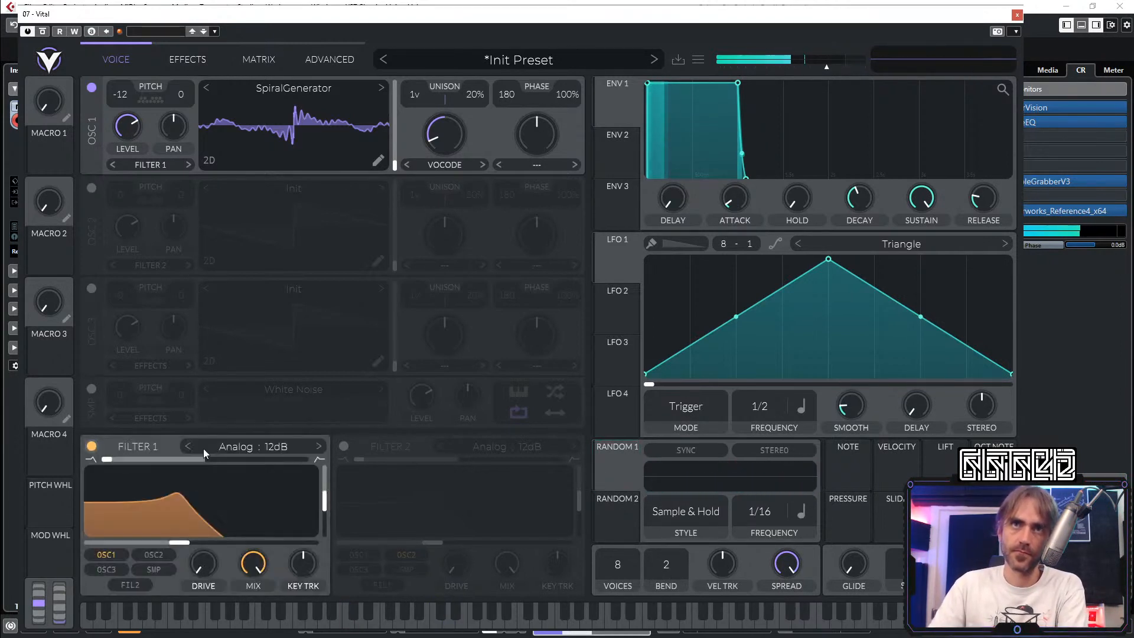
{"action": "left_click_drag", "start_coordinate": [210, 463], "coordinate": [298, 461]}
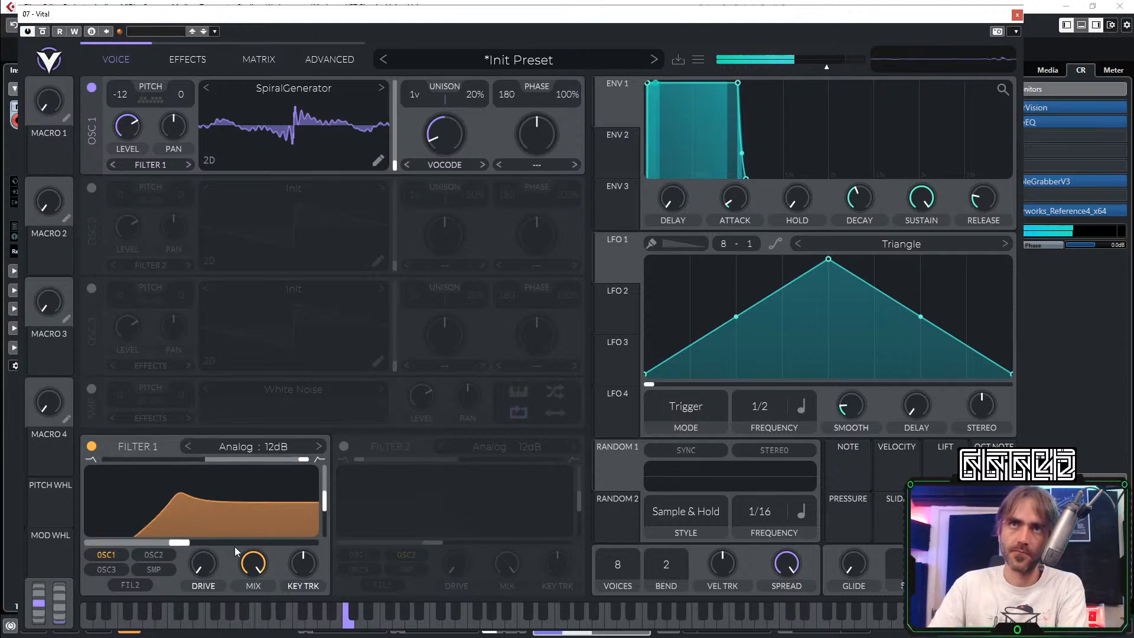
{"action": "left_click_drag", "start_coordinate": [179, 542], "coordinate": [153, 539]}
{"action": "left_click_drag", "start_coordinate": [324, 502], "coordinate": [195, 542]}
{"action": "left_click", "coordinate": [92, 446]}
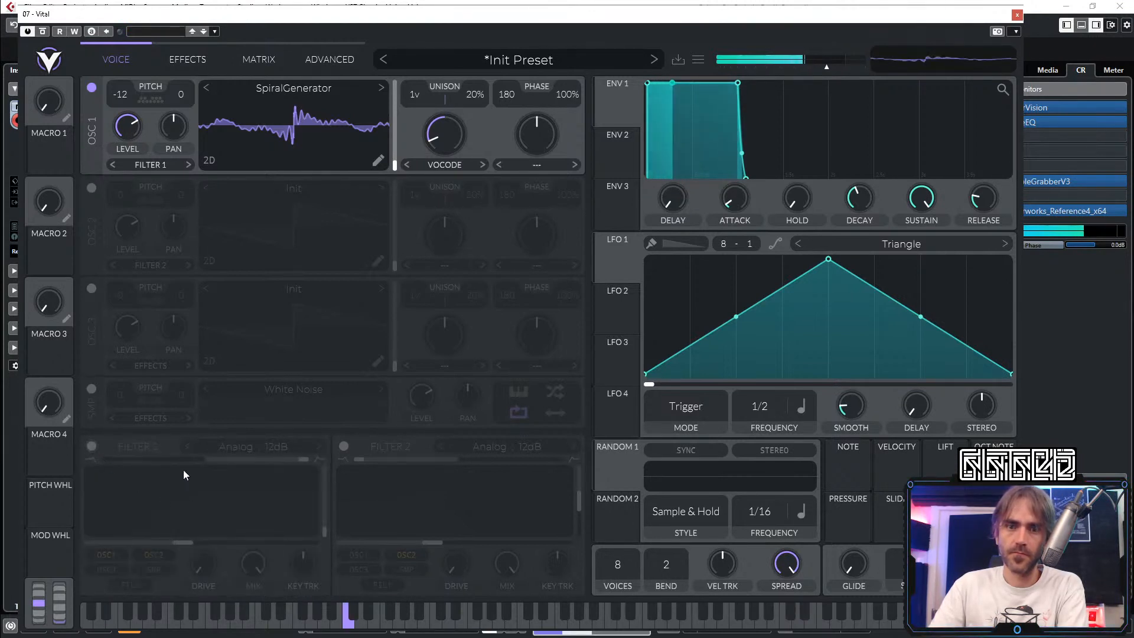
{"action": "left_click_drag", "start_coordinate": [392, 149], "coordinate": [400, 204]}
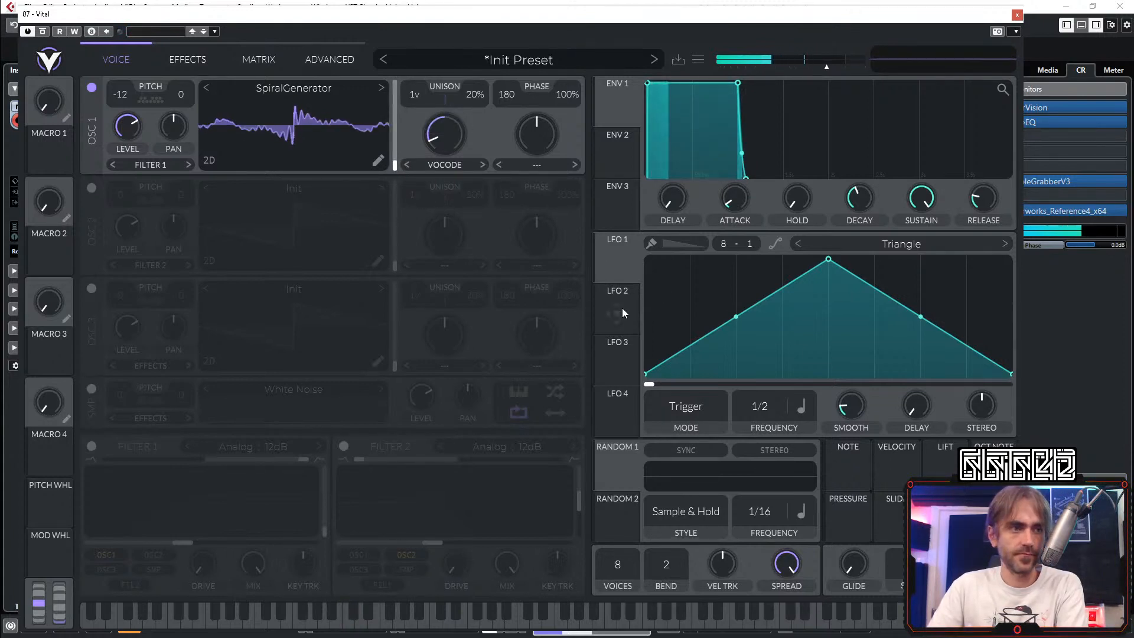
Step: Close the plug-in and copy the Vital 01 part from the Leads folder onto the Vital 03 track at bar 77, then collapse the folder
{"action": "left_click", "coordinate": [1021, 17]}
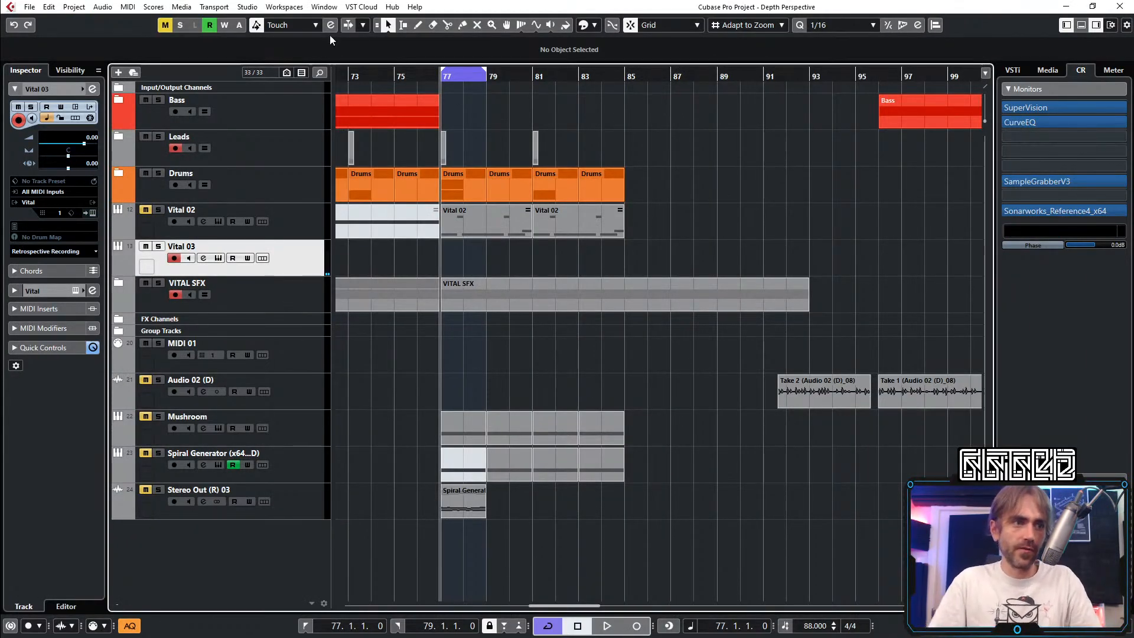
{"action": "scroll", "coordinate": [579, 380], "scroll_direction": "down", "scroll_amount": 3}
{"action": "scroll", "coordinate": [579, 379], "scroll_direction": "left", "scroll_amount": 6}
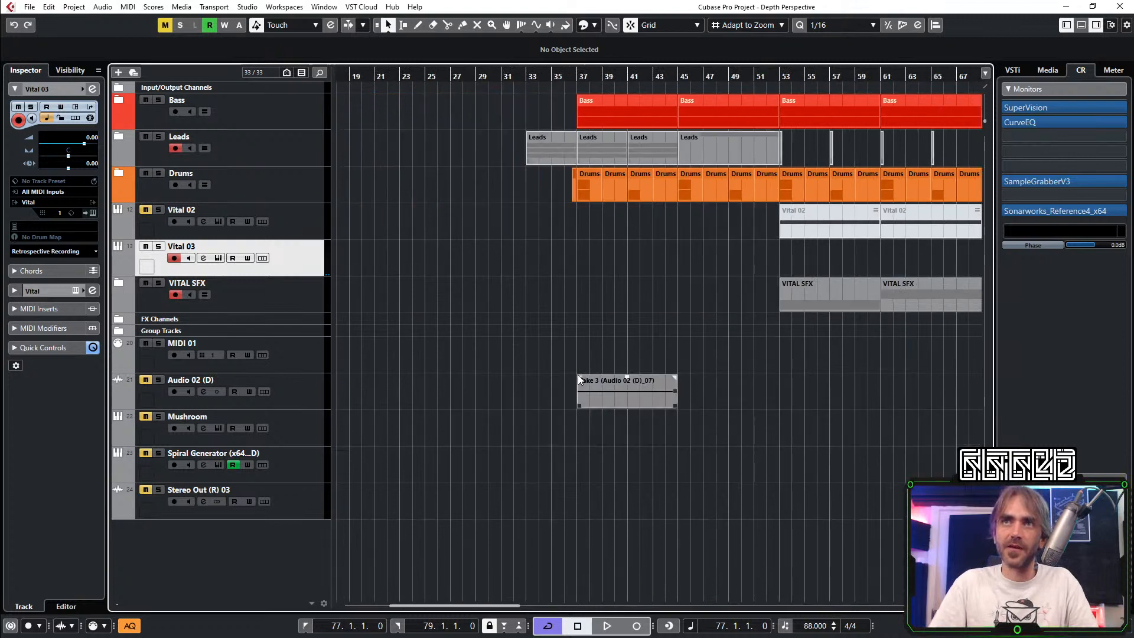
{"action": "scroll", "coordinate": [563, 397], "scroll_direction": "right", "scroll_amount": 5}
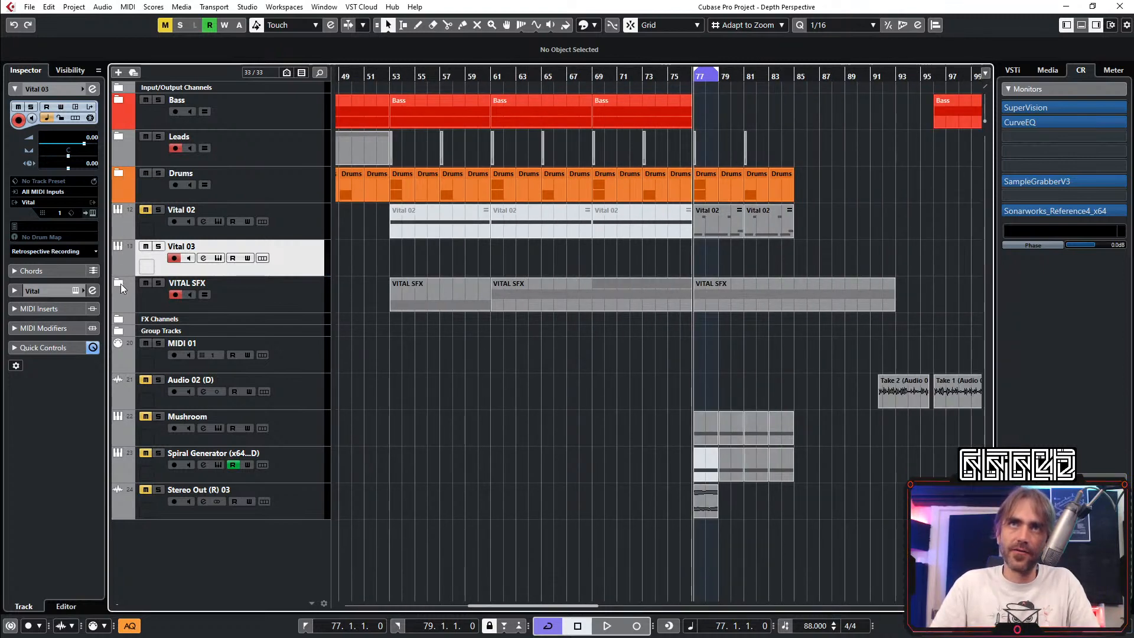
{"action": "left_click", "coordinate": [118, 141]}
{"action": "scroll", "coordinate": [655, 211], "scroll_direction": "left", "scroll_amount": 2}
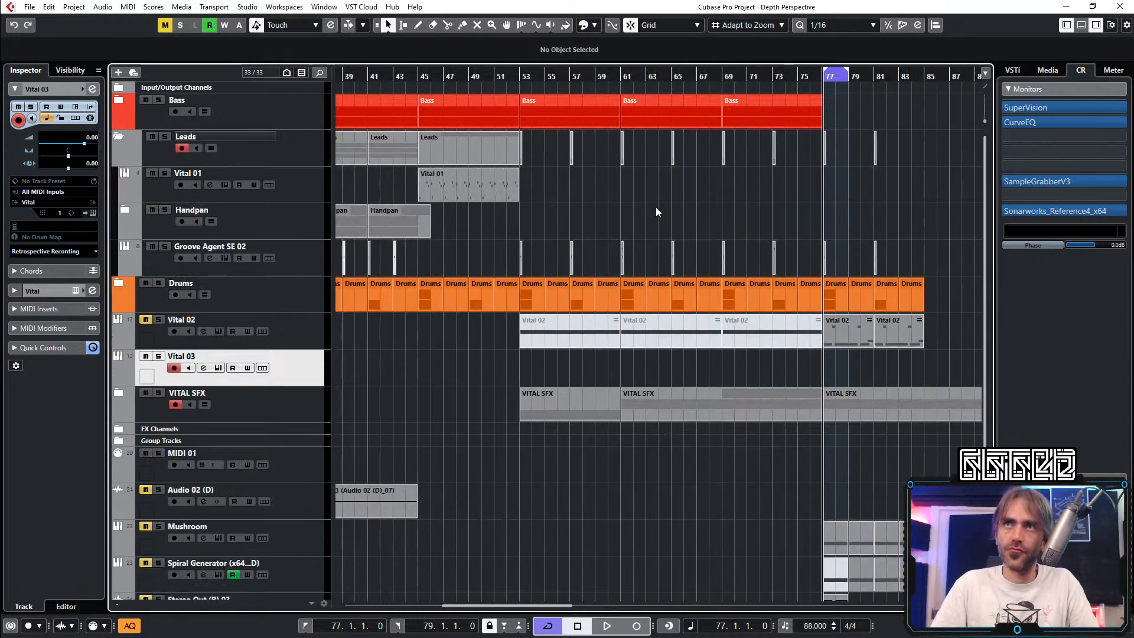
{"action": "left_click_drag", "start_coordinate": [473, 187], "coordinate": [711, 362]}
{"action": "scroll", "coordinate": [727, 314], "scroll_direction": "right", "scroll_amount": 3}
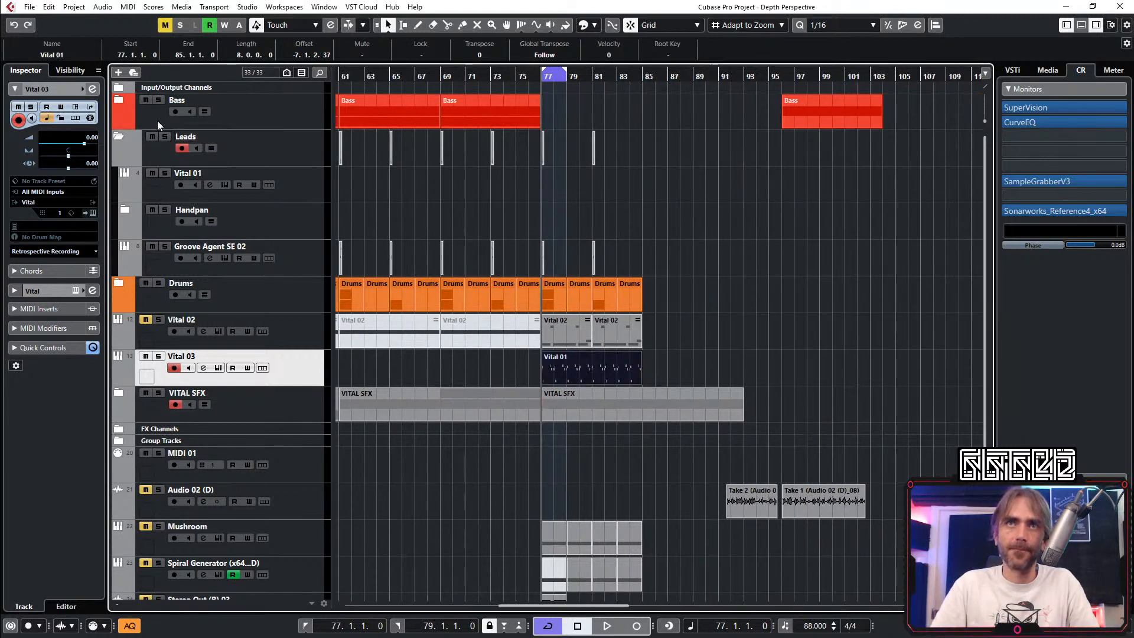
{"action": "left_click", "coordinate": [118, 137]}
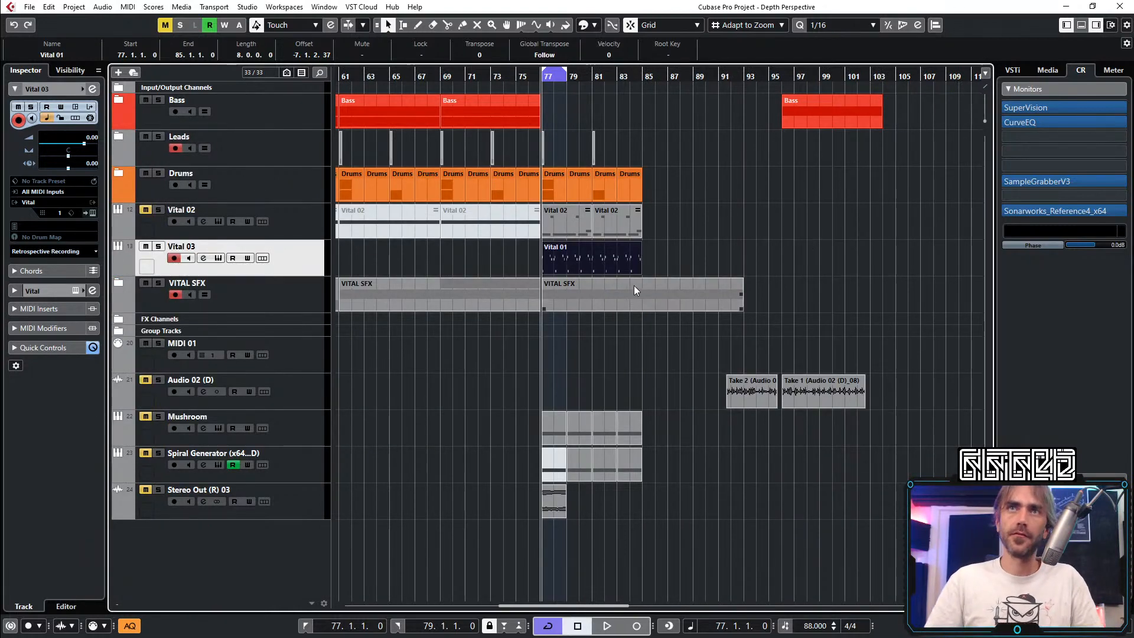
Step: Solo Vital 03, play the loop from bar 77, and set the track volume to -5.86
{"action": "left_click_drag", "start_coordinate": [84, 145], "coordinate": [64, 148]}
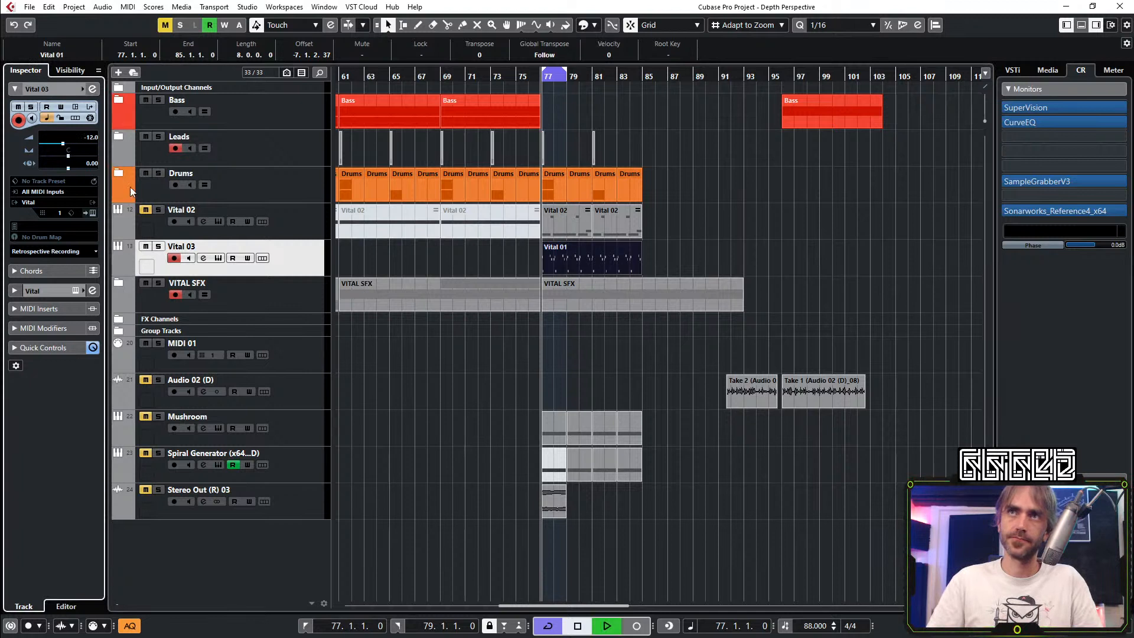
{"action": "key", "text": "space"}
{"action": "left_click", "coordinate": [158, 246]}
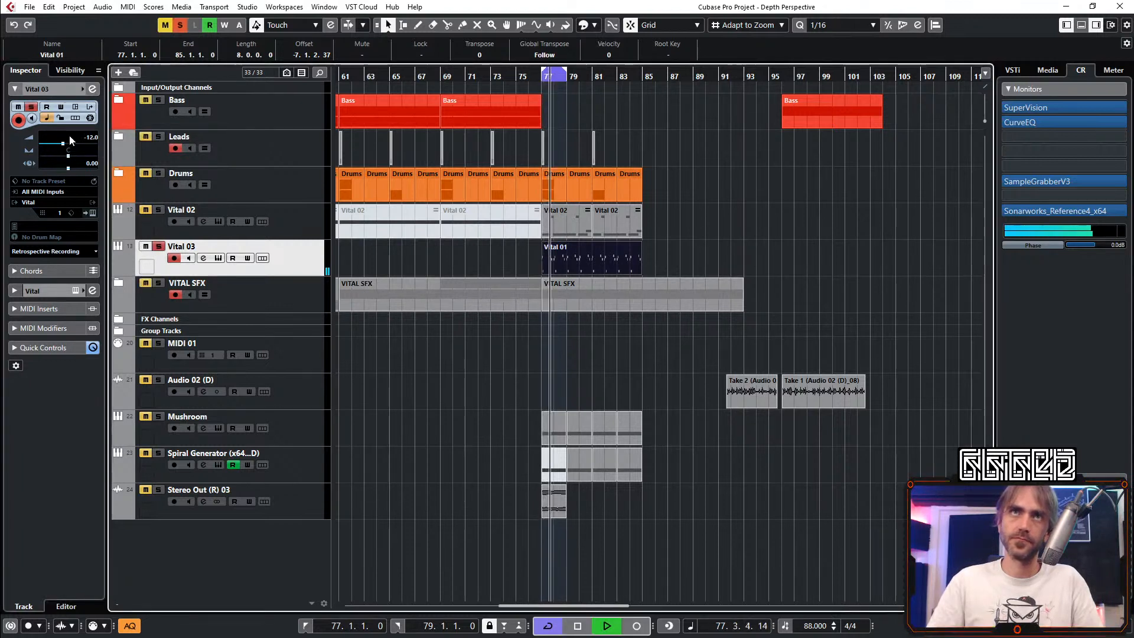
{"action": "left_click_drag", "start_coordinate": [64, 147], "coordinate": [74, 149]}
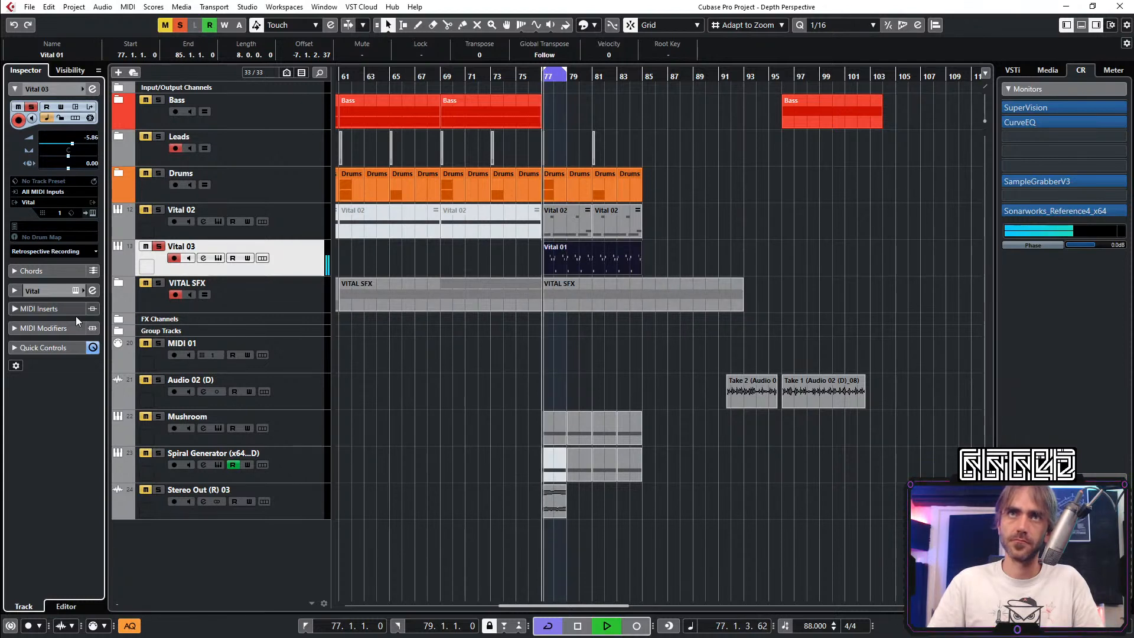
Step: Enable the MIDI modifiers on the Vital 03 track and check the notes of its part at bar 77 in the editor
{"action": "left_click", "coordinate": [26, 328]}
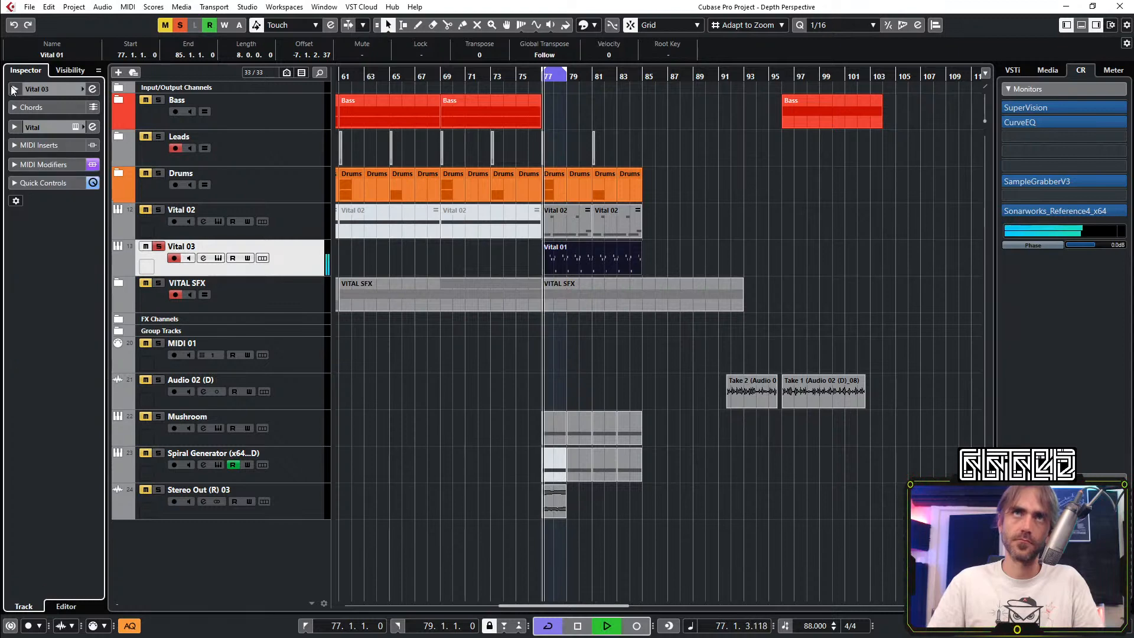
{"action": "double_click", "coordinate": [578, 253]}
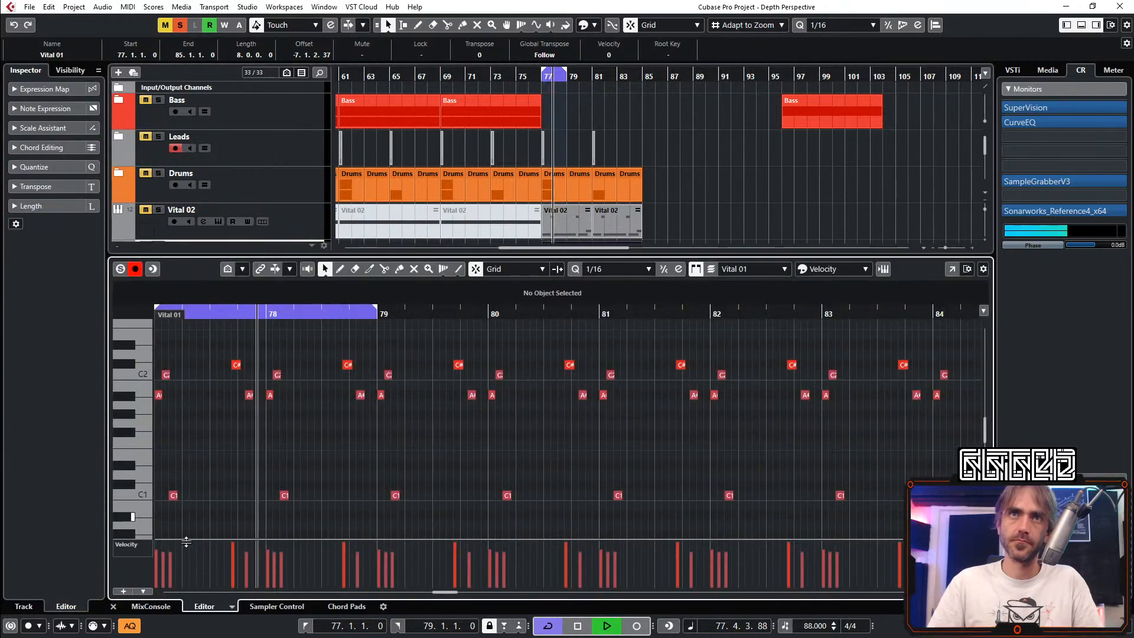
{"action": "key", "text": "ctrl+e"}
Step: Unsolo Vital 03 and set its track volume to -1.44
{"action": "left_click", "coordinate": [159, 246]}
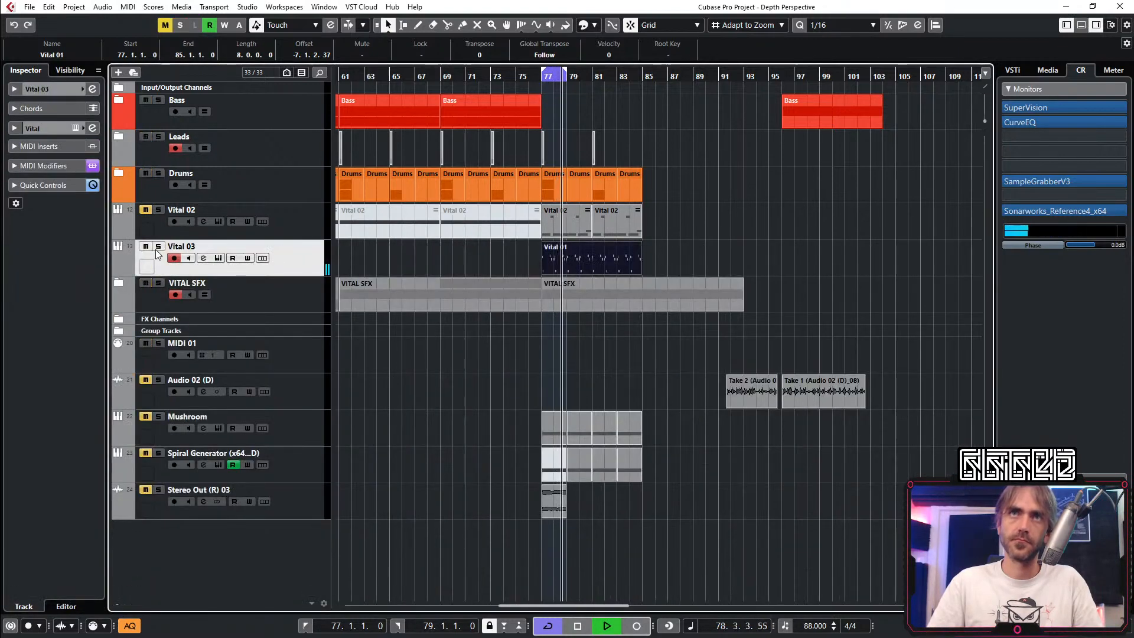
{"action": "left_click", "coordinate": [40, 90]}
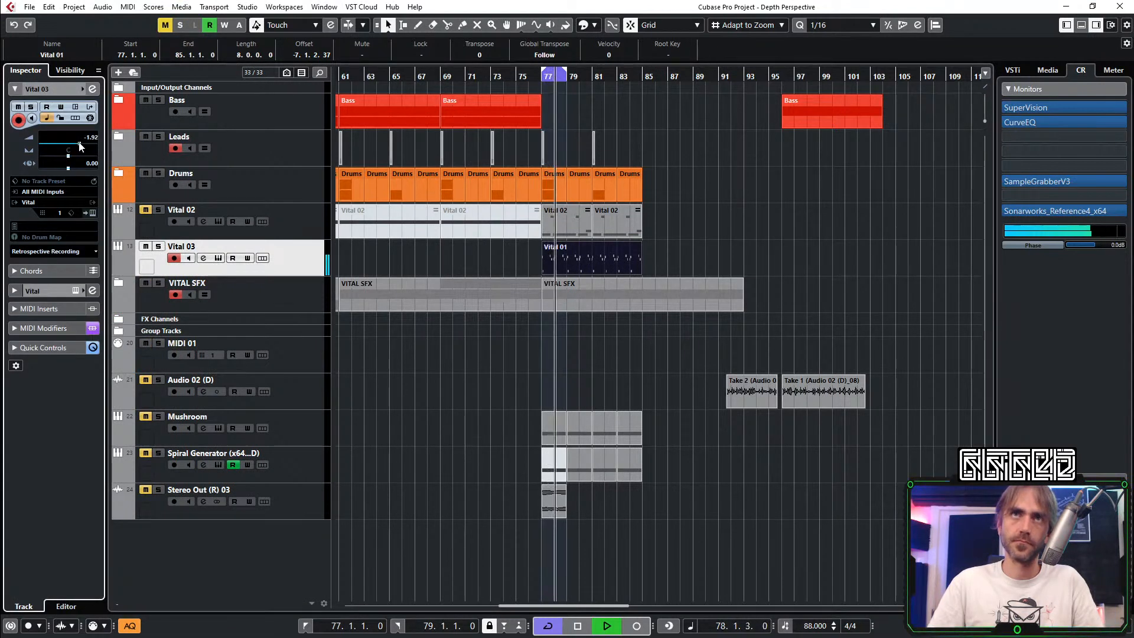
Step: Reopen the Vital 03 instrument, raise oscillator 1's Vocode amount and modulate it with Random 1
{"action": "left_click", "coordinate": [147, 266]}
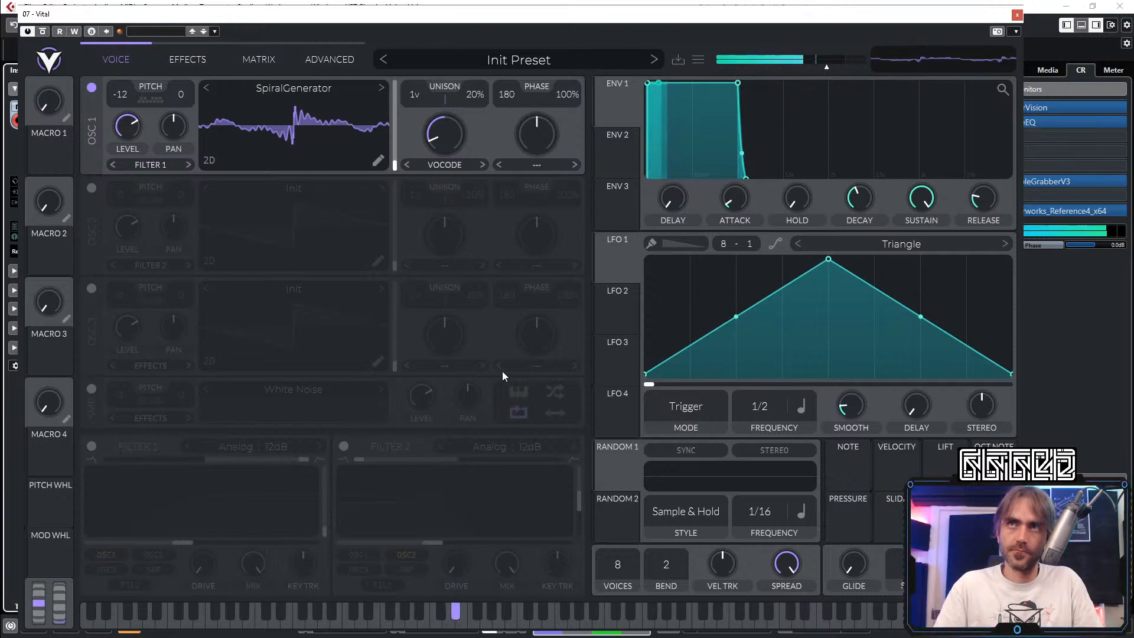
{"action": "mouse_move", "coordinate": [442, 148]}
{"action": "left_mouse_down"}
{"action": "mouse_move", "coordinate": [464, 104]}
{"action": "mouse_move", "coordinate": [452, 148]}
{"action": "mouse_move", "coordinate": [473, 109]}
{"action": "mouse_move", "coordinate": [455, 139]}
{"action": "mouse_move", "coordinate": [462, 104]}
{"action": "mouse_move", "coordinate": [459, 147]}
{"action": "mouse_move", "coordinate": [449, 143]}
{"action": "mouse_move", "coordinate": [469, 123]}
{"action": "mouse_move", "coordinate": [455, 153]}
{"action": "mouse_move", "coordinate": [478, 102]}
{"action": "mouse_move", "coordinate": [448, 144]}
{"action": "left_mouse_up"}
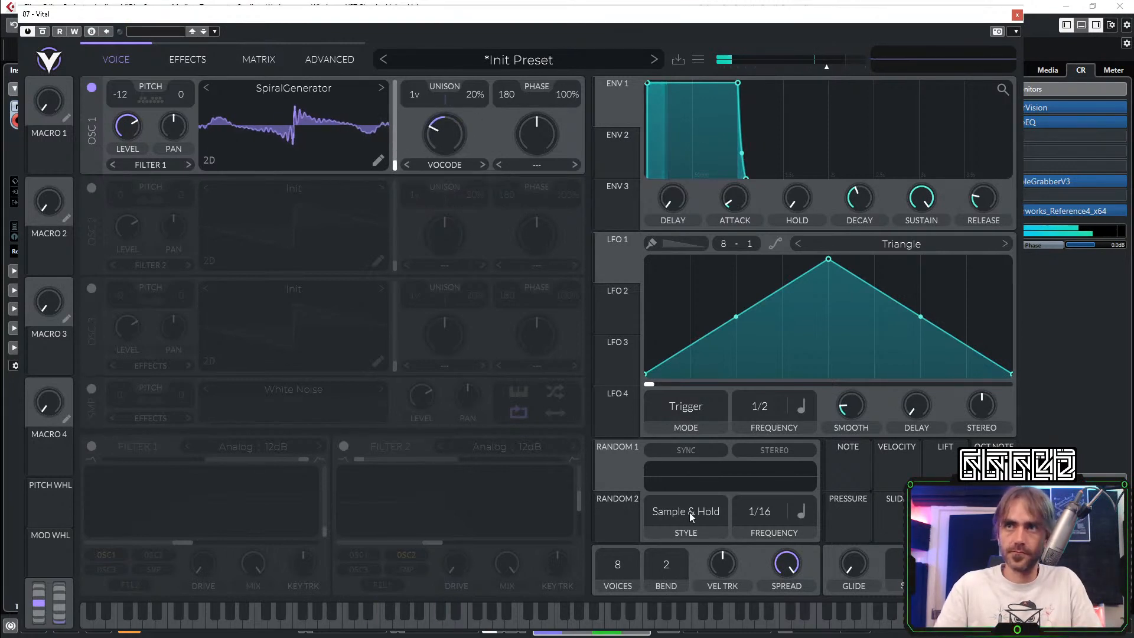
{"action": "left_click_drag", "start_coordinate": [605, 481], "coordinate": [445, 142]}
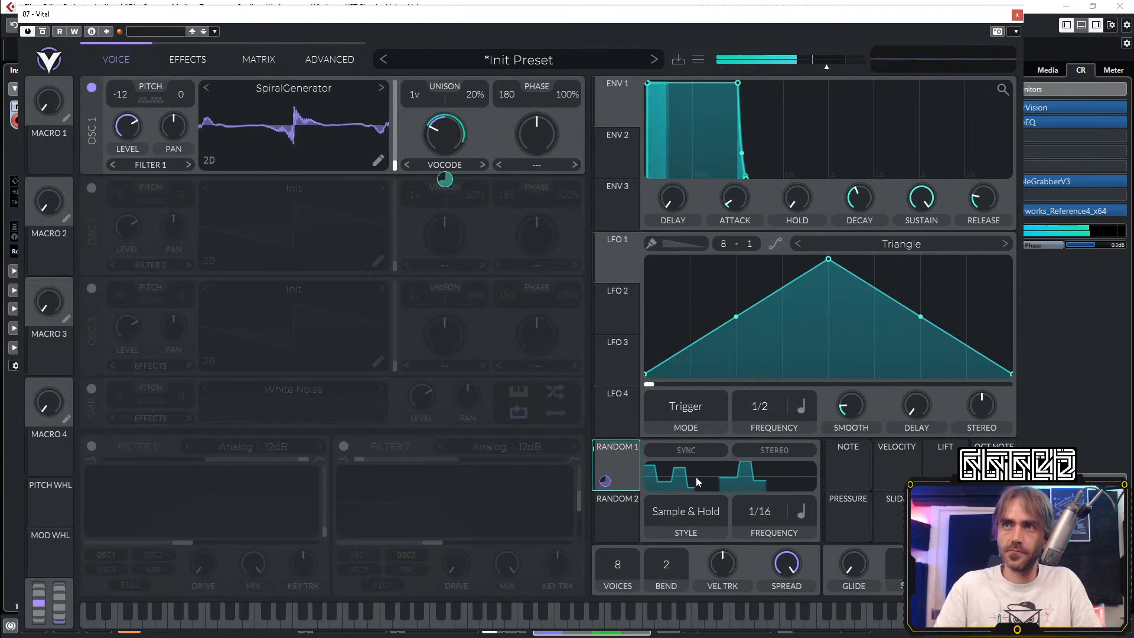
Step: Set Random 1's style to Sine Interpolate and its frequency to 1/8
{"action": "left_click", "coordinate": [687, 508]}
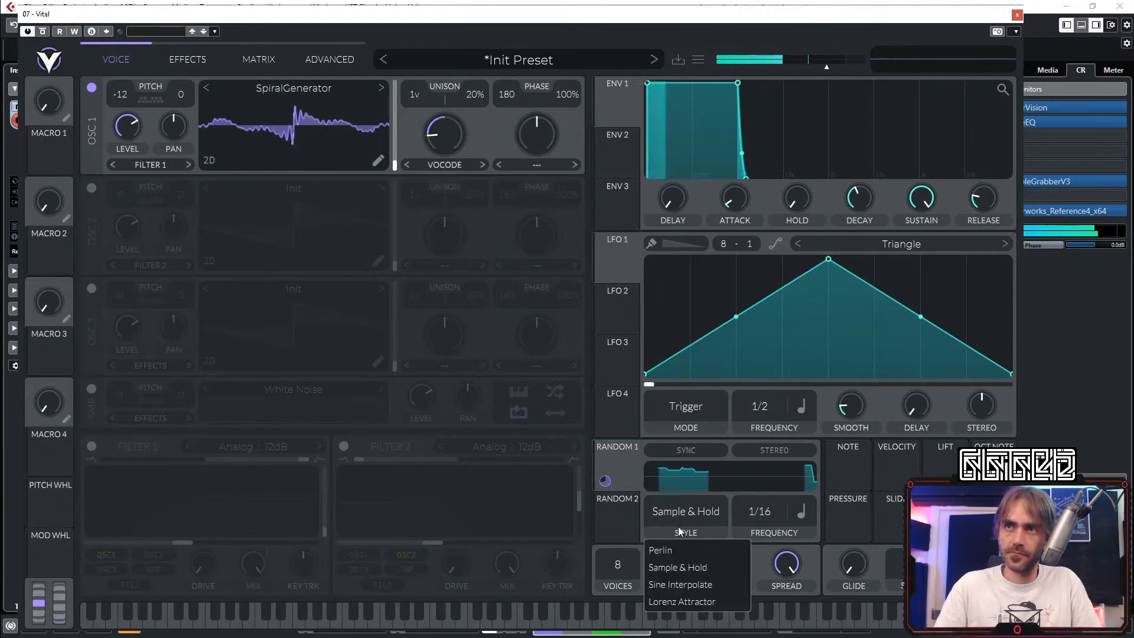
{"action": "left_click", "coordinate": [691, 584]}
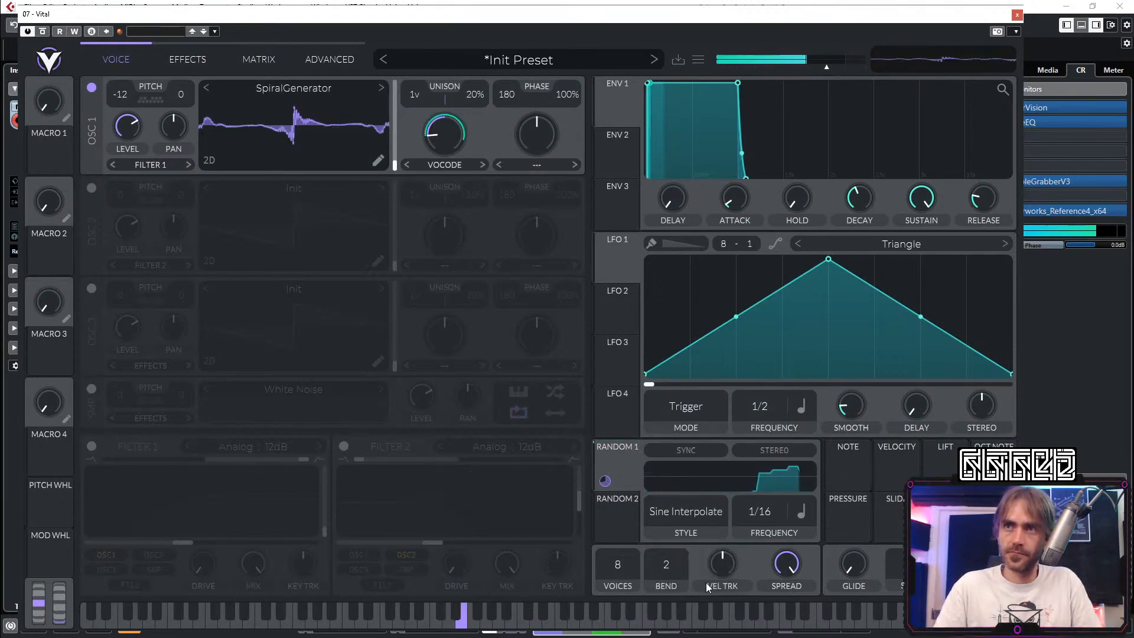
{"action": "left_click_drag", "start_coordinate": [775, 513], "coordinate": [771, 532]}
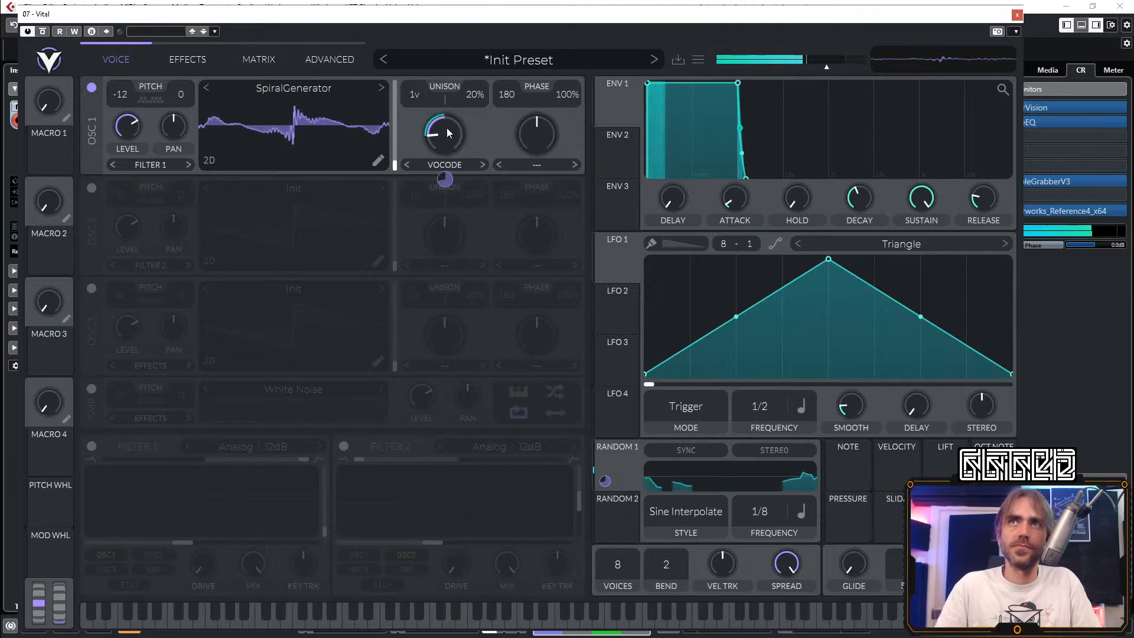
Step: Lower oscillator 1's Vocode amount, raise its level, and move the plug-in window clear of the track inspector
{"action": "mouse_move", "coordinate": [447, 128]}
{"action": "left_mouse_down"}
{"action": "mouse_move", "coordinate": [439, 154]}
{"action": "mouse_move", "coordinate": [437, 136]}
{"action": "left_mouse_up"}
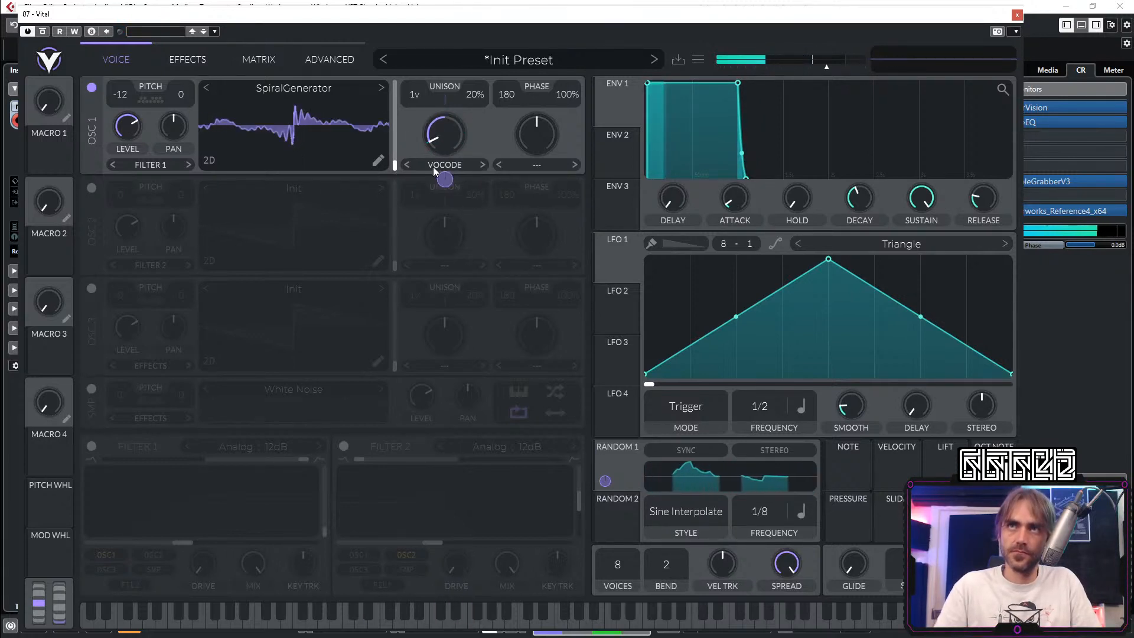
{"action": "mouse_move", "coordinate": [132, 132]}
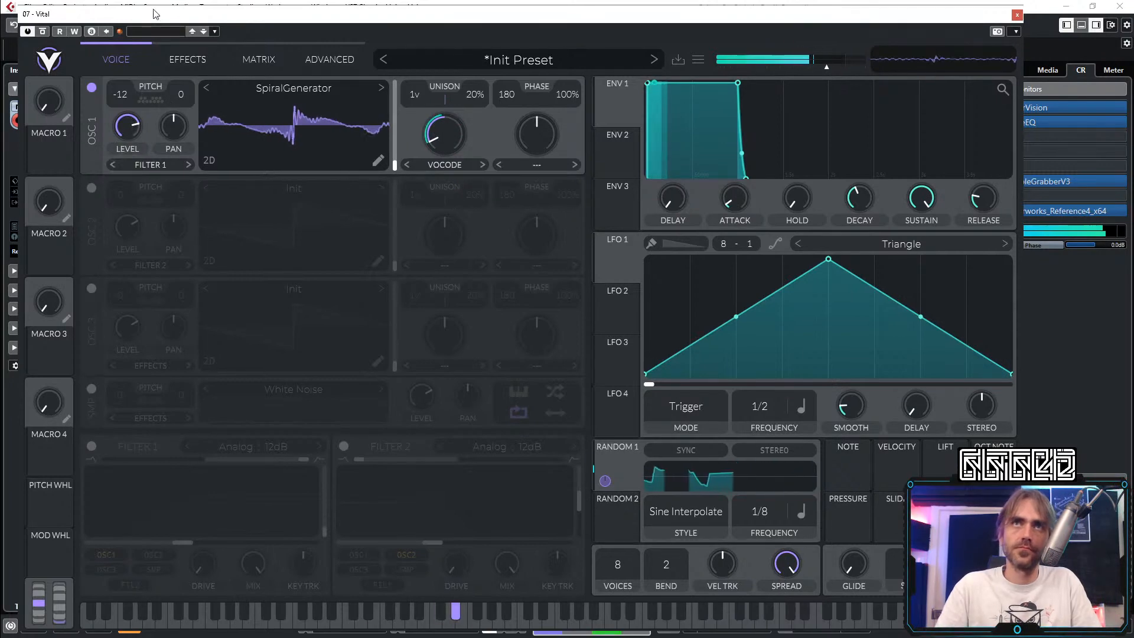
{"action": "left_click_drag", "start_coordinate": [105, 20], "coordinate": [207, 59]}
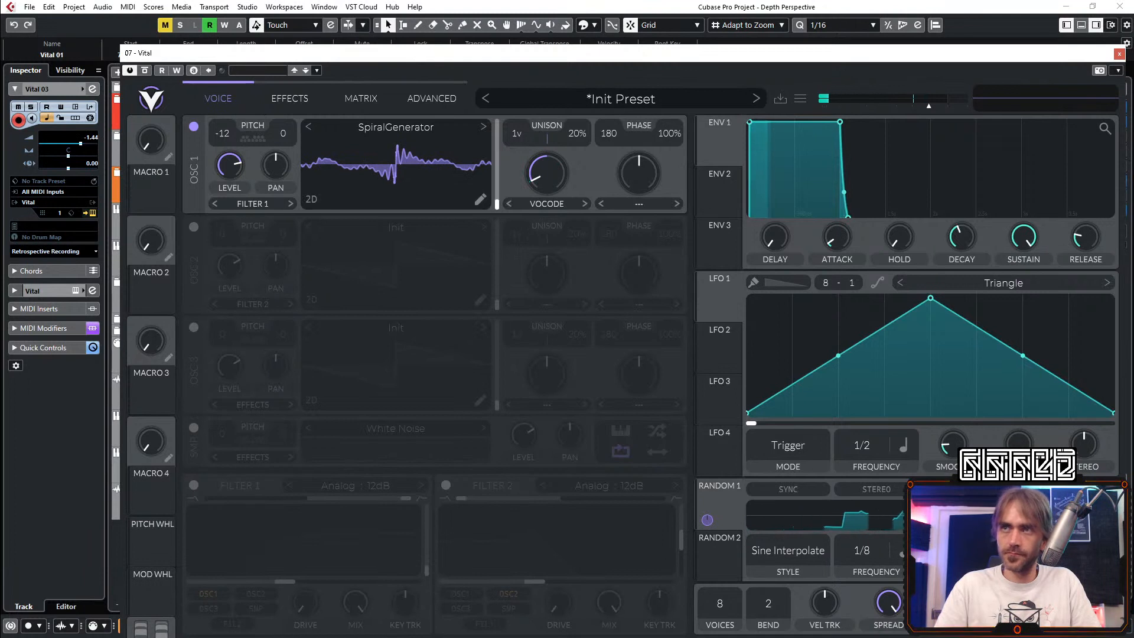
Step: Modulate Oscillator 1's wavetable position with Random 1 and reposition the Vital window so the whole plugin is visible
{"action": "left_click_drag", "start_coordinate": [709, 289], "coordinate": [493, 172]}
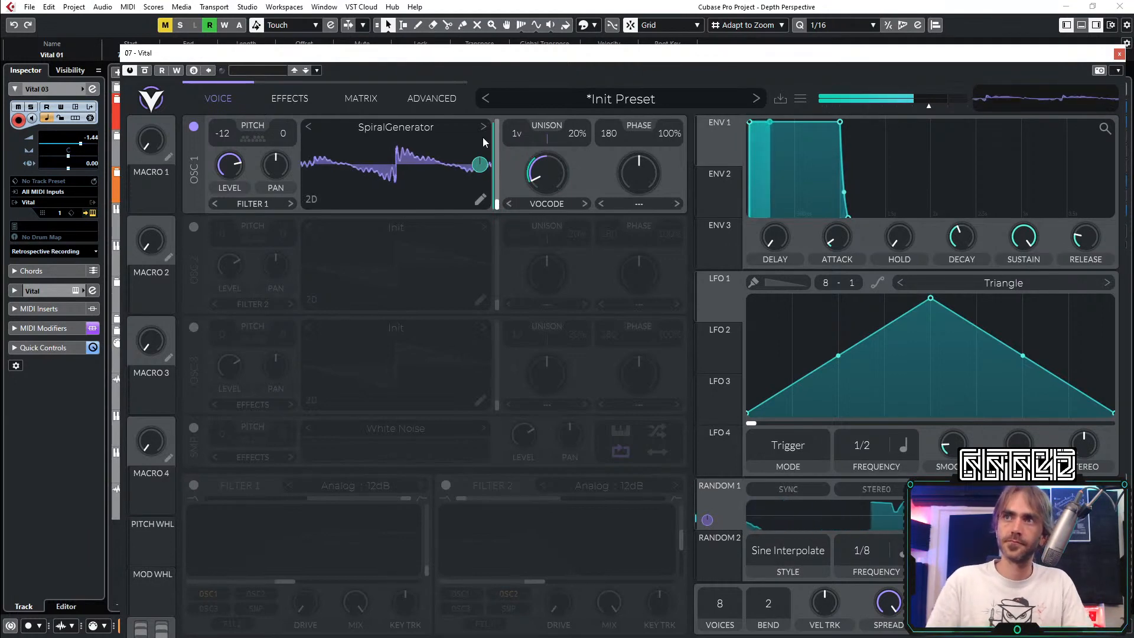
{"action": "left_click_drag", "start_coordinate": [532, 59], "coordinate": [385, 13]}
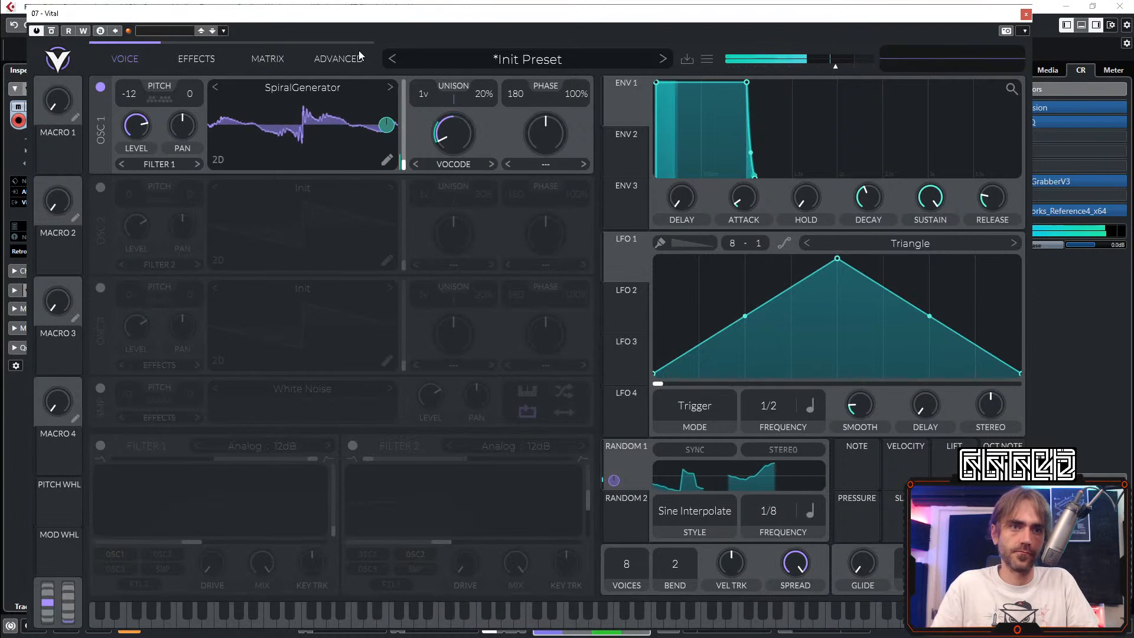
Step: Enable the Chorus effect and set its frequency to Freeze
{"action": "left_click", "coordinate": [192, 59]}
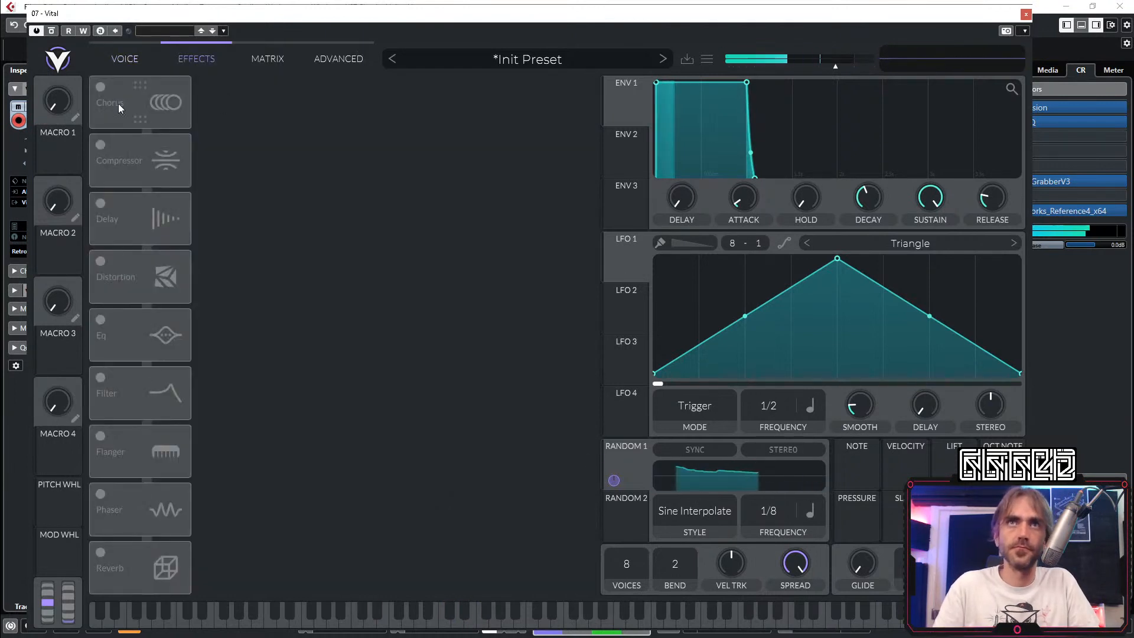
{"action": "left_click", "coordinate": [98, 88]}
{"action": "left_click_drag", "start_coordinate": [347, 116], "coordinate": [352, 476]}
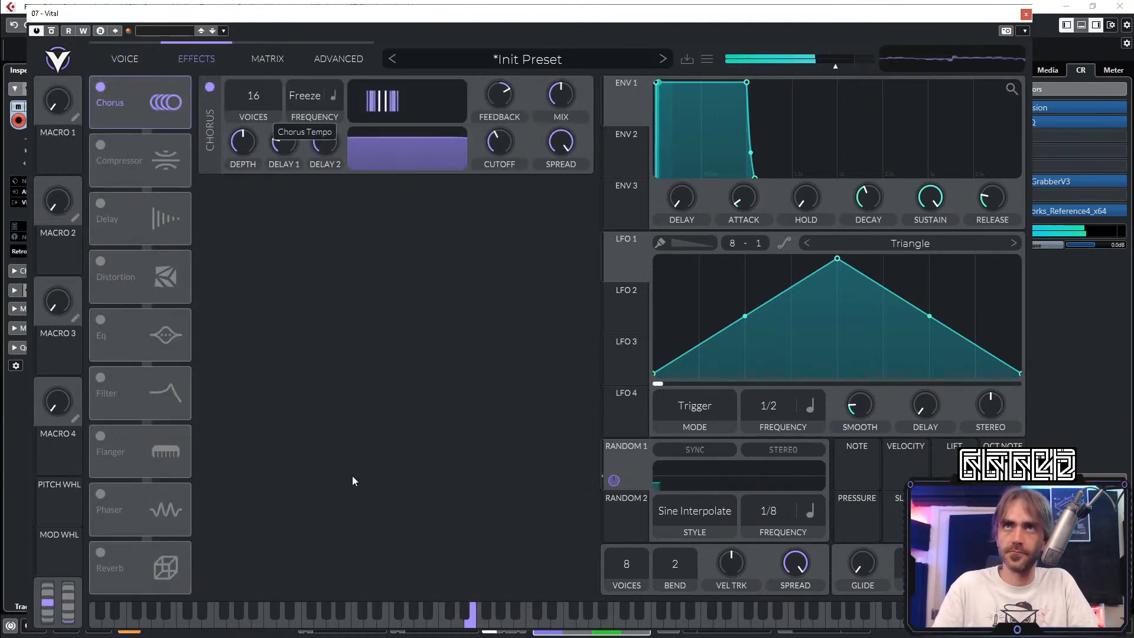
{"action": "scroll", "coordinate": [564, 106], "scroll_direction": "down", "scroll_amount": 9}
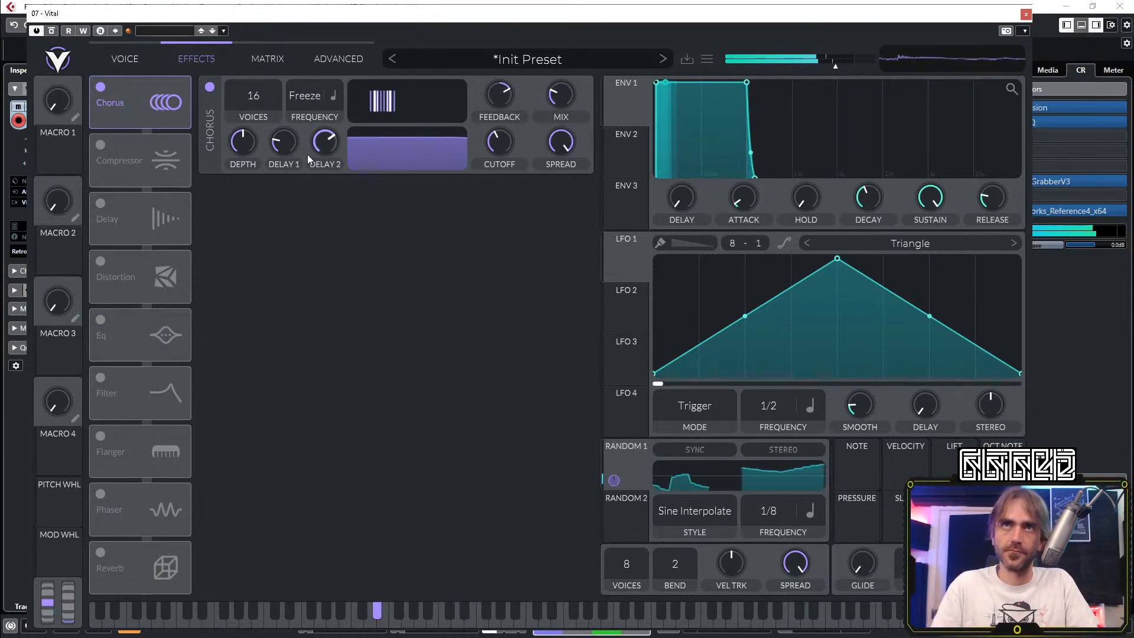
Step: Assign Random 1 as a modulator of the Chorus's Depth and Delay 1
{"action": "left_click_drag", "start_coordinate": [627, 454], "coordinate": [294, 167]}
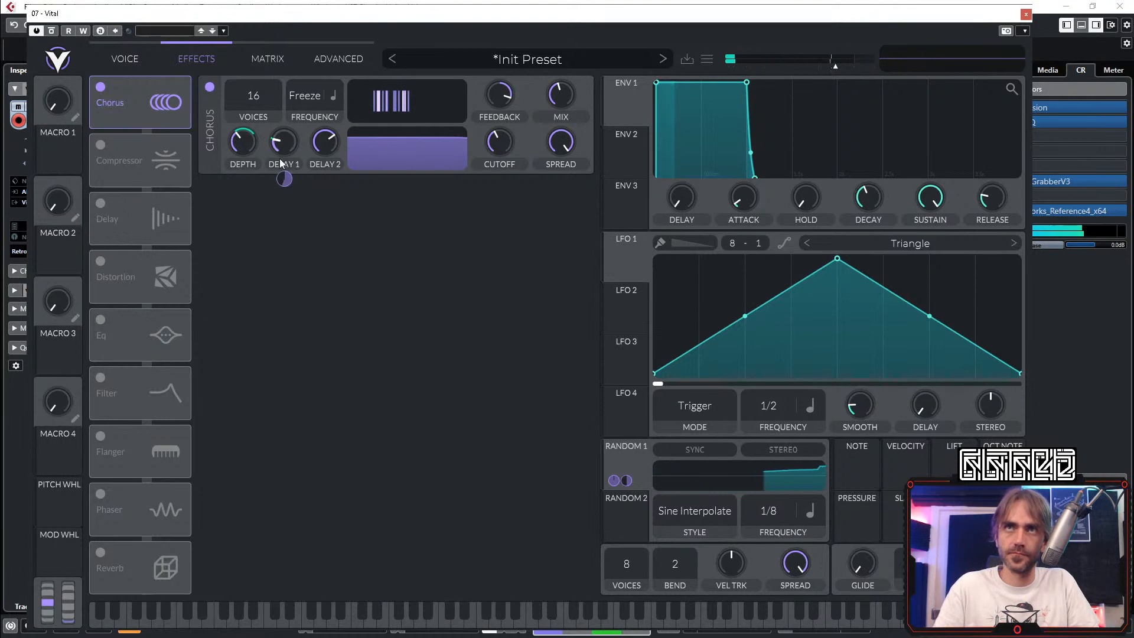
{"action": "mouse_move", "coordinate": [286, 182]}
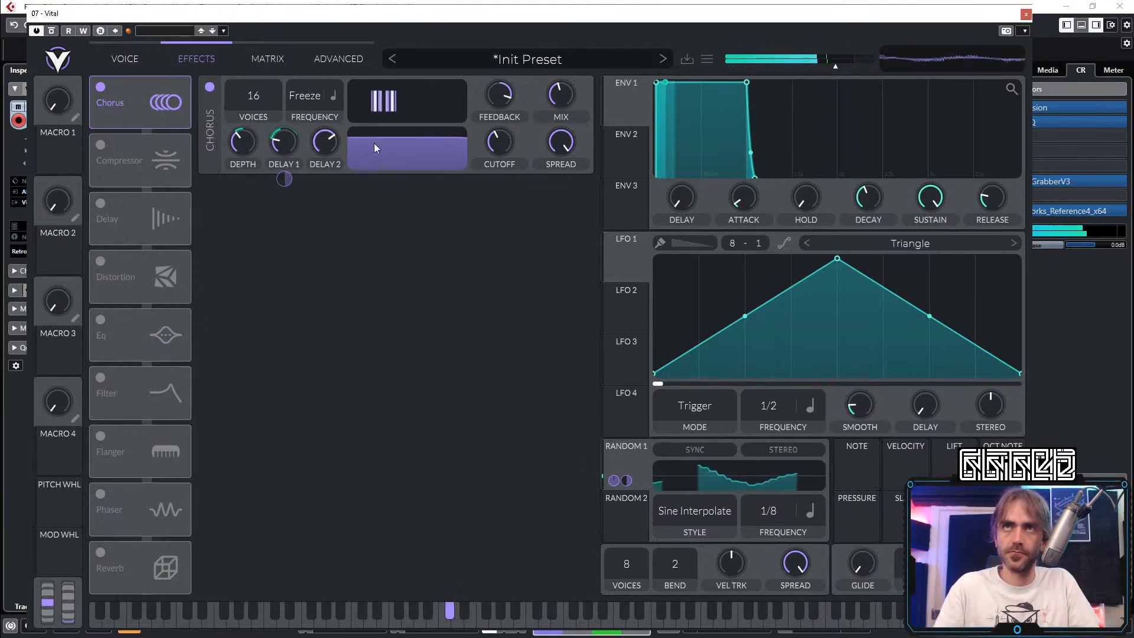
Step: Lower the Chorus's mix and spread, narrow its filter to a higher band, and set the Random 1 amount on Depth to 0.390
{"action": "left_click_drag", "start_coordinate": [554, 107], "coordinate": [554, 118]}
{"action": "left_click_drag", "start_coordinate": [423, 141], "coordinate": [438, 179]}
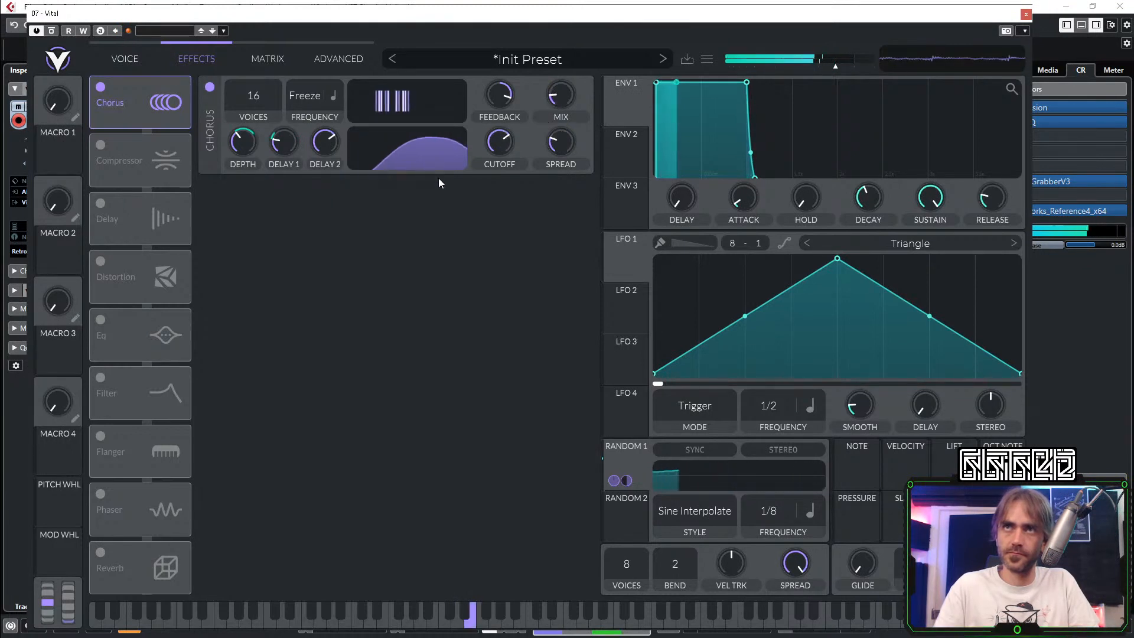
{"action": "mouse_move", "coordinate": [558, 97]}
{"action": "left_mouse_down"}
{"action": "mouse_move", "coordinate": [566, 92]}
{"action": "mouse_move", "coordinate": [565, 108]}
{"action": "left_mouse_up"}
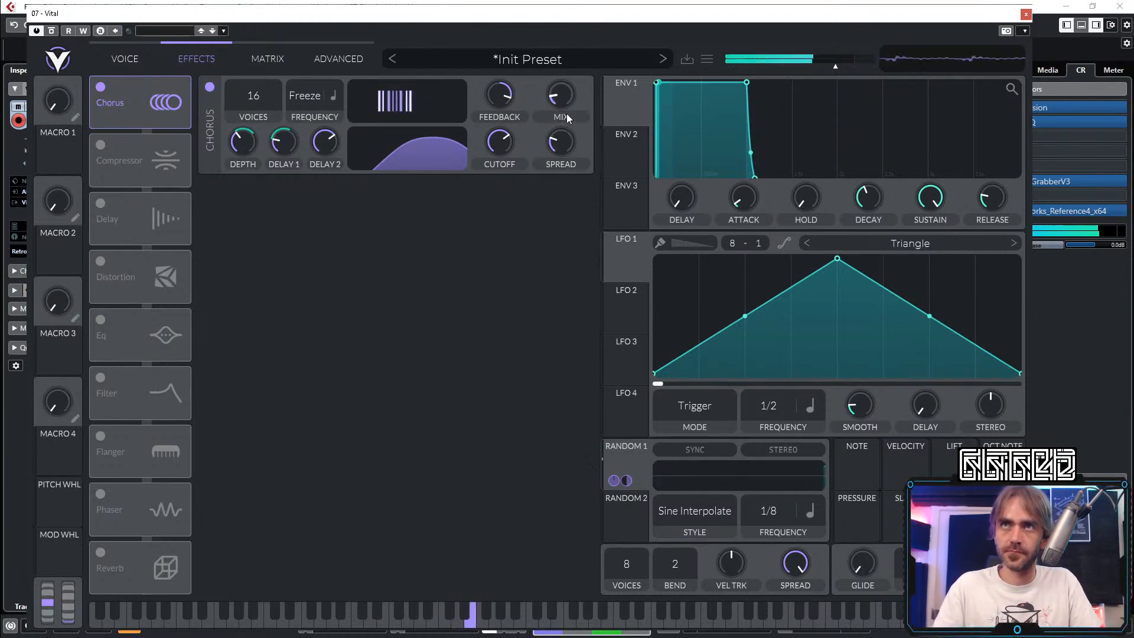
{"action": "mouse_move", "coordinate": [242, 174]}
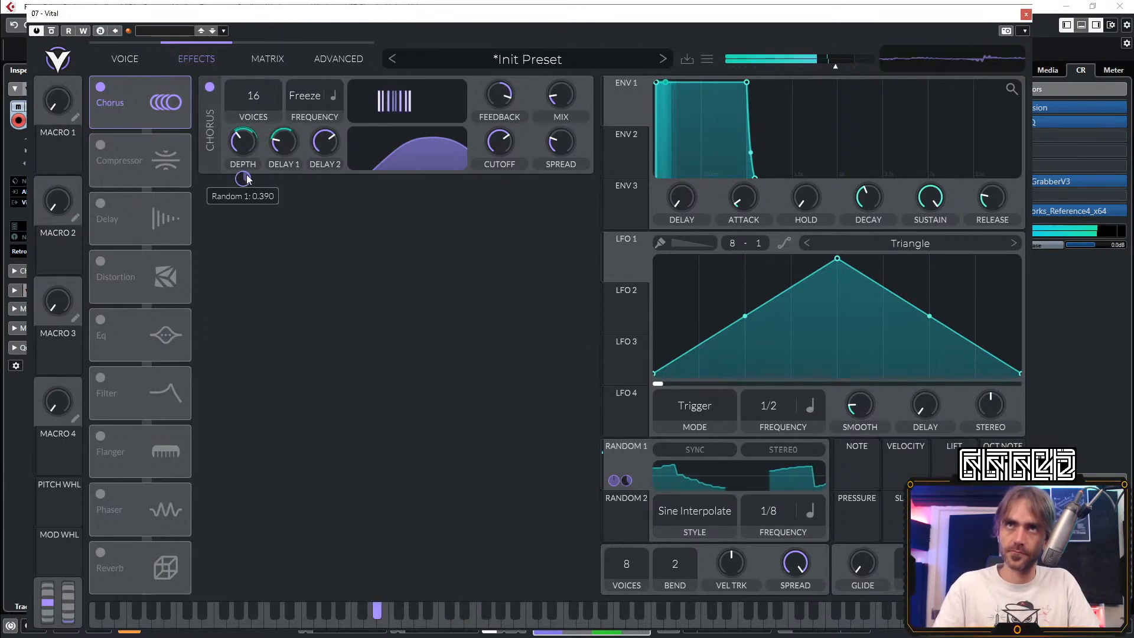
Step: Try a Multiband Compressor ahead of the Chorus with its mix lowered to 0.205
{"action": "left_click_drag", "start_coordinate": [124, 158], "coordinate": [125, 97]}
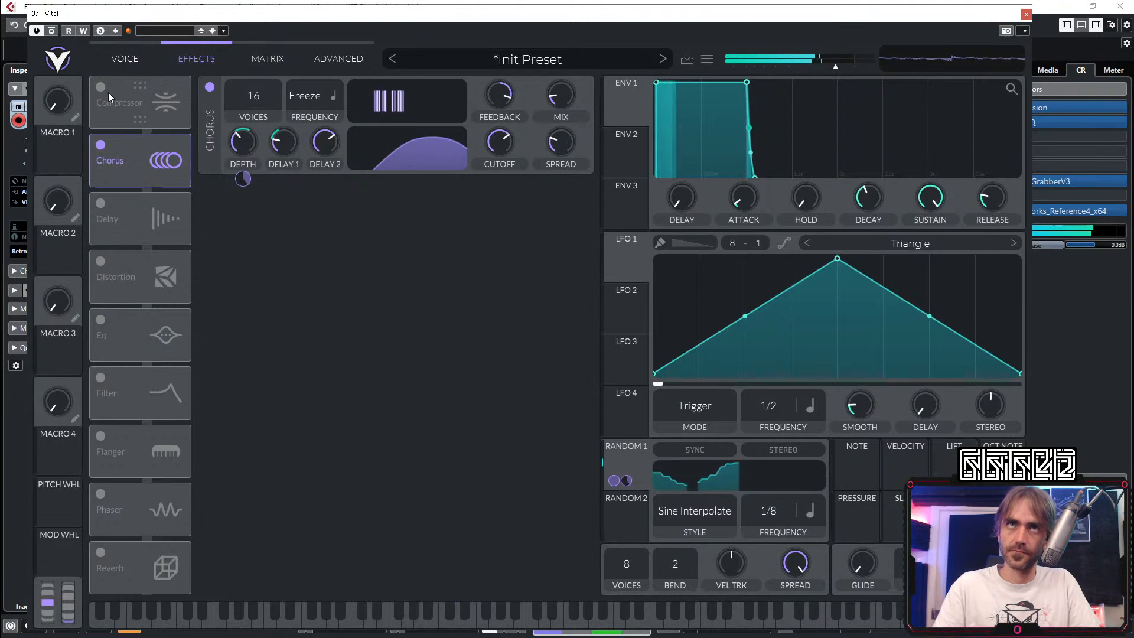
{"action": "left_click", "coordinate": [104, 92]}
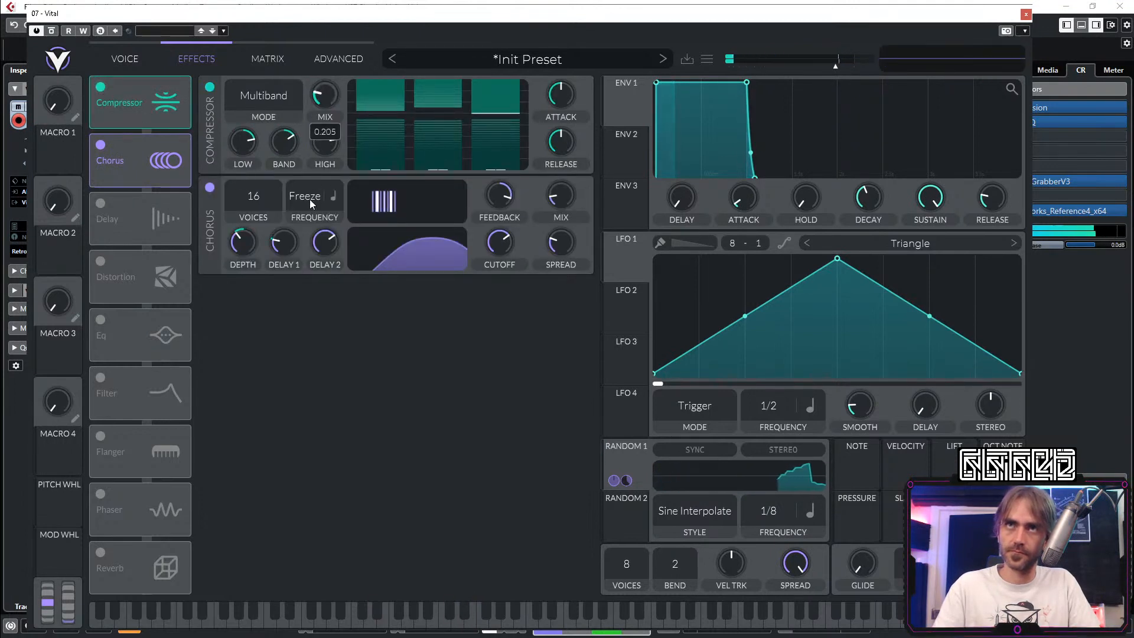
{"action": "left_click", "coordinate": [102, 88]}
Step: Enable Soft Clip Distortion ahead of the Chorus, raise its drive, and slightly lower the synth's output volume
{"action": "left_click_drag", "start_coordinate": [144, 286], "coordinate": [136, 142]}
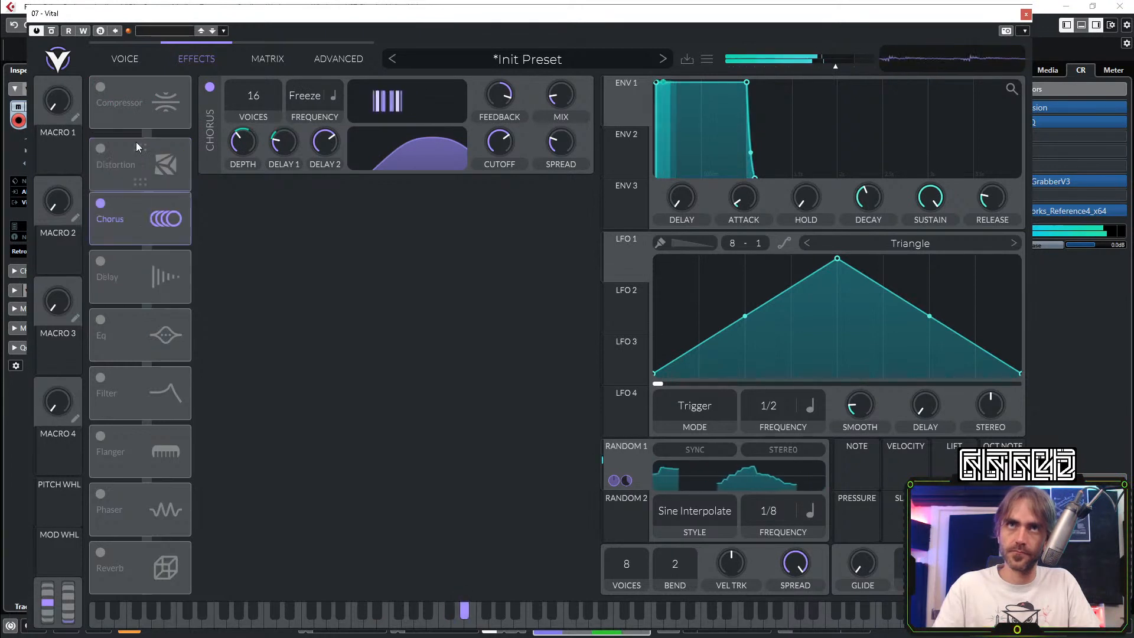
{"action": "left_click", "coordinate": [100, 147]}
{"action": "left_click", "coordinate": [260, 99]}
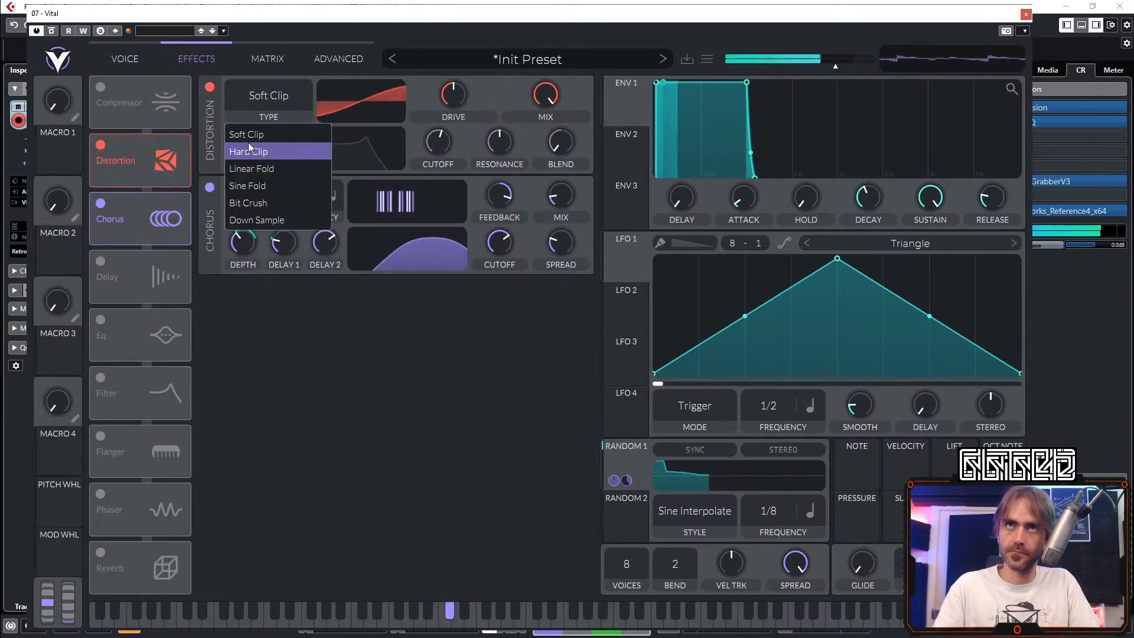
{"action": "left_click_drag", "start_coordinate": [430, 101], "coordinate": [450, 94]}
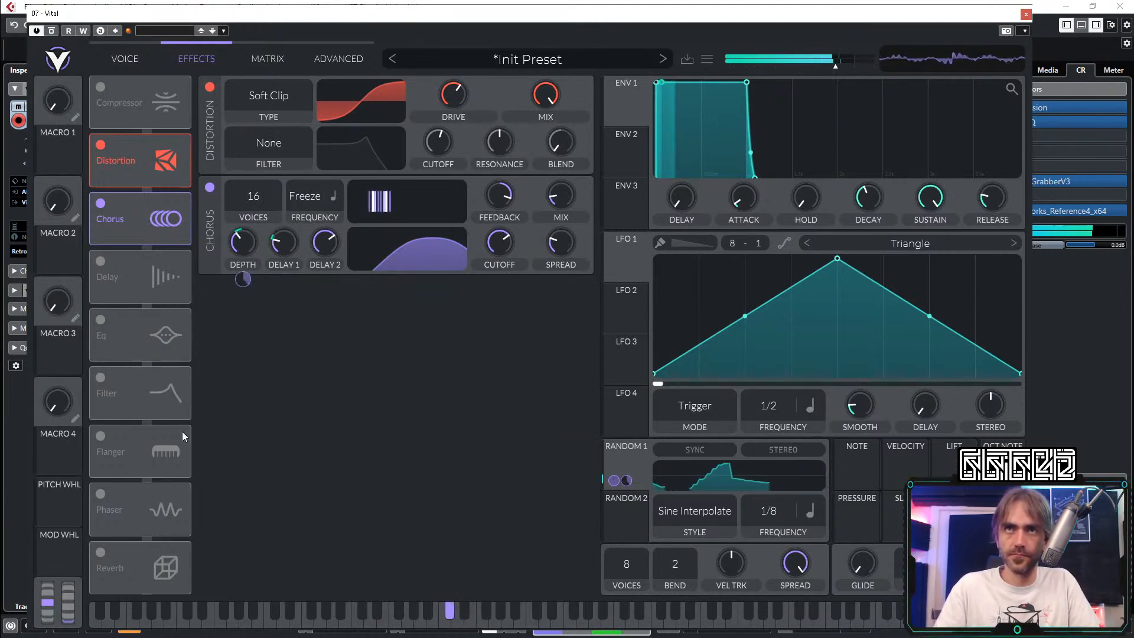
{"action": "mouse_move", "coordinate": [569, 192]}
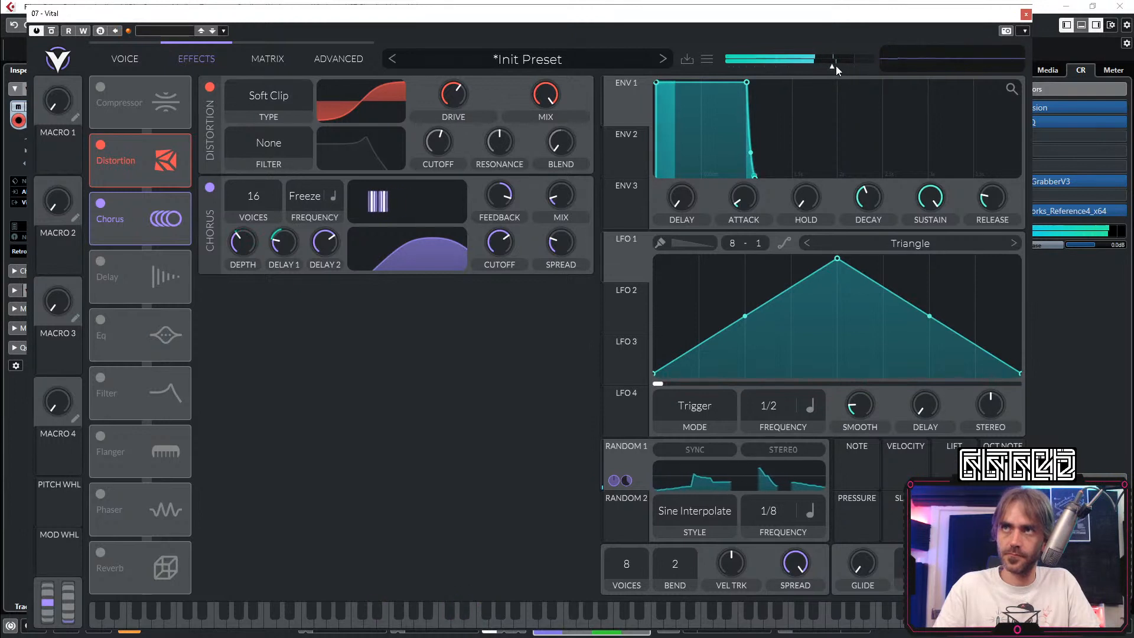
{"action": "mouse_move", "coordinate": [832, 69]}
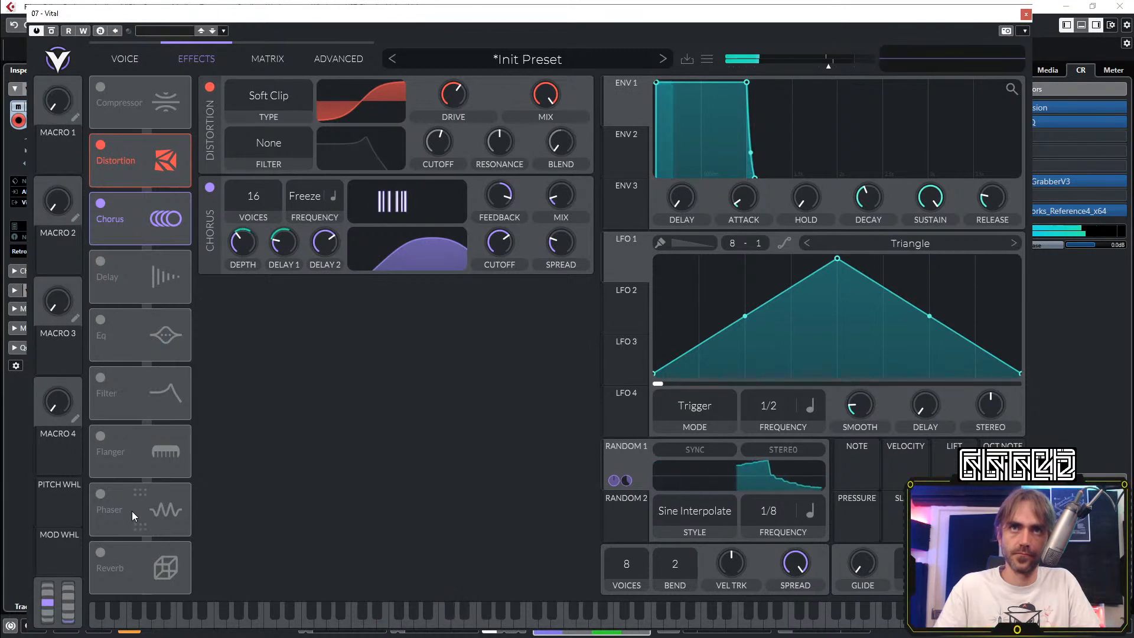
Step: Place the Phaser directly after the Chorus in the effects chain and enable it
{"action": "left_click_drag", "start_coordinate": [133, 511], "coordinate": [196, 296]}
{"action": "left_click", "coordinate": [100, 262]}
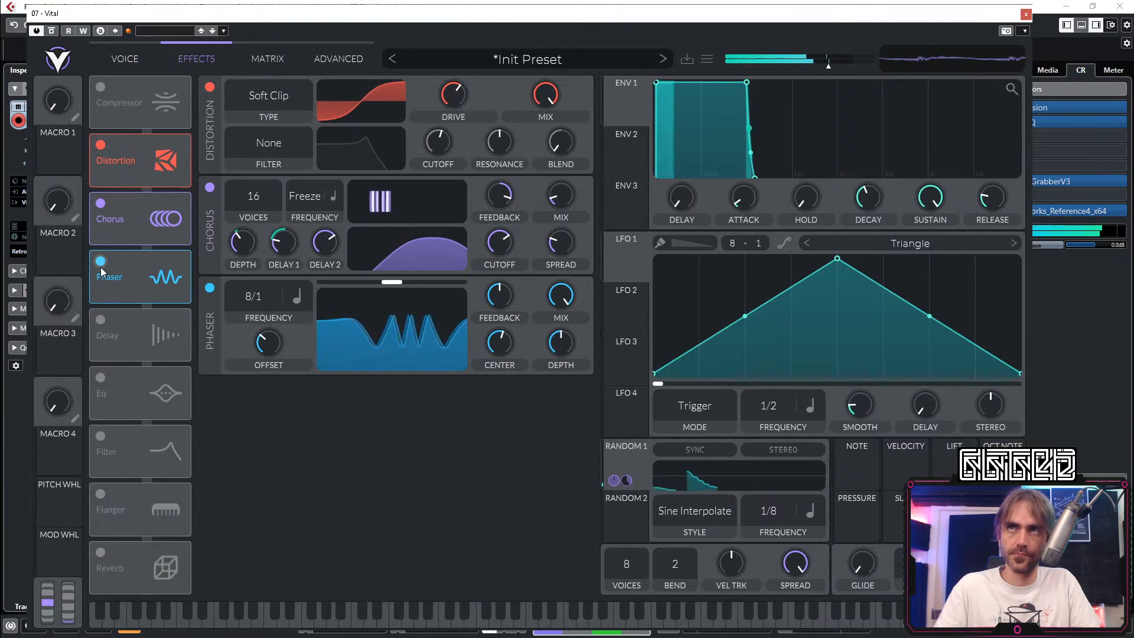
Step: Enable the Delay with a dotted 1/8 frequency in Ping Pong mode
{"action": "left_click", "coordinate": [100, 320]}
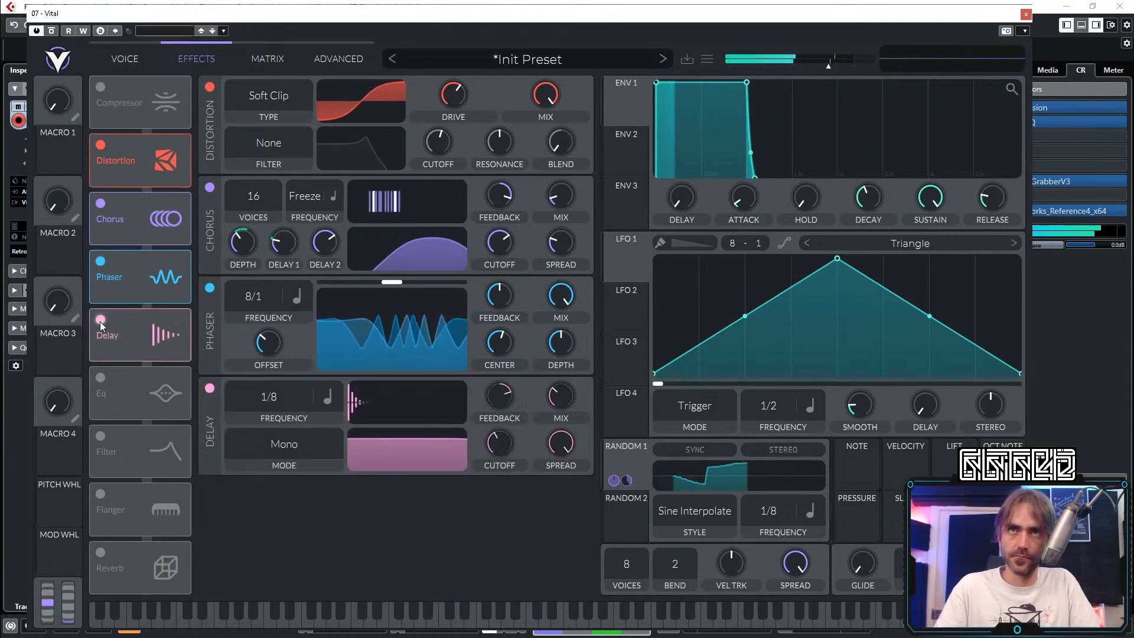
{"action": "left_click", "coordinate": [328, 398]}
{"action": "left_click", "coordinate": [339, 452]}
{"action": "left_click", "coordinate": [308, 447]}
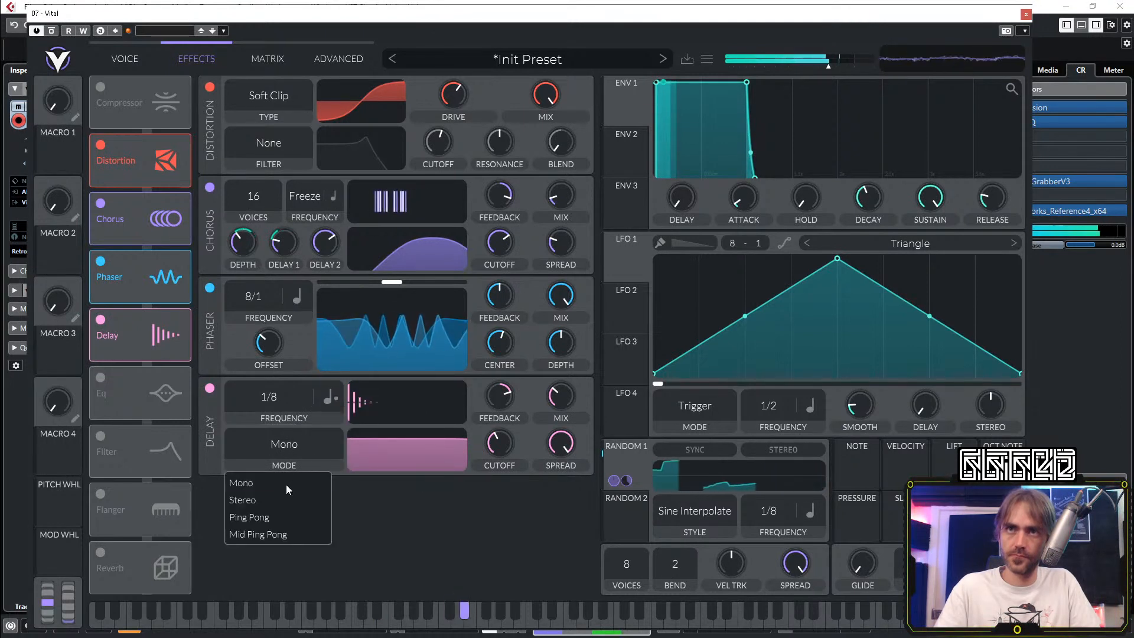
{"action": "left_click", "coordinate": [264, 515]}
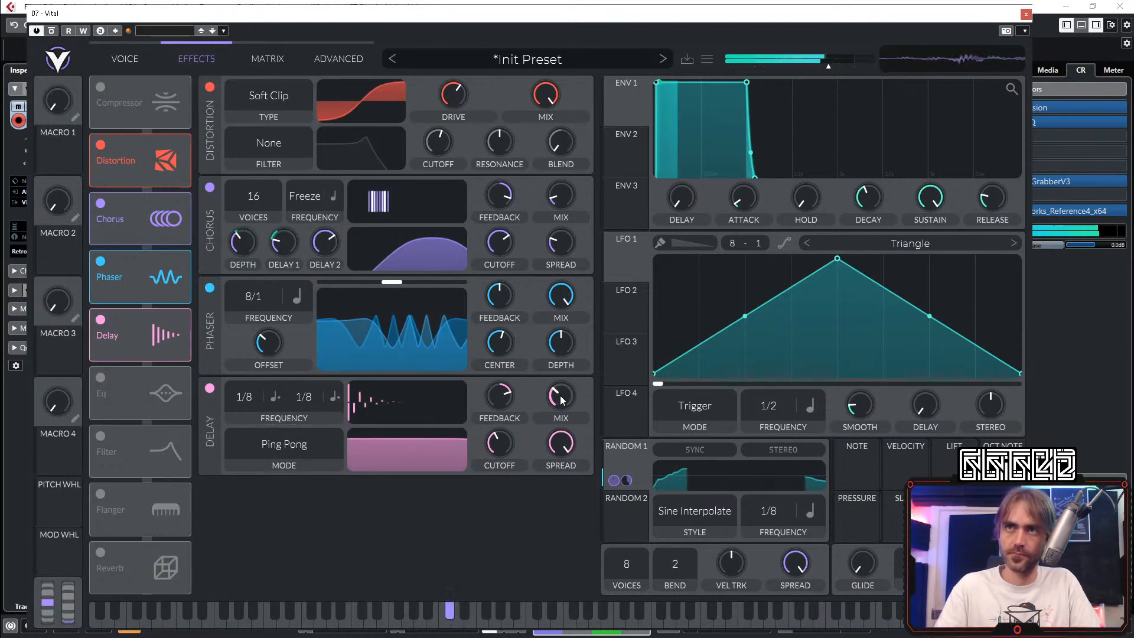
Step: Reduce the Delay's mix and spread, band-limit its filter, and switch its mode to Mid Ping Pong
{"action": "mouse_move", "coordinate": [502, 405]}
{"action": "left_click_drag", "start_coordinate": [405, 444], "coordinate": [420, 462]}
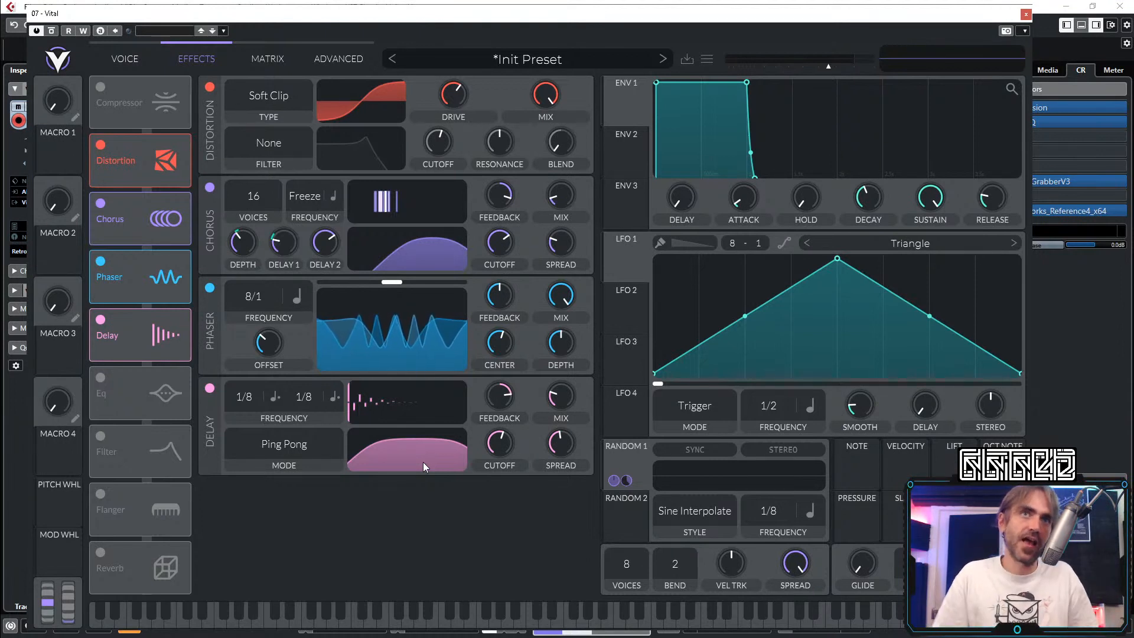
{"action": "left_click", "coordinate": [294, 441]}
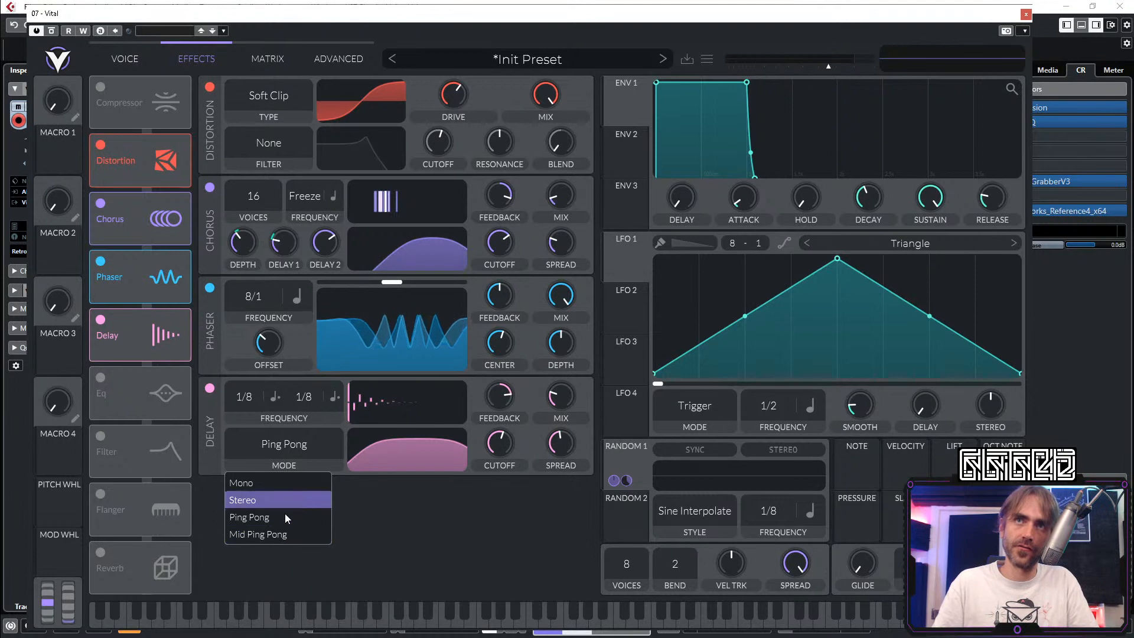
{"action": "left_click", "coordinate": [267, 536]}
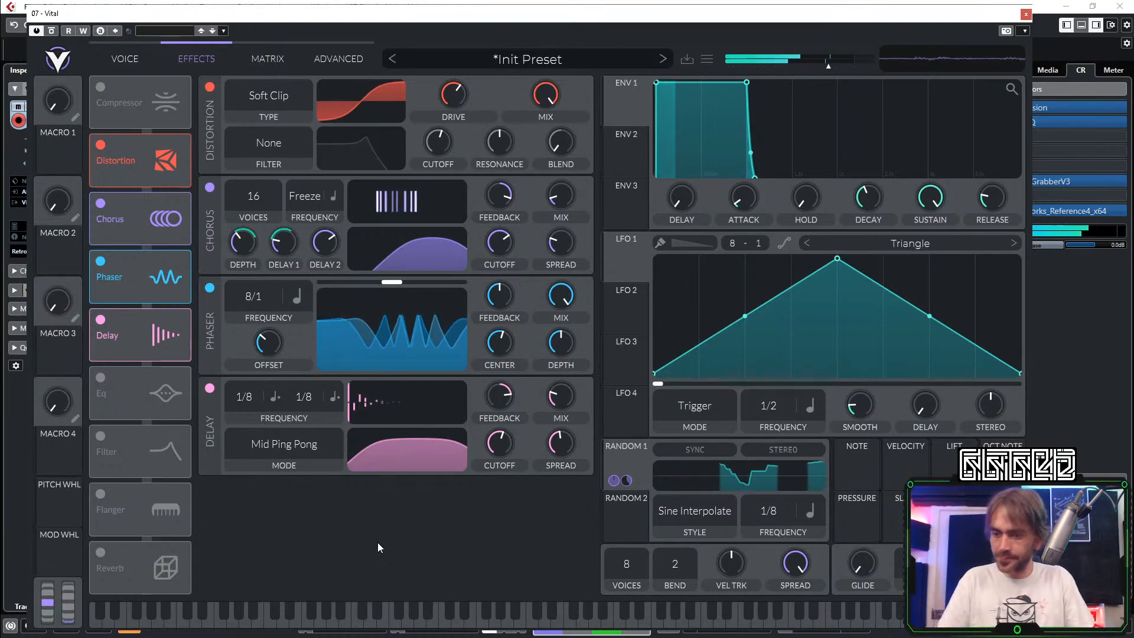
Step: Close the Vital window and extend the playback loop's end to bar 85 in the arrangement
{"action": "left_click", "coordinate": [1026, 13]}
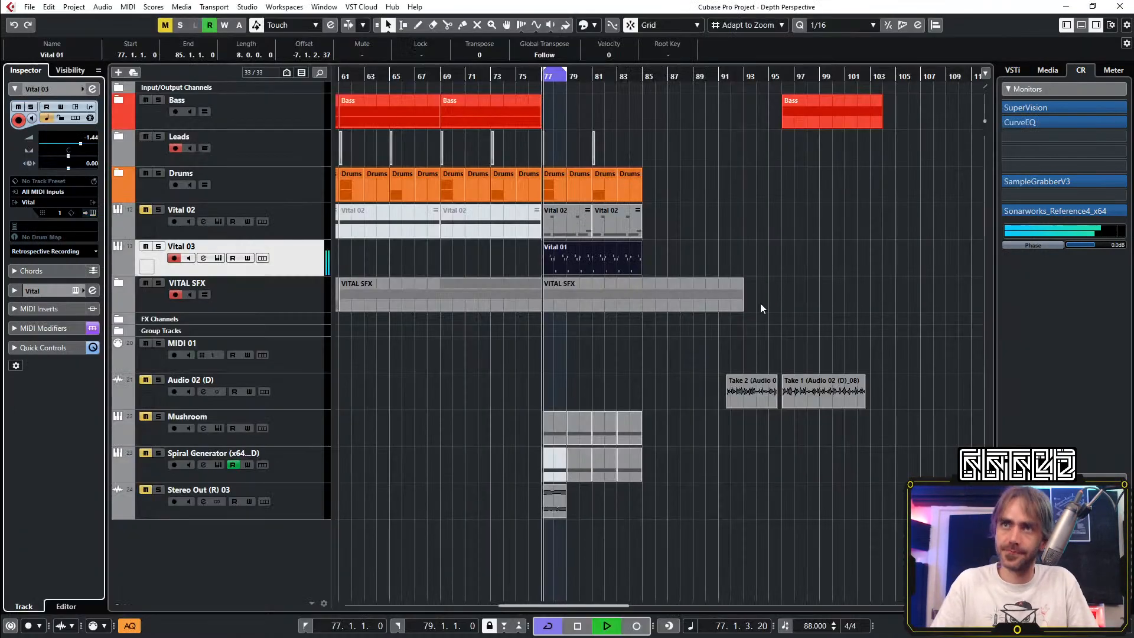
{"action": "scroll", "coordinate": [609, 366], "scroll_direction": "up", "scroll_amount": 1}
{"action": "left_click", "coordinate": [693, 74], "text": "alt"}
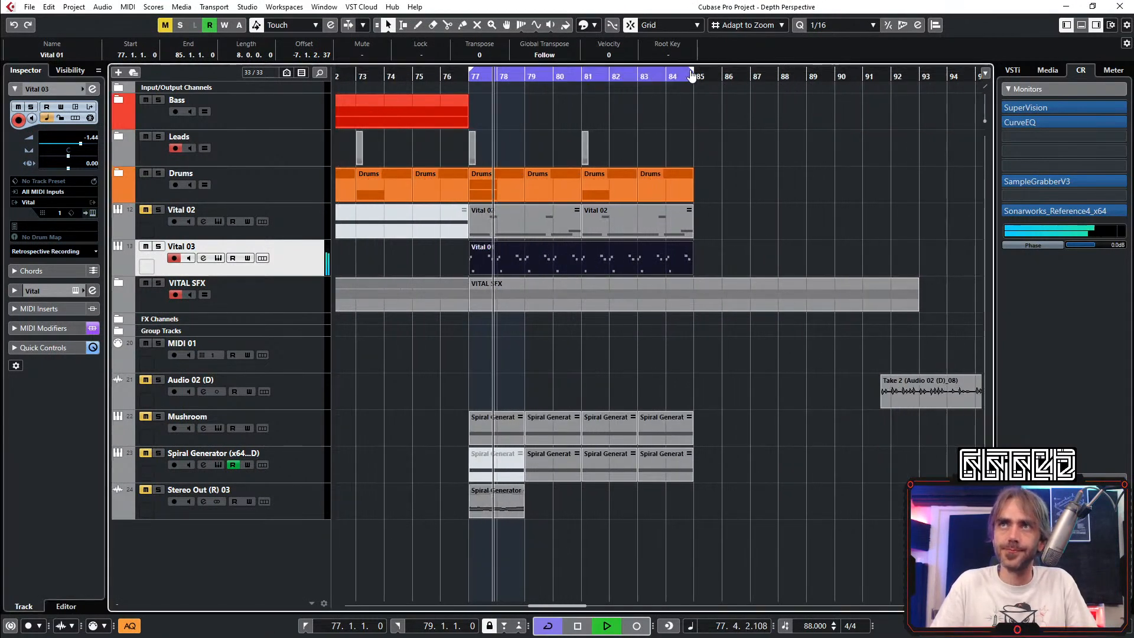
{"action": "left_click", "coordinate": [686, 136]}
Step: Open the Vital 03 track's MIDI part for editing and lengthen the first C1 note to end at 77.3.2.0
{"action": "double_click", "coordinate": [510, 271]}
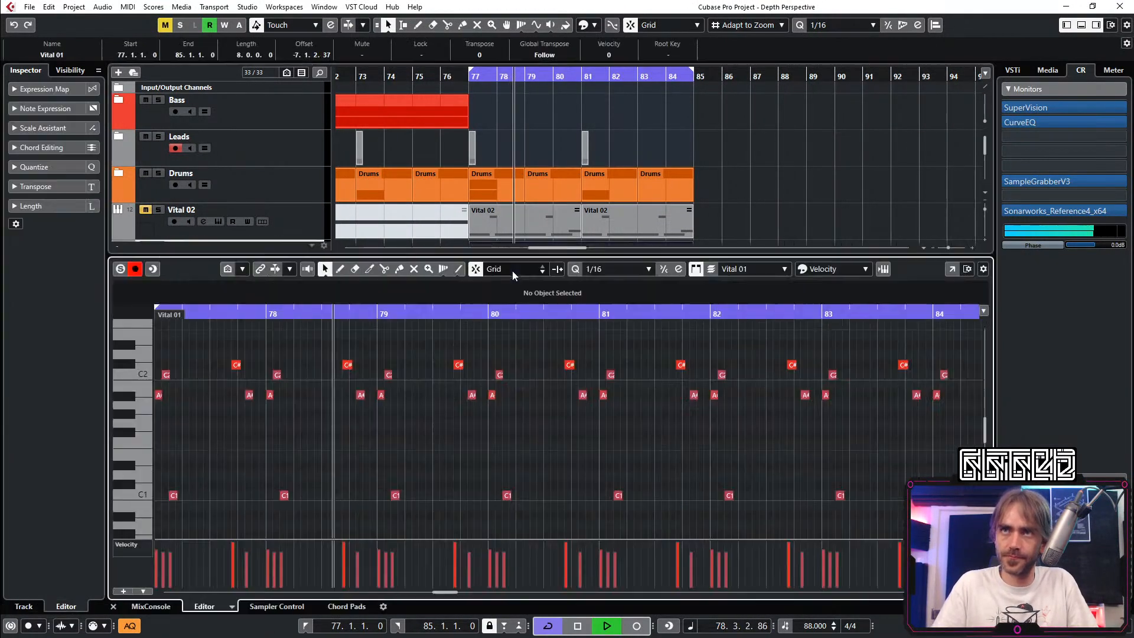
{"action": "scroll", "coordinate": [455, 418], "scroll_direction": "up", "scroll_amount": 3}
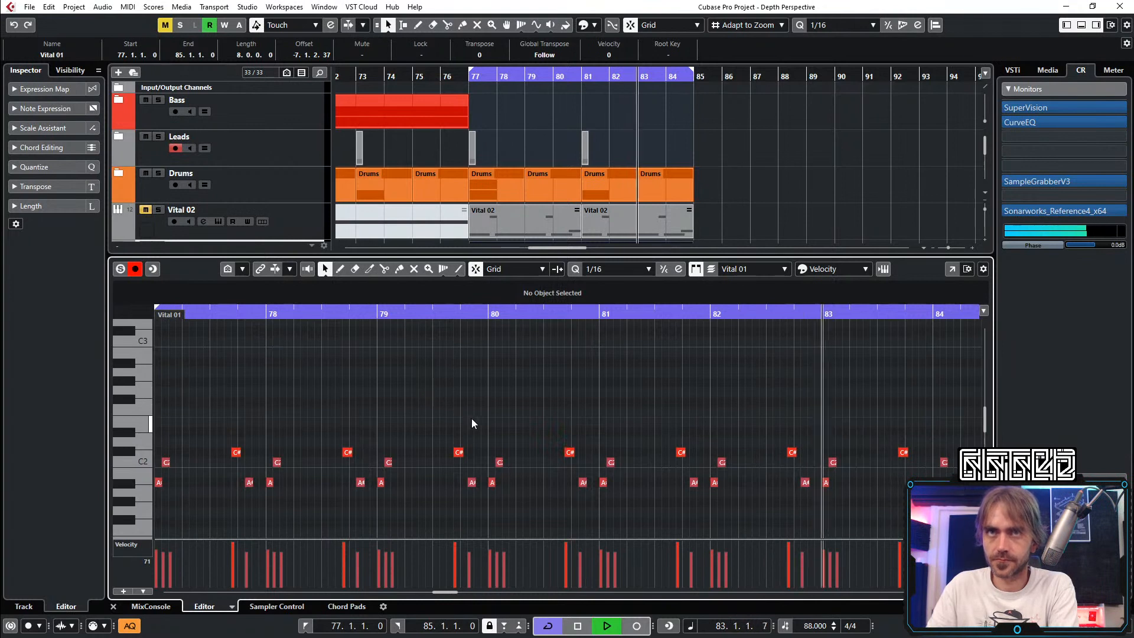
{"action": "scroll", "coordinate": [479, 416], "scroll_direction": "down", "scroll_amount": 2}
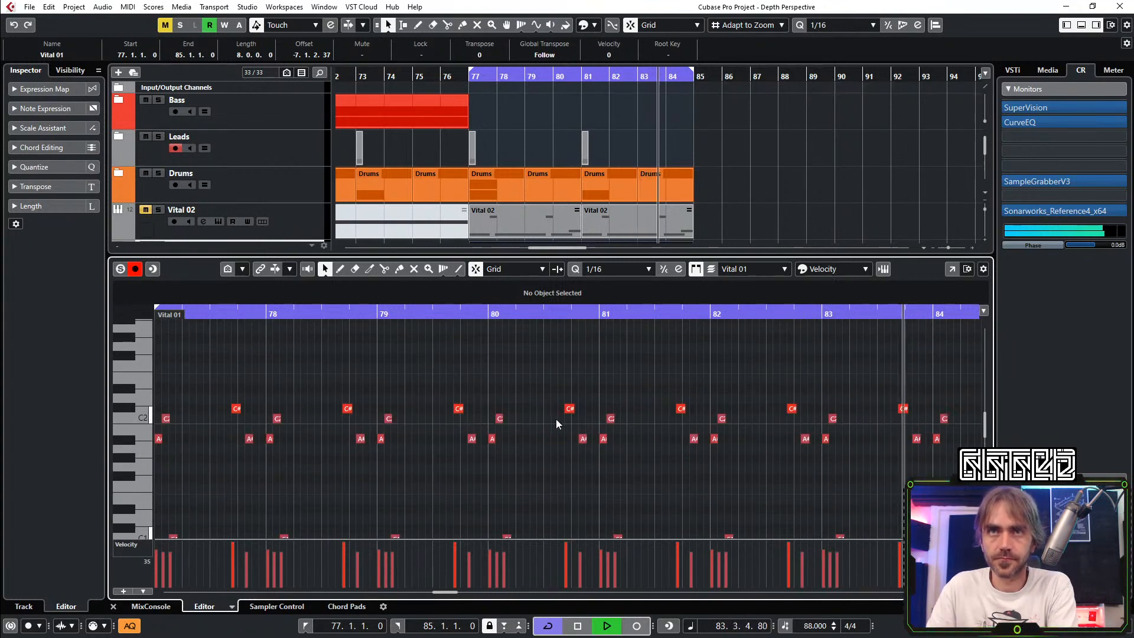
{"action": "scroll", "coordinate": [437, 360], "scroll_direction": "down", "scroll_amount": 2}
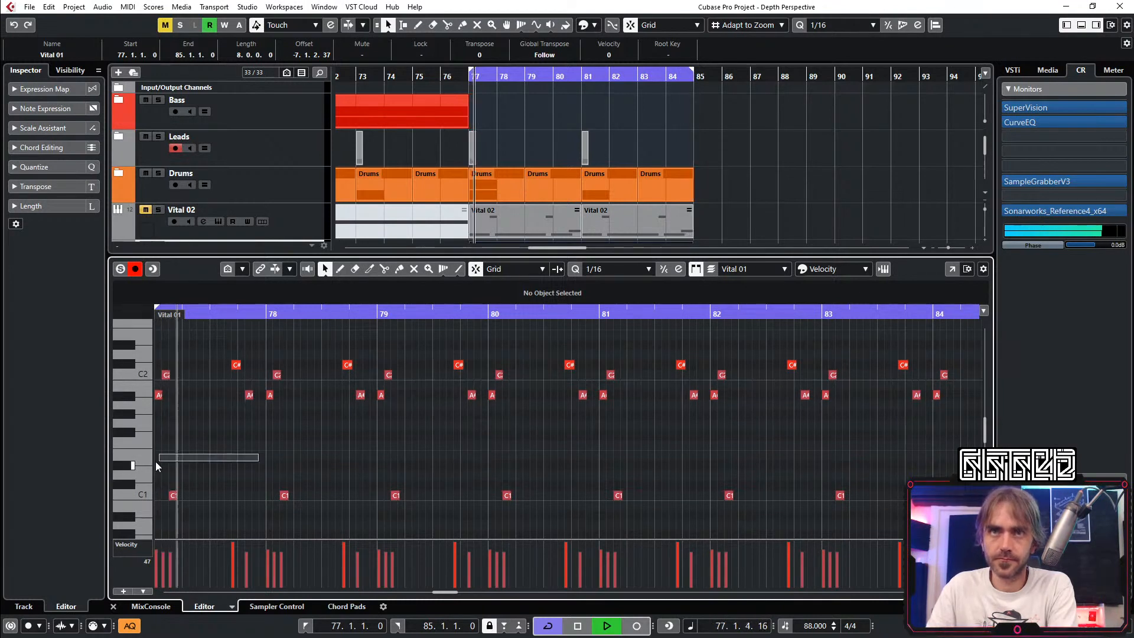
{"action": "scroll", "coordinate": [175, 472], "scroll_direction": "left", "scroll_amount": 3}
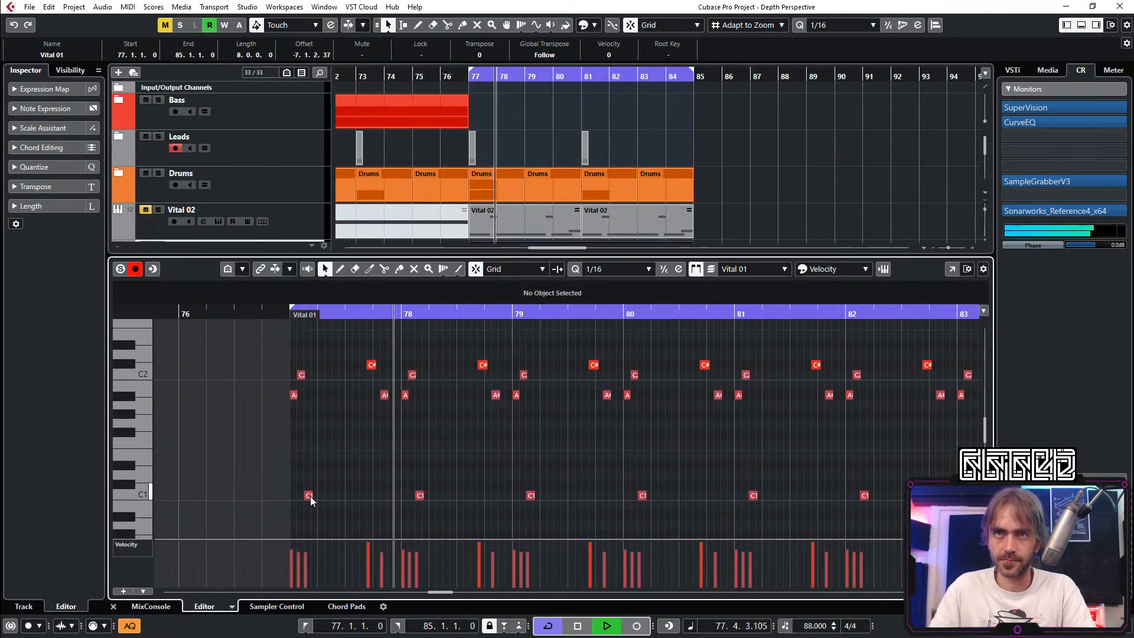
{"action": "left_click_drag", "start_coordinate": [312, 495], "coordinate": [353, 497]}
{"action": "key", "text": "space"}
{"action": "key", "text": "space"}
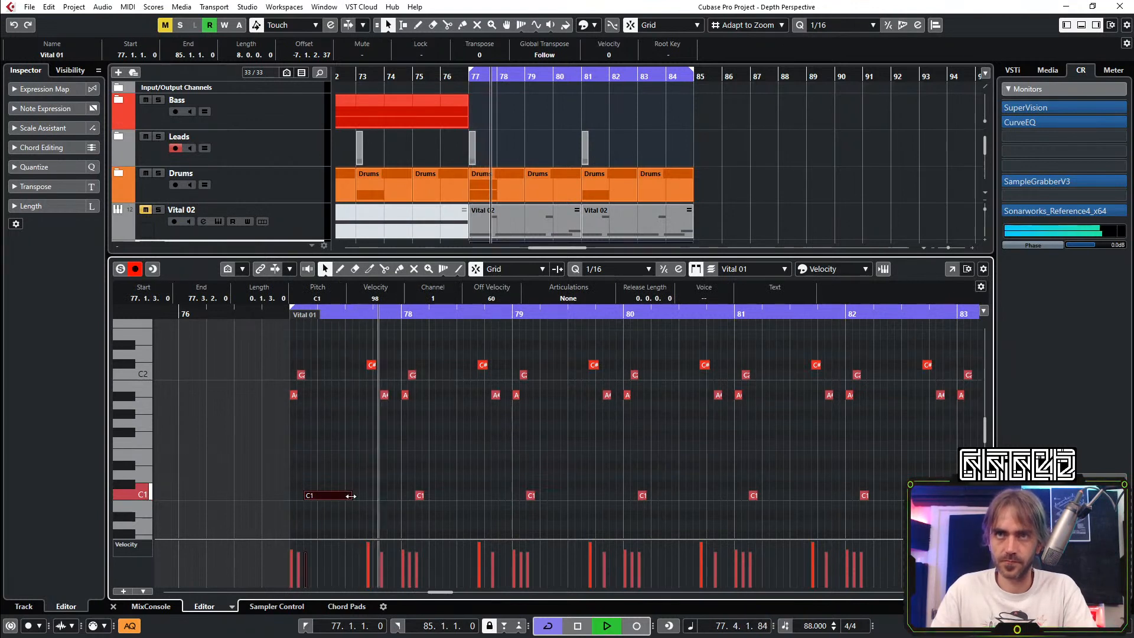
Step: Audition the loop, extend the first C1 note to end at 77.3.4.0, and restart playback
{"action": "scroll", "coordinate": [395, 467], "scroll_direction": "down", "scroll_amount": 2}
{"action": "key", "text": "space"}
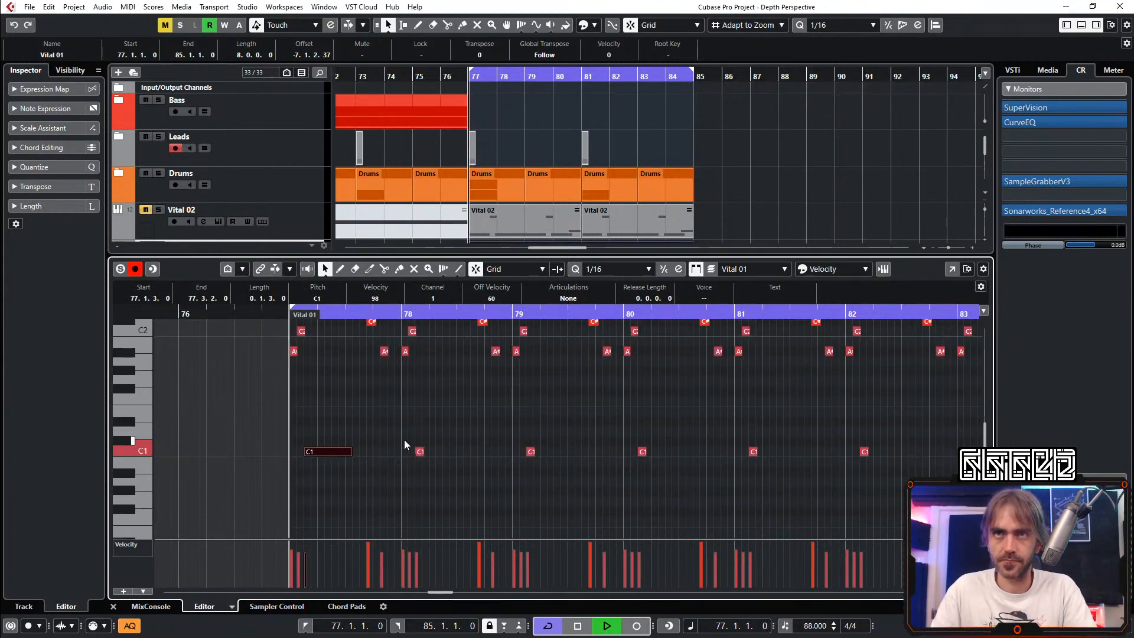
{"action": "key", "text": "space"}
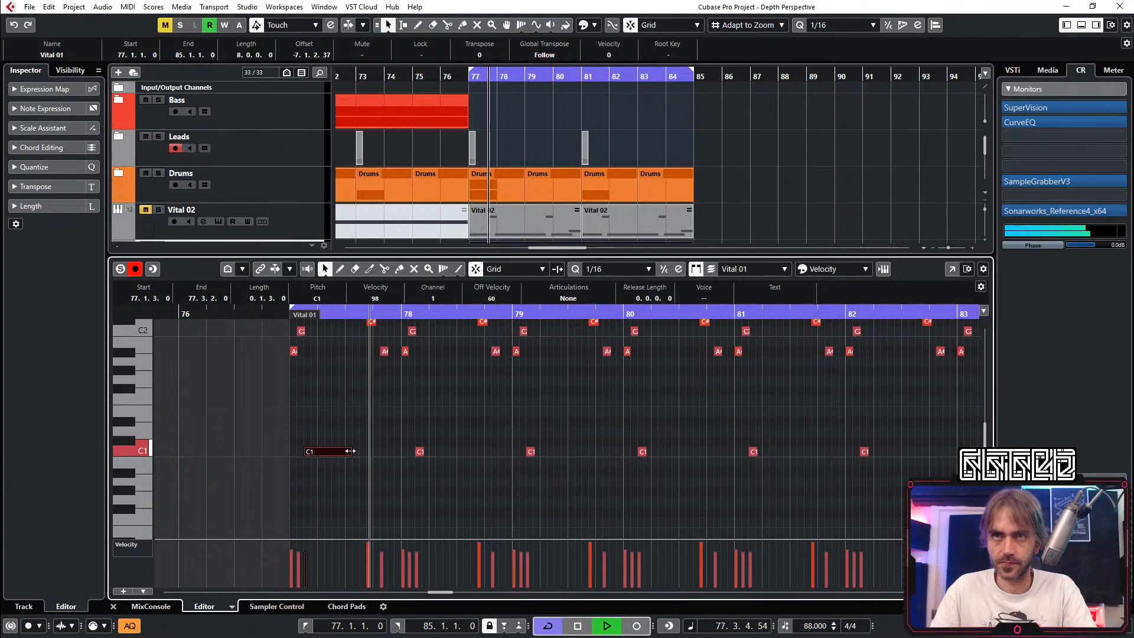
{"action": "left_click_drag", "start_coordinate": [351, 451], "coordinate": [366, 451]}
{"action": "key", "text": "space"}
{"action": "key", "text": "space"}
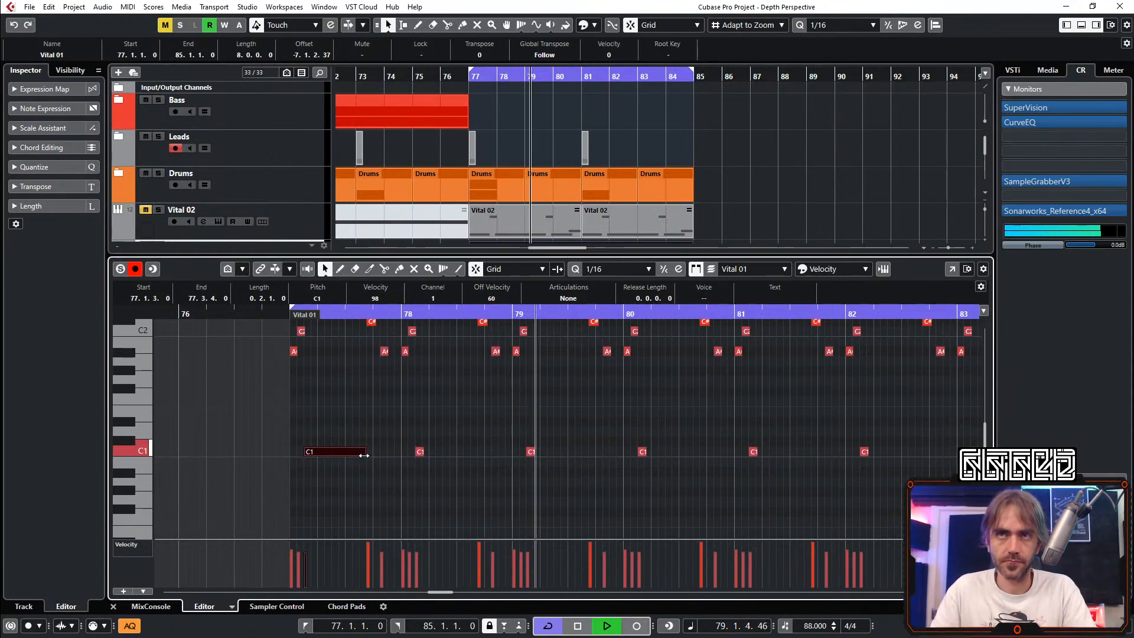
Step: Shorten the first C1 note, add a second C1 note from 77.2.3.0 to 77.3.2.0, and audition the loop
{"action": "left_click_drag", "start_coordinate": [364, 455], "coordinate": [318, 469]}
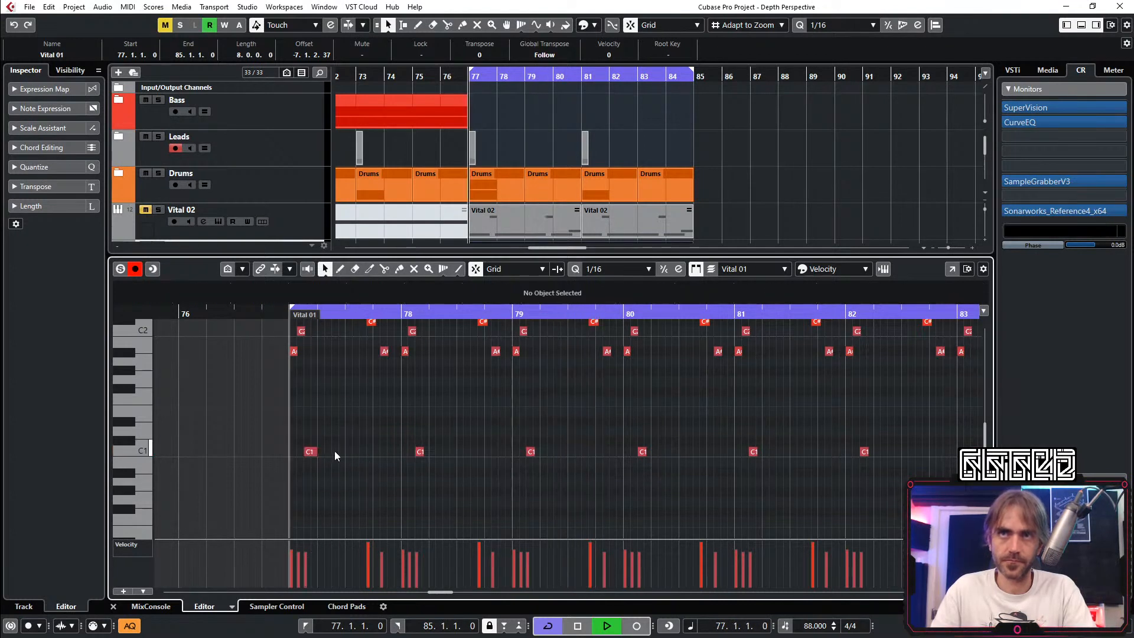
{"action": "double_click", "coordinate": [337, 452]}
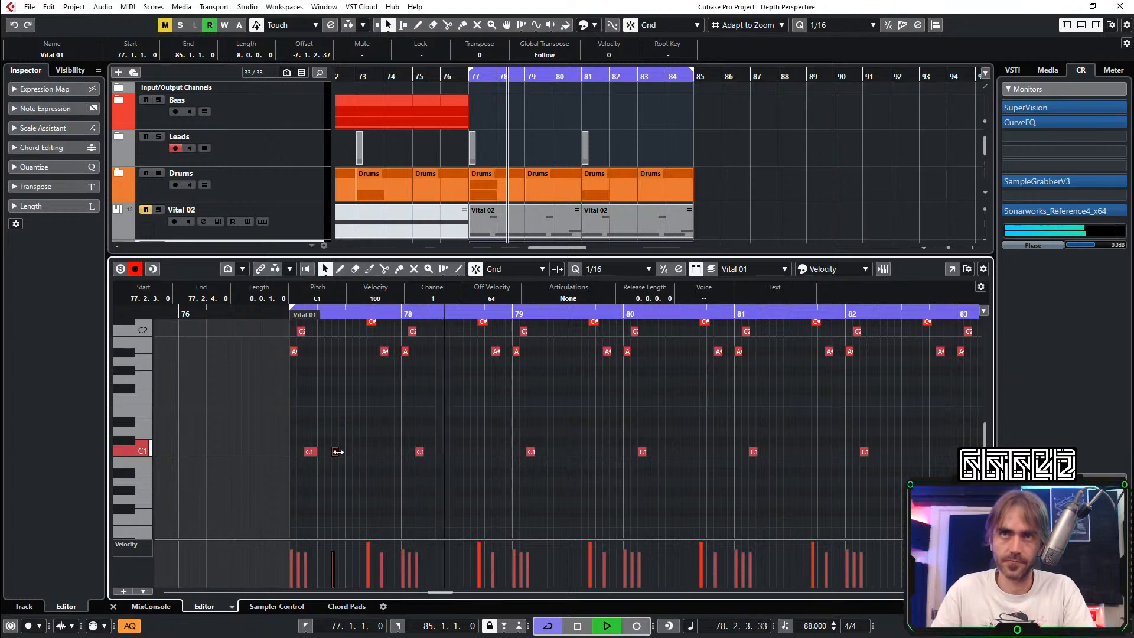
{"action": "left_click_drag", "start_coordinate": [339, 454], "coordinate": [364, 463]}
{"action": "key", "text": "KP_1"}
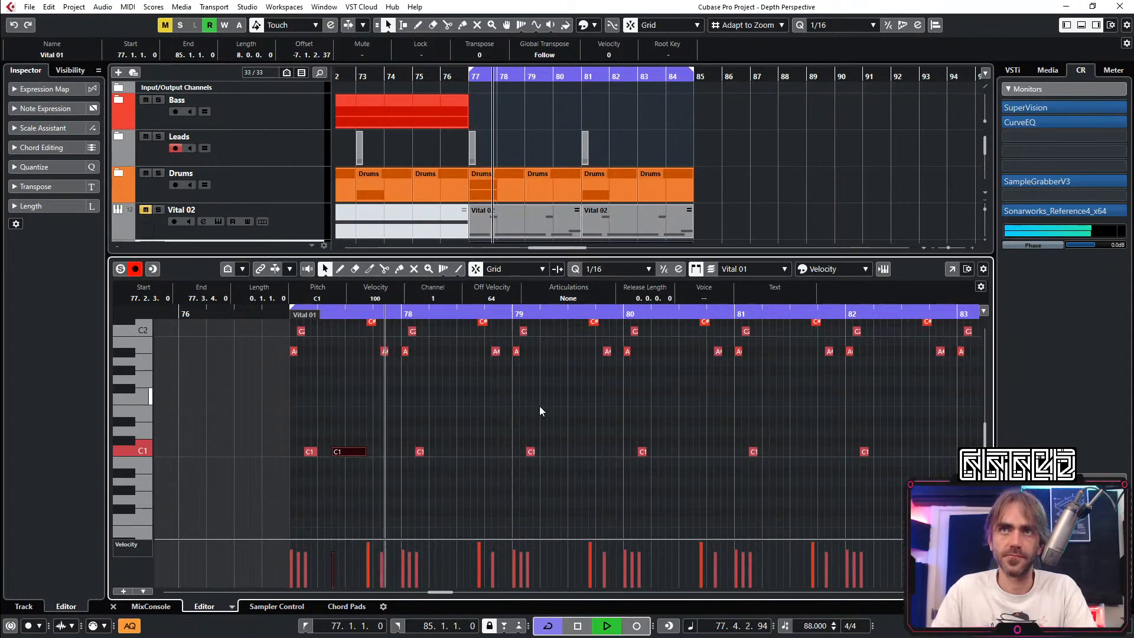
{"action": "left_click_drag", "start_coordinate": [363, 449], "coordinate": [352, 459]}
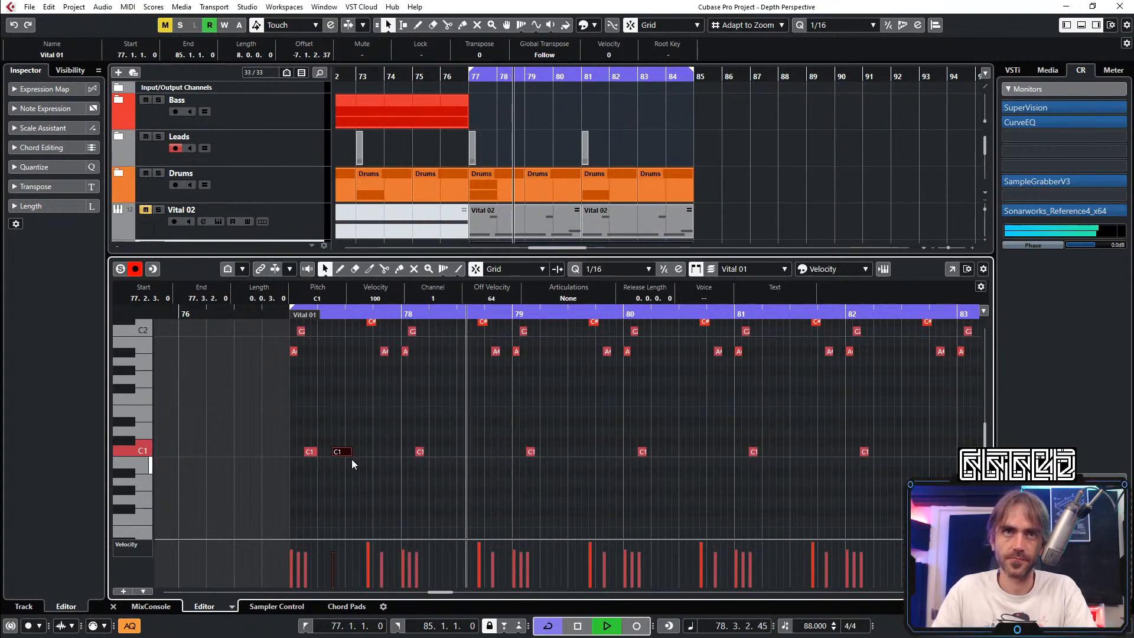
{"action": "left_click", "coordinate": [381, 437]}
{"action": "key", "text": "space"}
{"action": "key", "text": "space"}
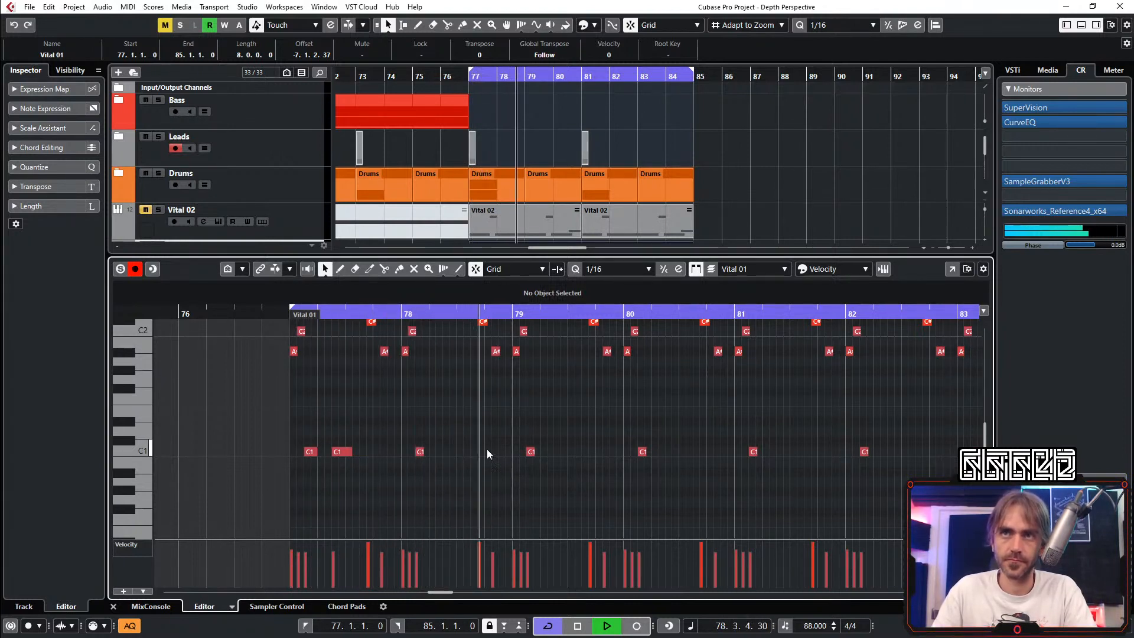
Step: Add a C1 note from 79.2.3.0 to 79.3.2.0 and trim the first C1 note in bar 77 slightly shorter
{"action": "left_click", "coordinate": [559, 452]}
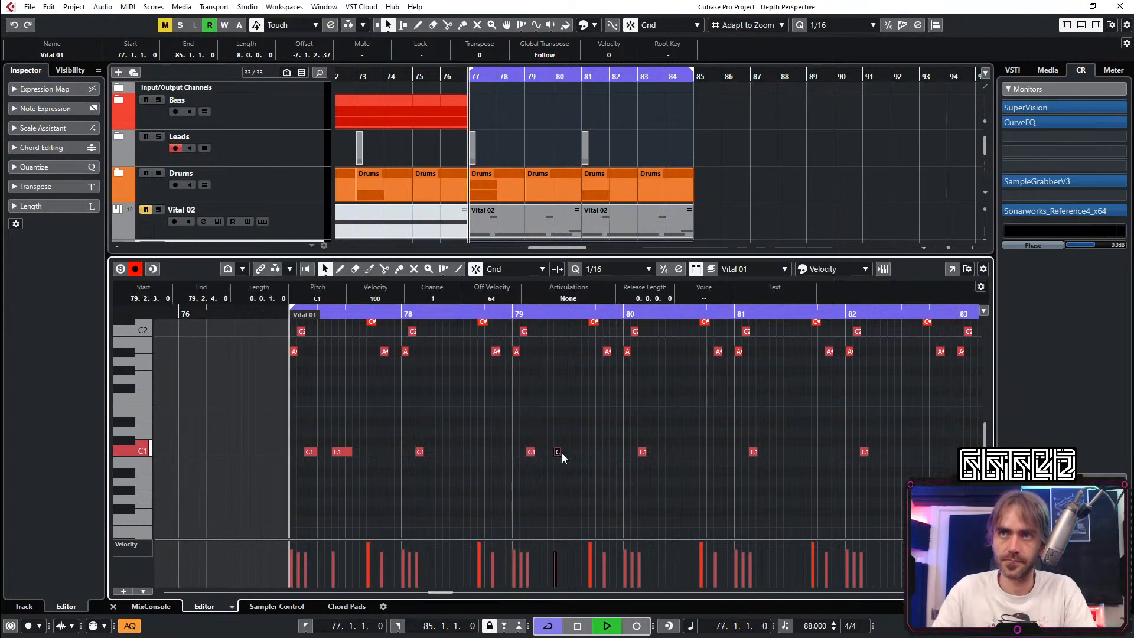
{"action": "left_click_drag", "start_coordinate": [560, 455], "coordinate": [571, 456]}
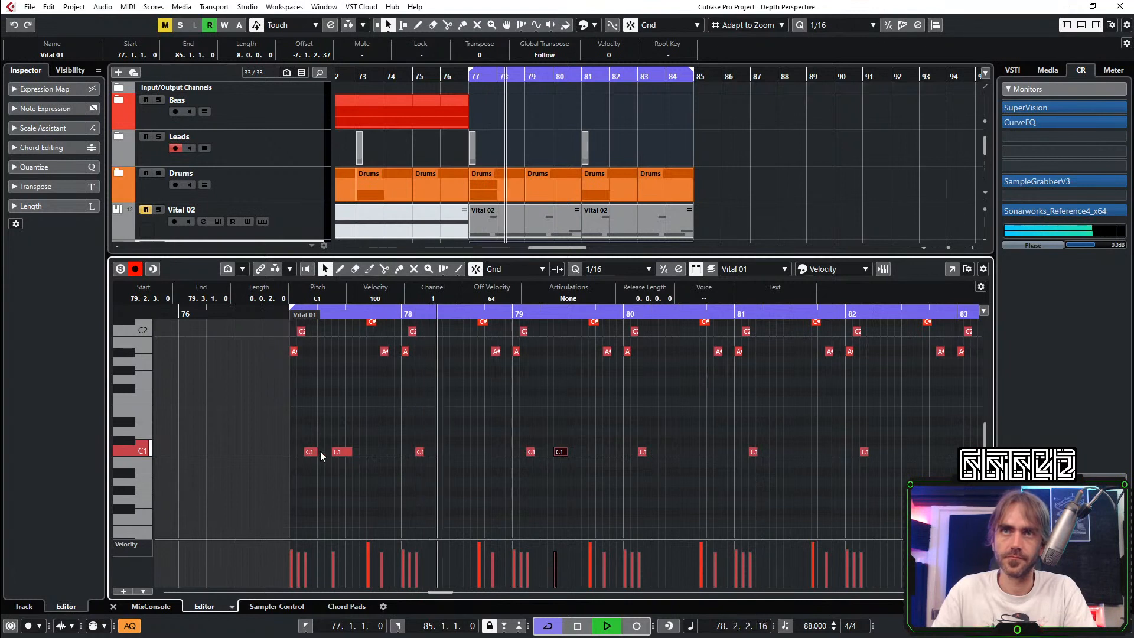
{"action": "left_click_drag", "start_coordinate": [313, 452], "coordinate": [311, 451]}
{"action": "left_click", "coordinate": [478, 501]}
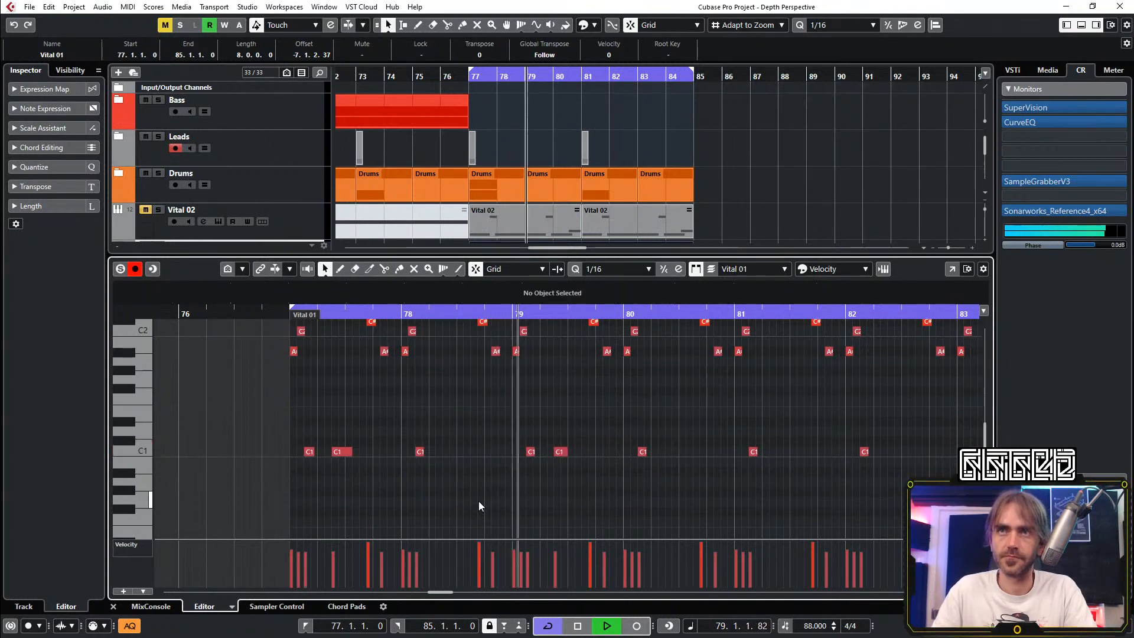
{"action": "left_click_drag", "start_coordinate": [568, 453], "coordinate": [574, 456]}
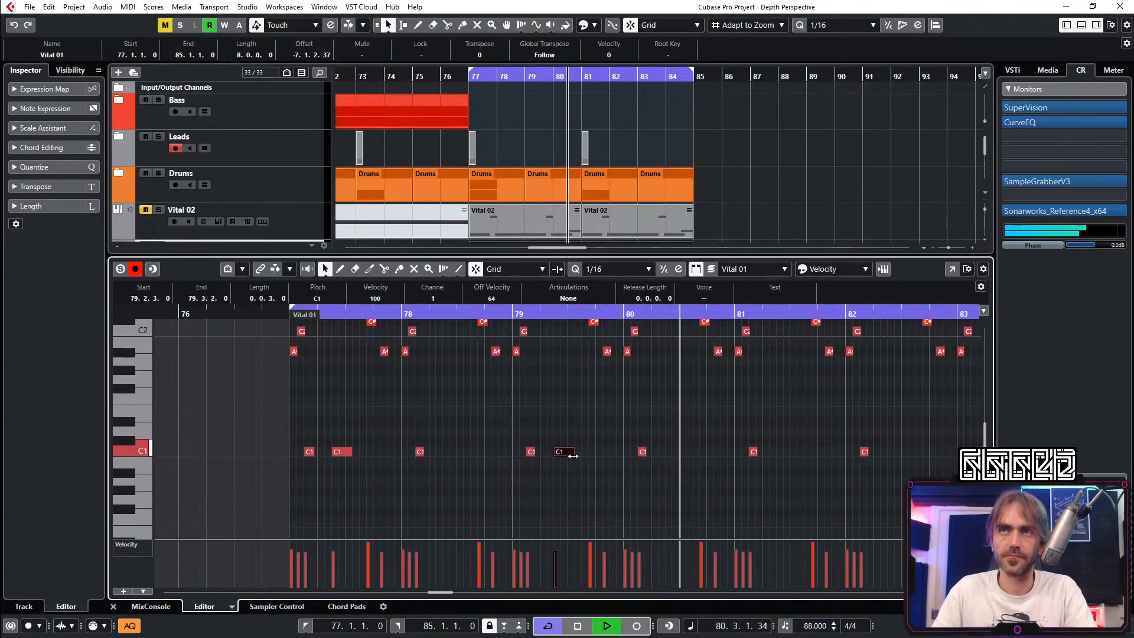
Step: Add a C1 note at 81.2.3.0 and lengthen it to match the longer C1 notes in bars 77 and 79
{"action": "scroll", "coordinate": [628, 486], "scroll_direction": "right", "scroll_amount": 3}
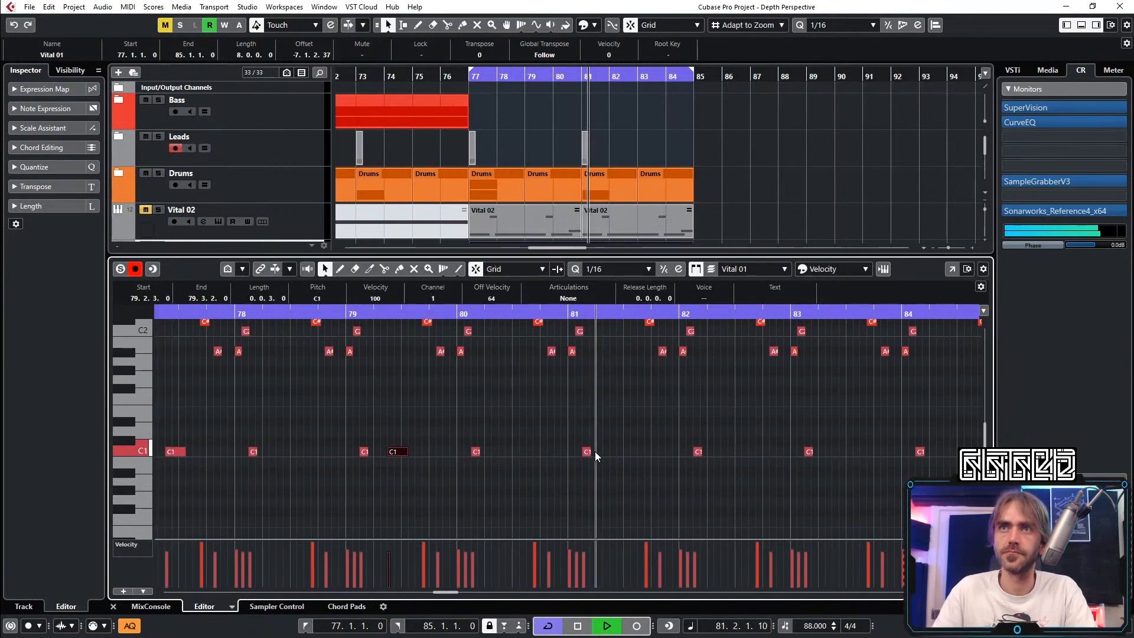
{"action": "left_click", "coordinate": [613, 452]}
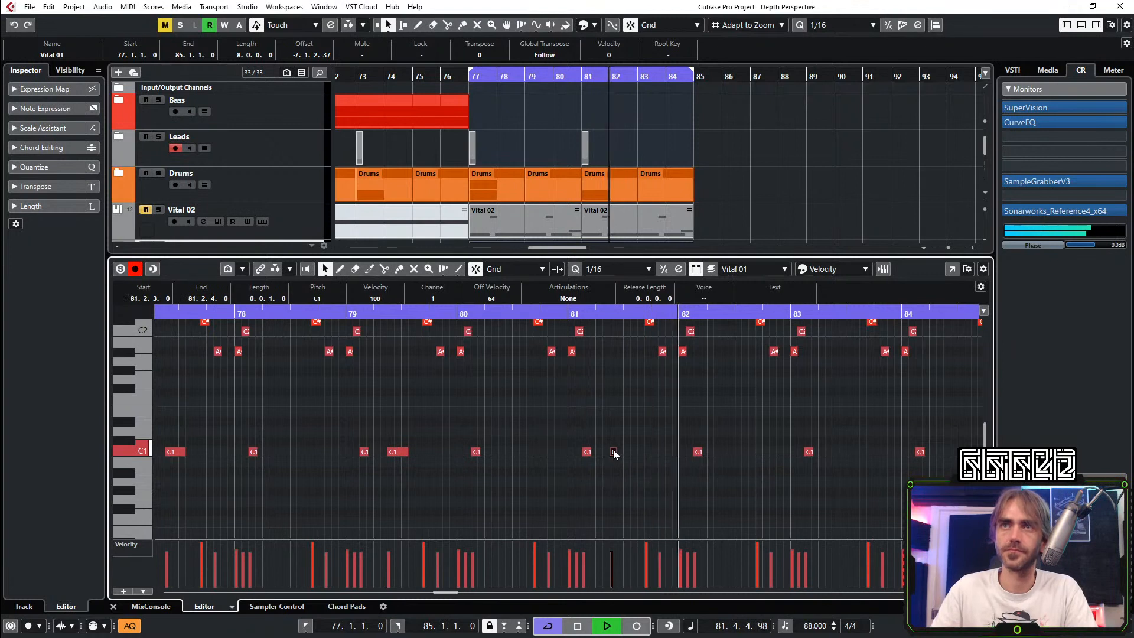
{"action": "left_click_drag", "start_coordinate": [616, 452], "coordinate": [659, 453]}
{"action": "left_click", "coordinate": [681, 480]}
{"action": "scroll", "coordinate": [678, 481], "scroll_direction": "down", "scroll_amount": 2}
{"action": "scroll", "coordinate": [663, 474], "scroll_direction": "left", "scroll_amount": 2}
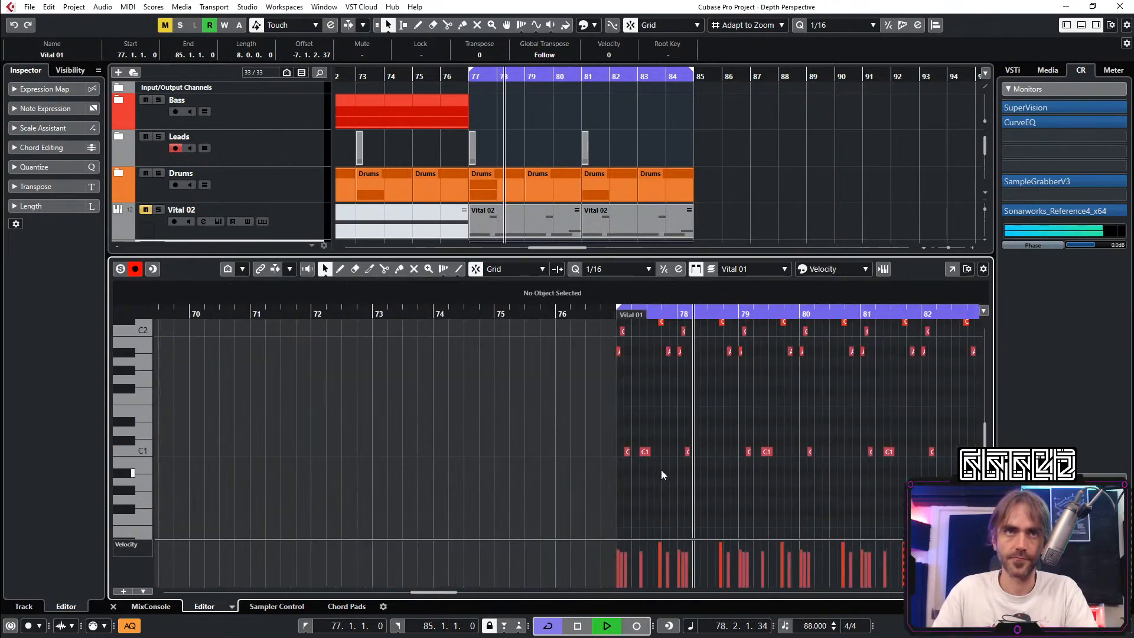
{"action": "scroll", "coordinate": [653, 481], "scroll_direction": "right", "scroll_amount": 1}
{"action": "scroll", "coordinate": [679, 490], "scroll_direction": "up", "scroll_amount": 2}
{"action": "scroll", "coordinate": [666, 481], "scroll_direction": "right", "scroll_amount": 2}
{"action": "scroll", "coordinate": [666, 481], "scroll_direction": "up", "scroll_amount": 2}
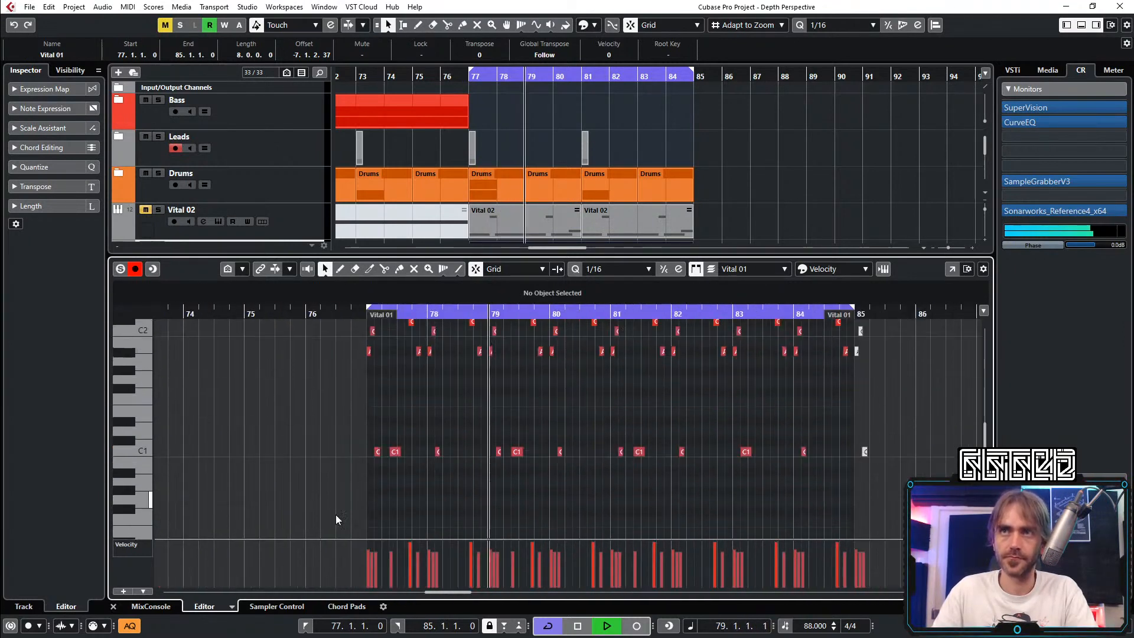
Step: Close the note editor and unmute the Mushroom track in the arrangement
{"action": "left_click", "coordinate": [113, 606]}
{"action": "left_click", "coordinate": [655, 366]}
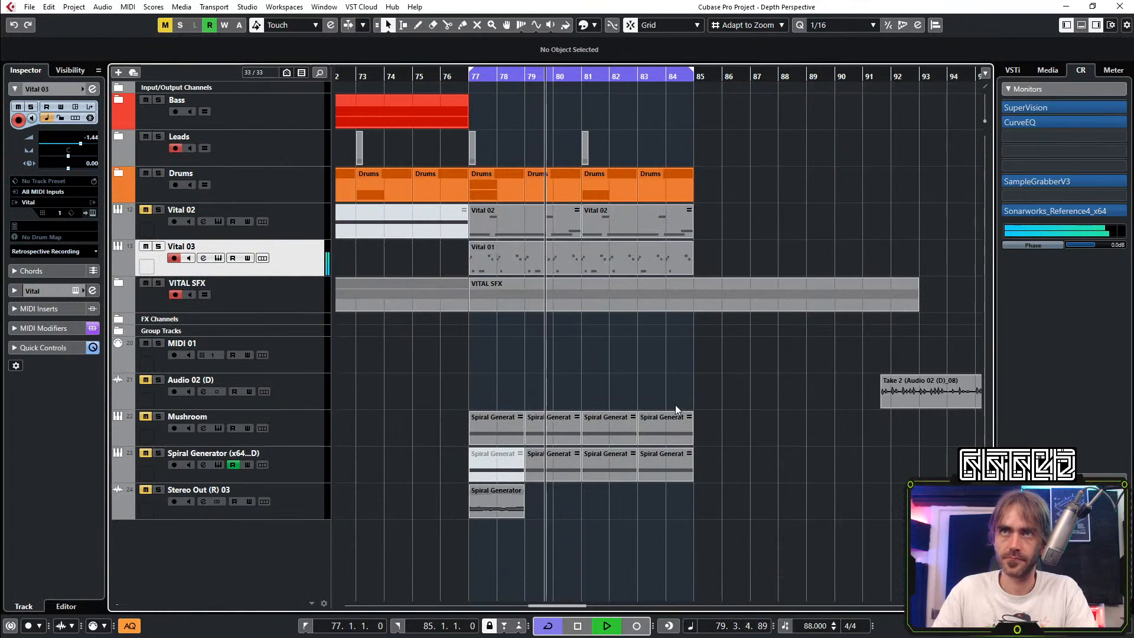
{"action": "left_click", "coordinate": [142, 428]}
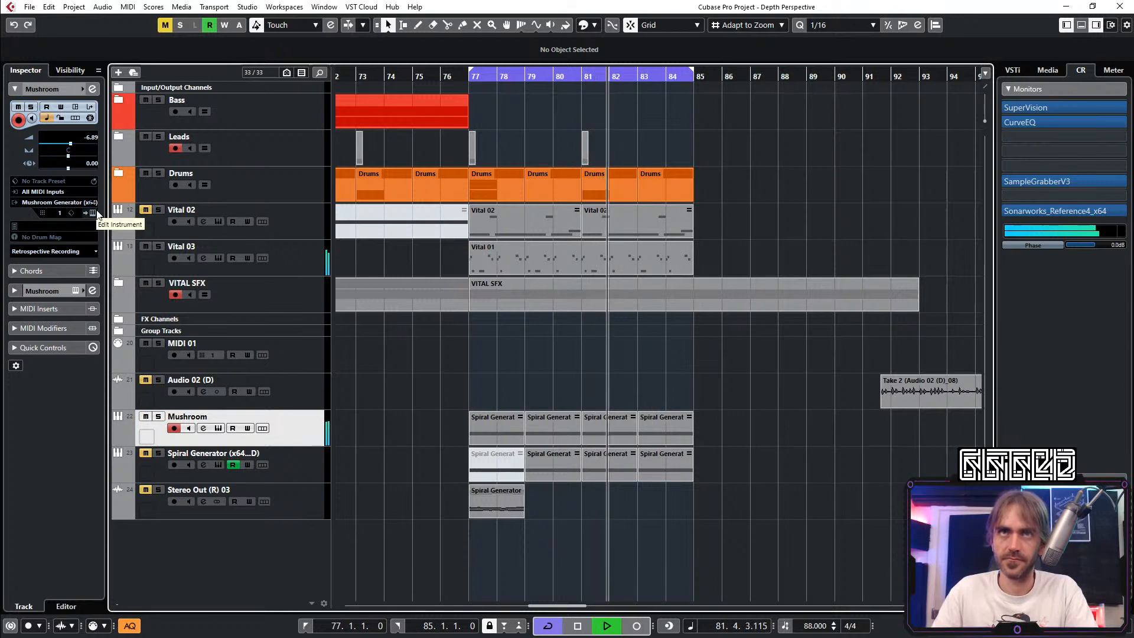
{"action": "left_click", "coordinate": [146, 416]}
Step: Check the Mushroom track's Mushroom Generator instrument and its channel settings with the inserts, and close both
{"action": "left_click", "coordinate": [86, 212]}
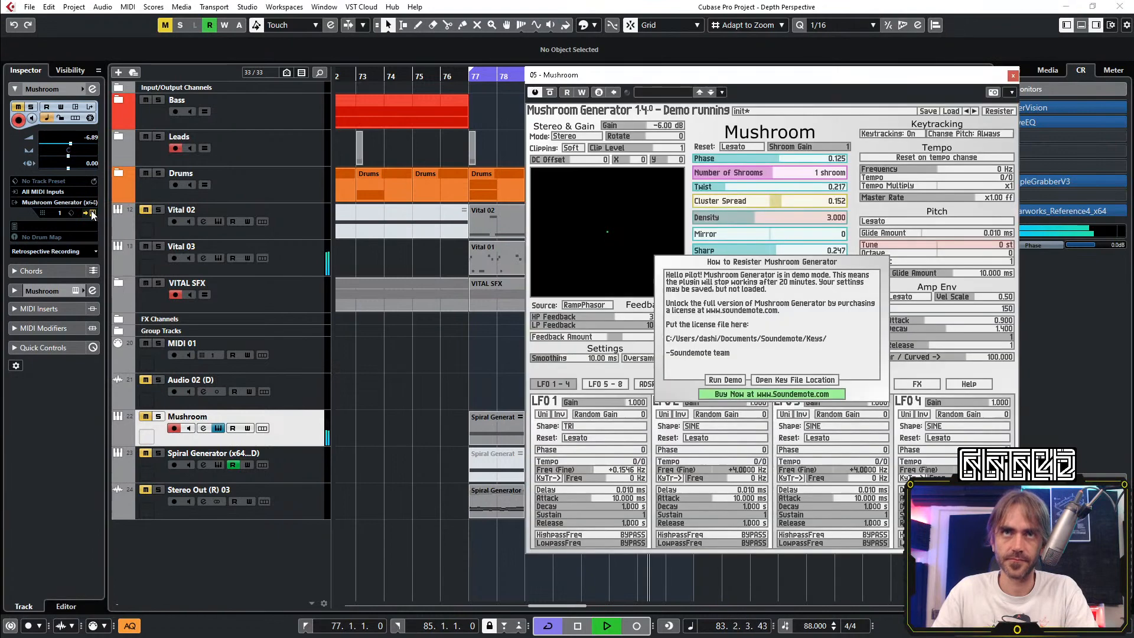
{"action": "left_click", "coordinate": [86, 212]}
{"action": "left_click", "coordinate": [84, 88]}
{"action": "left_click", "coordinate": [92, 88]}
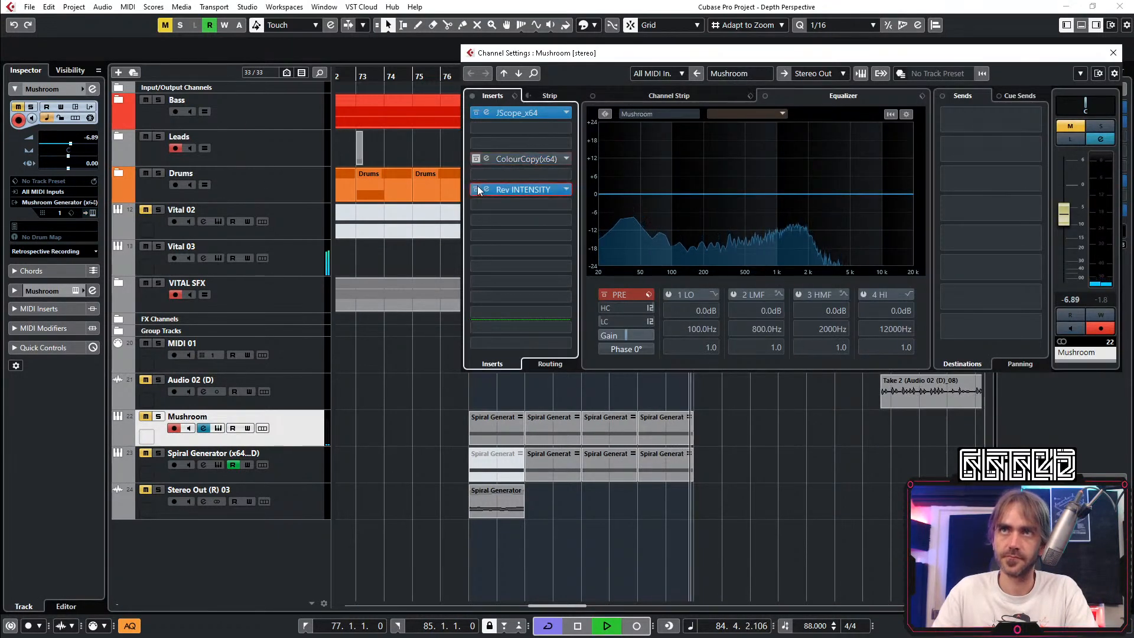
{"action": "left_click", "coordinate": [405, 412]}
Step: Shorten the first Mushroom part to one bar, ending at 78.1.1.0, with time-stretch sizing, and restore normal sizing
{"action": "left_click", "coordinate": [482, 436]}
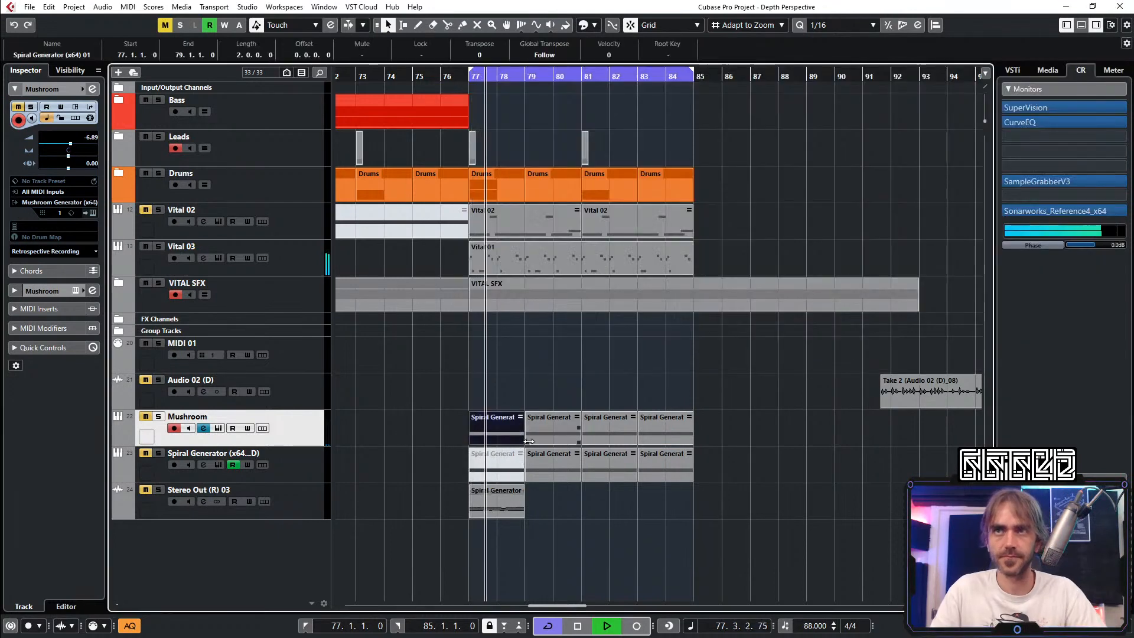
{"action": "key", "text": "1"}
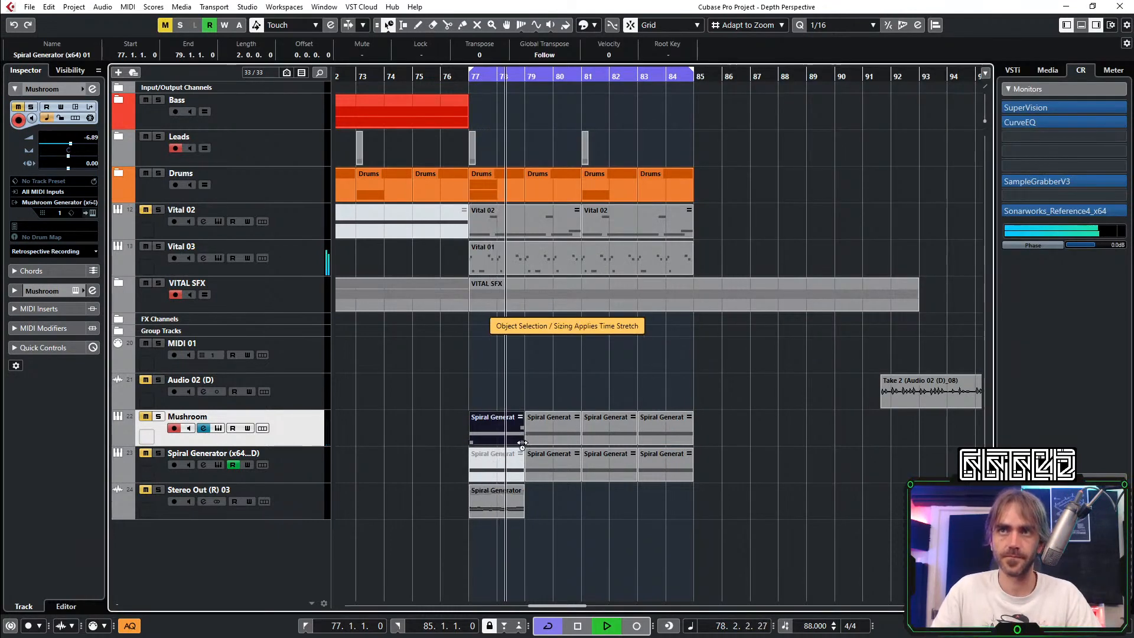
{"action": "left_click_drag", "start_coordinate": [523, 444], "coordinate": [497, 443]}
{"action": "key", "text": "1"}
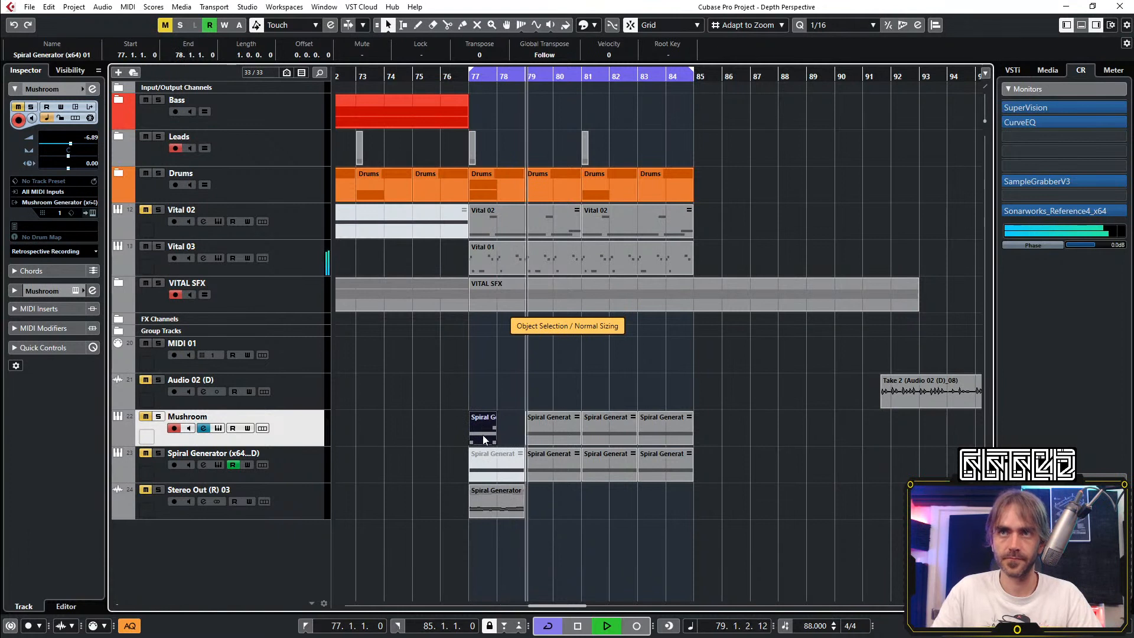
{"action": "right_click", "coordinate": [483, 434]}
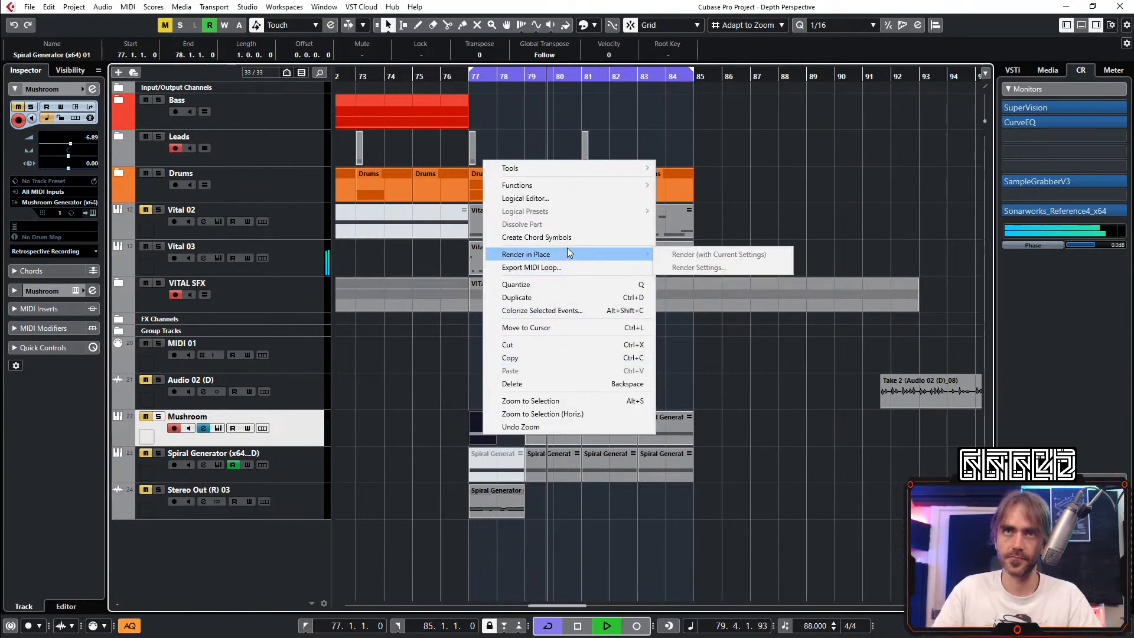
{"action": "key", "text": "Escape"}
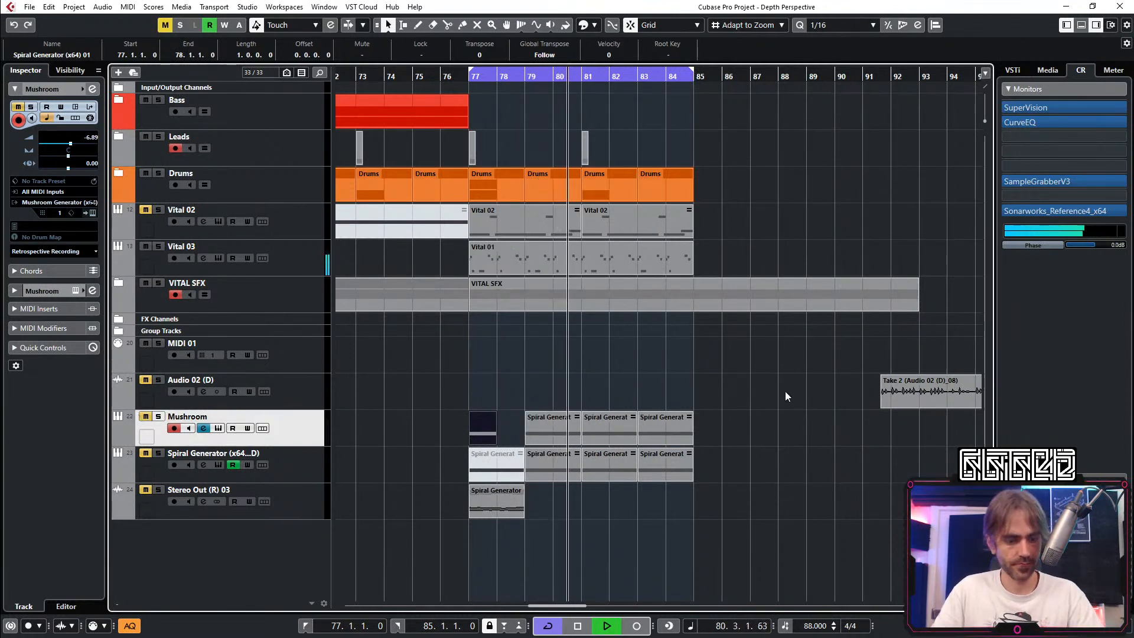
Step: Mute the three remaining Mushroom parts from bar 79 to bar 85 with the Mute tool
{"action": "left_click", "coordinate": [766, 380]}
{"action": "key", "text": "7"}
{"action": "left_click_drag", "start_coordinate": [773, 373], "coordinate": [532, 436]}
{"action": "key", "text": "1"}
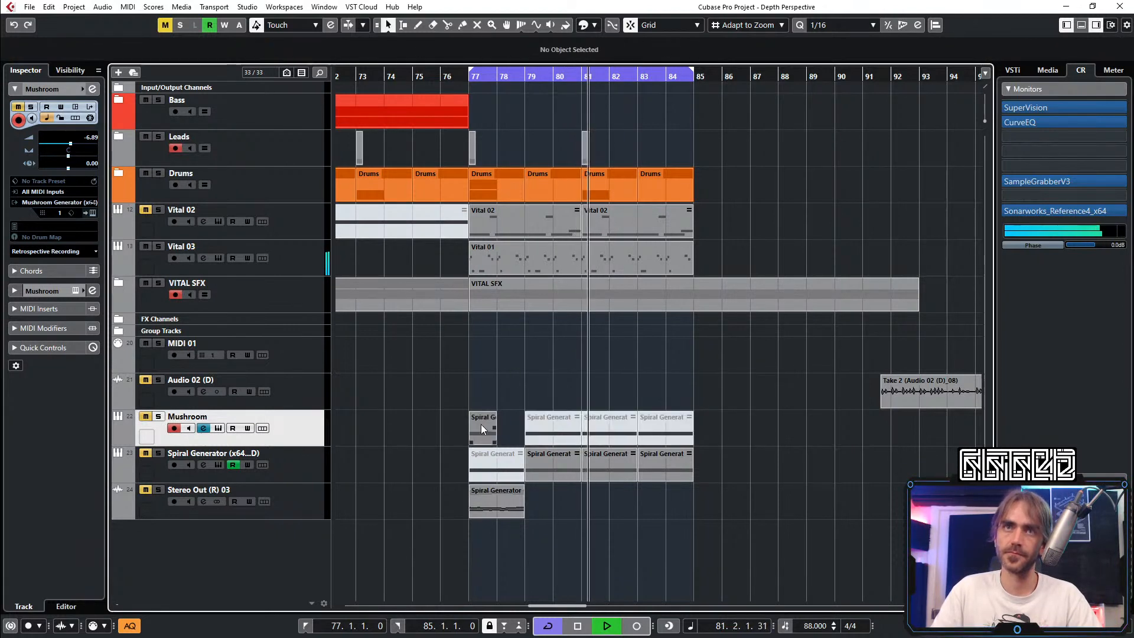
Step: Render the one-bar Mushroom part in place with the current settings
{"action": "left_click", "coordinate": [483, 427]}
{"action": "right_click", "coordinate": [478, 429]}
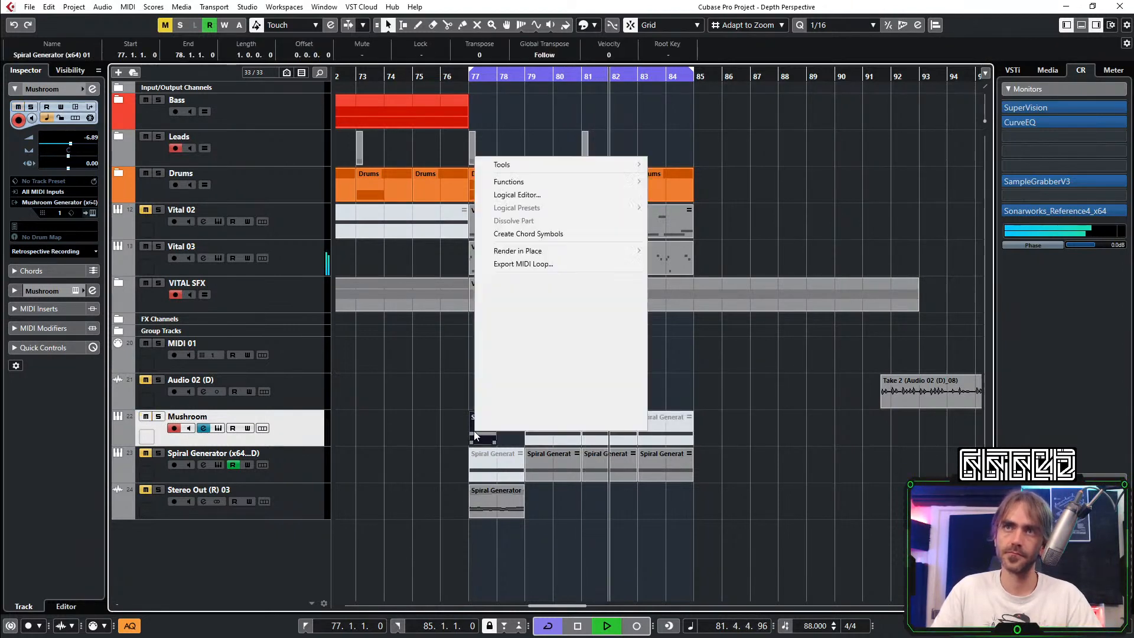
{"action": "mouse_move", "coordinate": [533, 254]}
{"action": "left_click", "coordinate": [678, 251]}
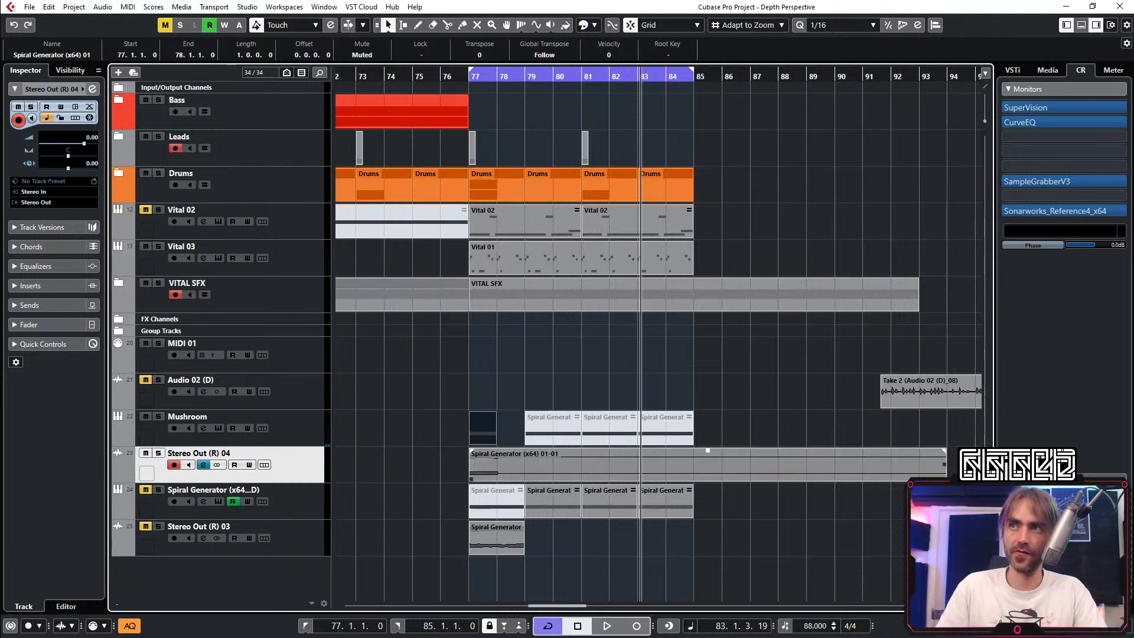
Step: Trim the rendered audio event on the Stereo Out (R) 04 track to one bar and repeat it up to bar 85
{"action": "left_click", "coordinate": [483, 462]}
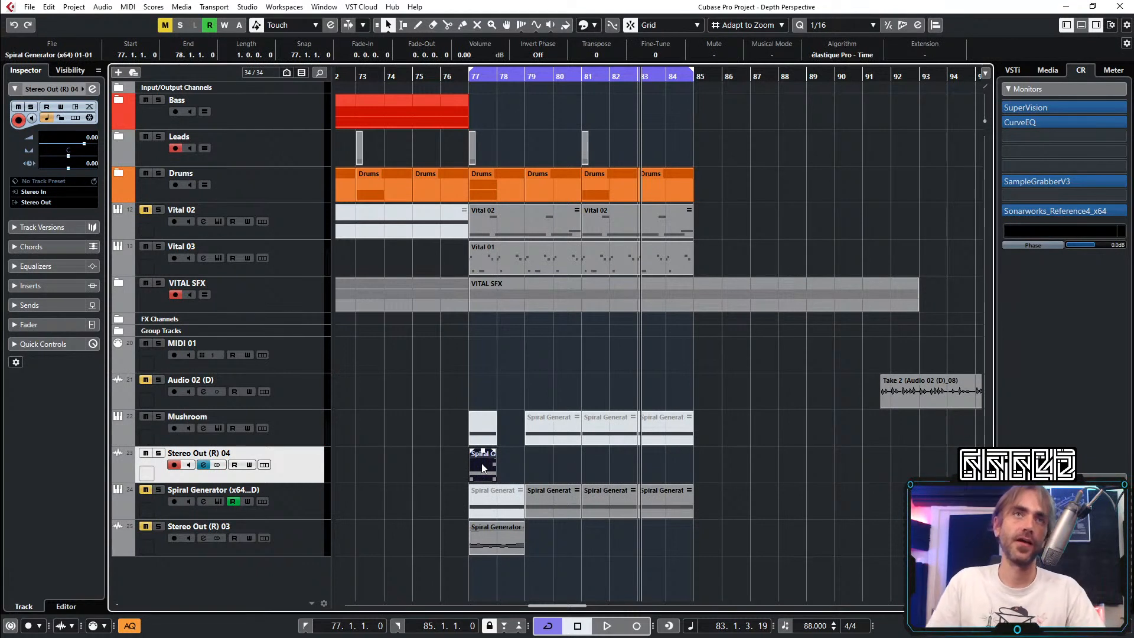
{"action": "left_click_drag", "start_coordinate": [495, 468], "coordinate": [690, 470]}
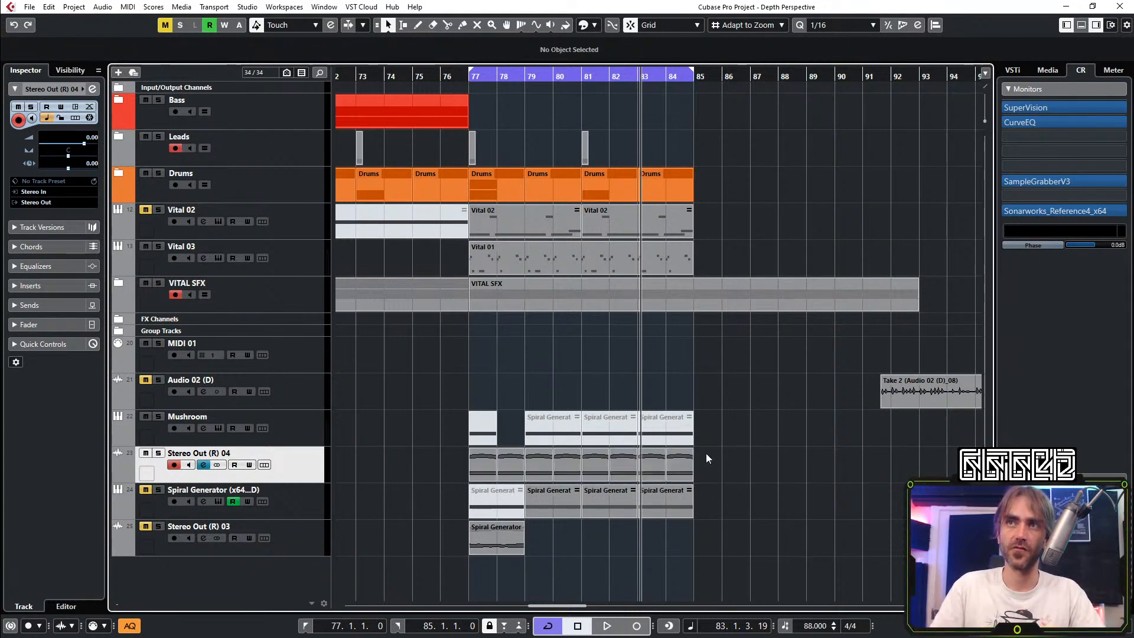
{"action": "left_click", "coordinate": [711, 469]}
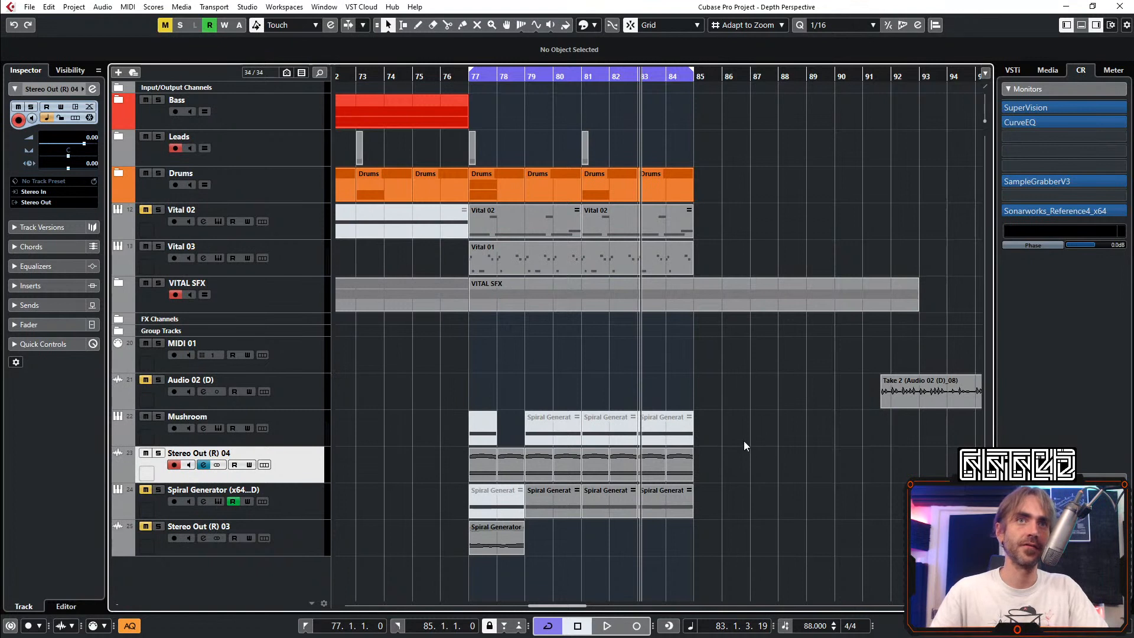
Step: Turn off cycle playback and audition the arrangement with the rendered audio from bar 77
{"action": "key", "text": "space"}
{"action": "key", "text": "KP_Divide"}
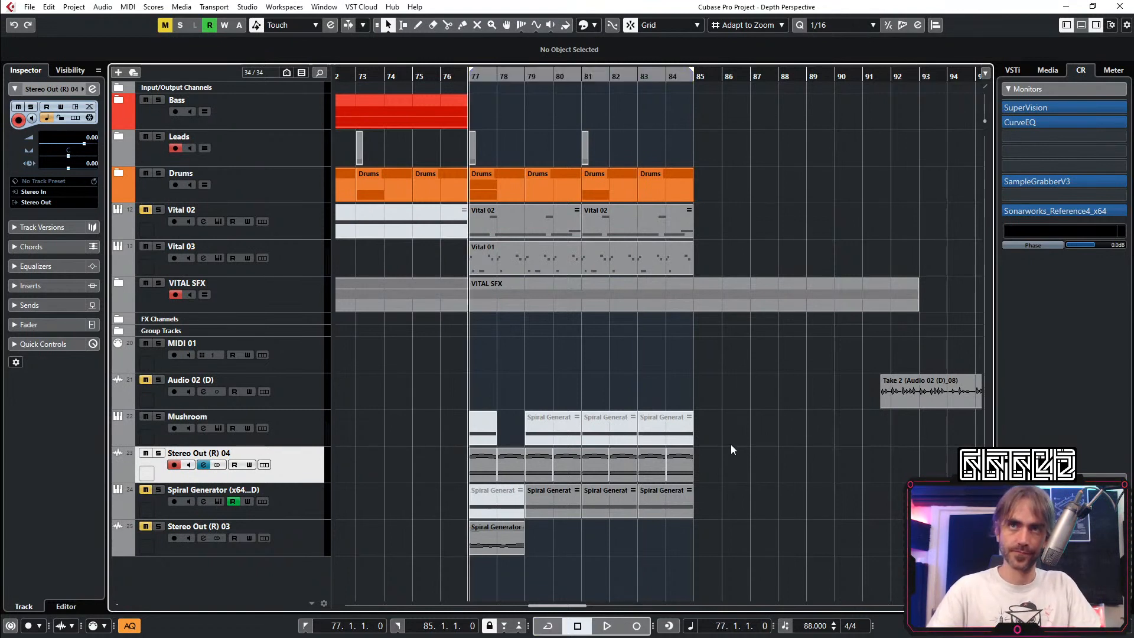
{"action": "key", "text": "space"}
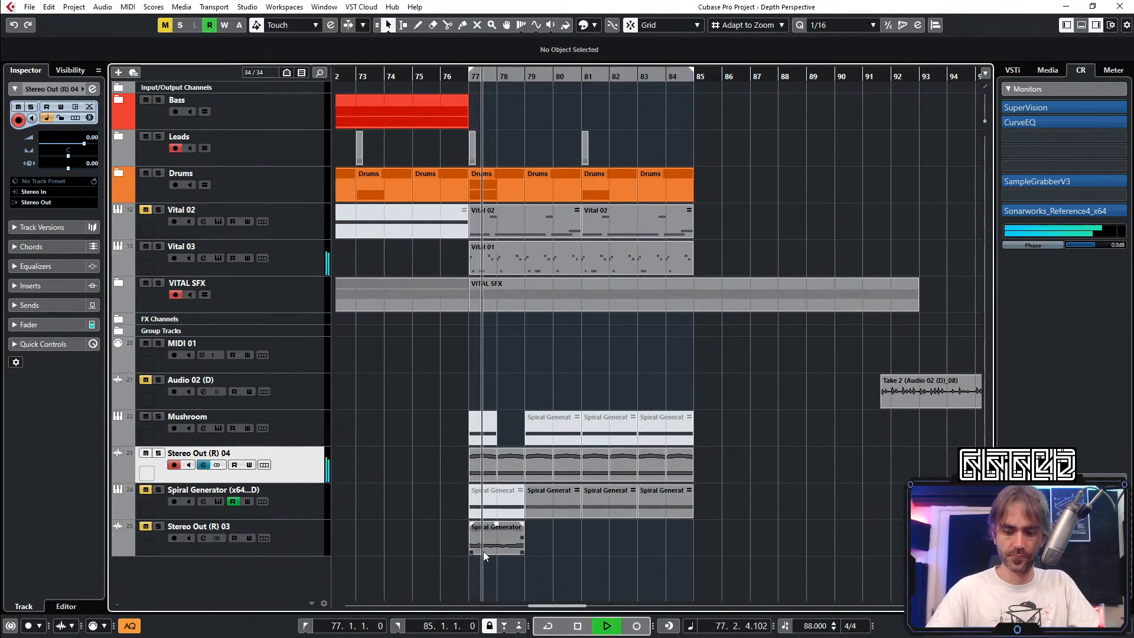
{"action": "key", "text": "space"}
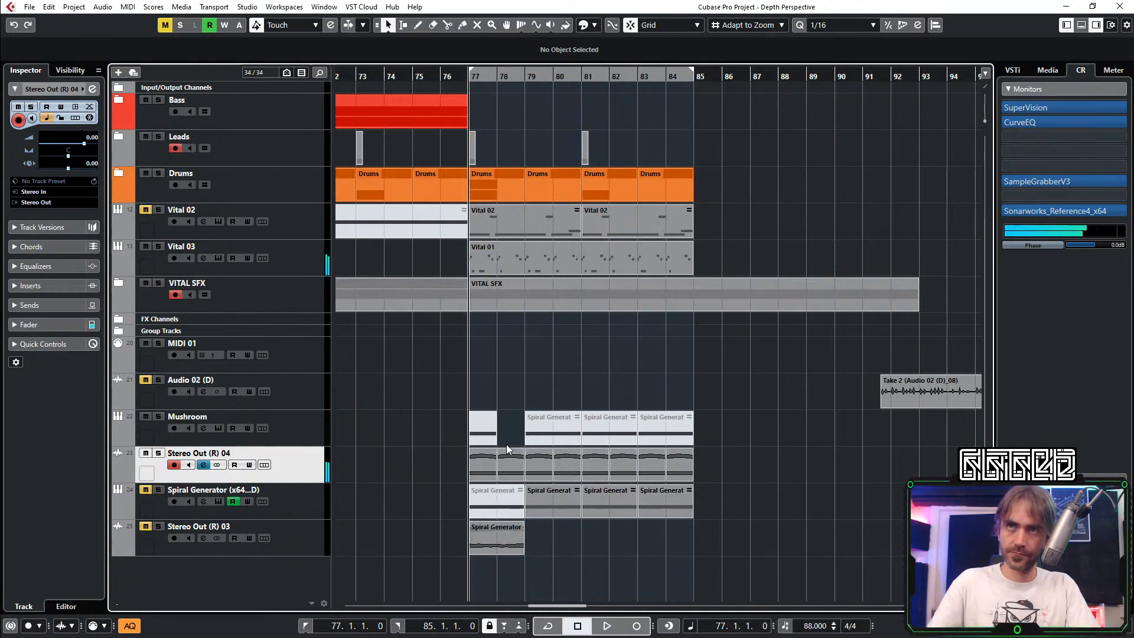
Step: Delete the repeated Stereo Out (R) 04 events after the first bar and restart playback
{"action": "left_click_drag", "start_coordinate": [506, 445], "coordinate": [738, 466]}
{"action": "key", "text": "Delete"}
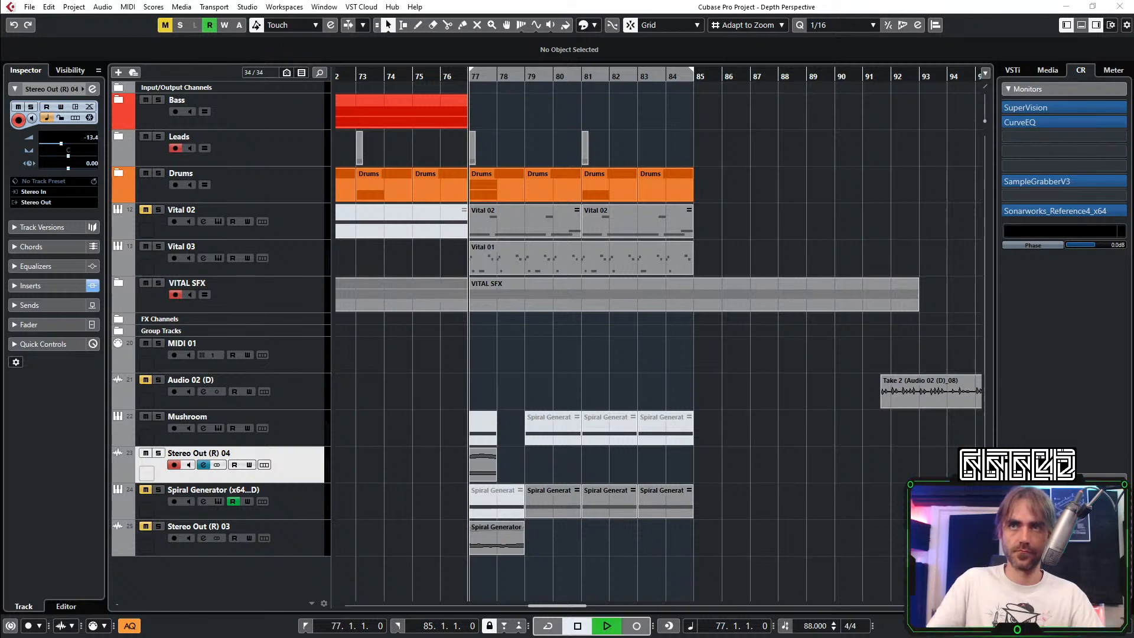
{"action": "key", "text": "space"}
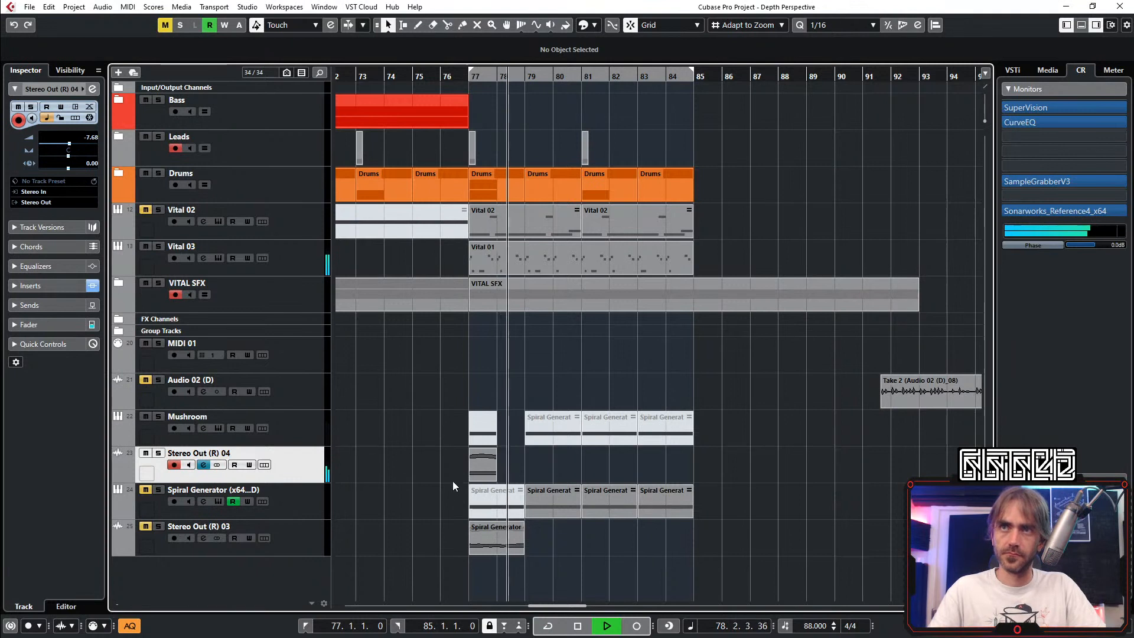
Step: Move the remaining Stereo Out (R) 04 event to bar 80 and place a copy of it at bar 84
{"action": "left_click_drag", "start_coordinate": [475, 470], "coordinate": [532, 470]}
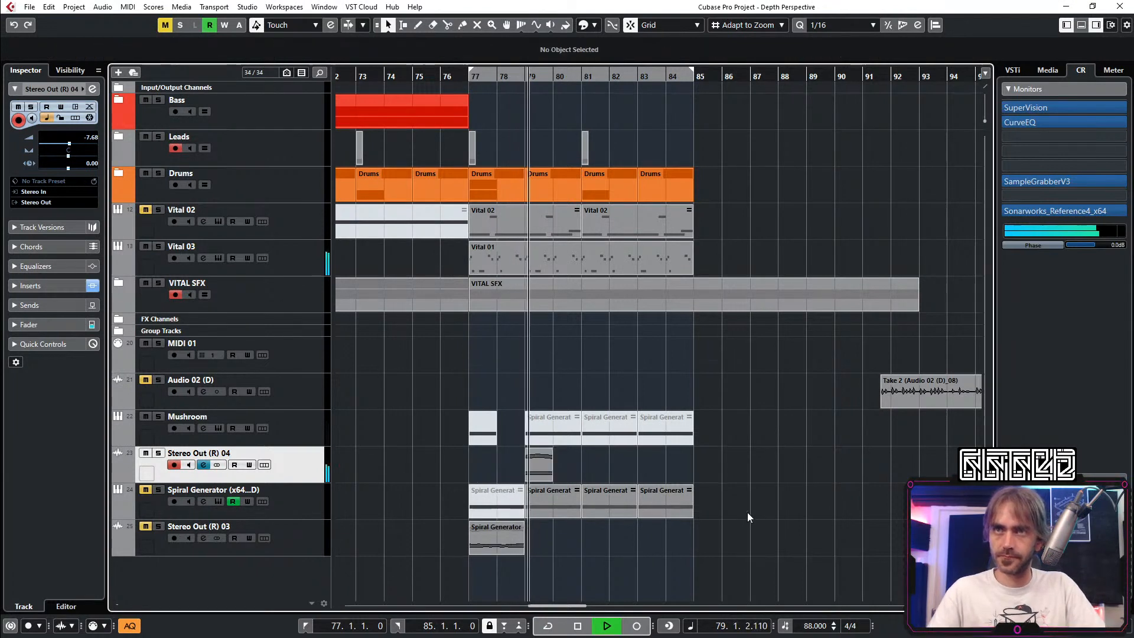
{"action": "left_click_drag", "start_coordinate": [535, 467], "coordinate": [671, 459]}
{"action": "left_click", "coordinate": [598, 470]}
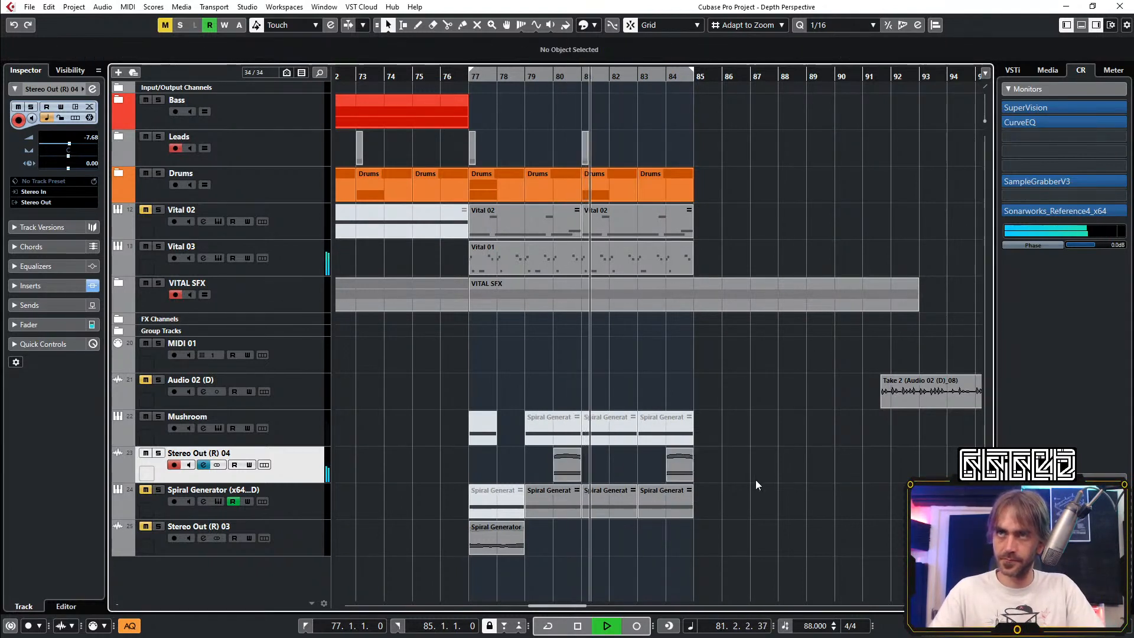
Step: Repeat the Bass folder part across bars 77 to 85, turn on cycle playback and restart from bar 77
{"action": "key", "text": "g"}
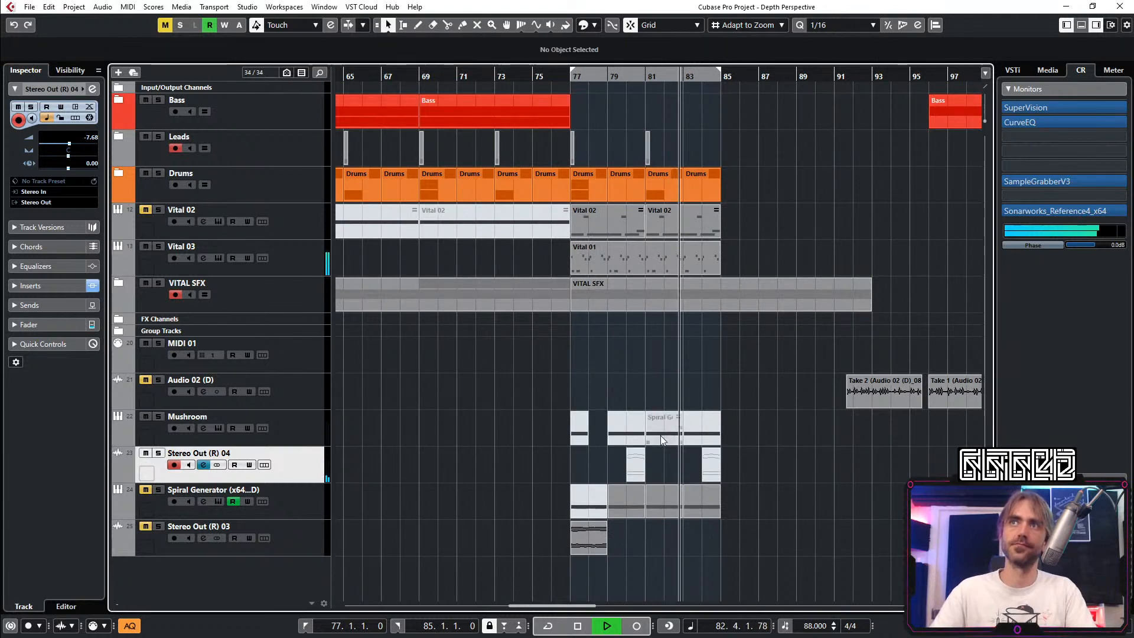
{"action": "scroll", "coordinate": [650, 420], "scroll_direction": "right", "scroll_amount": 5}
{"action": "key", "text": "h"}
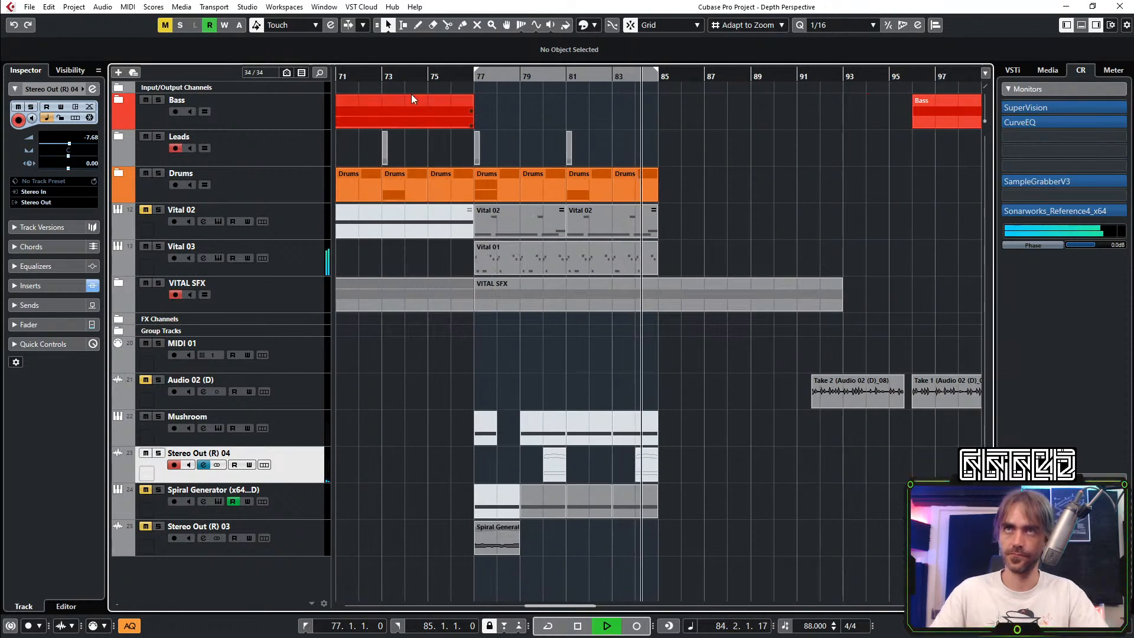
{"action": "left_click_drag", "start_coordinate": [474, 114], "coordinate": [659, 114]}
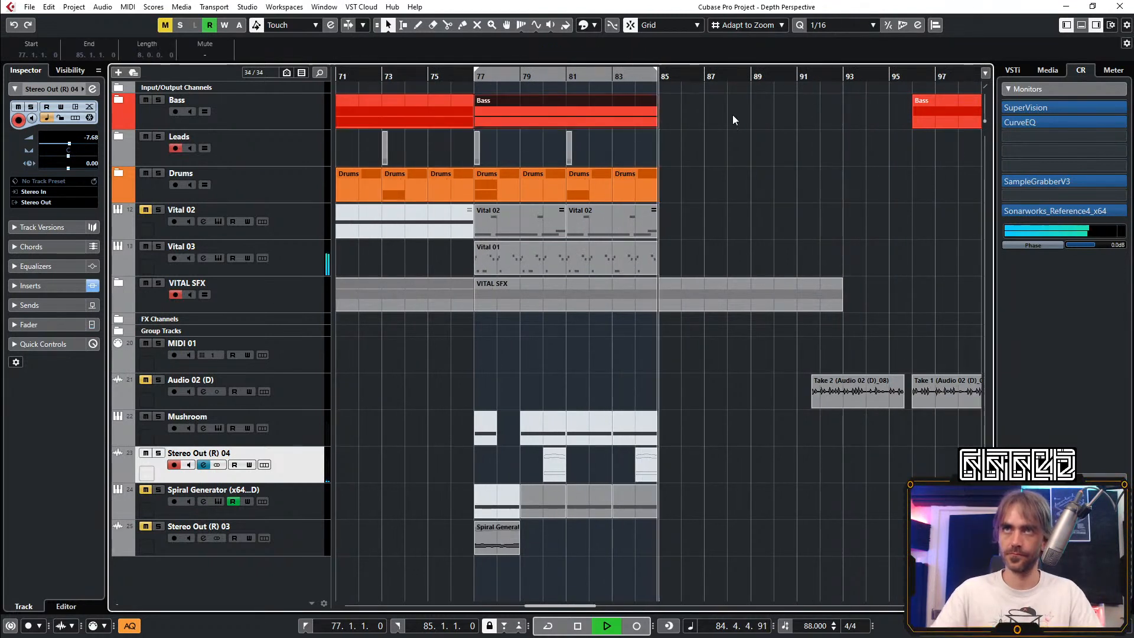
{"action": "key", "text": "slash"}
{"action": "key", "text": "space"}
{"action": "key", "text": "space"}
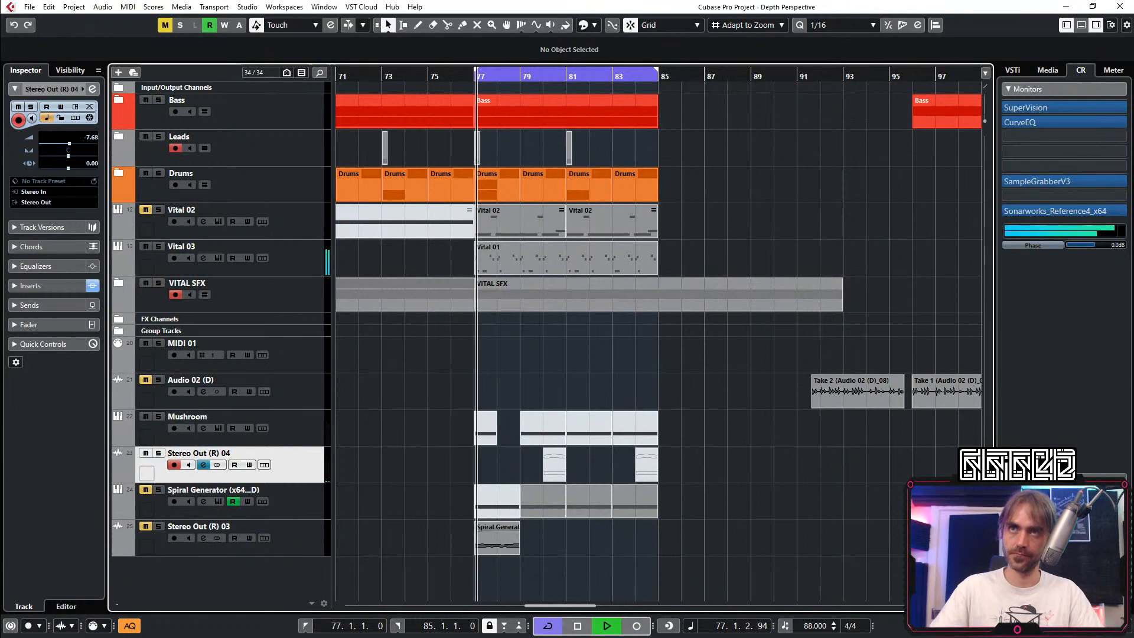
Step: Enable and adjust the low-cut filter in the Vital 03 channel settings, close them and stop playback
{"action": "left_click", "coordinate": [289, 257]}
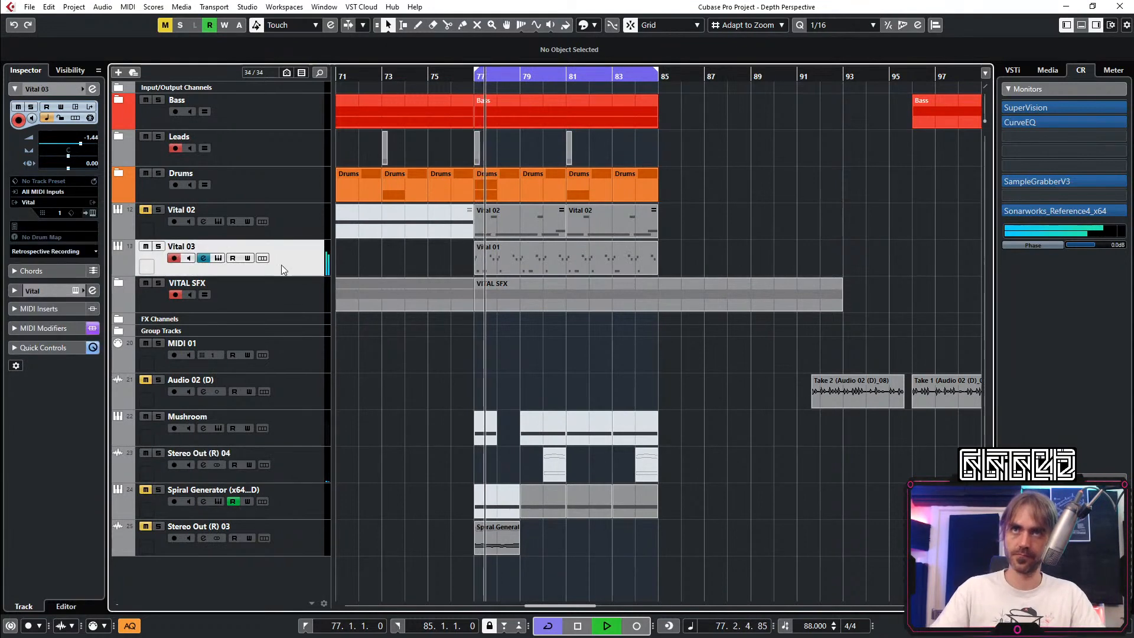
{"action": "left_click", "coordinate": [93, 88]}
{"action": "left_click_drag", "start_coordinate": [612, 319], "coordinate": [676, 261]}
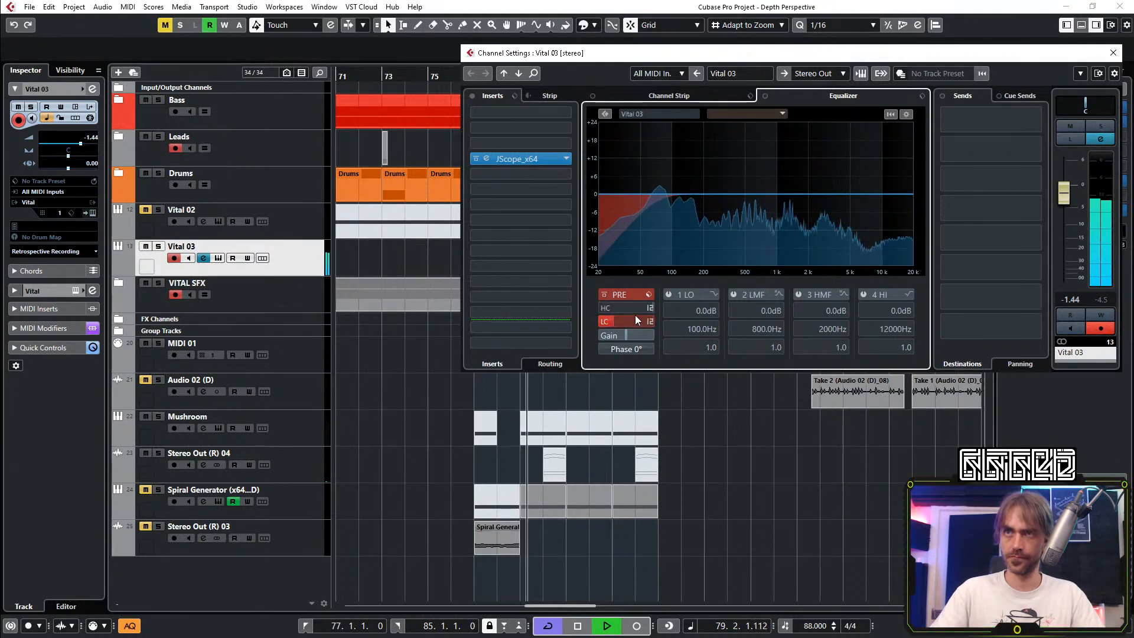
{"action": "left_click", "coordinate": [824, 164]}
{"action": "key", "text": "space"}
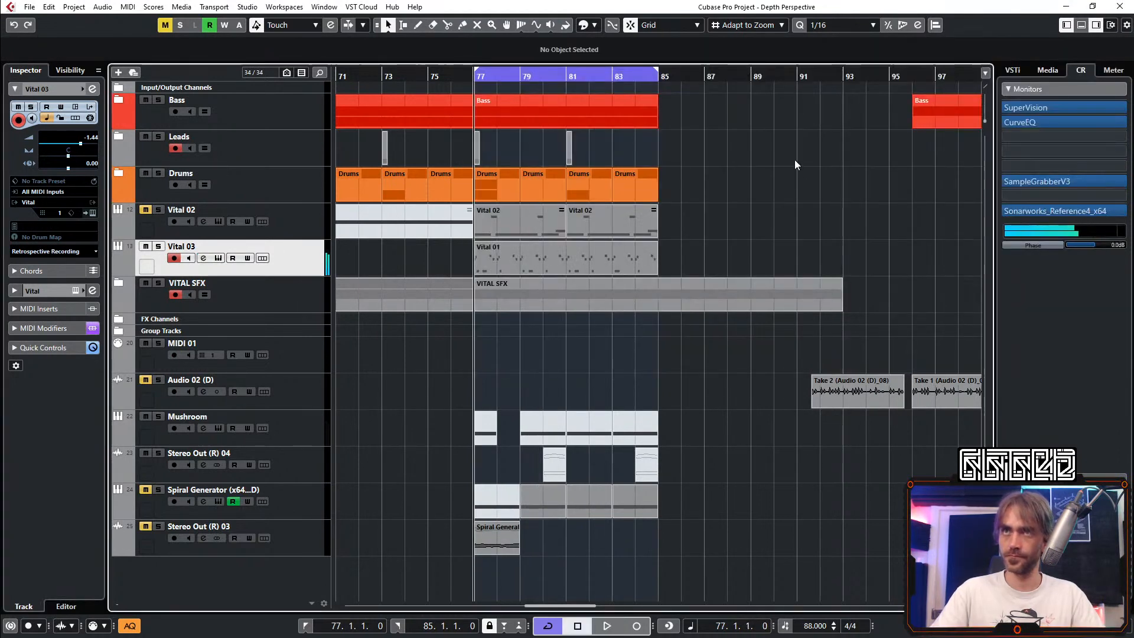
Step: Check the MIDI modifier transpose settings of the Vital 03 and Vital 02 tracks
{"action": "left_click", "coordinate": [13, 324]}
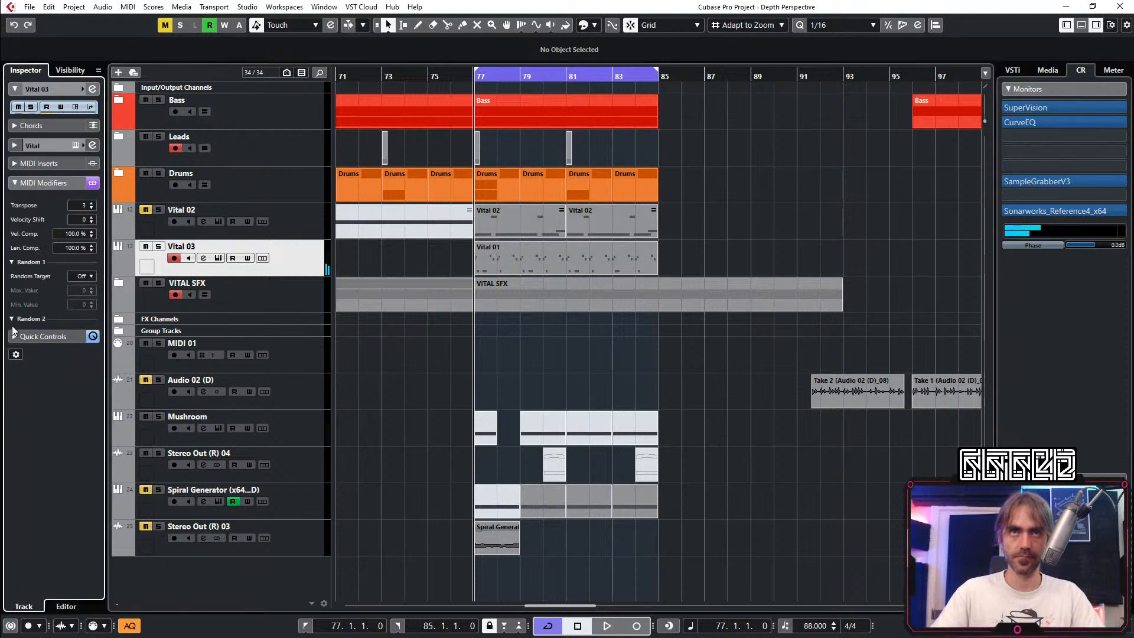
{"action": "left_click", "coordinate": [13, 166]}
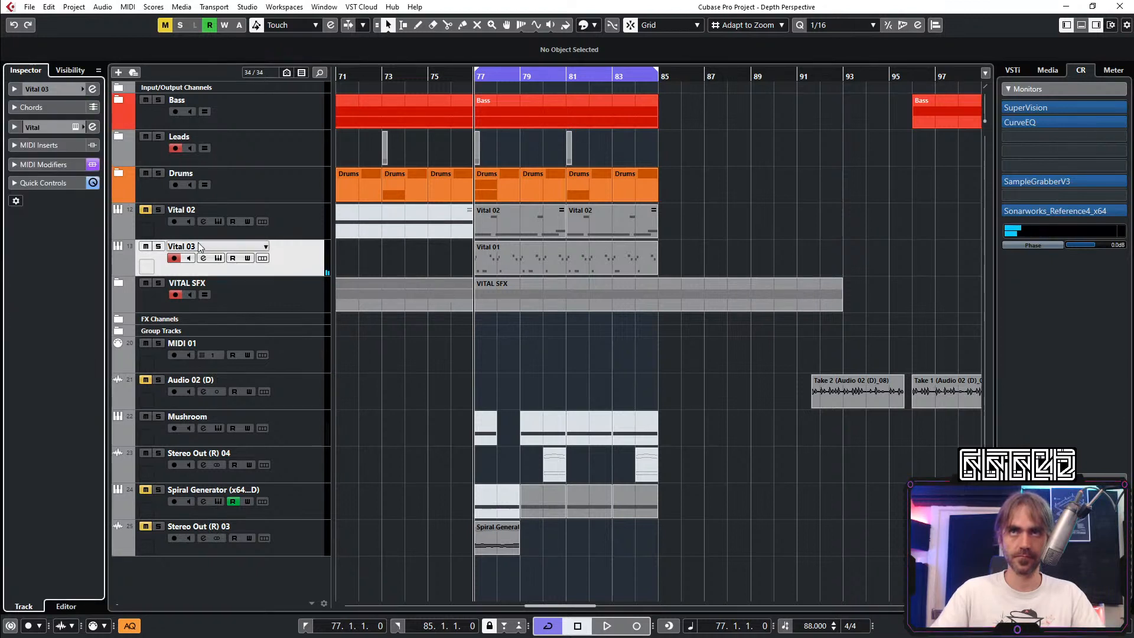
{"action": "left_click", "coordinate": [302, 217]}
{"action": "left_click", "coordinate": [17, 166]}
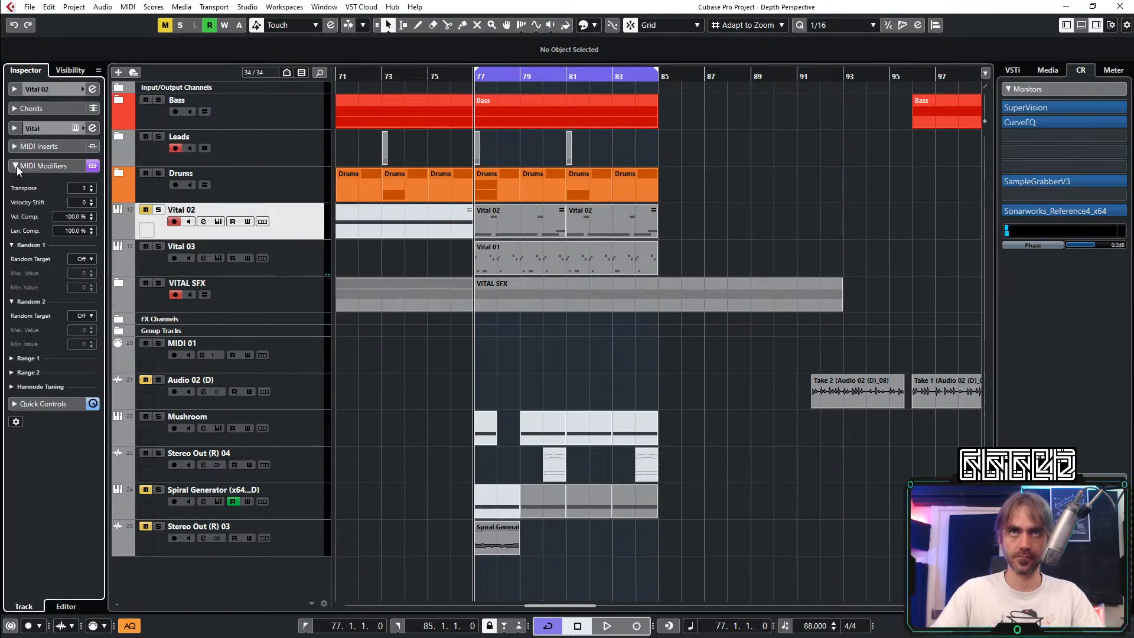
{"action": "left_click", "coordinate": [16, 165]}
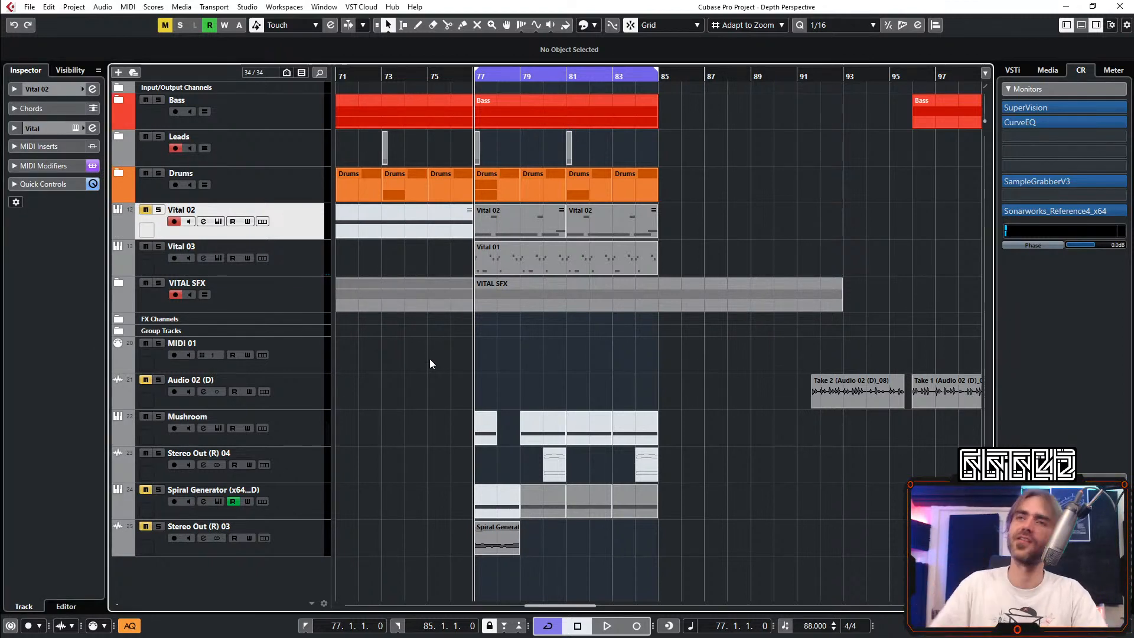
Step: View the notes of the Vital 01 part on the Vital 03 track and close the editor
{"action": "scroll", "coordinate": [491, 366], "scroll_direction": "down", "scroll_amount": 3}
{"action": "scroll", "coordinate": [531, 413], "scroll_direction": "right", "scroll_amount": 3}
{"action": "scroll", "coordinate": [625, 472], "scroll_direction": "left", "scroll_amount": 4}
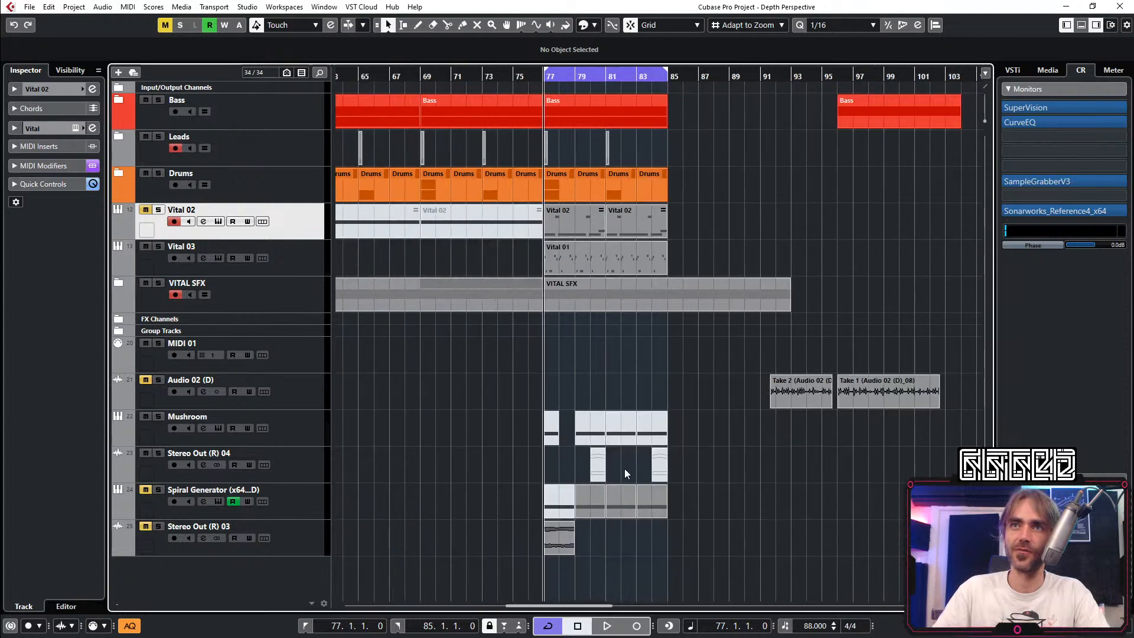
{"action": "double_click", "coordinate": [561, 249]}
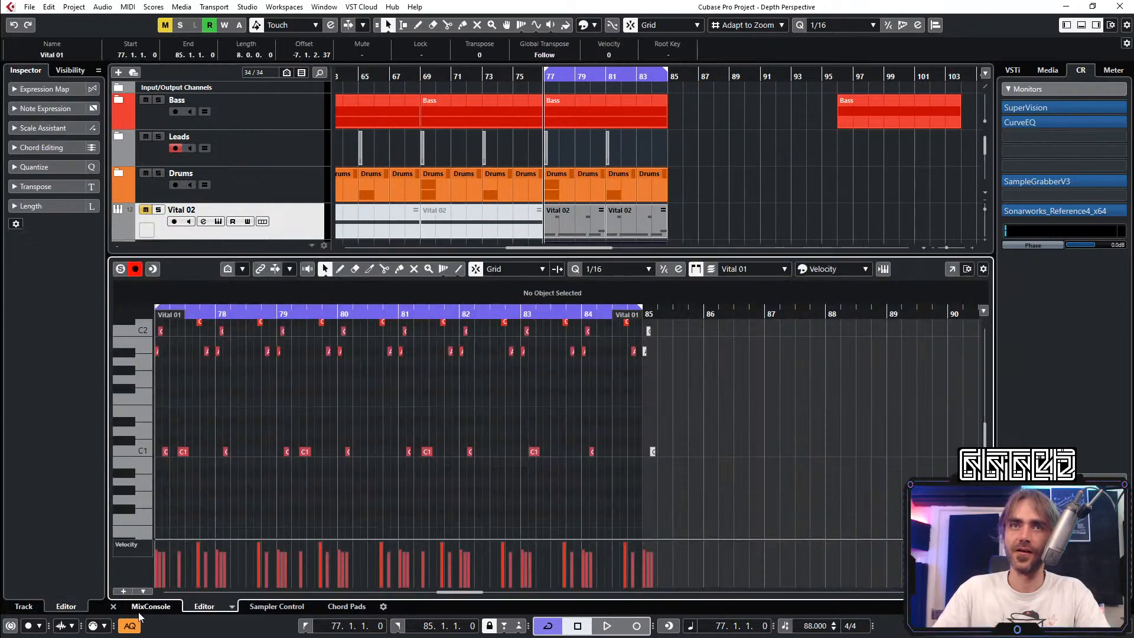
{"action": "left_click", "coordinate": [113, 606]}
Step: Compare the MIDI modifiers of Vital 03 and Vital 02 again and look through the tracks inside the Bass folder
{"action": "left_click", "coordinate": [268, 265]}
{"action": "left_click", "coordinate": [14, 166]}
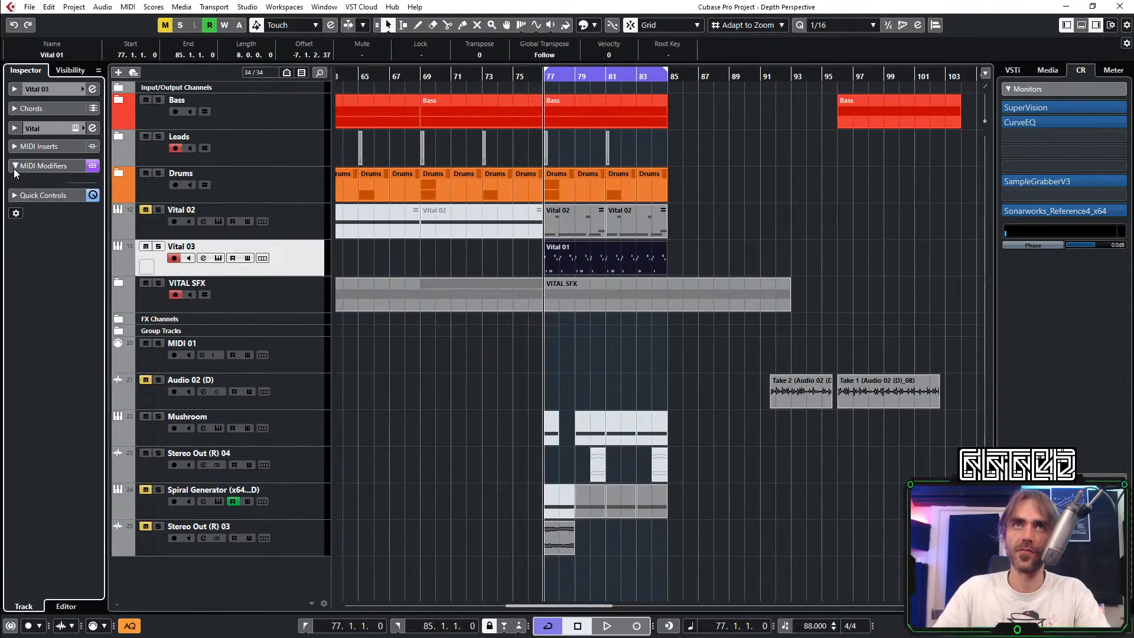
{"action": "left_click", "coordinate": [13, 168]}
{"action": "left_click", "coordinate": [299, 207]}
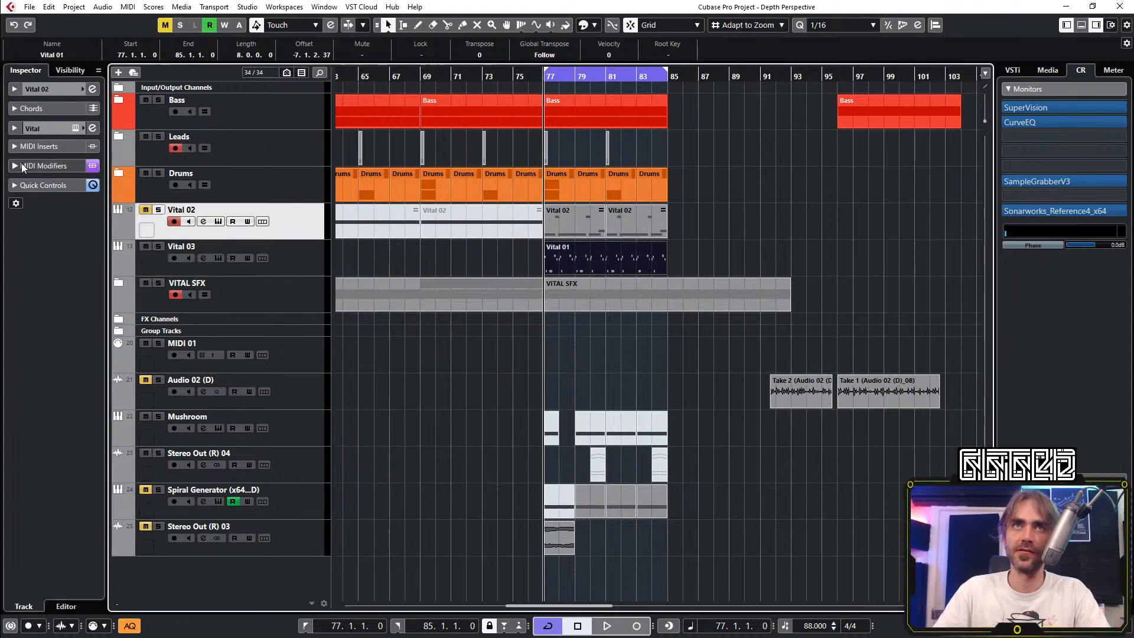
{"action": "left_click", "coordinate": [21, 163]}
{"action": "left_click", "coordinate": [120, 108]}
{"action": "left_click", "coordinate": [118, 101]}
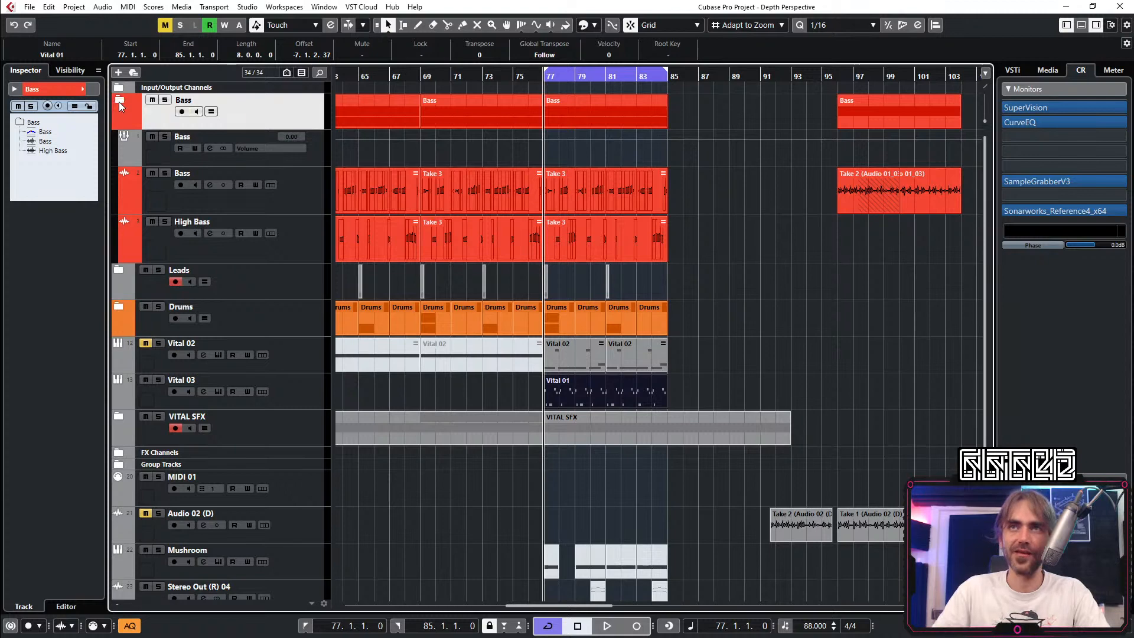
{"action": "left_click", "coordinate": [119, 102]}
Step: Audition the arrangement from bar 65 to hear the lead-in to the bar 77 section
{"action": "scroll", "coordinate": [615, 318], "scroll_direction": "left", "scroll_amount": 5}
{"action": "scroll", "coordinate": [615, 316], "scroll_direction": "down", "scroll_amount": 2}
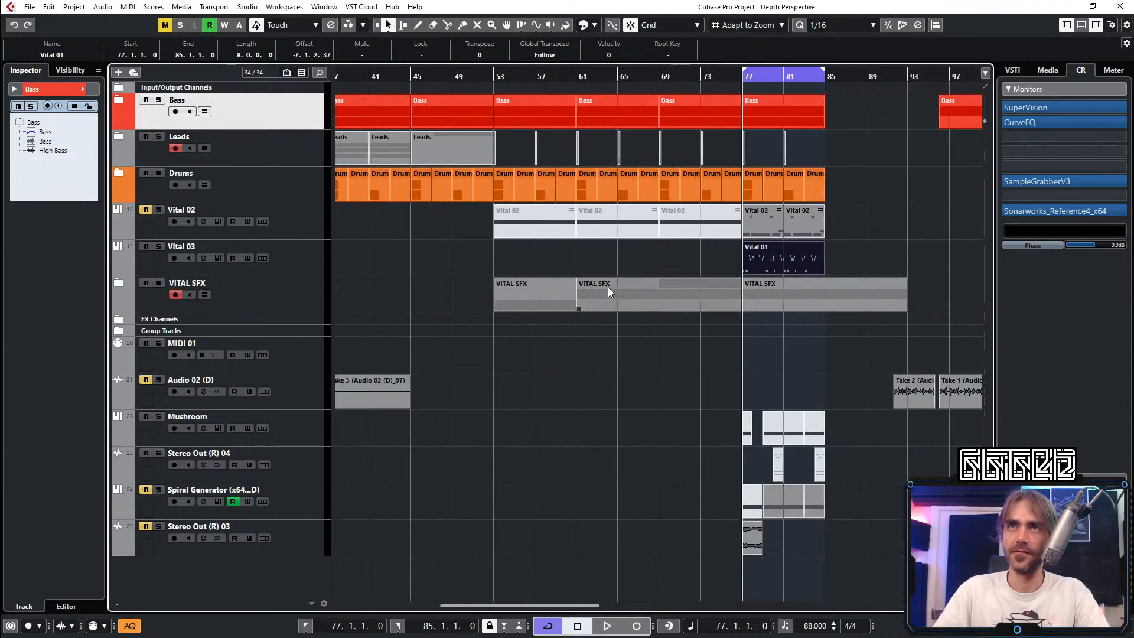
{"action": "scroll", "coordinate": [608, 287], "scroll_direction": "right", "scroll_amount": 3}
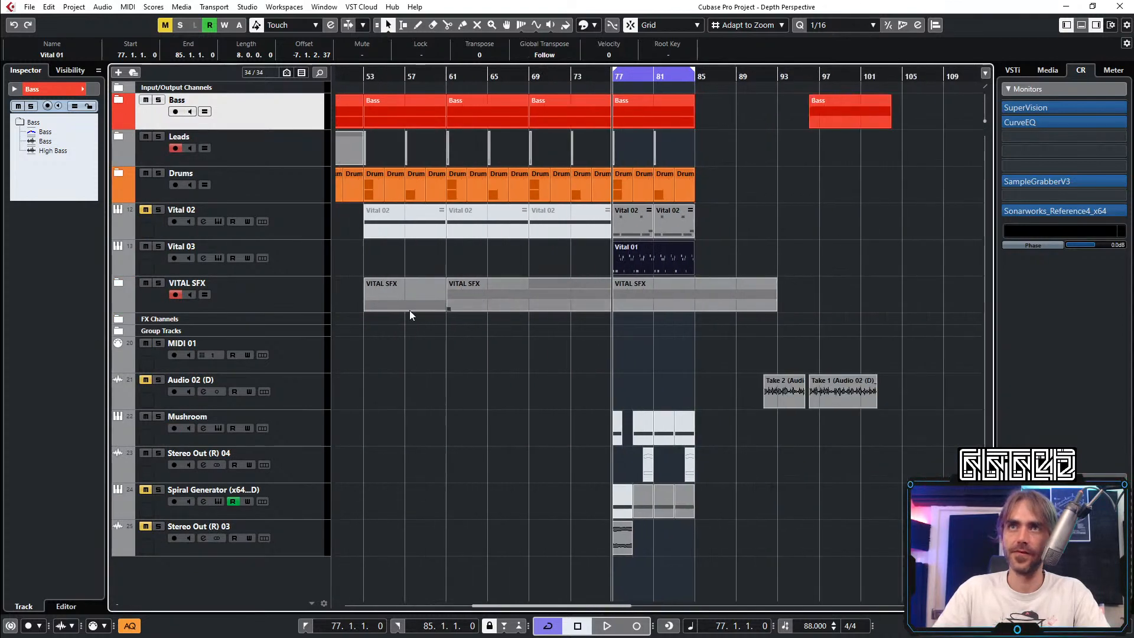
{"action": "double_click", "coordinate": [482, 75]}
{"action": "key", "text": "space"}
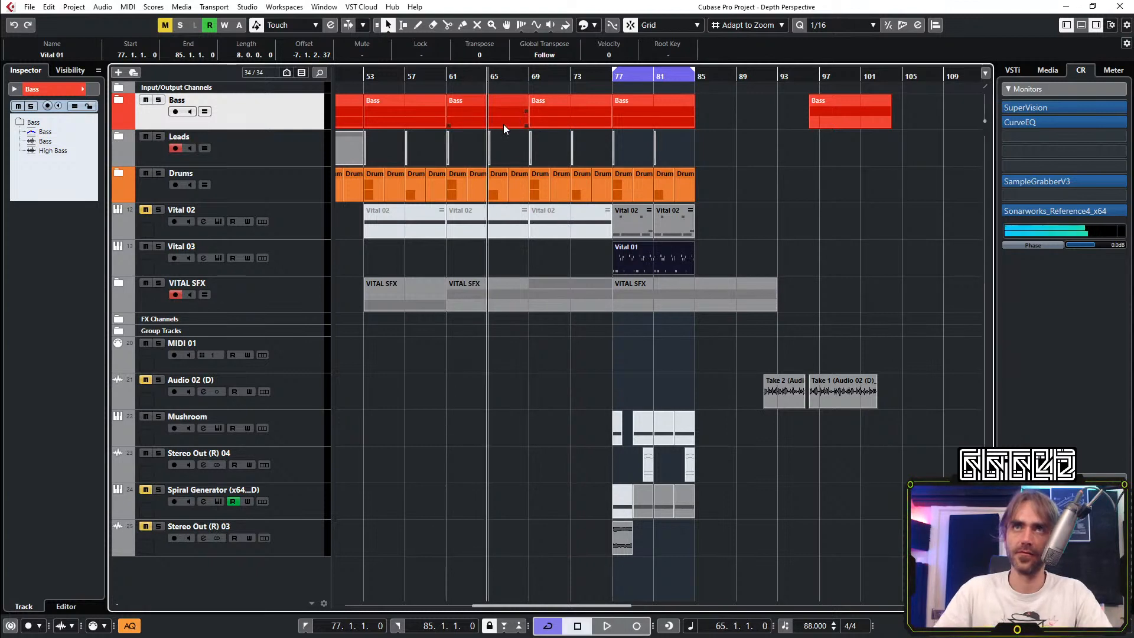
{"action": "key", "text": "space"}
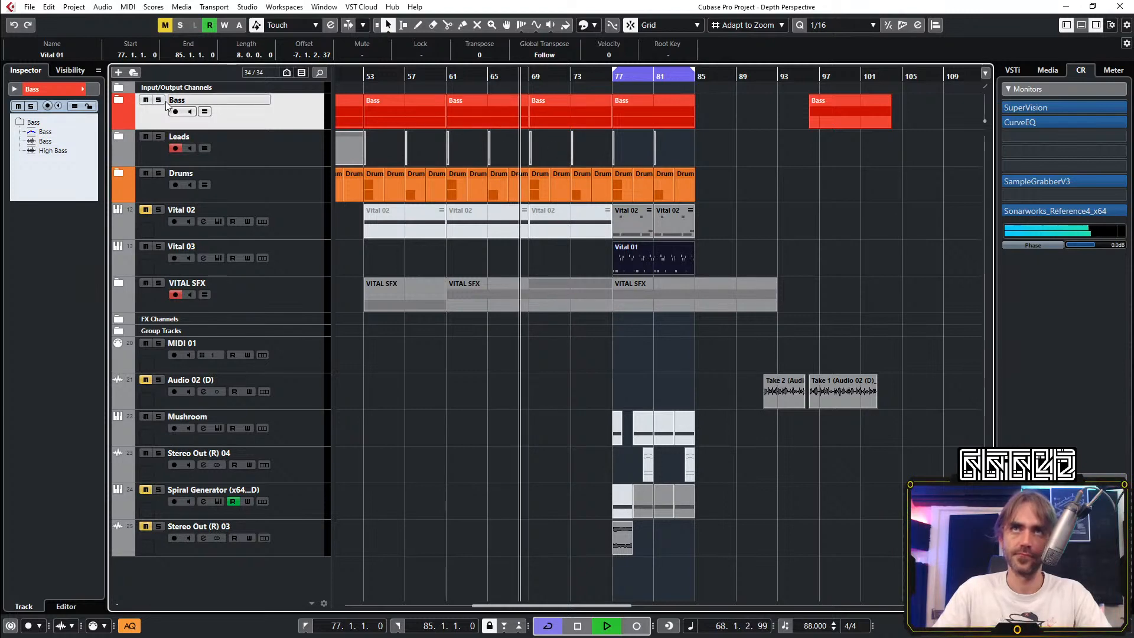
Step: Inspect the Bass audio track inside the Bass folder during playback and collapse the folder
{"action": "left_click", "coordinate": [118, 99]}
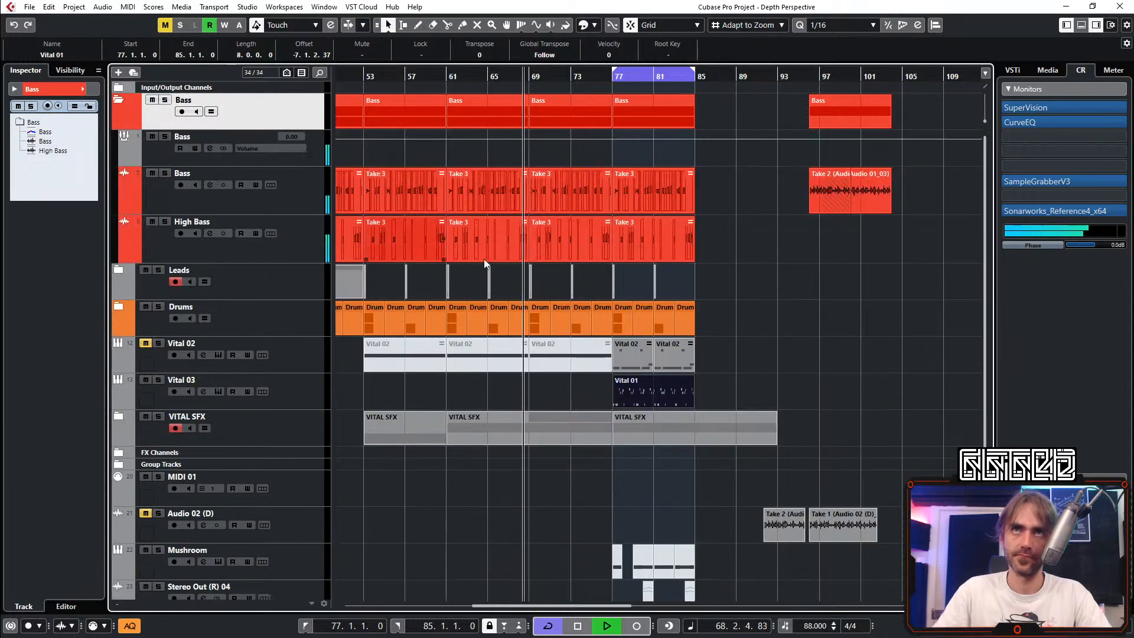
{"action": "left_click", "coordinate": [311, 198]}
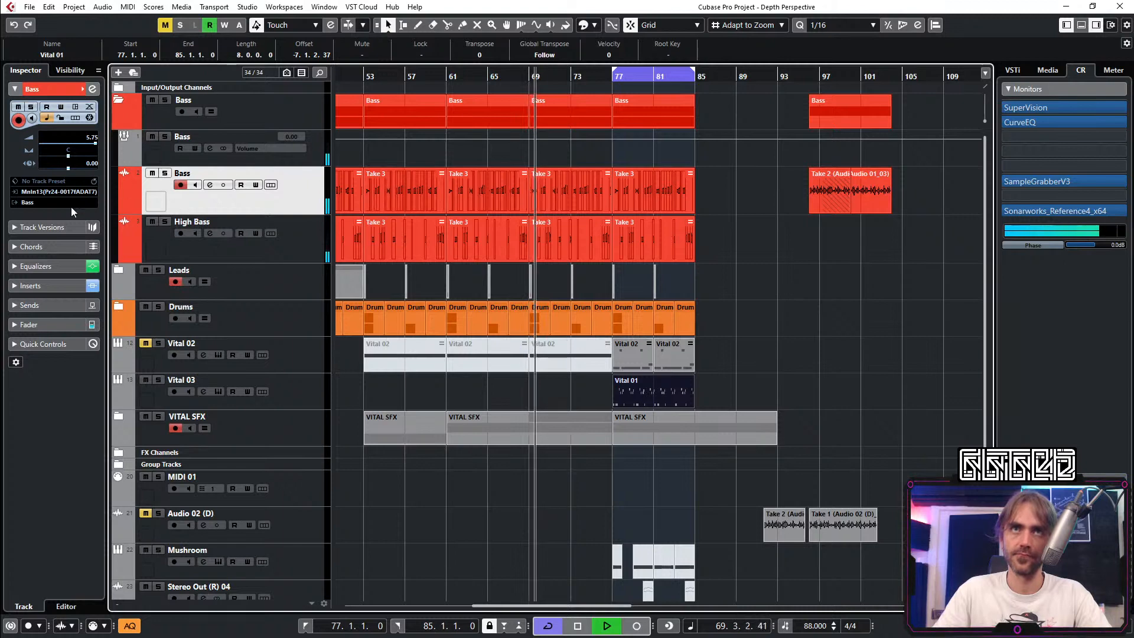
{"action": "left_click", "coordinate": [121, 98]}
{"action": "left_click", "coordinate": [119, 100]}
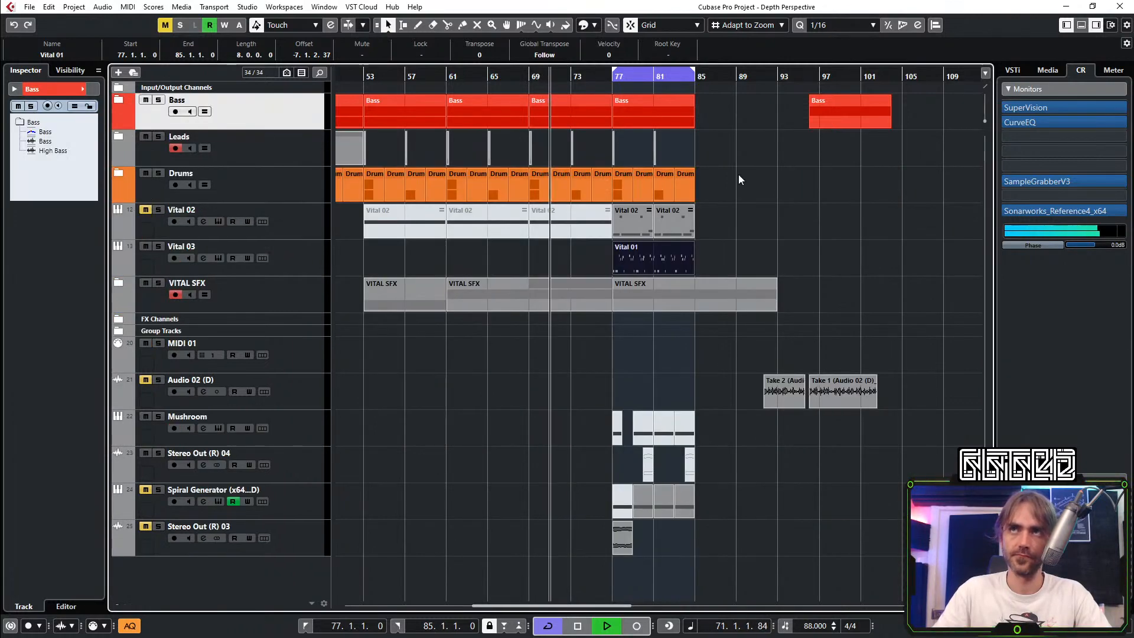
Step: Lower the Vital 03 track volume to -6.89 dB and deselect the Vital 01 part
{"action": "scroll", "coordinate": [650, 244], "scroll_direction": "right", "scroll_amount": 2}
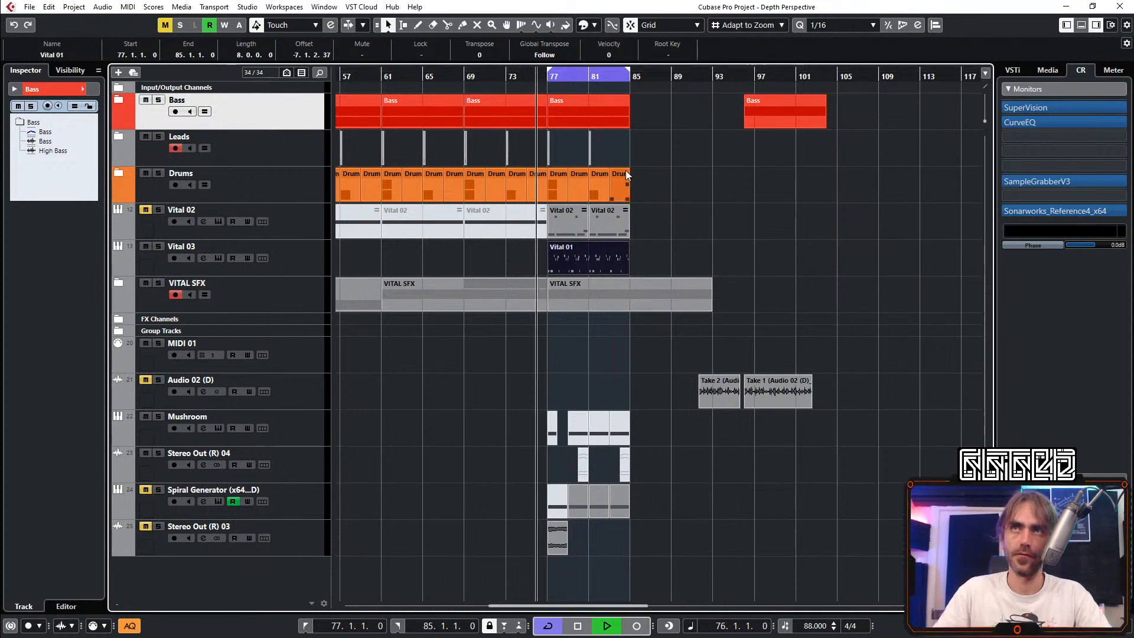
{"action": "scroll", "coordinate": [650, 172], "scroll_direction": "left", "scroll_amount": 3}
{"action": "scroll", "coordinate": [679, 173], "scroll_direction": "right", "scroll_amount": 6}
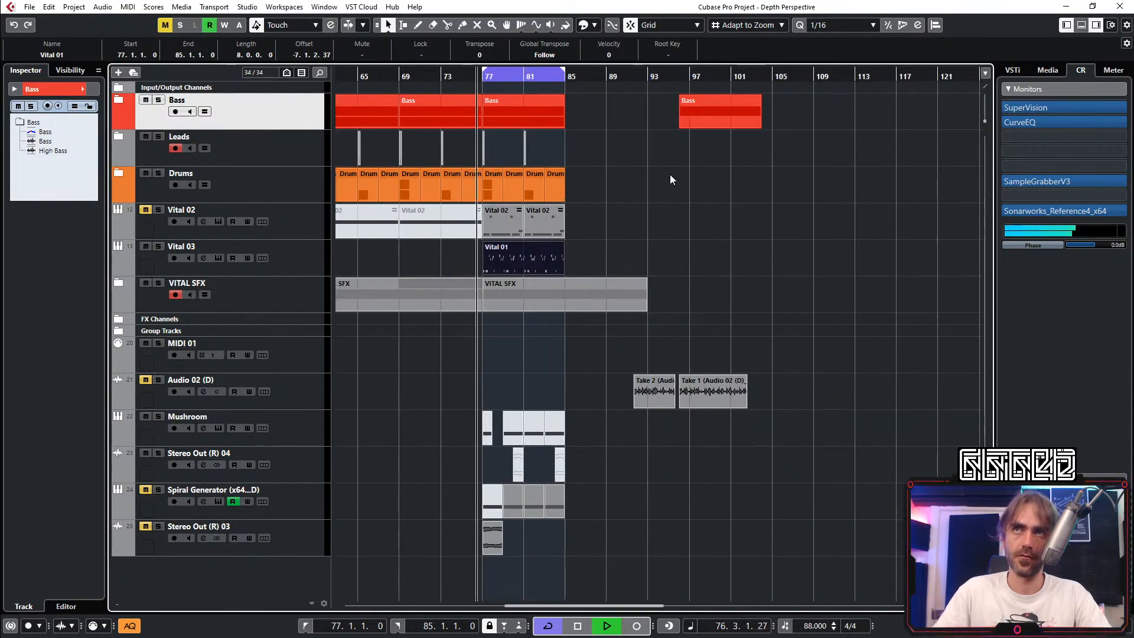
{"action": "left_click", "coordinate": [282, 266]}
{"action": "left_click", "coordinate": [13, 88]}
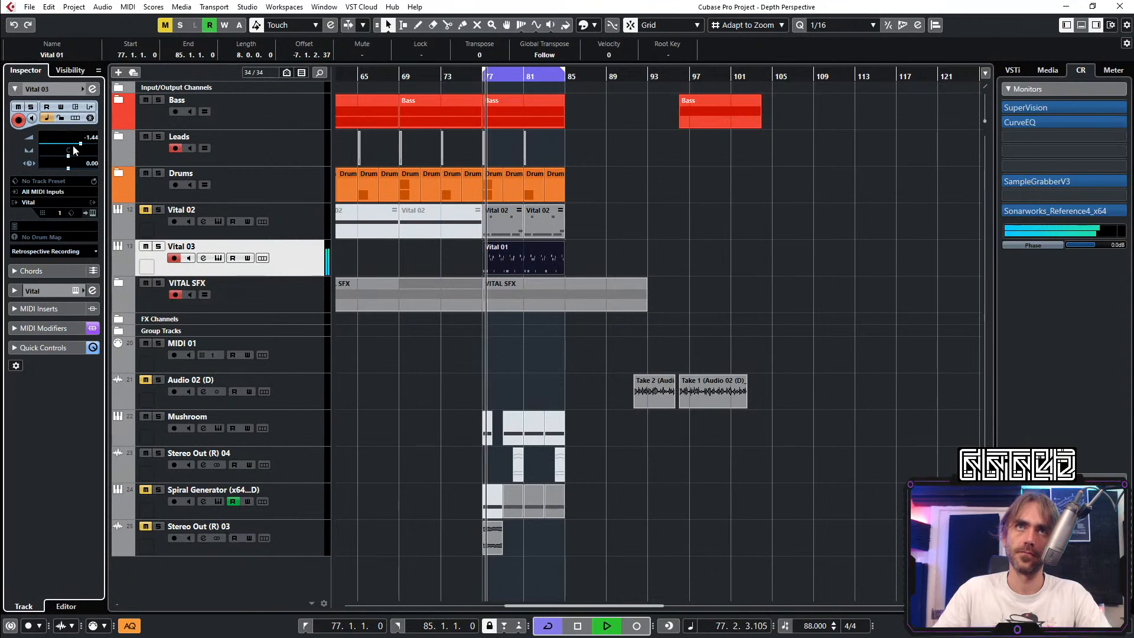
{"action": "left_click_drag", "start_coordinate": [69, 147], "coordinate": [70, 148]}
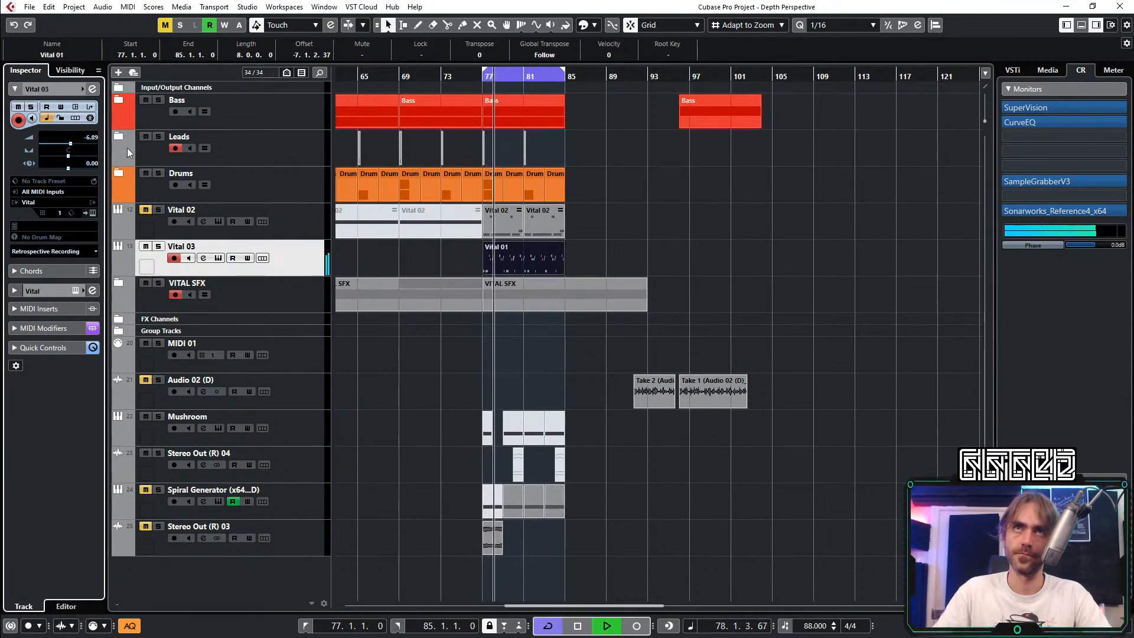
{"action": "left_click", "coordinate": [610, 217]}
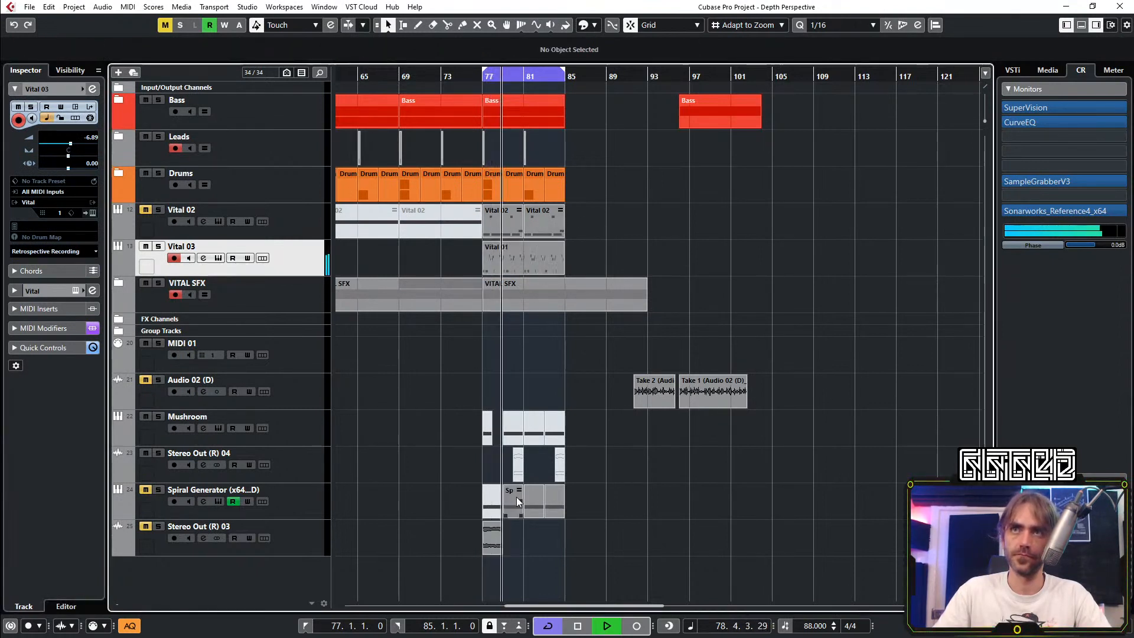
Step: Mute the VITAL SFX folder, collapse it and play again from bar 77
{"action": "left_click", "coordinate": [122, 283]}
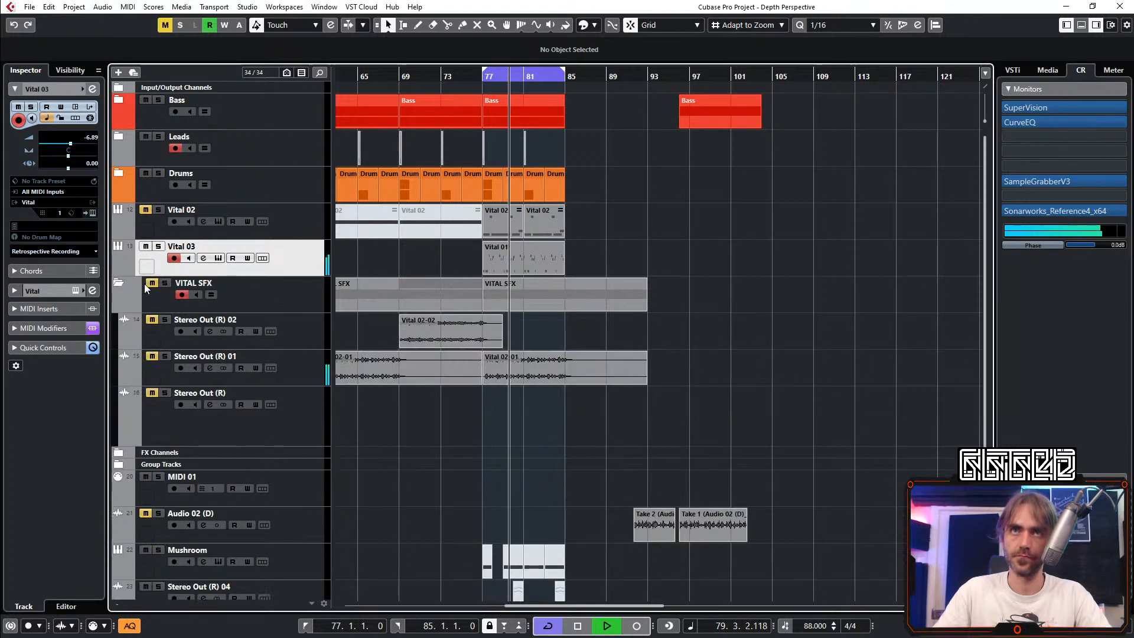
{"action": "left_click", "coordinate": [144, 284]}
{"action": "left_click", "coordinate": [122, 282]}
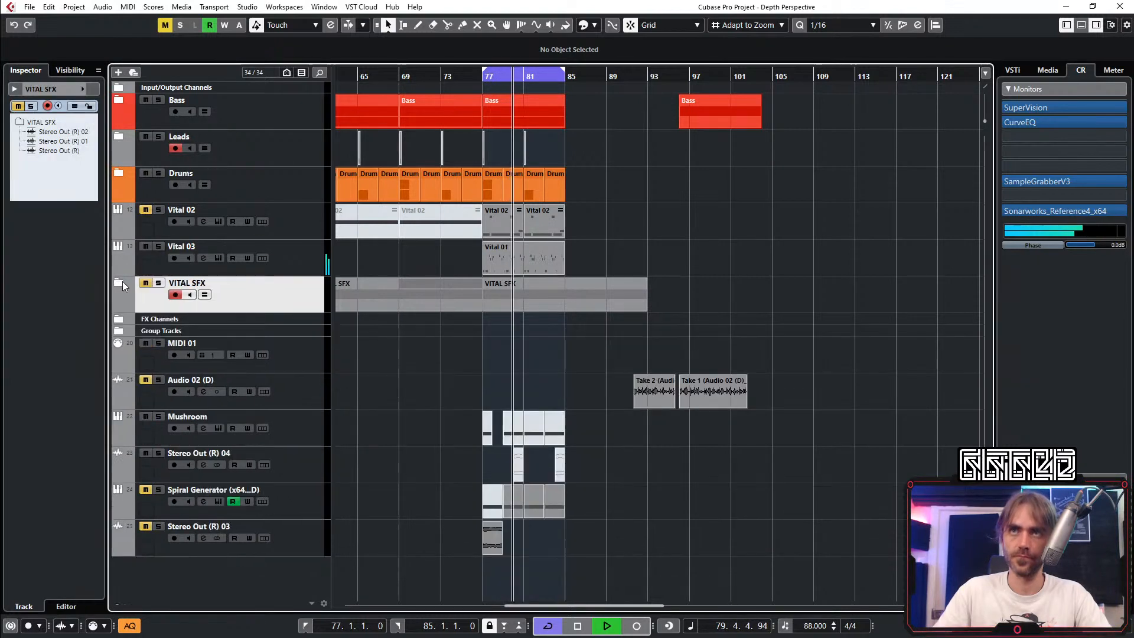
{"action": "left_click", "coordinate": [481, 75]}
Step: Set the Vital 03 MIDI transpose to 3 while auditioning the section from bar 77
{"action": "left_click", "coordinate": [299, 263]}
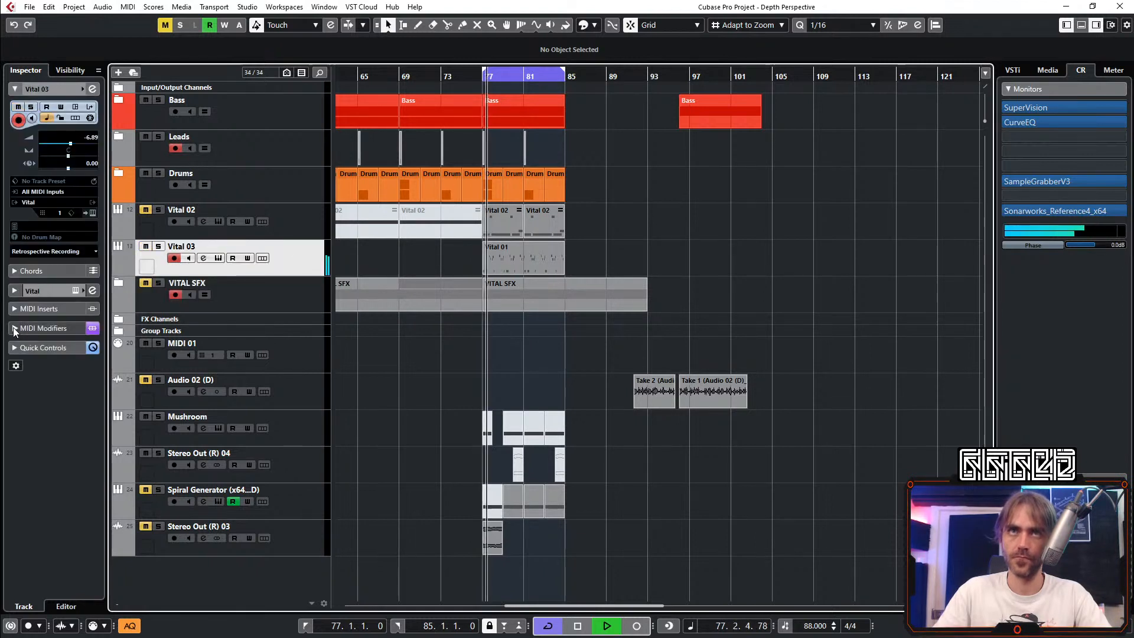
{"action": "left_click", "coordinate": [43, 327]}
{"action": "key", "text": "space"}
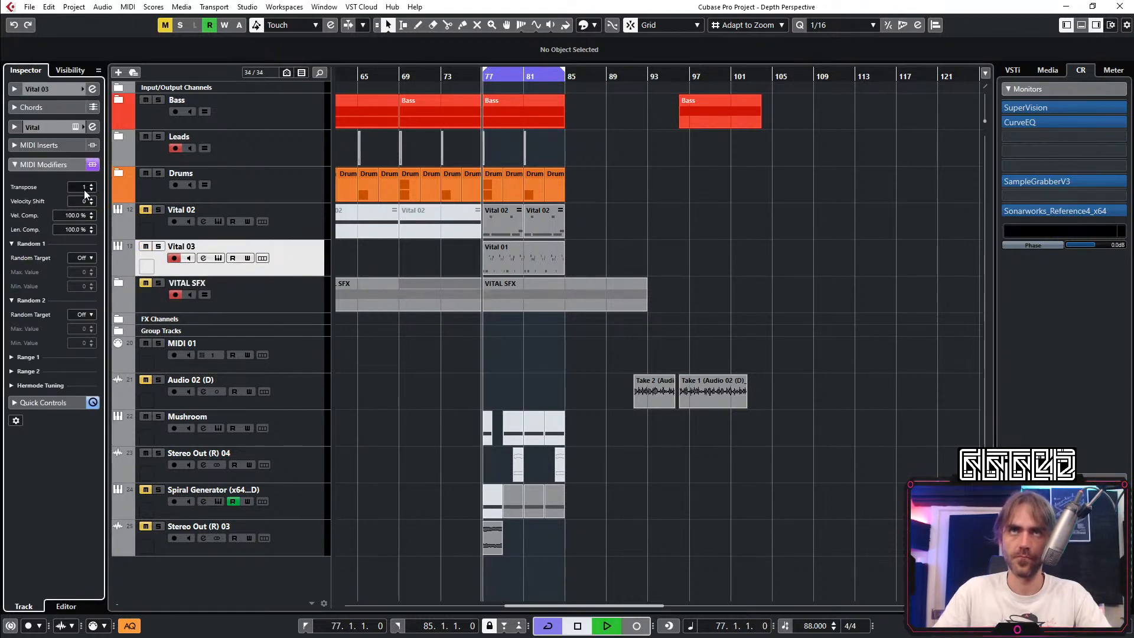
{"action": "key", "text": "space"}
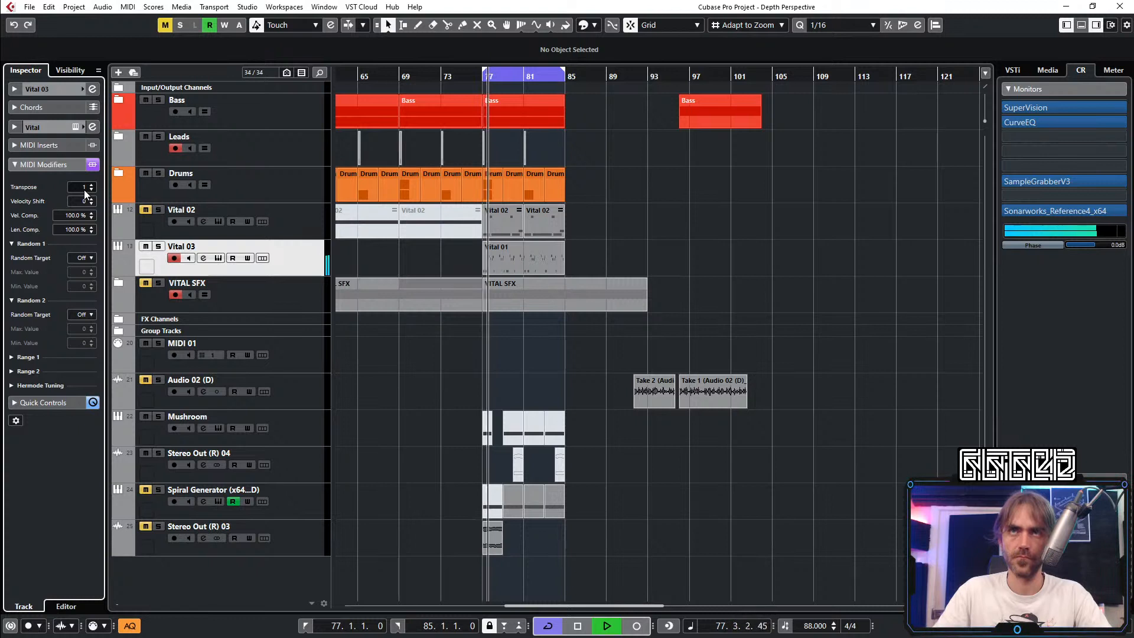
{"action": "key", "text": "space"}
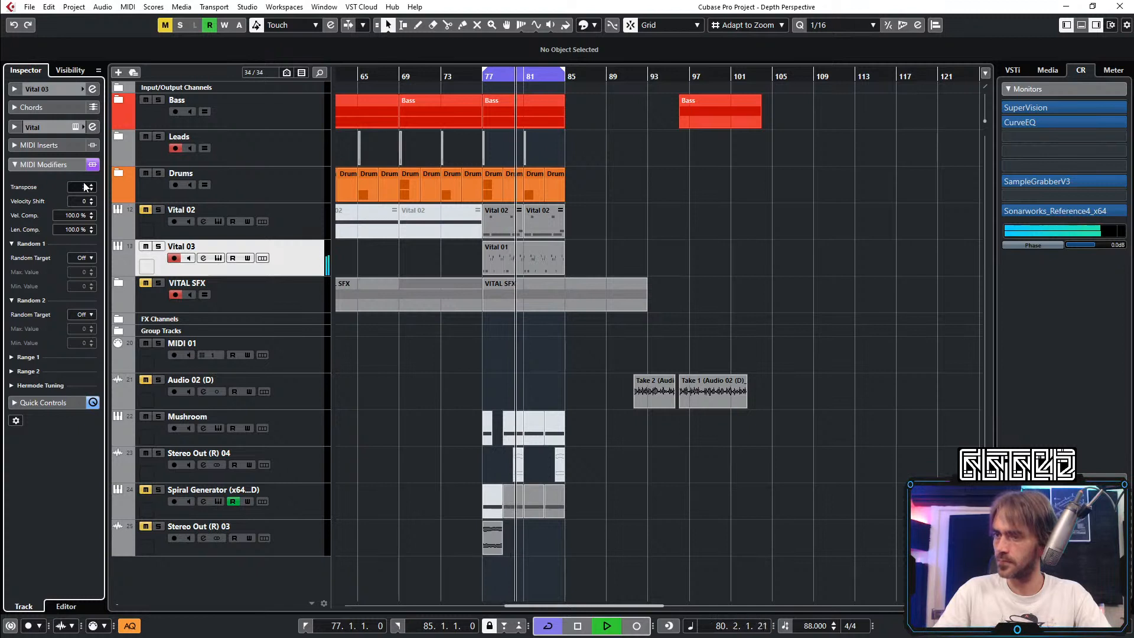
{"action": "scroll", "coordinate": [86, 187], "scroll_direction": "up", "scroll_amount": 3}
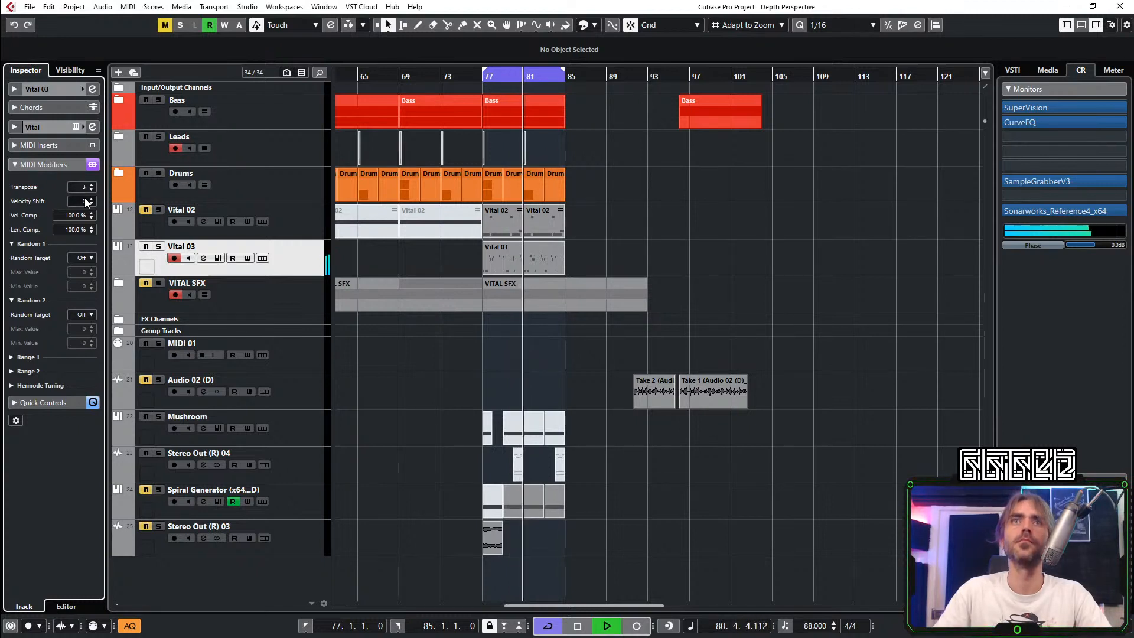
Step: Audition the section from bar 77 with the Bass folder muted and with it soloed
{"action": "left_click", "coordinate": [145, 100]}
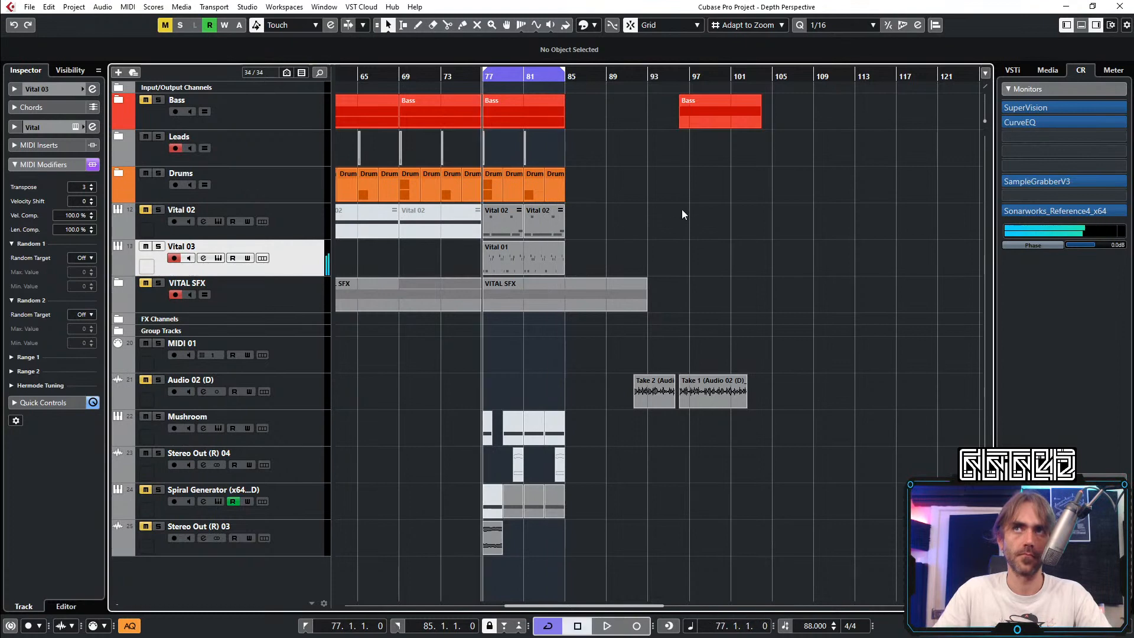
{"action": "scroll", "coordinate": [561, 208], "scroll_direction": "up", "scroll_amount": 2}
{"action": "scroll", "coordinate": [561, 208], "scroll_direction": "up", "scroll_amount": 1}
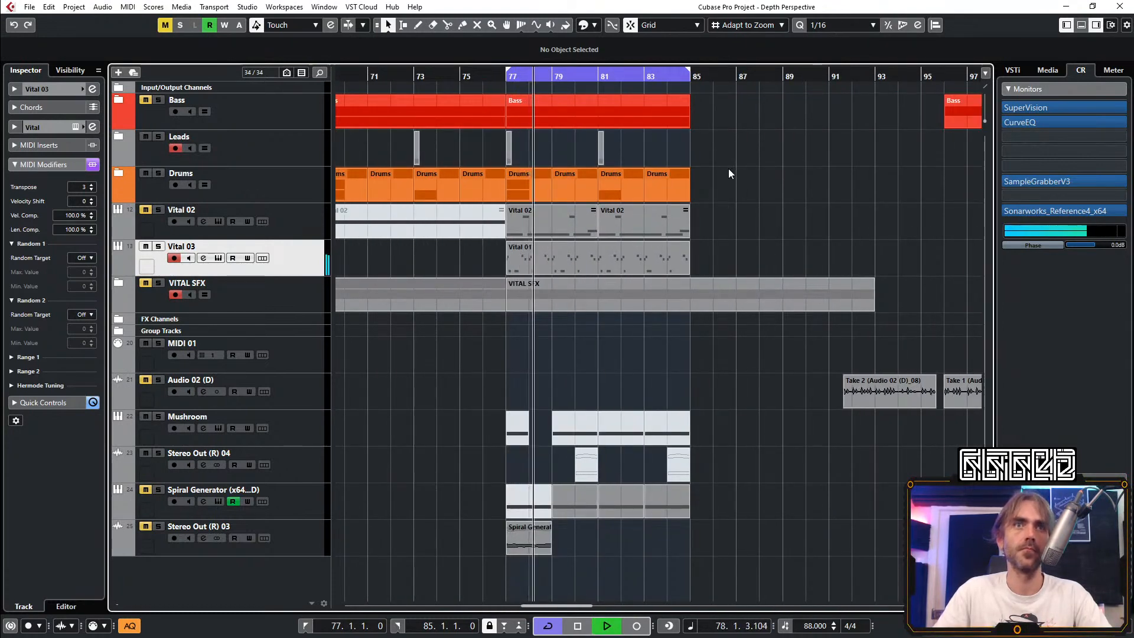
{"action": "left_click", "coordinate": [155, 119]}
{"action": "left_click", "coordinate": [158, 100]}
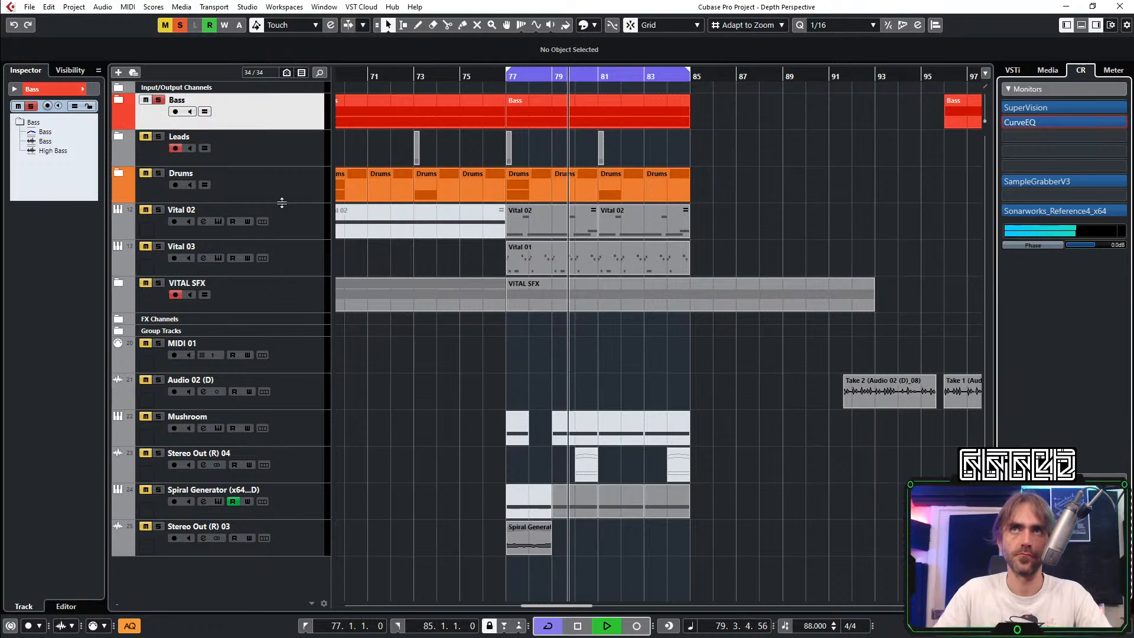
{"action": "scroll", "coordinate": [541, 225], "scroll_direction": "left", "scroll_amount": 4}
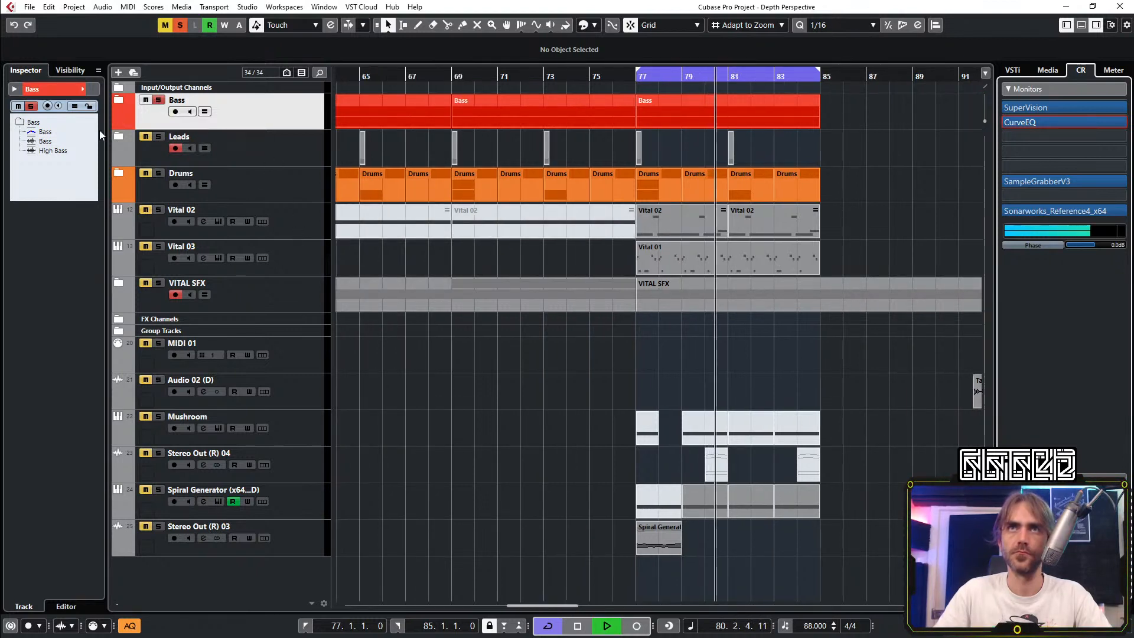
{"action": "left_click", "coordinate": [157, 100]}
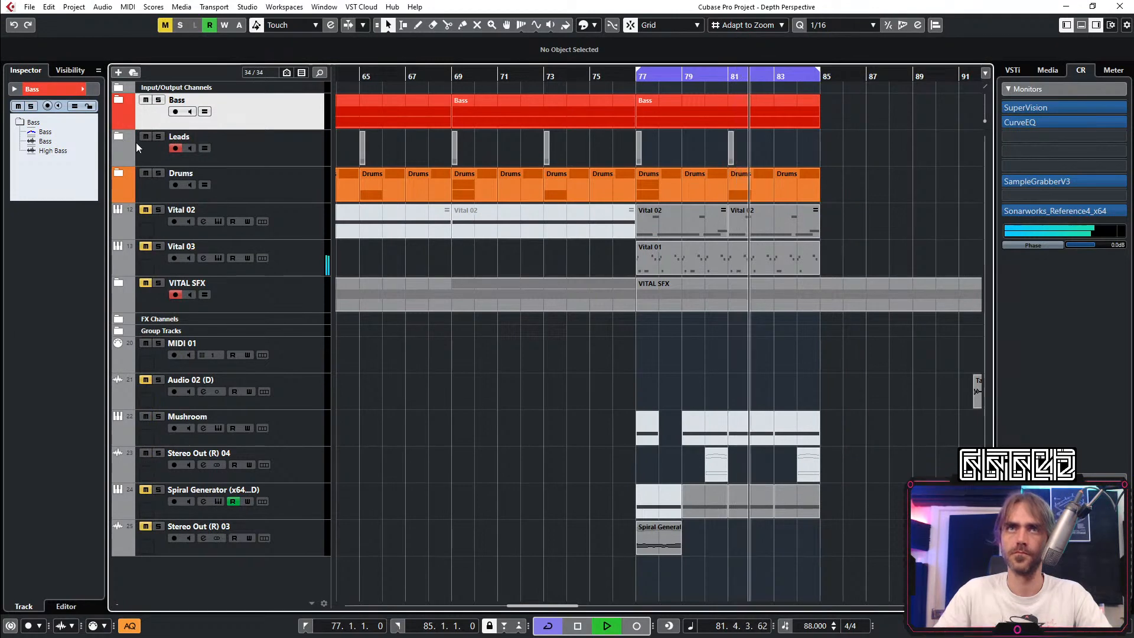
Step: Expand the Leads folder and inspect the MIDI insert settings of the Groove Agent SE 02 track
{"action": "left_click", "coordinate": [120, 136]}
{"action": "left_click", "coordinate": [322, 248]}
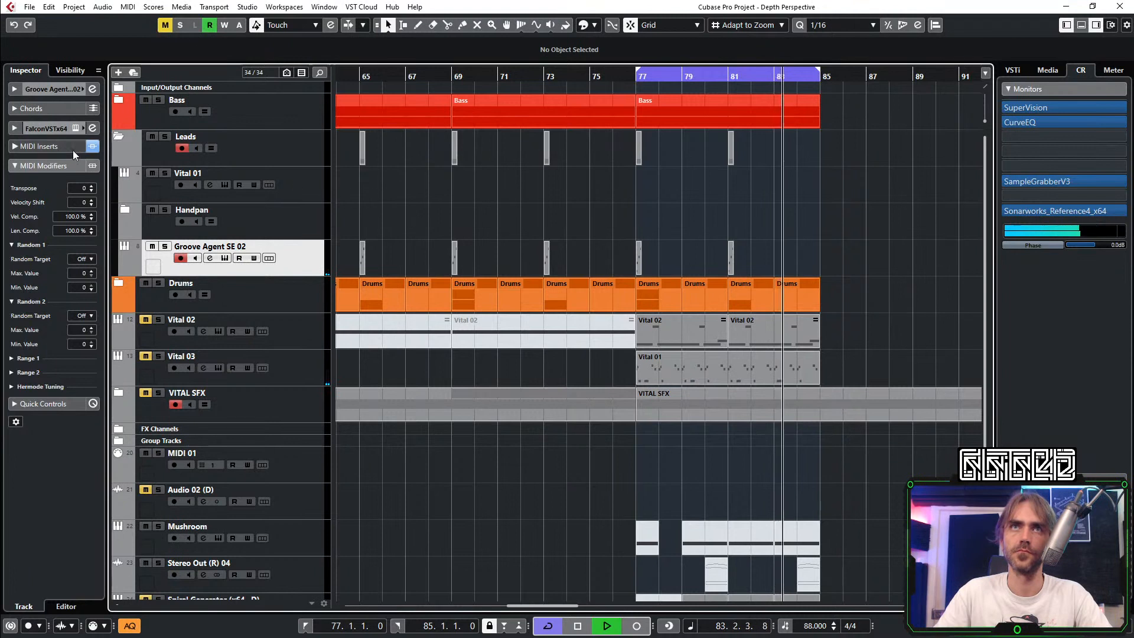
{"action": "left_click", "coordinate": [18, 146]}
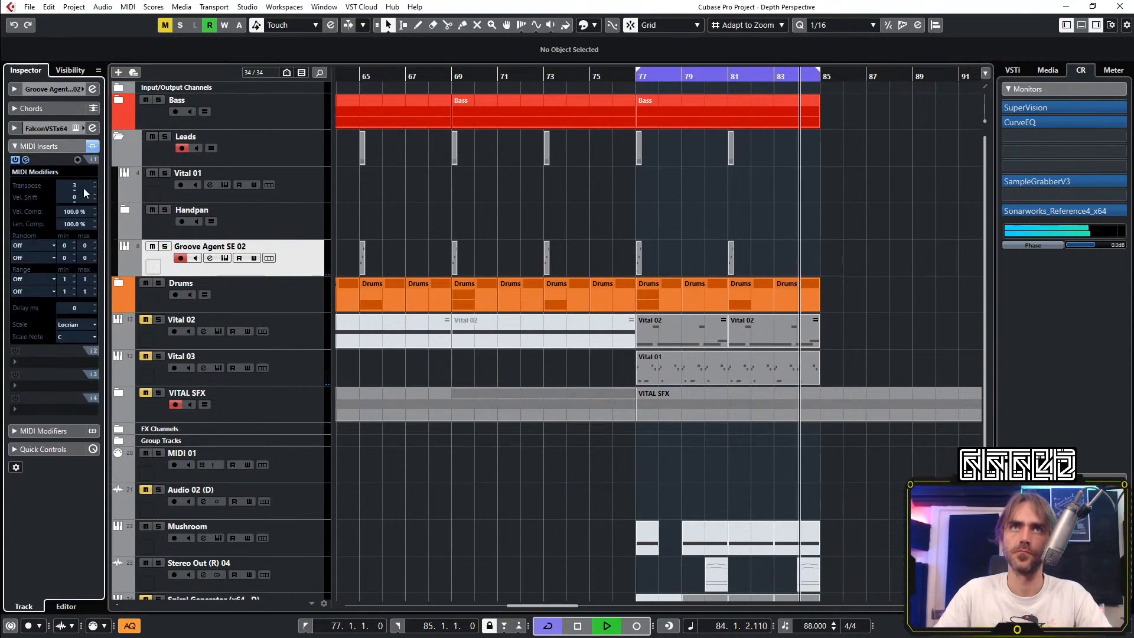
{"action": "key", "text": "space"}
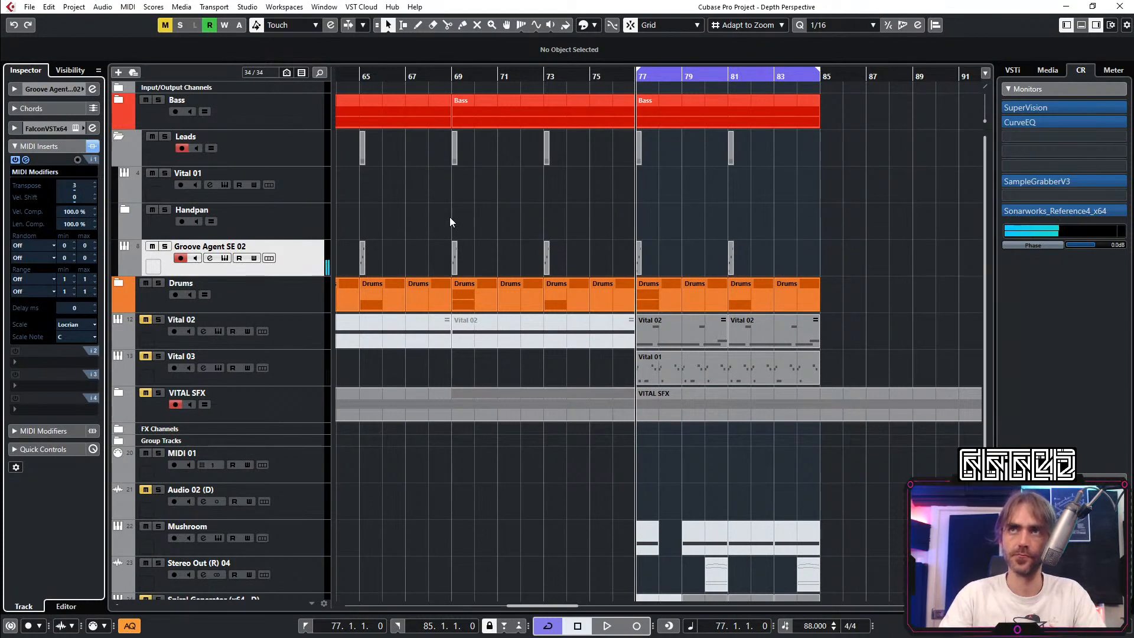
{"action": "scroll", "coordinate": [666, 263], "scroll_direction": "up", "scroll_amount": 2}
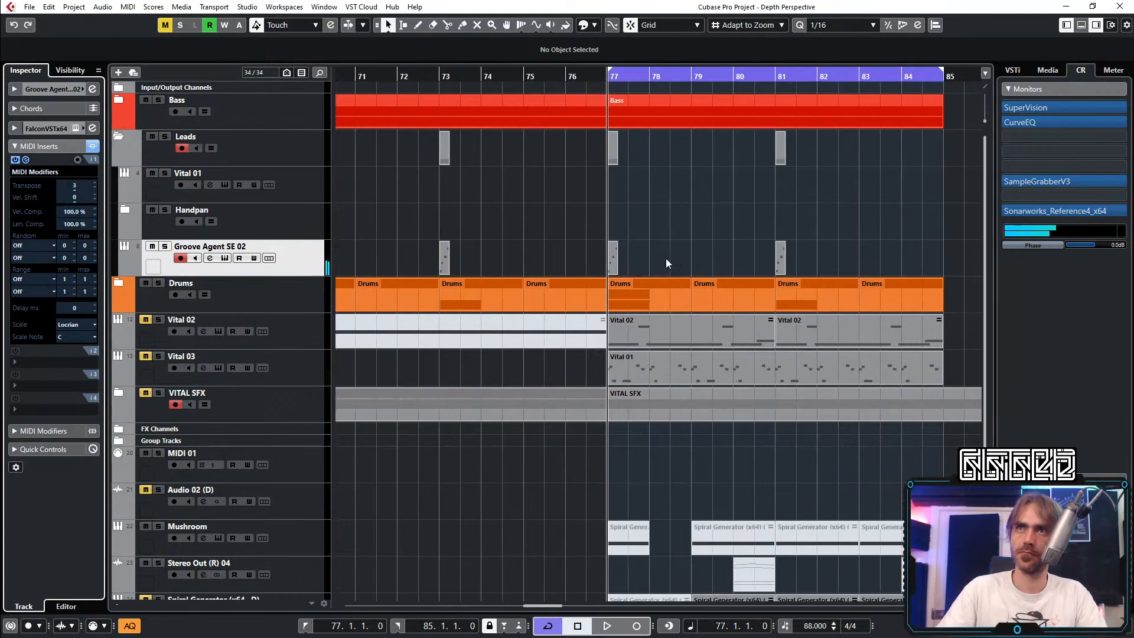
Step: Inspect the notes of the Groove Agent SE 02 part at bar 77 during playback and close the note editor
{"action": "double_click", "coordinate": [612, 261]}
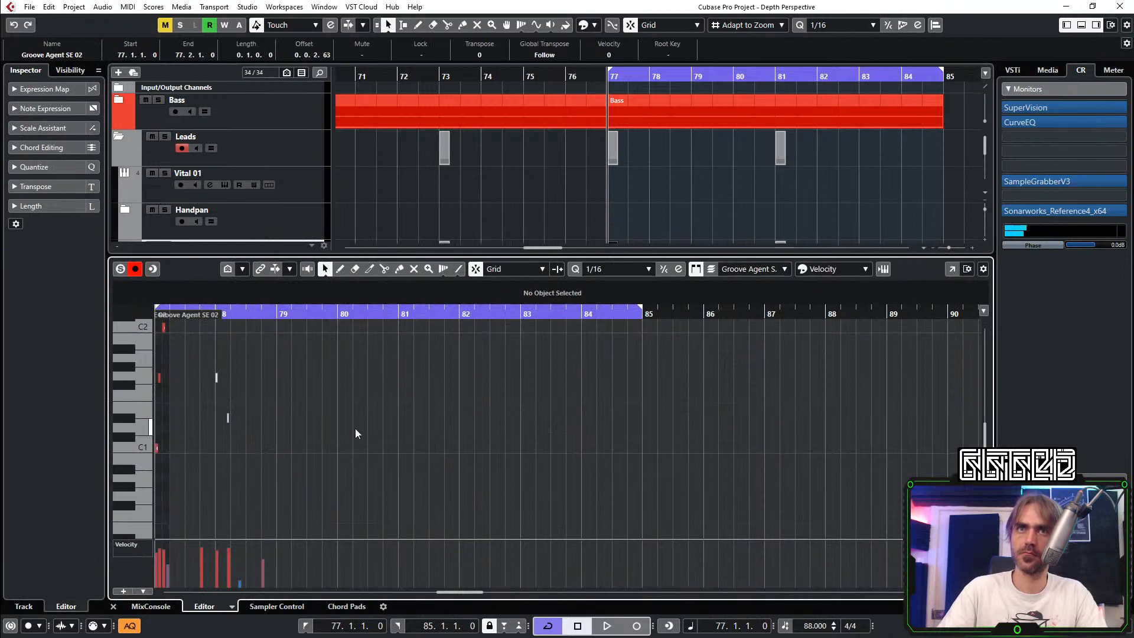
{"action": "scroll", "coordinate": [250, 429], "scroll_direction": "right", "scroll_amount": 2}
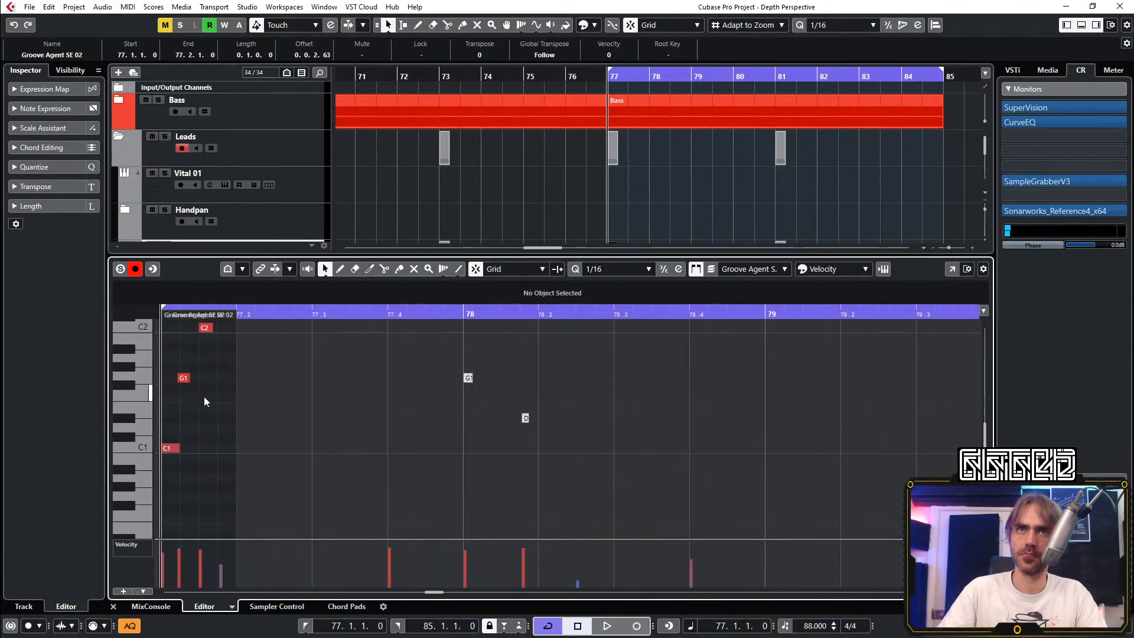
{"action": "scroll", "coordinate": [239, 396], "scroll_direction": "up", "scroll_amount": 1}
{"action": "scroll", "coordinate": [254, 399], "scroll_direction": "down", "scroll_amount": 5}
{"action": "key", "text": "space"}
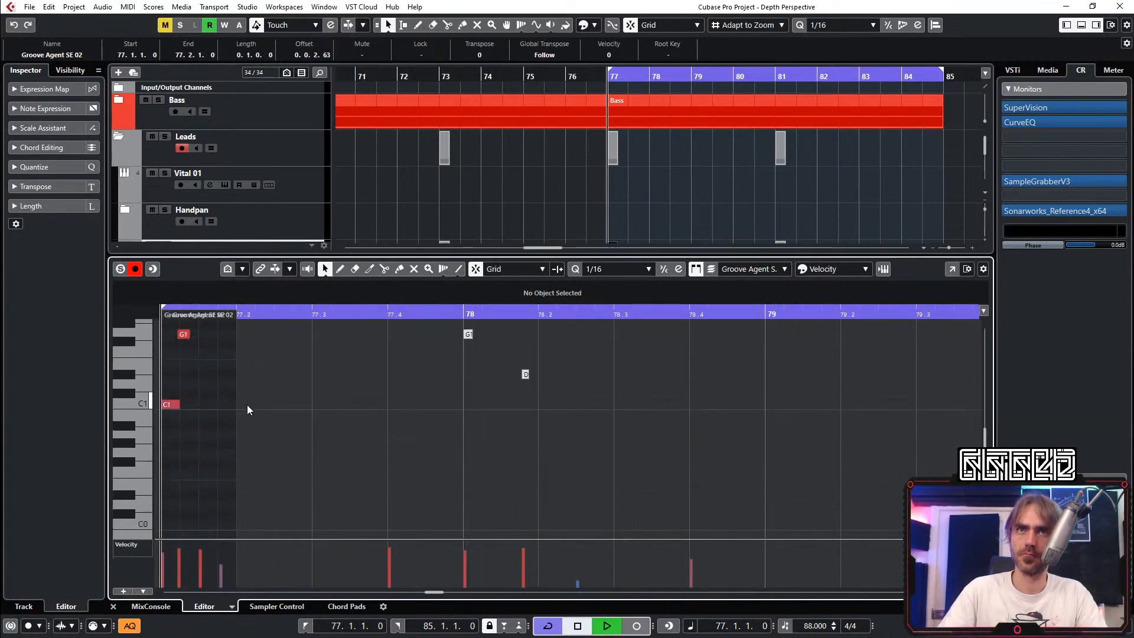
{"action": "key", "text": "ctrl+alt+e"}
{"action": "key", "text": "g"}
{"action": "key", "text": "g"}
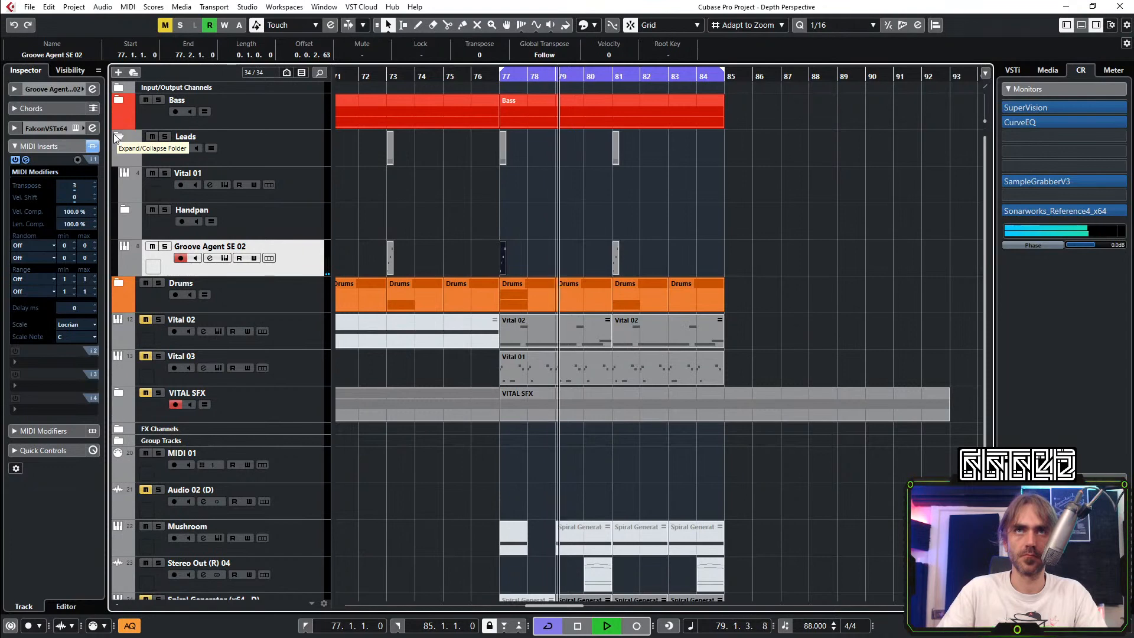
Step: Replay the section from bar 77 with Groove Agent SE 02 selected, and briefly solo the Bass folder
{"action": "key", "text": "space"}
{"action": "key", "text": "space"}
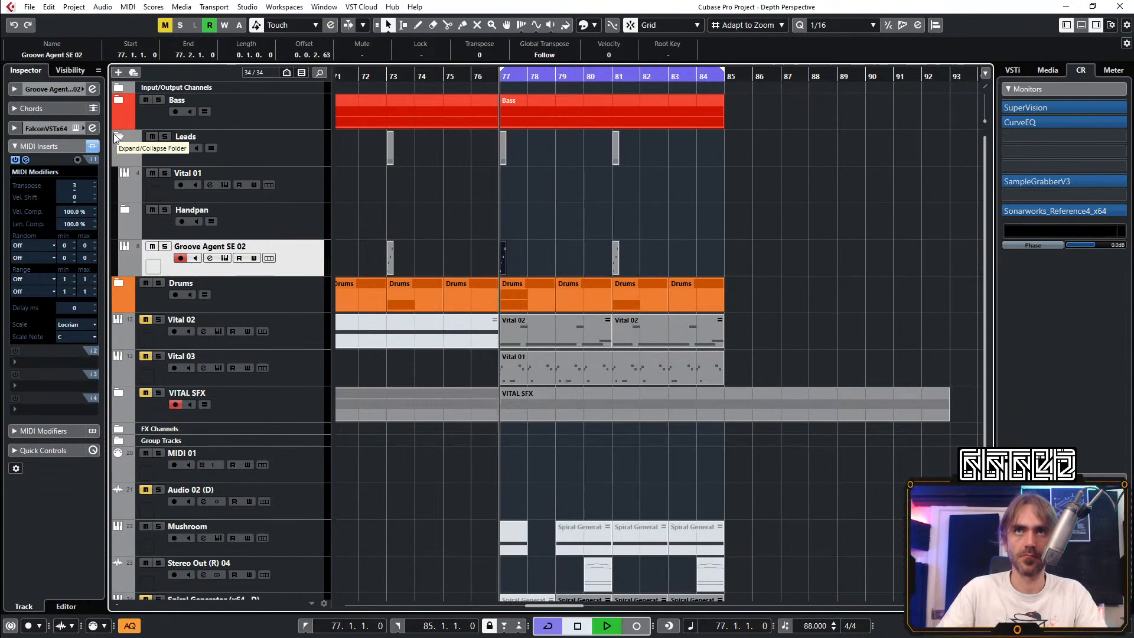
{"action": "left_click", "coordinate": [114, 133]}
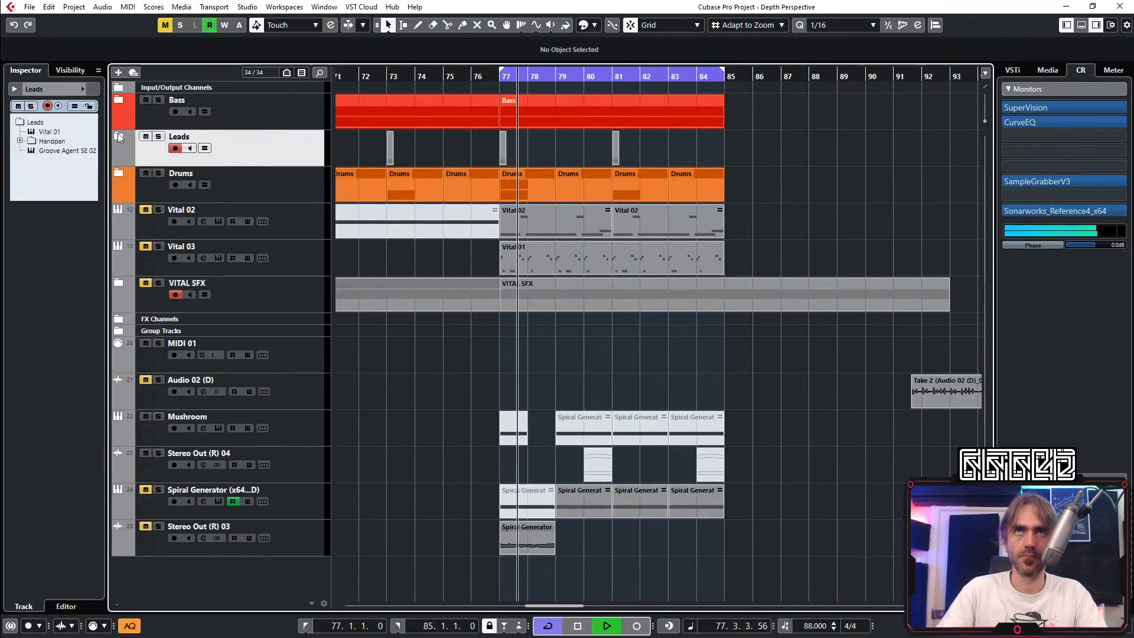
{"action": "left_click", "coordinate": [118, 135]}
{"action": "left_click", "coordinate": [296, 249]}
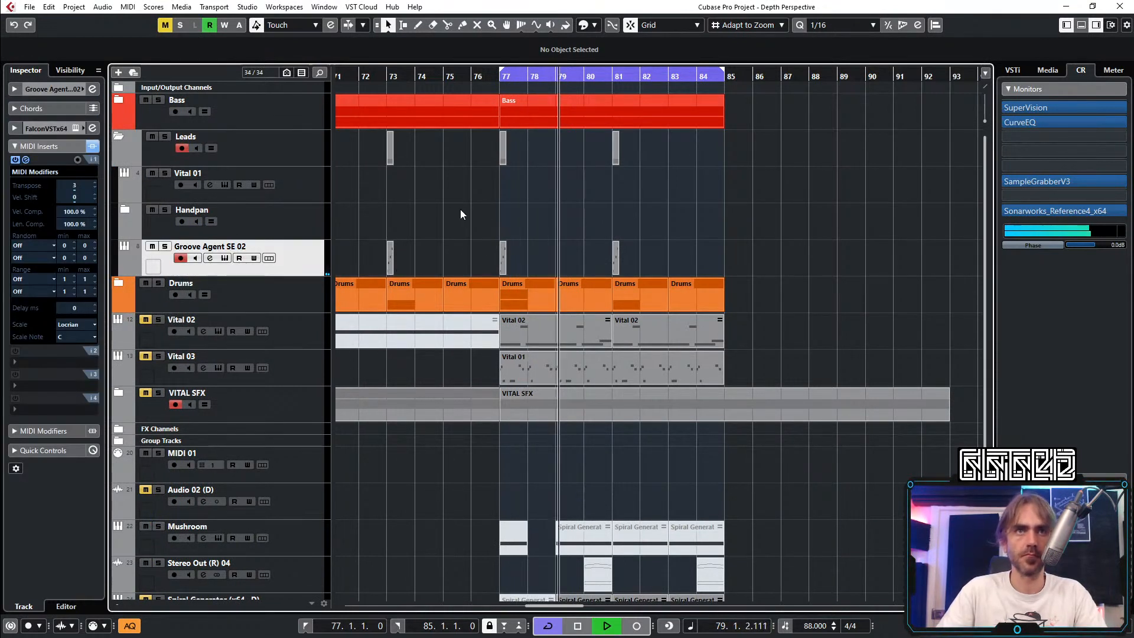
{"action": "key", "text": "space"}
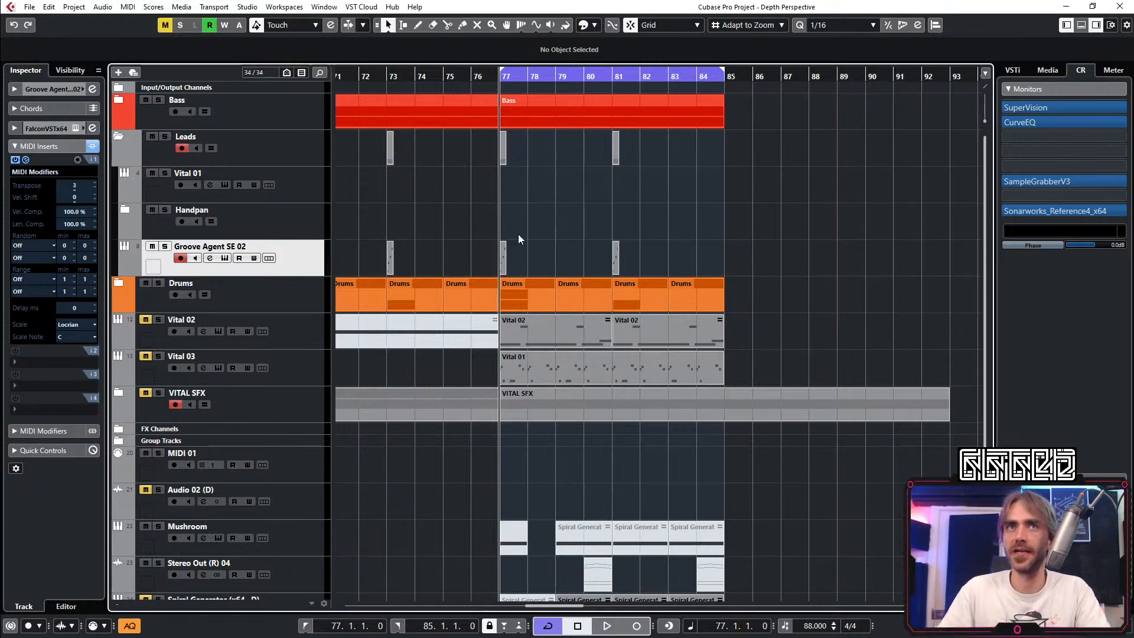
{"action": "left_click", "coordinate": [160, 101]}
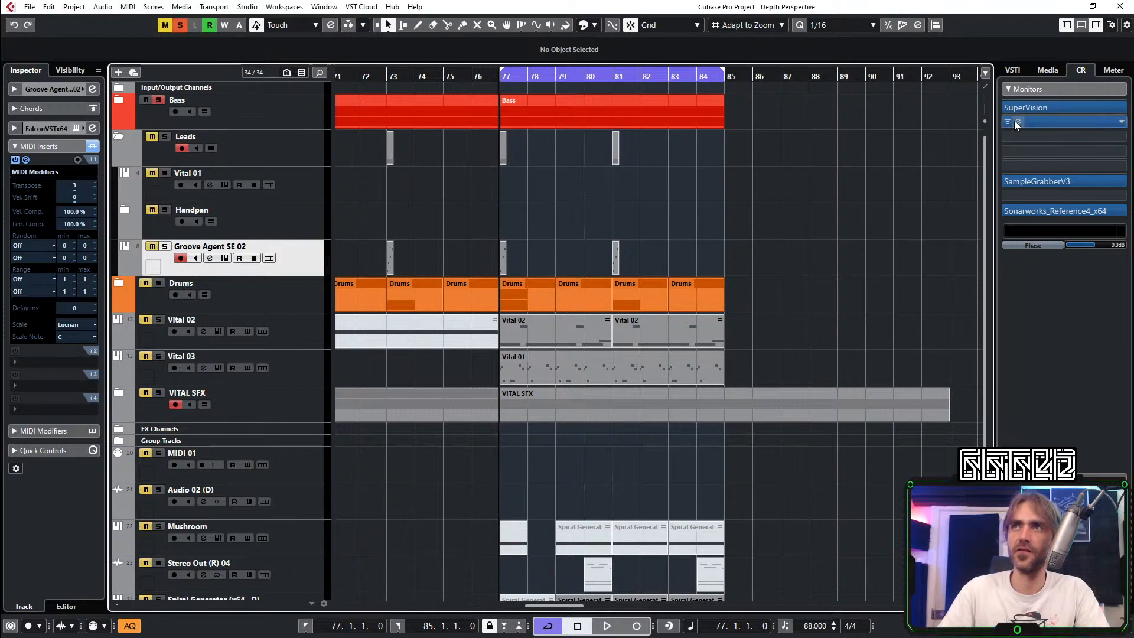
{"action": "left_click", "coordinate": [158, 100]}
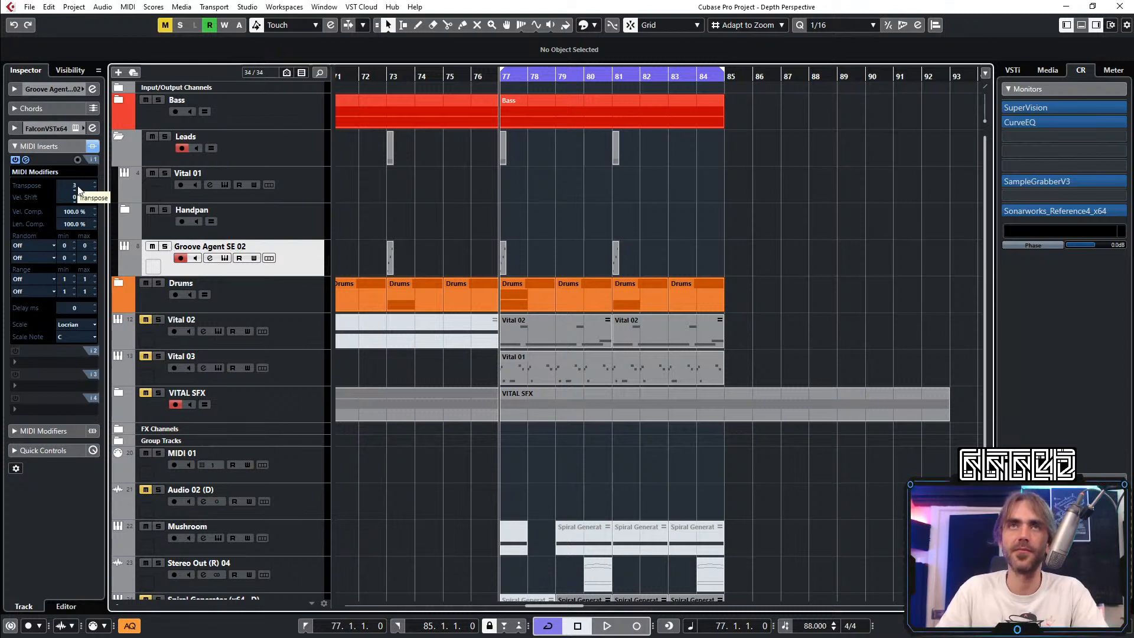
Step: Audition Groove Agent SE 02 from bar 77 with MIDI insert transposes of 5 and 2, and return it to 3
{"action": "key", "text": "space"}
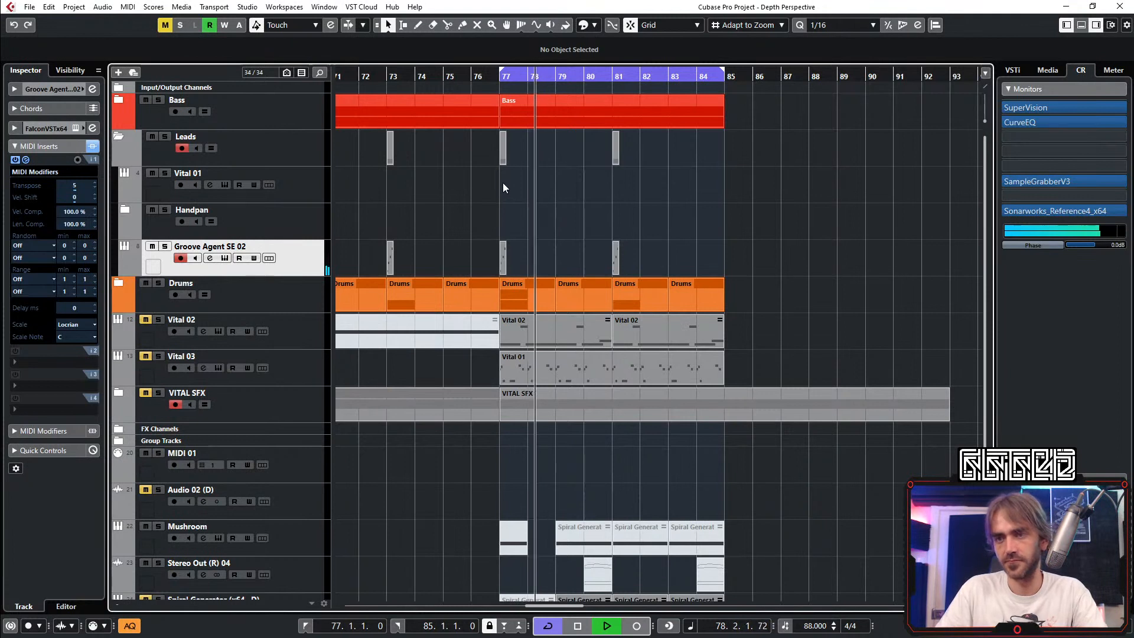
{"action": "key", "text": "space"}
{"action": "key", "text": "space"}
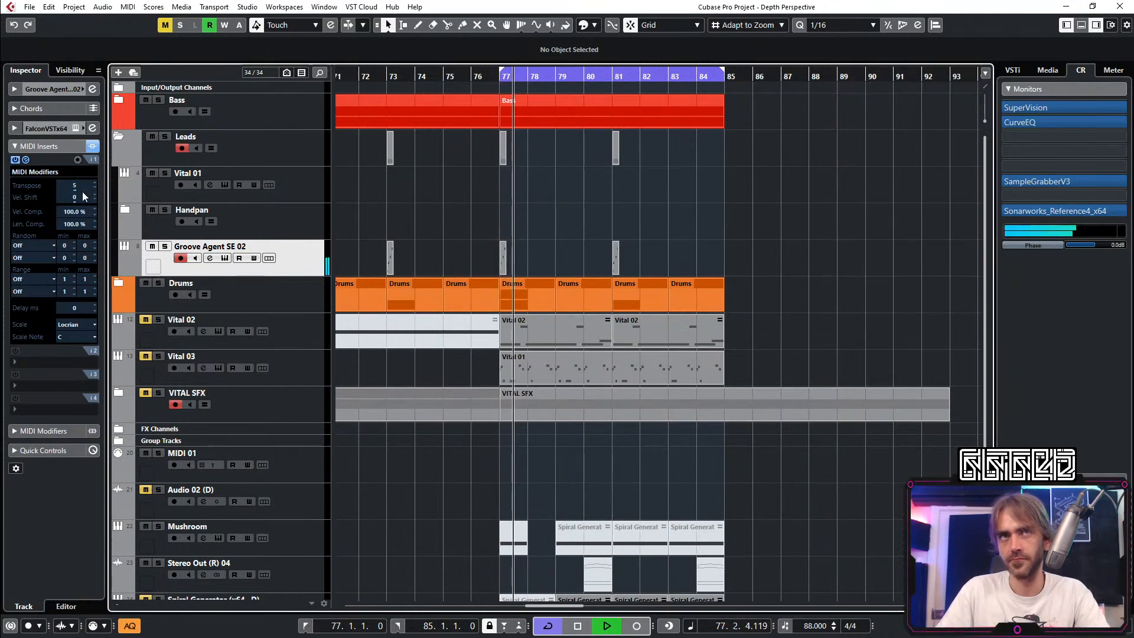
{"action": "scroll", "coordinate": [83, 191], "scroll_direction": "down", "scroll_amount": 2}
{"action": "key", "text": "space"}
{"action": "key", "text": "space"}
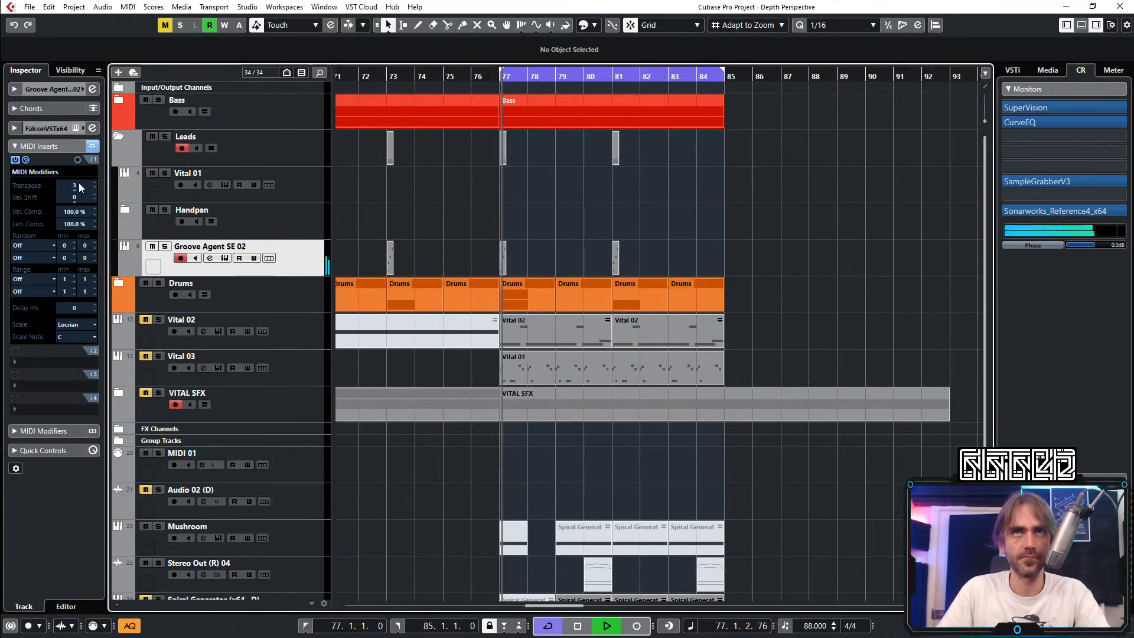
{"action": "key", "text": "space"}
{"action": "scroll", "coordinate": [77, 188], "scroll_direction": "down", "scroll_amount": 1}
{"action": "key", "text": "space"}
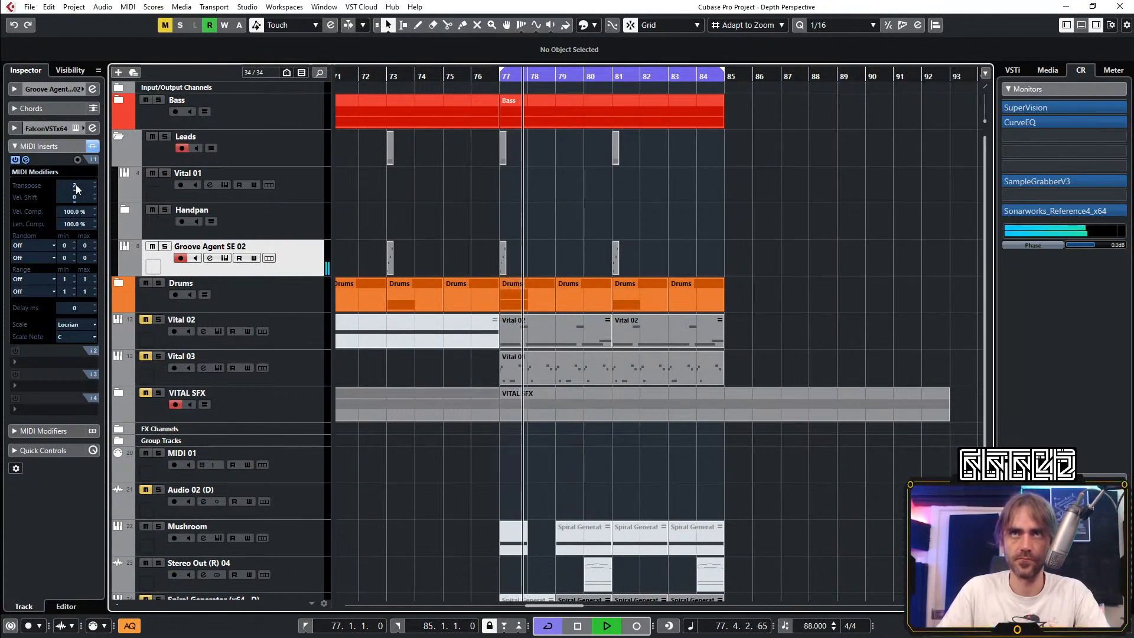
{"action": "key", "text": "space"}
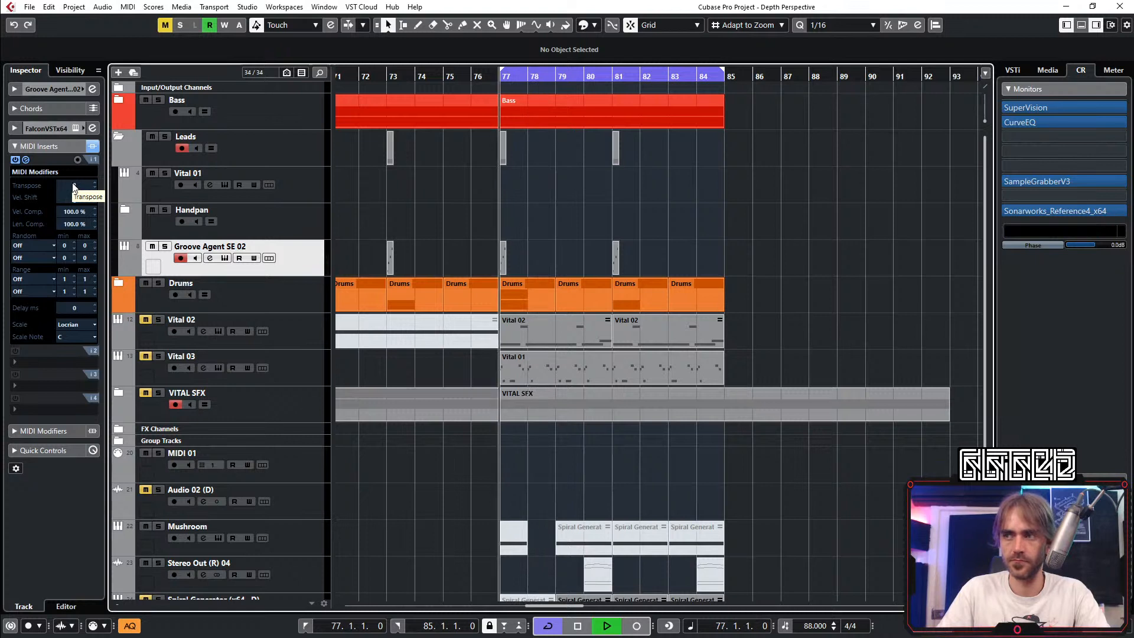
{"action": "key", "text": "space"}
{"action": "scroll", "coordinate": [73, 187], "scroll_direction": "up", "scroll_amount": 3}
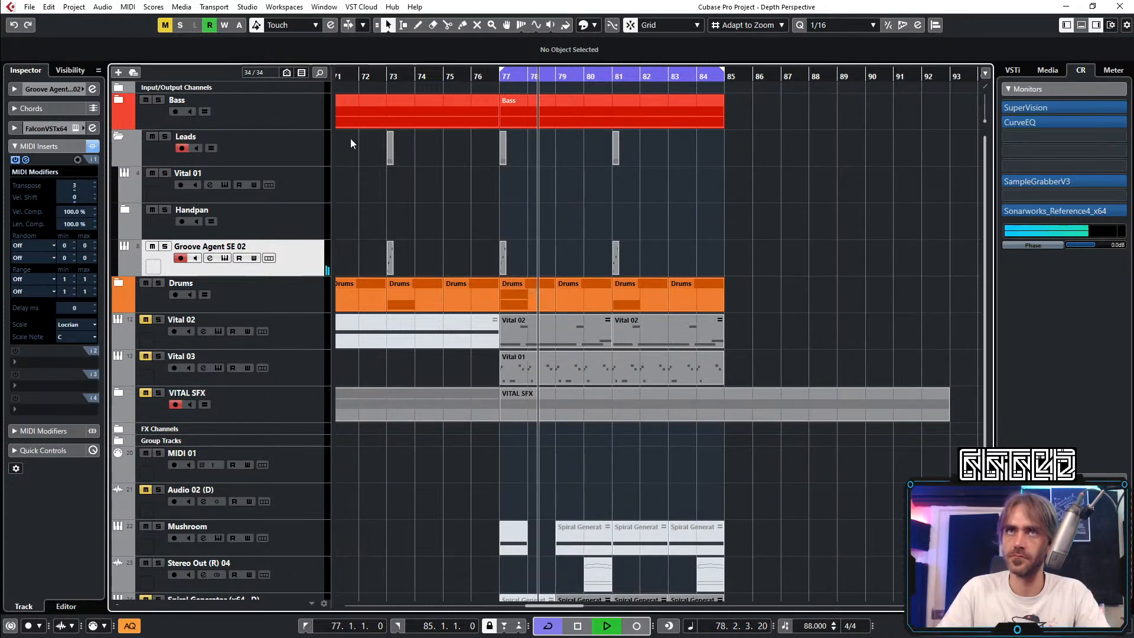
Step: Collapse the Leads folder and mute it while the section plays
{"action": "left_click", "coordinate": [121, 136]}
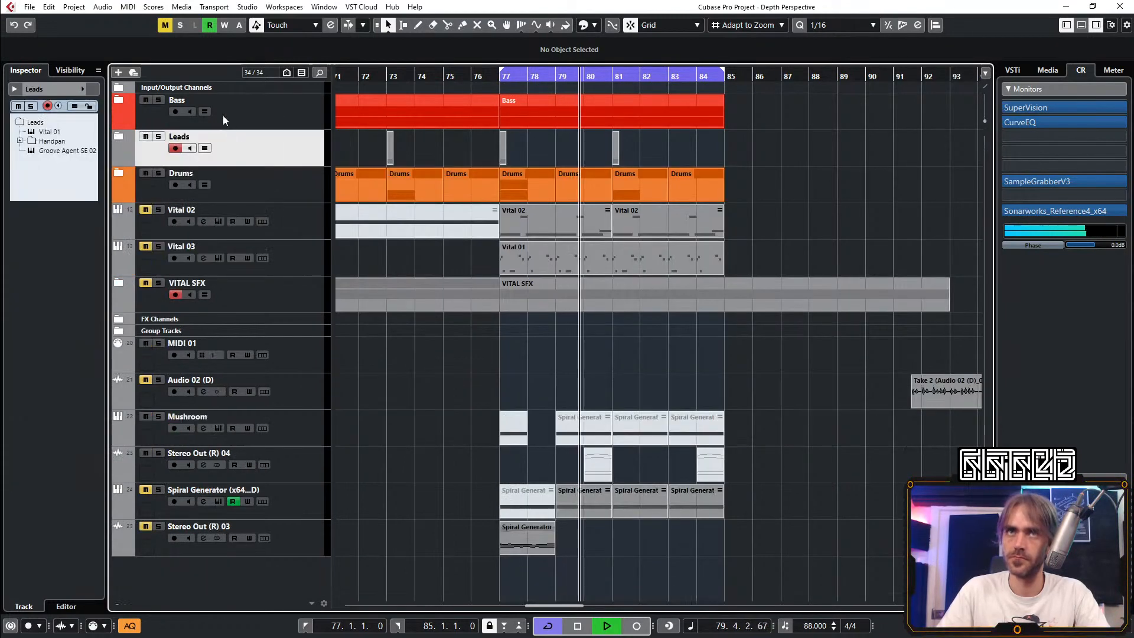
{"action": "left_click", "coordinate": [1018, 124]}
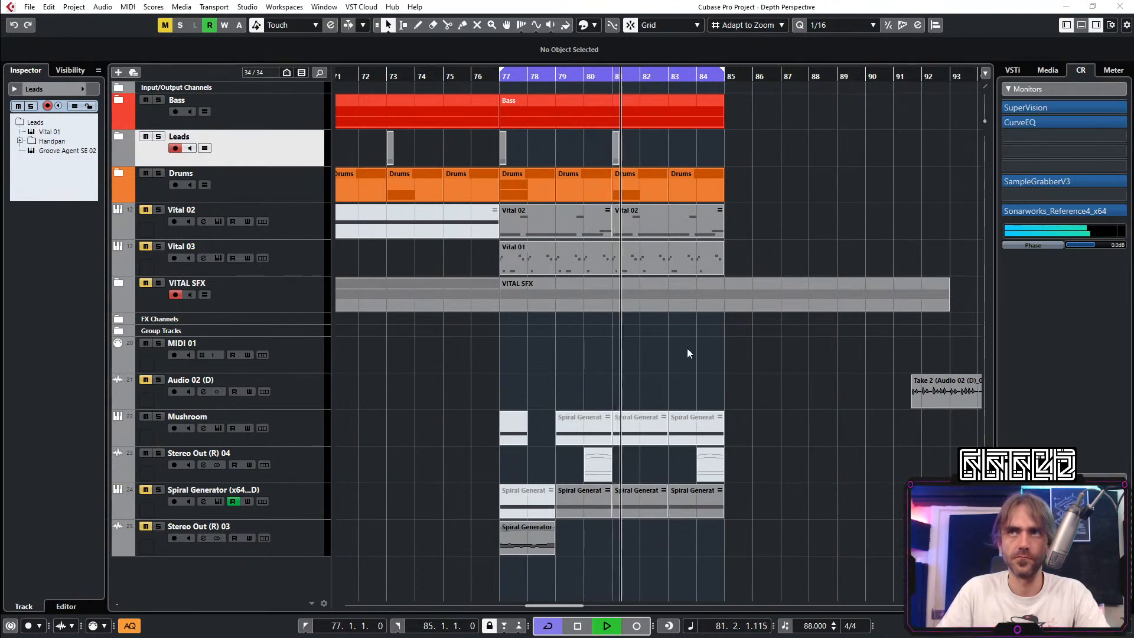
{"action": "left_click", "coordinate": [144, 136]}
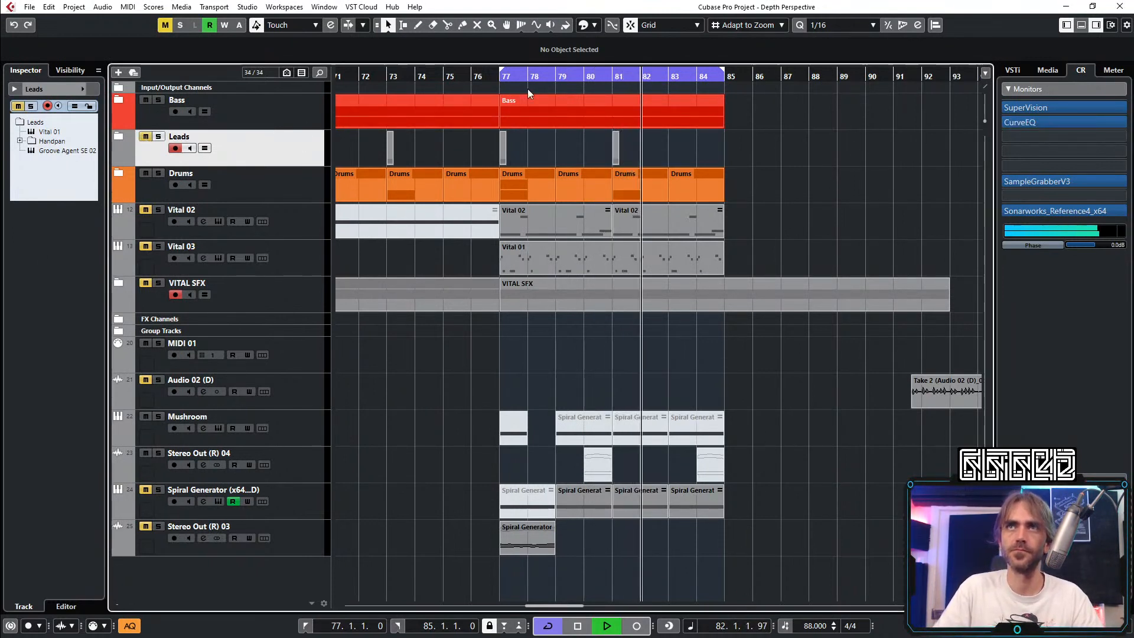
Step: Set the playback loop to bar 80 only, from 80.1.1.0 to 81.1.1.0
{"action": "left_click", "coordinate": [512, 86]}
{"action": "key", "text": "h"}
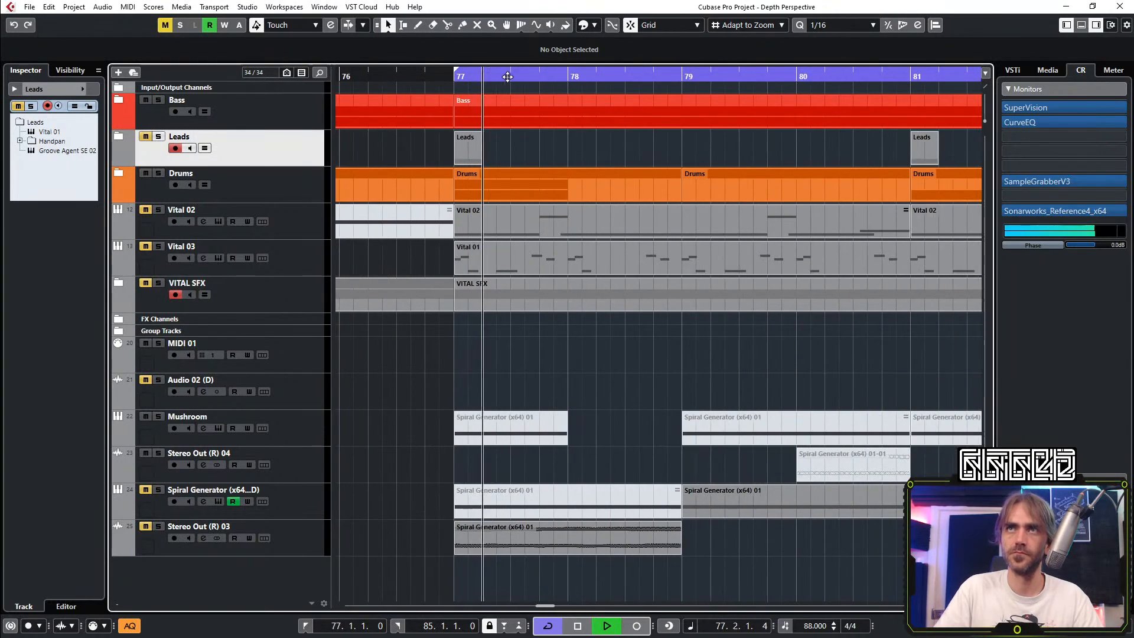
{"action": "key", "text": "h"}
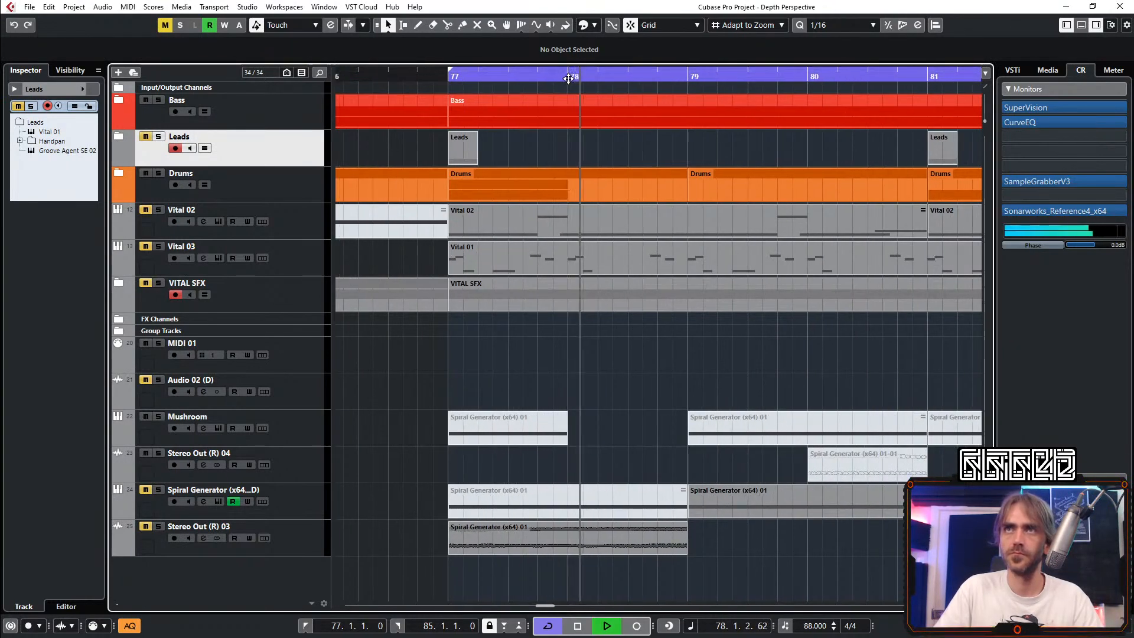
{"action": "key", "text": "g"}
{"action": "key", "text": "g"}
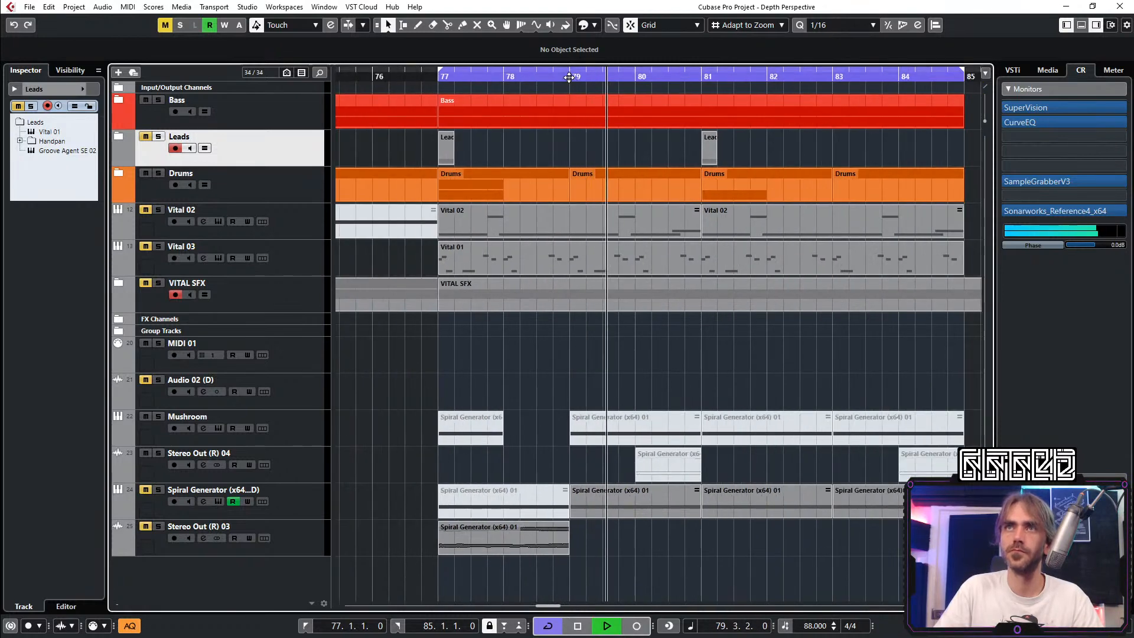
{"action": "left_click", "coordinate": [638, 83], "text": "ctrl"}
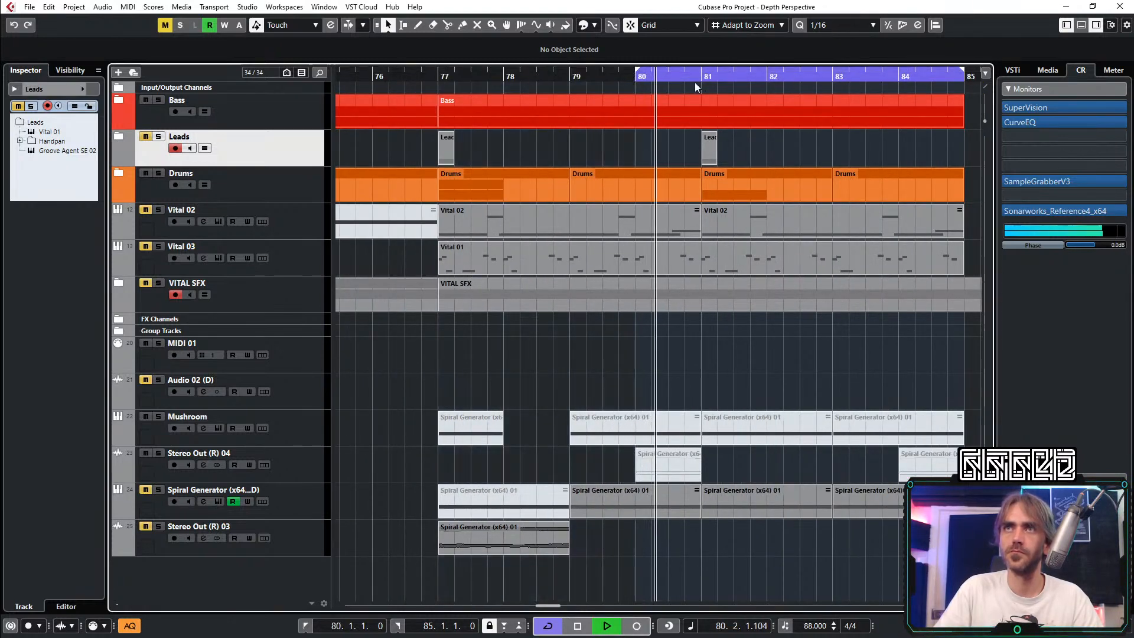
{"action": "left_click", "coordinate": [698, 82], "text": "alt"}
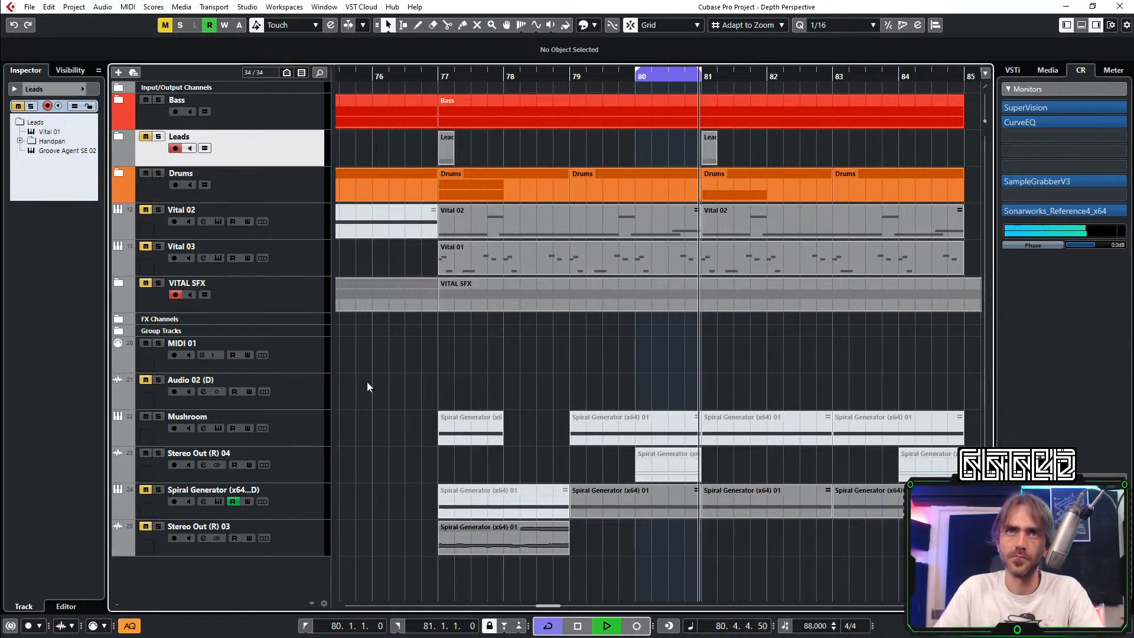
Step: Add a new instrument track with Vital below the Audio 02 (D) track
{"action": "right_click", "coordinate": [300, 395]}
{"action": "mouse_move", "coordinate": [400, 116]}
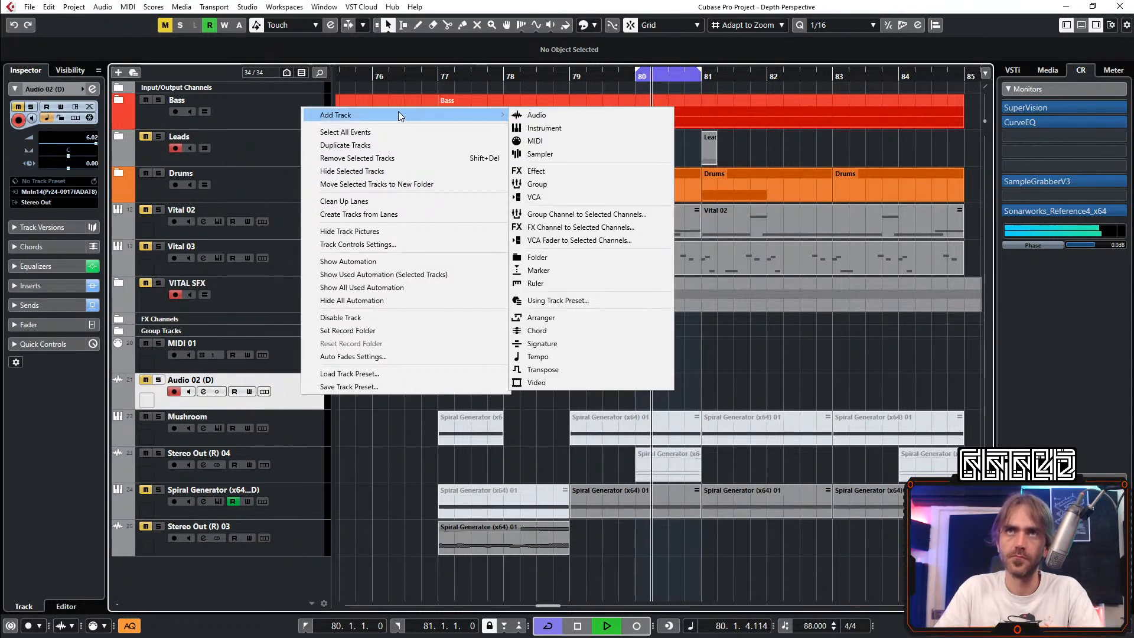
{"action": "left_click", "coordinate": [579, 129]}
{"action": "left_click", "coordinate": [541, 373]}
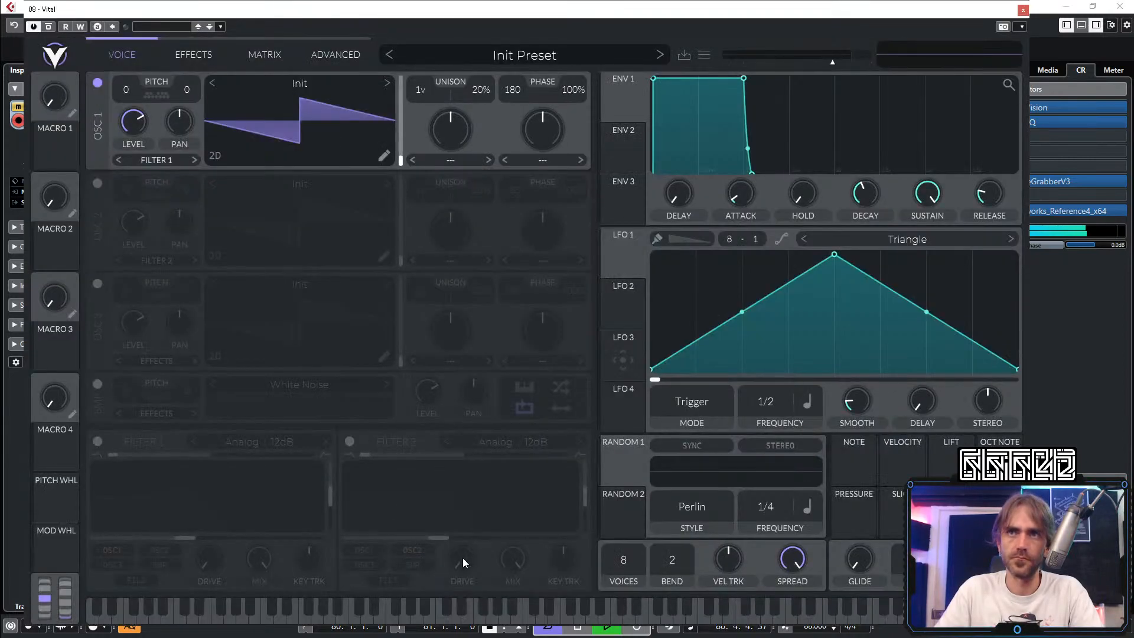
Step: Load the Basic Shapes wavetable into oscillator 1 and set its pitch transpose to -12
{"action": "left_click", "coordinate": [313, 83]}
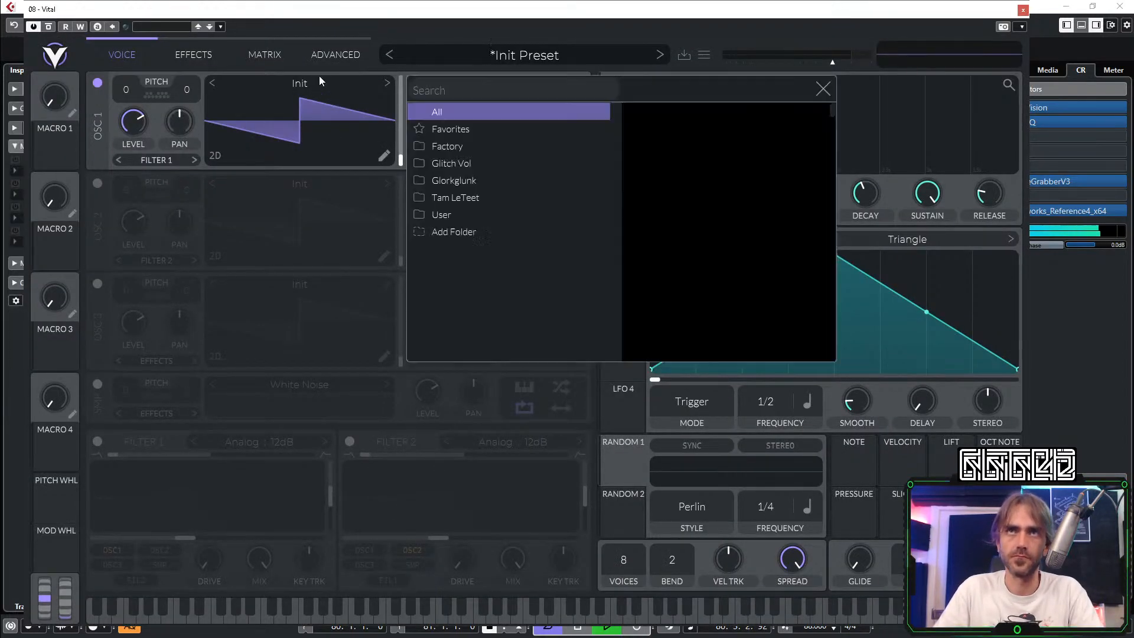
{"action": "left_click", "coordinate": [680, 112]}
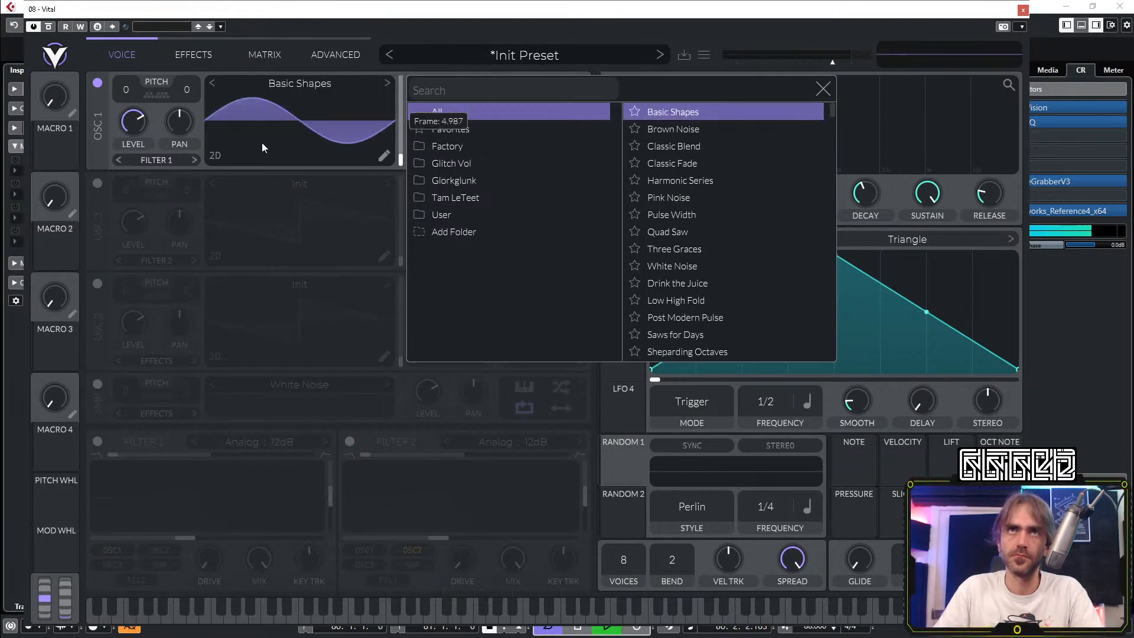
{"action": "left_click_drag", "start_coordinate": [141, 90], "coordinate": [121, 103]}
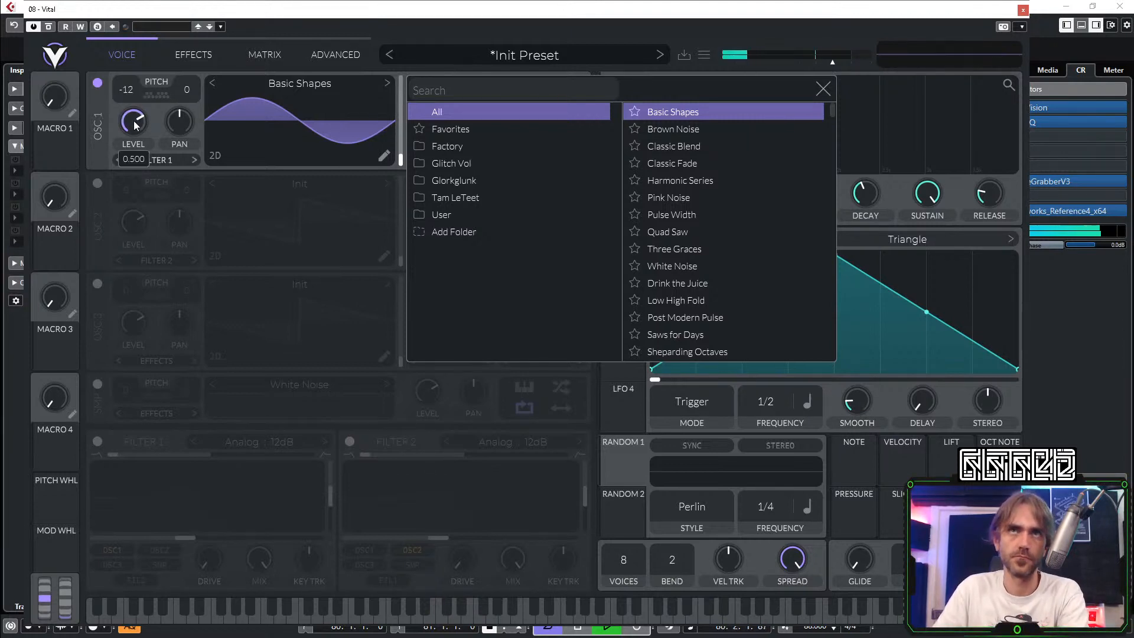
Step: Lower oscillator 1's level to 0.208, then close the wavetable browser and the Vital window
{"action": "mouse_move", "coordinate": [130, 133]}
{"action": "left_click_drag", "start_coordinate": [130, 133], "coordinate": [122, 153]}
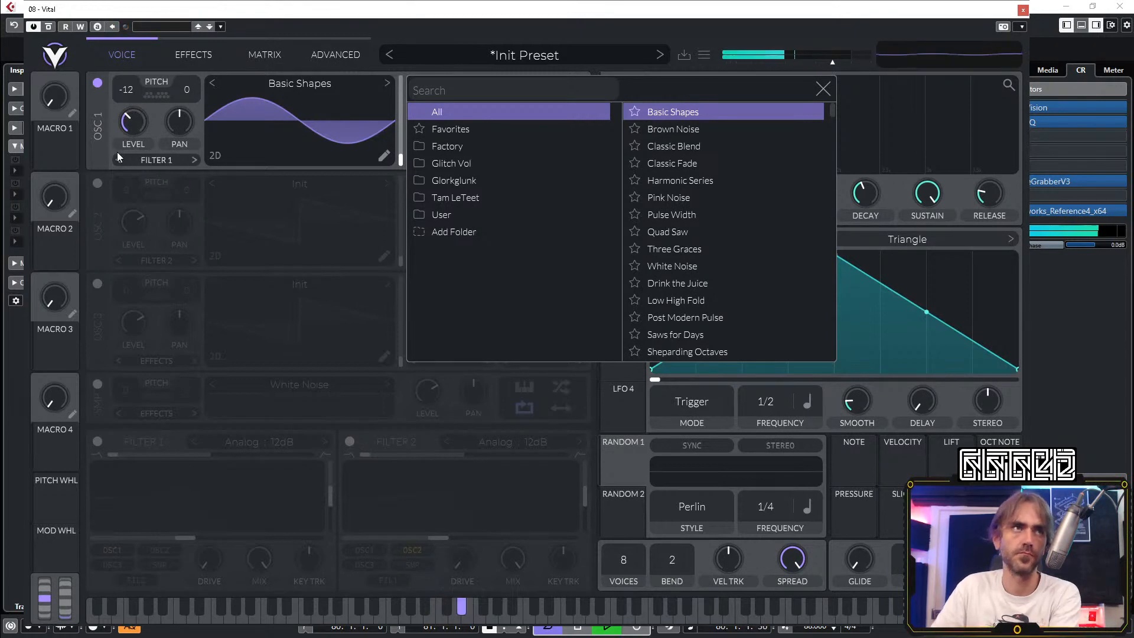
{"action": "mouse_move", "coordinate": [145, 118]}
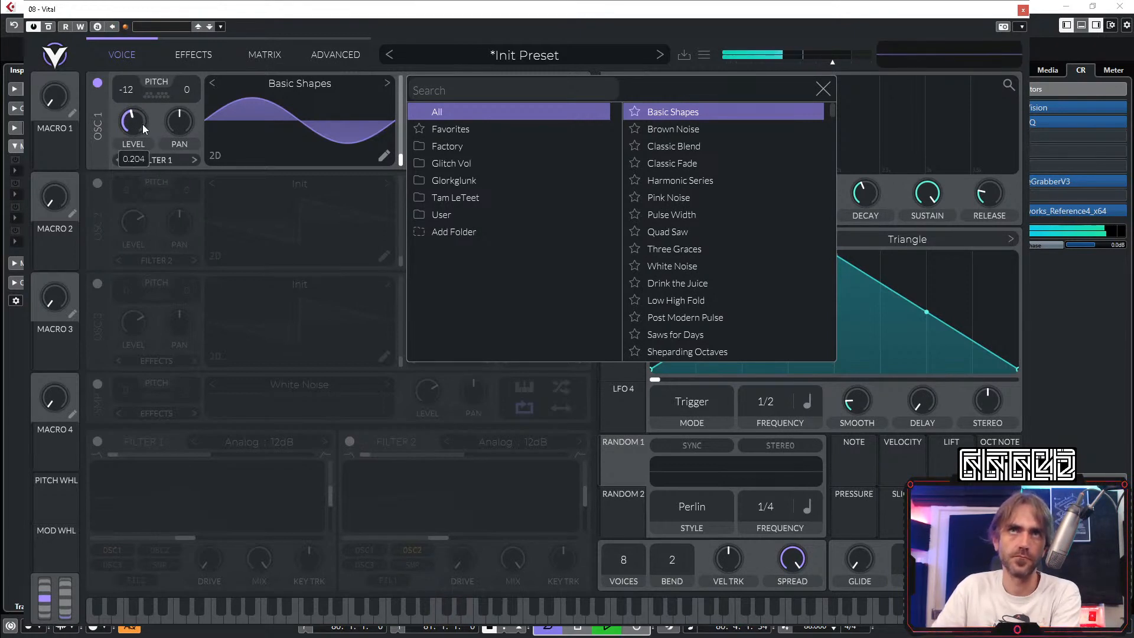
{"action": "left_click_drag", "start_coordinate": [138, 116], "coordinate": [133, 127]}
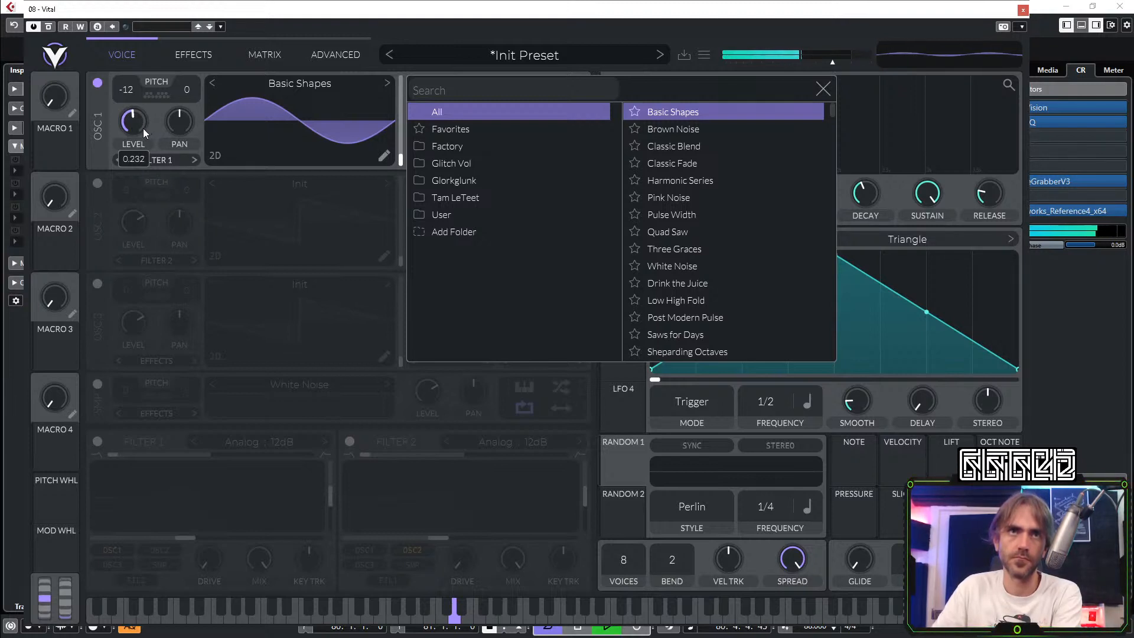
{"action": "left_click_drag", "start_coordinate": [137, 121], "coordinate": [133, 125]}
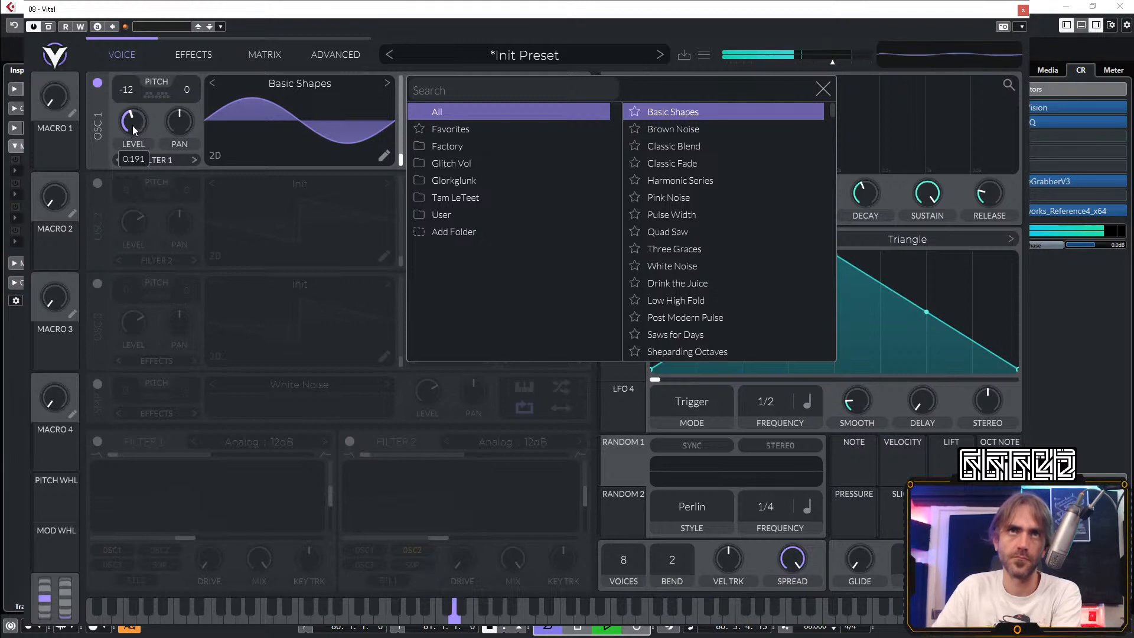
{"action": "scroll", "coordinate": [137, 122], "scroll_direction": "up", "scroll_amount": 2}
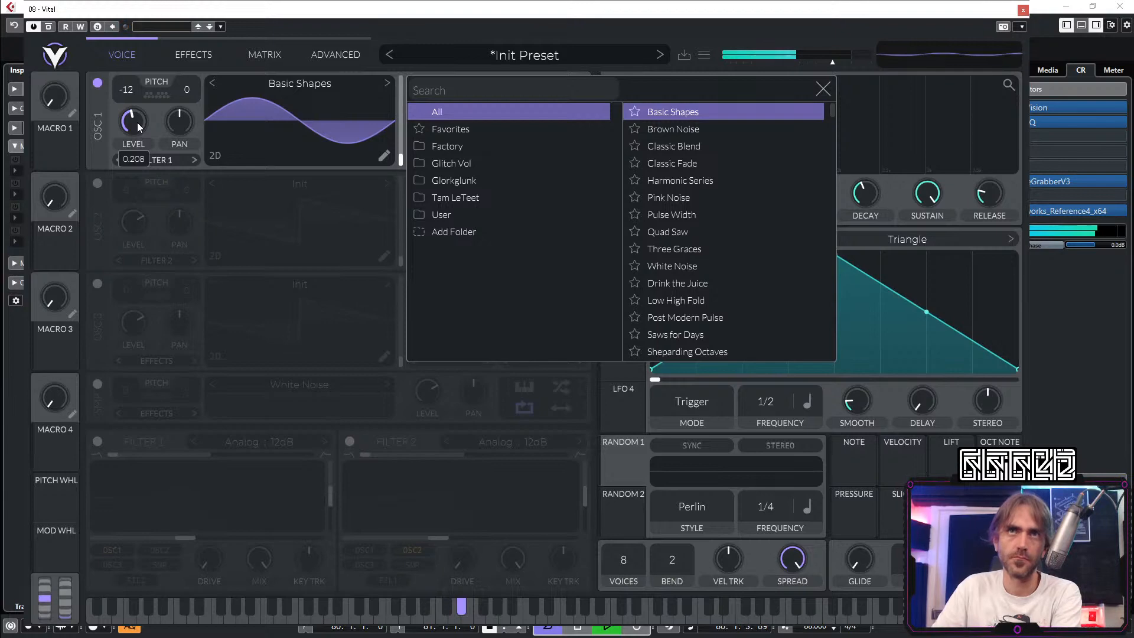
{"action": "left_click", "coordinate": [825, 89]}
{"action": "left_click", "coordinate": [1023, 11]}
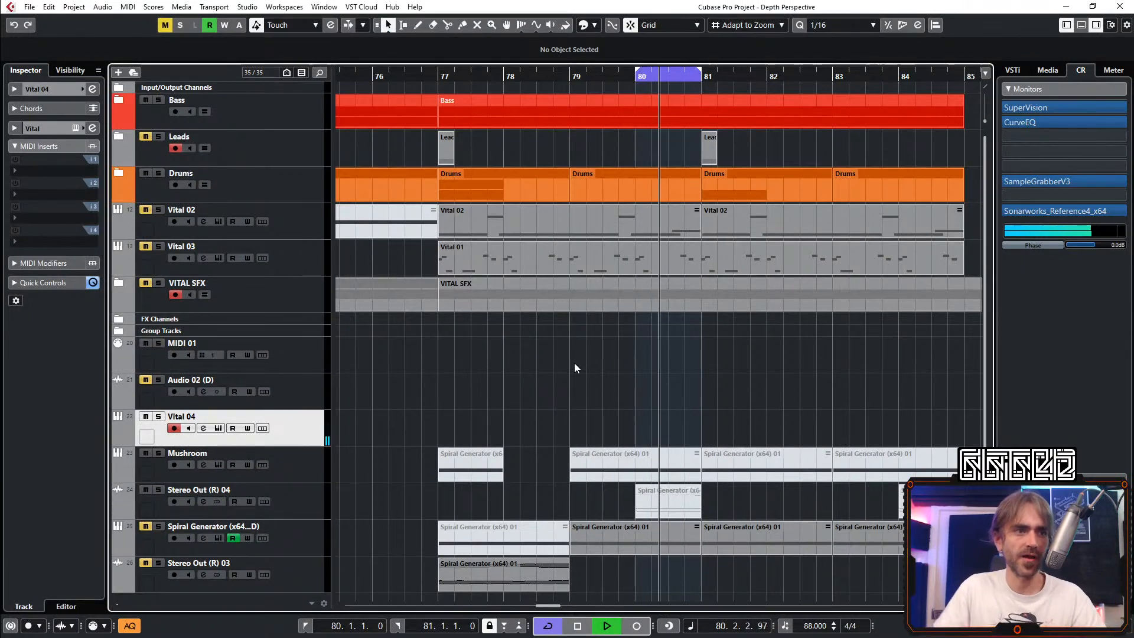
Step: Stop playback, show the Vital 03 track's MIDI modifiers to check its transpose, and resume playback
{"action": "key", "text": "space"}
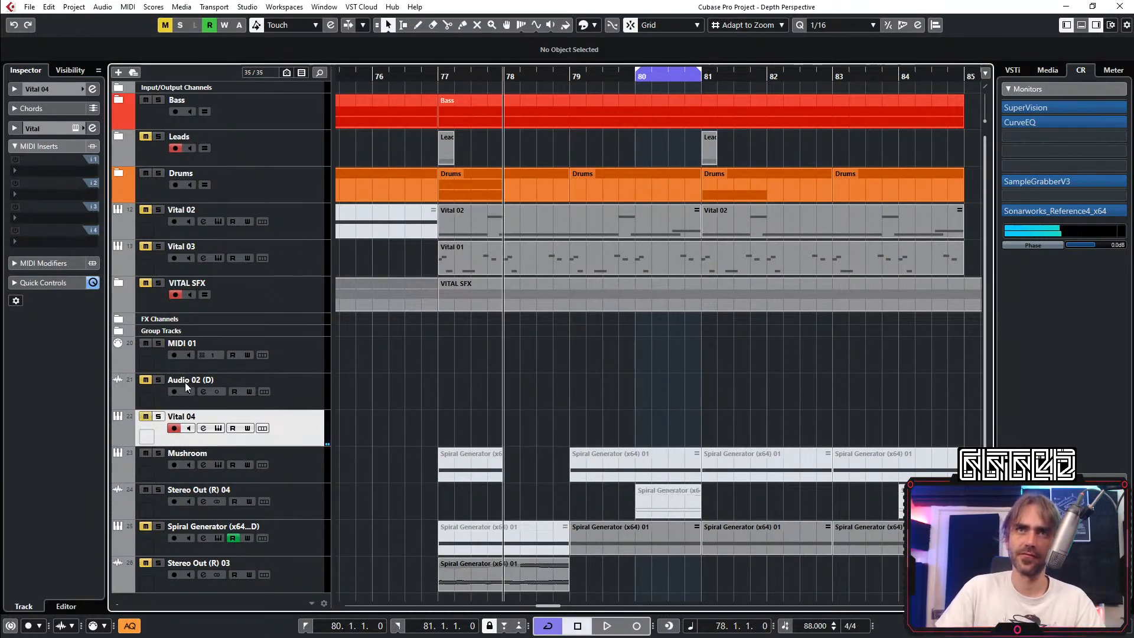
{"action": "left_click", "coordinate": [296, 260]}
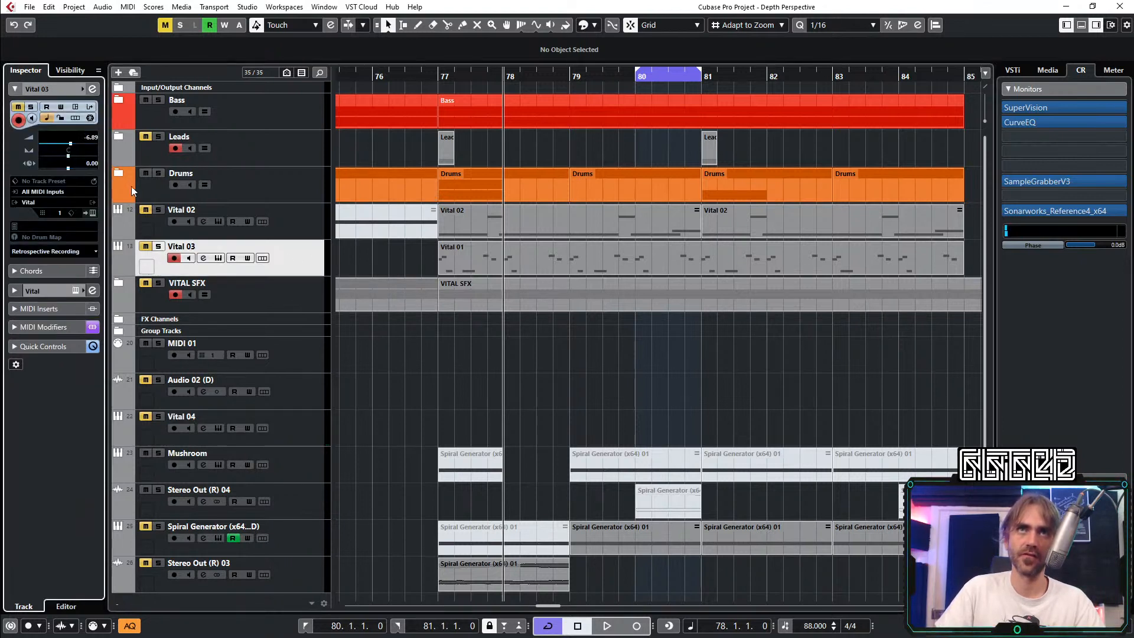
{"action": "left_click", "coordinate": [53, 263]}
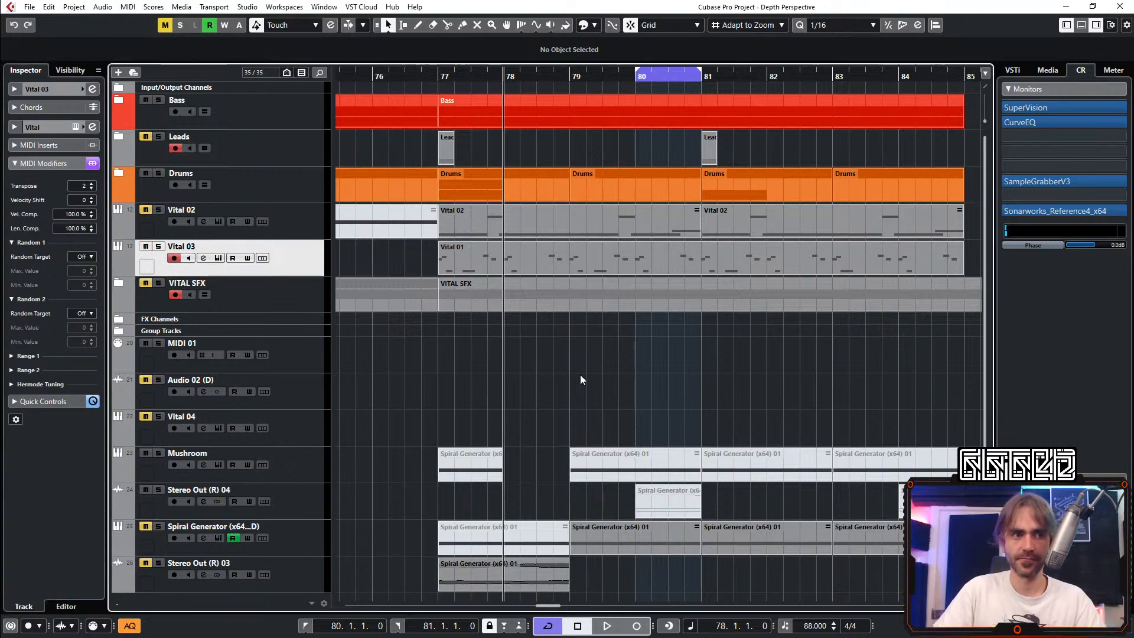
{"action": "key", "text": "space"}
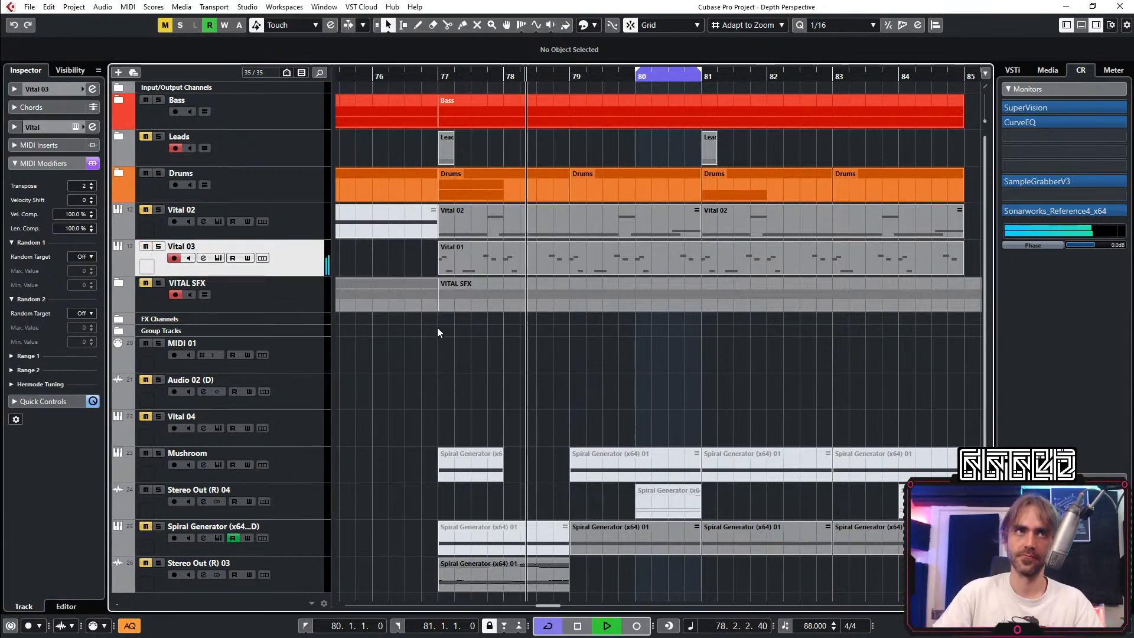
Step: Set the playback loop from 77.1.1.0 to 85.1.1.0 and stop playback
{"action": "key", "text": "g"}
{"action": "key", "text": "g"}
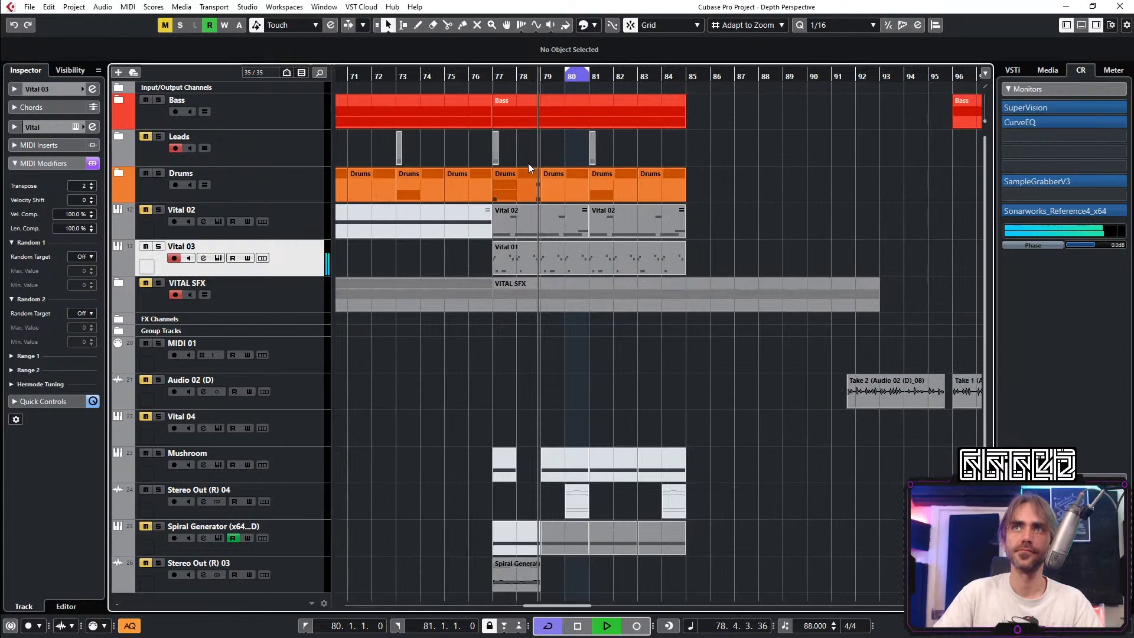
{"action": "left_click", "coordinate": [491, 81], "text": "ctrl"}
{"action": "left_click", "coordinate": [691, 77], "text": "alt"}
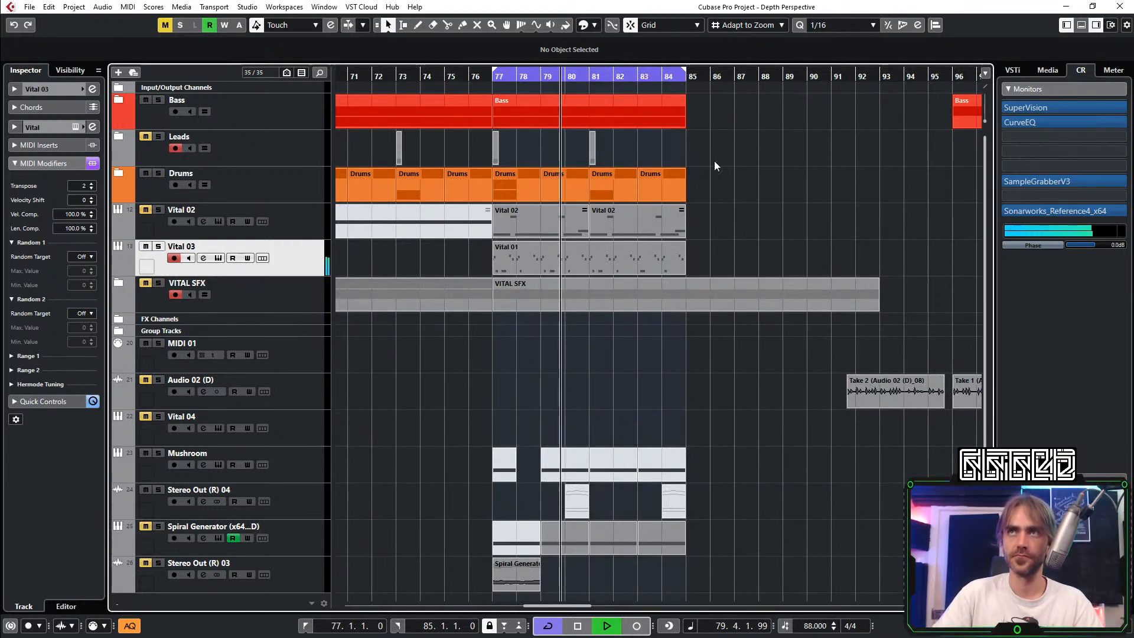
{"action": "key", "text": "space"}
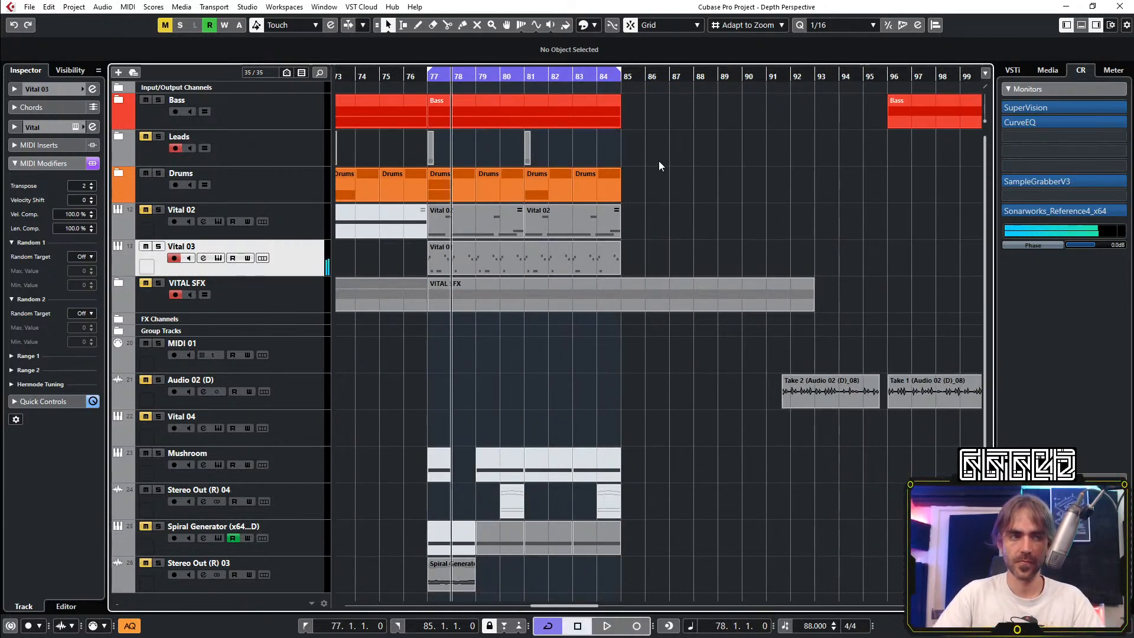
Step: Expand the Leads folder and set the Groove Agent SE 02 track's MIDI insert transpose to 2
{"action": "left_click", "coordinate": [189, 146]}
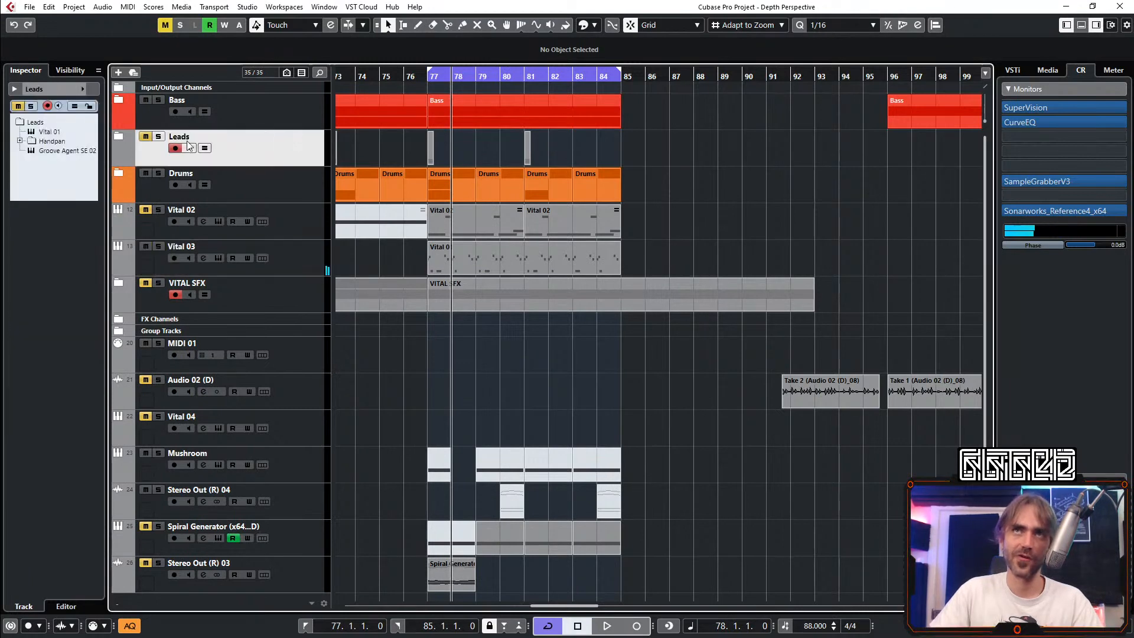
{"action": "left_click", "coordinate": [116, 140]}
{"action": "left_click", "coordinate": [300, 271]}
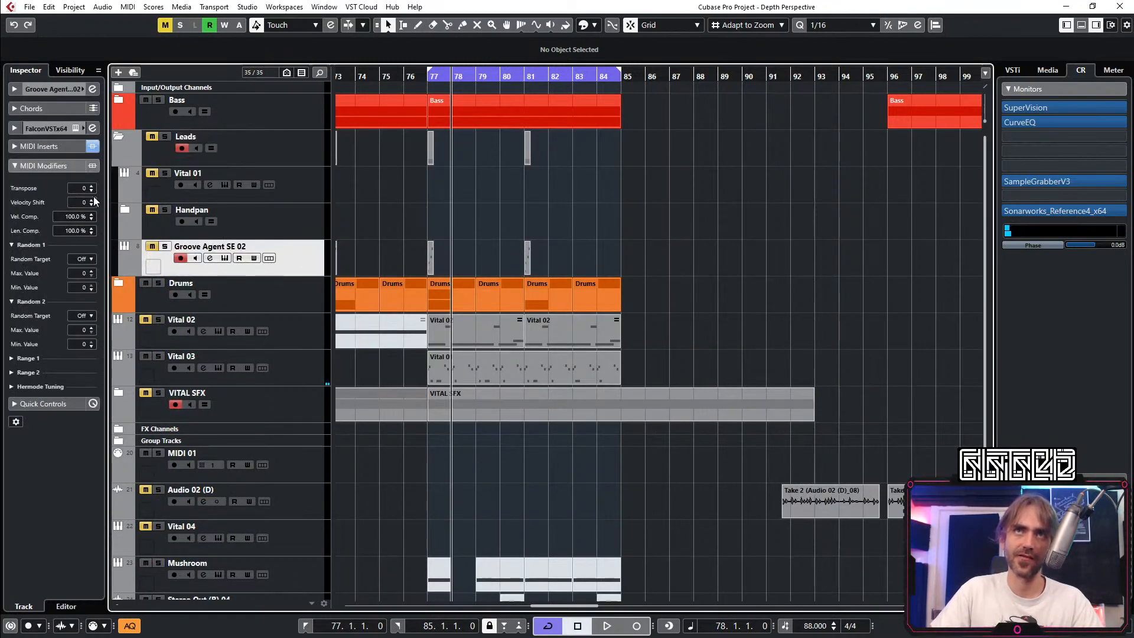
{"action": "left_click", "coordinate": [19, 147]}
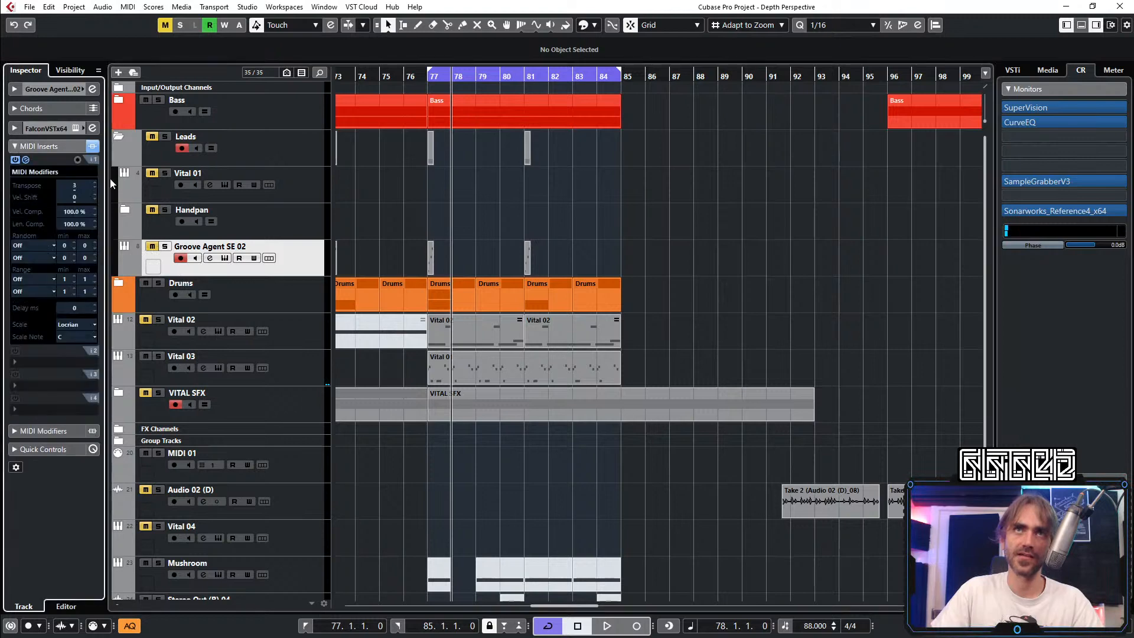
{"action": "scroll", "coordinate": [79, 186], "scroll_direction": "down", "scroll_amount": 1}
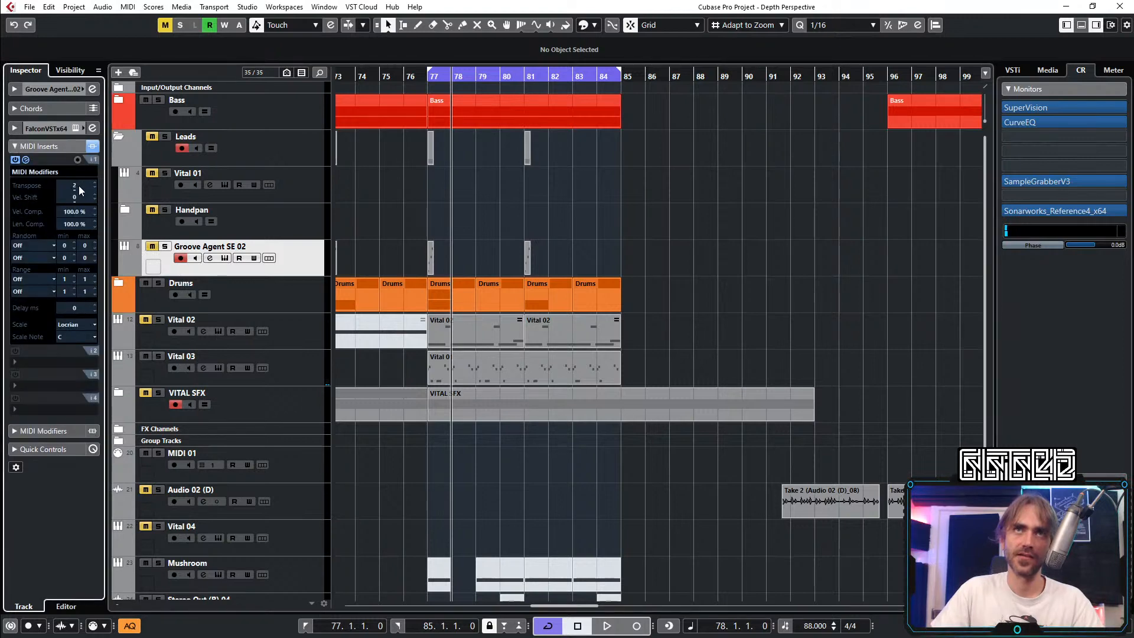
Step: Collapse and unmute the Leads folder, then restart playback from bar 77
{"action": "left_click", "coordinate": [119, 137]}
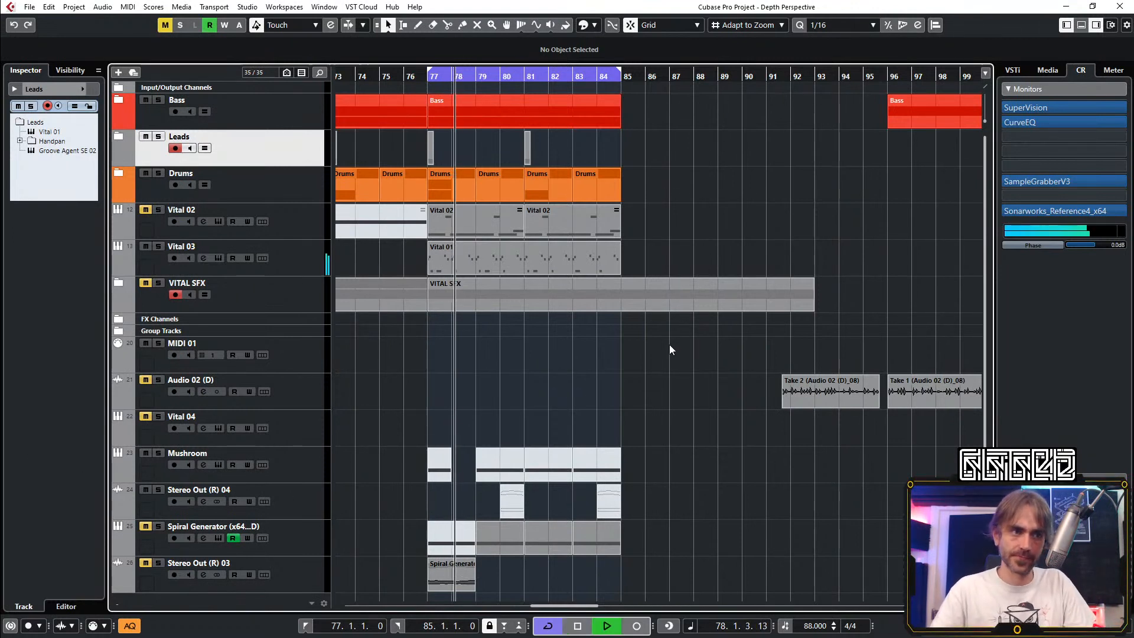
{"action": "key", "text": "space"}
{"action": "key", "text": "space"}
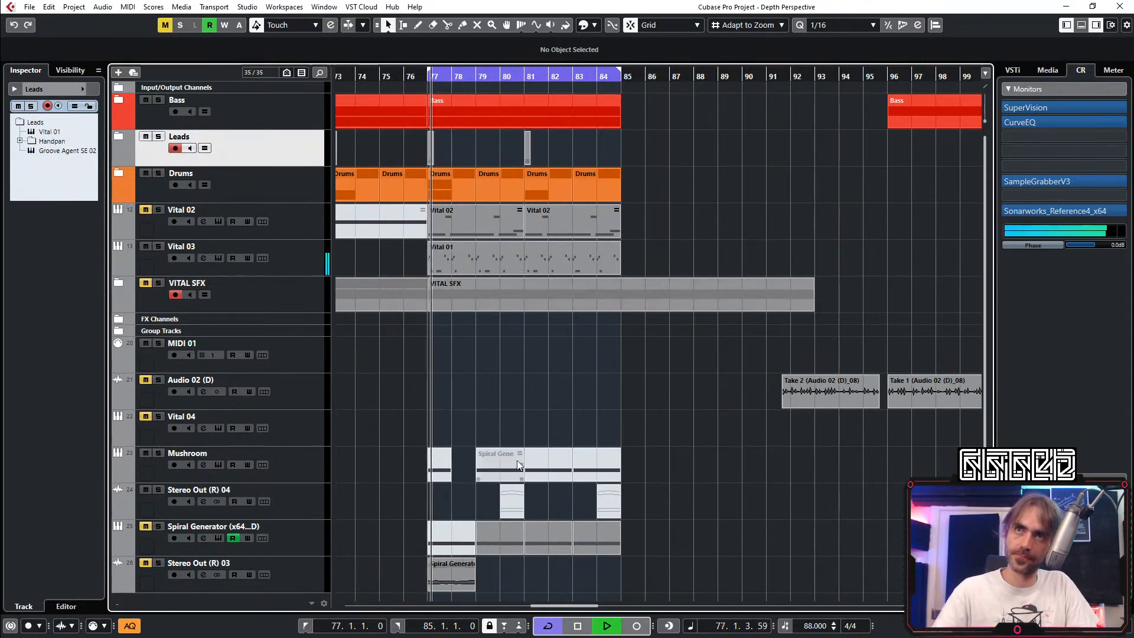
Step: Return the MIDI insert transpose of the Groove Agent SE 02 track to 3 and stop playback
{"action": "left_click", "coordinate": [119, 138]}
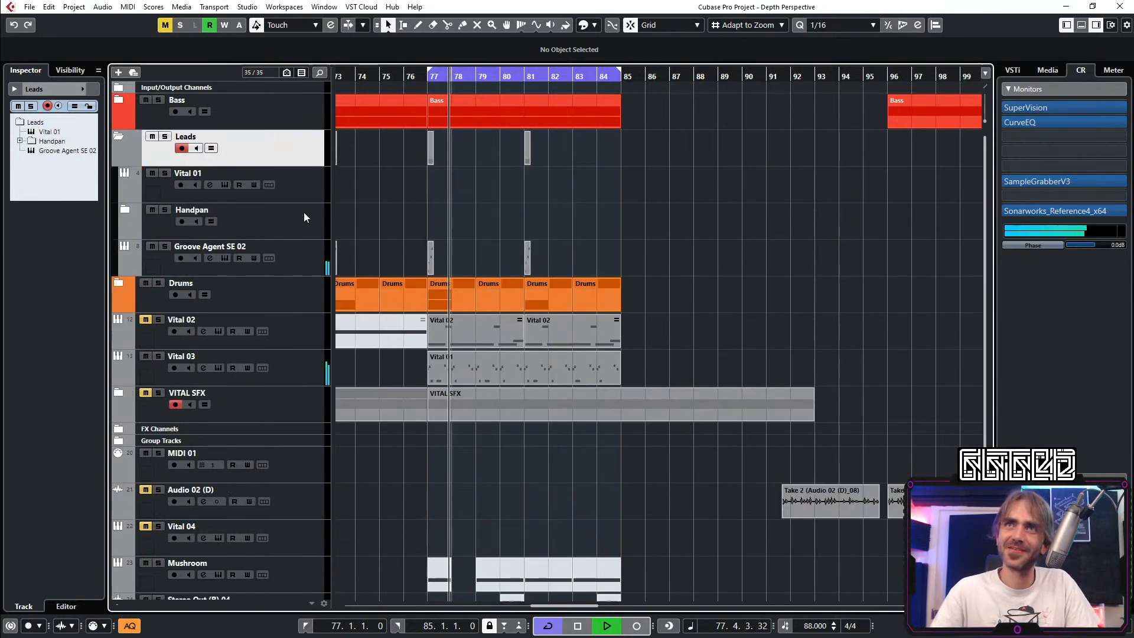
{"action": "left_click", "coordinate": [306, 261]}
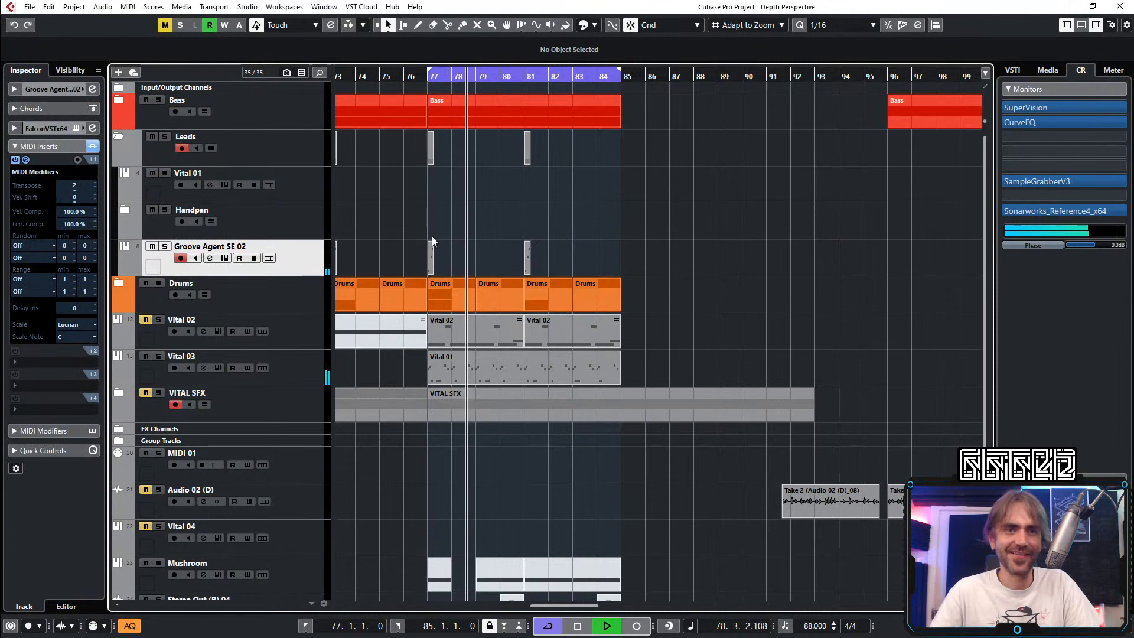
{"action": "key", "text": "space"}
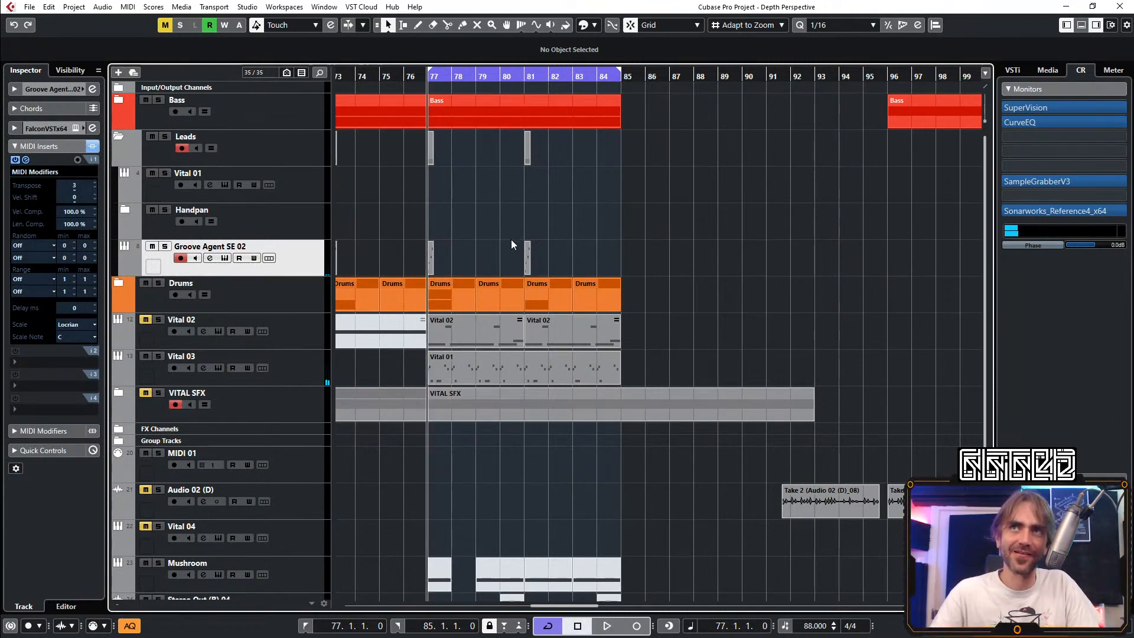
Step: Mute the Groove Agent SE 02 track, play the section from bar 77, and collapse the Leads folder
{"action": "key", "text": "space"}
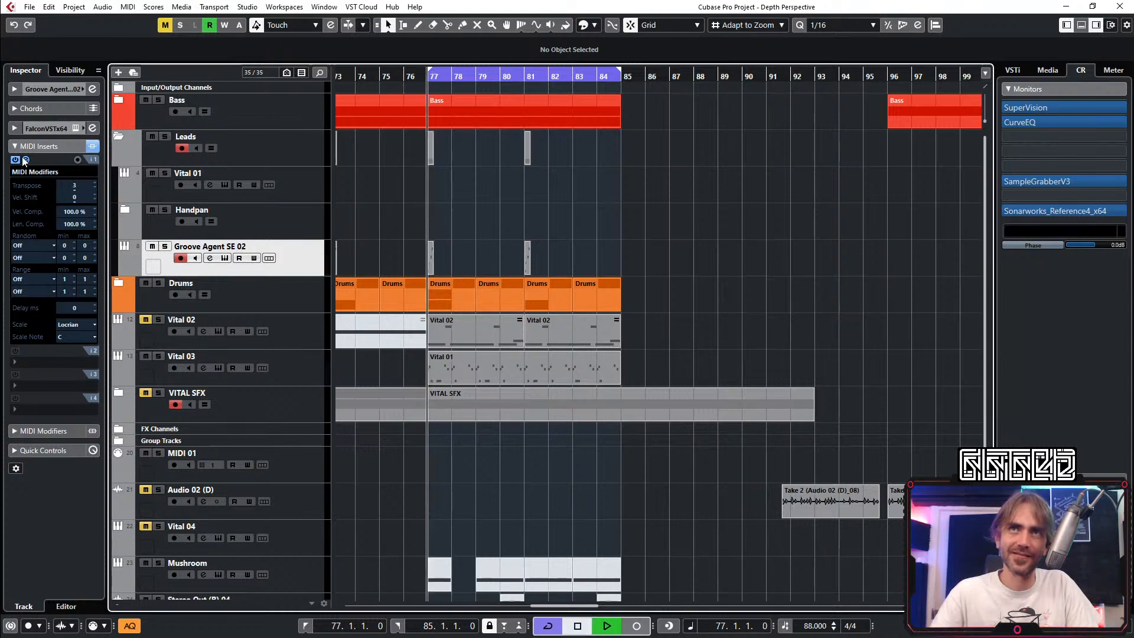
{"action": "key", "text": "space"}
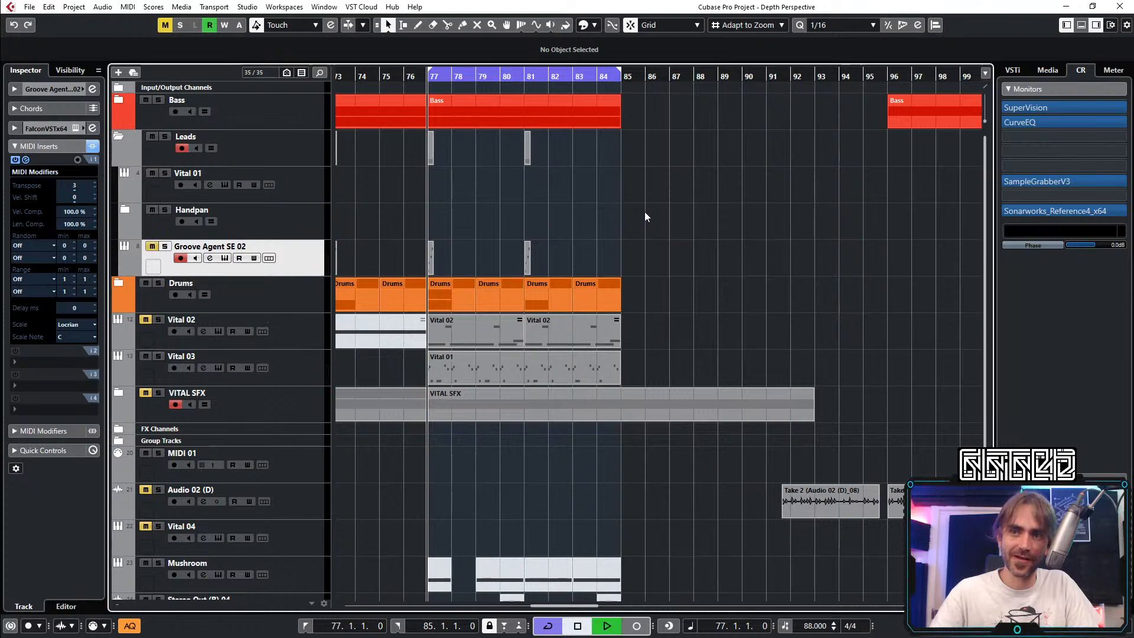
{"action": "key", "text": "space"}
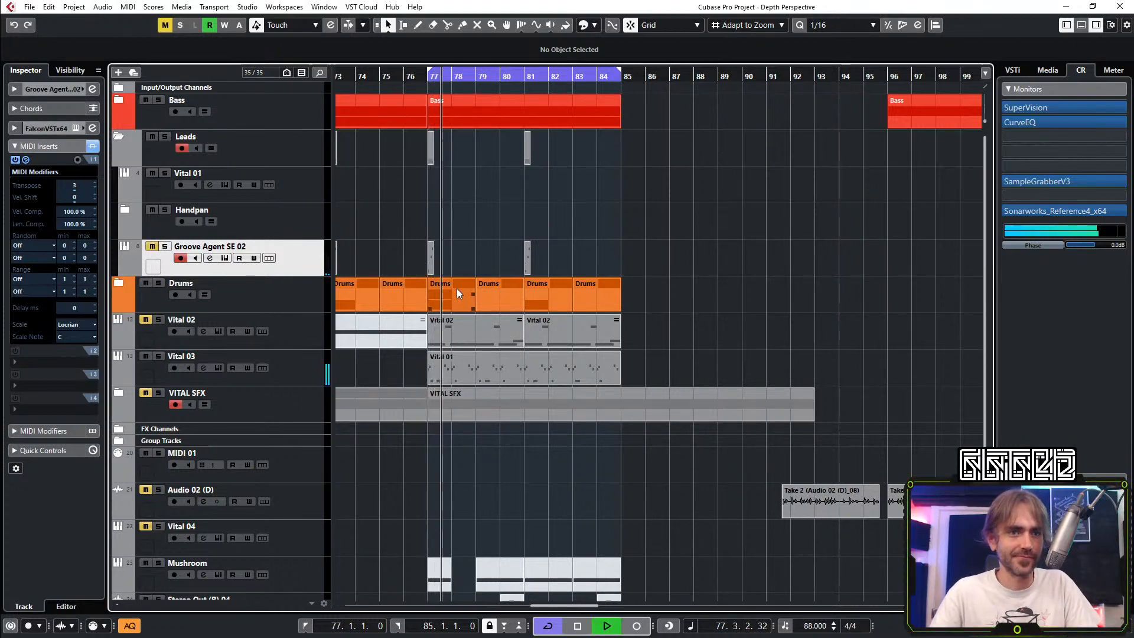
{"action": "left_click", "coordinate": [118, 136]}
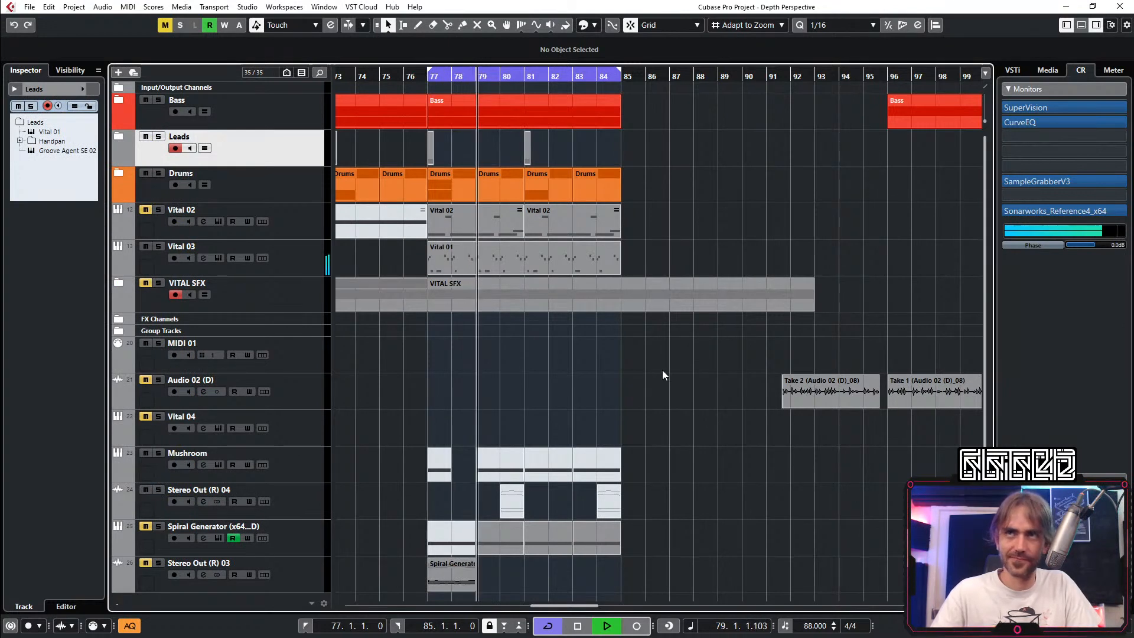
Step: Set the Vital 02 track's transpose to 2 in its MIDI modifiers
{"action": "left_click", "coordinate": [313, 228]}
{"action": "left_click", "coordinate": [47, 164]}
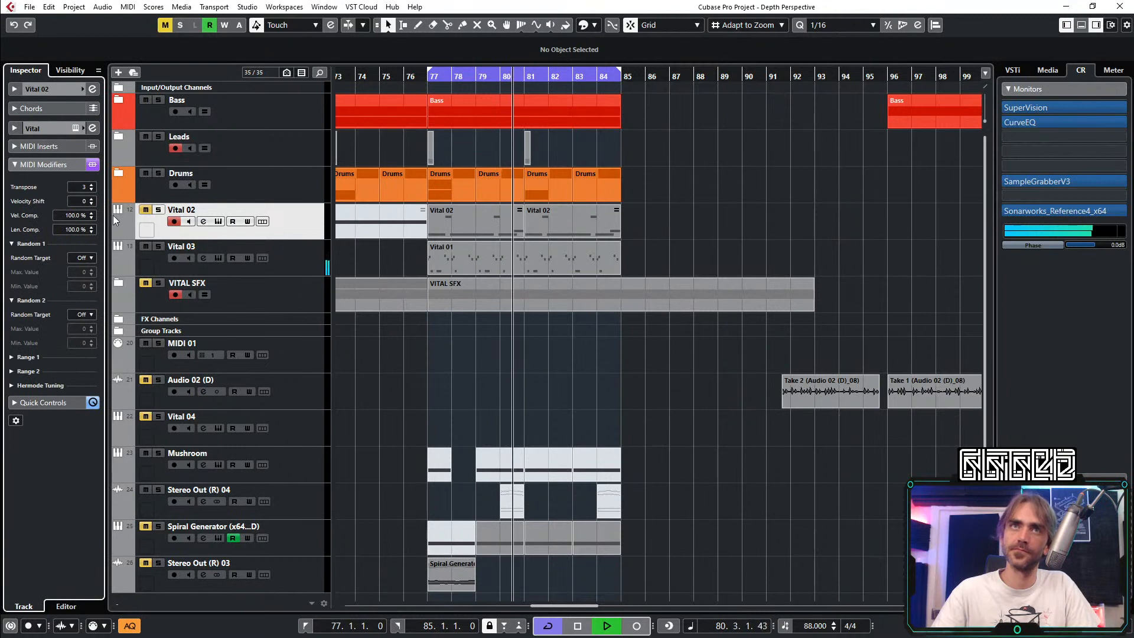
{"action": "scroll", "coordinate": [80, 187], "scroll_direction": "down", "scroll_amount": 1}
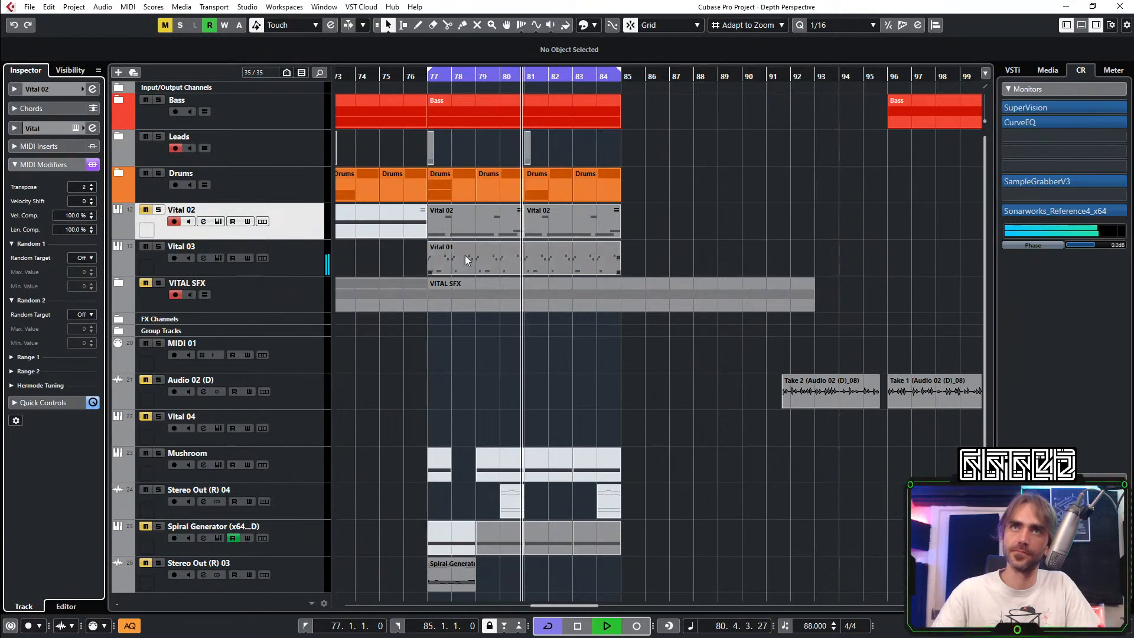
Step: Mute the Vital 03 track, unmute Vital 02, and play the section from bar 77
{"action": "left_click", "coordinate": [145, 247]}
{"action": "left_click", "coordinate": [145, 211]}
{"action": "key", "text": "KP_1"}
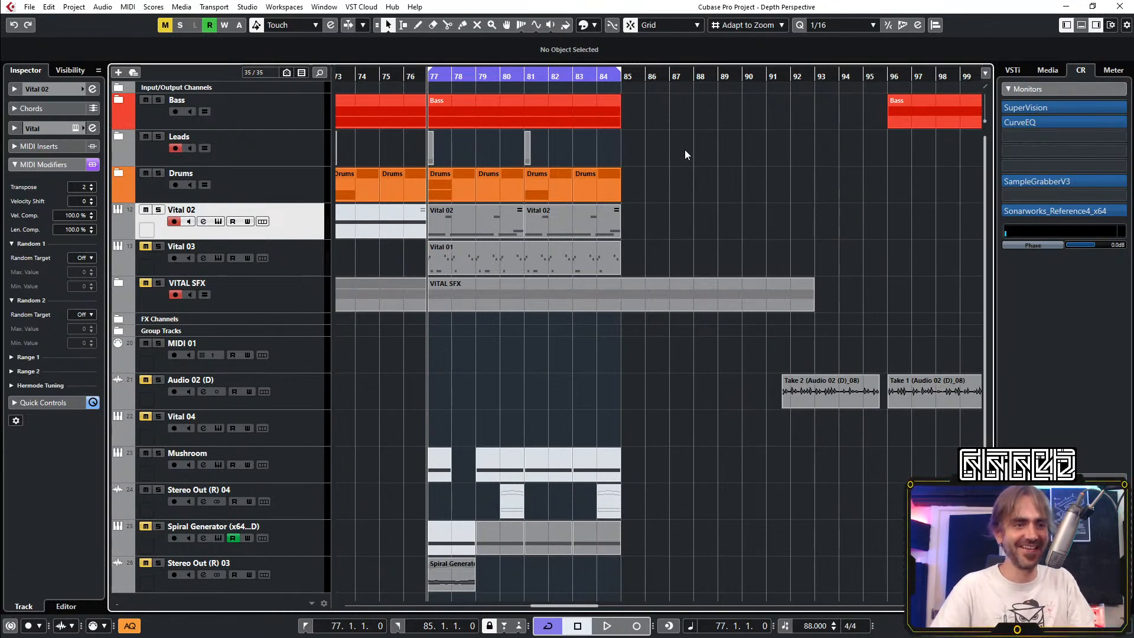
{"action": "key", "text": "space"}
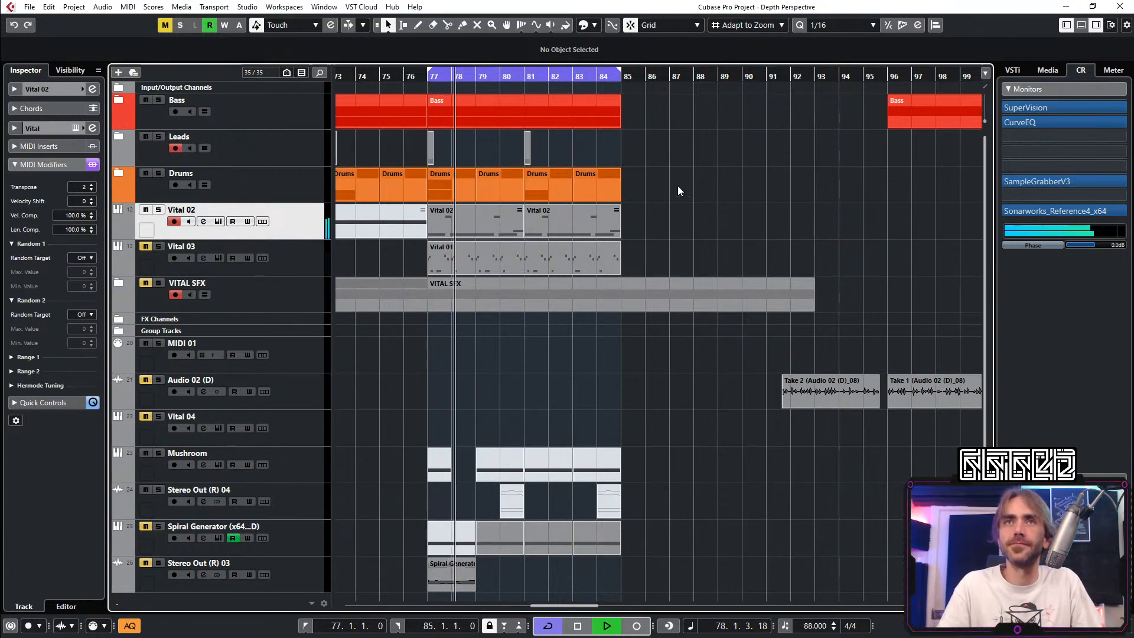
{"action": "scroll", "coordinate": [693, 191], "scroll_direction": "down", "scroll_amount": 2}
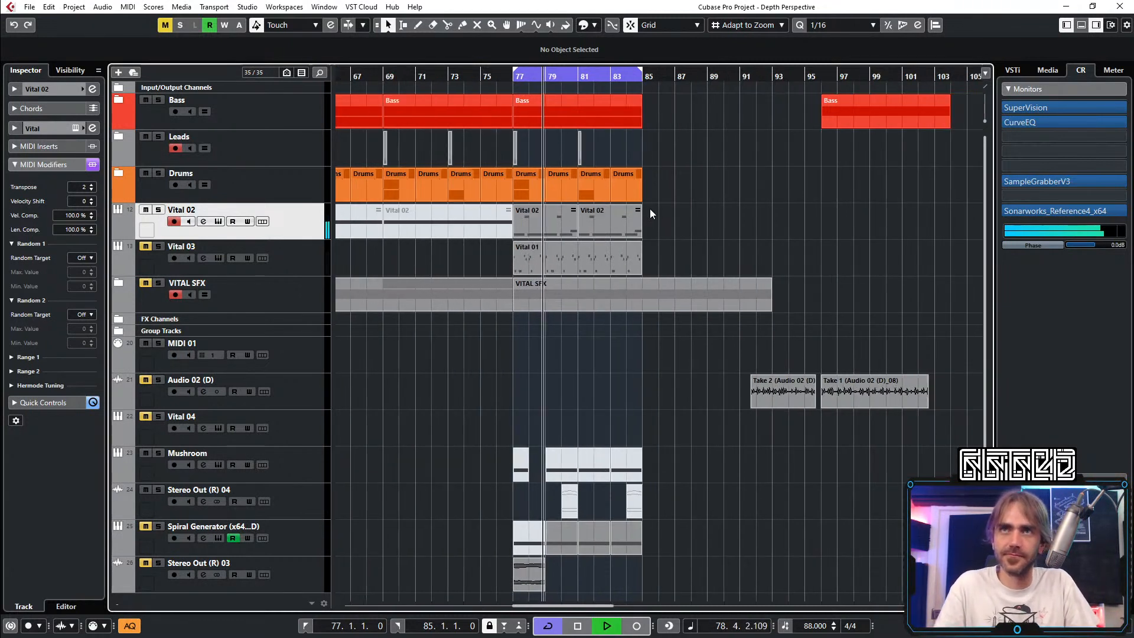
{"action": "scroll", "coordinate": [542, 292], "scroll_direction": "right", "scroll_amount": 3}
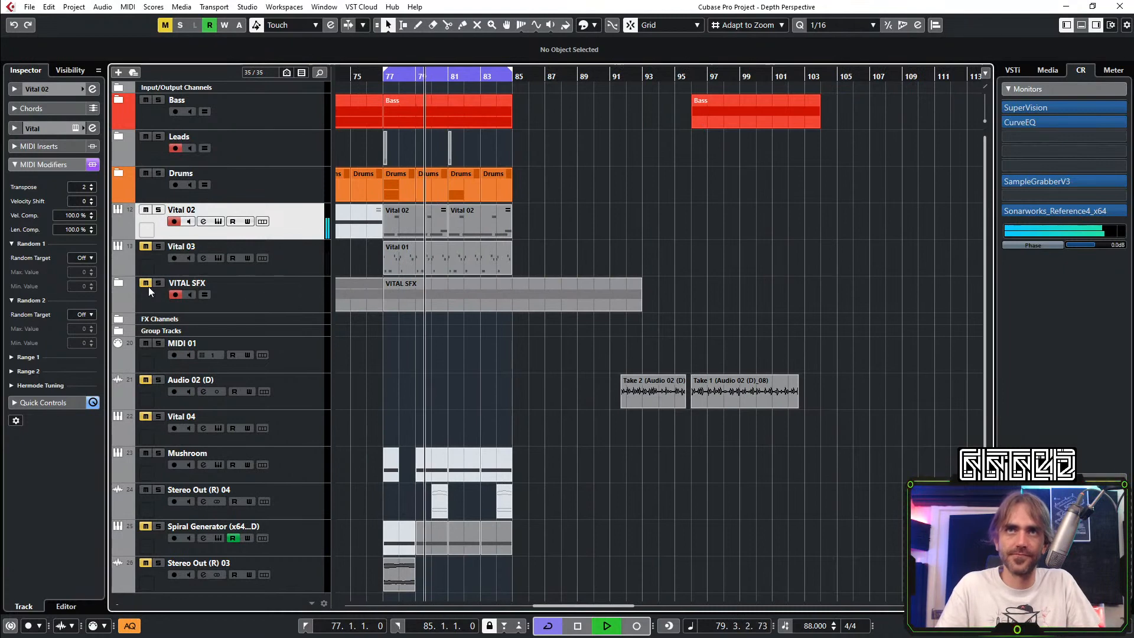
Step: Mute the Vital 02 track, unmute Vital 03 and VITAL SFX, and play the section from bar 77
{"action": "left_click", "coordinate": [145, 209]}
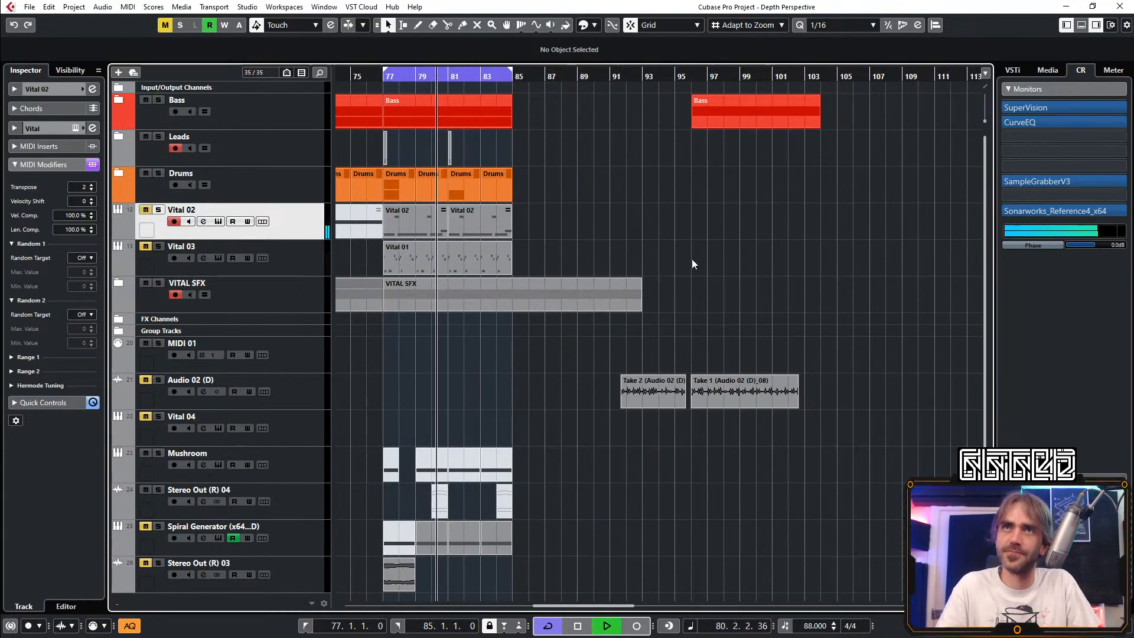
{"action": "scroll", "coordinate": [685, 254], "scroll_direction": "down", "scroll_amount": 5}
{"action": "scroll", "coordinate": [569, 192], "scroll_direction": "up", "scroll_amount": 3}
{"action": "scroll", "coordinate": [589, 207], "scroll_direction": "up", "scroll_amount": 2}
{"action": "scroll", "coordinate": [604, 208], "scroll_direction": "down", "scroll_amount": 2}
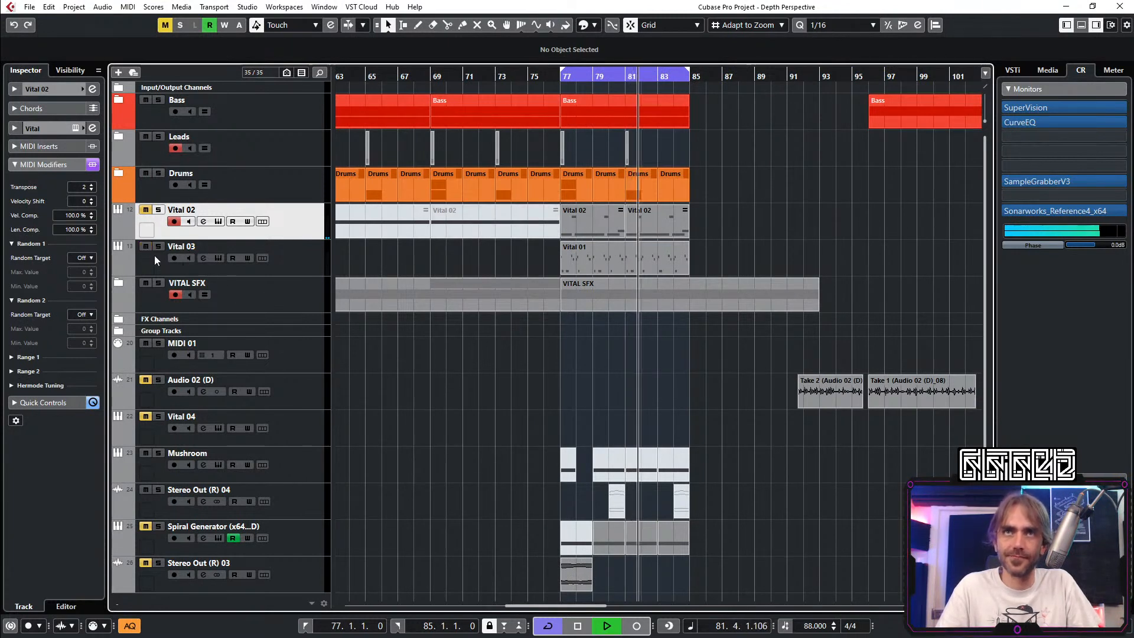
{"action": "scroll", "coordinate": [650, 426], "scroll_direction": "right", "scroll_amount": 3}
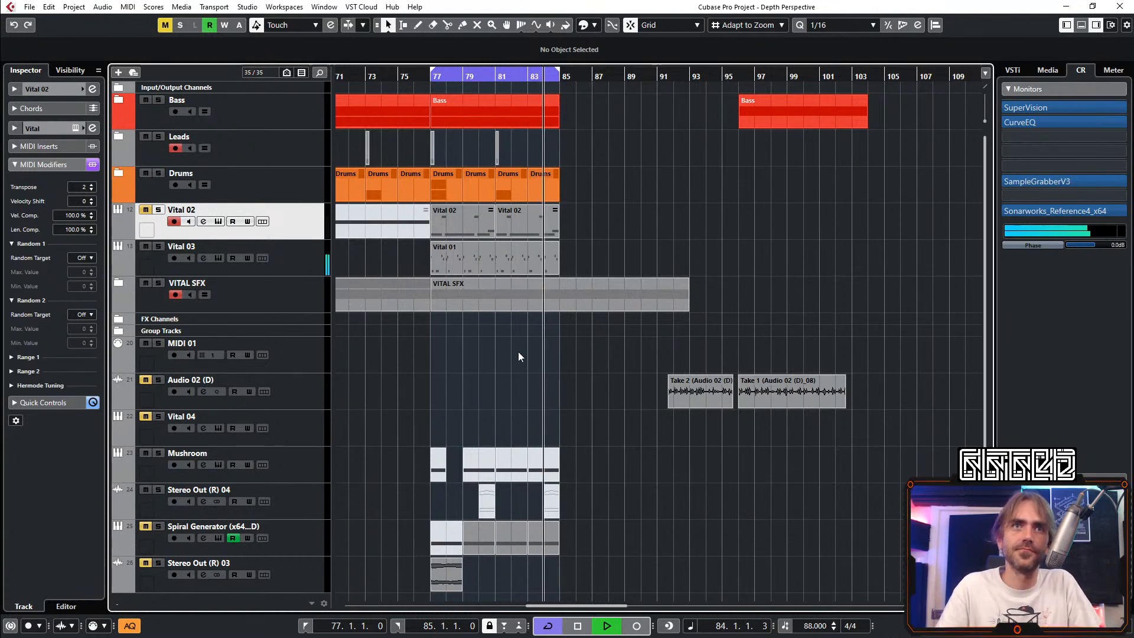
{"action": "scroll", "coordinate": [470, 348], "scroll_direction": "up", "scroll_amount": 3}
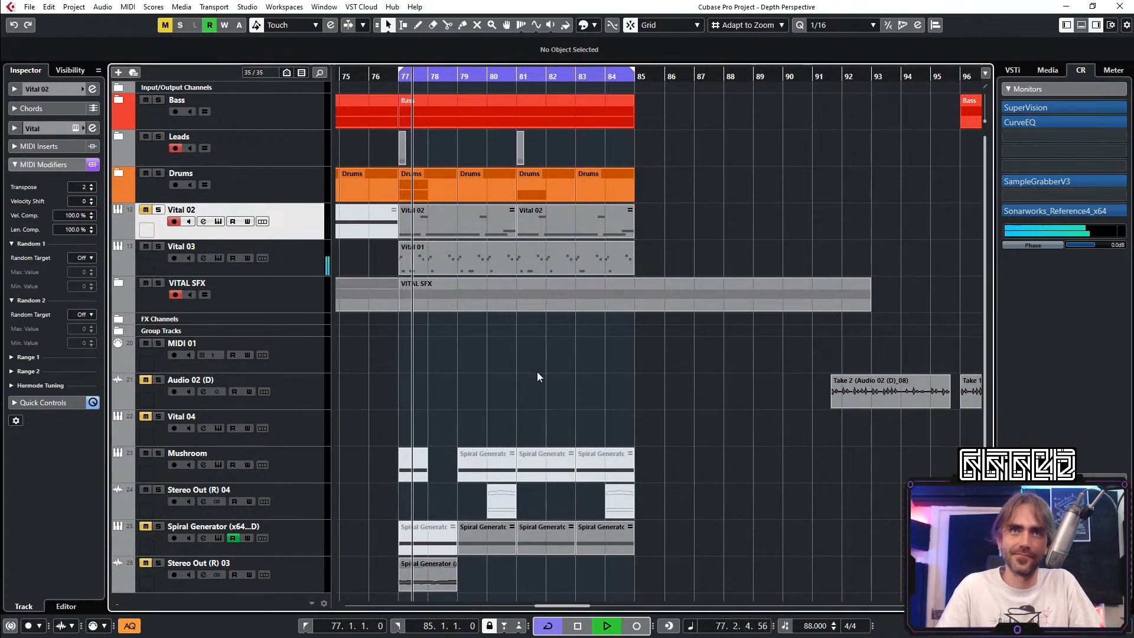
{"action": "scroll", "coordinate": [508, 412], "scroll_direction": "left", "scroll_amount": 4}
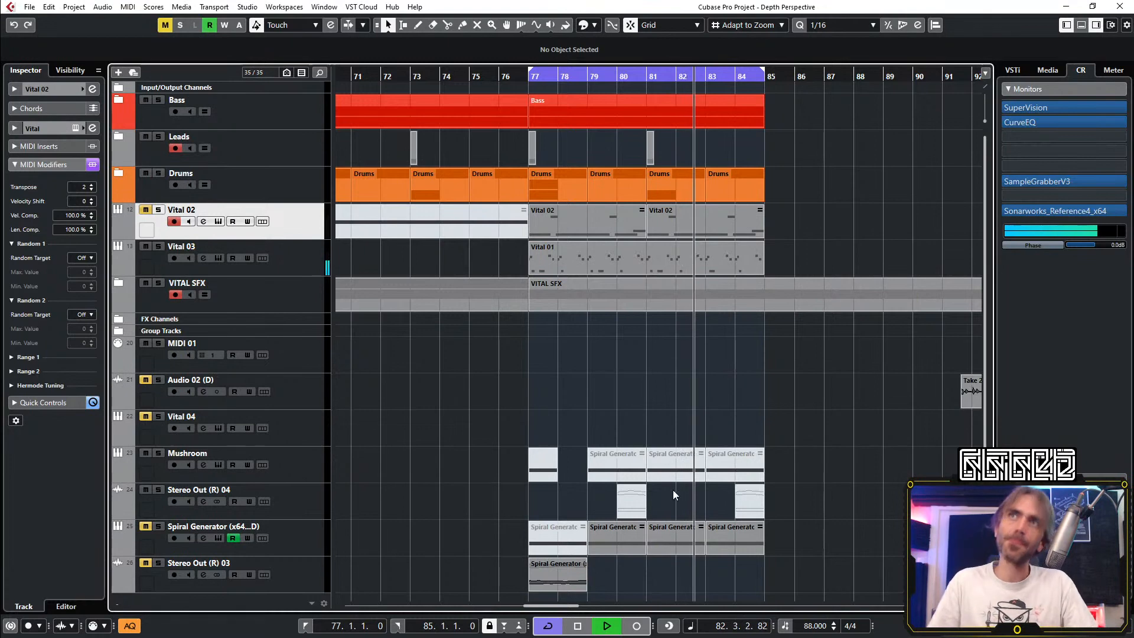
Step: Expand the VITAL SFX folder and mute the Vital 01 part at bar 77 on the Vital 03 track
{"action": "left_click", "coordinate": [119, 283]}
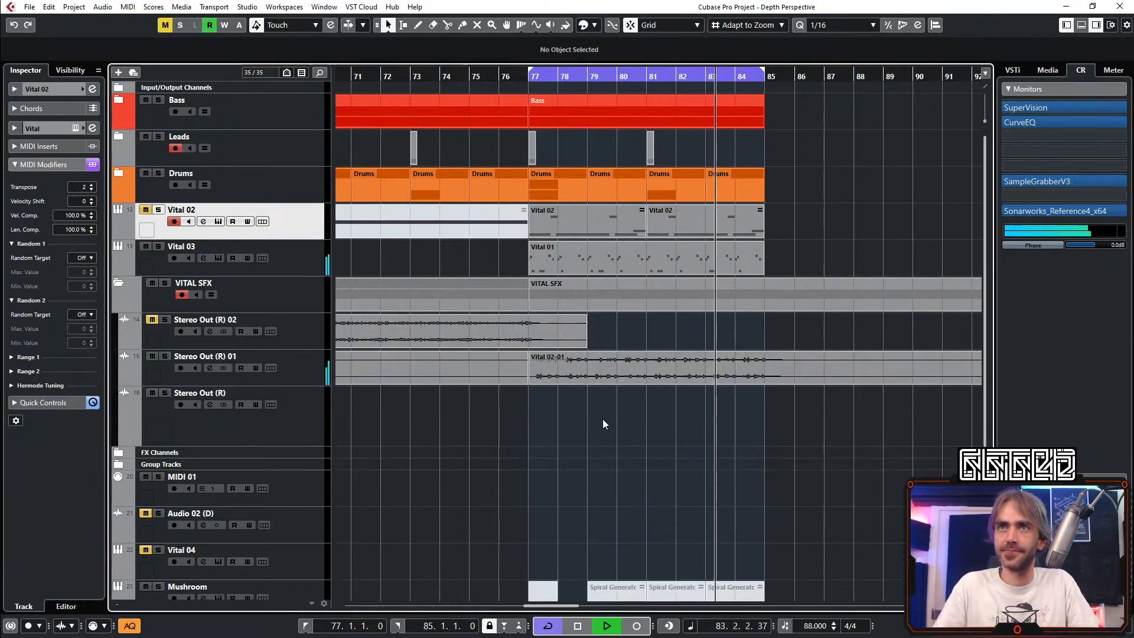
{"action": "scroll", "coordinate": [597, 407], "scroll_direction": "down", "scroll_amount": 3}
{"action": "scroll", "coordinate": [591, 398], "scroll_direction": "up", "scroll_amount": 3}
{"action": "scroll", "coordinate": [630, 418], "scroll_direction": "down", "scroll_amount": 3}
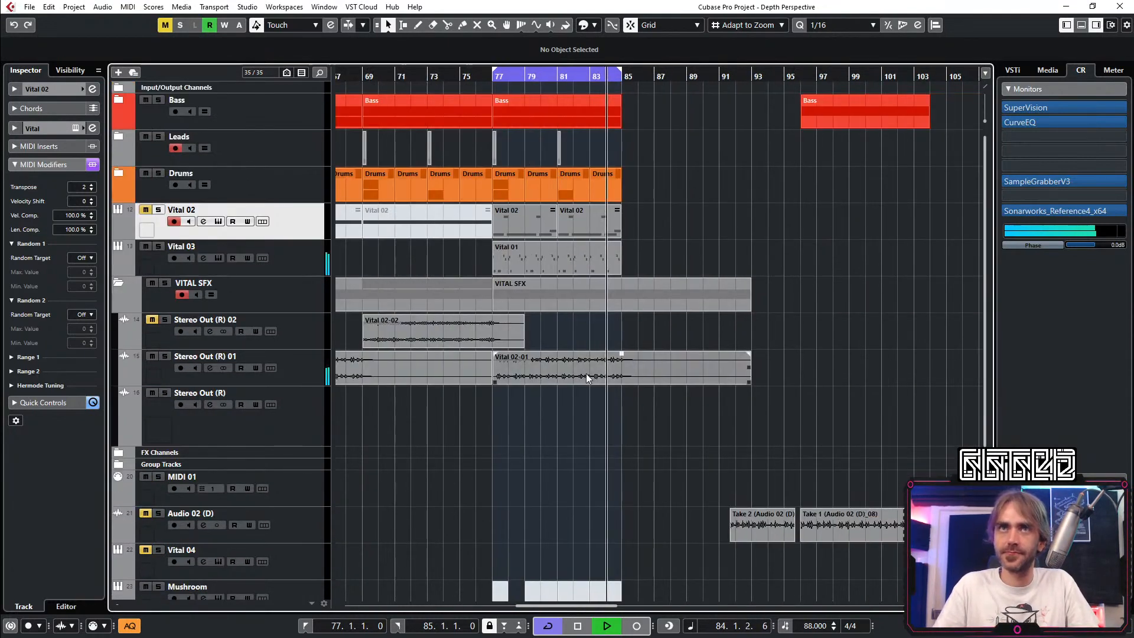
{"action": "left_click", "coordinate": [525, 253]}
{"action": "left_click", "coordinate": [684, 242]}
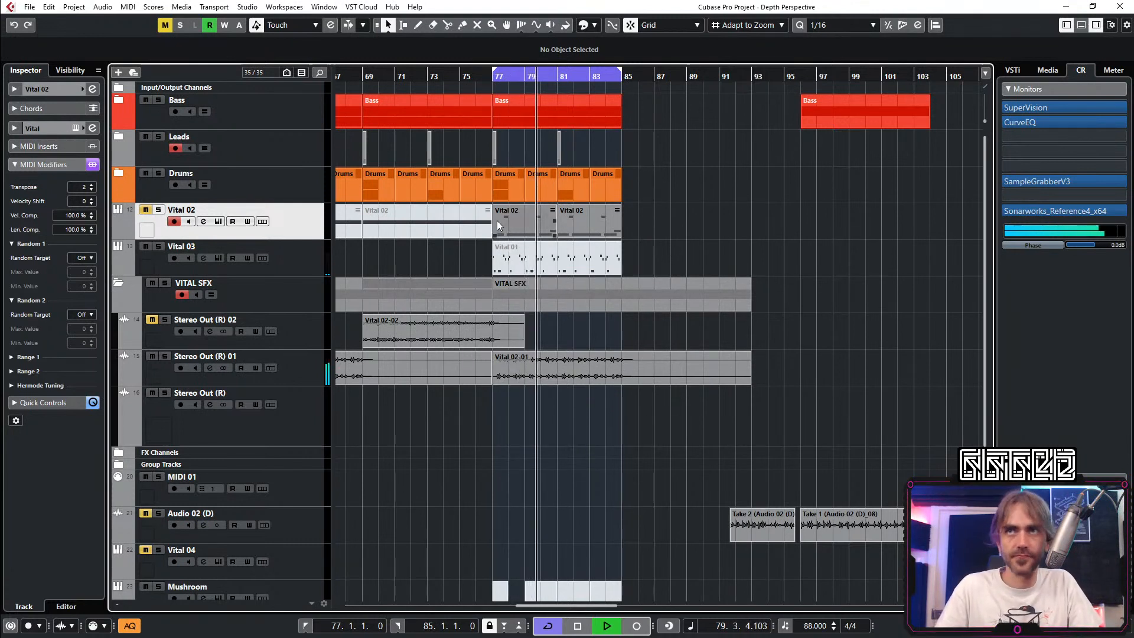
Step: Mute the Bass folder part starting at bar 77 and unmute the Vital 02 track
{"action": "key", "text": "7"}
{"action": "left_click", "coordinate": [534, 111]}
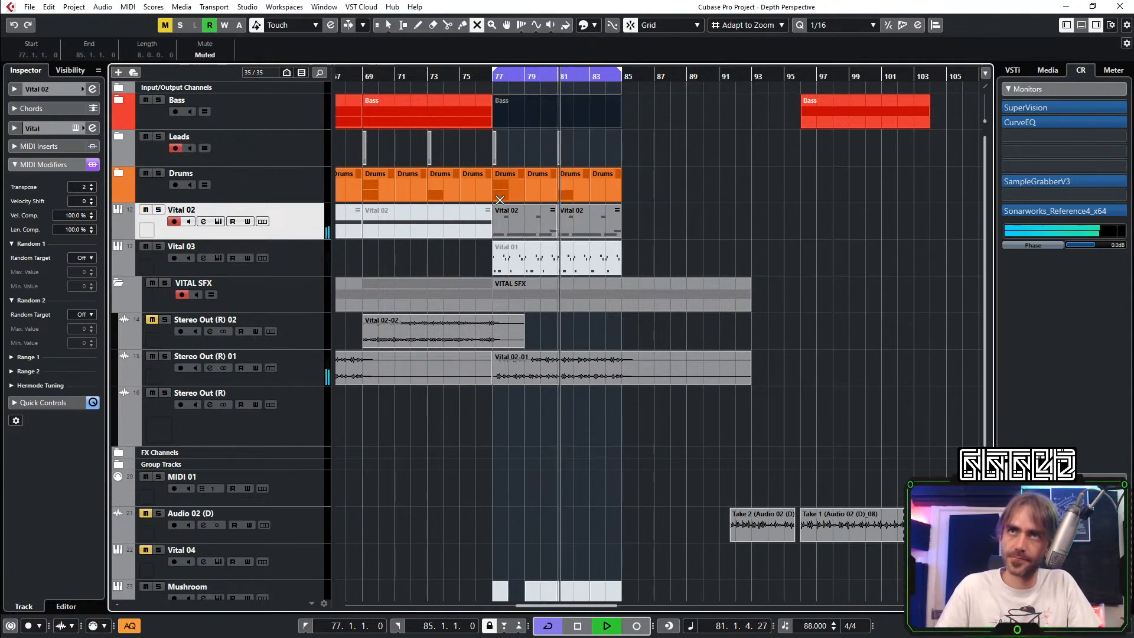
{"action": "left_click_drag", "start_coordinate": [682, 219], "coordinate": [537, 223]}
{"action": "left_click_drag", "start_coordinate": [679, 207], "coordinate": [520, 222]}
{"action": "left_click", "coordinate": [656, 220]}
{"action": "key", "text": "1"}
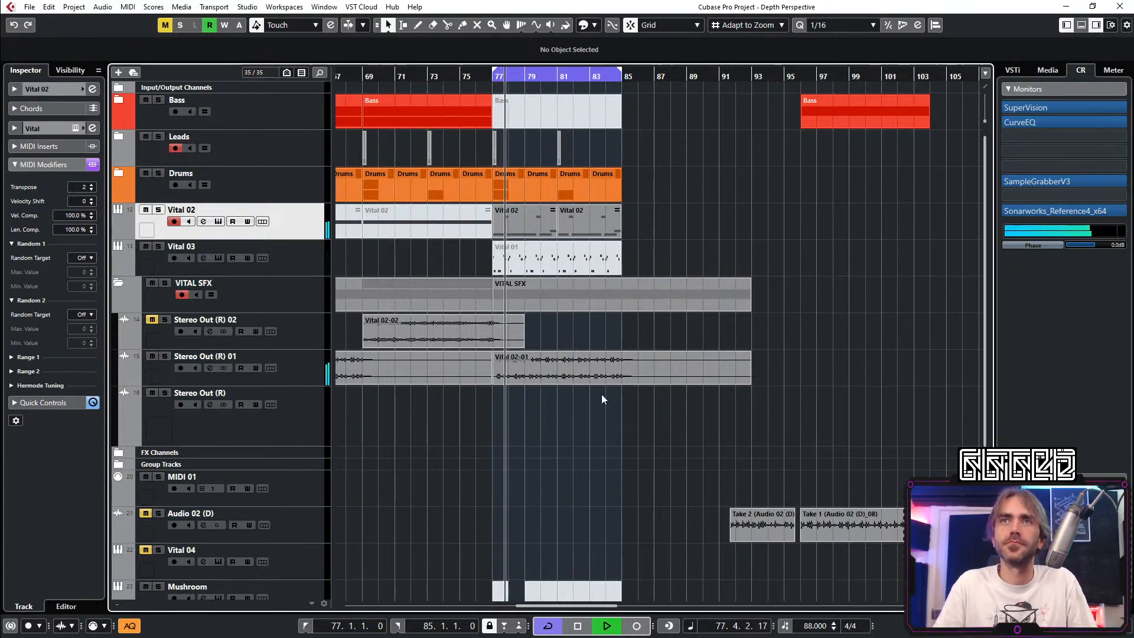
Step: Move the Vital 02 track into the Bass folder, keeping the VITAL SFX folder expanded
{"action": "left_click", "coordinate": [118, 272]}
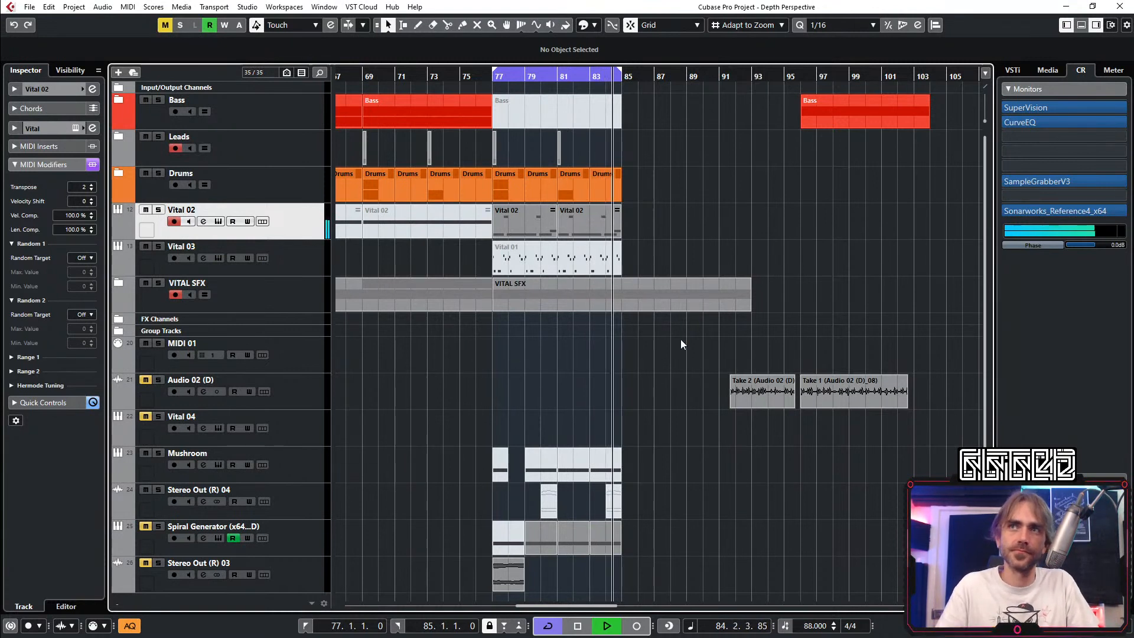
{"action": "scroll", "coordinate": [729, 361], "scroll_direction": "down", "scroll_amount": 2}
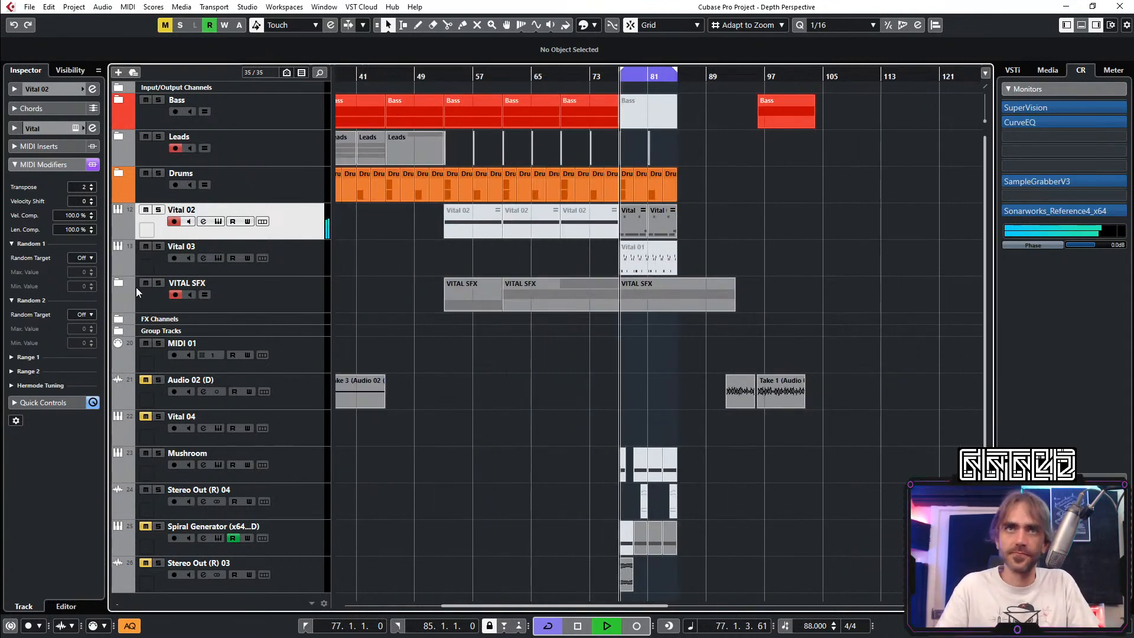
{"action": "left_click", "coordinate": [120, 281]}
{"action": "scroll", "coordinate": [707, 355], "scroll_direction": "up", "scroll_amount": 2}
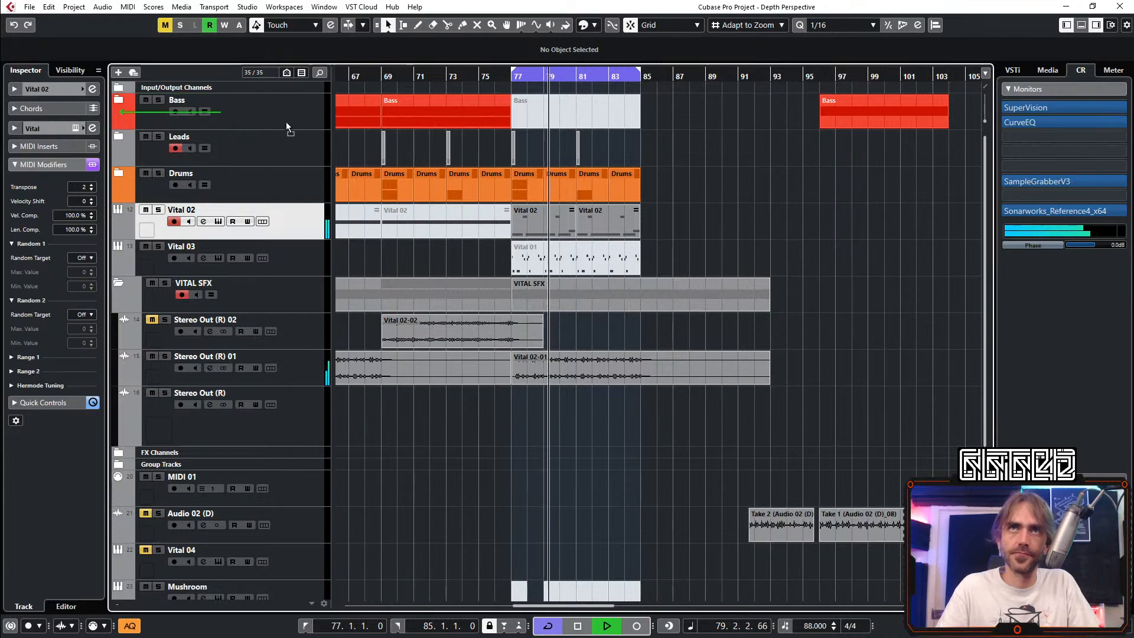
{"action": "key", "text": "Delete"}
{"action": "scroll", "coordinate": [591, 355], "scroll_direction": "left", "scroll_amount": 4}
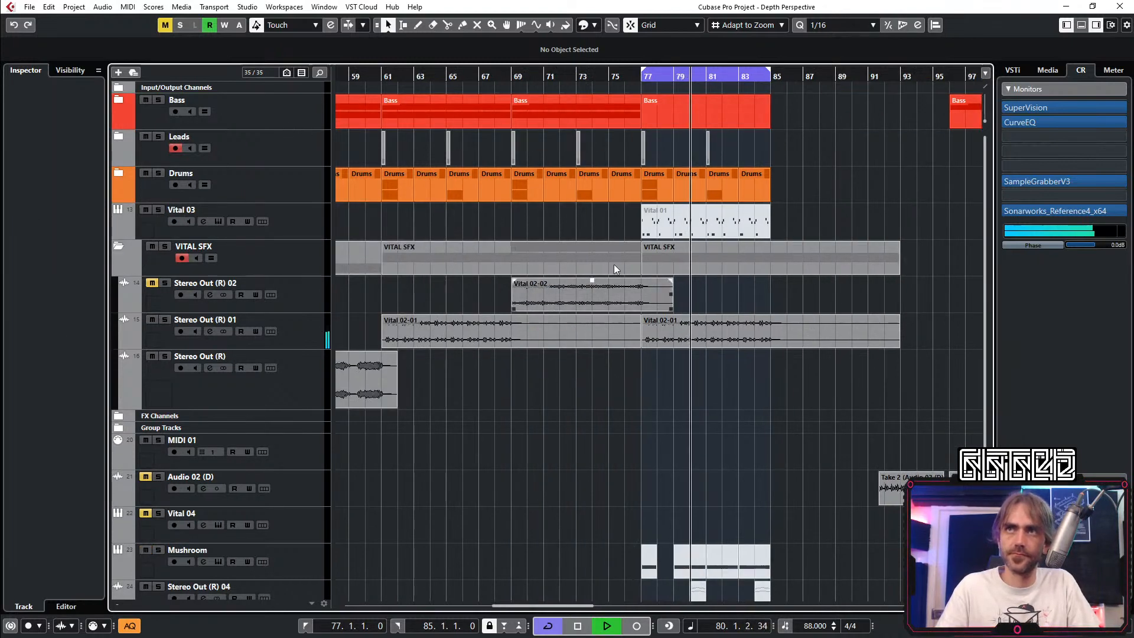
Step: Copy the Vital 02-02 clip to bar 85 and repeat the Bass, Leads and Drums parts from bar 77 at bar 85
{"action": "scroll", "coordinate": [534, 289], "scroll_direction": "right", "scroll_amount": 4}
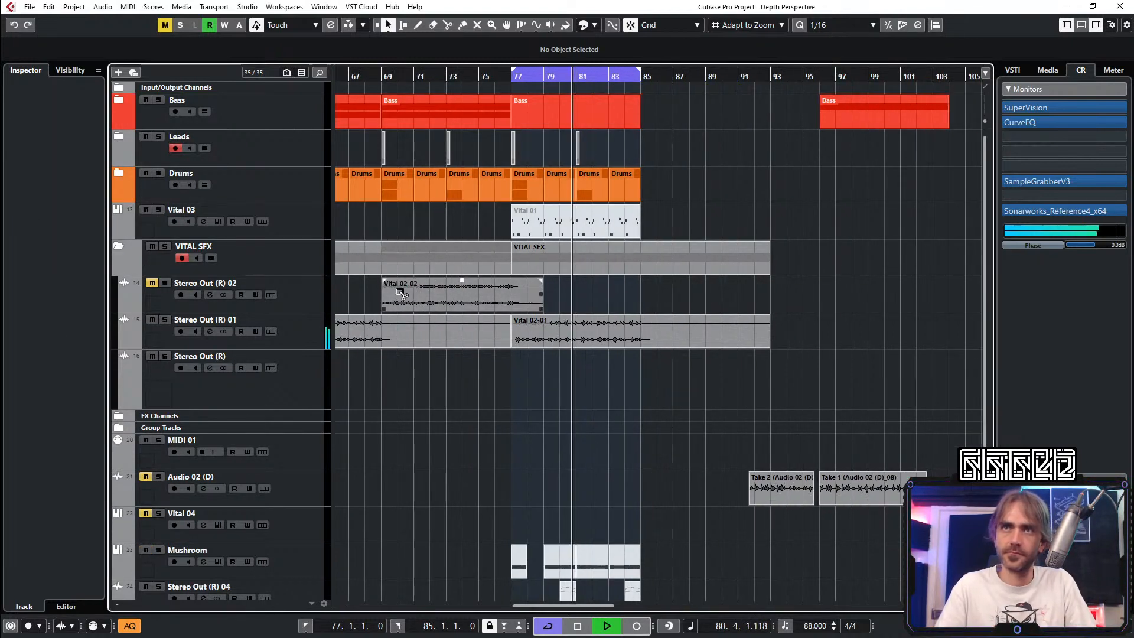
{"action": "left_click_drag", "start_coordinate": [401, 294], "coordinate": [662, 299]}
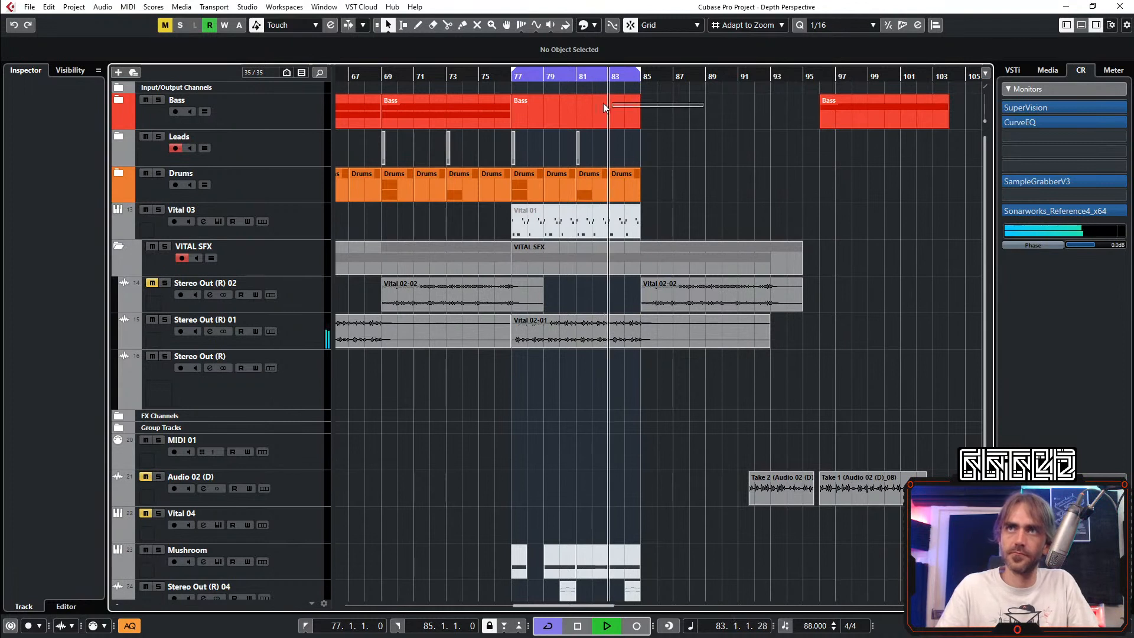
{"action": "left_click_drag", "start_coordinate": [606, 106], "coordinate": [654, 204]}
{"action": "left_click", "coordinate": [654, 204]}
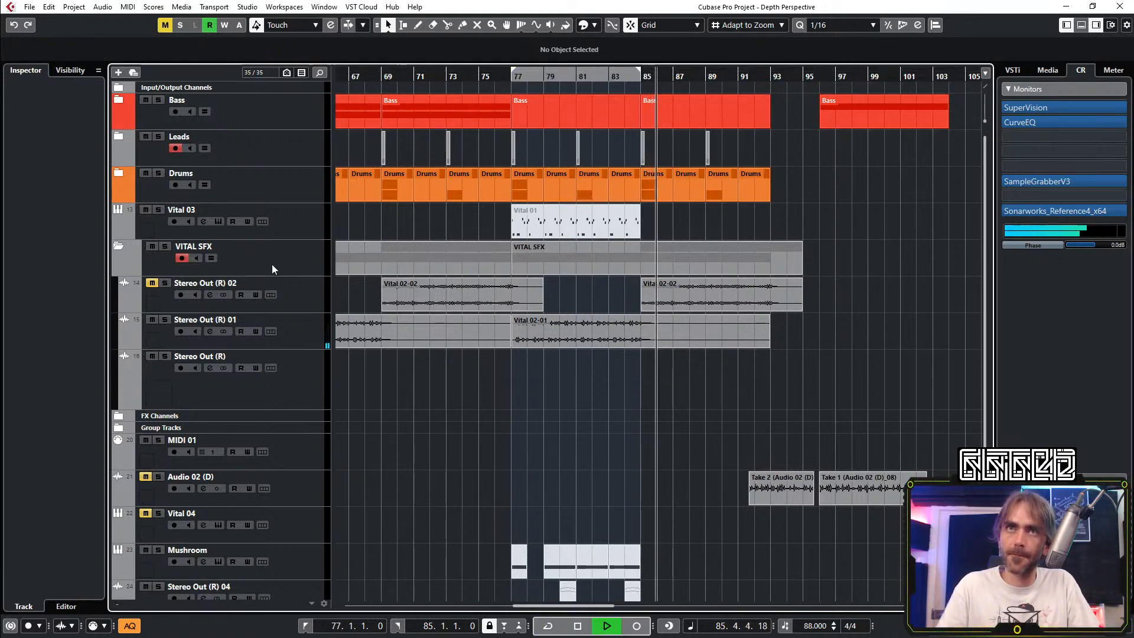
Step: Unmute the Stereo Out (R) 02 track and set the locators to bars 85 to 93
{"action": "left_click", "coordinate": [152, 285]}
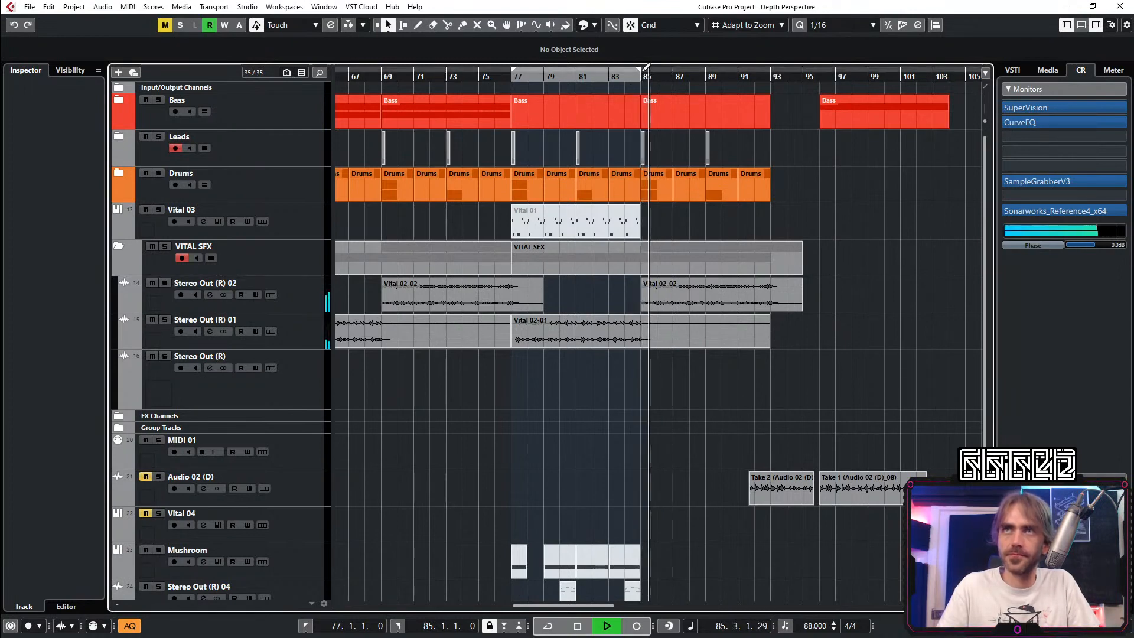
{"action": "left_click_drag", "start_coordinate": [642, 70], "coordinate": [772, 70]}
{"action": "key", "text": "g"}
{"action": "key", "text": "g"}
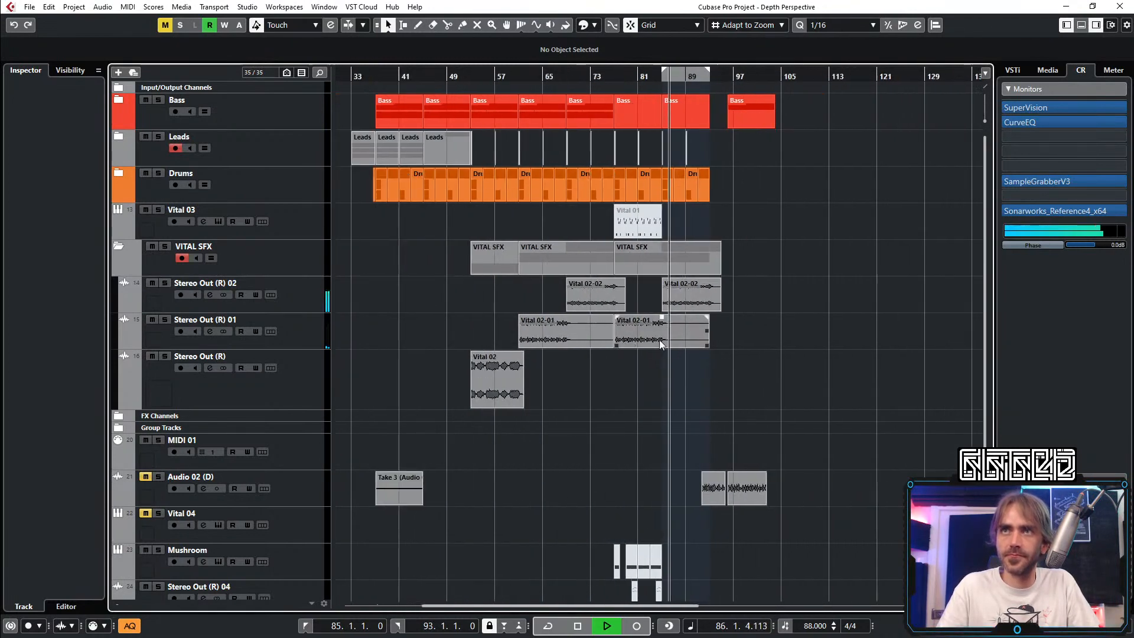
Step: Replace the Vital 02-02 clip at bar 85 with the Vital 02 clip on the Stereo Out (R) track
{"action": "key", "text": "h"}
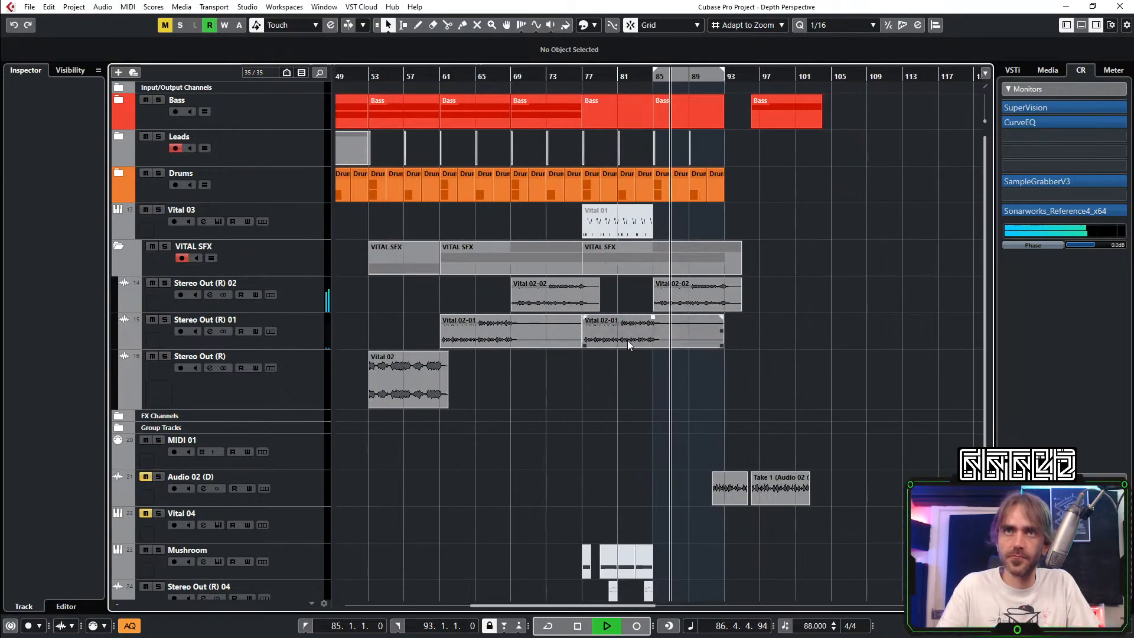
{"action": "key", "text": "h"}
{"action": "left_click_drag", "start_coordinate": [688, 294], "coordinate": [662, 387]}
{"action": "key", "text": "g"}
{"action": "key", "text": "h"}
{"action": "key", "text": "h"}
{"action": "key", "text": "h"}
{"action": "key", "text": "g"}
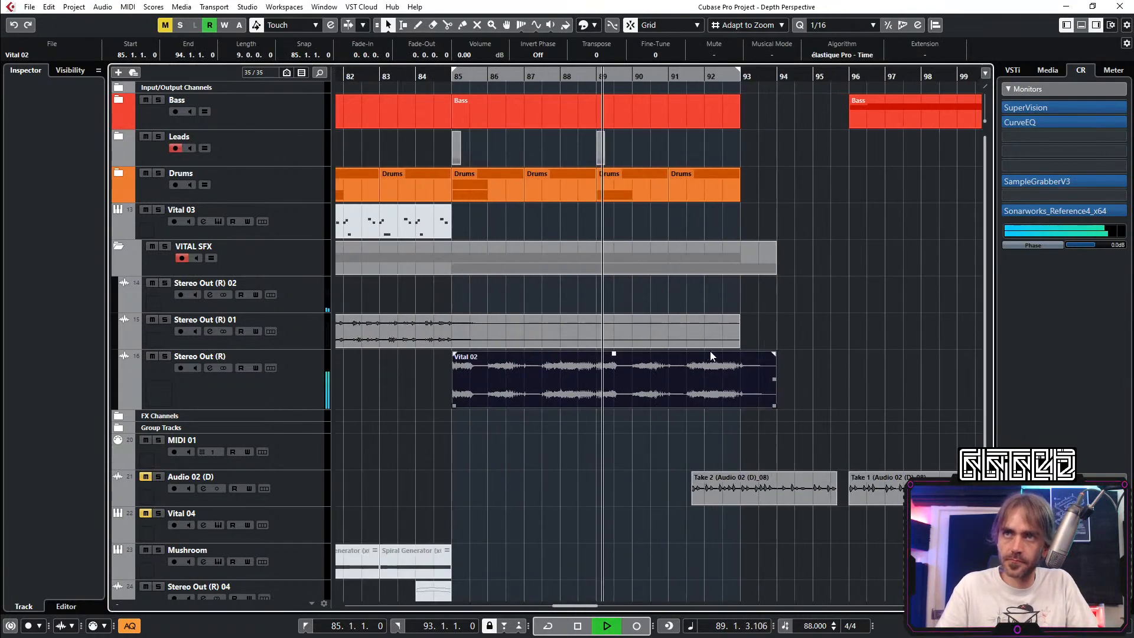
{"action": "key", "text": "g"}
{"action": "key", "text": "g"}
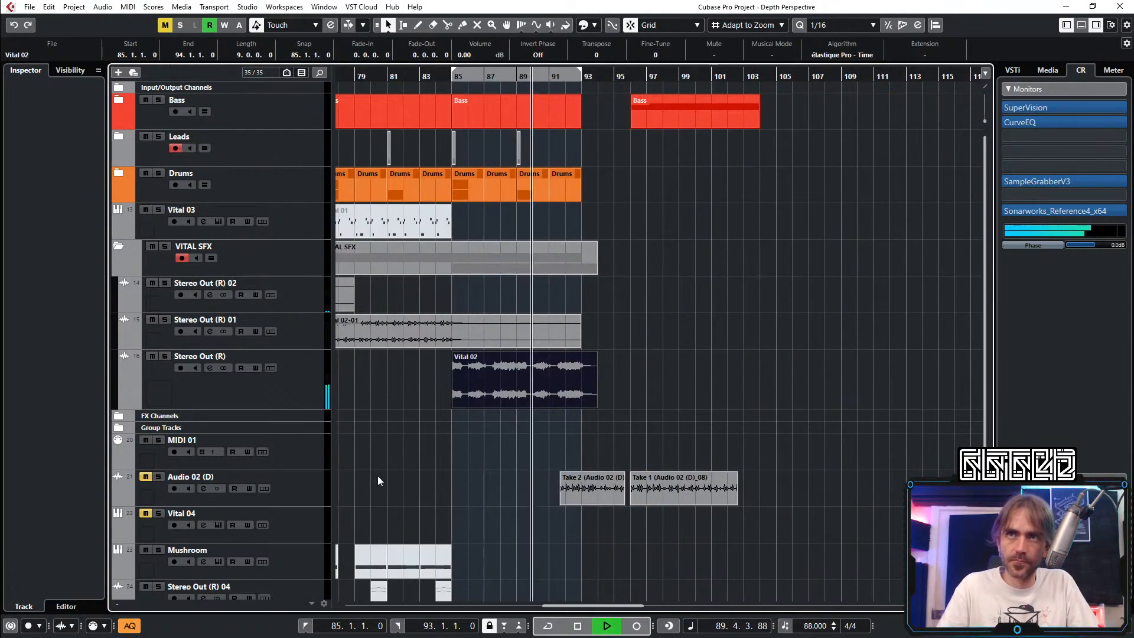
{"action": "key", "text": "h"}
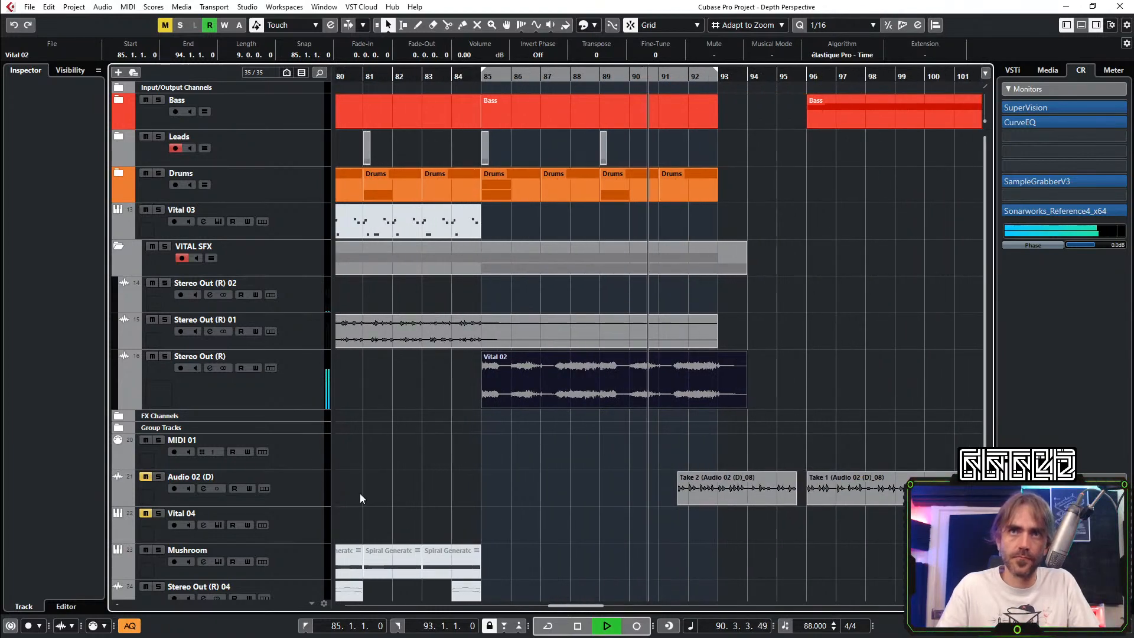
Step: Select and unmute the Vital 04 track, and collapse the VITAL SFX folder
{"action": "key", "text": "g"}
{"action": "key", "text": "g"}
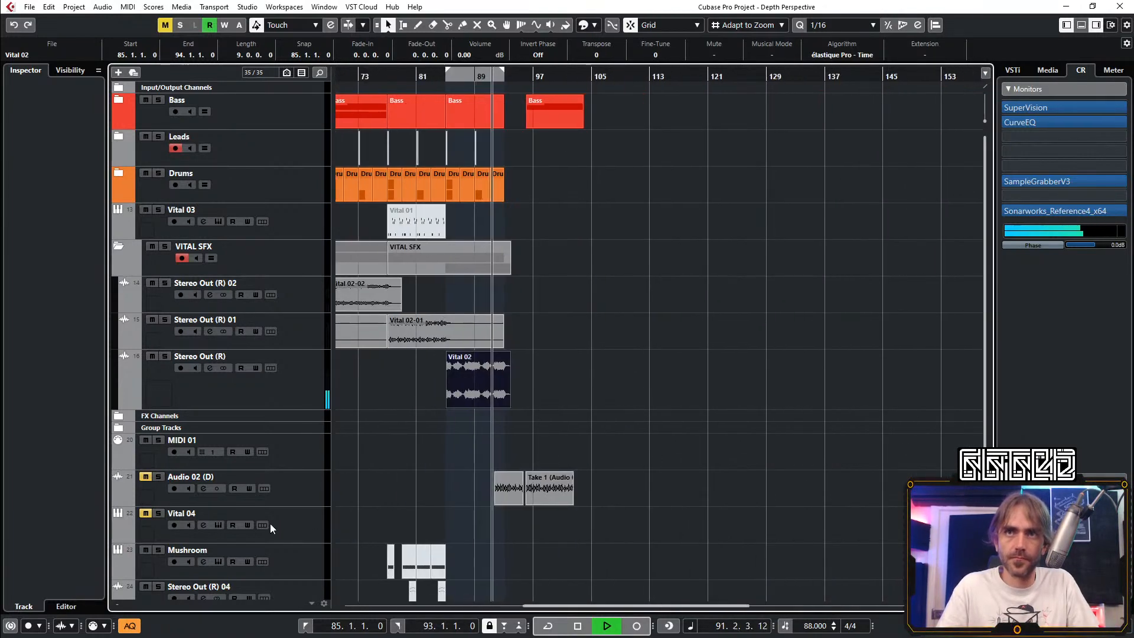
{"action": "left_click", "coordinate": [225, 532]}
{"action": "left_click", "coordinate": [146, 514]}
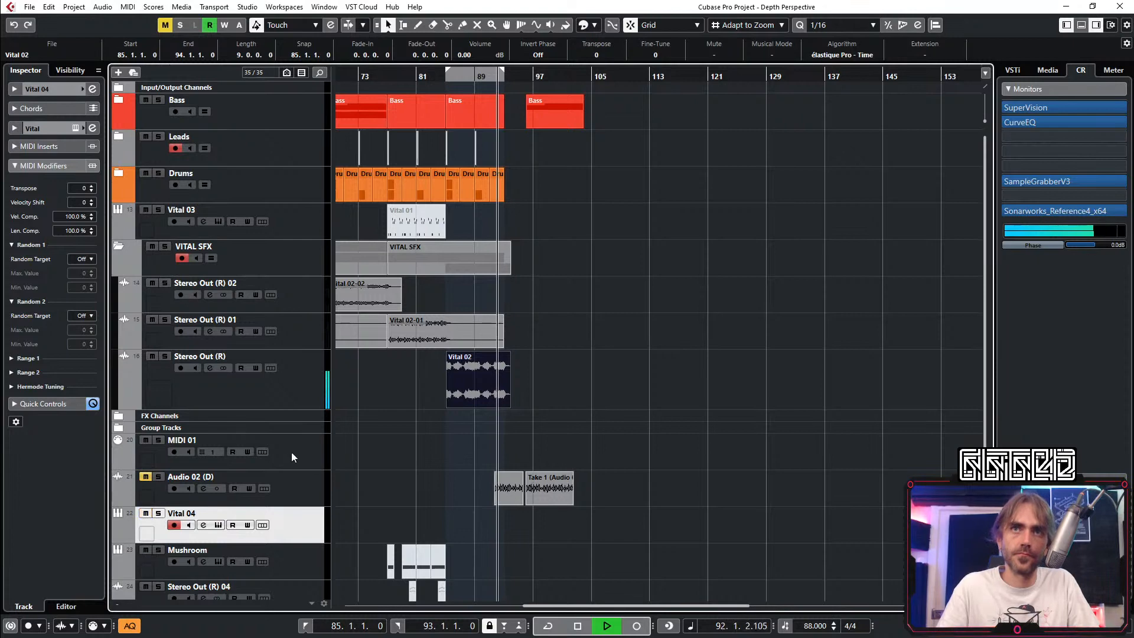
{"action": "left_click", "coordinate": [118, 247]}
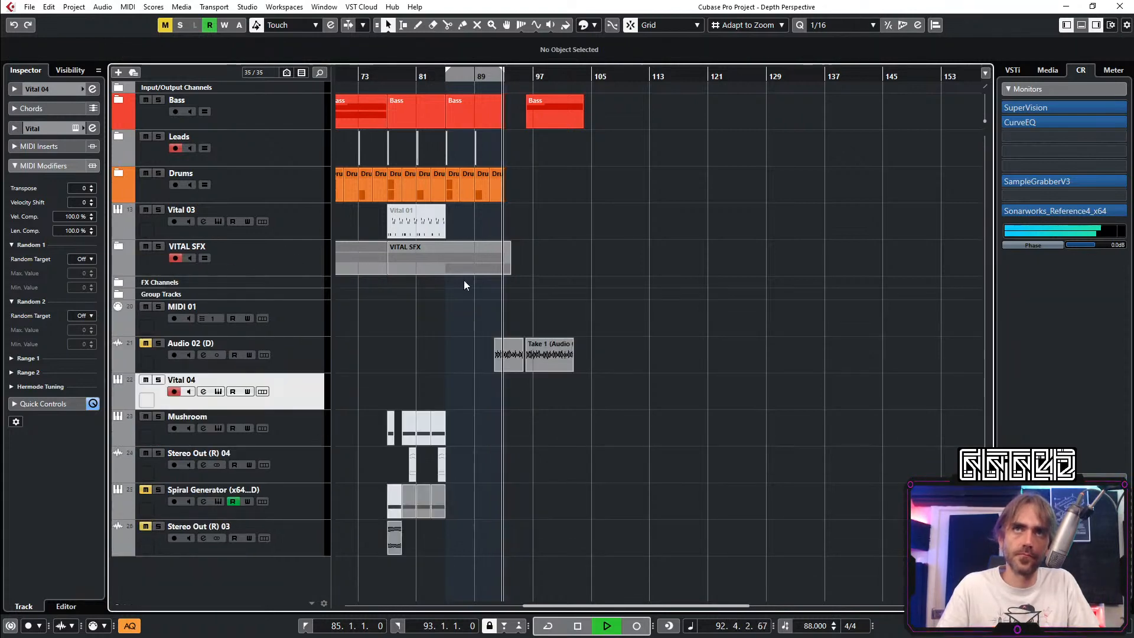
Step: Turn on cycle playback for bars 85 to 93 and play from bar 85
{"action": "key", "text": "h"}
{"action": "key", "text": "h"}
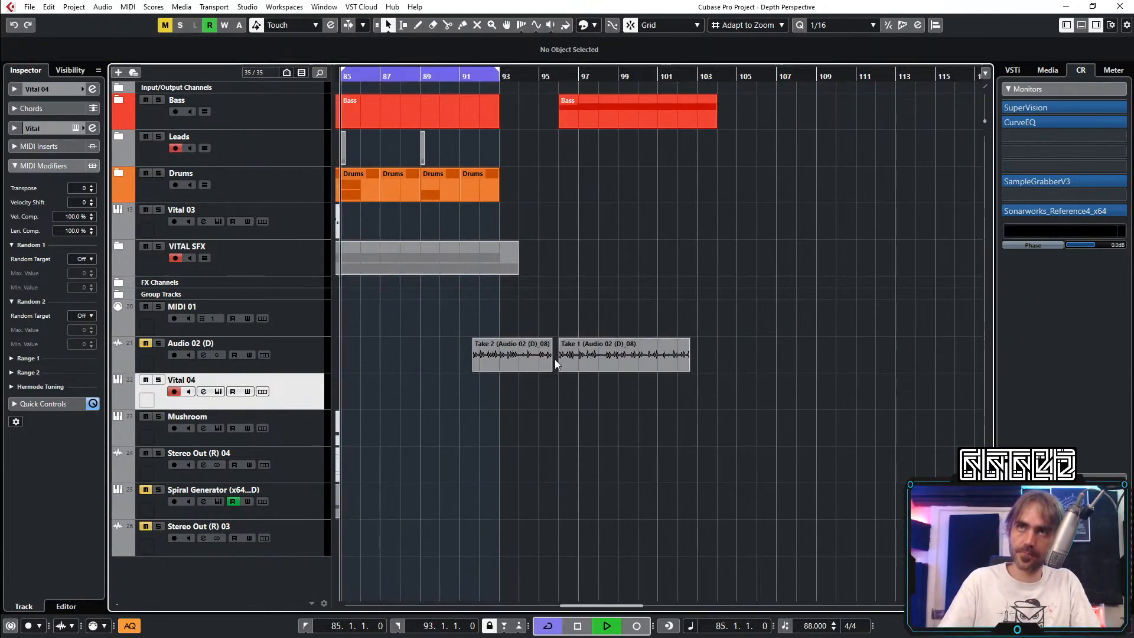
{"action": "key", "text": "KP_Divide"}
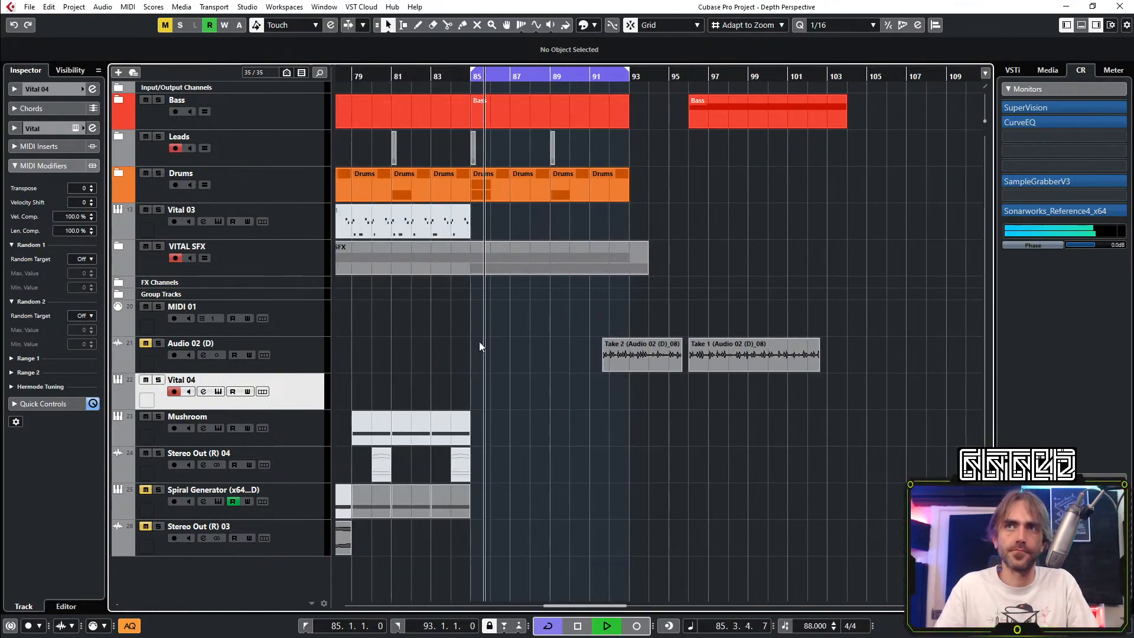
Step: Change the Vital 04 track's transpose in its MIDI modifiers and return to its basic track settings
{"action": "left_click", "coordinate": [14, 88]}
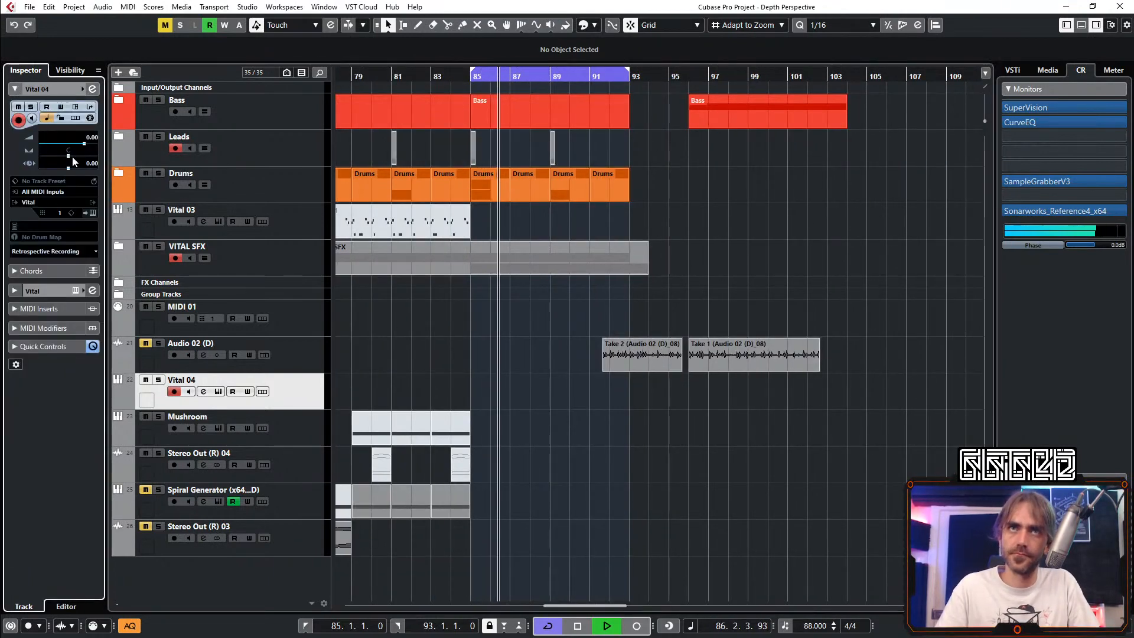
{"action": "left_click", "coordinate": [70, 327]}
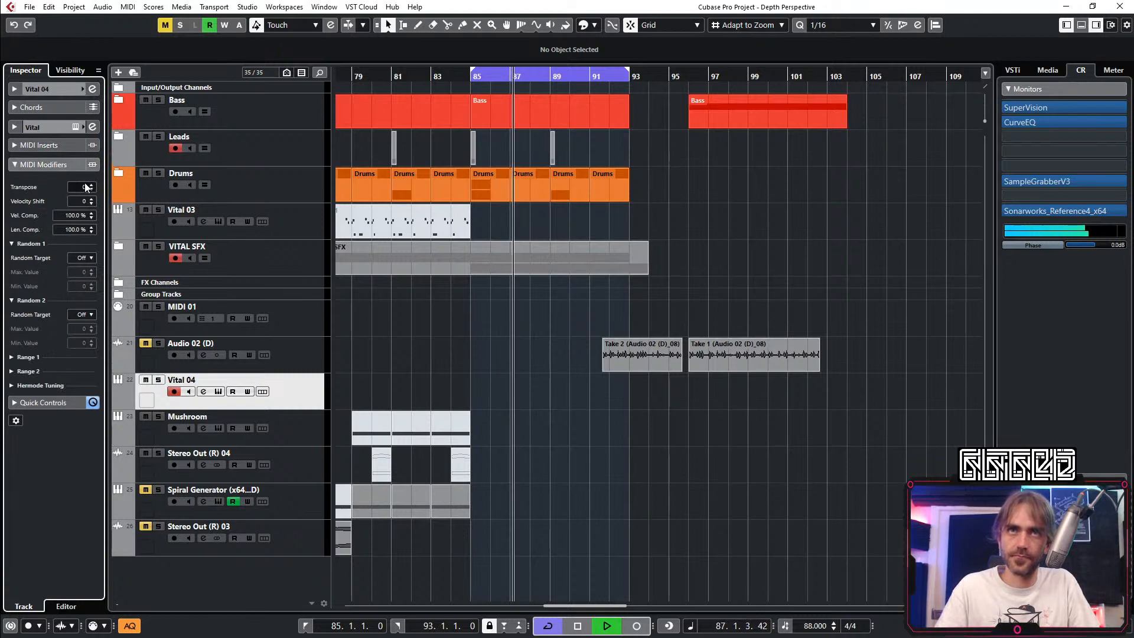
{"action": "left_click", "coordinate": [35, 164]}
{"action": "left_click", "coordinate": [14, 89]}
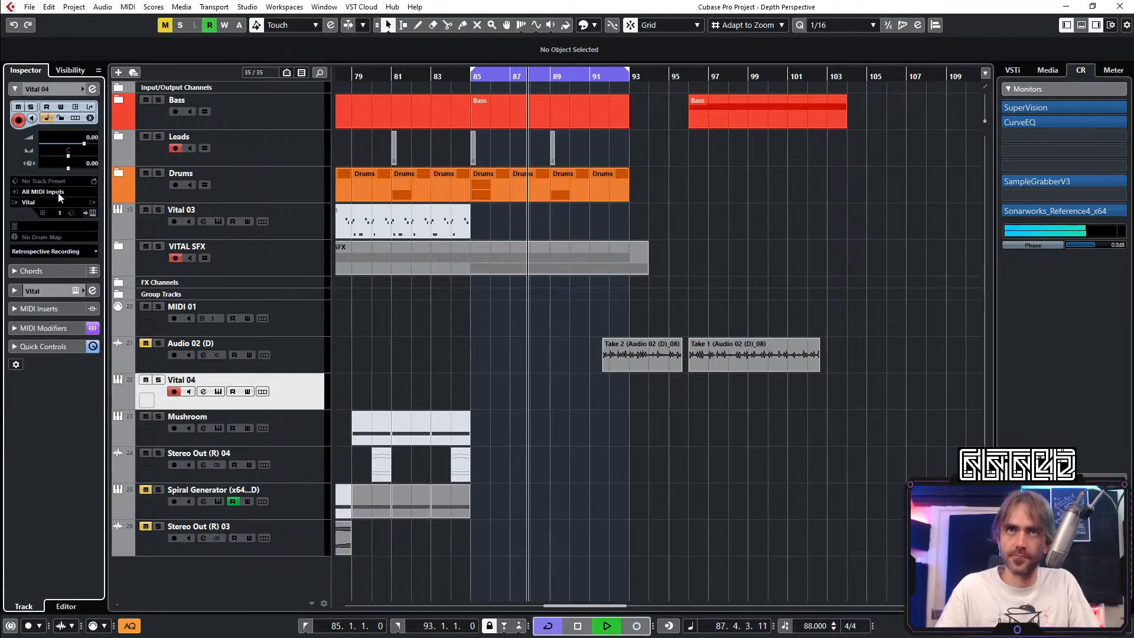
Step: Open the Vital 04 track's instrument, check its preset list and Init Preset voice settings, and close it
{"action": "left_click", "coordinate": [93, 214]}
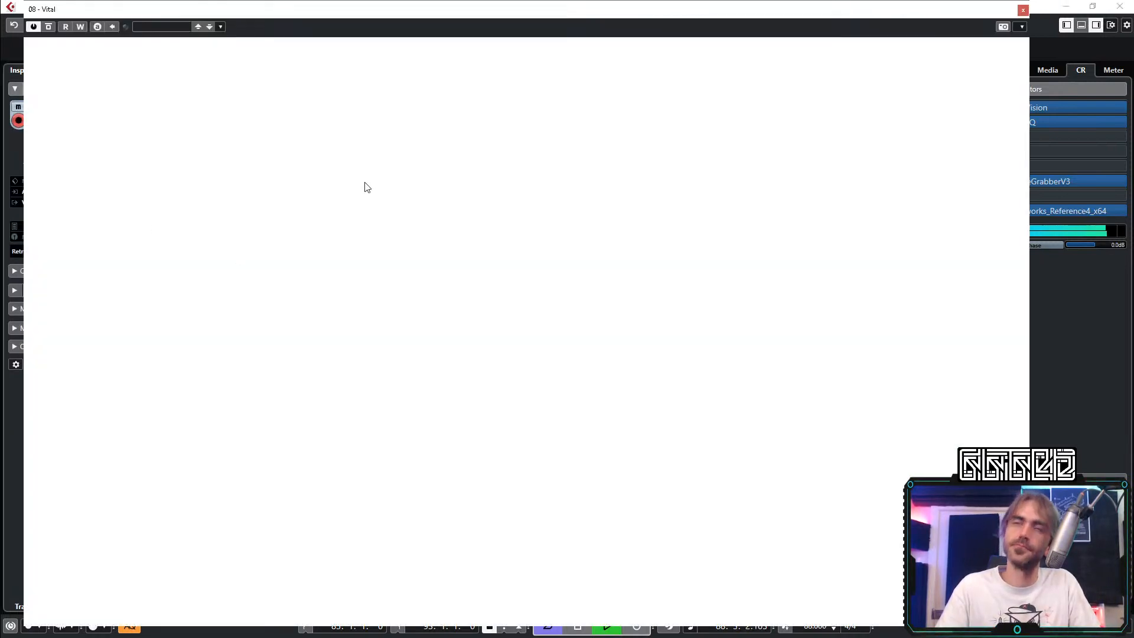
{"action": "left_click", "coordinate": [534, 58]}
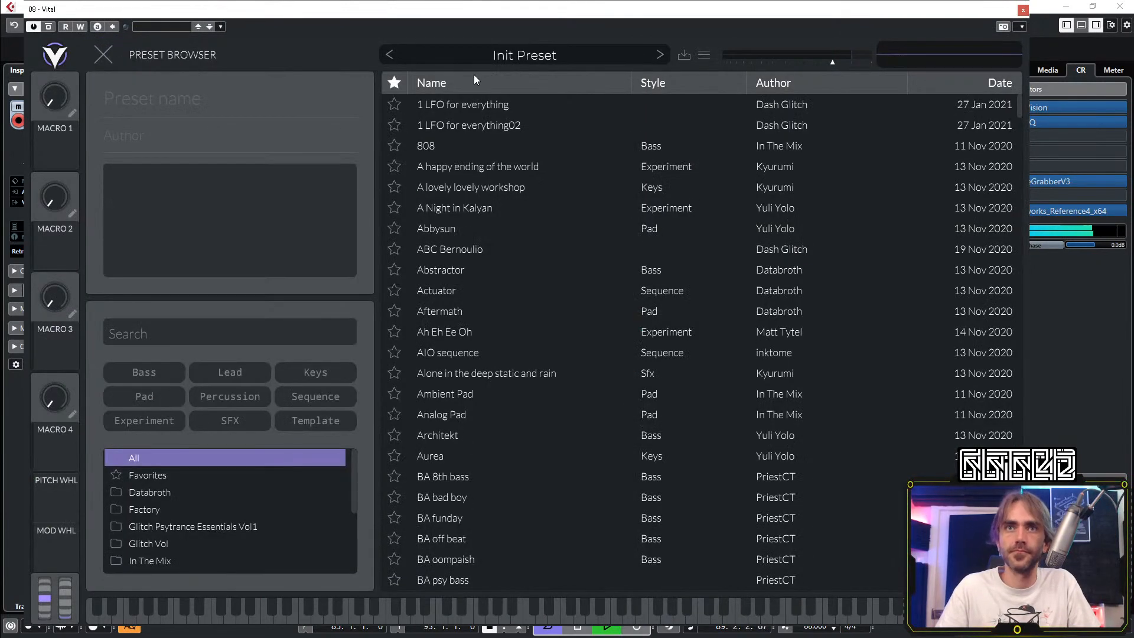
{"action": "left_click", "coordinate": [495, 47]}
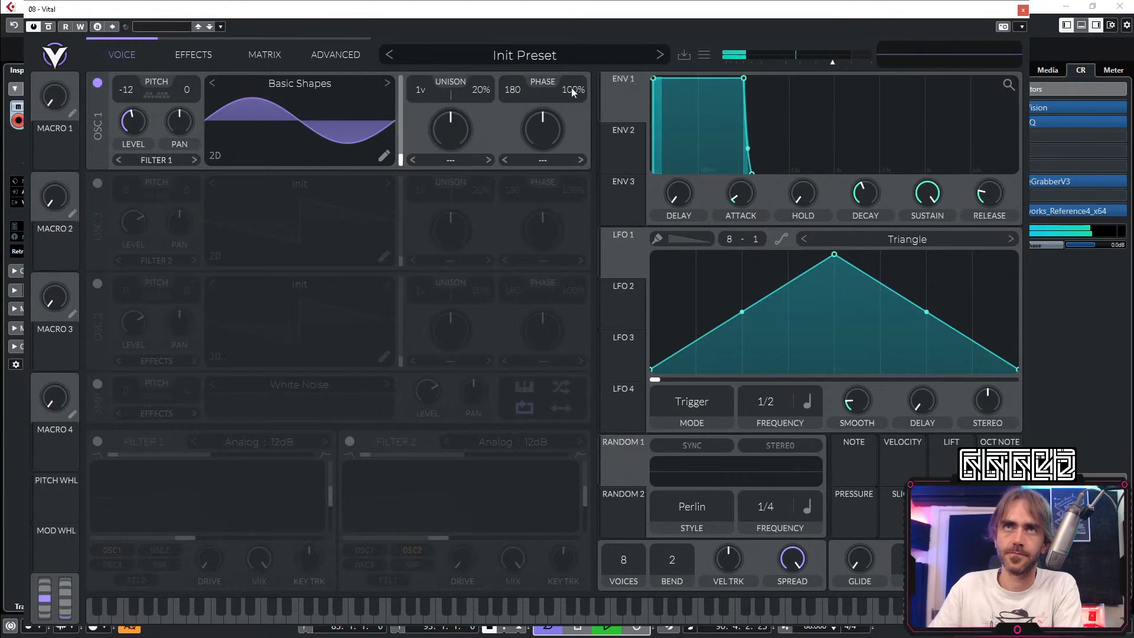
{"action": "left_click", "coordinate": [1022, 11]}
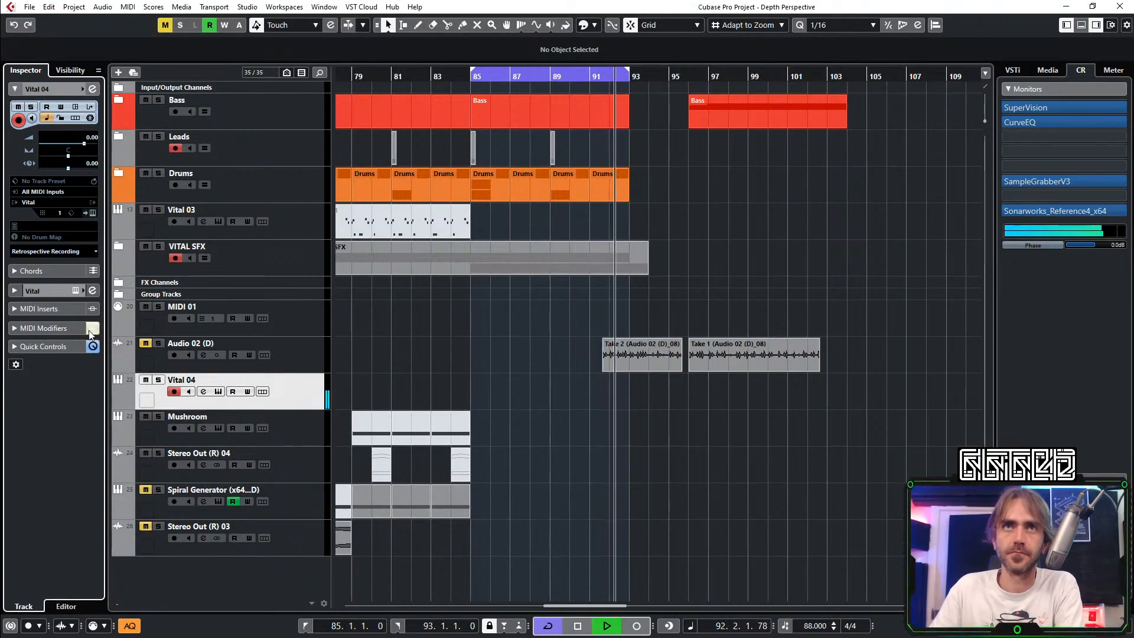
Step: Open the Vital 04 track's instrument and move oscillator 1's Basic Shapes wavetable to a square wave
{"action": "left_click", "coordinate": [93, 89]}
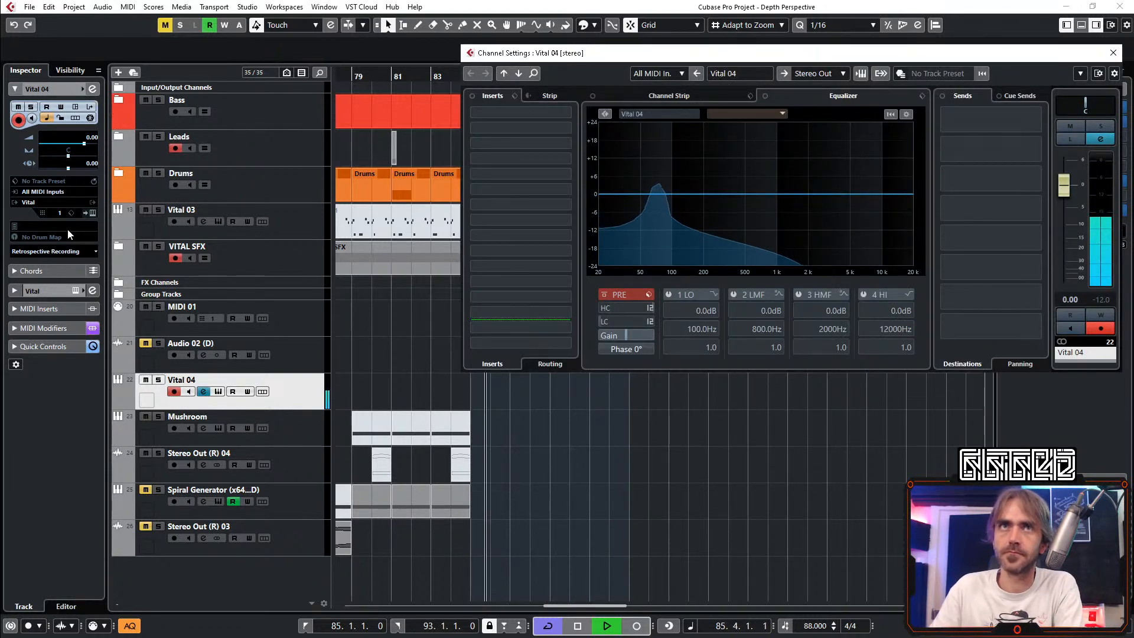
{"action": "left_click", "coordinate": [92, 213]}
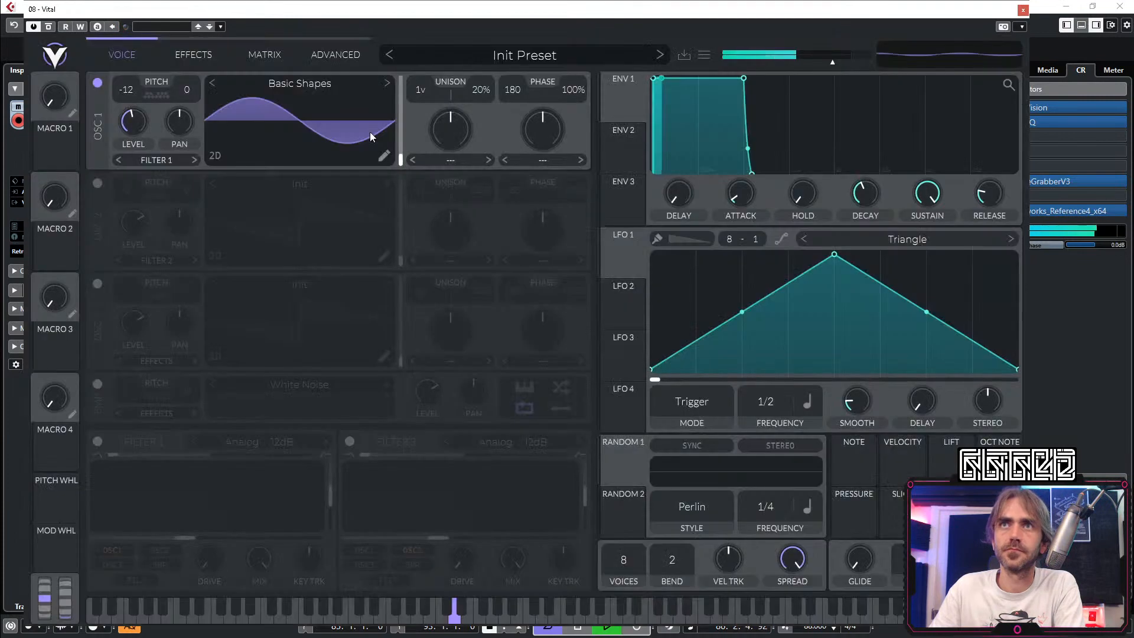
{"action": "left_click", "coordinate": [307, 85]}
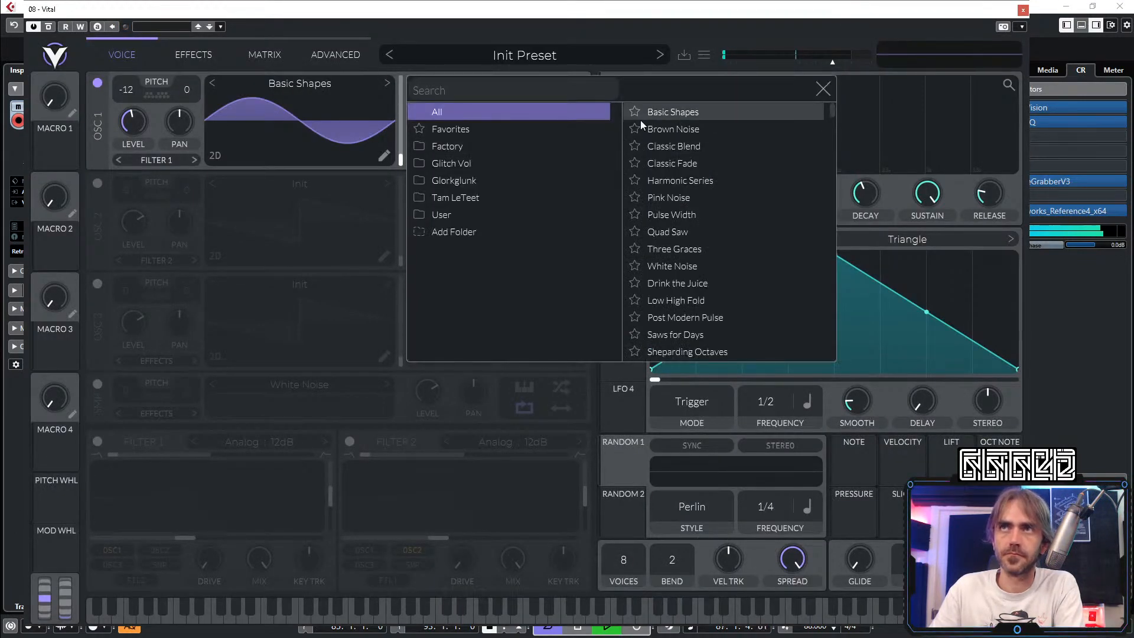
{"action": "left_click", "coordinate": [805, 95]}
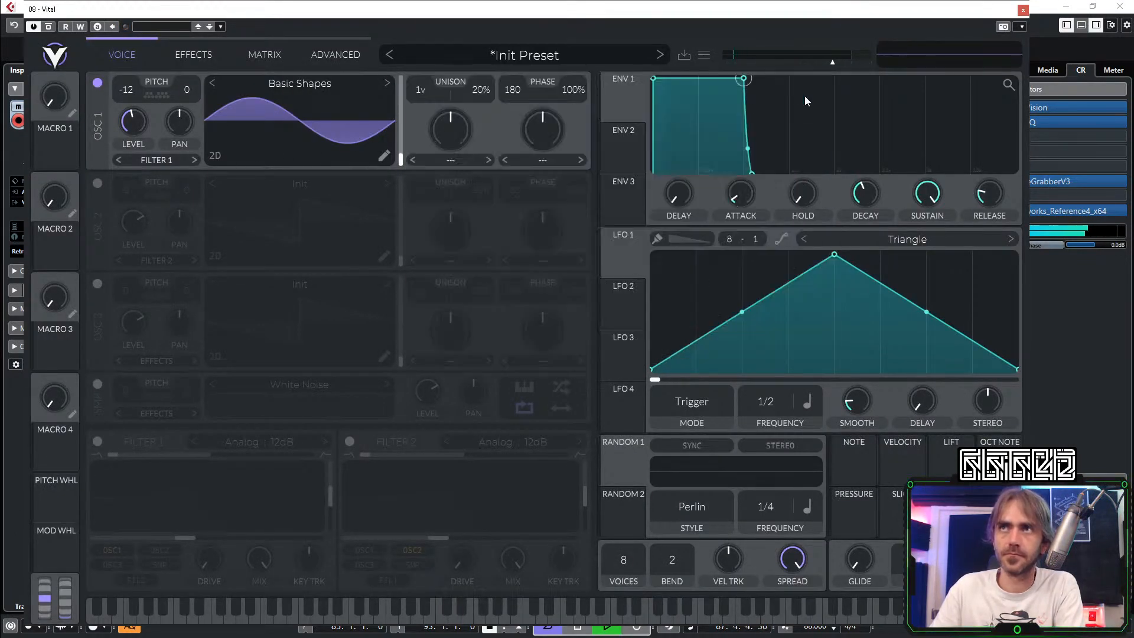
{"action": "left_click_drag", "start_coordinate": [401, 163], "coordinate": [409, 98]}
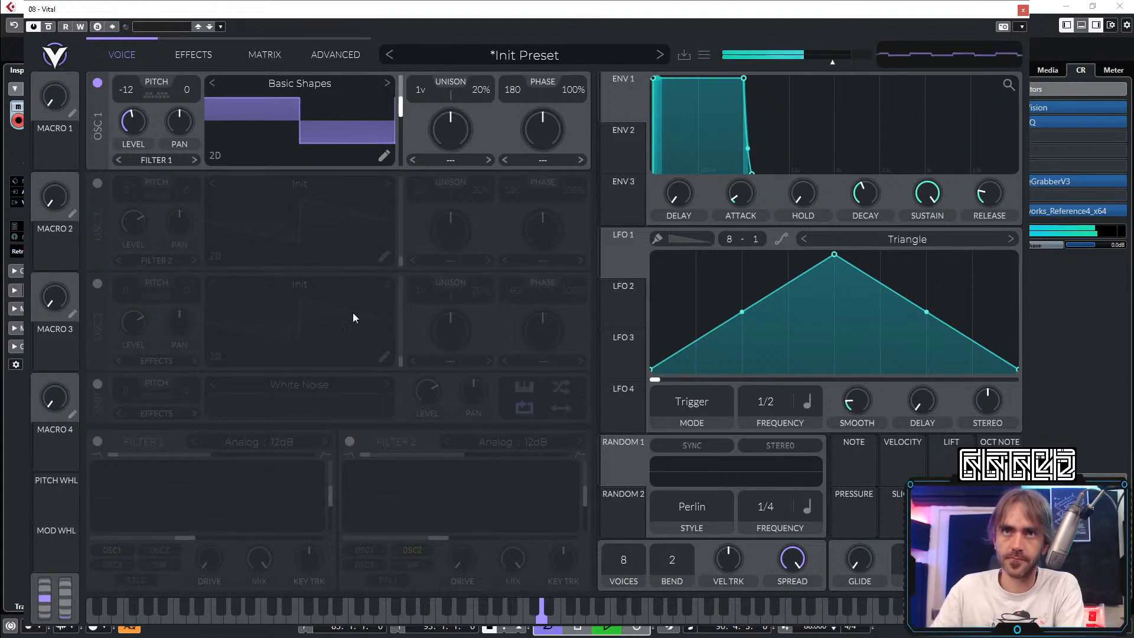
Step: Modulate oscillator 1's level with ENV 2, and set ENV 1 to zero sustain with a short decay
{"action": "left_click_drag", "start_coordinate": [611, 164], "coordinate": [133, 122]}
{"action": "left_click_drag", "start_coordinate": [927, 194], "coordinate": [926, 224]}
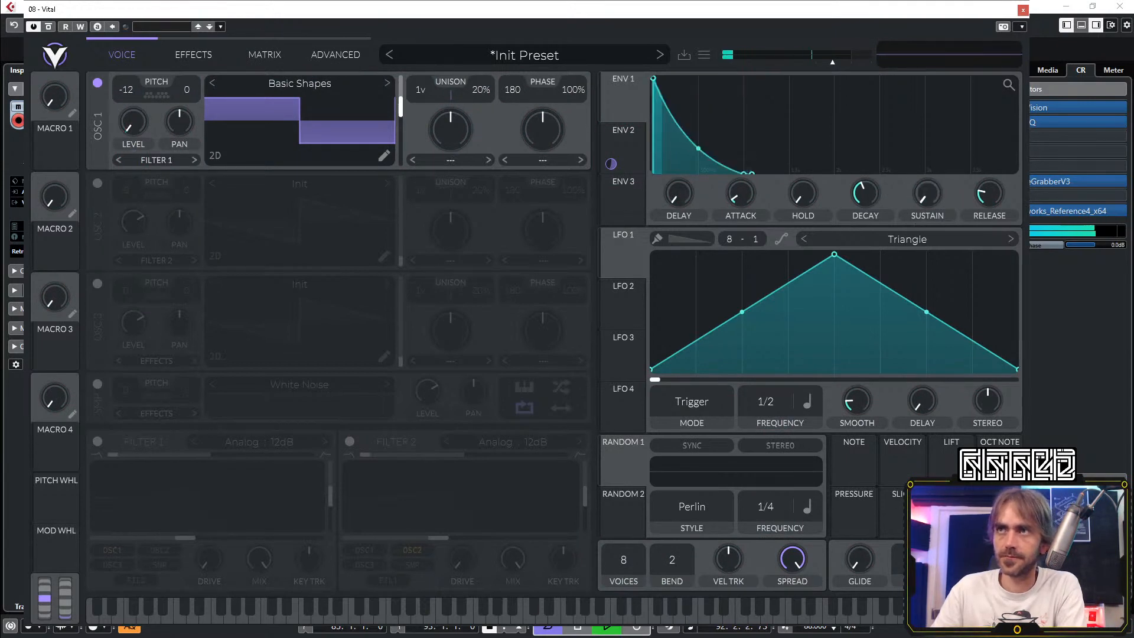
{"action": "left_click_drag", "start_coordinate": [834, 184], "coordinate": [867, 219]}
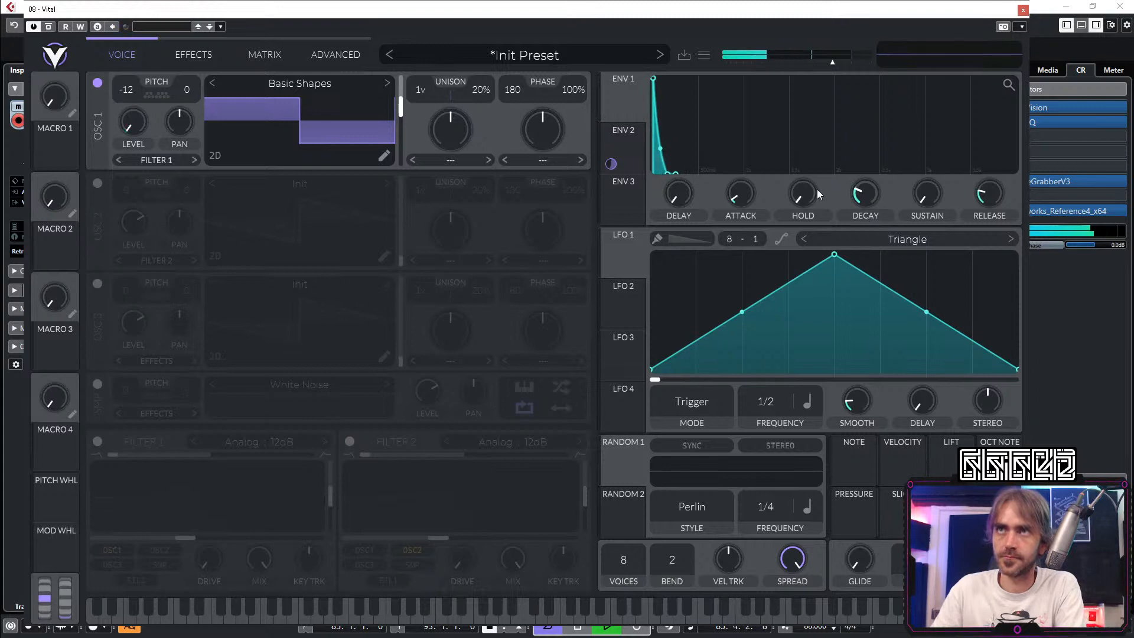
Step: Enable Filter 1 and set its type to Comb : Low High Flange+
{"action": "left_click", "coordinate": [186, 58]}
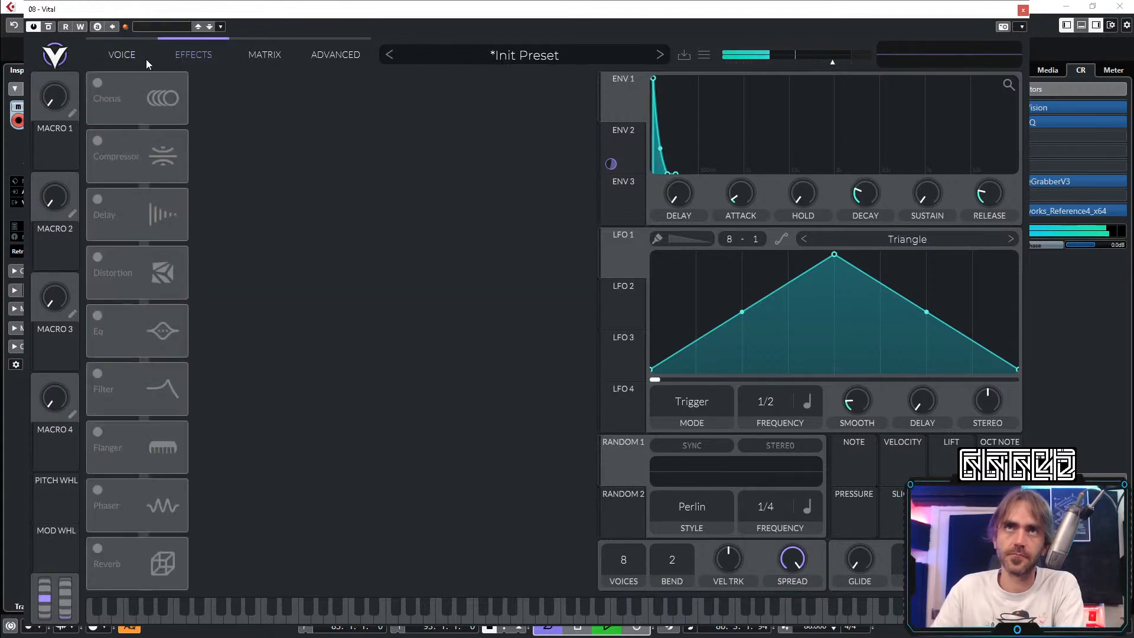
{"action": "left_click", "coordinate": [124, 58]}
{"action": "left_click", "coordinate": [98, 443]}
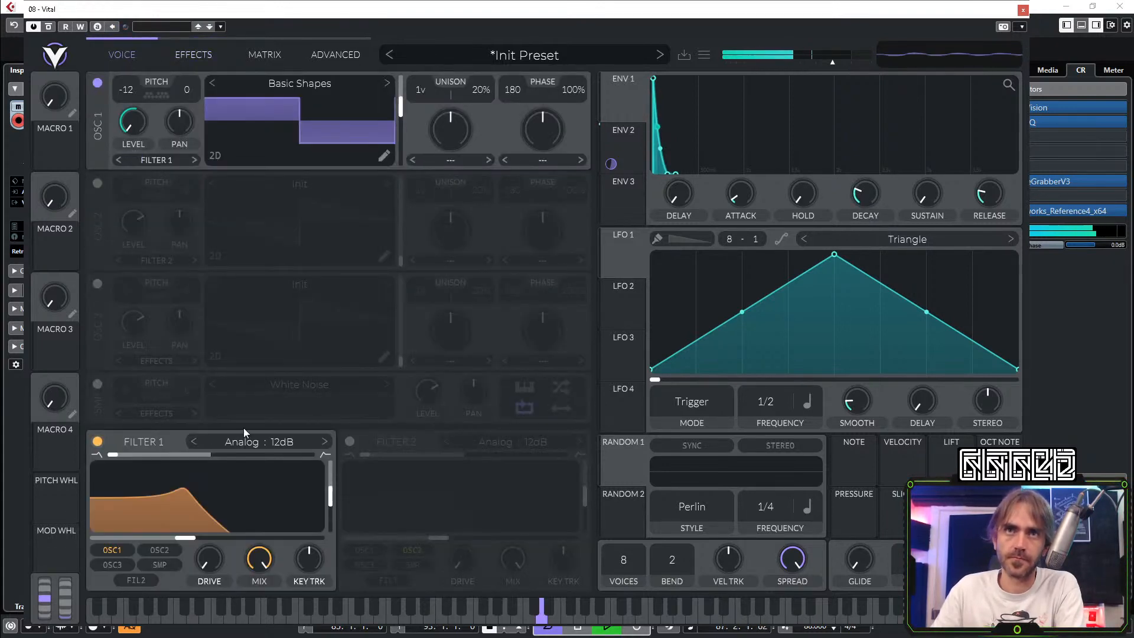
{"action": "left_click", "coordinate": [242, 442]}
{"action": "left_click", "coordinate": [360, 547]}
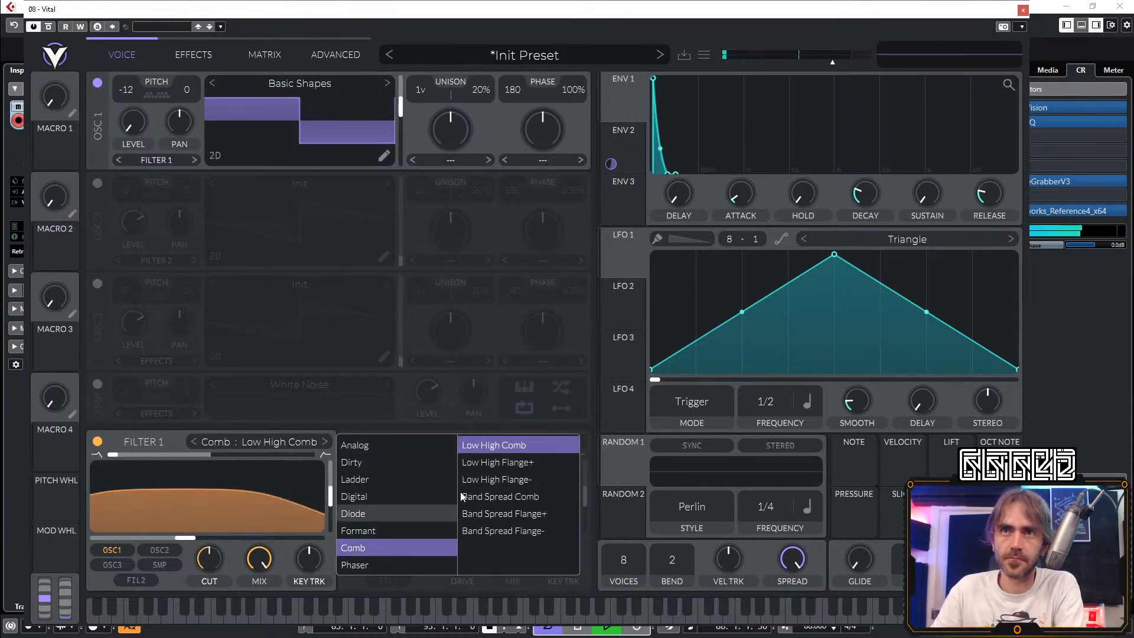
{"action": "left_click", "coordinate": [498, 462]}
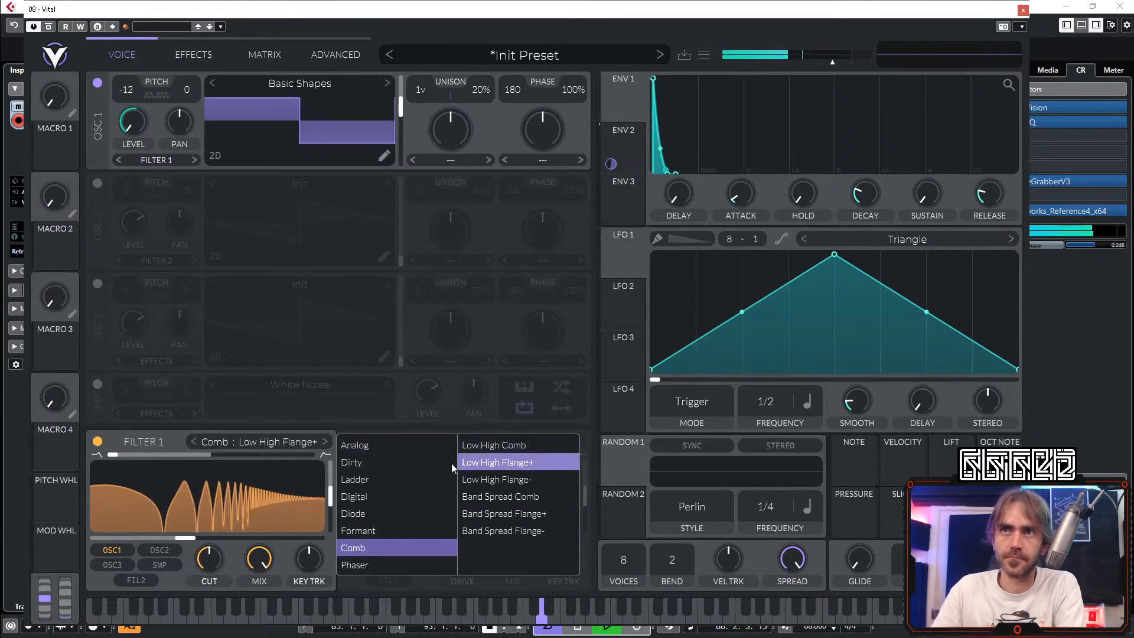
Step: Turn up Filter 1's key tracking, raise its resonance to about 81%, and move its blend to the middle
{"action": "left_click", "coordinate": [308, 556]}
{"action": "left_click_drag", "start_coordinate": [330, 496], "coordinate": [336, 465]}
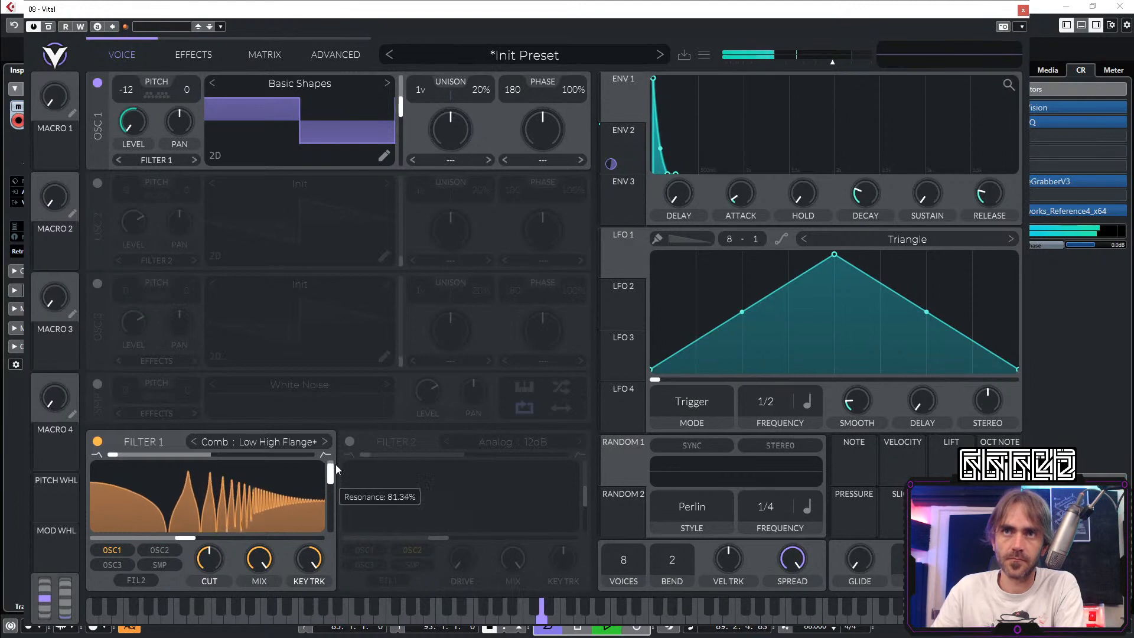
{"action": "left_click_drag", "start_coordinate": [112, 454], "coordinate": [324, 452]}
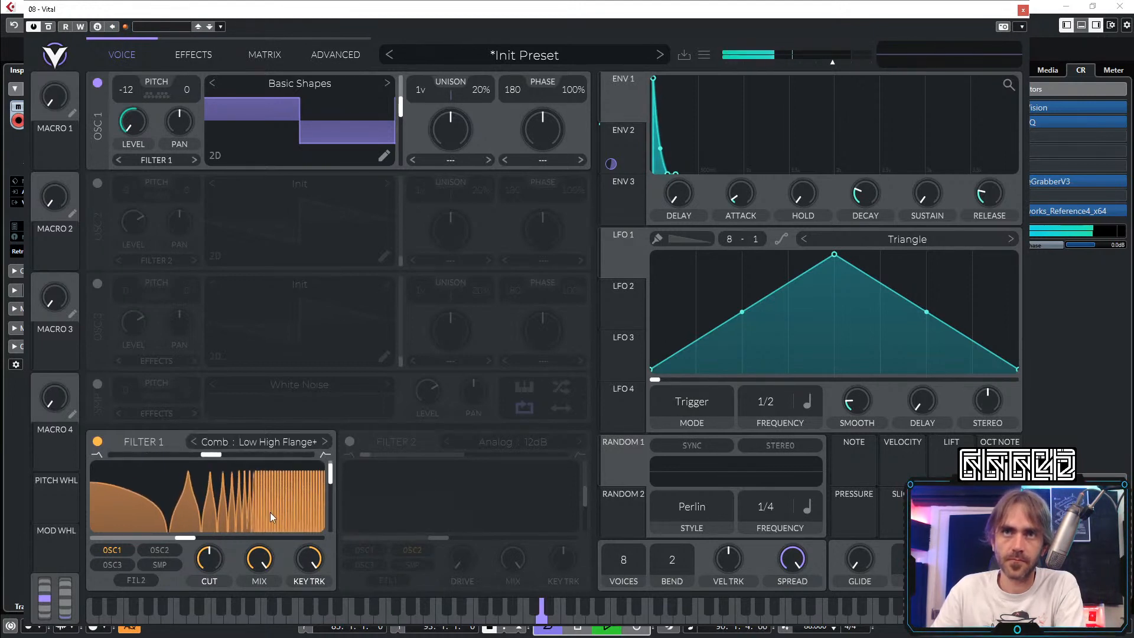
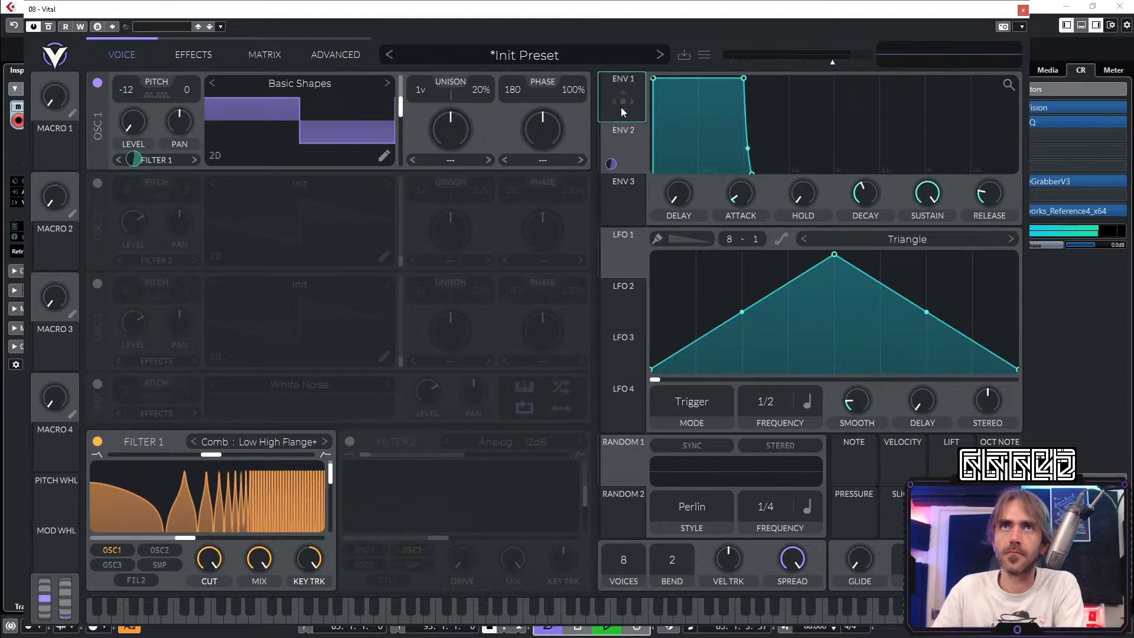
Step: Set ENV 1 to full sustain with a longer release, and ENV 2 to zero sustain with a 0.021-second decay
{"action": "left_click_drag", "start_coordinate": [935, 199], "coordinate": [935, 136]}
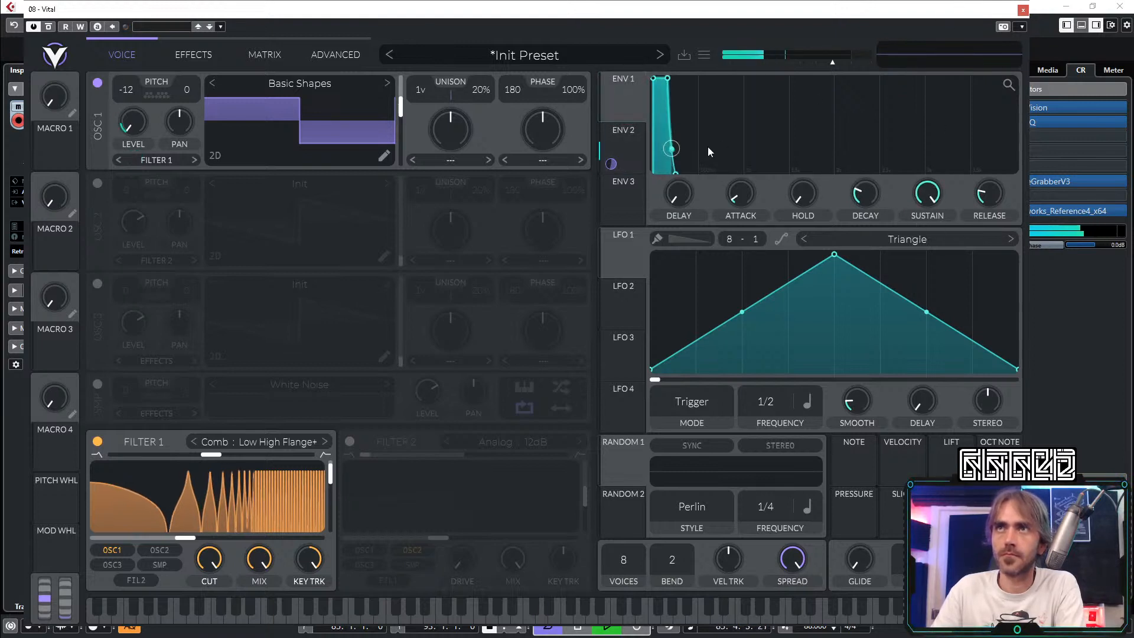
{"action": "left_click", "coordinate": [623, 154]}
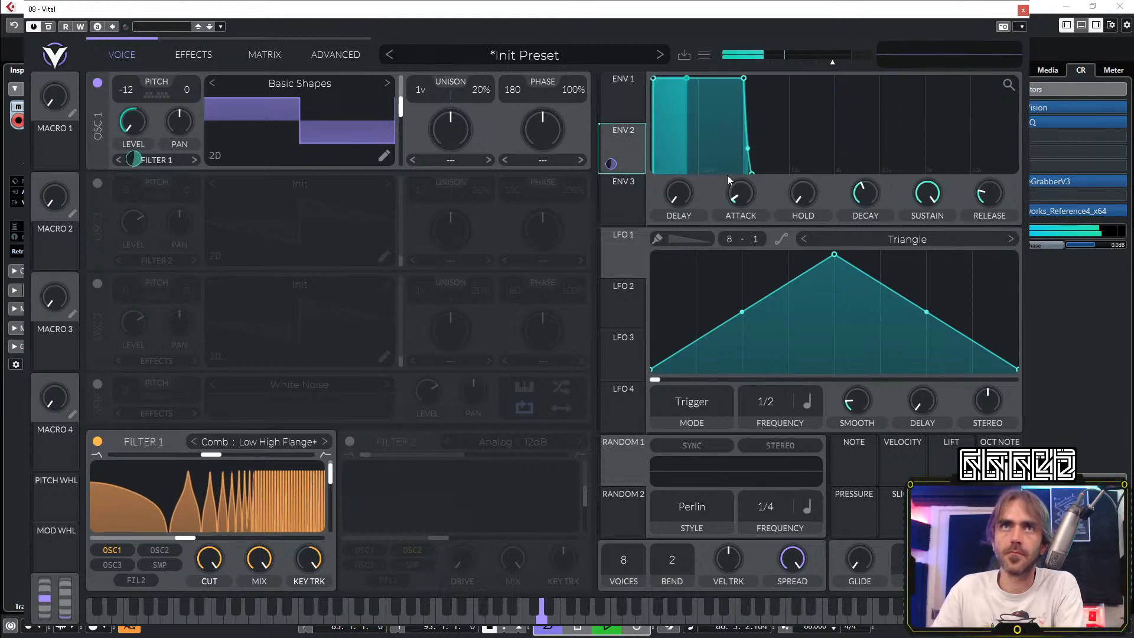
{"action": "left_click_drag", "start_coordinate": [928, 193], "coordinate": [877, 296]}
{"action": "left_click_drag", "start_coordinate": [862, 201], "coordinate": [856, 215]}
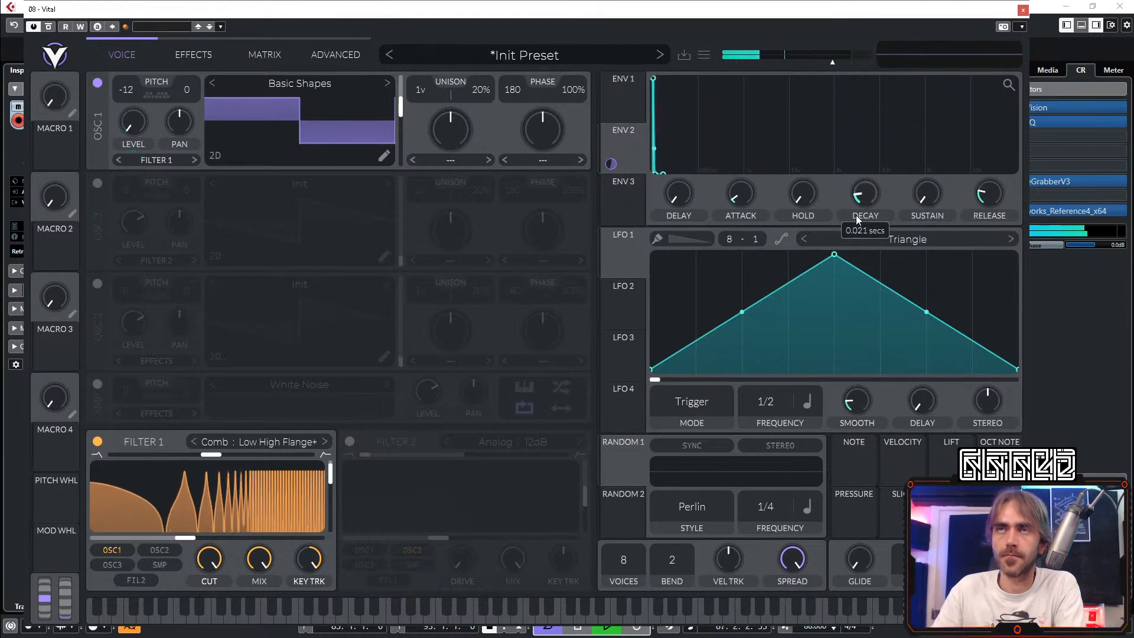
{"action": "left_click", "coordinate": [623, 97]}
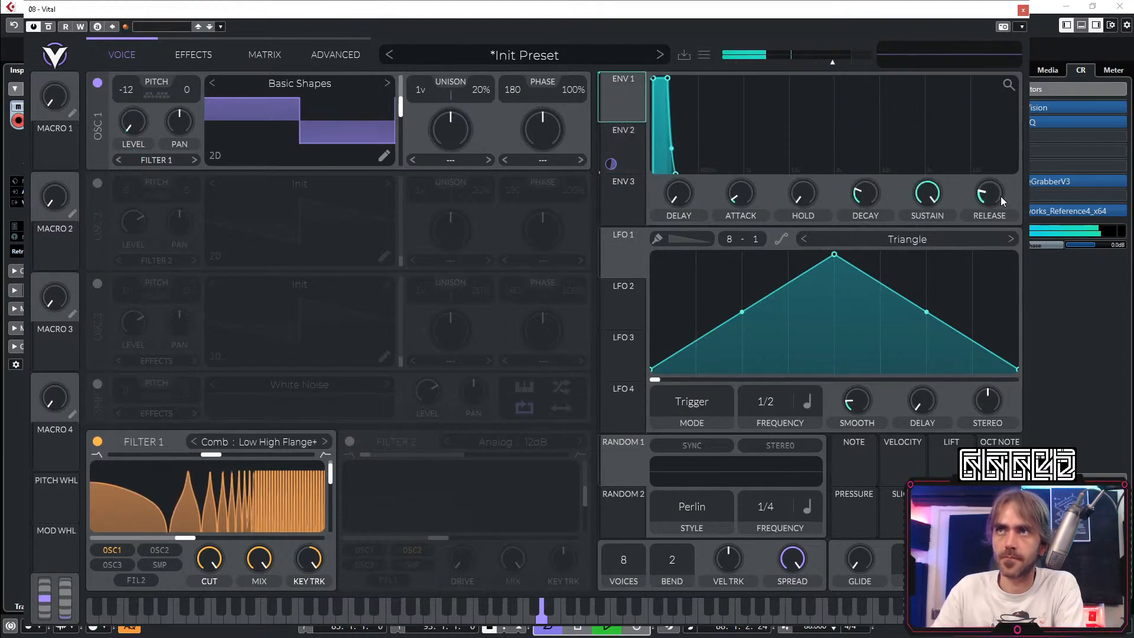
{"action": "mouse_move", "coordinate": [1003, 201]}
{"action": "left_mouse_down"}
{"action": "mouse_move", "coordinate": [1010, 176]}
{"action": "mouse_move", "coordinate": [1002, 179]}
{"action": "left_mouse_up"}
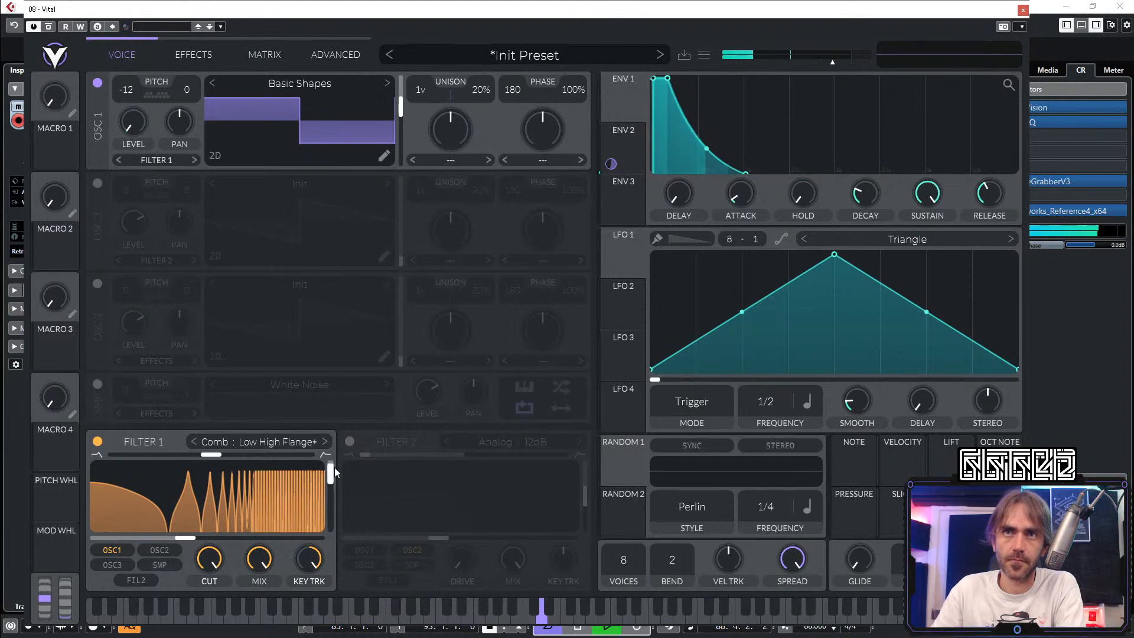
Step: Try Filter 1 with a cutoff of -35 semitones and different blend and cut amounts
{"action": "left_click_drag", "start_coordinate": [211, 454], "coordinate": [229, 473]}
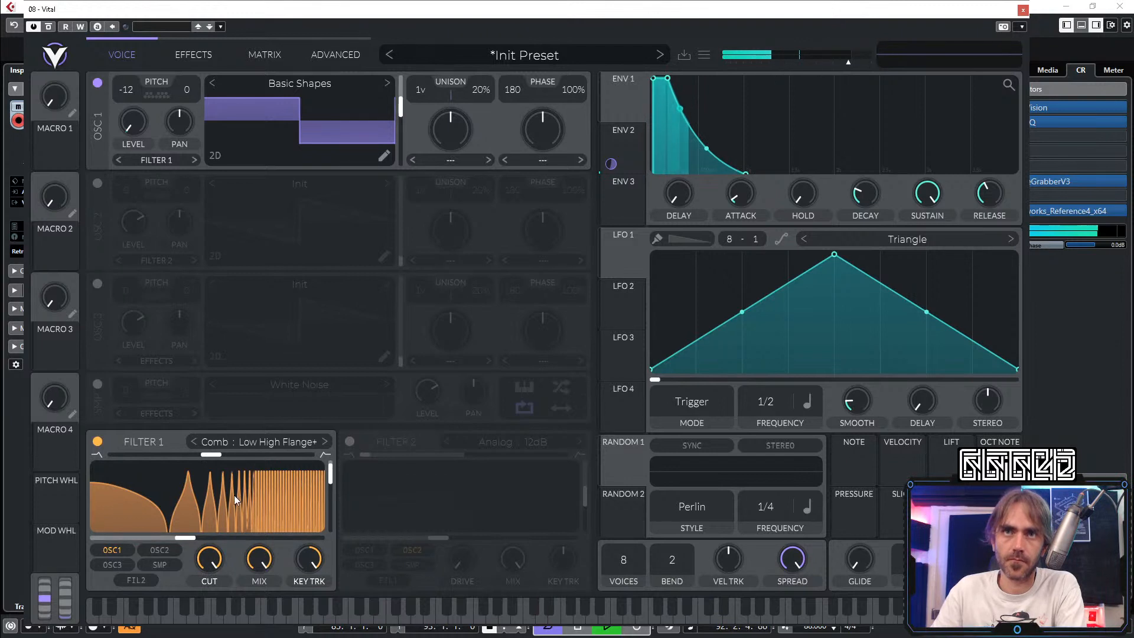
{"action": "left_click_drag", "start_coordinate": [215, 567], "coordinate": [223, 608]}
{"action": "left_click_drag", "start_coordinate": [183, 542], "coordinate": [119, 538]}
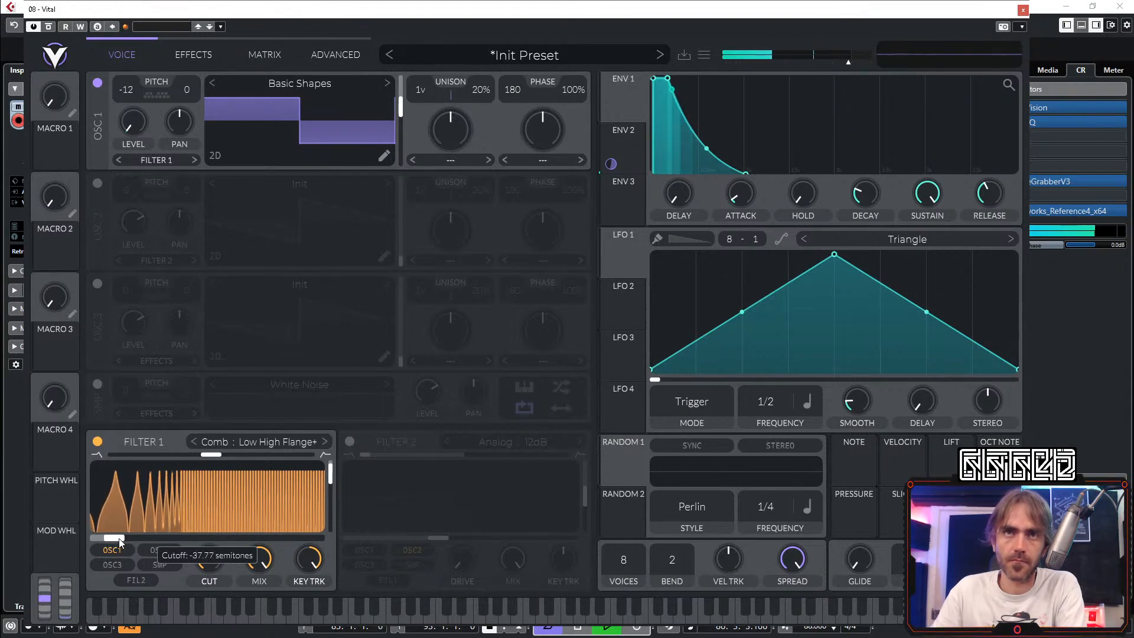
{"action": "right_click", "coordinate": [119, 541]}
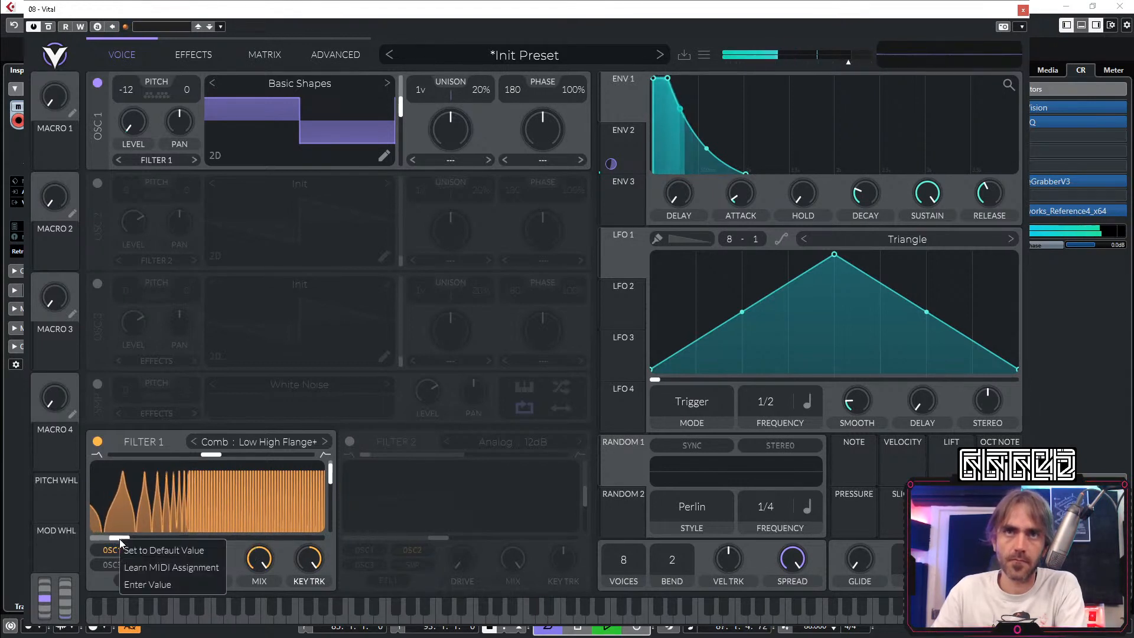
{"action": "left_click", "coordinate": [144, 586]}
{"action": "type", "text": "-"}
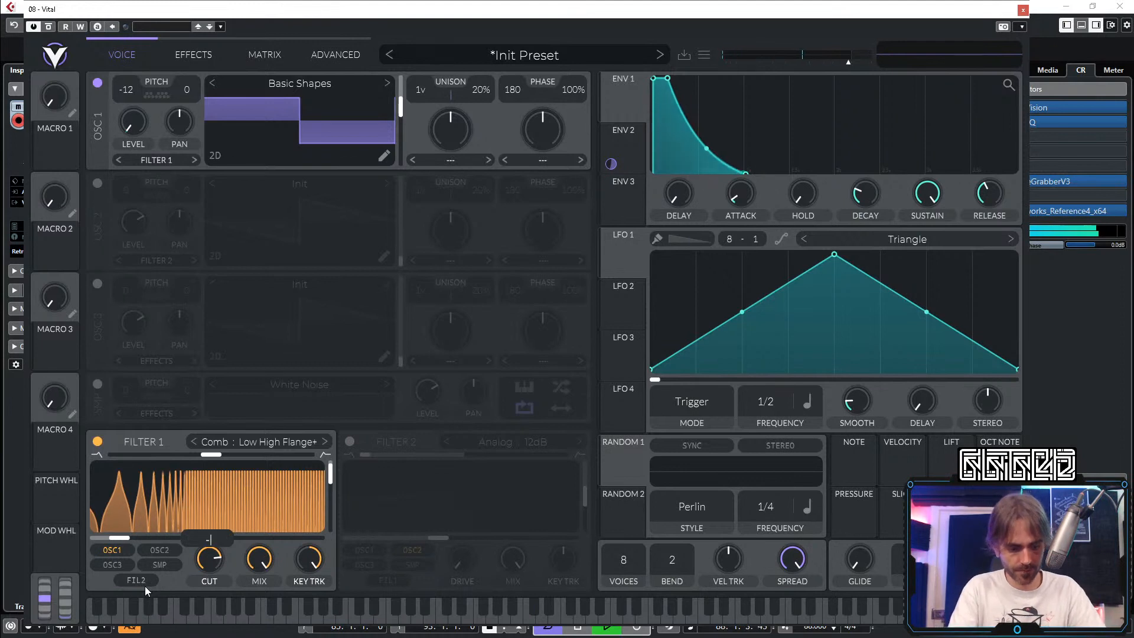
{"action": "type", "text": "35"}
{"action": "key", "text": "Return"}
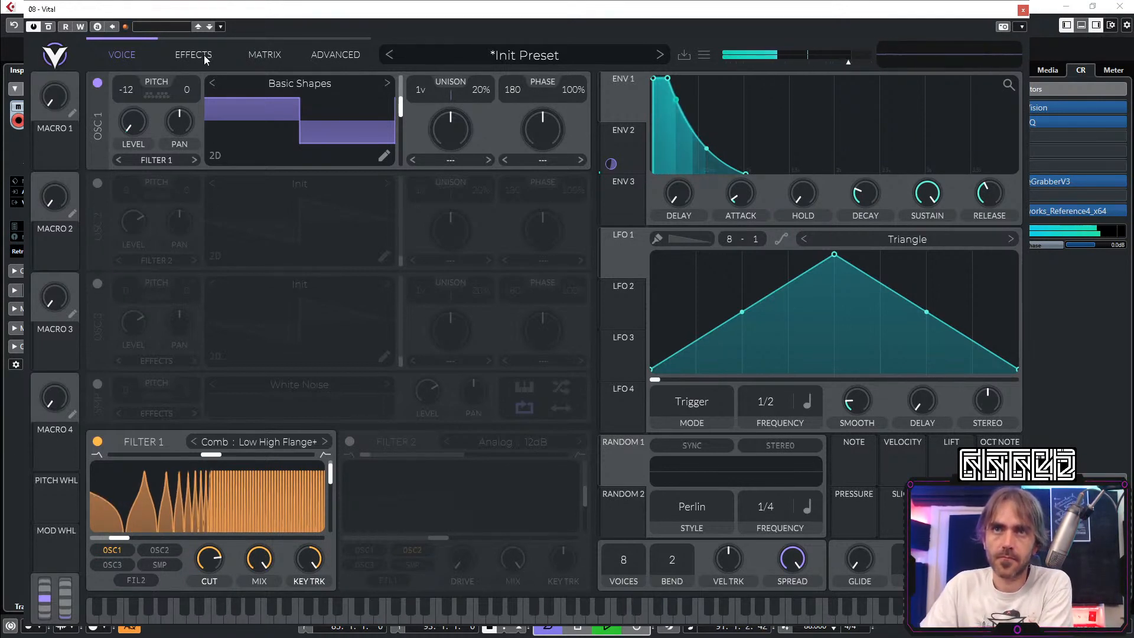
Step: Set Filter 1's cutoff to -24 semitones, trying the Low High Flange- type before returning to Low High Flange+
{"action": "left_click_drag", "start_coordinate": [257, 564], "coordinate": [260, 513]}
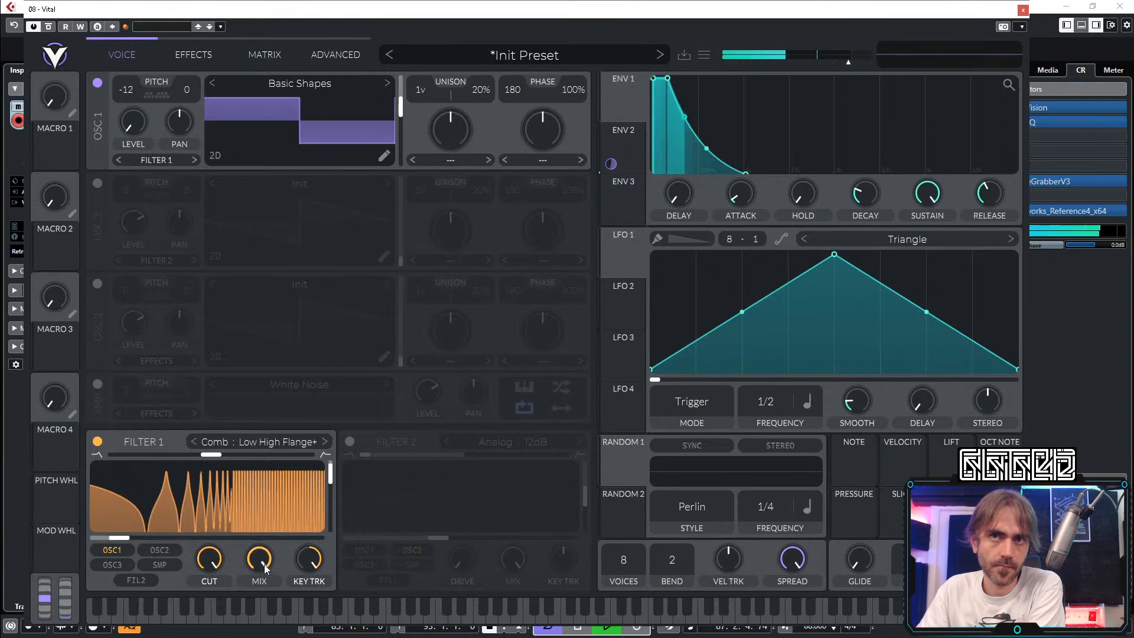
{"action": "left_click_drag", "start_coordinate": [264, 564], "coordinate": [204, 463]}
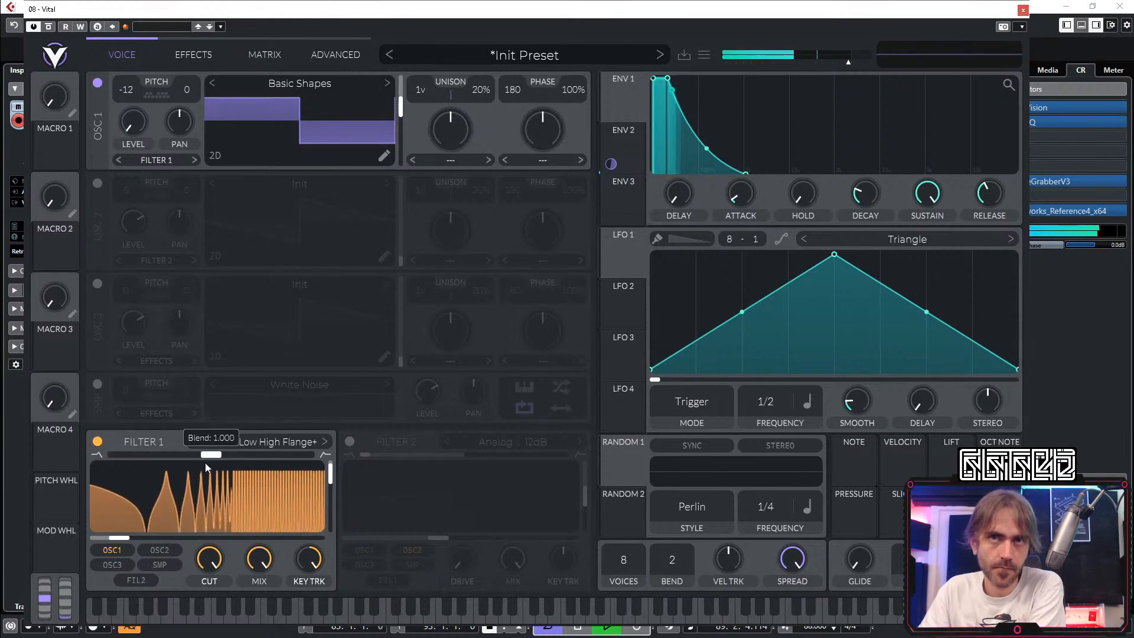
{"action": "left_click", "coordinate": [325, 443]}
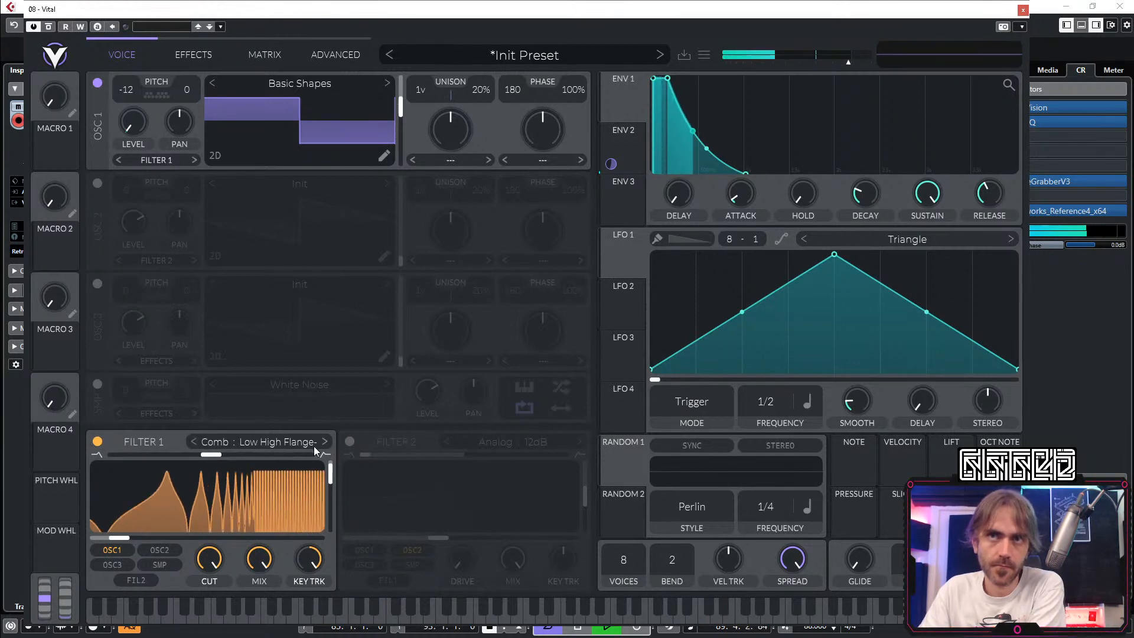
{"action": "mouse_move", "coordinate": [130, 530]}
{"action": "left_mouse_down"}
{"action": "mouse_move", "coordinate": [196, 542]}
{"action": "mouse_move", "coordinate": [135, 536]}
{"action": "left_mouse_up"}
{"action": "right_click", "coordinate": [135, 537]}
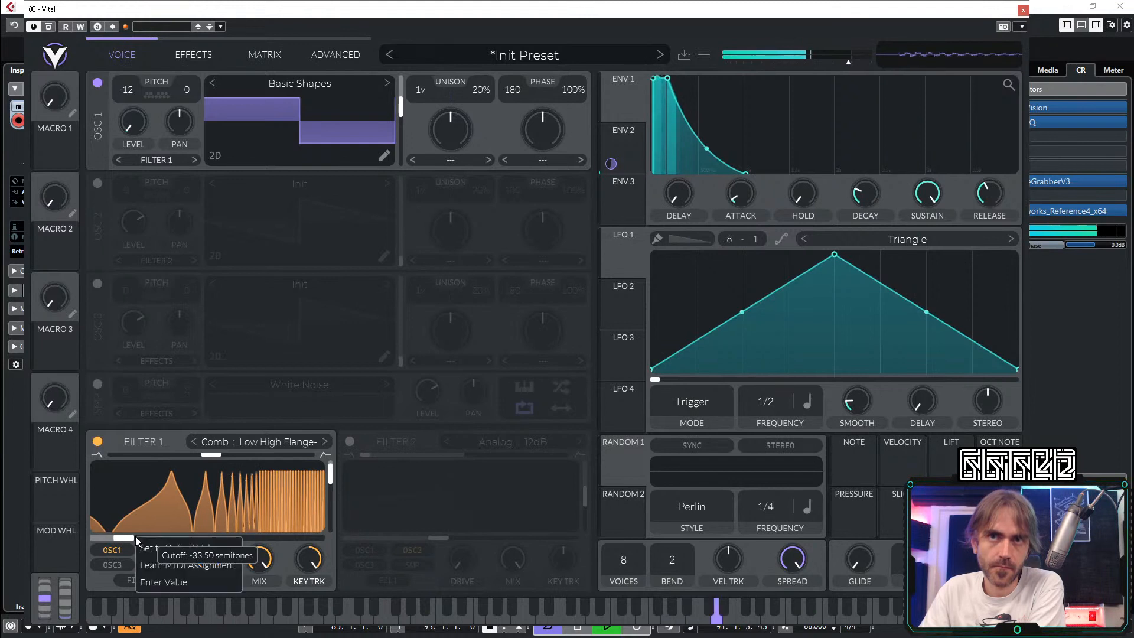
{"action": "left_click", "coordinate": [163, 582]}
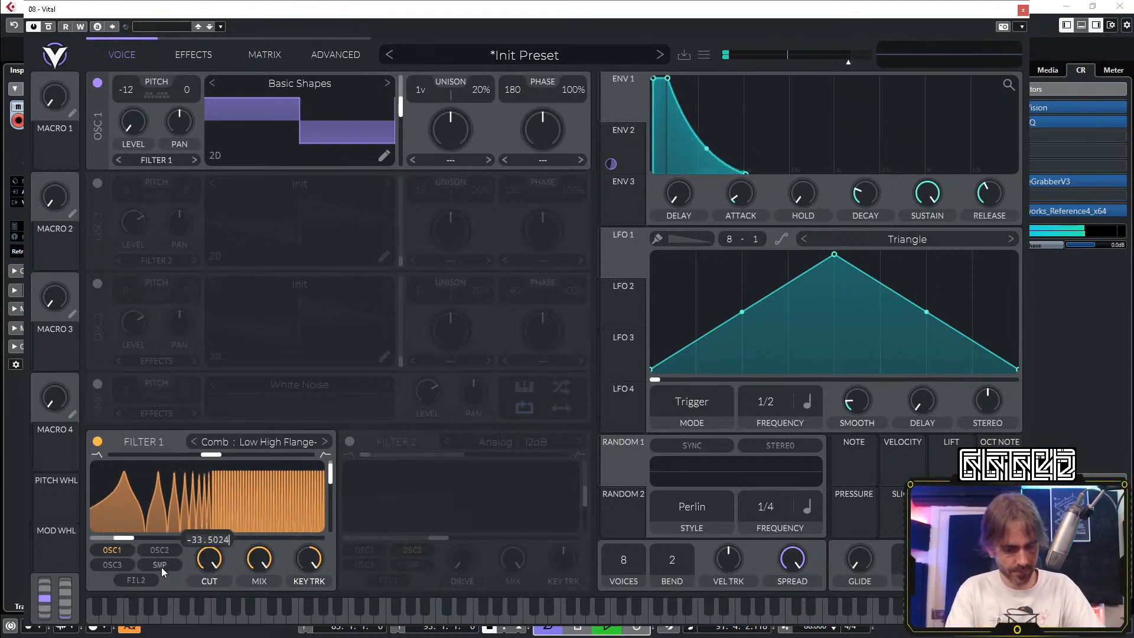
{"action": "type", "text": "-24"}
{"action": "key", "text": "Return"}
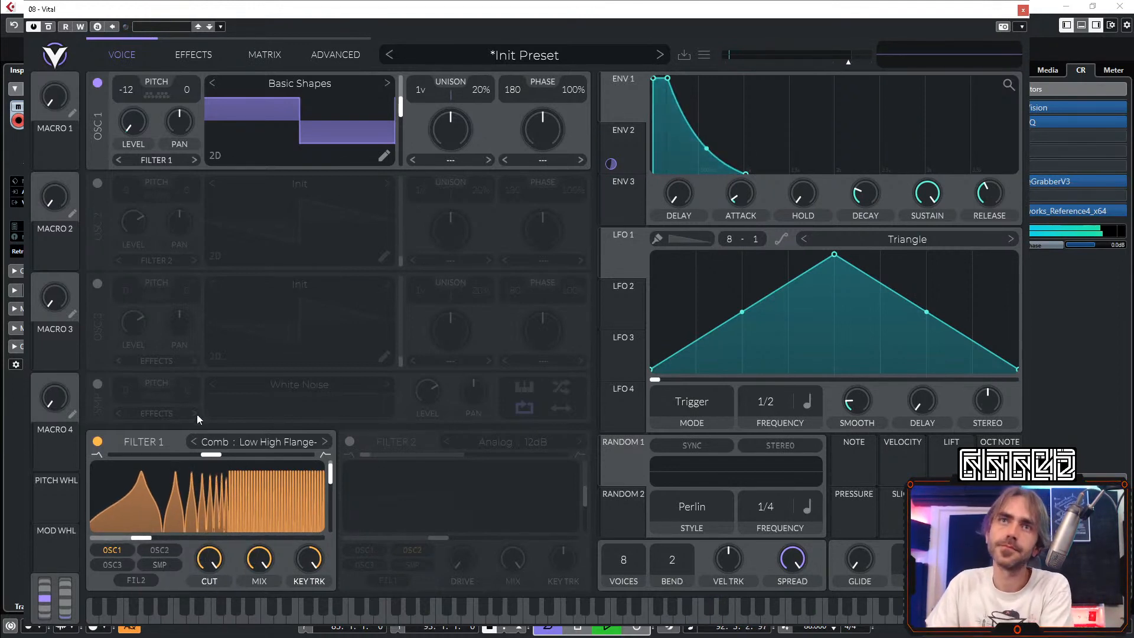
{"action": "left_click", "coordinate": [195, 444]}
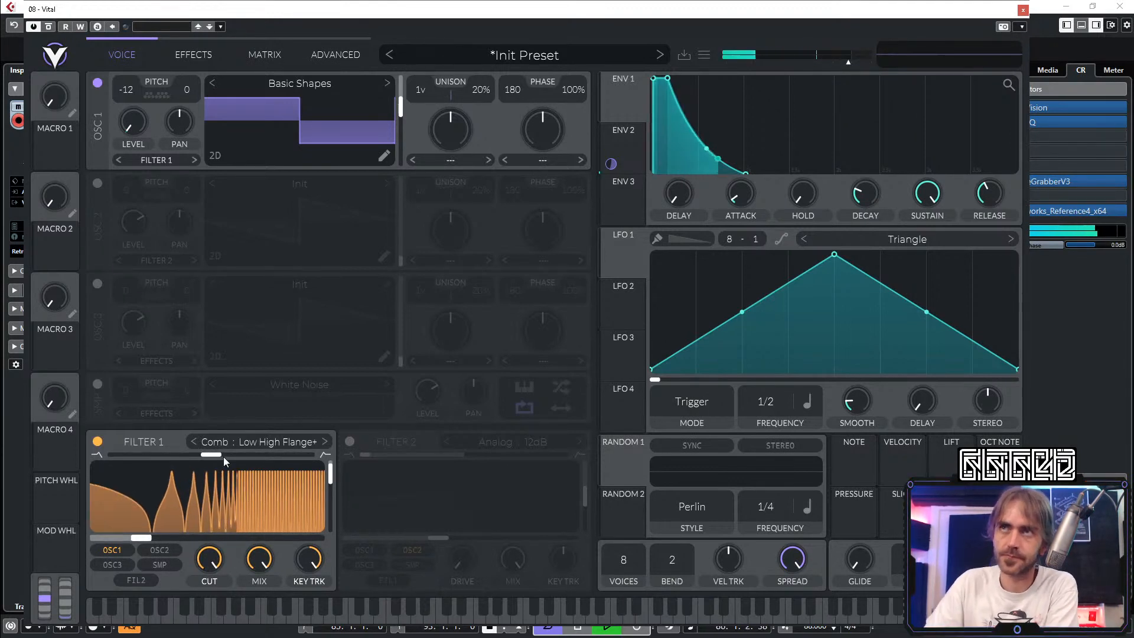
Step: Enable the Chorus effect with Freeze frequency, high feedback and an 18.5% mix, and reshape its filter curve
{"action": "left_click", "coordinate": [192, 52]}
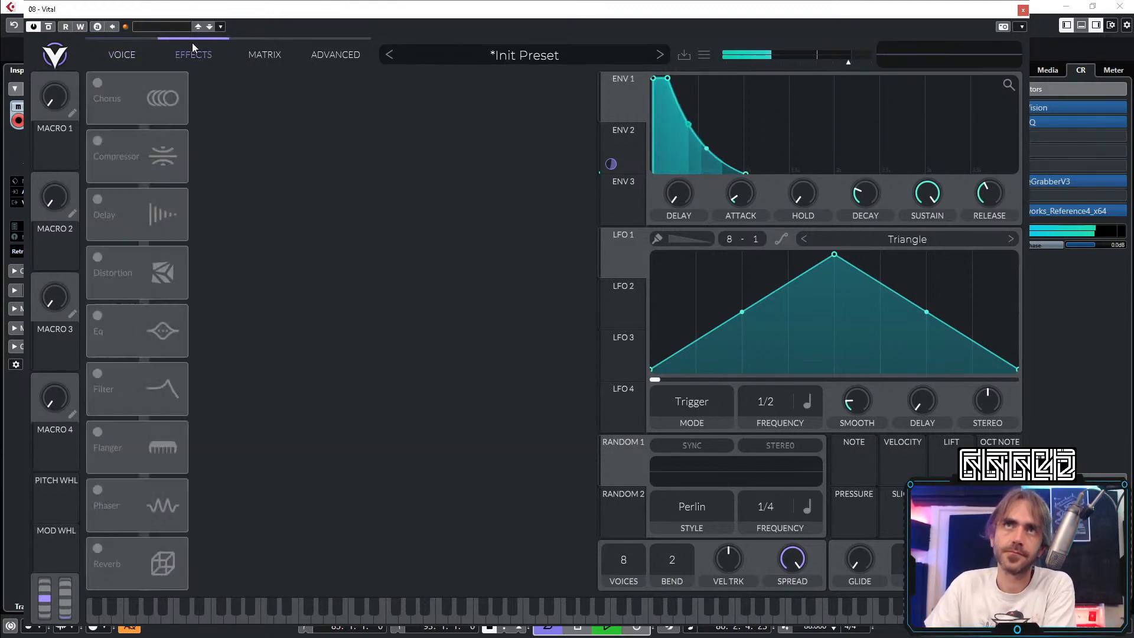
{"action": "left_click", "coordinate": [105, 91]}
{"action": "left_click_drag", "start_coordinate": [303, 98], "coordinate": [293, 75]}
{"action": "left_click_drag", "start_coordinate": [500, 95], "coordinate": [554, 101]}
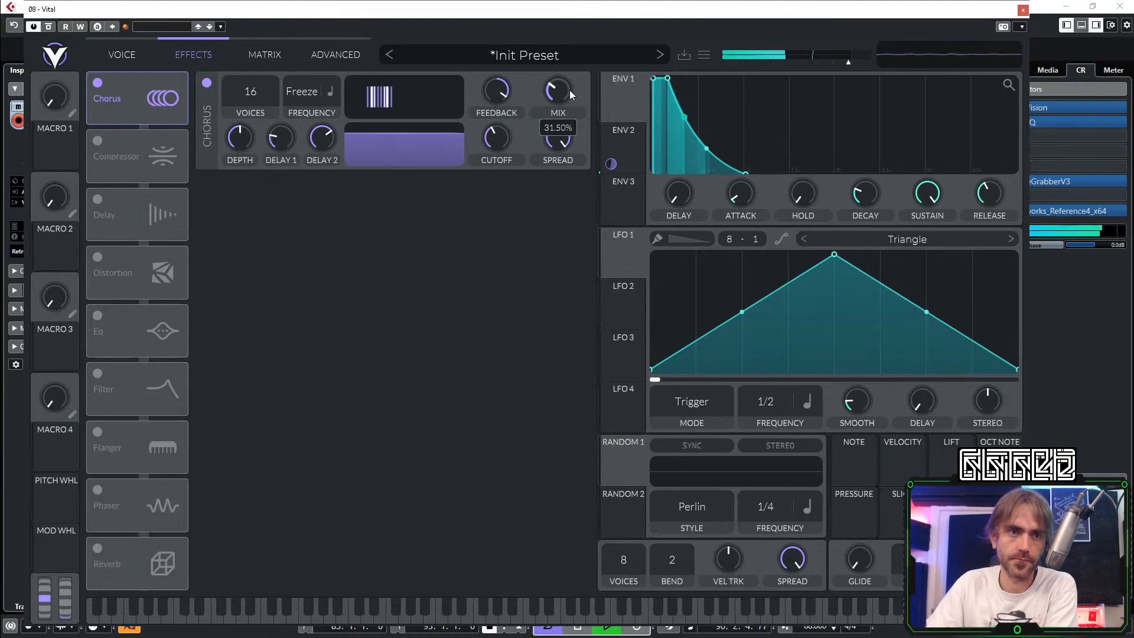
{"action": "left_click_drag", "start_coordinate": [556, 93], "coordinate": [552, 95]}
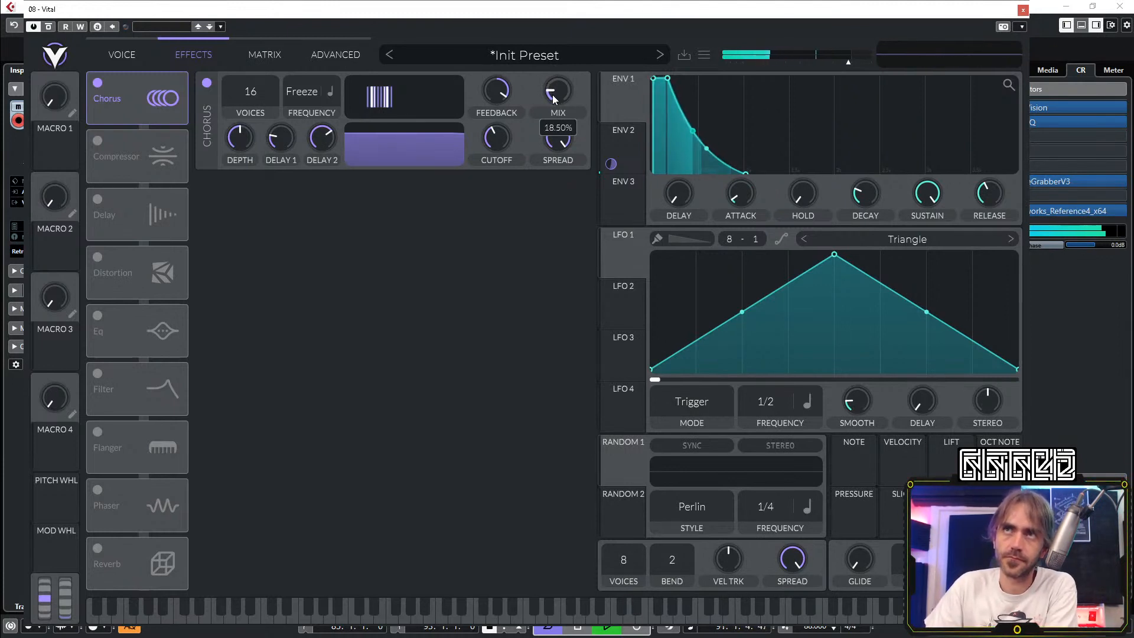
{"action": "left_click_drag", "start_coordinate": [351, 139], "coordinate": [405, 157]}
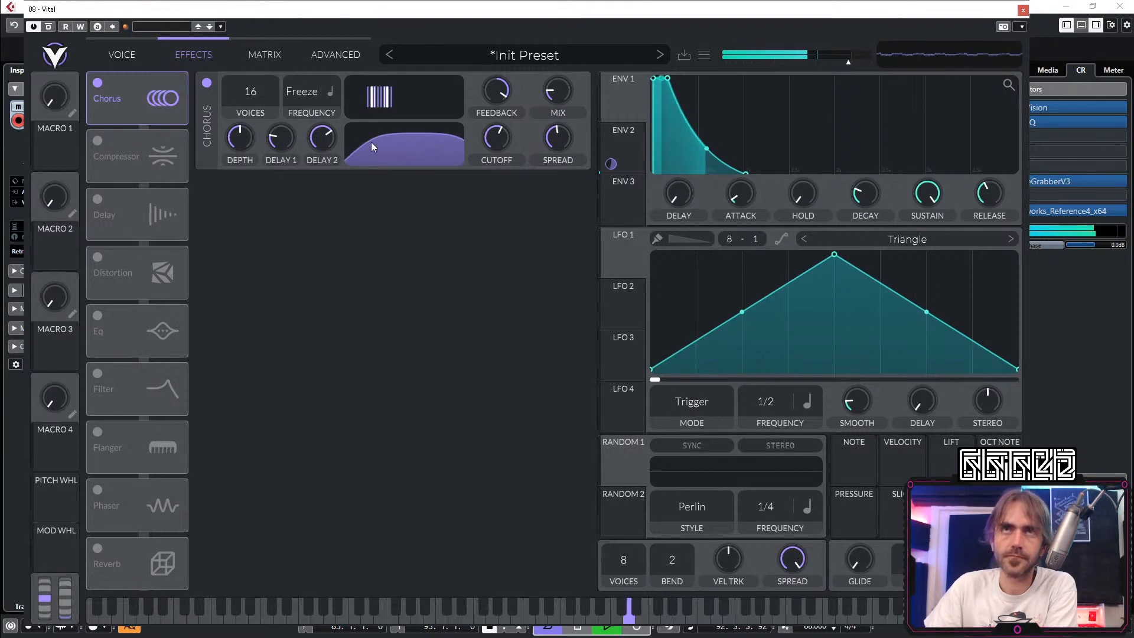
Step: Try the Delay effect in seconds mode at times such as 0.032 and 0.145 seconds, and switch it off again
{"action": "left_click", "coordinate": [98, 201]}
{"action": "left_click_drag", "start_coordinate": [266, 192], "coordinate": [256, 277]}
{"action": "left_click", "coordinate": [325, 192]}
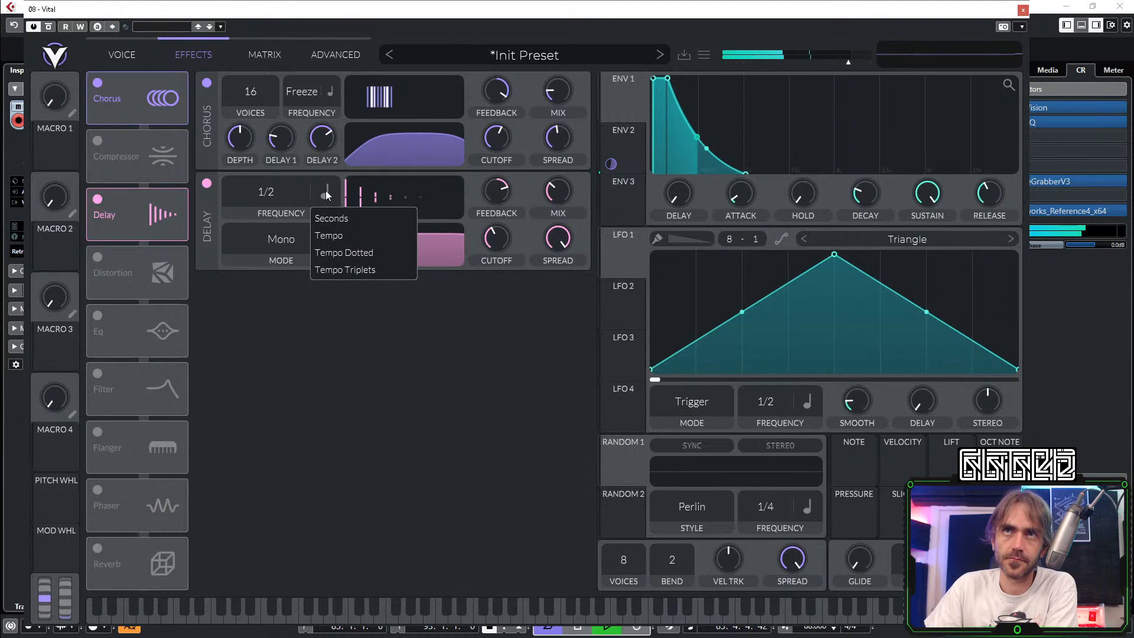
{"action": "left_click", "coordinate": [339, 220]}
{"action": "mouse_move", "coordinate": [298, 138]}
{"action": "left_mouse_down"}
{"action": "mouse_move", "coordinate": [263, 206]}
{"action": "mouse_move", "coordinate": [296, 190]}
{"action": "left_mouse_up"}
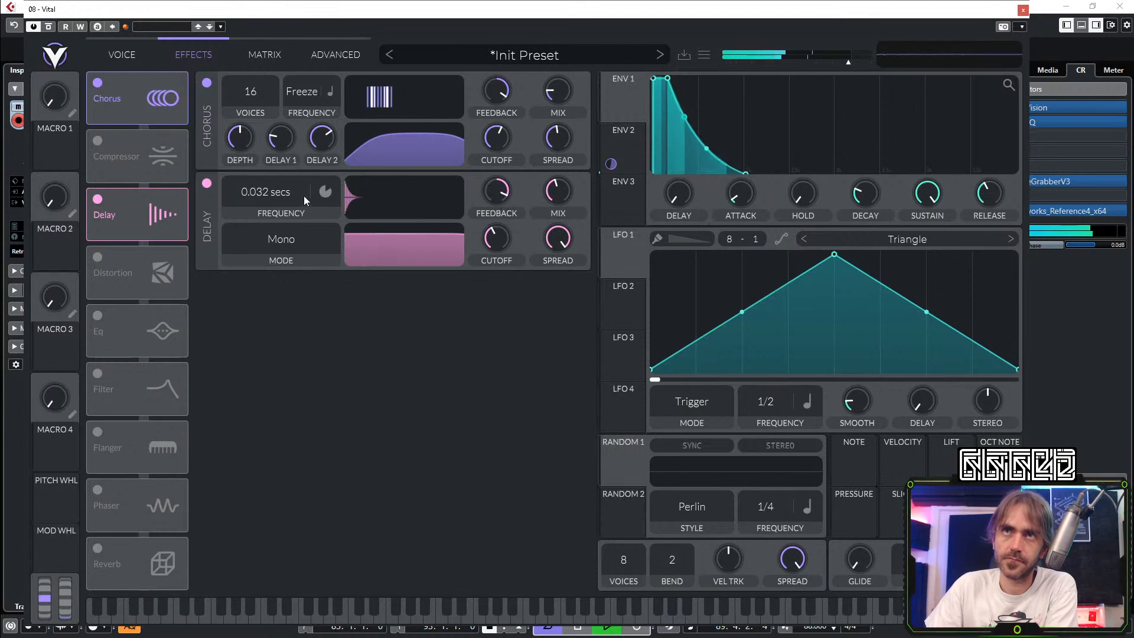
{"action": "mouse_move", "coordinate": [267, 201]}
{"action": "left_mouse_down"}
{"action": "mouse_move", "coordinate": [270, 188]}
{"action": "mouse_move", "coordinate": [268, 201]}
{"action": "mouse_move", "coordinate": [284, 194]}
{"action": "mouse_move", "coordinate": [270, 210]}
{"action": "left_mouse_up"}
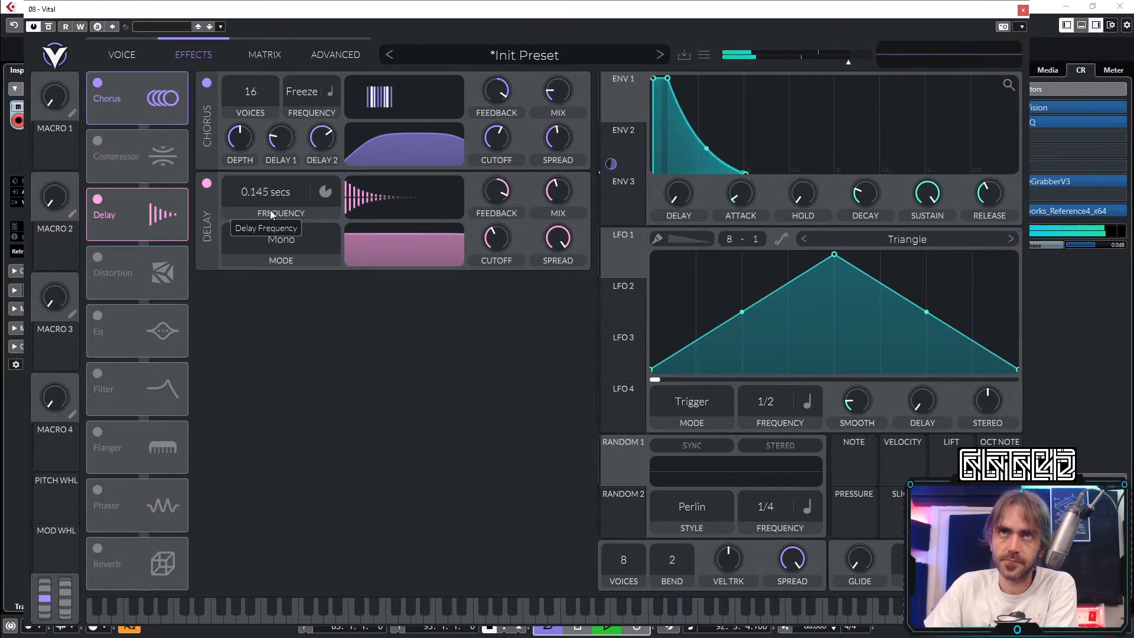
{"action": "left_click", "coordinate": [98, 200]}
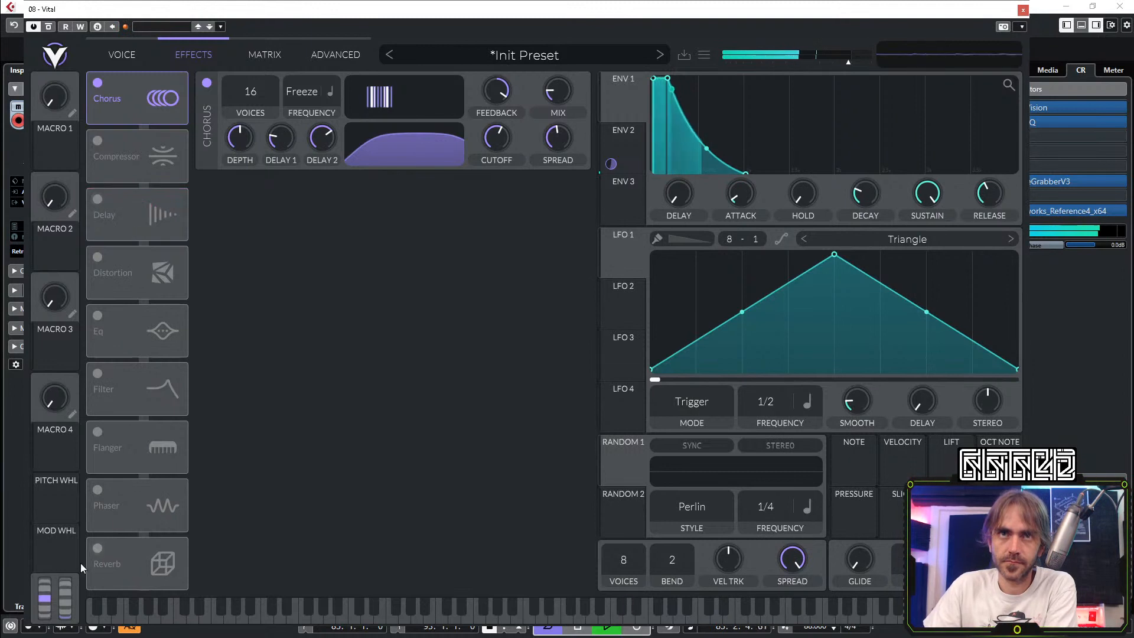
Step: Enable the Reverb effect, drop its low-shelf gain to the minimum with a higher shelf cutoff, and raise the pre low cut
{"action": "left_click", "coordinate": [99, 549]}
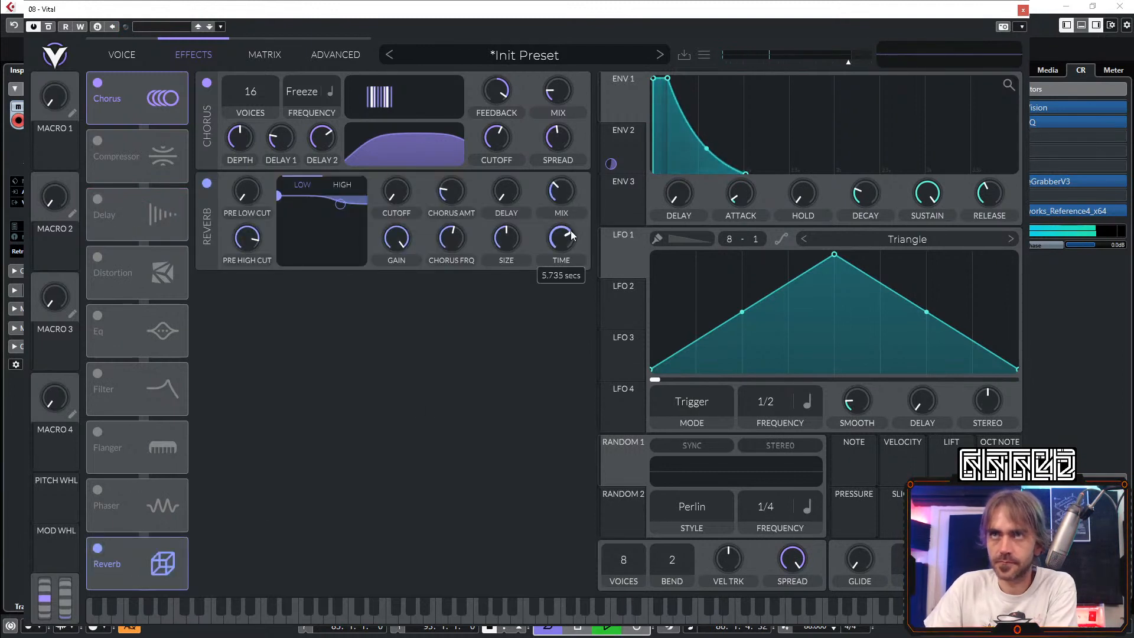
{"action": "left_click_drag", "start_coordinate": [279, 196], "coordinate": [315, 198]}
{"action": "left_click_drag", "start_coordinate": [405, 244], "coordinate": [353, 448]}
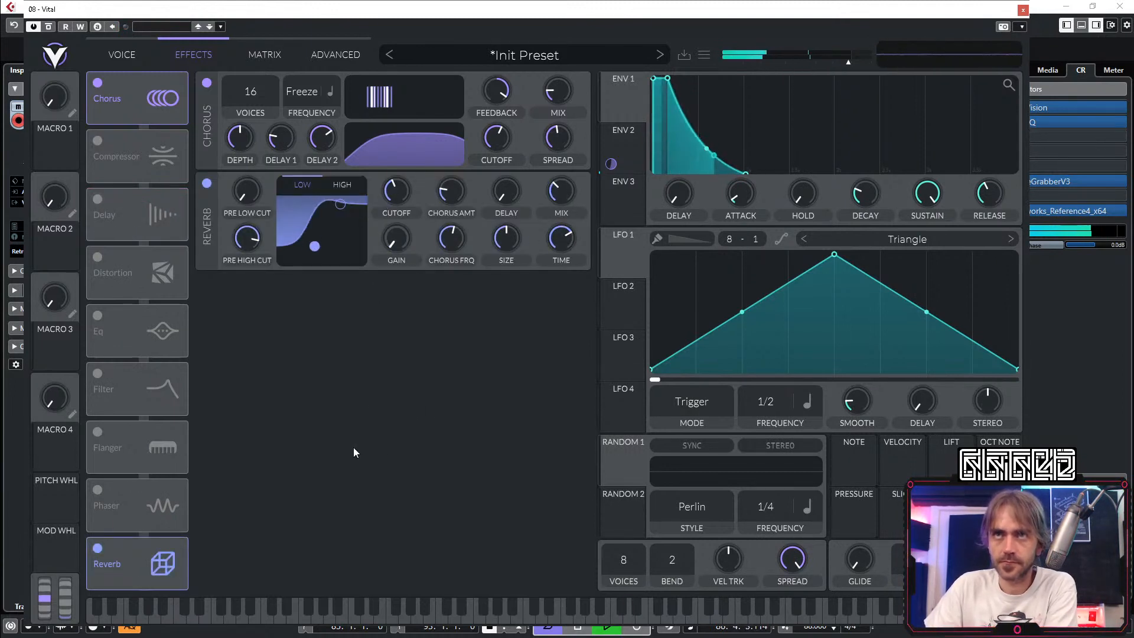
{"action": "left_click_drag", "start_coordinate": [248, 194], "coordinate": [272, 168]}
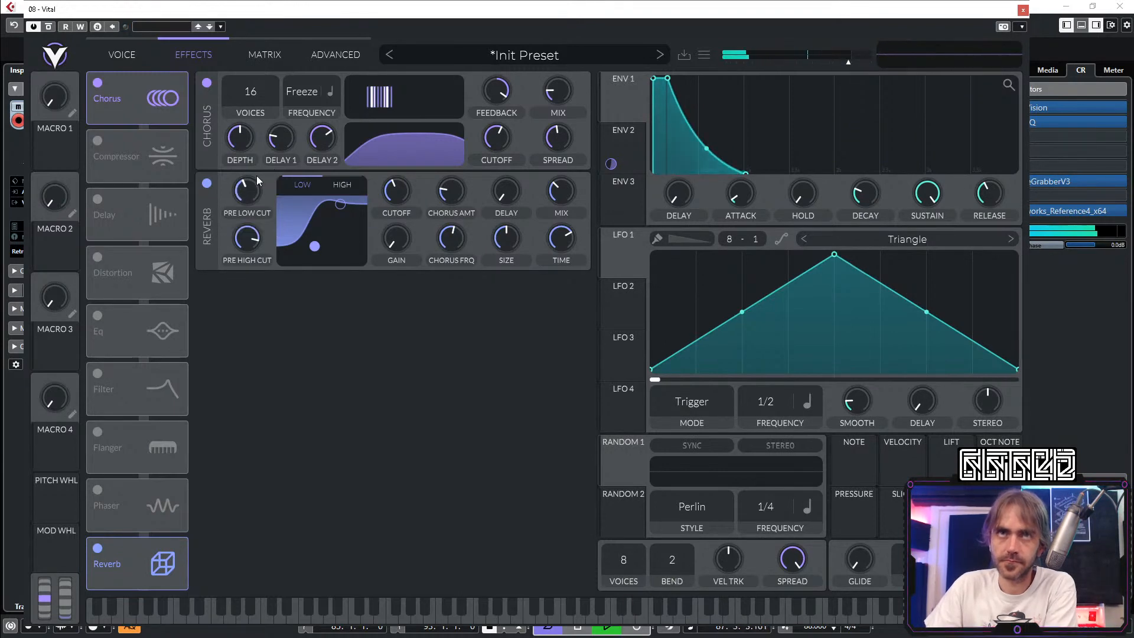
{"action": "left_click", "coordinate": [1024, 10]}
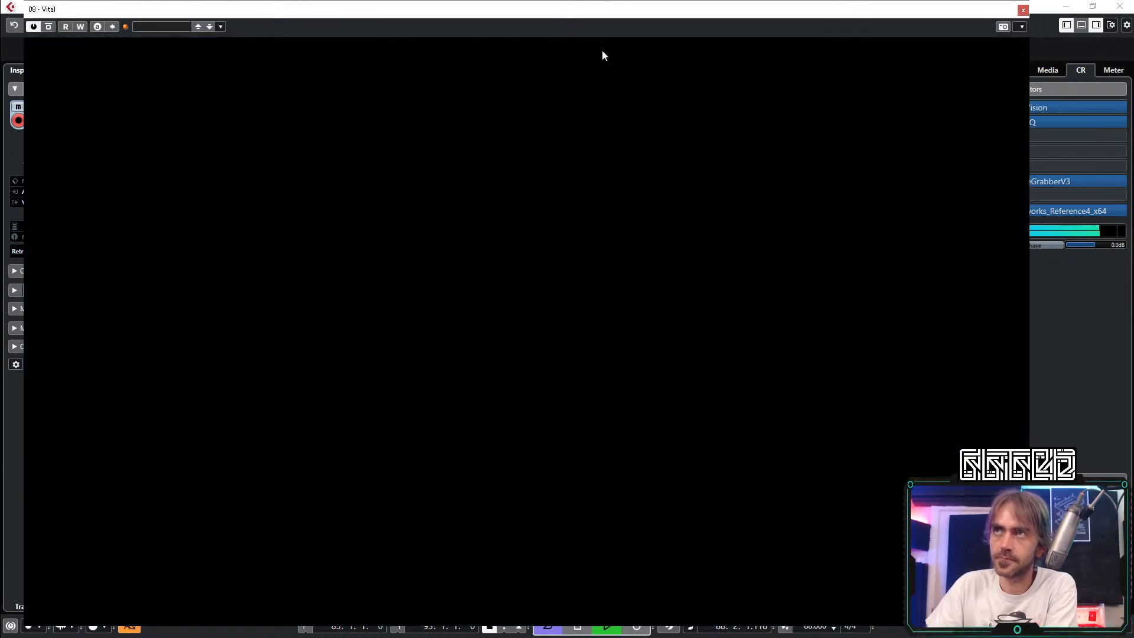
Step: Expand the Leads folder and copy the Groove Agent SE 02 event at bar 85 onto the Vital 04 track
{"action": "left_click_drag", "start_coordinate": [78, 149], "coordinate": [86, 147]}
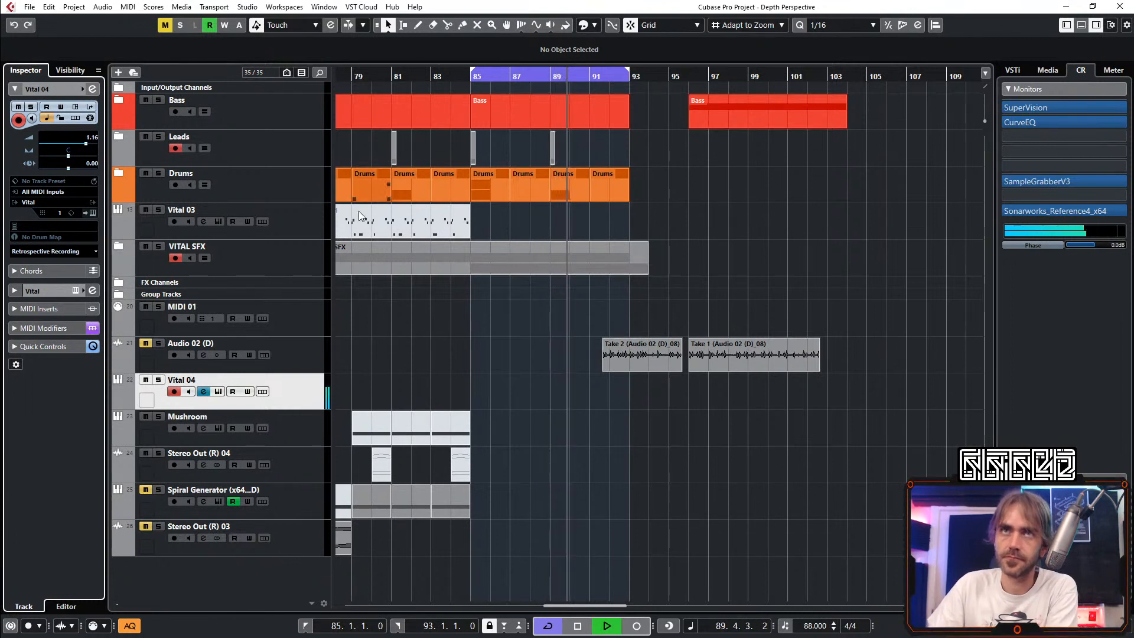
{"action": "left_click", "coordinate": [119, 140]}
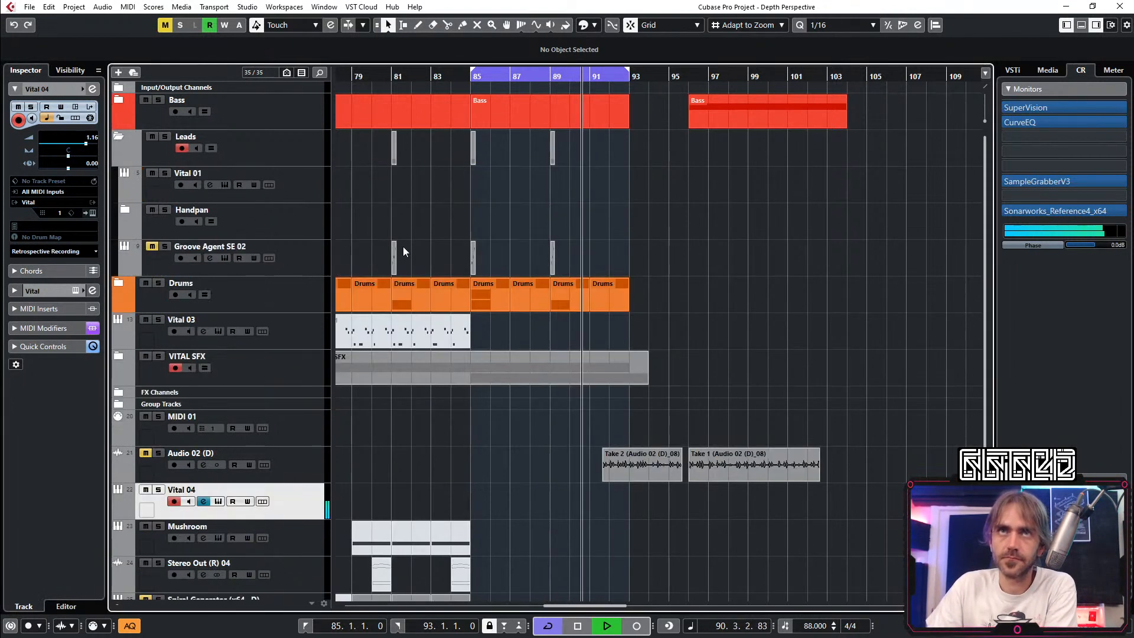
{"action": "left_click", "coordinate": [473, 265]}
{"action": "left_click_drag", "start_coordinate": [473, 273], "coordinate": [476, 502]}
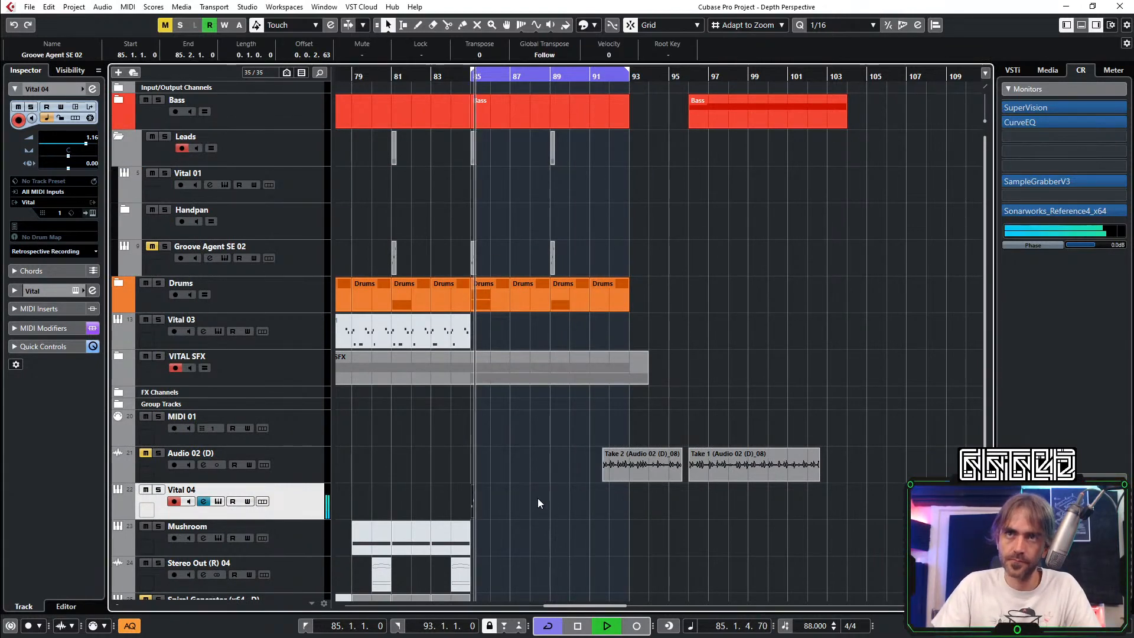
Step: Open the copied Vital 04 part at bar 85 for note editing and select all its notes
{"action": "scroll", "coordinate": [480, 506], "scroll_direction": "up", "scroll_amount": 3}
{"action": "double_click", "coordinate": [478, 505]}
{"action": "key", "text": "ctrl+a"}
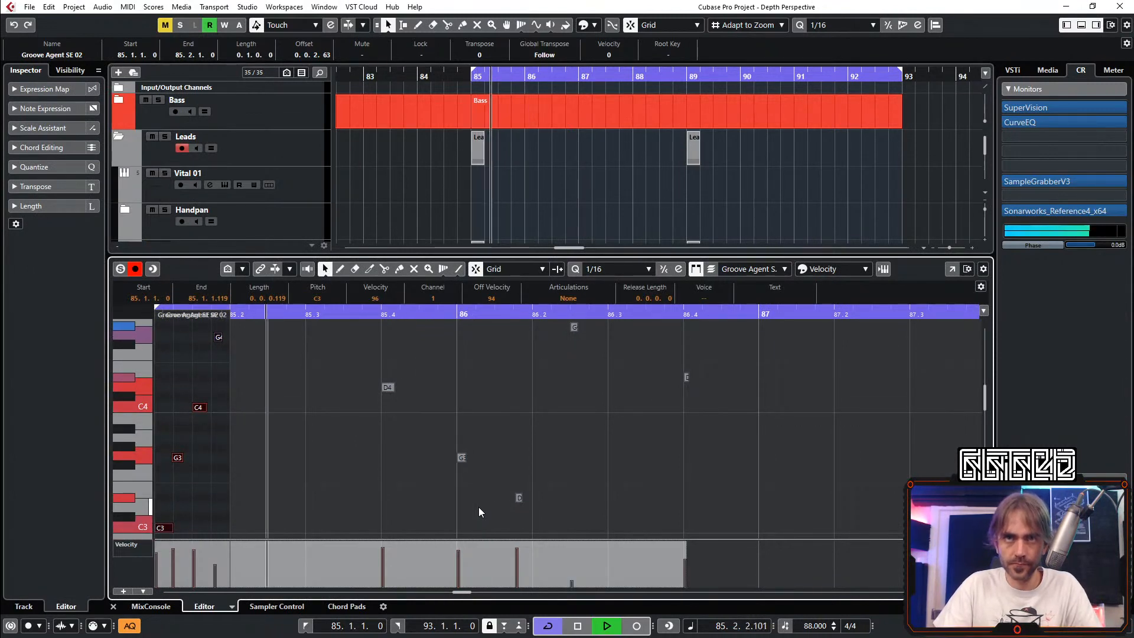
Step: Try all the part's notes one octave higher, listening from bar 85, and return them to their original octave
{"action": "key", "text": "space"}
{"action": "key", "text": "shift+Up"}
{"action": "key", "text": "space"}
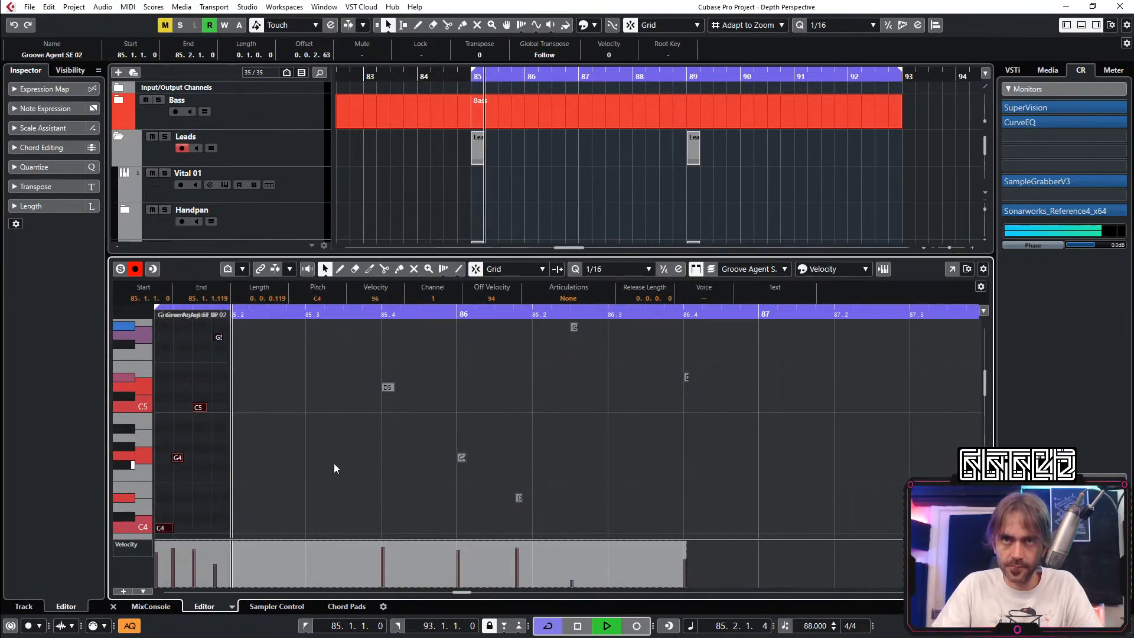
{"action": "key", "text": "space"}
{"action": "key", "text": "shift+Down"}
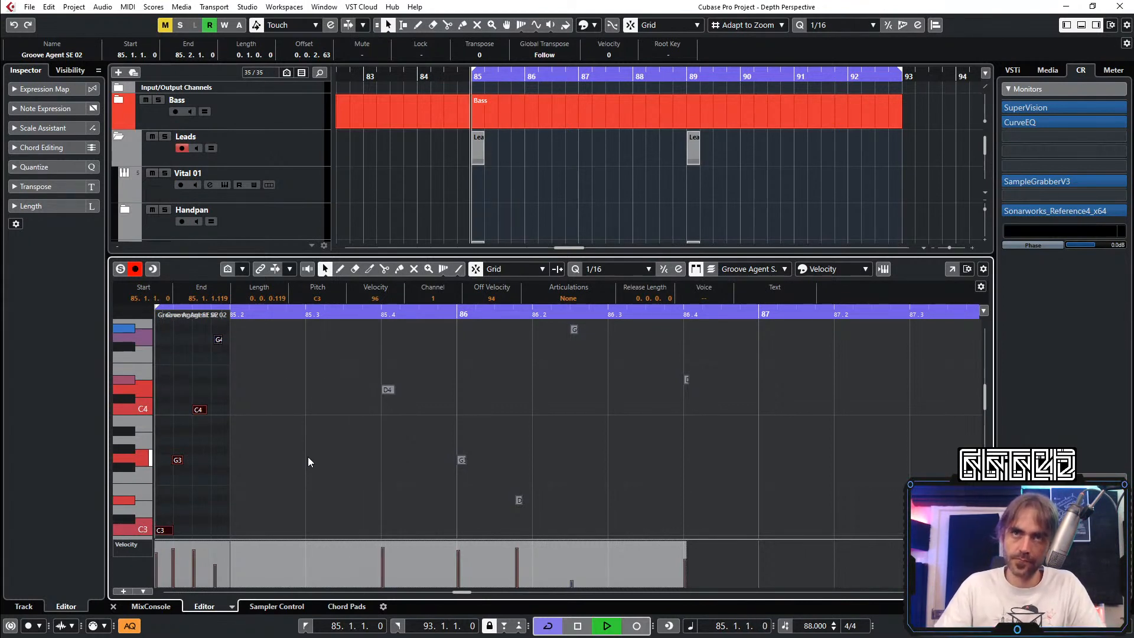
{"action": "key", "text": "space"}
Step: Deselect the notes and audition the Vital 04 part repeatedly from bar 85
{"action": "scroll", "coordinate": [237, 443], "scroll_direction": "down", "scroll_amount": 2}
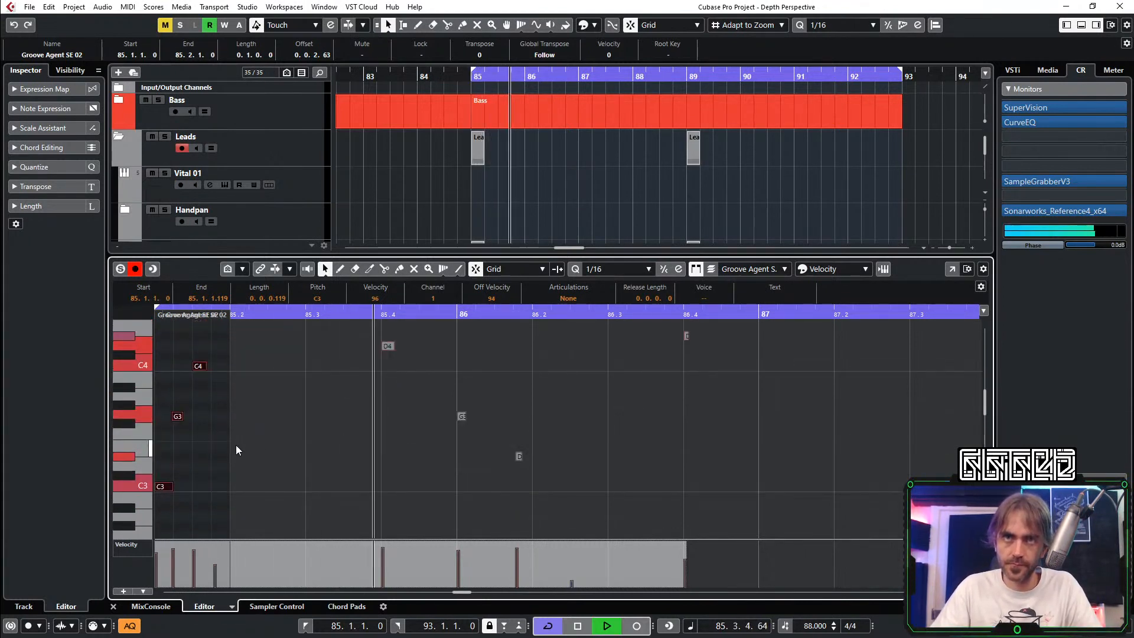
{"action": "left_click", "coordinate": [236, 445]}
{"action": "key", "text": "space"}
{"action": "scroll", "coordinate": [232, 438], "scroll_direction": "up", "scroll_amount": 2}
{"action": "key", "text": "space"}
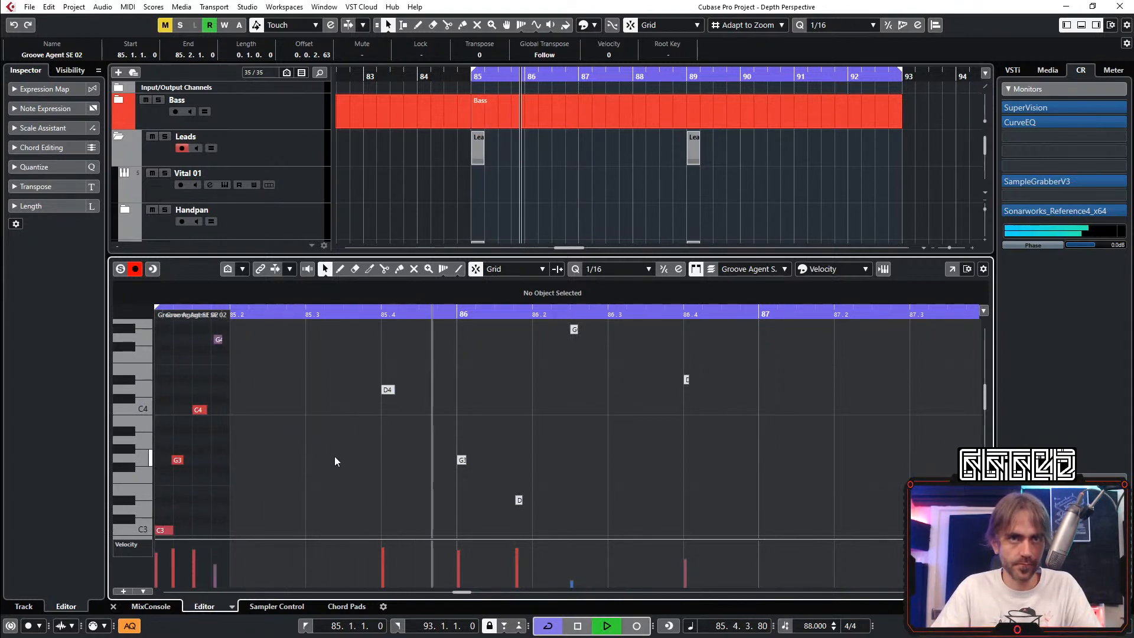
{"action": "key", "text": "space"}
{"action": "key", "text": "space"}
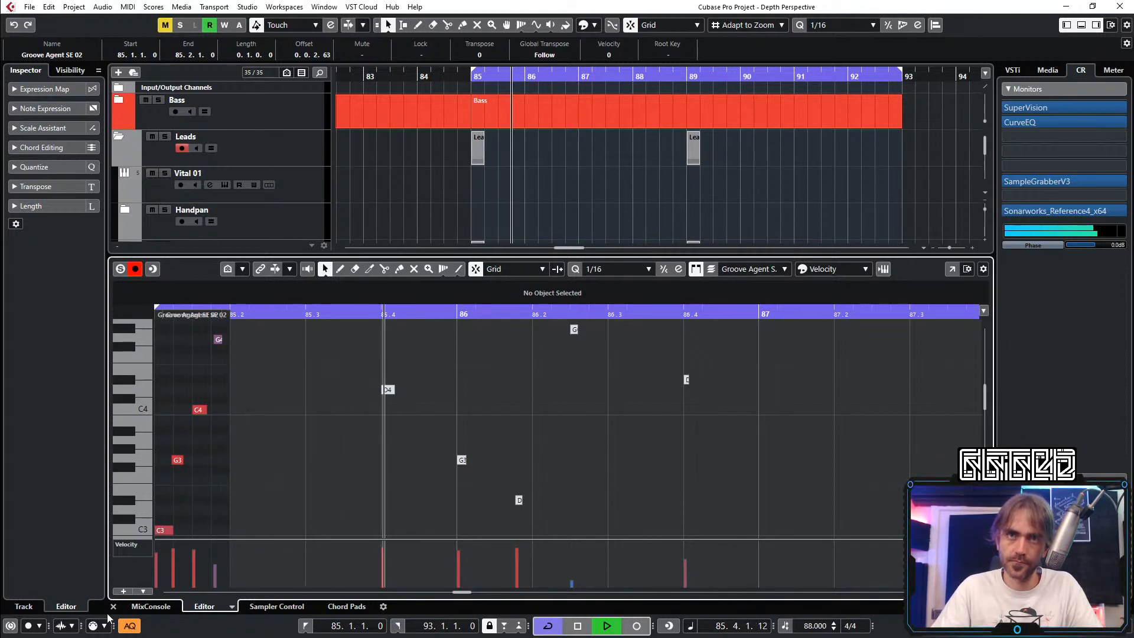
Step: Extend the end of the Vital 04 part to 85.3 so it lasts two beats
{"action": "scroll", "coordinate": [190, 427], "scroll_direction": "up", "scroll_amount": 3}
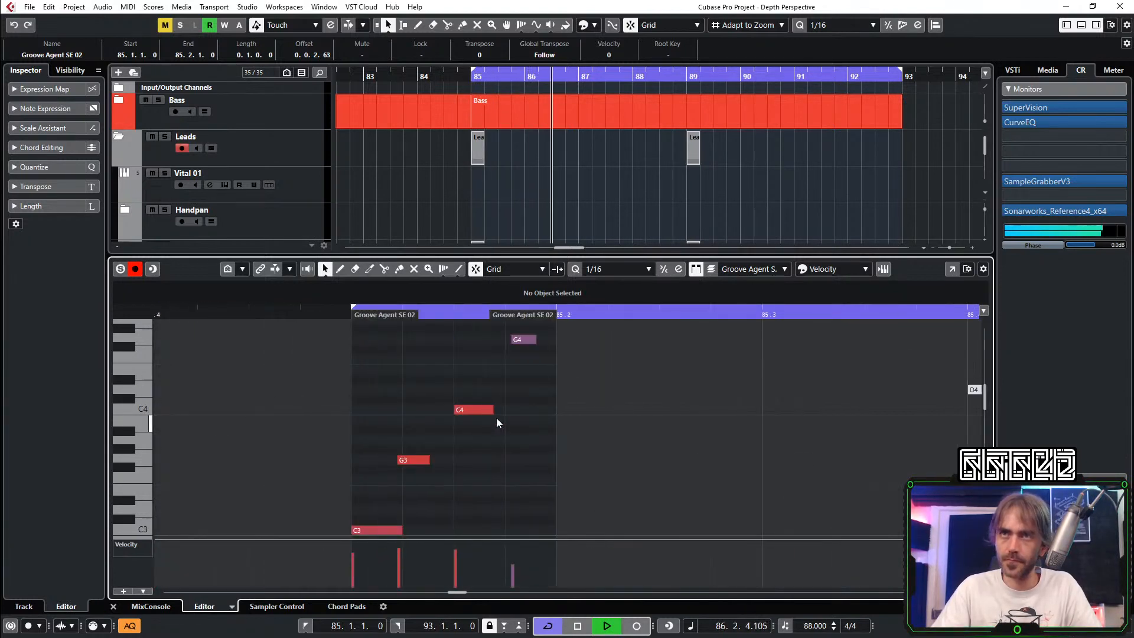
{"action": "scroll", "coordinate": [496, 417], "scroll_direction": "down", "scroll_amount": 3}
{"action": "scroll", "coordinate": [407, 376], "scroll_direction": "up", "scroll_amount": 3}
{"action": "scroll", "coordinate": [396, 351], "scroll_direction": "left", "scroll_amount": 2}
{"action": "left_click_drag", "start_coordinate": [387, 338], "coordinate": [472, 354]}
{"action": "scroll", "coordinate": [401, 413], "scroll_direction": "down", "scroll_amount": 2}
{"action": "scroll", "coordinate": [414, 378], "scroll_direction": "down", "scroll_amount": 2}
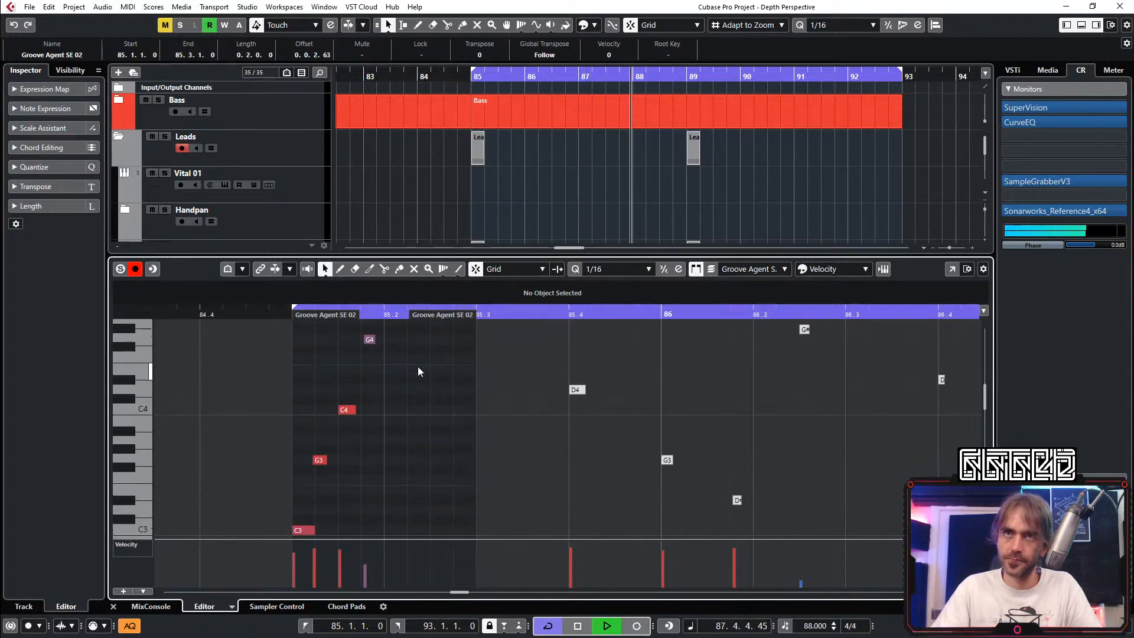
Step: Move the C4 and G4 notes one sixteenth later and quantize all notes in the part to 1/16
{"action": "scroll", "coordinate": [422, 356], "scroll_direction": "up", "scroll_amount": 2}
{"action": "left_click_drag", "start_coordinate": [423, 362], "coordinate": [334, 473]}
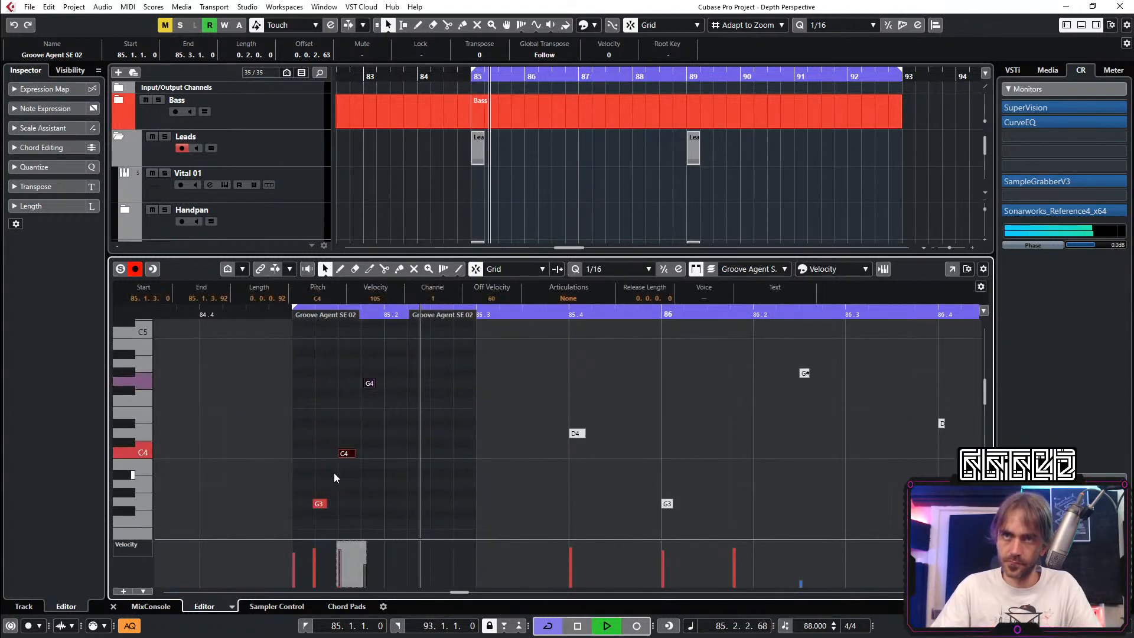
{"action": "key", "text": "ctrl+Right"}
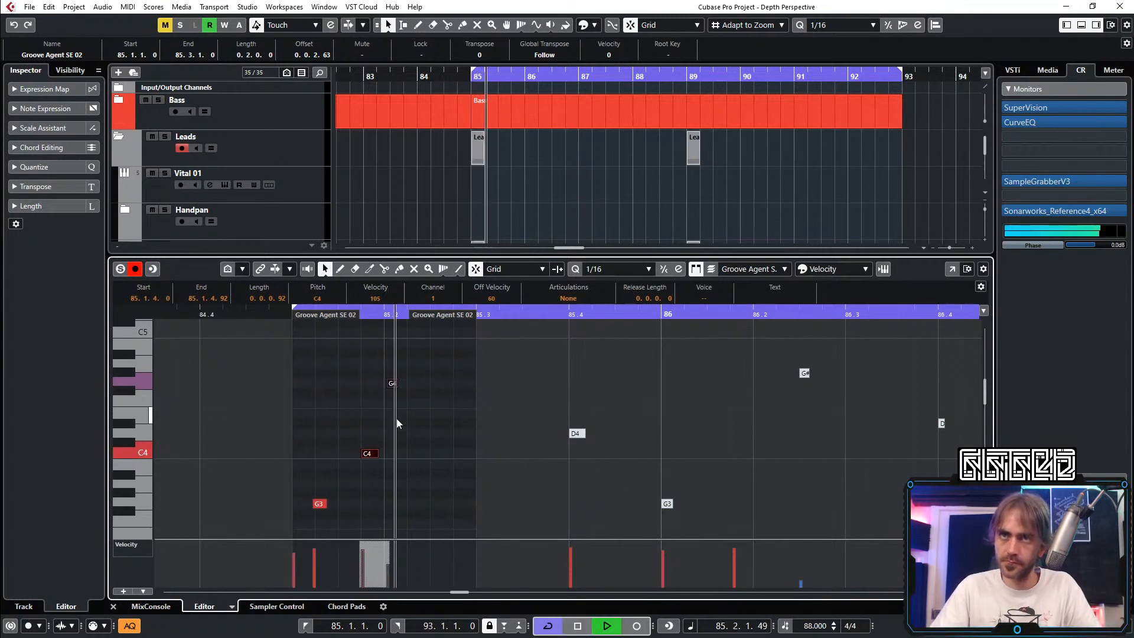
{"action": "scroll", "coordinate": [377, 426], "scroll_direction": "right", "scroll_amount": 1}
{"action": "key", "text": "ctrl+a"}
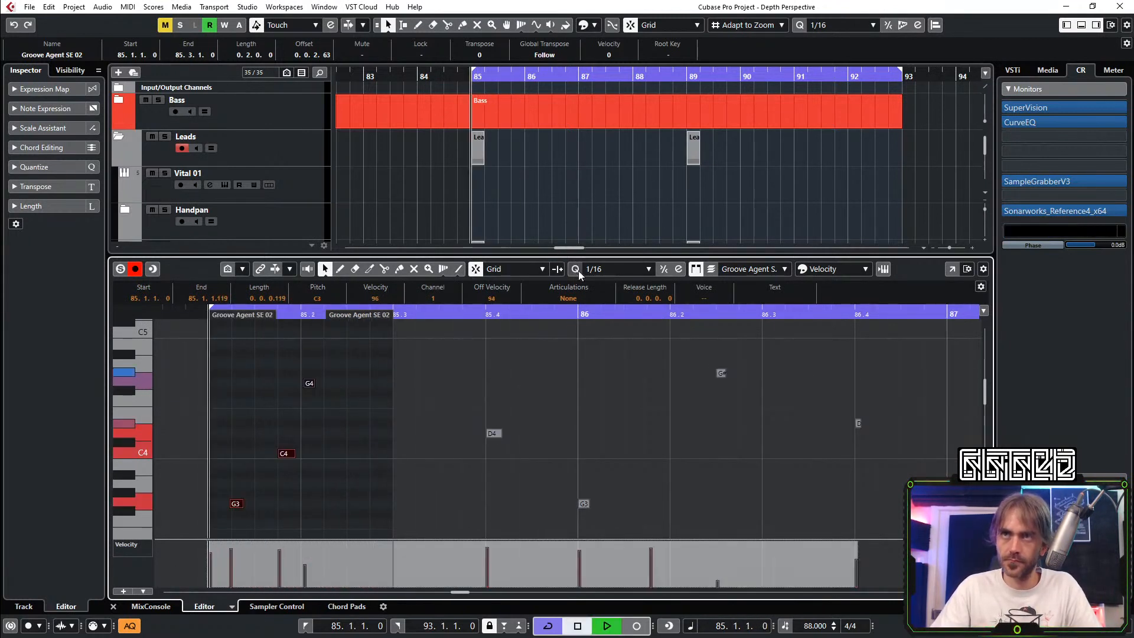
{"action": "left_click", "coordinate": [372, 470]}
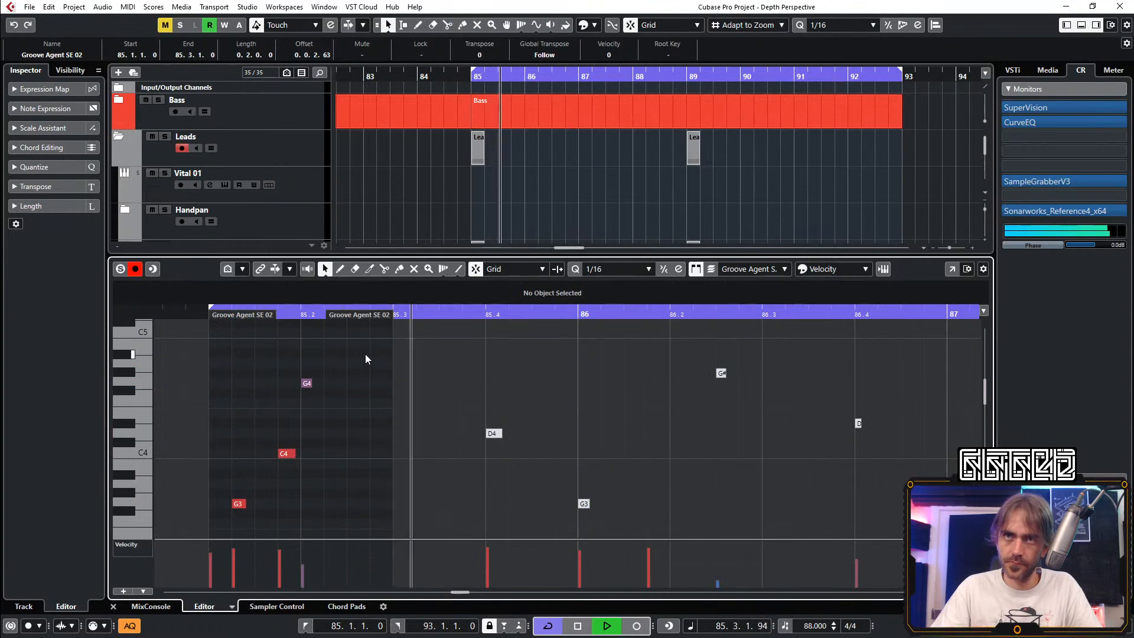
Step: Try the C4 note at 85.1.4 one octave higher as C5, auditioning it from bar 85
{"action": "left_click", "coordinate": [287, 454]}
{"action": "key", "text": "space"}
{"action": "key", "text": "shift+Up"}
{"action": "key", "text": "space"}
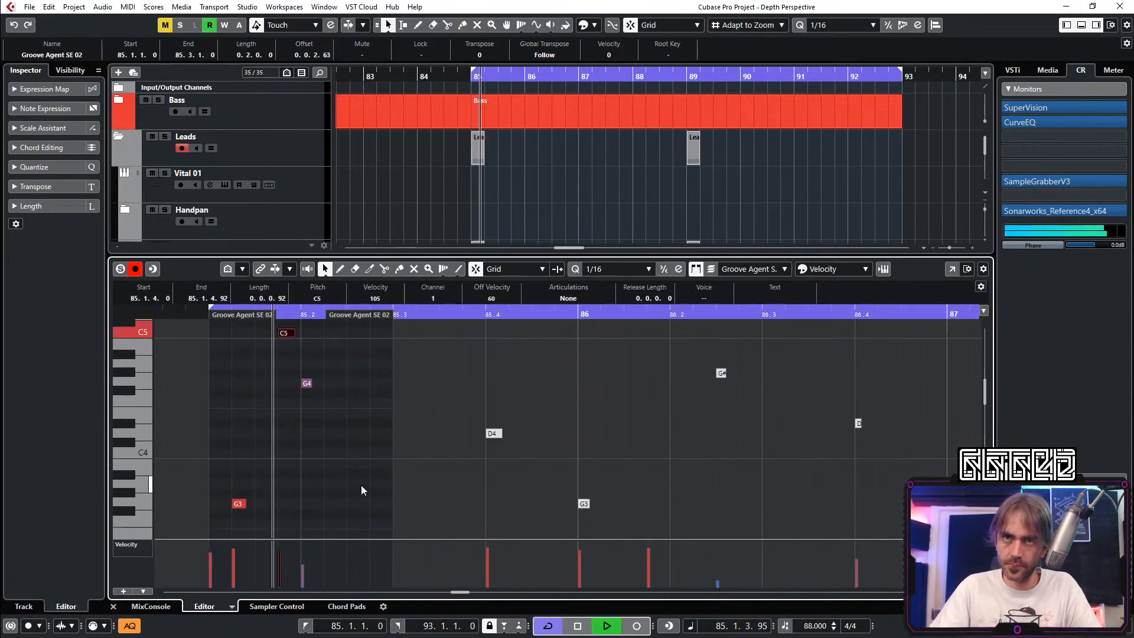
{"action": "key", "text": "space"}
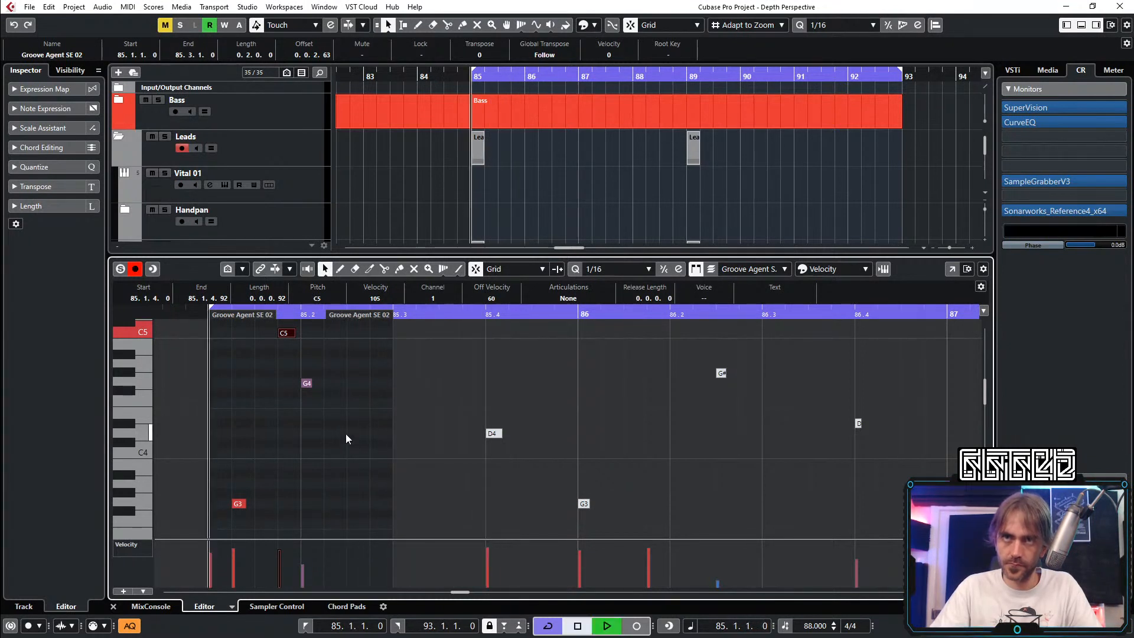
{"action": "key", "text": "space"}
{"action": "key", "text": "space"}
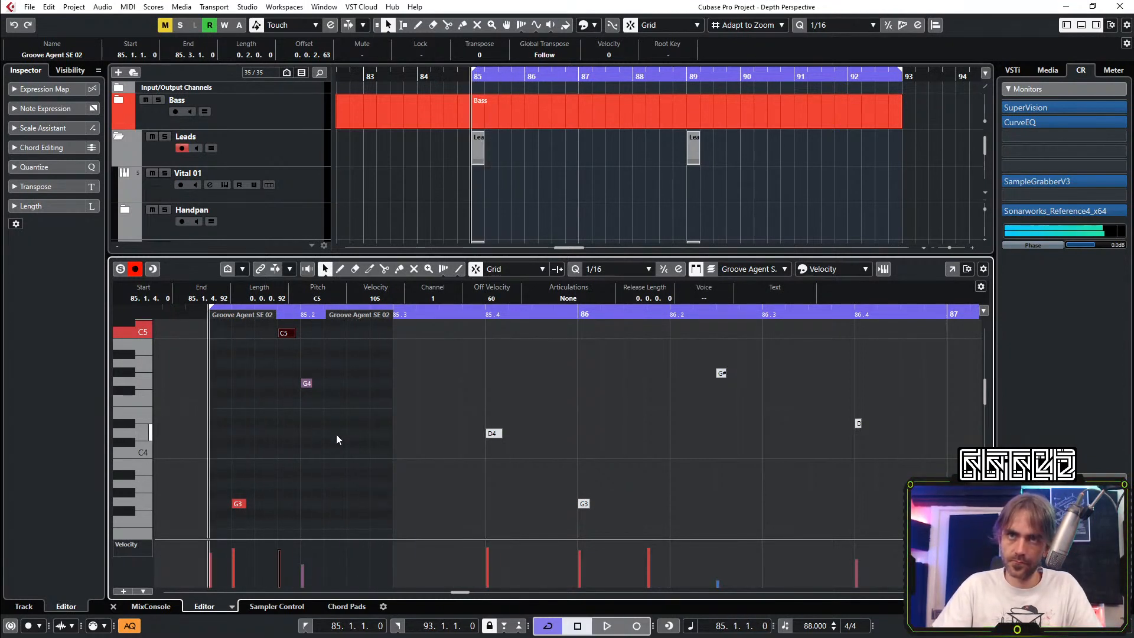
{"action": "key", "text": "space"}
Step: Try a velocity of 43 on the C5 note, and undo both the velocity and octave changes
{"action": "left_click", "coordinate": [279, 572]}
{"action": "key", "text": "space"}
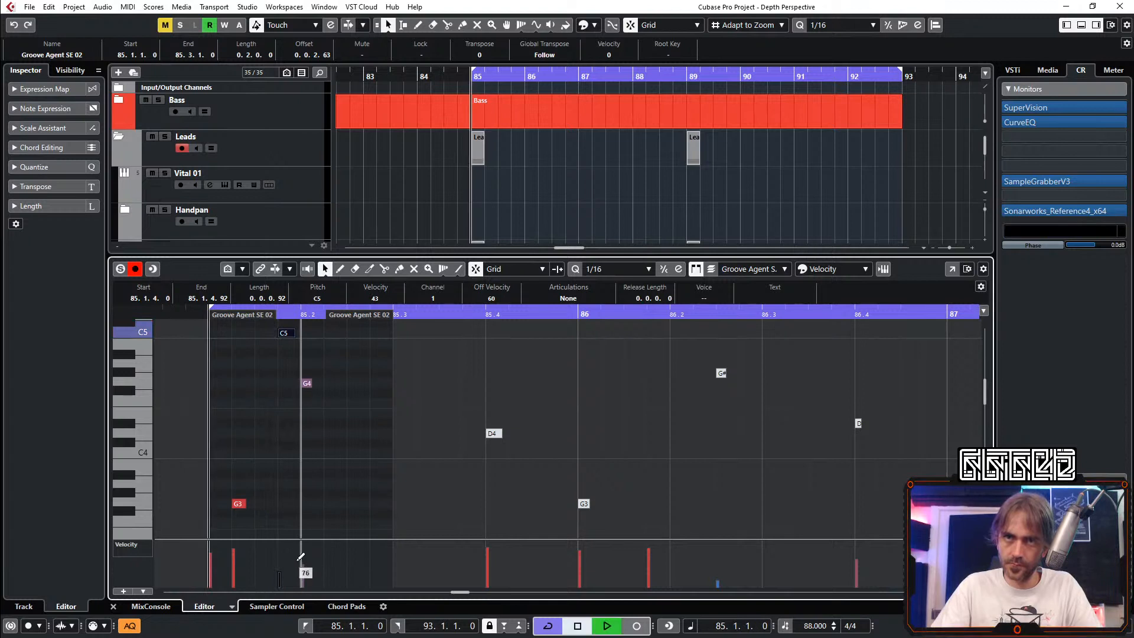
{"action": "key", "text": "space"}
{"action": "key", "text": "ctrl+z"}
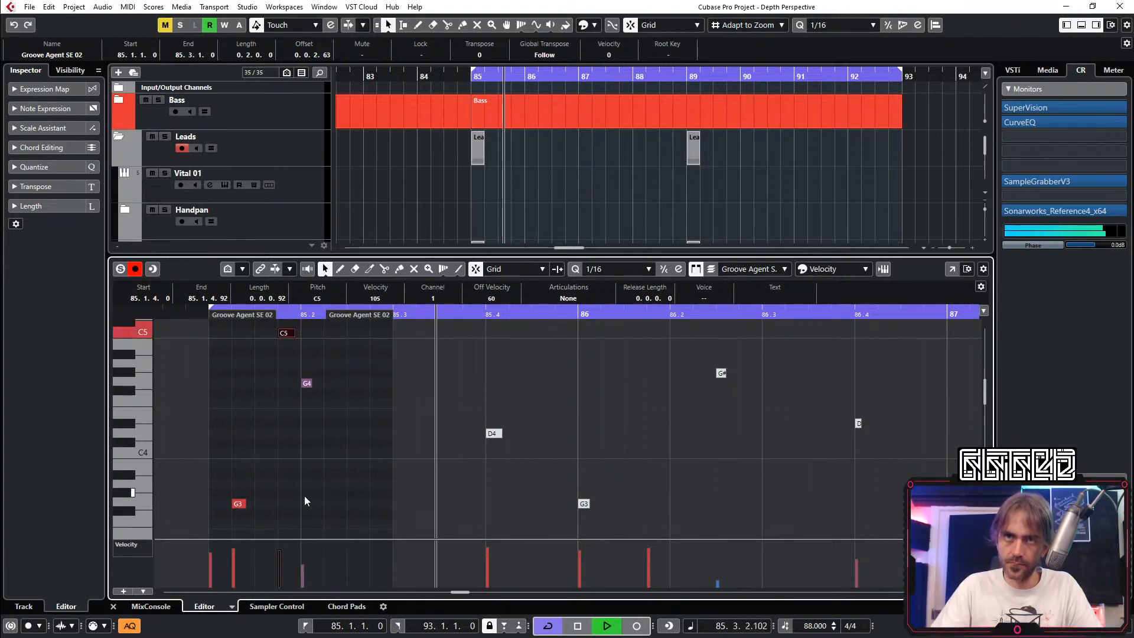
{"action": "key", "text": "space"}
{"action": "key", "text": "space"}
{"action": "key", "text": "ctrl+z"}
{"action": "key", "text": "space"}
{"action": "key", "text": "space"}
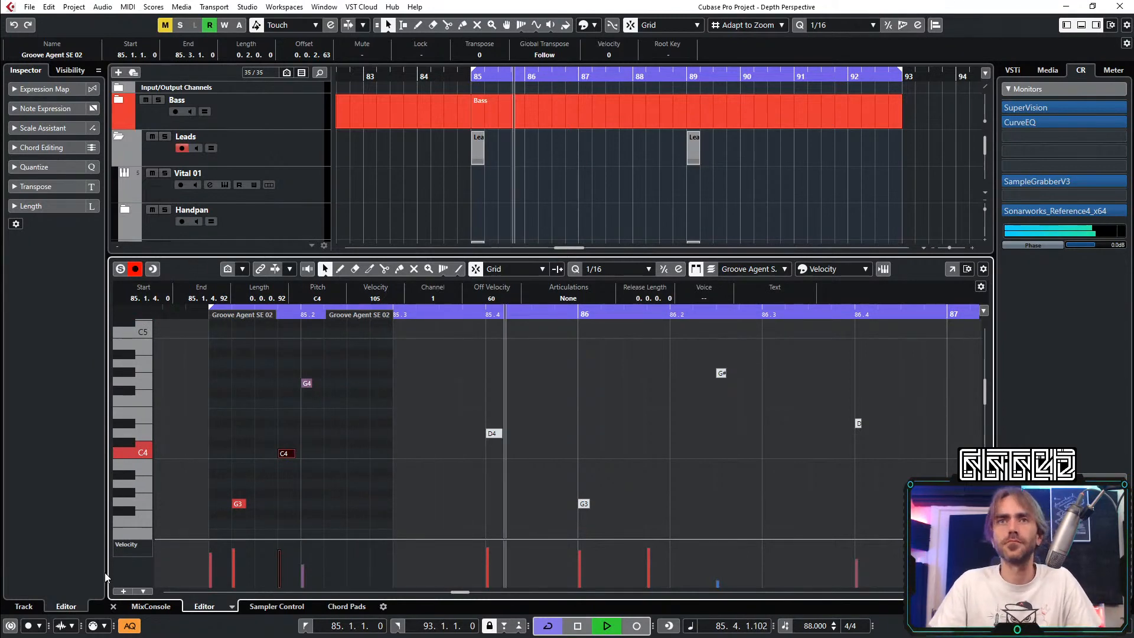
Step: Close the note editor, restart playback and reopen the Vital 04 instrument
{"action": "left_click", "coordinate": [113, 606]}
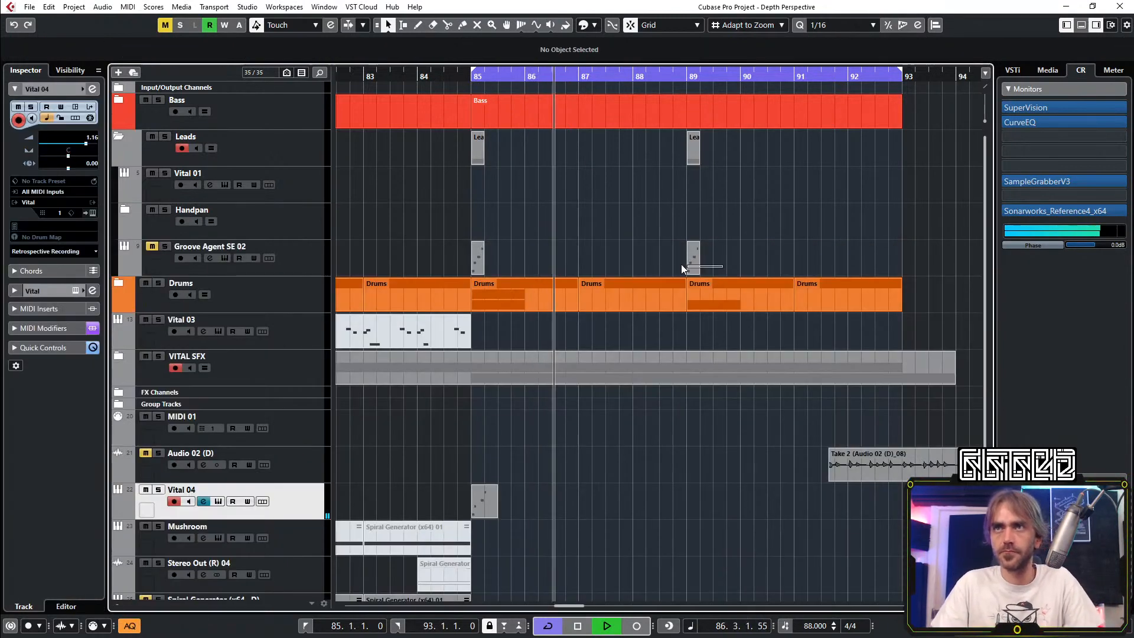
{"action": "left_click", "coordinate": [562, 488]}
{"action": "key", "text": "space"}
{"action": "key", "text": "space"}
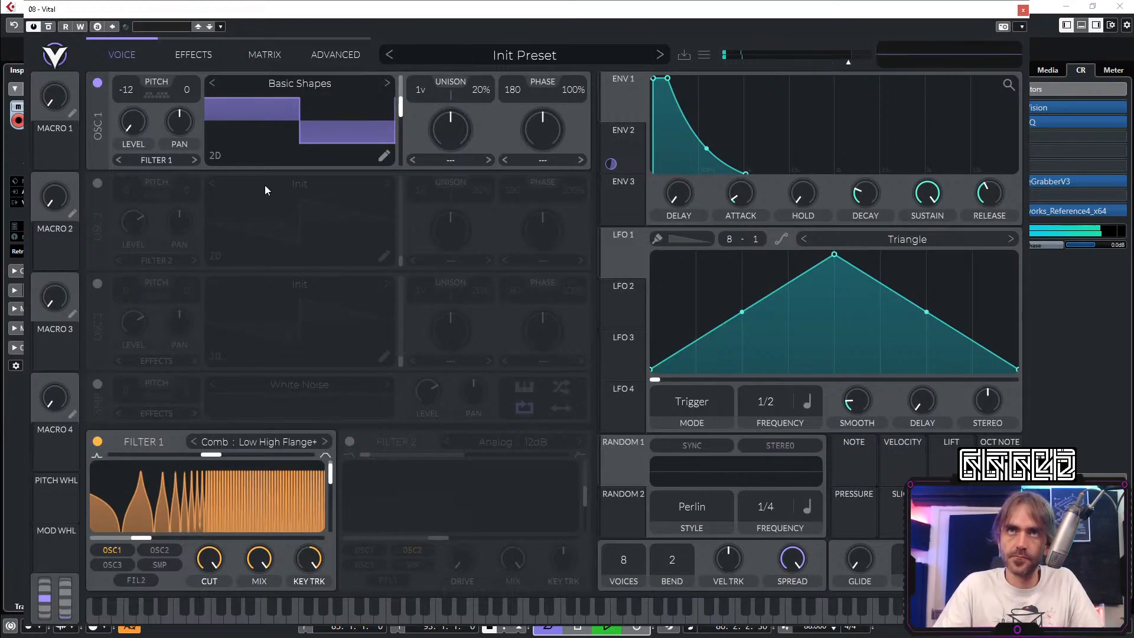
Step: Enable the delay effect and sync its frequency to a dotted 1/8 tempo
{"action": "left_click", "coordinate": [192, 55]}
{"action": "left_click", "coordinate": [100, 208]}
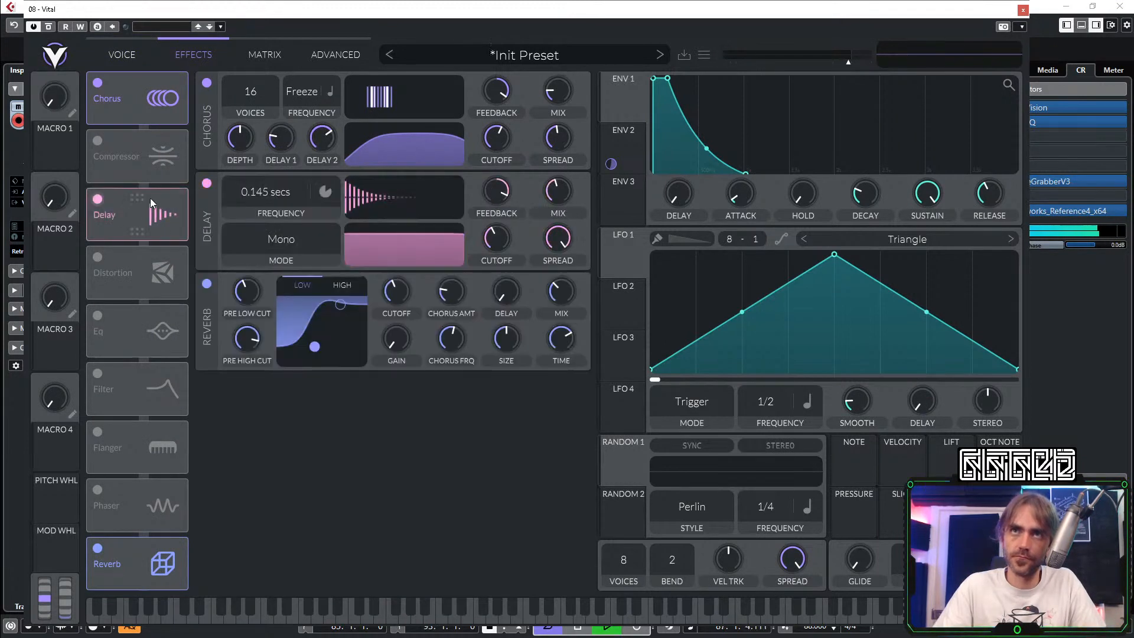
{"action": "left_click", "coordinate": [327, 192]}
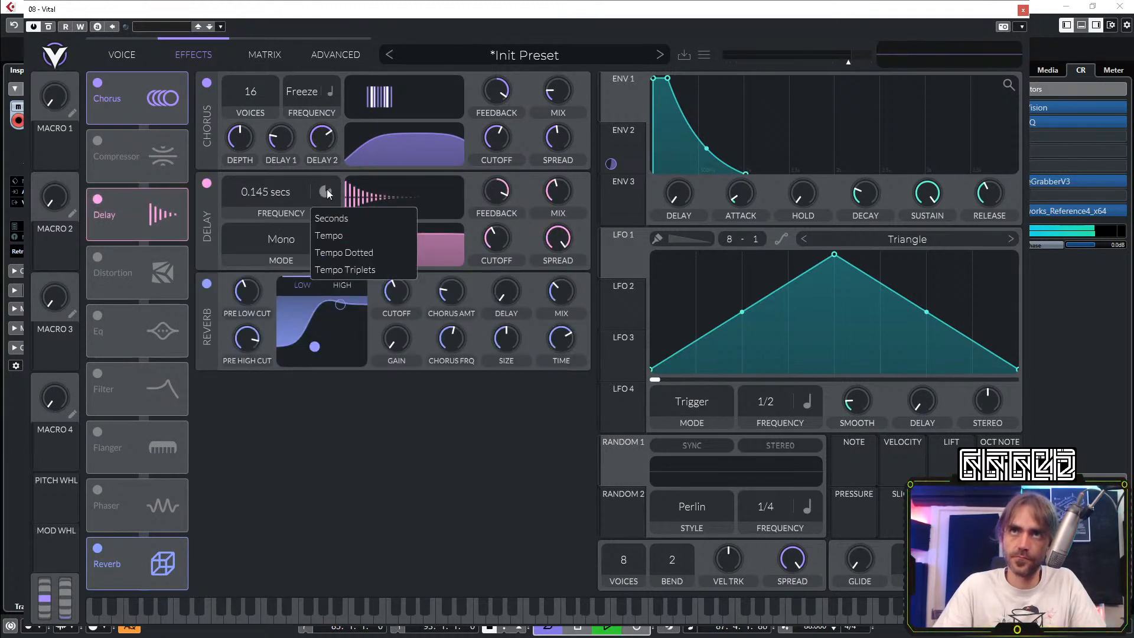
{"action": "left_click", "coordinate": [337, 236]}
{"action": "scroll", "coordinate": [306, 187], "scroll_direction": "up", "scroll_amount": 3}
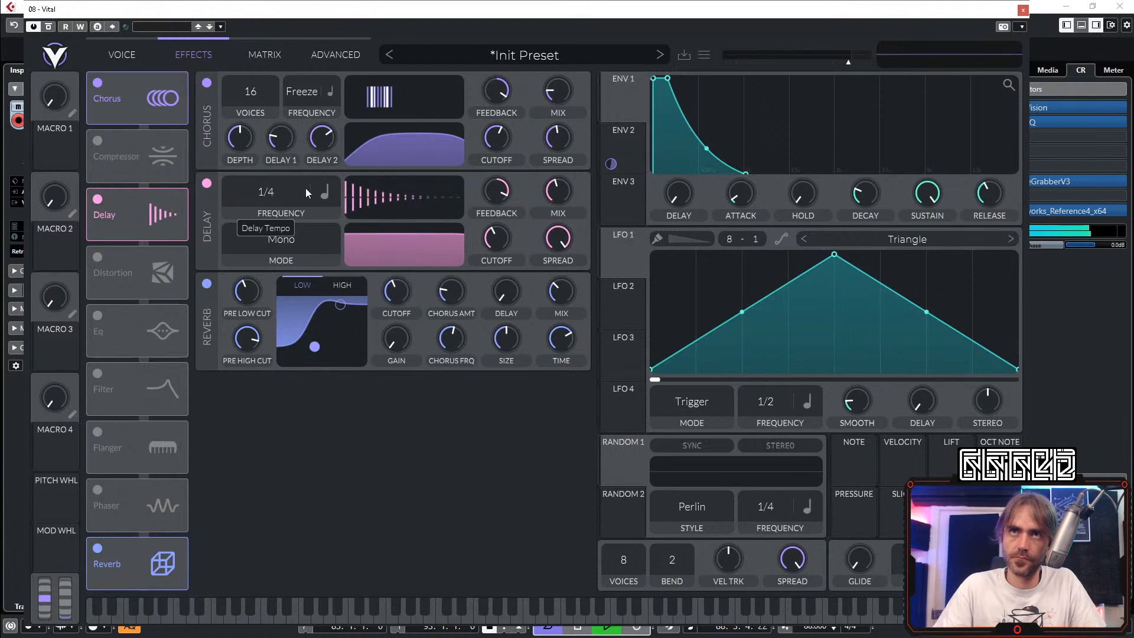
{"action": "left_click", "coordinate": [324, 191]}
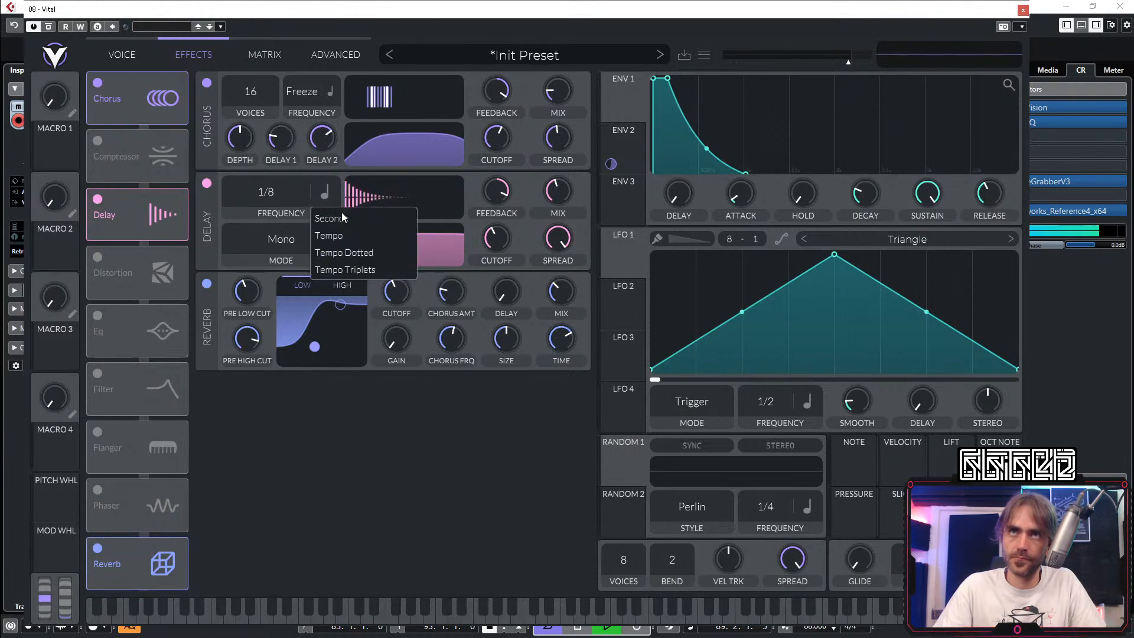
{"action": "left_click", "coordinate": [355, 253]}
Step: Set the delay to Ping Pong mode with a narrower filter band, and move the reverb ahead of it in the effects chain
{"action": "left_click", "coordinate": [287, 251]}
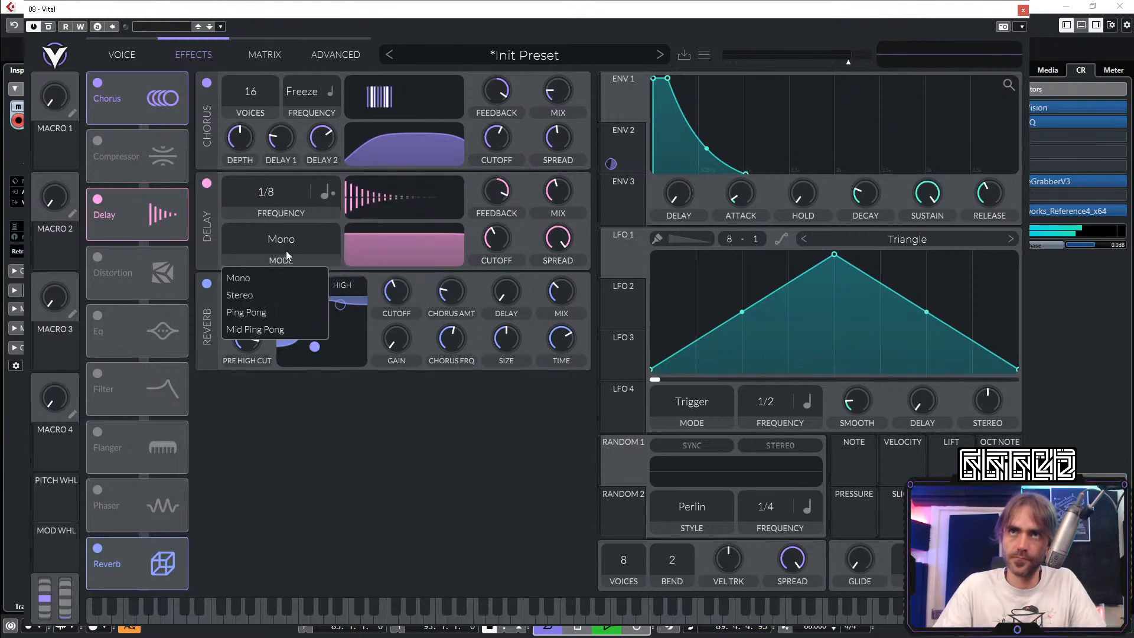
{"action": "left_click", "coordinate": [260, 312]}
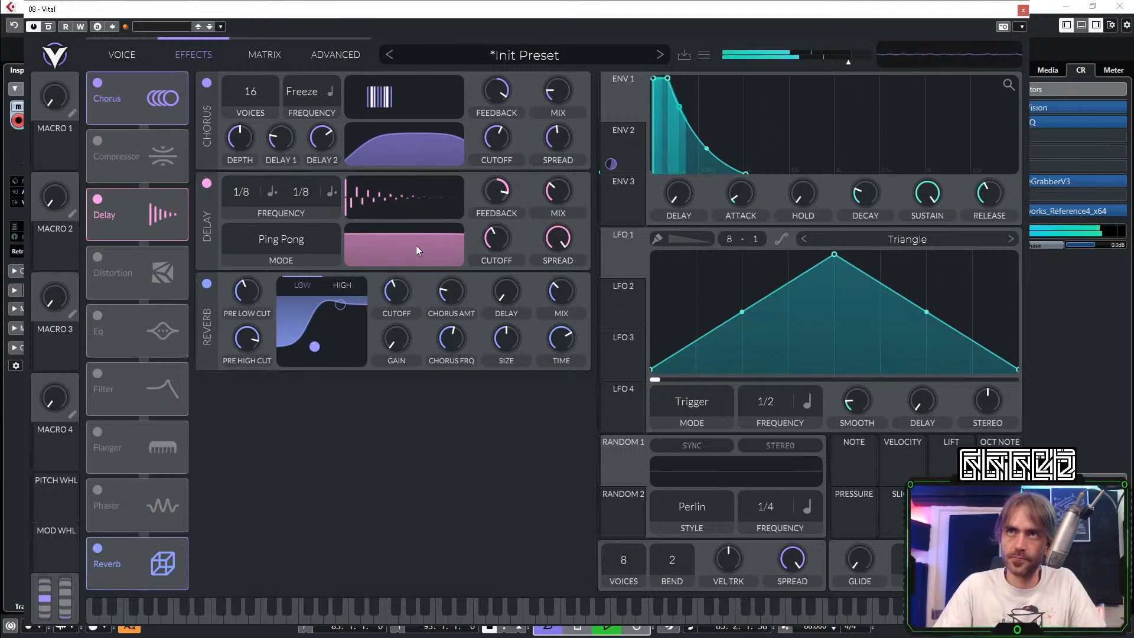
{"action": "left_click_drag", "start_coordinate": [416, 245], "coordinate": [398, 260]}
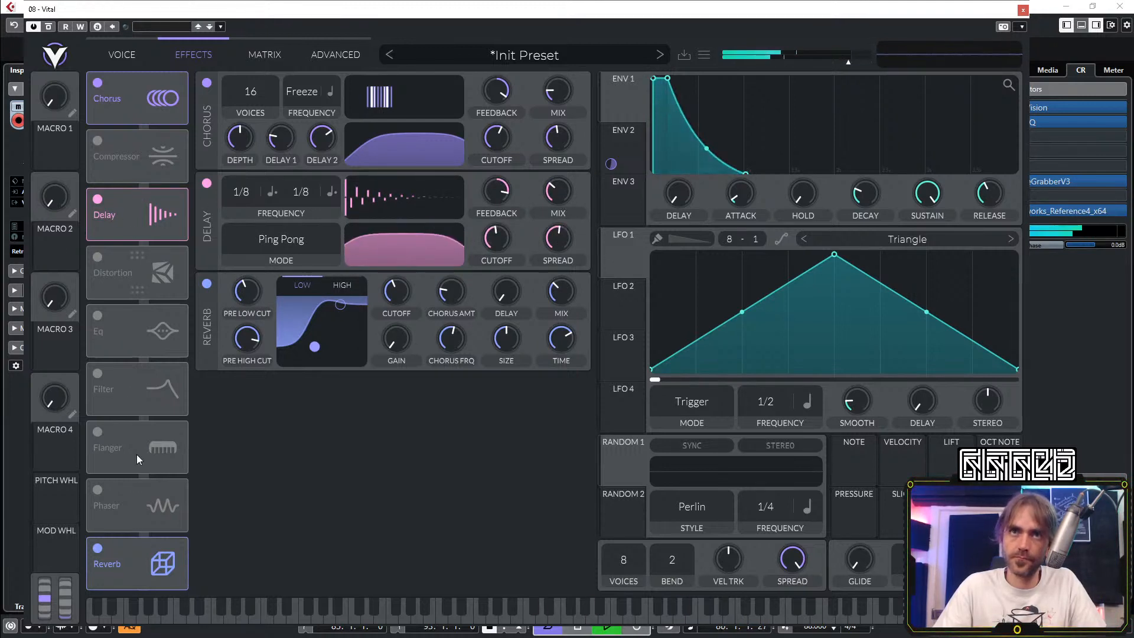
{"action": "left_click_drag", "start_coordinate": [137, 564], "coordinate": [141, 214]}
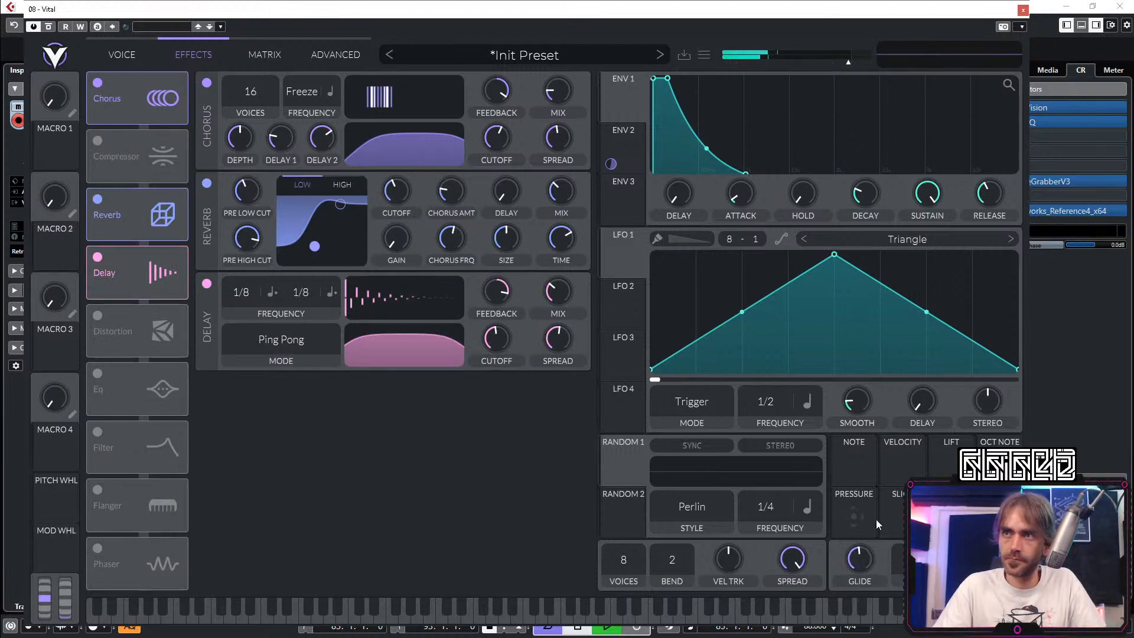
Step: Reduce the synth to 1 voice, try different glide amounts, and return glide to its minimum
{"action": "left_click_drag", "start_coordinate": [865, 551], "coordinate": [859, 570]}
{"action": "left_click_drag", "start_coordinate": [624, 559], "coordinate": [623, 585]}
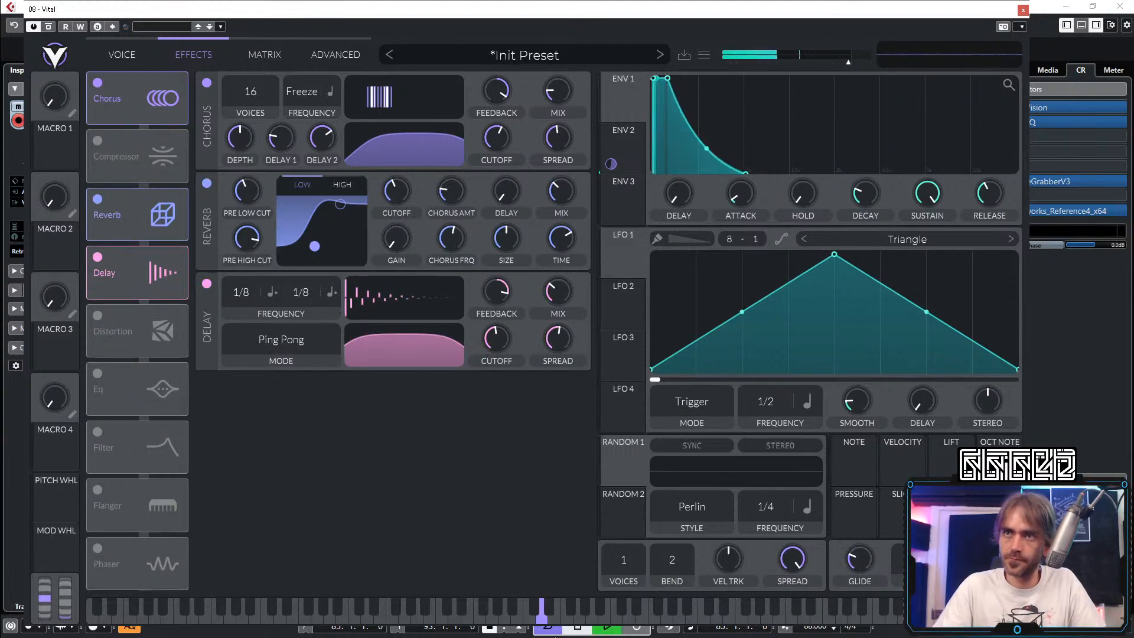
{"action": "mouse_move", "coordinate": [852, 563]}
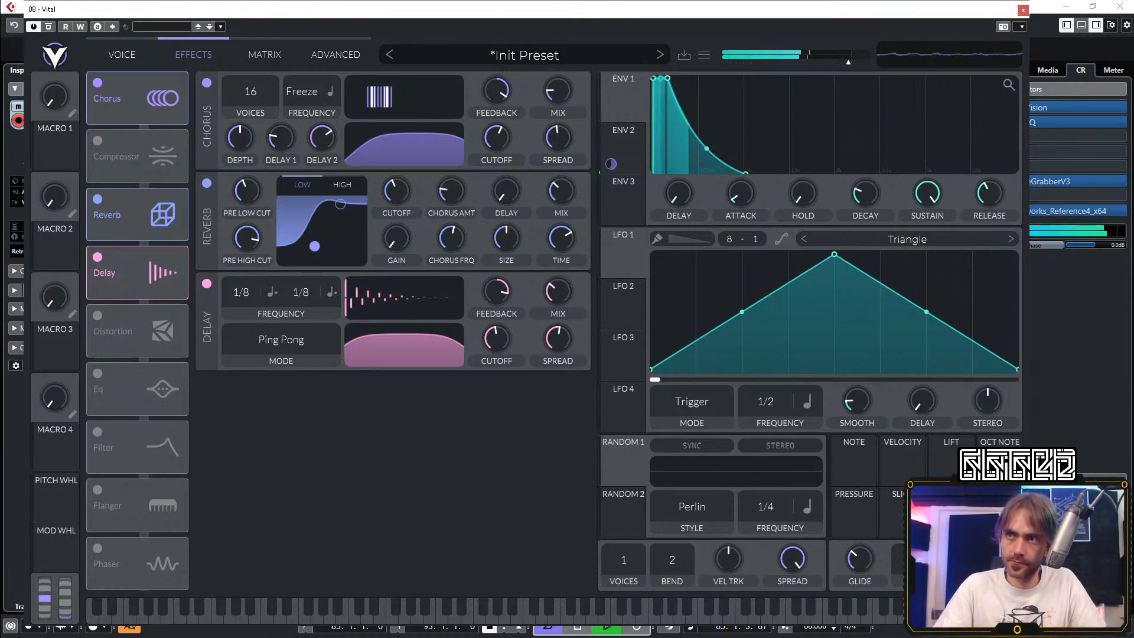
{"action": "left_click_drag", "start_coordinate": [873, 555], "coordinate": [885, 548]}
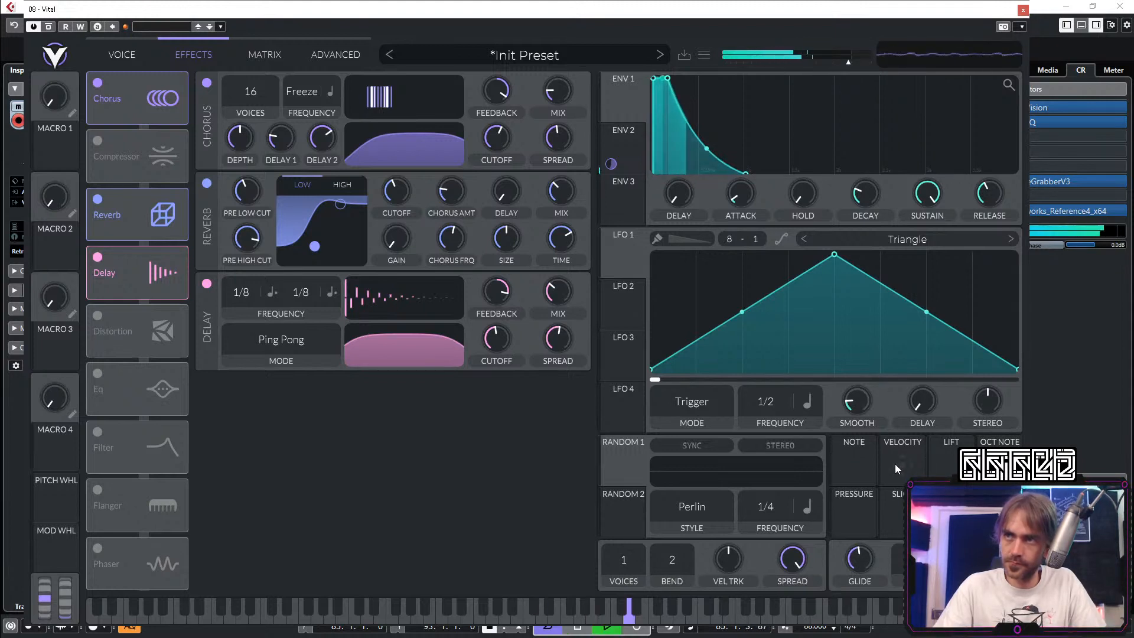
{"action": "left_click_drag", "start_coordinate": [861, 556], "coordinate": [863, 568]}
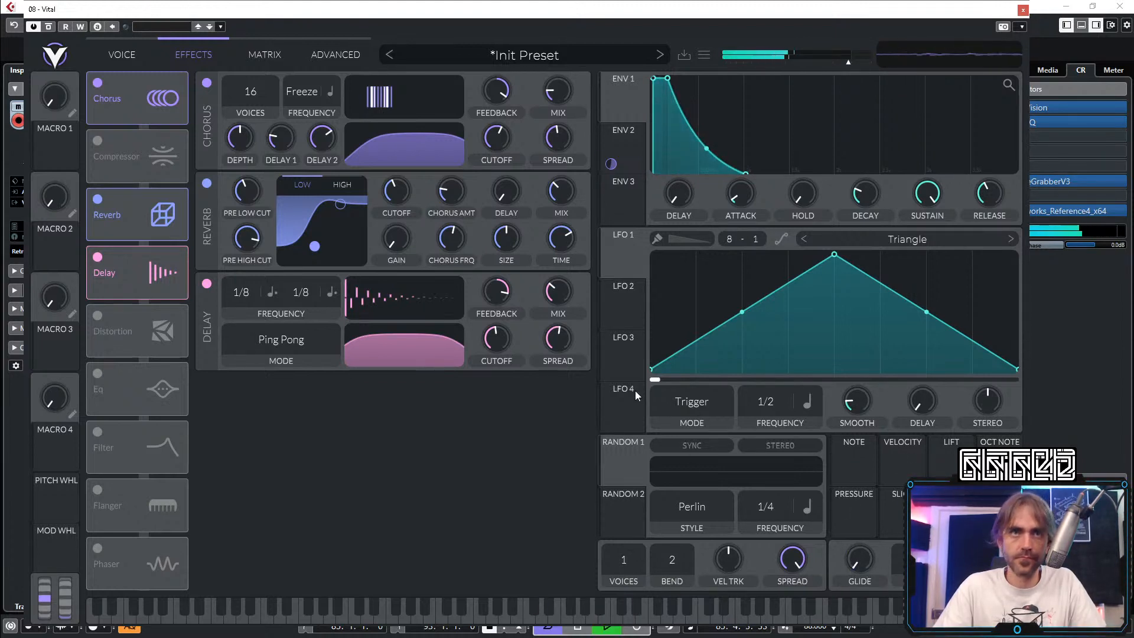
Step: Try oscillator 1's transpose at 0 with the Filter 1 comb cutoff at its minimum
{"action": "left_click", "coordinate": [122, 54]}
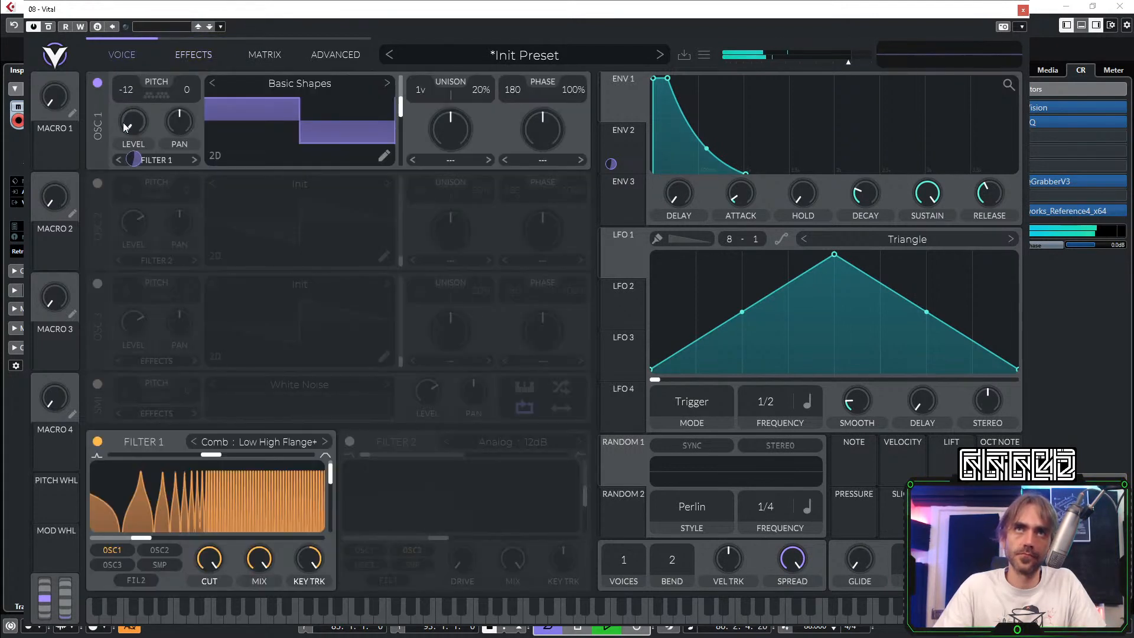
{"action": "double_click", "coordinate": [135, 86]}
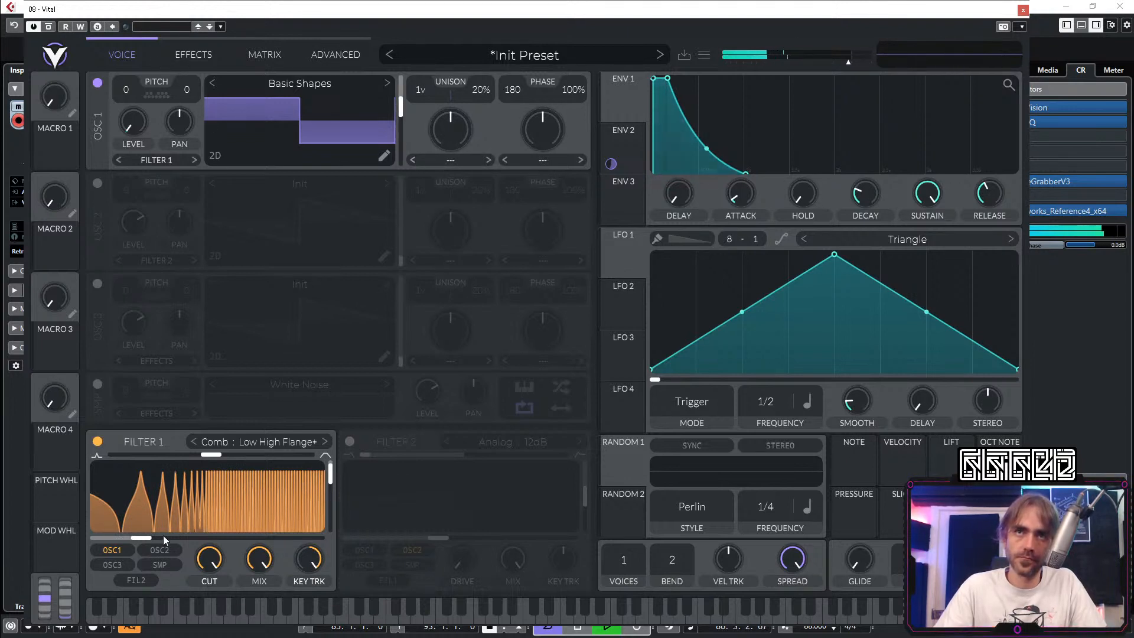
{"action": "right_click", "coordinate": [135, 540]}
{"action": "left_click", "coordinate": [152, 584]}
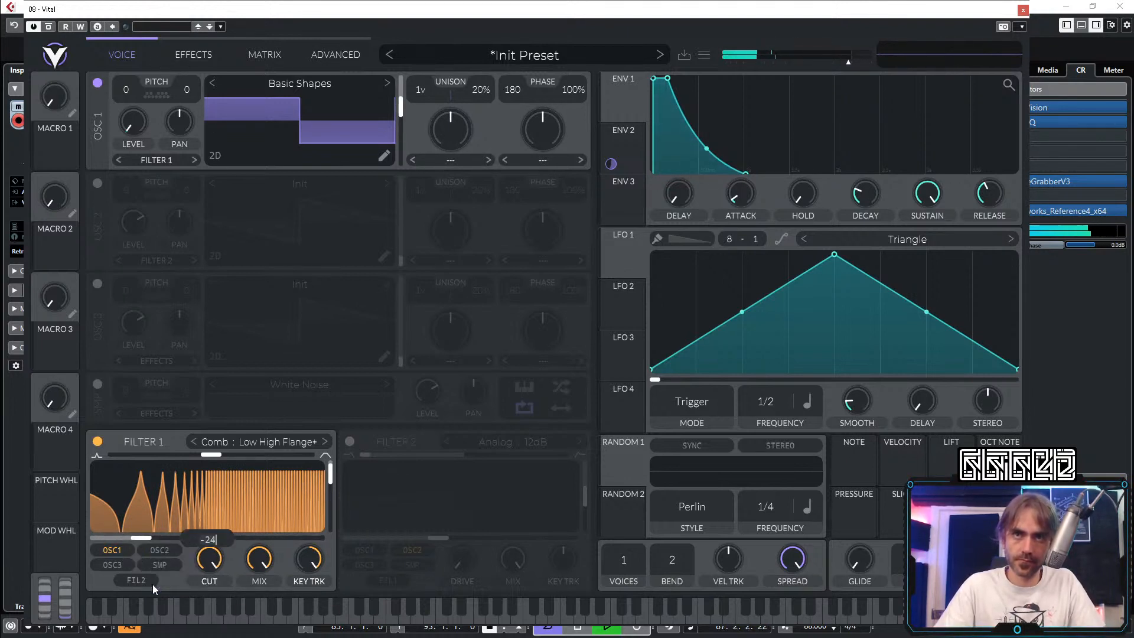
{"action": "key", "text": "BackSpace"}
{"action": "key", "text": "BackSpace"}
{"action": "type", "text": "48"}
{"action": "key", "text": "Return"}
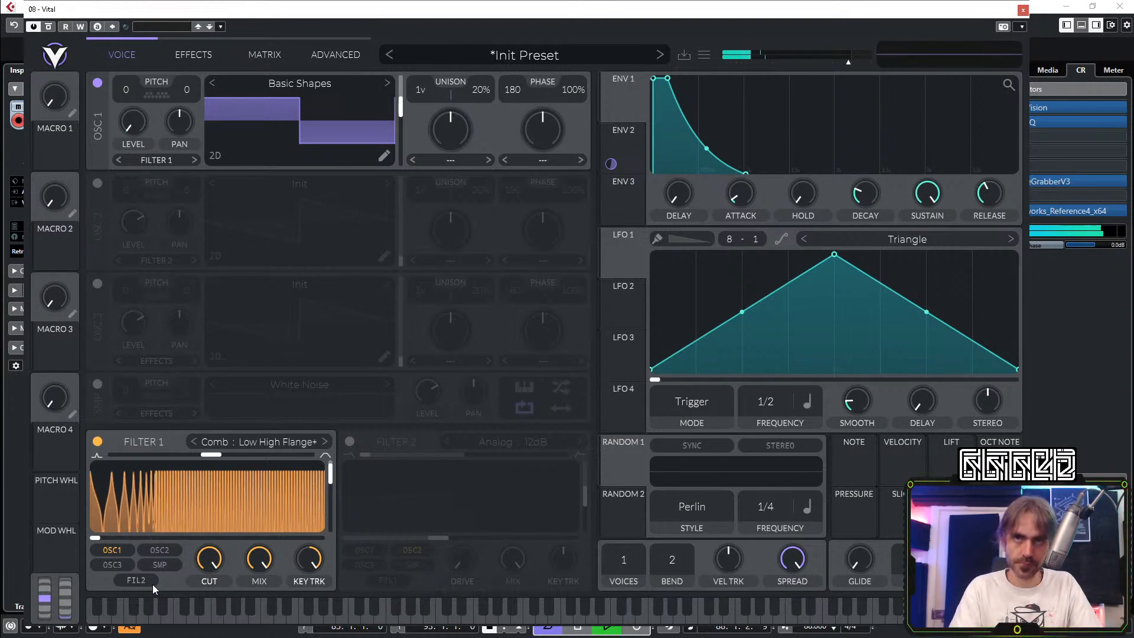
Step: Try a Filter 1 cutoff of -48 with resonance raised to 100%
{"action": "right_click", "coordinate": [157, 539]}
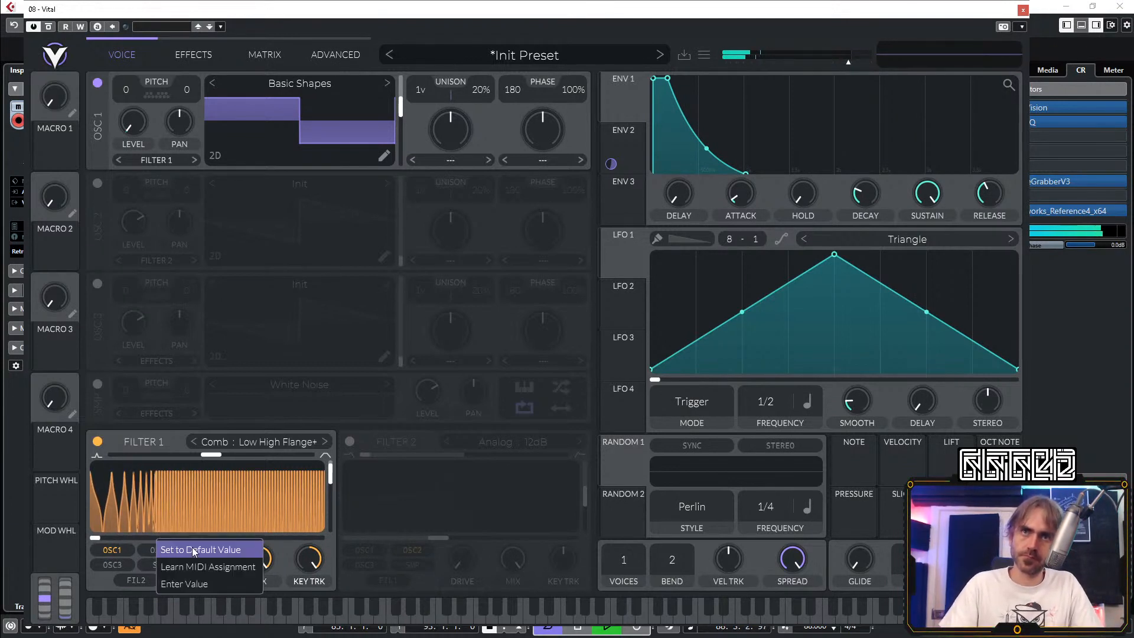
{"action": "left_click", "coordinate": [208, 584]}
{"action": "key", "text": "BackSpace"}
{"action": "key", "text": "BackSpace"}
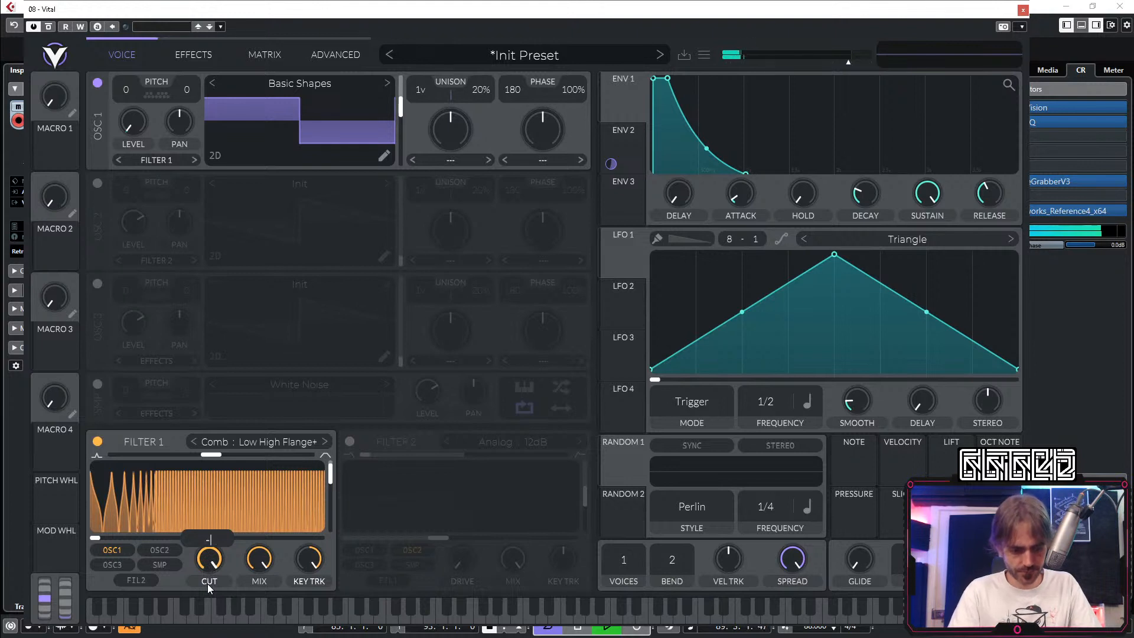
{"action": "type", "text": "40"}
{"action": "key", "text": "Return"}
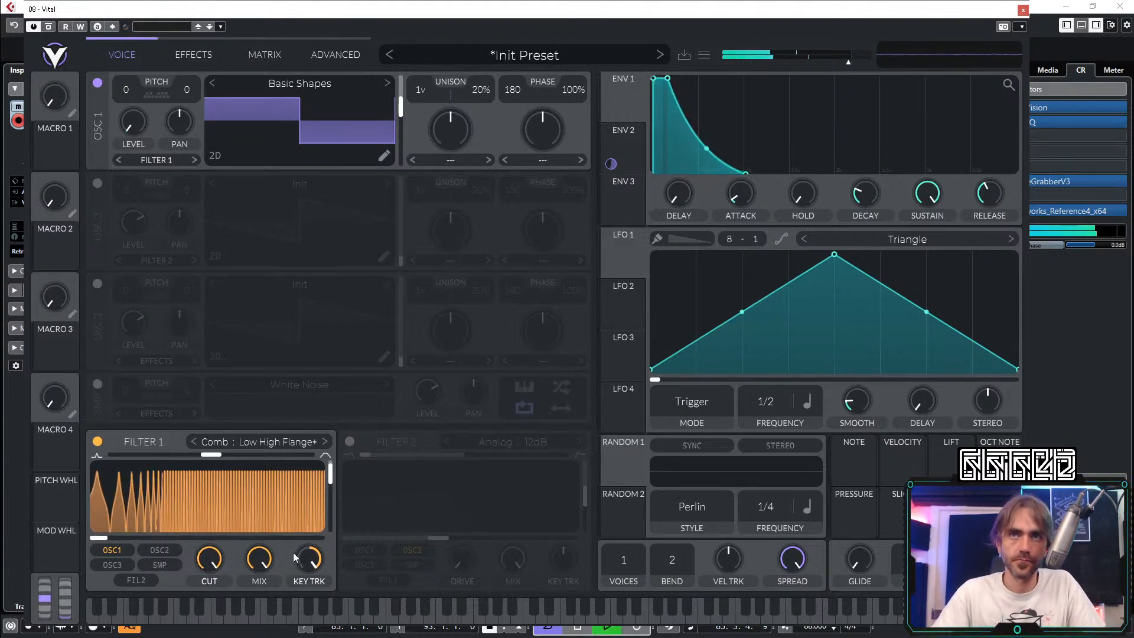
{"action": "left_click_drag", "start_coordinate": [330, 472], "coordinate": [336, 460]}
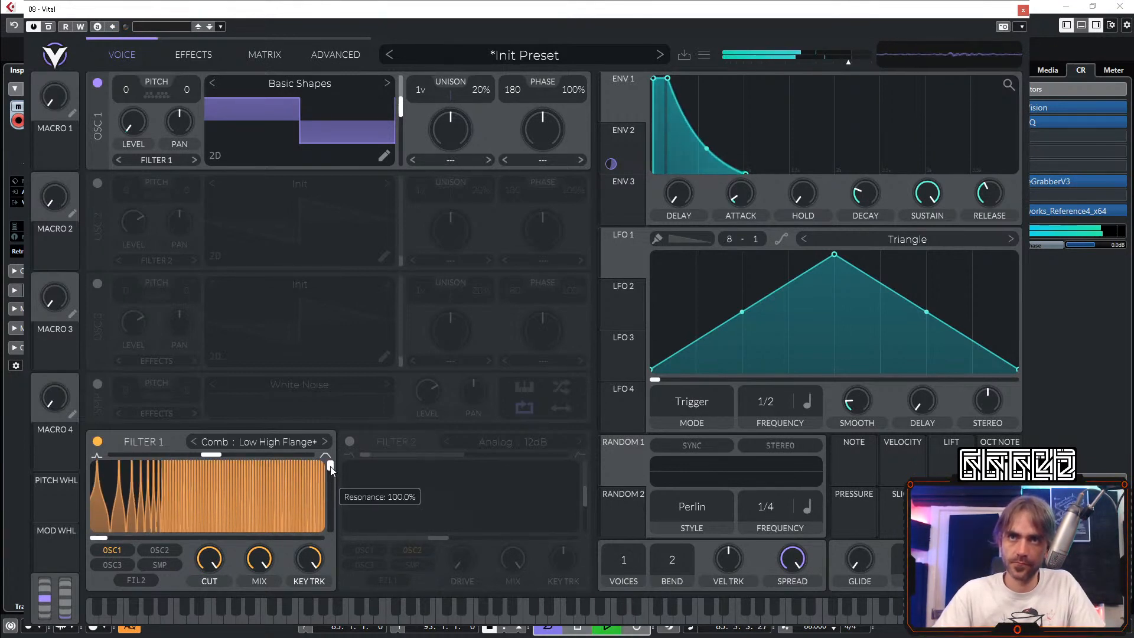
Step: Set the Filter 1 cutoff to -36
{"action": "right_click", "coordinate": [108, 538]}
{"action": "left_click", "coordinate": [139, 586]}
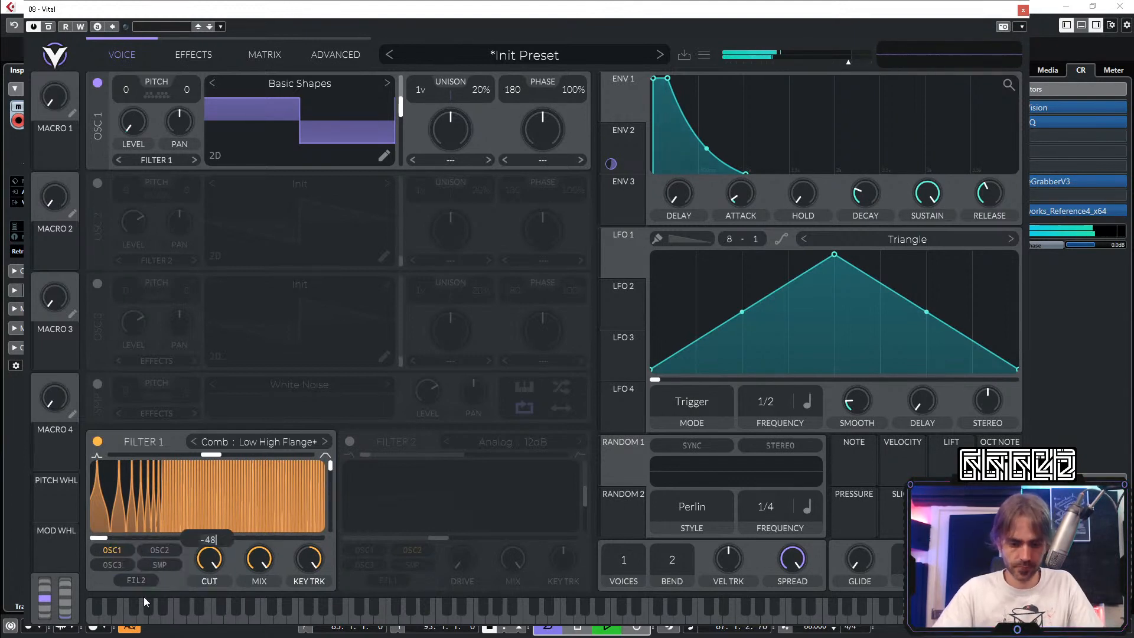
{"action": "key", "text": "BackSpace"}
{"action": "key", "text": "BackSpace"}
{"action": "type", "text": "36"}
{"action": "key", "text": "Return"}
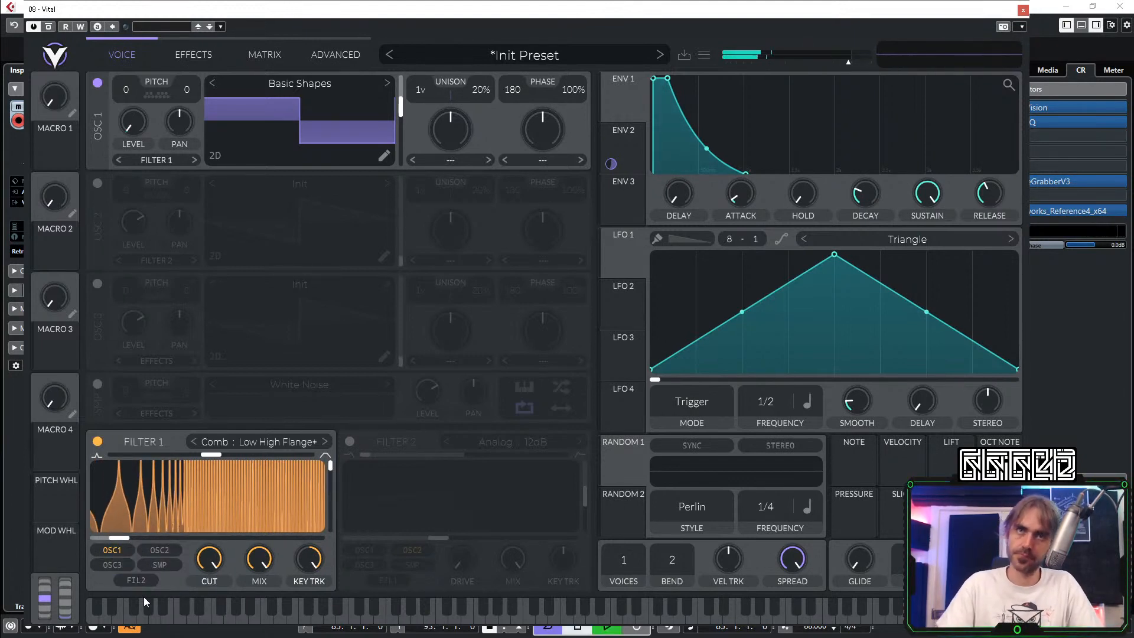
Step: Lower Filter 1's CUT amount to about halfway and reduce its resonance slightly below maximum
{"action": "mouse_move", "coordinate": [327, 466]}
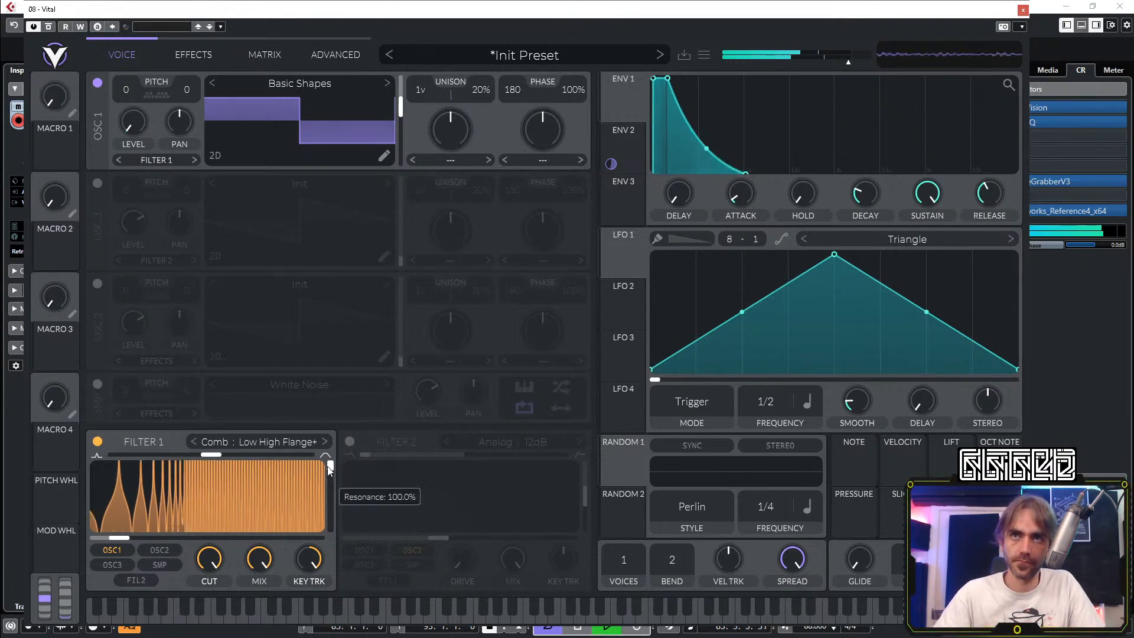
{"action": "mouse_move", "coordinate": [210, 583]}
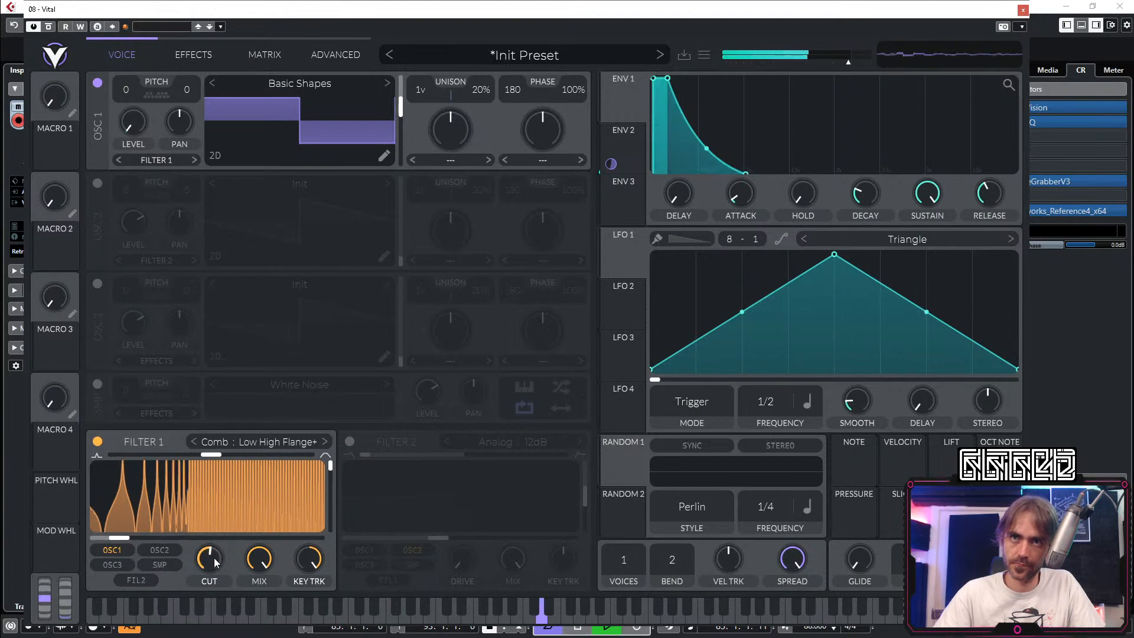
{"action": "left_click_drag", "start_coordinate": [332, 471], "coordinate": [331, 477]}
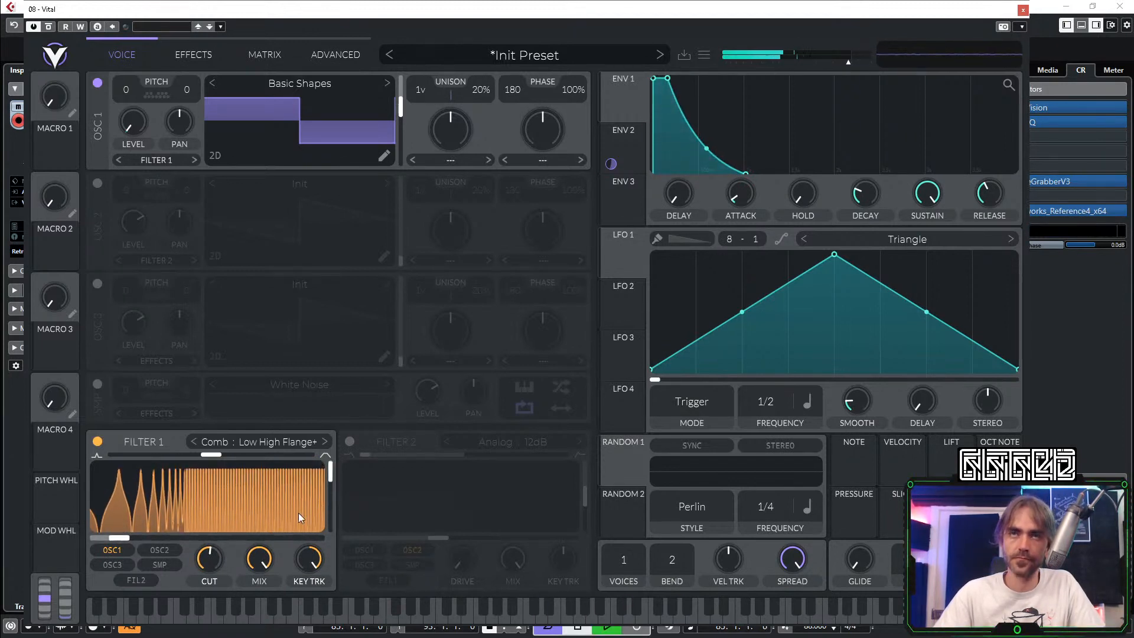
Step: Try a Squeeze wave morph at about 82.5% on oscillator 1
{"action": "left_click", "coordinate": [543, 164]}
{"action": "left_click", "coordinate": [573, 280]}
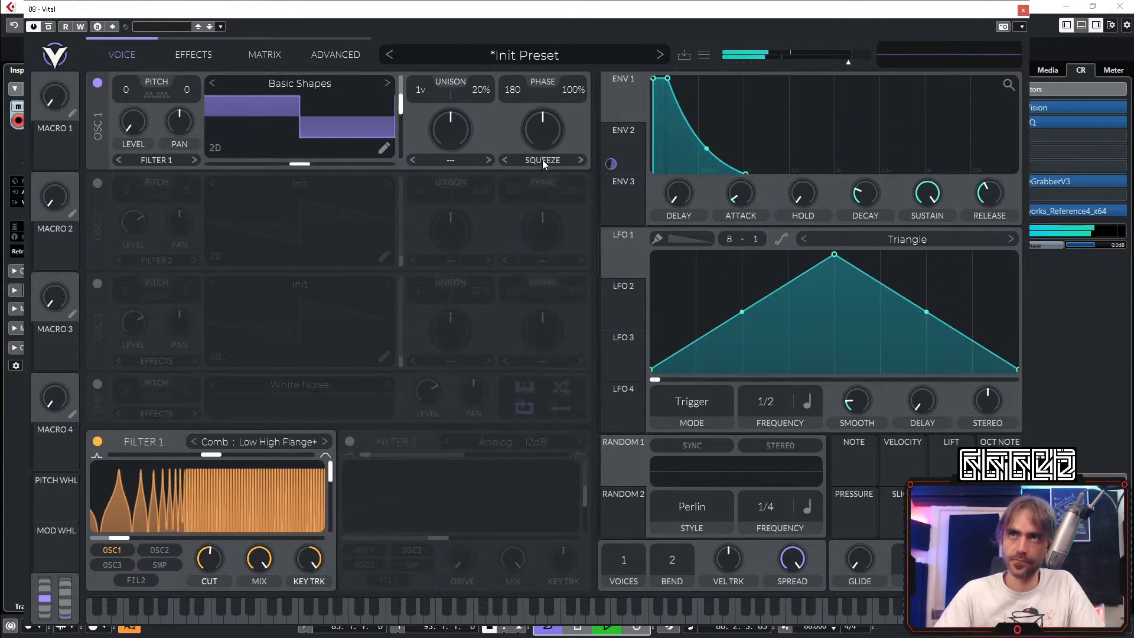
{"action": "scroll", "coordinate": [537, 154], "scroll_direction": "up", "scroll_amount": 8}
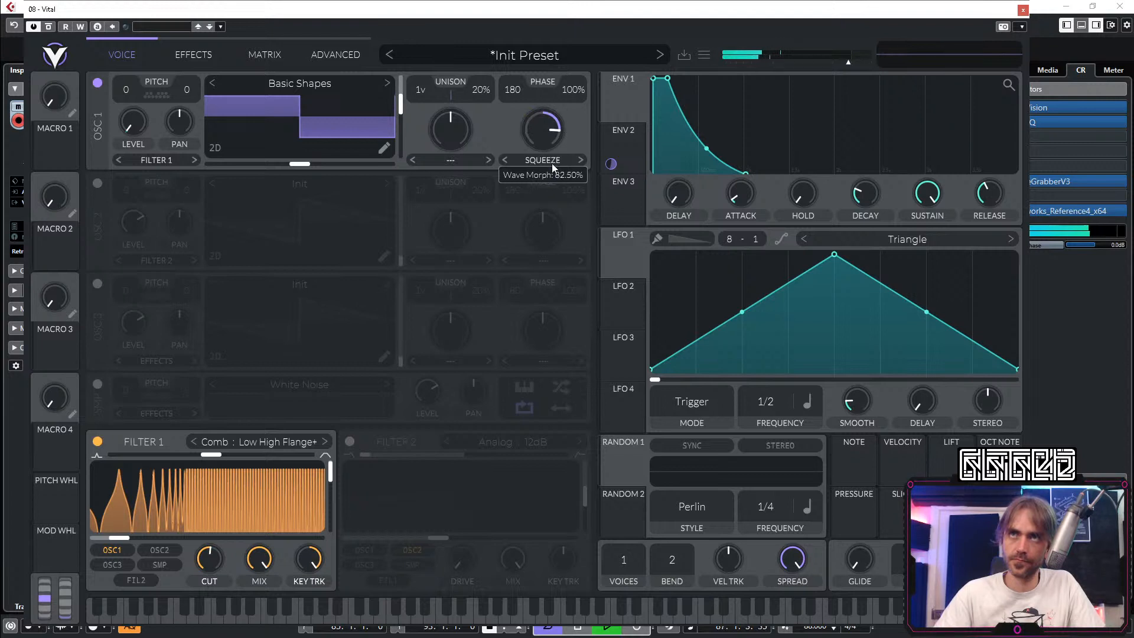
Step: Switch oscillator 1's wave morph to Bend at maximum amount, with its phase offset at the lowest value
{"action": "left_click", "coordinate": [505, 160]}
{"action": "scroll", "coordinate": [543, 136], "scroll_direction": "down", "scroll_amount": 2}
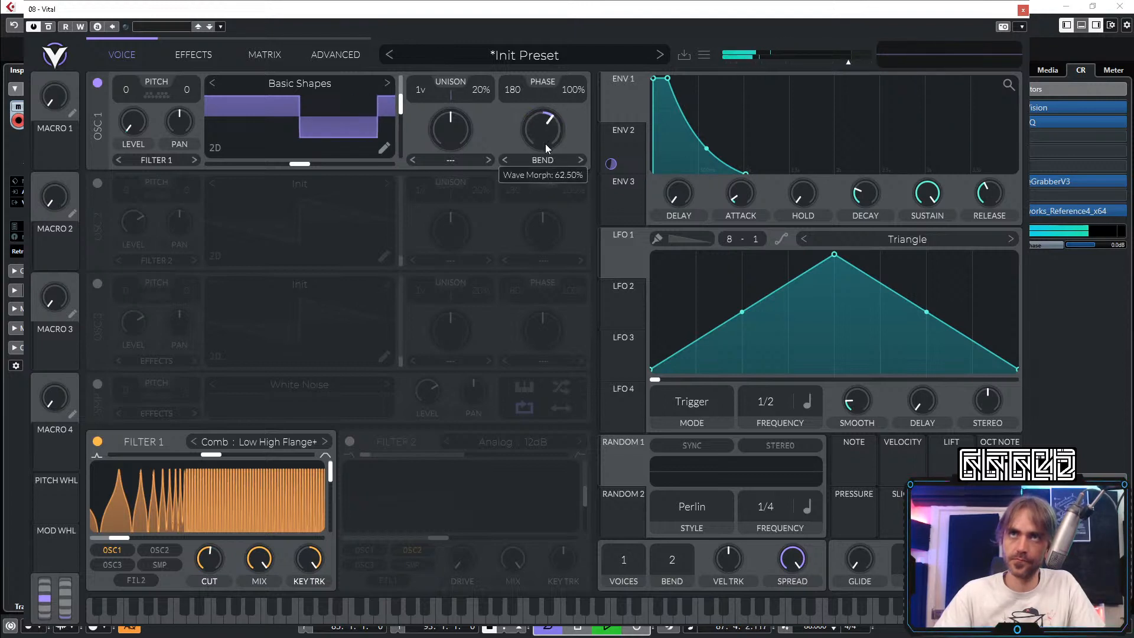
{"action": "scroll", "coordinate": [545, 144], "scroll_direction": "up", "scroll_amount": 3}
{"action": "left_click_drag", "start_coordinate": [285, 164], "coordinate": [197, 169]}
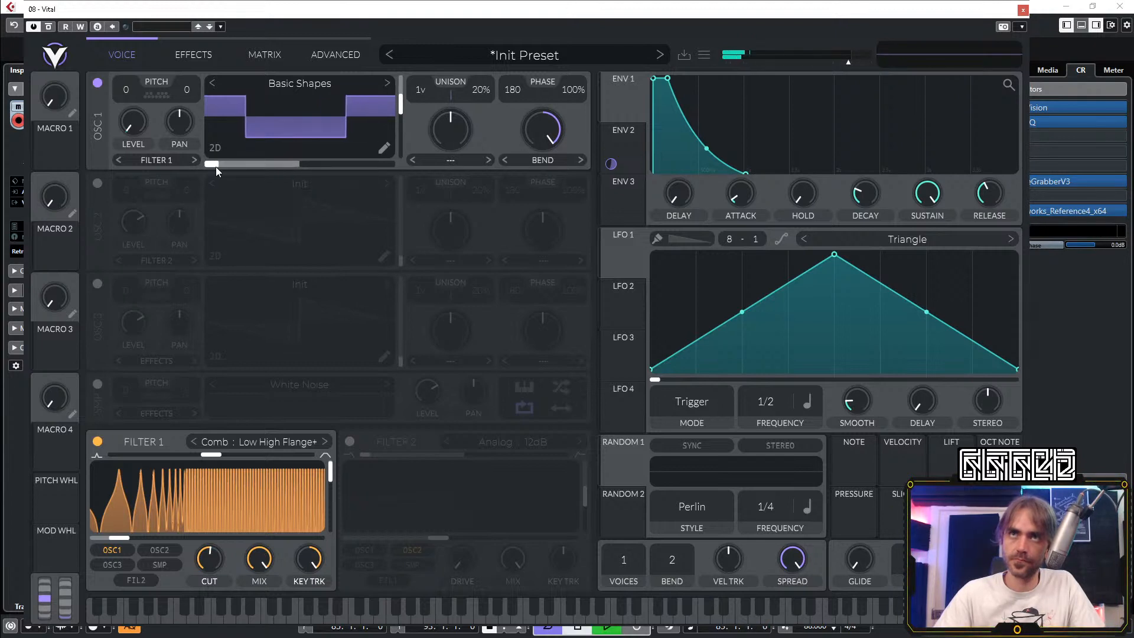
{"action": "left_click_drag", "start_coordinate": [215, 166], "coordinate": [202, 169]}
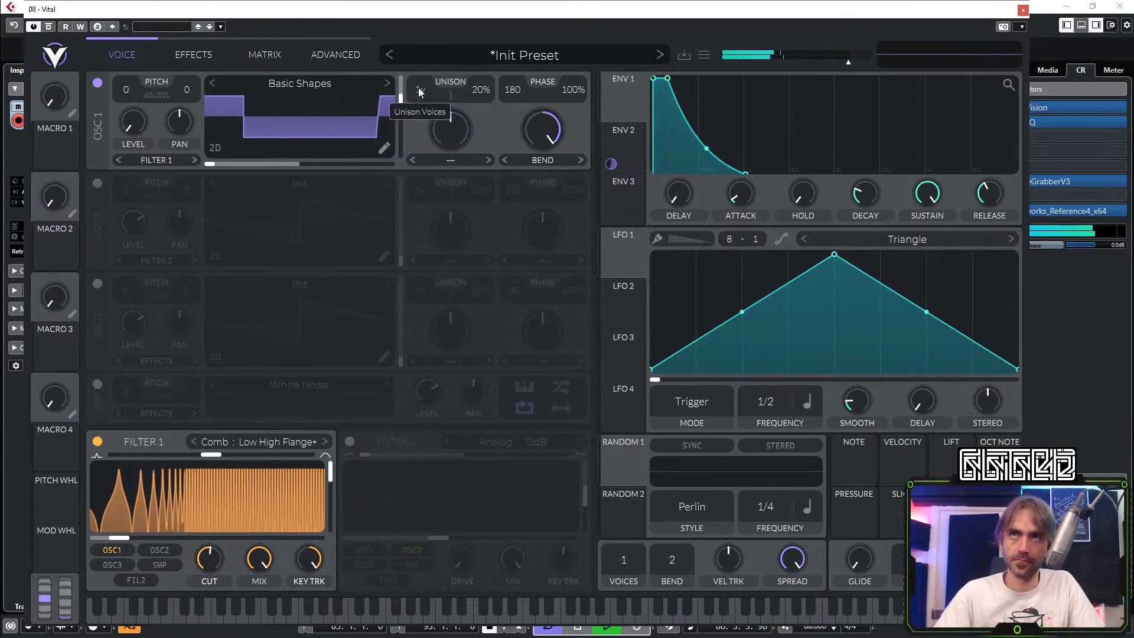
Step: Try 10 unison voices at 5% detune on oscillator 1, return to 1 voice, and set its transpose to 12
{"action": "scroll", "coordinate": [420, 92], "scroll_direction": "up", "scroll_amount": 9}
{"action": "left_click_drag", "start_coordinate": [481, 89], "coordinate": [481, 108]}
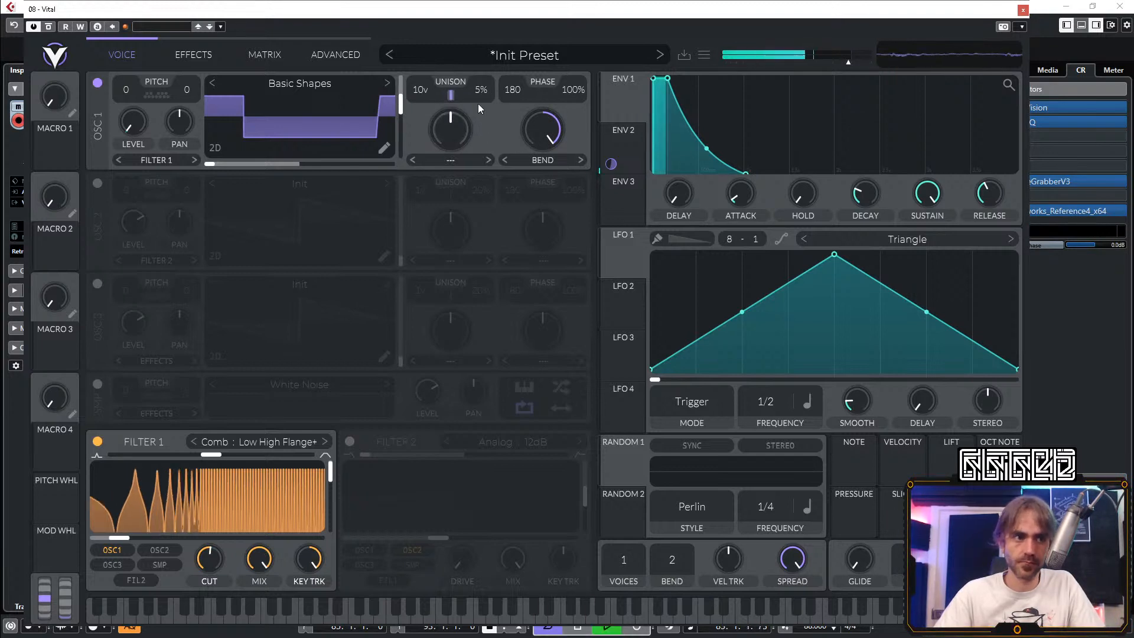
{"action": "scroll", "coordinate": [426, 95], "scroll_direction": "down", "scroll_amount": 9}
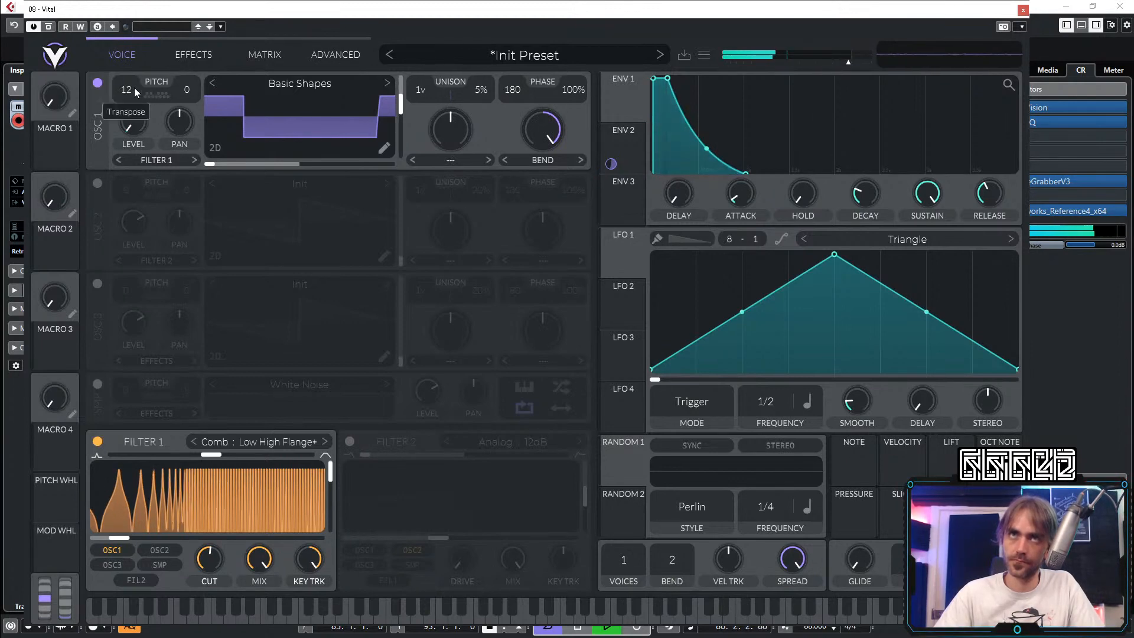
Step: Enable the distortion effect and place it between the reverb and the delay
{"action": "left_click", "coordinate": [190, 60]}
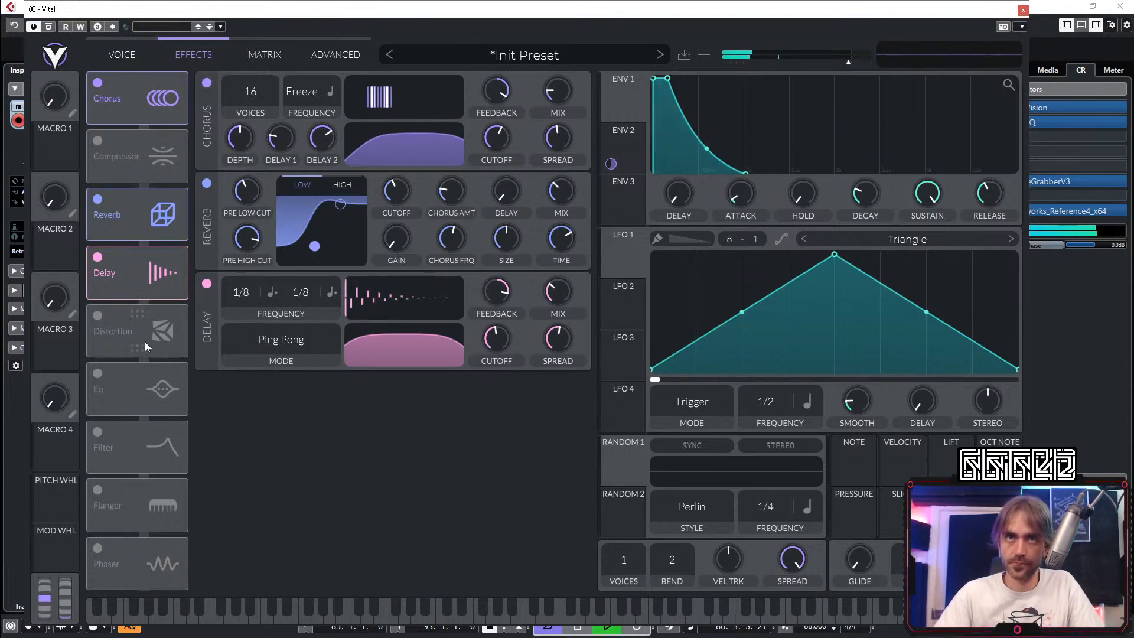
{"action": "left_click", "coordinate": [98, 317]}
{"action": "left_click_drag", "start_coordinate": [101, 317], "coordinate": [134, 267]}
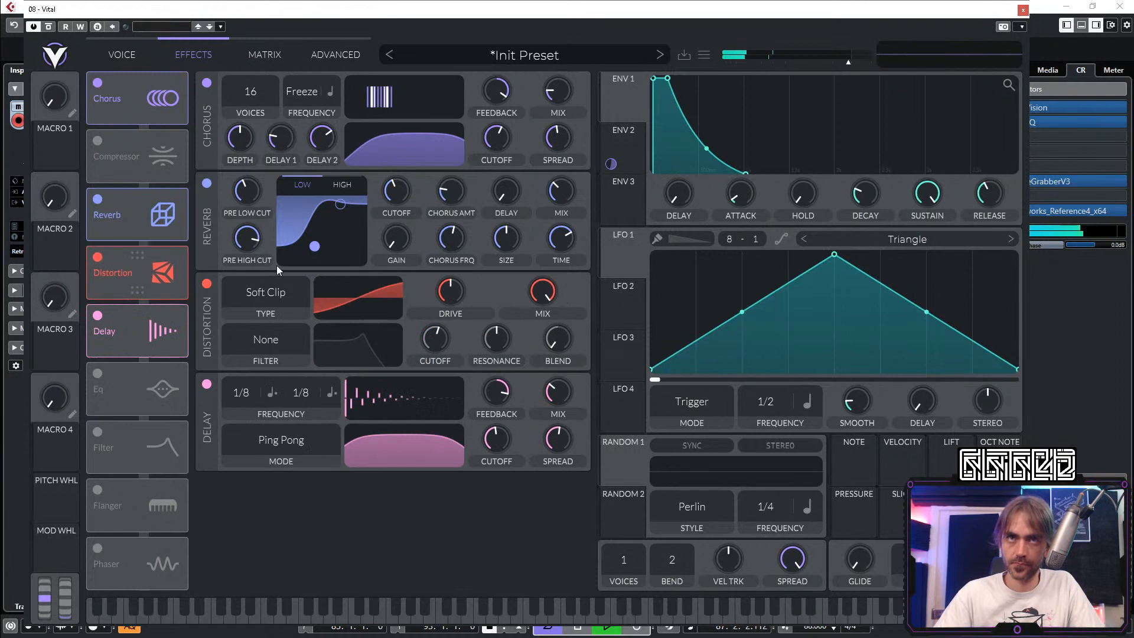
Step: Set the distortion type to Down Sample, raising its drive and lowering its mix to about a quarter
{"action": "left_click", "coordinate": [266, 292]}
{"action": "left_click", "coordinate": [259, 418]}
{"action": "mouse_move", "coordinate": [542, 292]}
{"action": "left_mouse_down"}
{"action": "mouse_move", "coordinate": [522, 362]}
{"action": "mouse_move", "coordinate": [558, 283]}
{"action": "mouse_move", "coordinate": [541, 295]}
{"action": "left_mouse_up"}
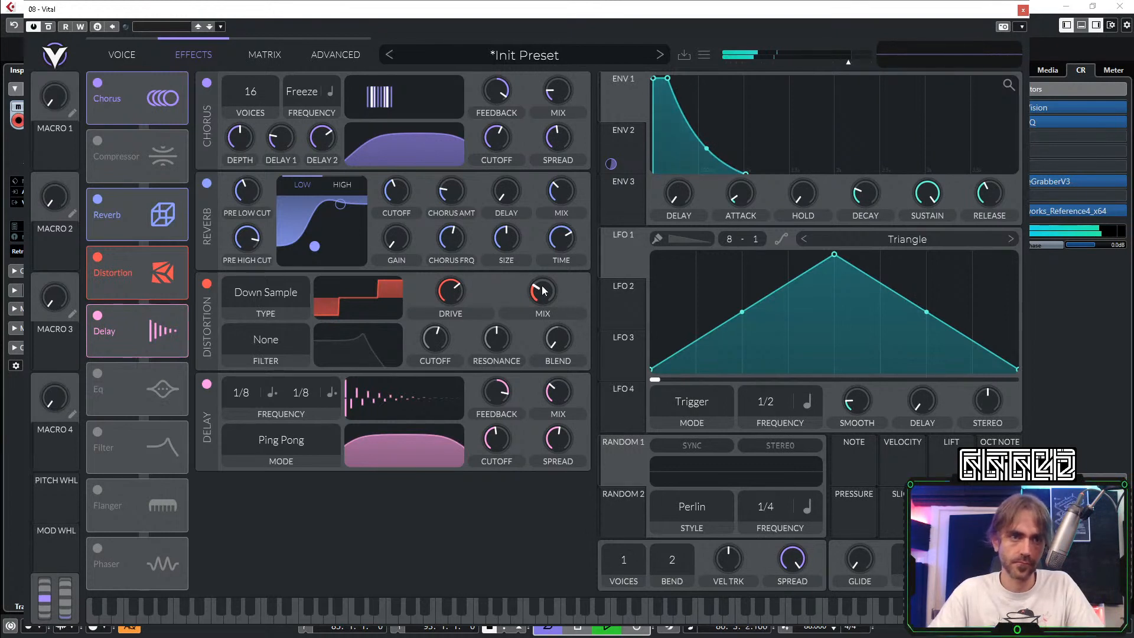
Step: Copy the Vital 04 clip from bar 85 to bar 89 on the same track
{"action": "left_click", "coordinate": [1022, 10]}
{"action": "double_click", "coordinate": [694, 246]}
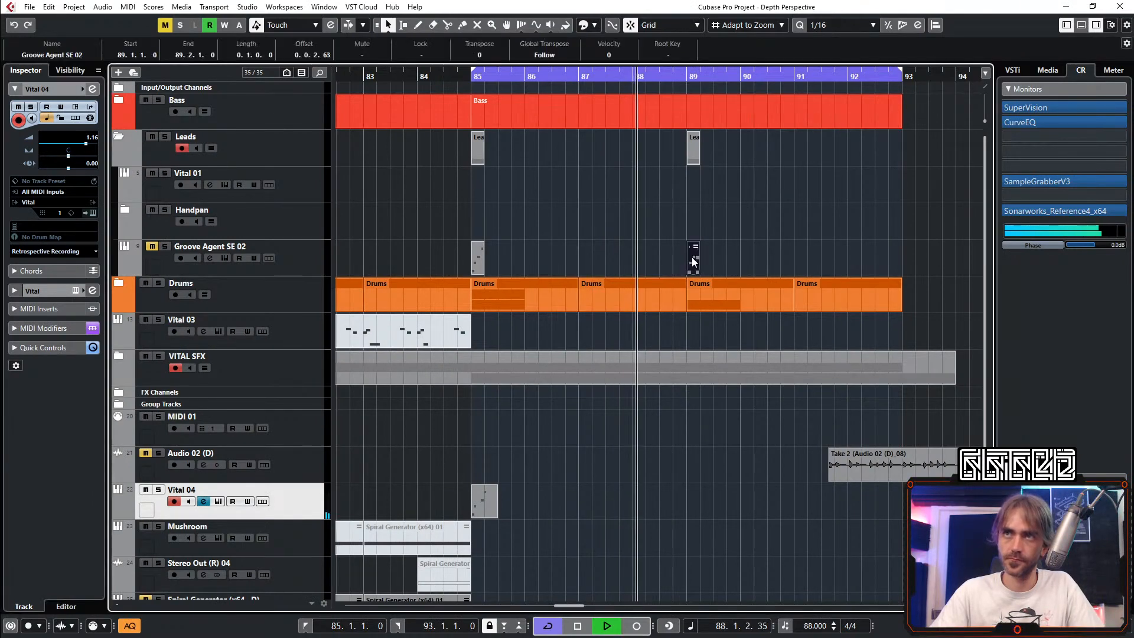
{"action": "scroll", "coordinate": [236, 379], "scroll_direction": "down", "scroll_amount": 2}
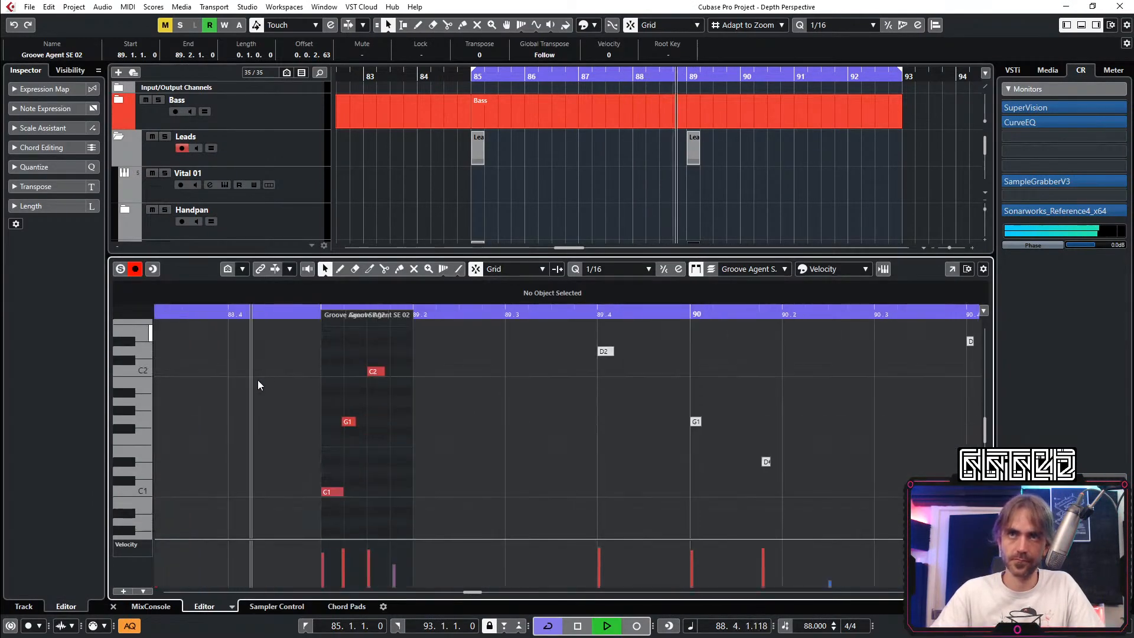
{"action": "key", "text": "ctrl+alt+e"}
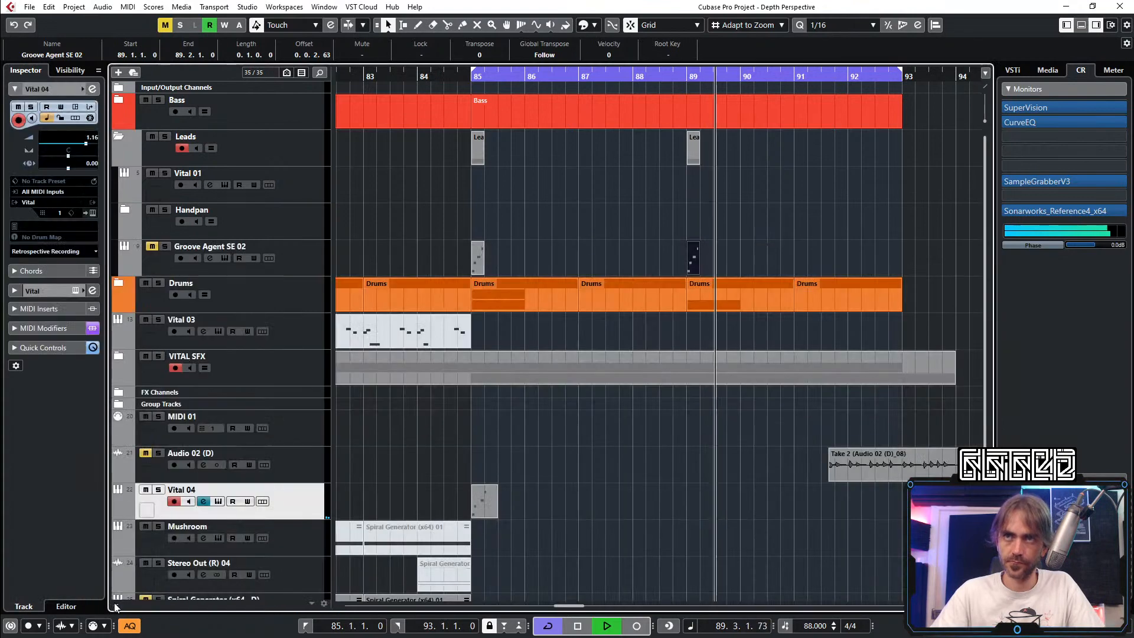
{"action": "left_click_drag", "start_coordinate": [483, 501], "coordinate": [691, 507]}
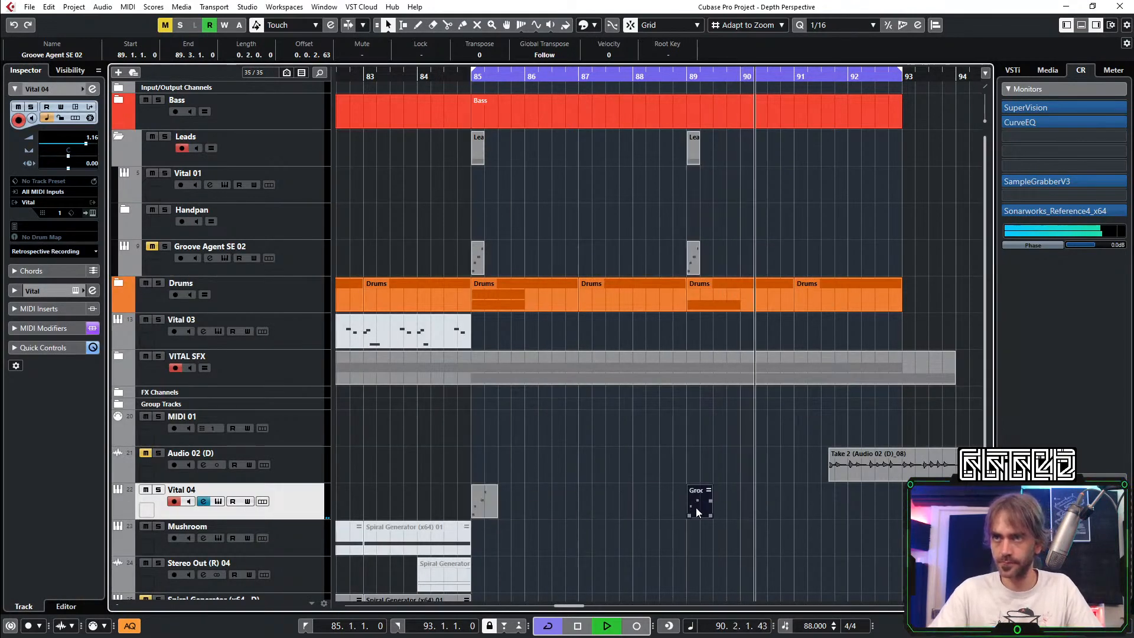
{"action": "double_click", "coordinate": [696, 507]}
{"action": "key", "text": "ctrl+alt+e"}
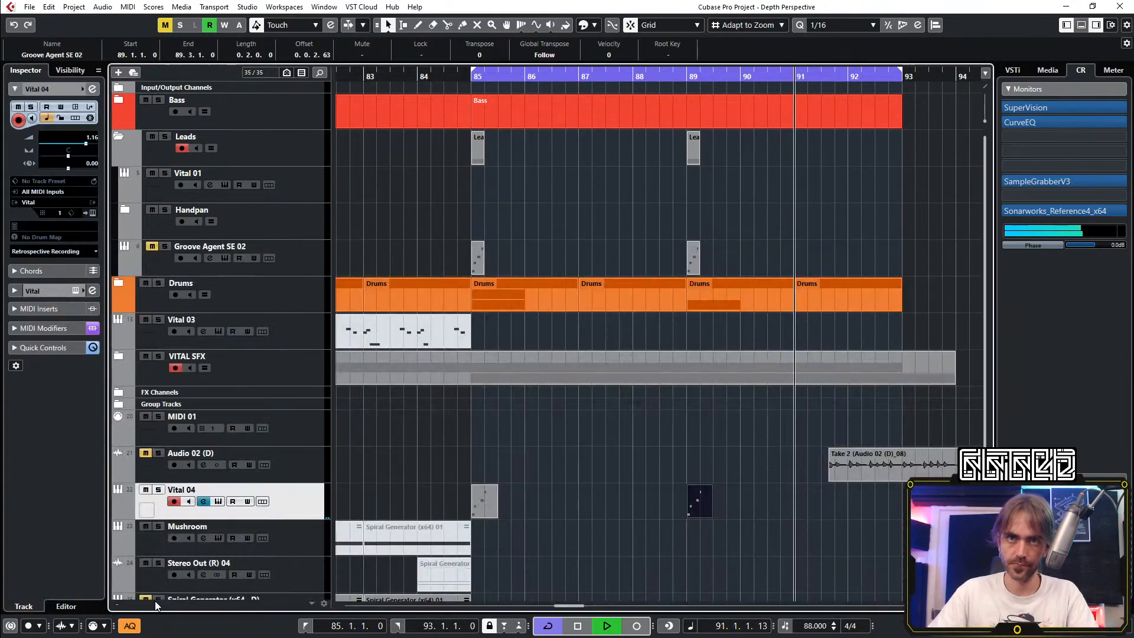
{"action": "key", "text": "Delete"}
{"action": "left_click_drag", "start_coordinate": [488, 509], "coordinate": [690, 495]}
Step: Transpose the first note of the Vital 04 clip at bar 89 up to G4
{"action": "double_click", "coordinate": [689, 495]}
{"action": "scroll", "coordinate": [374, 493], "scroll_direction": "down", "scroll_amount": 1}
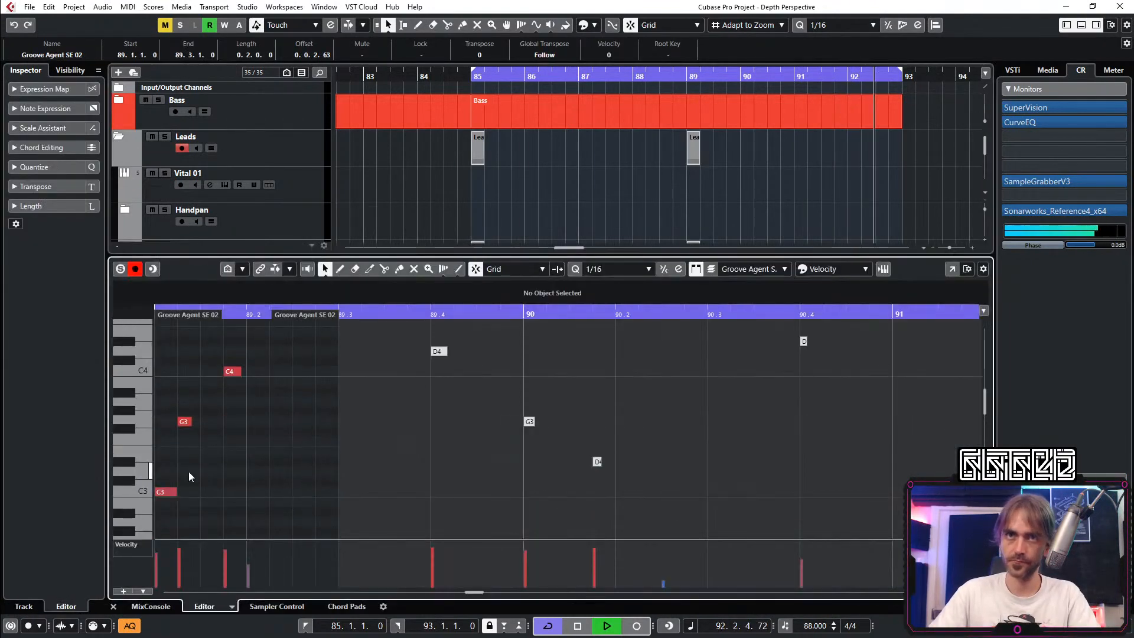
{"action": "left_click_drag", "start_coordinate": [190, 462], "coordinate": [145, 510]}
{"action": "scroll", "coordinate": [254, 477], "scroll_direction": "up", "scroll_amount": 1}
{"action": "key", "text": "Up"}
{"action": "key", "text": "Up"}
{"action": "key", "text": "Up"}
{"action": "key", "text": "Up"}
{"action": "key", "text": "Up"}
{"action": "key", "text": "Up"}
{"action": "key", "text": "Up"}
{"action": "key", "text": "Up"}
{"action": "key", "text": "Up"}
{"action": "key", "text": "Up"}
{"action": "key", "text": "Up"}
{"action": "key", "text": "Up"}
{"action": "key", "text": "Up"}
{"action": "key", "text": "Up"}
{"action": "key", "text": "Up"}
{"action": "key", "text": "Up"}
{"action": "key", "text": "Up"}
{"action": "key", "text": "Up"}
{"action": "key", "text": "Up"}
{"action": "key", "text": "Up"}
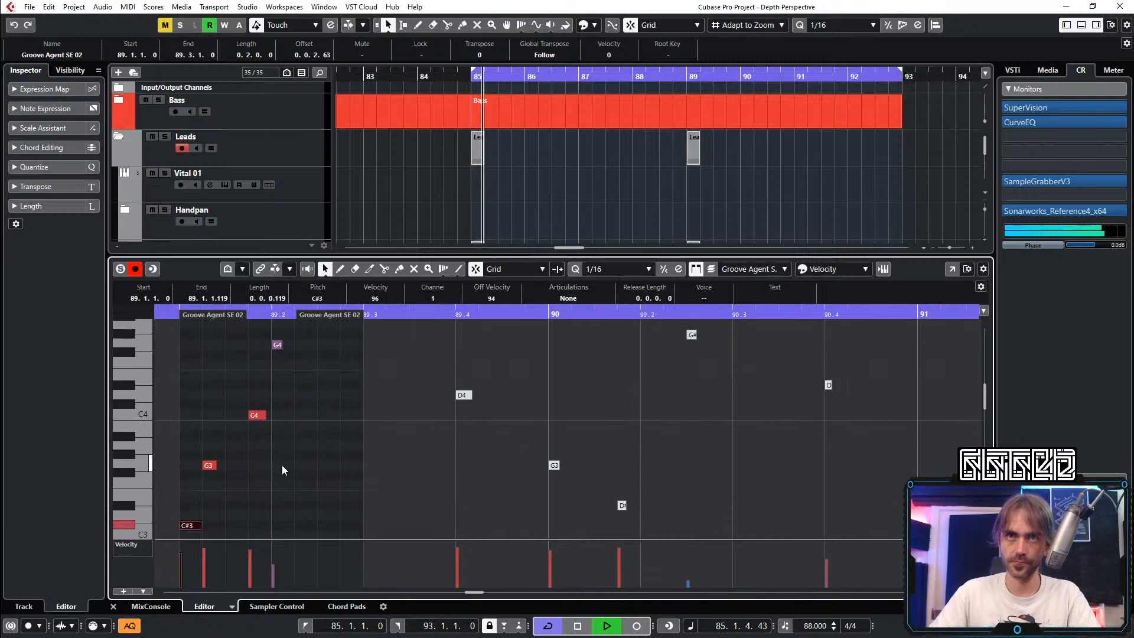
{"action": "key", "text": "Down"}
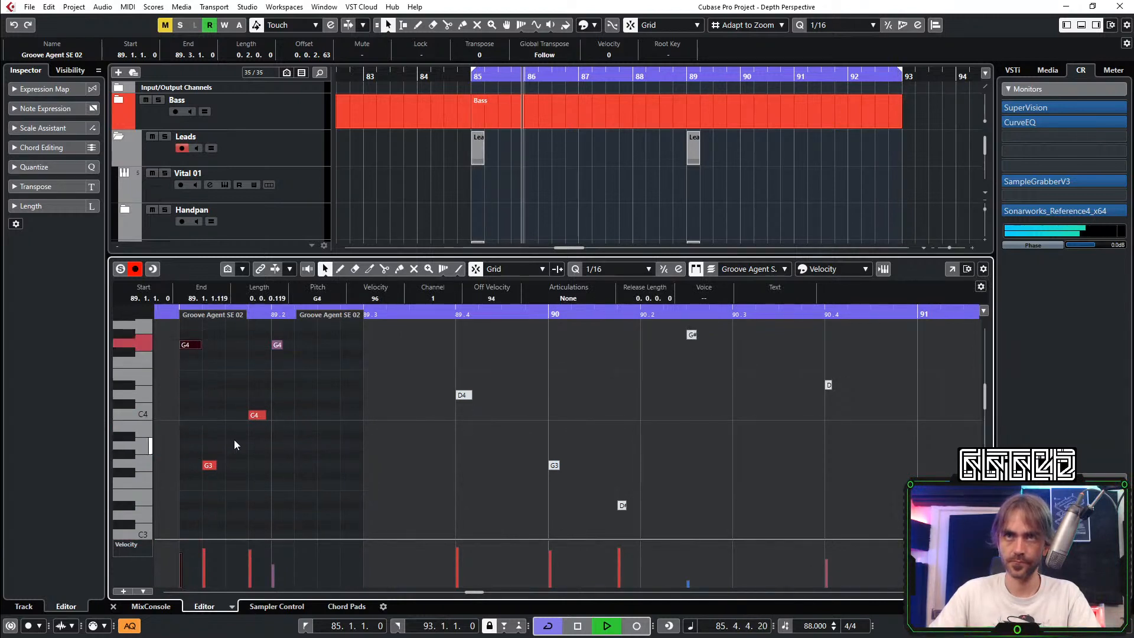
Step: Move the clip's second note up to C4 and its third note down to G3
{"action": "key", "text": "Right"}
{"action": "key", "text": "Up"}
{"action": "key", "text": "Up"}
{"action": "key", "text": "Up"}
{"action": "key", "text": "Up"}
{"action": "key", "text": "Up"}
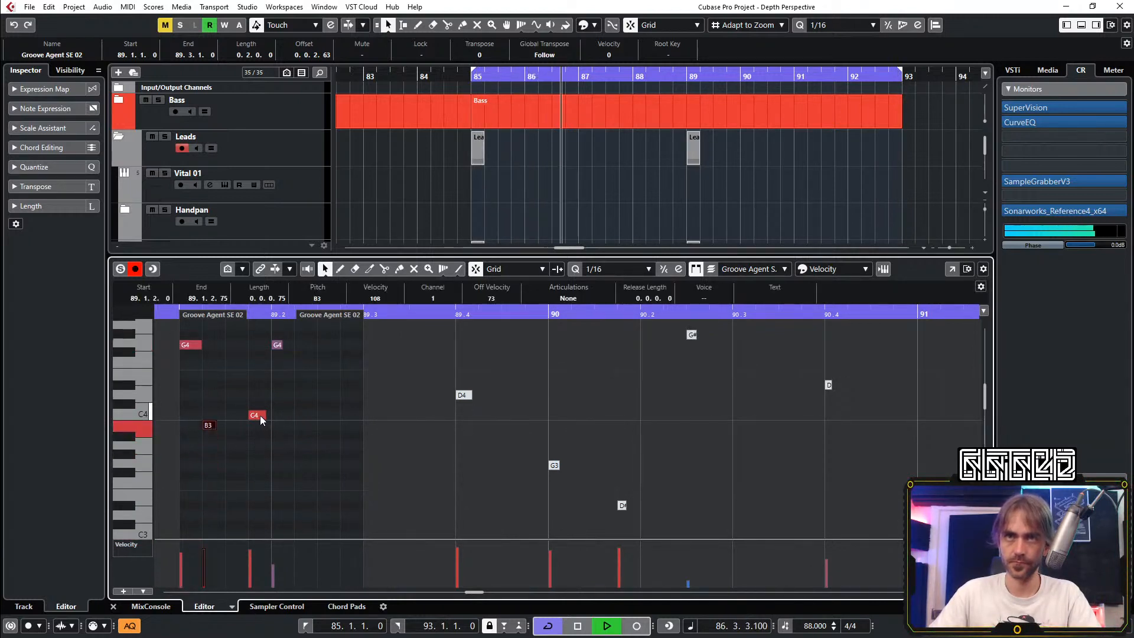
{"action": "key", "text": "Right"}
{"action": "key", "text": "Down"}
{"action": "key", "text": "Down"}
{"action": "key", "text": "Down"}
{"action": "key", "text": "Down"}
{"action": "key", "text": "Down"}
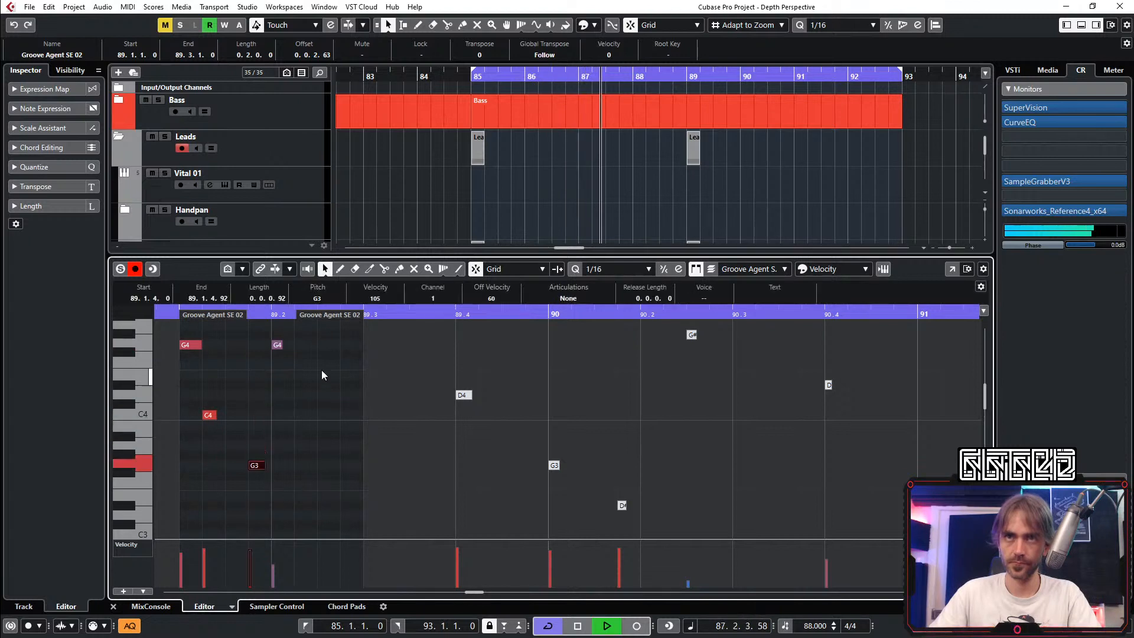
Step: Lower the clip's fourth note to C3 and close the note editor
{"action": "key", "text": "Right"}
{"action": "key", "text": "Down"}
{"action": "key", "text": "Down"}
{"action": "key", "text": "Down"}
{"action": "key", "text": "Down"}
{"action": "key", "text": "Down"}
{"action": "key", "text": "Down"}
{"action": "key", "text": "Down"}
{"action": "key", "text": "Down"}
{"action": "key", "text": "Down"}
{"action": "key", "text": "Down"}
{"action": "key", "text": "Down"}
{"action": "key", "text": "Down"}
{"action": "key", "text": "Down"}
{"action": "key", "text": "Down"}
{"action": "key", "text": "Down"}
{"action": "key", "text": "Down"}
{"action": "key", "text": "Down"}
{"action": "key", "text": "Down"}
{"action": "key", "text": "Down"}
{"action": "key", "text": "Down"}
{"action": "key", "text": "Down"}
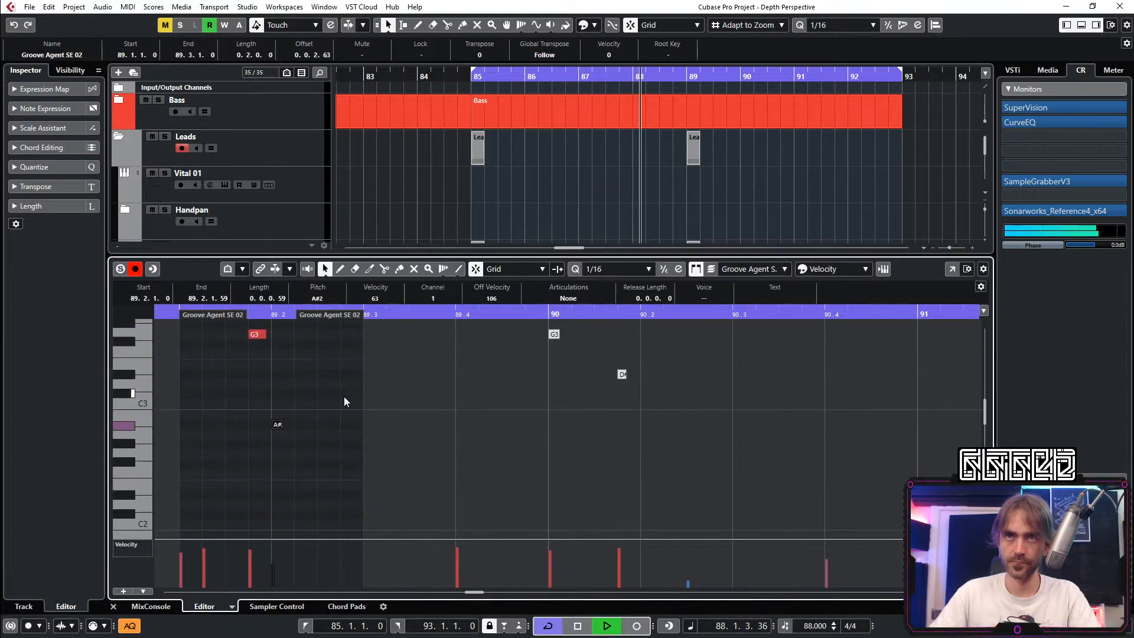
{"action": "key", "text": "Up"}
{"action": "key", "text": "Up"}
{"action": "left_click", "coordinate": [113, 607]}
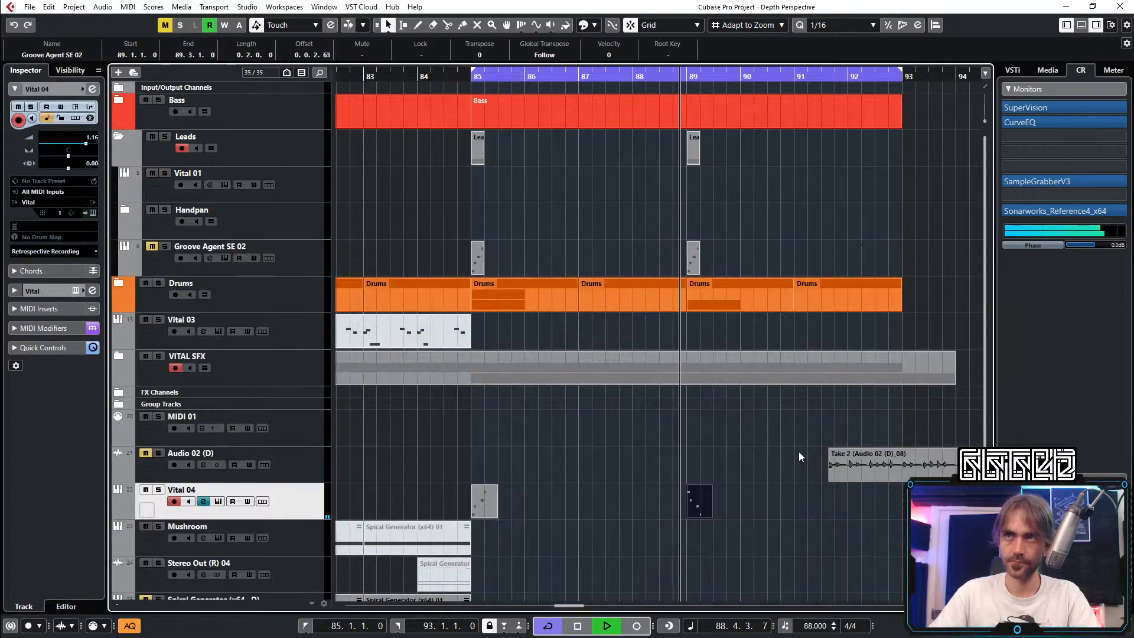
Step: Enable a 24 dB low-cut filter on the Vital 04 channel and raise its cutoff to about 200 Hz
{"action": "key", "text": "g"}
{"action": "key", "text": "g"}
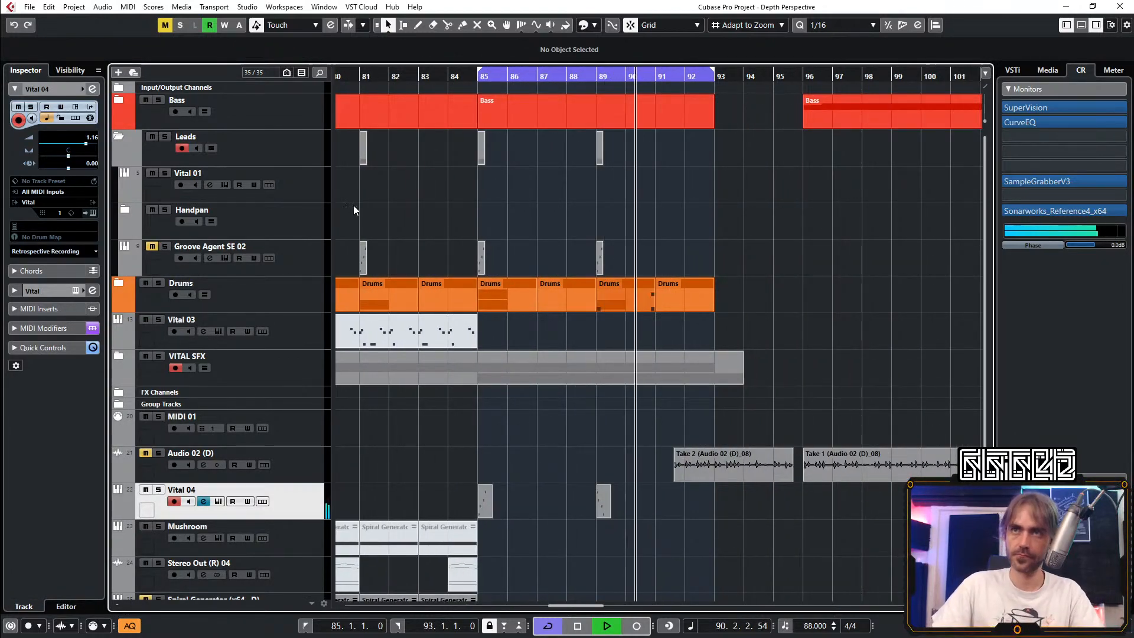
{"action": "left_click", "coordinate": [93, 88]}
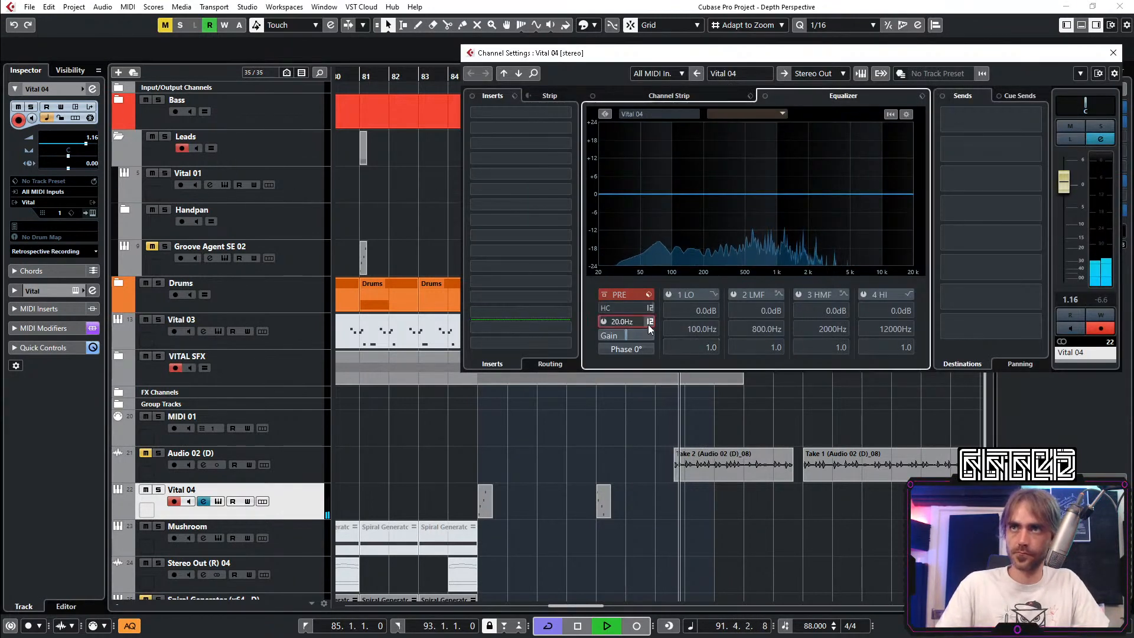
{"action": "left_click", "coordinate": [650, 322]}
{"action": "left_click", "coordinate": [660, 349]}
{"action": "left_click", "coordinate": [618, 320]}
{"action": "left_click_drag", "start_coordinate": [618, 320], "coordinate": [678, 234]}
Step: Insert the Rev INTENSITY reverb in the fifth insert slot of the Vital 04 channel
{"action": "left_click", "coordinate": [503, 177]}
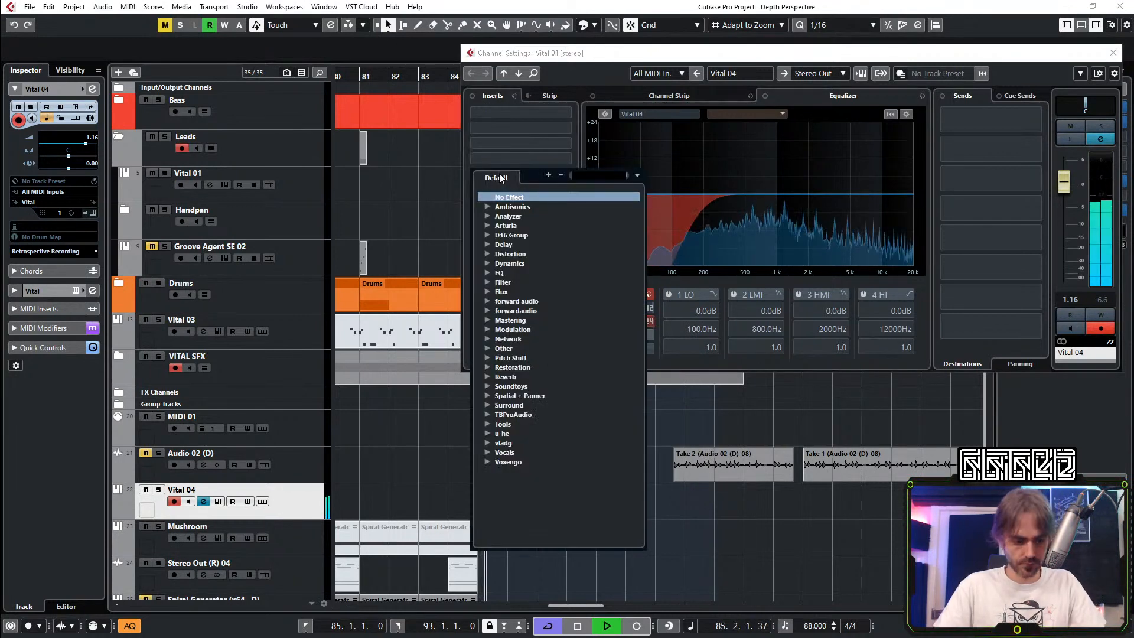
{"action": "type", "text": "rev"}
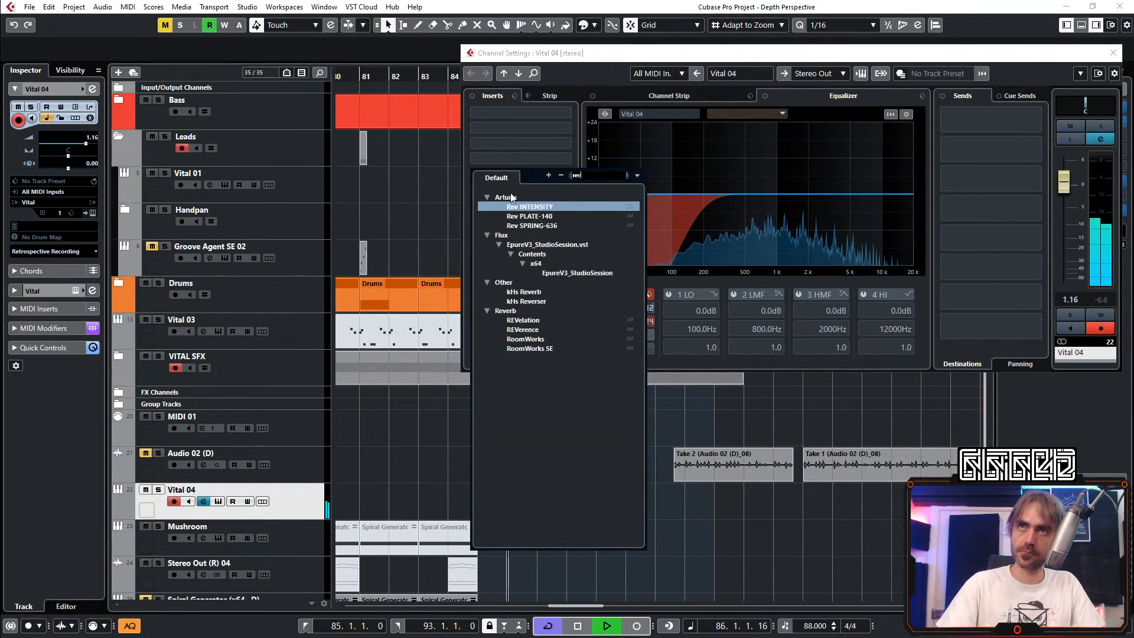
{"action": "left_click", "coordinate": [567, 216]}
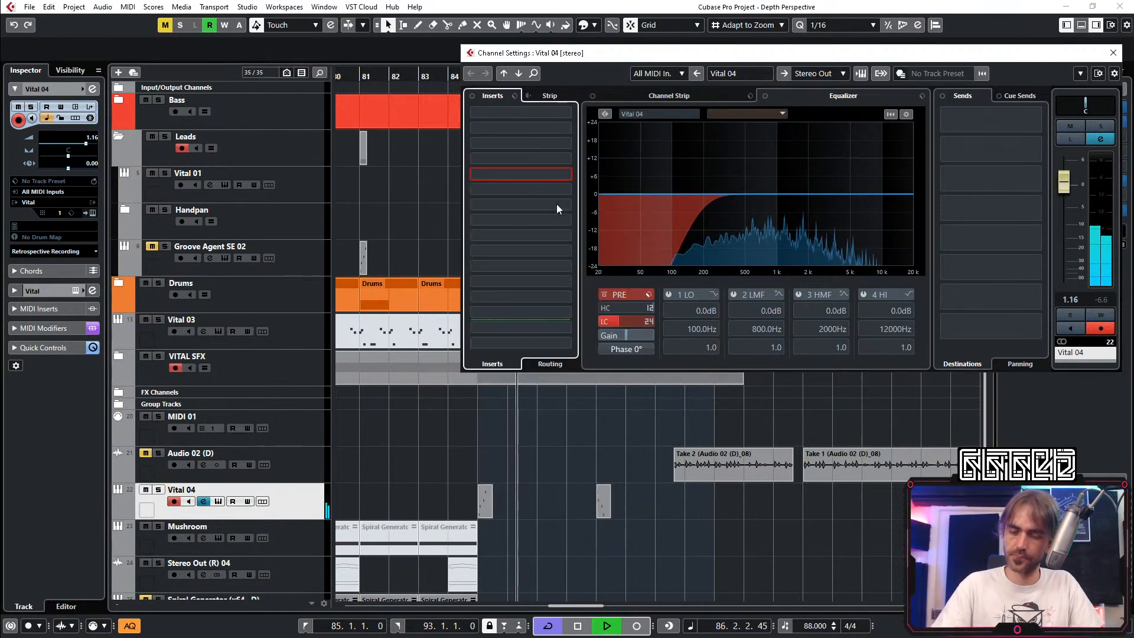
{"action": "key", "text": "space"}
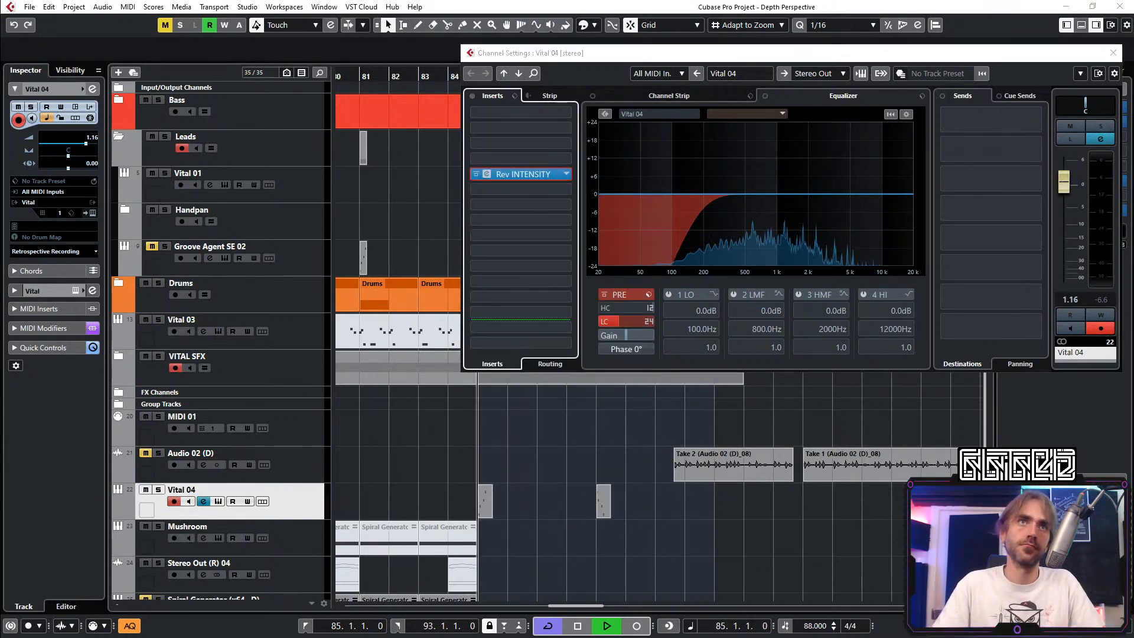
{"action": "key", "text": "space"}
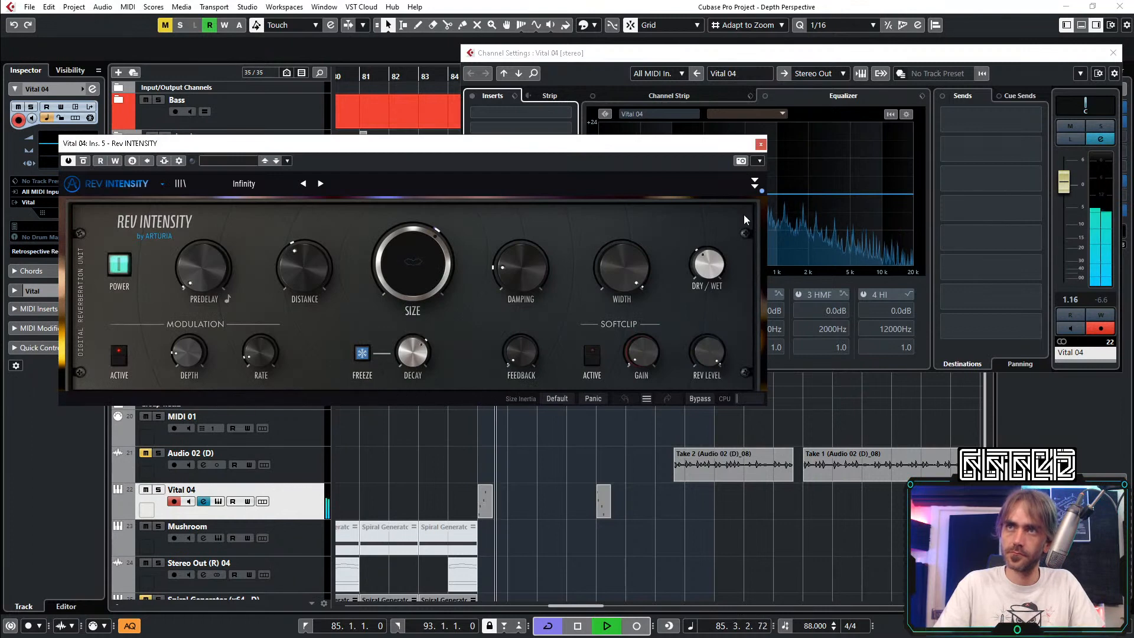
Step: Shape Rev INTENSITY with slightly more size, minimum damping, slightly less decay and a dry/wet balance just below half
{"action": "left_click", "coordinate": [755, 184]}
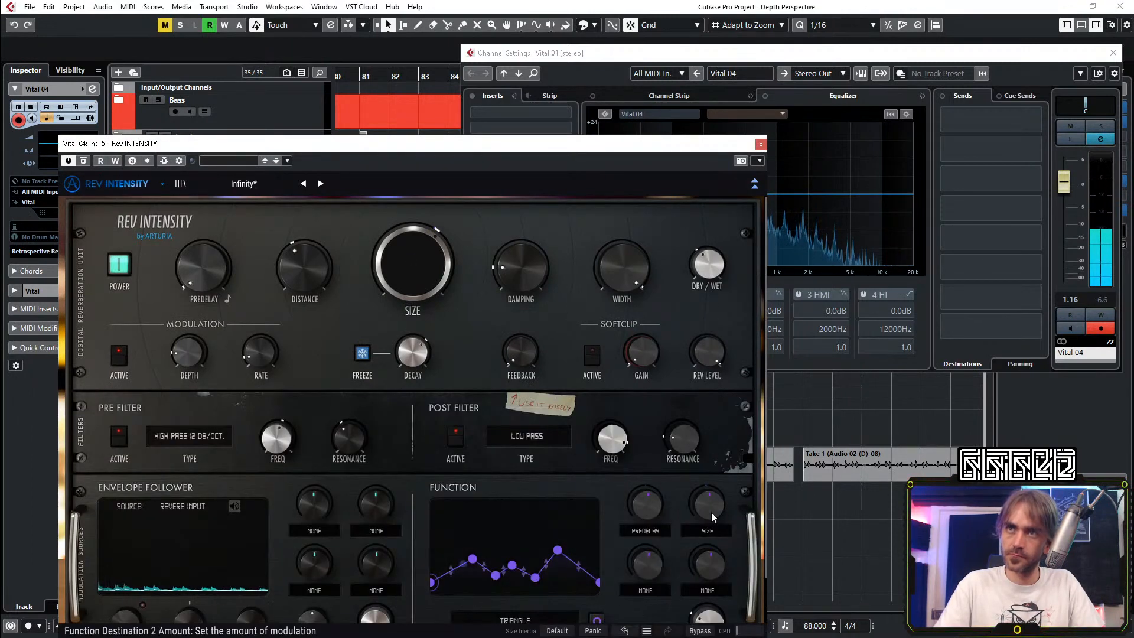
{"action": "left_click", "coordinate": [754, 185]}
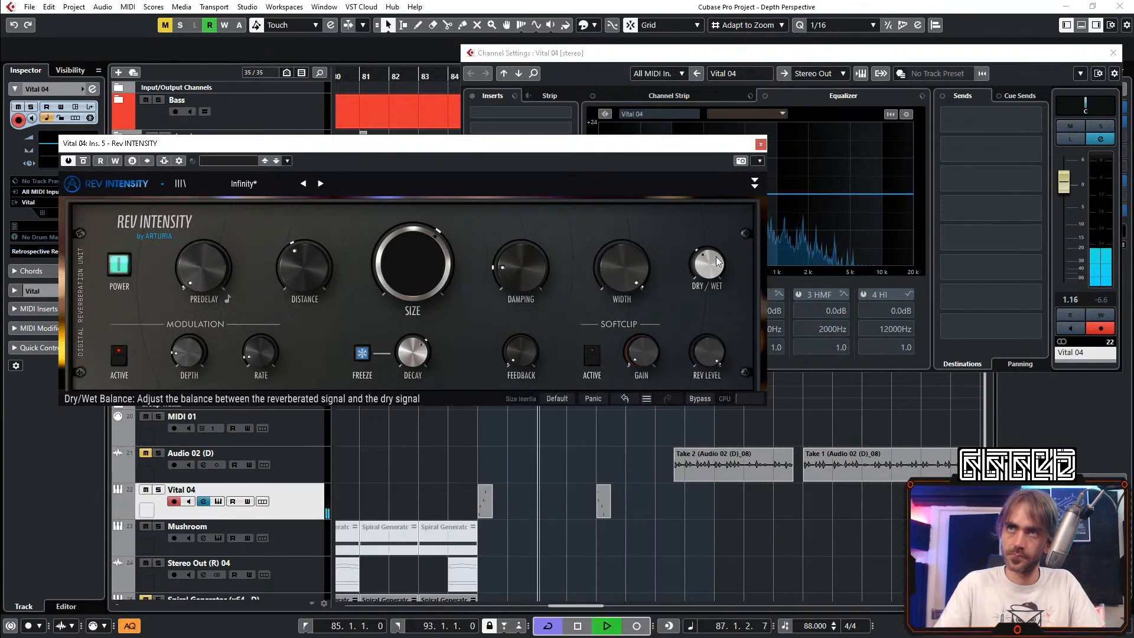
{"action": "left_click_drag", "start_coordinate": [415, 266], "coordinate": [414, 259]}
{"action": "left_click_drag", "start_coordinate": [521, 267], "coordinate": [521, 284]}
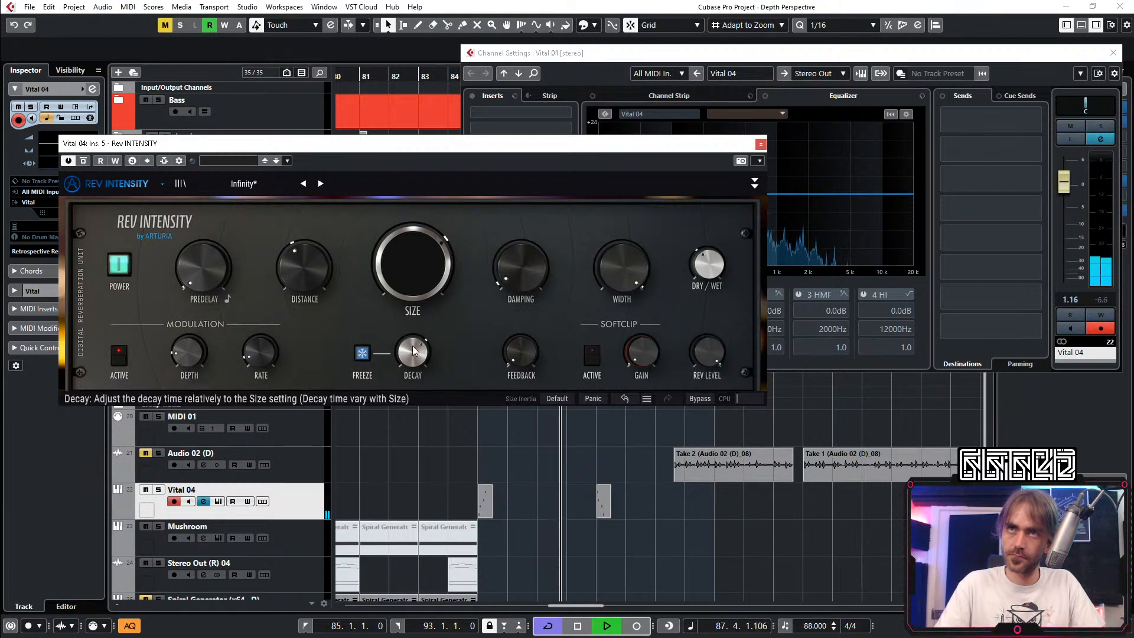
{"action": "left_click_drag", "start_coordinate": [716, 279], "coordinate": [716, 275]}
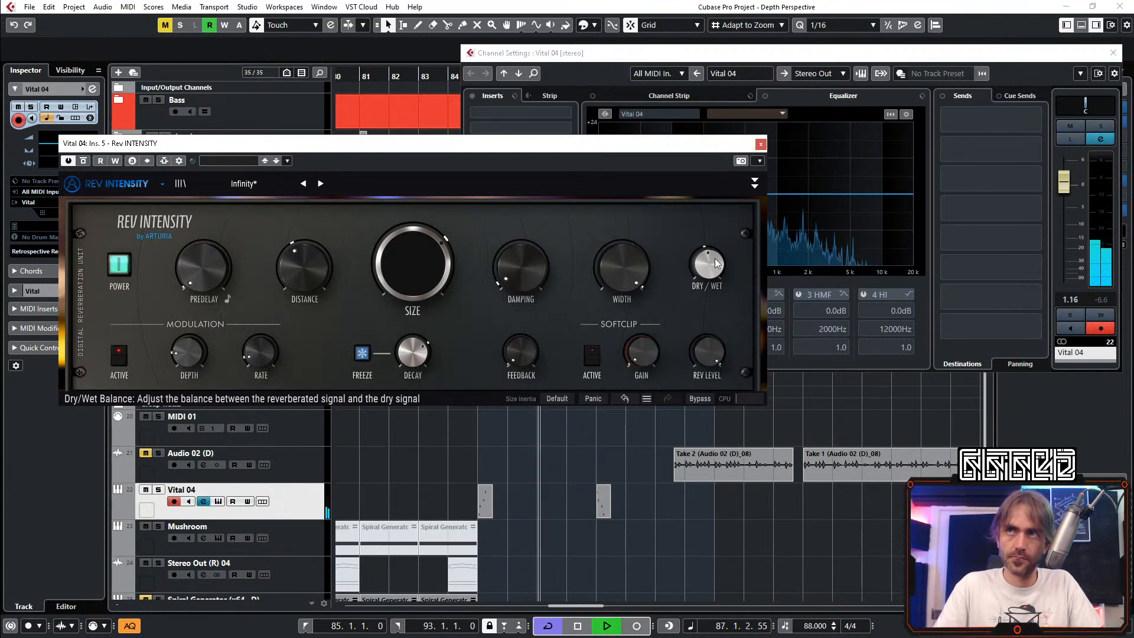
{"action": "mouse_move", "coordinate": [717, 263]}
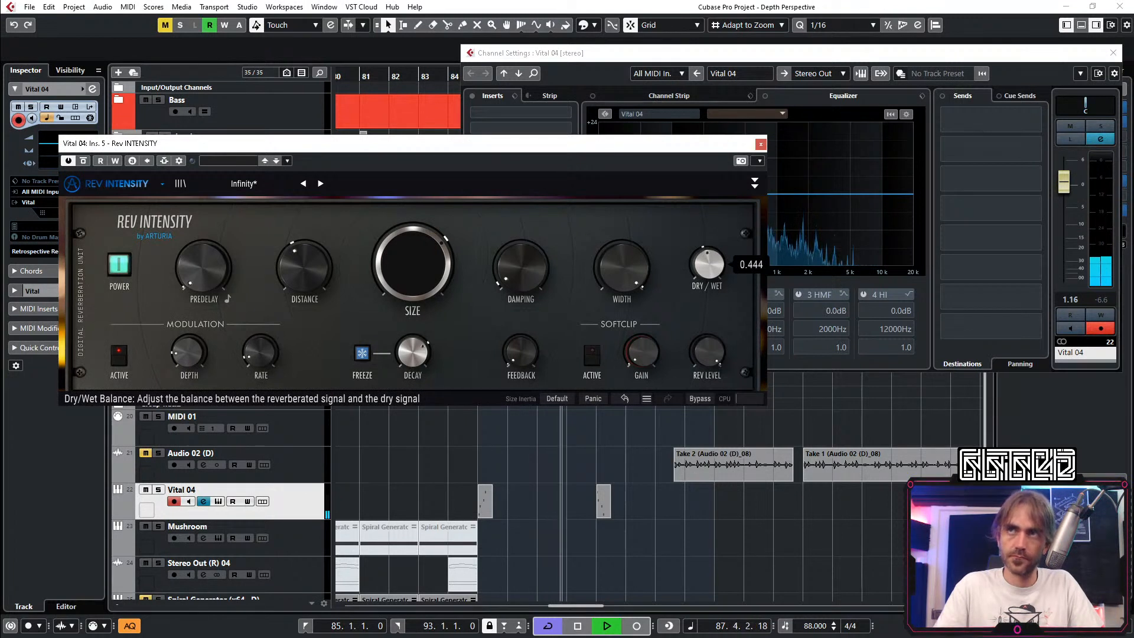
{"action": "scroll", "coordinate": [708, 264], "scroll_direction": "down", "scroll_amount": 2}
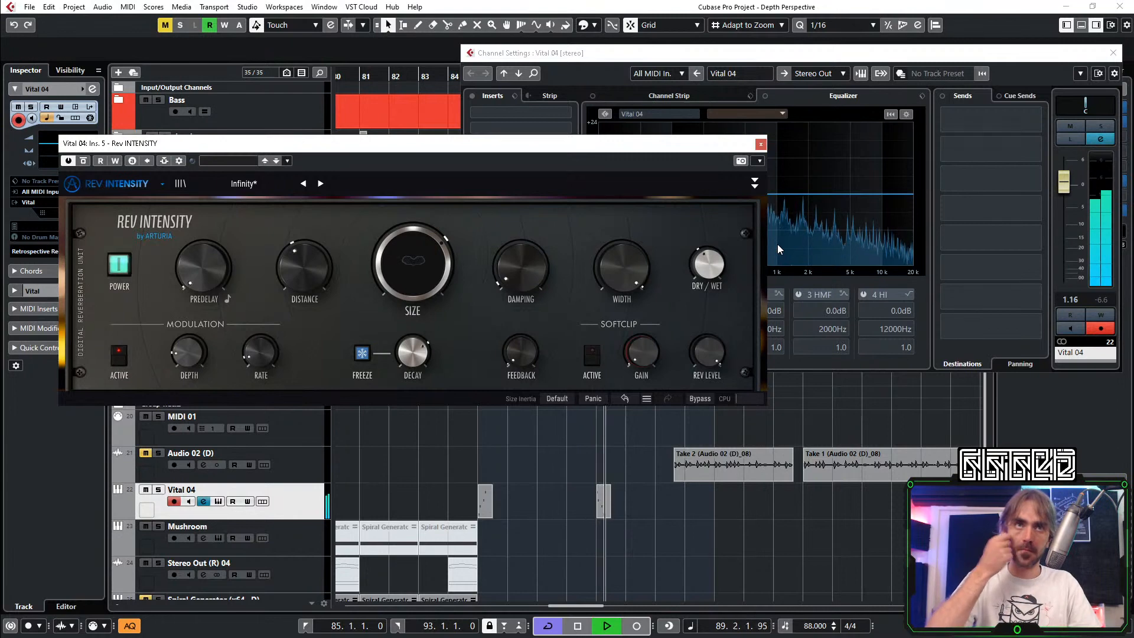
{"action": "left_click", "coordinate": [761, 143]}
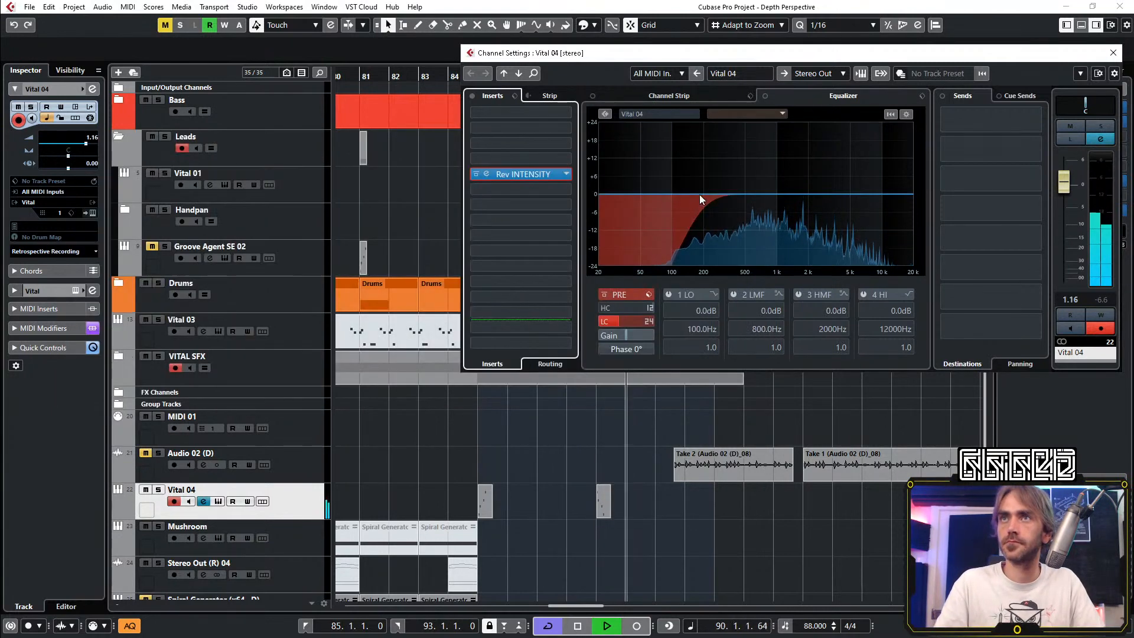
Step: Cut the Vital 04 channel by 3.5 dB around 589 Hz with the low-mid EQ band, and stop playback
{"action": "left_click_drag", "start_coordinate": [699, 198], "coordinate": [753, 205]}
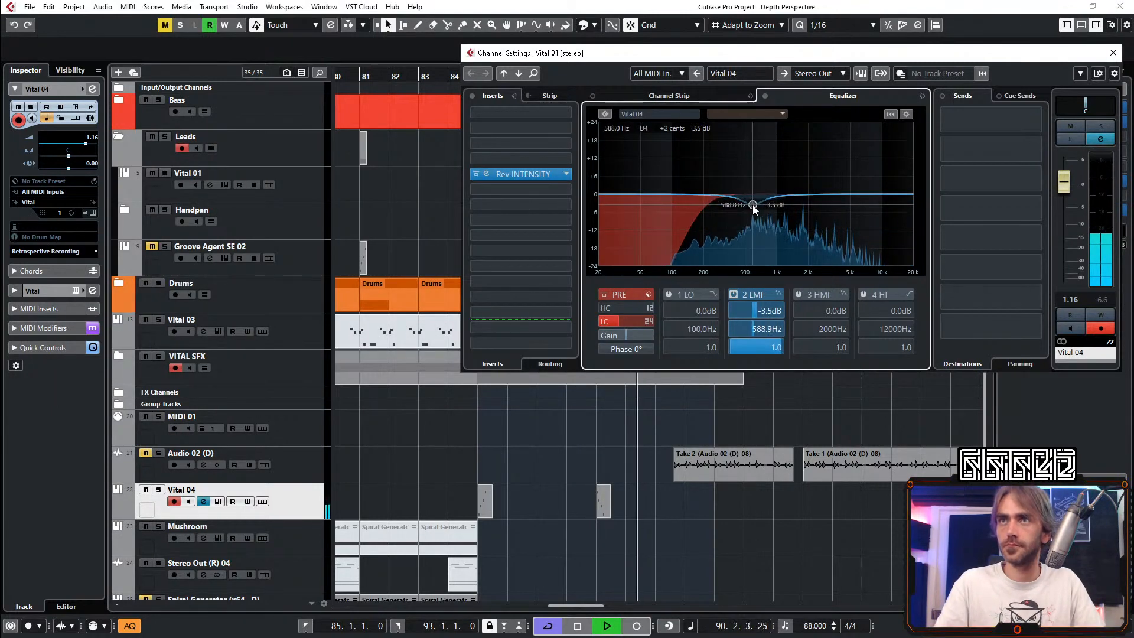
{"action": "left_click", "coordinate": [1112, 54]}
{"action": "key", "text": "space"}
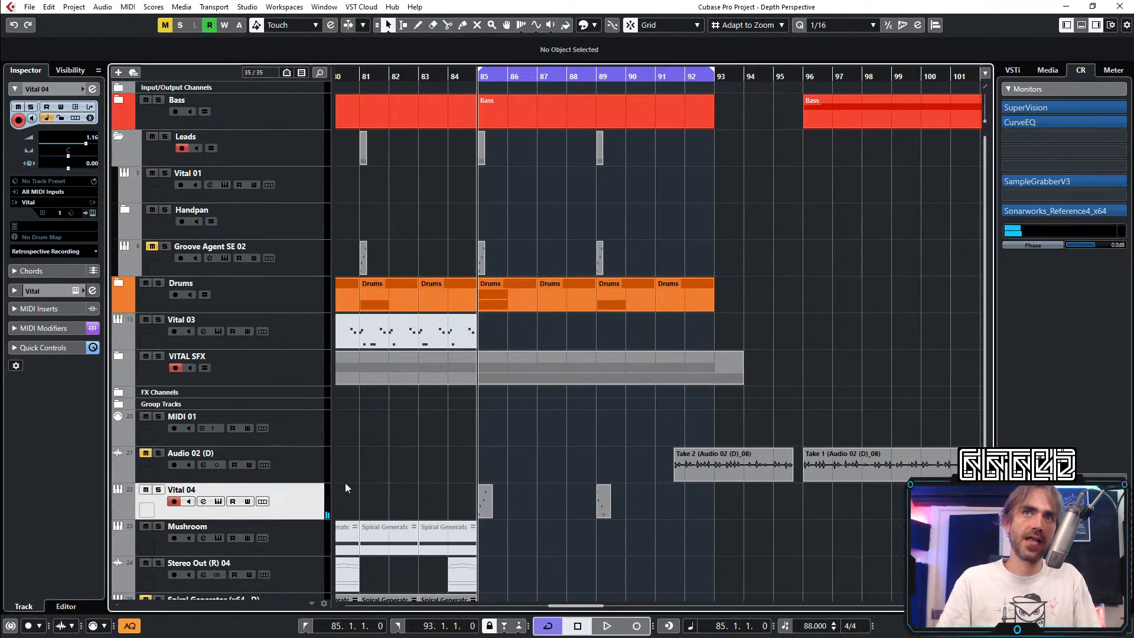
{"action": "left_click", "coordinate": [92, 213]}
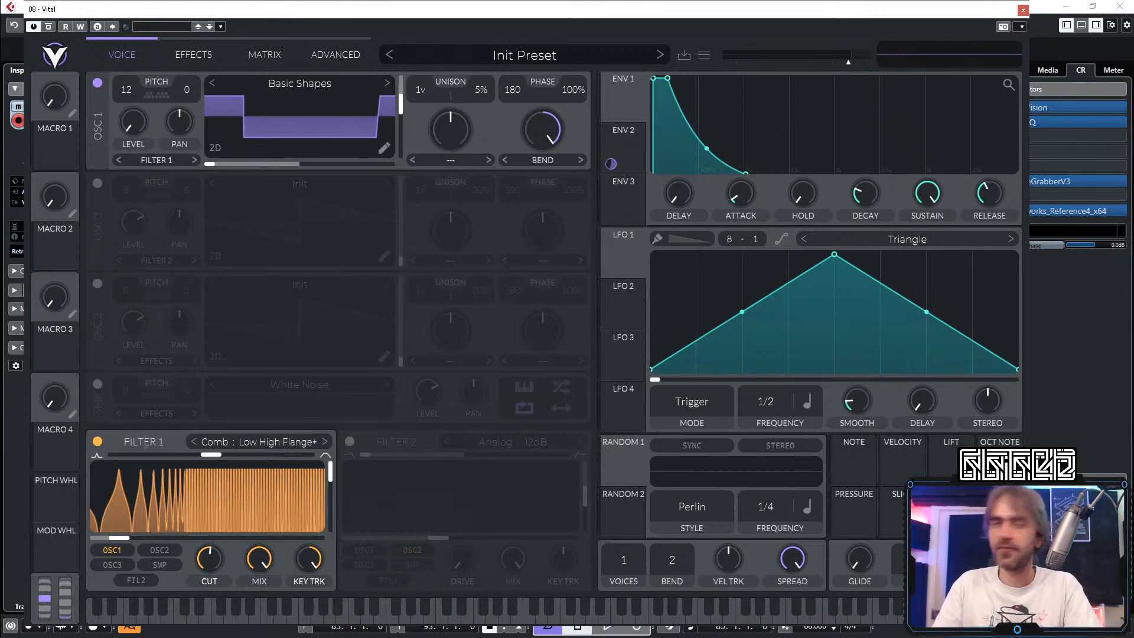
{"action": "left_click", "coordinate": [1023, 10]}
Step: Copy both Vital 04 clips to bars 53 and 57, and move the track into the Leads folder above Groove Agent SE 02
{"action": "scroll", "coordinate": [700, 231], "scroll_direction": "down", "scroll_amount": 3}
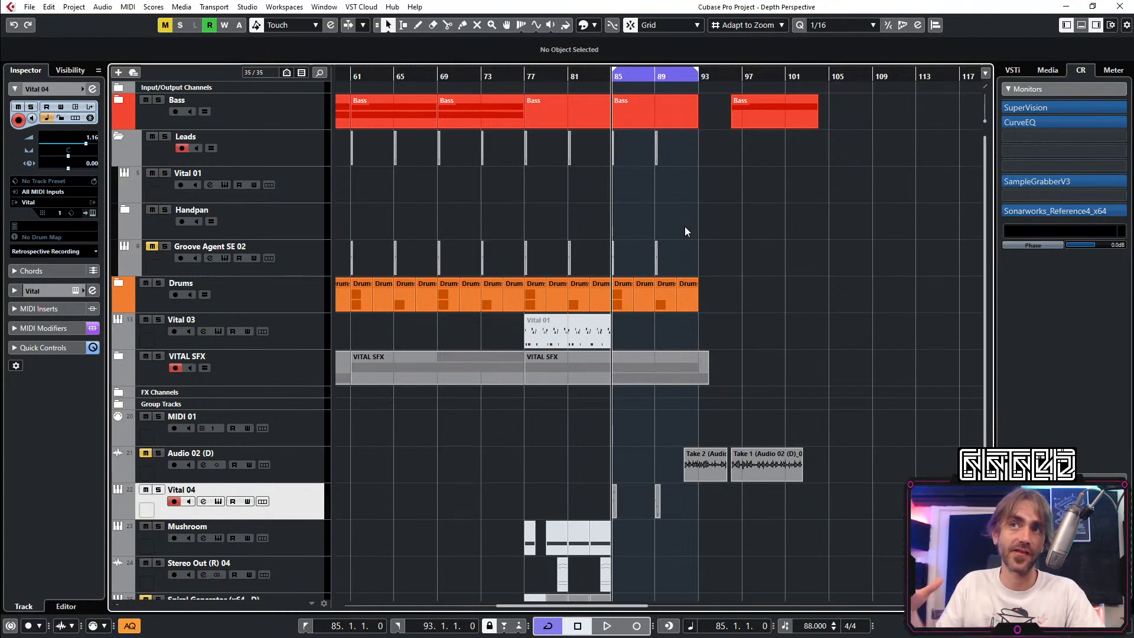
{"action": "scroll", "coordinate": [650, 346], "scroll_direction": "left", "scroll_amount": 5}
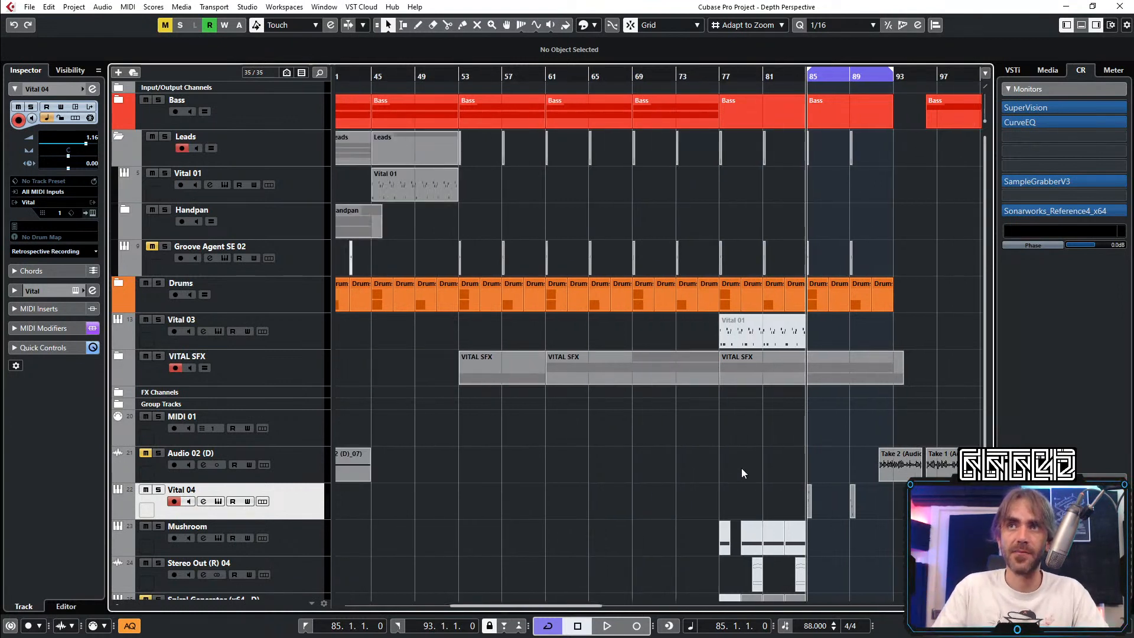
{"action": "left_click", "coordinate": [809, 503]}
{"action": "left_click_drag", "start_coordinate": [813, 506], "coordinate": [462, 511]}
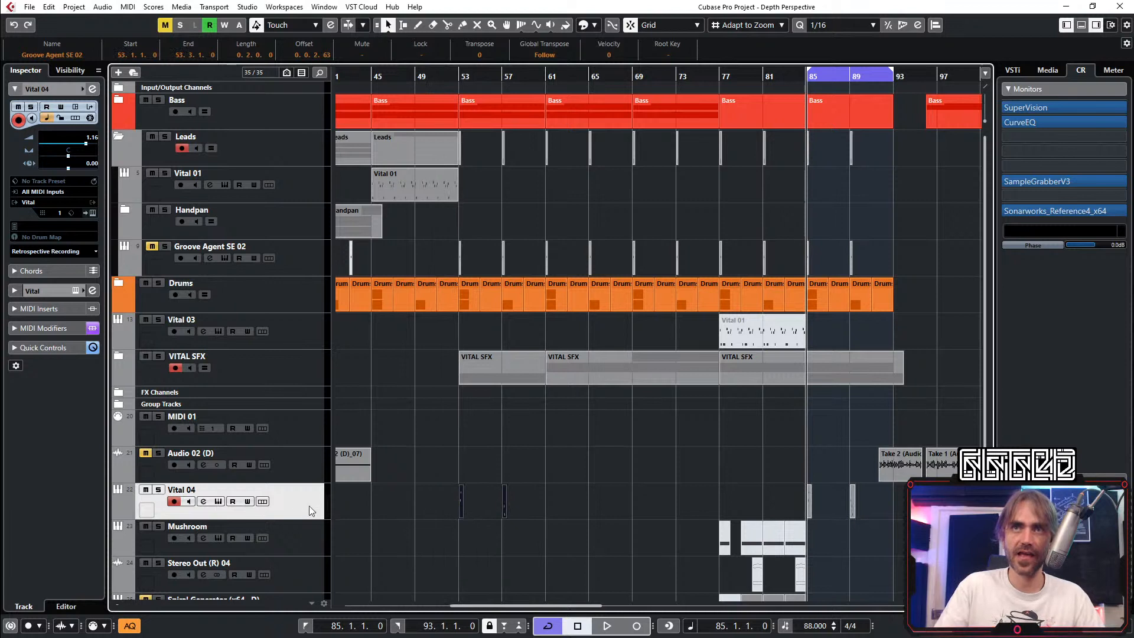
{"action": "left_click_drag", "start_coordinate": [310, 506], "coordinate": [293, 239]}
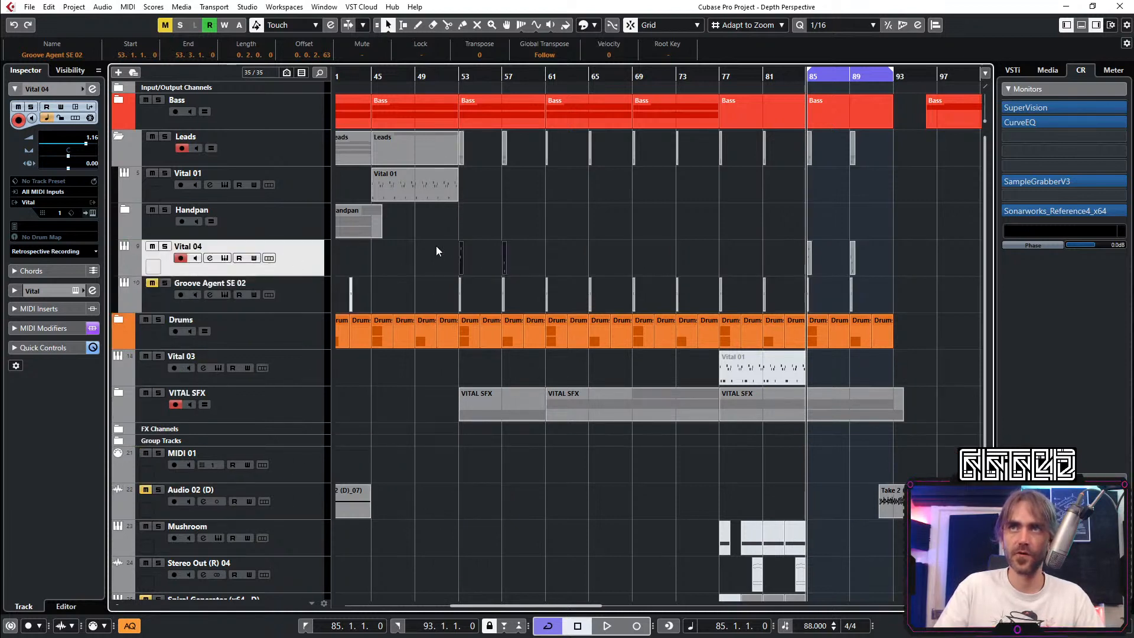
Step: Copy the Vital 04 clips further along their track to bars 61, 65, 69, 73, 77 and 81
{"action": "left_click_drag", "start_coordinate": [461, 264], "coordinate": [552, 257]}
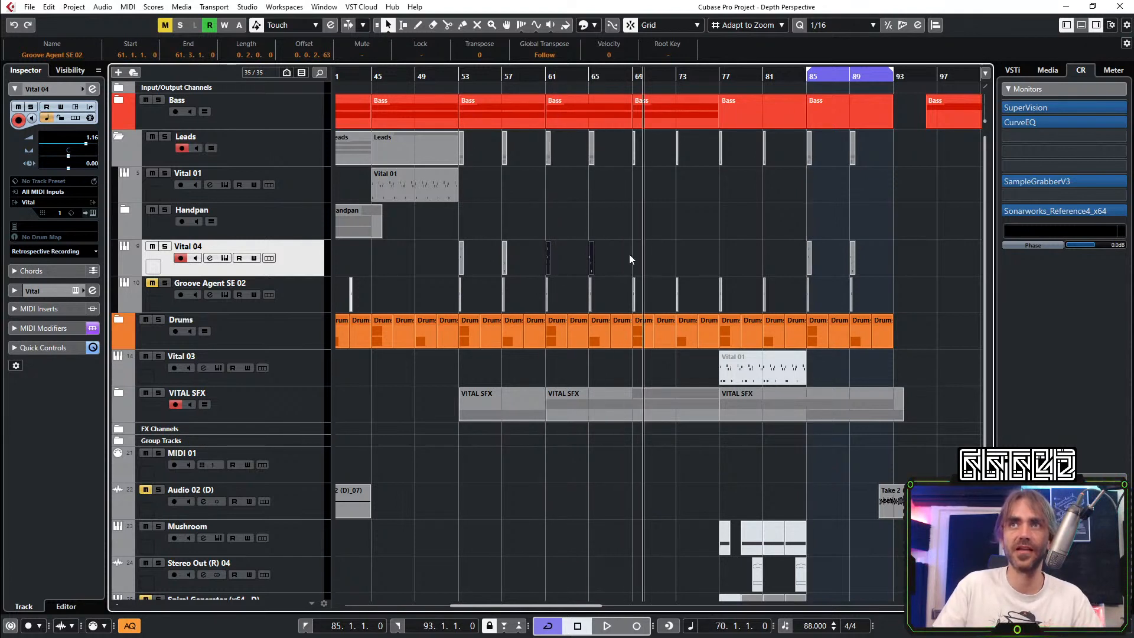
{"action": "left_click_drag", "start_coordinate": [630, 254], "coordinate": [453, 263]}
{"action": "key", "text": "ctrl+z"}
{"action": "left_click_drag", "start_coordinate": [732, 233], "coordinate": [637, 265]}
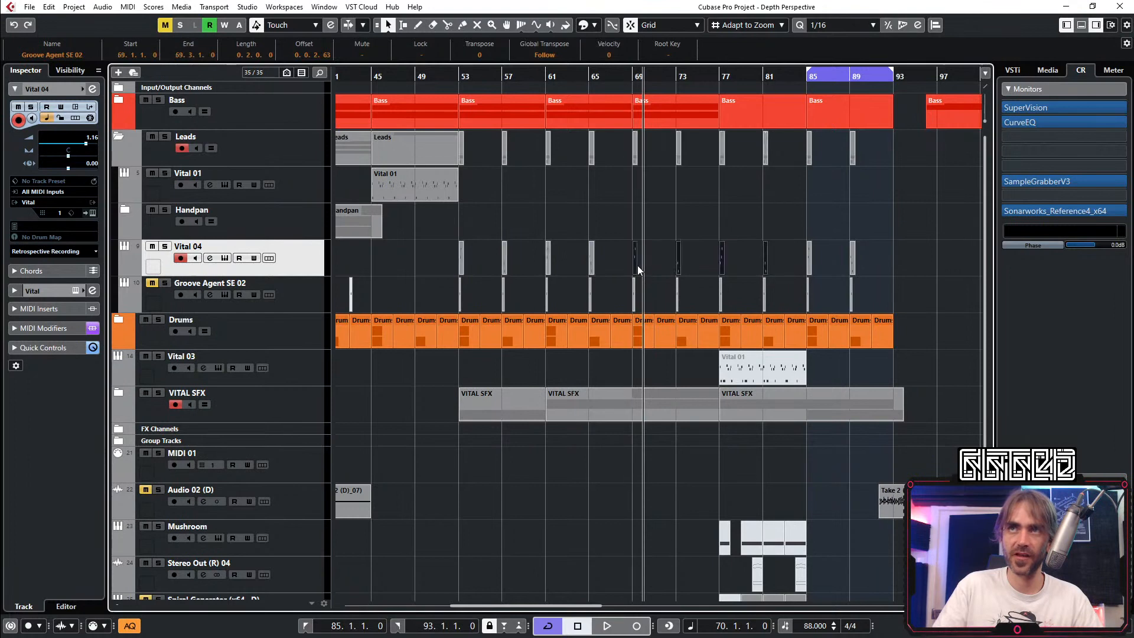
Step: Copy the four selected Vital 04 clips back to bars 37, 41, 45 and 49, and locate the playhead to bar 37
{"action": "scroll", "coordinate": [639, 260], "scroll_direction": "left", "scroll_amount": 3}
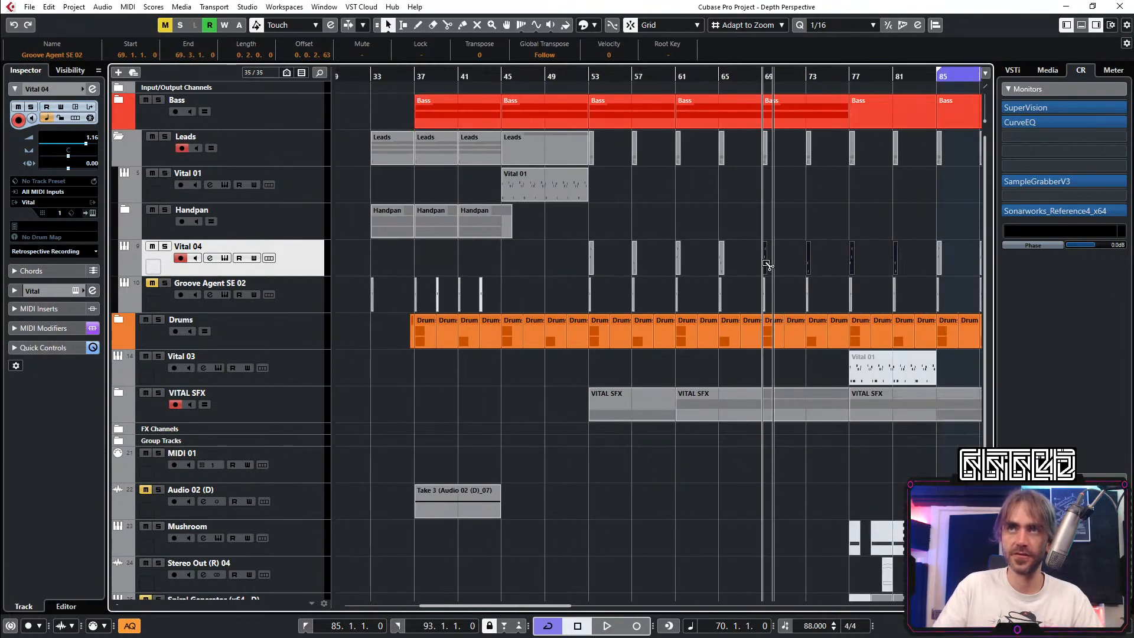
{"action": "left_click_drag", "start_coordinate": [778, 260], "coordinate": [430, 264]}
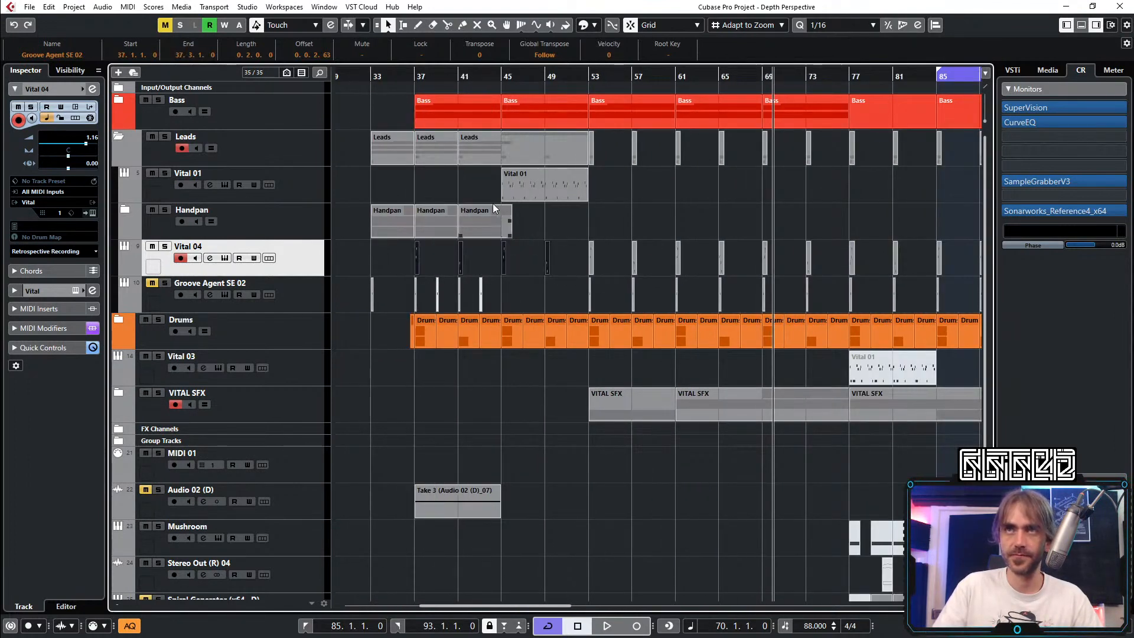
{"action": "key", "text": "l"}
{"action": "key", "text": "g"}
{"action": "key", "text": "g"}
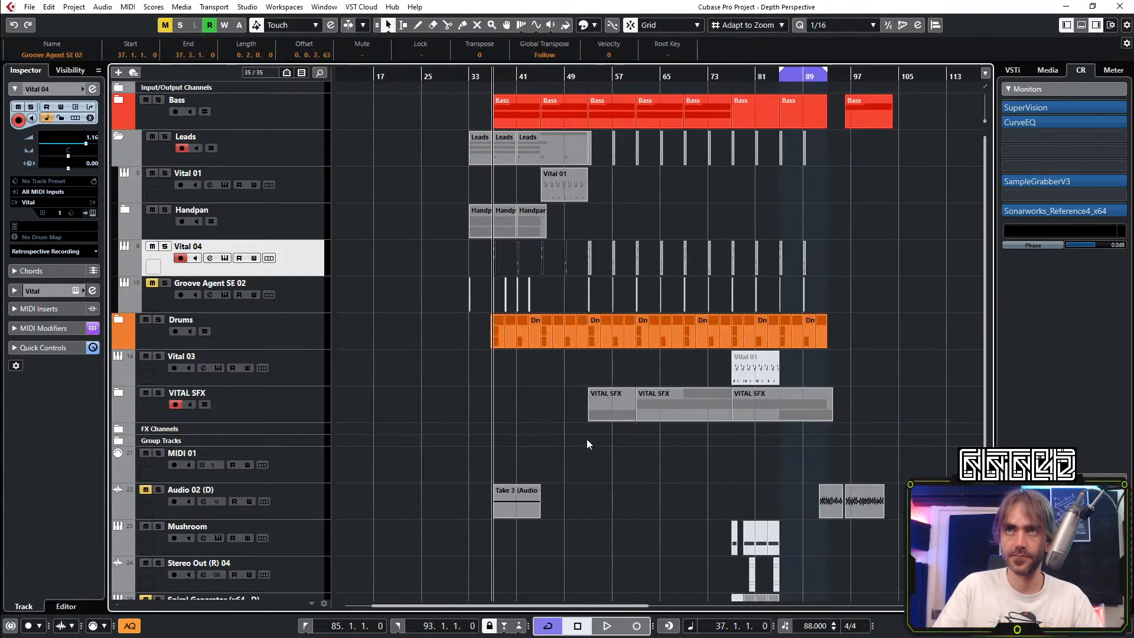
{"action": "key", "text": "h"}
{"action": "key", "text": "h"}
{"action": "left_click", "coordinate": [452, 406]}
{"action": "key", "text": "h"}
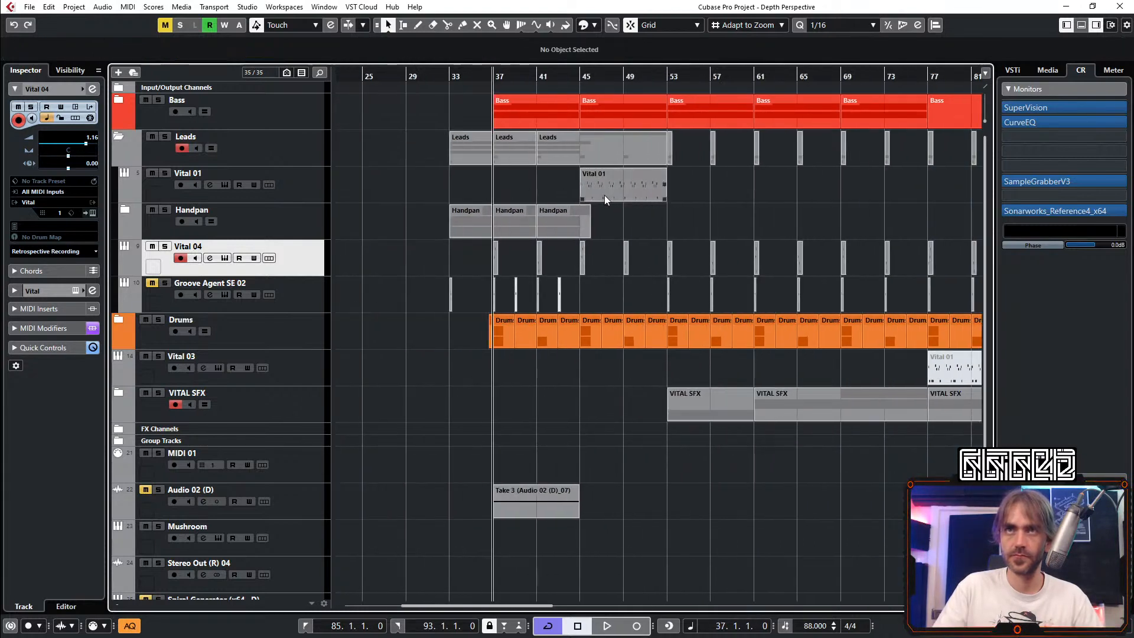
Step: Extend the loop range to start at bar 37, keeping its end at bar 93, and play the arrangement from around bar 37
{"action": "left_click", "coordinate": [604, 195]}
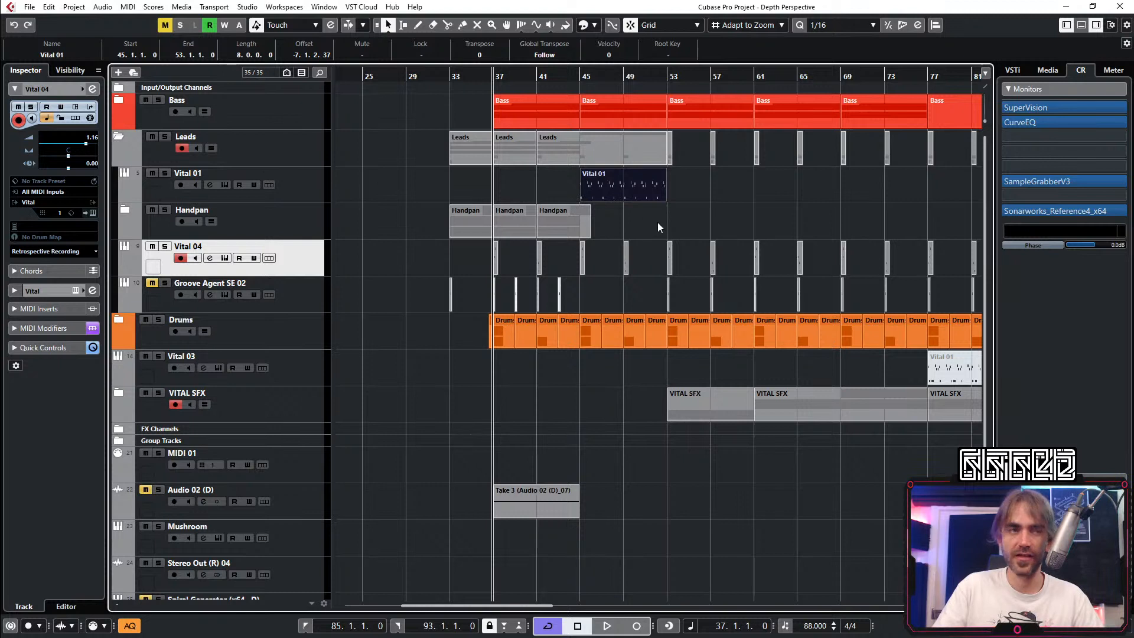
{"action": "scroll", "coordinate": [753, 228], "scroll_direction": "down", "scroll_amount": 2}
{"action": "scroll", "coordinate": [722, 204], "scroll_direction": "right", "scroll_amount": 2}
{"action": "scroll", "coordinate": [580, 225], "scroll_direction": "up", "scroll_amount": 1}
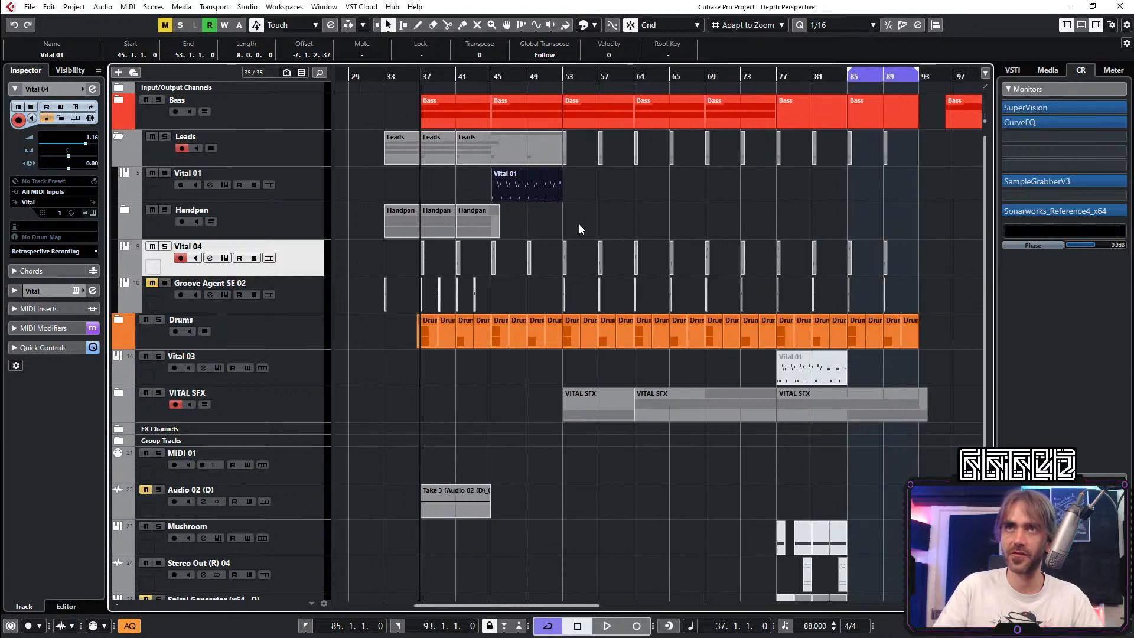
{"action": "left_click", "coordinate": [421, 74]}
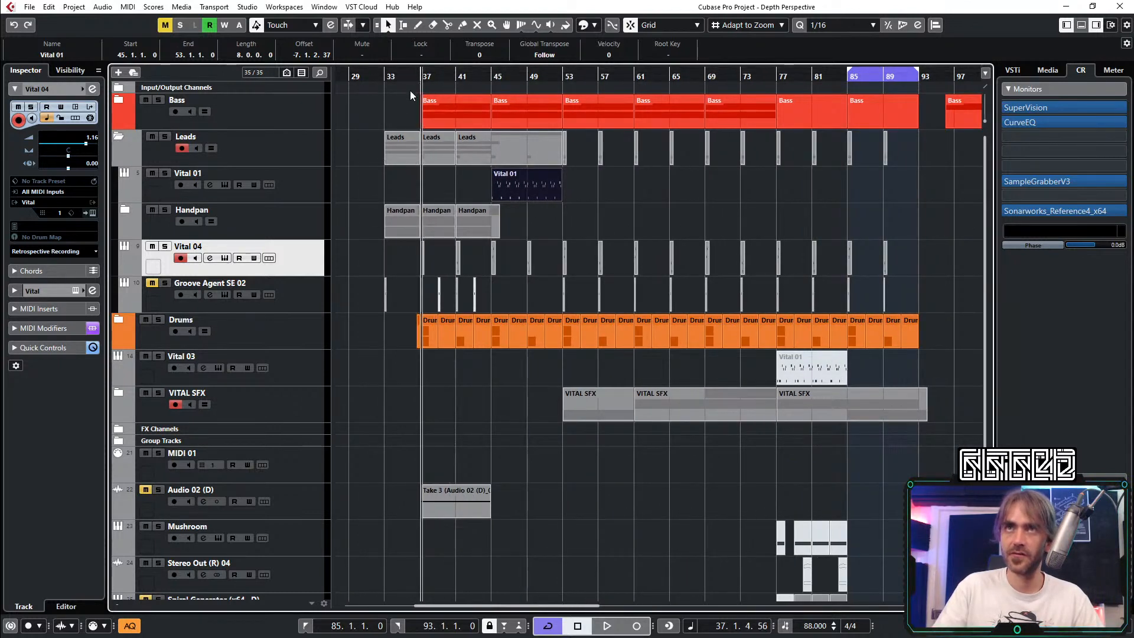
{"action": "left_click", "coordinate": [422, 74]}
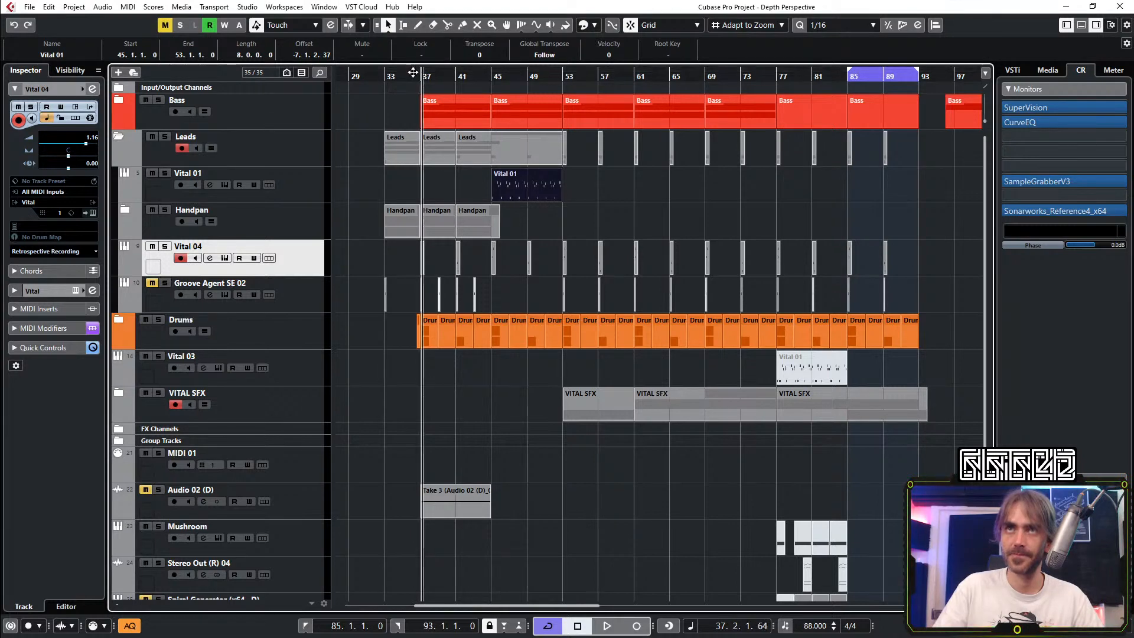
{"action": "scroll", "coordinate": [419, 93], "scroll_direction": "up", "scroll_amount": 3}
{"action": "left_click", "coordinate": [418, 74], "text": "ctrl"}
{"action": "scroll", "coordinate": [472, 174], "scroll_direction": "down", "scroll_amount": 3}
{"action": "scroll", "coordinate": [503, 112], "scroll_direction": "left", "scroll_amount": 3}
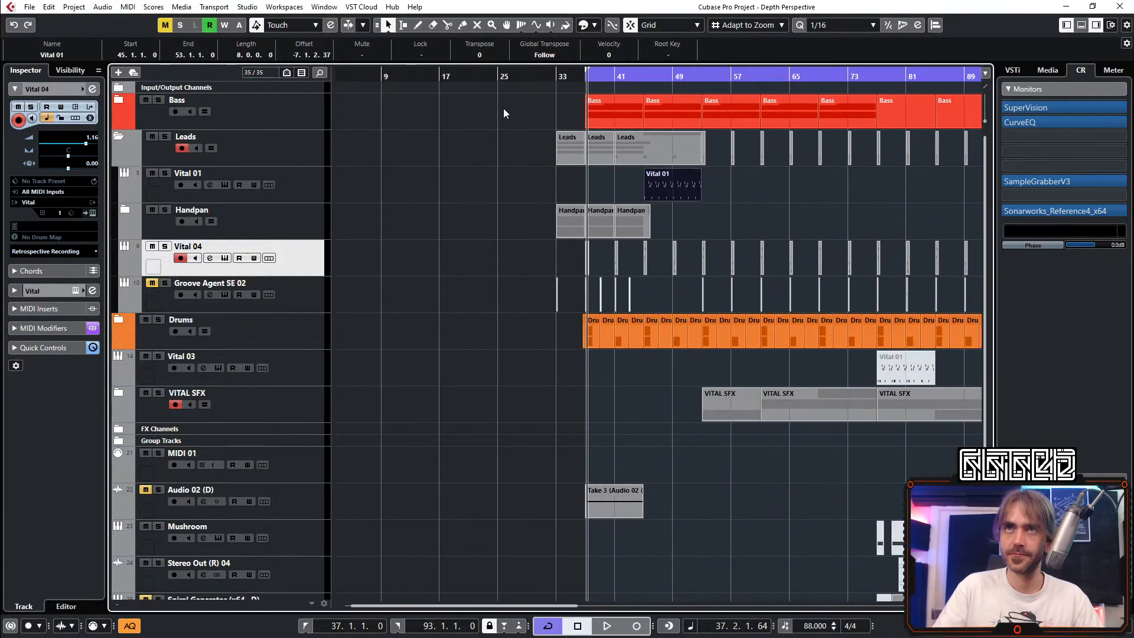
{"action": "scroll", "coordinate": [503, 112], "scroll_direction": "right", "scroll_amount": 3}
{"action": "left_click", "coordinate": [426, 74]}
{"action": "key", "text": "space"}
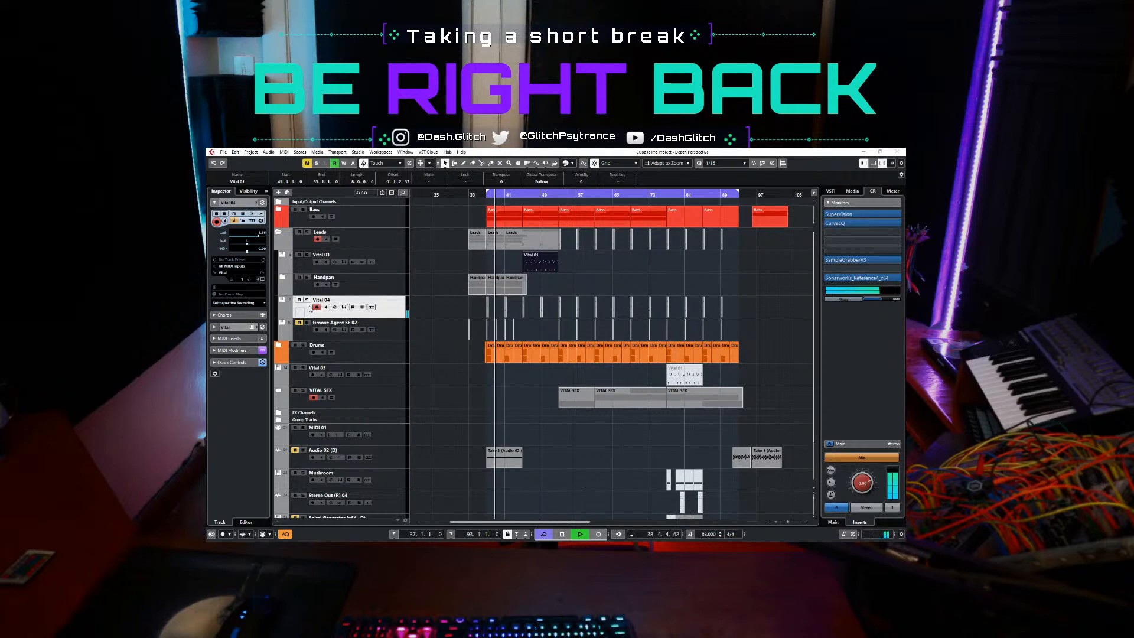
Step: Mute the copied Vital 04 clips before bar 53 with the Mute tool while playback runs
{"action": "key", "text": "7"}
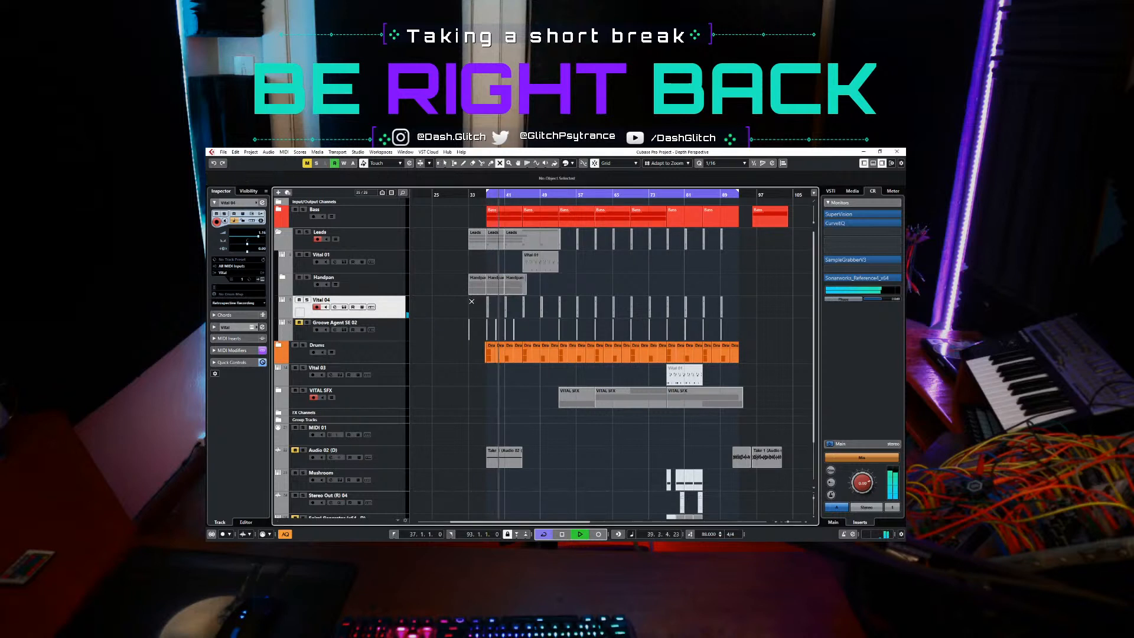
{"action": "left_click", "coordinate": [546, 376]}
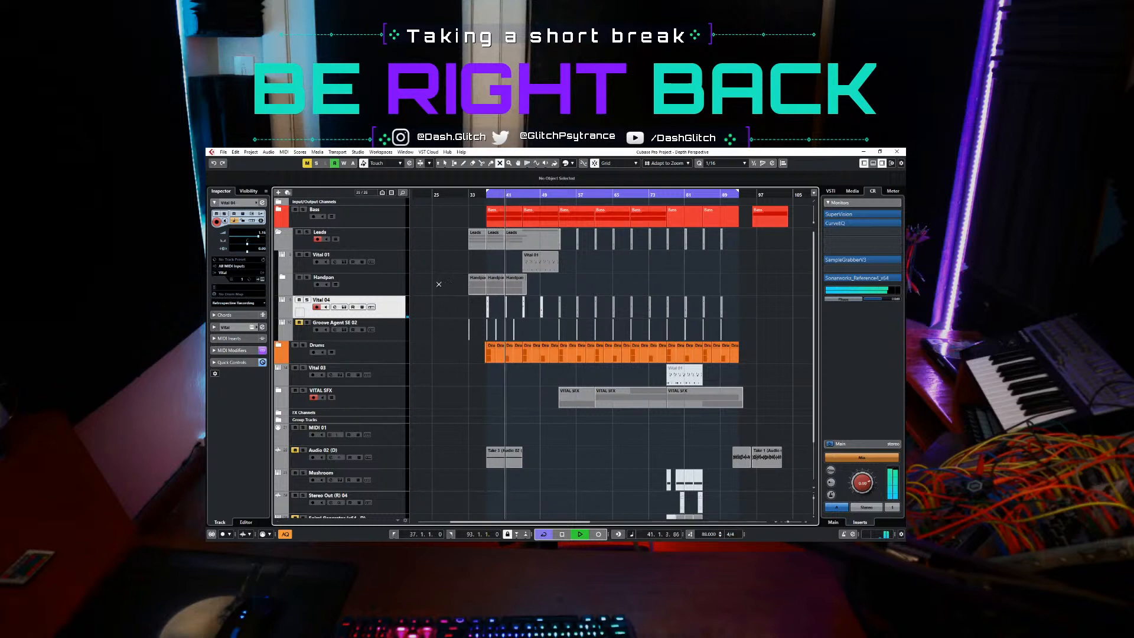
Step: Expand the Leads folder, mute its Vital 04 track and collapse the folder again
{"action": "left_click", "coordinate": [279, 234]}
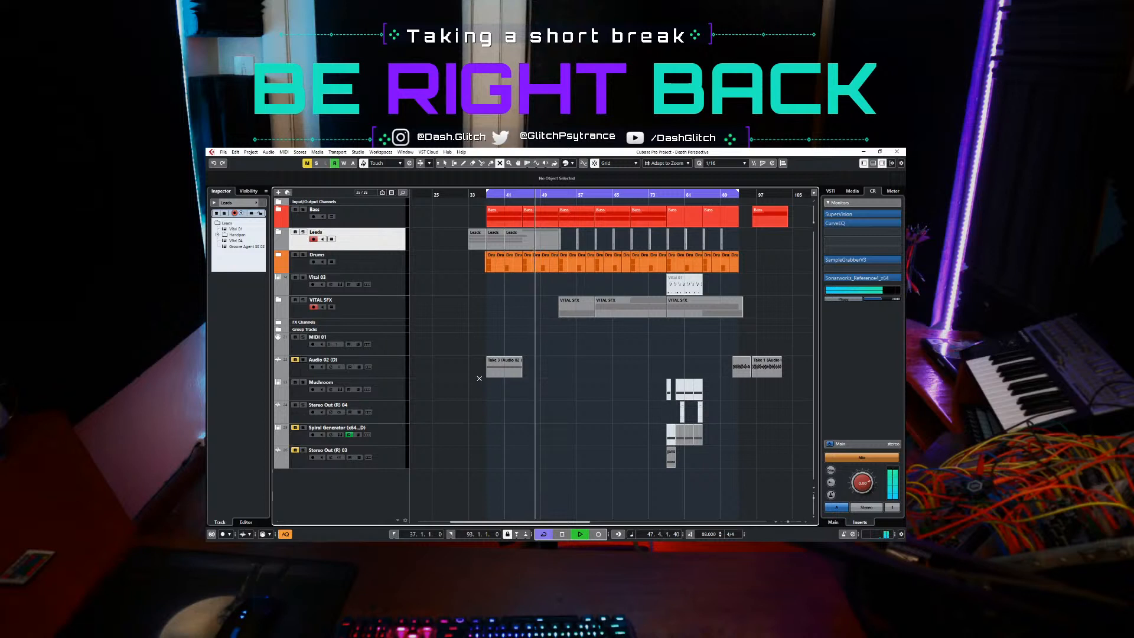
{"action": "left_click", "coordinate": [281, 234]}
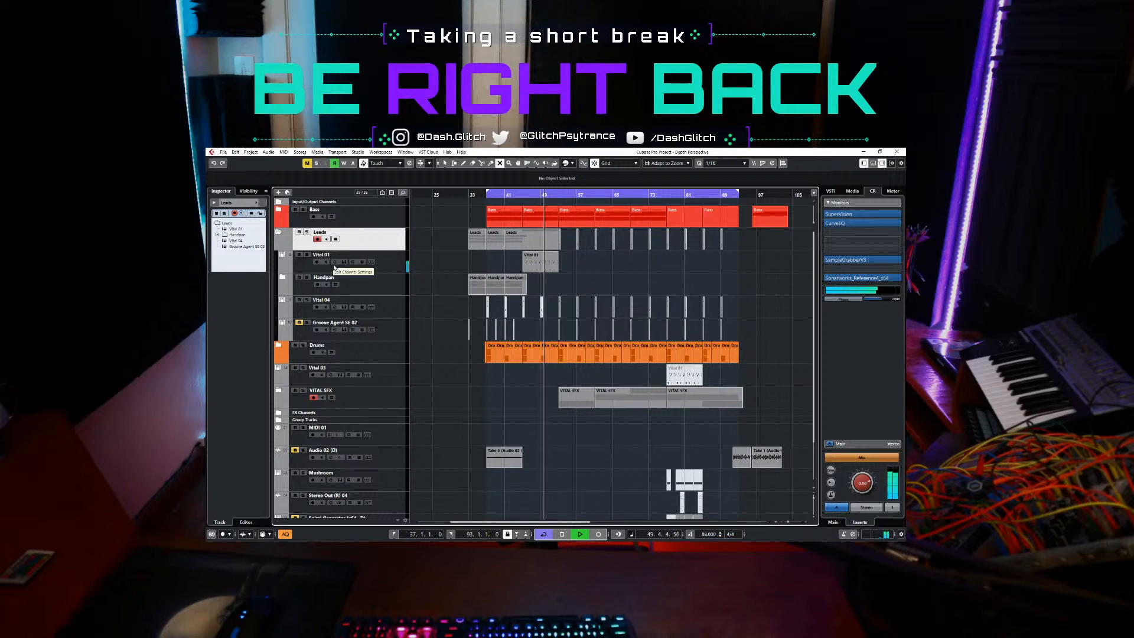
{"action": "left_click", "coordinate": [279, 234]}
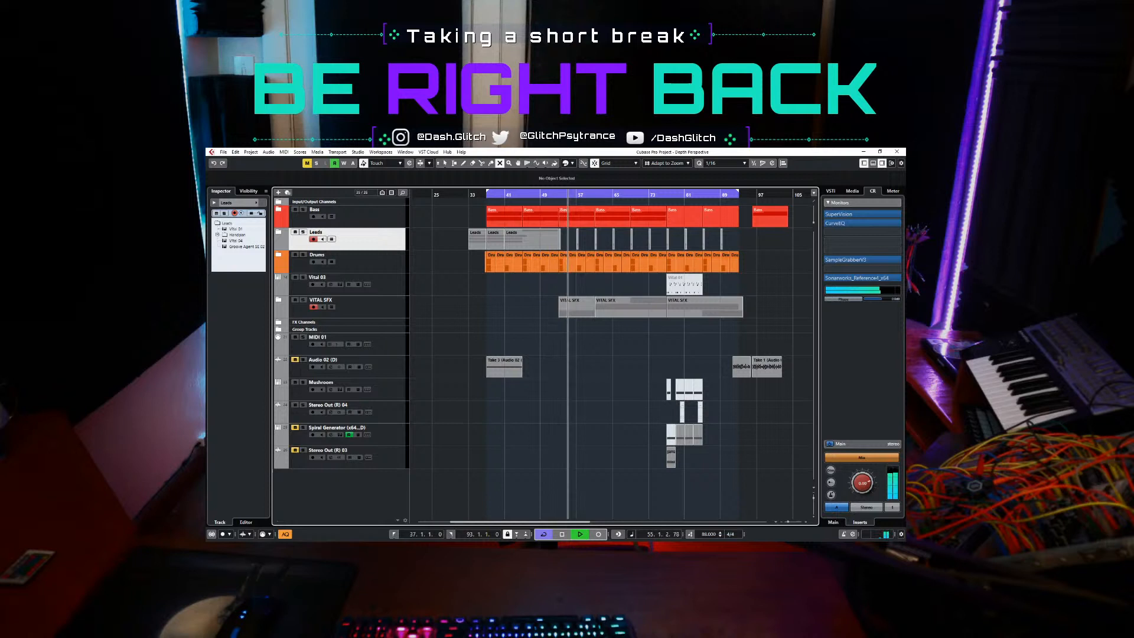
{"action": "left_click", "coordinate": [279, 233]}
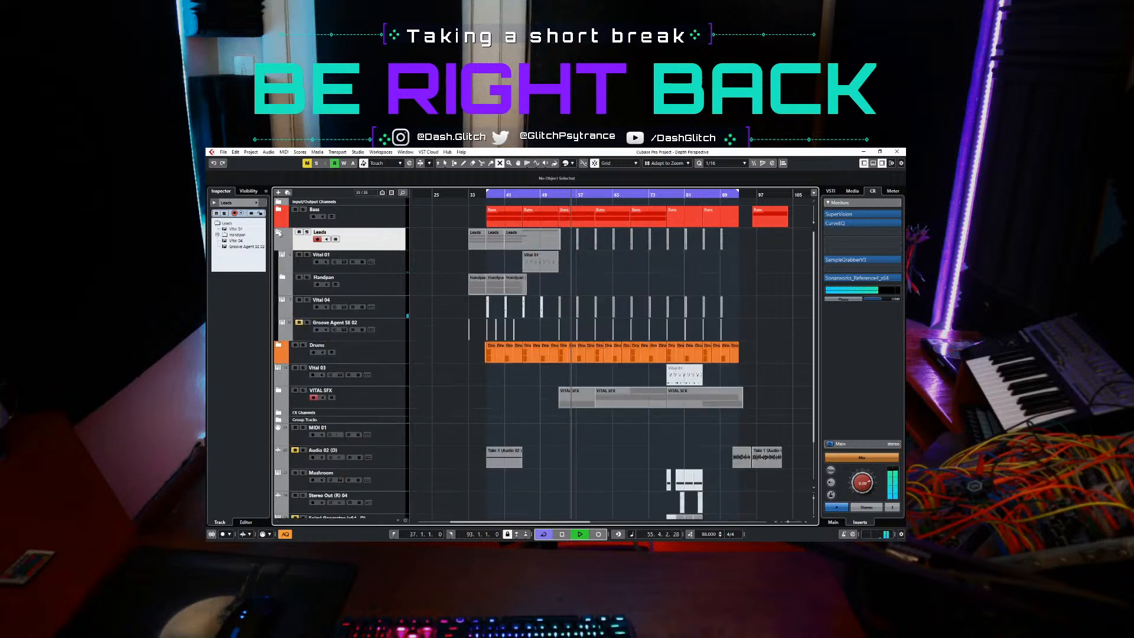
{"action": "left_click", "coordinate": [300, 301]}
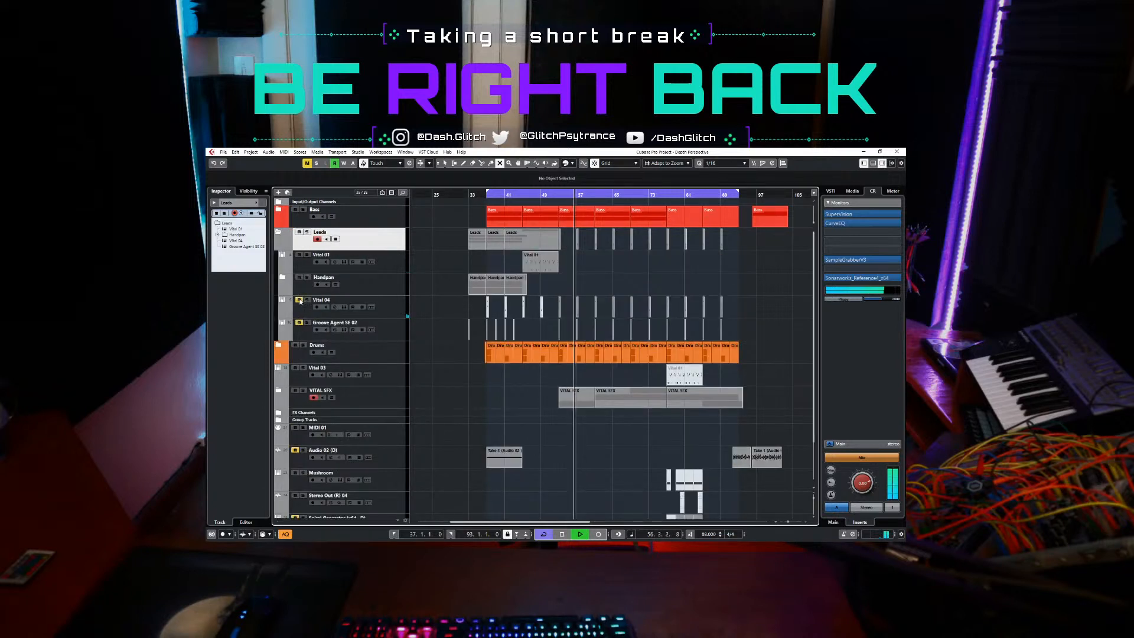
{"action": "left_click", "coordinate": [279, 233]}
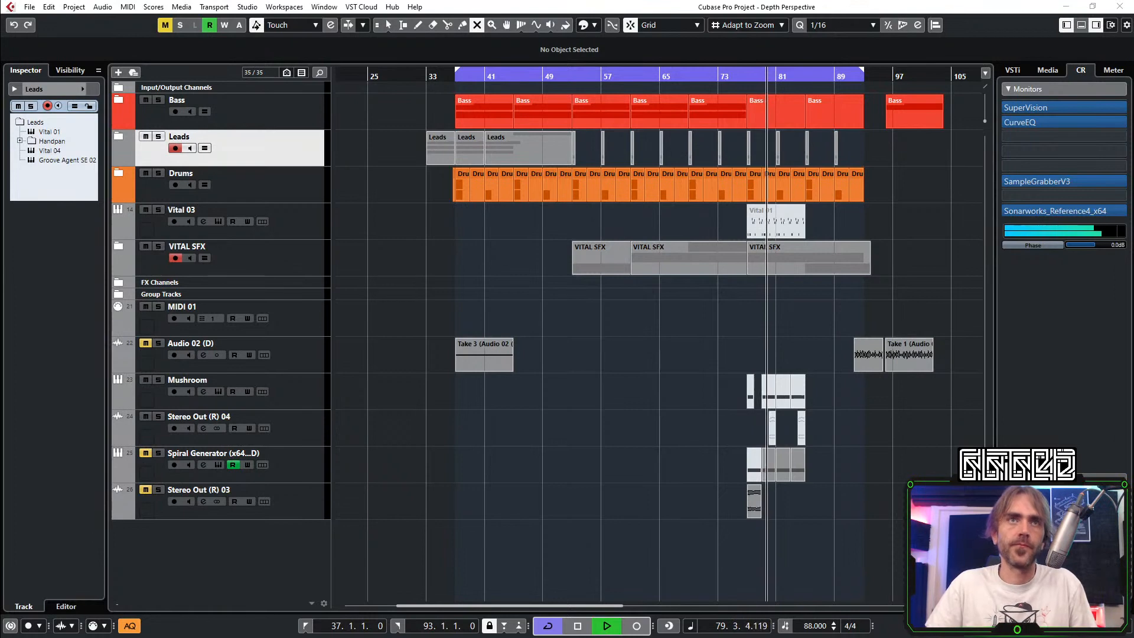
Step: Set the cycle range from bar 77 to bar 85, switch to the Object Selection tool and stop playback
{"action": "key", "text": "h"}
{"action": "key", "text": "h"}
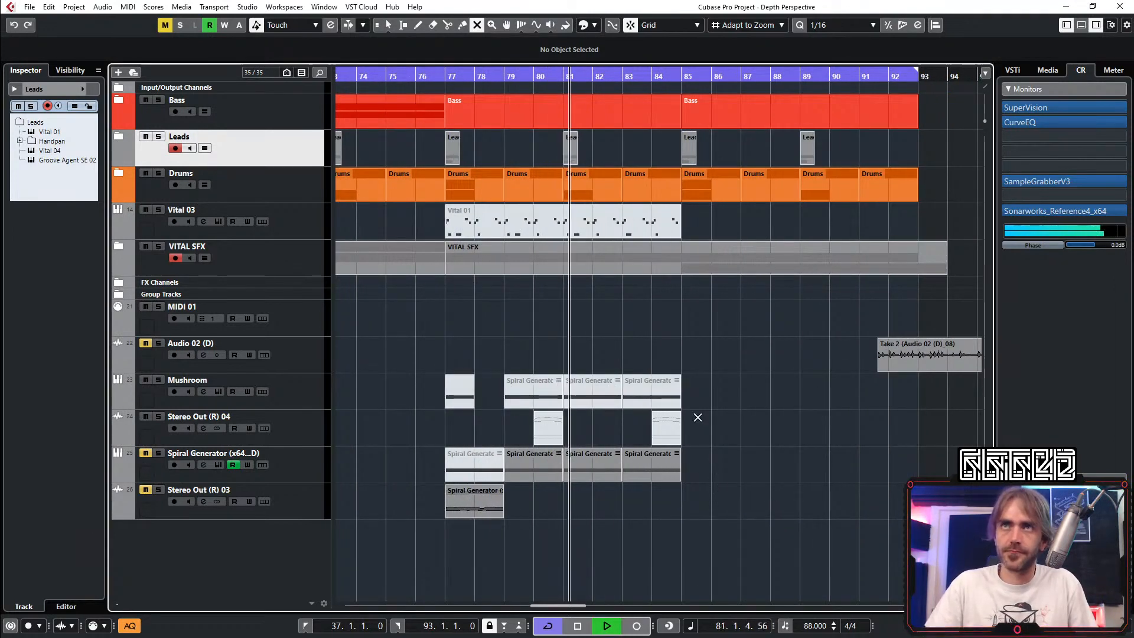
{"action": "left_click_drag", "start_coordinate": [458, 87], "coordinate": [681, 82]}
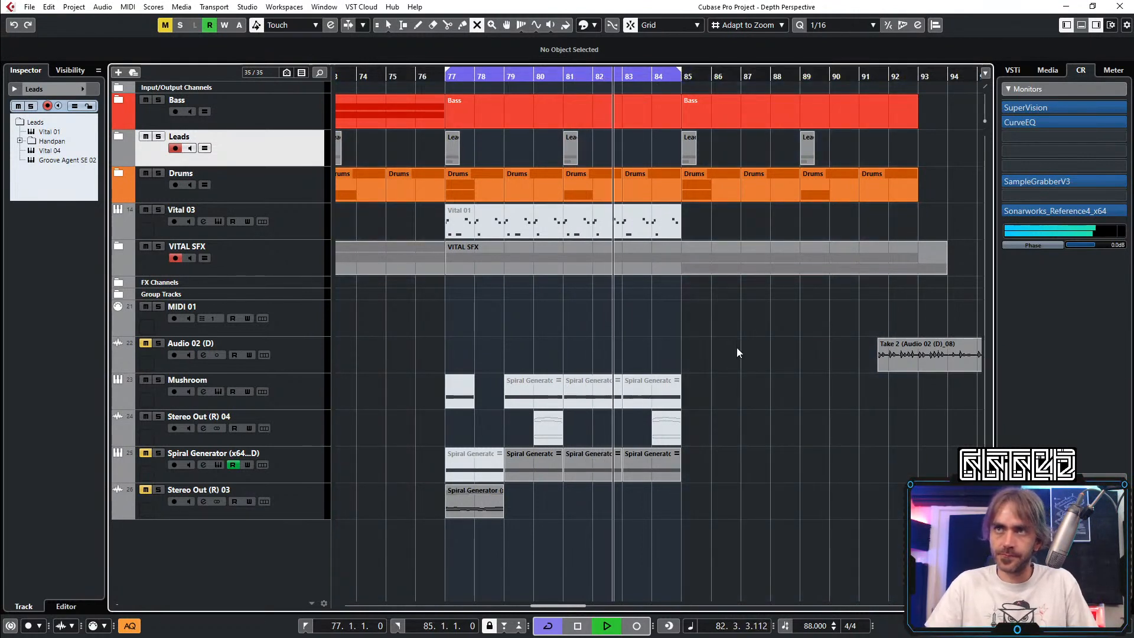
{"action": "key", "text": "1"}
{"action": "key", "text": "space"}
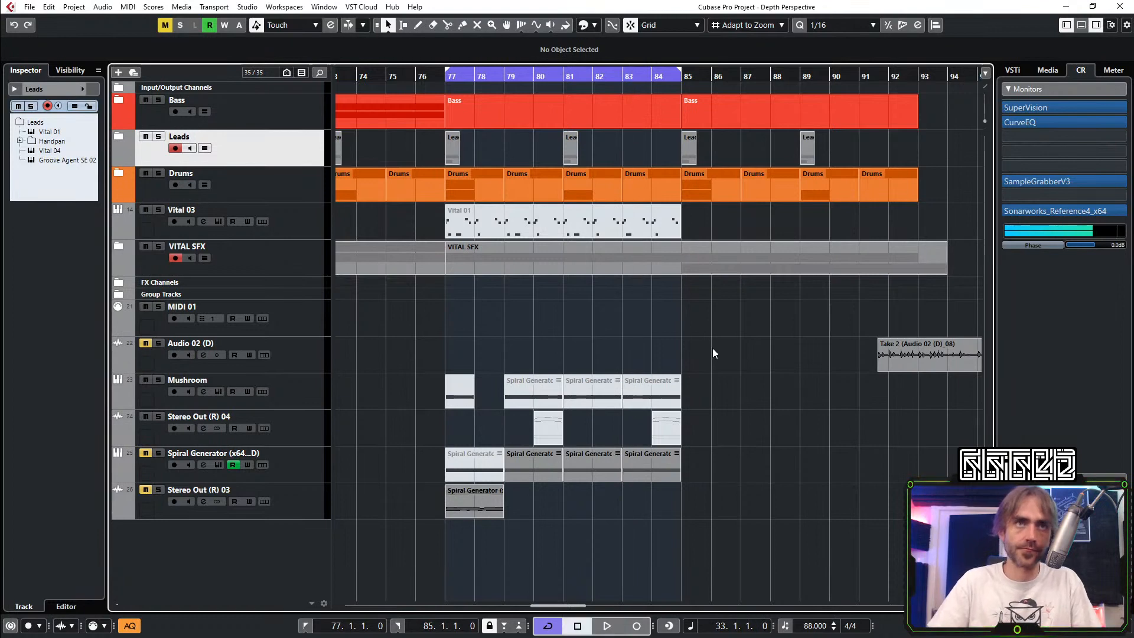
{"action": "left_click", "coordinate": [616, 264]}
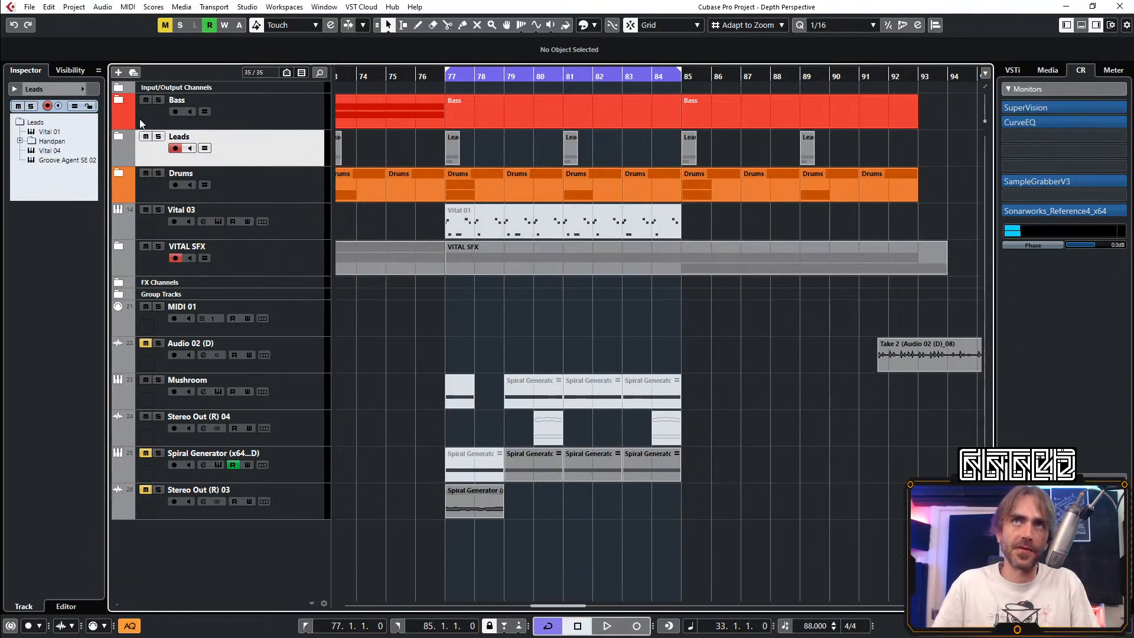
Step: Expand the Leads folder, solo the Vital 04 track and start playback of the looped section
{"action": "left_click", "coordinate": [119, 136]}
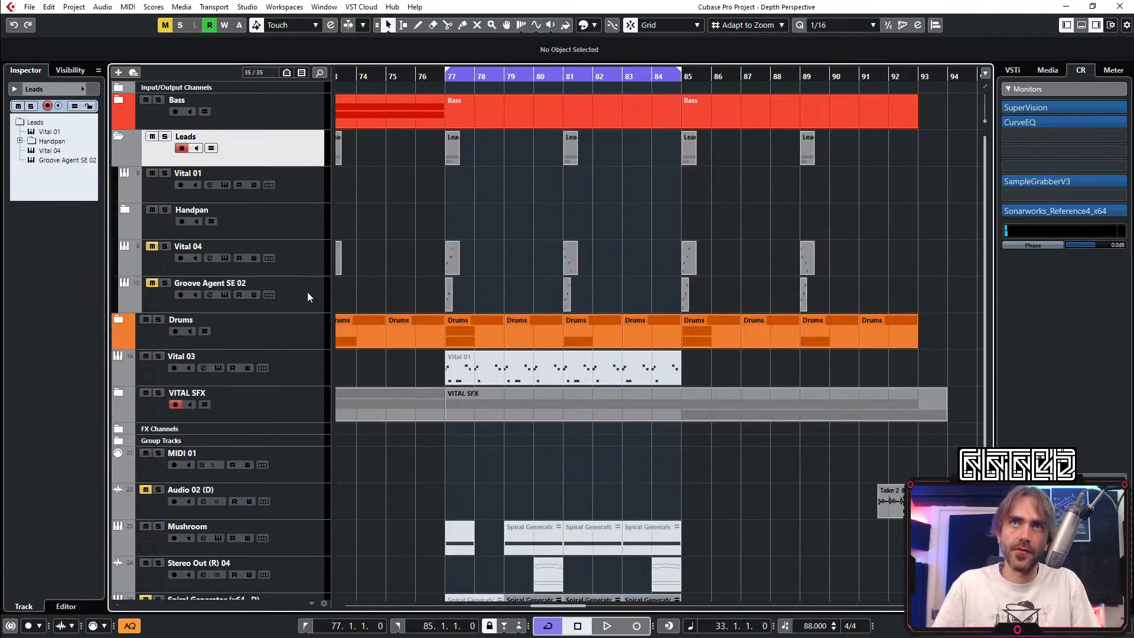
{"action": "left_click", "coordinate": [295, 266]}
{"action": "left_click", "coordinate": [166, 246]}
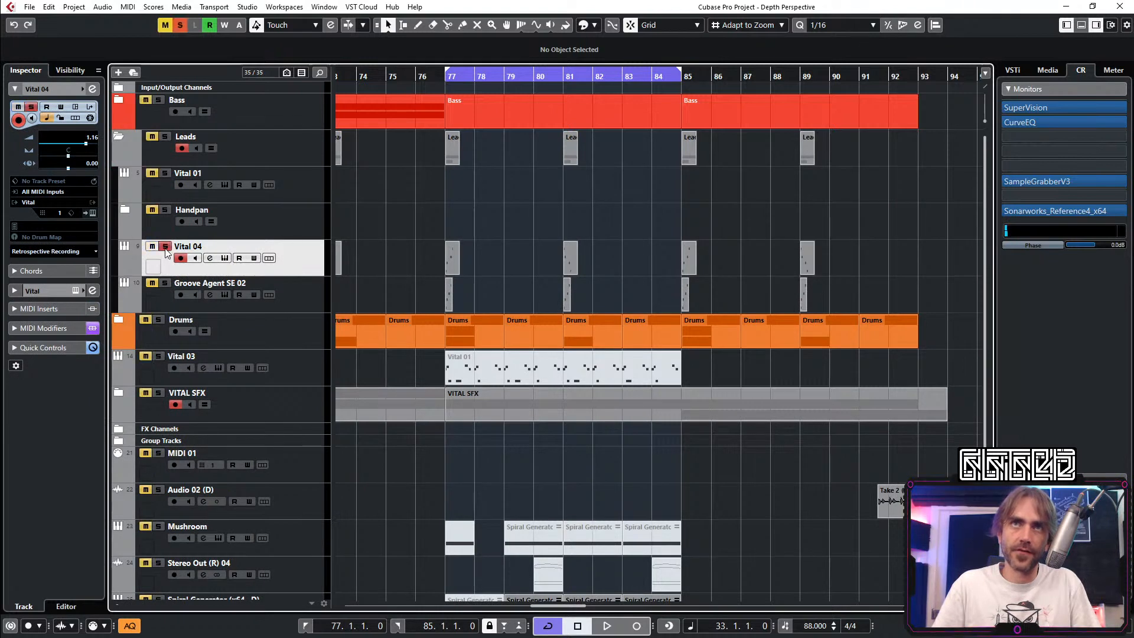
{"action": "key", "text": "space"}
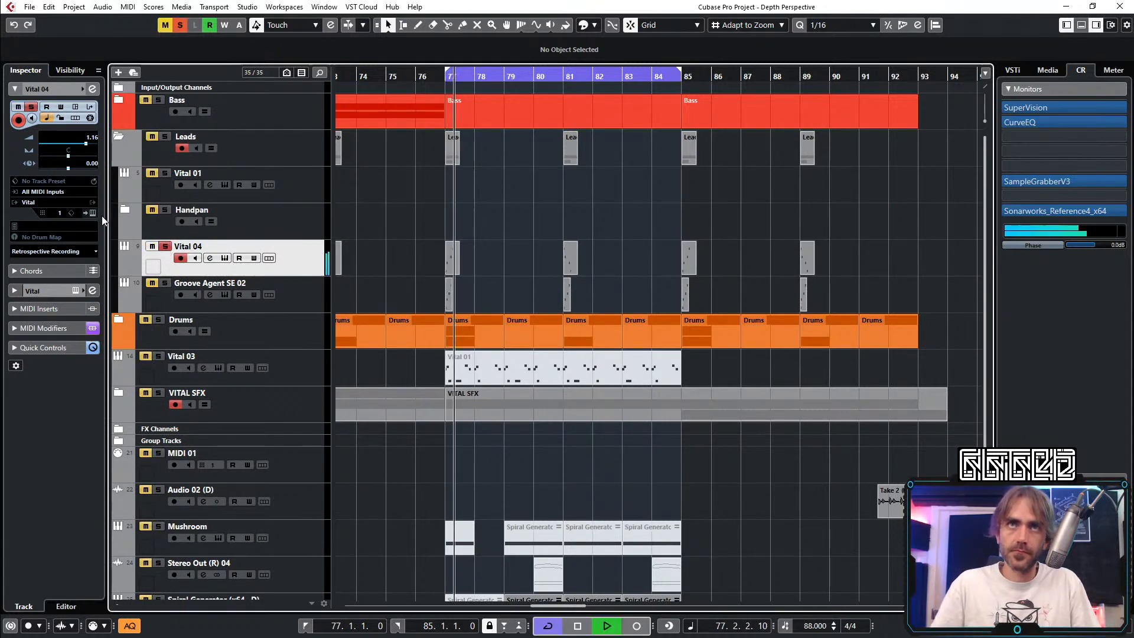
Step: Open the Vital 04 instrument and lower the mix of its chorus and distortion effects
{"action": "left_click", "coordinate": [122, 245]}
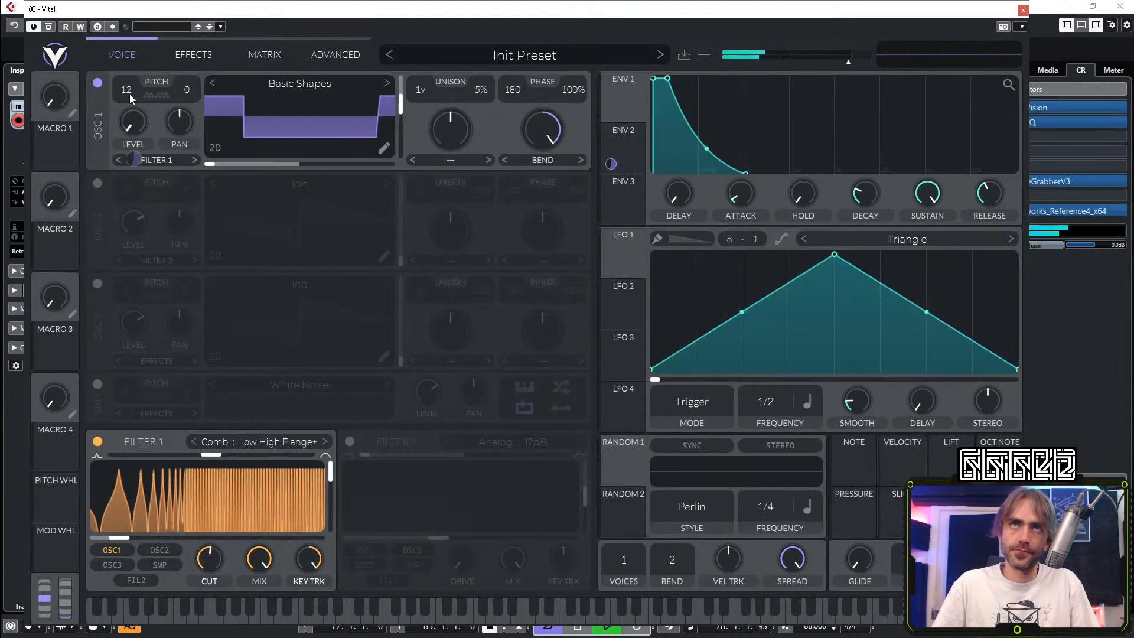
{"action": "left_click", "coordinate": [183, 54]}
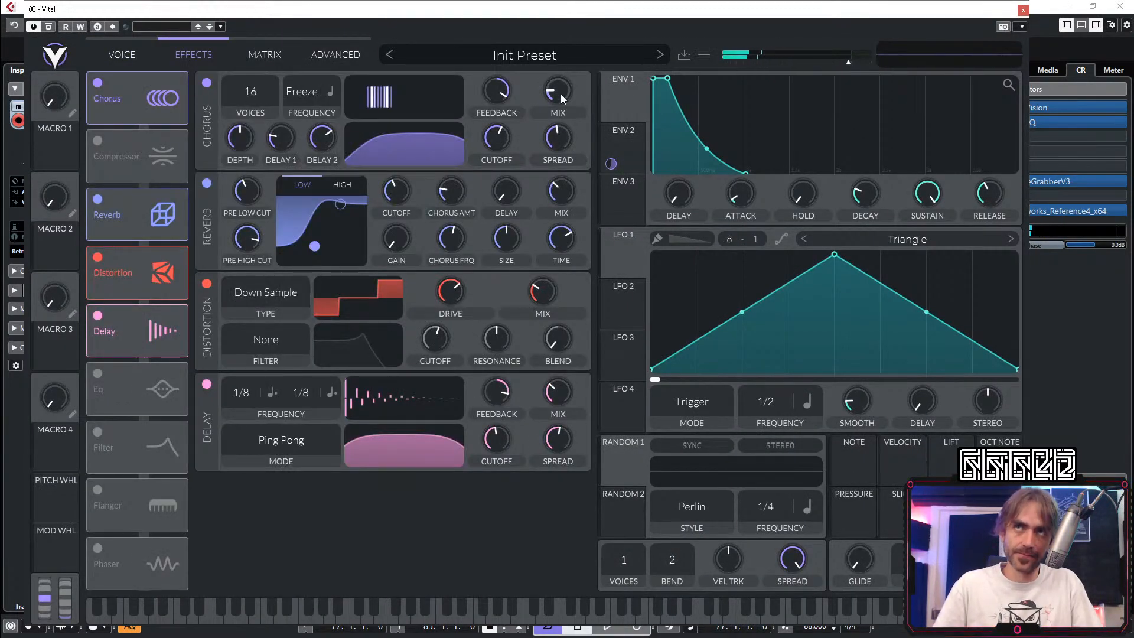
{"action": "scroll", "coordinate": [540, 292], "scroll_direction": "up", "scroll_amount": 2}
{"action": "scroll", "coordinate": [558, 91], "scroll_direction": "down", "scroll_amount": 2}
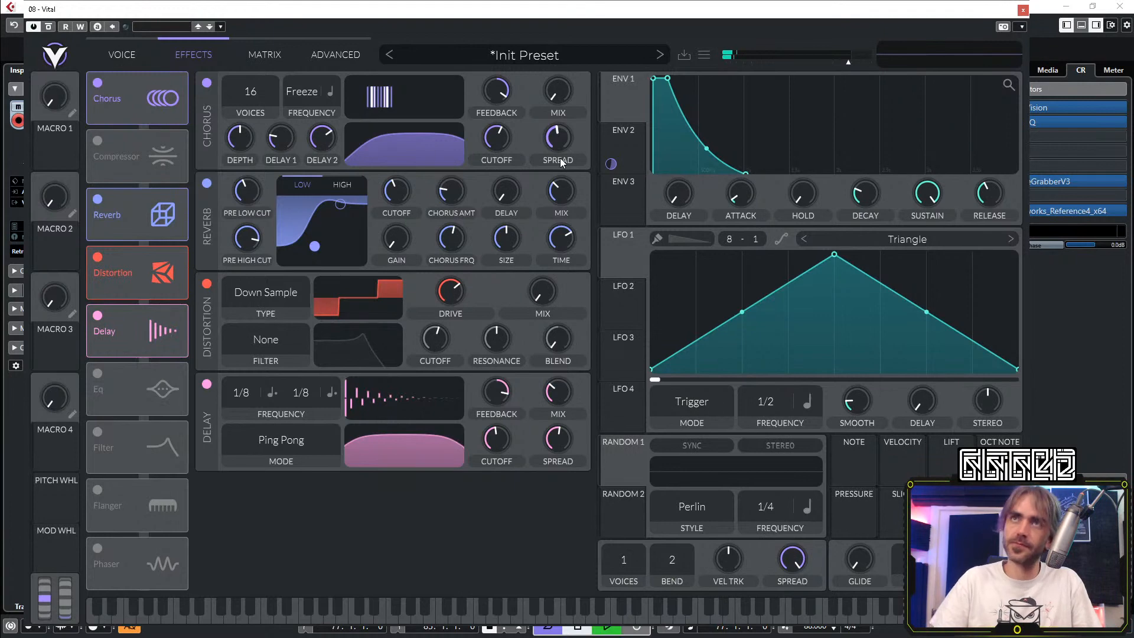
Step: Set the Filter 1 cutoff of the Vital patch to -12, stop playback and close the instrument window
{"action": "left_click", "coordinate": [121, 55]}
{"action": "right_click", "coordinate": [137, 551]}
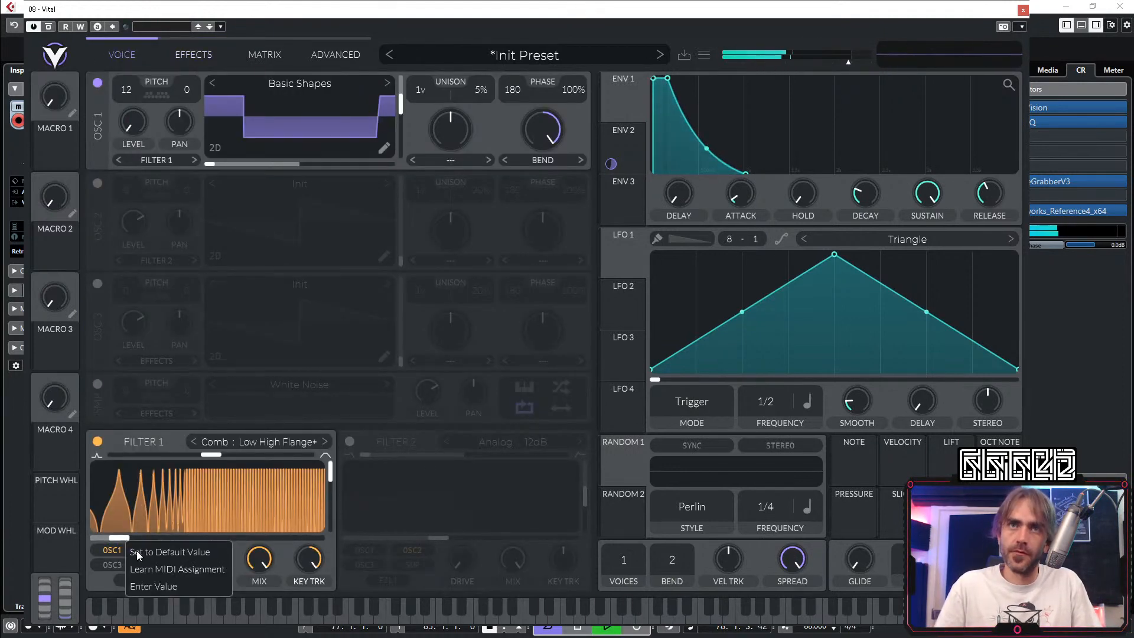
{"action": "left_click", "coordinate": [161, 587]}
{"action": "type", "text": "-12"}
{"action": "key", "text": "Return"}
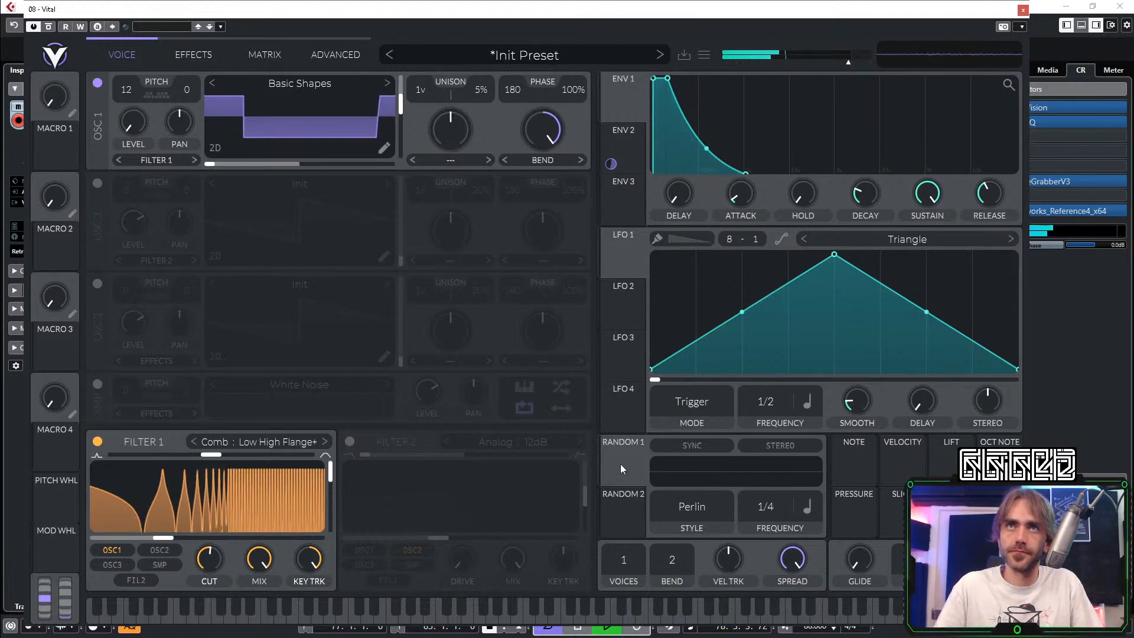
{"action": "key", "text": "space"}
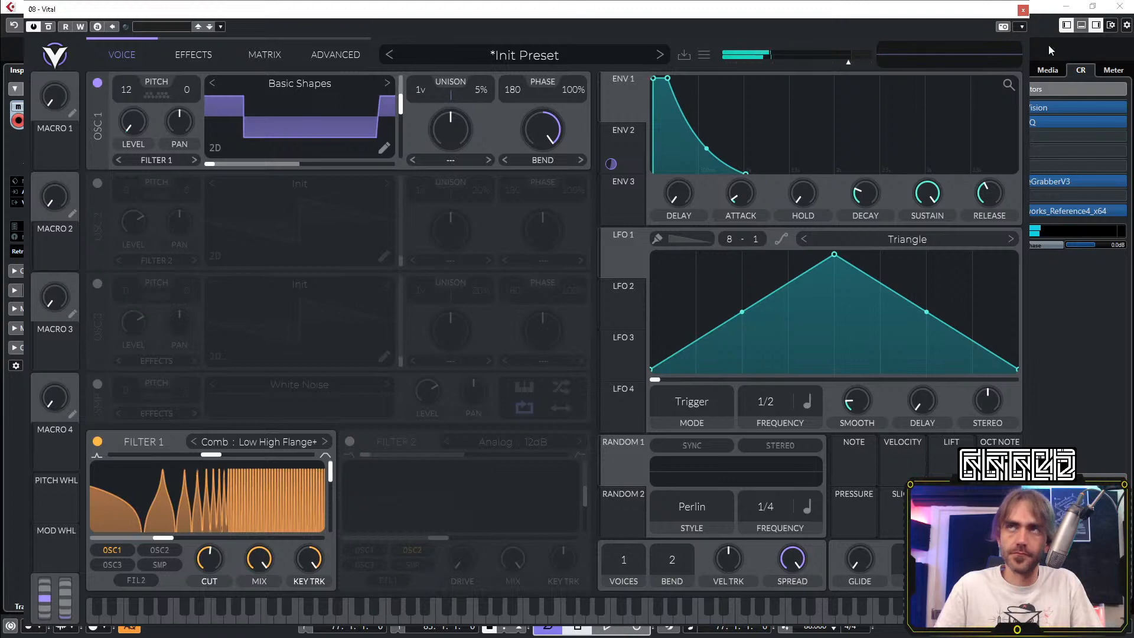
{"action": "left_click", "coordinate": [1024, 11]}
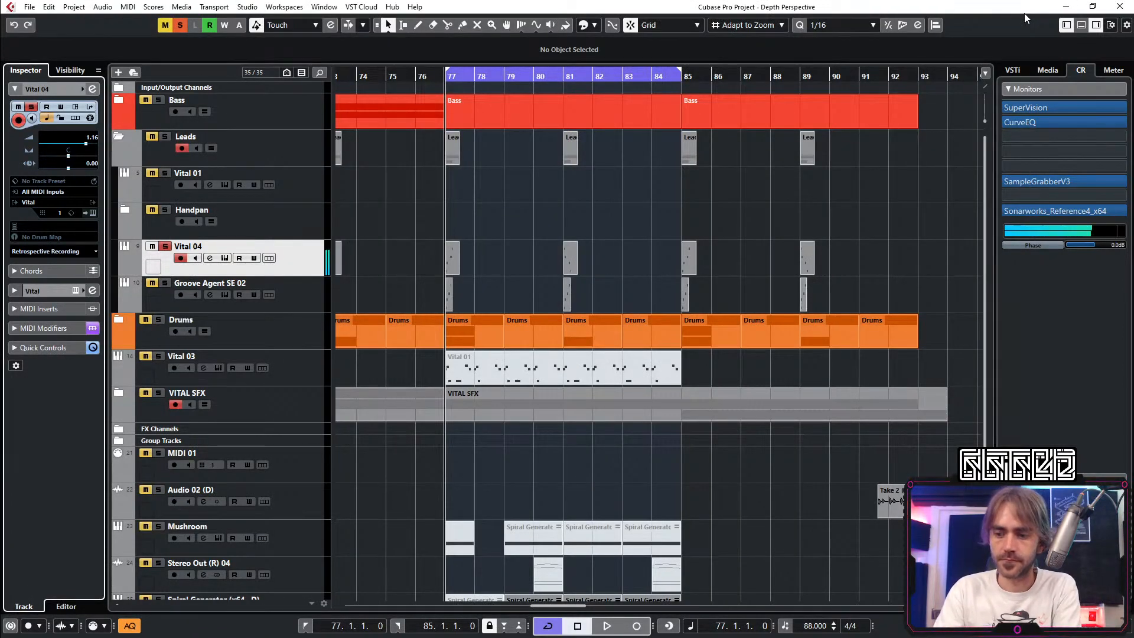
Step: Open the Vital 04 MIDI part at bar 77 for editing and add a sixteenth C5 note at 77.1.3
{"action": "key", "text": "space"}
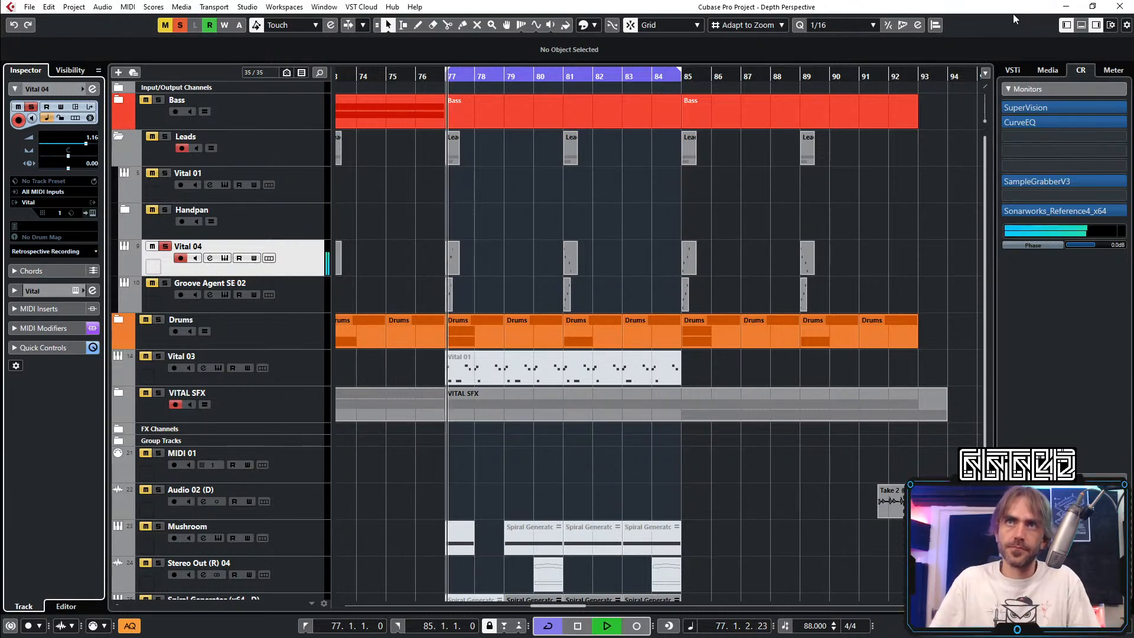
{"action": "left_click", "coordinate": [448, 261]}
{"action": "double_click", "coordinate": [447, 260]}
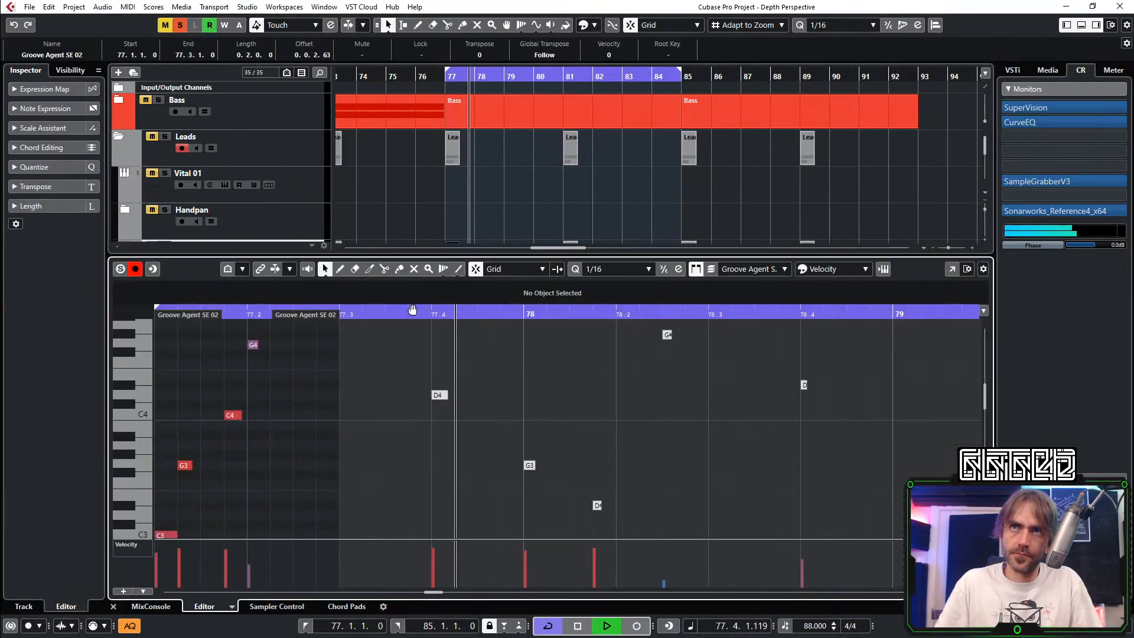
{"action": "key", "text": "space"}
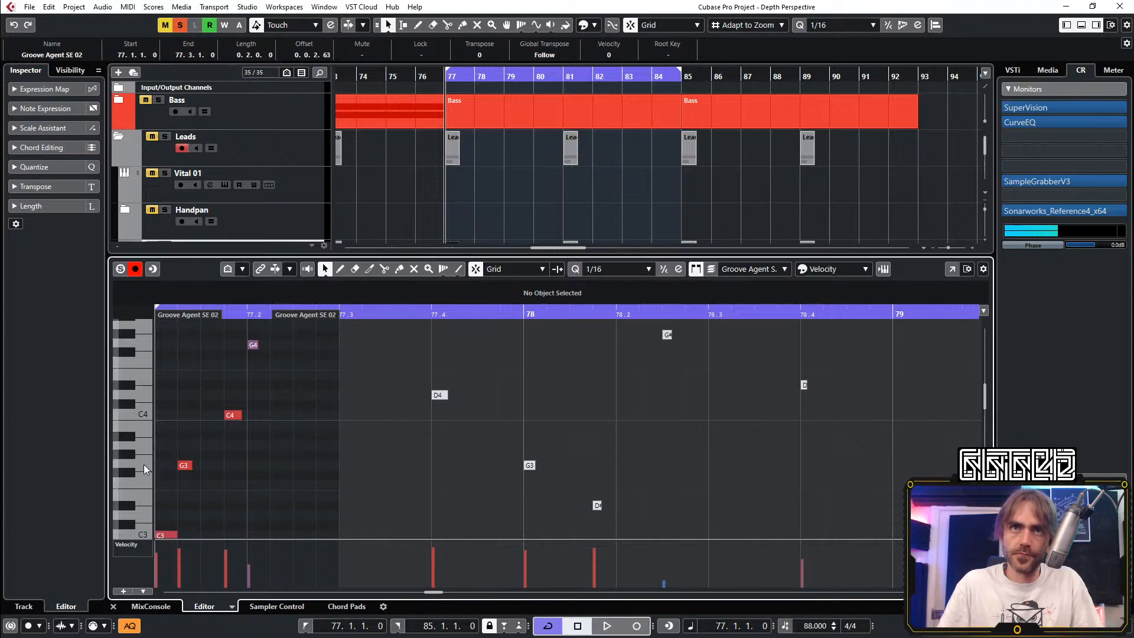
{"action": "scroll", "coordinate": [238, 389], "scroll_direction": "up", "scroll_amount": 2}
{"action": "scroll", "coordinate": [224, 384], "scroll_direction": "up", "scroll_amount": 2}
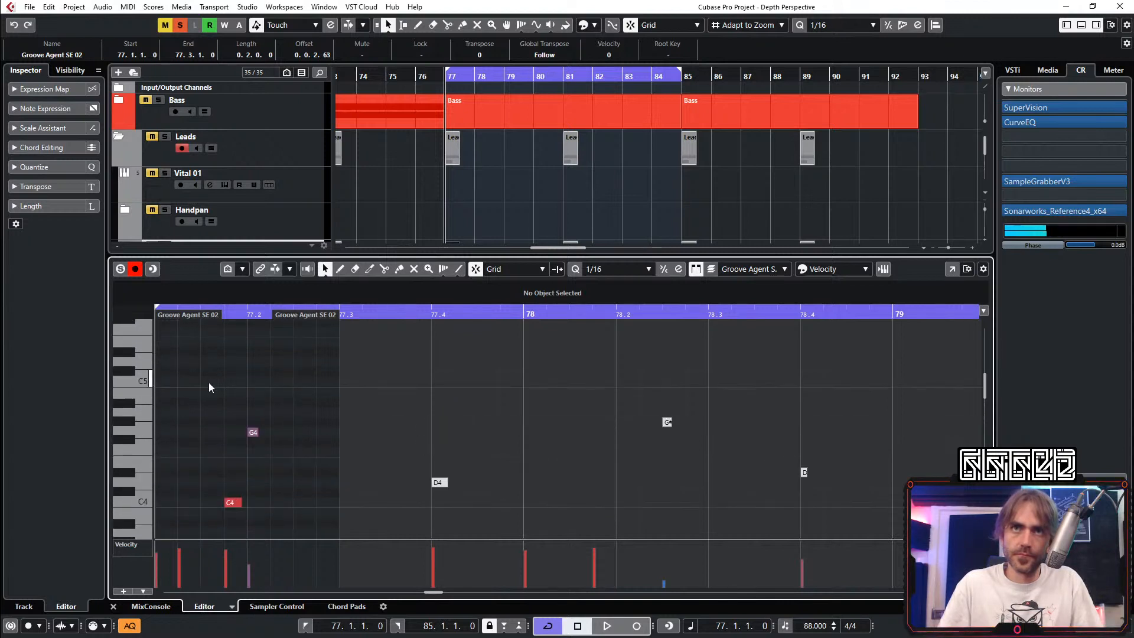
{"action": "left_click", "coordinate": [208, 384]}
{"action": "key", "text": "space"}
Step: Add a sixteenth note at 77.2.2, lower it to G#4 and audition the phrase
{"action": "scroll", "coordinate": [303, 355], "scroll_direction": "down", "scroll_amount": 2}
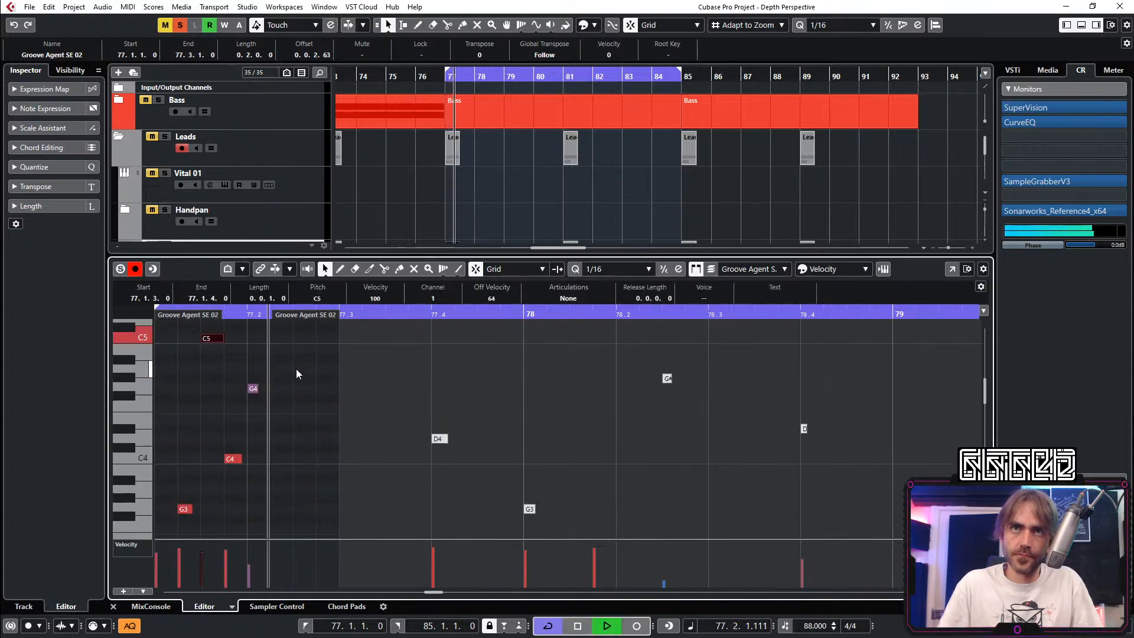
{"action": "scroll", "coordinate": [296, 368], "scroll_direction": "down", "scroll_amount": 2}
{"action": "scroll", "coordinate": [296, 368], "scroll_direction": "up", "scroll_amount": 4}
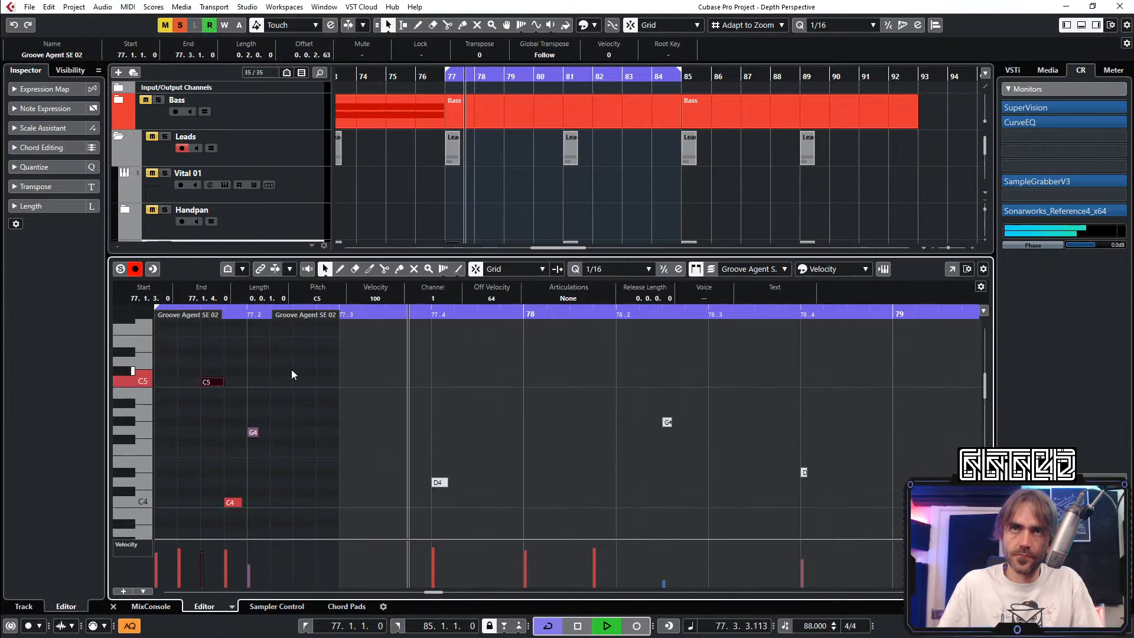
{"action": "left_click", "coordinate": [278, 402]}
{"action": "key", "text": "space"}
{"action": "key", "text": "space"}
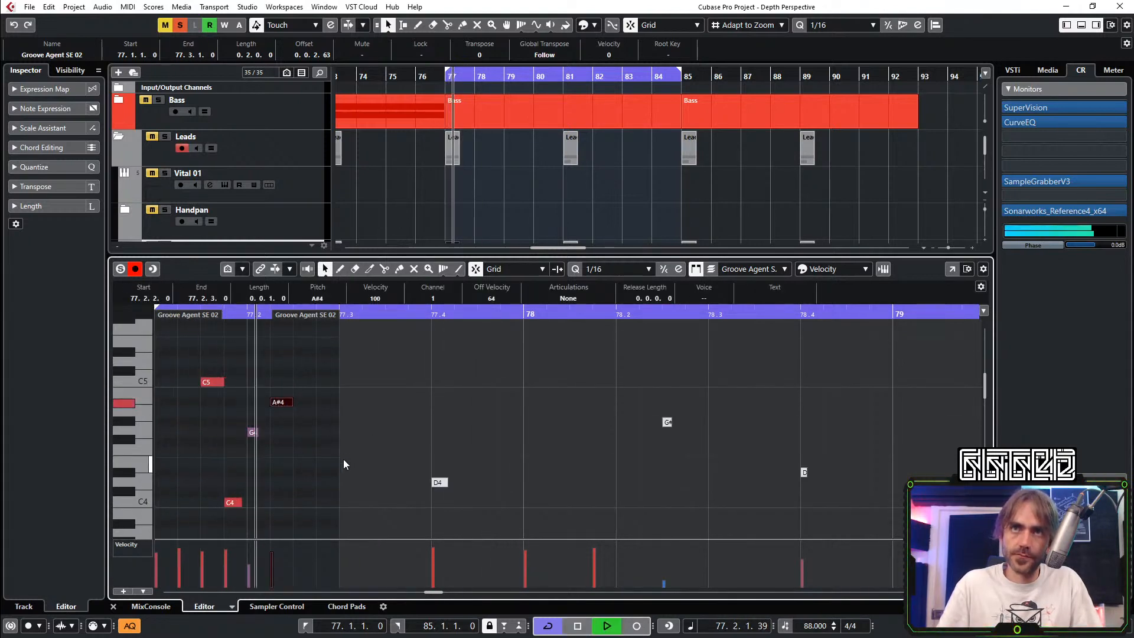
{"action": "key", "text": "space"}
{"action": "key", "text": "Down"}
{"action": "key", "text": "Down"}
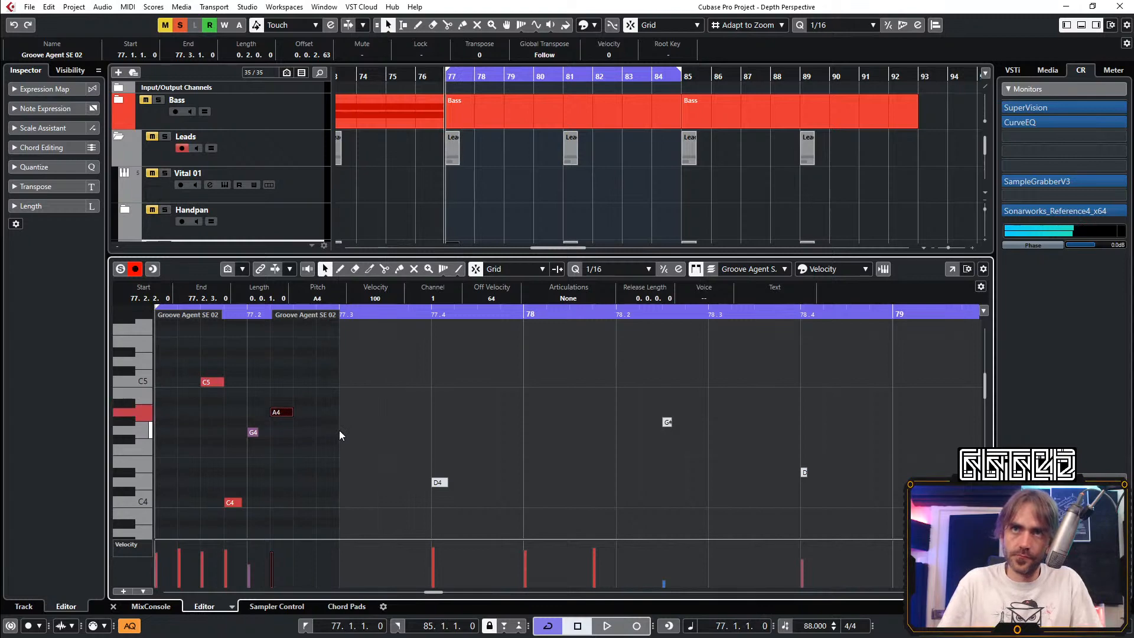
{"action": "key", "text": "space"}
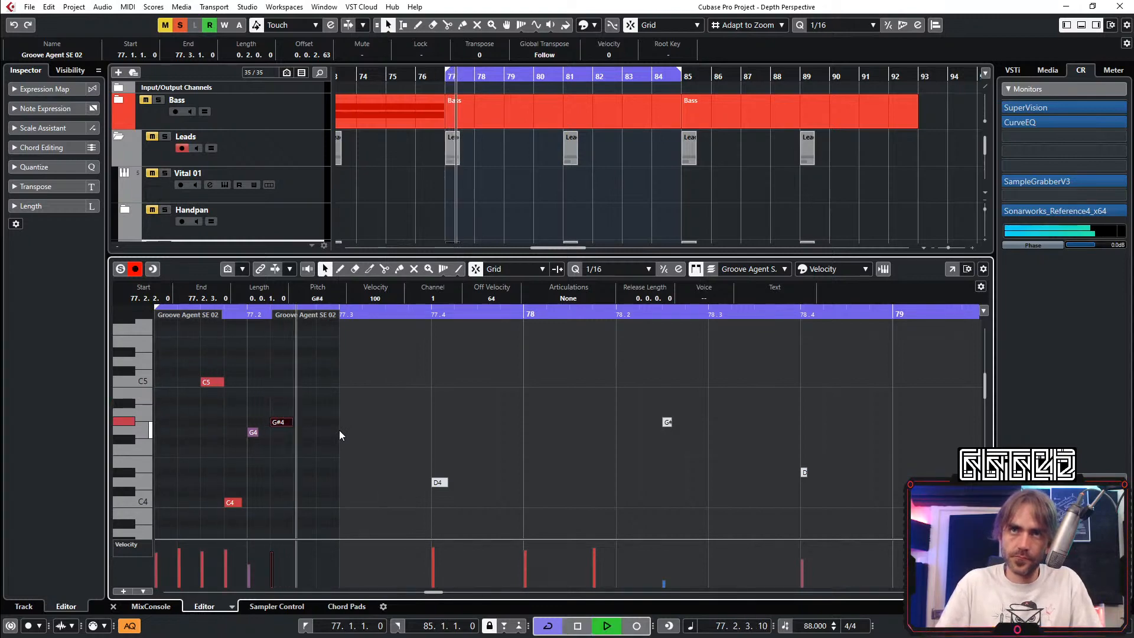
{"action": "key", "text": "space"}
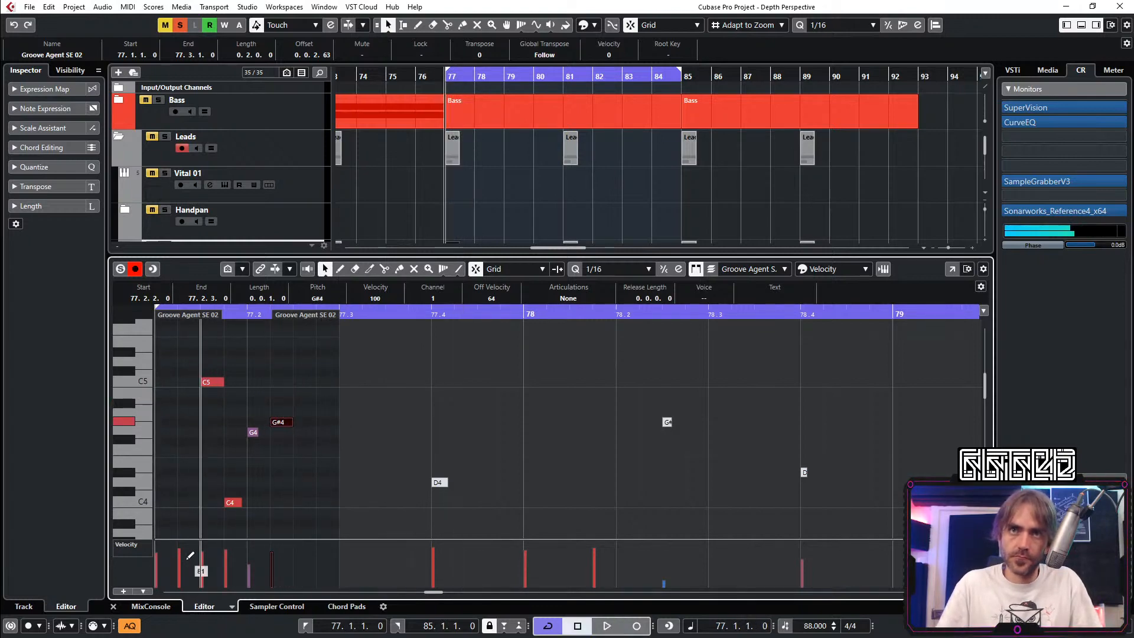
Step: Close the note editor, turn off solo on Vital 04 and play the section with the other tracks
{"action": "left_click", "coordinate": [113, 607]}
{"action": "left_click", "coordinate": [165, 246]}
{"action": "key", "text": "space"}
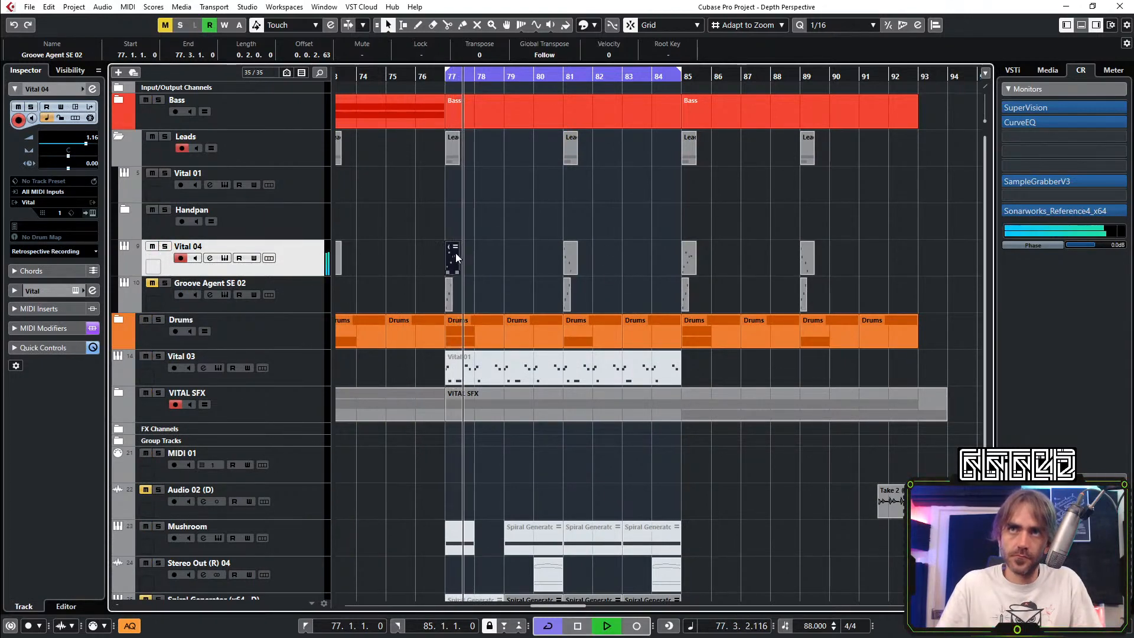
Step: Reopen the Vital 04 part at bar 77, mute its G#4 note, resume playback and close the editor
{"action": "key", "text": "space"}
{"action": "key", "text": "Return"}
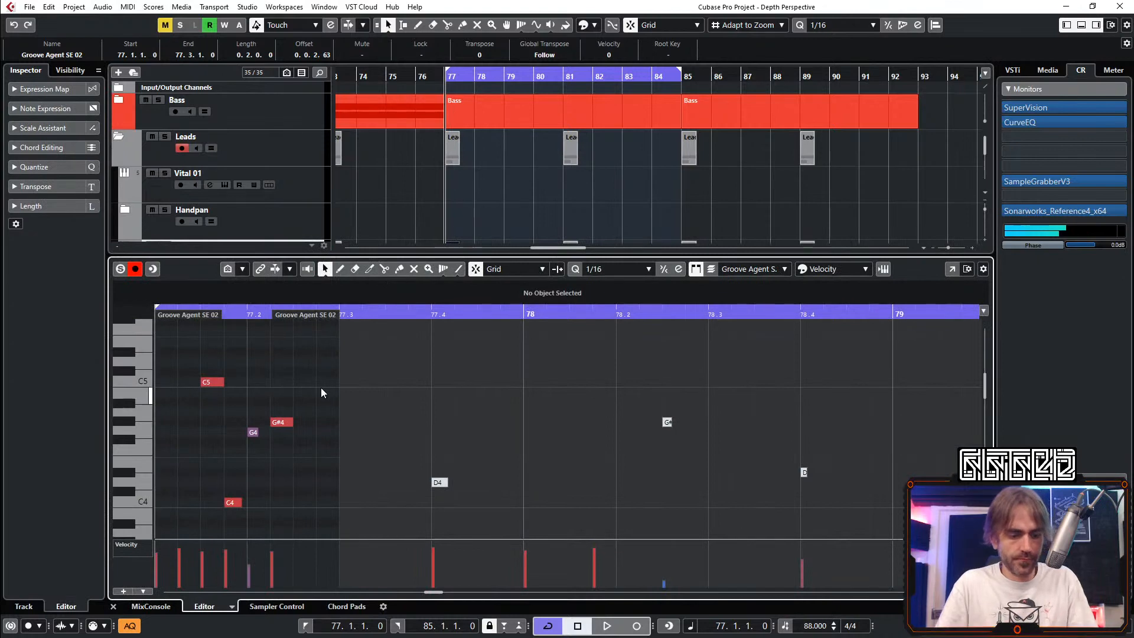
{"action": "left_click", "coordinate": [282, 422]}
{"action": "key", "text": "space"}
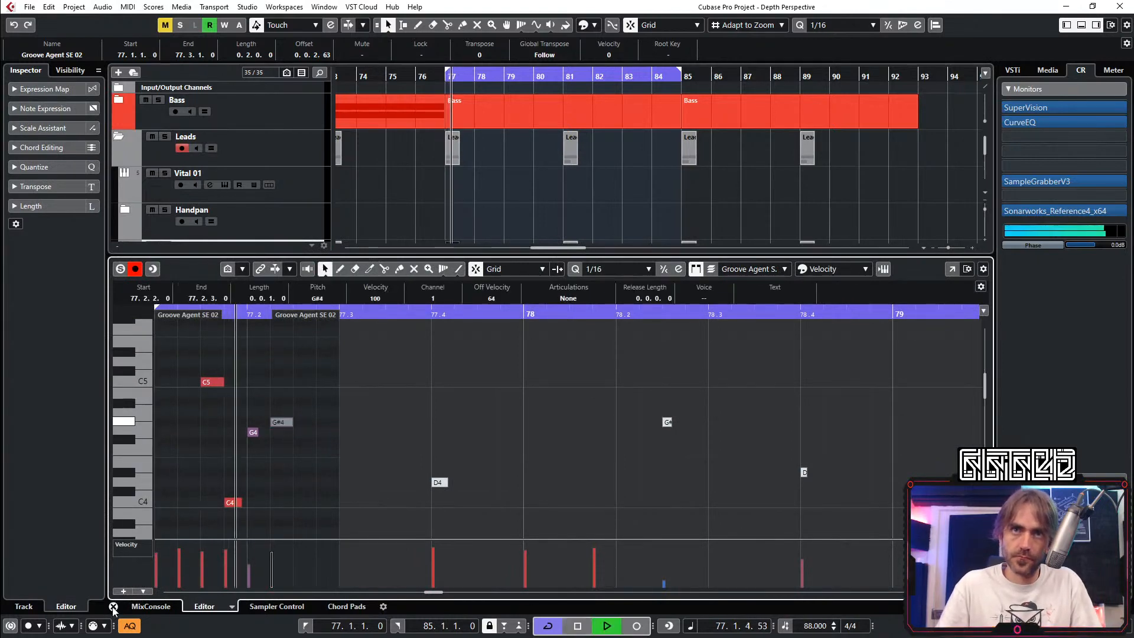
{"action": "left_click", "coordinate": [113, 606]}
{"action": "left_click", "coordinate": [562, 214]}
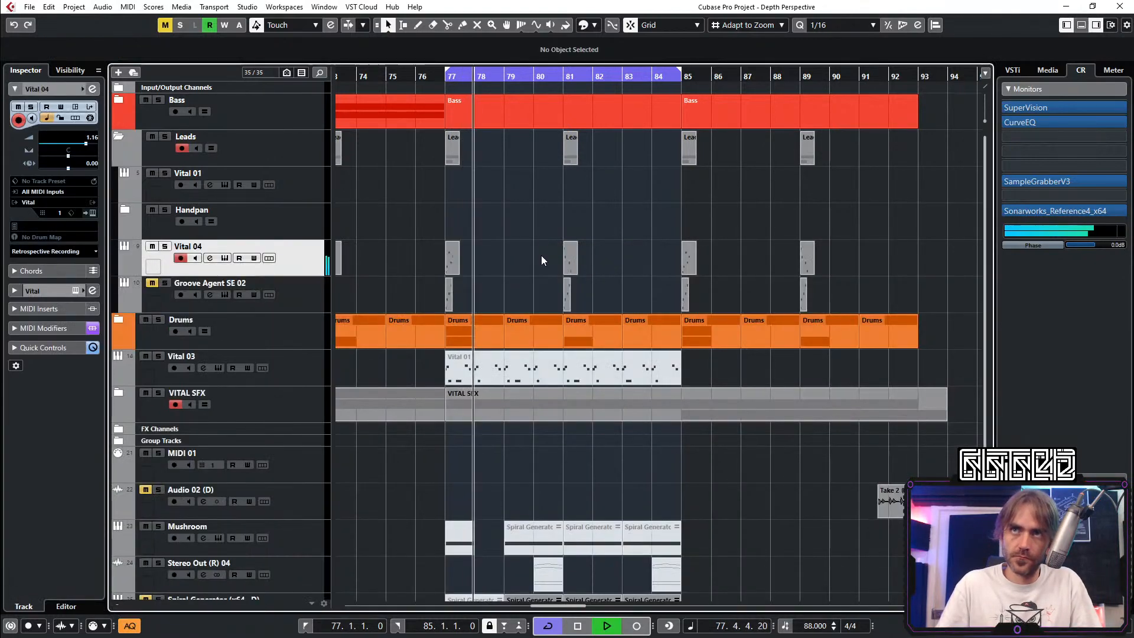
Step: Delete the Vital 04 parts at bars 81, 85 and 89 and copy the edited bar 77 part to bar 81
{"action": "left_click_drag", "start_coordinate": [539, 231], "coordinate": [826, 260]}
{"action": "key", "text": "Delete"}
{"action": "left_click_drag", "start_coordinate": [455, 267], "coordinate": [569, 263]}
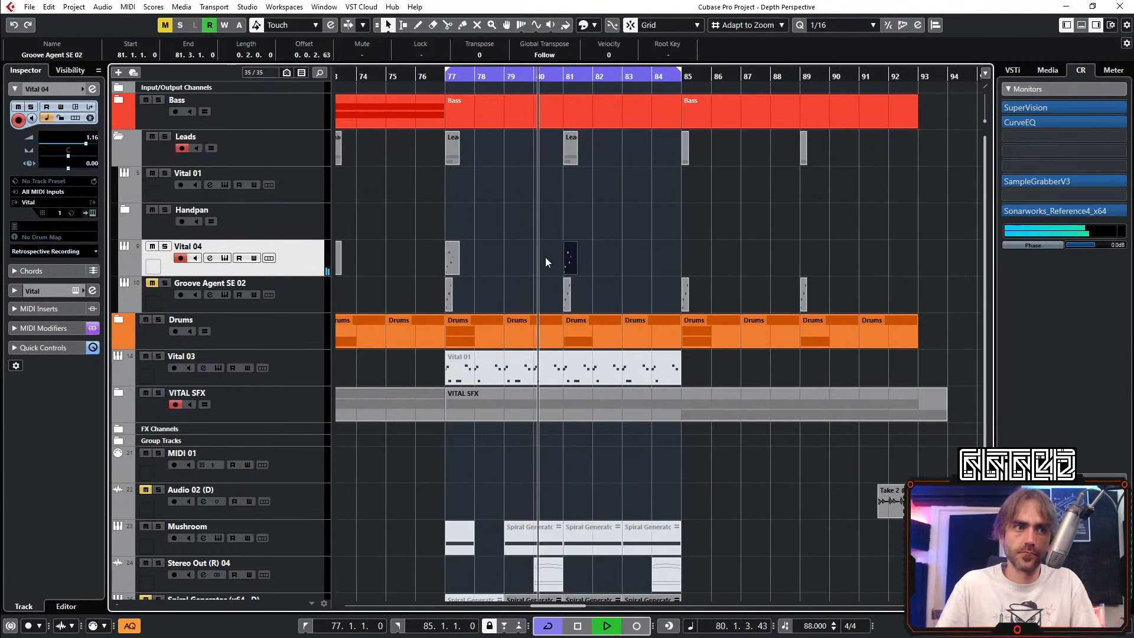
Step: Copy the edited Vital 04 parts at bars 77 and 81 to bars 85 and 89
{"action": "left_click", "coordinate": [622, 239]}
{"action": "left_click_drag", "start_coordinate": [621, 239], "coordinate": [689, 273]}
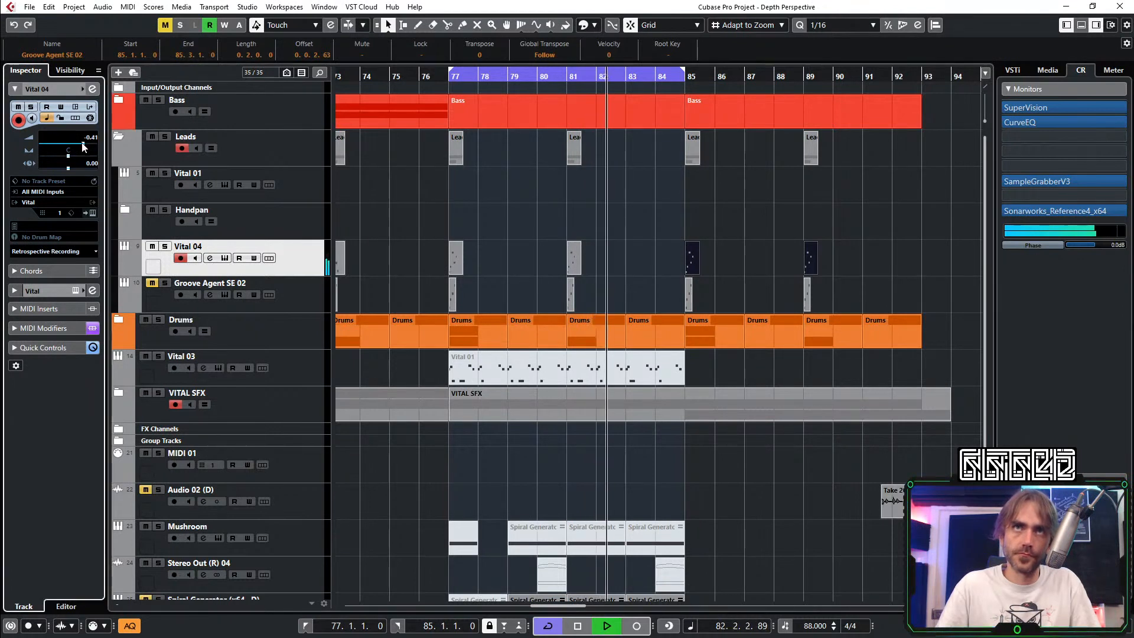
Step: Lower the Vital 04 track volume to -2.68 while replaying the section from bar 77, and clear the part selection
{"action": "scroll", "coordinate": [83, 147], "scroll_direction": "down", "scroll_amount": 3}
{"action": "key", "text": "KP_1"}
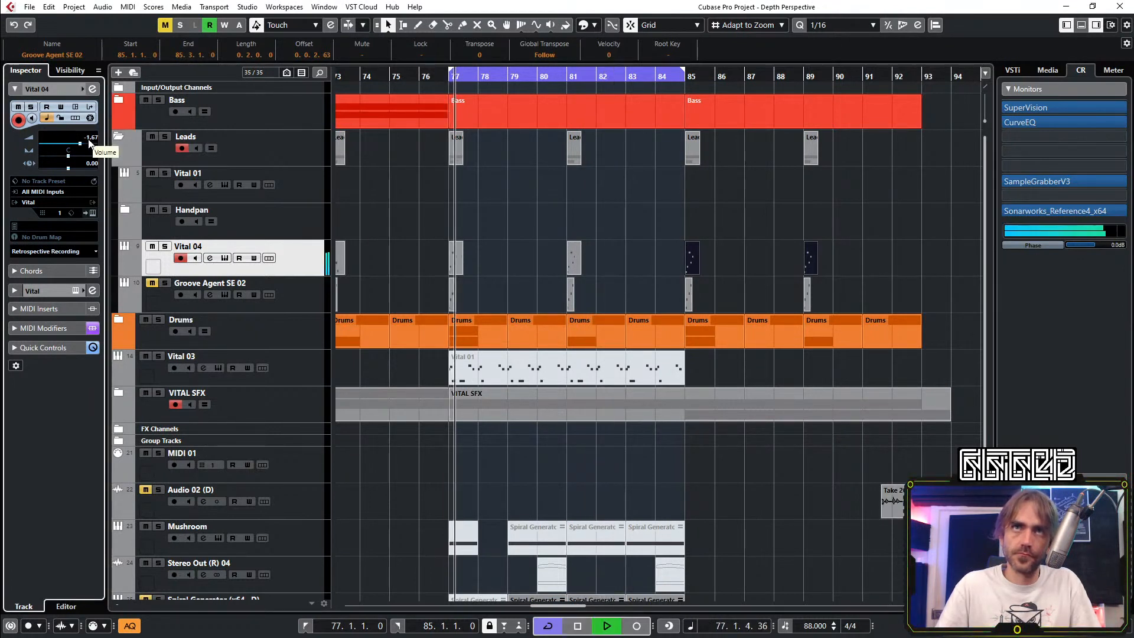
{"action": "scroll", "coordinate": [94, 141], "scroll_direction": "down", "scroll_amount": 2}
{"action": "left_click", "coordinate": [502, 233]}
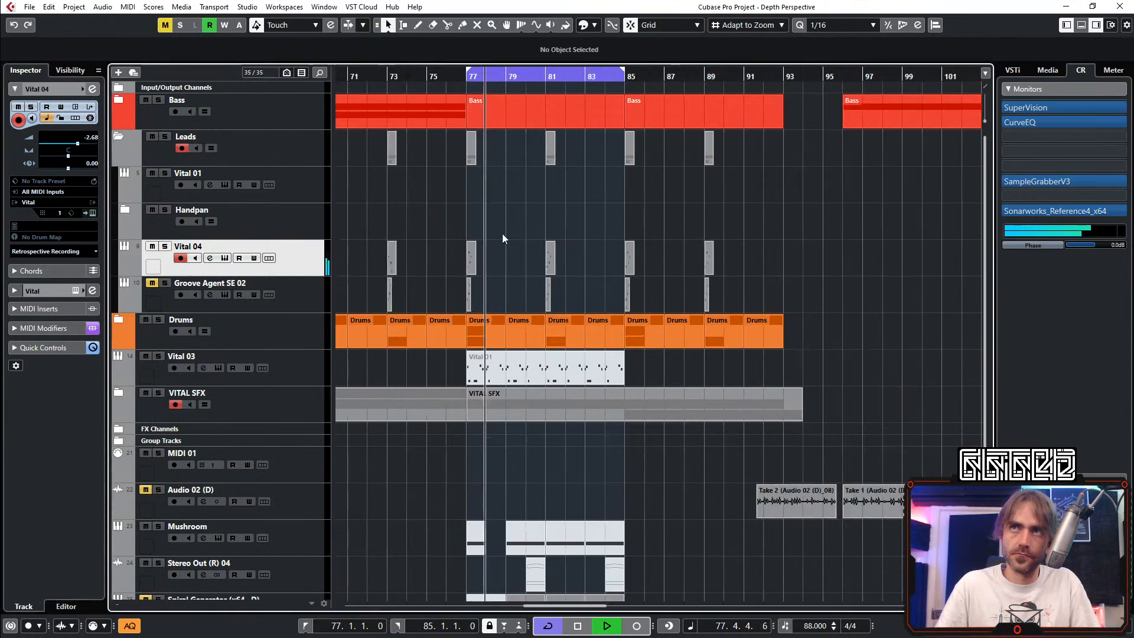
Step: Clear the old Vital 04 parts before bar 77 and place copies of the edited part at bars 37, 41, 45 and 49
{"action": "key", "text": "g"}
{"action": "scroll", "coordinate": [492, 223], "scroll_direction": "right", "scroll_amount": 1}
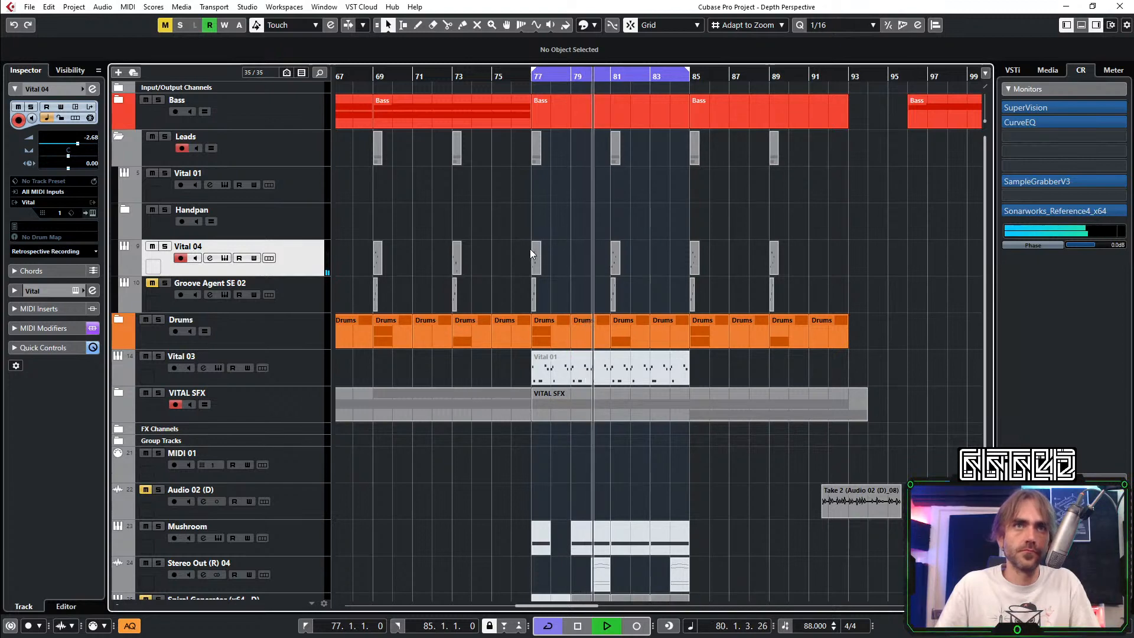
{"action": "key", "text": "g"}
{"action": "key", "text": "g"}
{"action": "scroll", "coordinate": [561, 257], "scroll_direction": "left", "scroll_amount": 2}
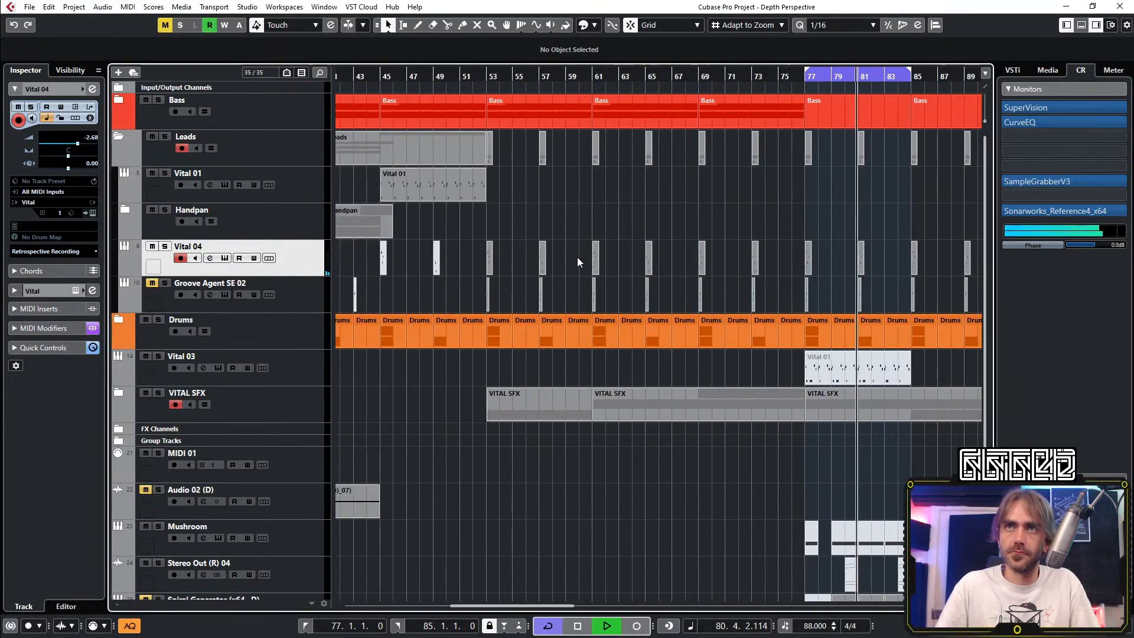
{"action": "left_click_drag", "start_coordinate": [768, 254], "coordinate": [455, 269]}
{"action": "left_click_drag", "start_coordinate": [812, 250], "coordinate": [482, 265]}
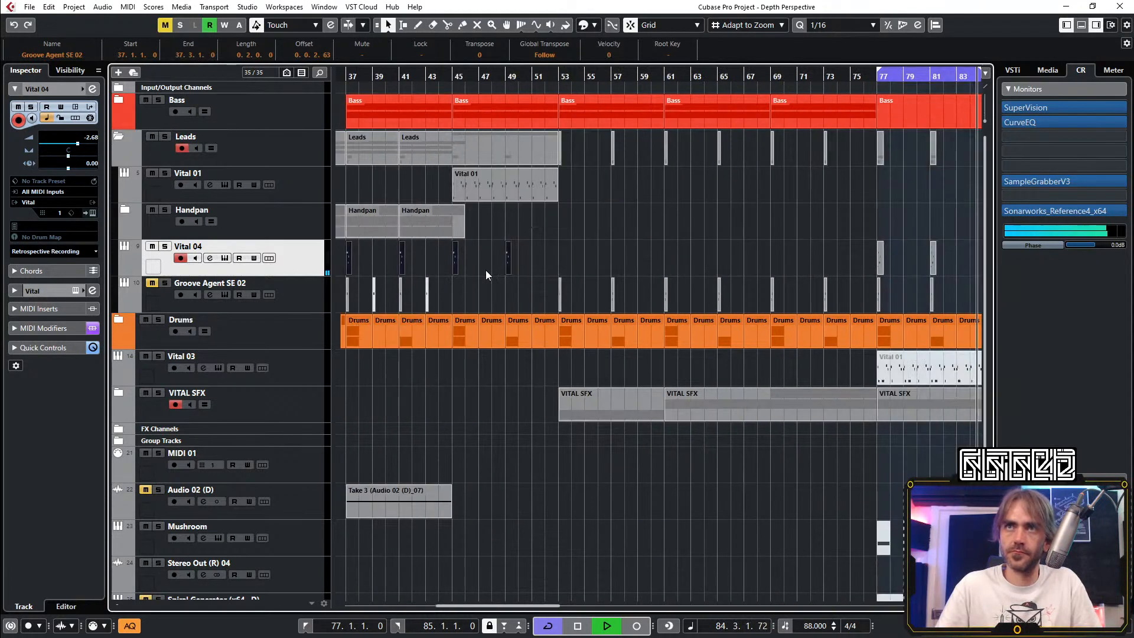
Step: Repeat the edited Vital 04 parts through bars 53 to 73 and set the loop range to bars 85–93
{"action": "left_click", "coordinate": [485, 256]}
{"action": "left_click_drag", "start_coordinate": [709, 240], "coordinate": [638, 261]}
{"action": "left_click", "coordinate": [618, 262]}
{"action": "key", "text": "h"}
{"action": "key", "text": "h"}
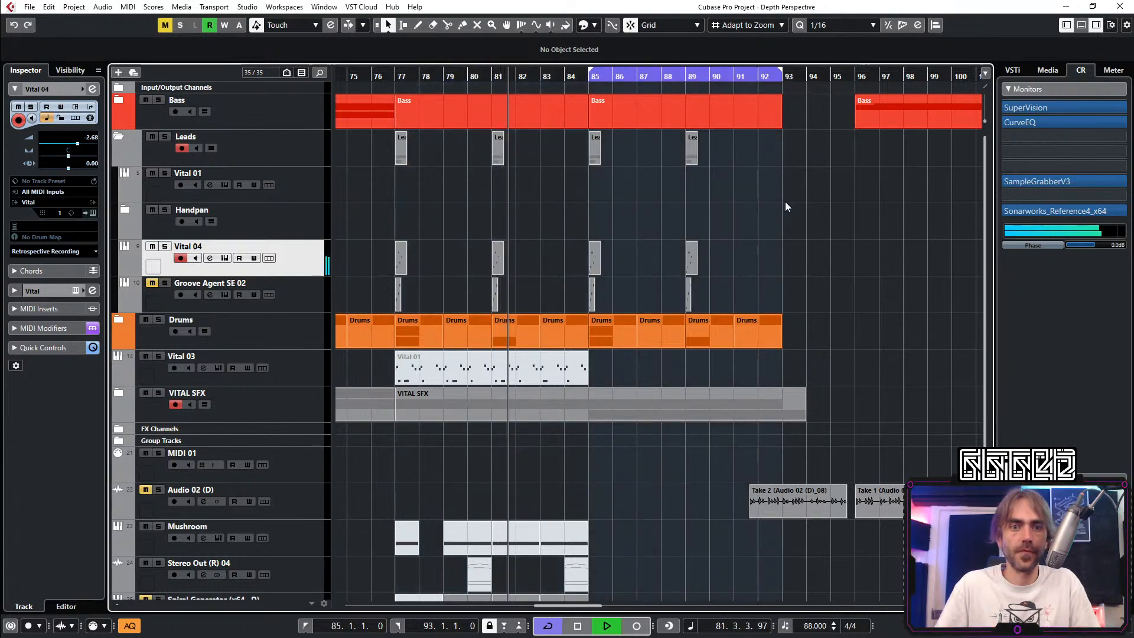
Step: Collapse the Leads folder and expand the VITAL SFX and Bass folders to review the arrangement around bars 77–93 during playback
{"action": "key", "text": "g"}
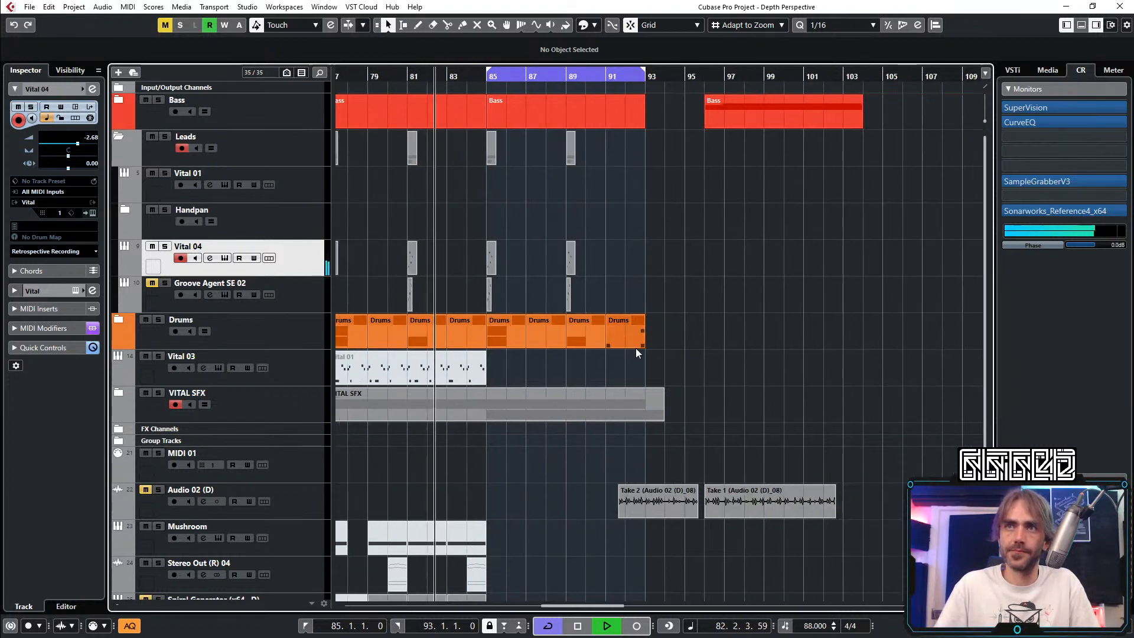
{"action": "left_click", "coordinate": [118, 136]}
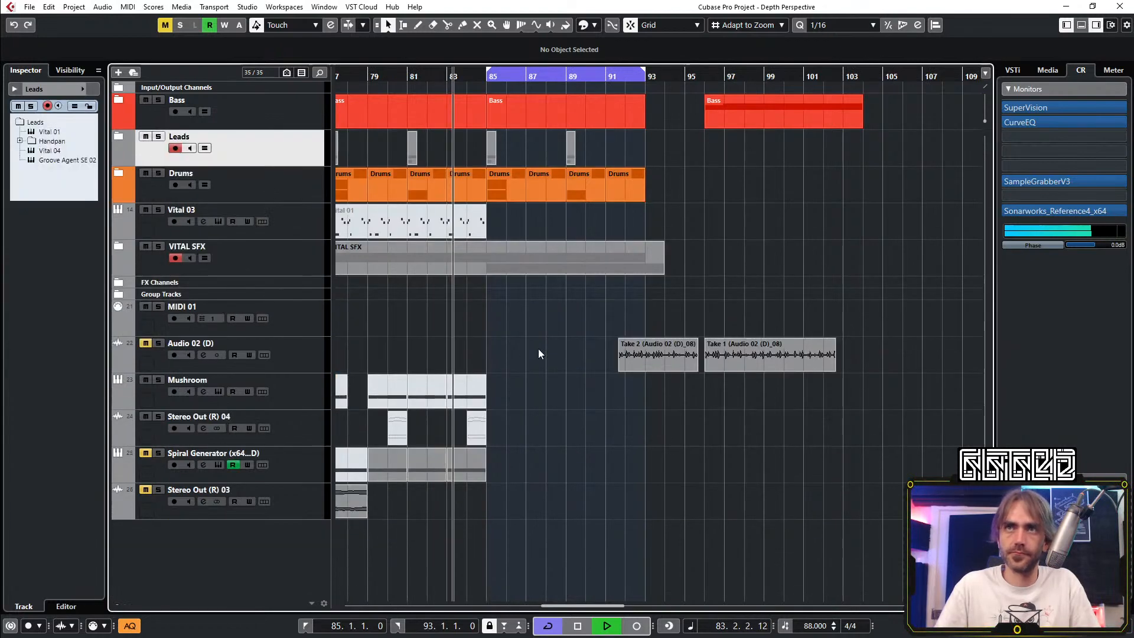
{"action": "left_click", "coordinate": [118, 247]}
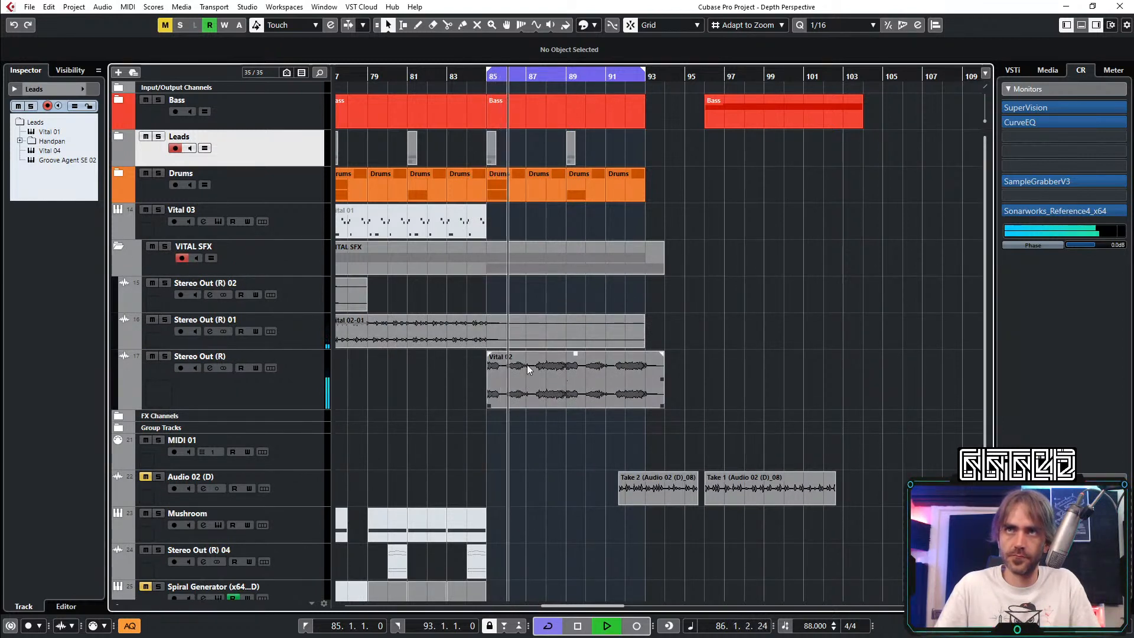
{"action": "left_click", "coordinate": [118, 103]}
{"action": "scroll", "coordinate": [590, 206], "scroll_direction": "left", "scroll_amount": 3}
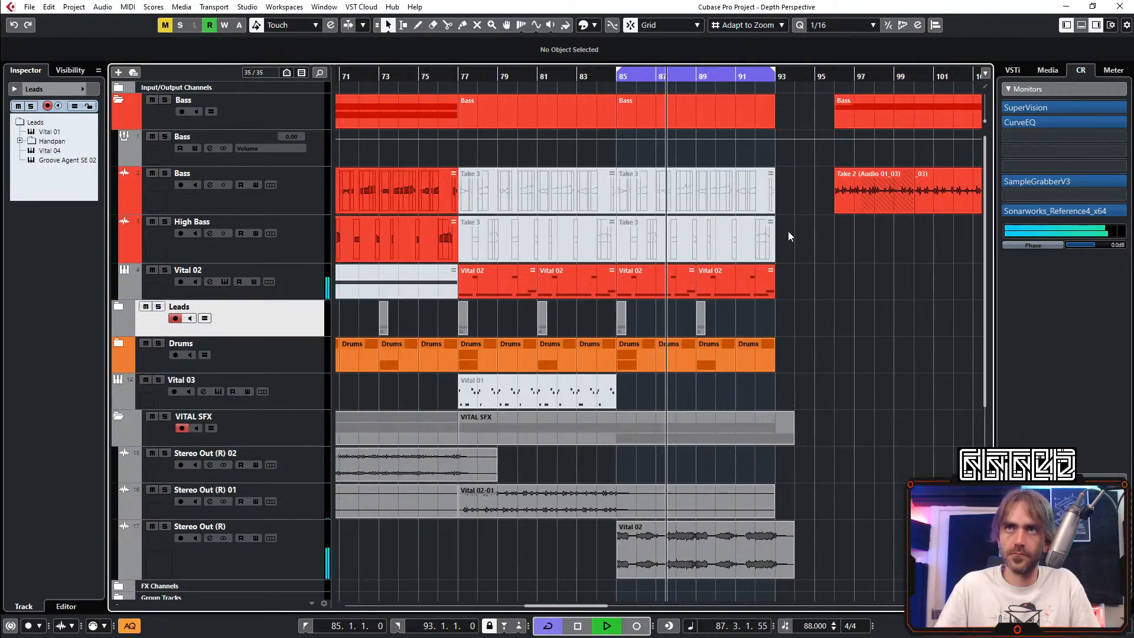
{"action": "scroll", "coordinate": [788, 231], "scroll_direction": "right", "scroll_amount": 3}
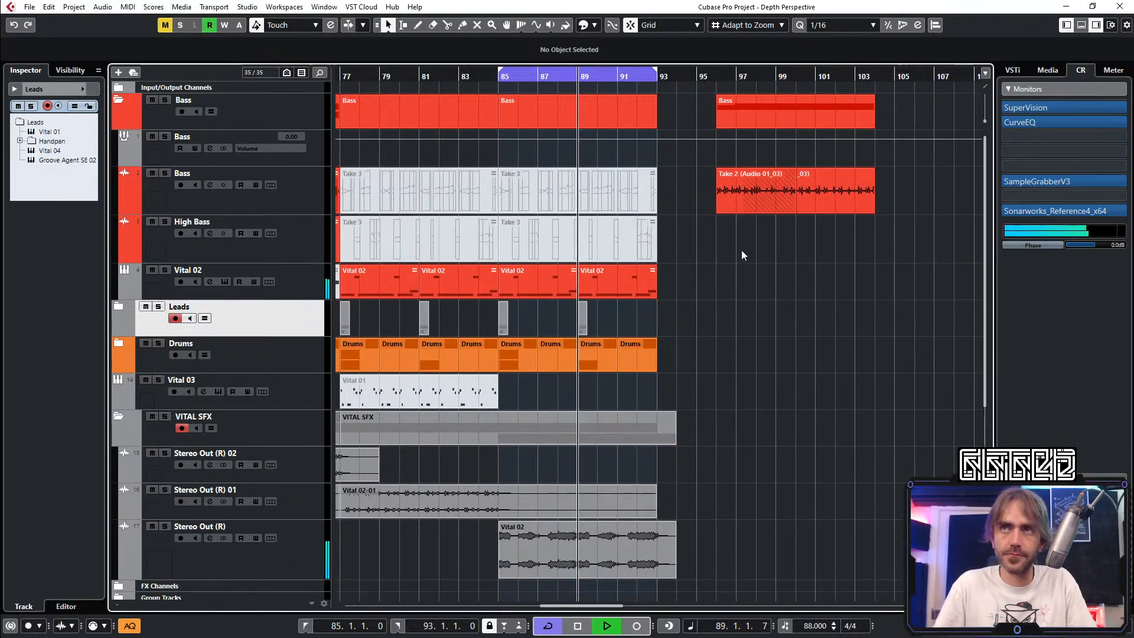
Step: Open the Vital 04 track's synth from the Leads folder, turn off its Delay effect and display Envelope 2 while auditioning
{"action": "left_click", "coordinate": [120, 305]}
{"action": "left_click", "coordinate": [310, 430]}
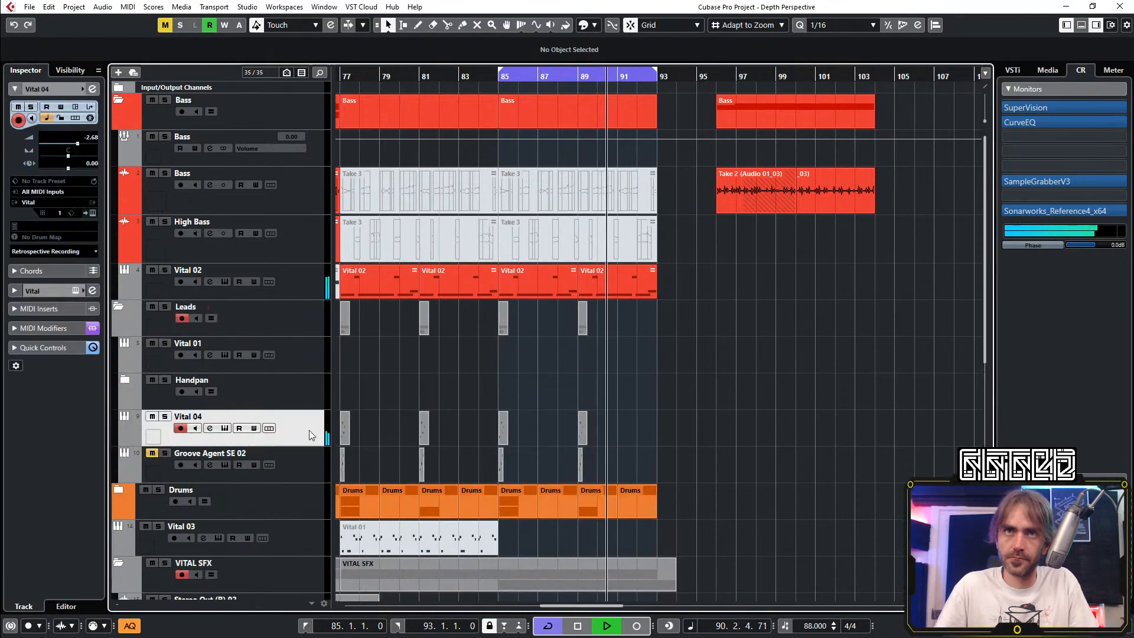
{"action": "left_click", "coordinate": [92, 203]}
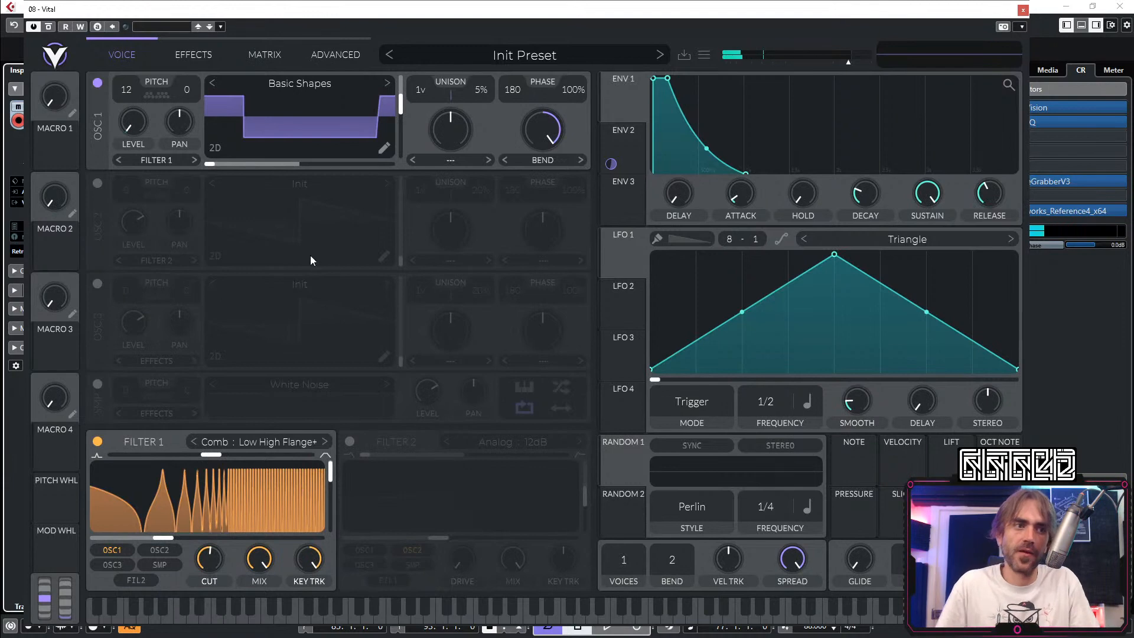
{"action": "left_click", "coordinate": [168, 54]}
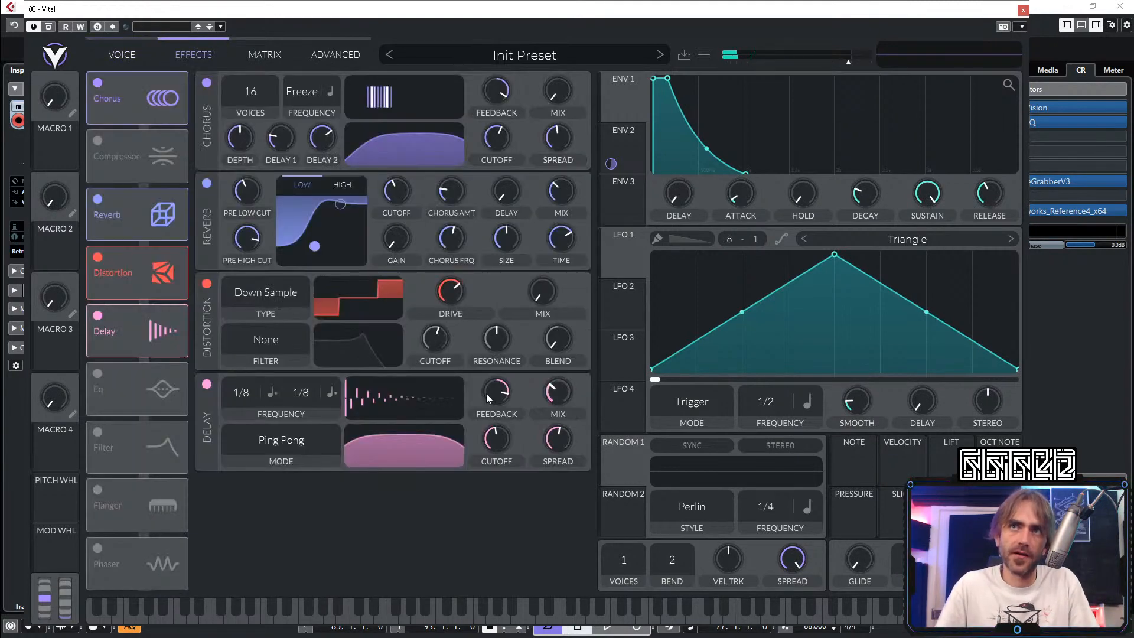
{"action": "left_click", "coordinate": [98, 316]}
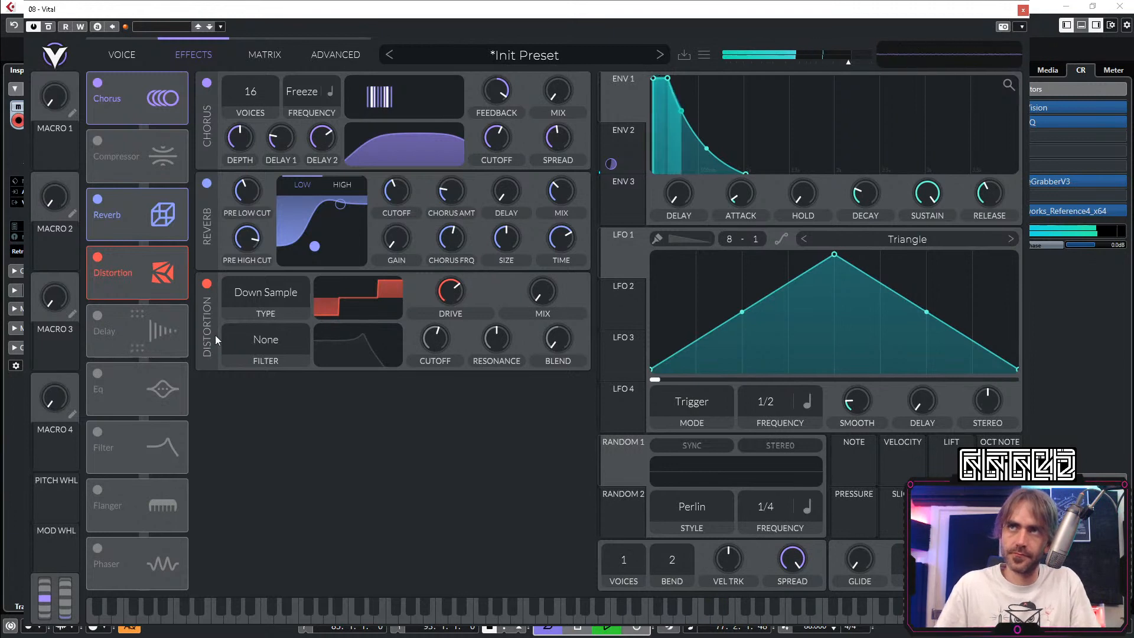
{"action": "left_click", "coordinate": [633, 137]}
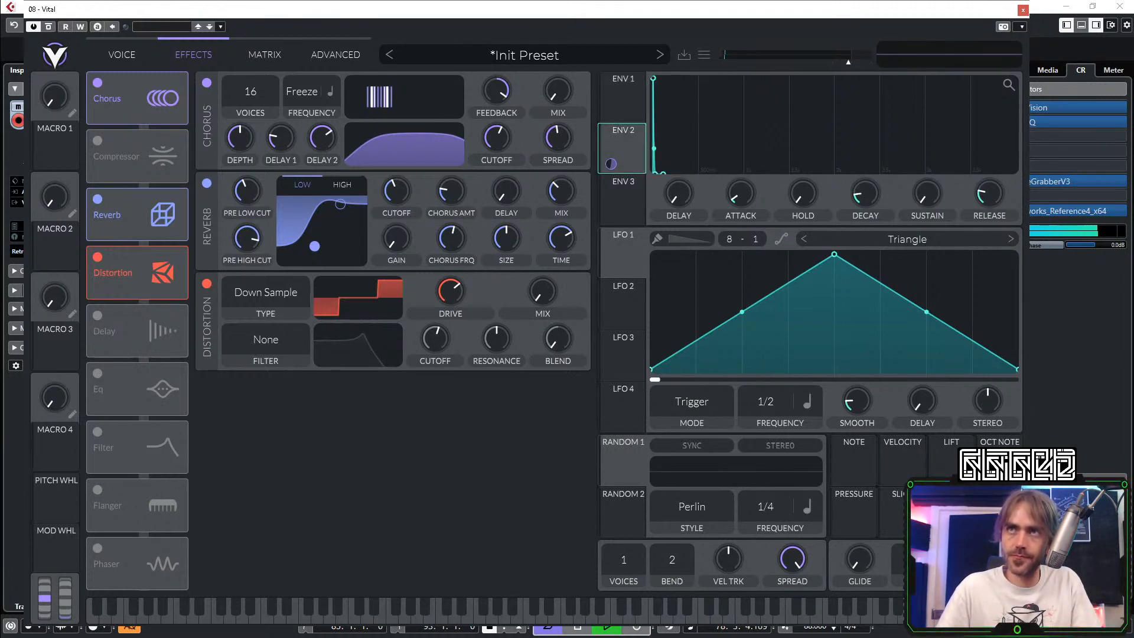
{"action": "key", "text": "space"}
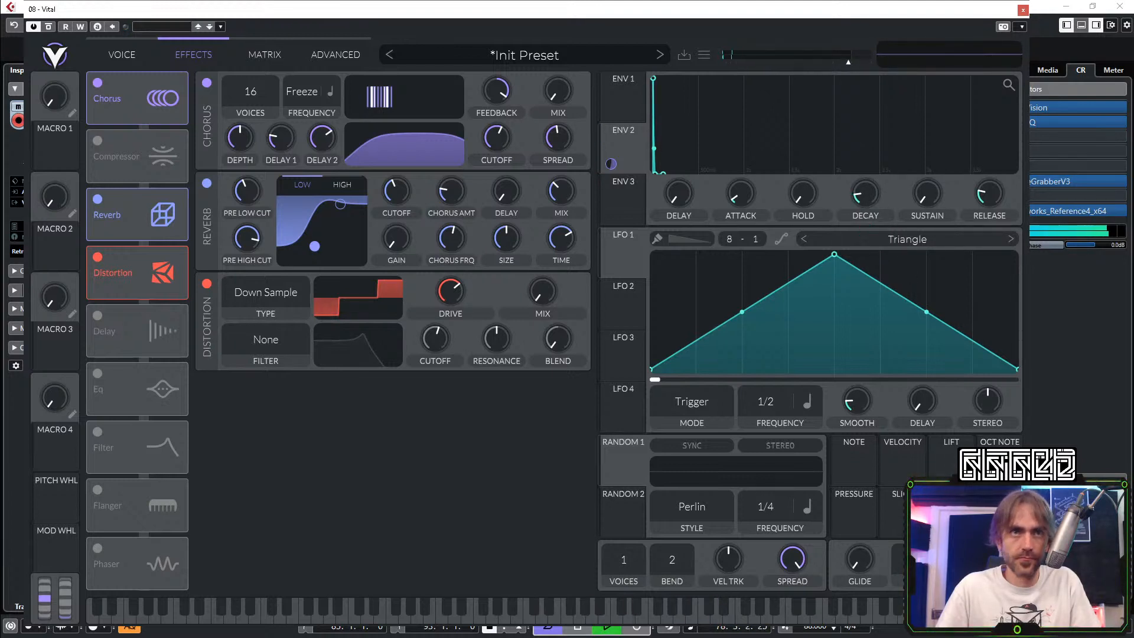
Step: Turn on Filter 2 with Filter 1 as its input, then raise its cutoff and lower its resonance
{"action": "left_click", "coordinate": [123, 55]}
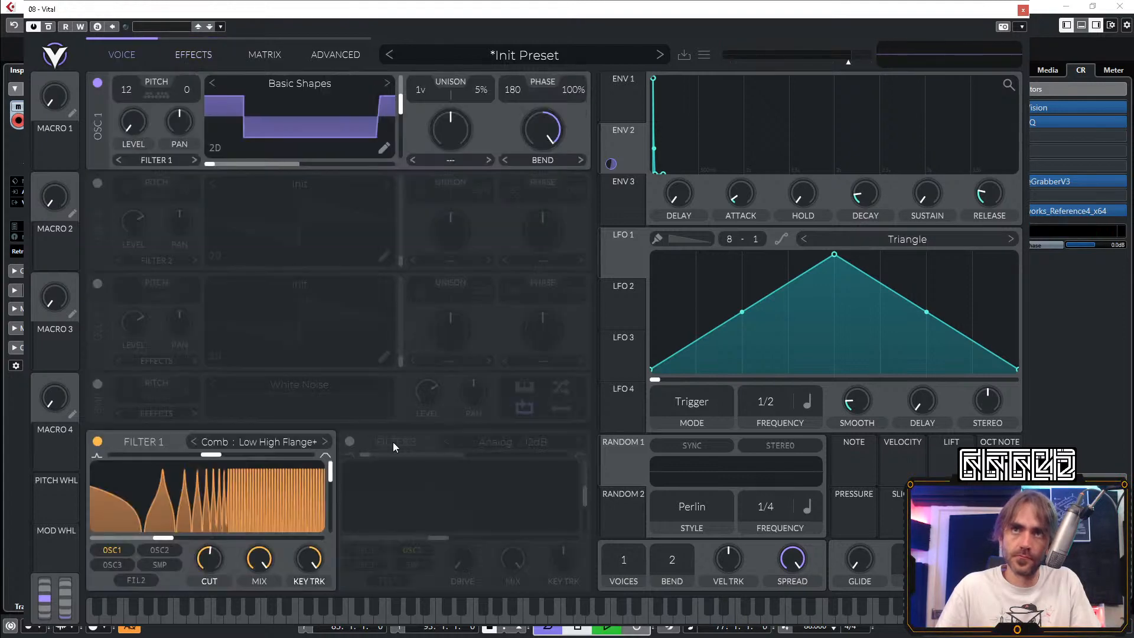
{"action": "left_click", "coordinate": [349, 441]}
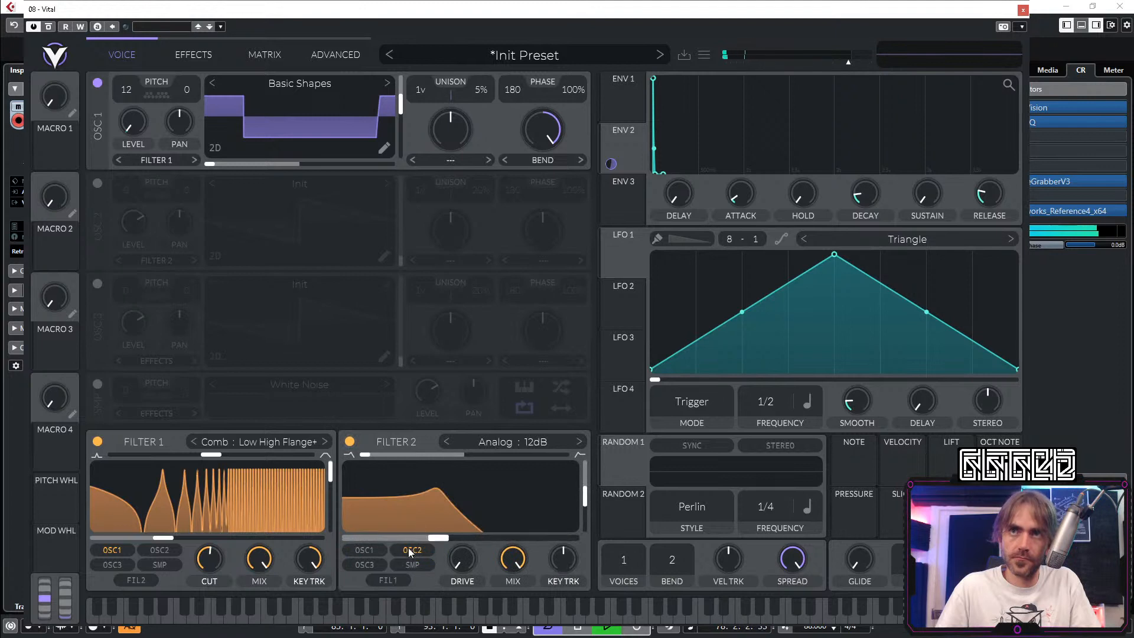
{"action": "left_click_drag", "start_coordinate": [443, 547], "coordinate": [518, 540]}
{"action": "left_click_drag", "start_coordinate": [584, 496], "coordinate": [579, 518]}
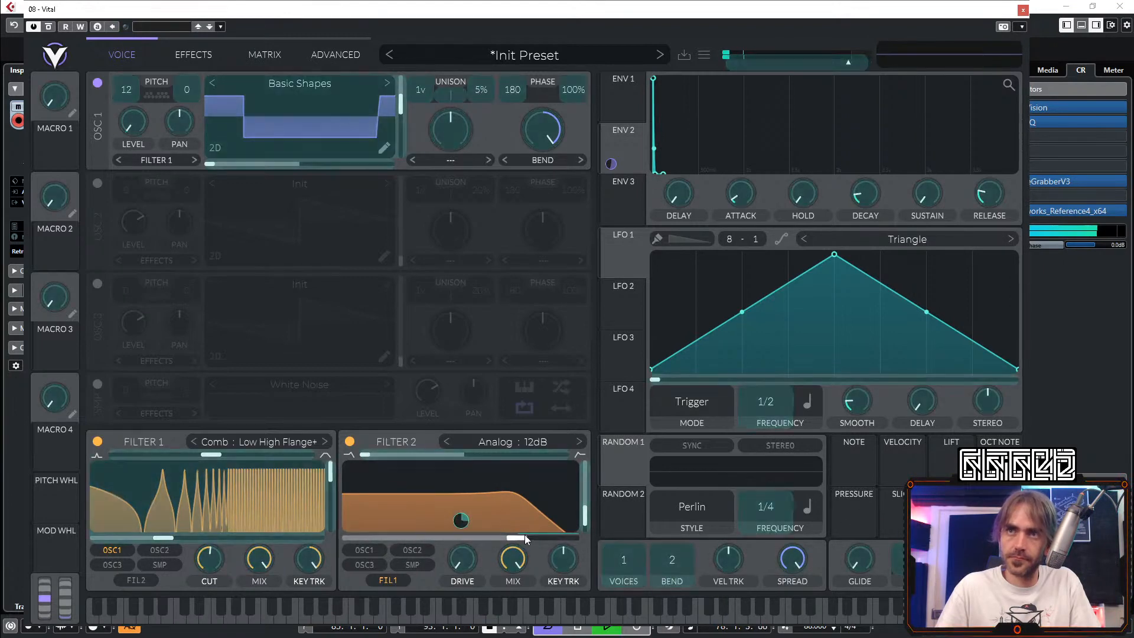
Step: Raise Filter 2's cutoff to its maximum with Random modulation at -54.67 and audition the result
{"action": "left_click_drag", "start_coordinate": [525, 535], "coordinate": [484, 539]}
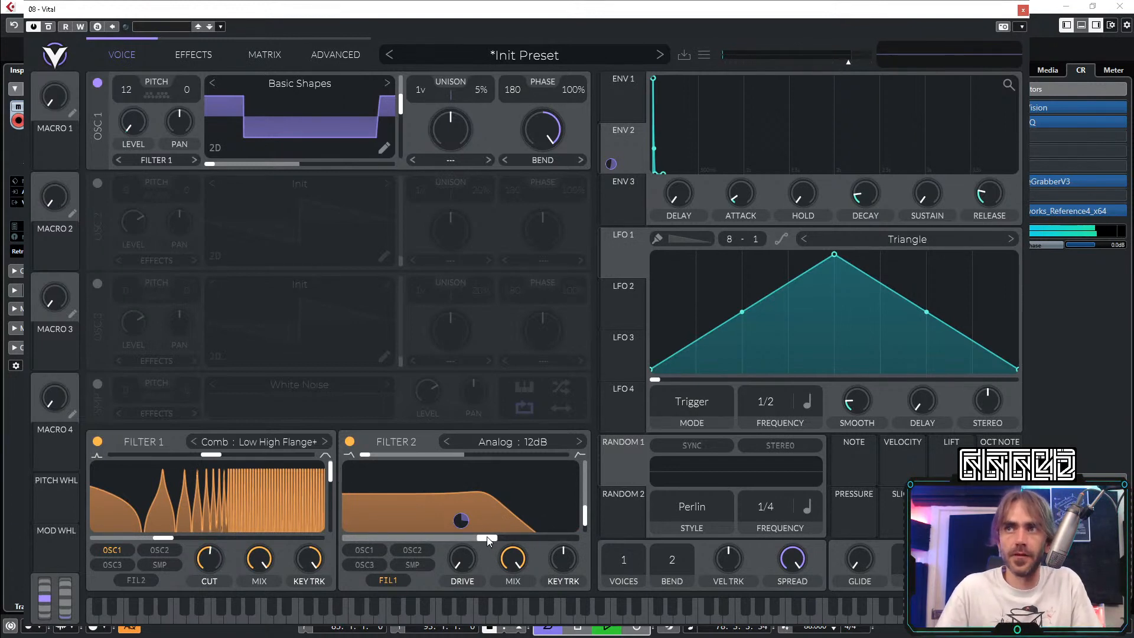
{"action": "mouse_move", "coordinate": [488, 541]}
{"action": "left_mouse_down"}
{"action": "mouse_move", "coordinate": [520, 538]}
{"action": "mouse_move", "coordinate": [498, 535]}
{"action": "left_mouse_up"}
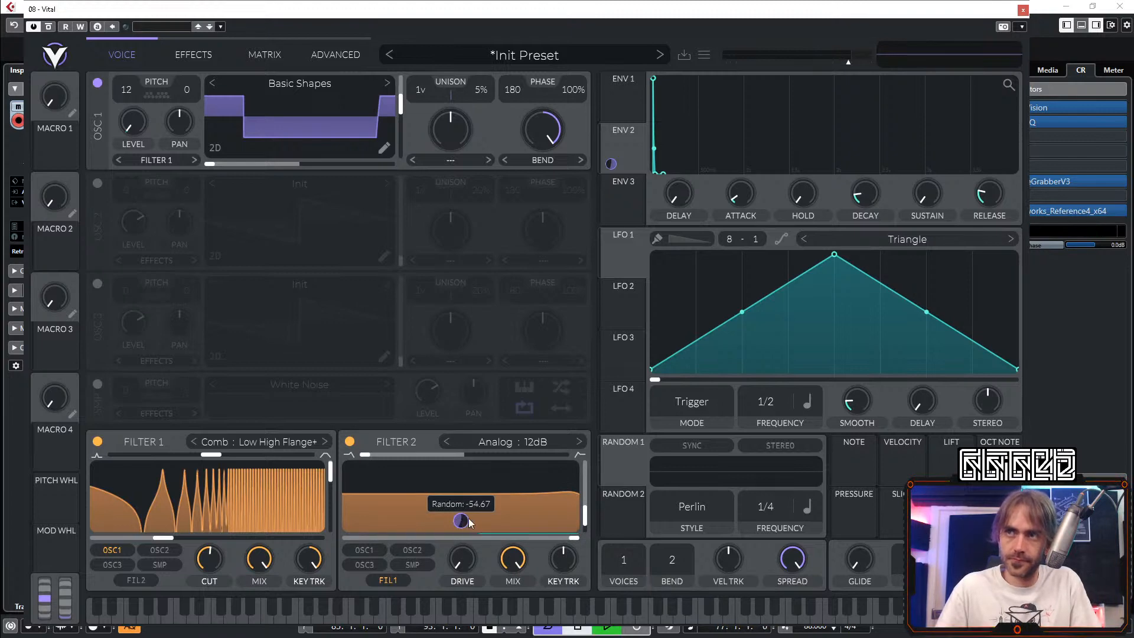
{"action": "key", "text": "space"}
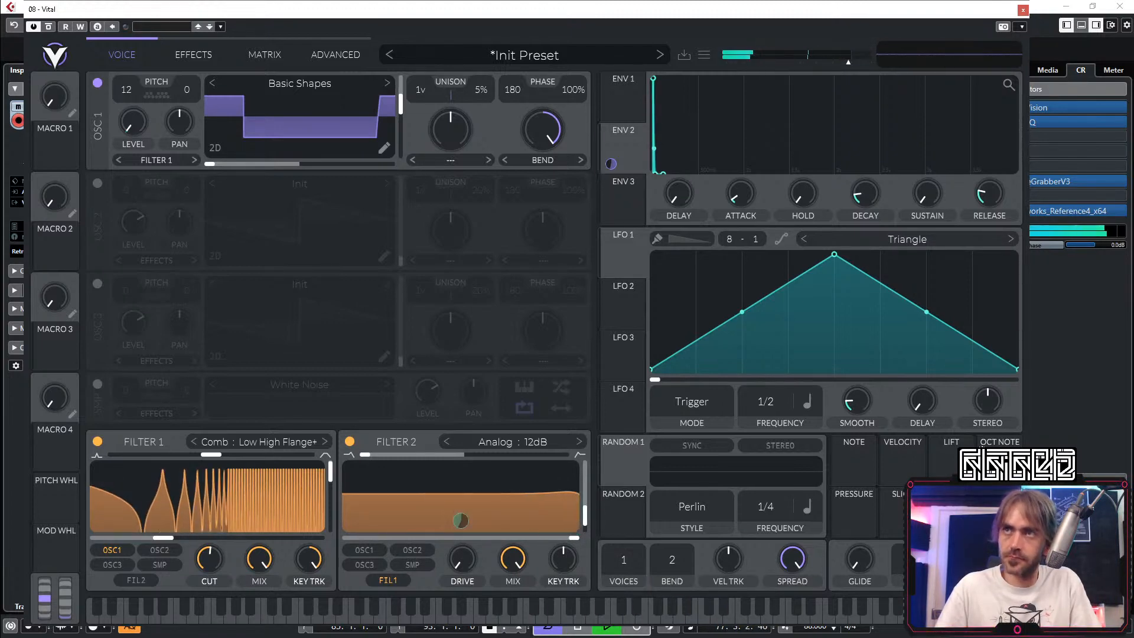
Step: Assign Random 1 to Envelope 2's Decay with an amount of 0.079 and to Filter 1's Mix
{"action": "left_click_drag", "start_coordinate": [611, 467], "coordinate": [865, 231]}
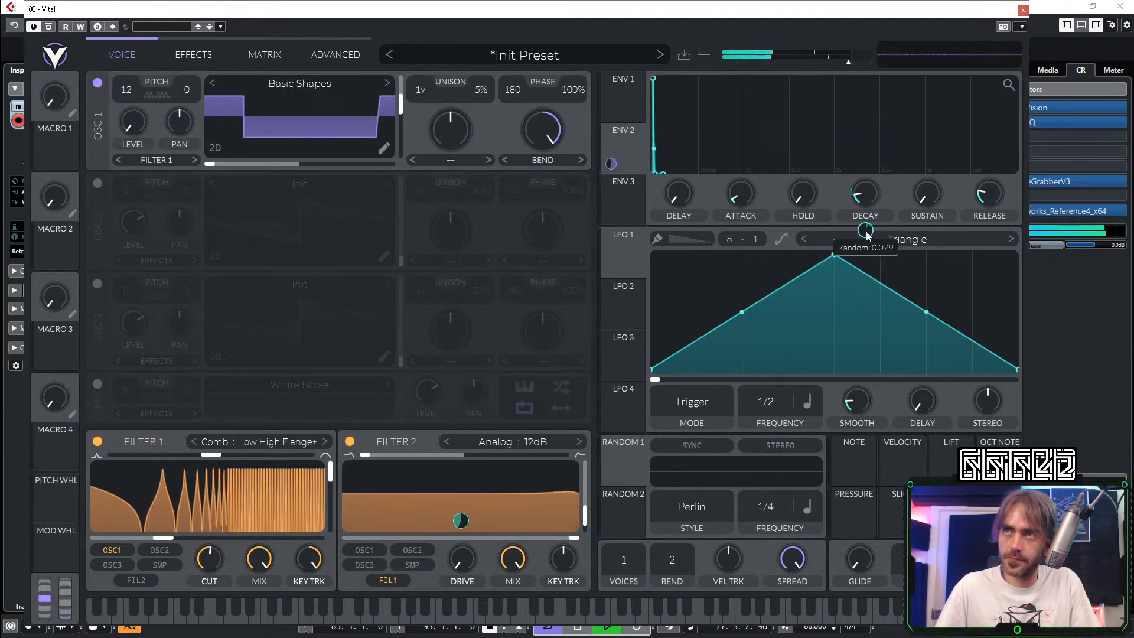
{"action": "left_click_drag", "start_coordinate": [866, 230], "coordinate": [262, 594]}
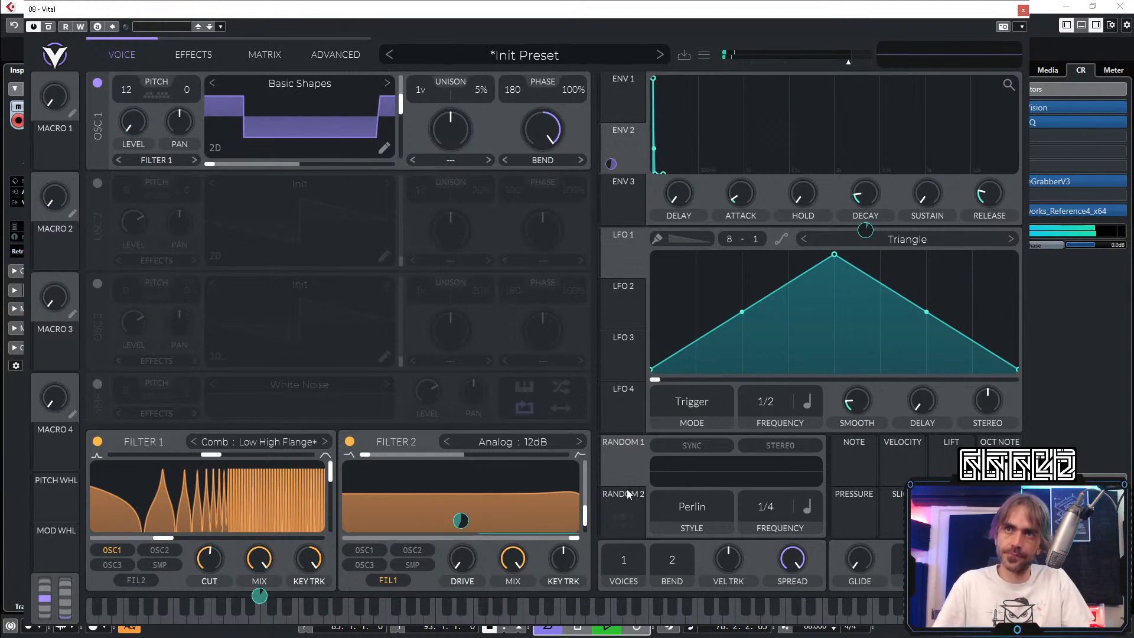
Step: Raise Filter 2's resonance and drive, lower its cutoff slightly and close the synth window
{"action": "left_click_drag", "start_coordinate": [584, 525], "coordinate": [587, 504]}
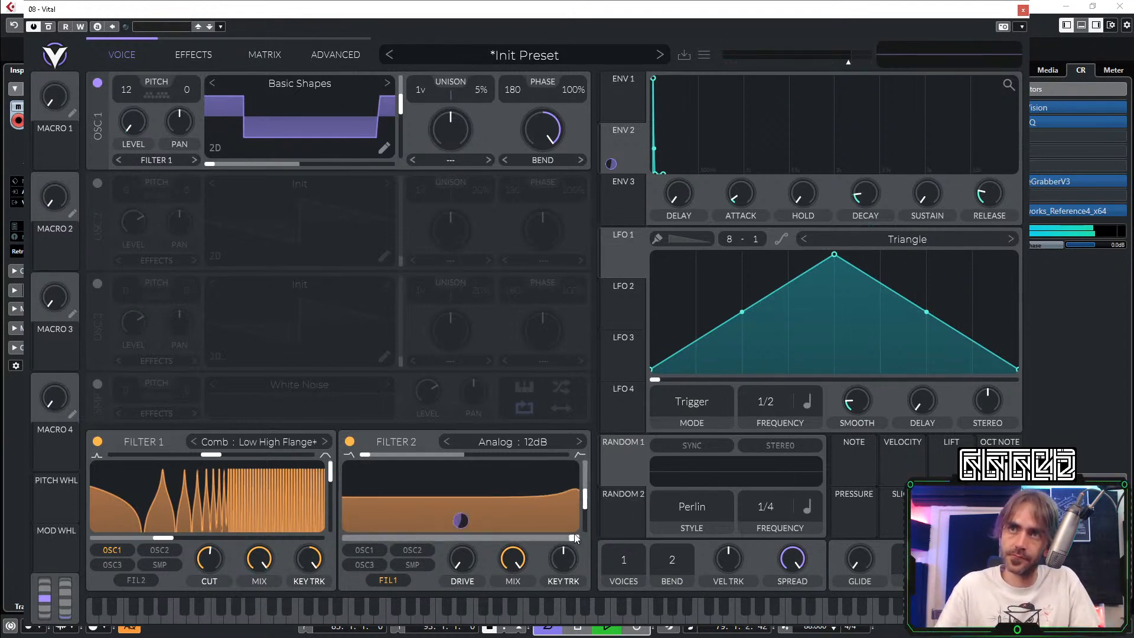
{"action": "left_click_drag", "start_coordinate": [466, 559], "coordinate": [473, 555]}
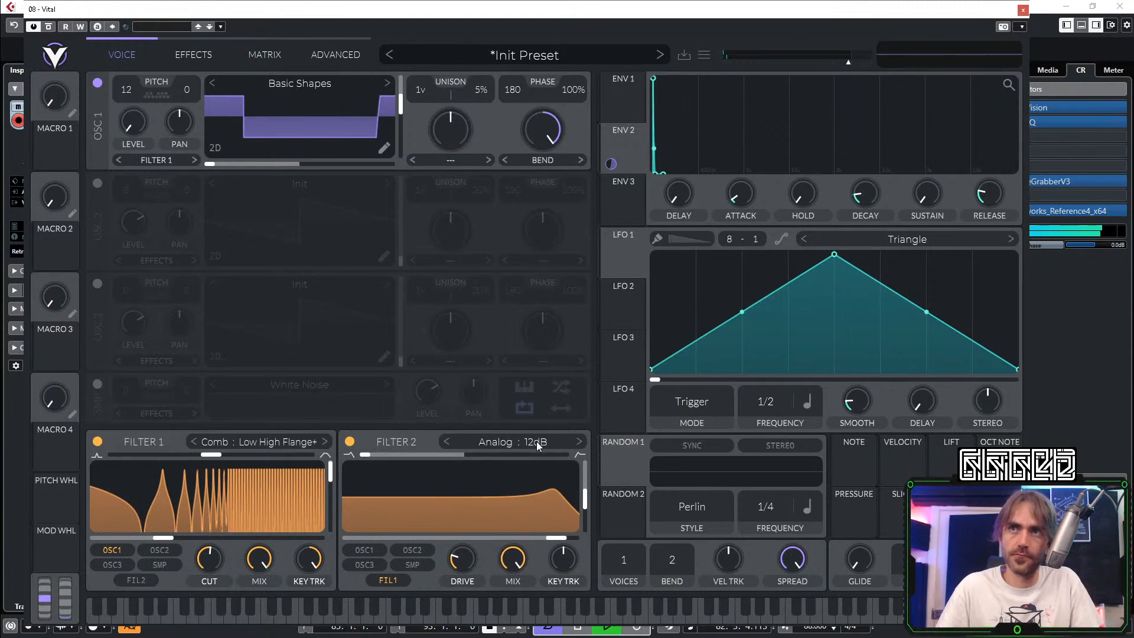
{"action": "left_click", "coordinate": [1023, 11]}
Step: Compare the notes in the Vital 04 parts at bars 85 and 89 during playback
{"action": "scroll", "coordinate": [566, 449], "scroll_direction": "up", "scroll_amount": 10}
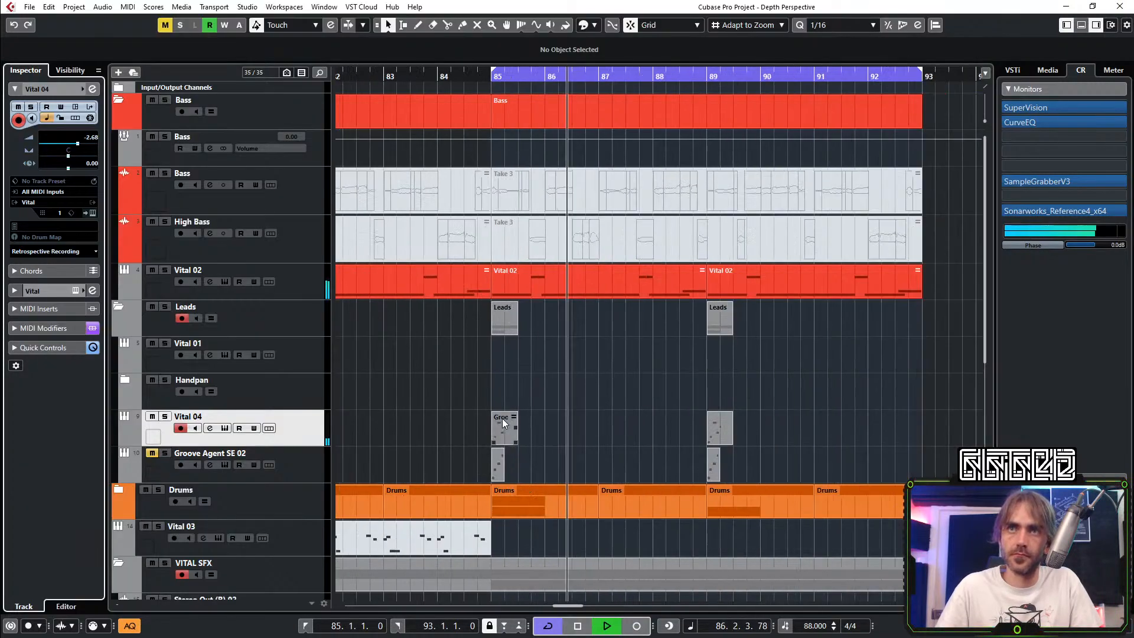
{"action": "scroll", "coordinate": [420, 434], "scroll_direction": "up", "scroll_amount": 2}
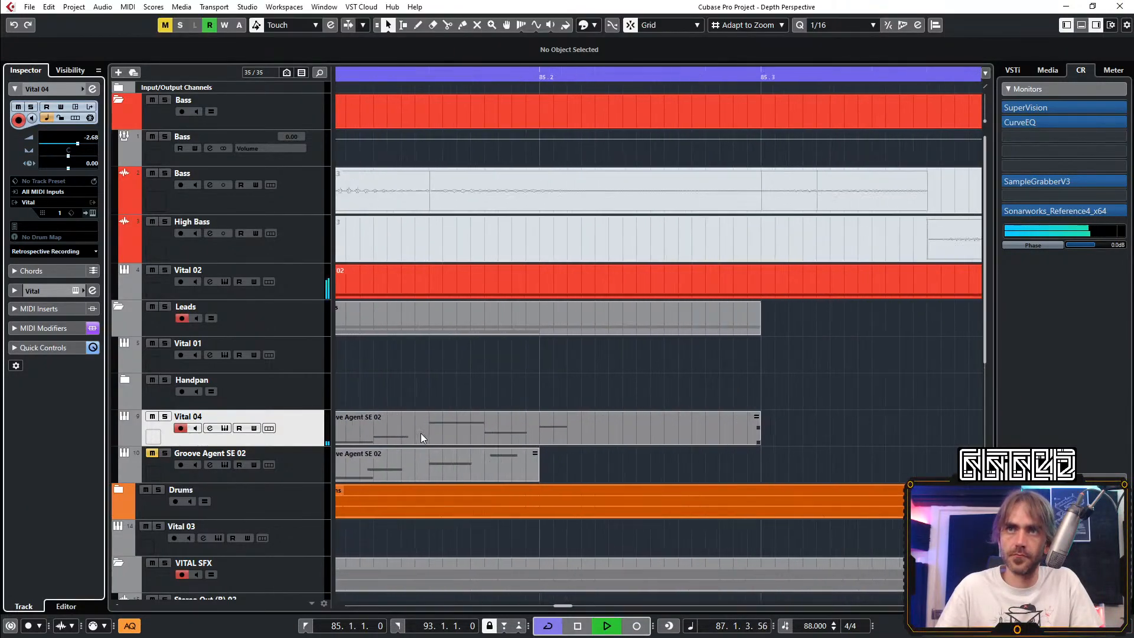
{"action": "scroll", "coordinate": [439, 435], "scroll_direction": "down", "scroll_amount": 8}
{"action": "scroll", "coordinate": [649, 430], "scroll_direction": "up", "scroll_amount": 4}
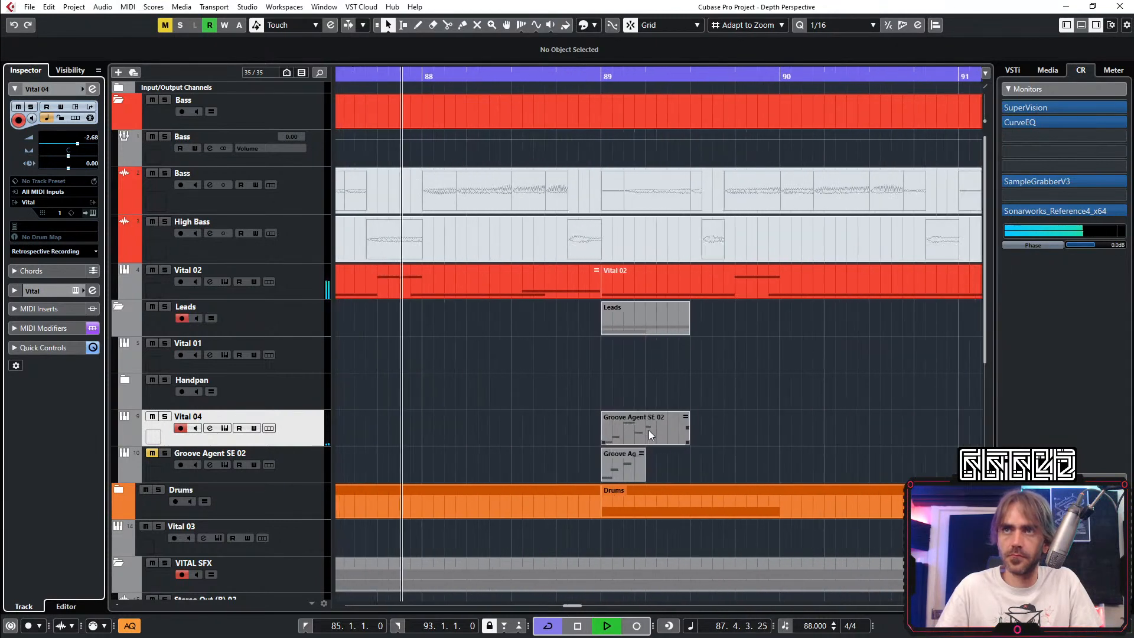
{"action": "scroll", "coordinate": [636, 433], "scroll_direction": "down", "scroll_amount": 8}
{"action": "scroll", "coordinate": [633, 424], "scroll_direction": "down", "scroll_amount": 4}
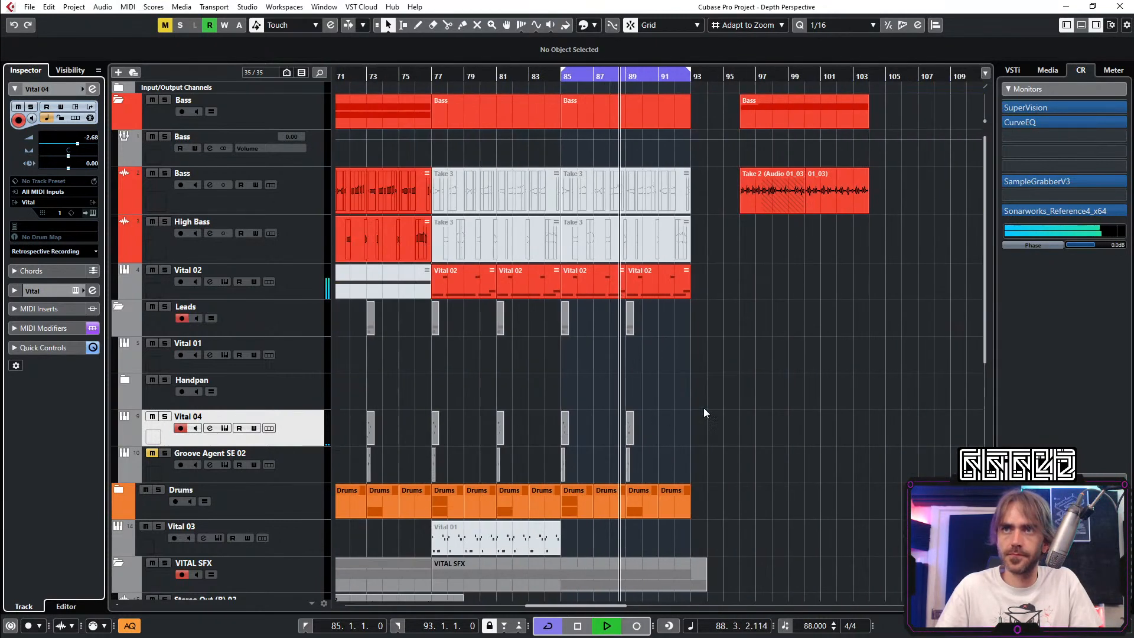
Step: Select the Vital 04 parts at bars 85 and 89, restart playback from bar 85 and clear the selection
{"action": "left_click_drag", "start_coordinate": [554, 394], "coordinate": [572, 430]}
{"action": "key", "text": "space"}
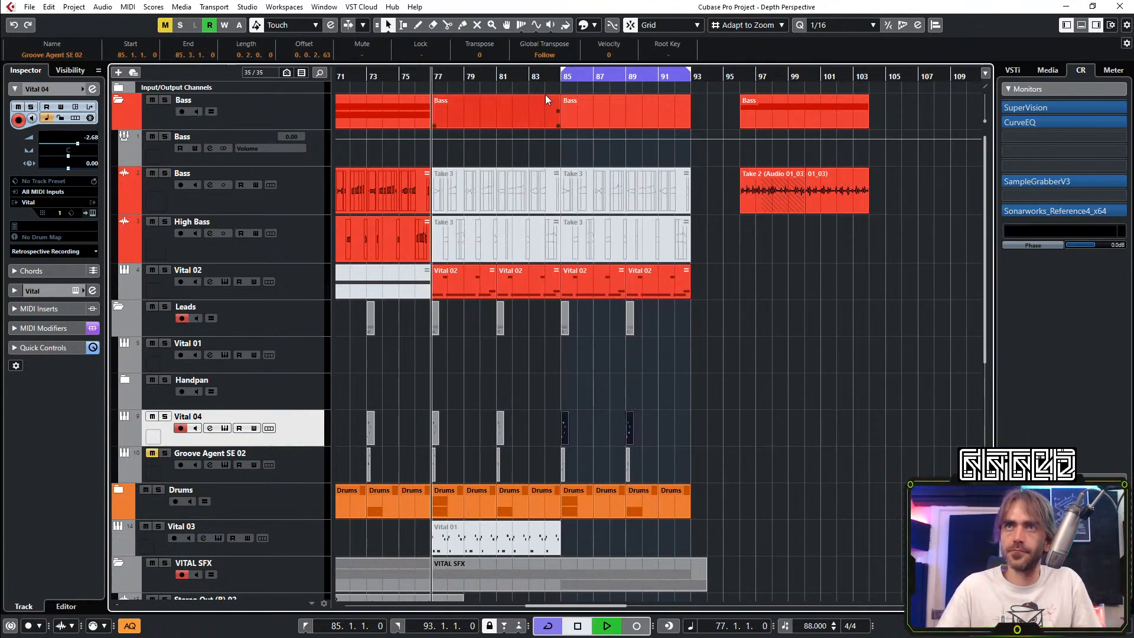
{"action": "left_click", "coordinate": [559, 75]}
{"action": "key", "text": "space"}
{"action": "scroll", "coordinate": [664, 427], "scroll_direction": "up", "scroll_amount": 5}
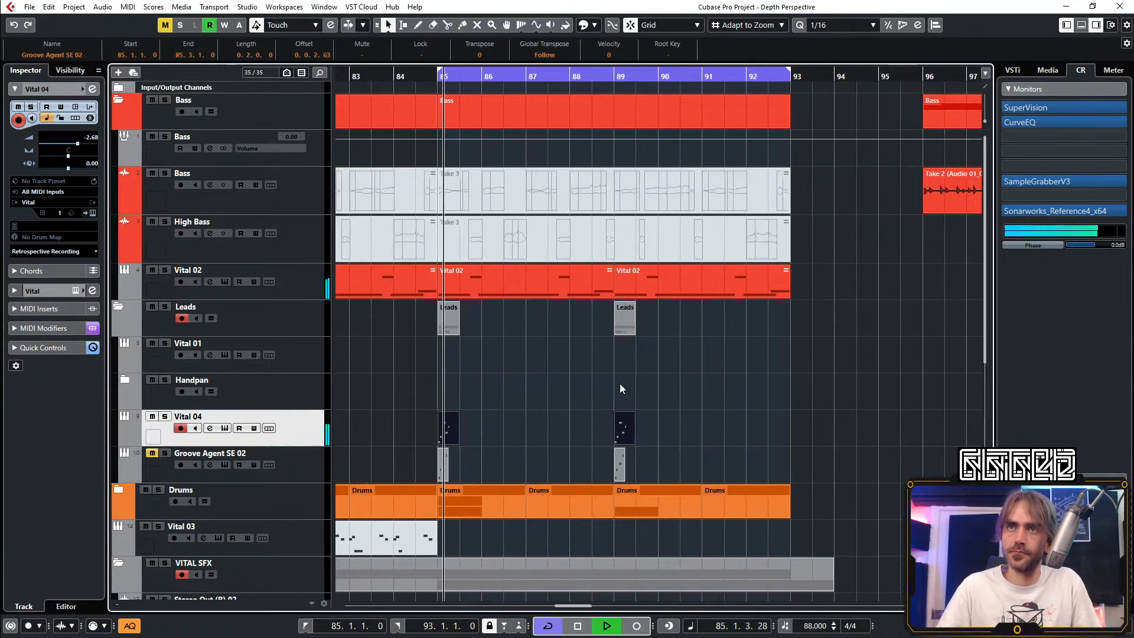
{"action": "left_click", "coordinate": [661, 405]}
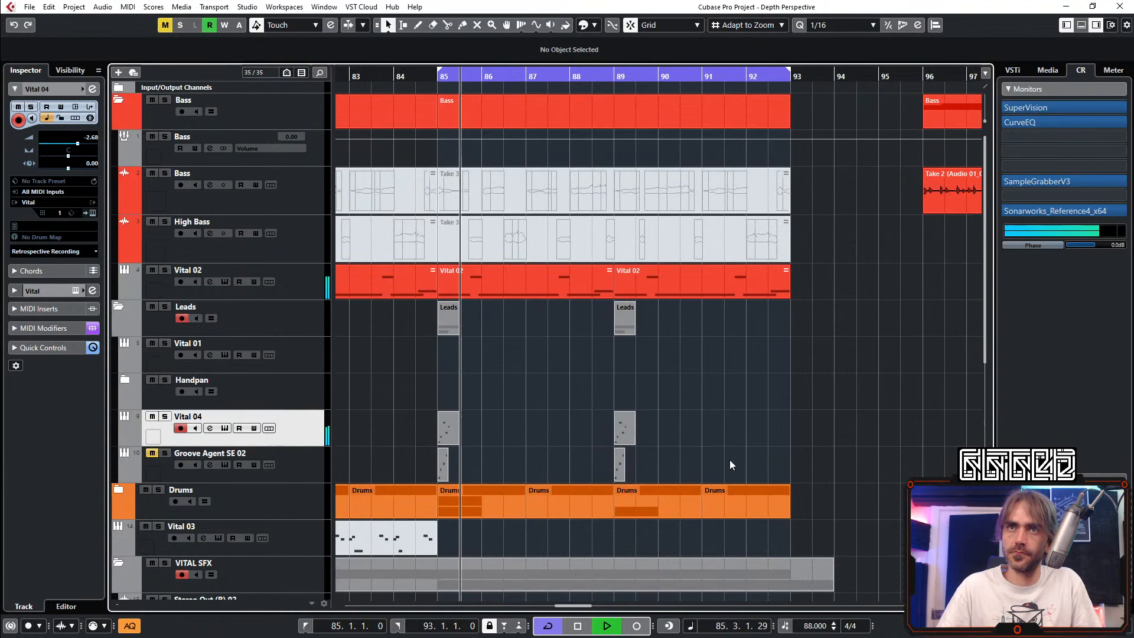
Step: Check the notes of the Vital 04 part at bar 85 in the note editor and close the editor
{"action": "left_click", "coordinate": [444, 429]}
{"action": "double_click", "coordinate": [445, 427]}
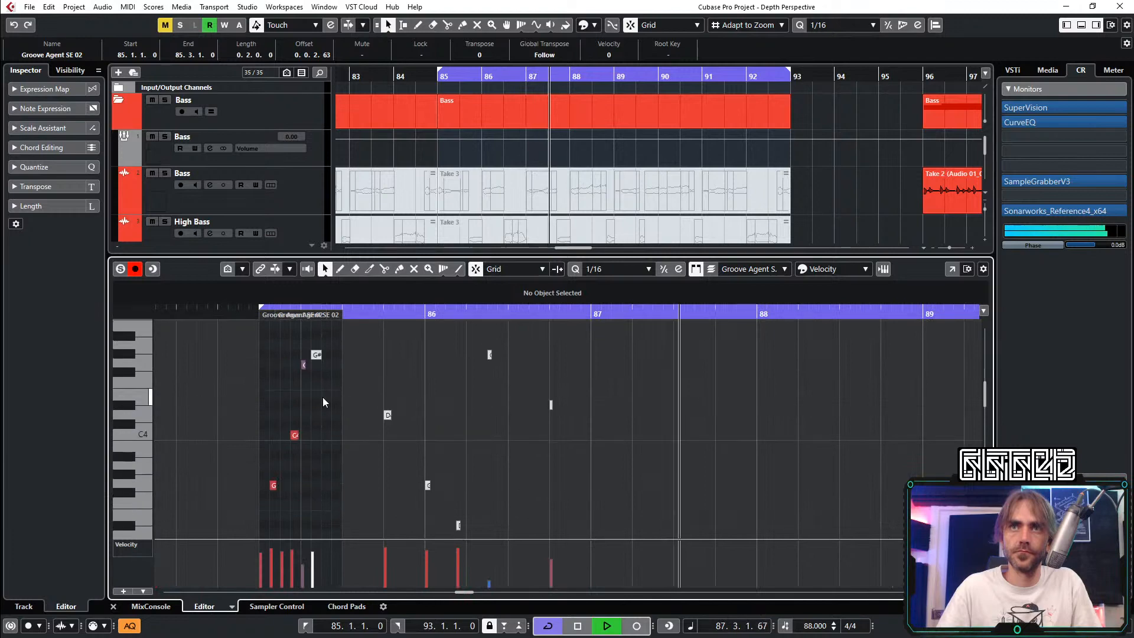
{"action": "key", "text": "ctrl+e"}
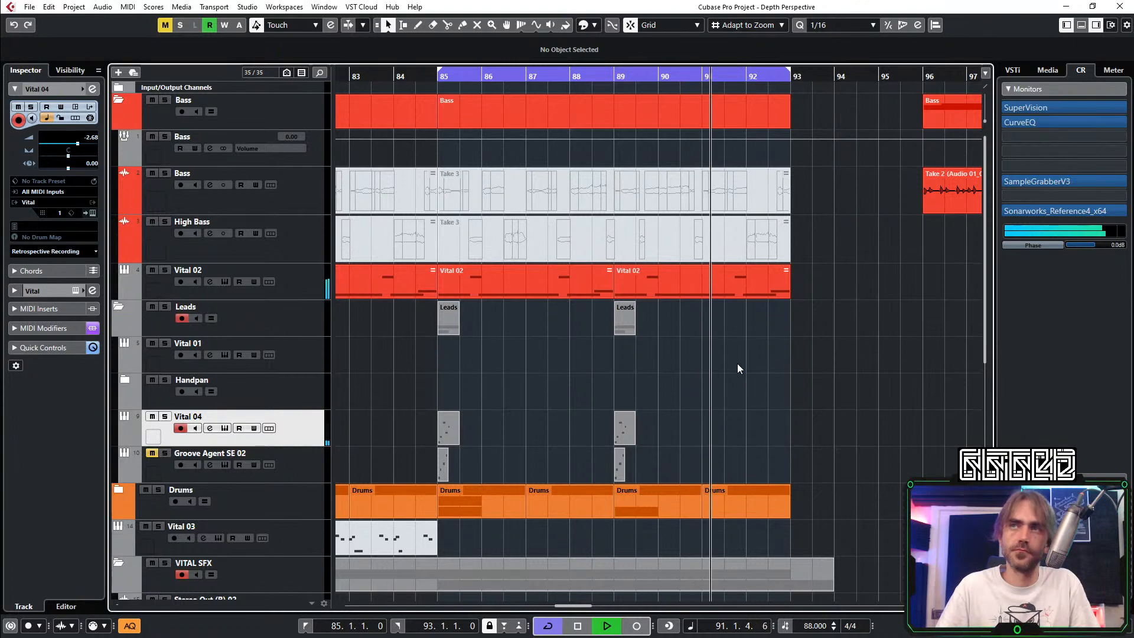
Step: Collapse the Bass, Leads and VITAL SFX folder tracks
{"action": "scroll", "coordinate": [768, 381], "scroll_direction": "down", "scroll_amount": 3}
{"action": "scroll", "coordinate": [745, 379], "scroll_direction": "down", "scroll_amount": 4}
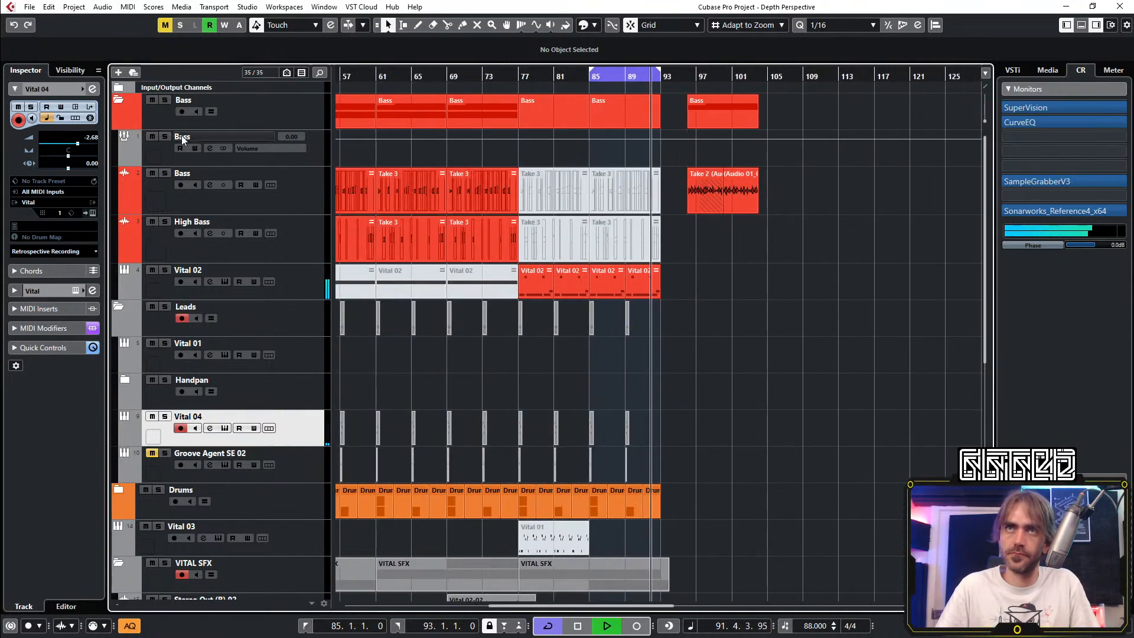
{"action": "left_click", "coordinate": [118, 99]}
{"action": "left_click", "coordinate": [118, 135]}
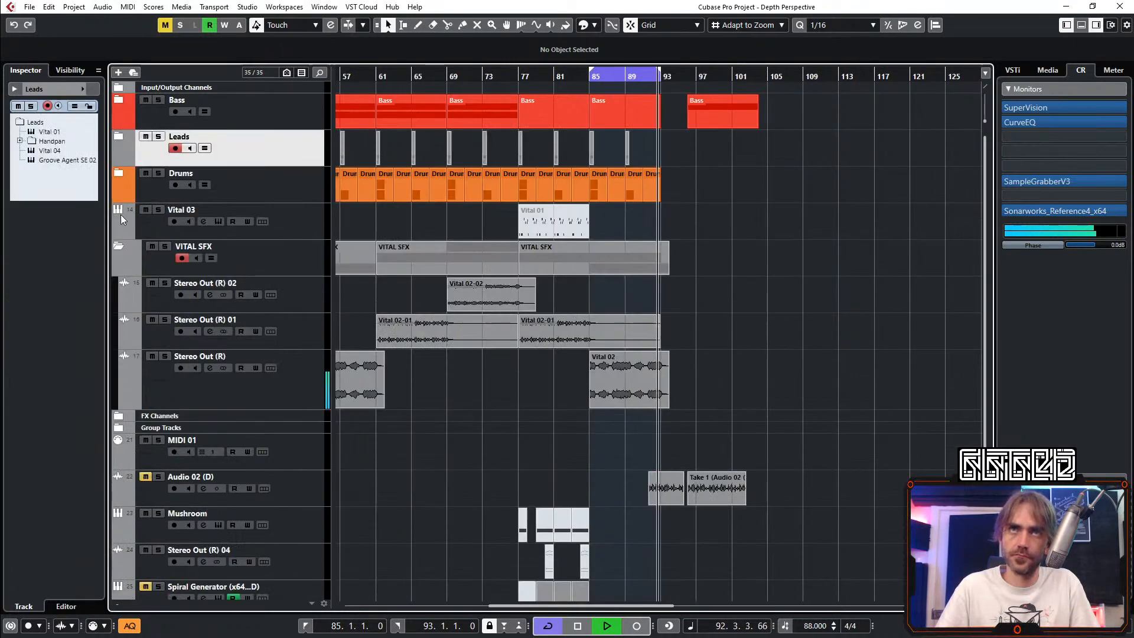
{"action": "left_click", "coordinate": [117, 247]}
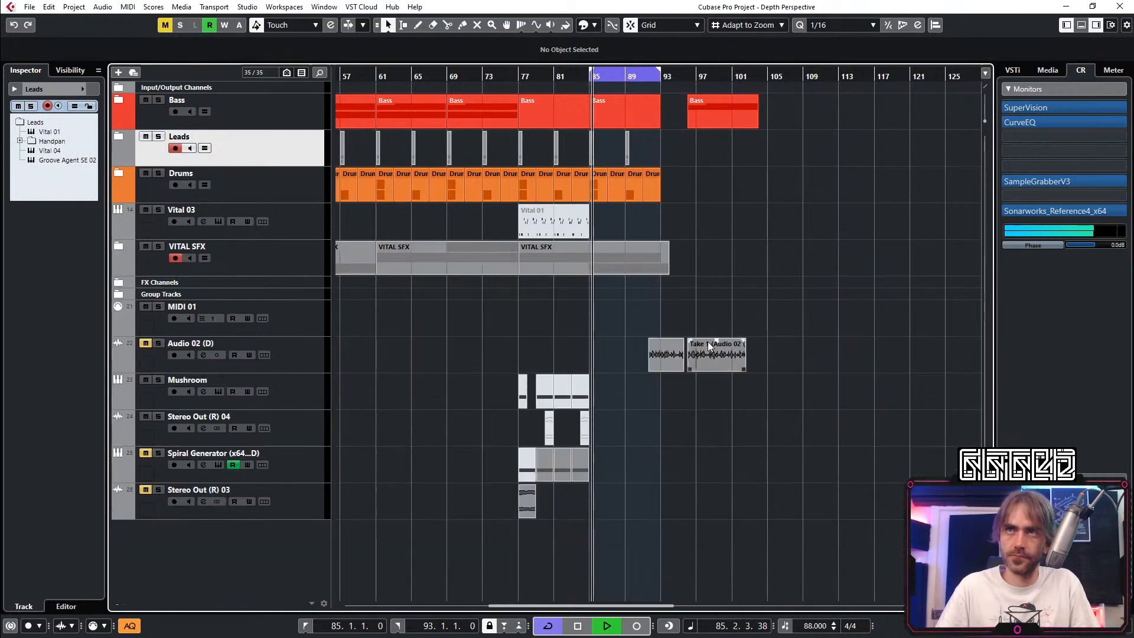
Step: Move the two Audio 02 (D) clips near bars 91 and 96 out to about bar 121 and clear the selection
{"action": "left_click_drag", "start_coordinate": [668, 292], "coordinate": [784, 360]}
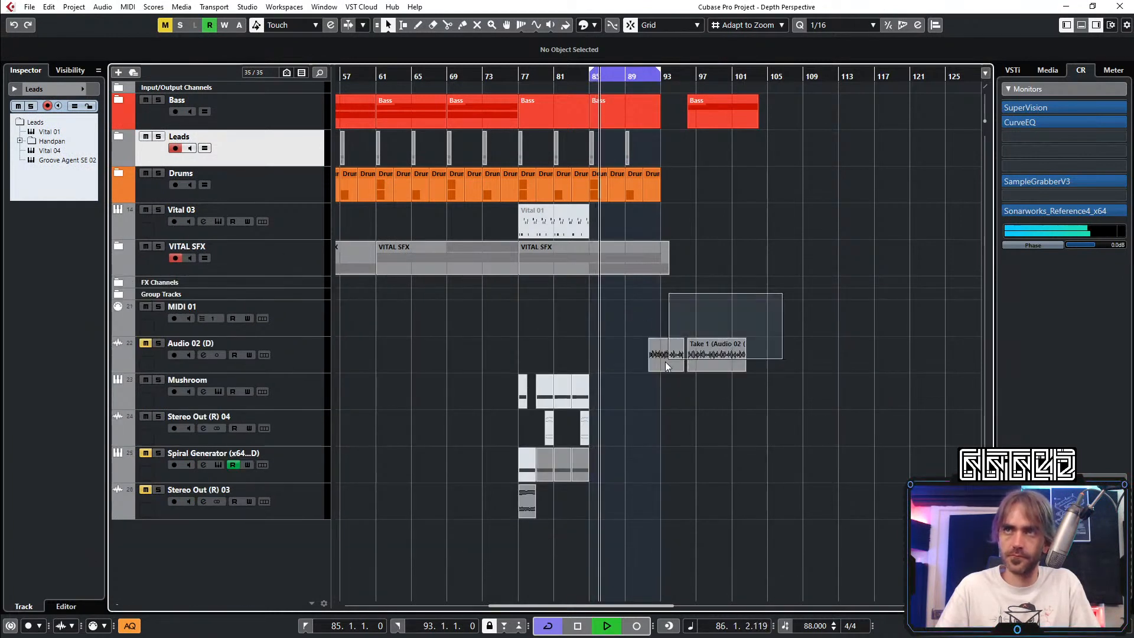
{"action": "left_click_drag", "start_coordinate": [660, 354], "coordinate": [929, 354]}
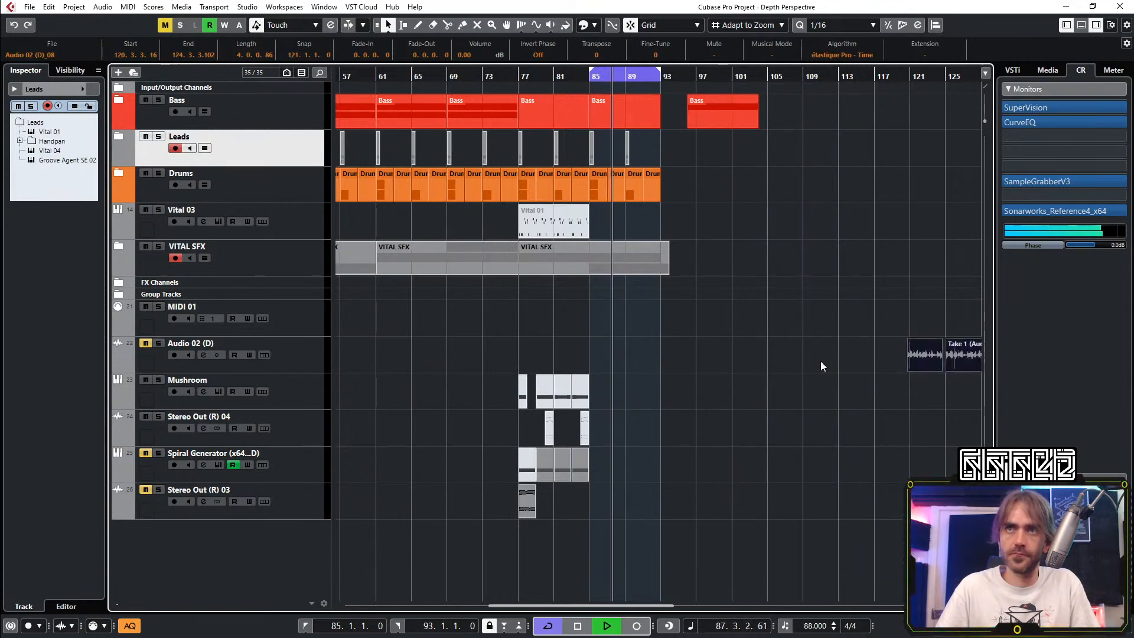
{"action": "left_click", "coordinate": [821, 361]}
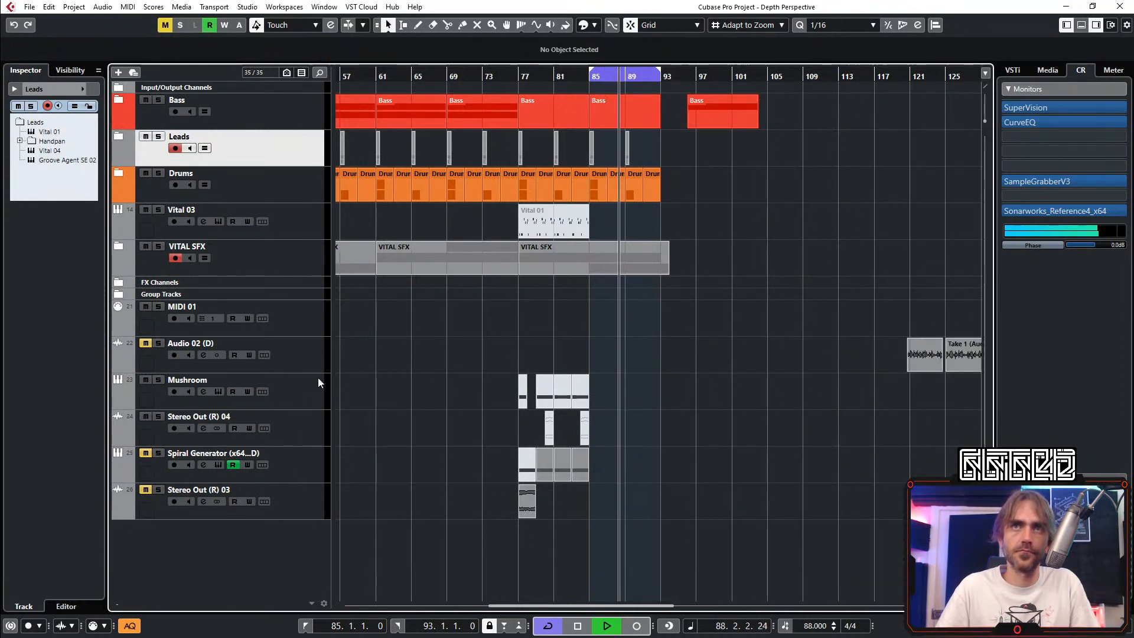
Step: Add a folder track named Trash
{"action": "right_click", "coordinate": [284, 556]}
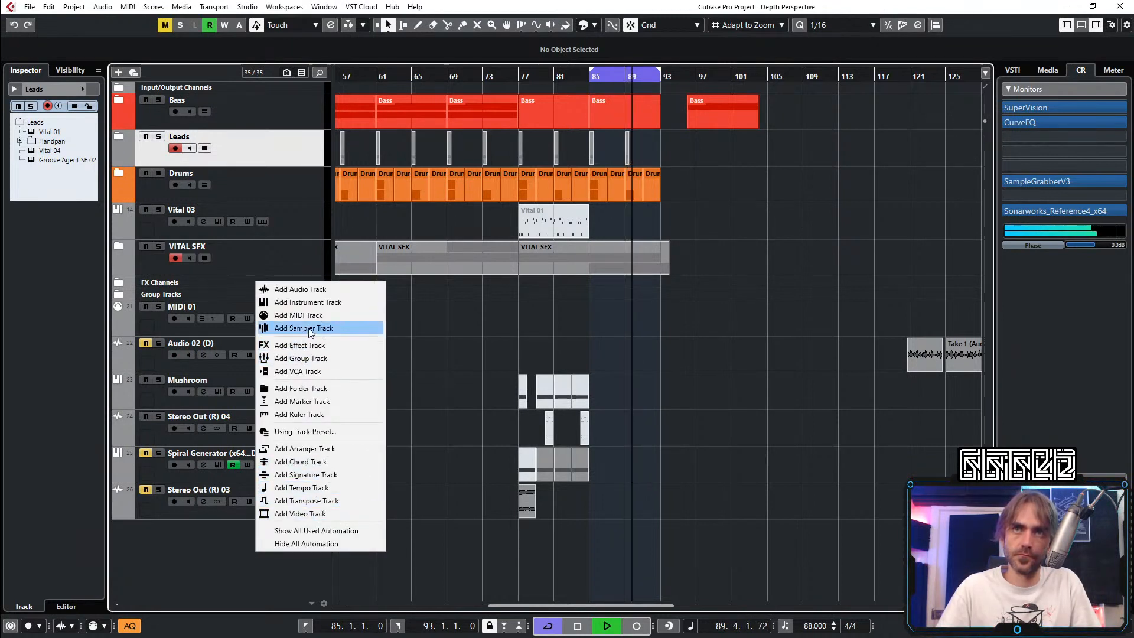
{"action": "left_click", "coordinate": [302, 389]}
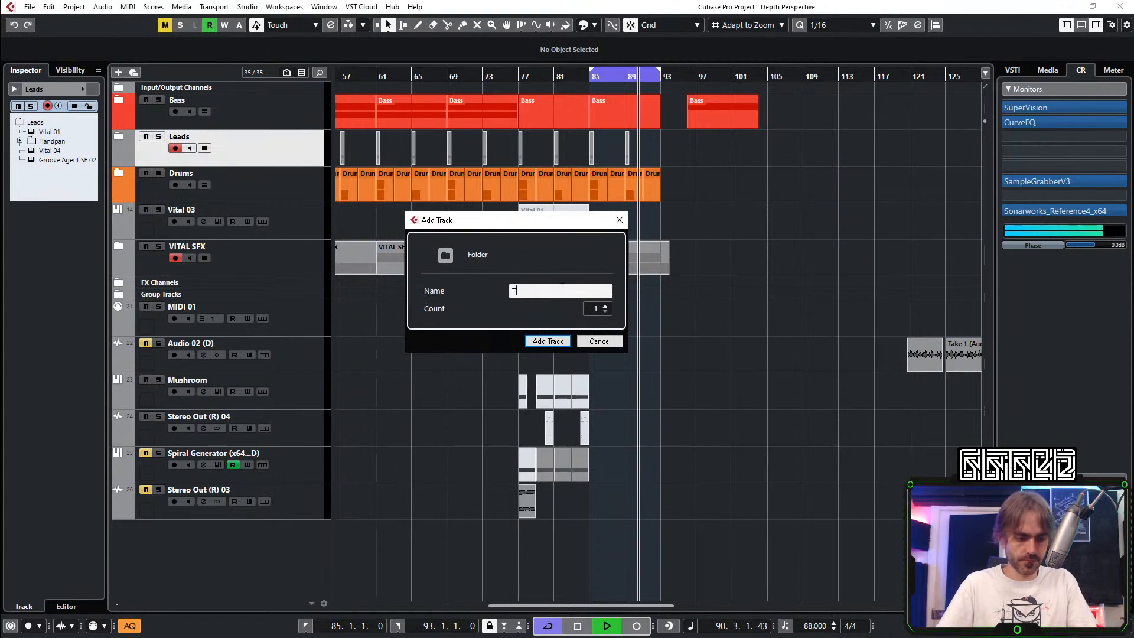
{"action": "type", "text": "Trash"}
{"action": "key", "text": "Return"}
Step: Move MIDI 01, Audio 02 (D), Mushroom, Stereo Out (R) 04, Spiral Generator and Stereo Out (R) 03 into the Trash folder and collapse it
{"action": "left_click_drag", "start_coordinate": [364, 248], "coordinate": [294, 347]}
{"action": "key", "text": "g"}
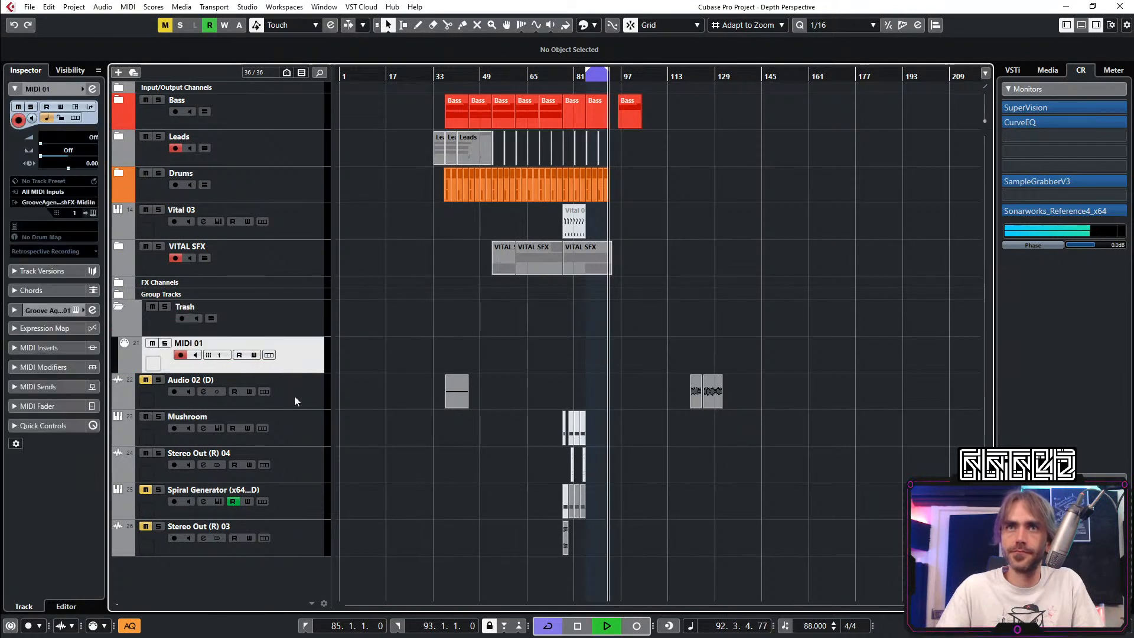
{"action": "left_click_drag", "start_coordinate": [296, 393], "coordinate": [299, 333]}
{"action": "left_click_drag", "start_coordinate": [303, 422], "coordinate": [282, 354]}
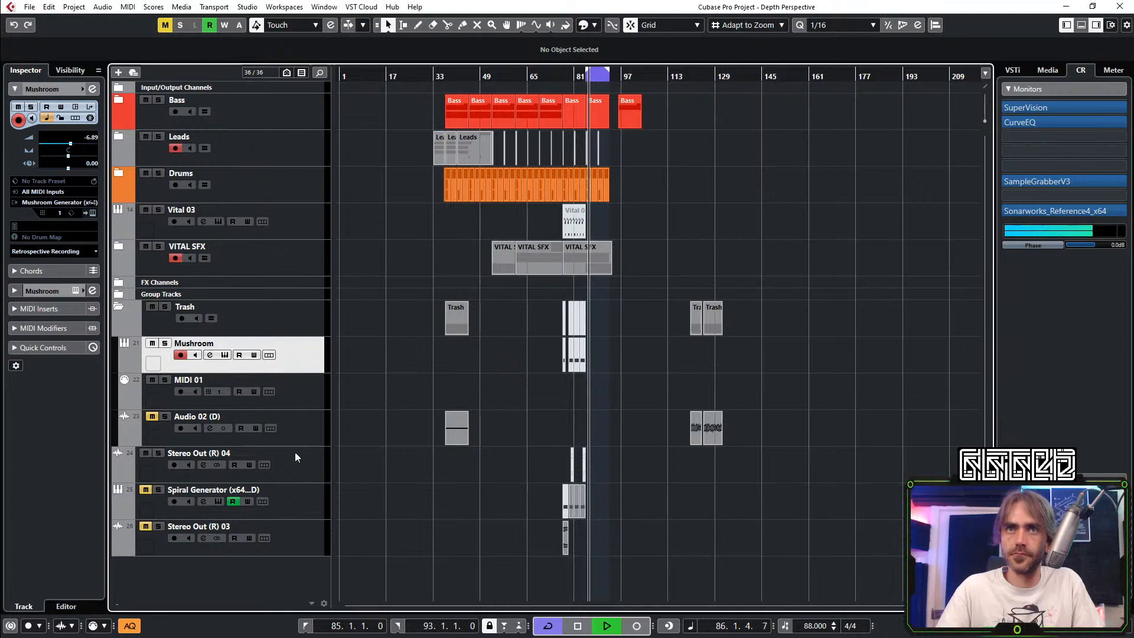
{"action": "left_click_drag", "start_coordinate": [295, 458], "coordinate": [296, 350]}
{"action": "left_click_drag", "start_coordinate": [278, 490], "coordinate": [292, 319]}
{"action": "left_click", "coordinate": [119, 314]}
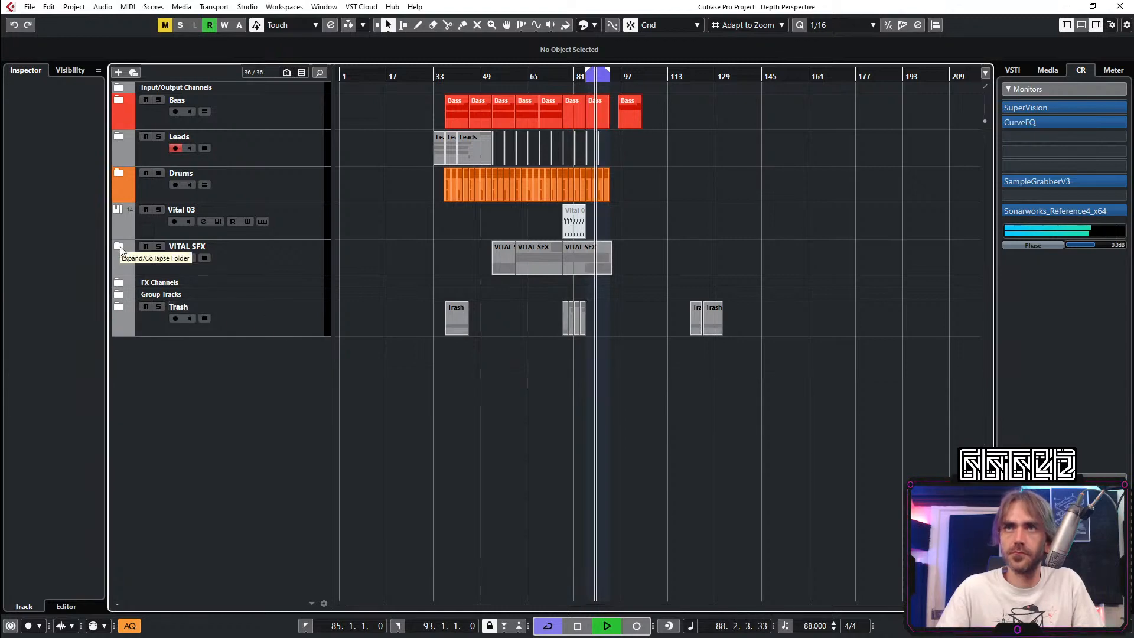
Step: Reopen the Trash folder and move the Stereo Out (R) 04 clip just before bar 85 to bar 92
{"action": "left_click", "coordinate": [119, 308]}
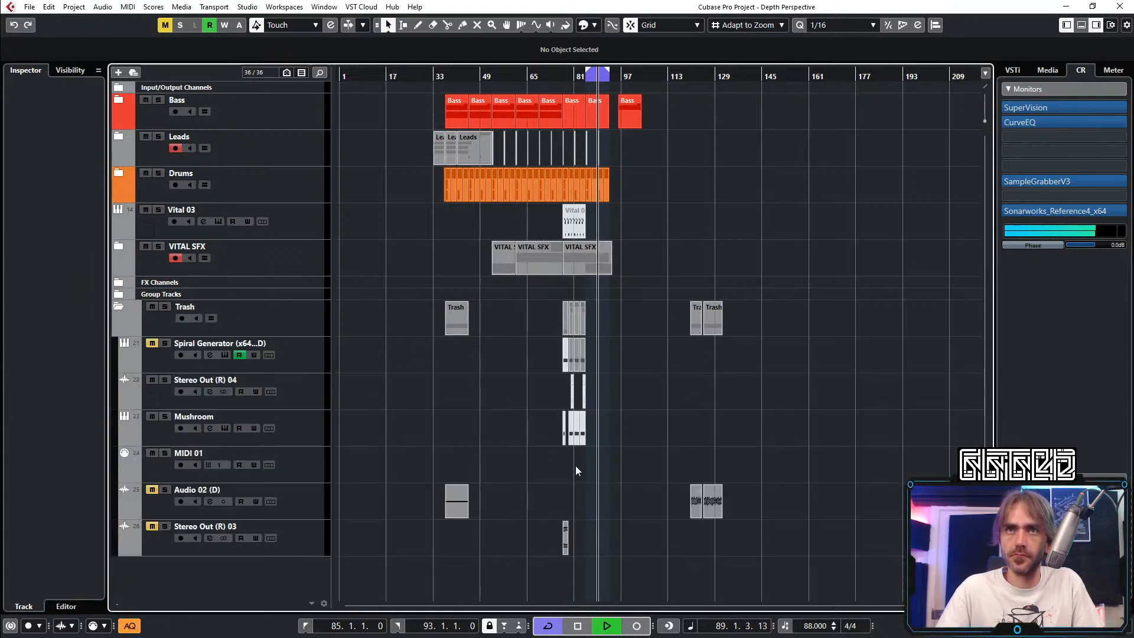
{"action": "scroll", "coordinate": [591, 437], "scroll_direction": "up", "scroll_amount": 5}
{"action": "scroll", "coordinate": [573, 406], "scroll_direction": "down", "scroll_amount": 1}
{"action": "left_click", "coordinate": [452, 394]}
{"action": "left_click_drag", "start_coordinate": [452, 395], "coordinate": [611, 393]}
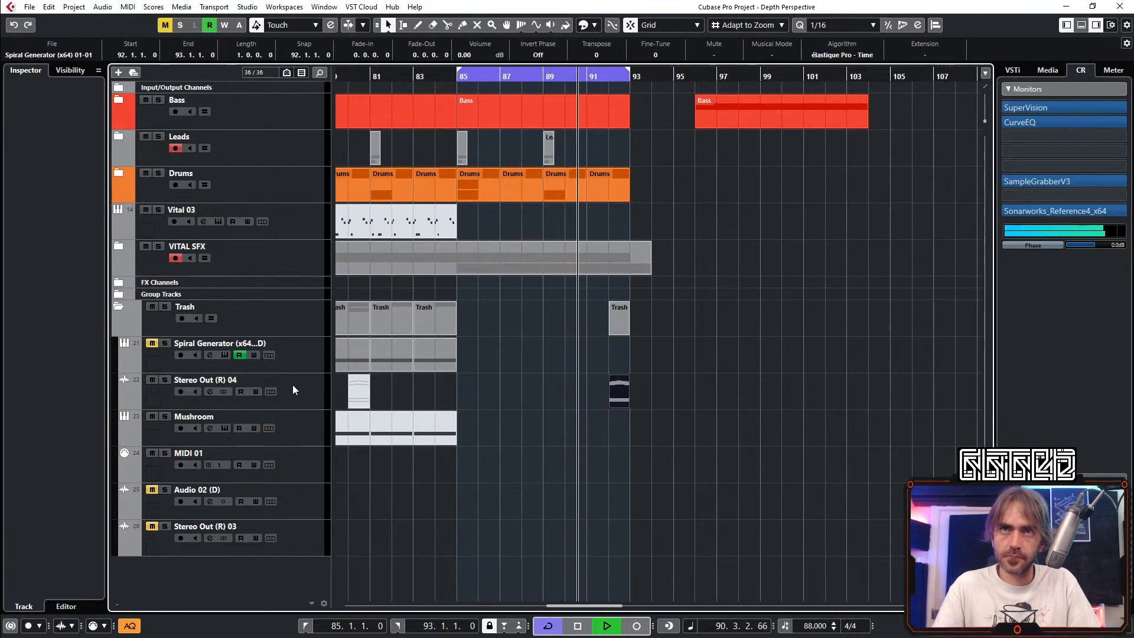
Step: Take the Stereo Out (R) 04 track out of Trash, place it below VITAL SFX and collapse the Trash and Group Tracks folders
{"action": "left_click_drag", "start_coordinate": [292, 385], "coordinate": [265, 295]}
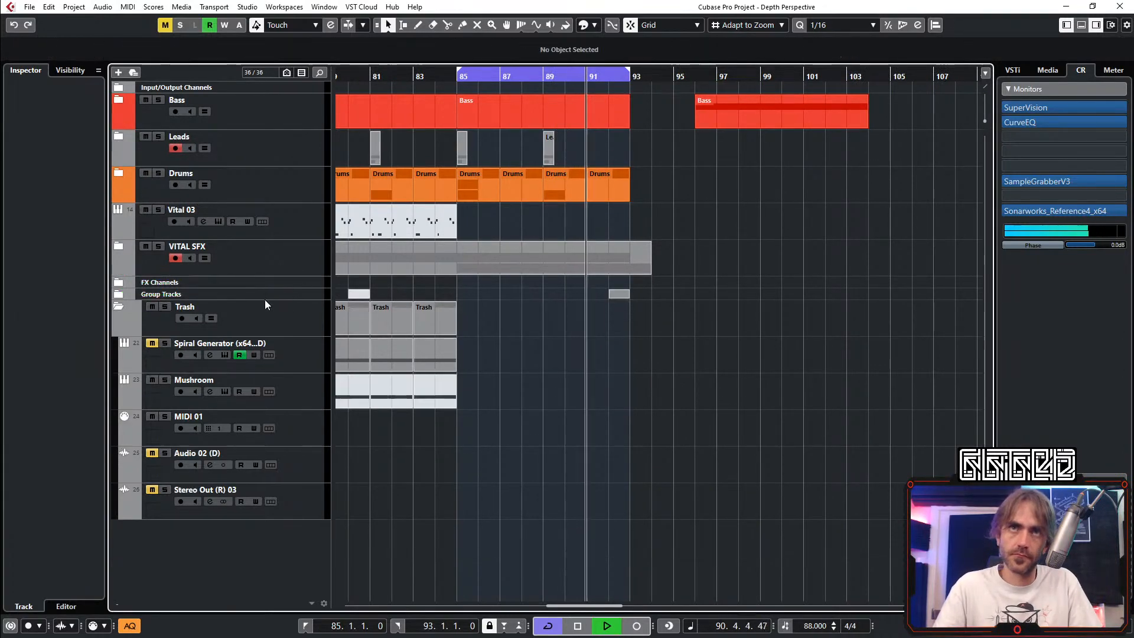
{"action": "left_click", "coordinate": [117, 294]}
{"action": "left_click_drag", "start_coordinate": [296, 399], "coordinate": [311, 281]}
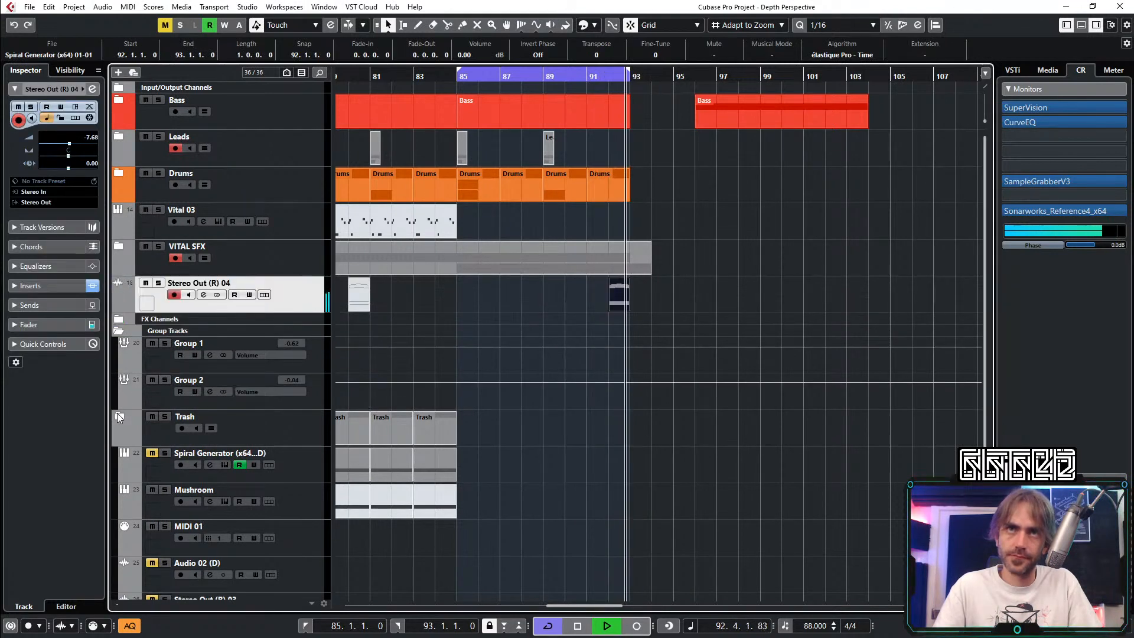
{"action": "left_click", "coordinate": [118, 415]}
{"action": "left_click", "coordinate": [119, 330]}
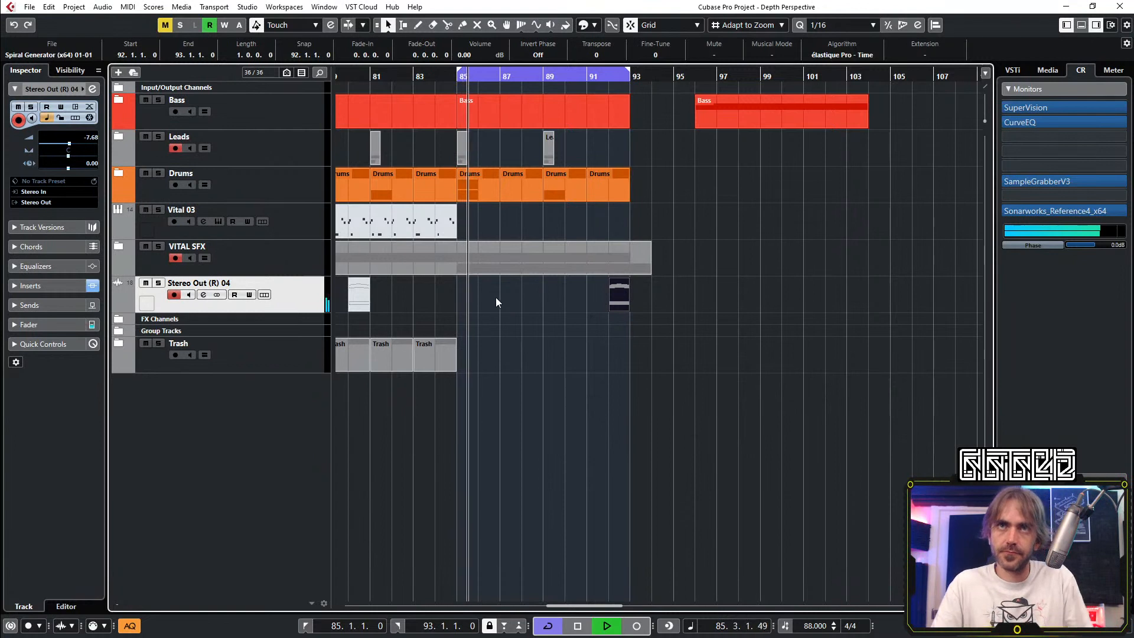
Step: Give the Stereo Out (R) 04 clip at bar 92 a fade-in of 0.2.1.70 and remove the track's clip at bar 80
{"action": "scroll", "coordinate": [567, 290], "scroll_direction": "left", "scroll_amount": 3}
{"action": "scroll", "coordinate": [709, 290], "scroll_direction": "right", "scroll_amount": 3}
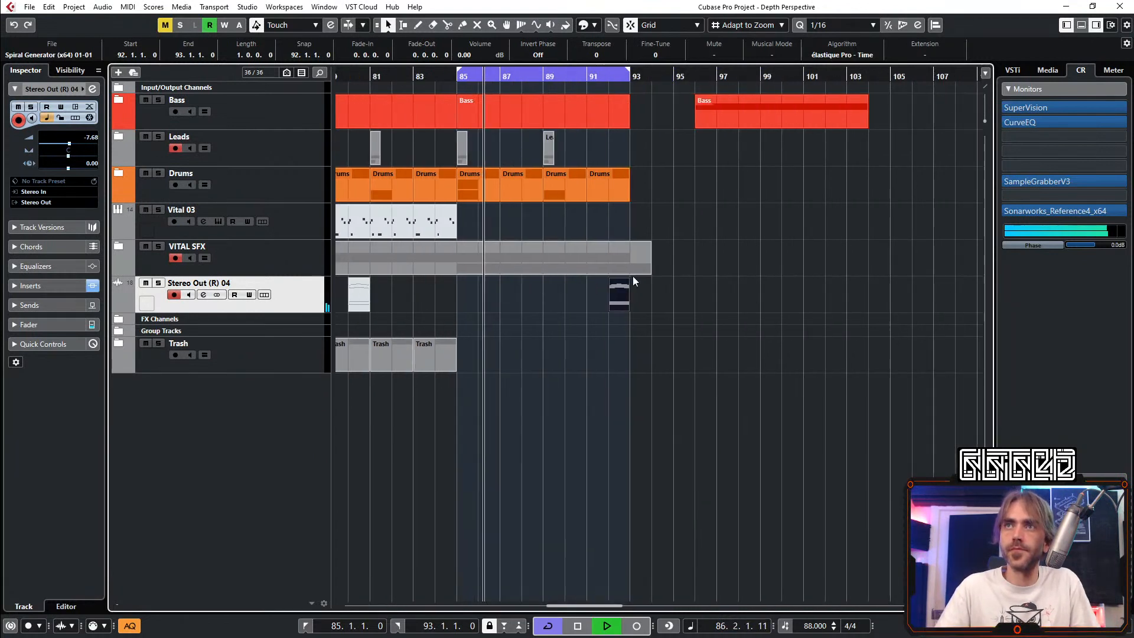
{"action": "left_click_drag", "start_coordinate": [613, 285], "coordinate": [627, 301]}
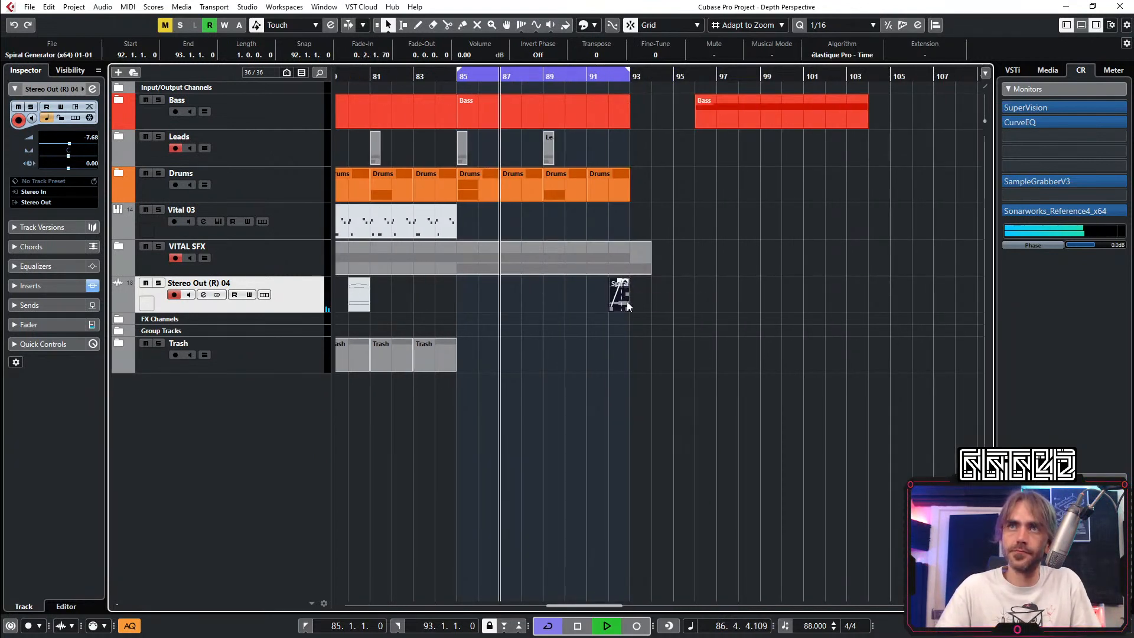
{"action": "scroll", "coordinate": [630, 304], "scroll_direction": "up", "scroll_amount": 3}
{"action": "left_click", "coordinate": [640, 293]}
{"action": "scroll", "coordinate": [640, 293], "scroll_direction": "down", "scroll_amount": 6}
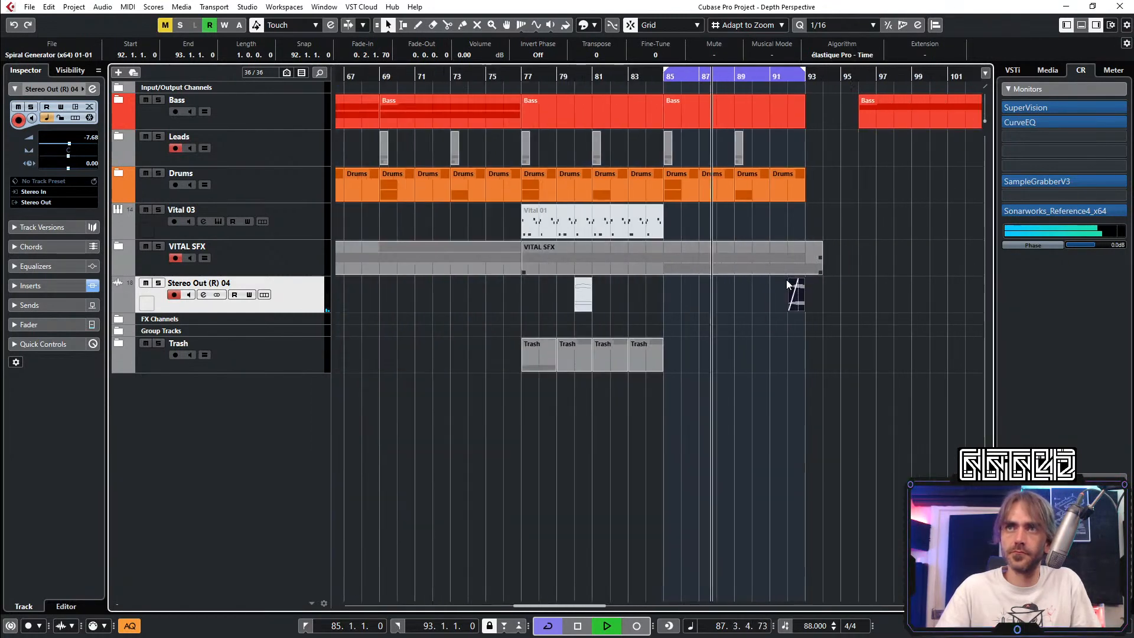
{"action": "left_click", "coordinate": [795, 296]}
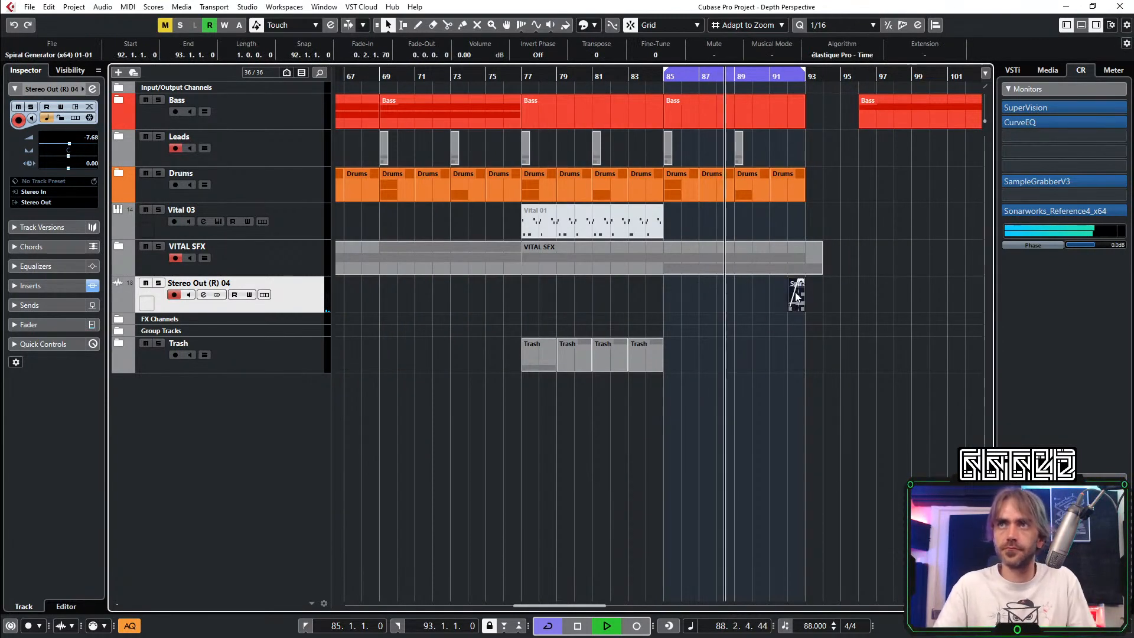
Step: Expand the Drums folder and shorten the last Groove Agent SE 01 part so it ends at about bar 92
{"action": "scroll", "coordinate": [807, 299], "scroll_direction": "right", "scroll_amount": 5}
{"action": "scroll", "coordinate": [436, 191], "scroll_direction": "up", "scroll_amount": 2}
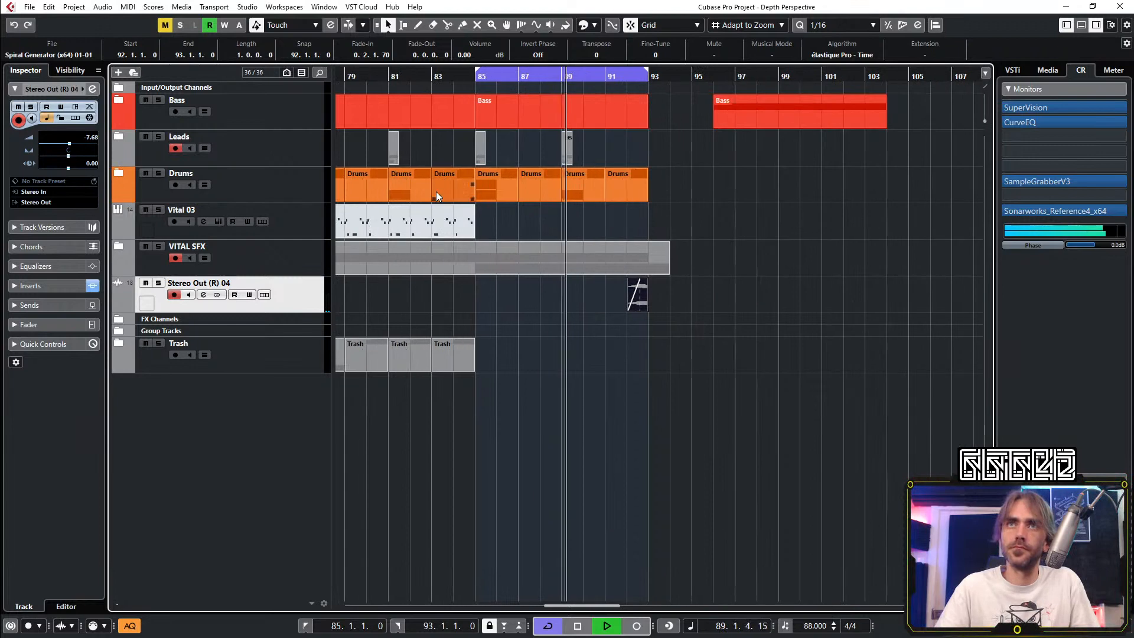
{"action": "scroll", "coordinate": [436, 191], "scroll_direction": "up", "scroll_amount": 1}
{"action": "scroll", "coordinate": [594, 207], "scroll_direction": "up", "scroll_amount": 2}
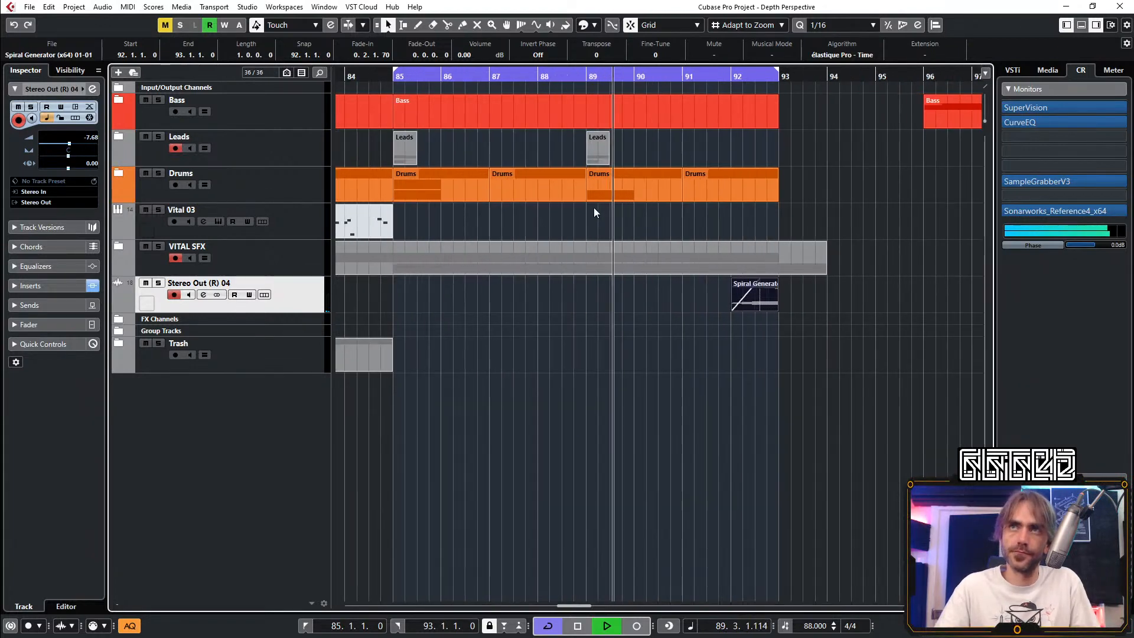
{"action": "left_click", "coordinate": [118, 174]}
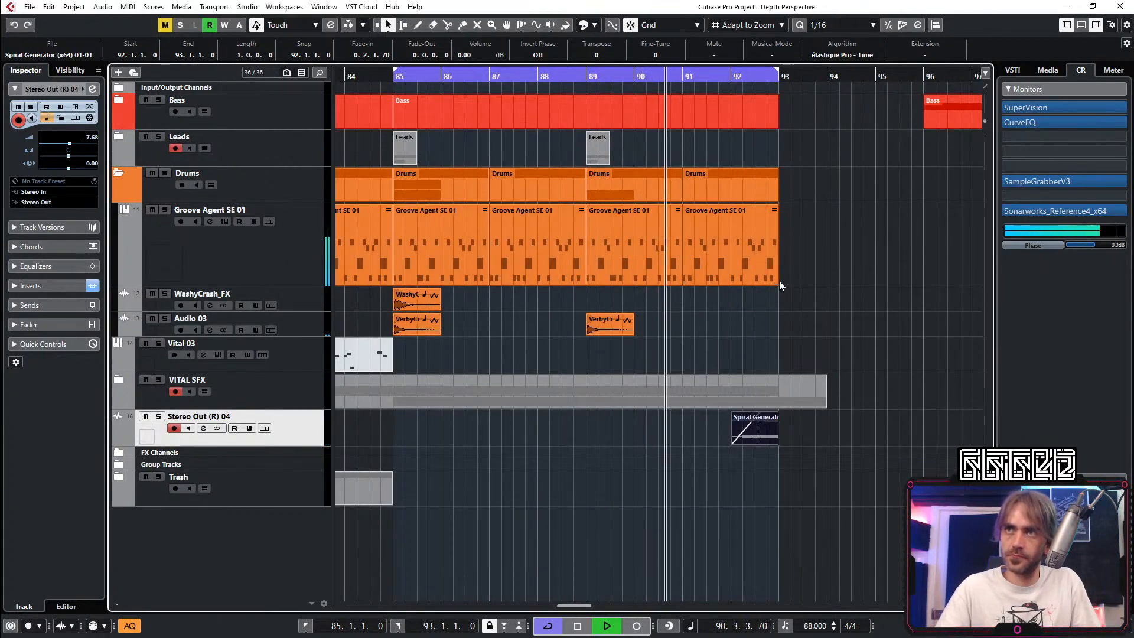
{"action": "left_click_drag", "start_coordinate": [779, 283], "coordinate": [732, 293]}
{"action": "left_click", "coordinate": [764, 312]}
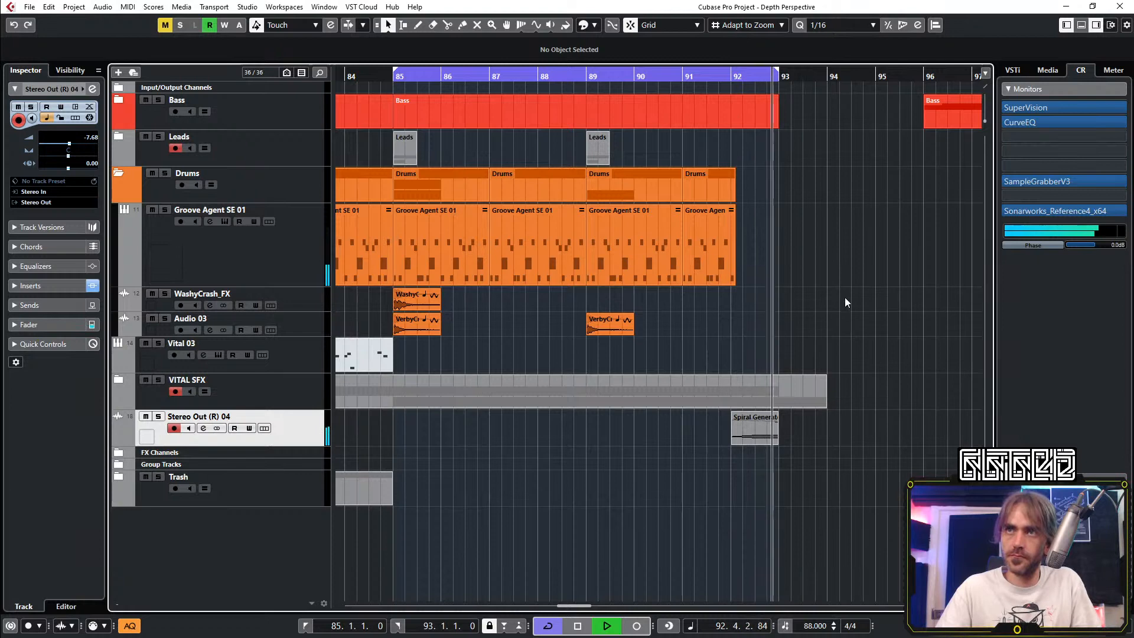
Step: Copy the short Groove Agent SE 01 pickup from the start of the drums to the end of bar 92
{"action": "scroll", "coordinate": [856, 282], "scroll_direction": "down", "scroll_amount": 4}
{"action": "scroll", "coordinate": [852, 283], "scroll_direction": "down", "scroll_amount": 3}
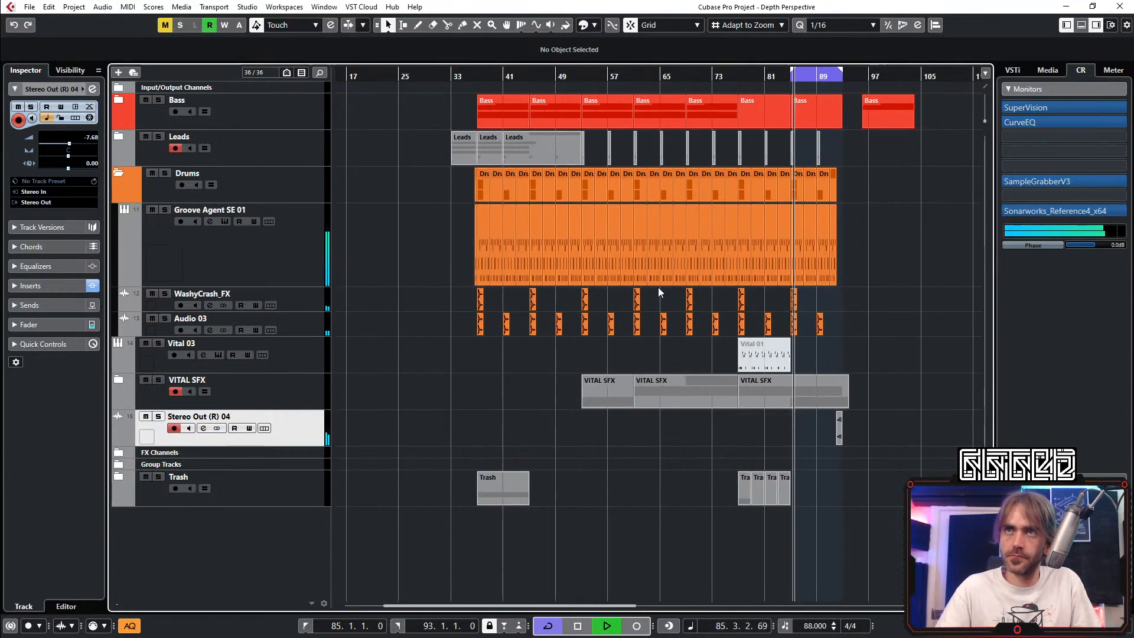
{"action": "scroll", "coordinate": [470, 208], "scroll_direction": "up", "scroll_amount": 4}
{"action": "scroll", "coordinate": [470, 240], "scroll_direction": "right", "scroll_amount": 10}
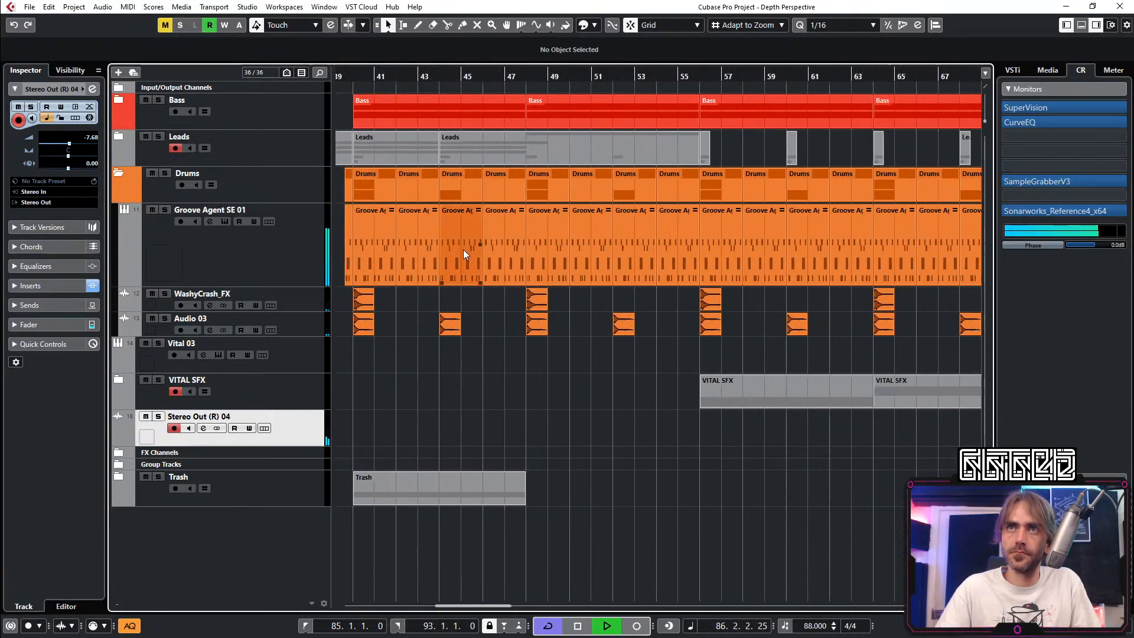
{"action": "left_click_drag", "start_coordinate": [512, 269], "coordinate": [629, 256]}
{"action": "scroll", "coordinate": [641, 307], "scroll_direction": "up", "scroll_amount": 5}
{"action": "left_click_drag", "start_coordinate": [462, 282], "coordinate": [673, 318]}
{"action": "left_click", "coordinate": [671, 310]}
{"action": "scroll", "coordinate": [670, 302], "scroll_direction": "down", "scroll_amount": 4}
{"action": "scroll", "coordinate": [670, 303], "scroll_direction": "down", "scroll_amount": 2}
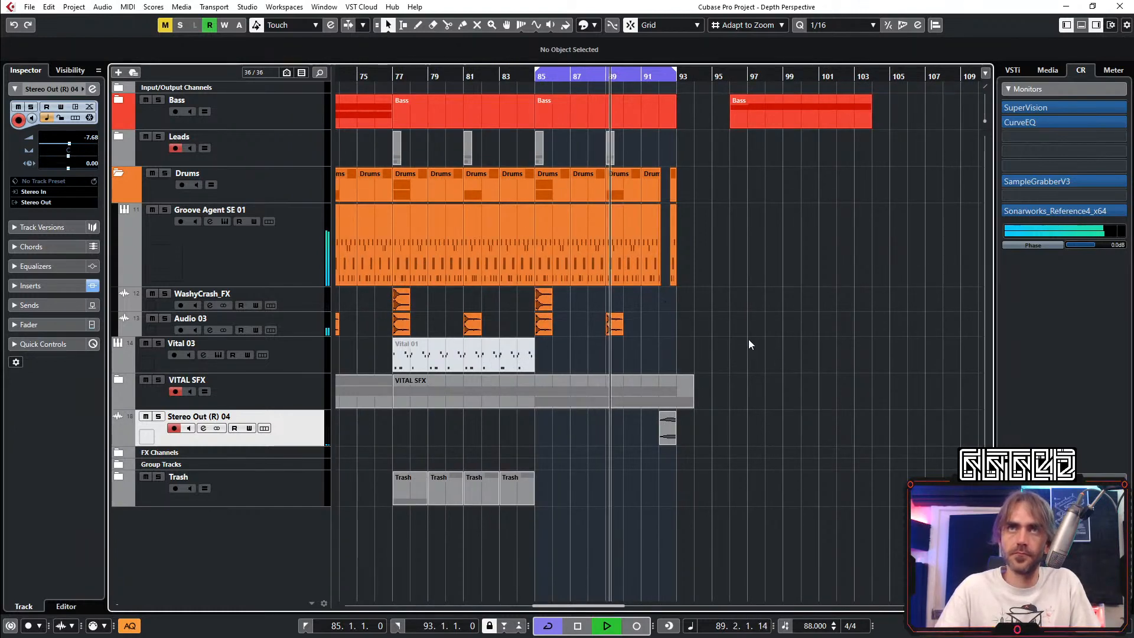
Step: Collapse the Drums folder, expand Leads and open the channel settings of the Vital 04 track
{"action": "left_click", "coordinate": [118, 175]}
{"action": "left_click", "coordinate": [116, 137]}
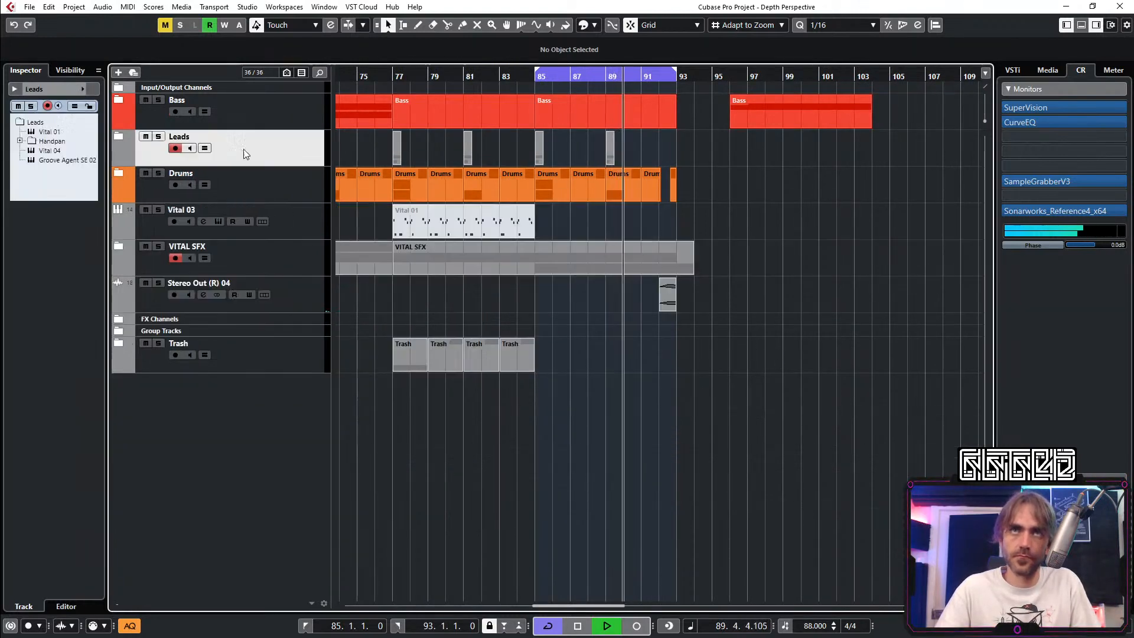
{"action": "left_click", "coordinate": [116, 137]}
{"action": "left_click", "coordinate": [307, 258]}
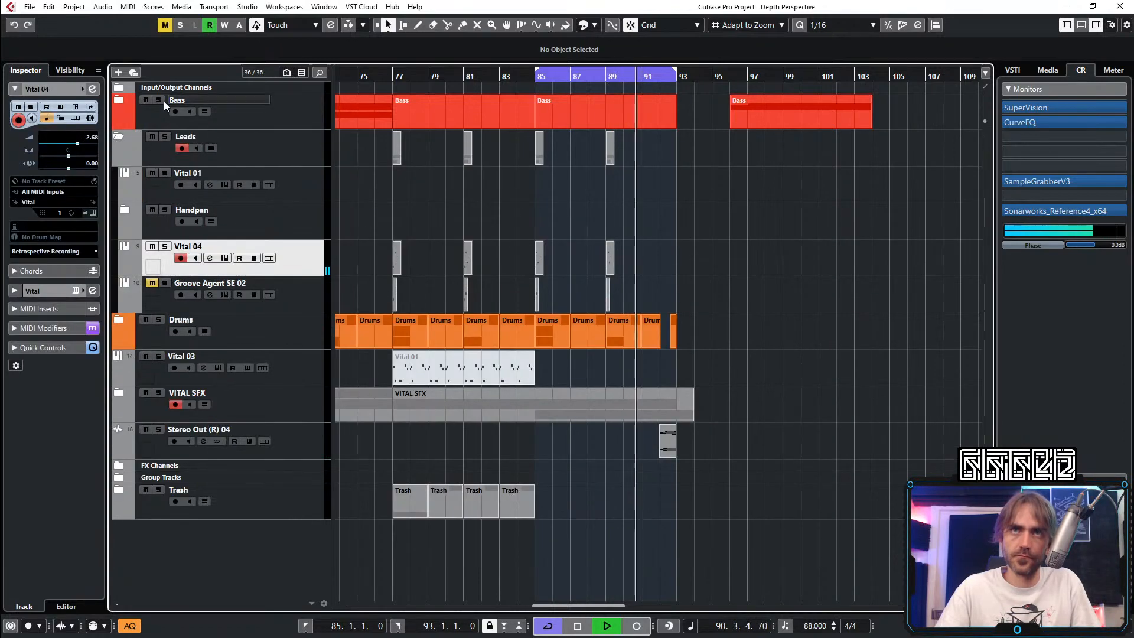
{"action": "left_click", "coordinate": [92, 89]}
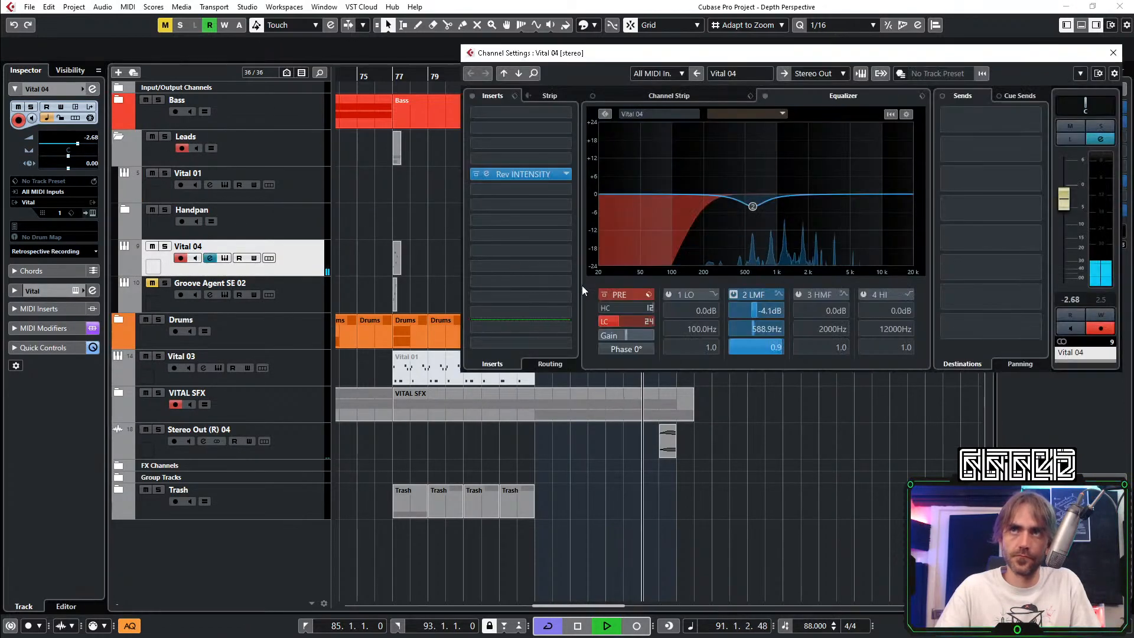
Step: Enable Vital 04's low EQ band as a low cut at 587.9 Hz, set its volume to -3.54 and close the channel settings
{"action": "left_click", "coordinate": [713, 295]}
{"action": "left_click", "coordinate": [762, 325]}
{"action": "left_click", "coordinate": [669, 294]}
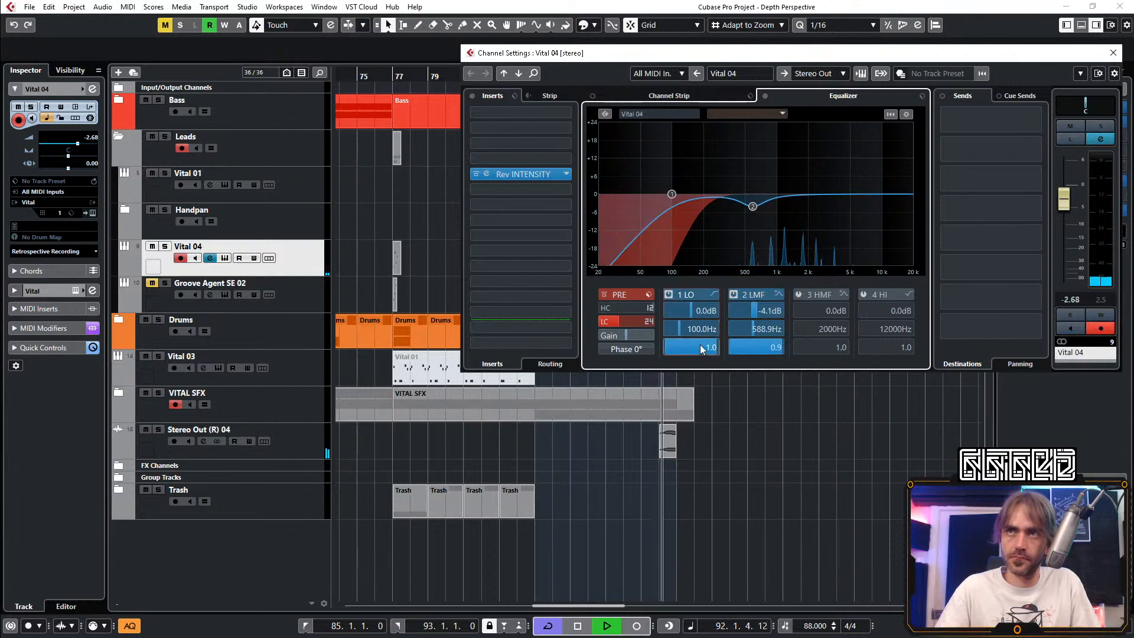
{"action": "scroll", "coordinate": [700, 332], "scroll_direction": "up", "scroll_amount": 12}
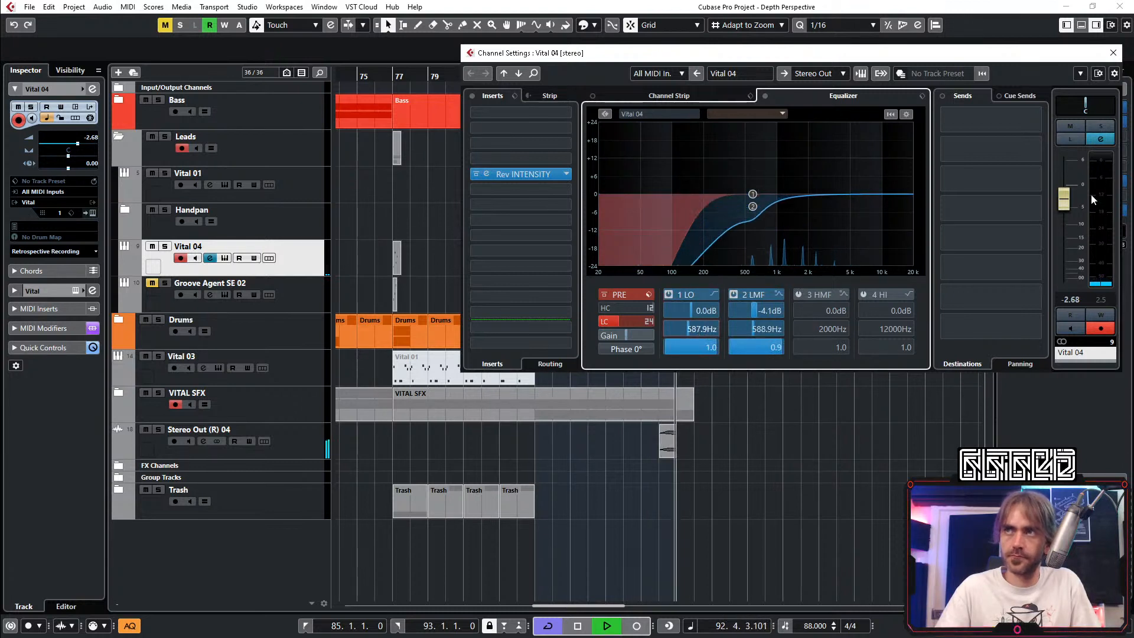
{"action": "left_click", "coordinate": [1114, 53]}
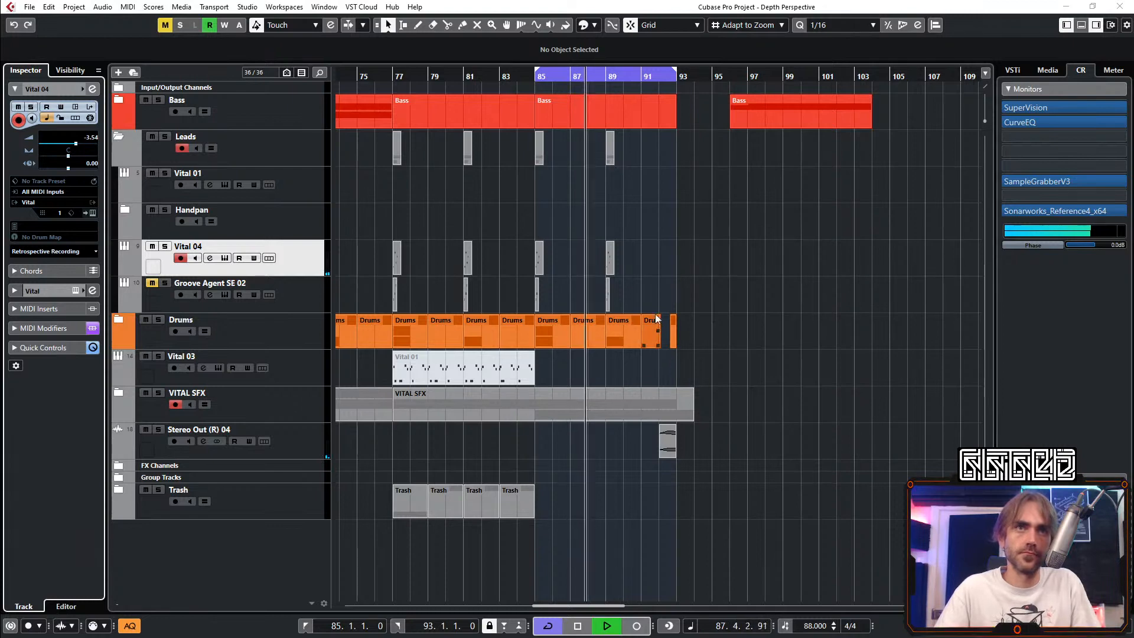
Step: Collapse the Leads folder, expand Drums, and open the Groove Agent SE 01 instrument with playback stopped
{"action": "key", "text": "h"}
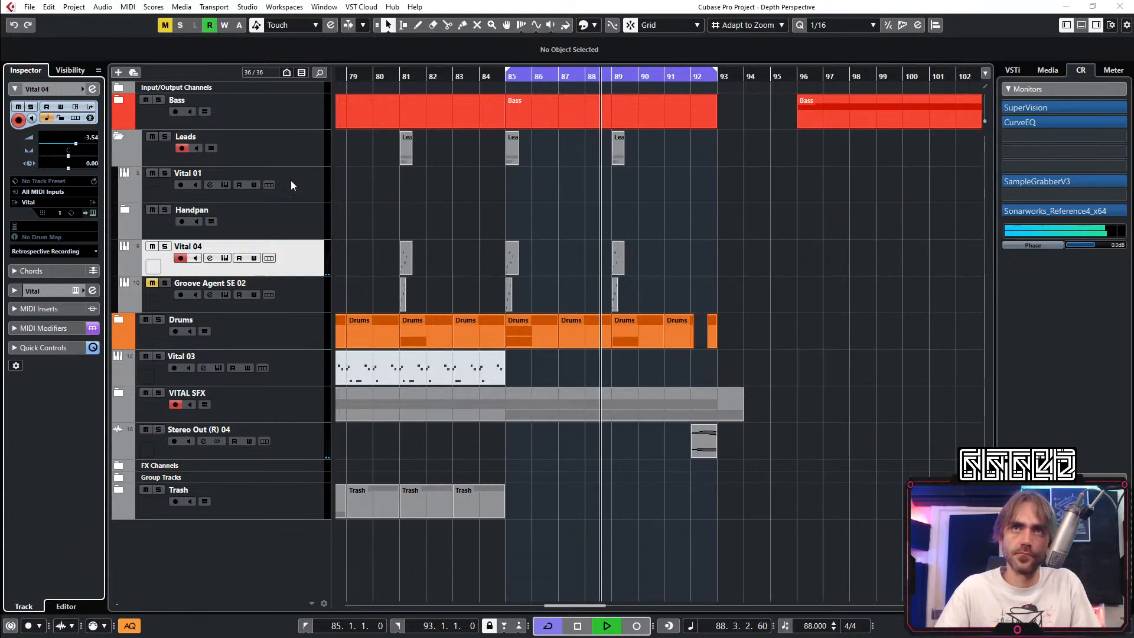
{"action": "left_click", "coordinate": [118, 136]}
{"action": "left_click", "coordinate": [118, 173]}
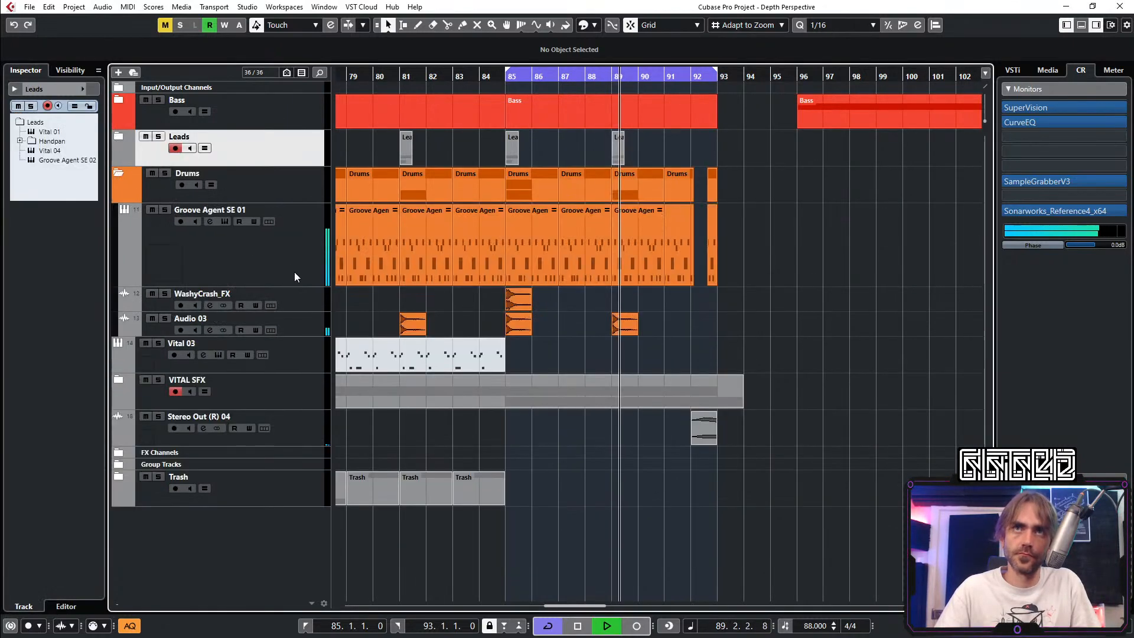
{"action": "left_click", "coordinate": [294, 272]}
{"action": "left_click", "coordinate": [92, 213]}
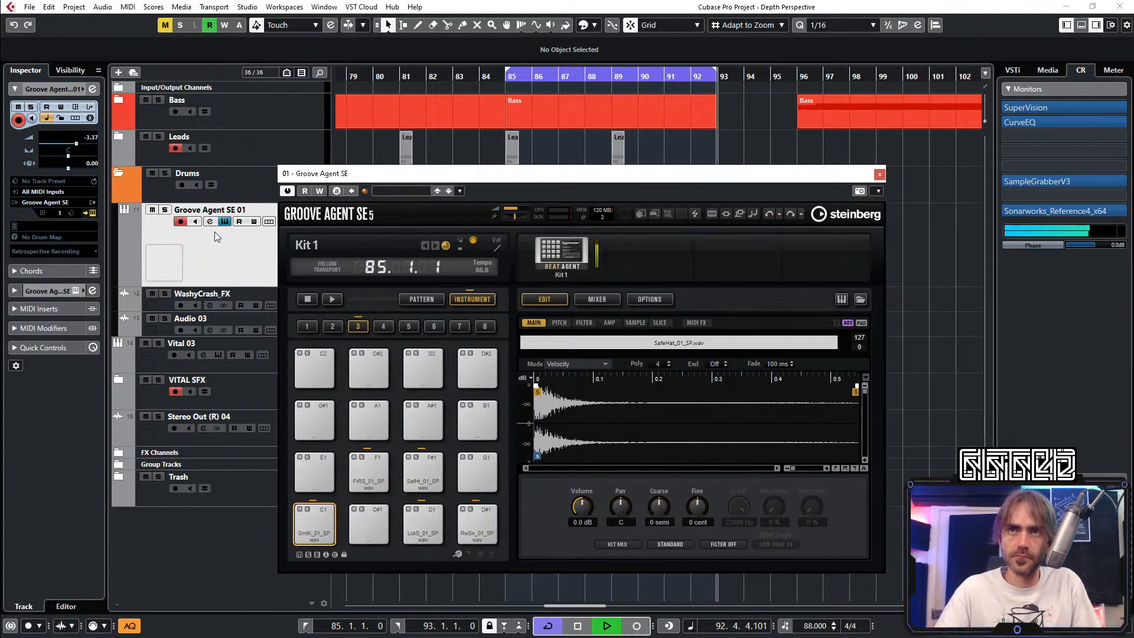
{"action": "key", "text": "space"}
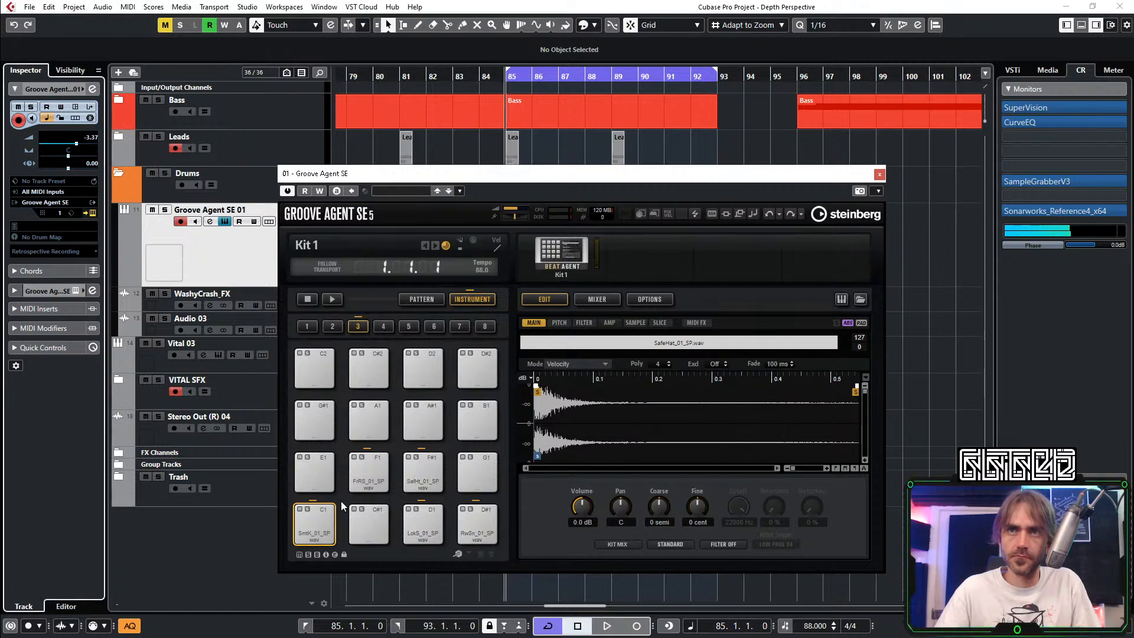
Step: Audition the kick, snare and rimshot pads of Kit 1 in Groove Agent SE, ending on the kick, and close the instrument
{"action": "left_click", "coordinate": [309, 526]}
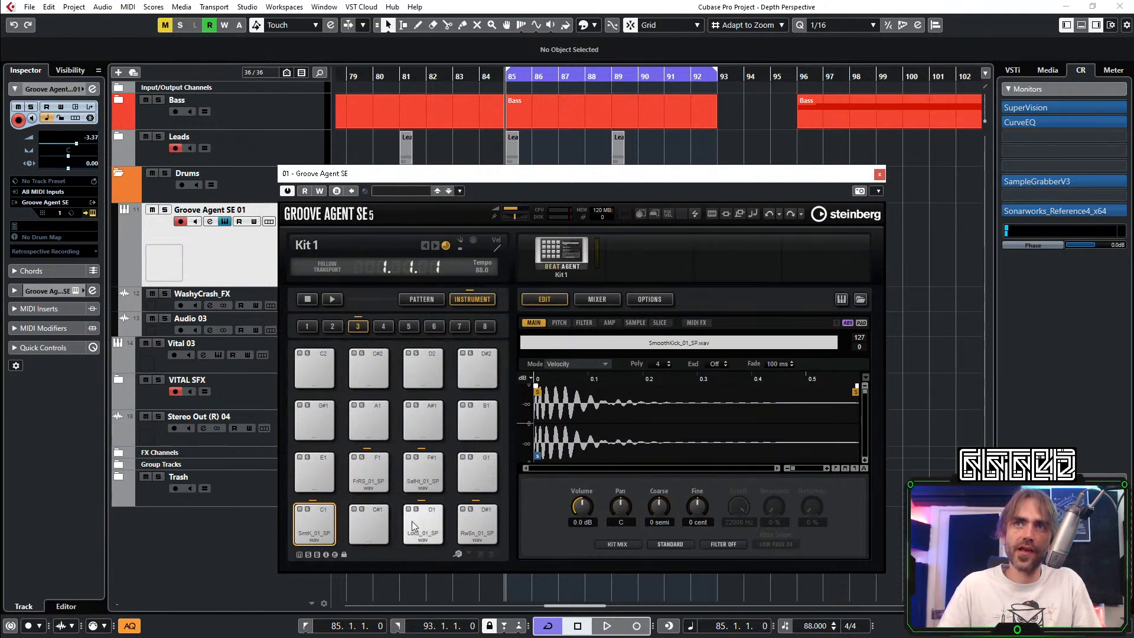
{"action": "left_click", "coordinate": [428, 526]}
{"action": "left_click", "coordinate": [463, 520]}
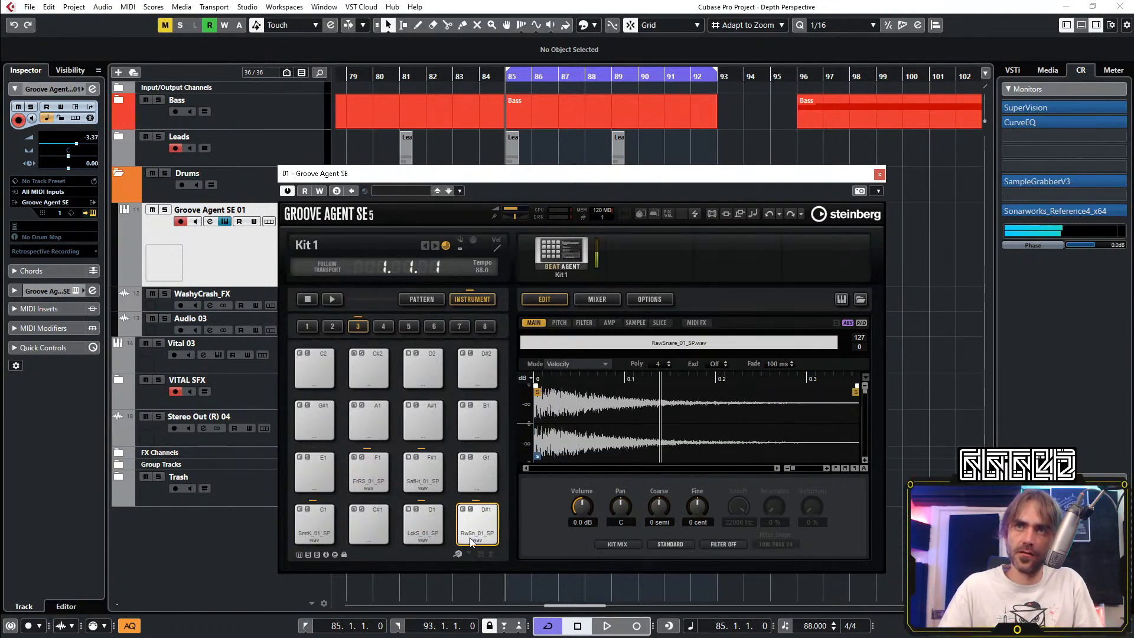
{"action": "left_click", "coordinate": [423, 526]}
{"action": "left_click", "coordinate": [324, 535]}
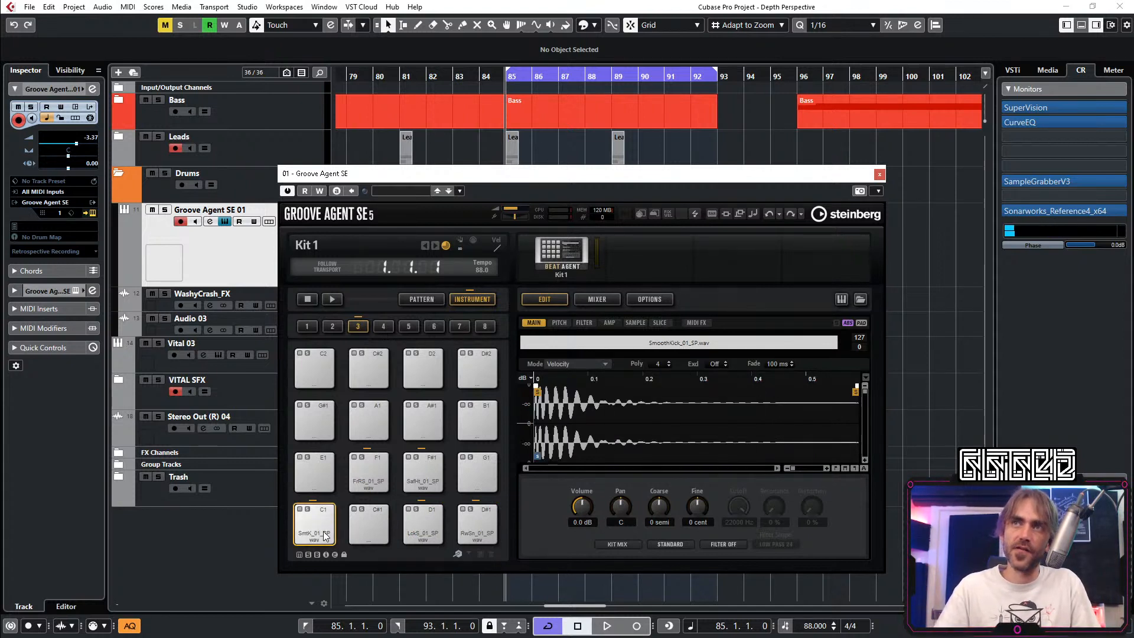
{"action": "left_click", "coordinate": [374, 479]}
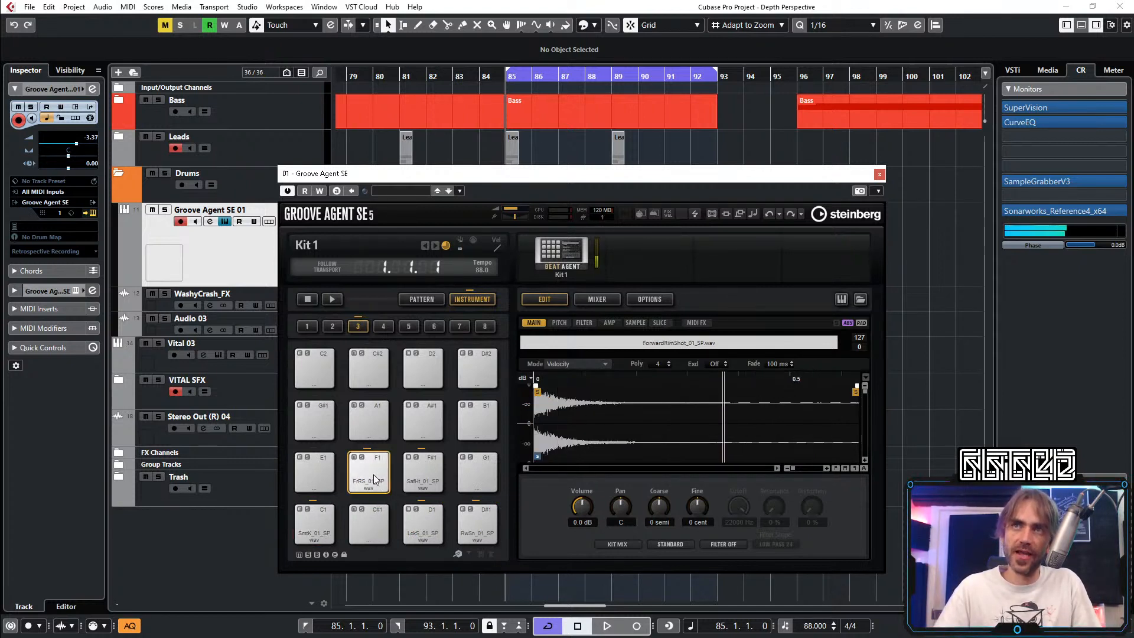
{"action": "left_click", "coordinate": [316, 535]}
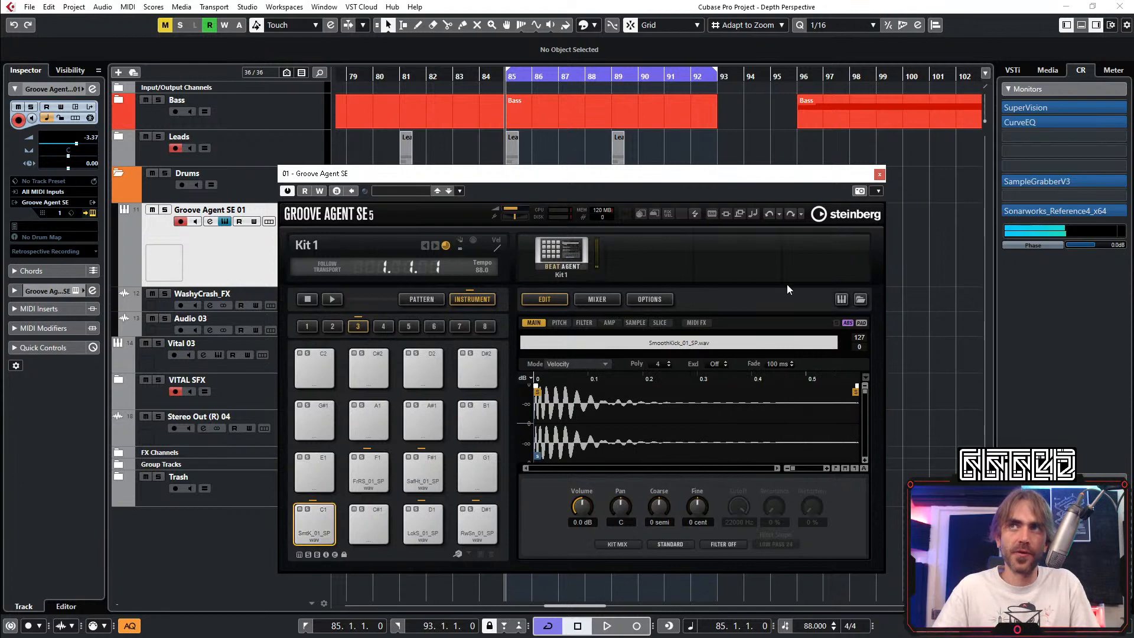
{"action": "left_click", "coordinate": [880, 175]}
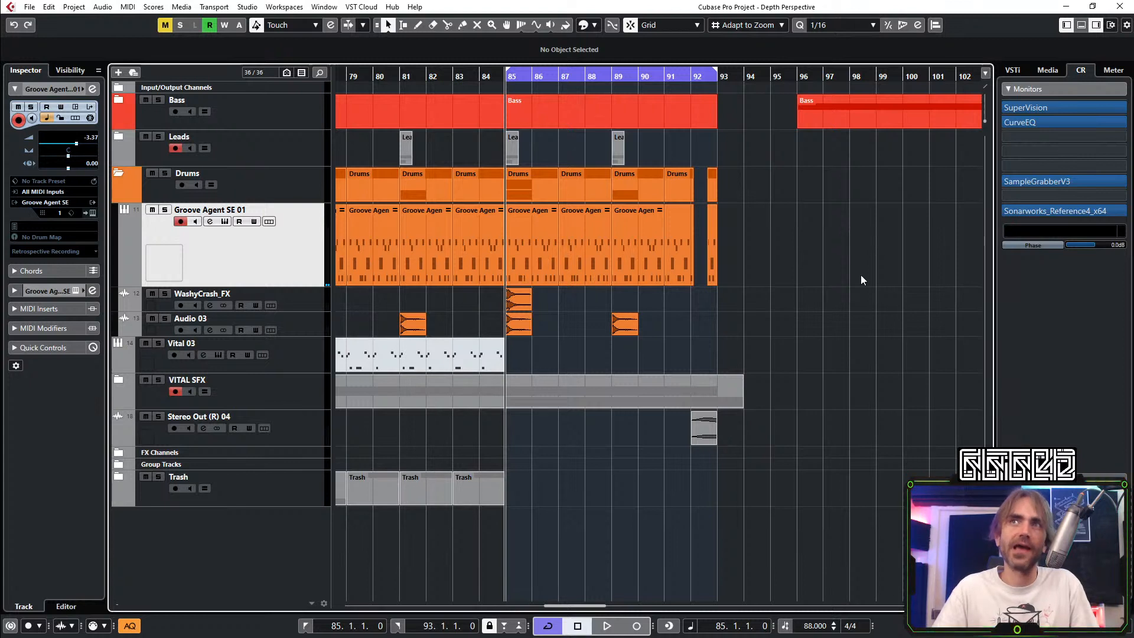
Step: Collapse the Drums folder and play back the bars 85–93 loop
{"action": "left_click", "coordinate": [124, 172]}
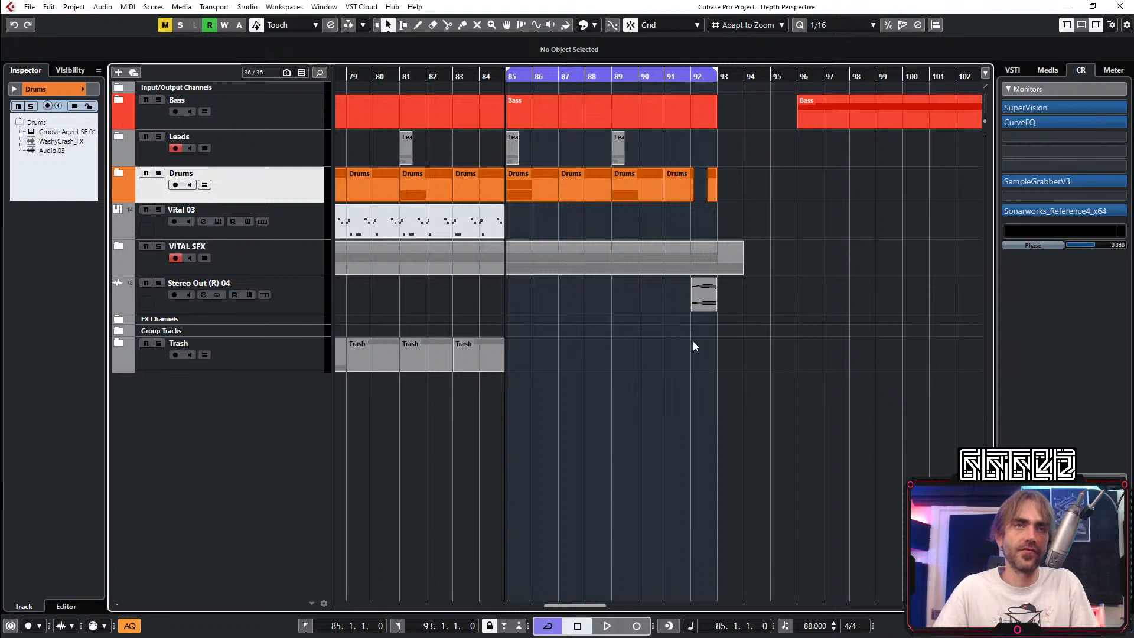
{"action": "scroll", "coordinate": [674, 331], "scroll_direction": "down", "scroll_amount": 3}
{"action": "scroll", "coordinate": [659, 358], "scroll_direction": "down", "scroll_amount": 3}
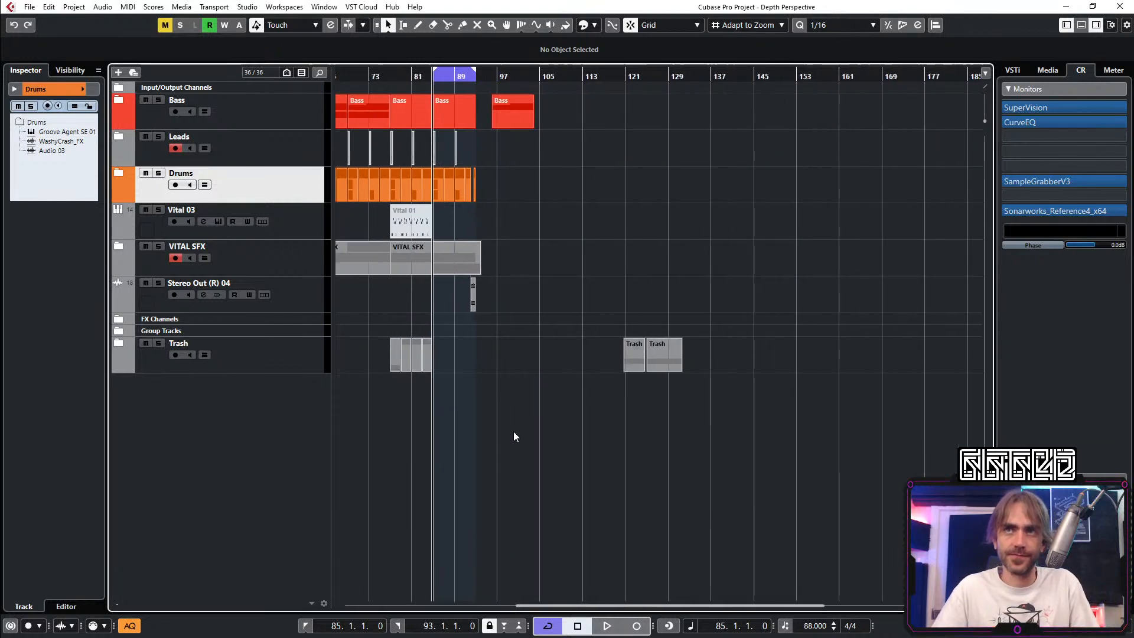
{"action": "scroll", "coordinate": [508, 425], "scroll_direction": "left", "scroll_amount": 3}
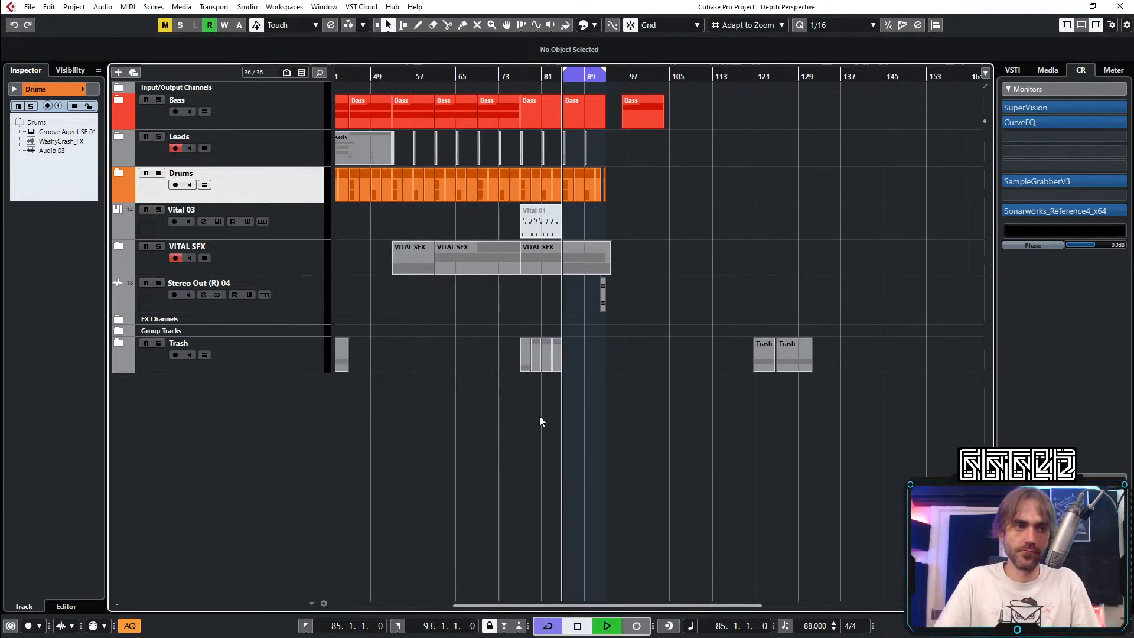
{"action": "key", "text": "h"}
{"action": "key", "text": "h"}
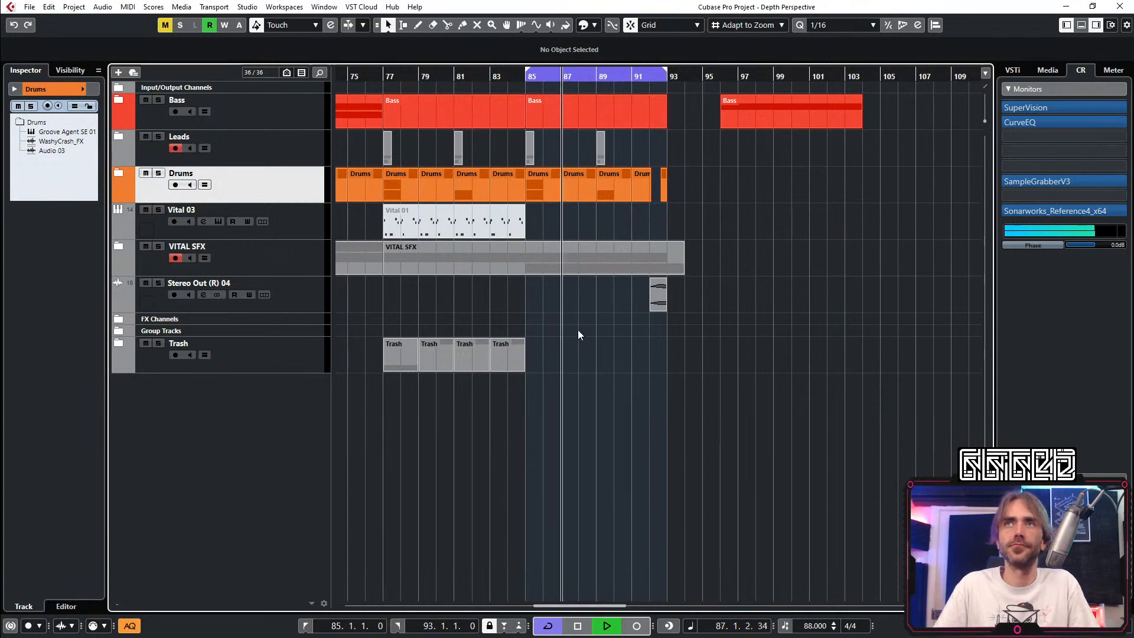
{"action": "scroll", "coordinate": [574, 332], "scroll_direction": "right", "scroll_amount": 4}
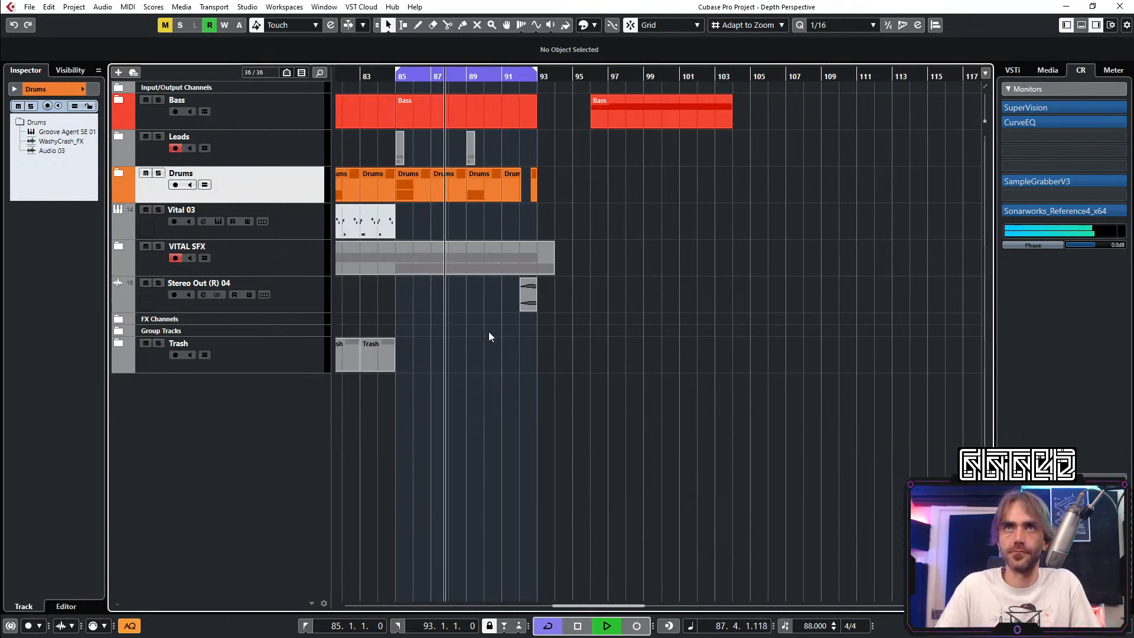
{"action": "scroll", "coordinate": [457, 351], "scroll_direction": "left", "scroll_amount": 2}
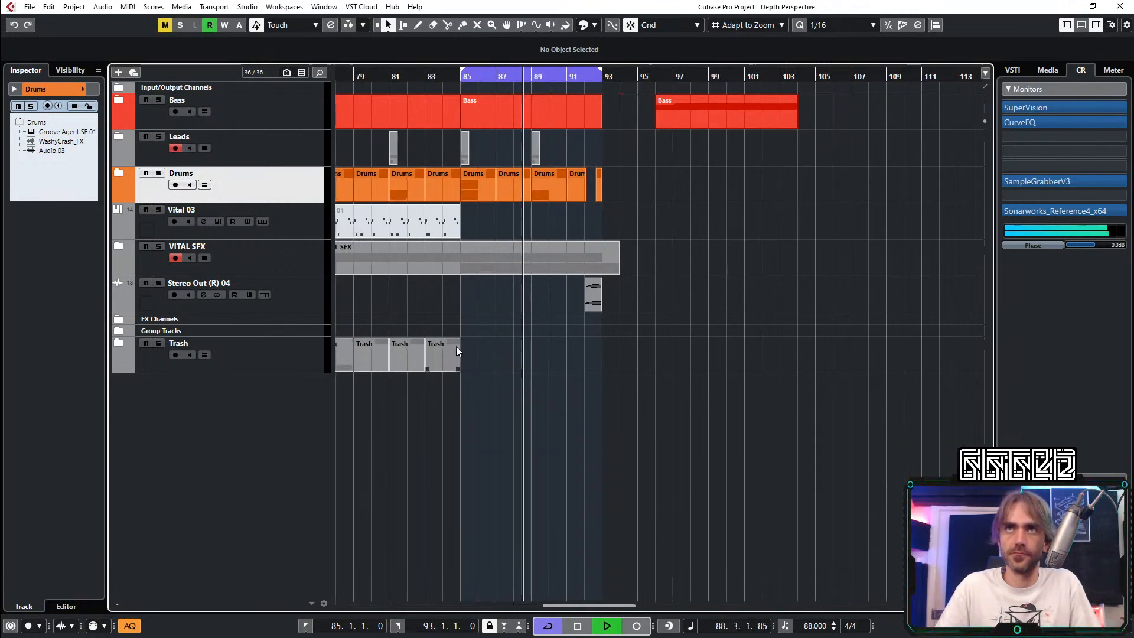
Step: Expand the Bass folder, unmute the Take 3 clips on Bass and High Bass, and mute the Vital 02 parts in bars 85–93
{"action": "left_click", "coordinate": [118, 99]}
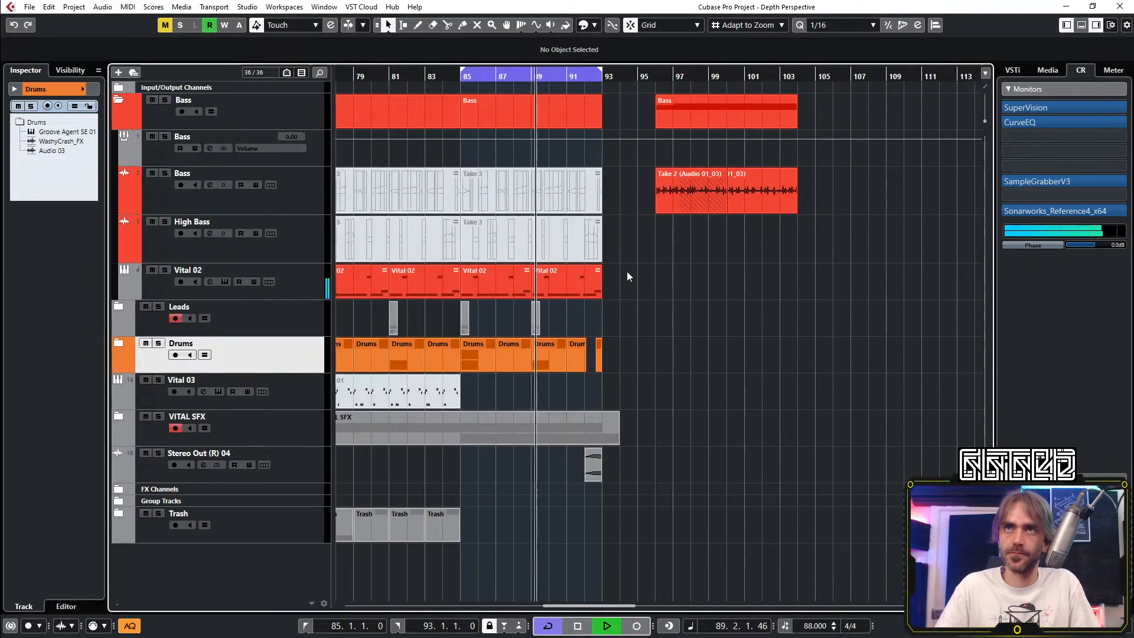
{"action": "key", "text": "7"}
{"action": "left_click_drag", "start_coordinate": [627, 169], "coordinate": [468, 295]}
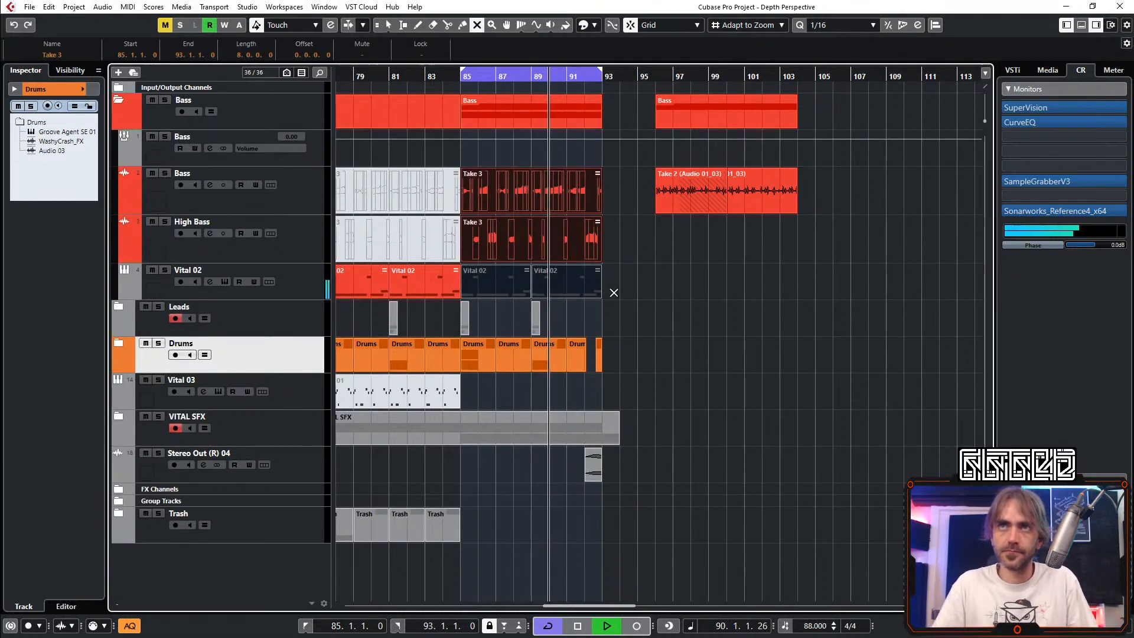
{"action": "key", "text": "ctrl+z"}
{"action": "key", "text": "1"}
Step: Play the arrangement from bar 84 and compare the bass parts of bars 85–93 with the earlier sections
{"action": "key", "text": "space"}
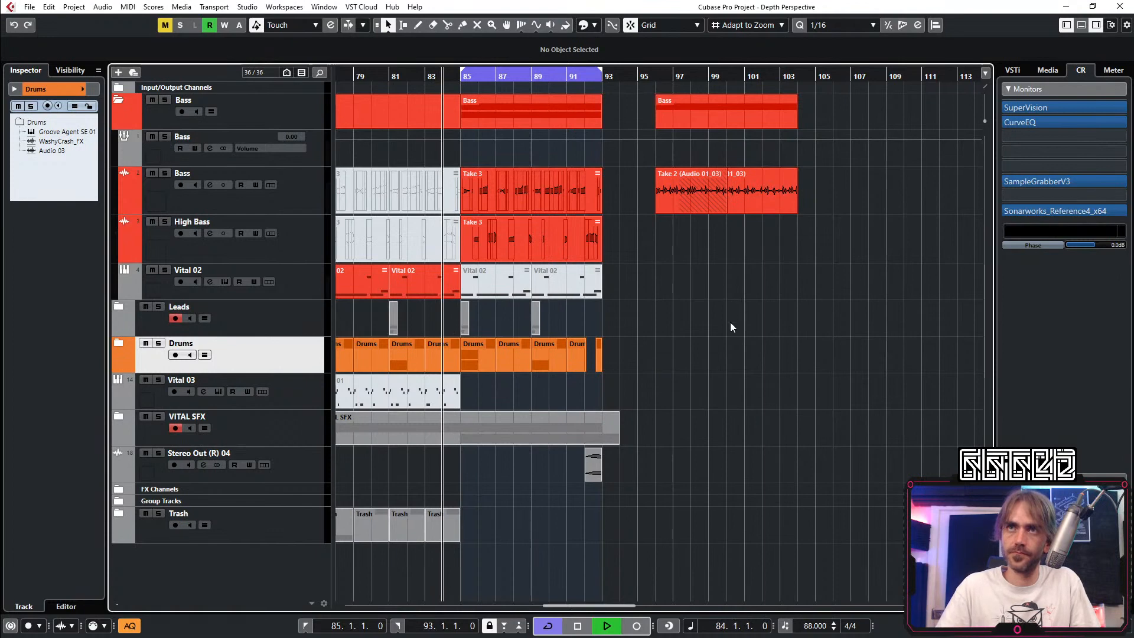
{"action": "key", "text": "space"}
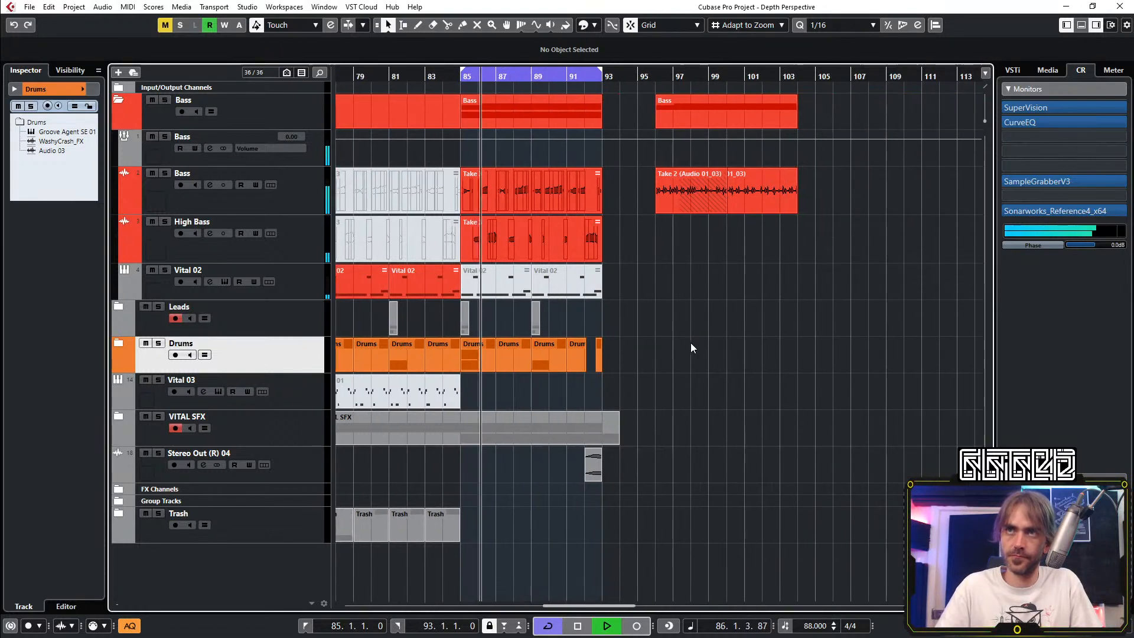
{"action": "scroll", "coordinate": [651, 287], "scroll_direction": "left", "scroll_amount": 5}
{"action": "scroll", "coordinate": [696, 274], "scroll_direction": "right", "scroll_amount": 4}
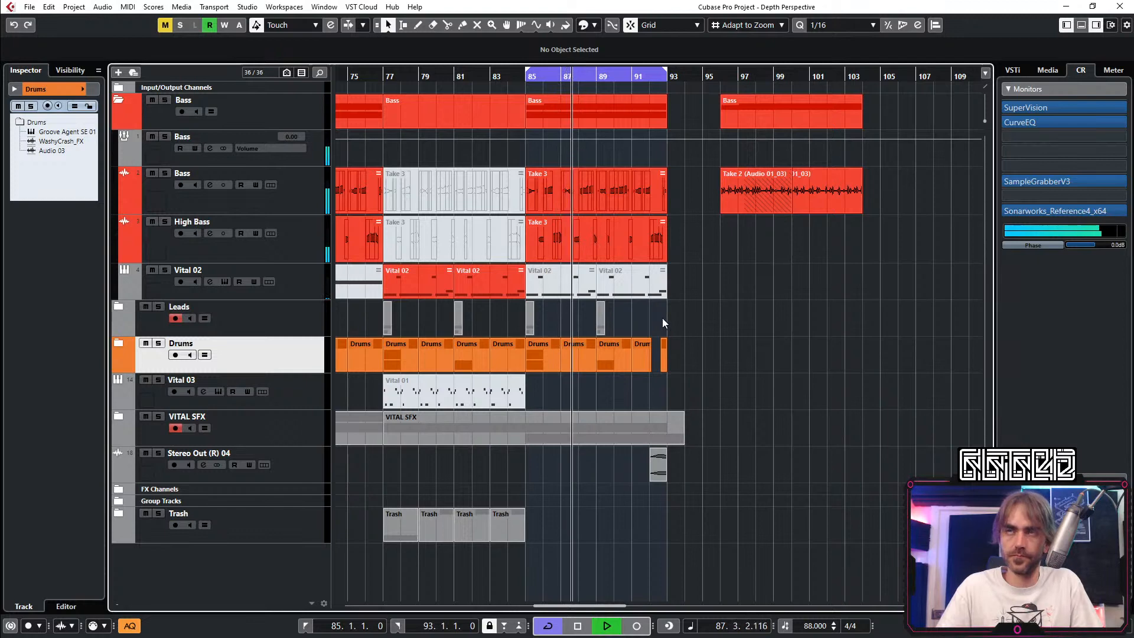
{"action": "scroll", "coordinate": [751, 246], "scroll_direction": "left", "scroll_amount": 4}
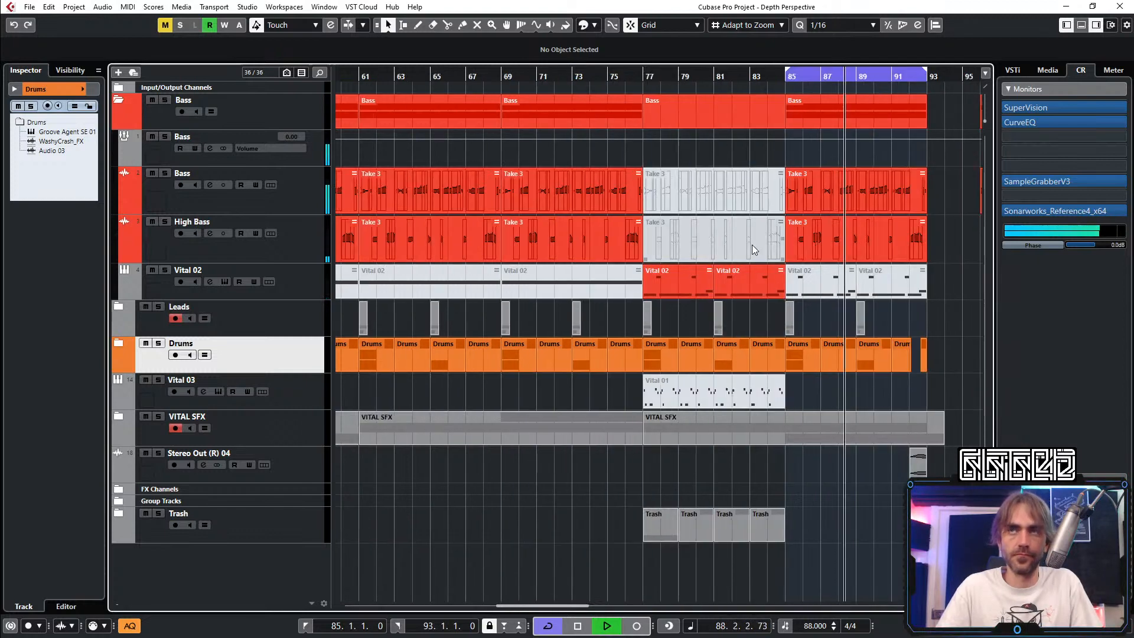
{"action": "scroll", "coordinate": [742, 246], "scroll_direction": "right", "scroll_amount": 5}
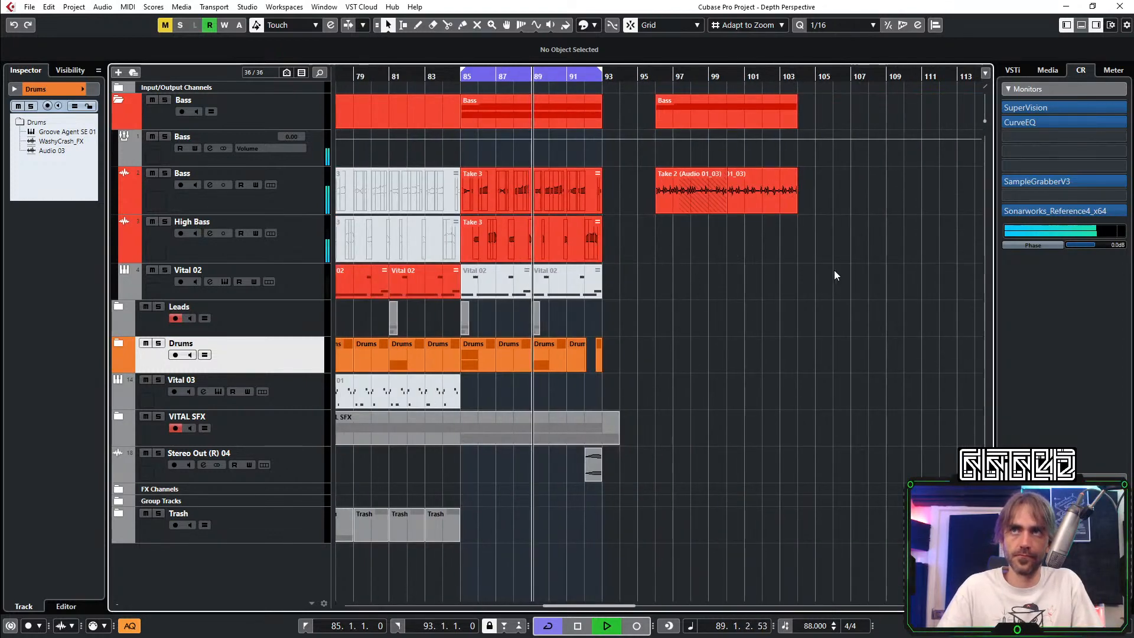
{"action": "scroll", "coordinate": [834, 270], "scroll_direction": "left", "scroll_amount": 5}
{"action": "scroll", "coordinate": [836, 272], "scroll_direction": "down", "scroll_amount": 4, "text": "ctrl"}
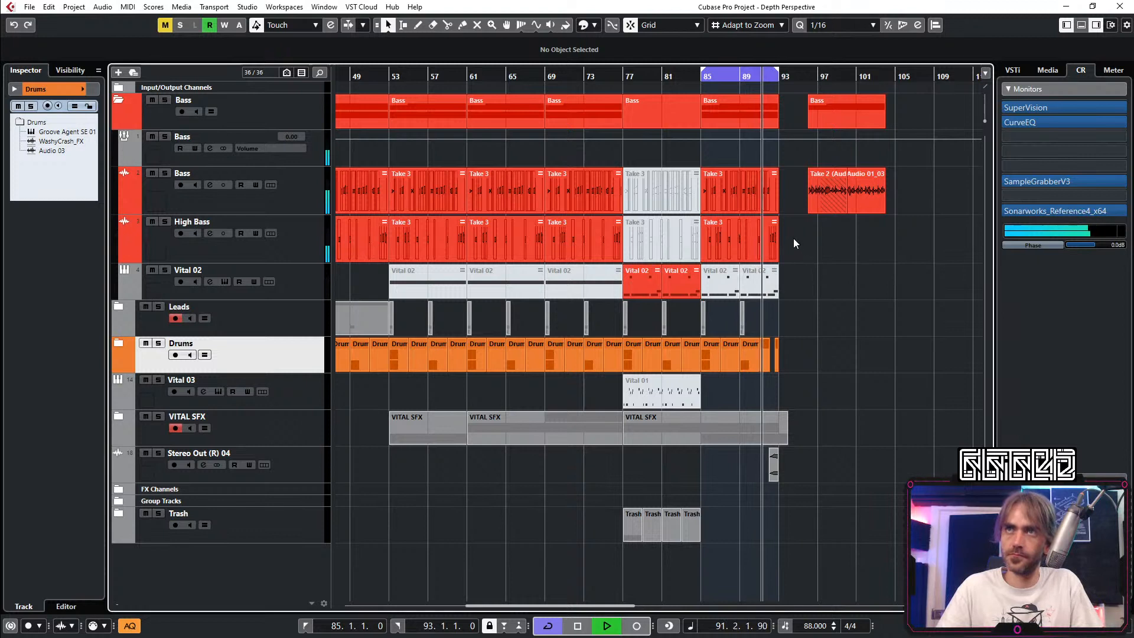
{"action": "scroll", "coordinate": [721, 233], "scroll_direction": "right", "scroll_amount": 3}
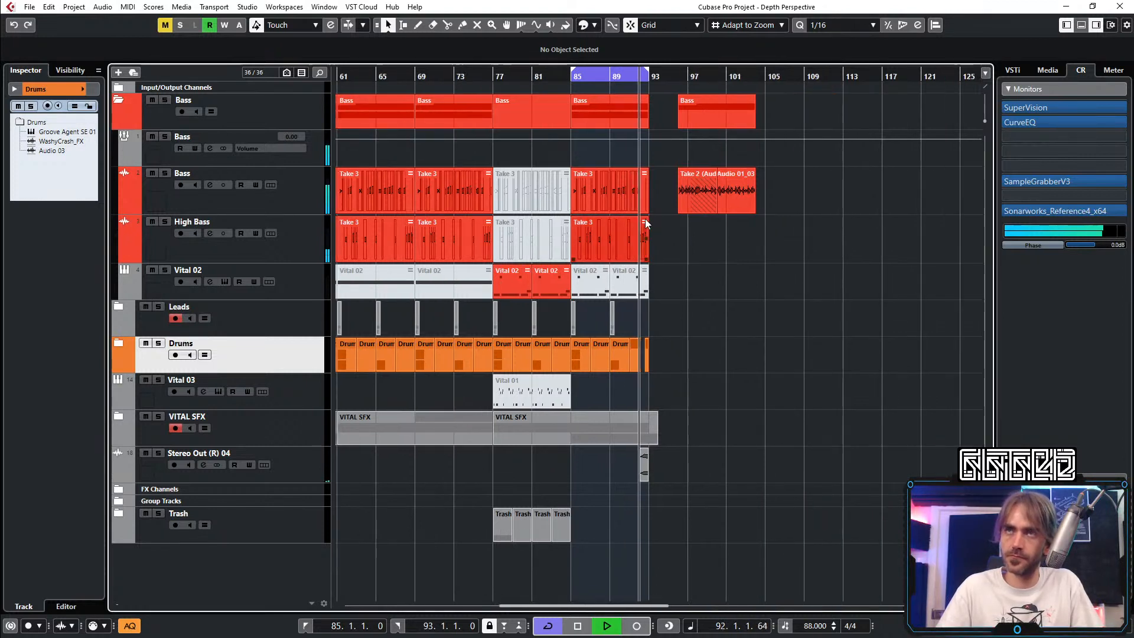
Step: Mute the Bass track's Take 3 clip and unmute both Vital 02 parts in bars 85–93
{"action": "key", "text": "7"}
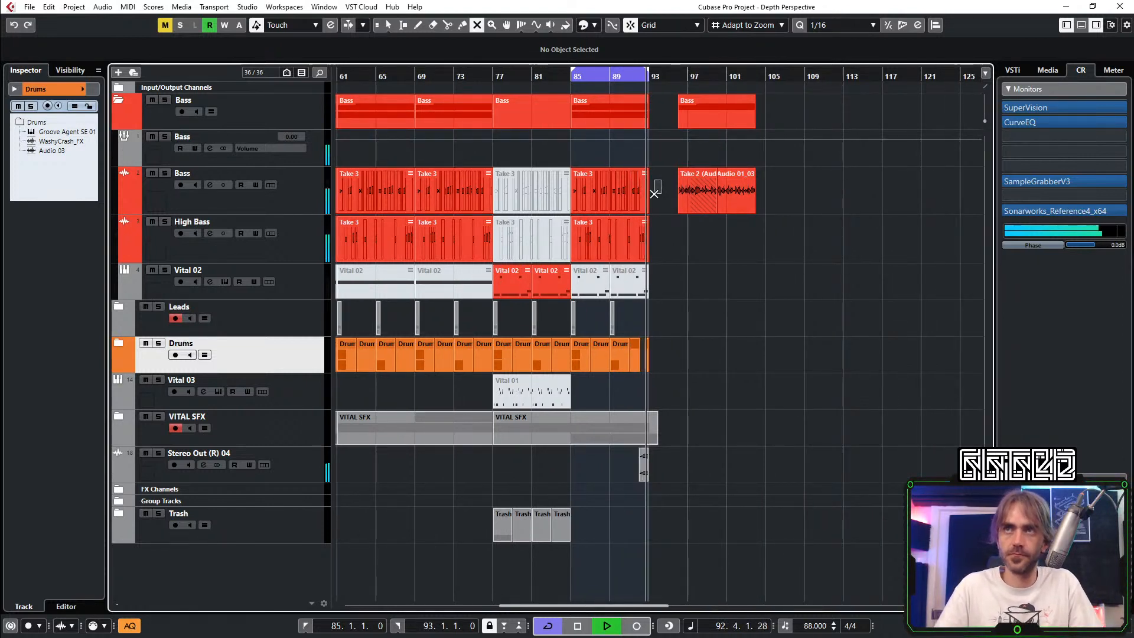
{"action": "left_click", "coordinate": [643, 188]}
{"action": "left_click", "coordinate": [591, 282]}
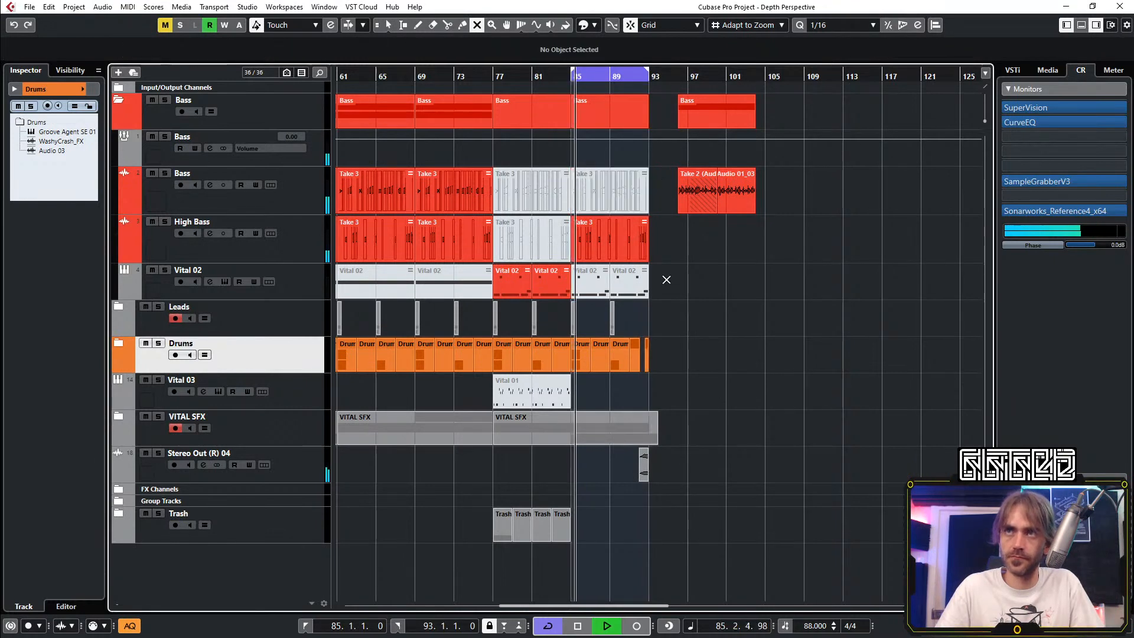
{"action": "left_click", "coordinate": [629, 282]}
{"action": "key", "text": "1"}
Step: Listen to the High Bass and Vital 02 combination in bars 85–93, then play from bar 76 to check the lead-in
{"action": "scroll", "coordinate": [615, 251], "scroll_direction": "up", "scroll_amount": 4}
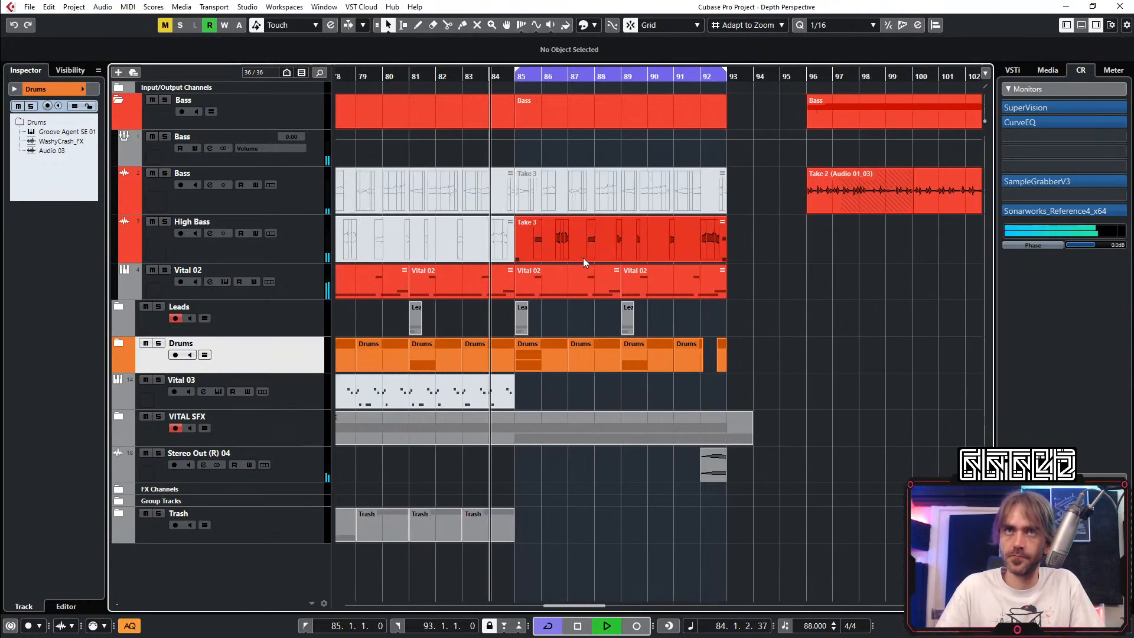
{"action": "scroll", "coordinate": [576, 260], "scroll_direction": "right", "scroll_amount": 2}
{"action": "scroll", "coordinate": [598, 229], "scroll_direction": "left", "scroll_amount": 2}
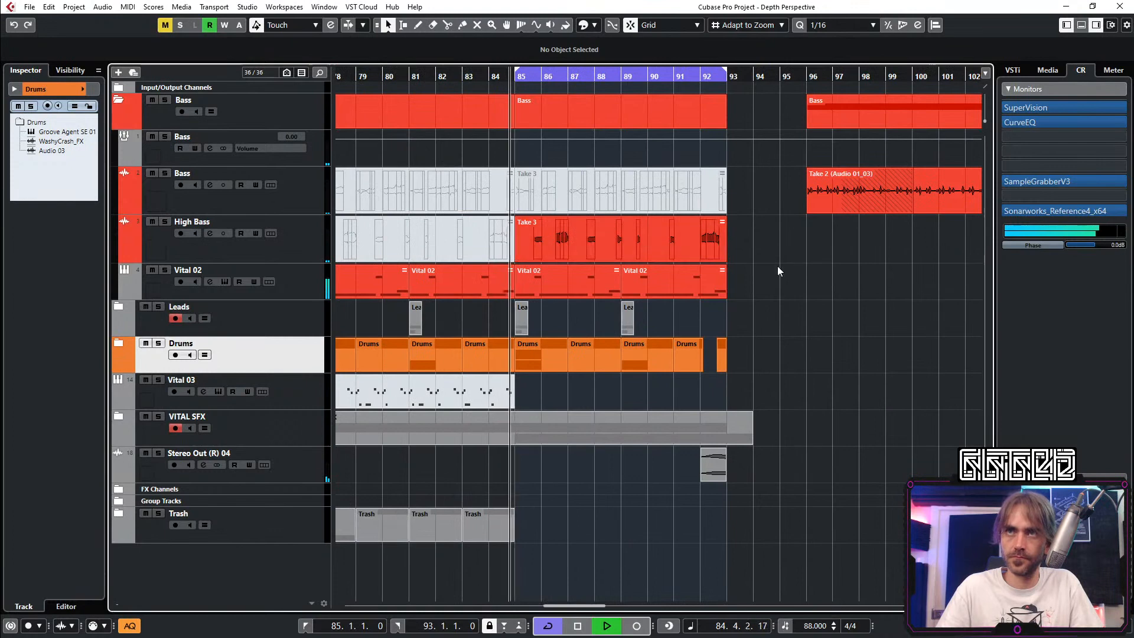
{"action": "scroll", "coordinate": [594, 269], "scroll_direction": "up", "scroll_amount": 2}
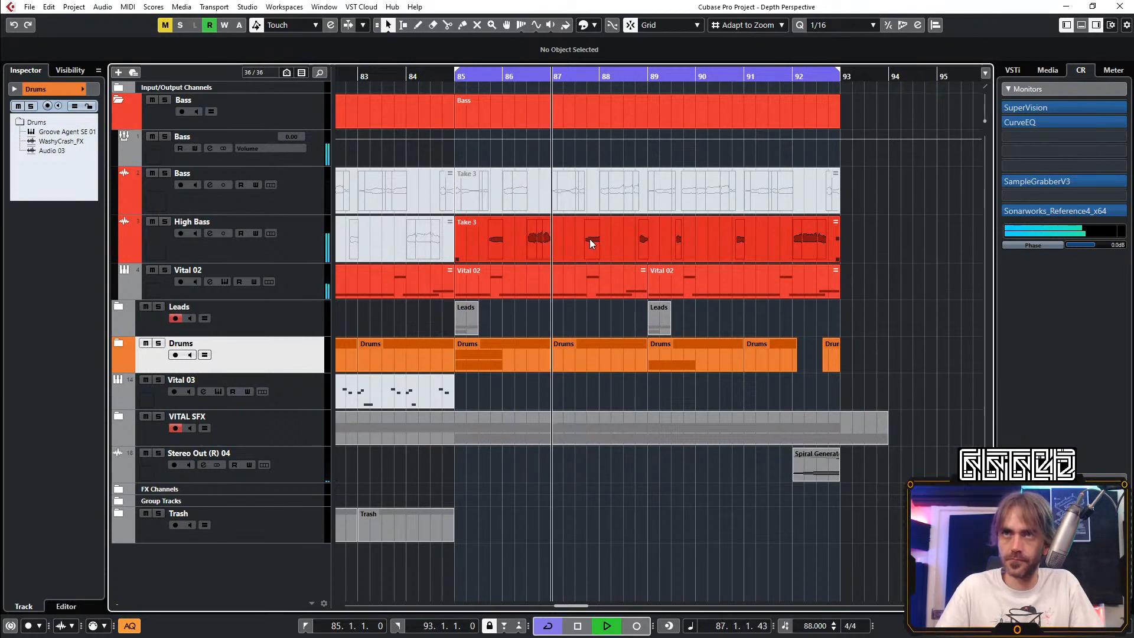
{"action": "scroll", "coordinate": [589, 239], "scroll_direction": "down", "scroll_amount": 2}
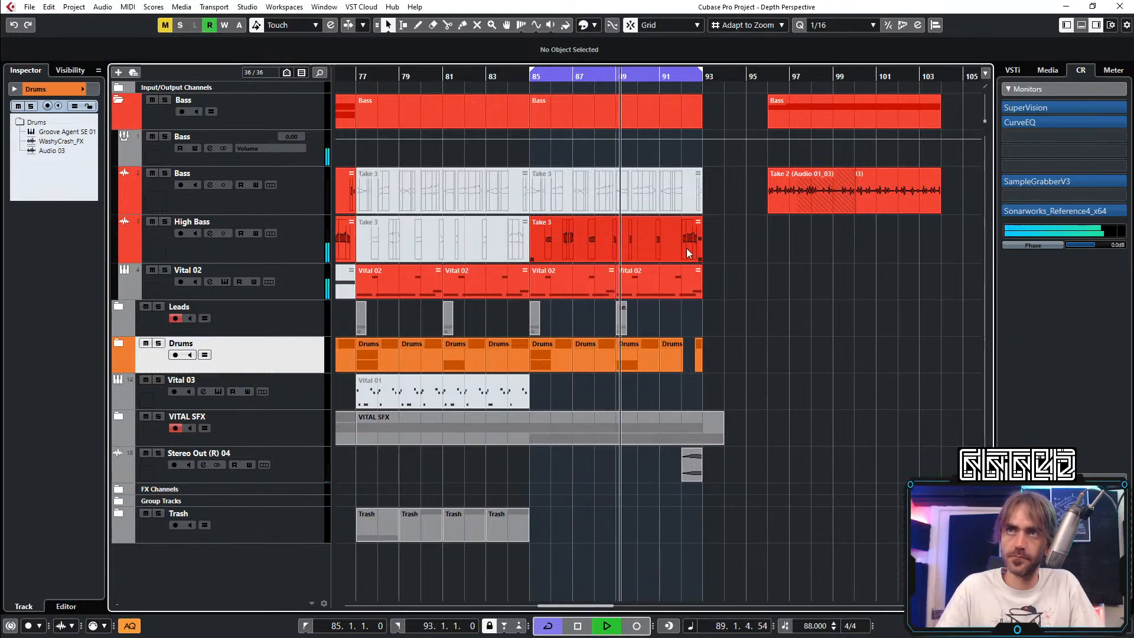
{"action": "scroll", "coordinate": [687, 248], "scroll_direction": "down", "scroll_amount": 1}
{"action": "scroll", "coordinate": [682, 246], "scroll_direction": "down", "scroll_amount": 2}
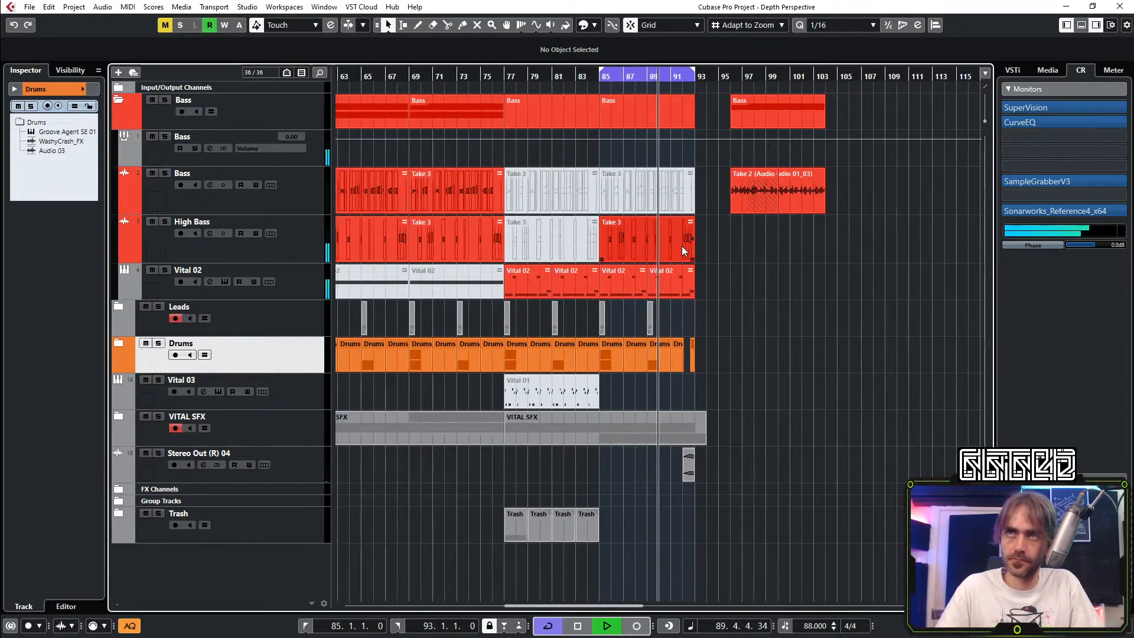
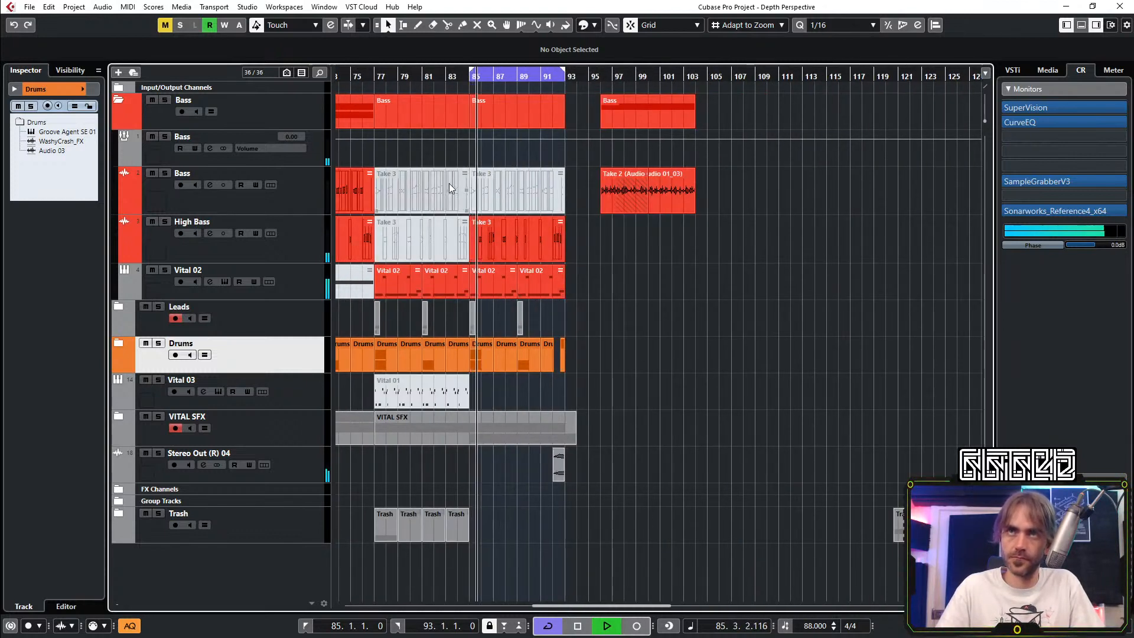
{"action": "scroll", "coordinate": [449, 183], "scroll_direction": "left", "scroll_amount": 3}
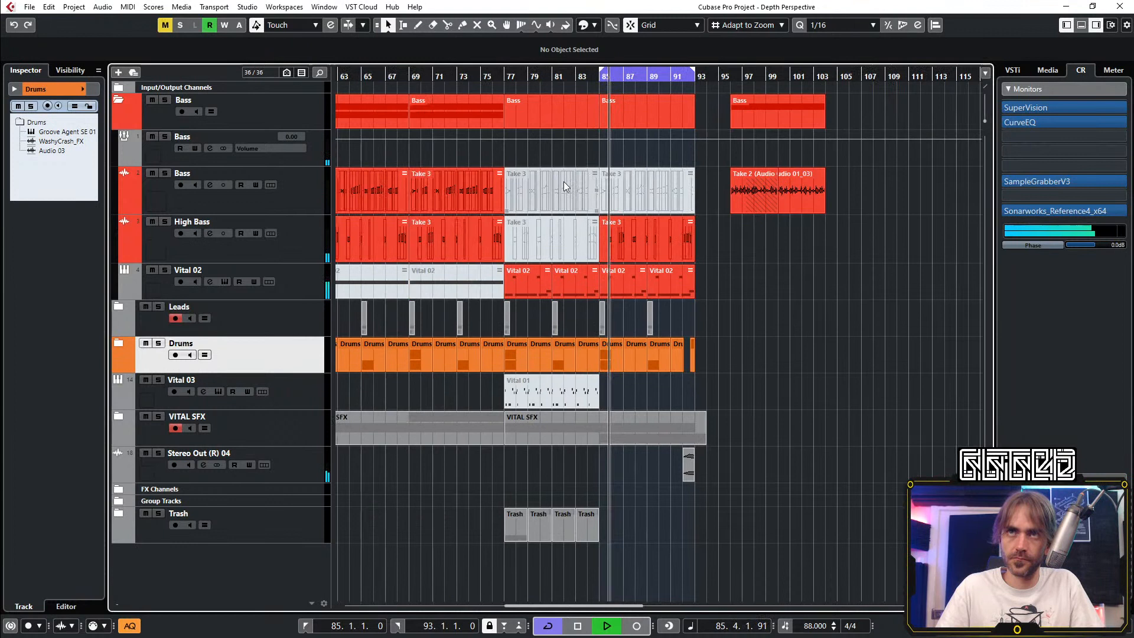
{"action": "left_click", "coordinate": [487, 75]}
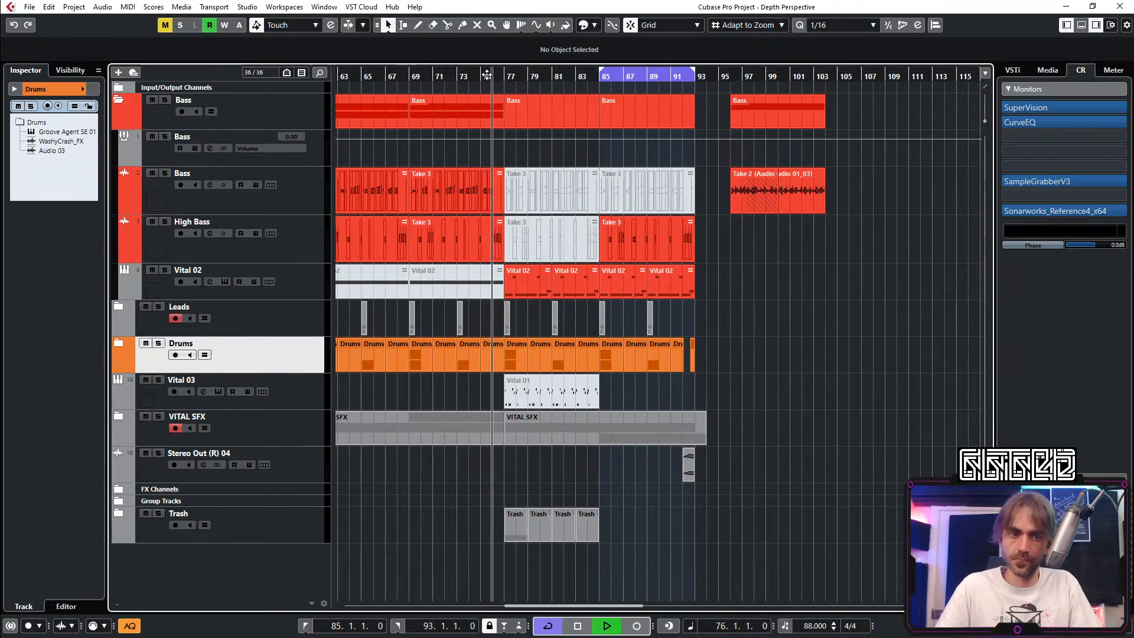
Step: Unmute the High Bass Take 3 clip in bars 77–85 and copy the Spiral Generator clip from bar 92 to bar 76
{"action": "left_click", "coordinate": [540, 242]}
{"action": "key", "text": "1"}
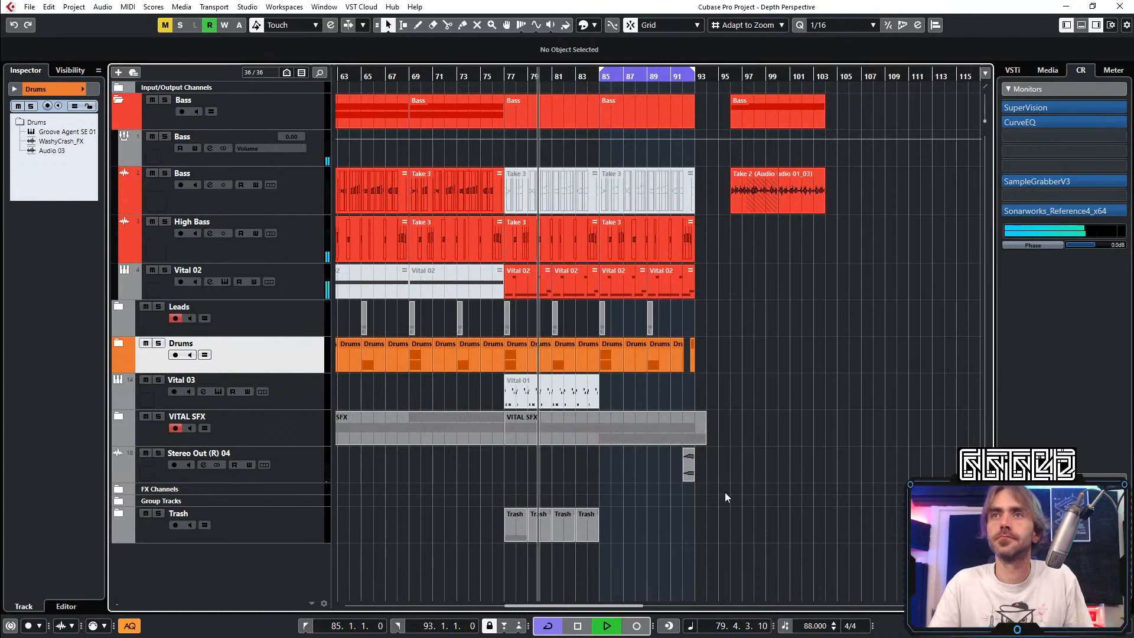
{"action": "scroll", "coordinate": [629, 455], "scroll_direction": "left", "scroll_amount": 2}
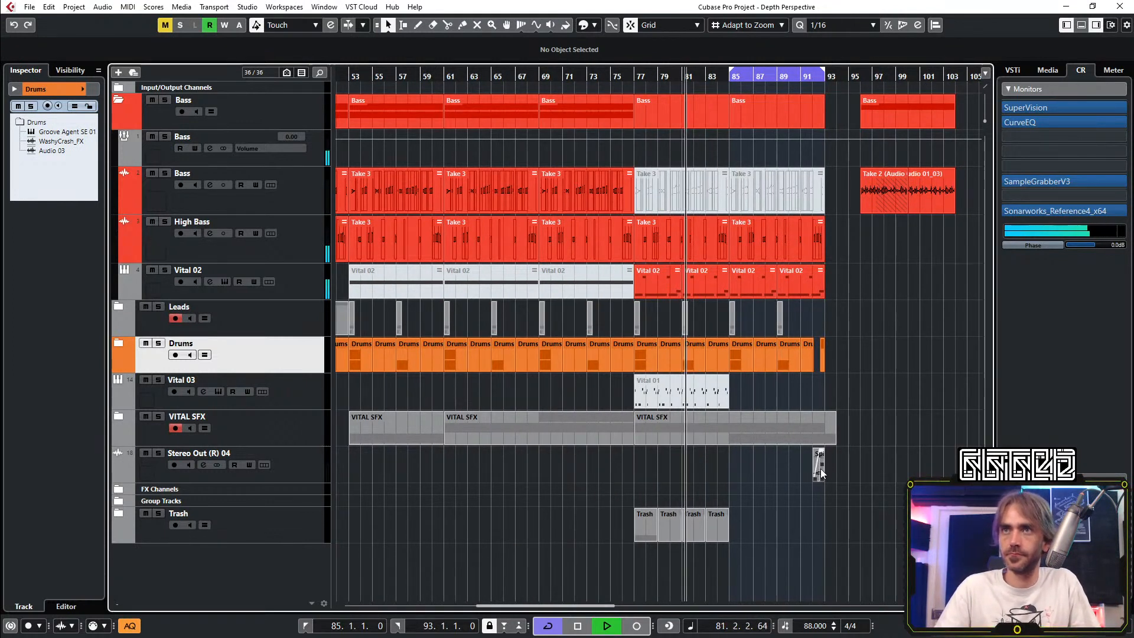
{"action": "left_click_drag", "start_coordinate": [821, 471], "coordinate": [625, 468]}
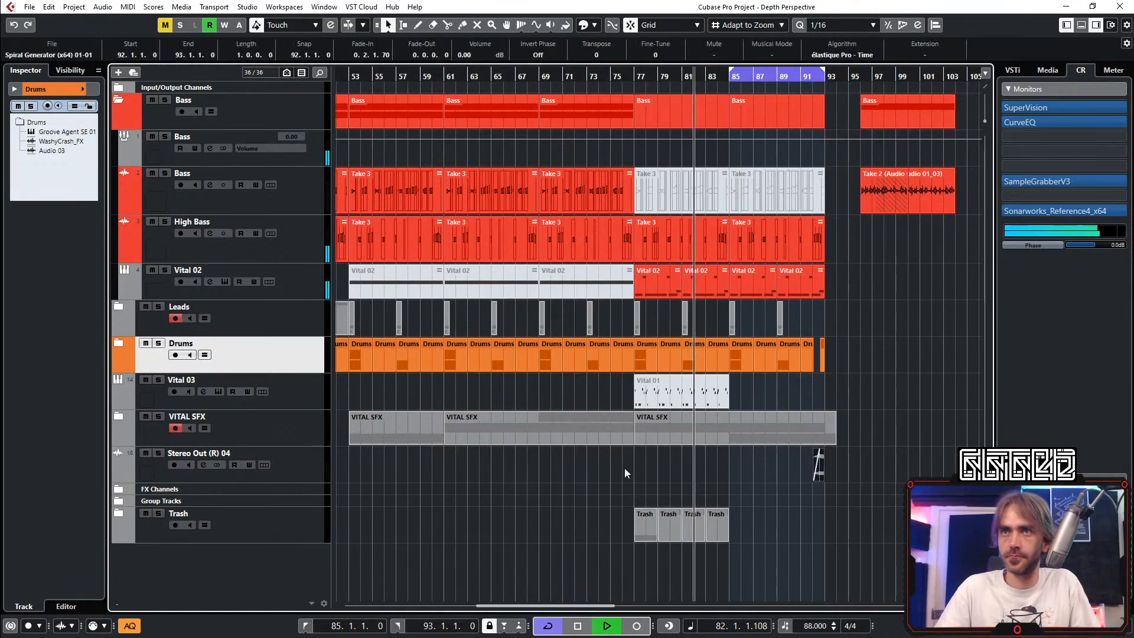
{"action": "scroll", "coordinate": [614, 470], "scroll_direction": "up", "scroll_amount": 3}
{"action": "scroll", "coordinate": [661, 469], "scroll_direction": "down", "scroll_amount": 3}
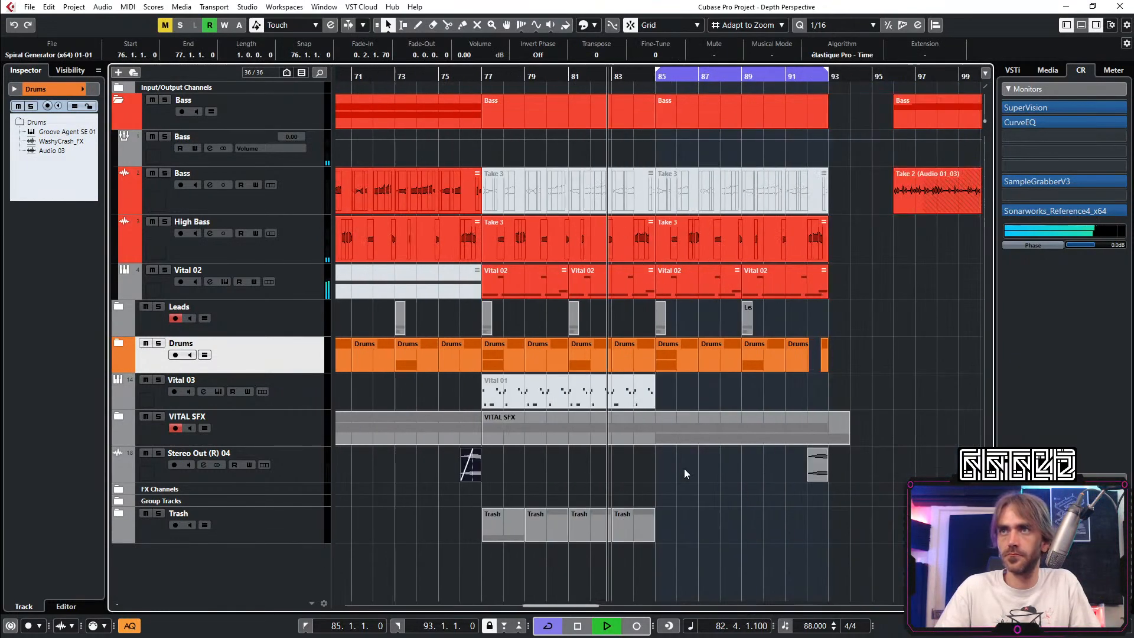
Step: Play from bar 73 and trim the Groove Agent SE 01 part leading into bar 77 so it ends just past the start of bar 76
{"action": "scroll", "coordinate": [663, 409], "scroll_direction": "left", "scroll_amount": 2}
{"action": "scroll", "coordinate": [497, 391], "scroll_direction": "up", "scroll_amount": 2}
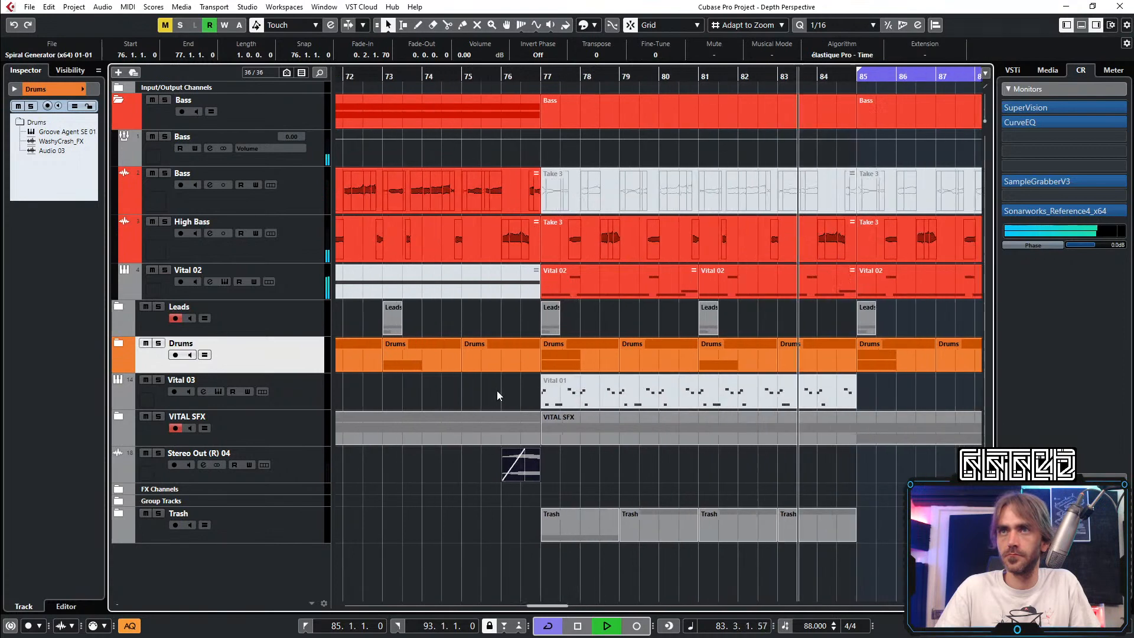
{"action": "scroll", "coordinate": [541, 367], "scroll_direction": "down", "scroll_amount": 2}
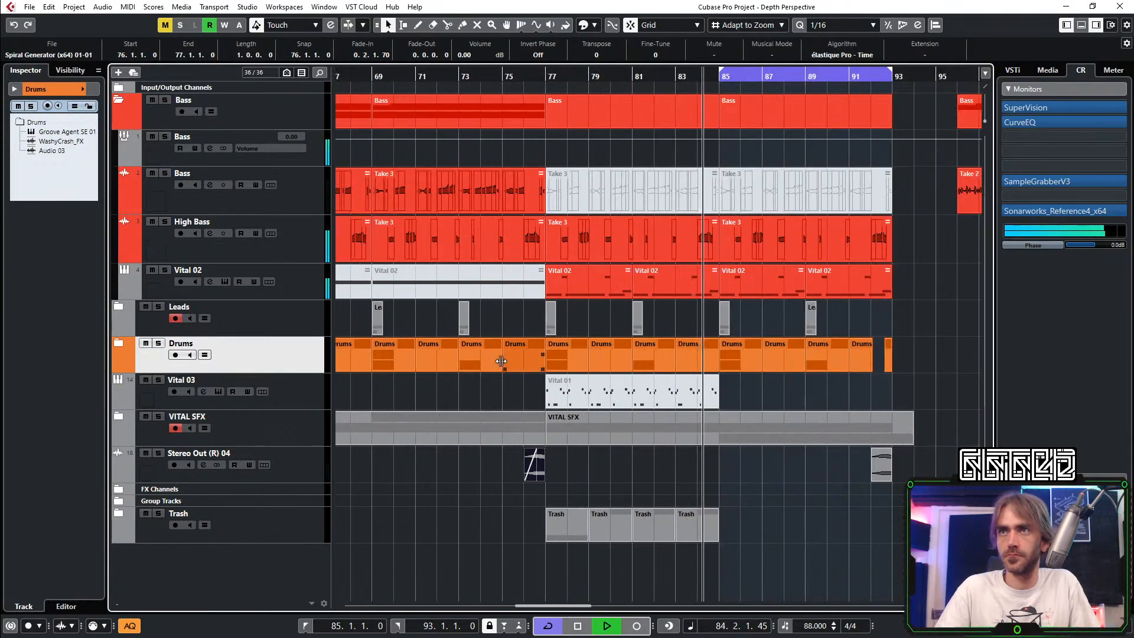
{"action": "scroll", "coordinate": [518, 362], "scroll_direction": "up", "scroll_amount": 4}
{"action": "left_click", "coordinate": [337, 74]}
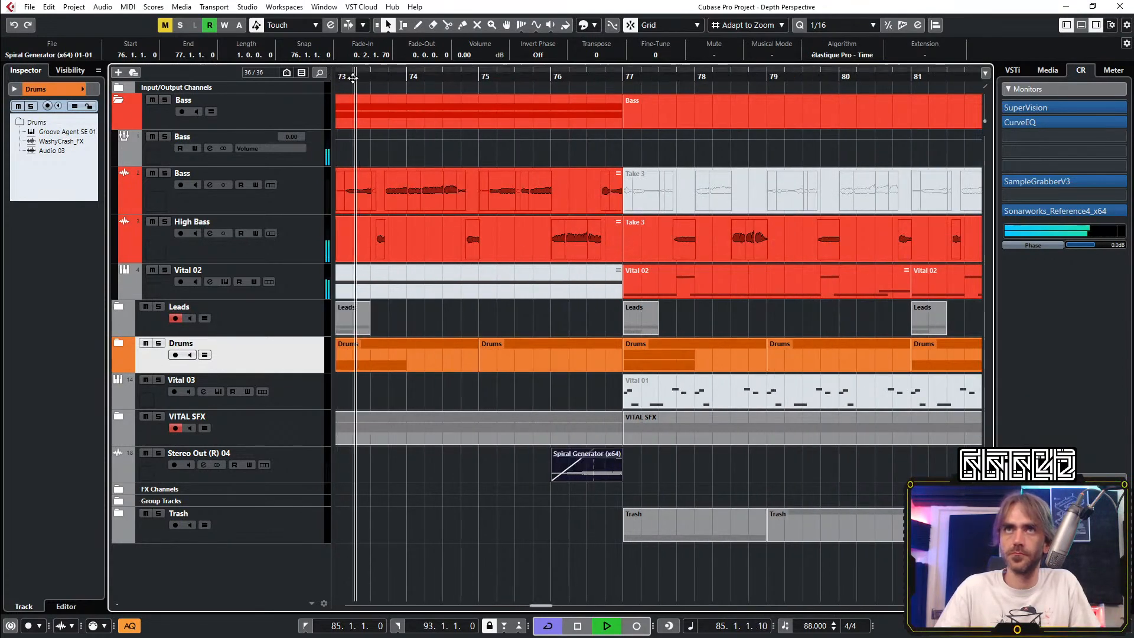
{"action": "left_click_drag", "start_coordinate": [633, 362], "coordinate": [558, 366]}
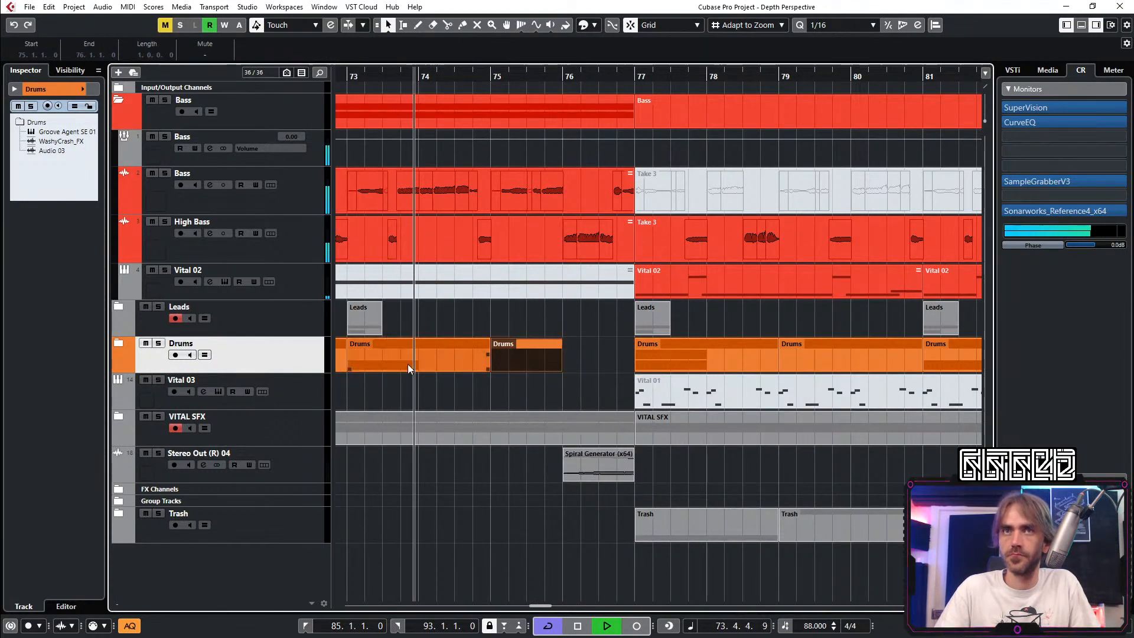
{"action": "left_click", "coordinate": [117, 346]}
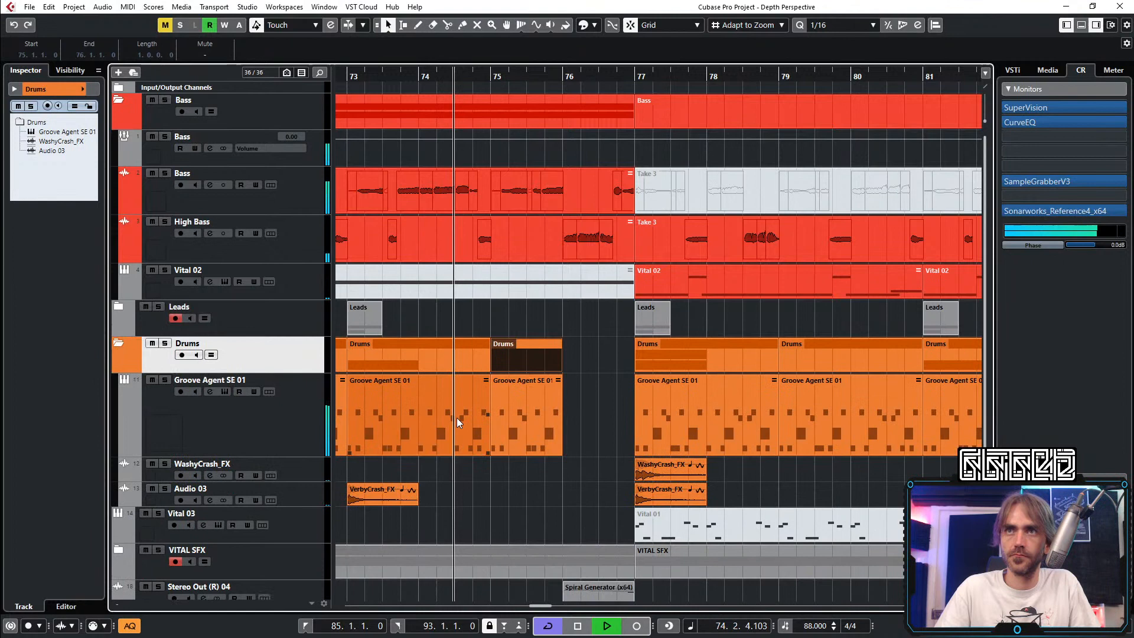
{"action": "mouse_move", "coordinate": [561, 452]}
{"action": "left_mouse_down"}
{"action": "mouse_move", "coordinate": [578, 452]}
{"action": "mouse_move", "coordinate": [568, 457]}
{"action": "left_mouse_up"}
{"action": "left_click", "coordinate": [568, 457]}
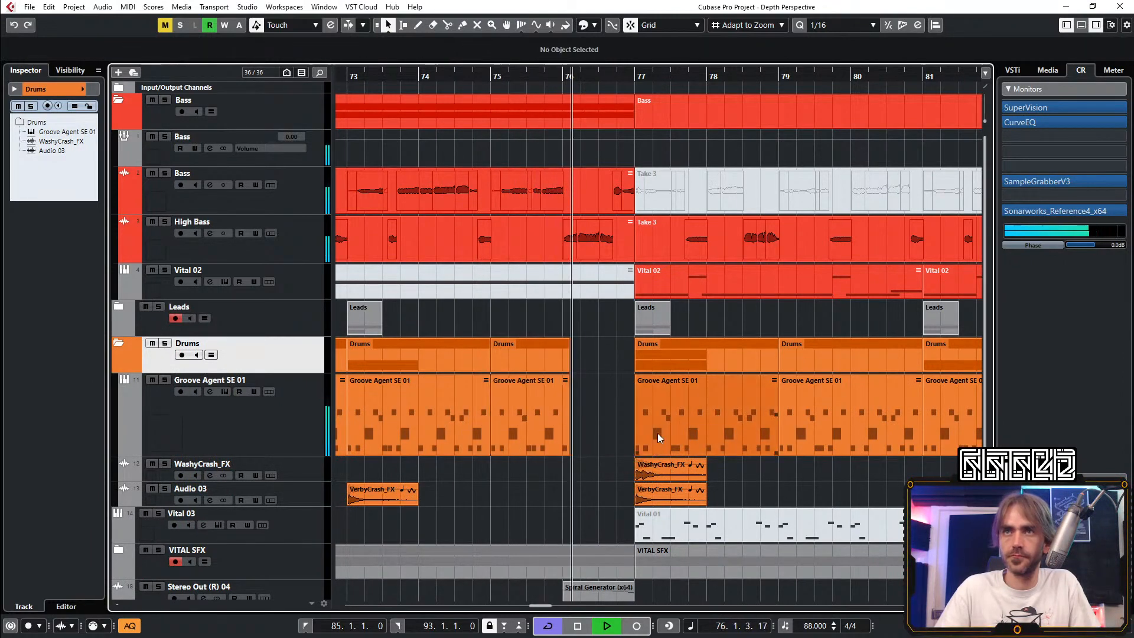
Step: Copy the Groove Agent SE 01 part from bar 73 to bar 75, trim the copy's start to 76.3.3, and collapse the Drums folder
{"action": "scroll", "coordinate": [619, 421], "scroll_direction": "down", "scroll_amount": 3}
{"action": "scroll", "coordinate": [621, 422], "scroll_direction": "up", "scroll_amount": 3}
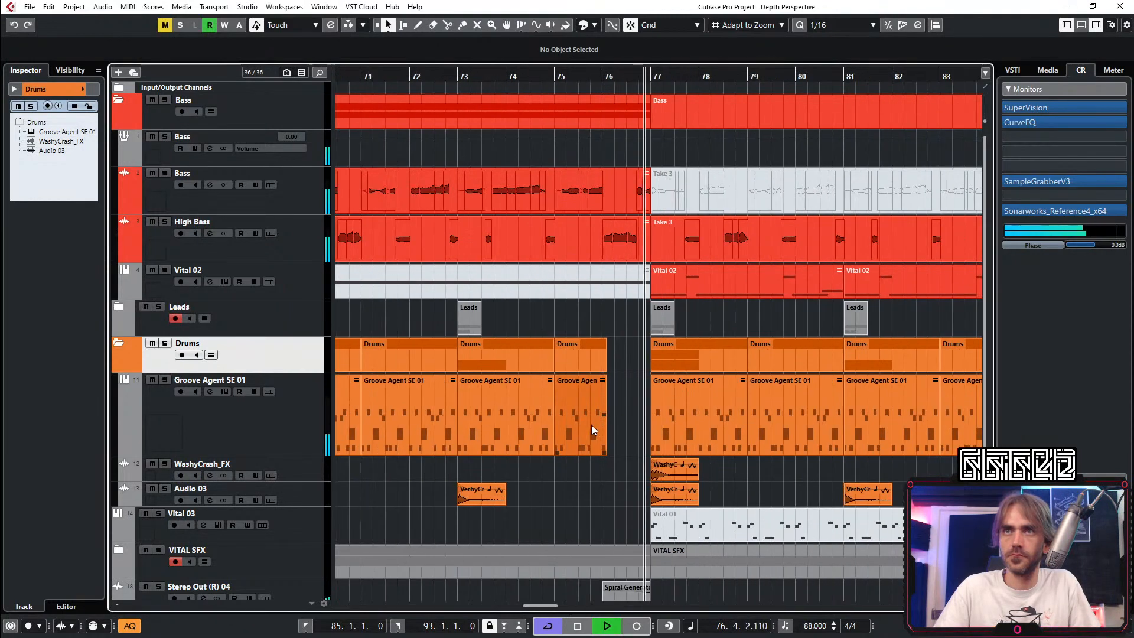
{"action": "left_click_drag", "start_coordinate": [512, 438], "coordinate": [613, 430]}
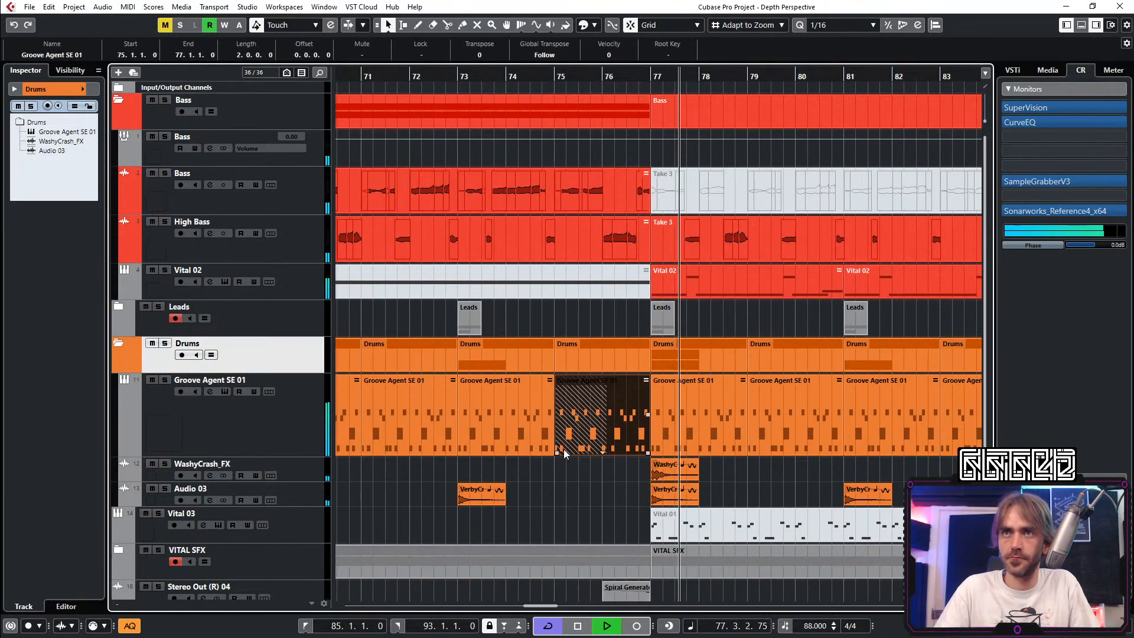
{"action": "left_click_drag", "start_coordinate": [556, 457], "coordinate": [643, 459]}
{"action": "scroll", "coordinate": [624, 461], "scroll_direction": "up", "scroll_amount": 5}
{"action": "scroll", "coordinate": [643, 459], "scroll_direction": "down", "scroll_amount": 8}
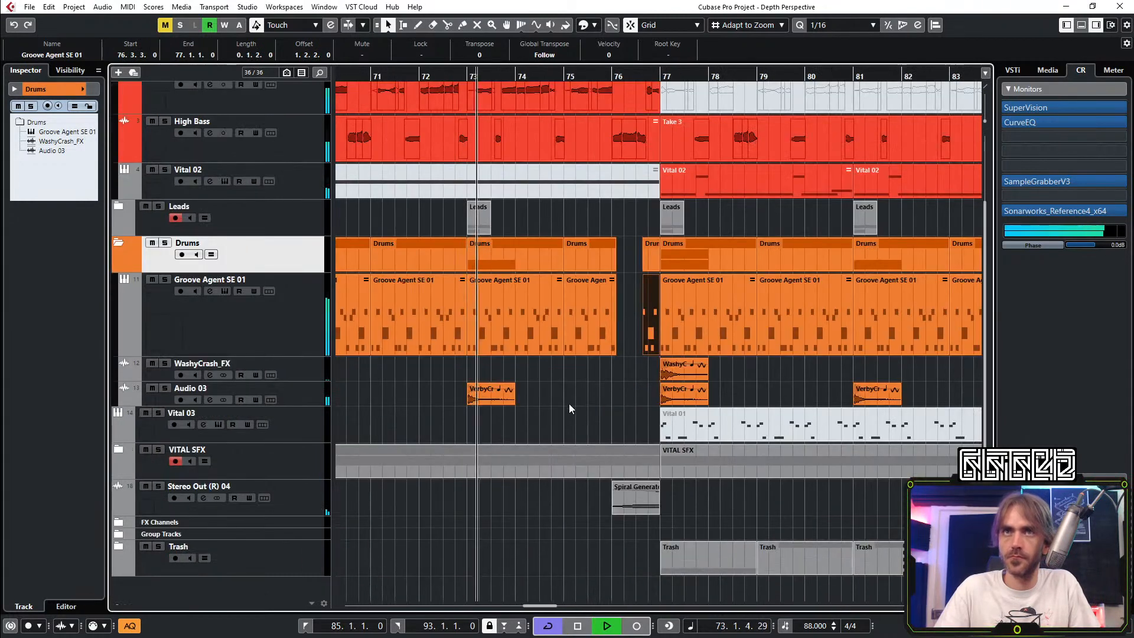
{"action": "scroll", "coordinate": [569, 403], "scroll_direction": "down", "scroll_amount": 1}
{"action": "left_click", "coordinate": [118, 243]}
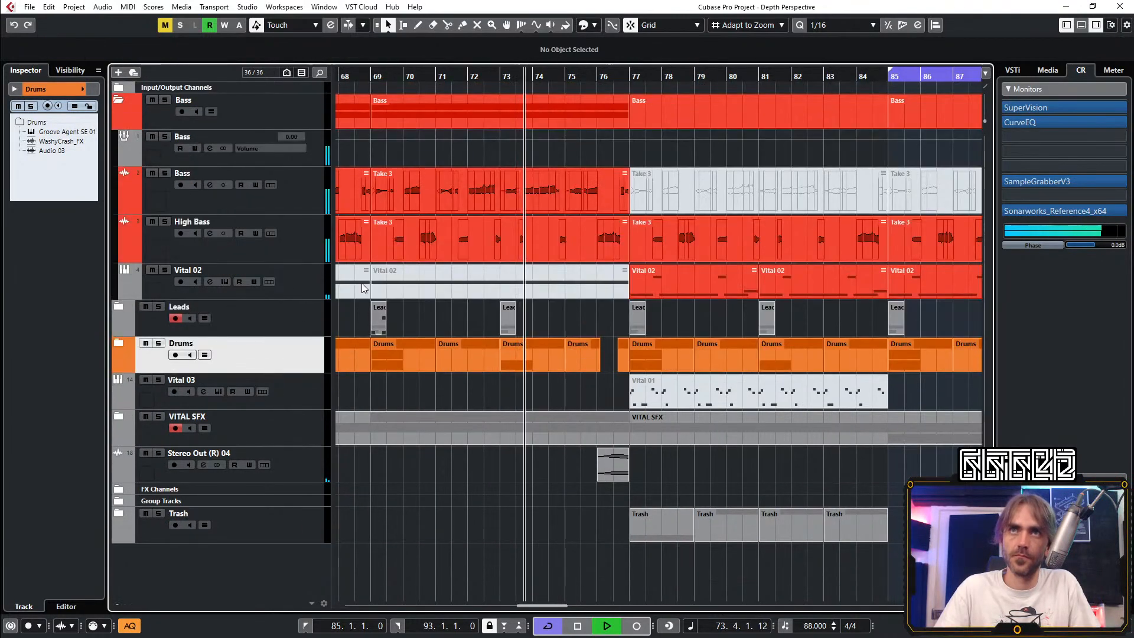
Step: Collapse the Bass folder, expand VITAL SFX, and mute the Vital 02-02 clip on Stereo Out (R) 02
{"action": "left_click", "coordinate": [121, 101]}
{"action": "left_click", "coordinate": [118, 246]}
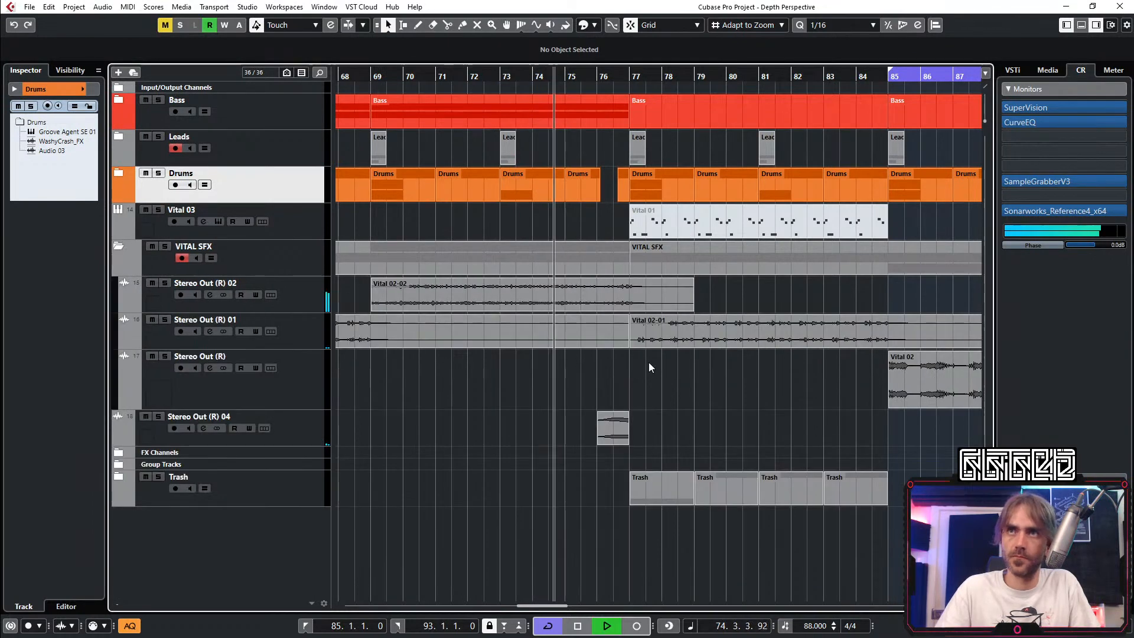
{"action": "scroll", "coordinate": [649, 363], "scroll_direction": "down", "scroll_amount": 3}
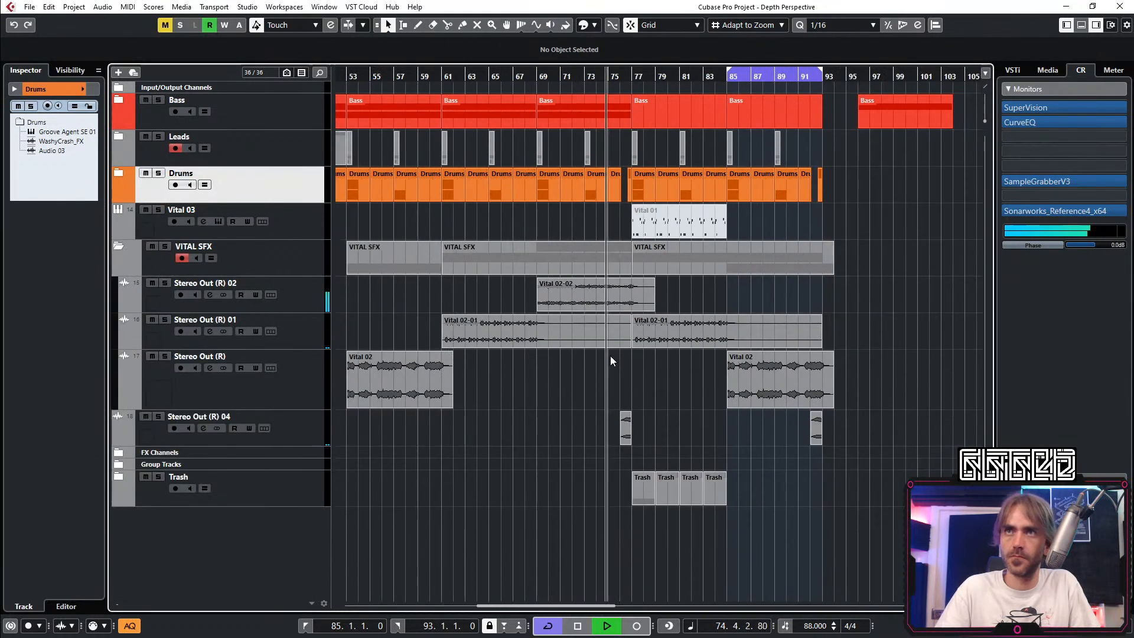
{"action": "left_click", "coordinate": [593, 311]}
{"action": "key", "text": "shift+m"}
Step: Shorten both Vital 02-01 clips to end at bars 69 and 85, and move the Vital 02 clip from bar 53 to bar 69
{"action": "left_click", "coordinate": [451, 236]}
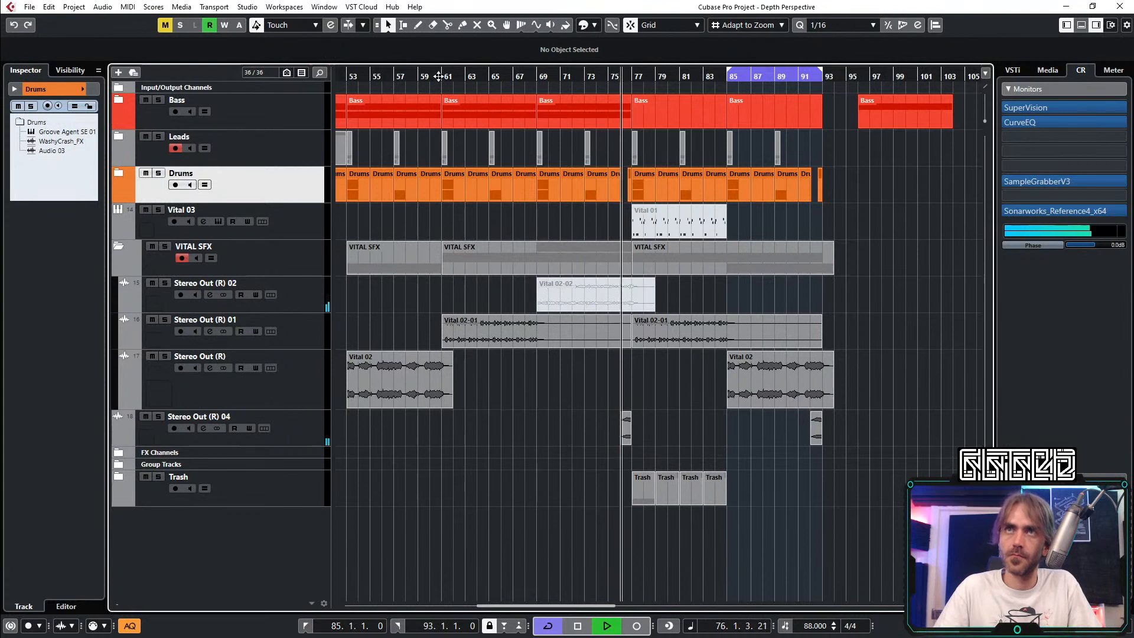
{"action": "key", "text": "KP_3"}
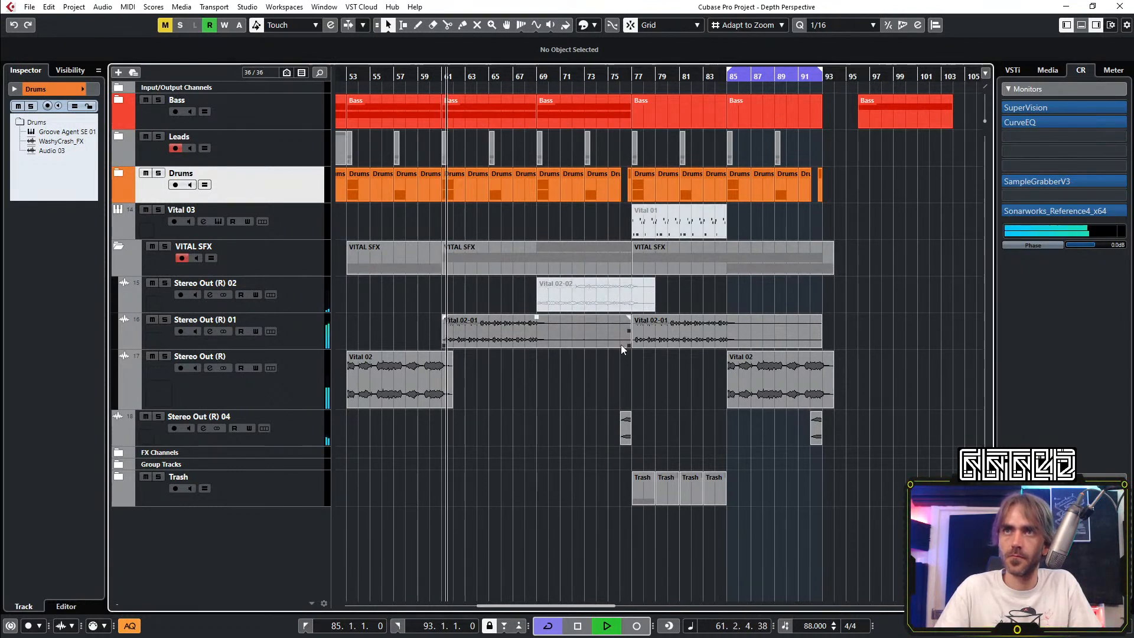
{"action": "left_click_drag", "start_coordinate": [628, 346], "coordinate": [536, 345]}
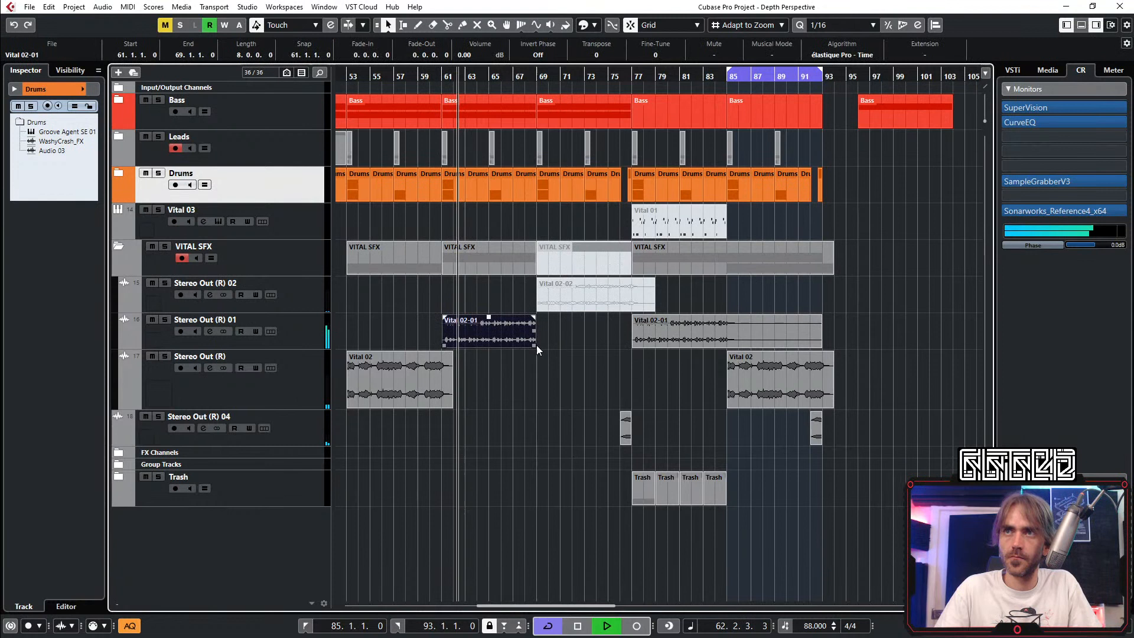
{"action": "left_click", "coordinate": [820, 346]}
{"action": "left_click_drag", "start_coordinate": [821, 345], "coordinate": [727, 352]}
{"action": "left_click_drag", "start_coordinate": [409, 381], "coordinate": [598, 381]}
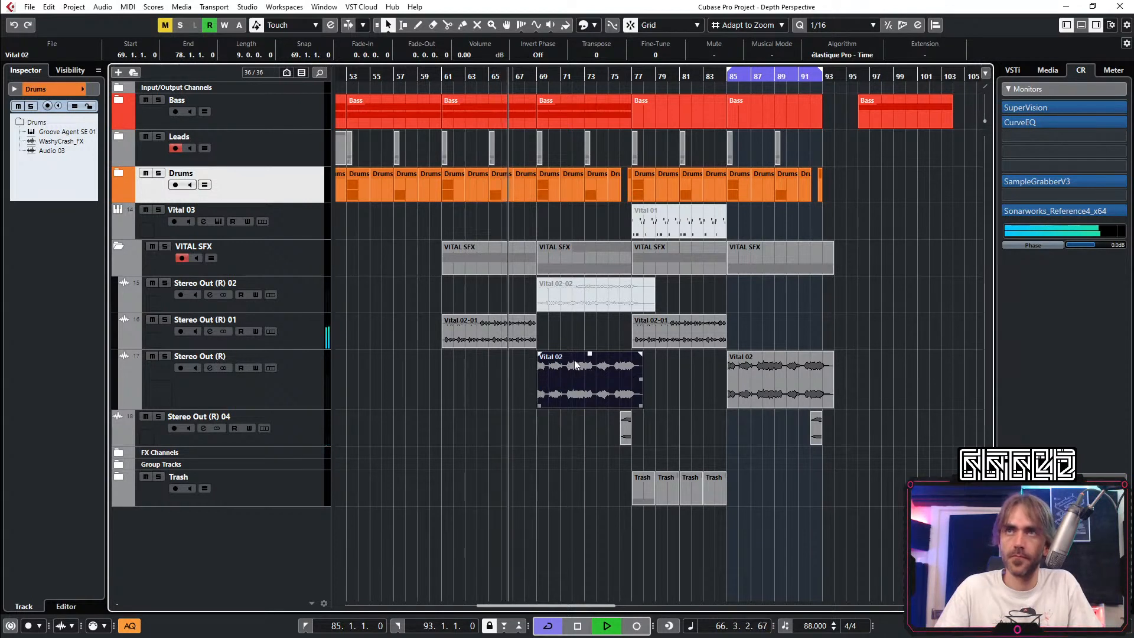
{"action": "left_click", "coordinate": [120, 246]}
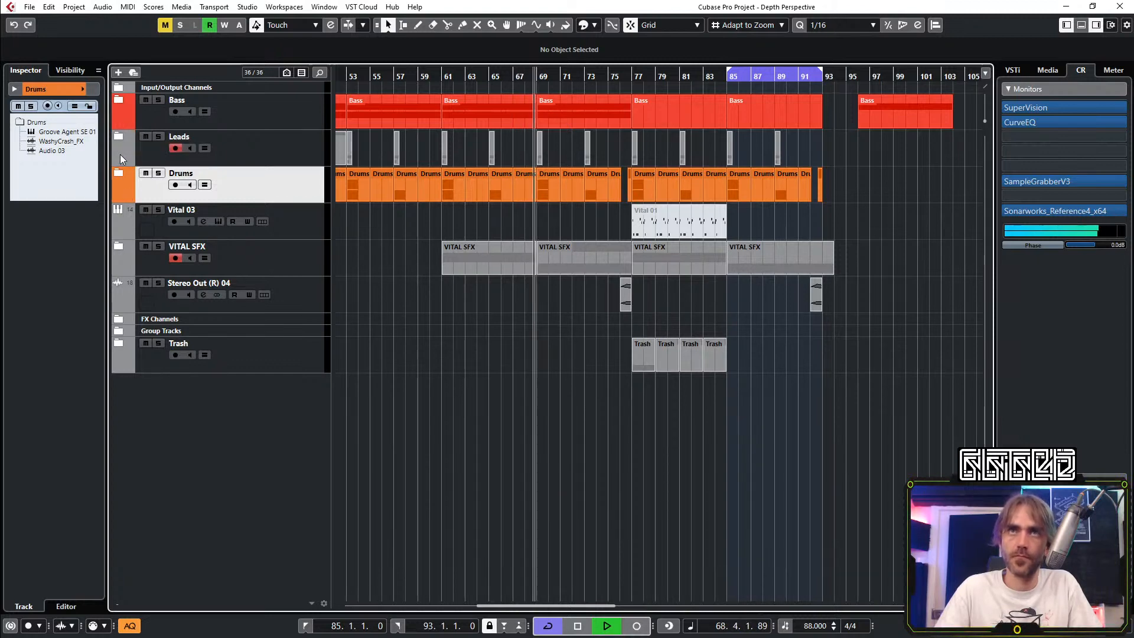
Step: Move the muted Vital 01 part on the Vital 03 track to bar 69, unmute it, and play from there
{"action": "left_click", "coordinate": [119, 135]}
{"action": "scroll", "coordinate": [649, 200], "scroll_direction": "left", "scroll_amount": 3}
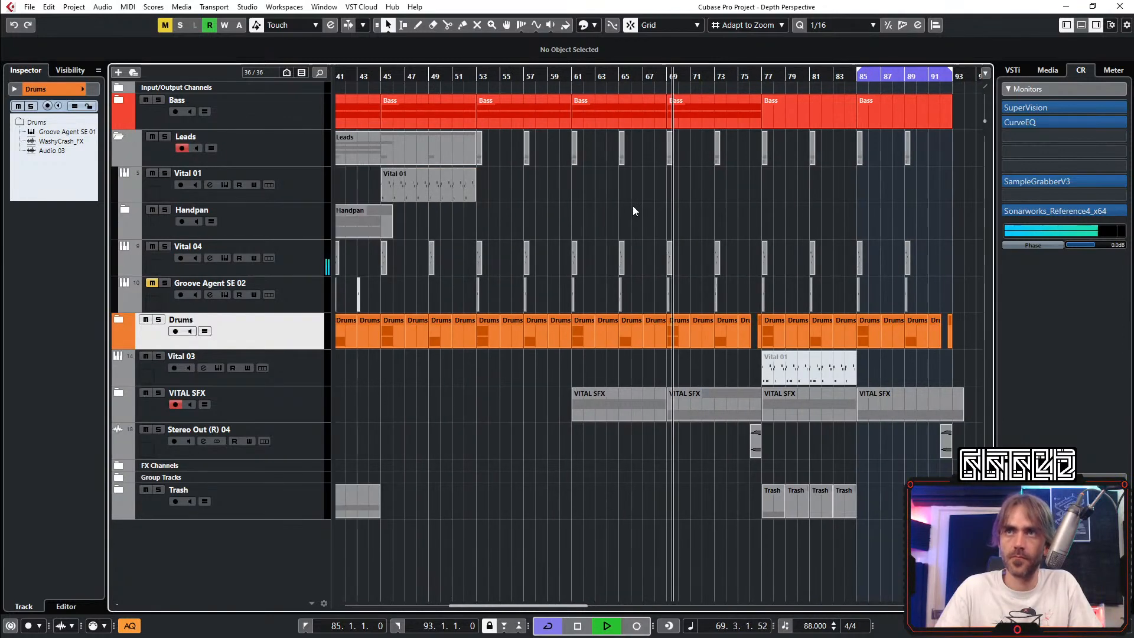
{"action": "scroll", "coordinate": [631, 206], "scroll_direction": "right", "scroll_amount": 2}
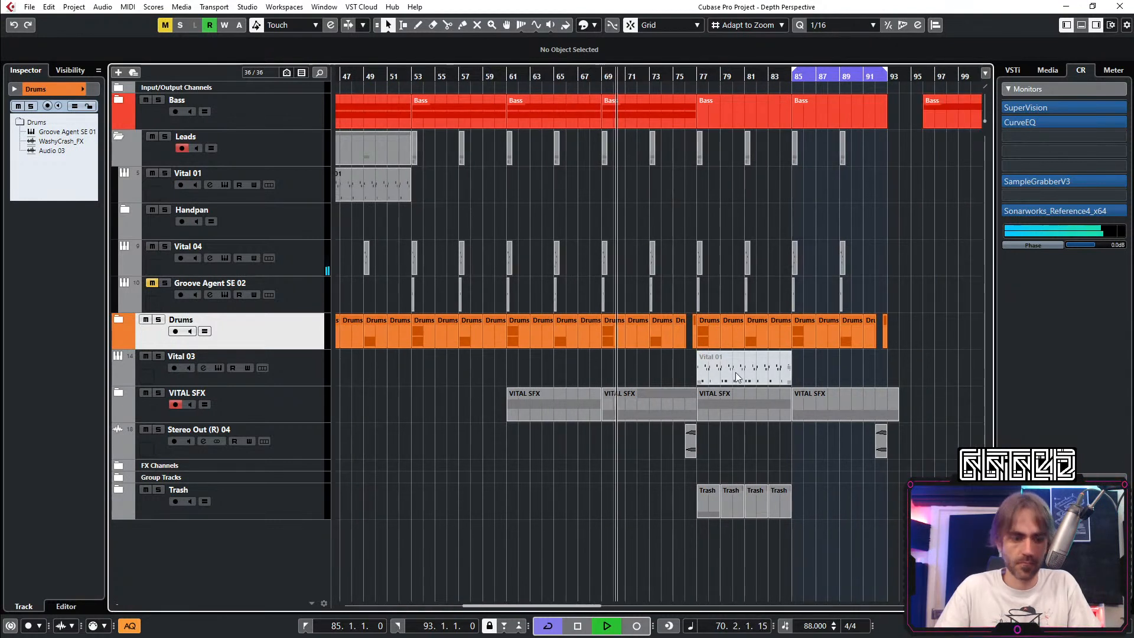
{"action": "left_click_drag", "start_coordinate": [732, 370], "coordinate": [639, 366]}
{"action": "key", "text": "7"}
{"action": "key", "text": "space"}
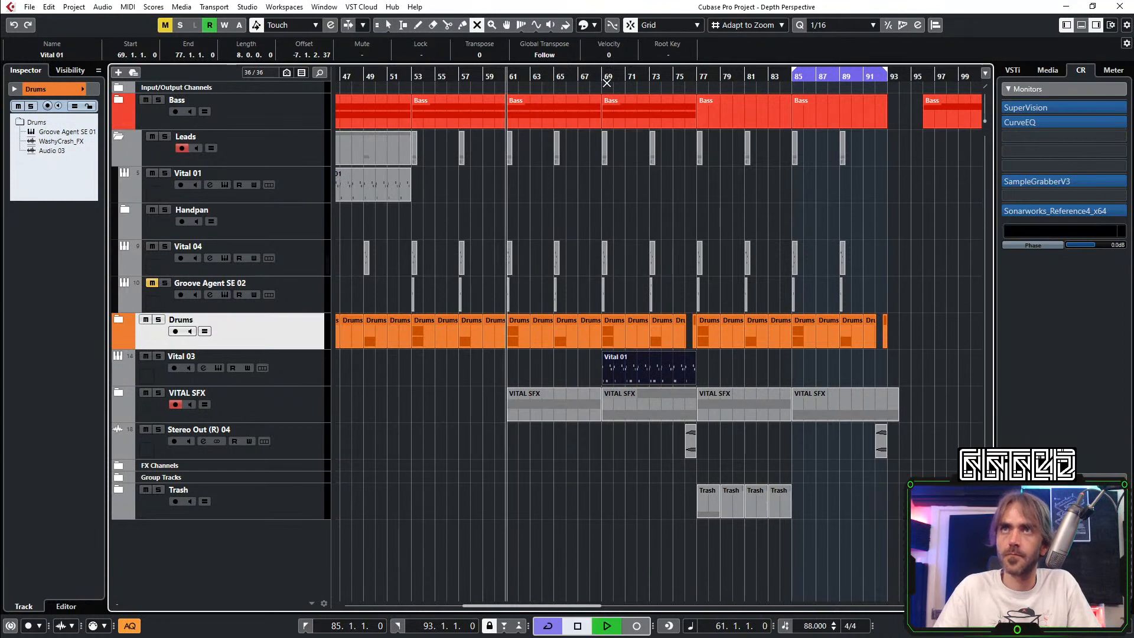
{"action": "left_click", "coordinate": [607, 77]}
{"action": "key", "text": "1"}
{"action": "key", "text": "space"}
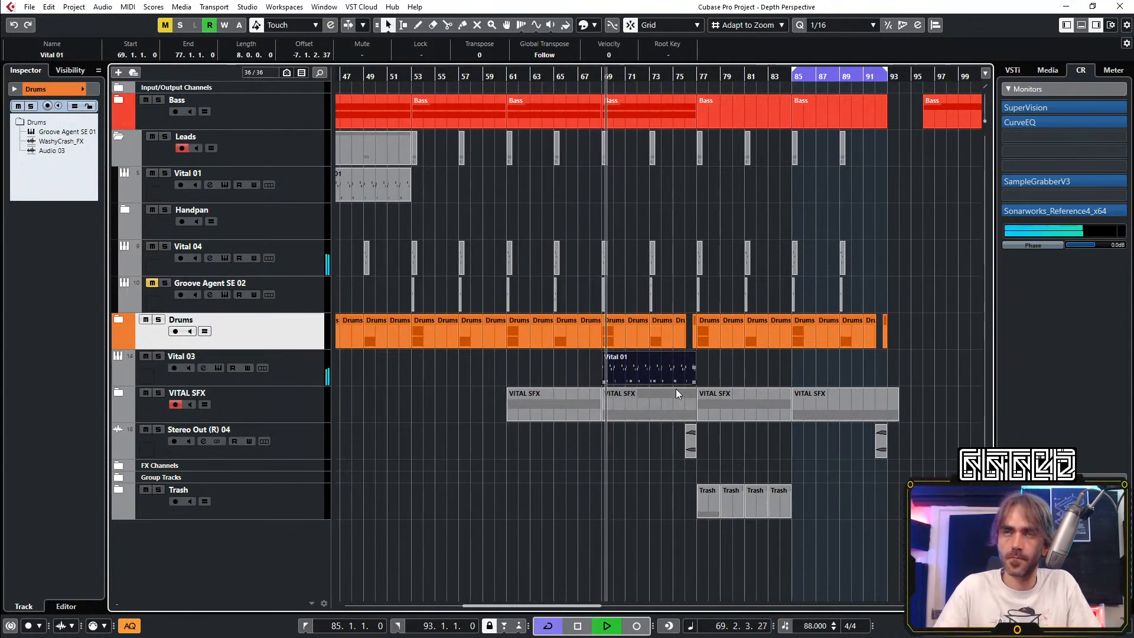
Step: Listen to the Vital 01 part in context, then move it on the Vital 03 track to bar 93
{"action": "key", "text": "h"}
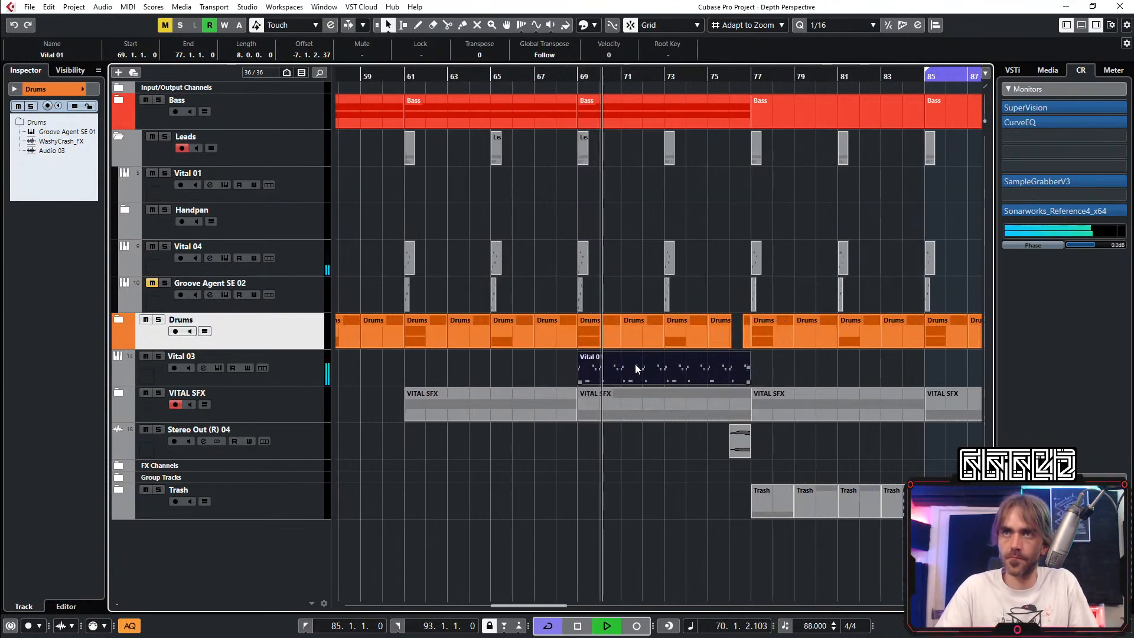
{"action": "key", "text": "g"}
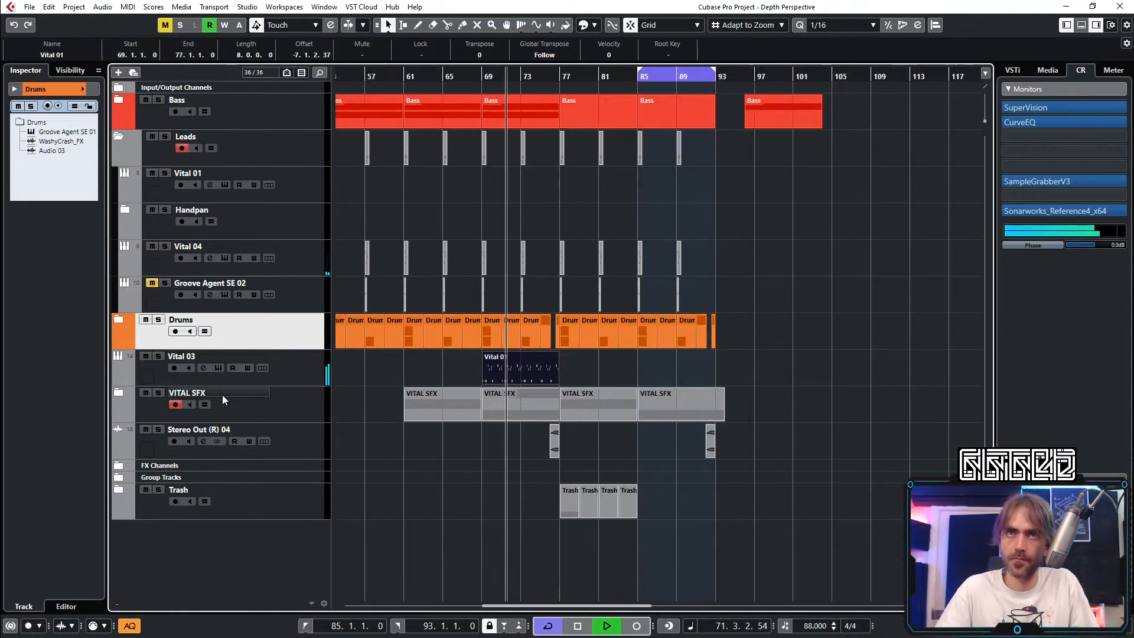
{"action": "left_click", "coordinate": [474, 76]}
{"action": "left_click_drag", "start_coordinate": [555, 369], "coordinate": [751, 366]}
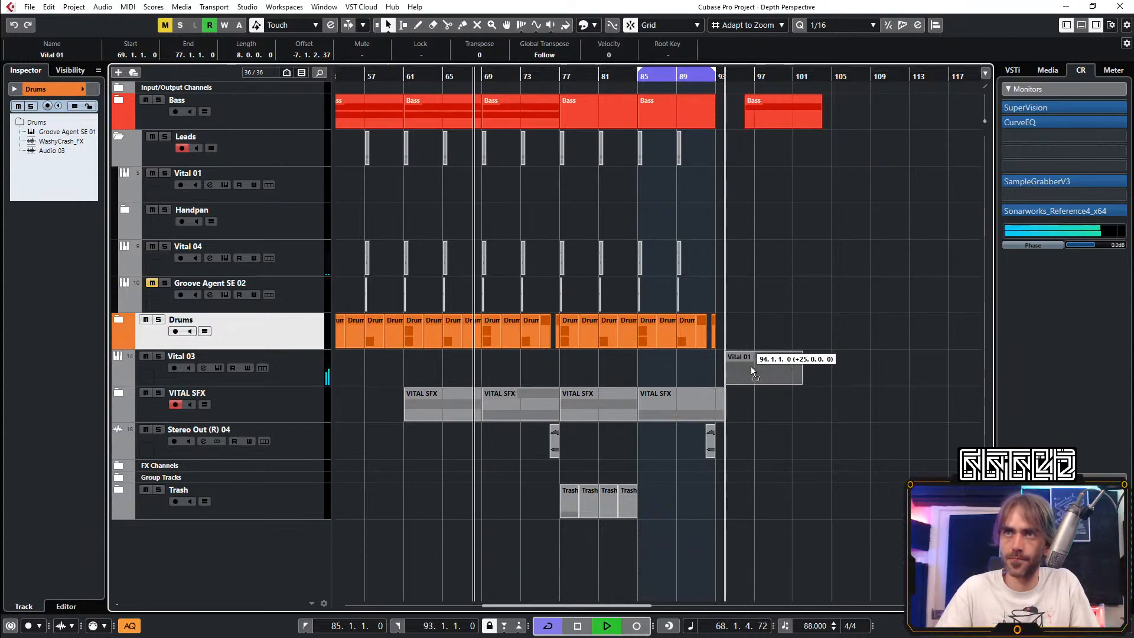
{"action": "key", "text": "g"}
Step: Move the separate Bass folder clip from bar 96 to bar 109 and collapse the Leads folder
{"action": "left_click_drag", "start_coordinate": [576, 113], "coordinate": [661, 116]}
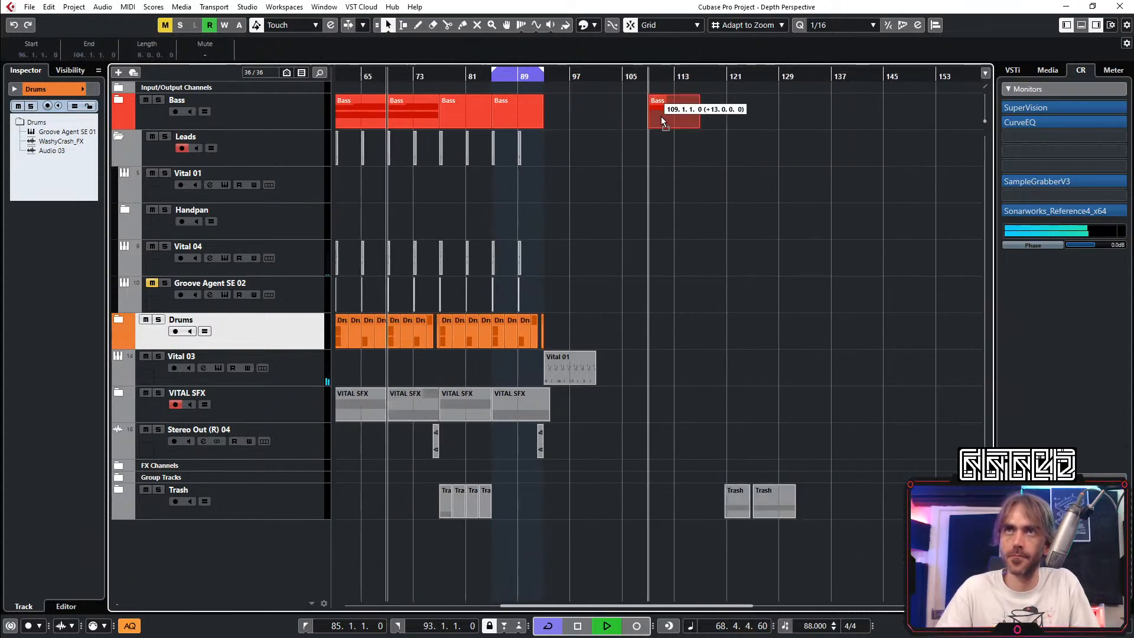
{"action": "left_click", "coordinate": [612, 221]}
{"action": "left_click", "coordinate": [129, 138]}
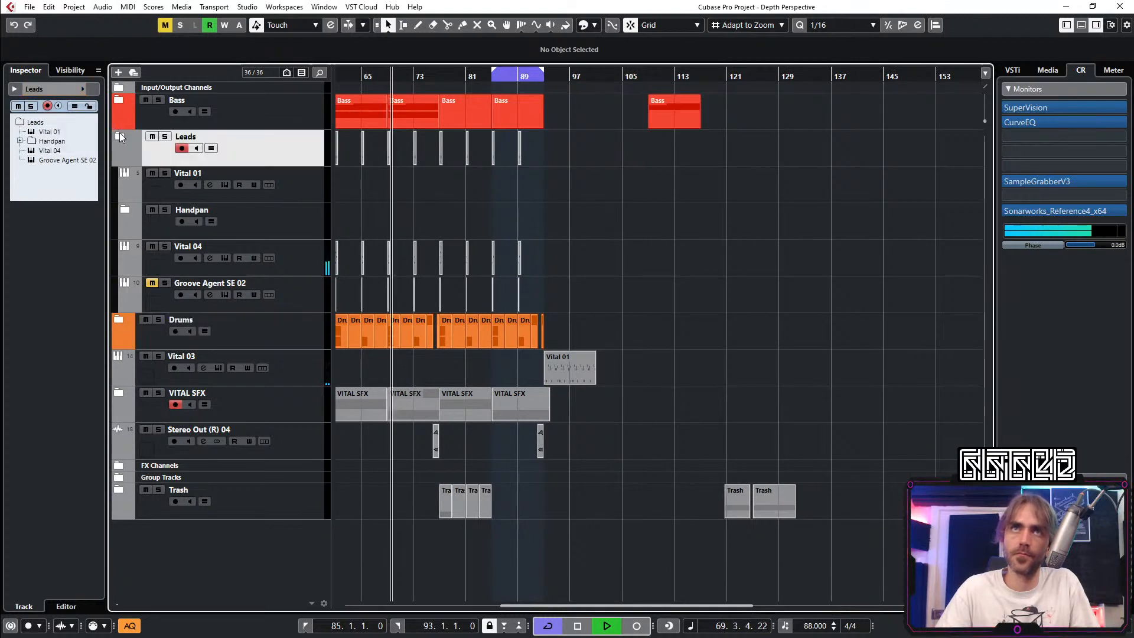
{"action": "left_click", "coordinate": [119, 134]}
Step: Expand the Bass folder and copy the last High Bass Take 3 clip into bars 93–101
{"action": "scroll", "coordinate": [523, 285], "scroll_direction": "up", "scroll_amount": 2}
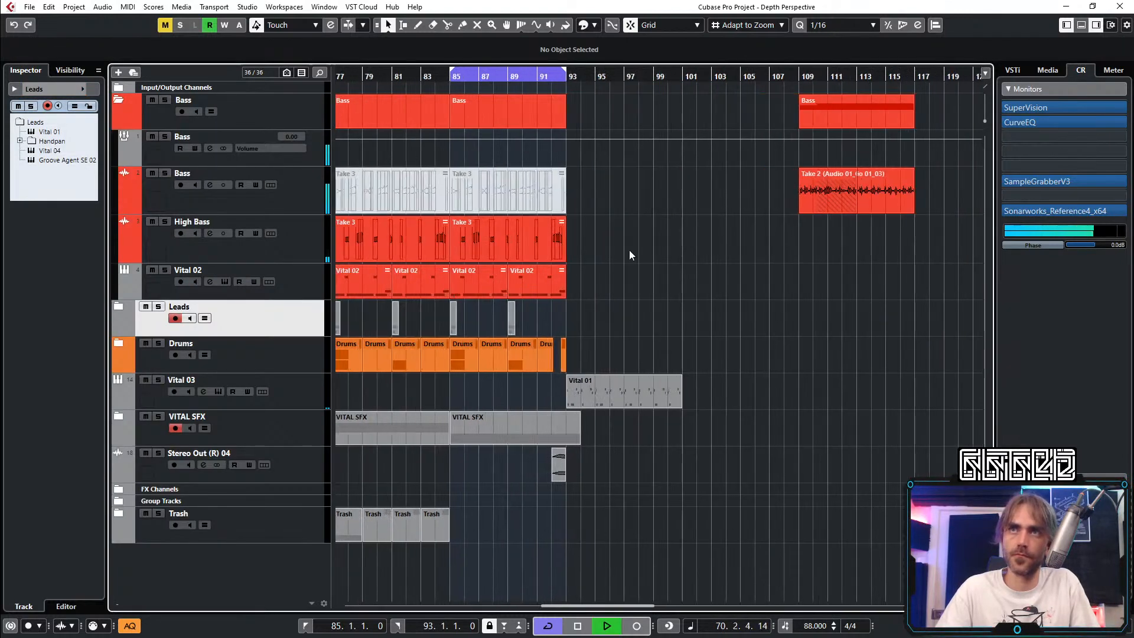
{"action": "scroll", "coordinate": [663, 209], "scroll_direction": "down", "scroll_amount": 2}
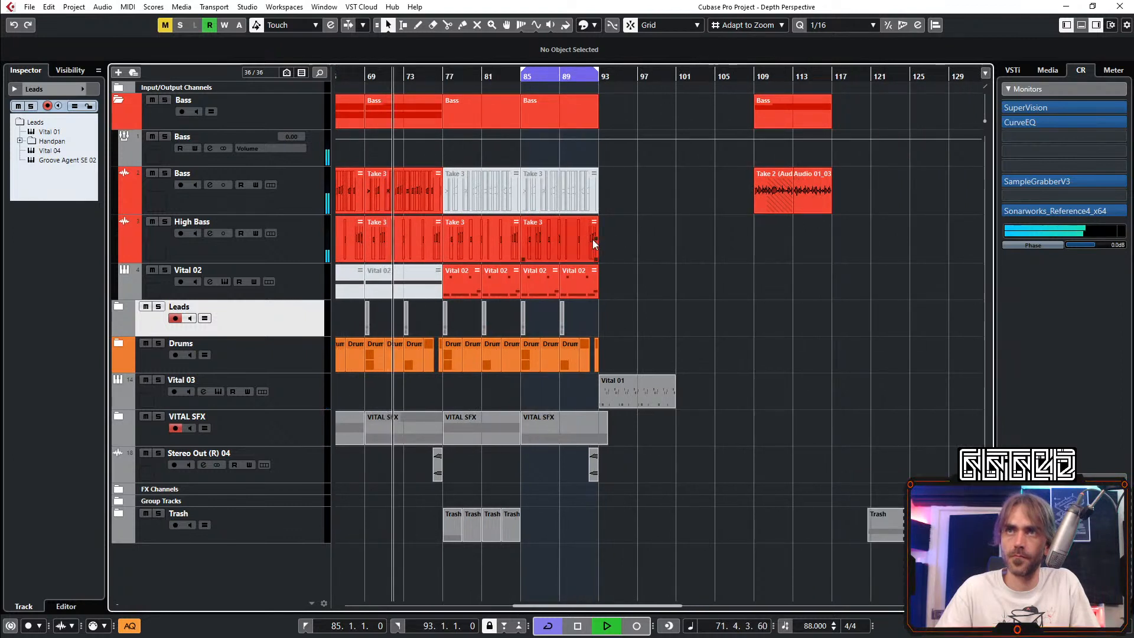
{"action": "left_click_drag", "start_coordinate": [596, 244], "coordinate": [638, 248]}
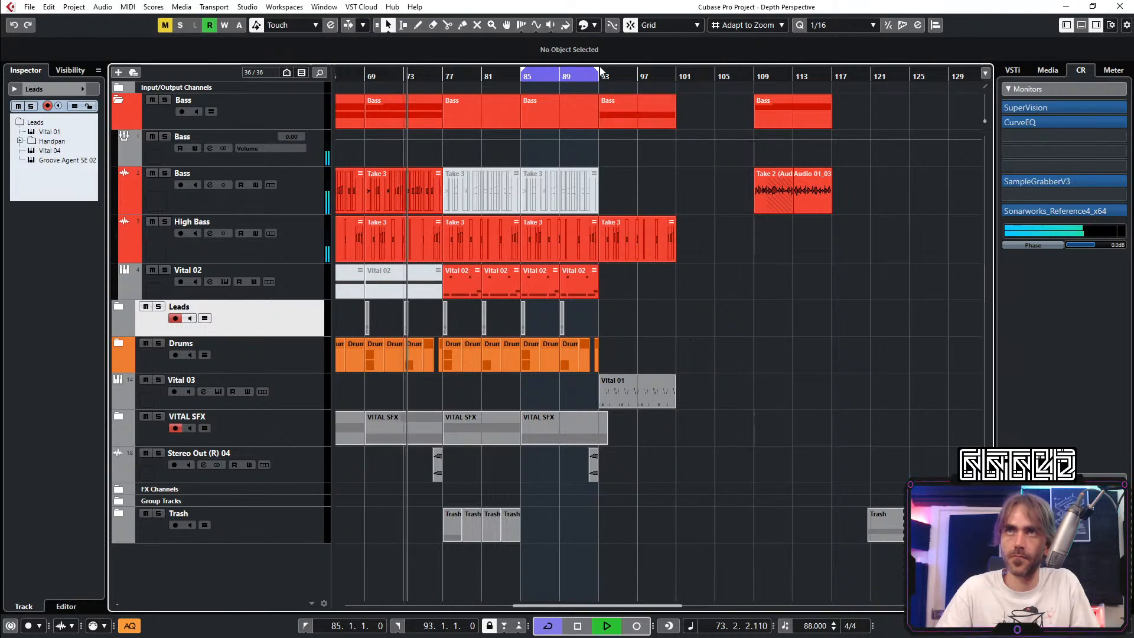
Step: Set the loop range to bars 93–101 and mute the short Drums fragment at the end of bar 92
{"action": "left_click_drag", "start_coordinate": [601, 69], "coordinate": [683, 74]}
{"action": "scroll", "coordinate": [640, 363], "scroll_direction": "up", "scroll_amount": 3}
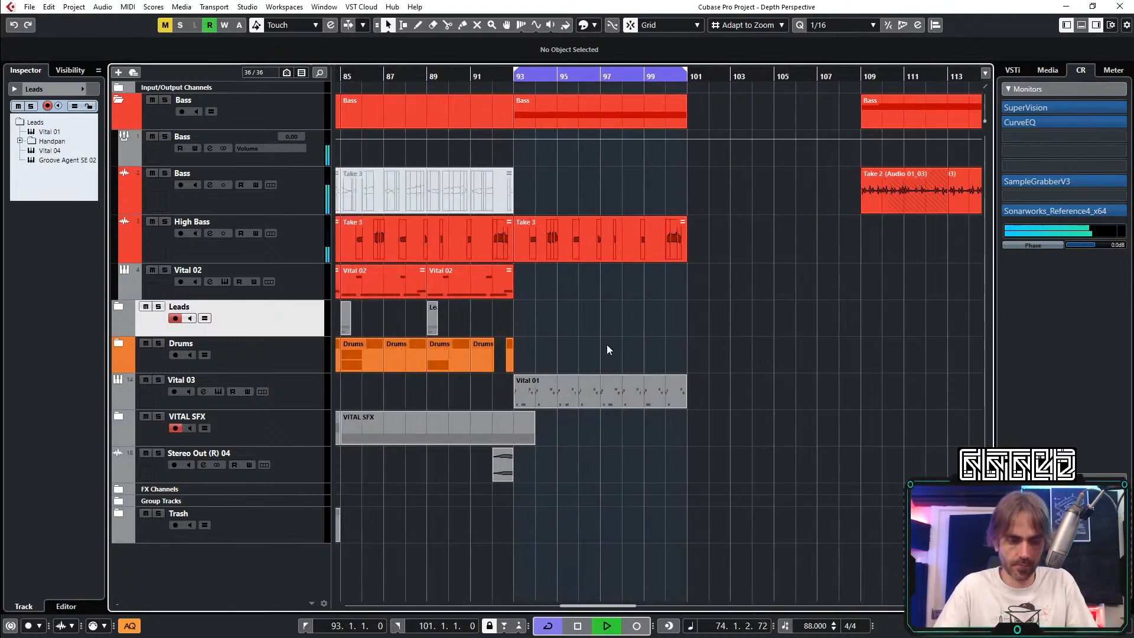
{"action": "left_click_drag", "start_coordinate": [500, 360], "coordinate": [501, 359]}
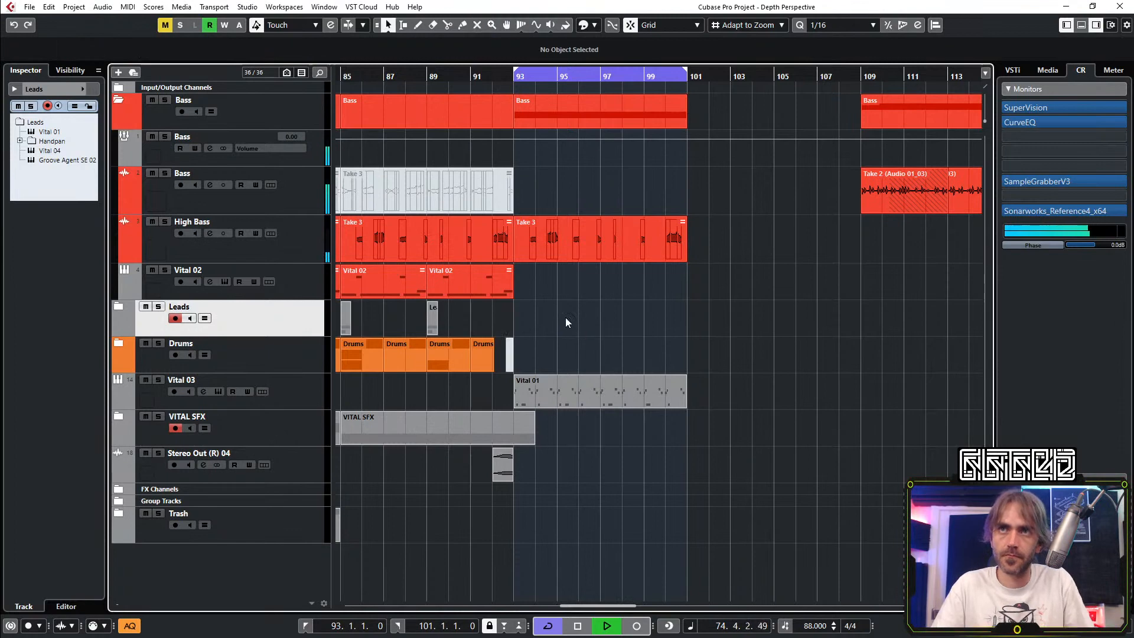
Step: Copy the last short clip on the Leads folder track to the start of bar 93
{"action": "scroll", "coordinate": [586, 302], "scroll_direction": "down", "scroll_amount": 2}
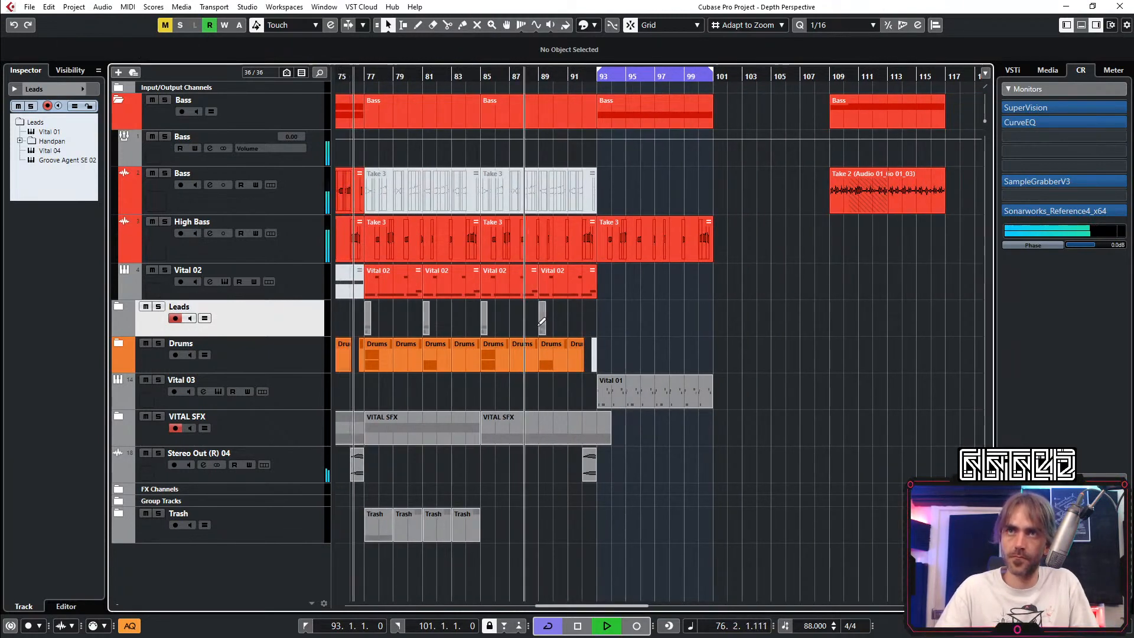
{"action": "left_click_drag", "start_coordinate": [541, 327], "coordinate": [604, 326]}
{"action": "left_click", "coordinate": [753, 372]}
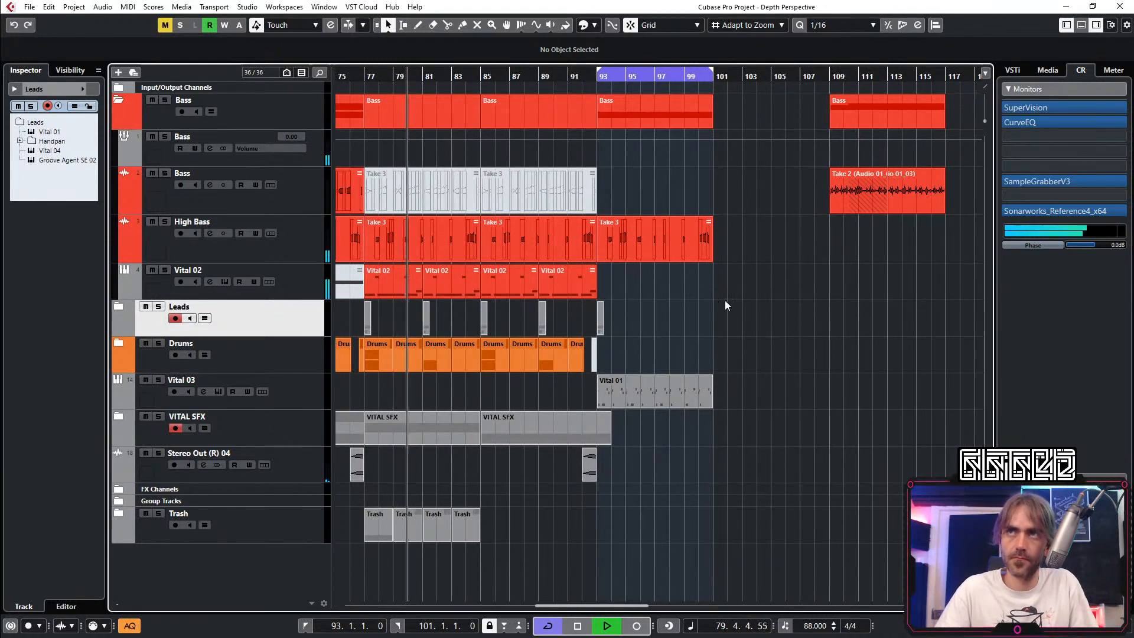
Step: Open the Vital synth of the Vital 03 track and enable the Filter in its effects chain
{"action": "scroll", "coordinate": [724, 299], "scroll_direction": "down", "scroll_amount": 2, "text": "ctrl"}
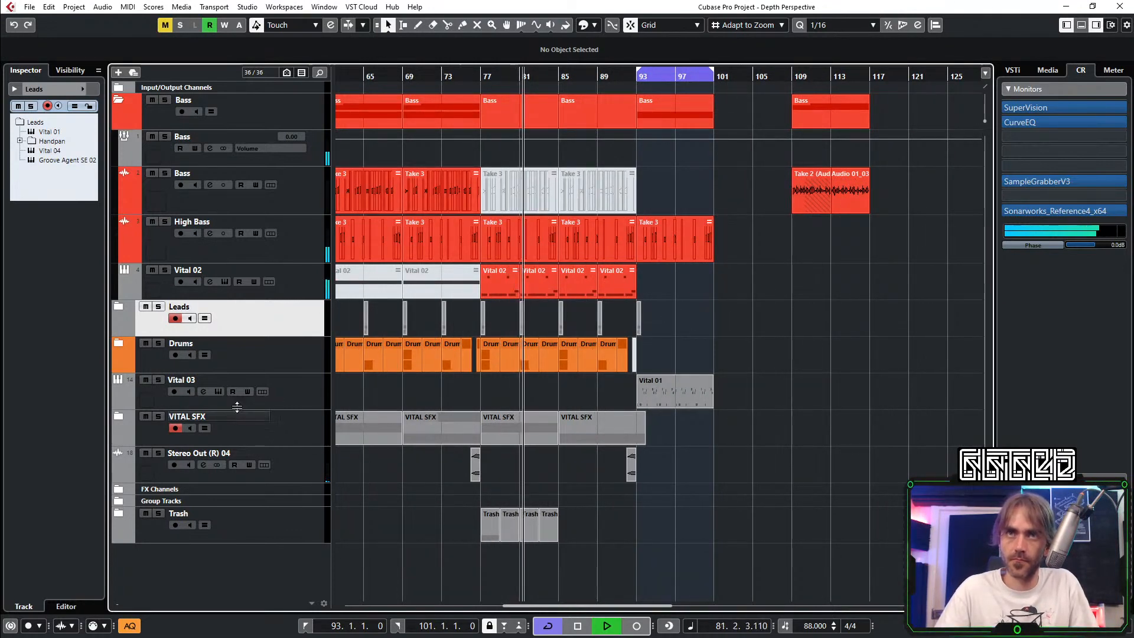
{"action": "left_click", "coordinate": [292, 397]}
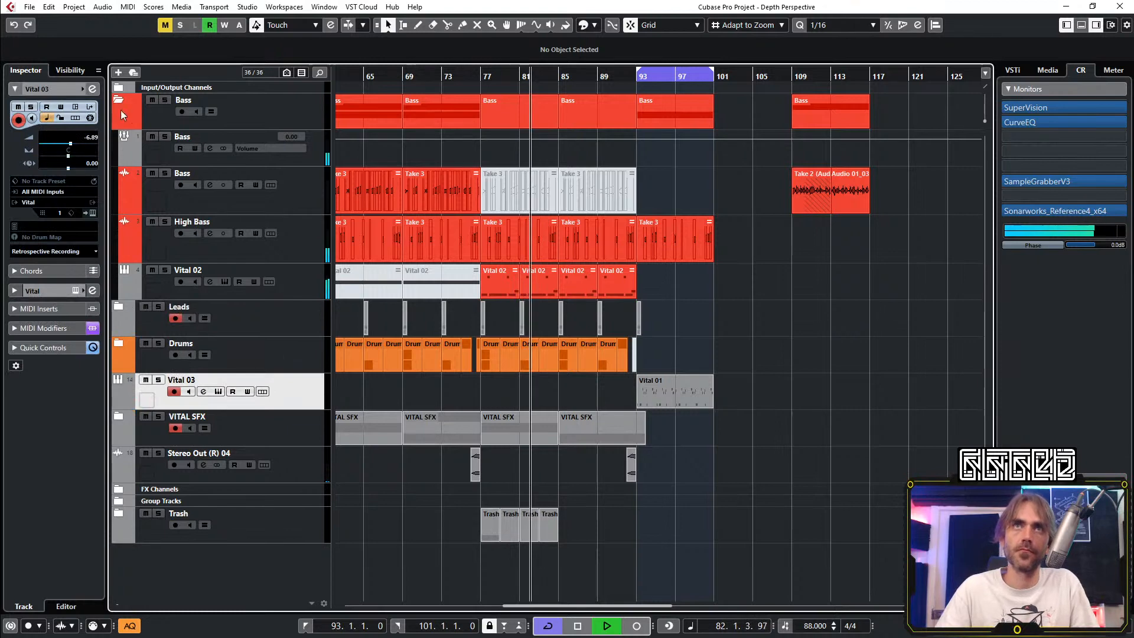
{"action": "left_click", "coordinate": [92, 89]}
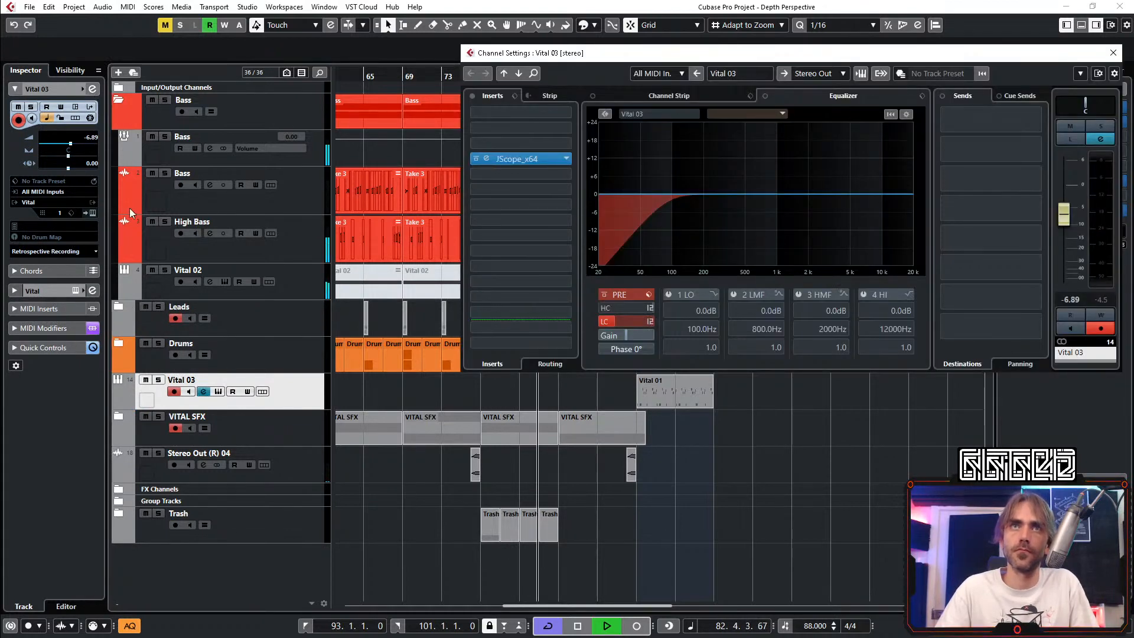
{"action": "left_click", "coordinate": [91, 212]}
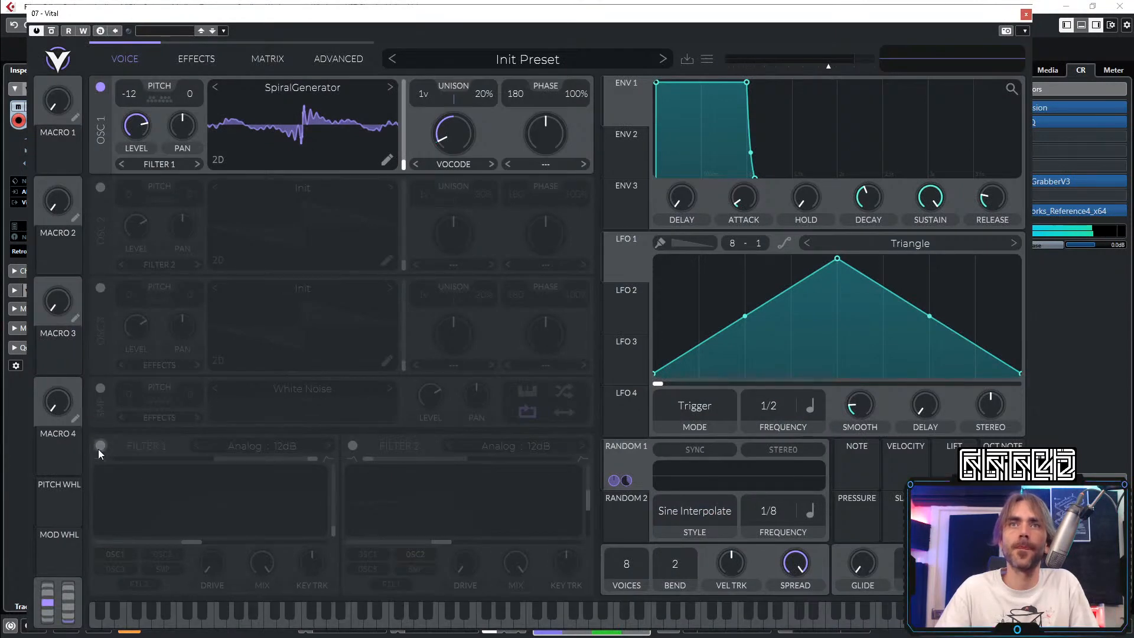
{"action": "left_click", "coordinate": [194, 60]}
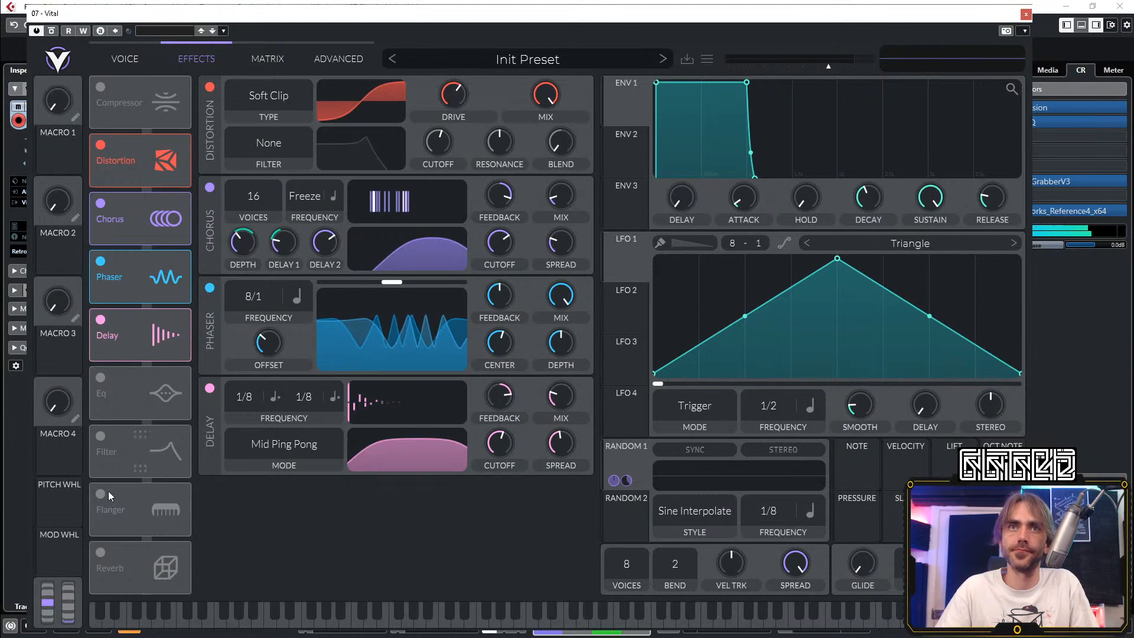
{"action": "left_click", "coordinate": [105, 442]}
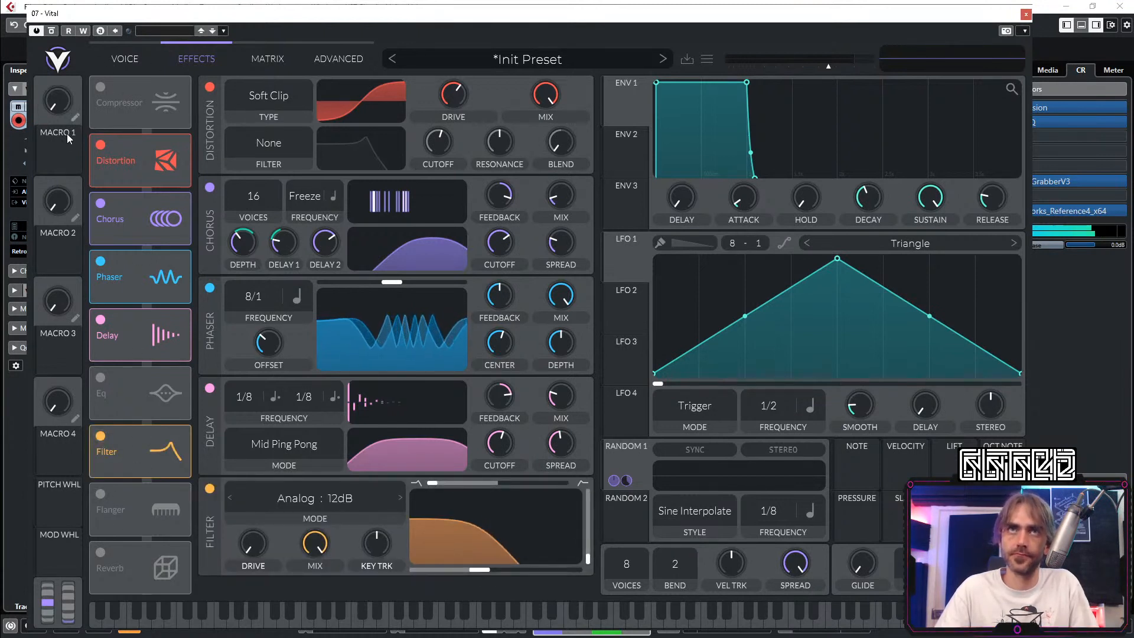
Step: Assign Macro 1 to the effects filter's cutoff, raise Macro 1 slightly to record automation for it, and close the synth
{"action": "left_click_drag", "start_coordinate": [70, 175], "coordinate": [128, 111]}
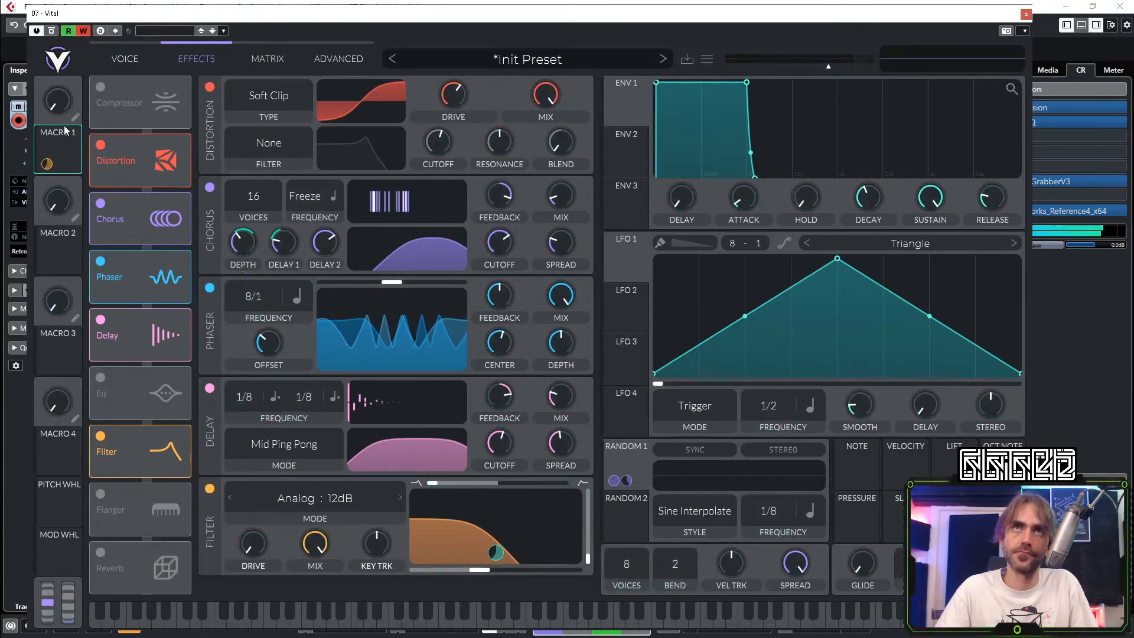
{"action": "left_click_drag", "start_coordinate": [60, 102], "coordinate": [68, 98]}
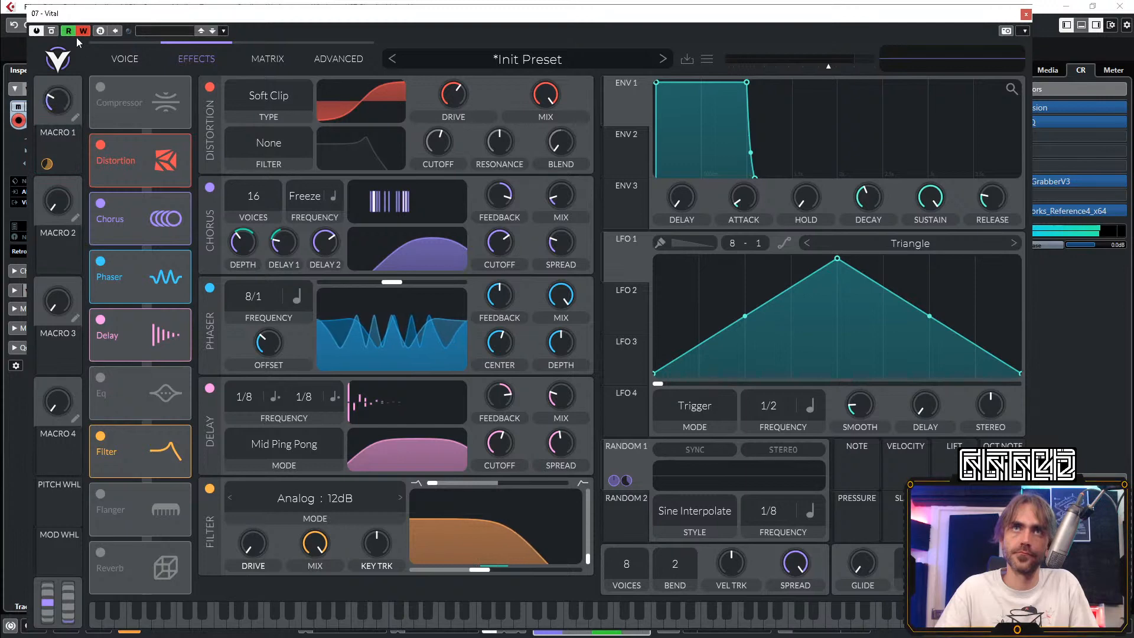
{"action": "left_click", "coordinate": [1025, 14]}
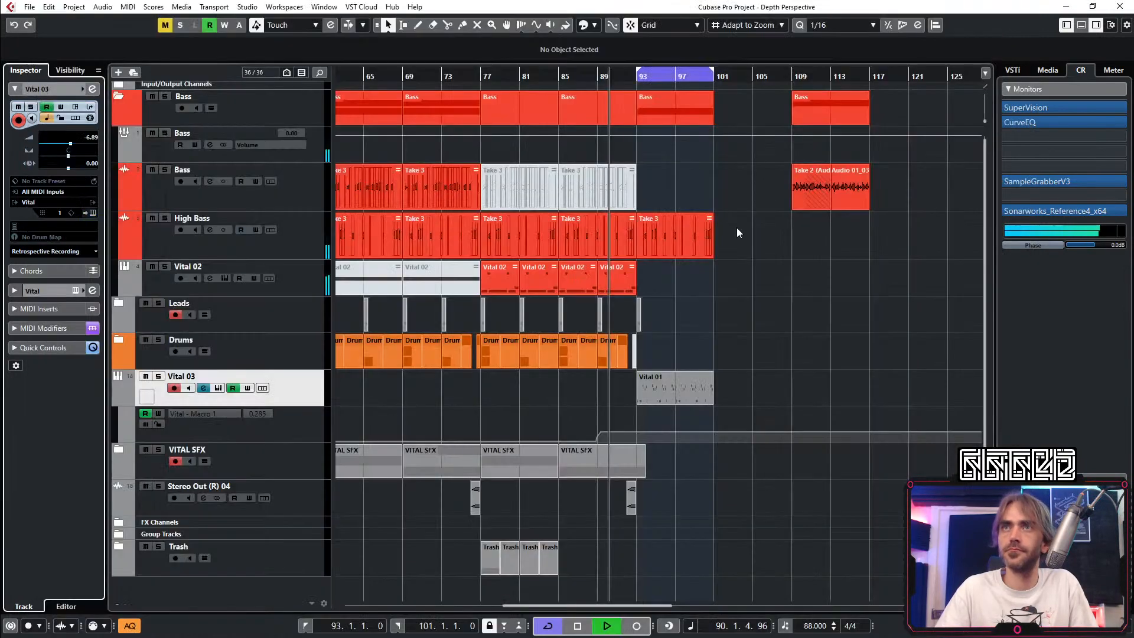
Step: Replace the recorded Vital 03 Macro 1 automation with a ramp rising from 0 at bar 93 to 1 at bar 101
{"action": "scroll", "coordinate": [623, 427], "scroll_direction": "up", "scroll_amount": 3}
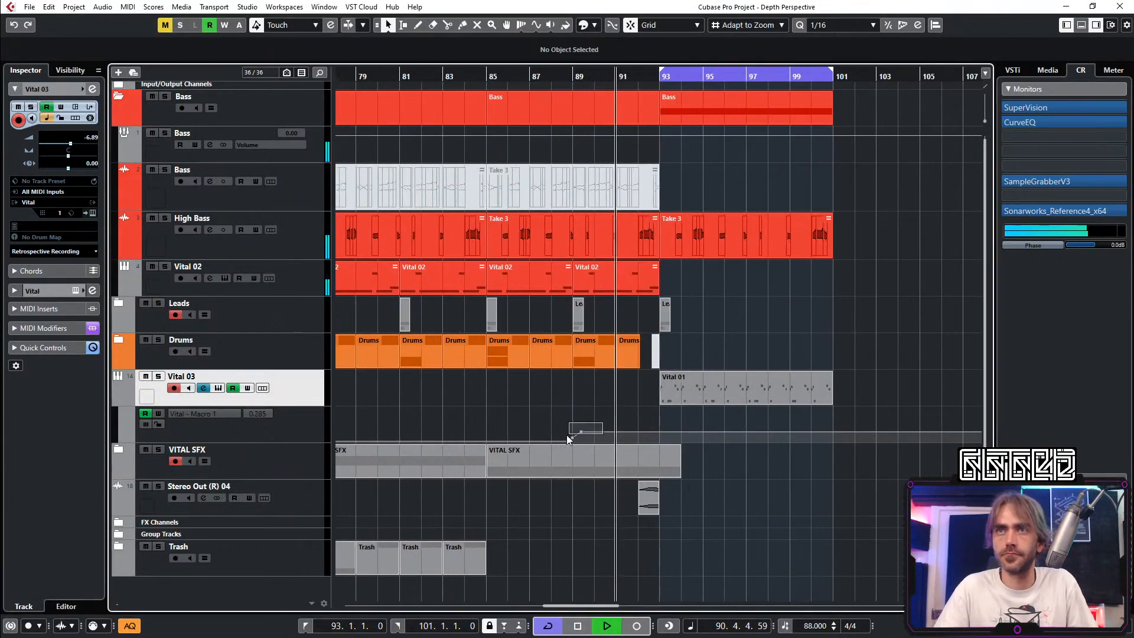
{"action": "left_click", "coordinate": [664, 438]}
{"action": "left_click", "coordinate": [659, 442]}
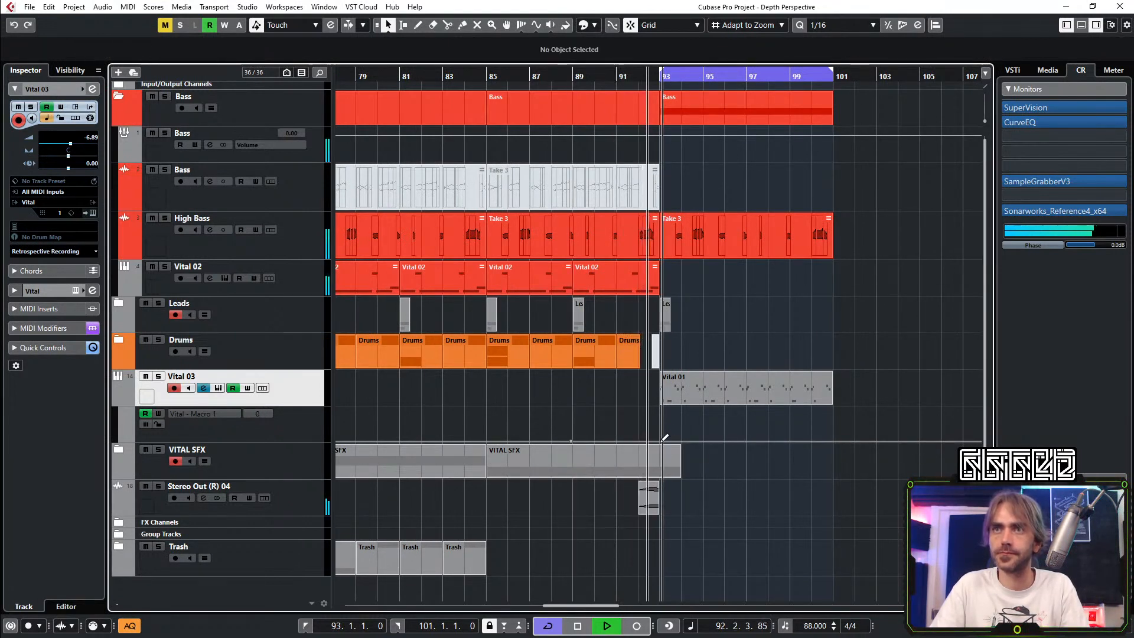
{"action": "left_click_drag", "start_coordinate": [837, 443], "coordinate": [834, 409]}
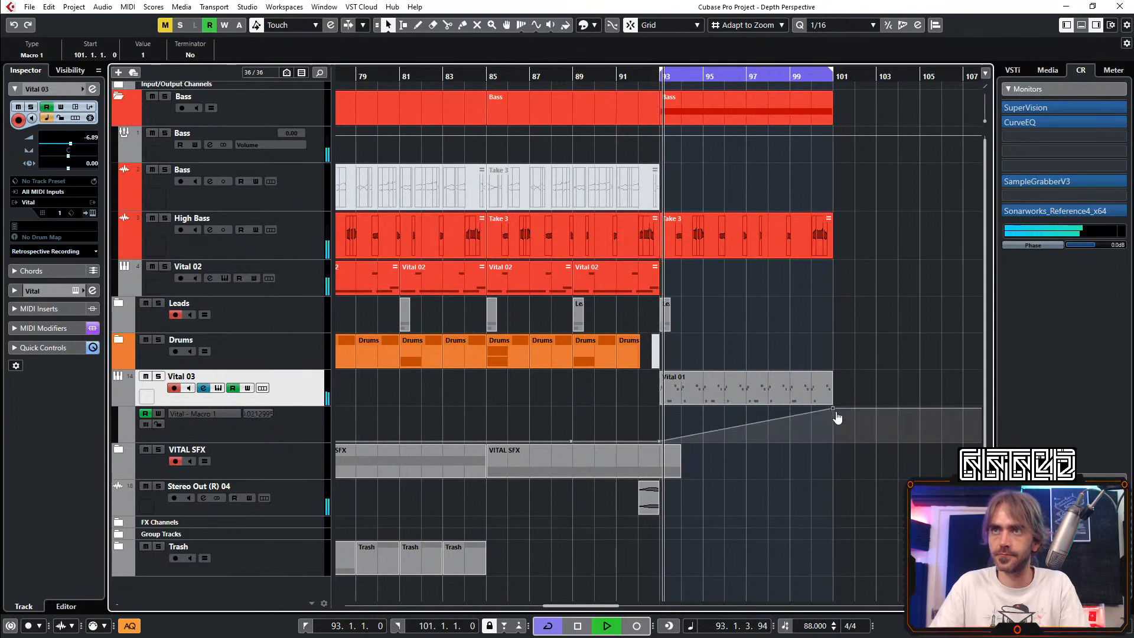
Step: Copy the Stereo Out (R) 04 transition clip from bar 92 to bar 100
{"action": "key", "text": "g"}
{"action": "key", "text": "g"}
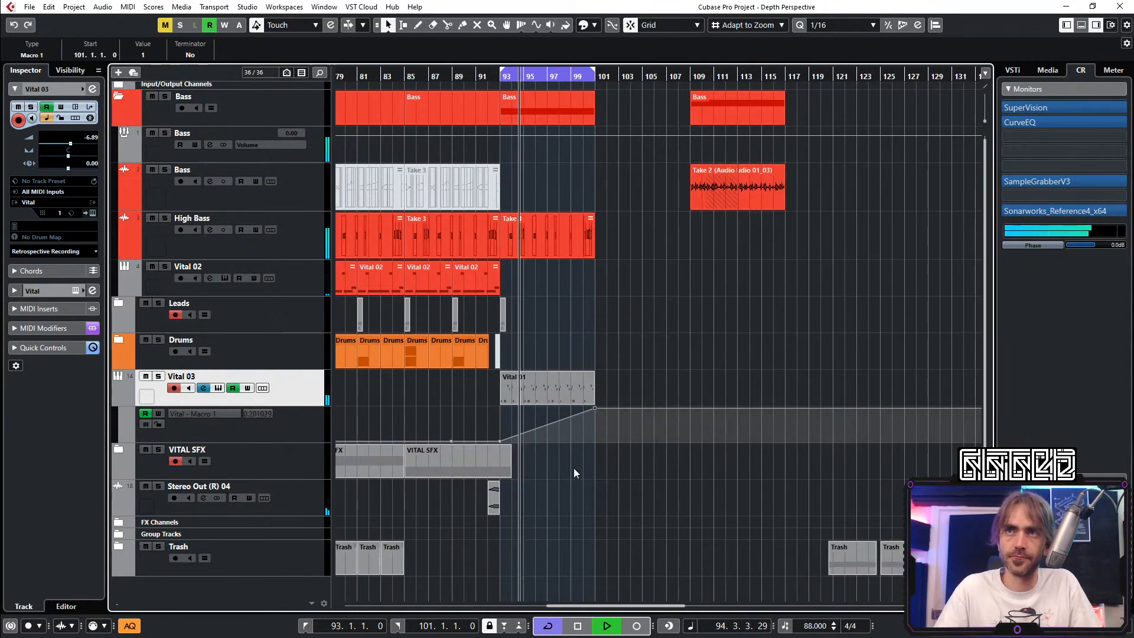
{"action": "scroll", "coordinate": [587, 490], "scroll_direction": "up", "scroll_amount": 3}
{"action": "scroll", "coordinate": [502, 478], "scroll_direction": "down", "scroll_amount": 1}
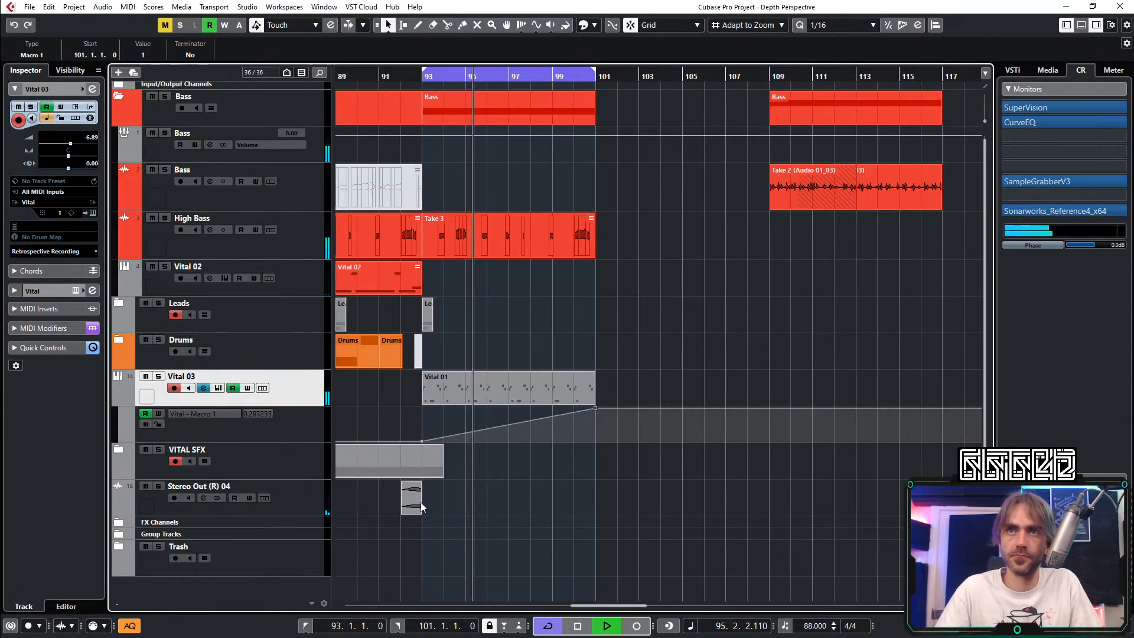
{"action": "left_click_drag", "start_coordinate": [421, 502], "coordinate": [583, 496]}
Step: Copy the Vital 02-01 clip on Stereo Out (R) 01 from bar 77 to bar 97 and trim its end to bar 101
{"action": "key", "text": "g"}
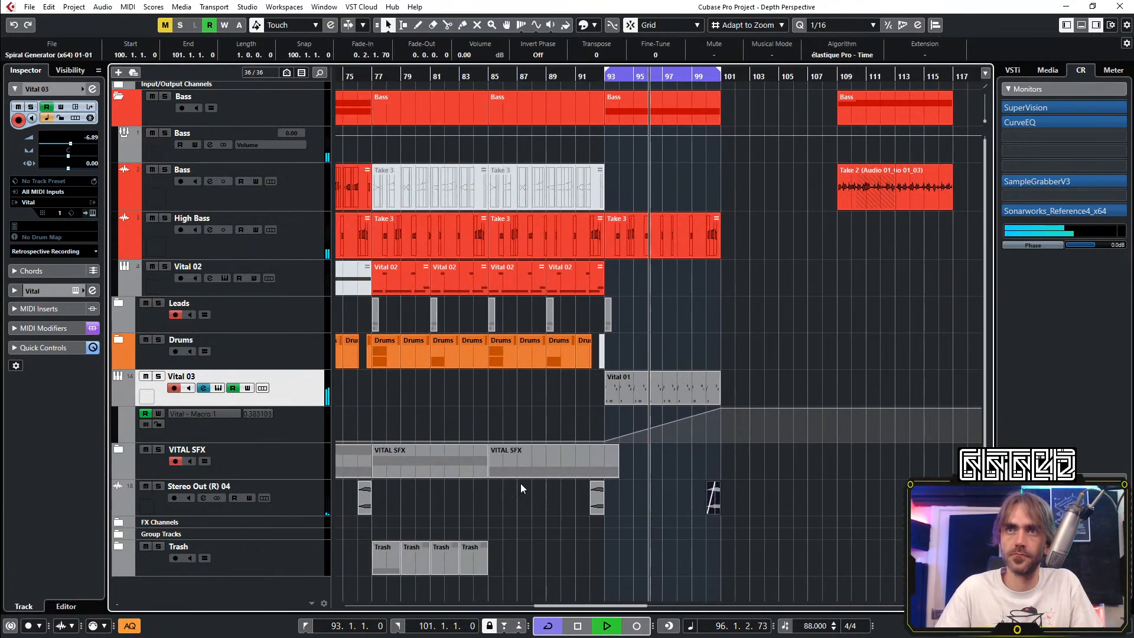
{"action": "left_click", "coordinate": [116, 449]}
{"action": "scroll", "coordinate": [434, 475], "scroll_direction": "down", "scroll_amount": 3}
{"action": "left_click_drag", "start_coordinate": [432, 402], "coordinate": [719, 397]}
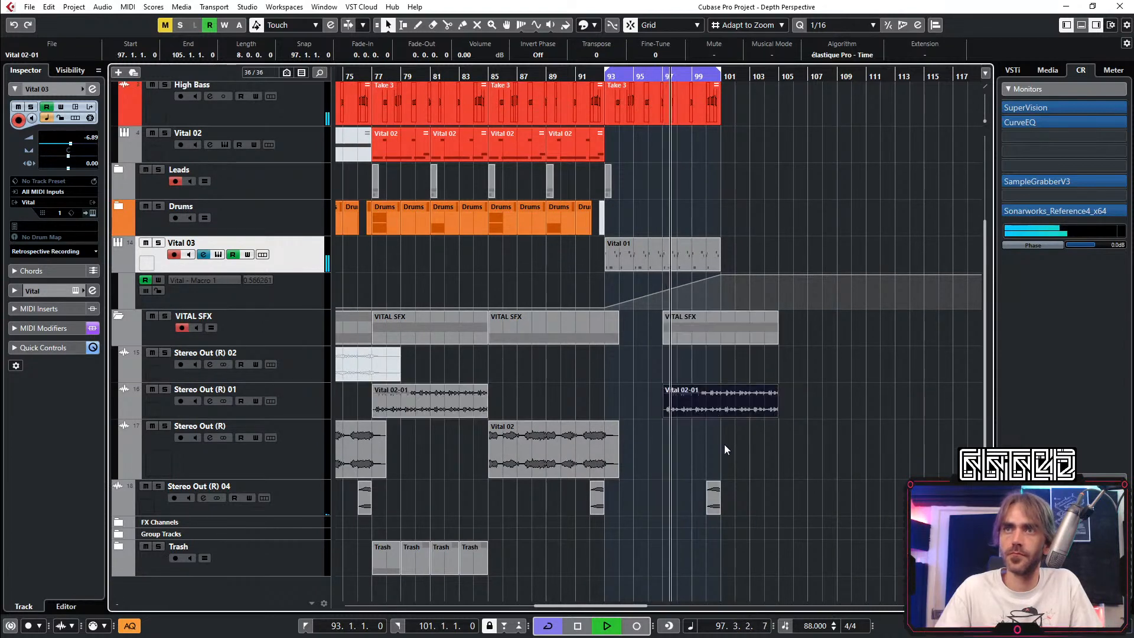
{"action": "scroll", "coordinate": [725, 444], "scroll_direction": "up", "scroll_amount": 4}
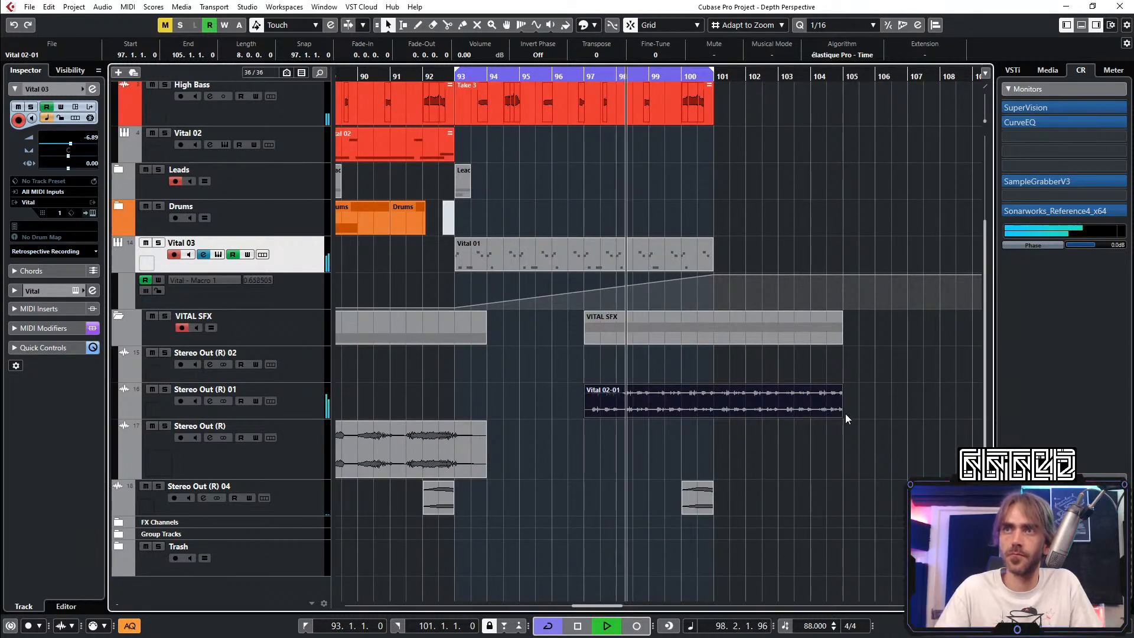
{"action": "left_click_drag", "start_coordinate": [844, 419], "coordinate": [715, 421]}
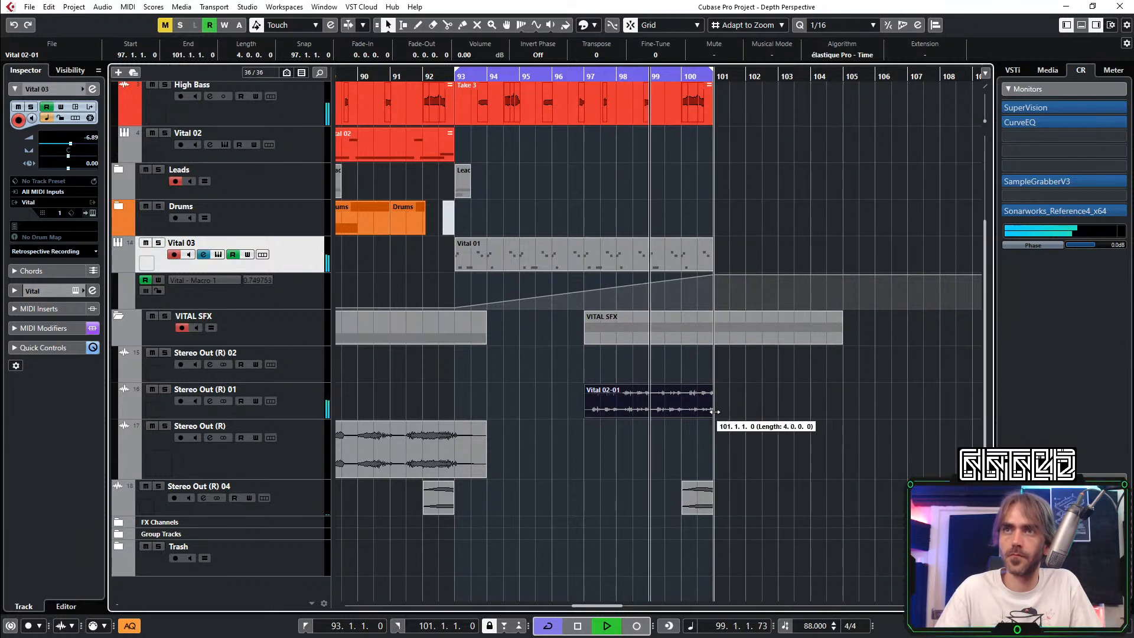
Step: Hide the Vital 03 automation lane and collapse the VITAL SFX folder
{"action": "scroll", "coordinate": [744, 422], "scroll_direction": "down", "scroll_amount": 3}
{"action": "key", "text": "h"}
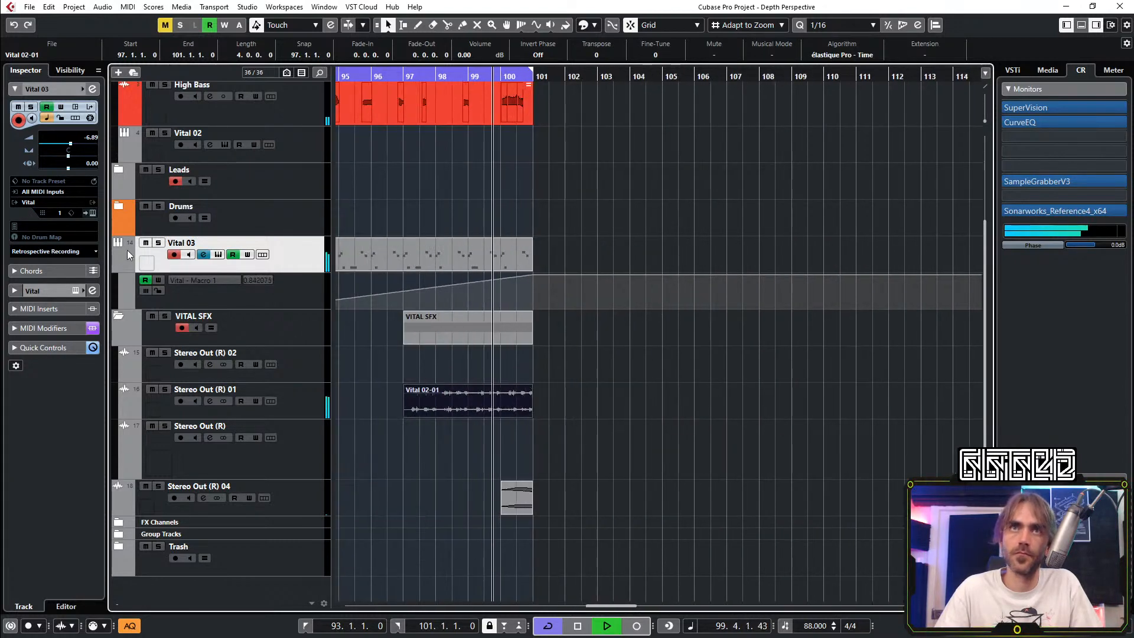
{"action": "left_click", "coordinate": [118, 266]}
{"action": "left_click", "coordinate": [119, 316]}
{"action": "key", "text": "g"}
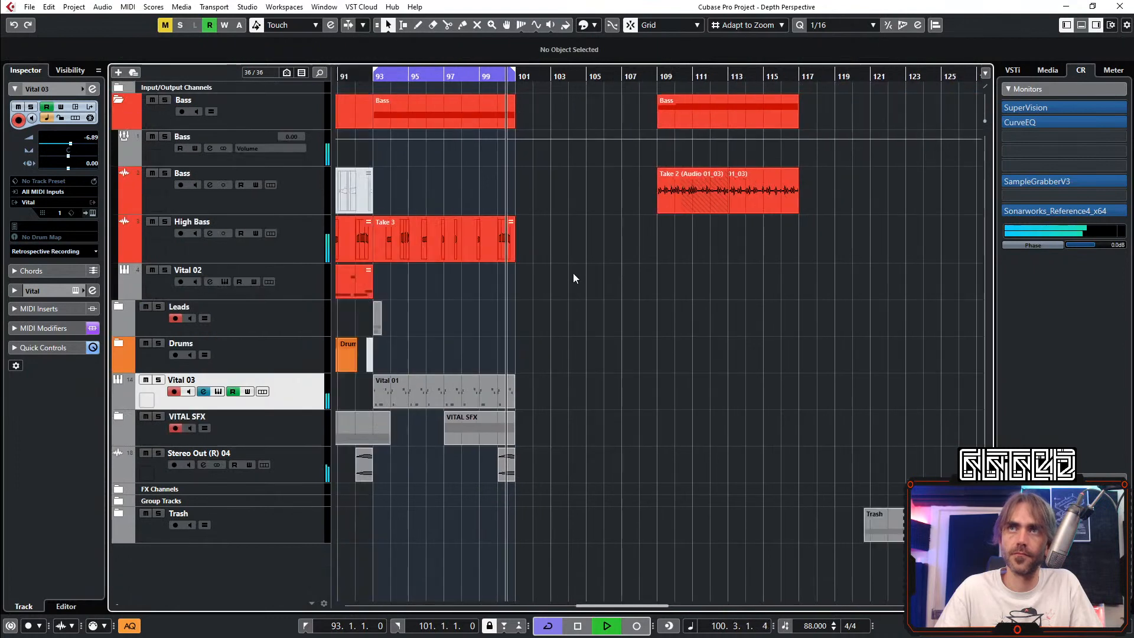
Step: Copy the Drums clips of bars 91–93 to bars 99–101, muting the longer clip and unmuting the short fill before bar 101
{"action": "scroll", "coordinate": [557, 338], "scroll_direction": "left", "scroll_amount": 3}
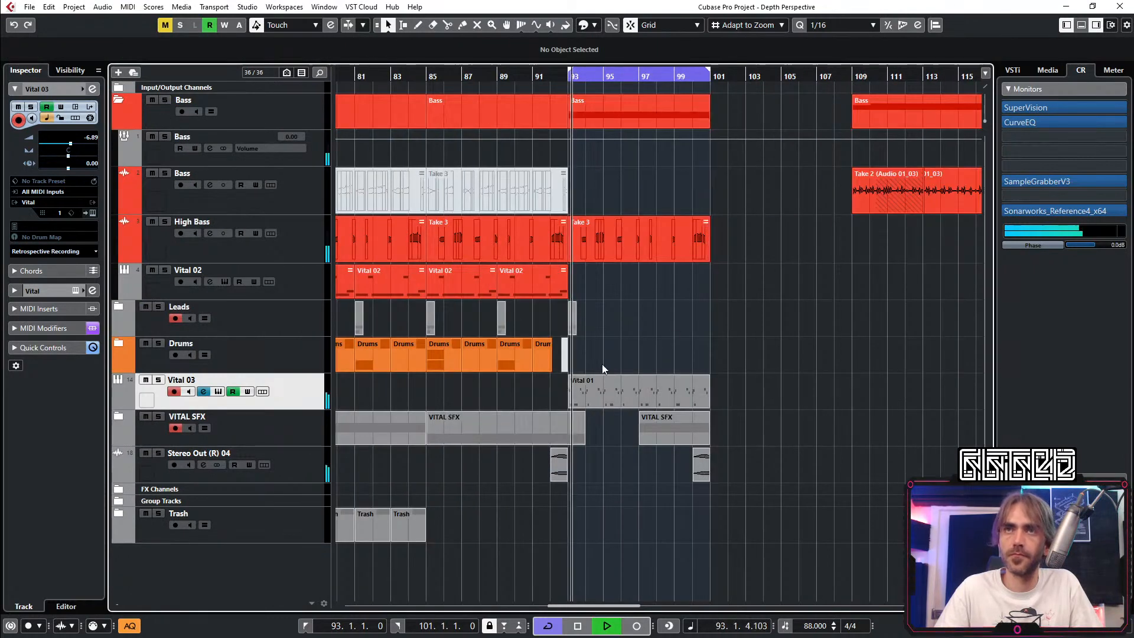
{"action": "key", "text": "h"}
{"action": "left_click_drag", "start_coordinate": [516, 357], "coordinate": [773, 348]}
{"action": "key", "text": "7"}
{"action": "left_click_drag", "start_coordinate": [891, 307], "coordinate": [759, 371]}
{"action": "key", "text": "1"}
{"action": "left_click", "coordinate": [760, 285]}
Step: Copy an eight-bar run of earlier Drums clips into bars 101–109
{"action": "scroll", "coordinate": [666, 304], "scroll_direction": "down", "scroll_amount": 2}
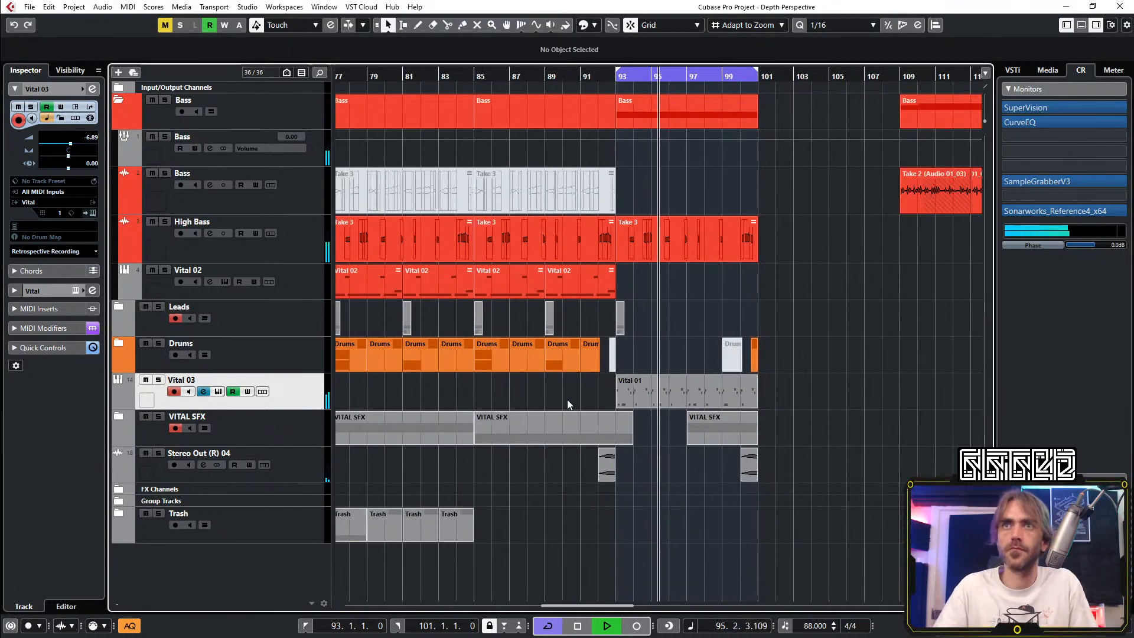
{"action": "scroll", "coordinate": [568, 384], "scroll_direction": "left", "scroll_amount": 3}
{"action": "left_click_drag", "start_coordinate": [588, 381], "coordinate": [906, 357]}
{"action": "key", "text": "g"}
{"action": "key", "text": "g"}
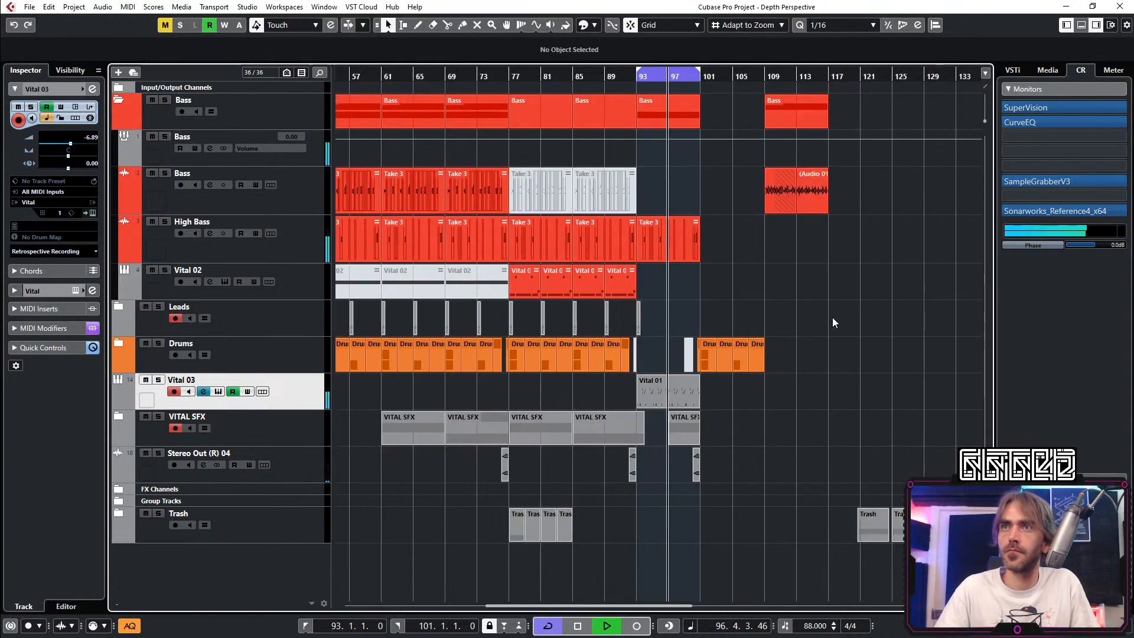
Step: Copy the Vital 01 part on the Vital 03 track from bar 93 into bars 101–109
{"action": "key", "text": "h"}
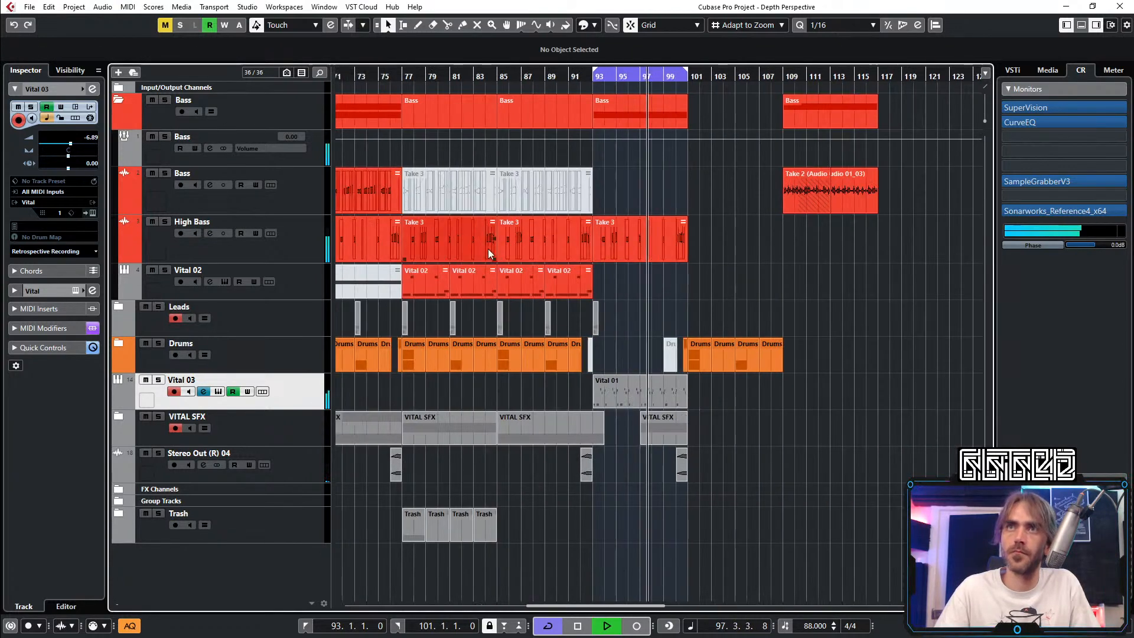
{"action": "left_click", "coordinate": [658, 390]}
{"action": "left_click_drag", "start_coordinate": [658, 390], "coordinate": [754, 393]}
{"action": "left_click", "coordinate": [655, 291]}
Step: Copy the High Bass Take 3 clip and both Vital 02 parts from bars 77–85 into bars 101–109, and loop bars 101–109
{"action": "left_click", "coordinate": [466, 260]}
{"action": "left_click", "coordinate": [437, 278], "text": "shift"}
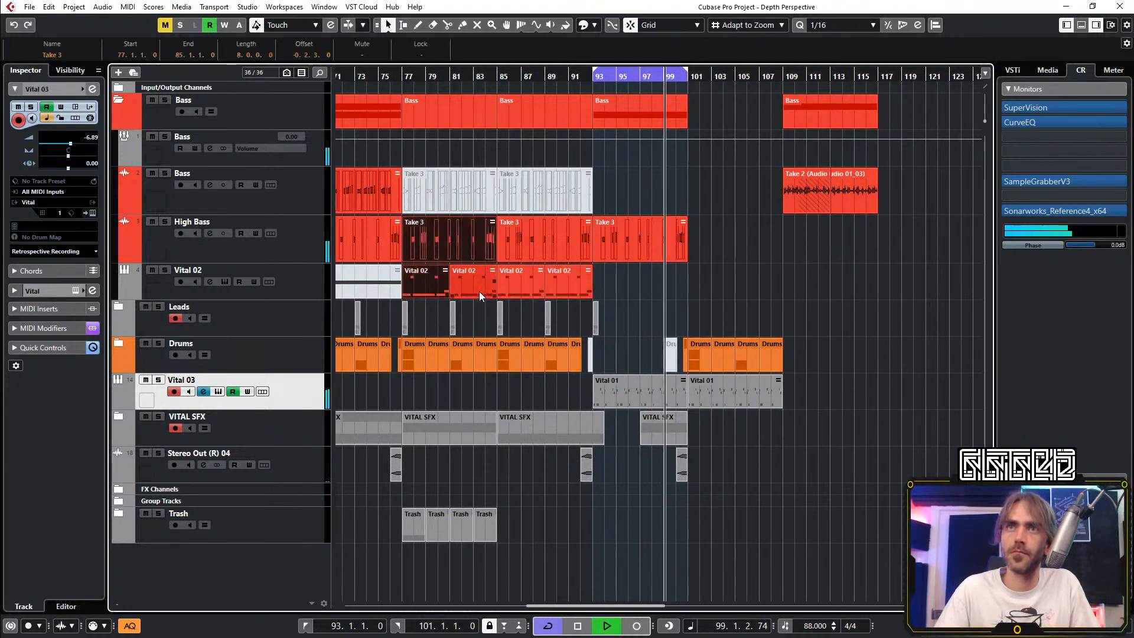
{"action": "left_click", "coordinate": [480, 292], "text": "shift"}
{"action": "left_click_drag", "start_coordinate": [480, 291], "coordinate": [702, 273]}
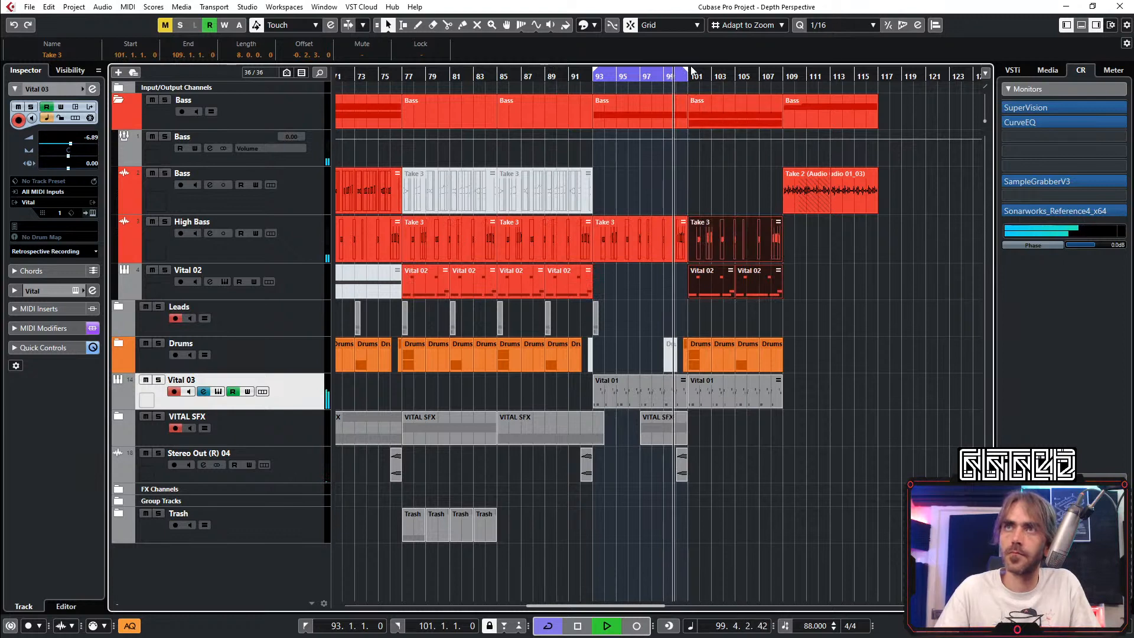
{"action": "left_click_drag", "start_coordinate": [689, 68], "coordinate": [805, 66]}
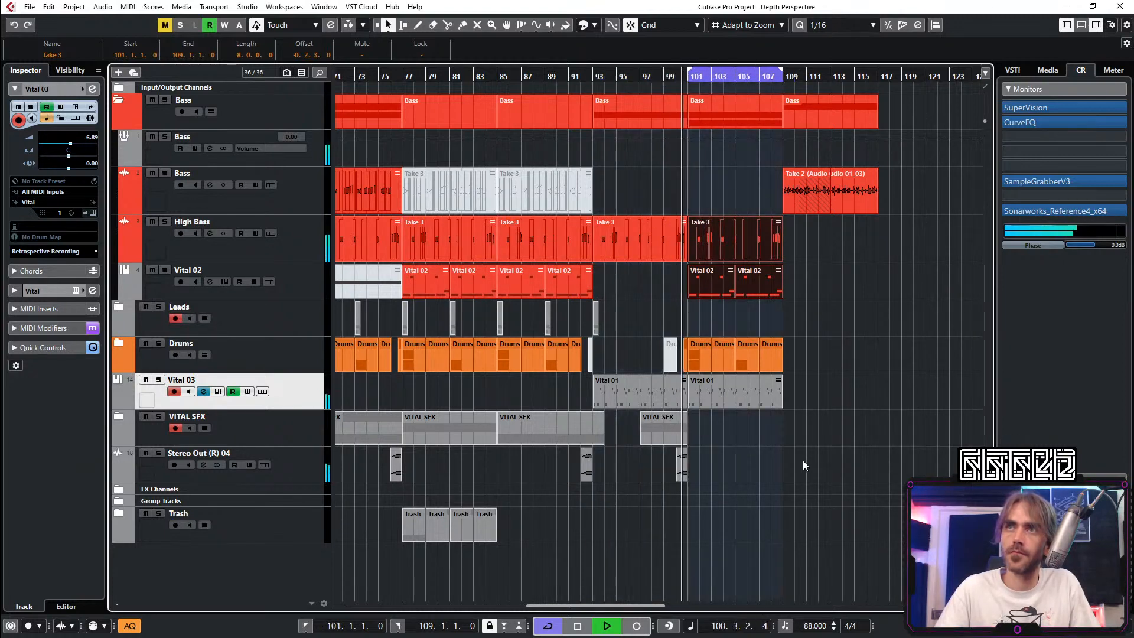
{"action": "key", "text": "h"}
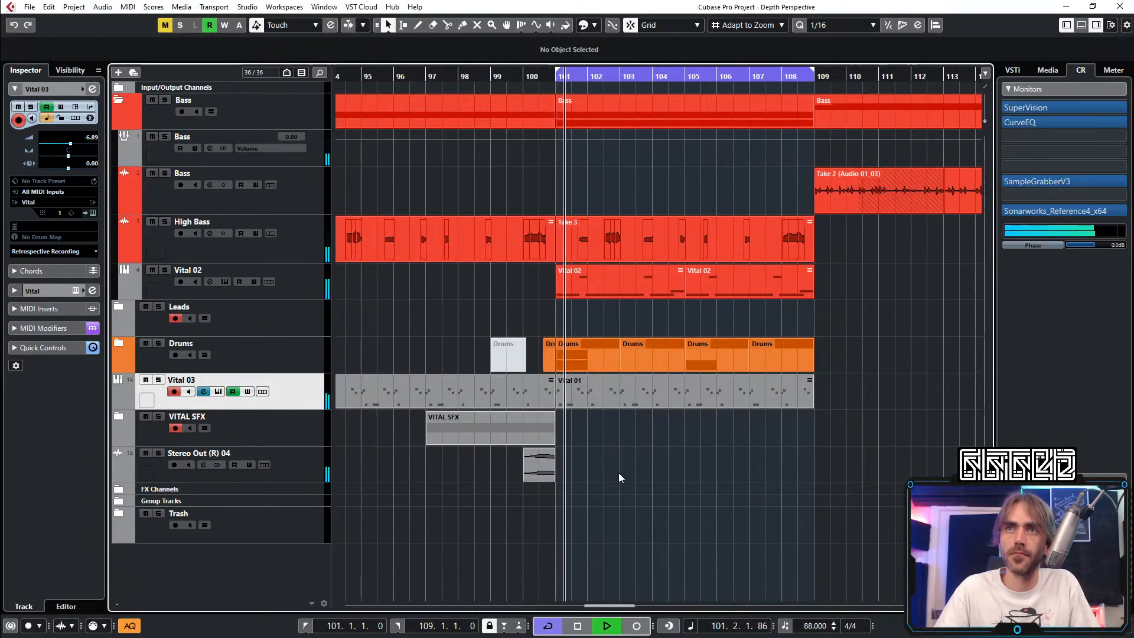
Step: Delete the copied Macro 1 ramp in bars 101–109 of Vital 03 and hide the automation lane again
{"action": "left_click", "coordinate": [122, 399]}
{"action": "key", "text": "KP_Subtract"}
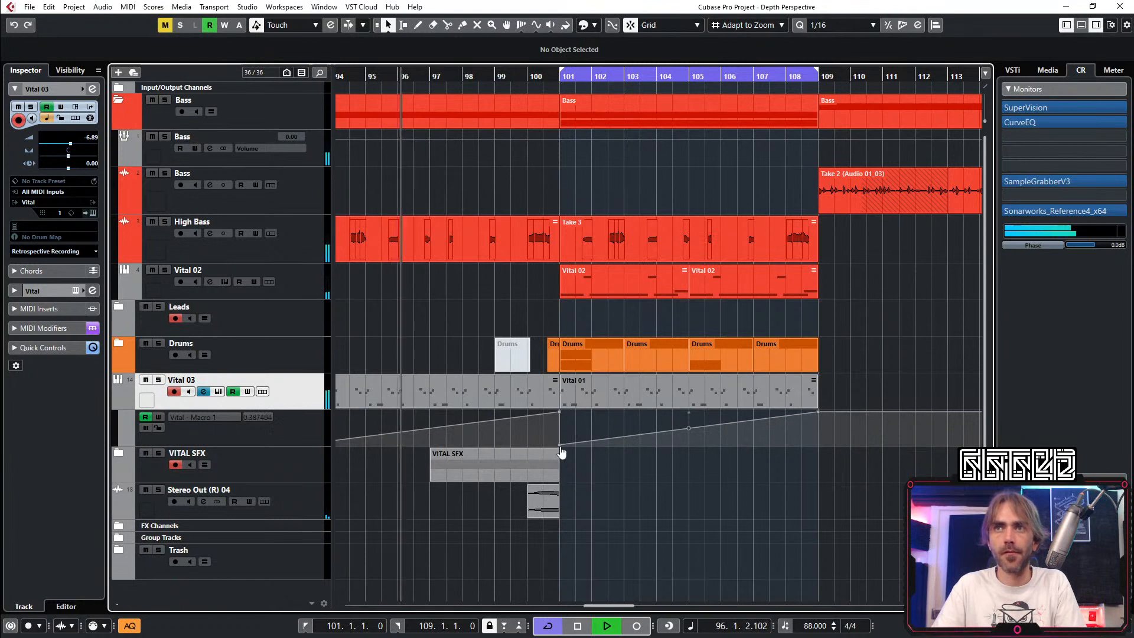
{"action": "key", "text": "Delete"}
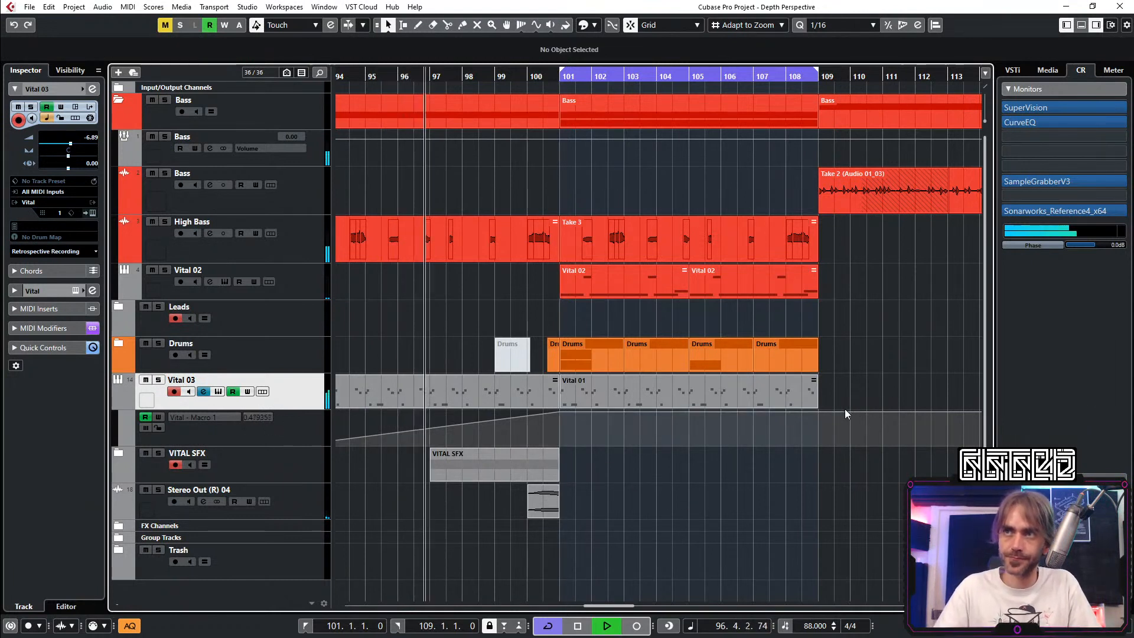
{"action": "left_click", "coordinate": [818, 412]}
{"action": "left_click", "coordinate": [733, 462]}
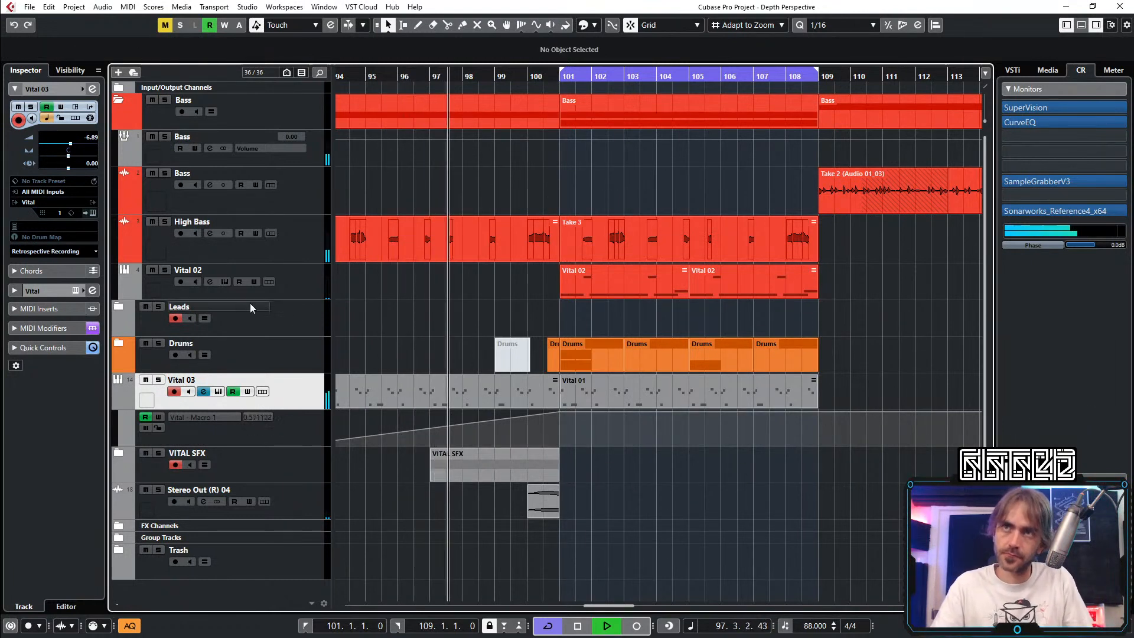
{"action": "left_click", "coordinate": [117, 399]}
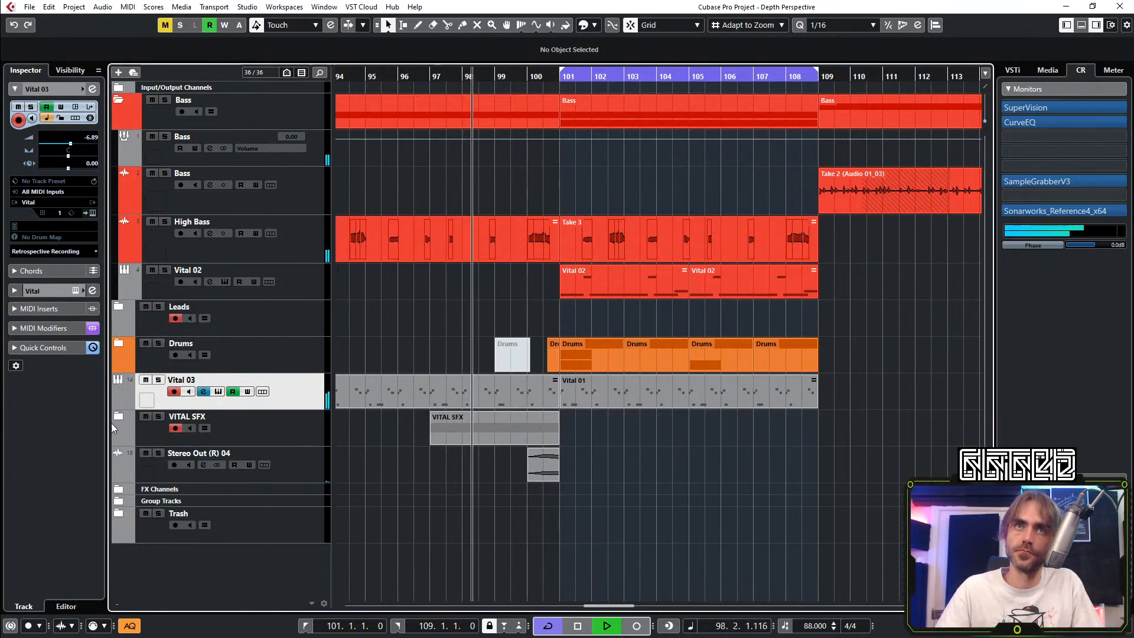
Step: Expand the VITAL SFX folder and copy the nine-bar Vital 02 audio clip on the Stereo Out (R) track to bar 101
{"action": "left_click", "coordinate": [119, 417]}
{"action": "left_click", "coordinate": [464, 491]}
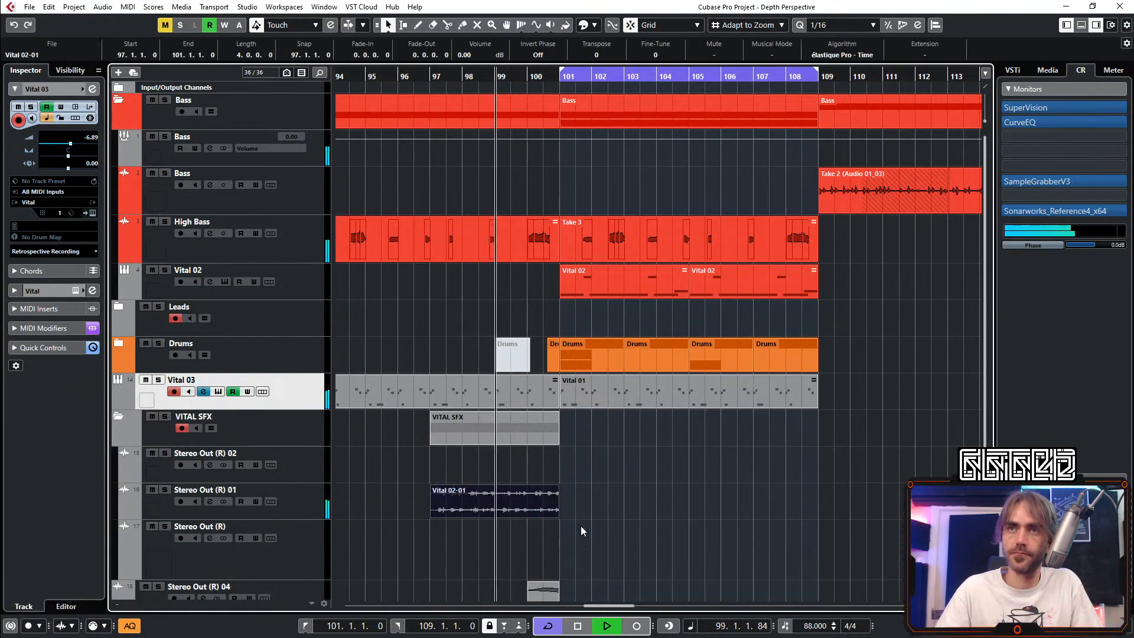
{"action": "key", "text": "g"}
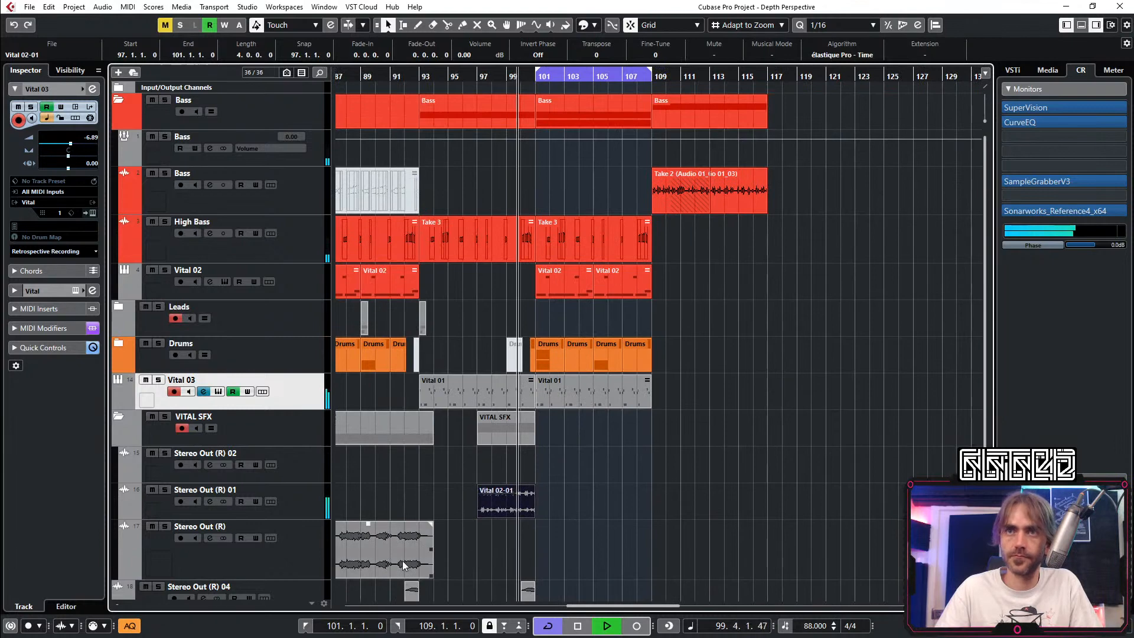
{"action": "left_click_drag", "start_coordinate": [404, 561], "coordinate": [629, 547]}
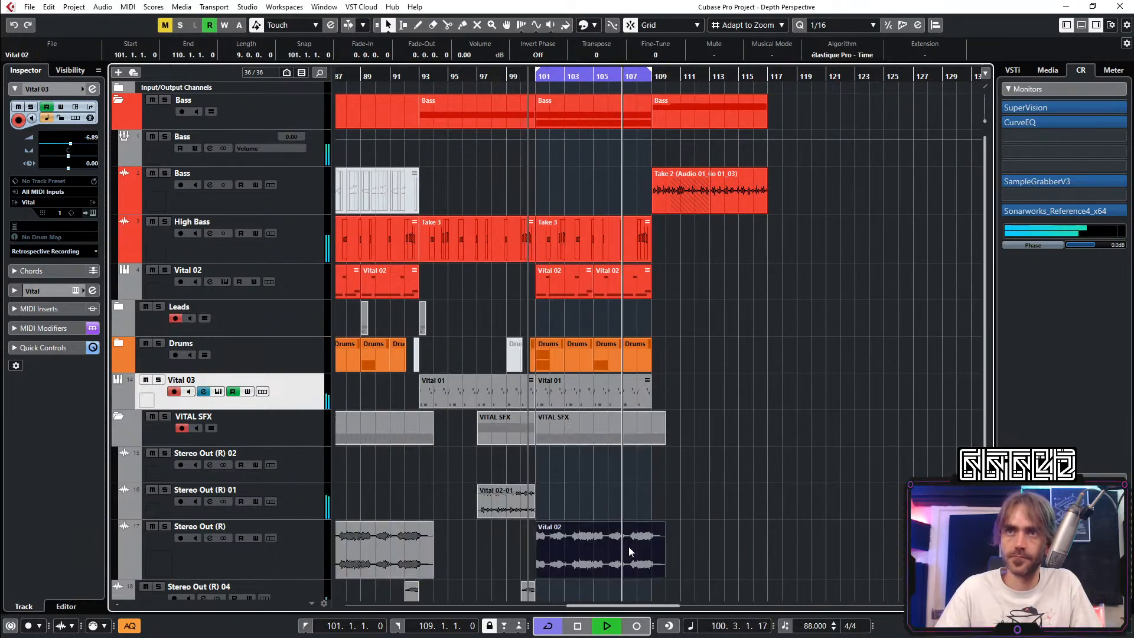
{"action": "key", "text": "h"}
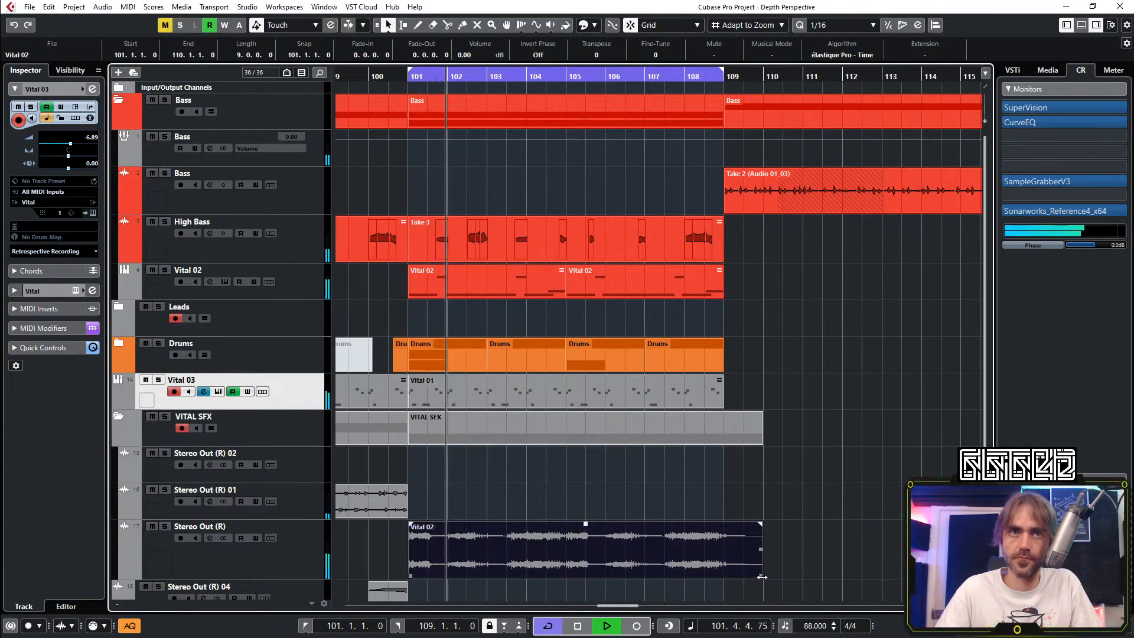
Step: Split the copied Vital 02 audio clip on Stereo Out (R) at 101.3, 102.1 and 103.3
{"action": "left_click", "coordinate": [671, 451]}
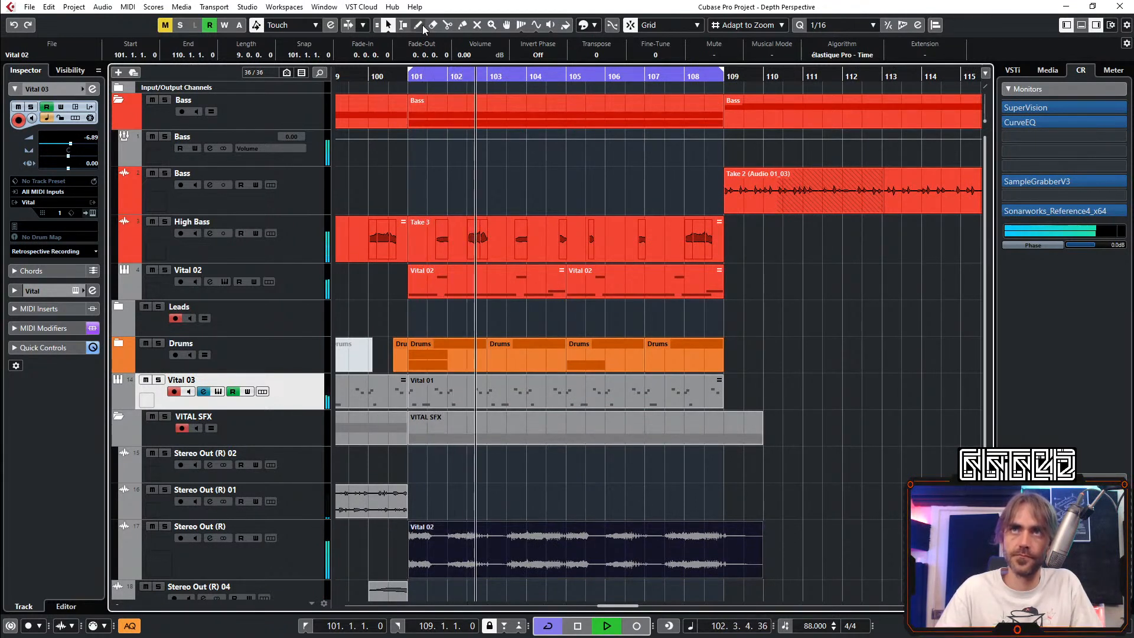
{"action": "left_click", "coordinate": [447, 24]}
{"action": "left_click", "coordinate": [428, 567]}
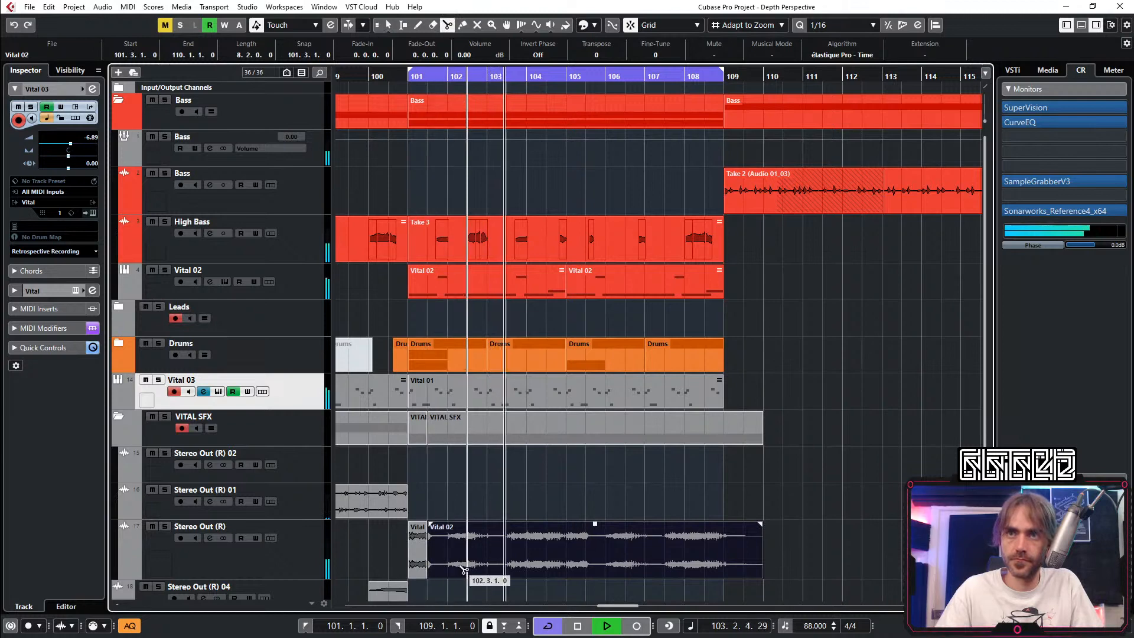
{"action": "left_click", "coordinate": [448, 567]}
{"action": "left_click", "coordinate": [506, 552]}
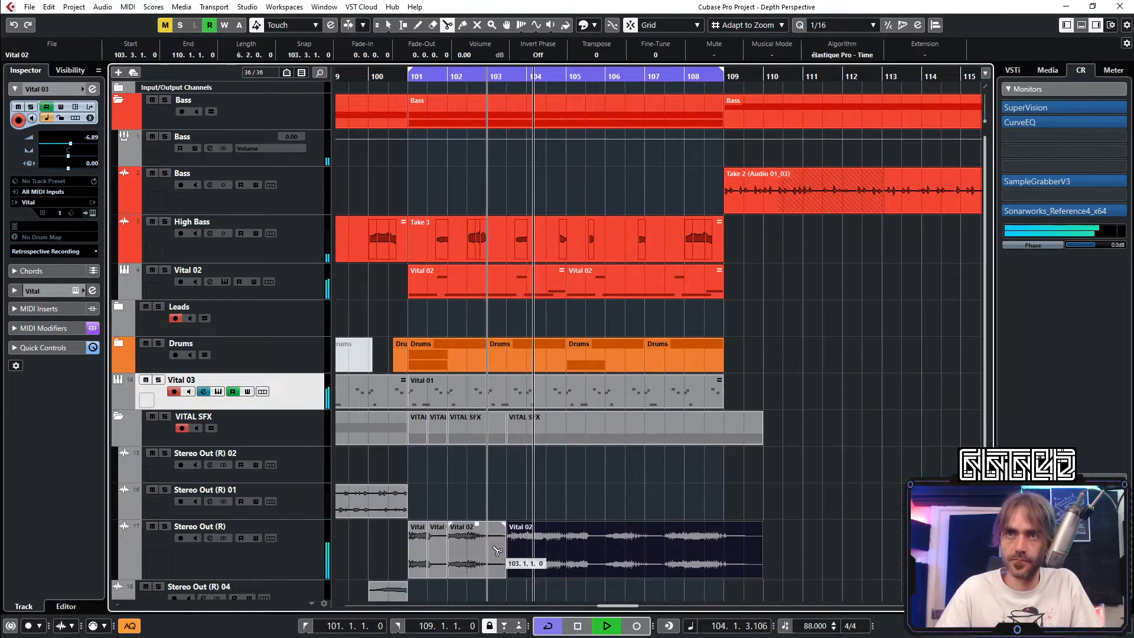
{"action": "key", "text": "1"}
Step: Move the first Vital 02 slice to 101.2, shorten it to end at 101.2.3, and delete the leftover slice before bar 102
{"action": "scroll", "coordinate": [431, 558], "scroll_direction": "up", "scroll_amount": 3}
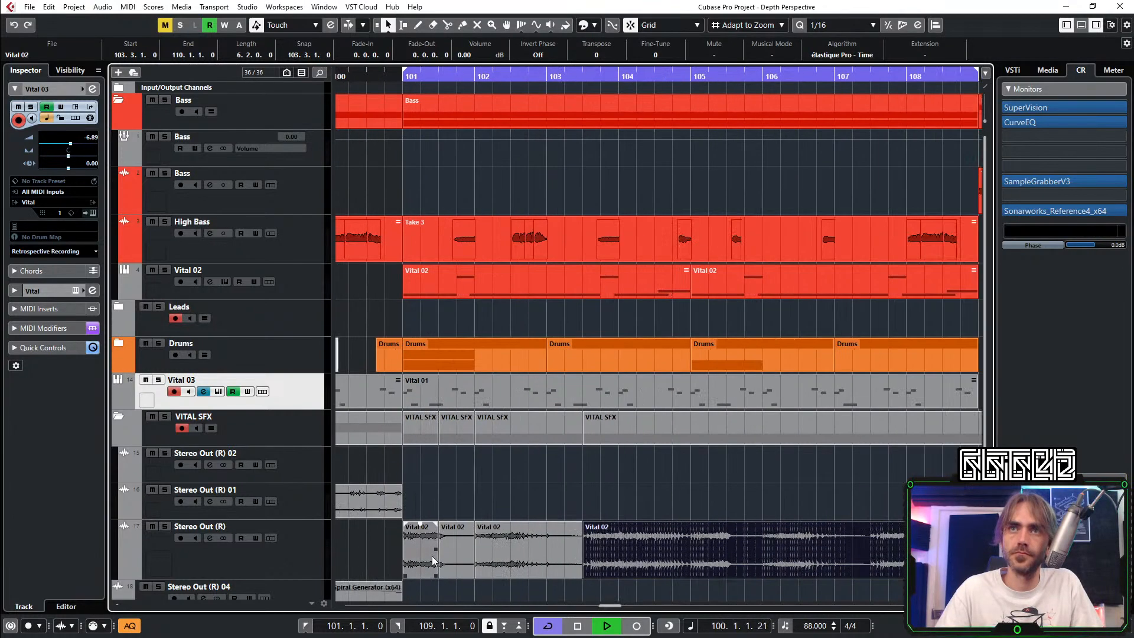
{"action": "scroll", "coordinate": [431, 555], "scroll_direction": "up", "scroll_amount": 3}
{"action": "left_click_drag", "start_coordinate": [399, 550], "coordinate": [431, 563]}
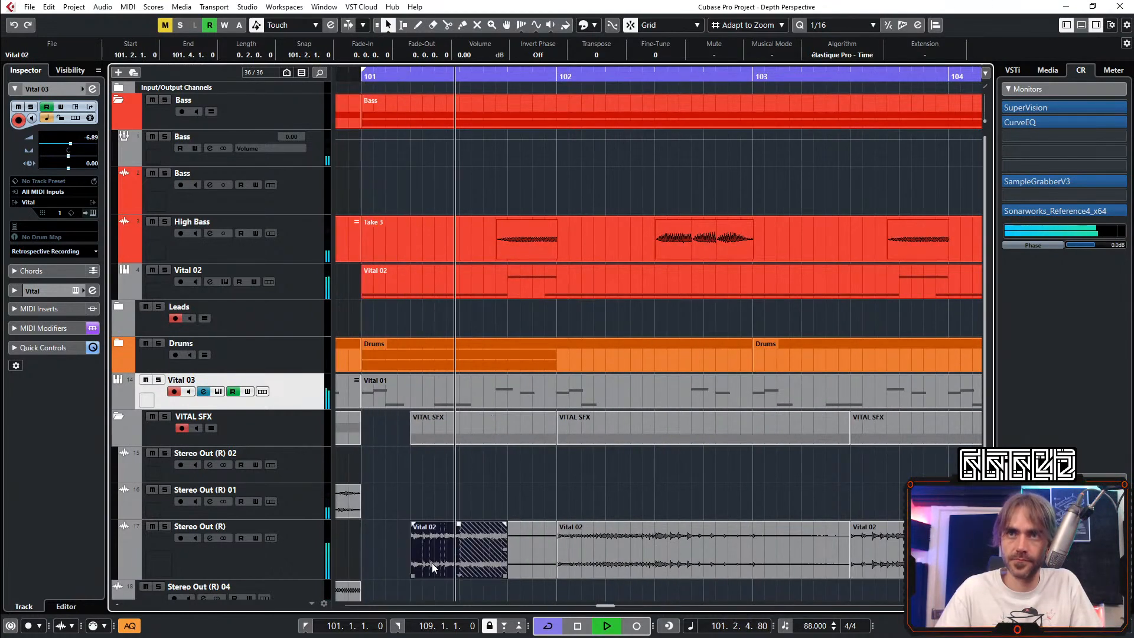
{"action": "left_click_drag", "start_coordinate": [508, 576], "coordinate": [434, 586]}
{"action": "left_click", "coordinate": [491, 572]}
{"action": "key", "text": "Delete"}
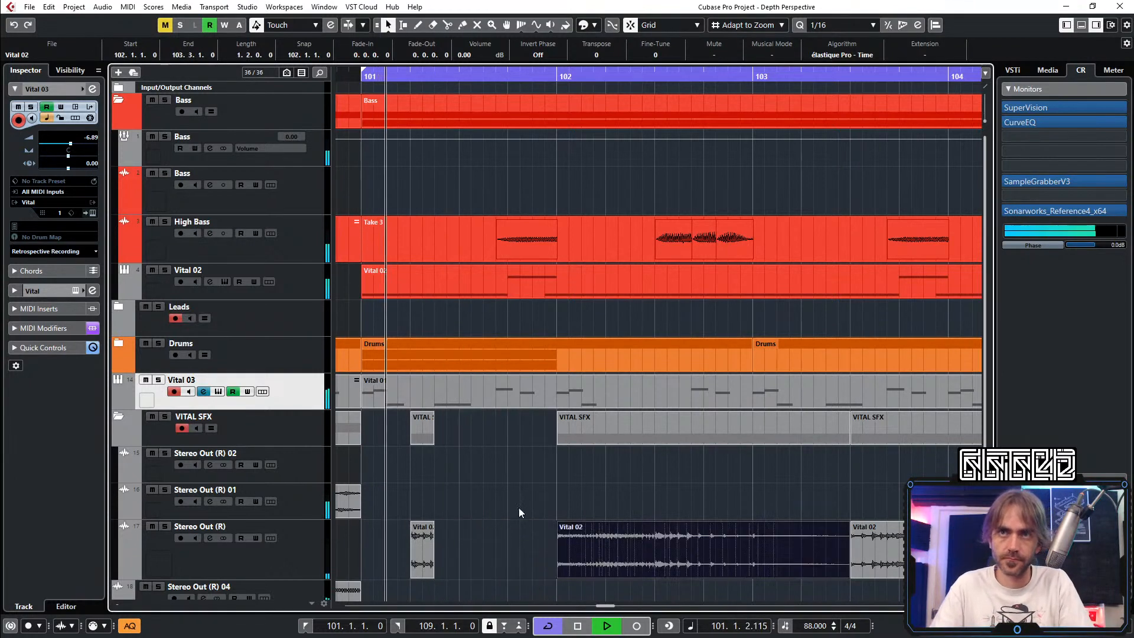
{"action": "left_click", "coordinate": [568, 502]}
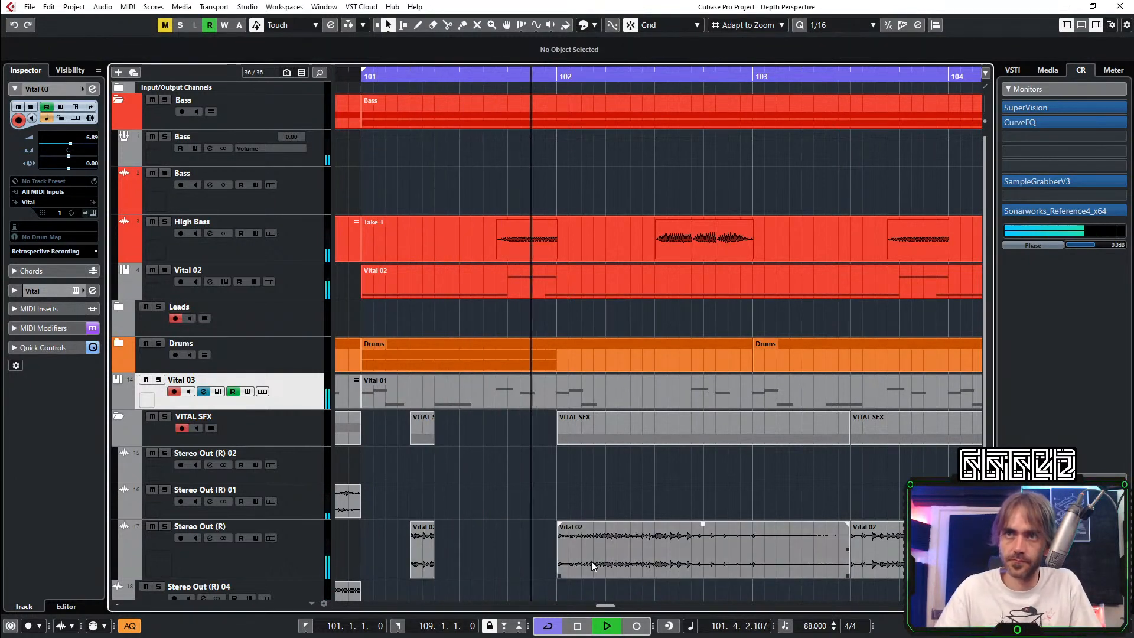
Step: Extend the slice at 101.2 to 101.4, split it at 101.2.3 and 101.3, and delete the part after 101.3
{"action": "left_click_drag", "start_coordinate": [429, 575], "coordinate": [507, 573]}
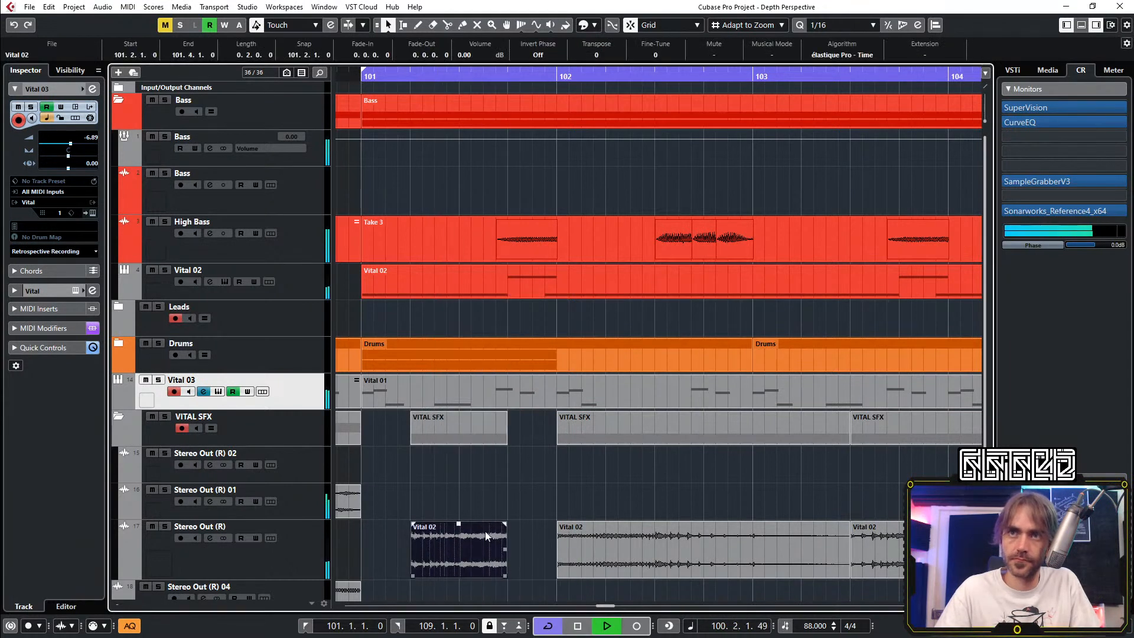
{"action": "left_click", "coordinate": [448, 27]}
{"action": "left_click", "coordinate": [459, 551]}
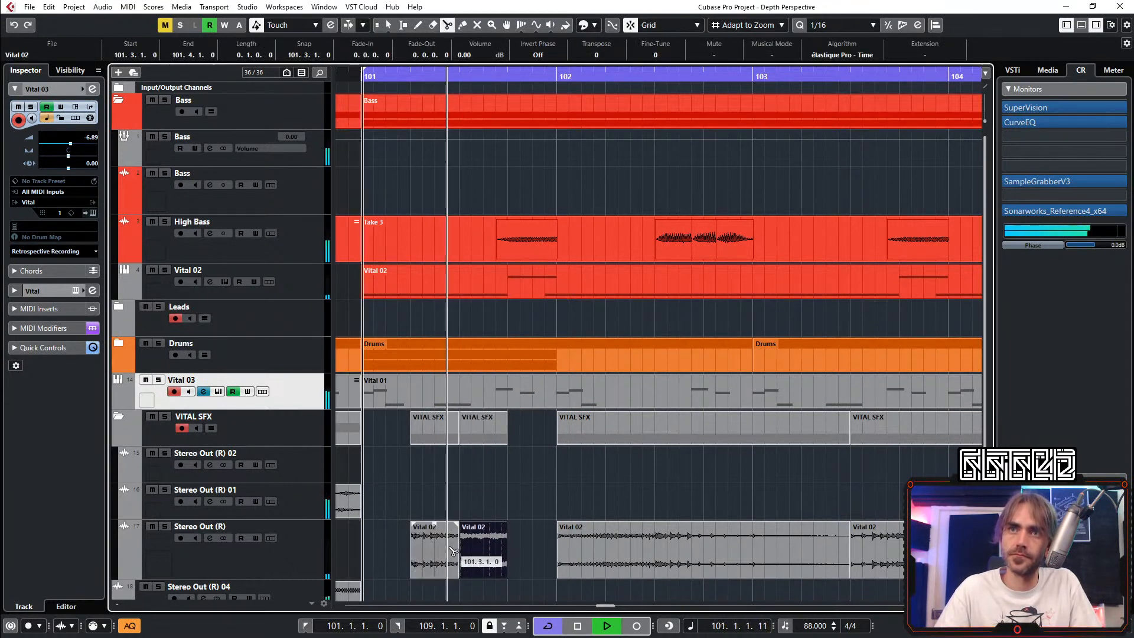
{"action": "left_click", "coordinate": [435, 551]}
{"action": "key", "text": "1"}
{"action": "left_click", "coordinate": [522, 557]}
{"action": "left_click", "coordinate": [489, 561]}
{"action": "key", "text": "Delete"}
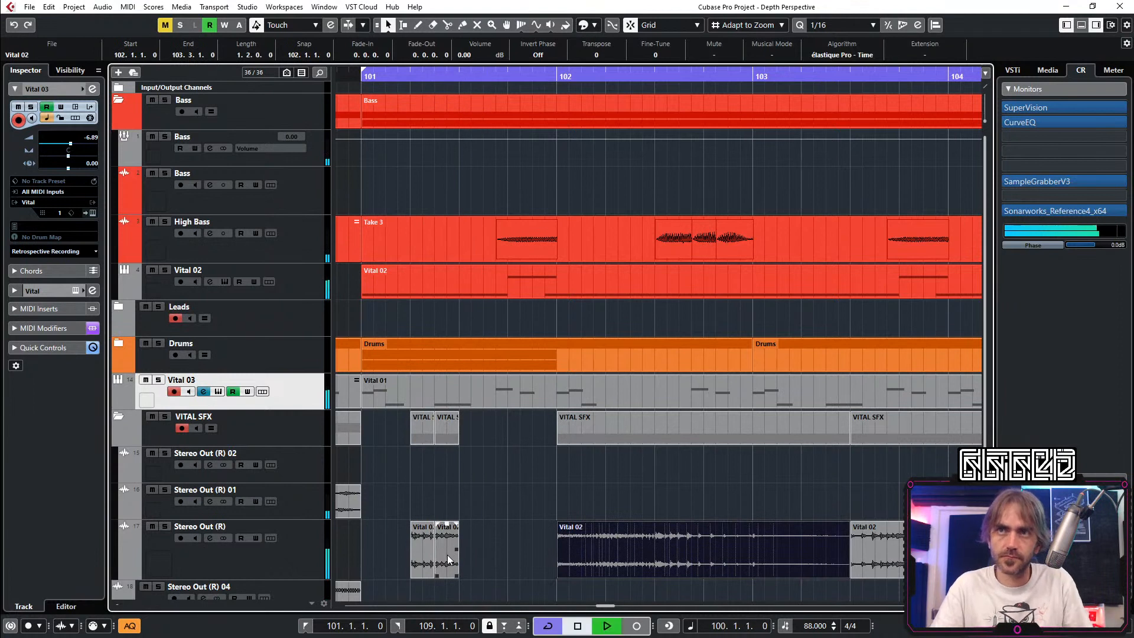
Step: Move the second short Vital 02 slice to start at 101.3 and extend its end to 101.4
{"action": "mouse_move", "coordinate": [446, 549]}
{"action": "left_mouse_down"}
{"action": "mouse_move", "coordinate": [477, 545]}
{"action": "mouse_move", "coordinate": [464, 556]}
{"action": "left_mouse_up"}
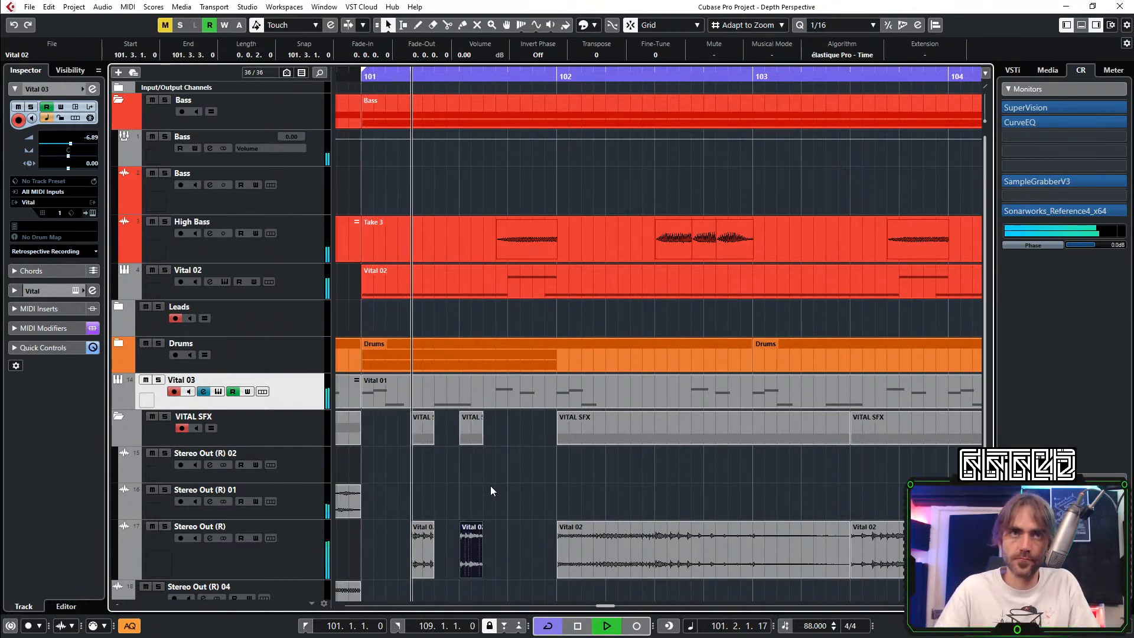
{"action": "key", "text": "space"}
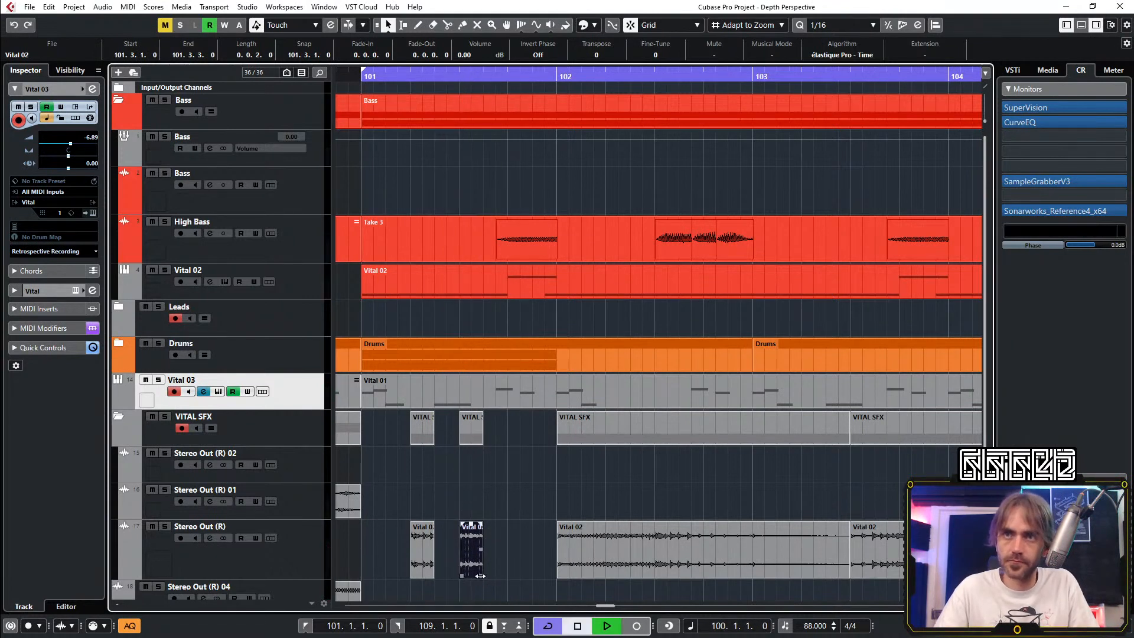
{"action": "left_click_drag", "start_coordinate": [482, 576], "coordinate": [508, 576]}
{"action": "left_click", "coordinate": [425, 535]}
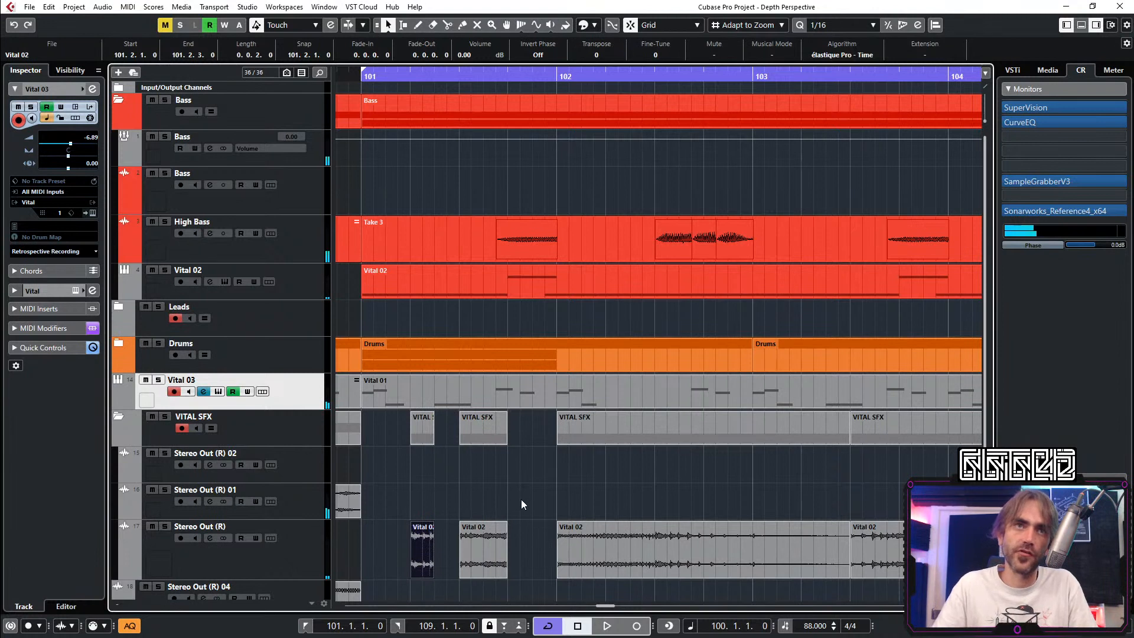
{"action": "left_click", "coordinate": [445, 545]}
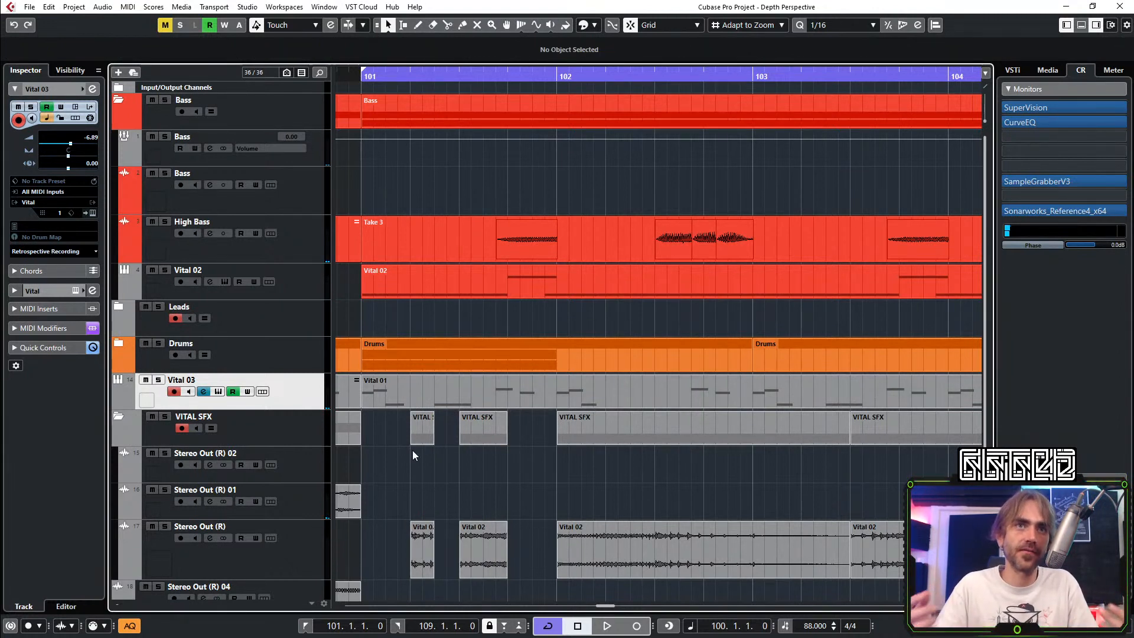
Step: Solo Vital 03 together with the VITAL SFX folder and audition the chopped slices from bar 101 with the loop on
{"action": "left_click", "coordinate": [159, 381]}
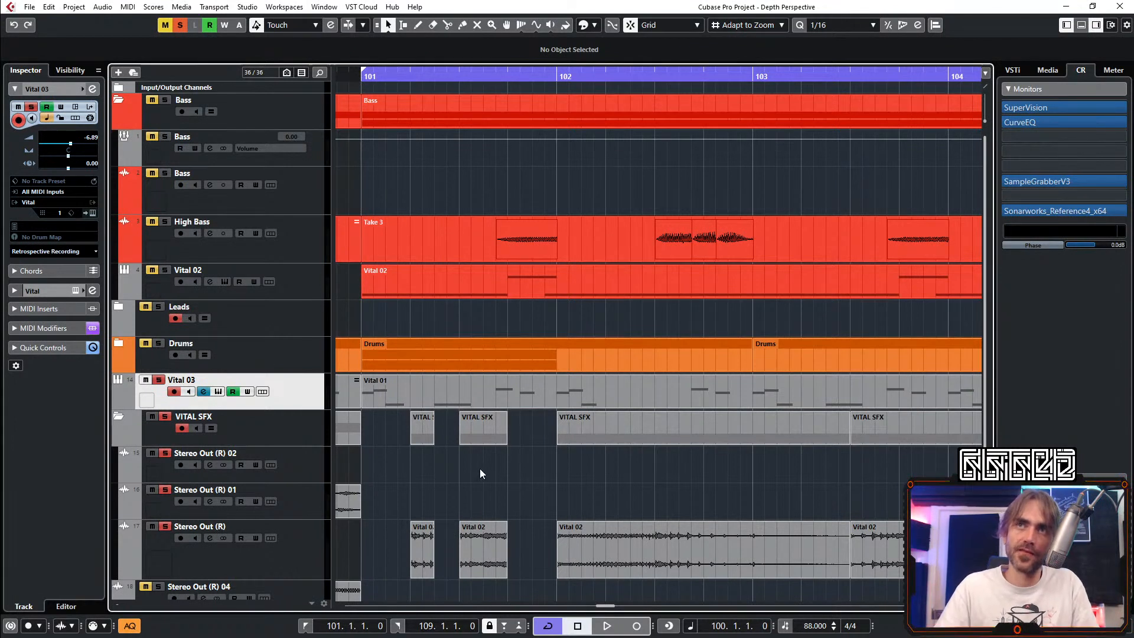
{"action": "key", "text": "KP_1"}
{"action": "key", "text": "KP_Divide"}
{"action": "key", "text": "space"}
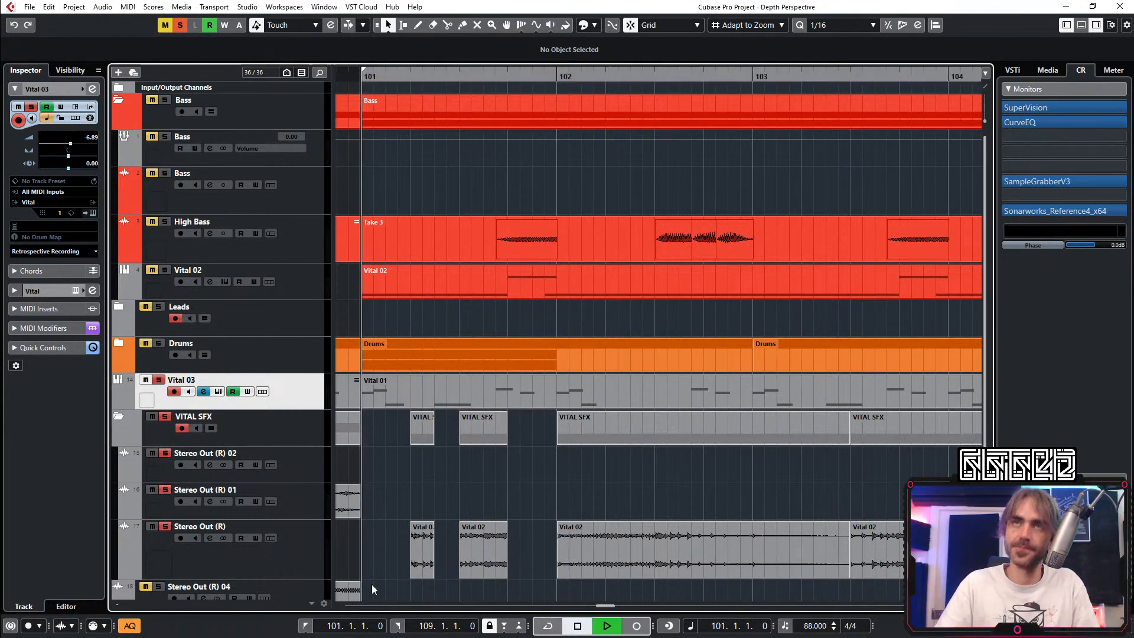
{"action": "key", "text": "KP_Divide"}
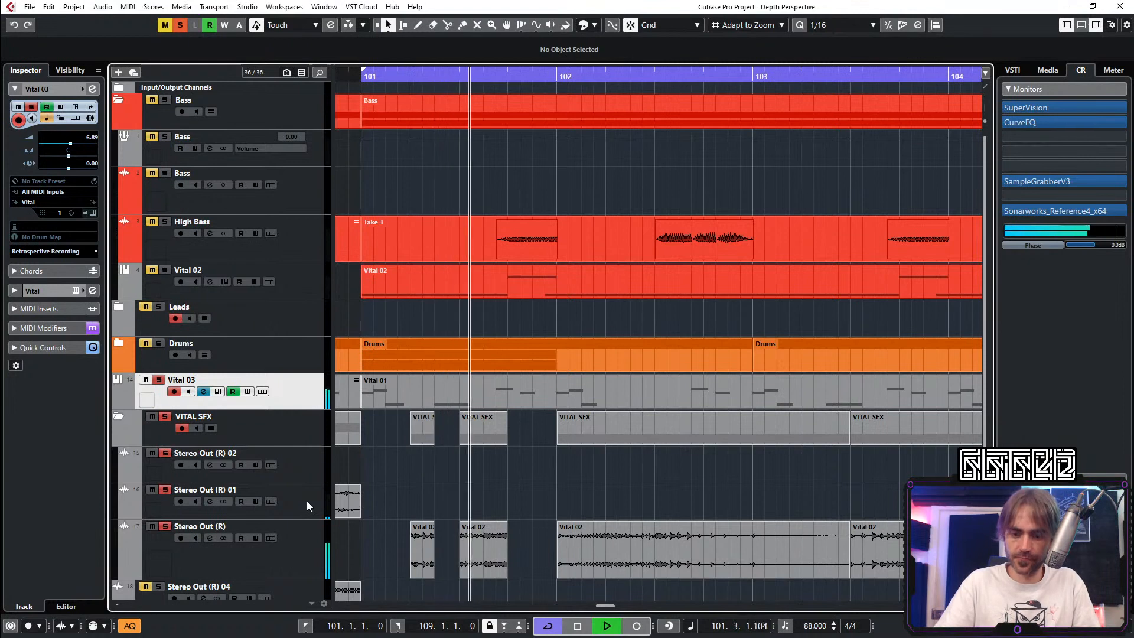
{"action": "key", "text": "space"}
{"action": "key", "text": "space"}
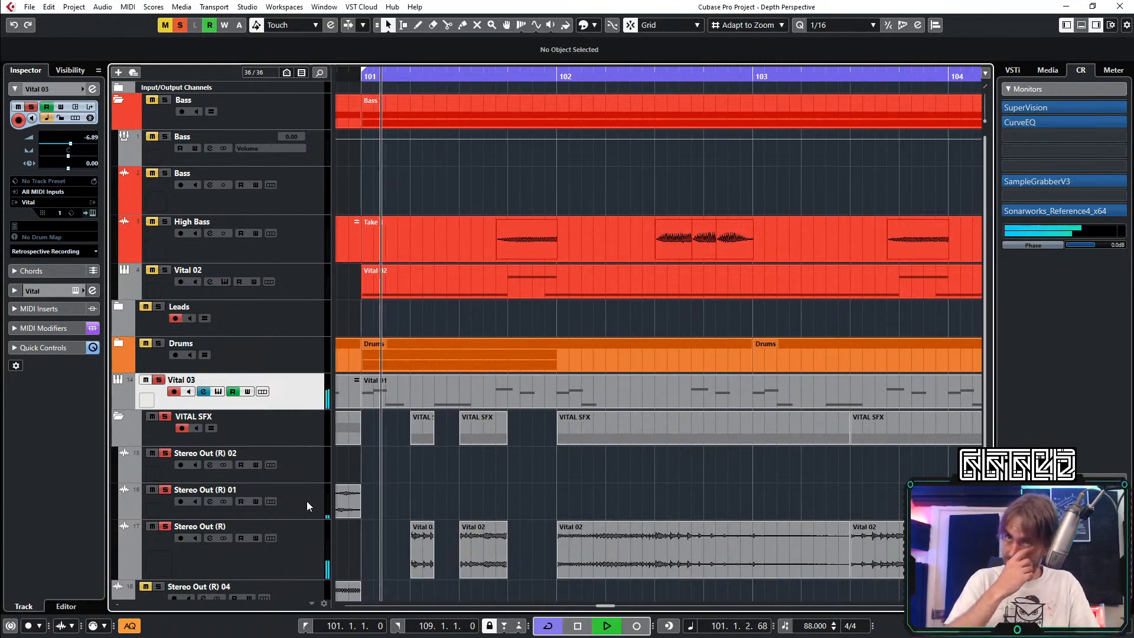
{"action": "key", "text": "space"}
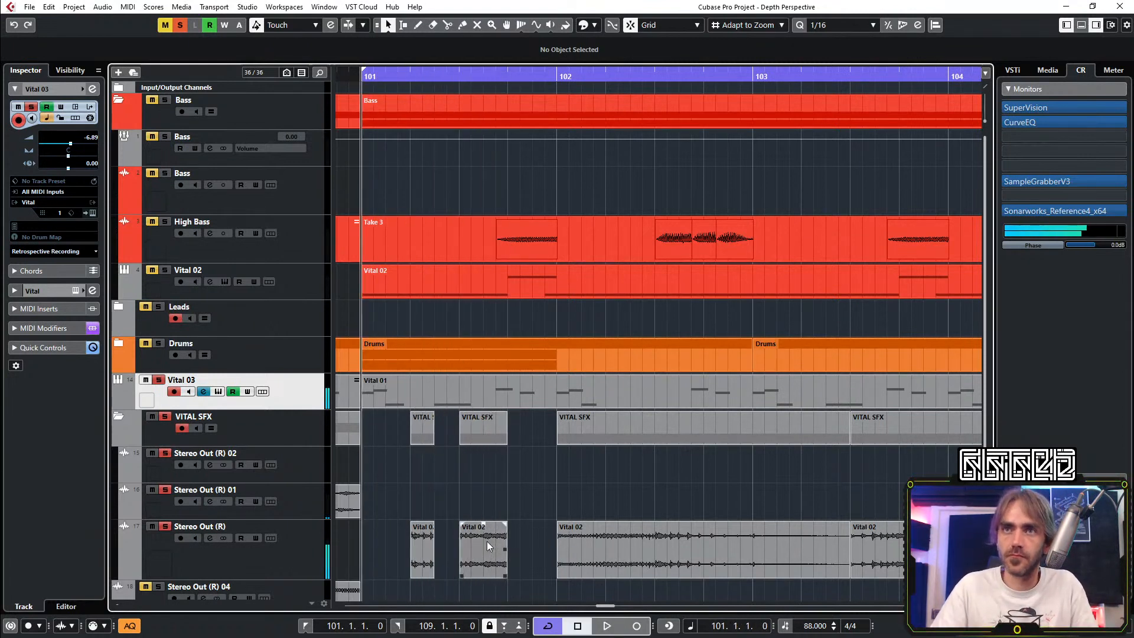
Step: Add a 0.0.0.26 fade-out to the Vital 02 slice at 101.2 and set its end to 101.2.3
{"action": "scroll", "coordinate": [443, 547], "scroll_direction": "up", "scroll_amount": 3, "text": "ctrl"}
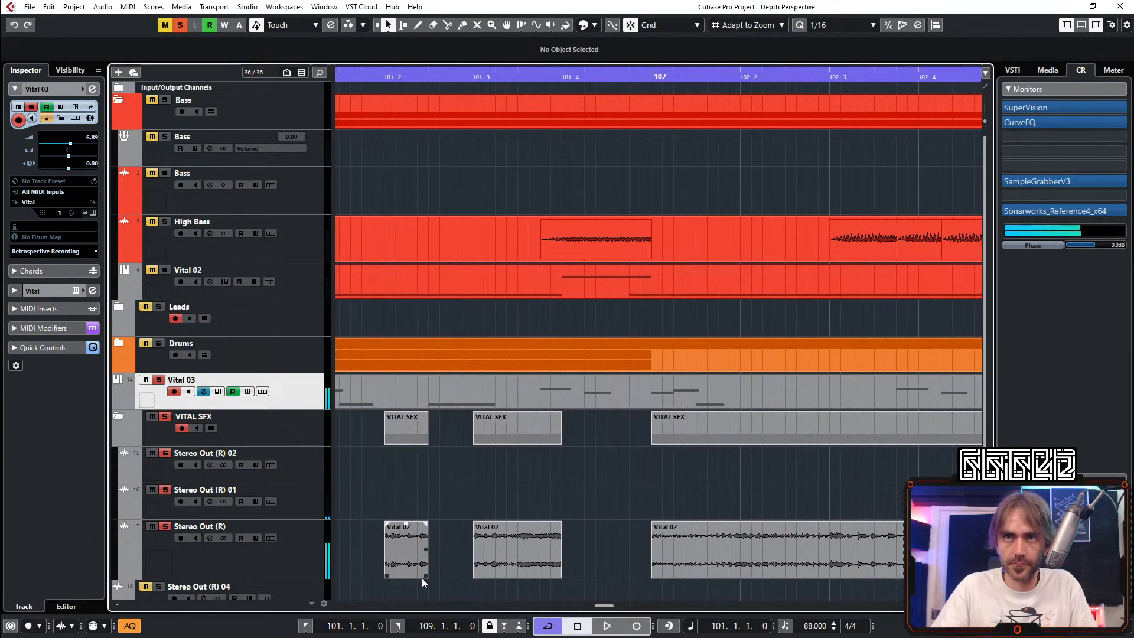
{"action": "left_click_drag", "start_coordinate": [430, 574], "coordinate": [439, 572]}
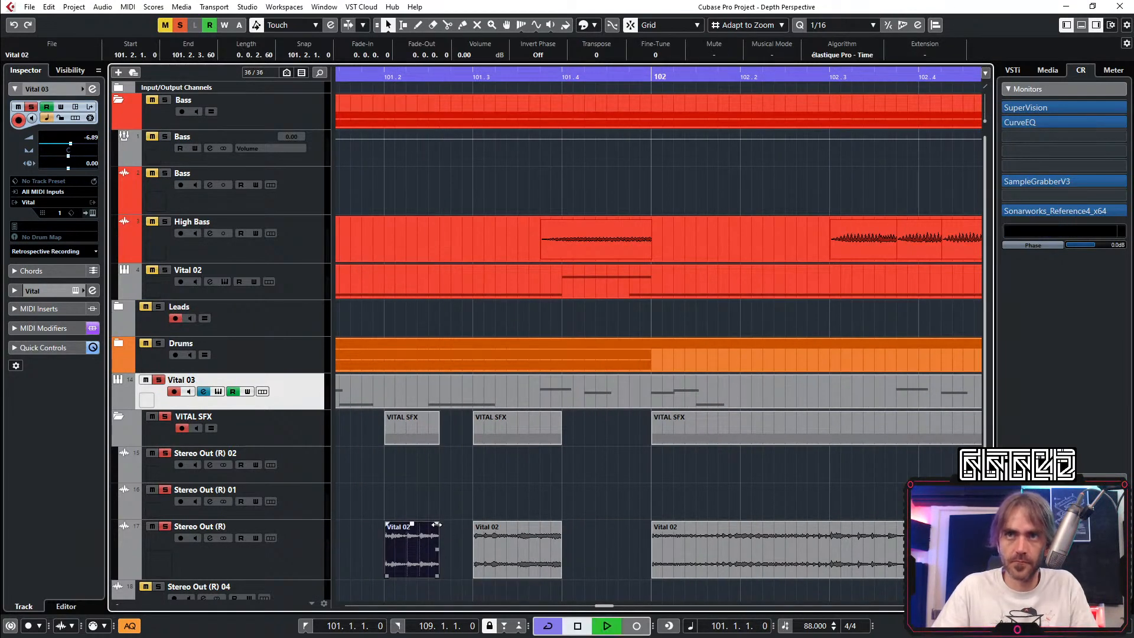
{"action": "key", "text": "space"}
{"action": "left_click_drag", "start_coordinate": [436, 524], "coordinate": [432, 526]}
{"action": "key", "text": "space"}
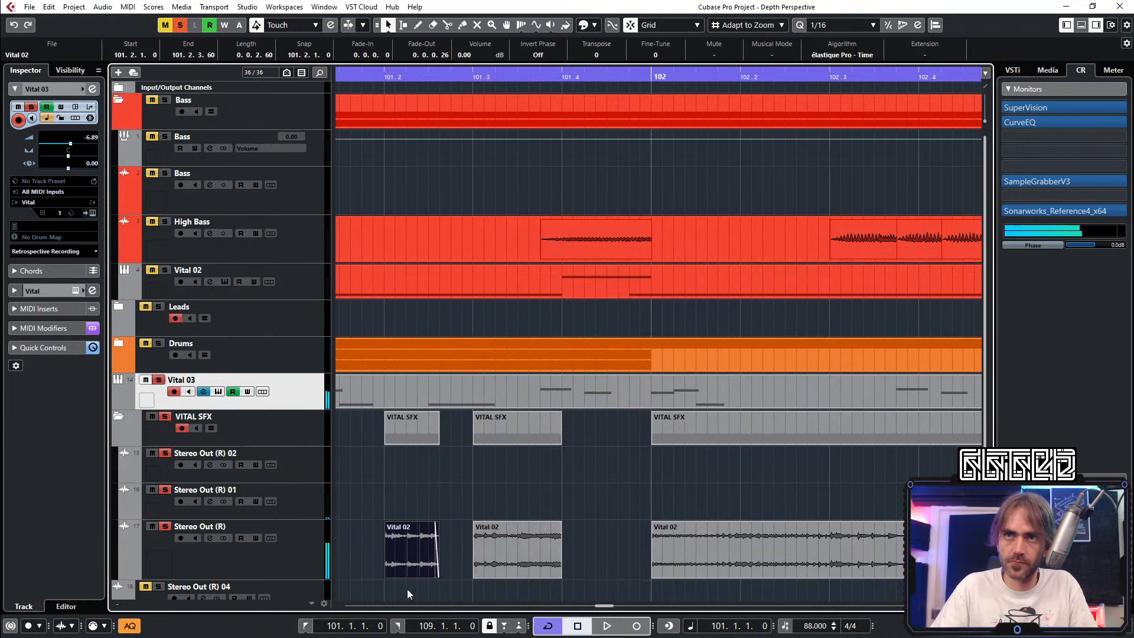
{"action": "left_click_drag", "start_coordinate": [435, 578], "coordinate": [427, 576]}
{"action": "key", "text": "space"}
Step: Trim the Vital 02 slice at 101.3 to end at 101.3.4.60 and give it a 0.0.0.32 fade-out
{"action": "left_click", "coordinate": [553, 570]}
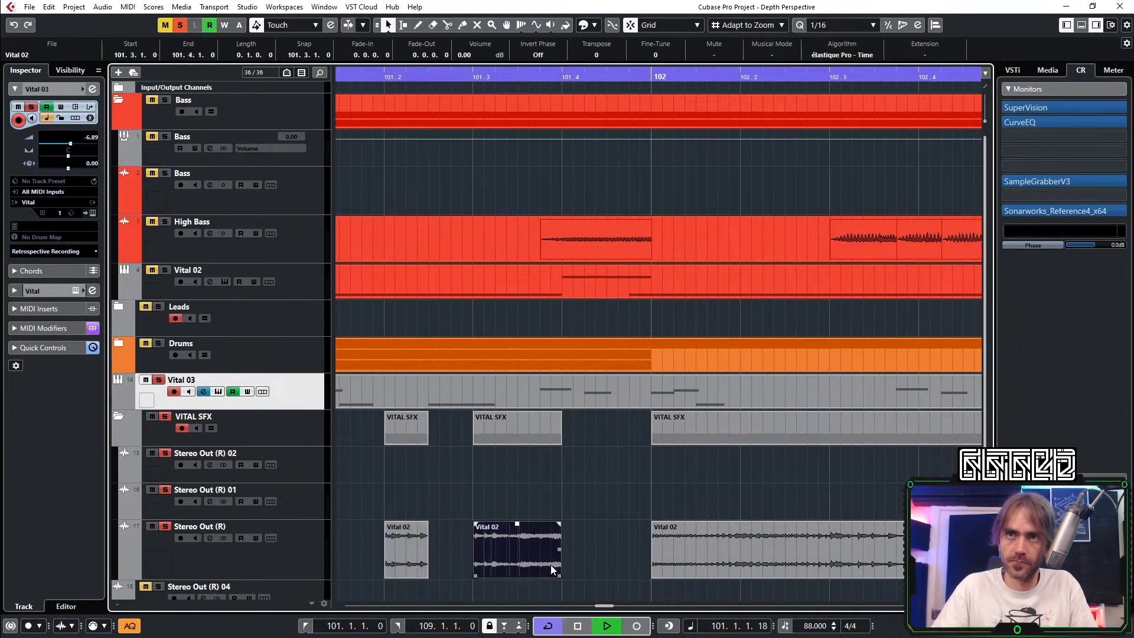
{"action": "left_click_drag", "start_coordinate": [556, 576], "coordinate": [540, 576]}
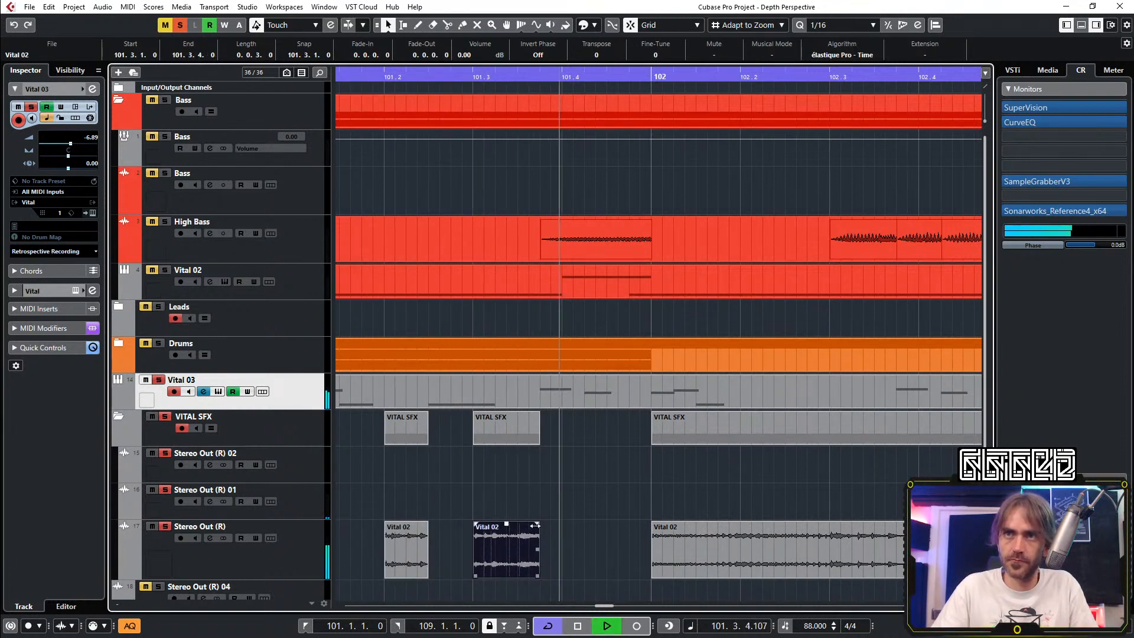
{"action": "left_click_drag", "start_coordinate": [535, 525], "coordinate": [530, 525]}
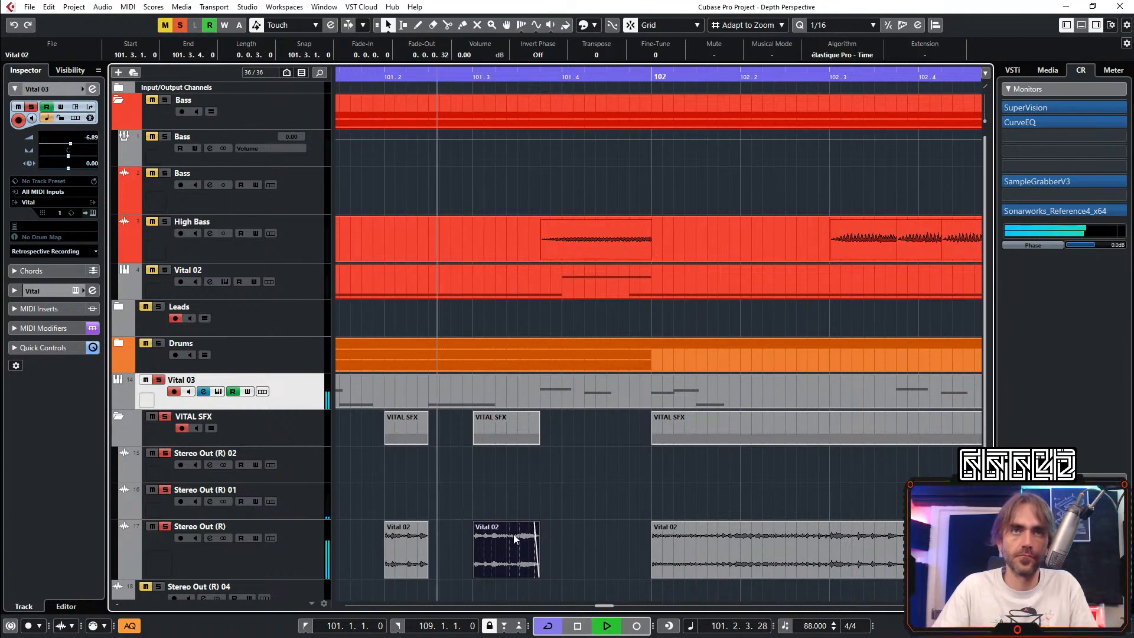
{"action": "key", "text": "space"}
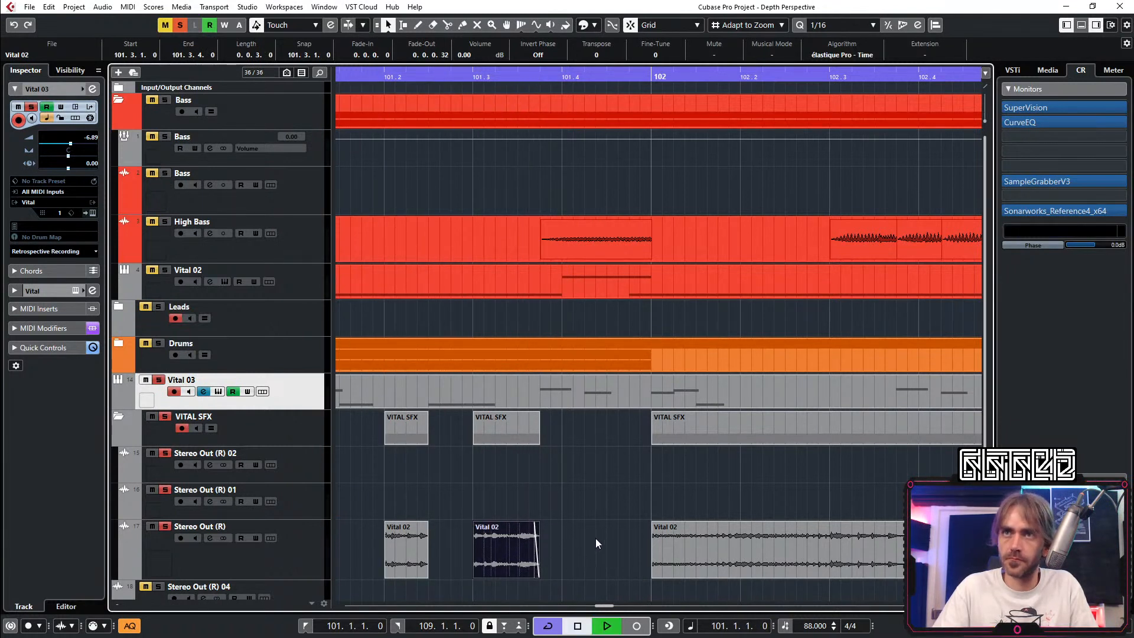
{"action": "key", "text": "space"}
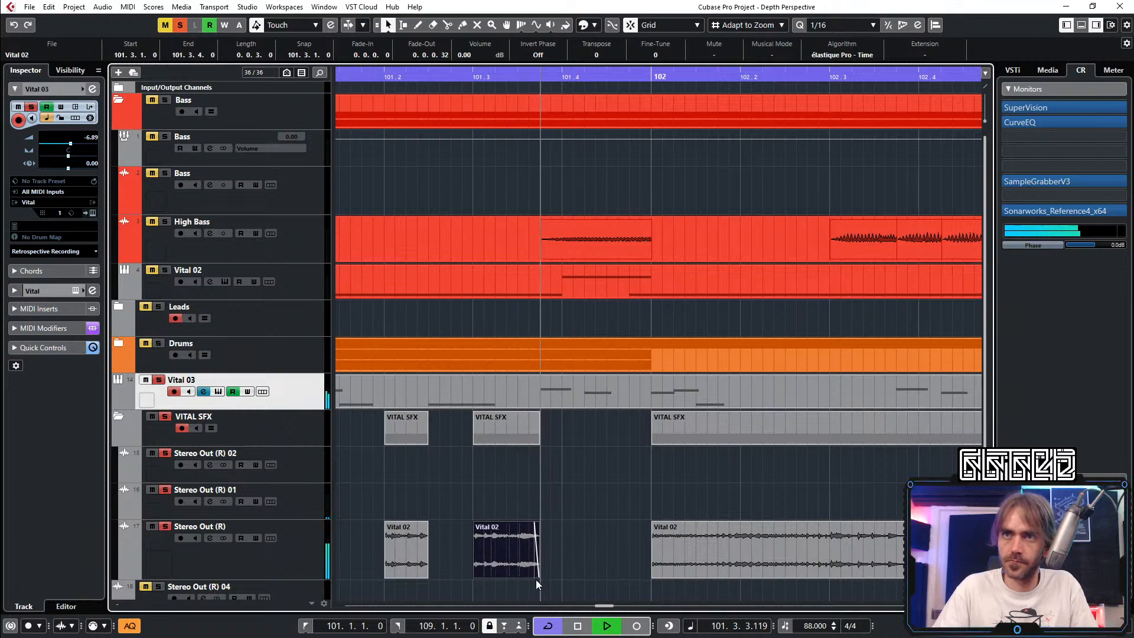
{"action": "left_click_drag", "start_coordinate": [537, 580], "coordinate": [544, 576]}
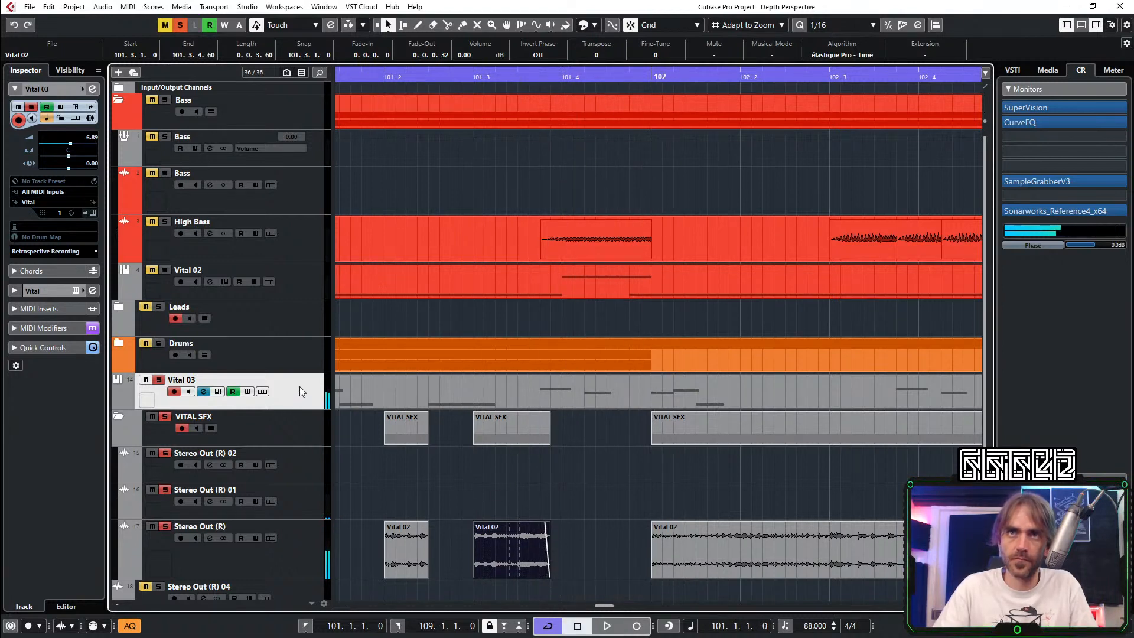
Step: Open the Vital instrument of the Vital 03 track and turn off its Delay effect
{"action": "left_click", "coordinate": [93, 213]}
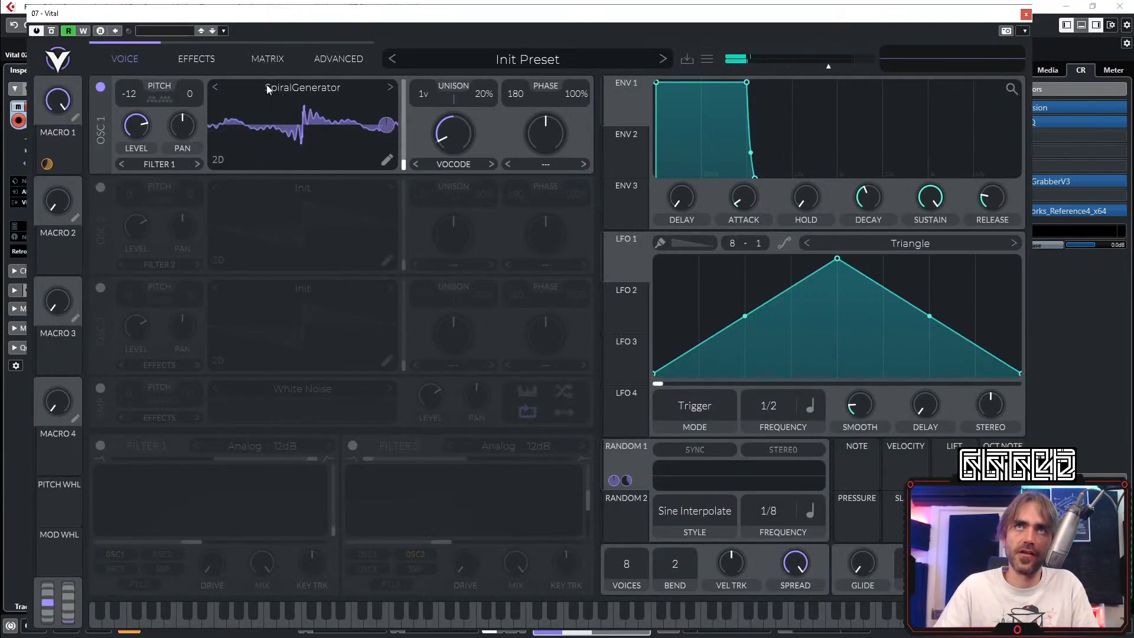
{"action": "left_click", "coordinate": [197, 59]}
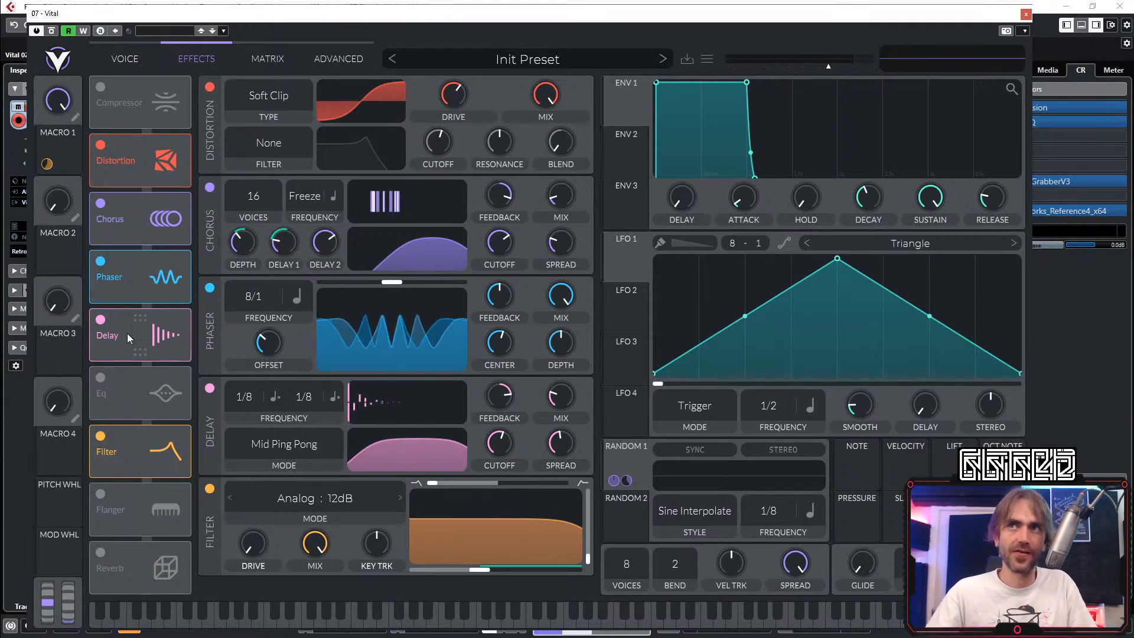
{"action": "left_click", "coordinate": [100, 320]}
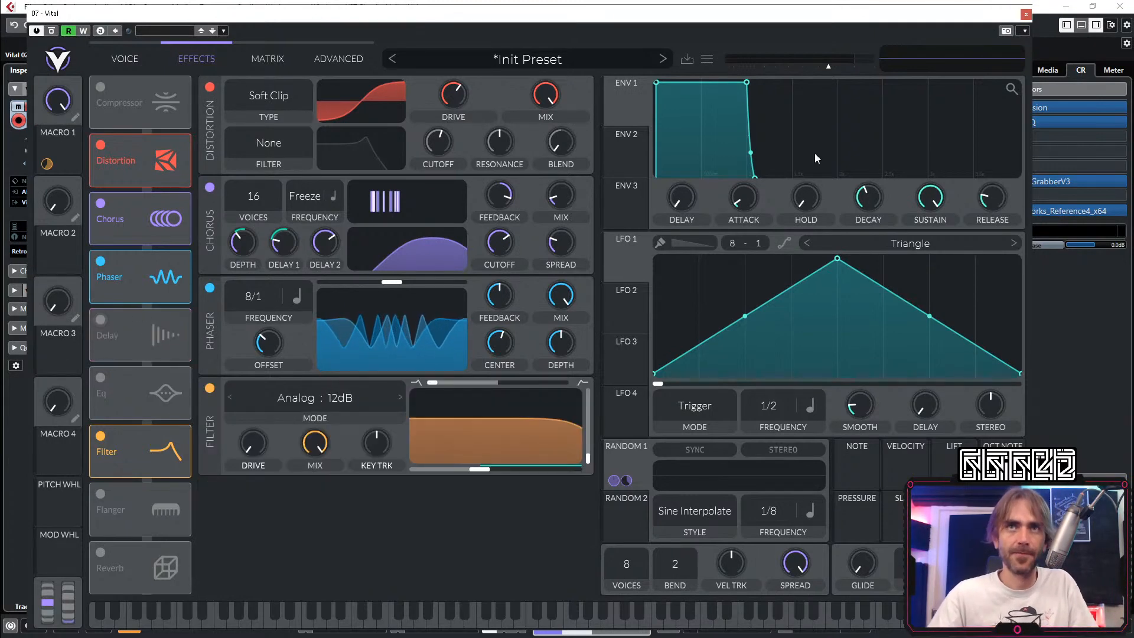
Step: Close the Vital instrument, audition the loop, and extend the start of the Vital 02 slice at bar 102 back to 101.4.1
{"action": "left_click", "coordinate": [1027, 15]}
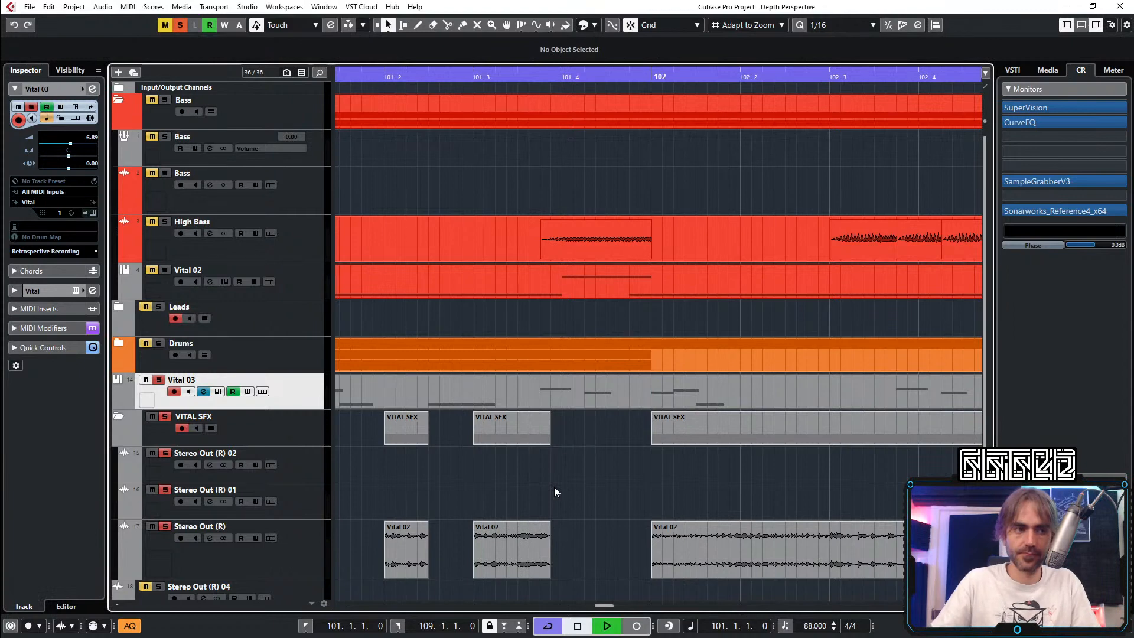
{"action": "key", "text": "space"}
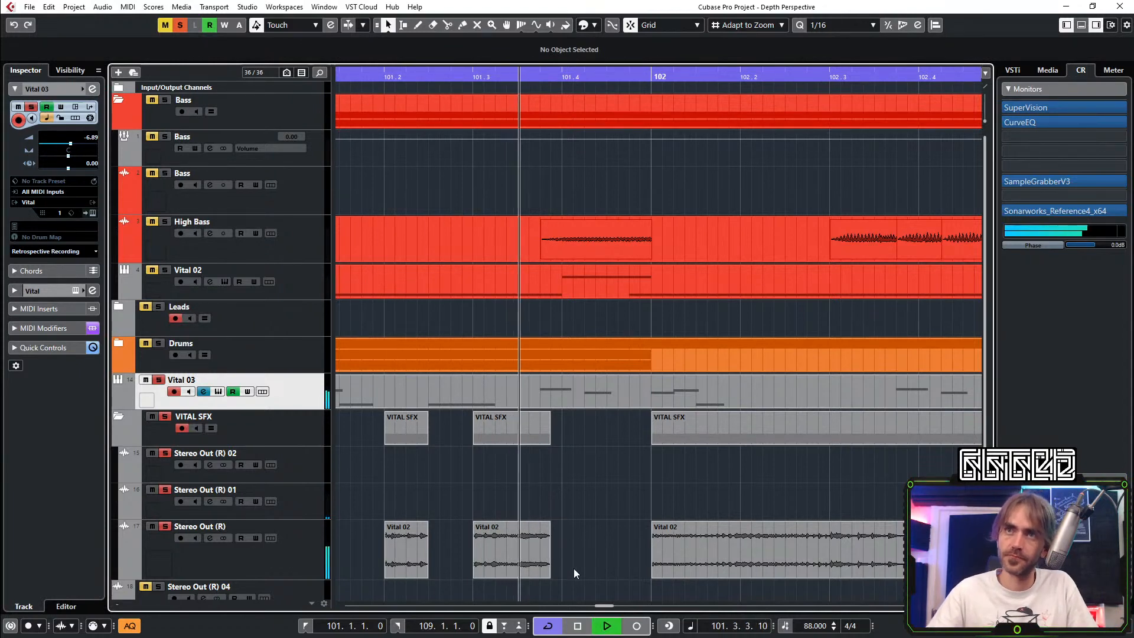
{"action": "key", "text": "space"}
{"action": "key", "text": "space"}
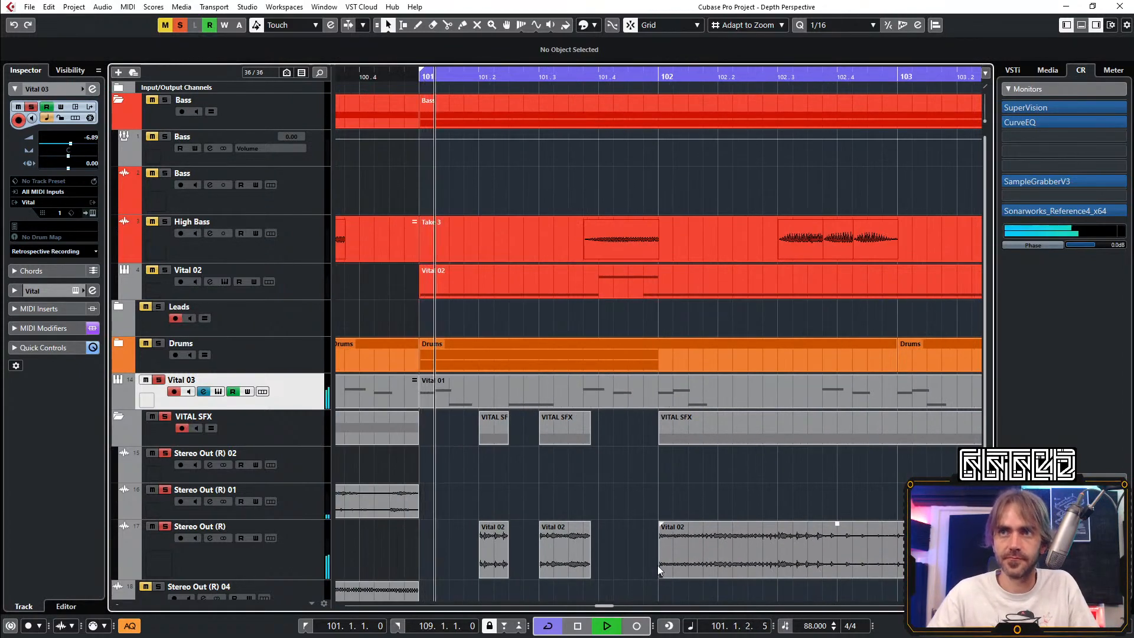
{"action": "left_click_drag", "start_coordinate": [660, 565], "coordinate": [602, 576]}
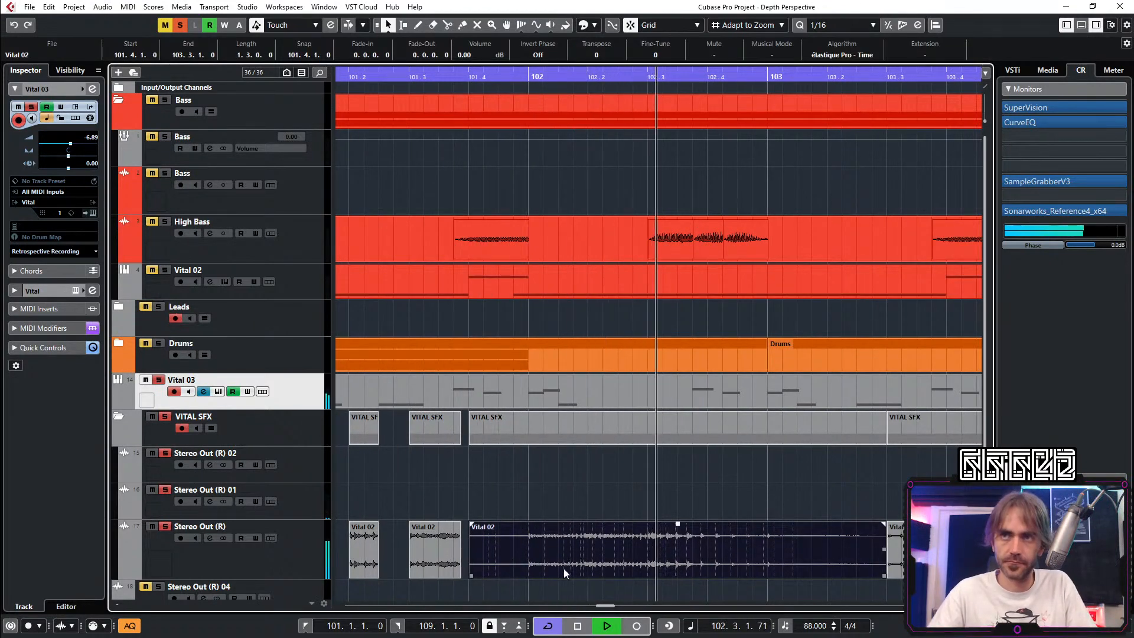
Step: Split the Vital 02 slice starting at 101.4.1 at 102.2.1 and delete the part before the cut
{"action": "key", "text": "7"}
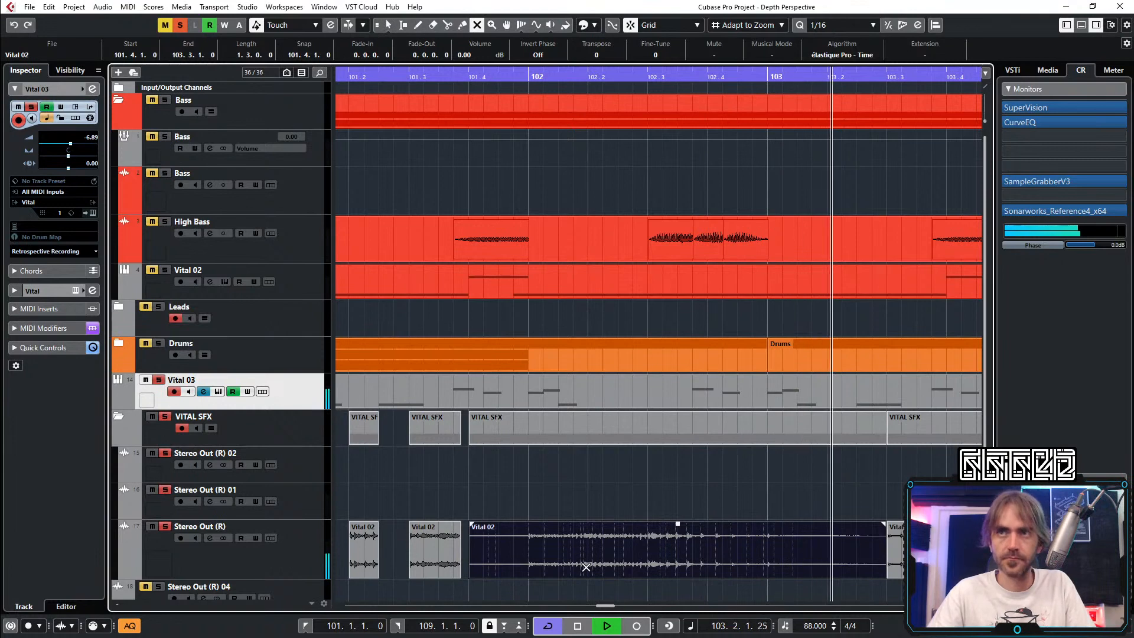
{"action": "key", "text": "space"}
{"action": "key", "text": "3"}
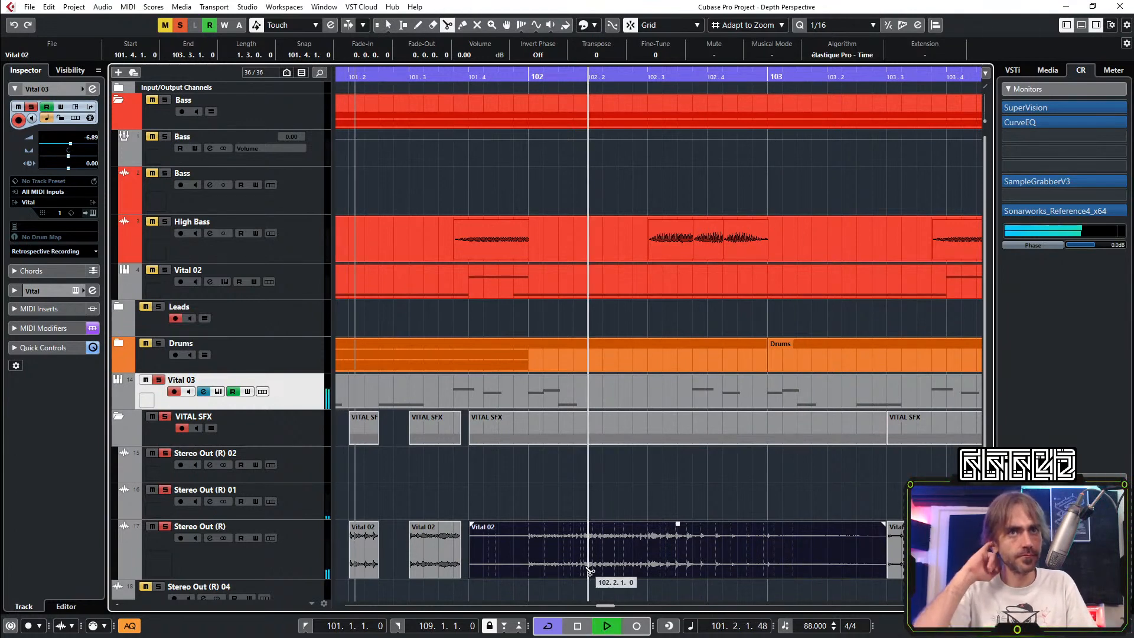
{"action": "scroll", "coordinate": [600, 452], "scroll_direction": "down", "scroll_amount": 3}
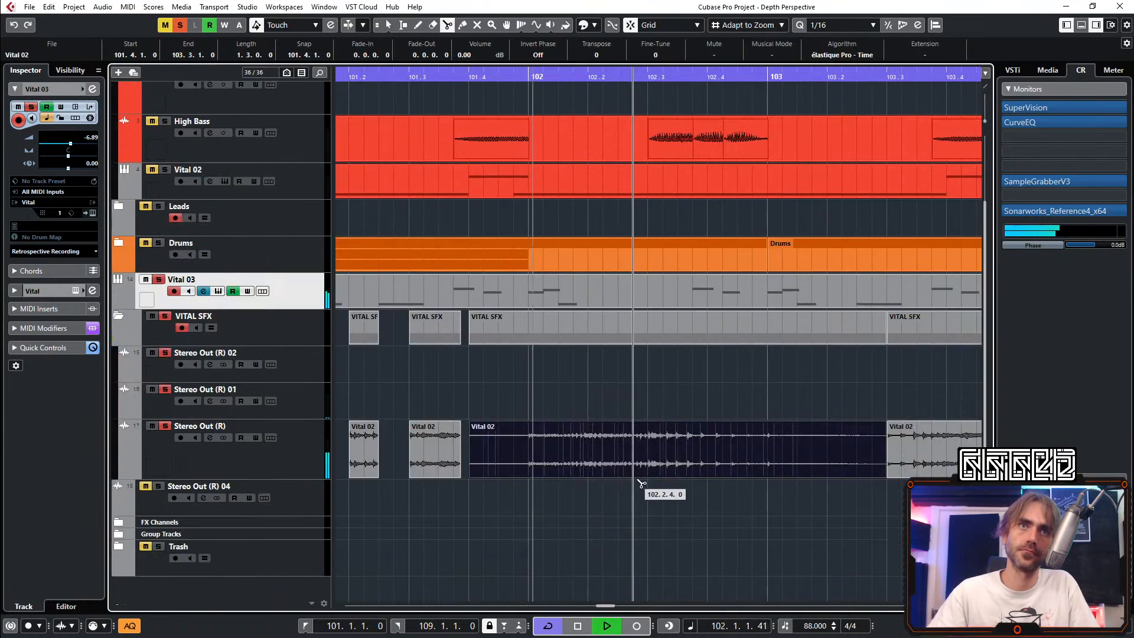
{"action": "scroll", "coordinate": [678, 381], "scroll_direction": "up", "scroll_amount": 3}
{"action": "scroll", "coordinate": [678, 381], "scroll_direction": "down", "scroll_amount": 3}
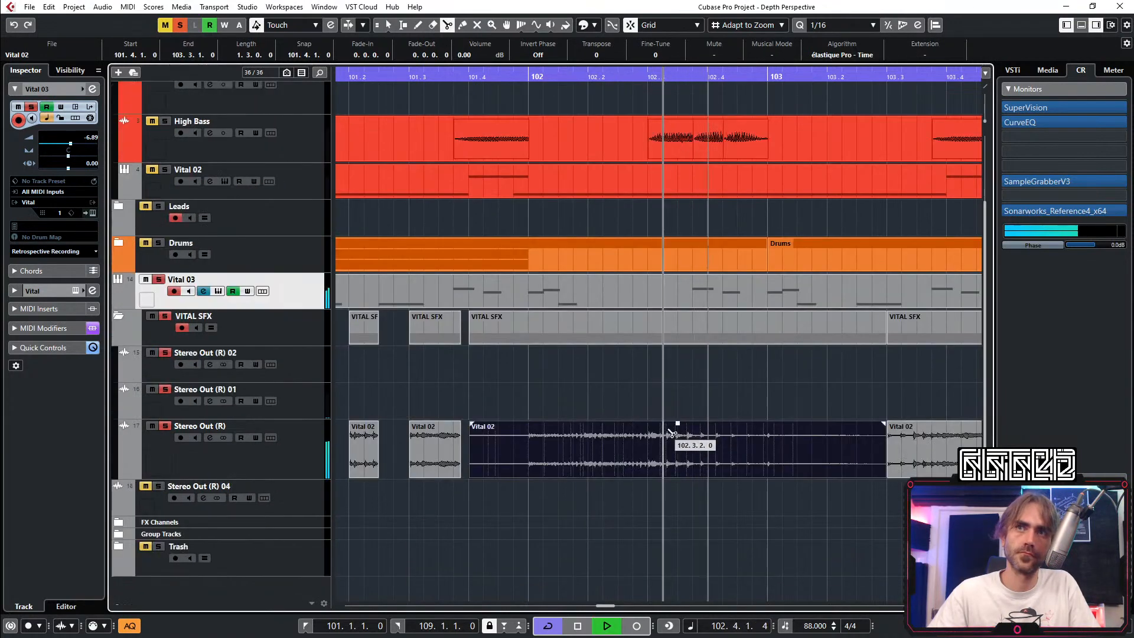
{"action": "key", "text": "space"}
{"action": "key", "text": "space"}
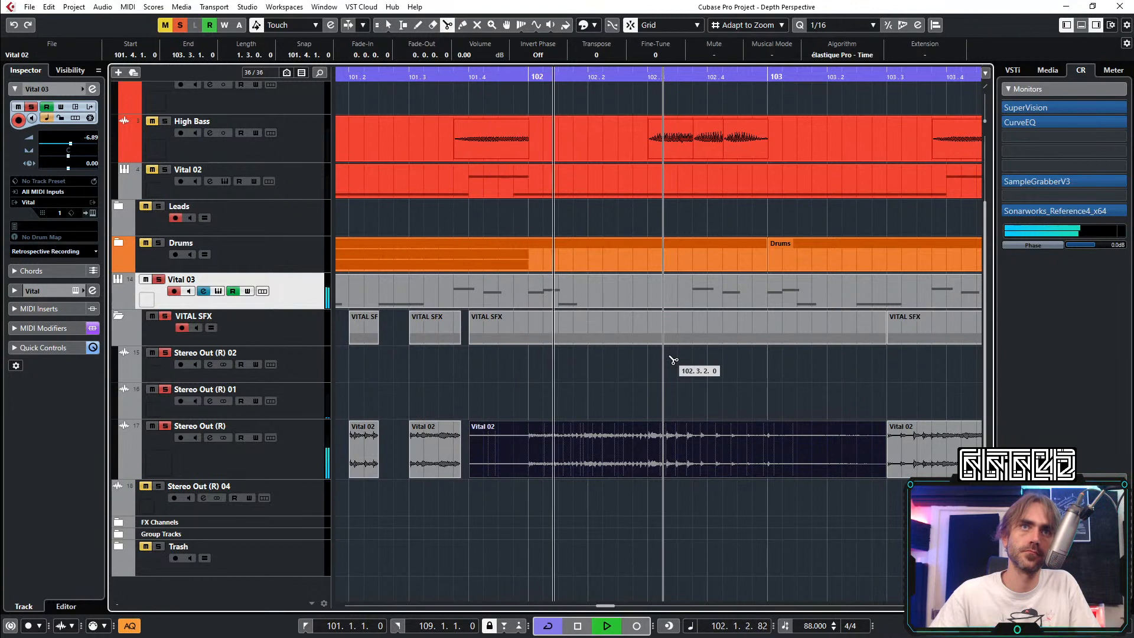
{"action": "key", "text": "space"}
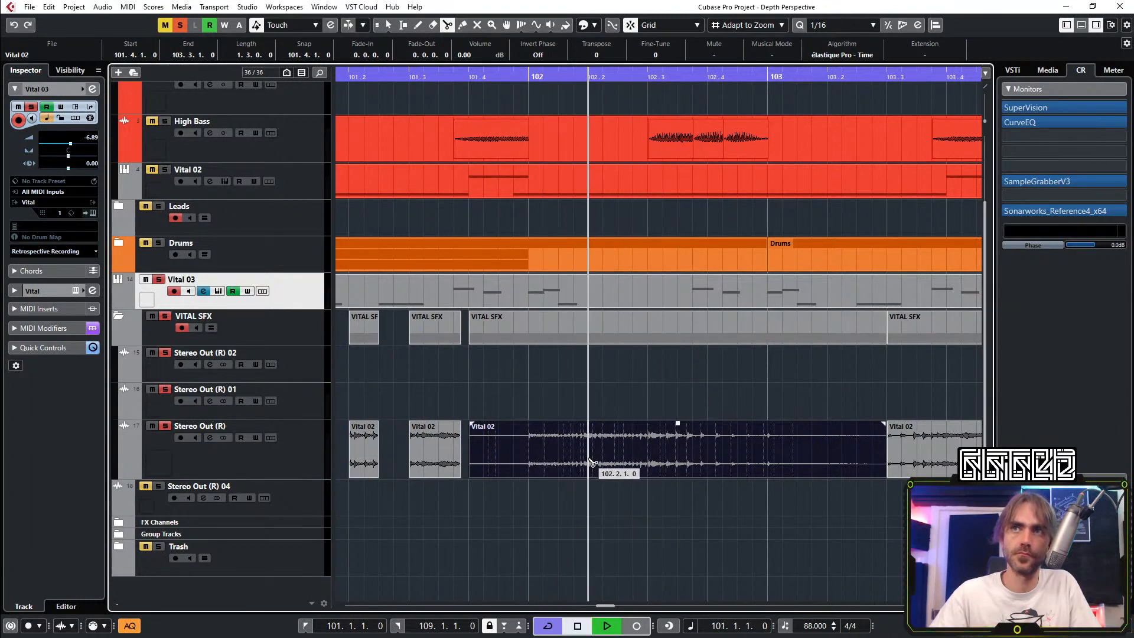
{"action": "key", "text": "space"}
{"action": "left_click", "coordinate": [589, 467]}
{"action": "key", "text": "1"}
{"action": "left_click", "coordinate": [531, 451]}
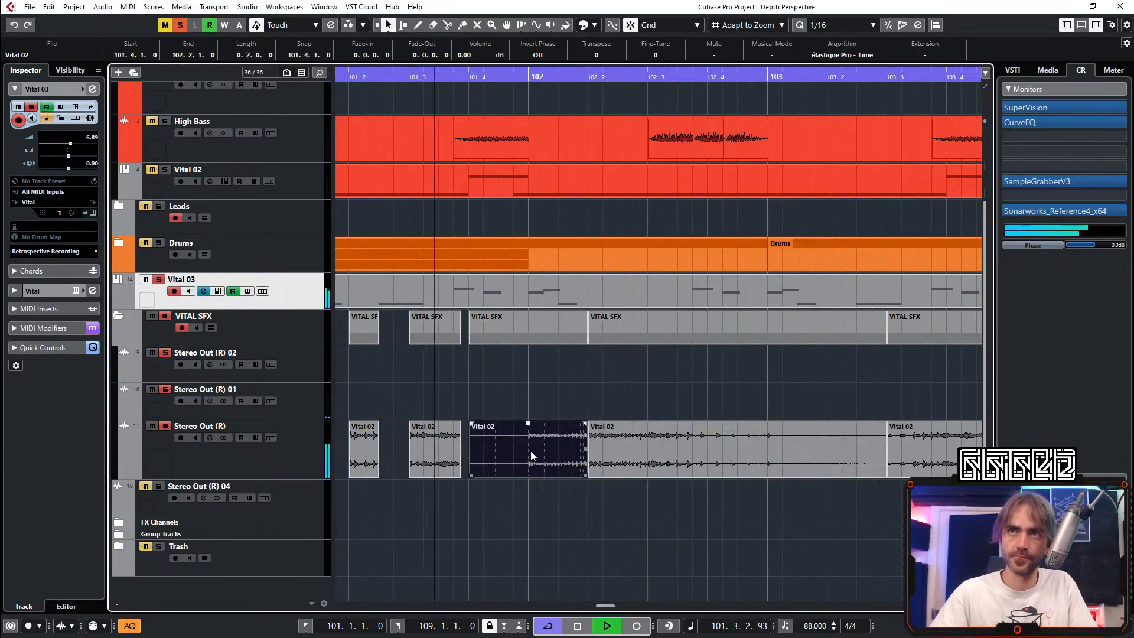
{"action": "key", "text": "Delete"}
Step: Move the remaining Vital 02 slice from 102.2.1 to start at 101.4.3 and audition it from bar 101
{"action": "left_click", "coordinate": [643, 426]}
{"action": "left_click_drag", "start_coordinate": [643, 426], "coordinate": [561, 459]}
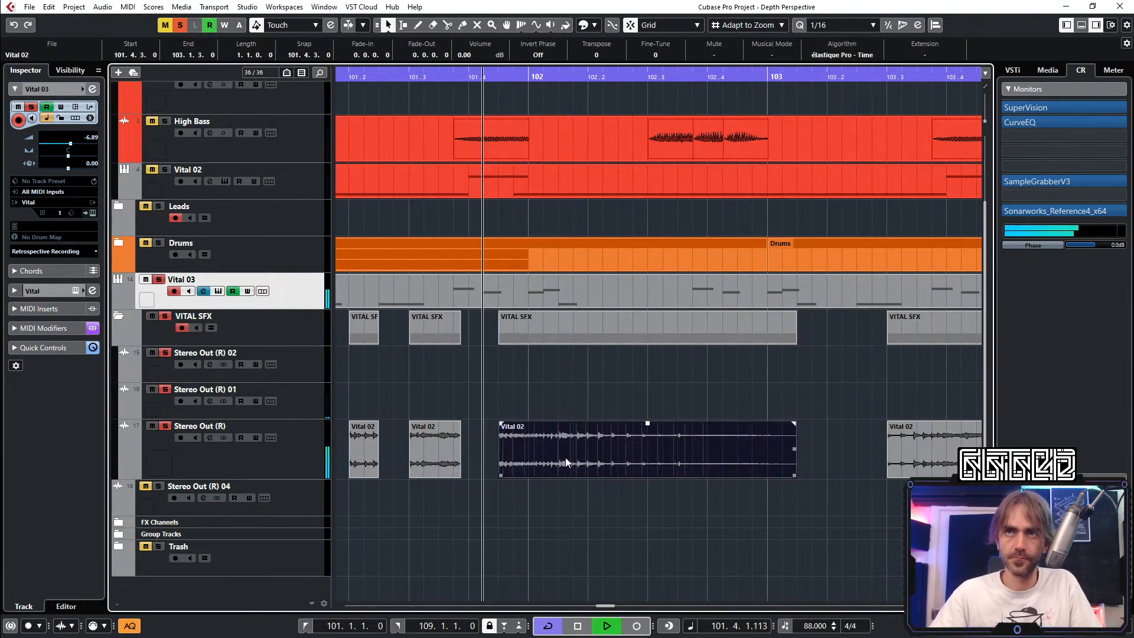
{"action": "key", "text": "space"}
{"action": "key", "text": "space"}
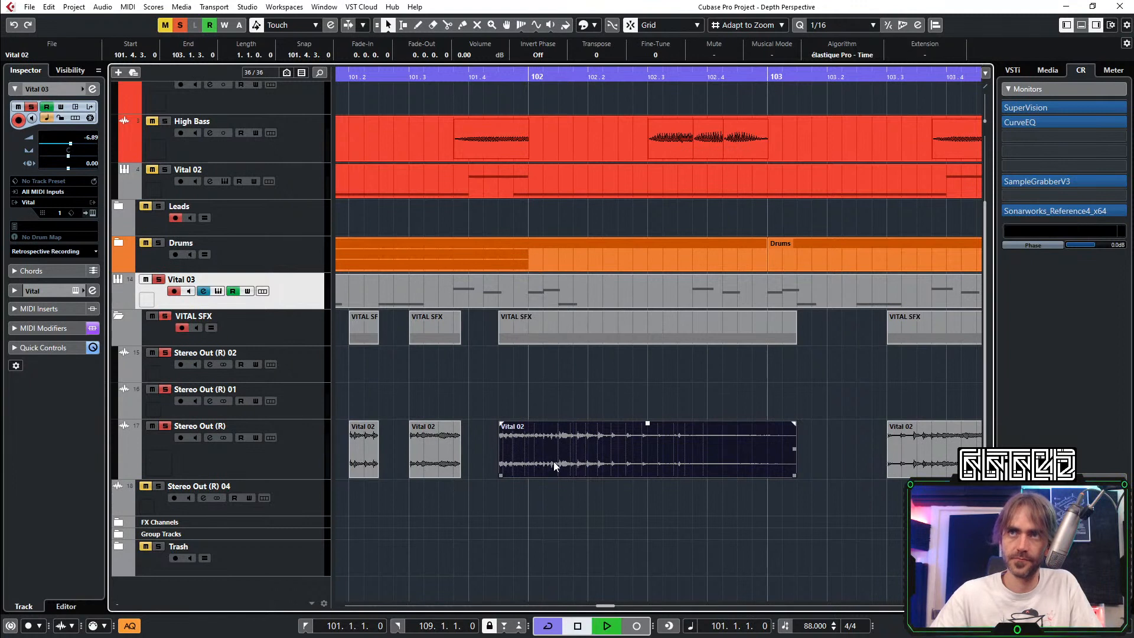
Step: Split the Vital 02 slice at 102.1.1 and move the second piece to start at 102.1.4
{"action": "key", "text": "3"}
{"action": "left_click", "coordinate": [529, 467]}
{"action": "key", "text": "1"}
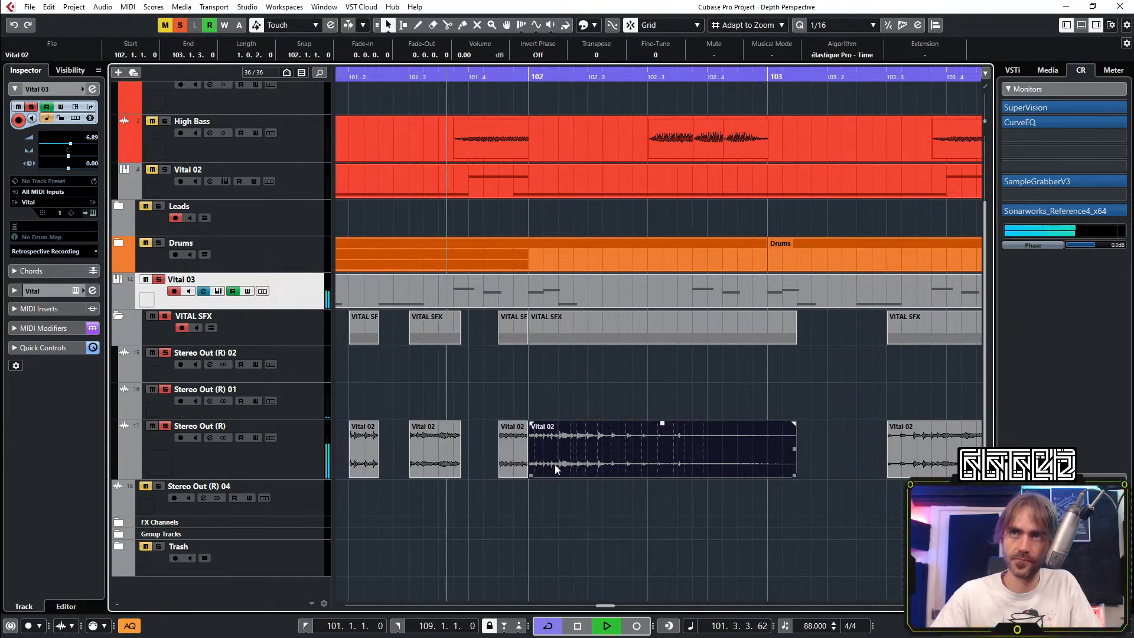
{"action": "left_click_drag", "start_coordinate": [555, 464], "coordinate": [617, 474]}
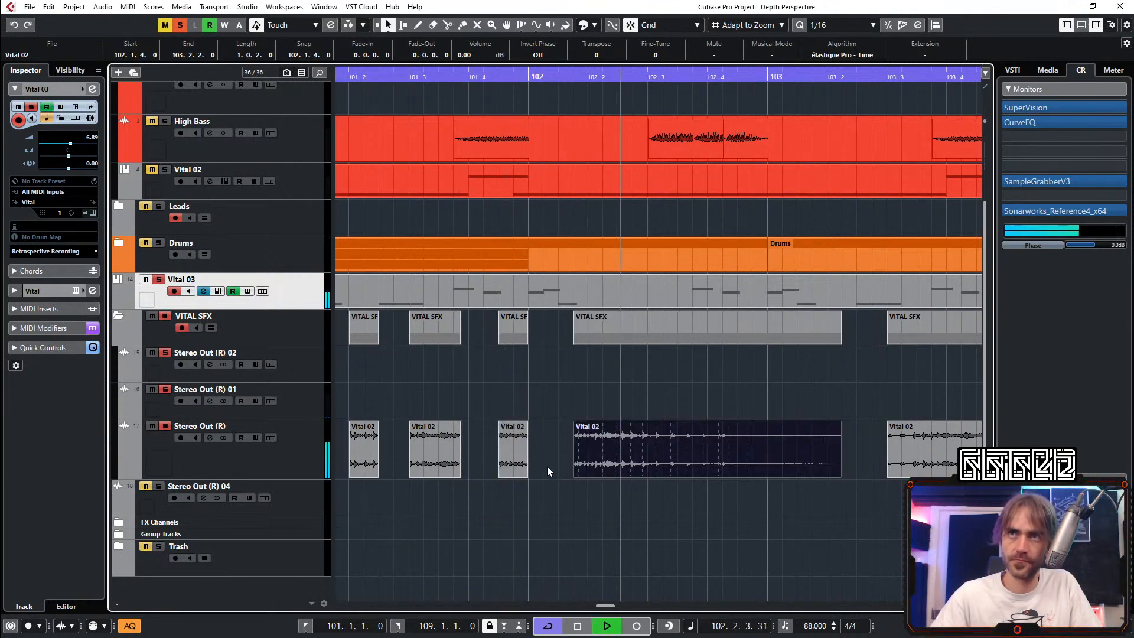
Step: Move the second Vital 02 piece over the short one to 101.4.1 and trim its beginning to a length of 1.0.0.0
{"action": "key", "text": "space"}
{"action": "left_click_drag", "start_coordinate": [620, 448], "coordinate": [517, 450]}
{"action": "key", "text": "space"}
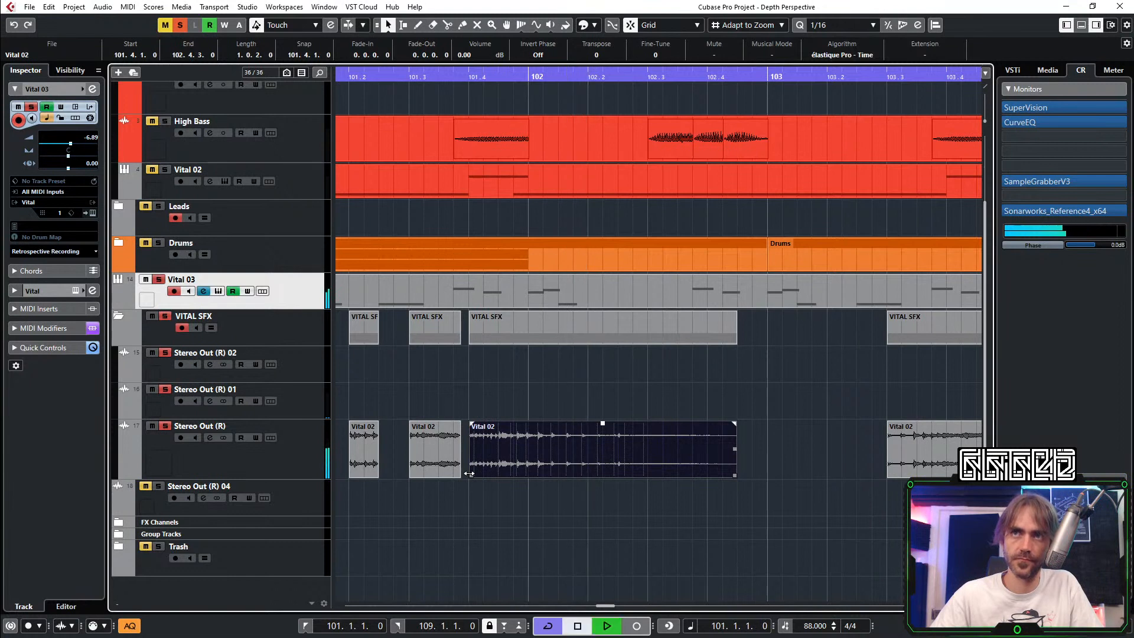
{"action": "left_click_drag", "start_coordinate": [469, 474], "coordinate": [512, 462]}
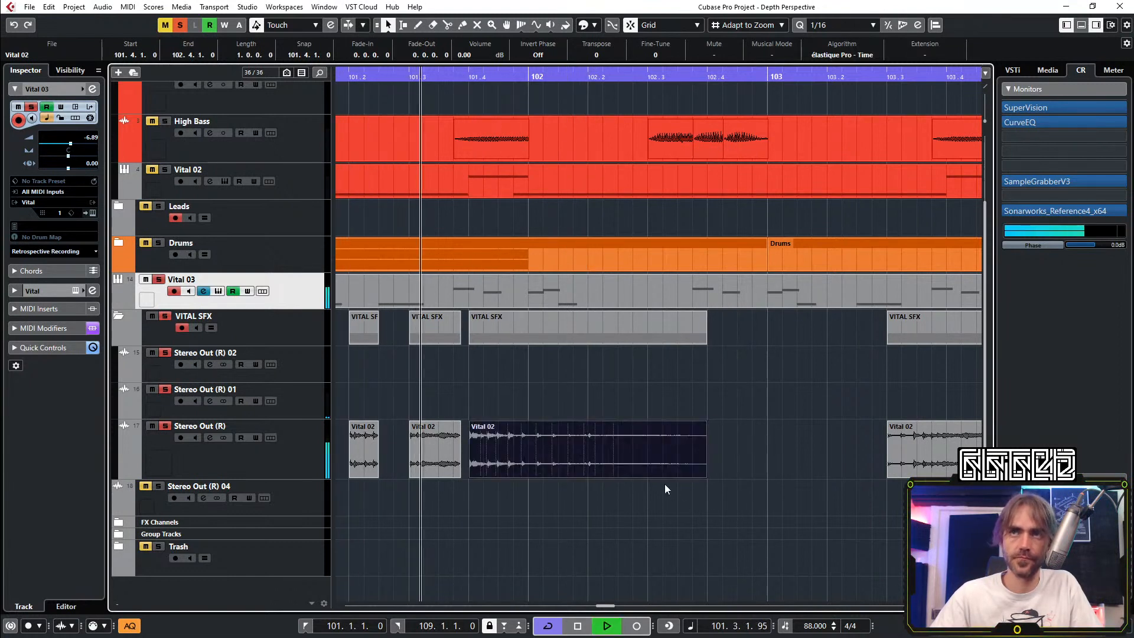
{"action": "key", "text": "space"}
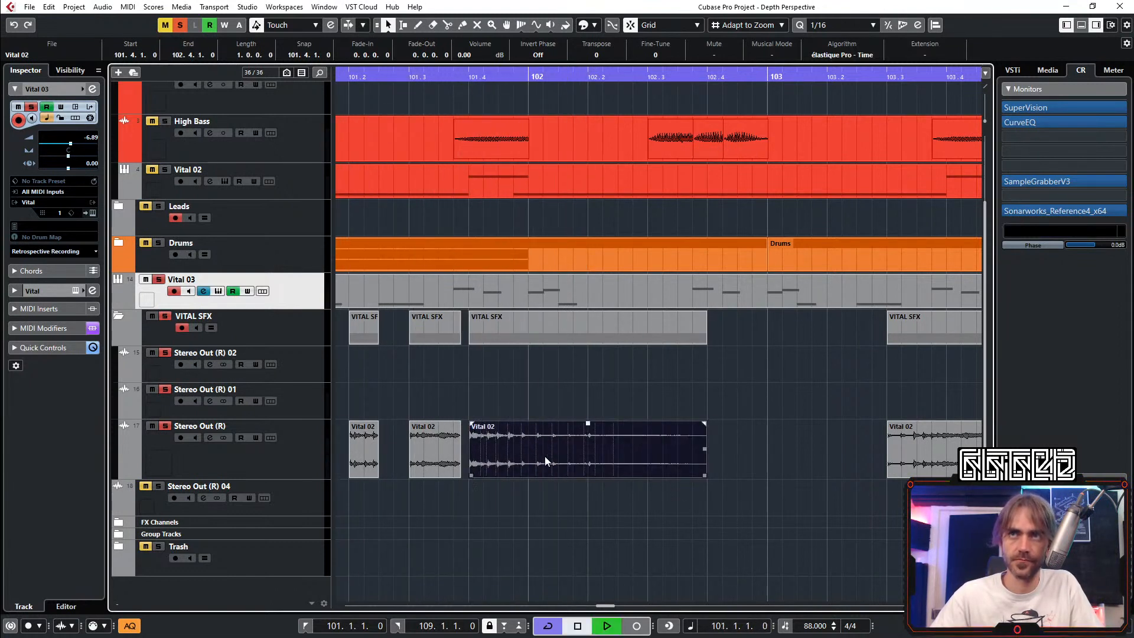
Step: Shift the Vital 02 slice at 101.4 off the grid to start at 101.4.1.57 and audition the timing
{"action": "key", "text": "space"}
{"action": "left_click_drag", "start_coordinate": [550, 459], "coordinate": [555, 458]}
{"action": "key", "text": "space"}
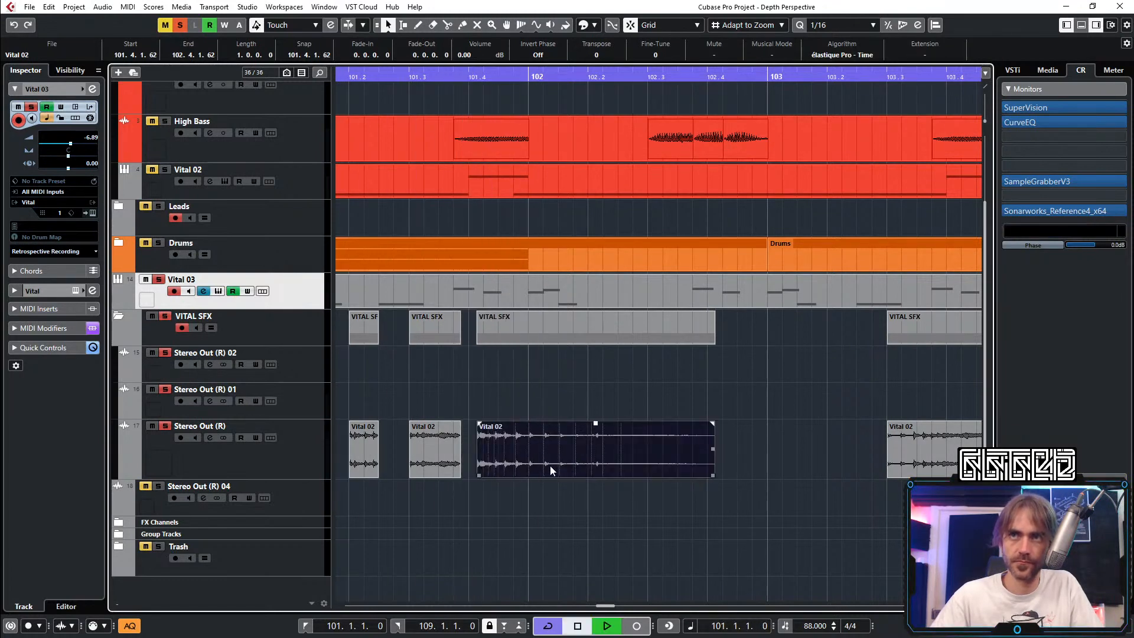
{"action": "key", "text": "space"}
{"action": "scroll", "coordinate": [527, 466], "scroll_direction": "up", "scroll_amount": 5}
{"action": "left_click_drag", "start_coordinate": [540, 444], "coordinate": [534, 438]}
{"action": "scroll", "coordinate": [534, 437], "scroll_direction": "down", "scroll_amount": 5}
{"action": "key", "text": "space"}
{"action": "key", "text": "space"}
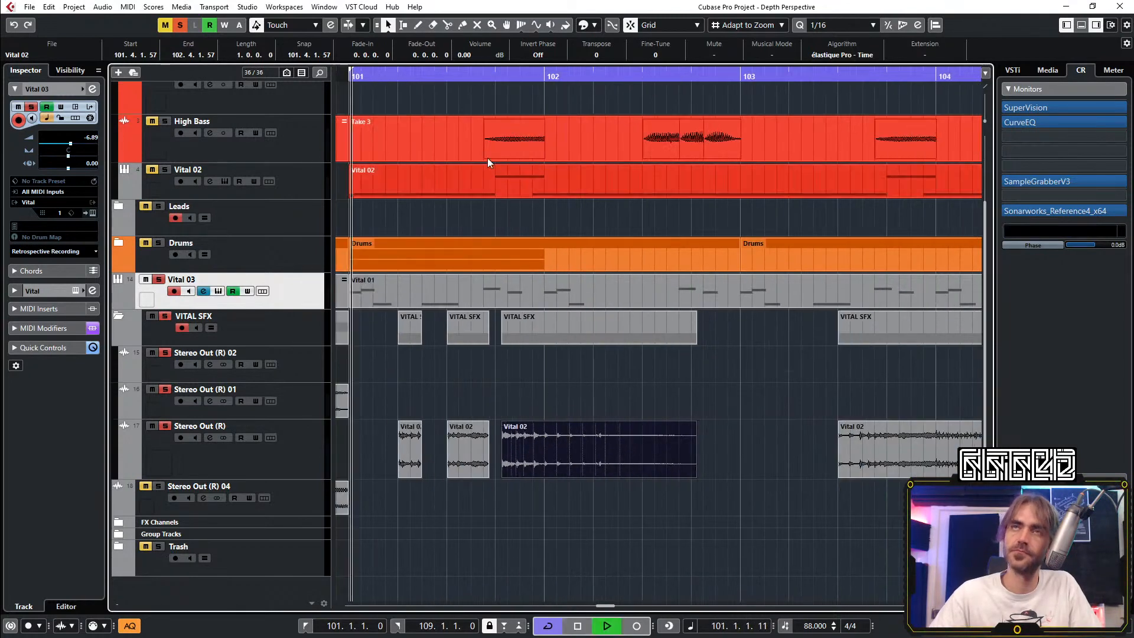
Step: Trim the start of the Vital 02 slice at 101.4 to 101.4.2.60 and its end to 102.2.1
{"action": "scroll", "coordinate": [473, 473], "scroll_direction": "up", "scroll_amount": 3}
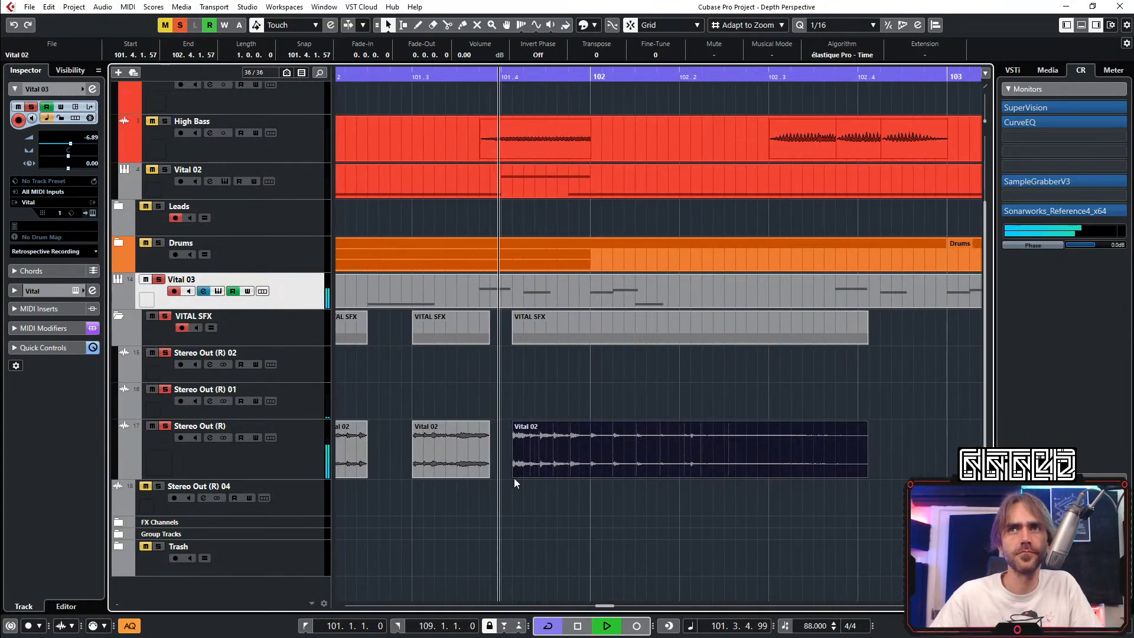
{"action": "left_click_drag", "start_coordinate": [514, 477], "coordinate": [537, 476]}
{"action": "key", "text": "space"}
{"action": "left_click_drag", "start_coordinate": [863, 474], "coordinate": [679, 482]}
{"action": "key", "text": "g"}
{"action": "key", "text": "g"}
{"action": "key", "text": "g"}
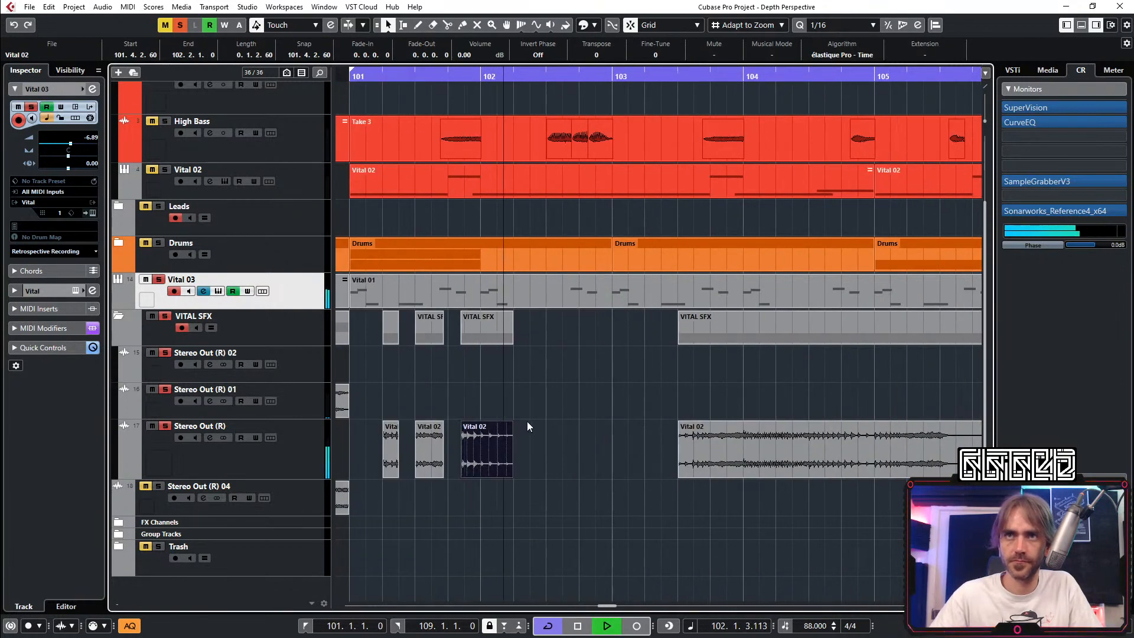
Step: Give the Vital 02 slice at 101.4.2.60 a 0.0.0.44 fade-out and a 0.0.0.12 fade-in
{"action": "key", "text": "space"}
{"action": "left_click_drag", "start_coordinate": [506, 422], "coordinate": [505, 422]}
{"action": "key", "text": "space"}
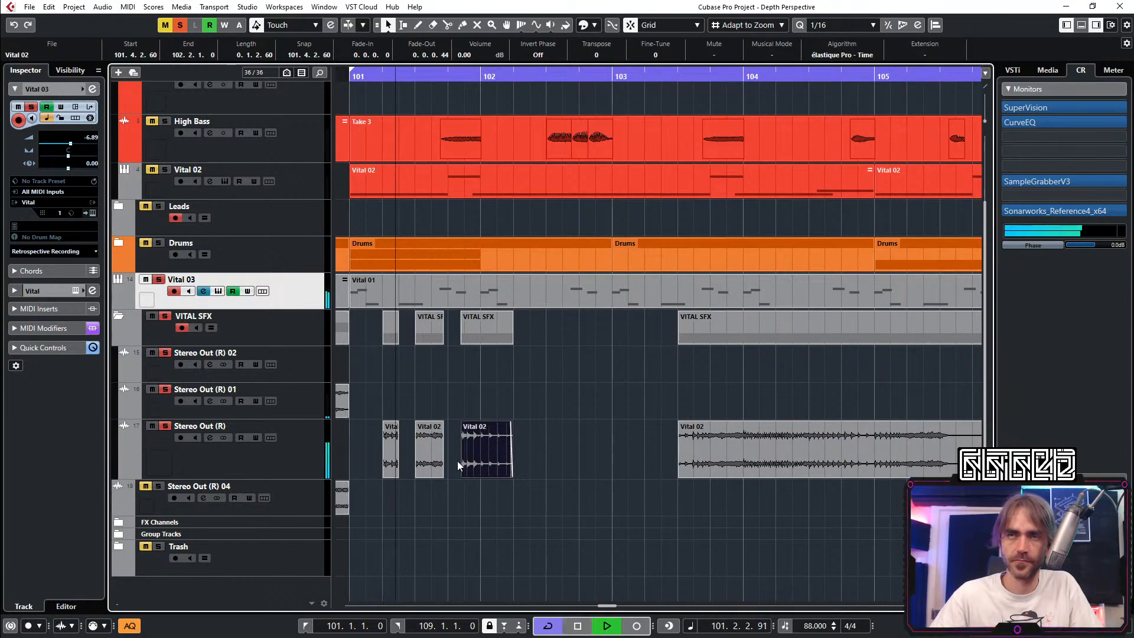
{"action": "scroll", "coordinate": [466, 440], "scroll_direction": "up", "scroll_amount": 5}
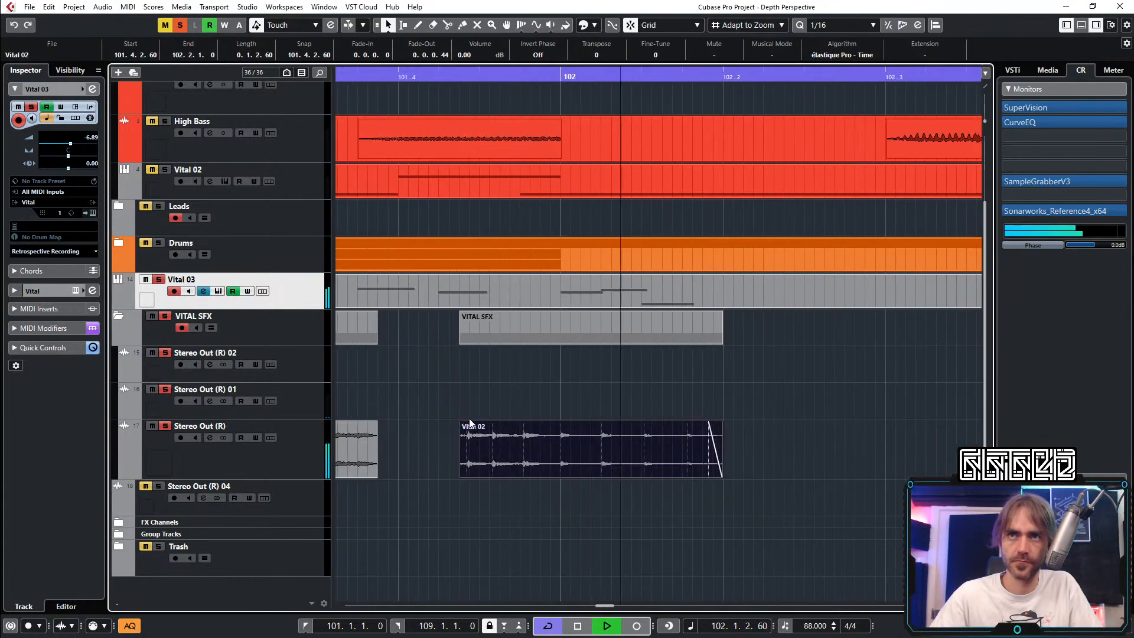
{"action": "scroll", "coordinate": [774, 430], "scroll_direction": "down", "scroll_amount": 5}
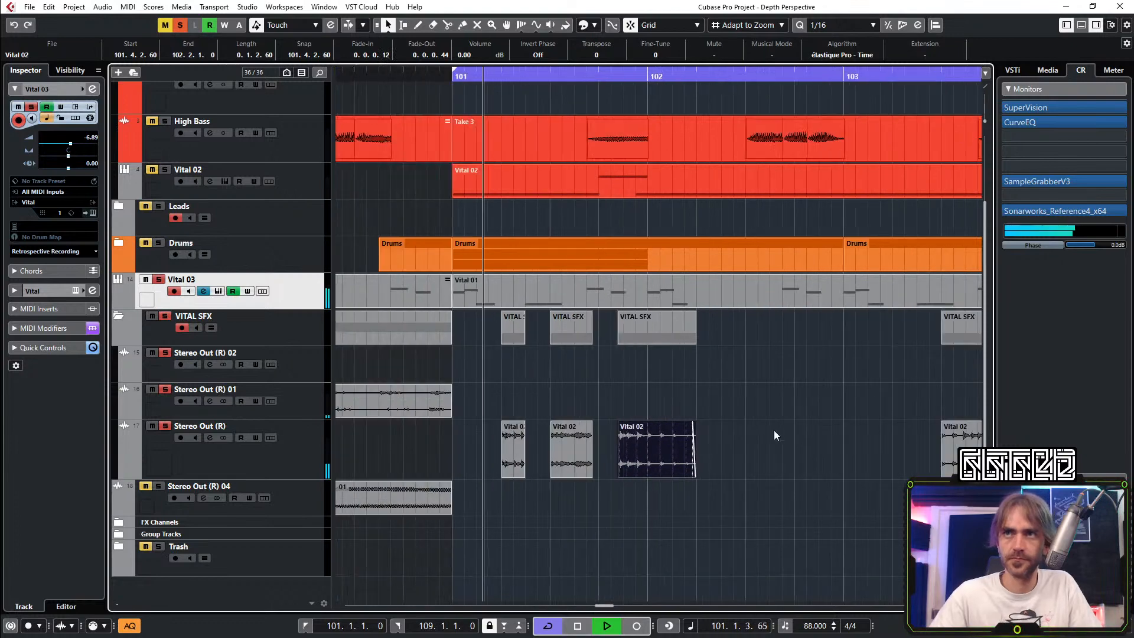
Step: Bring the following long Vital 02 slice forward to start at 102.2.3 and extend its beginning to a length of 6.2.2.0
{"action": "left_click_drag", "start_coordinate": [782, 459], "coordinate": [651, 452]}
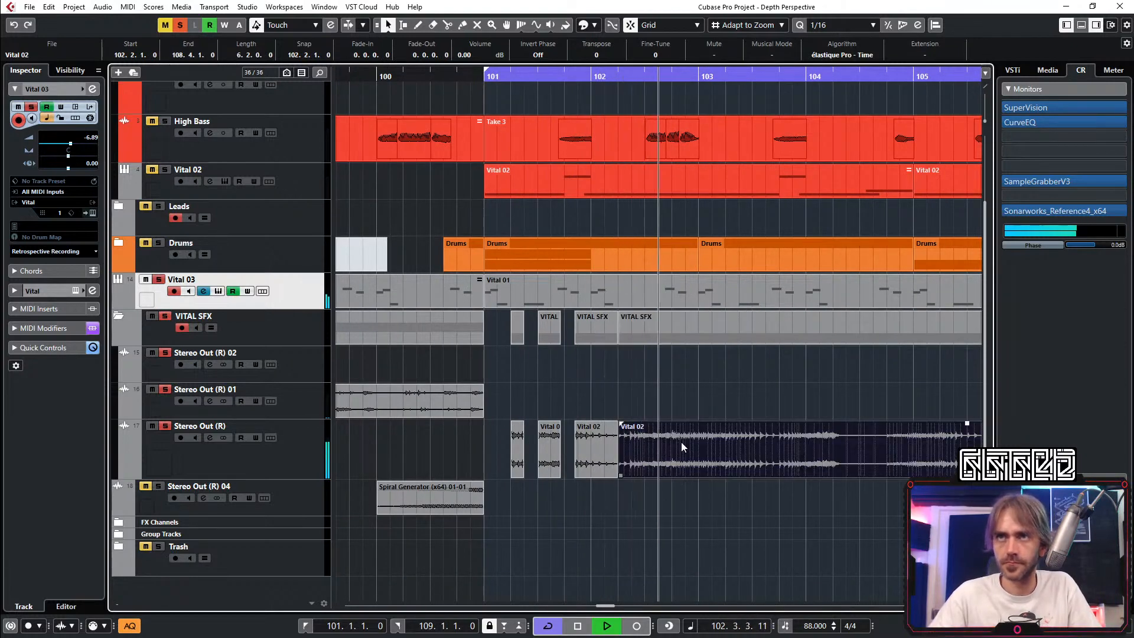
{"action": "key", "text": "space"}
{"action": "scroll", "coordinate": [677, 456], "scroll_direction": "up", "scroll_amount": 3}
{"action": "key", "text": "space"}
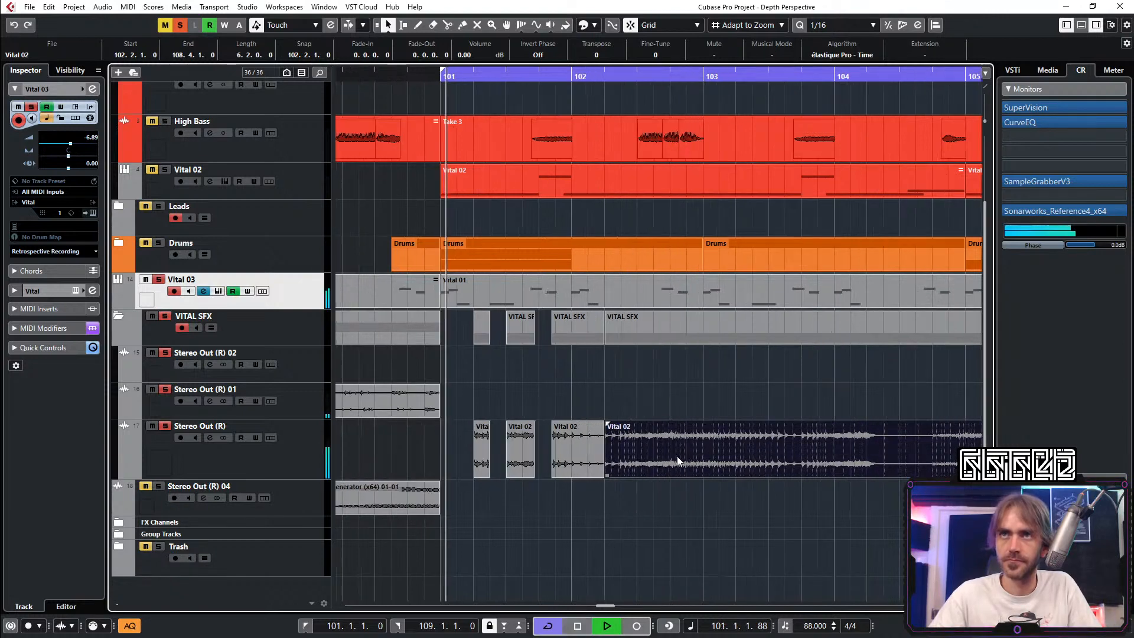
{"action": "left_click_drag", "start_coordinate": [593, 463], "coordinate": [549, 478]}
{"action": "left_click_drag", "start_coordinate": [615, 457], "coordinate": [640, 456]}
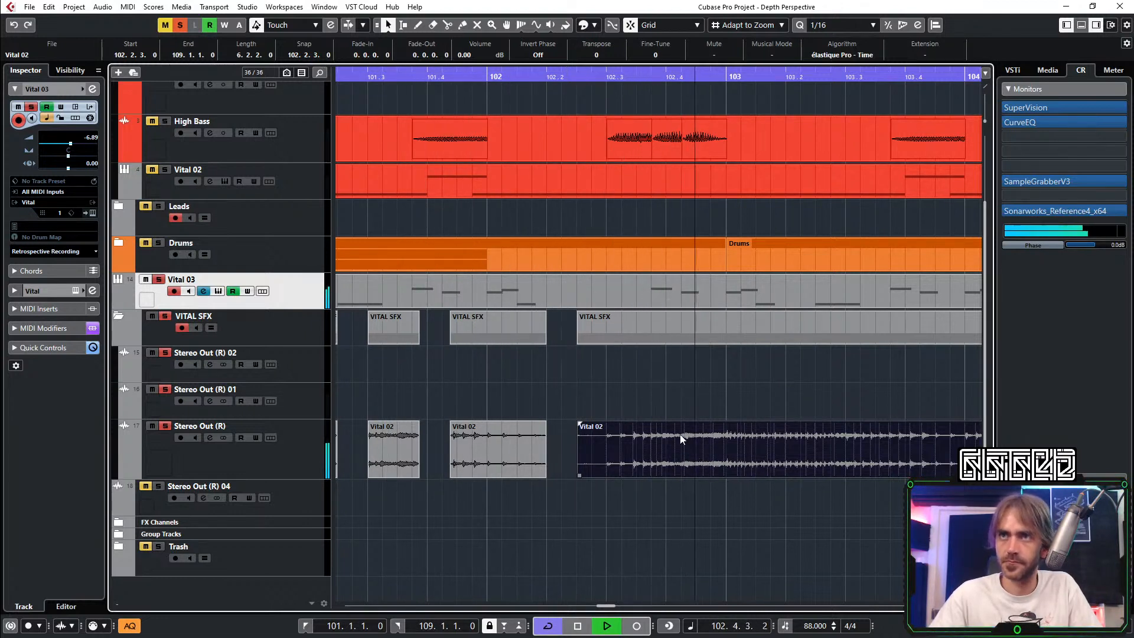
Step: Split the long Vital 02 slice at 102.3.4 and trim the second piece to start at 102.4.1
{"action": "key", "text": "space"}
{"action": "key", "text": "3"}
{"action": "key", "text": "space"}
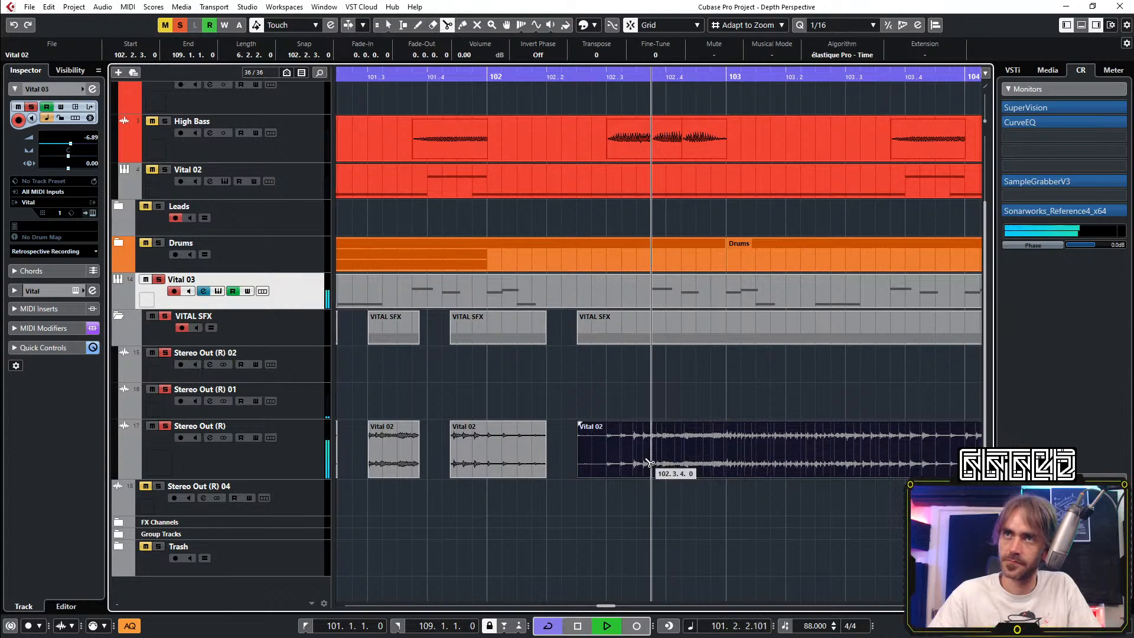
{"action": "left_click", "coordinate": [652, 459]}
{"action": "key", "text": "space"}
{"action": "key", "text": "1"}
{"action": "key", "text": "space"}
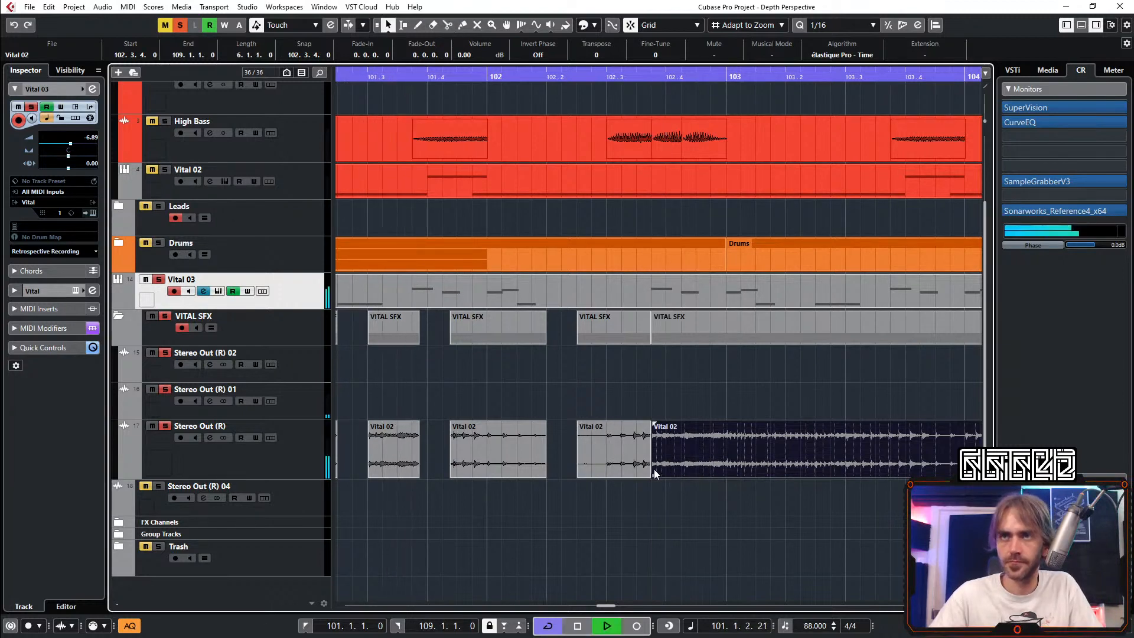
{"action": "left_click_drag", "start_coordinate": [654, 471], "coordinate": [661, 479]}
Step: End the Vital 02 slice at 102.2.3 at 102.3.4.30 with a 0.0.0.20 fade-out, and give the next slice a 0.0.0.92 fade-in
{"action": "scroll", "coordinate": [647, 475], "scroll_direction": "up", "scroll_amount": 3}
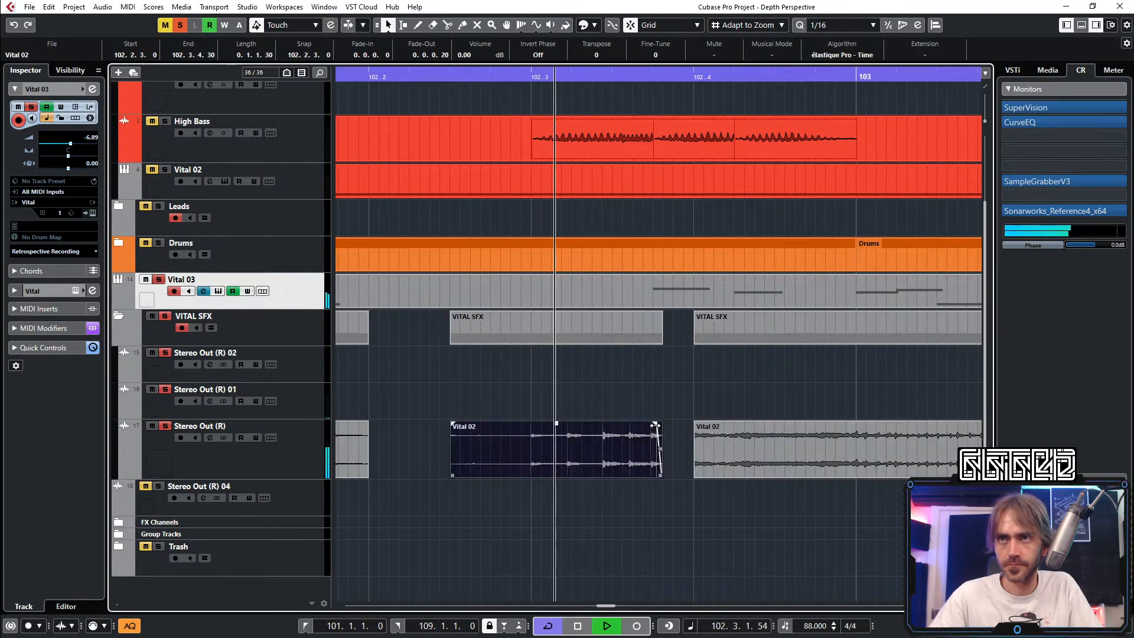
{"action": "scroll", "coordinate": [703, 506], "scroll_direction": "down", "scroll_amount": 4}
{"action": "key", "text": "space"}
{"action": "key", "text": "space"}
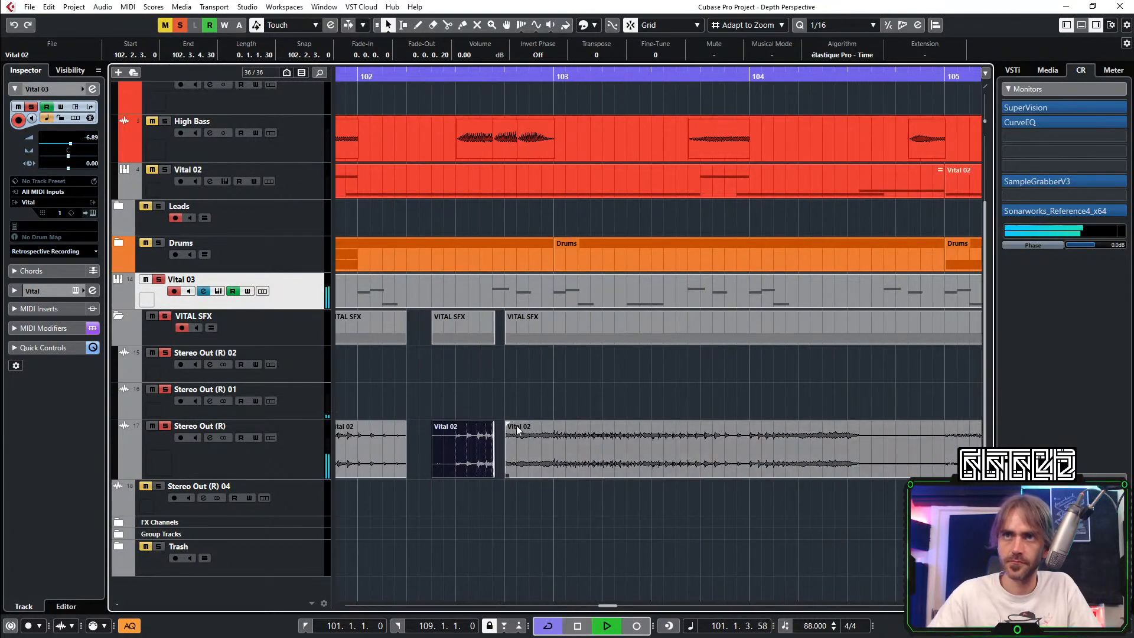
{"action": "left_click_drag", "start_coordinate": [507, 422], "coordinate": [516, 423]}
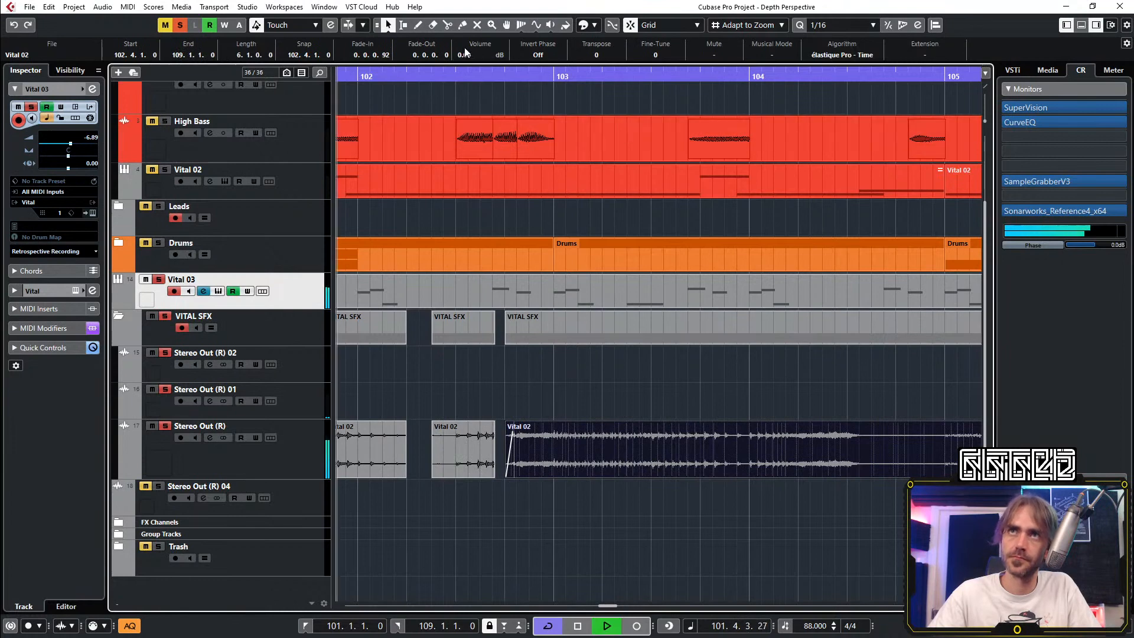
Step: Split the Vital 02 slice at 103.1.1 and move the remaining long piece to start at 103.2.3
{"action": "key", "text": "3"}
{"action": "left_click", "coordinate": [571, 467]}
{"action": "key", "text": "1"}
{"action": "left_click_drag", "start_coordinate": [620, 470], "coordinate": [693, 469]}
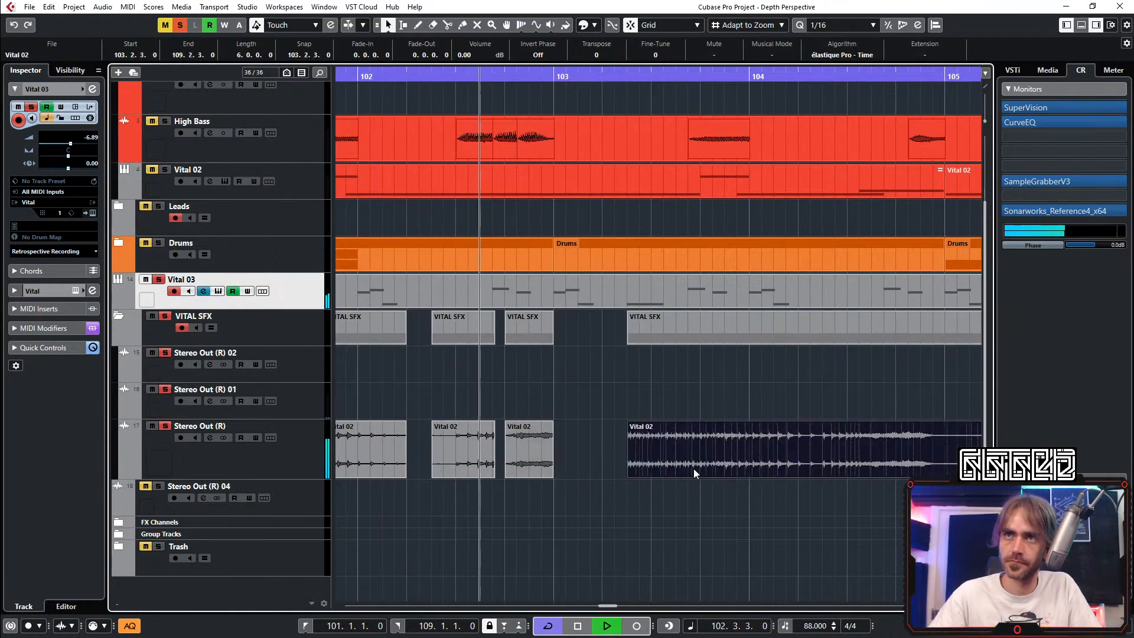
{"action": "key", "text": "space"}
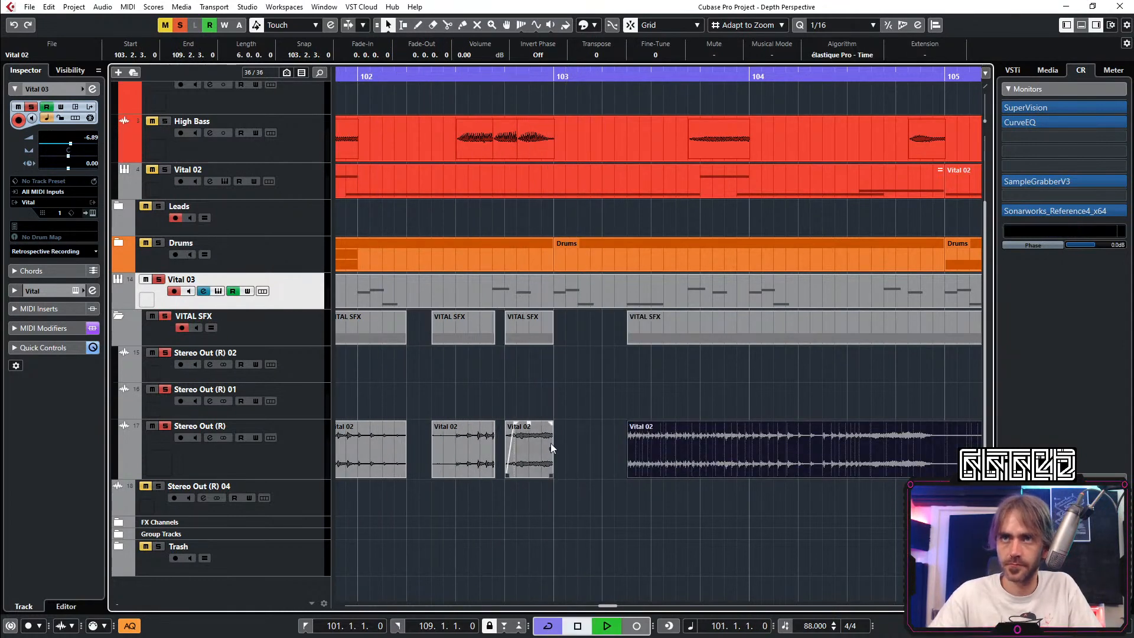
Step: Give the Vital 02 slice at 102.4.1 a 0.0.0.1 fade-out
{"action": "left_click", "coordinate": [545, 446]}
{"action": "key", "text": "space"}
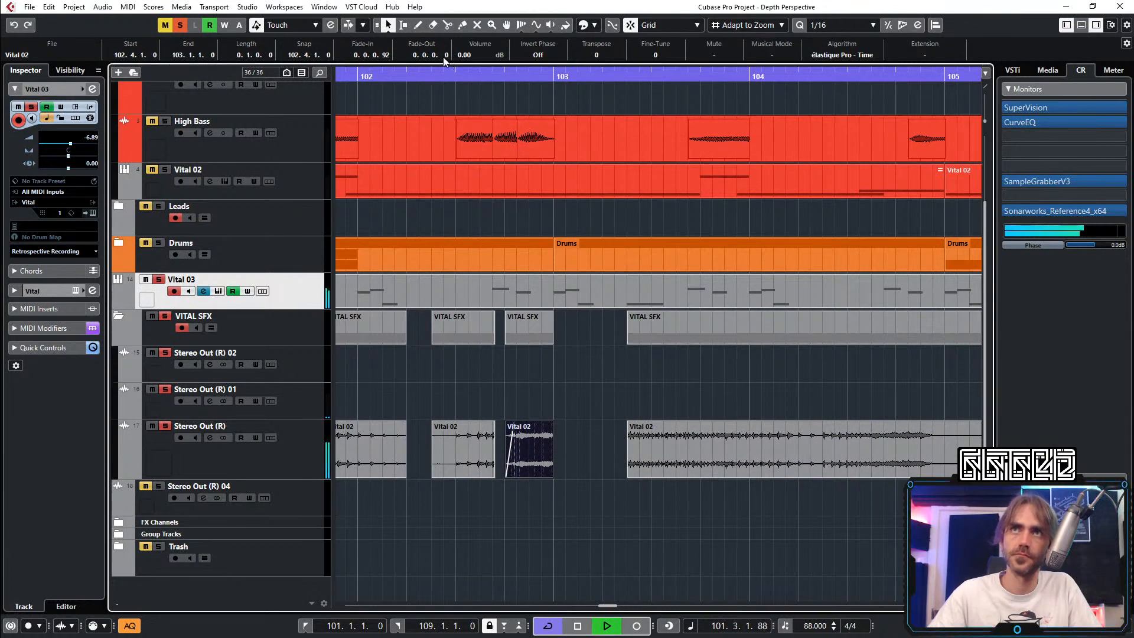
{"action": "scroll", "coordinate": [445, 57], "scroll_direction": "up", "scroll_amount": 1}
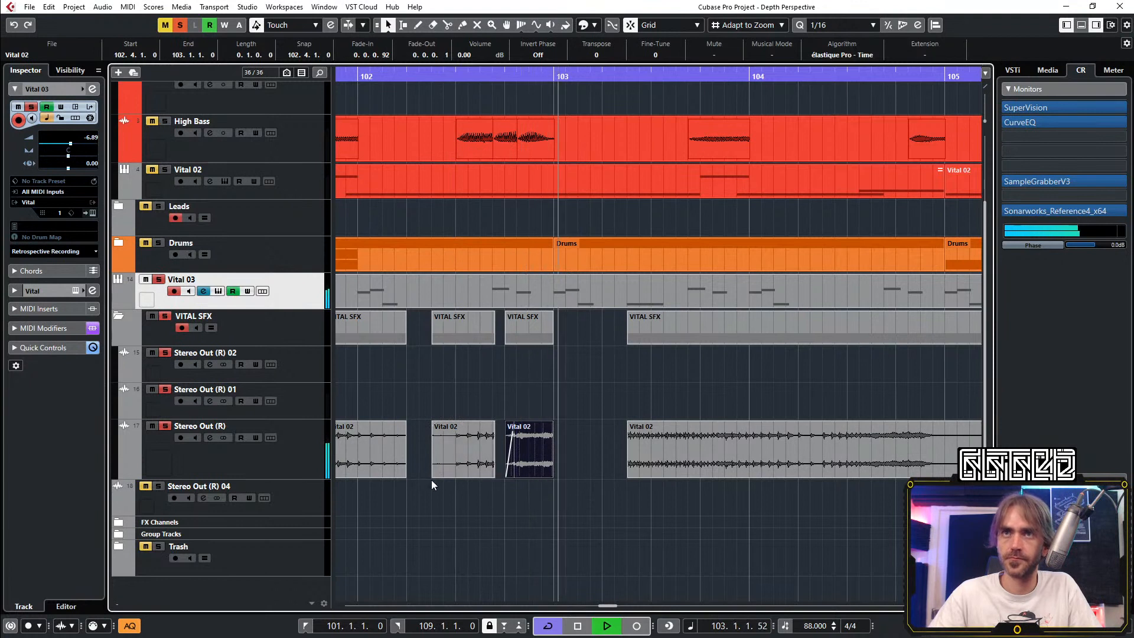
Step: Trim the Vital 02 slice at 102.2.3 to start at 102.2.4 and give it a fade-in of about 0.0.0.60
{"action": "key", "text": "space"}
{"action": "left_click_drag", "start_coordinate": [433, 470], "coordinate": [444, 471]}
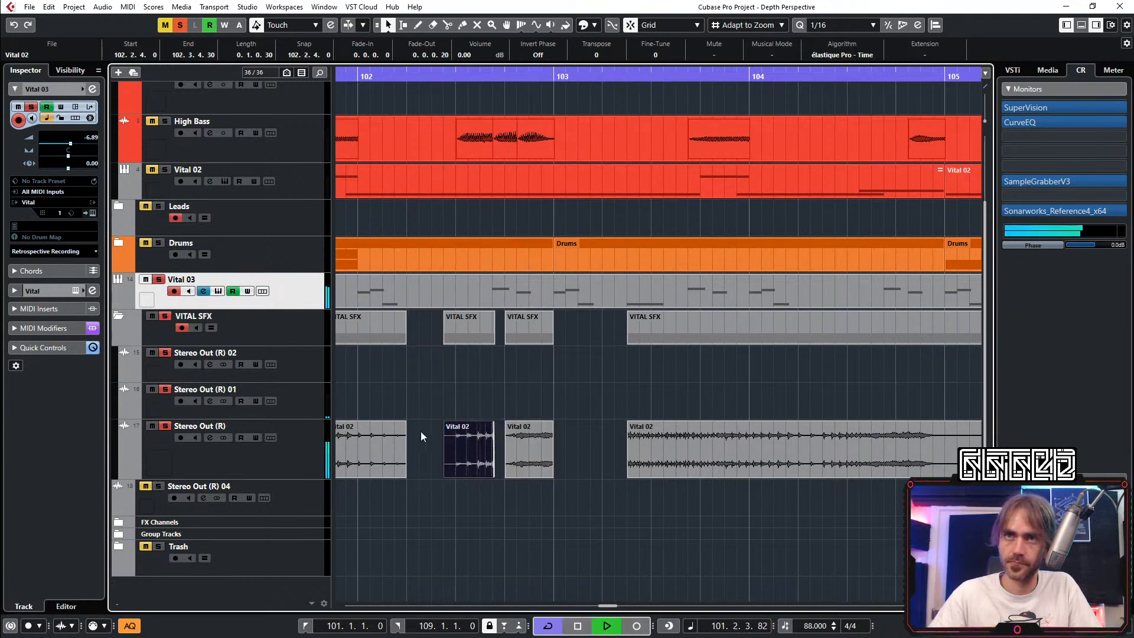
{"action": "key", "text": "space"}
{"action": "left_click_drag", "start_coordinate": [446, 423], "coordinate": [452, 424]}
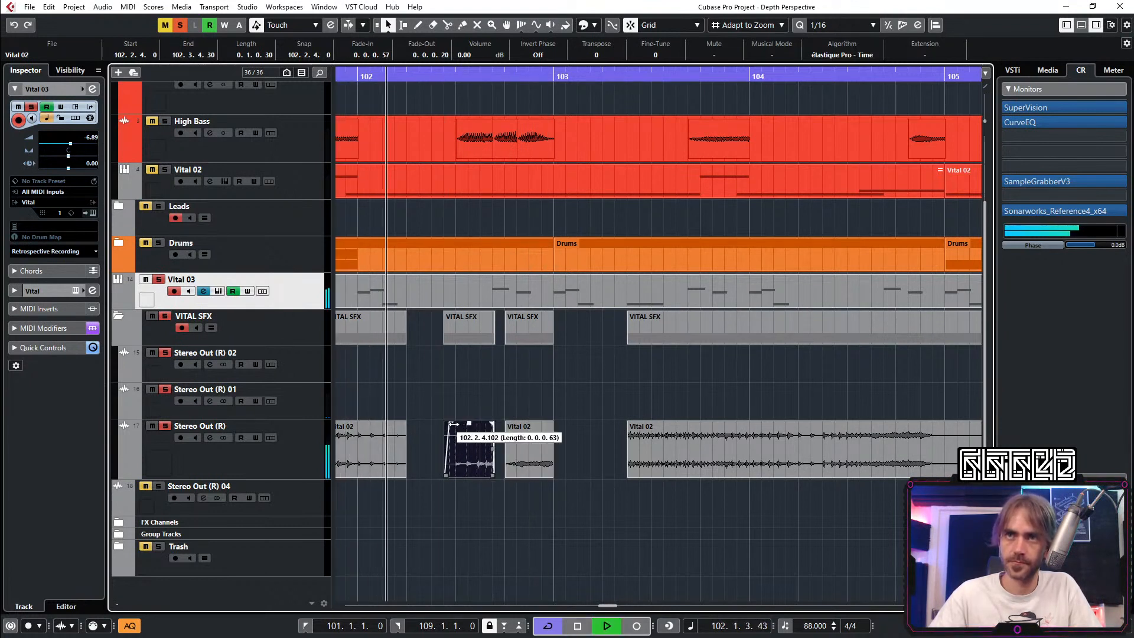
Step: Bring the long Vital 02 slice forward to start at 103.1.4 and trim its beginning to a length of 5.1.3.0
{"action": "left_click", "coordinate": [683, 449]}
{"action": "left_click_drag", "start_coordinate": [685, 449], "coordinate": [650, 446]}
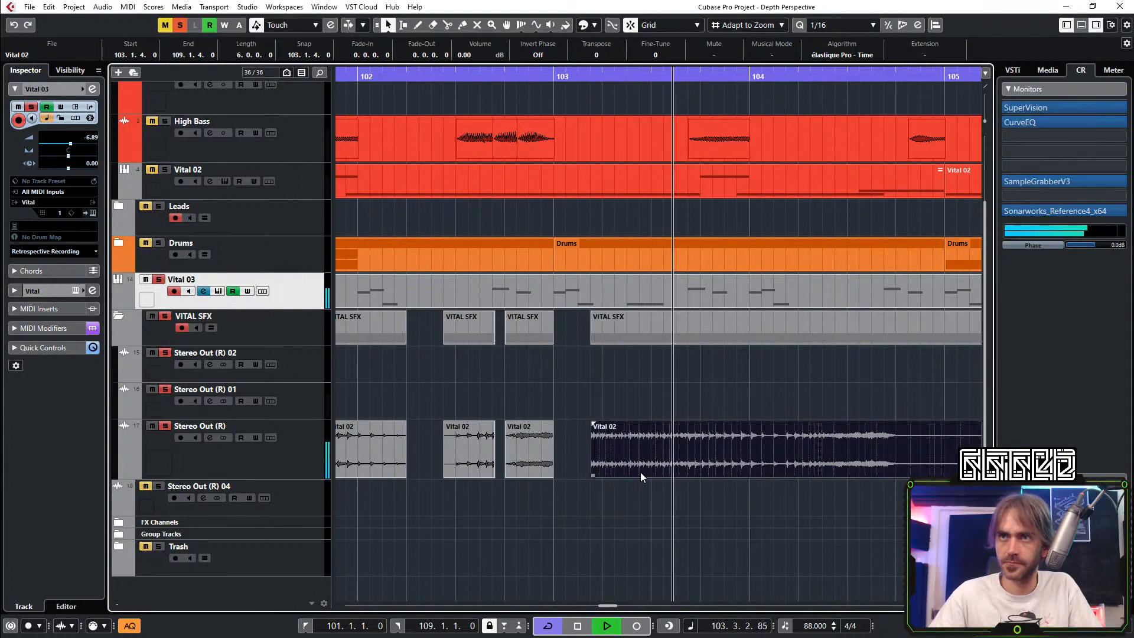
{"action": "left_click_drag", "start_coordinate": [592, 472], "coordinate": [626, 459]}
{"action": "key", "text": "space"}
{"action": "scroll", "coordinate": [595, 427], "scroll_direction": "down", "scroll_amount": 4}
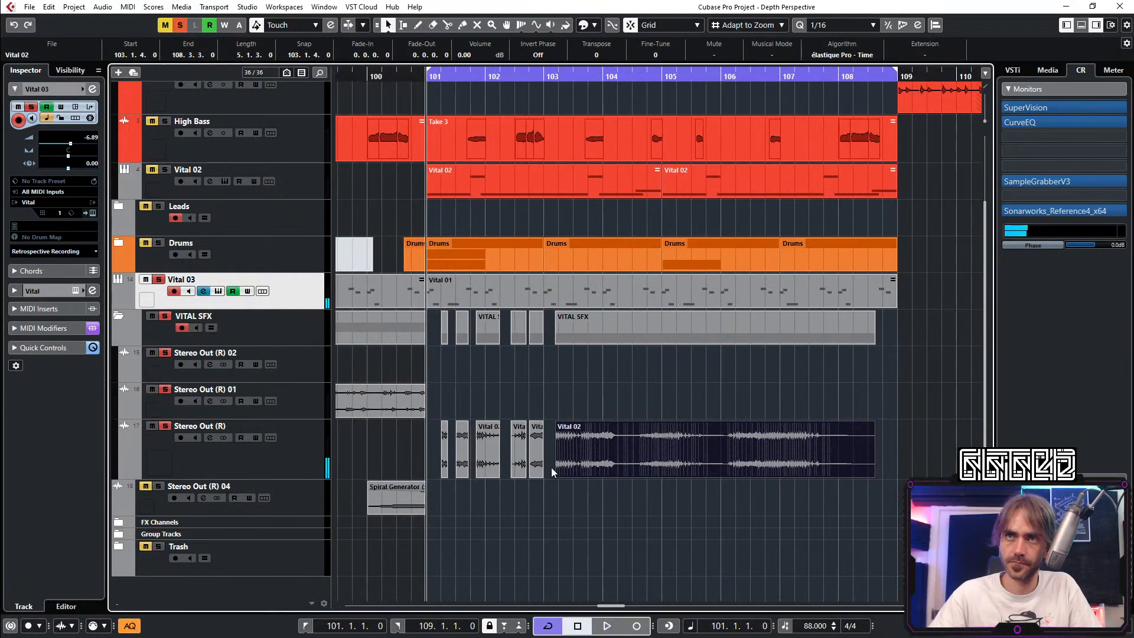
{"action": "scroll", "coordinate": [567, 465], "scroll_direction": "up", "scroll_amount": 3}
Step: End the Vital 02 slice at 102.4.1 at 102.4.4.102 and give it a 0.0.0.5 fade-out
{"action": "key", "text": "space"}
{"action": "scroll", "coordinate": [602, 479], "scroll_direction": "up", "scroll_amount": 2}
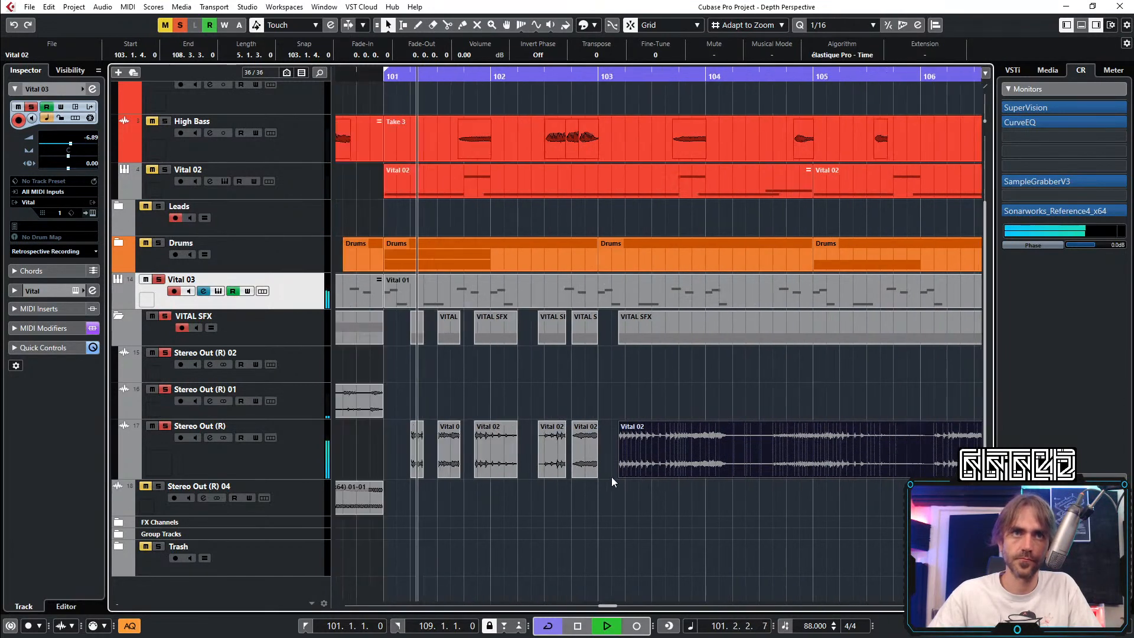
{"action": "scroll", "coordinate": [647, 466], "scroll_direction": "right", "scroll_amount": 2}
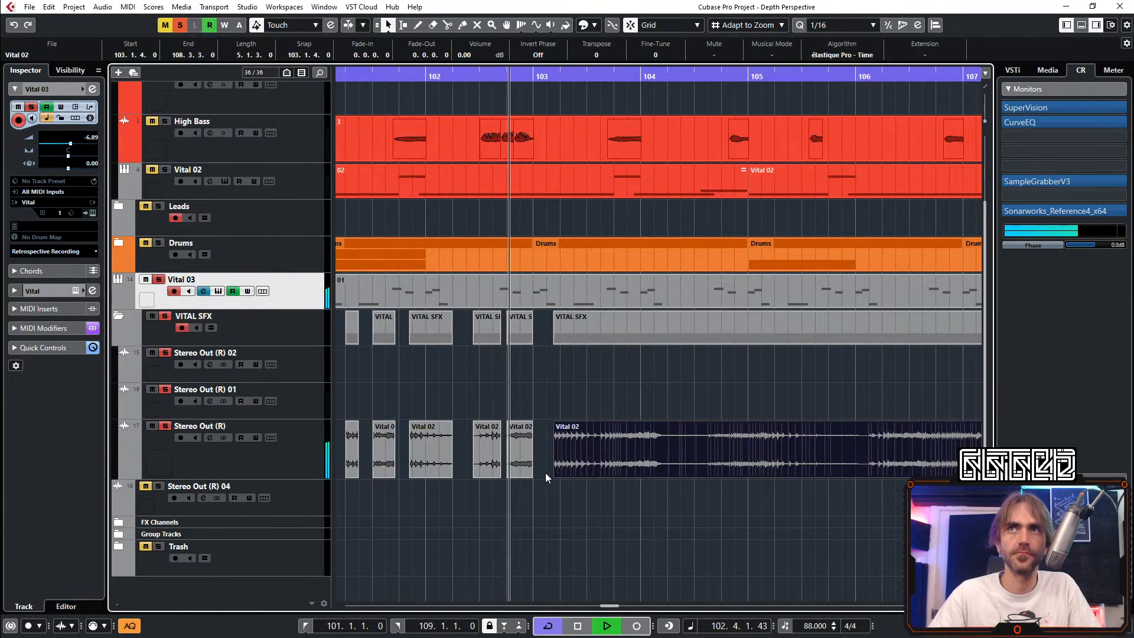
{"action": "scroll", "coordinate": [554, 481], "scroll_direction": "up", "scroll_amount": 1}
{"action": "scroll", "coordinate": [482, 484], "scroll_direction": "up", "scroll_amount": 1}
{"action": "scroll", "coordinate": [578, 461], "scroll_direction": "up", "scroll_amount": 1}
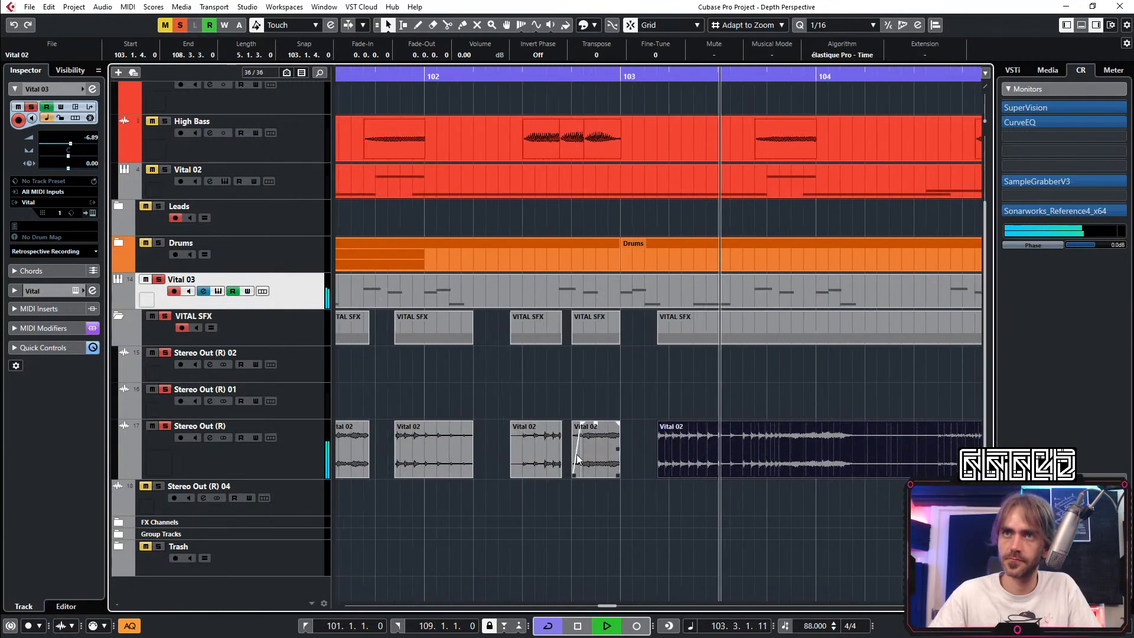
{"action": "left_click", "coordinate": [577, 460]}
{"action": "scroll", "coordinate": [625, 429], "scroll_direction": "up", "scroll_amount": 1}
{"action": "scroll", "coordinate": [626, 444], "scroll_direction": "up", "scroll_amount": 1}
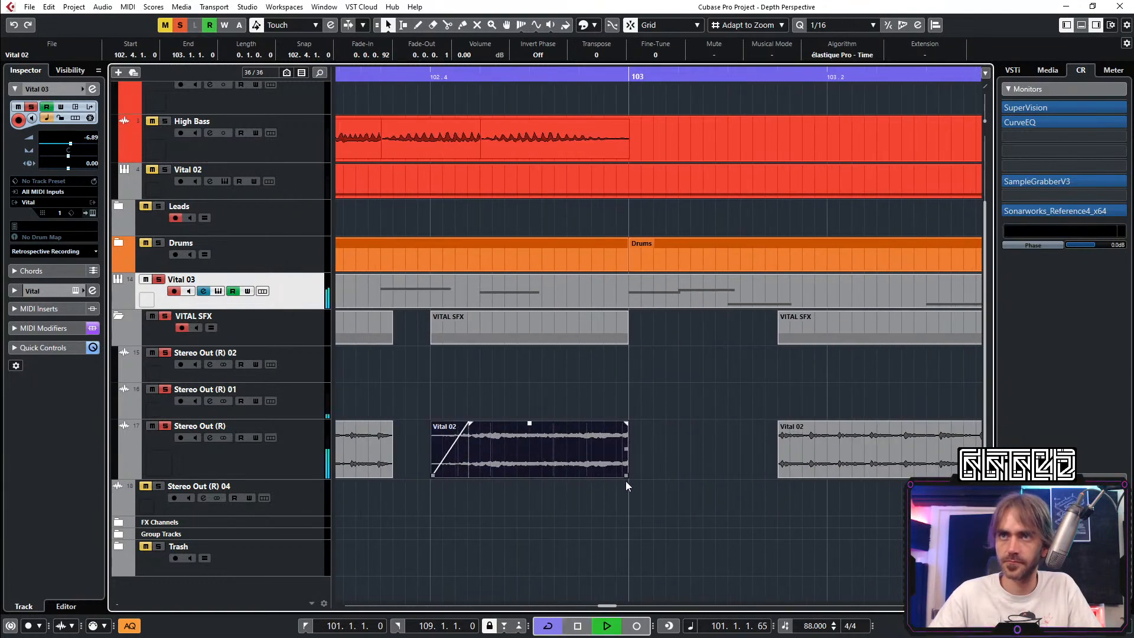
{"action": "scroll", "coordinate": [625, 480], "scroll_direction": "up", "scroll_amount": 1}
{"action": "left_click_drag", "start_coordinate": [633, 476], "coordinate": [614, 475]}
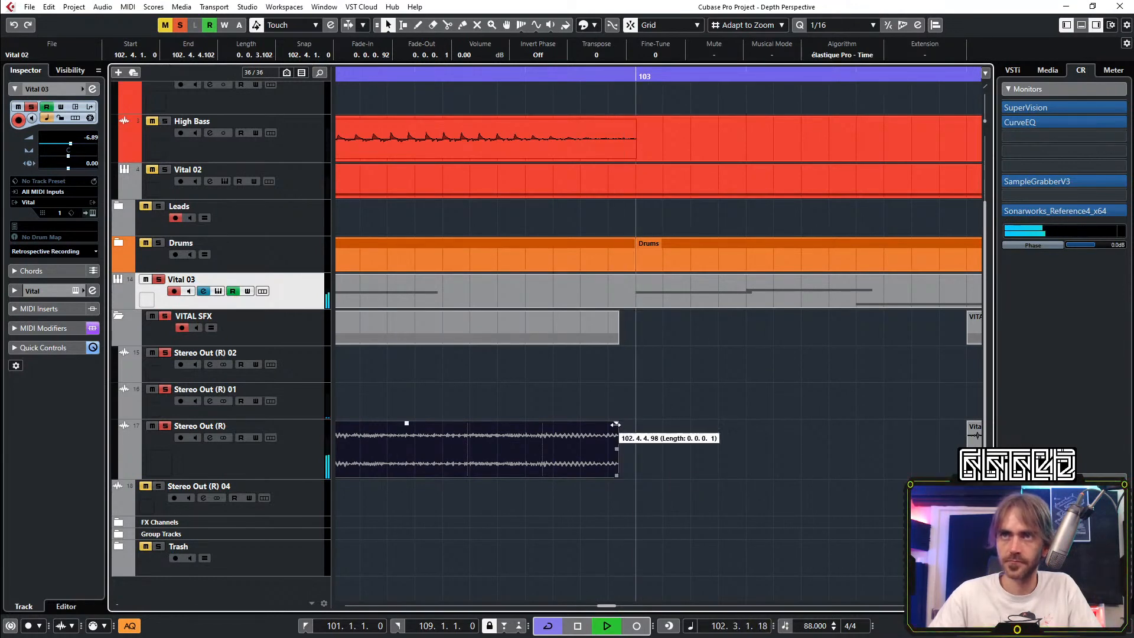
{"action": "left_click_drag", "start_coordinate": [615, 424], "coordinate": [614, 424]}
{"action": "scroll", "coordinate": [658, 470], "scroll_direction": "down", "scroll_amount": 5}
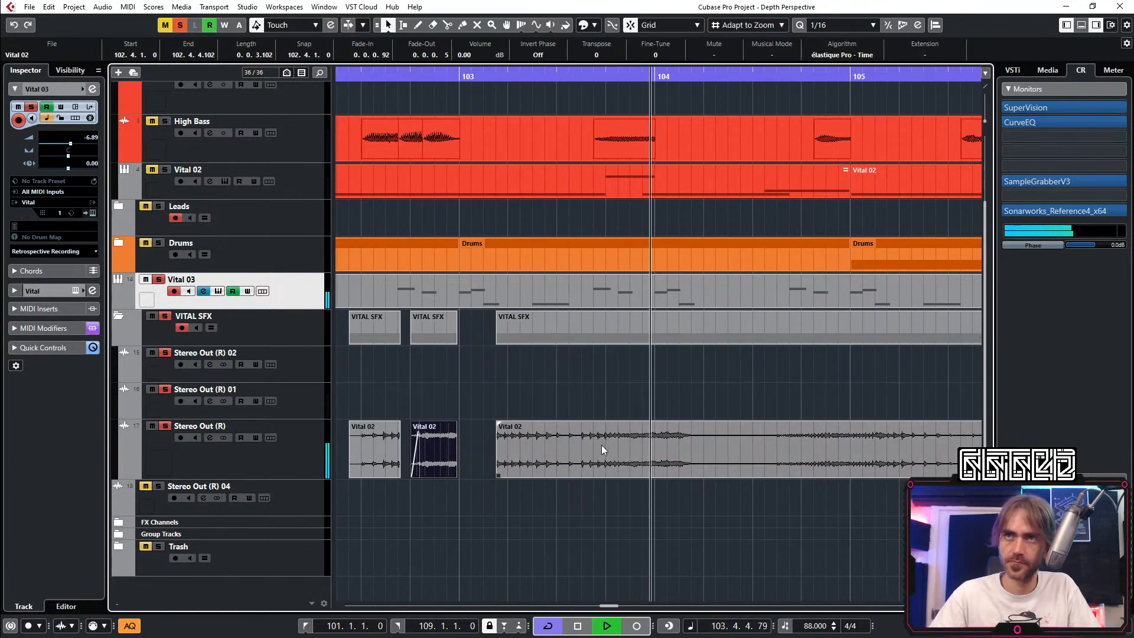
Step: Split the long Vital 02 slice at 103.2.4, moving the remainder to 103.3.2, and give the first piece a 0.0.0.18 fade-out
{"action": "key", "text": "space"}
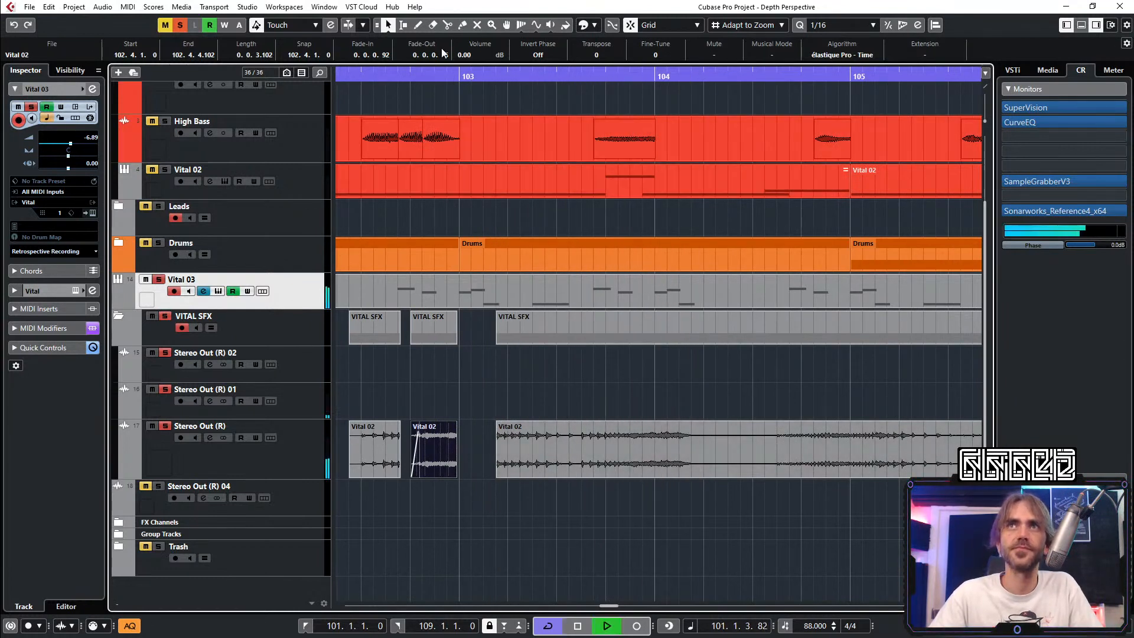
{"action": "left_click", "coordinate": [447, 25]}
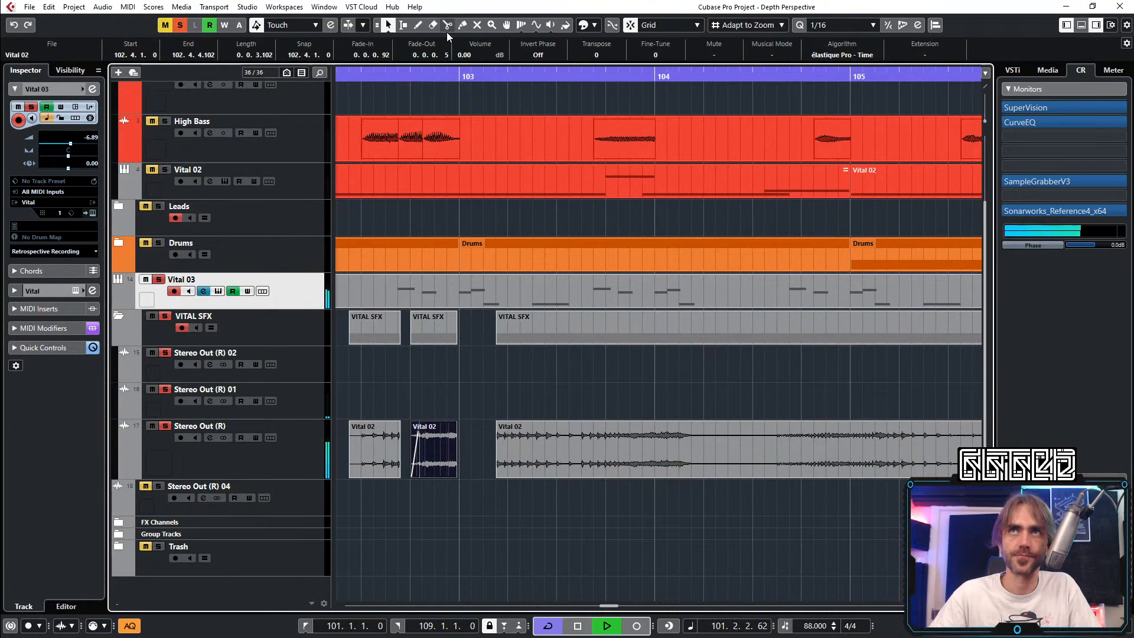
{"action": "left_click", "coordinate": [548, 464]}
{"action": "key", "text": "1"}
{"action": "left_click_drag", "start_coordinate": [558, 471], "coordinate": [582, 471]}
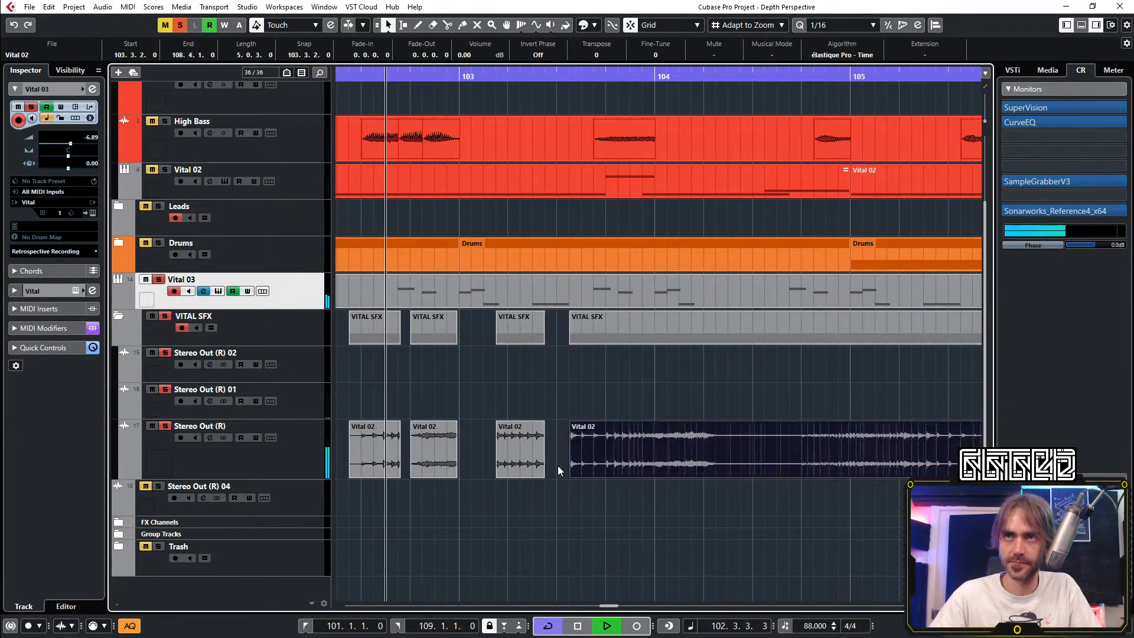
{"action": "left_click", "coordinate": [532, 449]}
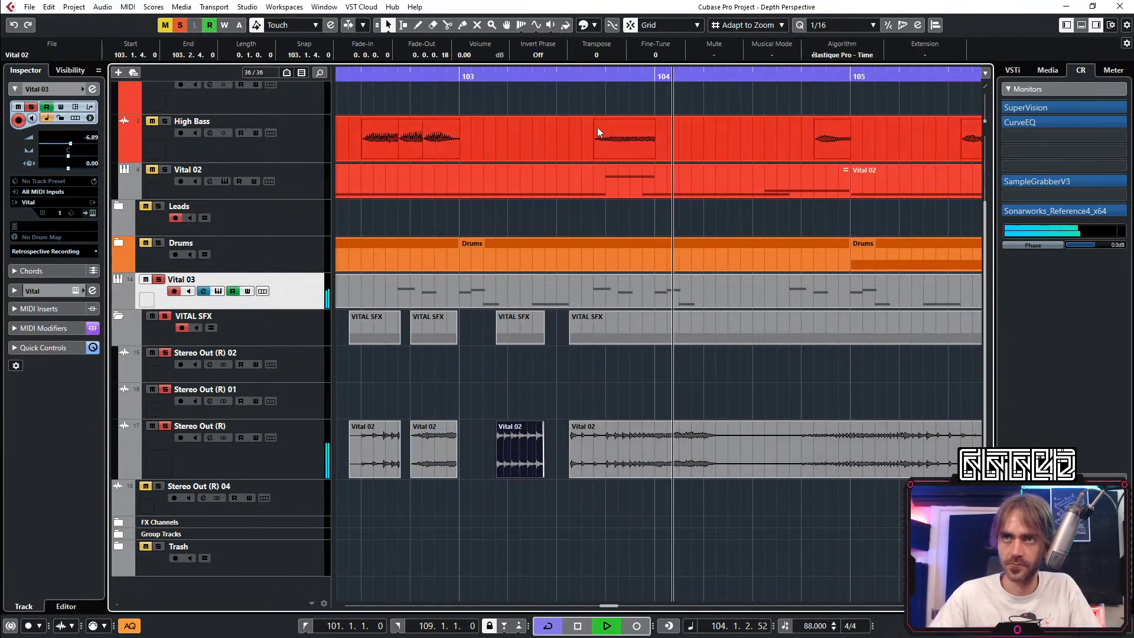
Step: Split the long Vital 02 slice at 103.4.1, start the remainder at 104.4.2, and give the short piece a 0.0.0.29 fade-out
{"action": "key", "text": "KP_1"}
{"action": "key", "text": "3"}
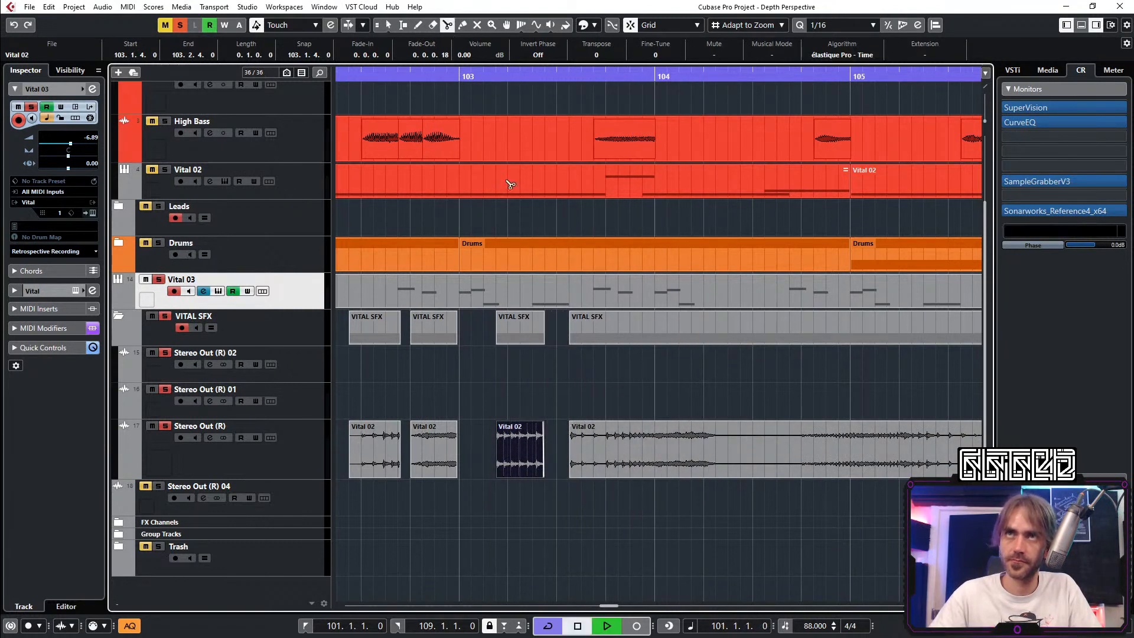
{"action": "left_click", "coordinate": [609, 469]}
{"action": "key", "text": "1"}
{"action": "left_click", "coordinate": [624, 459]}
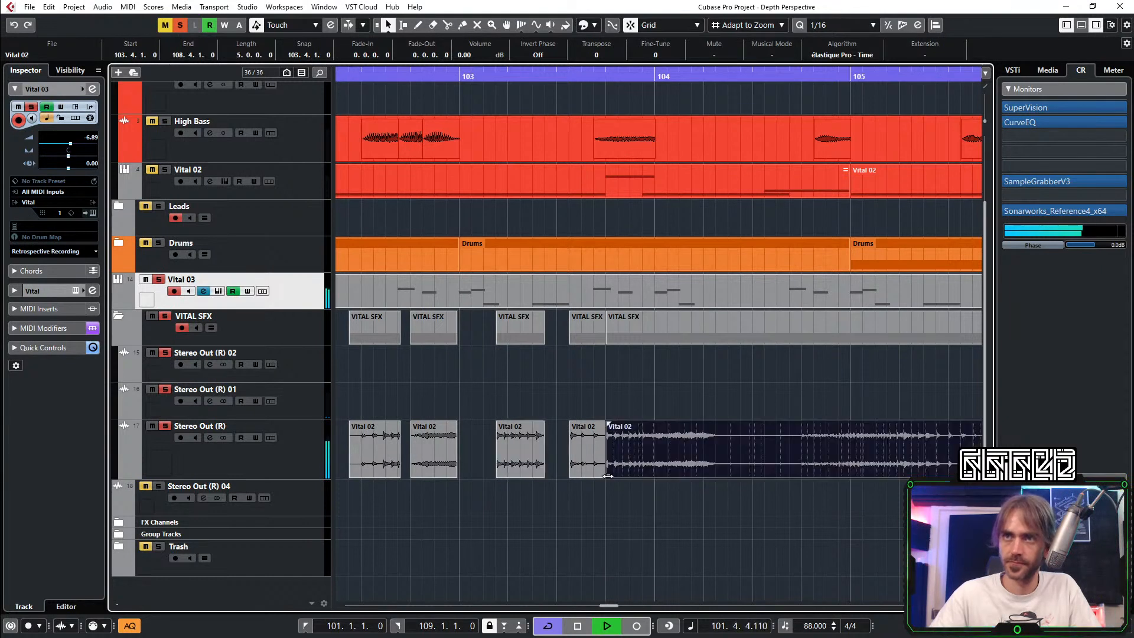
{"action": "left_click_drag", "start_coordinate": [608, 475], "coordinate": [815, 476]}
{"action": "left_click_drag", "start_coordinate": [605, 422], "coordinate": [602, 421]}
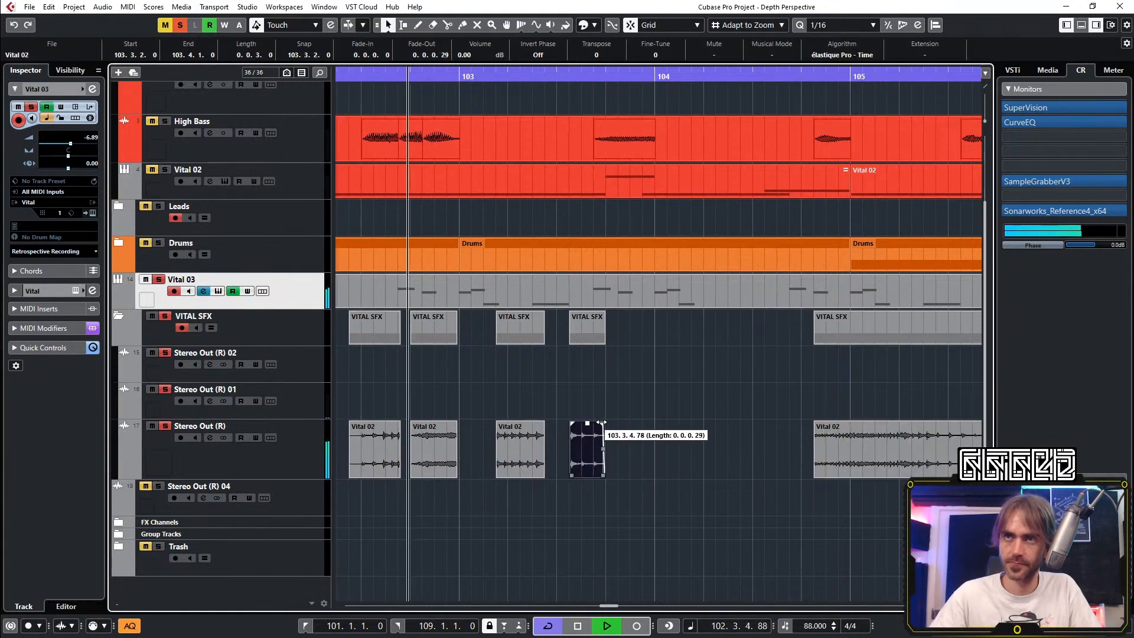
Step: Bring the remaining long Vital 02 slice forward to start at 103.4.3 with a length of 3.2.0.0
{"action": "left_click", "coordinate": [711, 468]}
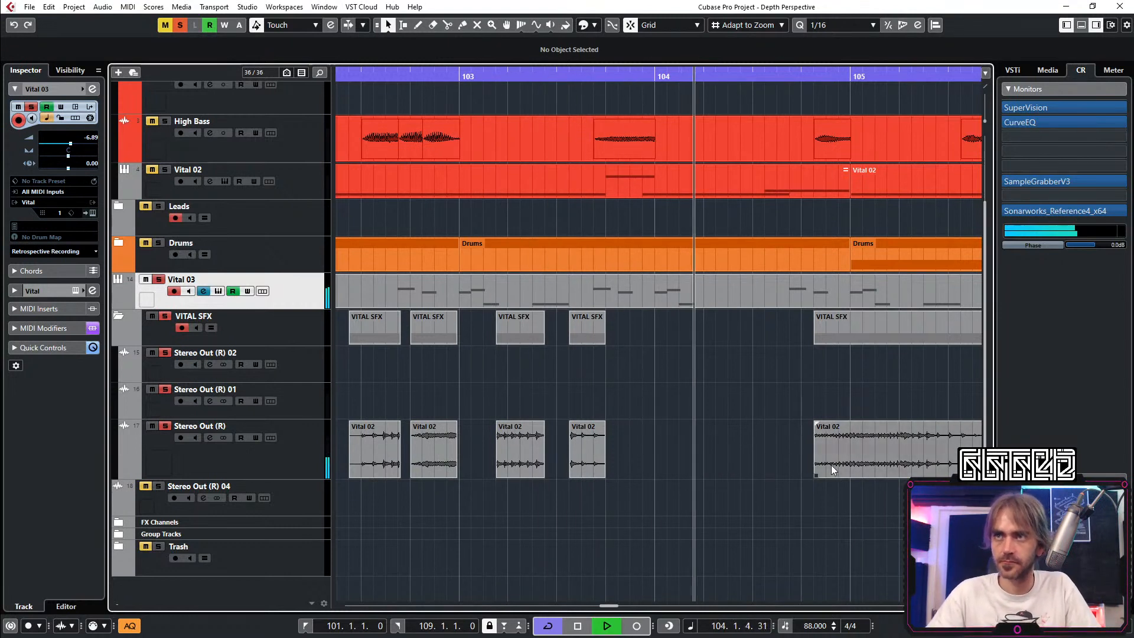
{"action": "scroll", "coordinate": [841, 481], "scroll_direction": "right", "scroll_amount": 1}
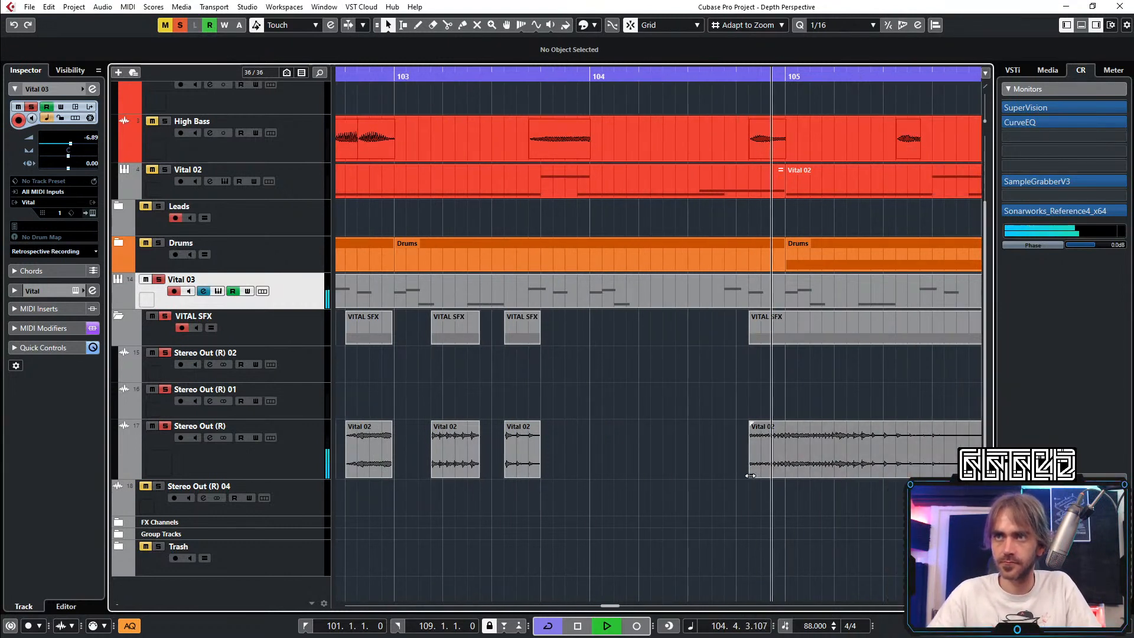
{"action": "left_click_drag", "start_coordinate": [750, 476], "coordinate": [566, 477]}
{"action": "key", "text": "space"}
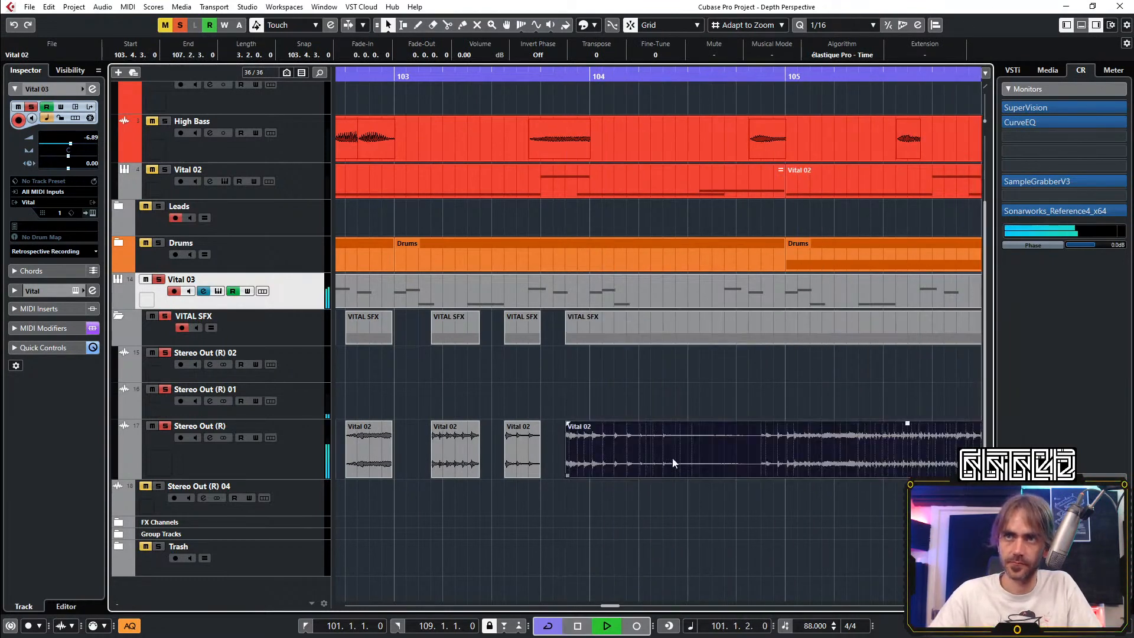
Step: Trim the beginning of the long Vital 02 slice at 103.4.3 to a length of 3.1.3.96 and add a 0.0.0.2 fade-in
{"action": "scroll", "coordinate": [577, 472], "scroll_direction": "up", "scroll_amount": 5}
{"action": "left_click_drag", "start_coordinate": [629, 455], "coordinate": [575, 476]}
{"action": "scroll", "coordinate": [618, 453], "scroll_direction": "down", "scroll_amount": 3}
{"action": "left_click", "coordinate": [356, 74]}
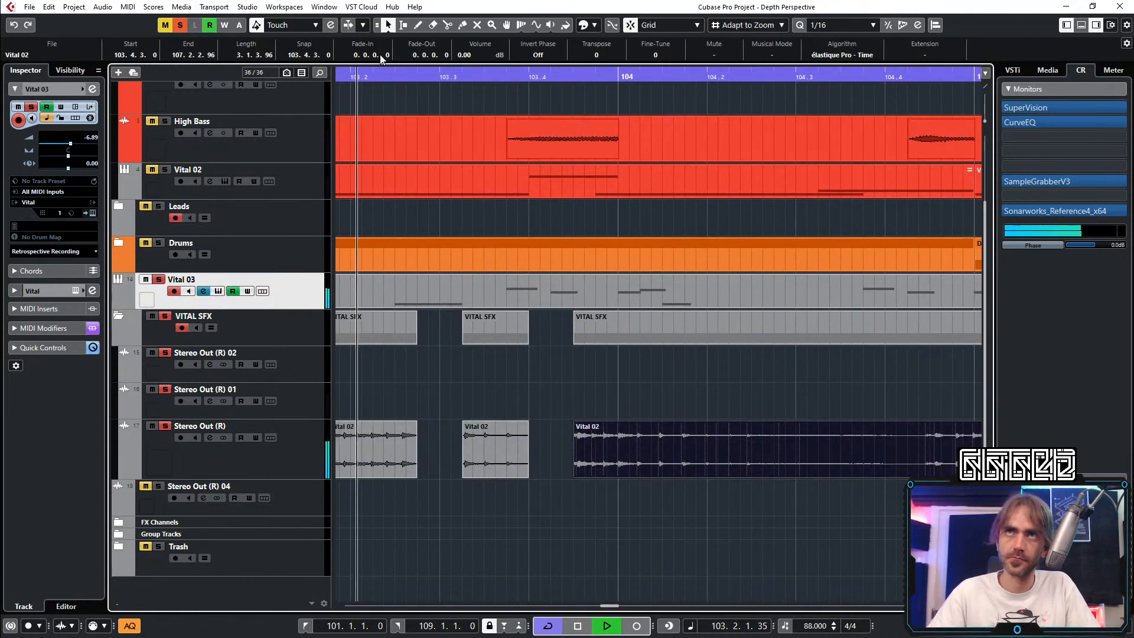
{"action": "scroll", "coordinate": [630, 476], "scroll_direction": "right", "scroll_amount": 2}
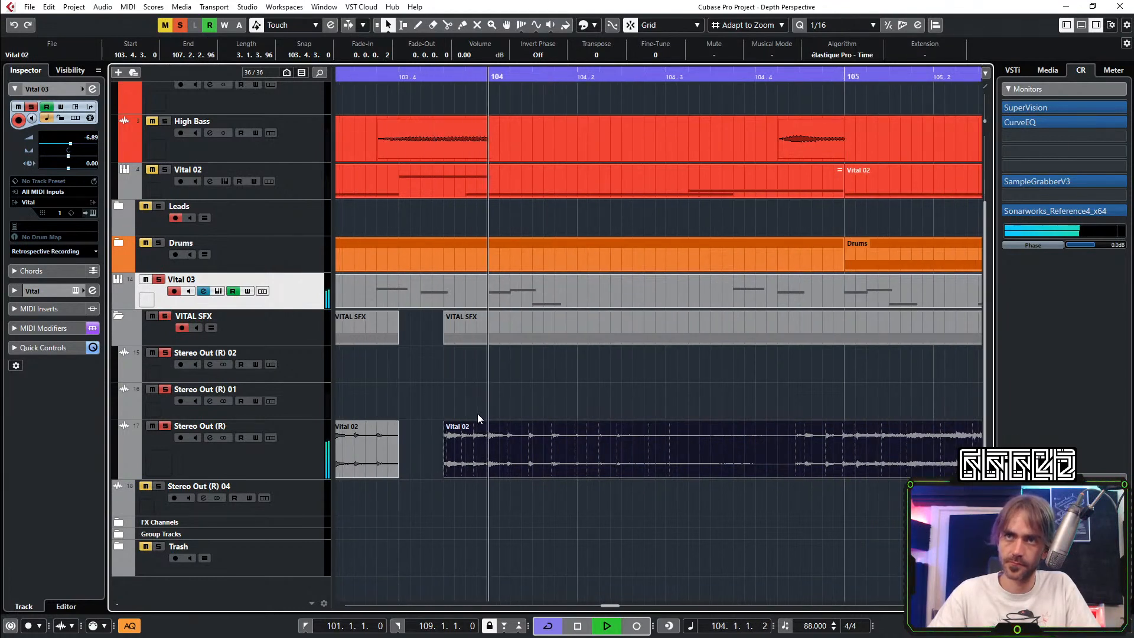
Step: Split the long Vital 02 slice at 104.2.1 and trim the second piece to start at 104.4.4
{"action": "scroll", "coordinate": [477, 413], "scroll_direction": "down", "scroll_amount": 2}
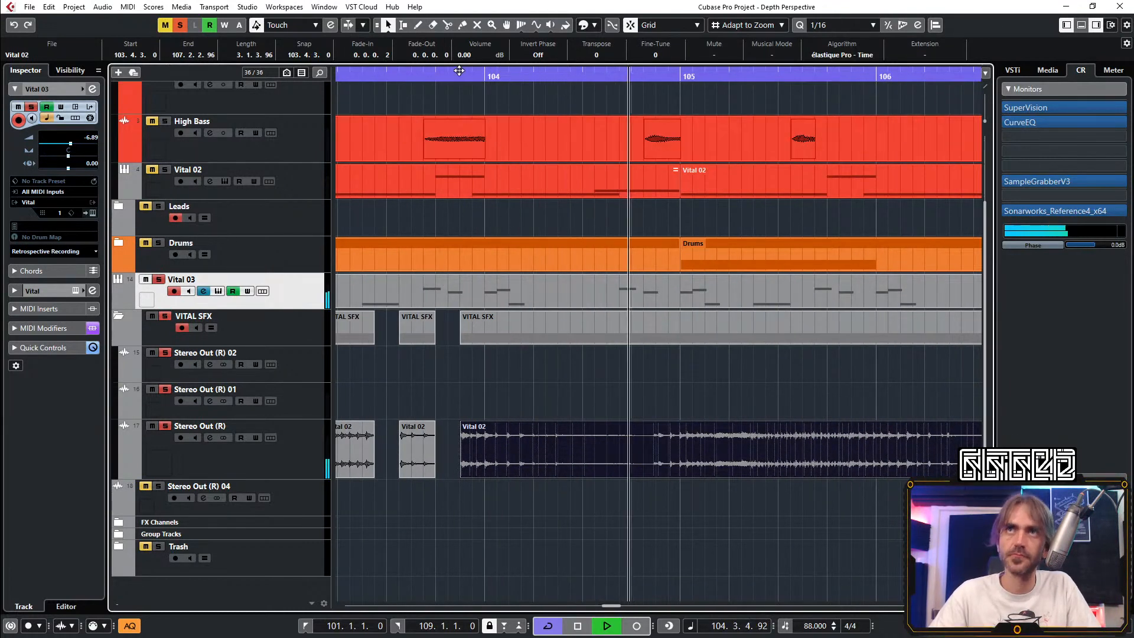
{"action": "left_click", "coordinate": [534, 467], "text": "alt"}
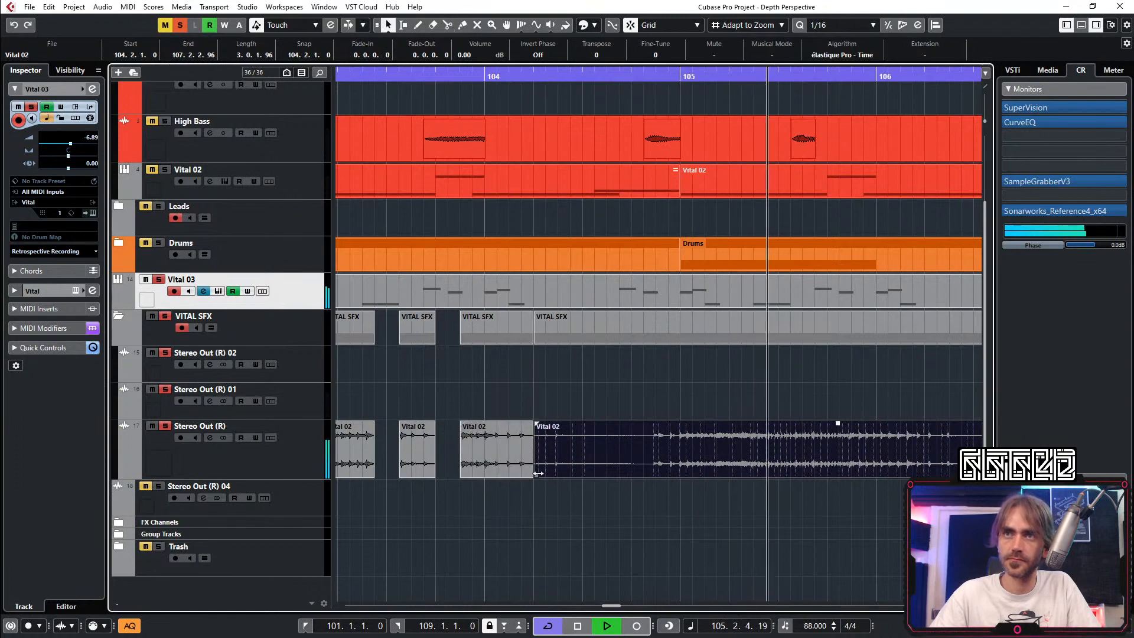
{"action": "left_click_drag", "start_coordinate": [538, 473], "coordinate": [676, 473]}
{"action": "scroll", "coordinate": [686, 485], "scroll_direction": "down", "scroll_amount": 2}
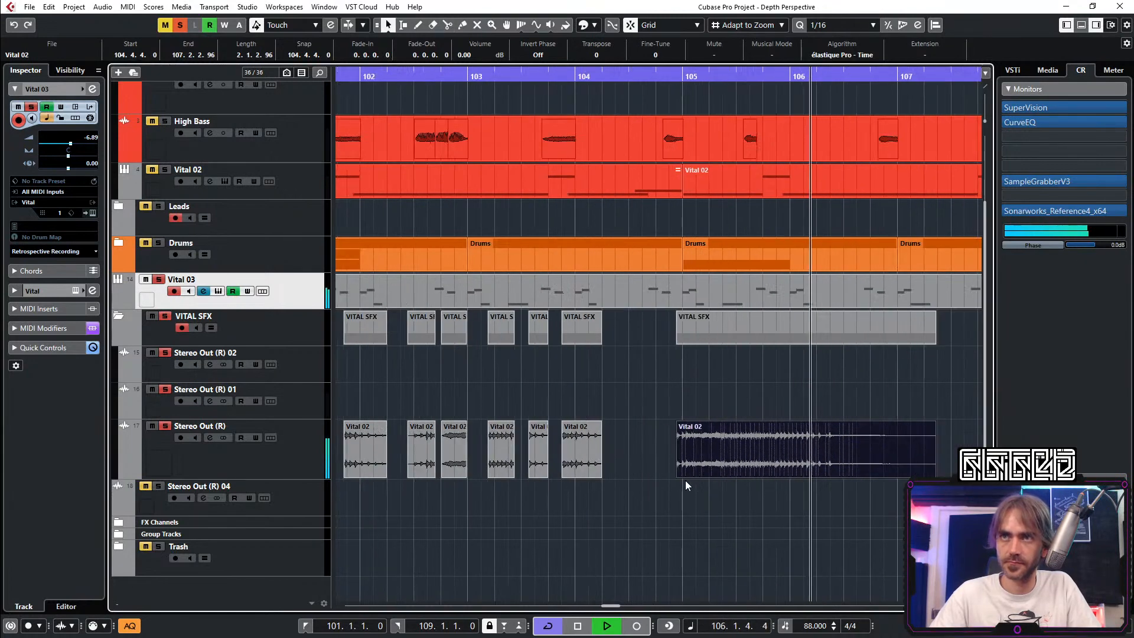
{"action": "scroll", "coordinate": [680, 477], "scroll_direction": "down", "scroll_amount": 4}
{"action": "scroll", "coordinate": [679, 469], "scroll_direction": "up", "scroll_amount": 2}
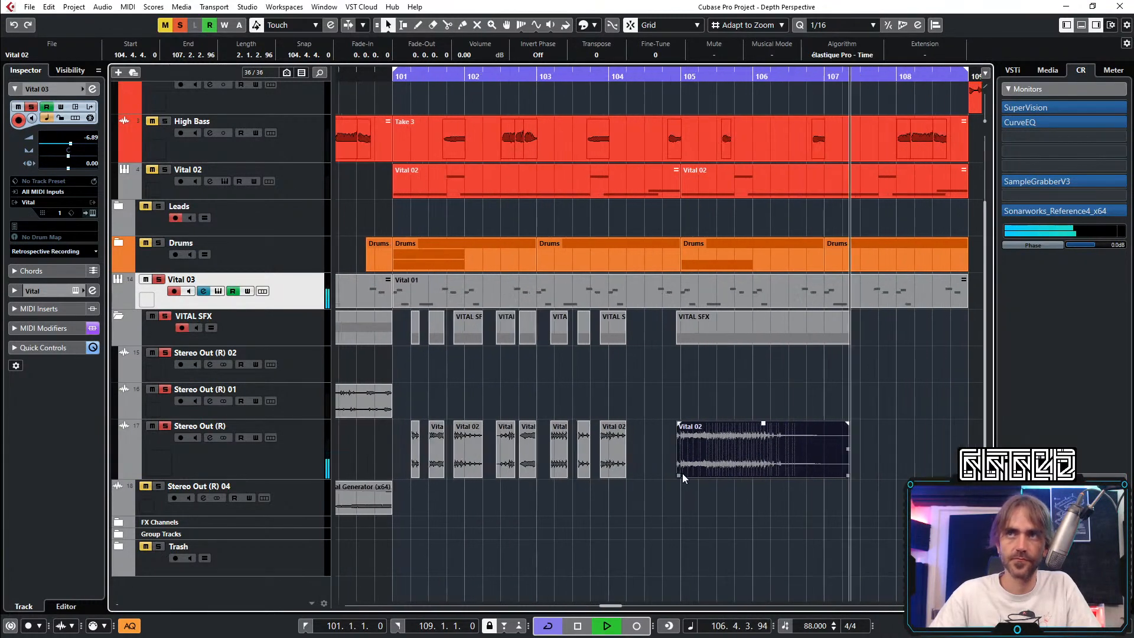
{"action": "scroll", "coordinate": [680, 466], "scroll_direction": "down", "scroll_amount": 1}
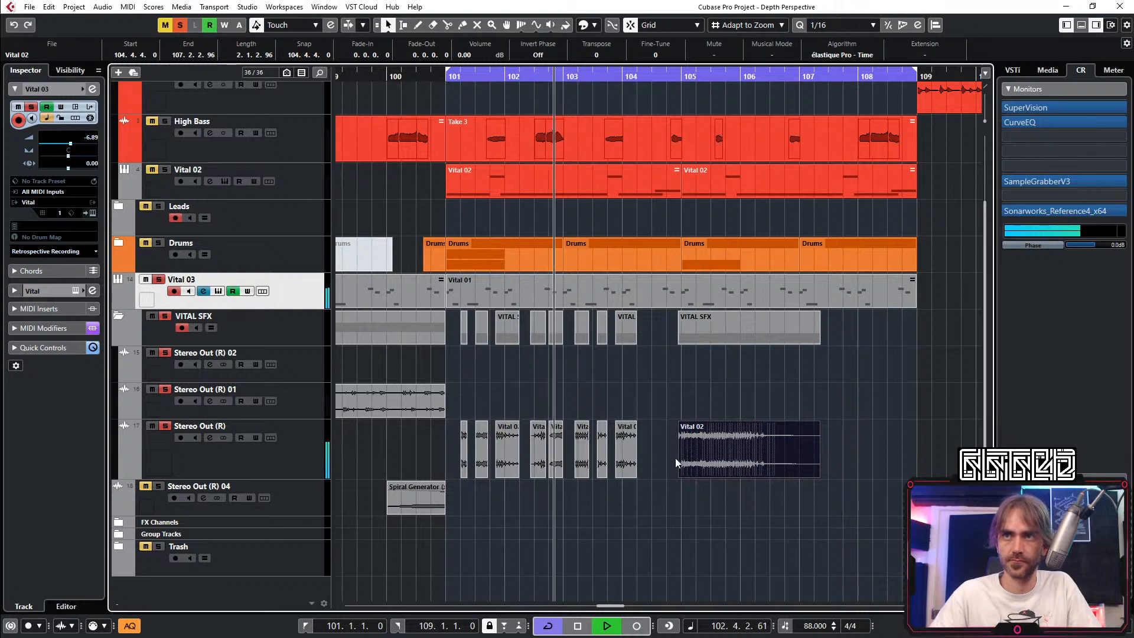
Step: Move the trimmed Vital 02 slice from 104.4.4 forward to start at 104.2.1
{"action": "scroll", "coordinate": [648, 465], "scroll_direction": "up", "scroll_amount": 4}
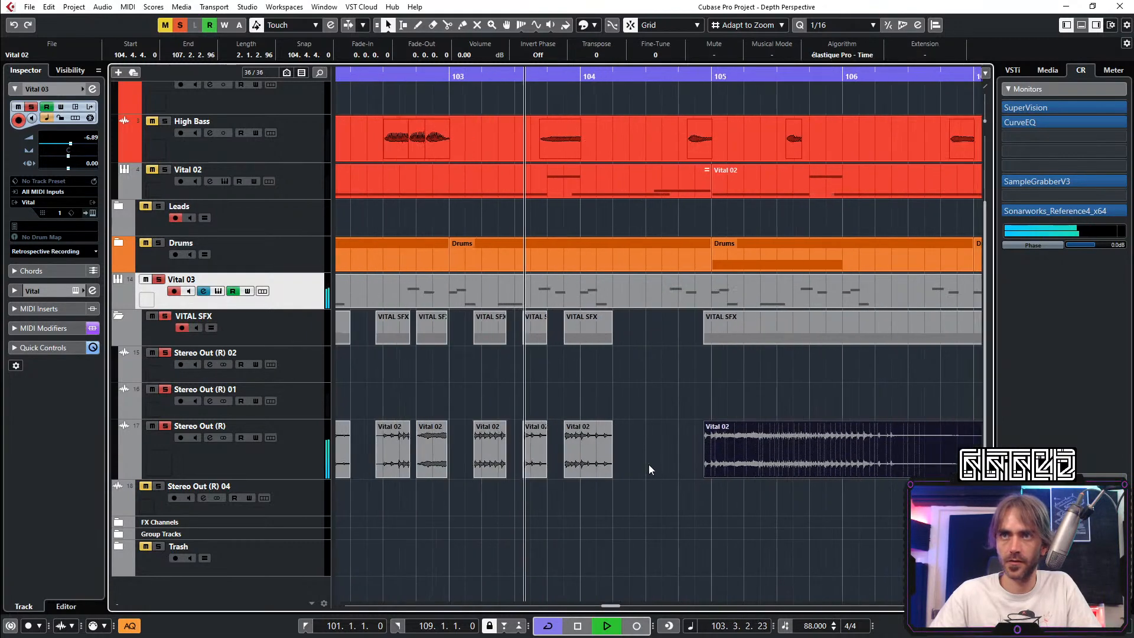
{"action": "scroll", "coordinate": [649, 464], "scroll_direction": "up", "scroll_amount": 2}
{"action": "left_click_drag", "start_coordinate": [760, 442], "coordinate": [660, 455]}
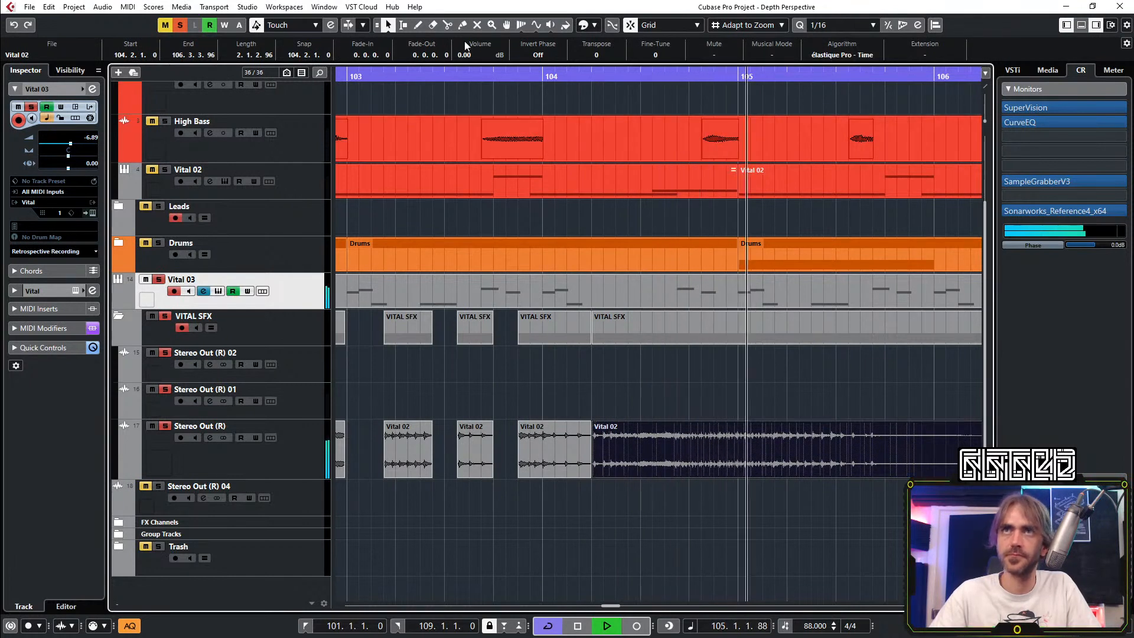
Step: Split the long Vital 02 slice at 104.3.4 and start the remaining piece at 104.4.3
{"action": "left_click", "coordinate": [678, 452], "text": "alt"}
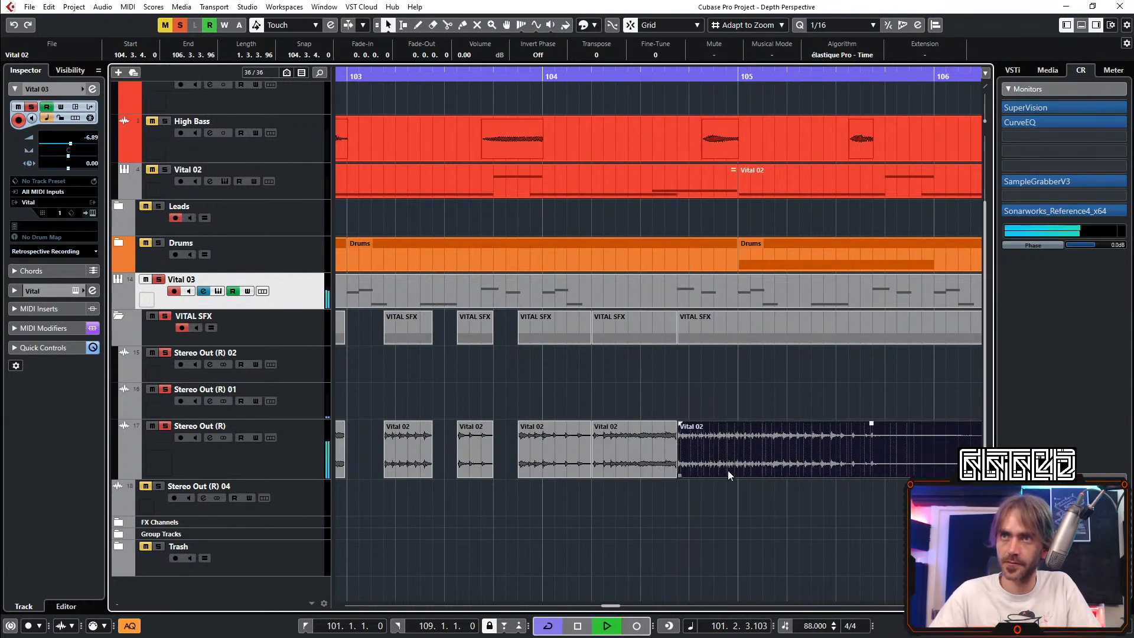
{"action": "left_click_drag", "start_coordinate": [680, 477], "coordinate": [742, 465]}
Step: End the Vital 02 slice at 104.2.1 at 104.3.3.90 with a 0.0.0.11 fade-out, and replay the section from bar 101
{"action": "left_click", "coordinate": [672, 462]}
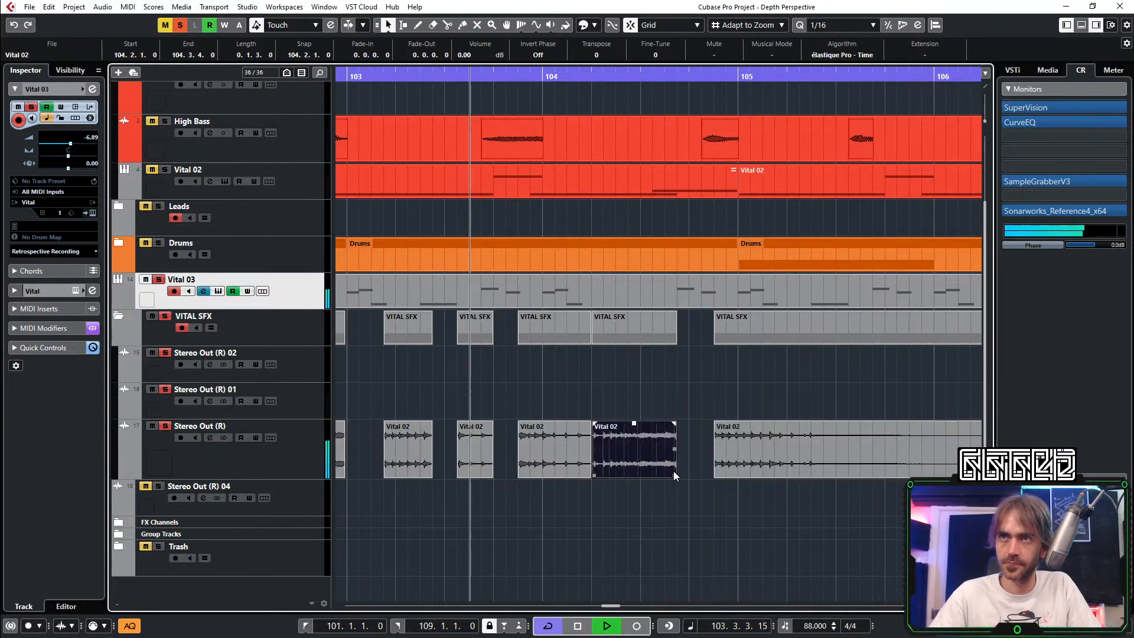
{"action": "scroll", "coordinate": [675, 471], "scroll_direction": "up", "scroll_amount": 4, "text": "ctrl"}
{"action": "left_click_drag", "start_coordinate": [687, 471], "coordinate": [662, 424]}
{"action": "scroll", "coordinate": [778, 461], "scroll_direction": "down", "scroll_amount": 4, "text": "ctrl"}
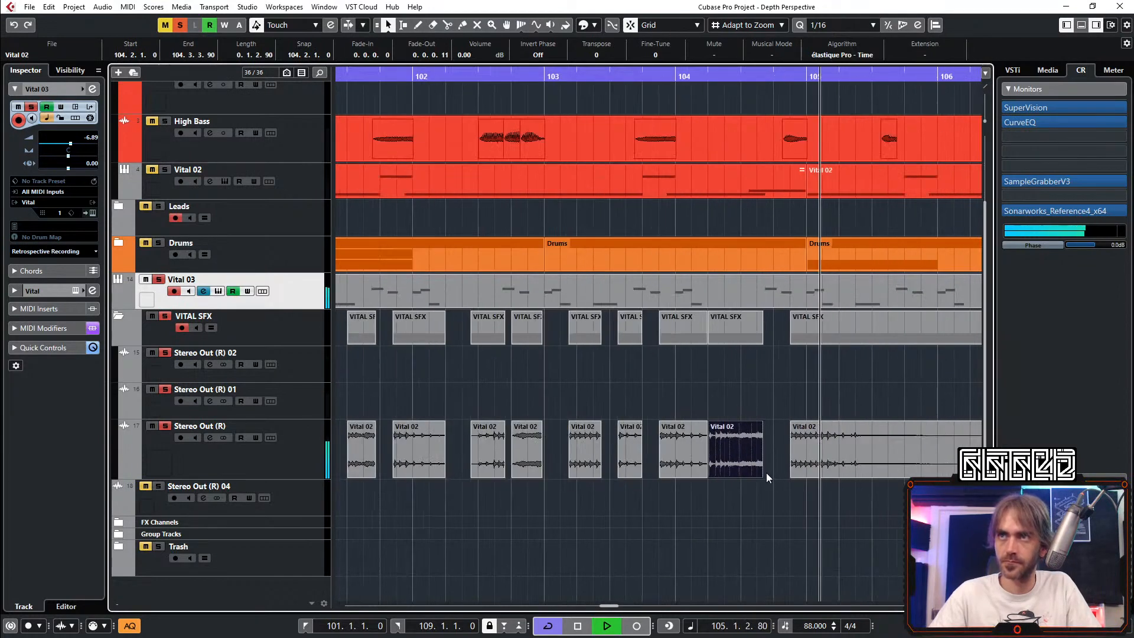
{"action": "key", "text": "KP_1"}
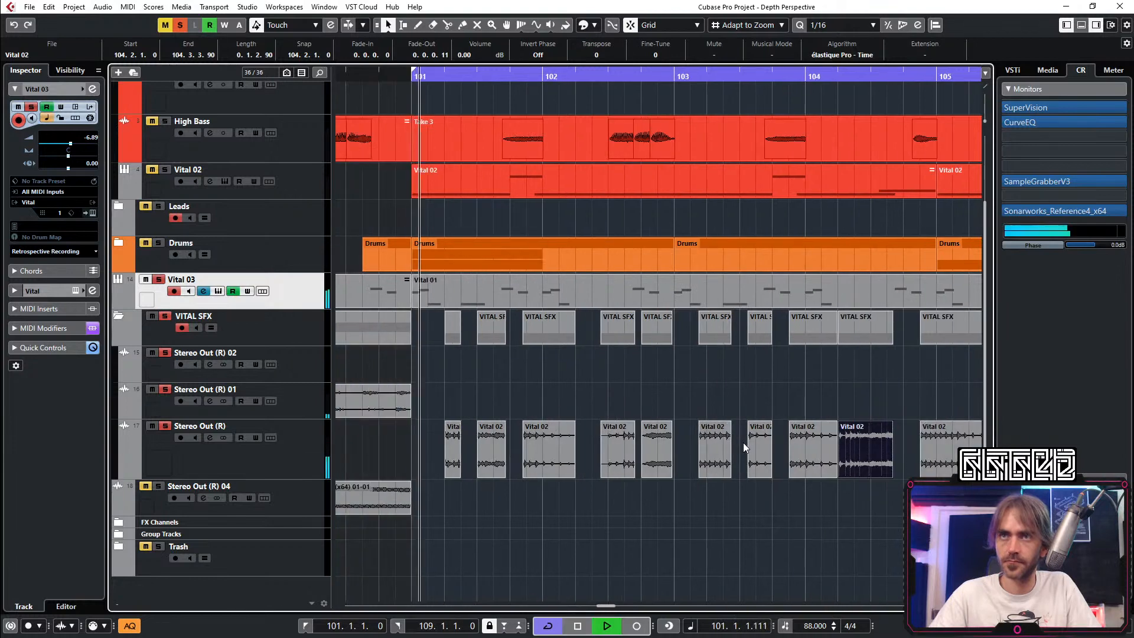
Step: Move the long Vital 02 slice near bar 105 earlier so it starts at 104.3.4.62
{"action": "scroll", "coordinate": [743, 442], "scroll_direction": "right", "scroll_amount": 1}
{"action": "scroll", "coordinate": [802, 460], "scroll_direction": "right", "scroll_amount": 2}
{"action": "scroll", "coordinate": [762, 457], "scroll_direction": "up", "scroll_amount": 2, "text": "ctrl"}
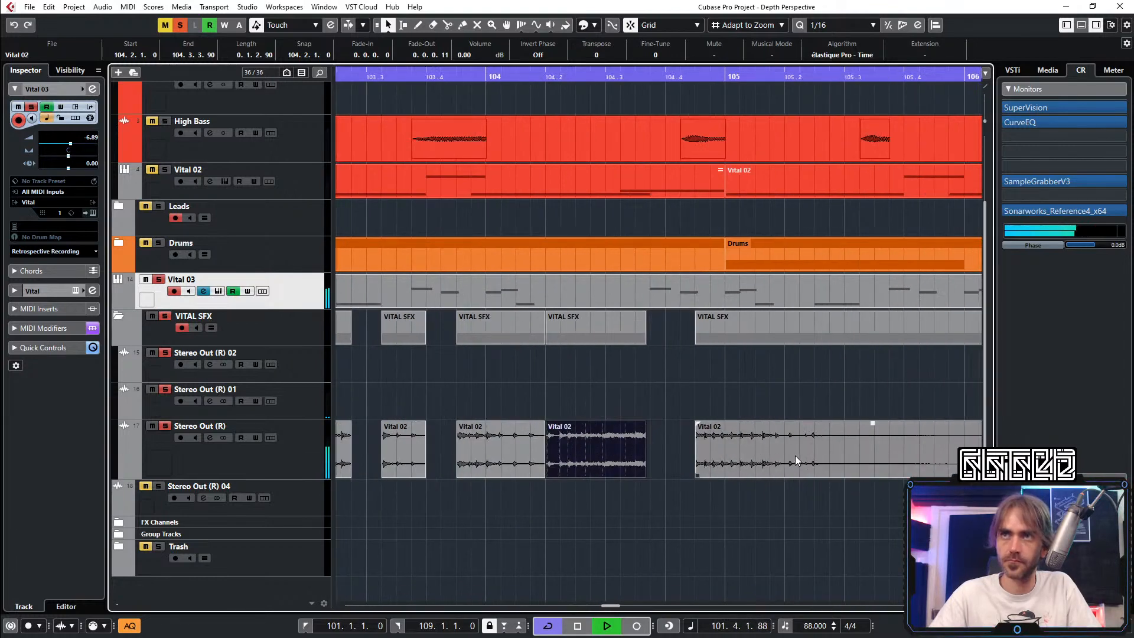
{"action": "left_click_drag", "start_coordinate": [789, 450], "coordinate": [738, 451]}
{"action": "scroll", "coordinate": [772, 443], "scroll_direction": "down", "scroll_amount": 2, "text": "ctrl"}
{"action": "scroll", "coordinate": [750, 457], "scroll_direction": "up", "scroll_amount": 4, "text": "ctrl"}
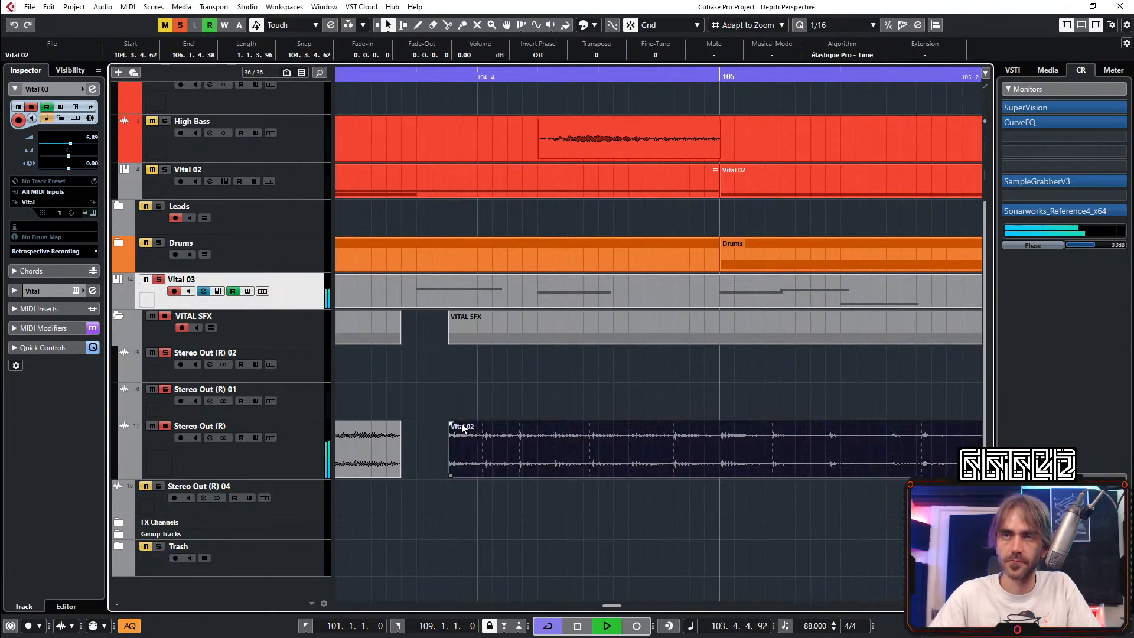
{"action": "scroll", "coordinate": [627, 455], "scroll_direction": "down", "scroll_amount": 2, "text": "ctrl"}
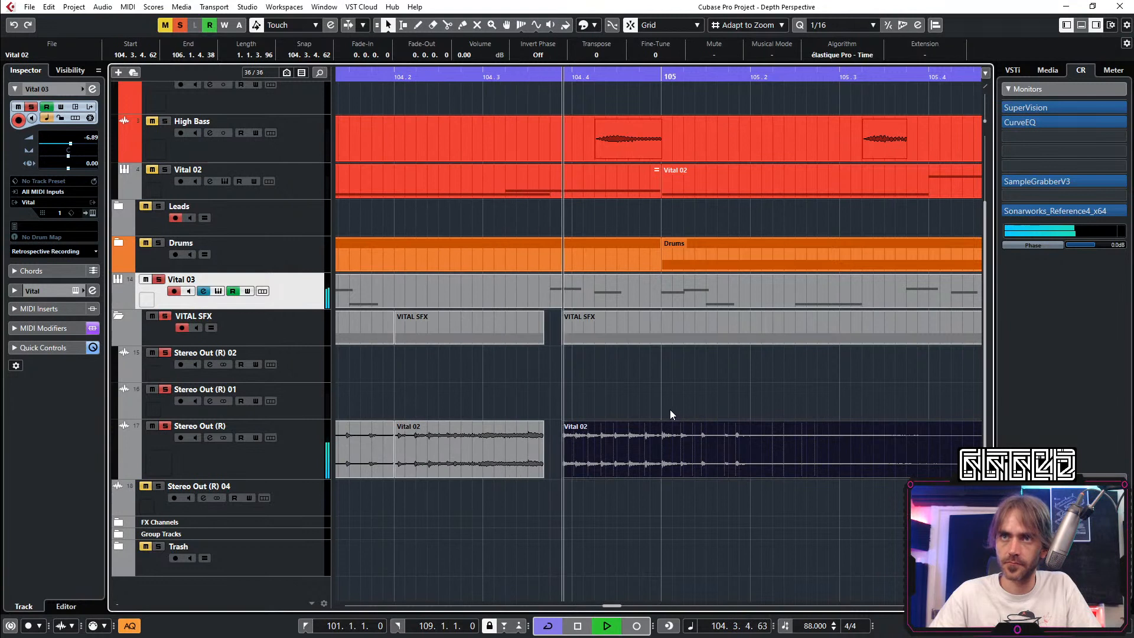
Step: Split the long Vital 02 slice at 105.1.1 and delete everything after the cut while replaying from bar 101
{"action": "key", "text": "space"}
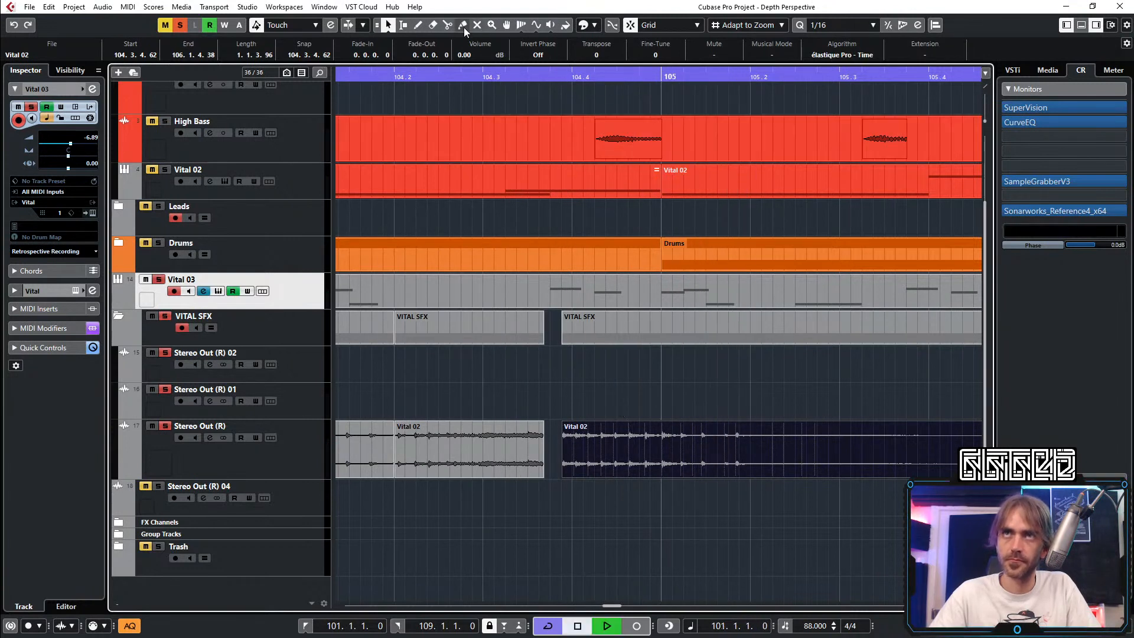
{"action": "key", "text": "space"}
{"action": "left_click", "coordinate": [448, 25]}
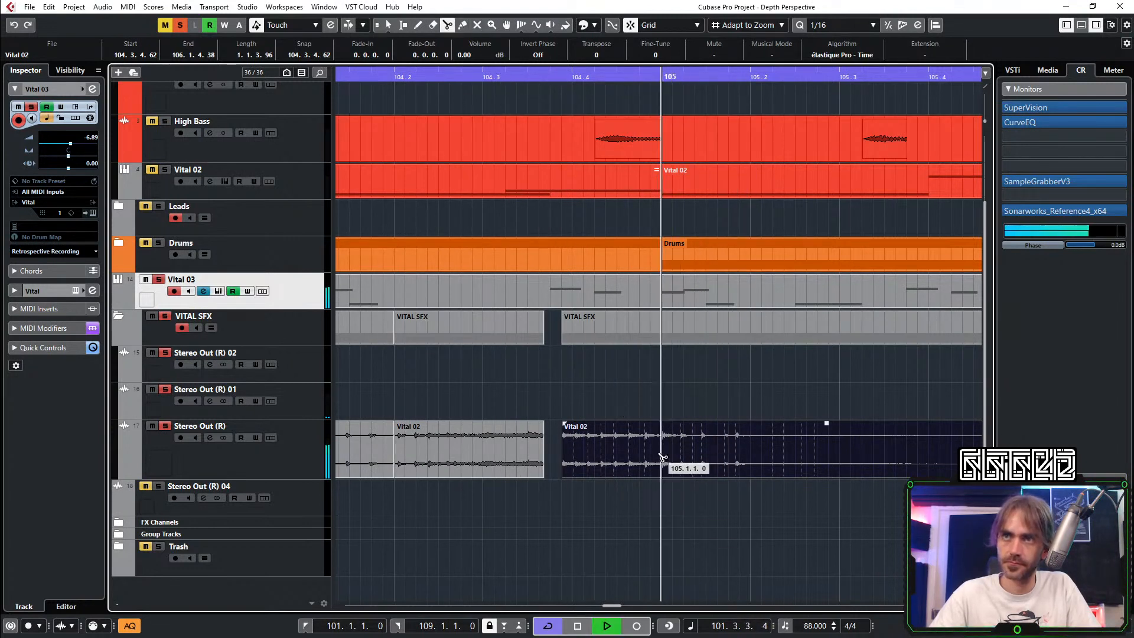
{"action": "left_click", "coordinate": [662, 457]}
{"action": "key", "text": "Delete"}
{"action": "key", "text": "1"}
Step: Give the last Vital 02 slice a 0.0.0.20 fade-out and trim its start to 104.4.1
{"action": "left_click", "coordinate": [650, 444]}
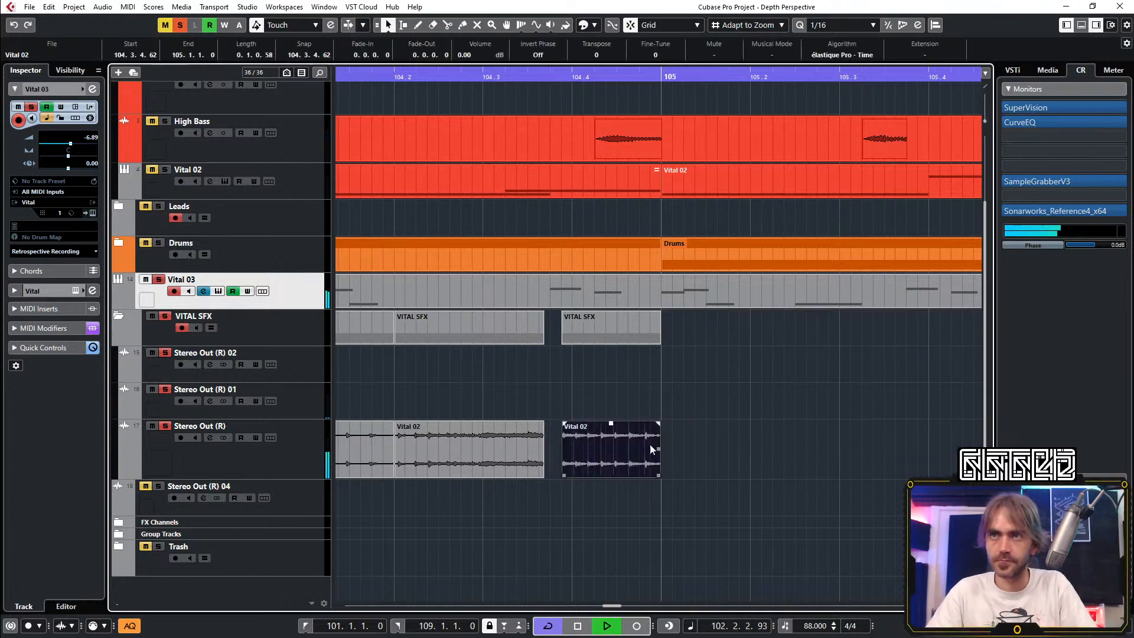
{"action": "left_click_drag", "start_coordinate": [658, 423], "coordinate": [654, 425]}
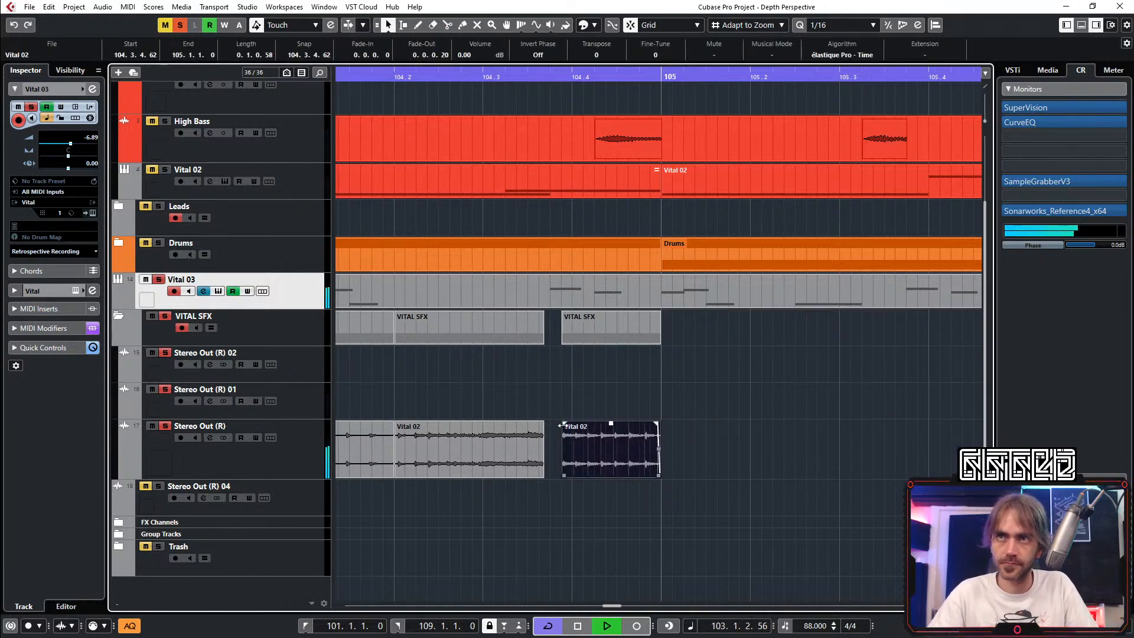
{"action": "left_click_drag", "start_coordinate": [562, 425], "coordinate": [573, 426]}
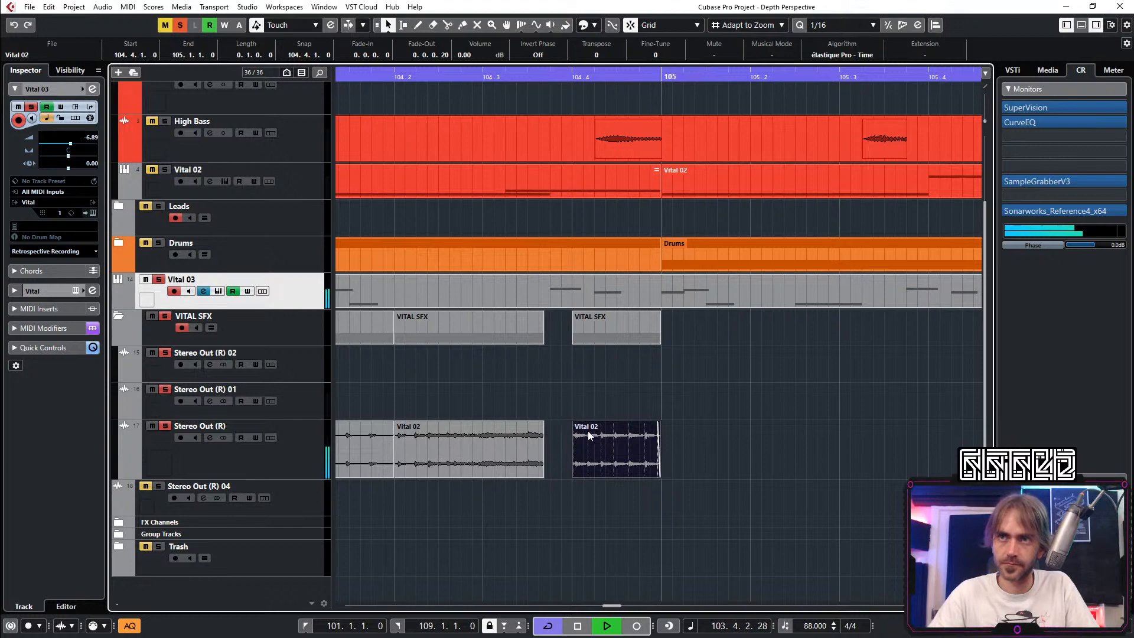
Step: Combine all Vital 02 slices in bars 101–105 into one audio part and extend its start to 101.1.1
{"action": "scroll", "coordinate": [668, 426], "scroll_direction": "down", "scroll_amount": 5}
{"action": "left_click", "coordinate": [408, 458]}
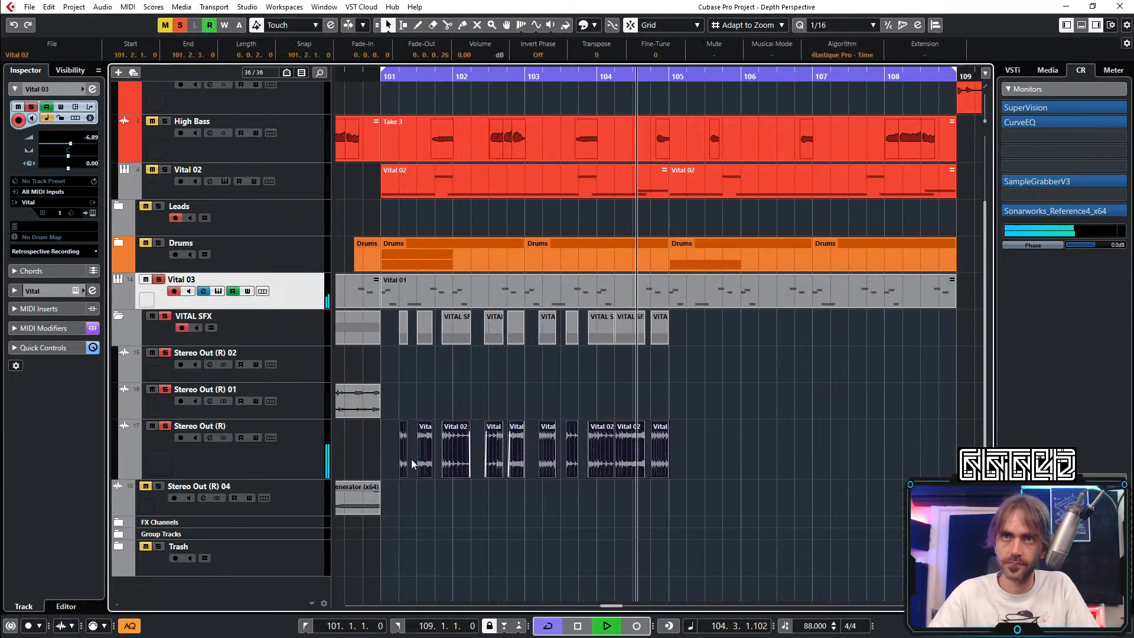
{"action": "right_click", "coordinate": [411, 459]}
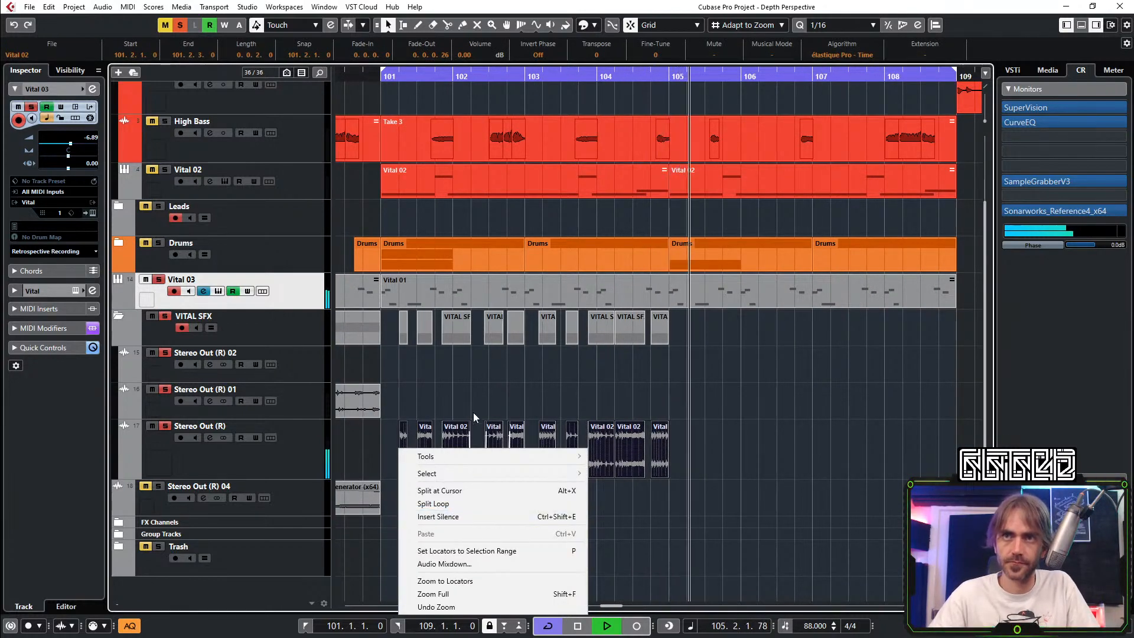
{"action": "right_click", "coordinate": [455, 437]}
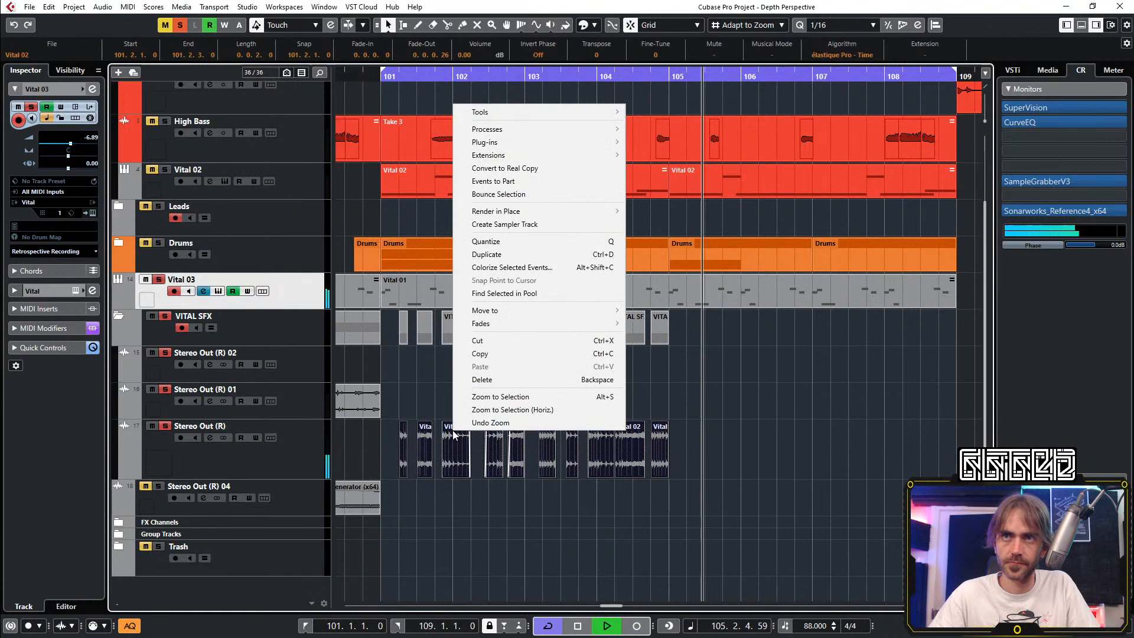
{"action": "left_click", "coordinate": [496, 185]}
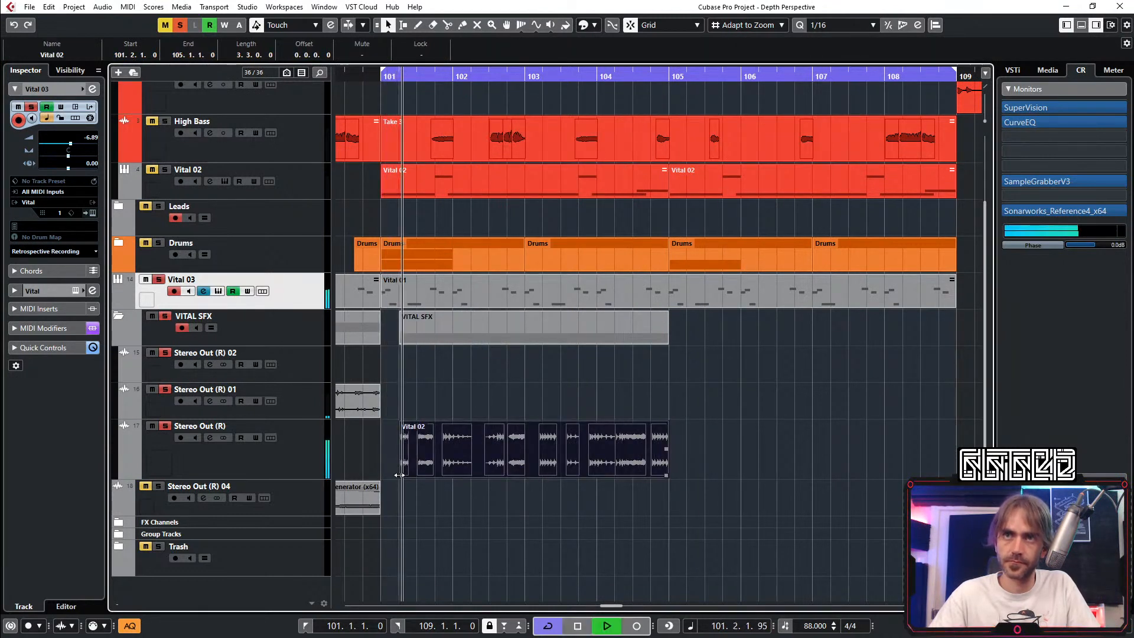
{"action": "left_click_drag", "start_coordinate": [400, 474], "coordinate": [381, 474]}
Step: Solo the Drums folder together with the Vital tracks and replay from bar 101
{"action": "key", "text": "space"}
{"action": "left_click", "coordinate": [159, 244]}
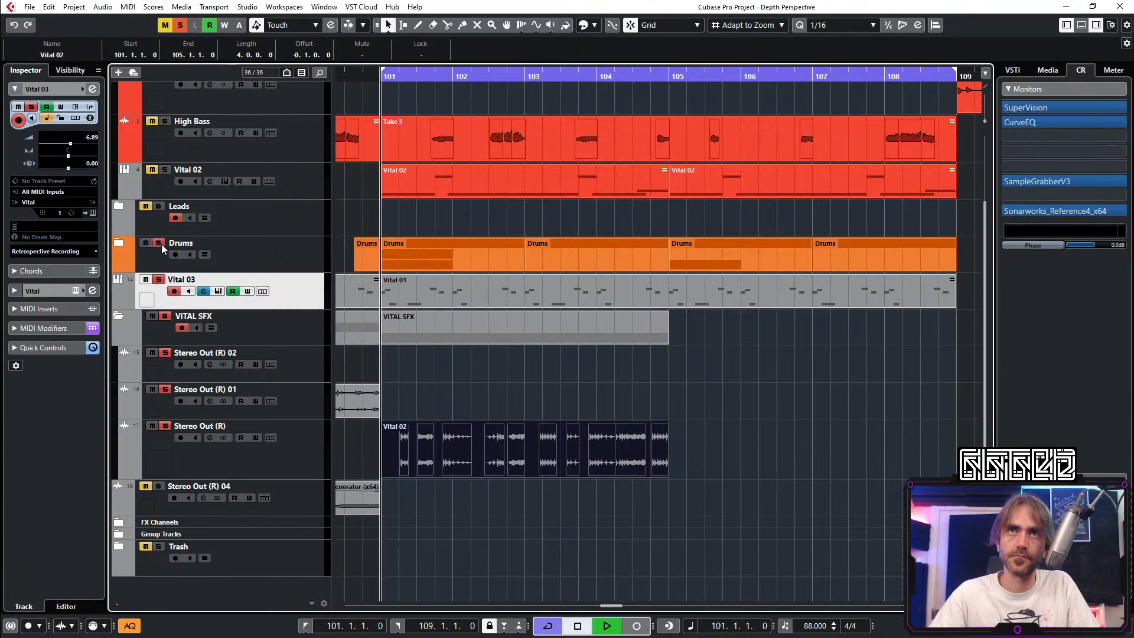
{"action": "key", "text": "space"}
Step: Repeat the four-bar Vital 02 part once so the copy fills bars 105–109
{"action": "scroll", "coordinate": [785, 467], "scroll_direction": "down", "scroll_amount": 3}
{"action": "scroll", "coordinate": [762, 459], "scroll_direction": "up", "scroll_amount": 1}
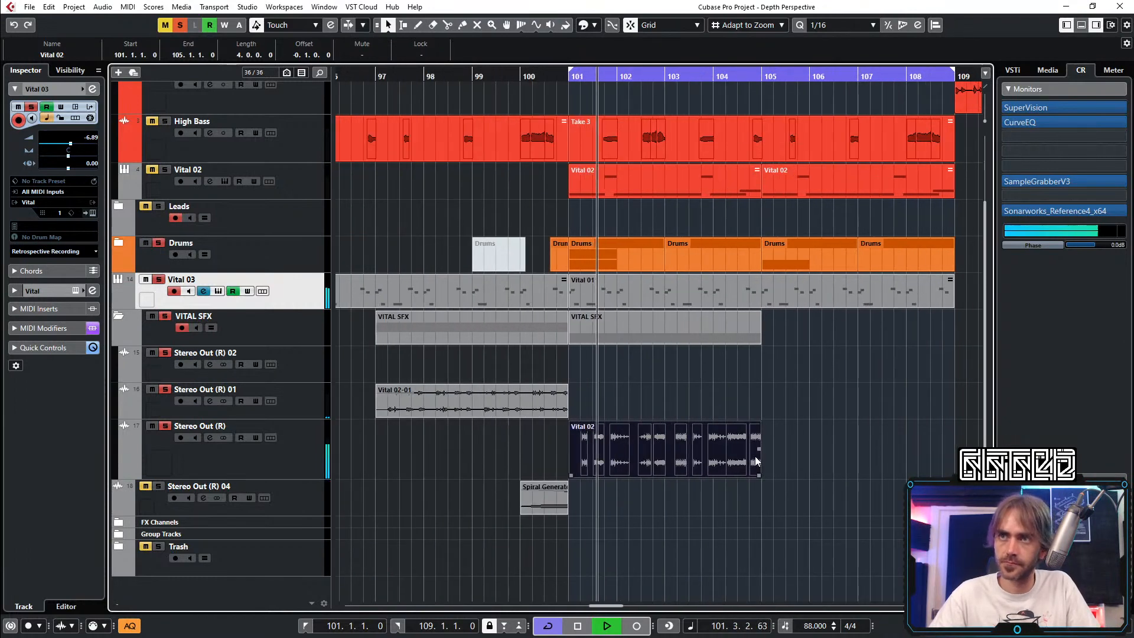
{"action": "scroll", "coordinate": [755, 456], "scroll_direction": "right", "scroll_amount": 3}
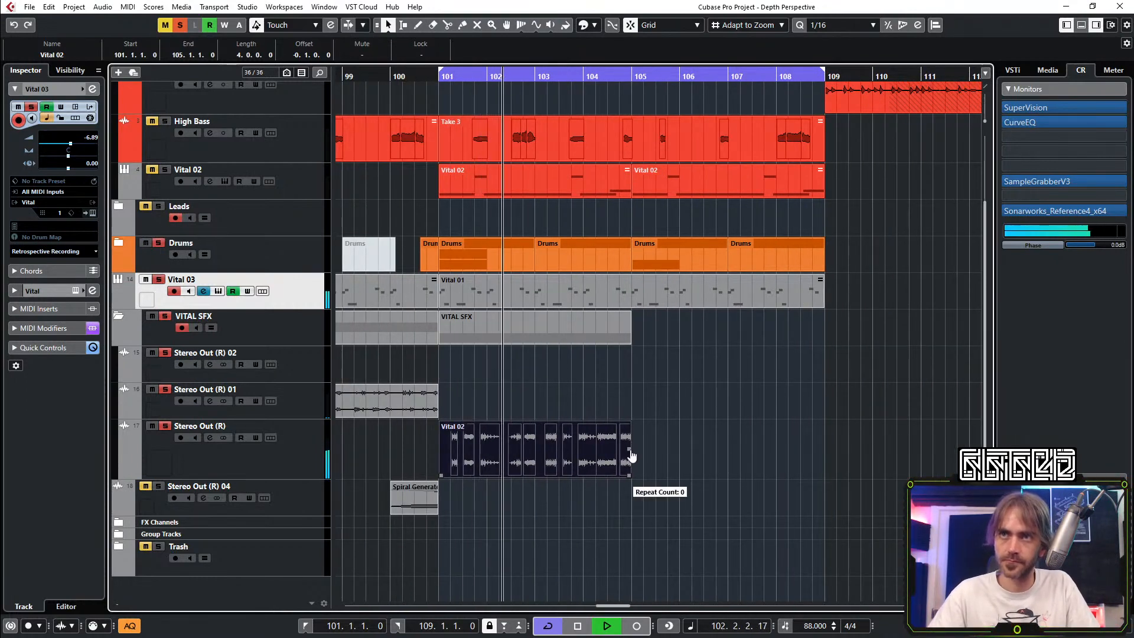
{"action": "left_click_drag", "start_coordinate": [631, 455], "coordinate": [672, 412]}
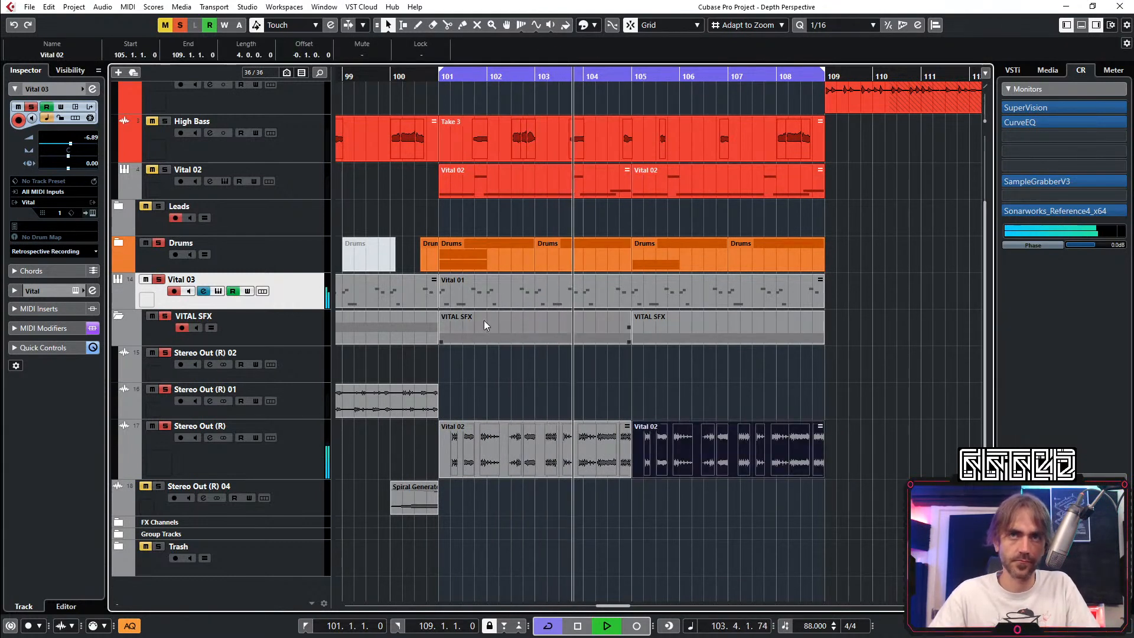
Step: Deactivate all solo states and play the full mix from bar 101
{"action": "key", "text": "space"}
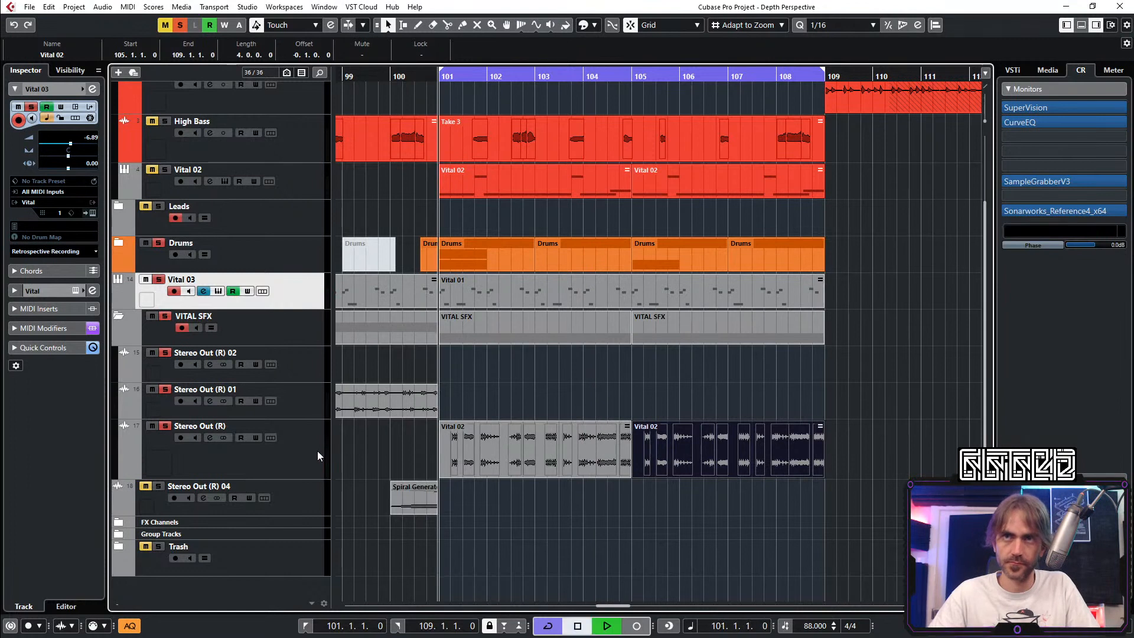
{"action": "key", "text": "space"}
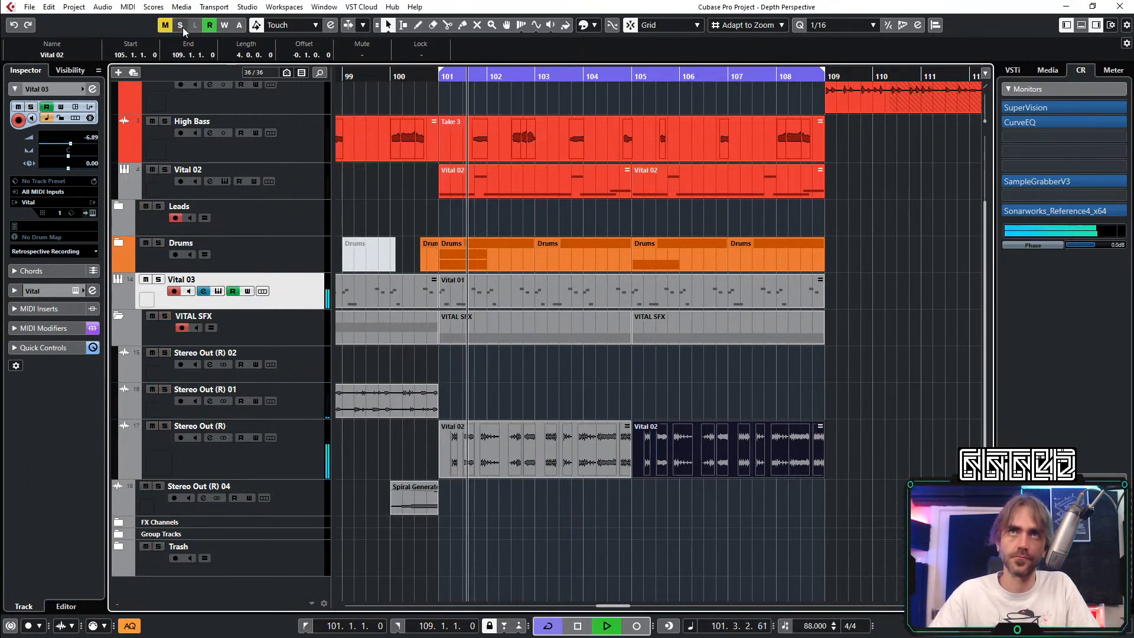
{"action": "left_click", "coordinate": [879, 387]}
{"action": "key", "text": "space"}
{"action": "key", "text": "space"}
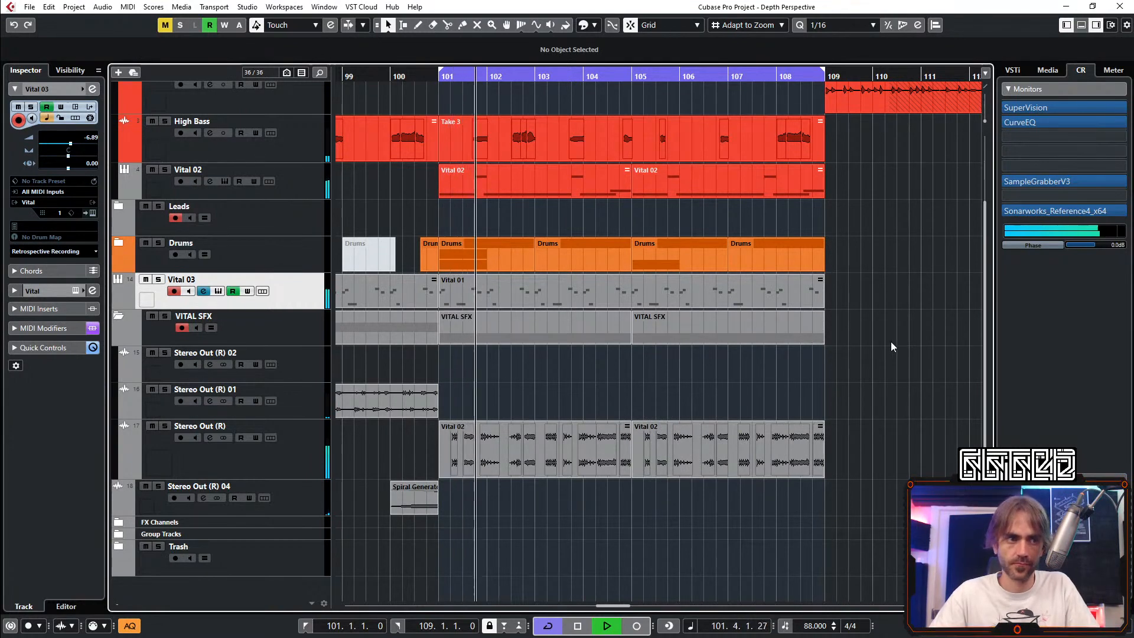
{"action": "key", "text": "g"}
{"action": "key", "text": "g"}
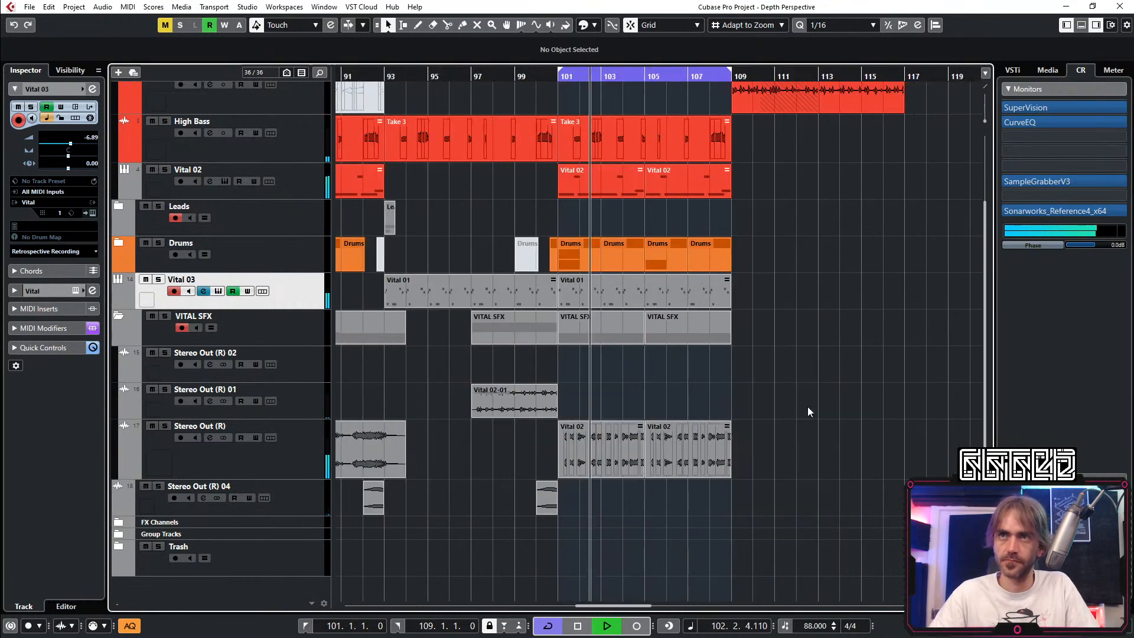
{"action": "scroll", "coordinate": [770, 416], "scroll_direction": "right", "scroll_amount": 2}
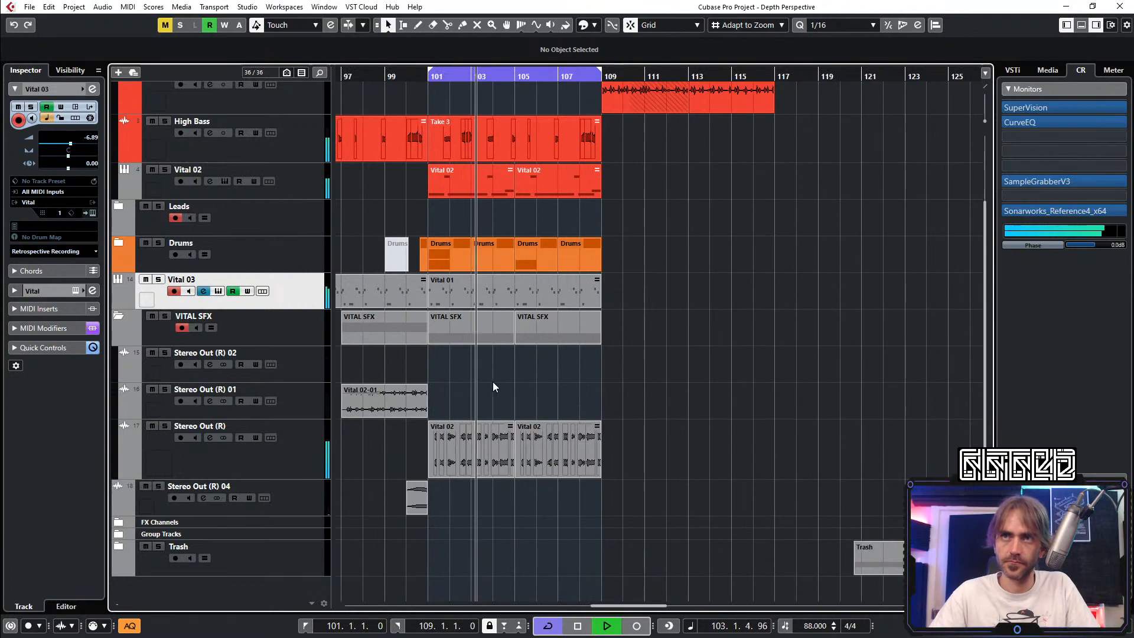
{"action": "key", "text": "h"}
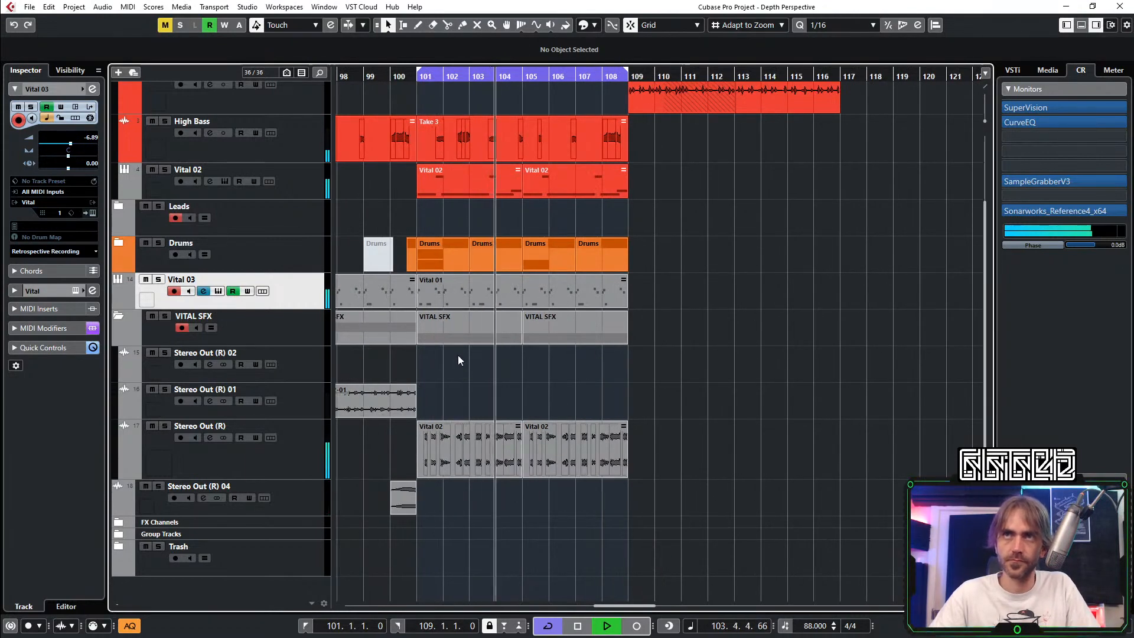
Step: Restart playback from bar 99 and delete the High Bass Take 3 clip in bars 101–109
{"action": "scroll", "coordinate": [403, 143], "scroll_direction": "up", "scroll_amount": 3}
{"action": "key", "text": "space"}
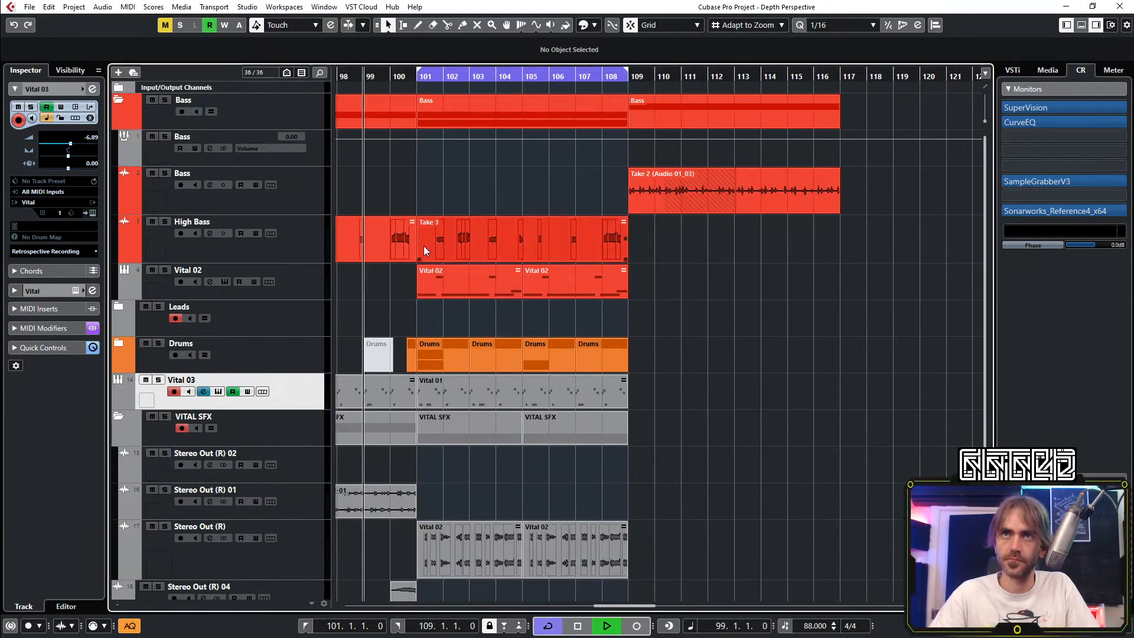
{"action": "key", "text": "space"}
{"action": "scroll", "coordinate": [509, 237], "scroll_direction": "left", "scroll_amount": 1}
{"action": "left_click", "coordinate": [590, 230]}
{"action": "key", "text": "Delete"}
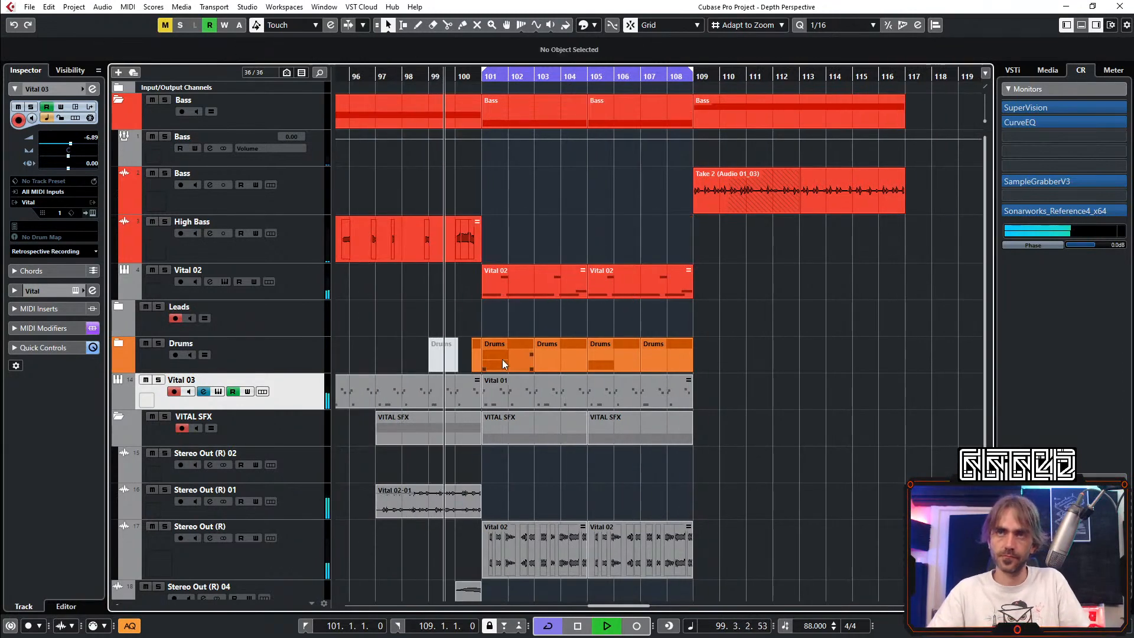
Step: Copy the Vital 02-01 clip at bar 97 on Stereo Out (R) 01 to start at 101.1.1
{"action": "scroll", "coordinate": [460, 355], "scroll_direction": "left", "scroll_amount": 3}
{"action": "scroll", "coordinate": [558, 428], "scroll_direction": "down", "scroll_amount": 3}
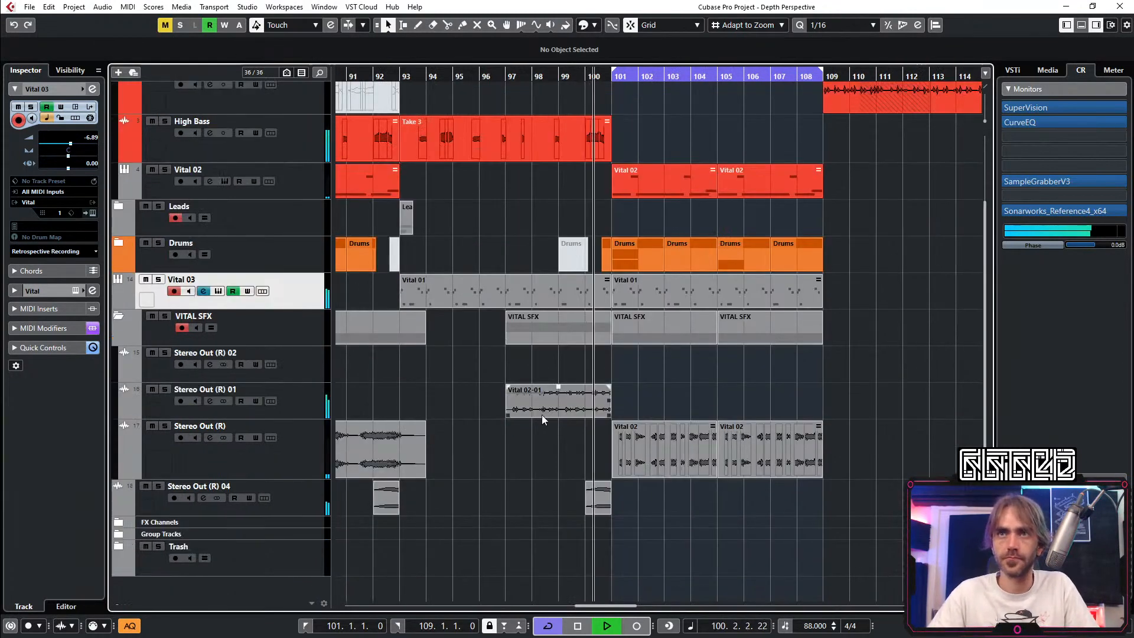
{"action": "scroll", "coordinate": [538, 408], "scroll_direction": "up", "scroll_amount": 4}
{"action": "left_click_drag", "start_coordinate": [775, 389], "coordinate": [793, 392]}
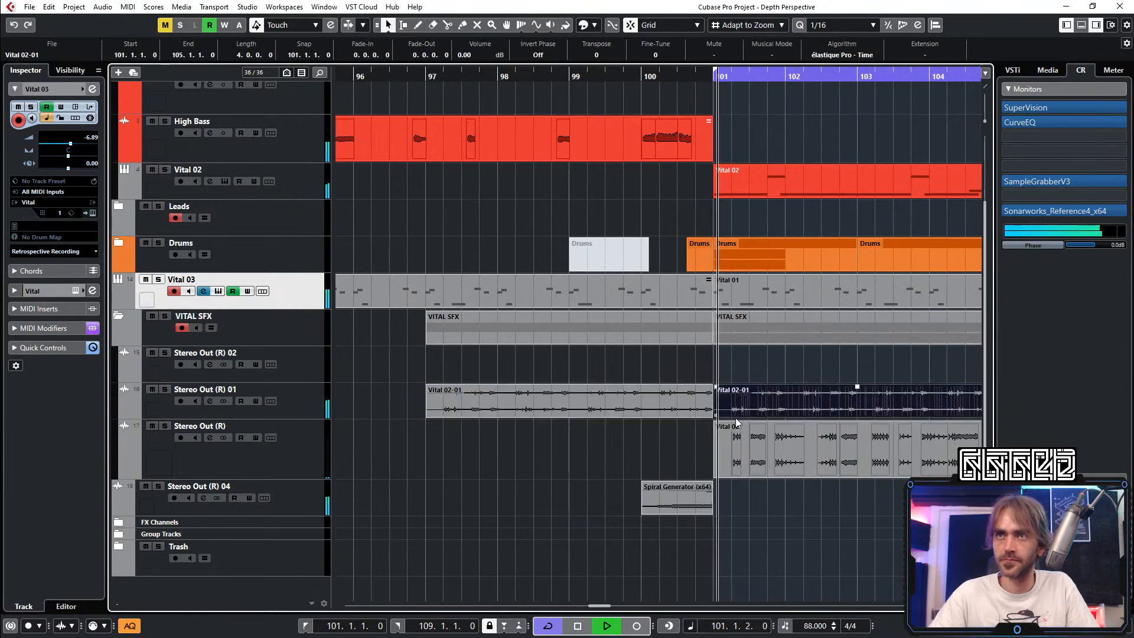
Step: Shift the copied Vital 02-01 clip earlier to 100.4.3 and trim its start to 101.1.1
{"action": "scroll", "coordinate": [528, 409], "scroll_direction": "up", "scroll_amount": 3}
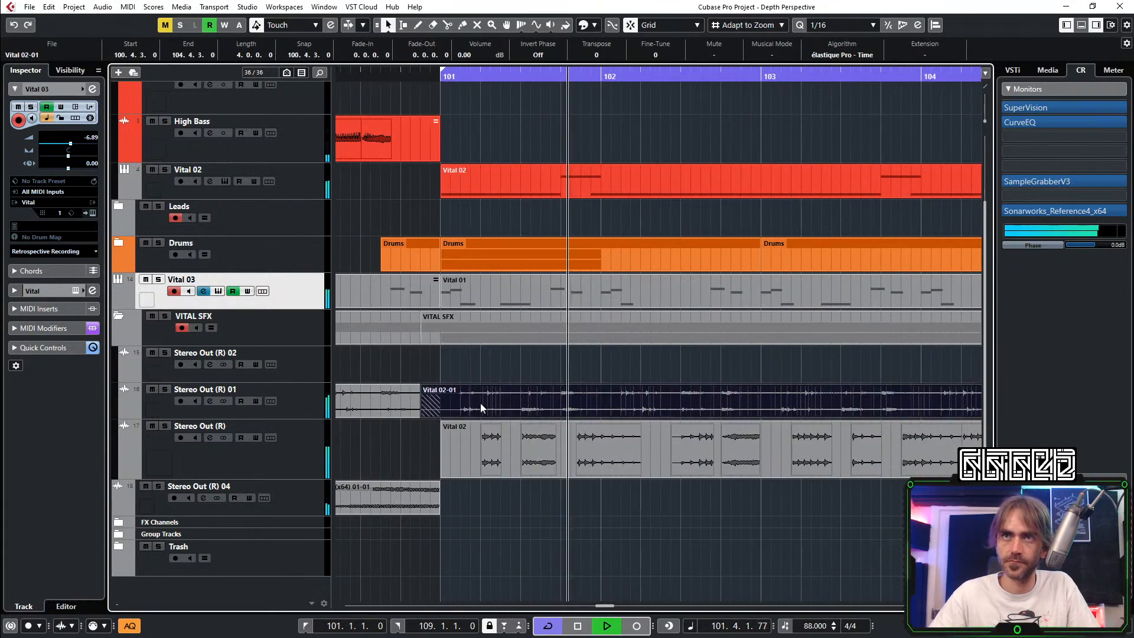
{"action": "mouse_move", "coordinate": [443, 415]}
{"action": "left_mouse_down"}
{"action": "mouse_move", "coordinate": [486, 409]}
{"action": "mouse_move", "coordinate": [440, 408]}
{"action": "left_mouse_up"}
{"action": "scroll", "coordinate": [486, 409], "scroll_direction": "up", "scroll_amount": 2}
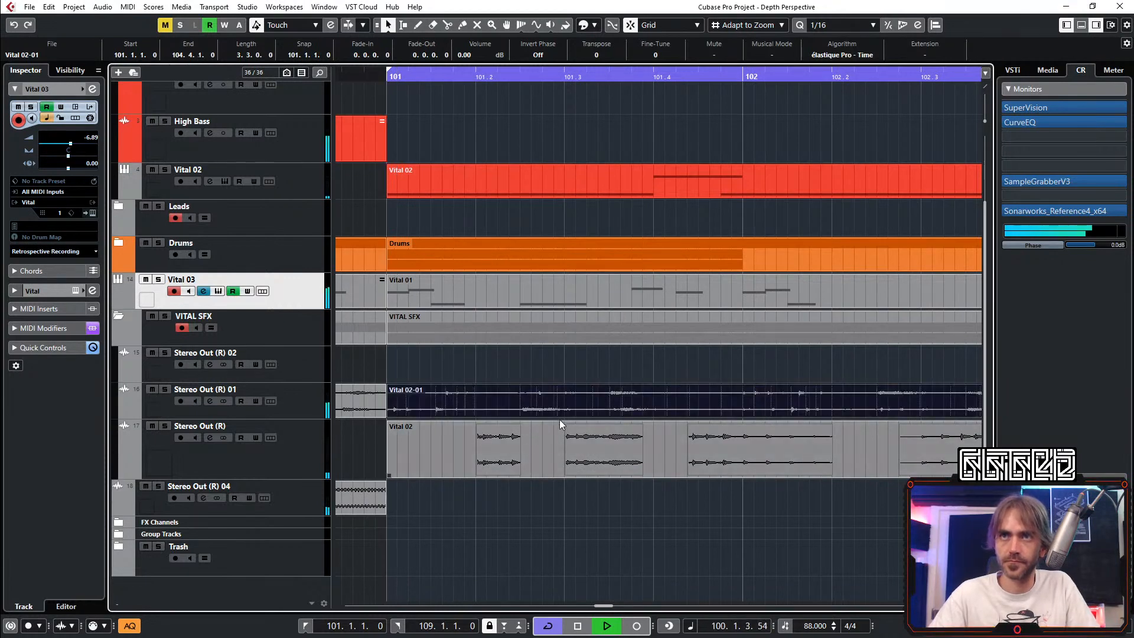
{"action": "scroll", "coordinate": [559, 419], "scroll_direction": "down", "scroll_amount": 4}
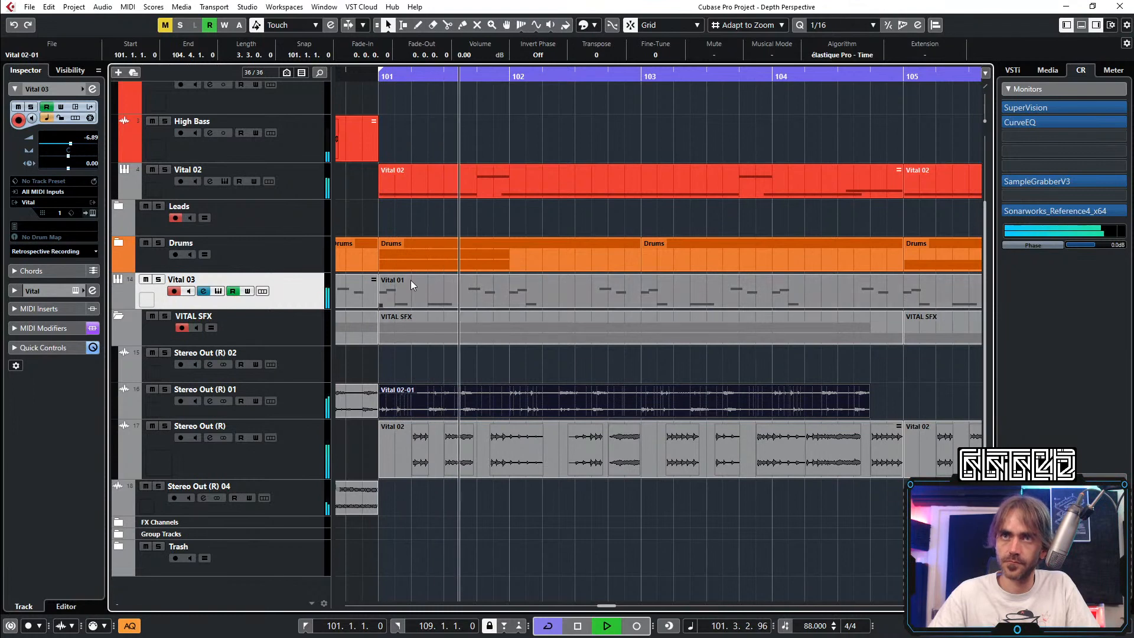
Step: Shorten the copied Vital 02-01 clip to one beat with a 0.0.0.44 fade-out and place a copy at 105.1.1
{"action": "left_click", "coordinate": [448, 25]}
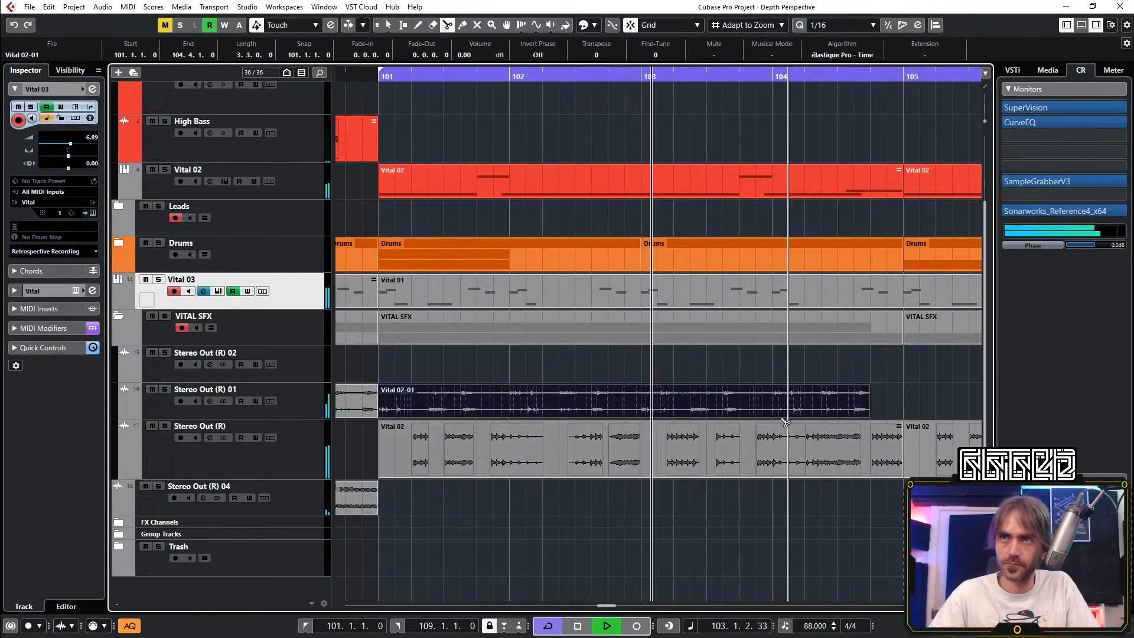
{"action": "key", "text": "1"}
{"action": "key", "text": "g"}
{"action": "key", "text": "g"}
{"action": "key", "text": "space"}
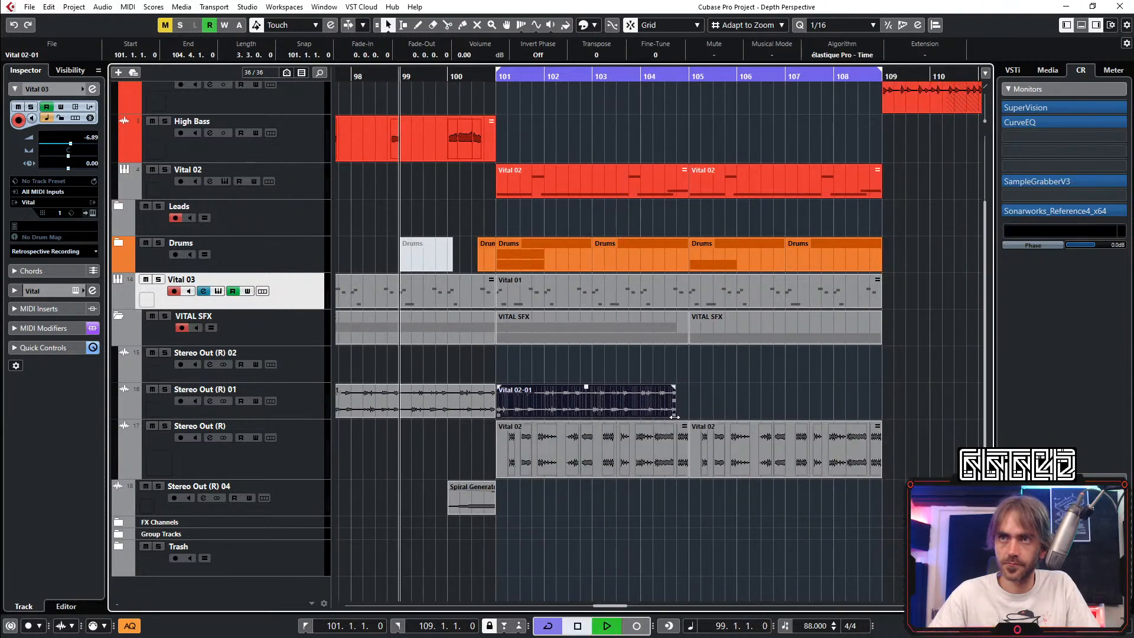
{"action": "left_click_drag", "start_coordinate": [674, 416], "coordinate": [733, 402]}
{"action": "key", "text": "space"}
{"action": "scroll", "coordinate": [512, 392], "scroll_direction": "up", "scroll_amount": 3, "text": "ctrl"}
{"action": "scroll", "coordinate": [496, 399], "scroll_direction": "down", "scroll_amount": 3, "text": "ctrl"}
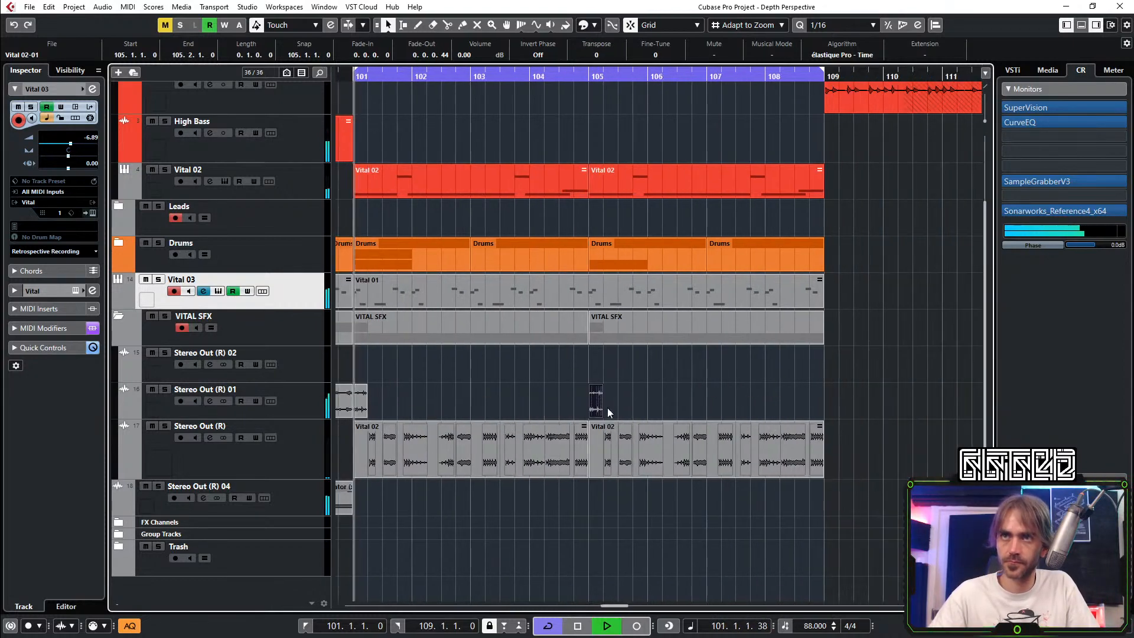
Step: Delete the one-beat Vital 02-01 clips at bars 101 and 105 and replay from bar 100
{"action": "scroll", "coordinate": [579, 386], "scroll_direction": "left", "scroll_amount": 1}
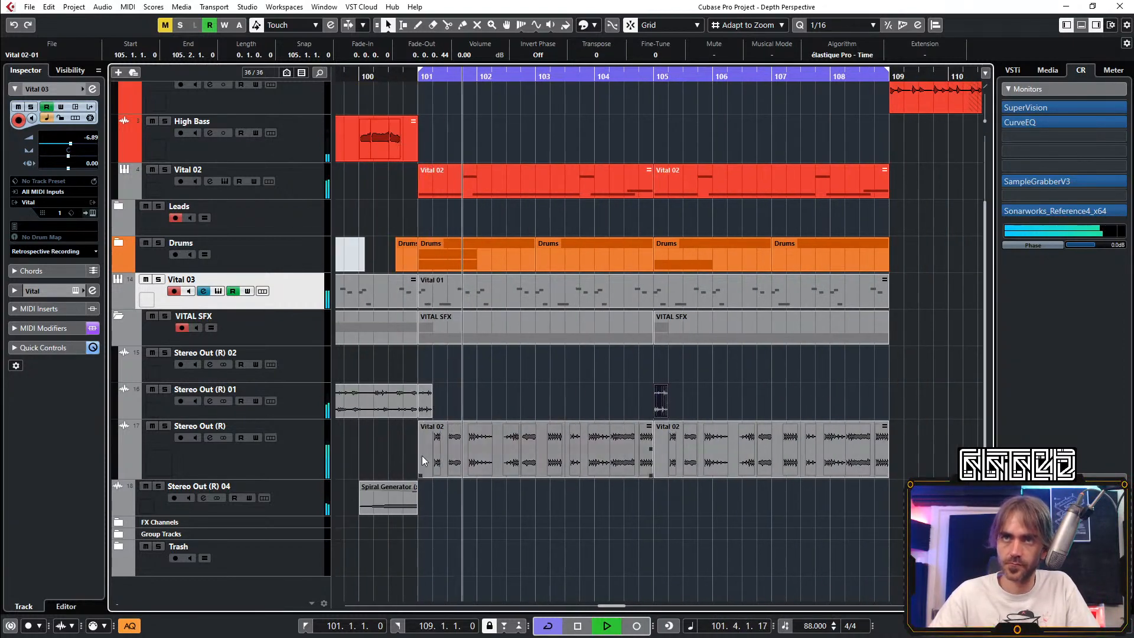
{"action": "left_click_drag", "start_coordinate": [754, 375], "coordinate": [421, 400]}
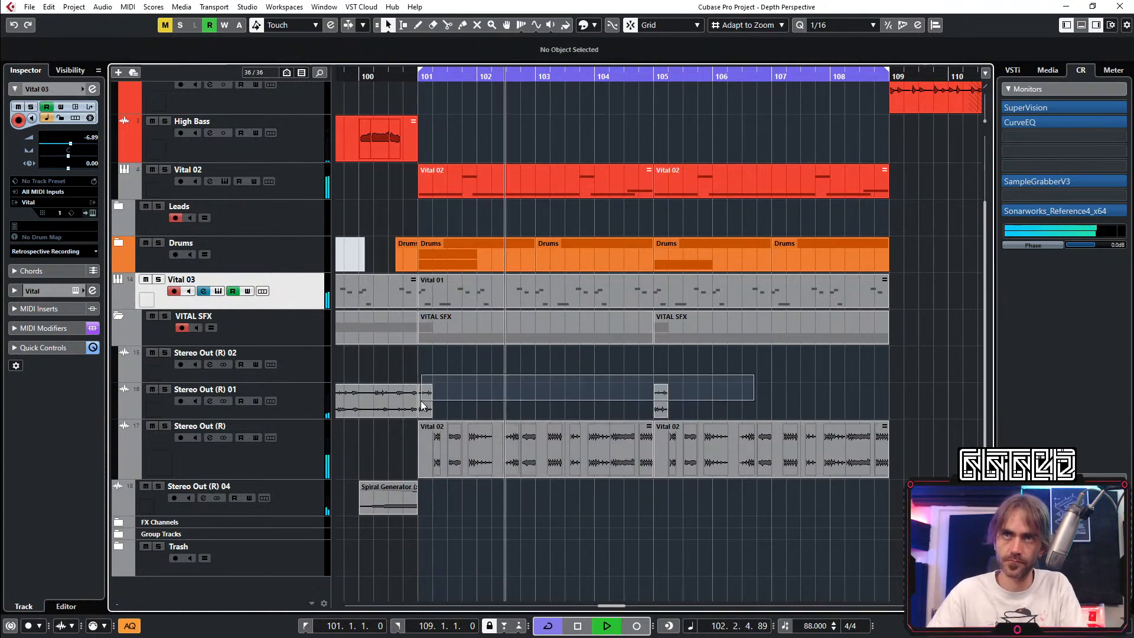
{"action": "key", "text": "Delete"}
{"action": "left_click", "coordinate": [361, 76]}
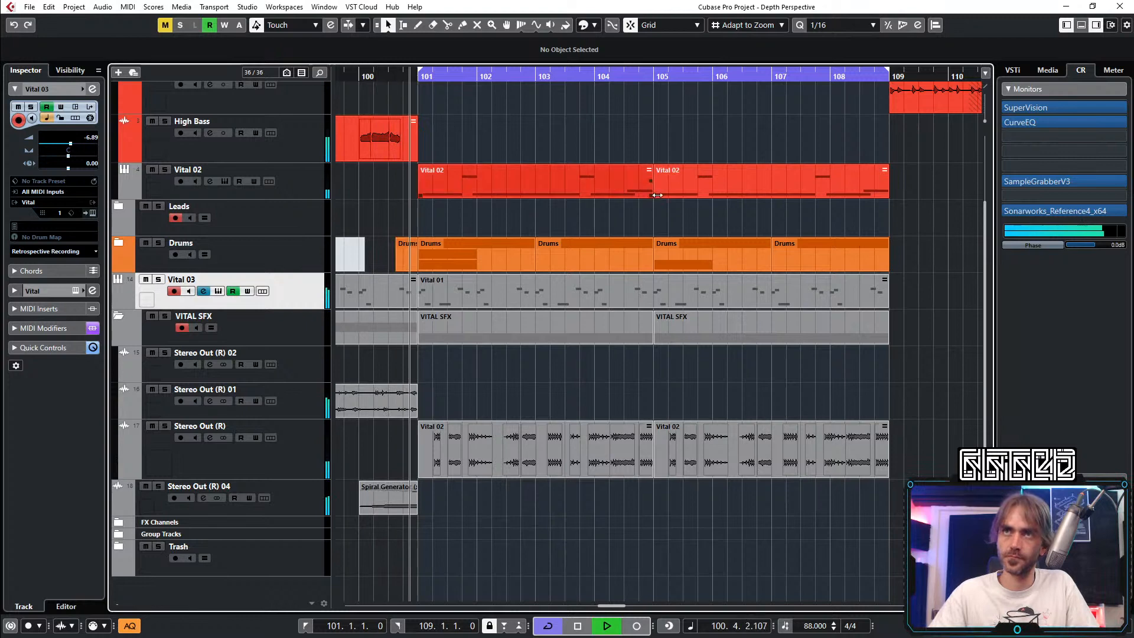
Step: Cut the first bar off the Vital 02 clip at bar 101, keep its start at 101.1.1 and shorten it to one bar
{"action": "scroll", "coordinate": [643, 203], "scroll_direction": "down", "scroll_amount": 3}
{"action": "scroll", "coordinate": [616, 203], "scroll_direction": "up", "scroll_amount": 3}
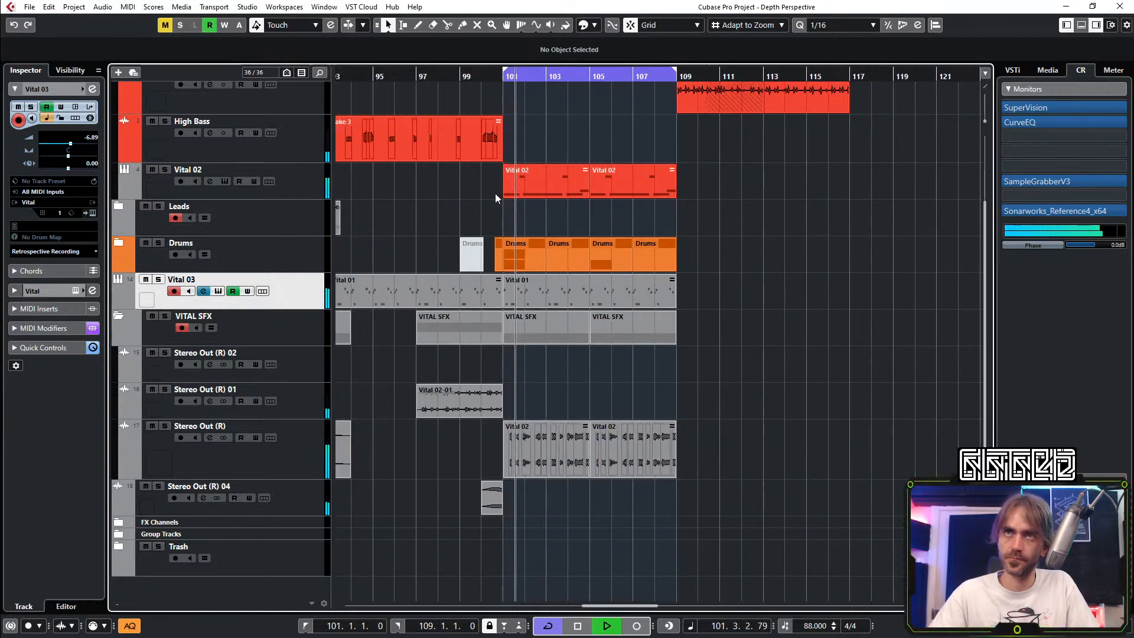
{"action": "scroll", "coordinate": [477, 199], "scroll_direction": "up", "scroll_amount": 1}
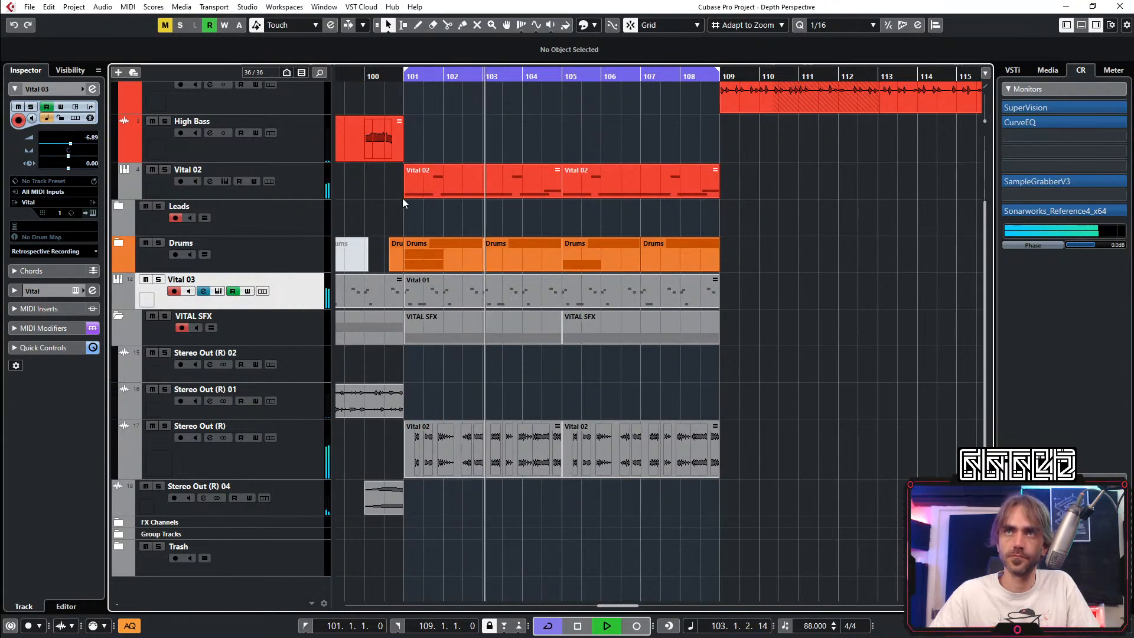
{"action": "key", "text": "space"}
{"action": "key", "text": "space"}
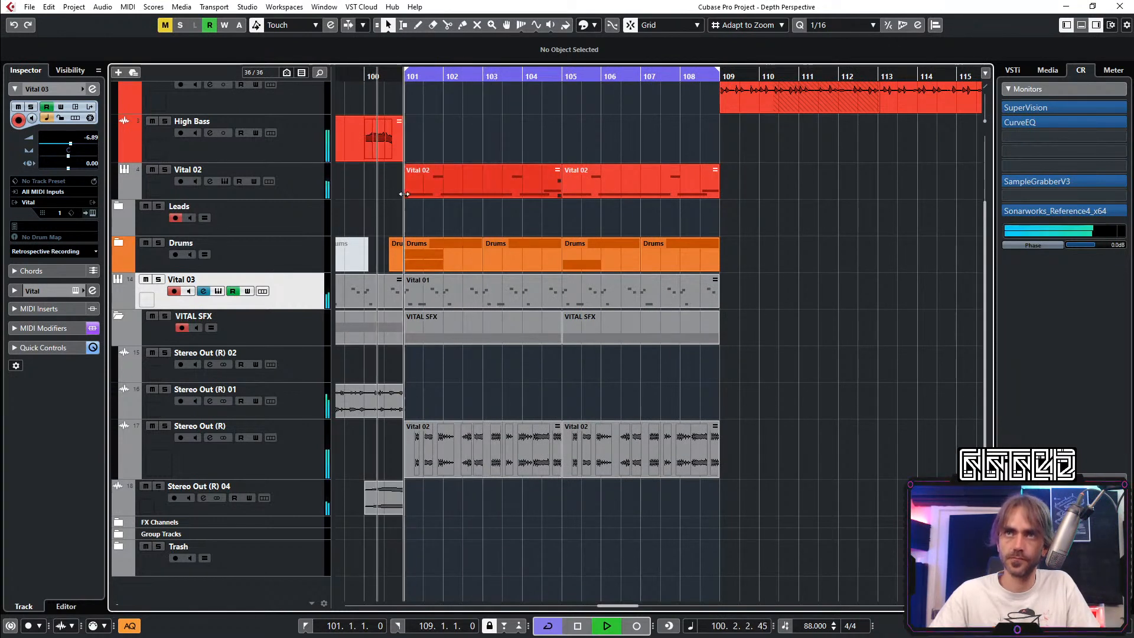
{"action": "left_click_drag", "start_coordinate": [404, 194], "coordinate": [448, 186]}
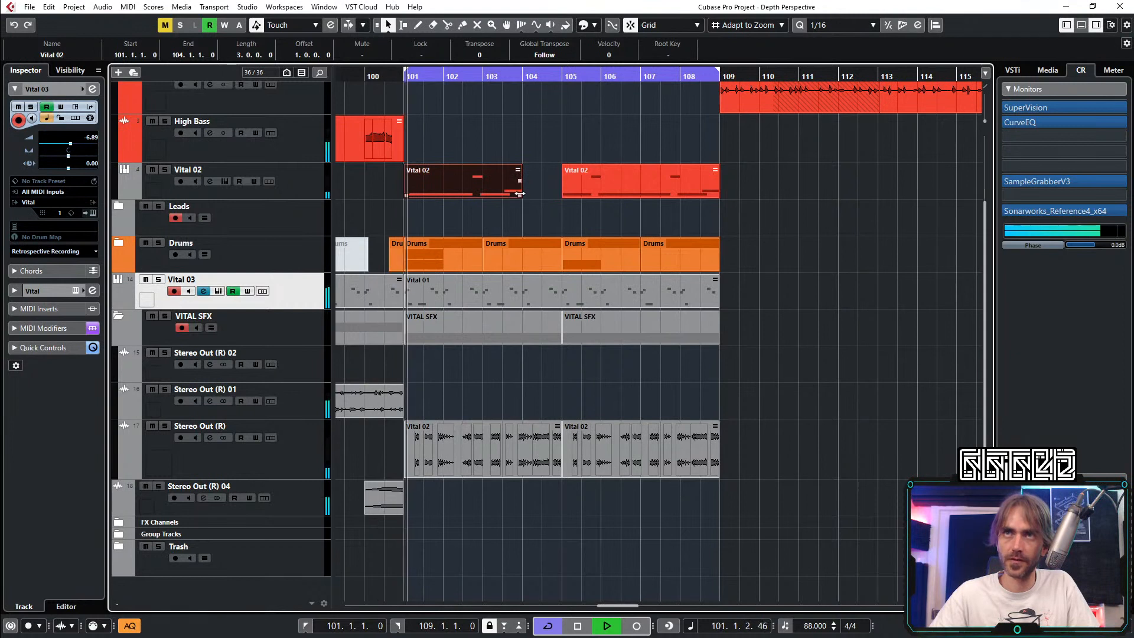
{"action": "left_click_drag", "start_coordinate": [521, 195], "coordinate": [446, 204]}
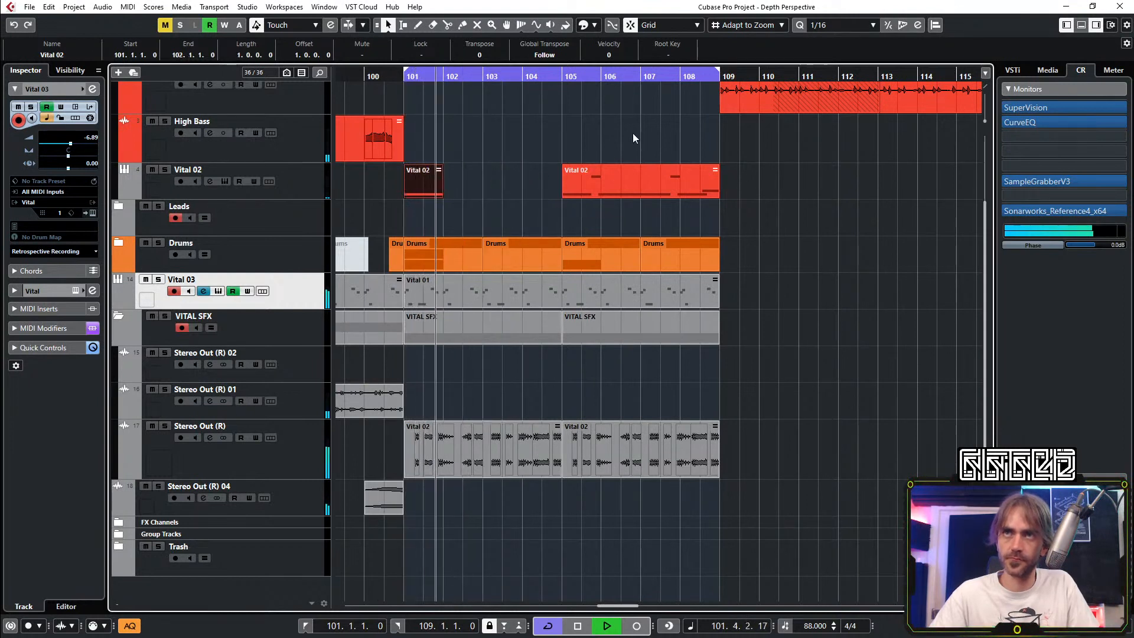
Step: Delete the Vital 02 clip at bar 105 and repeat the one-bar clip from bar 101 up to bar 109
{"action": "left_click", "coordinate": [605, 182]}
{"action": "key", "text": "space"}
{"action": "key", "text": "Delete"}
{"action": "left_click_drag", "start_coordinate": [440, 195], "coordinate": [720, 197]}
{"action": "left_click", "coordinate": [812, 193]}
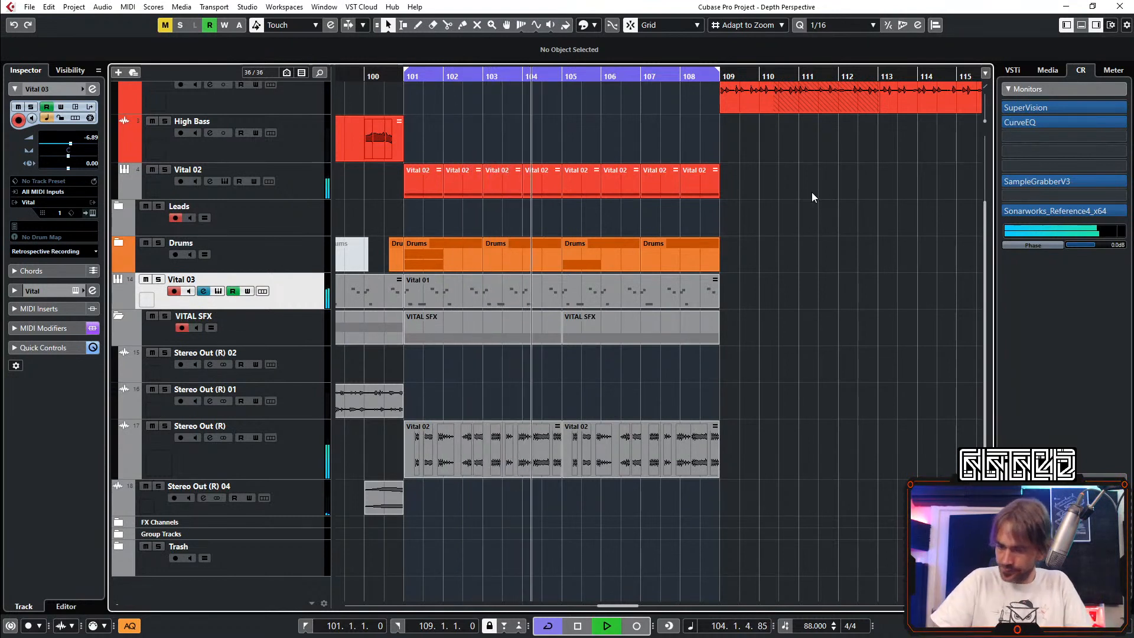
Step: Replay from a few bars before bar 101 to check the transition into the repeated Vital 02 clips
{"action": "scroll", "coordinate": [668, 260], "scroll_direction": "down", "scroll_amount": 3}
{"action": "scroll", "coordinate": [526, 321], "scroll_direction": "up", "scroll_amount": 3}
{"action": "scroll", "coordinate": [525, 320], "scroll_direction": "right", "scroll_amount": 2}
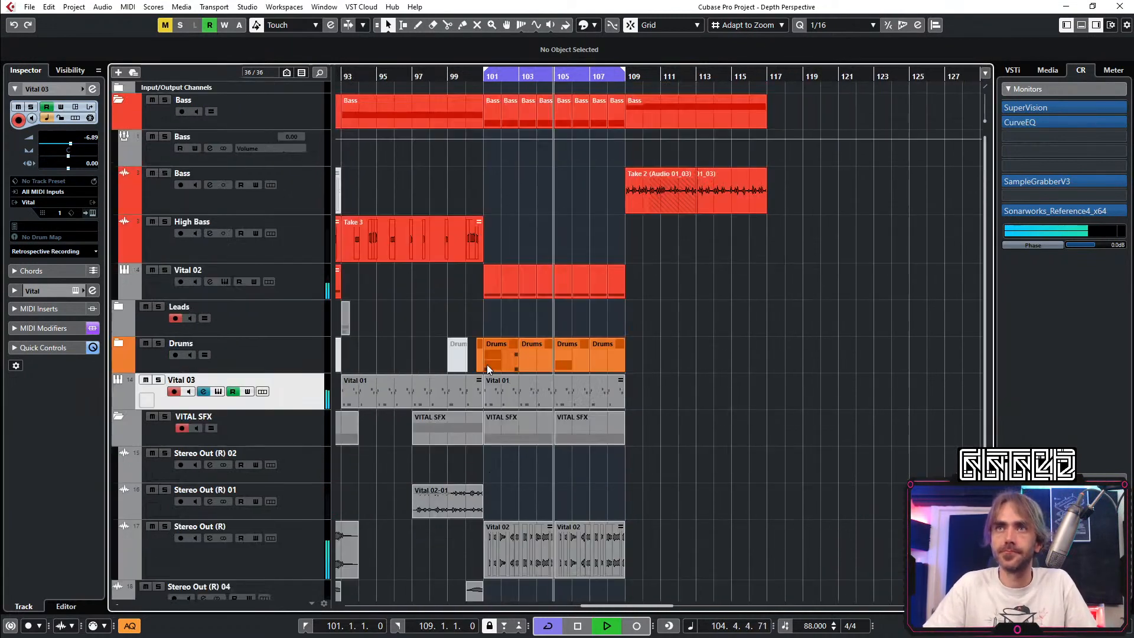
{"action": "left_click", "coordinate": [443, 81]}
{"action": "scroll", "coordinate": [573, 367], "scroll_direction": "down", "scroll_amount": 3}
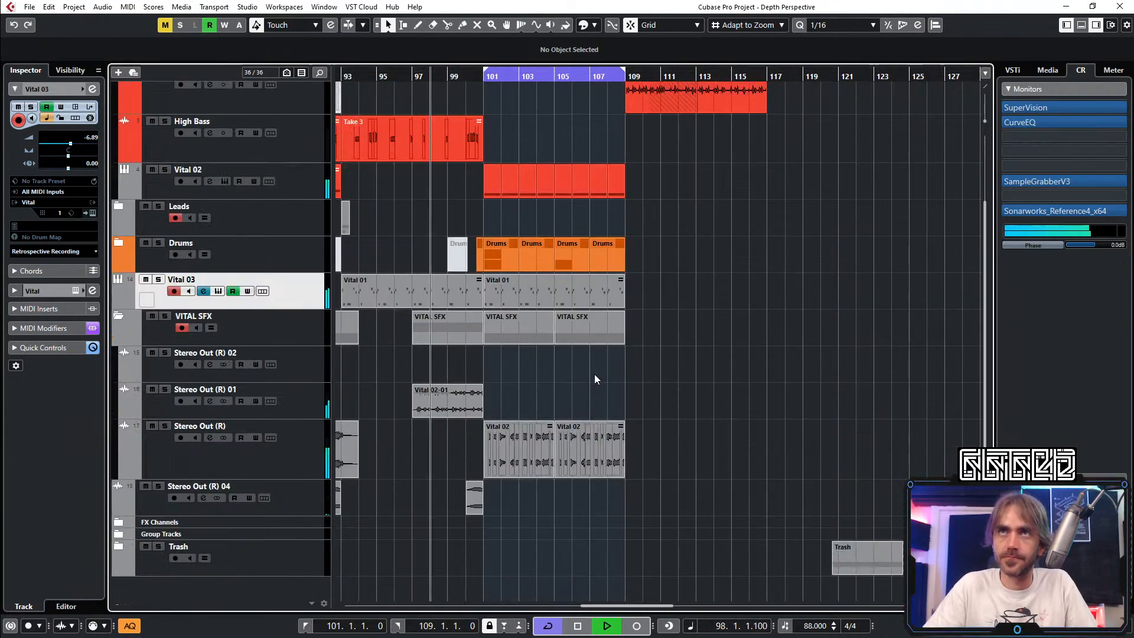
{"action": "scroll", "coordinate": [595, 374], "scroll_direction": "up", "scroll_amount": 3}
{"action": "scroll", "coordinate": [513, 399], "scroll_direction": "up", "scroll_amount": 3}
{"action": "scroll", "coordinate": [523, 319], "scroll_direction": "down", "scroll_amount": 3}
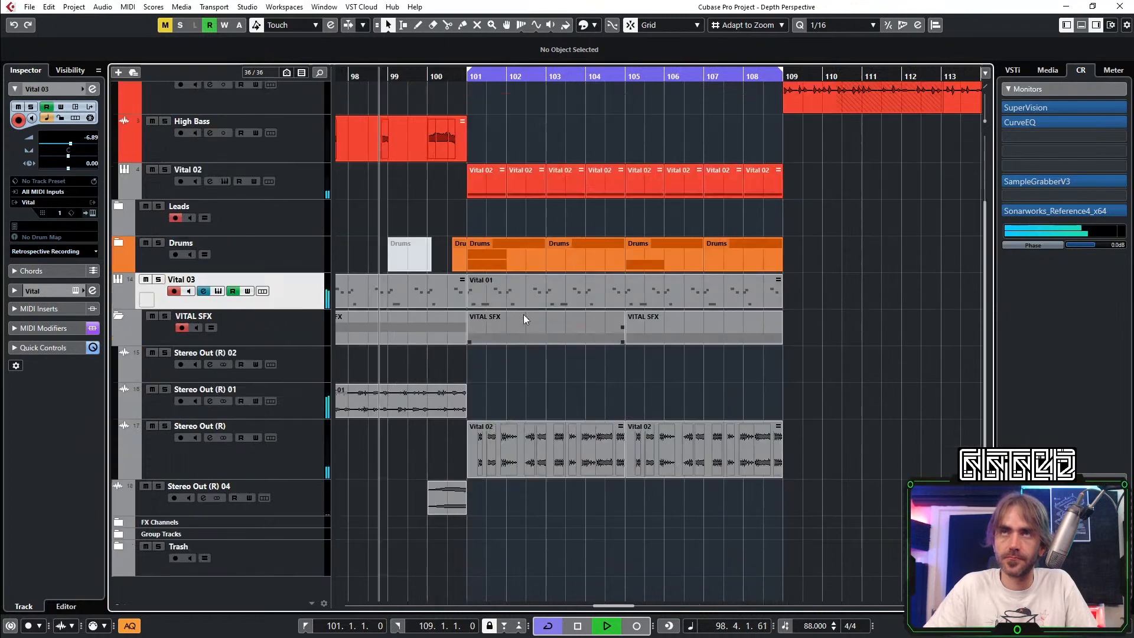
Step: Expand the Leads folder track and move the Vital 01 clip at bars 101–109 from the Vital 03 track onto the Vital 01 track
{"action": "scroll", "coordinate": [532, 295], "scroll_direction": "up", "scroll_amount": 3}
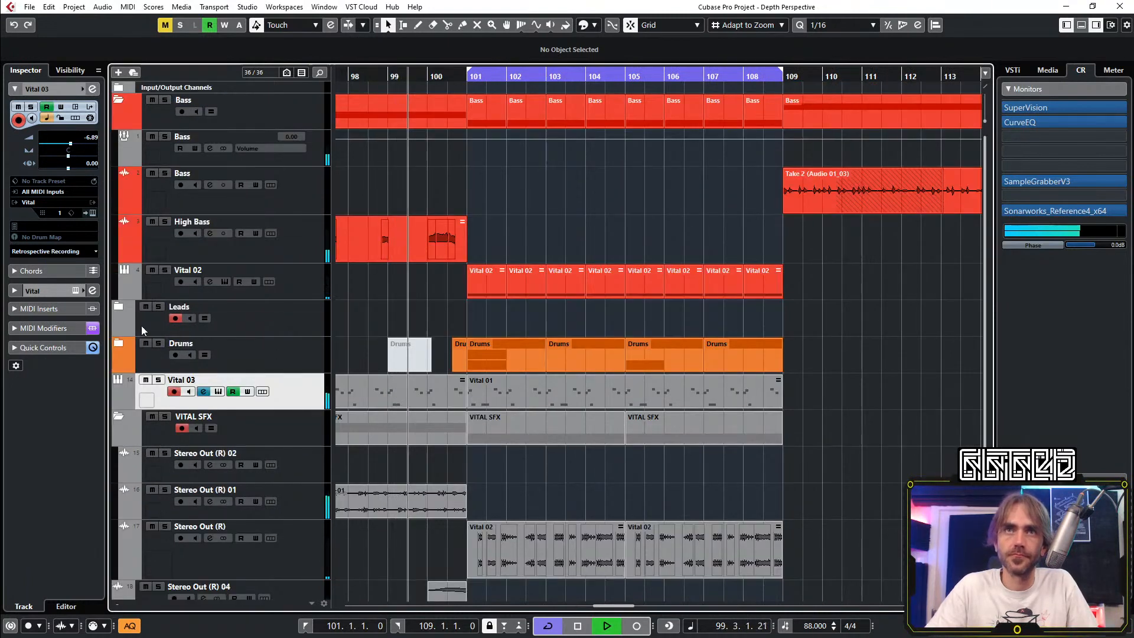
{"action": "left_click", "coordinate": [118, 306]}
{"action": "scroll", "coordinate": [477, 350], "scroll_direction": "down", "scroll_amount": 3}
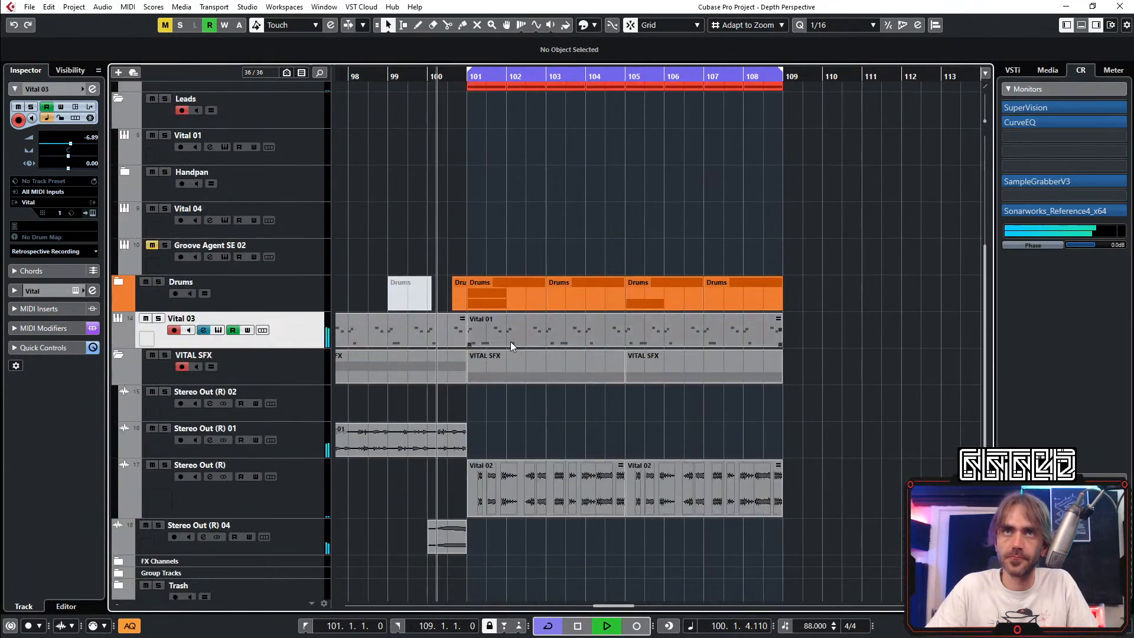
{"action": "left_click_drag", "start_coordinate": [511, 342], "coordinate": [501, 147]}
{"action": "scroll", "coordinate": [579, 236], "scroll_direction": "down", "scroll_amount": 3}
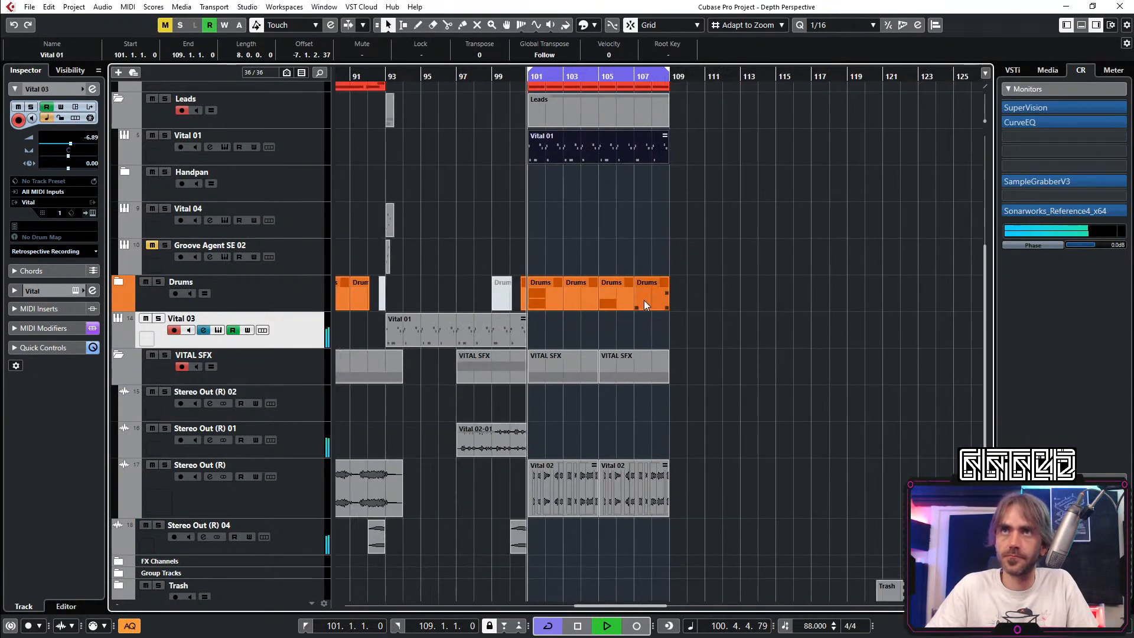
{"action": "scroll", "coordinate": [520, 224], "scroll_direction": "right", "scroll_amount": 3}
{"action": "scroll", "coordinate": [469, 216], "scroll_direction": "up", "scroll_amount": 3}
{"action": "scroll", "coordinate": [414, 221], "scroll_direction": "left", "scroll_amount": 3}
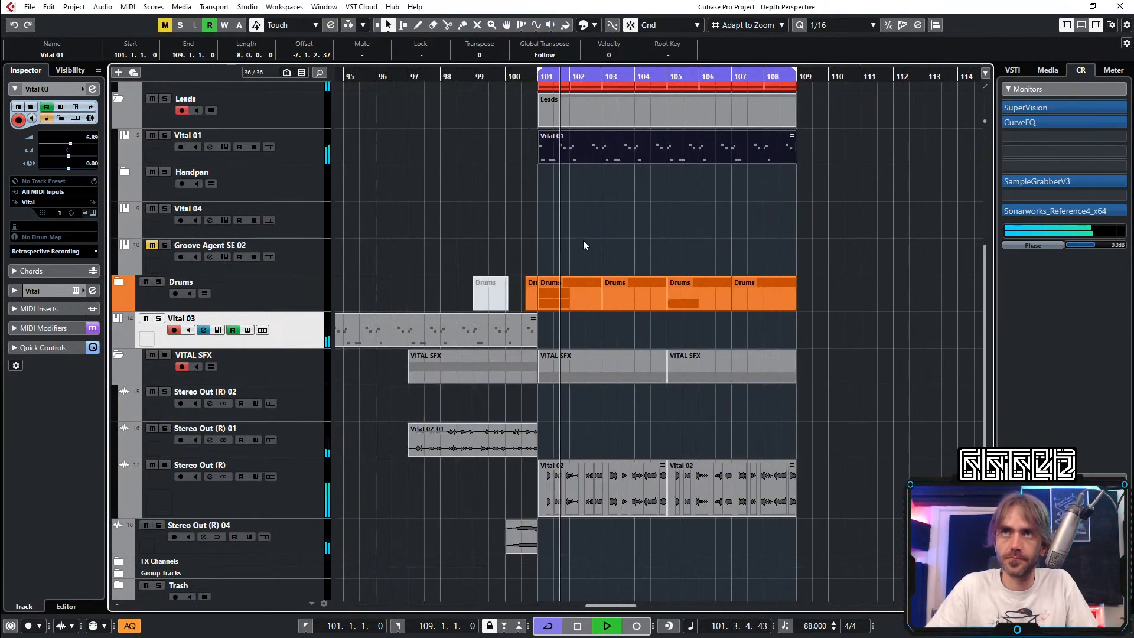
{"action": "scroll", "coordinate": [583, 240], "scroll_direction": "right", "scroll_amount": 2}
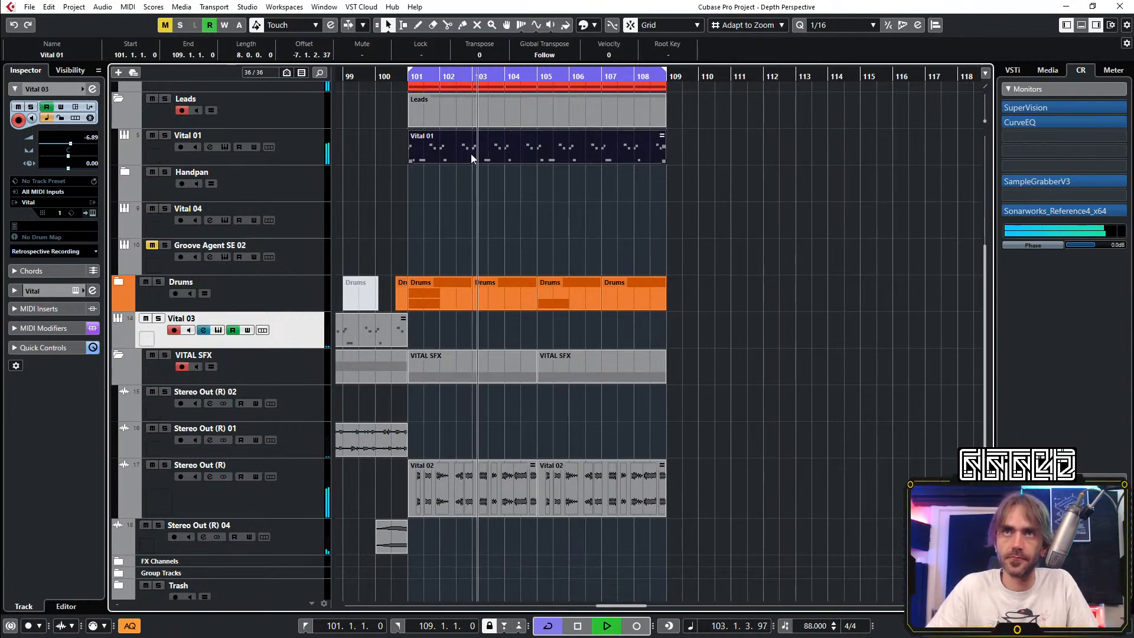
Step: Replay the transition into bar 101 and mute the Vital 01 clip on the Vital 01 track
{"action": "scroll", "coordinate": [479, 160], "scroll_direction": "down", "scroll_amount": 4}
{"action": "scroll", "coordinate": [495, 178], "scroll_direction": "up", "scroll_amount": 5}
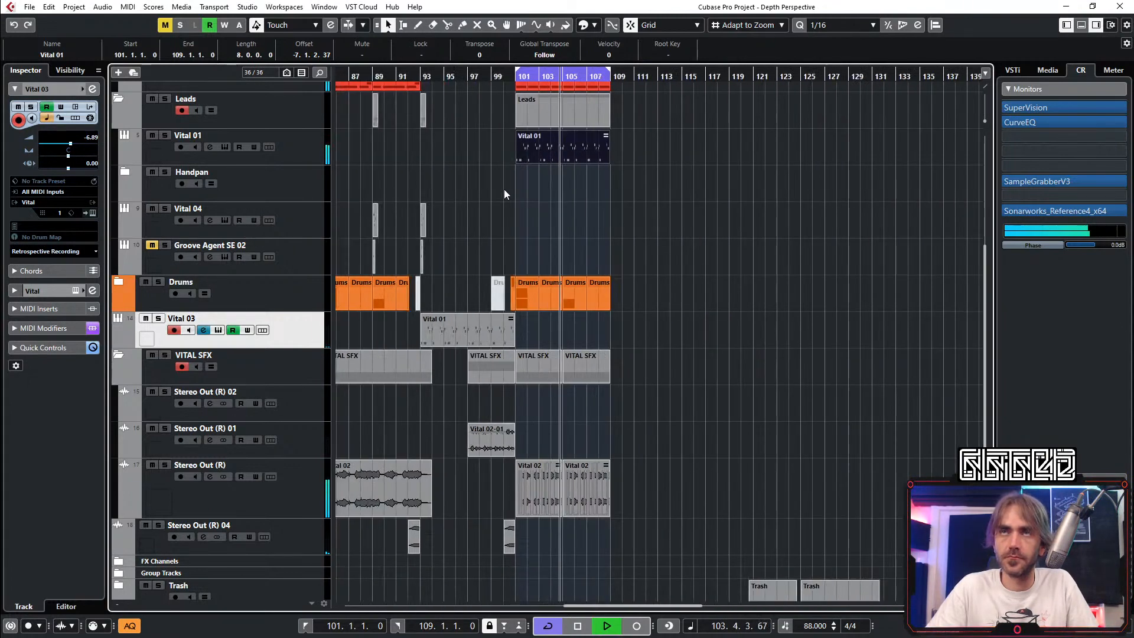
{"action": "scroll", "coordinate": [650, 239], "scroll_direction": "down", "scroll_amount": 3}
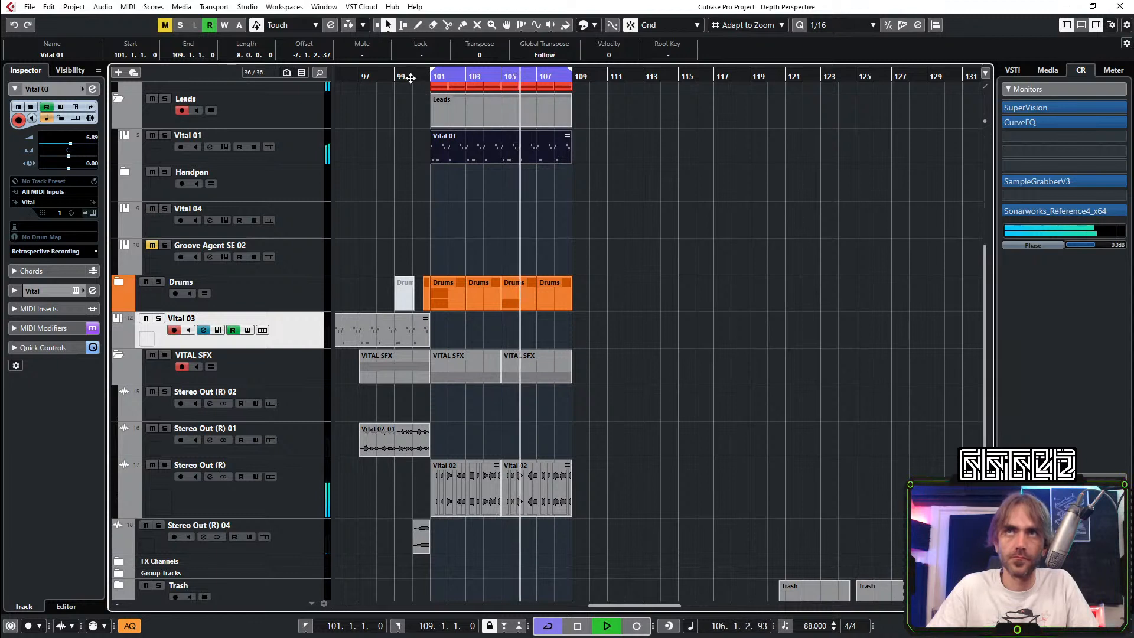
{"action": "key", "text": "space"}
{"action": "scroll", "coordinate": [524, 249], "scroll_direction": "down", "scroll_amount": 1}
{"action": "key", "text": "space"}
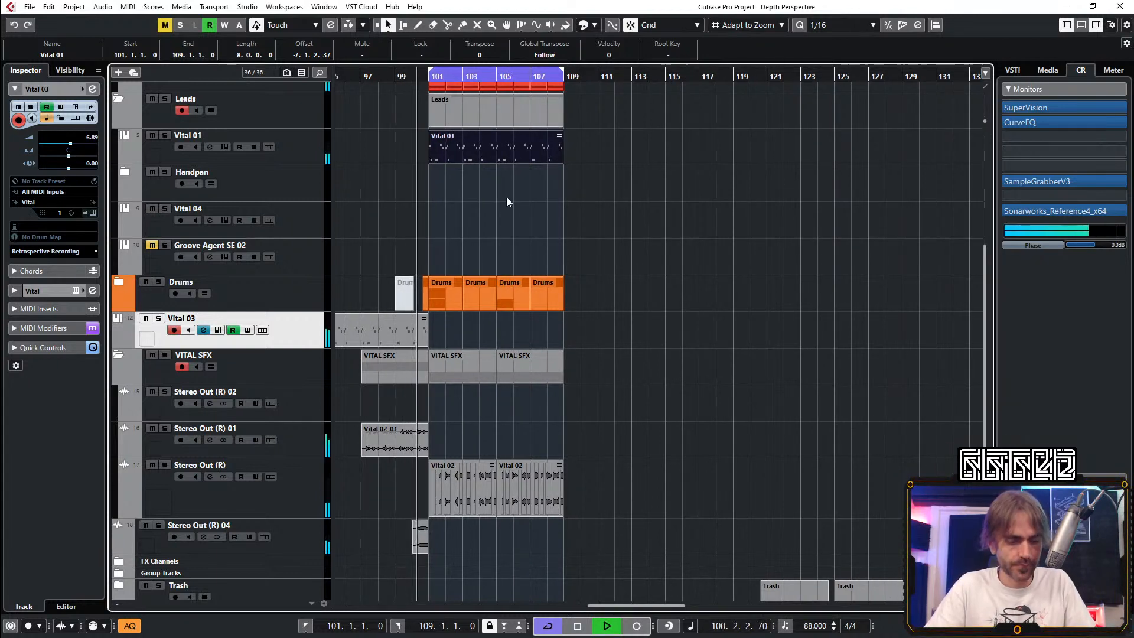
{"action": "left_click", "coordinate": [491, 204]}
{"action": "key", "text": "space"}
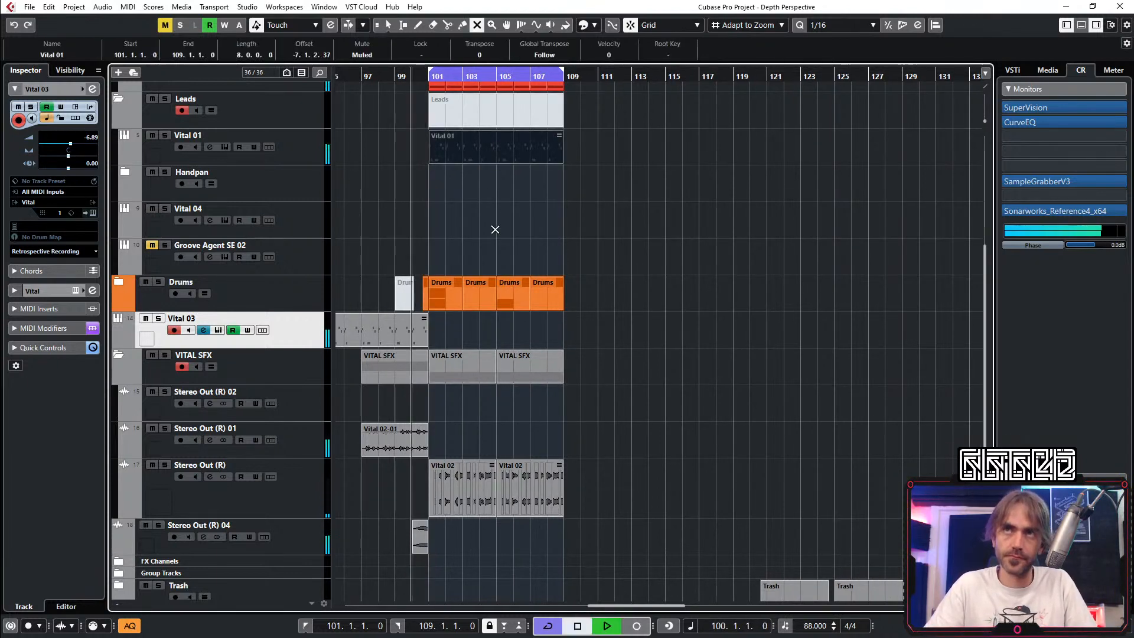
{"action": "key", "text": "space"}
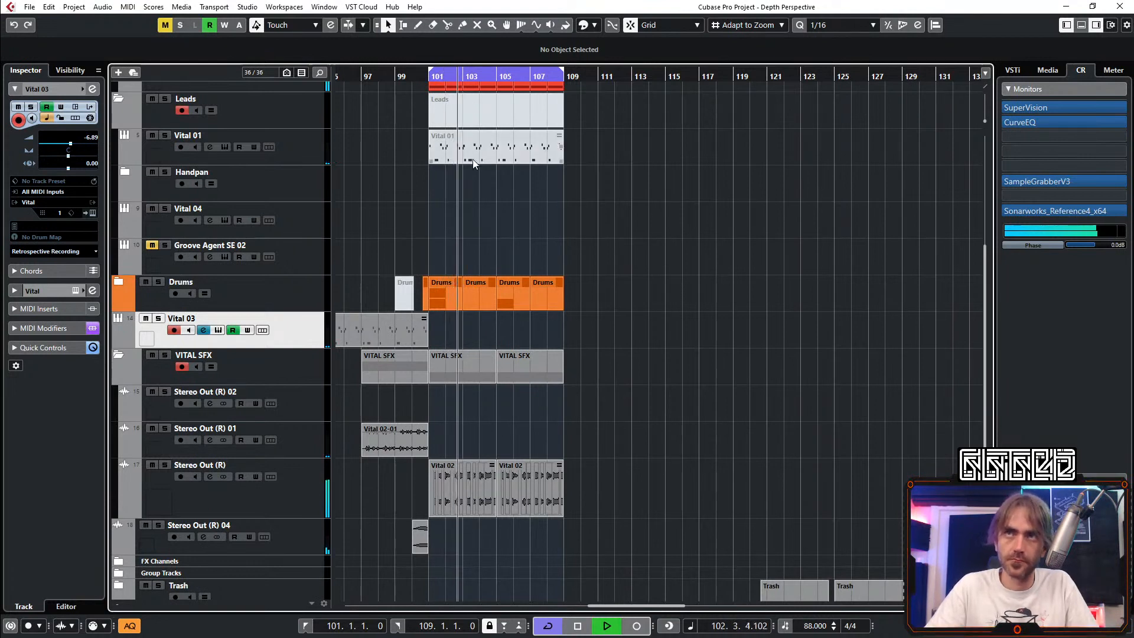
Step: Unmute the Vital 01 clip inside the Leads folder to hear it during playback
{"action": "key", "text": "7"}
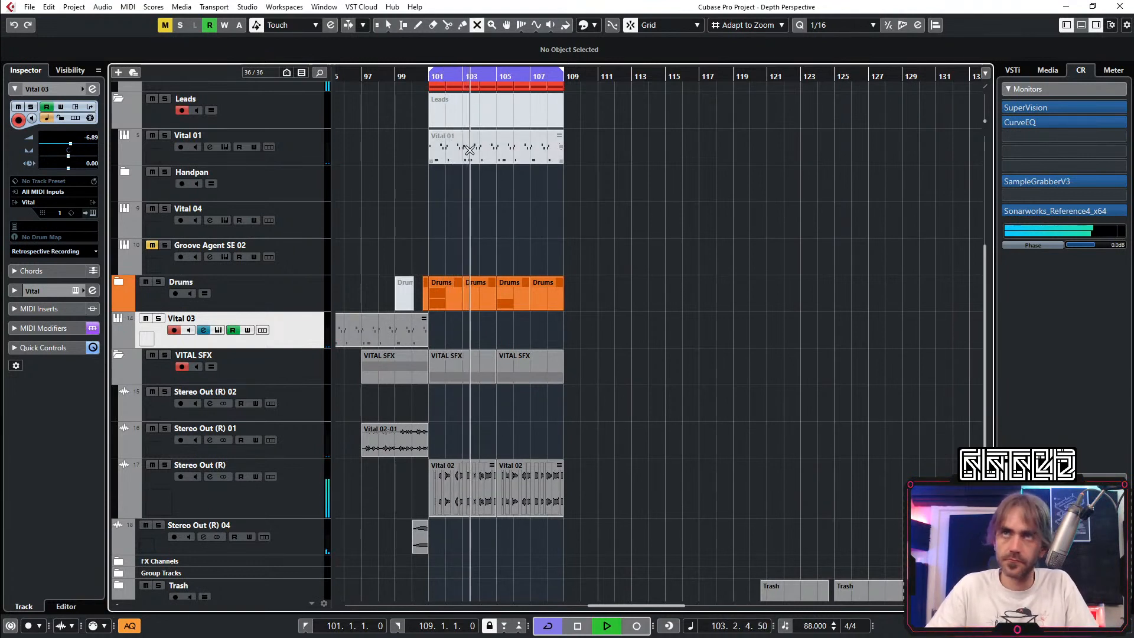
{"action": "left_click", "coordinate": [472, 148]}
{"action": "key", "text": "h"}
{"action": "key", "text": "h"}
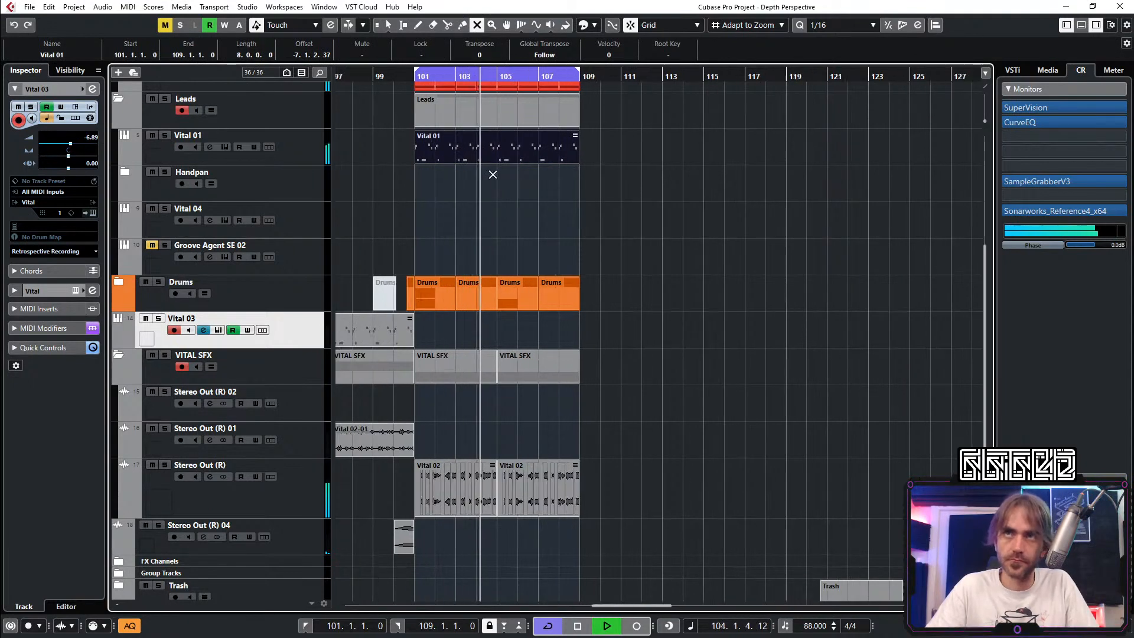
{"action": "key", "text": "g"}
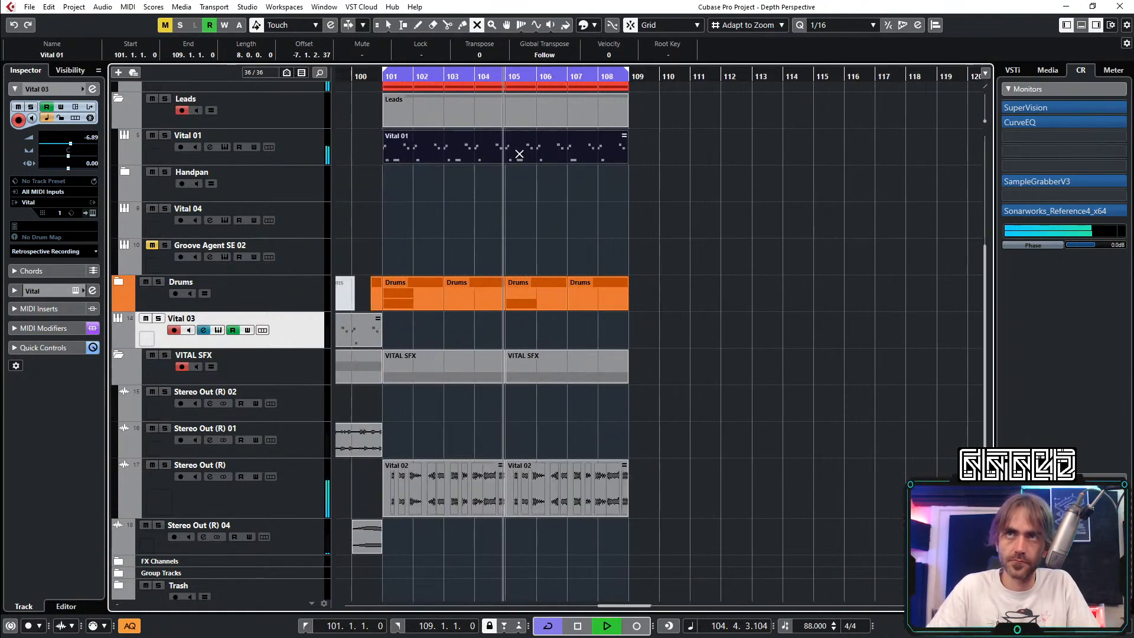
Step: Mute the Vital 01 clip in the Leads folder again and return to the Object Selection tool
{"action": "left_click", "coordinate": [505, 149]}
{"action": "key", "text": "1"}
{"action": "scroll", "coordinate": [464, 148], "scroll_direction": "down", "scroll_amount": 1}
{"action": "key", "text": "g"}
{"action": "key", "text": "g"}
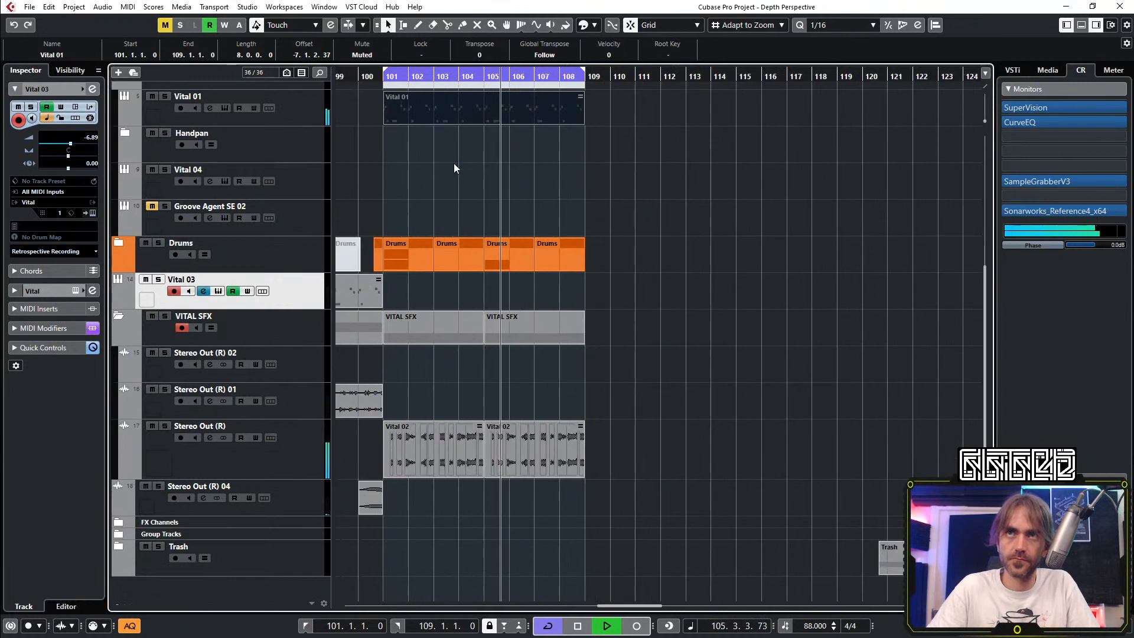
Step: Replay from bar 99, move the muted Vital 01 clip back to the Vital 03 track at bar 101, and unmute it
{"action": "scroll", "coordinate": [453, 163], "scroll_direction": "up", "scroll_amount": 3}
{"action": "left_click", "coordinate": [340, 79]}
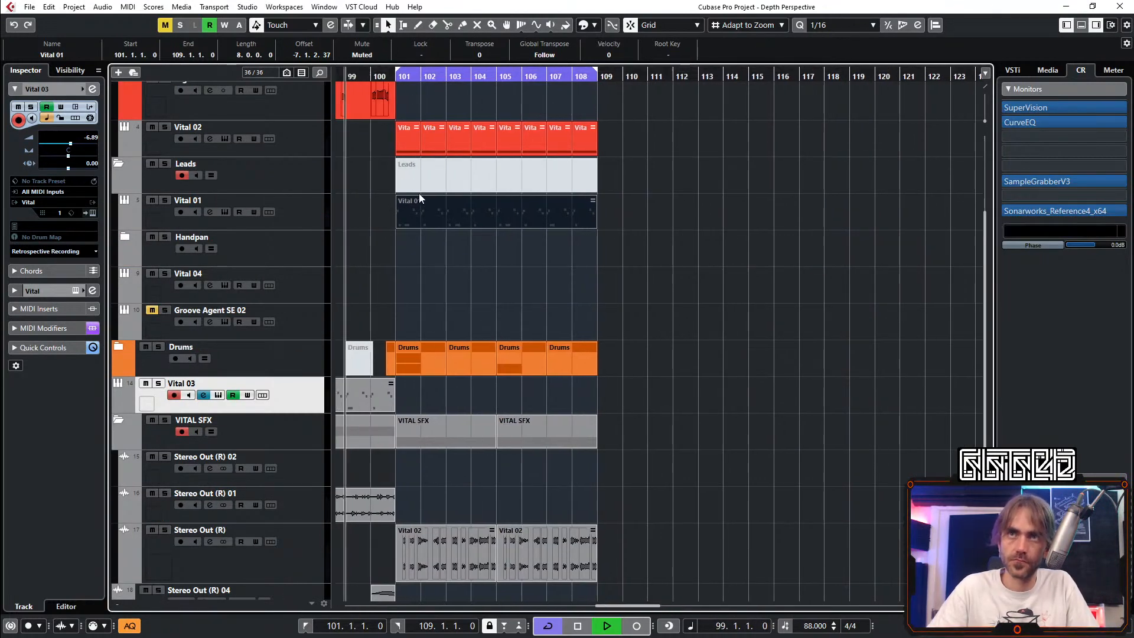
{"action": "left_click_drag", "start_coordinate": [419, 195], "coordinate": [409, 398]}
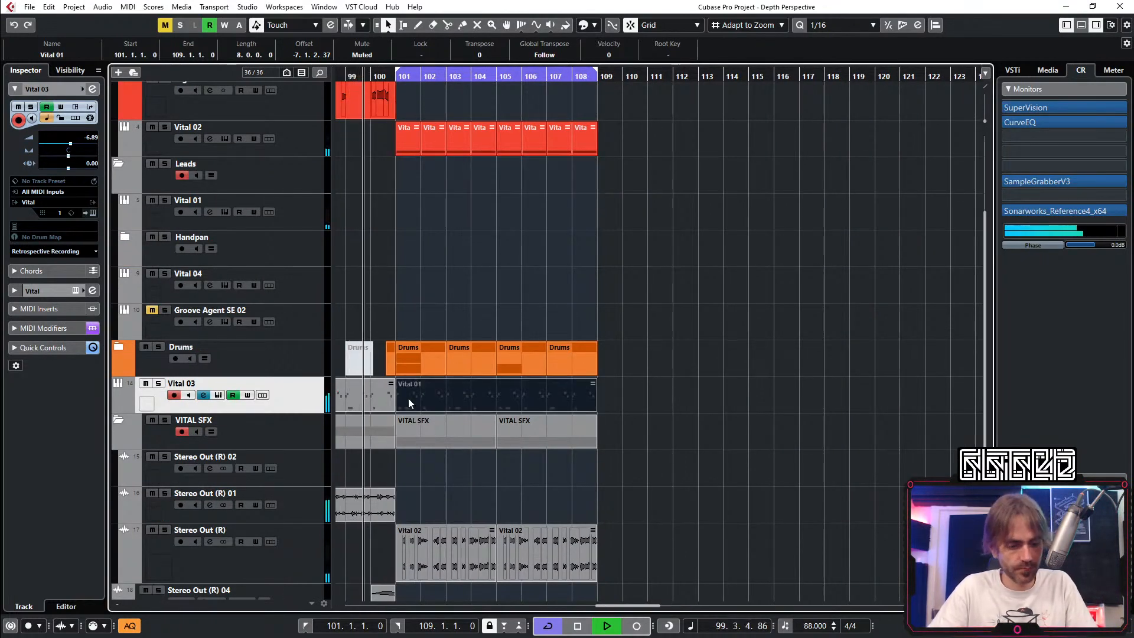
{"action": "key", "text": "7"}
{"action": "key", "text": "1"}
{"action": "left_click", "coordinate": [467, 278]}
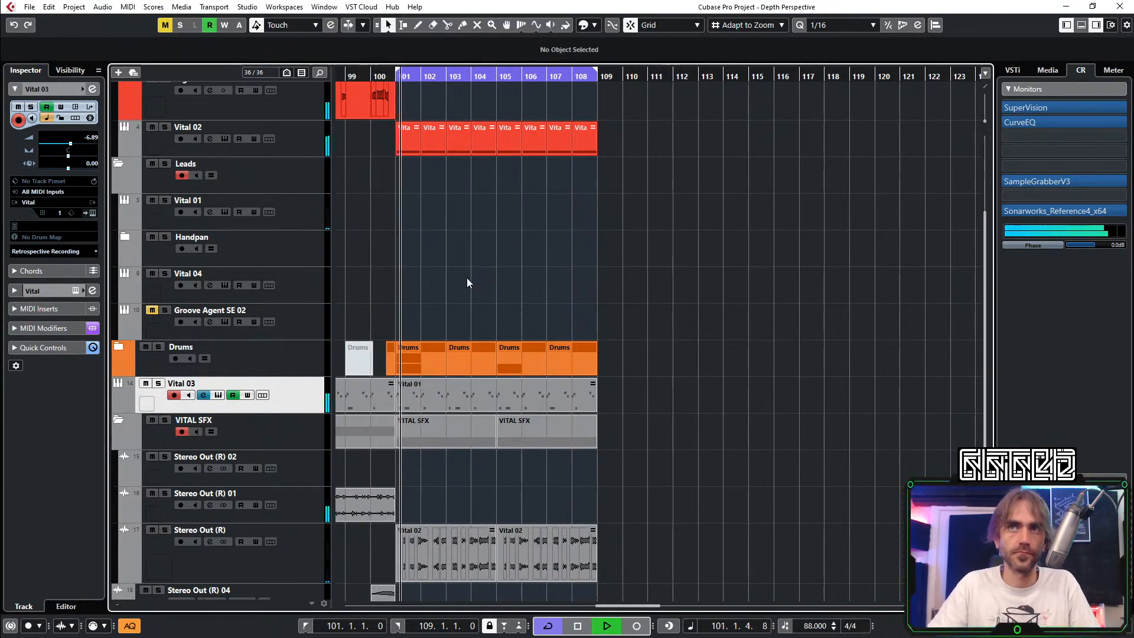
Step: Collapse the VITAL SFX and Leads folder tracks
{"action": "left_click", "coordinate": [116, 422]}
{"action": "scroll", "coordinate": [438, 352], "scroll_direction": "up", "scroll_amount": 3}
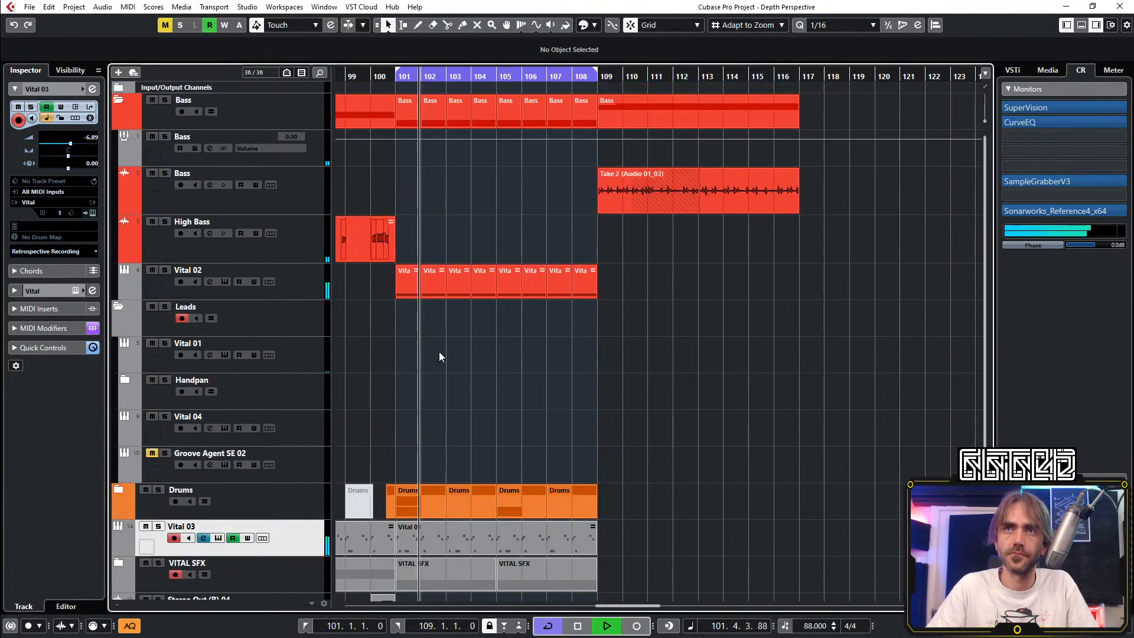
{"action": "left_click", "coordinate": [118, 307]}
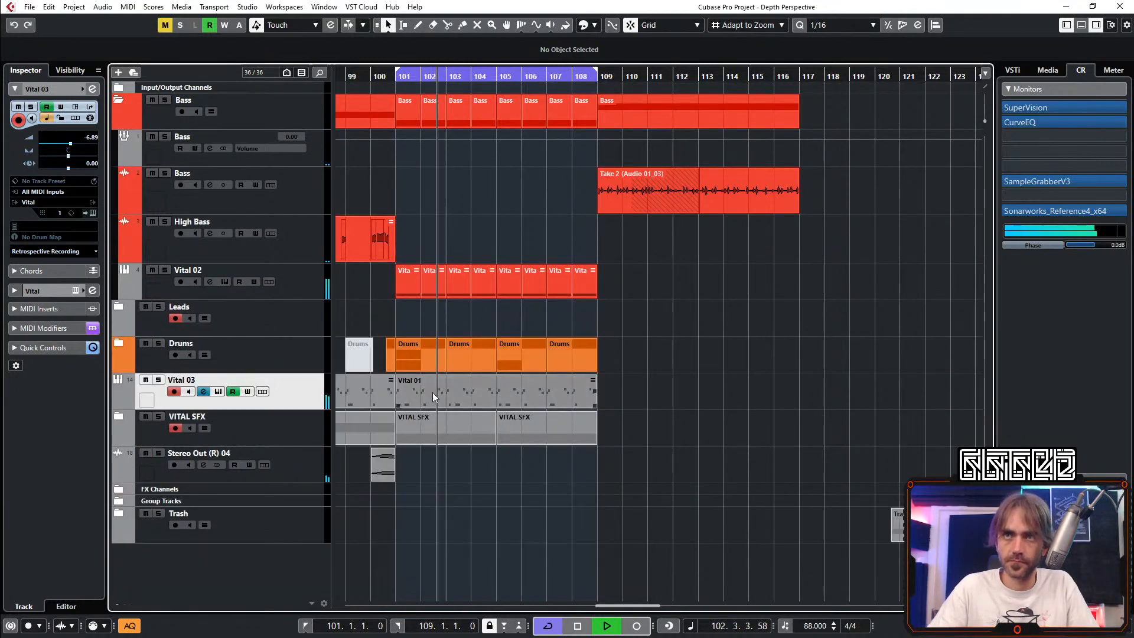
Step: Replay from bar 99 and shift the second Vital 01 clip on the Vital 03 track to start at bar 104
{"action": "left_click", "coordinate": [362, 76]}
{"action": "left_click_drag", "start_coordinate": [409, 392], "coordinate": [476, 392]}
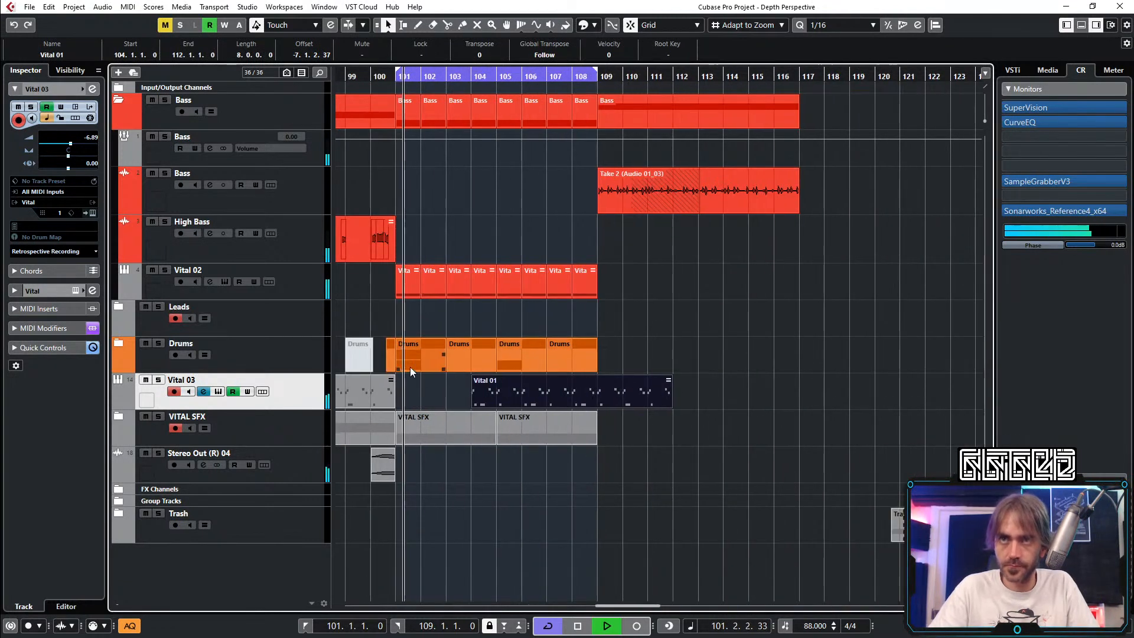
Step: Cut the Vital 02 channel by 7.5 dB at about 479 Hz with a Q of 0.6 on EQ band 3, and close its channel settings
{"action": "left_click", "coordinate": [294, 283]}
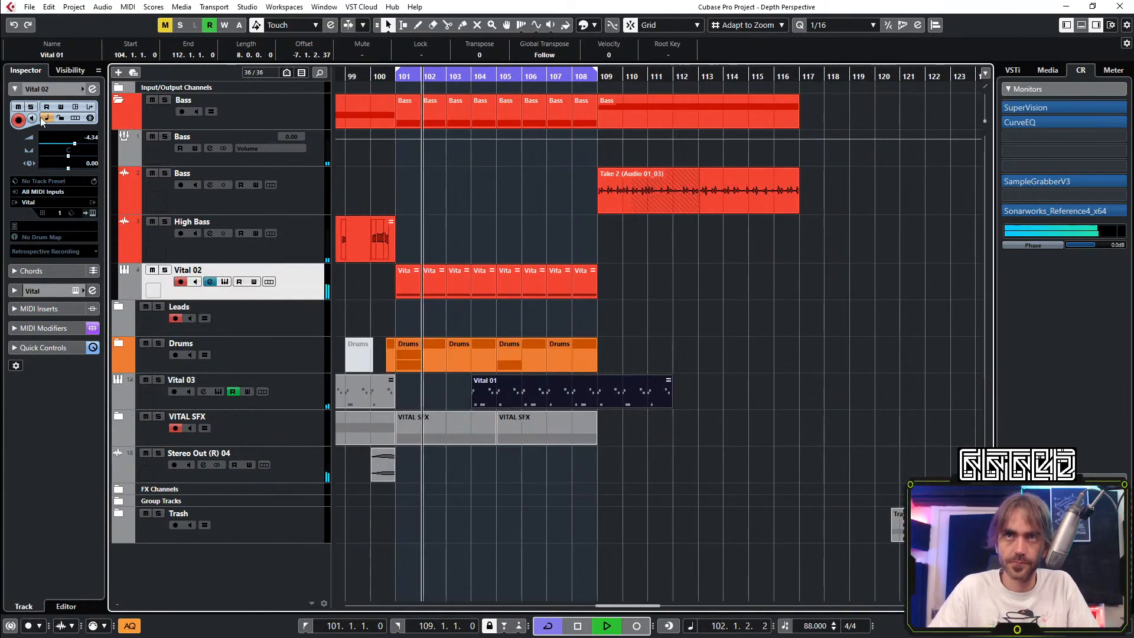
{"action": "left_click", "coordinate": [93, 89]}
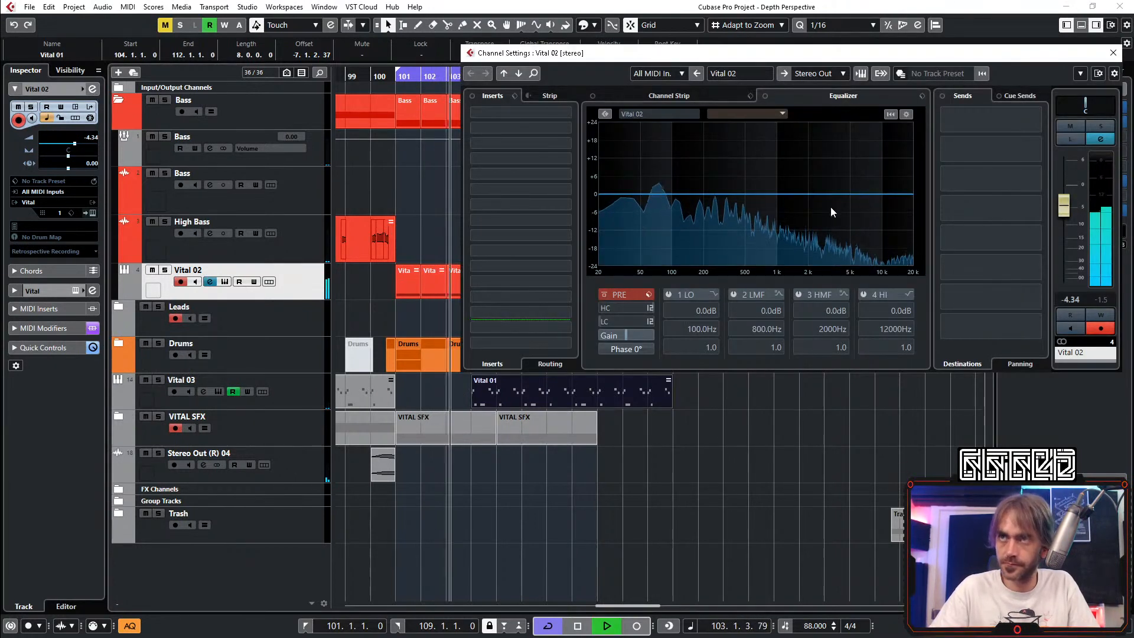
{"action": "left_click_drag", "start_coordinate": [831, 208], "coordinate": [746, 222]}
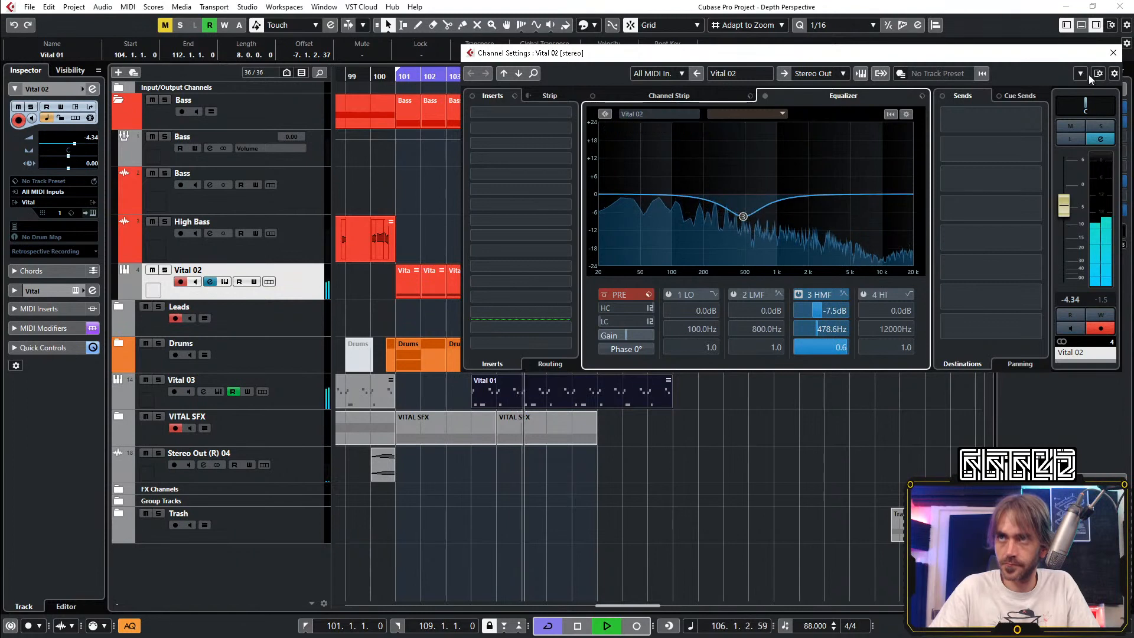
{"action": "left_click", "coordinate": [1114, 52]}
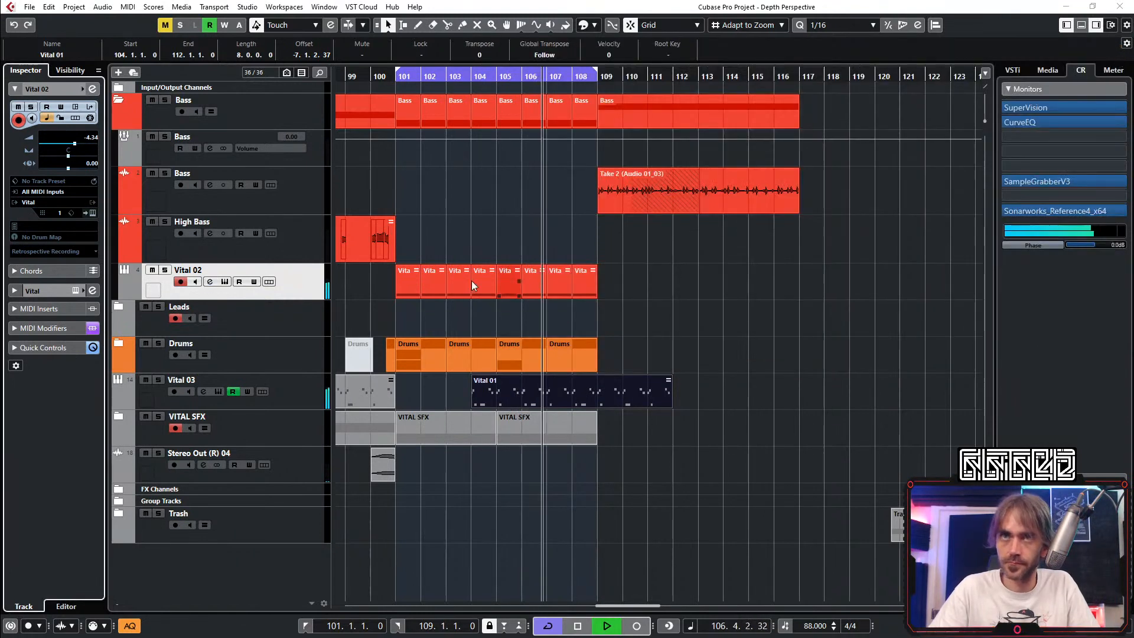
Step: Move the Vital 01 clip on the Vital 03 track back to start at bar 101 and replay the section
{"action": "key", "text": "space"}
{"action": "left_click_drag", "start_coordinate": [519, 386], "coordinate": [445, 391]}
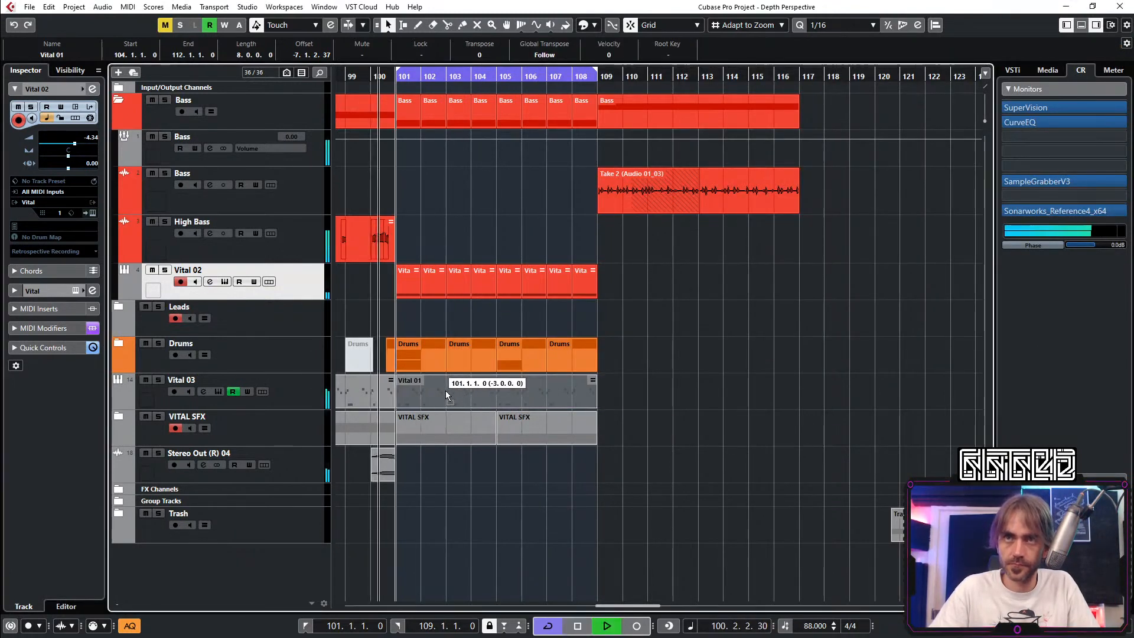
{"action": "left_click", "coordinate": [658, 334]}
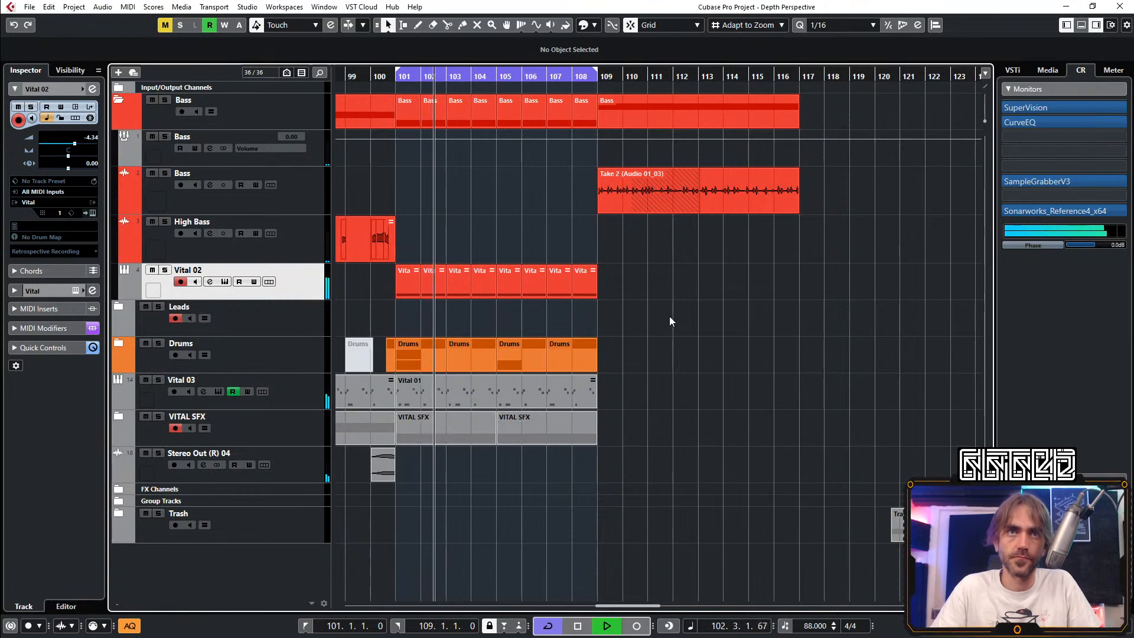
Step: Collapse the Bass folder track, expand the Drums folder track to show its drum tracks, and stop playback
{"action": "scroll", "coordinate": [668, 317], "scroll_direction": "down", "scroll_amount": 1}
{"action": "scroll", "coordinate": [668, 317], "scroll_direction": "down", "scroll_amount": 1}
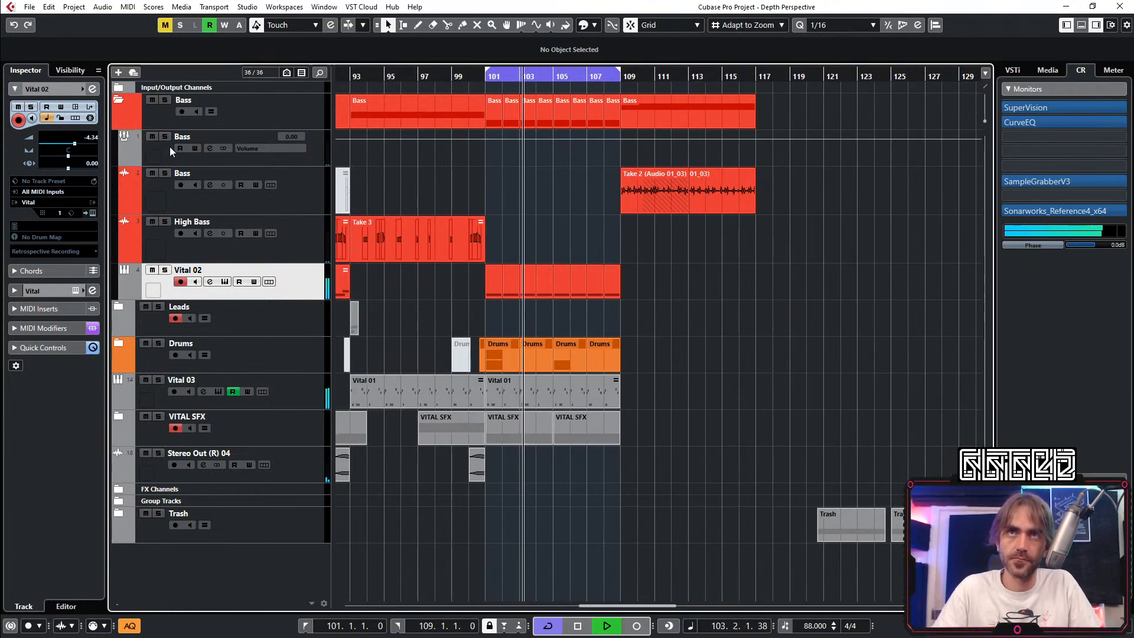
{"action": "left_click", "coordinate": [118, 100]}
{"action": "left_click", "coordinate": [122, 176]}
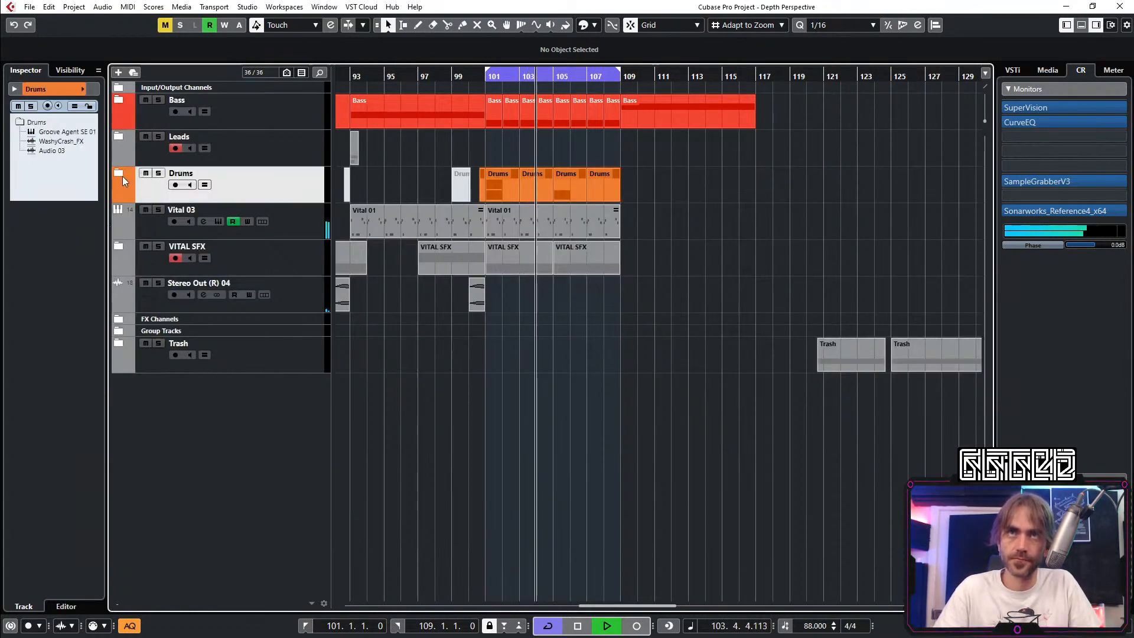
{"action": "left_click", "coordinate": [122, 172]}
{"action": "key", "text": "space"}
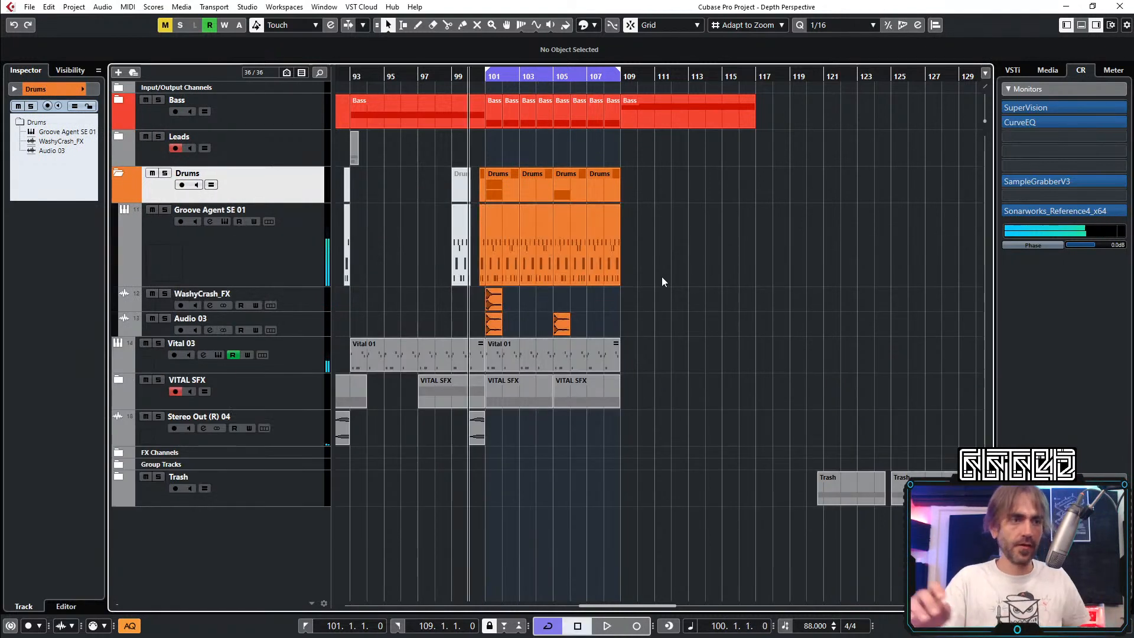
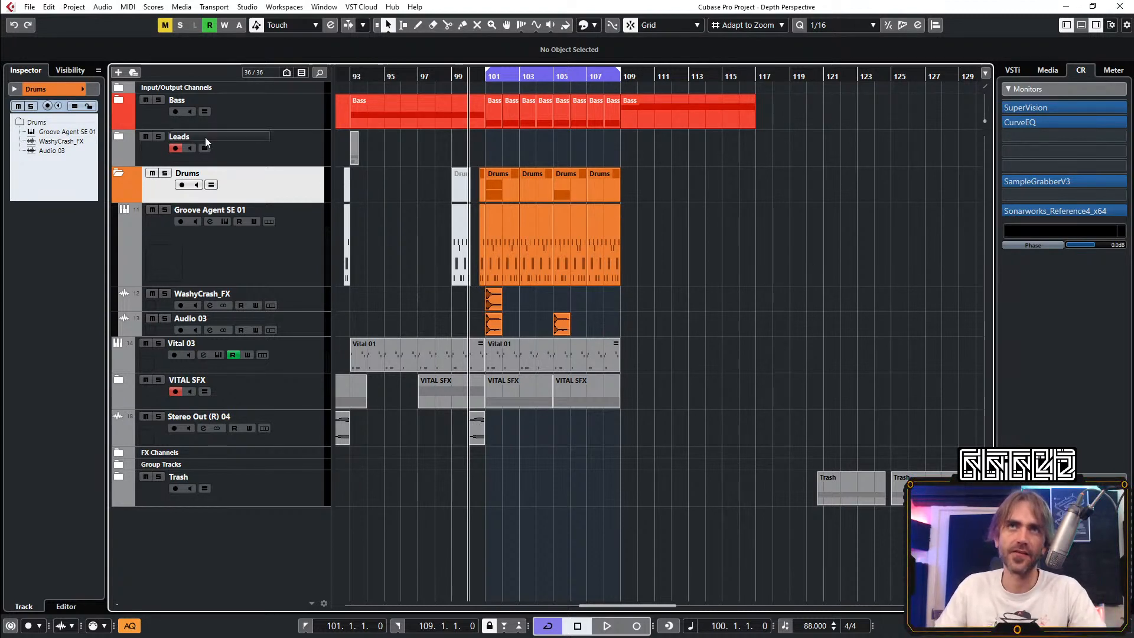
Step: Open the Groove Agent SE 01 track's instrument and audition the loaded drum pads C1, D1, D#1, F#1 and F1
{"action": "left_click", "coordinate": [195, 304]}
{"action": "left_click", "coordinate": [160, 260]}
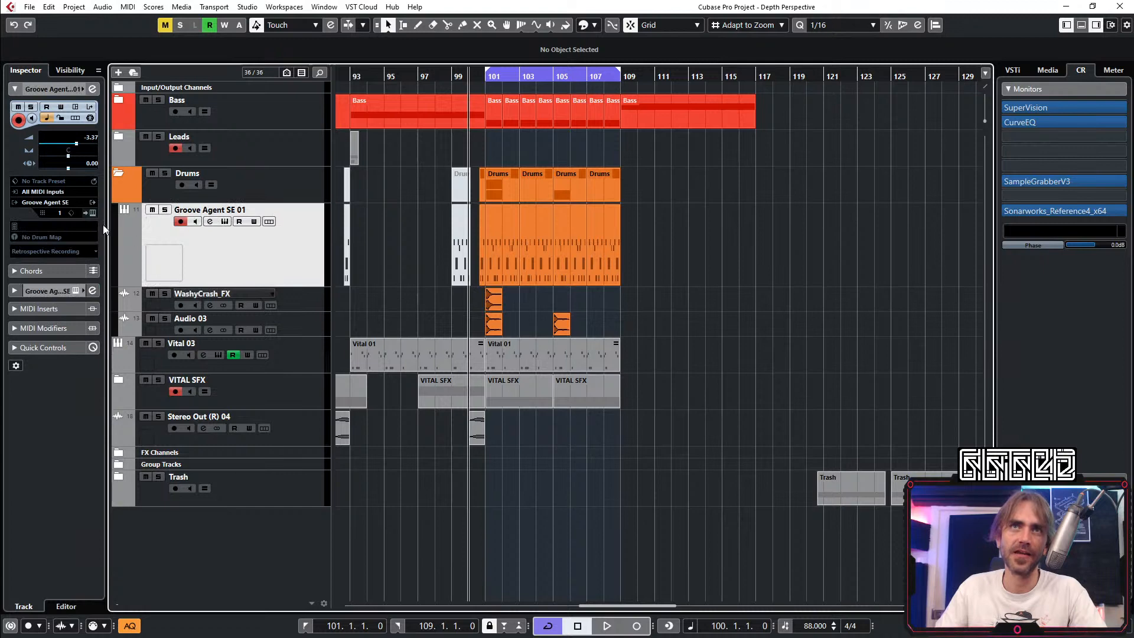
{"action": "left_click", "coordinate": [93, 213]}
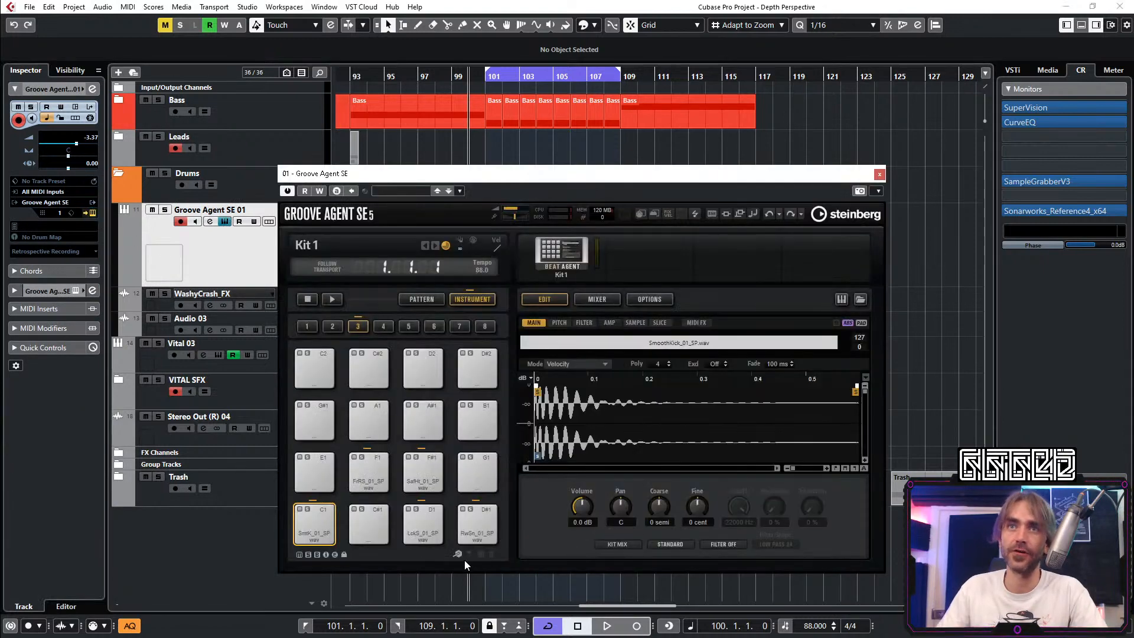
{"action": "left_click", "coordinate": [318, 528]}
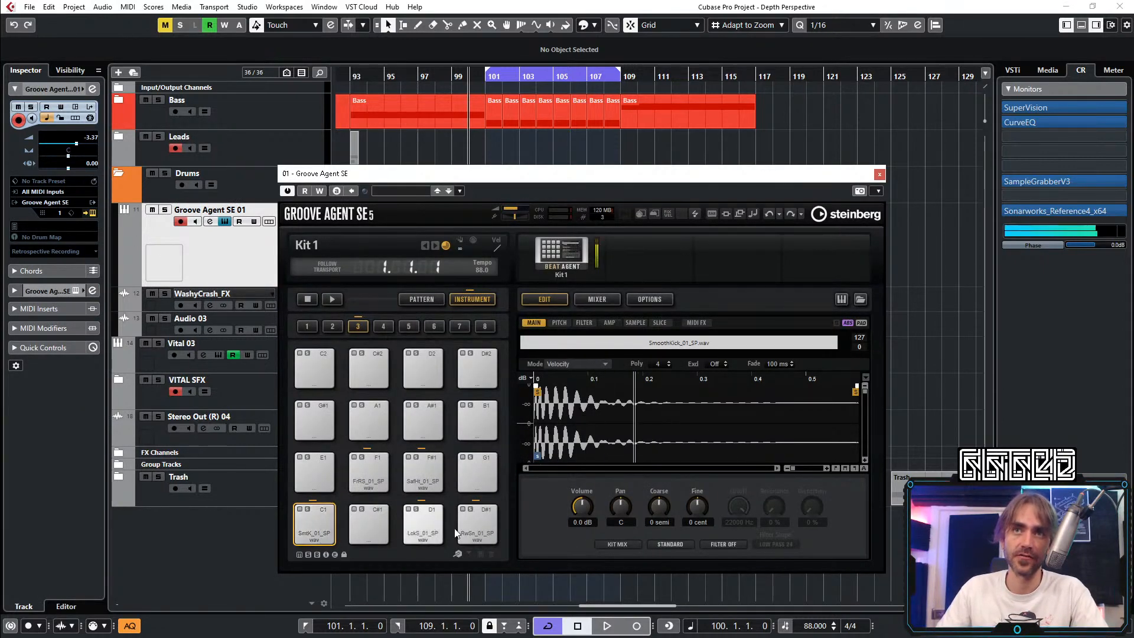
{"action": "left_click_drag", "start_coordinate": [423, 523], "coordinate": [495, 520]}
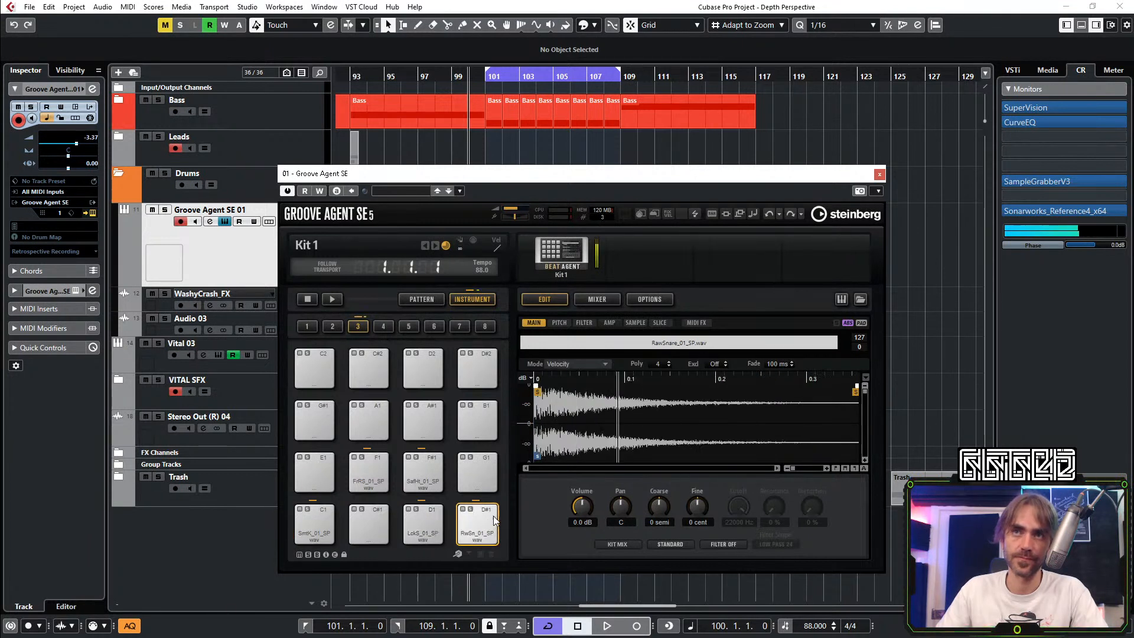
{"action": "left_click", "coordinate": [423, 480]}
{"action": "left_click", "coordinate": [378, 463]}
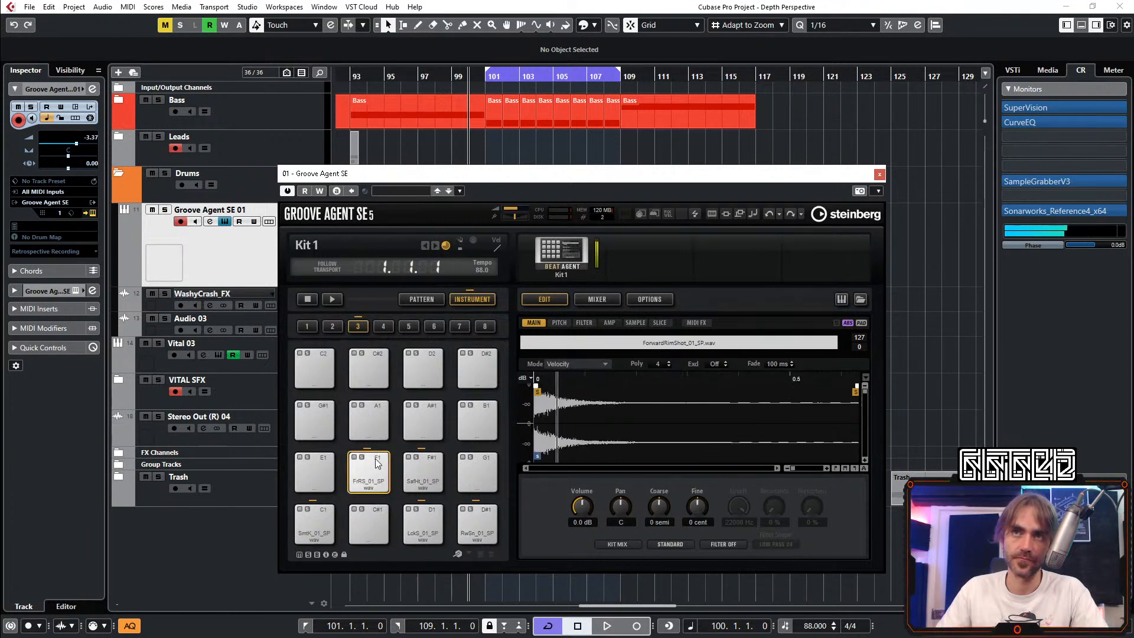
Step: Audition the kick, snare, hi-hat and rim shot pads of Kit 1 again and close the Groove Agent SE window
{"action": "left_click", "coordinate": [315, 523]}
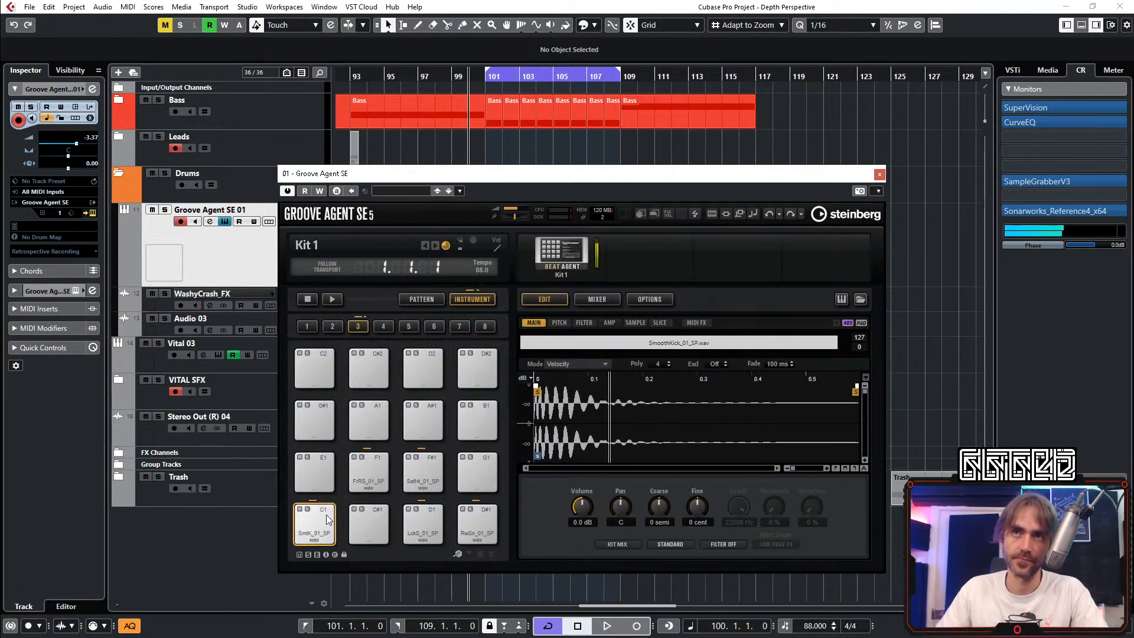
{"action": "left_click", "coordinate": [437, 515]}
{"action": "left_click", "coordinate": [477, 523]}
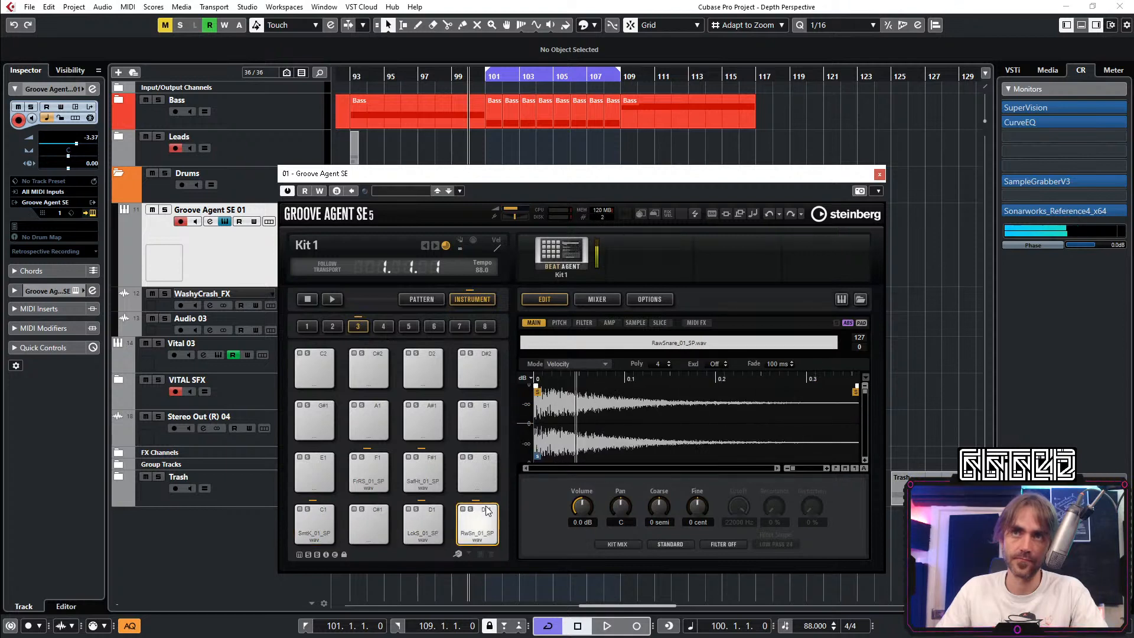
{"action": "left_click", "coordinate": [421, 468]}
{"action": "left_click", "coordinate": [369, 472]}
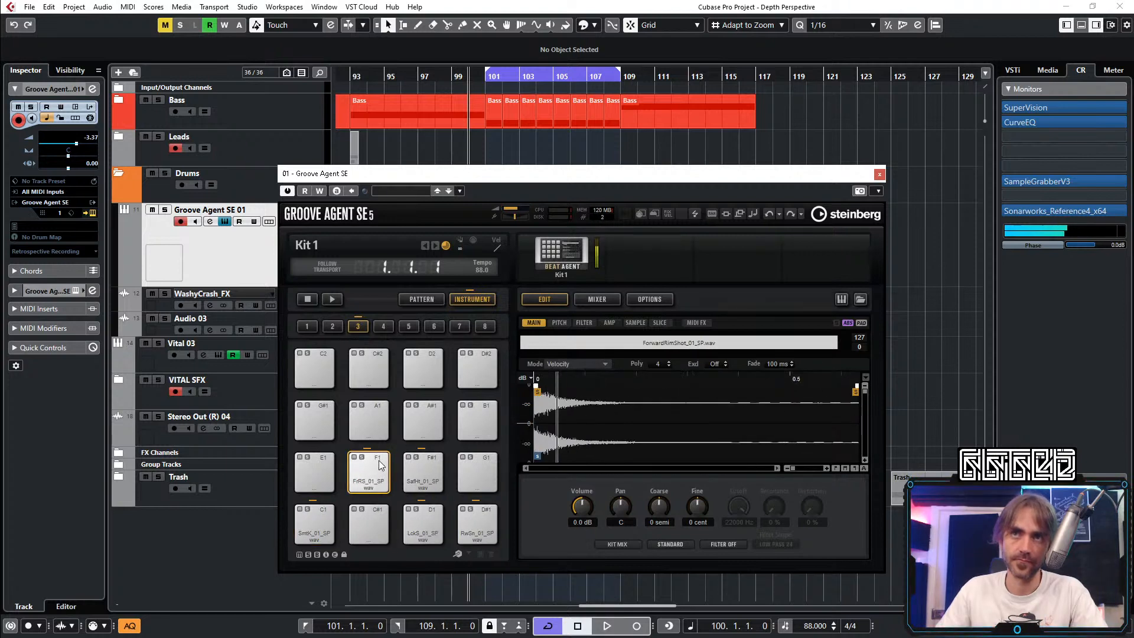
{"action": "left_click", "coordinate": [880, 176]}
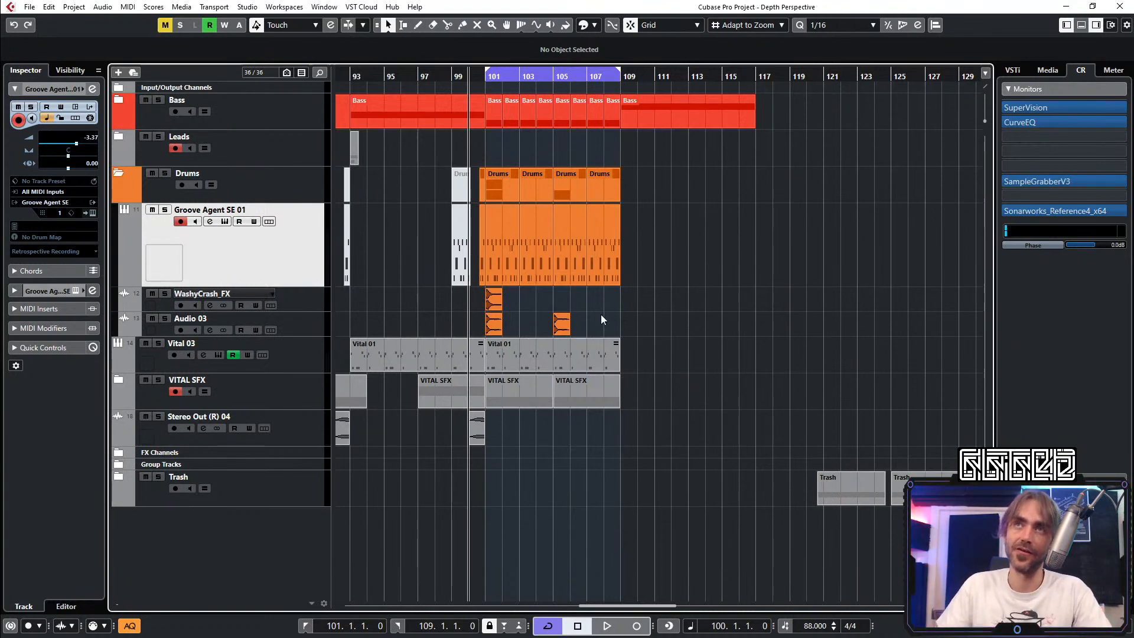
Step: Open the Groove Agent SE 01 clip at bar 101, review its drum notes over bars 101–103, and close the editor
{"action": "double_click", "coordinate": [507, 269]}
{"action": "scroll", "coordinate": [225, 455], "scroll_direction": "up", "scroll_amount": 2}
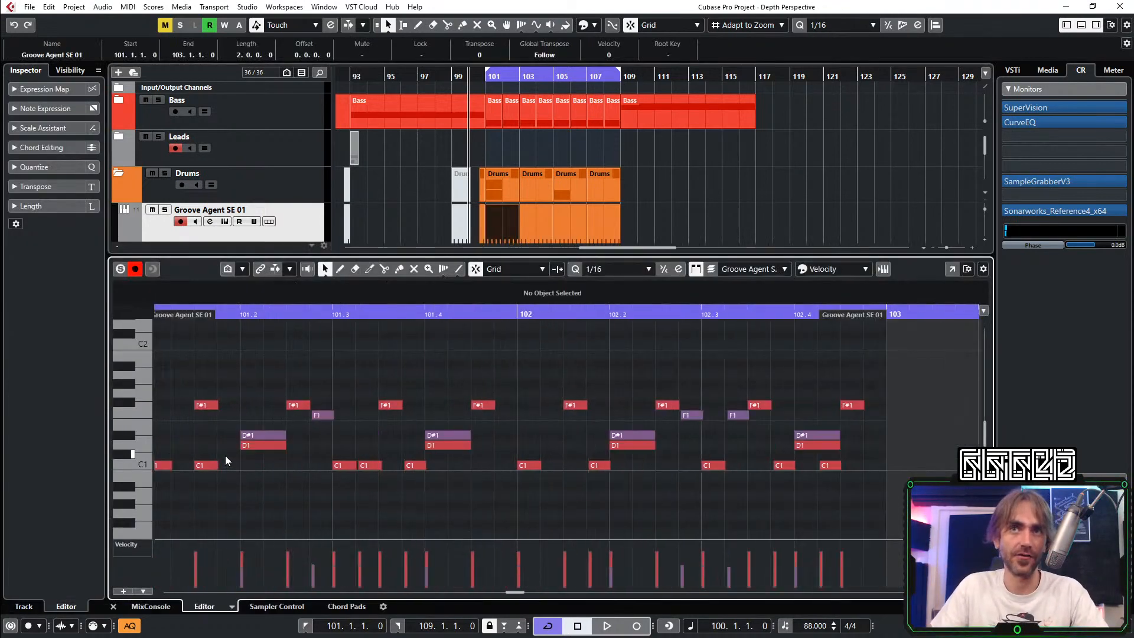
{"action": "scroll", "coordinate": [301, 475], "scroll_direction": "left", "scroll_amount": 3}
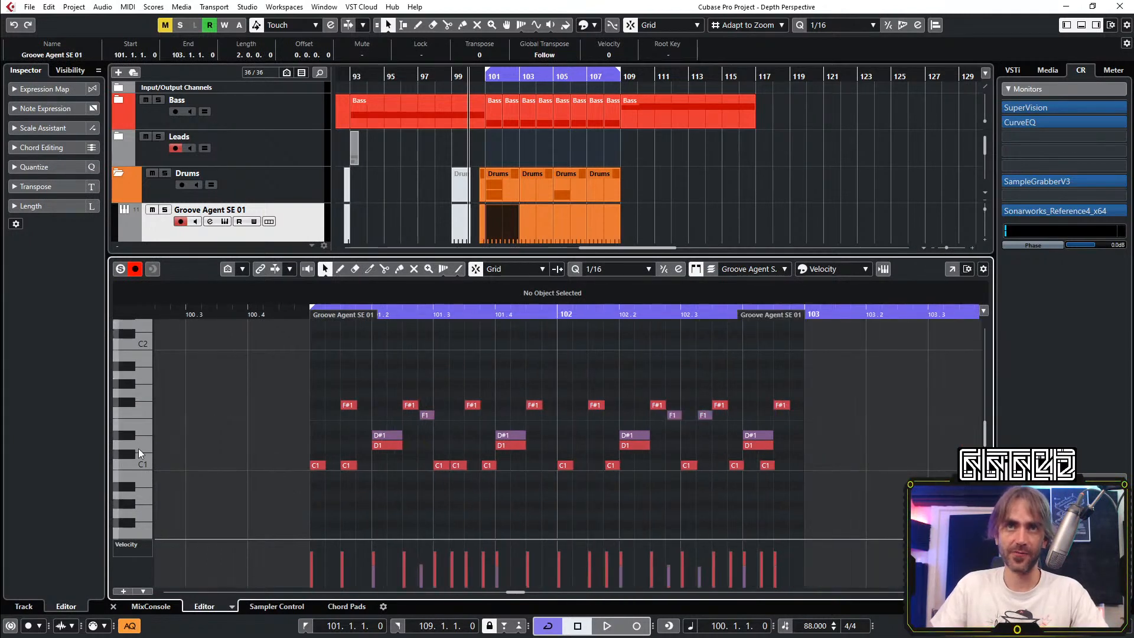
{"action": "left_click", "coordinate": [138, 448]}
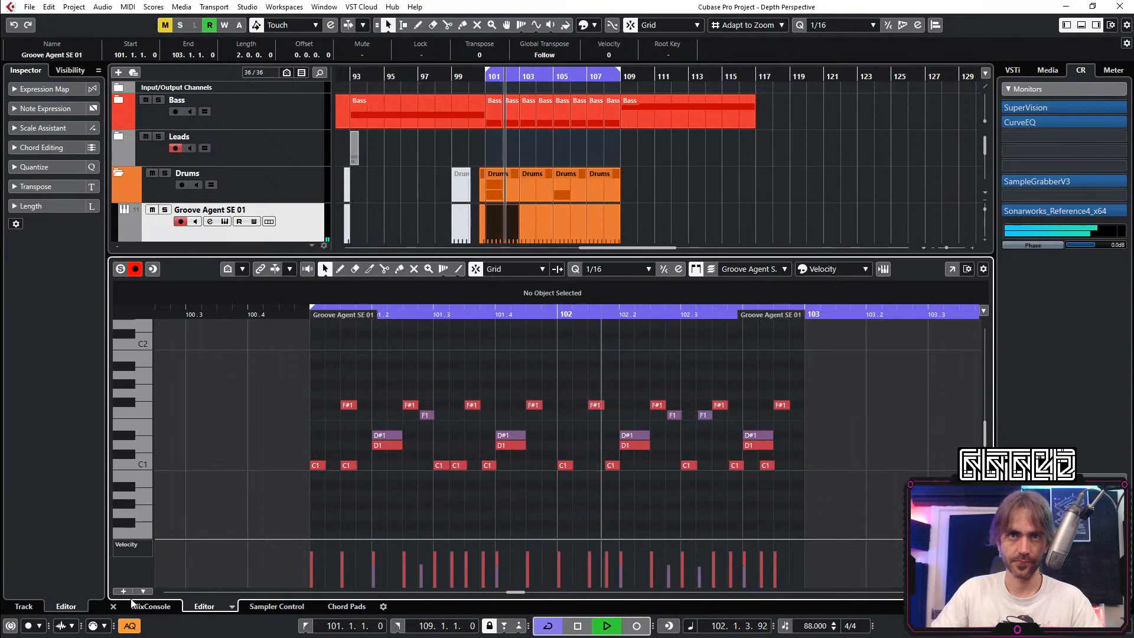
{"action": "left_click", "coordinate": [114, 607]}
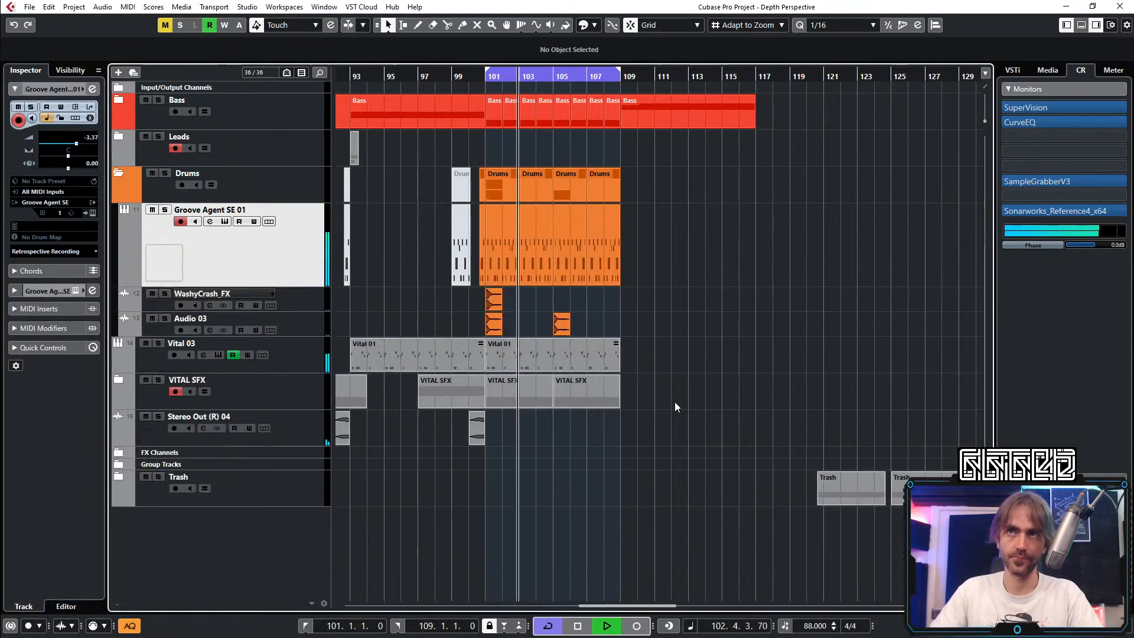
Step: Collapse the Drums folder track and expand the VITAL SFX folder track to show its audio tracks
{"action": "left_click", "coordinate": [121, 172]}
{"action": "key", "text": "h"}
{"action": "key", "text": "h"}
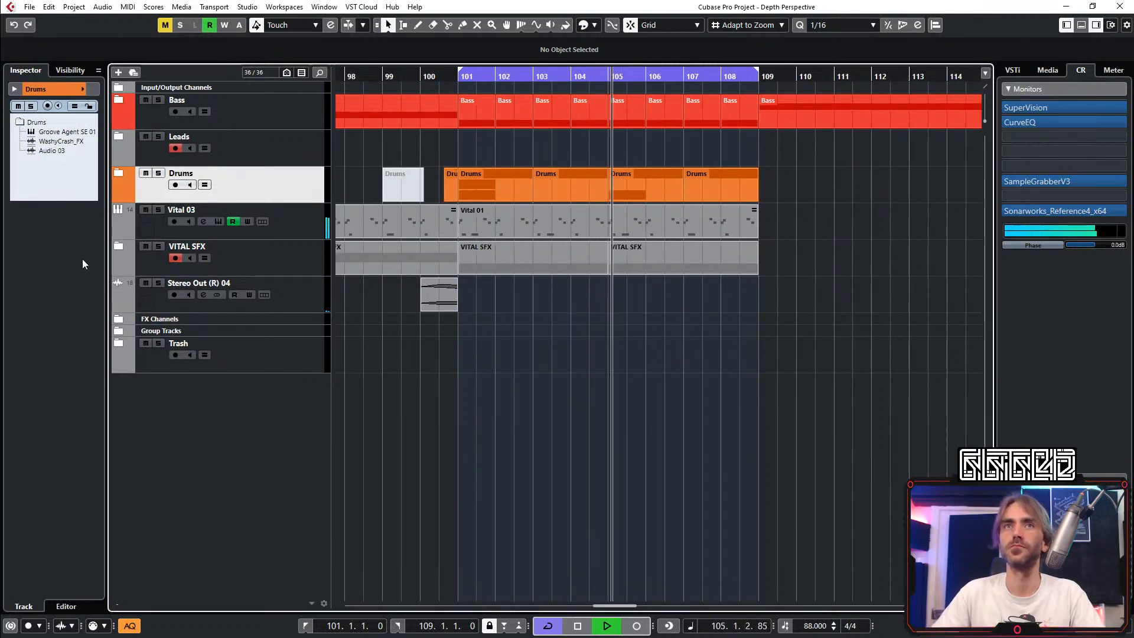
{"action": "left_click", "coordinate": [122, 247]}
{"action": "left_click", "coordinate": [123, 248]}
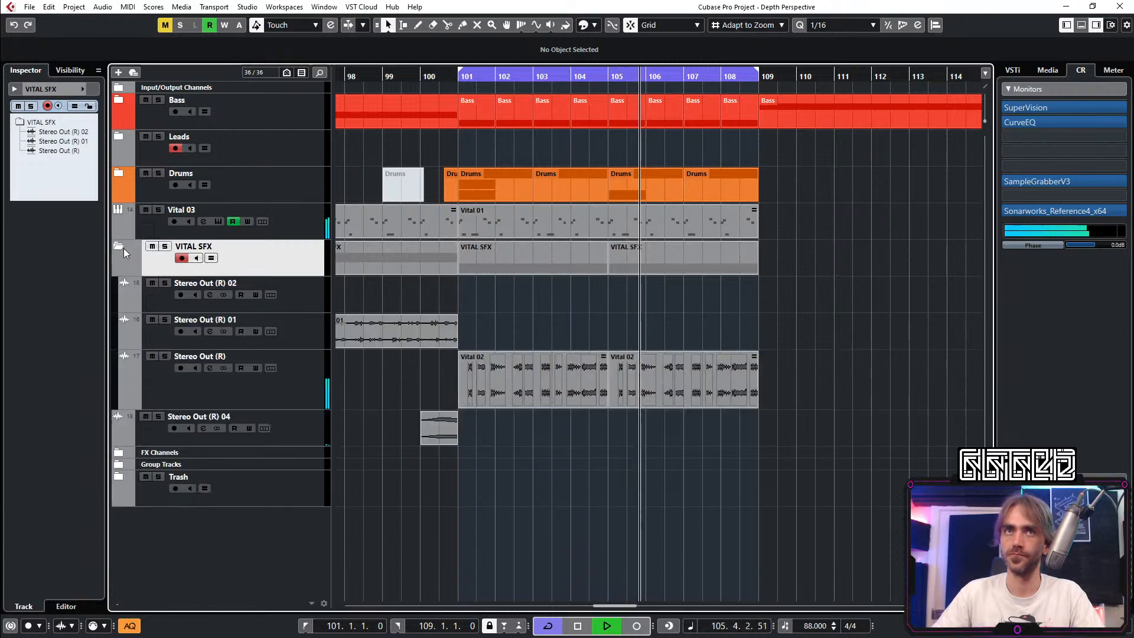
Step: Open the Vital 02 part at bar 101 on the Stereo Out (R) track and shorten its second slice to 0.0.2.0
{"action": "left_click", "coordinate": [519, 383]}
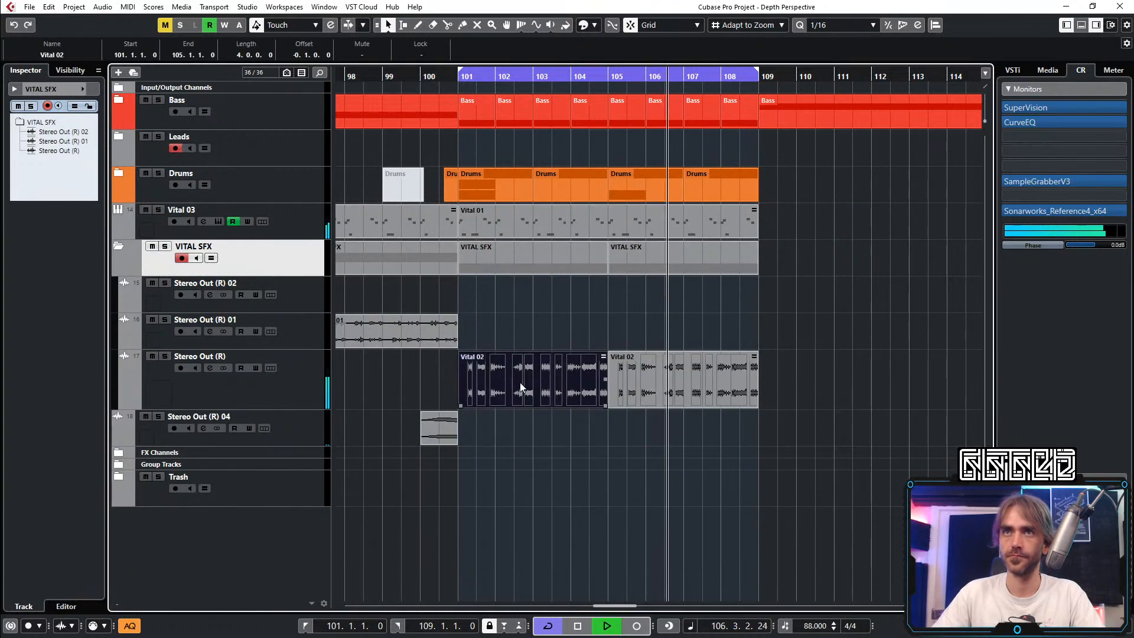
{"action": "key", "text": "space"}
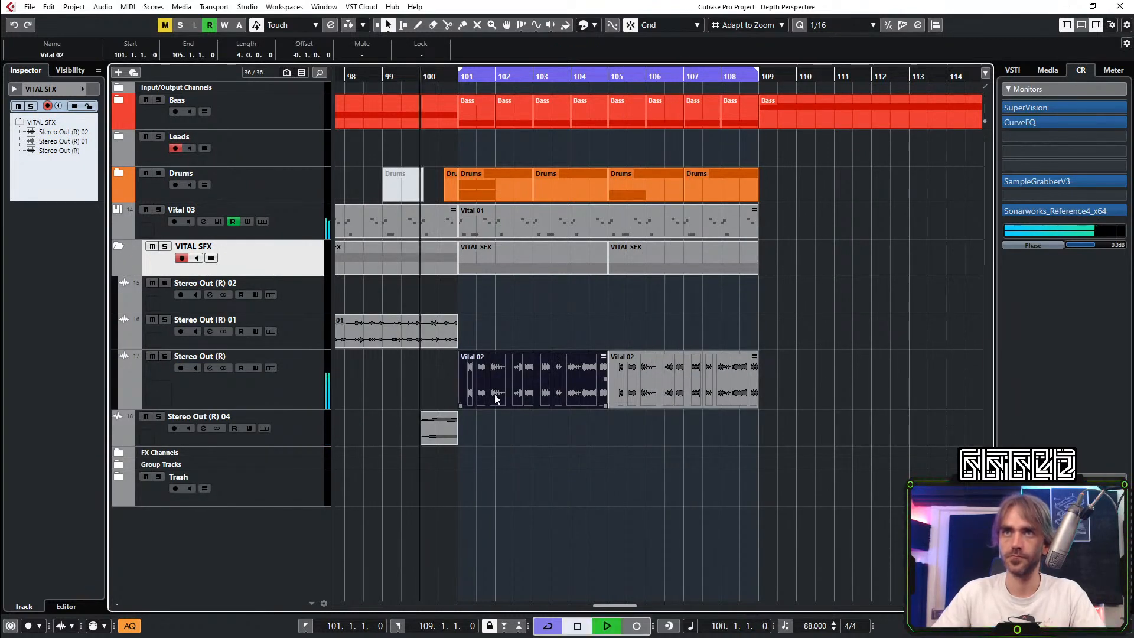
{"action": "key", "text": "space"}
{"action": "double_click", "coordinate": [491, 393]}
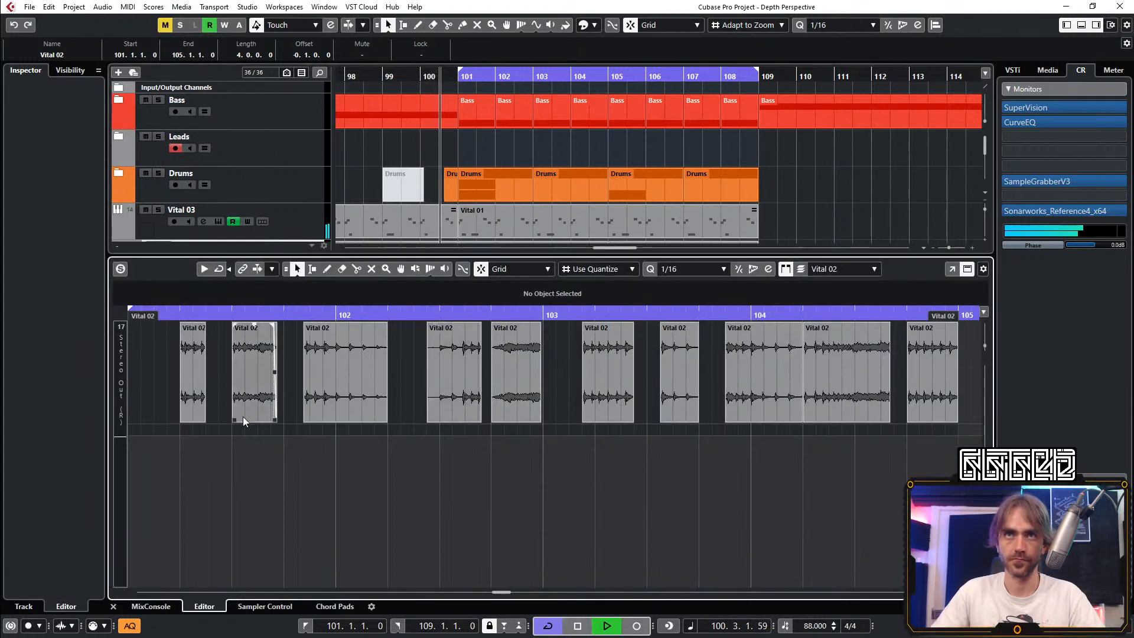
{"action": "left_click", "coordinate": [264, 388]}
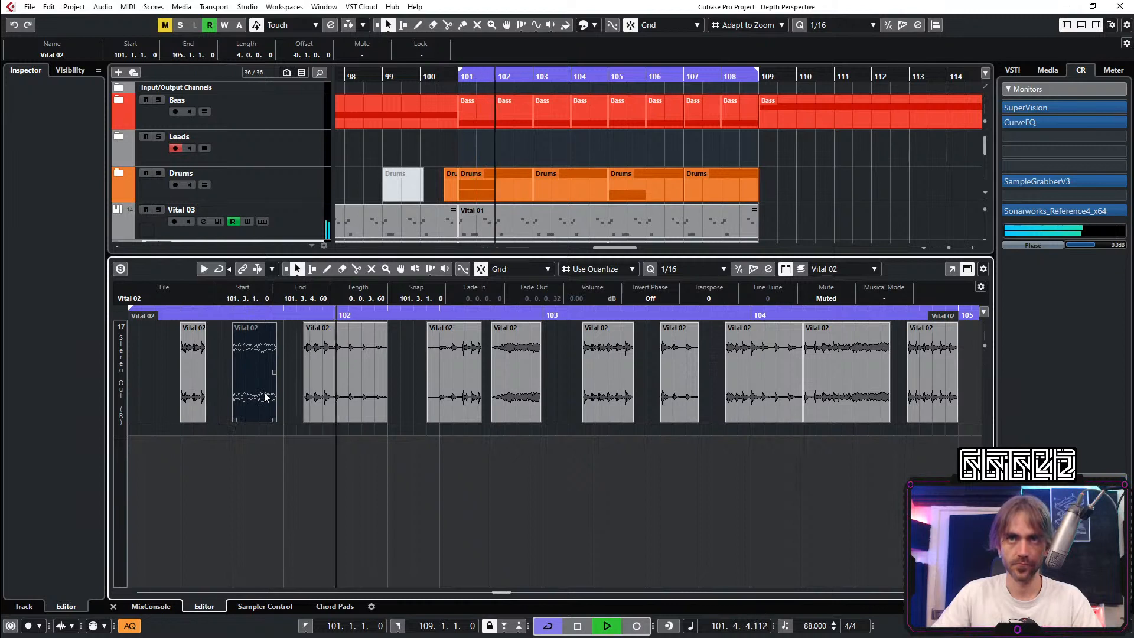
{"action": "key", "text": "shift+m"}
{"action": "key", "text": "space"}
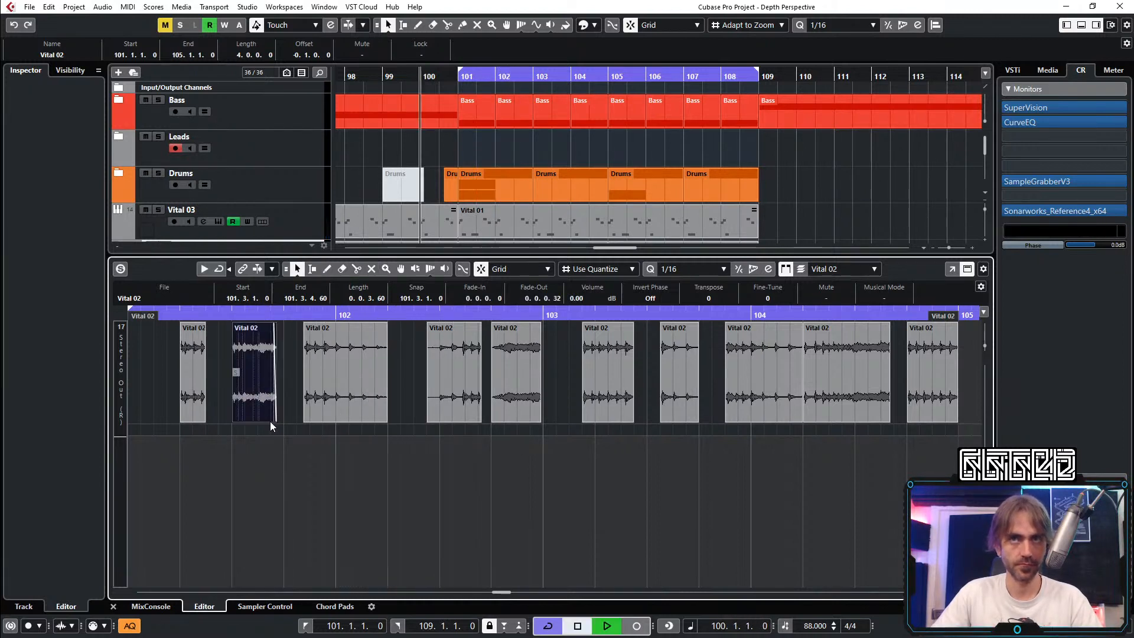
{"action": "key", "text": "space"}
{"action": "left_click_drag", "start_coordinate": [272, 423], "coordinate": [256, 423]}
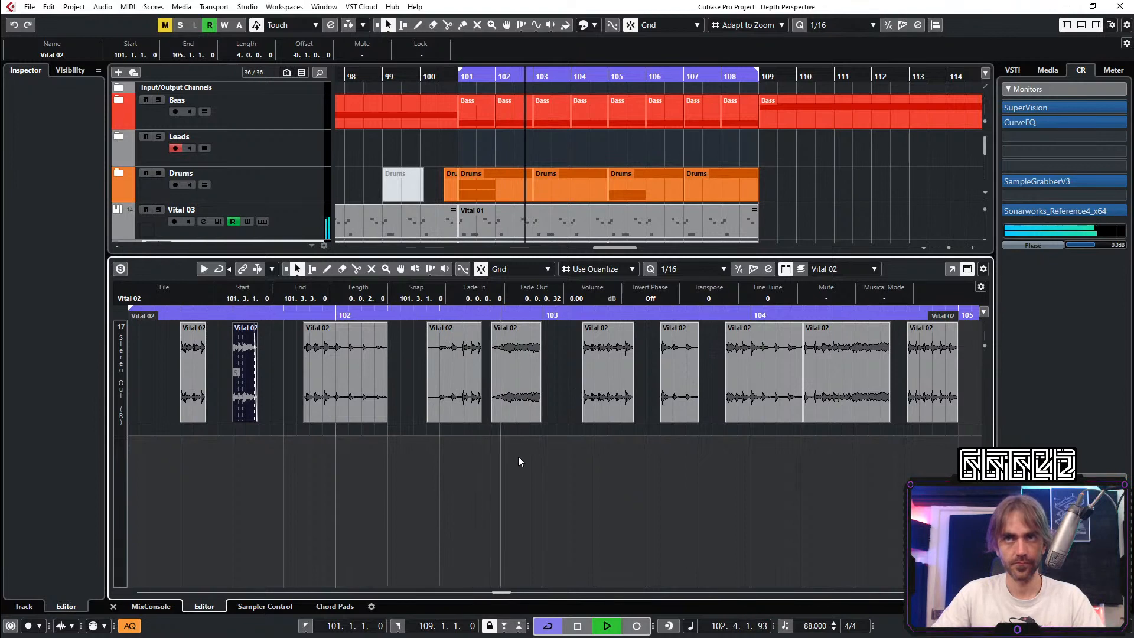
Step: Mute the Vital 02 slice just before bar 103 and close the audio part editor
{"action": "left_click", "coordinate": [520, 413]}
{"action": "key", "text": "shift+m"}
{"action": "left_click", "coordinate": [790, 494]}
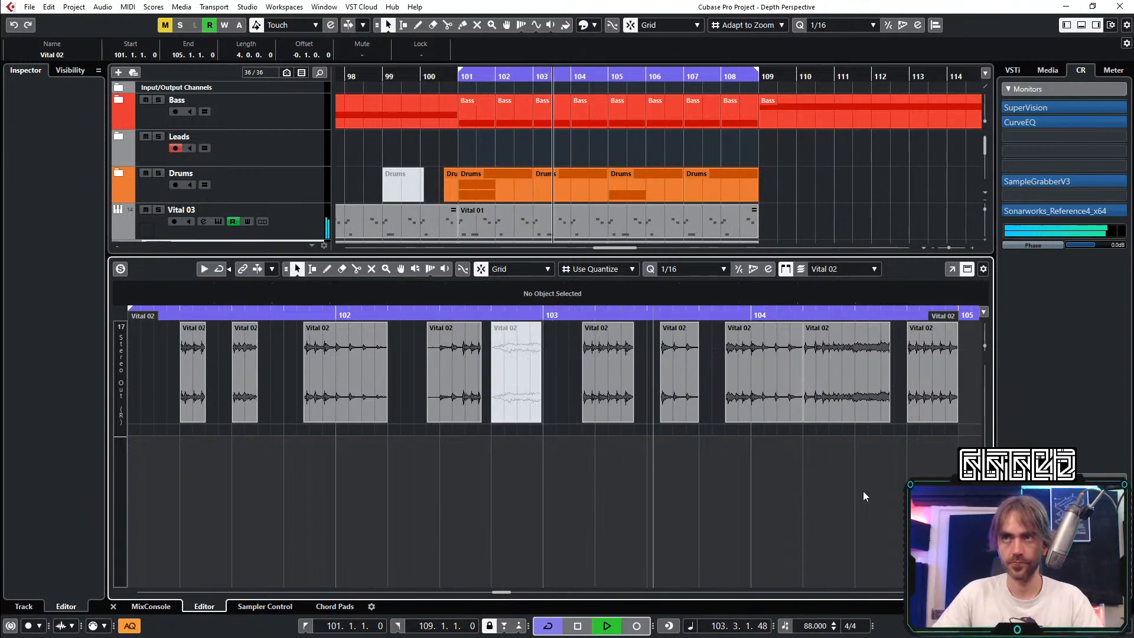
{"action": "scroll", "coordinate": [859, 508], "scroll_direction": "down", "scroll_amount": 3}
{"action": "scroll", "coordinate": [561, 463], "scroll_direction": "down", "scroll_amount": 1}
{"action": "scroll", "coordinate": [591, 452], "scroll_direction": "up", "scroll_amount": 2}
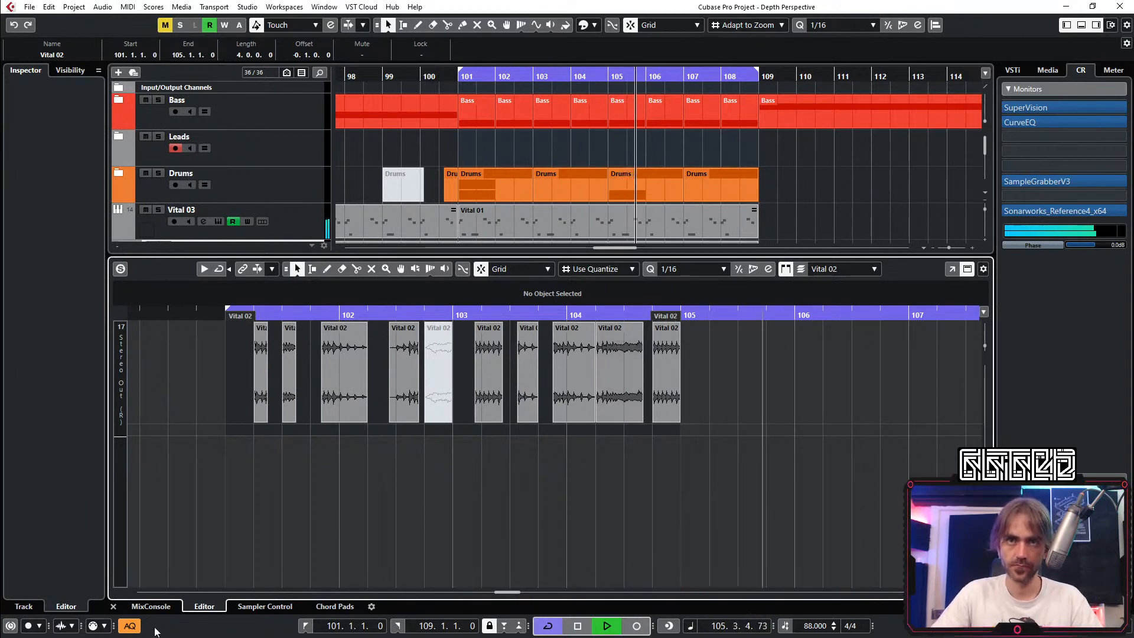
{"action": "left_click", "coordinate": [113, 606]}
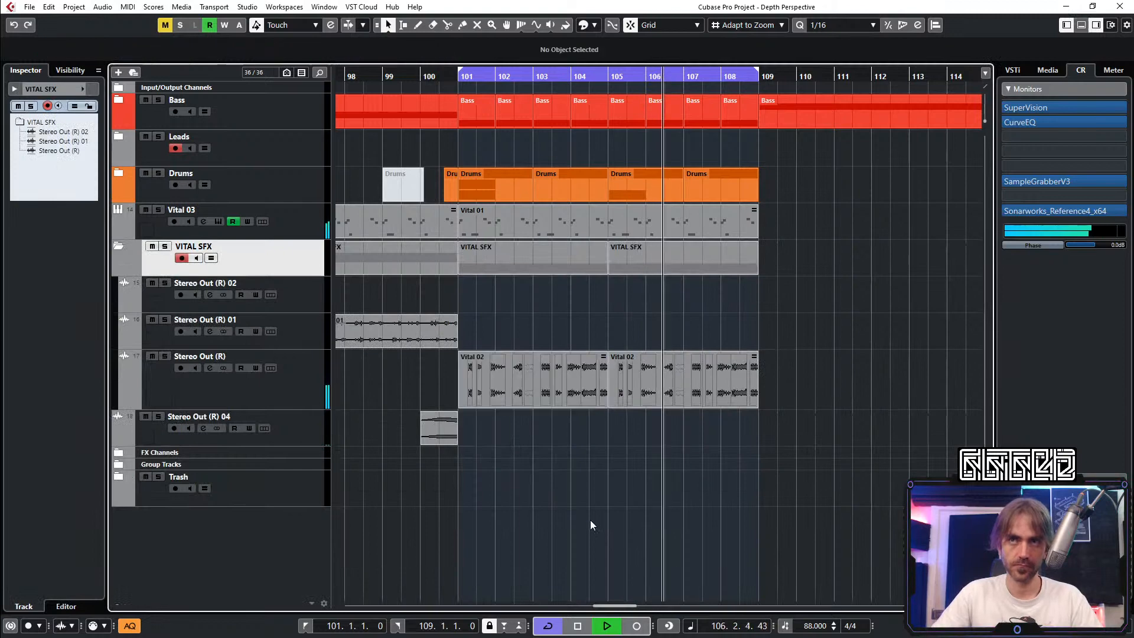
Step: Collapse the VITAL SFX folder track to hide its audio tracks
{"action": "key", "text": "g"}
{"action": "key", "text": "g"}
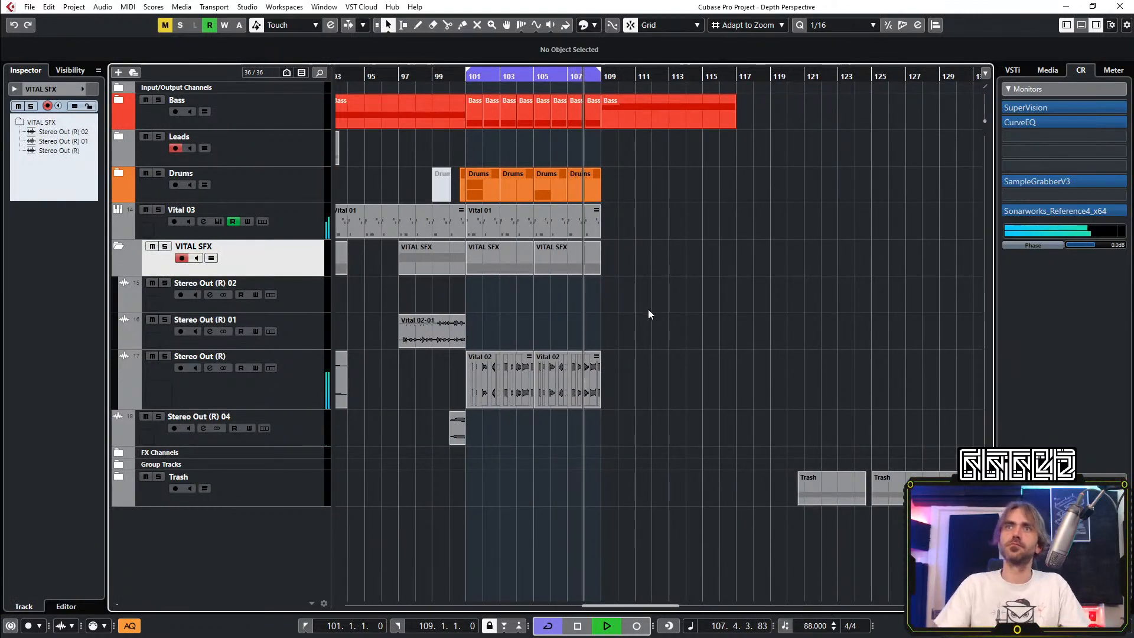
{"action": "scroll", "coordinate": [626, 280], "scroll_direction": "left", "scroll_amount": 4}
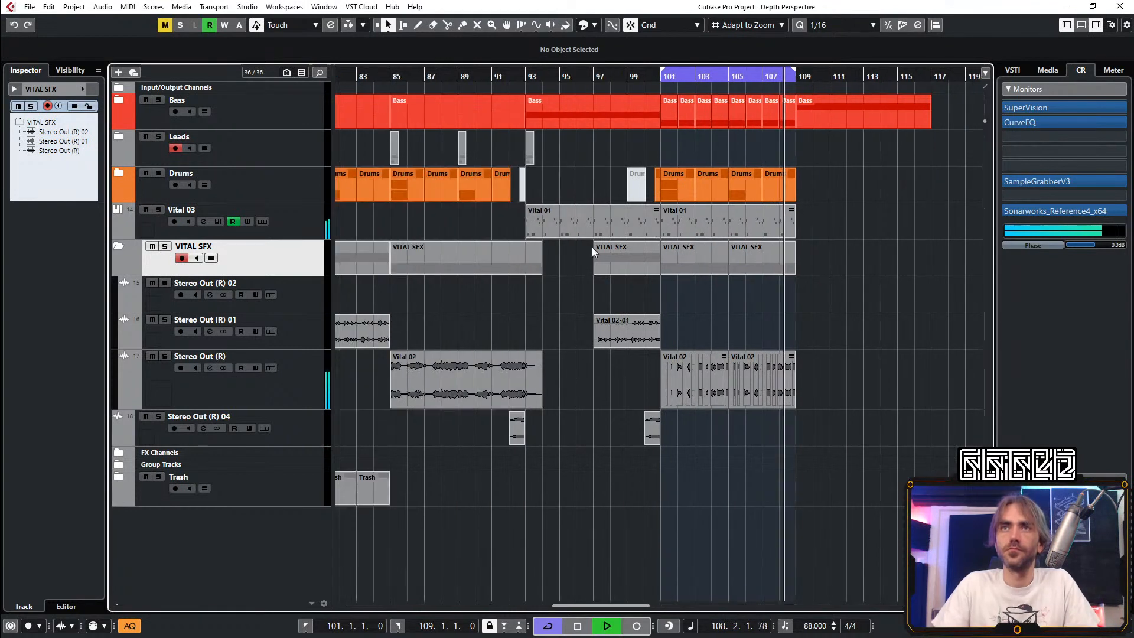
{"action": "left_click", "coordinate": [117, 248]}
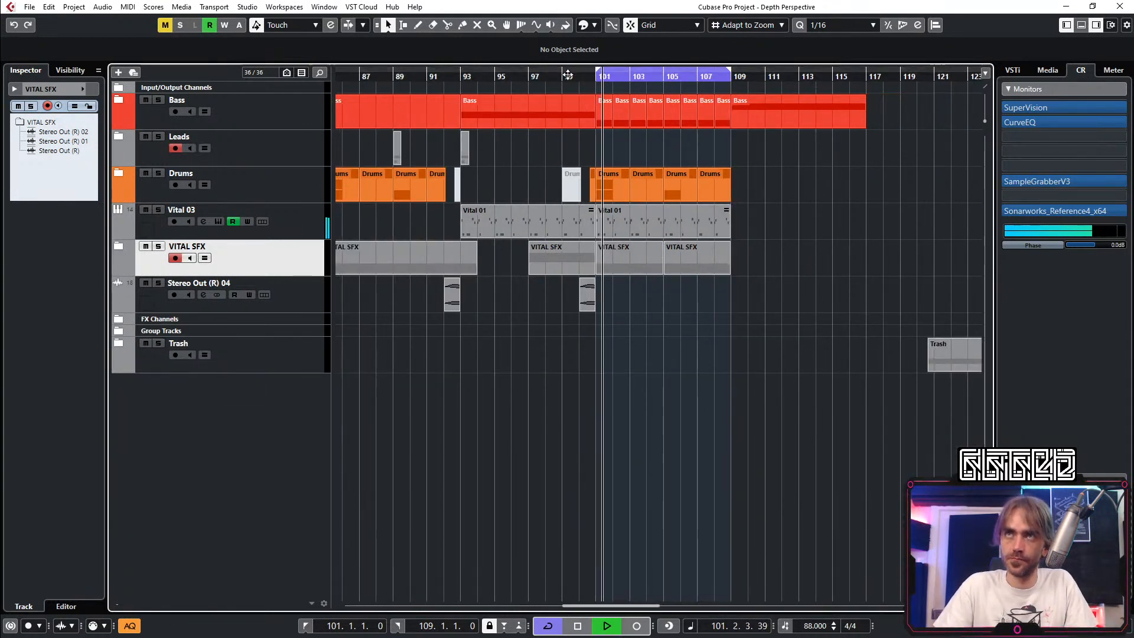
Step: Play from around bar 99 and mute the Vital 01 clip at bar 101 on the Vital 03 track
{"action": "left_click", "coordinate": [562, 75]}
{"action": "key", "text": "7"}
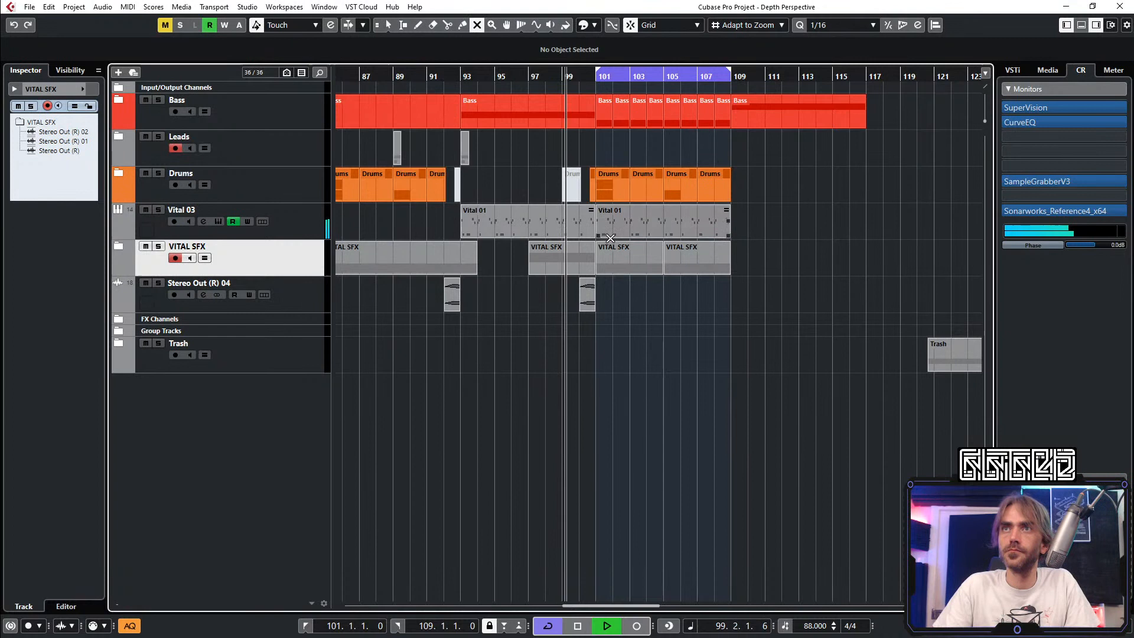
{"action": "left_click", "coordinate": [660, 233]}
{"action": "key", "text": "1"}
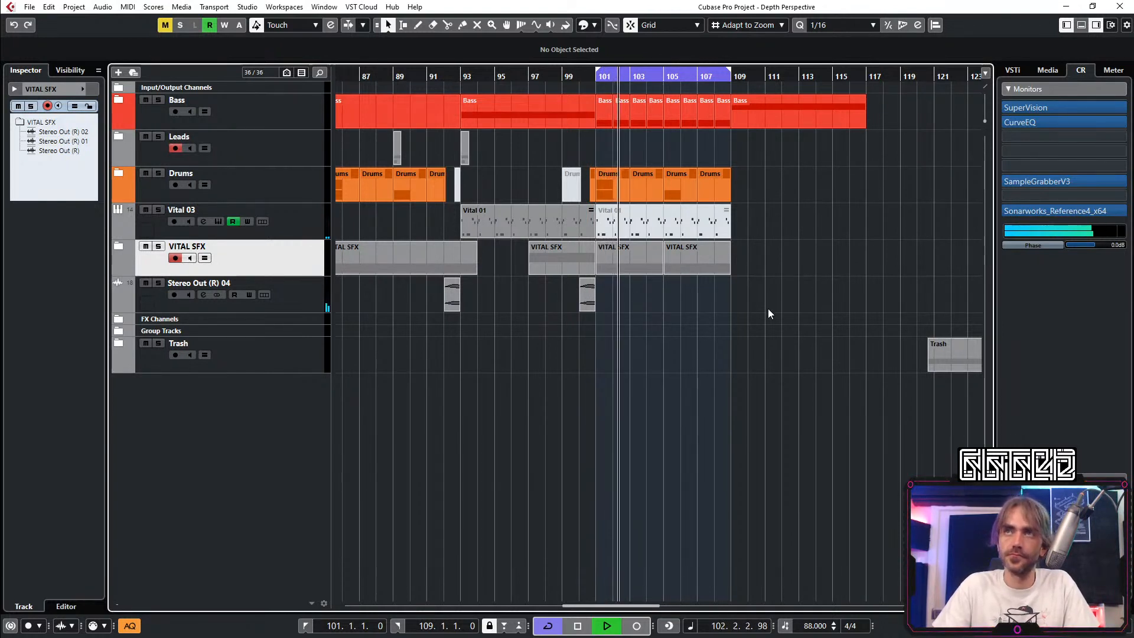
Step: Listen to the section without the lead and unmute the Vital 01 clip at bar 101
{"action": "scroll", "coordinate": [768, 314], "scroll_direction": "up", "scroll_amount": 1}
{"action": "scroll", "coordinate": [567, 296], "scroll_direction": "up", "scroll_amount": 1}
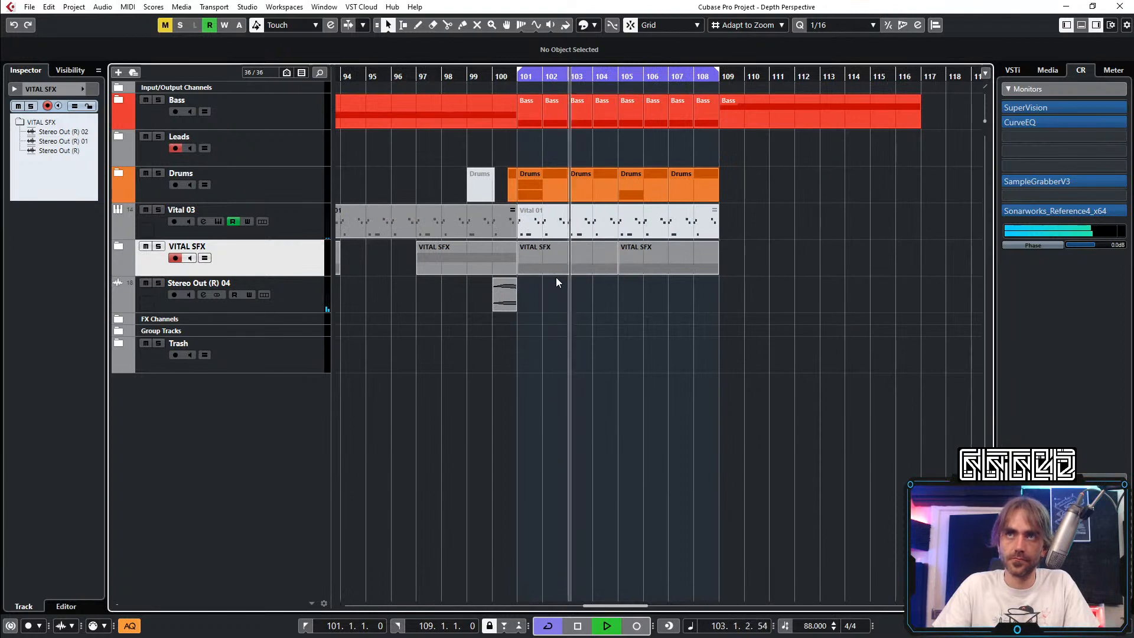
{"action": "scroll", "coordinate": [626, 338], "scroll_direction": "down", "scroll_amount": 1}
{"action": "scroll", "coordinate": [629, 307], "scroll_direction": "down", "scroll_amount": 1}
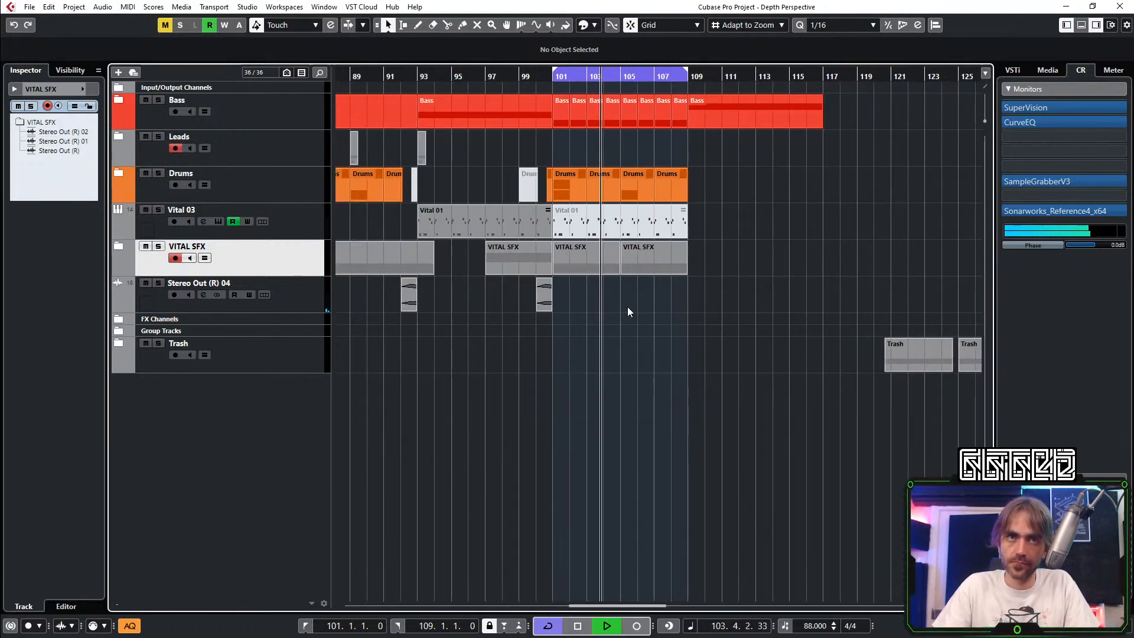
{"action": "scroll", "coordinate": [644, 284], "scroll_direction": "up", "scroll_amount": 1}
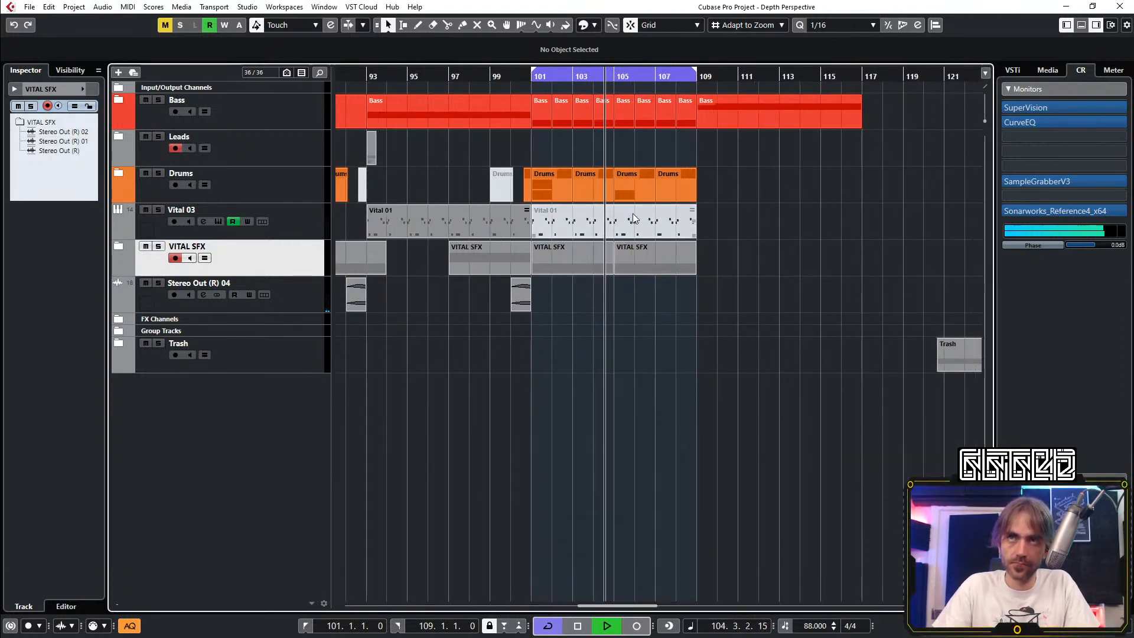
{"action": "left_click", "coordinate": [633, 215]}
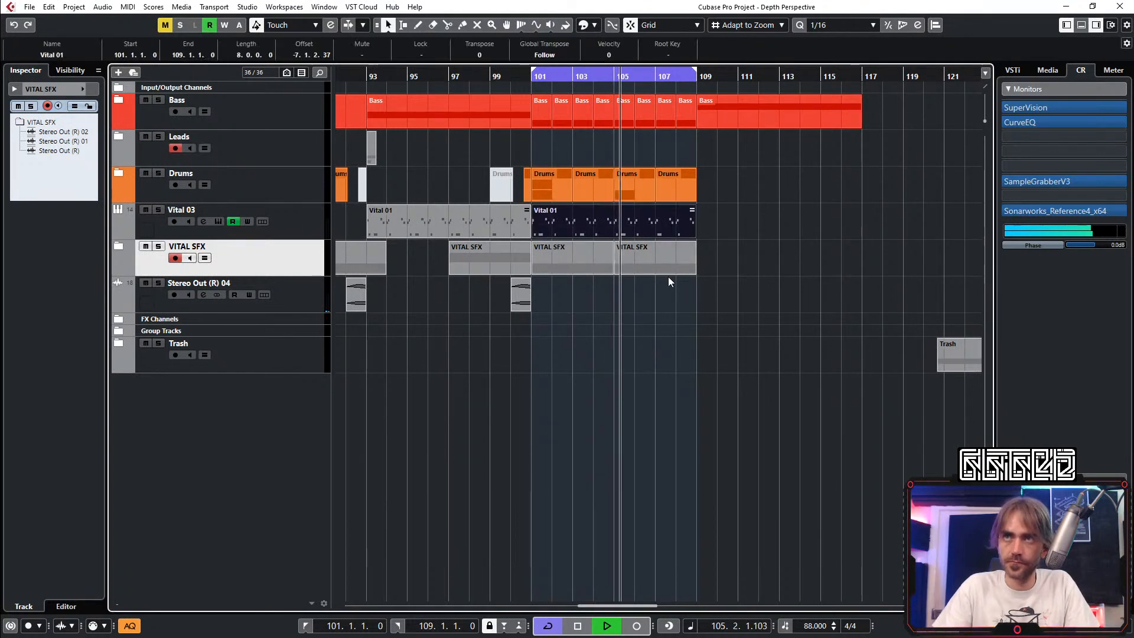
Step: Try all notes of the Vital 01 clip at bar 101 an octave higher, return them to the original octave, and close the editor
{"action": "scroll", "coordinate": [668, 277], "scroll_direction": "up", "scroll_amount": 2}
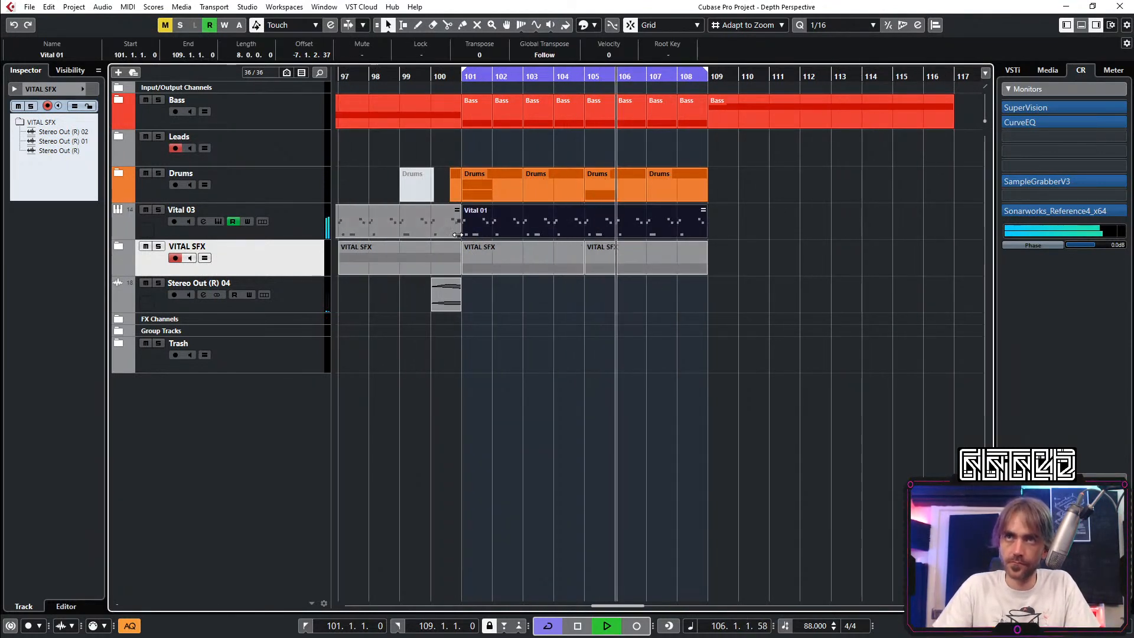
{"action": "double_click", "coordinate": [565, 222]}
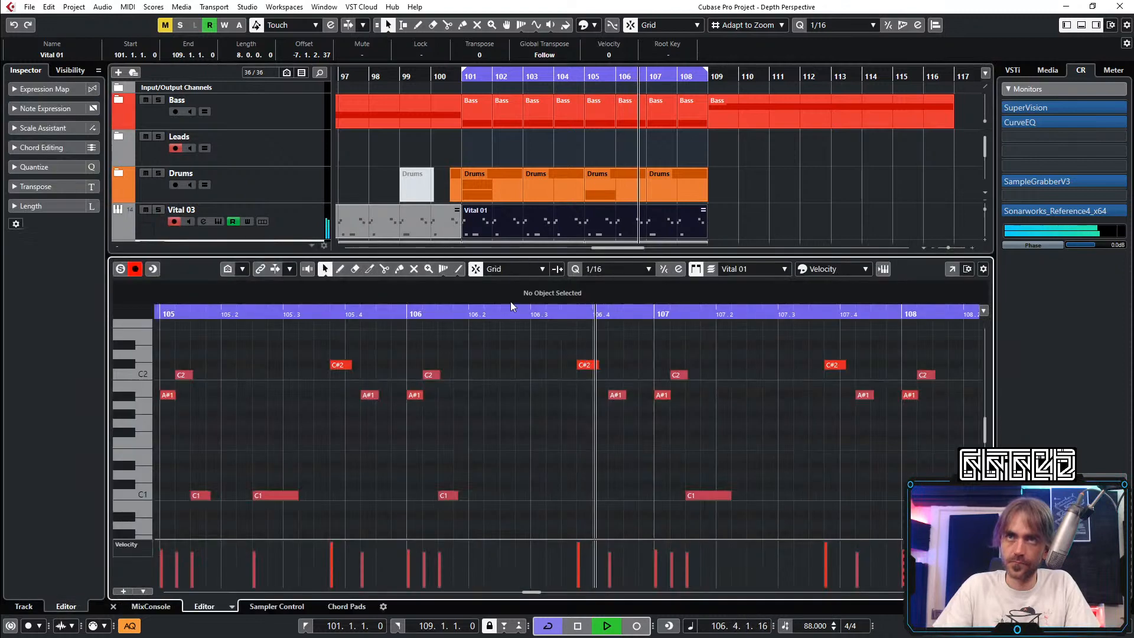
{"action": "key", "text": "ctrl+a"}
{"action": "key", "text": "shift+Up"}
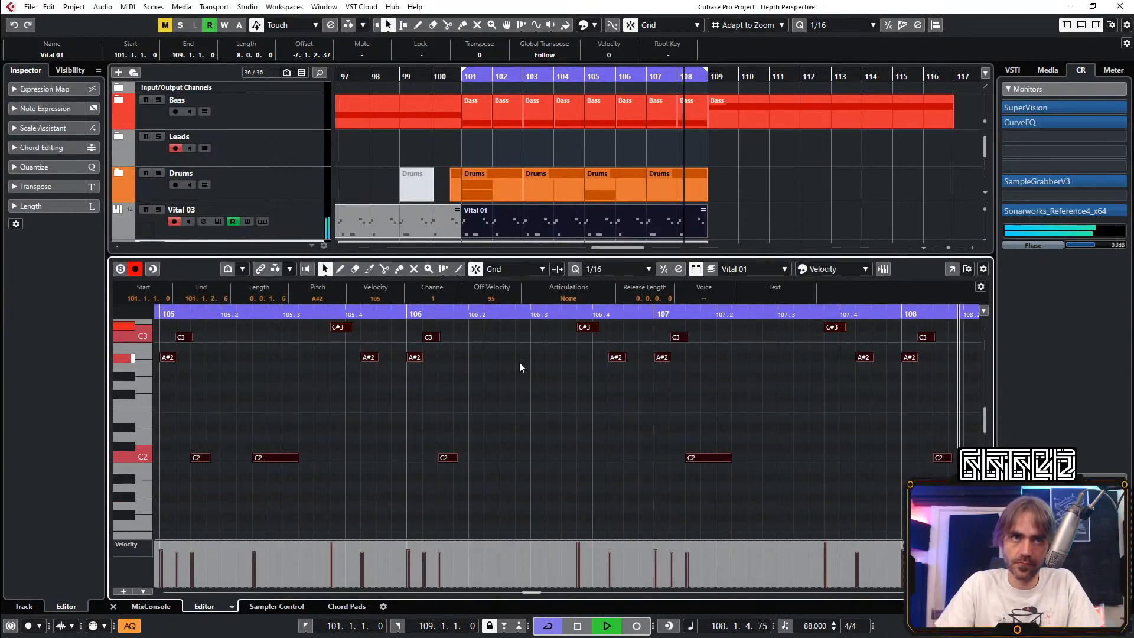
{"action": "key", "text": "shift+Down"}
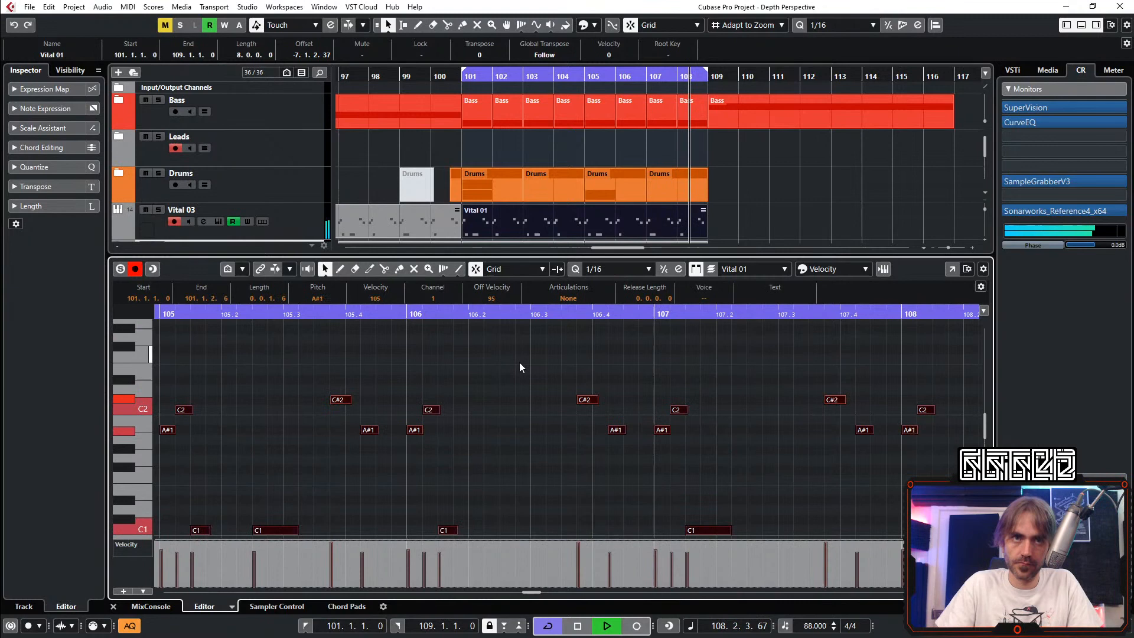
{"action": "left_click", "coordinate": [113, 607]}
Step: Reopen the Vital 01 clip at bar 101 to check its notes, and close the editor
{"action": "key", "text": "g"}
{"action": "key", "text": "g"}
{"action": "key", "text": "g"}
{"action": "double_click", "coordinate": [527, 227]}
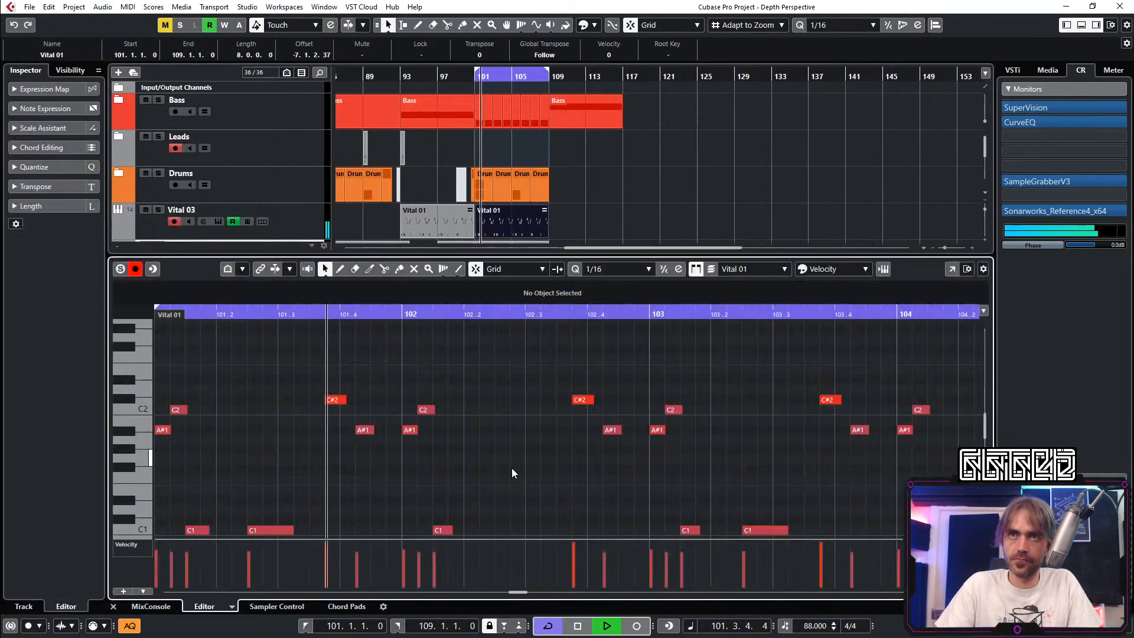
{"action": "key", "text": "ctrl+alt+e"}
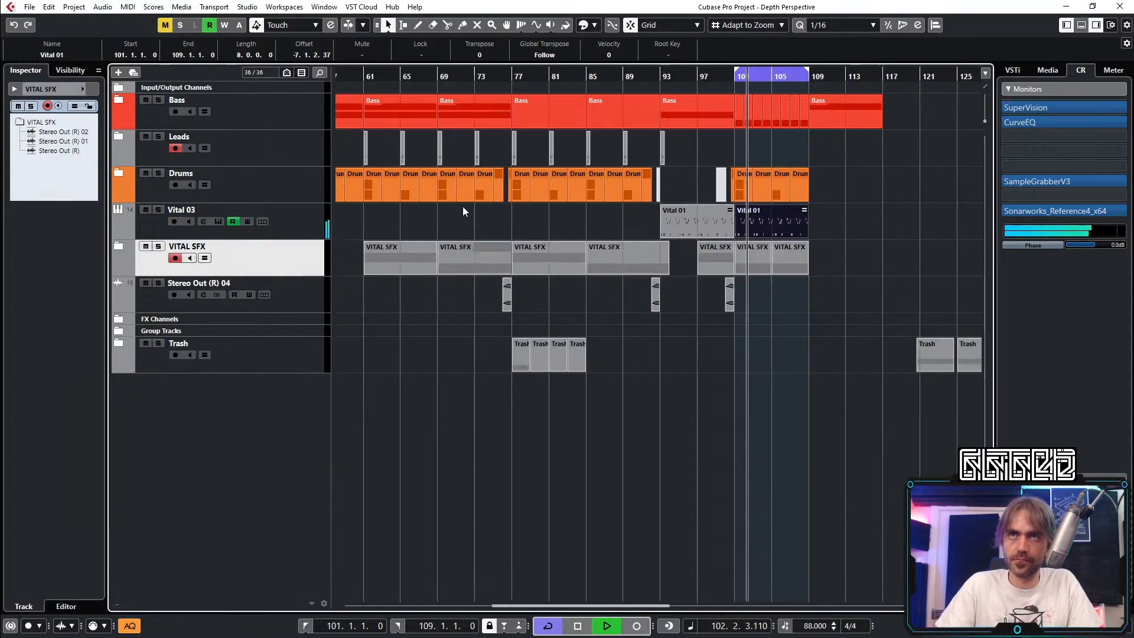
Step: Expand the Leads folder track to show its instrument tracks
{"action": "scroll", "coordinate": [463, 207], "scroll_direction": "left", "scroll_amount": 2}
{"action": "left_click", "coordinate": [121, 138]}
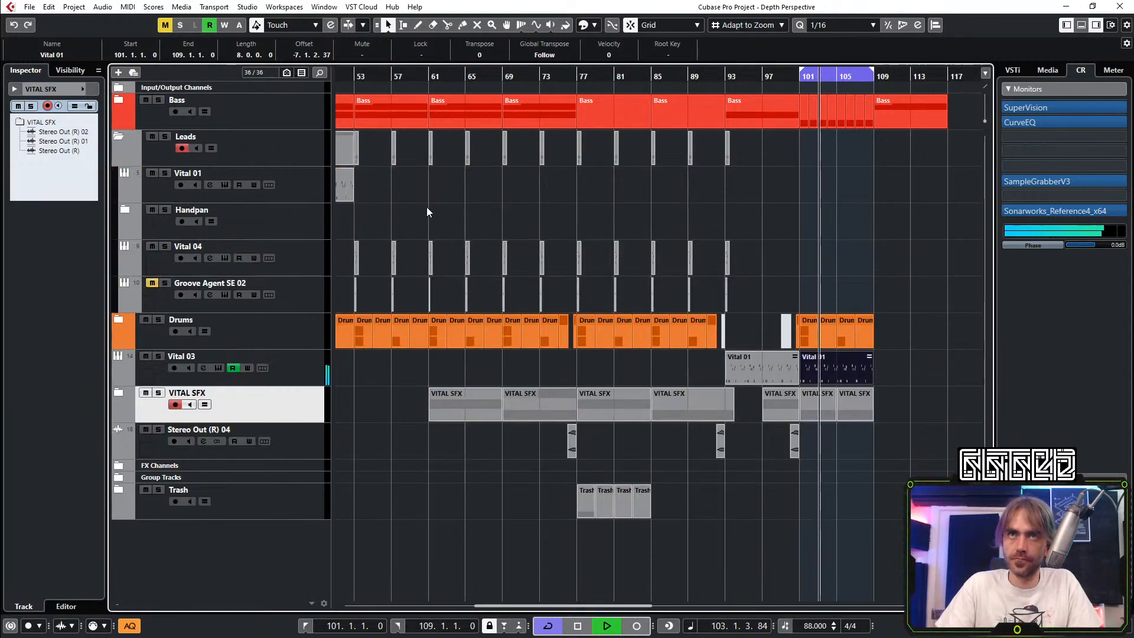
Step: Check the notes of the Vital 01 clip at bar 45, close the editor, and collapse the Leads folder track
{"action": "scroll", "coordinate": [427, 207], "scroll_direction": "left", "scroll_amount": 6}
{"action": "double_click", "coordinate": [481, 178]}
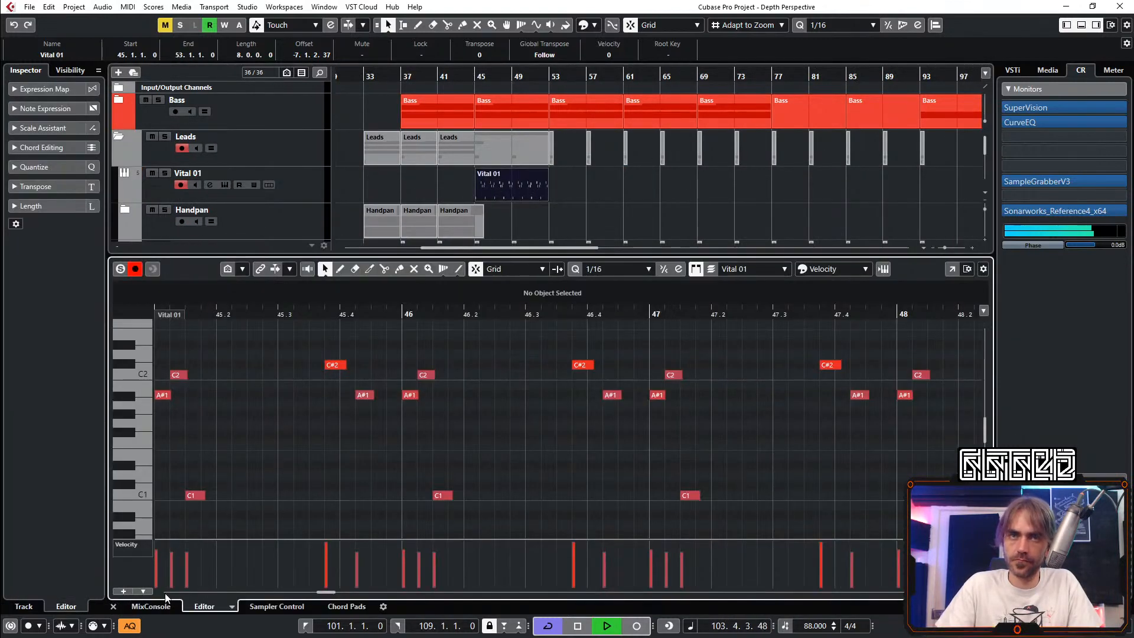
{"action": "left_click", "coordinate": [114, 607]}
{"action": "scroll", "coordinate": [674, 399], "scroll_direction": "right", "scroll_amount": 12}
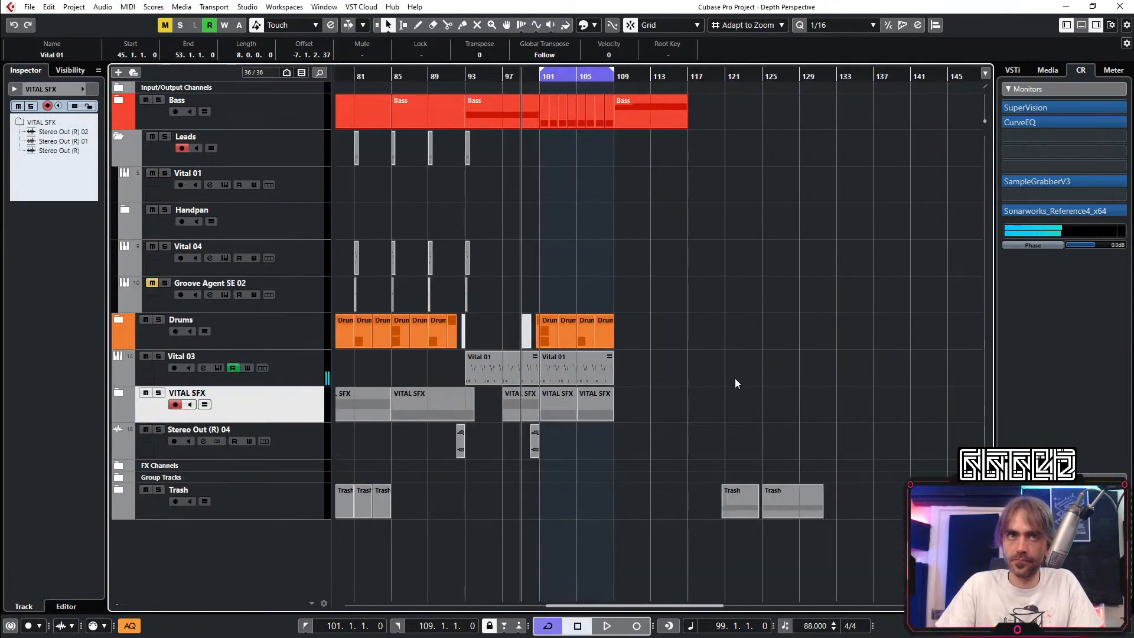
{"action": "left_click", "coordinate": [113, 135]}
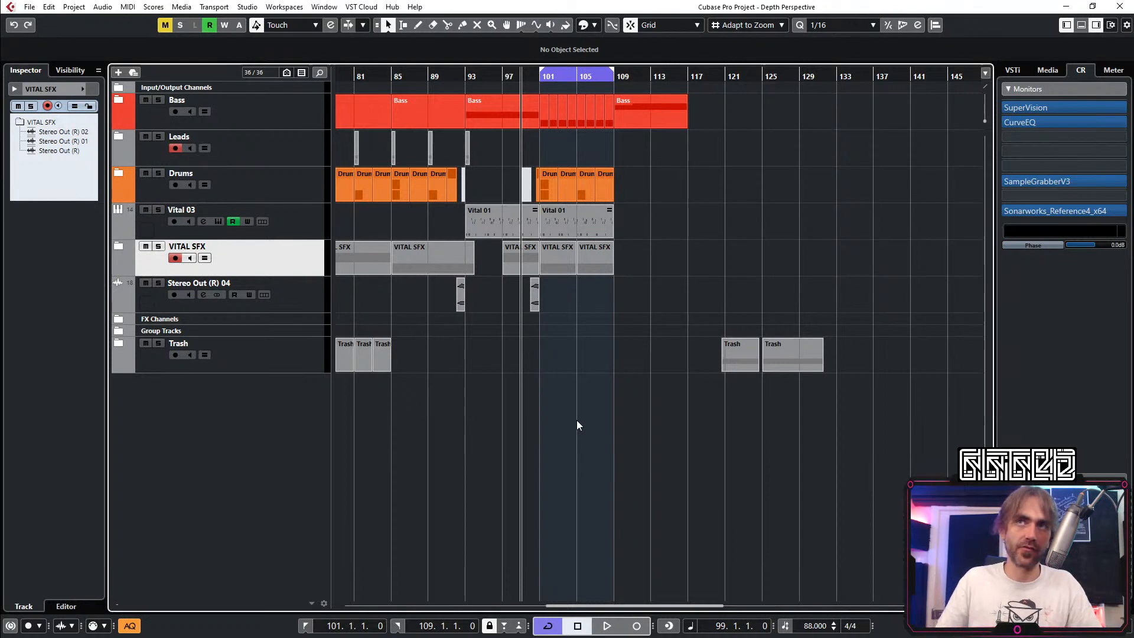
Step: Delete the Bass, Leads and Drums clips between bars 53 and 61
{"action": "scroll", "coordinate": [555, 424], "scroll_direction": "left", "scroll_amount": 2}
{"action": "scroll", "coordinate": [554, 426], "scroll_direction": "right", "scroll_amount": 2}
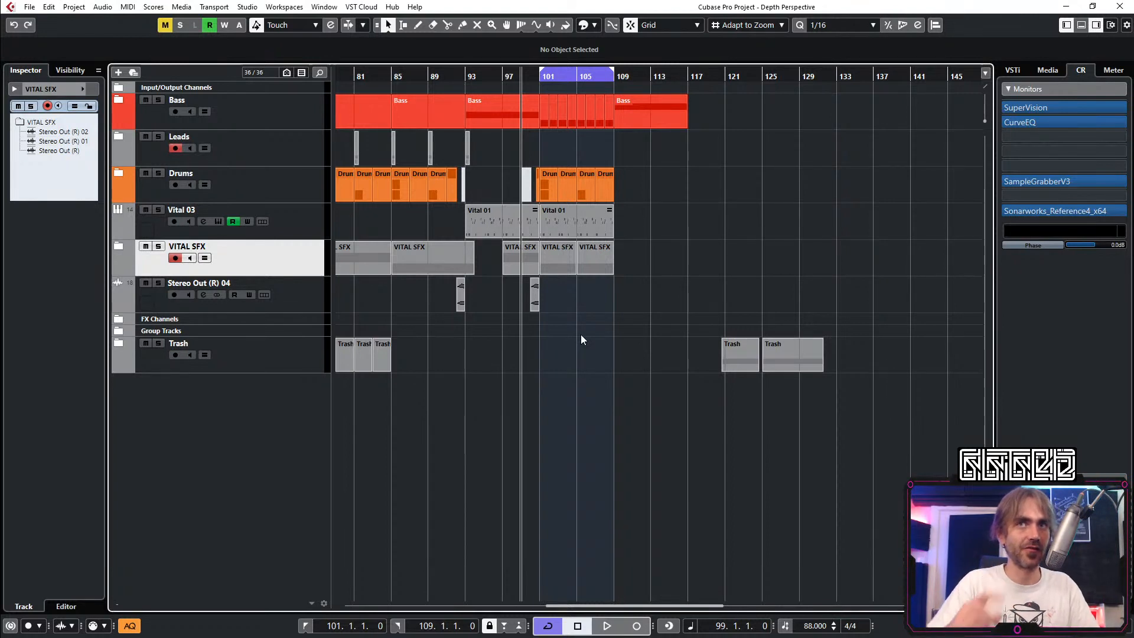
{"action": "scroll", "coordinate": [619, 347], "scroll_direction": "left", "scroll_amount": 8}
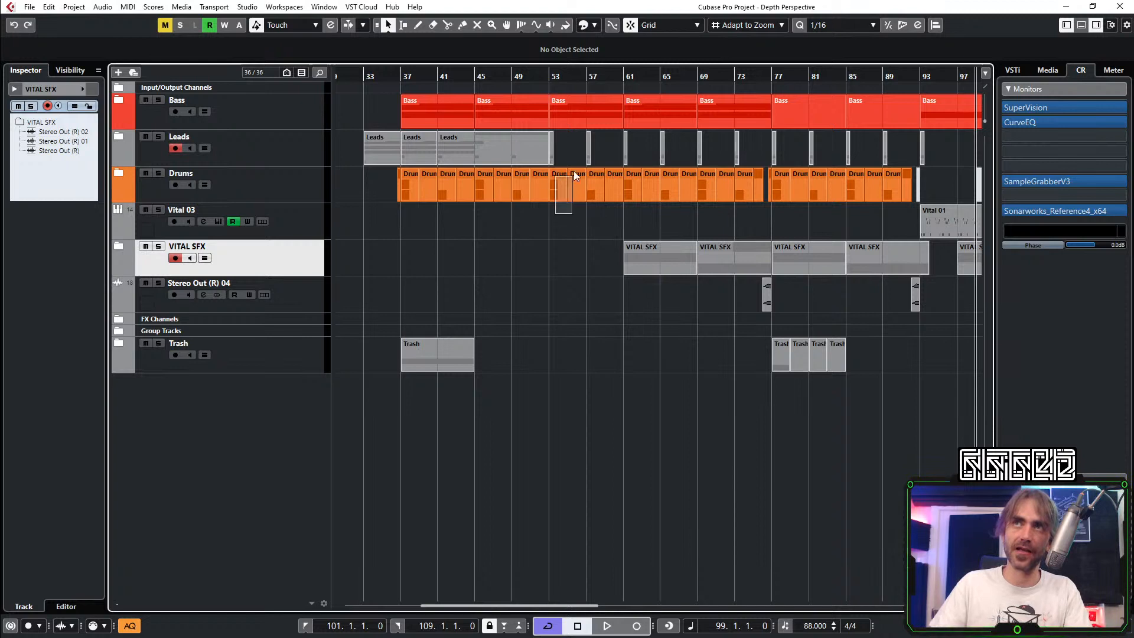
{"action": "left_click_drag", "start_coordinate": [595, 110], "coordinate": [604, 105]}
{"action": "key", "text": "Delete"}
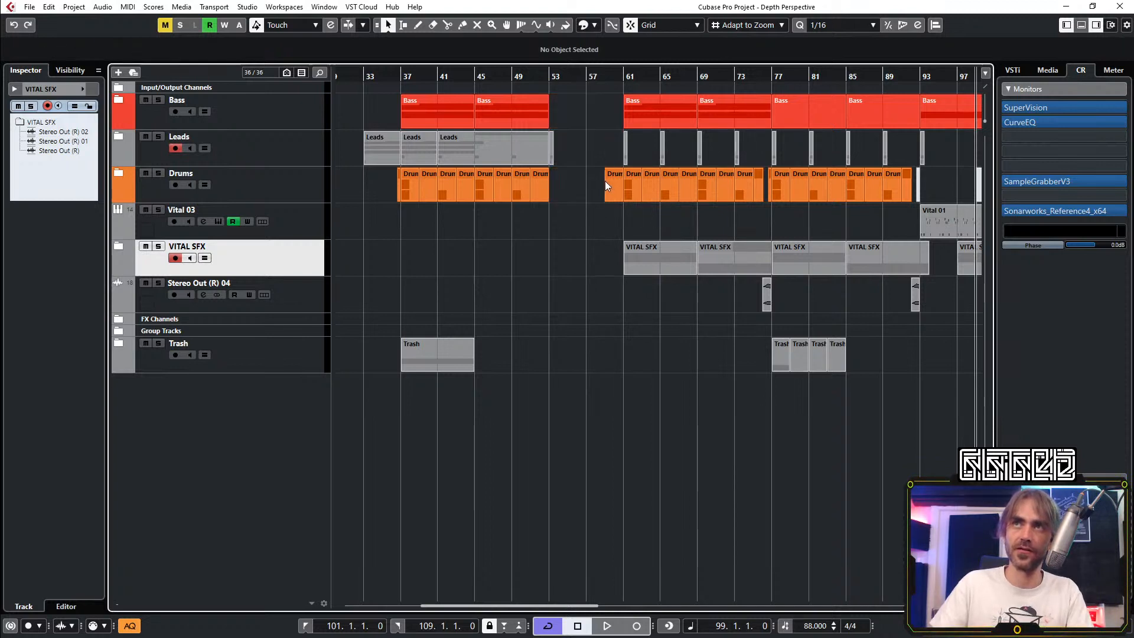
{"action": "left_click", "coordinate": [605, 181]}
{"action": "key", "text": "Delete"}
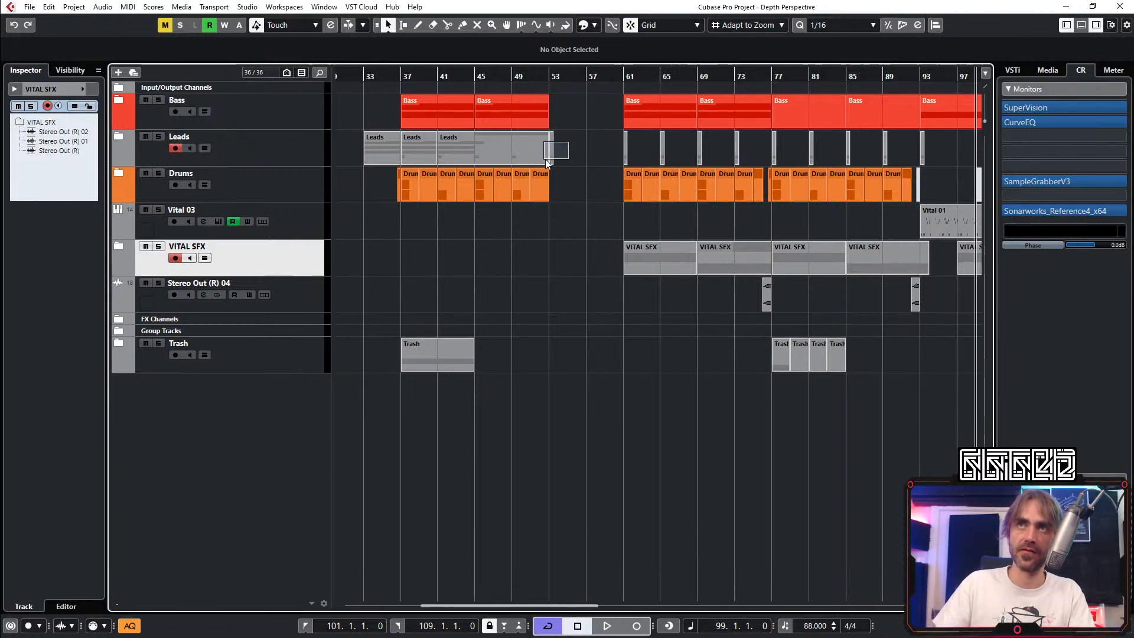
Step: Move the Bass, Leads and Drums clips before bar 53 eight bars later, closing the gap before bar 61
{"action": "left_click_drag", "start_coordinate": [586, 118], "coordinate": [439, 242]}
{"action": "scroll", "coordinate": [448, 267], "scroll_direction": "right", "scroll_amount": 5}
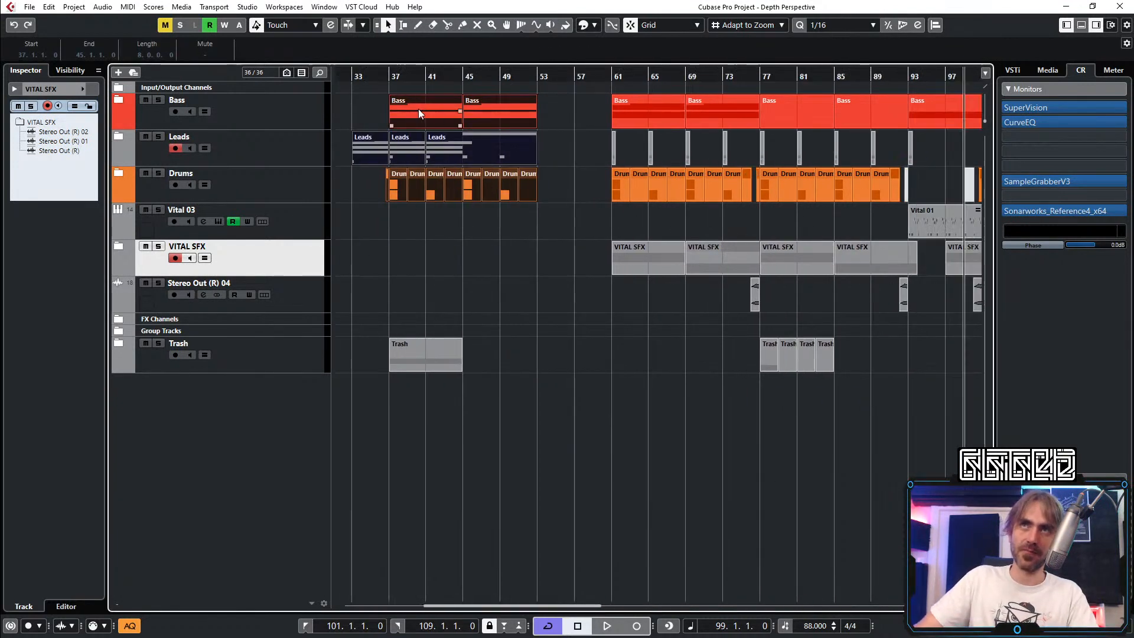
{"action": "left_click_drag", "start_coordinate": [413, 110], "coordinate": [479, 109]}
{"action": "scroll", "coordinate": [509, 302], "scroll_direction": "down", "scroll_amount": 3}
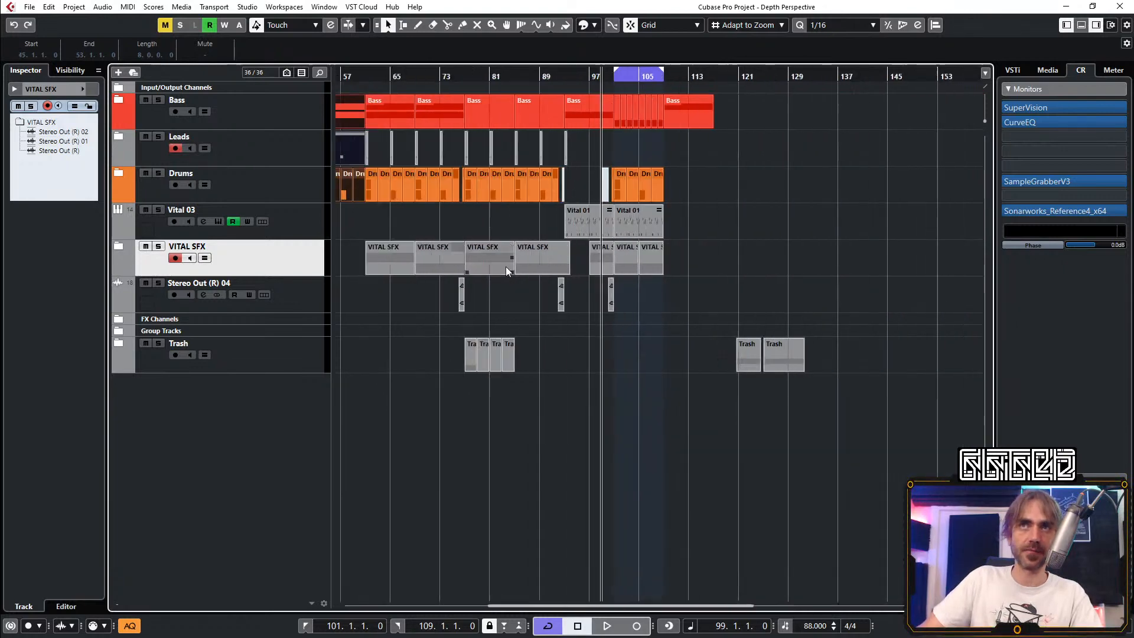
Step: Extend the loop range back to bar 45, keeping its end at bar 109
{"action": "scroll", "coordinate": [408, 82], "scroll_direction": "up", "scroll_amount": 4}
{"action": "left_click", "coordinate": [408, 82], "text": "ctrl"}
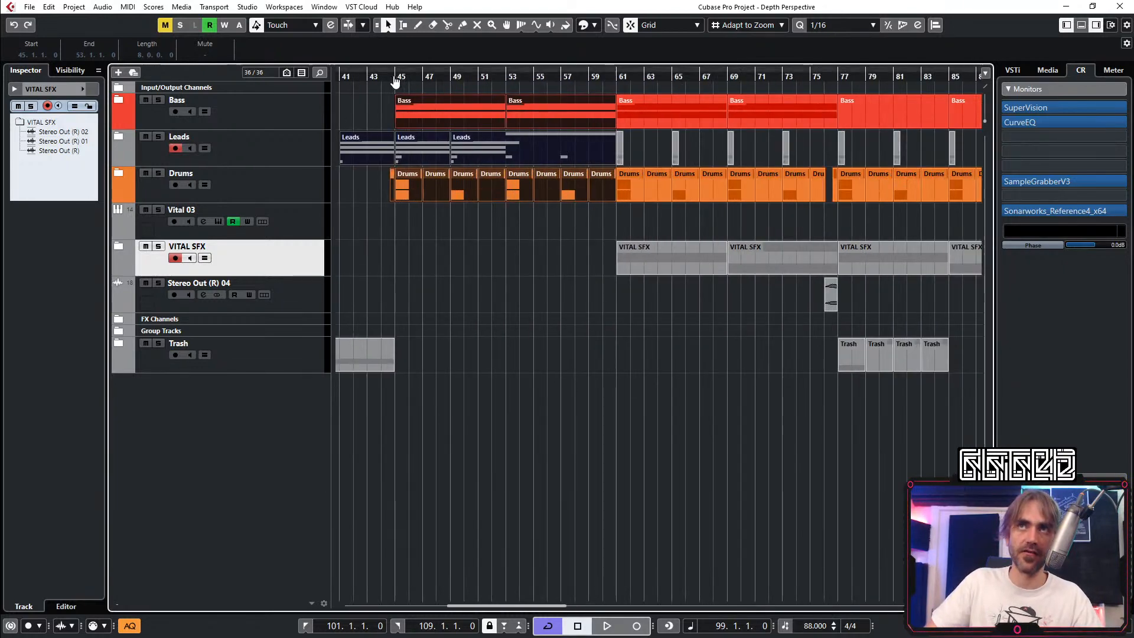
{"action": "scroll", "coordinate": [469, 319], "scroll_direction": "down", "scroll_amount": 2}
{"action": "left_click", "coordinate": [473, 326]}
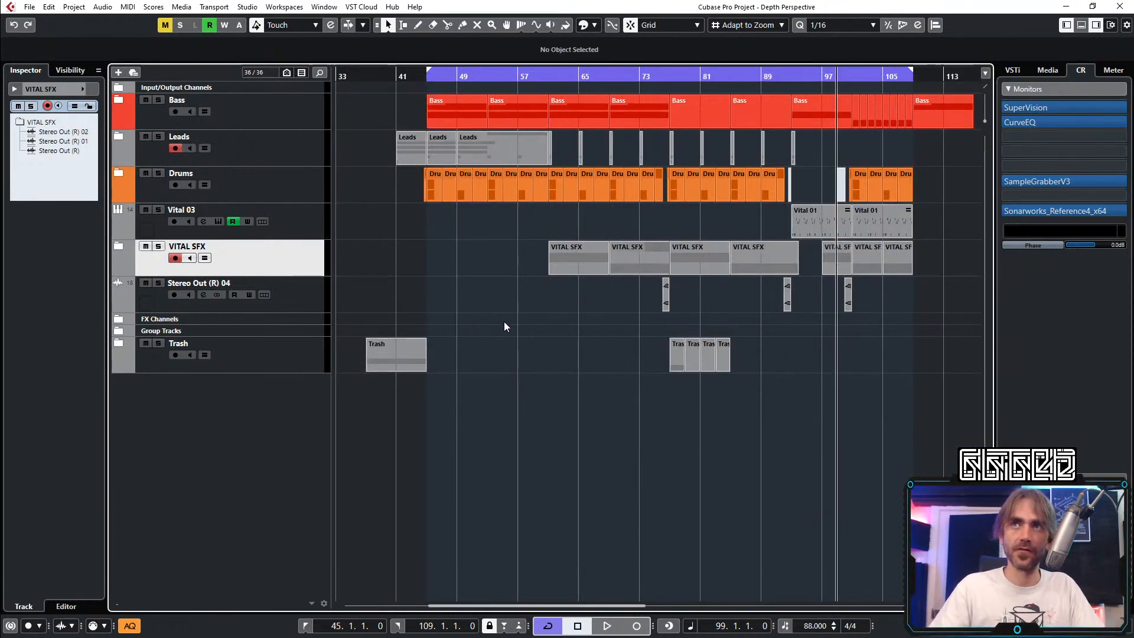
Step: Play the arrangement from bar 45 and turn off solo on the VITAL SFX track
{"action": "key", "text": "KP_1"}
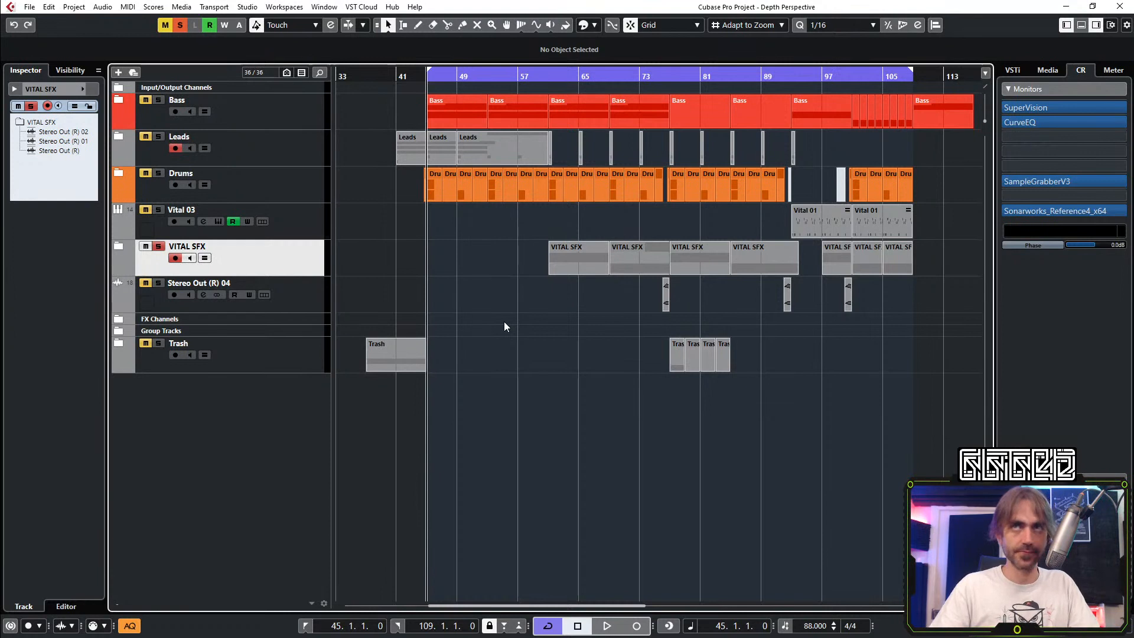
{"action": "key", "text": "space"}
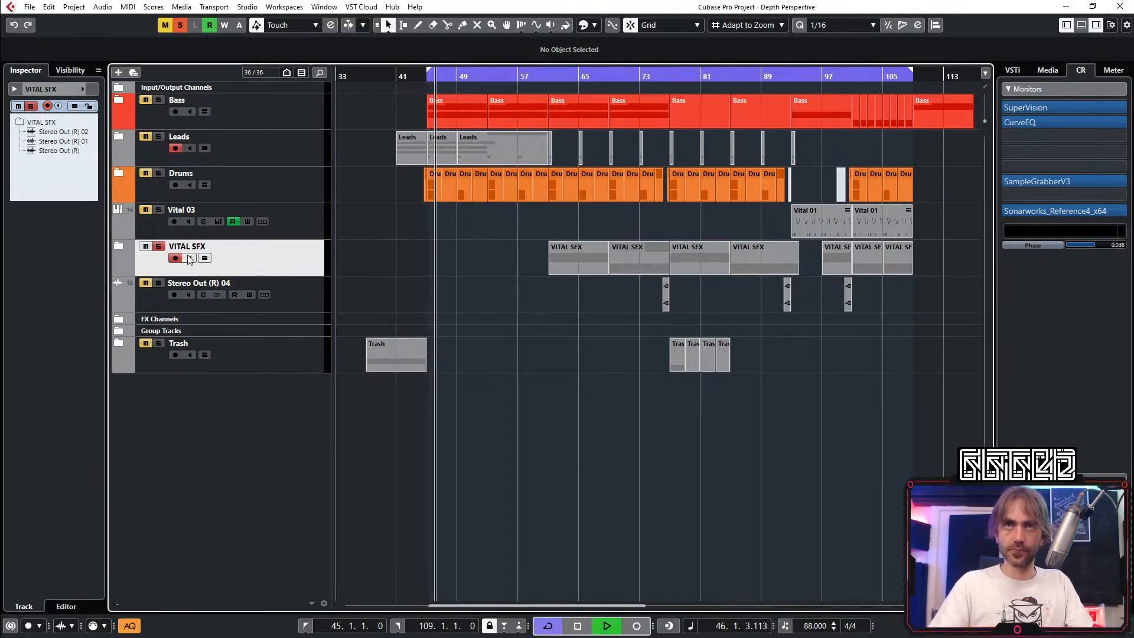
{"action": "left_click", "coordinate": [158, 246]}
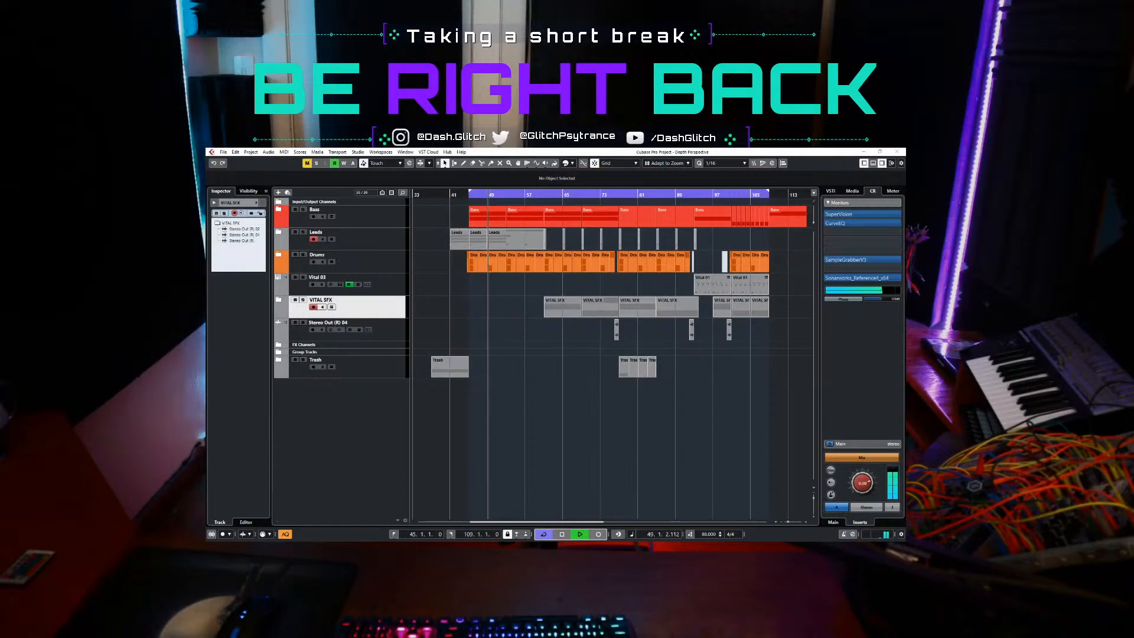
Step: Expand the Leads folder and select the Vital 04 track while listening, and stop playback
{"action": "left_click", "coordinate": [279, 233]}
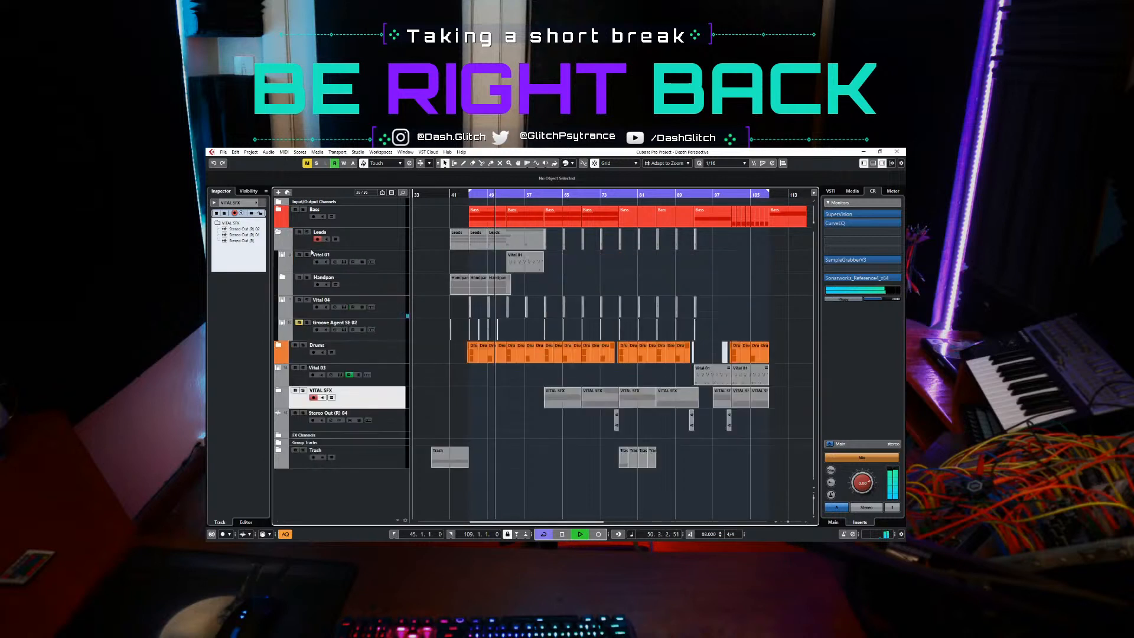
{"action": "left_click", "coordinate": [405, 314]}
{"action": "left_click_drag", "start_coordinate": [245, 239], "coordinate": [247, 238]}
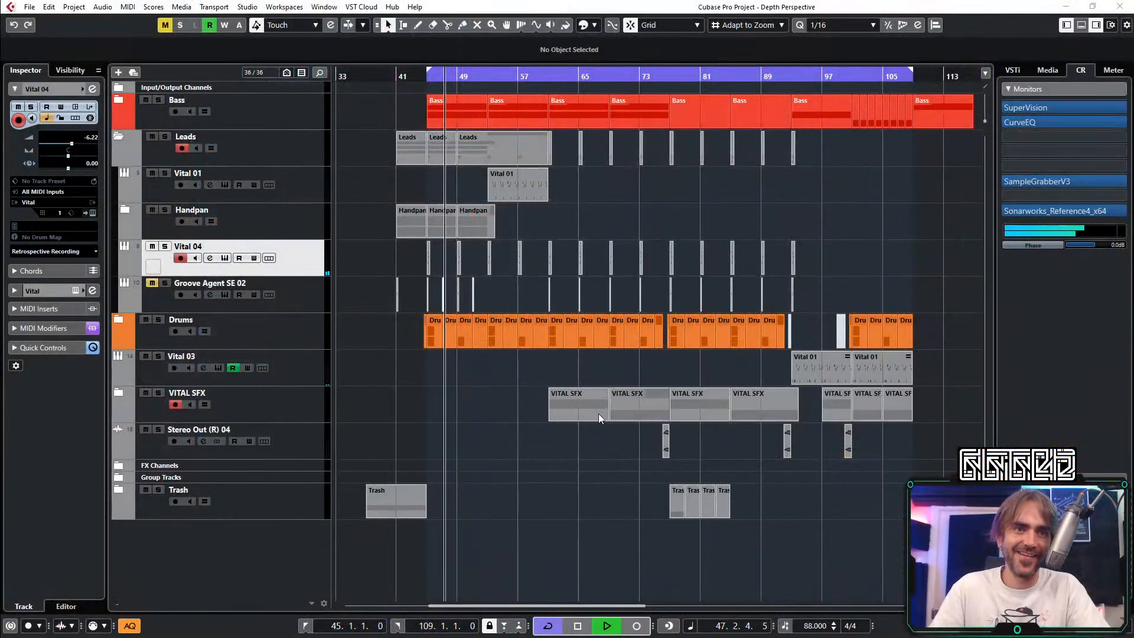
{"action": "left_click", "coordinate": [622, 475]}
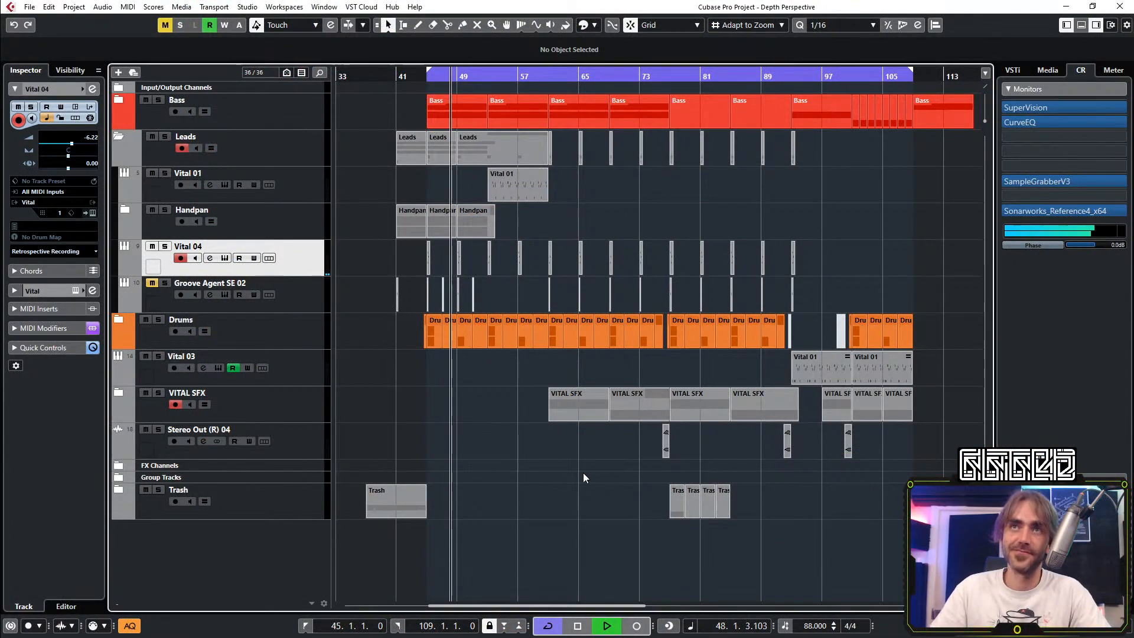
{"action": "key", "text": "space"}
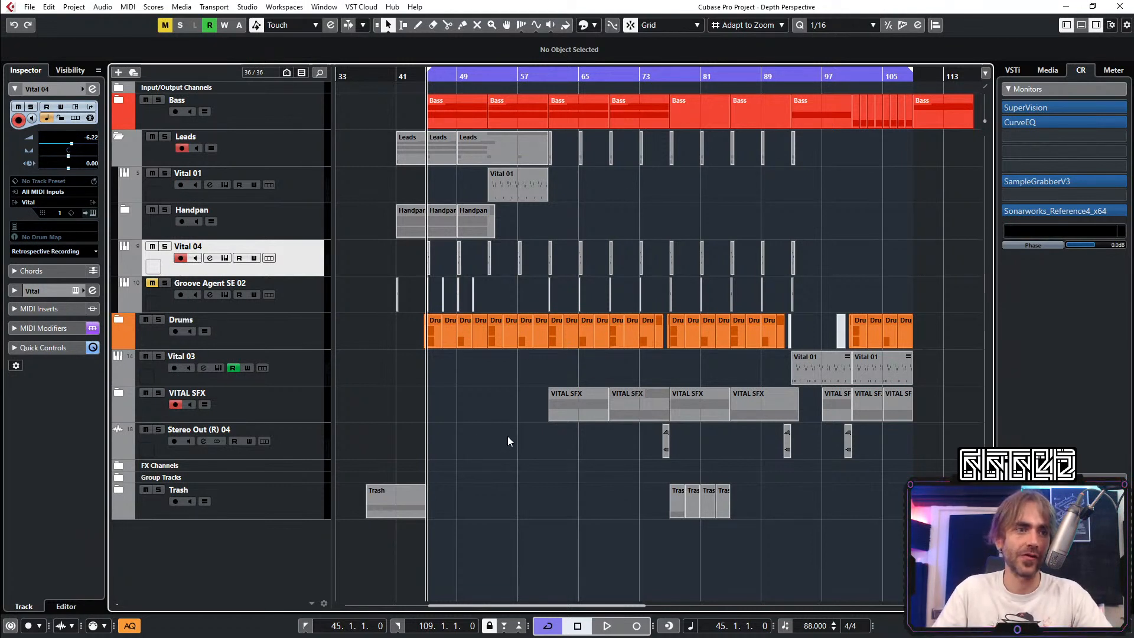
Step: Listen to the moved section from bar 45 and collapse the Leads folder track
{"action": "scroll", "coordinate": [537, 452], "scroll_direction": "right", "scroll_amount": 2}
{"action": "scroll", "coordinate": [537, 452], "scroll_direction": "up", "scroll_amount": 2}
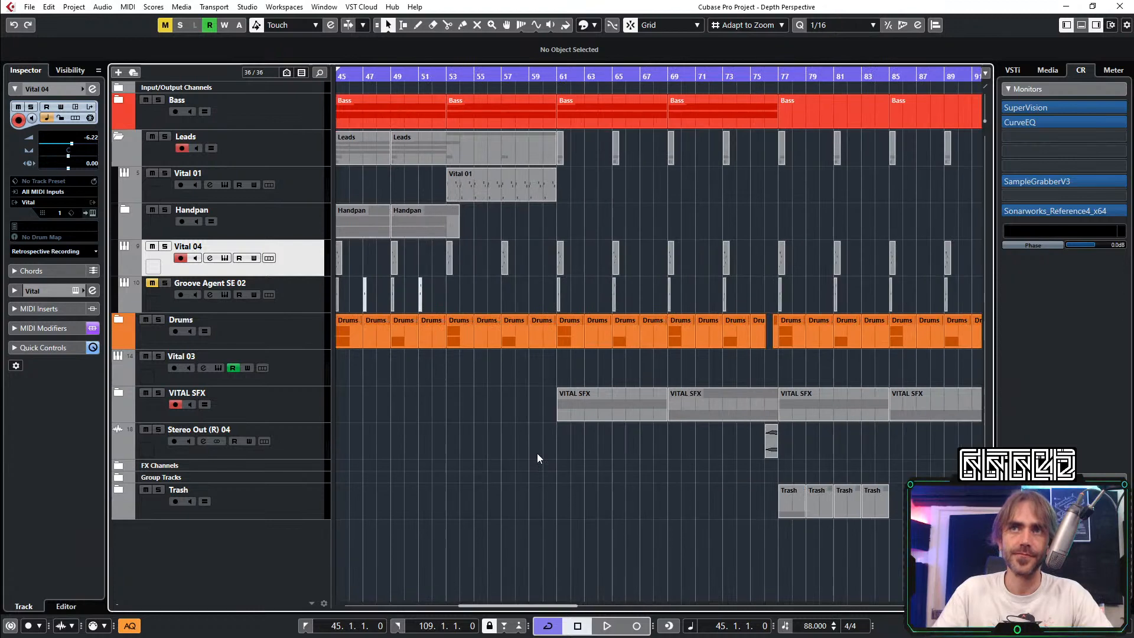
{"action": "scroll", "coordinate": [537, 453], "scroll_direction": "left", "scroll_amount": 3}
{"action": "scroll", "coordinate": [567, 451], "scroll_direction": "right", "scroll_amount": 3}
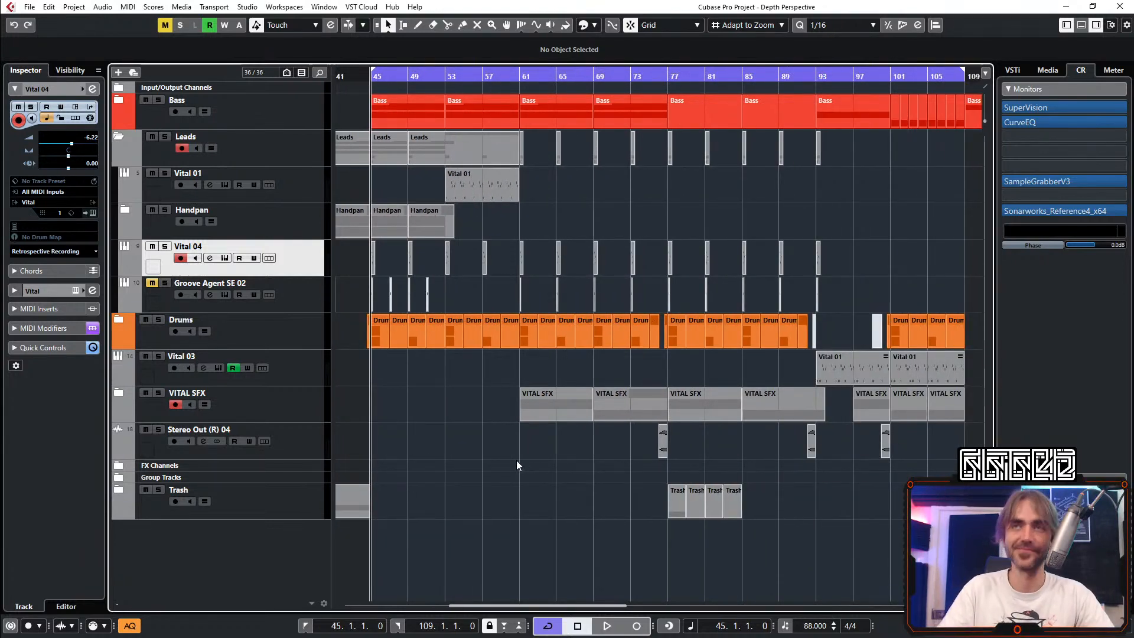
{"action": "key", "text": "space"}
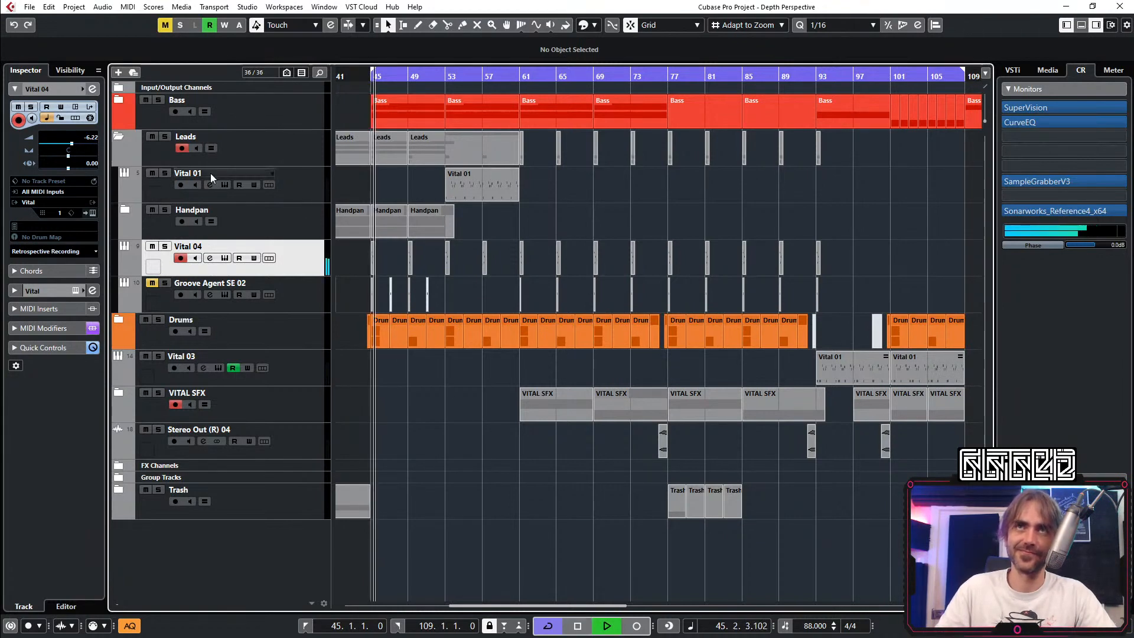
{"action": "left_click", "coordinate": [118, 137]}
{"action": "scroll", "coordinate": [653, 373], "scroll_direction": "down", "scroll_amount": 3}
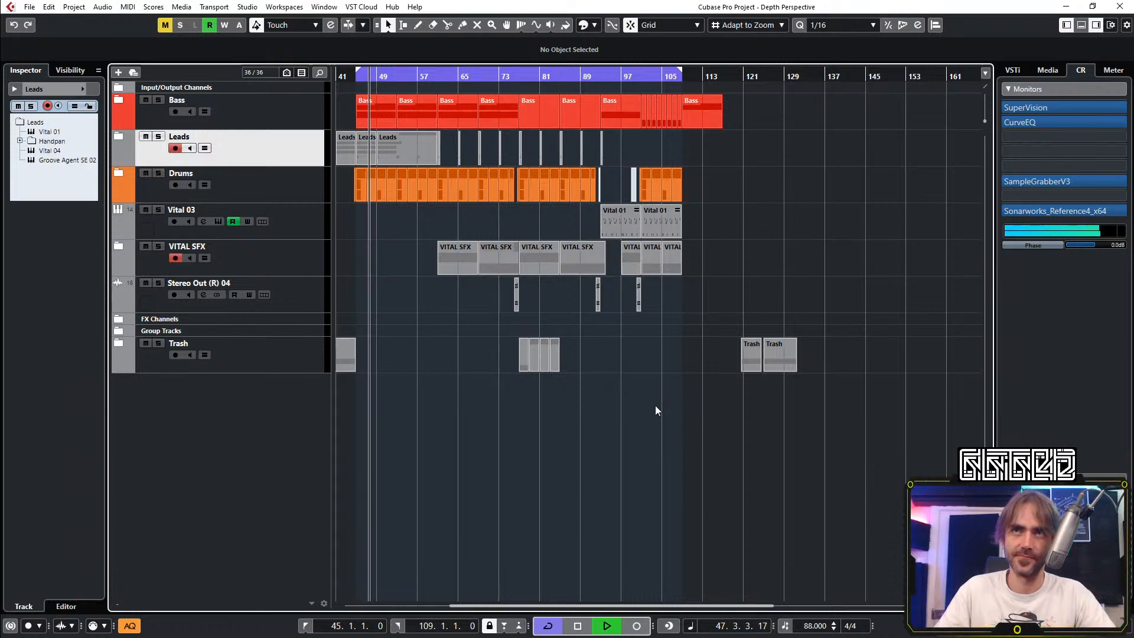
{"action": "key", "text": "space"}
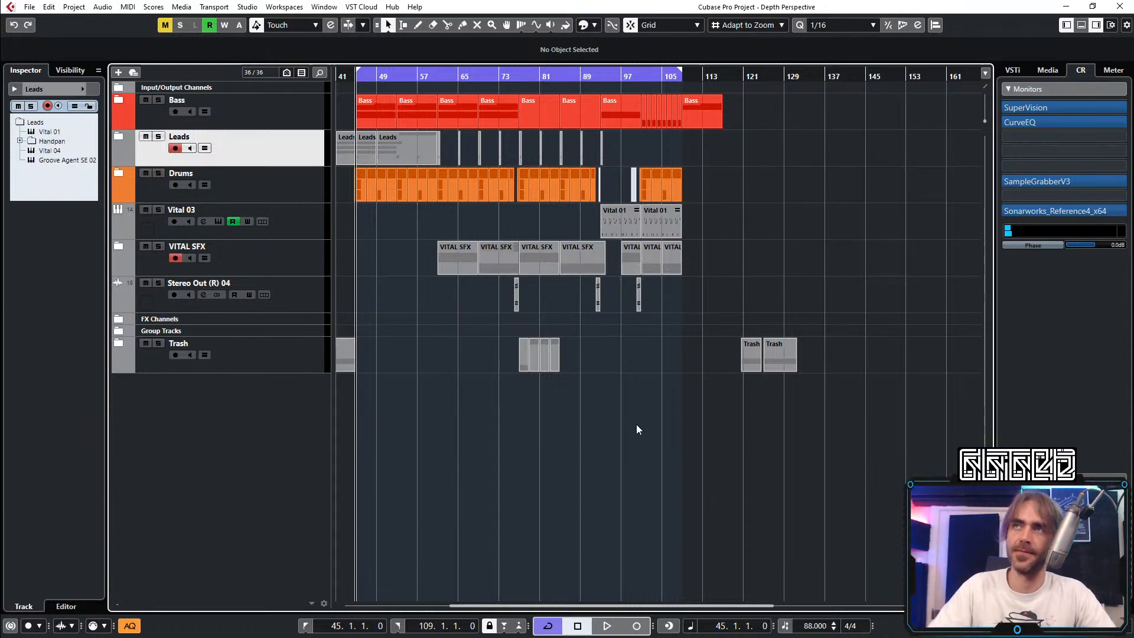
Step: Examine the low end of the mix spectrum in the CurveEQ monitor insert and close the plug-in
{"action": "left_click", "coordinate": [1015, 123]}
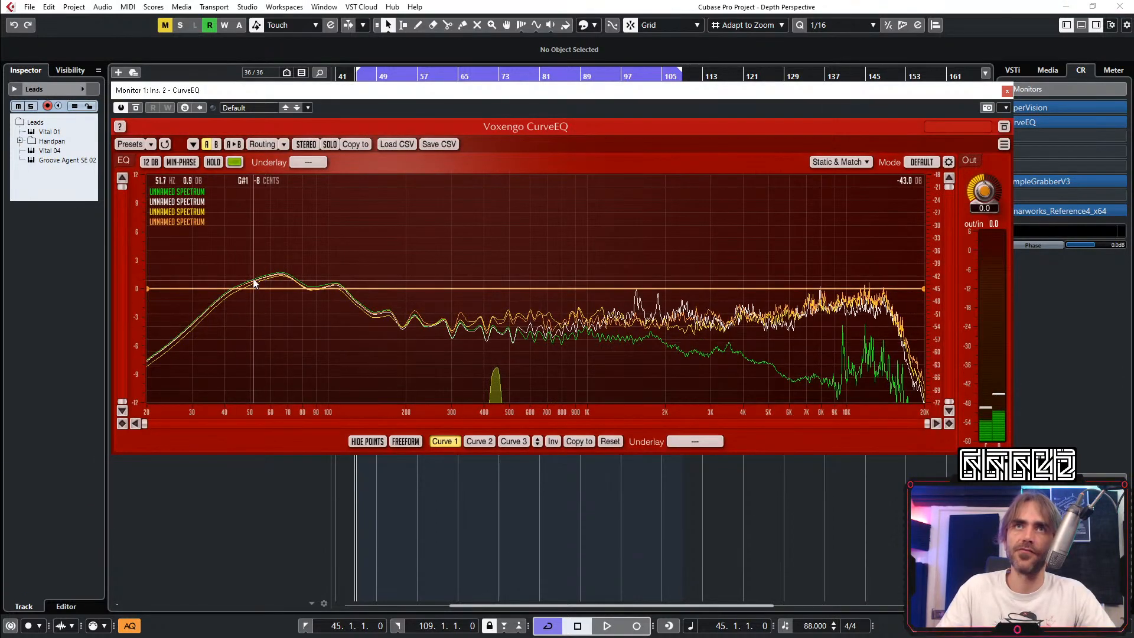
{"action": "left_click", "coordinate": [204, 289]}
{"action": "left_click_drag", "start_coordinate": [208, 288], "coordinate": [320, 288]}
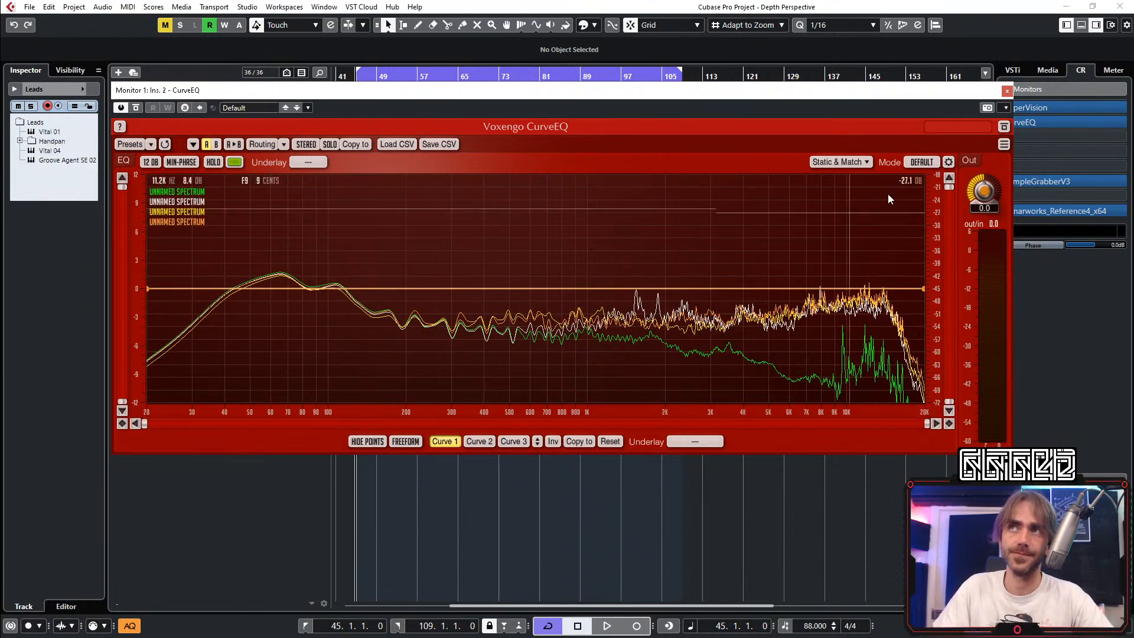
{"action": "left_click", "coordinate": [1006, 92]}
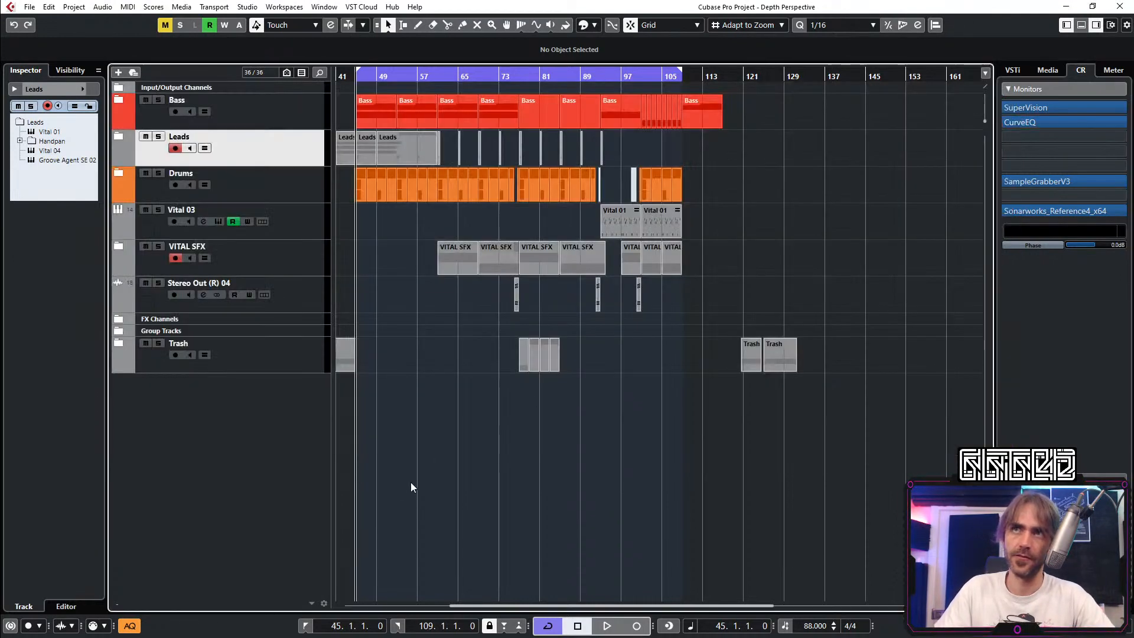
Step: Duplicate the Drums clips of bars 101–109 to bar 109 and set the loop range to bars 109–117 during playback
{"action": "key", "text": "space"}
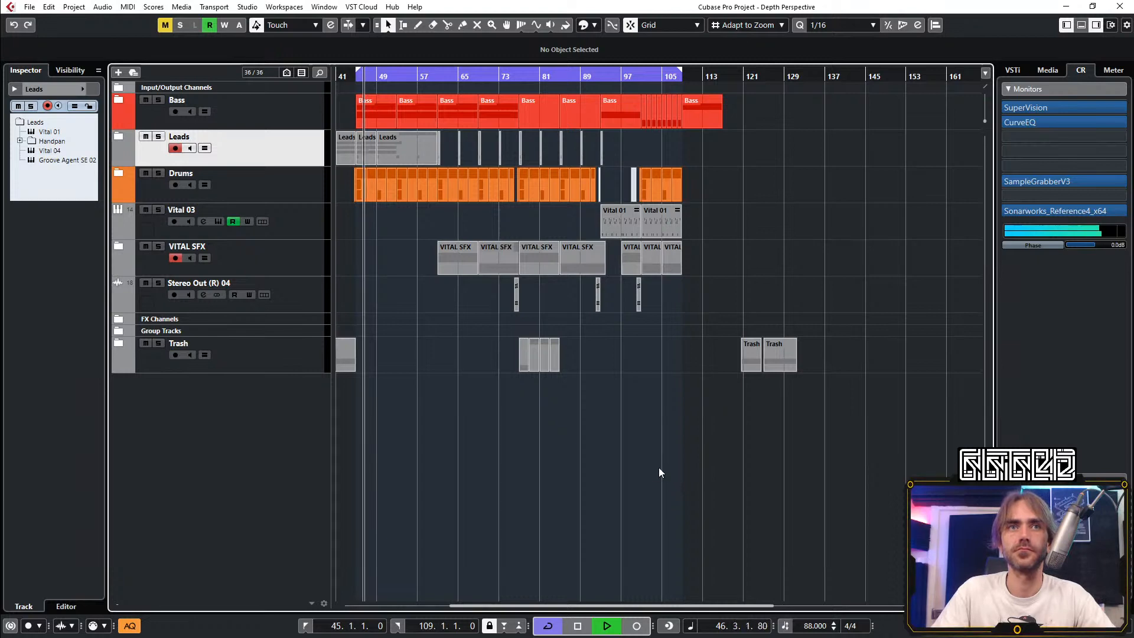
{"action": "scroll", "coordinate": [668, 459], "scroll_direction": "up", "scroll_amount": 8}
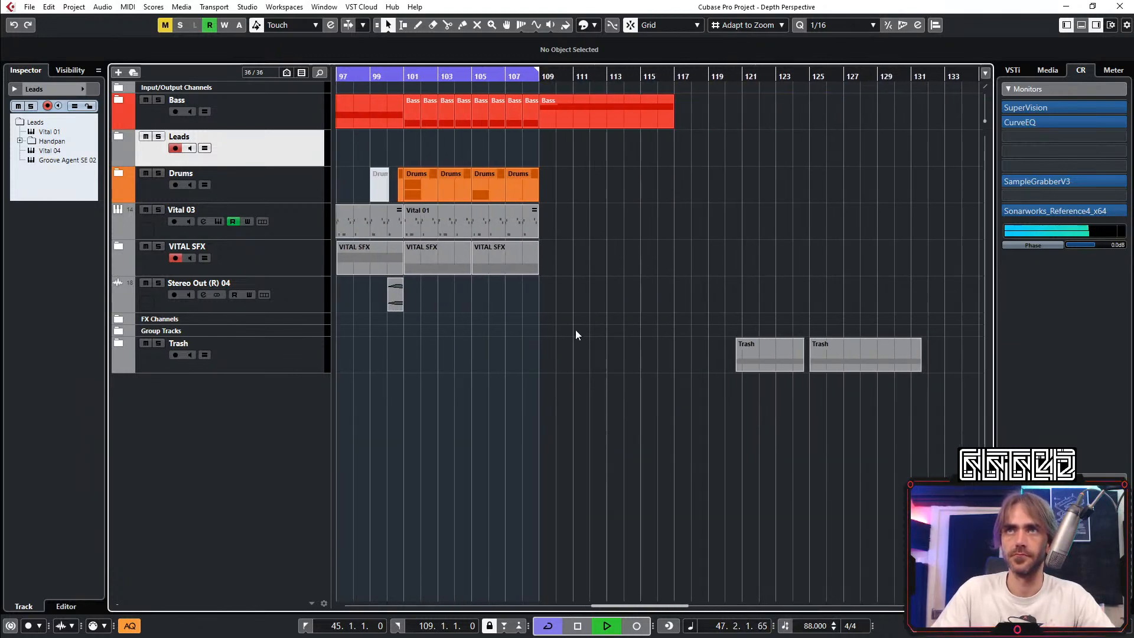
{"action": "left_click_drag", "start_coordinate": [588, 185], "coordinate": [473, 188]}
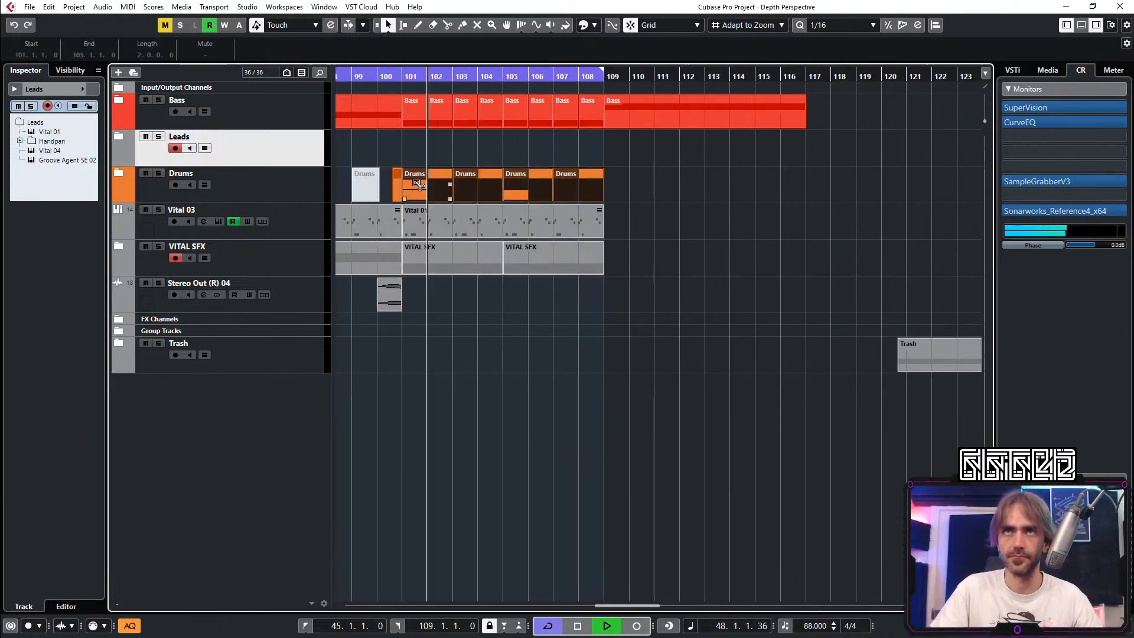
{"action": "key", "text": "ctrl+d"}
{"action": "left_click", "coordinate": [618, 147]}
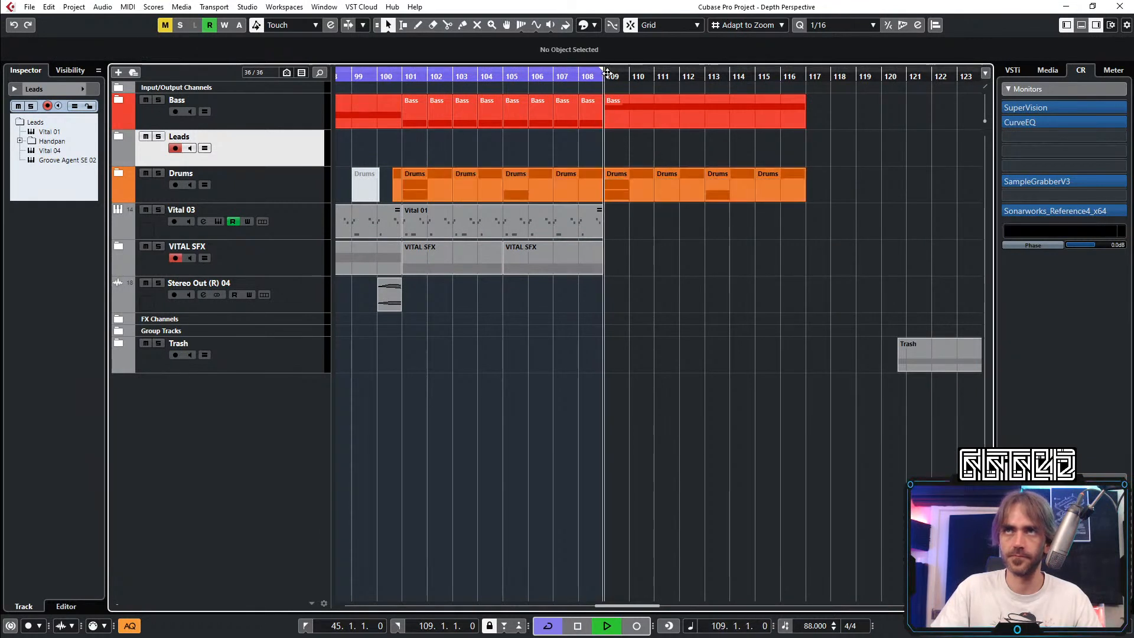
{"action": "left_click_drag", "start_coordinate": [604, 77], "coordinate": [811, 76]}
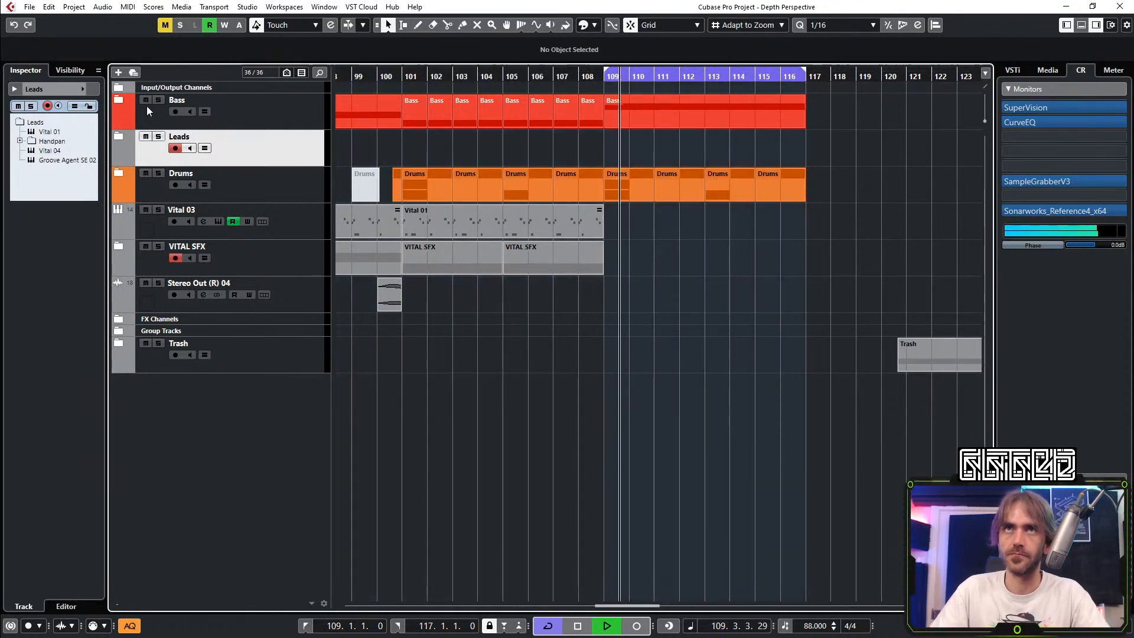
Step: Move the Bass audio clips from bars 109–117 to about bar 144, out of the arrangement, and collapse the Bass folder
{"action": "left_click", "coordinate": [119, 100]}
{"action": "left_click_drag", "start_coordinate": [844, 215], "coordinate": [885, 200]}
{"action": "key", "text": "g"}
{"action": "key", "text": "g"}
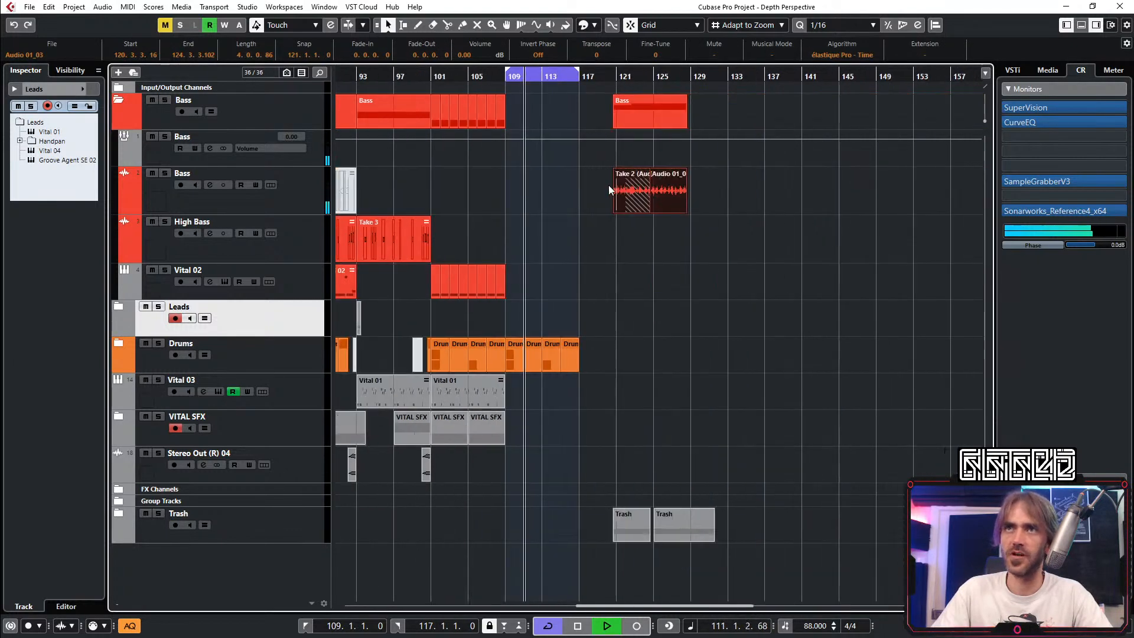
{"action": "left_click_drag", "start_coordinate": [624, 198], "coordinate": [838, 197]}
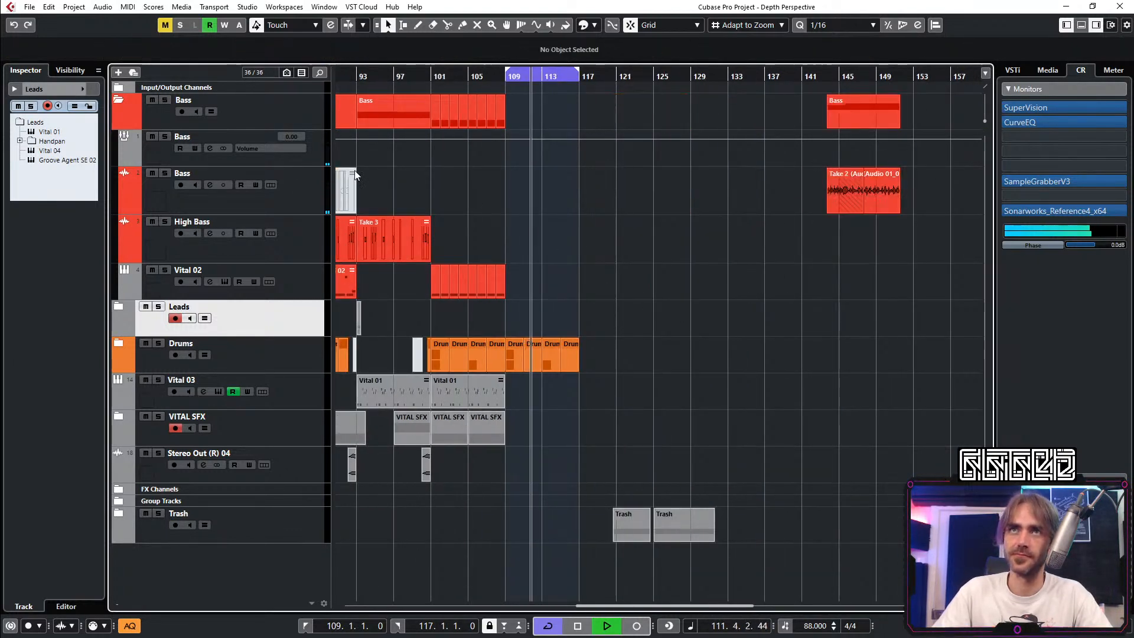
{"action": "left_click", "coordinate": [119, 100]}
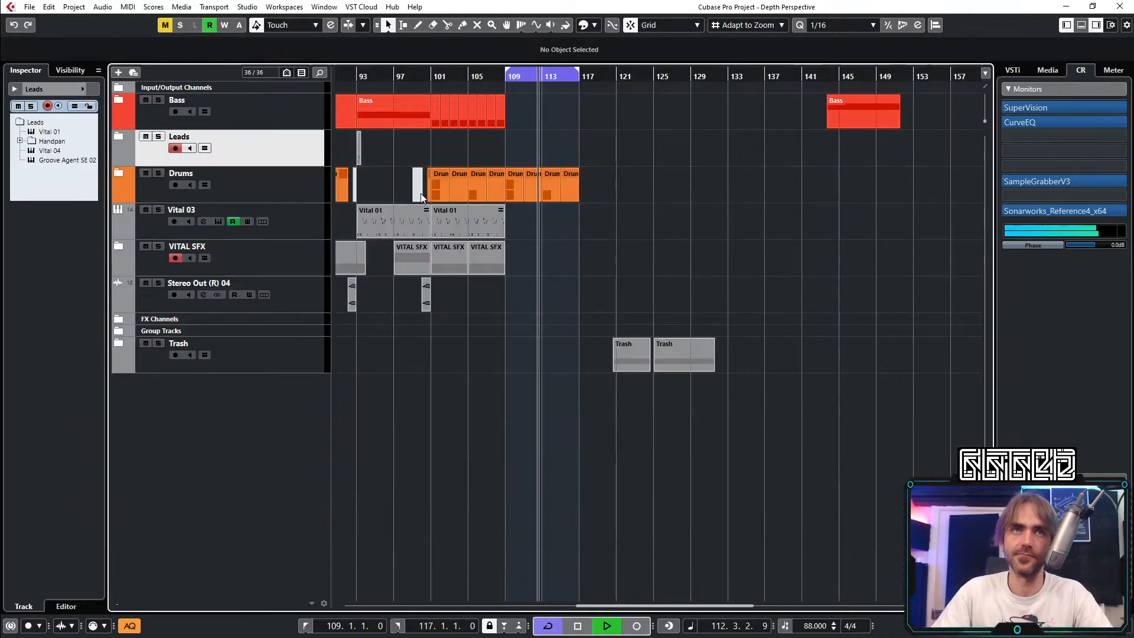
{"action": "key", "text": "h"}
{"action": "key", "text": "h"}
{"action": "key", "text": "h"}
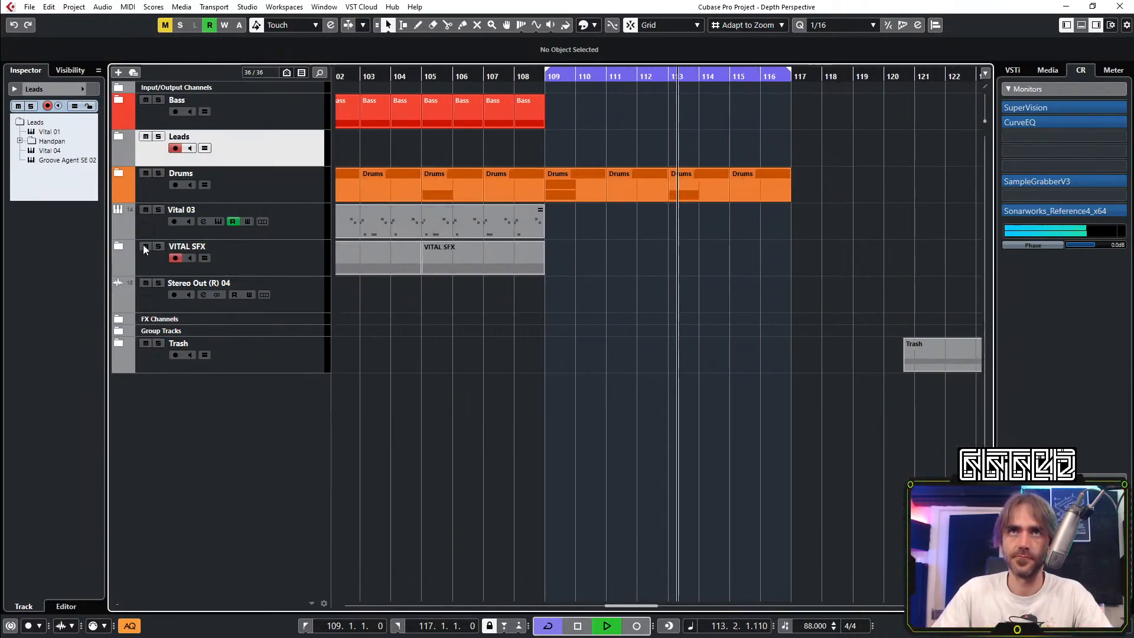
Step: Examine the contents of the VITAL SFX, Leads and Trash folder tracks, leave them collapsed and stop playback
{"action": "left_click", "coordinate": [118, 245]}
{"action": "key", "text": "g"}
{"action": "key", "text": "g"}
{"action": "key", "text": "g"}
{"action": "key", "text": "g"}
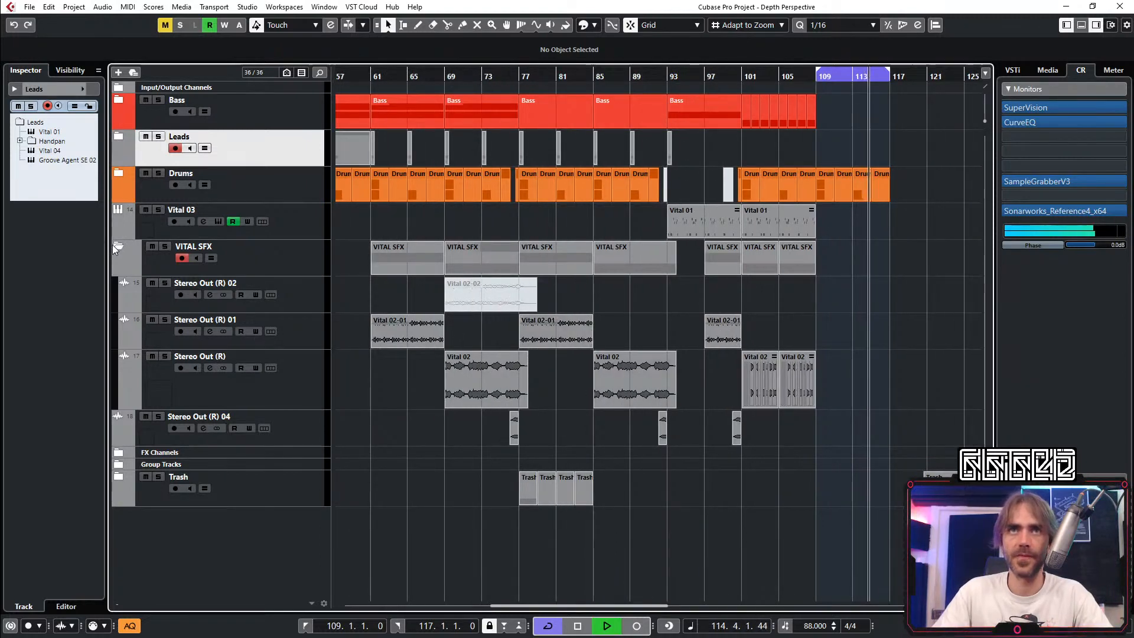
{"action": "left_click", "coordinate": [118, 247]}
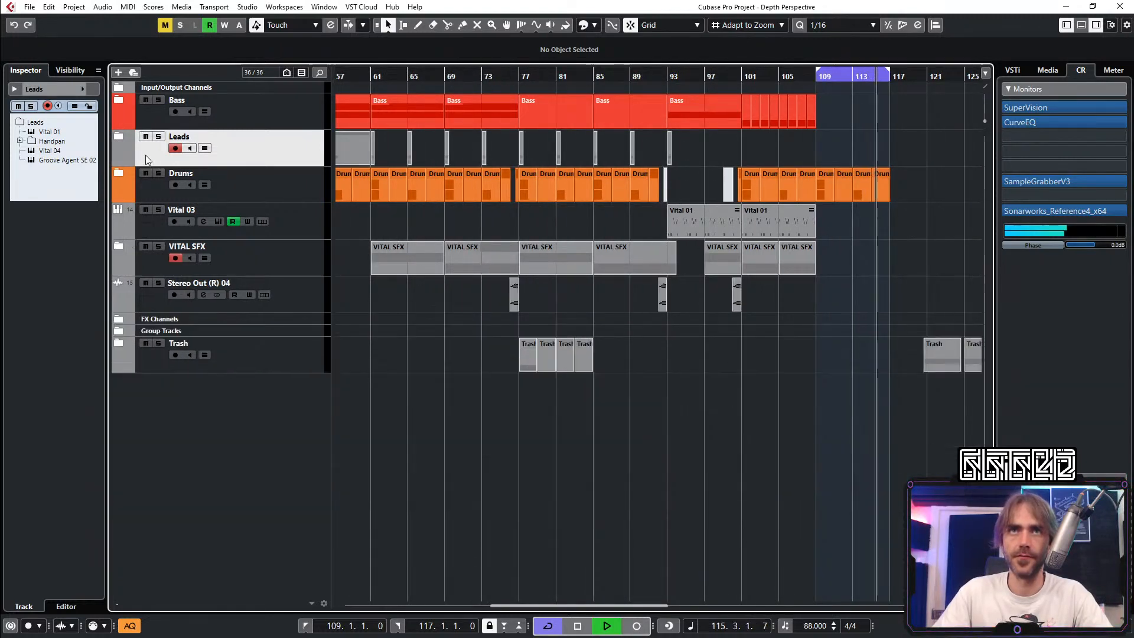
{"action": "left_click", "coordinate": [118, 137]}
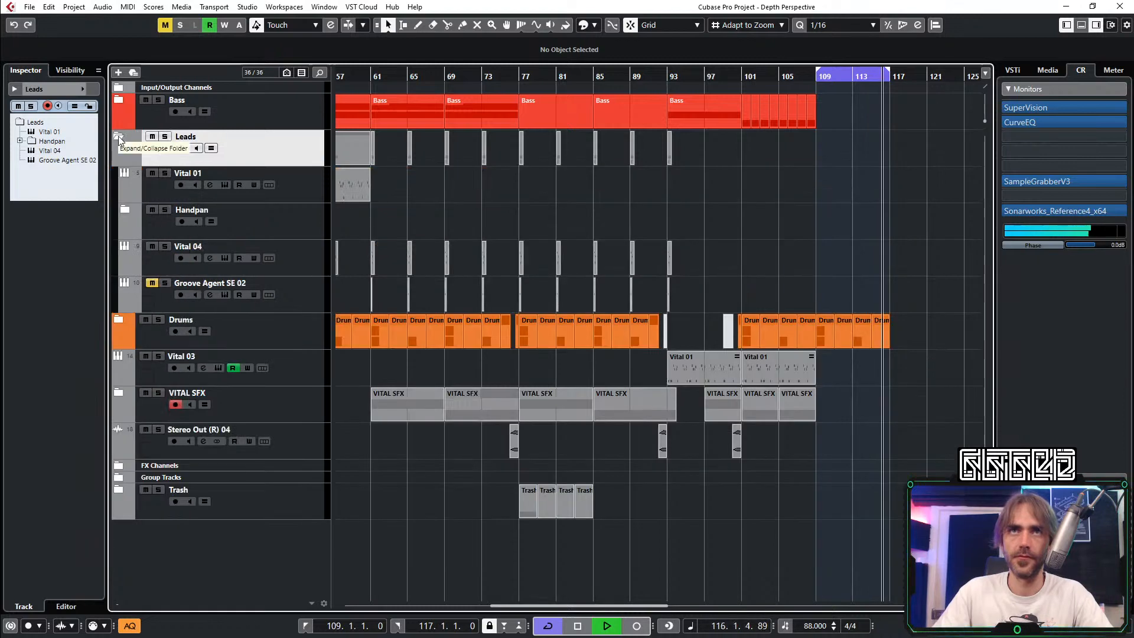
{"action": "left_click", "coordinate": [118, 138]}
{"action": "scroll", "coordinate": [644, 393], "scroll_direction": "right", "scroll_amount": 5}
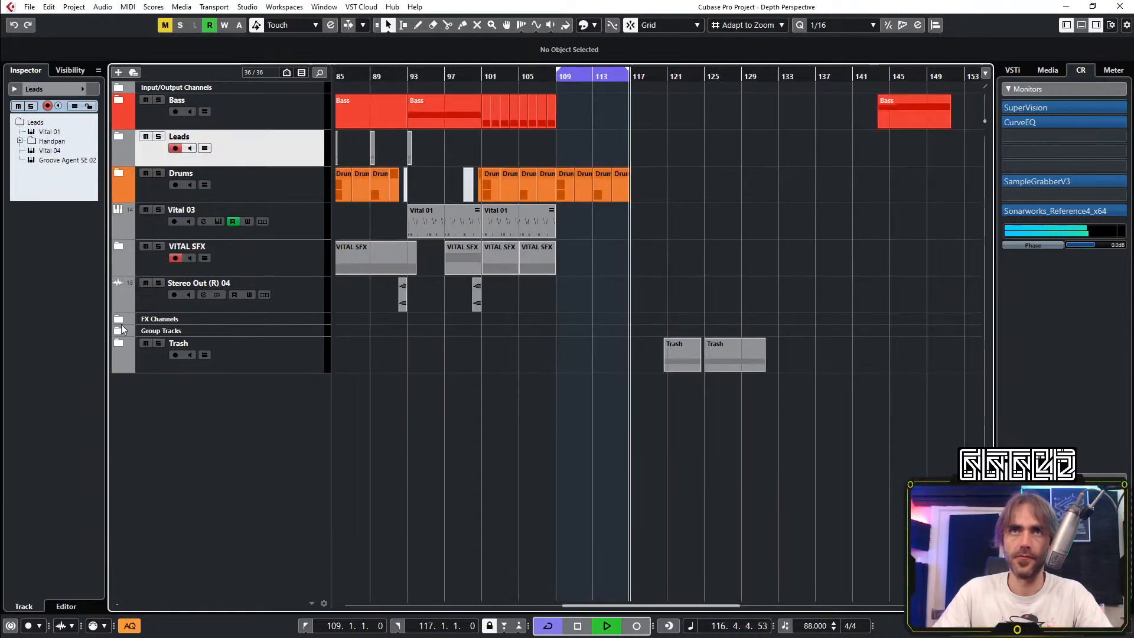
{"action": "left_click", "coordinate": [118, 343]}
{"action": "scroll", "coordinate": [644, 352], "scroll_direction": "down", "scroll_amount": 4}
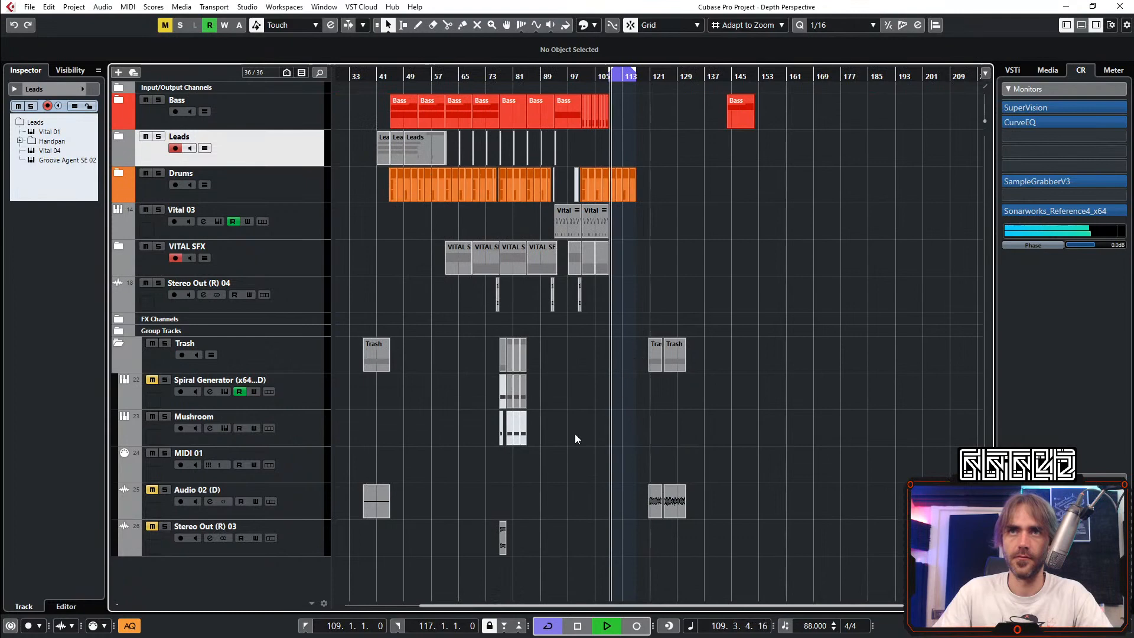
{"action": "scroll", "coordinate": [567, 437], "scroll_direction": "up", "scroll_amount": 3}
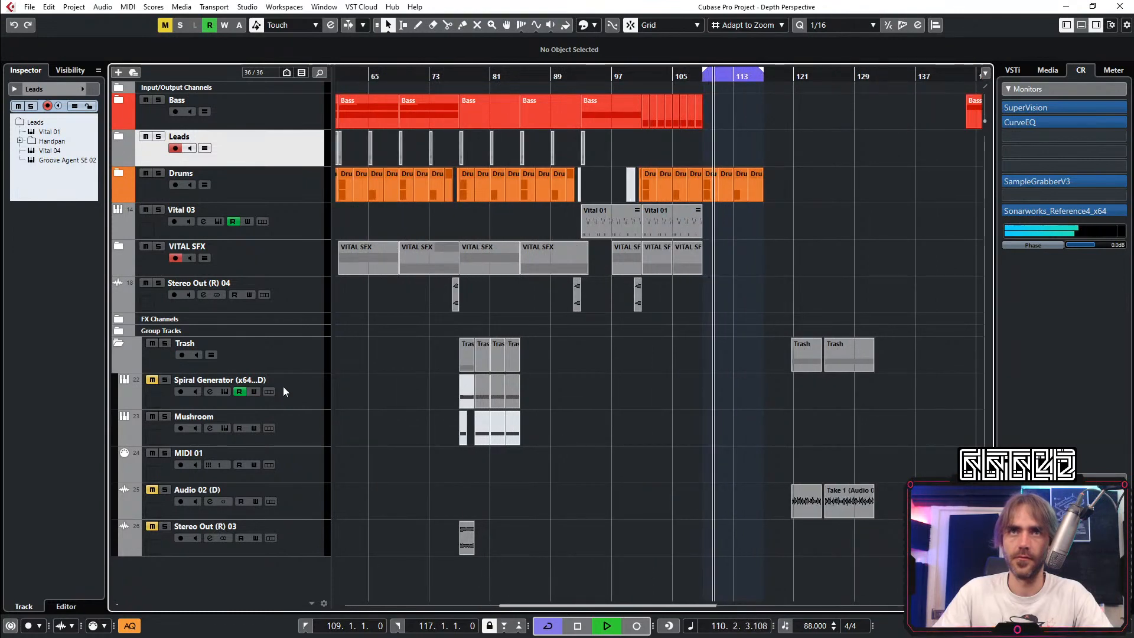
{"action": "left_click", "coordinate": [119, 341]}
{"action": "key", "text": "space"}
{"action": "scroll", "coordinate": [709, 321], "scroll_direction": "up", "scroll_amount": 5}
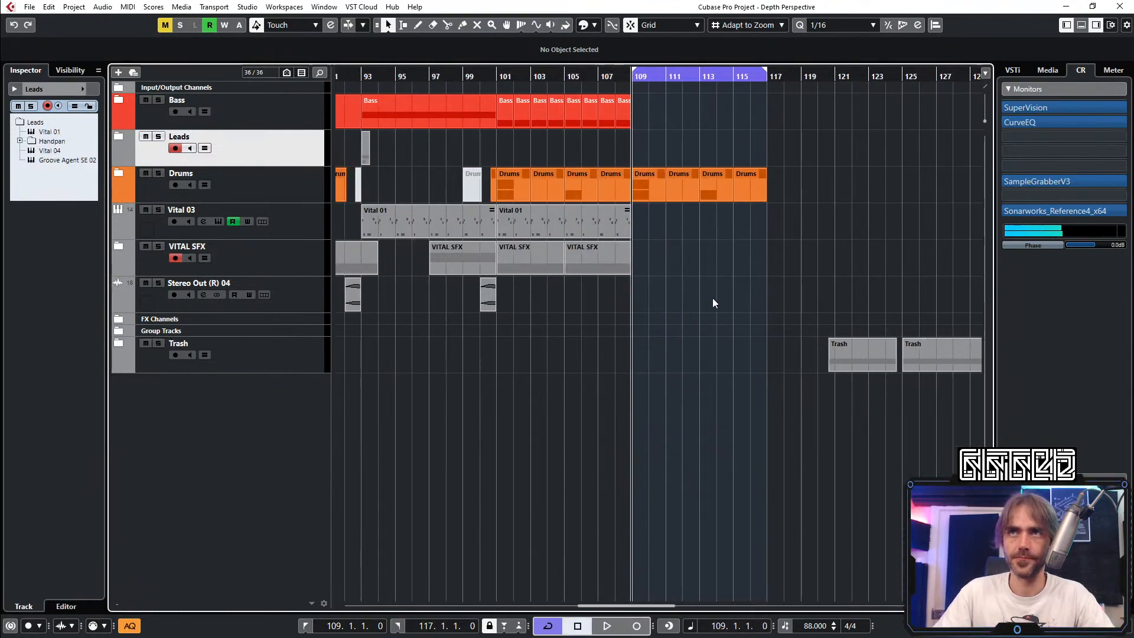
Step: Add one Vital instrument track routed to Stereo Out below Stereo Out (R) 04 and uncover the arrangement behind its plug-in window
{"action": "right_click", "coordinate": [315, 292]}
{"action": "mouse_move", "coordinate": [372, 301]}
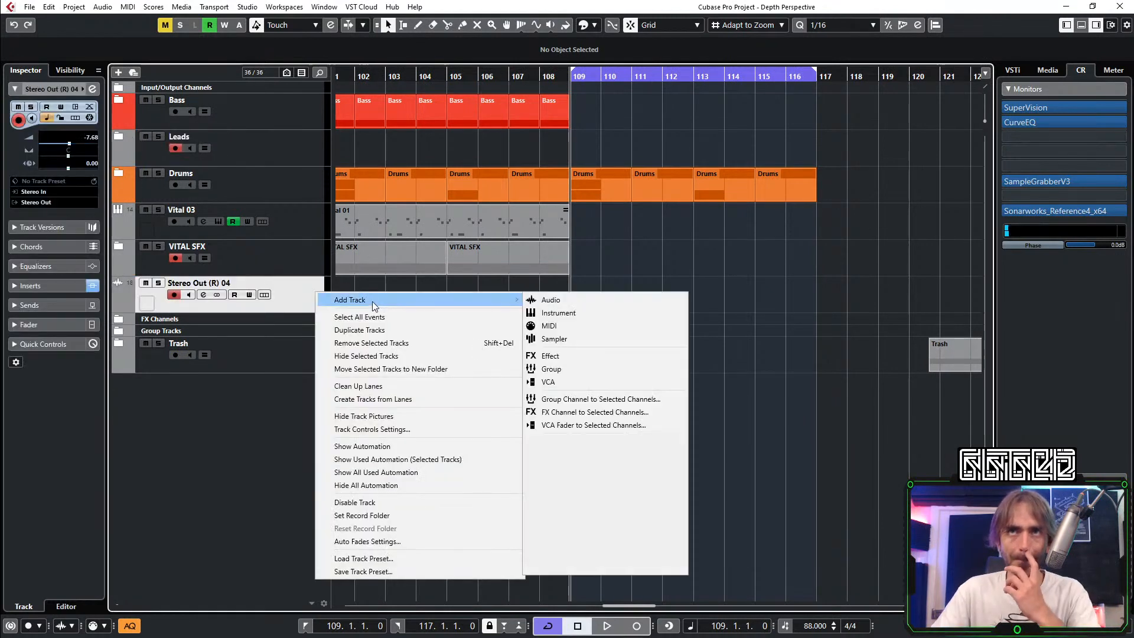
{"action": "left_click", "coordinate": [551, 313]}
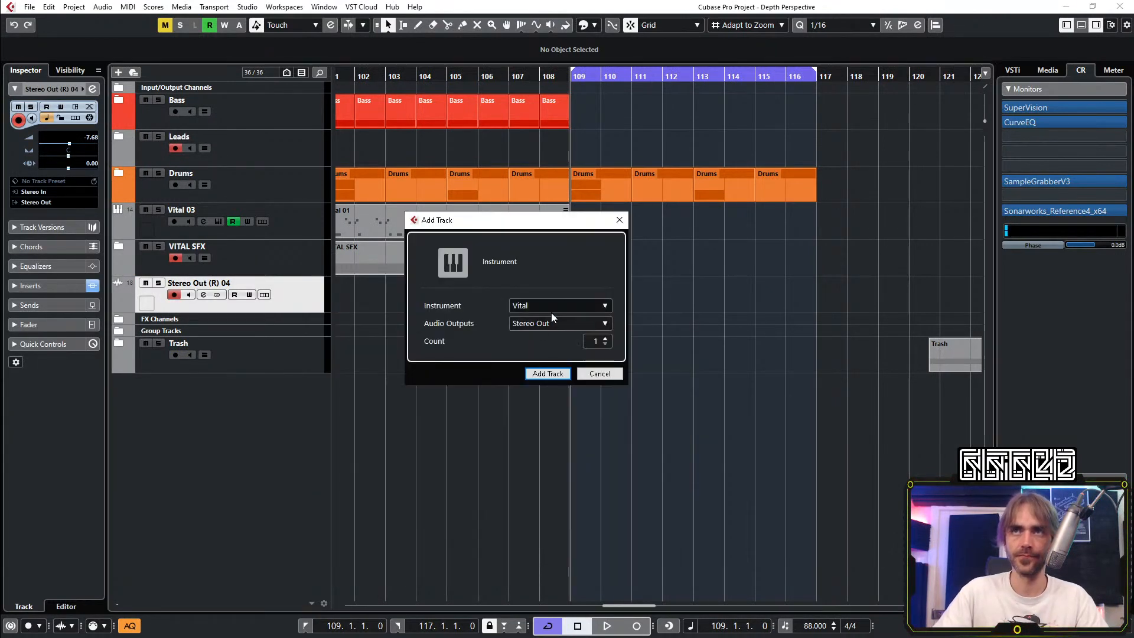
{"action": "left_click", "coordinate": [547, 373]}
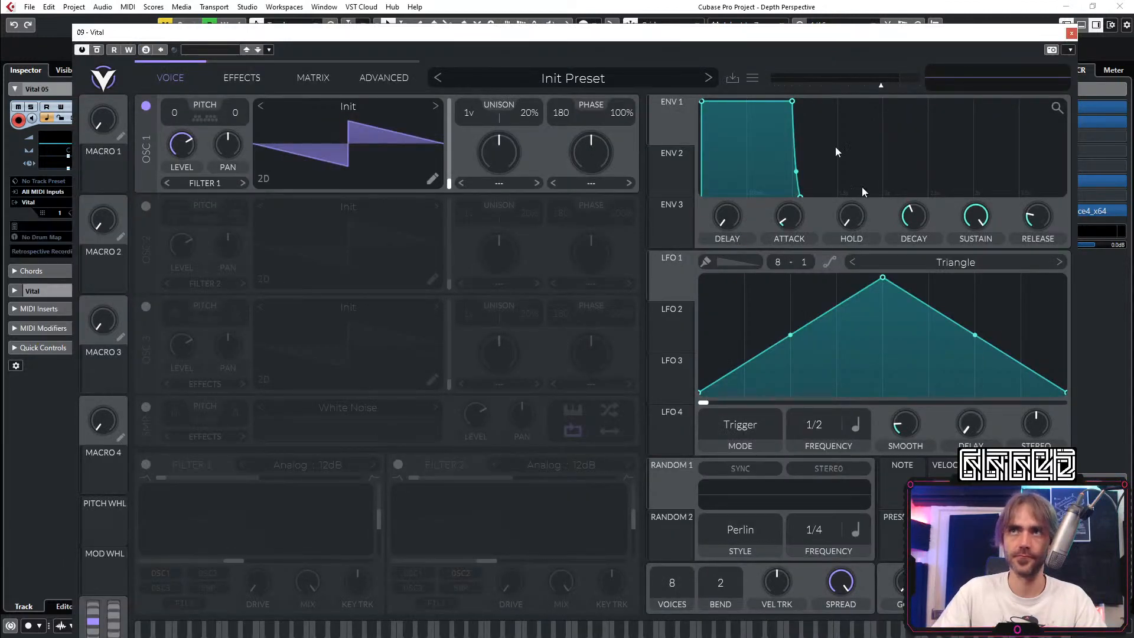
{"action": "left_click_drag", "start_coordinate": [711, 37], "coordinate": [665, 414]}
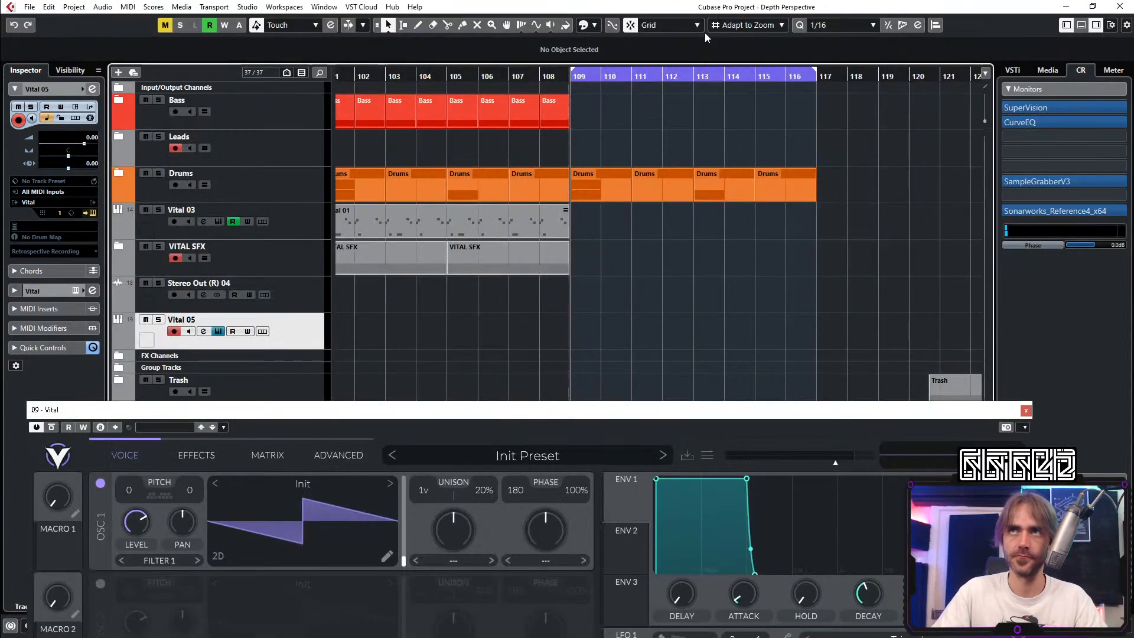
Step: Create an empty MIDI part across bars 109–117 on the Vital 05 track and open it in the Key Editor
{"action": "double_click", "coordinate": [597, 329]}
{"action": "double_click", "coordinate": [624, 335]}
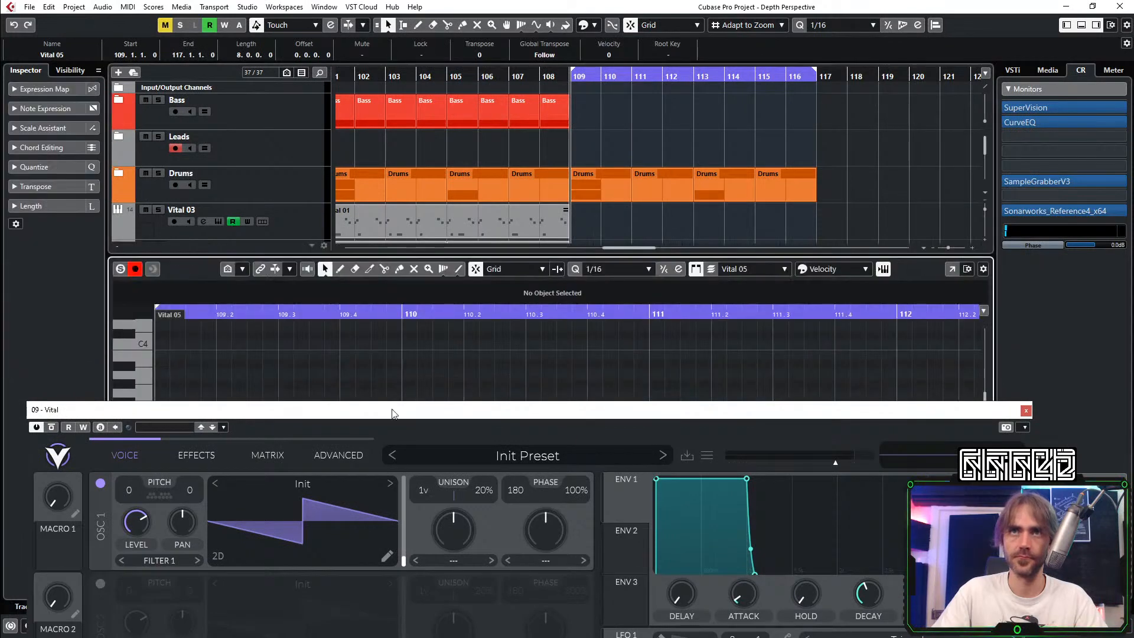
{"action": "left_click_drag", "start_coordinate": [394, 414], "coordinate": [418, 613]}
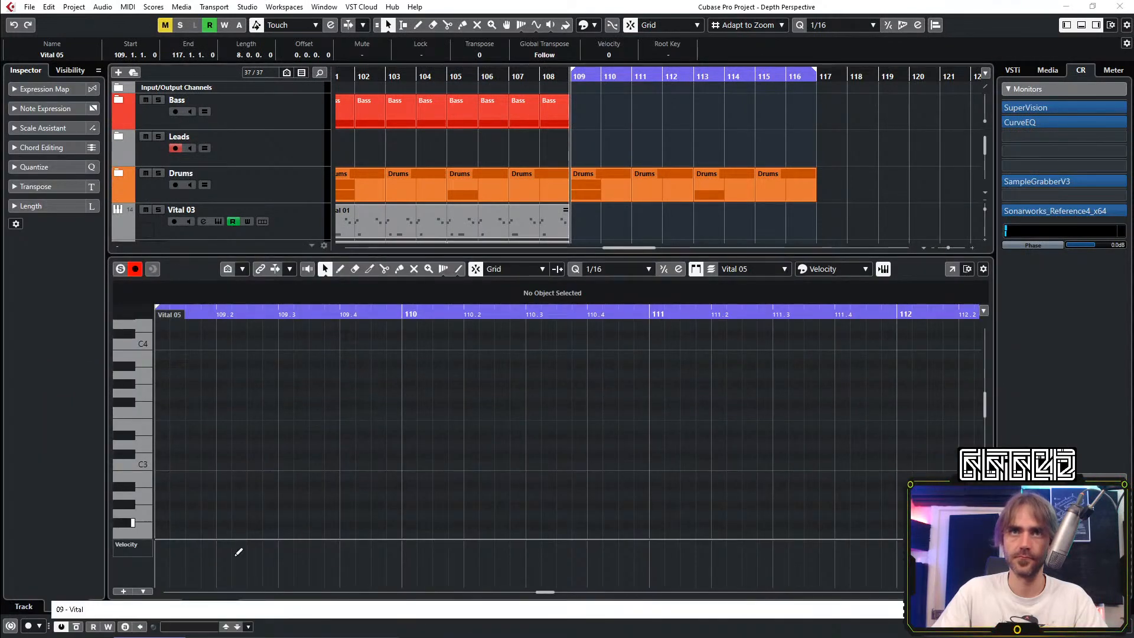
Step: Load the preset Rhythmic THing2 from the User folder into the new Vital instance and close the plug-in window
{"action": "left_click_drag", "start_coordinate": [278, 609], "coordinate": [291, 69]}
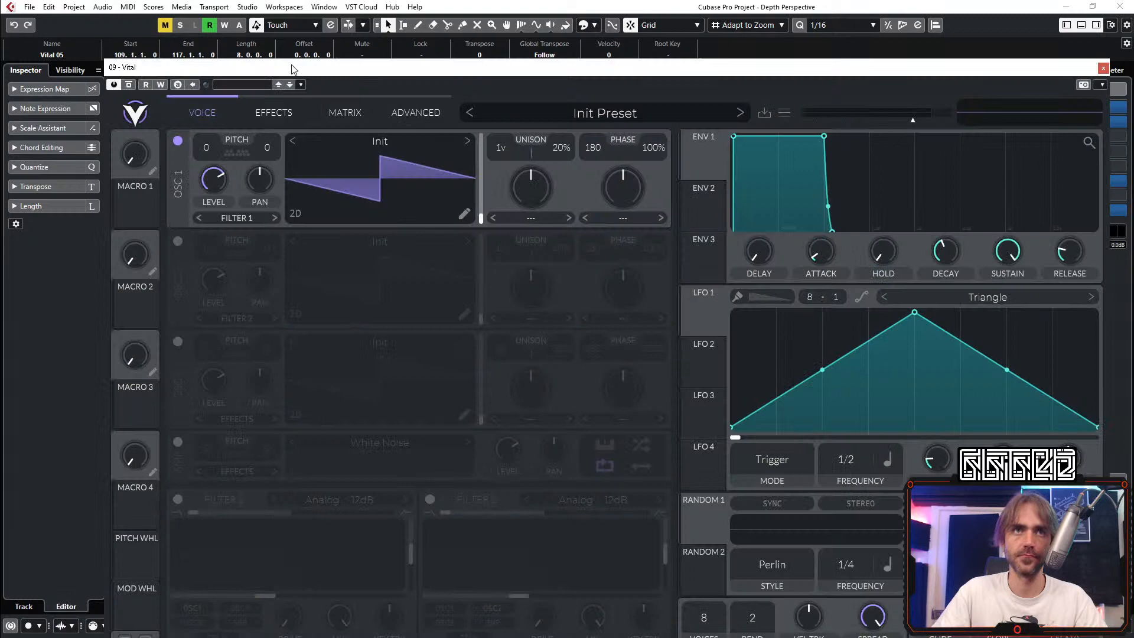
{"action": "left_click", "coordinate": [558, 112]}
{"action": "scroll", "coordinate": [261, 605], "scroll_direction": "down", "scroll_amount": 3}
{"action": "scroll", "coordinate": [254, 591], "scroll_direction": "down", "scroll_amount": 2}
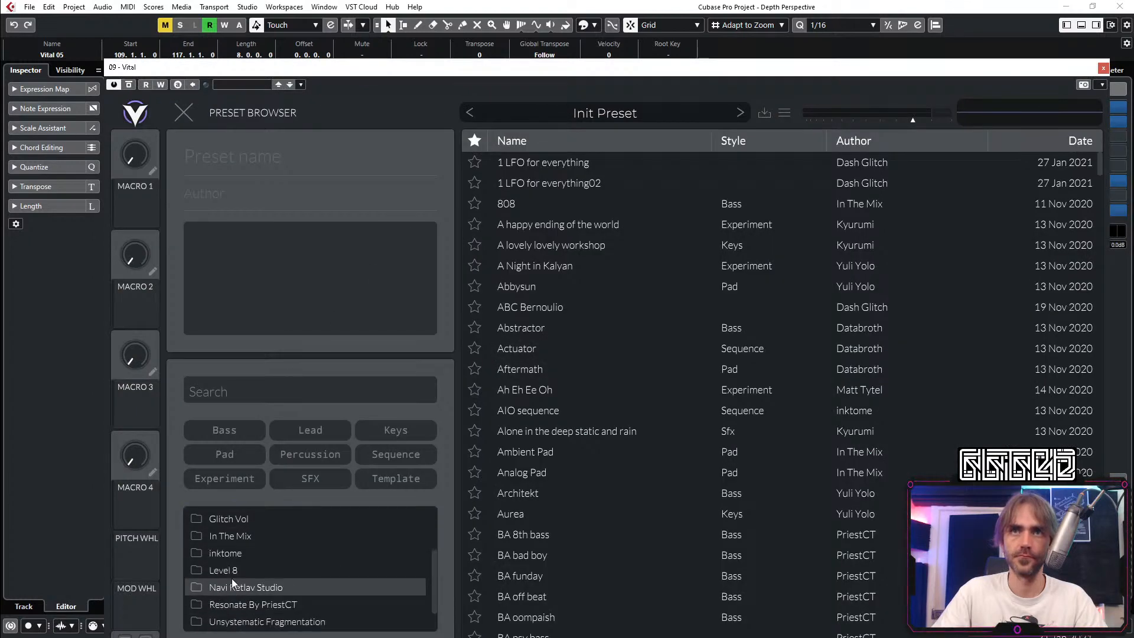
{"action": "left_click", "coordinate": [232, 606]}
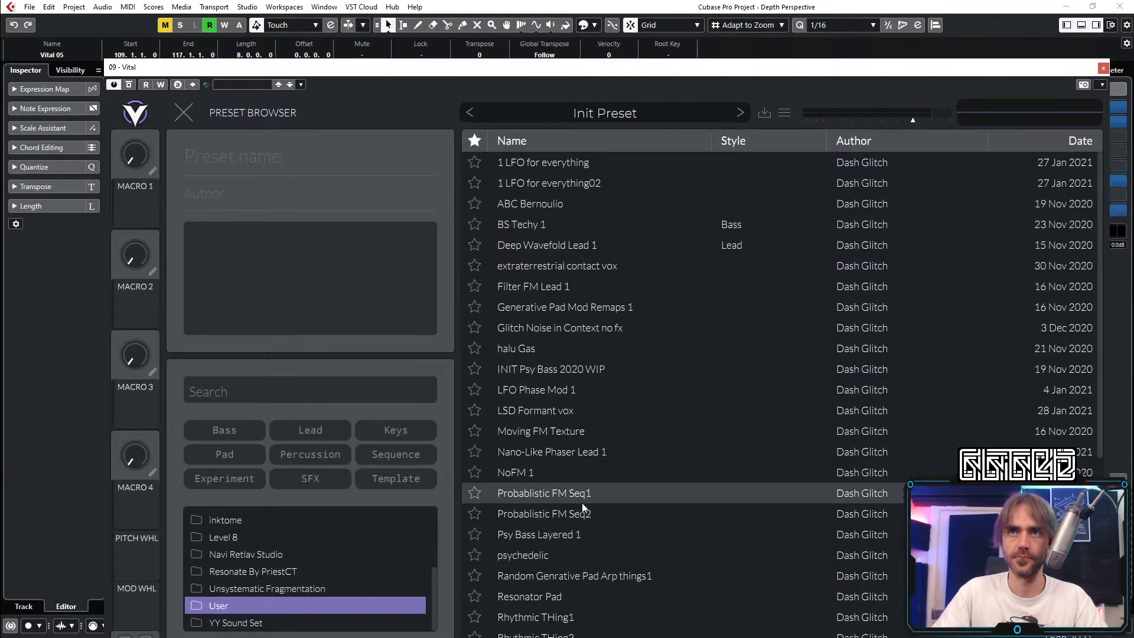
{"action": "scroll", "coordinate": [621, 511], "scroll_direction": "down", "scroll_amount": 5}
{"action": "scroll", "coordinate": [631, 513], "scroll_direction": "up", "scroll_amount": 5}
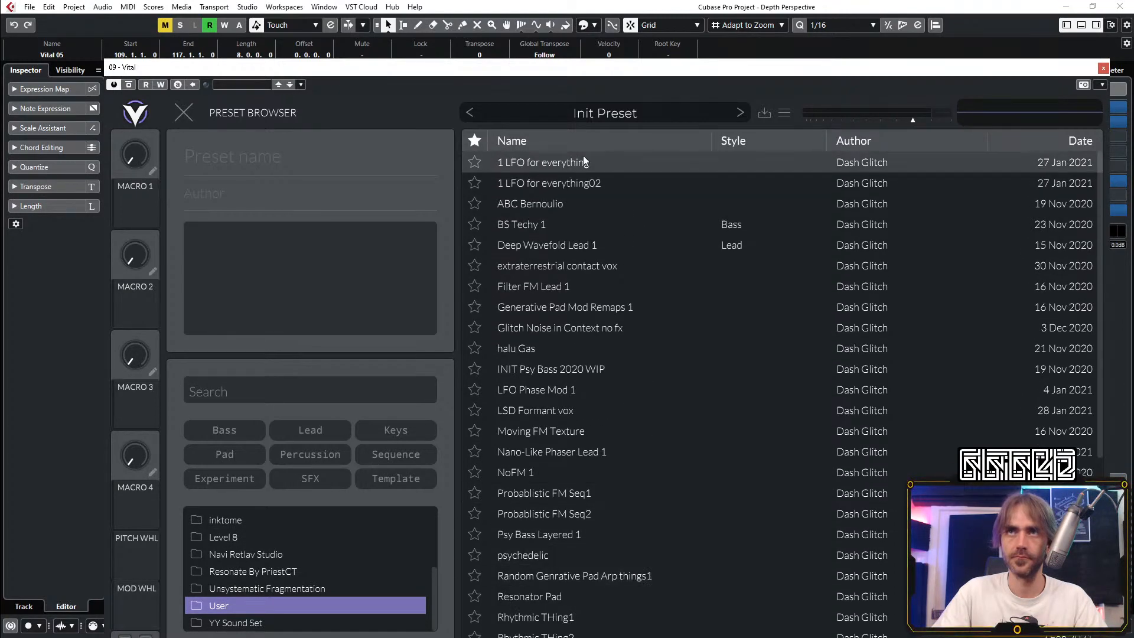
{"action": "scroll", "coordinate": [660, 257], "scroll_direction": "down", "scroll_amount": 3}
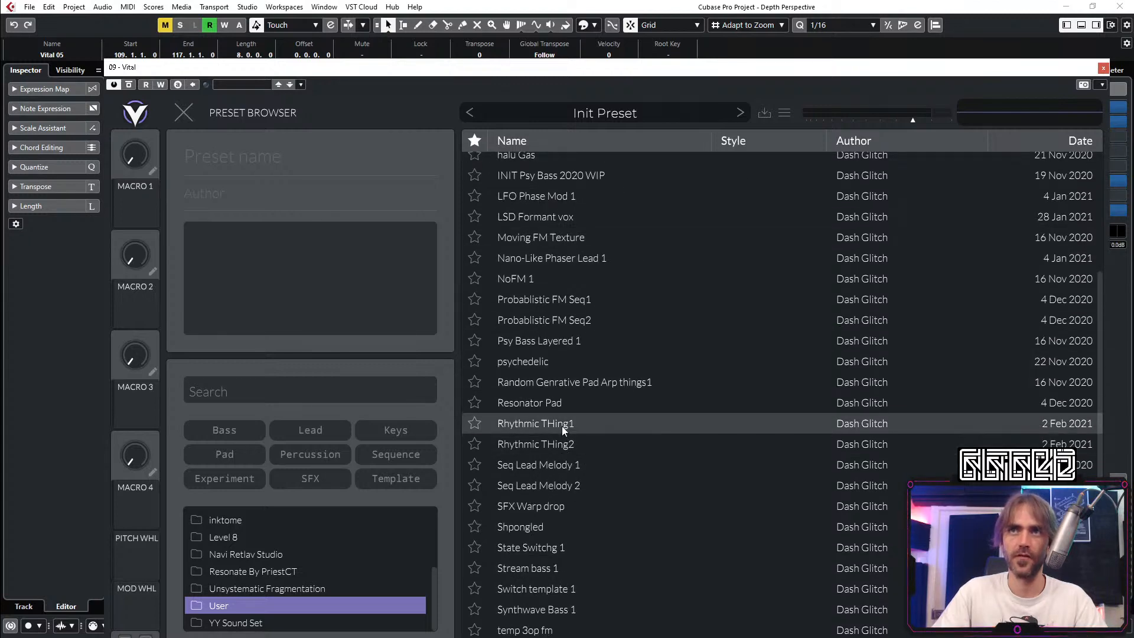
{"action": "left_click", "coordinate": [561, 423]}
{"action": "left_click", "coordinate": [561, 444]}
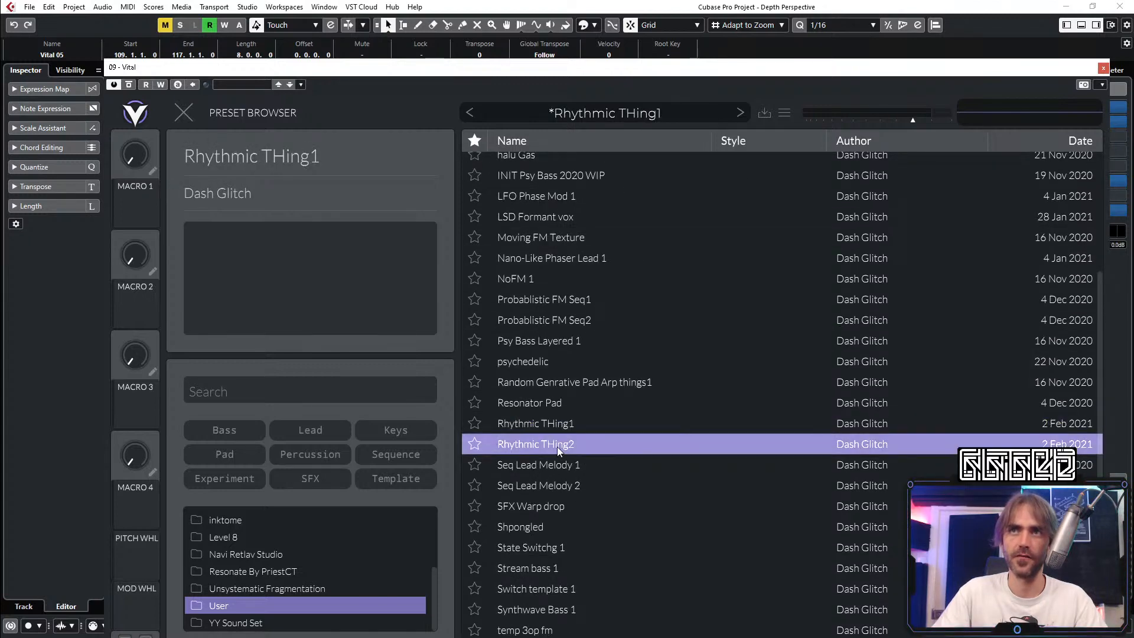
{"action": "left_click", "coordinate": [1103, 67]}
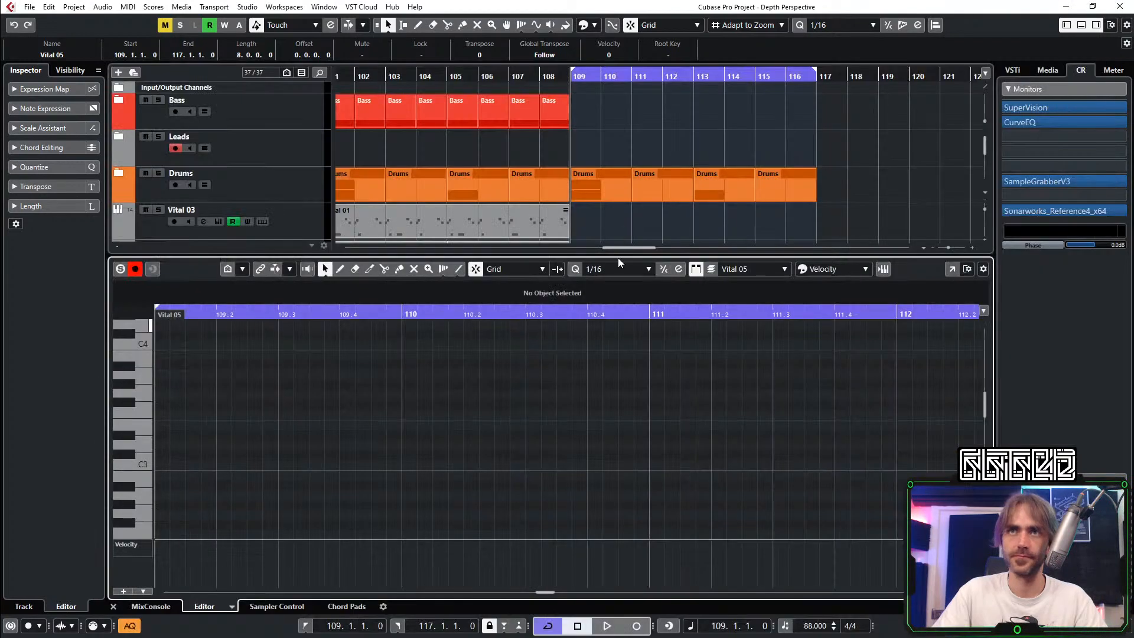
Step: Enter a D2 note at bar 109 in the Vital 05 part, start playback and lengthen the note to bar 117
{"action": "left_click", "coordinate": [138, 450]}
{"action": "scroll", "coordinate": [177, 444], "scroll_direction": "left", "scroll_amount": 3}
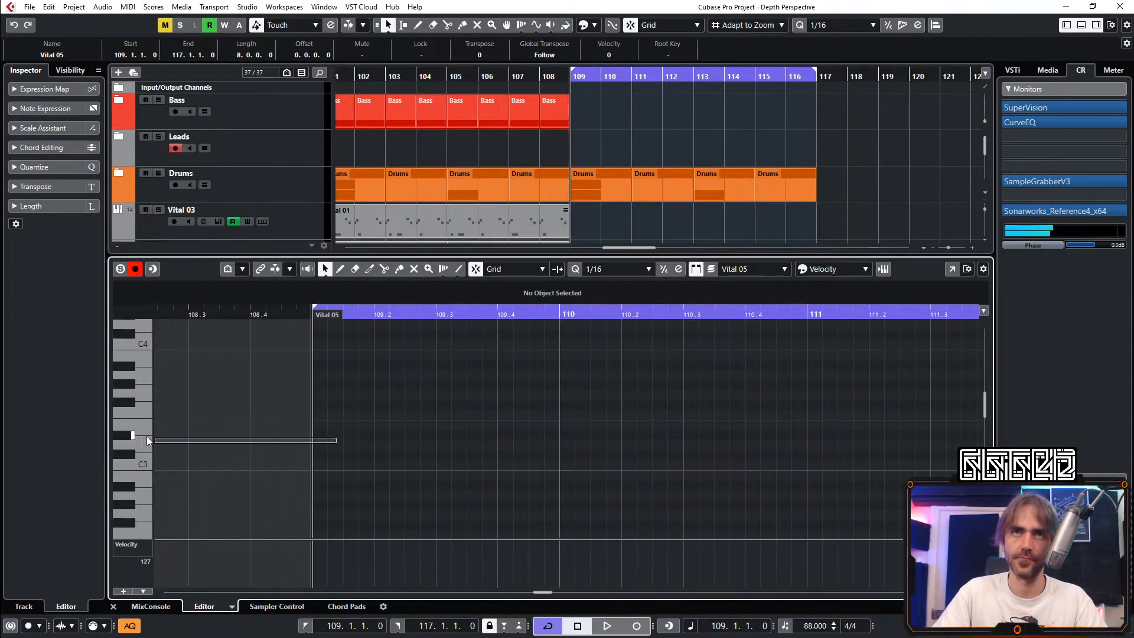
{"action": "left_click", "coordinate": [342, 446]}
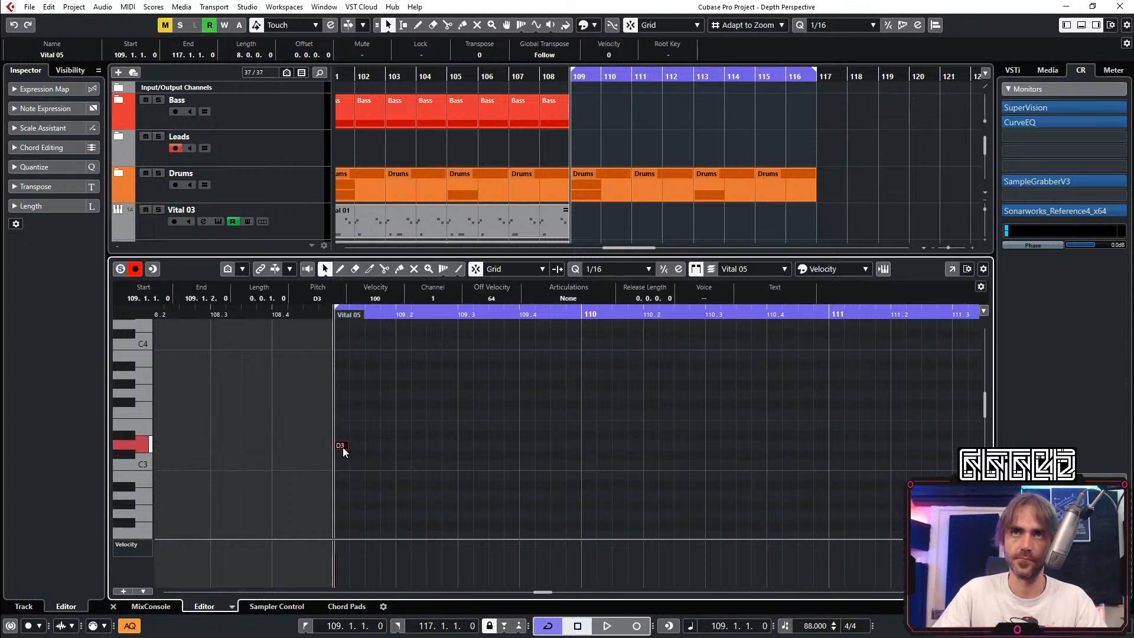
{"action": "key", "text": "g"}
{"action": "key", "text": "shift+Down"}
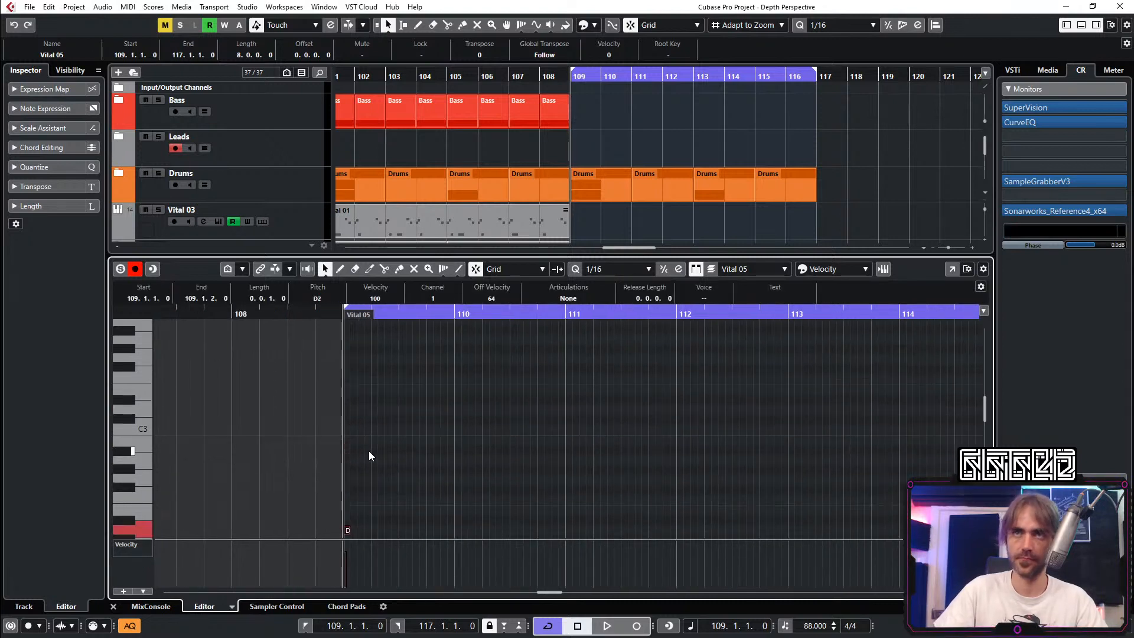
{"action": "key", "text": "space"}
{"action": "left_click_drag", "start_coordinate": [361, 541], "coordinate": [780, 537]}
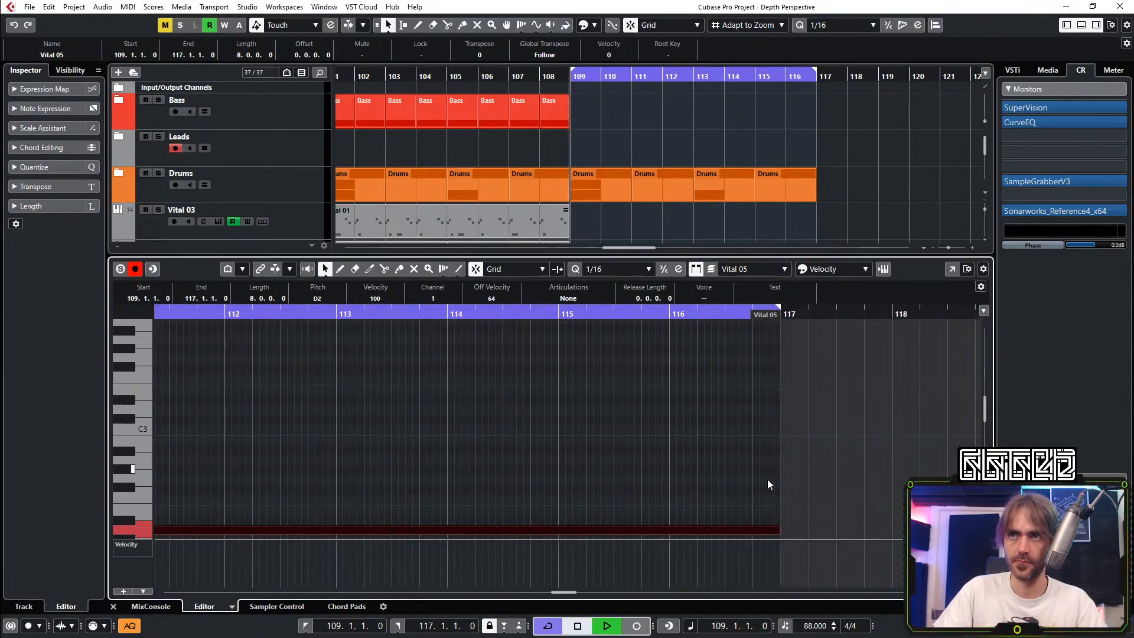
Step: Transpose the eight-bar note up one octave to D3 while auditioning the loop
{"action": "scroll", "coordinate": [597, 434], "scroll_direction": "down", "scroll_amount": 3}
{"action": "scroll", "coordinate": [585, 433], "scroll_direction": "down", "scroll_amount": 5}
{"action": "scroll", "coordinate": [491, 429], "scroll_direction": "left", "scroll_amount": 3}
{"action": "scroll", "coordinate": [562, 424], "scroll_direction": "right", "scroll_amount": 3}
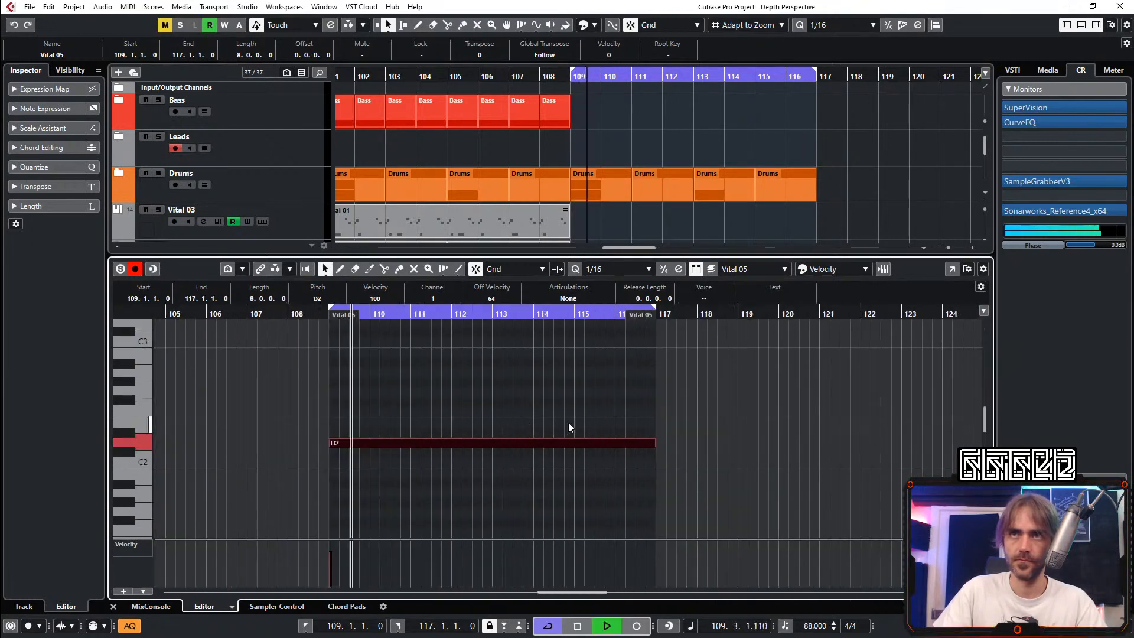
{"action": "scroll", "coordinate": [520, 430], "scroll_direction": "up", "scroll_amount": 4}
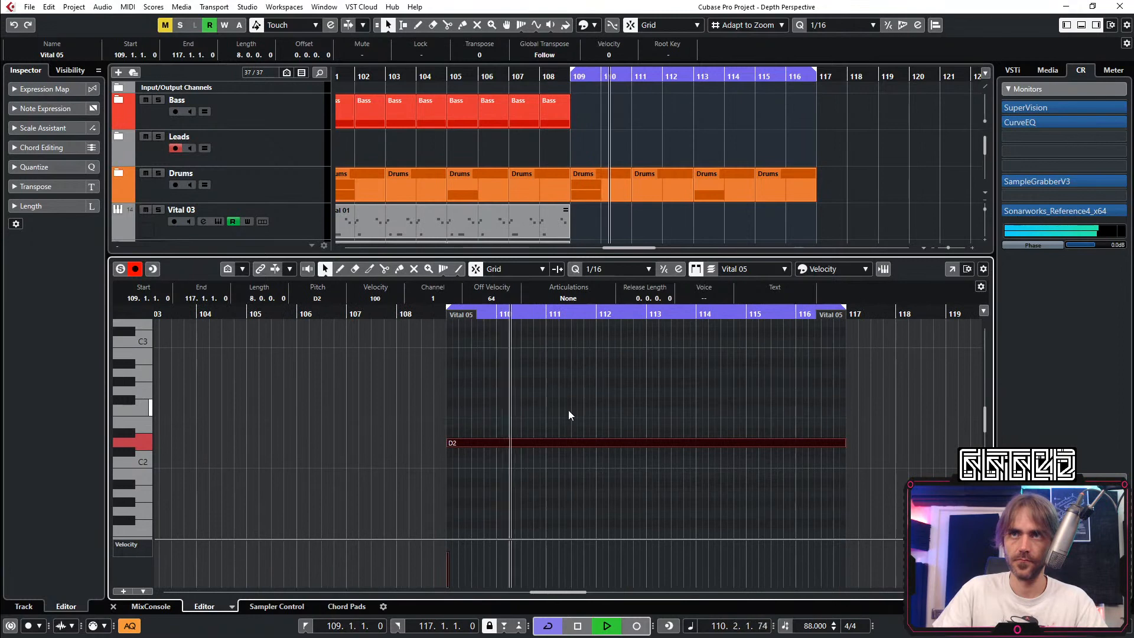
{"action": "key", "text": "shift+Up"}
{"action": "key", "text": "space"}
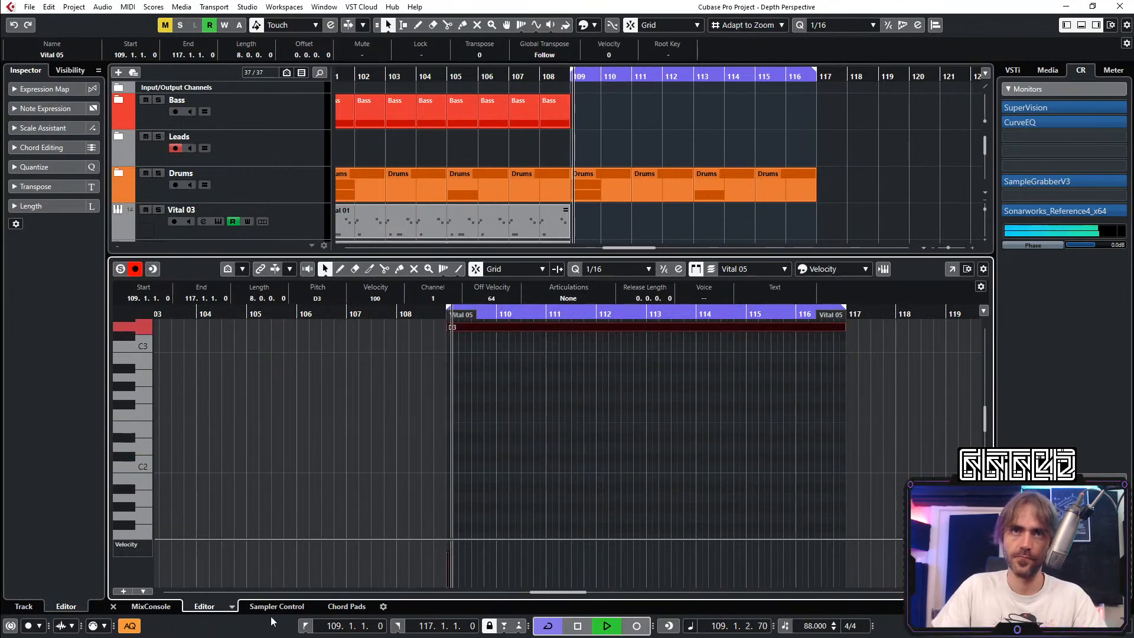
Step: Close the note editor, lower the Vital 05 track volume to -8.31 and switch its preset to Rhythmic THing1 from the User folder
{"action": "key", "text": "ctrl+e"}
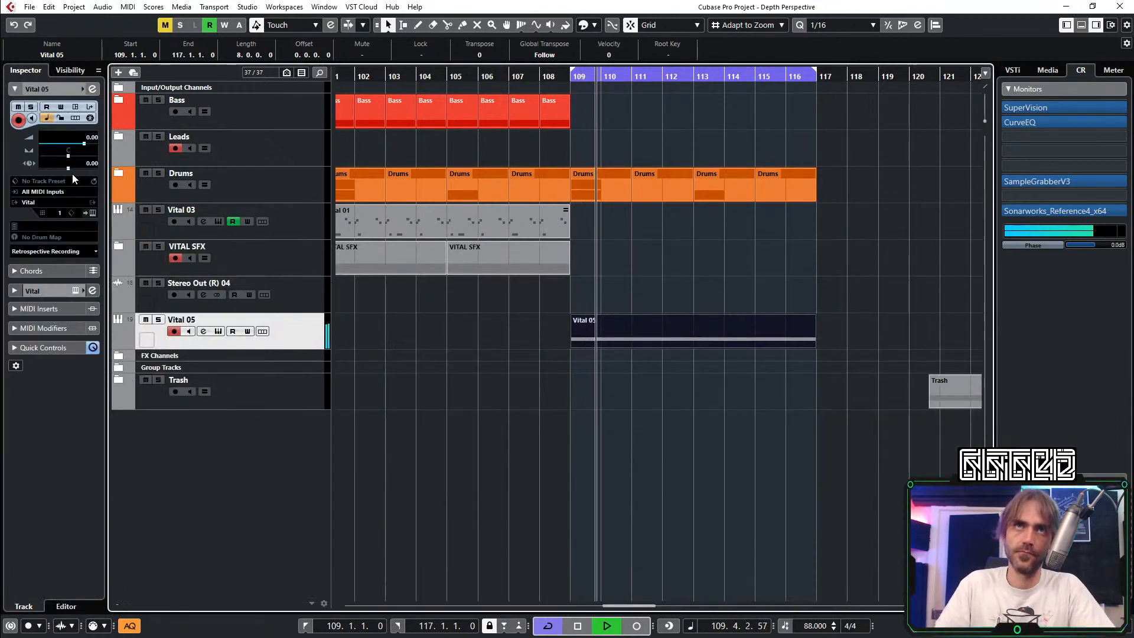
{"action": "left_click_drag", "start_coordinate": [84, 143], "coordinate": [68, 143]}
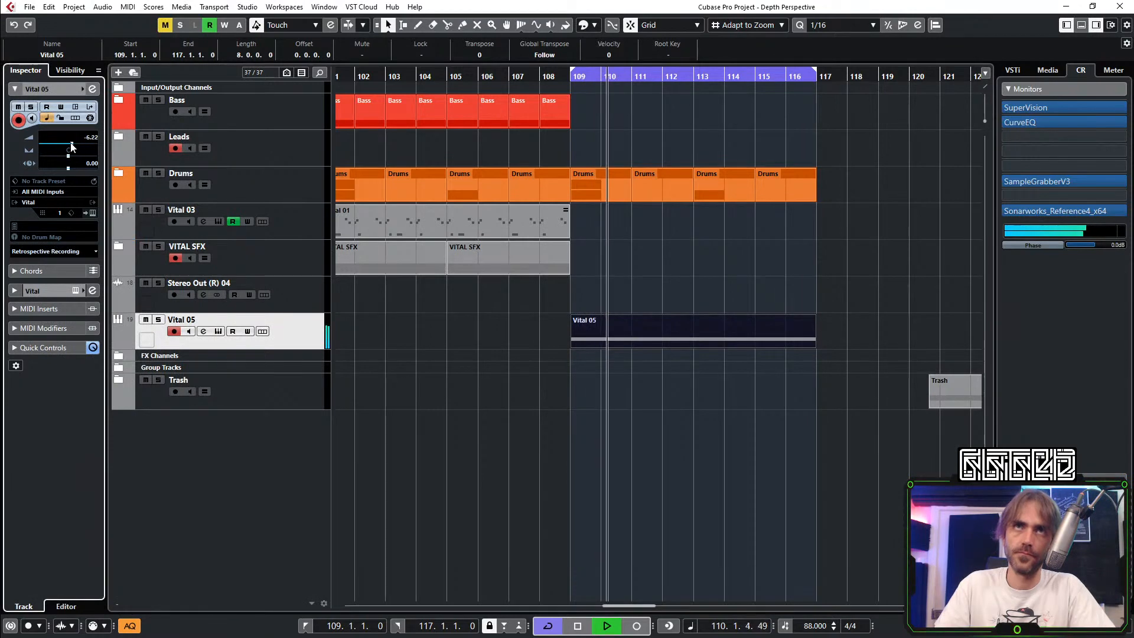
{"action": "left_click", "coordinate": [93, 213]}
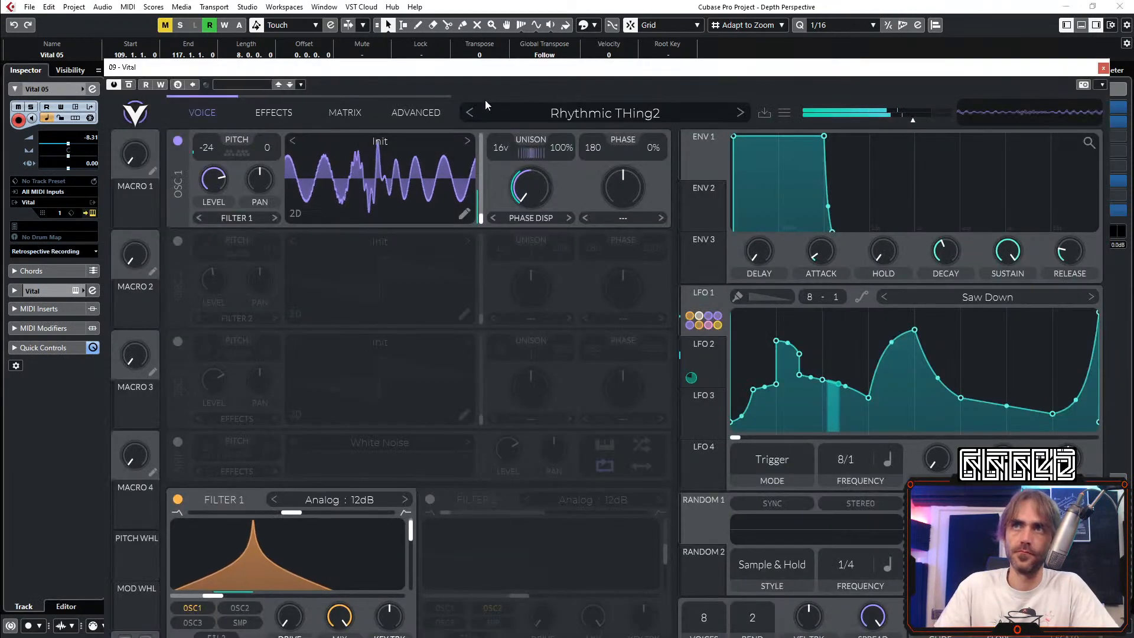
{"action": "left_click", "coordinate": [549, 105]}
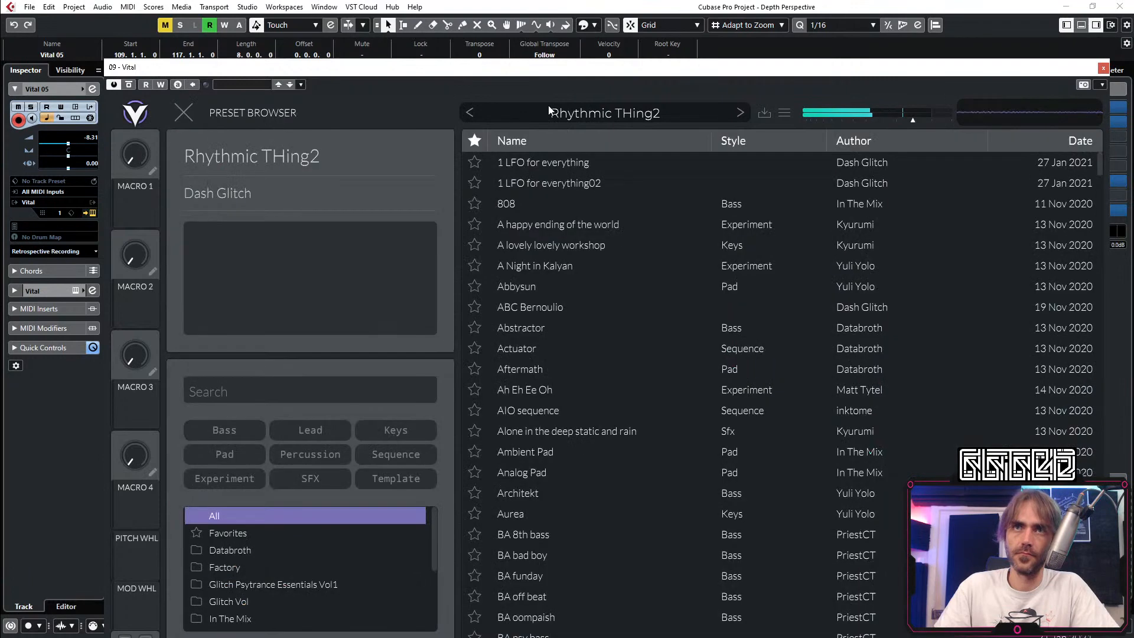
{"action": "scroll", "coordinate": [235, 605], "scroll_direction": "down", "scroll_amount": 3}
{"action": "left_click", "coordinate": [234, 604]}
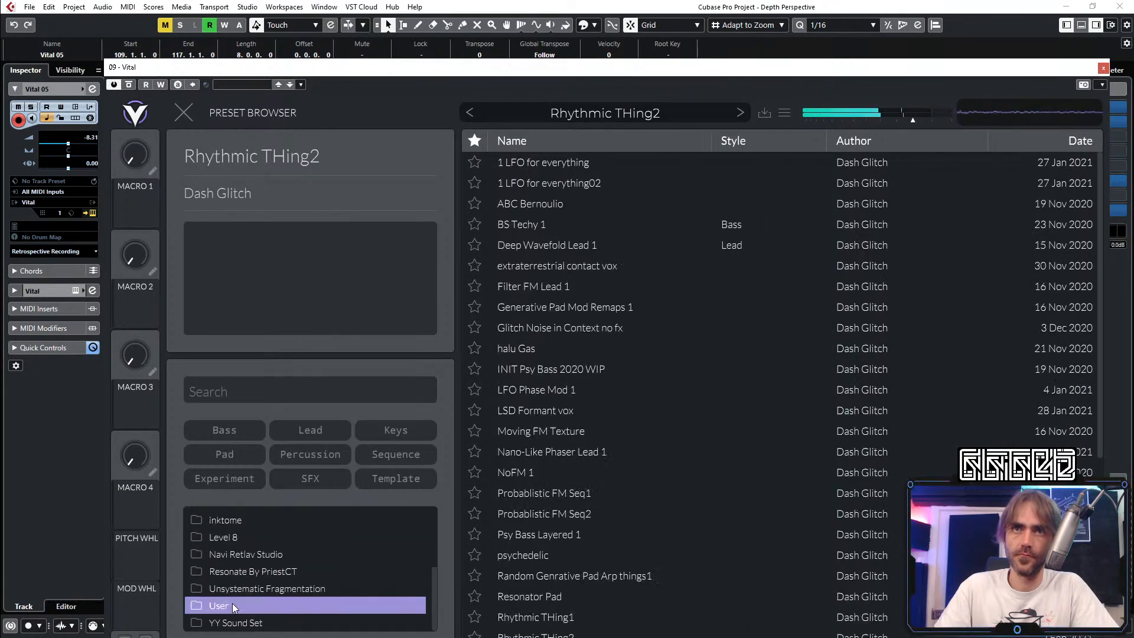
{"action": "scroll", "coordinate": [601, 460], "scroll_direction": "down", "scroll_amount": 2}
{"action": "scroll", "coordinate": [600, 460], "scroll_direction": "down", "scroll_amount": 1}
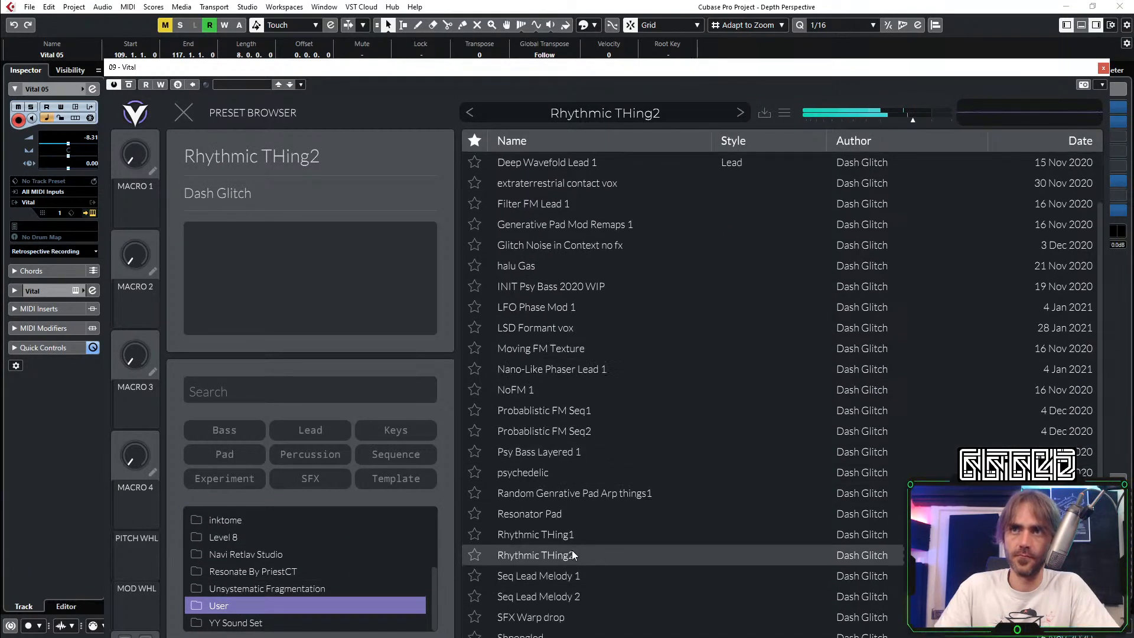
{"action": "left_click", "coordinate": [572, 534]}
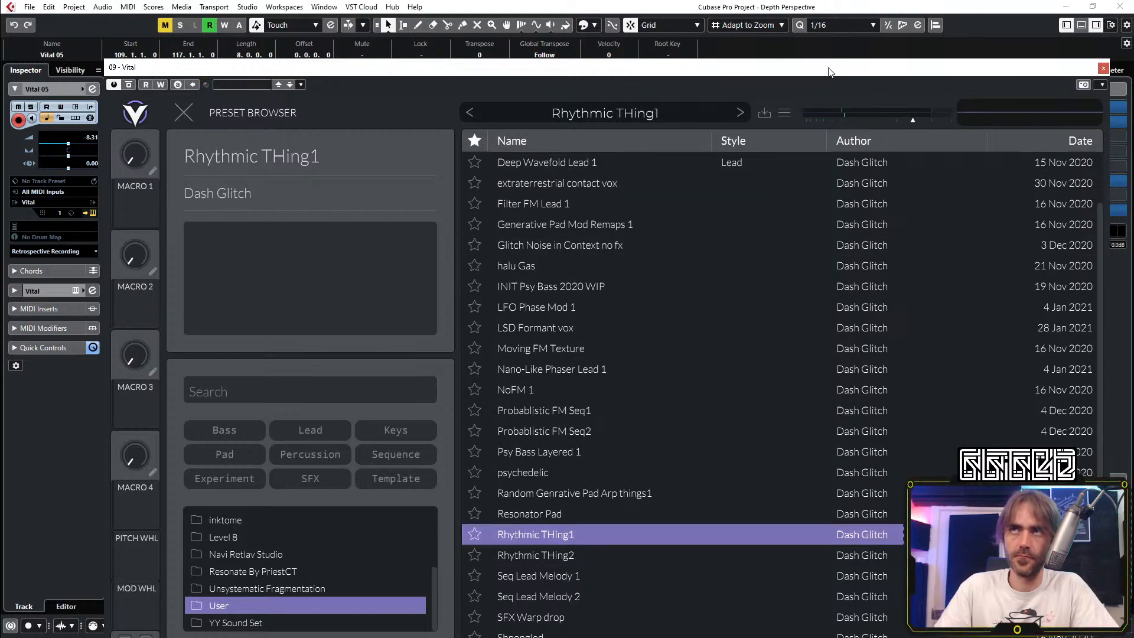
{"action": "left_click_drag", "start_coordinate": [828, 71], "coordinate": [752, 37]}
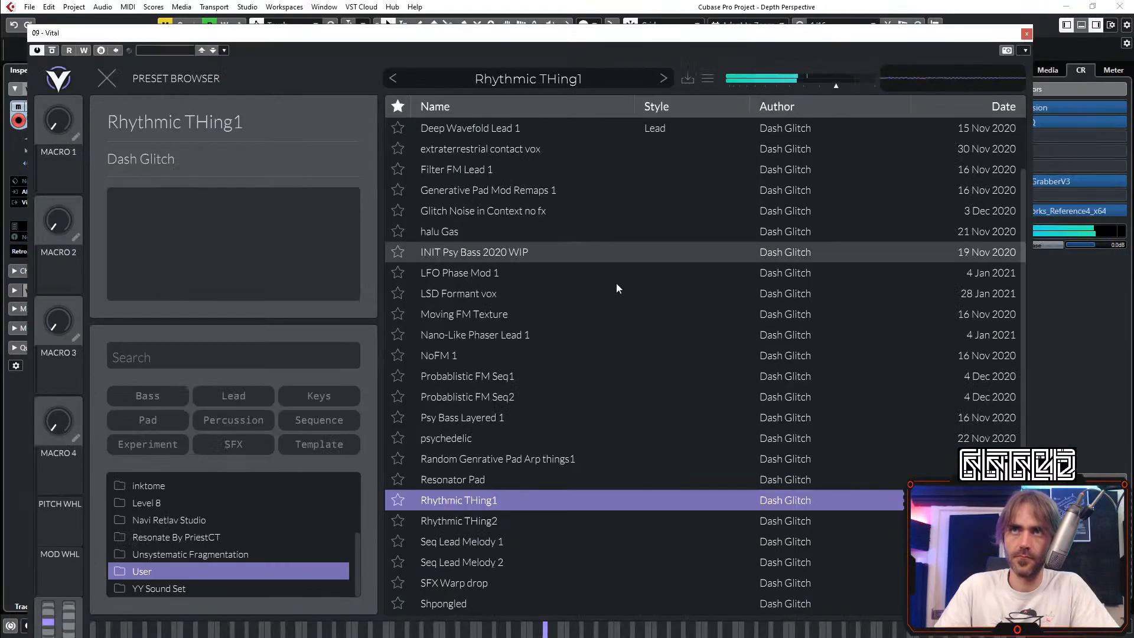
Step: Load the preset 1 LFO for everything02 into the Vital 05 instrument and close its plug-in window
{"action": "scroll", "coordinate": [616, 288], "scroll_direction": "up", "scroll_amount": 3}
{"action": "left_click", "coordinate": [499, 151]}
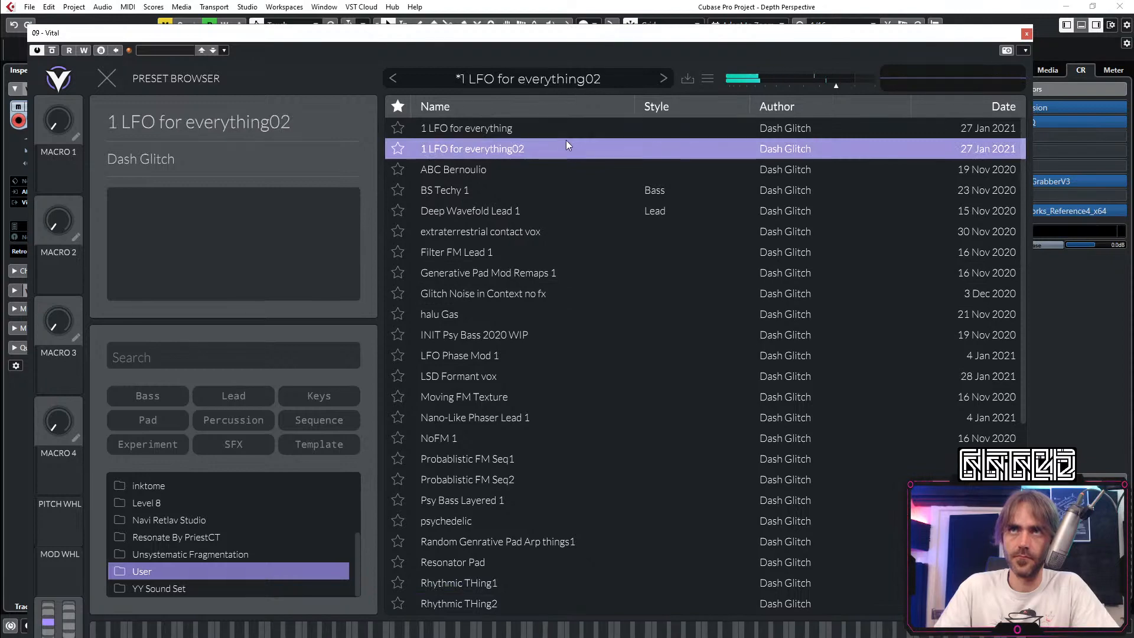
{"action": "left_click", "coordinate": [611, 72]}
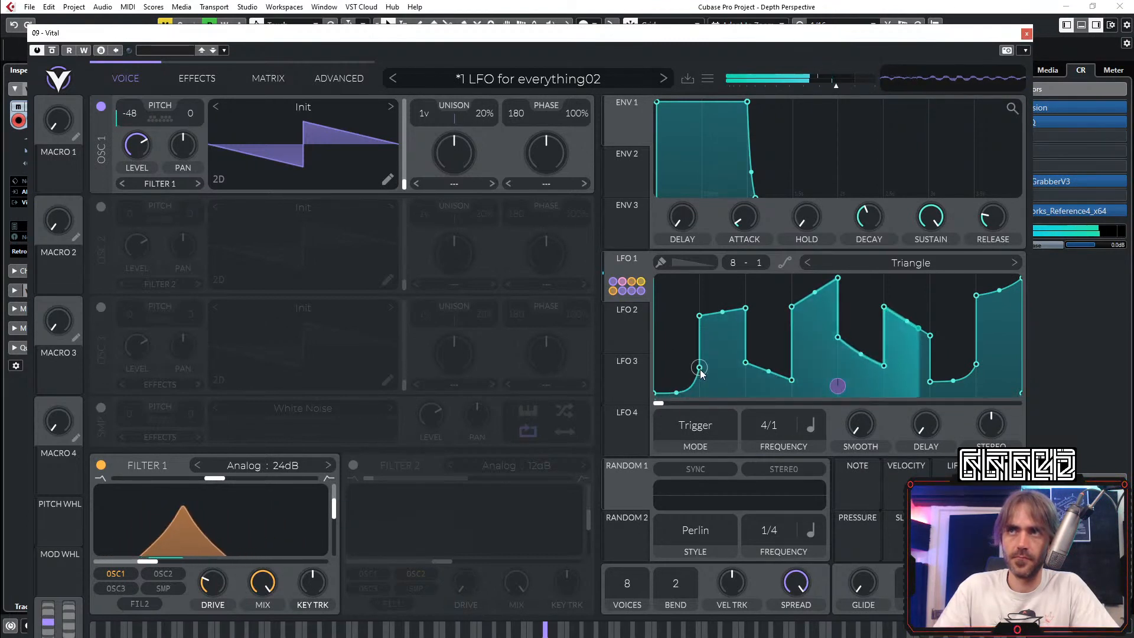
{"action": "left_click", "coordinate": [1027, 35]}
Step: Transpose the eight-bar note in the Vital 05 part down one octave to D2 and close the note editor
{"action": "double_click", "coordinate": [661, 344]}
{"action": "left_click_drag", "start_coordinate": [392, 406], "coordinate": [243, 384]}
{"action": "key", "text": "shift+Down"}
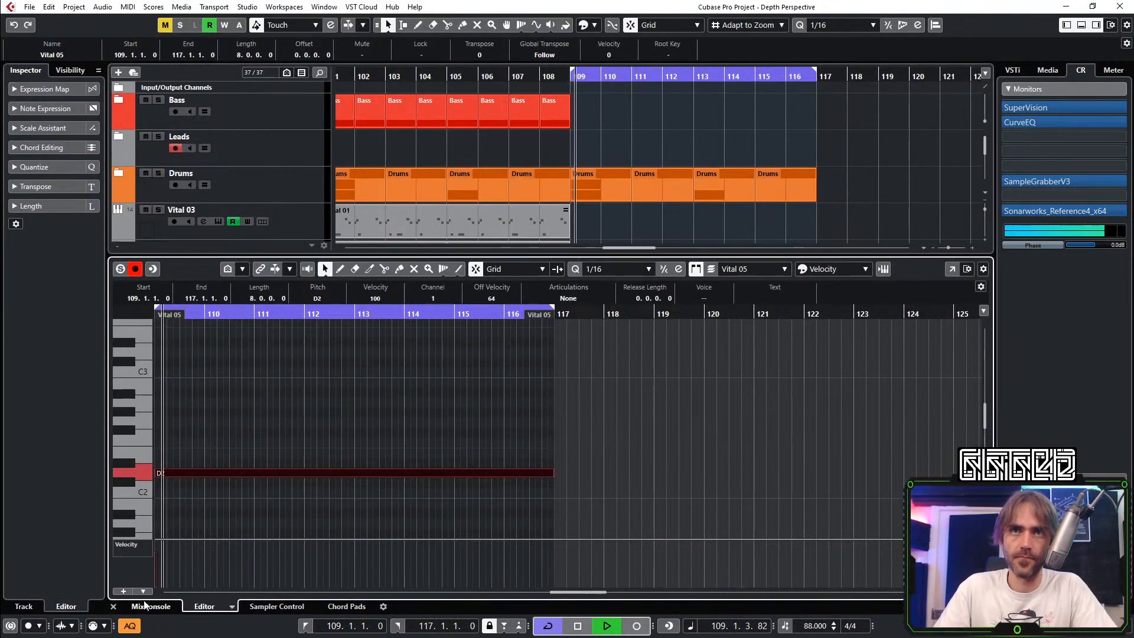
{"action": "key", "text": "ctrl+e"}
{"action": "left_click", "coordinate": [597, 400]}
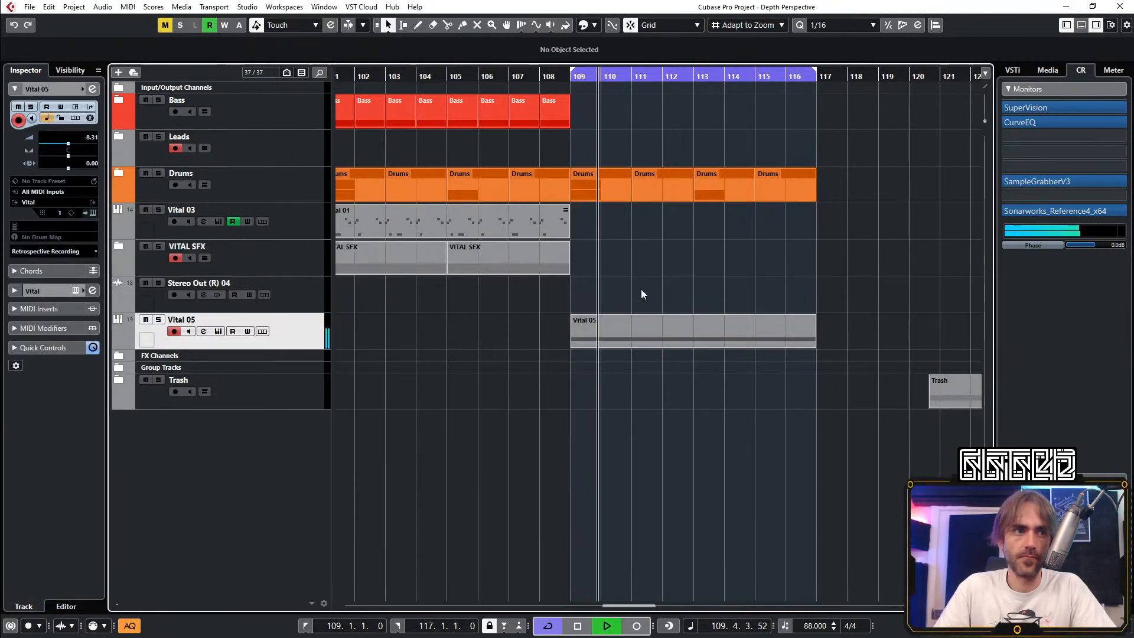
{"action": "scroll", "coordinate": [665, 285], "scroll_direction": "right", "scroll_amount": 2}
{"action": "scroll", "coordinate": [591, 266], "scroll_direction": "left", "scroll_amount": 1}
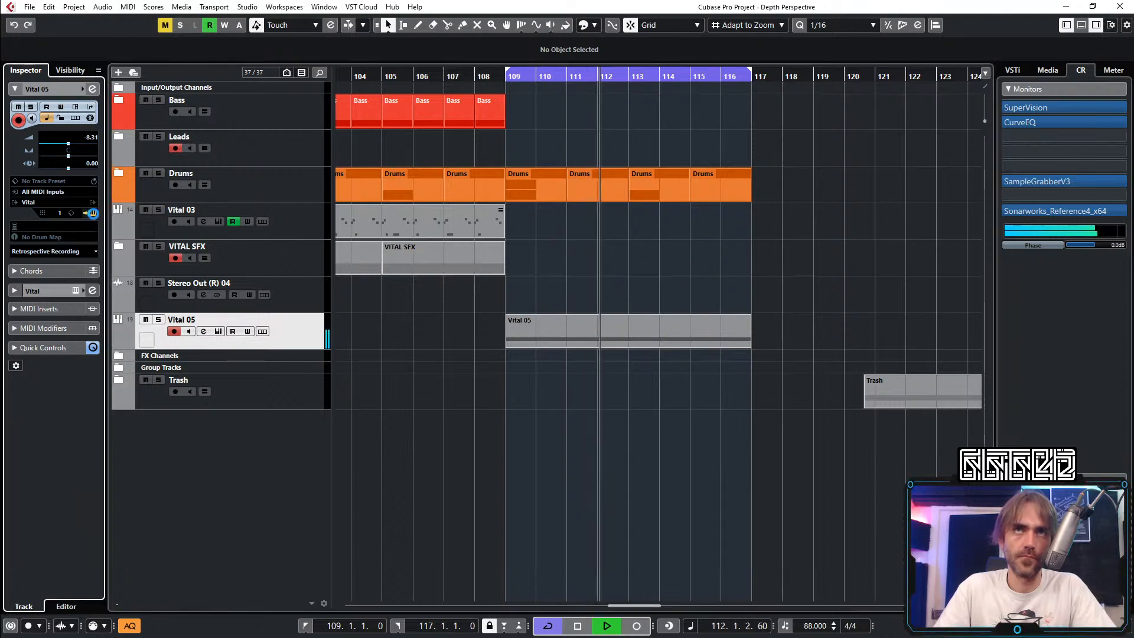
Step: In Vital, set LFO 1's grid to 8 by 4, delete the curve's low starting point and raise its points up to the fifth step
{"action": "left_click", "coordinate": [93, 213]}
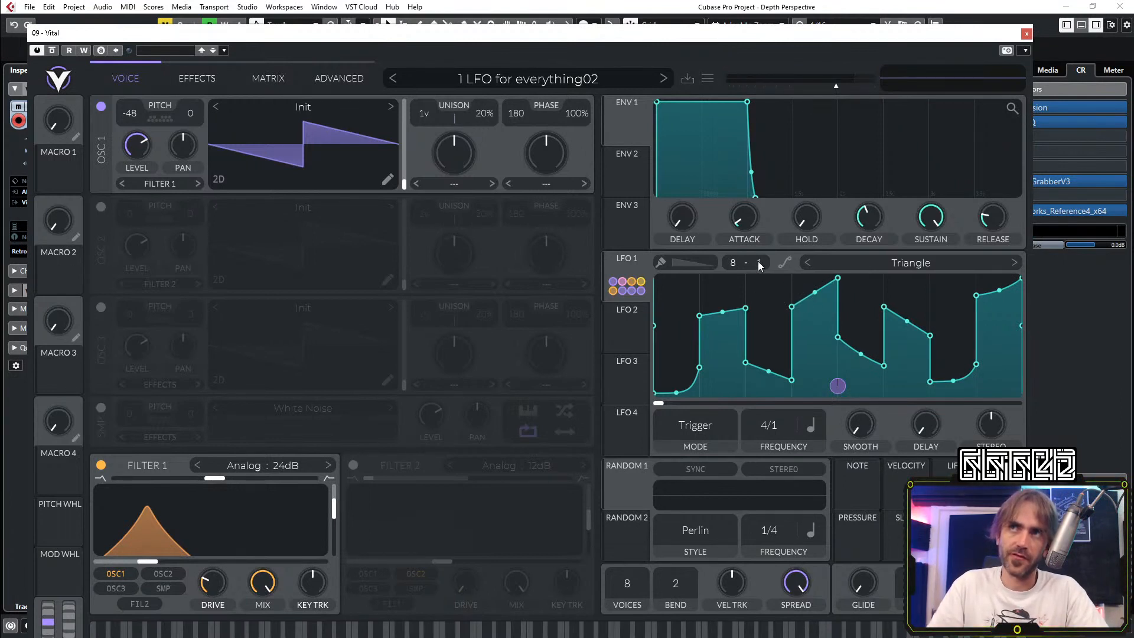
{"action": "left_click_drag", "start_coordinate": [809, 191], "coordinate": [813, 231]}
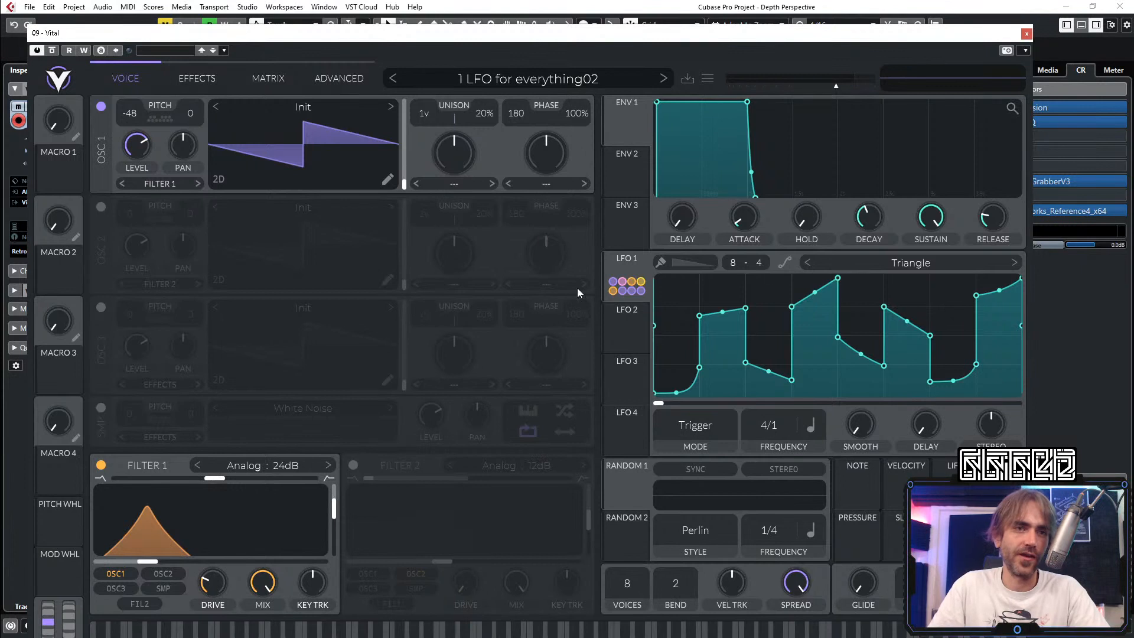
{"action": "double_click", "coordinate": [657, 392]}
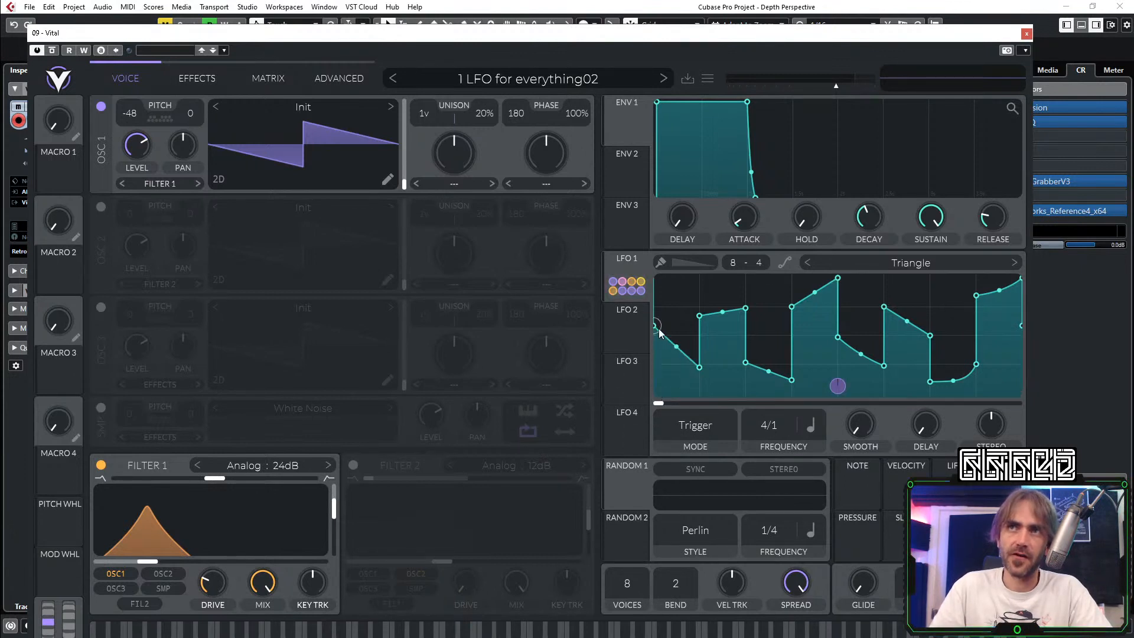
{"action": "left_click_drag", "start_coordinate": [703, 338], "coordinate": [698, 299]}
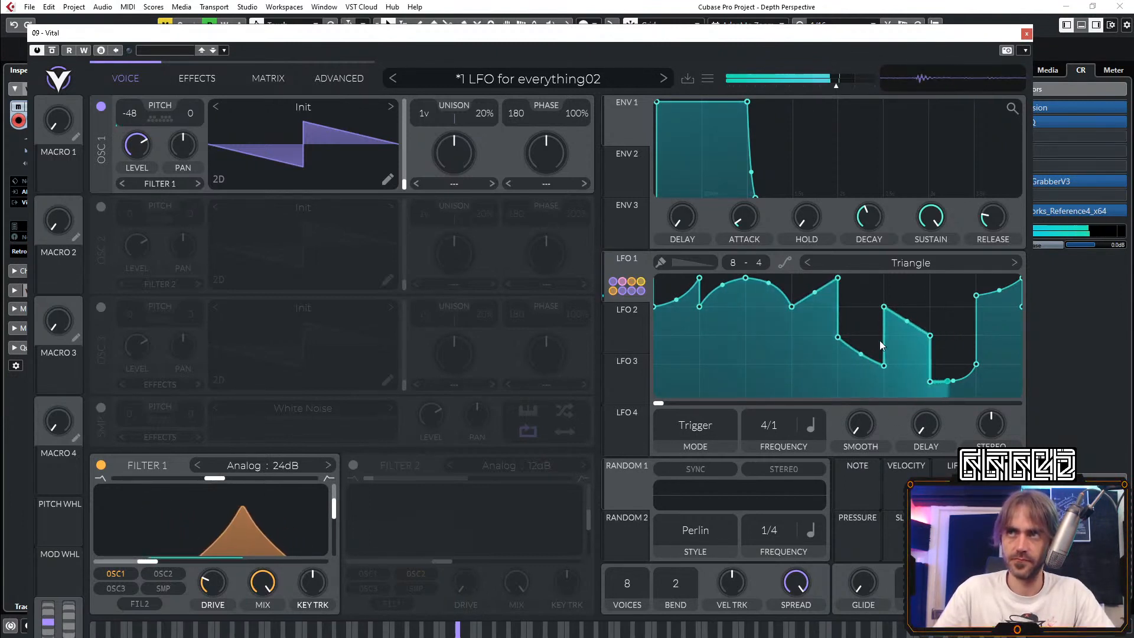
{"action": "left_click_drag", "start_coordinate": [837, 338], "coordinate": [838, 307]}
{"action": "left_click_drag", "start_coordinate": [884, 365], "coordinate": [885, 336]}
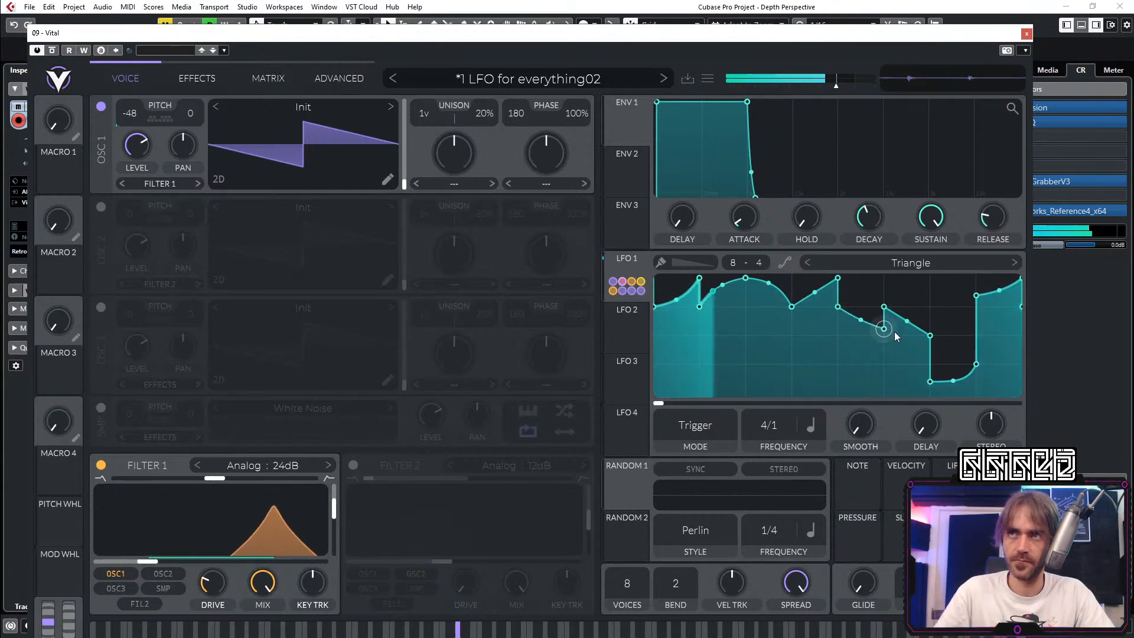
Step: Reshape the second step of the LFO 1 curve into a narrow central peak with low points at both ends
{"action": "left_click_drag", "start_coordinate": [723, 286], "coordinate": [723, 306]}
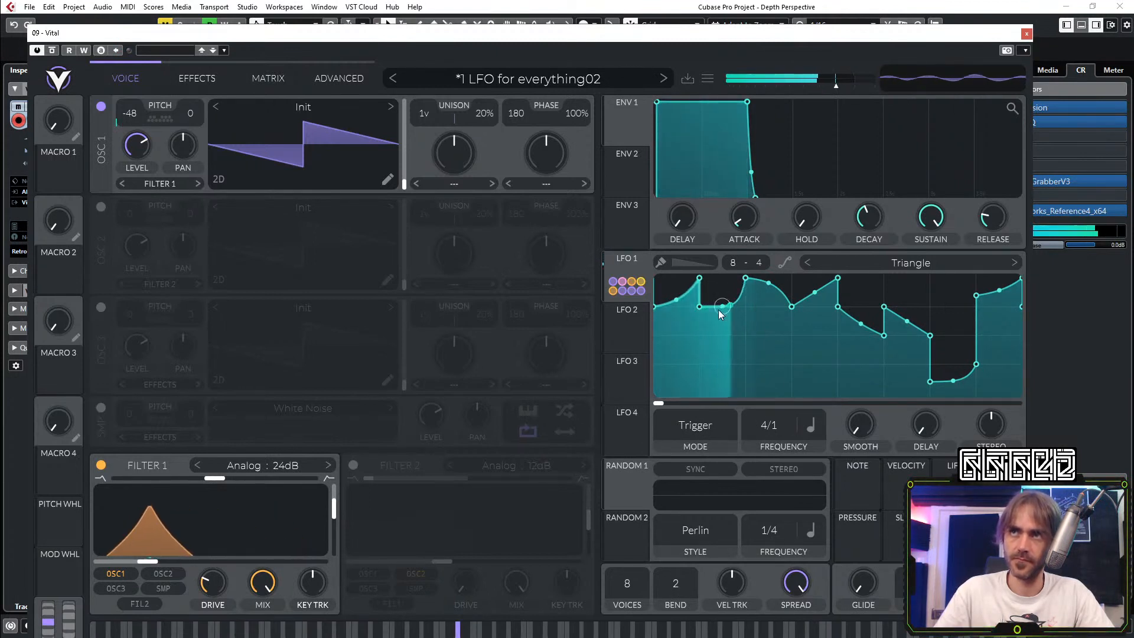
{"action": "left_click_drag", "start_coordinate": [727, 303], "coordinate": [722, 280]}
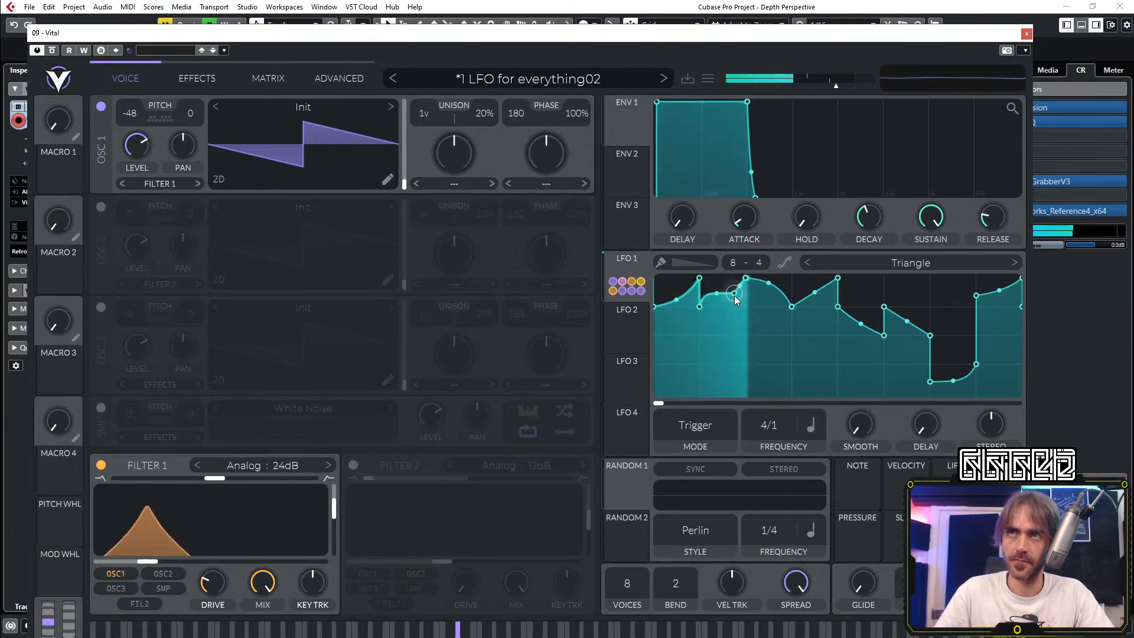
{"action": "left_click_drag", "start_coordinate": [735, 295], "coordinate": [736, 288]}
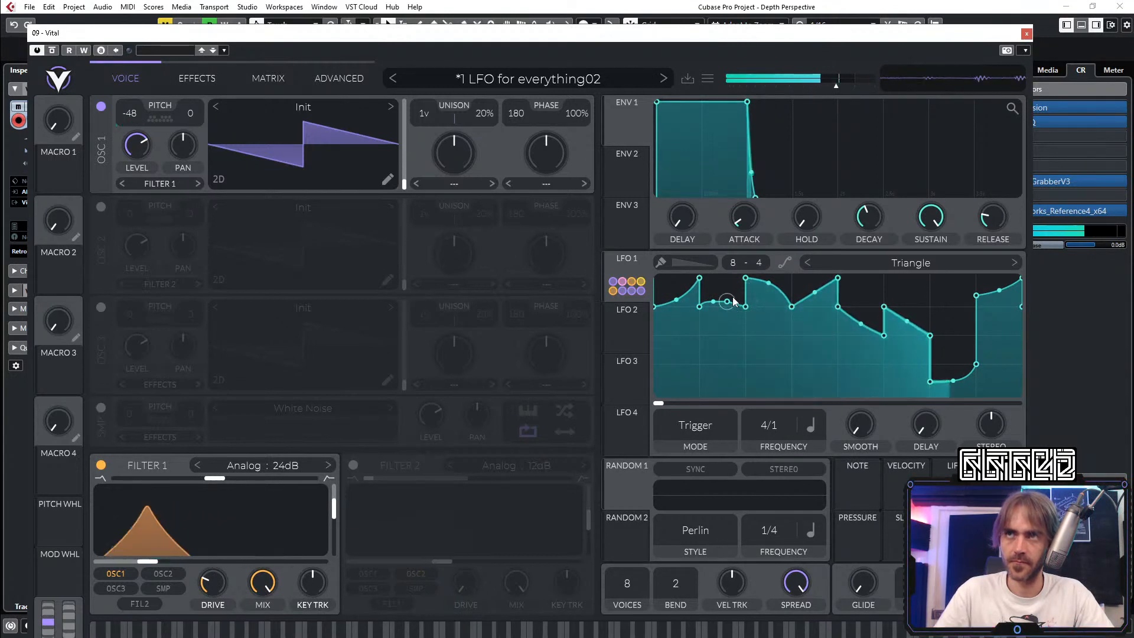
{"action": "left_click_drag", "start_coordinate": [728, 294], "coordinate": [713, 278]}
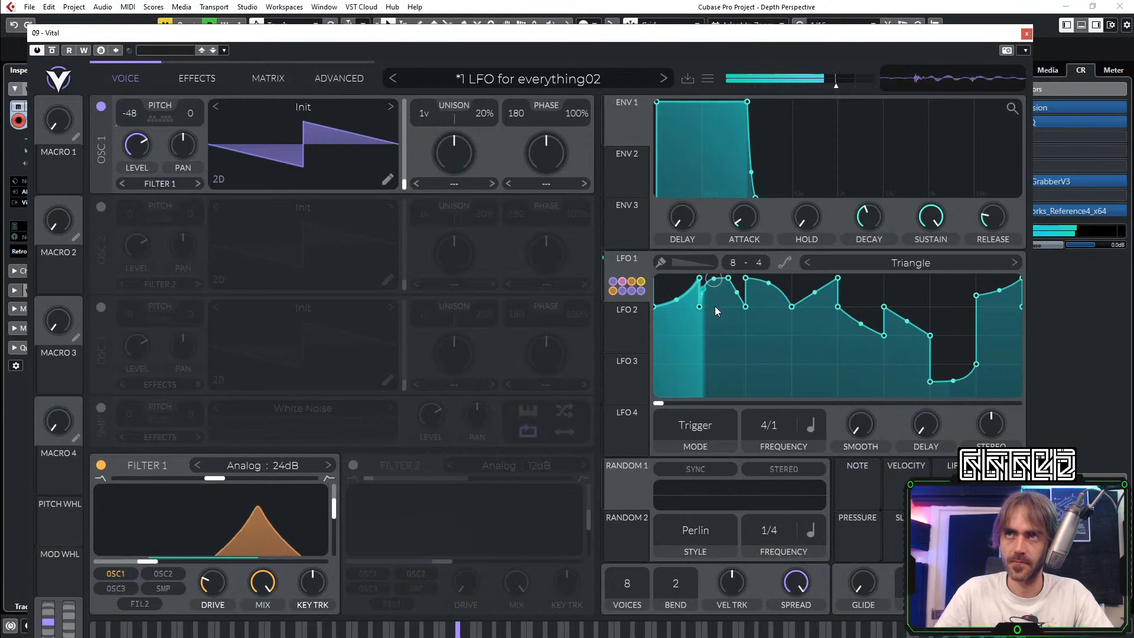
{"action": "left_click_drag", "start_coordinate": [723, 335], "coordinate": [733, 296]}
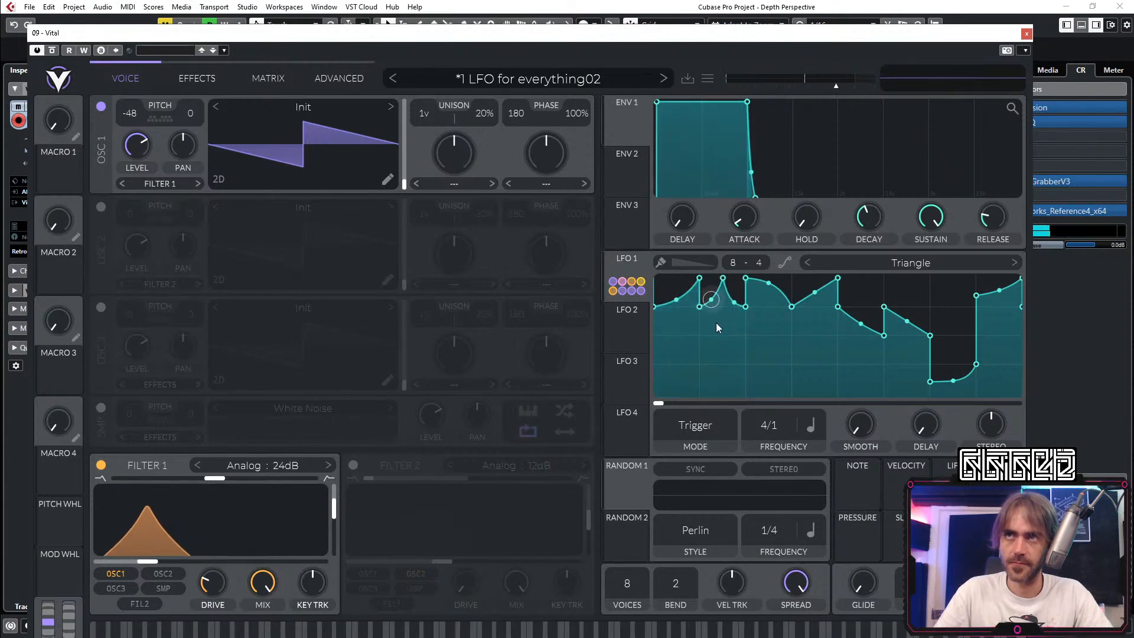
Step: Set LFO 1's horizontal grid to 16, lower the peak in the second step and bend both its slopes inward
{"action": "mouse_move", "coordinate": [740, 270]}
{"action": "left_mouse_down"}
{"action": "mouse_move", "coordinate": [754, 178]}
{"action": "mouse_move", "coordinate": [777, 154]}
{"action": "left_mouse_up"}
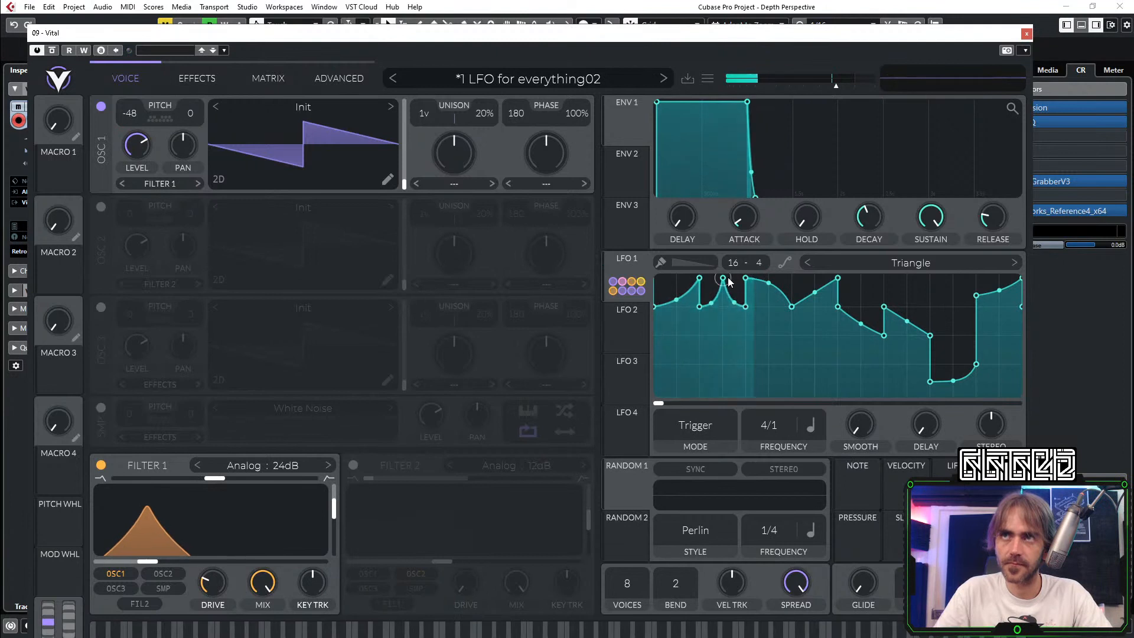
{"action": "mouse_move", "coordinate": [722, 279]}
{"action": "left_mouse_down"}
{"action": "mouse_move", "coordinate": [724, 294]}
{"action": "mouse_move", "coordinate": [711, 279]}
{"action": "left_mouse_up"}
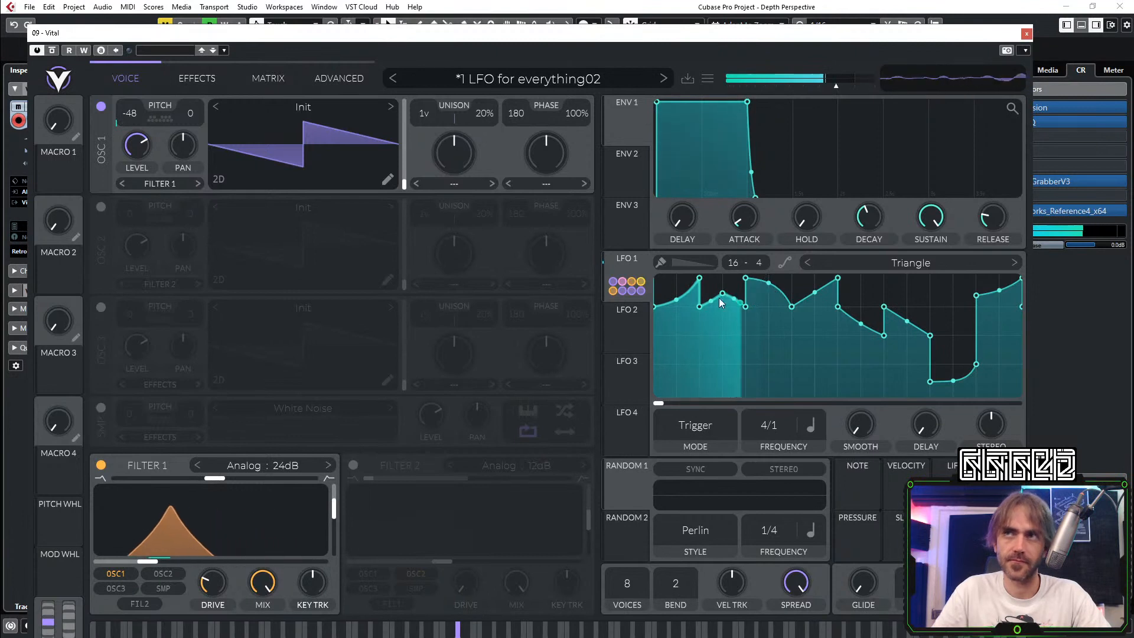
{"action": "left_click_drag", "start_coordinate": [712, 301], "coordinate": [733, 306]}
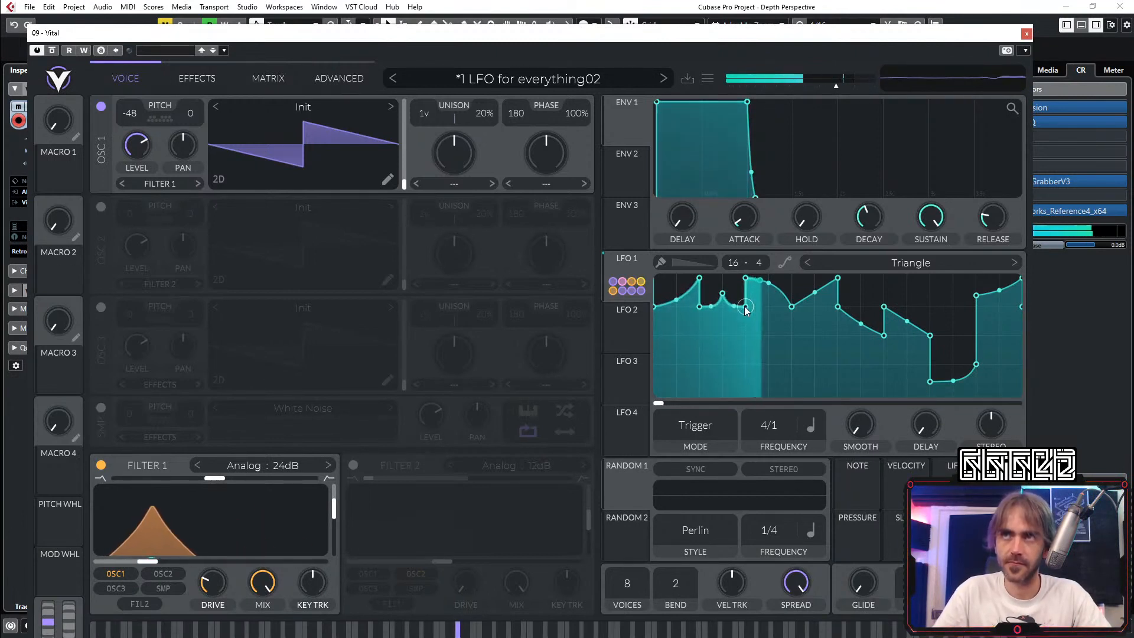
{"action": "left_click_drag", "start_coordinate": [739, 306], "coordinate": [739, 294]}
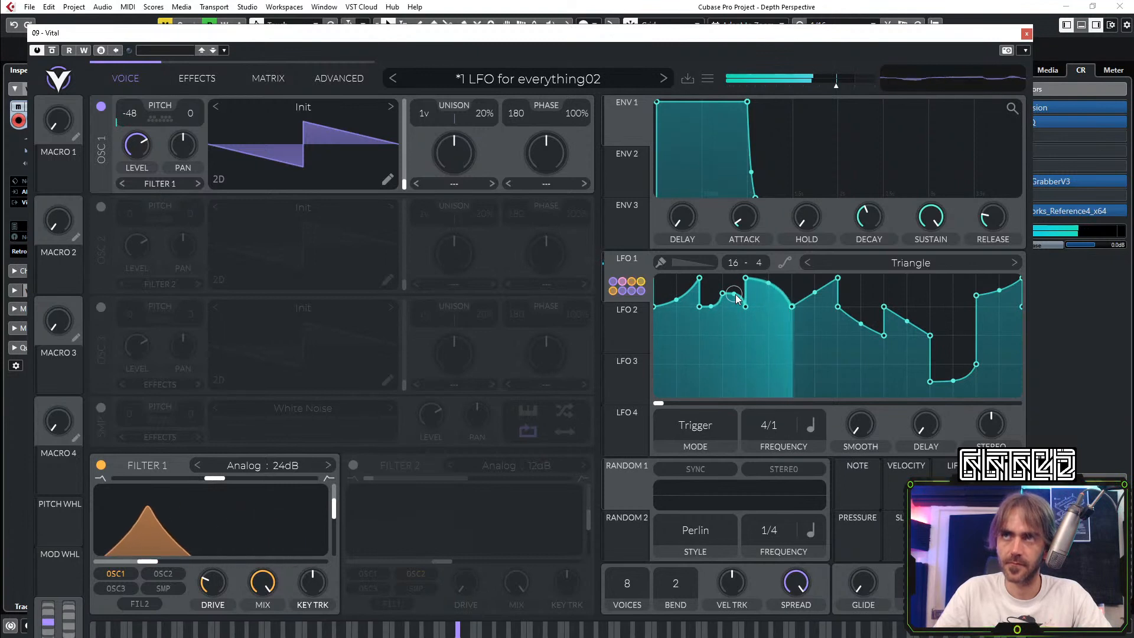
{"action": "left_click_drag", "start_coordinate": [736, 295], "coordinate": [736, 304]}
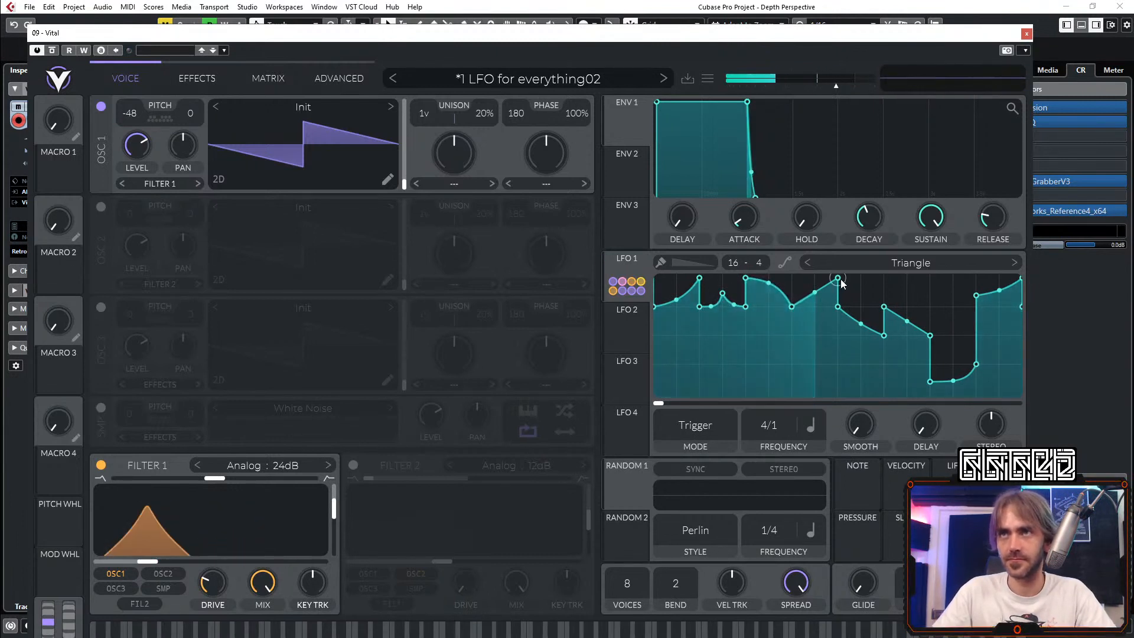
Step: Reshape LFO 1 from the fourth step on with a dip before the middle, followed by two rising ramps
{"action": "mouse_move", "coordinate": [839, 278]}
{"action": "left_mouse_down"}
{"action": "mouse_move", "coordinate": [855, 338]}
{"action": "mouse_move", "coordinate": [810, 335]}
{"action": "mouse_move", "coordinate": [805, 353]}
{"action": "left_mouse_up"}
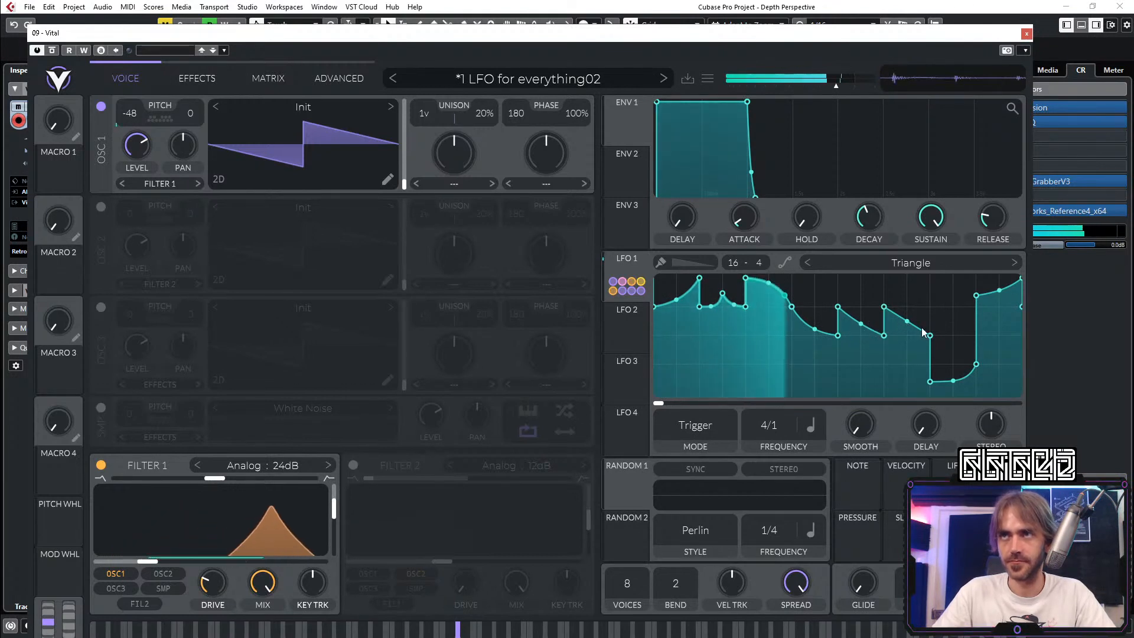
{"action": "left_click_drag", "start_coordinate": [931, 336], "coordinate": [946, 297]}
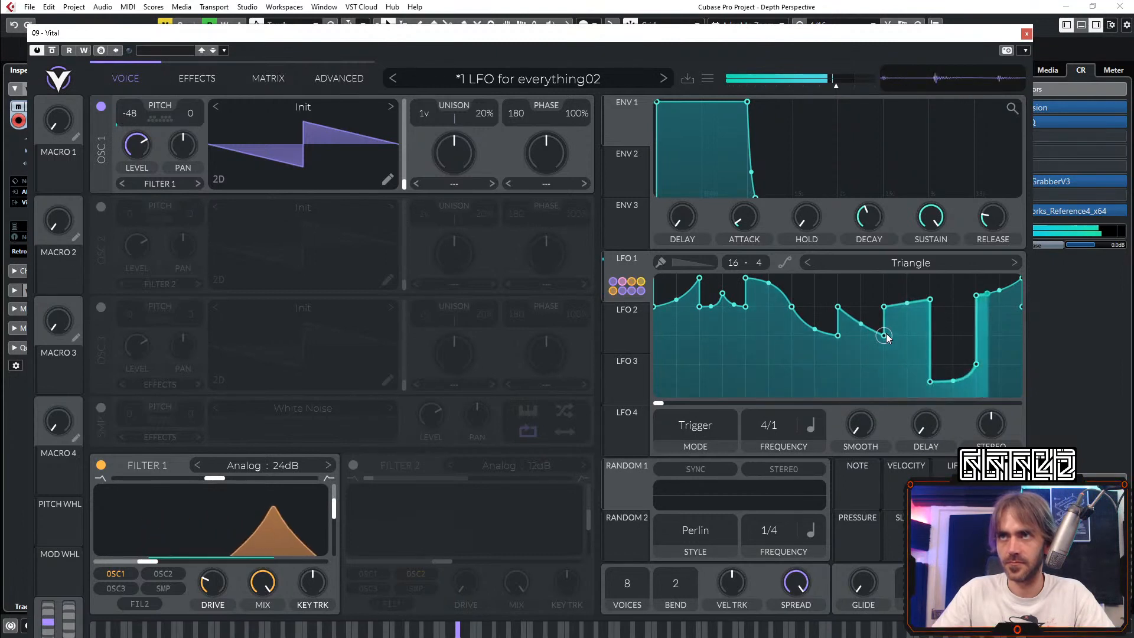
{"action": "left_click_drag", "start_coordinate": [884, 336], "coordinate": [958, 254]}
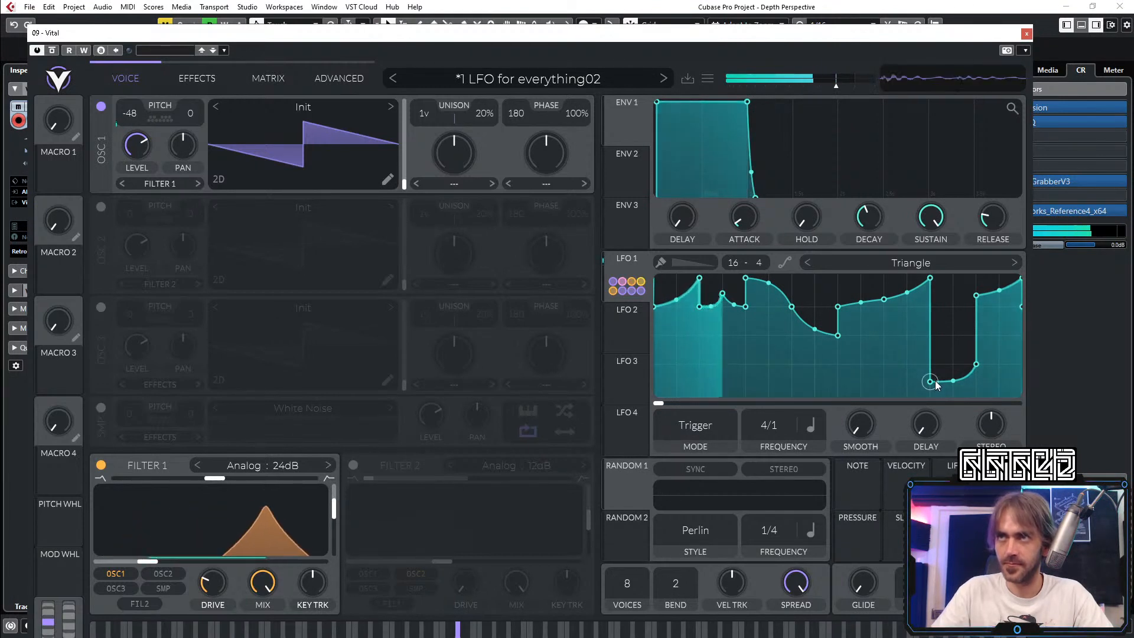
{"action": "left_click_drag", "start_coordinate": [935, 380], "coordinate": [930, 293]}
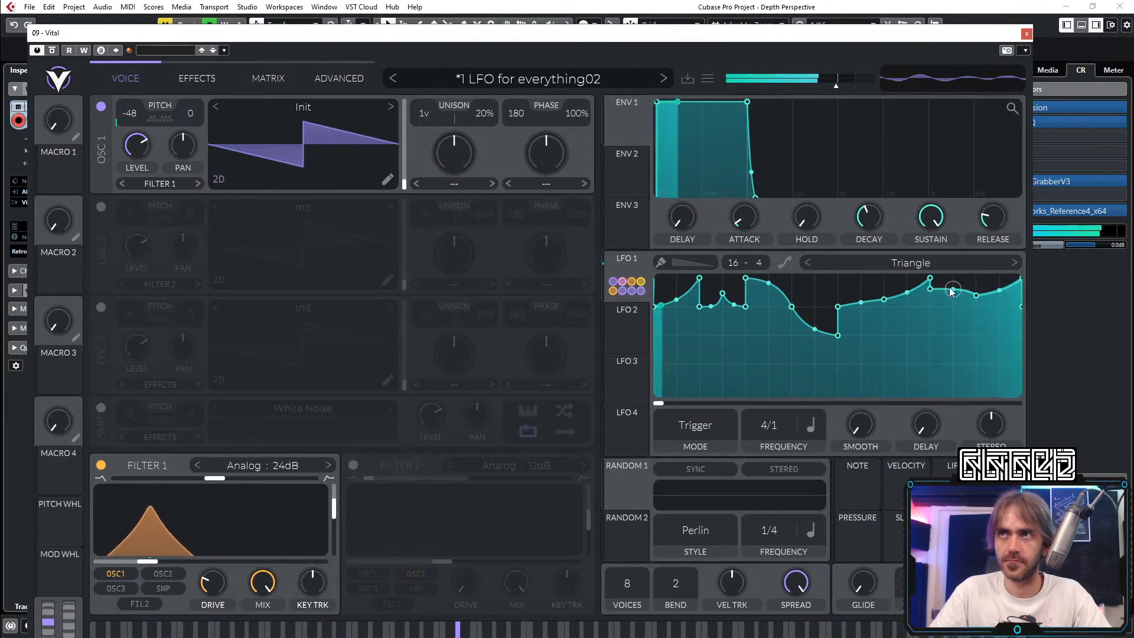
{"action": "left_click_drag", "start_coordinate": [930, 289], "coordinate": [920, 306]}
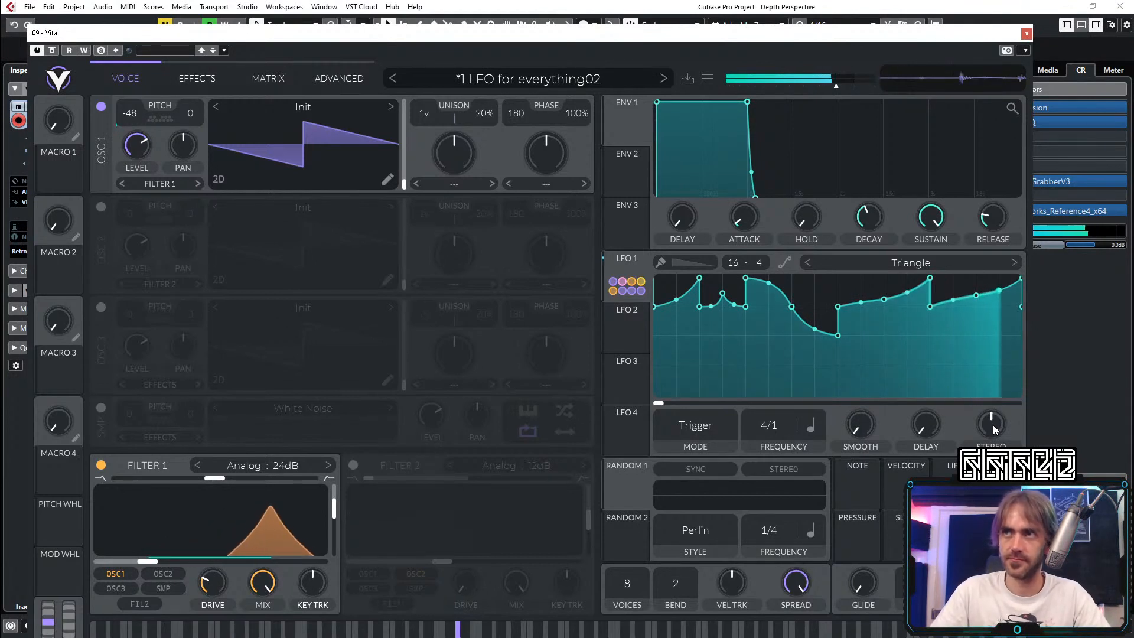
Step: Try different stereo offsets for LFO 1, leave the stereo amount raised and close the Vital window
{"action": "left_click_drag", "start_coordinate": [994, 424], "coordinate": [1030, 286]}
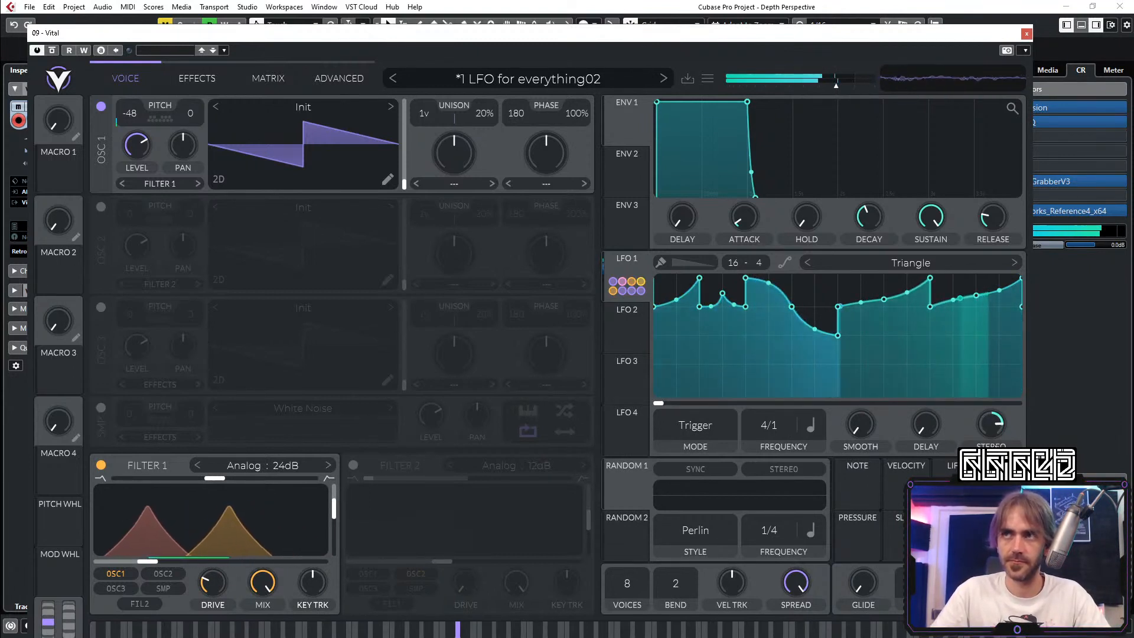
{"action": "left_click_drag", "start_coordinate": [995, 436], "coordinate": [990, 434]}
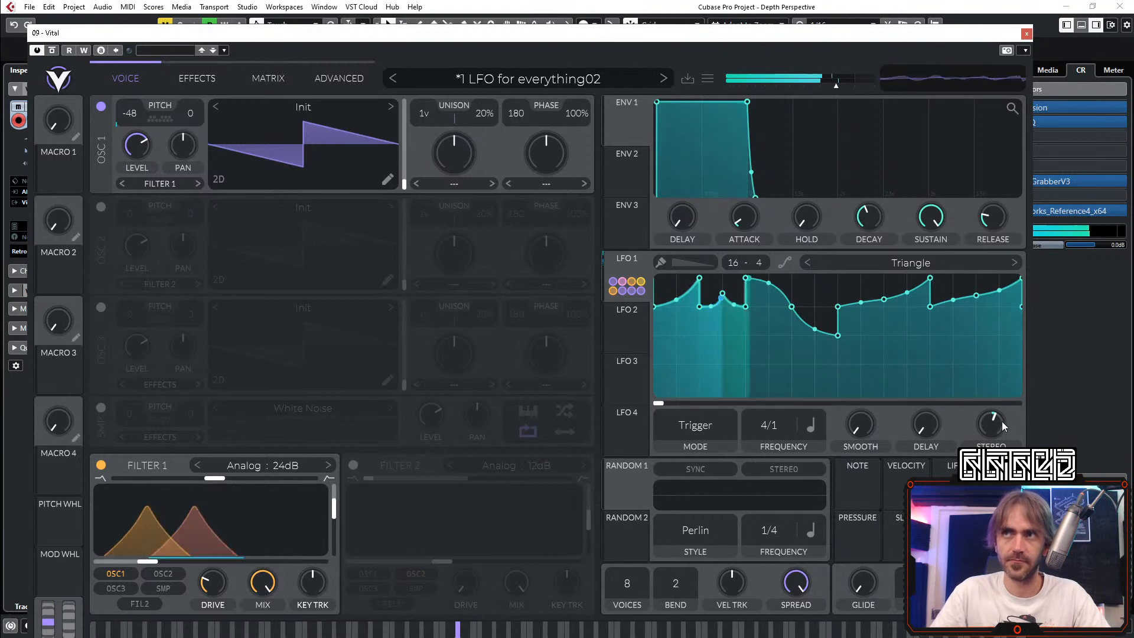
{"action": "left_click_drag", "start_coordinate": [1002, 421], "coordinate": [1008, 360]}
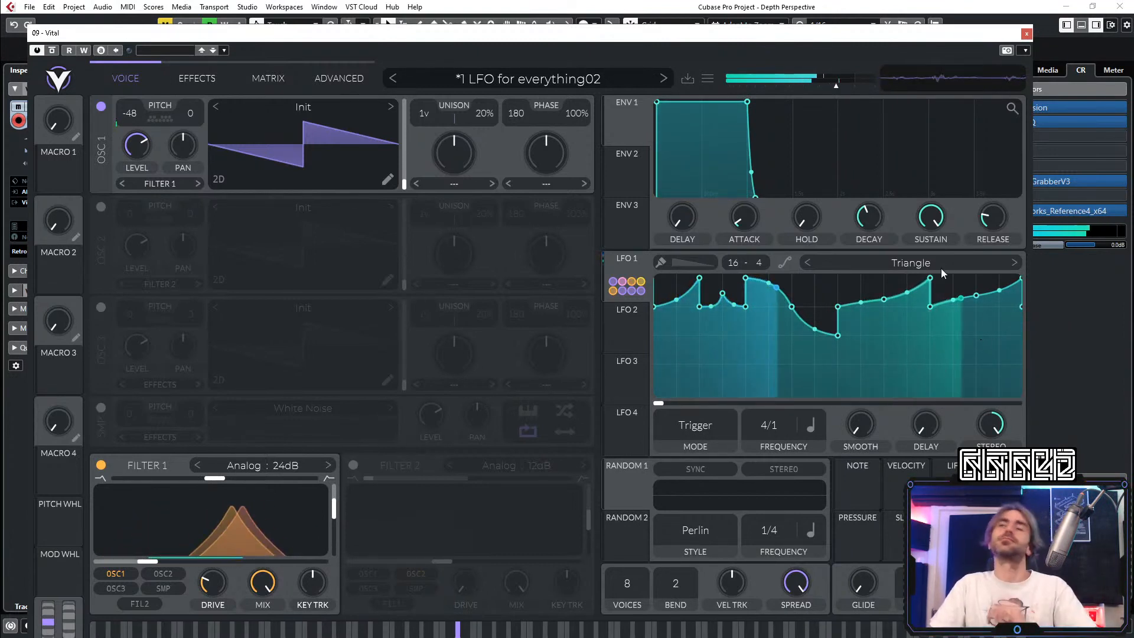
{"action": "left_click", "coordinate": [1026, 36]}
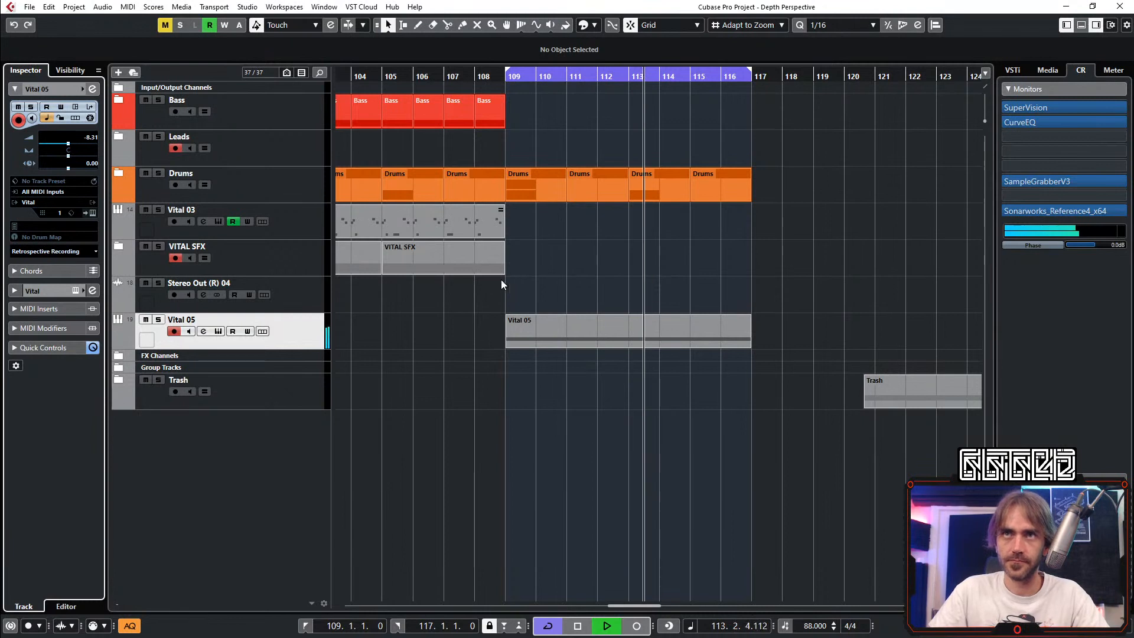
Step: Stop playback, unfold the Bass folder and copy its Bass, High Bass and Vital 02 parts from bars 77–93 to bar 109
{"action": "scroll", "coordinate": [597, 236], "scroll_direction": "down", "scroll_amount": 2}
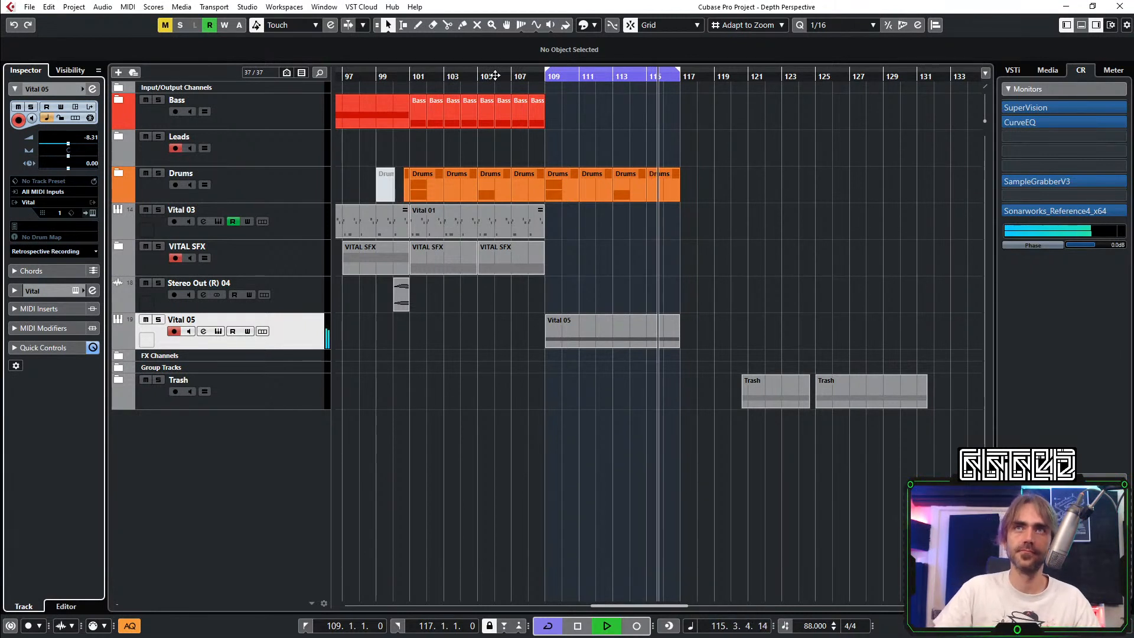
{"action": "key", "text": "space"}
{"action": "left_click_drag", "start_coordinate": [584, 99], "coordinate": [442, 135]}
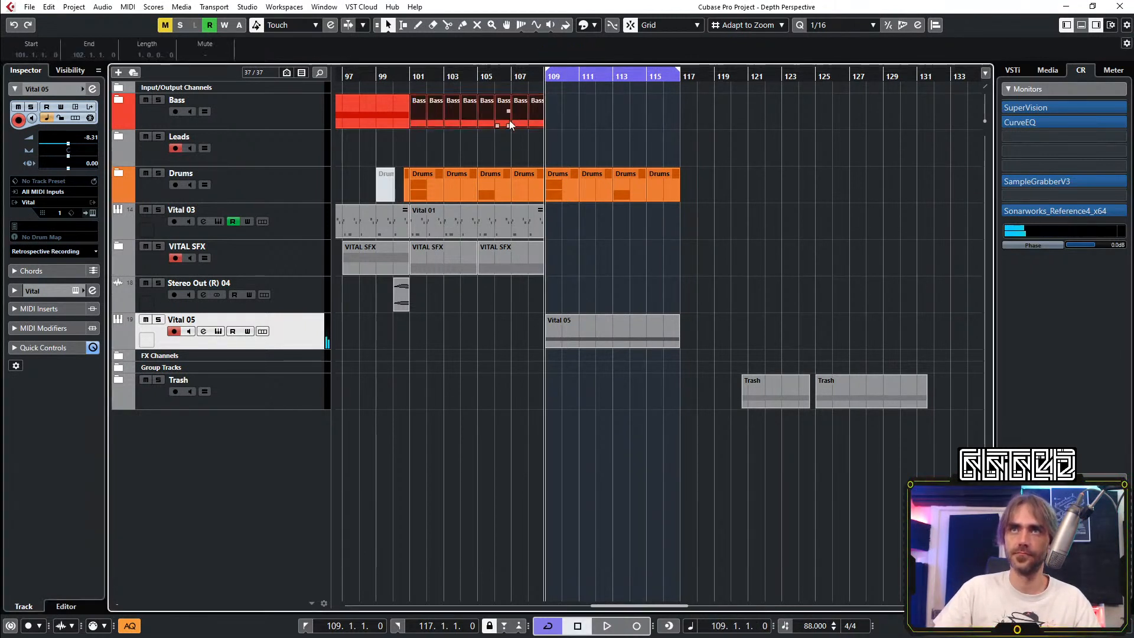
{"action": "scroll", "coordinate": [641, 121], "scroll_direction": "down", "scroll_amount": 2}
{"action": "scroll", "coordinate": [618, 141], "scroll_direction": "left", "scroll_amount": 3}
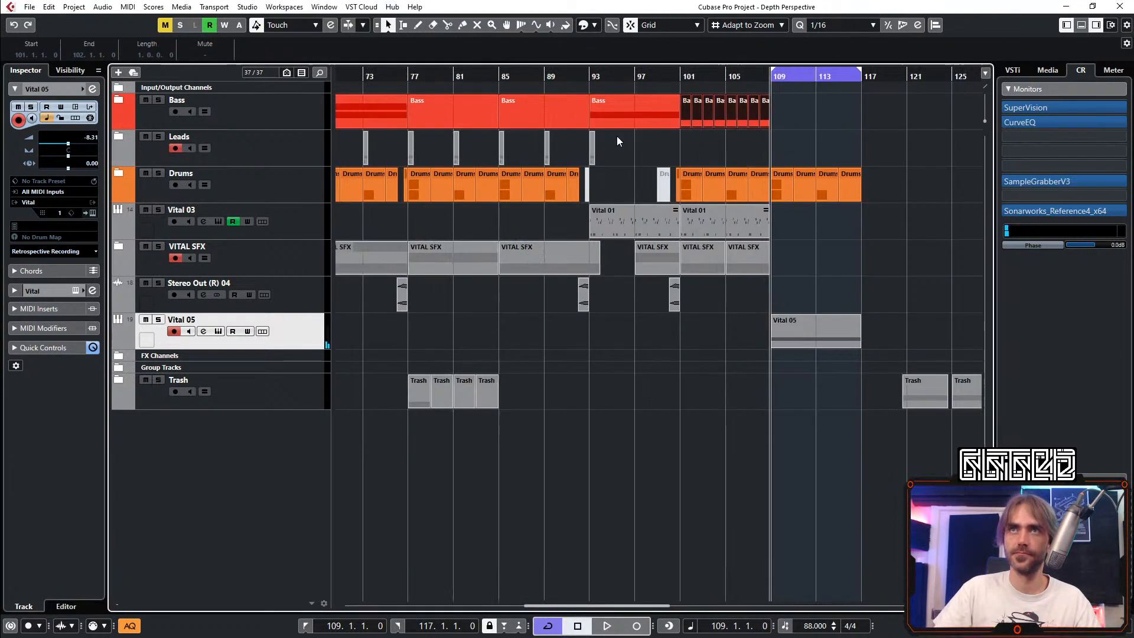
{"action": "left_click", "coordinate": [118, 99]}
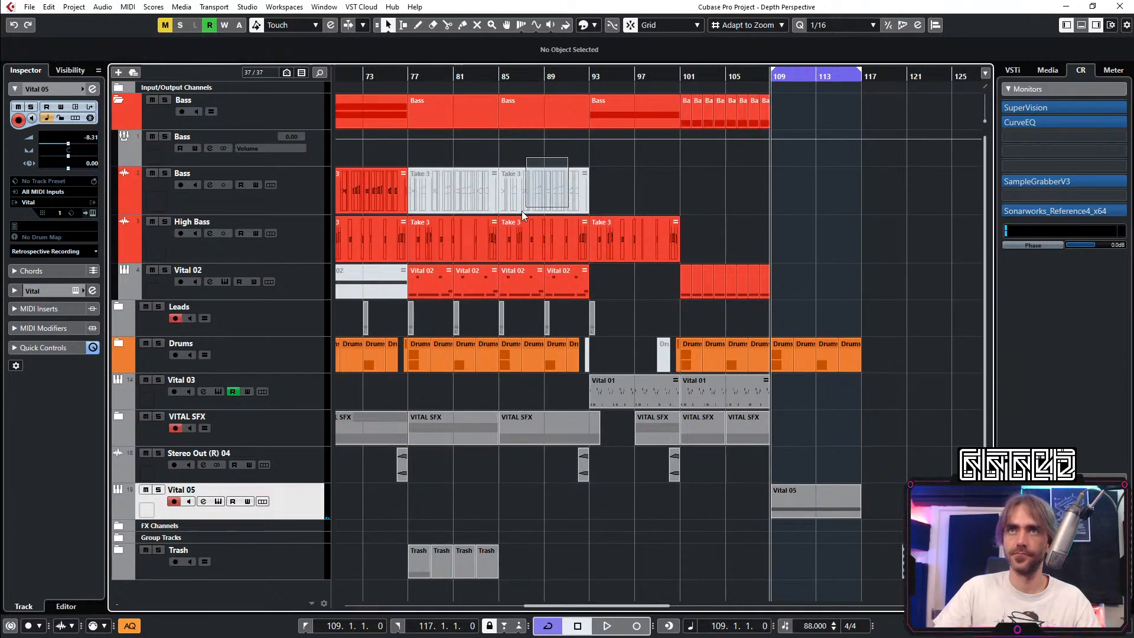
{"action": "left_click_drag", "start_coordinate": [568, 160], "coordinate": [443, 285]}
{"action": "left_click_drag", "start_coordinate": [549, 278], "coordinate": [781, 284]}
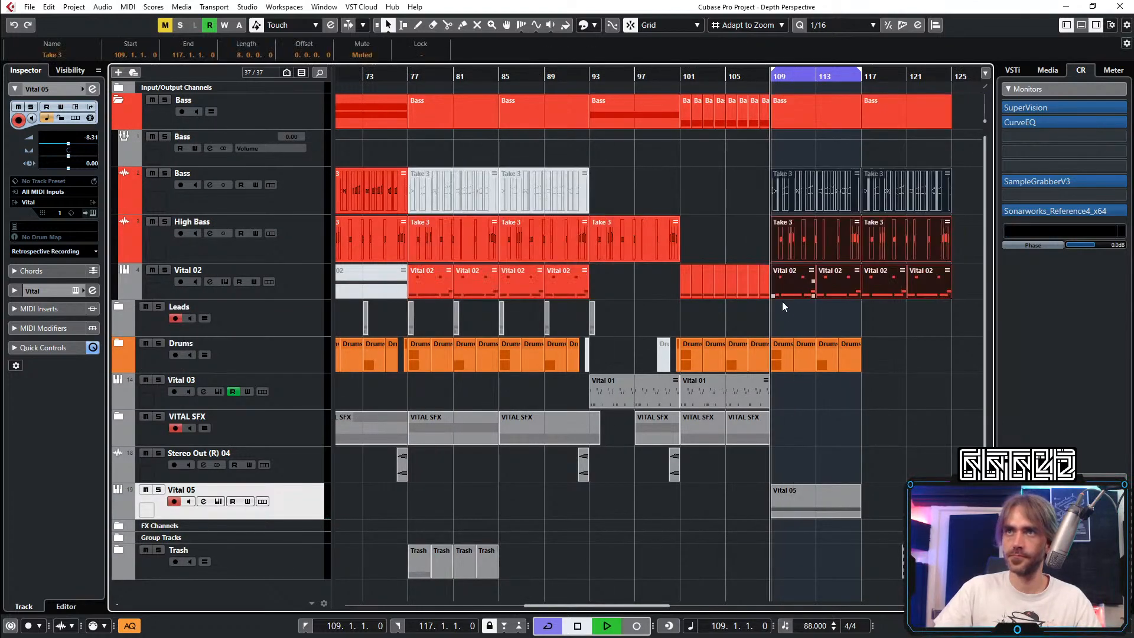
Step: Play the looped section at bars 109–117 to hear the copied bass parts with the Vital 05 synth
{"action": "key", "text": "h"}
{"action": "key", "text": "h"}
{"action": "key", "text": "h"}
{"action": "key", "text": "space"}
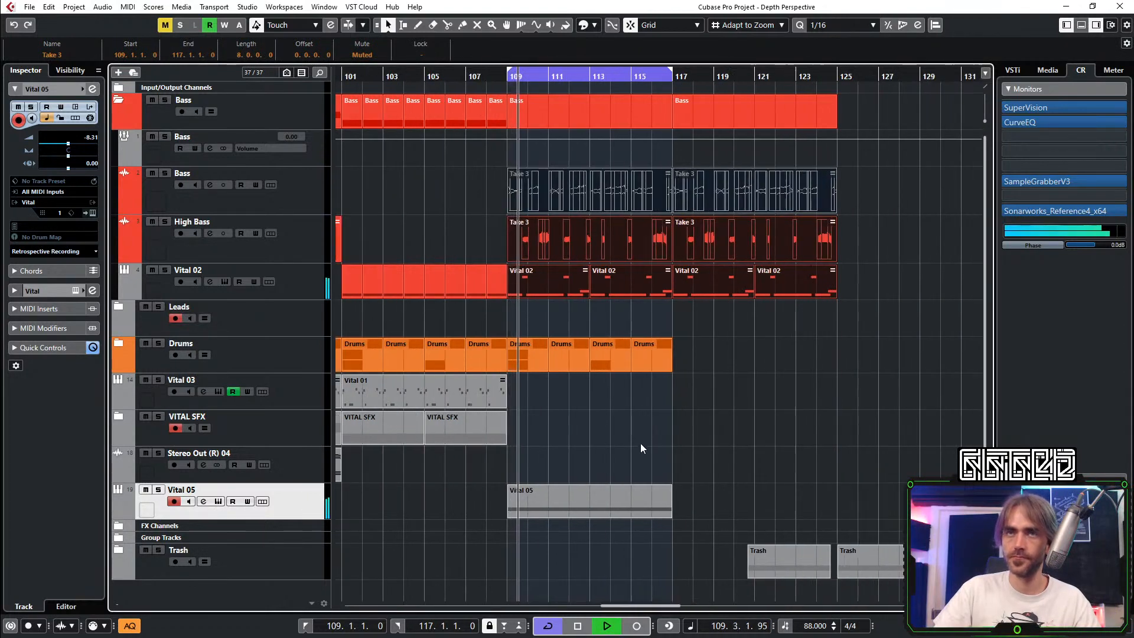
Step: Unmute the Bass parts from bar 109 on, mute the High Bass and Vital 02 parts there, and restart the loop
{"action": "key", "text": "g"}
{"action": "key", "text": "g"}
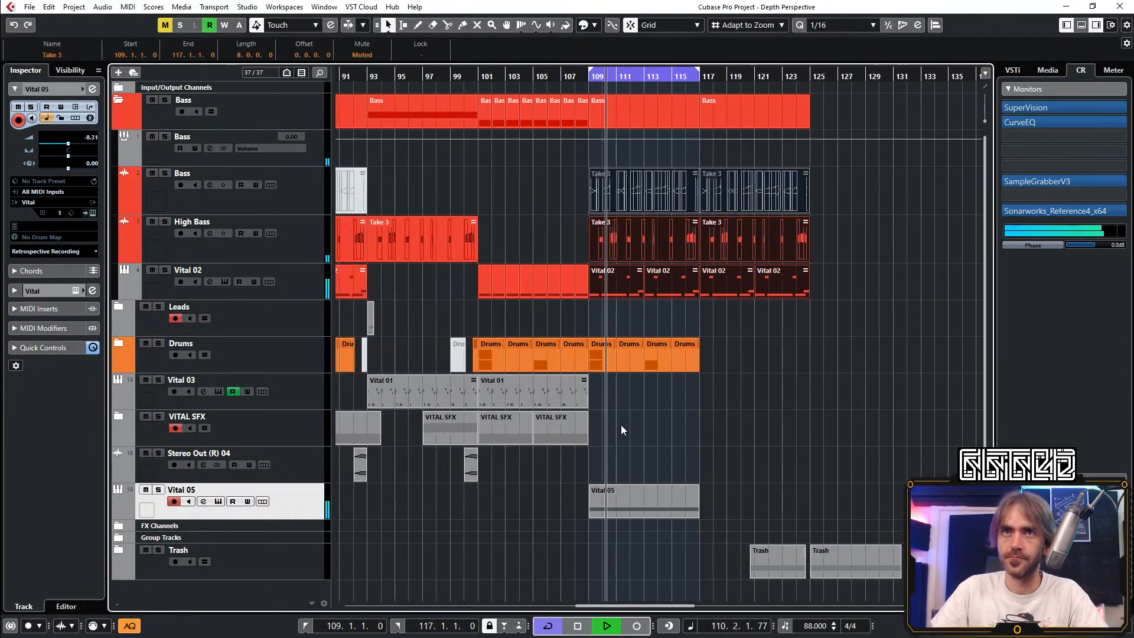
{"action": "left_click", "coordinate": [622, 424]}
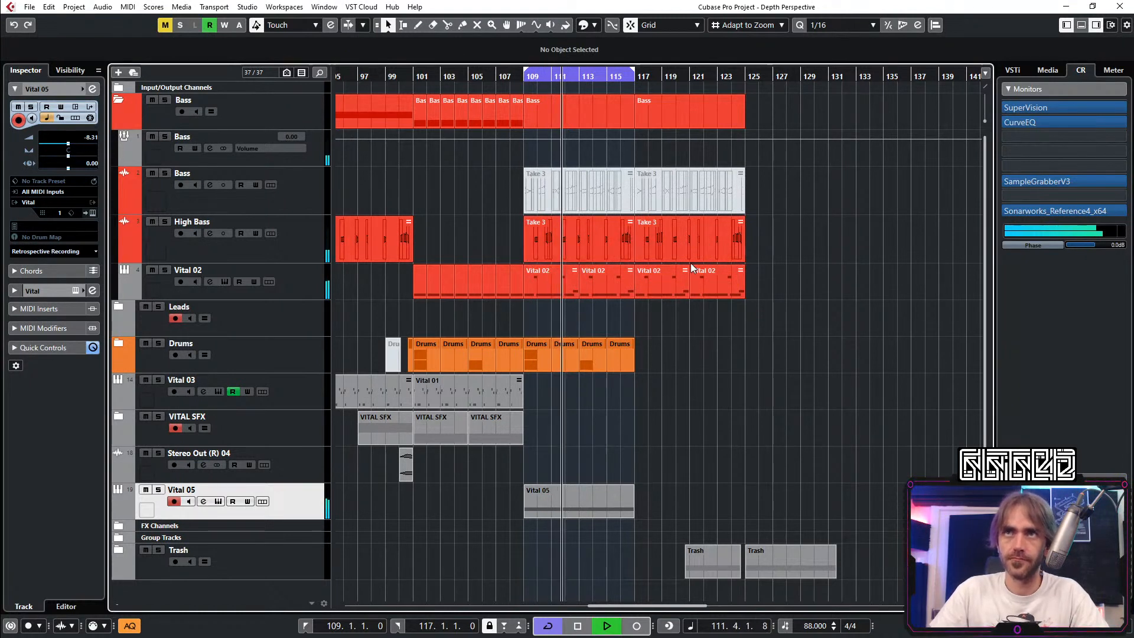
{"action": "key", "text": "7"}
{"action": "left_click_drag", "start_coordinate": [833, 175], "coordinate": [562, 308]}
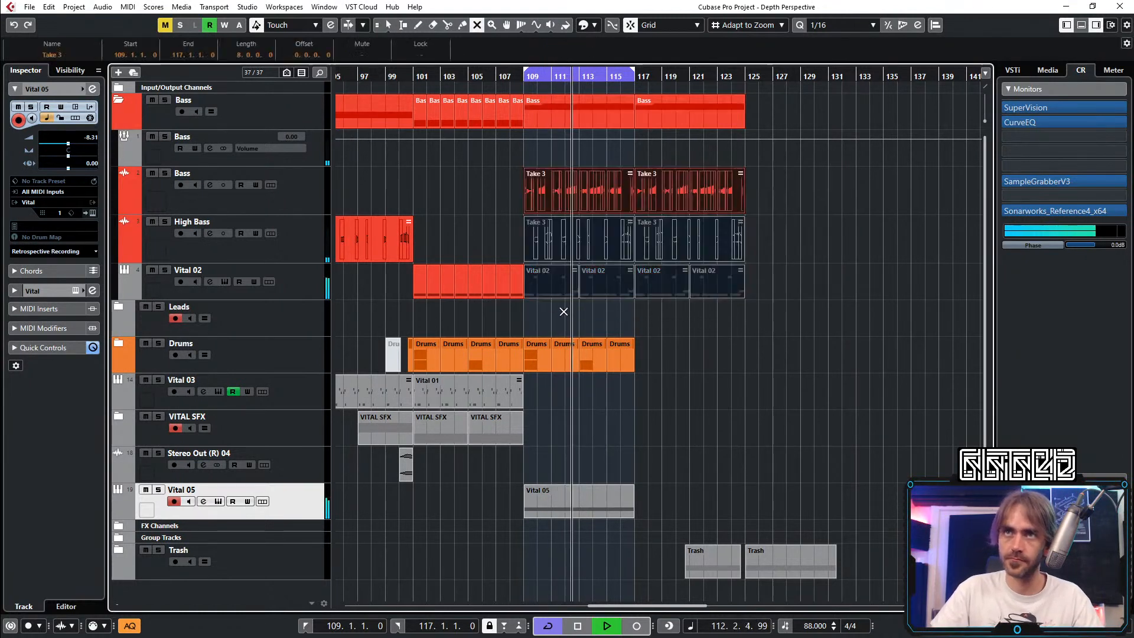
{"action": "key", "text": "1"}
{"action": "key", "text": "space"}
Step: Unmute the High Bass parts from bar 109 on and play the loop from its start
{"action": "key", "text": "7"}
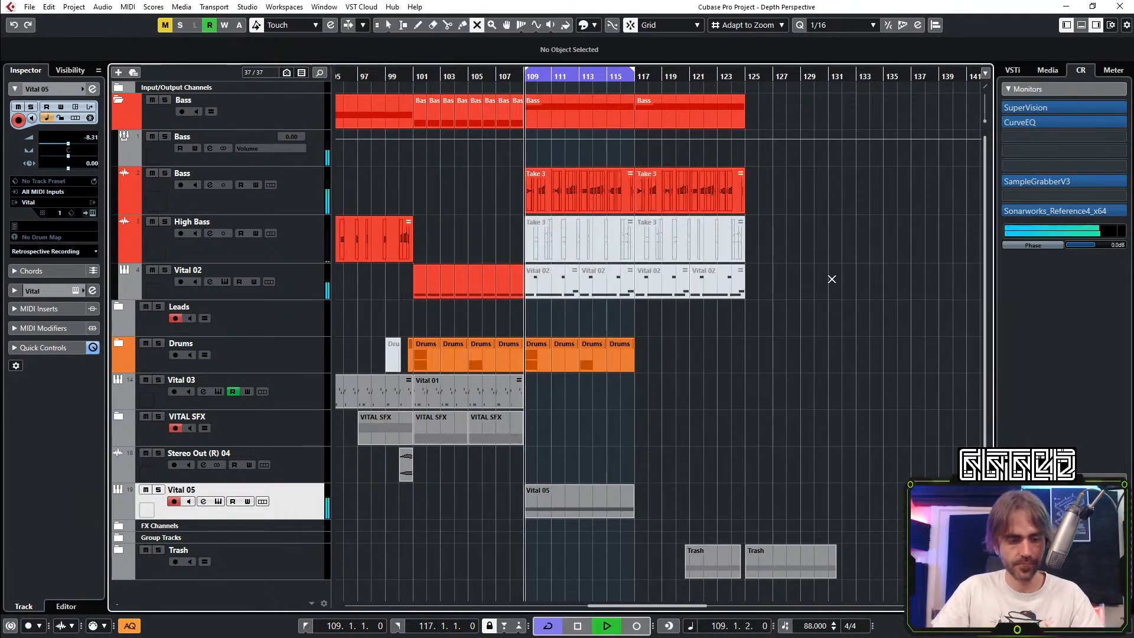
{"action": "left_click_drag", "start_coordinate": [806, 234], "coordinate": [548, 229]}
{"action": "key", "text": "1"}
{"action": "key", "text": "space"}
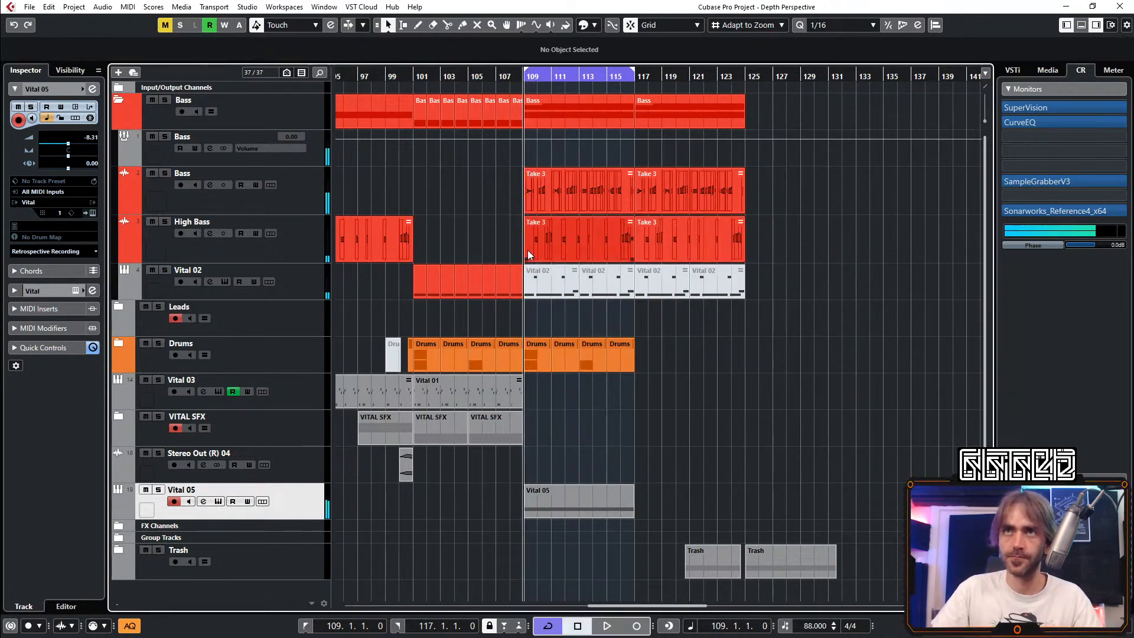
{"action": "key", "text": "space"}
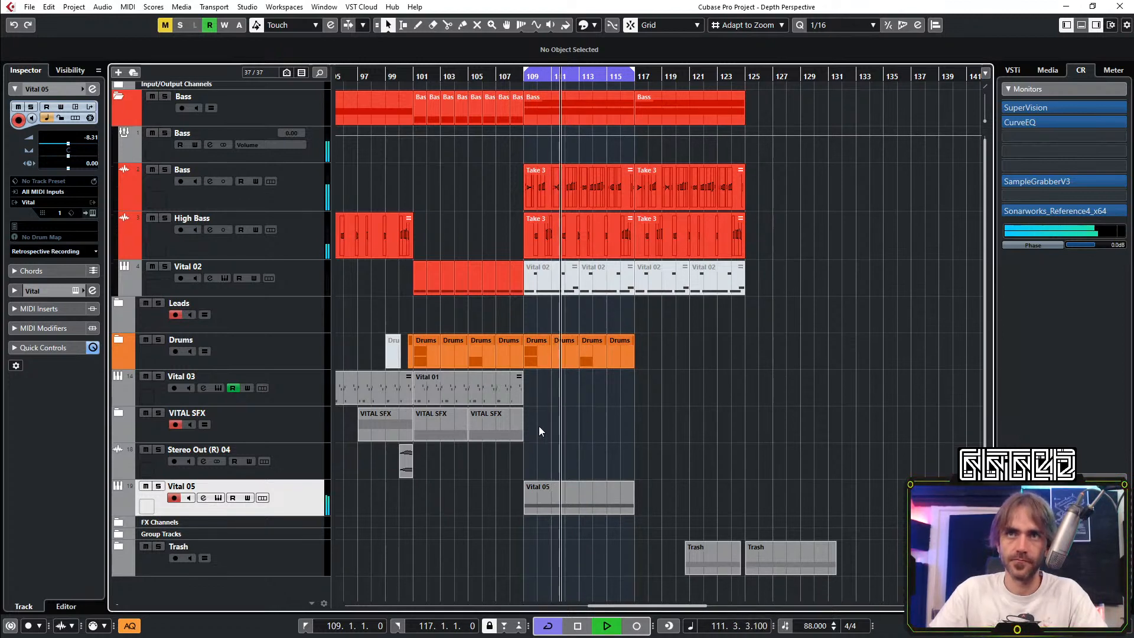
Step: Unfold the Trash folder and place the Mushroom parts from bars 77–85 at bars 109–117
{"action": "left_click", "coordinate": [118, 550]}
{"action": "scroll", "coordinate": [420, 458], "scroll_direction": "down", "scroll_amount": 3}
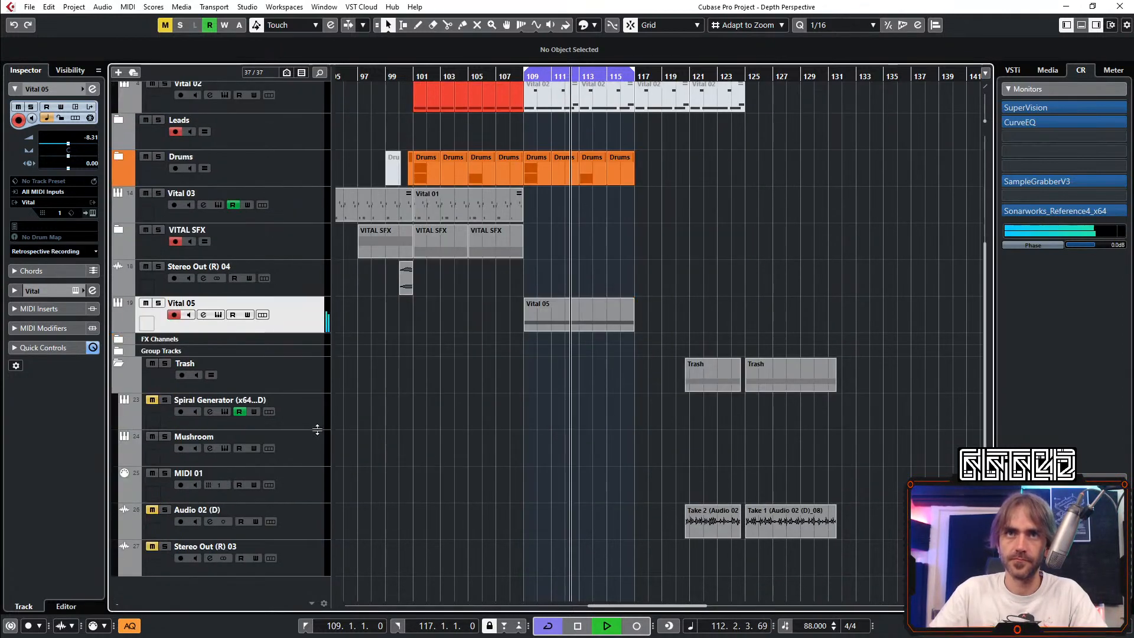
{"action": "left_click", "coordinate": [306, 444]}
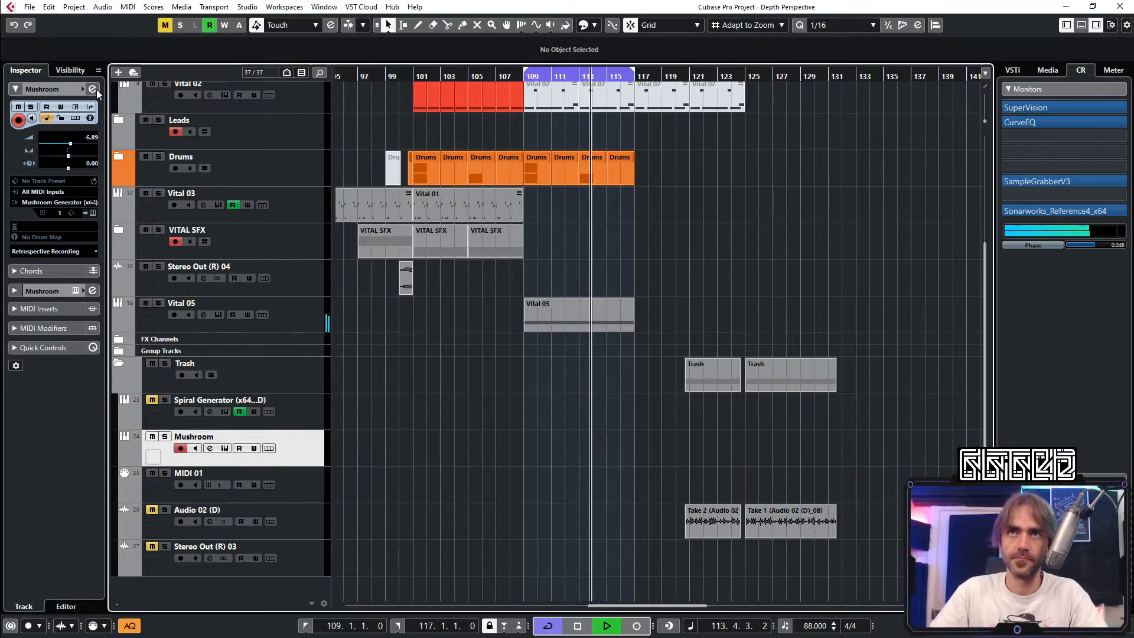
{"action": "scroll", "coordinate": [704, 473], "scroll_direction": "down", "scroll_amount": 5}
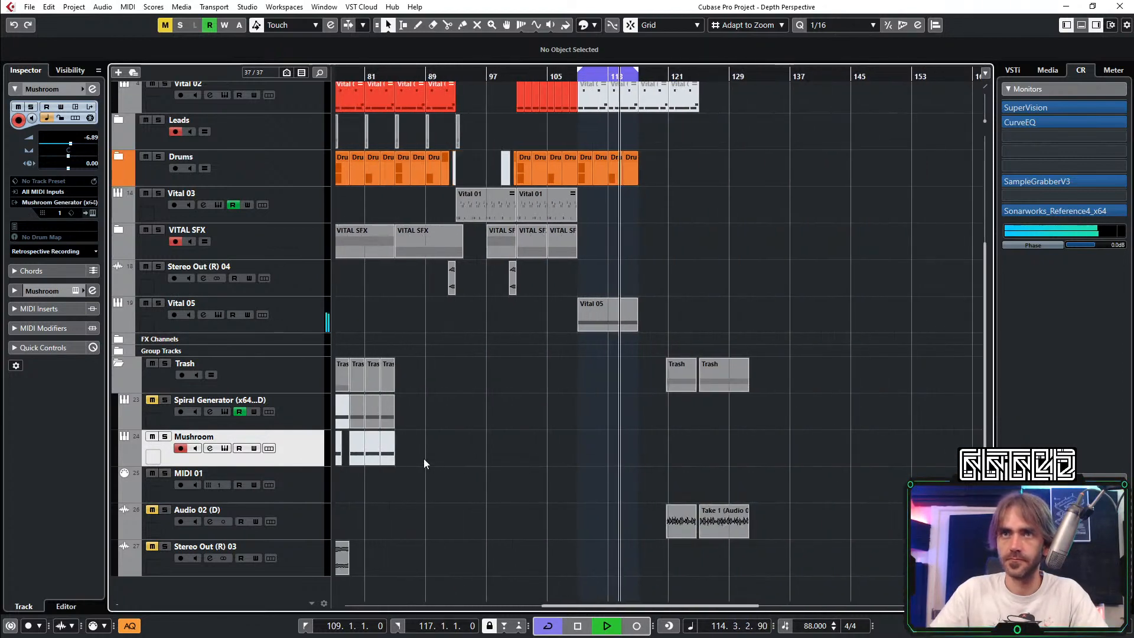
{"action": "left_click_drag", "start_coordinate": [386, 455], "coordinate": [692, 460]}
{"action": "scroll", "coordinate": [593, 455], "scroll_direction": "up", "scroll_amount": 5}
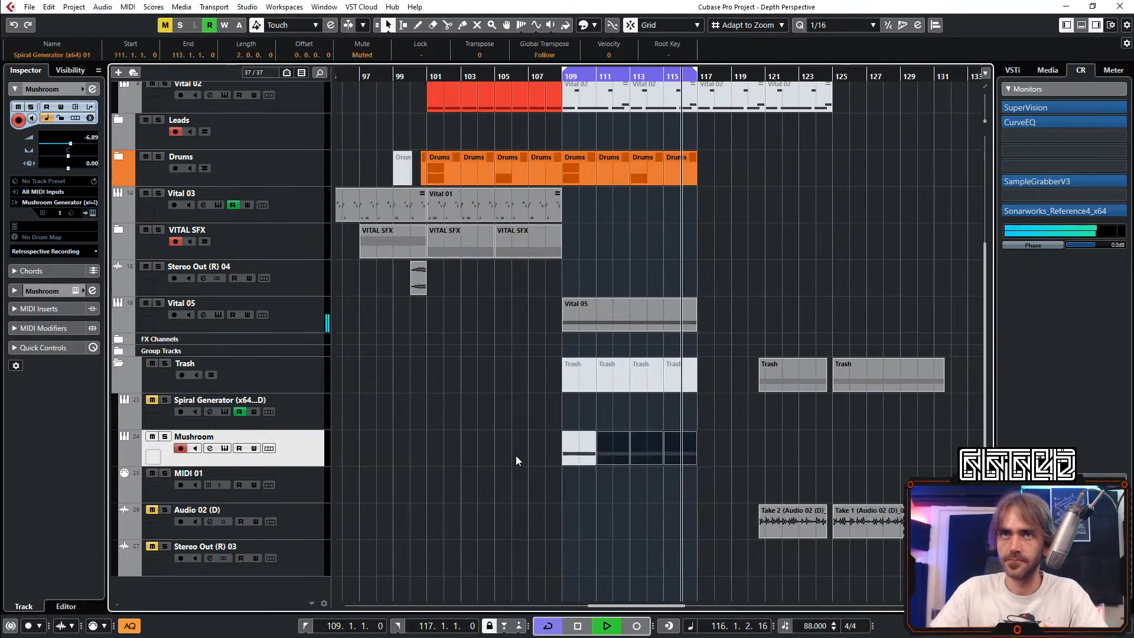
{"action": "left_click", "coordinate": [590, 494]}
Step: Mute the Mushroom track and unmute its four parts at bars 109–117
{"action": "left_click", "coordinate": [153, 437]}
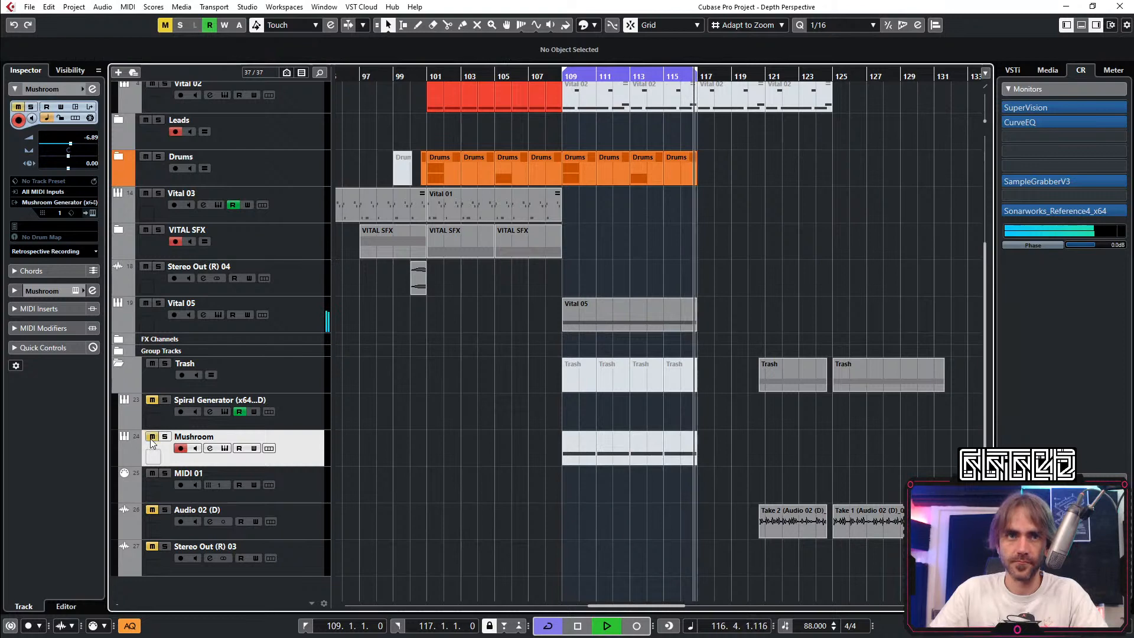
{"action": "key", "text": "7"}
{"action": "left_click_drag", "start_coordinate": [385, 441], "coordinate": [741, 473]}
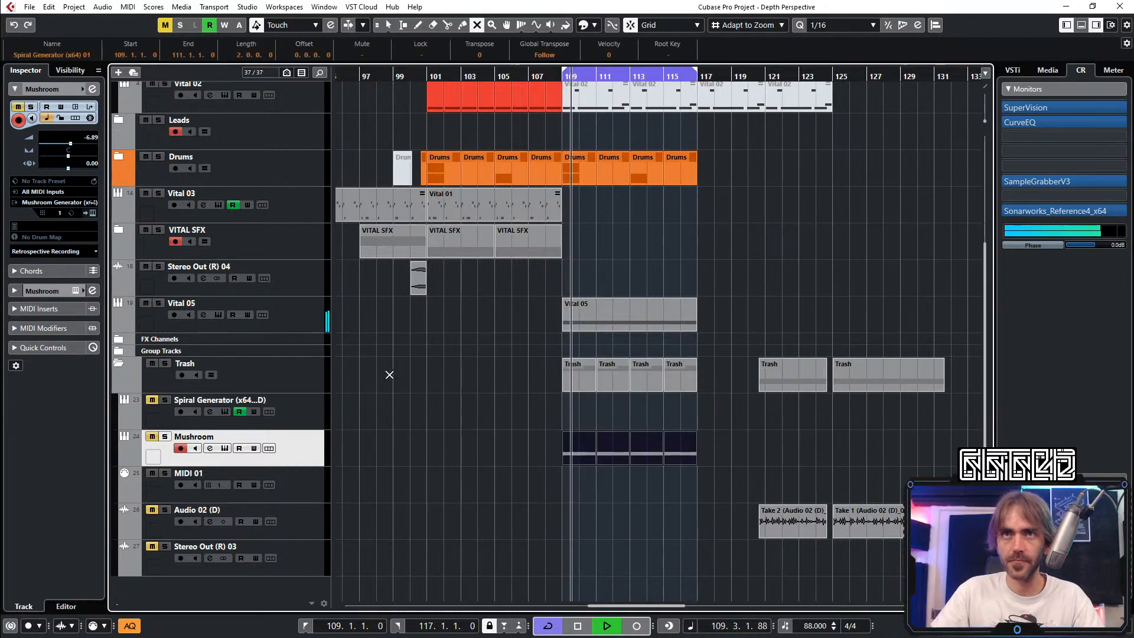
{"action": "key", "text": "1"}
Step: Open the Mushroom channel settings and add TrackControl to insert slot 7
{"action": "left_click", "coordinate": [92, 89]}
{"action": "left_click", "coordinate": [514, 205]}
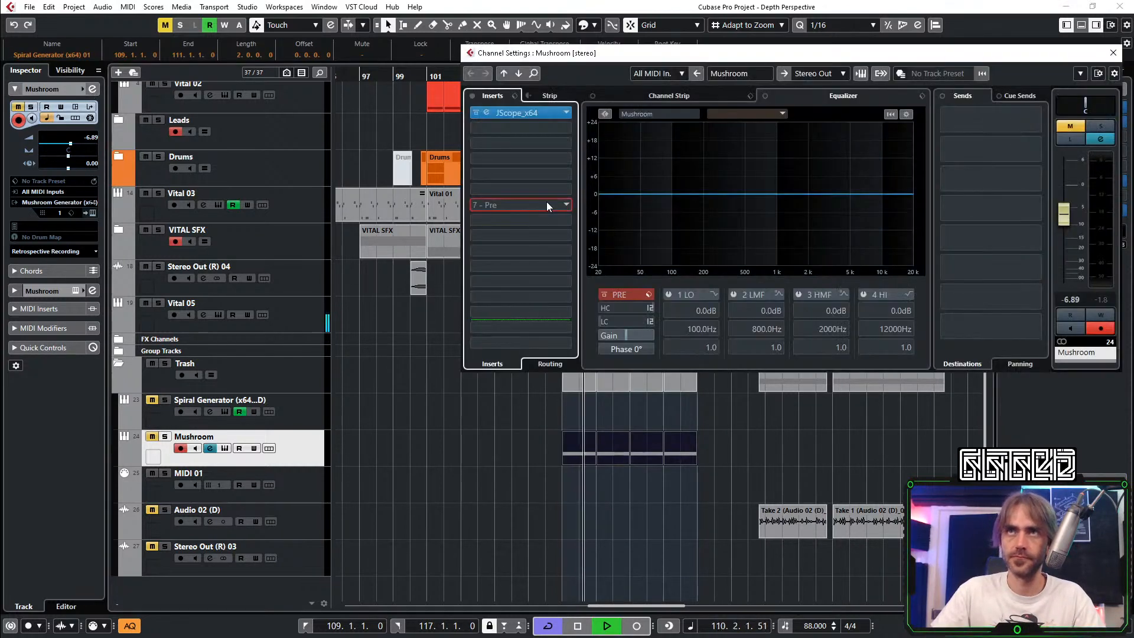
{"action": "type", "text": "trac"}
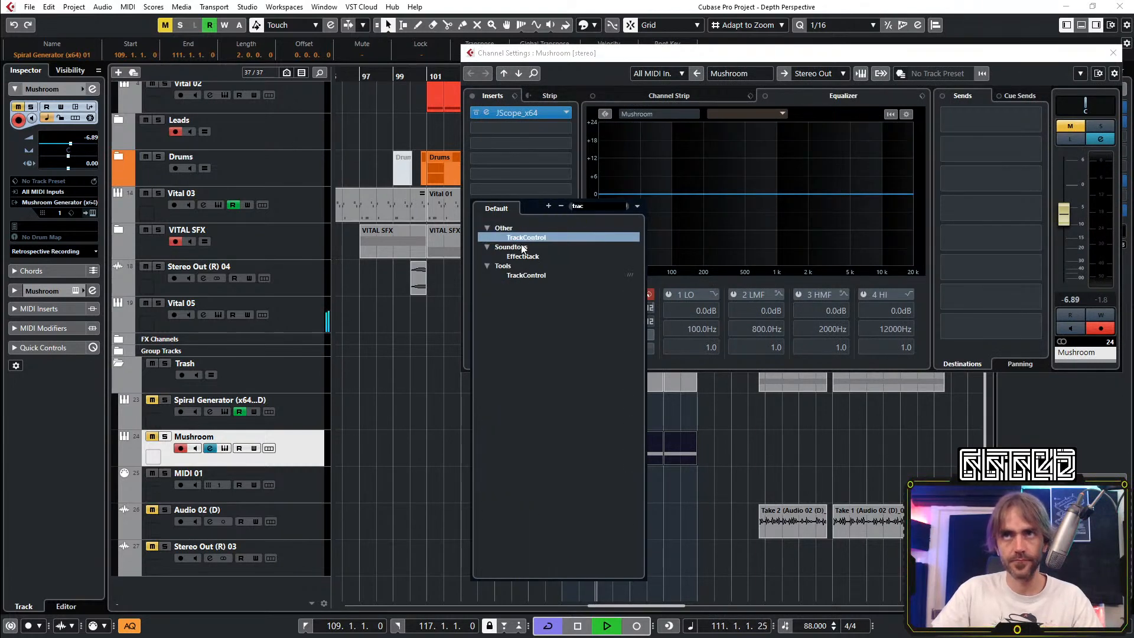
{"action": "left_click", "coordinate": [526, 238]}
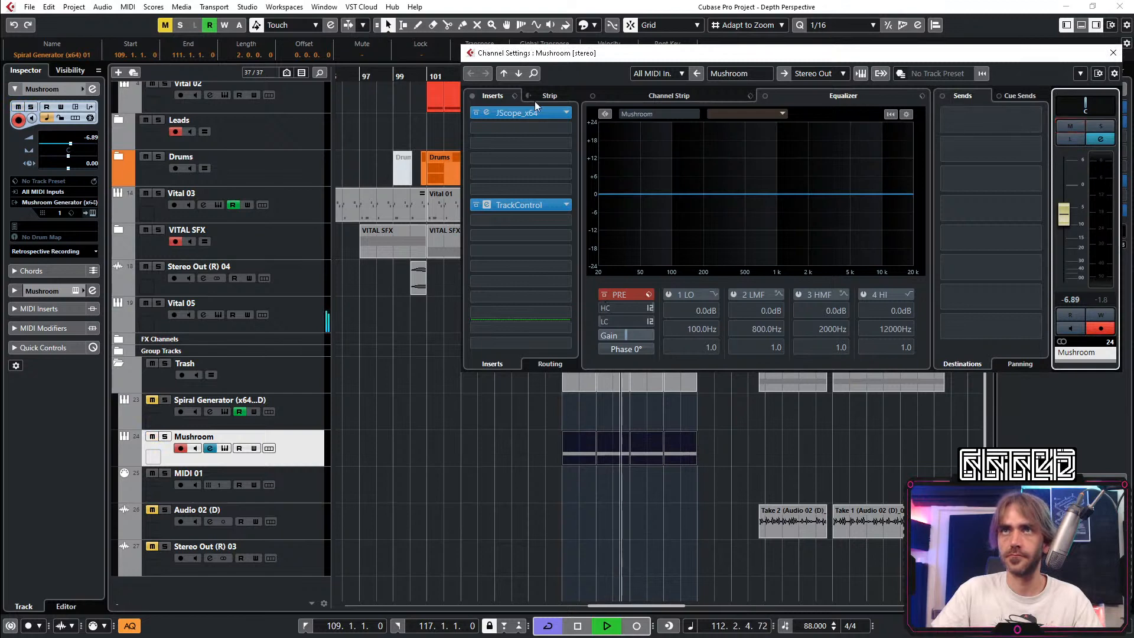
Step: Open the Mushroom channel's JScope insert, set Phosphor to 22 and move the scope window clear of the track list
{"action": "left_click", "coordinate": [485, 113]}
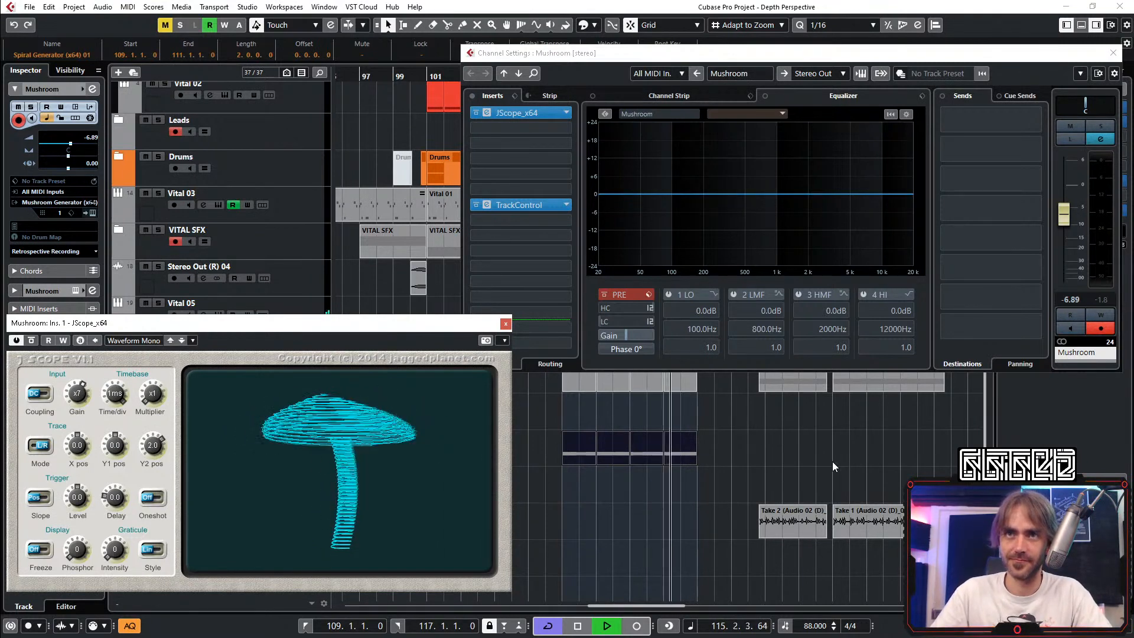
{"action": "left_click", "coordinate": [1113, 54]}
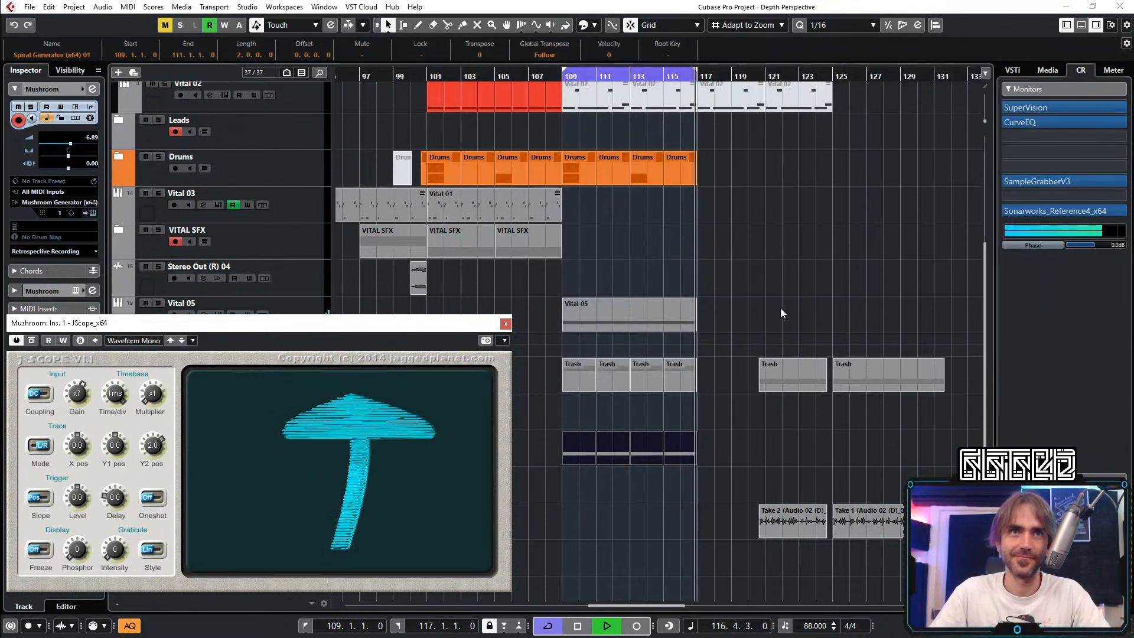
{"action": "mouse_move", "coordinate": [81, 560]}
{"action": "left_mouse_down"}
{"action": "mouse_move", "coordinate": [93, 550]}
{"action": "mouse_move", "coordinate": [73, 559]}
{"action": "left_mouse_up"}
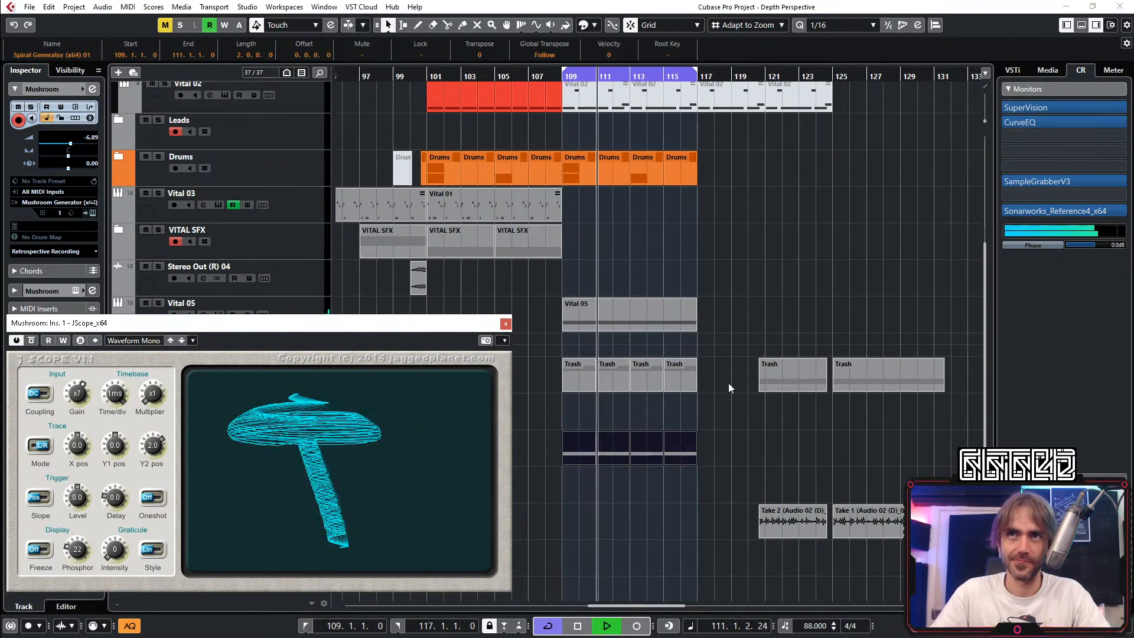
{"action": "left_click_drag", "start_coordinate": [439, 327], "coordinate": [439, 32]}
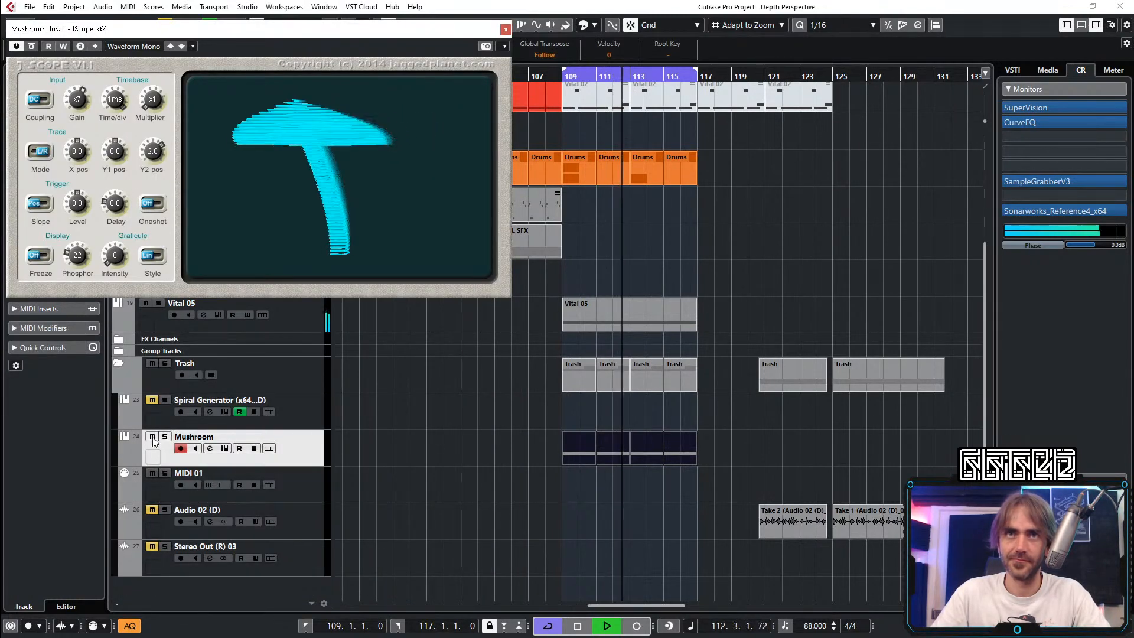
{"action": "key", "text": "Up"}
{"action": "left_click_drag", "start_coordinate": [395, 28], "coordinate": [905, 329]}
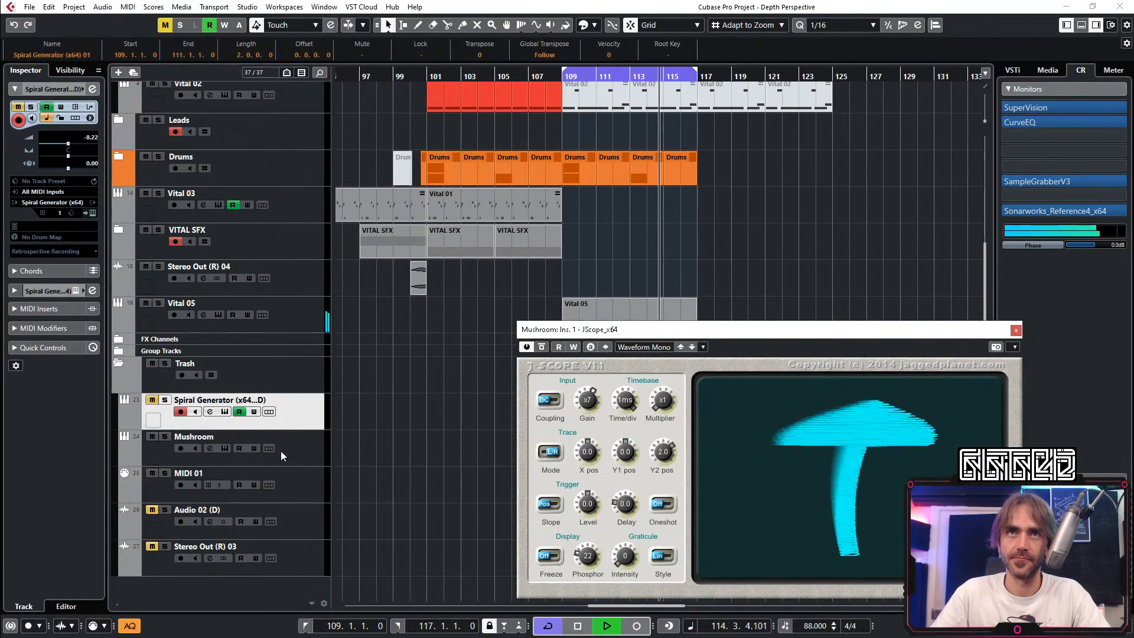
Step: Duplicate the Mushroom track
{"action": "left_click", "coordinate": [311, 452]}
{"action": "right_click", "coordinate": [307, 452]}
{"action": "left_click", "coordinate": [361, 229]}
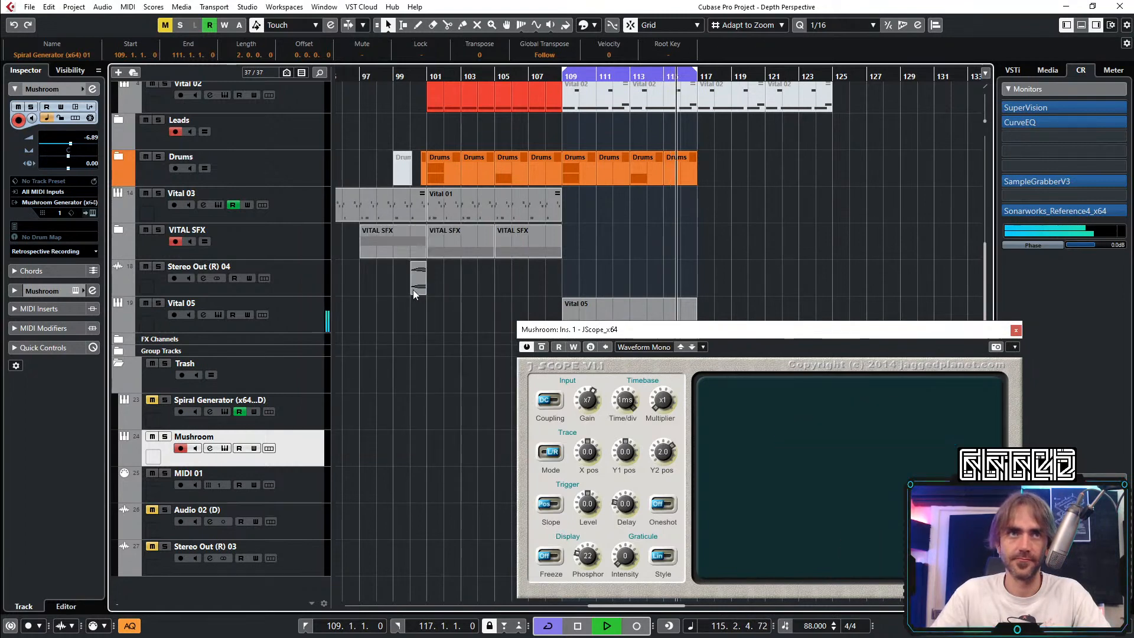
{"action": "key", "text": "shift+ctrl+d"}
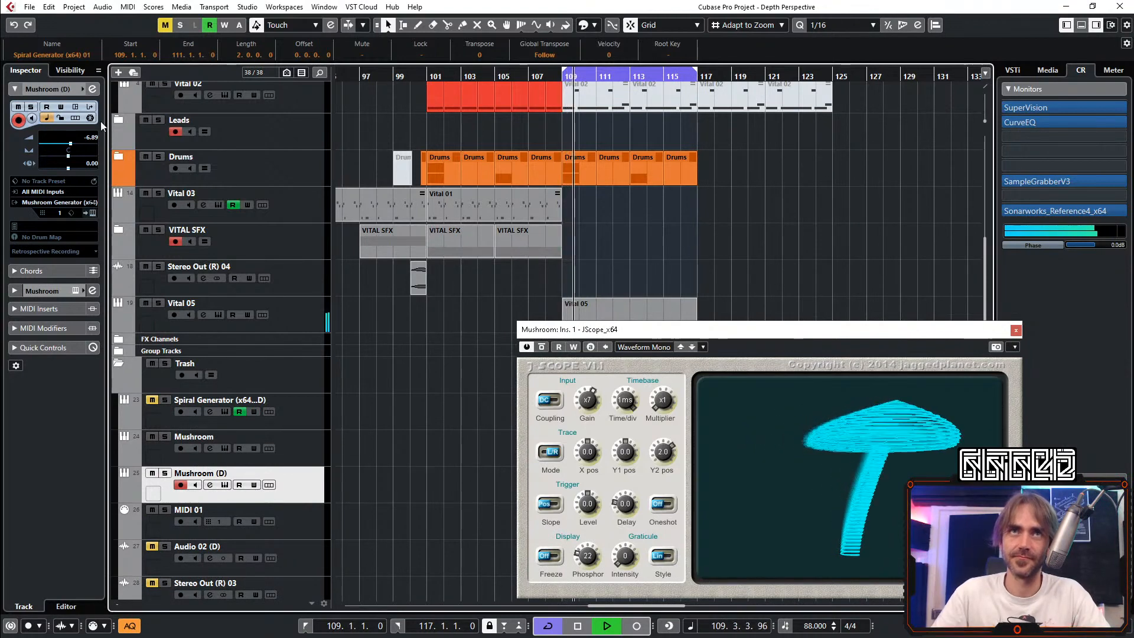
Step: Open the JScope insert of the duplicated Mushroom track and place its window above the first scope
{"action": "left_click", "coordinate": [92, 91]}
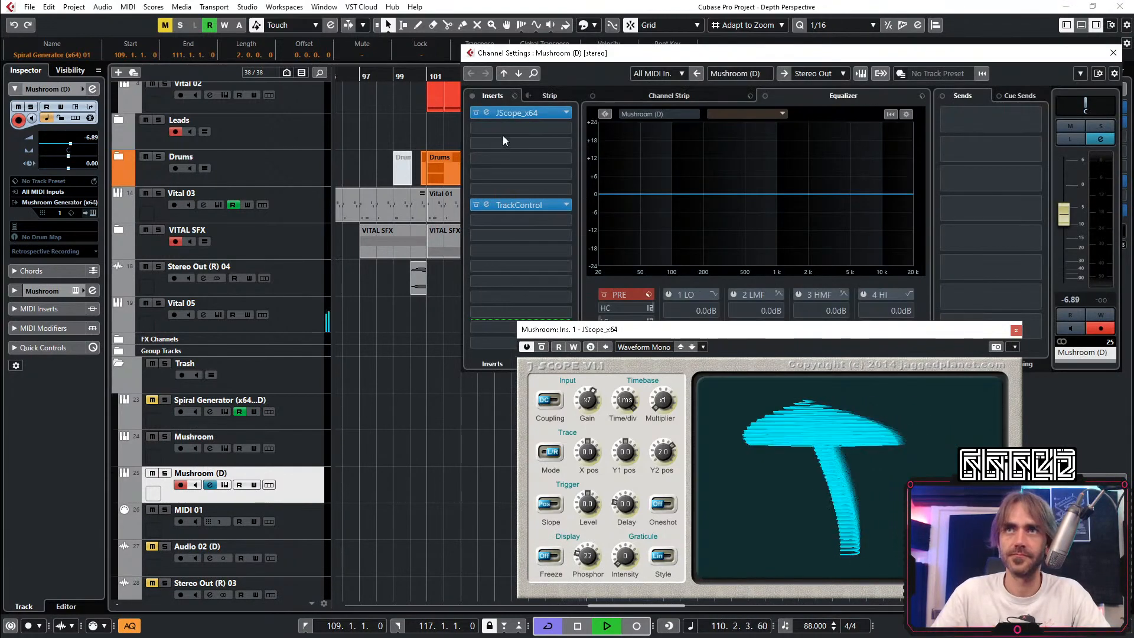
{"action": "left_click", "coordinate": [493, 115]}
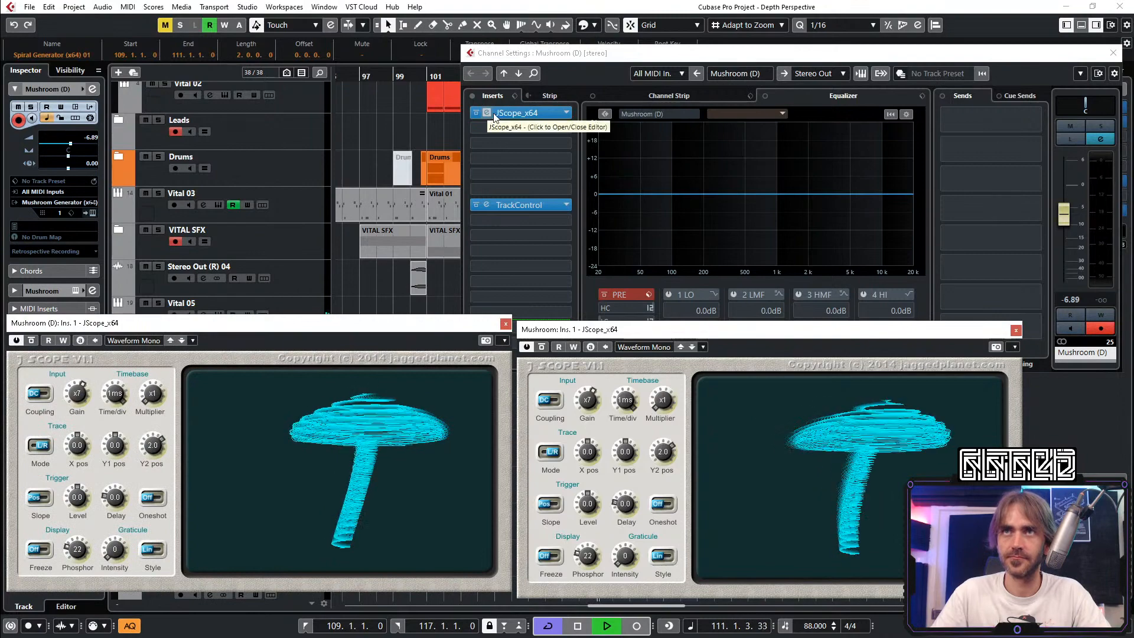
{"action": "left_click", "coordinate": [1113, 52]}
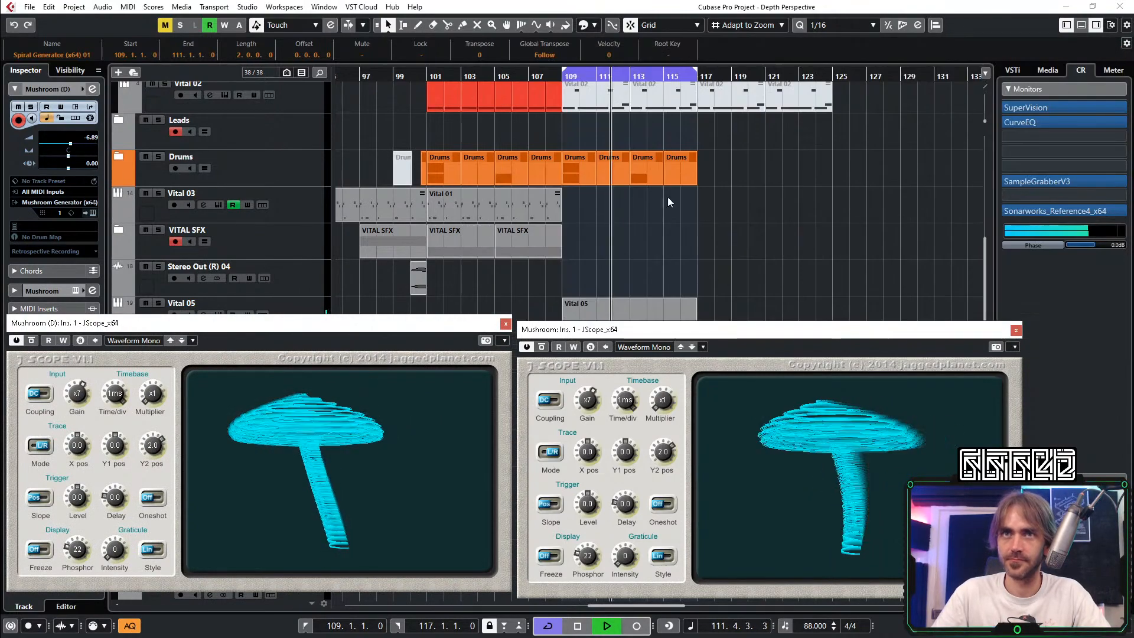
{"action": "left_click", "coordinate": [321, 335]}
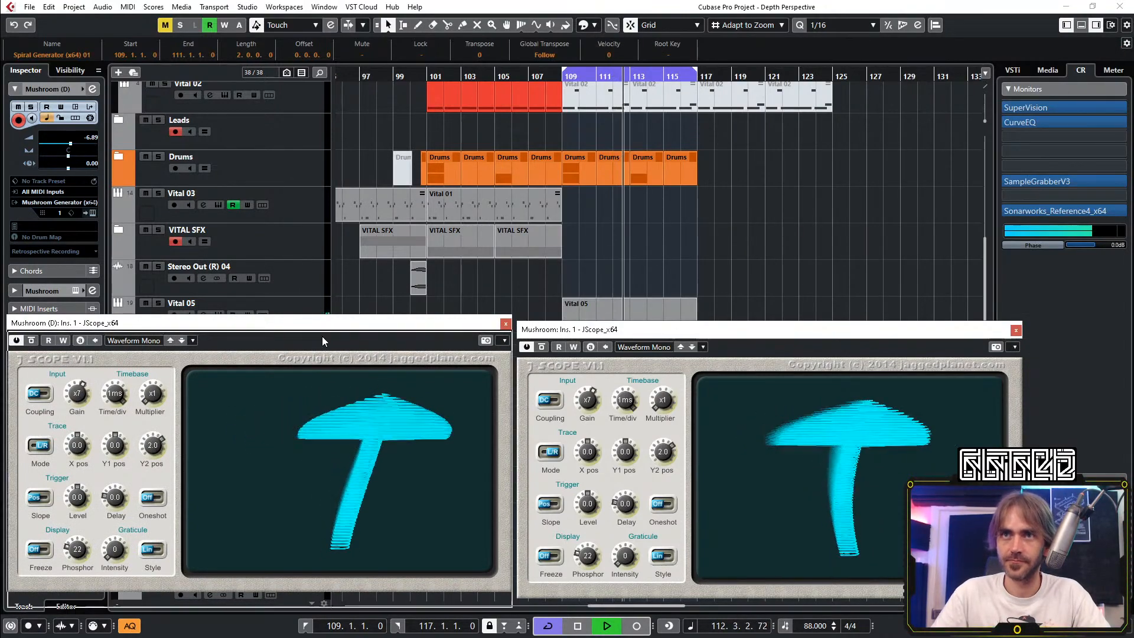
{"action": "left_click_drag", "start_coordinate": [322, 336], "coordinate": [827, 42]}
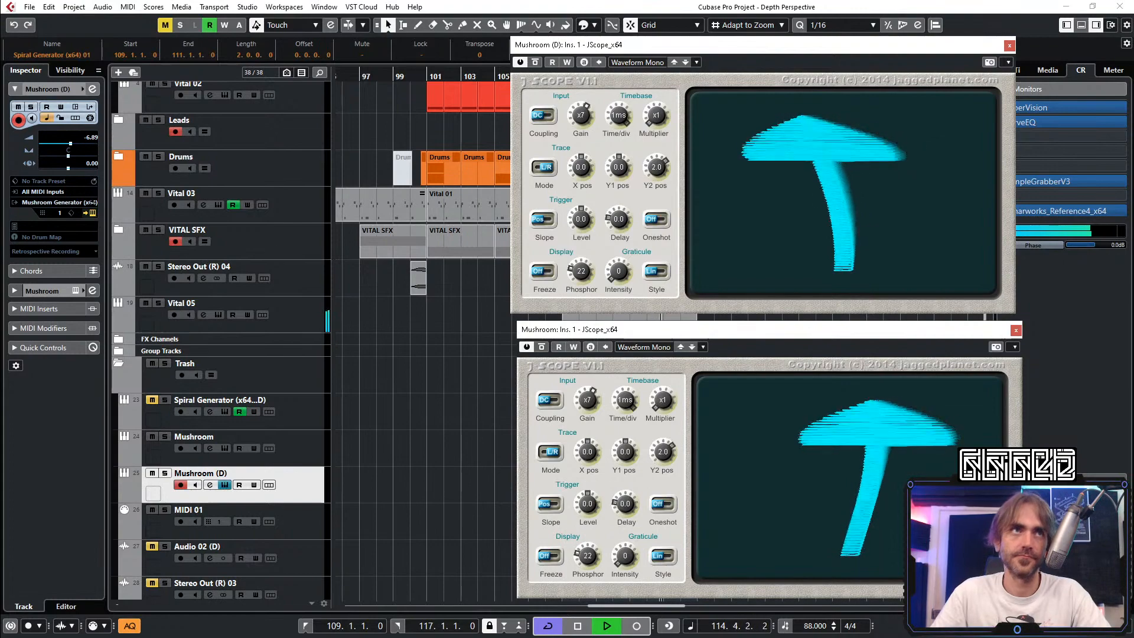
Step: In the duplicate's Mushroom Generator, set Density 0.248, Twist 1, −15 anti shrooms, Sharp −0.069 and Cluster Rotation Speed +1.9460 Hz, and close it
{"action": "left_click_drag", "start_coordinate": [89, 39], "coordinate": [300, 39]}
{"action": "left_click", "coordinate": [266, 175]}
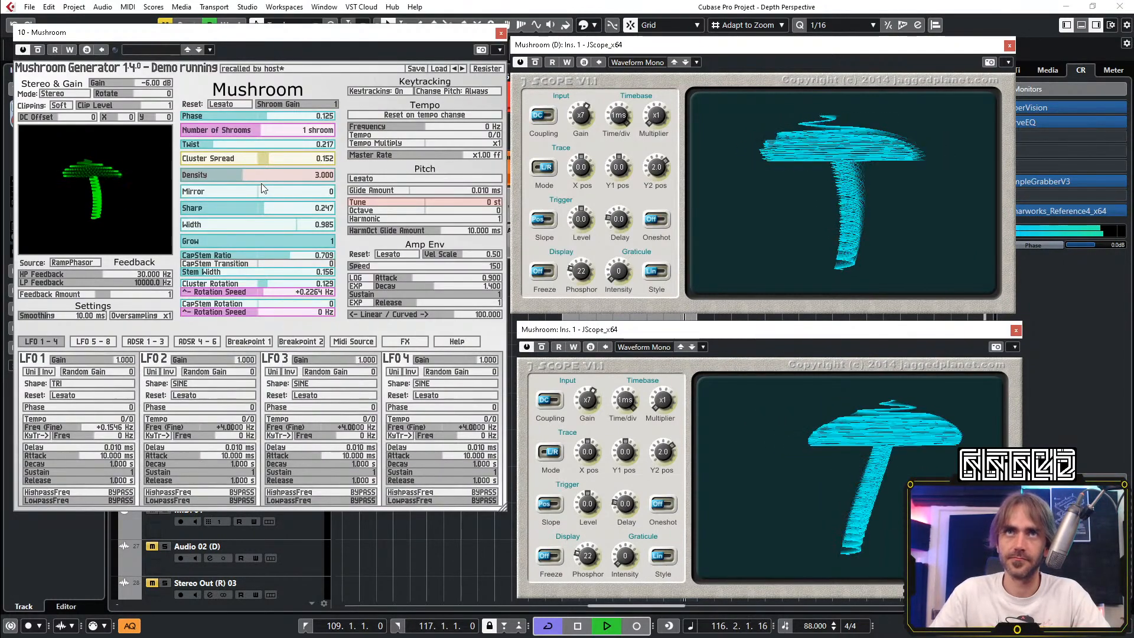
{"action": "left_click_drag", "start_coordinate": [266, 175], "coordinate": [346, 167]}
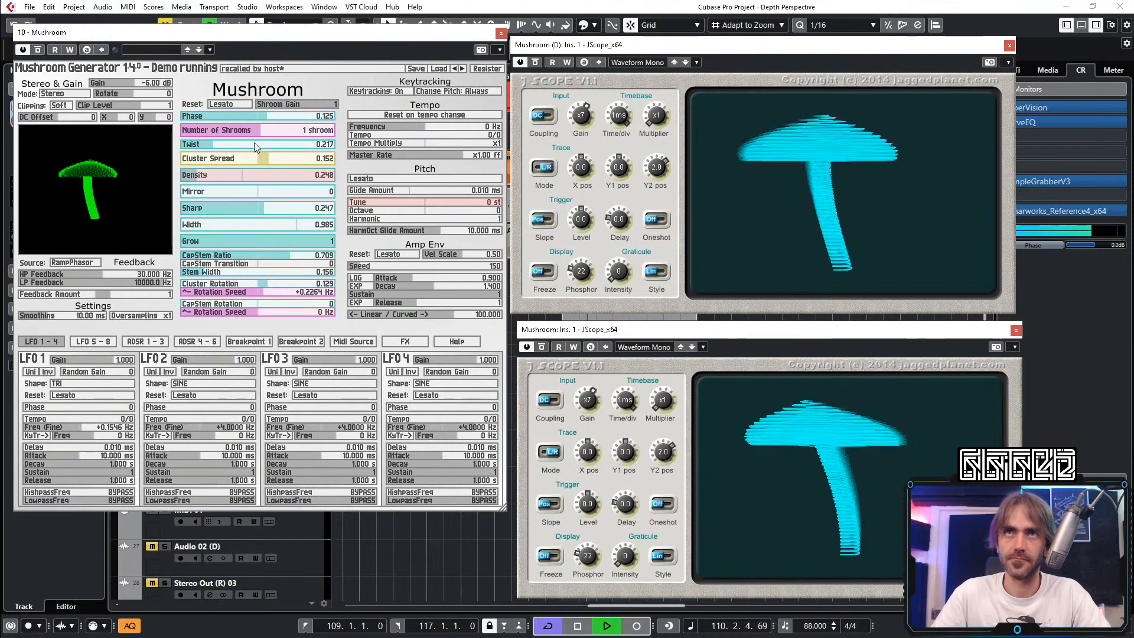
{"action": "left_click_drag", "start_coordinate": [212, 143], "coordinate": [290, 153]}
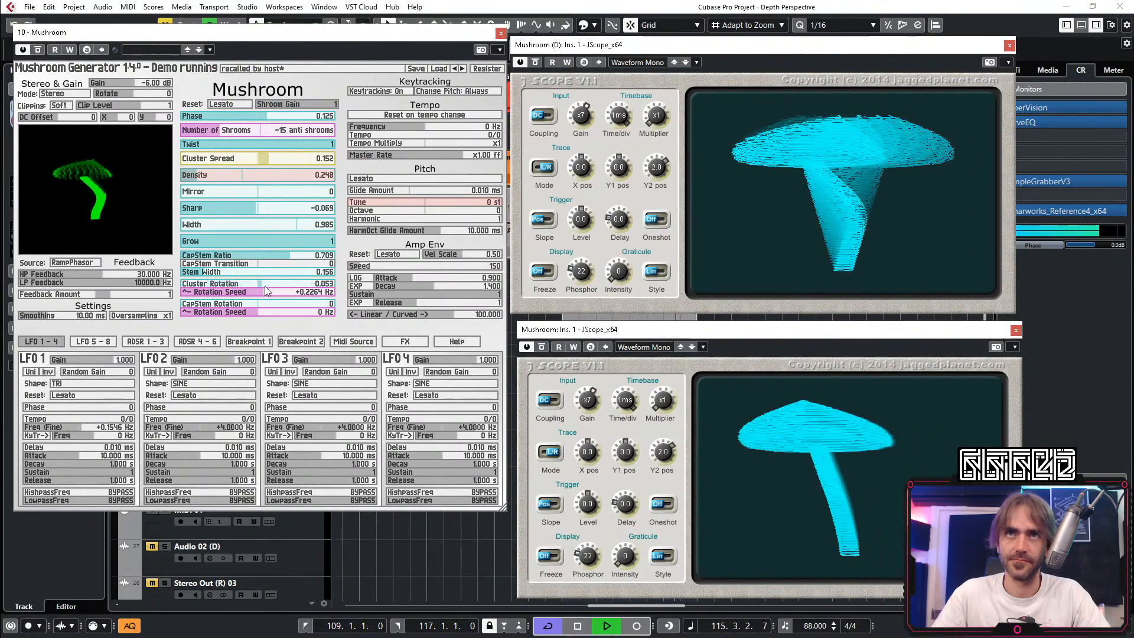
{"action": "left_click_drag", "start_coordinate": [265, 290], "coordinate": [284, 288]}
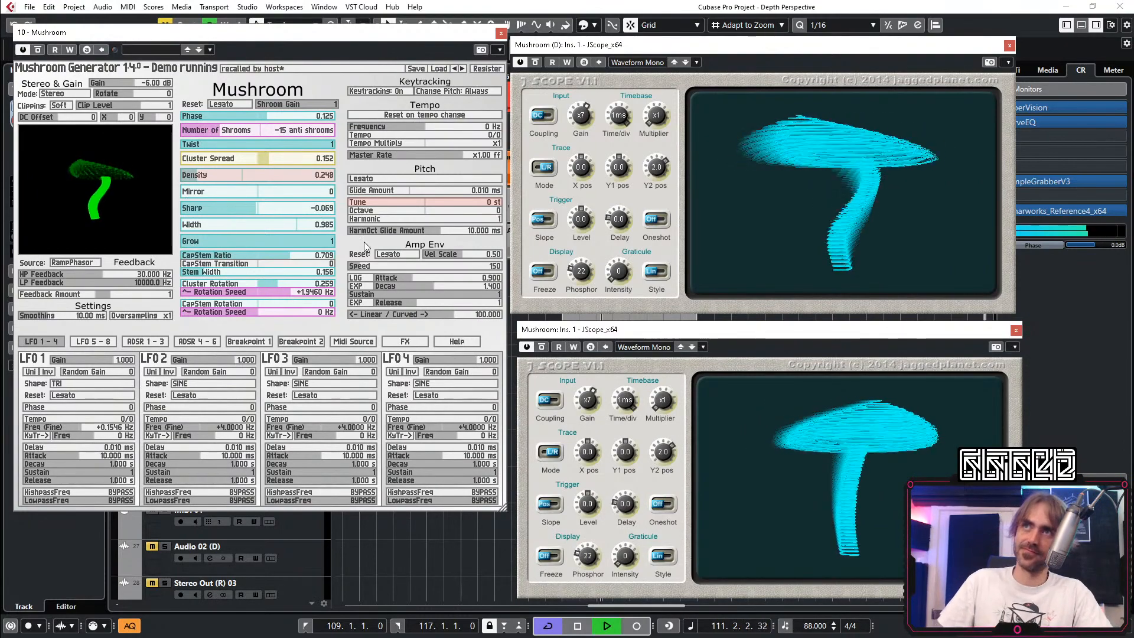
{"action": "left_click", "coordinate": [501, 33]}
Step: Move the duplicate's scope beside the first one, fold the Bass folder and unfold the Leads folder
{"action": "left_click_drag", "start_coordinate": [293, 286], "coordinate": [70, 367]}
{"action": "scroll", "coordinate": [693, 150], "scroll_direction": "up", "scroll_amount": 5}
{"action": "key", "text": "g"}
{"action": "key", "text": "g"}
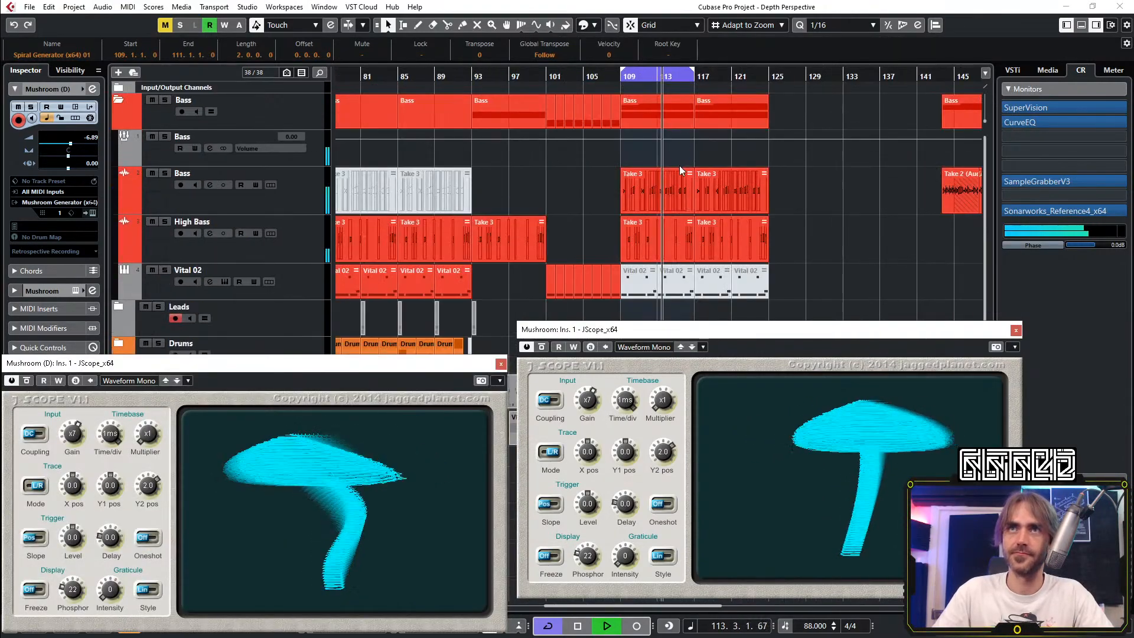
{"action": "left_click", "coordinate": [118, 104]}
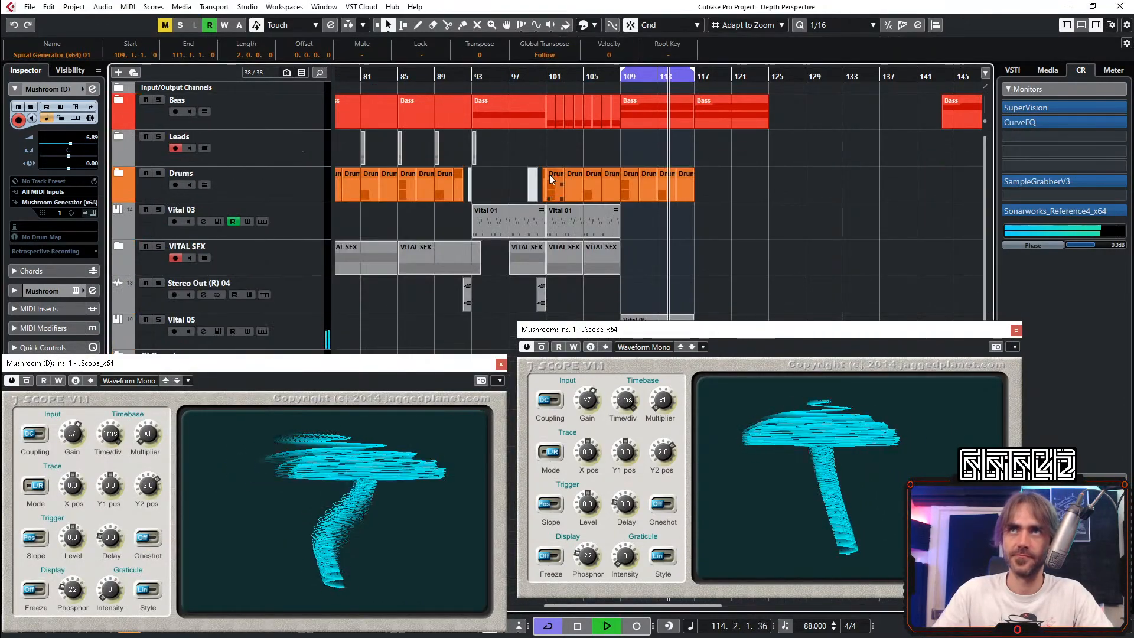
{"action": "key", "text": "g"}
{"action": "key", "text": "g"}
{"action": "left_click", "coordinate": [120, 137]}
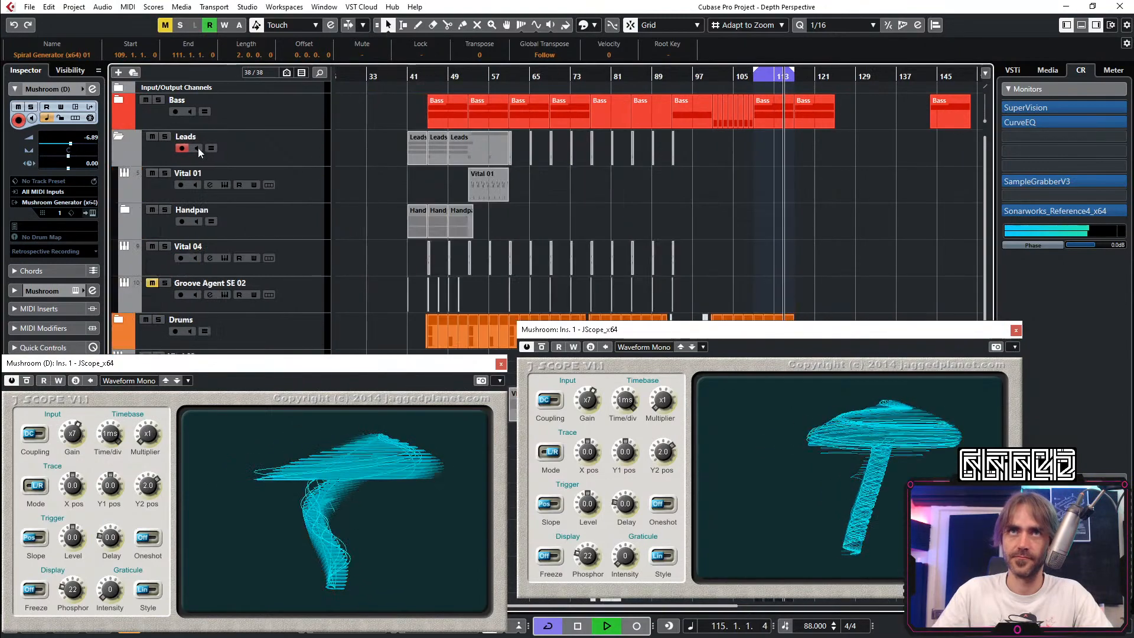
Step: Place the earlier four-bar Handpan part at bars 109–113
{"action": "scroll", "coordinate": [438, 211], "scroll_direction": "down", "scroll_amount": 3}
{"action": "left_click_drag", "start_coordinate": [438, 112], "coordinate": [697, 122]}
{"action": "scroll", "coordinate": [786, 136], "scroll_direction": "up", "scroll_amount": 3}
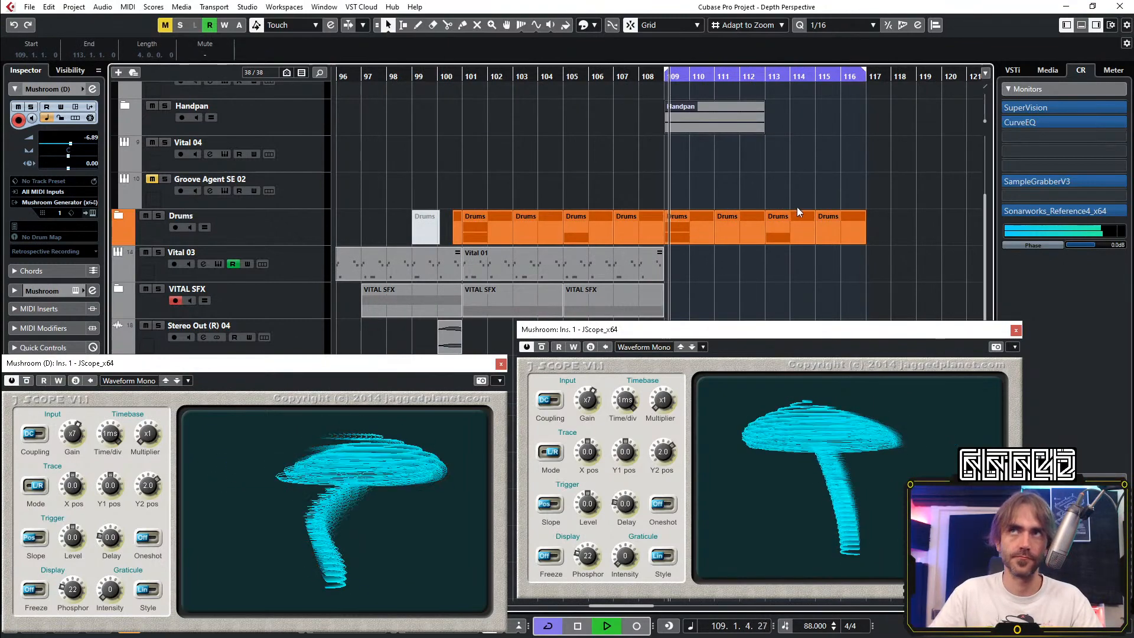
Step: Repeat the four-bar Handpan part so it also fills bars 113–117
{"action": "scroll", "coordinate": [762, 177], "scroll_direction": "up", "scroll_amount": 3}
{"action": "scroll", "coordinate": [813, 172], "scroll_direction": "down", "scroll_amount": 3}
{"action": "scroll", "coordinate": [810, 182], "scroll_direction": "up", "scroll_amount": 3}
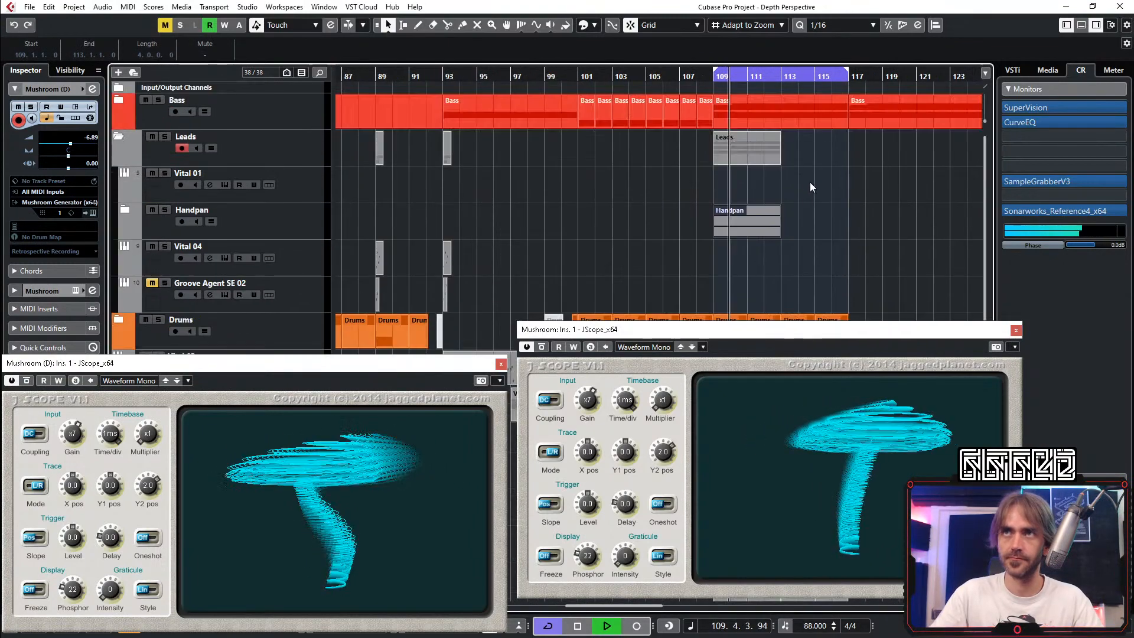
{"action": "scroll", "coordinate": [810, 182], "scroll_direction": "down", "scroll_amount": 2}
{"action": "scroll", "coordinate": [671, 218], "scroll_direction": "down", "scroll_amount": 3}
{"action": "scroll", "coordinate": [669, 176], "scroll_direction": "up", "scroll_amount": 3}
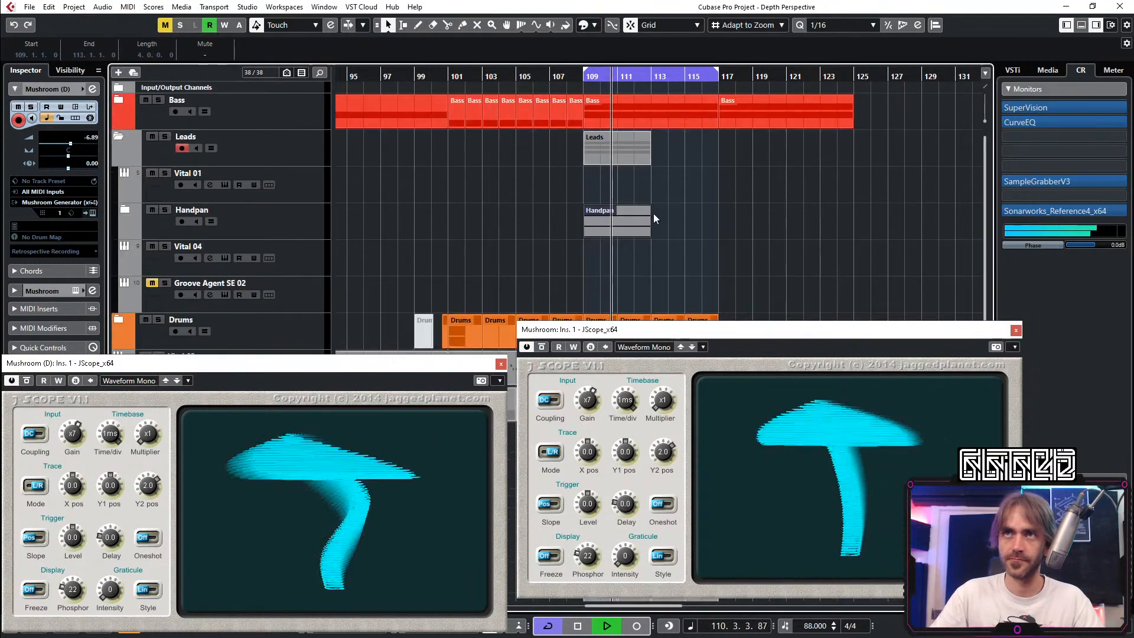
{"action": "left_click_drag", "start_coordinate": [648, 226], "coordinate": [718, 226]}
{"action": "left_click", "coordinate": [810, 237]}
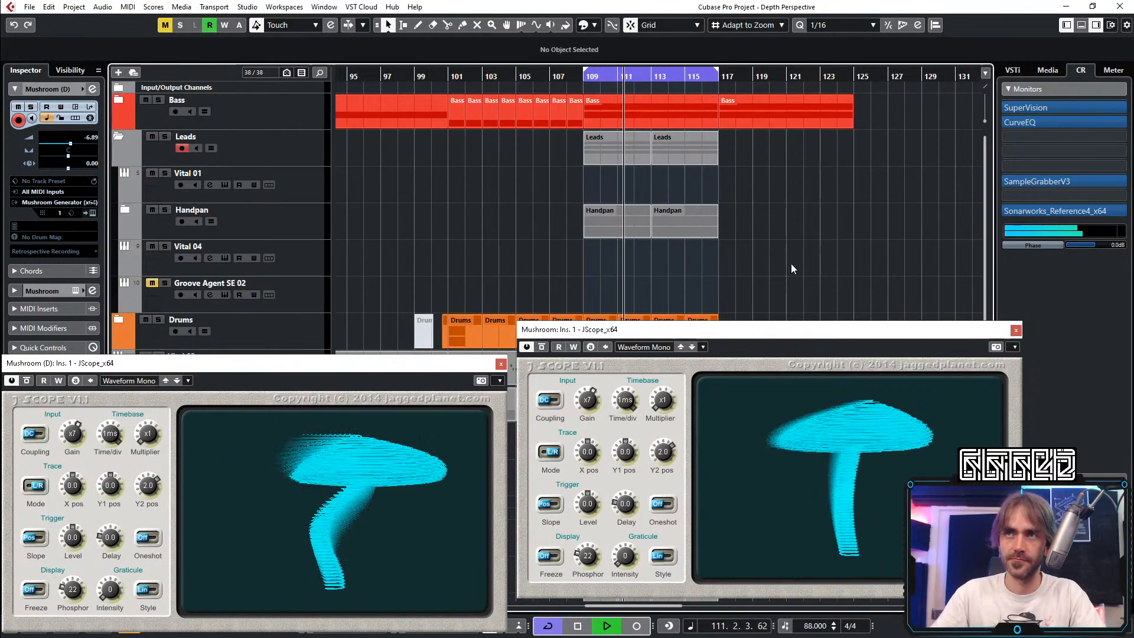
Step: Fold the Leads folder and copy the short Stereo Out (R) 04 clip so that it ends at bar 117
{"action": "left_click_drag", "start_coordinate": [748, 329], "coordinate": [739, 357]}
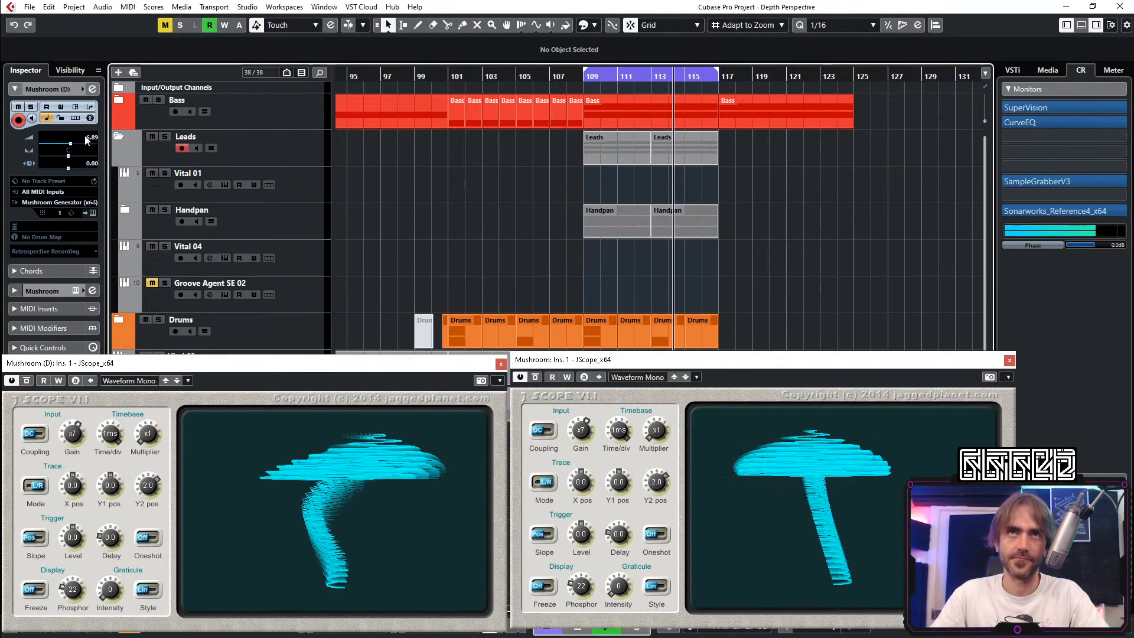
{"action": "left_click", "coordinate": [118, 139]}
{"action": "scroll", "coordinate": [735, 175], "scroll_direction": "down", "scroll_amount": 3}
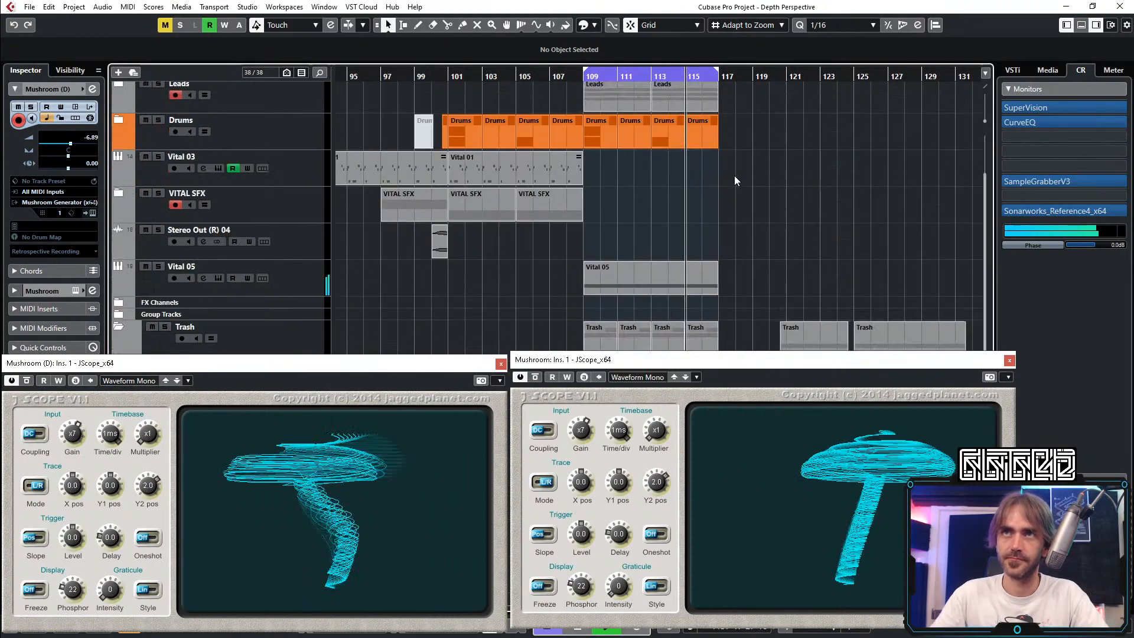
{"action": "left_click_drag", "start_coordinate": [447, 247], "coordinate": [717, 247]}
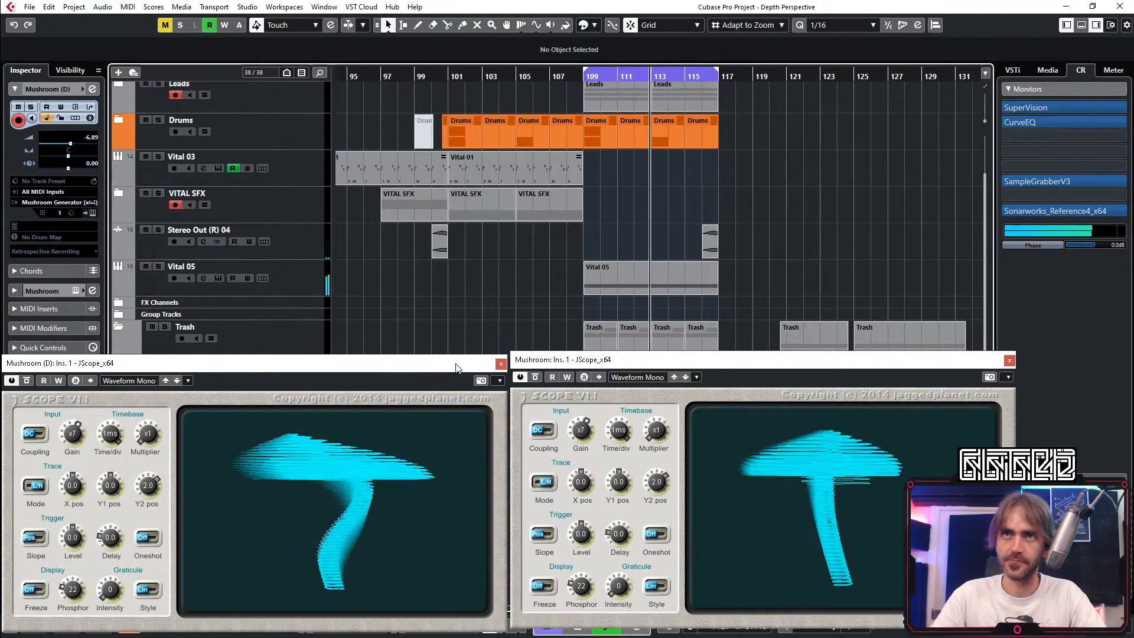
Step: Uncover the track list and replace the Mushroom track's instrument with Radar Generator (x64)
{"action": "left_click_drag", "start_coordinate": [455, 367], "coordinate": [442, 38]}
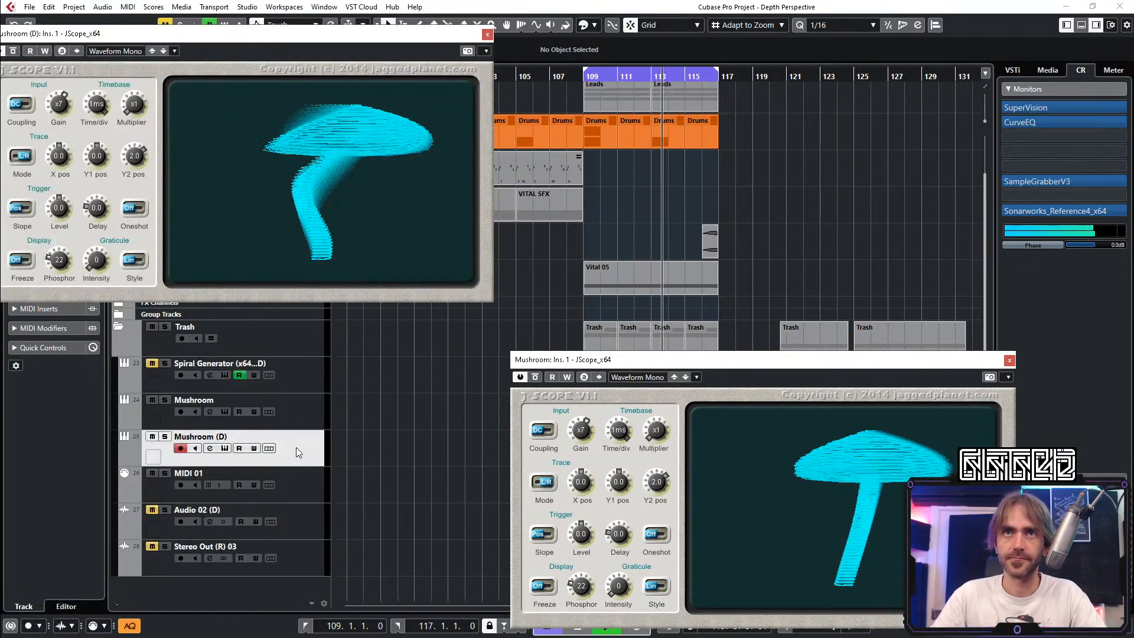
{"action": "left_click", "coordinate": [308, 411]}
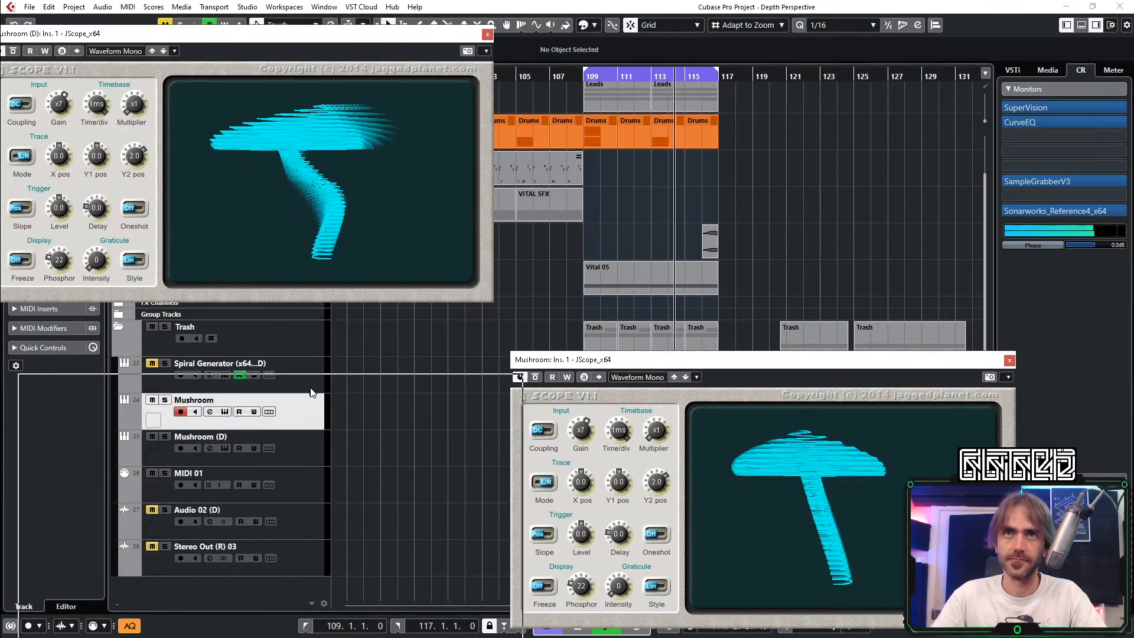
{"action": "left_click_drag", "start_coordinate": [310, 388], "coordinate": [309, 416]}
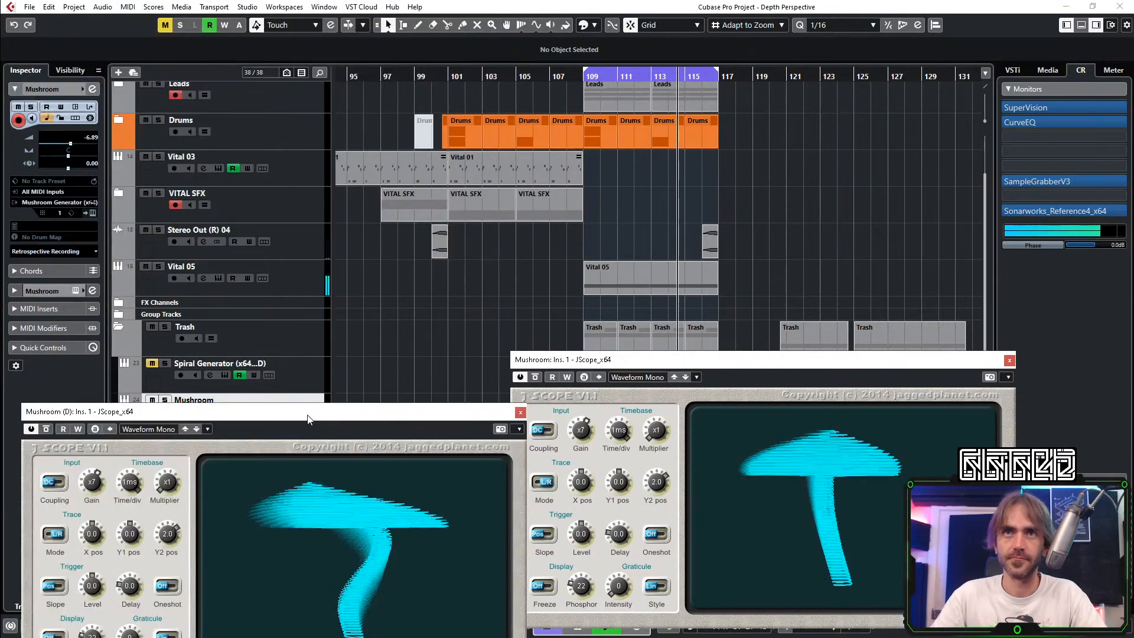
{"action": "left_click", "coordinate": [70, 204]}
{"action": "type", "text": "s"}
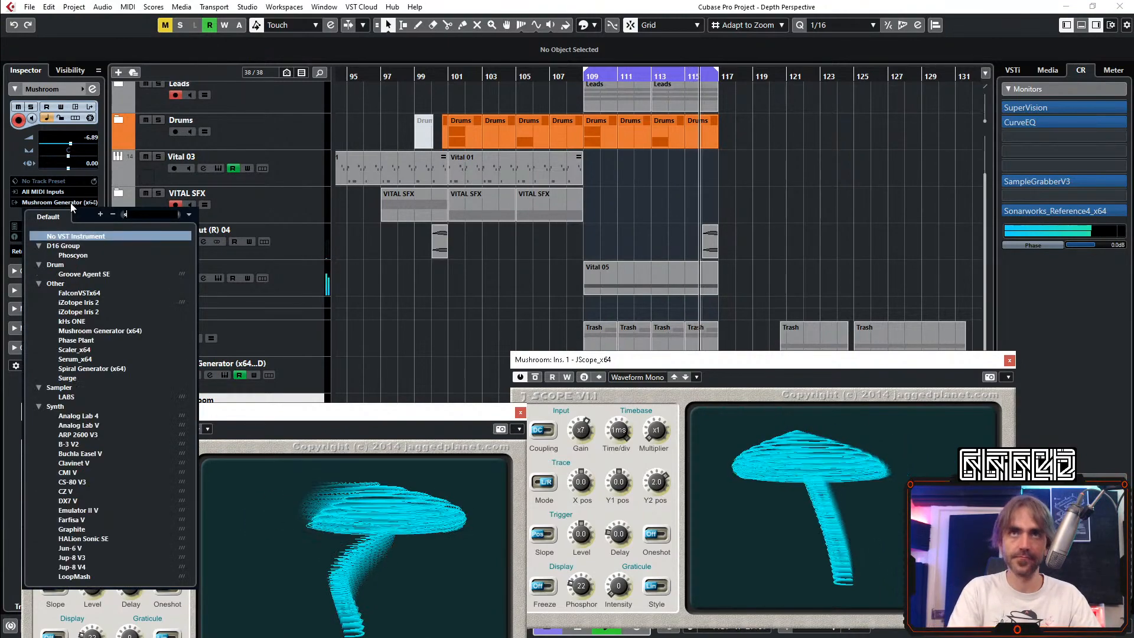
{"action": "key", "text": "BackSpace"}
{"action": "type", "text": "rada"}
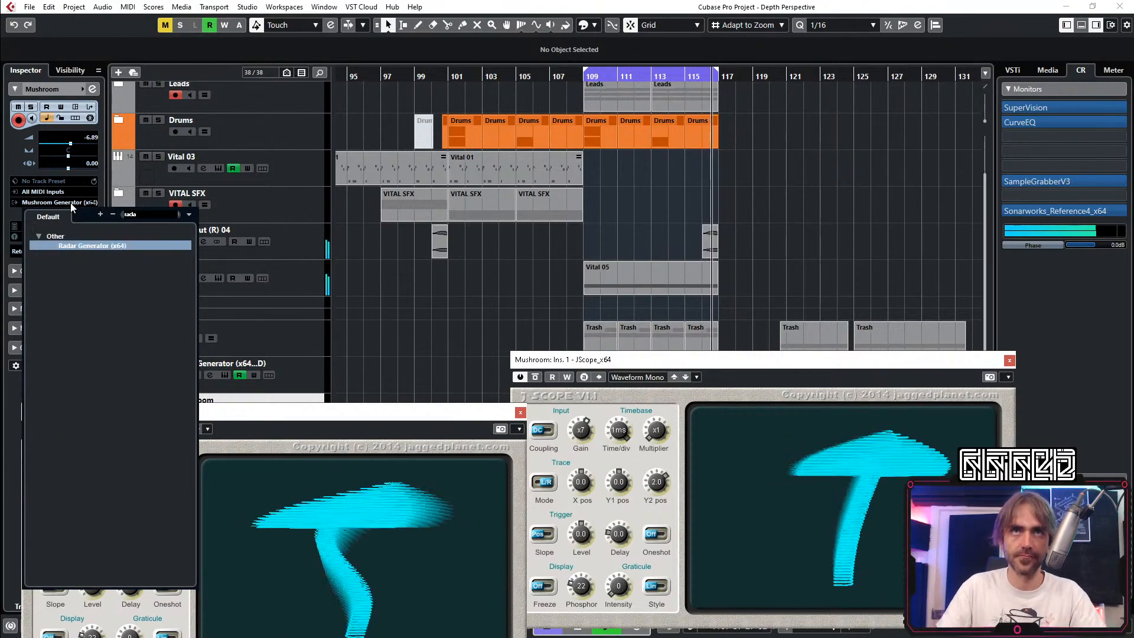
{"action": "key", "text": "Escape"}
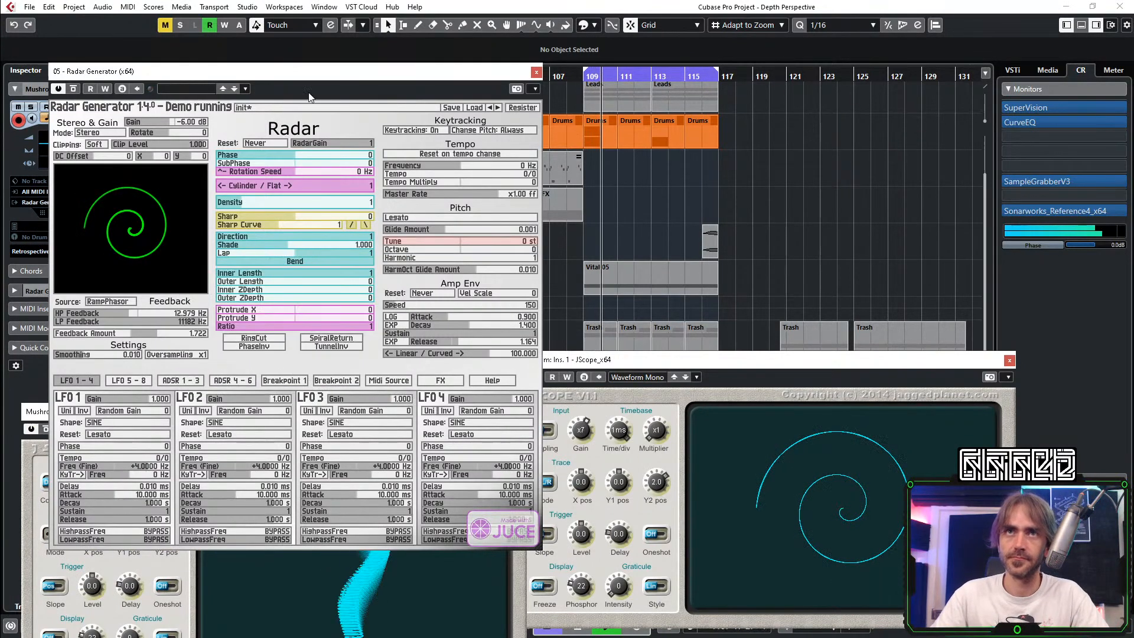
Step: In Radar Generator, set Rotation Speed to +0.5144 Hz and Density to 2.809, and close its window
{"action": "left_click_drag", "start_coordinate": [310, 71], "coordinate": [317, 5]}
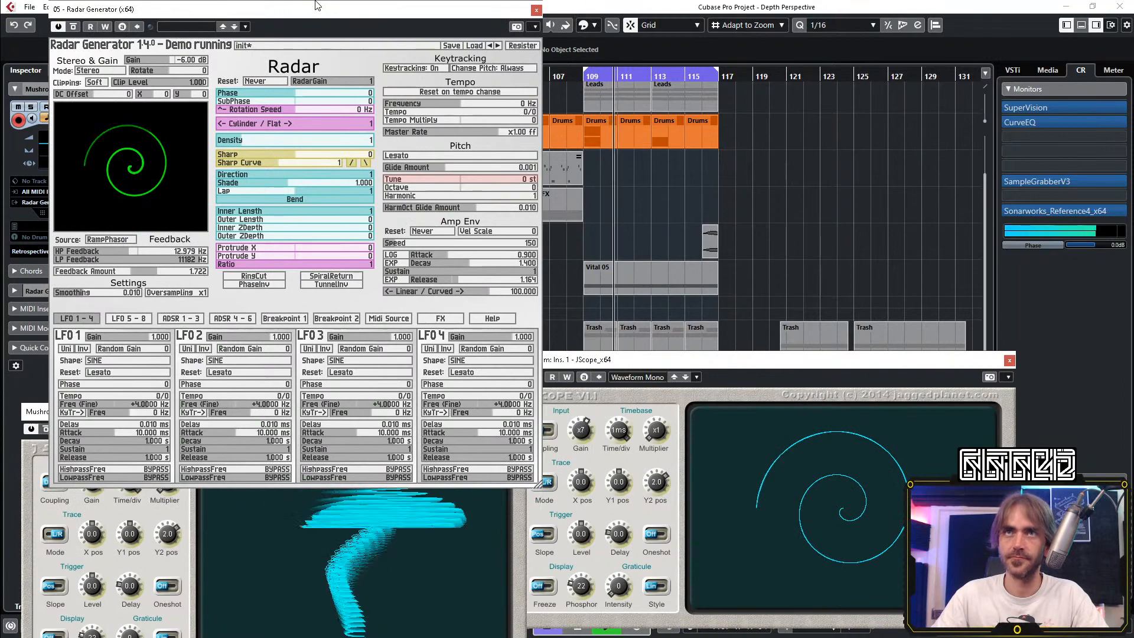
{"action": "left_click", "coordinate": [300, 101]}
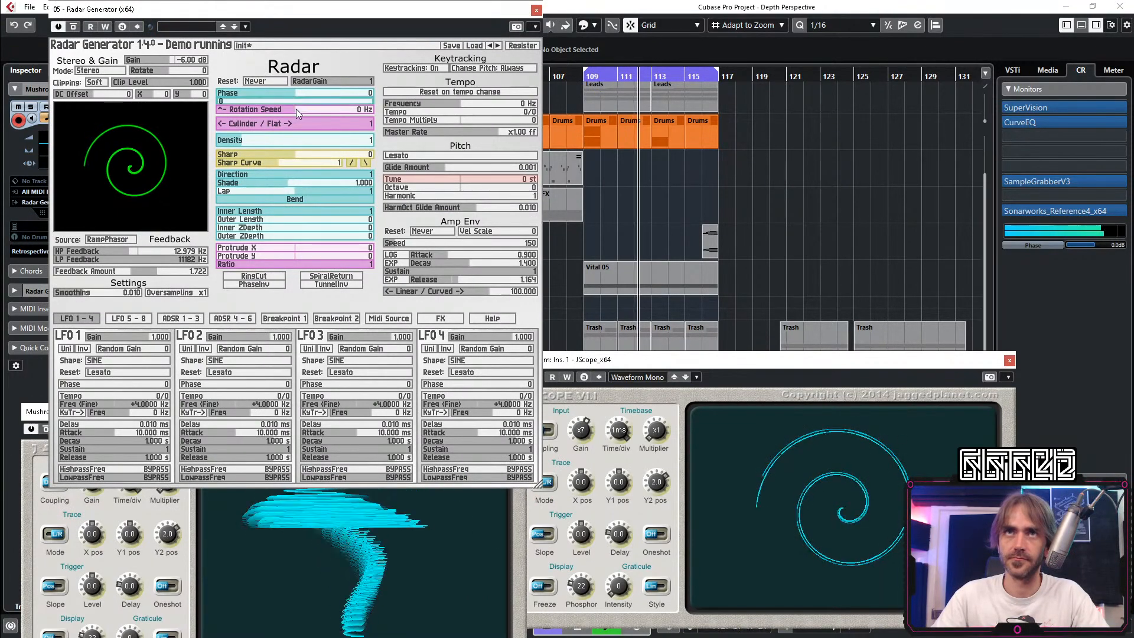
{"action": "left_click_drag", "start_coordinate": [296, 110], "coordinate": [309, 111]}
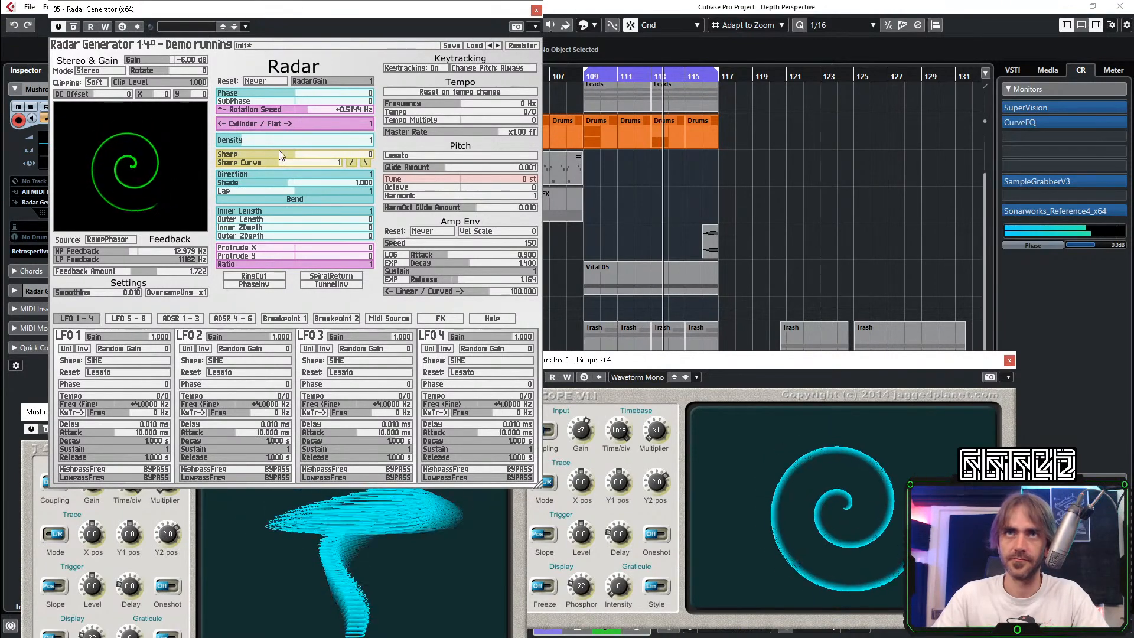
{"action": "left_click_drag", "start_coordinate": [250, 140], "coordinate": [268, 142]}
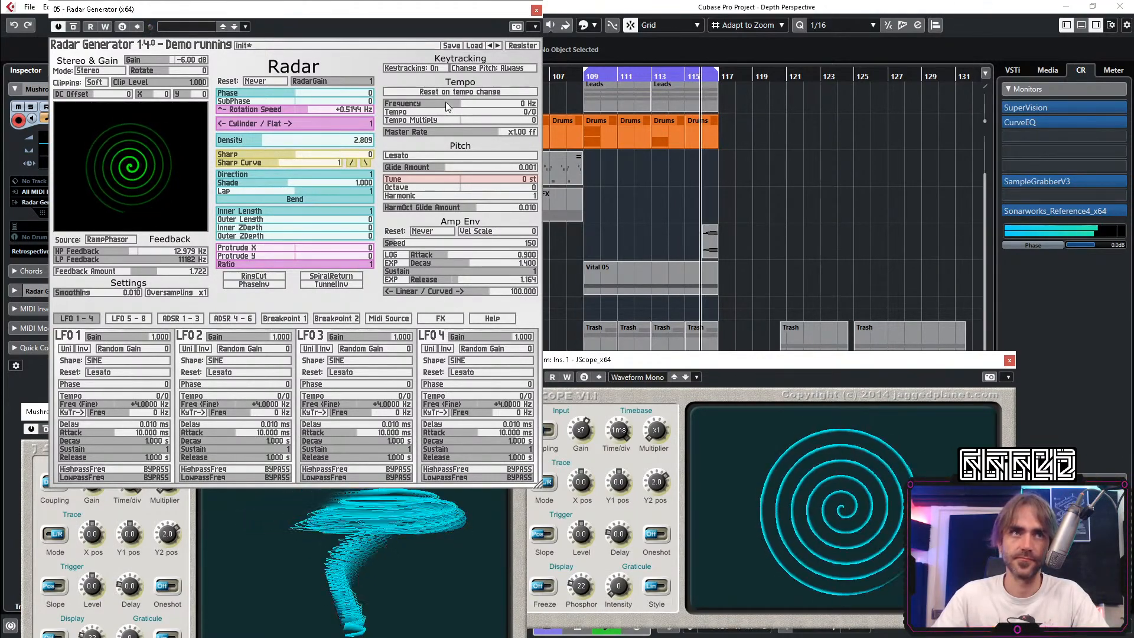
{"action": "left_click", "coordinate": [922, 306]}
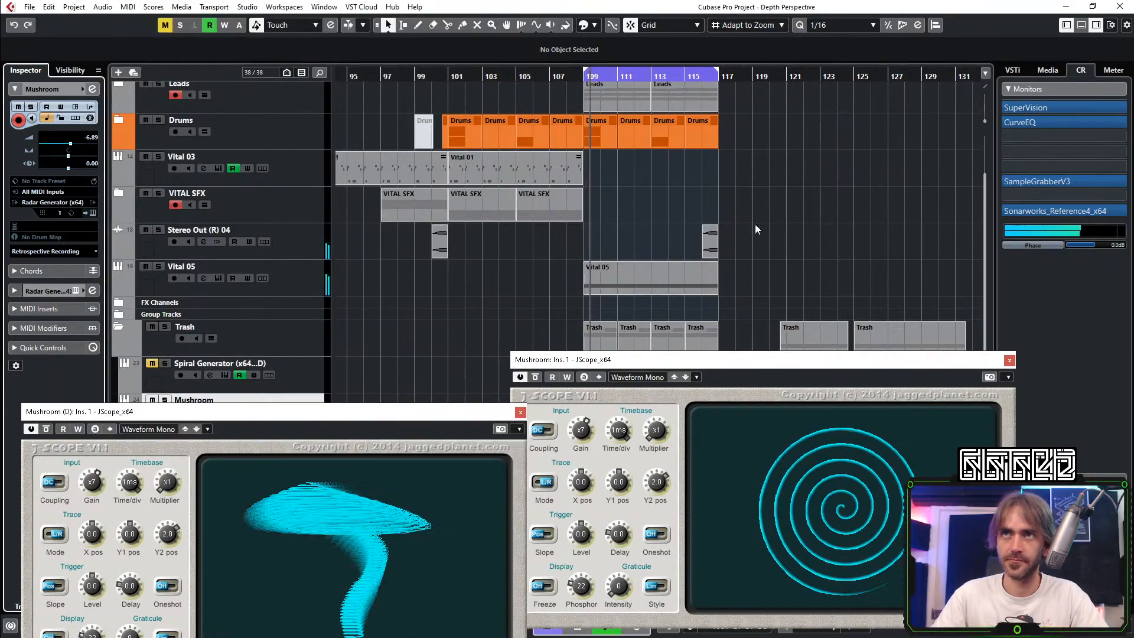
Step: Stop playback, close the duplicate's scope and place the Mushroom scope in the lower part of the project
{"action": "key", "text": "space"}
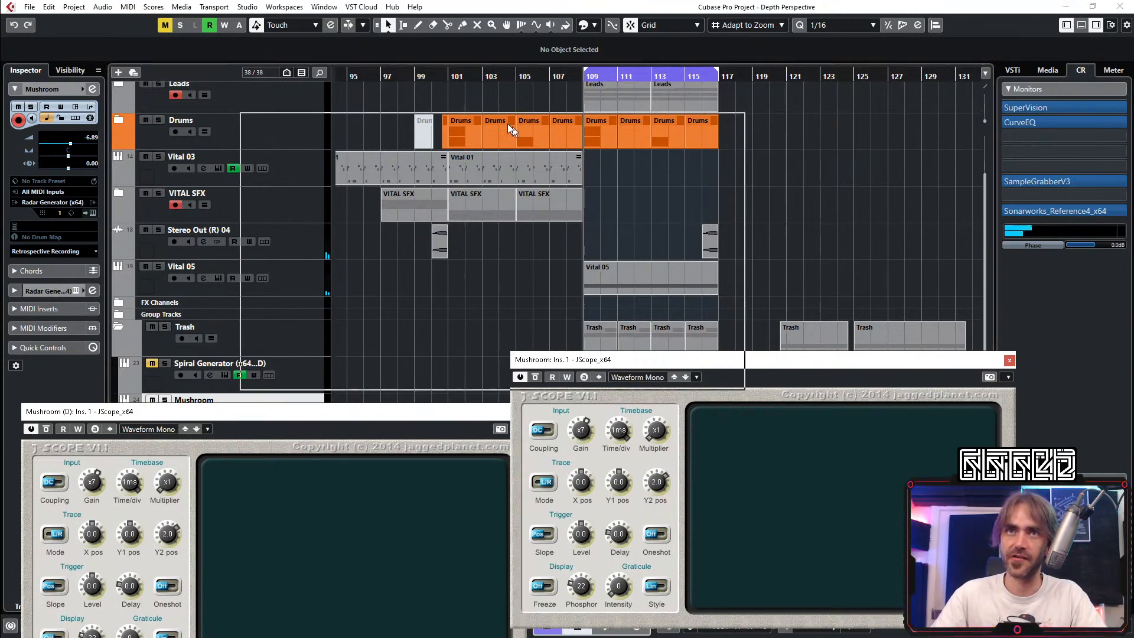
{"action": "left_click_drag", "start_coordinate": [784, 368], "coordinate": [351, 51]}
{"action": "left_click", "coordinate": [520, 413]}
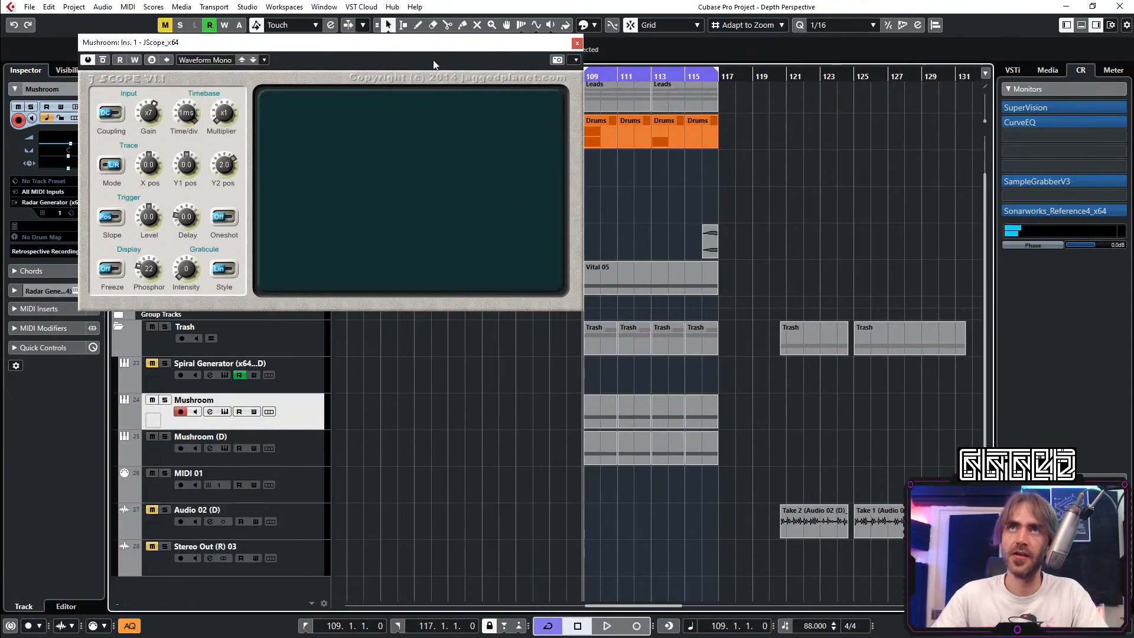
{"action": "left_click_drag", "start_coordinate": [433, 64], "coordinate": [374, 397]}
Step: Move the existing Mushroom parts to bar 125 and copy the eight-bar Vital 01 part onto the Mushroom track at bar 109
{"action": "scroll", "coordinate": [516, 222], "scroll_direction": "up", "scroll_amount": 3}
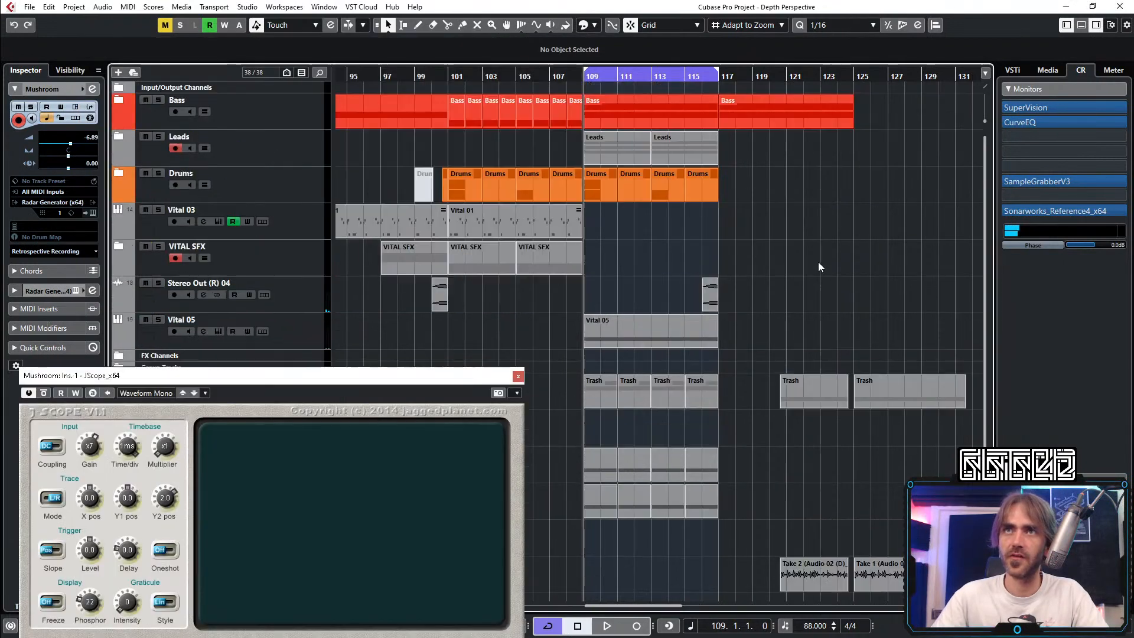
{"action": "left_click", "coordinate": [516, 222]}
{"action": "scroll", "coordinate": [658, 203], "scroll_direction": "down", "scroll_amount": 2}
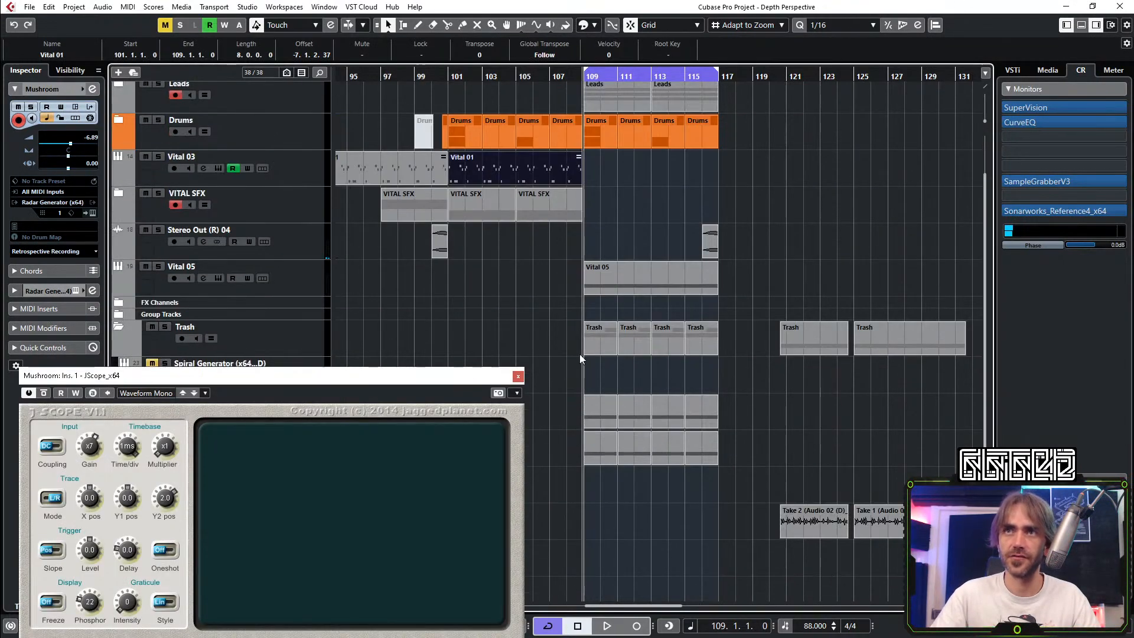
{"action": "left_click_drag", "start_coordinate": [401, 371], "coordinate": [395, 514]}
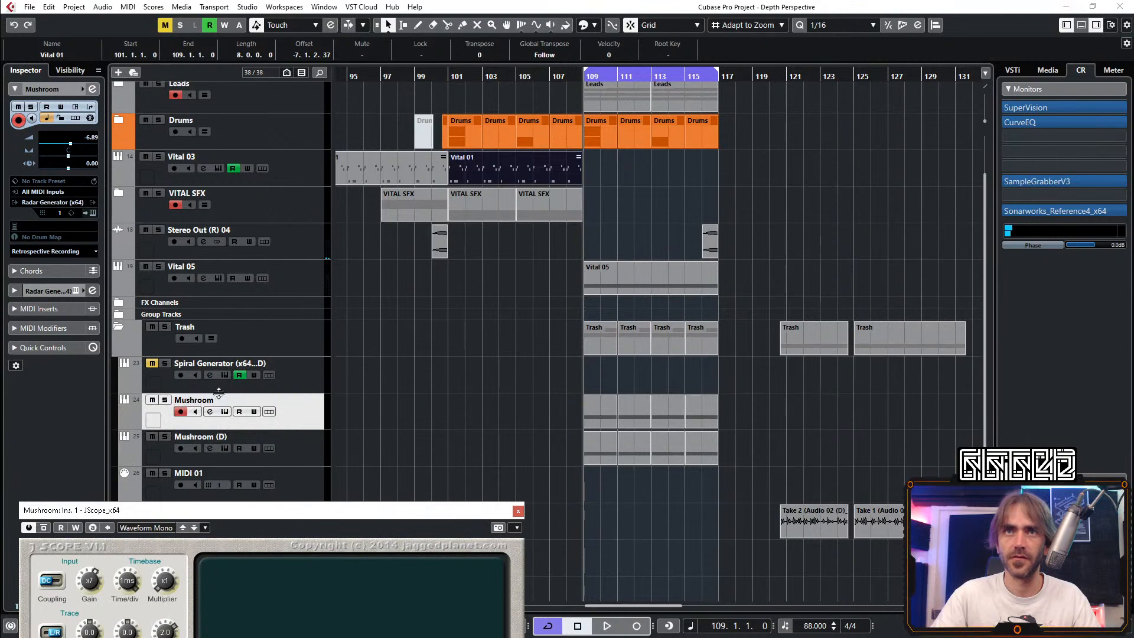
{"action": "left_click_drag", "start_coordinate": [758, 425], "coordinate": [858, 413]}
{"action": "left_click_drag", "start_coordinate": [493, 168], "coordinate": [628, 410]}
Step: Check Vital 03's MIDI Modifiers, activate MIDI Modifiers on the Mushroom track and set its volume to −14.5 dB
{"action": "left_click", "coordinate": [306, 158]}
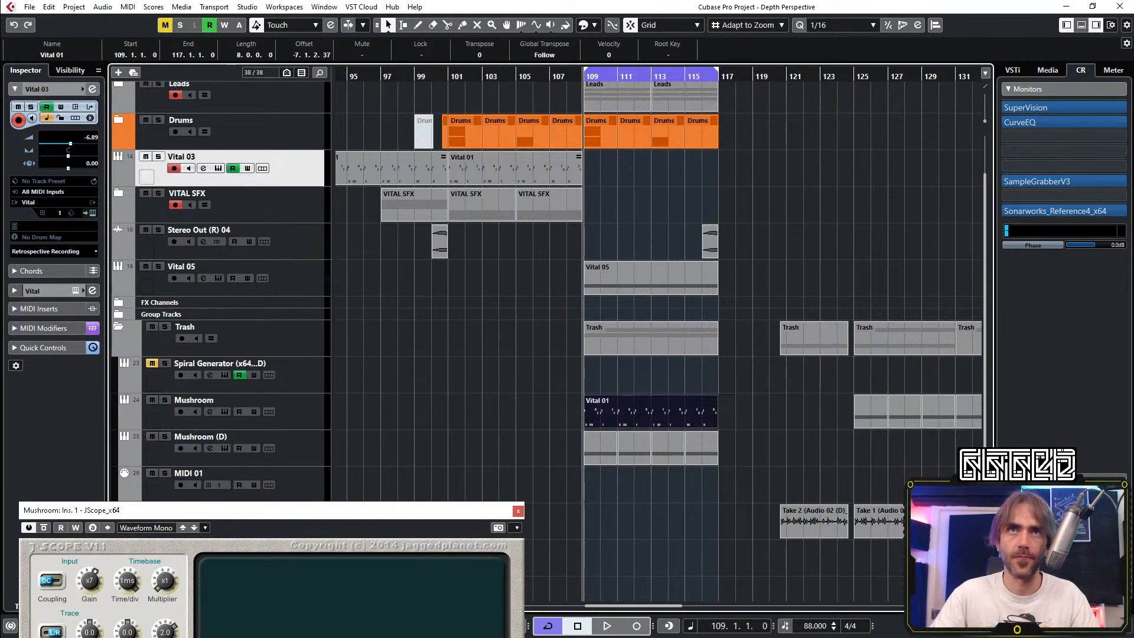
{"action": "left_click", "coordinate": [41, 328]}
{"action": "left_click", "coordinate": [289, 397]}
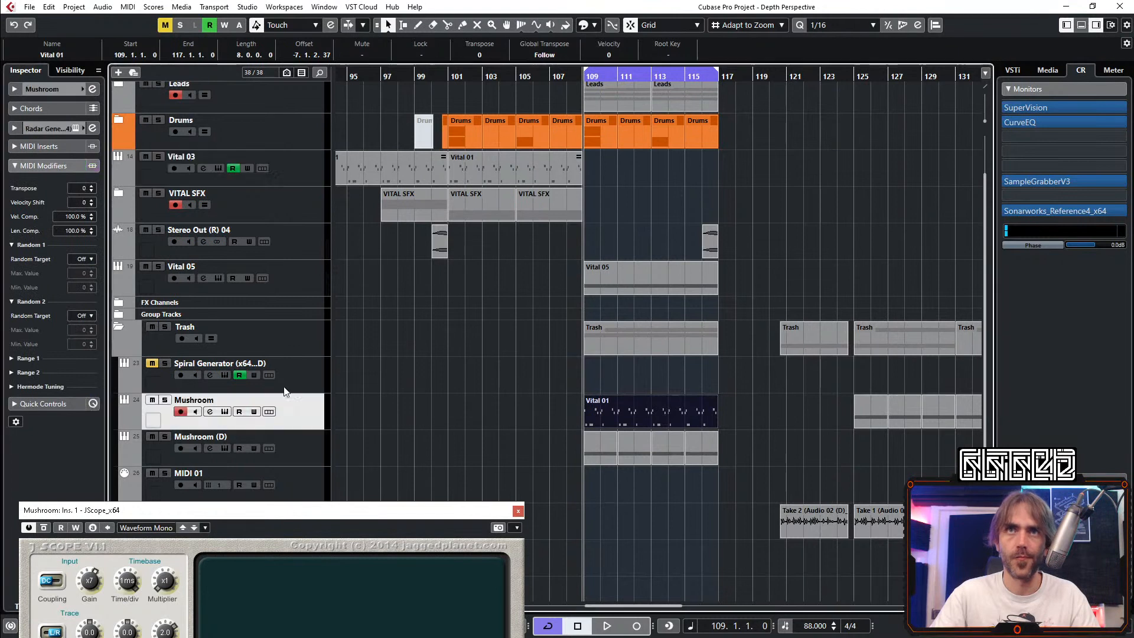
{"action": "left_click", "coordinate": [39, 167]}
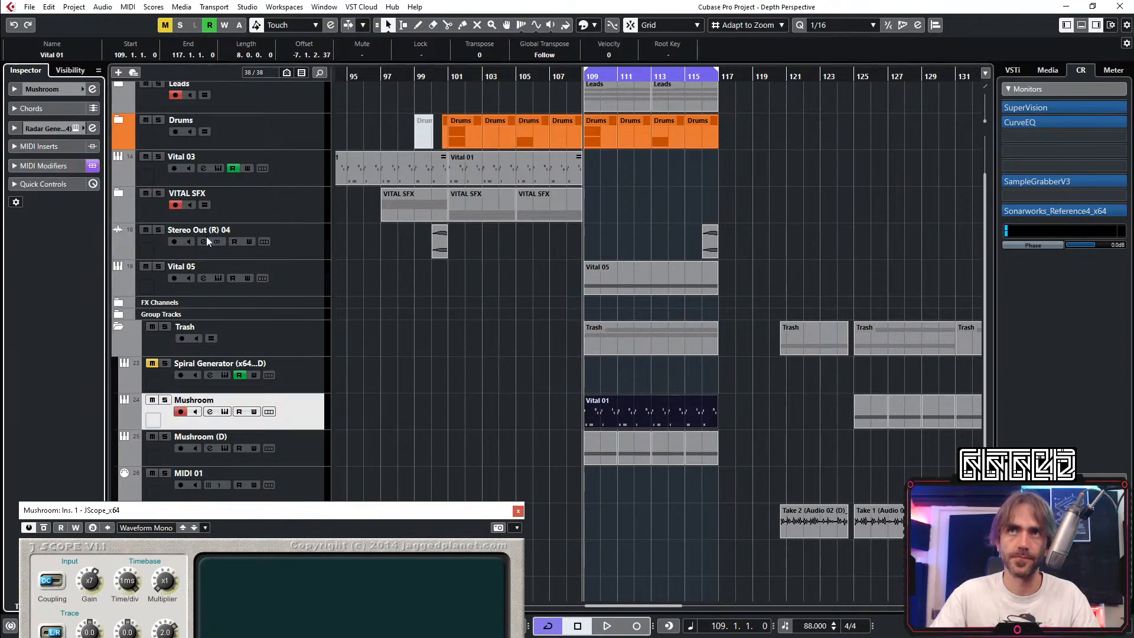
{"action": "left_click", "coordinate": [458, 367]}
{"action": "left_click", "coordinate": [38, 89]}
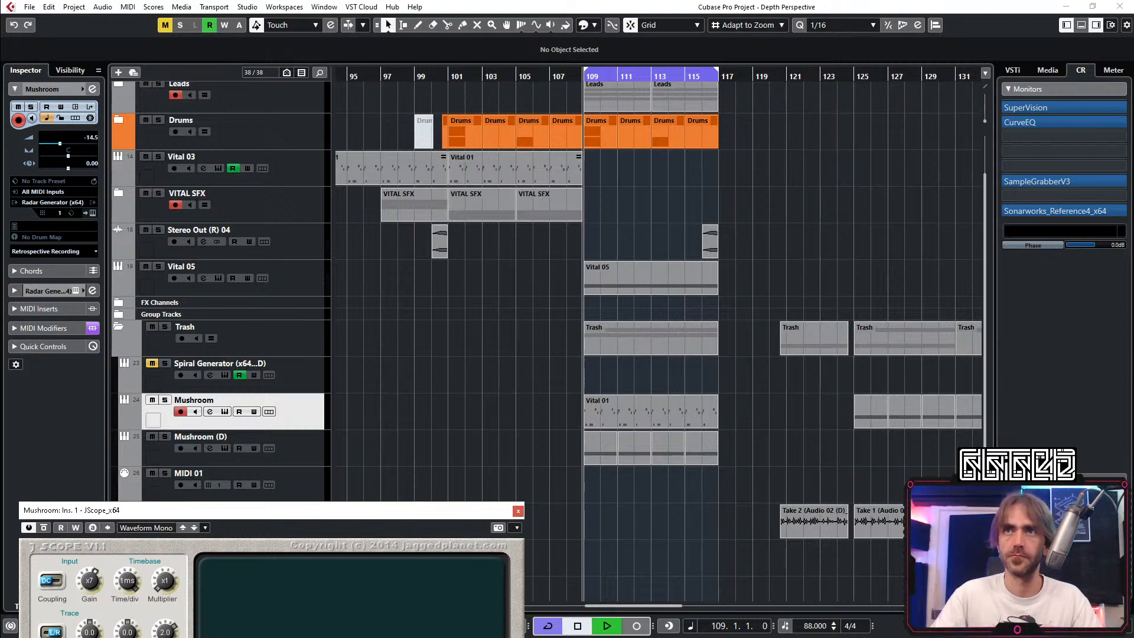
Step: Start playback, open the Mushroom track's Radar Generator and continue in demo mode
{"action": "key", "text": "space"}
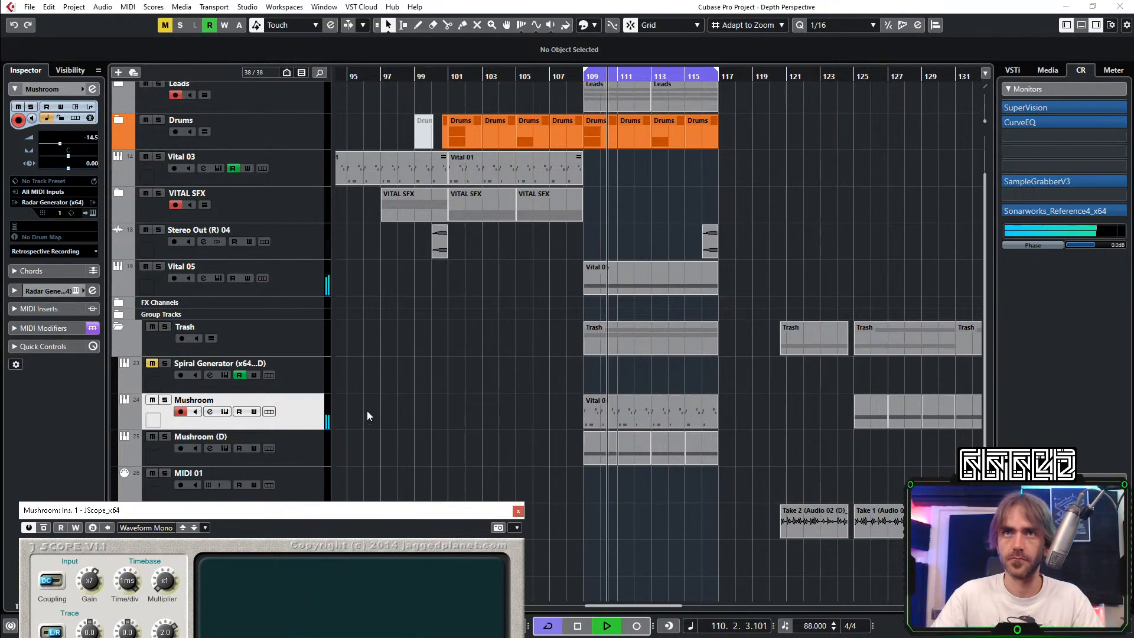
{"action": "left_click", "coordinate": [90, 212]}
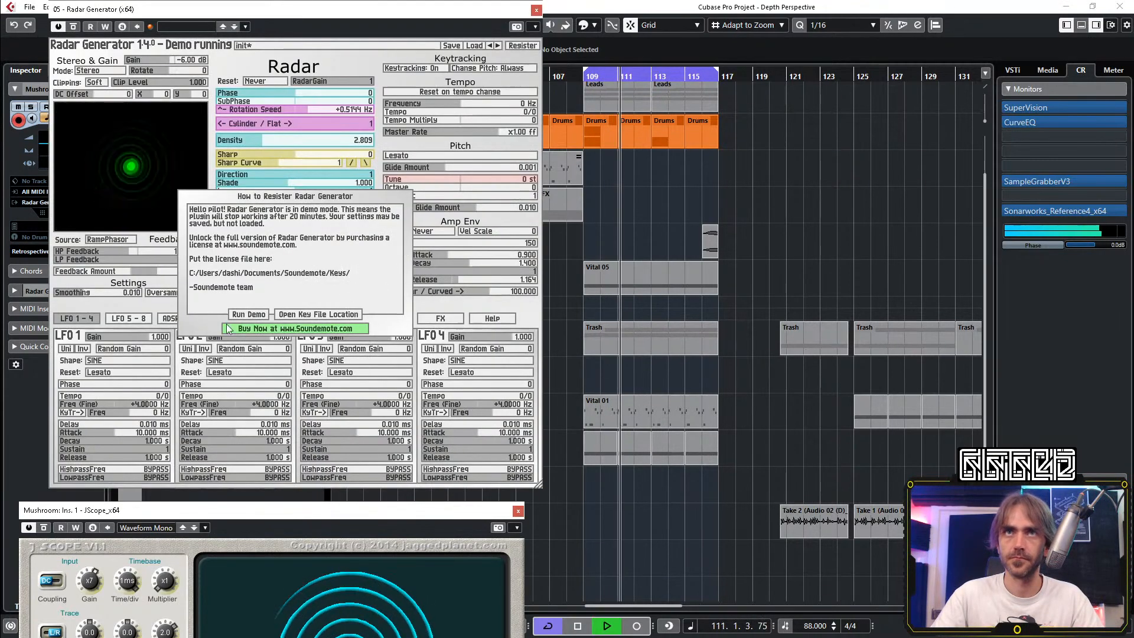
{"action": "left_click", "coordinate": [249, 314]}
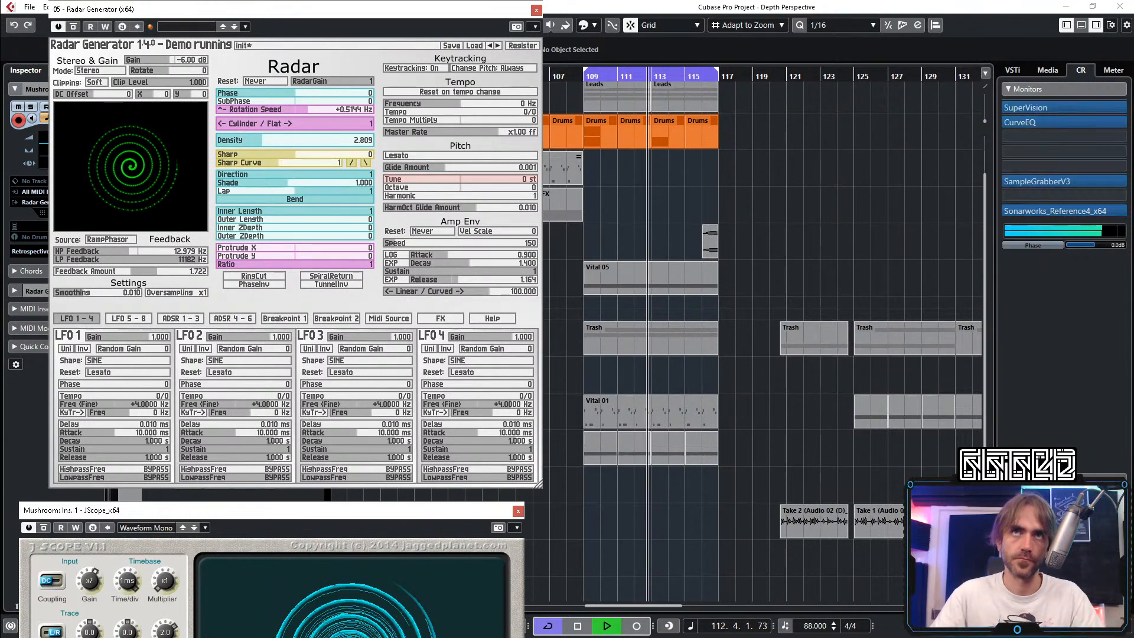
Step: Set Radar Generator's Octave to 2 and its Density to 1.206
{"action": "double_click", "coordinate": [279, 140]}
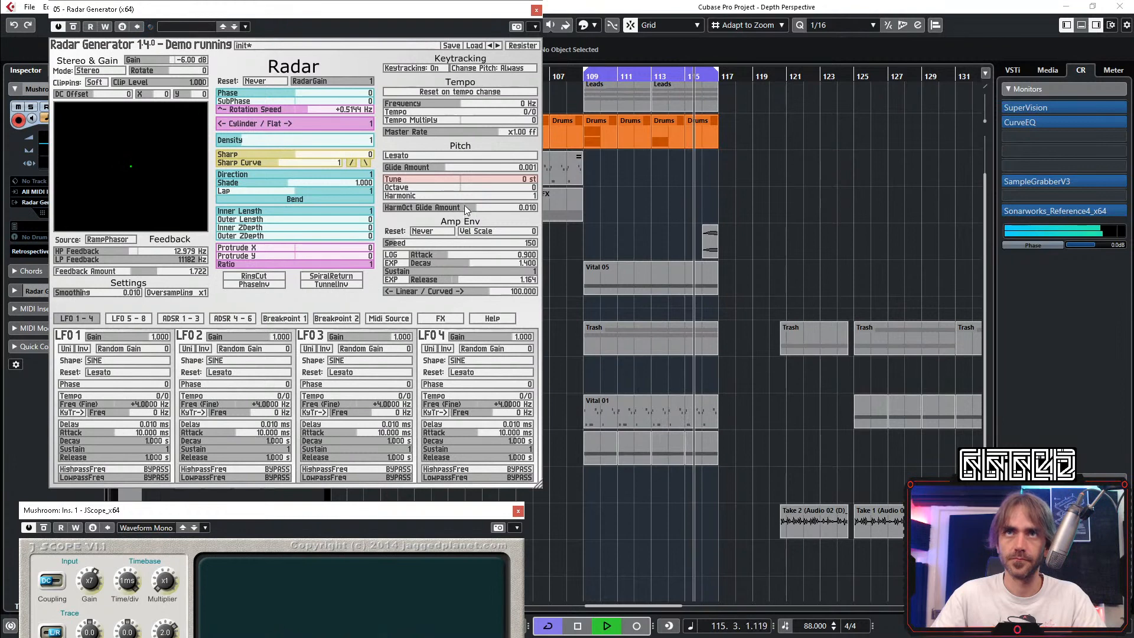
{"action": "left_click_drag", "start_coordinate": [470, 190], "coordinate": [482, 186]}
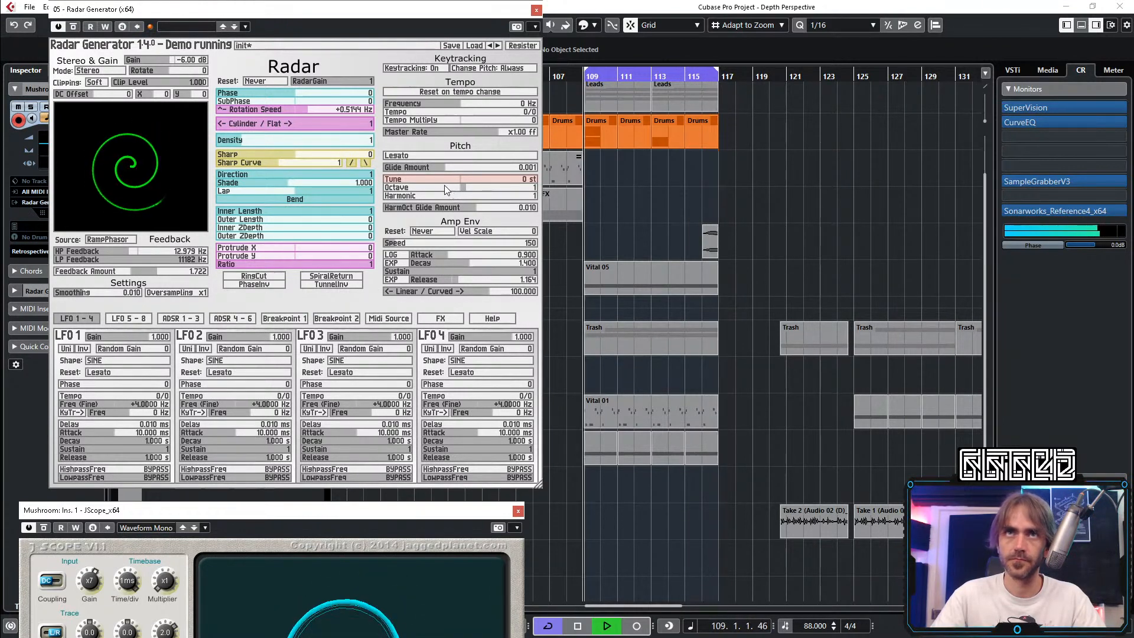
{"action": "left_click_drag", "start_coordinate": [480, 185], "coordinate": [480, 186]}
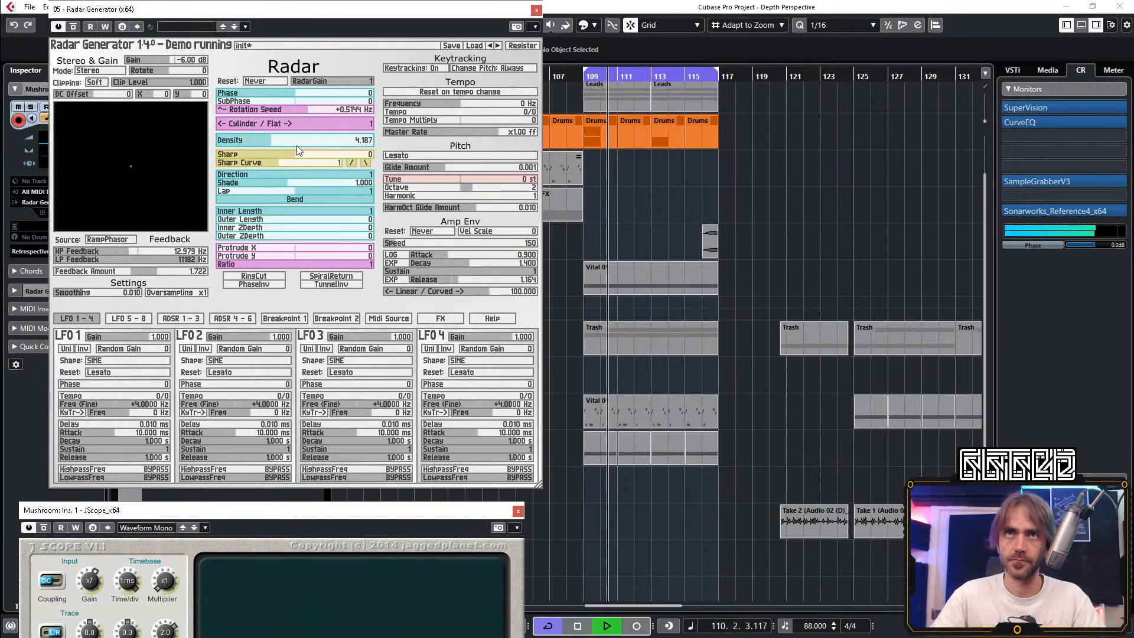
{"action": "mouse_move", "coordinate": [267, 143]}
{"action": "left_mouse_down"}
{"action": "mouse_move", "coordinate": [331, 144]}
{"action": "mouse_move", "coordinate": [257, 144]}
{"action": "left_mouse_up"}
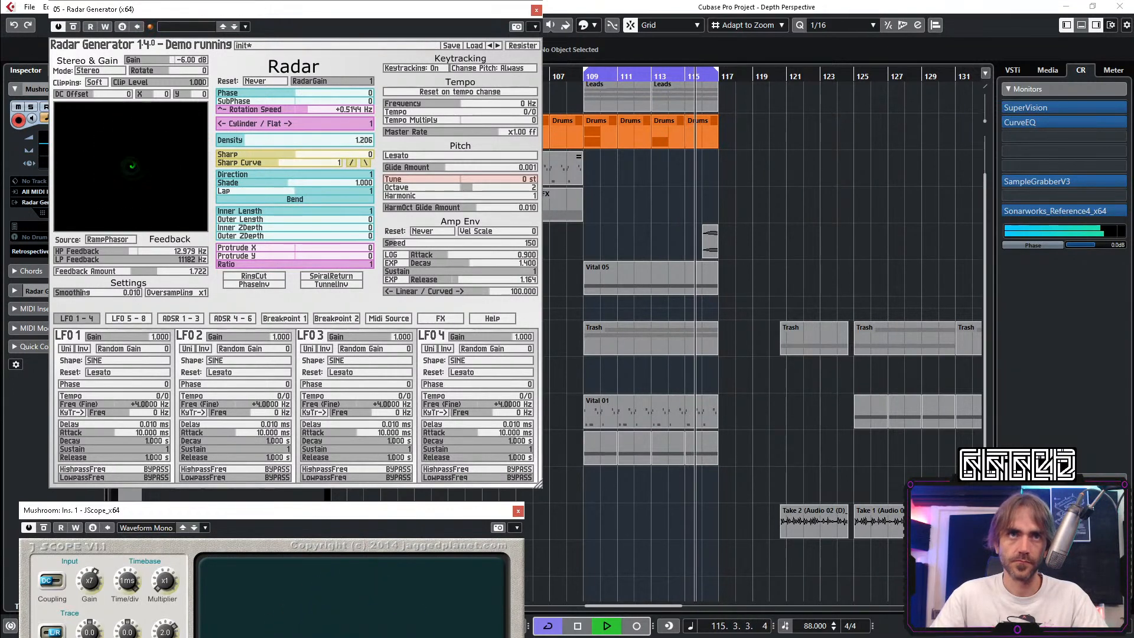
Step: Add LFO 1 (Sine) as a modulation source for Radar Generator's Density
{"action": "right_click", "coordinate": [258, 140]}
{"action": "left_click", "coordinate": [248, 189]}
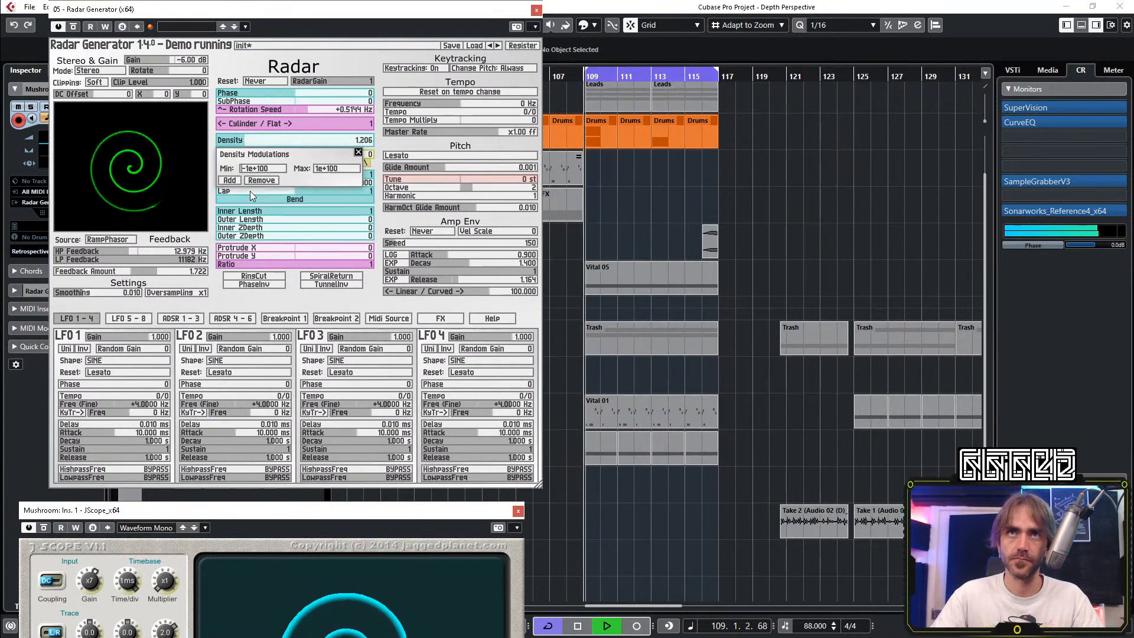
{"action": "left_click", "coordinate": [230, 180]}
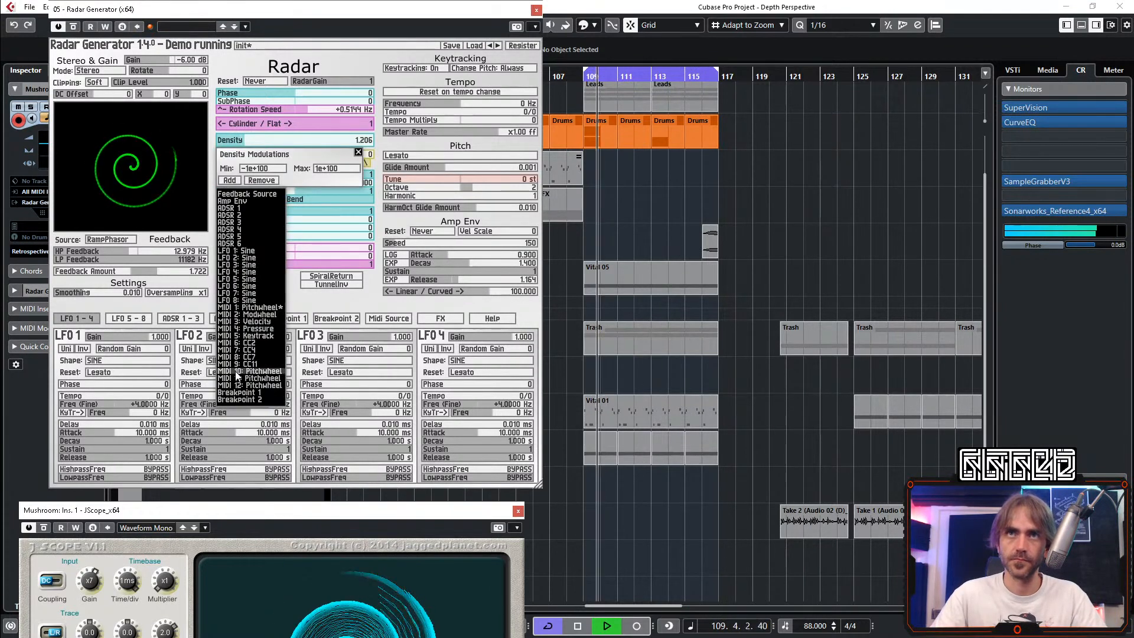
{"action": "left_click", "coordinate": [236, 251]}
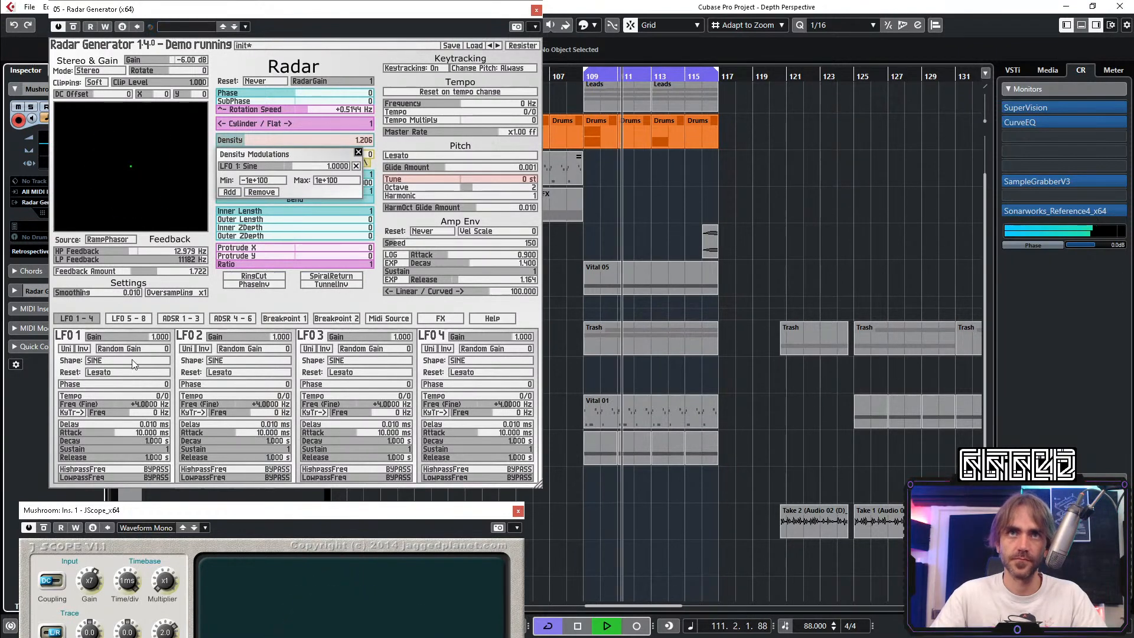
Step: Slow LFO 1's fine frequency to 1.0311 Hz and adjust its Density modulation amount, leaving Density at 0.656
{"action": "left_click", "coordinate": [124, 403]}
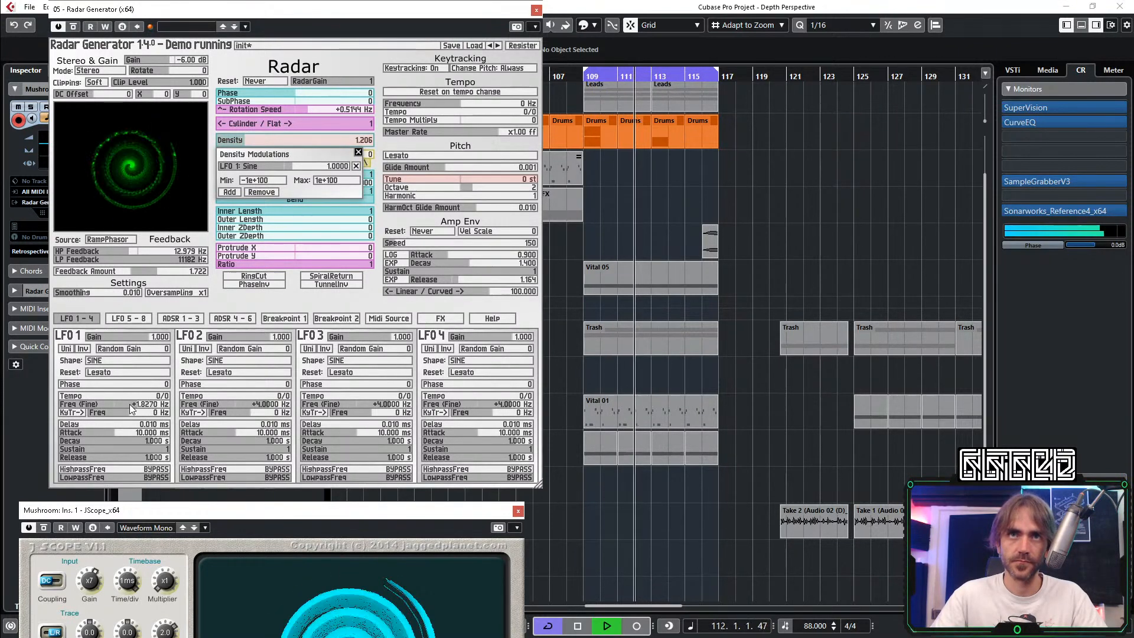
{"action": "left_click_drag", "start_coordinate": [125, 404], "coordinate": [122, 404]}
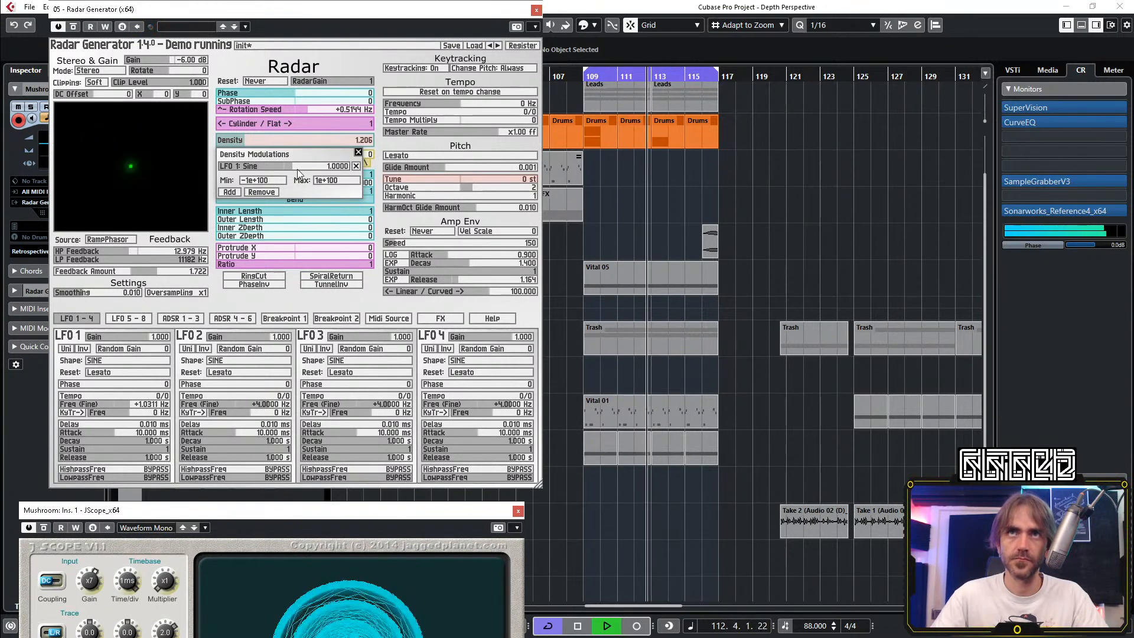
{"action": "left_click_drag", "start_coordinate": [312, 165], "coordinate": [322, 166]}
{"action": "left_click", "coordinate": [358, 152]}
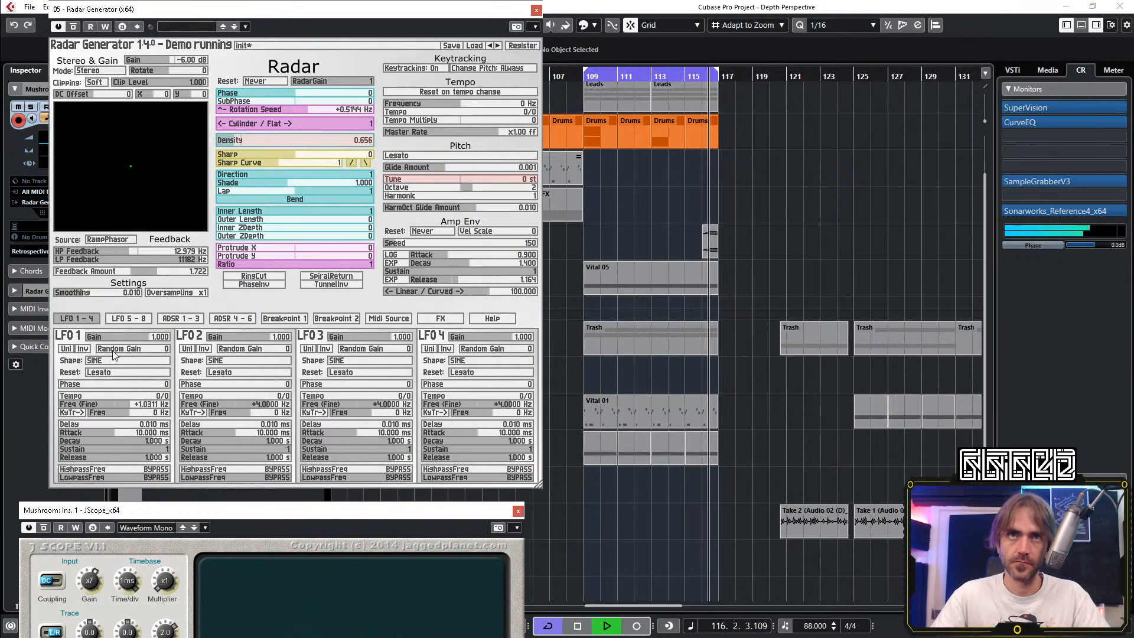
Step: Set LFO 1's Reset to Never and its fine frequency to 0.9790 Hz
{"action": "left_click", "coordinate": [109, 373]}
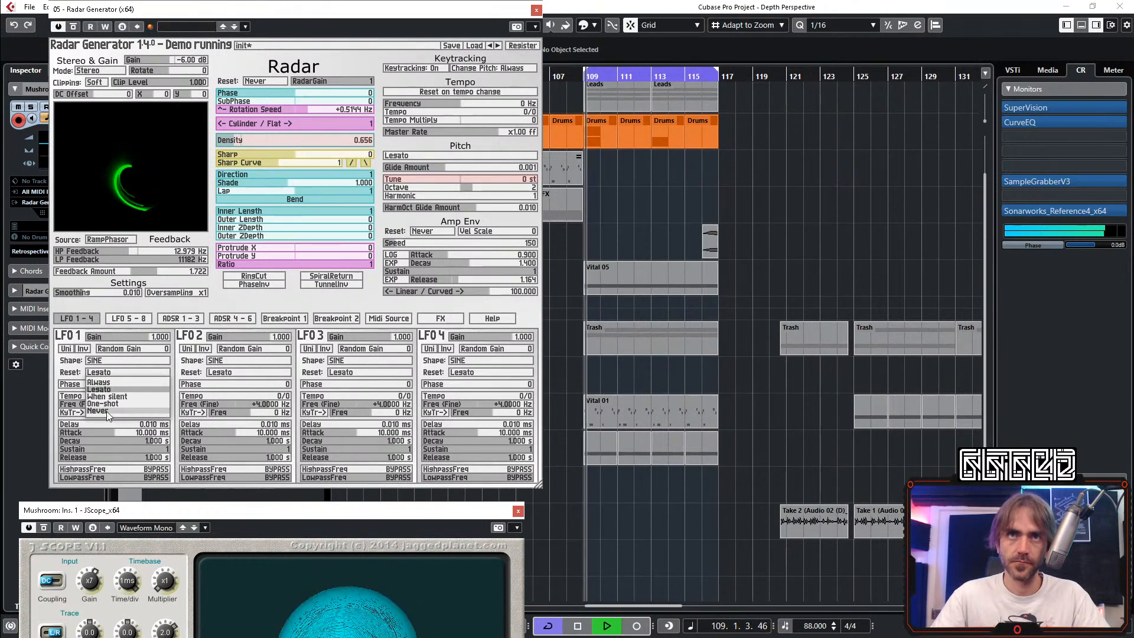
{"action": "left_click", "coordinate": [106, 411]}
{"action": "left_click_drag", "start_coordinate": [130, 409], "coordinate": [160, 410]}
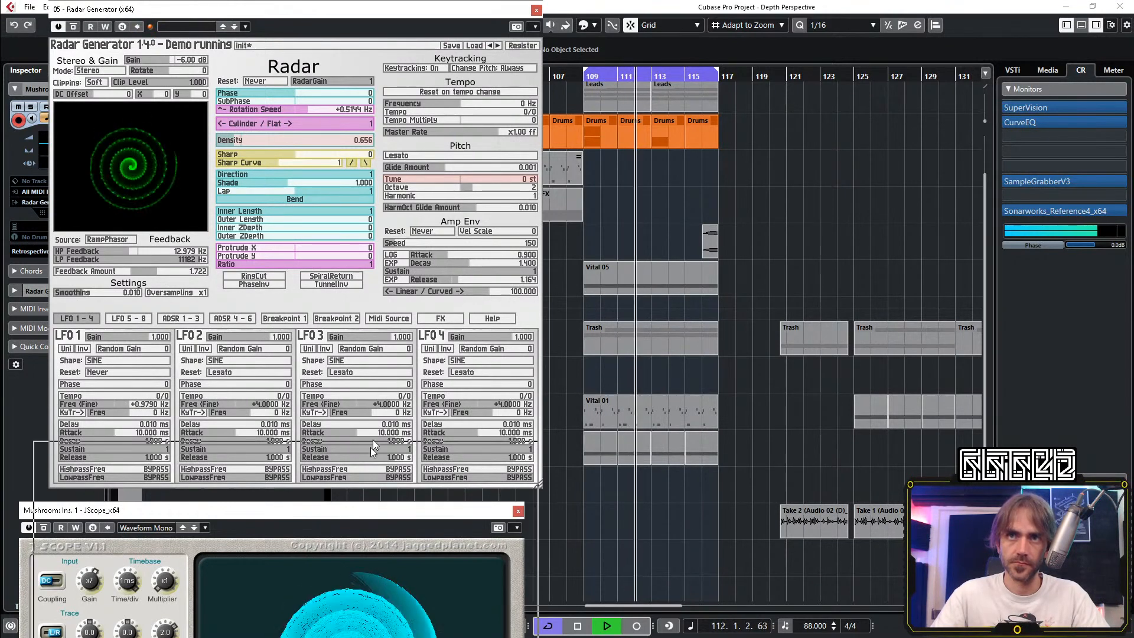
Step: Arrange the JScope and Radar Generator windows so both are fully in view, and restart playback
{"action": "left_click_drag", "start_coordinate": [355, 506], "coordinate": [380, 329]}
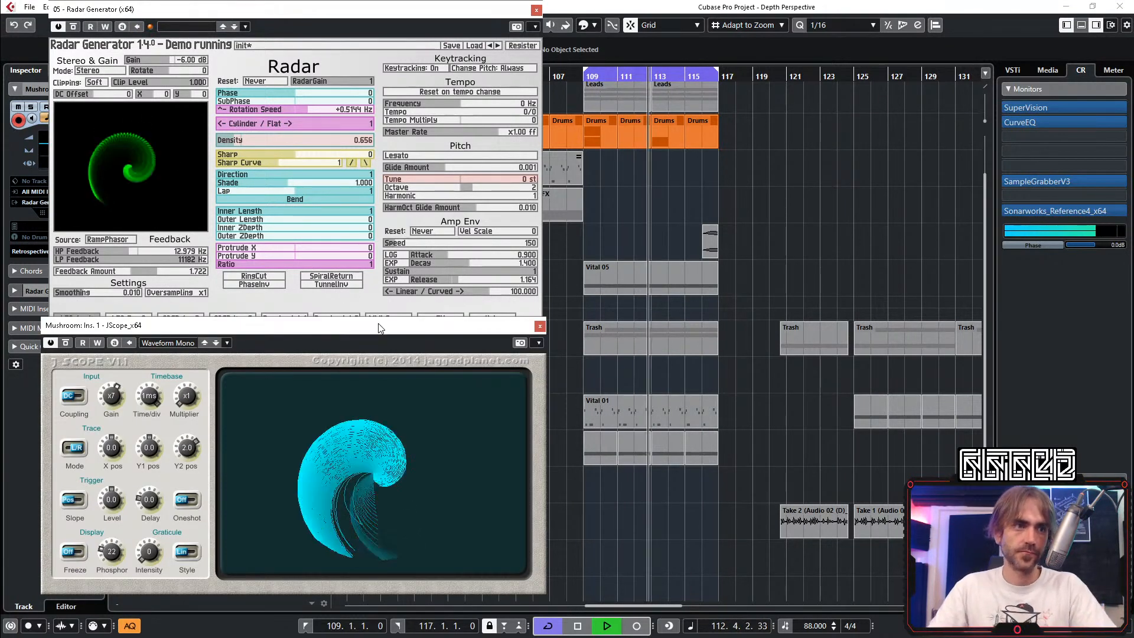
{"action": "key", "text": "space"}
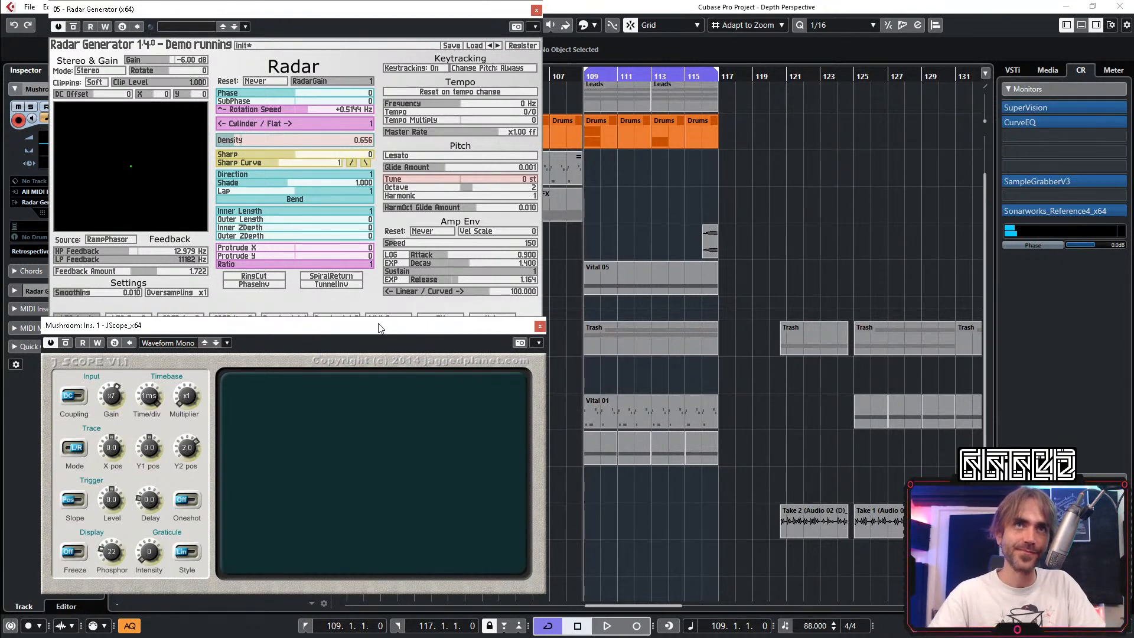
{"action": "key", "text": "space"}
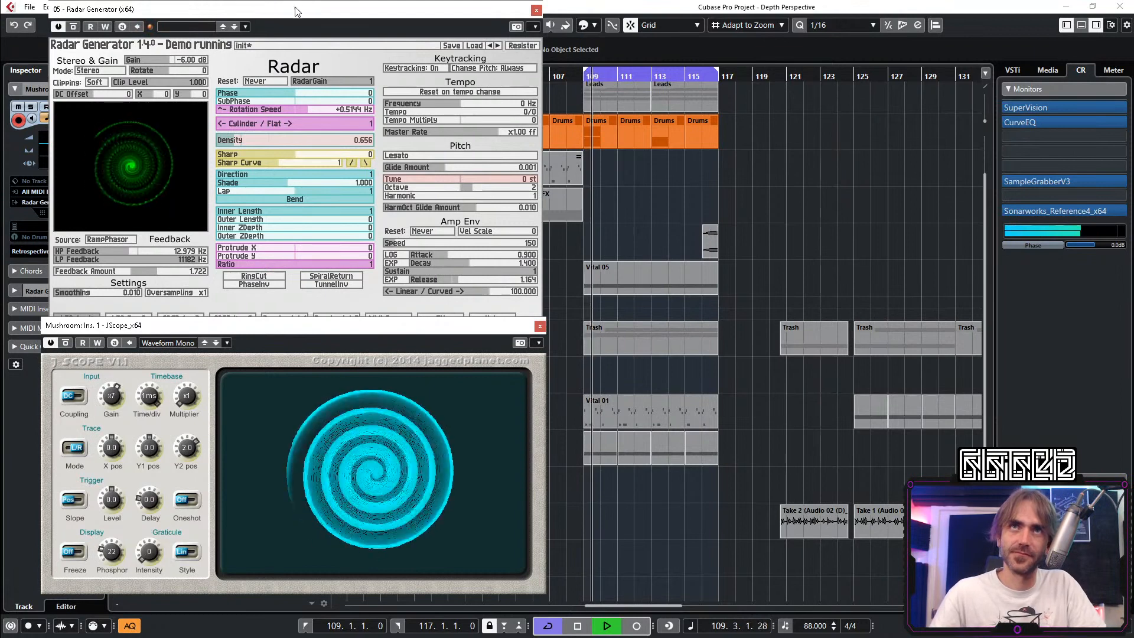
{"action": "left_click", "coordinate": [298, 15]}
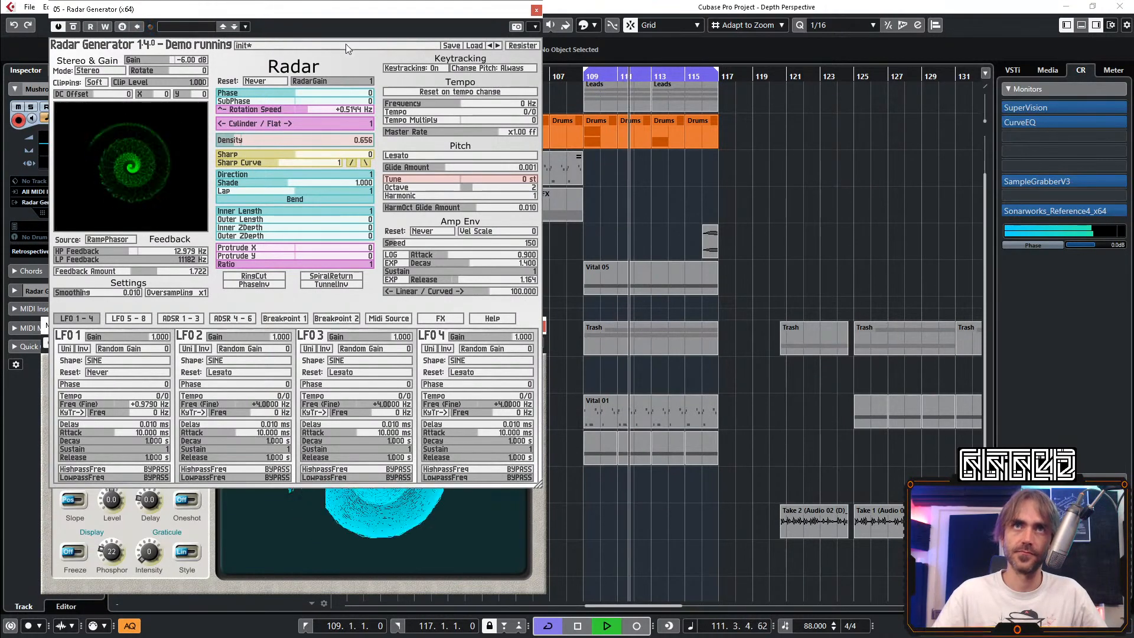
{"action": "left_click_drag", "start_coordinate": [423, 8], "coordinate": [929, 18]}
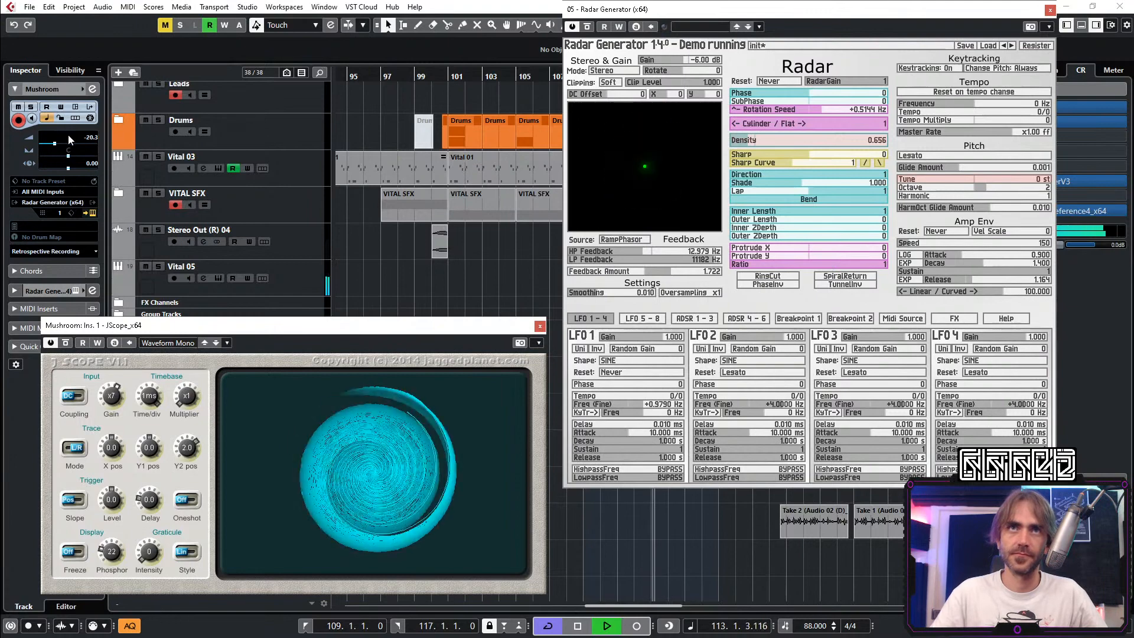
Step: Set the Mushroom track's volume to −15.5 dB, and reduce Radar's Inner Length to 0.695 after trying a higher Outer Length
{"action": "left_click_drag", "start_coordinate": [69, 135], "coordinate": [74, 138]}
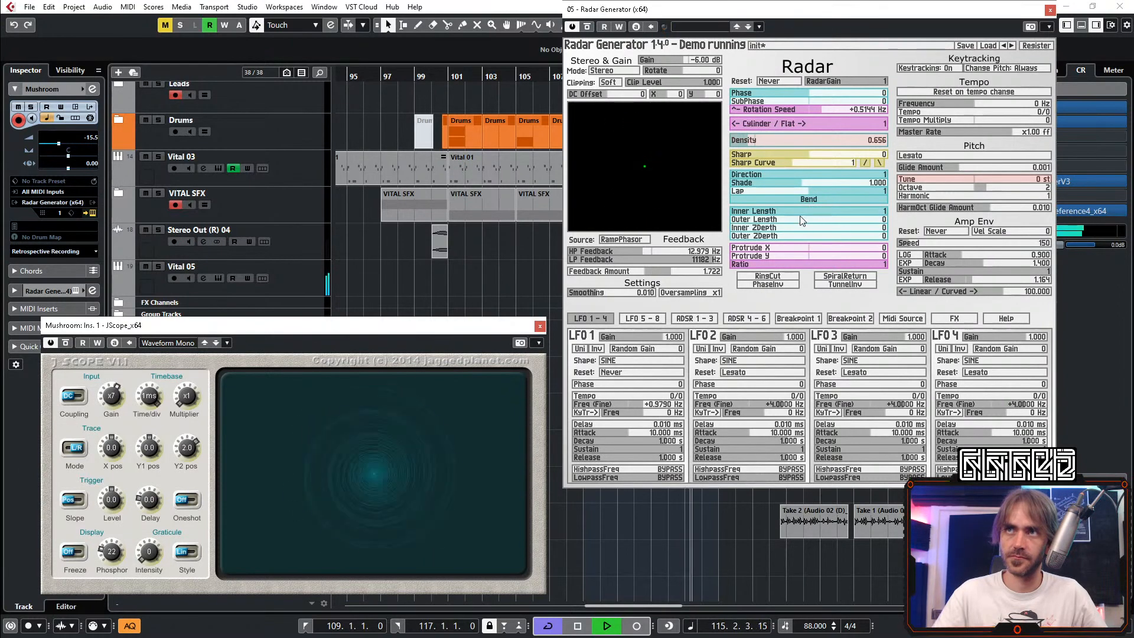
{"action": "mouse_move", "coordinate": [801, 219]}
{"action": "left_mouse_down"}
{"action": "mouse_move", "coordinate": [784, 222]}
{"action": "mouse_move", "coordinate": [882, 226]}
{"action": "left_mouse_up"}
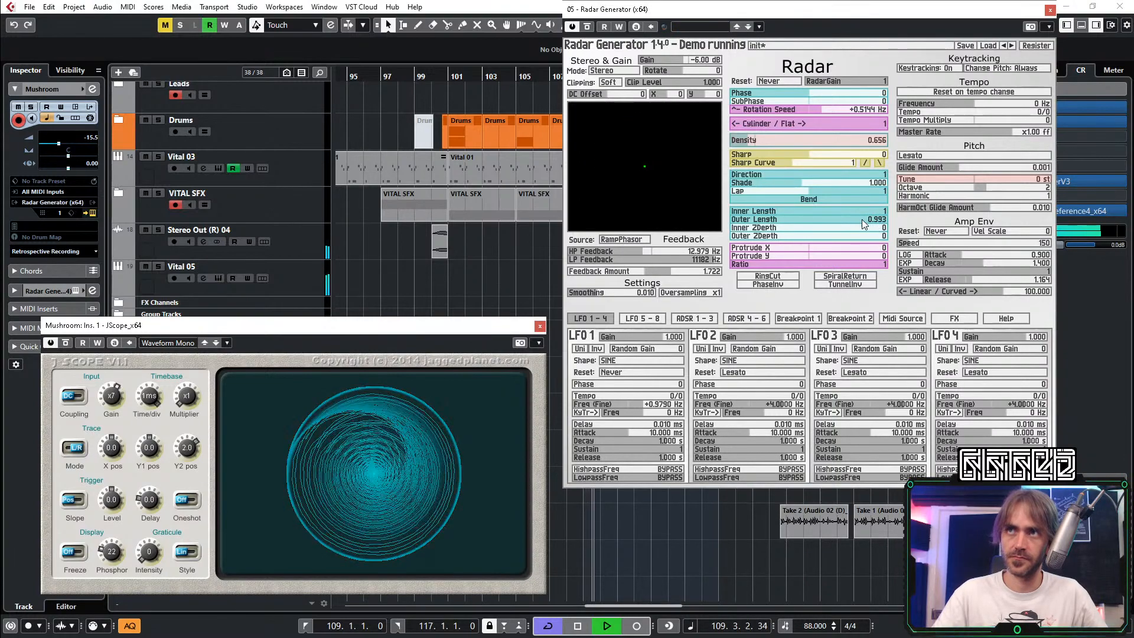
{"action": "mouse_move", "coordinate": [811, 221]}
{"action": "left_mouse_down"}
{"action": "mouse_move", "coordinate": [670, 207]}
{"action": "mouse_move", "coordinate": [708, 186]}
{"action": "mouse_move", "coordinate": [675, 190]}
{"action": "mouse_move", "coordinate": [764, 175]}
{"action": "mouse_move", "coordinate": [751, 182]}
{"action": "mouse_move", "coordinate": [749, 209]}
{"action": "left_mouse_up"}
{"action": "key", "text": "space"}
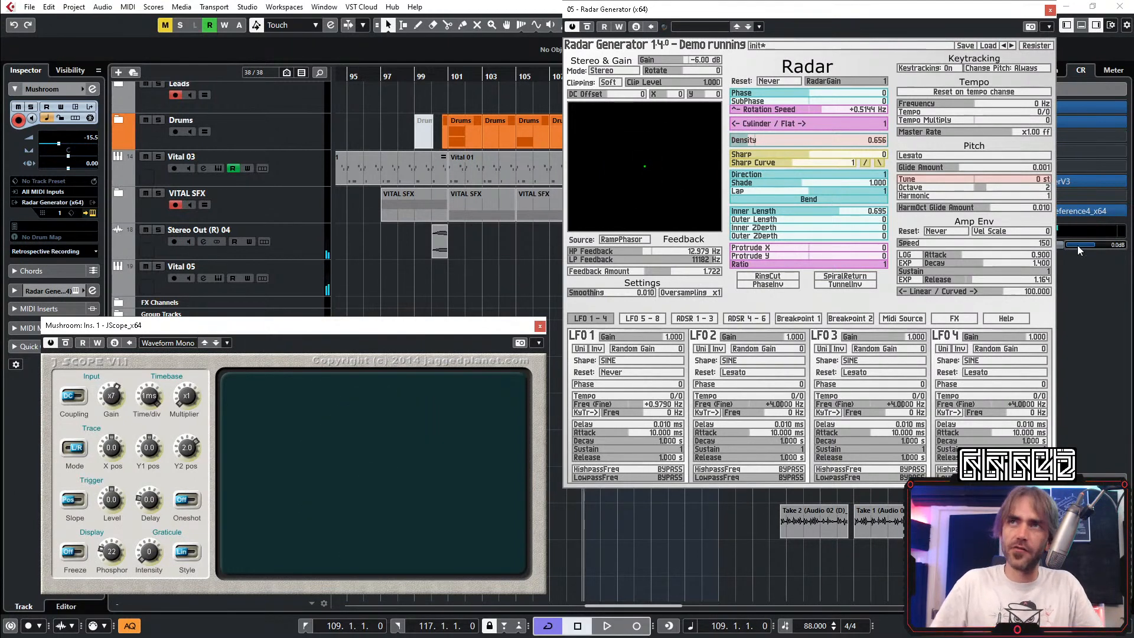
Step: Look at Breakpoint 1, show the ADSR 1–3 envelopes and set Radar's Inner Length to 0.316
{"action": "left_click", "coordinate": [799, 319]}
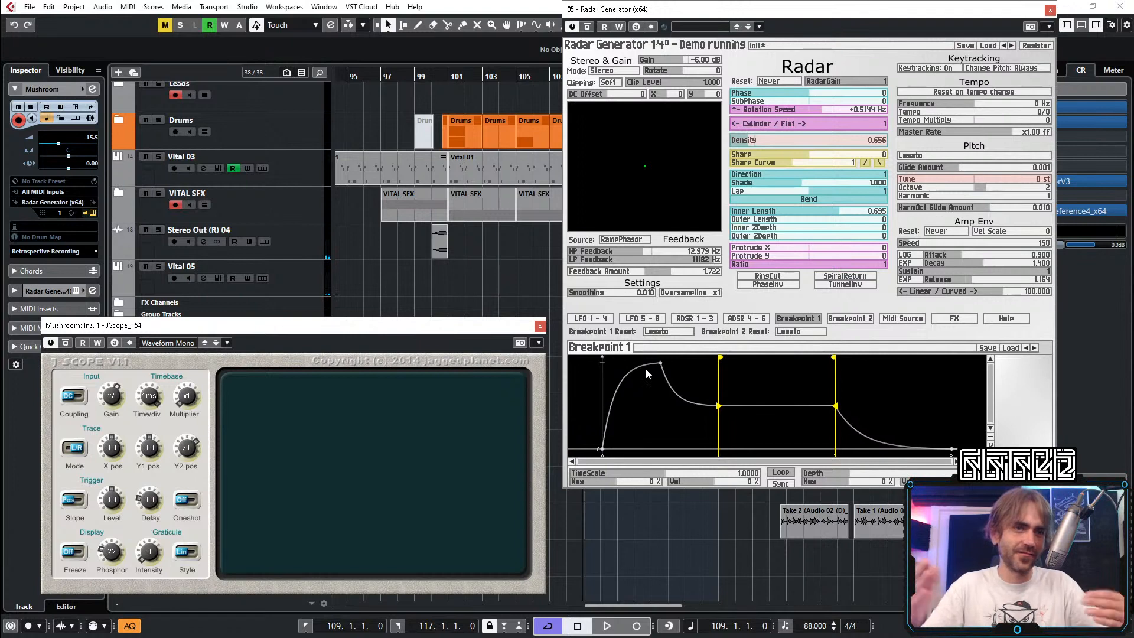
{"action": "left_click", "coordinate": [690, 319]}
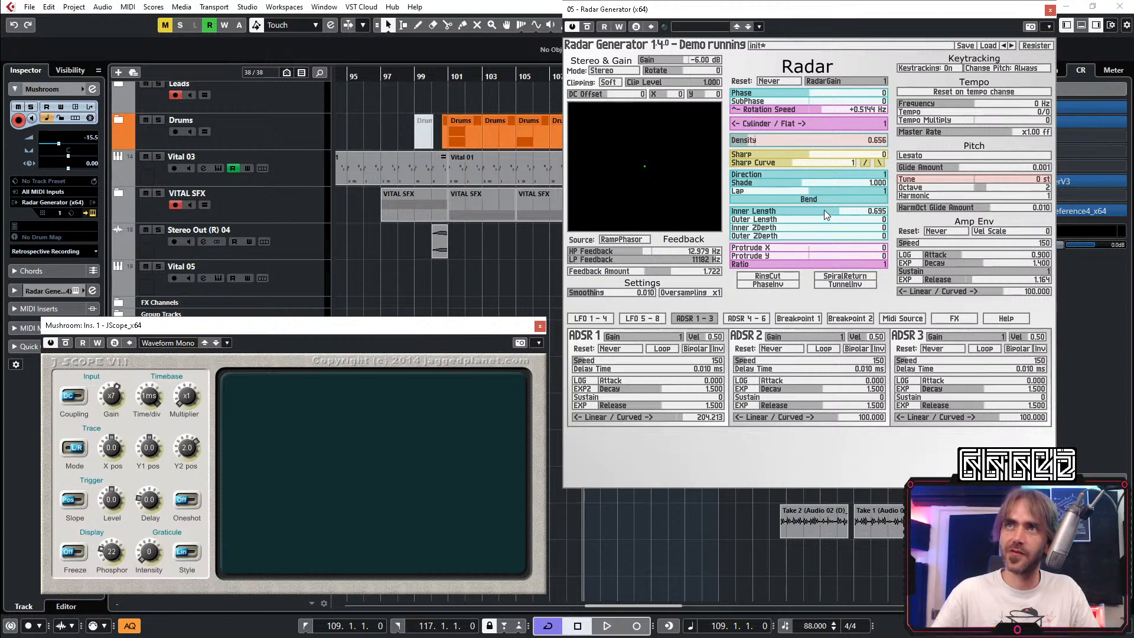
{"action": "left_click_drag", "start_coordinate": [824, 210], "coordinate": [793, 214]}
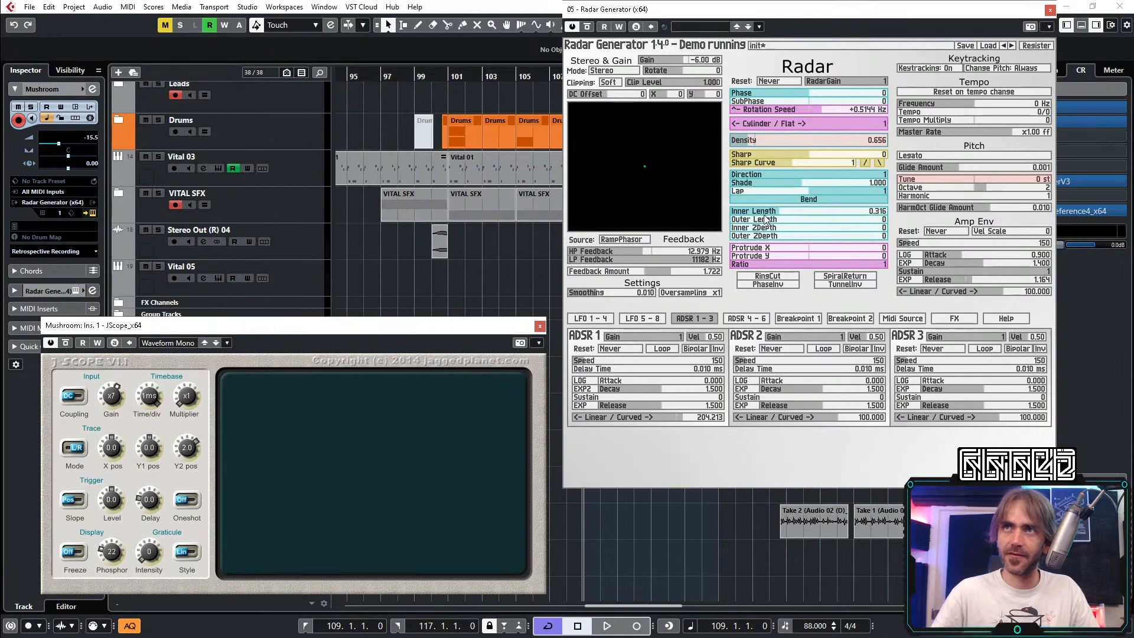
Step: Add ADSR 2 as an Inner Length modulation source with an amount of 0.20714
{"action": "right_click", "coordinate": [763, 211]}
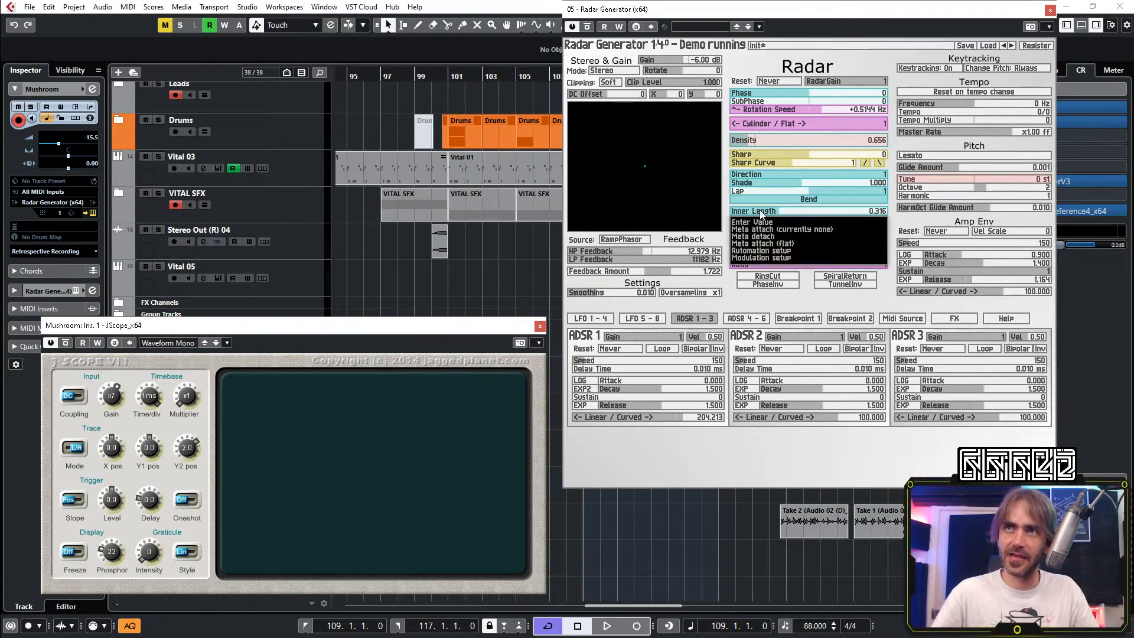
{"action": "left_click", "coordinate": [756, 258]}
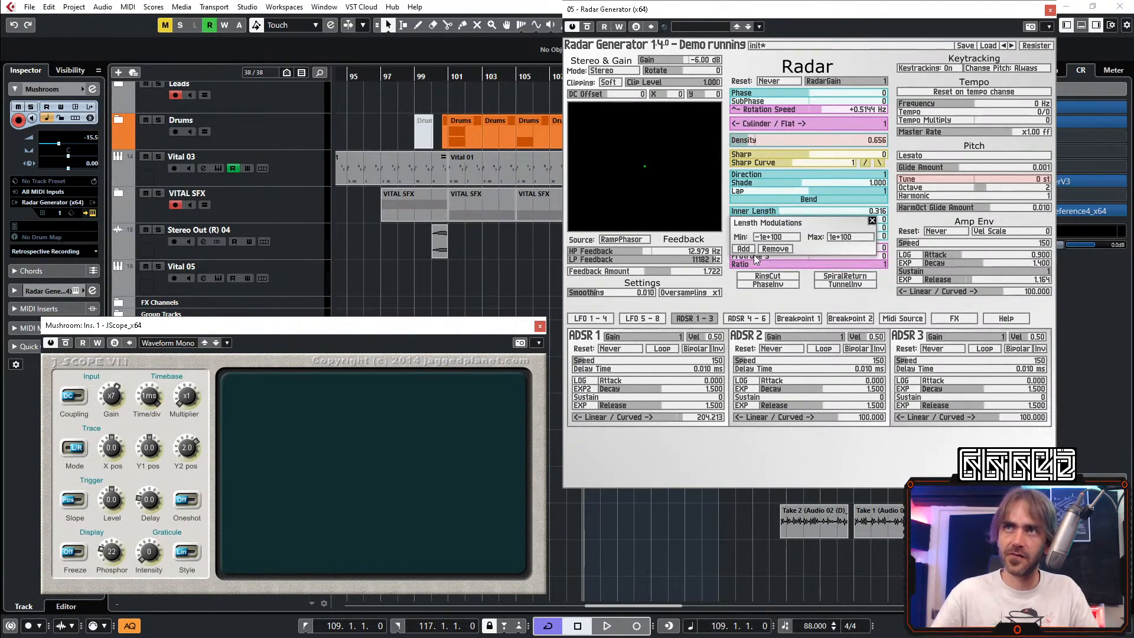
{"action": "left_click", "coordinate": [744, 248]}
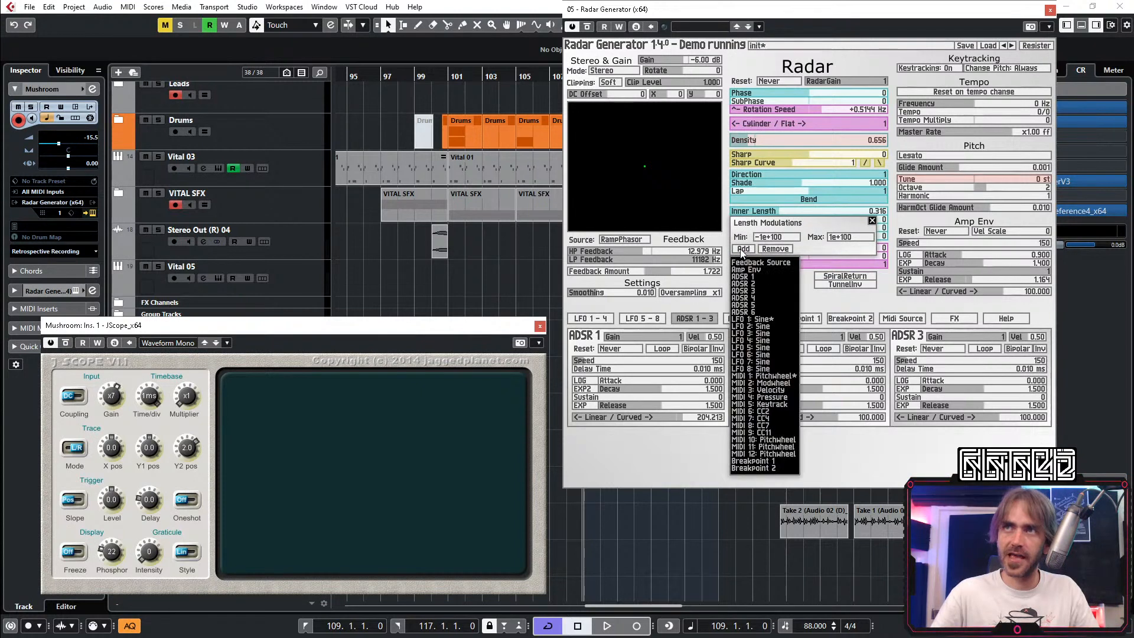
{"action": "left_click", "coordinate": [755, 284]}
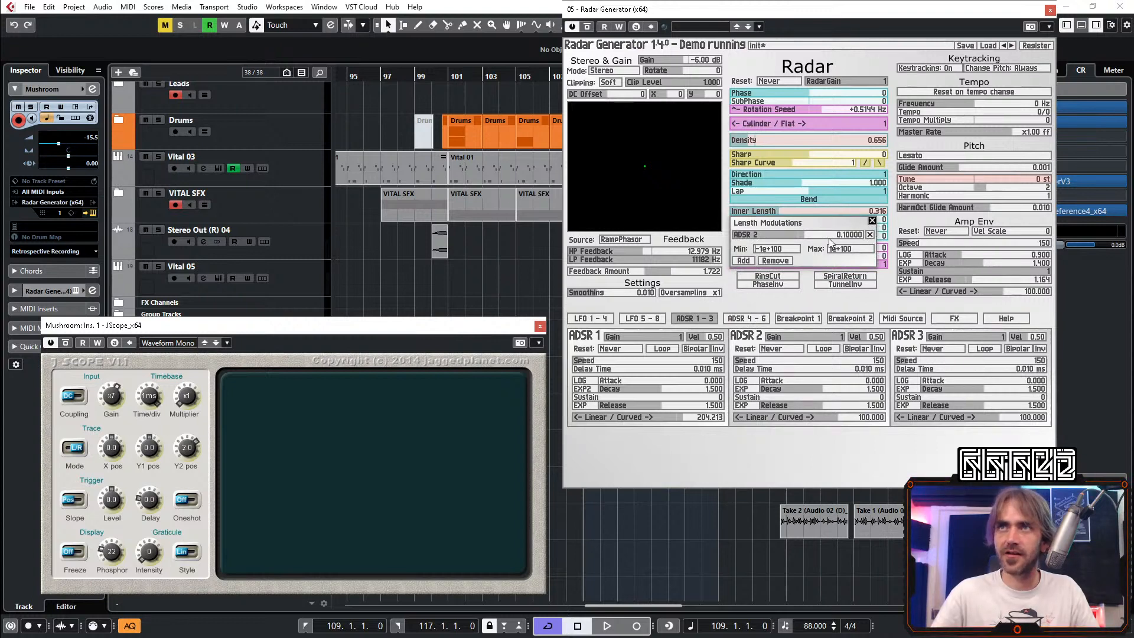
{"action": "left_click_drag", "start_coordinate": [806, 235], "coordinate": [813, 234]}
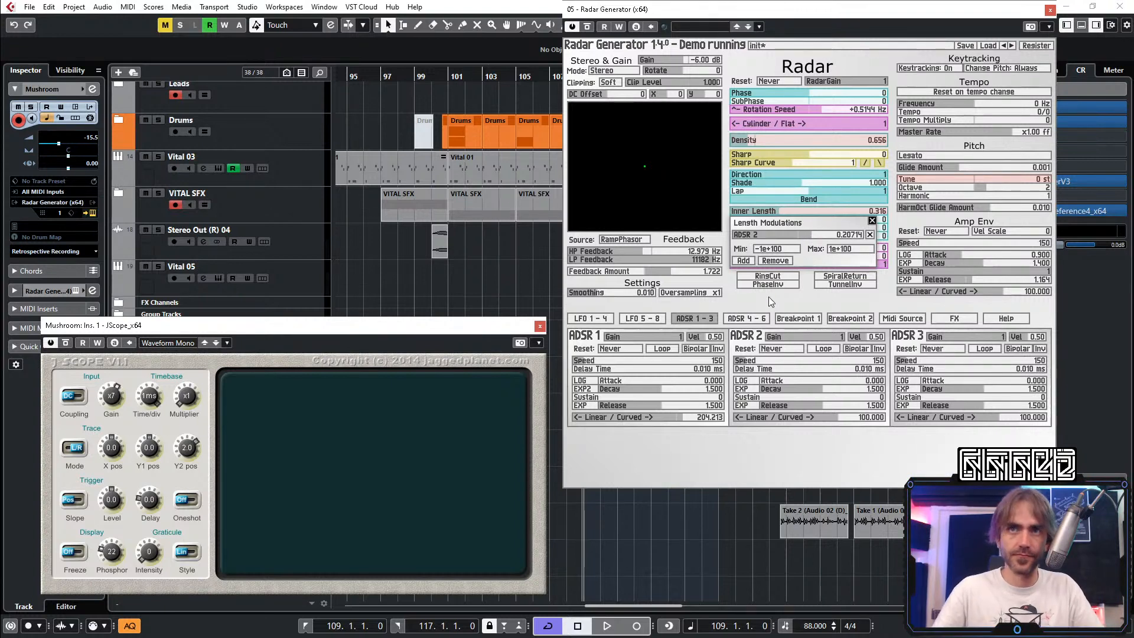
Step: During playback, set ADSR 2's Decay to 1.751 and raise its Inner Length modulation amount to about 0.69
{"action": "key", "text": "space"}
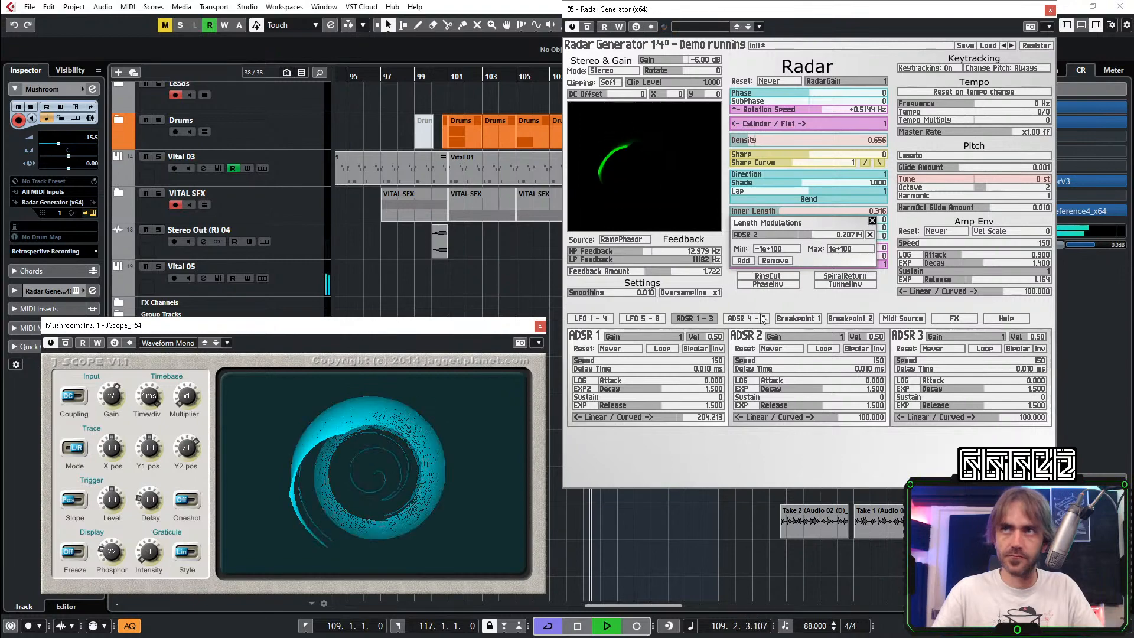
{"action": "mouse_move", "coordinate": [782, 384]}
{"action": "left_mouse_down"}
{"action": "mouse_move", "coordinate": [790, 391]}
{"action": "mouse_move", "coordinate": [781, 391]}
{"action": "left_mouse_up"}
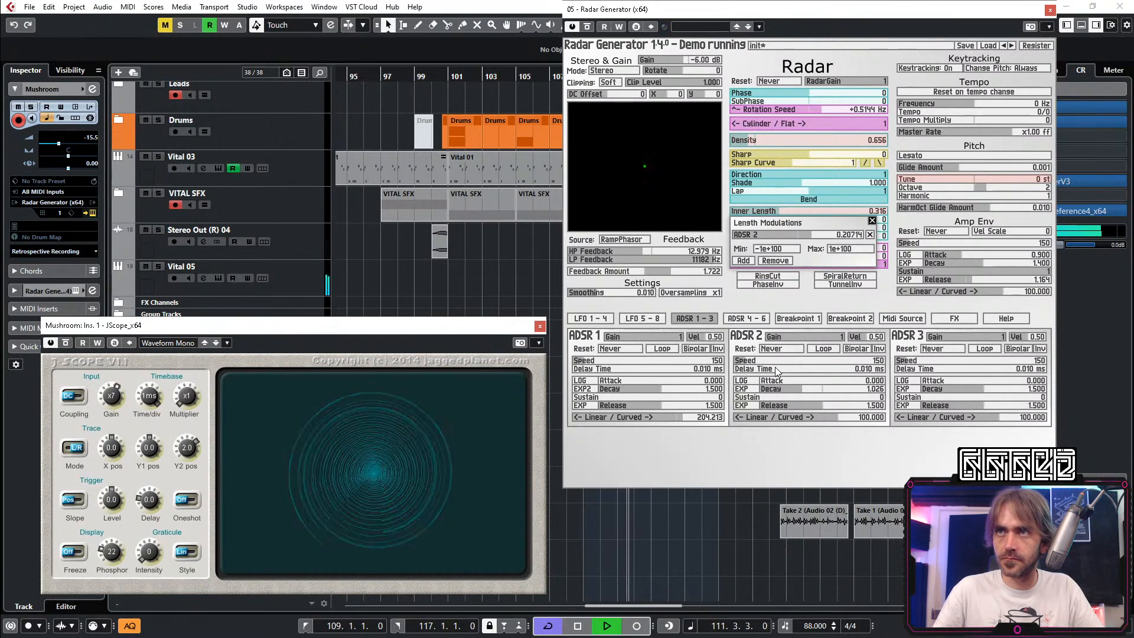
{"action": "left_click_drag", "start_coordinate": [810, 386], "coordinate": [844, 385]}
{"action": "left_click_drag", "start_coordinate": [837, 235], "coordinate": [853, 235]}
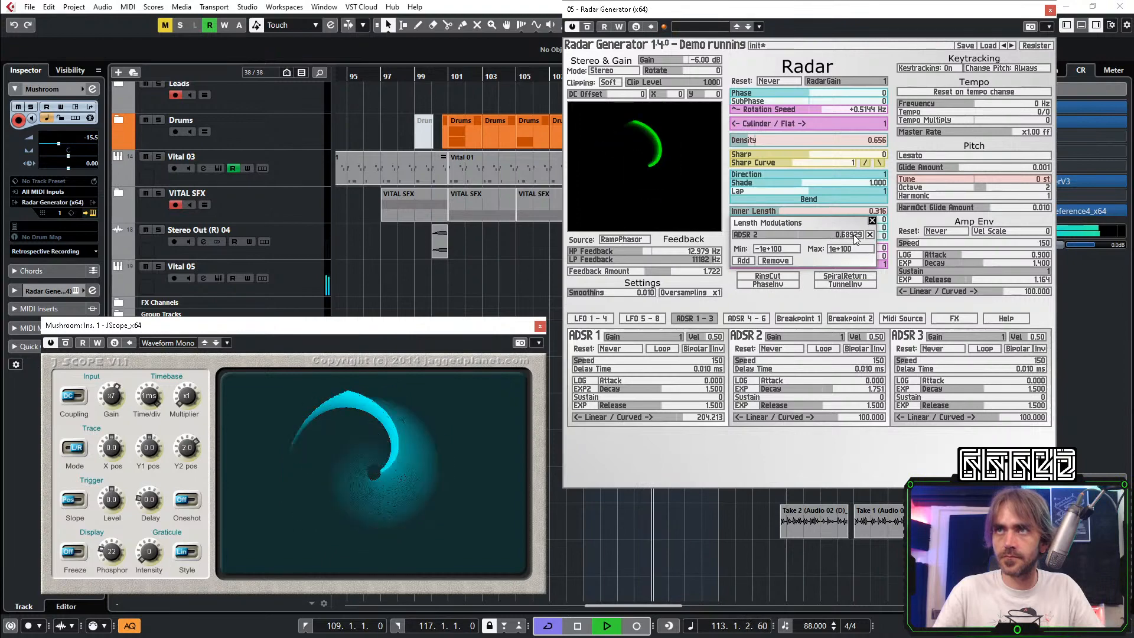
{"action": "left_click", "coordinate": [872, 220]}
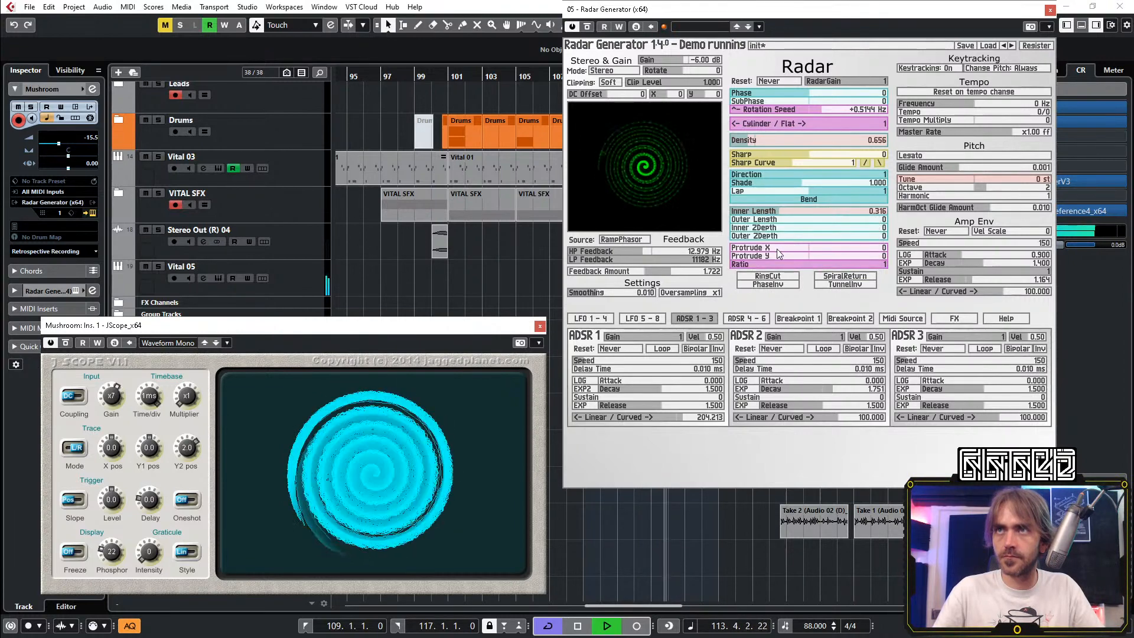
Step: Lower Radar's Inner Length to 0.000 and shorten ADSR 2's Decay to 1.444
{"action": "left_click_drag", "start_coordinate": [775, 211], "coordinate": [751, 211]}
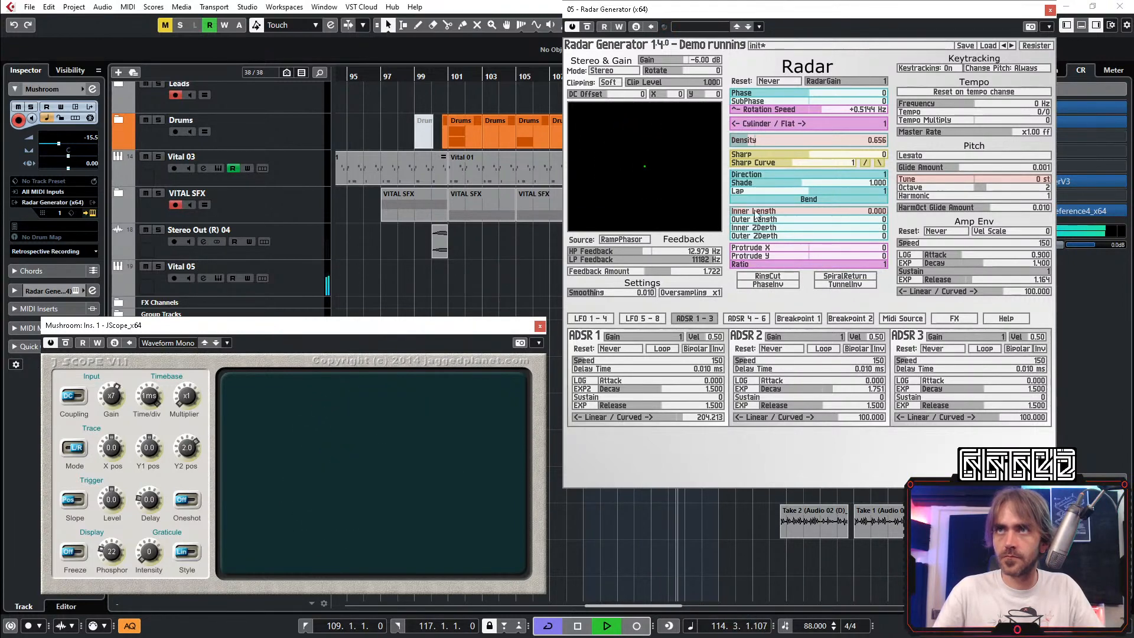
{"action": "mouse_move", "coordinate": [827, 389]}
{"action": "left_mouse_down"}
{"action": "mouse_move", "coordinate": [766, 395]}
{"action": "mouse_move", "coordinate": [814, 385]}
{"action": "left_mouse_up"}
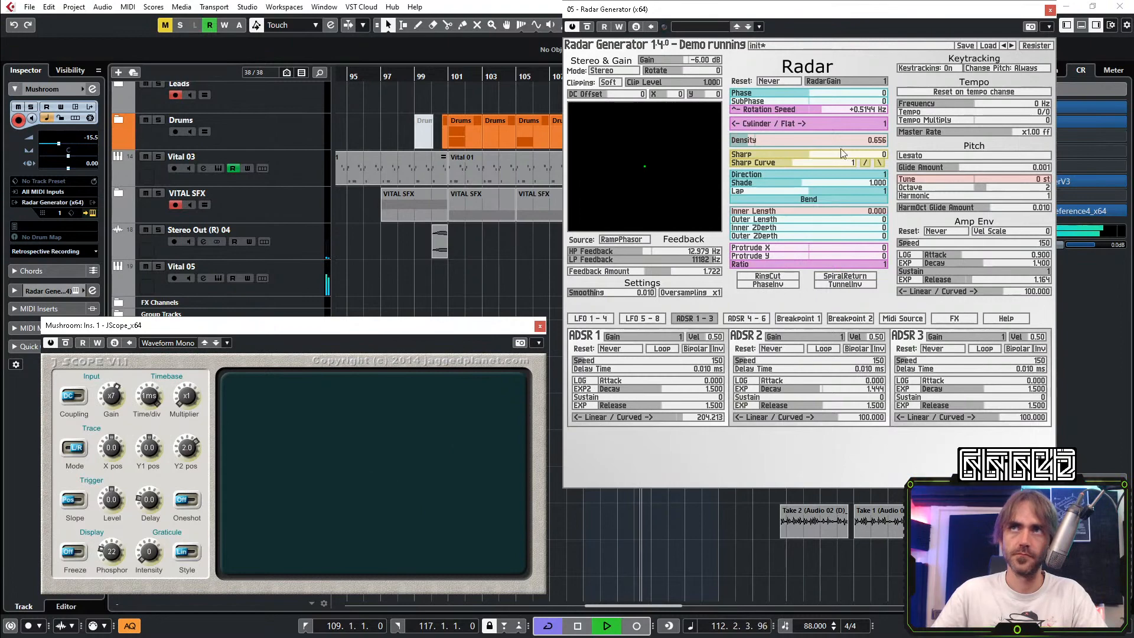
Step: Try the Blackout color on Radar Generator's oscilloscope display and settle on Rainbow
{"action": "mouse_move", "coordinate": [586, 151]}
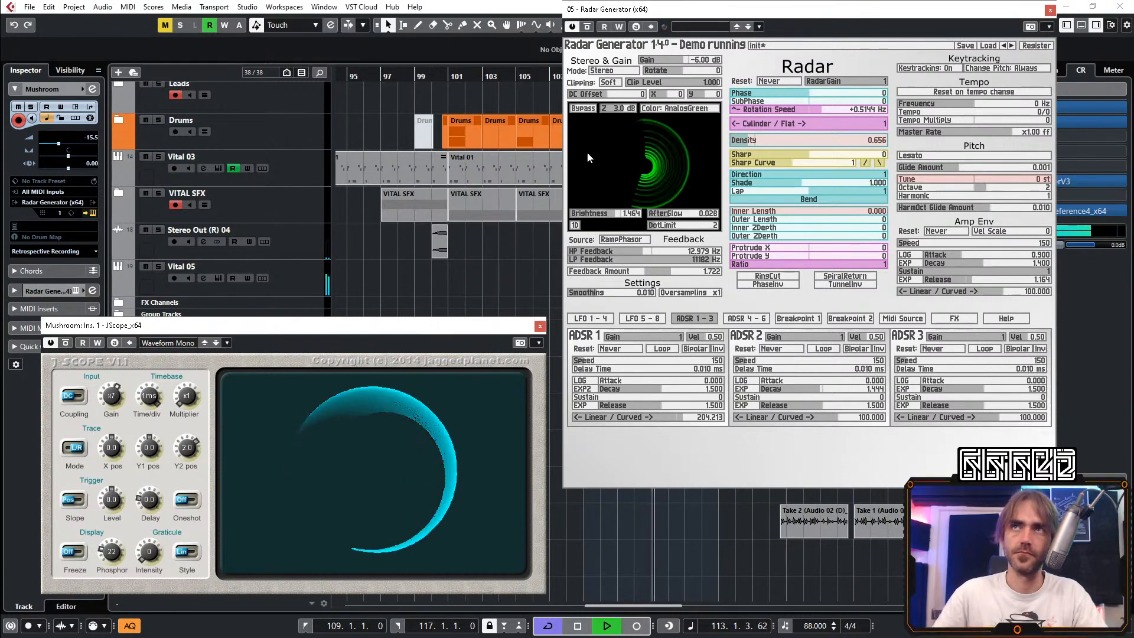
{"action": "left_click", "coordinate": [679, 108]}
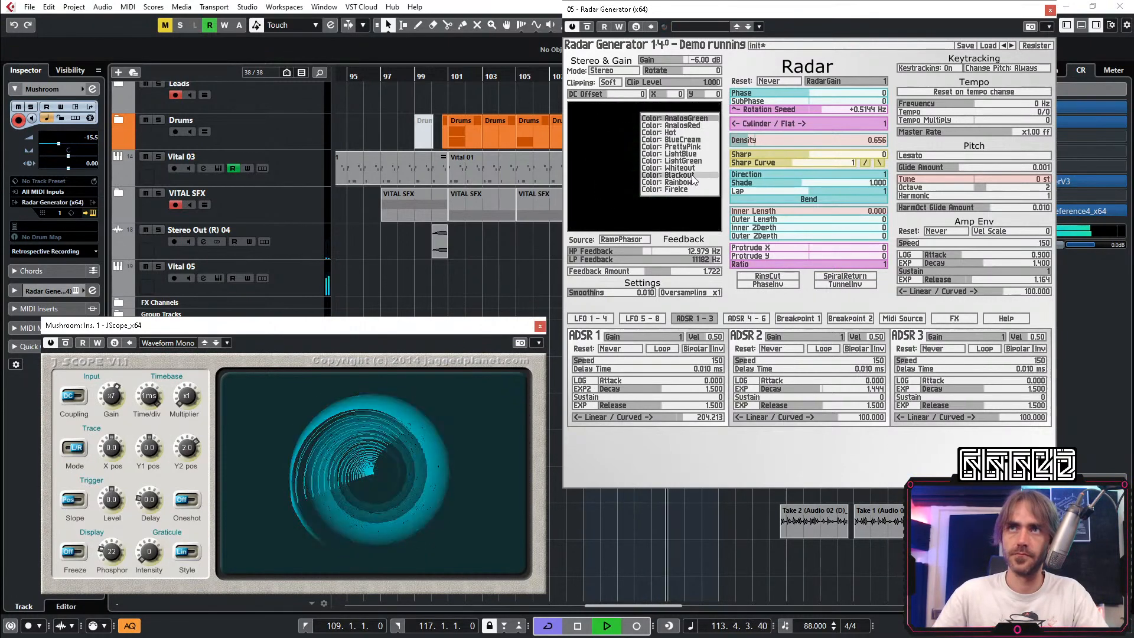
{"action": "left_click", "coordinate": [692, 175]}
{"action": "left_click", "coordinate": [678, 109]}
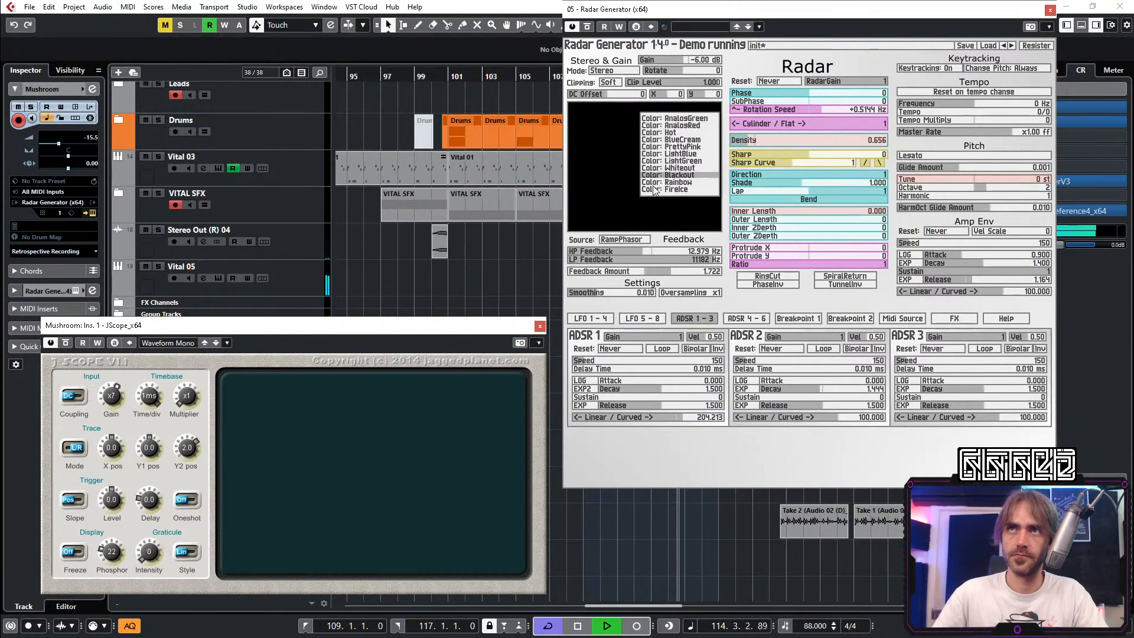
{"action": "left_click", "coordinate": [681, 183]}
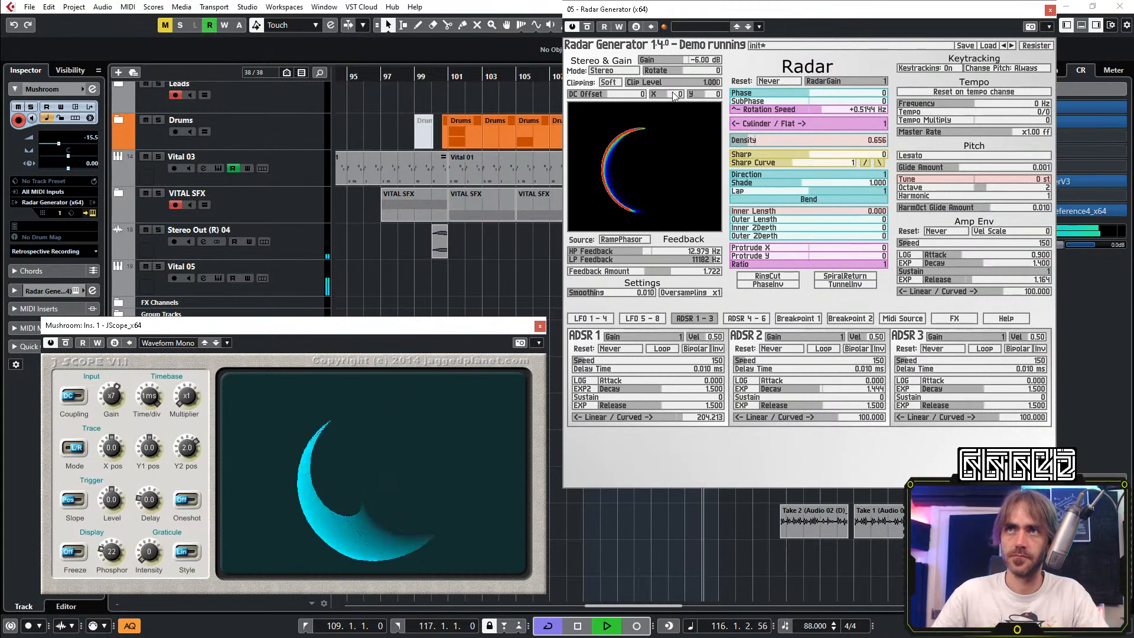
{"action": "mouse_move", "coordinate": [668, 208]}
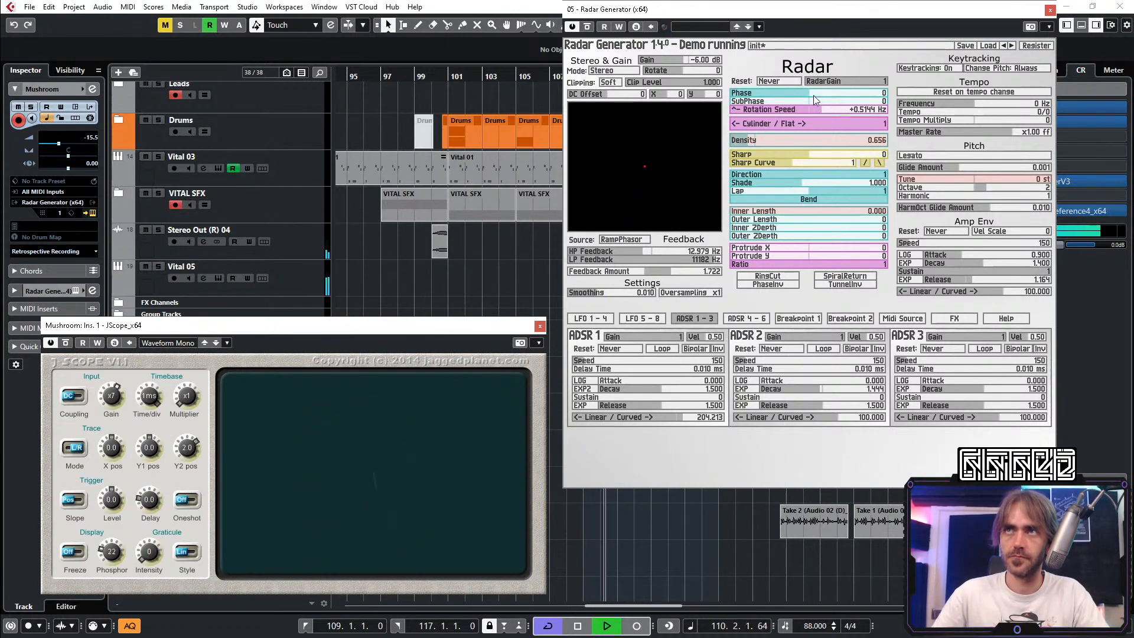
Step: Set Radar's Rotation Speed to +0.1094 Hz and add LFO 2 as its modulation source
{"action": "mouse_move", "coordinate": [815, 111]}
{"action": "left_mouse_down"}
{"action": "mouse_move", "coordinate": [739, 110]}
{"action": "mouse_move", "coordinate": [871, 116]}
{"action": "mouse_move", "coordinate": [821, 125]}
{"action": "mouse_move", "coordinate": [856, 112]}
{"action": "mouse_move", "coordinate": [809, 113]}
{"action": "left_mouse_up"}
{"action": "right_click", "coordinate": [810, 112]}
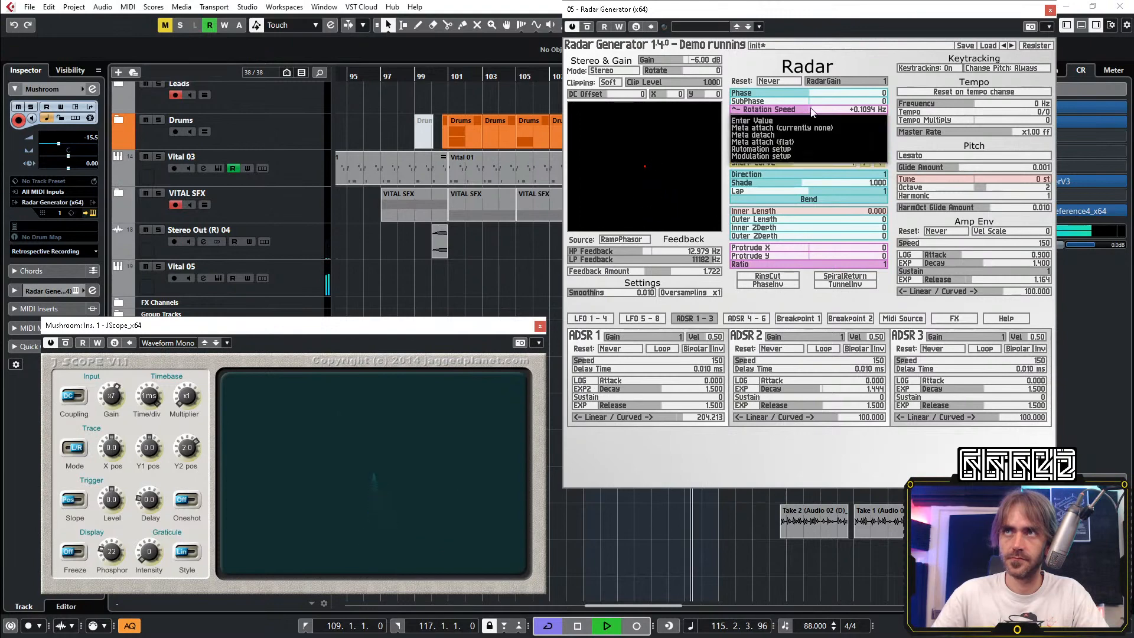
{"action": "left_click", "coordinate": [763, 156]}
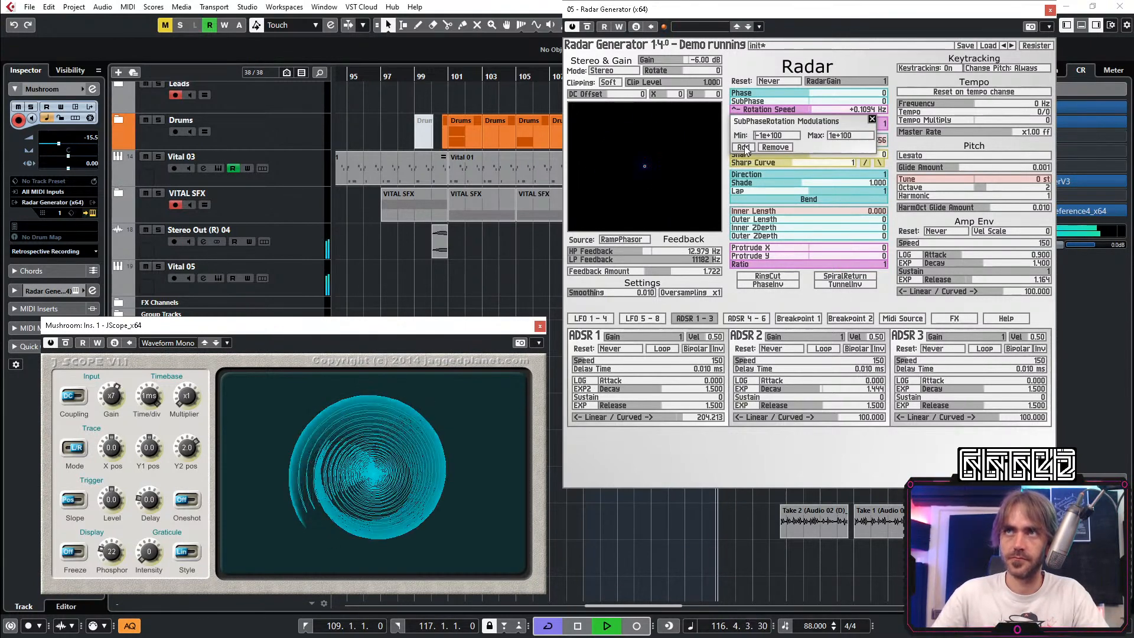
{"action": "left_click", "coordinate": [743, 147]}
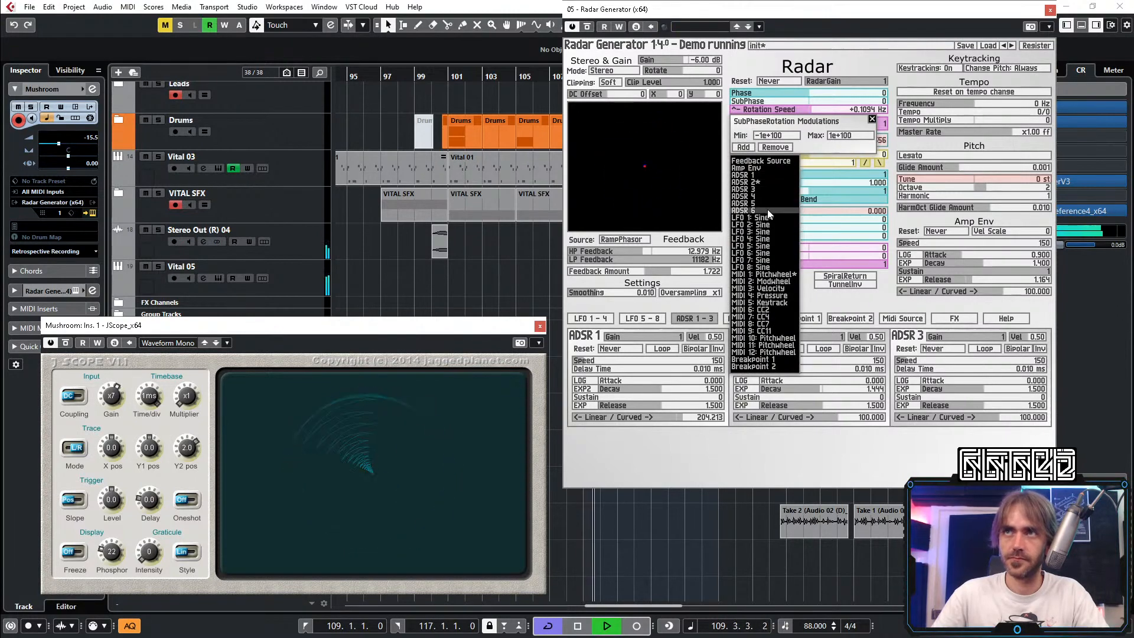
{"action": "left_click", "coordinate": [771, 226]}
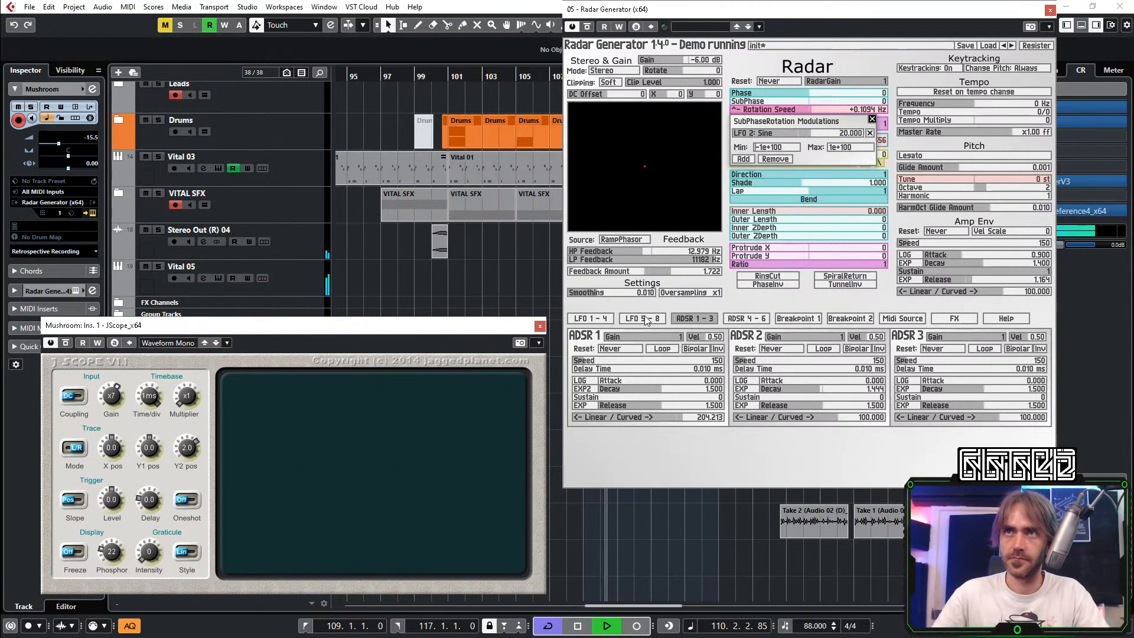
Step: Set LFO 2's Reset to Never and its fine frequency to +0.1316 Hz
{"action": "left_click", "coordinate": [597, 319]}
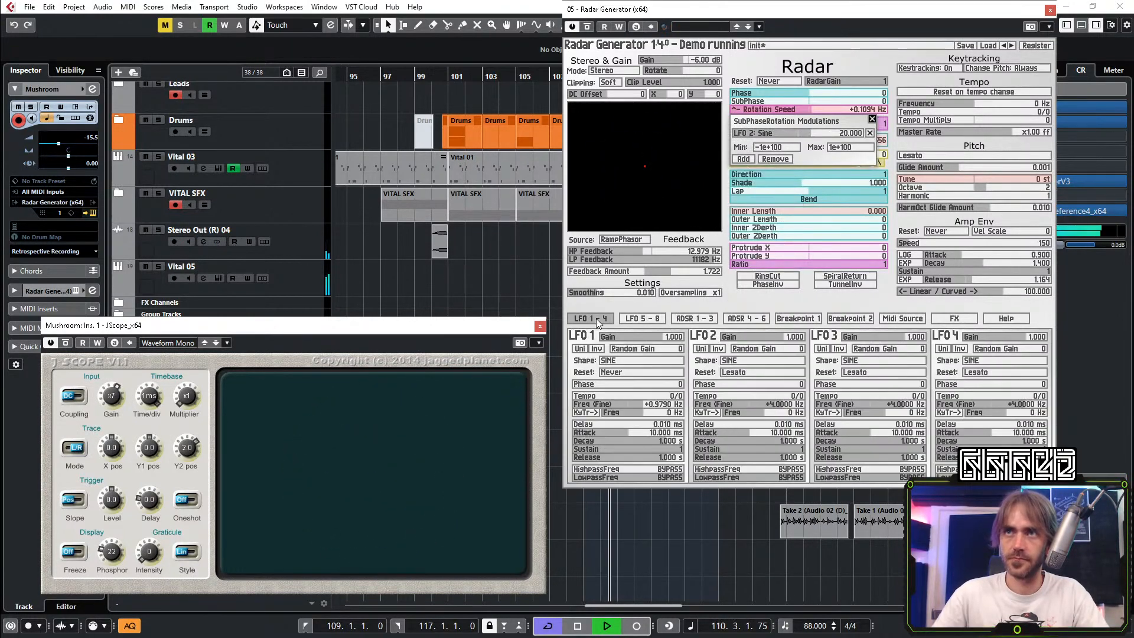
{"action": "left_click", "coordinate": [743, 373]}
{"action": "left_click", "coordinate": [733, 411]}
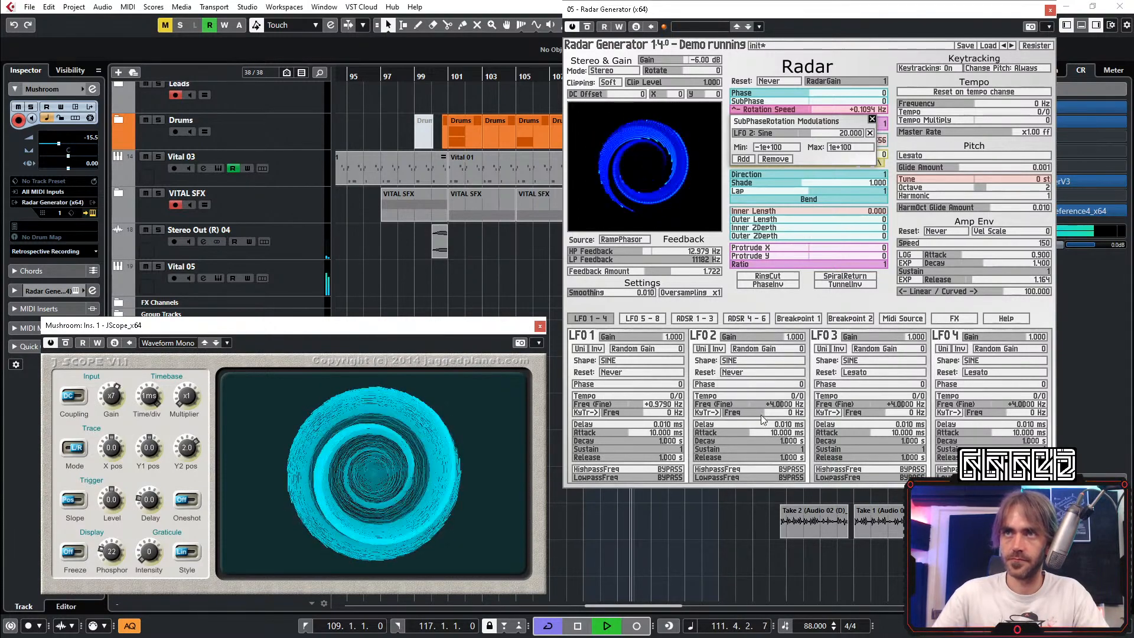
{"action": "left_click_drag", "start_coordinate": [774, 408], "coordinate": [749, 410]}
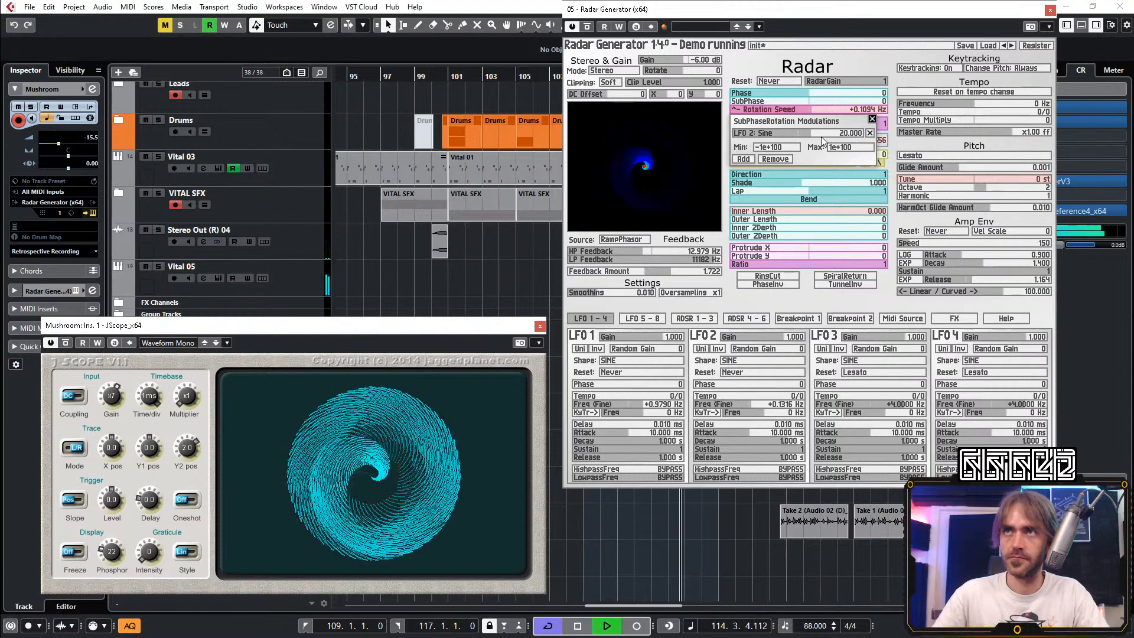
Step: Lower LFO 2's modulation amount on Rotation Speed to 12.857 and close the modulation setup
{"action": "left_click_drag", "start_coordinate": [813, 137], "coordinate": [810, 136]}
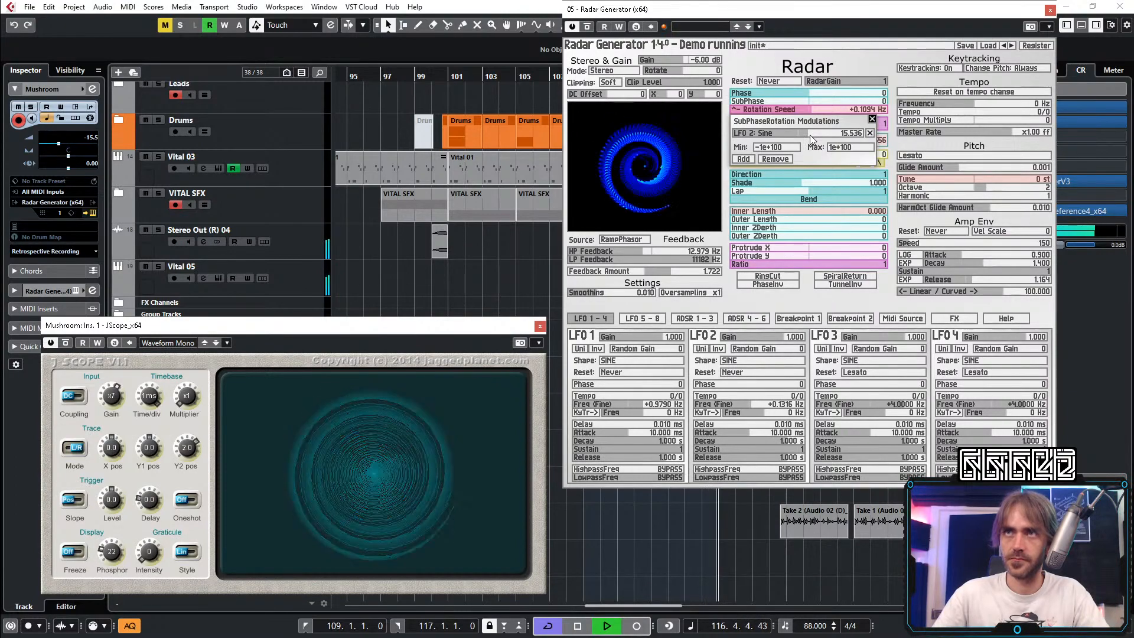
{"action": "left_click_drag", "start_coordinate": [810, 134], "coordinate": [809, 135]}
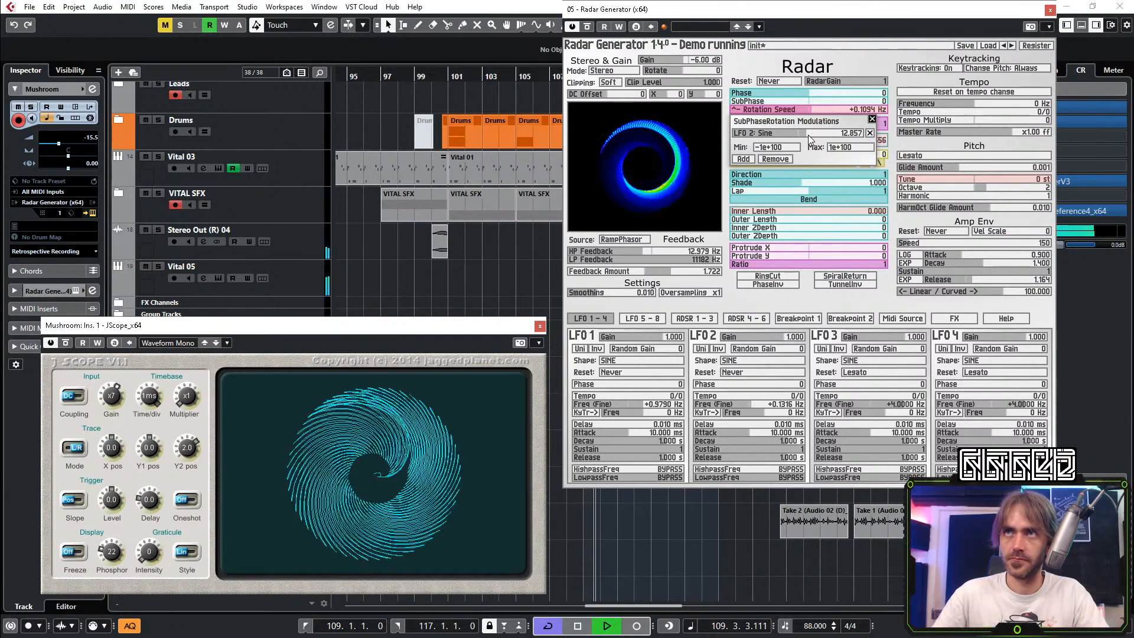
{"action": "left_click", "coordinate": [873, 120]}
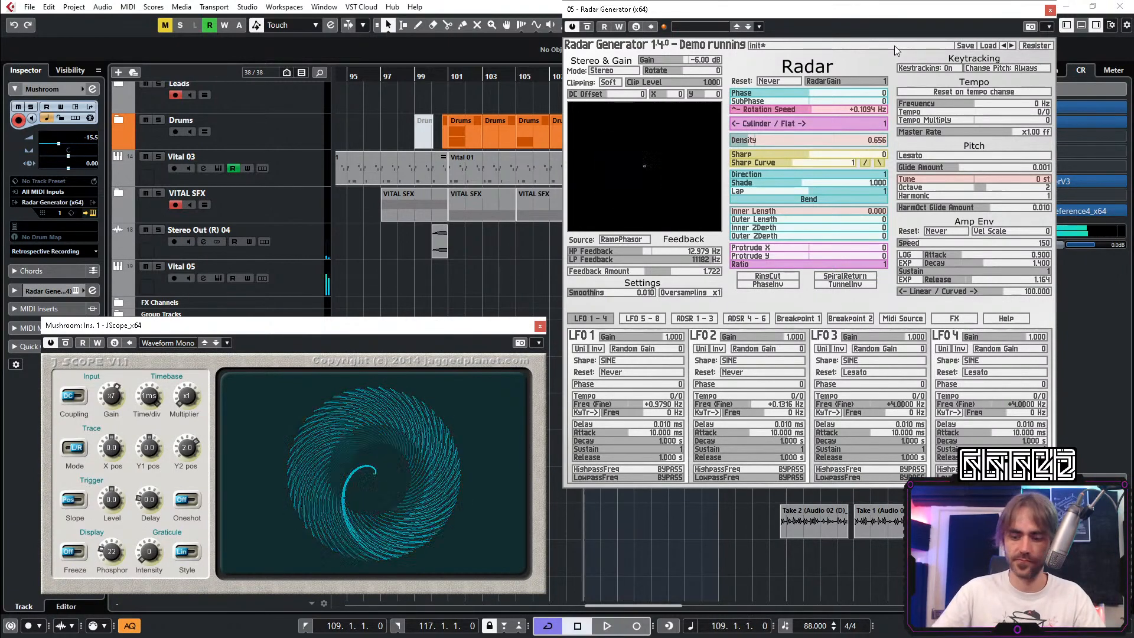
Step: Start and stop playback from bar 109 to audition the modulated Radar sound
{"action": "key", "text": "space"}
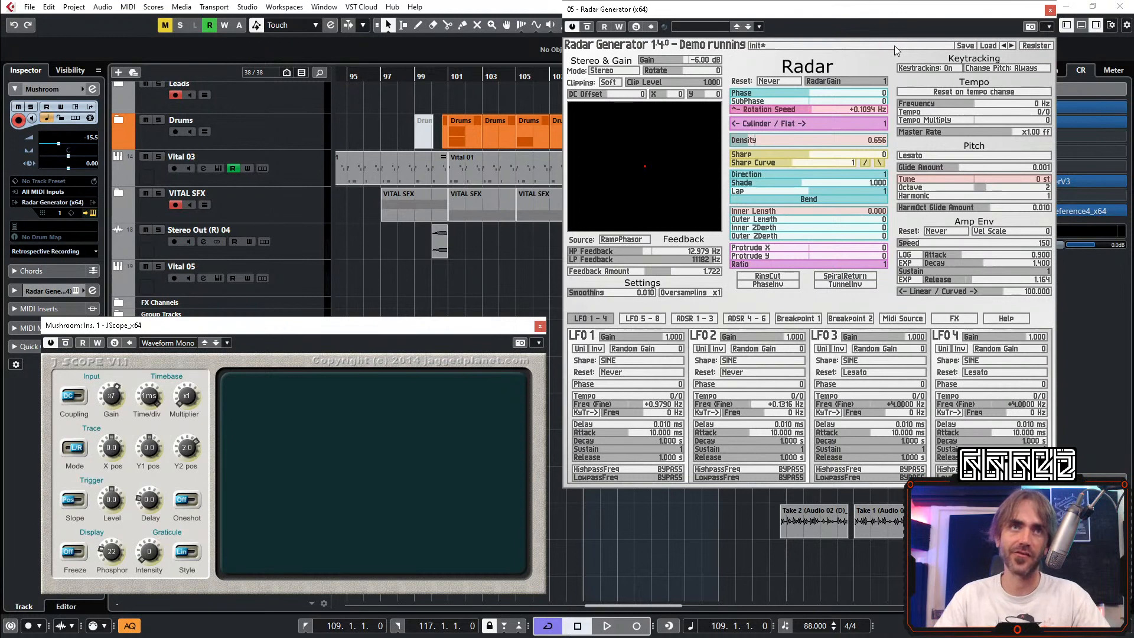
{"action": "key", "text": "space"}
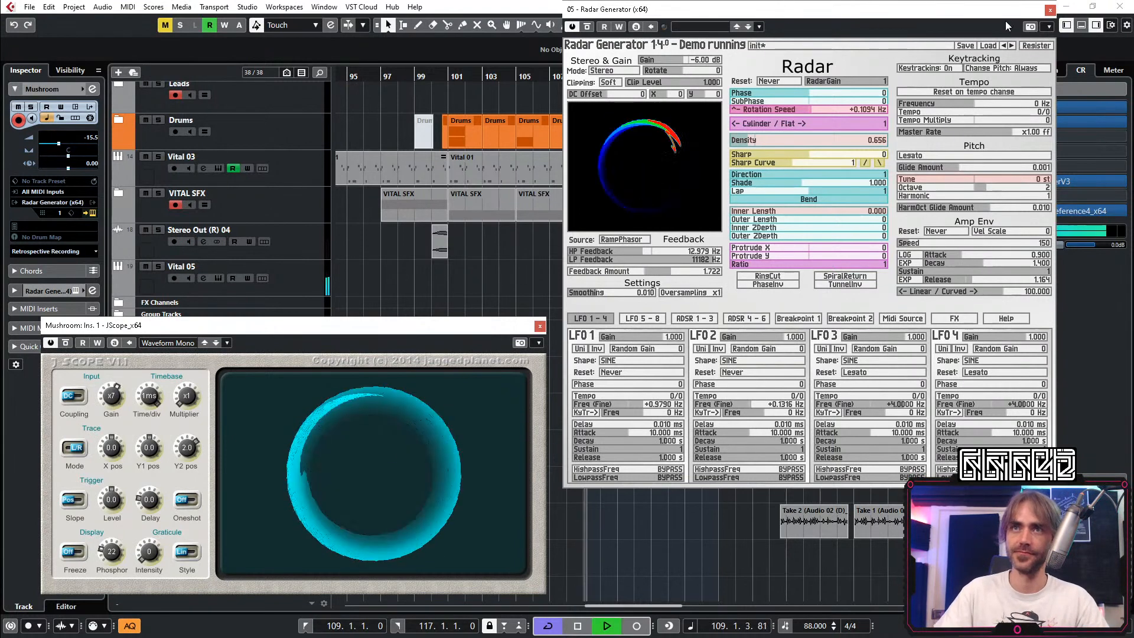
{"action": "key", "text": "space"}
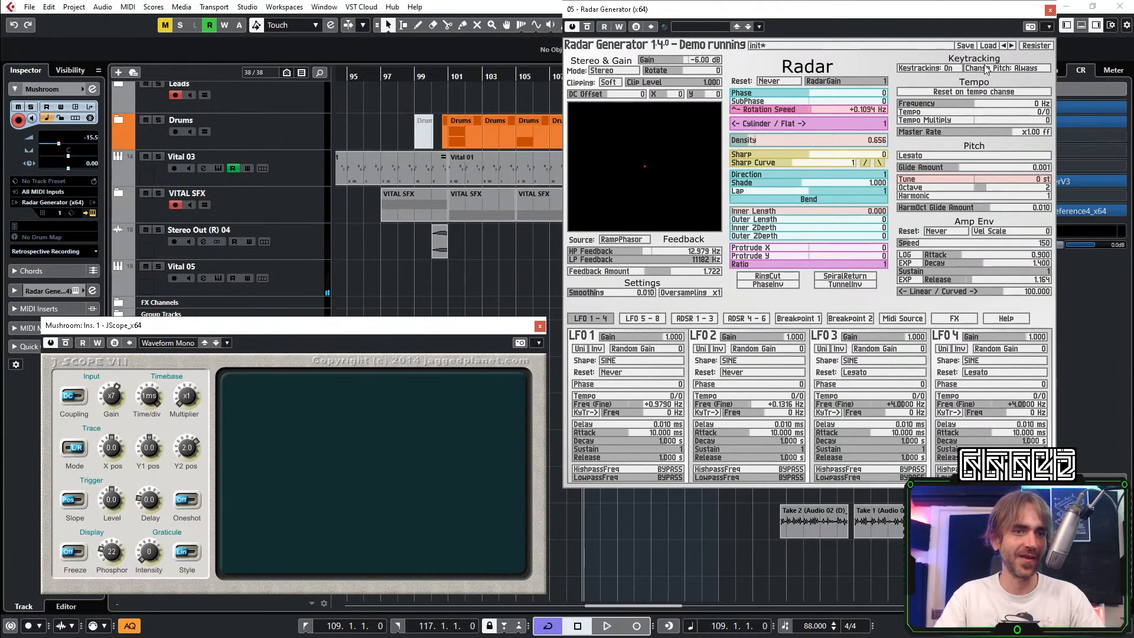
{"action": "key", "text": "space"}
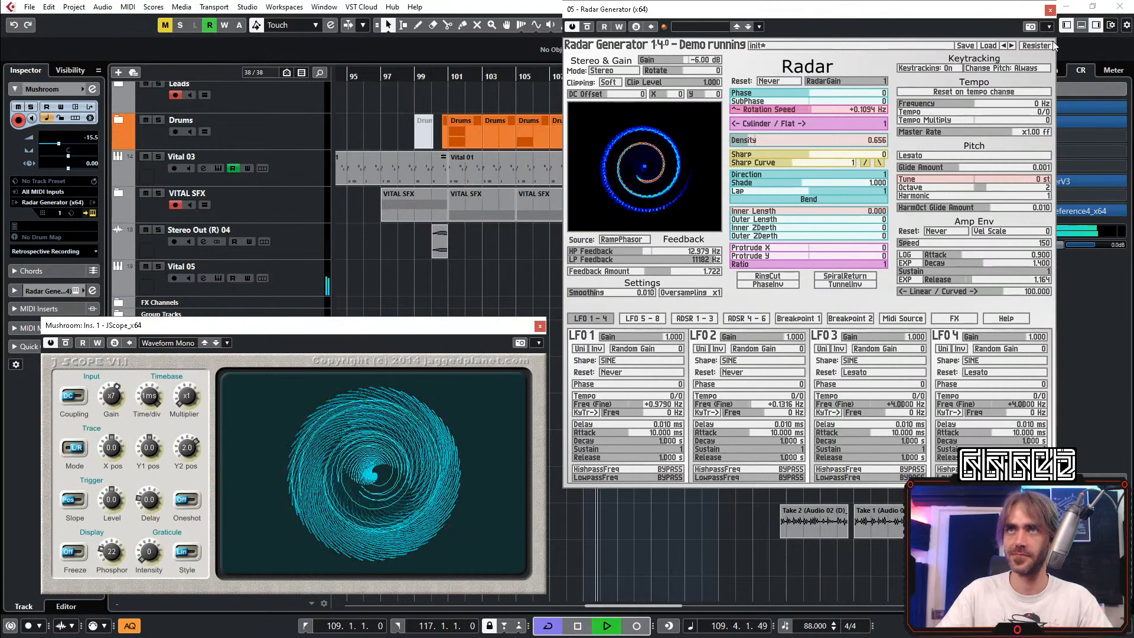
Step: Close Radar Generator and move the Mushroom track out of the Trash folder to just above Vital 05, shifting the JScope window clear
{"action": "key", "text": "ctrl+w"}
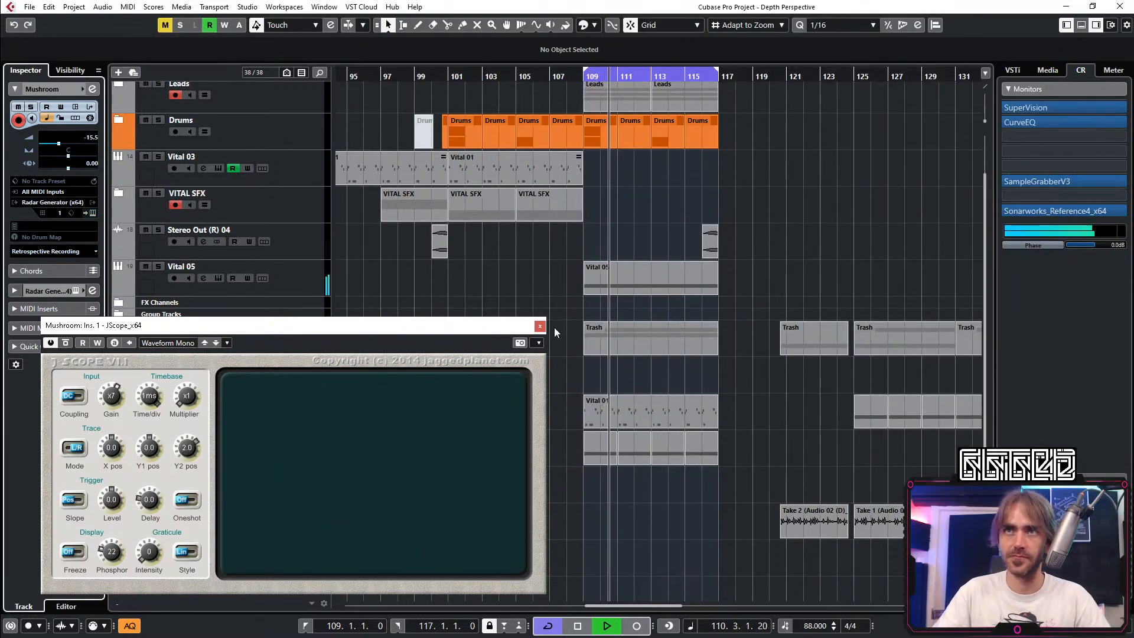
{"action": "left_click_drag", "start_coordinate": [503, 329], "coordinate": [492, 53]}
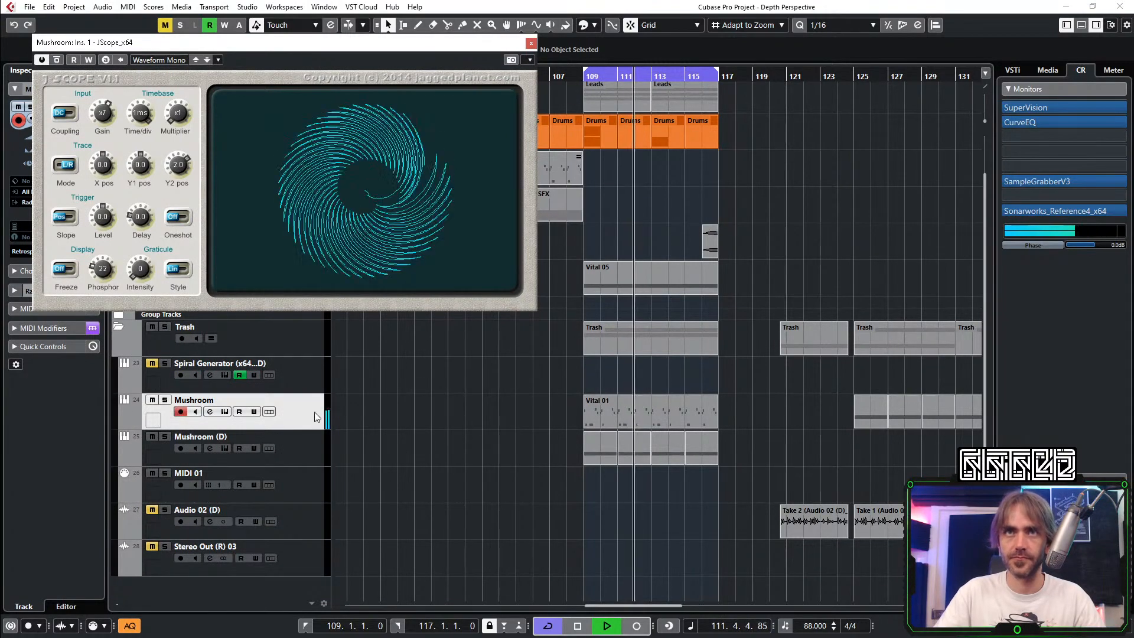
{"action": "key", "text": "ctrl+z"}
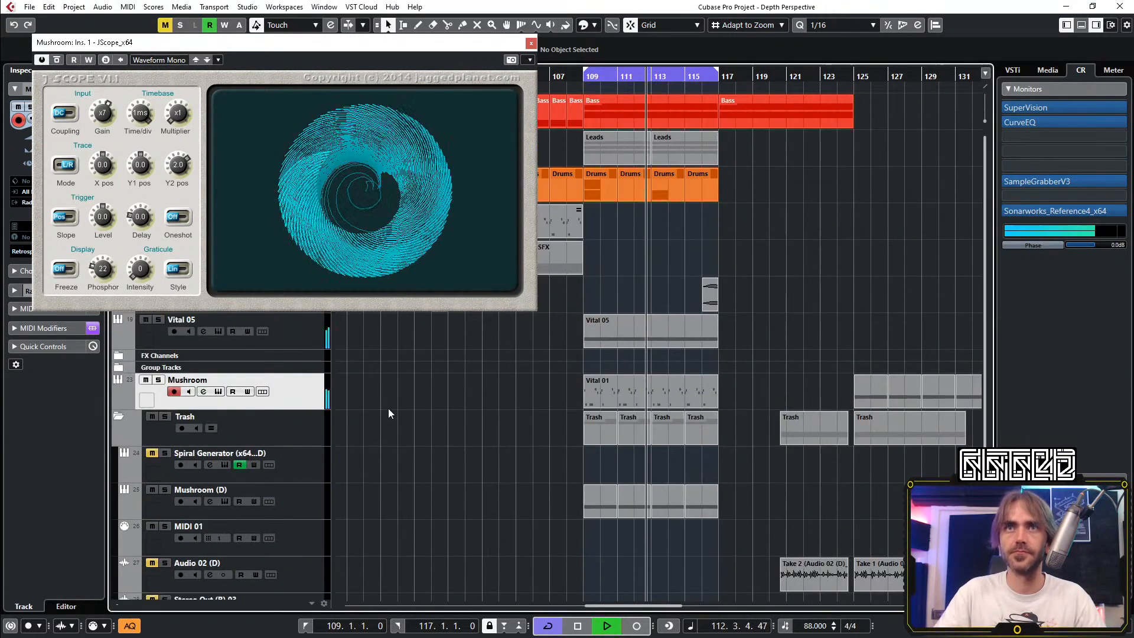
{"action": "left_click_drag", "start_coordinate": [317, 387], "coordinate": [315, 328]}
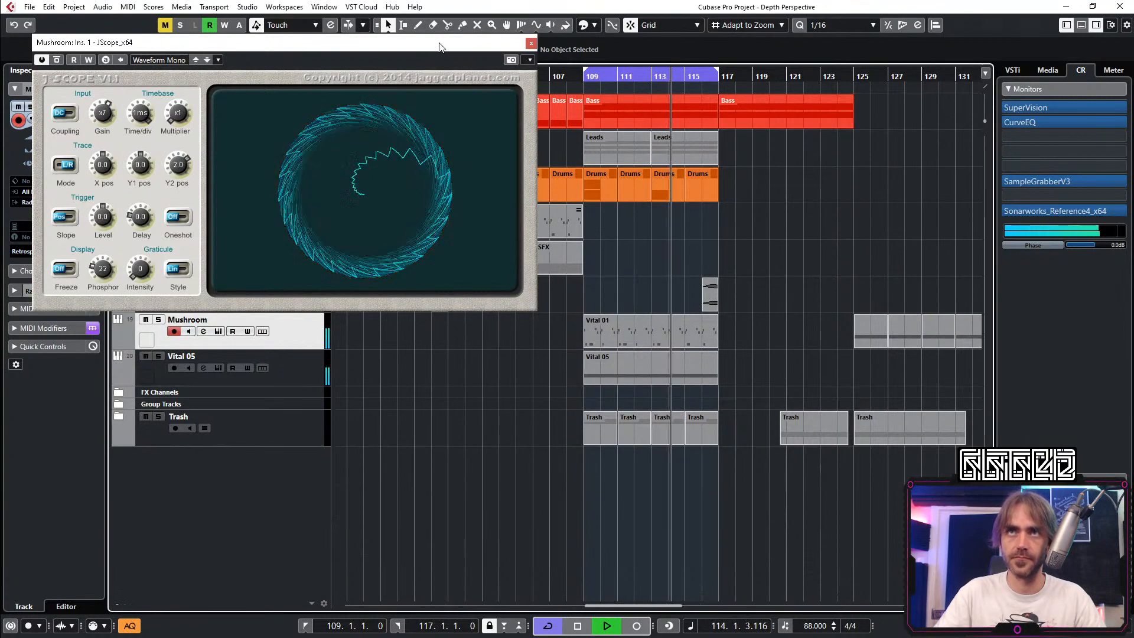
{"action": "left_click_drag", "start_coordinate": [445, 44], "coordinate": [503, 393]}
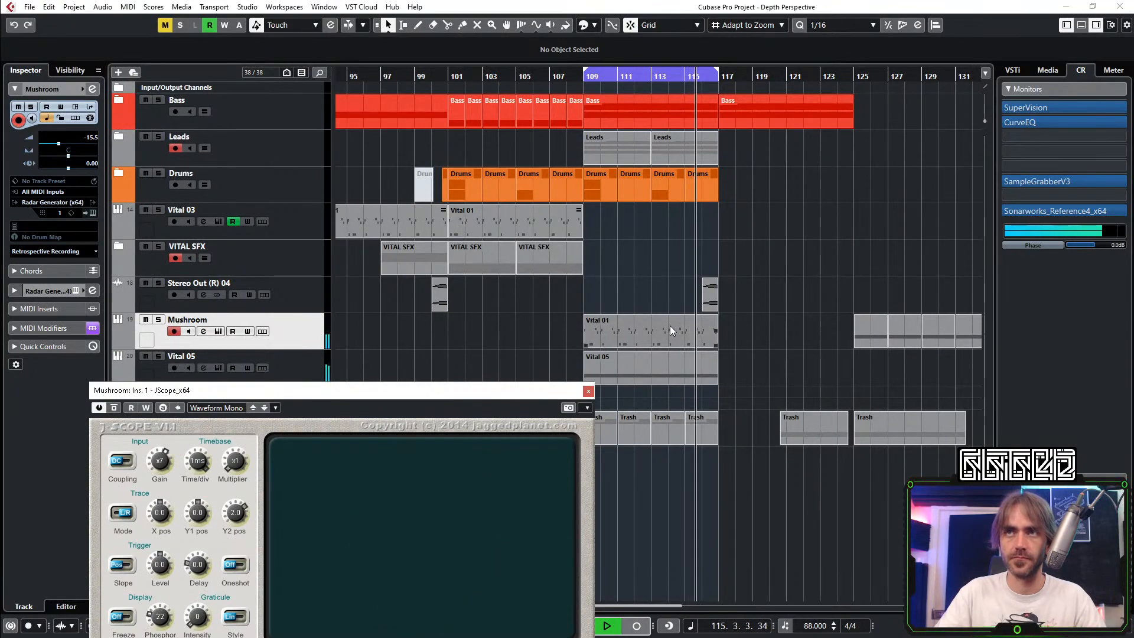
Step: Copy the Mushroom track's Vital 01 part from bar 109 to bar 93 and play from the copy's start
{"action": "key", "text": "g"}
{"action": "key", "text": "g"}
{"action": "key", "text": "g"}
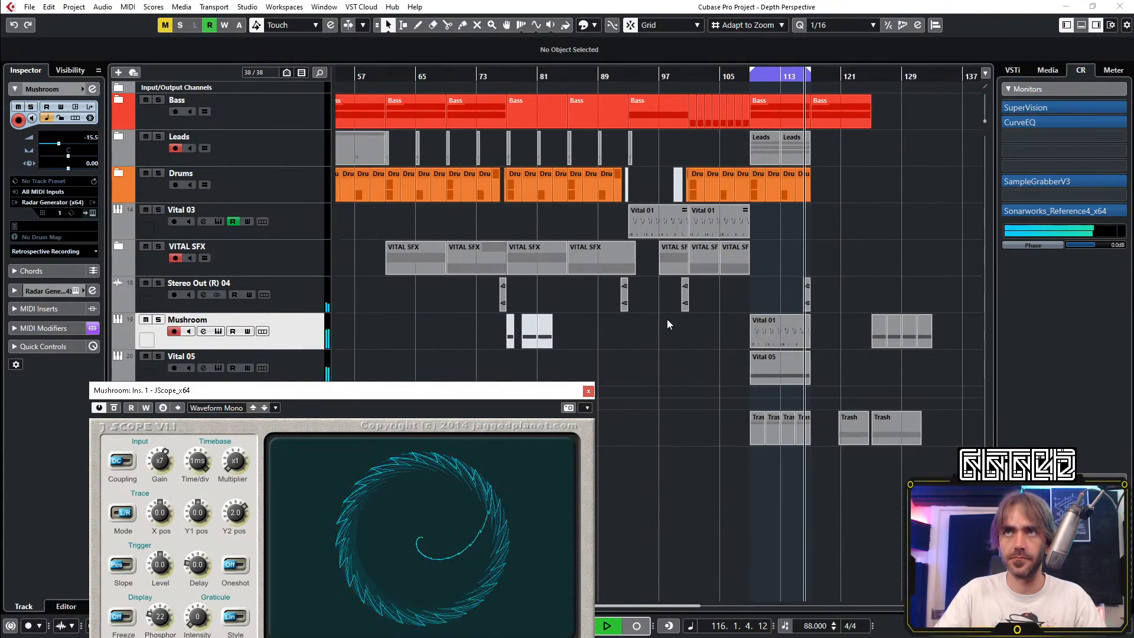
{"action": "left_click", "coordinate": [779, 334]}
{"action": "left_click_drag", "start_coordinate": [663, 347], "coordinate": [661, 335]}
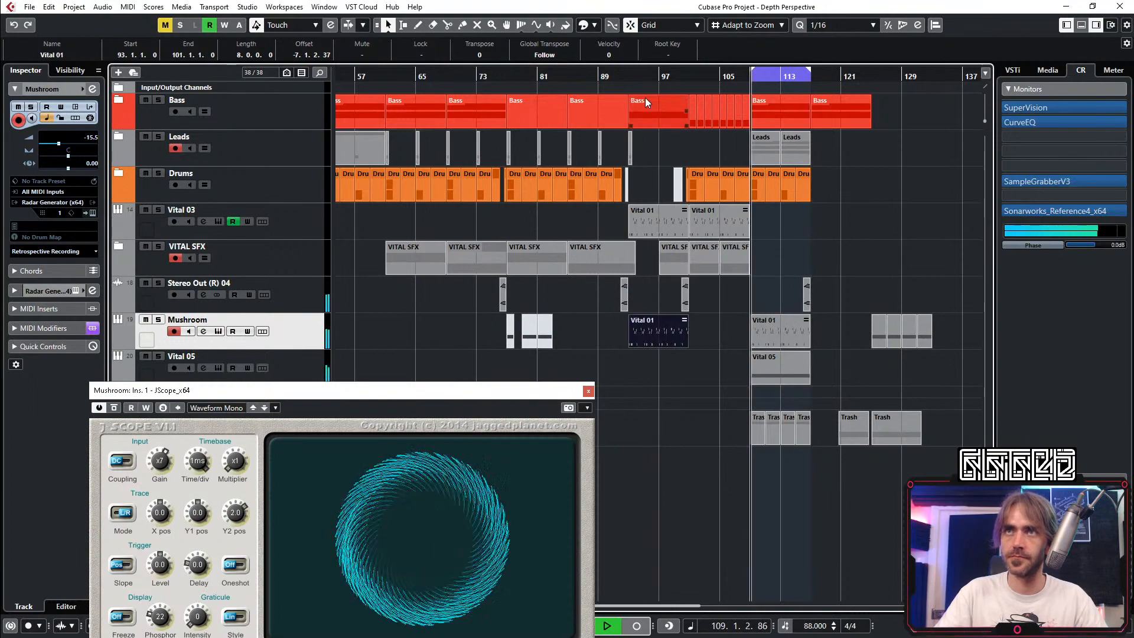
{"action": "key", "text": "l"}
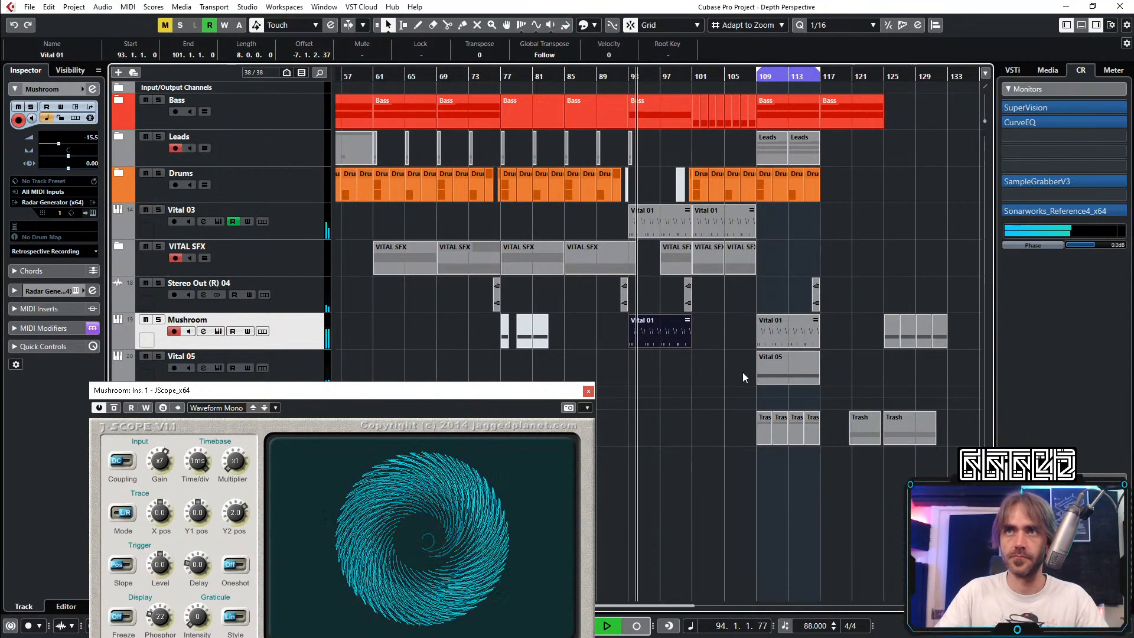
{"action": "left_click", "coordinate": [730, 336]}
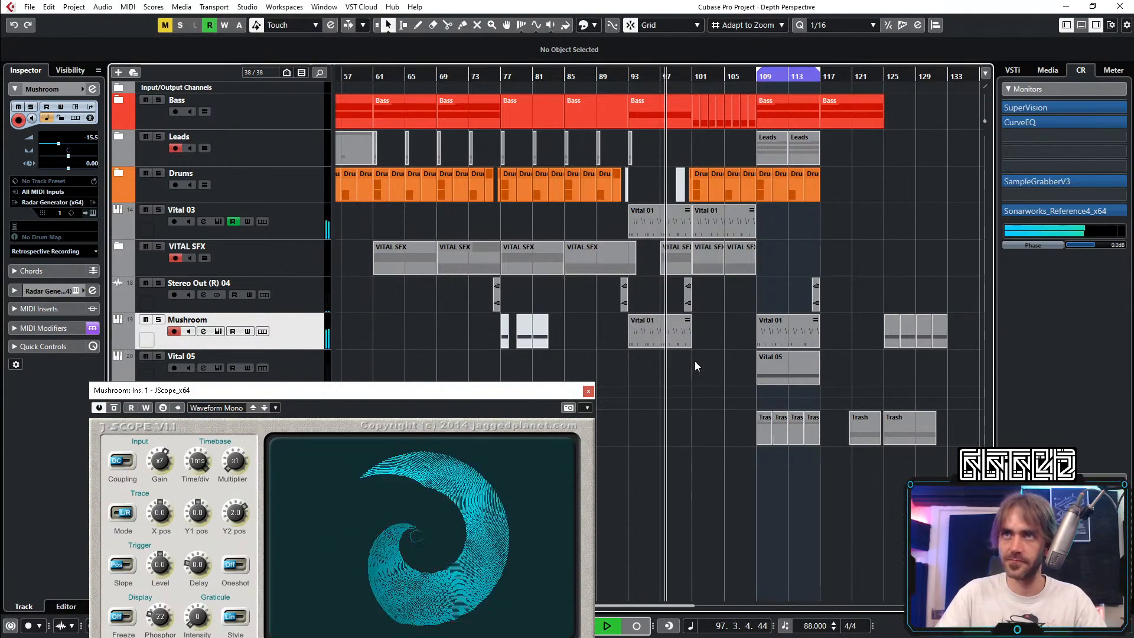
Step: Shorten the Mushroom and Vital 03 parts that start at bar 93 so both end about half a bar before bar 101
{"action": "scroll", "coordinate": [690, 363], "scroll_direction": "up", "scroll_amount": 4}
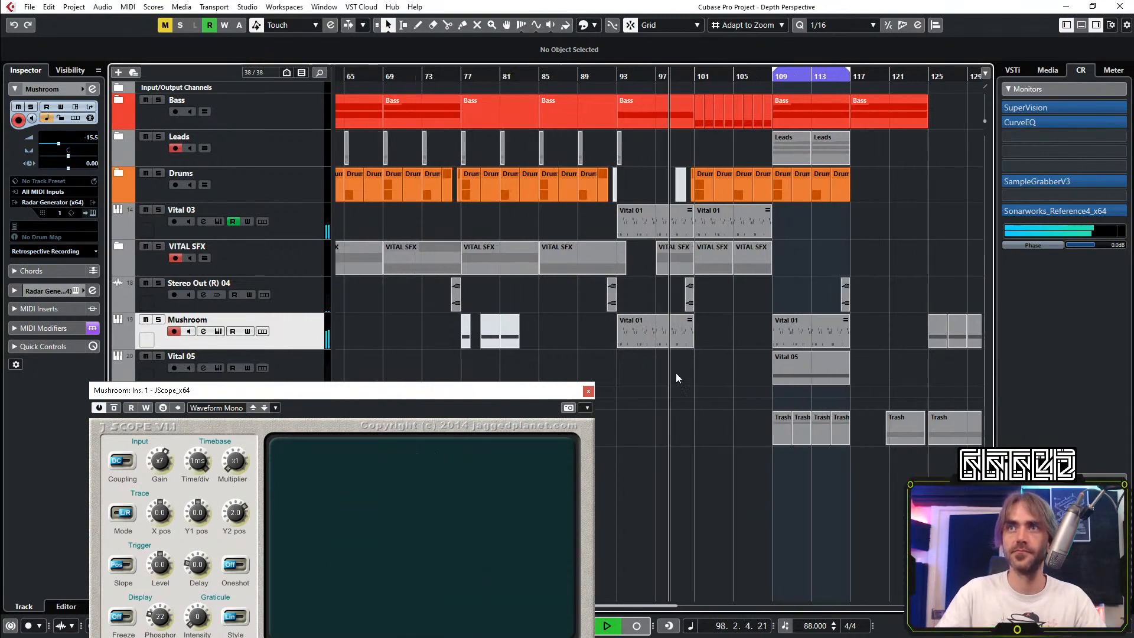
{"action": "scroll", "coordinate": [728, 364], "scroll_direction": "up", "scroll_amount": 3}
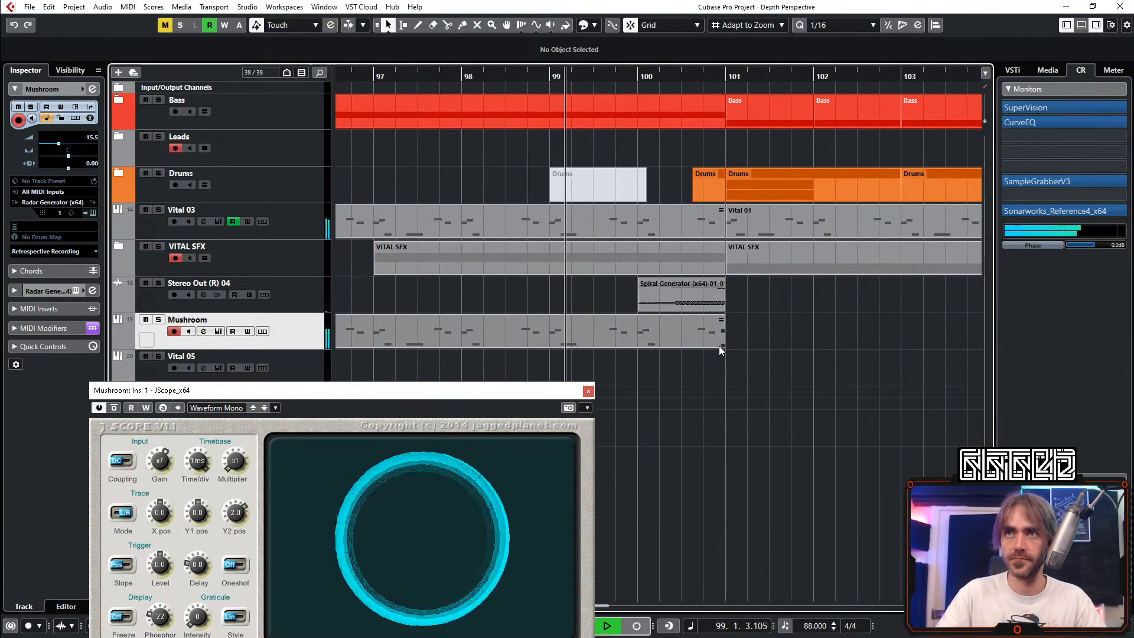
{"action": "left_click_drag", "start_coordinate": [726, 346], "coordinate": [678, 346]}
{"action": "left_click_drag", "start_coordinate": [725, 235], "coordinate": [679, 234]}
{"action": "left_click", "coordinate": [704, 399]}
{"action": "scroll", "coordinate": [726, 459], "scroll_direction": "down", "scroll_amount": 3}
{"action": "scroll", "coordinate": [726, 459], "scroll_direction": "down", "scroll_amount": 4}
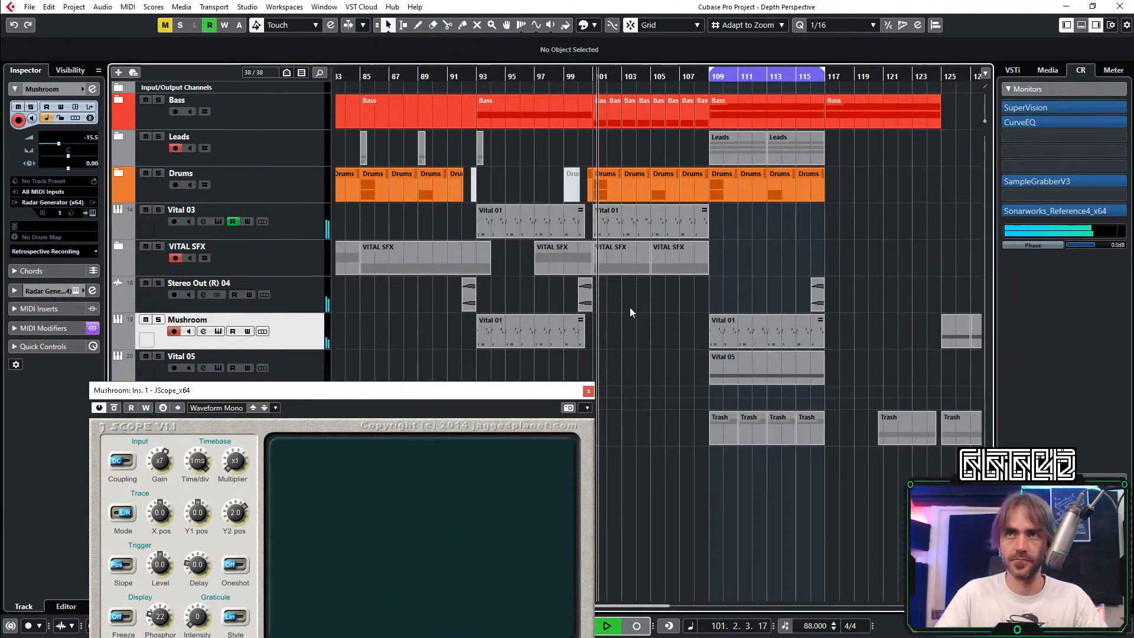
{"action": "scroll", "coordinate": [656, 304], "scroll_direction": "left", "scroll_amount": 4}
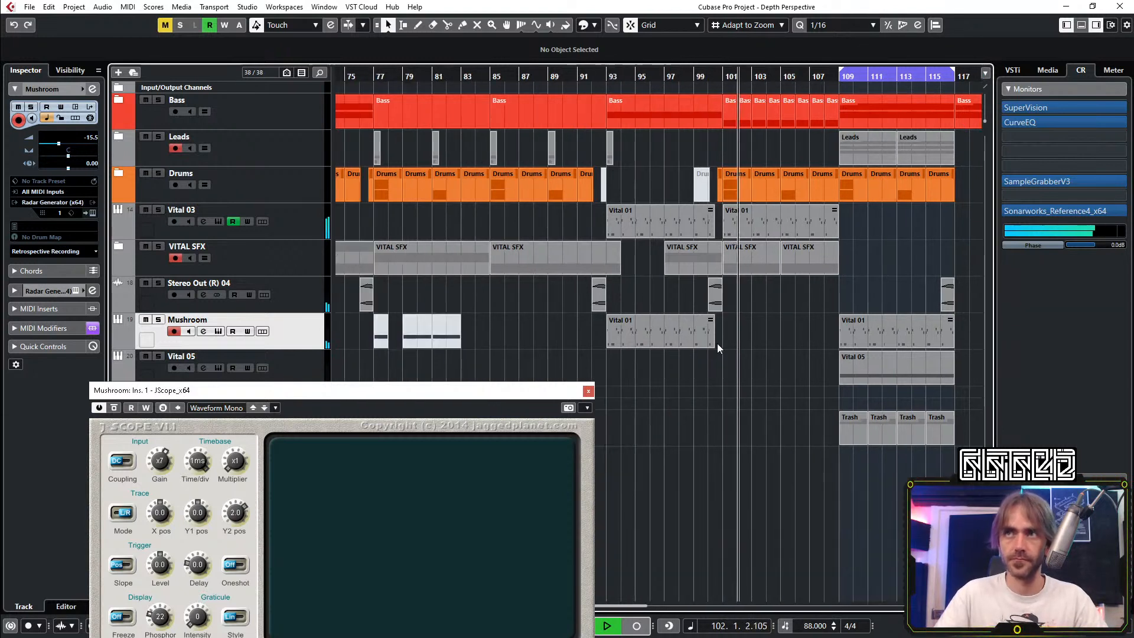
{"action": "scroll", "coordinate": [711, 406], "scroll_direction": "right", "scroll_amount": 2}
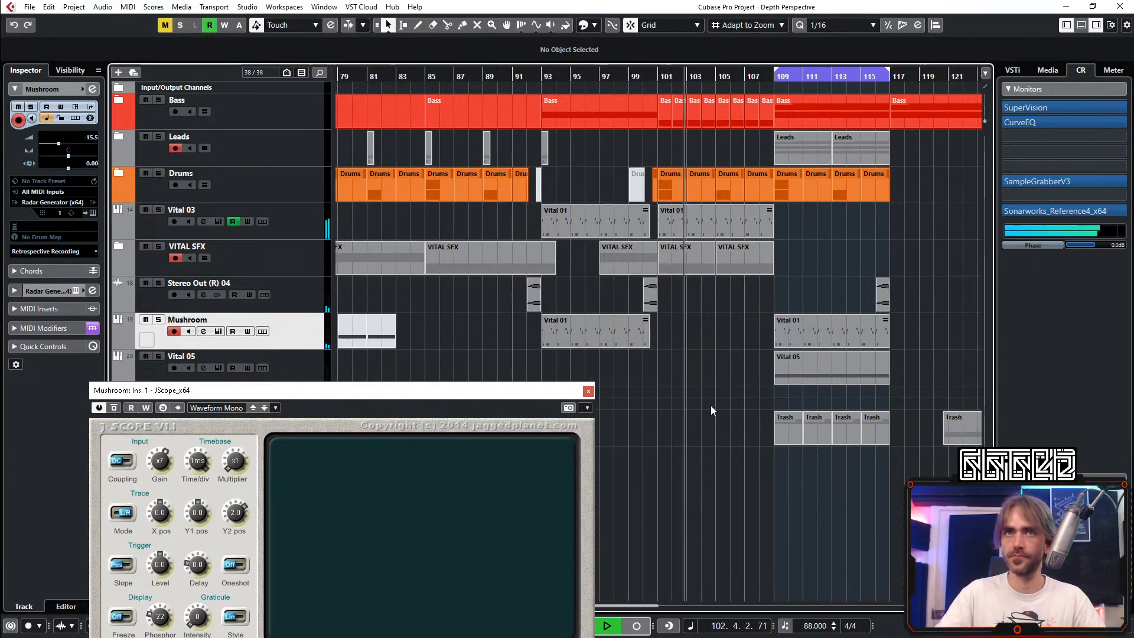
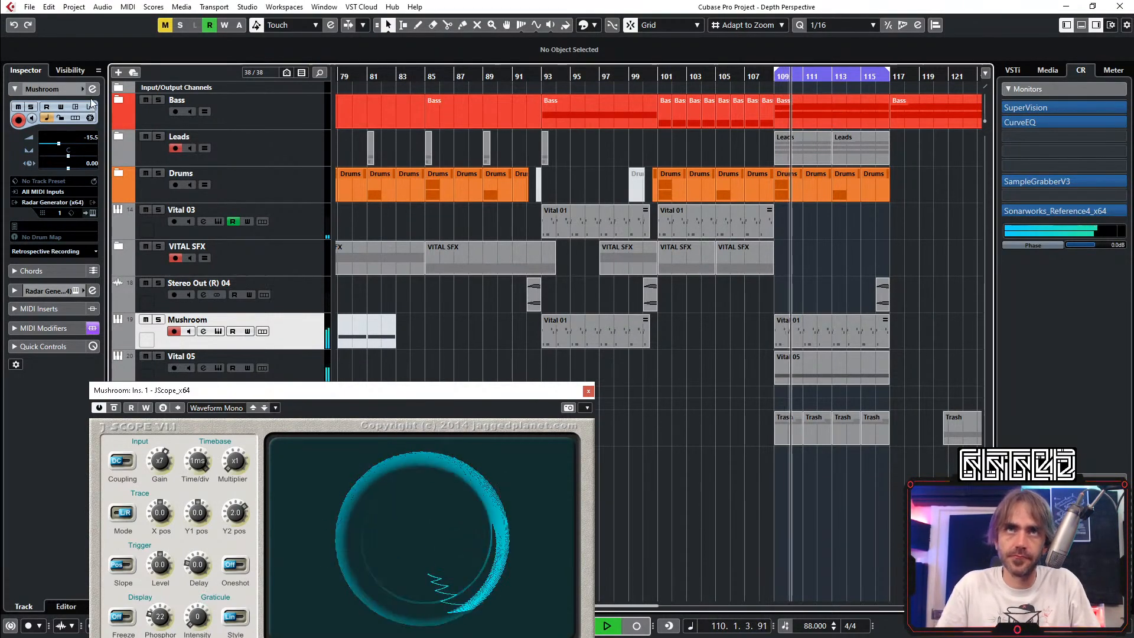
{"action": "left_click", "coordinate": [203, 331]}
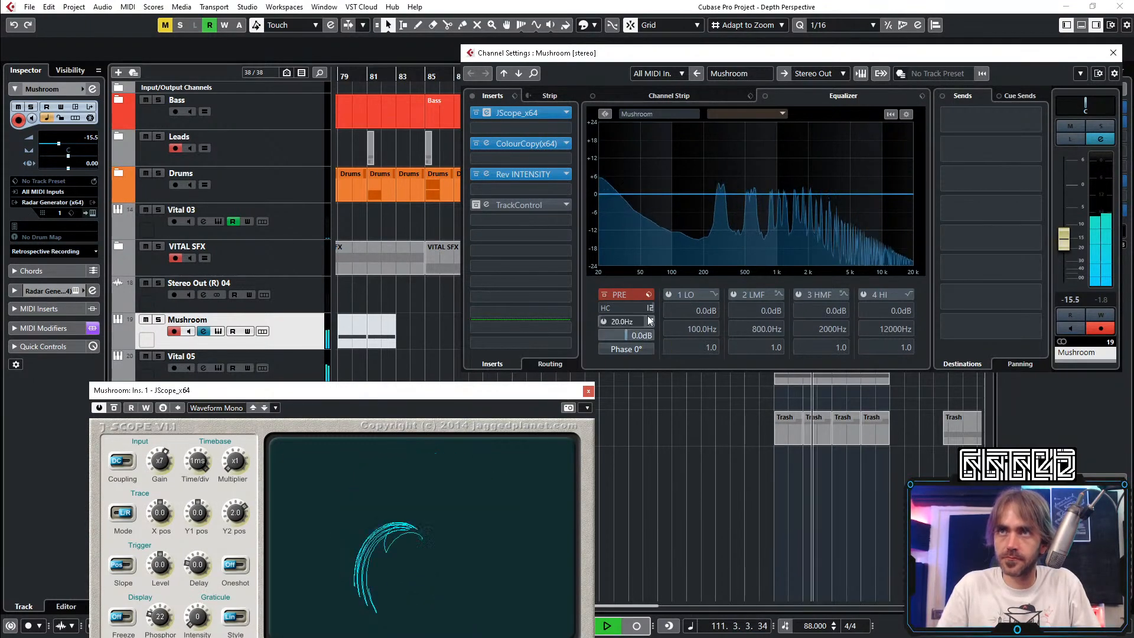
{"action": "left_click", "coordinate": [649, 321]}
{"action": "left_click", "coordinate": [662, 353]}
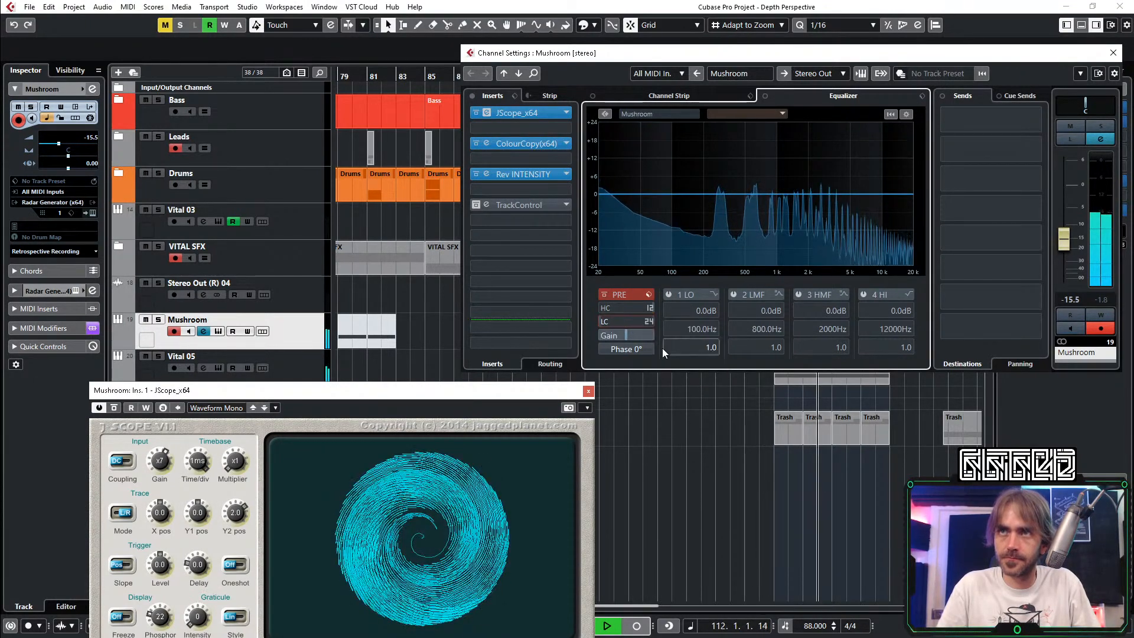
{"action": "left_click", "coordinate": [604, 323]}
{"action": "left_click_drag", "start_coordinate": [658, 269], "coordinate": [672, 240]}
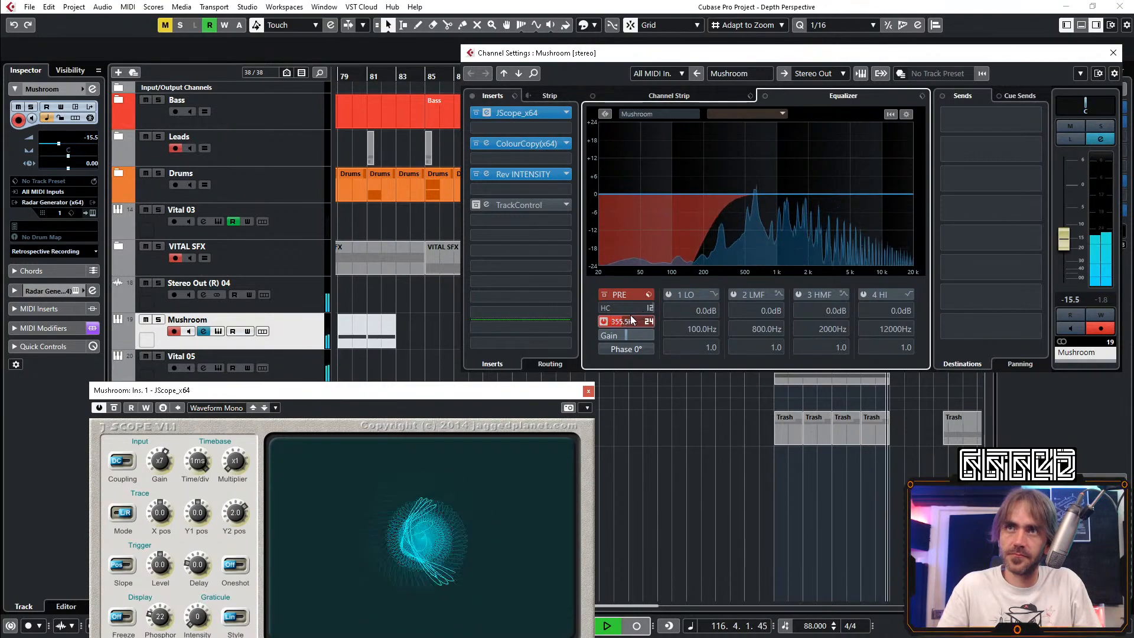
Step: Solo the Mushroom channel and lower its low-cut frequency to 140.3 Hz
{"action": "left_click_drag", "start_coordinate": [637, 319], "coordinate": [628, 321]}
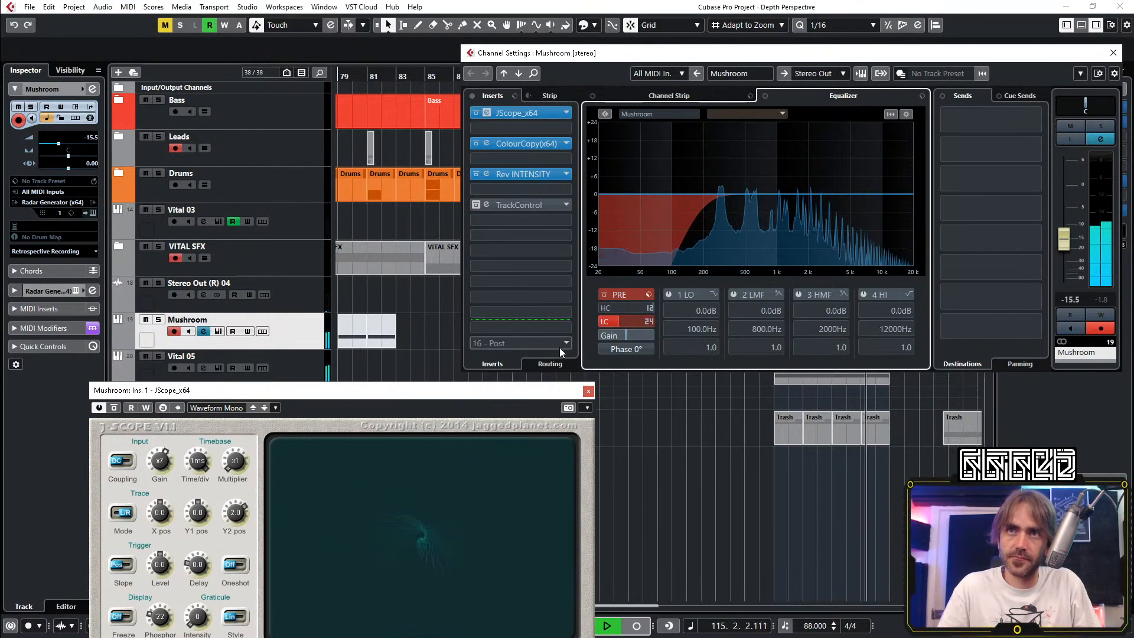
{"action": "left_click", "coordinate": [1101, 126]}
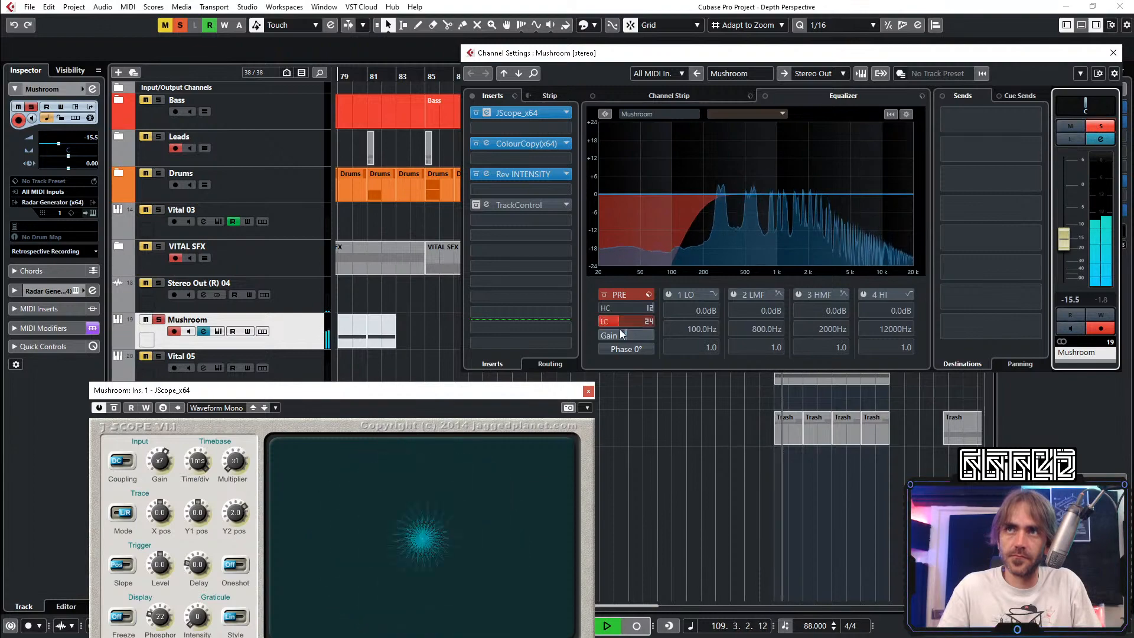
{"action": "scroll", "coordinate": [637, 321], "scroll_direction": "down", "scroll_amount": 3}
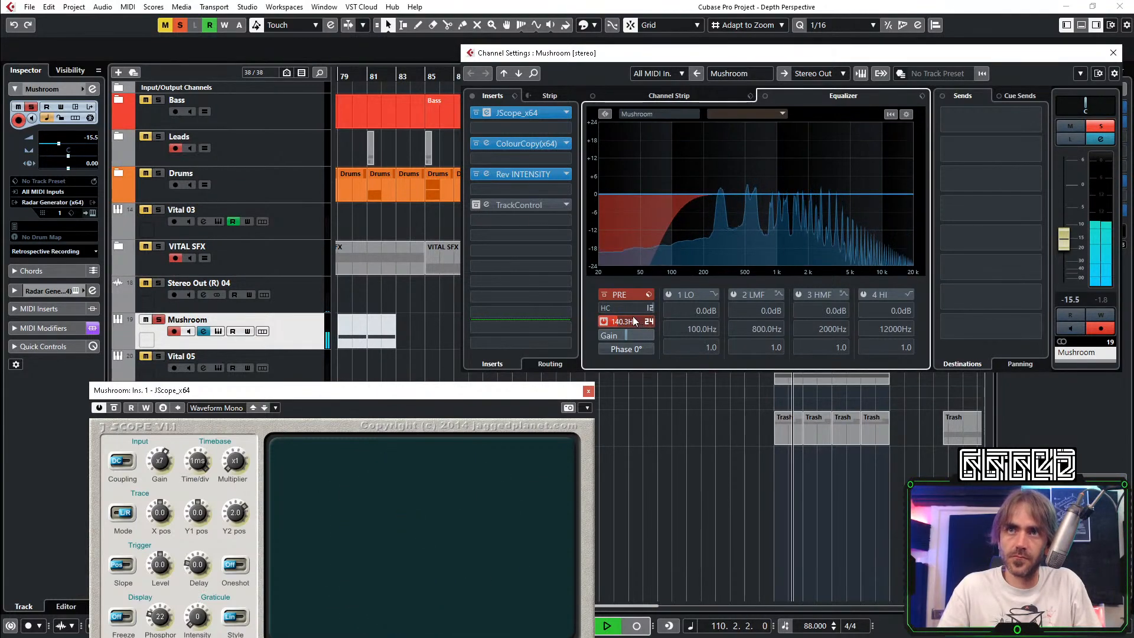
Step: Compare the soloed Mushroom channel with and without its low-cut filter, and leave the filter switched off
{"action": "left_click", "coordinate": [603, 322]}
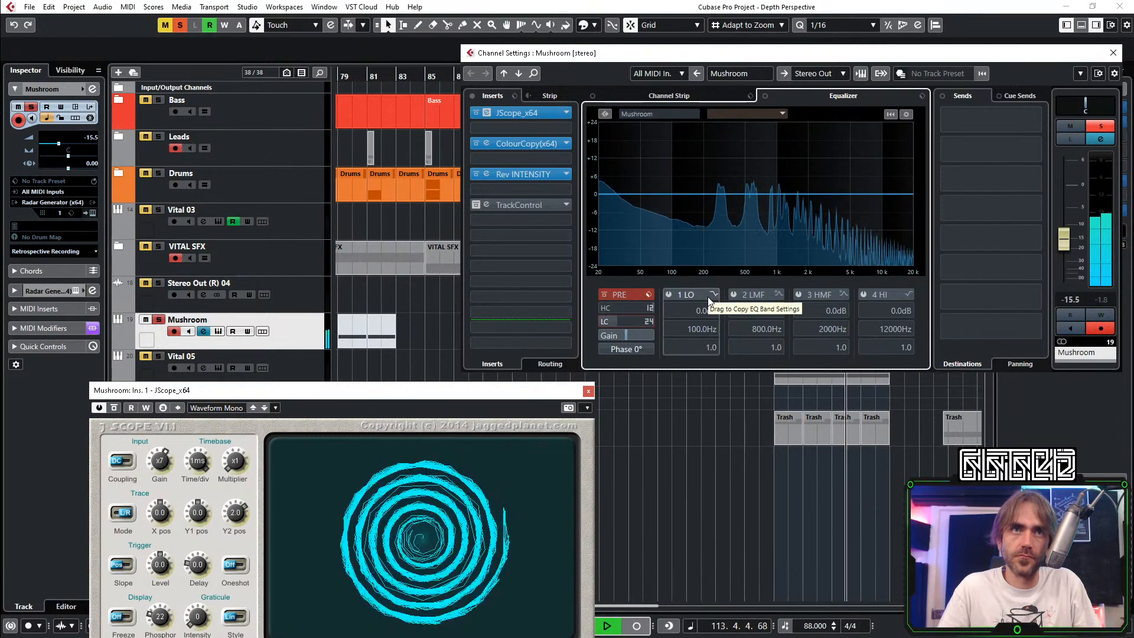
{"action": "left_click", "coordinate": [604, 321]}
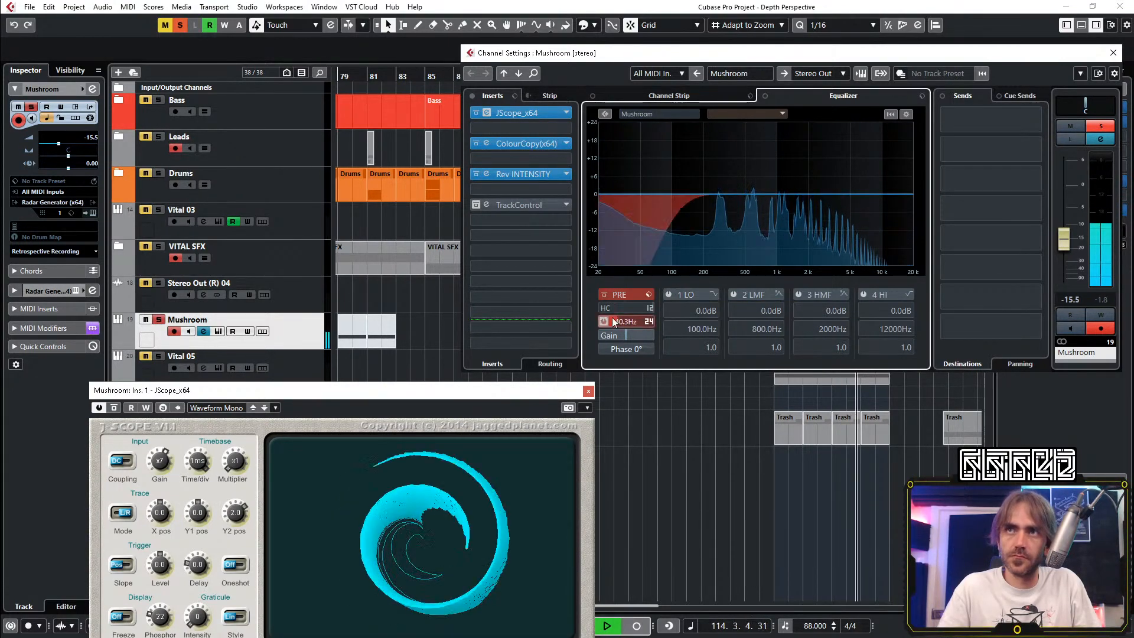
{"action": "scroll", "coordinate": [617, 322], "scroll_direction": "up", "scroll_amount": 5}
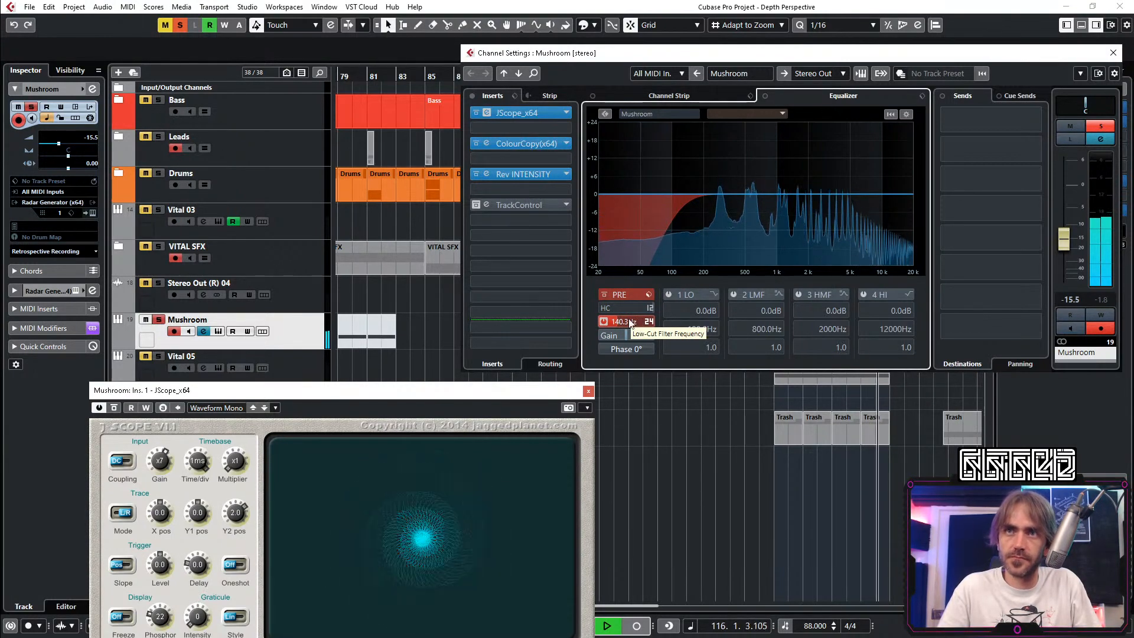
{"action": "left_click", "coordinate": [603, 321]}
Step: Set Mushroom's EQ band 1 to High Pass I at 287.8 Hz and unsolo the channel
{"action": "left_click", "coordinate": [715, 294]}
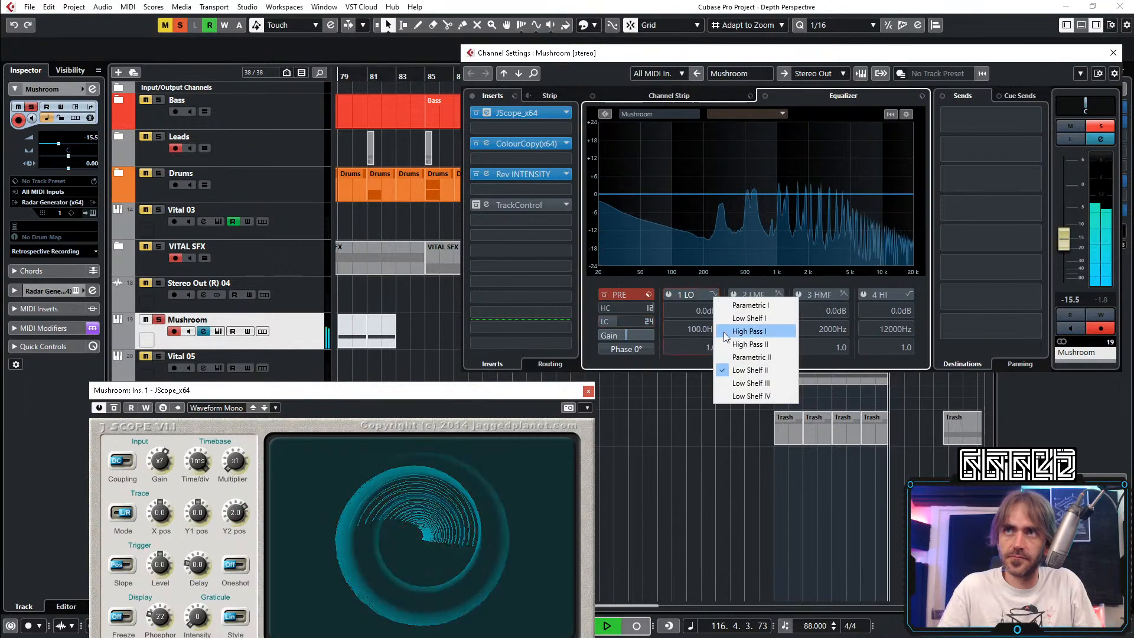
{"action": "left_click", "coordinate": [737, 332]}
{"action": "scroll", "coordinate": [695, 331], "scroll_direction": "up", "scroll_amount": 5}
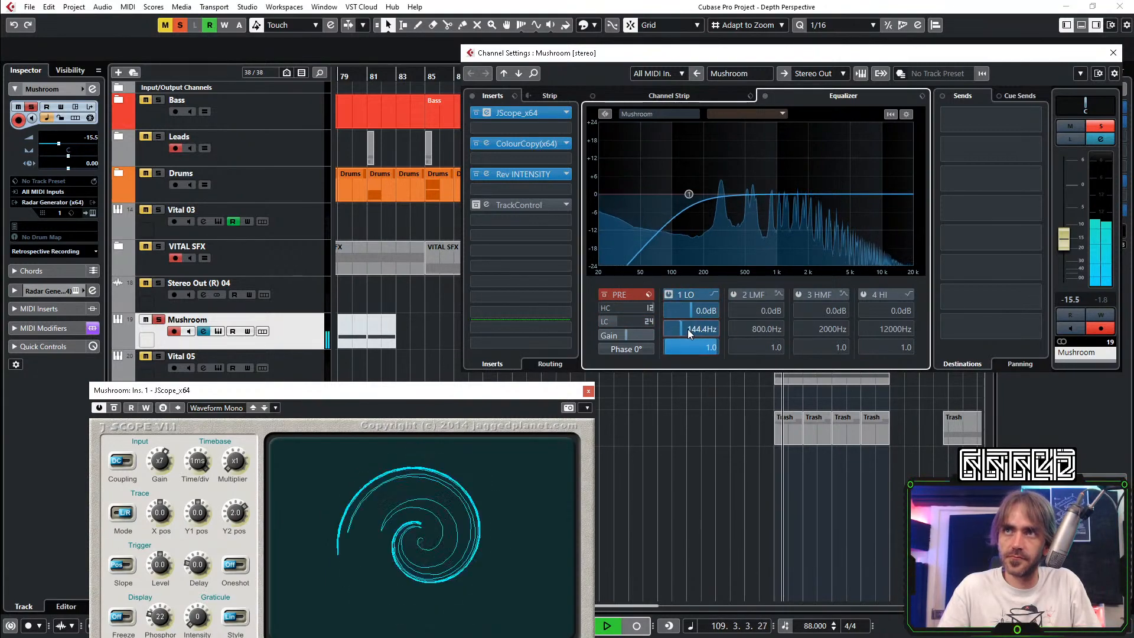
{"action": "scroll", "coordinate": [691, 329], "scroll_direction": "up", "scroll_amount": 2}
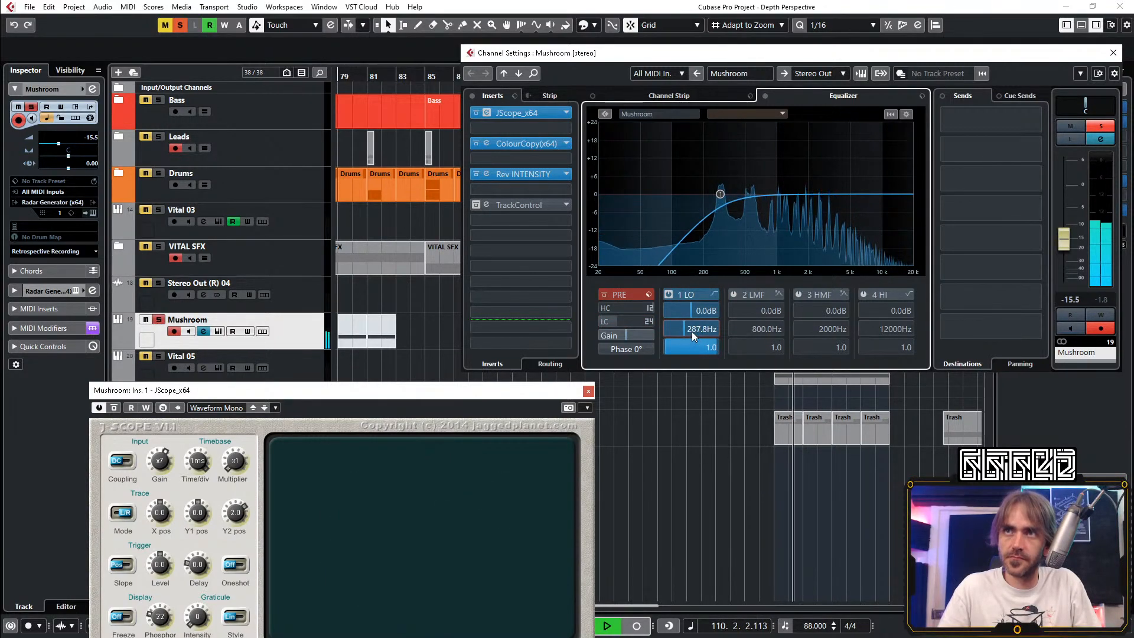
{"action": "left_click", "coordinate": [159, 319]}
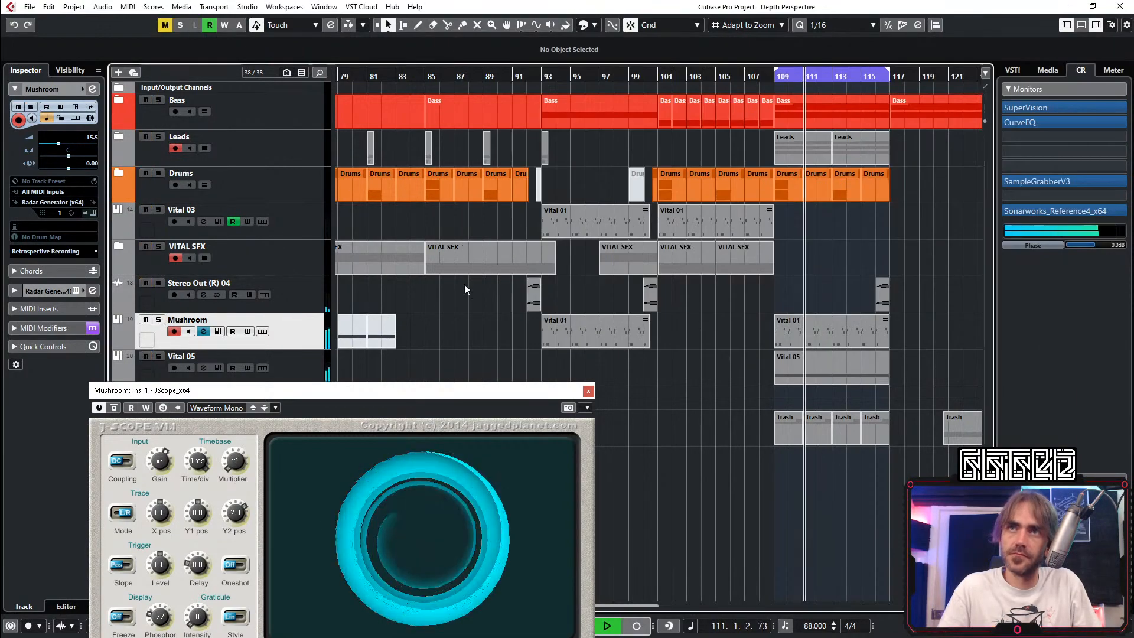
Step: Close the Mushroom channel's JScope window to uncover the arrangement
{"action": "key", "text": "g"}
{"action": "key", "text": "g"}
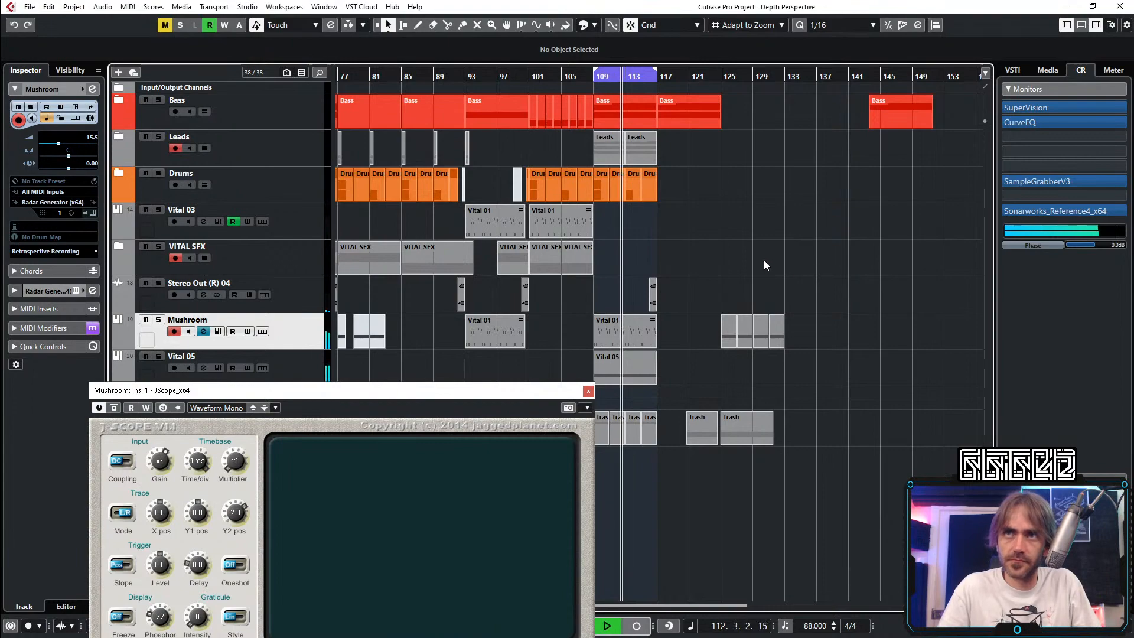
{"action": "scroll", "coordinate": [764, 258], "scroll_direction": "left", "scroll_amount": 4}
{"action": "scroll", "coordinate": [759, 253], "scroll_direction": "right", "scroll_amount": 3}
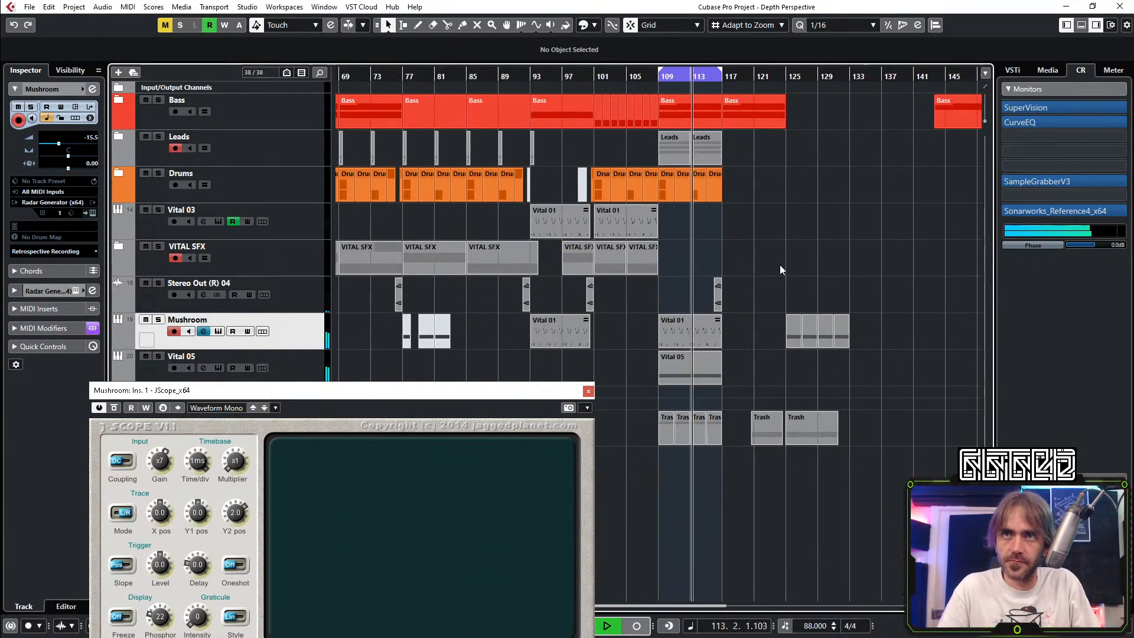
{"action": "left_click", "coordinate": [588, 392]}
Step: Move the Mushroom parts at bar 125 and the Trash parts at bar 121 sixteen bars later, to bars 141 and 137
{"action": "scroll", "coordinate": [581, 408], "scroll_direction": "up", "scroll_amount": 2}
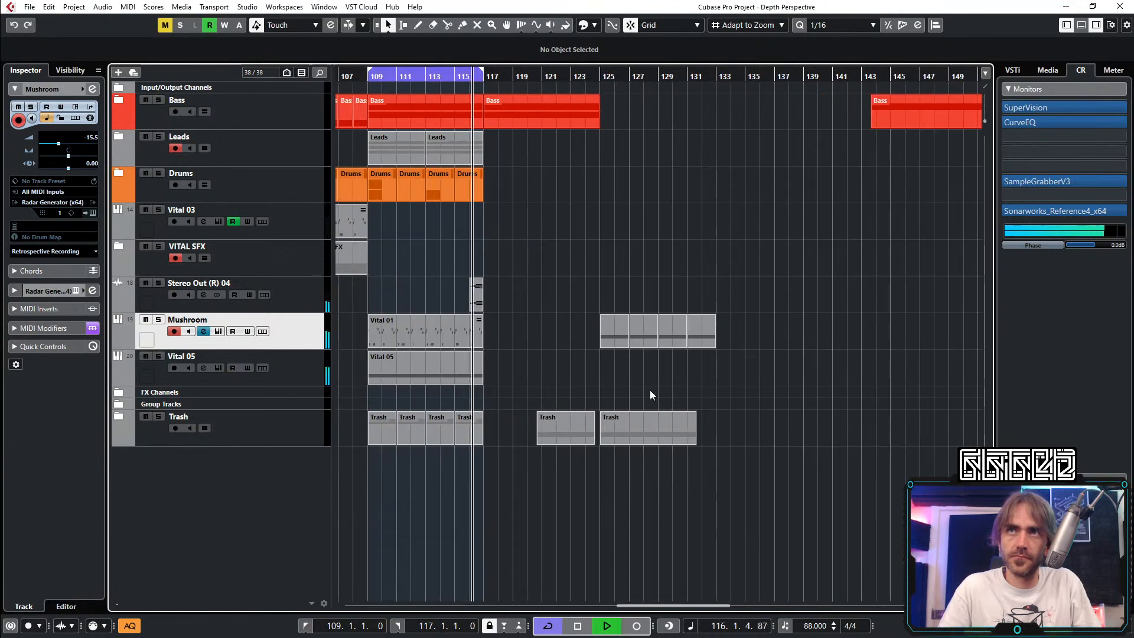
{"action": "left_click_drag", "start_coordinate": [826, 291], "coordinate": [781, 416]}
{"action": "left_click", "coordinate": [781, 414]}
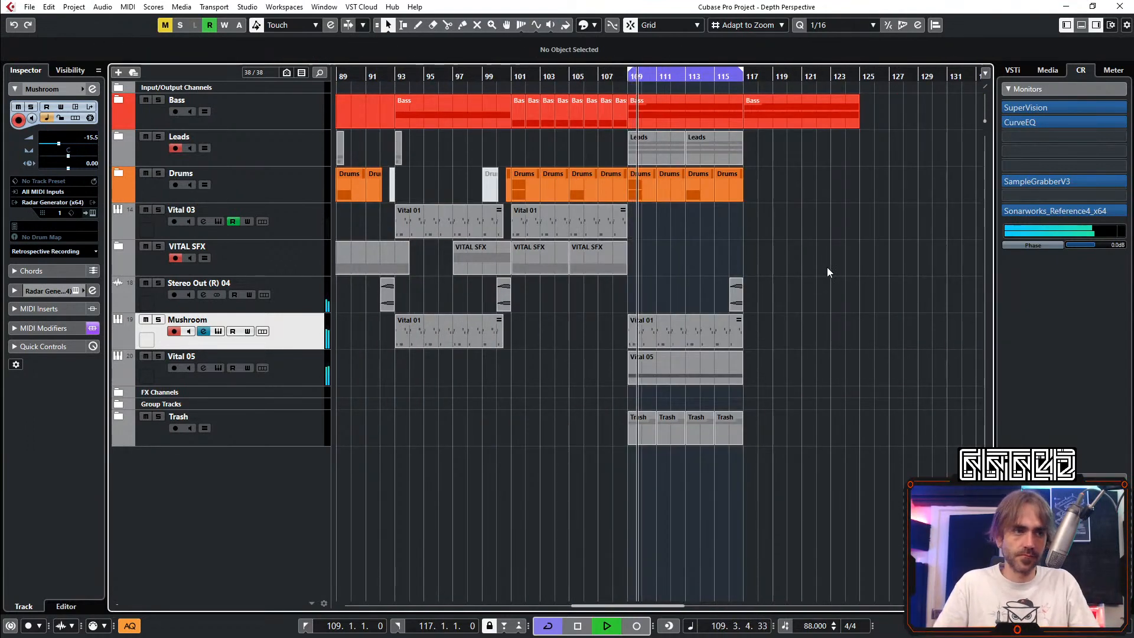
{"action": "scroll", "coordinate": [827, 273], "scroll_direction": "down", "scroll_amount": 3}
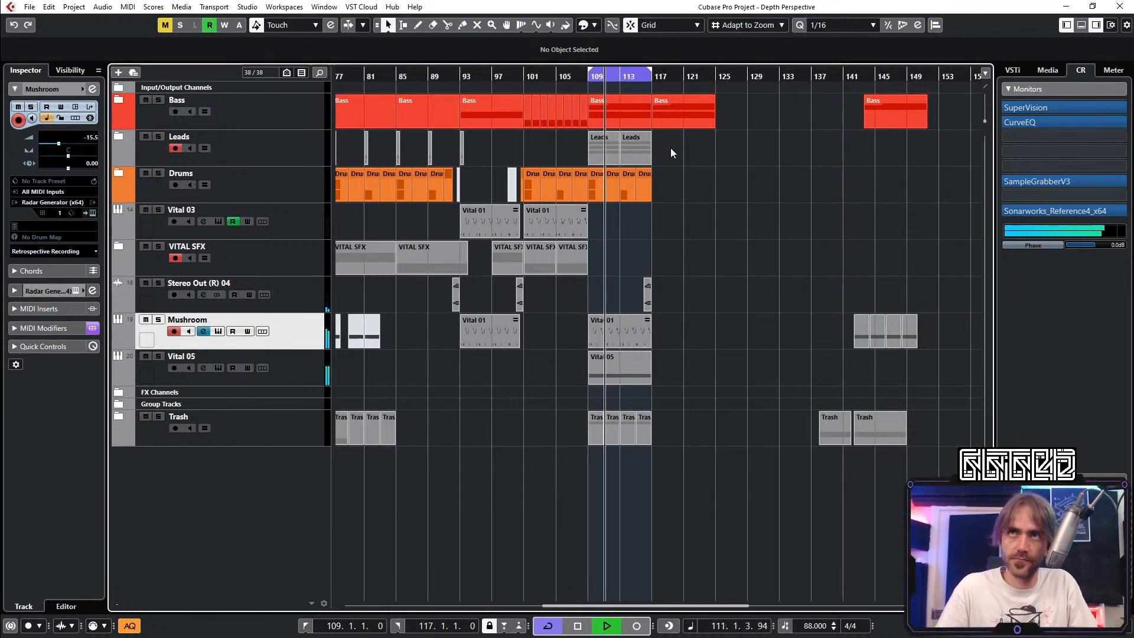
Step: Mute the two Leads parts between bars 109 and 117 and play from about bar 107
{"action": "left_click_drag", "start_coordinate": [672, 148], "coordinate": [699, 286]}
{"action": "left_click", "coordinate": [117, 136]}
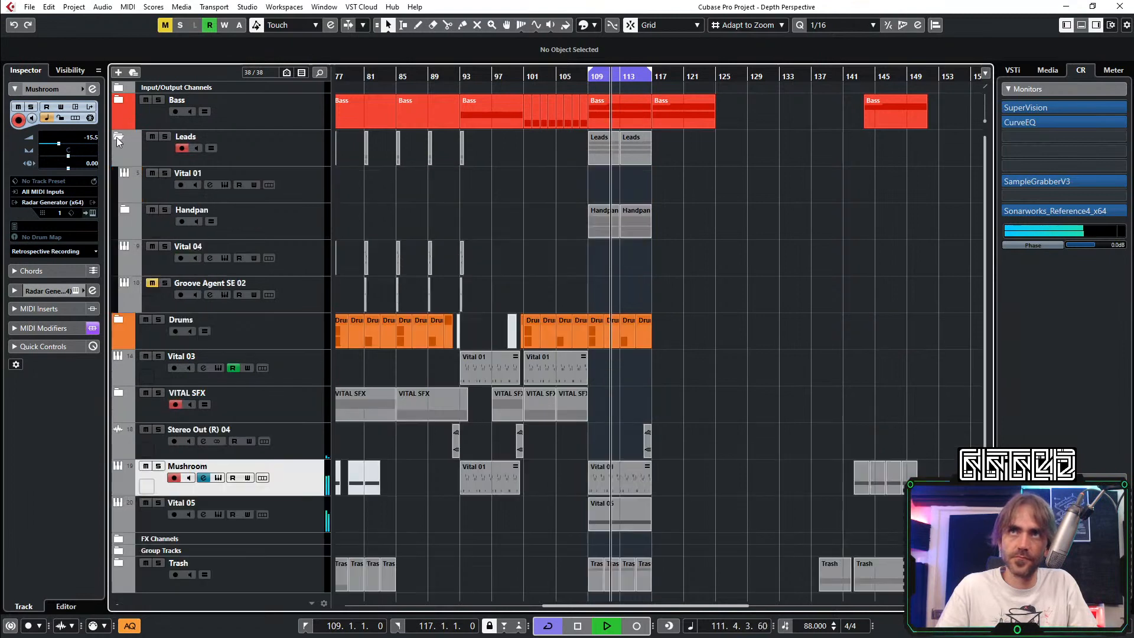
{"action": "left_click", "coordinate": [117, 138]}
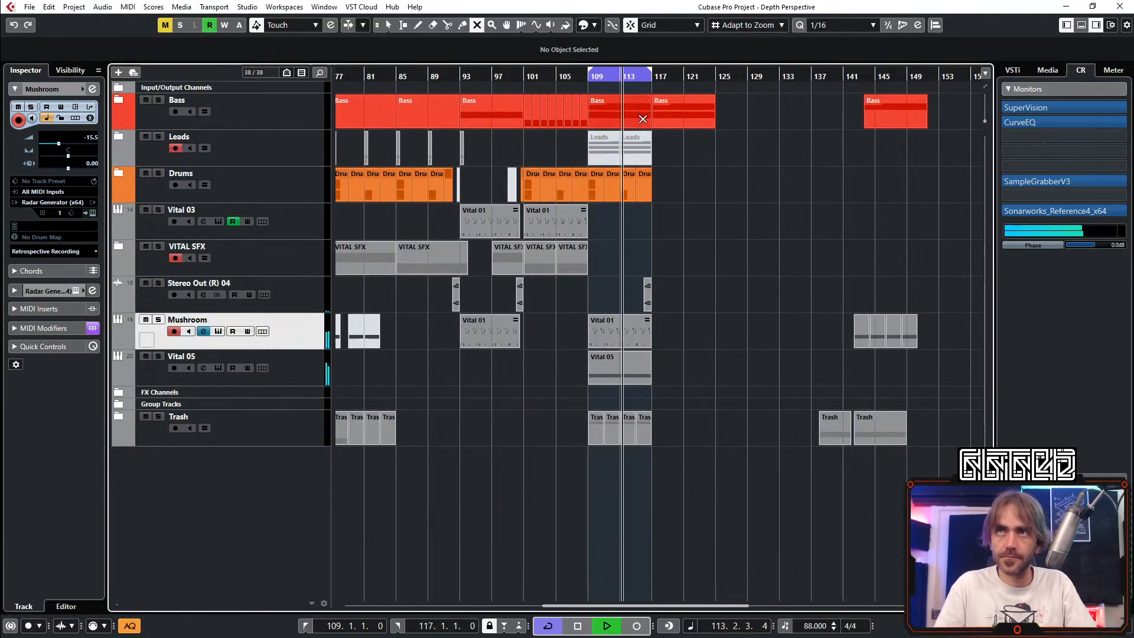
{"action": "left_click", "coordinate": [571, 78]}
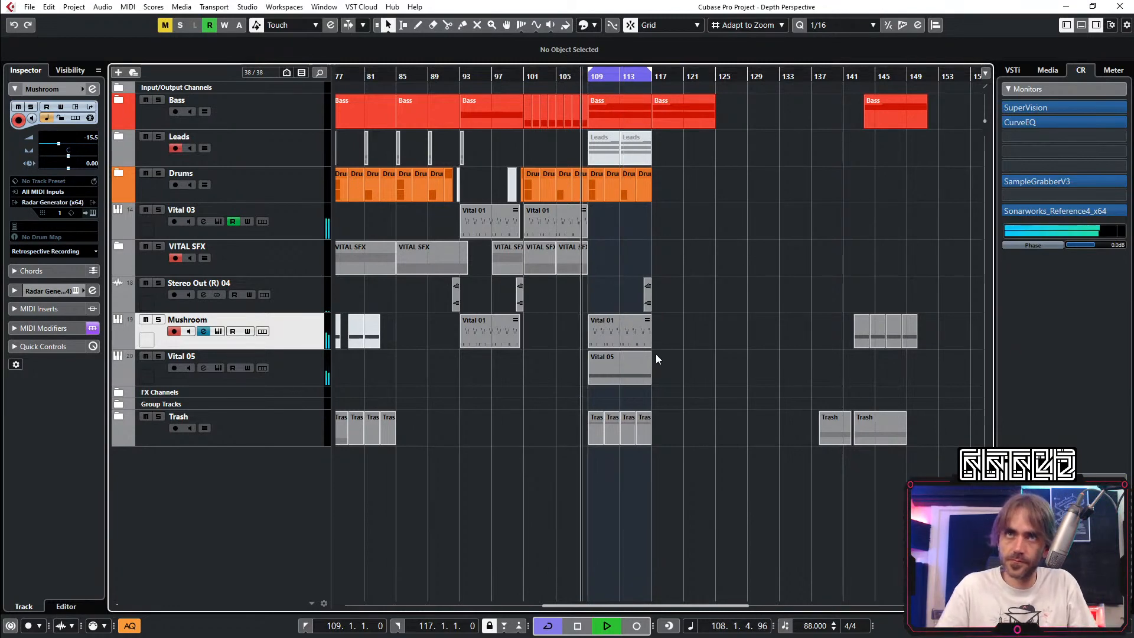
{"action": "scroll", "coordinate": [689, 355], "scroll_direction": "up", "scroll_amount": 1}
{"action": "scroll", "coordinate": [689, 352], "scroll_direction": "up", "scroll_amount": 1}
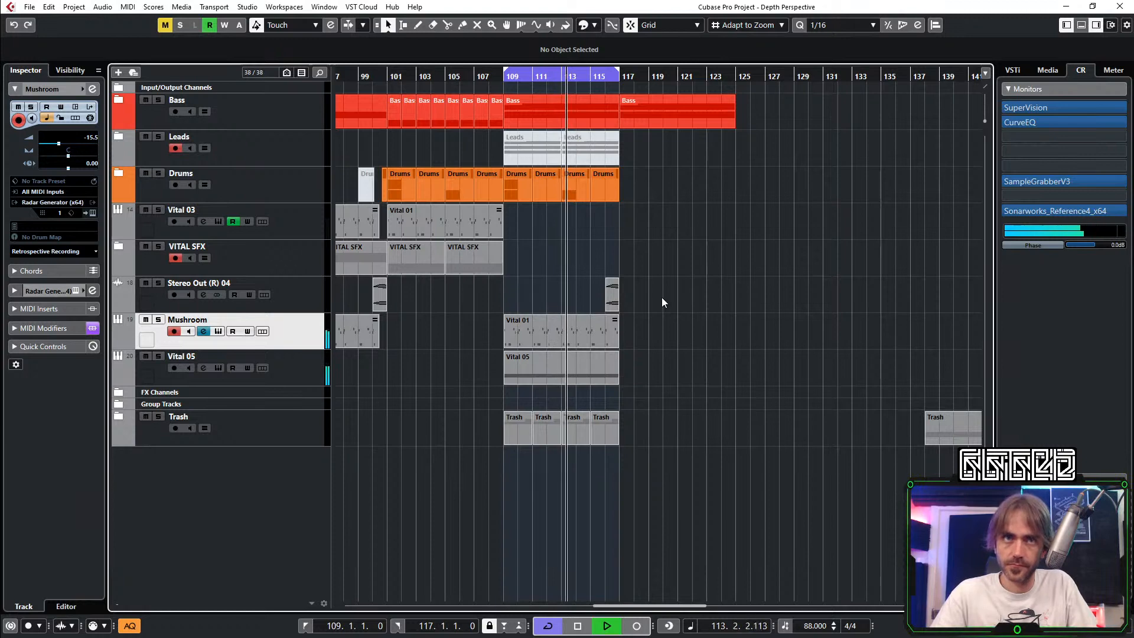
Step: Cut Mushroom's EQ band 2 by 5.9 dB at 374.2 Hz with a Q of 0.3, and close the channel settings
{"action": "left_click", "coordinate": [93, 89]}
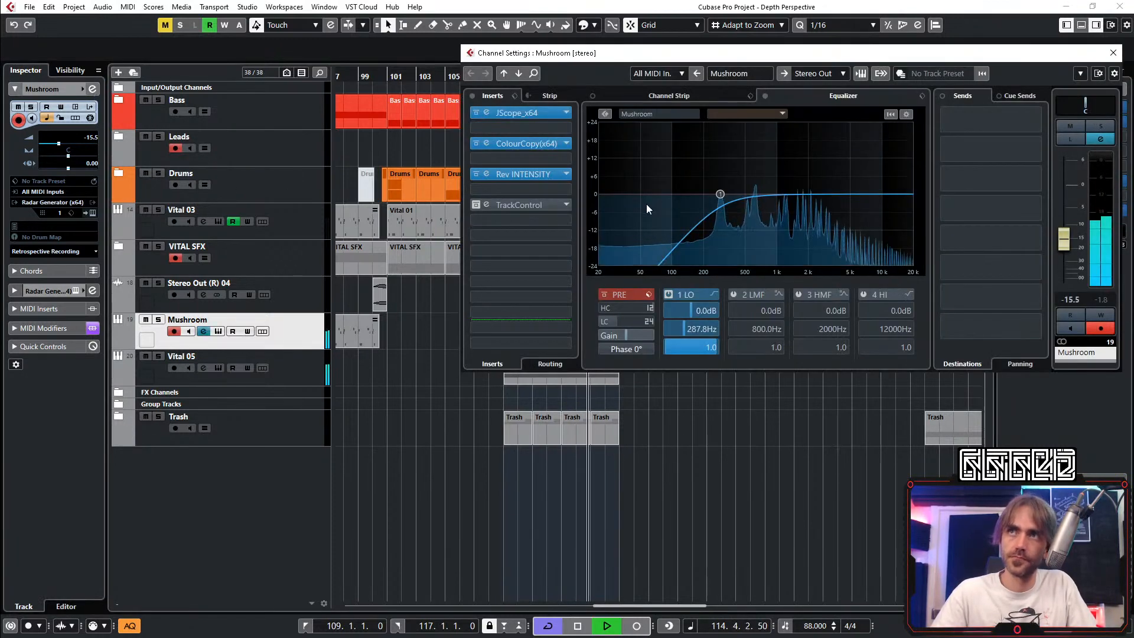
{"action": "left_click_drag", "start_coordinate": [739, 202], "coordinate": [732, 212]}
{"action": "scroll", "coordinate": [732, 211], "scroll_direction": "down", "scroll_amount": 5}
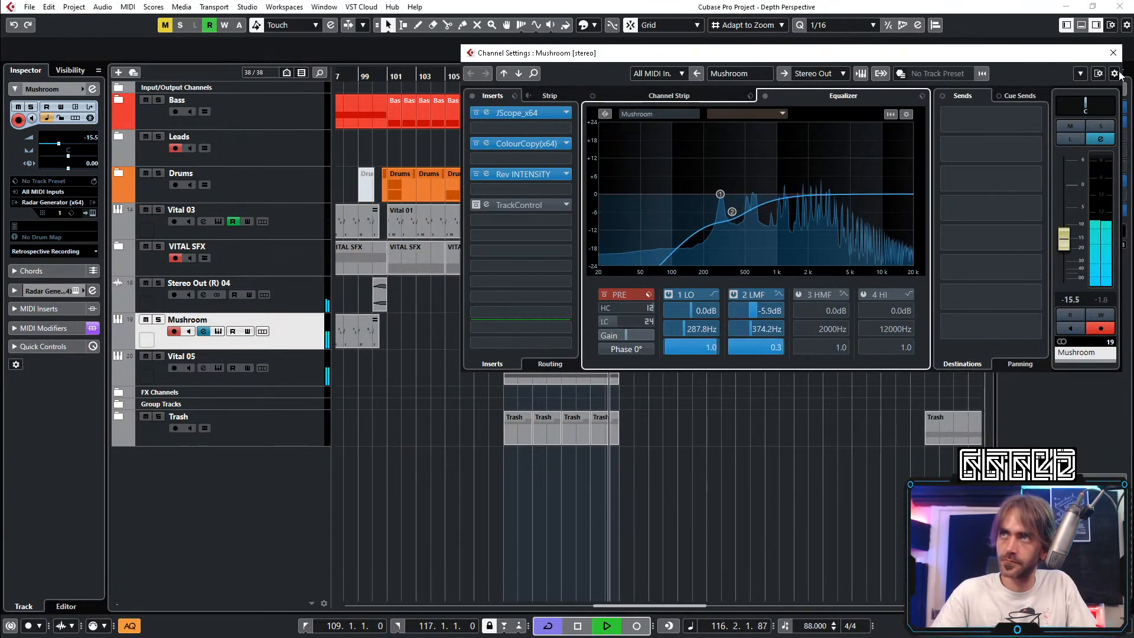
{"action": "left_click", "coordinate": [1114, 53]}
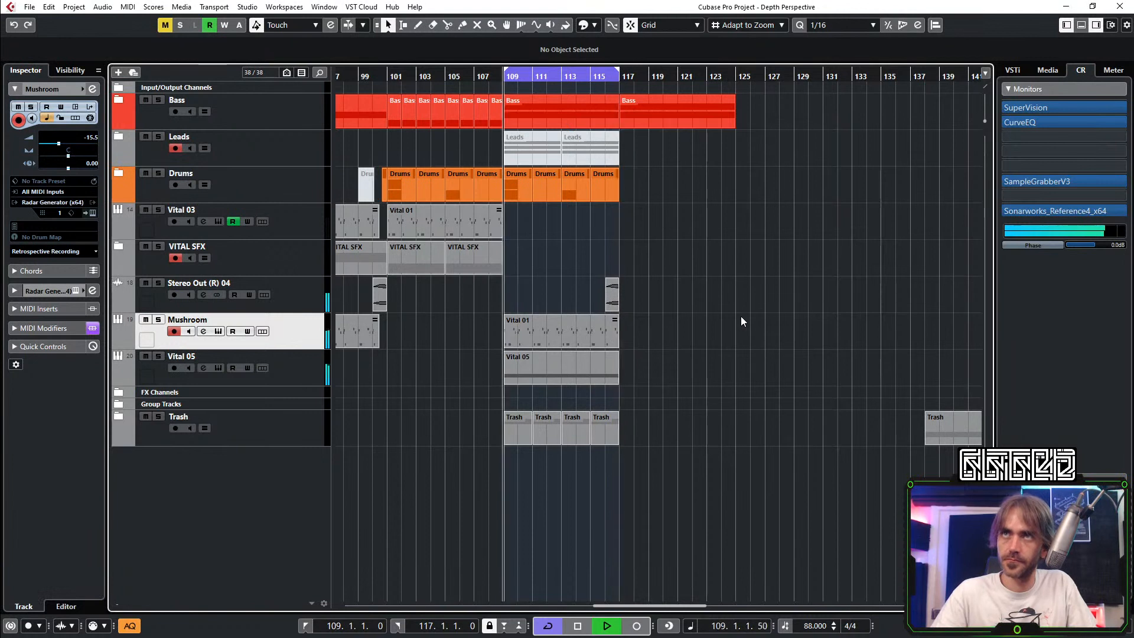
Step: Repeat the Vital 05 and Mushroom parts from bar 109 across bars 117–125, and set the loop range to those bars
{"action": "left_click", "coordinate": [612, 371]}
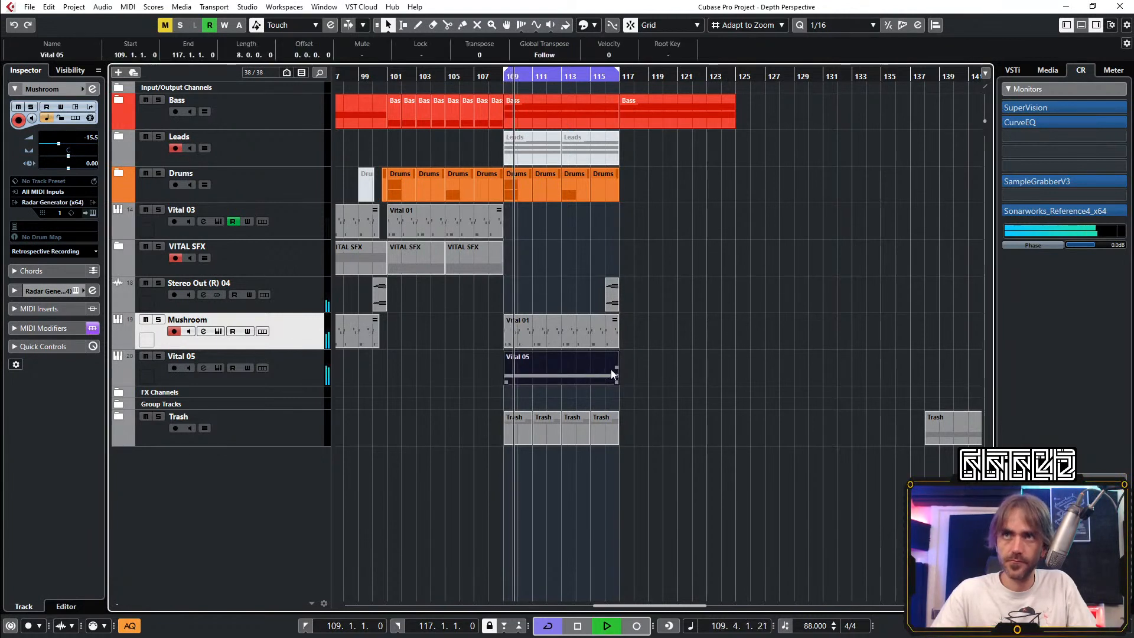
{"action": "left_click_drag", "start_coordinate": [617, 373], "coordinate": [685, 388]}
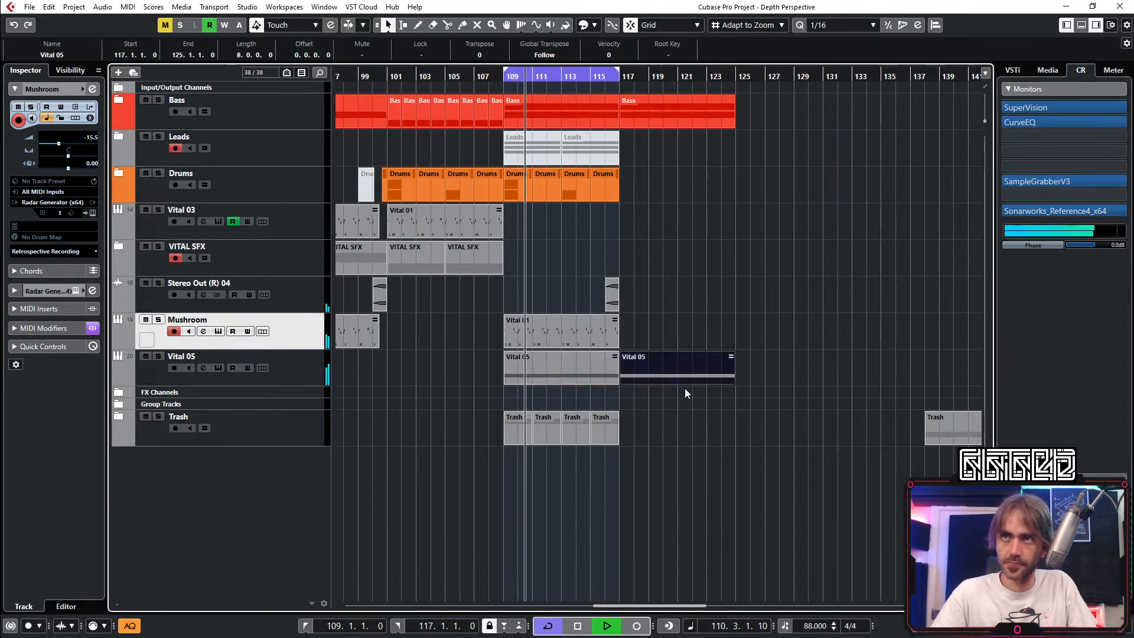
{"action": "left_click", "coordinate": [612, 329]}
{"action": "left_click_drag", "start_coordinate": [612, 328], "coordinate": [680, 337]}
{"action": "left_click", "coordinate": [673, 136]}
{"action": "left_click_drag", "start_coordinate": [588, 72], "coordinate": [704, 72]}
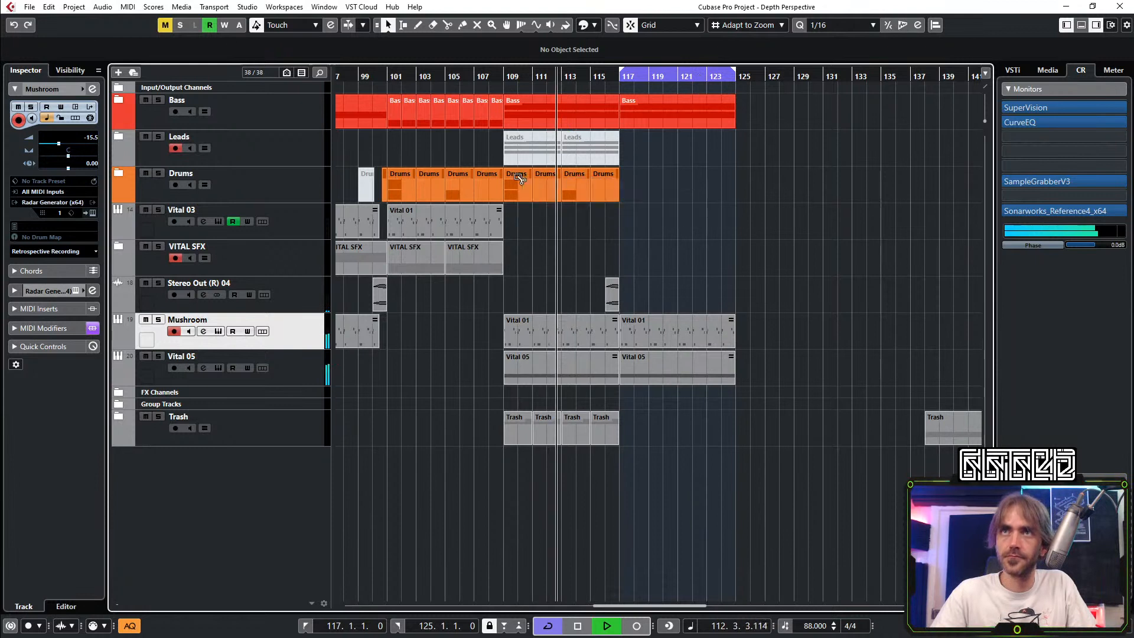
Step: Repeat the Drums parts from bars 109–117 up to bar 125 and copy the Stereo Out (R) 04 clip to bar 124
{"action": "left_click_drag", "start_coordinate": [617, 178], "coordinate": [703, 177]}
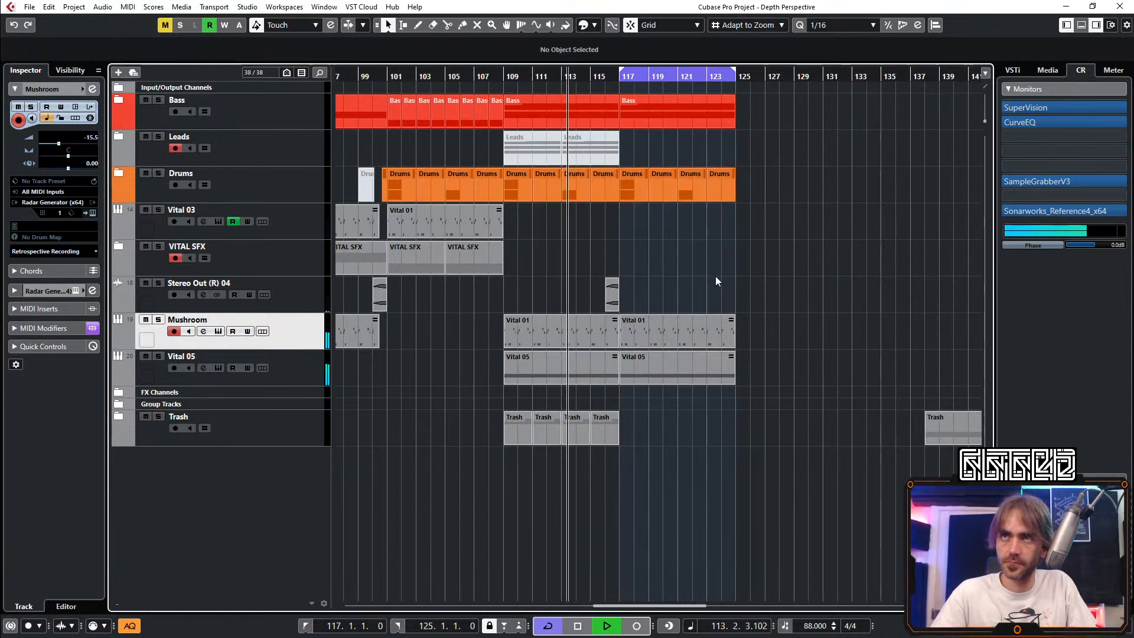
{"action": "left_click_drag", "start_coordinate": [611, 296], "coordinate": [732, 305]}
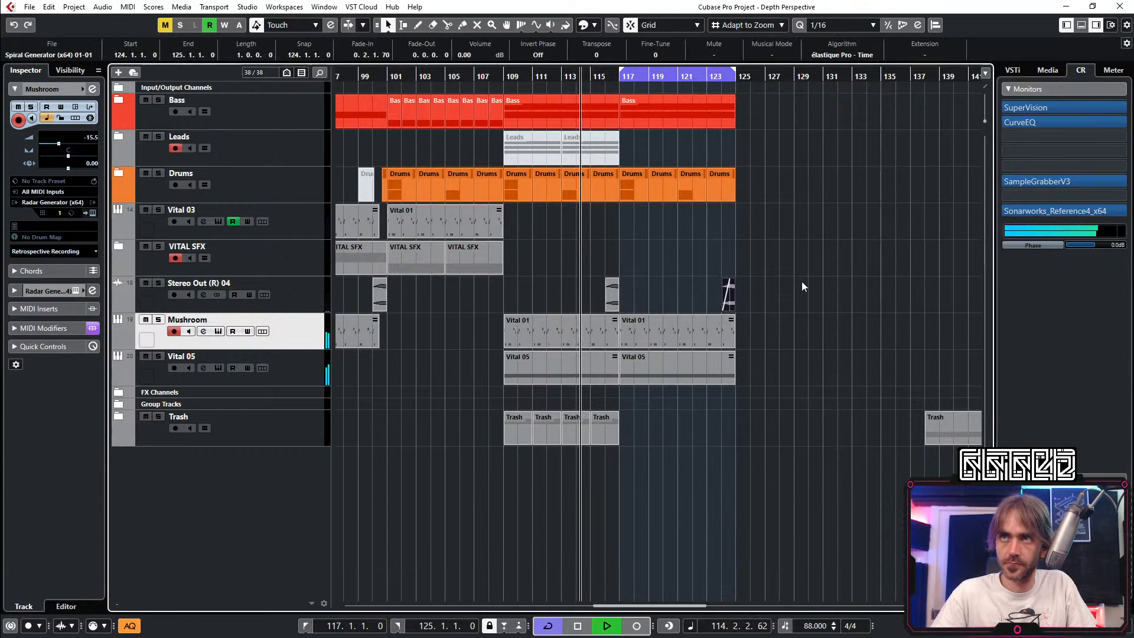
Step: Open the Mushroom track's Radar Generator instrument and run it in demo mode
{"action": "left_click", "coordinate": [92, 213]}
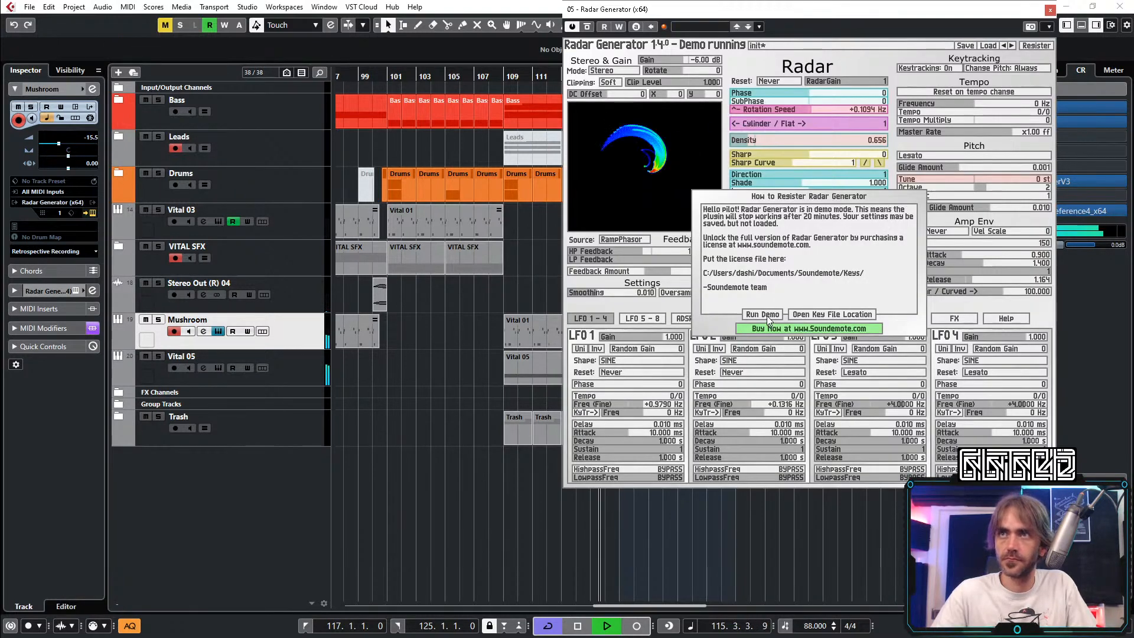
{"action": "left_click", "coordinate": [893, 204]}
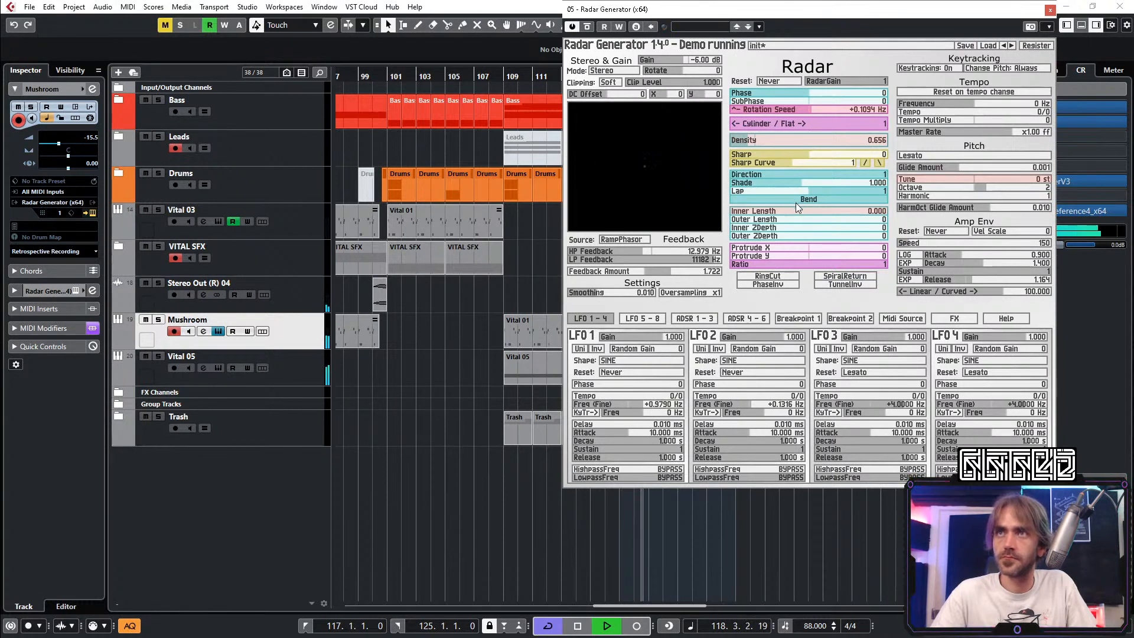
Step: Try Outer Length at 1, Inner ZDepth at 0.758 and Shade at 20.784 and 3.288, and reset all three parameters
{"action": "mouse_move", "coordinate": [776, 231]}
{"action": "left_mouse_down"}
{"action": "mouse_move", "coordinate": [865, 232]}
{"action": "mouse_move", "coordinate": [733, 228]}
{"action": "mouse_move", "coordinate": [945, 232]}
{"action": "left_mouse_up"}
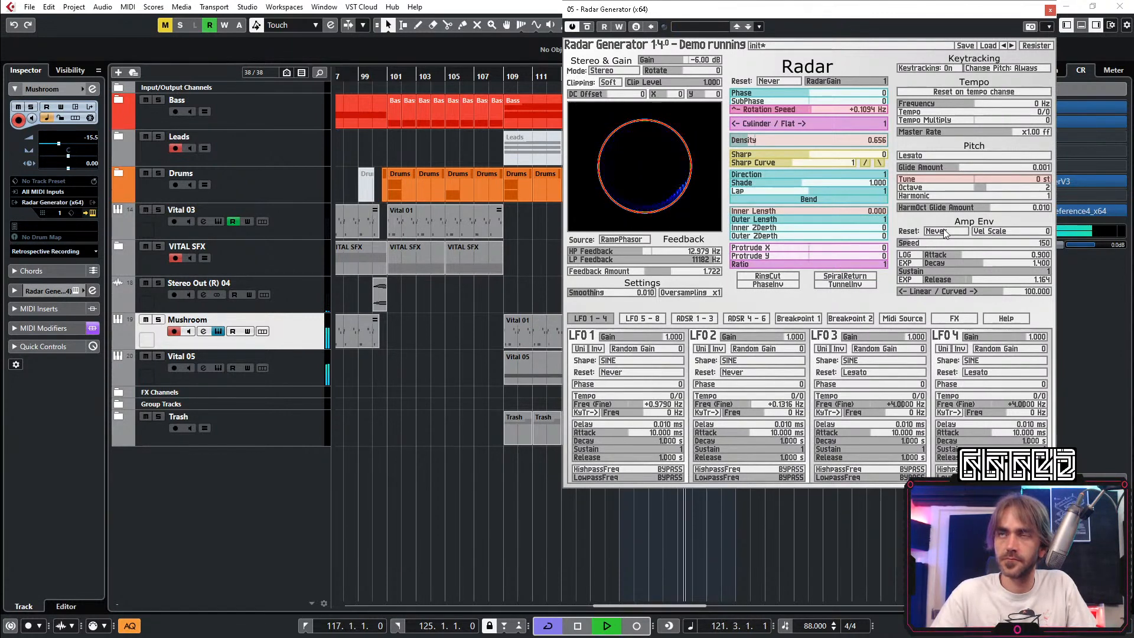
{"action": "left_click_drag", "start_coordinate": [944, 232], "coordinate": [715, 230]}
{"action": "left_click_drag", "start_coordinate": [813, 179], "coordinate": [869, 189]}
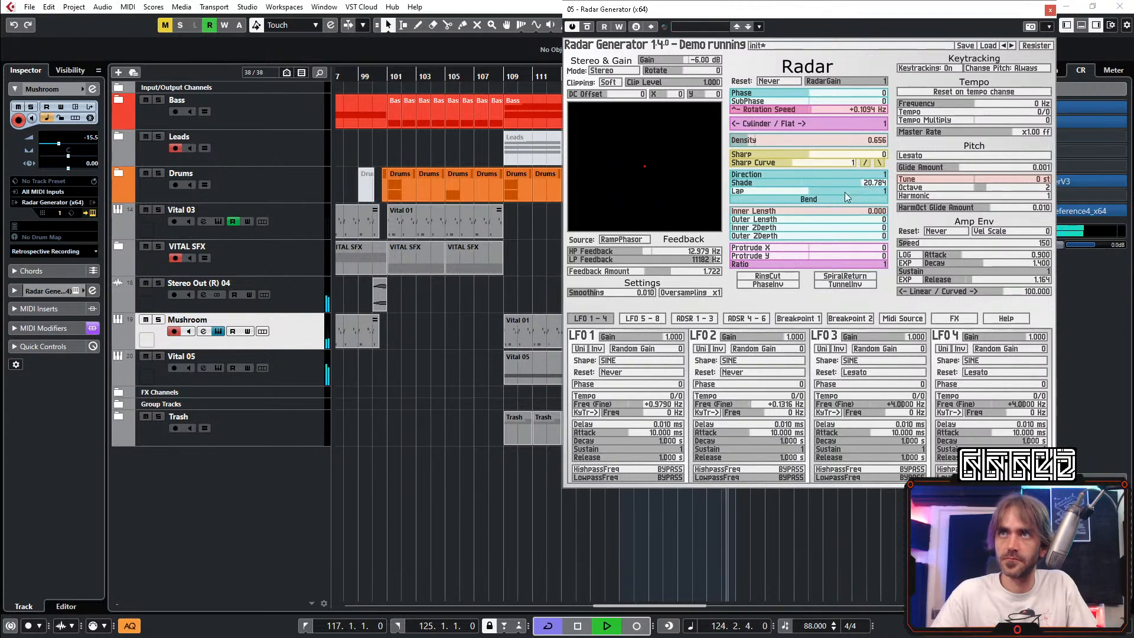
{"action": "left_click_drag", "start_coordinate": [792, 228], "coordinate": [883, 231]}
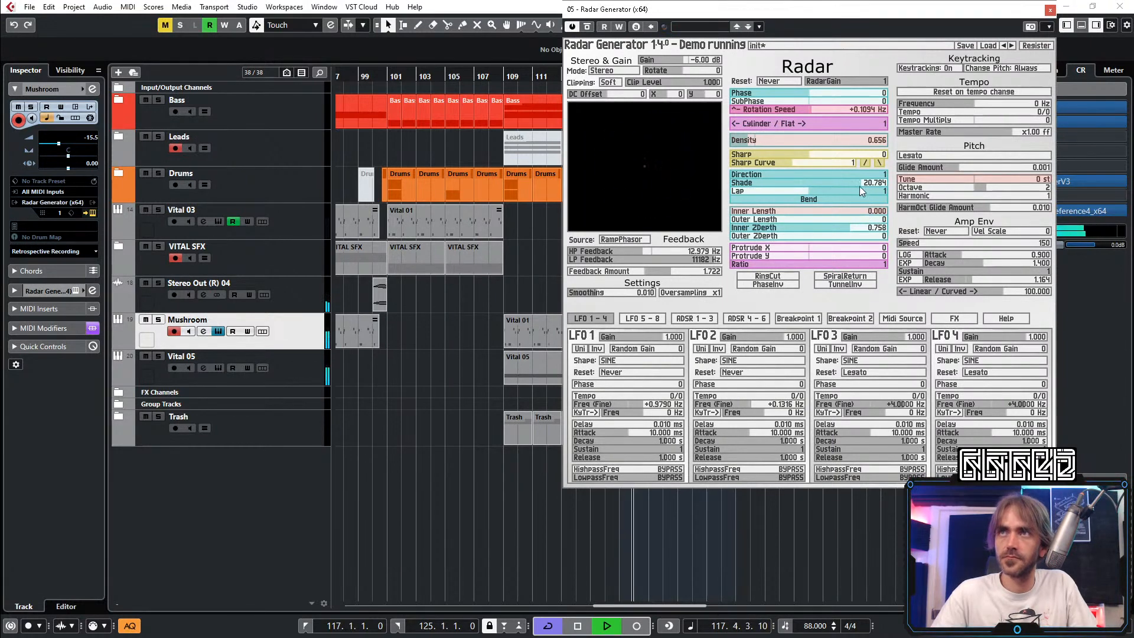
{"action": "left_click_drag", "start_coordinate": [860, 184], "coordinate": [813, 181]}
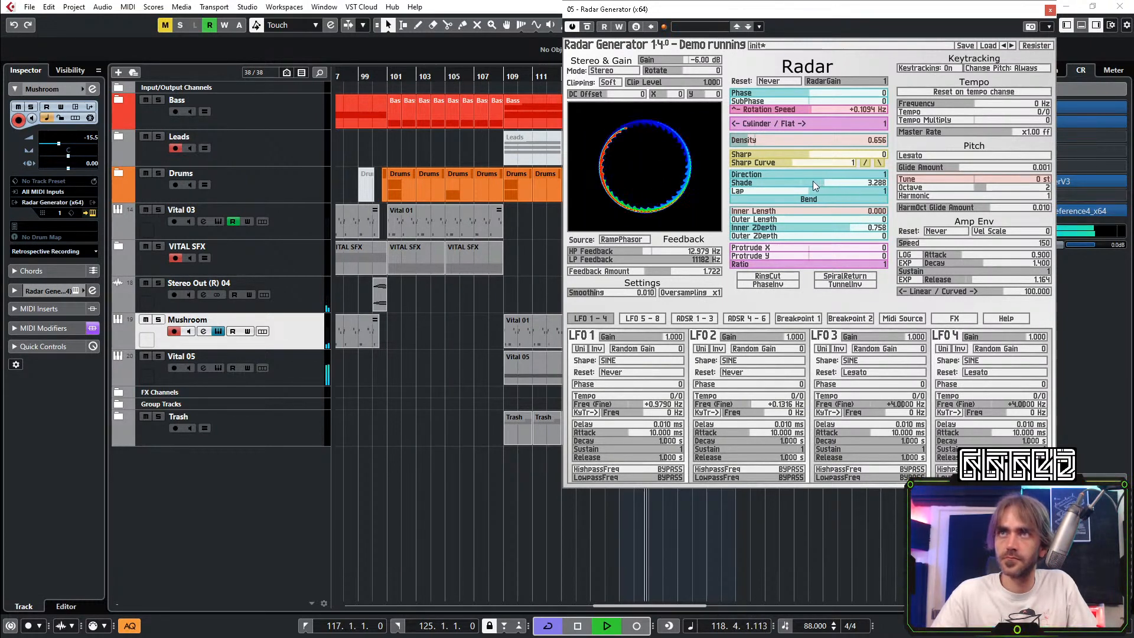
{"action": "double_click", "coordinate": [796, 227]}
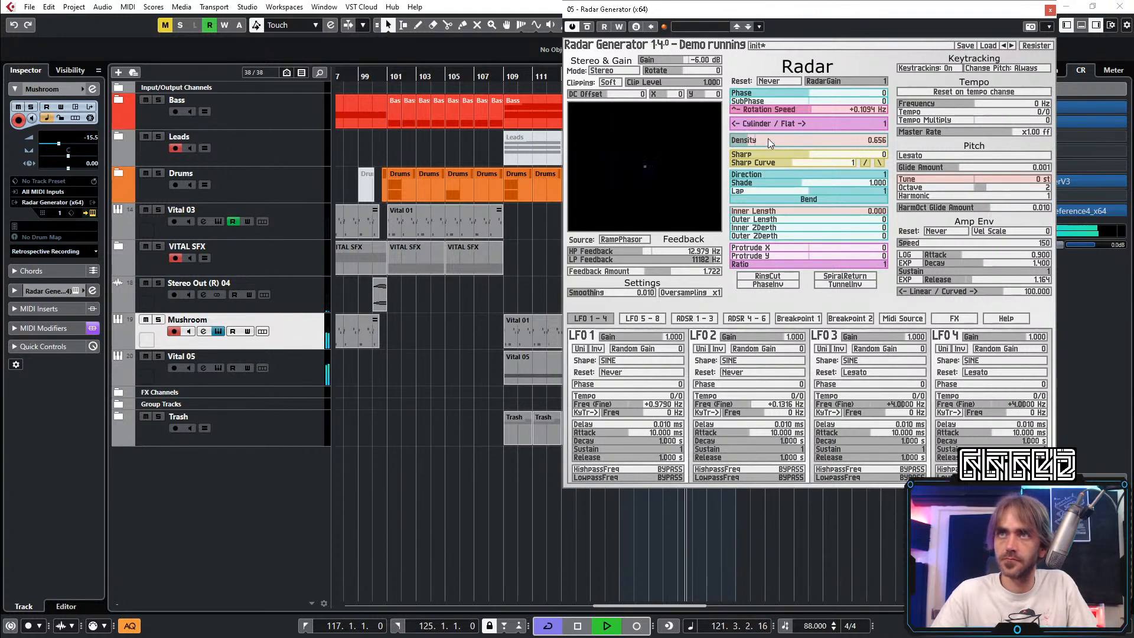
Step: Try Radar Generator's SpiralReturn and RingCut options one at a time, and switch both off again
{"action": "left_click", "coordinate": [819, 264]}
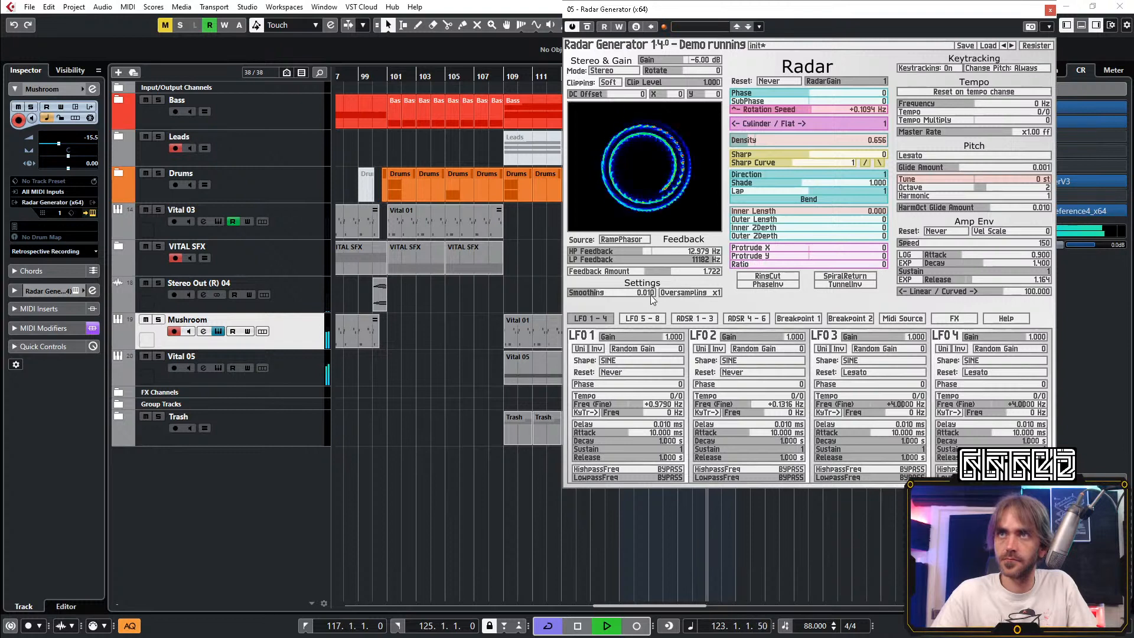
{"action": "left_click", "coordinate": [839, 285]}
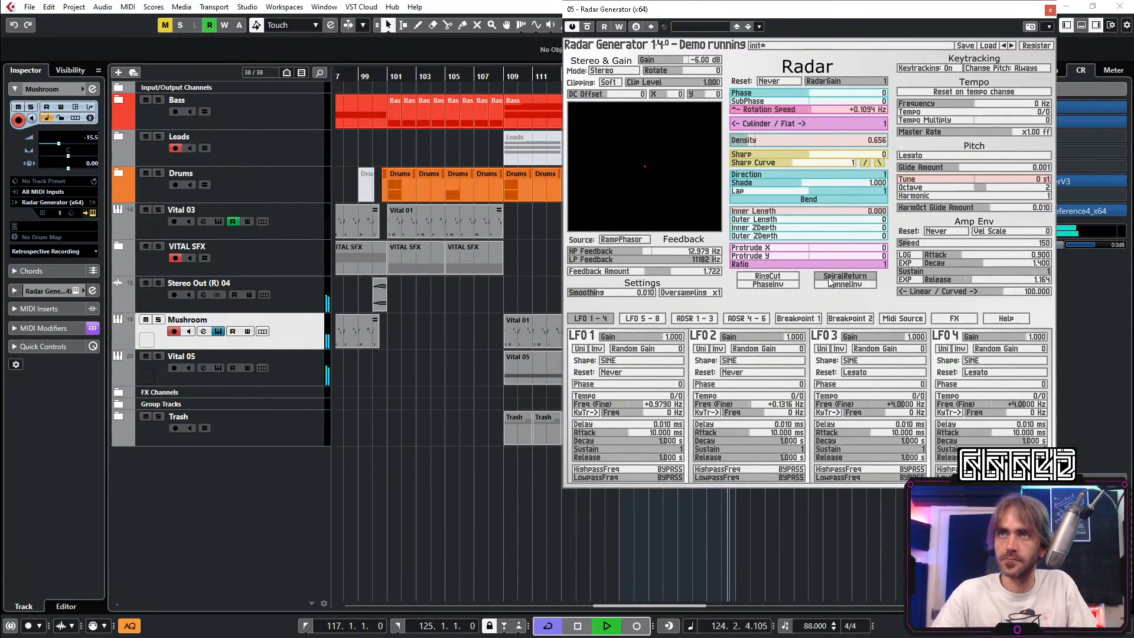
{"action": "left_click", "coordinate": [773, 283]}
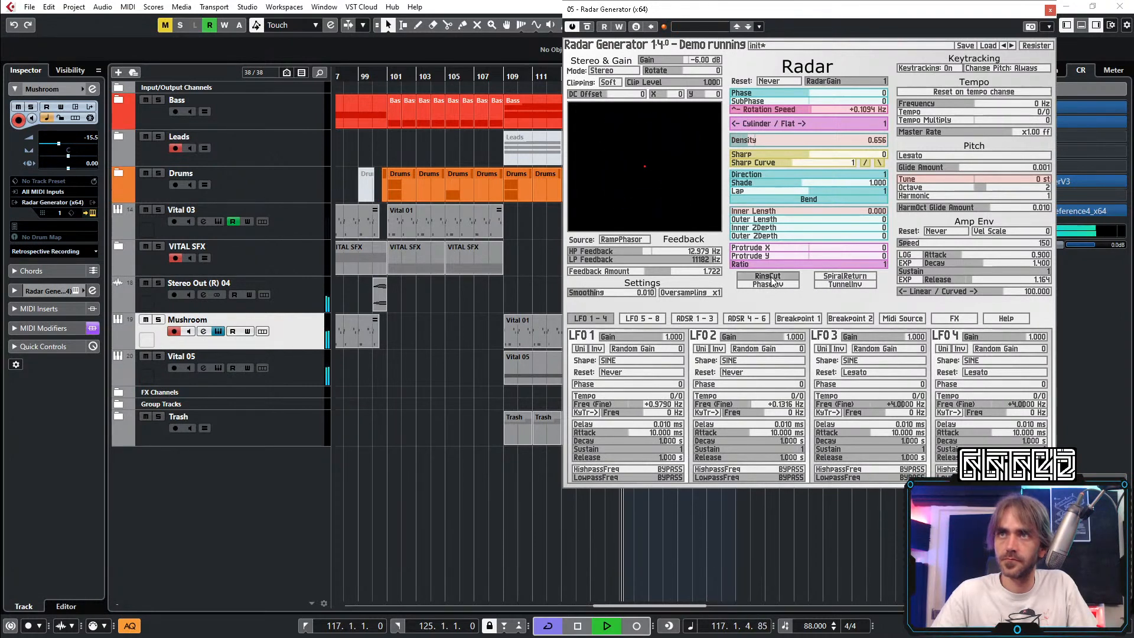
{"action": "left_click", "coordinate": [765, 285]}
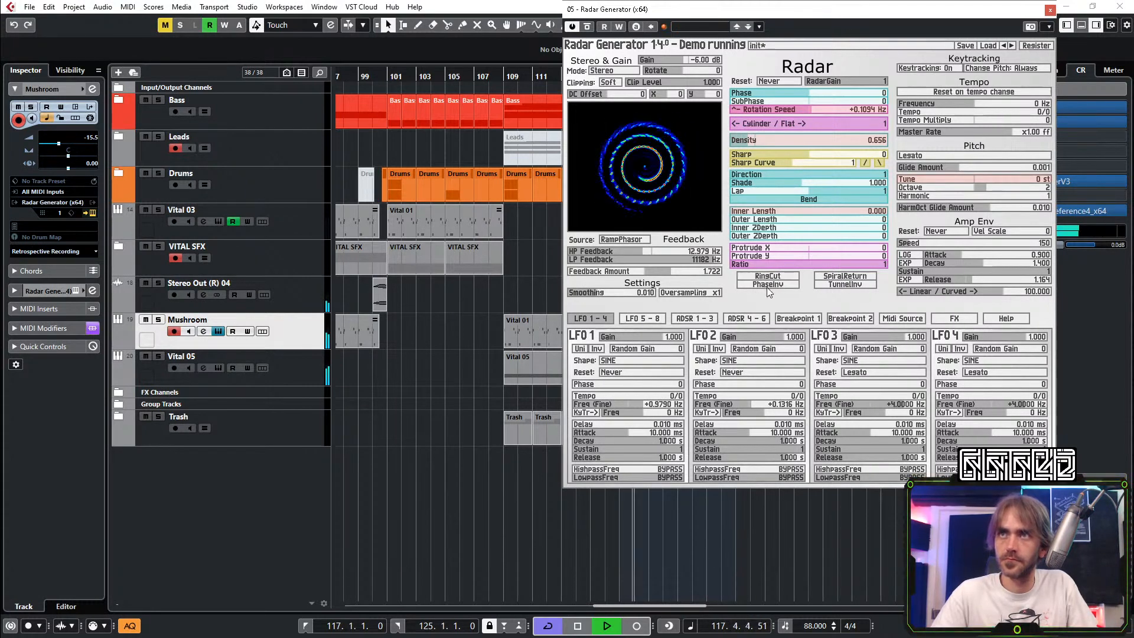
Step: Try Radar Generator's Protrude X at -0.691 and -0.572, Protrude Y at 0.580 and Lap at -0.665, and reset all three parameters
{"action": "left_click", "coordinate": [784, 284]}
{"action": "left_click_drag", "start_coordinate": [822, 248], "coordinate": [745, 251]}
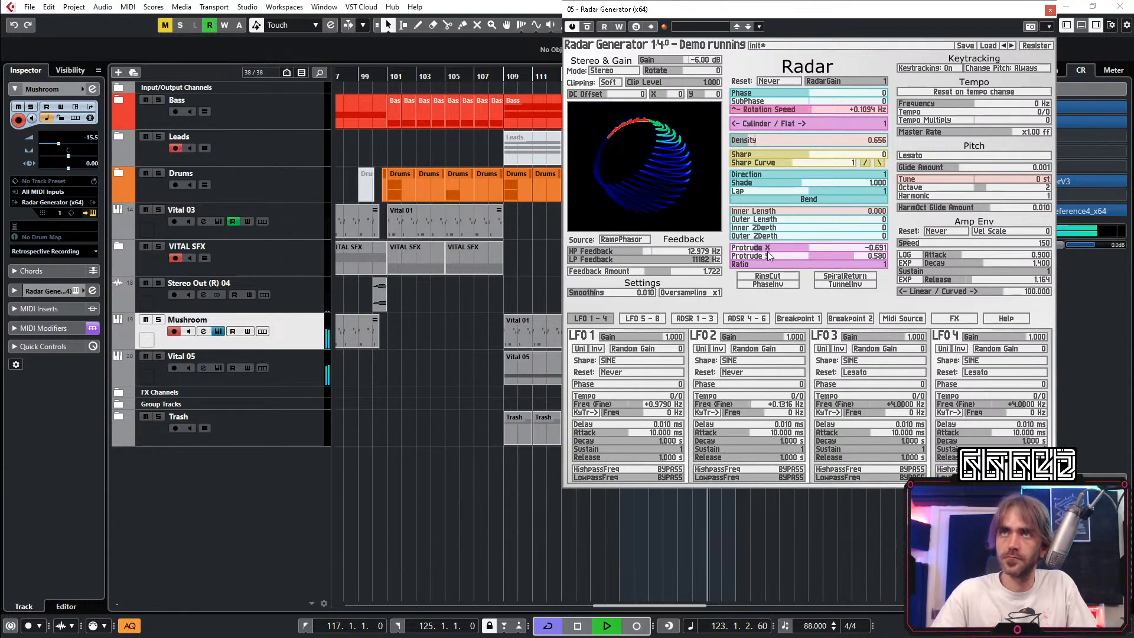
{"action": "left_click_drag", "start_coordinate": [793, 248], "coordinate": [773, 247]}
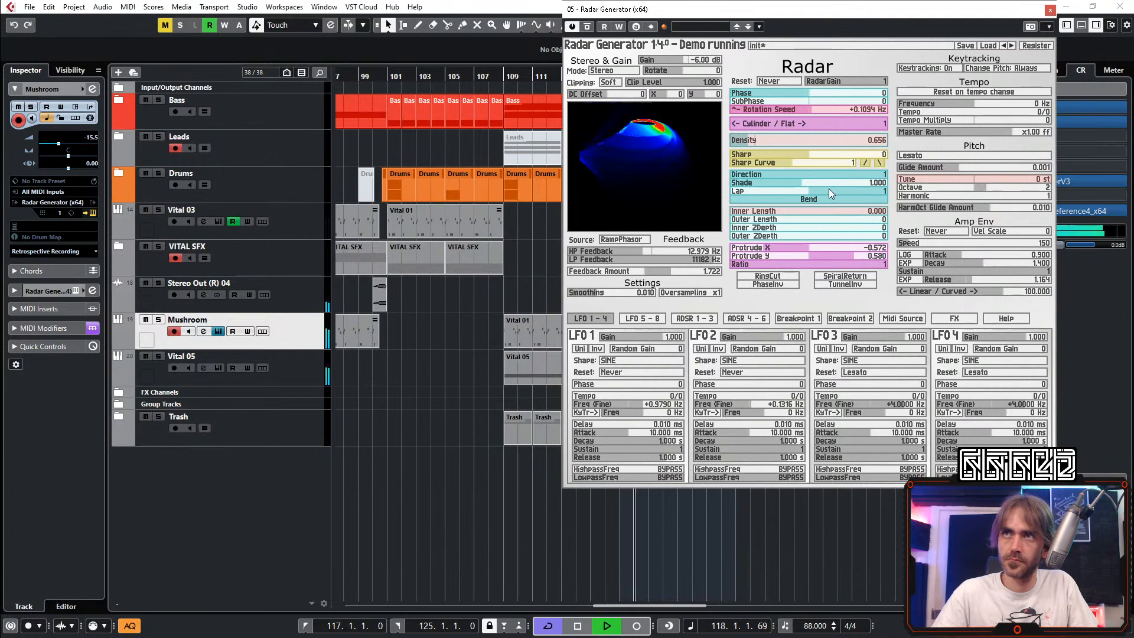
{"action": "mouse_move", "coordinate": [825, 192]}
{"action": "left_mouse_down"}
{"action": "mouse_move", "coordinate": [852, 172]}
{"action": "mouse_move", "coordinate": [685, 201]}
{"action": "left_mouse_up"}
{"action": "mouse_move", "coordinate": [662, 224]}
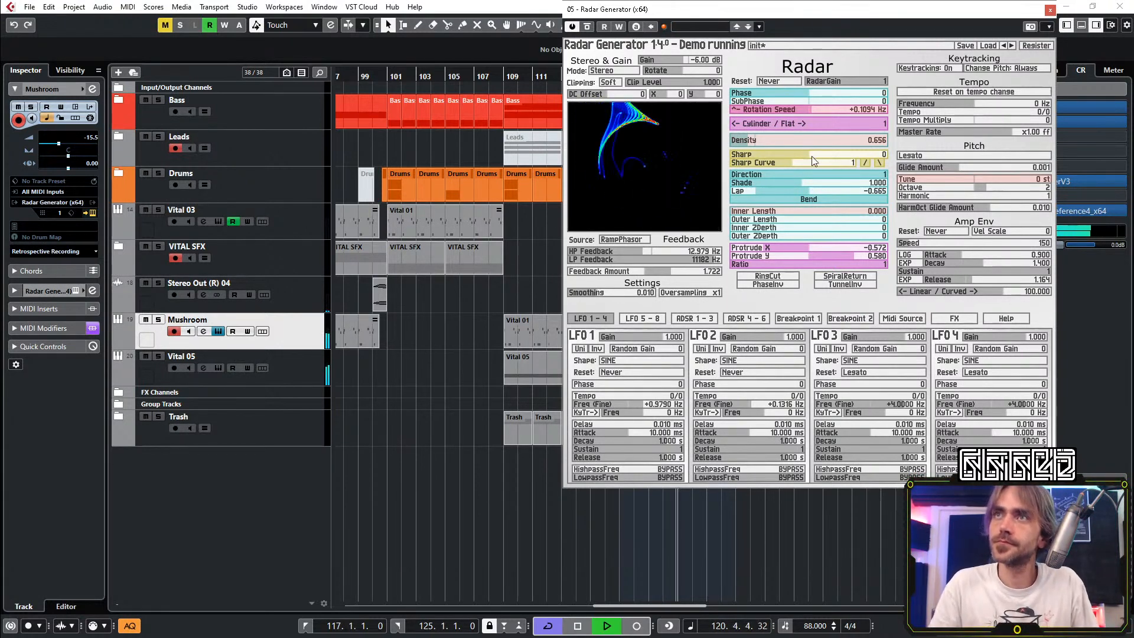
{"action": "double_click", "coordinate": [814, 191]}
{"action": "double_click", "coordinate": [819, 256]}
{"action": "double_click", "coordinate": [804, 248]}
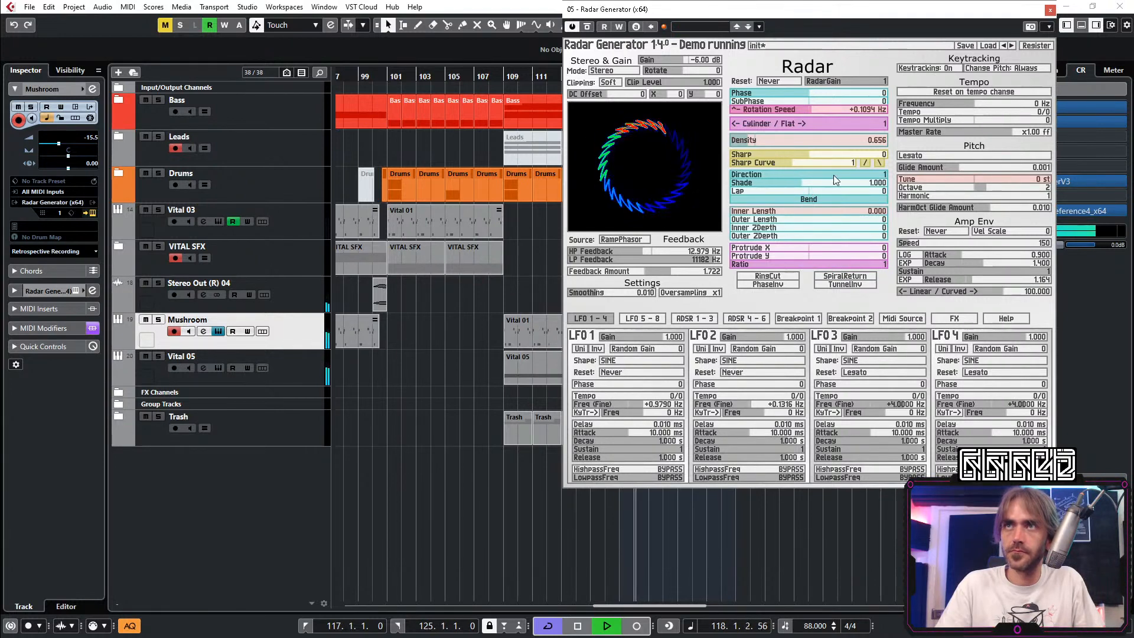
Step: Try Radar Generator's Lap at -1, 0.279 and -0.494, and reset the parameter
{"action": "left_click", "coordinate": [816, 190]}
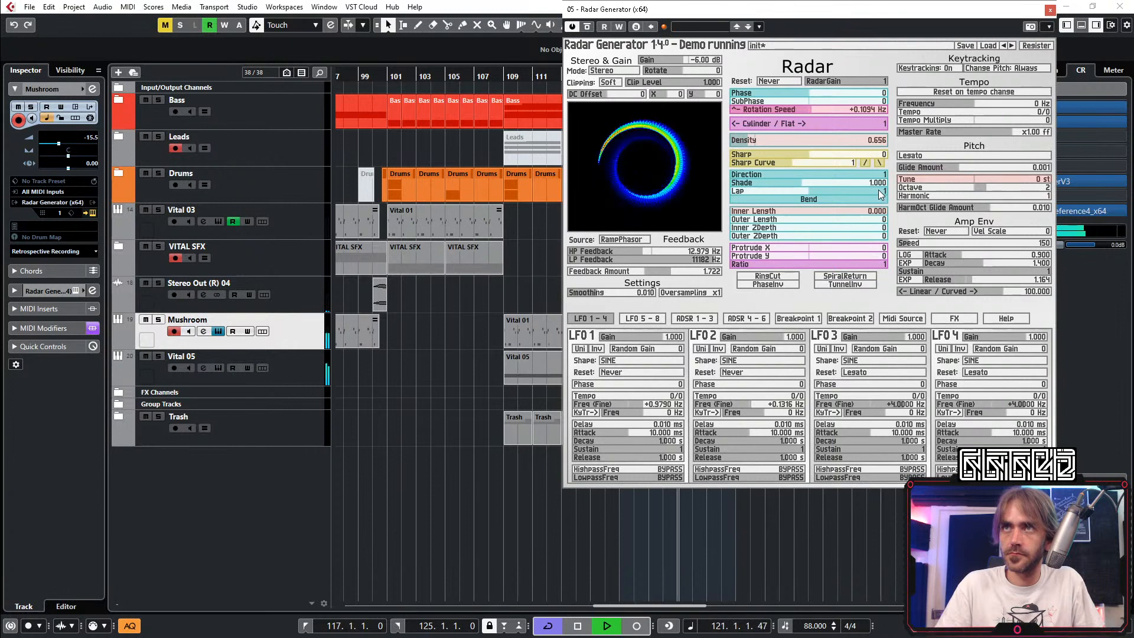
{"action": "left_click_drag", "start_coordinate": [871, 192], "coordinate": [834, 200]}
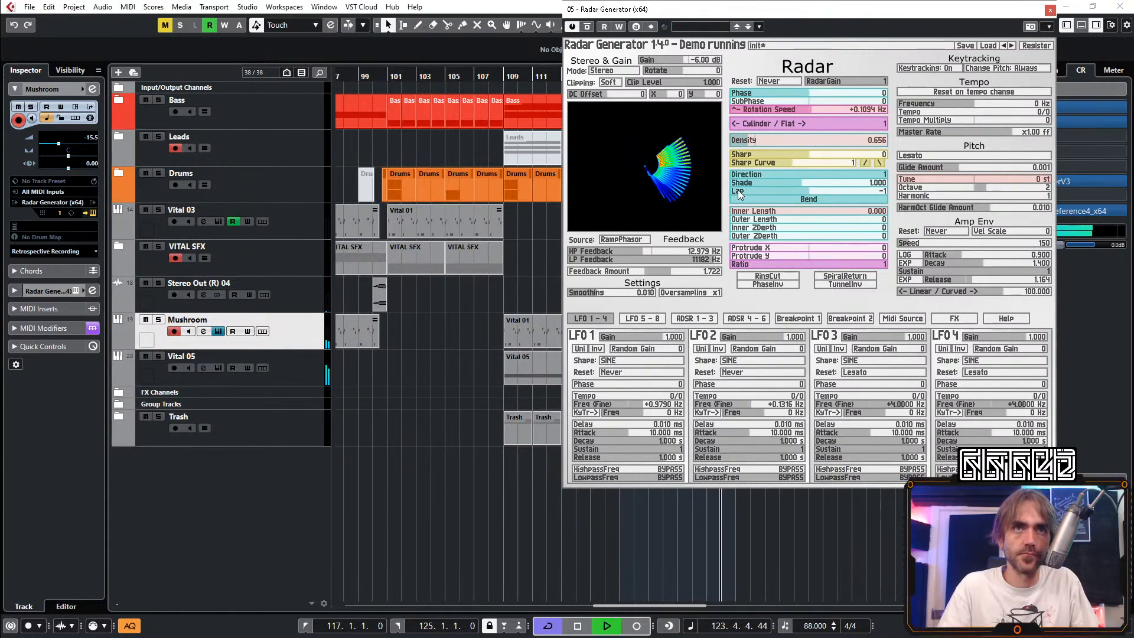
{"action": "left_click_drag", "start_coordinate": [759, 197], "coordinate": [817, 203]}
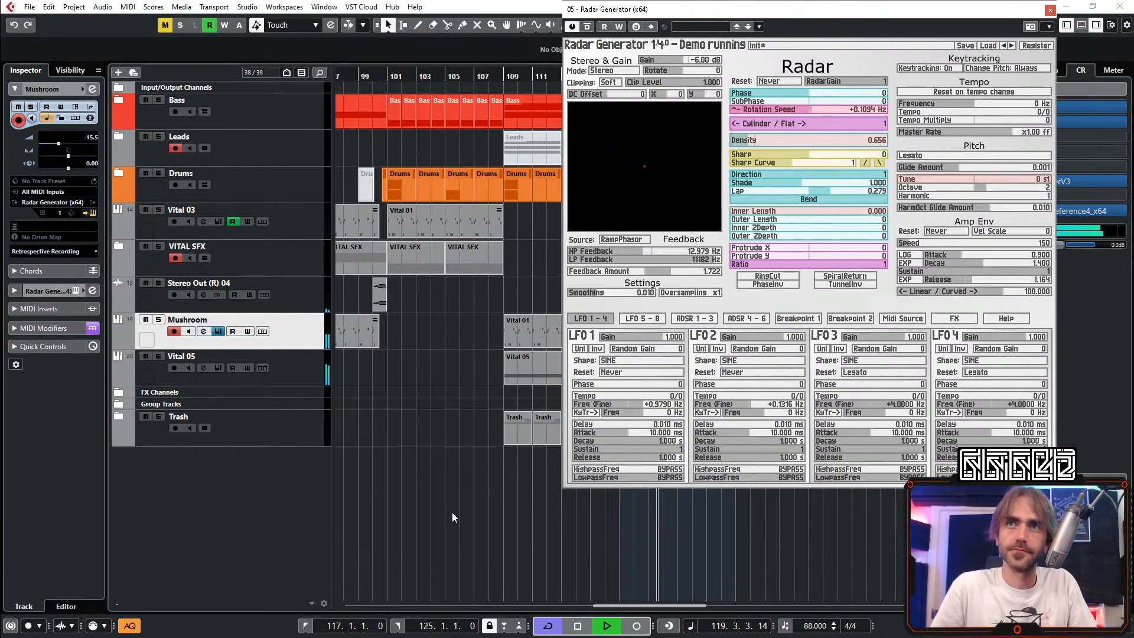
{"action": "left_click_drag", "start_coordinate": [810, 191], "coordinate": [766, 192]}
{"action": "double_click", "coordinate": [814, 190]}
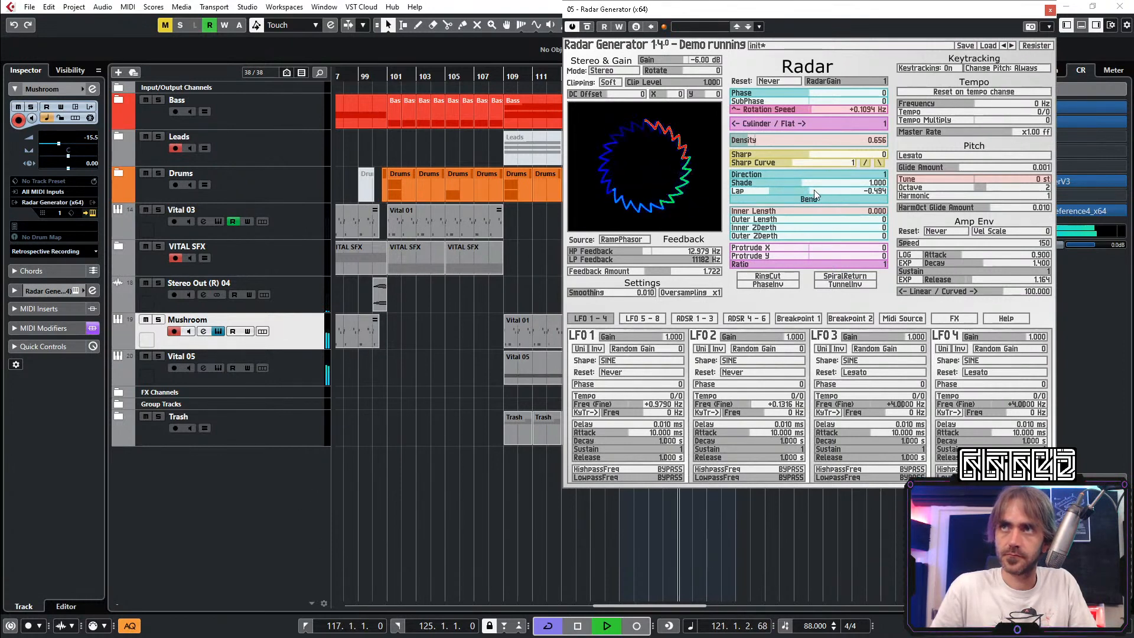
Step: Stop playback and close the Mushroom track's Radar Generator instrument window
{"action": "key", "text": "space"}
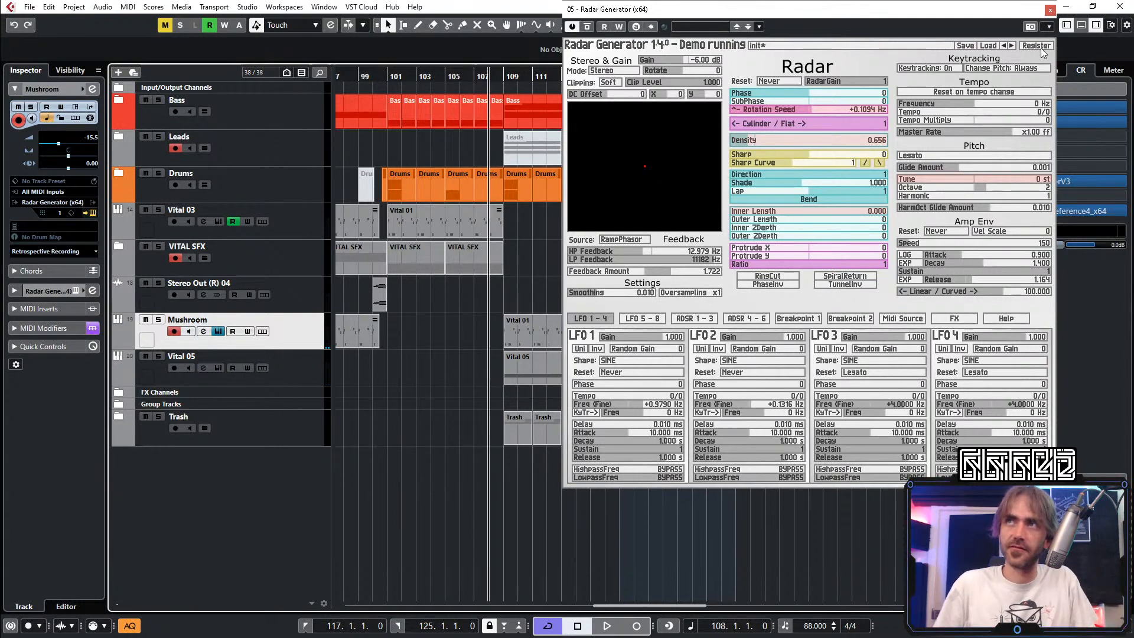
{"action": "left_click", "coordinate": [1049, 10]}
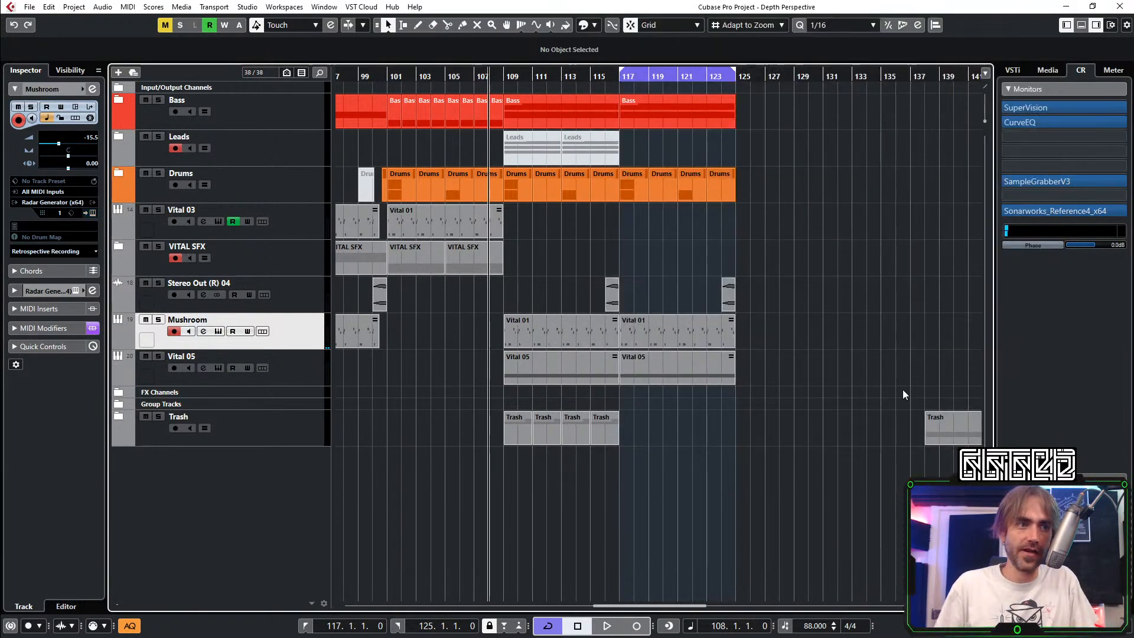